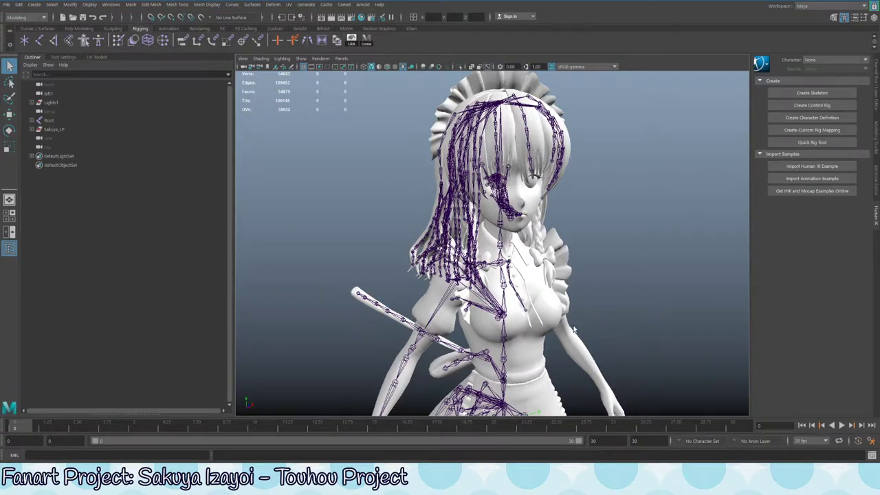
Orbit and zoom around the rigged Sakuya model, ending on a frontal view of the head
alt+drag(637, 258, 564, 309)
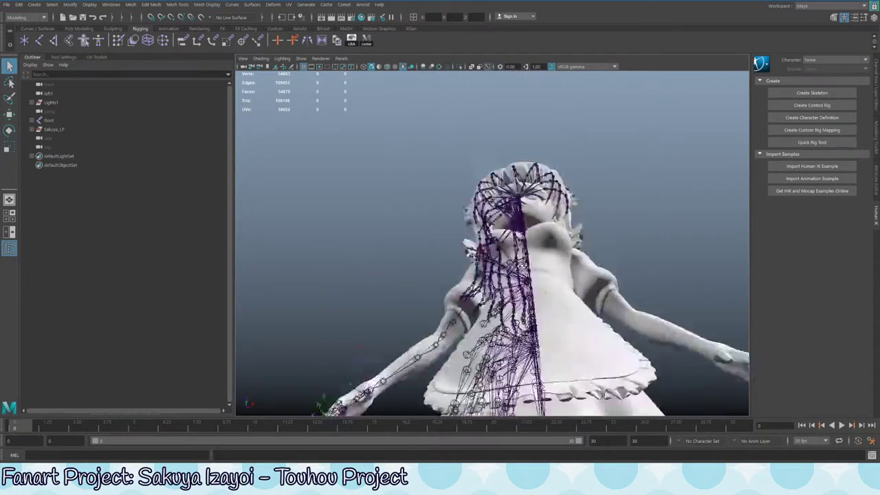
alt+drag(584, 402, 509, 226)
scroll(539, 299, down, 3)
scroll(494, 189, down, 2)
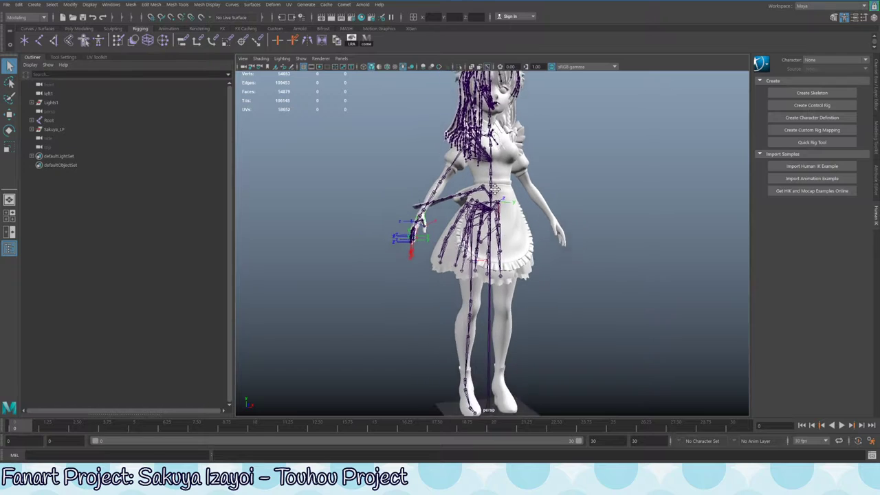
scroll(493, 189, up, 3)
alt+middle_drag(502, 289, 509, 216)
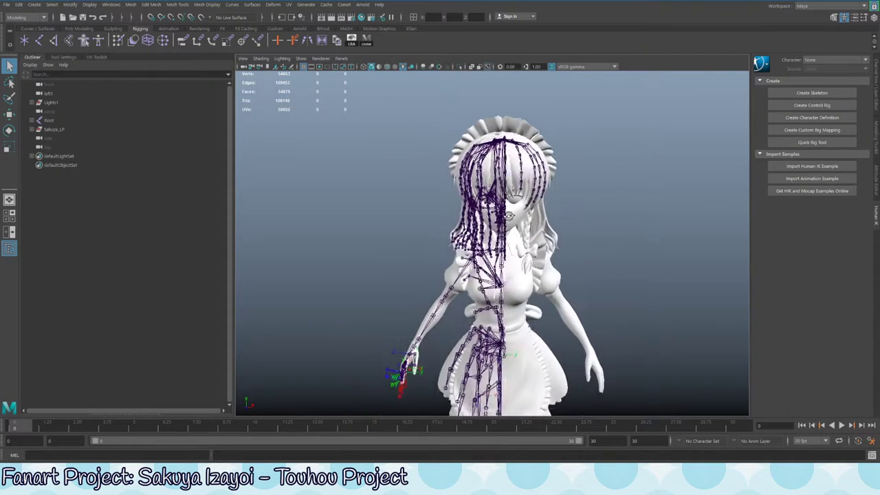
alt+drag(509, 220, 618, 260)
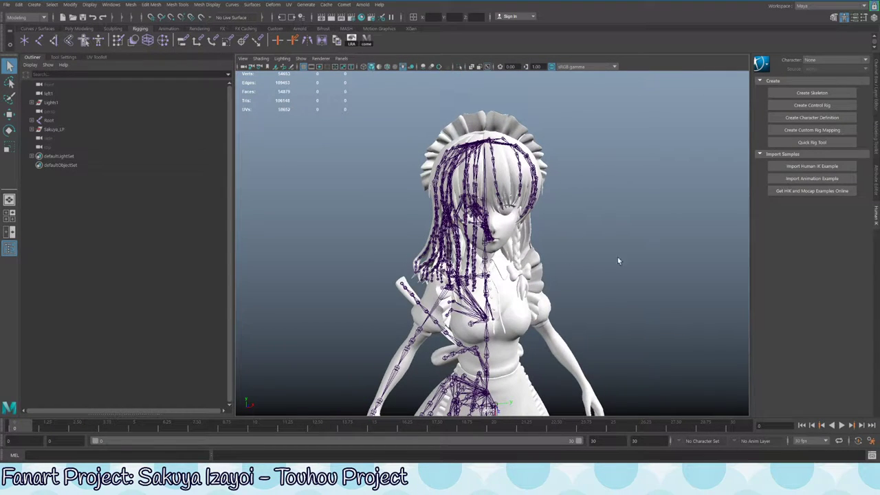
alt+drag(626, 392, 540, 375)
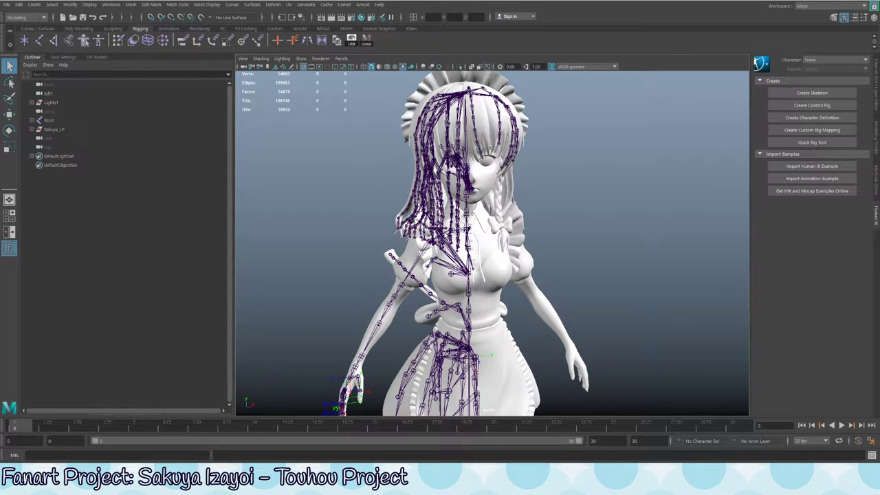
scroll(547, 234, up, 3)
alt+drag(547, 234, 403, 208)
Select the Root joint and its entire hierarchy down to Finger_Ring_3_R in the Outliner
click(507, 299)
scroll(403, 208, up, 5)
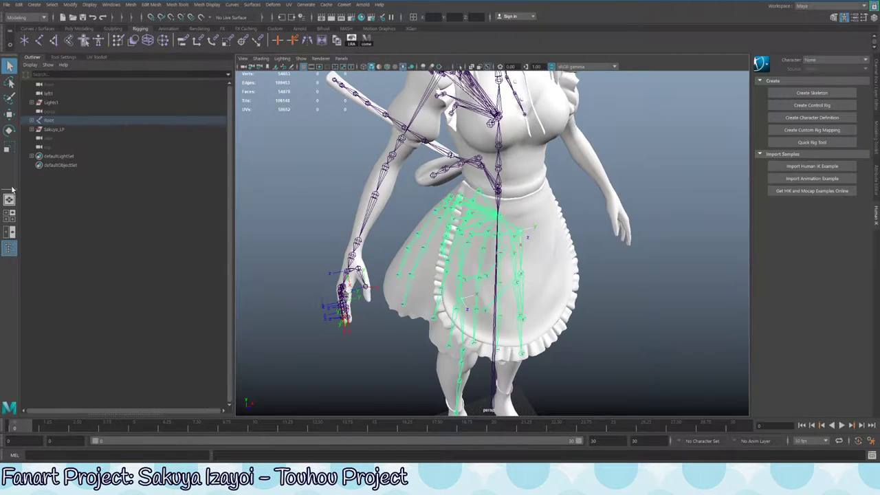
shift+click(32, 121)
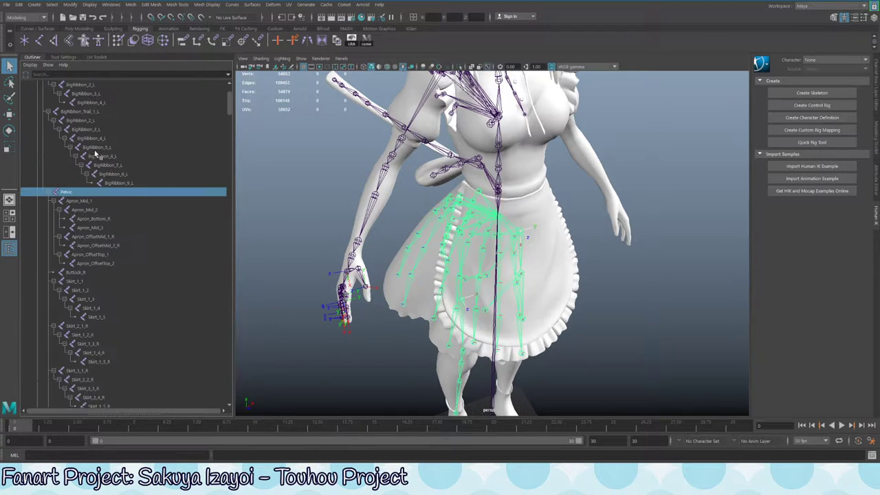
scroll(103, 207, up, 3)
click(118, 214)
scroll(137, 234, down, 15)
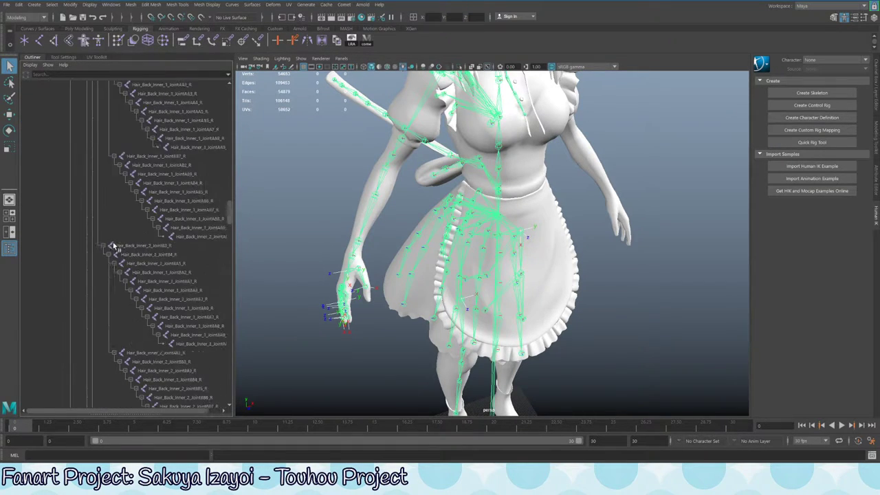
scroll(171, 266, down, 10)
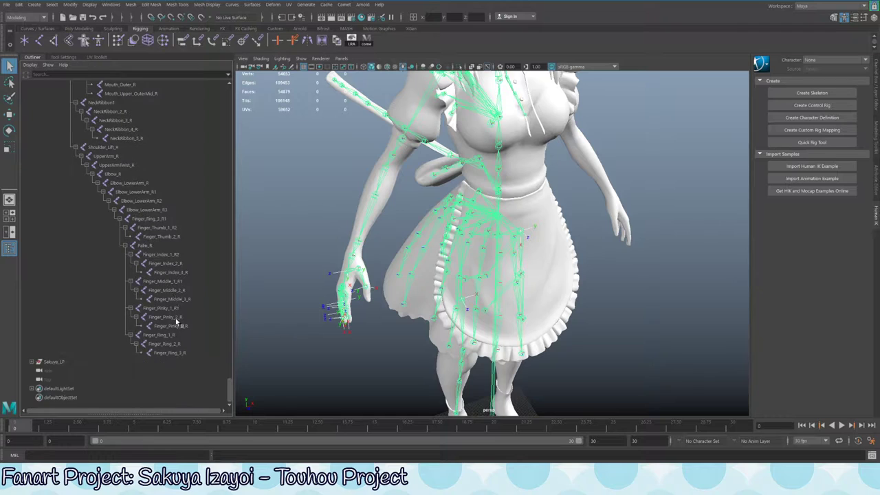
shift+click(162, 353)
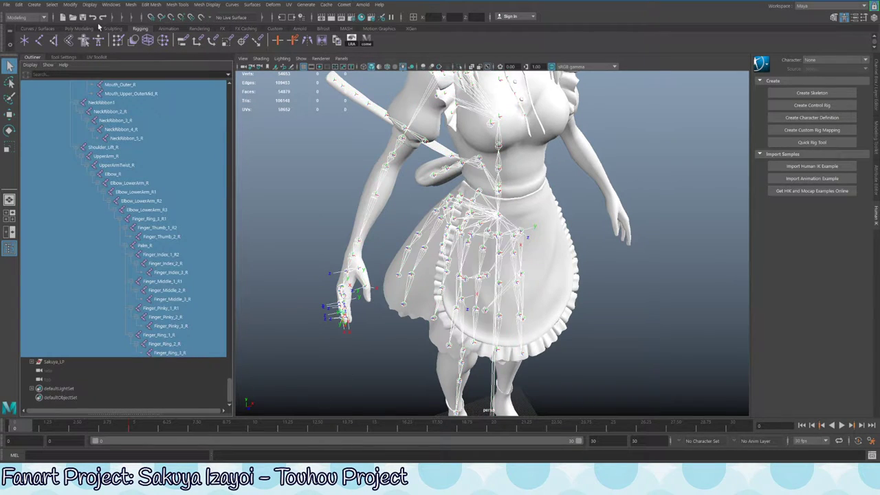
Bring up the Modify menu's Freeze Transformations command for the selected skeleton
click(70, 5)
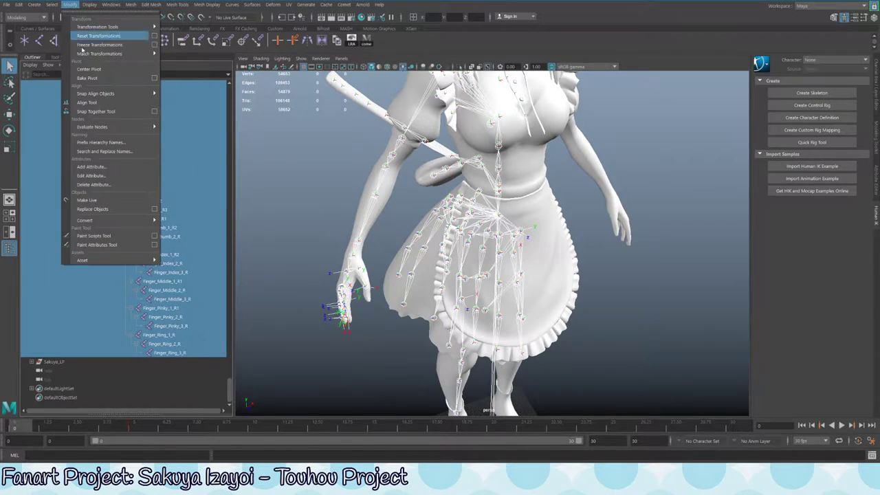
mouse_move(85, 55)
click(410, 121)
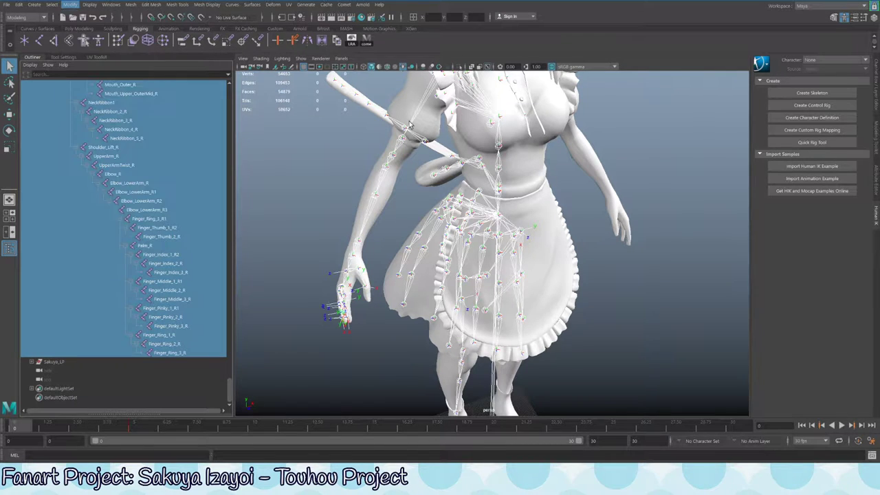
alt+drag(410, 121, 391, 199)
click(70, 4)
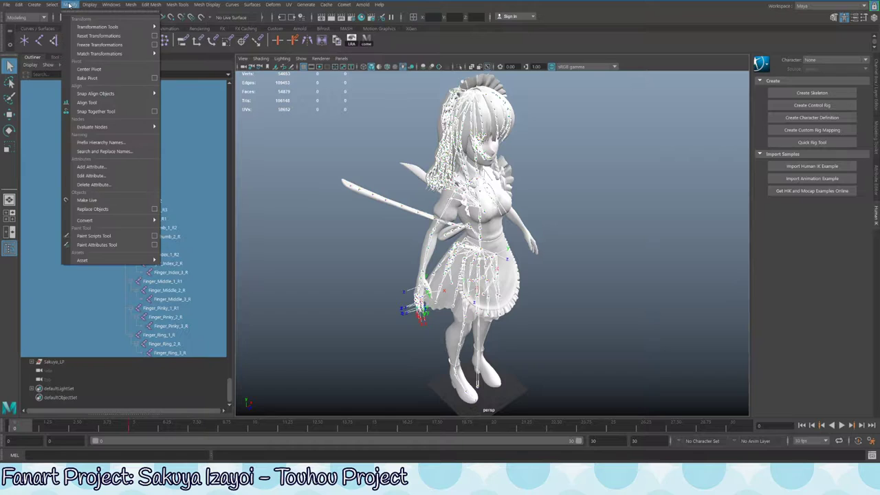
Attempt Freeze Transformations, then delete the stray keys in the keyed frame range on the time slider
click(106, 45)
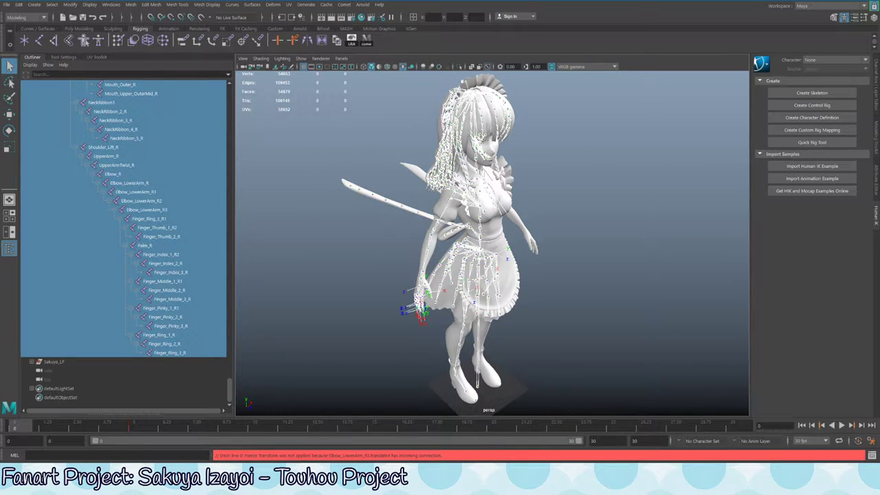
click(134, 428)
click(118, 428)
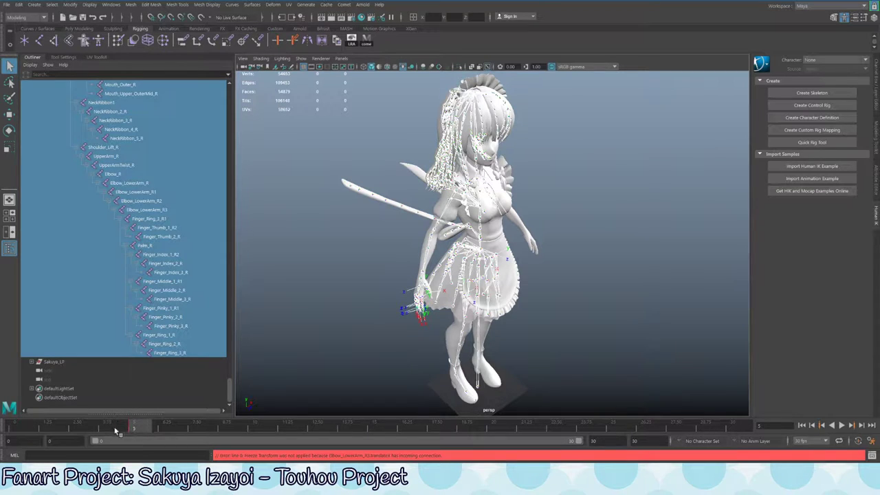
shift+click(119, 428)
click(80, 428)
shift+drag(103, 427, 175, 428)
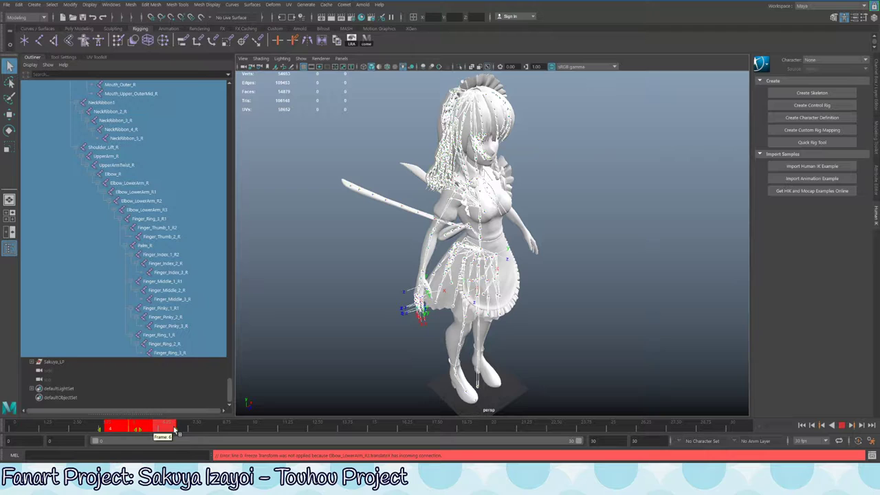
right_click(138, 429)
click(153, 313)
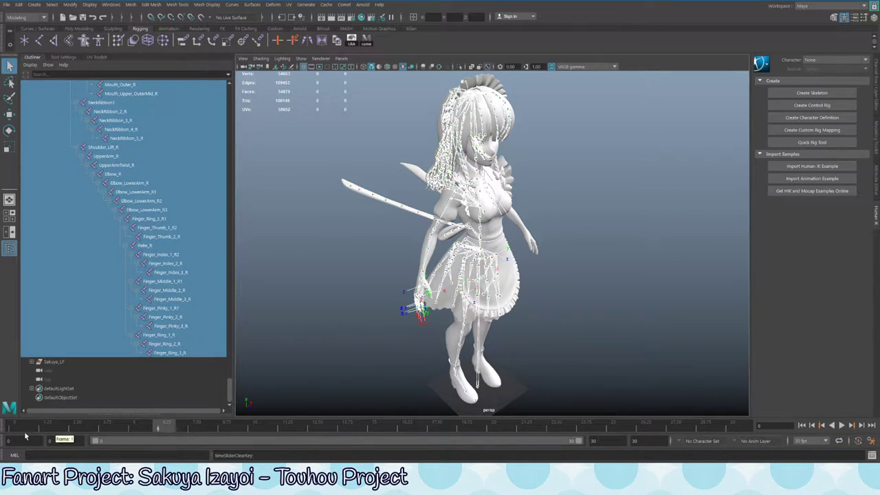
Run Modify > Freeze Transformations on the skeleton again
click(70, 4)
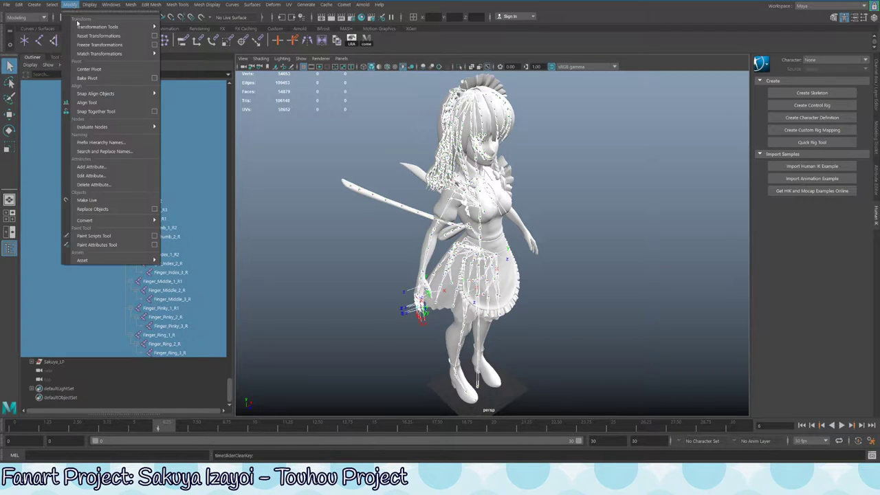
click(97, 45)
scroll(497, 267, up, 6)
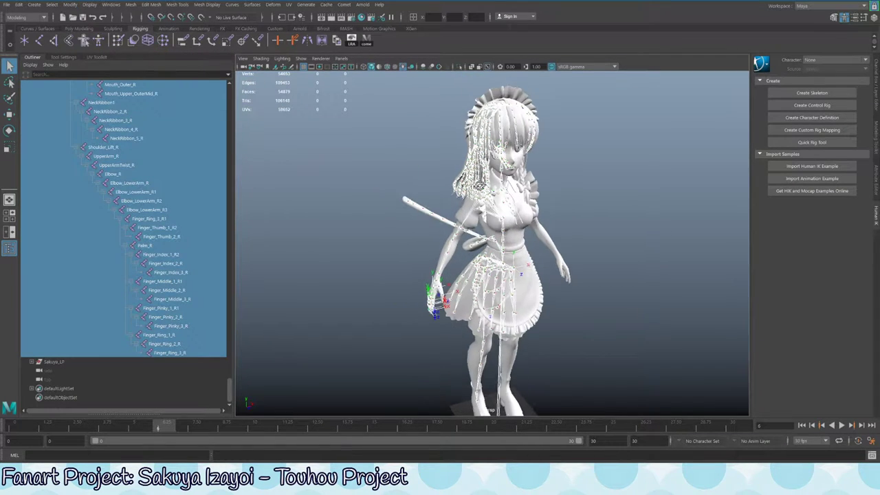
Redo and undo Freeze Transformations repeatedly to compare the skeleton from a side view
alt+drag(497, 267, 495, 207)
alt+drag(525, 247, 539, 230)
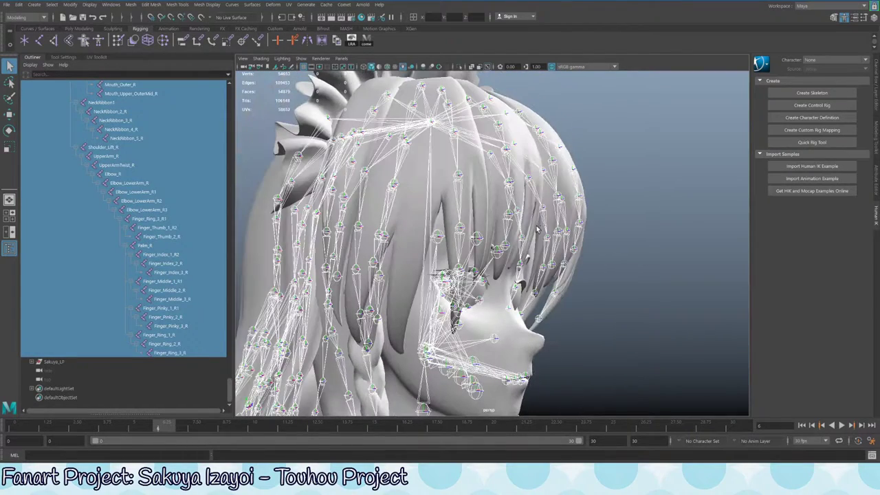
alt+right_drag(539, 231, 403, 233)
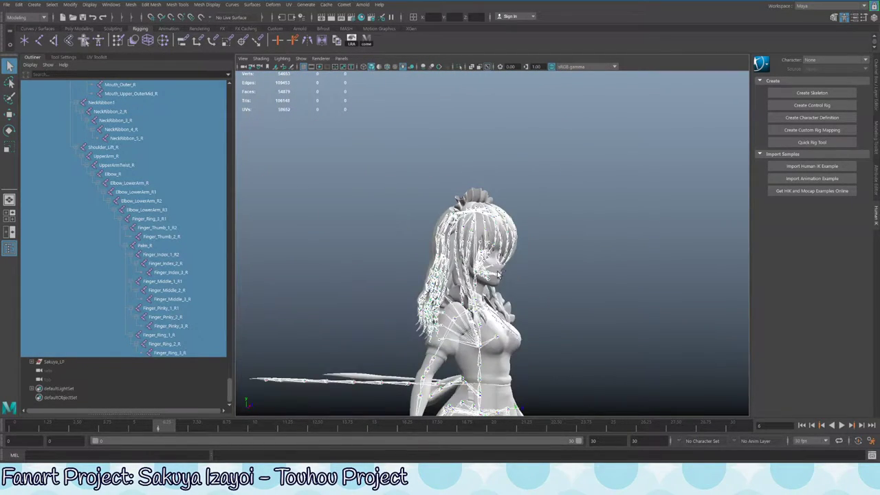
key(shift+z)
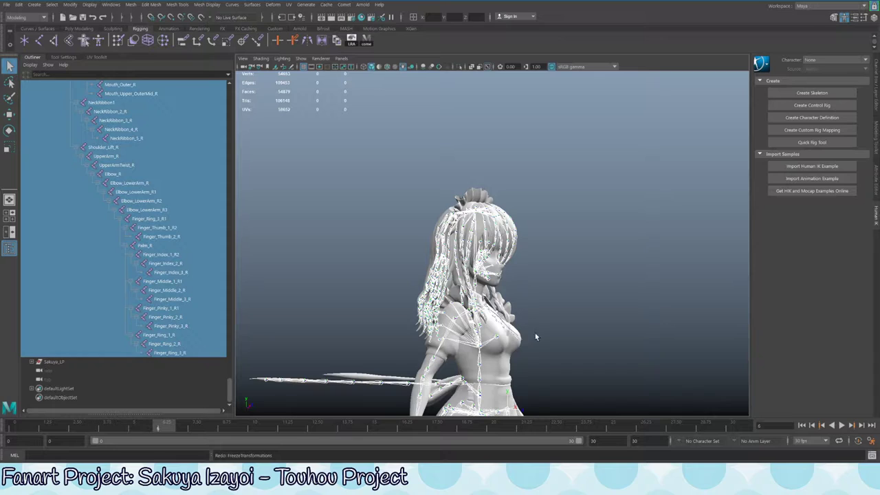
alt+middle_drag(535, 333, 541, 269)
key(z)
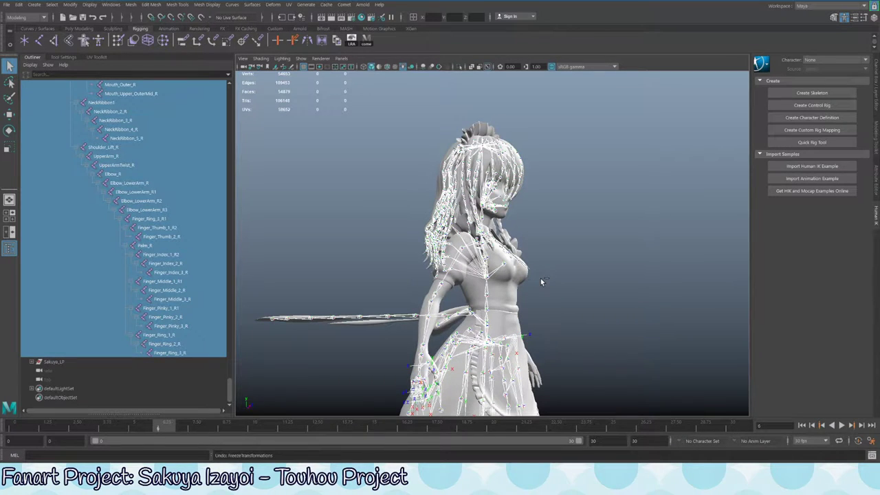
key(shift+z)
key(z)
key(shift+z)
key(z)
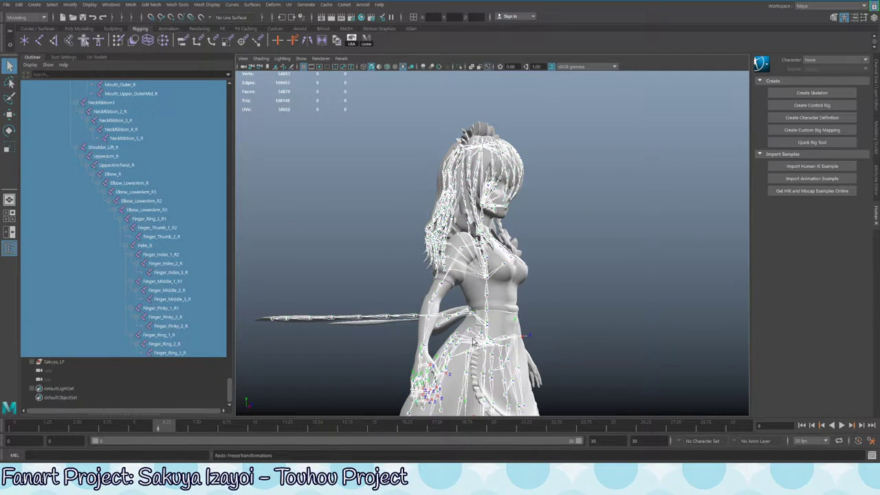
Toggle the freeze again while checking the hand joints, leaving it undone
alt+middle_drag(542, 281, 484, 215)
key(z)
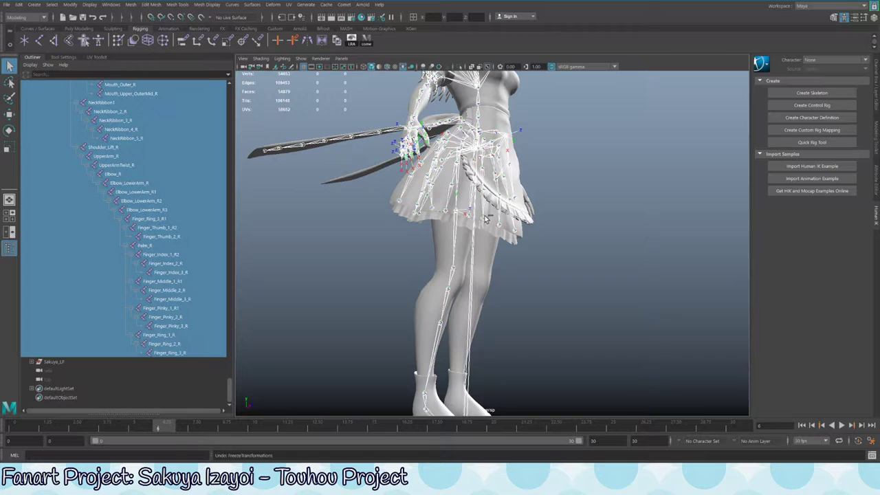
key(shift+z)
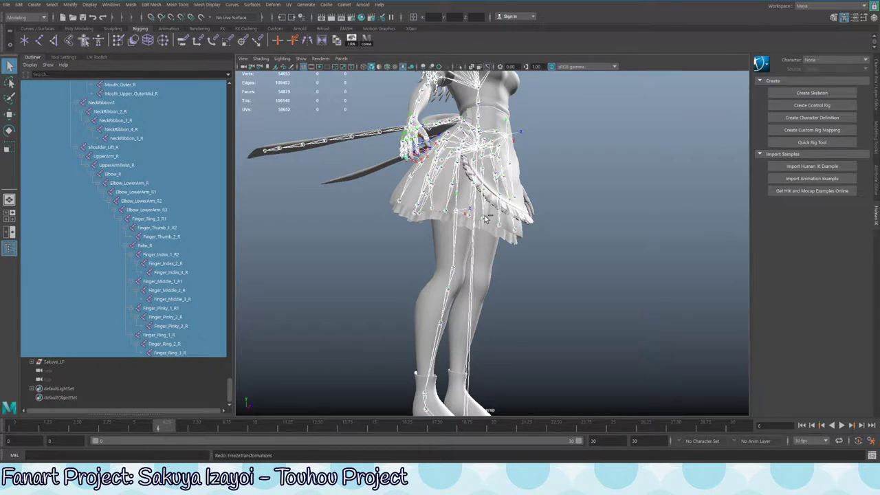
key(z)
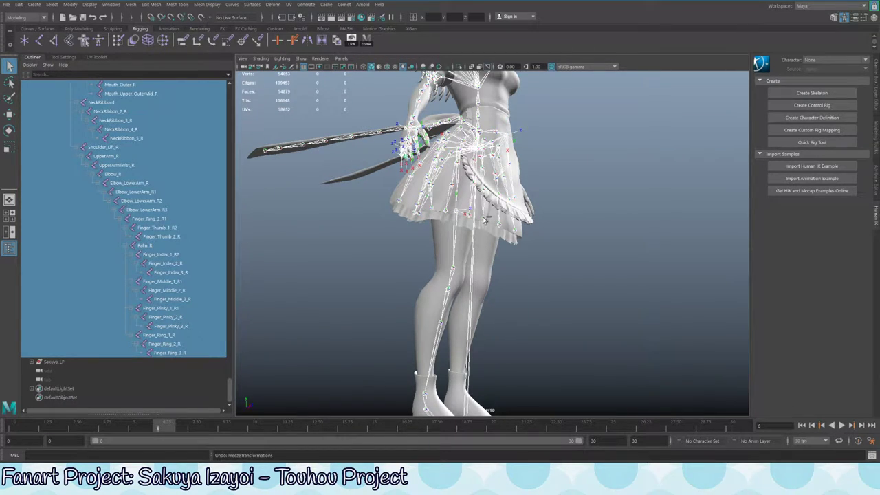
alt+drag(484, 220, 436, 237)
Deselect the joints and save the scene as SakuyaRetopo10_Rig.mb
click(493, 268)
key(ctrl+s)
key(Return)
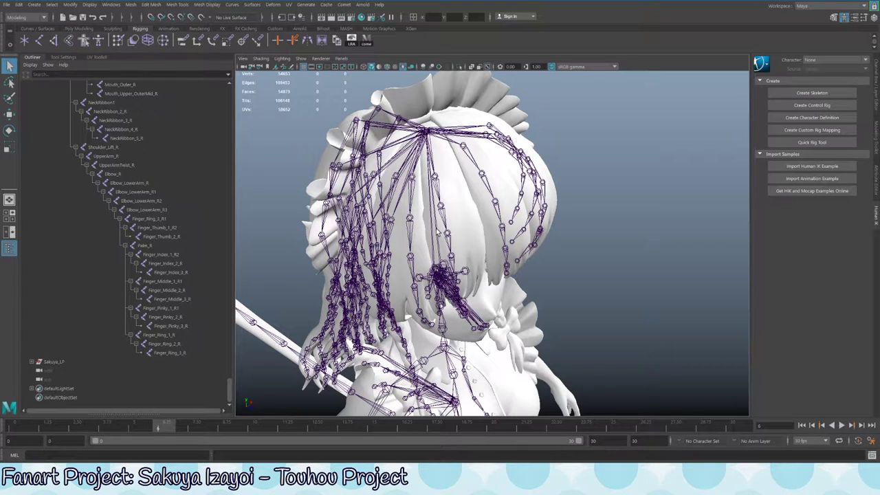
Select the Finger_Ring_2_R1 joint and rotate it to curl the fingers
alt+drag(412, 223, 519, 178)
click(422, 206)
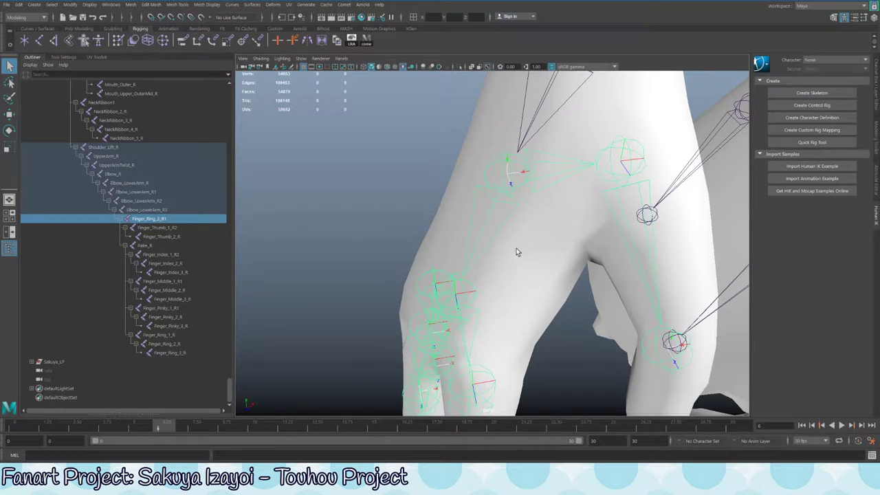
alt+drag(516, 251, 545, 223)
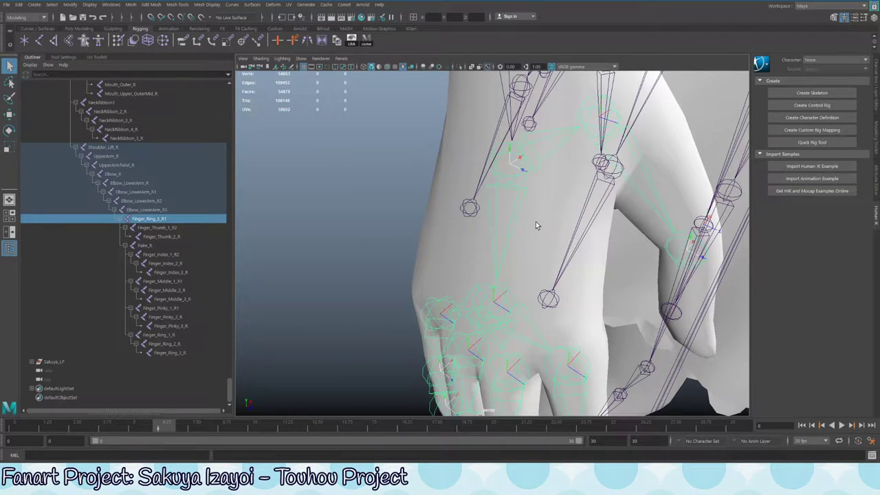
alt+drag(537, 226, 512, 167)
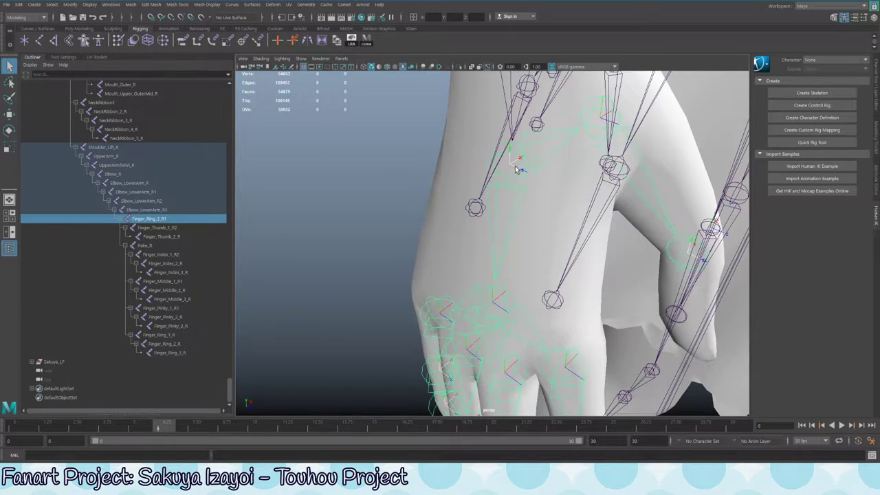
key(r)
key(e)
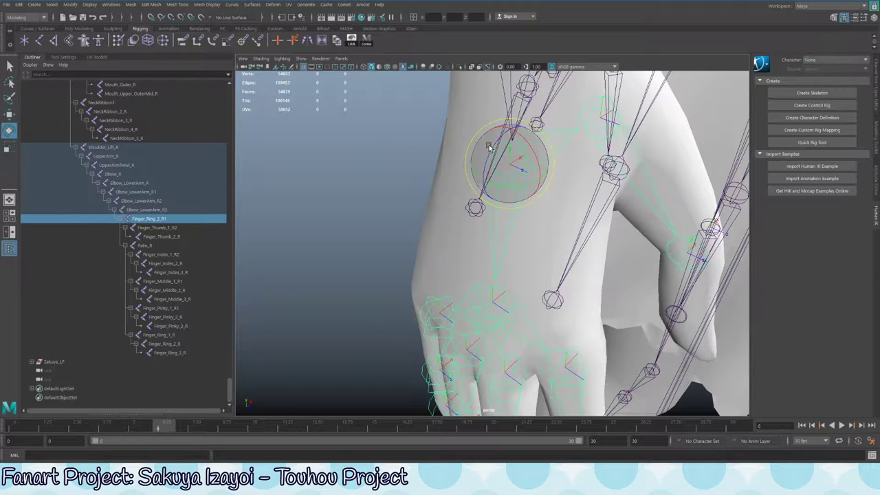
drag(513, 198, 540, 192)
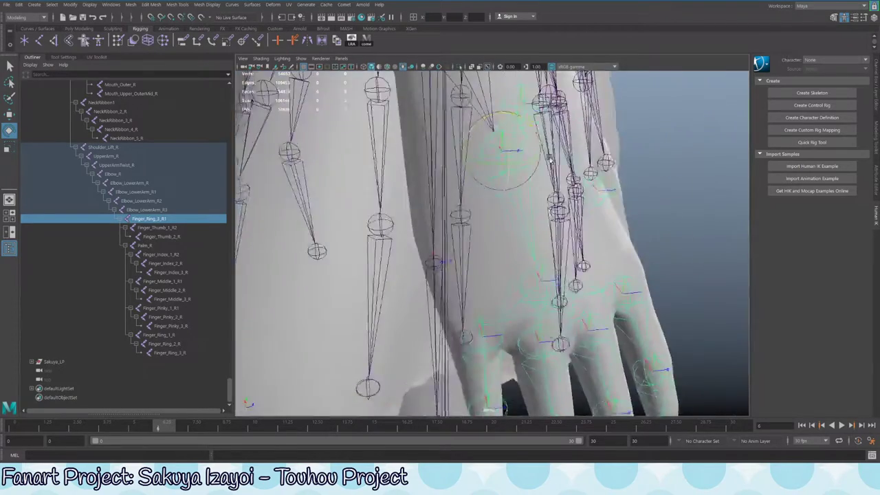
Orbit and zoom around the right hand to inspect the finger curl
alt+drag(550, 160, 495, 157)
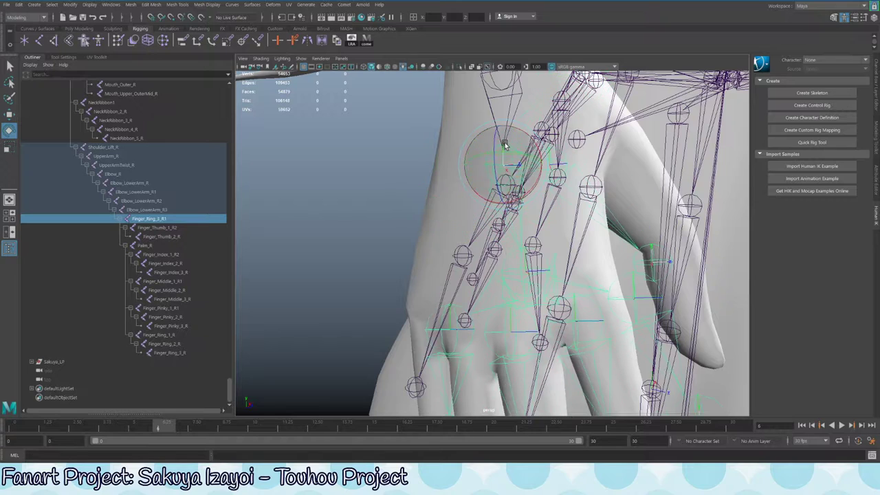
alt+drag(512, 206, 563, 160)
alt+drag(519, 188, 482, 176)
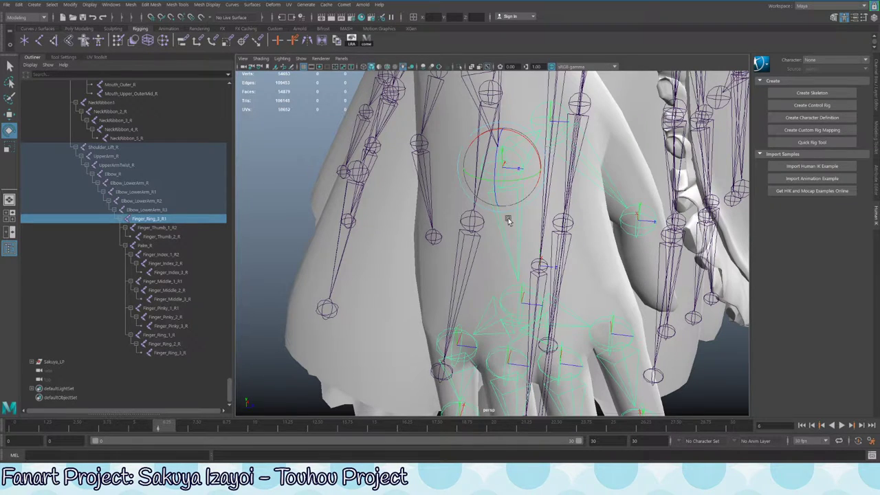
alt+drag(481, 227, 483, 195)
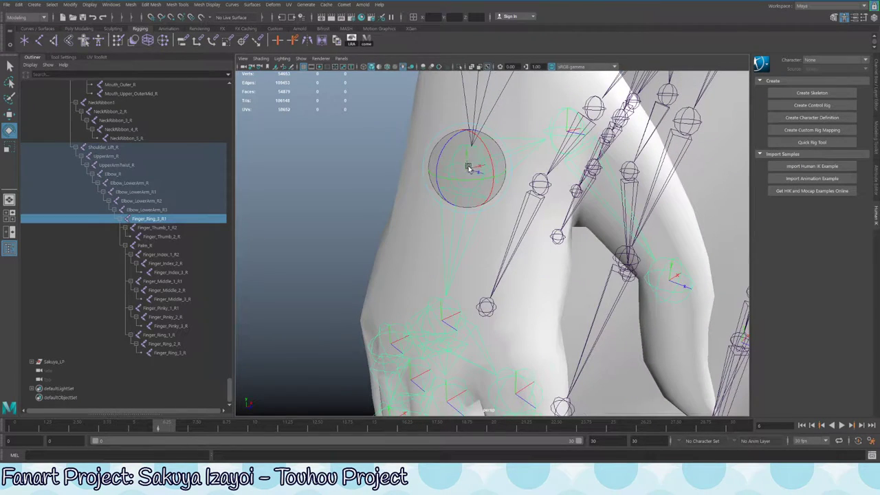
alt+drag(460, 246, 483, 137)
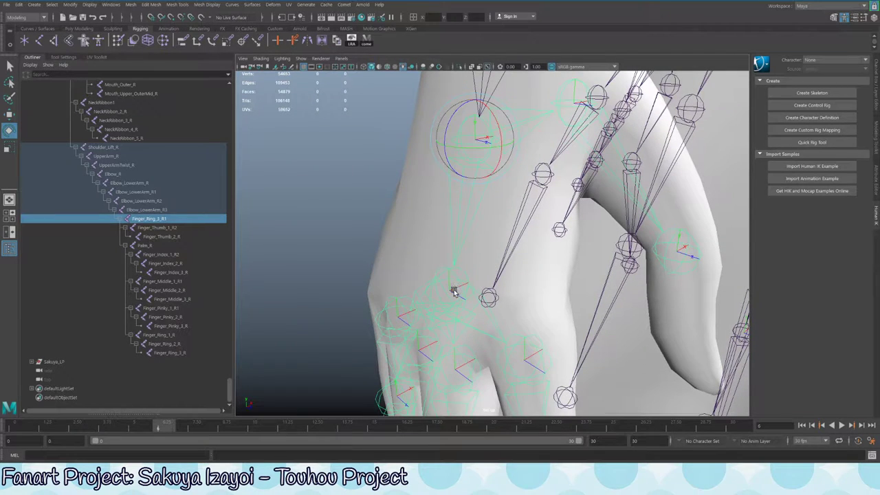
scroll(447, 296, down, 5)
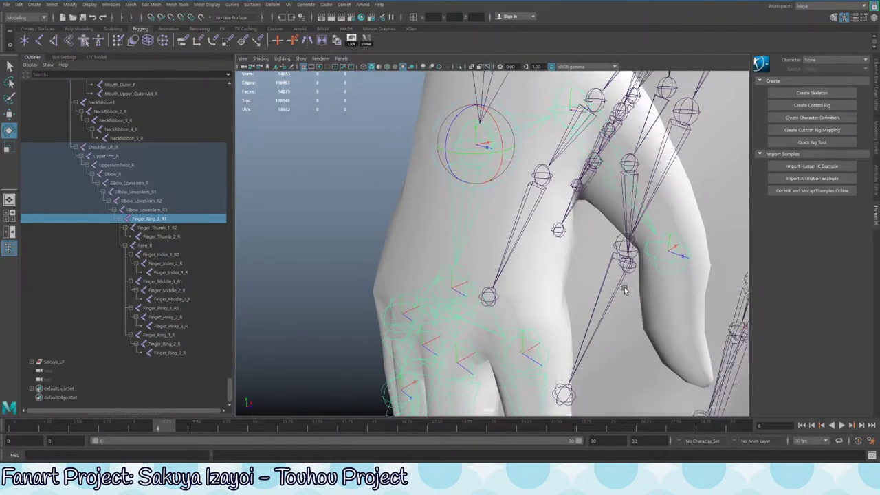
scroll(469, 219, up, 4)
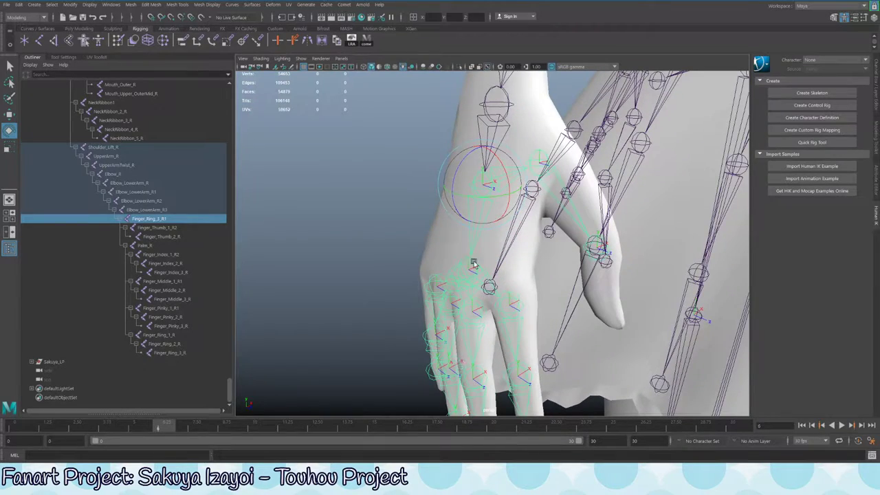
alt+drag(522, 287, 646, 273)
scroll(645, 274, down, 8)
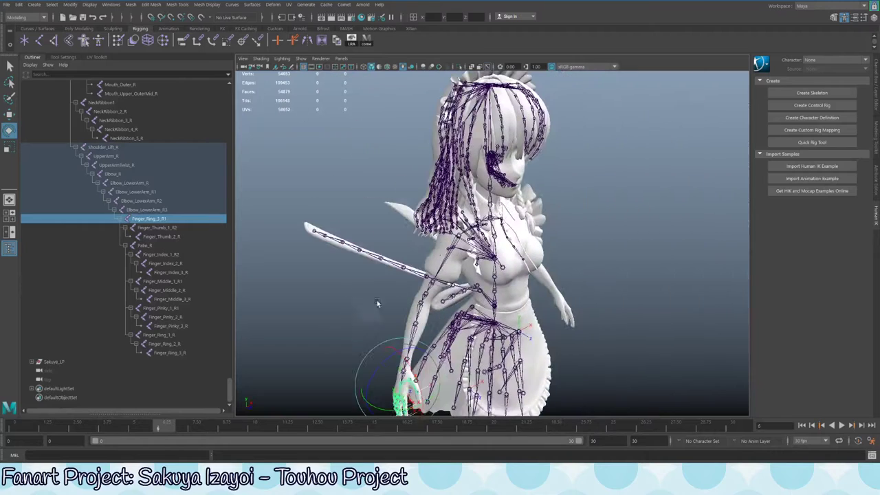
Select the whole skeleton from Root down to Finger_Ring_3_R in the Outliner
scroll(134, 240, up, 15)
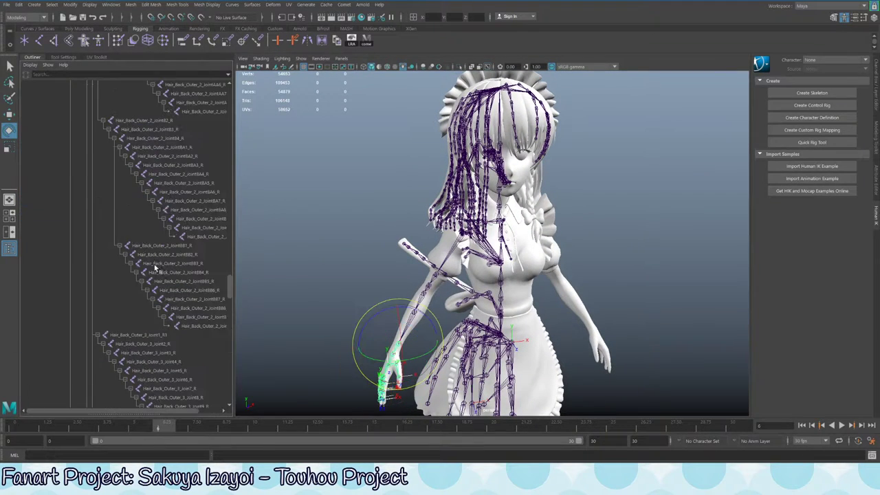
scroll(134, 242, up, 10)
click(95, 122)
scroll(159, 259, down, 20)
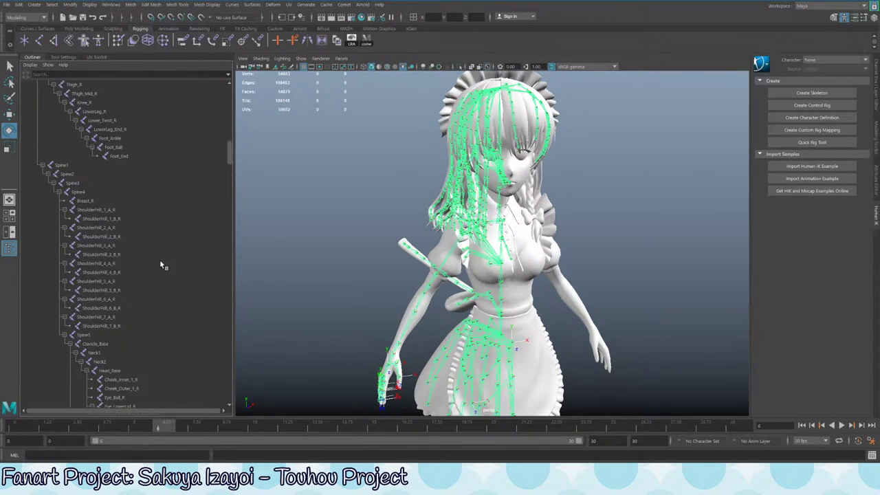
shift+click(176, 355)
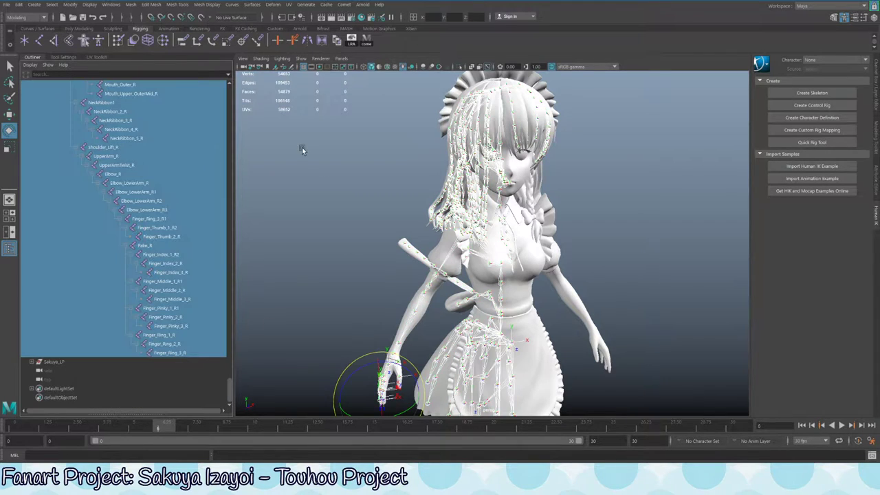
Open cometJointOrient from the Comet > Joints/Hierarchy menu
click(344, 4)
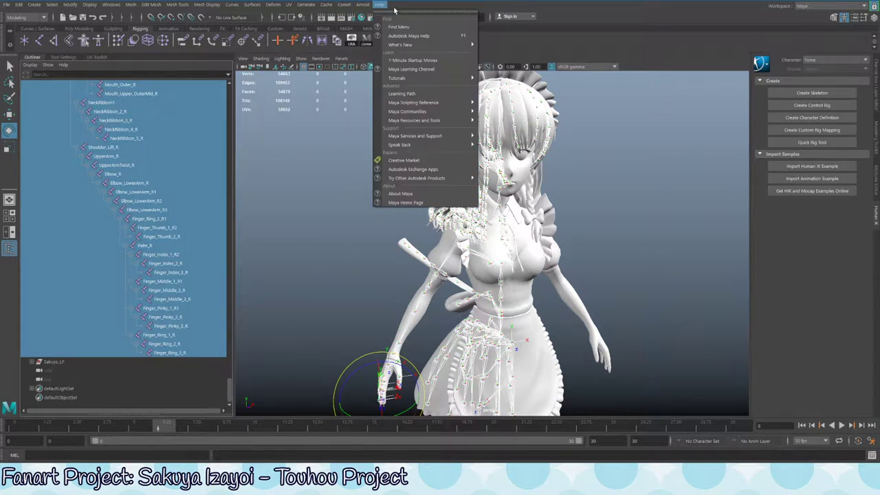
mouse_move(389, 31)
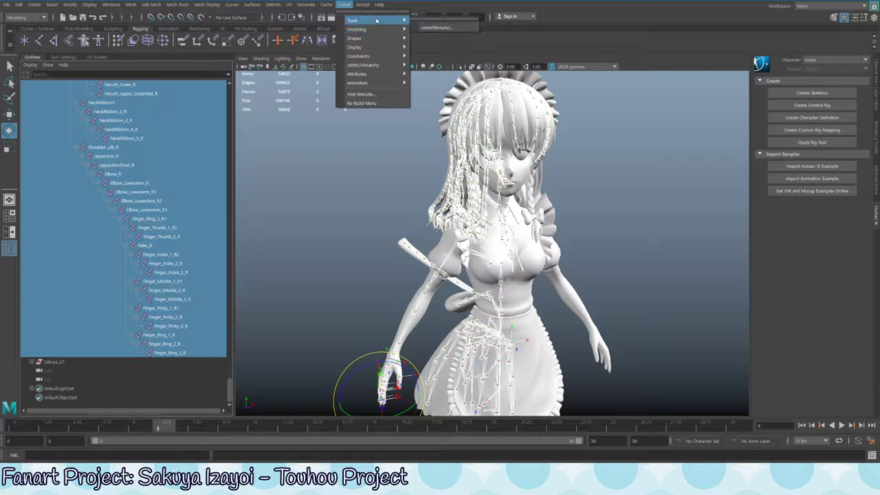
mouse_move(378, 66)
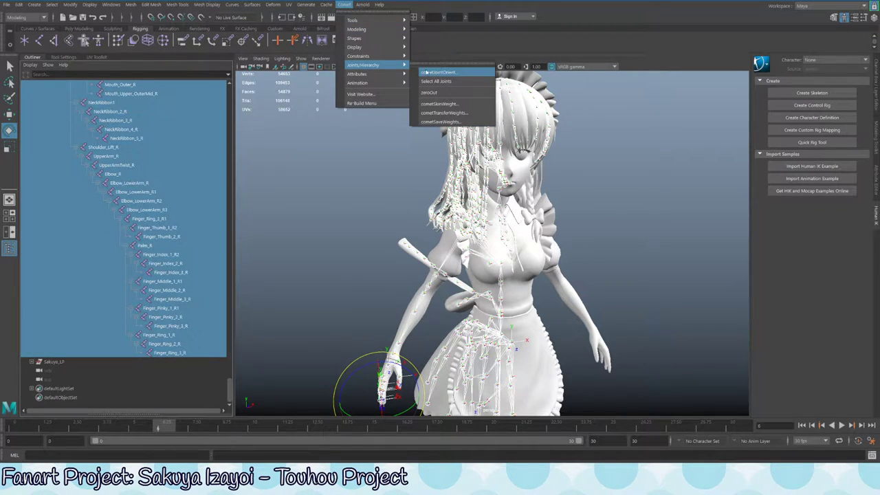
click(441, 73)
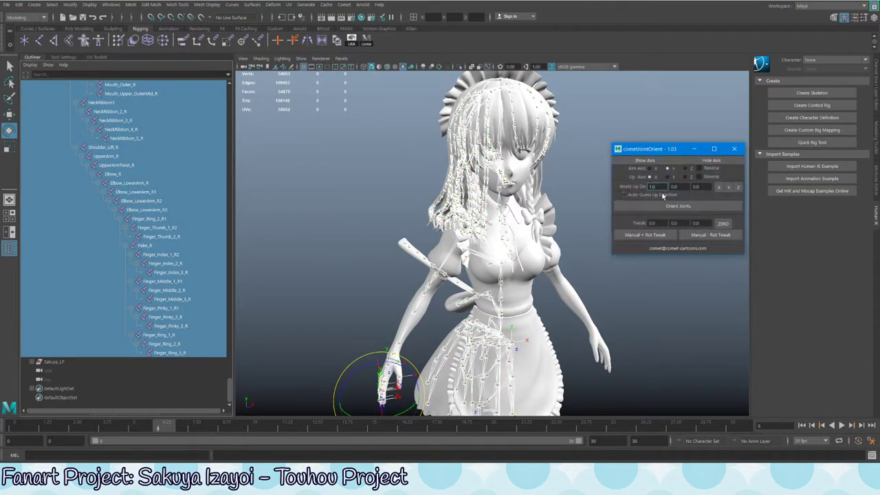
drag(664, 154, 655, 146)
Set Aim Axis to X and run Orient Joints on the selected skeleton
scroll(472, 203, down, 6)
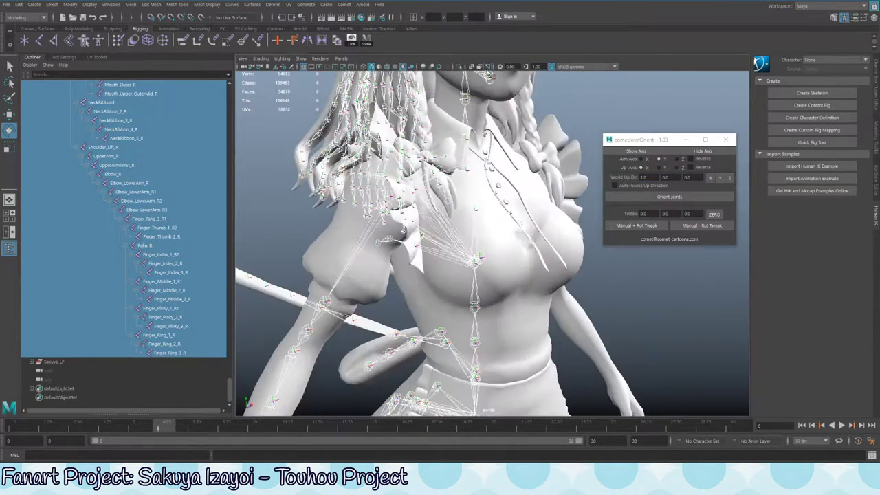
scroll(465, 228, up, 8)
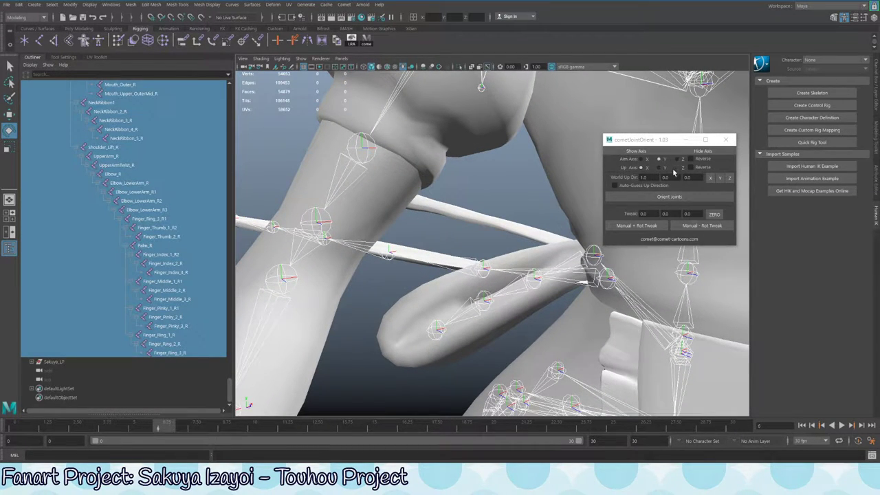
alt+drag(404, 201, 404, 155)
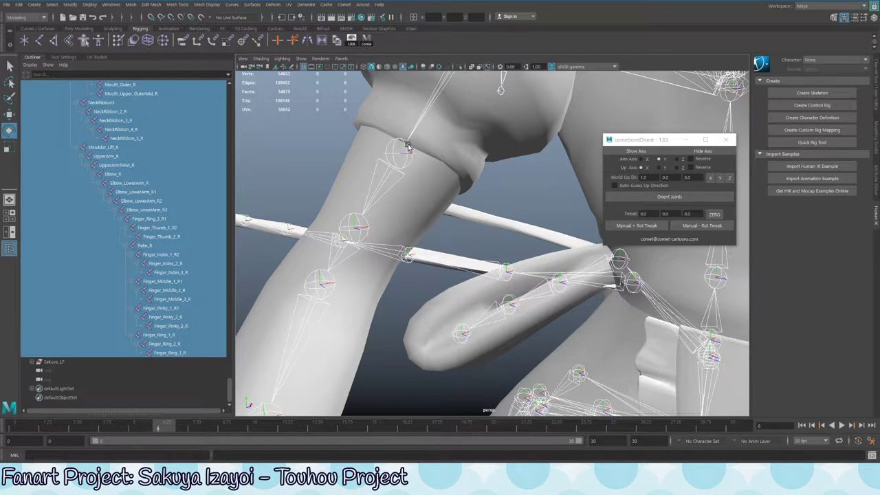
click(399, 158)
click(646, 178)
click(645, 160)
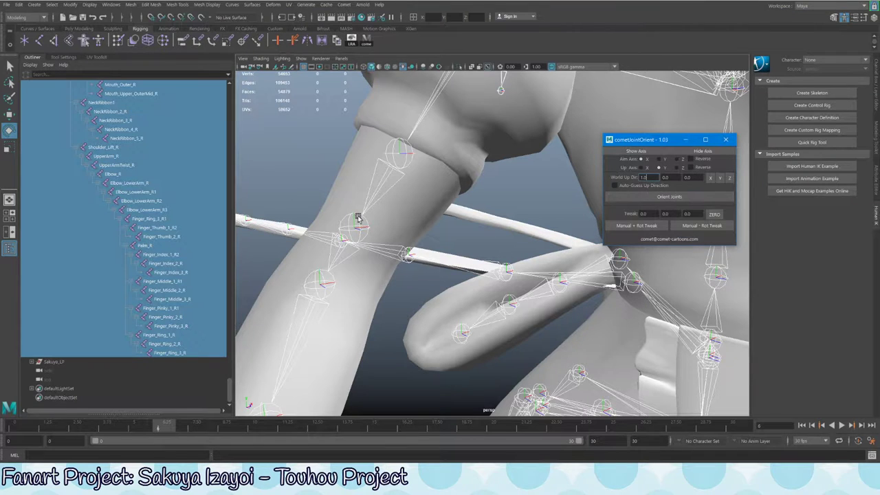
alt+drag(357, 219, 432, 213)
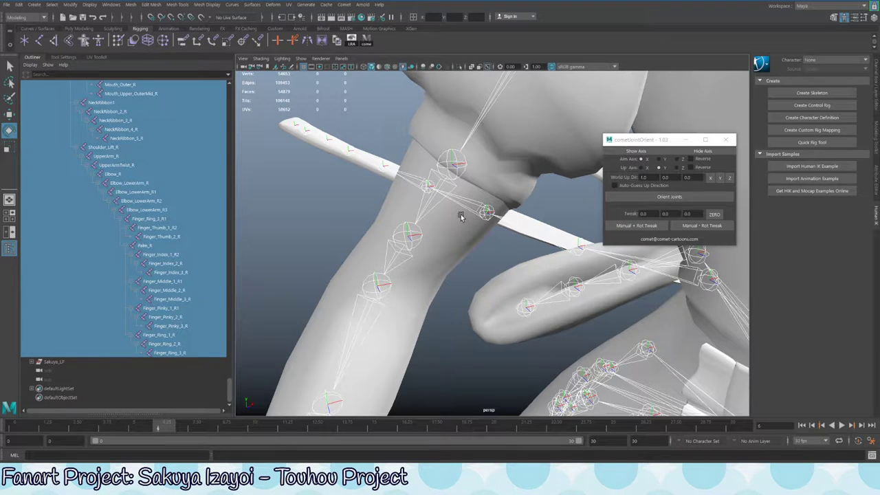
click(665, 200)
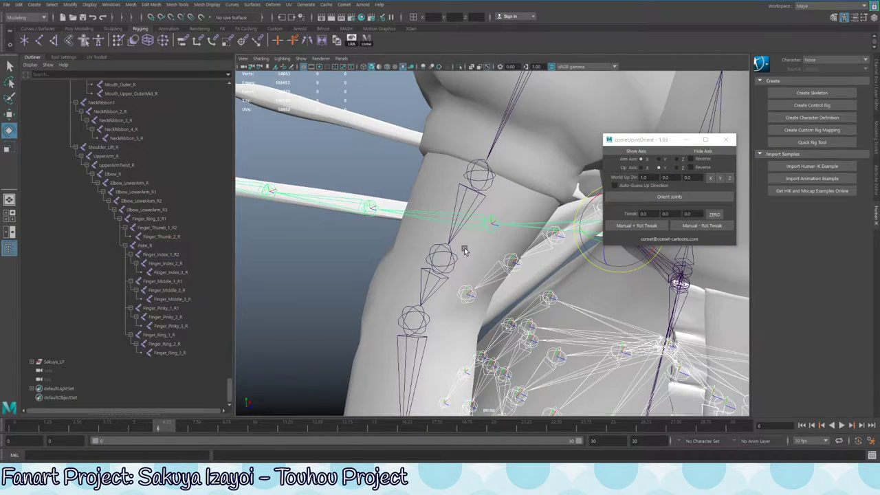
alt+drag(465, 251, 470, 202)
Reselect Root and its whole joint hierarchy in the Outliner
click(456, 174)
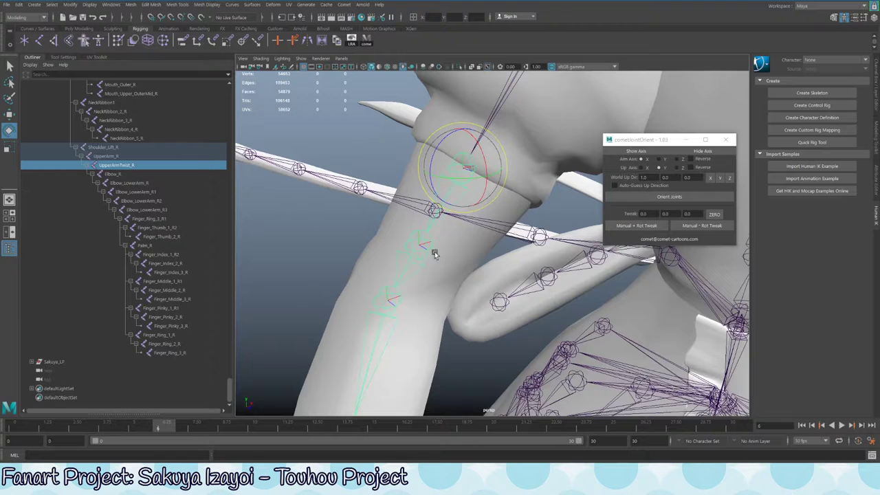
click(170, 353)
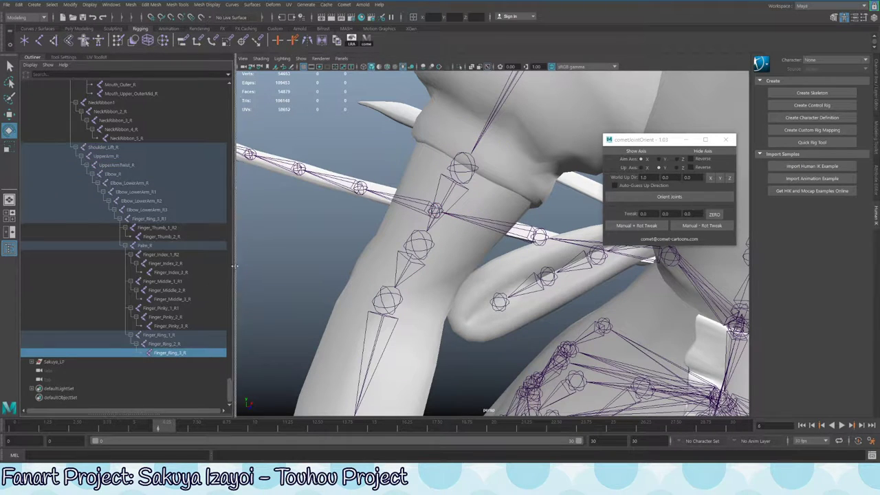
drag(237, 284, 233, 284)
drag(229, 392, 226, 98)
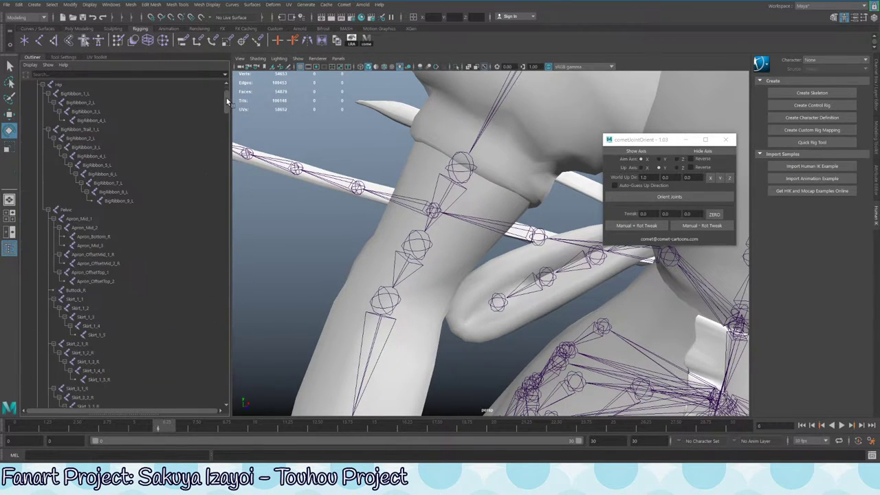
click(49, 120)
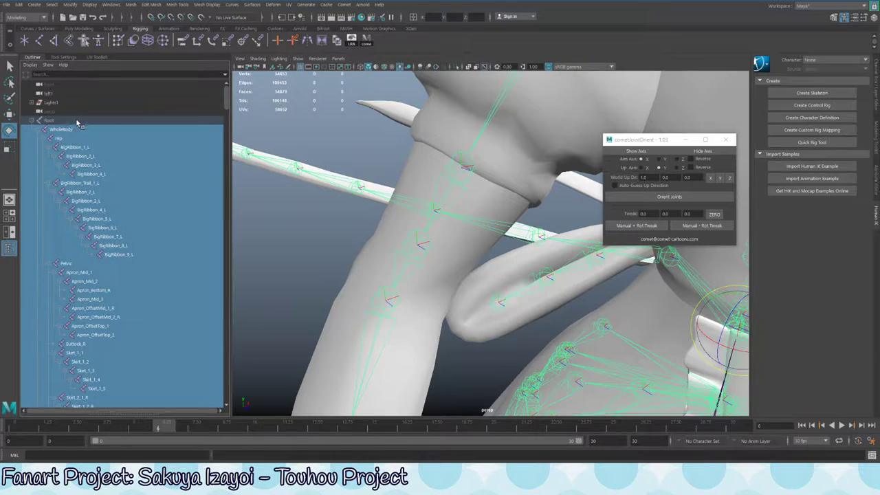
Run Orient Joints again and highlight the duplicate name Hair_Fringe_6_6_R in the error
click(667, 198)
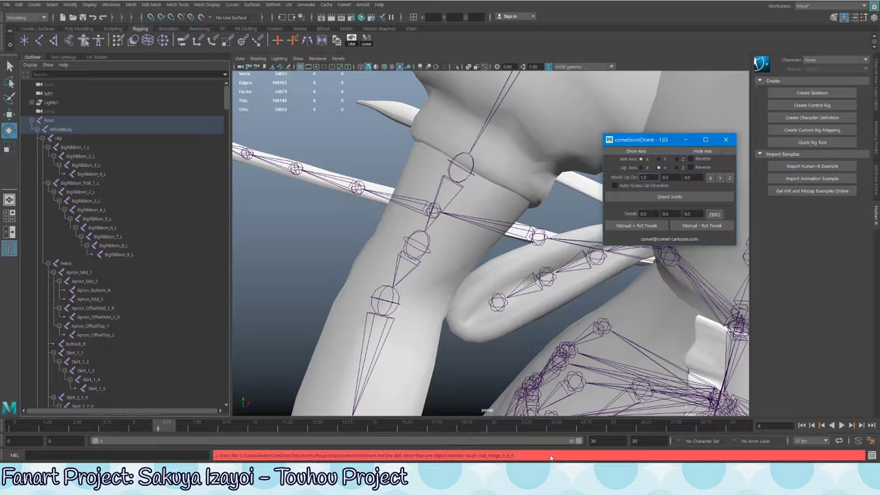
click(131, 253)
scroll(126, 243, down, 15)
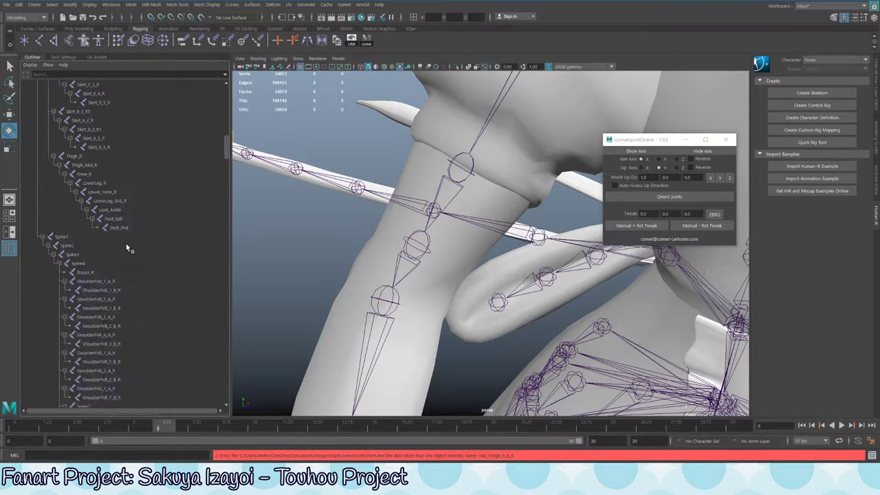
scroll(166, 282, down, 10)
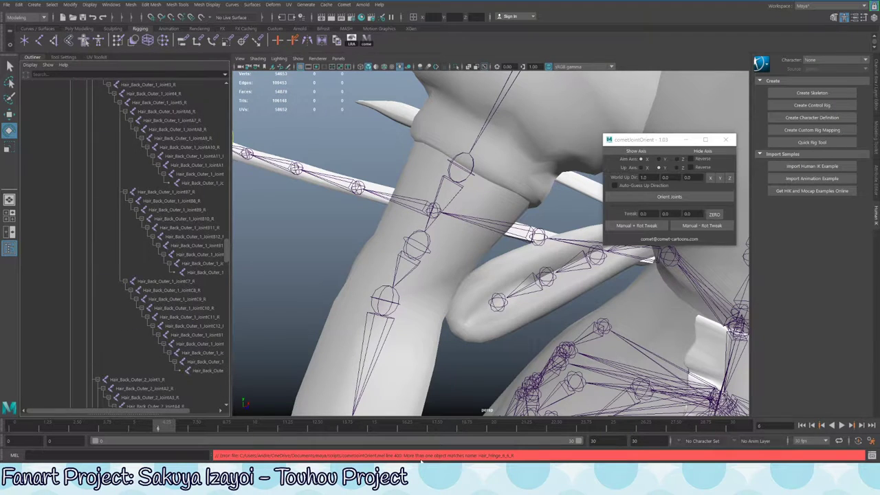
drag(513, 456, 478, 456)
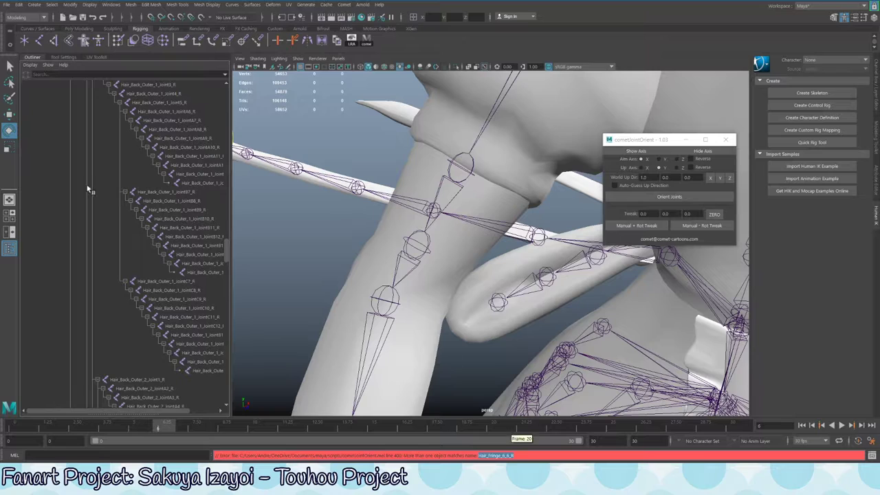
Filter the Outliner by the pasted name Hair_Fringe_6_6_R
click(52, 74)
text(Hair_Fringe_6_6_R)
key(Return)
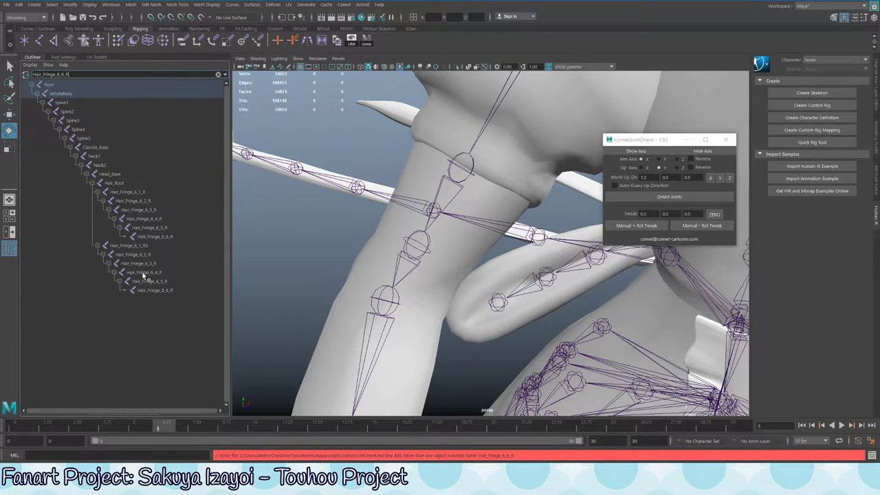
Select and frame the Hair_Fringe_6_1_R5 and Hair_Fringe_6_1_R chains to compare them
click(138, 245)
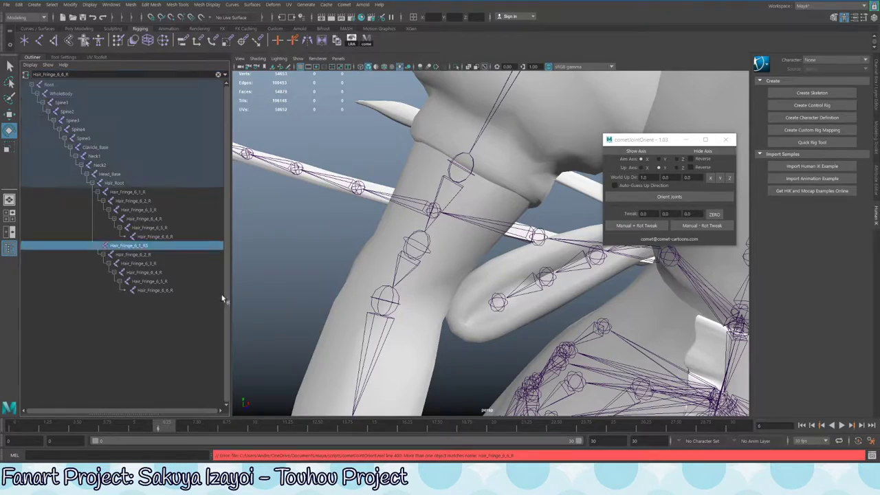
key(f)
alt+drag(478, 299, 467, 160)
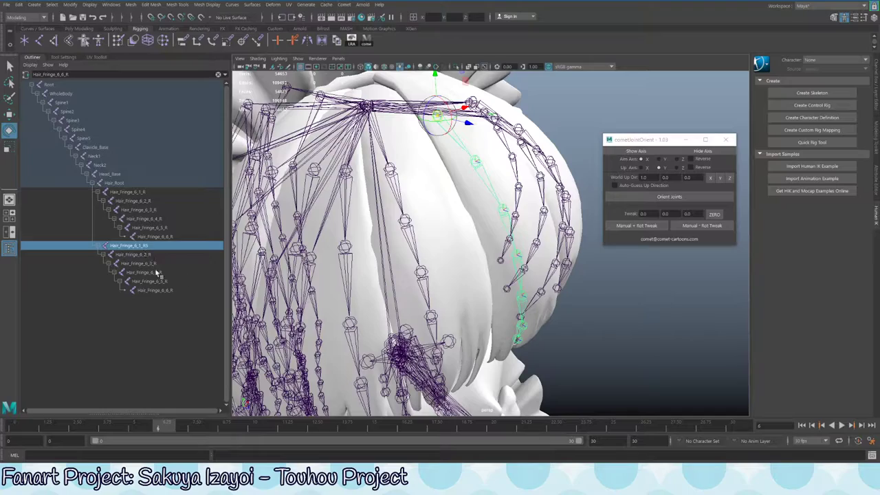
click(130, 192)
key(f)
alt+drag(276, 104, 317, 169)
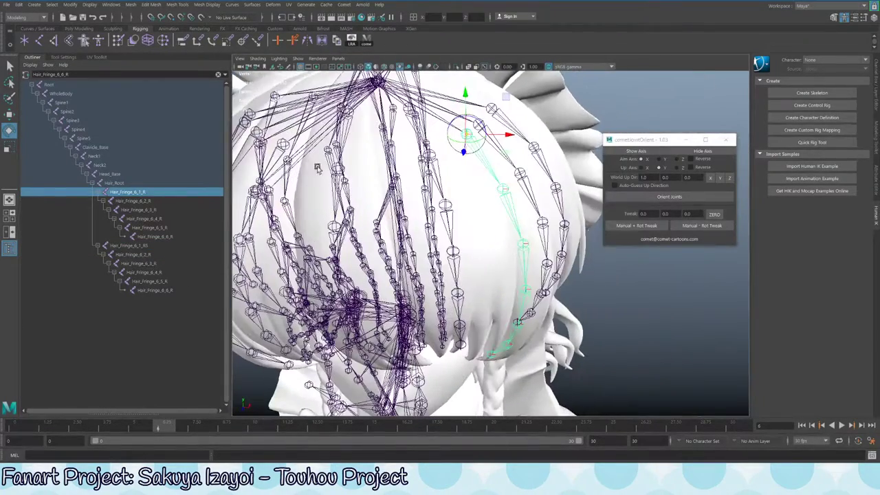
click(135, 248)
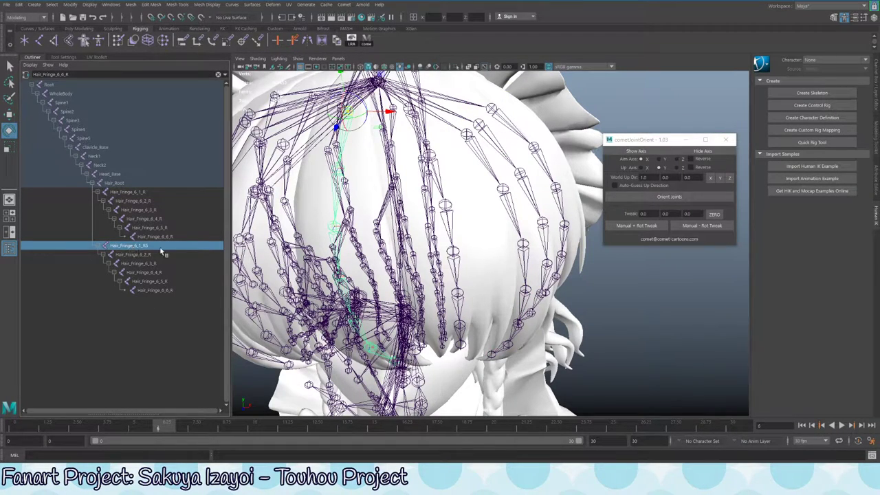
click(138, 194)
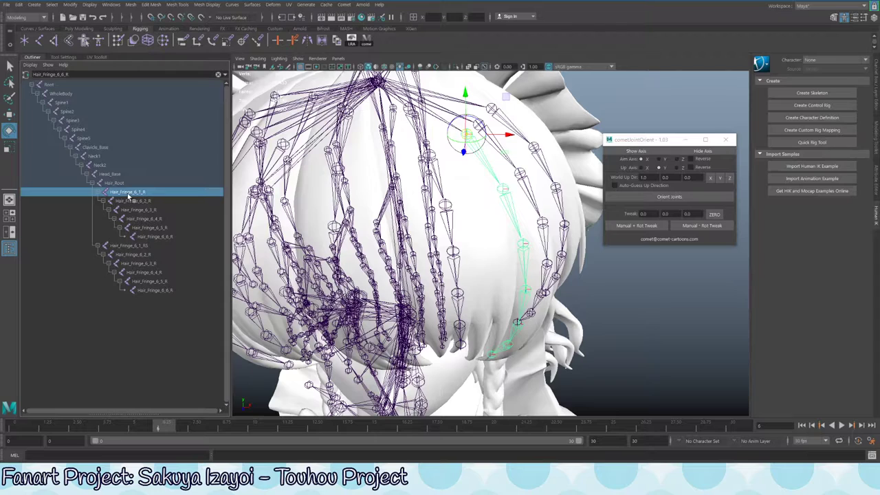
Start renaming Hair_Fringe_6_1_R and highlight its Hair_Fringe prefix
double_click(137, 194)
click(150, 184)
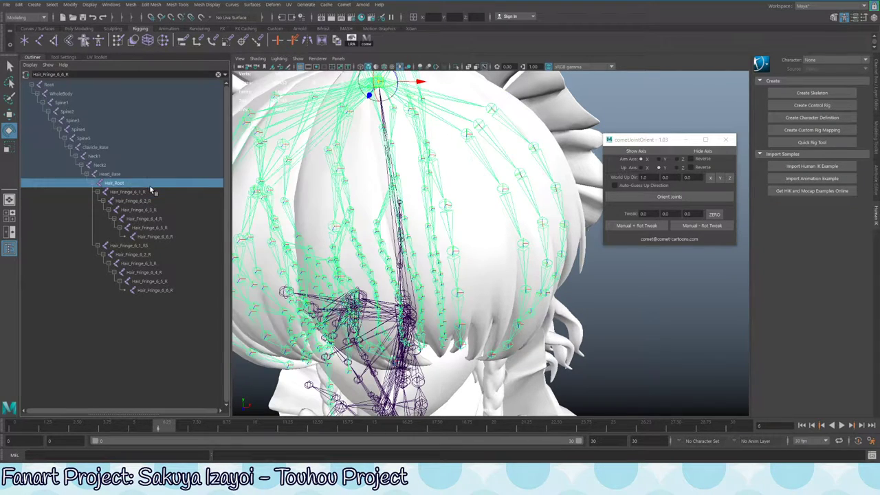
click(136, 193)
double_click(134, 194)
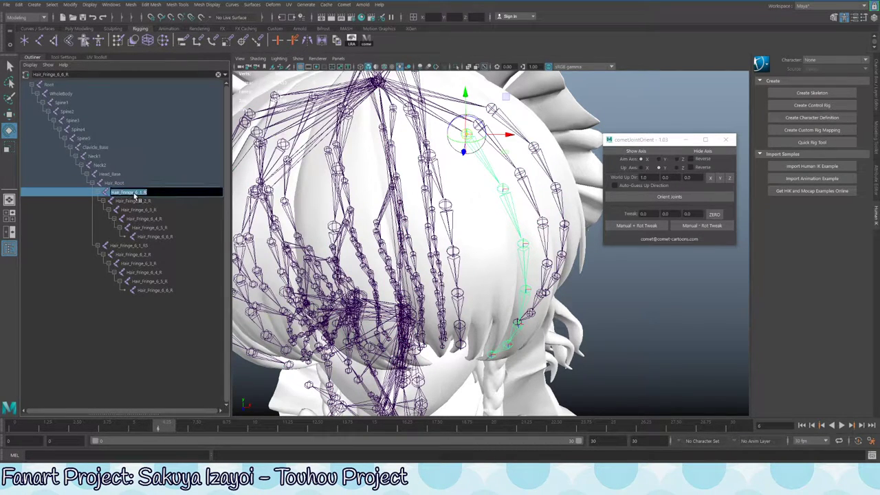
drag(134, 193, 111, 193)
List all Hair_Fringe_ joints and inspect the 6_1, 6_1_R5, 7_1, 5_1 and 1_1 chains
key(Escape)
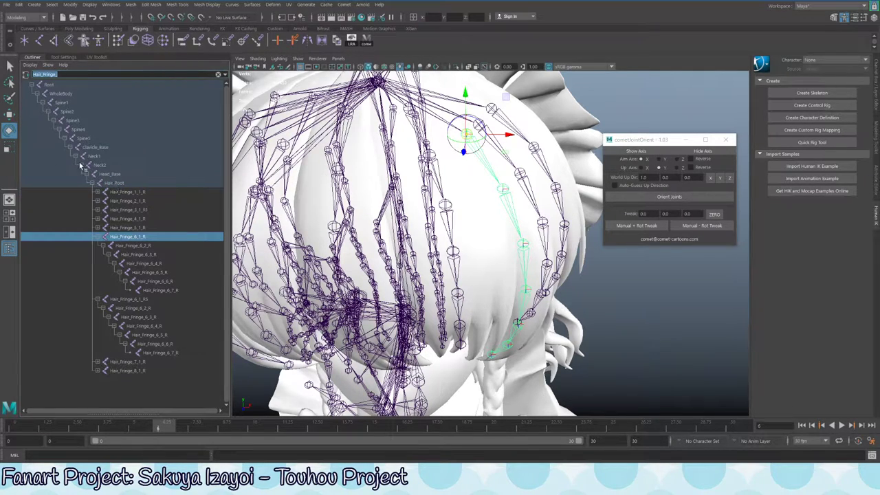
click(145, 238)
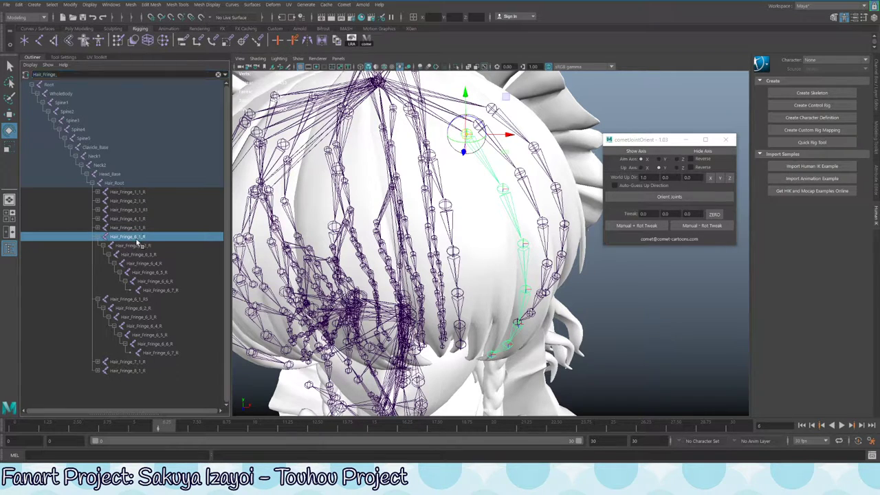
click(146, 300)
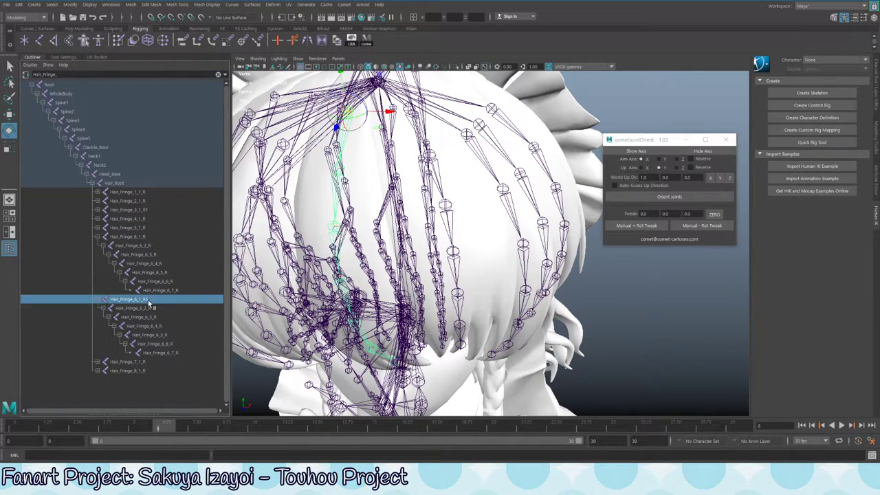
alt+drag(440, 227, 447, 148)
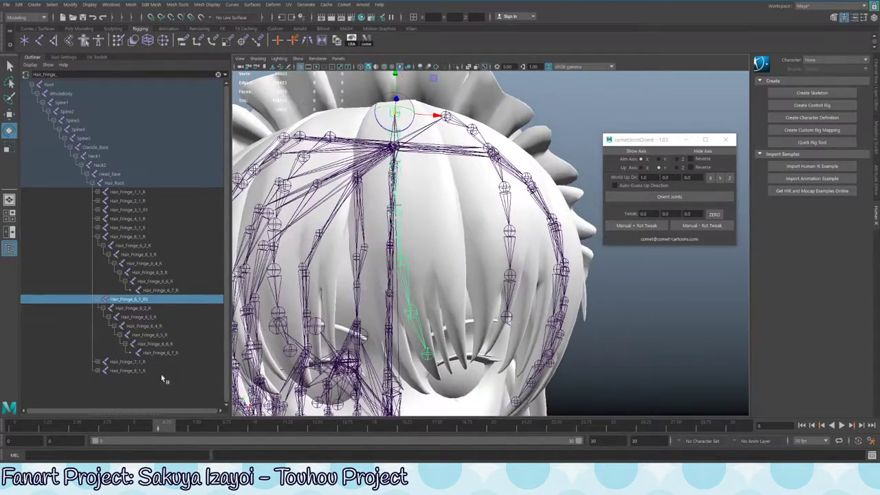
click(130, 362)
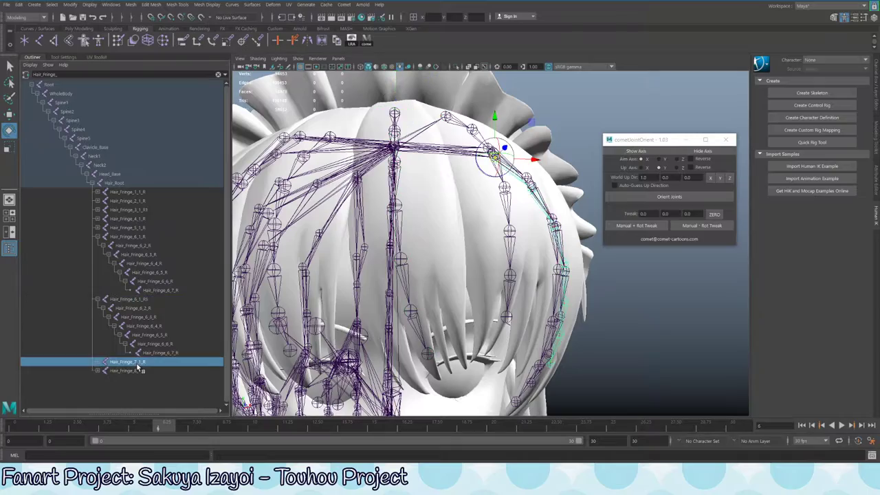
mouse_move(413, 227)
alt+mouse_down()
mouse_move(429, 214)
mouse_move(406, 227)
alt+mouse_up()
click(131, 227)
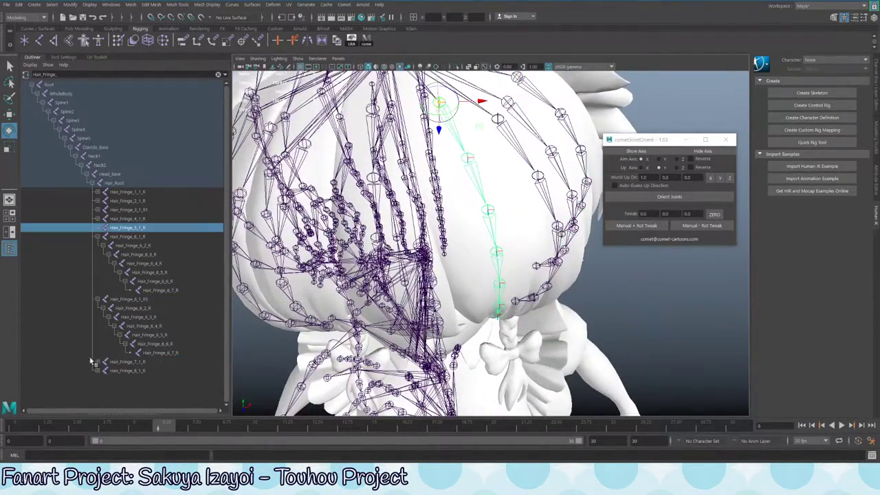
click(103, 237)
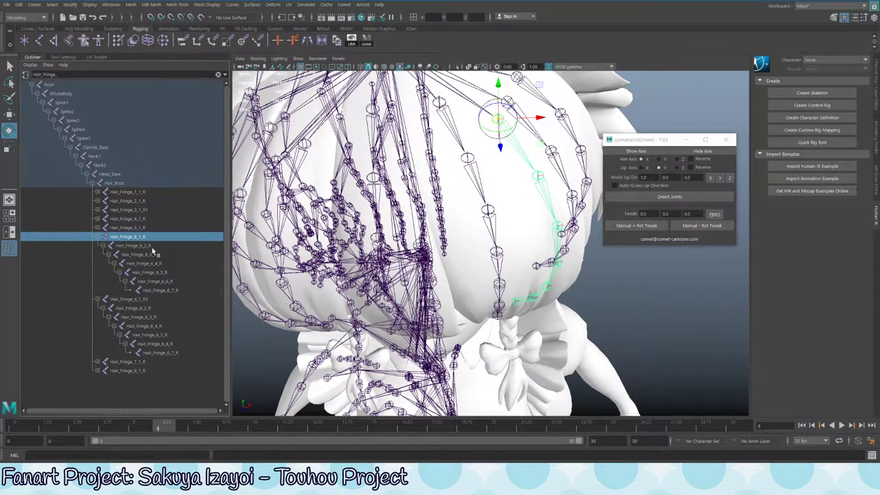
click(141, 193)
alt+drag(413, 227, 379, 171)
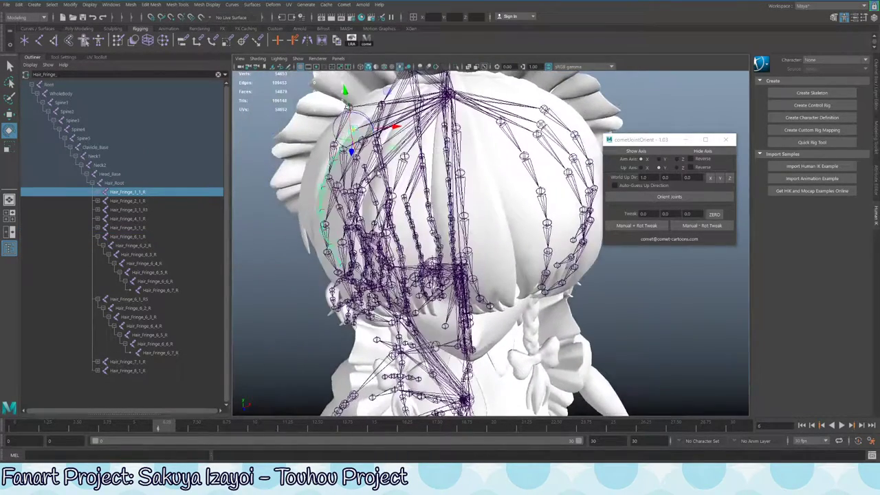
Step through fringe chains 2_1 to 6_1 and 6_1_R5, ending on Hair_Fringe_4_1_R
click(145, 201)
click(145, 209)
click(145, 219)
click(144, 227)
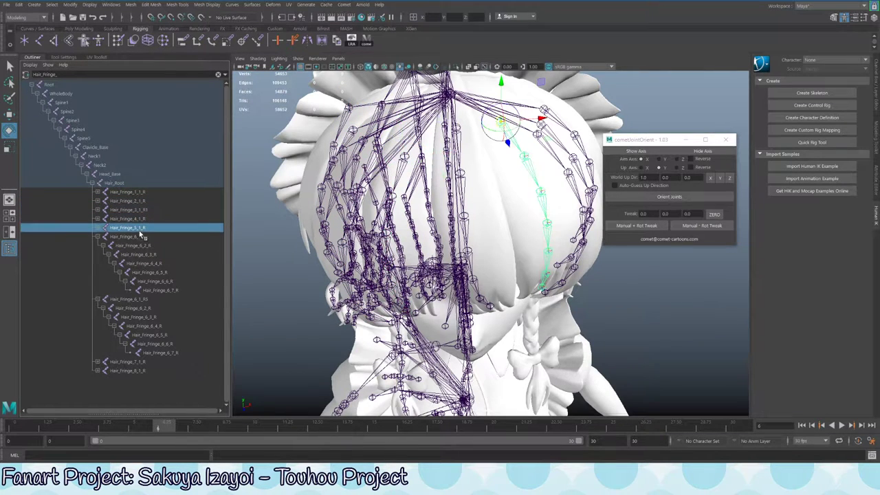
click(141, 236)
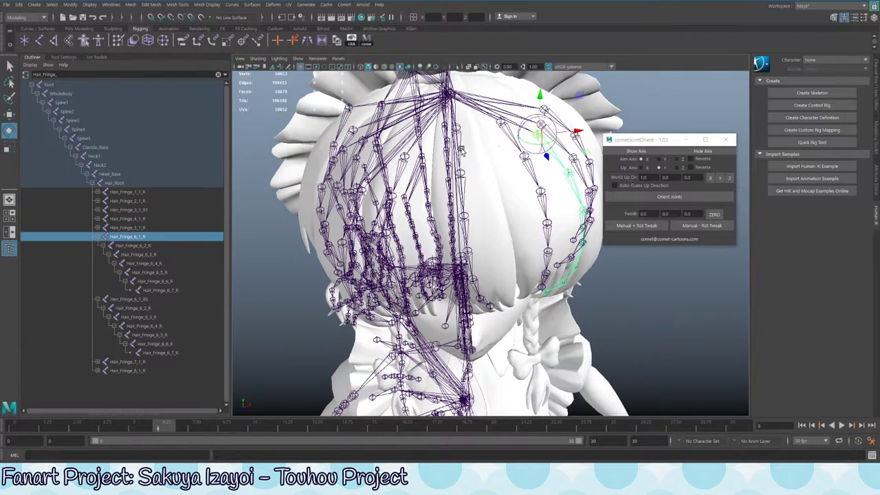
alt+drag(489, 146, 470, 131)
click(142, 228)
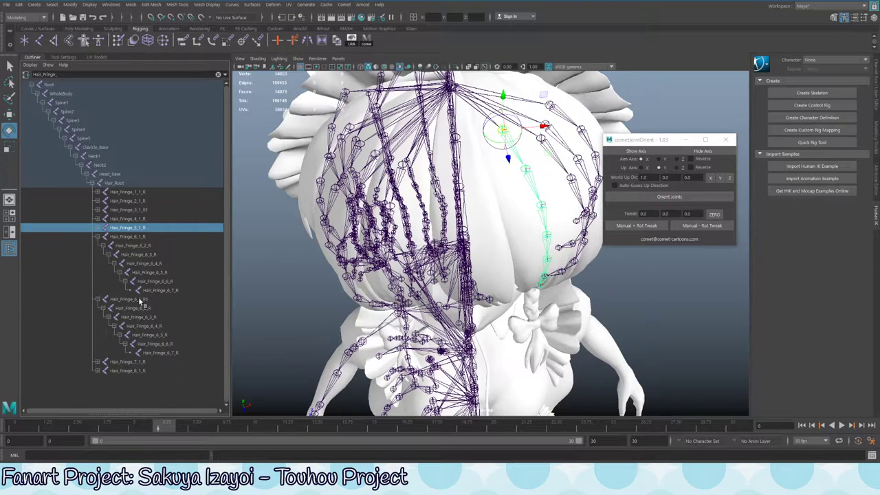
click(141, 301)
alt+drag(495, 124, 529, 76)
alt+drag(428, 159, 443, 152)
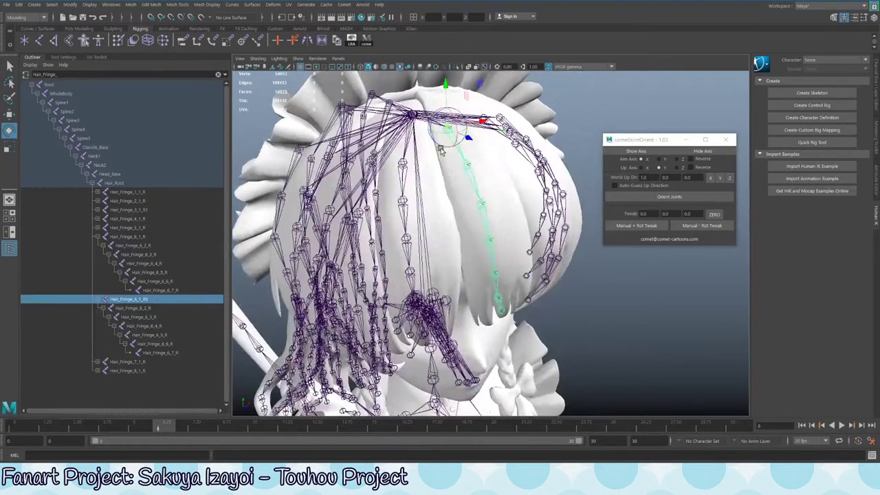
click(144, 229)
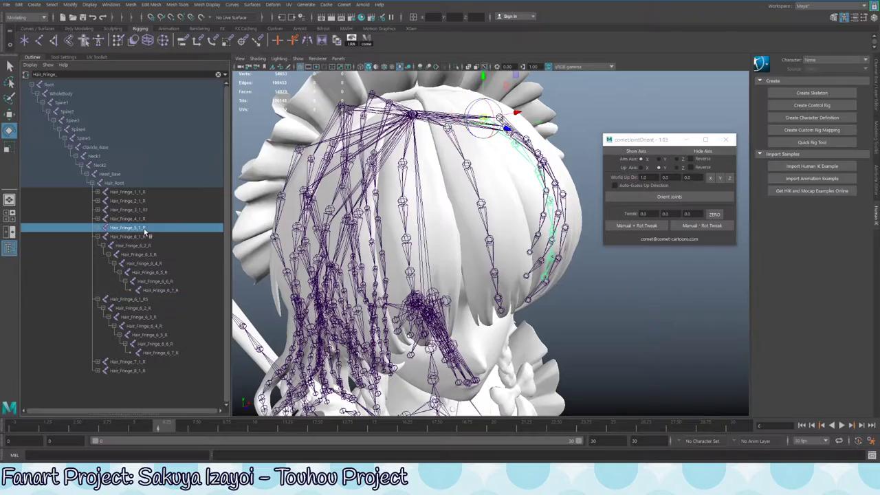
alt+drag(379, 194, 464, 184)
click(435, 186)
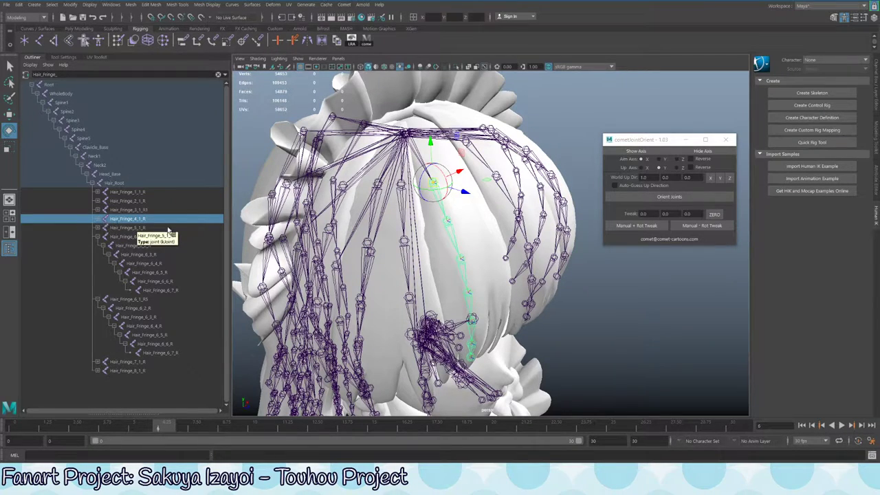
Renumber the duplicate fringe roots in sequence as Hair_Fringe_10_1_R, 11 and 12
double_click(130, 218)
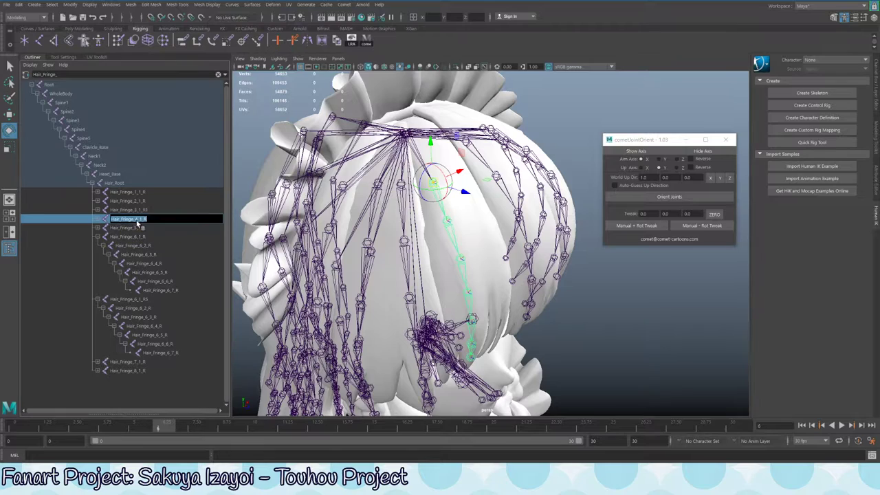
key(Tab)
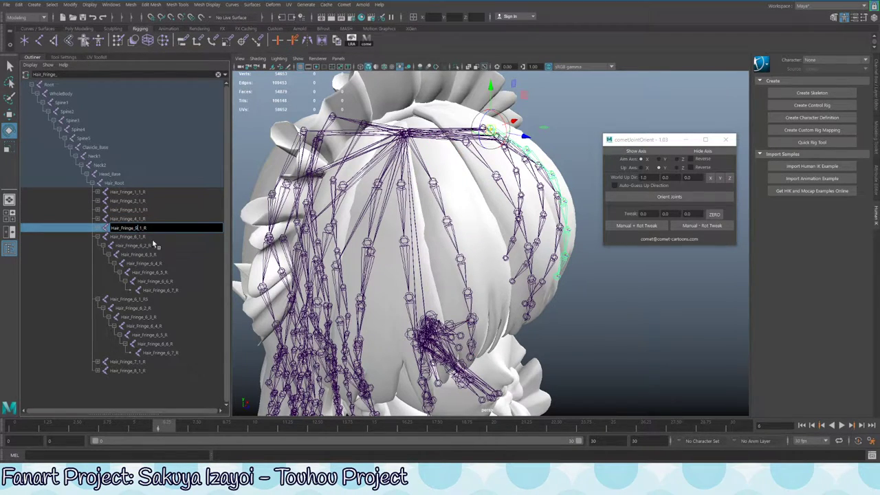
key(Tab)
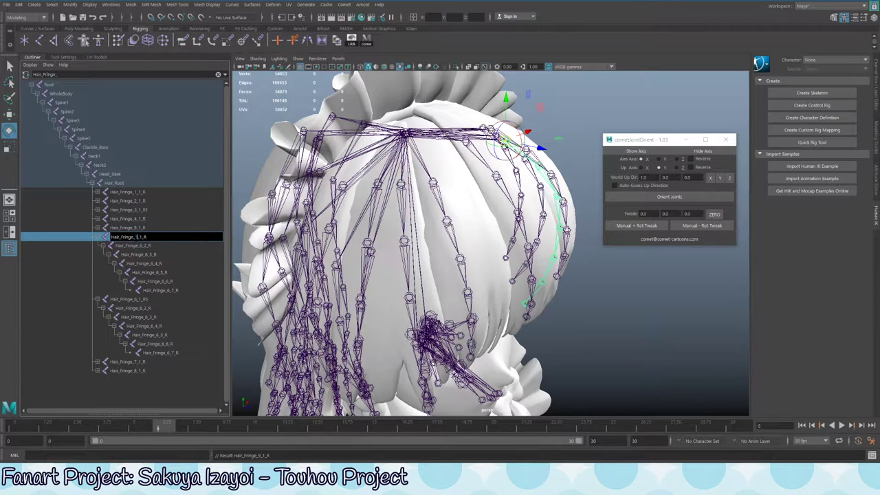
text(0)
key(Tab)
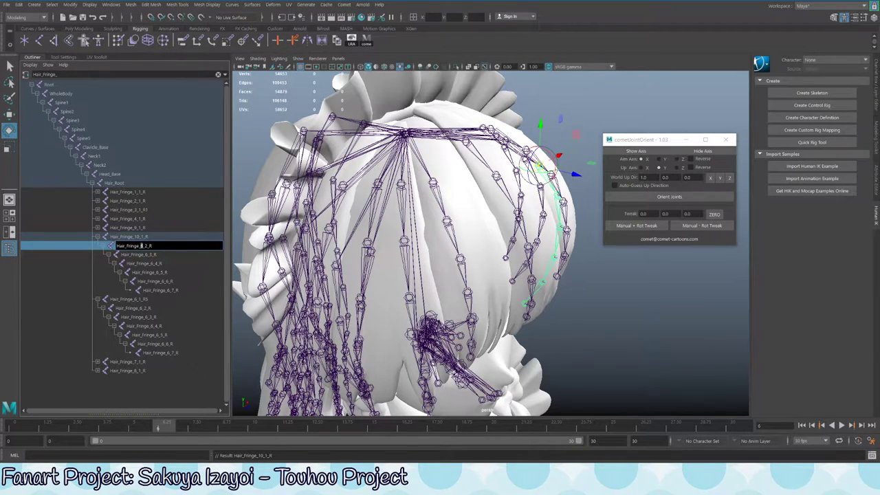
text(11)
key(Tab)
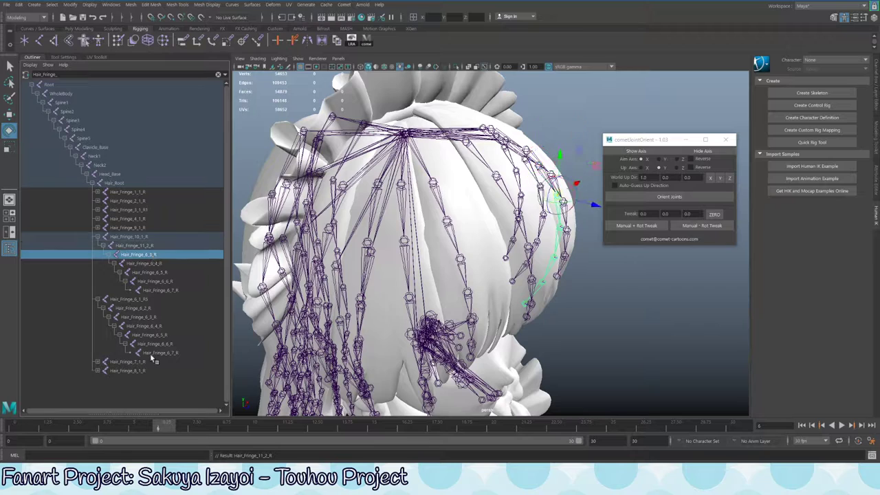
double_click(137, 300)
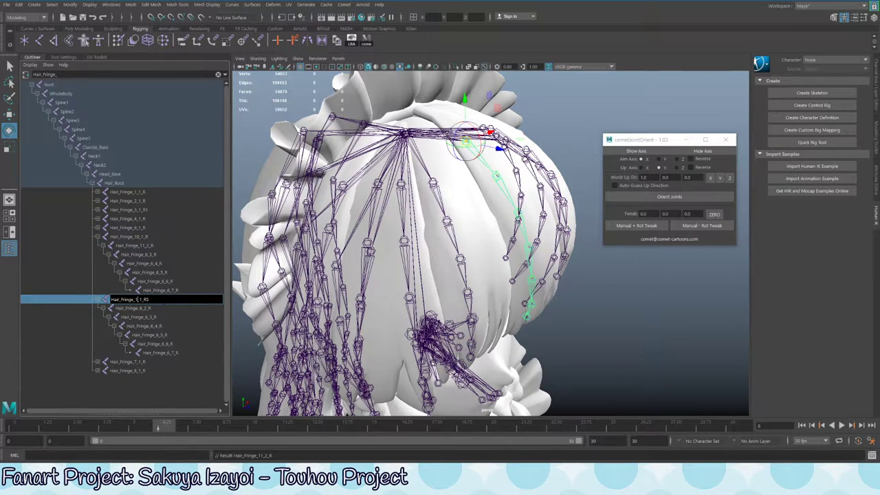
text(12)
Rename the Hair_Fringe_7 and Hair_Fringe_8 roots to Hair_Fringe_13_1_R and Hair_Fringe_14_1_R
double_click(135, 363)
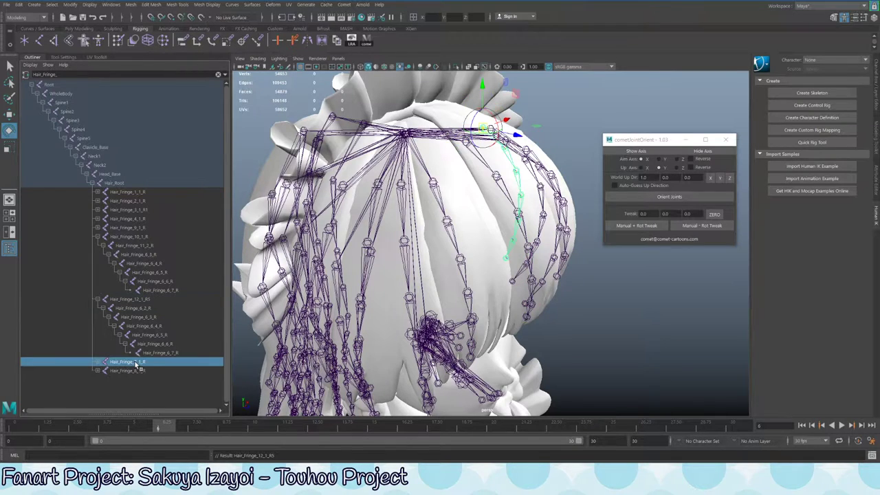
click(137, 362)
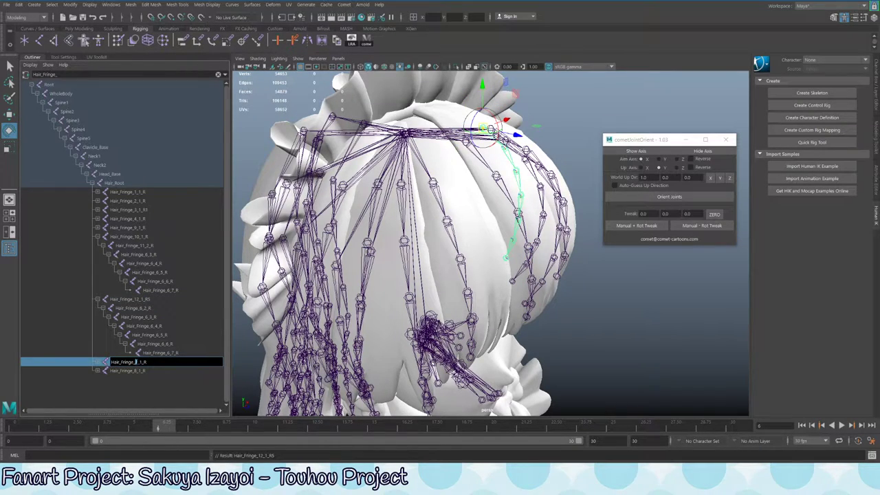
text(13)
click(134, 371)
double_click(136, 371)
click(137, 370)
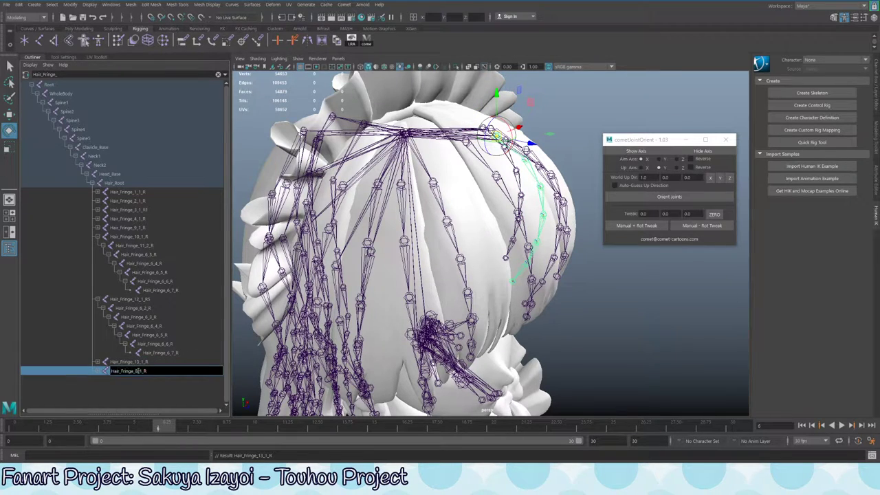
text(14)
key(Return)
Rename Hair_Fringe_3_1_R1 to Hair_Fringe_3_1_R and check its child chain
click(146, 208)
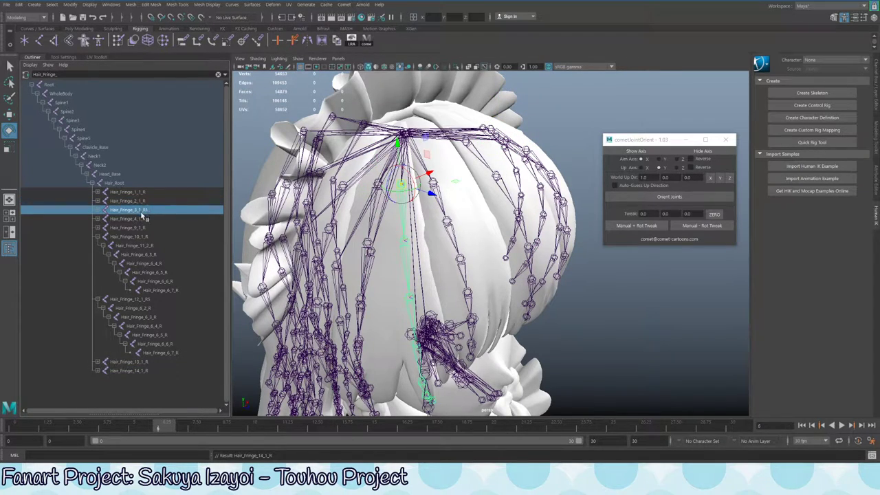
double_click(145, 209)
click(145, 211)
key(Return)
click(98, 210)
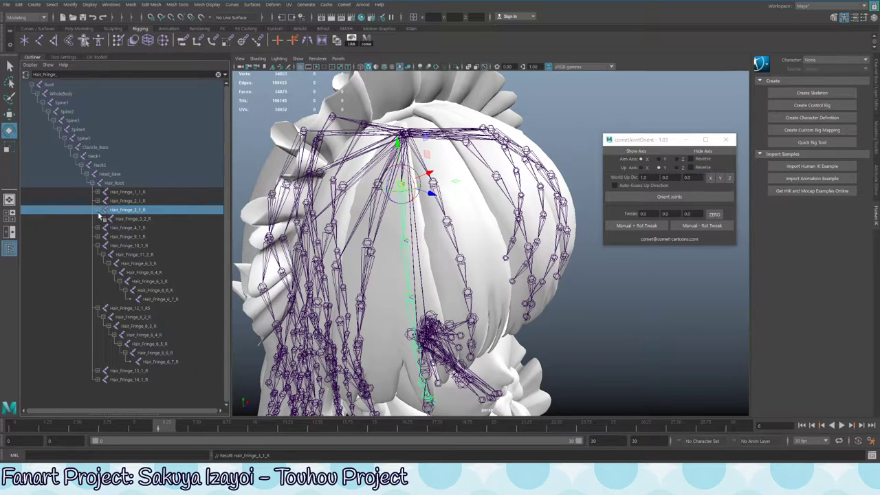
click(103, 218)
click(98, 210)
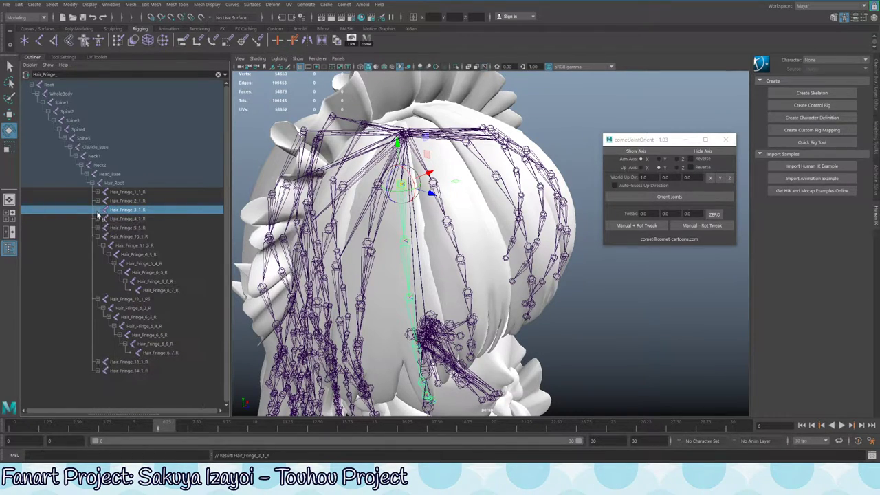
Select the nine hair fringe root joints, isolate them and frame them in view
click(138, 219)
click(145, 193)
click(142, 201)
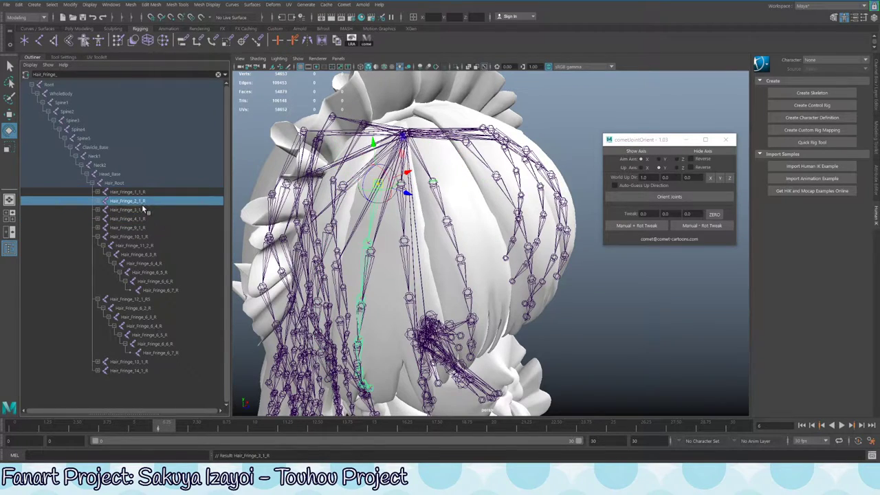
alt+drag(440, 207, 384, 165)
click(387, 150)
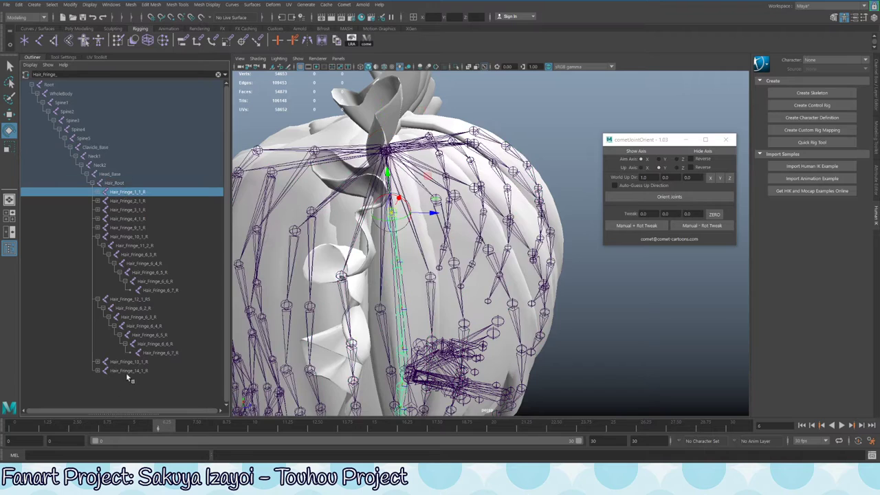
drag(127, 192, 129, 371)
key(ctrl+1)
key(f)
alt+drag(413, 254, 452, 170)
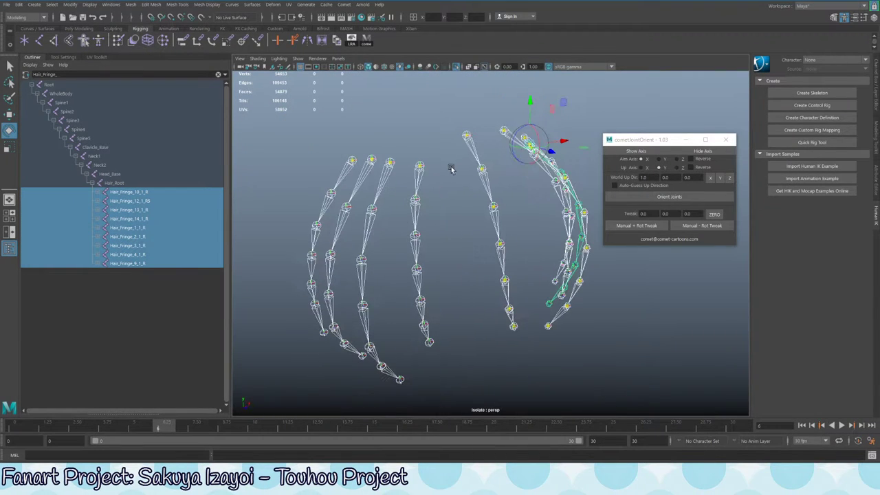
Select the fringe chains one by one in the viewport to identify the fifth chain
click(440, 132)
alt+drag(378, 277, 391, 231)
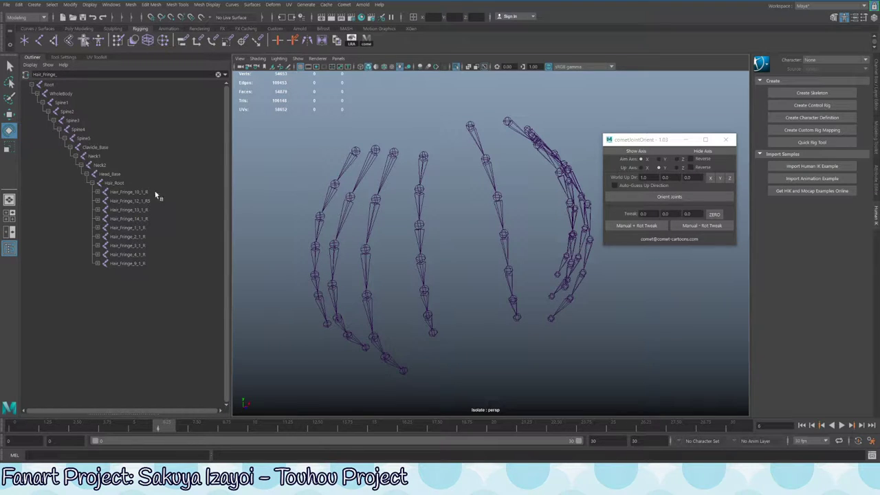
click(119, 183)
click(129, 193)
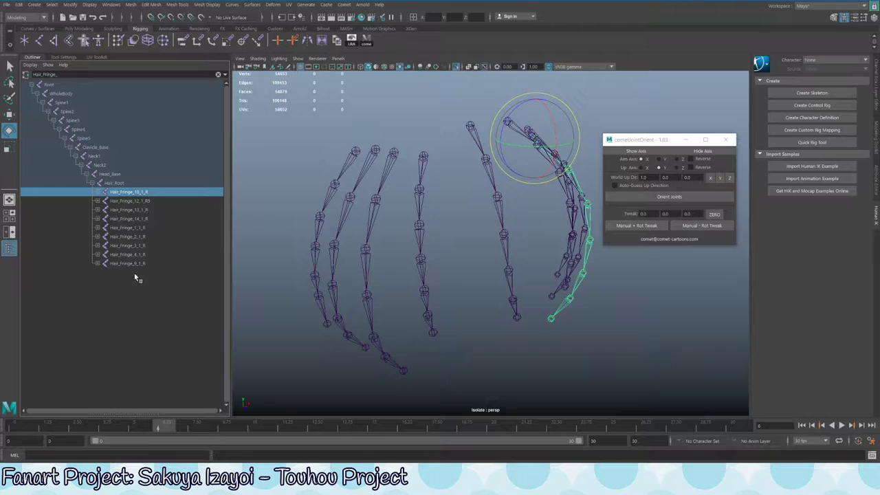
click(125, 227)
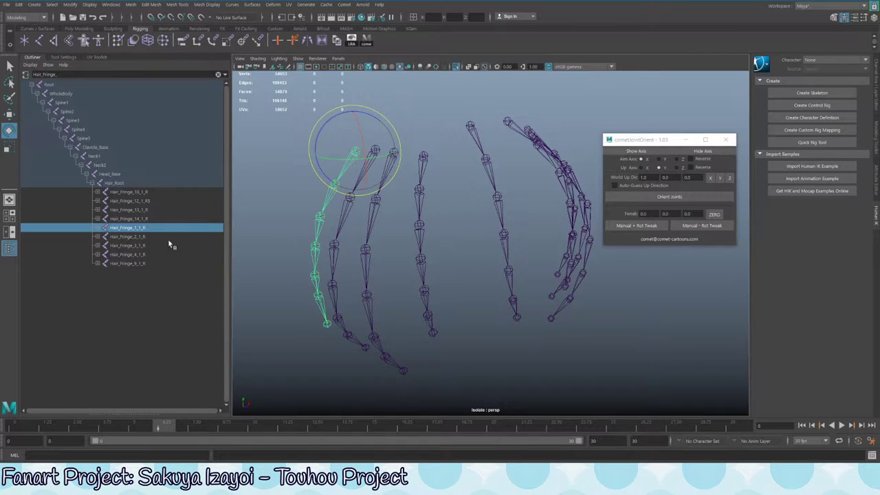
key(q)
click(377, 151)
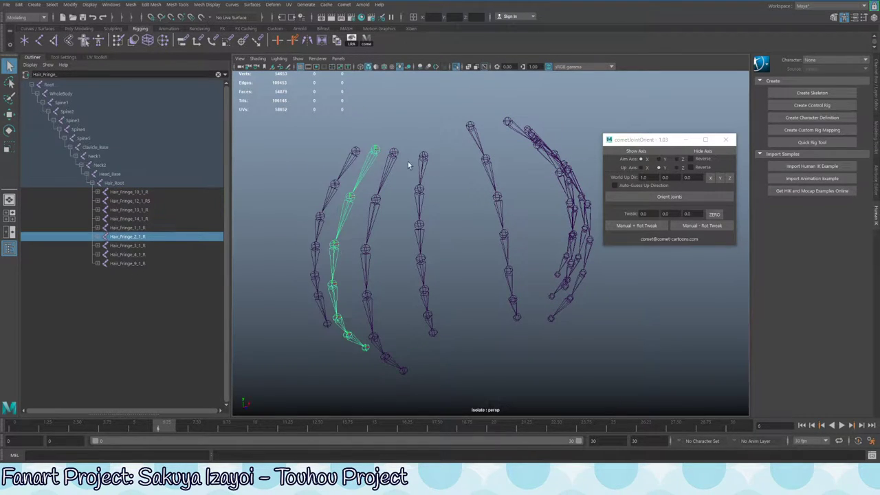
click(393, 154)
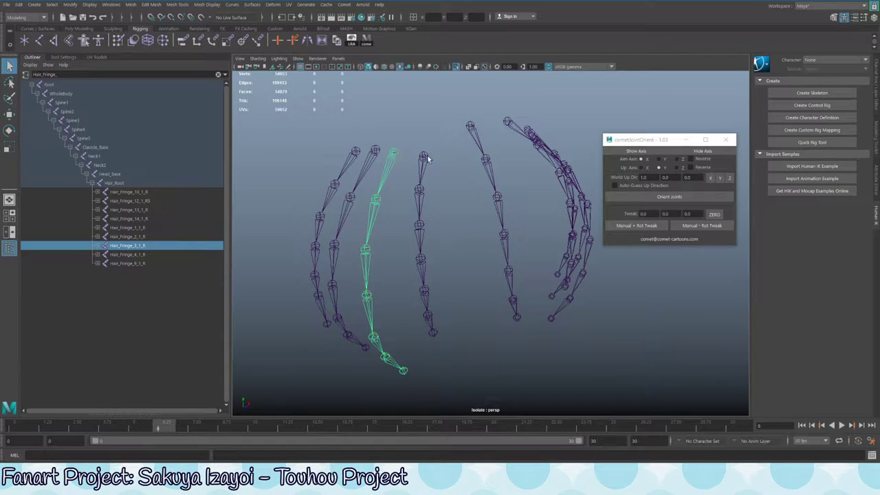
click(422, 158)
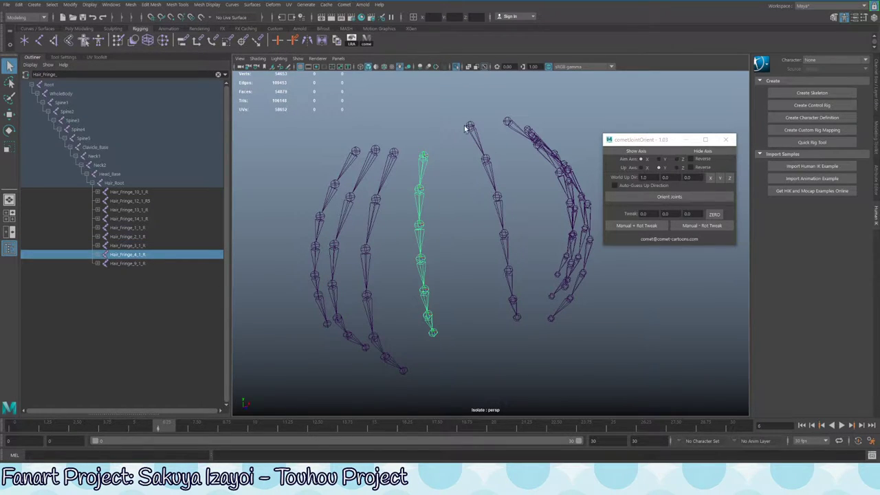
click(468, 127)
Rename the fifth chain's root Hair_Fringe_12_1_R5 to Hair_Fringe_5_1_R
double_click(140, 201)
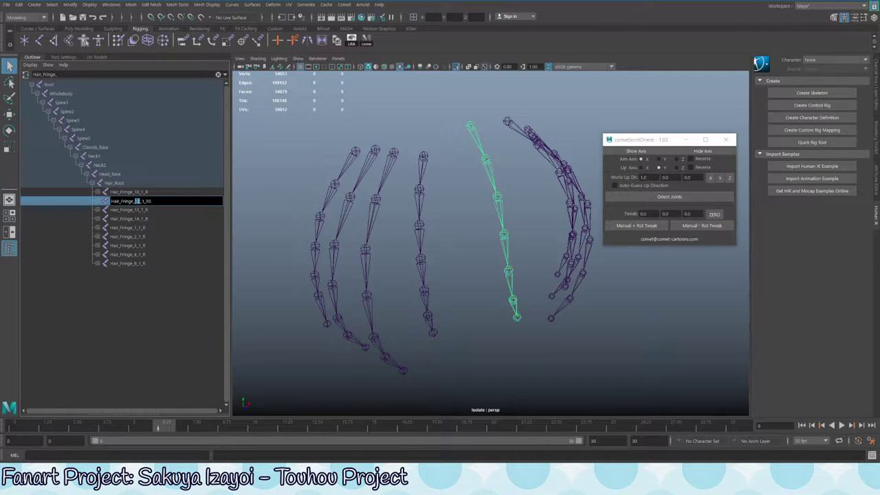
click(128, 217)
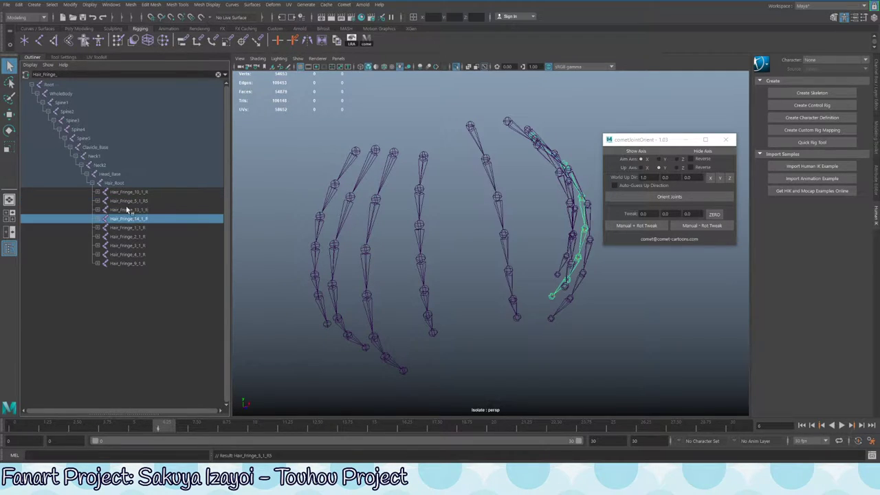
click(97, 201)
click(138, 200)
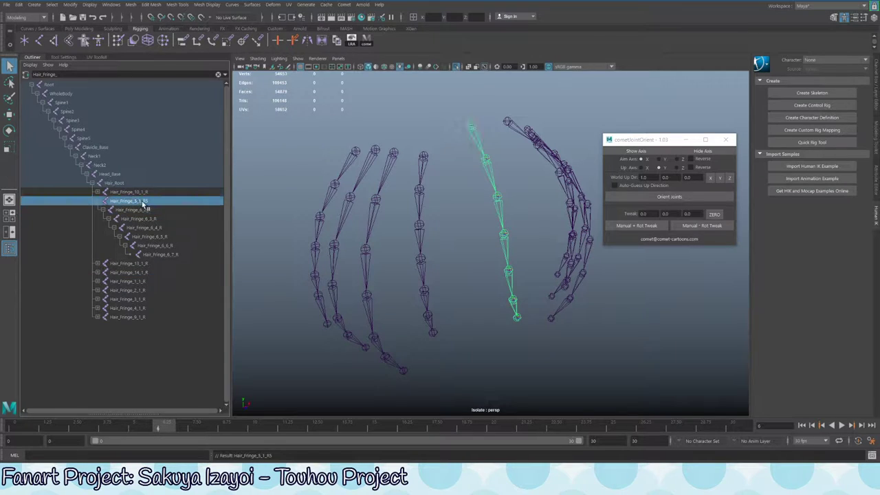
double_click(137, 201)
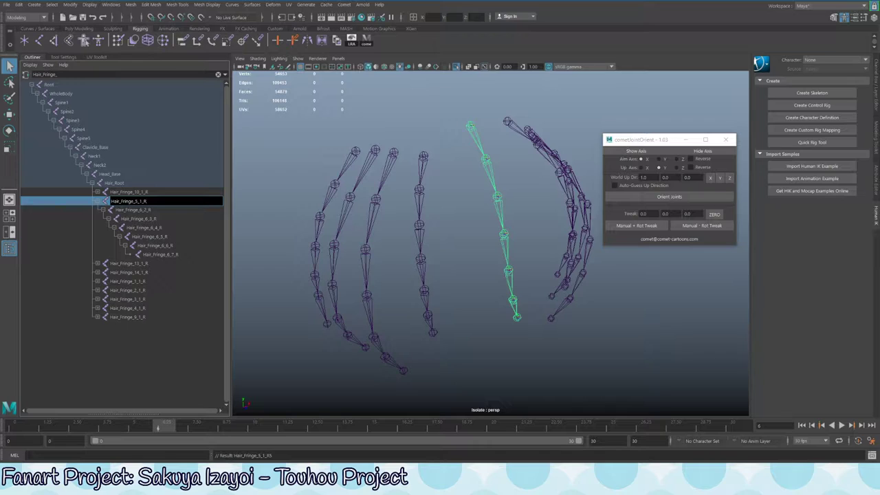
drag(140, 201, 111, 201)
key(ctrl+c)
click(131, 210)
Rename the first three child joints to Hair_Fringe_5_2_R, Hair_Fringe_5_3_R and Hair_Fringe_5_4_R
double_click(141, 209)
drag(141, 210, 126, 229)
key(ctrl+v)
key(Return)
click(147, 219)
double_click(146, 219)
key(ctrl+v)
key(Return)
click(153, 229)
double_click(153, 228)
key(ctrl+v)
key(Return)
Rename the remaining child joints to Hair_Fringe_5_5_R, Hair_Fringe_5_6_R and Hair_Fringe_5_7_R
click(158, 237)
double_click(158, 236)
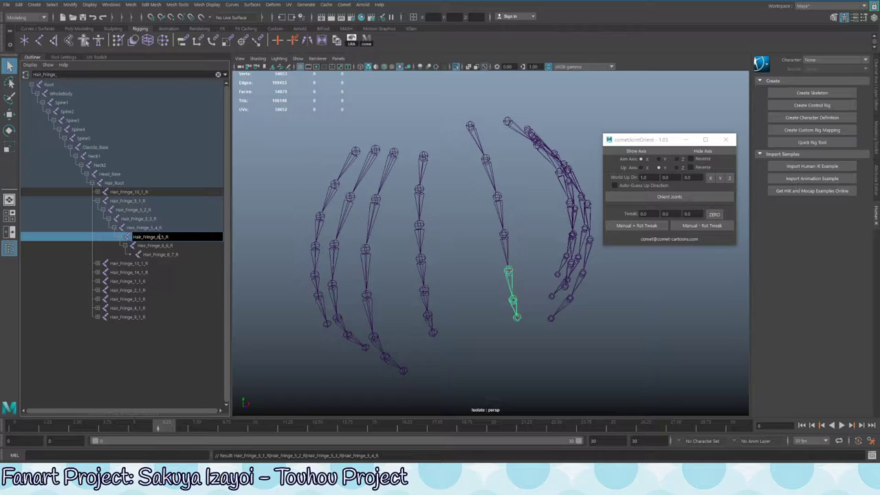
drag(158, 237, 133, 236)
key(ctrl+v)
key(Return)
click(163, 245)
double_click(164, 246)
key(ctrl+v)
key(Return)
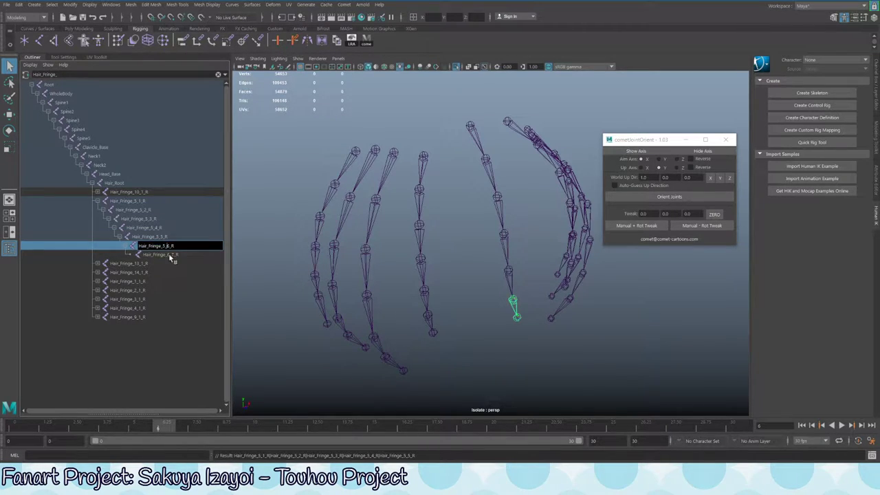
click(168, 254)
double_click(167, 255)
click(169, 254)
text(5)
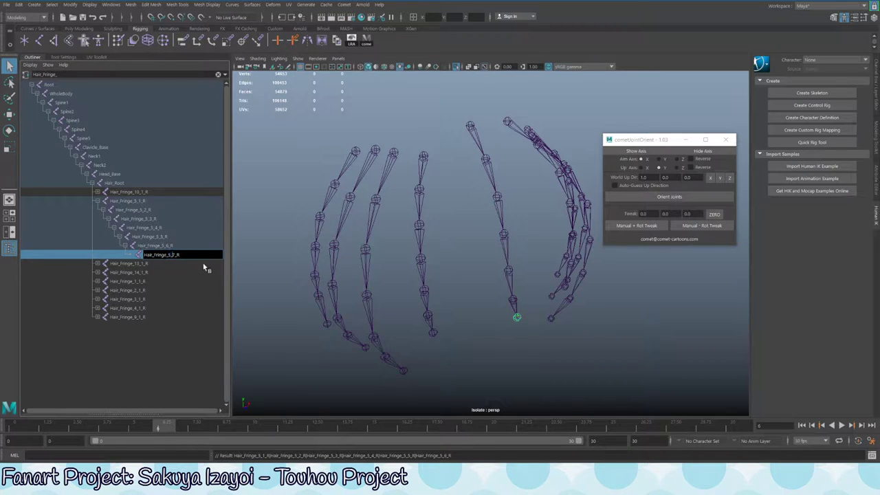
key(Return)
key(Up)
Rename the Hair_Fringe_9_1_R root to Hair_Fringe_6_1_R
click(128, 200)
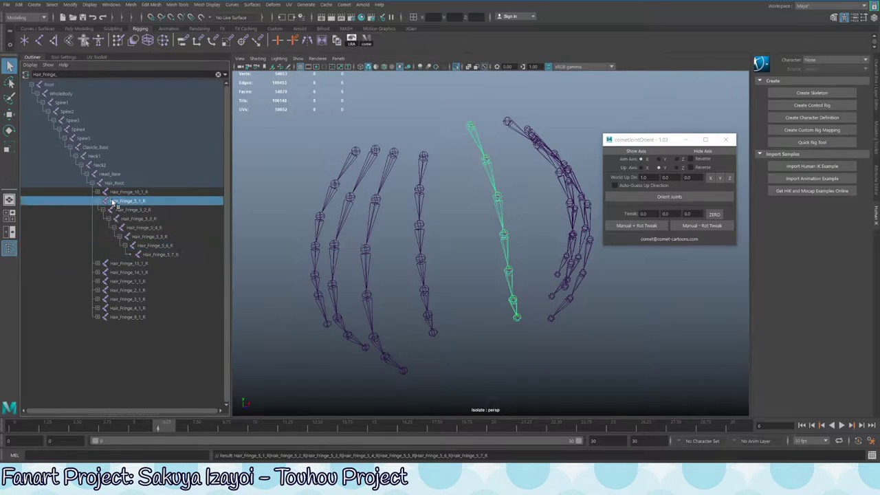
click(97, 201)
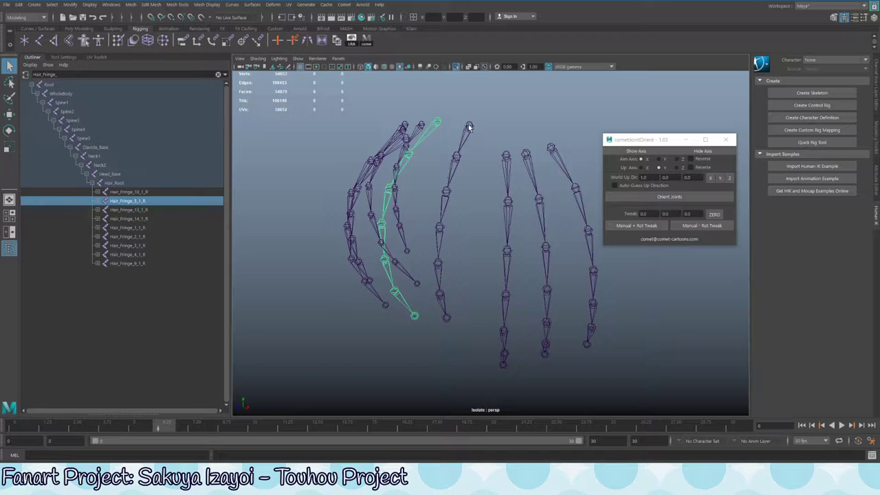
click(452, 161)
double_click(130, 264)
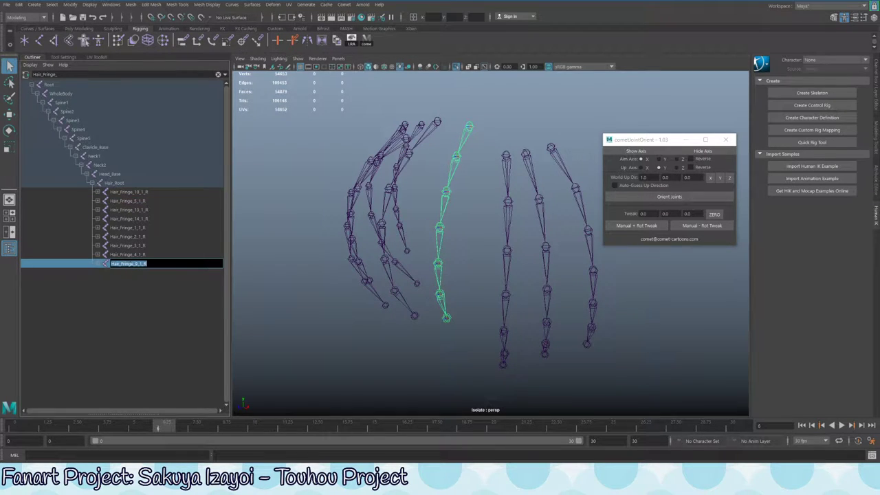
click(135, 264)
key(Return)
Expand the chain and rename its first children to Hair_Fringe_6_2_R, Hair_Fringe_6_3_R and Hair_Fringe_6_4_R
click(112, 265)
click(97, 264)
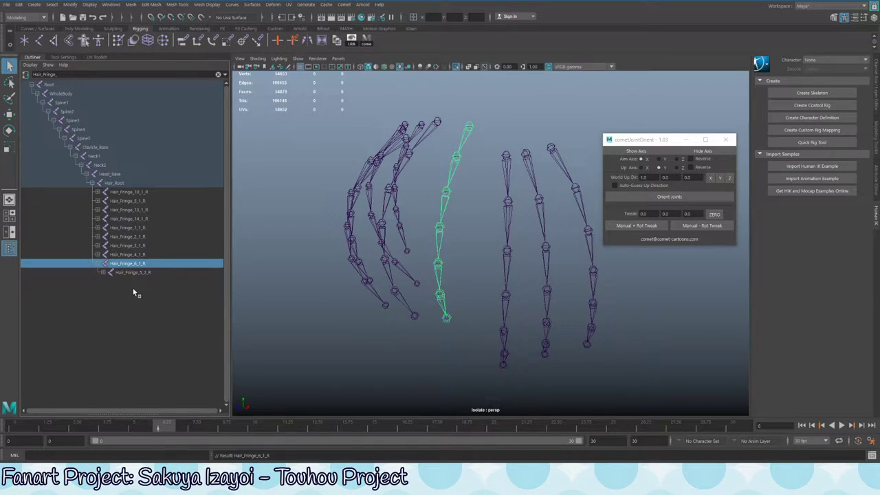
shift+click(98, 265)
double_click(134, 272)
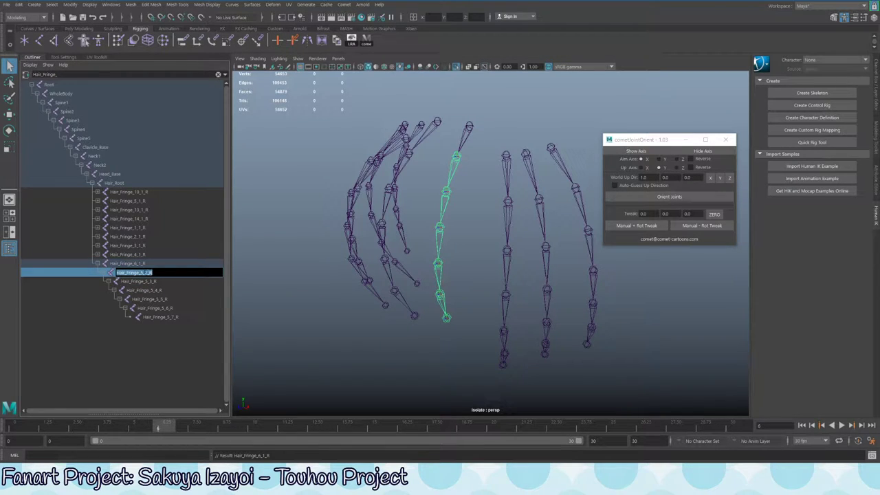
click(143, 273)
key(BackSpace)
text(6)
key(Return)
double_click(141, 282)
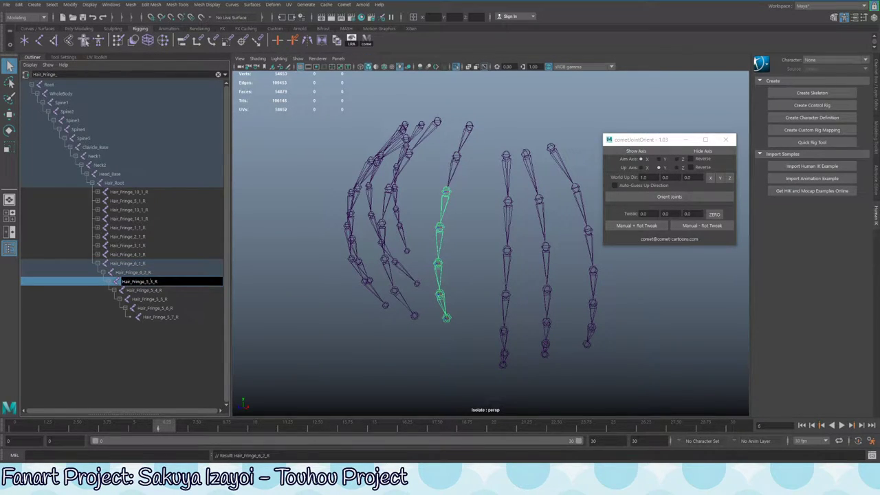
key(Return)
double_click(160, 291)
click(158, 291)
key(BackSpace)
text(6_4_R)
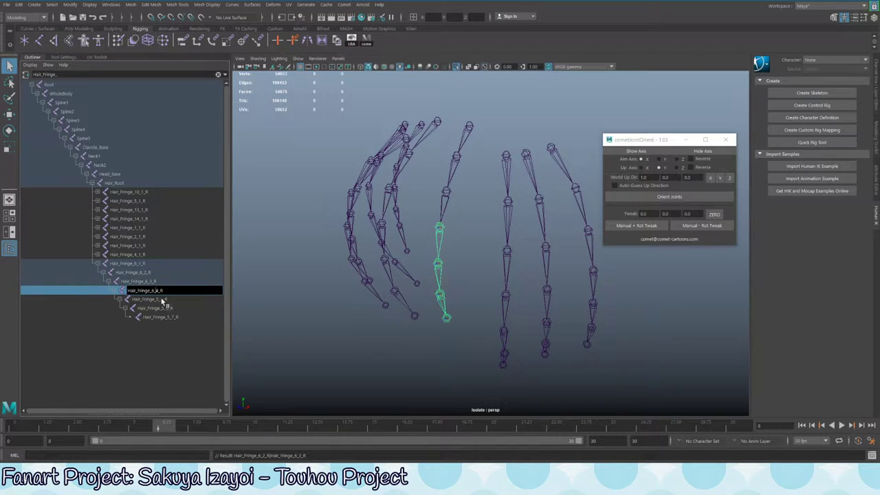
key(Return)
Rename the last three joints to Hair_Fringe_6_5_R, Hair_Fringe_6_6_R and Hair_Fringe_6_7_R
double_click(158, 299)
click(157, 299)
key(BackSpace)
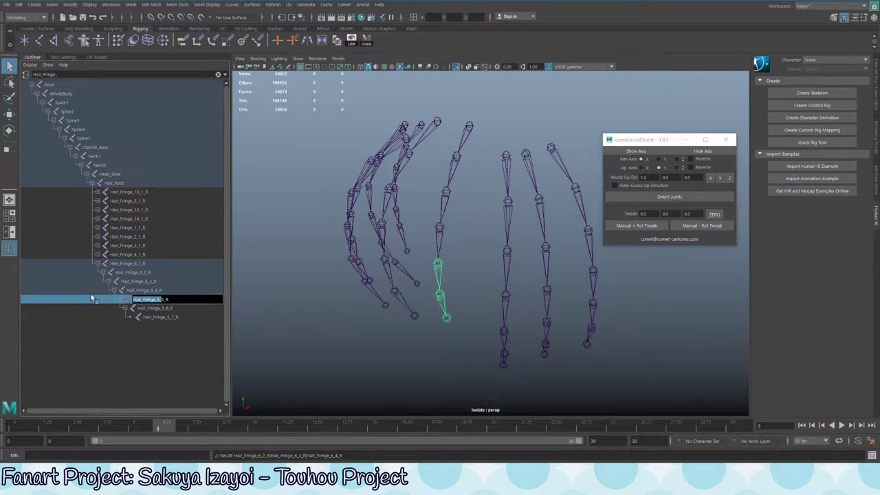
text(6)
key(Return)
click(168, 309)
double_click(167, 309)
click(157, 309)
key(BackSpace)
text(6)
key(Return)
click(161, 318)
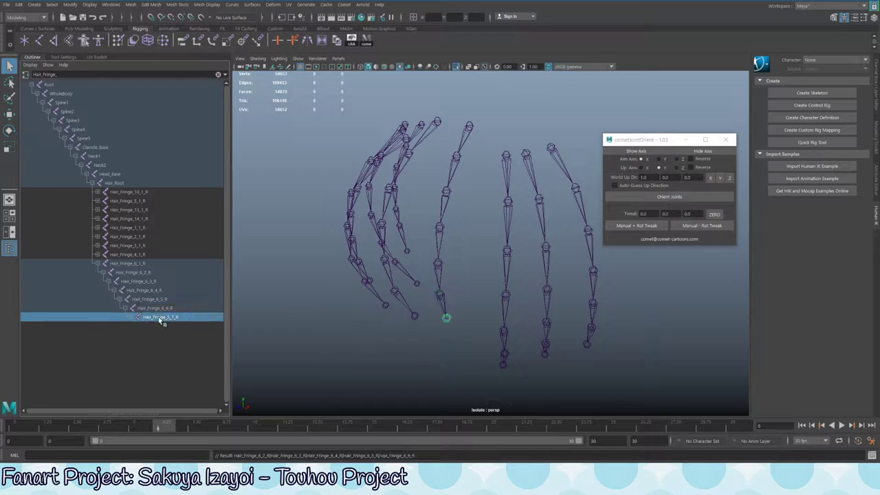
double_click(161, 317)
click(159, 318)
key(BackSpace)
text(6)
key(Return)
Check the renamed chain, then select Hair_Fringe_10_1_R and begin renaming it
click(141, 282)
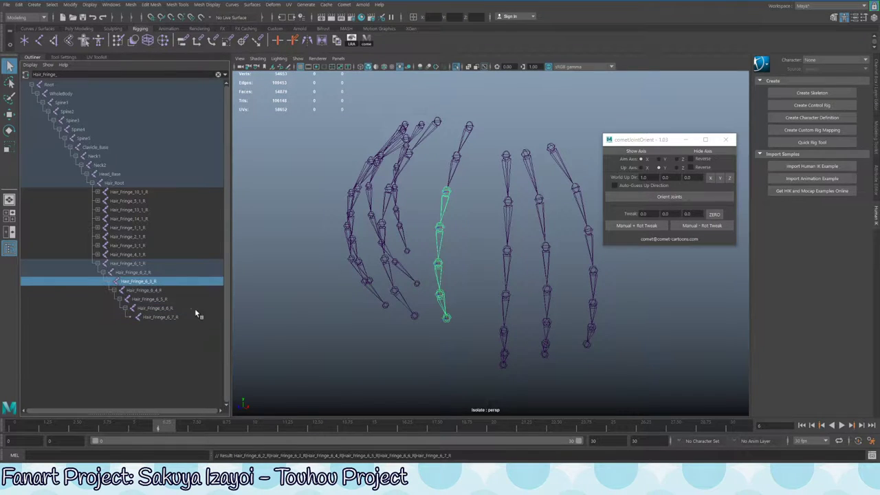
click(156, 255)
alt+drag(521, 143, 514, 164)
click(513, 164)
double_click(138, 193)
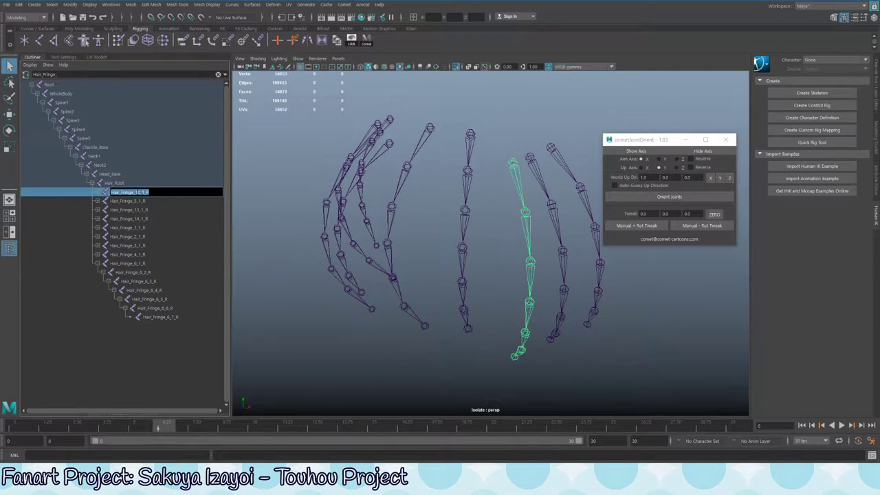
Rename Hair_Fringe_10_1_R to Hair_Fringe_7_1_R in the Outliner
click(137, 193)
text(7)
drag(138, 192, 86, 192)
key(ctrl+c)
click(141, 210)
click(130, 193)
click(131, 263)
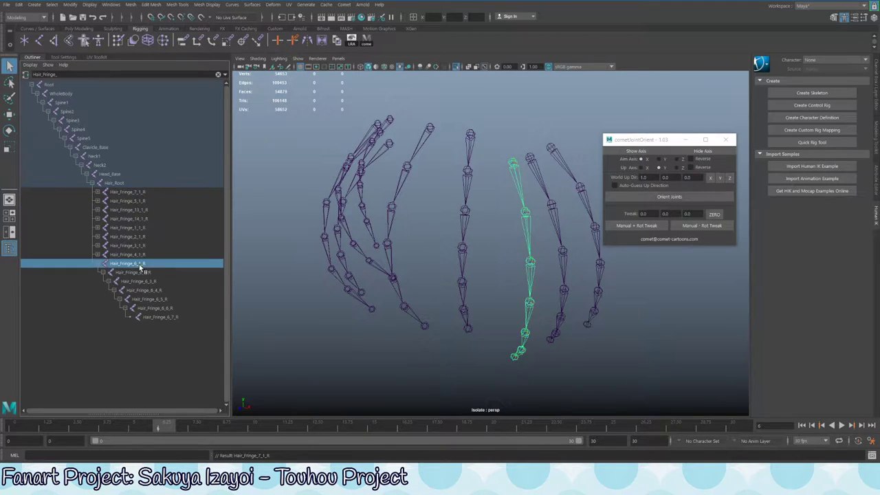
click(131, 193)
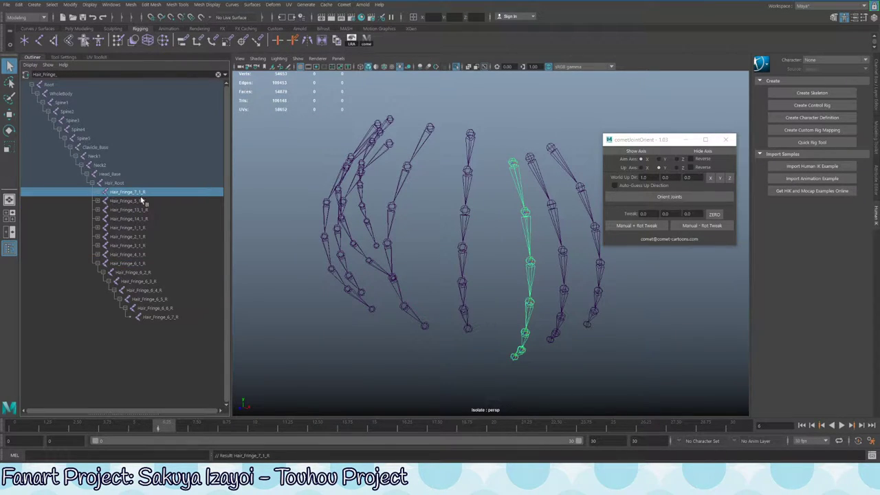
Rename the first two child joints to Hair_Fringe_7_2_R and Hair_Fringe_7_3_R
click(98, 192)
double_click(135, 201)
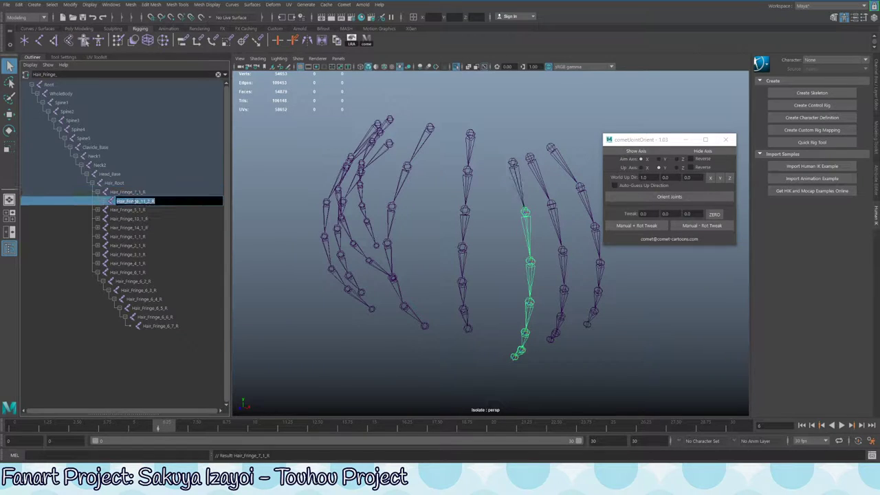
text(Hair_Fringe_7_2_R)
click(107, 204)
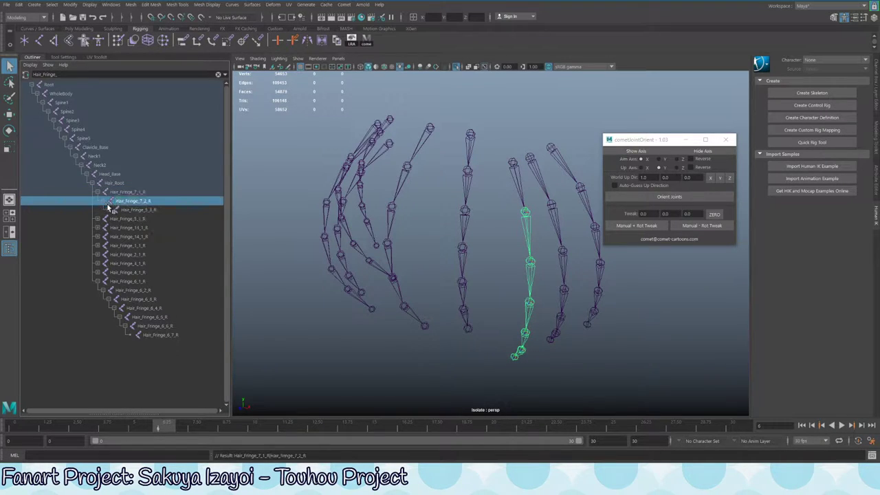
click(108, 209)
double_click(141, 209)
click(149, 210)
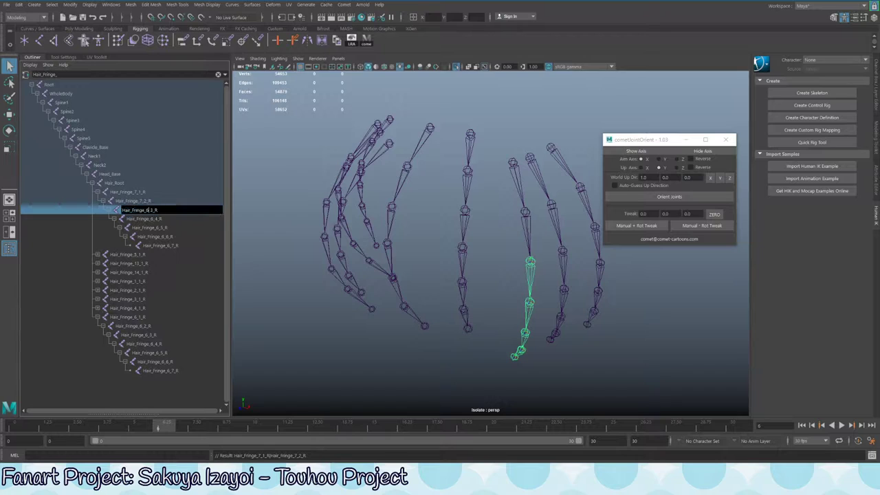
key(BackSpace)
text(7_)
click(155, 219)
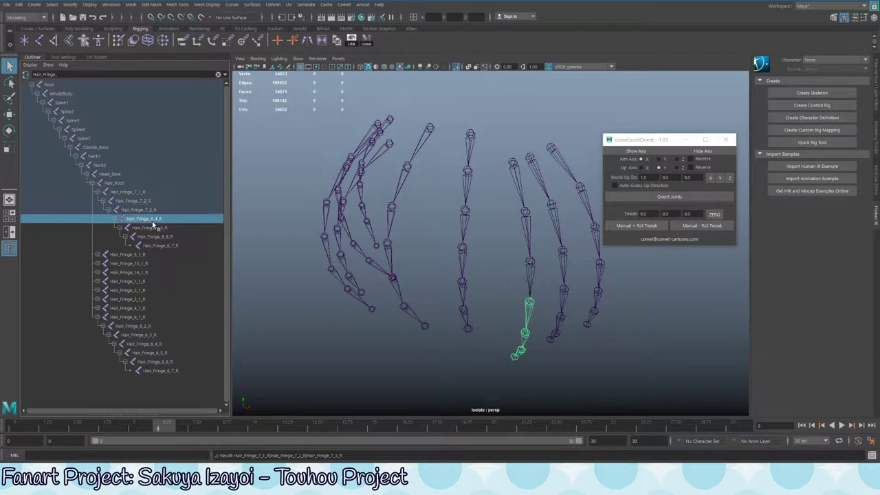
Renumber Hair_Fringe_6_4_R and 6_5_R to Hair_Fringe_7_4_R and Hair_Fringe_7_5_R
double_click(157, 219)
click(153, 219)
key(BackSpace)
text(7_R)
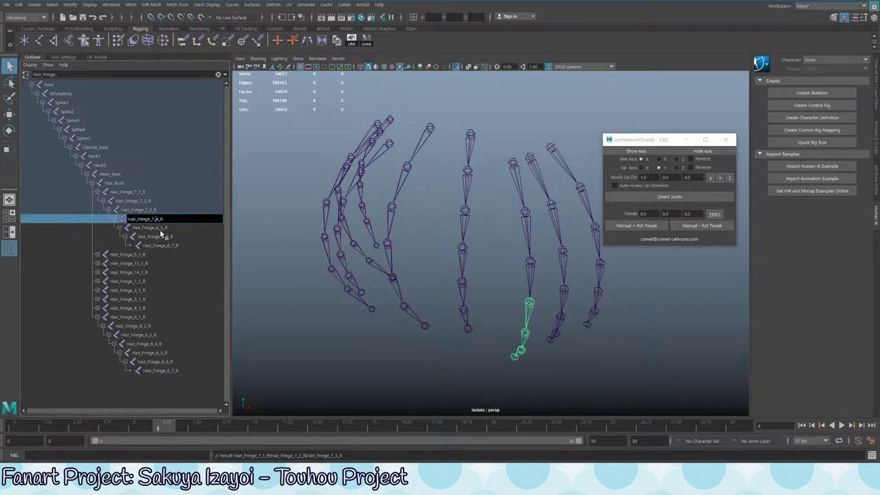
click(154, 231)
double_click(154, 230)
click(151, 228)
key(BackSpace)
text(7)
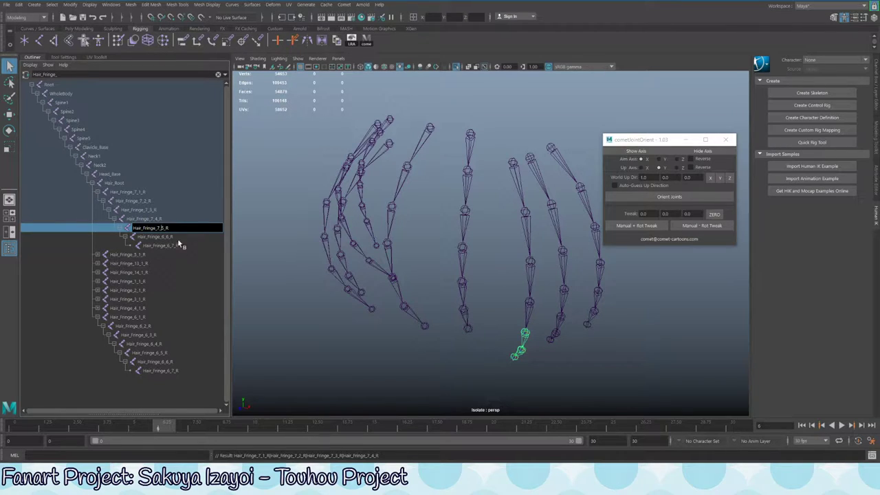
click(172, 237)
Rename the last joints Hair_Fringe_7_6_R and Hair_Fringe_7_7_R, then select the chain
double_click(169, 238)
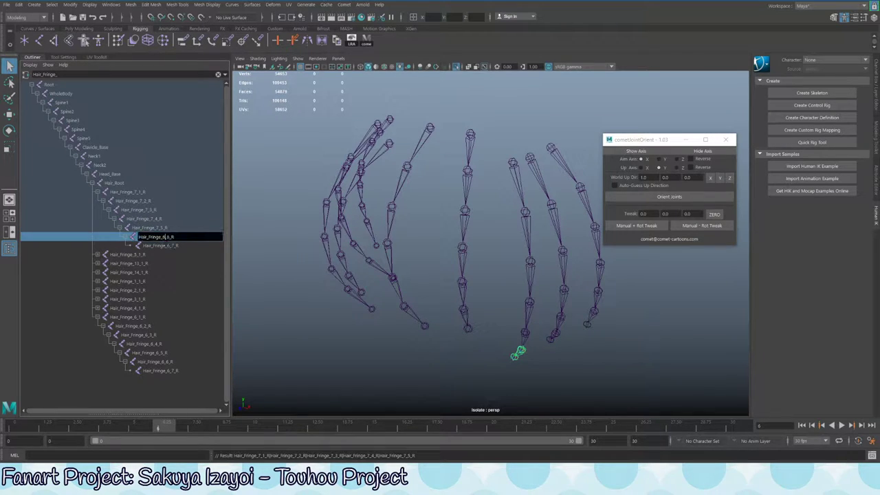
key(BackSpace)
text(7)
click(171, 246)
double_click(172, 246)
drag(171, 246, 107, 243)
key(ctrl+v)
key(Return)
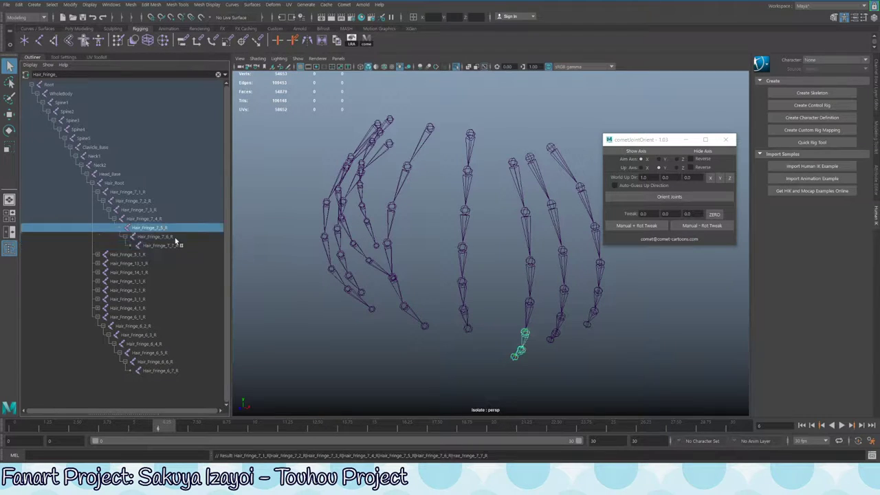
click(141, 193)
Rename Hair_Fringe_14_1_R to Hair_Fringe_8_1_R
alt+drag(523, 182, 497, 196)
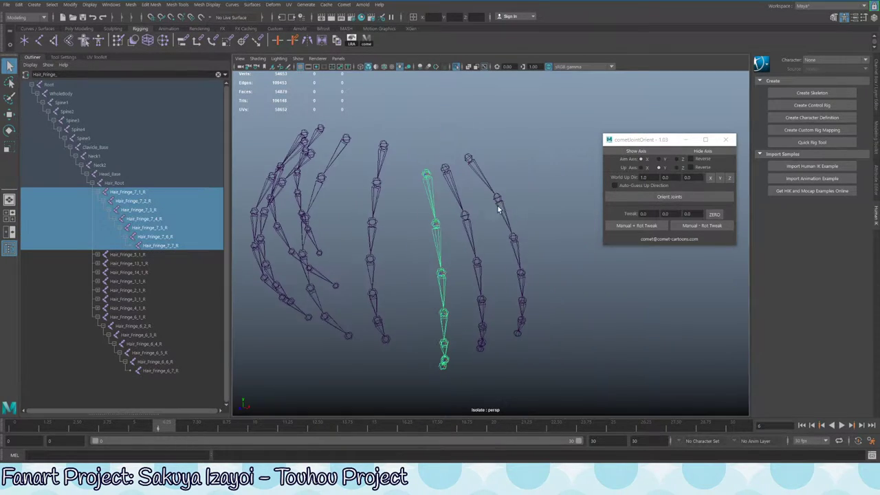
click(444, 170)
double_click(125, 273)
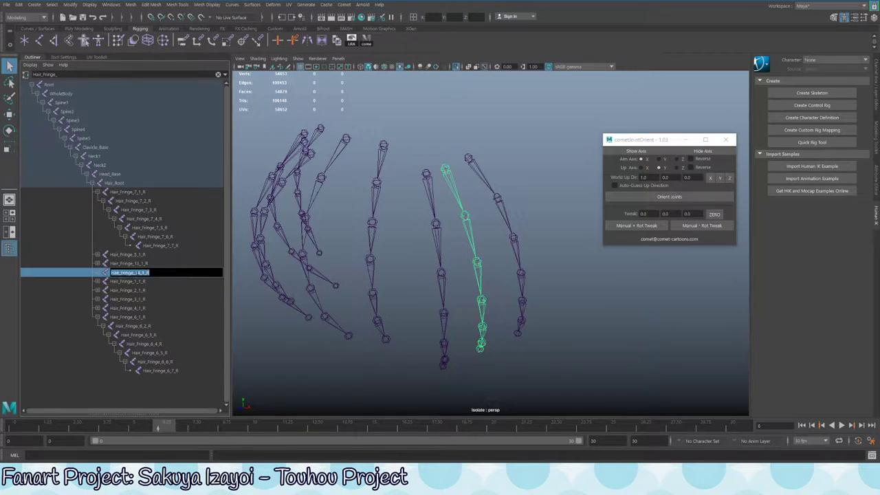
text(Hair_Fringe_7_8_R)
drag(137, 273, 69, 273)
key(Return)
Check the Hair_Fringe_8_2_R and Hair_Fringe_8_3_R child names, leaving them unchanged
click(97, 273)
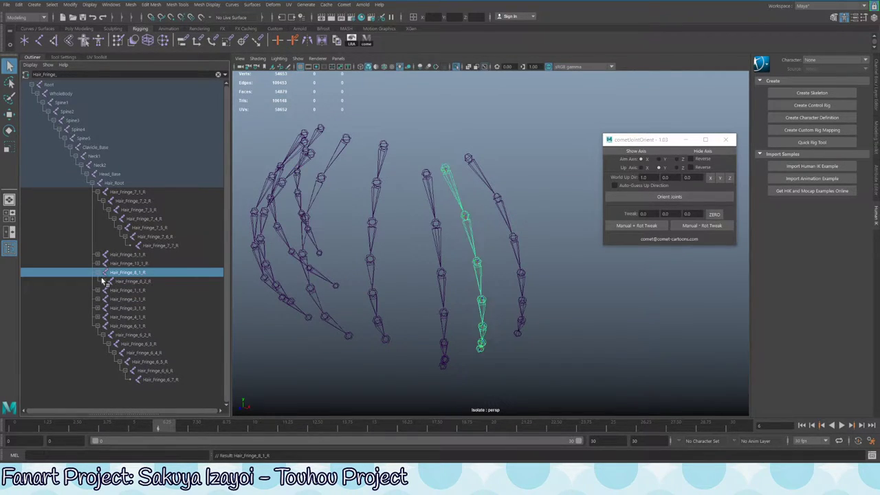
click(106, 281)
click(137, 281)
double_click(137, 281)
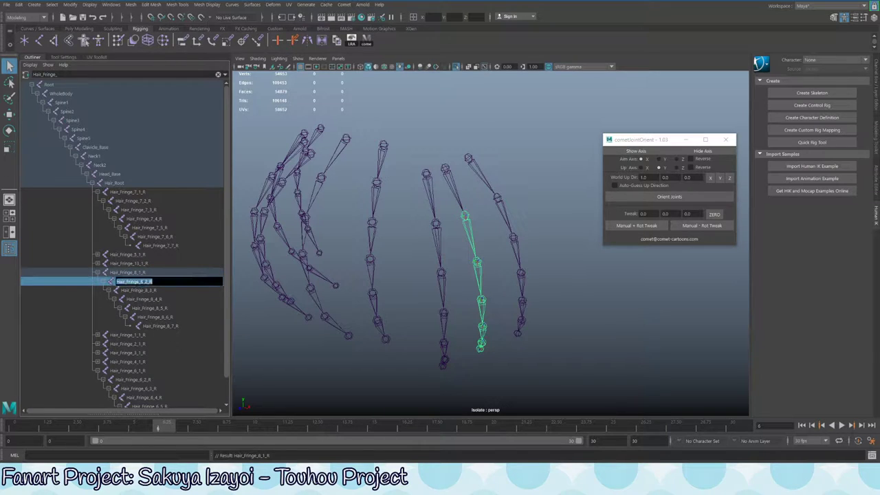
key(Return)
click(137, 290)
double_click(138, 290)
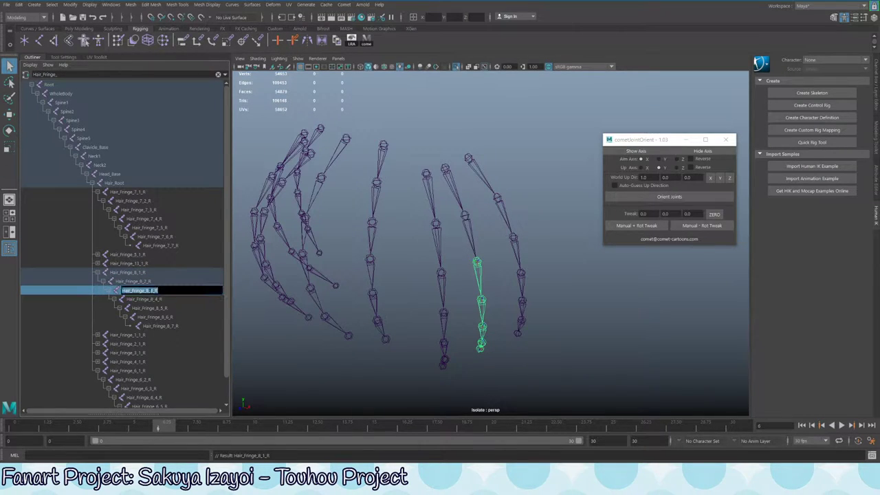
key(Return)
Check Hair_Fringe_8_4_R's name without changing it, returning to Hair_Fringe_8_1_R
click(144, 299)
double_click(145, 299)
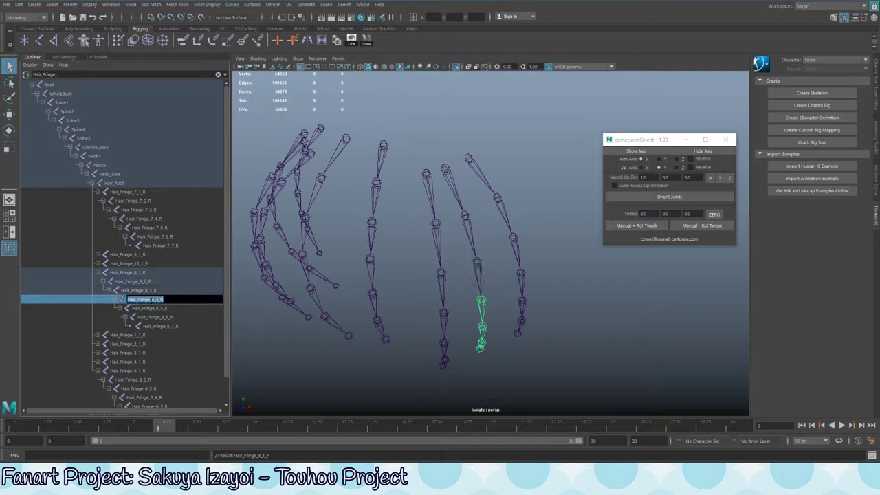
key(Return)
key(Left)
key(Left)
key(Left)
key(Return)
key(Up)
key(Up)
key(Up)
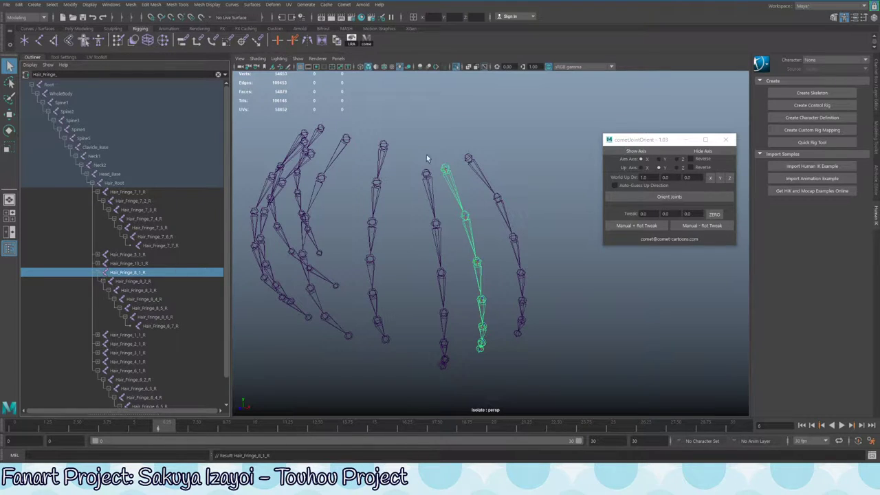
Rename Hair_Fringe_13_1_R to Hair_Fringe_9_1_R
click(469, 160)
click(98, 264)
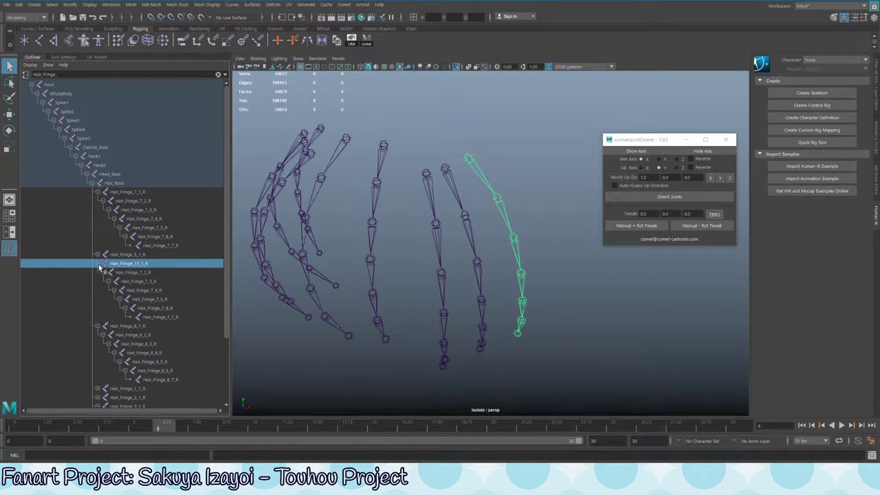
double_click(141, 264)
drag(136, 264, 142, 264)
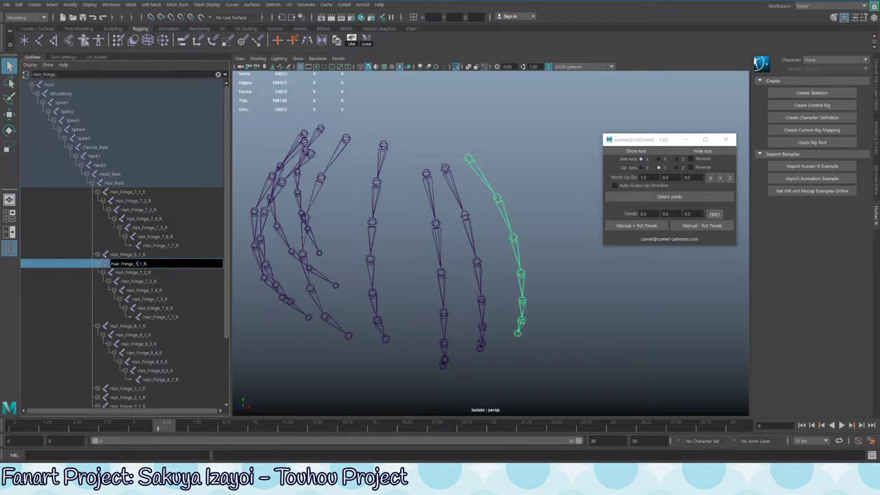
text(9)
key(Return)
Renumber the child joints to Hair_Fringe_9_2_R, 9_3_R and 9_4_R
click(141, 274)
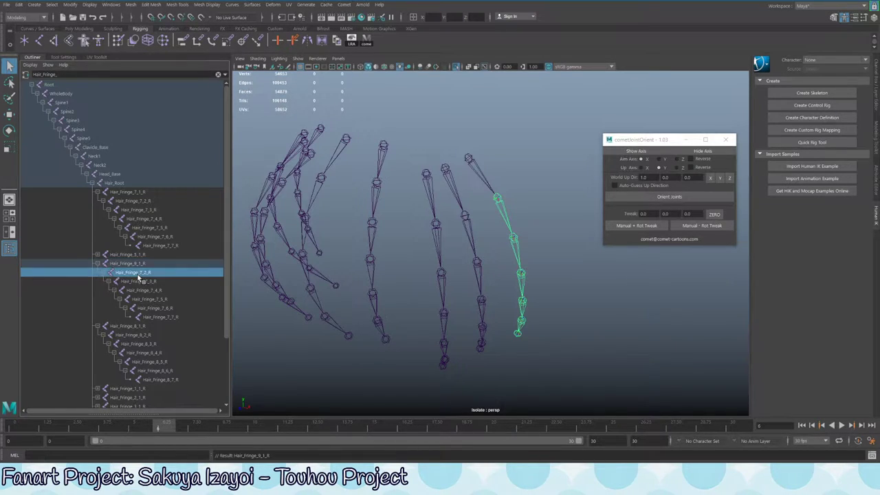
double_click(145, 274)
drag(139, 274, 169, 308)
text(9)
key(Return)
double_click(147, 281)
text(9)
key(Return)
double_click(147, 290)
text(9)
key(Return)
Renumber the remaining joints to Hair_Fringe_9_5_R through 9_7_R and select the chain
double_click(153, 300)
text(9)
key(Return)
double_click(164, 308)
text(9)
key(Return)
double_click(169, 318)
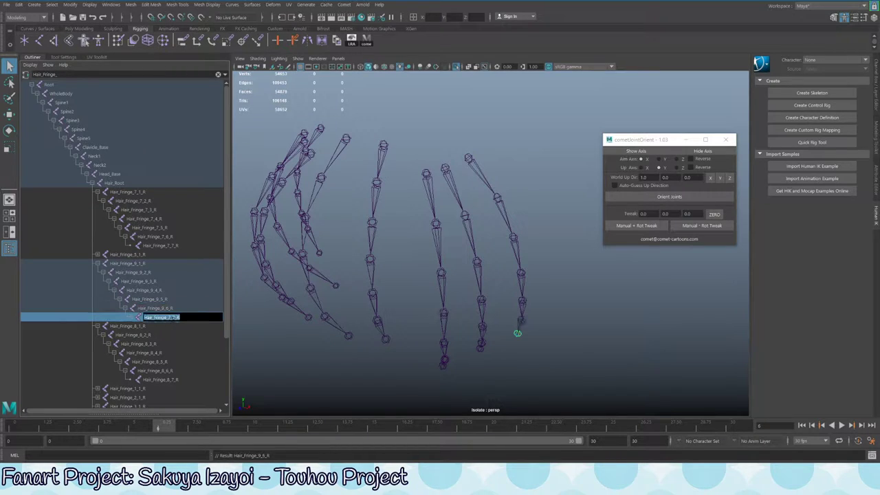
drag(54, 321, 169, 317)
text(9)
key(Return)
click(187, 308)
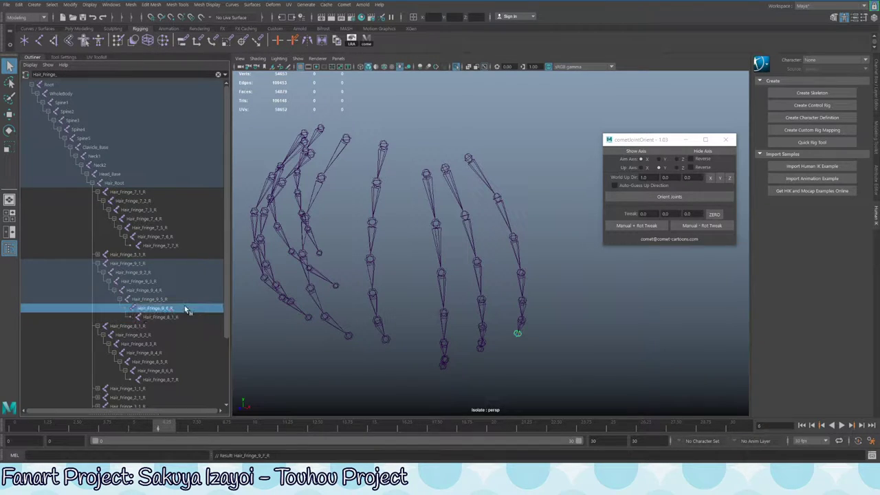
click(129, 264)
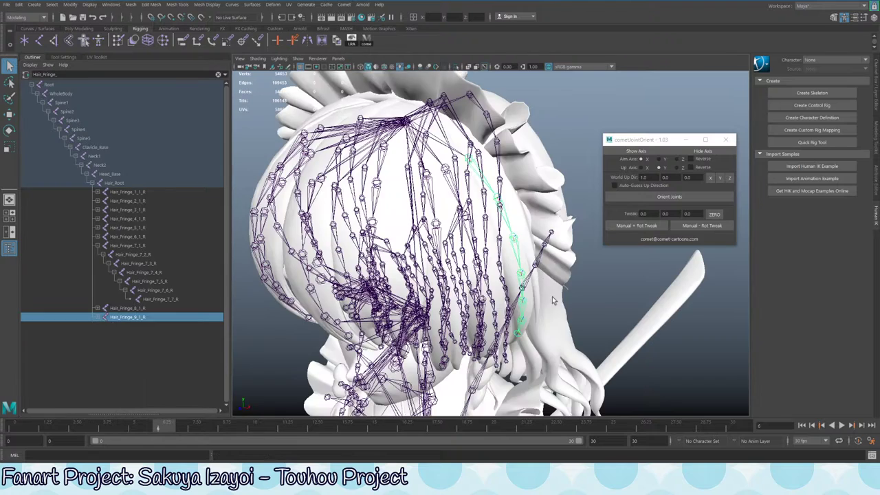
Save the scene past the student version notice and select the skeleton from Root
key(ctrl+s)
click(422, 243)
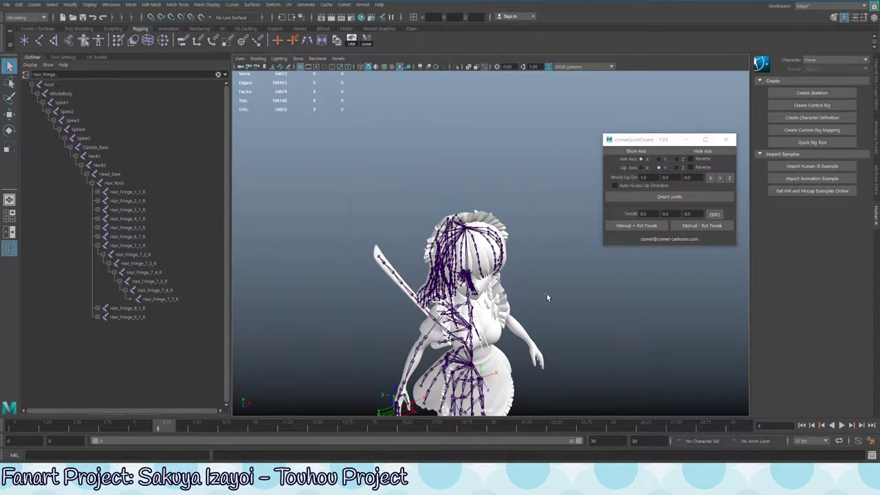
click(289, 4)
click(572, 250)
click(49, 84)
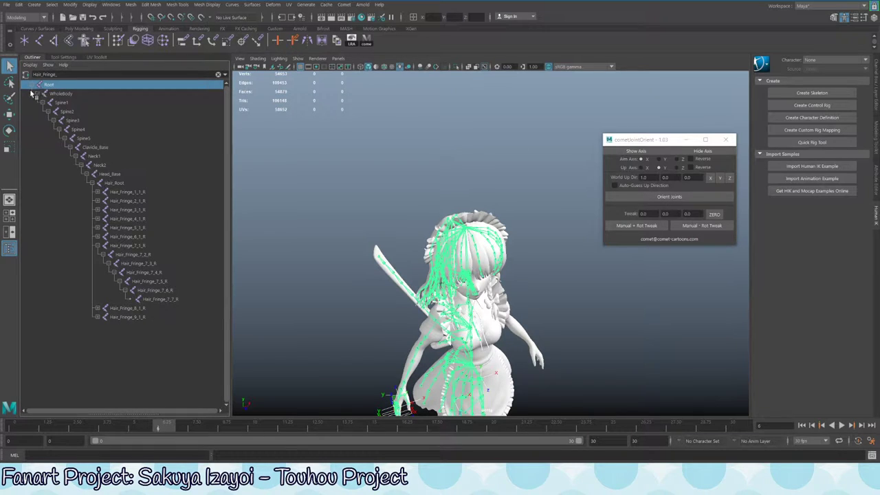
Frame the skeleton, collapse Root, and clear the Hair_Fringe_ Outliner filter
key(f)
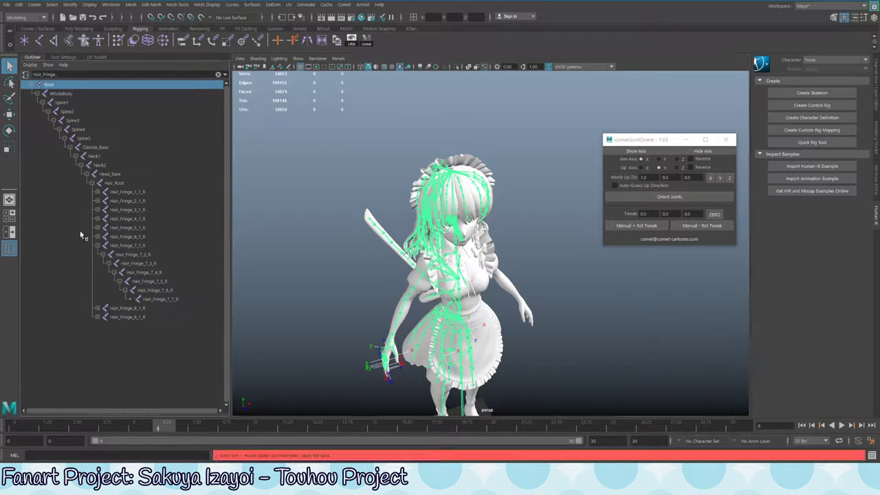
click(309, 257)
alt+right_drag(310, 253, 267, 208)
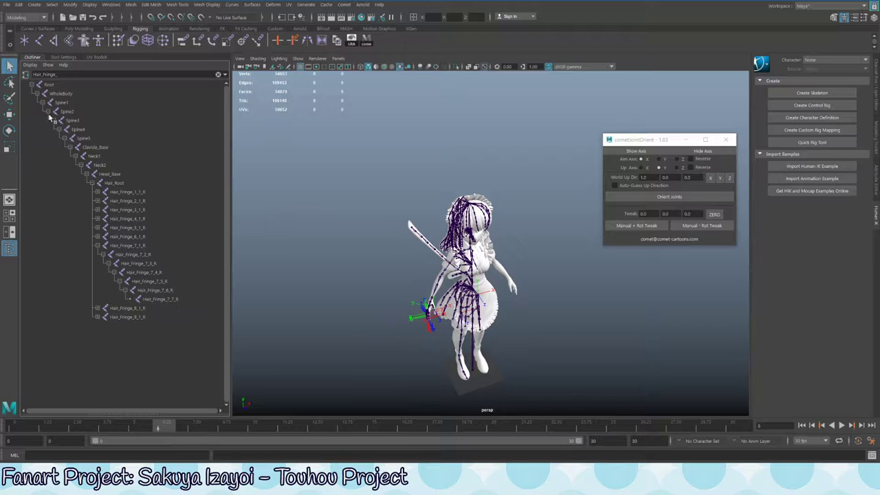
click(32, 85)
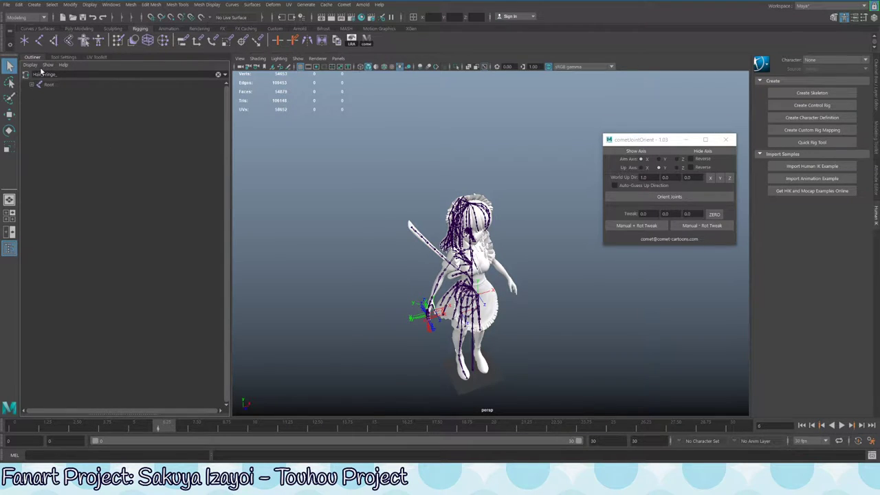
double_click(68, 74)
key(BackSpace)
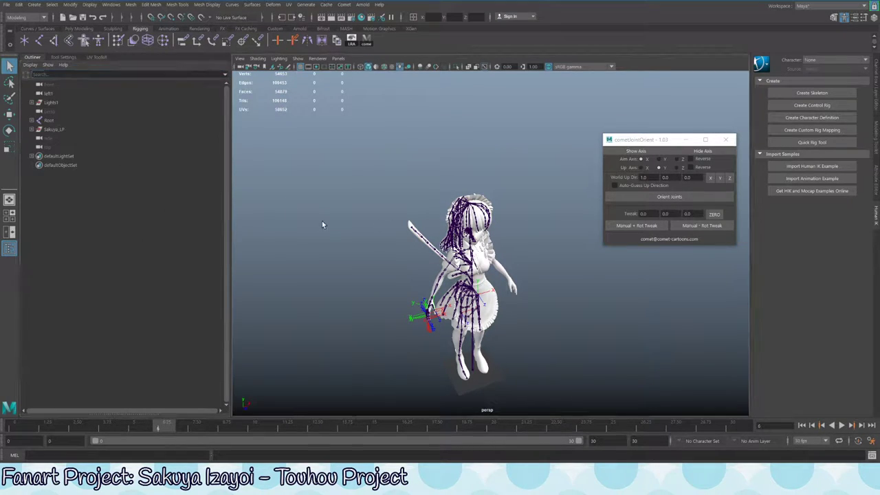
Select joints from Root down to Finger_Ring_3_R and run Orient Joints on them
shift+click(31, 121)
click(48, 121)
scroll(131, 173, down, 10)
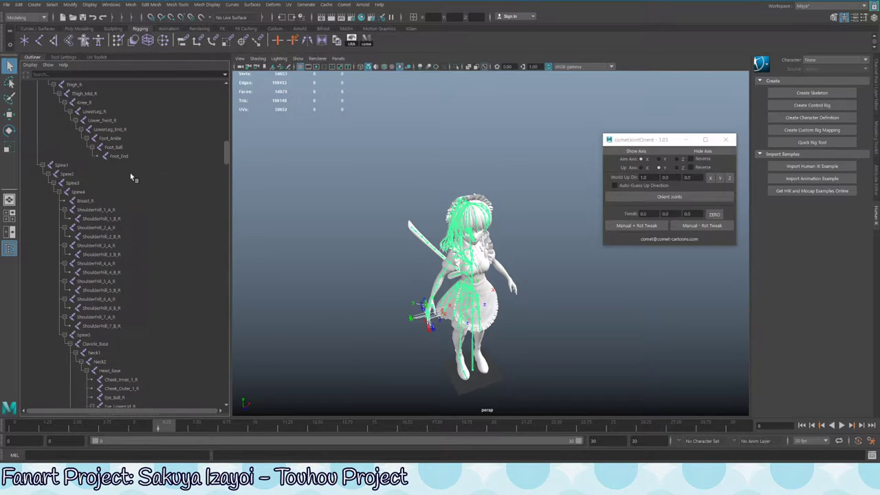
scroll(156, 255, down, 10)
shift+click(169, 353)
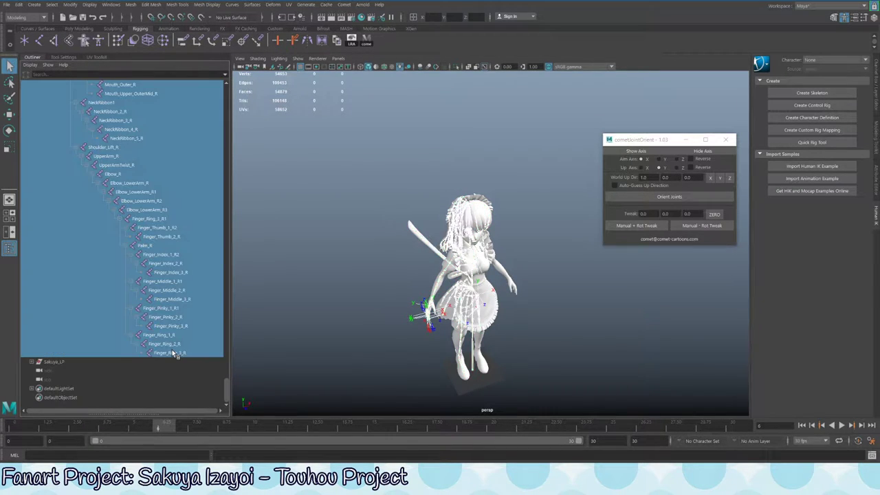
alt+drag(427, 250, 597, 214)
click(662, 198)
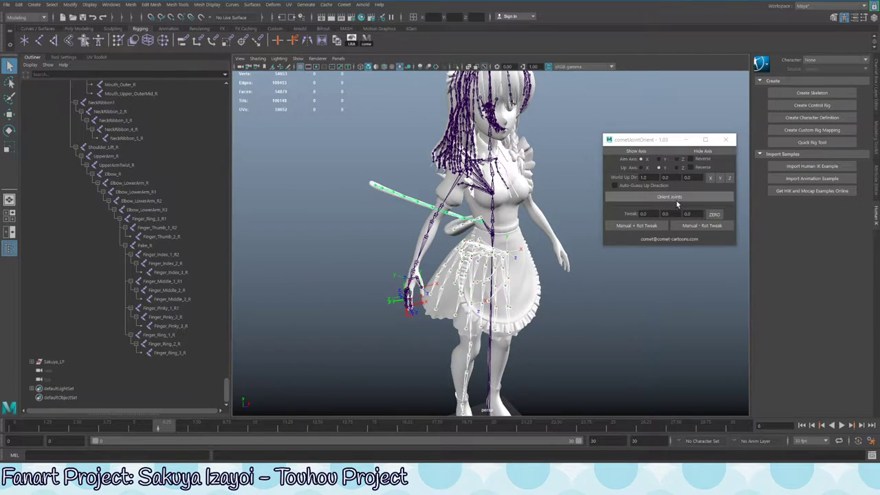
click(678, 201)
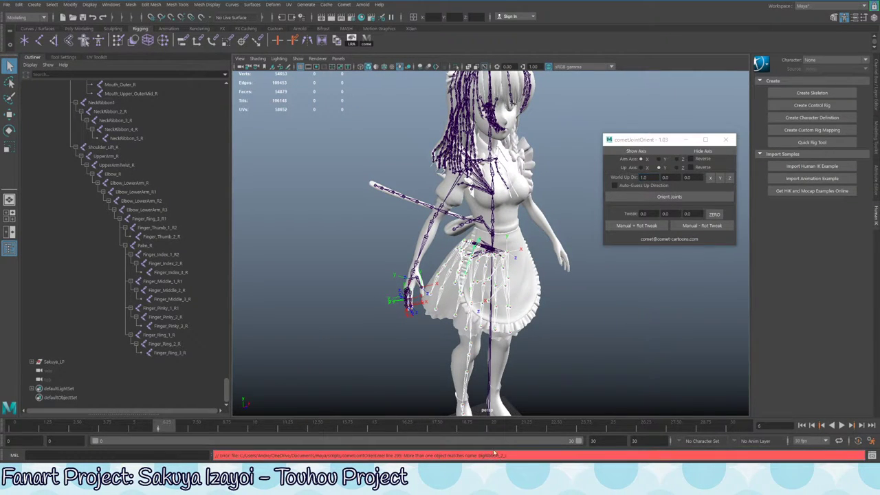
alt+drag(440, 282, 551, 283)
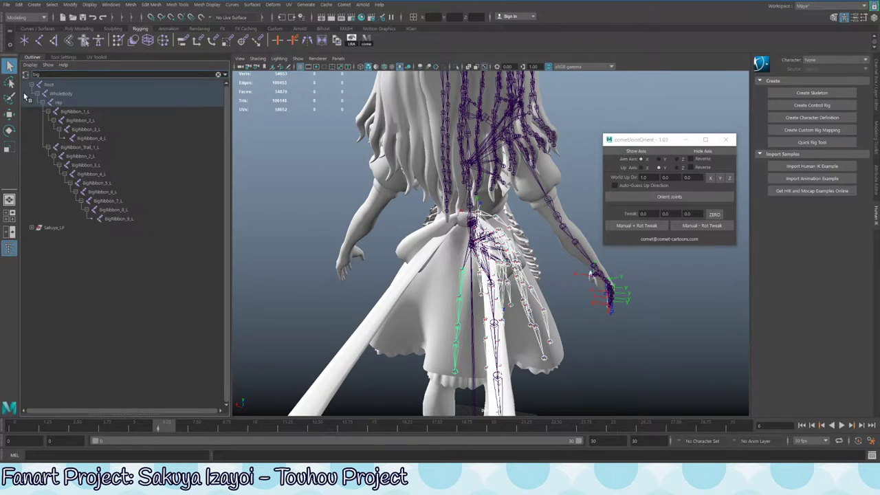
Rename the first three trail-chain joints to BigRibbon_Trail_1_L, BigRibbon_Trail_2_L and BigRibbon_Trail_3_L
click(100, 157)
click(92, 113)
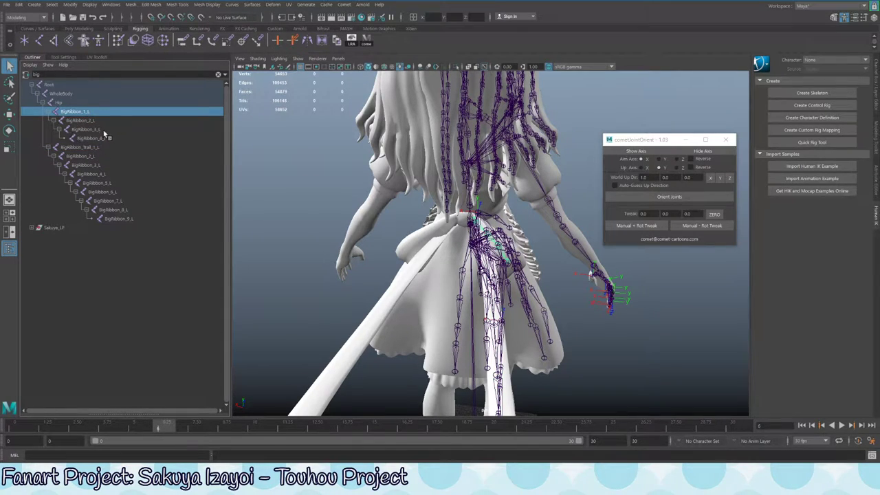
double_click(81, 148)
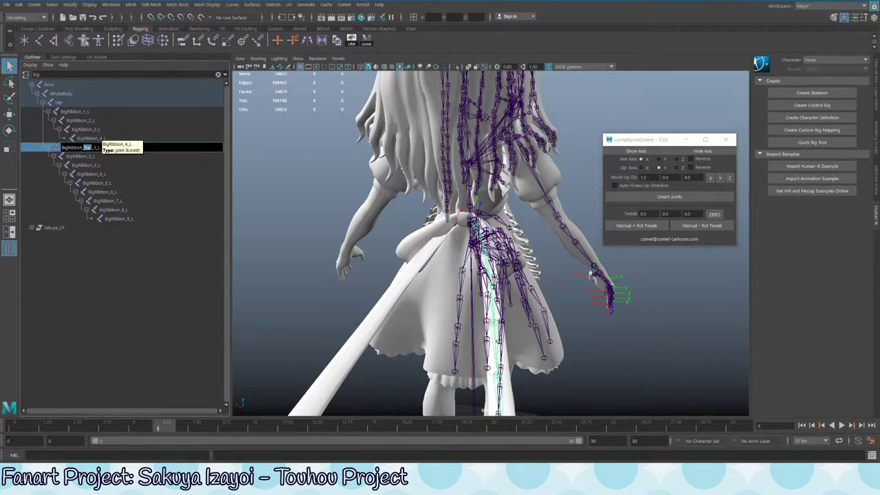
text(Trail)
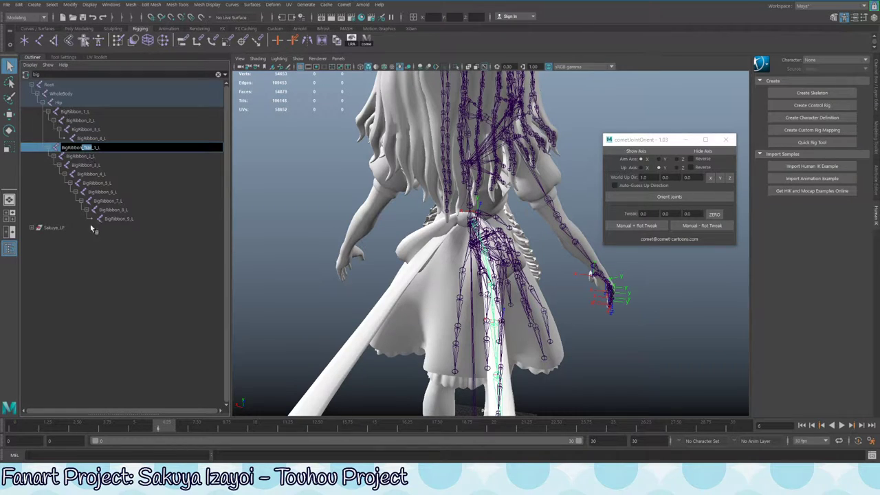
click(84, 157)
double_click(90, 156)
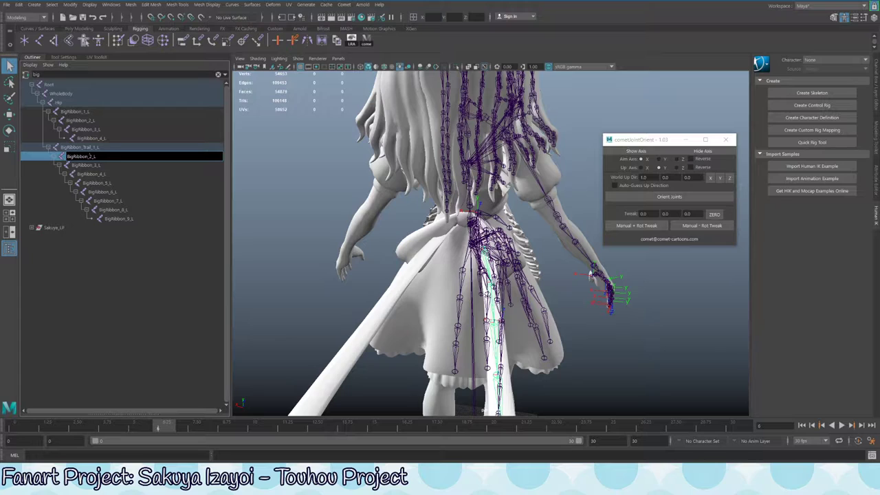
text(Trail_)
key(shift+Home)
key(Return)
double_click(77, 166)
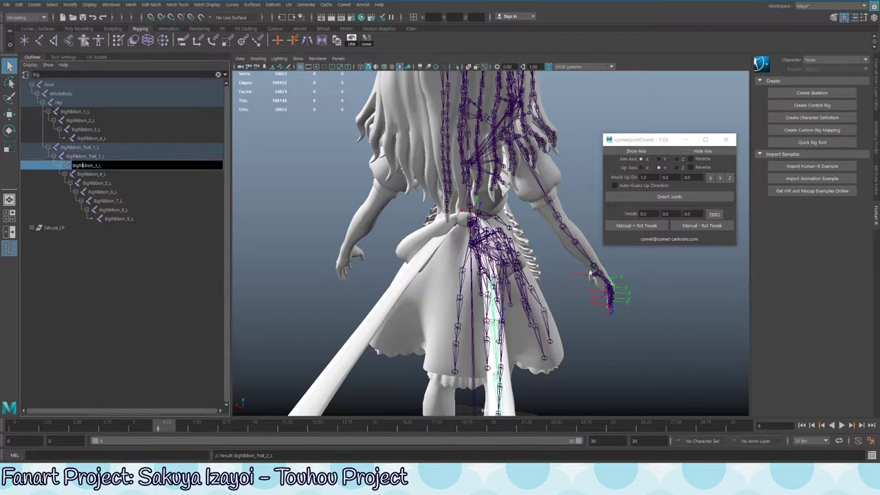
text(Trail_3)
key(Return)
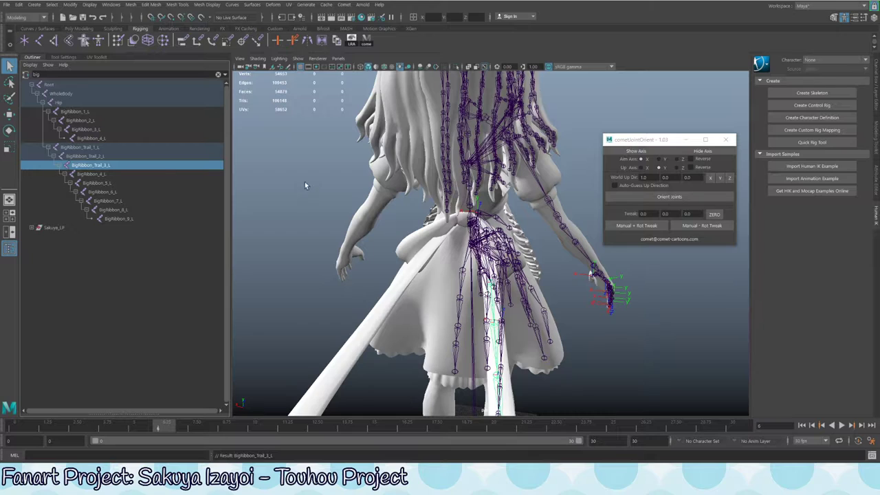
Copy the BigRibbon_Trail prefix and rename the next joints to BigRibbon_Trail_4_L and BigRibbon_Trail_5_L
double_click(96, 166)
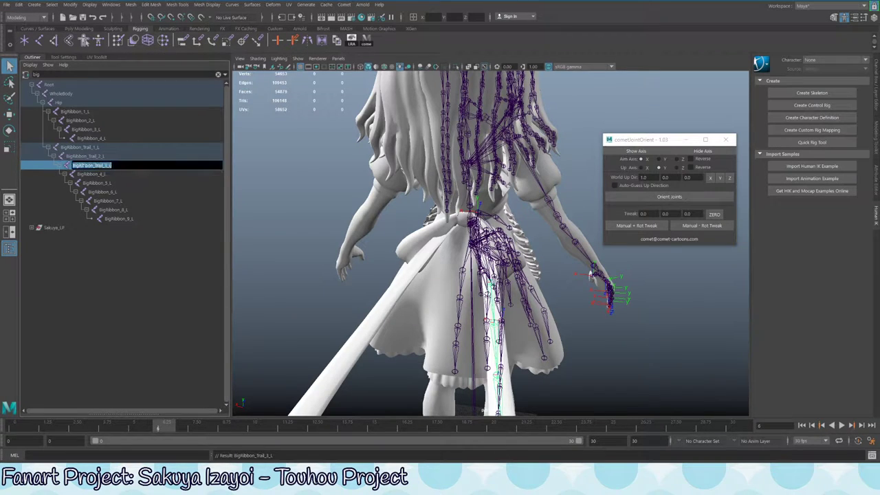
key(shift+Home)
key(ctrl+c)
click(102, 172)
double_click(89, 174)
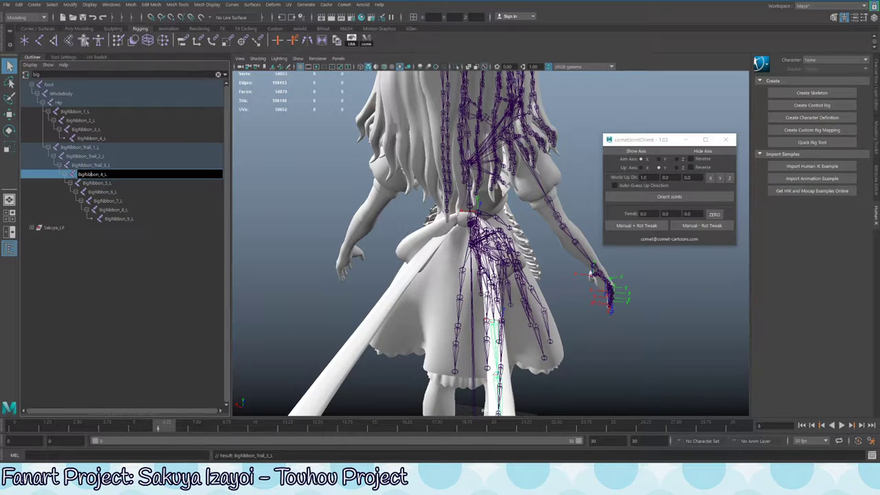
key(ctrl+v)
key(Return)
click(100, 183)
double_click(100, 183)
key(ctrl+v)
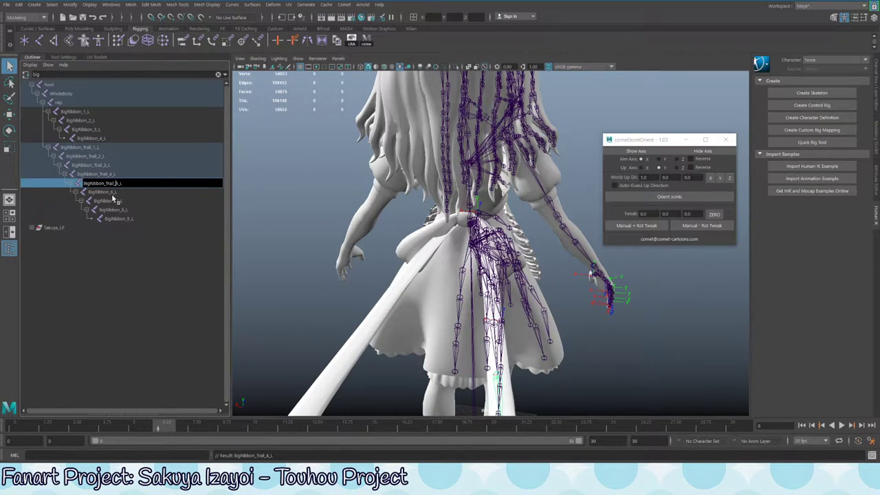
key(Return)
Paste the prefix to rename joints 6 and 7 to BigRibbon_Trail_6_L and BigRibbon_Trail_7_L
click(103, 192)
double_click(103, 191)
key(ctrl+v)
key(Return)
click(110, 200)
double_click(110, 201)
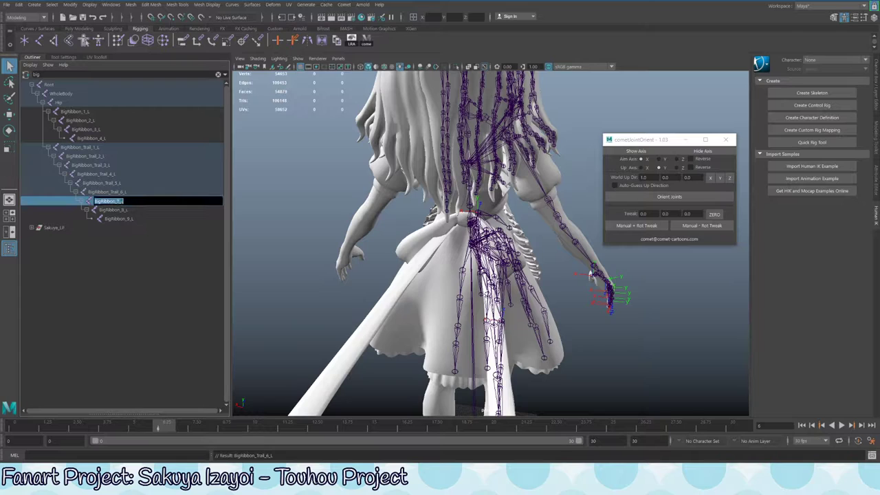
text(Trail_)
key(Return)
Rename the last two joints to BigRibbon_Trail_8_L and BigRibbon_Trail_9_L, then view the whole character
click(112, 210)
double_click(112, 209)
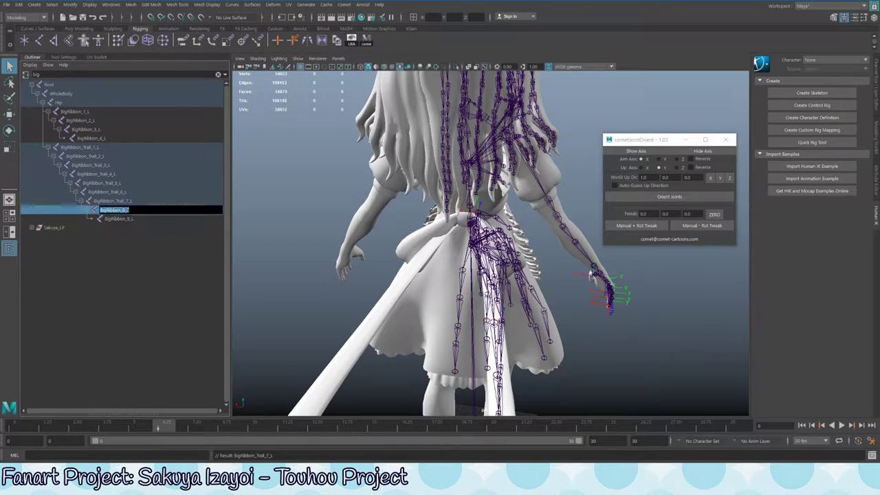
key(Return)
click(117, 218)
double_click(117, 219)
drag(127, 219, 19, 217)
text(BigRibbon_Trail_)
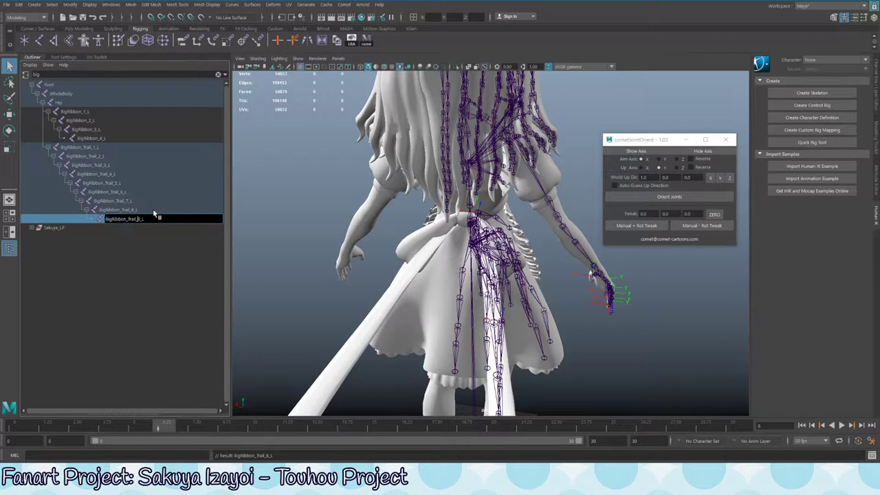
key(Return)
click(106, 149)
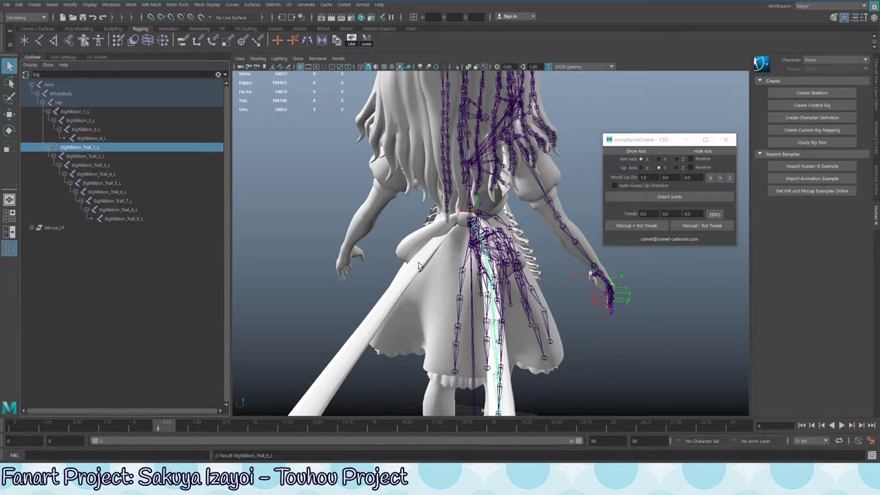
mouse_move(400, 284)
alt+mouse_down()
mouse_move(399, 270)
mouse_move(409, 277)
alt+mouse_up()
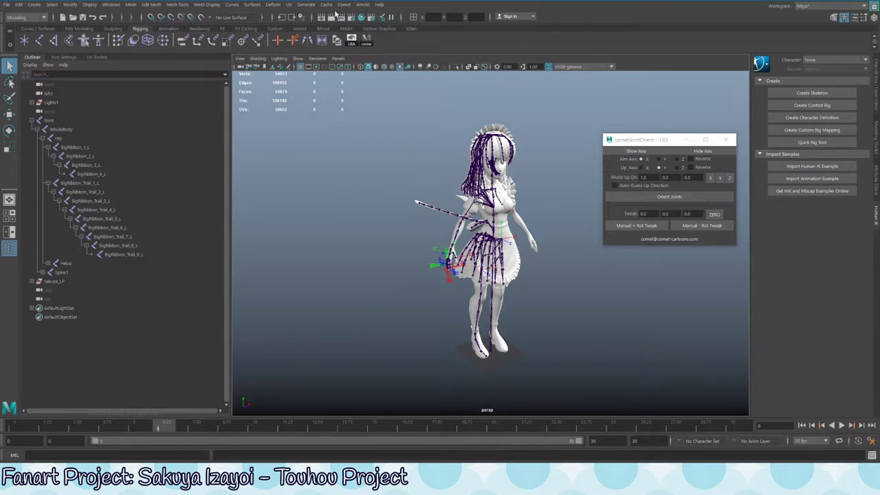
click(362, 5)
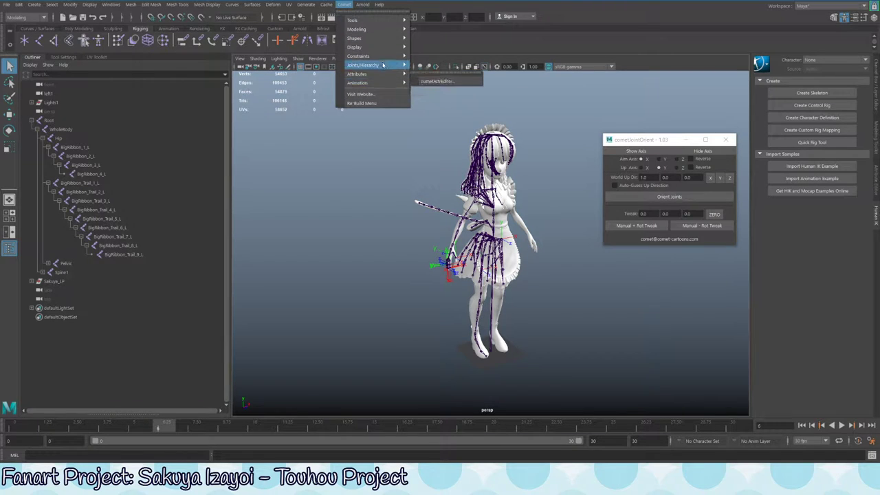
mouse_move(380, 66)
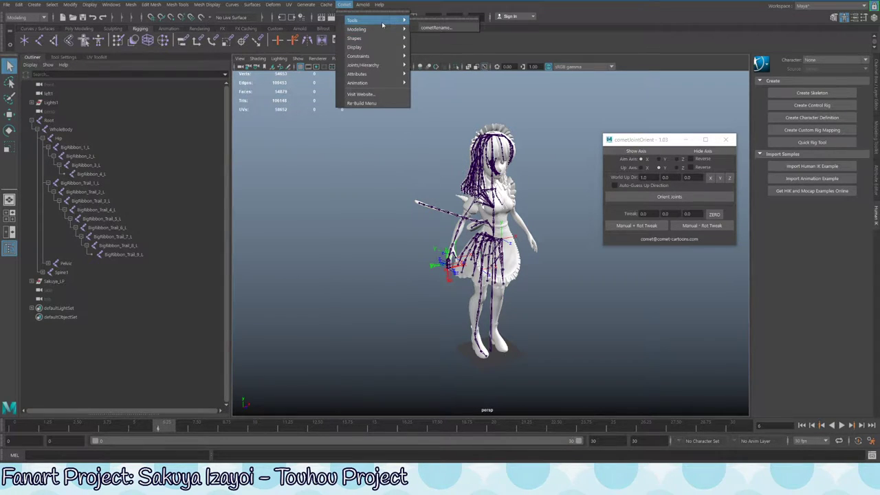
click(433, 28)
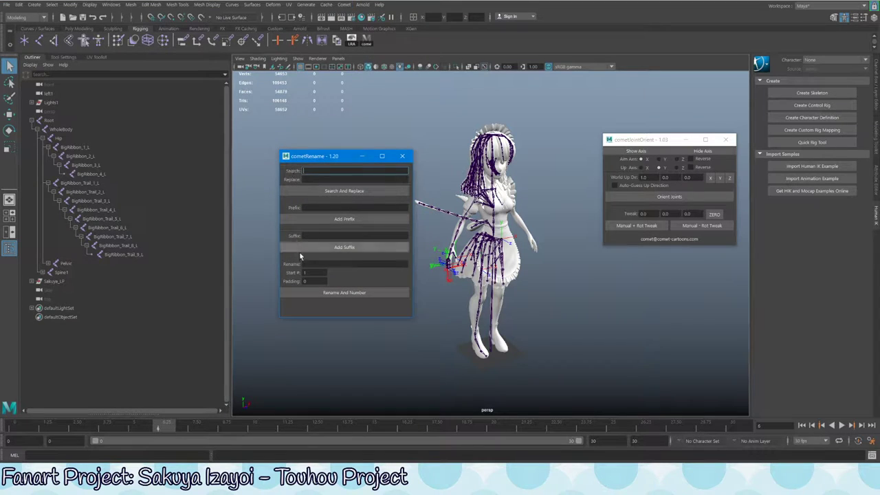
click(386, 157)
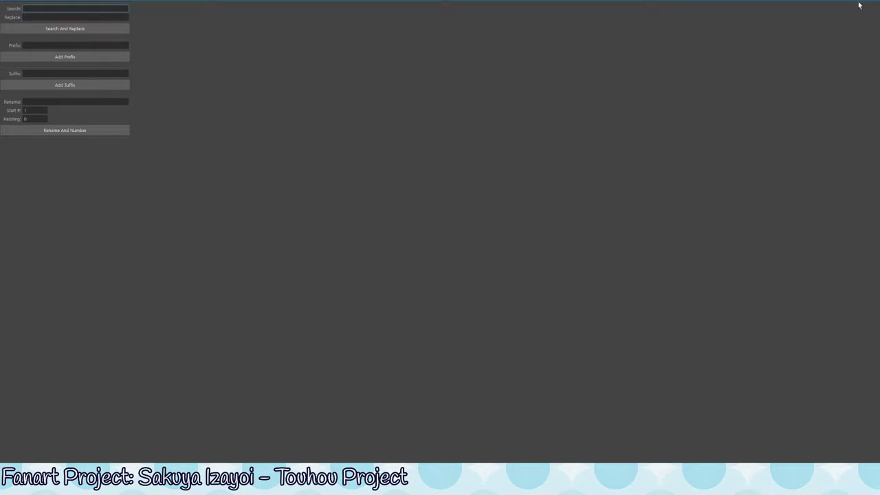
click(859, 5)
click(403, 151)
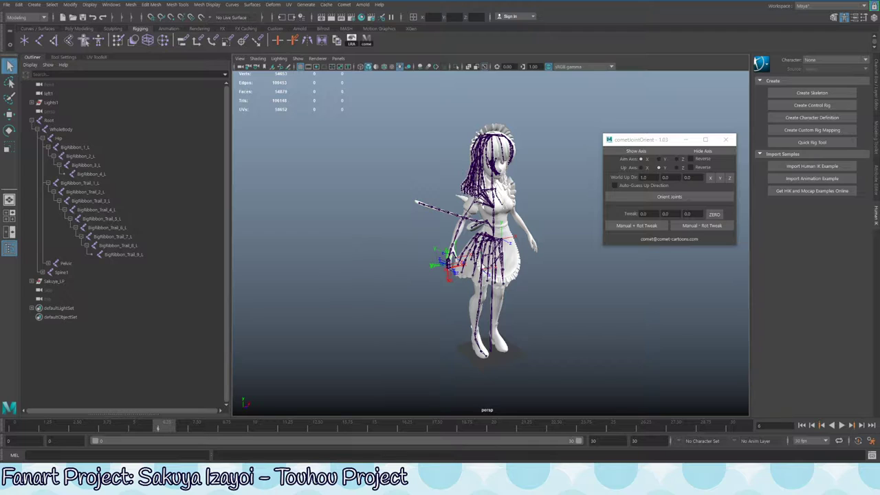
click(49, 121)
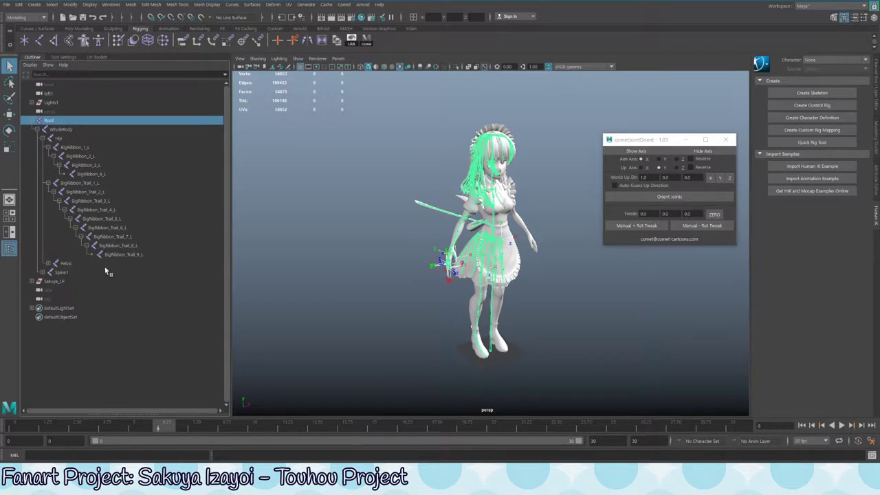
click(33, 121)
shift+click(32, 121)
scroll(146, 263, down, 20)
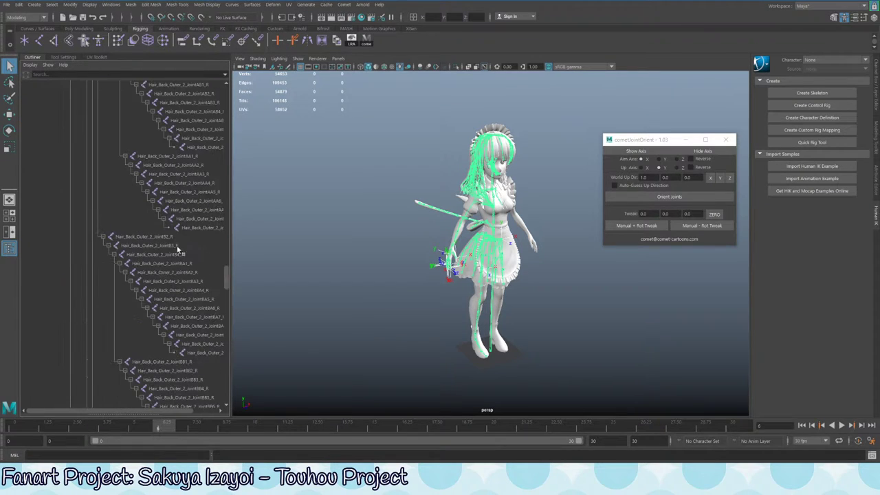
shift+click(186, 353)
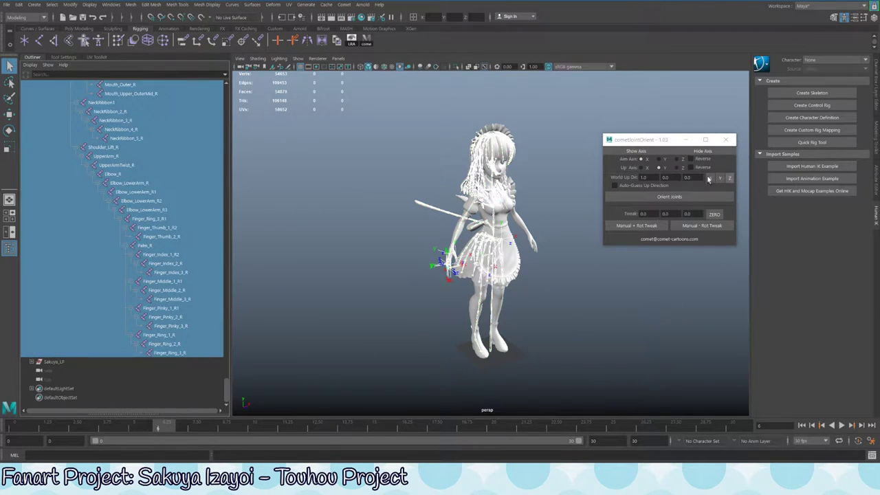
key(f)
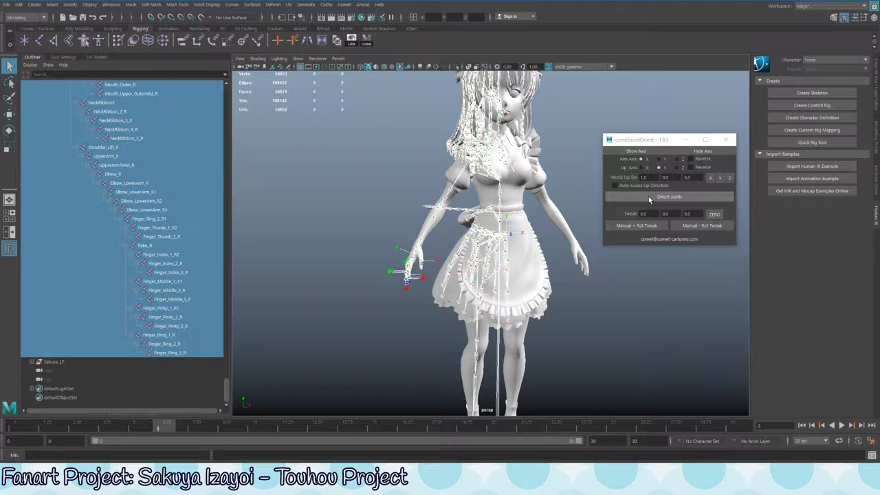
click(650, 198)
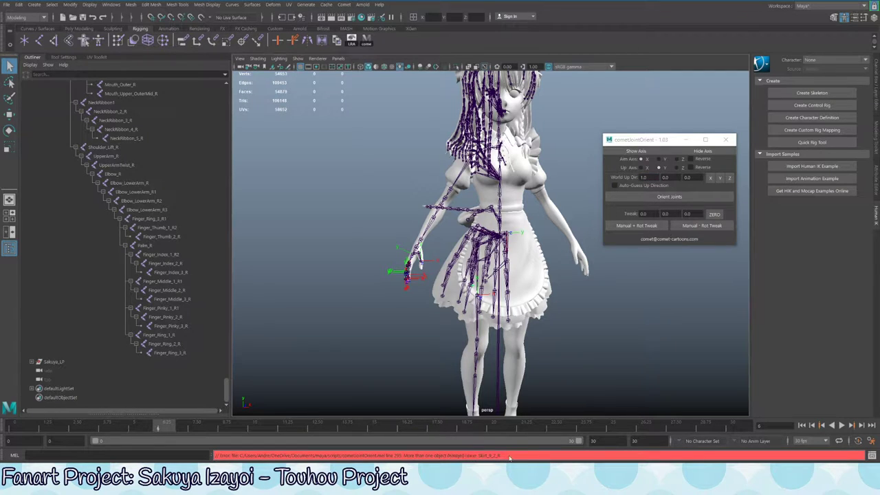
scroll(556, 323, up, 10)
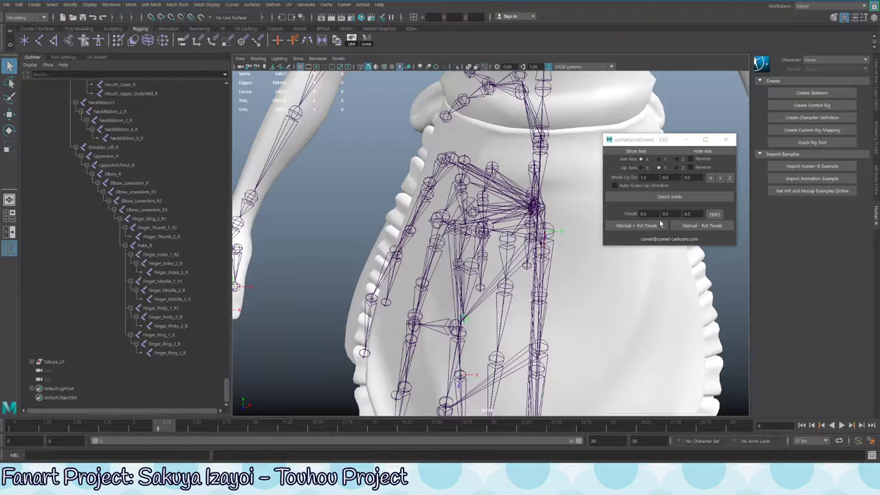
scroll(353, 346, down, 6)
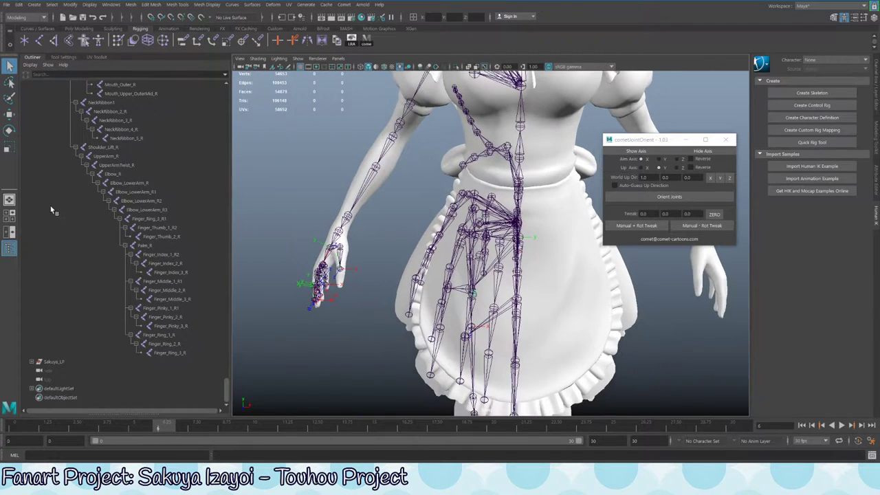
scroll(50, 206, up, 15)
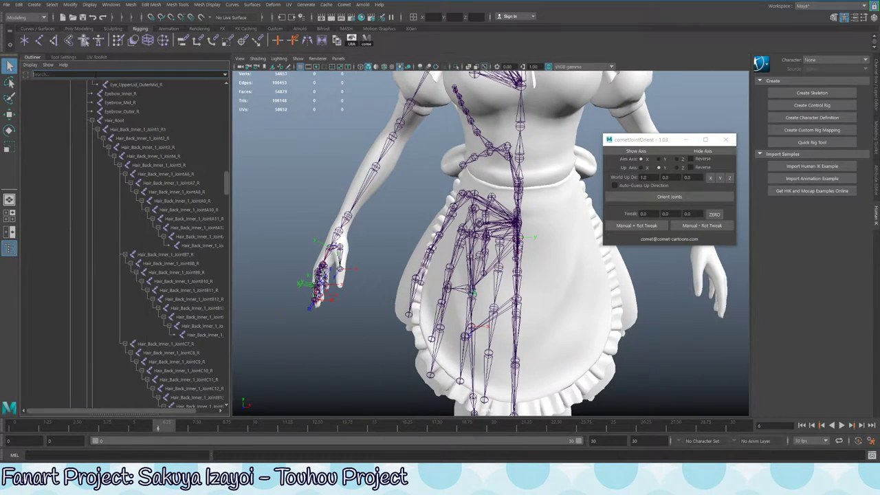
Filter the Outliner by 'skirt' and begin editing the first Skirt_9 duplicate joint's name
click(41, 74)
text(skirt)
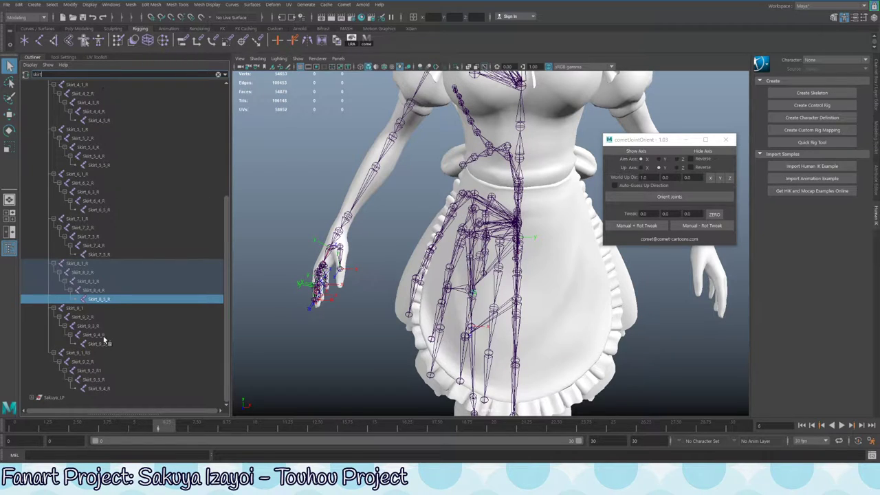
click(98, 264)
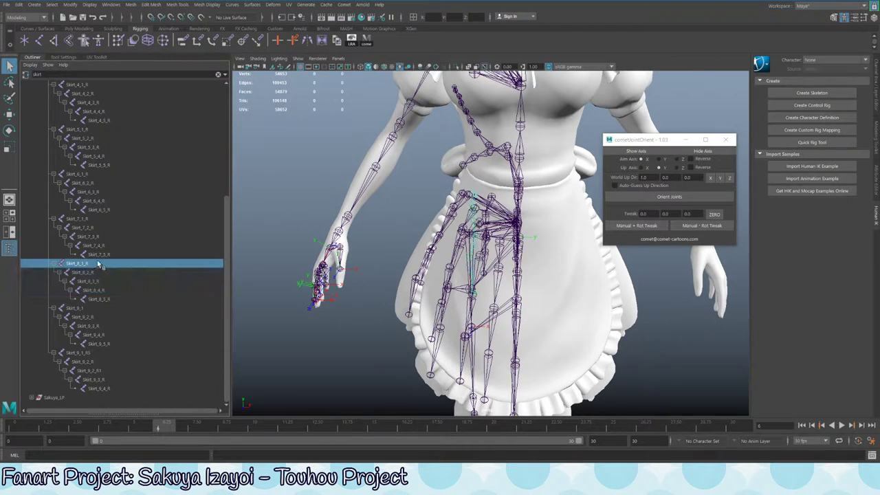
double_click(94, 354)
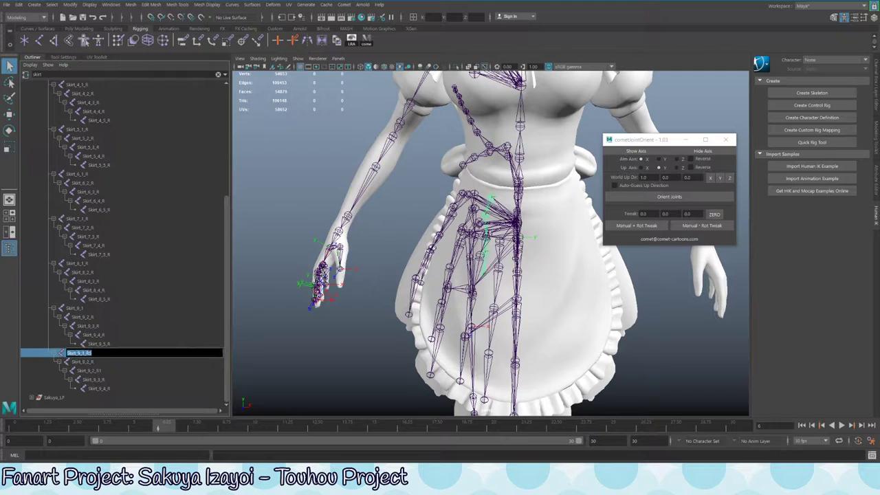
key(Return)
Change the chain number from 9 to 10 on the next two duplicate Skirt_9 joints
key(Return)
double_click(83, 362)
click(90, 362)
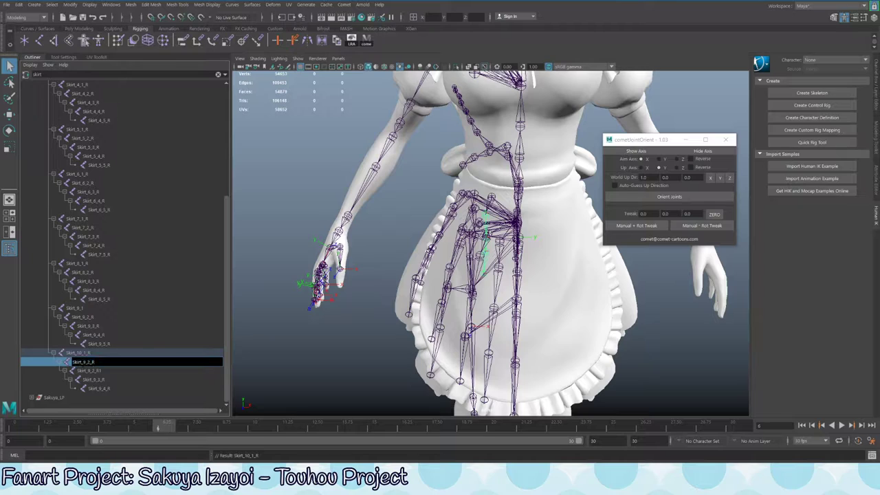
key(BackSpace)
text(10)
key(Return)
double_click(88, 371)
click(83, 370)
key(BackSpace)
text(10)
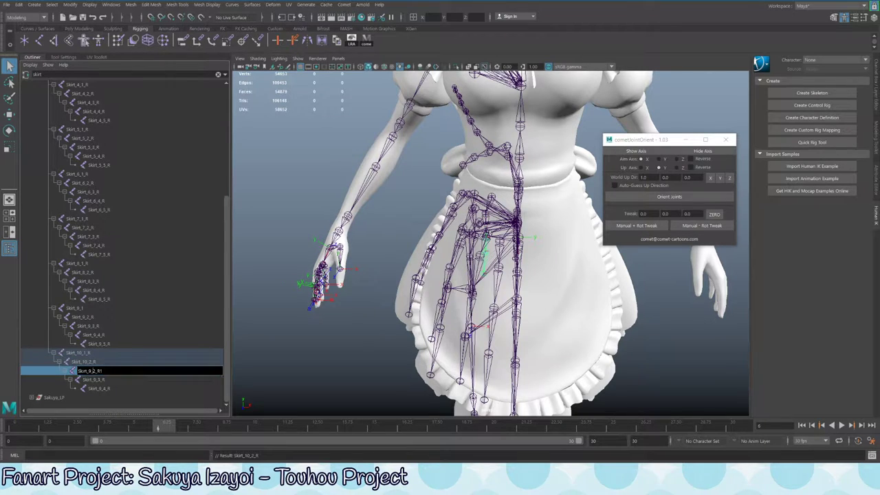
Rename the remaining Skirt_9_3_R and Skirt_9_4_R joints into the Skirt_10 chain, ending with Skirt_10_4_R
key(Return)
double_click(94, 380)
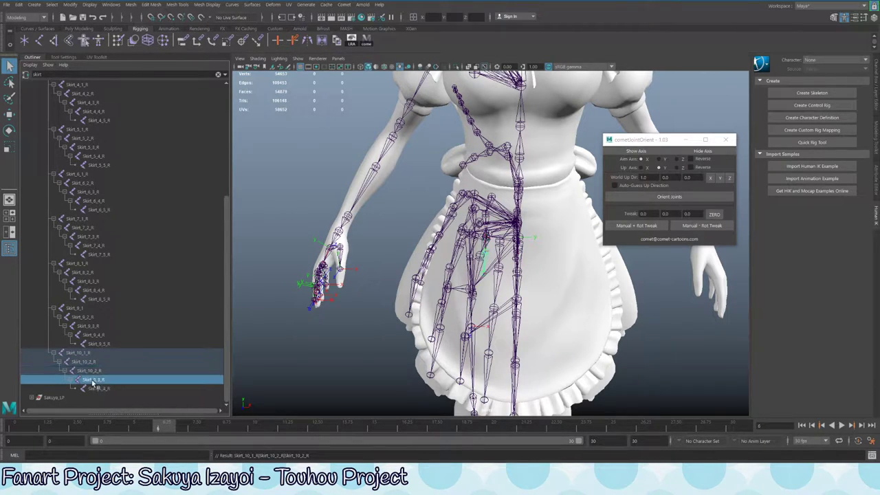
key(BackSpace)
text(10)
key(Return)
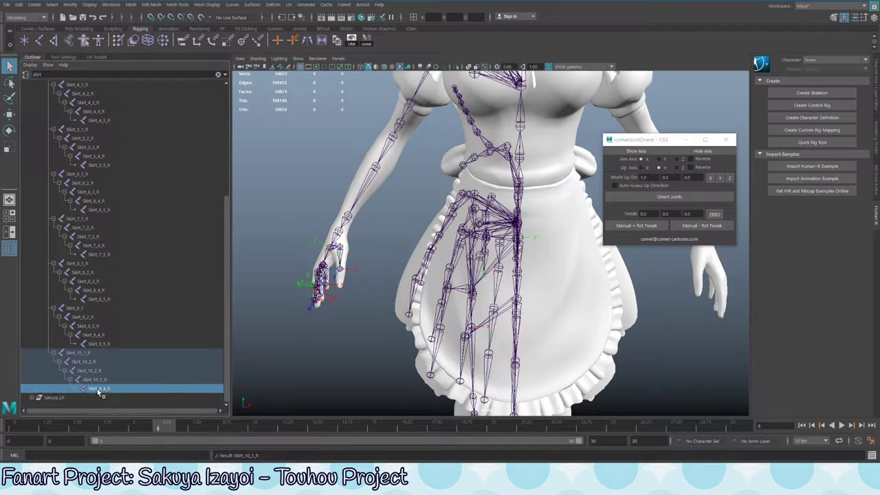
double_click(94, 388)
click(84, 389)
text(Skirt_10_)
key(Delete)
key(Delete)
key(Delete)
key(Delete)
key(Delete)
key(Delete)
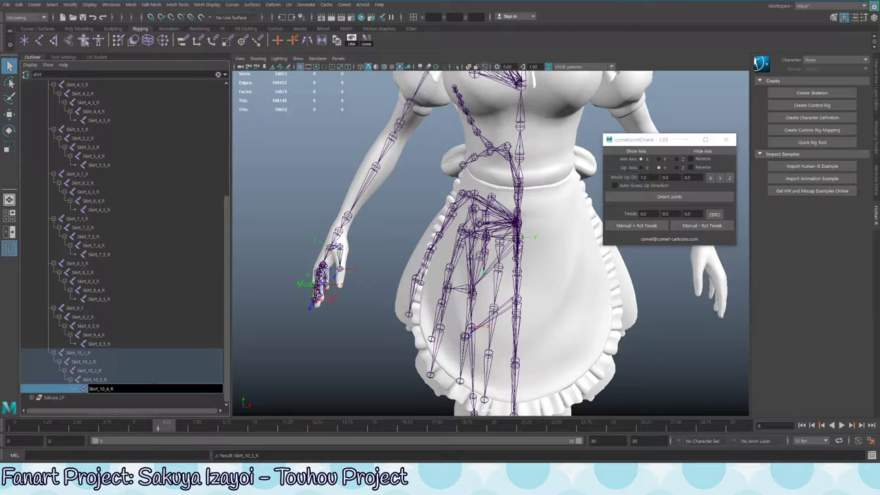
key(Return)
Deselect the joints, frame the whole character, and collapse the Root hierarchy in the Outliner
click(109, 353)
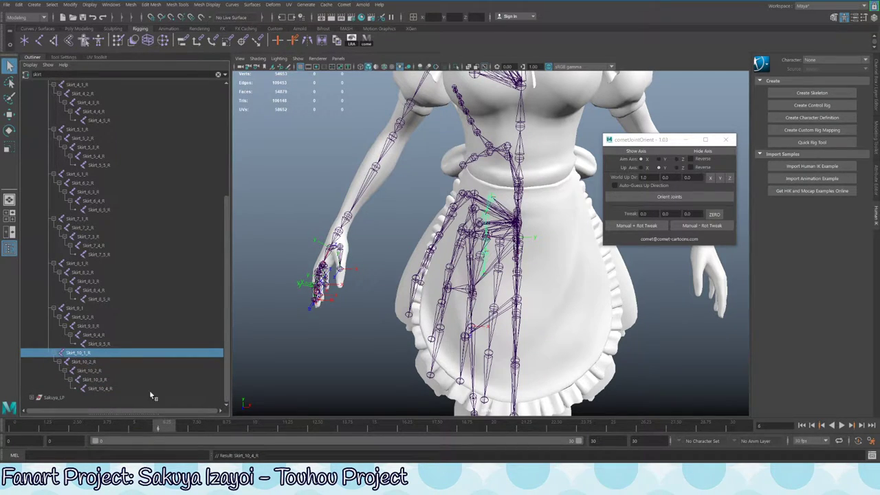
click(389, 265)
key(a)
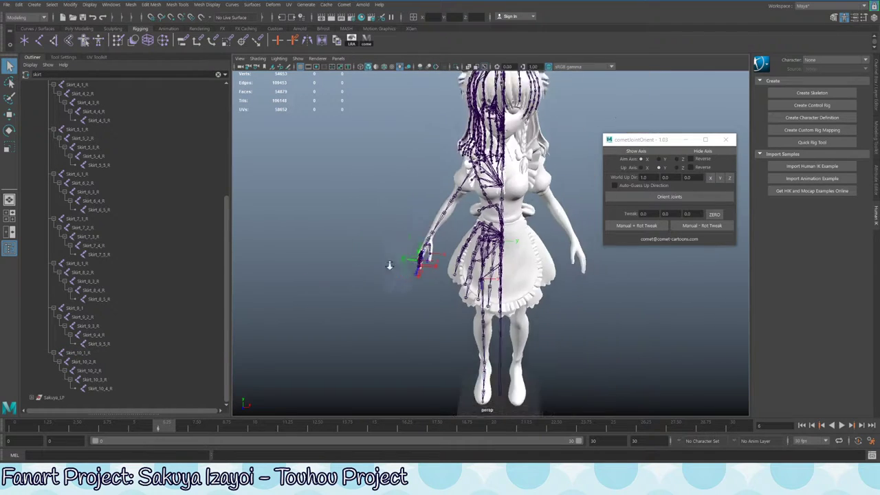
scroll(205, 98, up, 3)
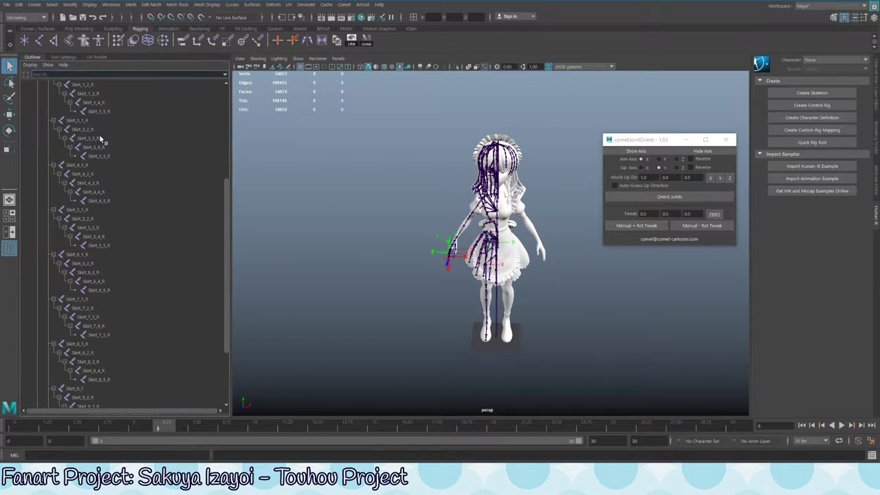
scroll(99, 138, up, 5)
click(75, 118)
scroll(100, 244, down, 10)
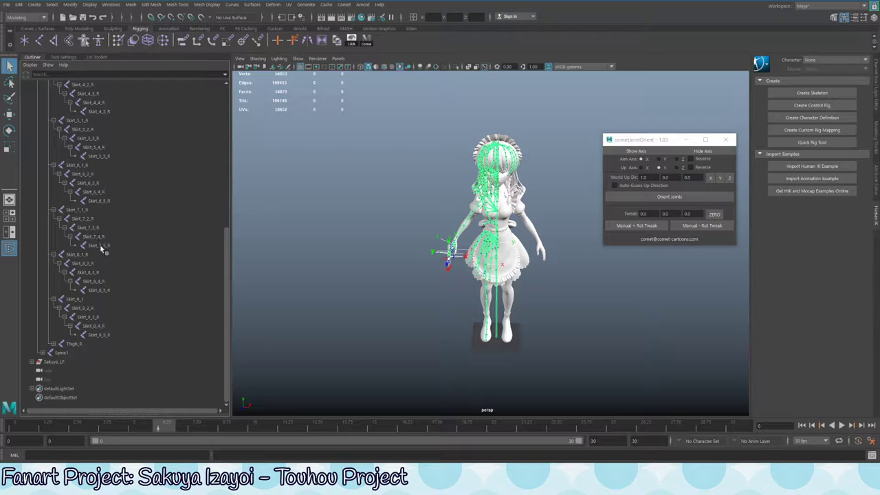
scroll(96, 227, up, 10)
click(31, 120)
Select every joint from Root to Finger_Ring_3_R and run Orient Joints on them
shift+click(32, 121)
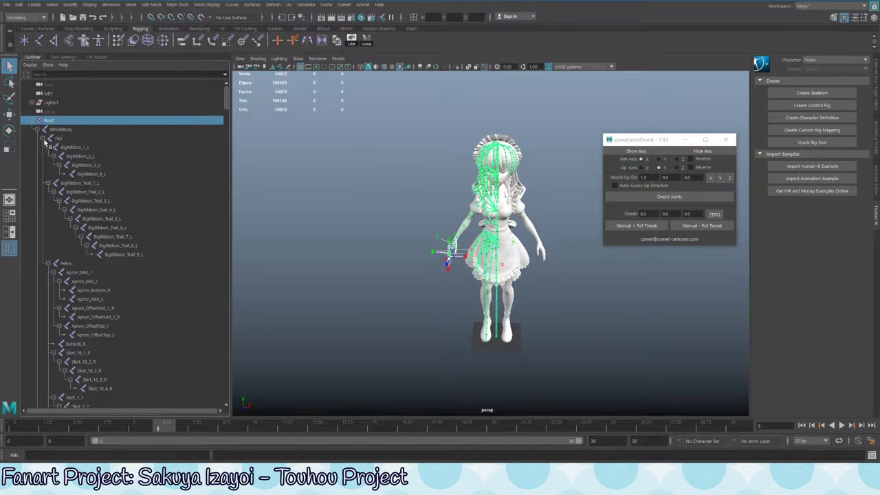
scroll(103, 275, down, 15)
shift+click(174, 353)
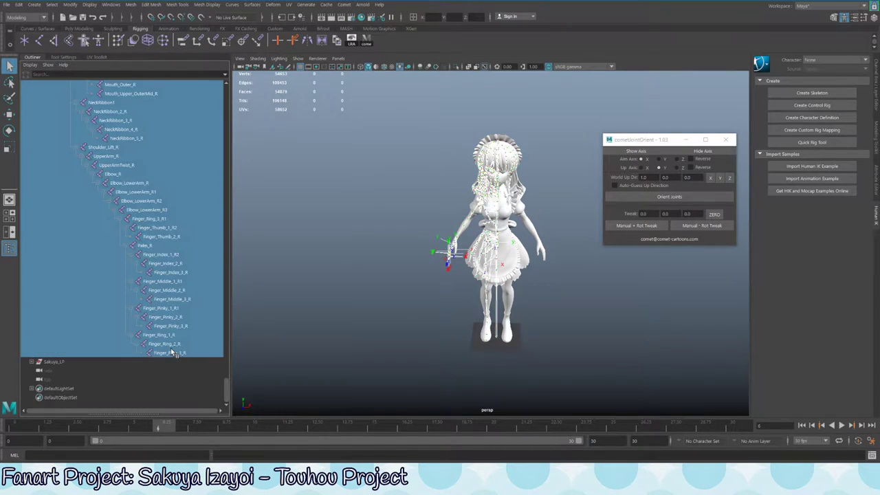
scroll(555, 241, up, 3)
alt+drag(555, 240, 619, 226)
click(637, 212)
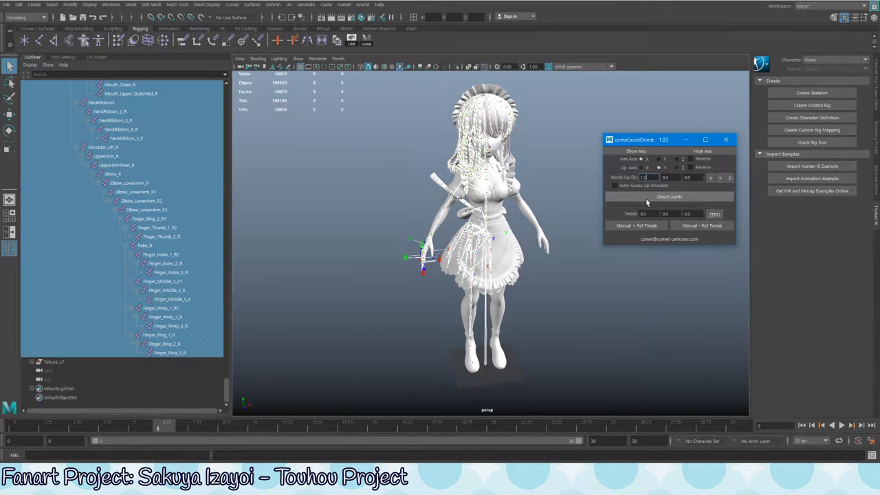
click(645, 199)
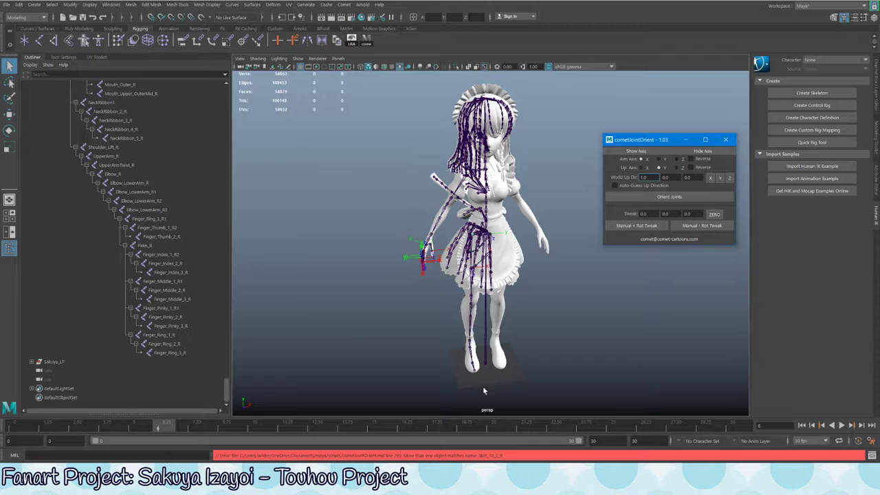
Read the duplicate Skirt_10_2_R error and filter the Outliner by 'skirt_10_'
double_click(490, 455)
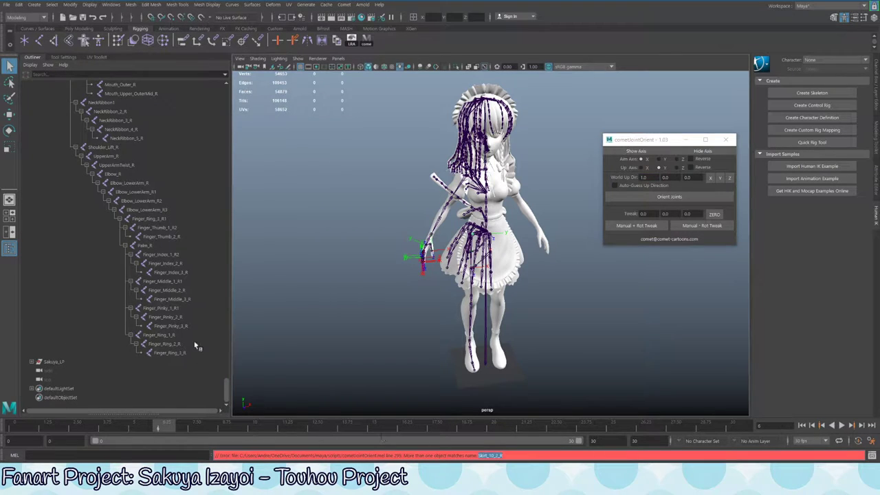
click(79, 74)
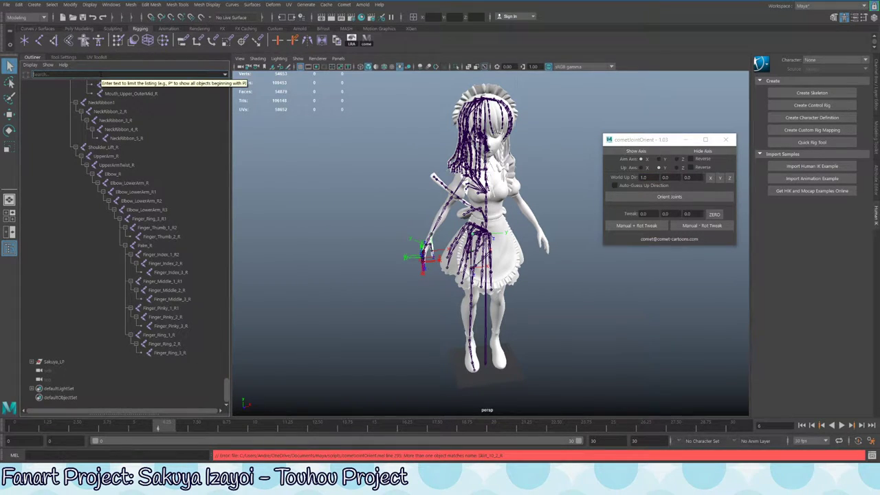
text(skirt_10_)
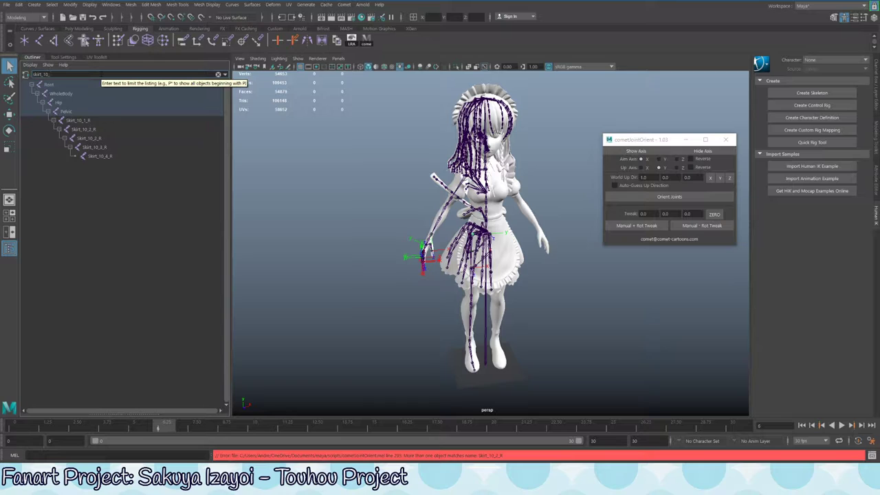
middle_drag(99, 129, 86, 122)
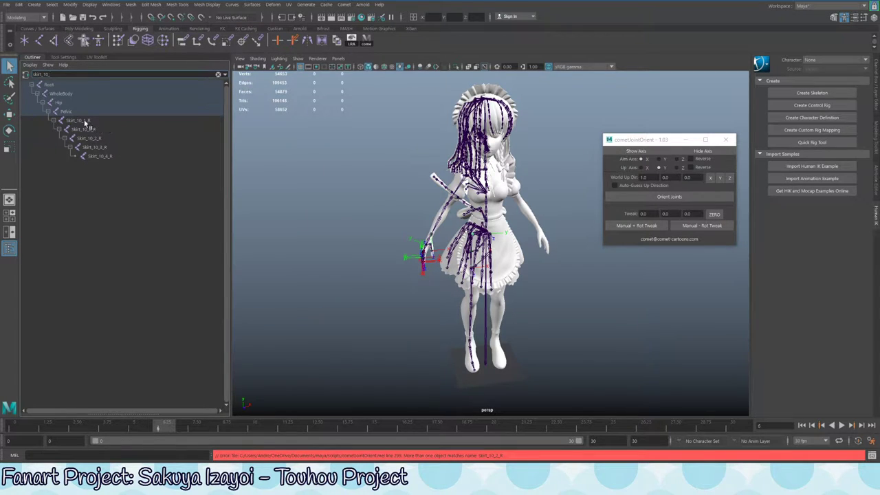
click(94, 131)
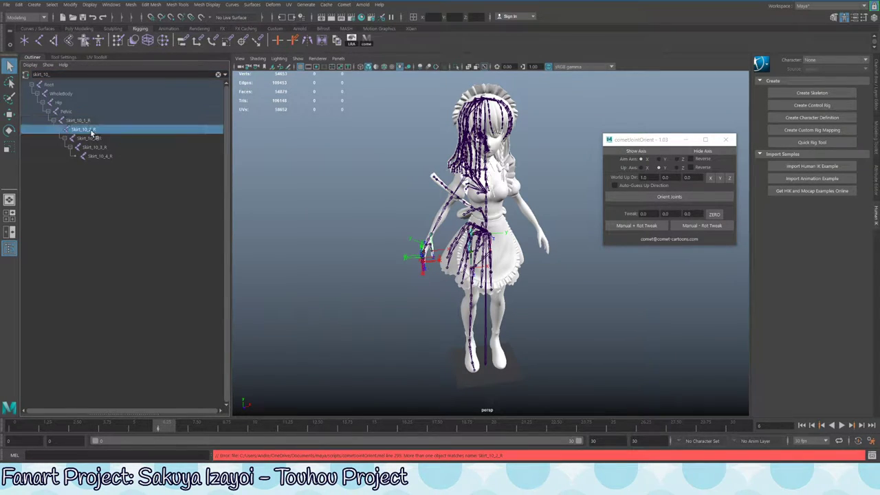
Rename the lower Skirt_10 joints to Skirt_10_3_R, Skirt_10_4_R and Skirt_10_5_R
double_click(91, 138)
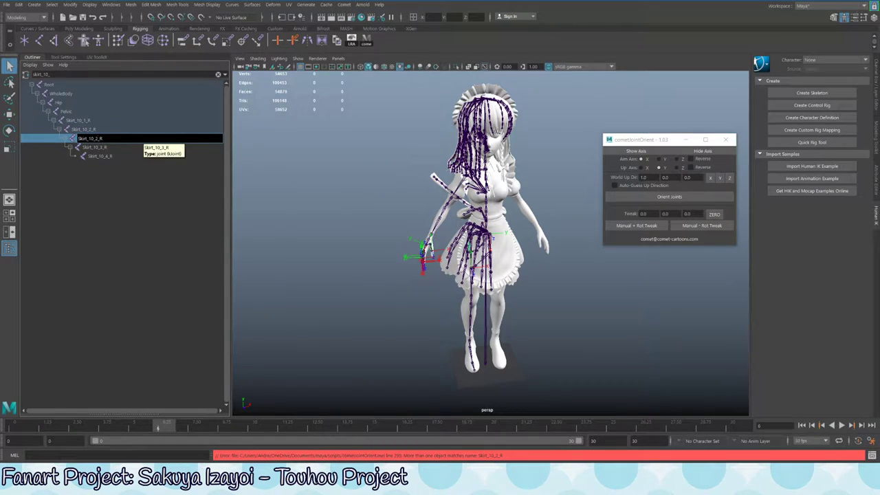
key(Return)
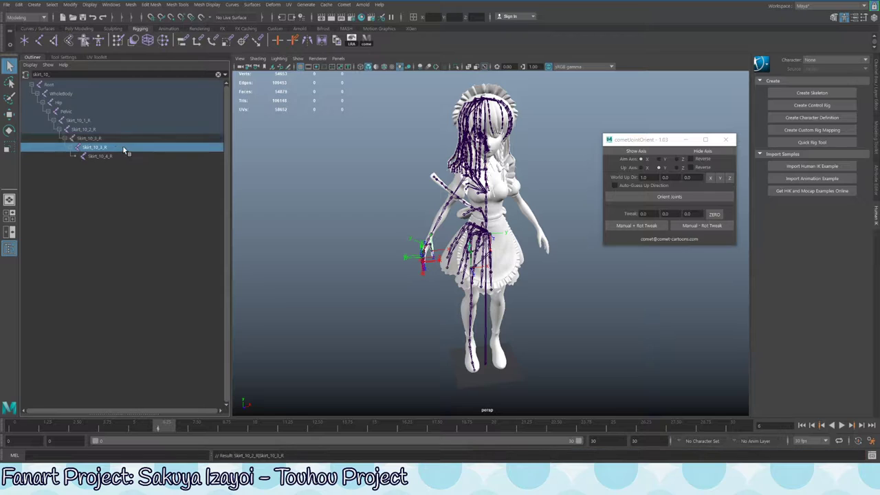
double_click(103, 147)
click(101, 147)
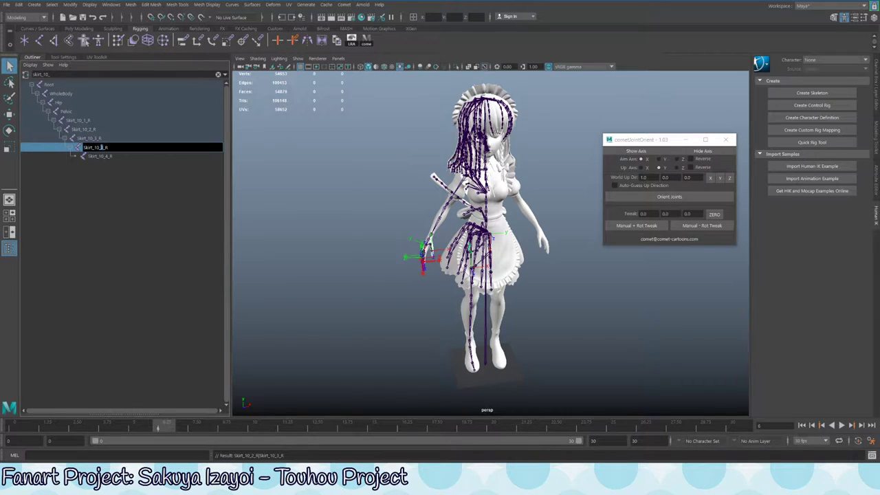
text(4)
key(Return)
double_click(103, 157)
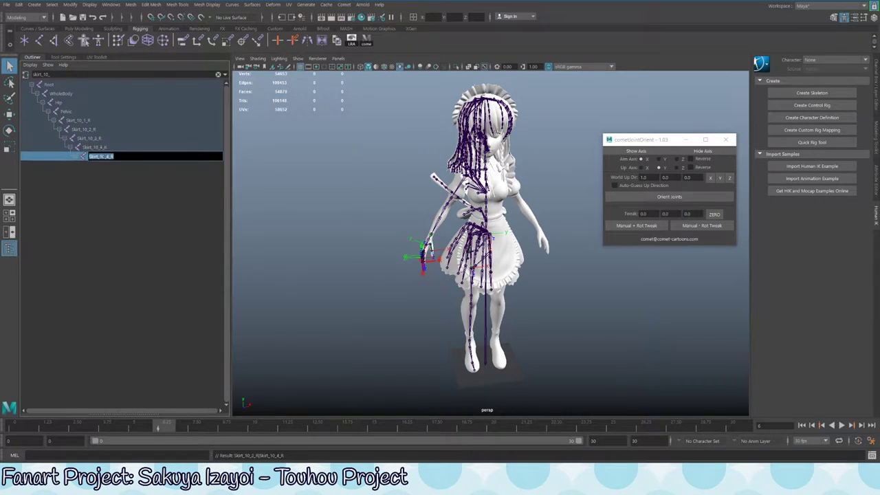
click(107, 156)
text(5)
key(Return)
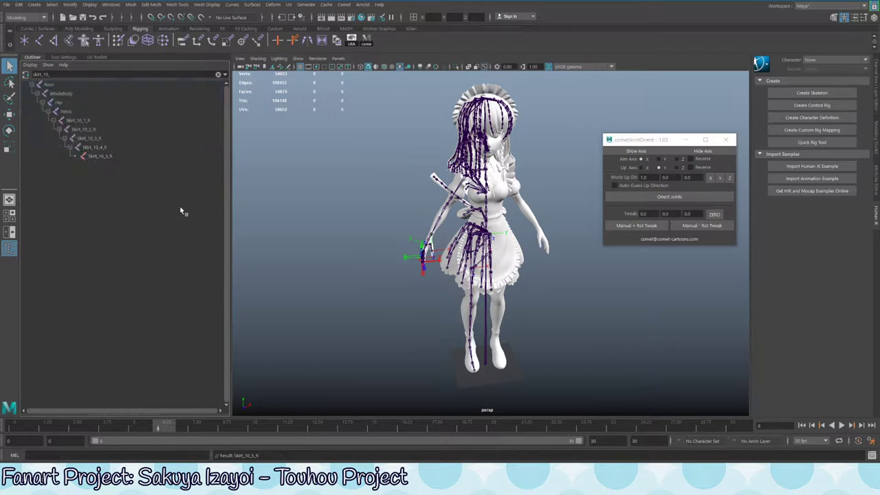
click(422, 244)
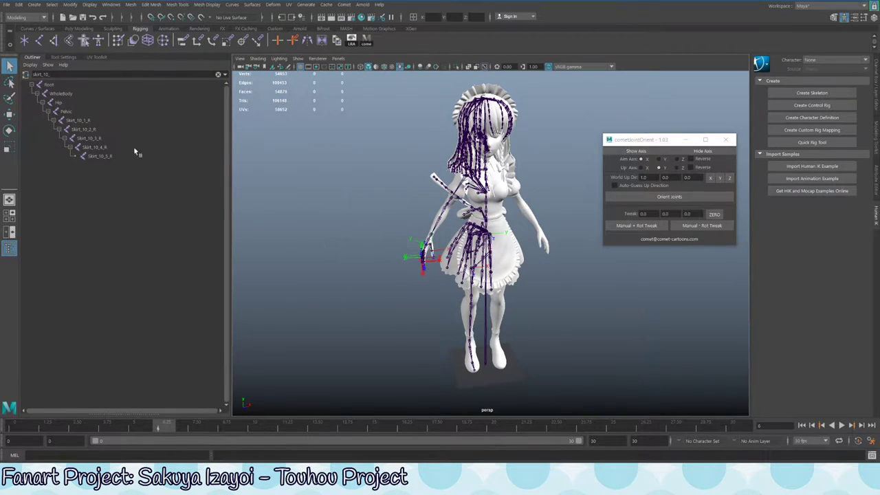
Clear the Outliner filter, select every skeleton joint from Root down, and run Orient Joints
click(218, 75)
click(53, 121)
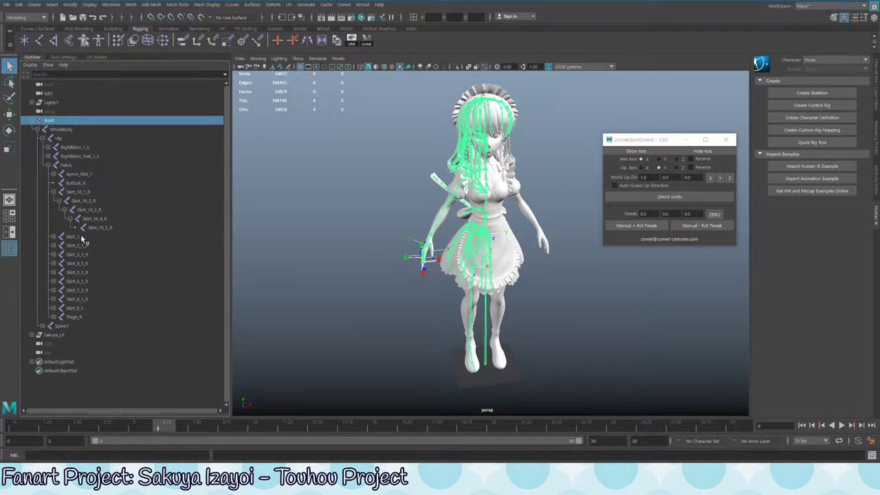
click(31, 120)
shift+click(32, 121)
scroll(127, 260, down, 10)
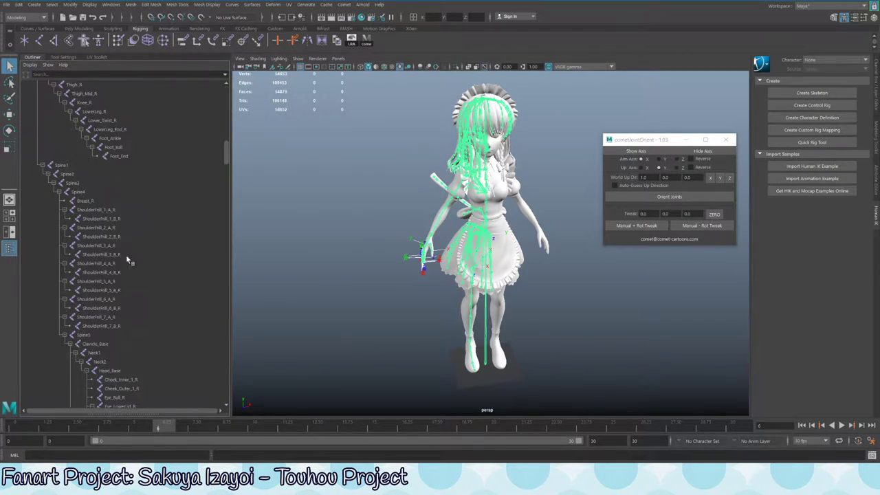
scroll(127, 260, down, 5)
click(167, 278)
scroll(167, 278, down, 5)
shift+click(175, 333)
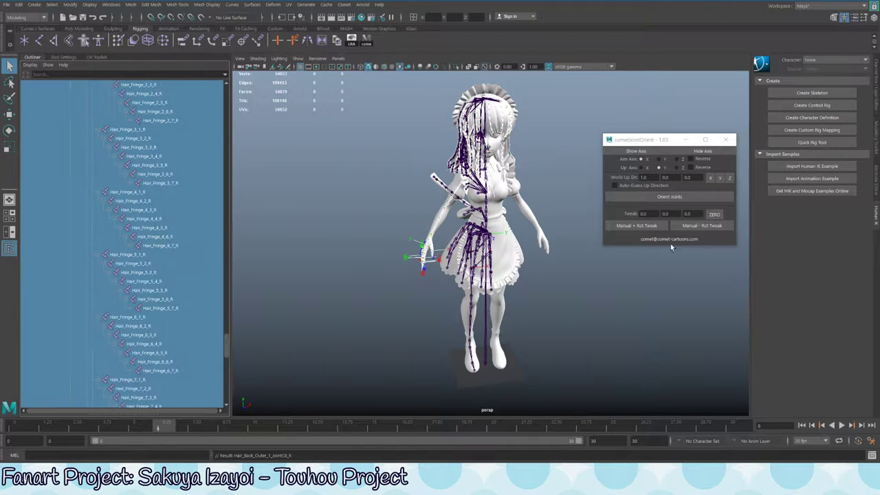
click(669, 197)
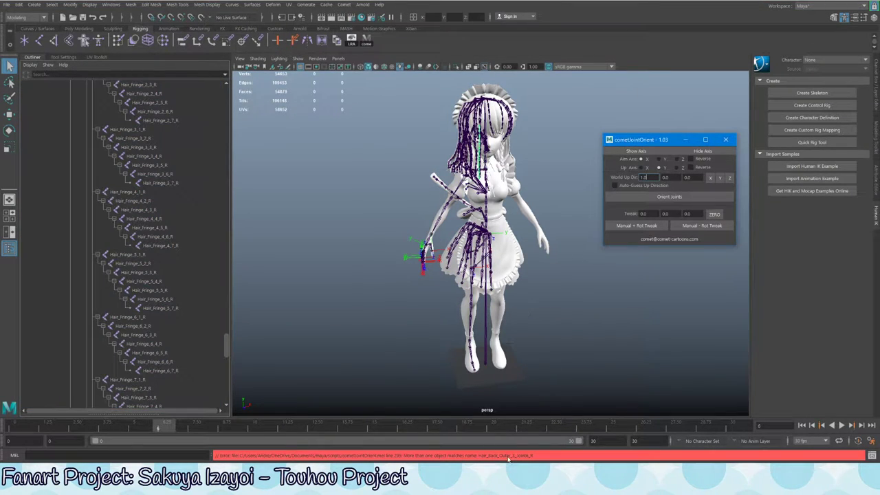
Inspect the Hair_Back_Outer_3 hair chain, stepping through joints 1 to 6
scroll(422, 255, up, 3)
alt+drag(422, 255, 470, 286)
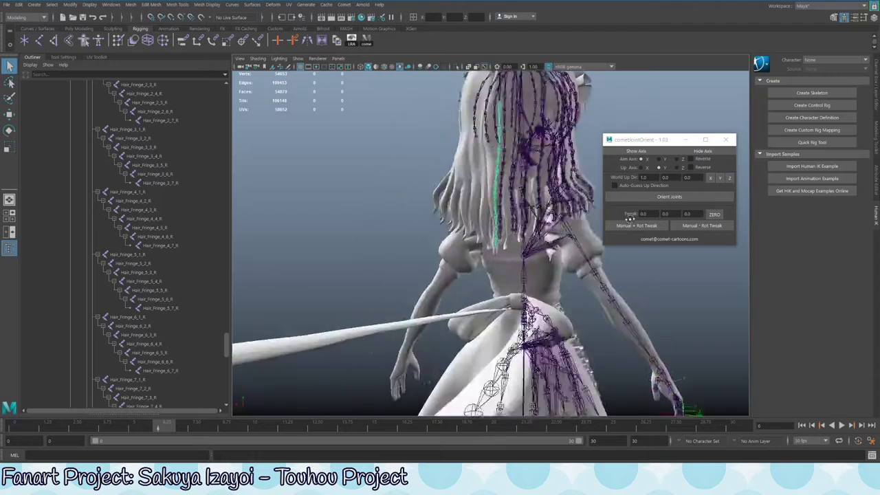
scroll(637, 258, up, 2)
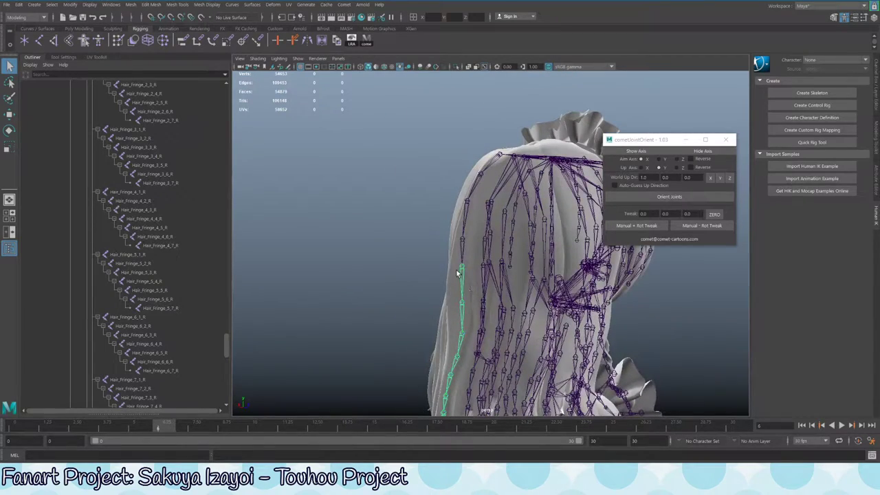
scroll(159, 266, up, 10)
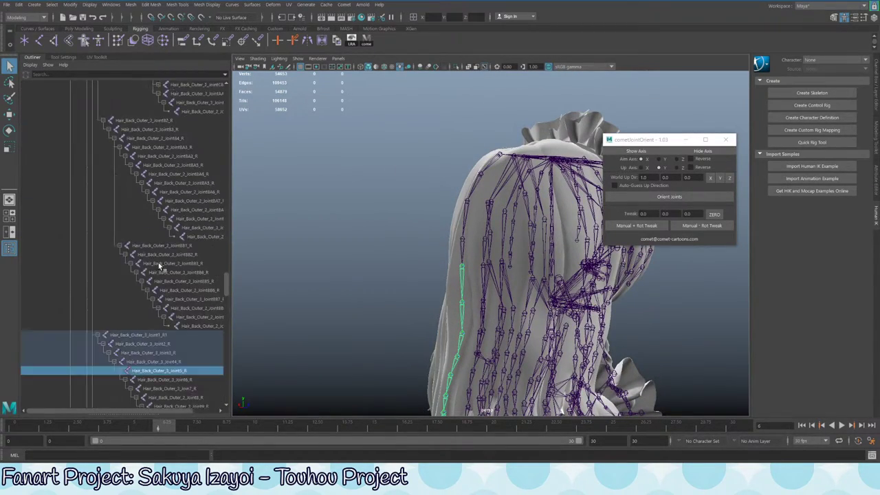
scroll(160, 265, down, 3)
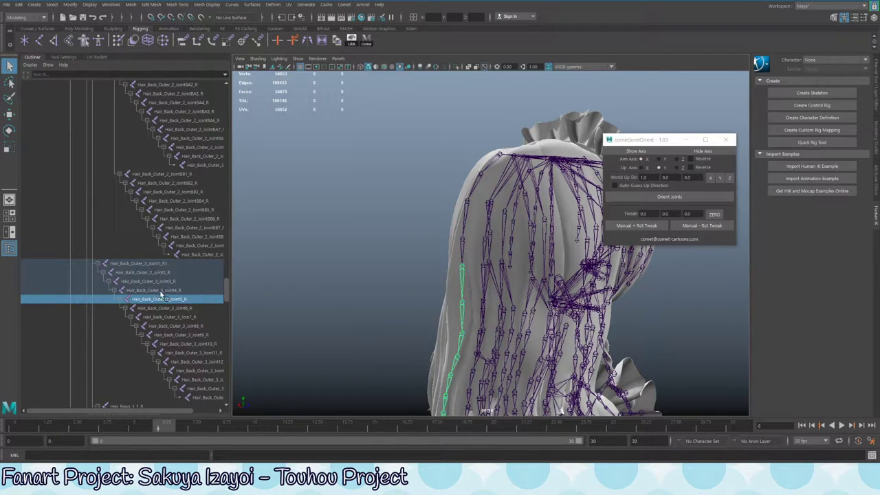
click(193, 291)
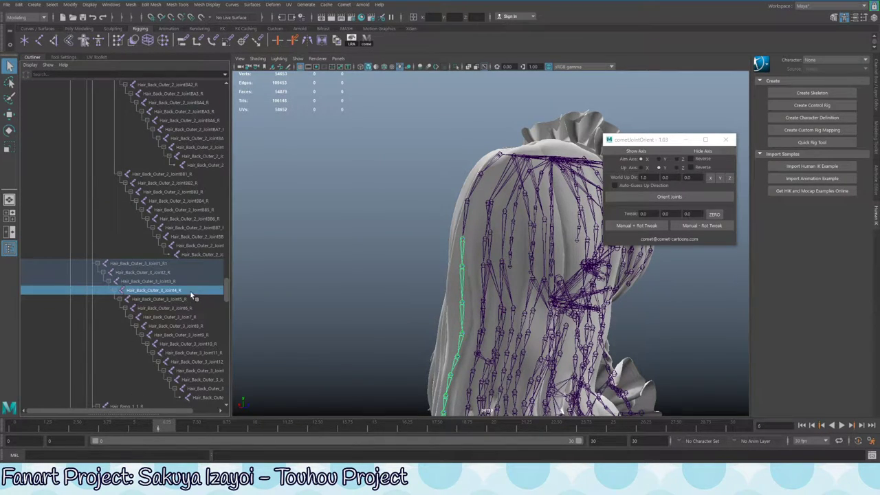
click(158, 264)
click(190, 279)
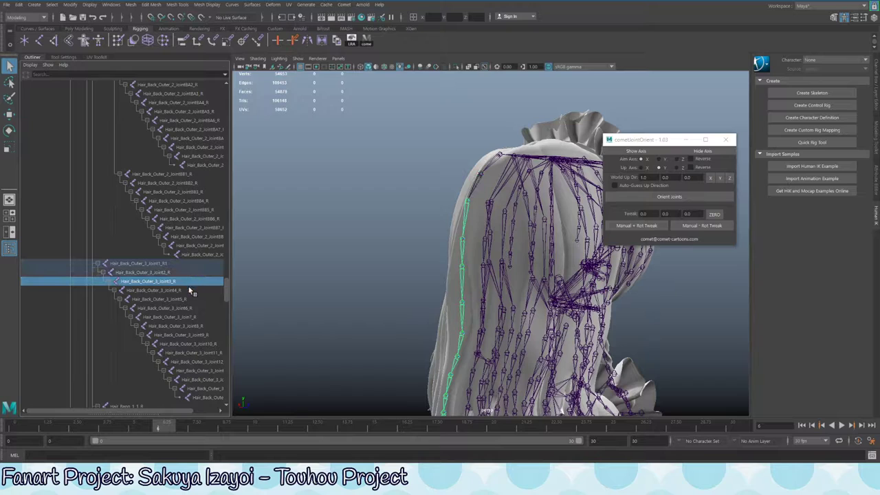
click(192, 292)
click(194, 300)
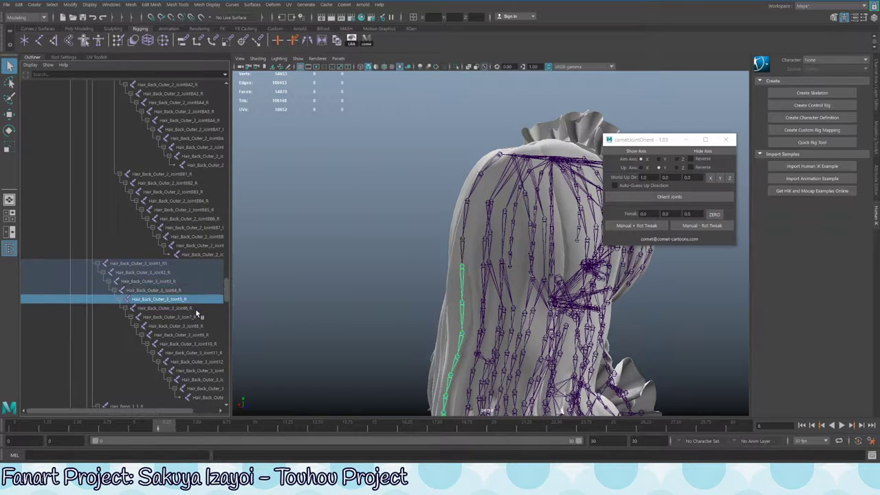
click(202, 308)
drag(184, 411, 216, 415)
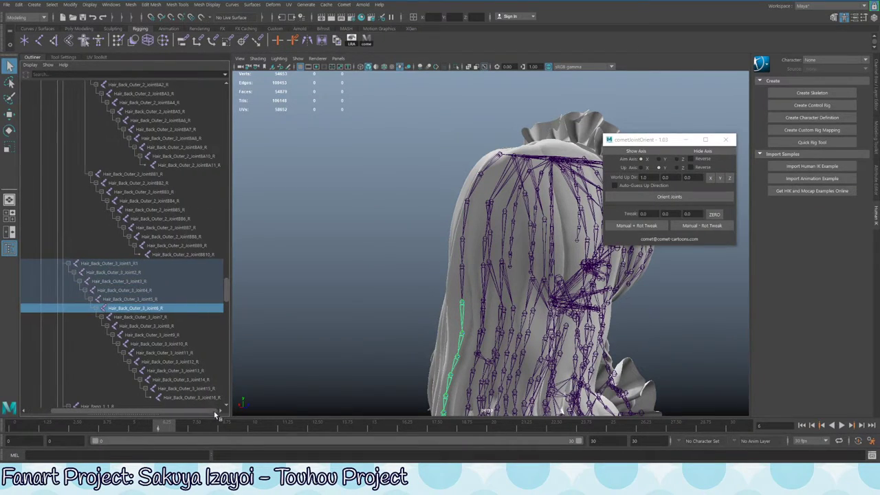
click(173, 300)
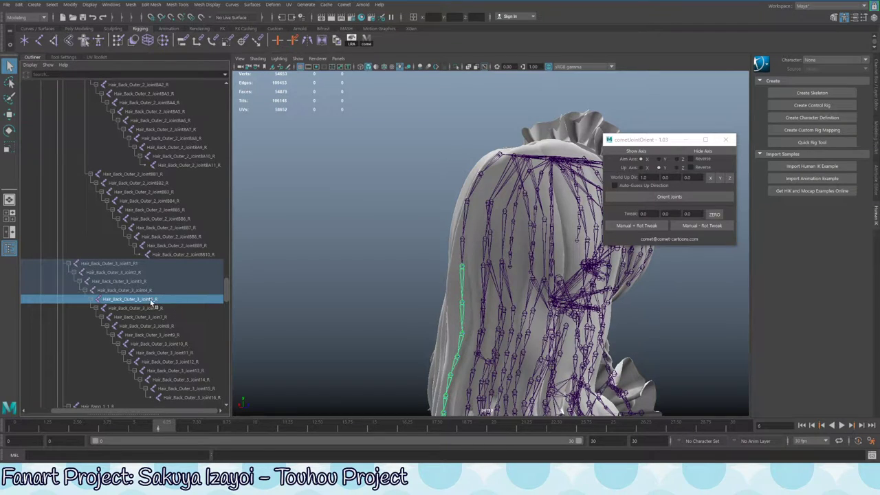
Filter the Outliner by the copied Hair_Back_Outer_3_joint5_R name
double_click(171, 300)
key(ctrl+a)
key(ctrl+c)
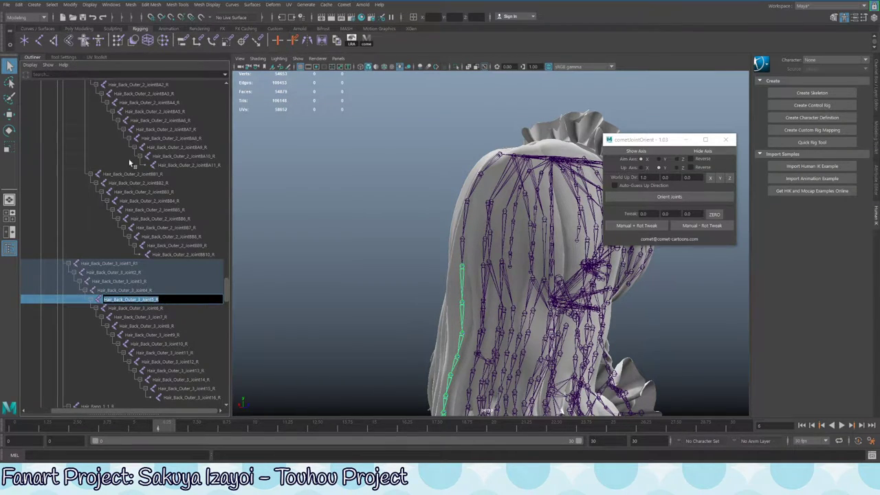
click(123, 73)
key(ctrl+v)
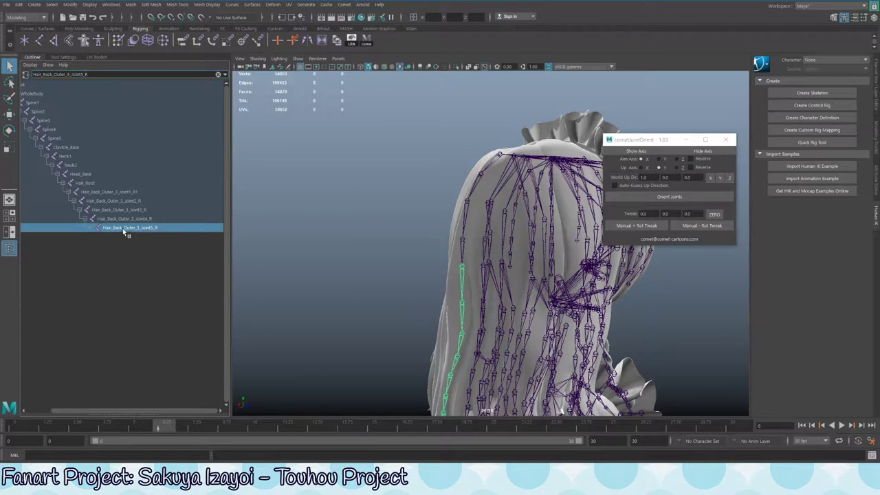
Copy the chain's first joint name and filter the Outliner by Hair_Back_Outer_3_joint1
click(115, 193)
double_click(144, 193)
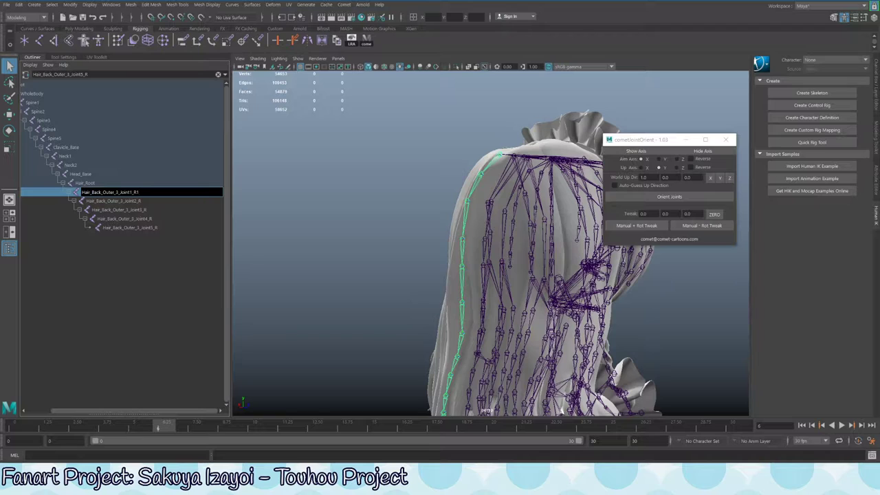
key(Return)
double_click(115, 193)
key(ctrl+c)
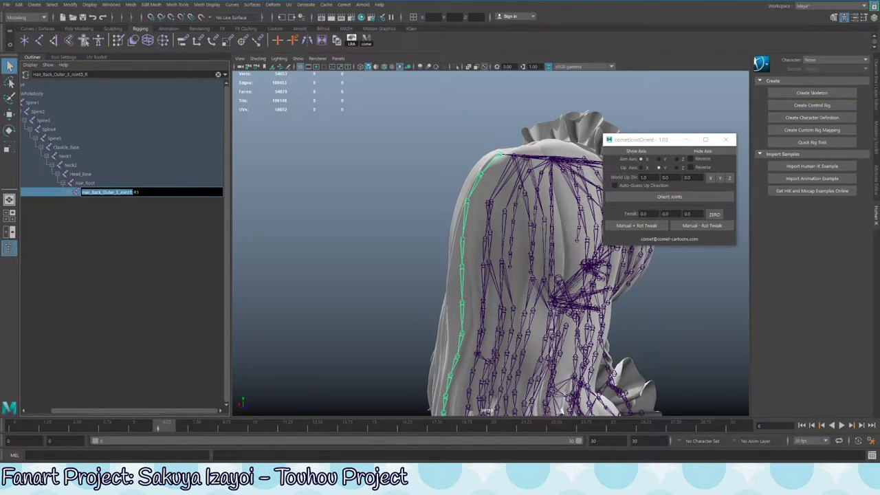
click(132, 203)
key(ctrl+v)
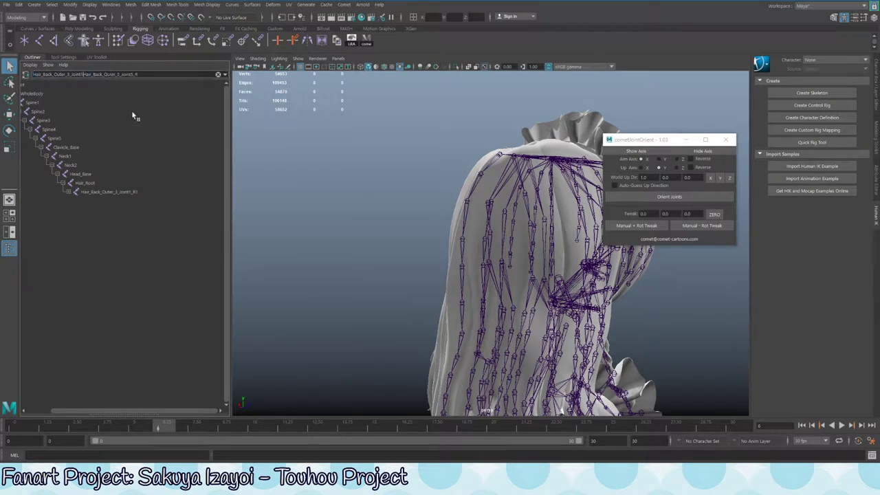
key(ctrl+v)
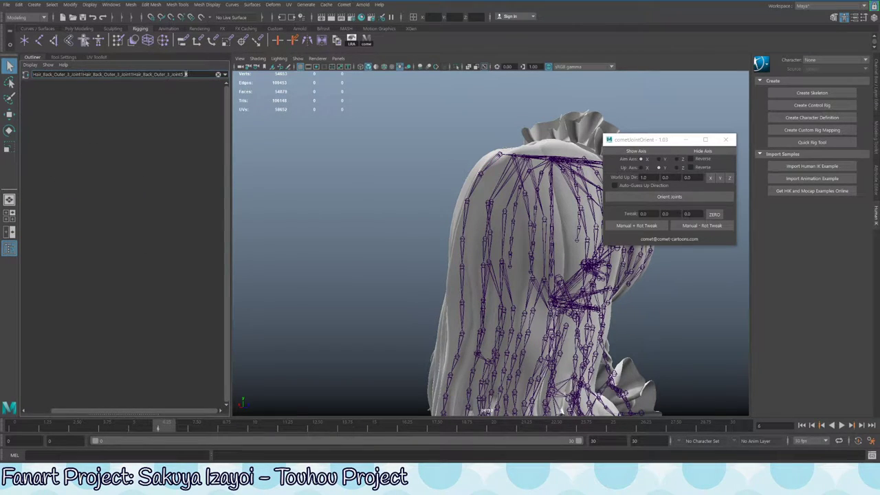
key(ctrl+a)
key(ctrl+v)
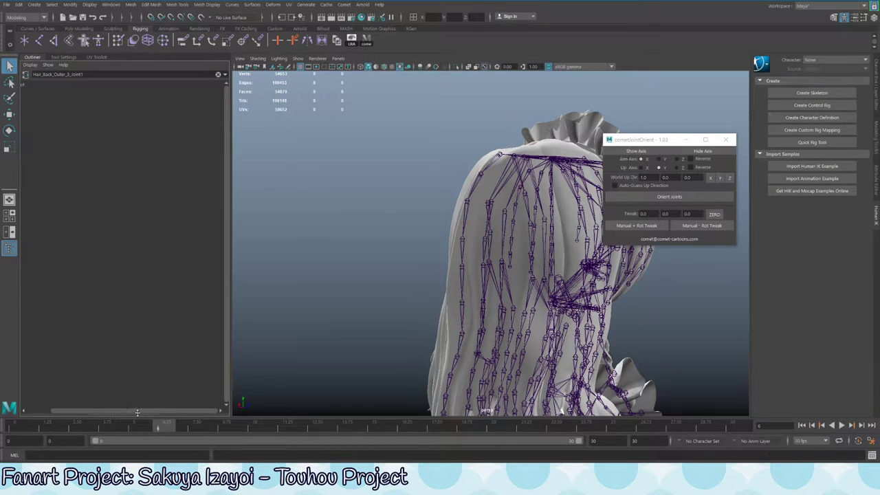
Expand Root and rename Hair_Back_Outer_3_joint1_R1 to Hair_Back_Outer_3_joint1_R
drag(137, 412, 96, 414)
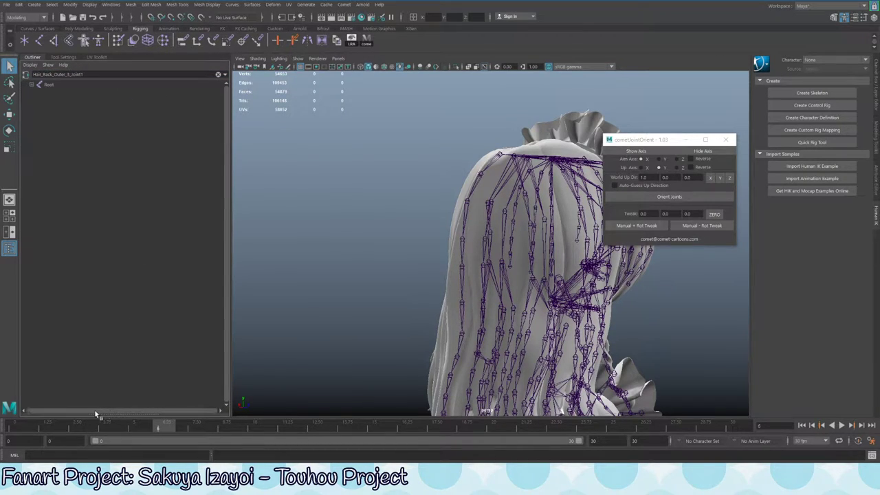
shift+click(32, 84)
drag(174, 410, 201, 411)
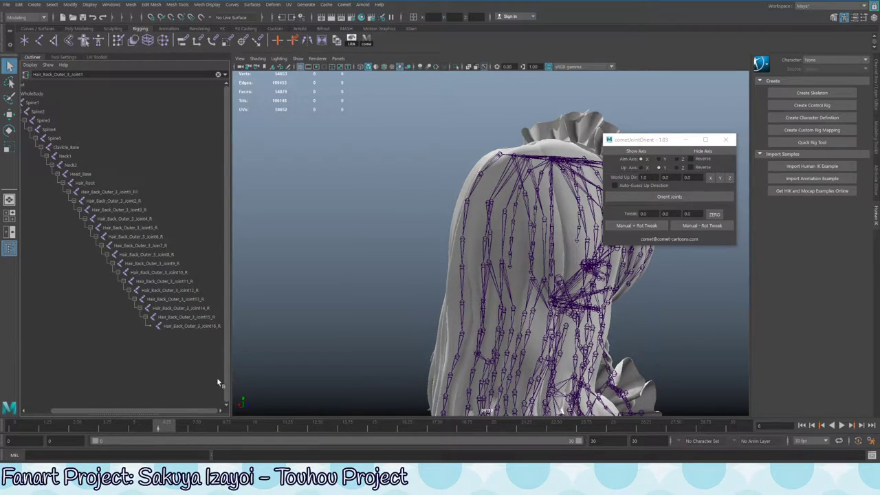
click(181, 309)
click(168, 246)
click(138, 191)
double_click(139, 192)
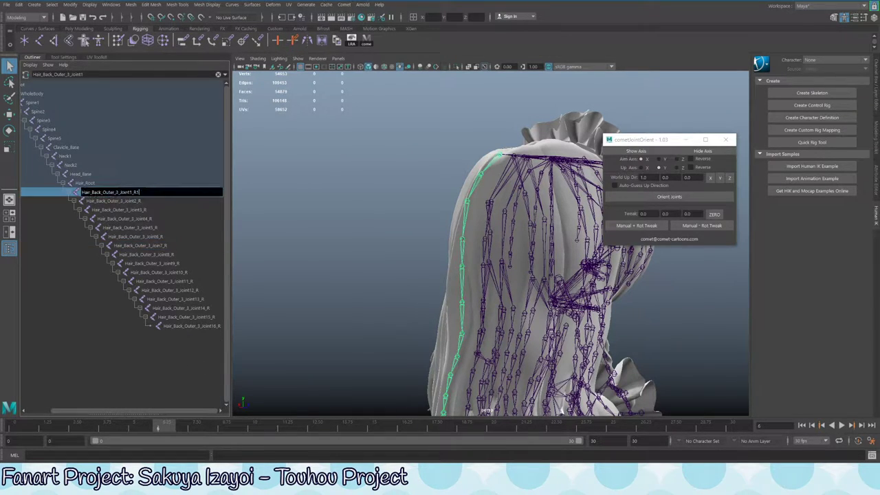
key(BackSpace)
key(Return)
click(144, 208)
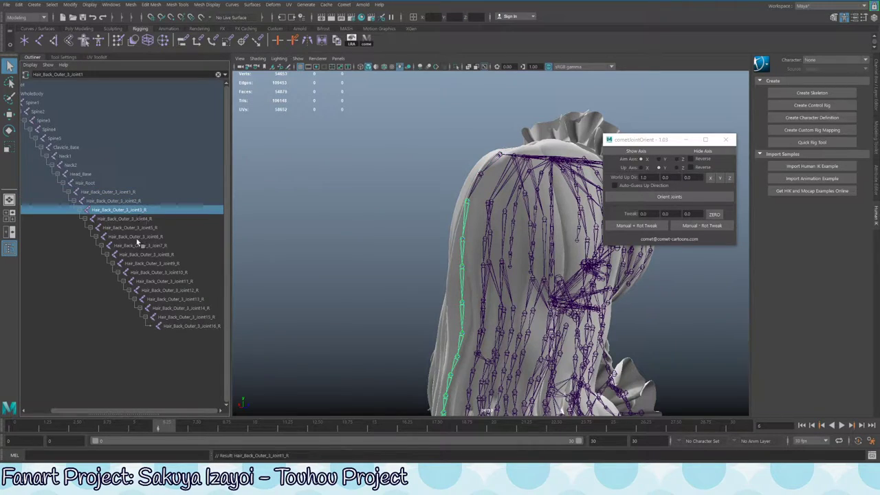
Unfilter the Outliner, select all joints from Root to the last finger joint, and run Orient Joints
alt+drag(381, 208, 488, 168)
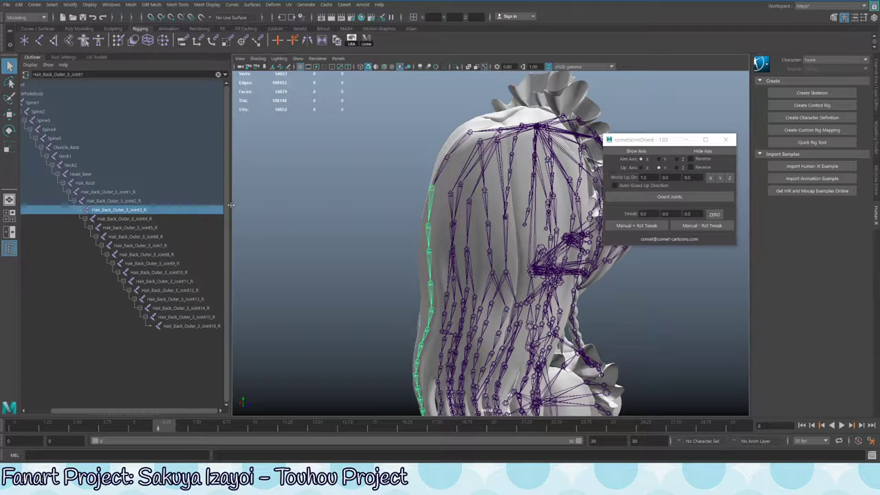
click(218, 73)
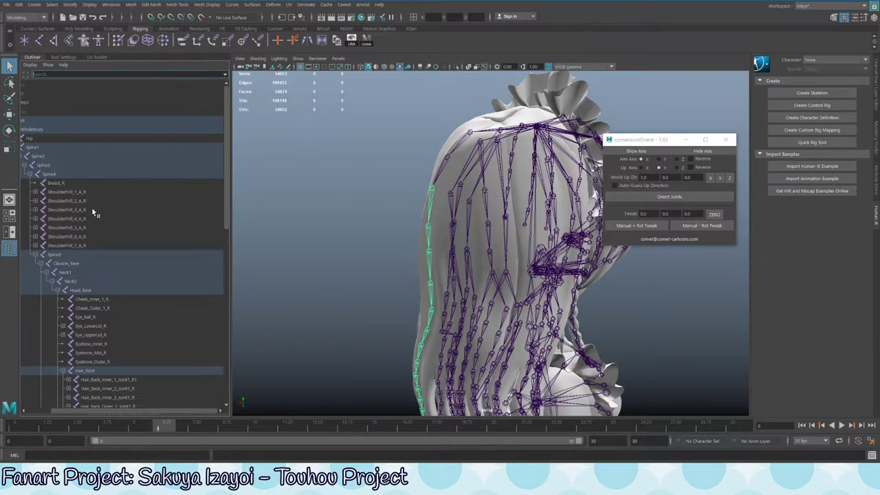
drag(140, 410, 112, 411)
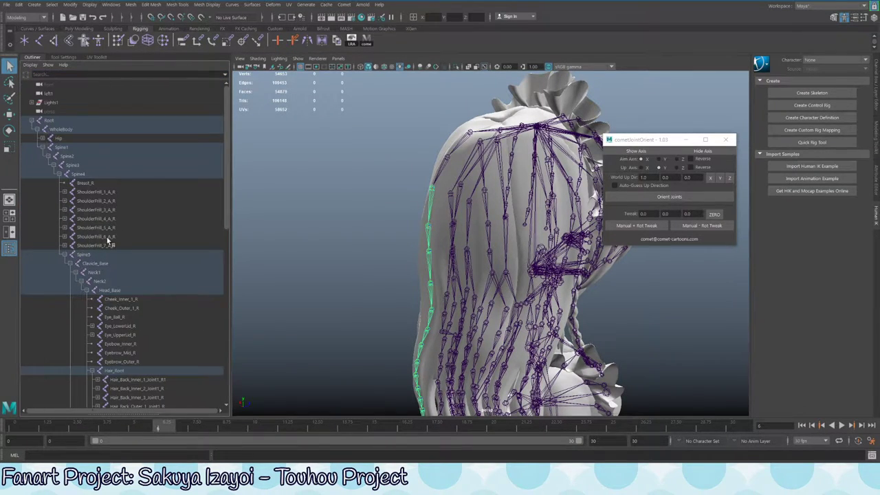
click(110, 130)
click(94, 186)
click(31, 120)
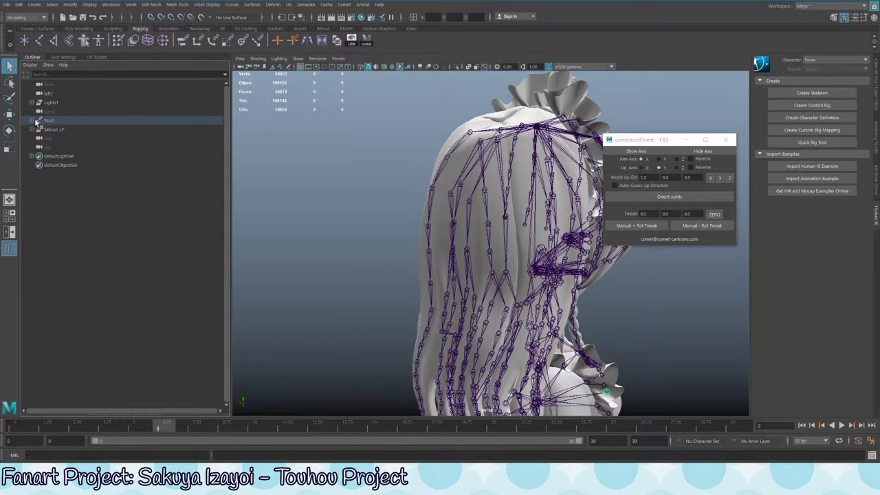
click(62, 121)
shift+click(32, 120)
scroll(168, 275, down, 5)
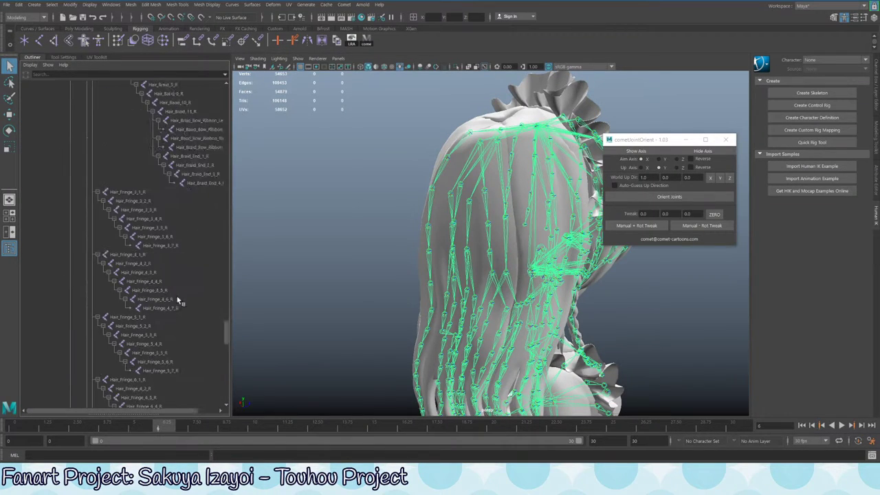
scroll(159, 330, down, 10)
shift+click(154, 353)
click(678, 199)
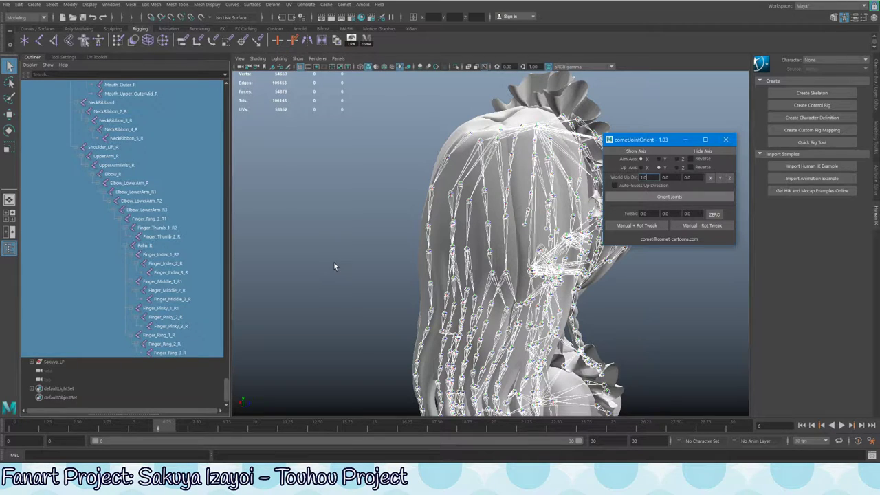
Deselect all joints and open the Script Editor, enlarged to read the history
click(334, 262)
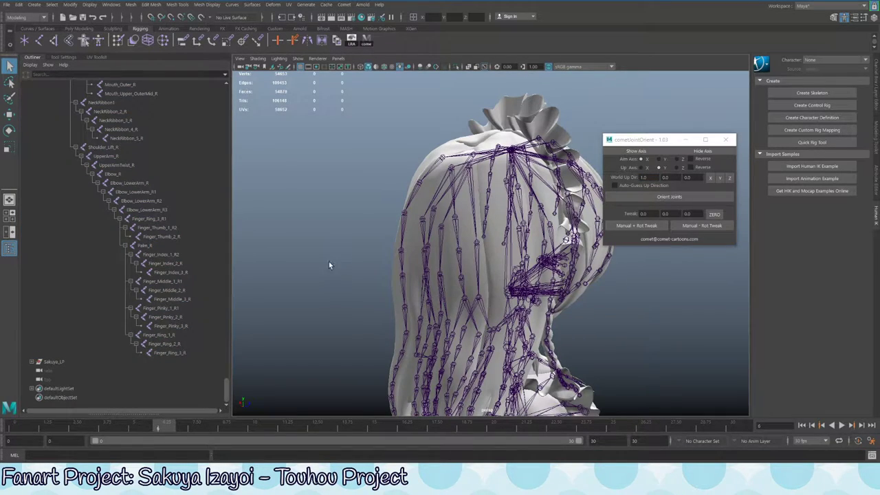
click(872, 456)
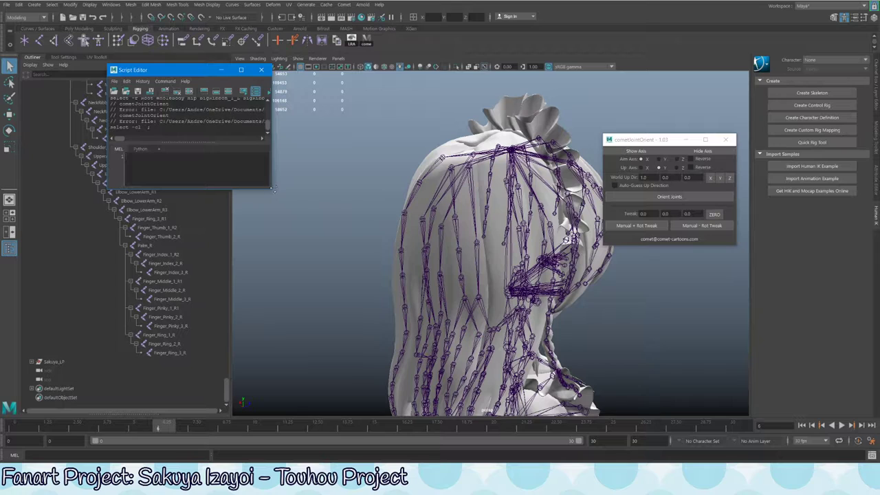
drag(274, 190, 681, 411)
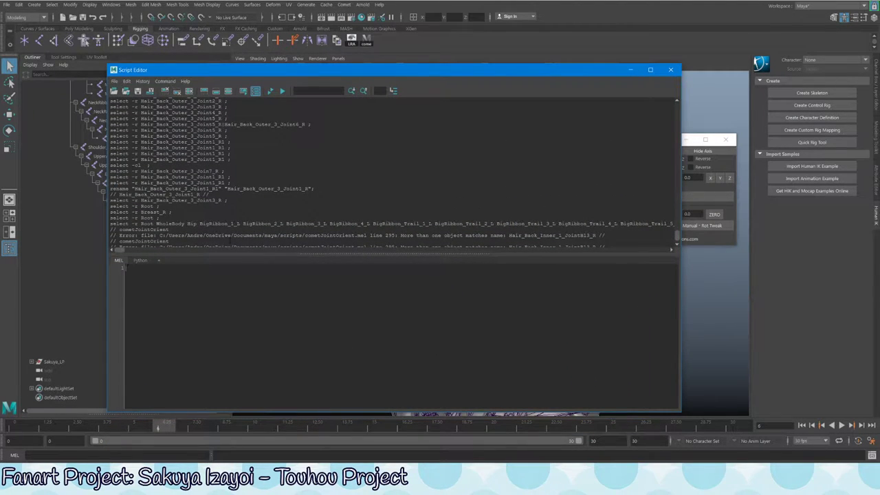
Highlight the duplicate joint name Hair_Back_Inner_1_JointB13_R in the error line
double_click(143, 230)
double_click(552, 236)
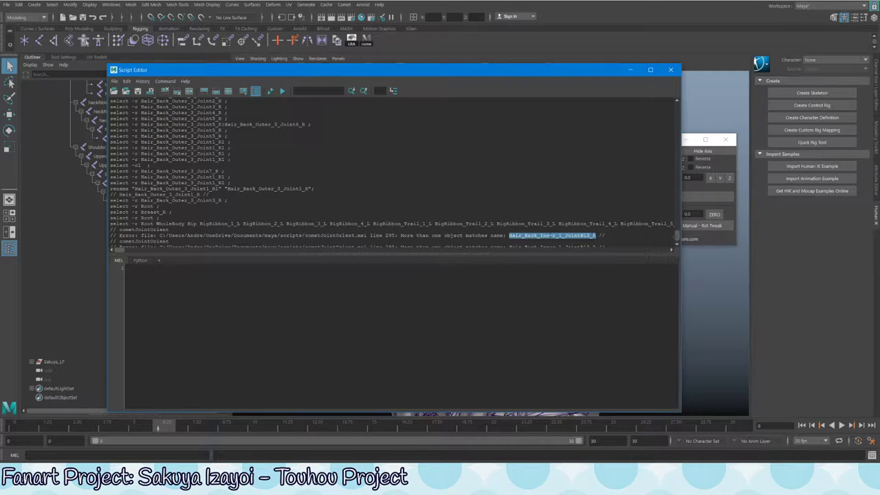
click(544, 235)
drag(562, 235, 509, 235)
click(510, 235)
double_click(552, 236)
click(552, 235)
double_click(552, 235)
Move the Script Editor aside and dock it at the bottom of the screen
drag(357, 70, 452, 79)
click(112, 82)
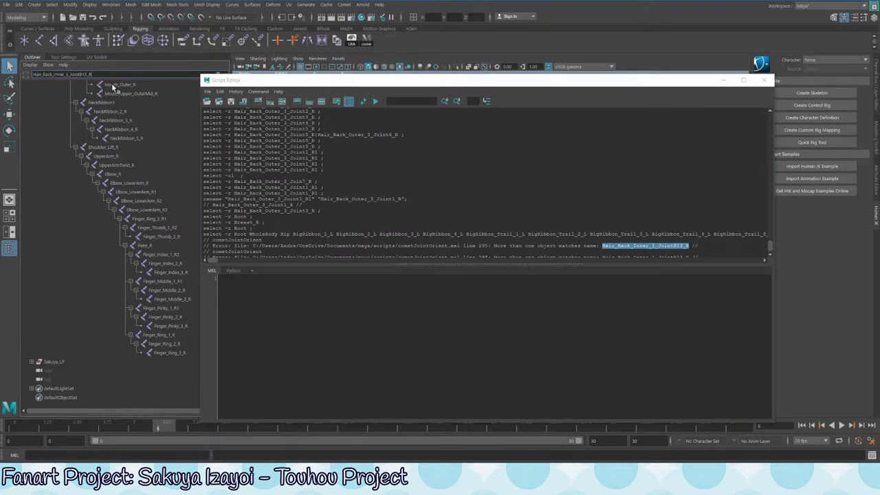
click(744, 80)
drag(475, 2, 541, 348)
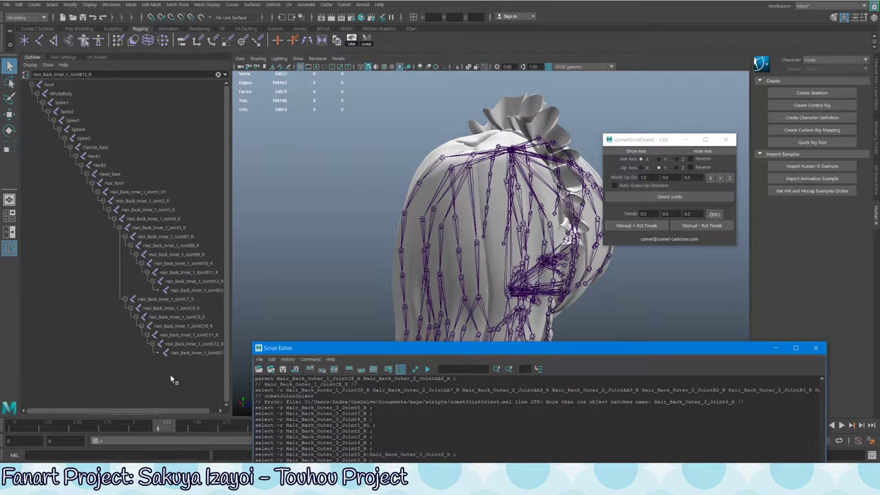
Select the Hair_Root hierarchy and isolate it in the viewport, hiding the character mesh
drag(195, 411, 203, 411)
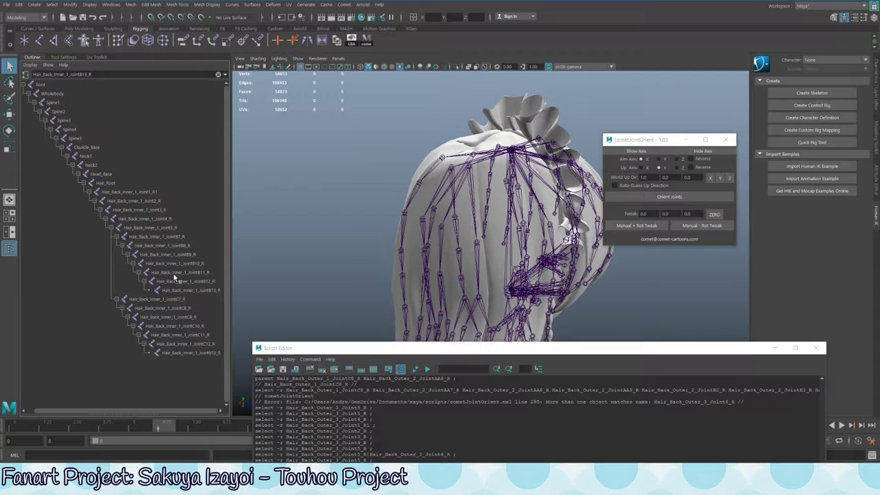
click(129, 192)
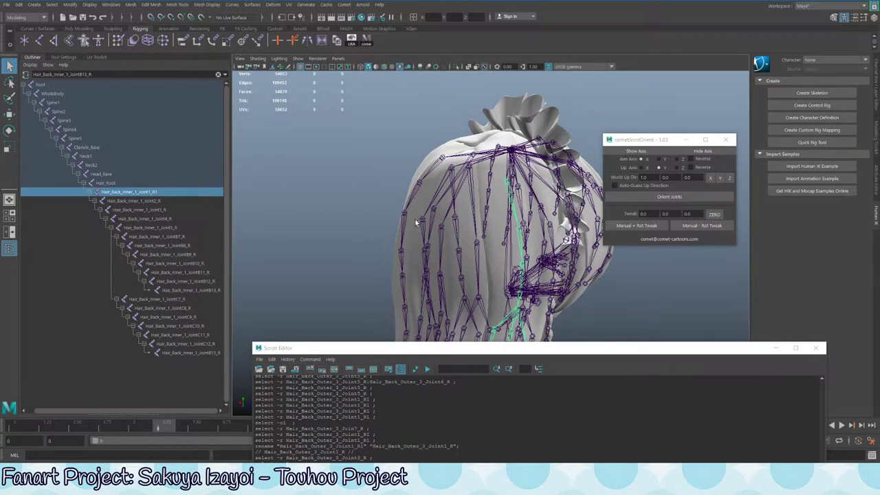
alt+drag(415, 218, 541, 186)
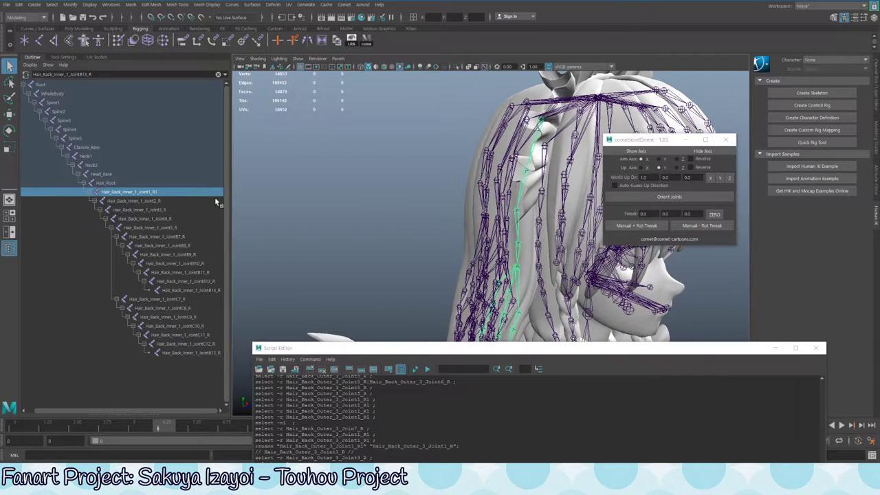
click(98, 184)
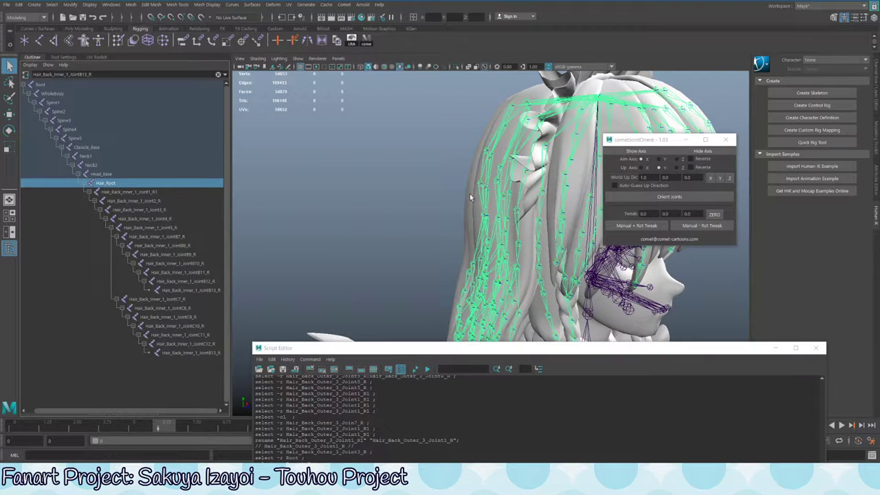
key(ctrl+1)
alt+drag(438, 213, 484, 181)
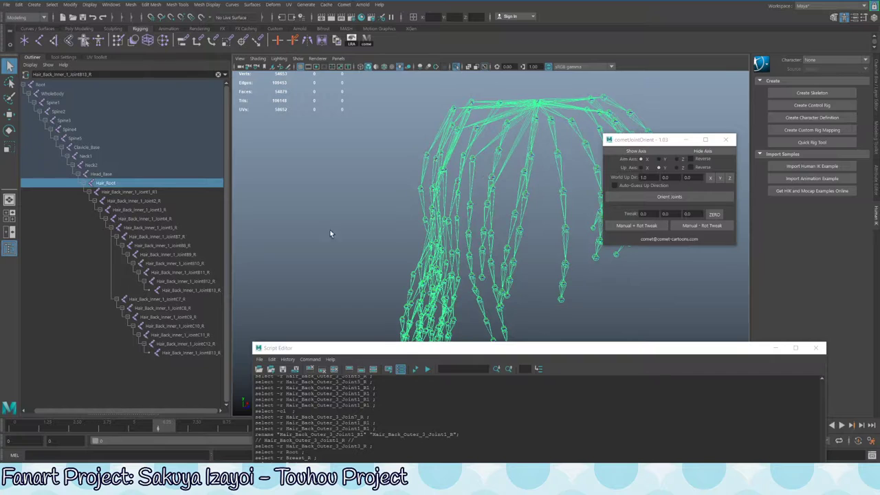
Re-isolate every hair joint below Hair_Root and select the whole Hair_Back_Inner_1_Joint1_R1 chain
shift+click(179, 353)
key(ctrl+1)
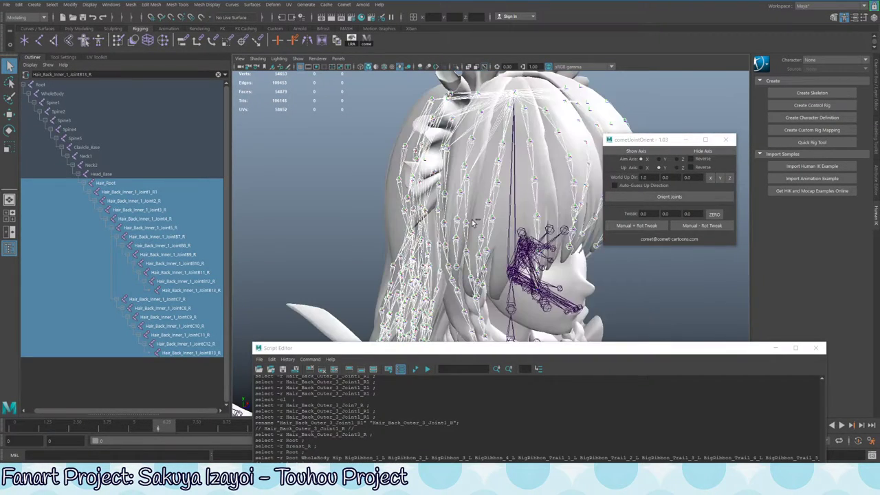
key(ctrl+1)
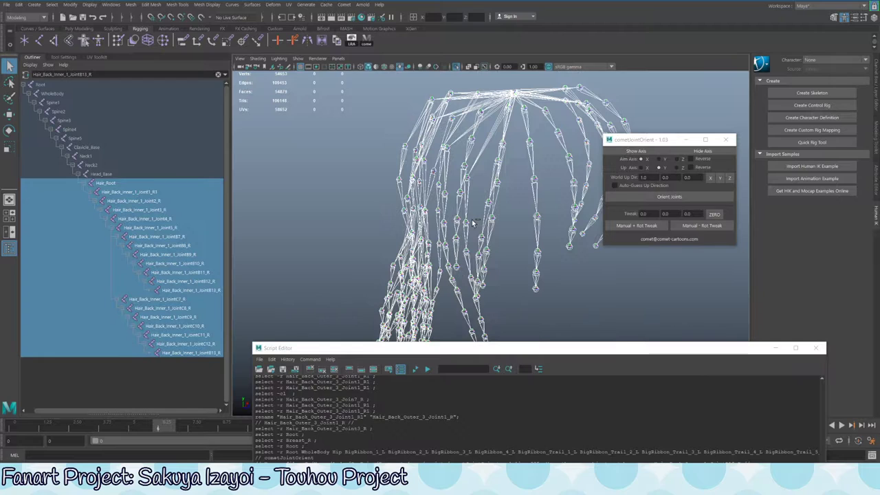
click(146, 192)
shift+click(191, 353)
Isolate the Hair_Back_Inner_1 chain and check its Joint7_R and right-hand branch joints
key(ctrl+1)
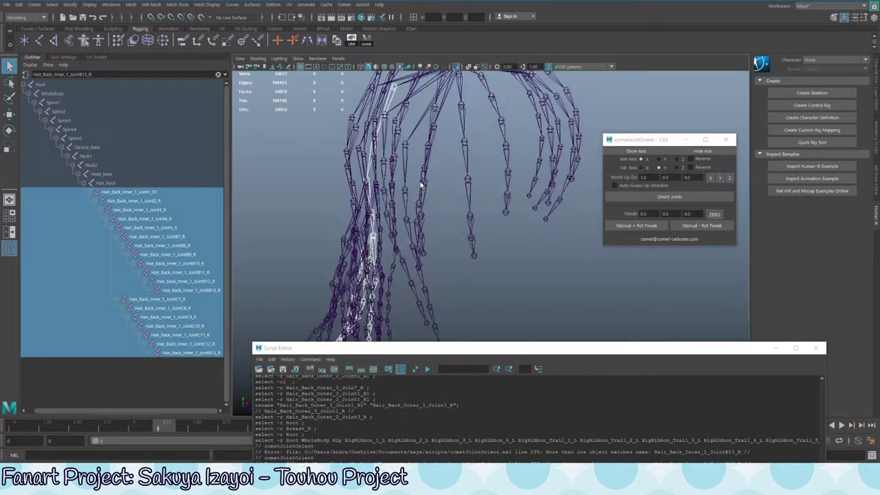
key(ctrl+1)
alt+drag(417, 189, 468, 192)
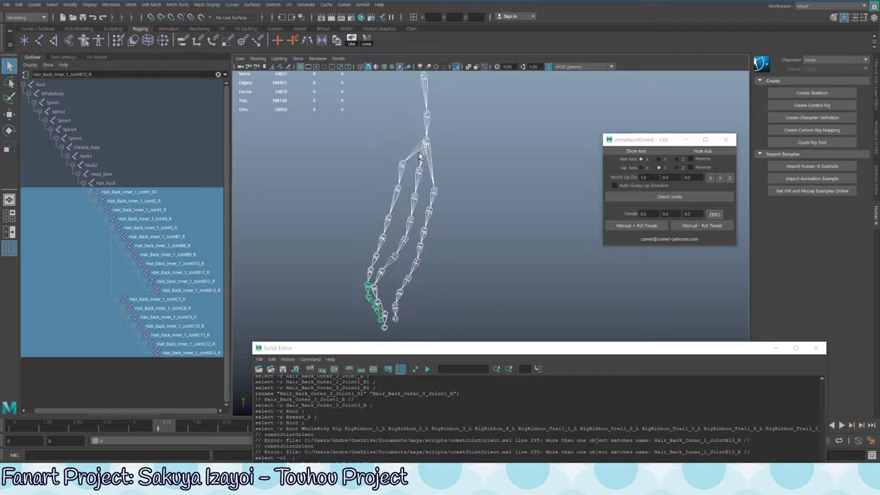
click(162, 301)
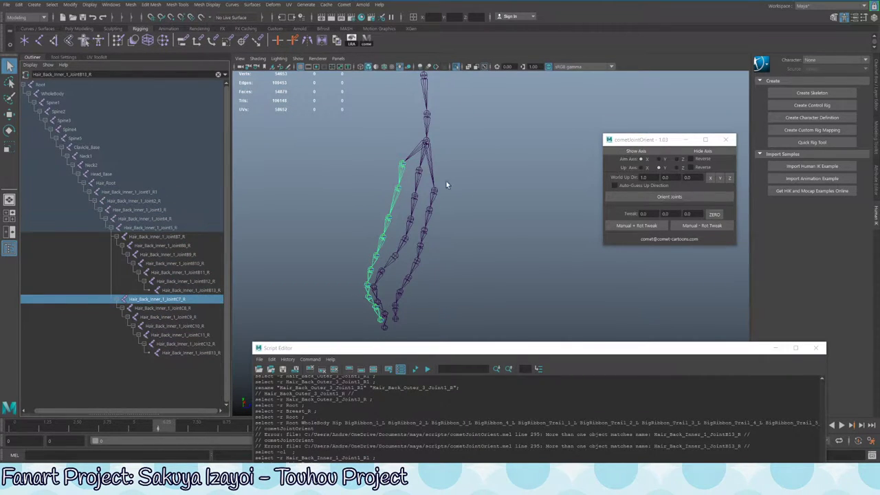
click(433, 194)
key(ctrl+1)
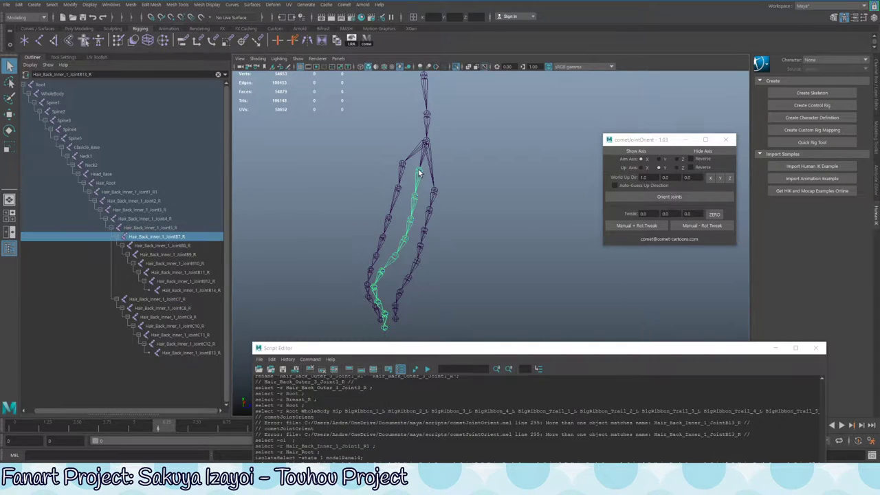
key(ctrl+1)
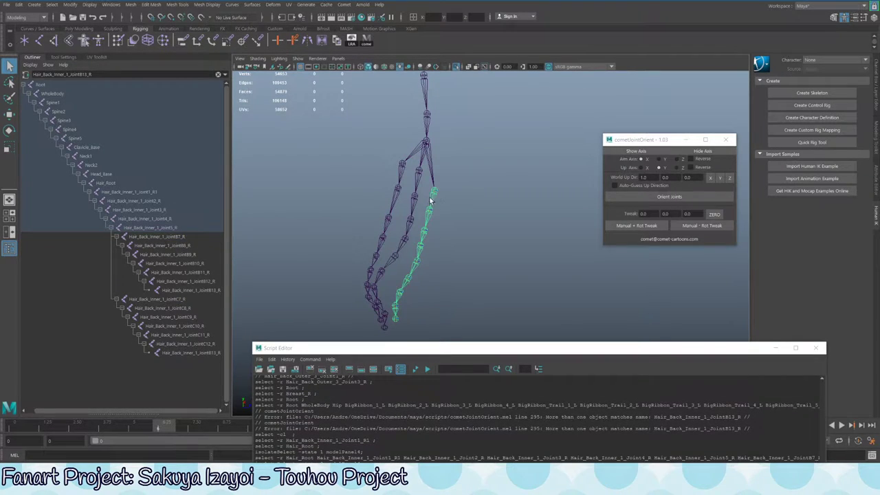
Show joint attributes, select JointB7_R and JointC7_R, and move the Script Editor up
key(ctrl+a)
key(ctrl+a)
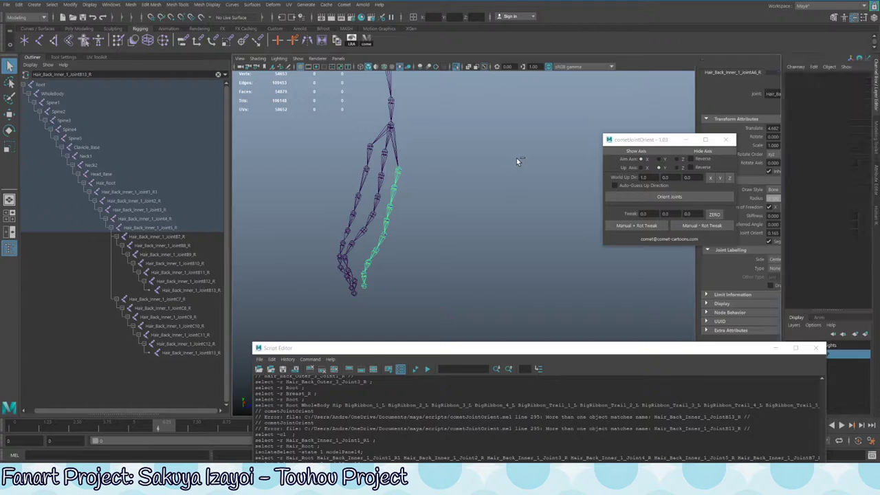
key(ctrl+1)
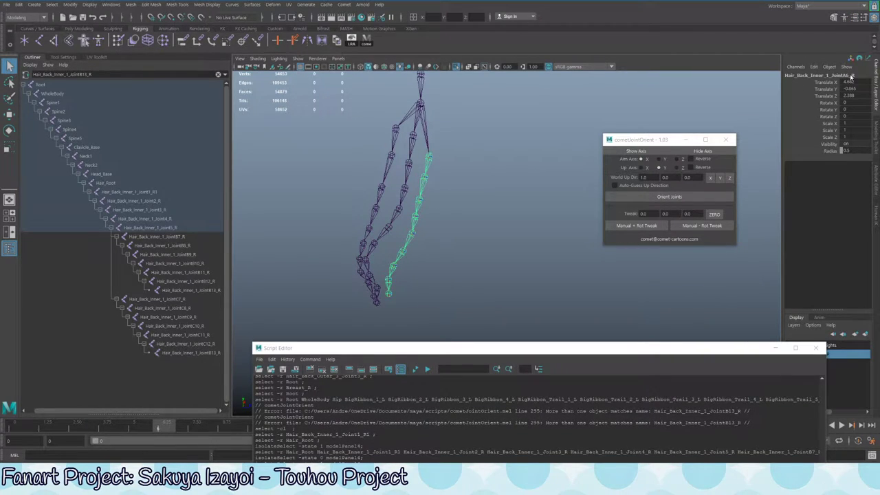
click(413, 137)
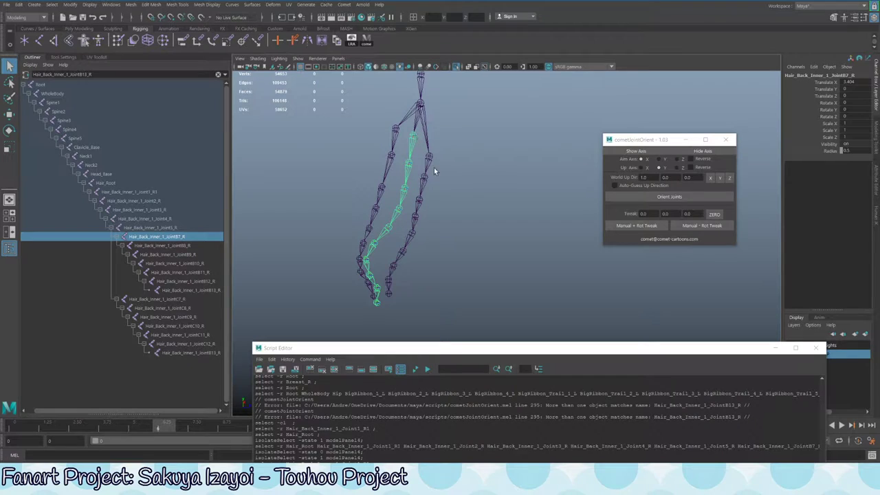
click(398, 132)
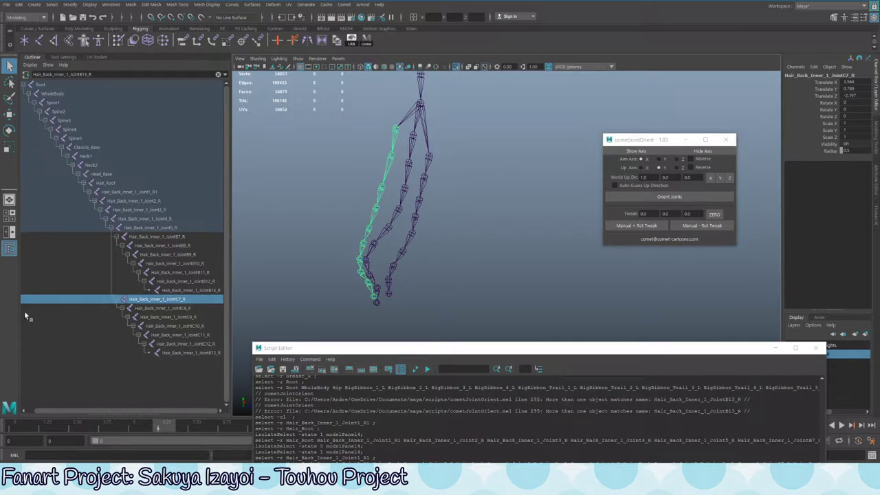
drag(624, 349, 413, 165)
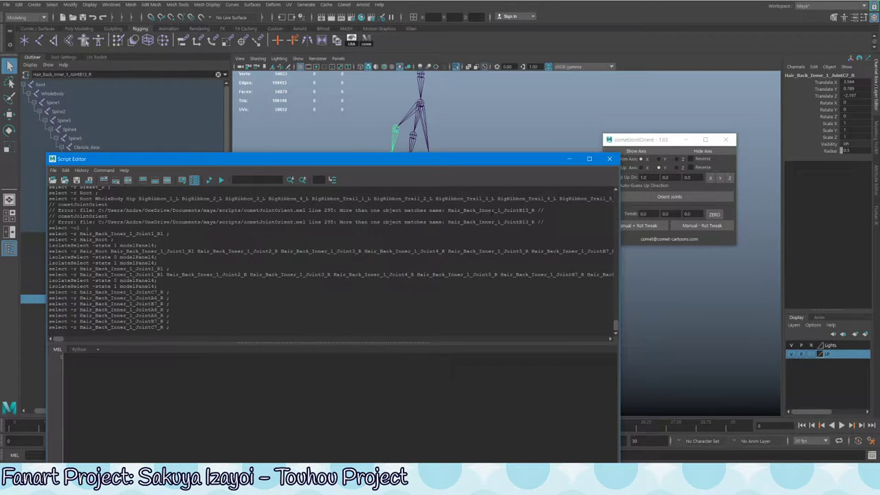
Move the Script Editor down and inspect JointB13_R, Joint5_R and JointB7_R in the Outliner
drag(501, 158, 714, 251)
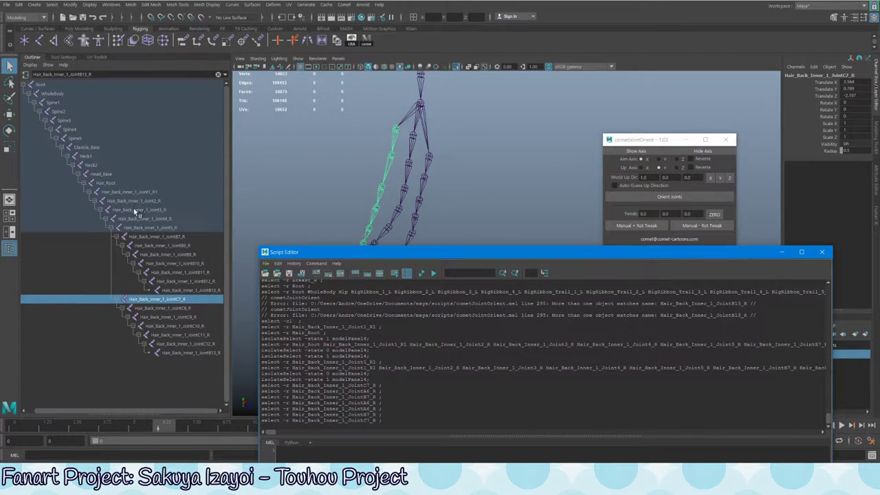
click(203, 290)
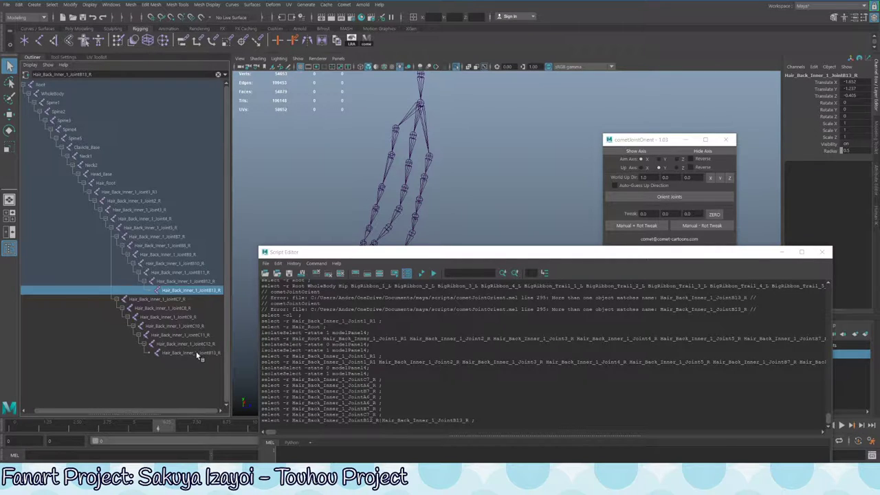
click(144, 229)
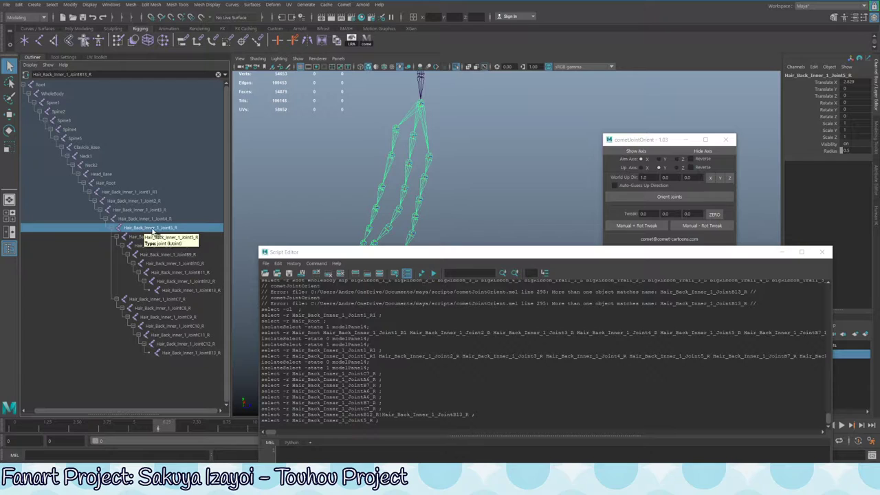
click(164, 237)
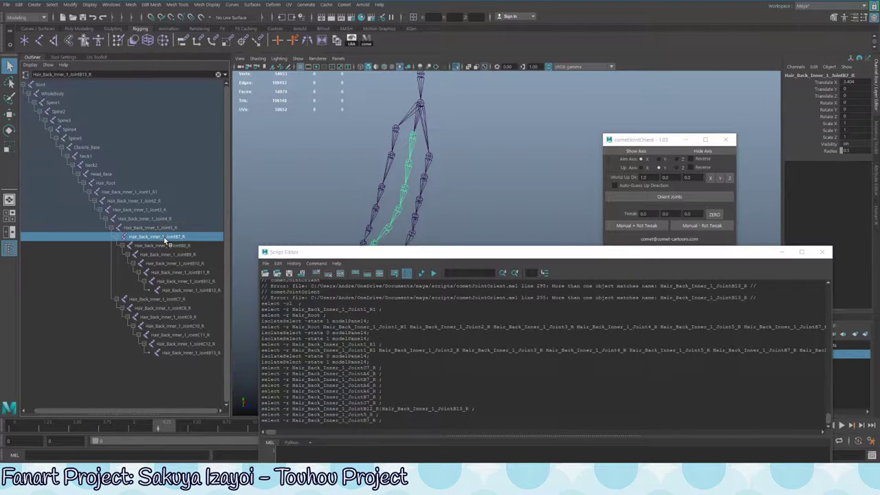
Rename the duplicated branch-end JointB13_R to Hair_Back_Inner_1_JointC13_R
click(214, 354)
double_click(211, 354)
click(213, 353)
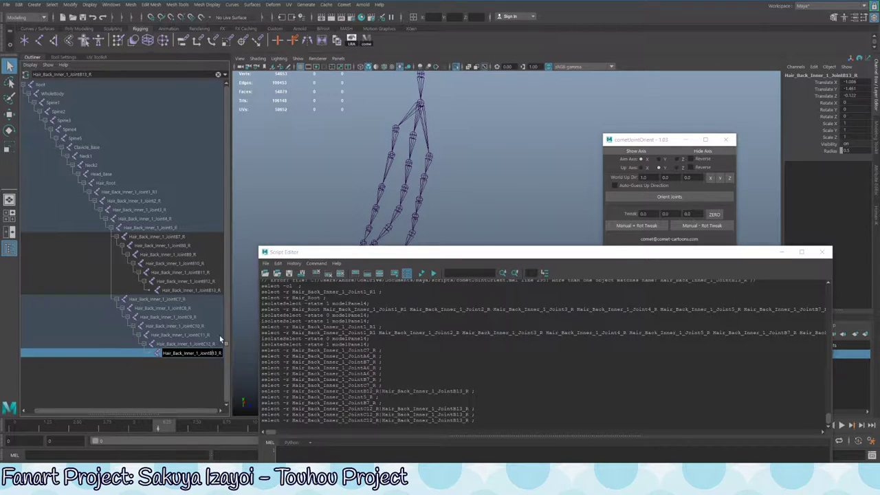
key(Return)
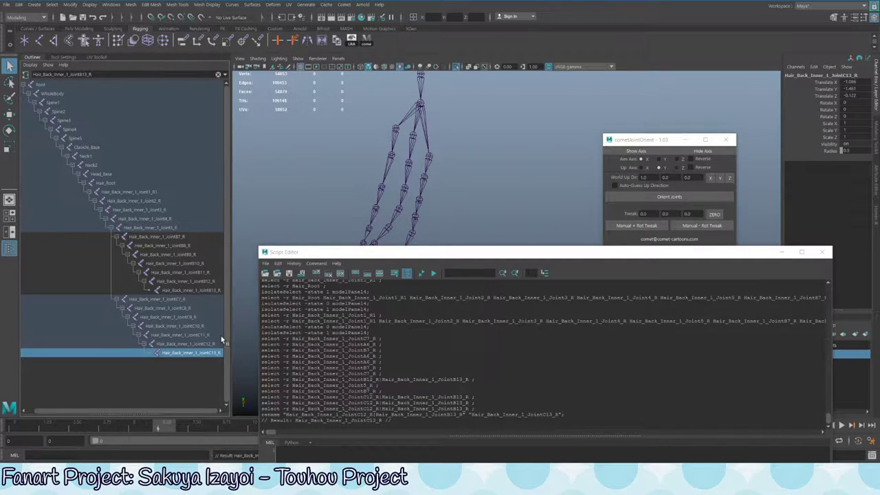
Check the rename in the script log, put the log away, and deselect the joints
drag(613, 252, 482, 93)
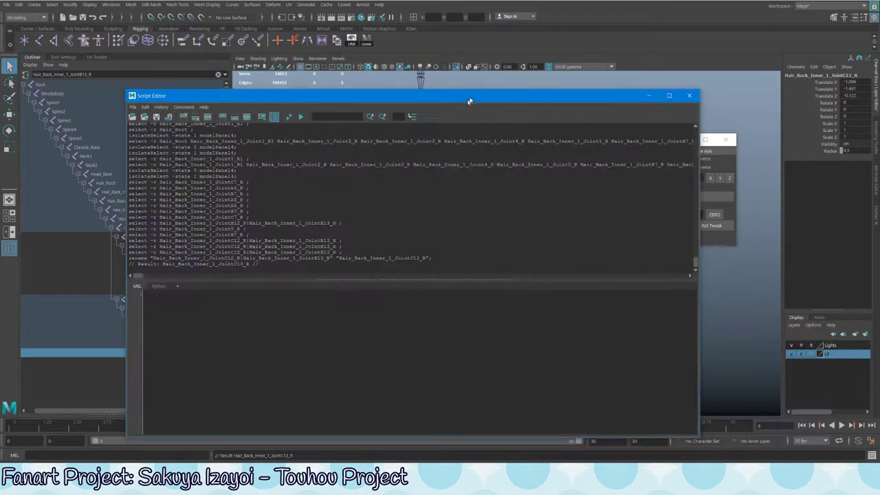
click(650, 94)
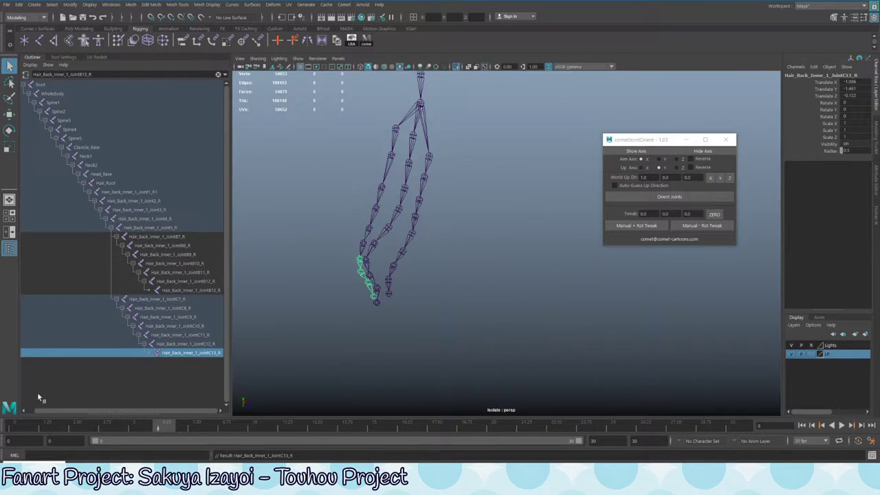
click(134, 289)
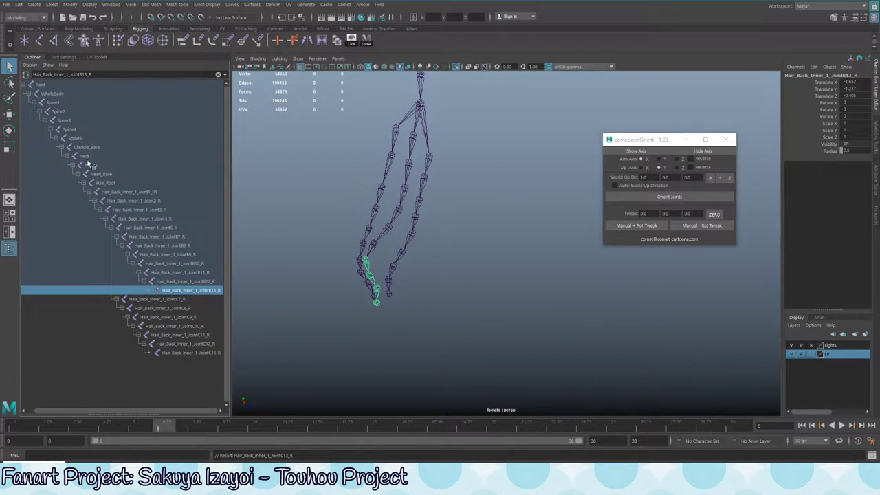
click(270, 215)
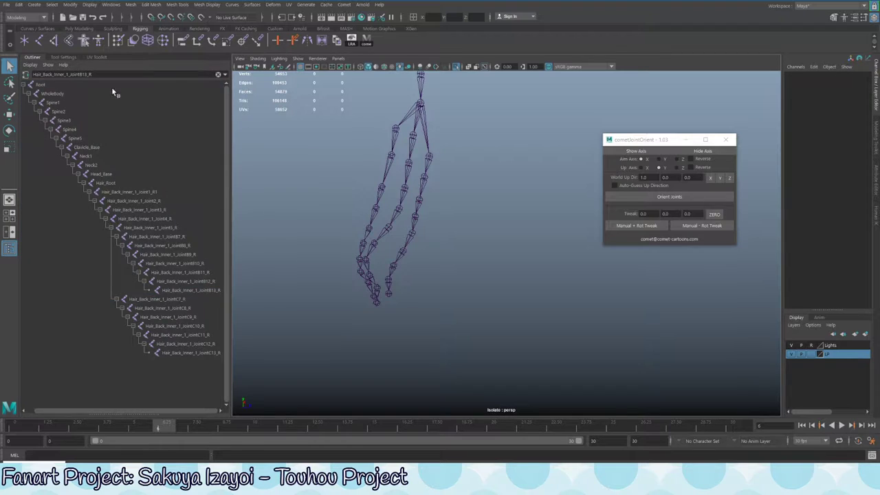
Clear the Outliner filter, exit isolation, and frame the whole character
click(218, 73)
scroll(481, 220, down, 5)
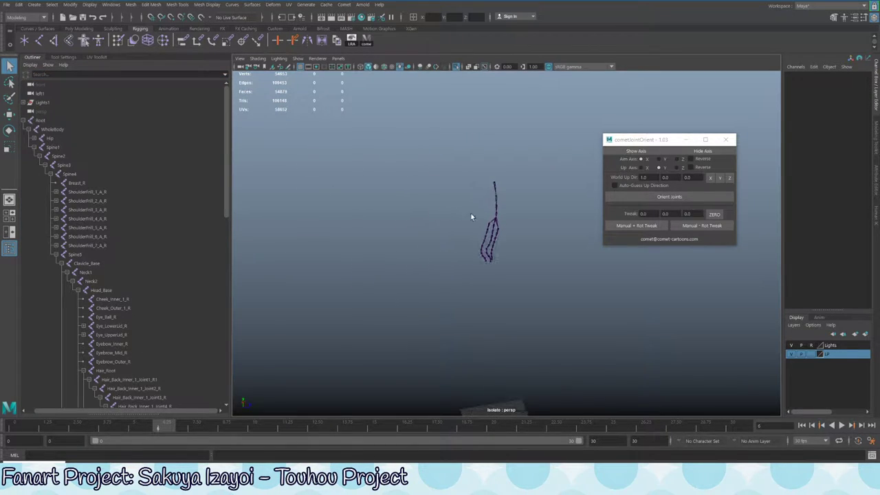
key(ctrl+1)
click(41, 120)
scroll(112, 364, down, 10)
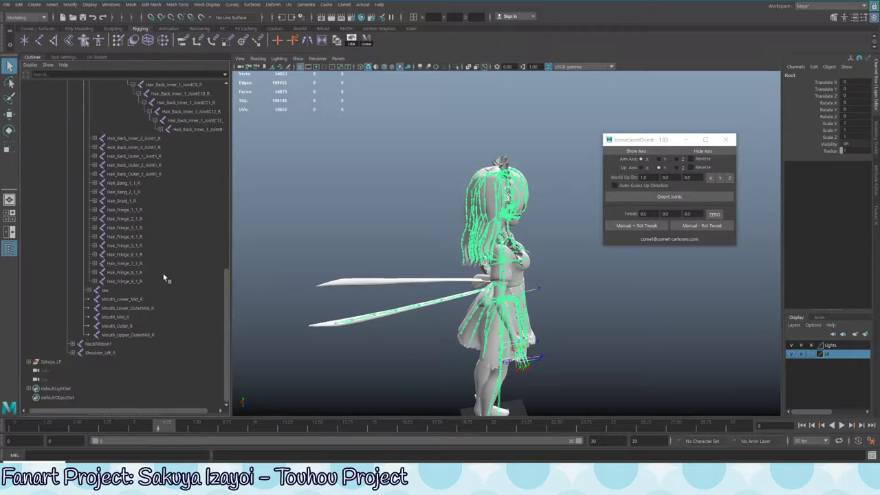
scroll(118, 351, up, 10)
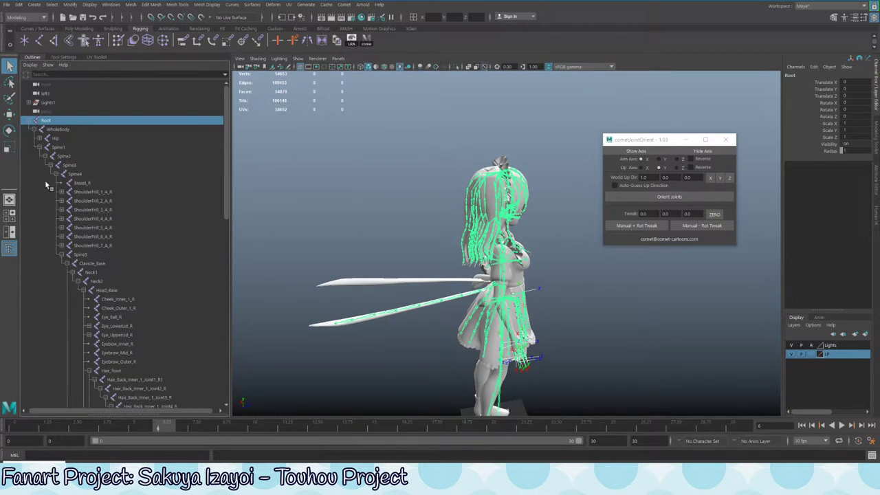
click(29, 120)
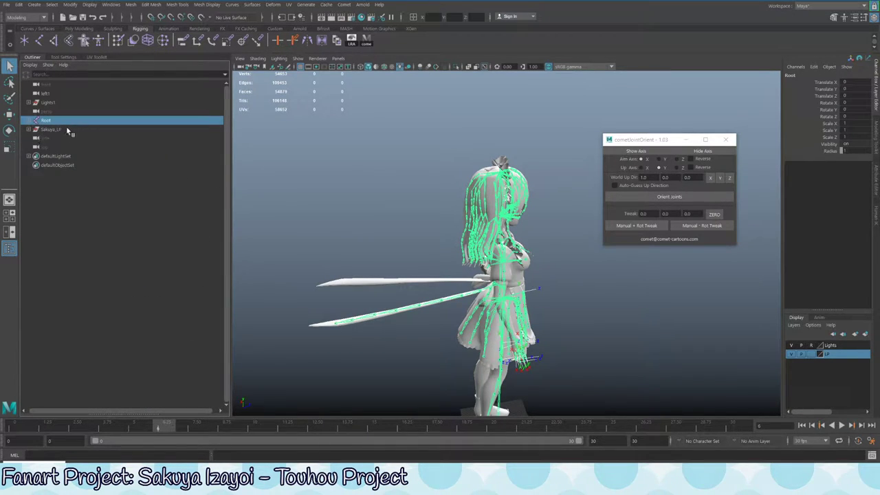
alt+drag(357, 227, 298, 196)
alt+right_drag(297, 196, 519, 205)
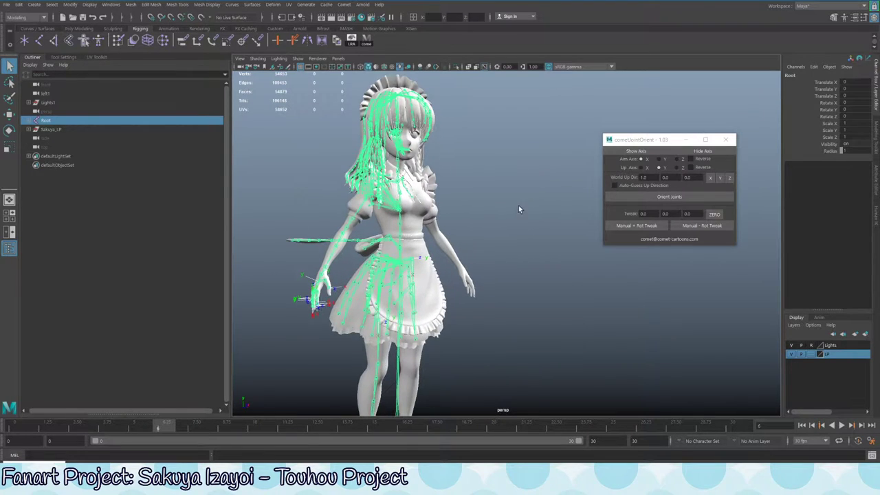
click(265, 162)
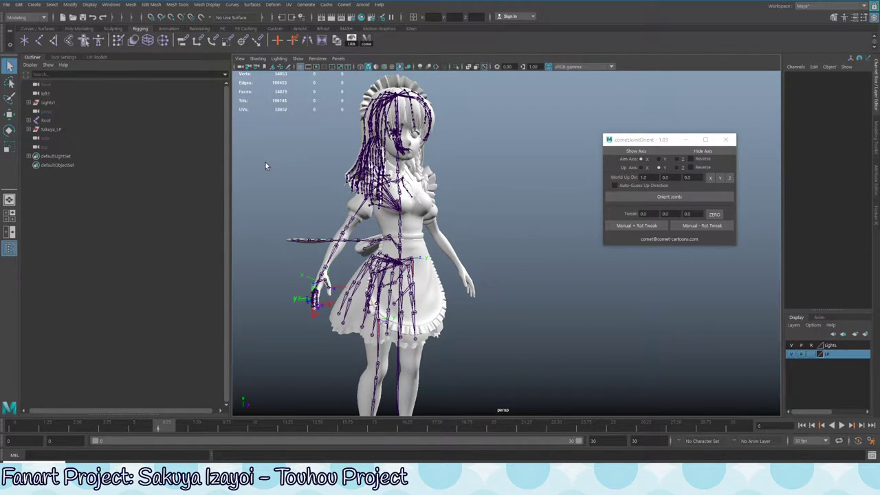
Select every joint from Root down to Finger_Ring_3_R and run cometJointOrient's Orient Joints
click(47, 121)
click(30, 121)
scroll(118, 161, down, 15)
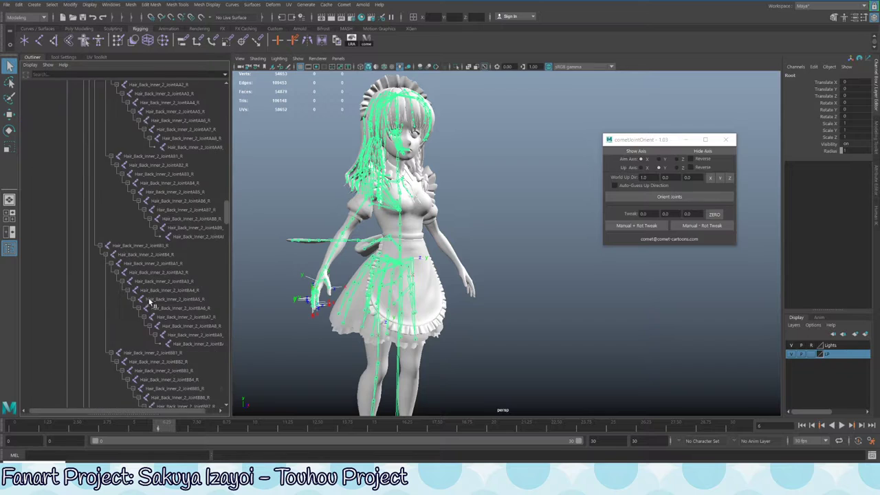
shift+click(174, 355)
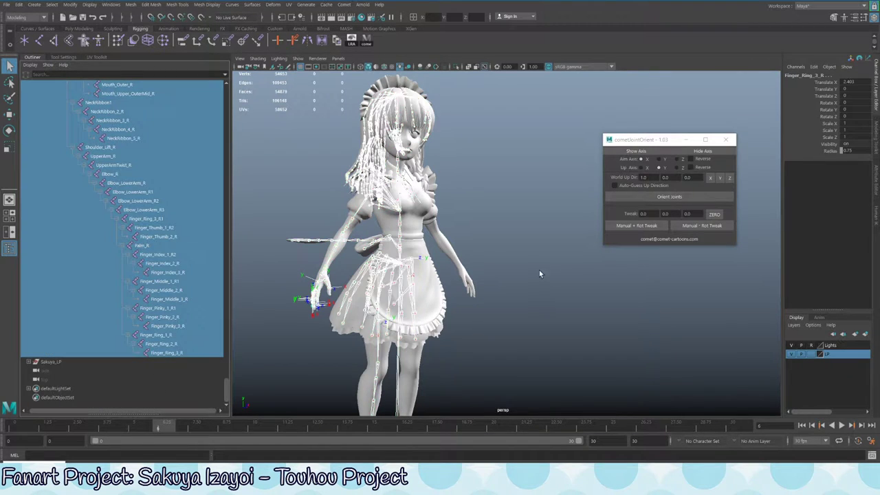
alt+drag(539, 269, 606, 272)
click(662, 200)
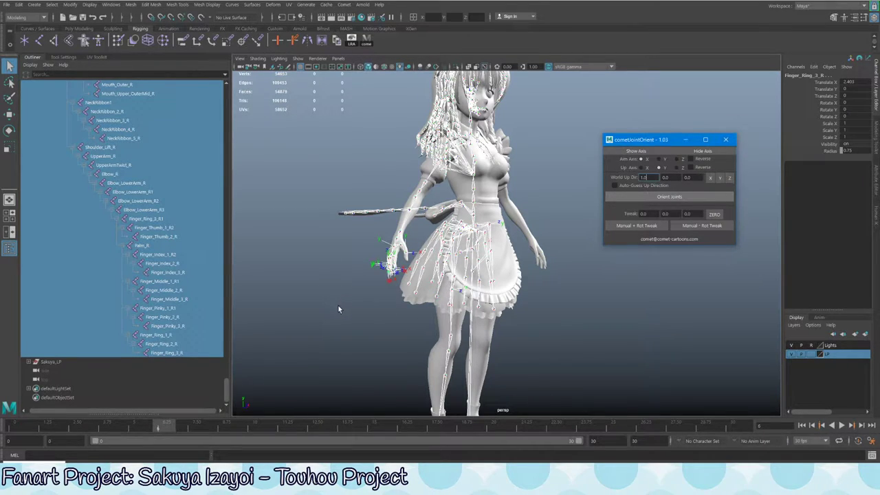
Select Hair_Back_Inner_1_JointB13_R and bring up the script log to read the error
alt+drag(580, 399, 479, 294)
click(479, 293)
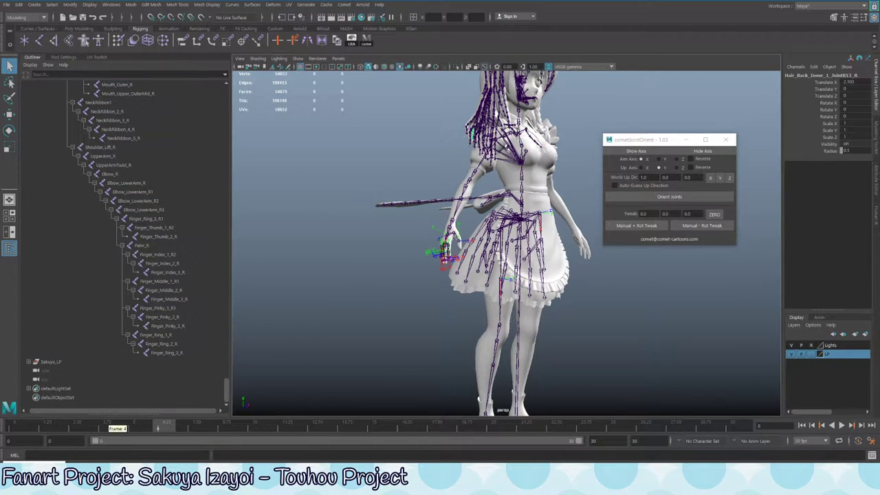
key(alt+Tab)
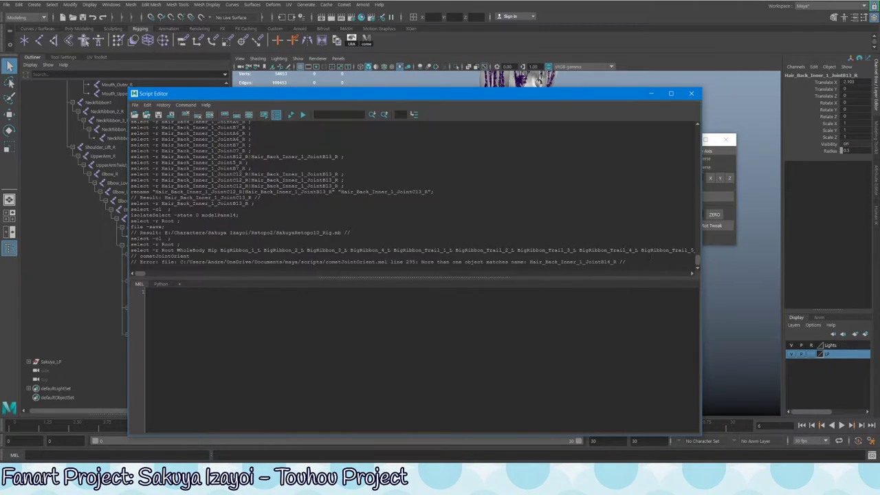
Copy the duplicate name Hair_Back_Inner_1_JointB14_R from the error into the Outliner filter
drag(367, 97, 525, 73)
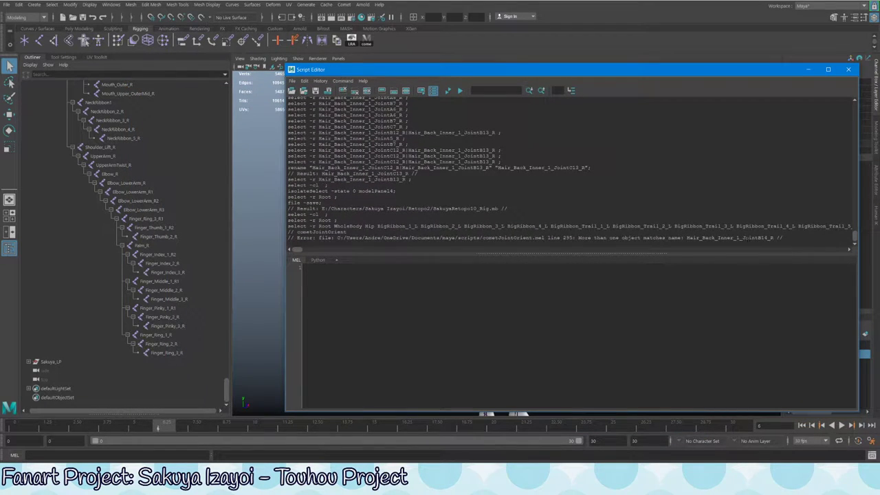
drag(774, 237, 687, 237)
key(ctrl+c)
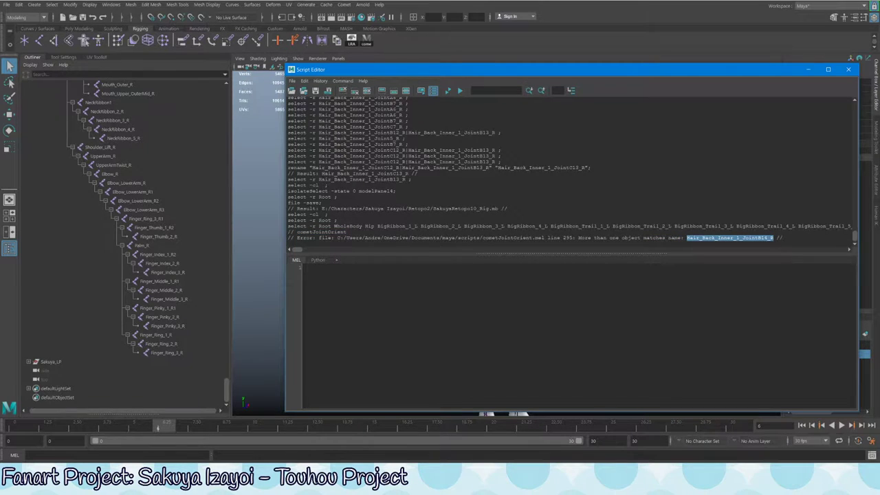
click(130, 75)
key(ctrl+v)
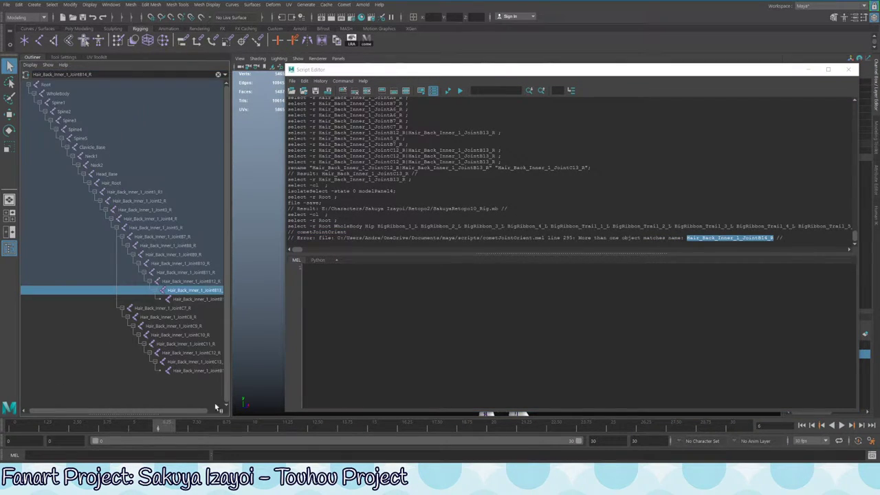
drag(184, 412, 208, 411)
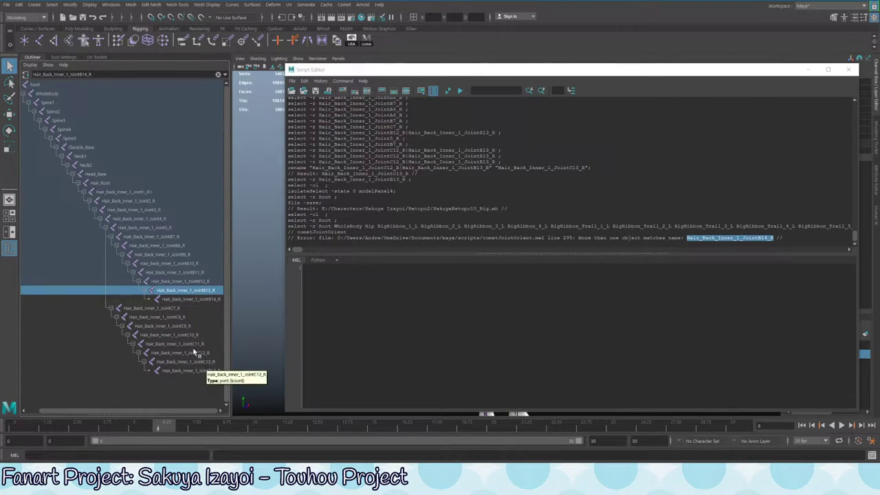
Select Hair_Back_Inner_1_Joint2_R, widen the Outliner, and clear the error-line highlight
right_click(129, 206)
click(129, 201)
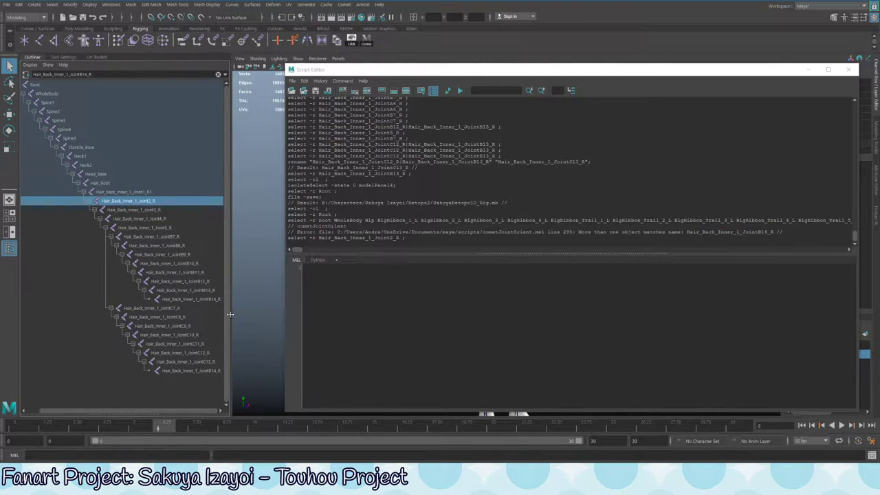
drag(231, 314, 240, 314)
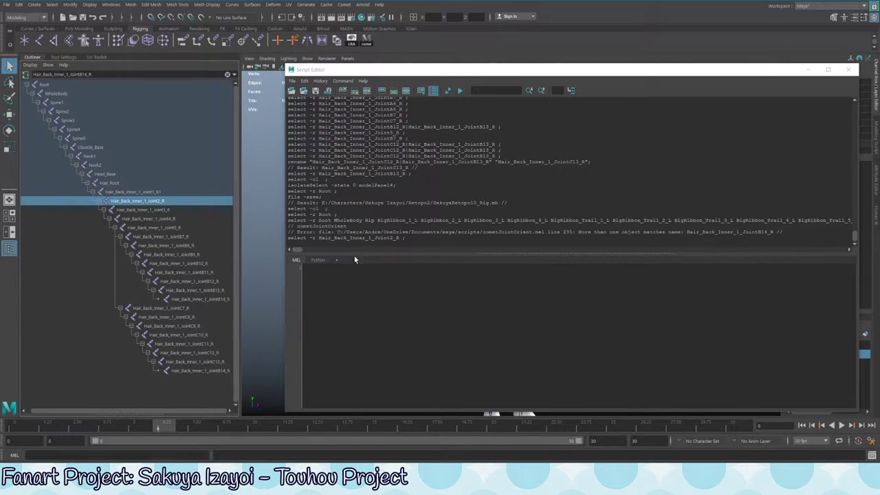
double_click(448, 232)
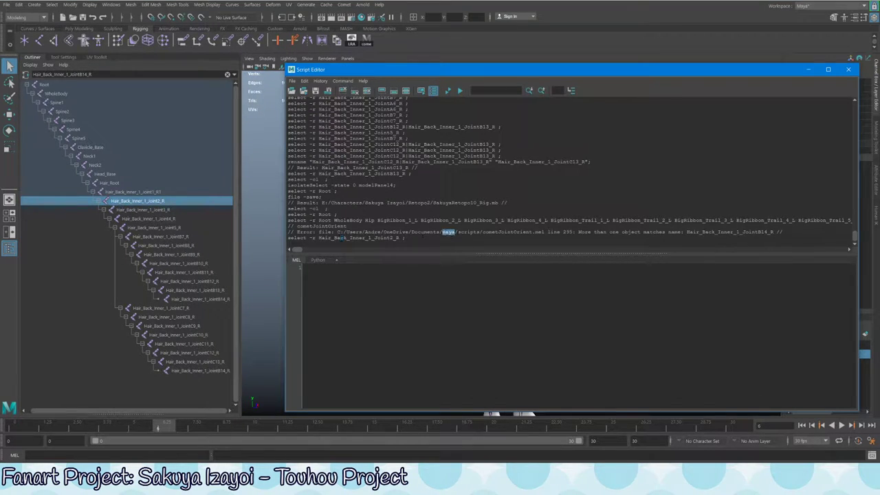
double_click(631, 232)
click(631, 232)
Rename the second chain's duplicate JointB14_R to Hair_Back_Inner_1_JointC14_R
click(220, 372)
double_click(212, 371)
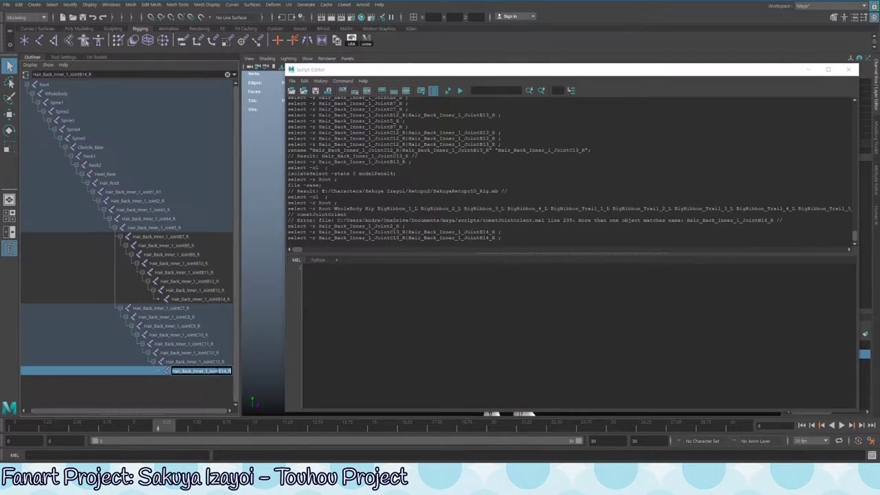
key(ctrl+v)
key(Return)
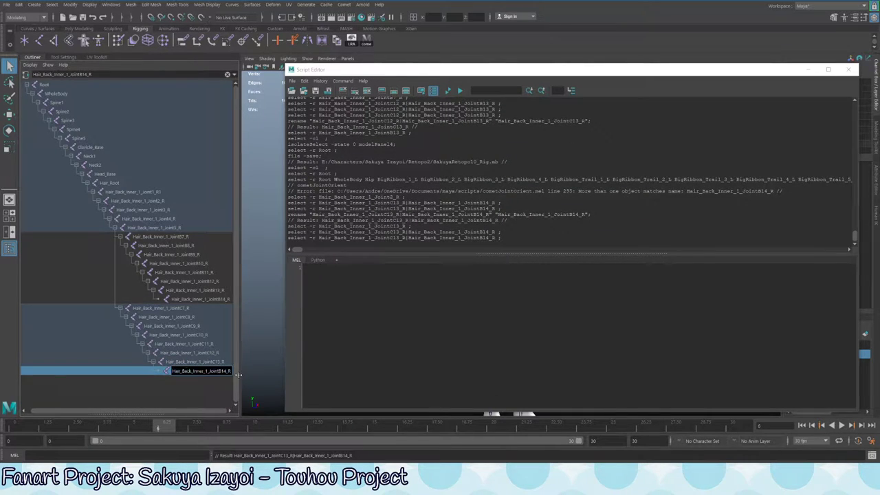
key(BackSpace)
text(C)
key(Return)
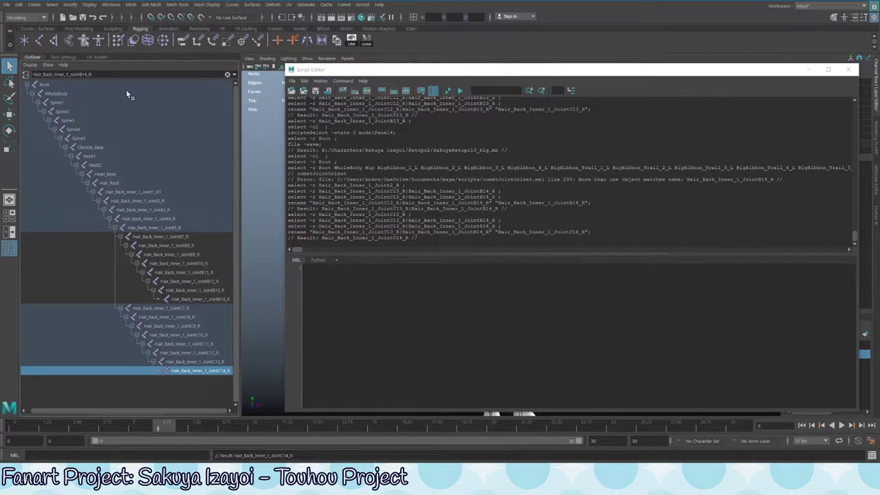
Select Hair_Root and clear the Outliner name filter
click(131, 192)
click(121, 183)
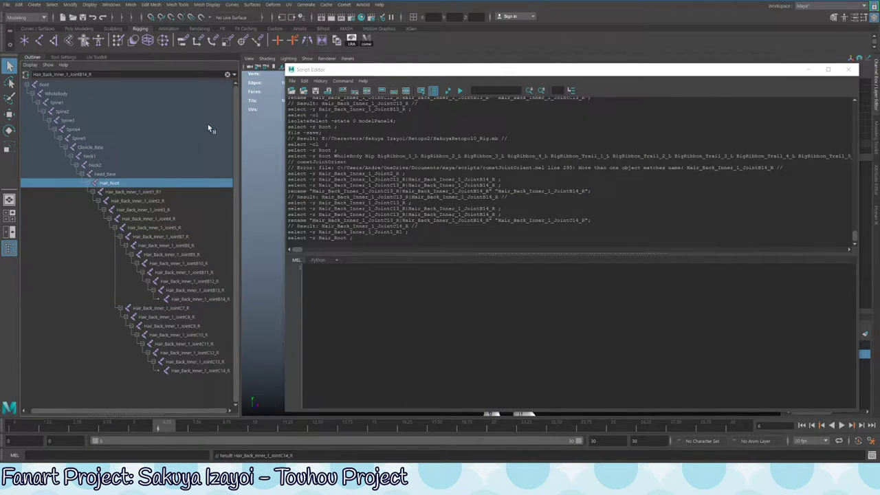
click(227, 73)
scroll(150, 324, down, 4)
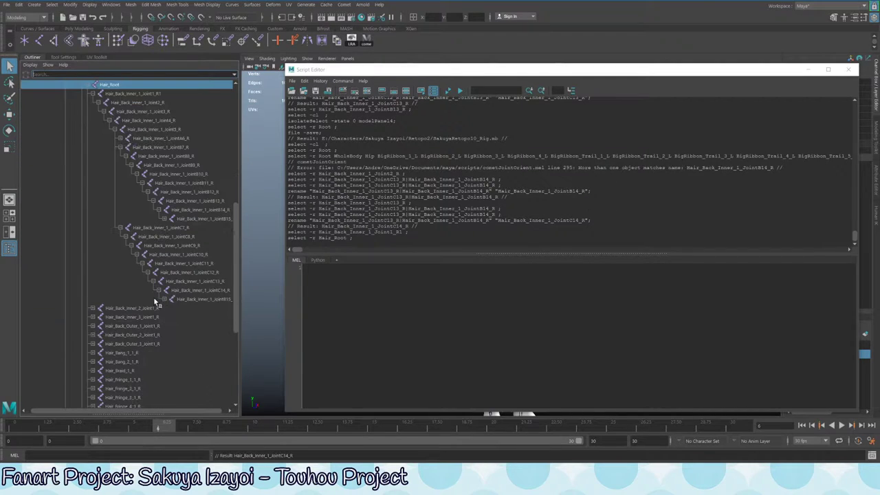
scroll(155, 302, up, 4)
scroll(152, 275, down, 4)
Rename the second chain's end joint JointB15_R to Hair_Back_Inner_1_JointC15_R
click(220, 302)
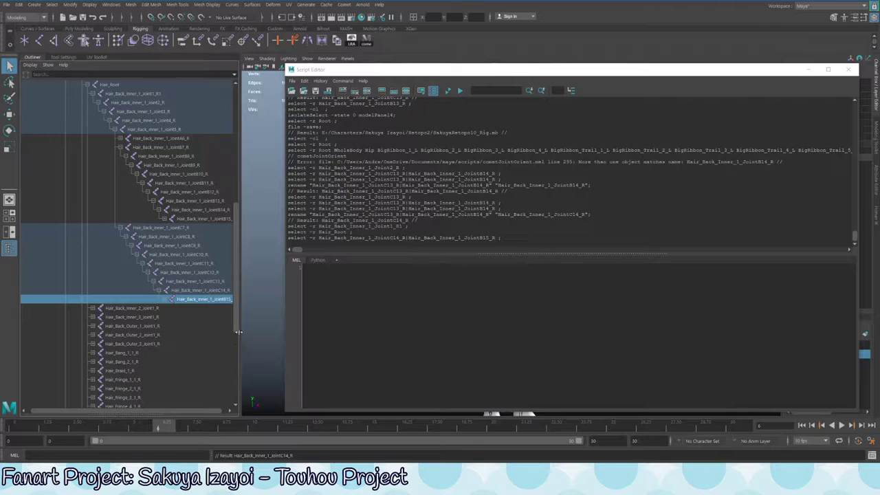
drag(237, 341, 285, 340)
double_click(206, 300)
key(ctrl+v)
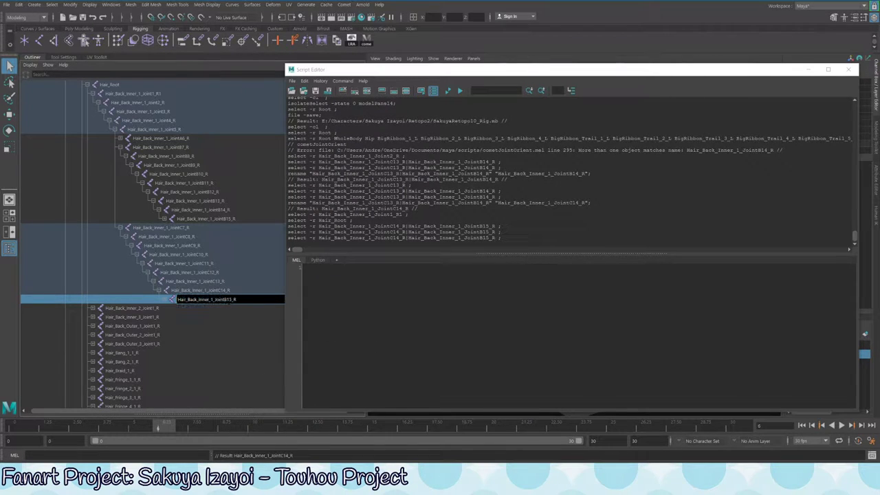
key(BackSpace)
text(C)
key(Return)
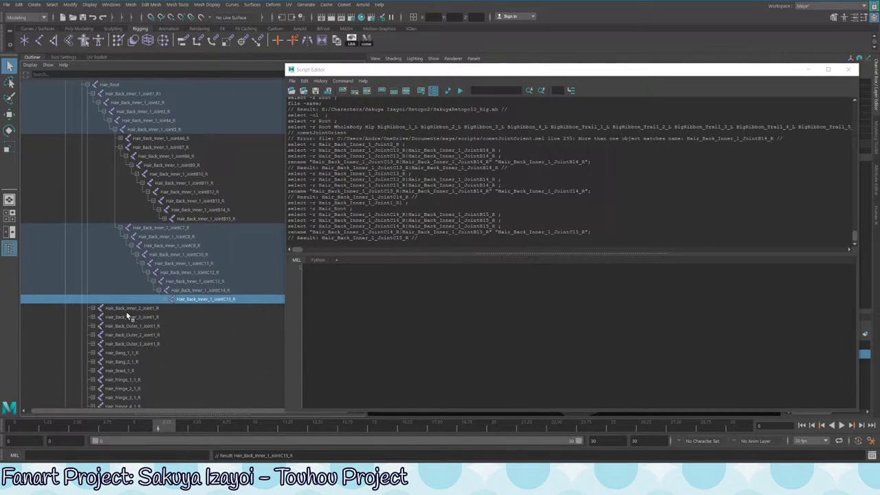
Expand the Hair_Back_Inner_2_Joint1_R and Hair_Back_Inner_3_Joint1_R hierarchies in the Outliner
shift+click(92, 308)
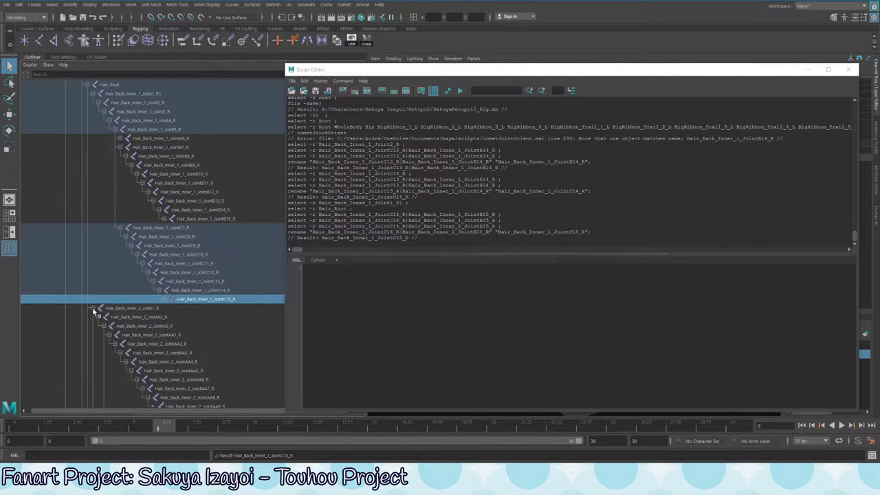
scroll(229, 285, down, 5)
scroll(230, 290, up, 5)
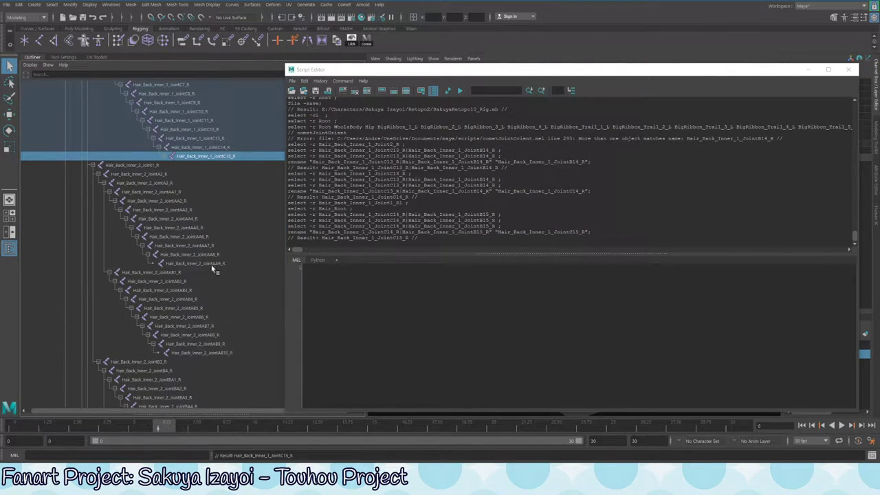
scroll(229, 280, down, 7)
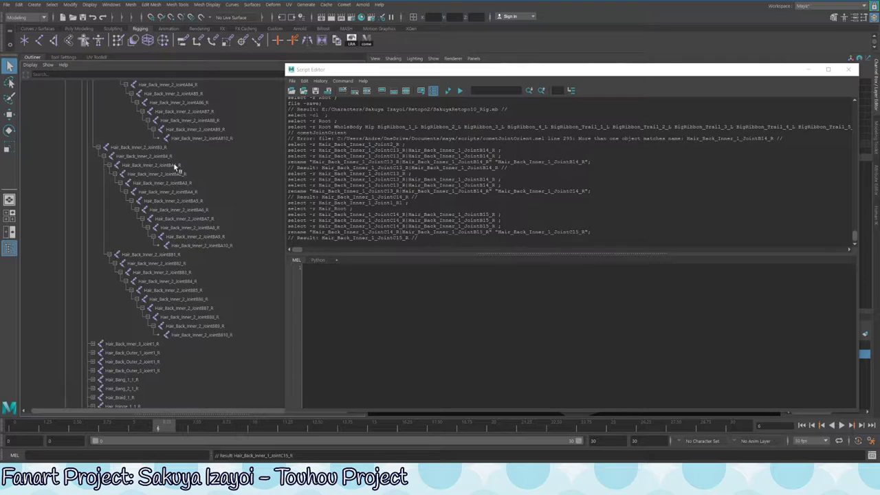
scroll(223, 347, down, 3)
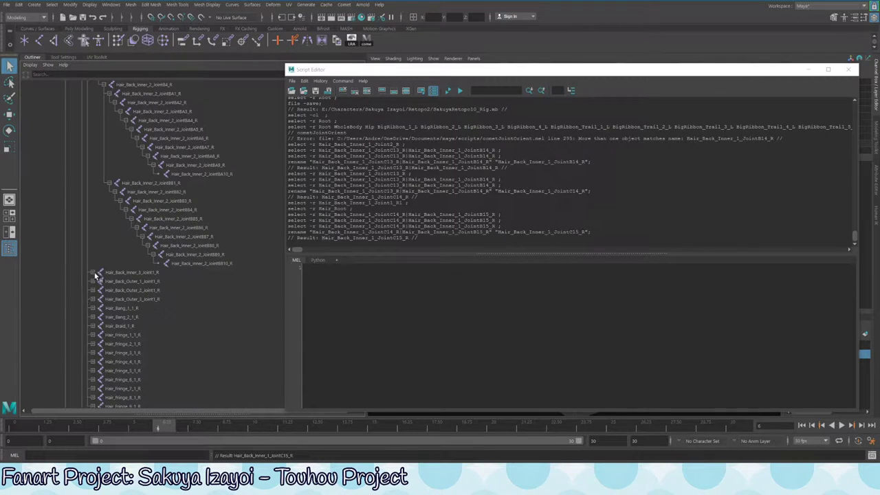
shift+click(92, 272)
scroll(91, 274, down, 3)
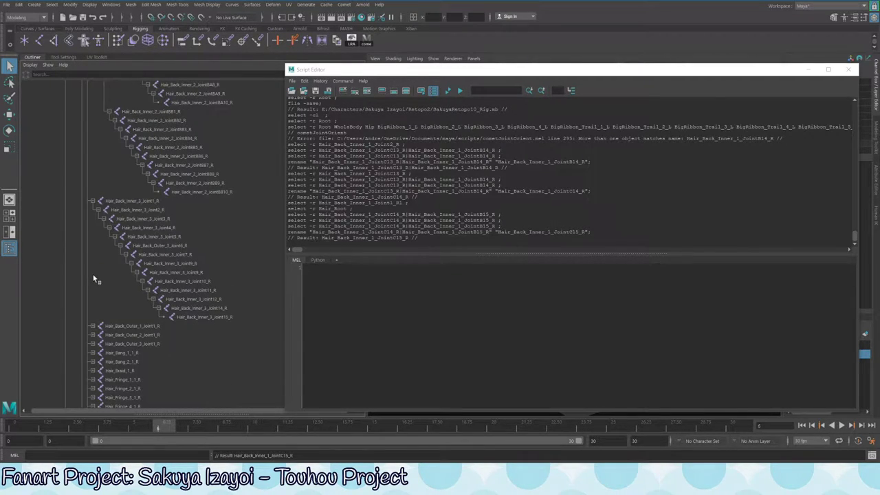
scroll(94, 277, down, 3)
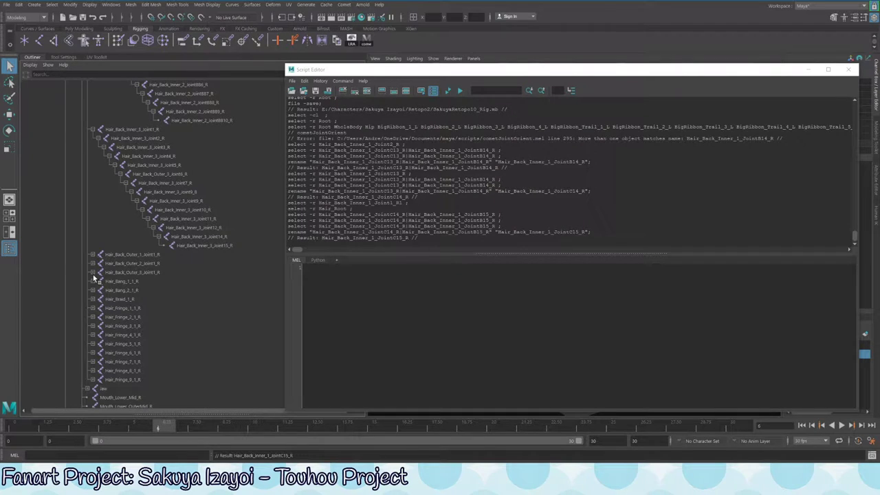
Expand the Hair_Back_Outer_1 and Hair_Back_Outer_2 hierarchies and select Hair_Back_Outer_1_jointC7_R
shift+click(92, 254)
scroll(93, 252, down, 3)
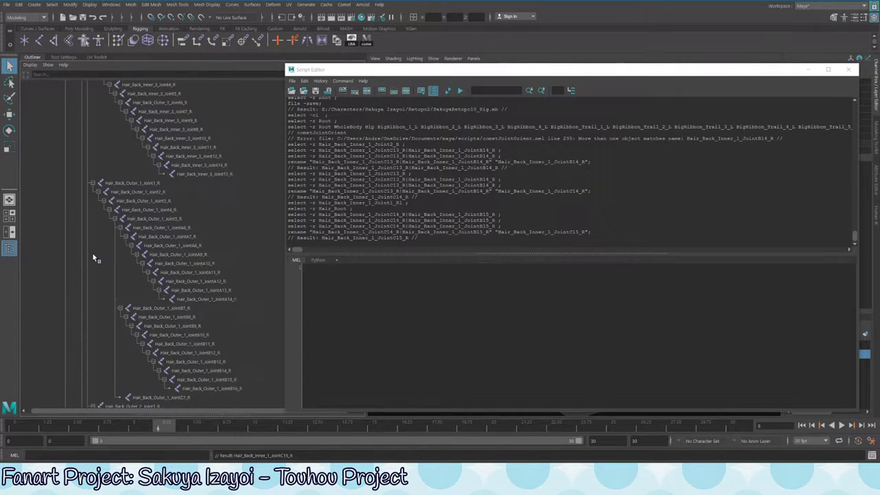
scroll(95, 258, down, 3)
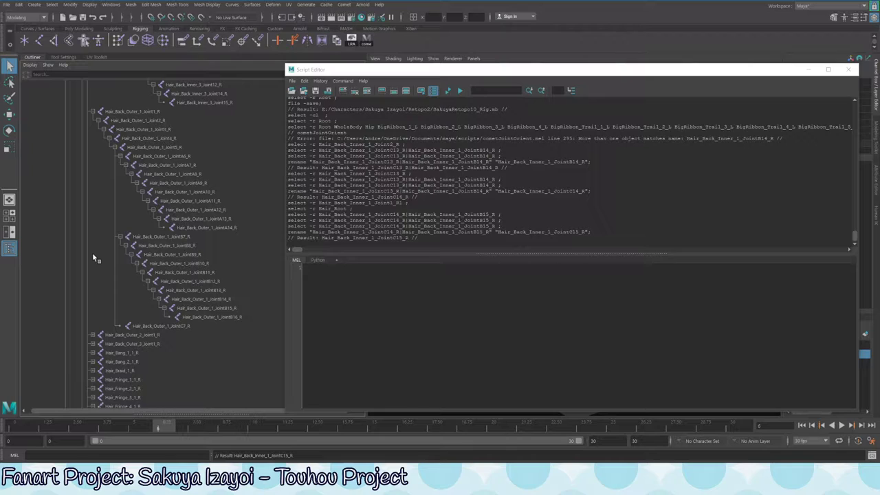
scroll(209, 198, down, 6)
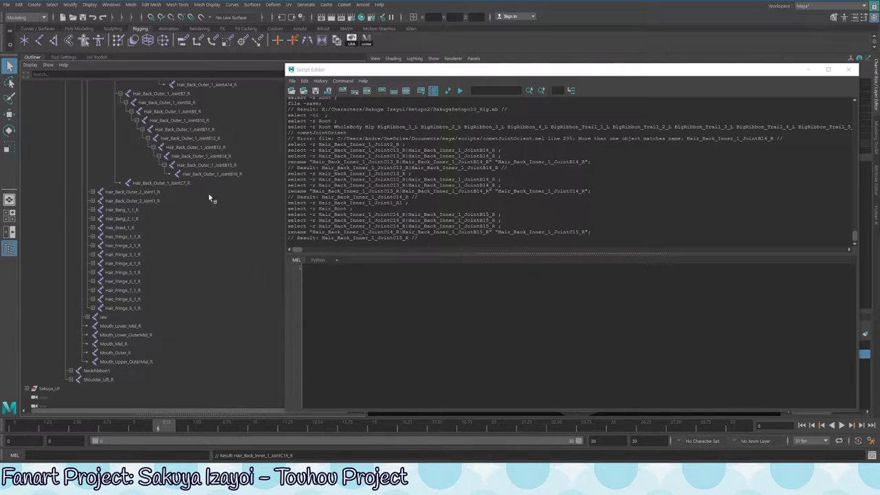
shift+click(94, 192)
scroll(164, 184, up, 6)
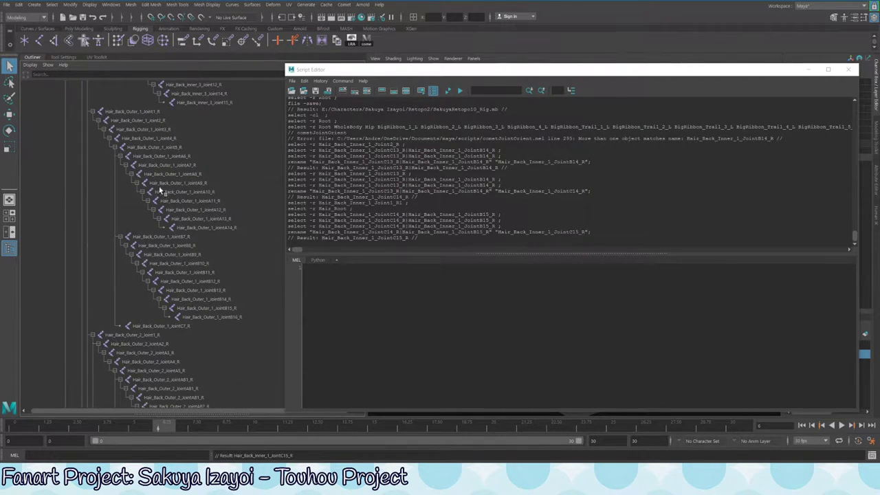
click(162, 326)
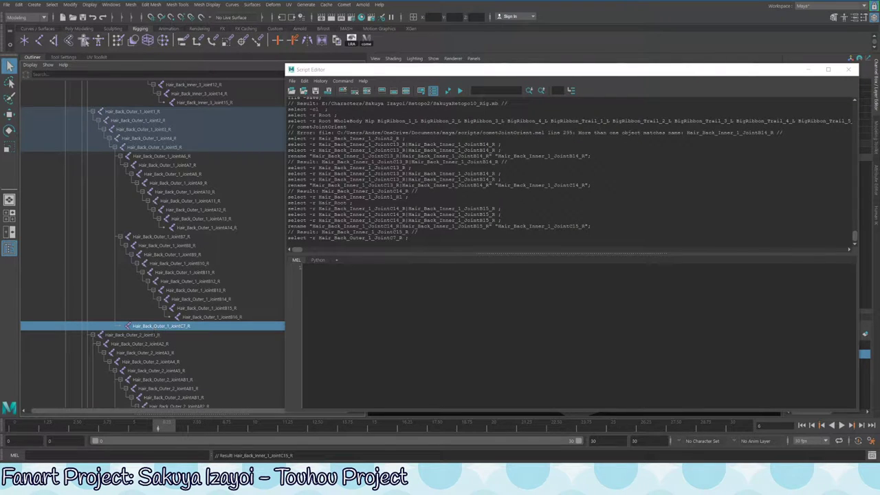
Close the Script Editor and frame the view on jointC7_R
drag(645, 76, 415, 104)
click(618, 101)
key(f)
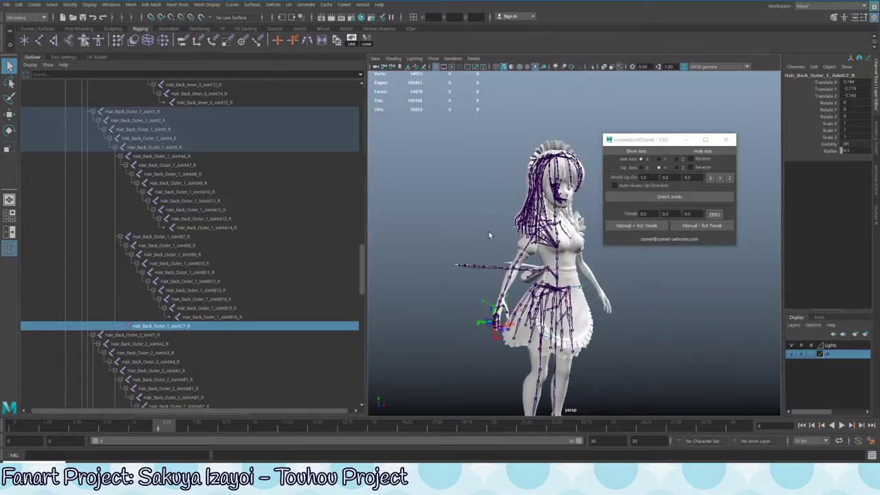
alt+drag(476, 210, 484, 174)
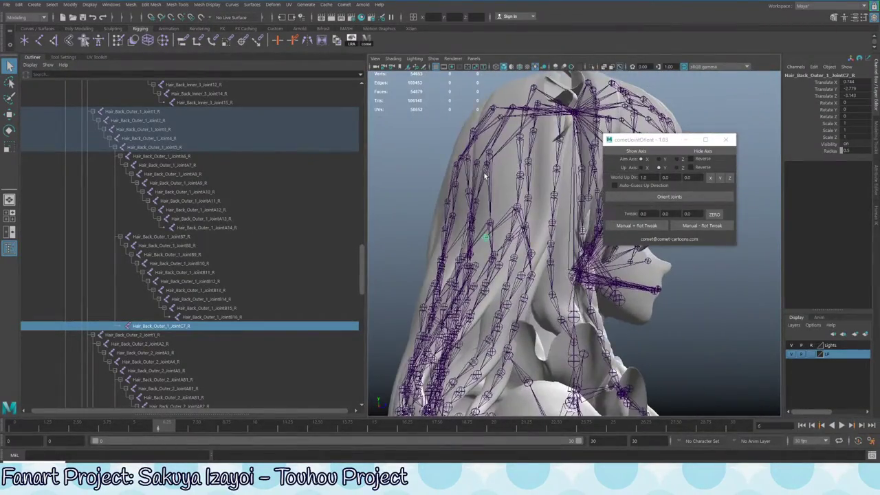
Move the cometJointOrient window aside and attach the loose chain under jointC7_R as jointC8_R
click(705, 140)
drag(571, 2, 767, 199)
scroll(472, 253, up, 5)
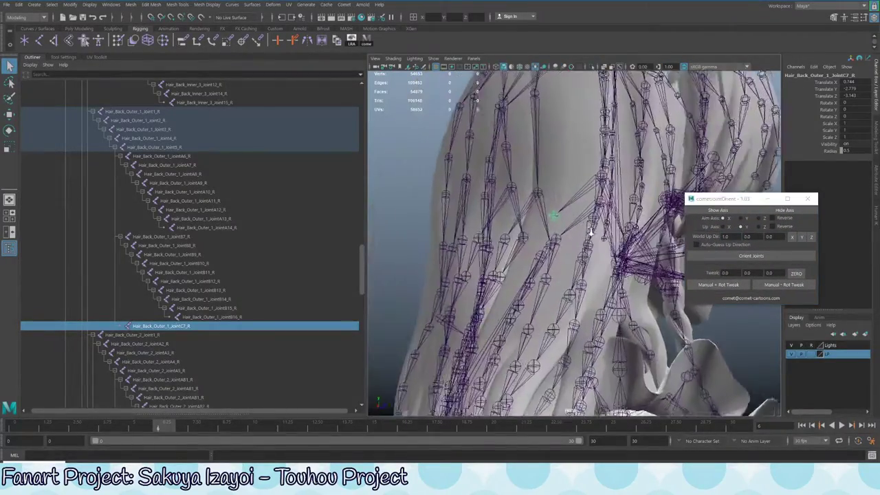
alt+drag(472, 253, 530, 268)
click(529, 269)
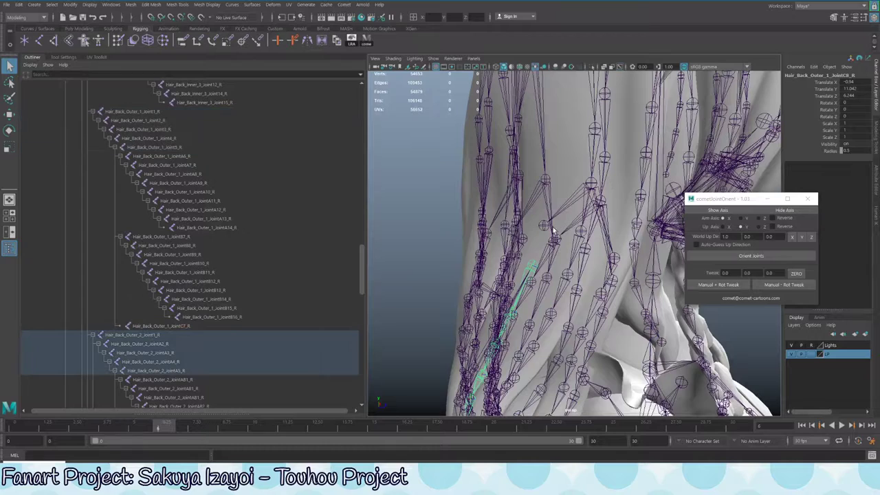
click(533, 264)
click(543, 260)
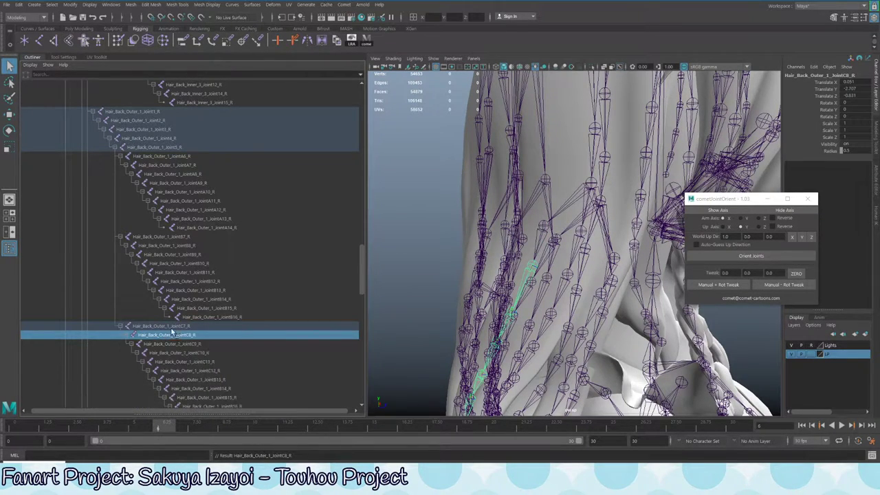
Rename jointB13_R and jointB14_R to jointC13_R and jointC14_R in the Outliner
scroll(264, 307, down, 5)
click(229, 262)
click(236, 272)
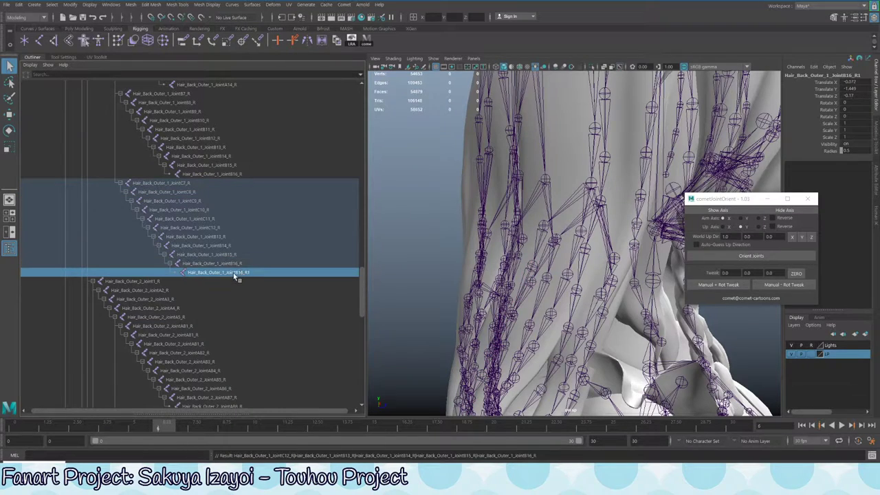
double_click(229, 272)
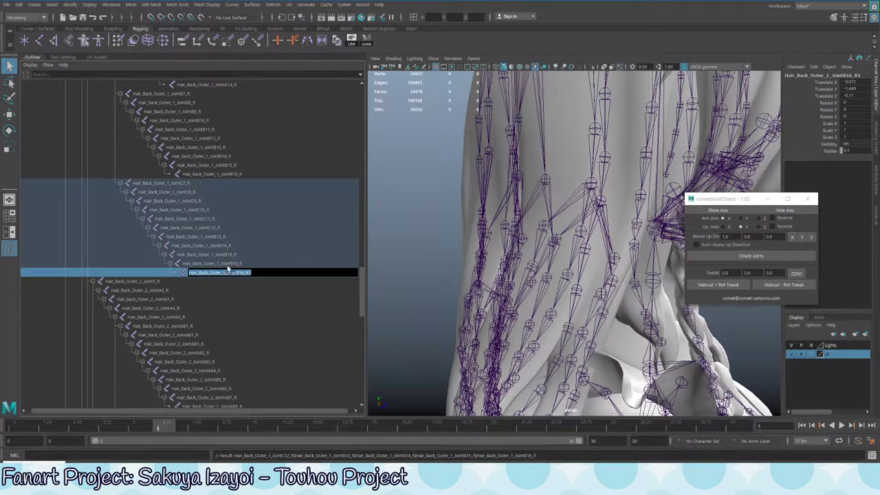
click(213, 236)
double_click(216, 238)
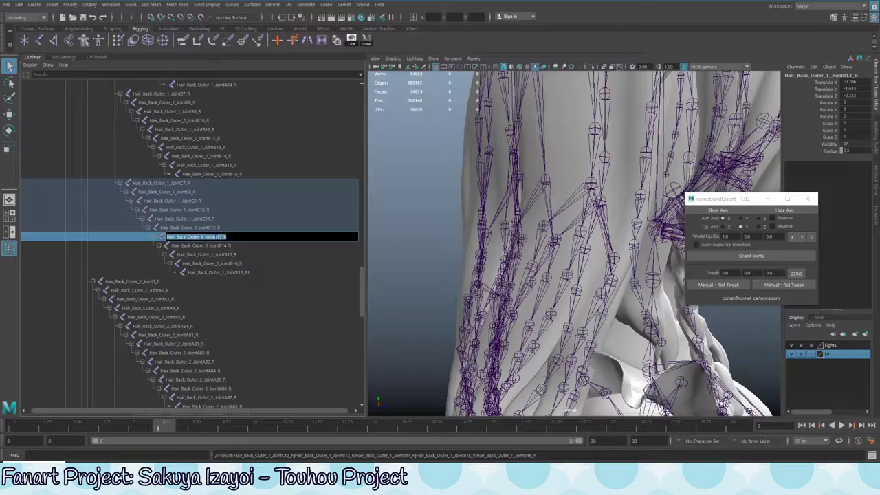
key(Return)
alt+drag(571, 227, 529, 191)
double_click(223, 237)
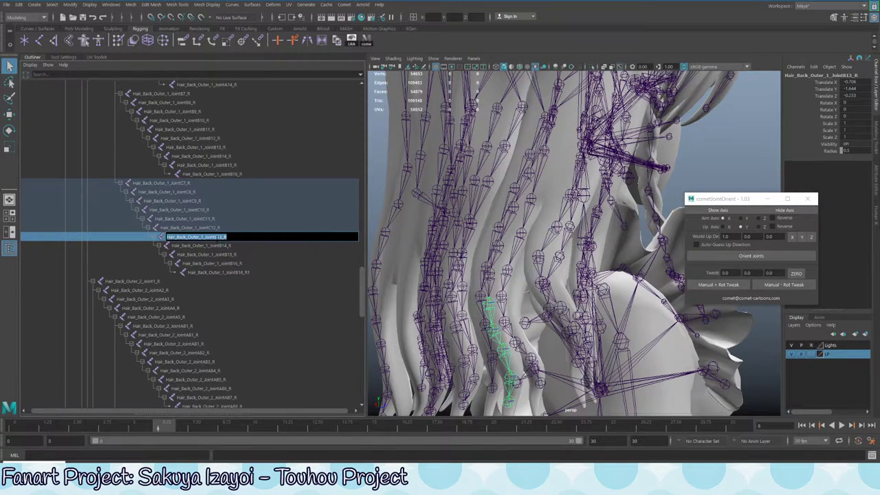
click(249, 241)
key(BackSpace)
text(C)
click(221, 247)
double_click(222, 247)
click(223, 245)
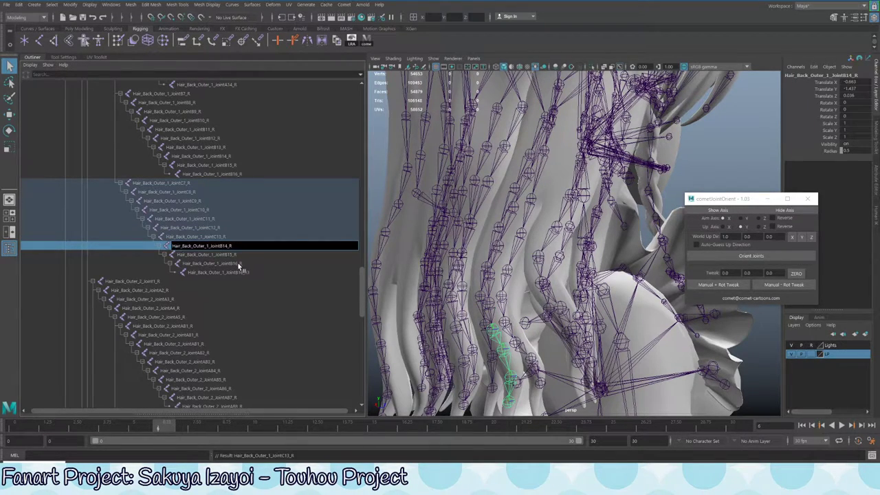
key(BackSpace)
text(C)
click(240, 255)
Rename jointB15_R, jointB16_R and jointB16_R1 to jointC15_R, jointC16_R and jointC16_R1
double_click(227, 254)
click(210, 254)
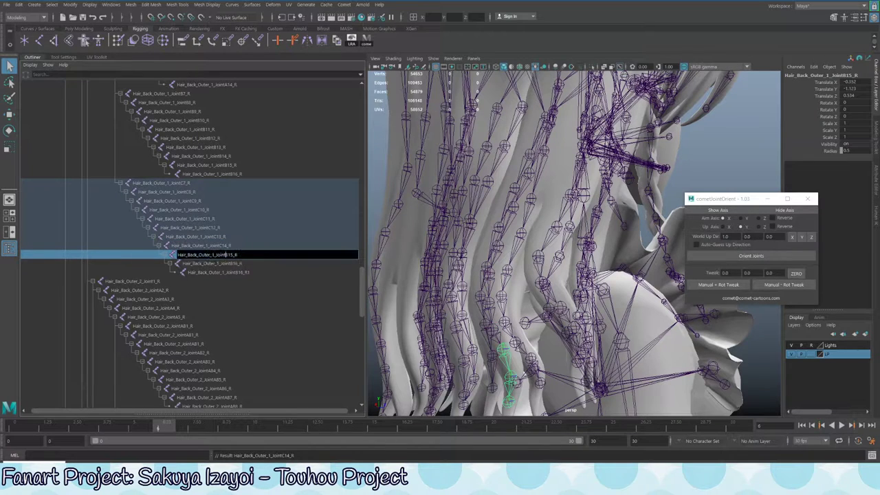
text(C)
click(227, 264)
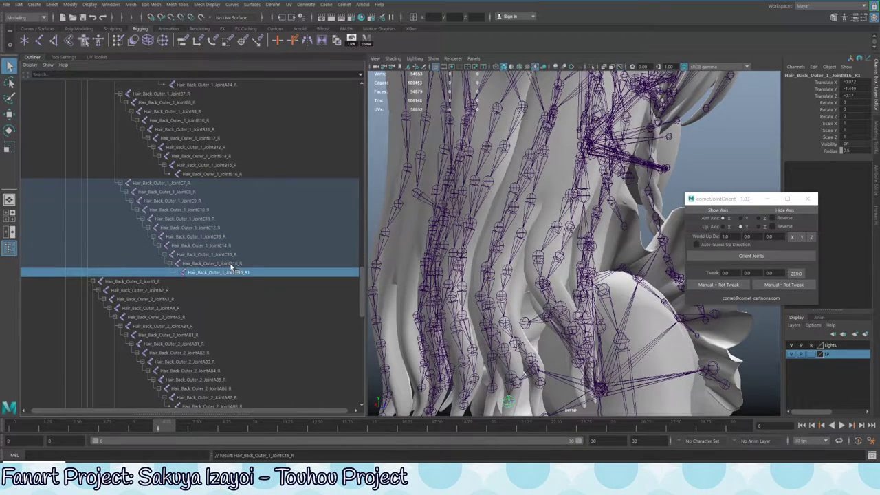
double_click(226, 263)
click(237, 263)
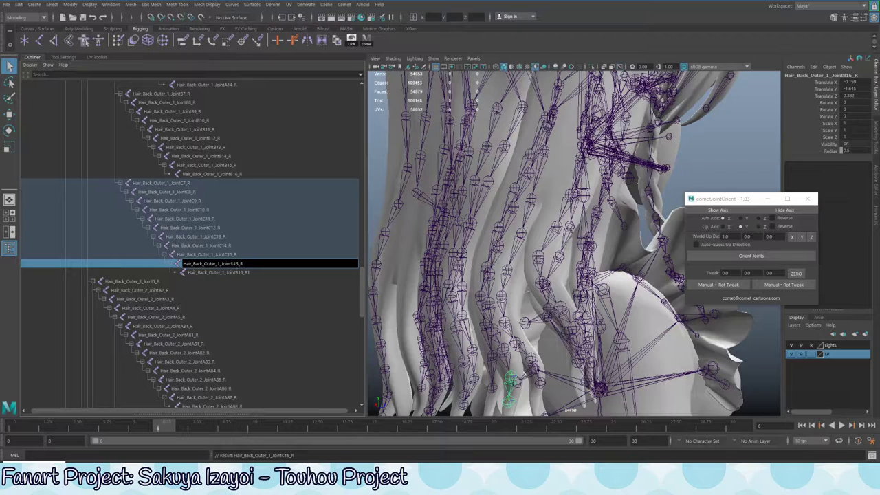
click(241, 273)
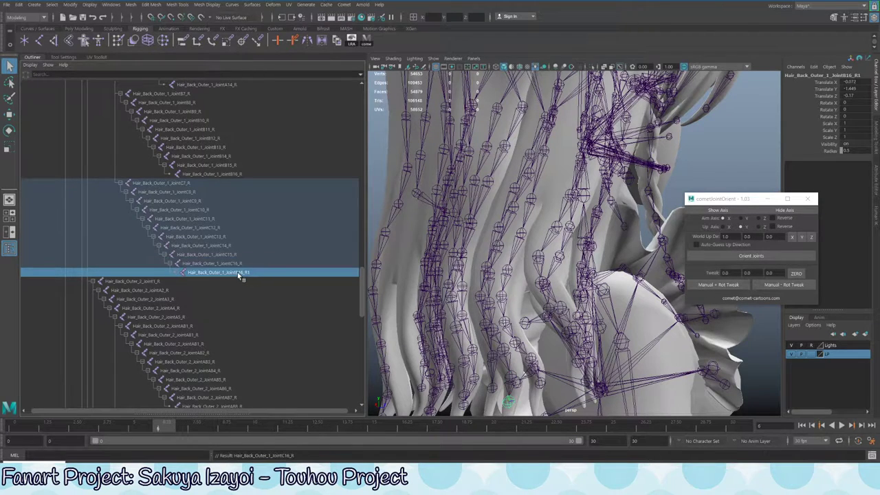
double_click(240, 273)
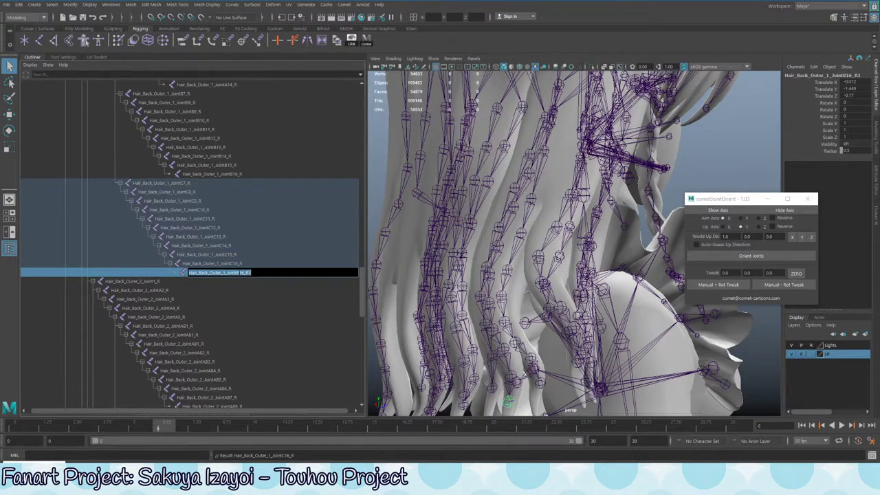
key(Left)
key(Left)
key(Left)
key(Left)
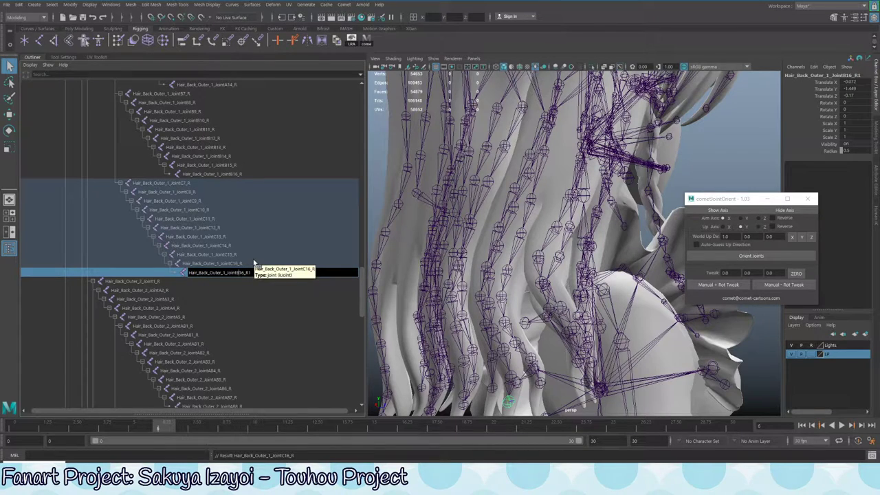
key(BackSpace)
text(C)
Expand the Hair_Back_Outer_3_joint1_R hierarchy below the Hair_Back_Outer_2 chain
click(250, 327)
scroll(249, 330, down, 5)
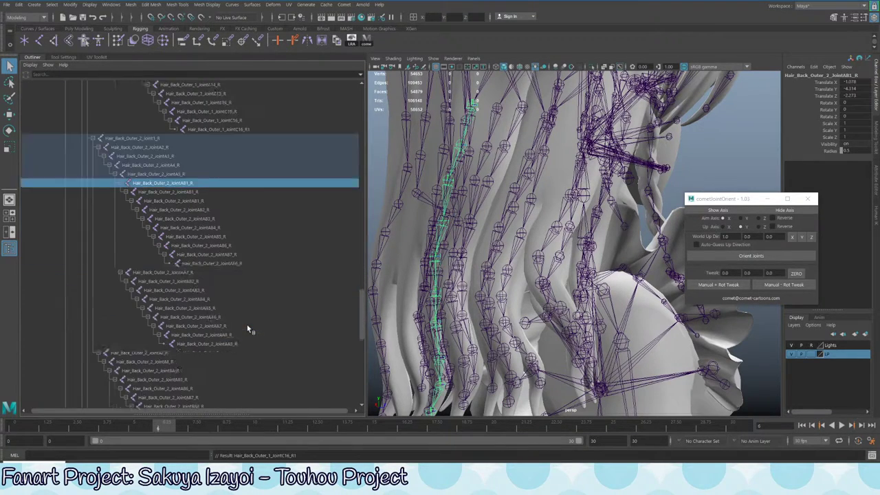
scroll(219, 275, down, 3)
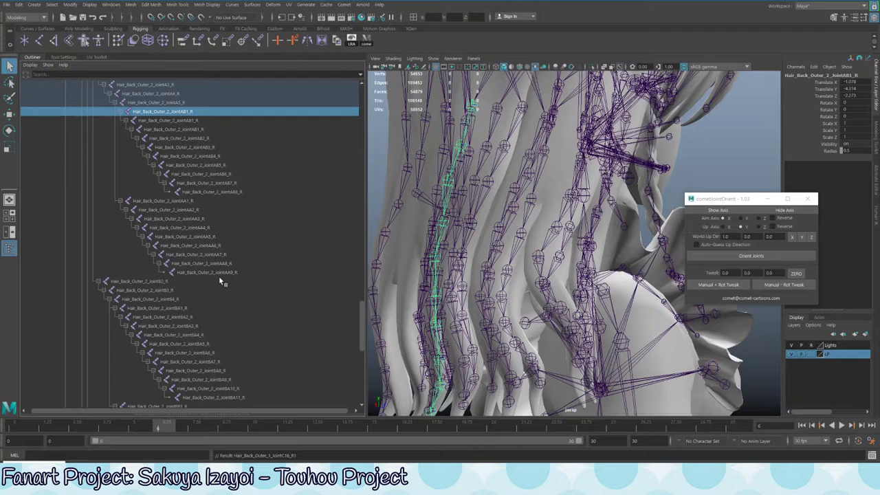
scroll(219, 277, down, 5)
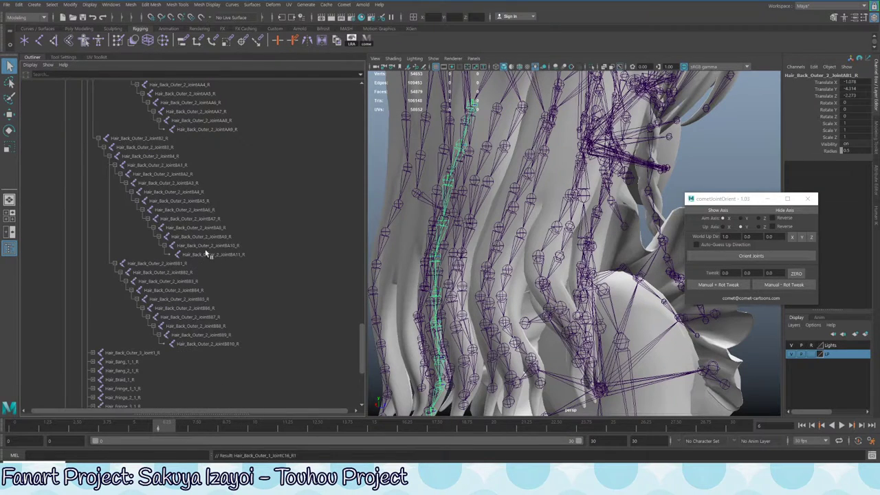
scroll(227, 257, down, 3)
scroll(284, 280, down, 3)
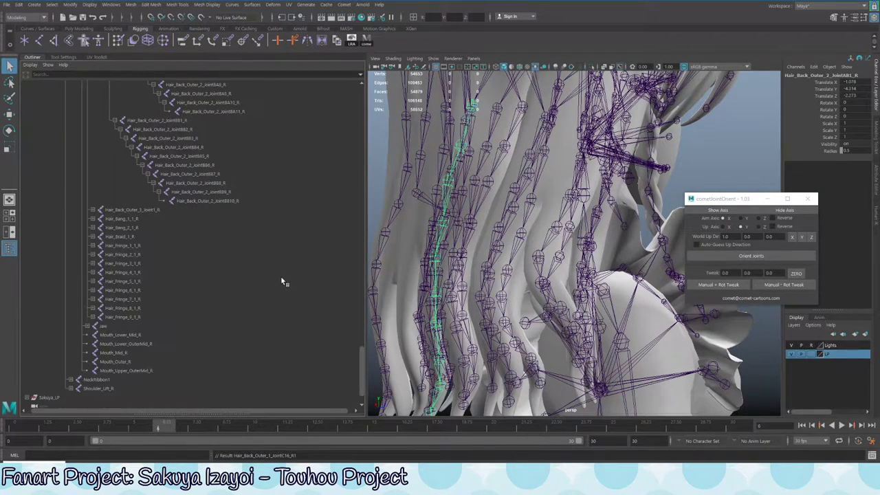
shift+click(92, 211)
scroll(254, 260, down, 3)
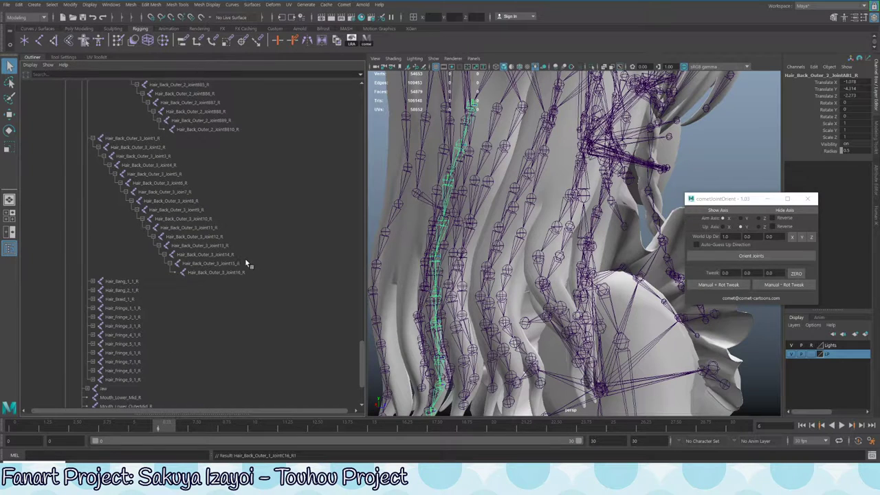
scroll(235, 285, down, 3)
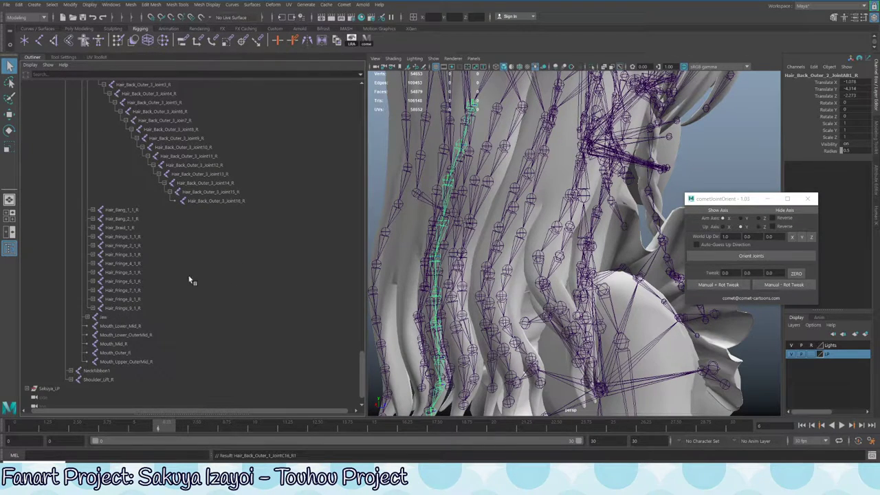
Save the scene with Ctrl+S, accepting the student-version notice
shift+click(92, 210)
click(92, 209)
click(382, 168)
alt+drag(382, 168, 439, 187)
key(ctrl+s)
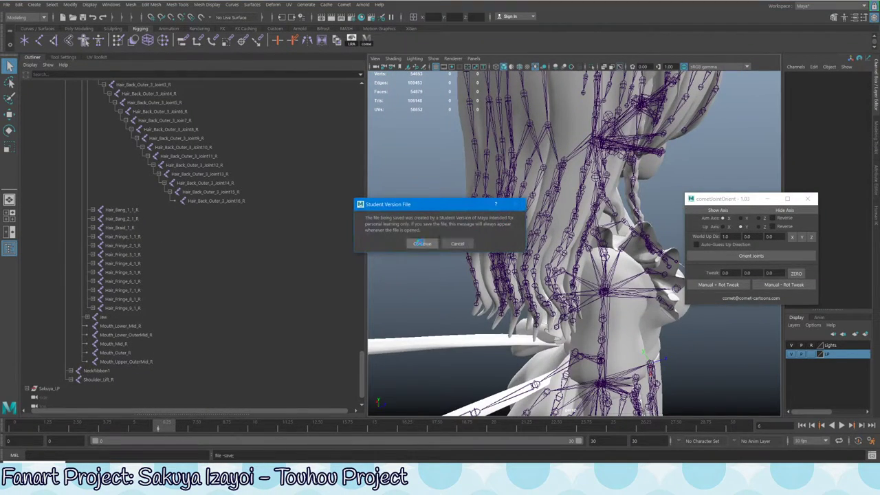
click(422, 244)
Select every joint from Root to Finger_Ring_3_R and run Orient Joints (aim X, up Y)
key(a)
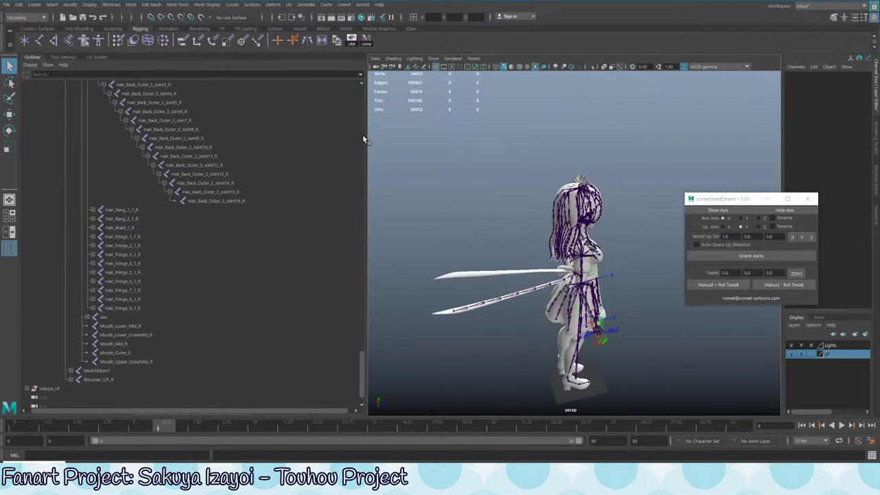
scroll(187, 255, up, 15)
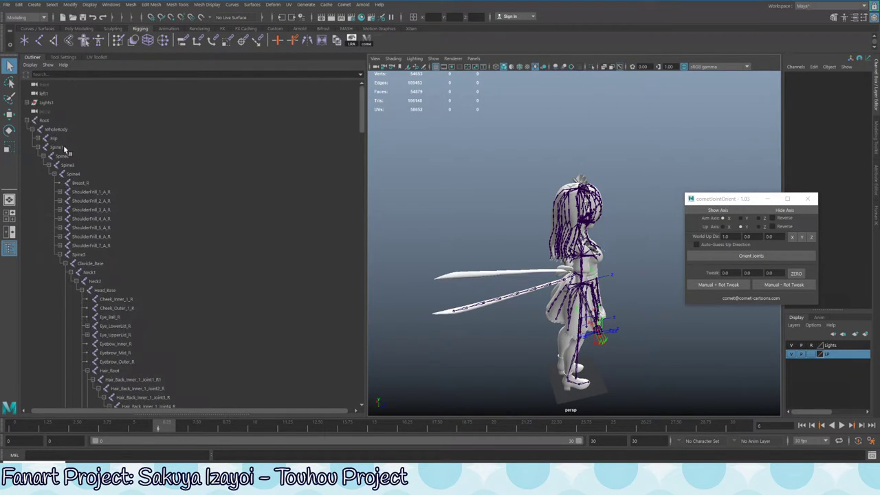
click(27, 121)
click(42, 121)
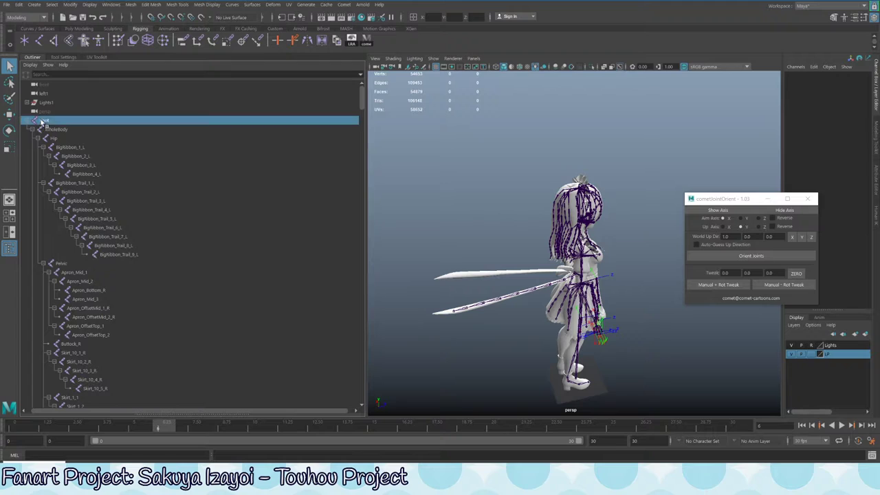
drag(363, 87, 236, 368)
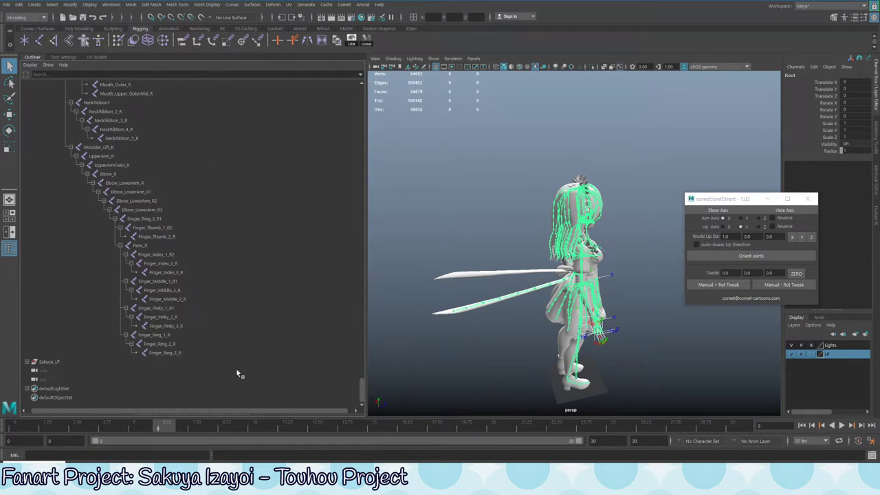
shift+click(175, 353)
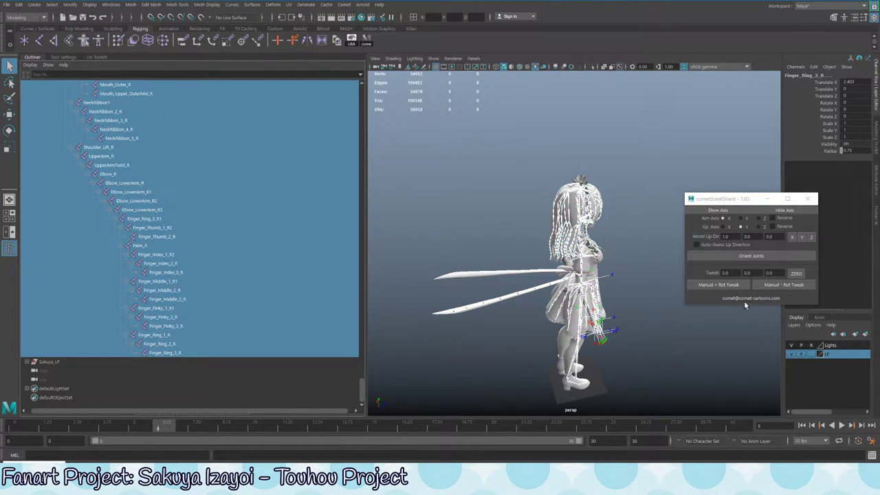
click(749, 257)
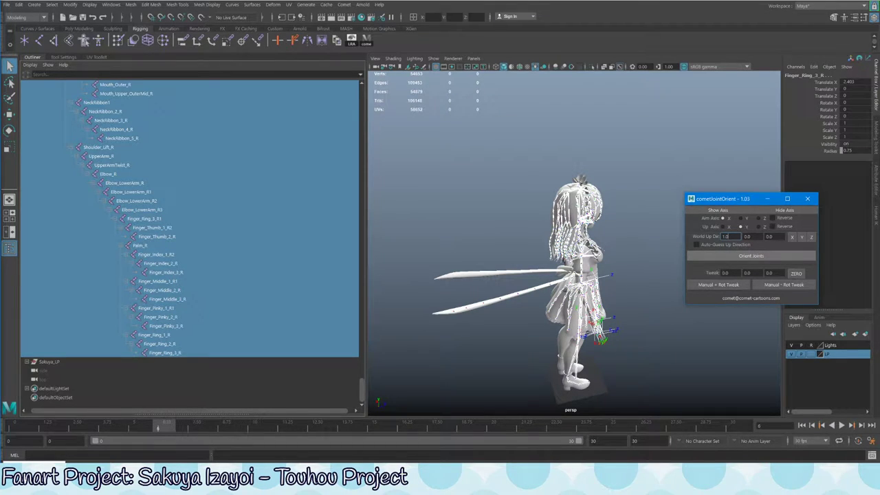
Search the Outliner for the duplicate Hair_Back_Inner_1_JointB15_R name from the error and frame it
click(751, 256)
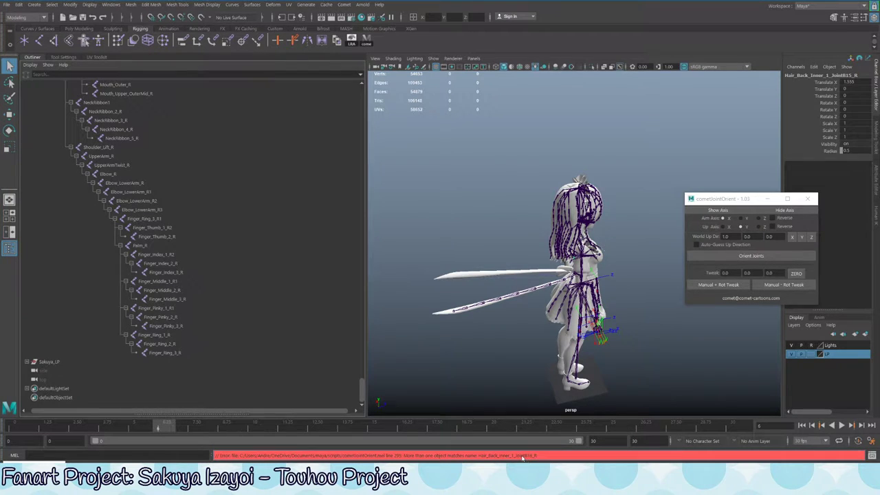
double_click(533, 456)
key(ctrl+c)
click(114, 74)
key(ctrl+v)
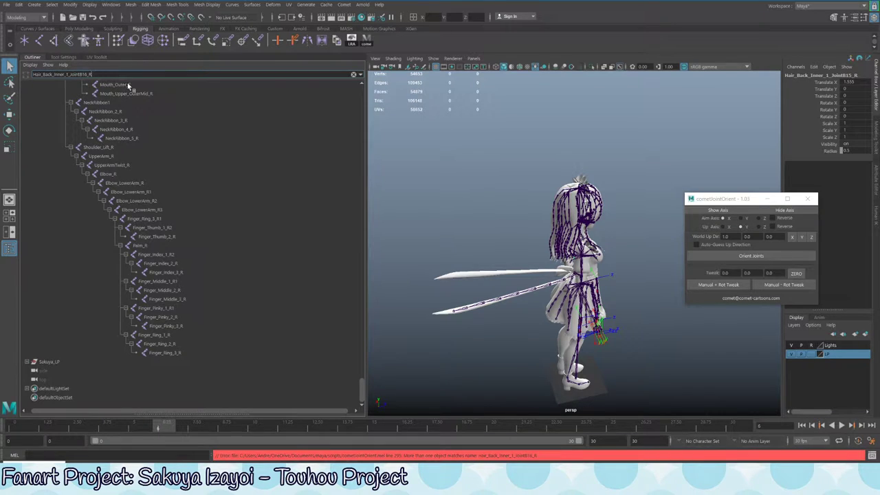
key(Return)
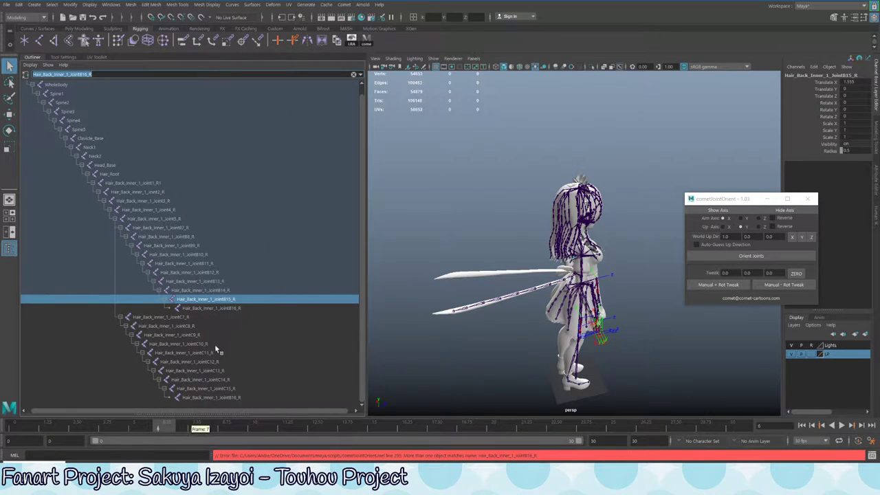
click(230, 398)
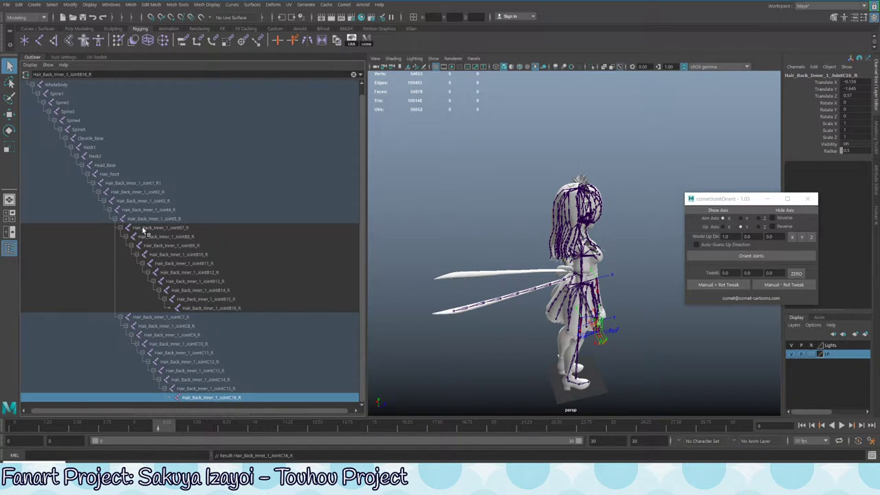
key(f)
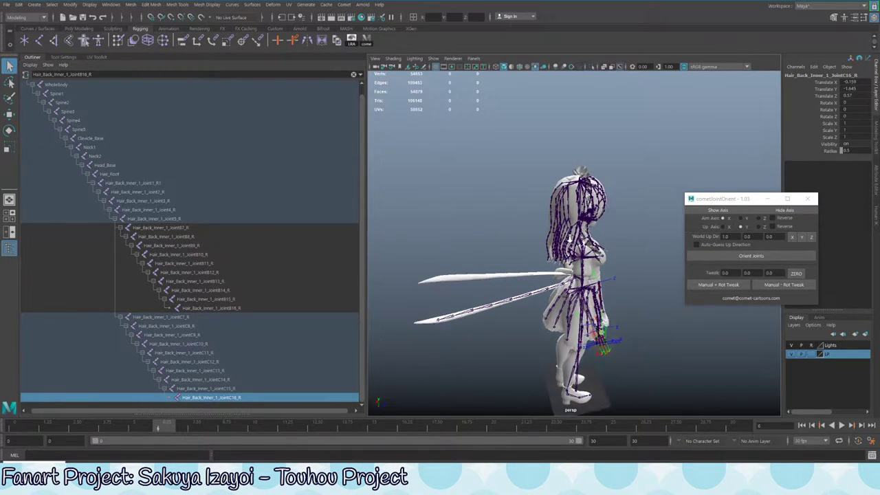
alt+drag(553, 241, 560, 189)
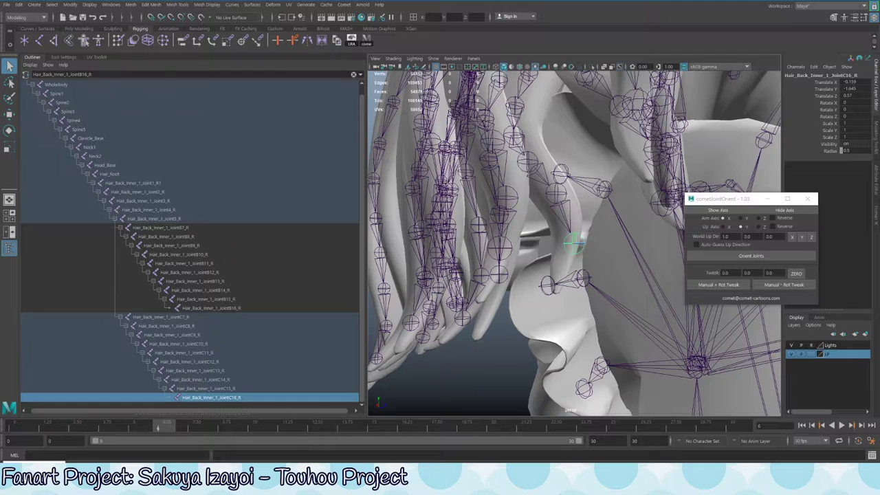
Clear the search and expand the Hair_Back_Inner_2 and Hair_Back_Inner_3 joint chains
click(354, 74)
key(f)
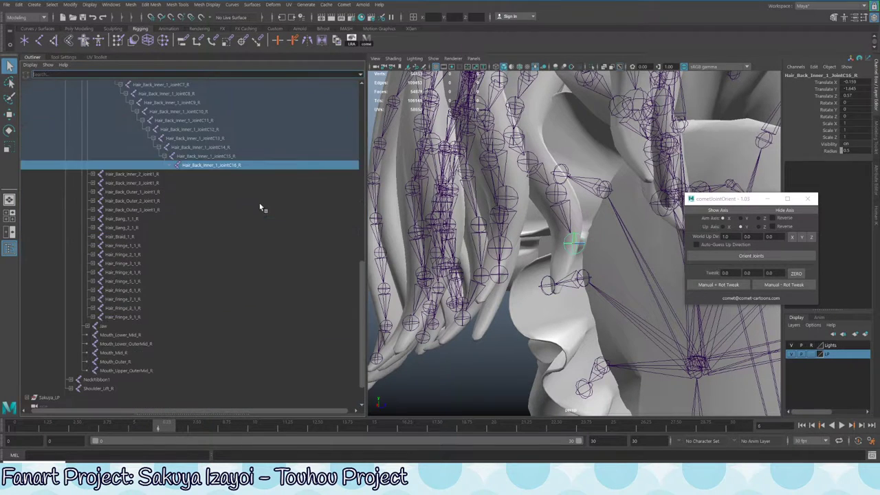
scroll(258, 194, up, 5)
scroll(201, 256, down, 3)
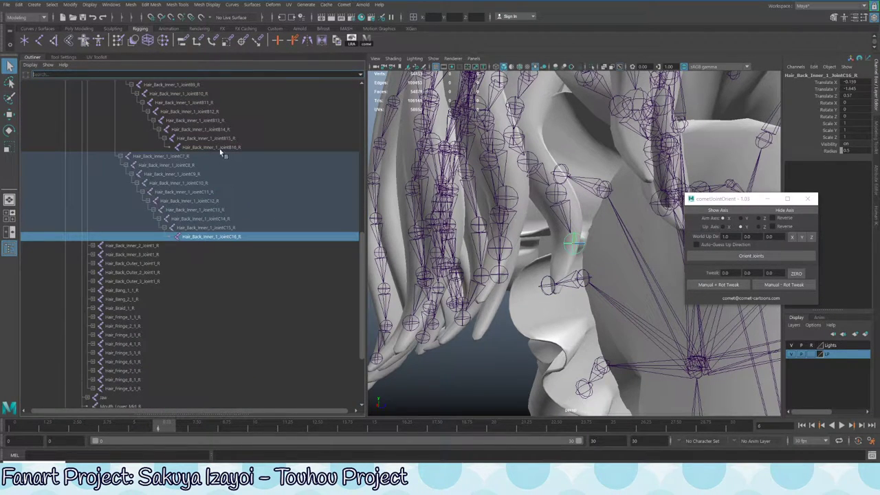
shift+click(92, 246)
scroll(241, 254, down, 6)
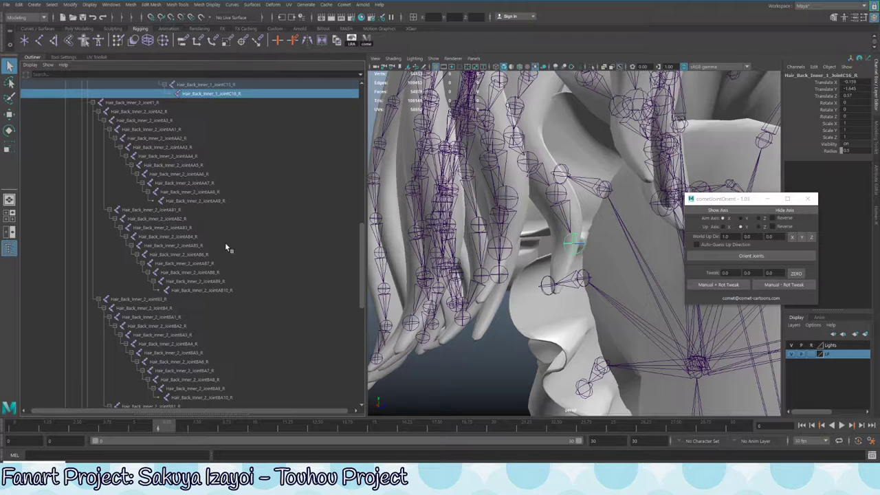
scroll(227, 247, down, 12)
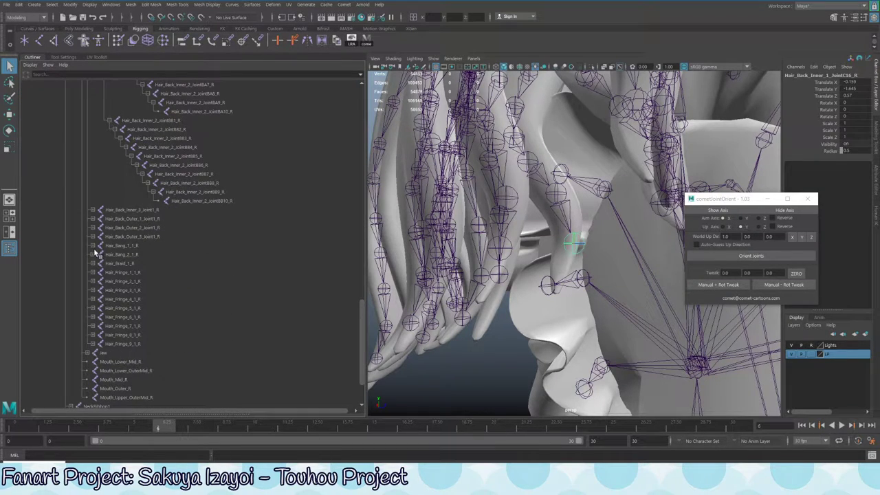
shift+click(92, 209)
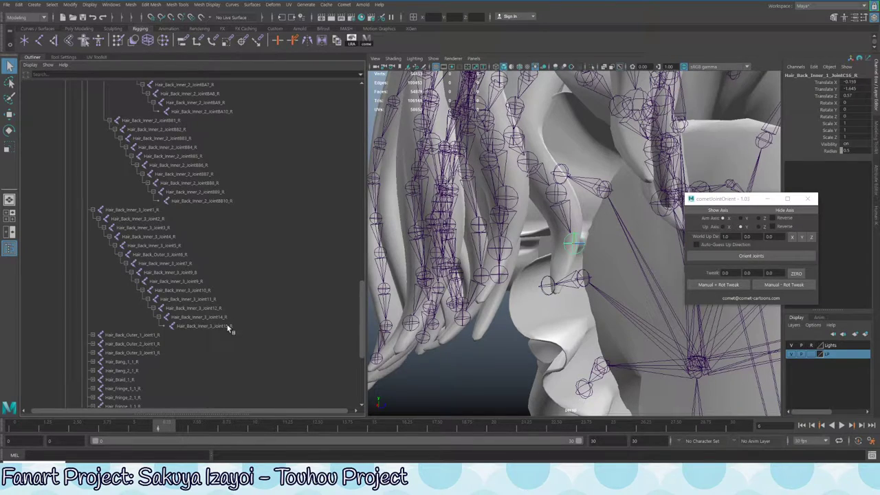
click(207, 326)
alt+drag(522, 227, 496, 192)
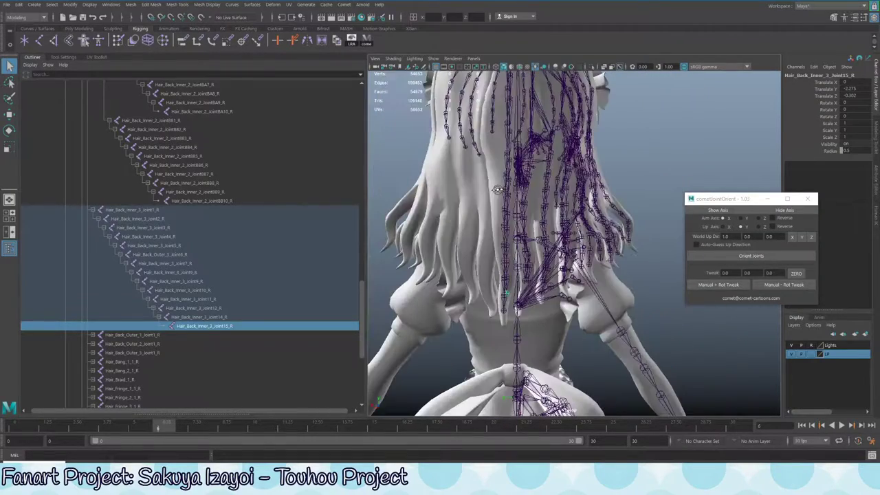
Reselect all joints from Root through Finger_Ring_3_R and run cometJointOrient's Orient Joints
click(651, 240)
scroll(167, 290, up, 10)
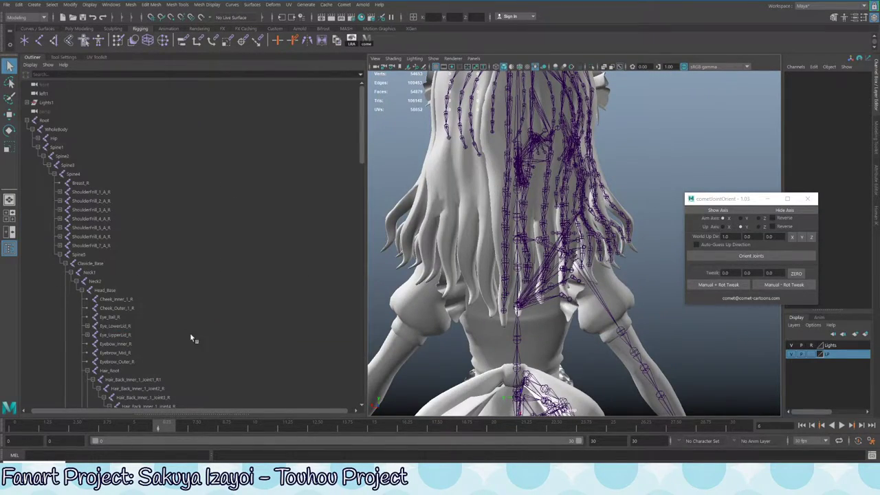
click(27, 120)
shift+click(27, 119)
click(57, 118)
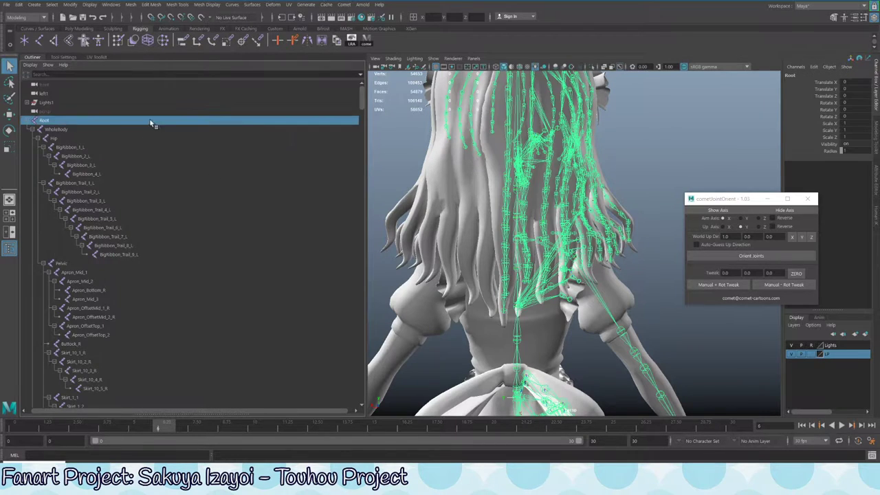
scroll(289, 272, down, 15)
scroll(289, 270, down, 15)
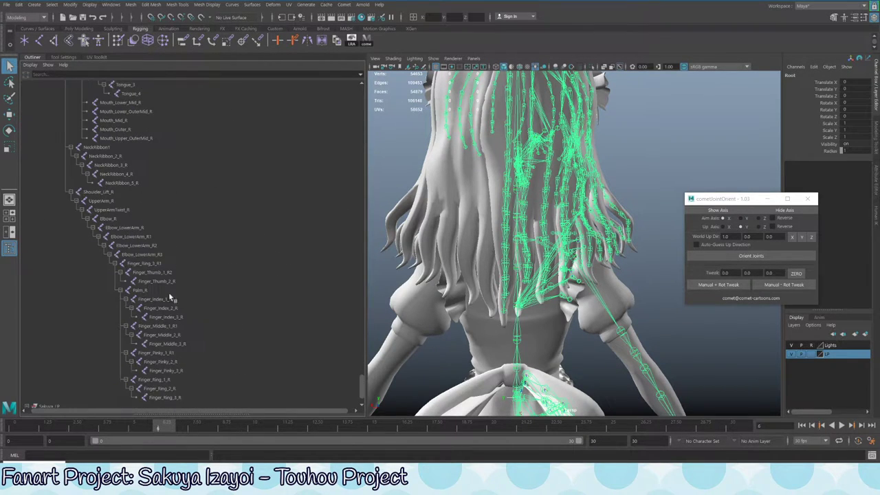
shift+double_click(158, 353)
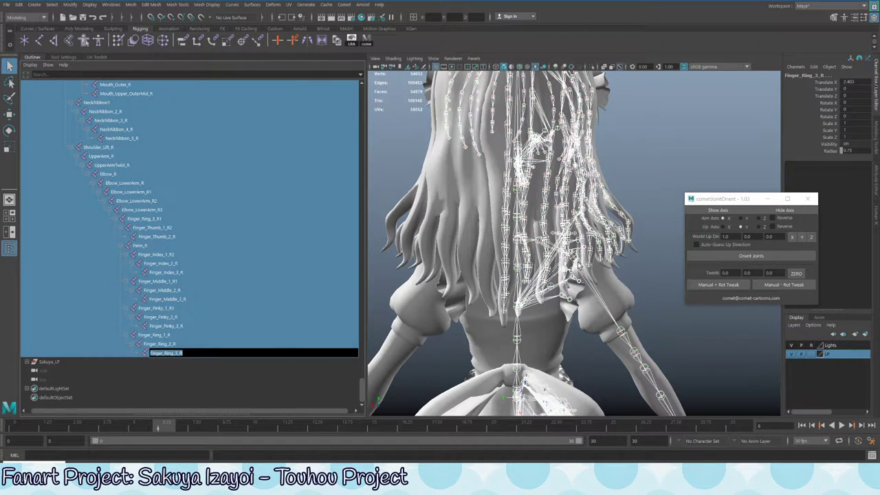
alt+drag(468, 289, 489, 227)
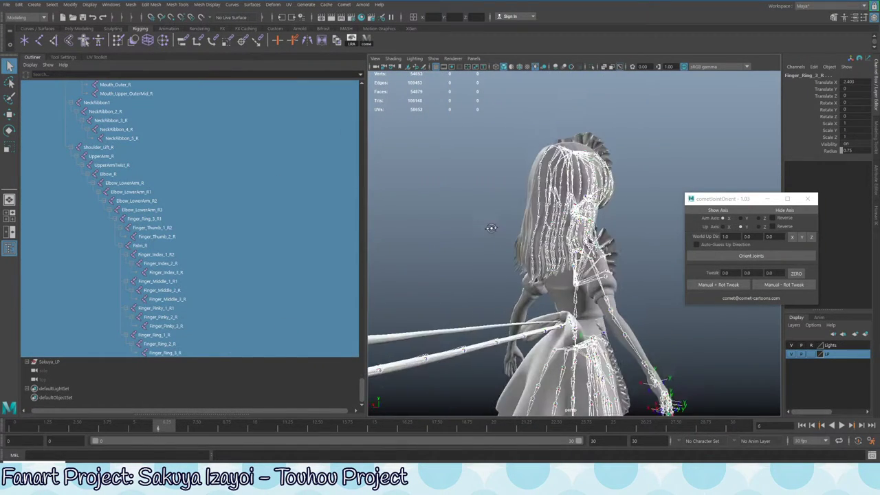
click(730, 257)
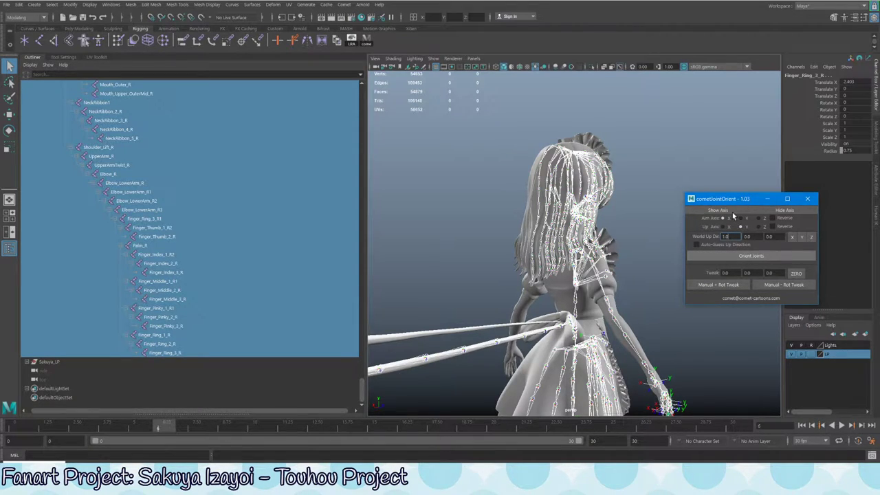
Copy the duplicated joint name from the error and filter the Outliner by it
click(733, 216)
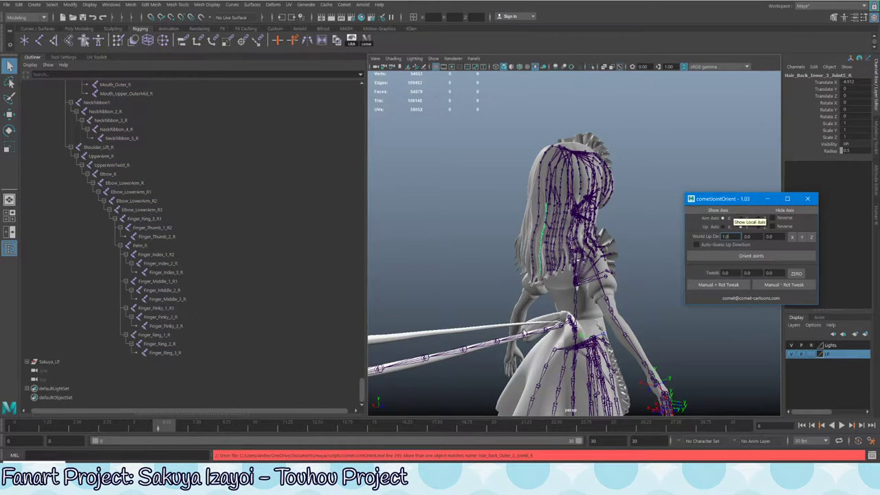
click(497, 454)
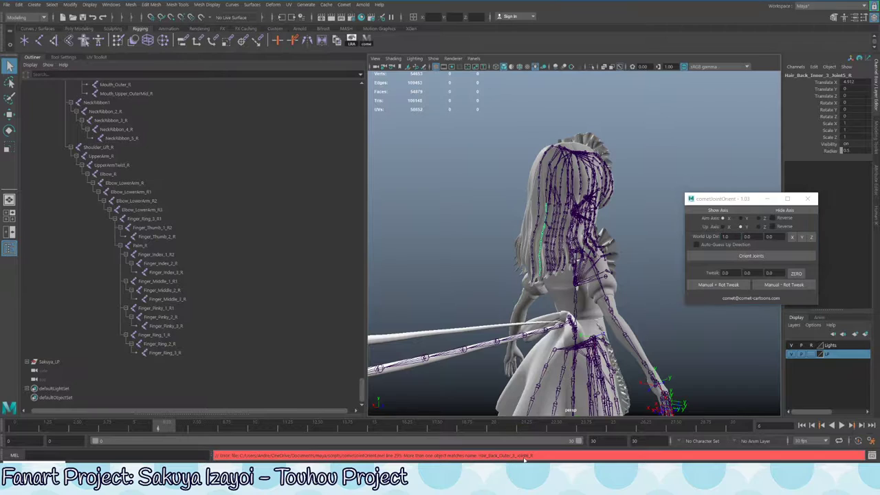
drag(550, 459, 479, 458)
key(ctrl+c)
click(55, 74)
key(ctrl+v)
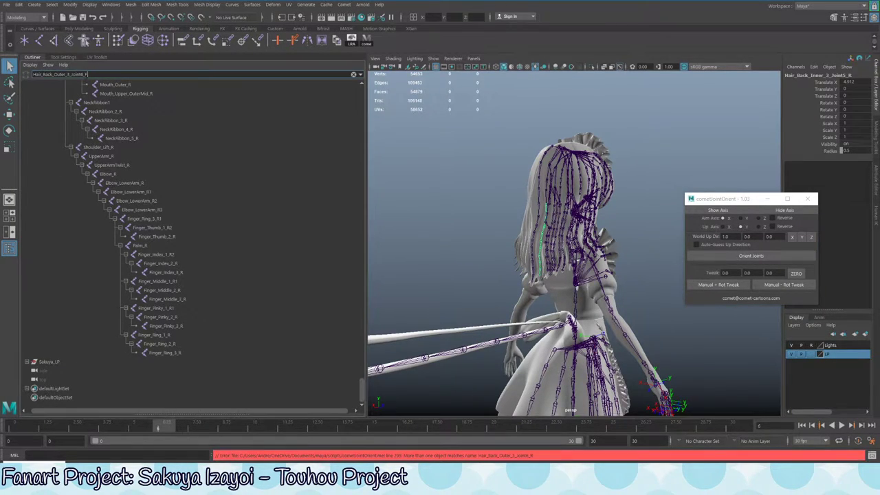
key(Return)
Rename Hair_Back_Outer_3_Joint6_R to Hair_Back_Inner_3_Joint6_R and clear the Outliner filter
click(171, 224)
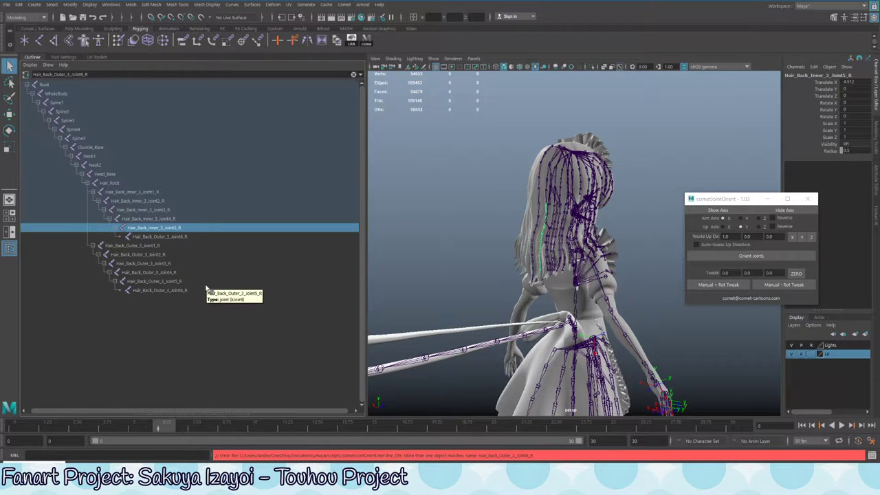
click(169, 237)
double_click(169, 237)
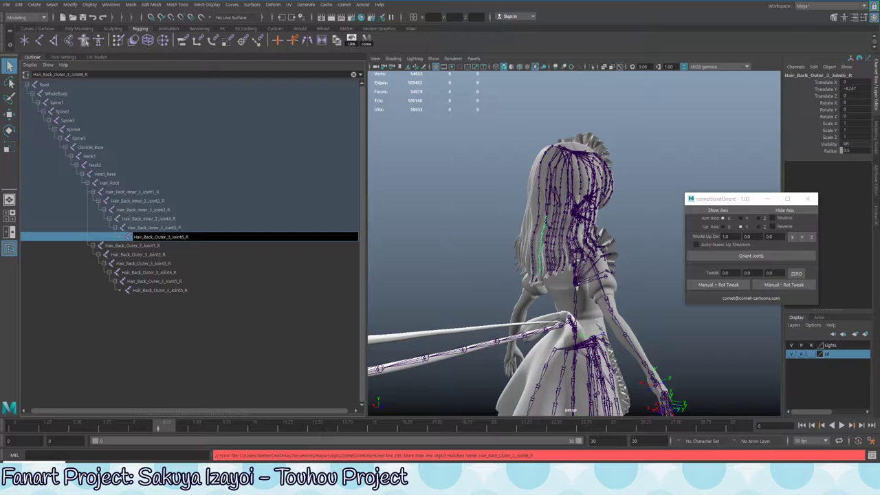
key(BackSpace)
key(BackSpace)
key(BackSpace)
key(BackSpace)
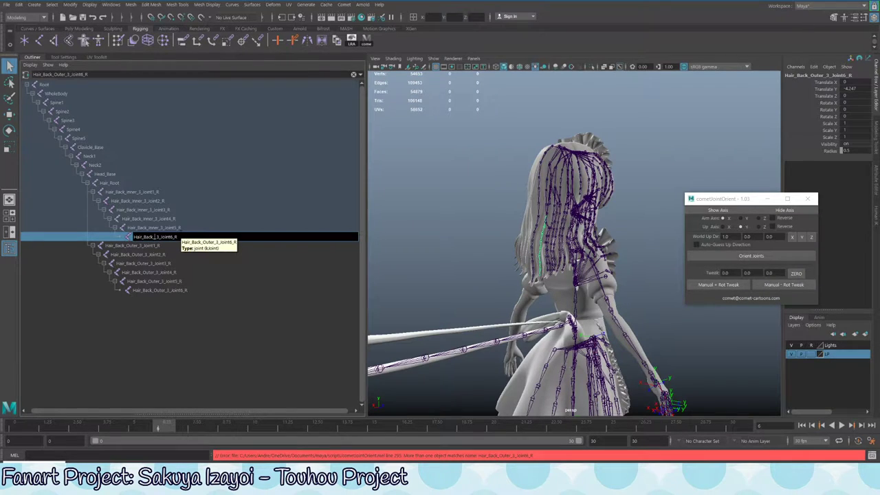
text(Inner)
key(Return)
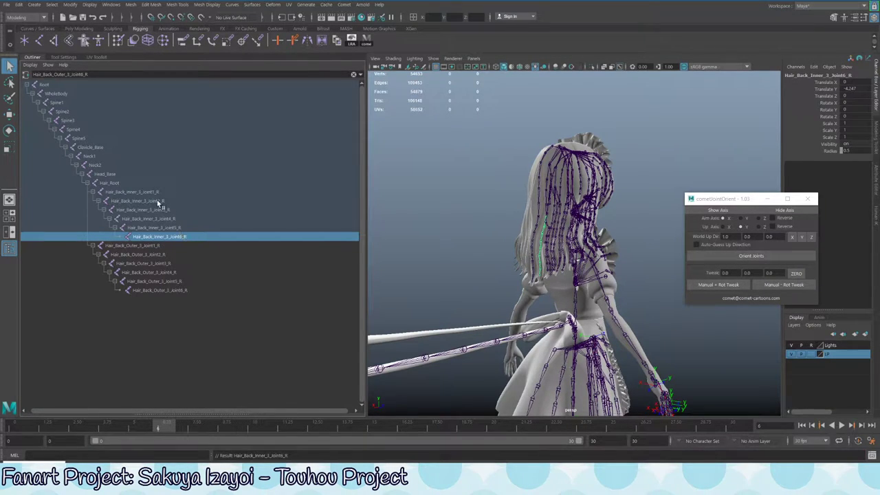
click(109, 183)
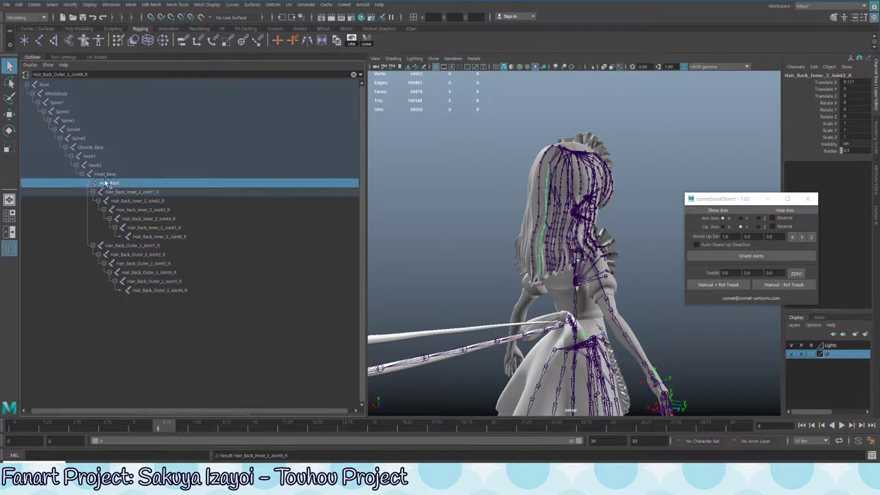
click(353, 74)
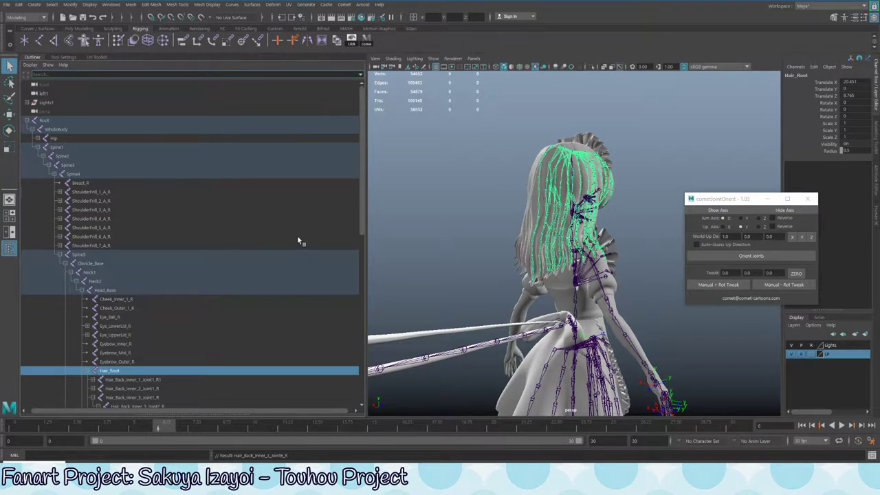
Filter the Outliner by 'inner' and check the Hair_Back_Inner_1 and _2 chains
scroll(289, 241, down, 5)
text(inner)
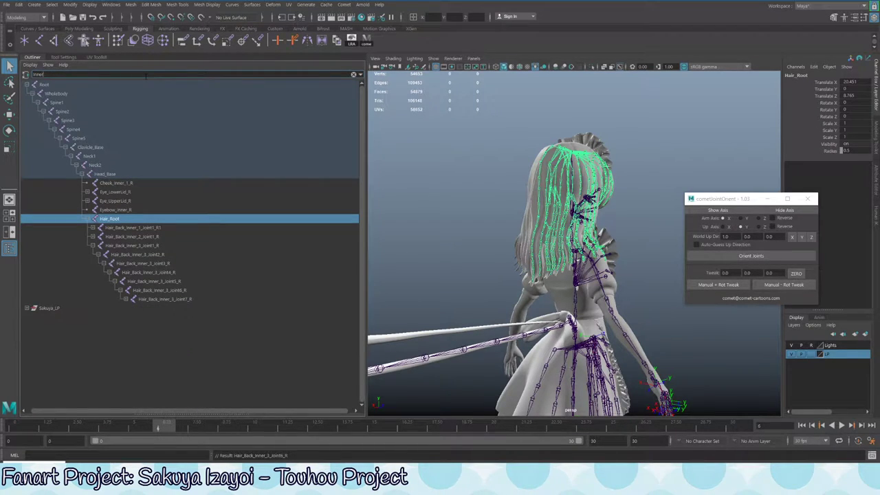
click(93, 236)
click(94, 228)
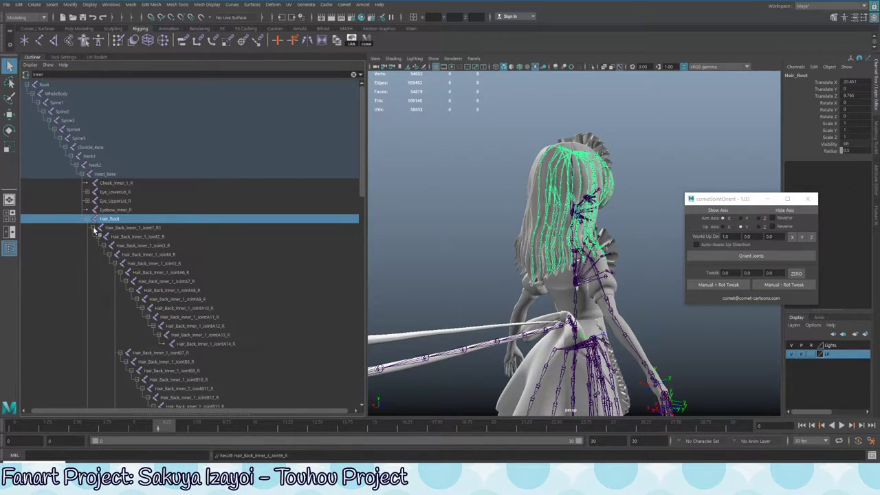
scroll(223, 302, down, 5)
scroll(195, 200, up, 5)
click(87, 219)
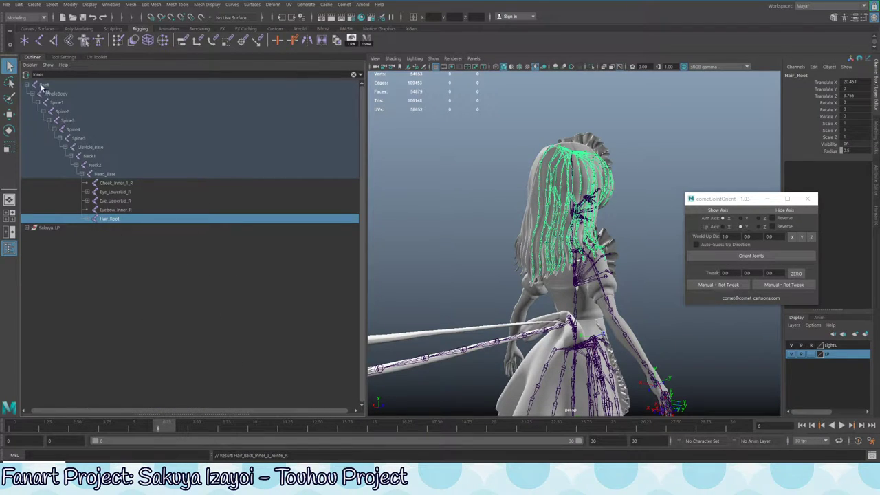
Filter the Outliner by 'Outer' and review the Hair_Back_Outer joint chains
double_click(41, 75)
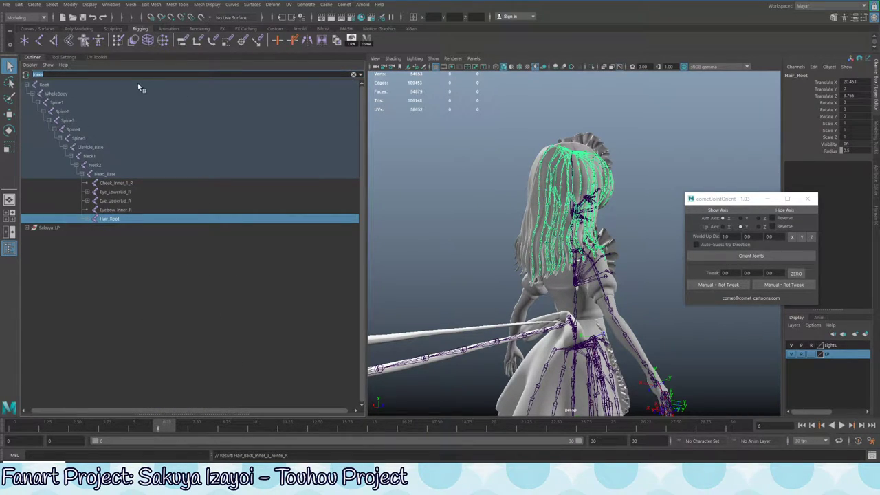
text(Outer)
key(Return)
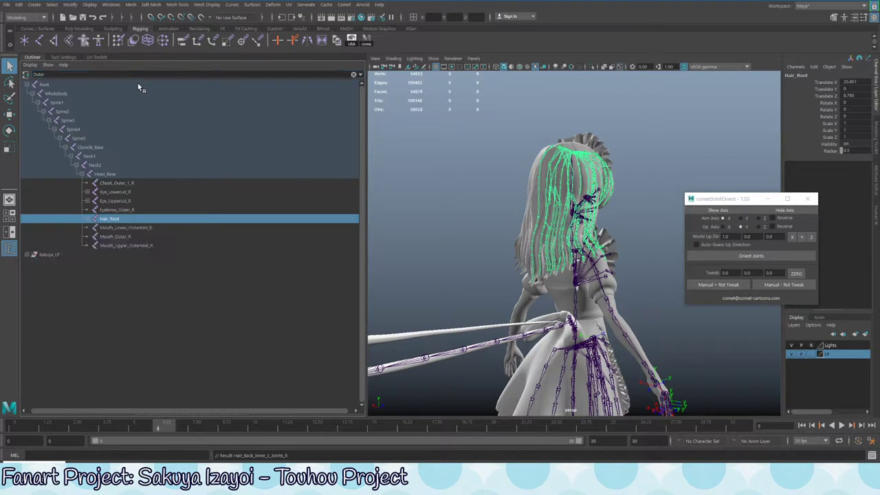
shift+click(86, 219)
scroll(215, 219, down, 5)
scroll(215, 219, up, 3)
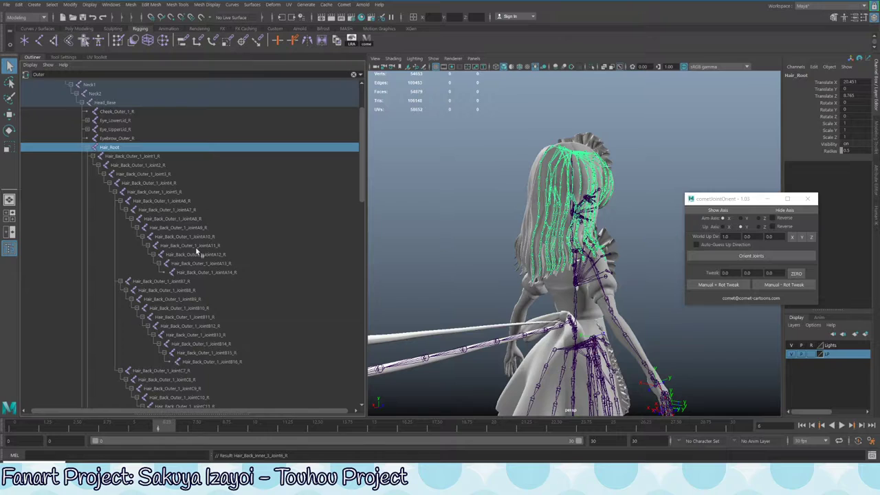
click(93, 156)
scroll(97, 173, up, 2)
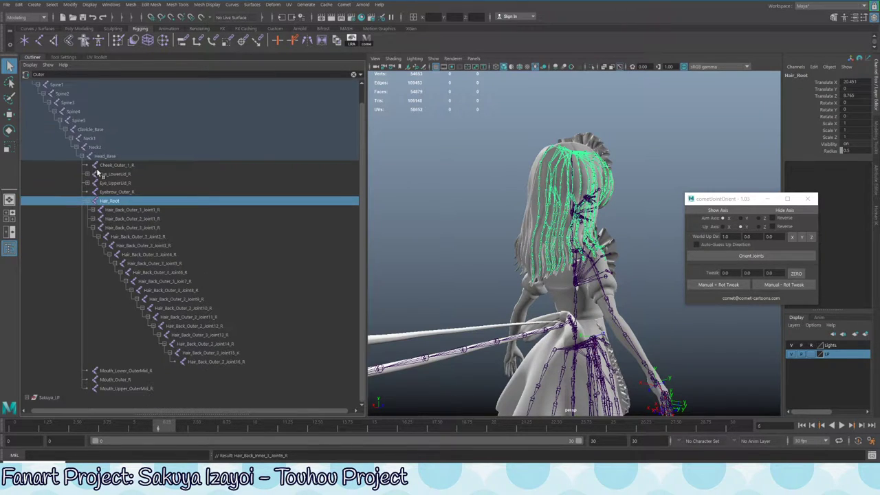
click(93, 229)
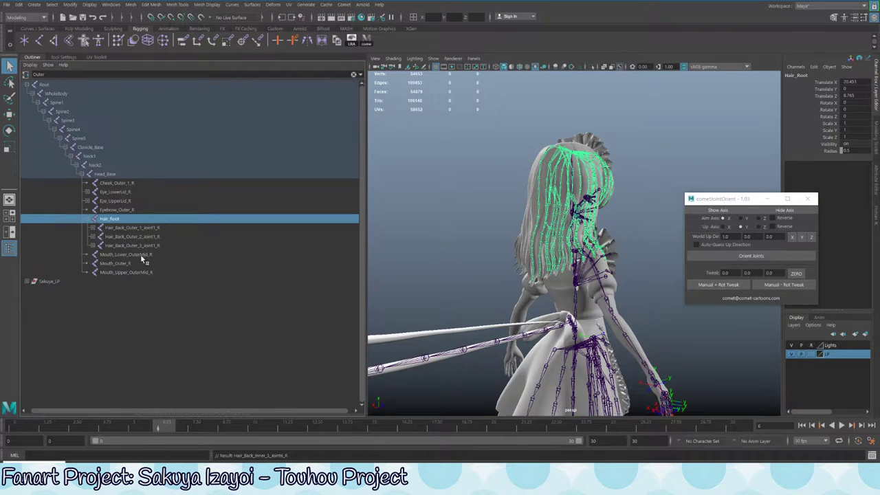
Clear the filter, deselect, and save SakuyaRetopo10_Rig.mb
click(354, 74)
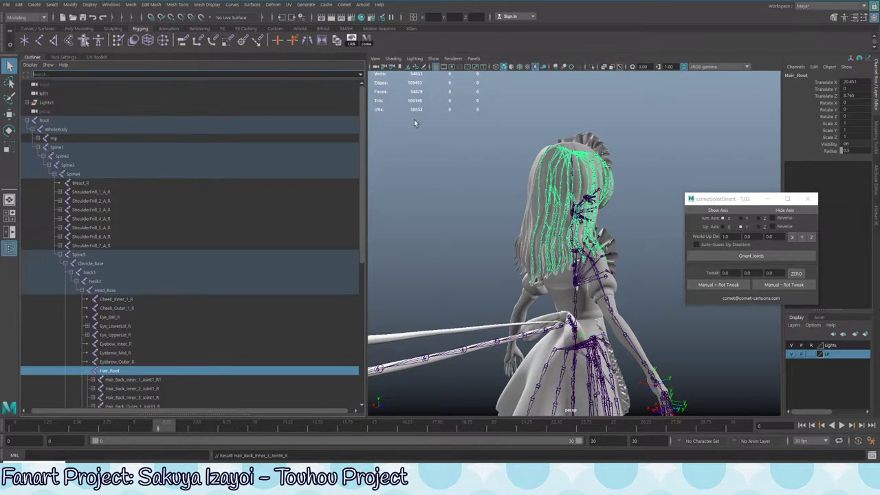
click(759, 304)
key(ctrl+s)
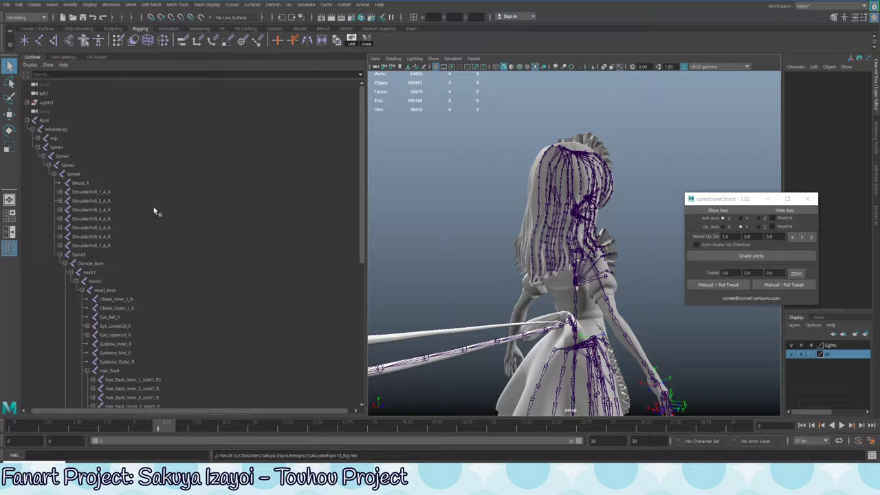
Select all joints from Root through Finger_Ring_3_R and run Orient Joints in cometJointOrient
click(86, 124)
drag(367, 135, 364, 305)
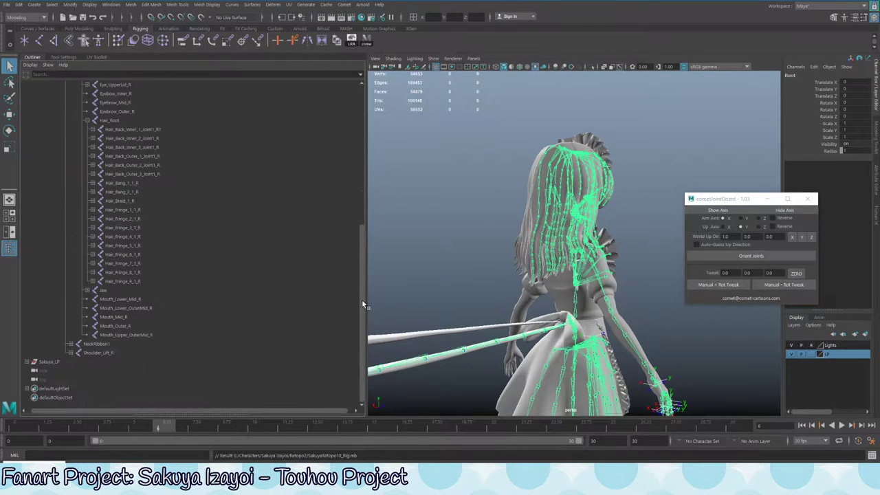
shift+click(125, 352)
scroll(186, 249, up, 10)
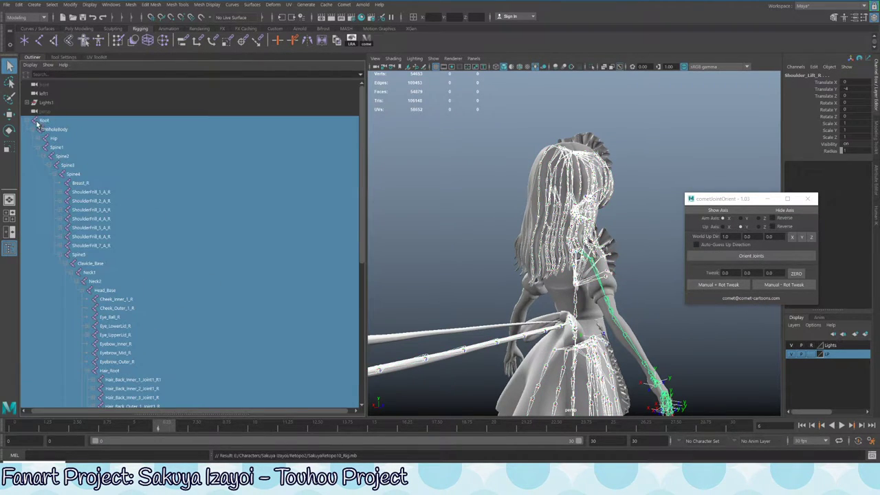
click(28, 121)
shift+click(27, 121)
click(335, 121)
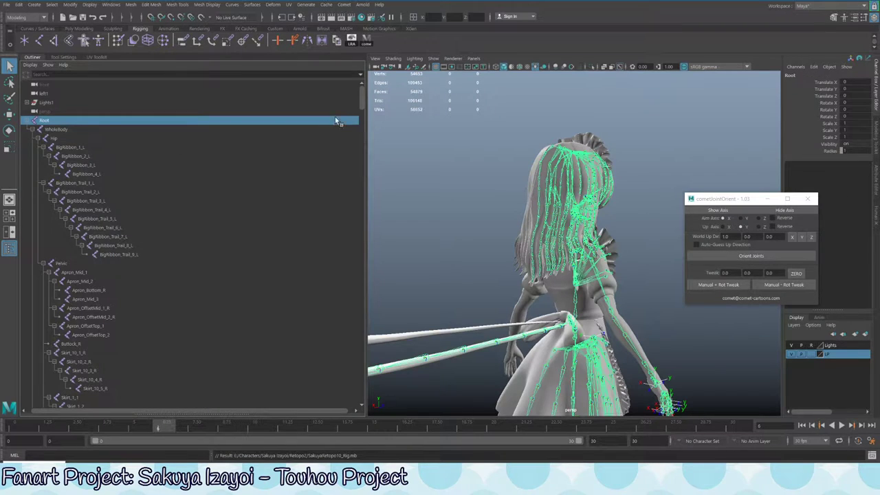
drag(364, 97, 345, 397)
shift+click(196, 352)
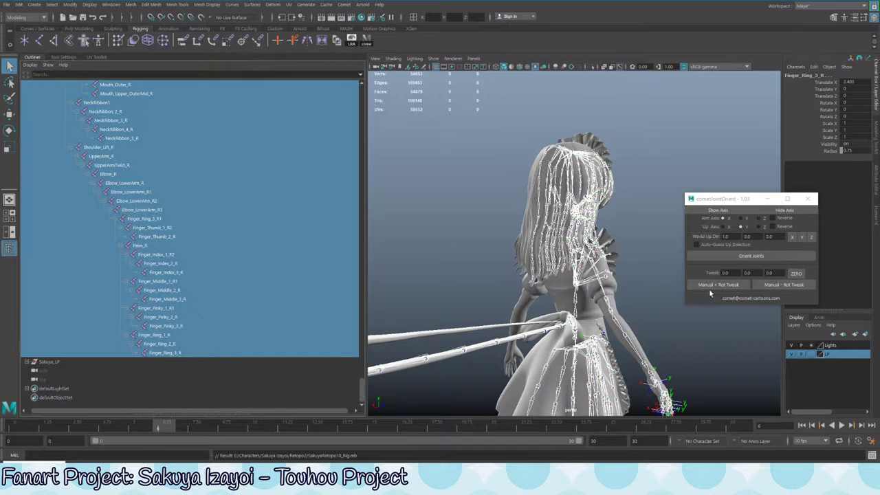
click(741, 255)
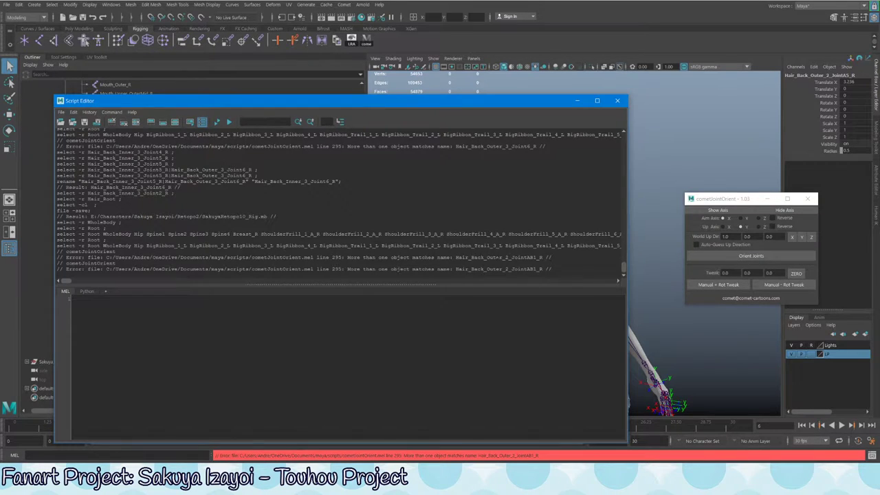
Copy Hair_Back_Outer_2_JointAB1_R from the error, close the Script Editor, and filter the Outliner by it
drag(543, 258, 456, 258)
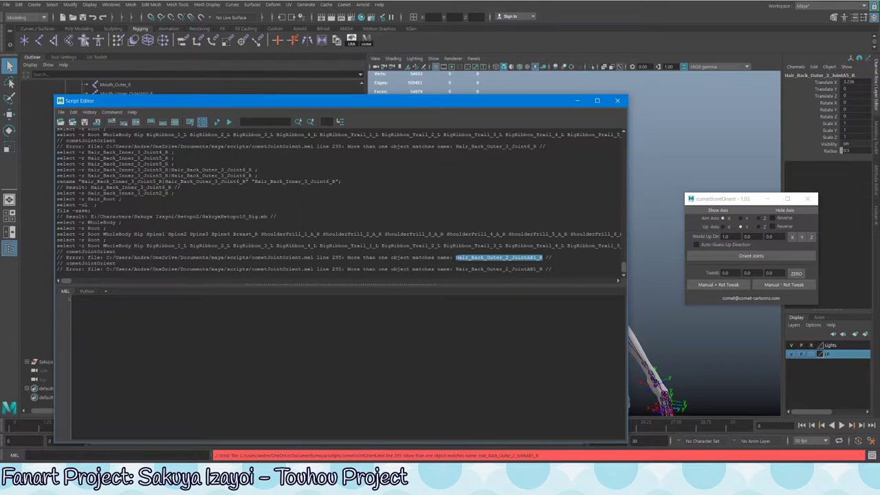
click(665, 168)
click(617, 101)
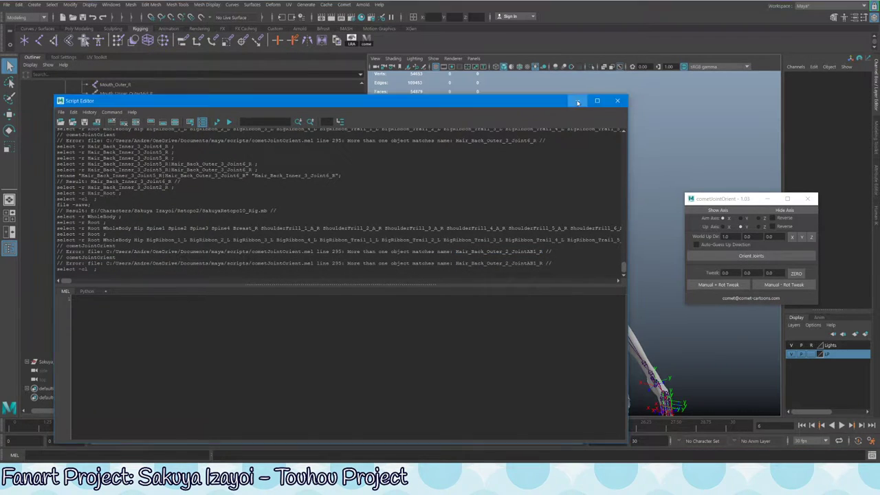
key(ctrl+v)
key(Return)
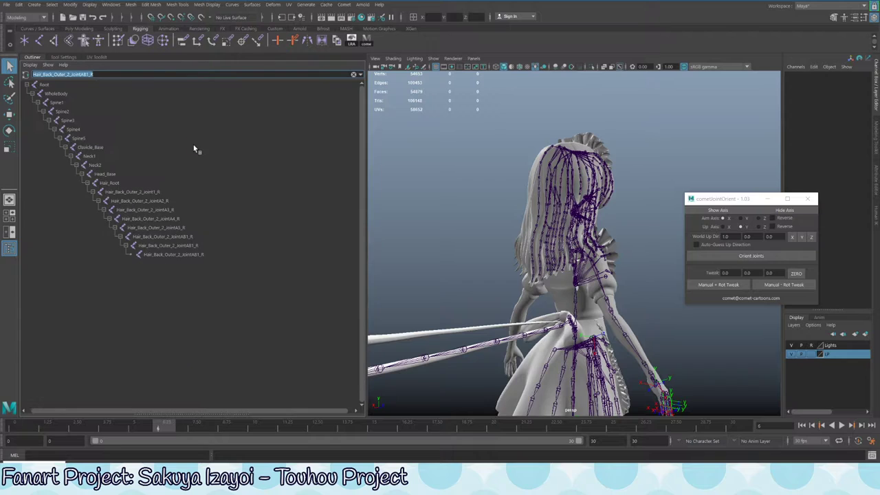
Reparent the duplicate JointAB1_R joint and compare the parent and child JointAB1_R joints
click(189, 255)
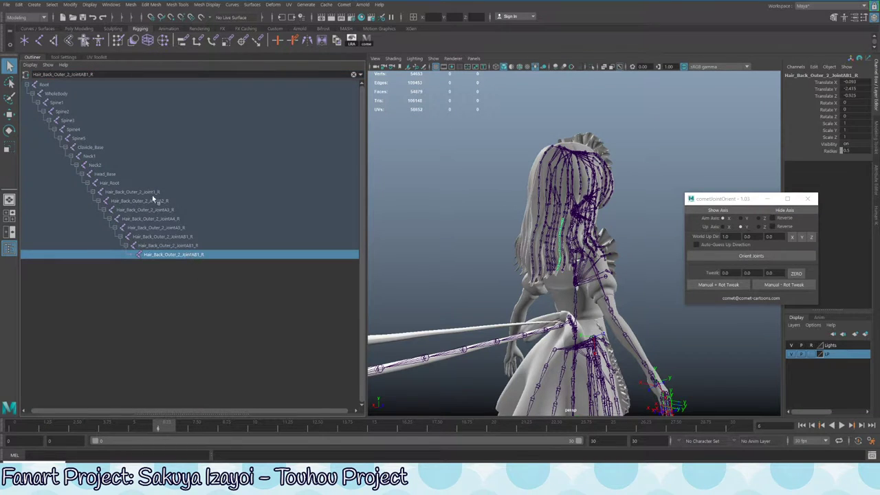
middle_drag(139, 194, 170, 258)
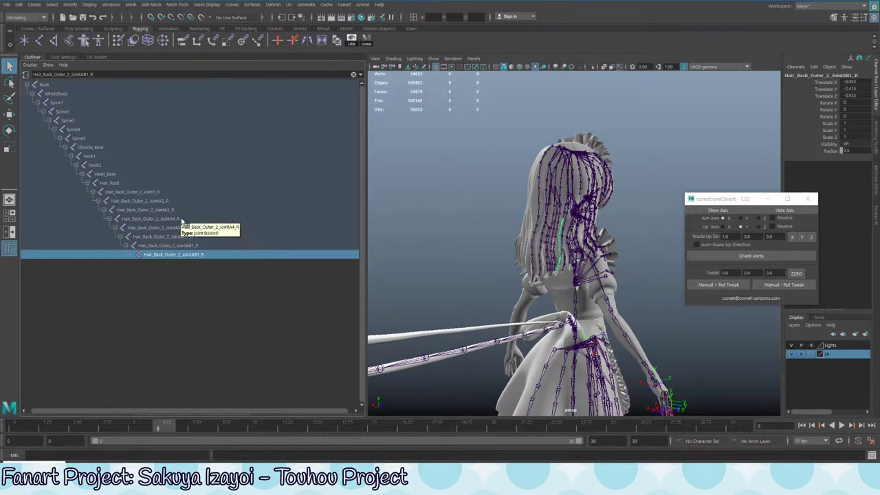
click(210, 246)
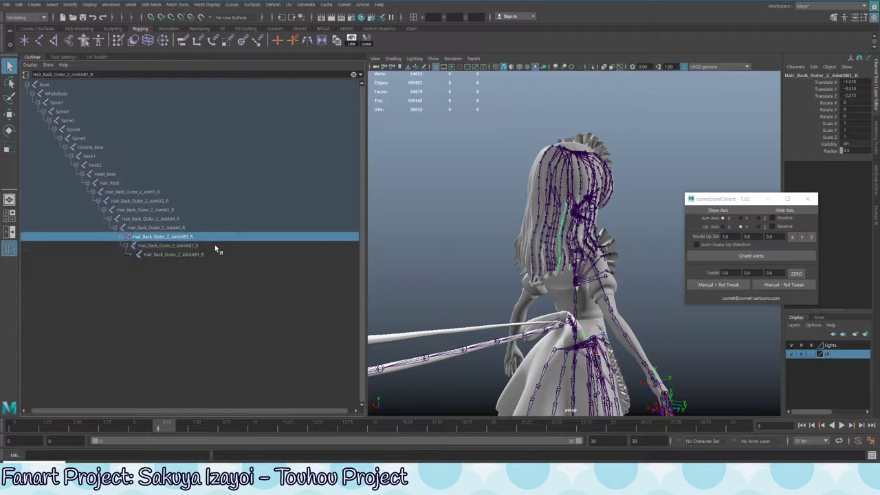
click(213, 255)
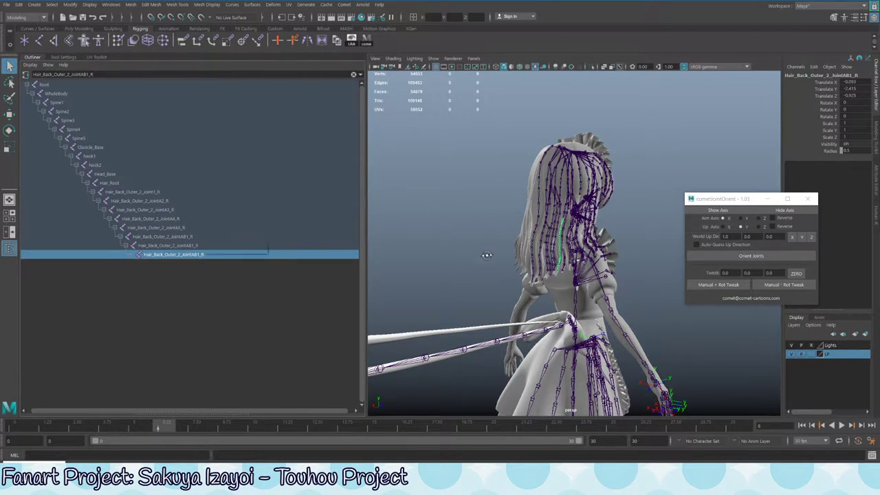
Delete the joints below Hair_Back_Outer_2_jointA2_R
key(f)
alt+drag(600, 242, 370, 247)
click(180, 245)
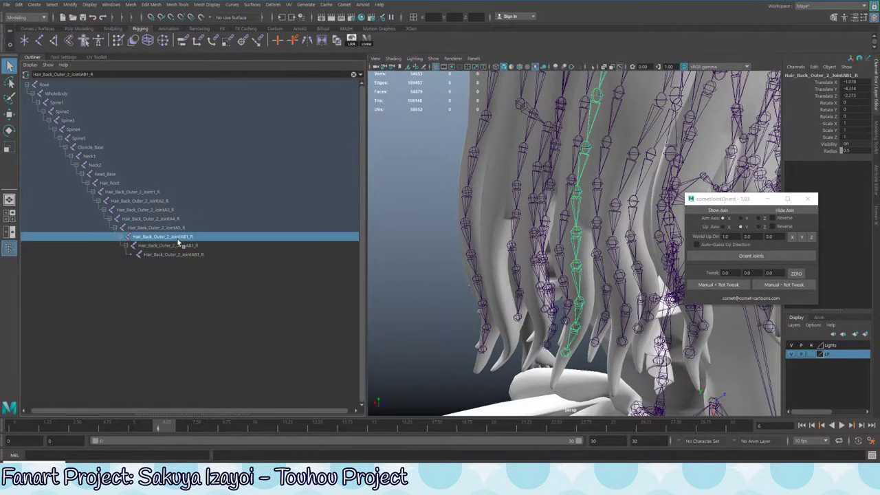
click(187, 256)
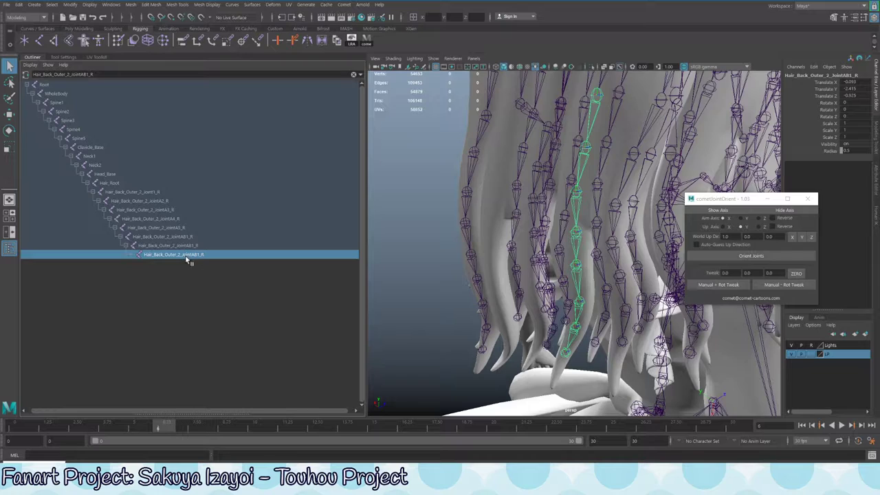
click(191, 246)
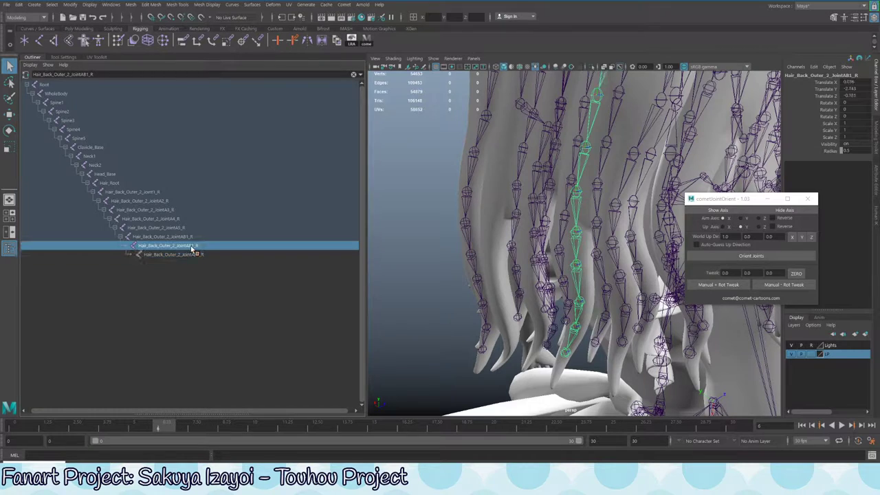
click(161, 201)
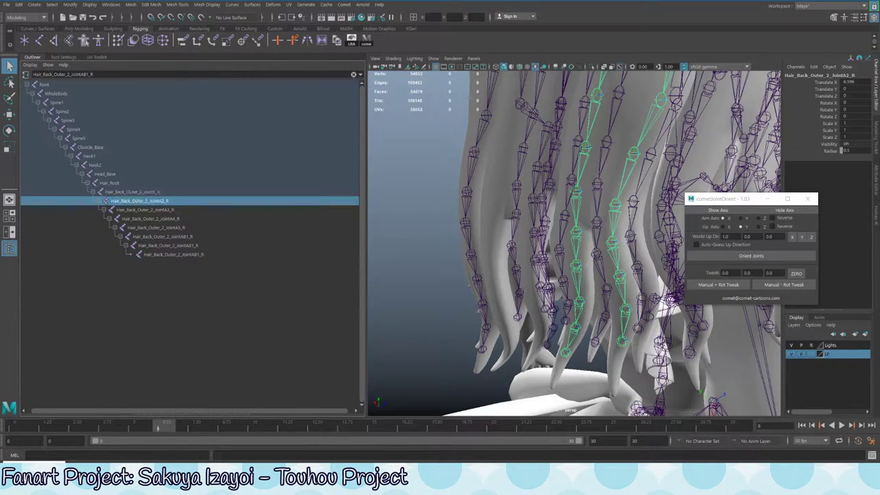
key(Delete)
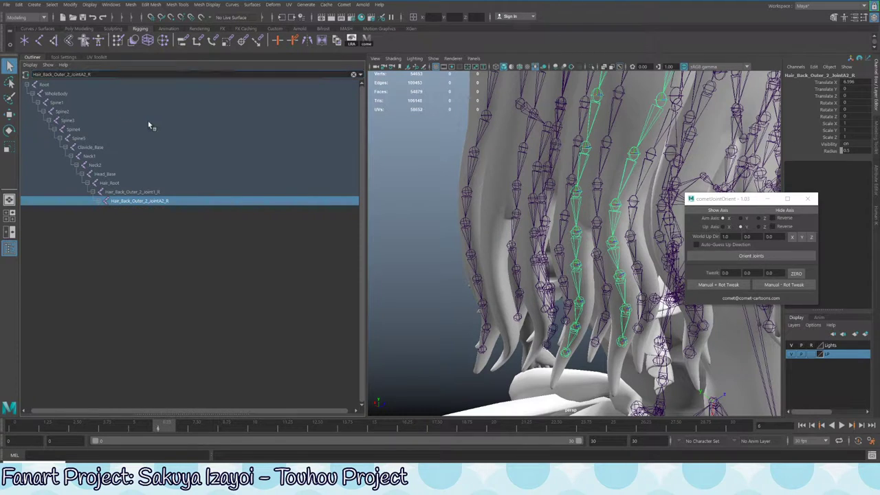
Clear the Outliner name filter, expand jointA3_R and frame the JointAB1_R chain
double_click(121, 74)
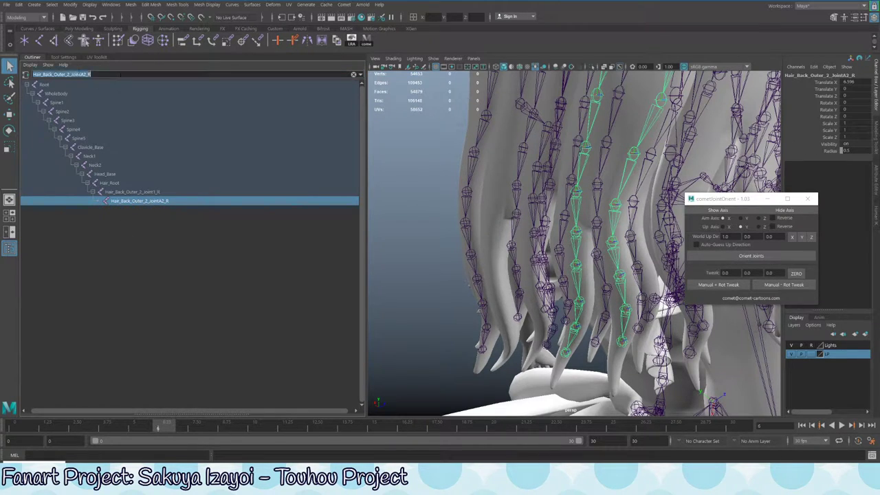
key(BackSpace)
key(Return)
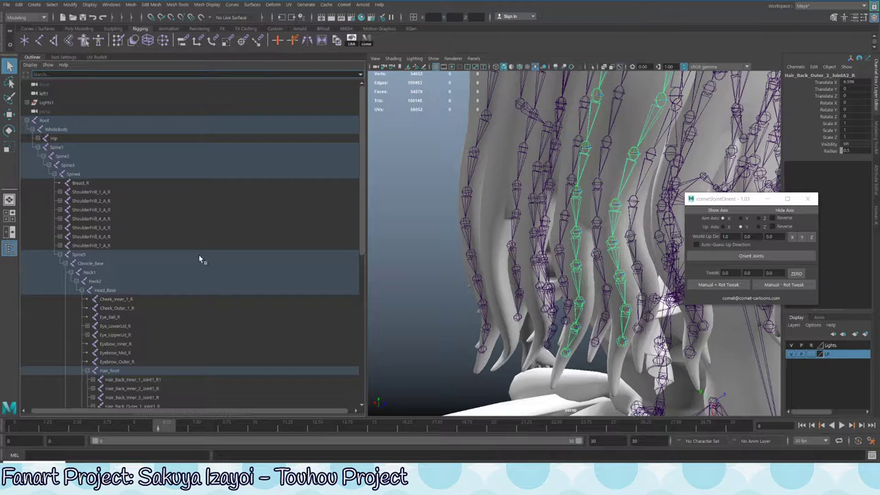
scroll(293, 260, down, 10)
scroll(294, 260, up, 3)
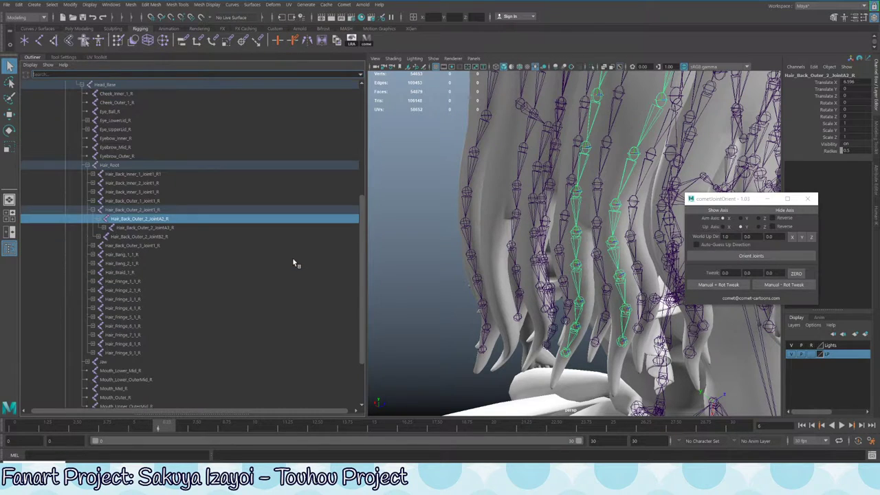
shift+click(108, 232)
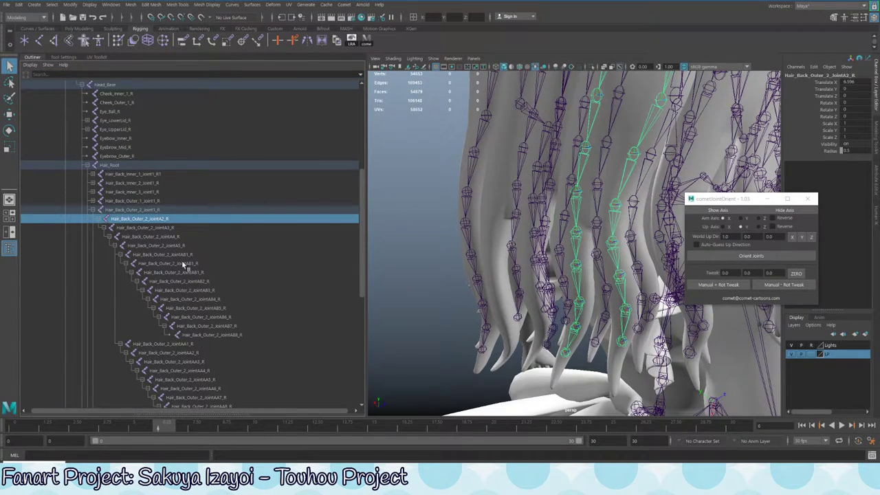
scroll(282, 312, down, 3)
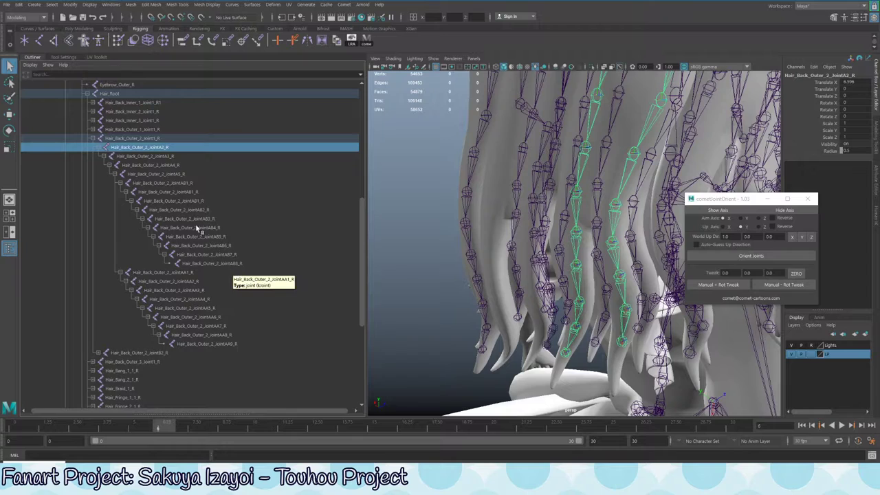
click(183, 183)
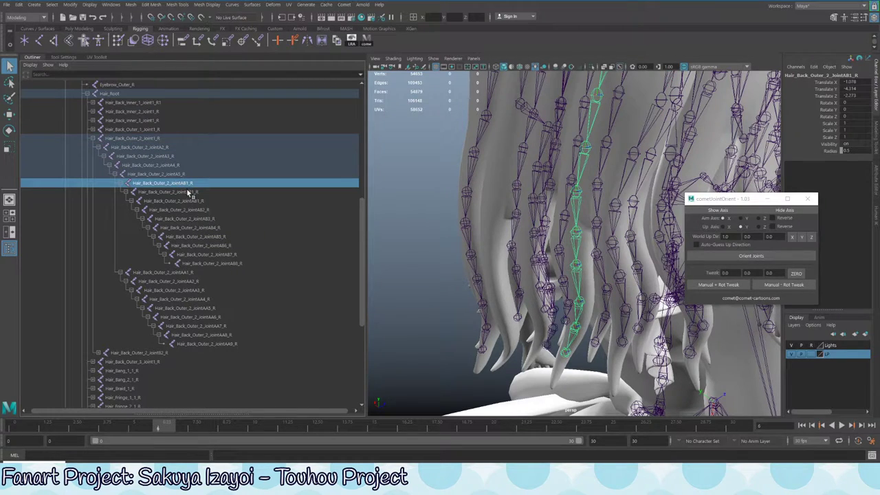
key(f)
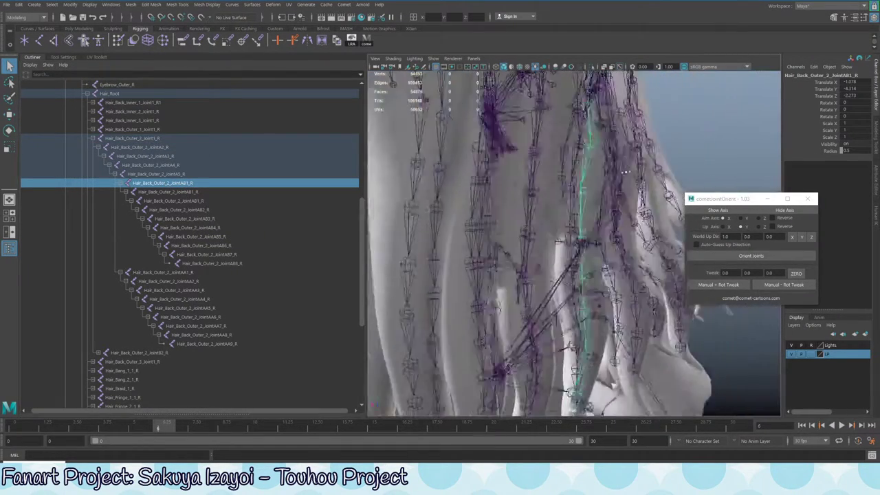
alt+drag(625, 172, 523, 265)
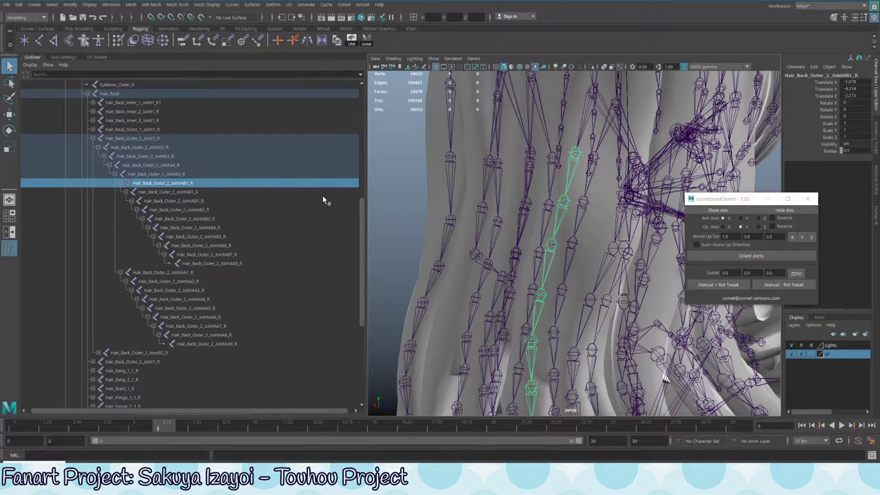
alt+drag(481, 206, 581, 168)
mouse_move(568, 203)
alt+mouse_down()
mouse_move(564, 213)
mouse_move(562, 206)
alt+mouse_up()
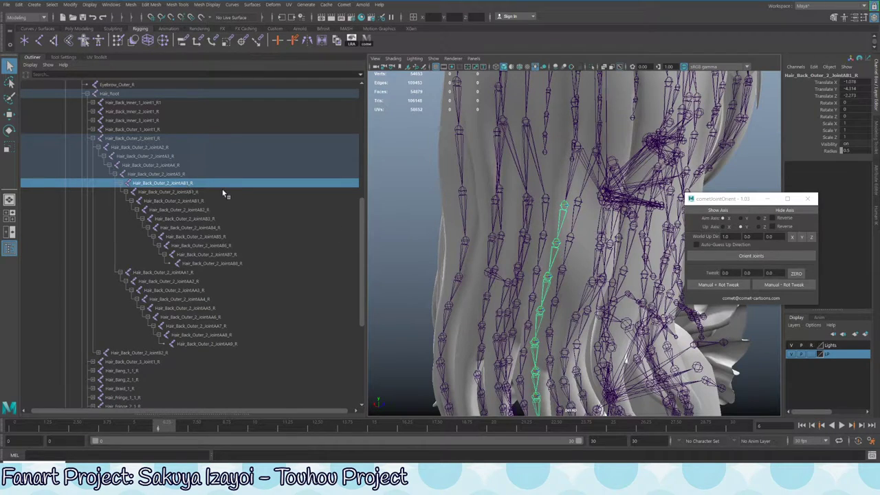
Renumber the joints below JointAB1_R as JointAB2_R, JointAB3_R and JointAB4_R
double_click(187, 193)
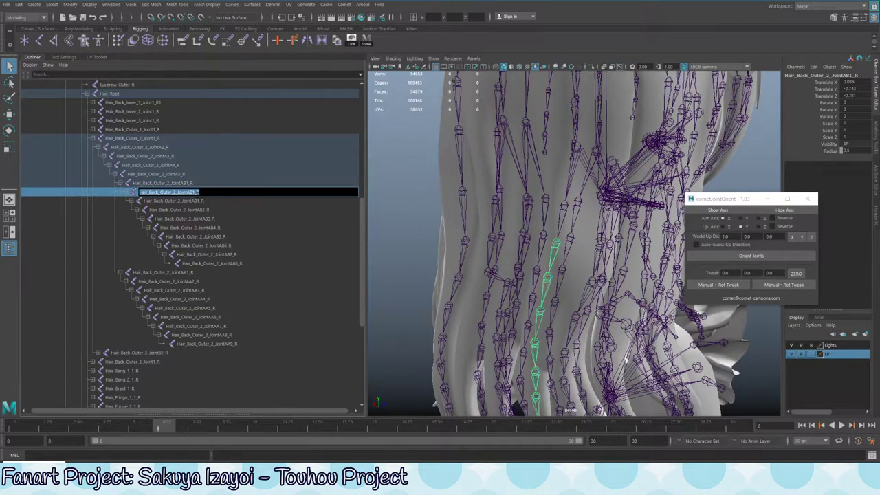
click(193, 192)
text(2)
key(Return)
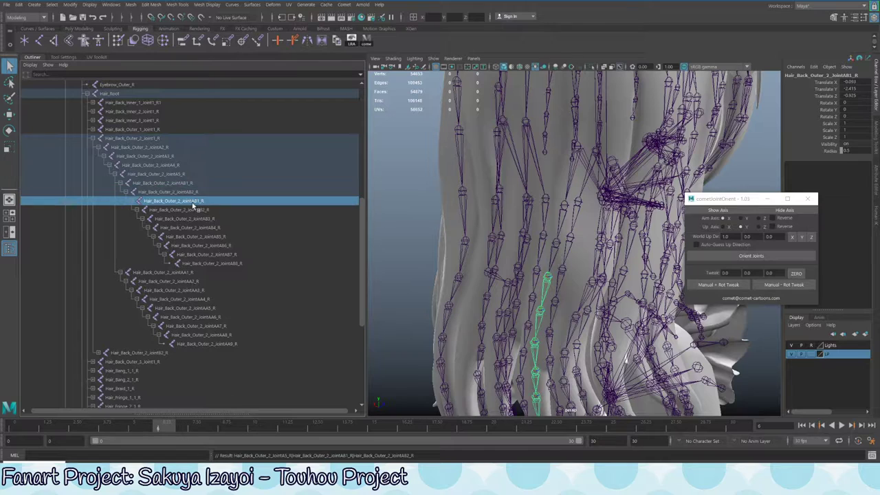
double_click(198, 200)
click(199, 201)
key(BackSpace)
text(3)
key(Return)
click(215, 210)
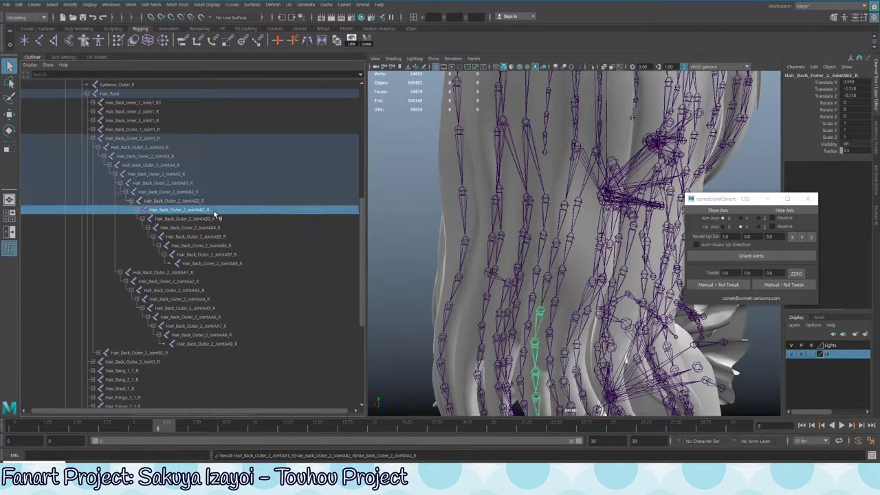
double_click(207, 211)
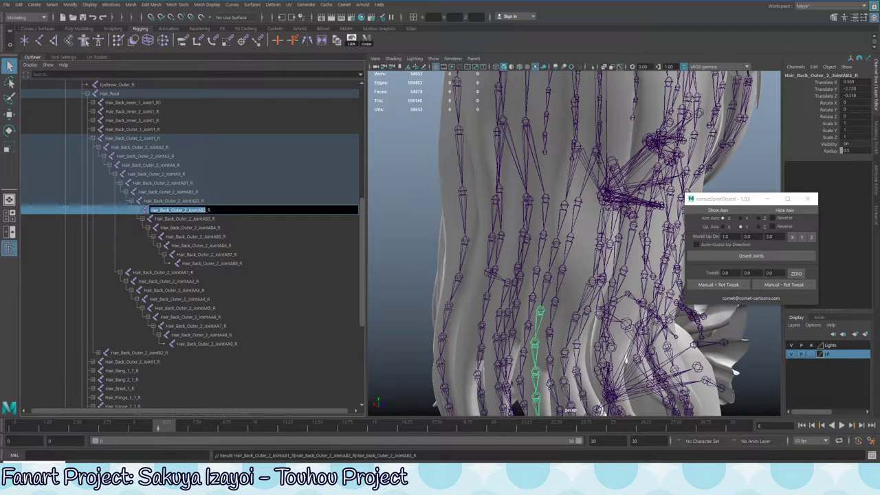
click(208, 210)
key(BackSpace)
text(4)
click(215, 220)
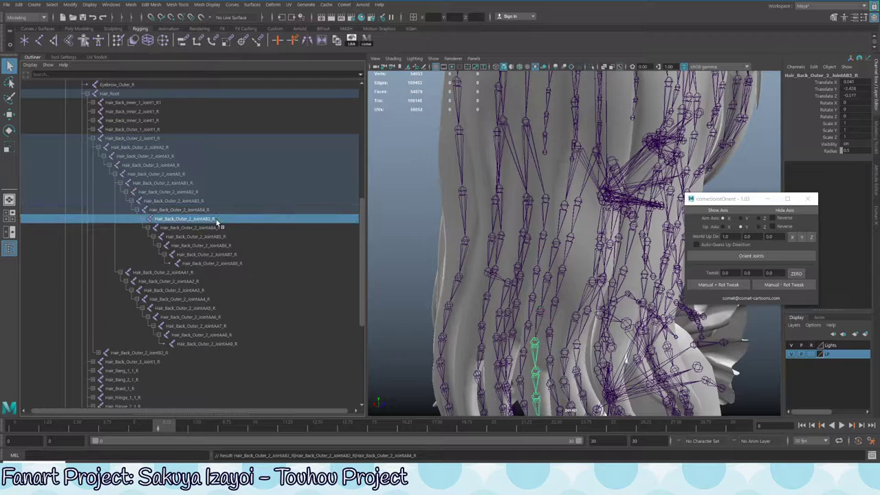
Renumber the next three joints as JointAB5_R, JointAB6_R and JointAB7_R
double_click(209, 219)
text(5)
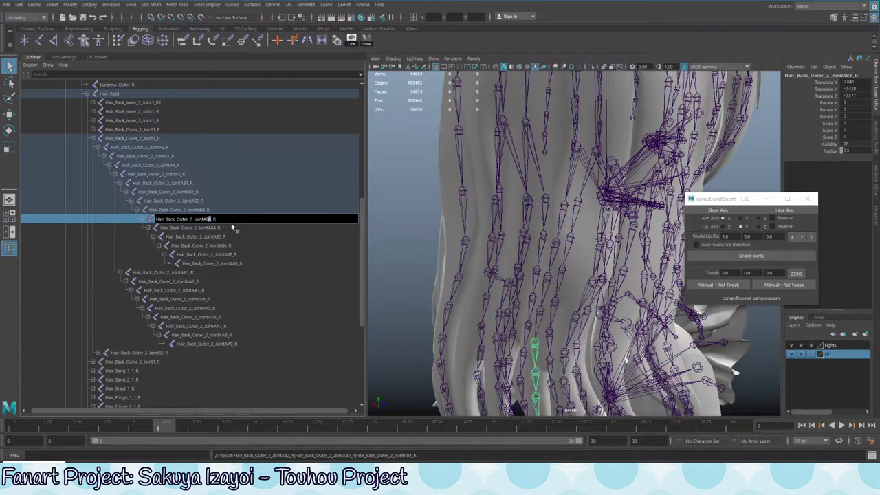
click(219, 229)
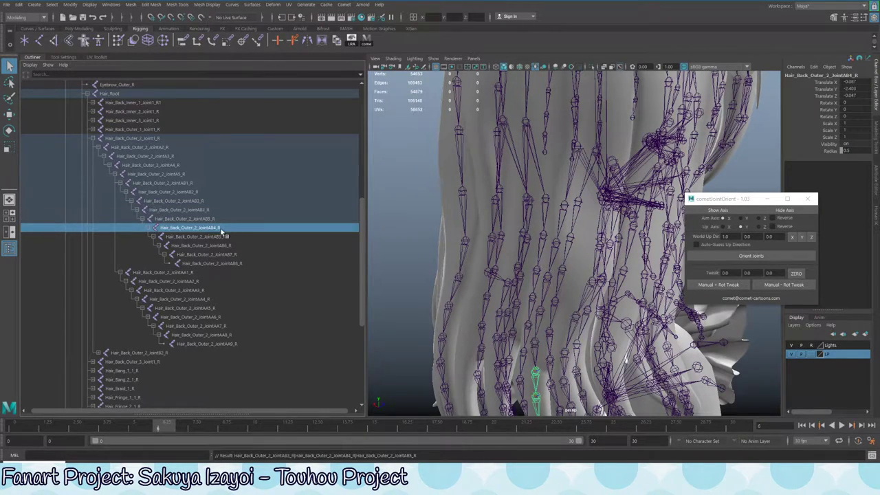
double_click(216, 228)
key(BackSpace)
text(6)
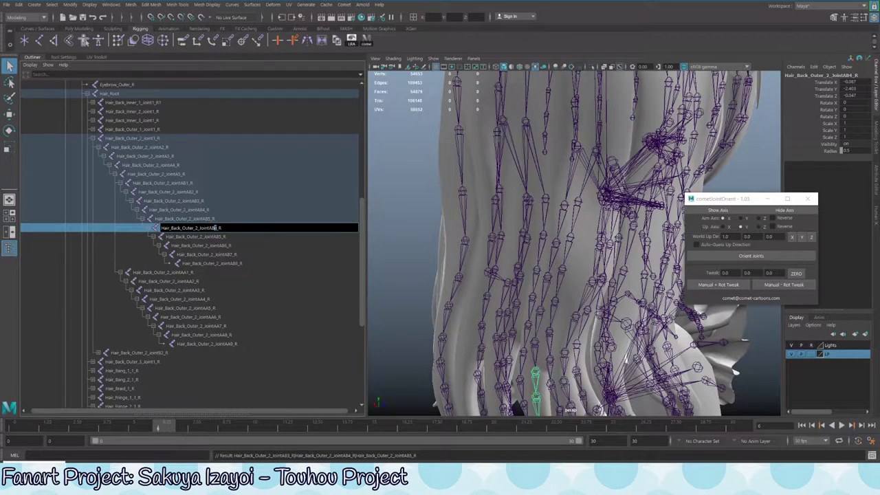
click(224, 237)
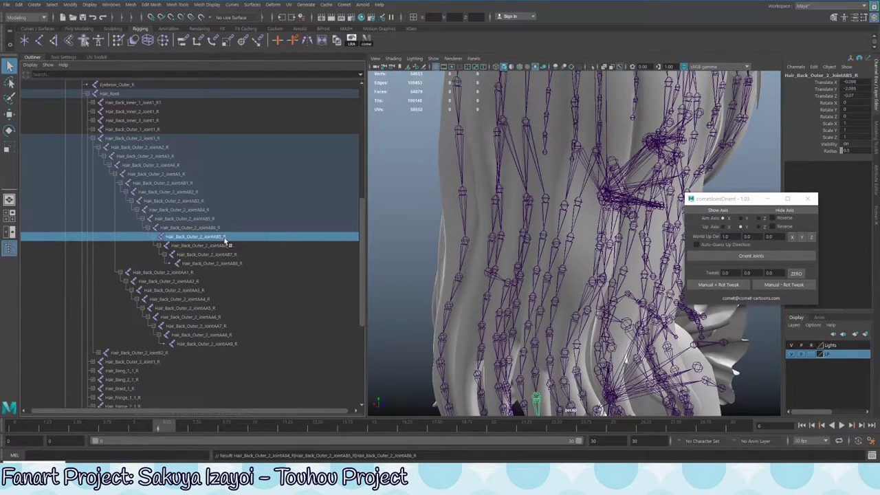
double_click(225, 237)
key(BackSpace)
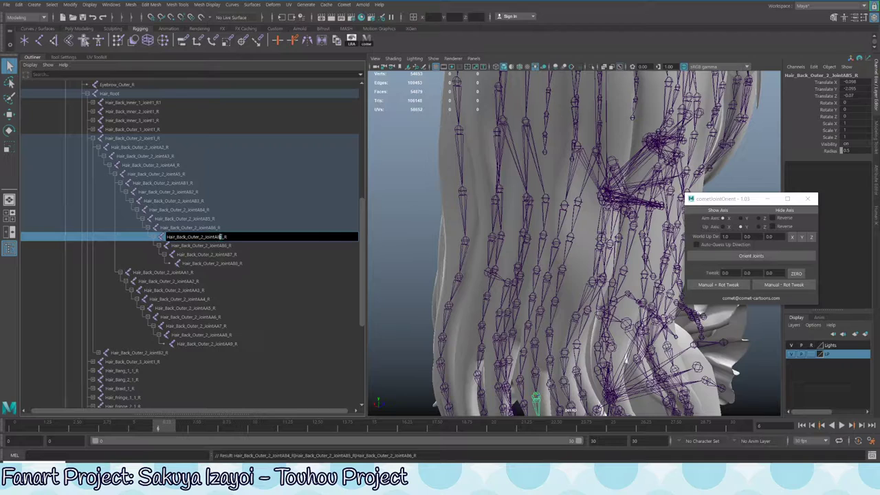
text(7)
click(227, 246)
Renumber the last three joints as JointAB8_R, JointAB9_R and JointAB10_R
double_click(227, 246)
click(226, 247)
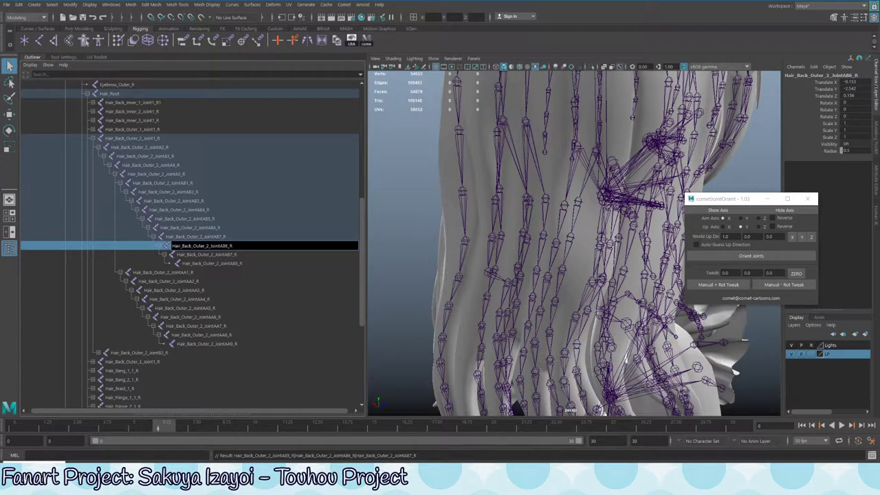
click(233, 255)
double_click(234, 255)
click(232, 254)
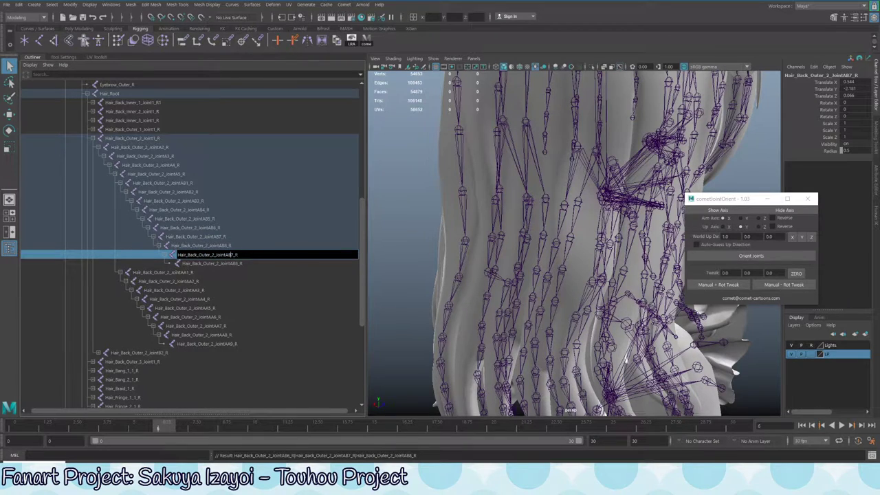
key(BackSpace)
text(8)
click(237, 265)
double_click(237, 264)
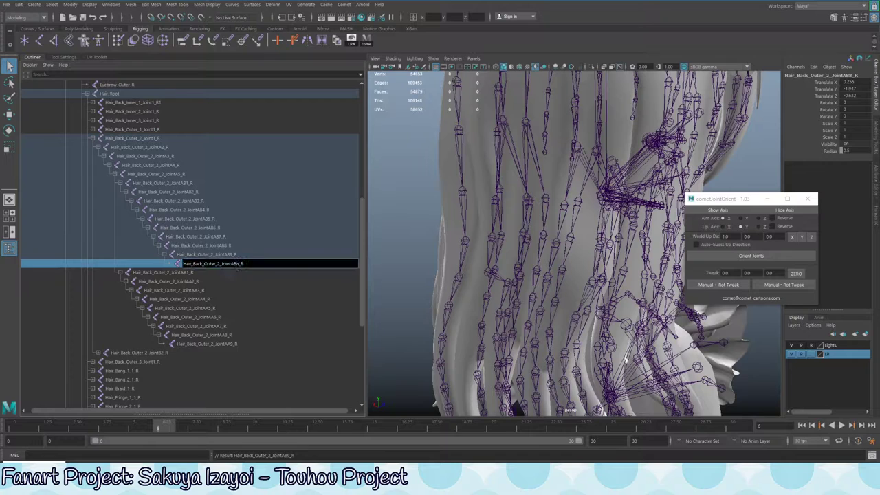
click(238, 263)
text(0)
key(Return)
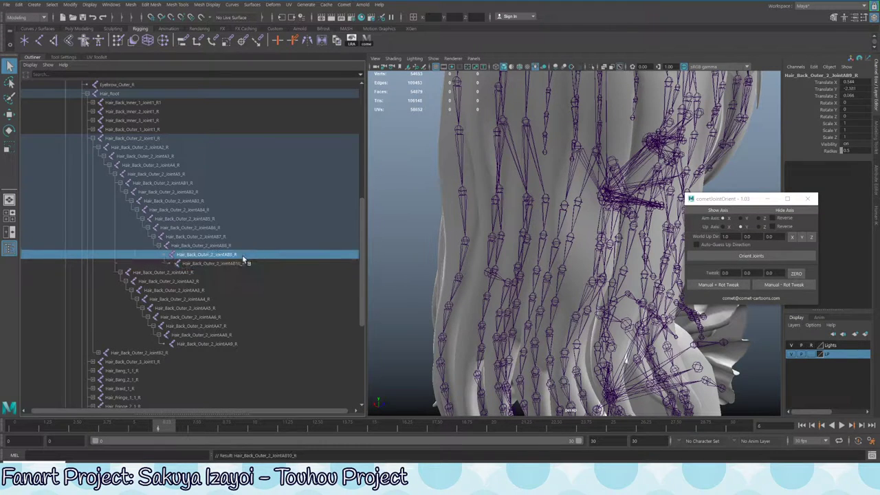
Select Hair_Back_Inner_2 JointAB1_R through JointAB10_R and frame them to check the chain
alt+drag(482, 241, 525, 234)
click(557, 240)
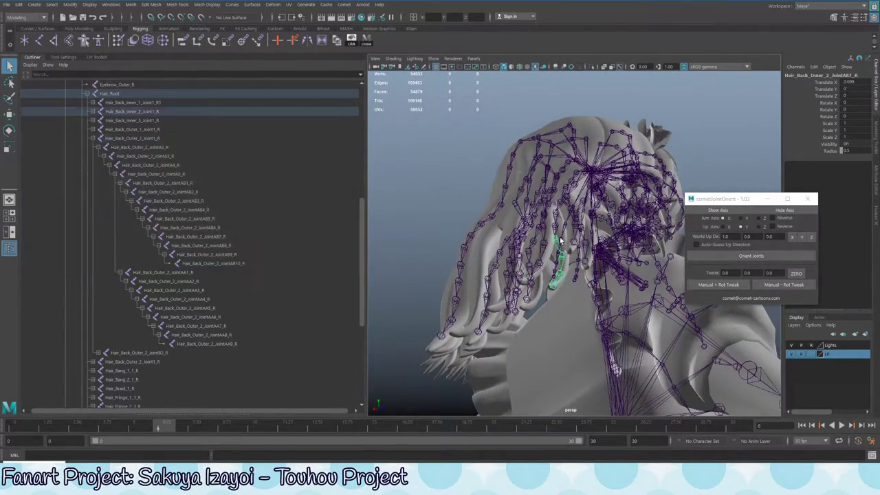
scroll(202, 228, up, 3)
shift+click(93, 182)
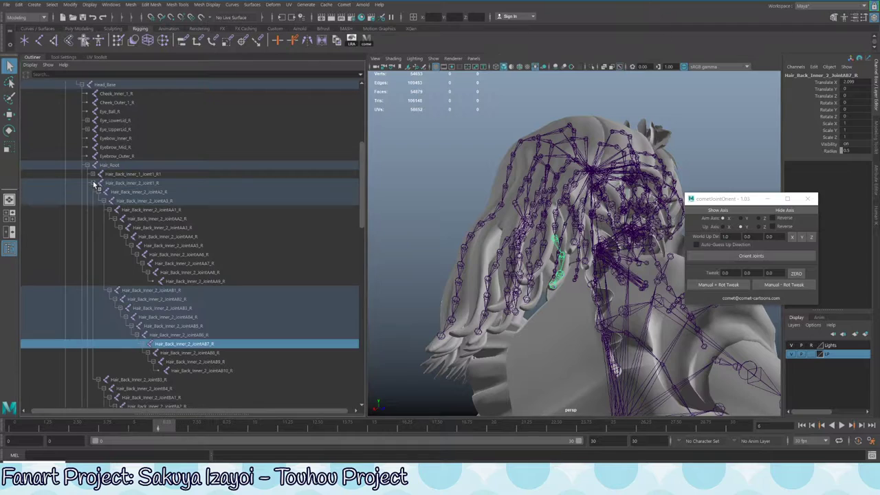
click(209, 290)
shift+click(202, 370)
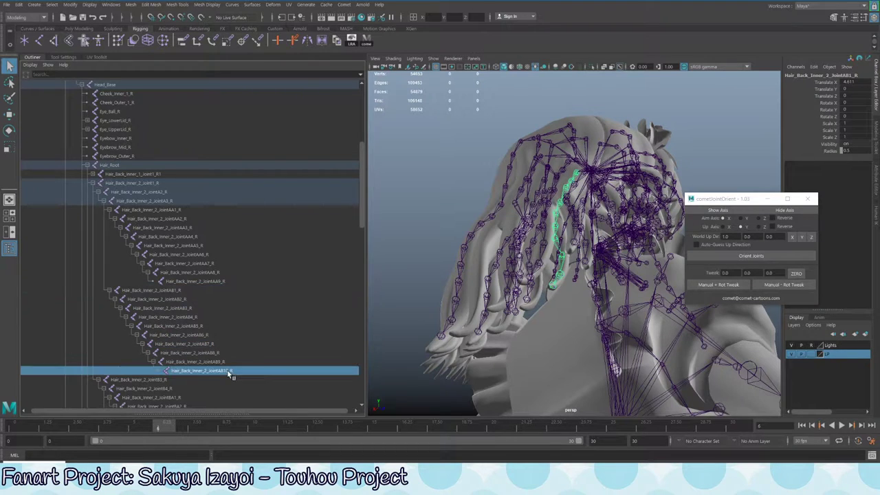
key(f)
Save the scene past the Student Version notice, then deselect and collapse the Outliner
key(ctrl+s)
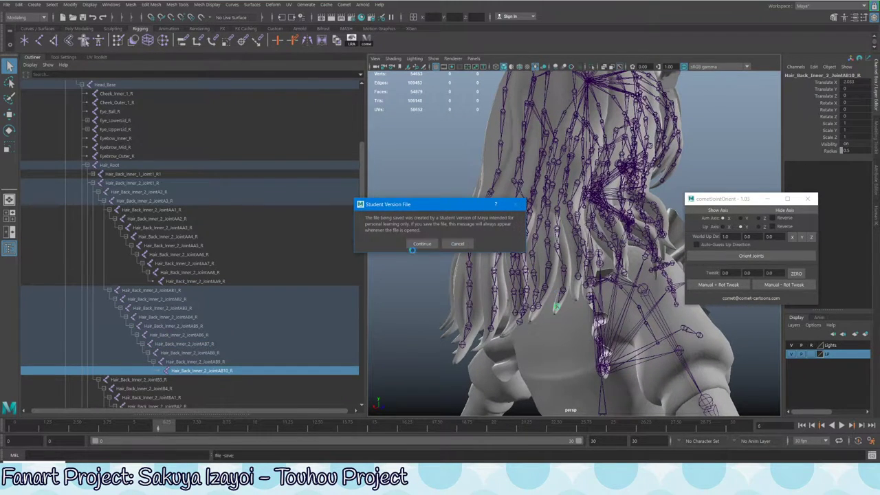
click(417, 241)
click(395, 291)
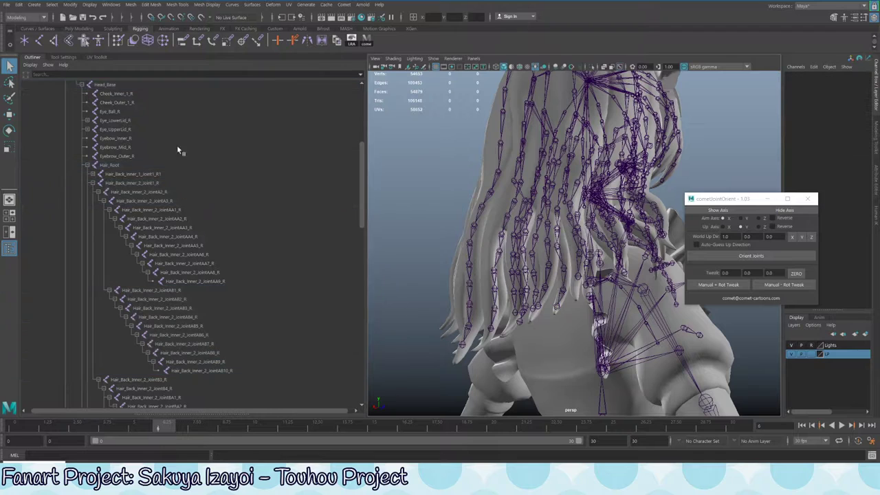
click(87, 165)
click(27, 121)
Select every joint from Root to Finger_Ring_3_R and click into cometJointOrient's World Up Dir field
click(46, 120)
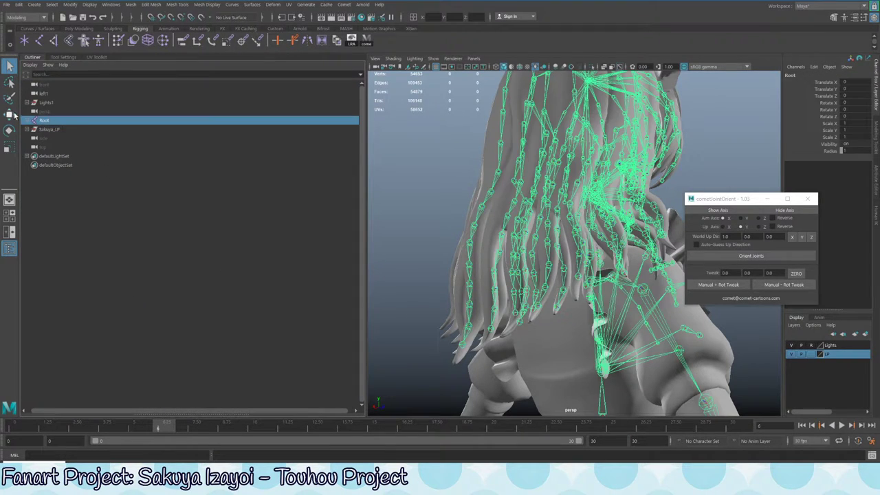
shift+click(27, 120)
scroll(119, 238, down, 5)
scroll(197, 282, down, 15)
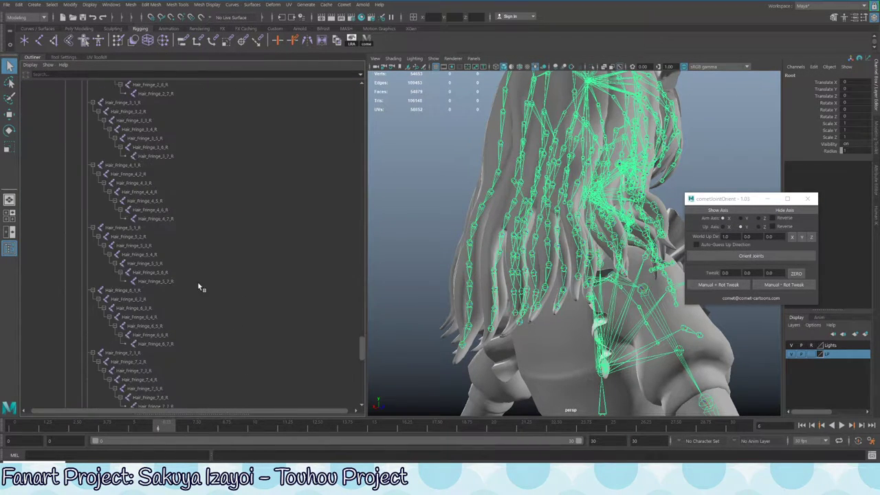
shift+click(183, 354)
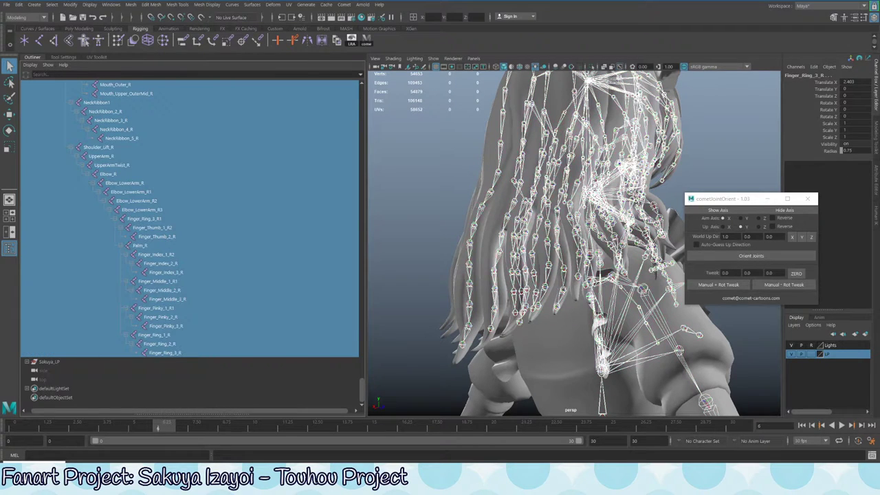
click(725, 237)
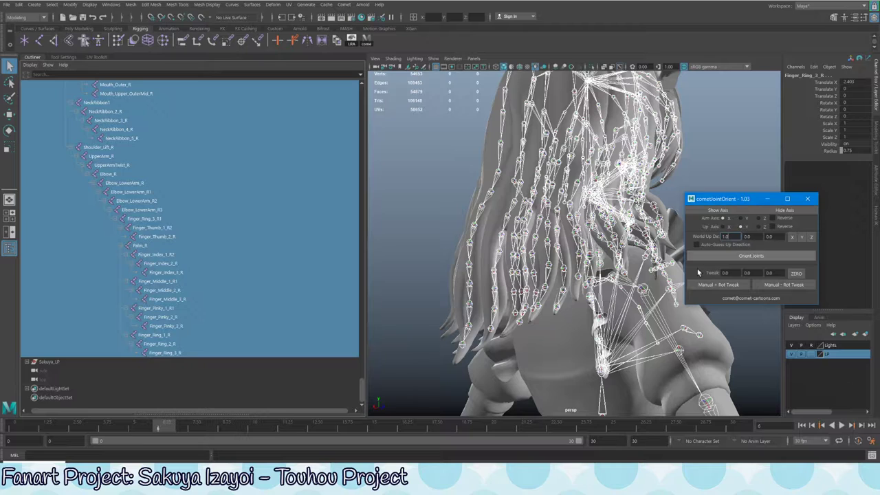
click(701, 256)
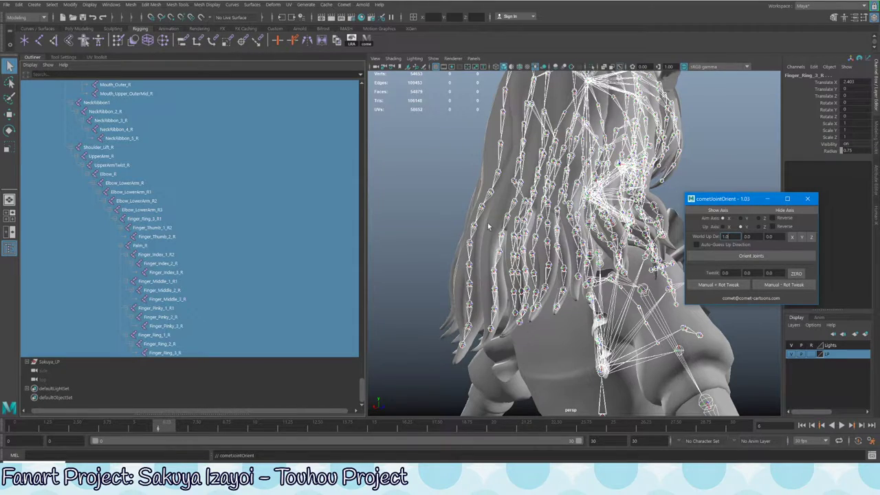
alt+drag(526, 338, 509, 265)
click(436, 237)
click(554, 191)
key(f)
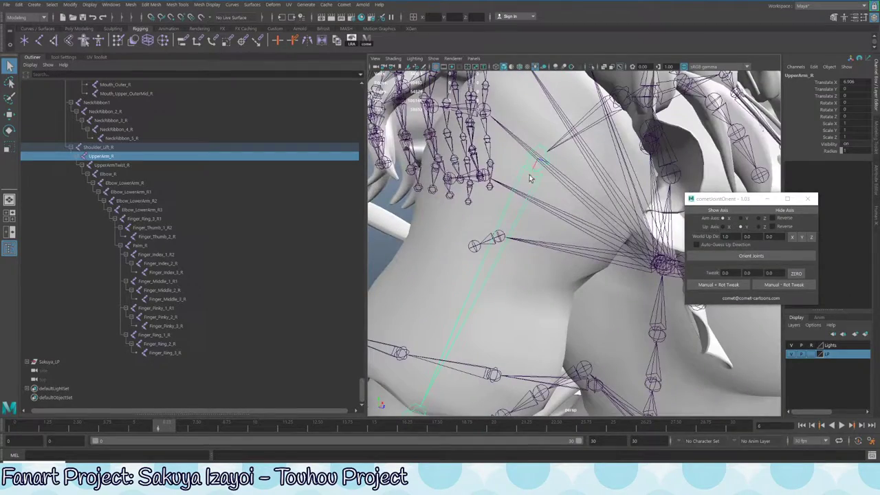
alt+drag(532, 180, 567, 161)
click(583, 91)
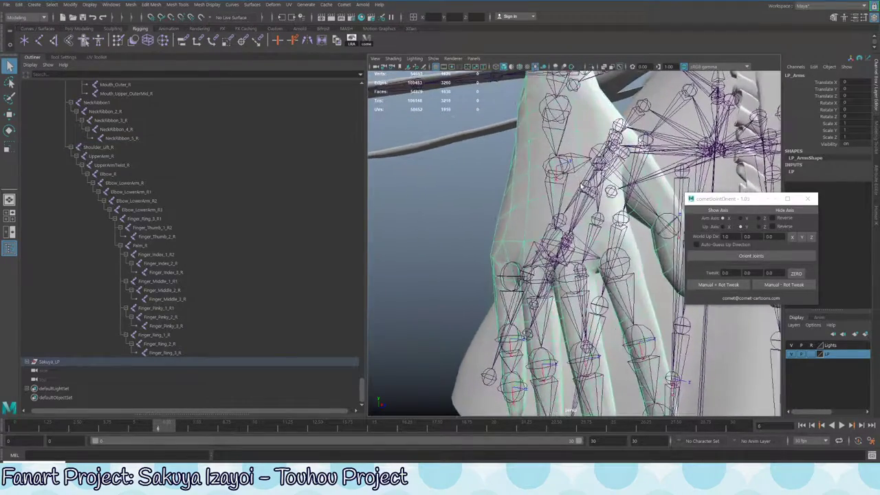
click(579, 189)
mouse_move(579, 191)
alt+mouse_down()
mouse_move(702, 190)
mouse_move(649, 242)
mouse_move(585, 197)
alt+mouse_up()
alt+drag(583, 265, 615, 135)
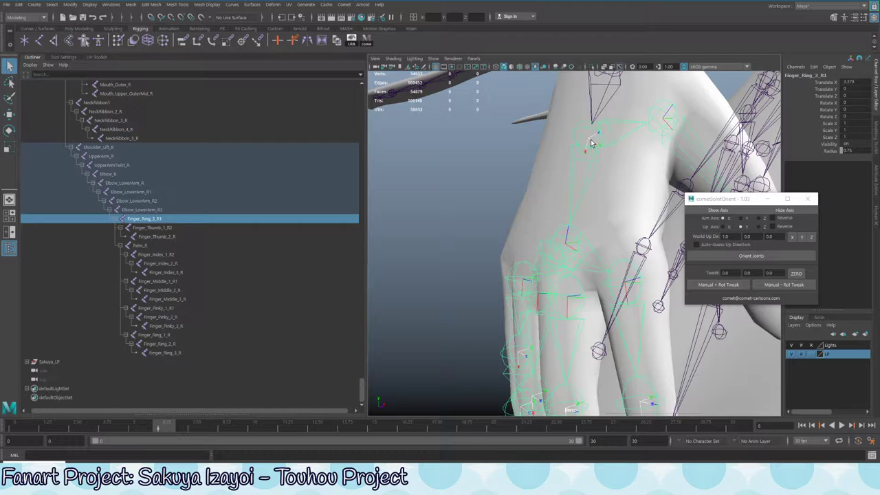
click(570, 232)
alt+drag(570, 232, 540, 227)
key(e)
key(ctrl+z)
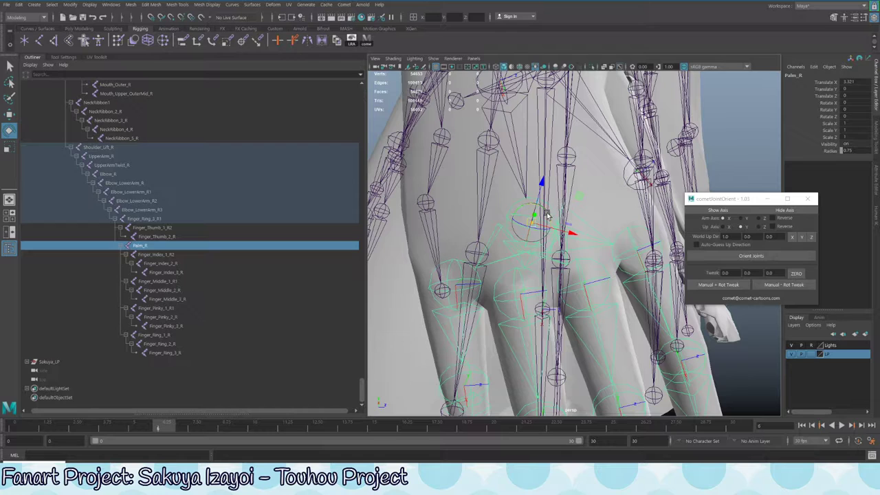
key(e)
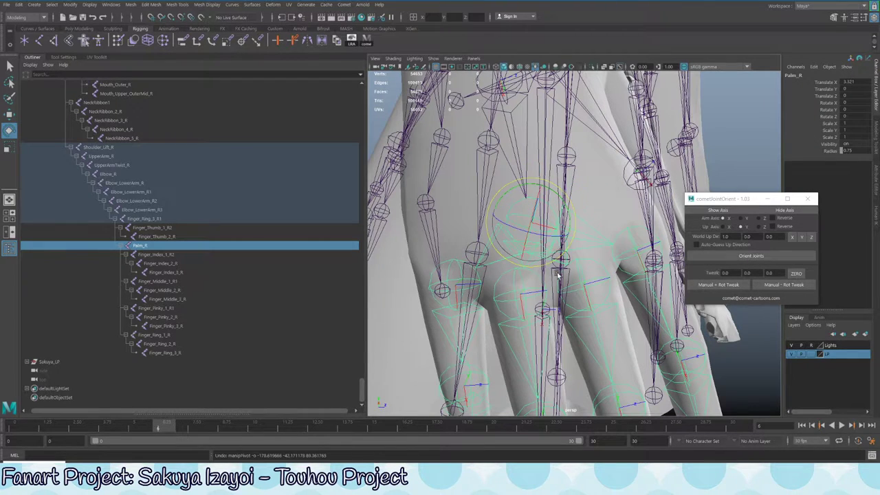
alt+drag(521, 141, 578, 200)
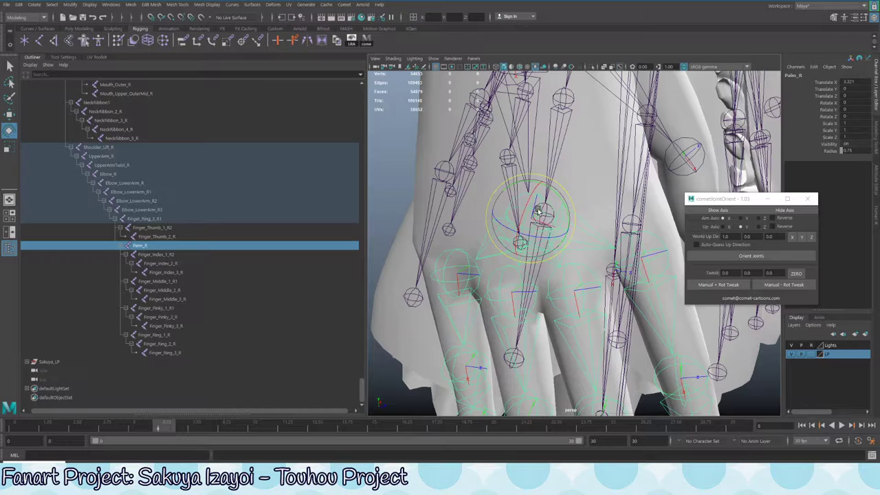
click(720, 289)
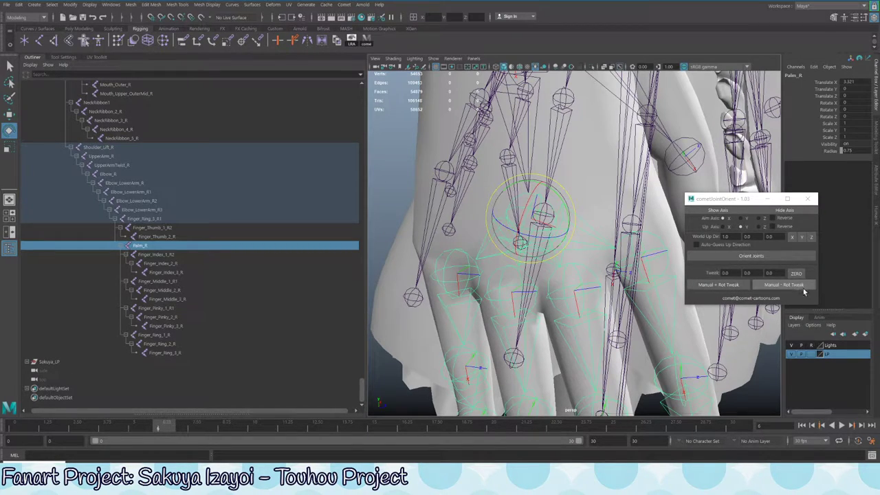
alt+drag(606, 227, 543, 208)
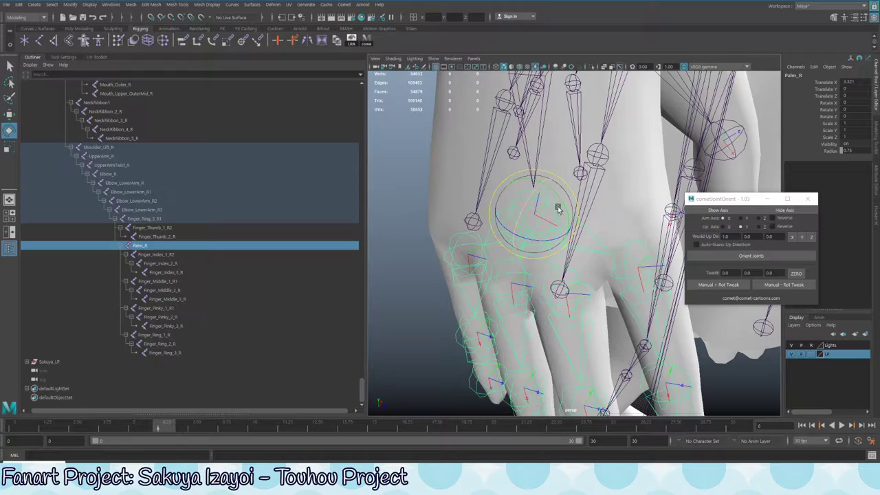
alt+drag(564, 205, 524, 189)
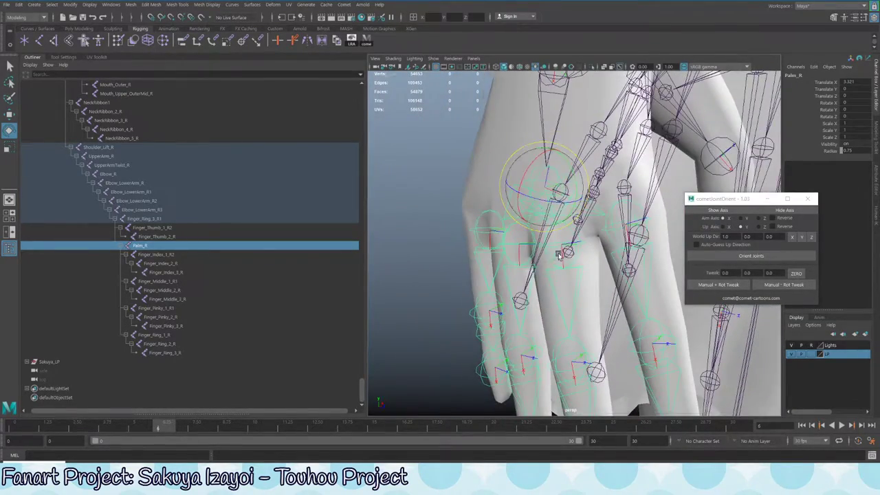
alt+drag(560, 257, 590, 255)
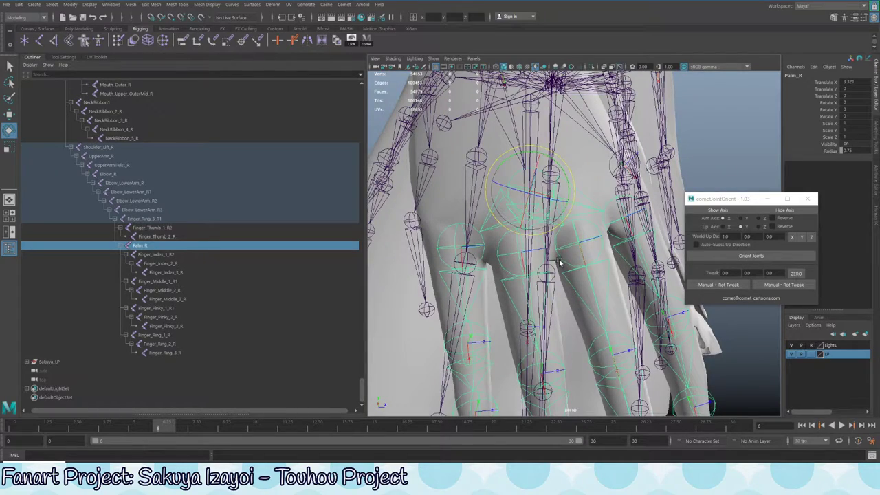
key(f)
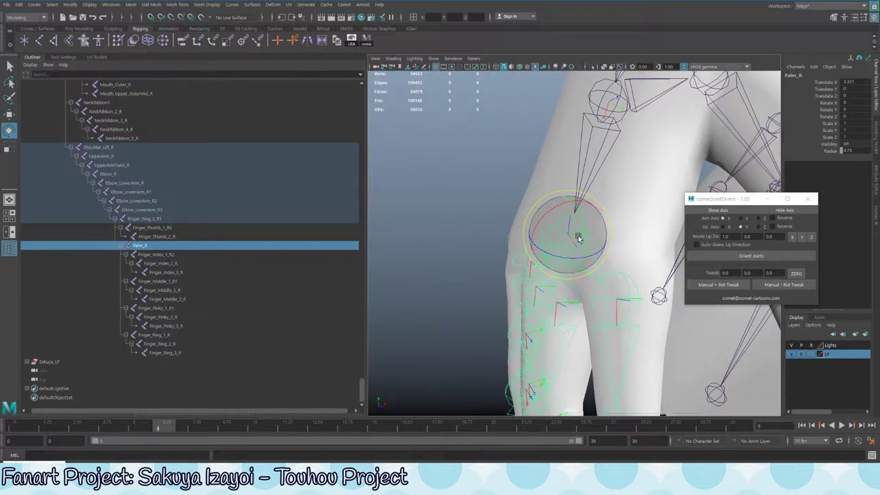
alt+drag(535, 203, 562, 185)
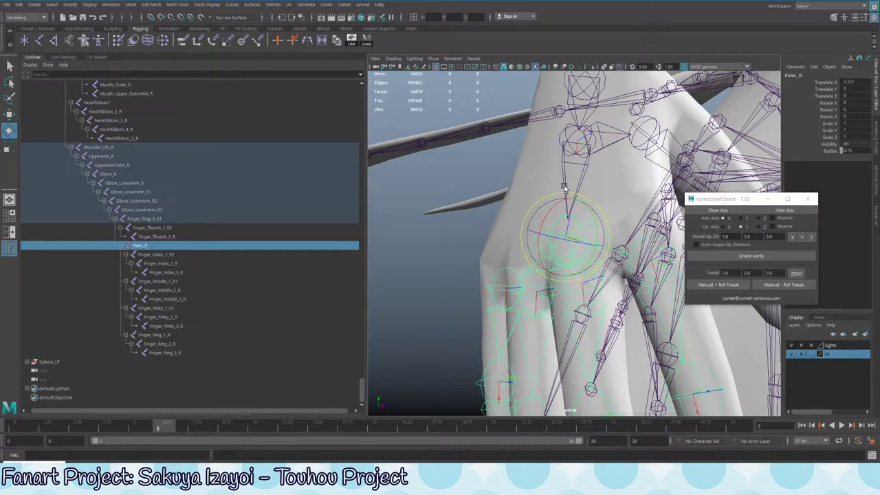
alt+drag(622, 171, 555, 242)
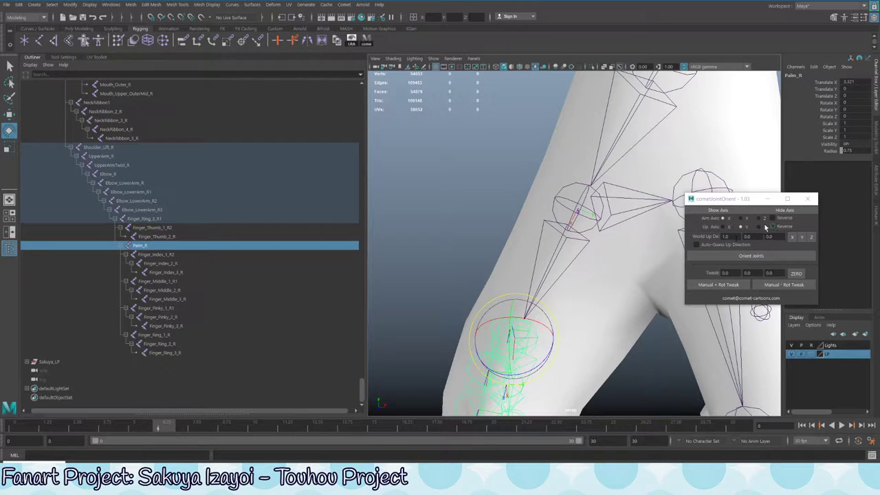
alt+drag(588, 215, 595, 219)
alt+drag(551, 185, 575, 134)
alt+drag(609, 185, 556, 237)
key(q)
click(545, 199)
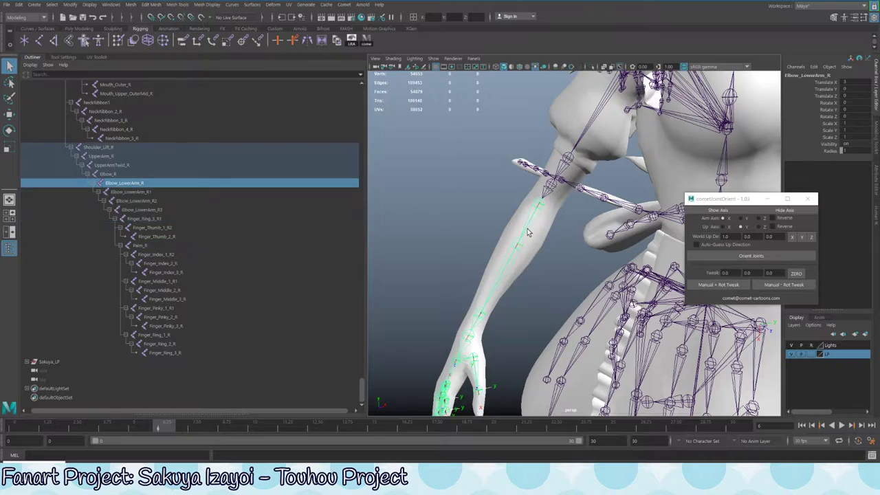
key(e)
alt+drag(578, 167, 660, 159)
scroll(581, 162, up, 3)
scroll(584, 168, down, 1)
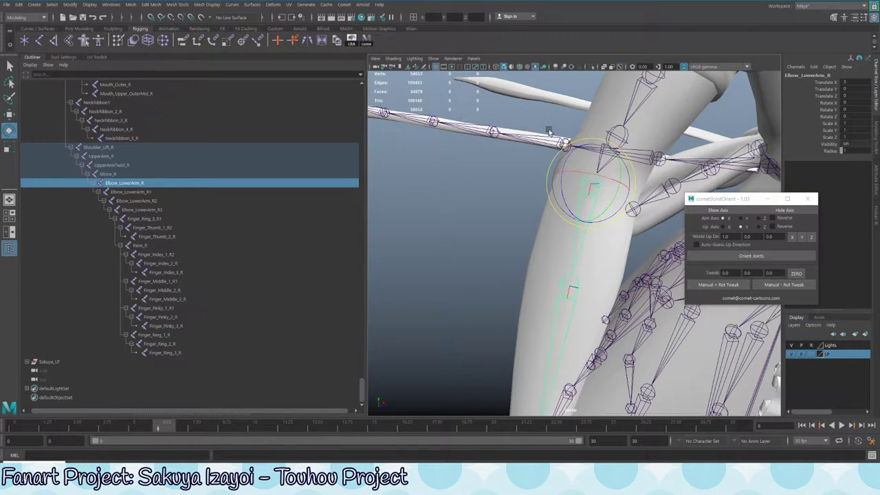
alt+drag(653, 243, 556, 220)
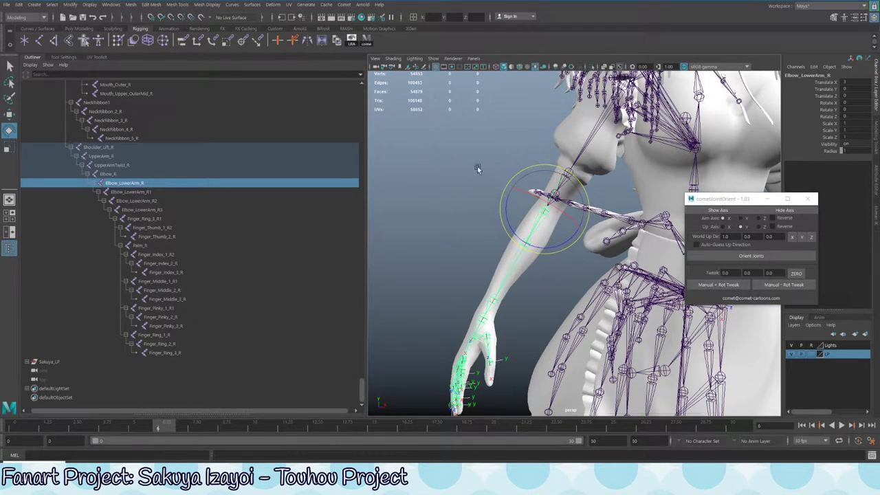
drag(545, 230, 417, 147)
key(ctrl+z)
key(ctrl+z)
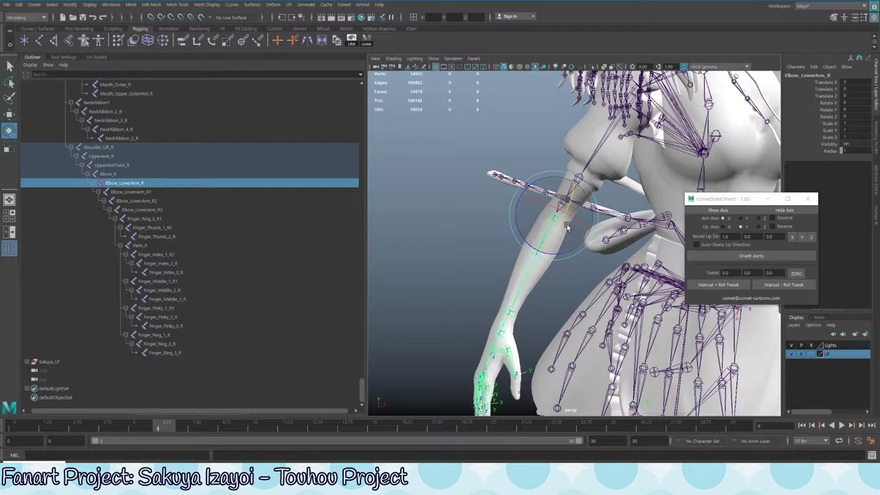
alt+drag(567, 227, 554, 163)
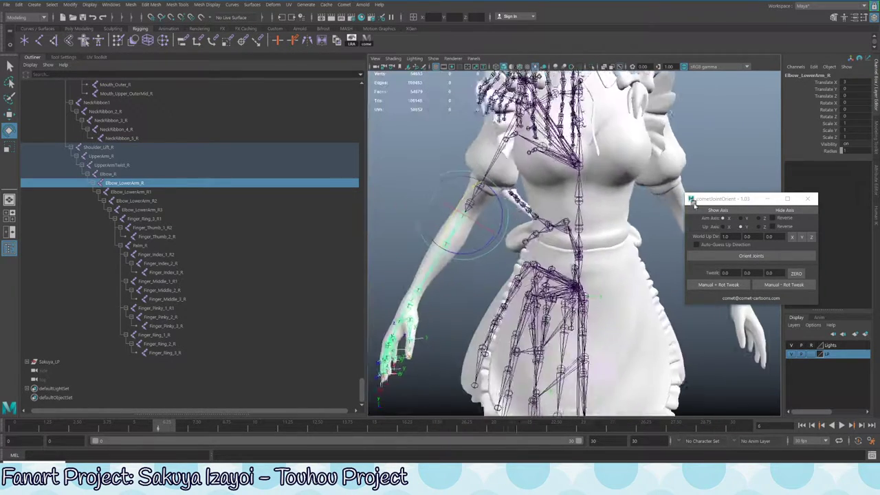
alt+drag(592, 194, 511, 233)
scroll(495, 222, up, 2)
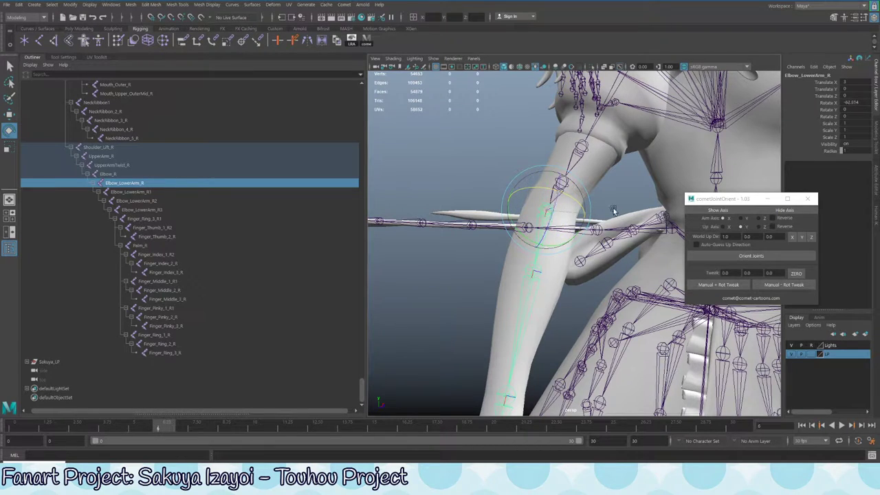
key(ctrl+z)
key(ctrl+z)
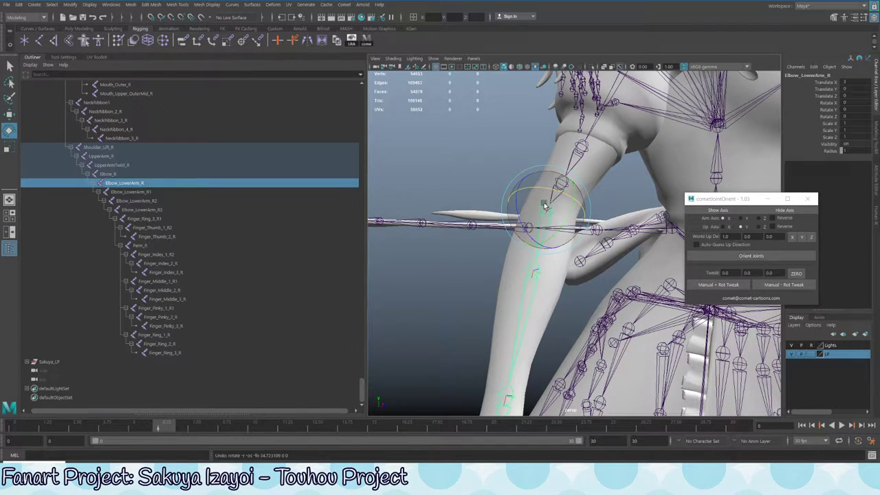
alt+drag(559, 231, 605, 158)
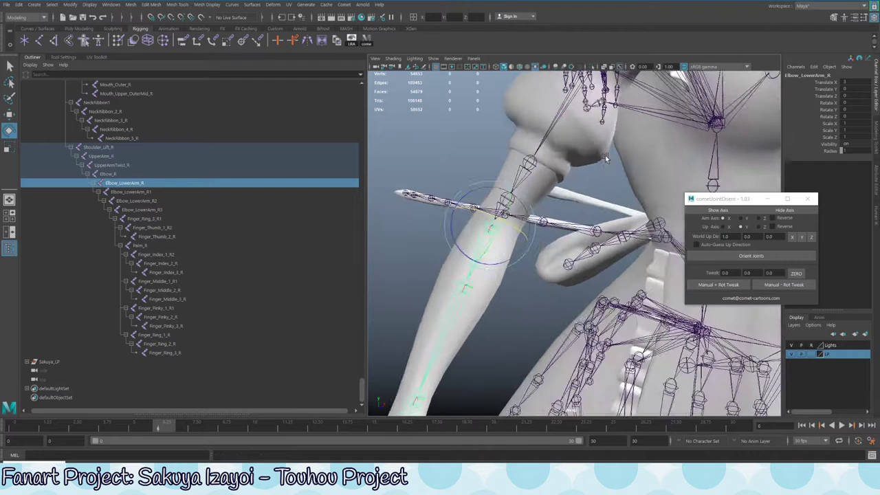
alt+drag(555, 211, 529, 148)
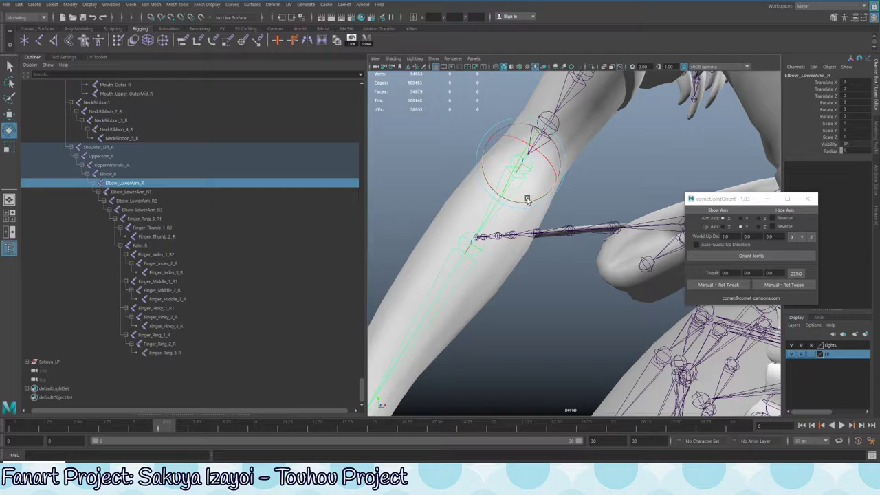
drag(528, 199, 575, 132)
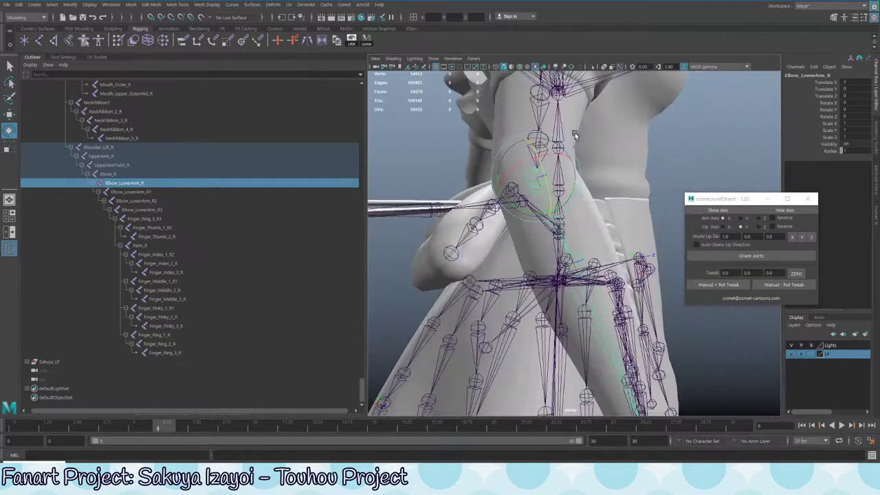
alt+drag(483, 194, 557, 159)
drag(549, 205, 516, 237)
click(555, 212)
alt+drag(555, 213, 612, 200)
key(ctrl+z)
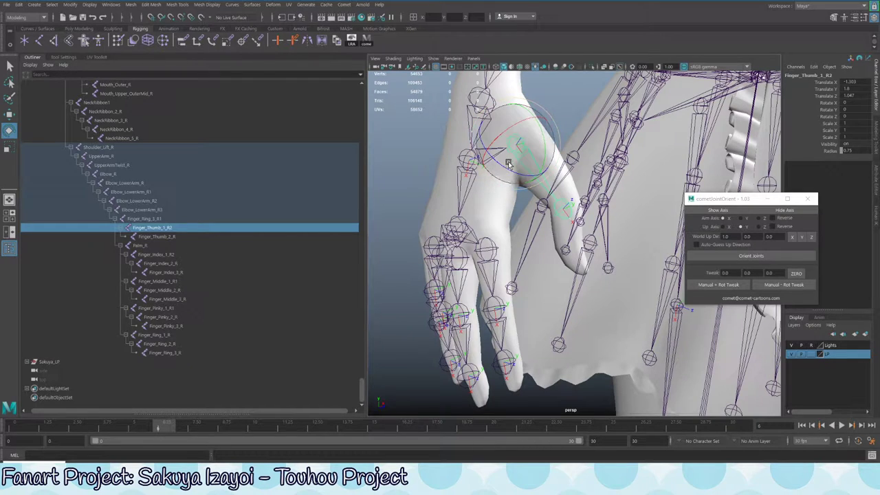
drag(502, 164, 505, 154)
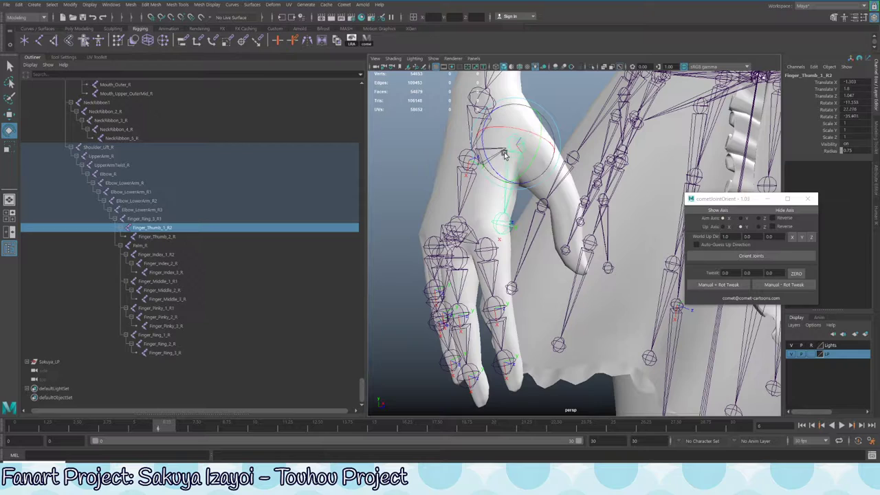
key(ctrl+z)
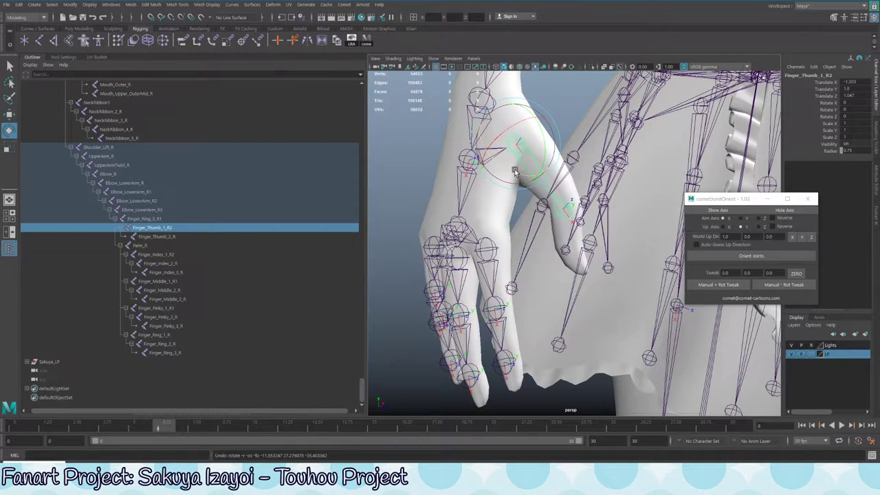
Tumble the view around the legs, skirt and right arm, selecting Clavicle_Base along the way
scroll(641, 321, down, 5)
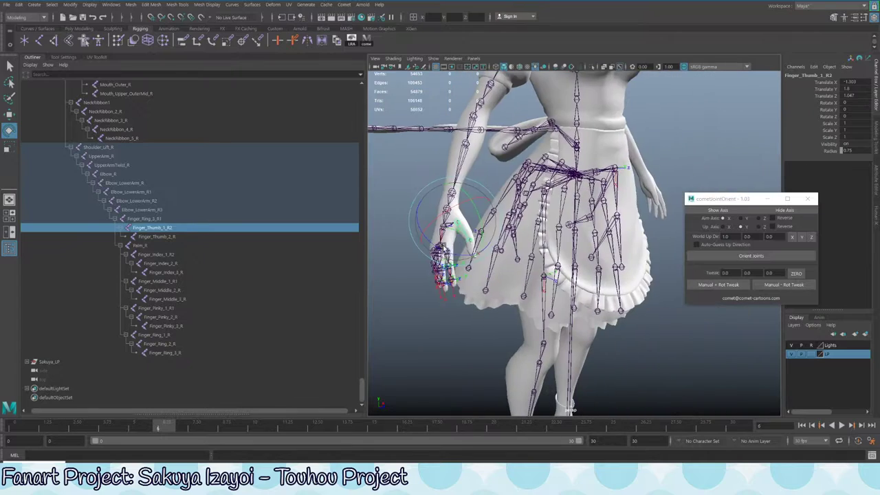
scroll(483, 339, up, 3)
alt+middle_drag(483, 399, 483, 338)
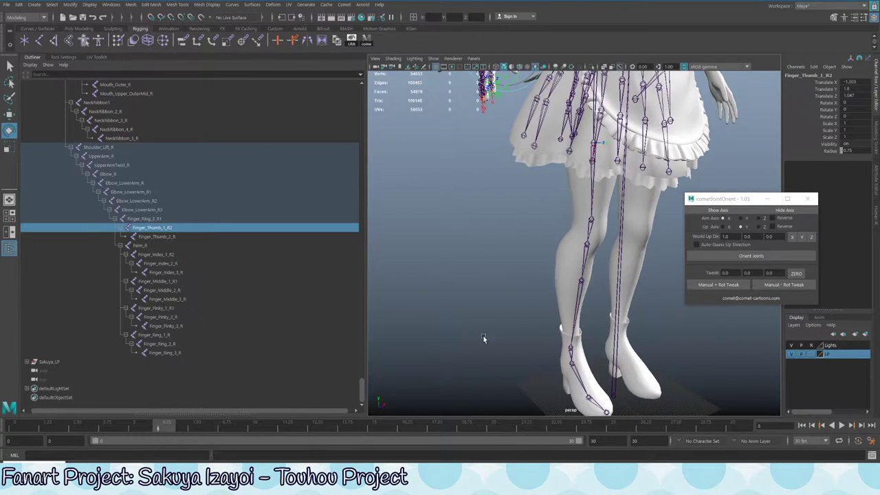
alt+drag(574, 292, 582, 354)
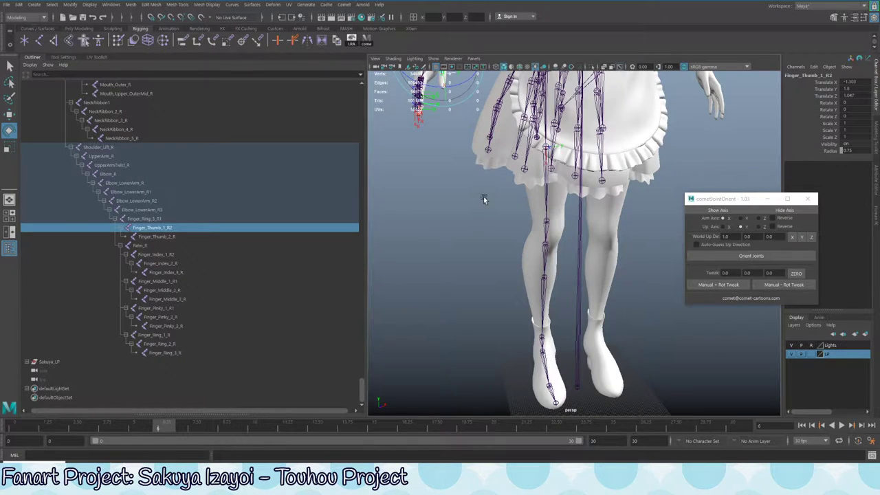
alt+drag(483, 199, 516, 210)
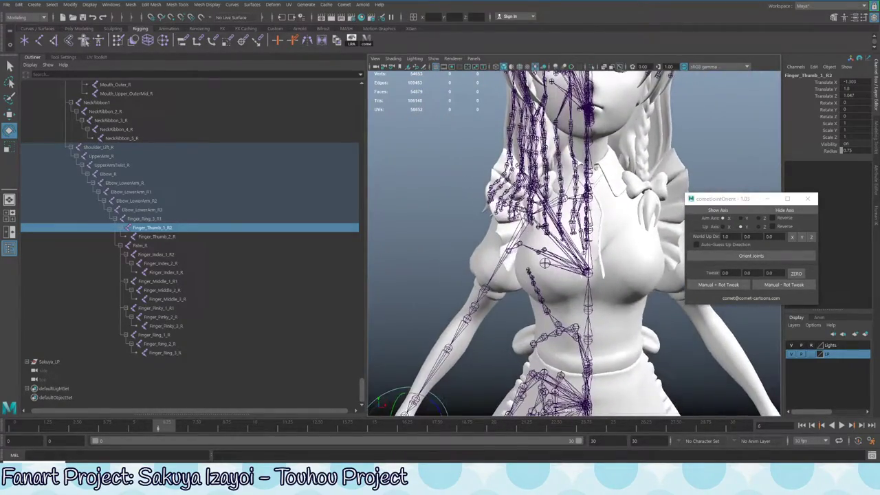
alt+drag(582, 215, 419, 259)
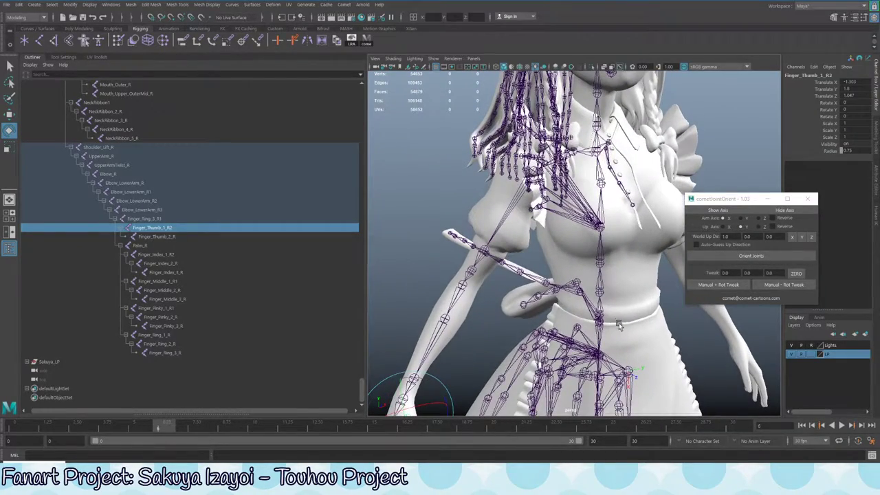
alt+drag(619, 326, 529, 249)
click(559, 285)
alt+drag(560, 285, 505, 237)
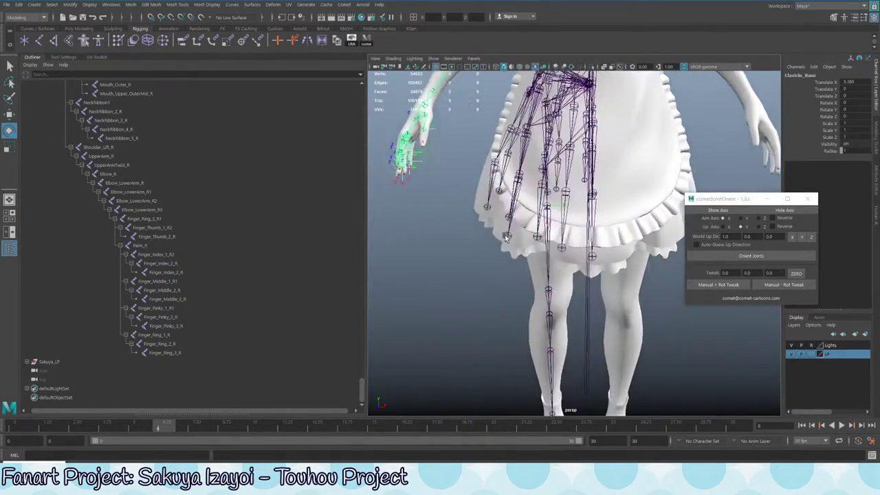
scroll(506, 237, up, 3)
Select the Palm_R joint and orbit to a close front view of the right hand
key(q)
click(602, 172)
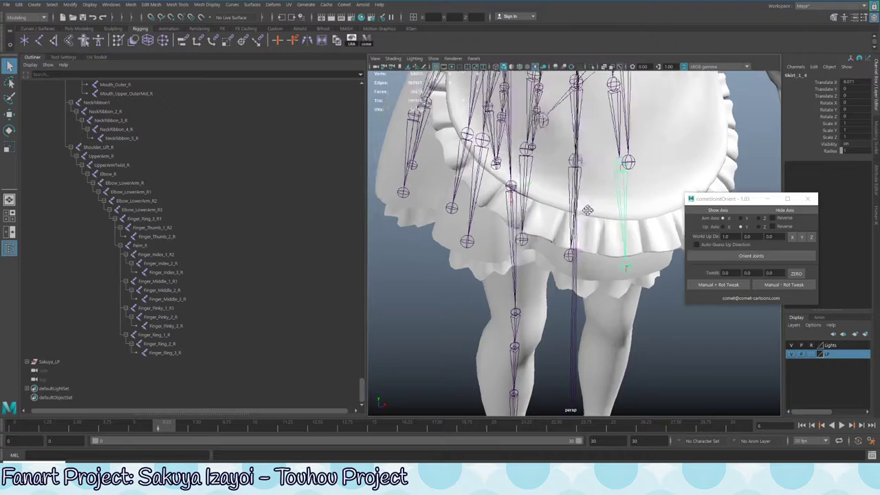
alt+drag(602, 172, 561, 193)
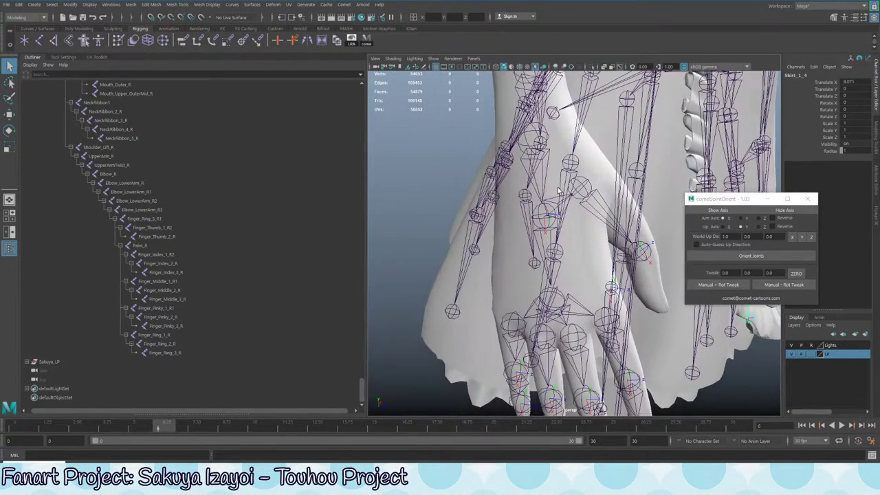
alt+drag(544, 268, 596, 265)
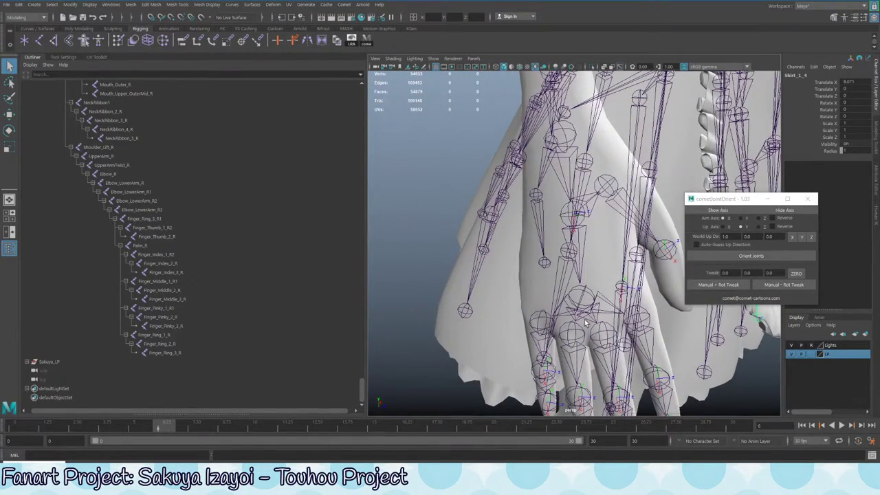
click(585, 297)
alt+drag(585, 297, 560, 248)
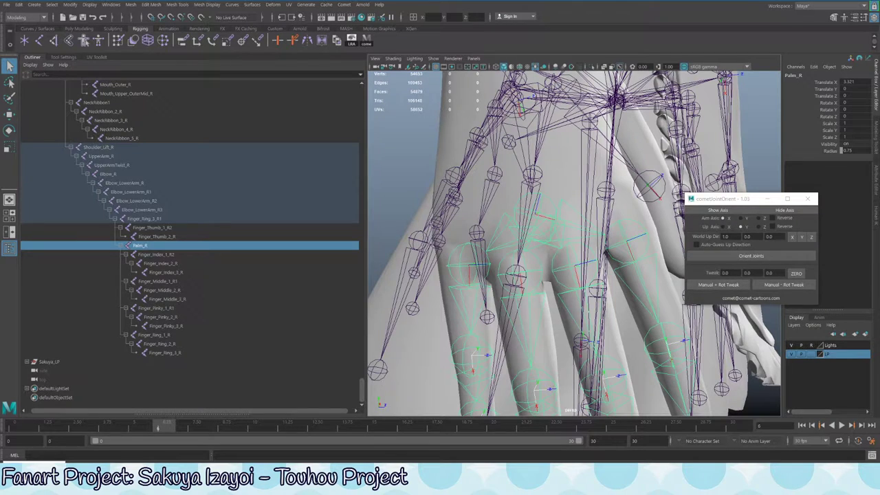
Set the middle-axis Tweak to 10 and apply Manual + Rot Tweak, then Manual - Rot Tweak
alt+drag(547, 215, 543, 203)
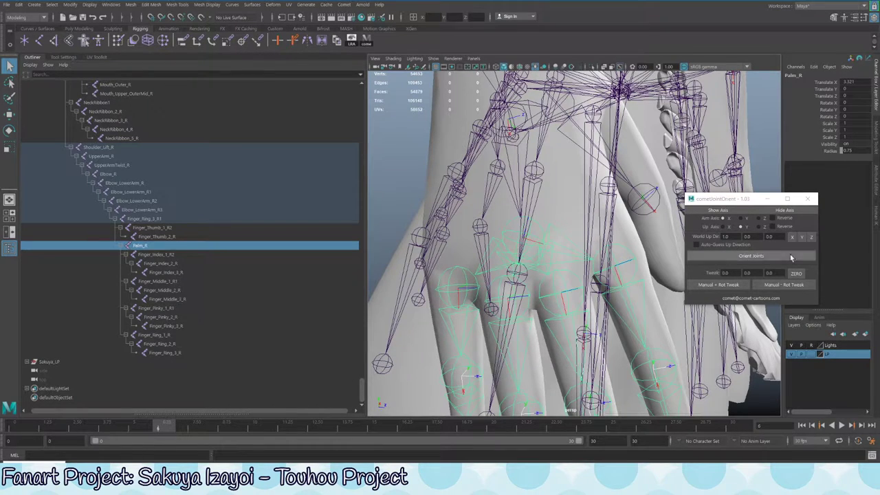
click(746, 273)
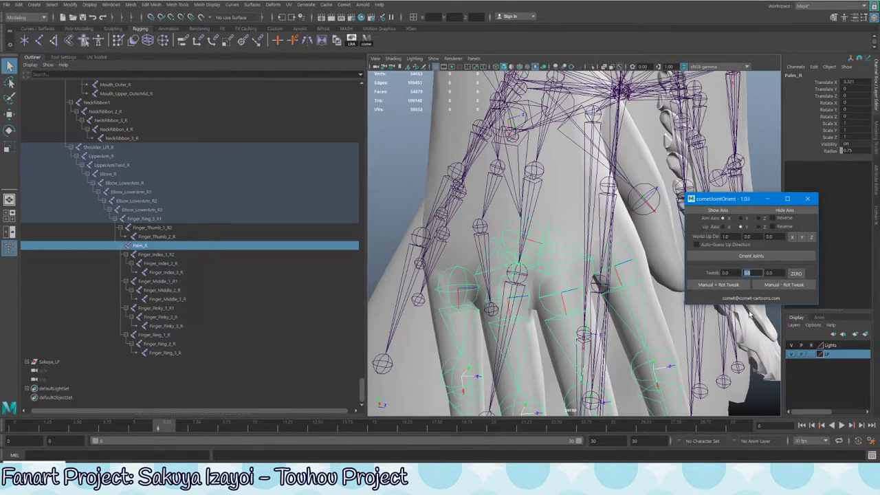
text(10)
click(742, 286)
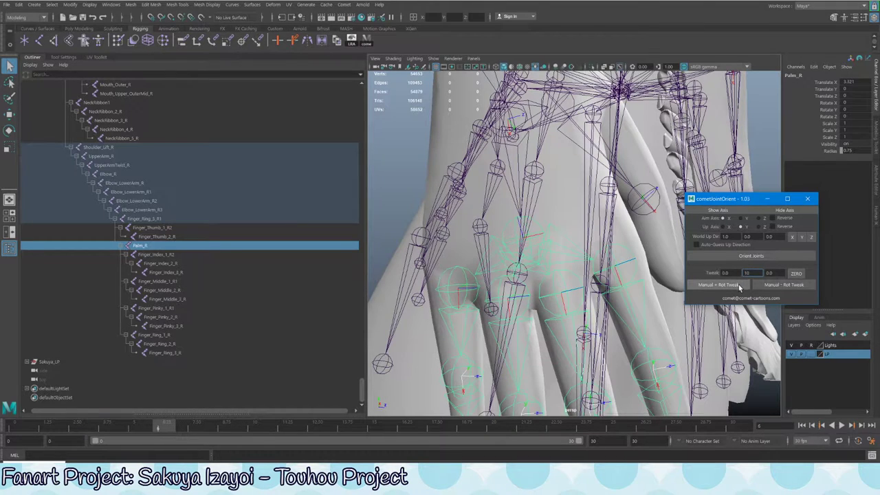
click(781, 286)
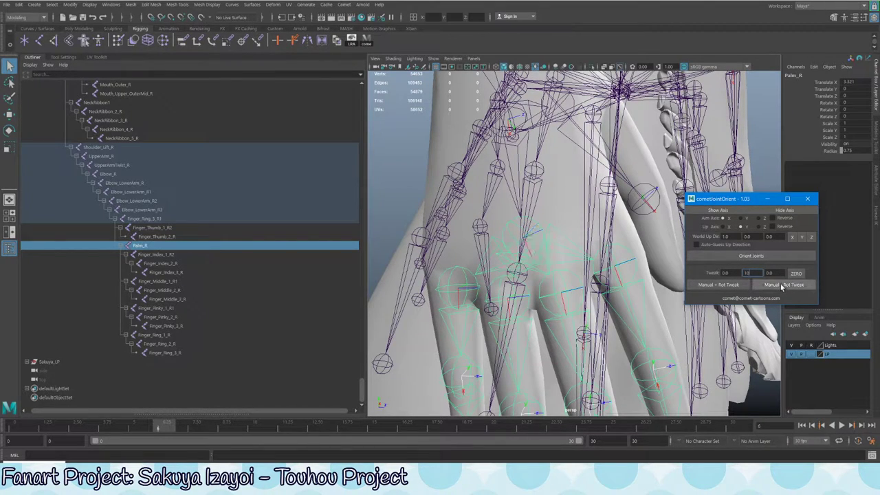
Inspect the hand from the side while toggling rotate and move manipulators, ending in selection mode
alt+drag(715, 303, 558, 268)
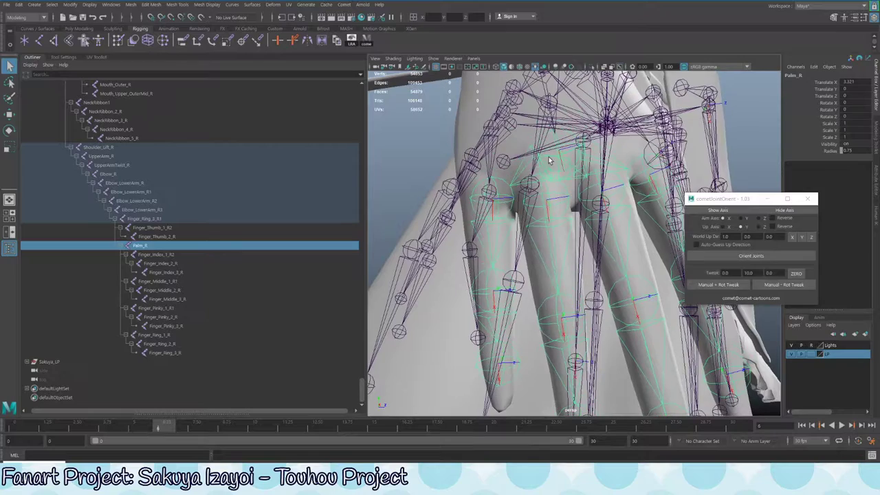
alt+drag(559, 208, 583, 182)
key(e)
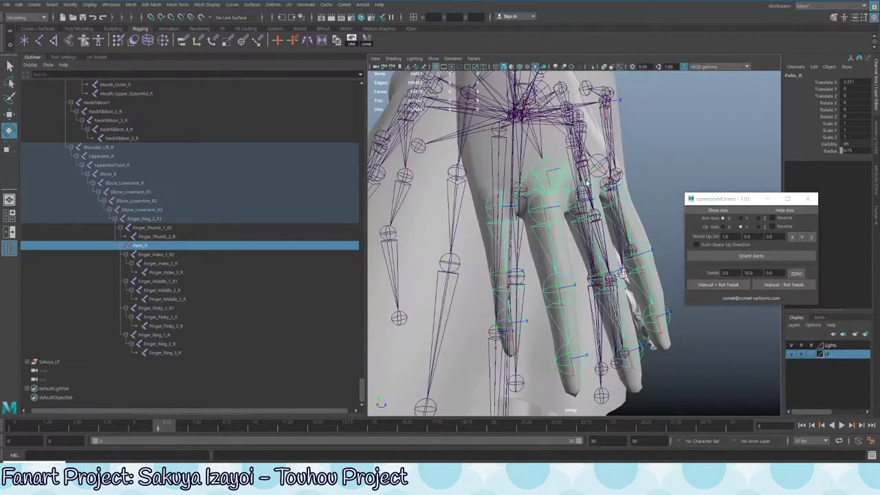
key(w)
key(e)
key(w)
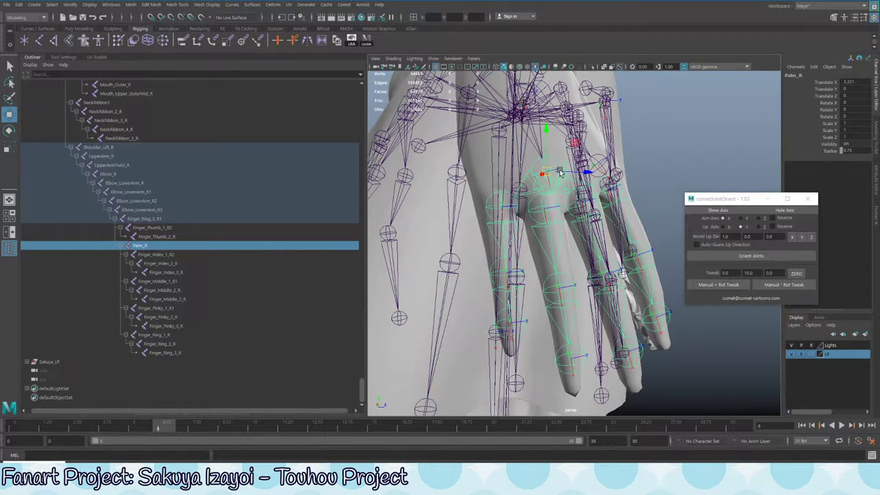
key(q)
key(e)
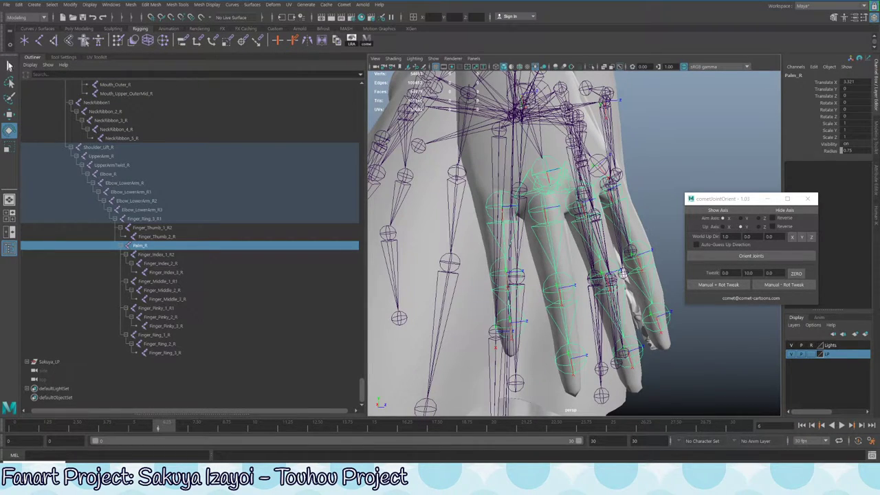
click(10, 66)
Orbit out to a side view of the body while cycling the transform tools
key(e)
scroll(550, 220, down, 5)
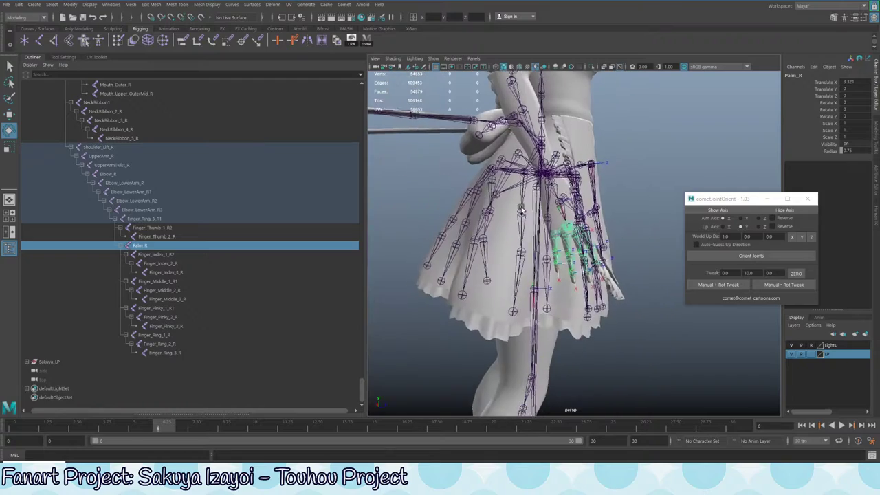
key(w)
alt+drag(509, 217, 624, 196)
scroll(559, 234, up, 5)
key(e)
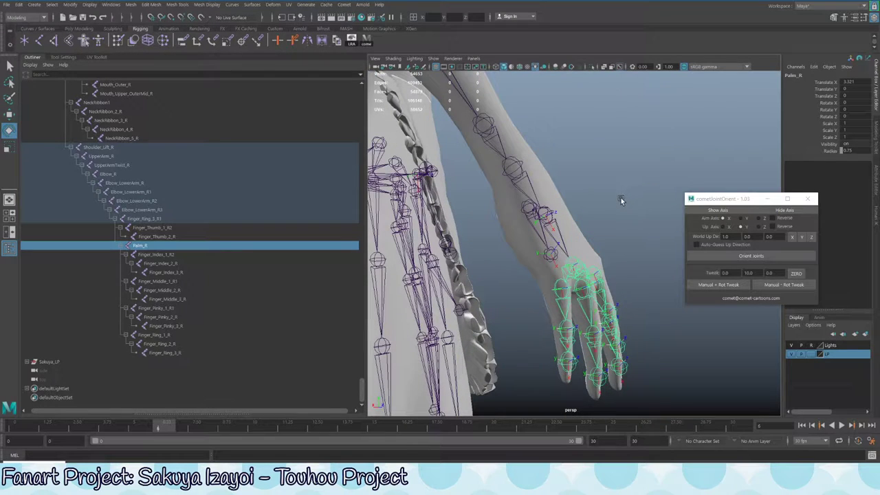
key(r)
key(e)
Select the Palm_R joint with the rotate tool active
click(583, 262)
scroll(592, 263, down, 5)
scroll(590, 221, up, 8)
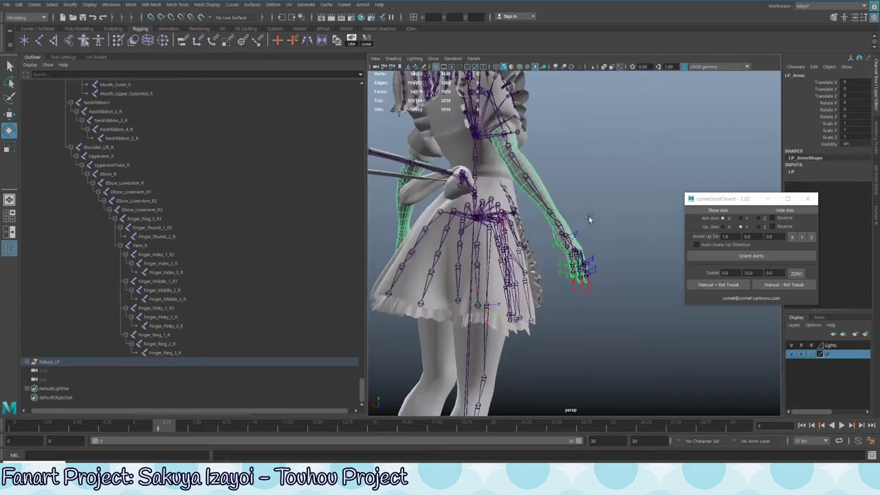
key(q)
click(550, 310)
key(e)
key(w)
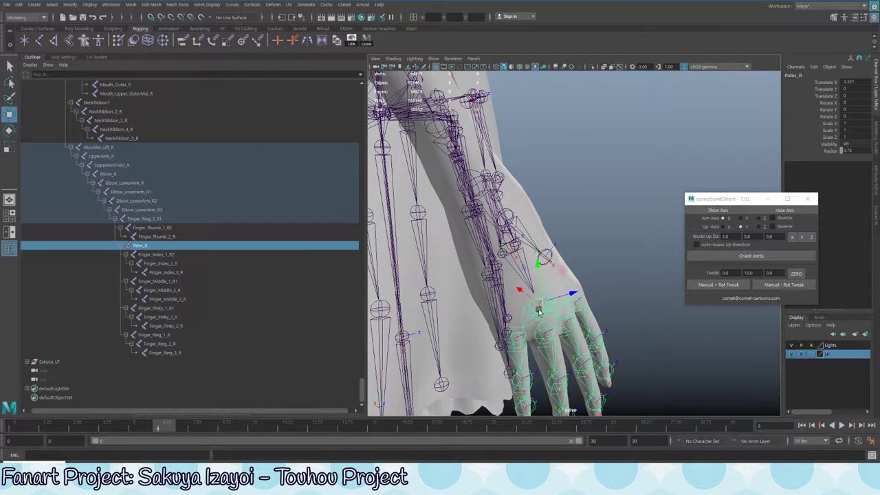
key(e)
Turn on Show Orientation Handle in the Rotate tool settings and select Finger_Thumb_1_R2
double_click(9, 131)
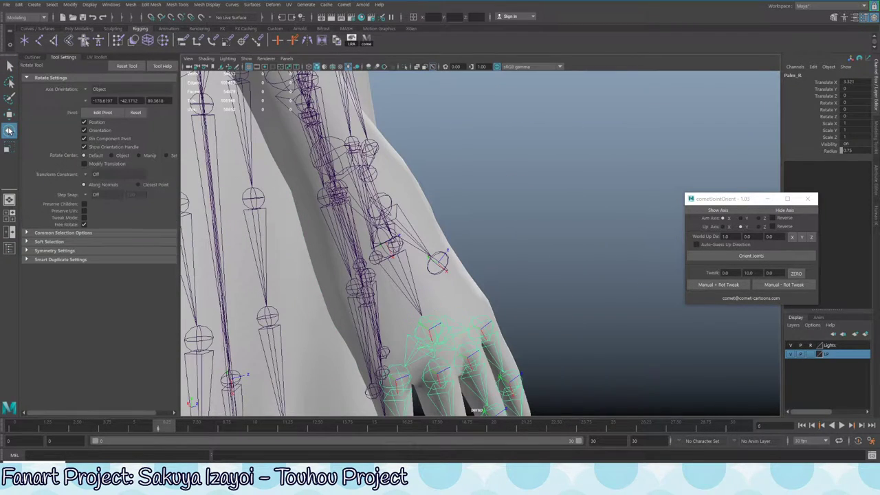
click(84, 145)
click(540, 234)
click(381, 234)
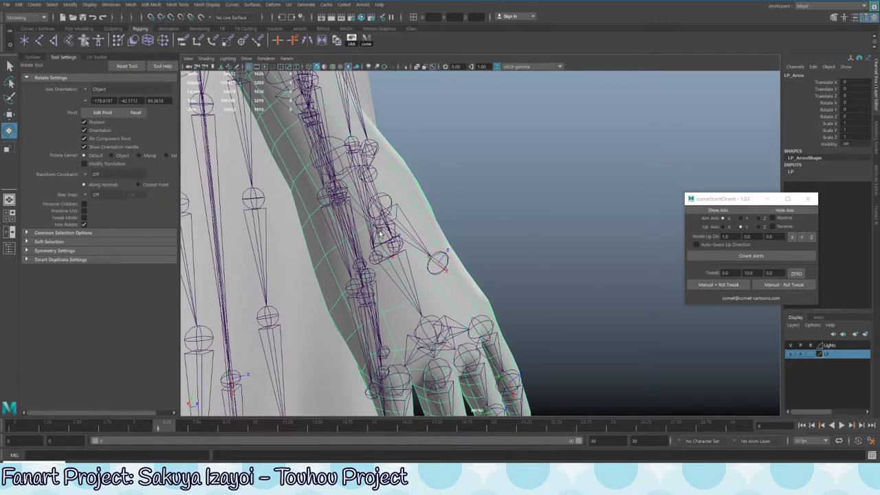
click(403, 238)
scroll(439, 259, down, 6)
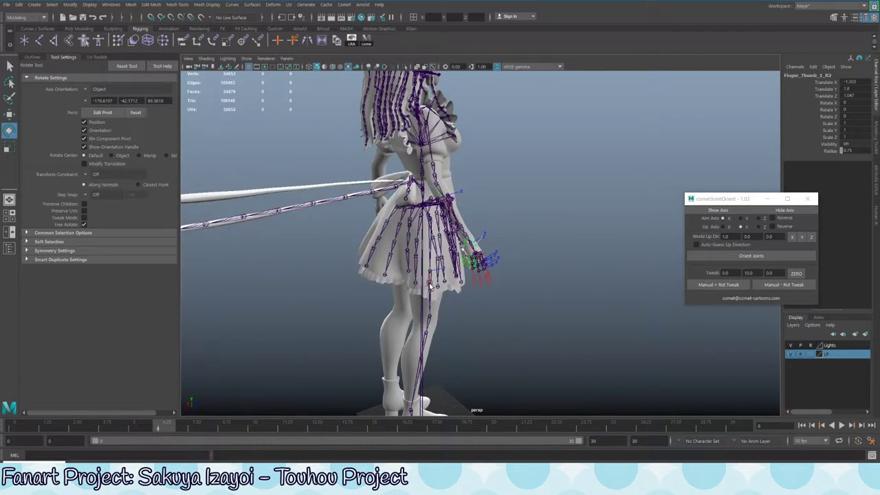
alt+middle_drag(430, 286, 535, 308)
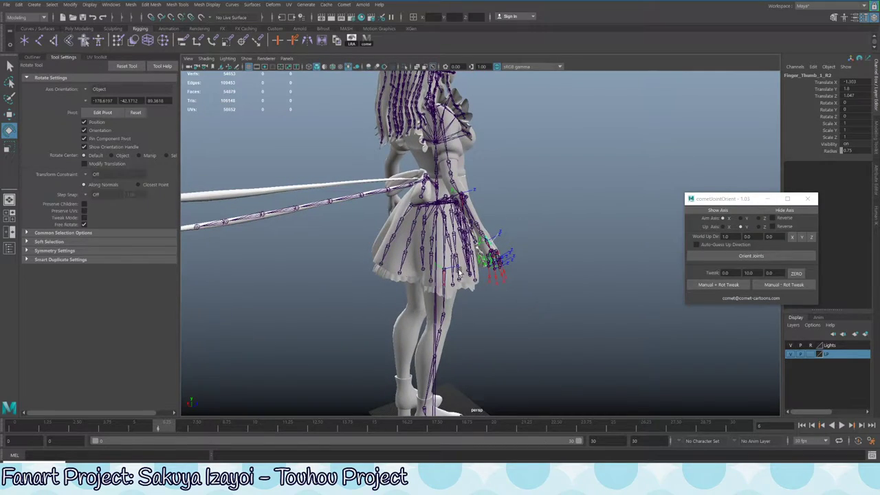
click(555, 199)
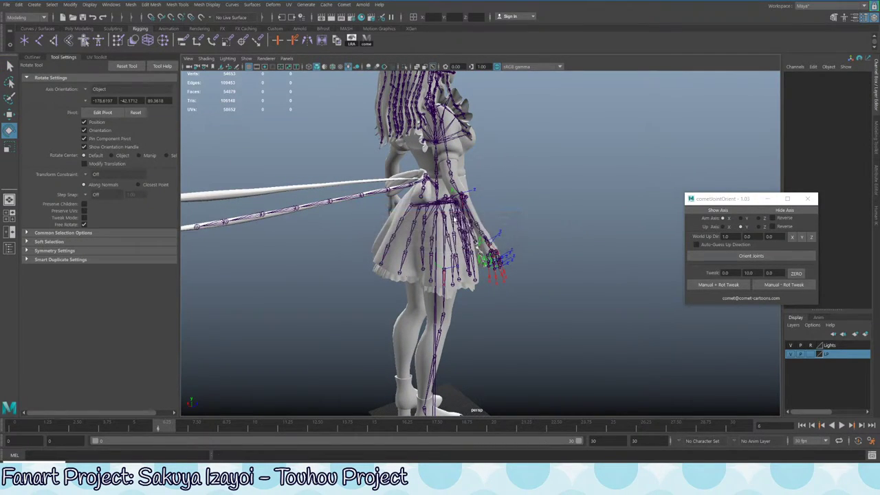
alt+drag(568, 284, 396, 311)
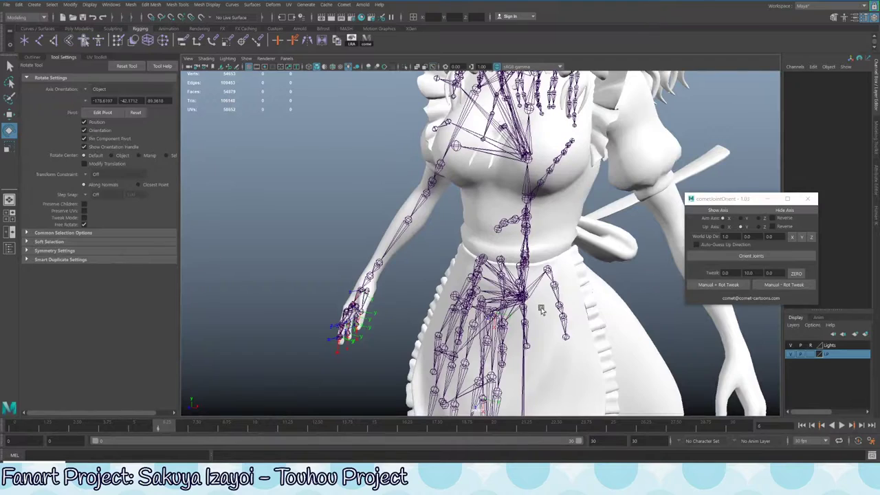
key(a)
click(481, 302)
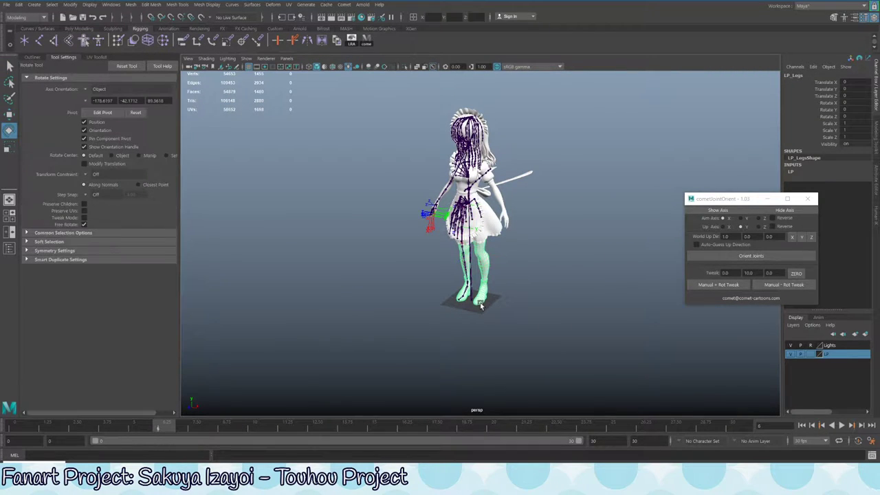
drag(481, 306, 281, 283)
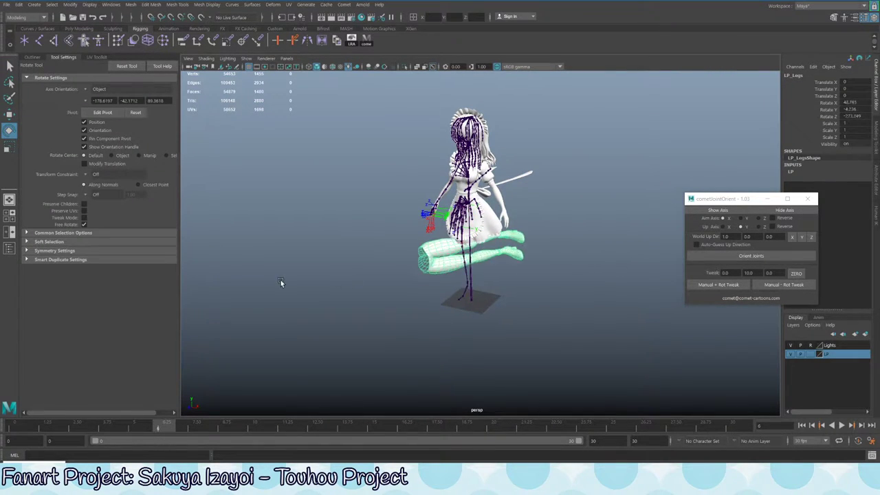
key(ctrl+z)
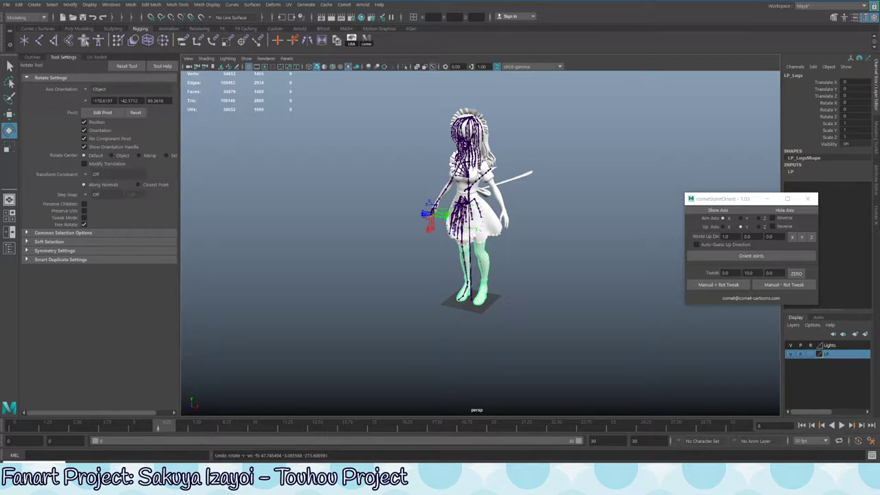
click(750, 273)
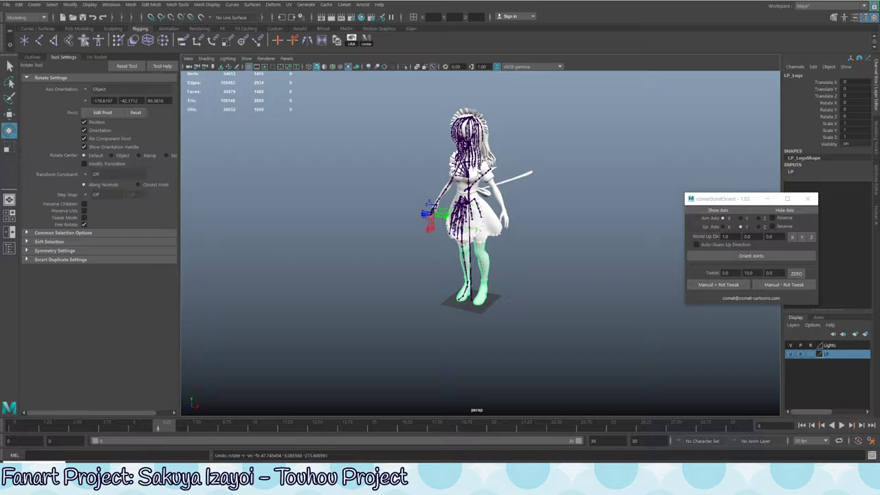
Select the Apron_Mid_3 joint and frame the view on it
scroll(371, 205, up, 5)
key(q)
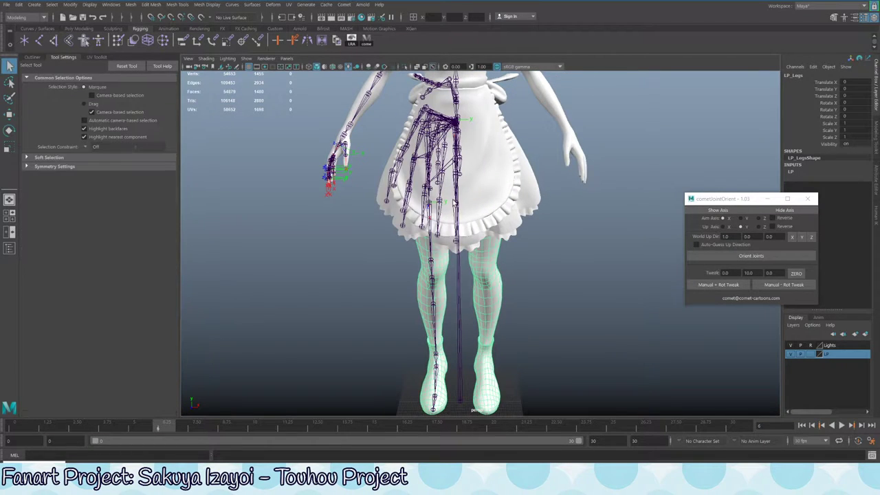
click(440, 209)
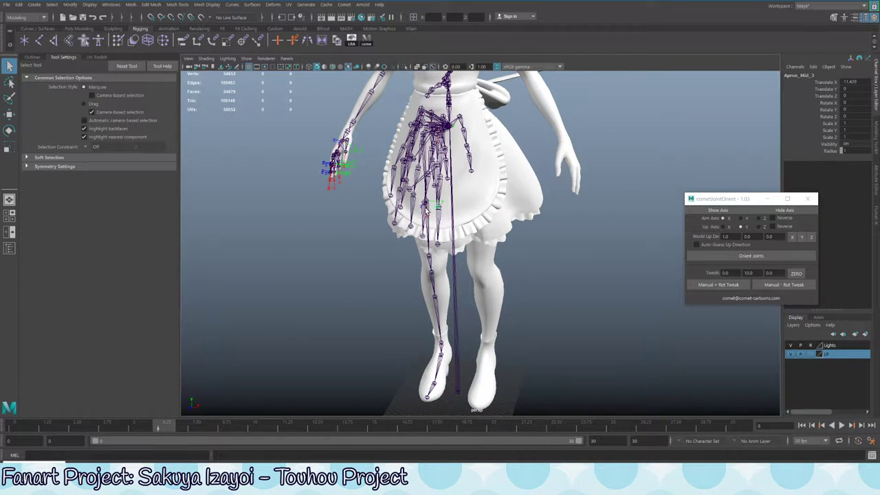
scroll(423, 207, up, 3)
key(w)
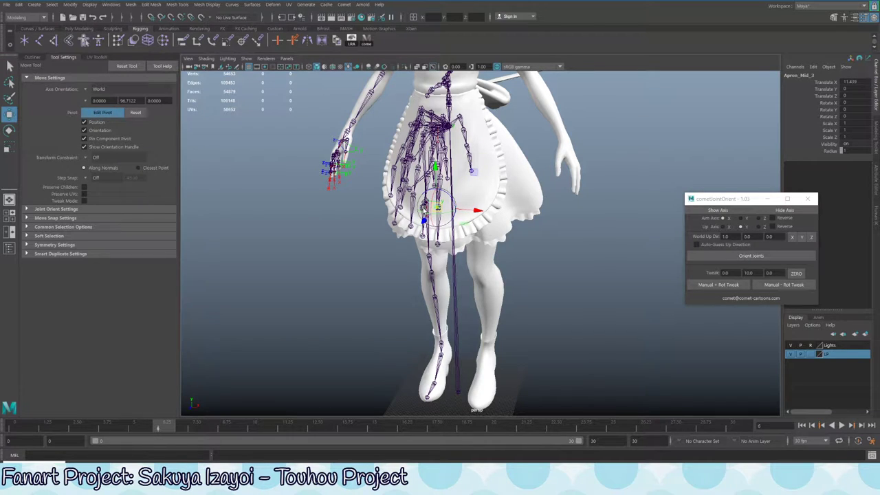
key(e)
key(f)
scroll(422, 210, down, 3)
Toggle pivot editing on and off on Apron_Mid_3, ending with the Rotate tool active
key(d)
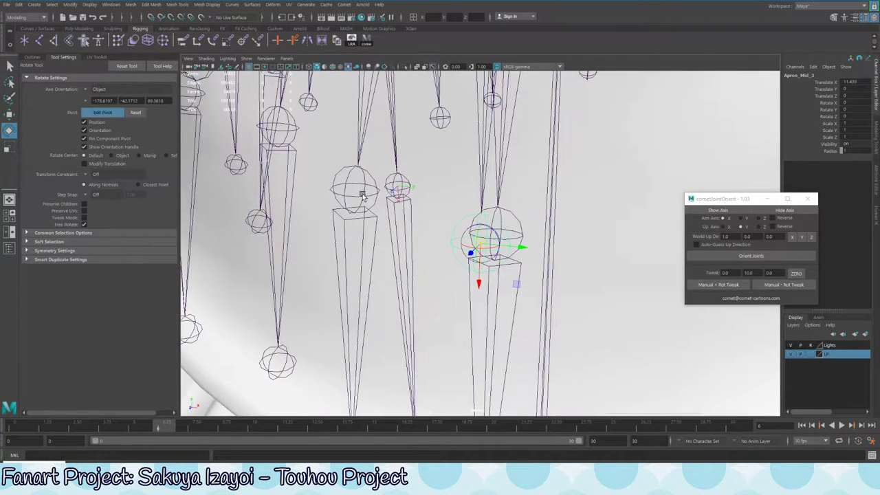
key(w)
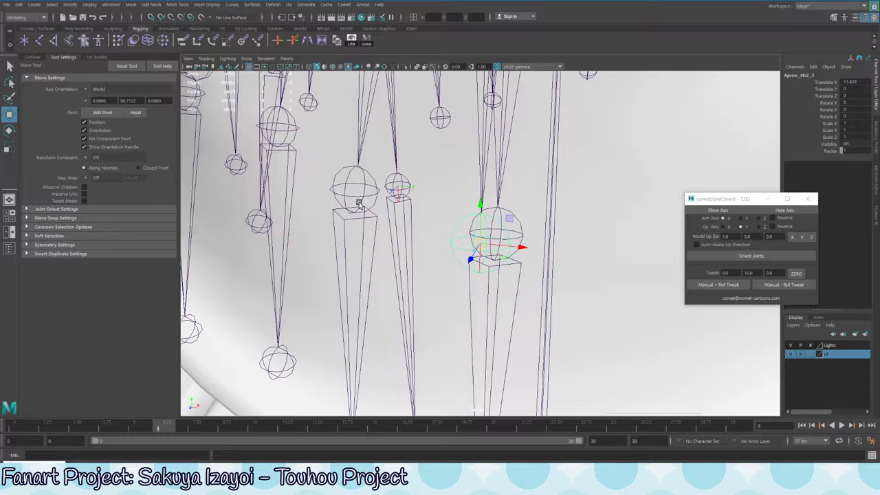
key(e)
key(d)
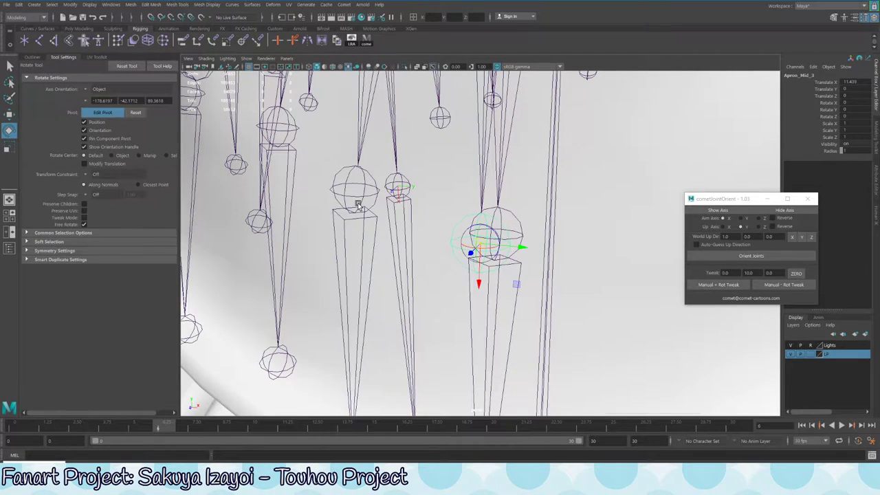
key(d)
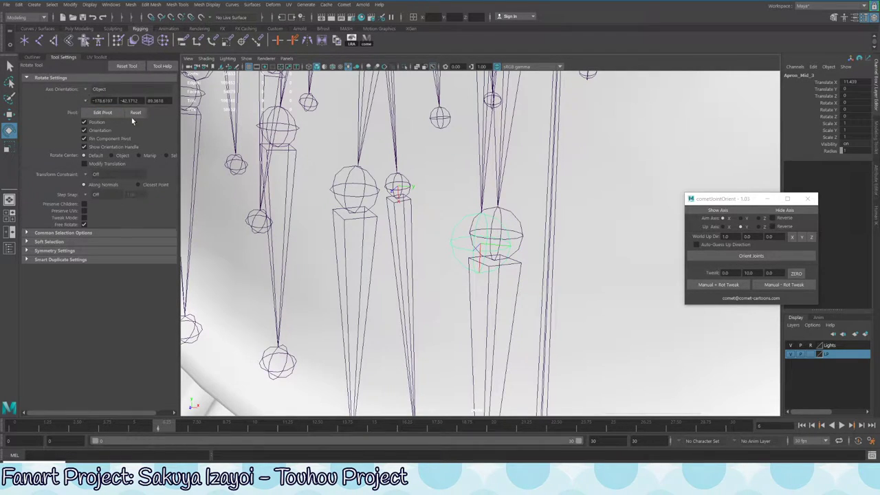
scroll(370, 230, down, 5)
key(w)
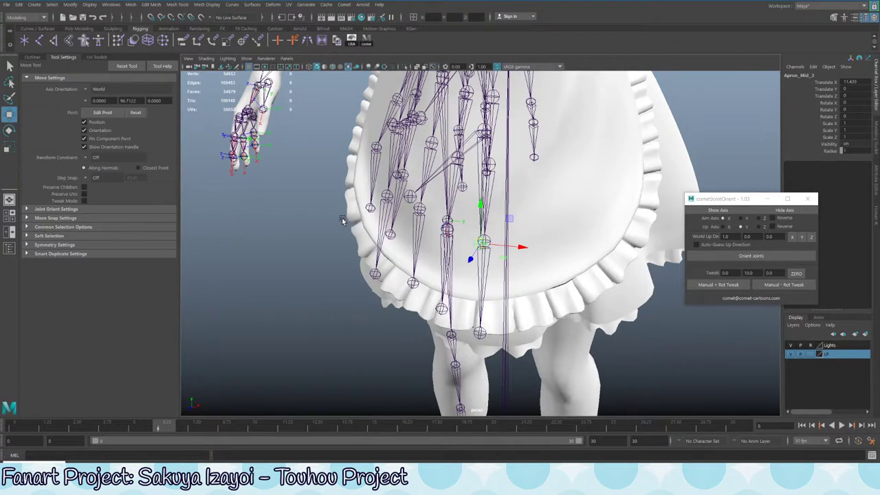
key(e)
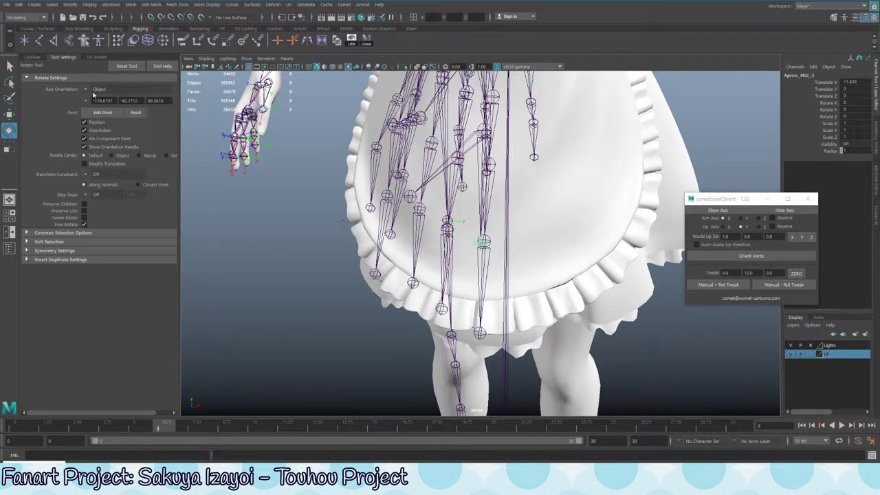
Keep the rotate axis orientation set to Object and zoom the view out
click(96, 89)
click(87, 90)
click(96, 94)
click(87, 90)
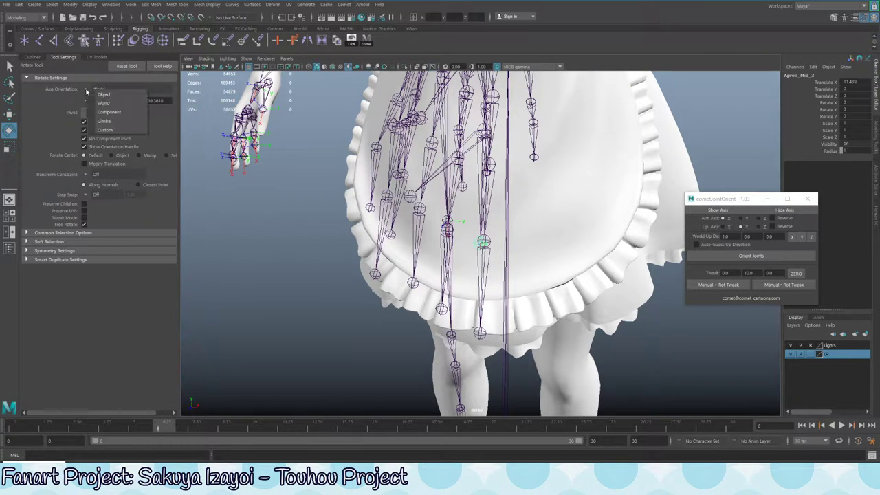
click(103, 94)
scroll(404, 181, down, 5)
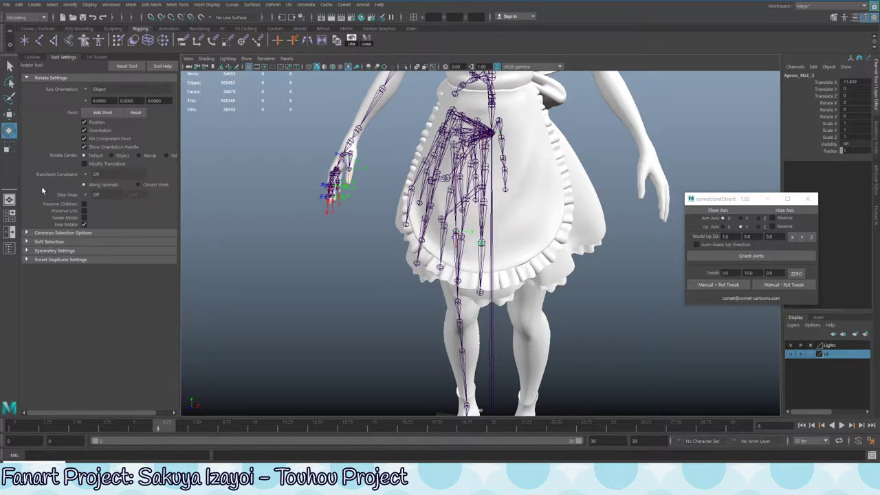
click(51, 4)
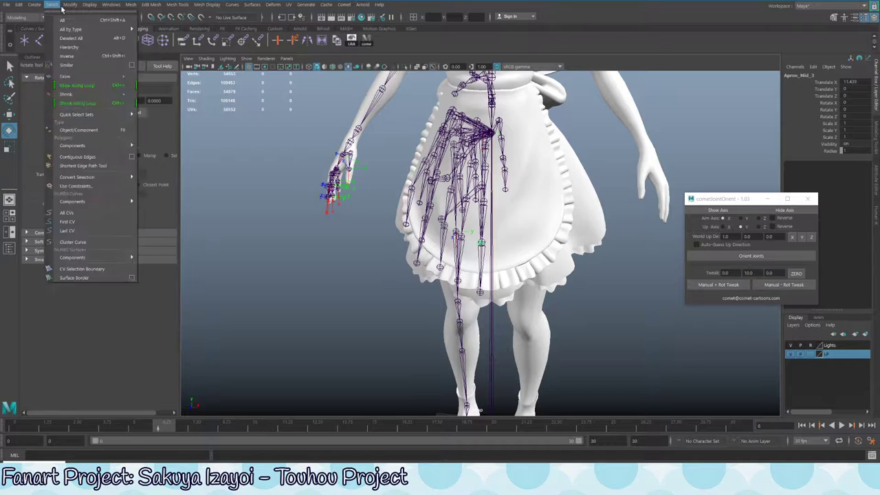
mouse_move(90, 4)
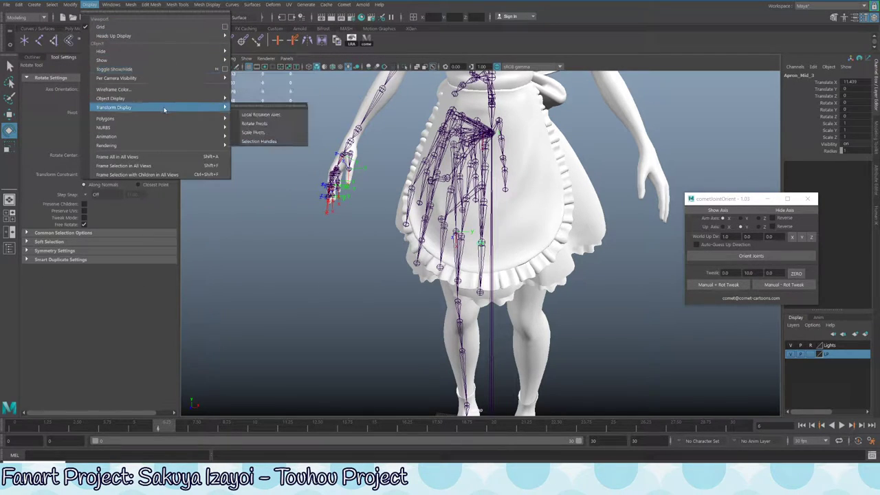
mouse_move(167, 109)
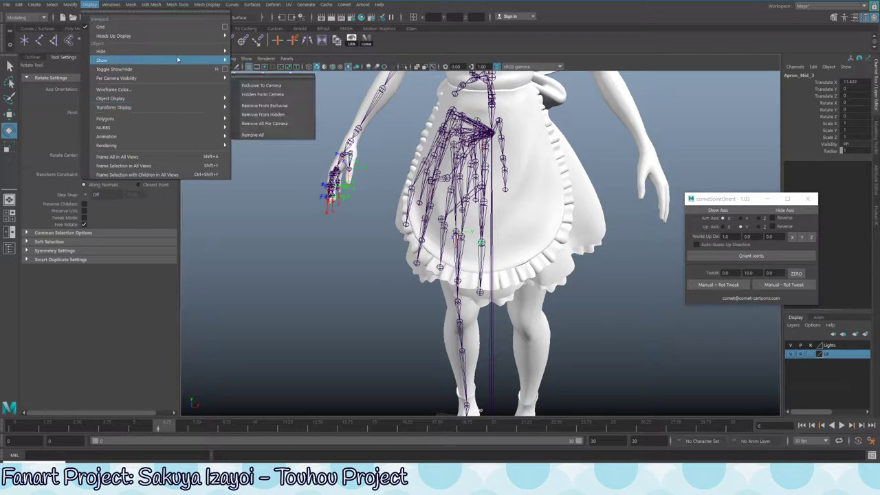
mouse_move(183, 39)
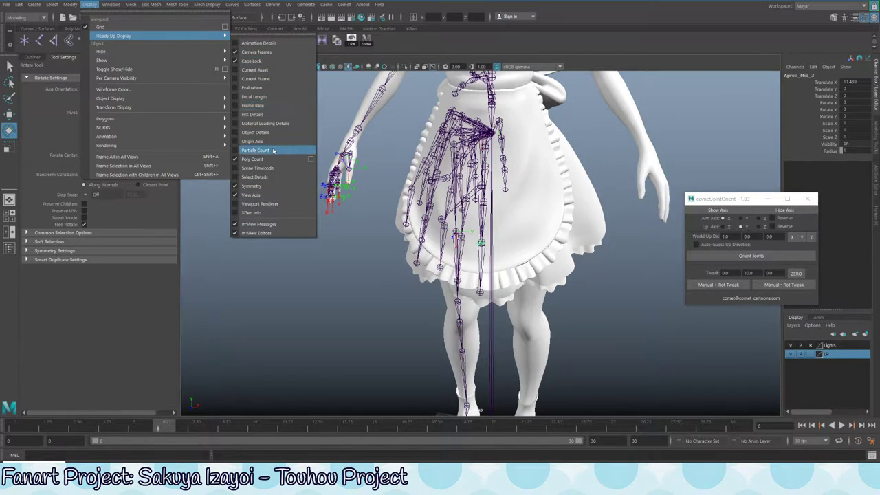
mouse_move(151, 65)
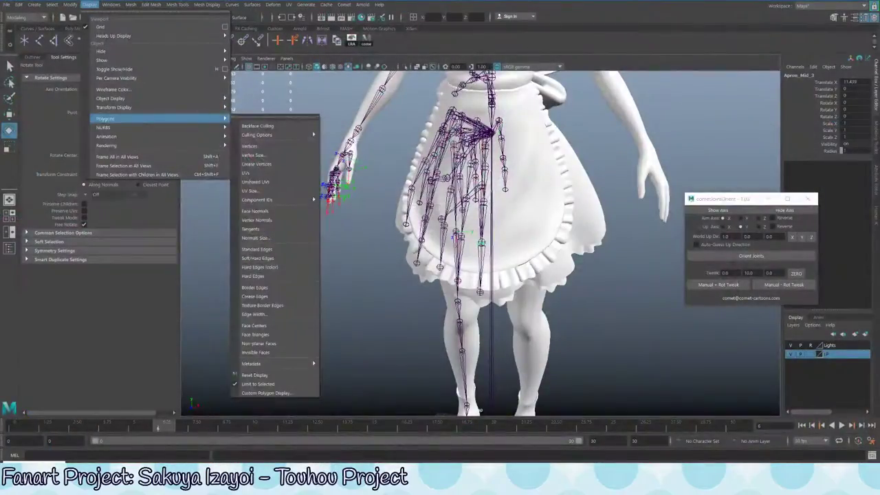
key(Escape)
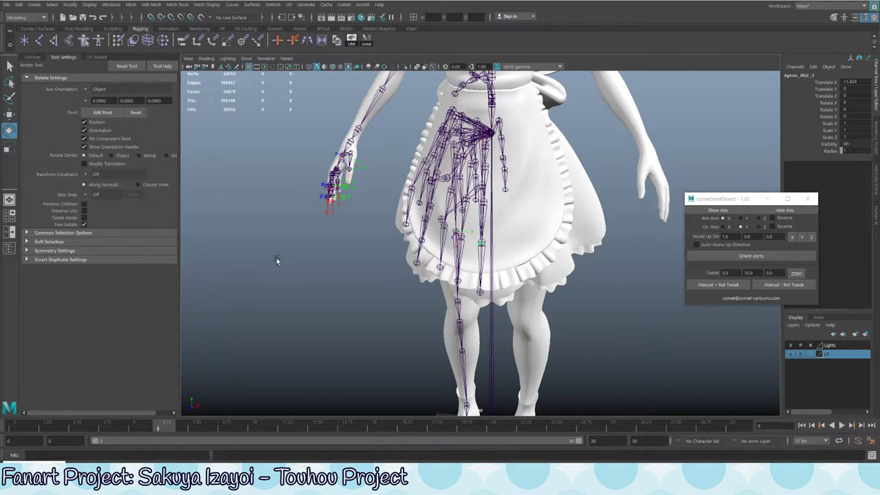
click(30, 243)
click(29, 233)
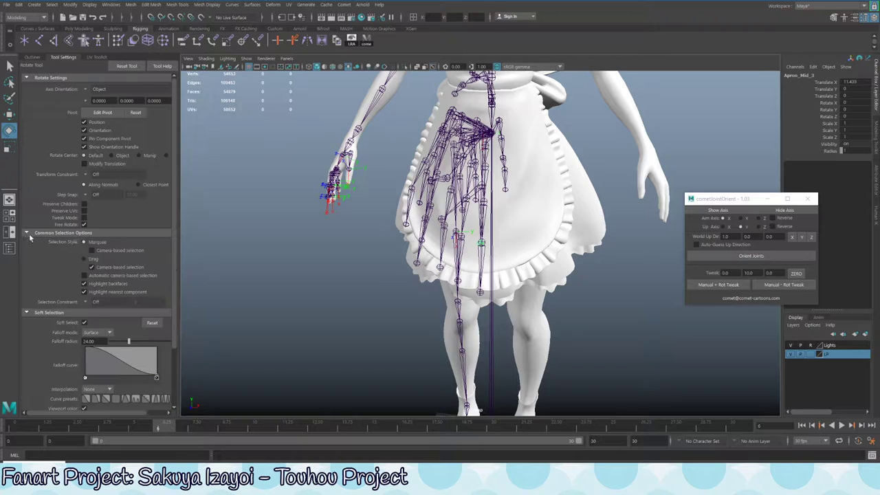
click(151, 232)
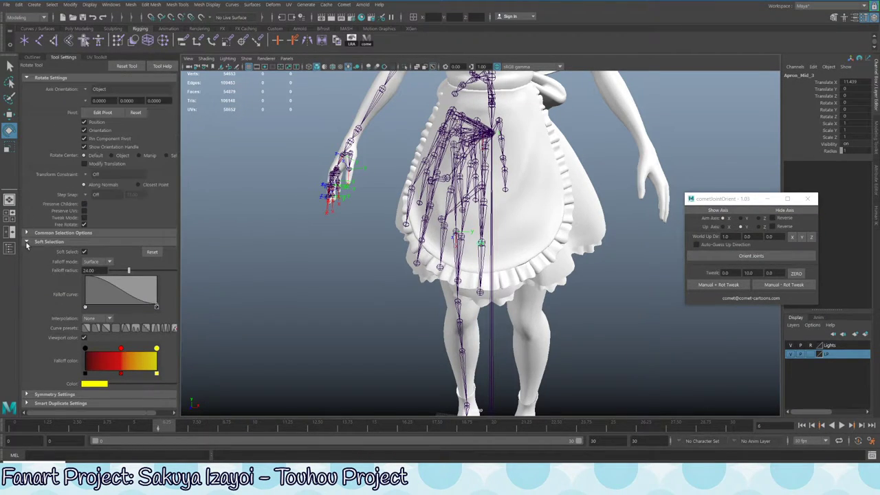
click(27, 242)
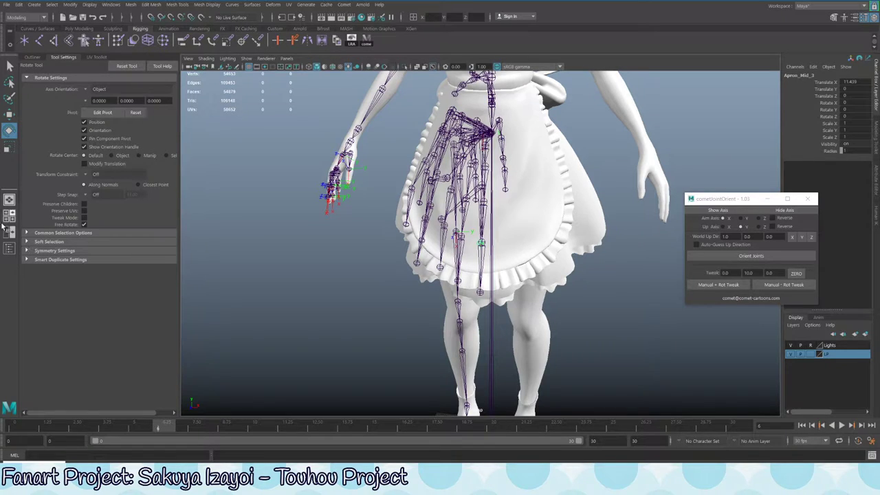
click(270, 244)
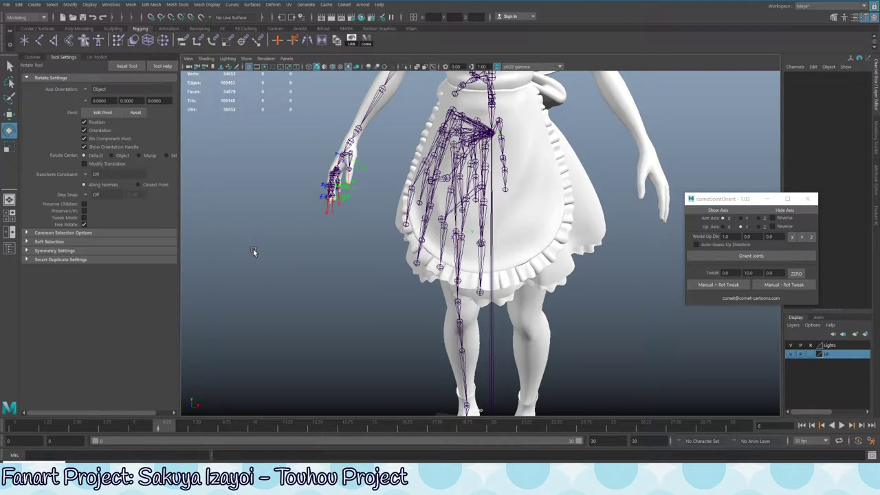
Relaunch Maya 2018, reopen SakuyaRetopo10_Rig.mb from Recent Files and dismiss the student warning
key(super)
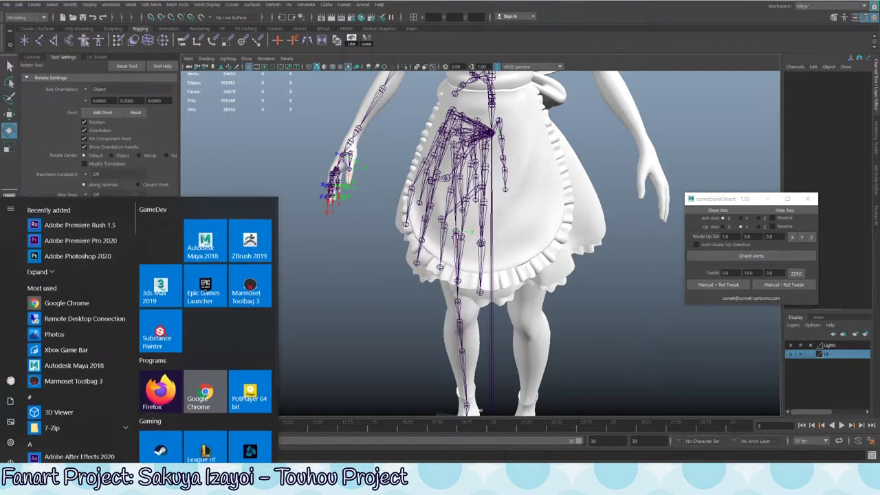
click(199, 244)
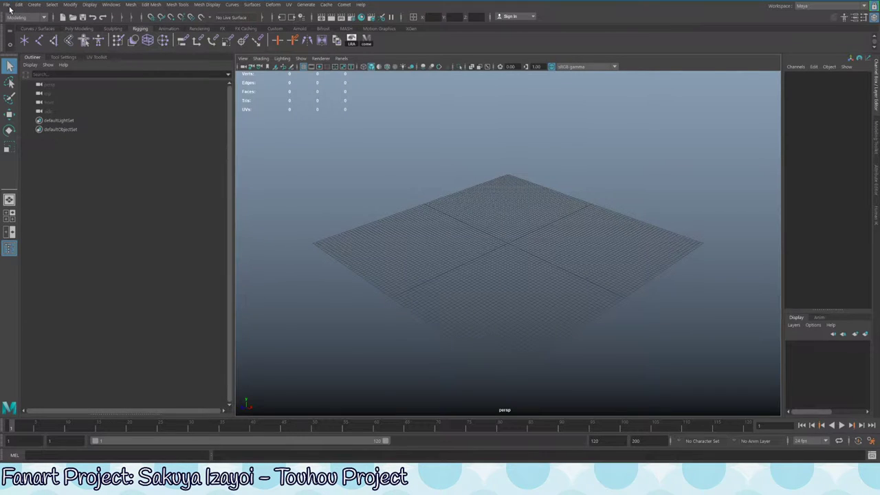
click(6, 5)
mouse_move(41, 264)
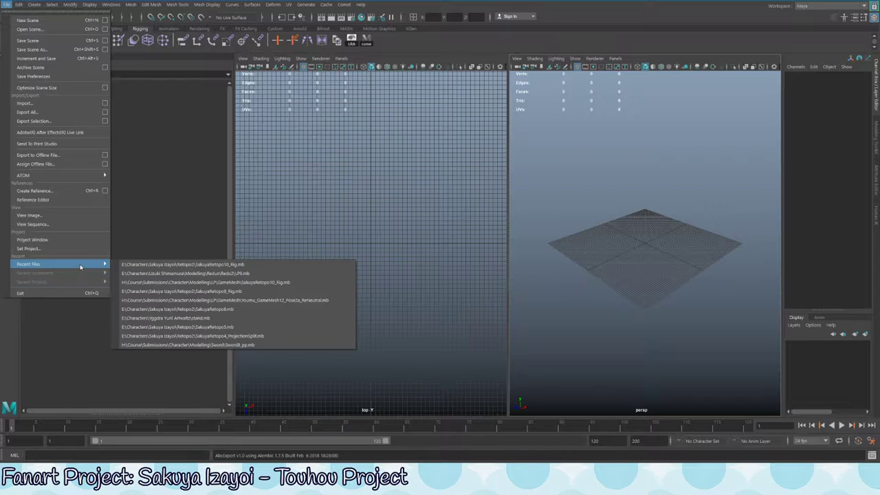
click(242, 265)
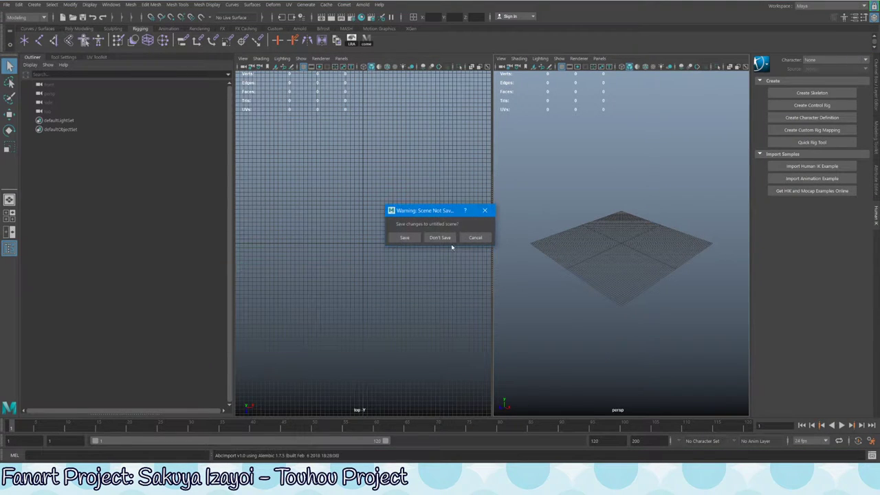
key(Return)
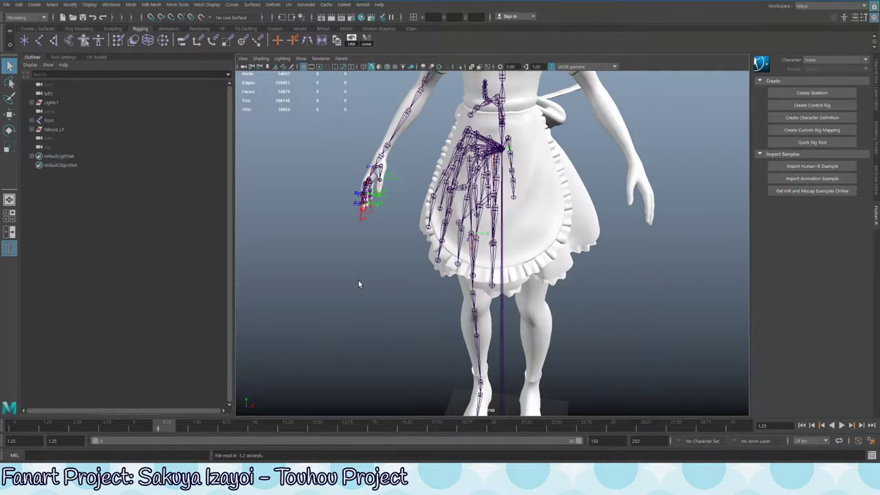
Select the Root joint with the Rotate tool and orbit up to the chest joints
click(455, 255)
click(458, 260)
key(e)
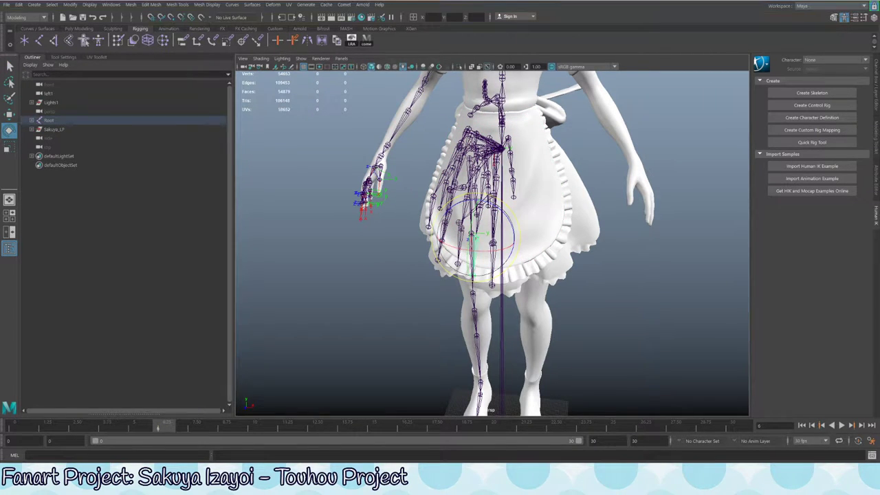
right_click(167, 489)
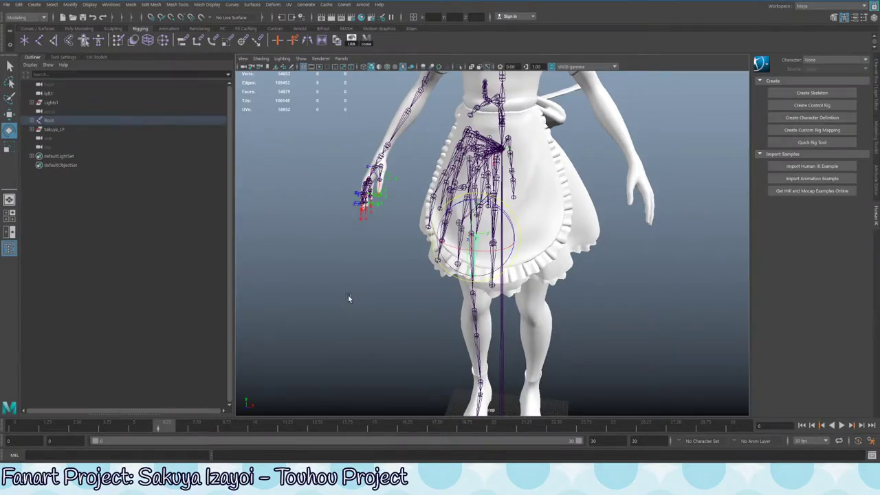
alt+drag(348, 298, 385, 296)
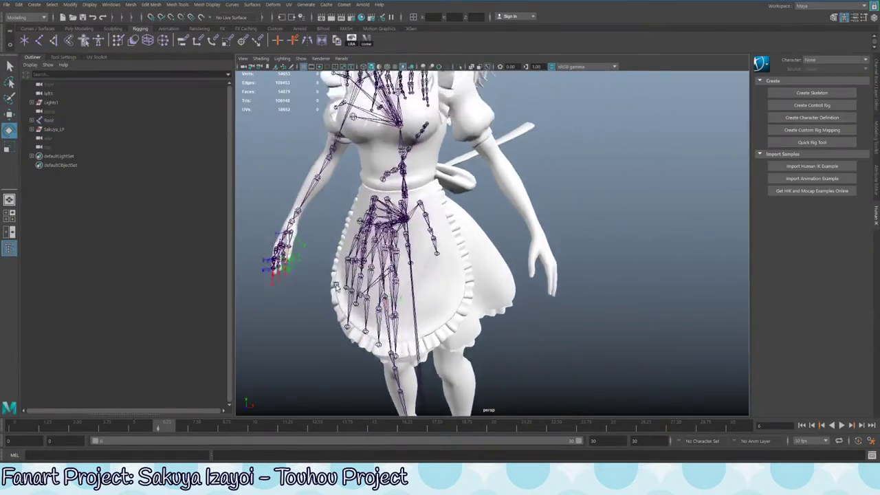
scroll(385, 296, up, 5)
alt+drag(429, 273, 500, 206)
Test-rotate a right-hand joint's finger controls, then undo the test rotation
key(q)
click(514, 226)
key(e)
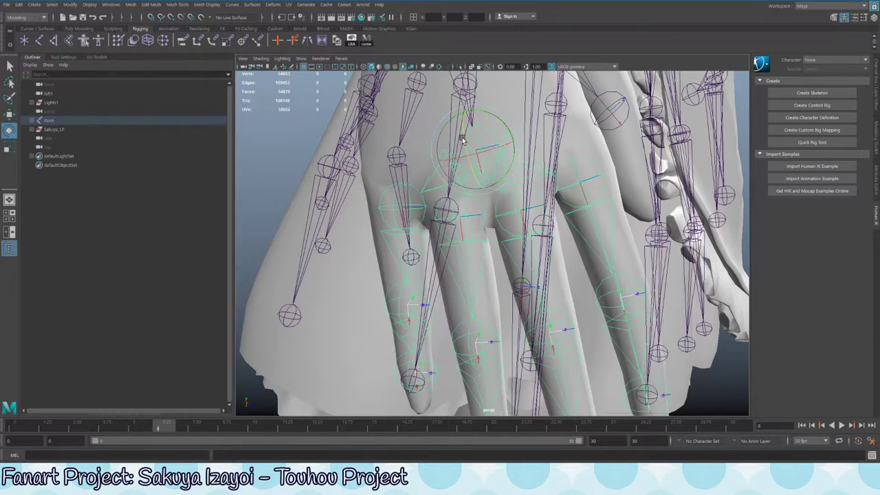
drag(463, 141, 452, 191)
alt+drag(583, 240, 488, 226)
drag(486, 195, 482, 200)
key(ctrl+z)
alt+drag(551, 250, 495, 214)
Test-rotate a leg joint, then pick the forearm joint chain
click(461, 159)
alt+drag(461, 159, 462, 248)
click(461, 247)
click(481, 209)
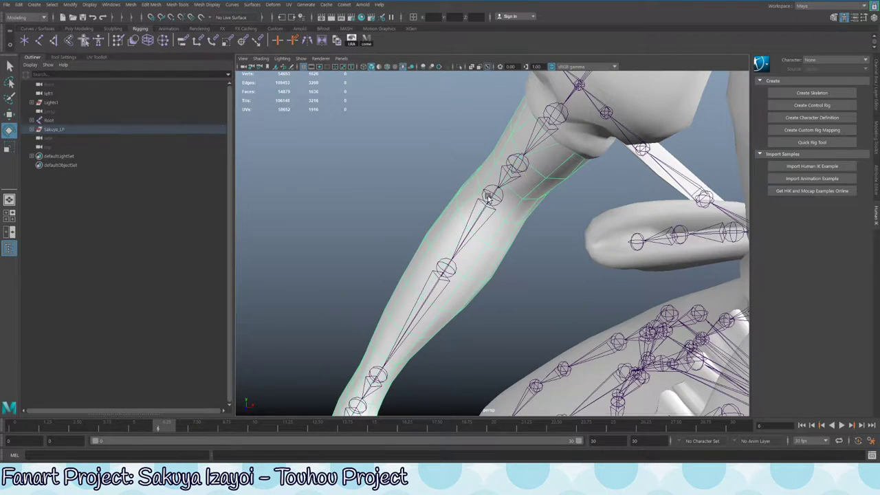
click(489, 197)
alt+drag(489, 197, 535, 175)
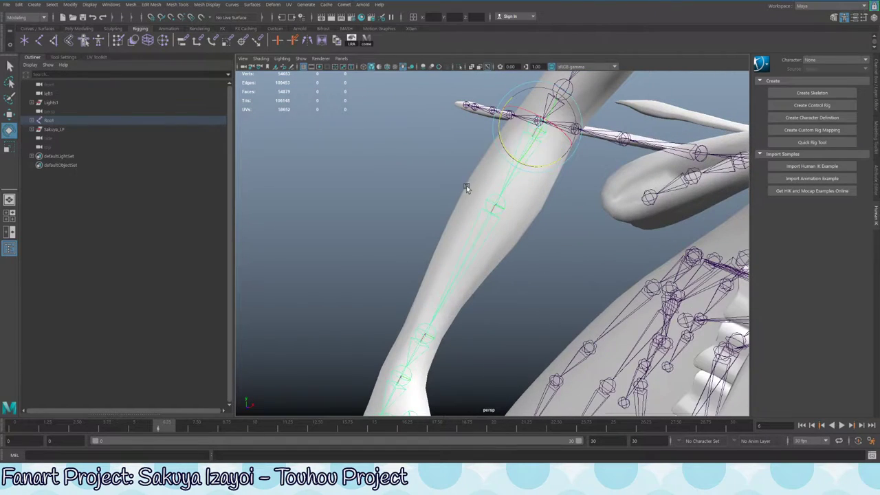
mouse_move(503, 134)
mouse_down()
mouse_move(518, 151)
mouse_move(507, 142)
mouse_move(515, 143)
mouse_move(506, 151)
mouse_up()
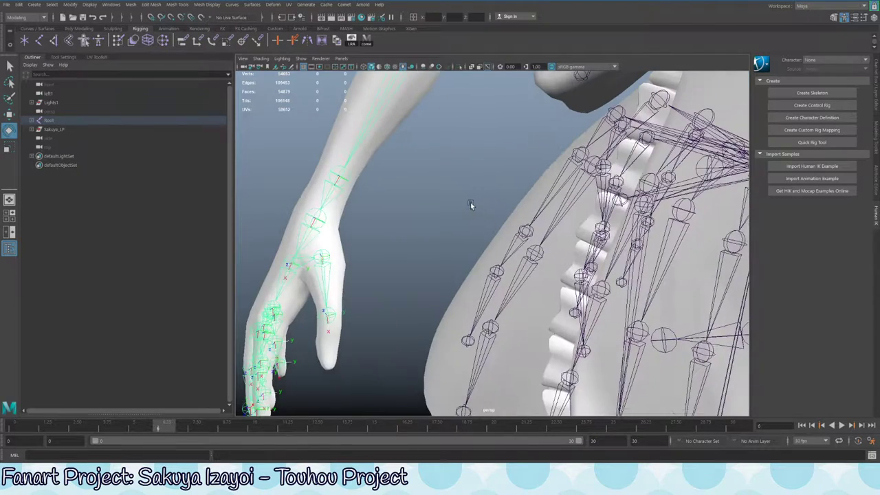
mouse_move(470, 203)
alt+mouse_down()
mouse_move(488, 155)
mouse_move(517, 155)
mouse_move(468, 247)
mouse_move(412, 309)
mouse_move(428, 271)
mouse_move(507, 255)
mouse_move(465, 207)
alt+mouse_up()
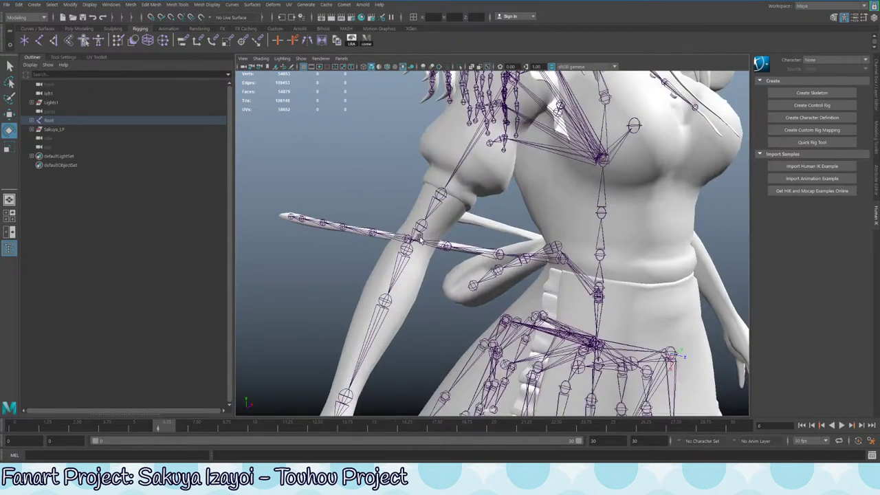
click(408, 253)
key(q)
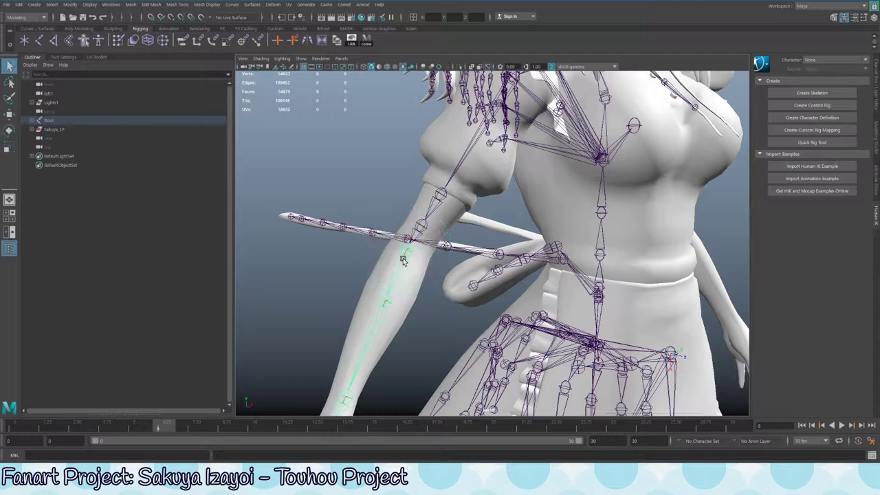
key(e)
drag(412, 259, 411, 217)
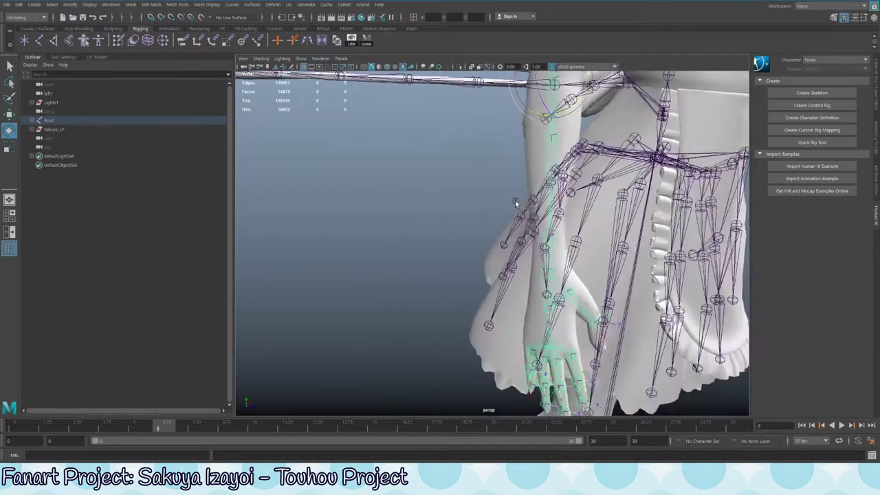
alt+drag(515, 201, 475, 240)
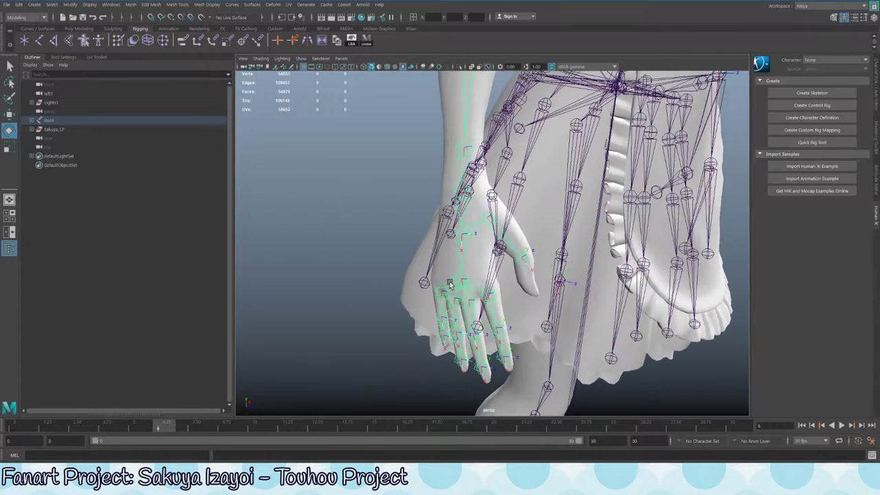
key(q)
click(462, 248)
key(e)
key(q)
click(457, 249)
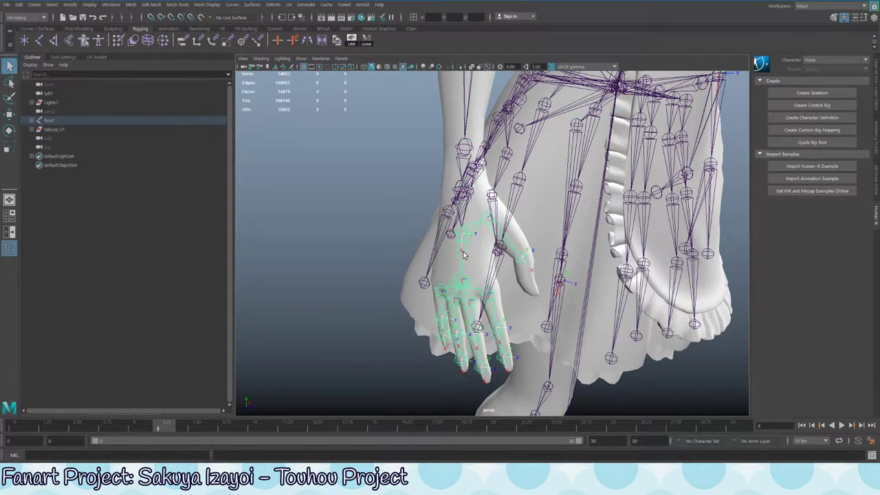
key(e)
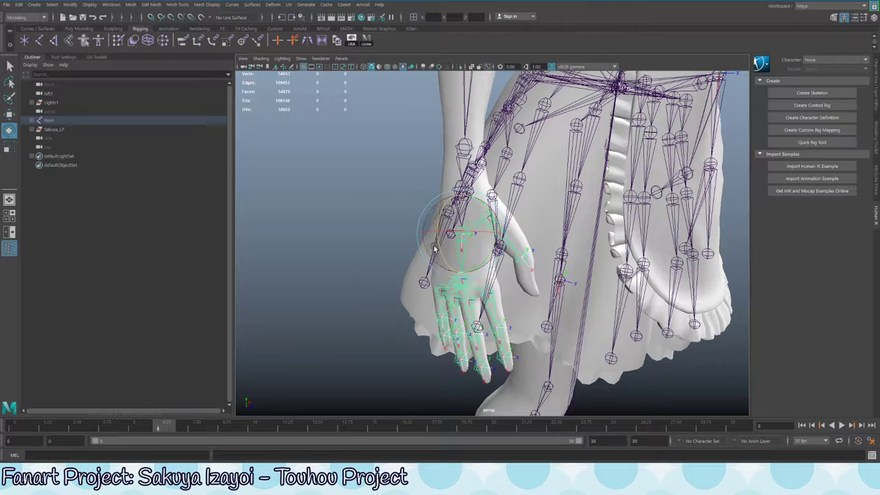
drag(437, 249, 453, 227)
key(ctrl+z)
alt+right_drag(453, 227, 414, 200)
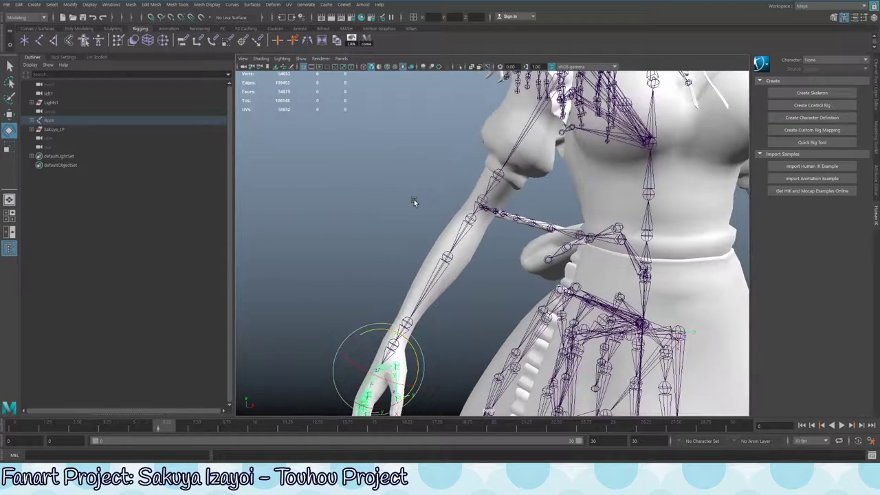
click(469, 234)
drag(502, 230, 534, 273)
click(597, 229)
click(580, 192)
key(e)
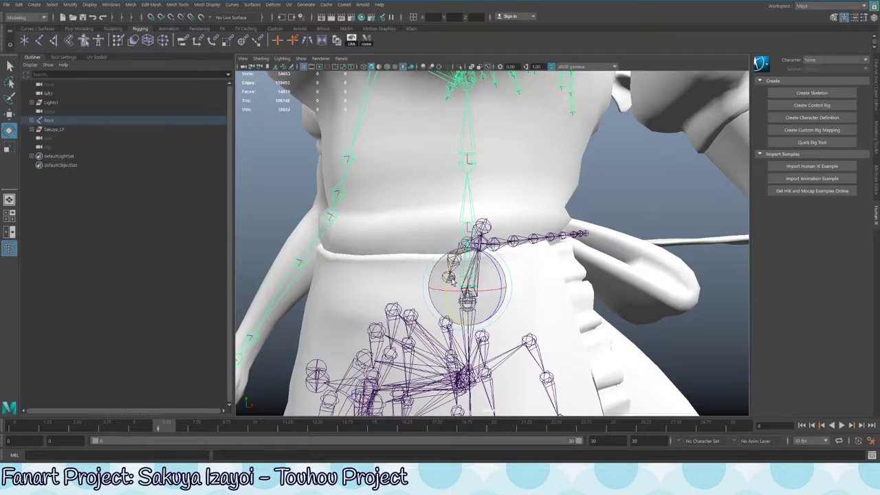
alt+drag(451, 277, 454, 223)
key(q)
click(440, 180)
key(e)
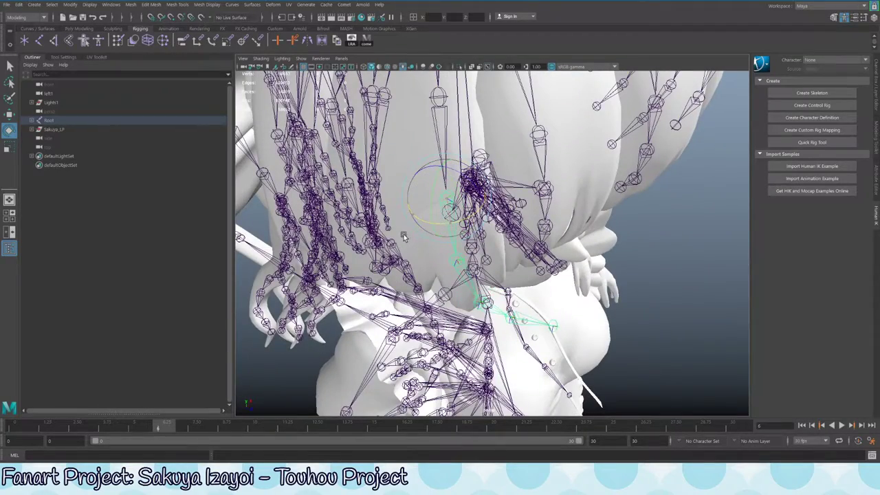
Undo the hair chain's rotation and inspect the hair joint chains from several angles
key(ctrl+z)
alt+drag(440, 138, 461, 209)
alt+drag(606, 288, 515, 259)
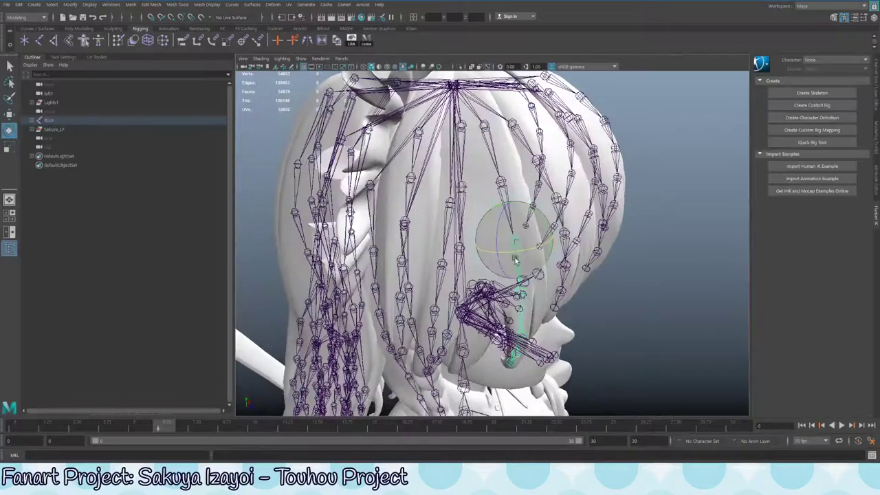
alt+drag(521, 291, 561, 278)
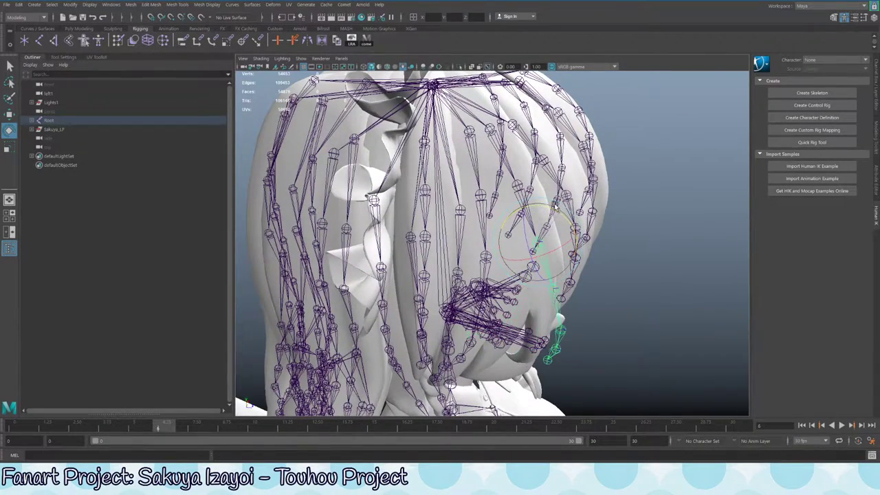
alt+drag(555, 205, 492, 313)
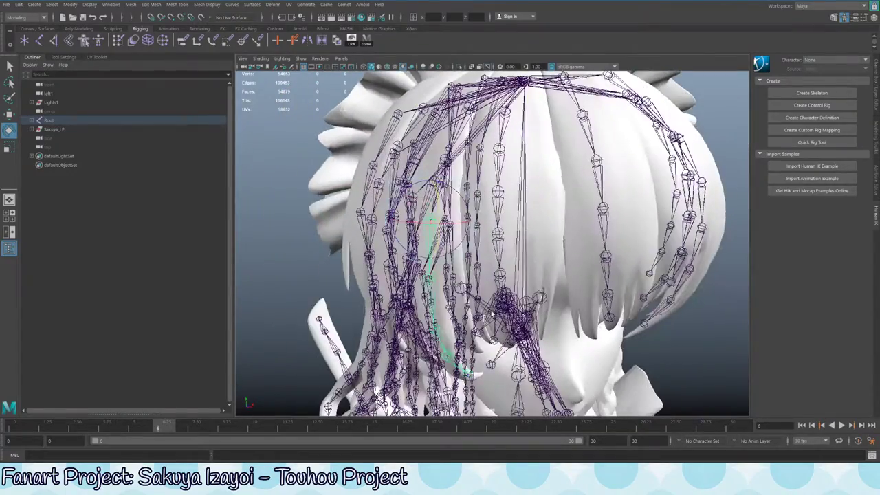
alt+drag(425, 198, 503, 190)
alt+drag(583, 137, 543, 197)
key(q)
alt+drag(554, 248, 416, 182)
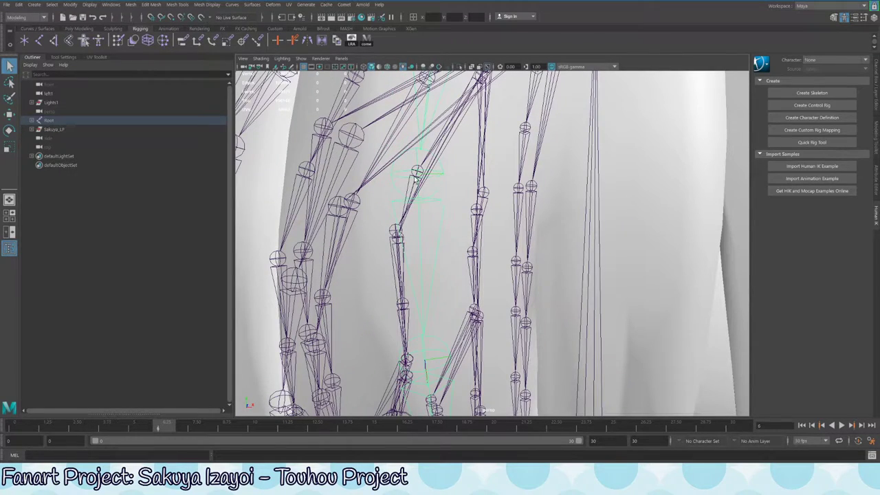
alt+drag(626, 190, 476, 220)
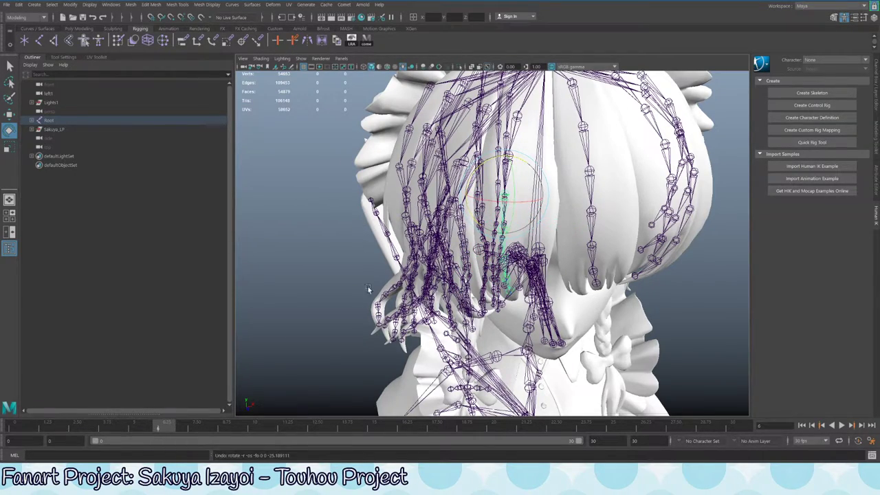
Orbit past the head and chest to a front view, ending close on the hand
alt+drag(368, 288, 322, 253)
scroll(488, 248, down, 5)
scroll(466, 255, up, 3)
scroll(321, 253, up, 6)
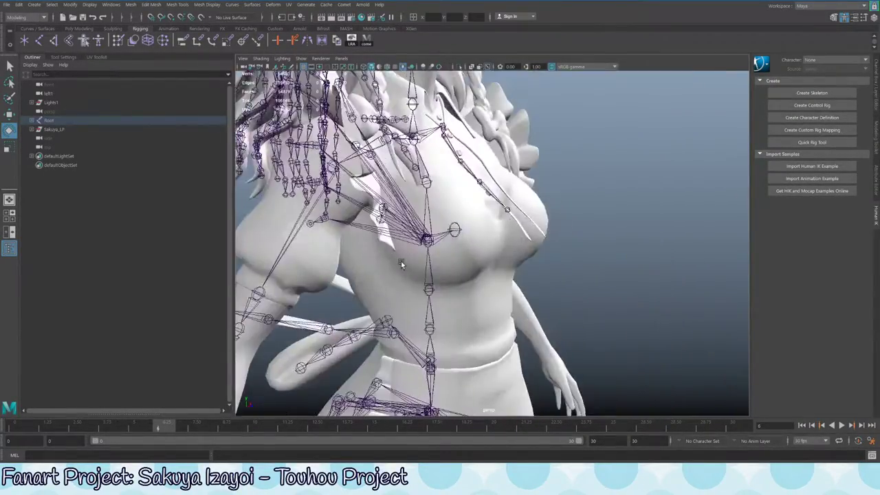
alt+drag(401, 265, 498, 216)
mouse_move(252, 412)
alt+mouse_down()
mouse_move(258, 405)
mouse_move(249, 408)
alt+mouse_up()
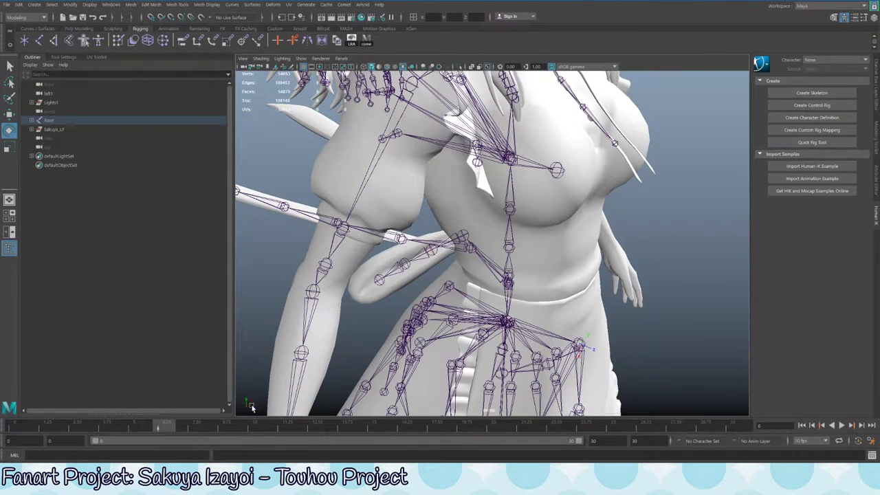
scroll(253, 410, down, 6)
alt+drag(247, 267, 500, 226)
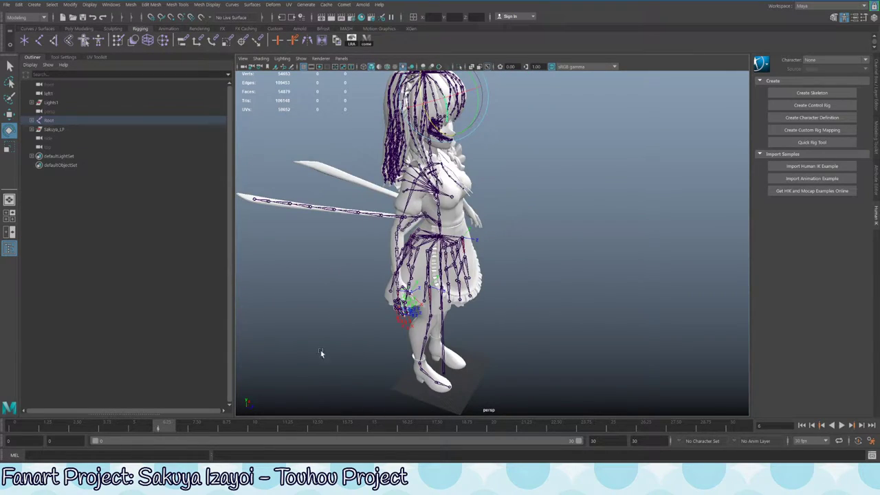
alt+drag(339, 370, 282, 409)
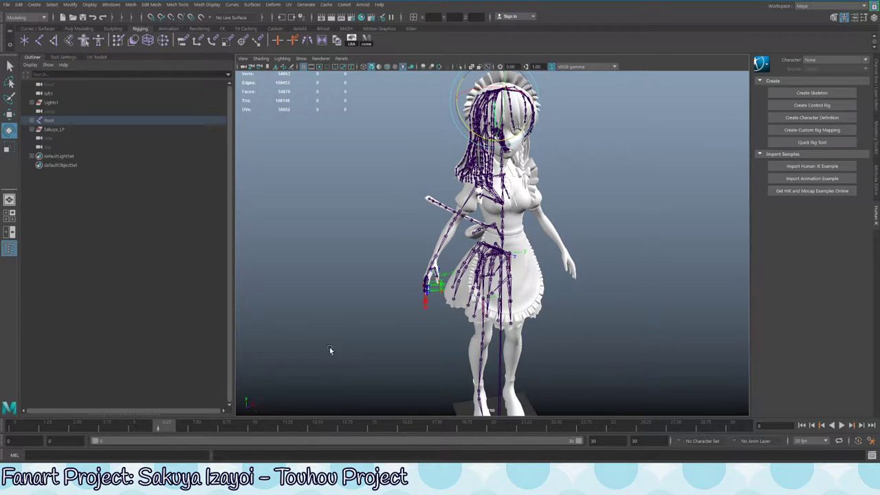
scroll(330, 350, up, 5)
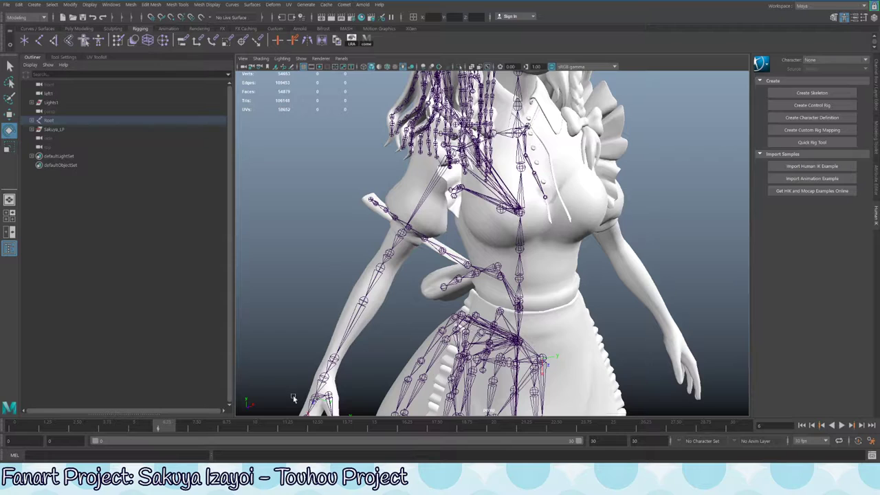
alt+drag(253, 410, 248, 408)
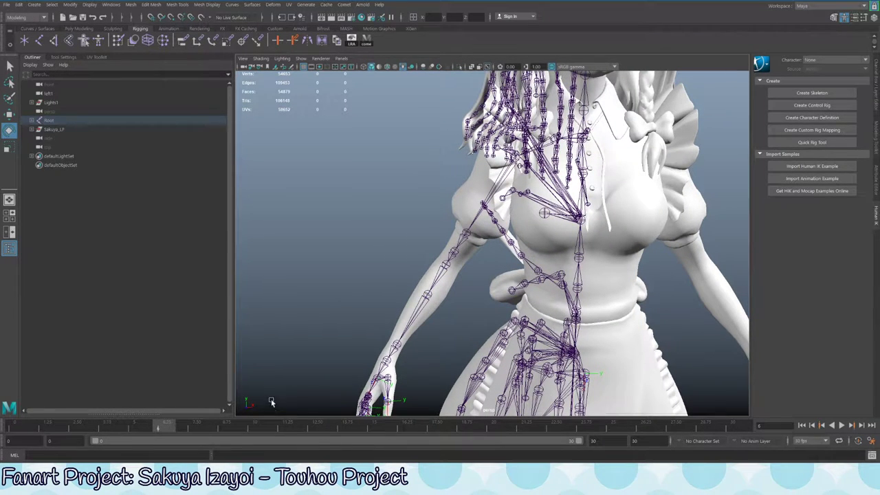
alt+drag(457, 316, 619, 275)
Pick a right-hand finger joint chain and test-rotate the finger joint downward
scroll(481, 268, up, 5)
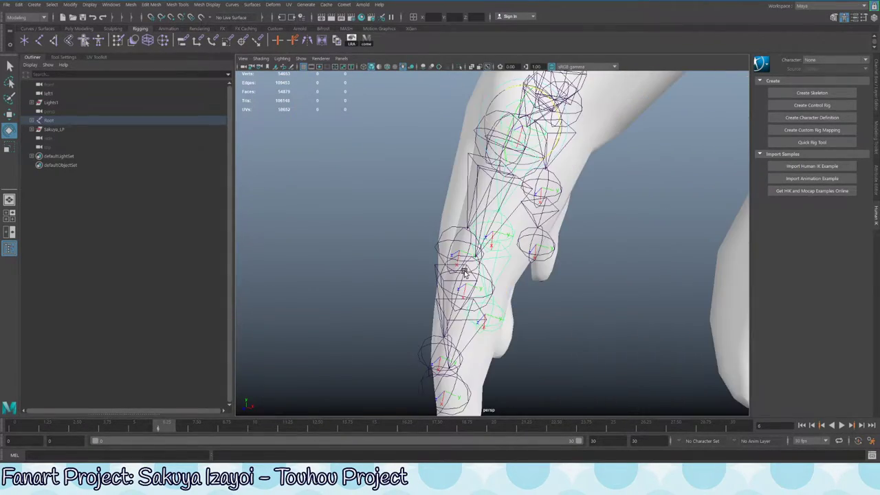
alt+drag(523, 241, 604, 160)
click(605, 129)
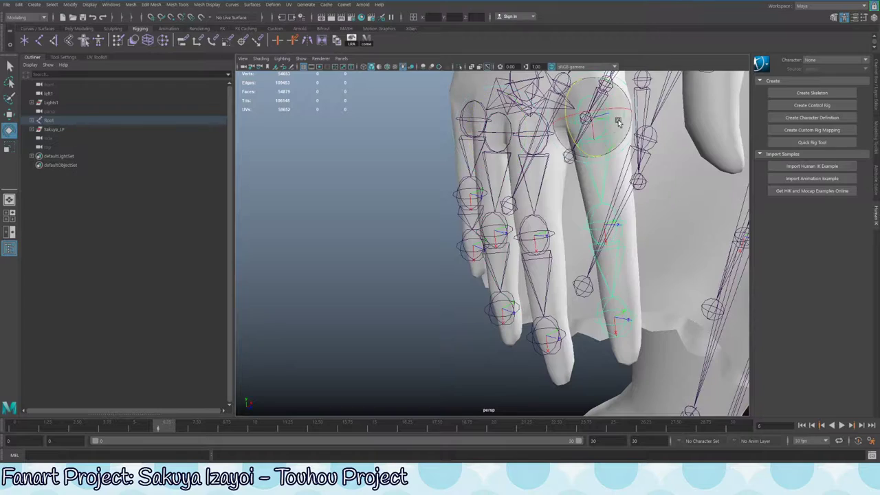
alt+drag(606, 129, 625, 154)
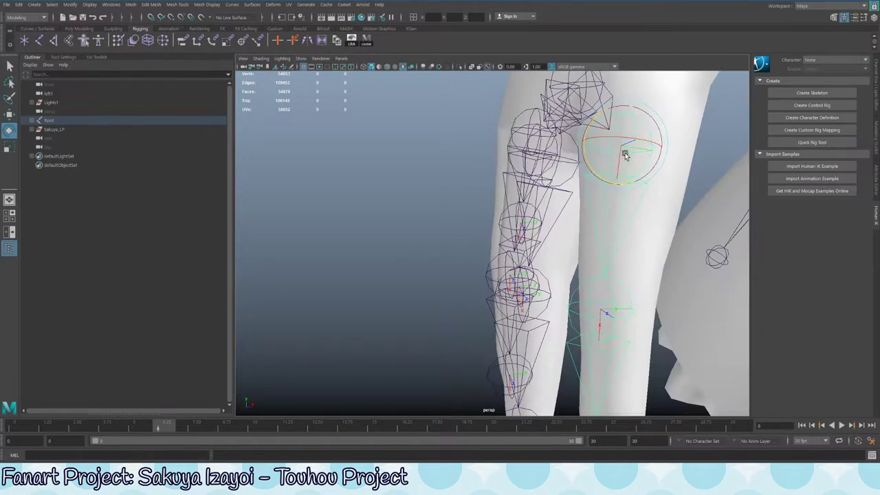
alt+drag(249, 407, 473, 204)
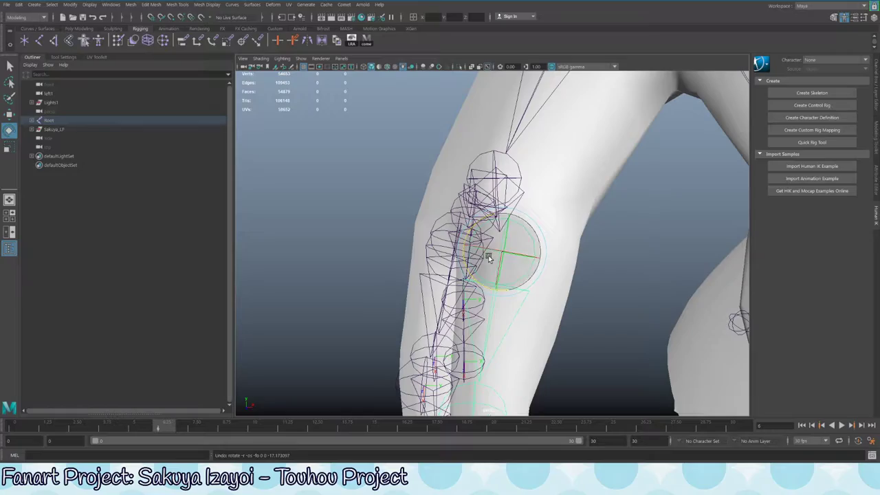
alt+drag(527, 128, 449, 157)
key(q)
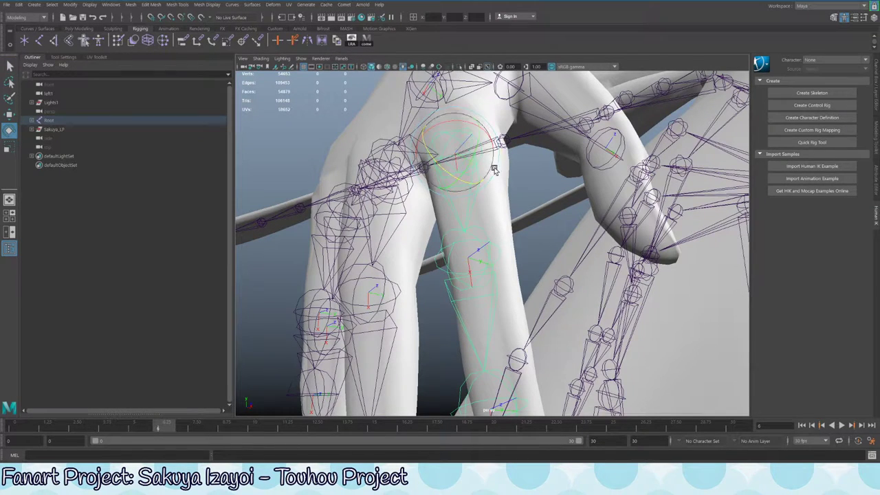
alt+drag(533, 172, 530, 178)
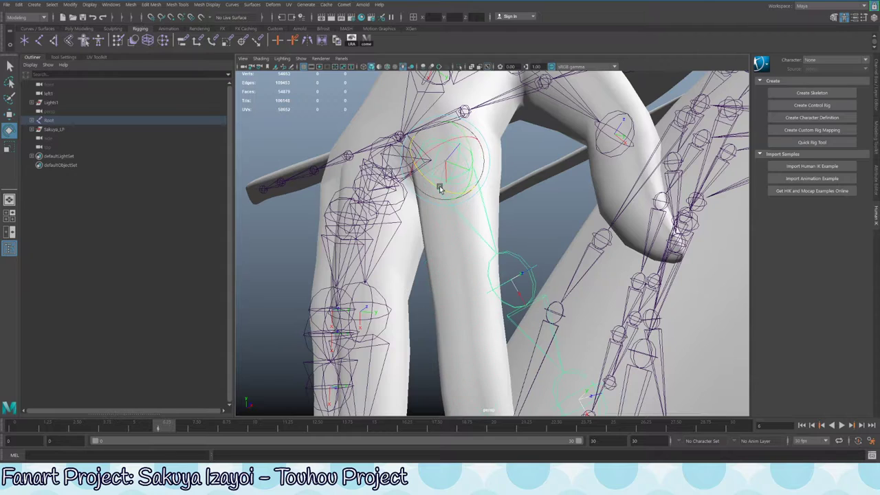
mouse_move(472, 193)
mouse_down()
mouse_move(439, 193)
mouse_move(466, 186)
mouse_move(487, 162)
mouse_move(465, 188)
mouse_up()
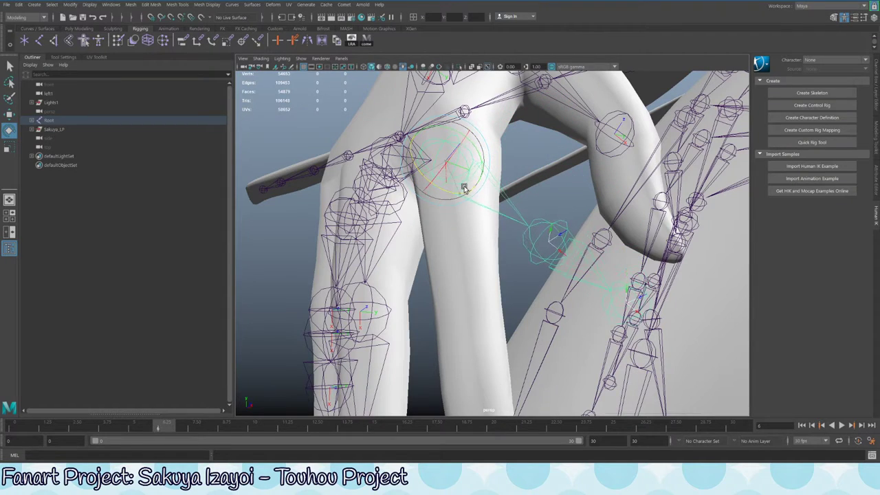
scroll(465, 189, down, 10)
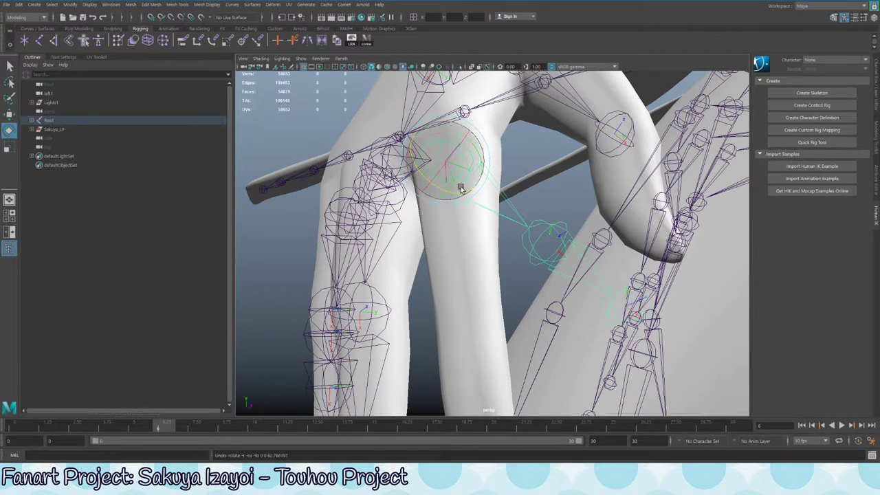
alt+drag(401, 317, 415, 234)
Open Comet's cometJointOrient window and move it aside from the viewport
double_click(373, 9)
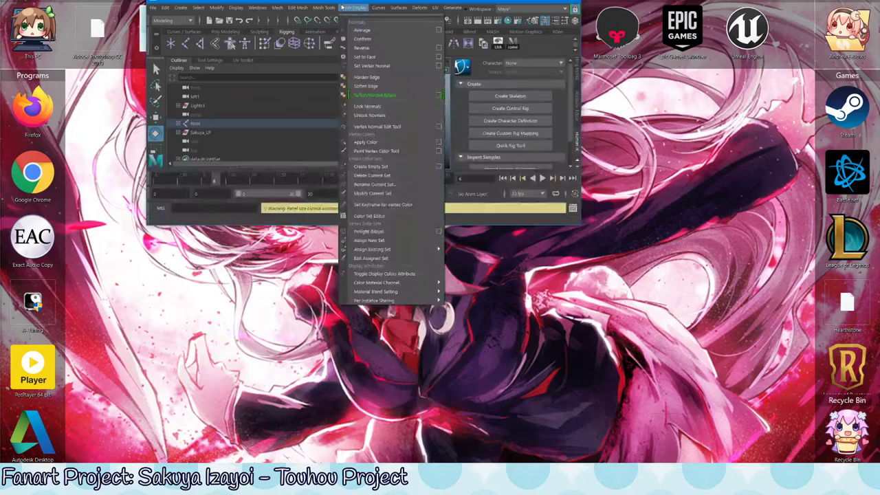
mouse_move(421, 4)
mouse_down()
mouse_move(432, 17)
mouse_move(426, 1)
mouse_up()
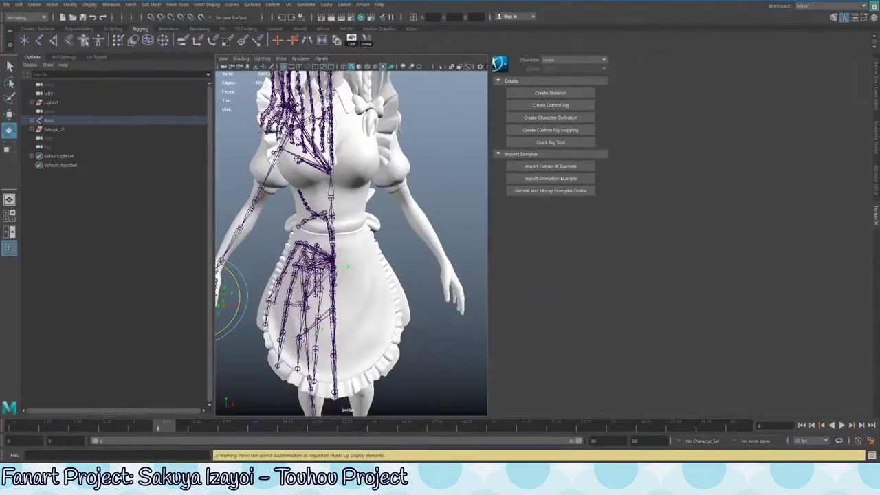
click(343, 4)
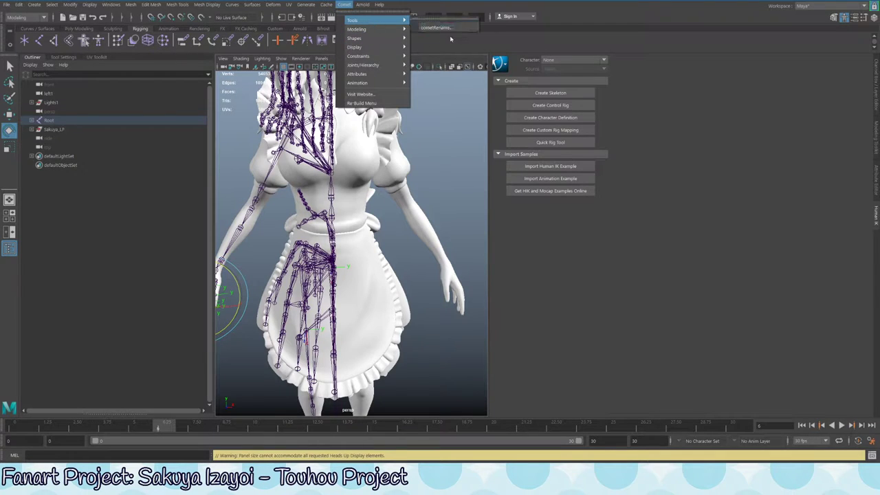
mouse_move(374, 65)
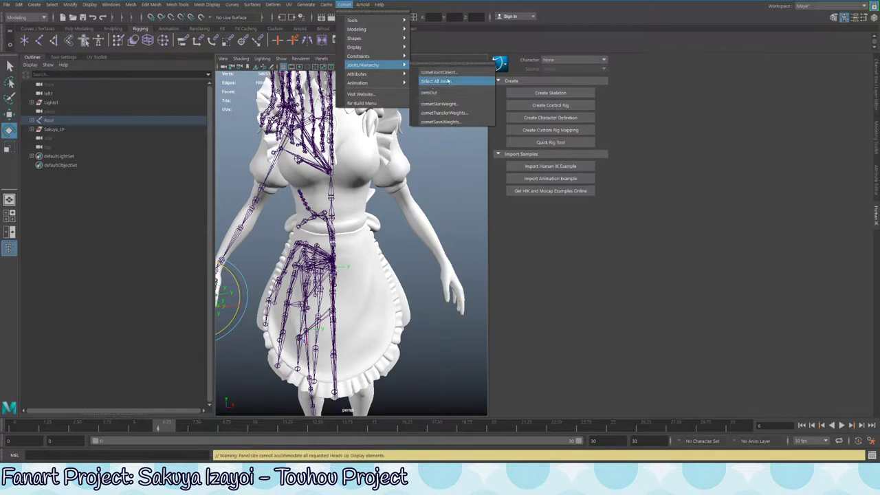
click(440, 72)
drag(661, 159, 700, 258)
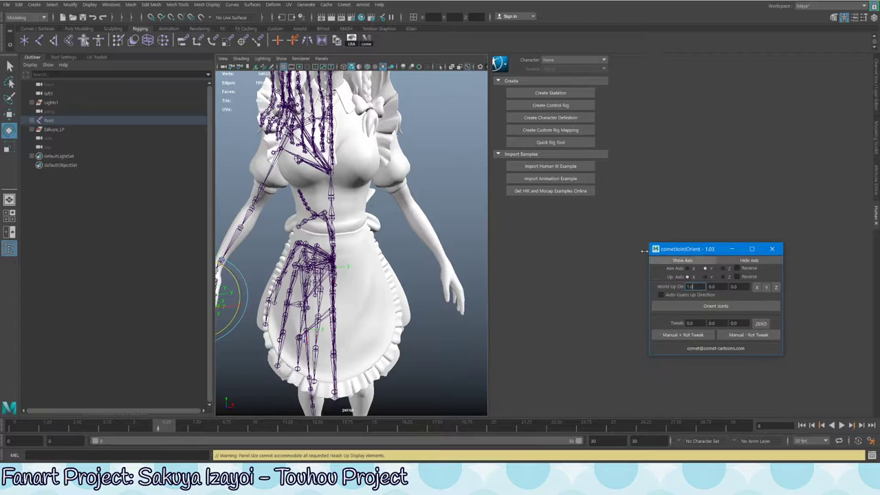
drag(489, 233, 752, 234)
Select a spine joint and test-rotate it side to side
alt+right_drag(455, 160, 458, 277)
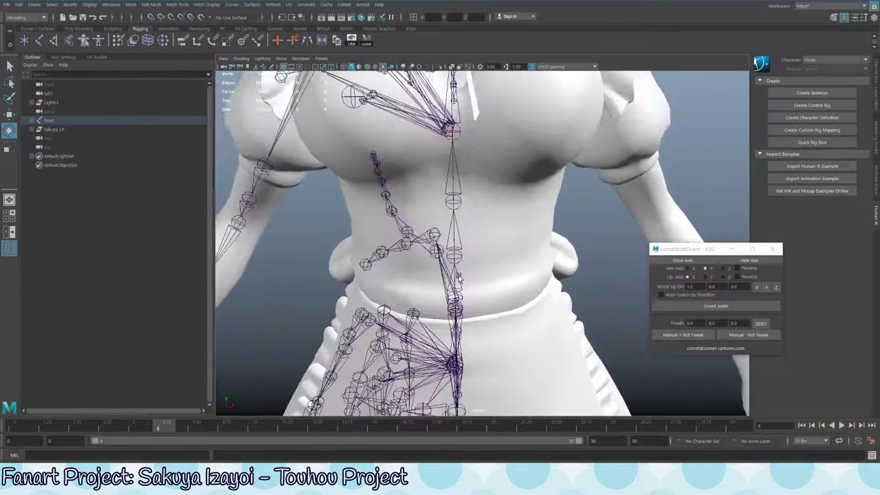
alt+drag(468, 161, 468, 282)
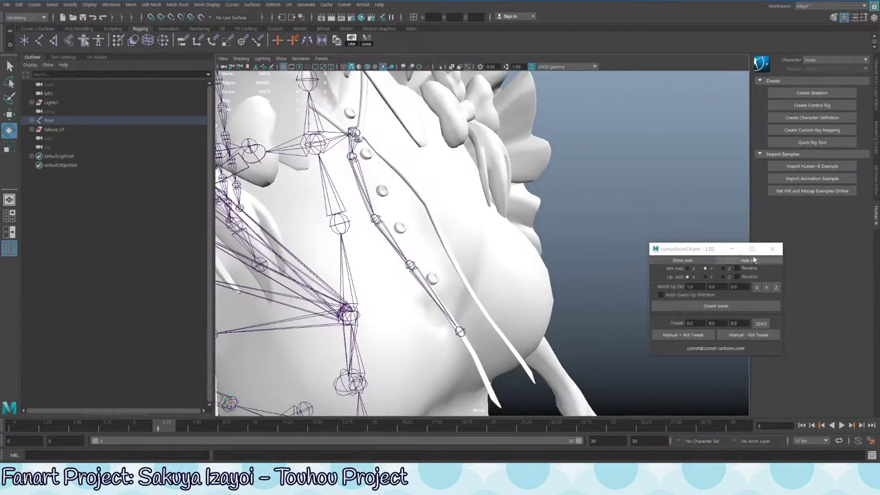
drag(711, 252, 801, 314)
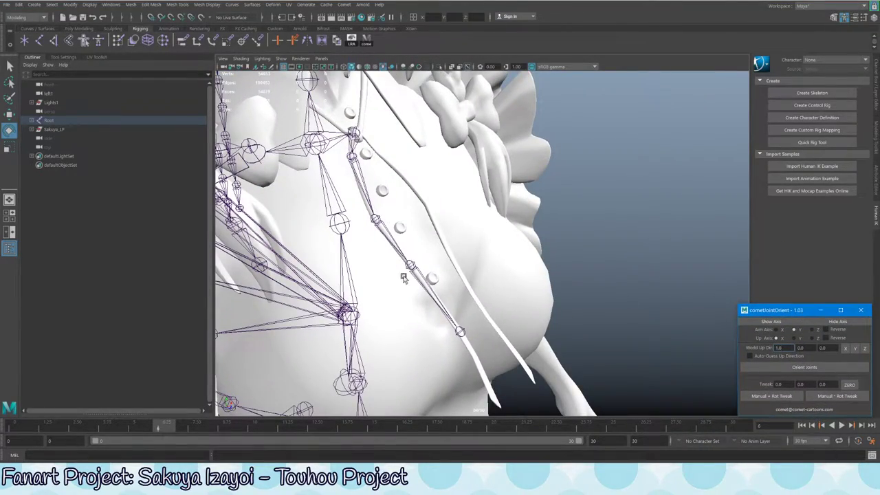
alt+drag(403, 278, 616, 369)
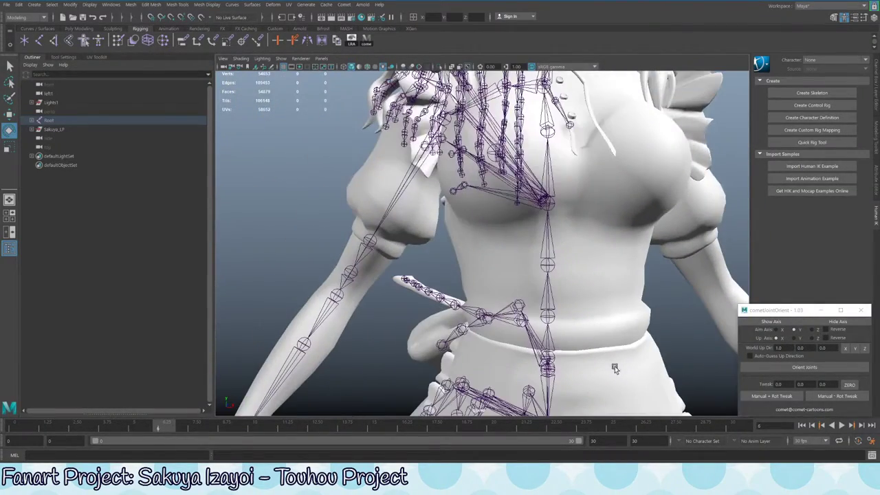
click(559, 308)
alt+drag(559, 309, 555, 264)
key(e)
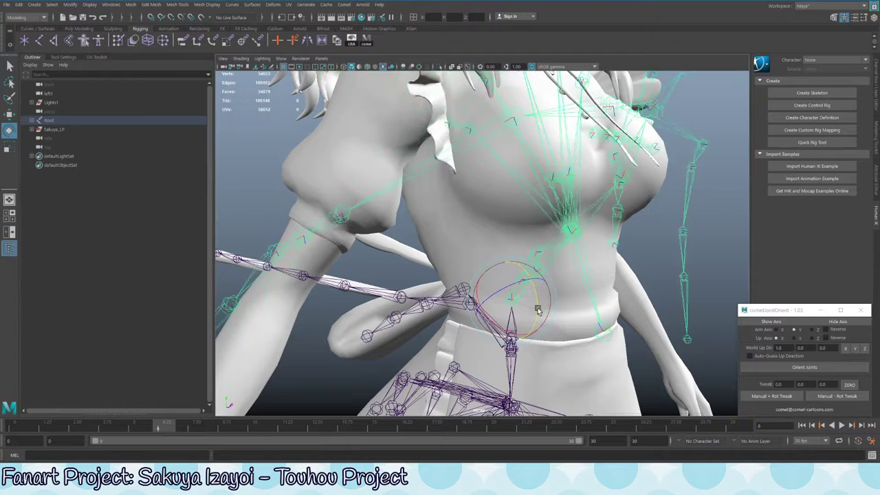
drag(538, 310, 503, 262)
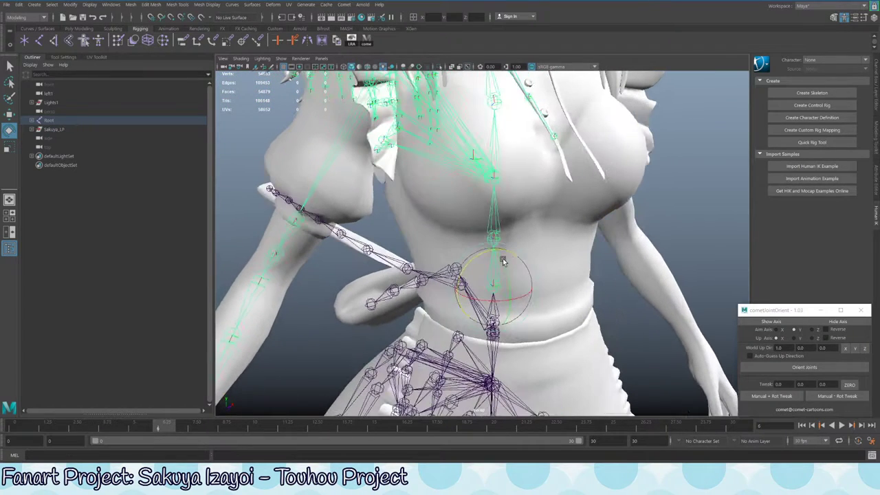
Select the LP_Arms mesh and bring up the Channel Box and Layer Editor
click(556, 302)
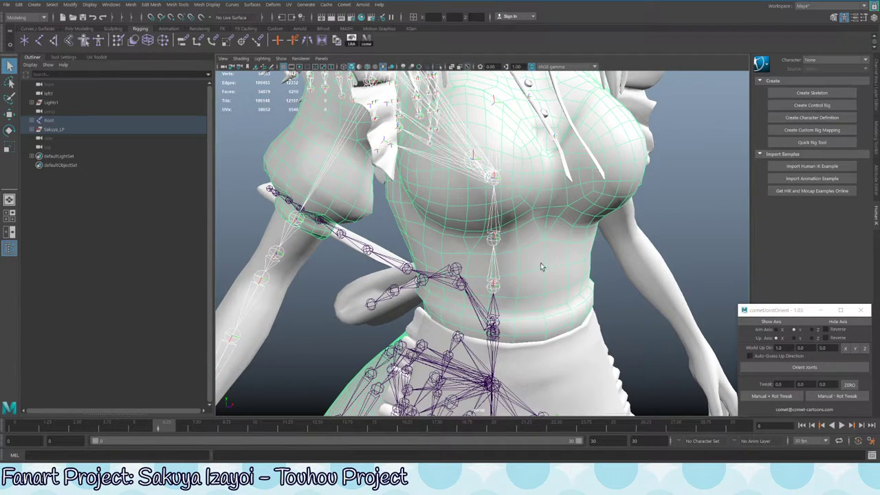
click(635, 300)
drag(791, 311, 549, 291)
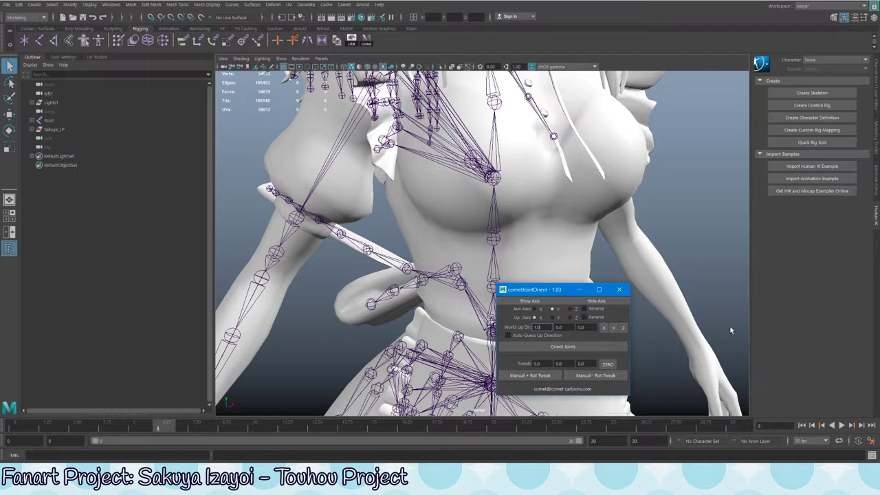
click(685, 313)
key(ctrl+a)
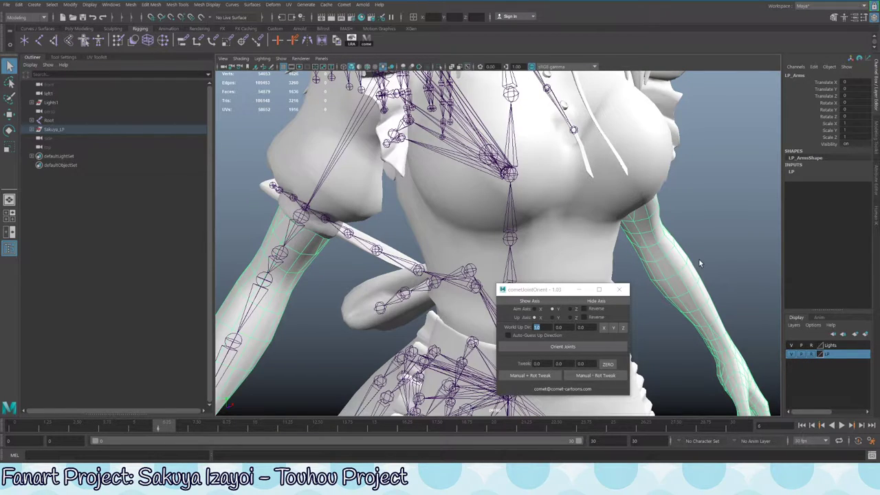
Put all joints from Root to Finger_Ring_3_R into a new display layer named Bones
click(264, 221)
click(52, 120)
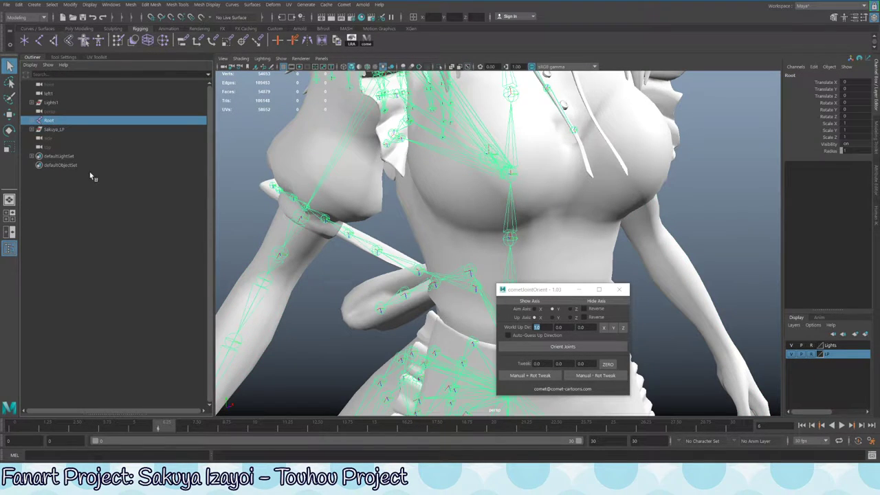
shift+click(32, 121)
scroll(172, 265, down, 15)
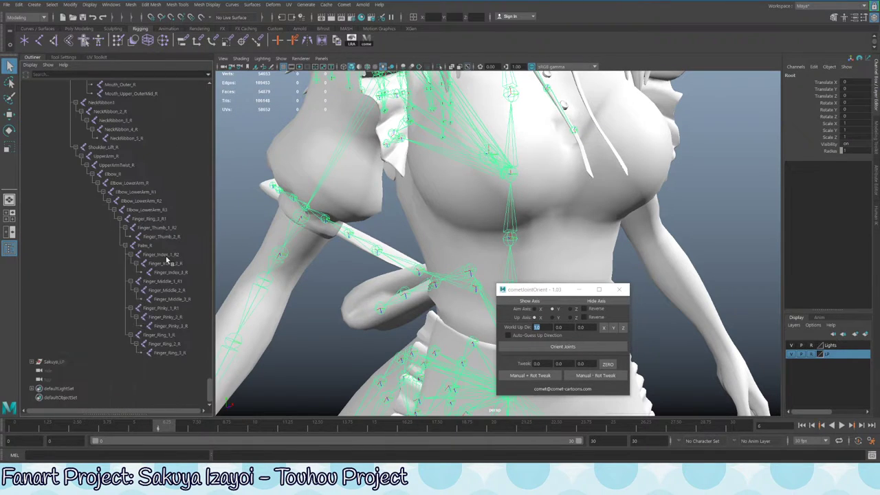
shift+click(181, 353)
click(866, 334)
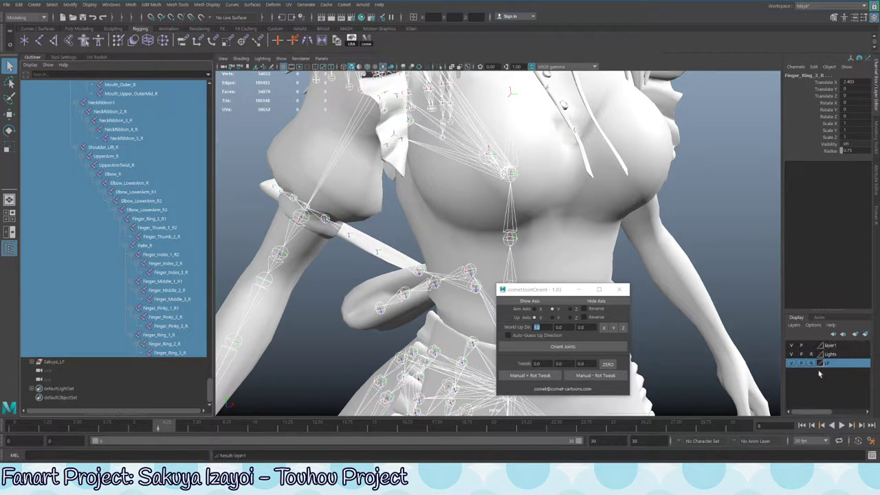
double_click(833, 346)
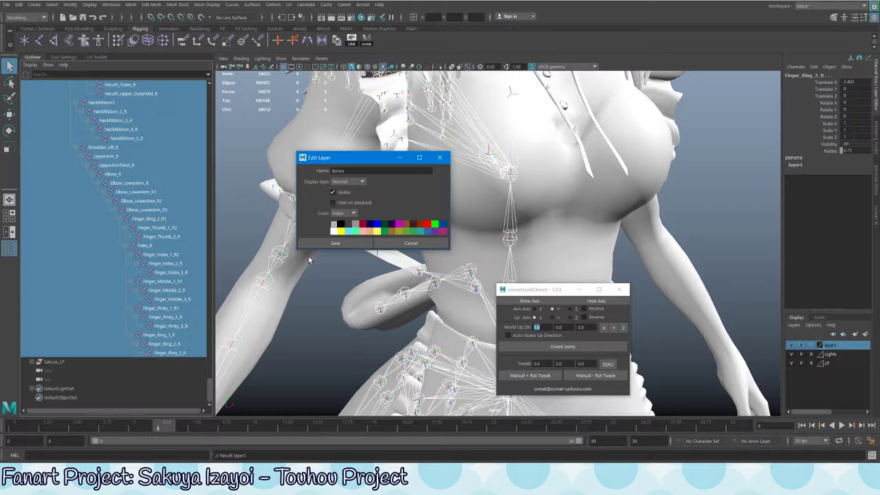
click(335, 243)
Collapse the Root hierarchy in the Outliner and select the Spine3 joint
scroll(171, 337, up, 10)
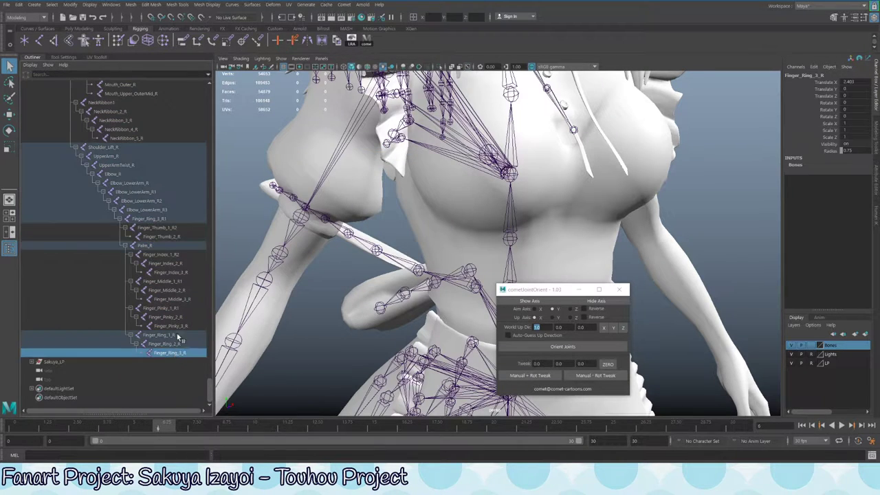
scroll(181, 334, up, 15)
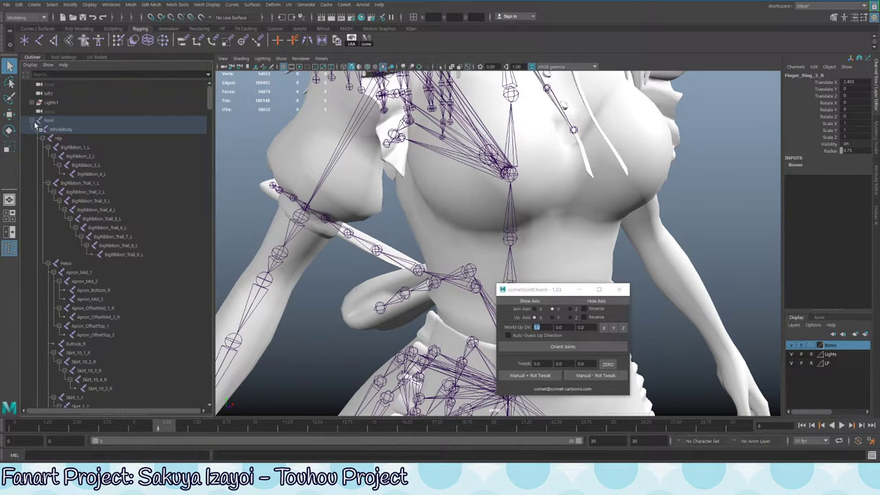
click(32, 121)
click(512, 242)
Orient the spine joints from Spine3 with X as the aim axis
key(f)
click(475, 223)
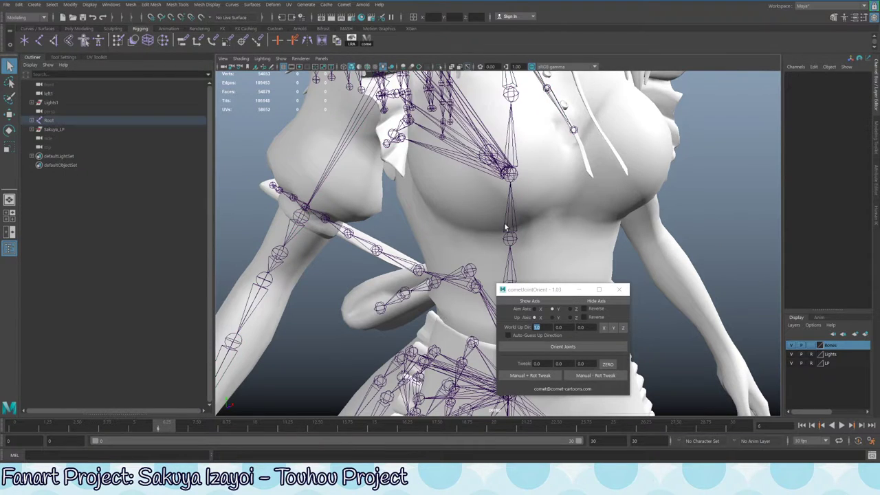
key(ctrl+z)
alt+drag(463, 215, 448, 205)
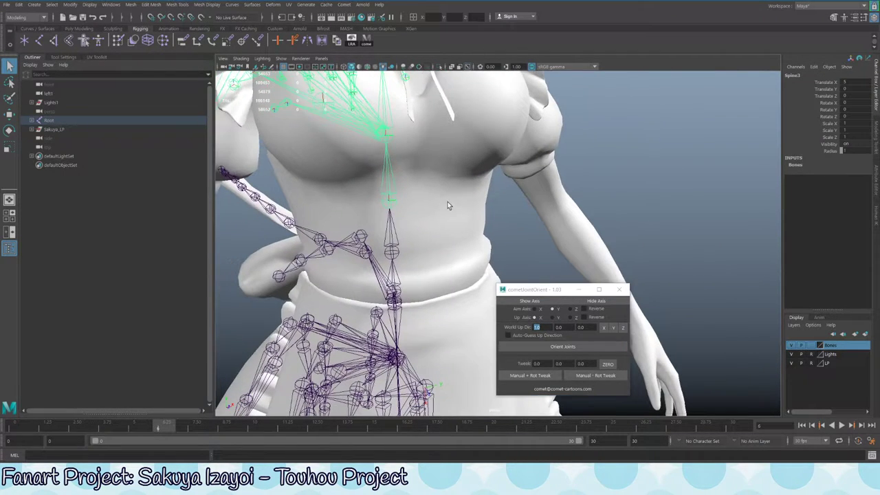
click(536, 311)
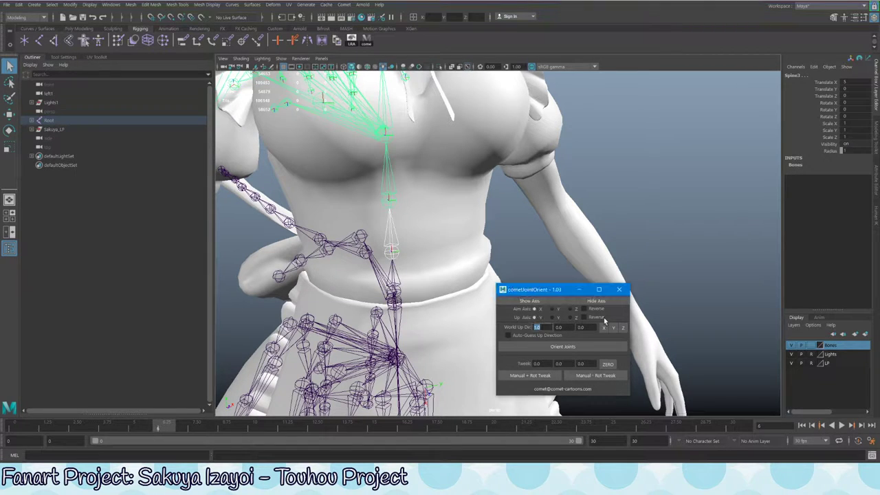
alt+drag(482, 307, 455, 297)
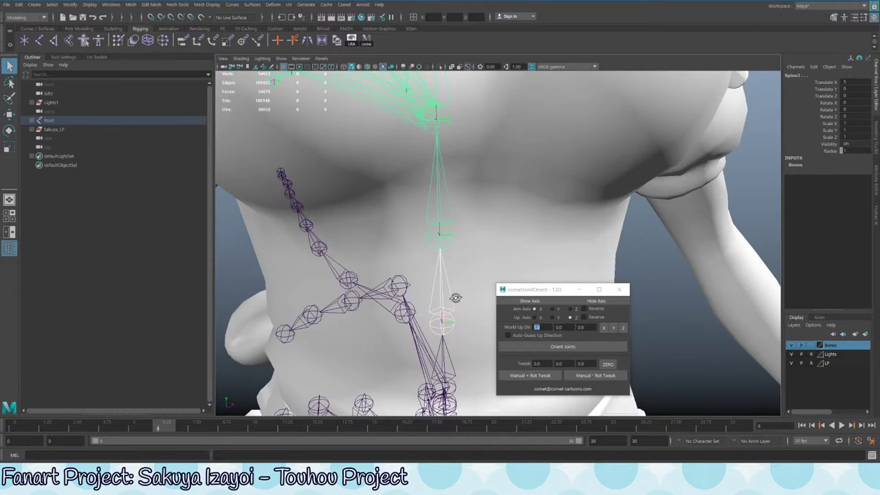
click(558, 347)
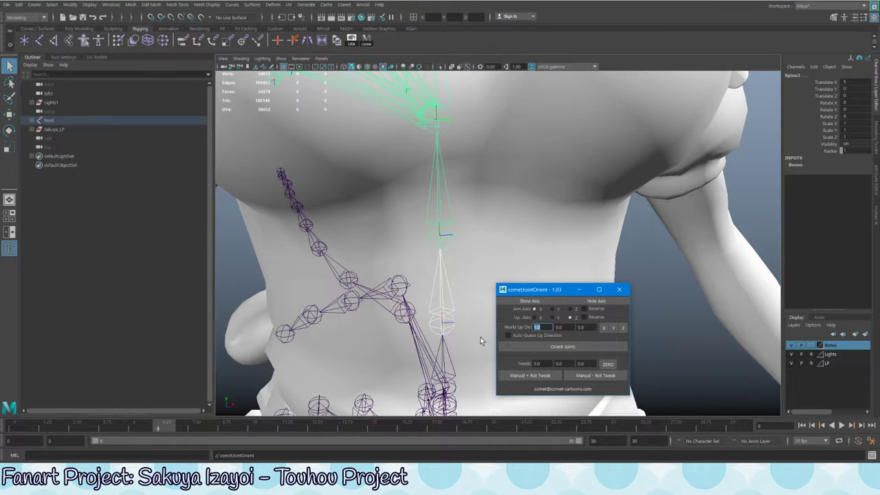
Test-rotate Spine2, undo it, and view the torso and arm from the side
alt+drag(431, 340, 440, 294)
click(428, 262)
key(e)
key(ctrl+z)
key(ctrl+z)
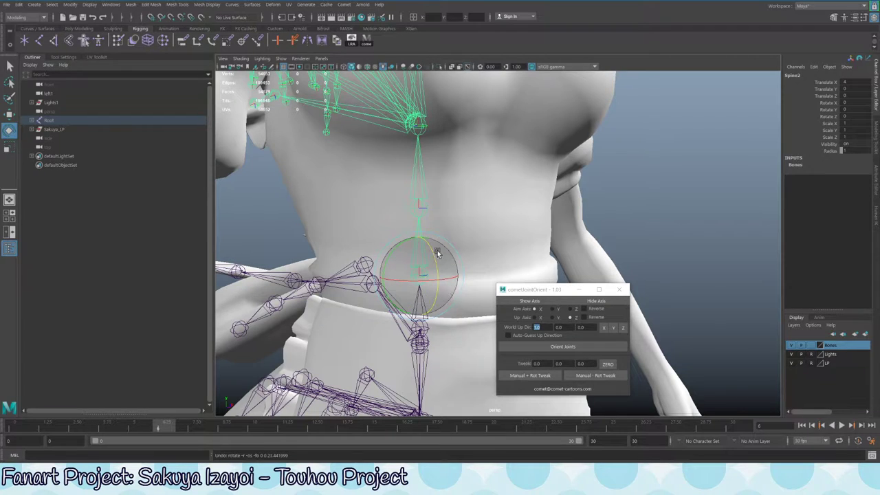
alt+drag(437, 253, 436, 286)
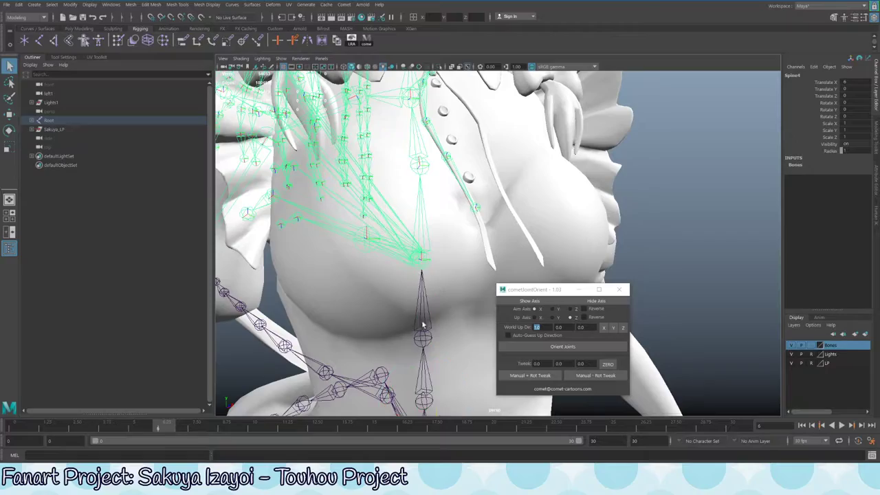
alt+drag(423, 324, 374, 188)
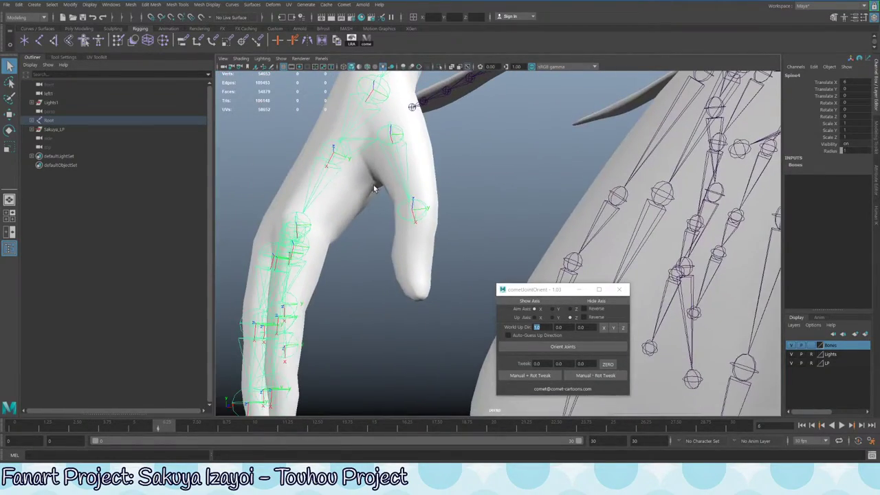
alt+drag(436, 171, 328, 288)
key(e)
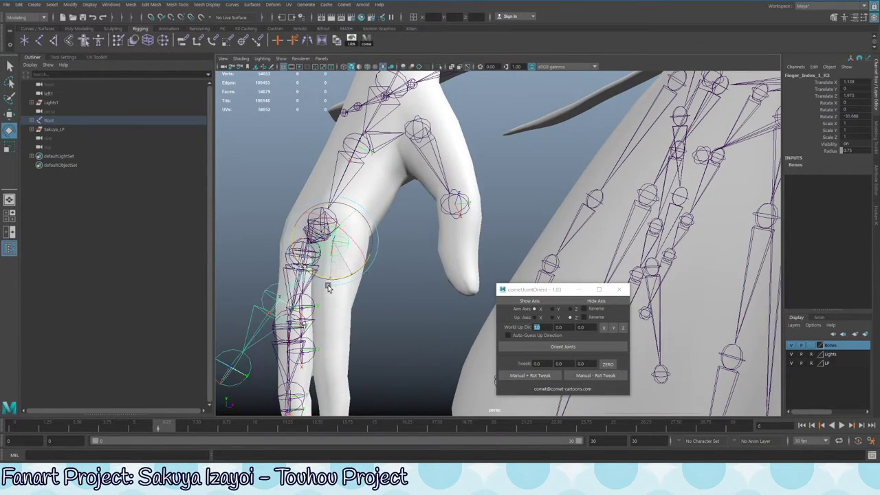
key(ctrl+z)
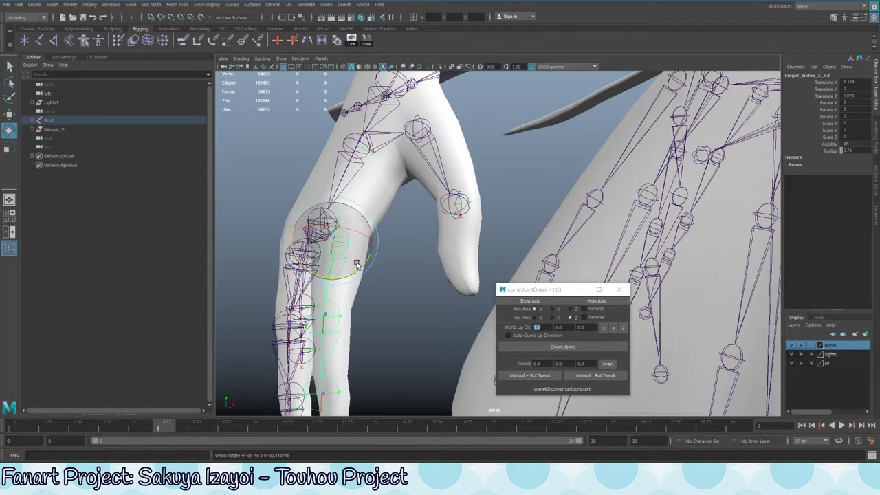
alt+drag(360, 238, 450, 173)
scroll(450, 169, up, 5)
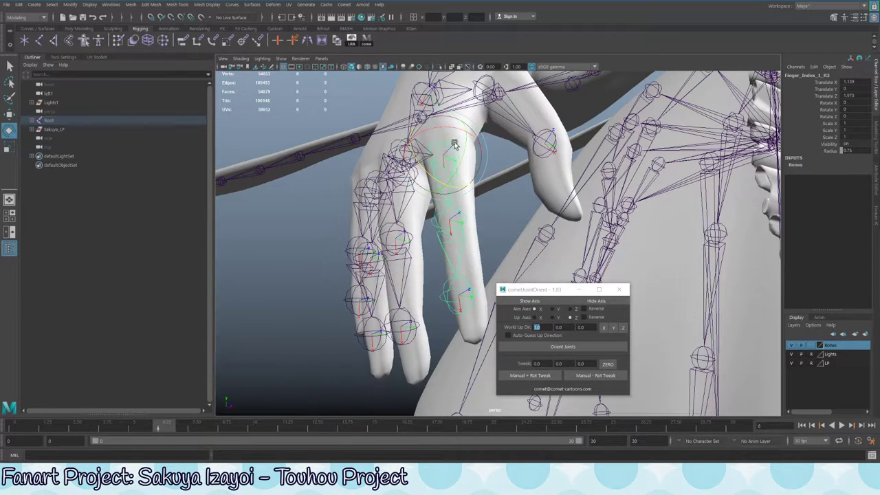
alt+drag(321, 332, 361, 285)
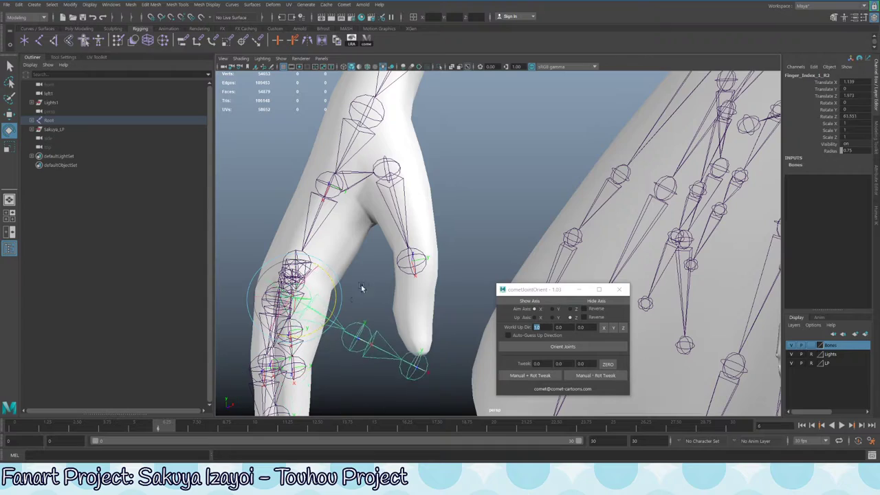
scroll(413, 141, down, 5)
alt+drag(413, 142, 377, 205)
click(414, 252)
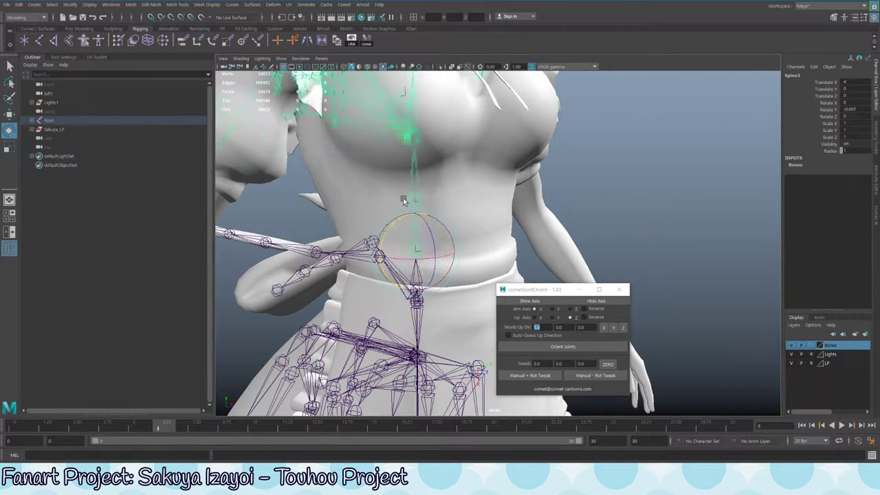
key(ctrl+z)
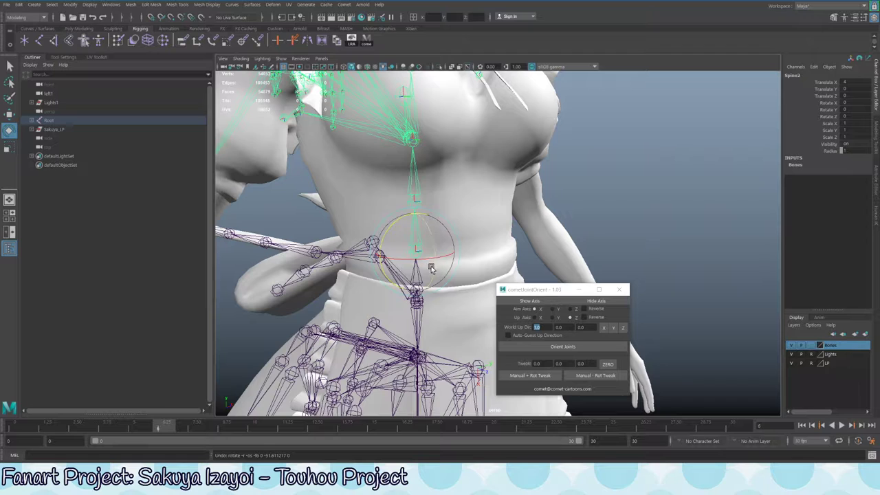
drag(425, 276, 439, 289)
key(ctrl+z)
alt+right_drag(439, 291, 389, 202)
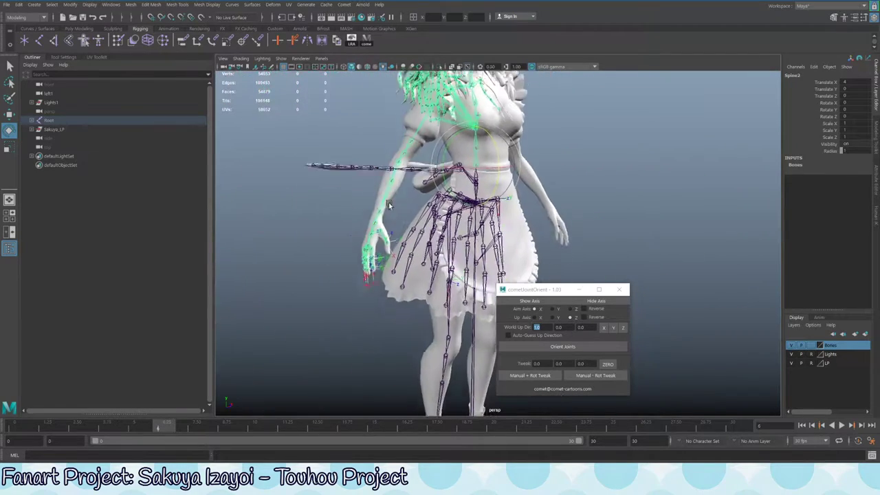
scroll(382, 203, up, 3)
alt+drag(256, 219, 410, 258)
alt+drag(445, 212, 490, 224)
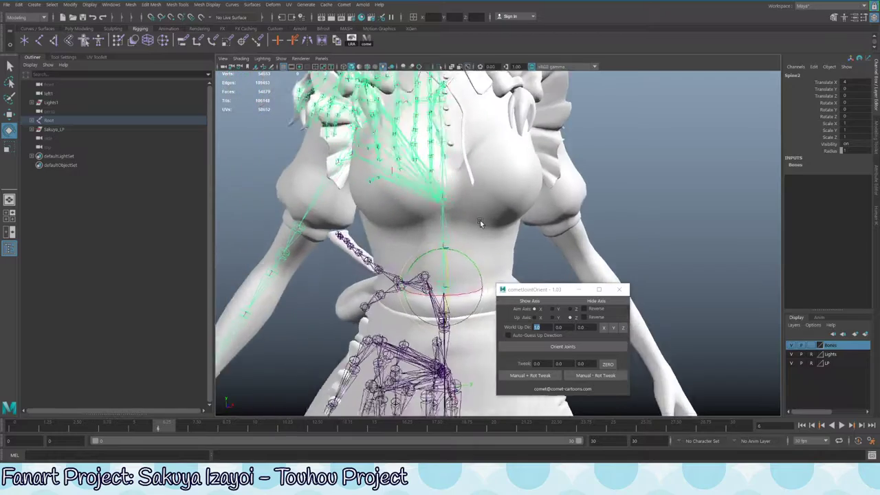
scroll(506, 246, up, 3)
scroll(466, 203, up, 2)
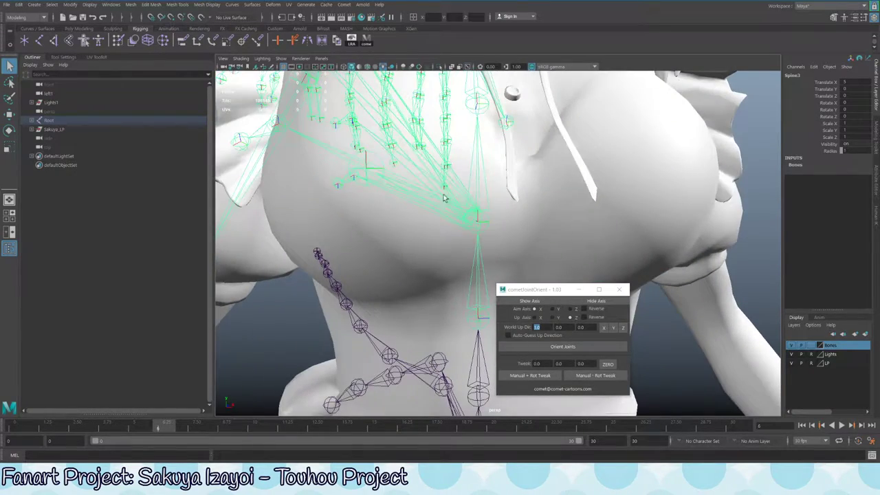
alt+drag(444, 198, 462, 256)
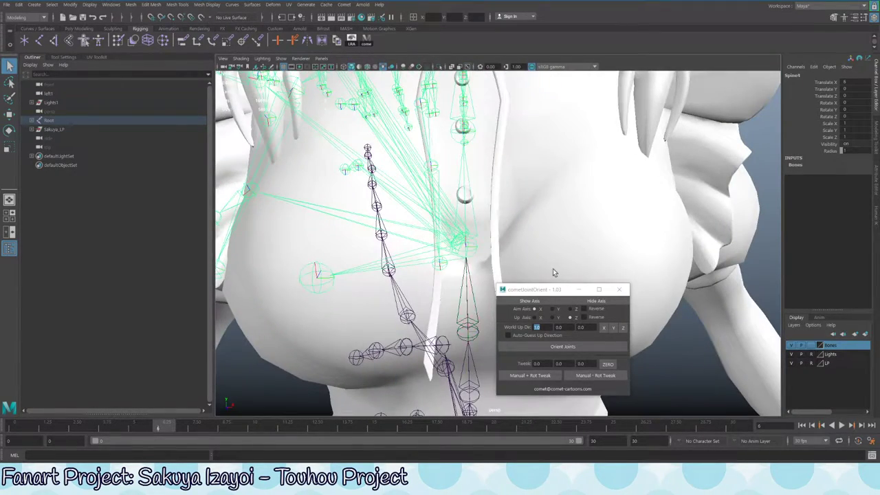
alt+drag(553, 273, 412, 220)
scroll(447, 213, up, 6)
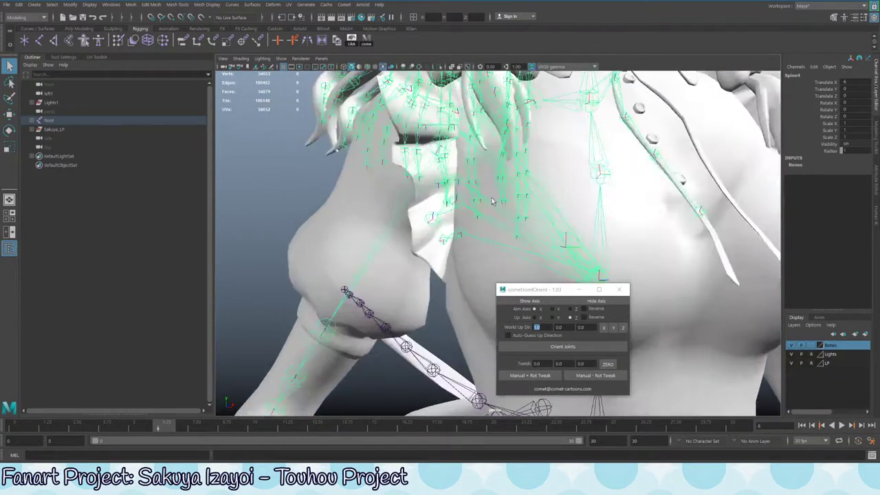
mouse_move(493, 201)
alt+mouse_down()
mouse_move(481, 207)
mouse_move(502, 196)
alt+mouse_up()
Rotate the right upper-arm twist joint UpperArmTwist_R a few degrees
click(496, 187)
key(e)
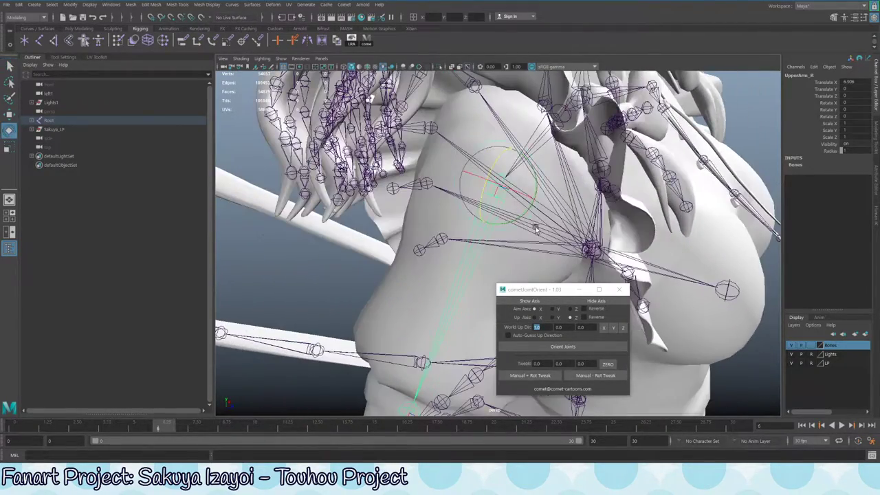
alt+drag(536, 228, 448, 121)
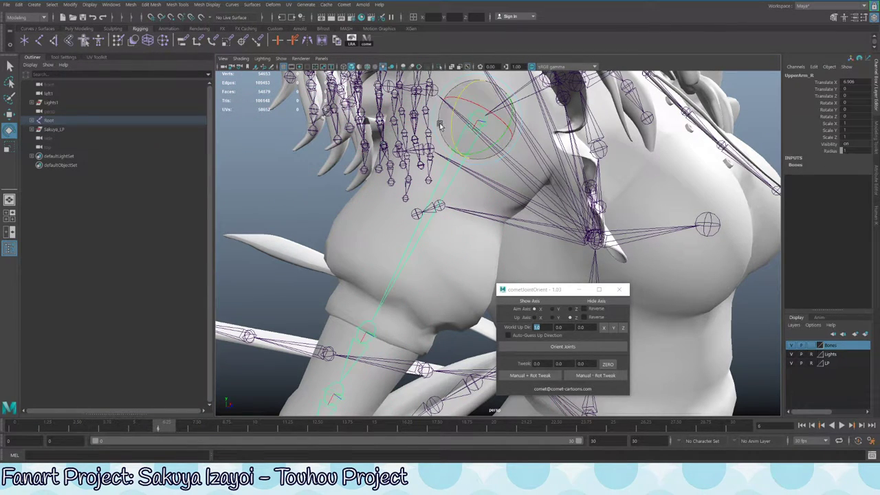
alt+drag(431, 96, 372, 112)
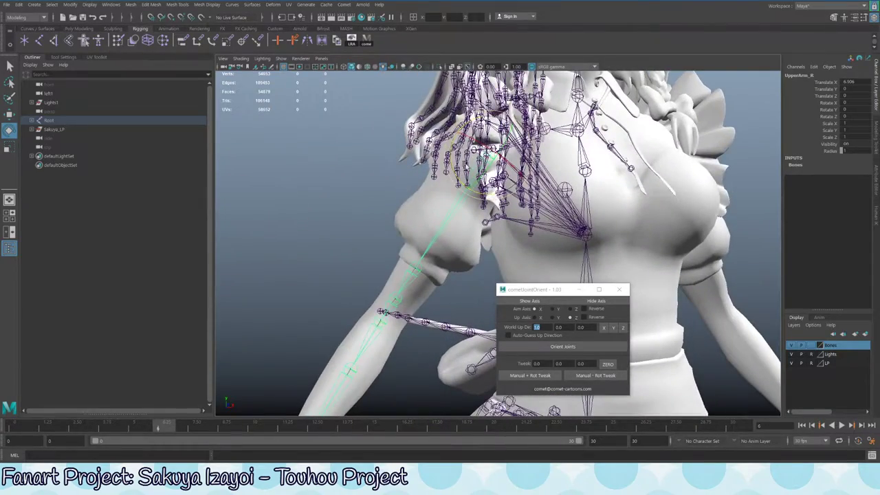
alt+drag(509, 199, 530, 203)
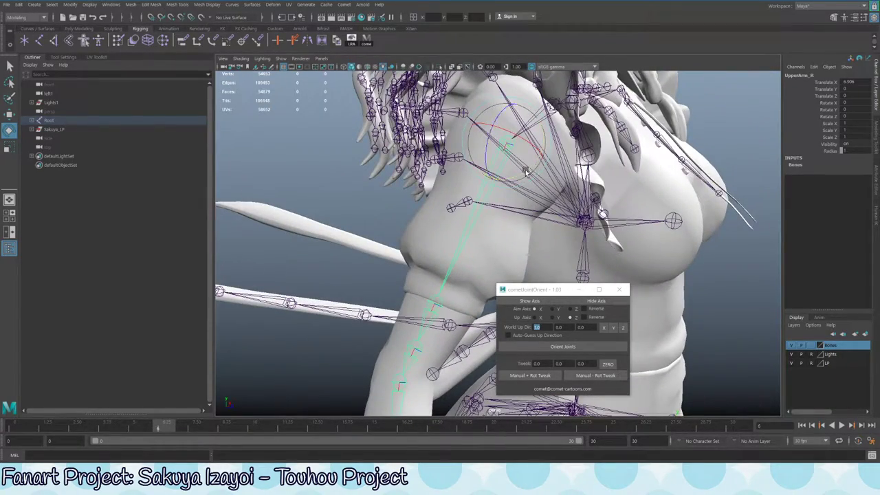
drag(543, 146, 509, 186)
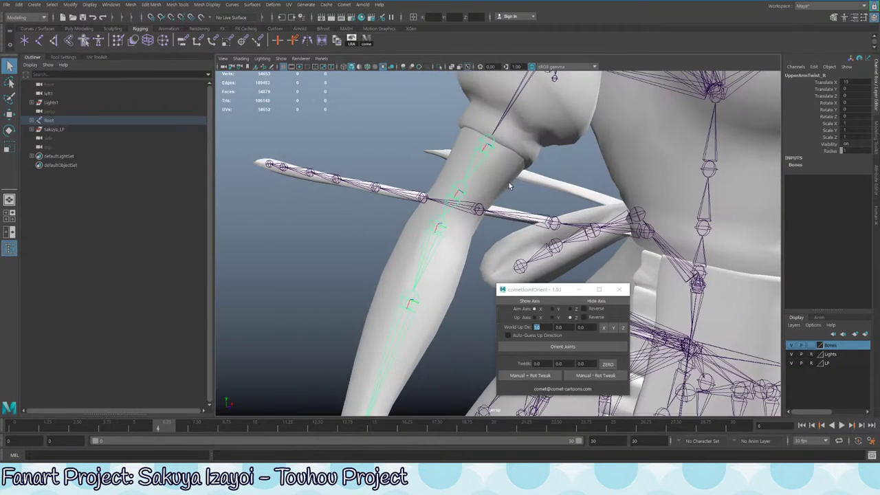
drag(502, 145, 506, 194)
Test-bend Elbow_R several times, undoing each bend back to zero rotation
key(q)
click(453, 194)
key(e)
drag(406, 196, 438, 151)
key(ctrl+z)
key(q)
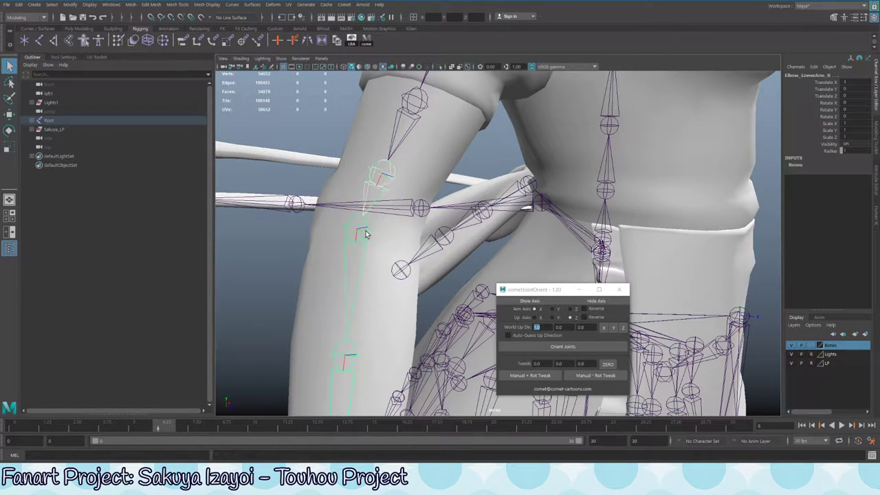
key(e)
drag(388, 245, 417, 266)
key(ctrl+z)
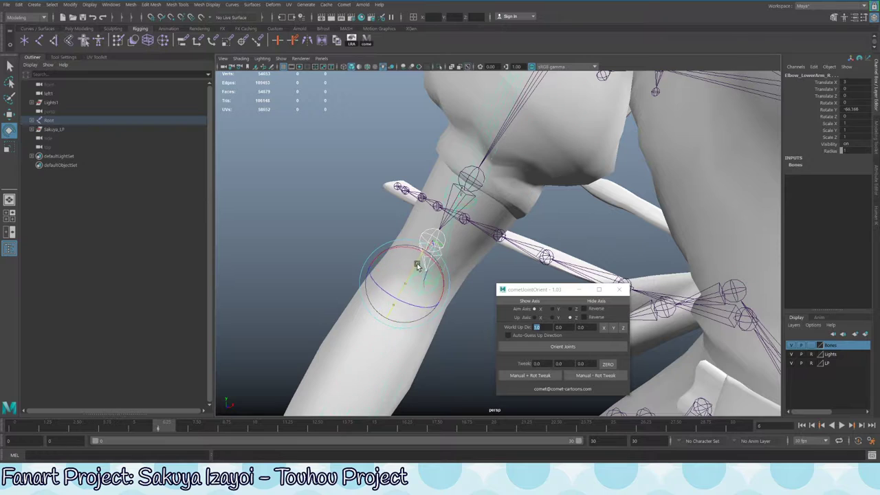
alt+drag(385, 311, 462, 198)
key(ctrl+z)
key(q)
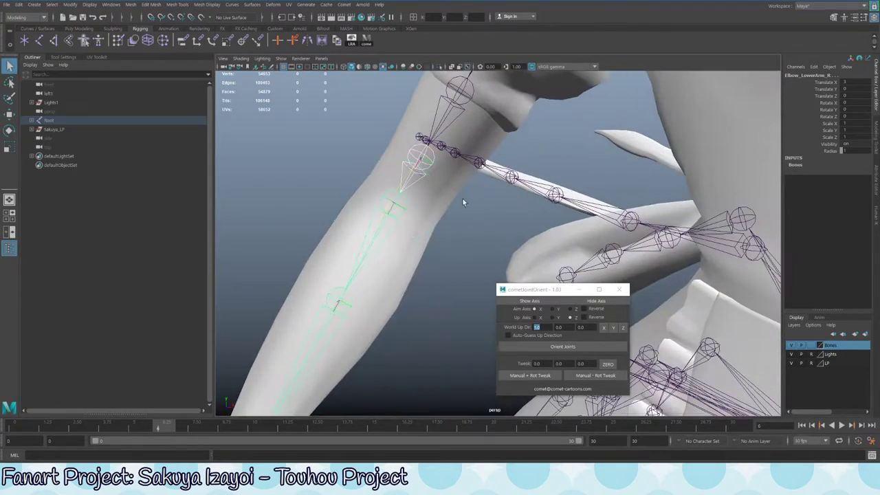
Reselect the right elbow joint and inspect the arm from new angles
click(425, 170)
mouse_move(425, 170)
alt+mouse_down()
mouse_move(405, 218)
mouse_move(401, 204)
mouse_move(293, 154)
mouse_move(328, 180)
mouse_move(427, 177)
alt+mouse_up()
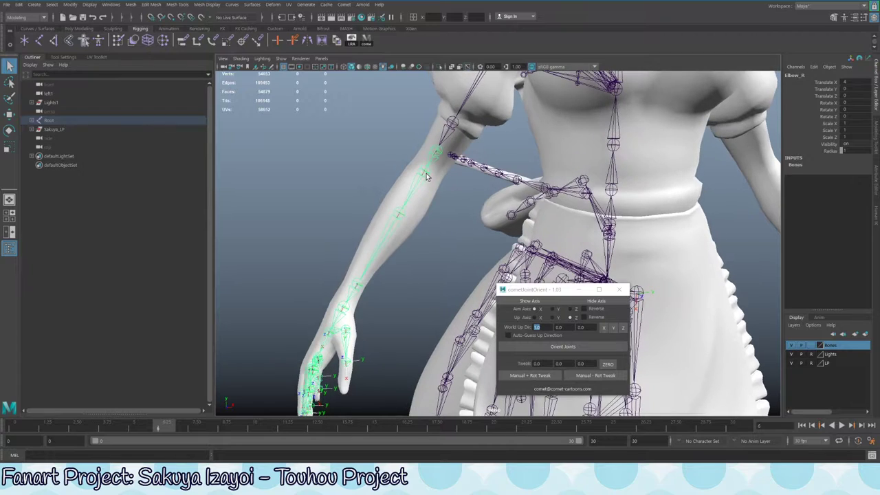
alt+drag(435, 206, 453, 212)
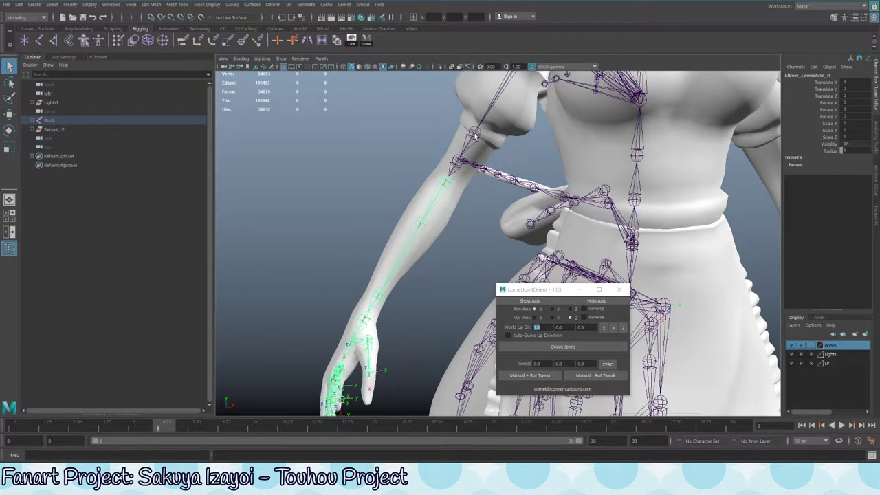
alt+drag(502, 168, 481, 168)
Keyframe the upper-arm twist joint and select Elbow_R with the Move tool
key(w)
key(s)
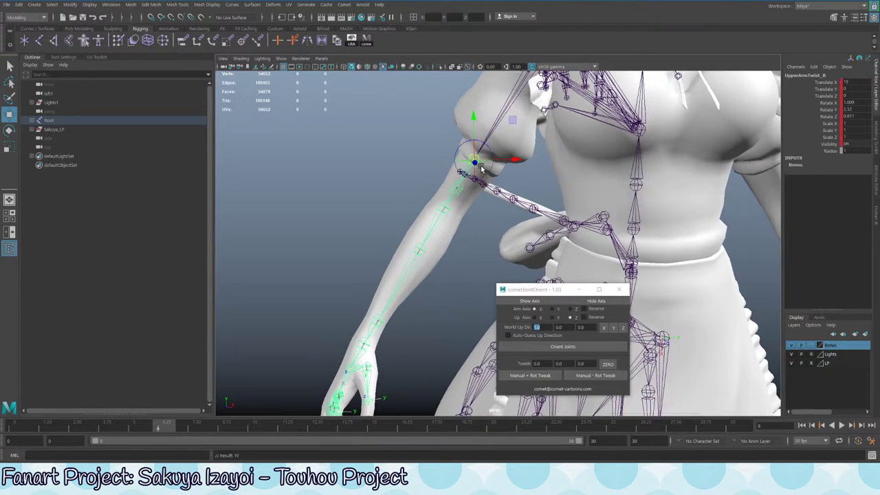
click(459, 197)
key(w)
click(504, 132)
key(ctrl+z)
Test-move the arm joints and undo each attempt
mouse_move(512, 121)
middle_down()
mouse_move(477, 183)
mouse_move(507, 130)
middle_up()
key(ctrl+z)
click(508, 132)
key(ctrl+z)
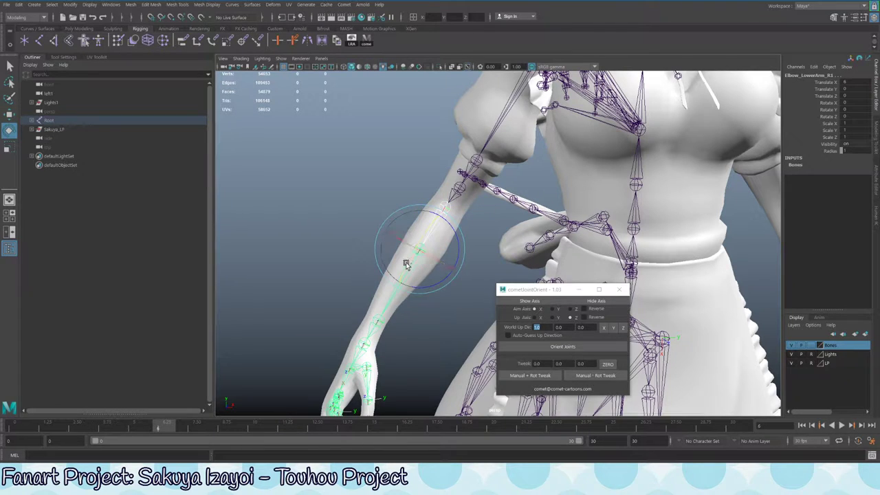
drag(407, 265, 500, 273)
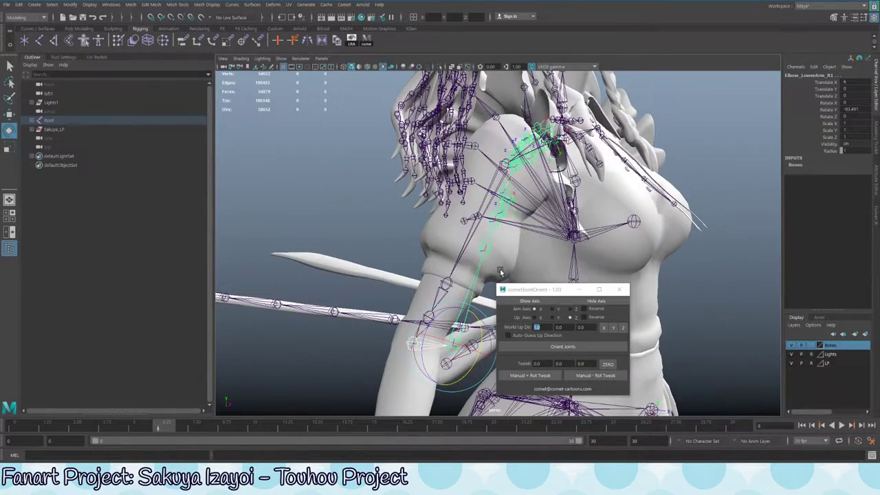
key(ctrl+z)
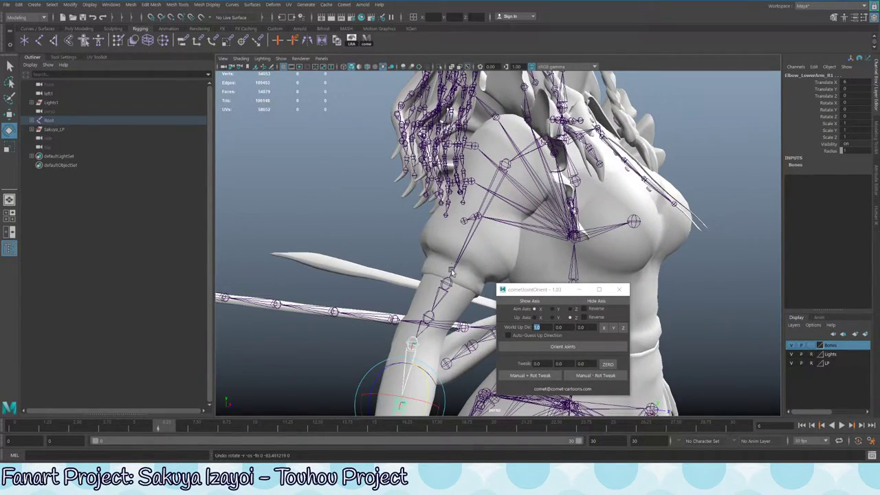
Nudge Elbow_R along the arm to roughly 4.709, -0.557, 0.140
alt+drag(452, 273, 408, 265)
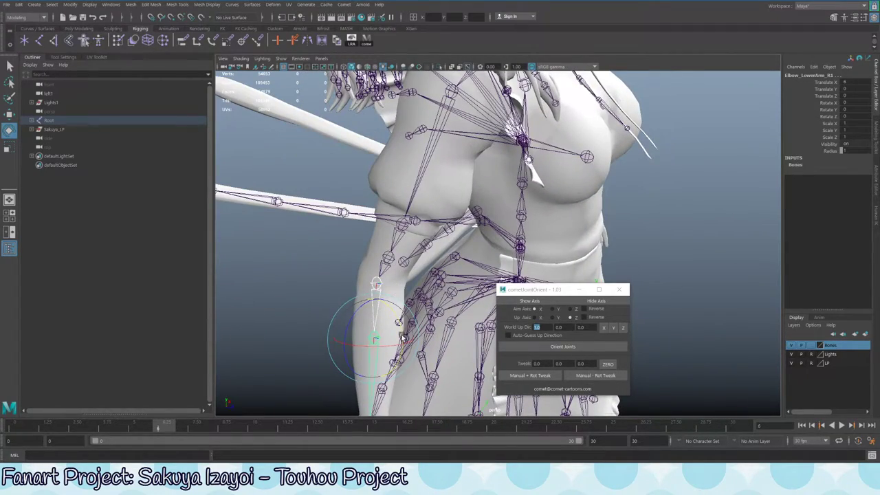
drag(398, 309, 359, 151)
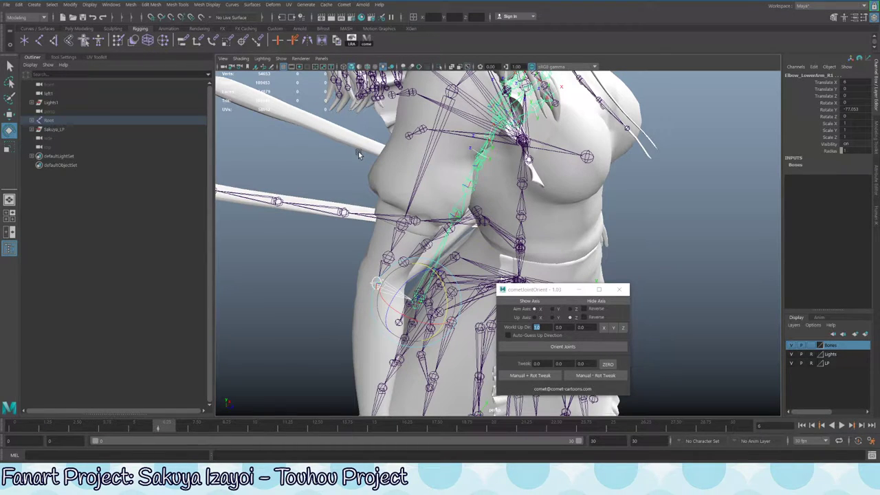
alt+drag(358, 151, 402, 155)
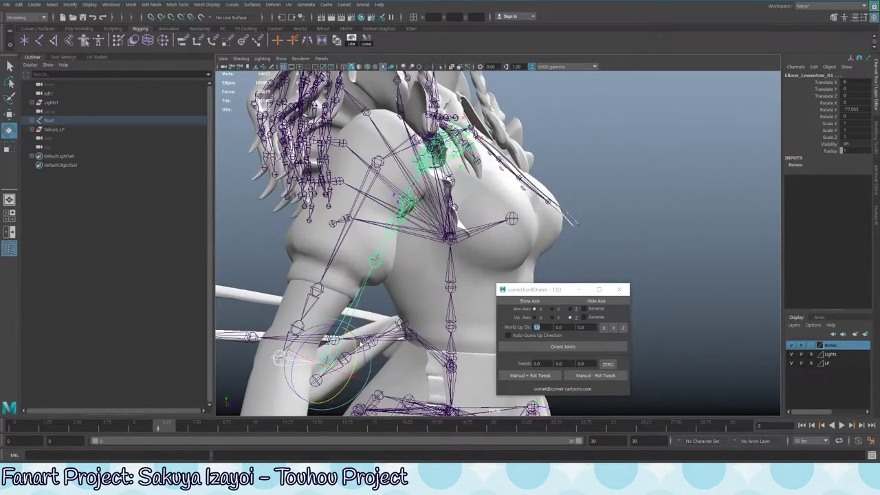
drag(358, 343, 354, 347)
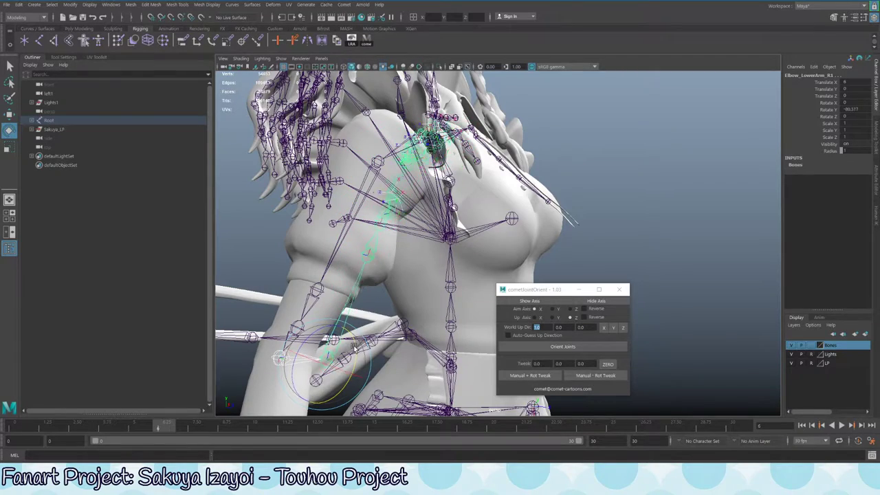
alt+middle_drag(355, 347, 397, 211)
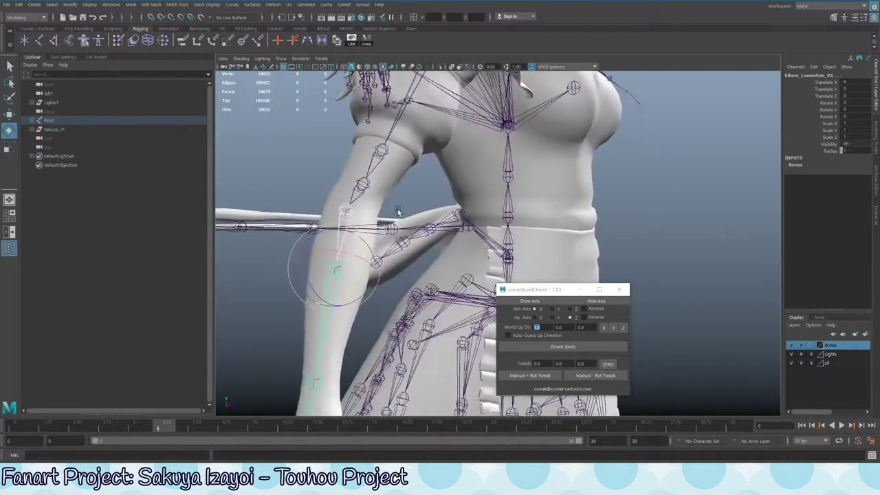
alt+drag(398, 212, 404, 260)
key(q)
alt+drag(408, 229, 498, 225)
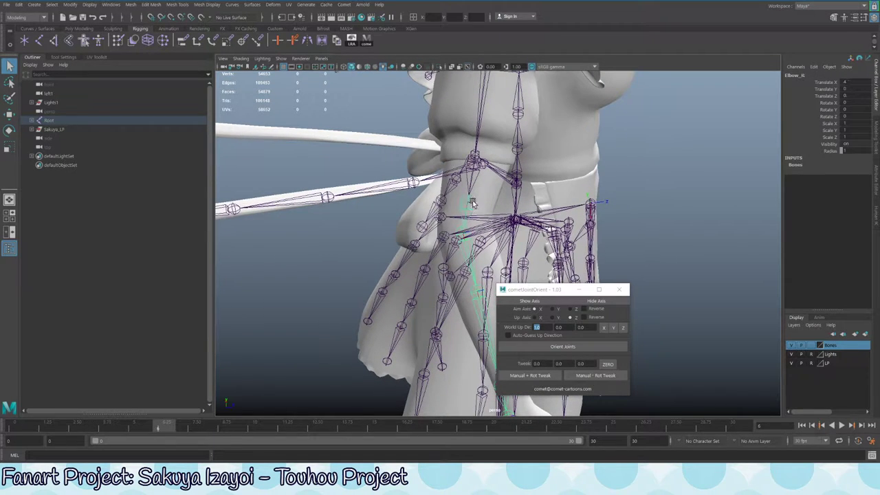
alt+drag(509, 185, 462, 200)
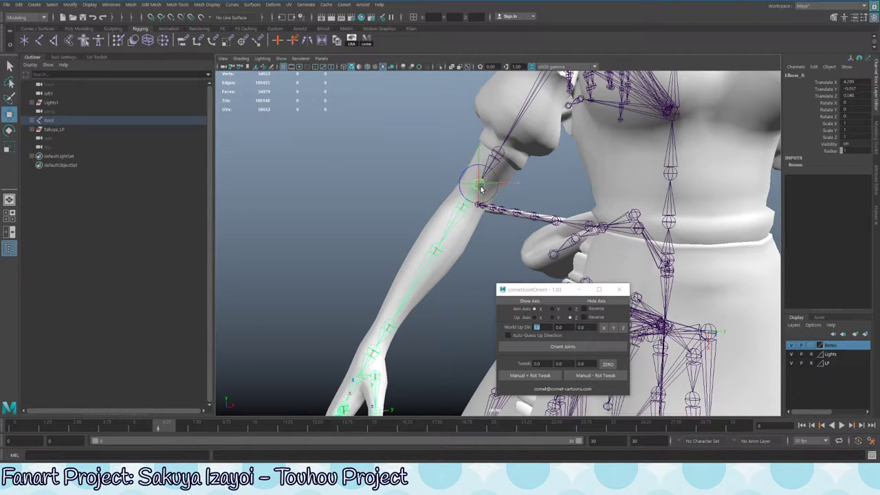
key(w)
key(ctrl+z)
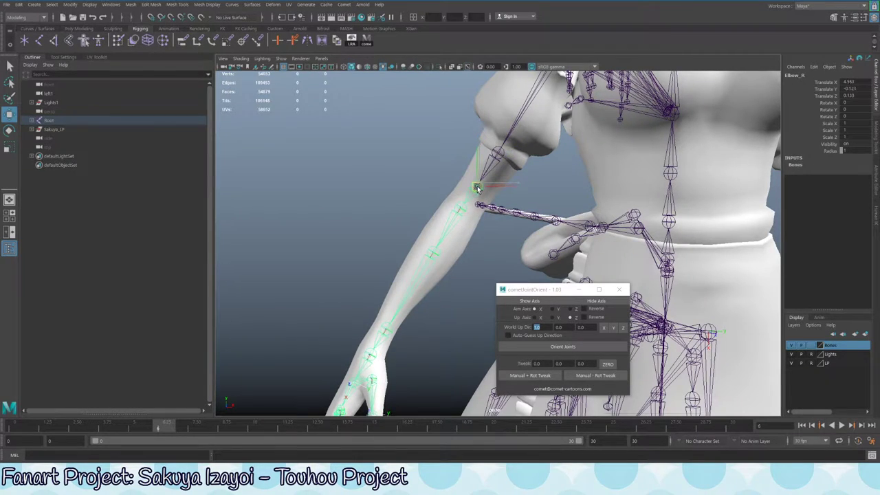
key(ctrl+z)
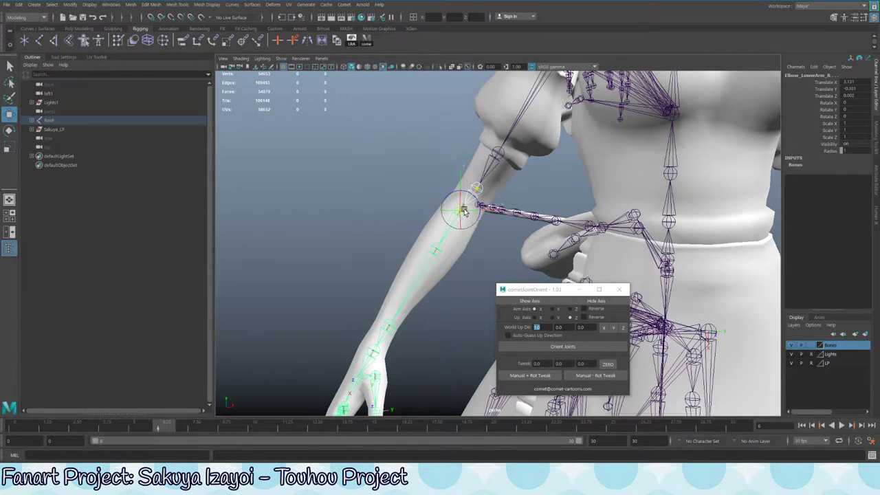
mouse_move(471, 210)
alt+mouse_down()
mouse_move(446, 184)
mouse_move(471, 170)
mouse_move(491, 178)
mouse_move(465, 198)
alt+mouse_up()
key(q)
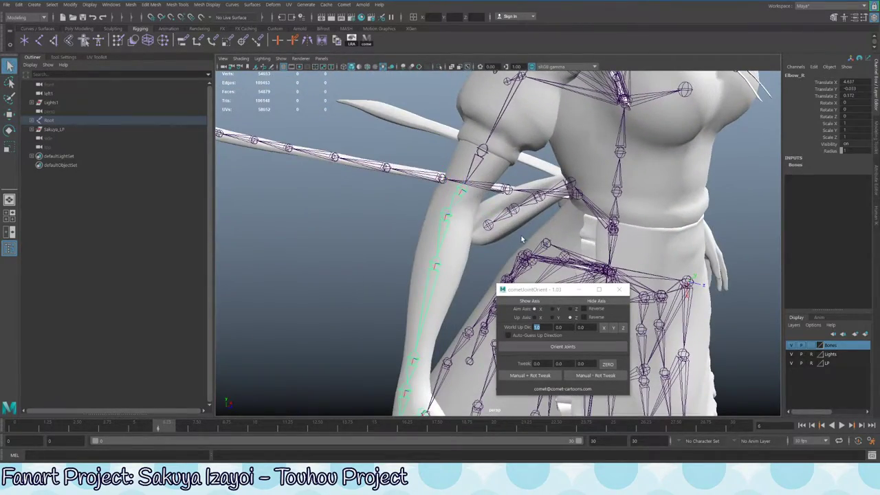
alt+drag(522, 239, 474, 210)
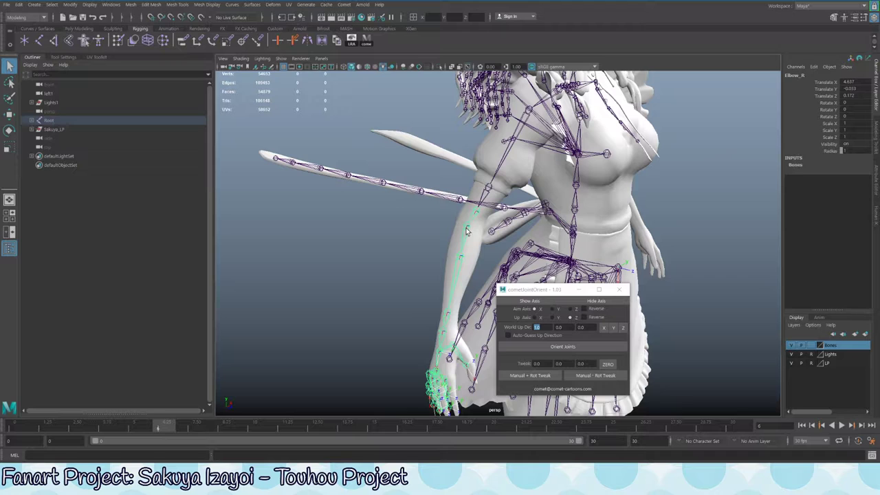
click(474, 215)
key(e)
drag(482, 264, 473, 211)
scroll(495, 242, up, 5)
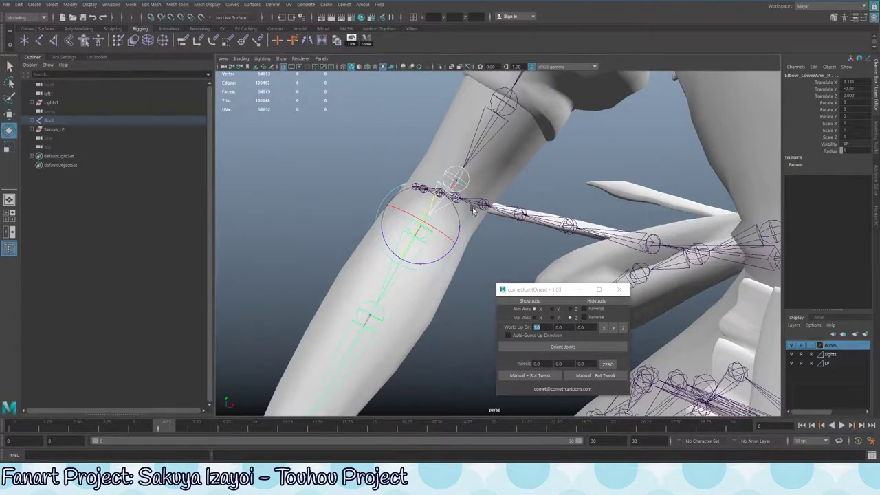
click(432, 231)
click(421, 226)
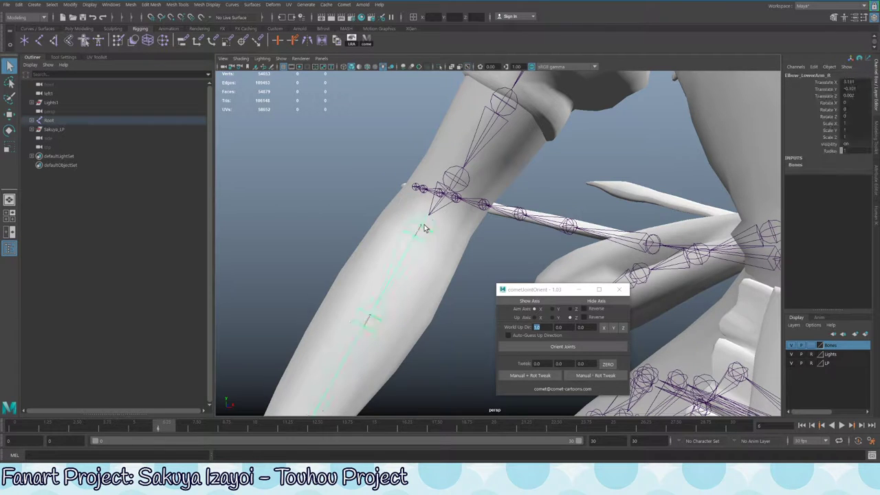
alt+drag(487, 215, 516, 227)
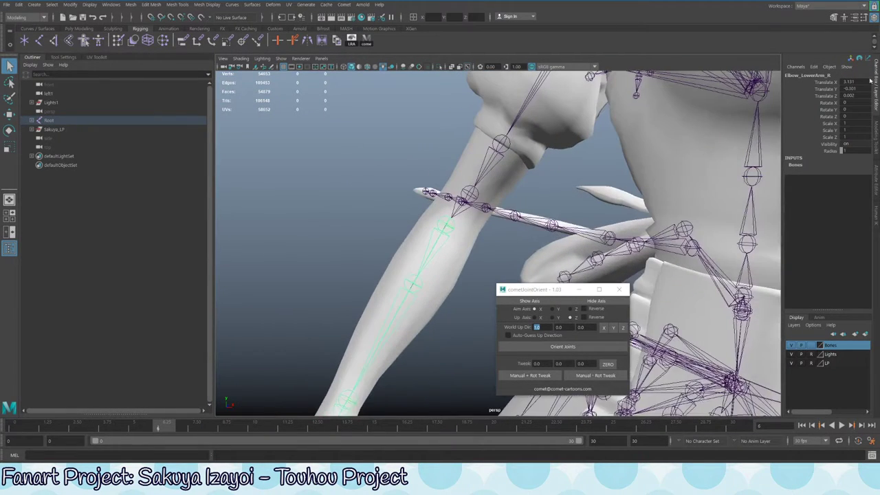
alt+drag(339, 269, 422, 244)
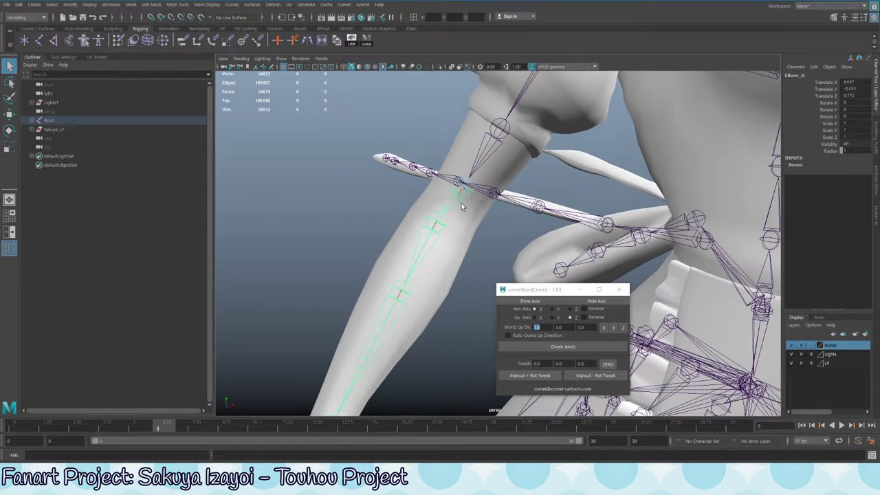
key(e)
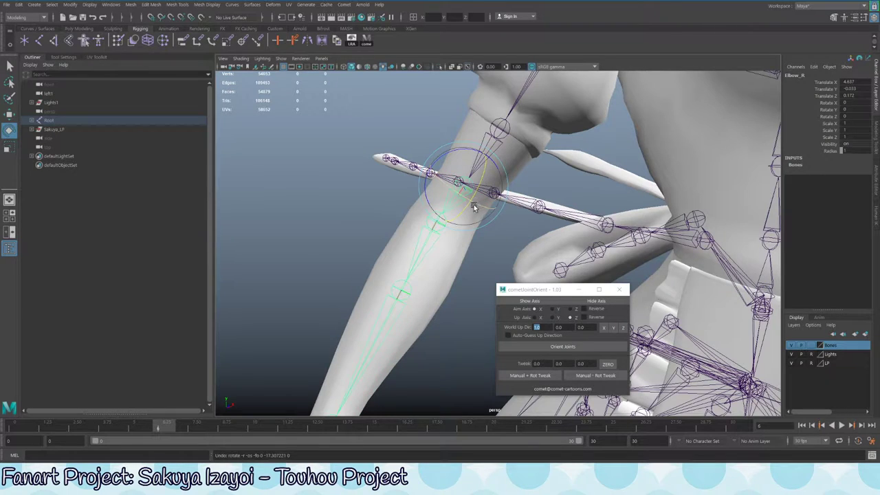
key(minus)
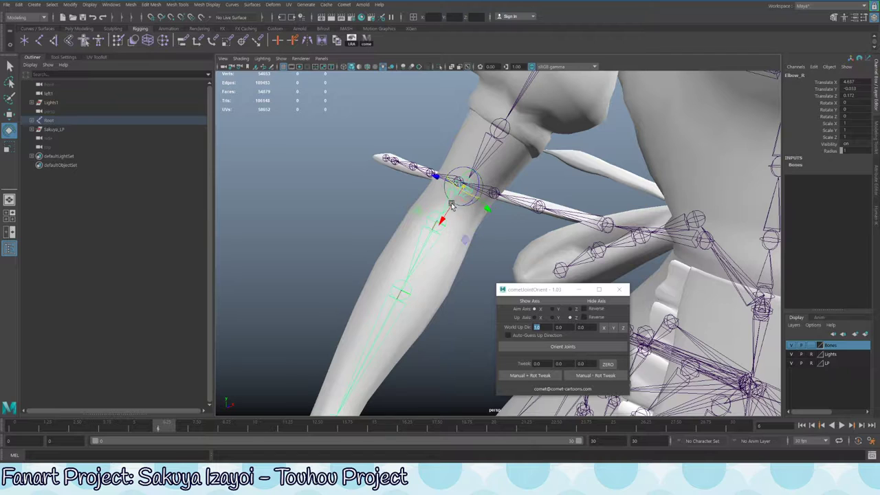
alt+drag(450, 218, 497, 199)
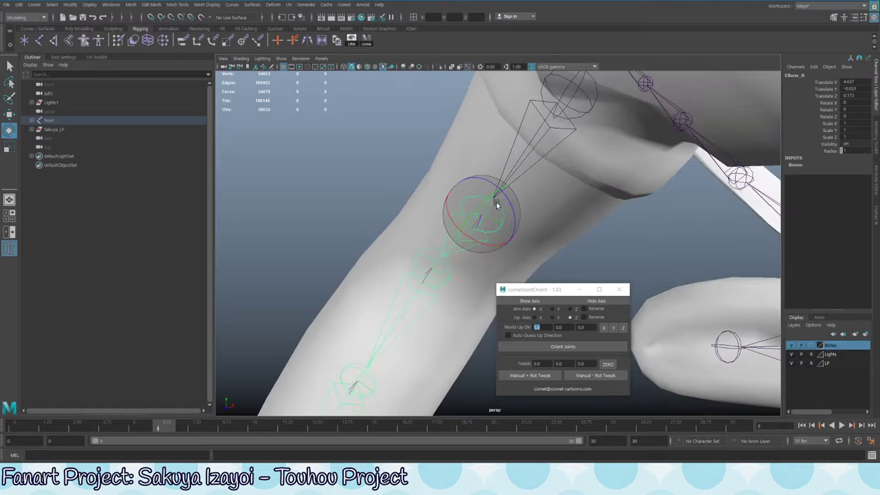
Apply a 5-degree Z Manual Rot Tweak to the elbow in cometJointOrient
click(578, 379)
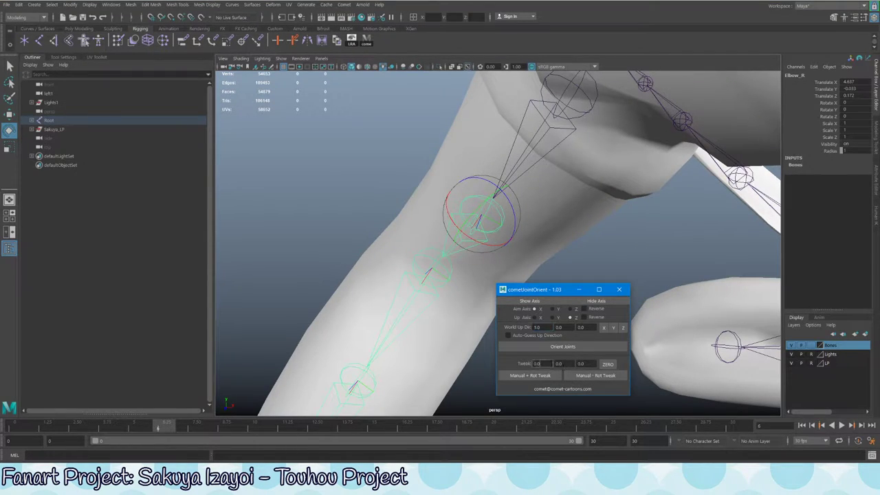
click(538, 364)
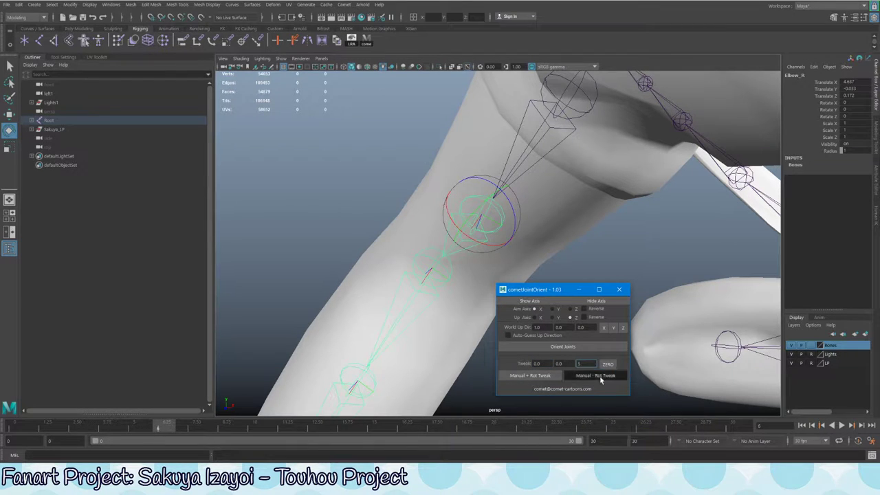
click(561, 376)
alt+drag(591, 227, 543, 210)
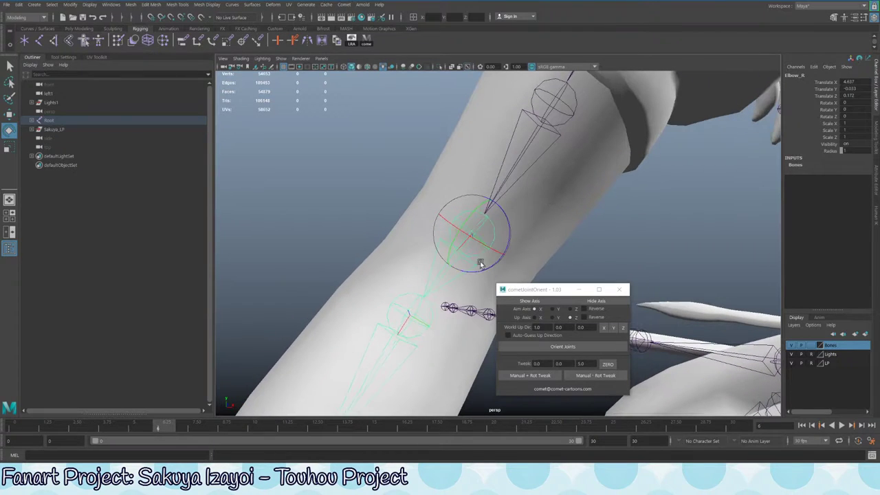
mouse_move(515, 254)
alt+mouse_down()
mouse_move(436, 210)
mouse_move(521, 257)
alt+mouse_up()
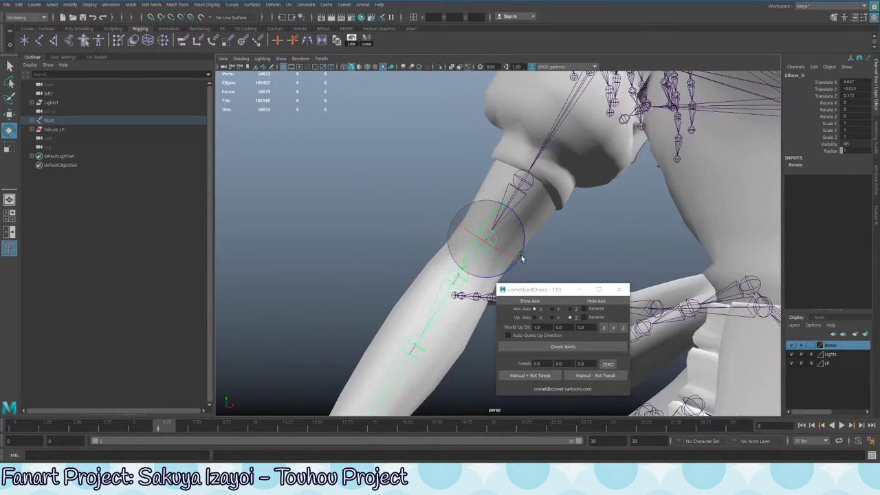
Inspect the elbow orientation and undo the last joint orient edit
key(q)
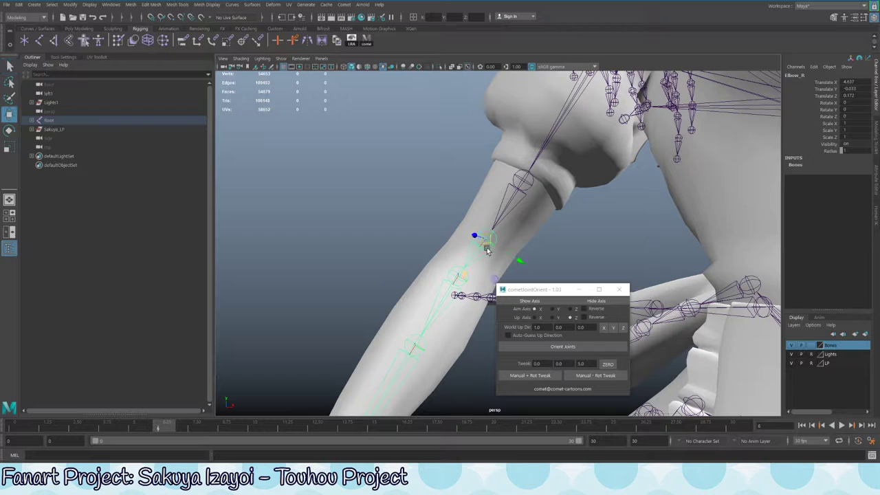
drag(487, 240, 521, 163)
alt+drag(455, 304, 482, 247)
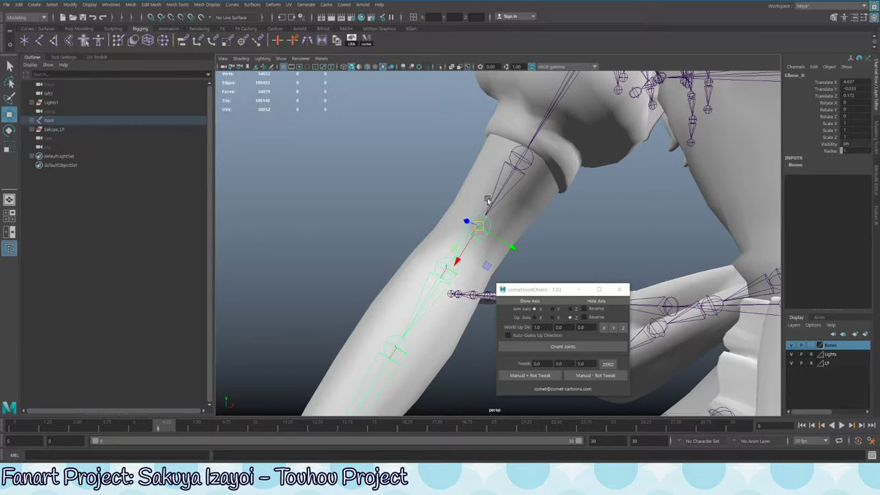
alt+drag(488, 201, 473, 273)
key(ctrl+z)
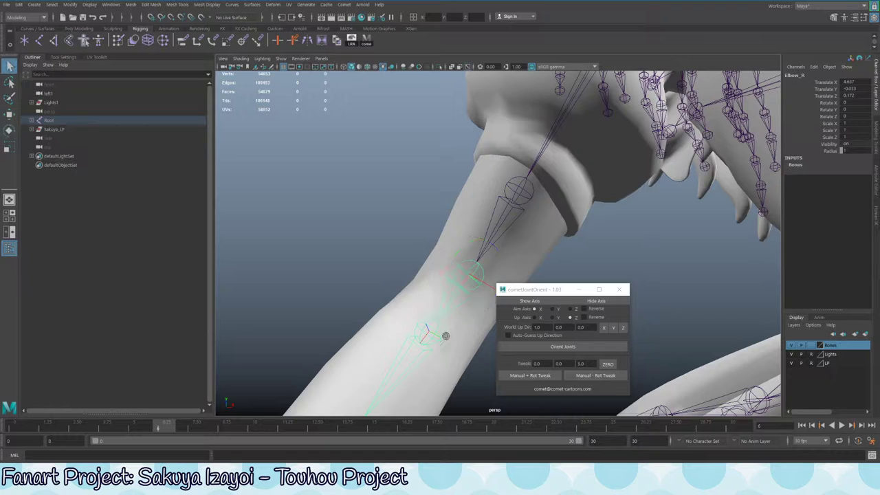
Select the right forearm joint, test-rotate it upward, and undo
click(440, 339)
alt+drag(399, 251, 323, 185)
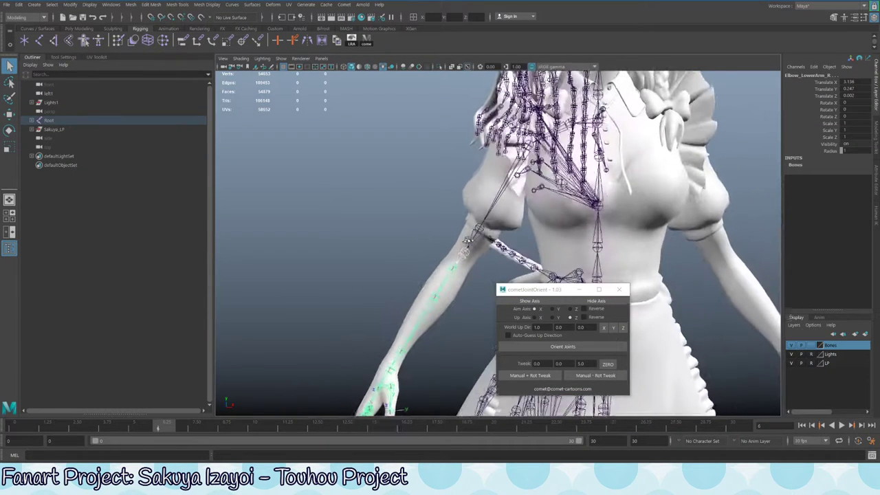
click(465, 254)
click(456, 269)
key(e)
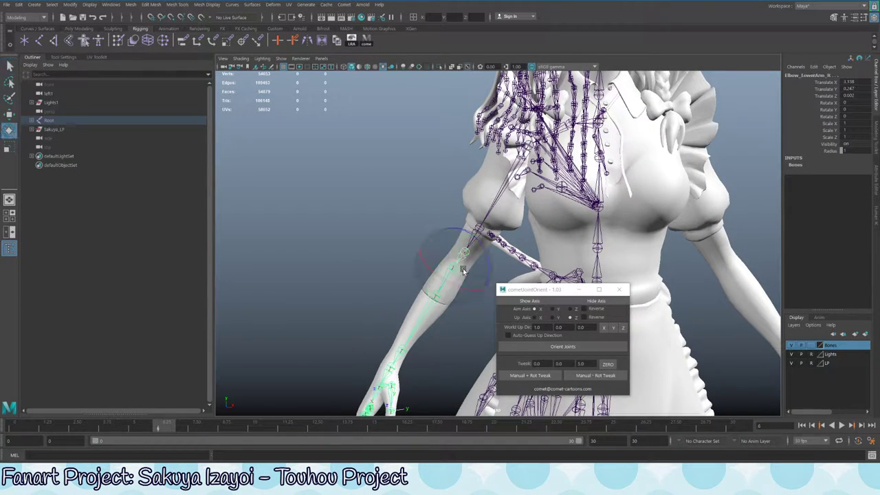
drag(457, 270, 470, 234)
key(ctrl+z)
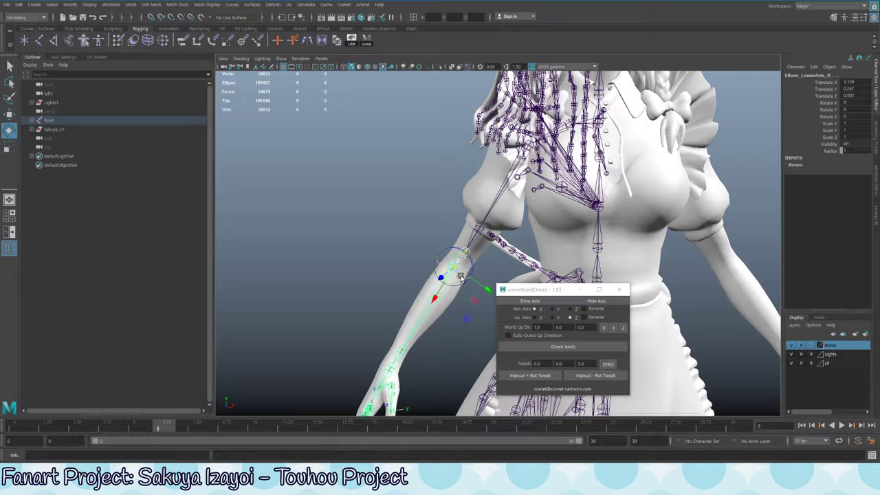
Repeat forearm test rotations toward the chest, undo to zero, and show Rotate tool settings
key(e)
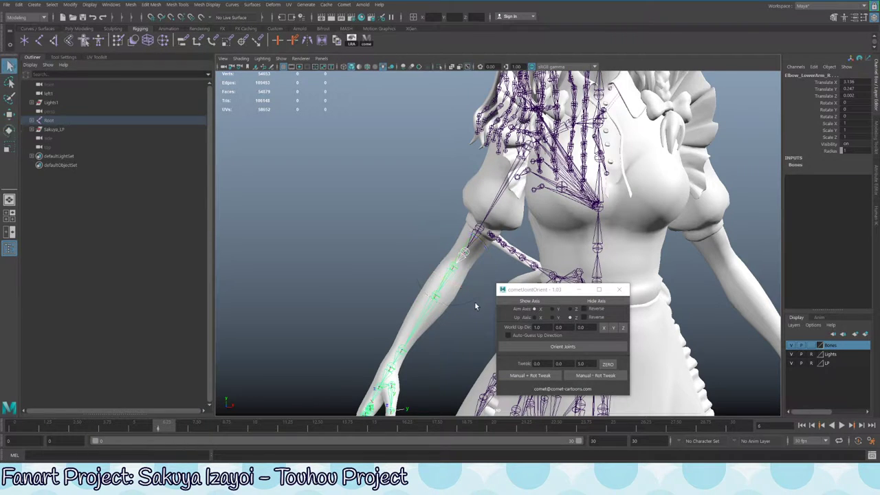
key(e)
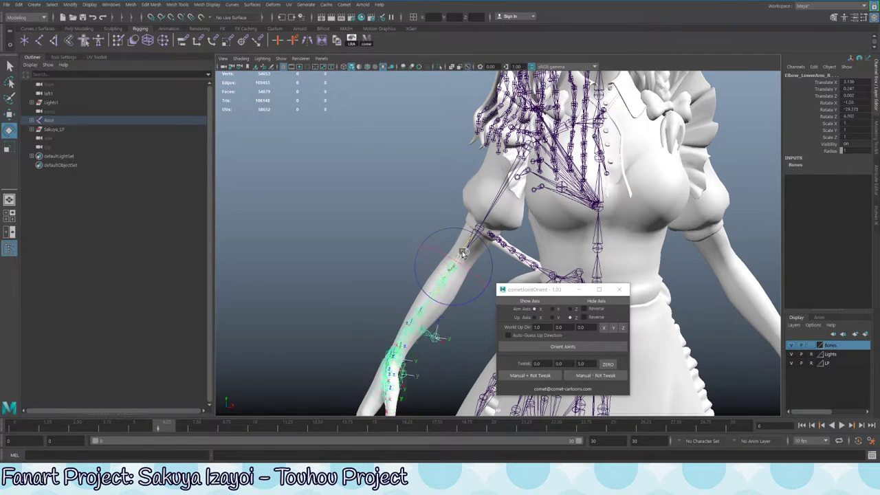
drag(449, 272, 557, 236)
key(ctrl+z)
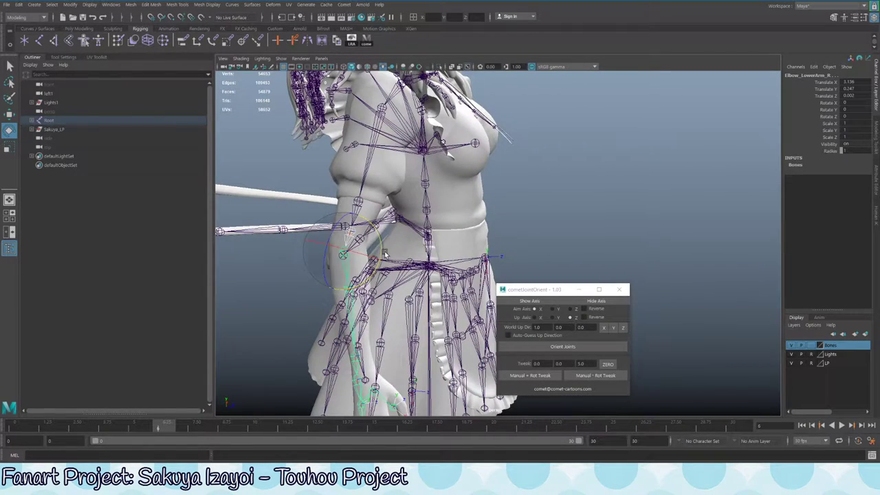
drag(441, 236, 412, 255)
key(ctrl+z)
key(w)
key(e)
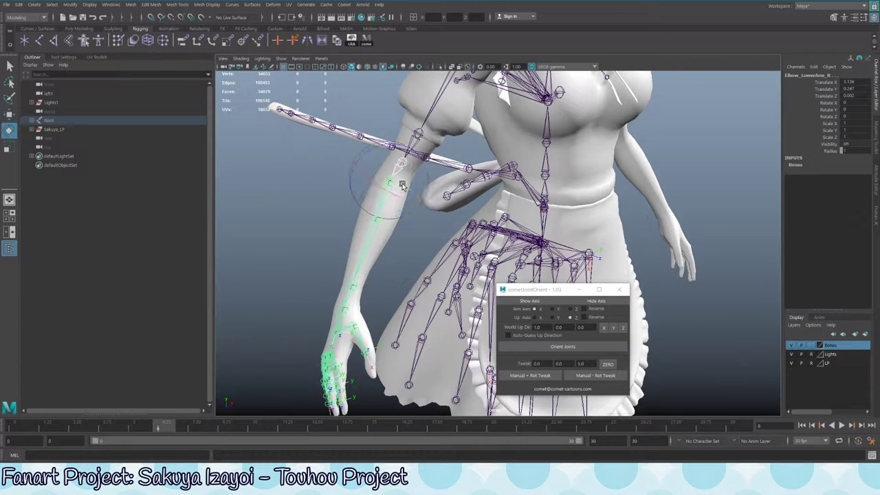
drag(400, 173, 359, 270)
key(ctrl+z)
key(ctrl+z)
click(62, 58)
Set the Rotate tool's Axis Orientation to Object and frame the arm
key(ctrl+z)
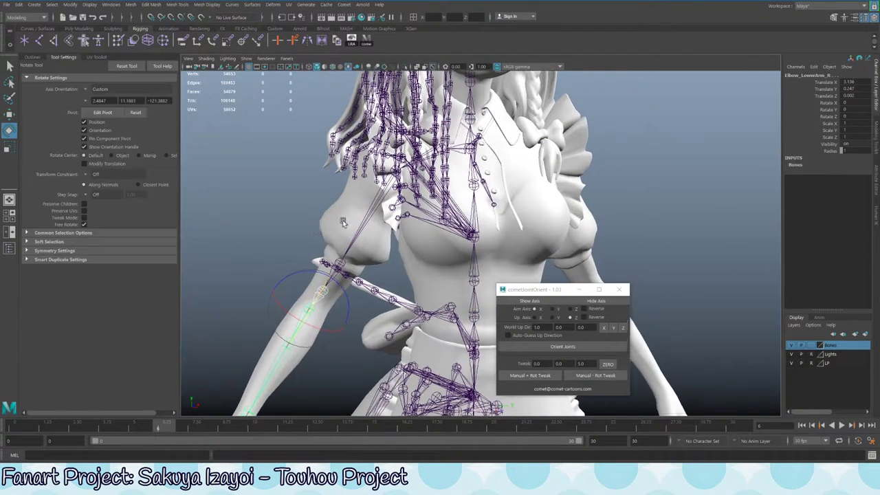
click(88, 90)
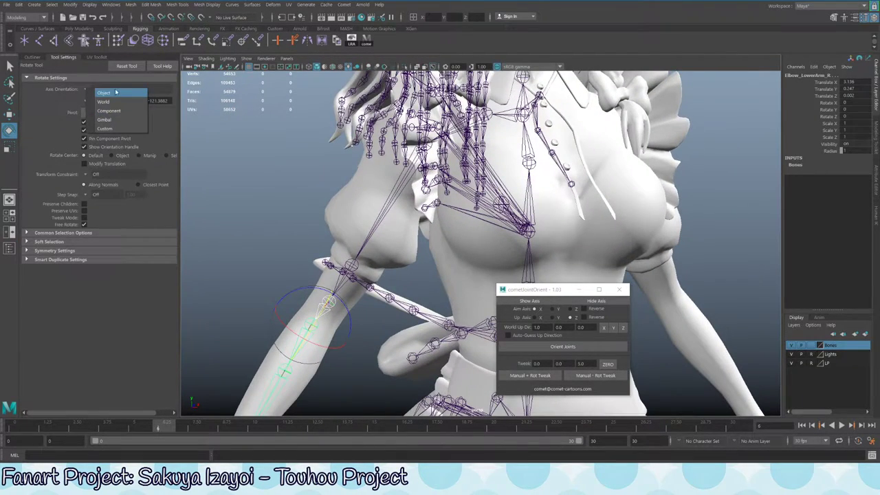
click(115, 91)
key(f)
Select the right elbow joint, test-rotate it, then undo the test
key(q)
click(377, 204)
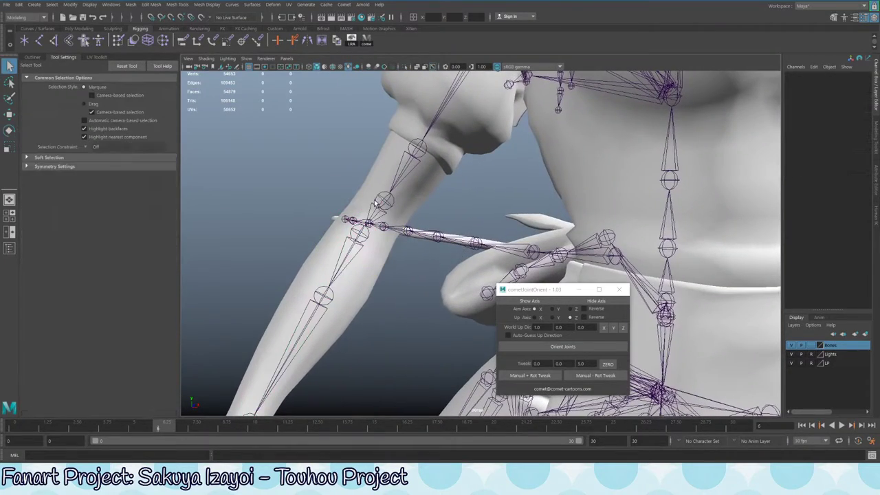
click(386, 210)
key(e)
drag(394, 206, 412, 231)
key(q)
click(379, 219)
key(e)
key(ctrl+z)
Reselect Elbow_R and realign its rotate axes with pivot editing
key(q)
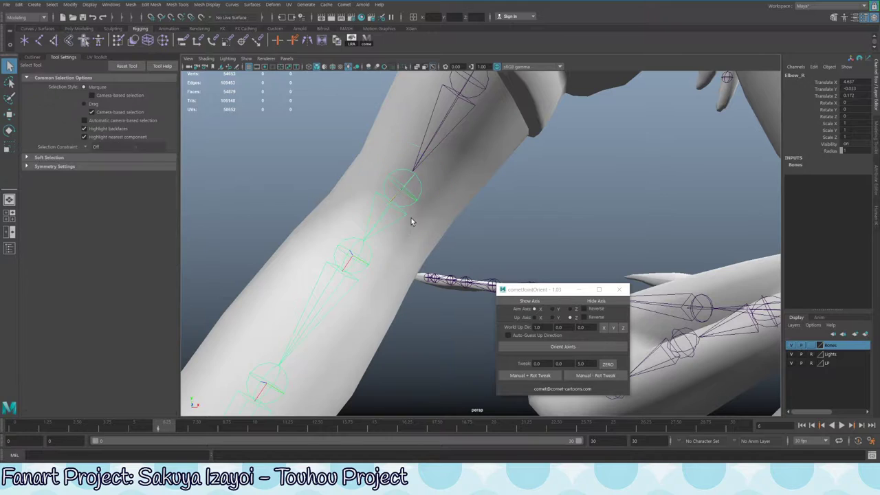
key(w)
click(404, 201)
click(403, 202)
key(q)
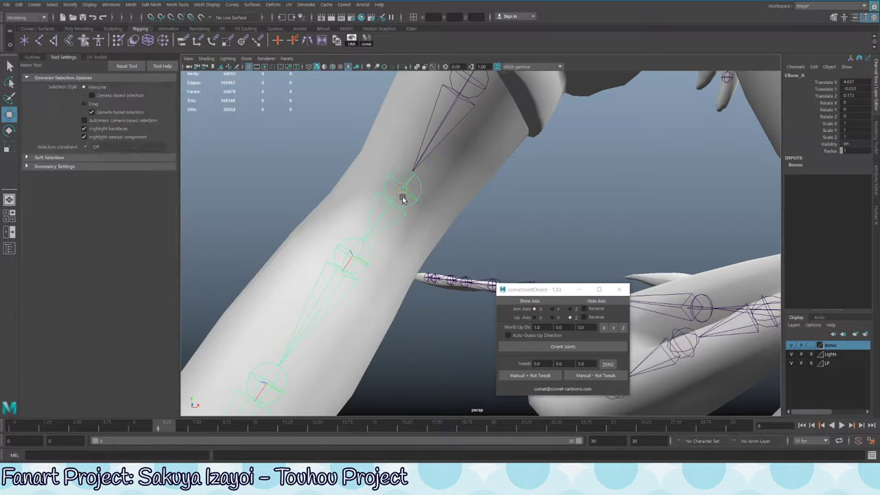
key(w)
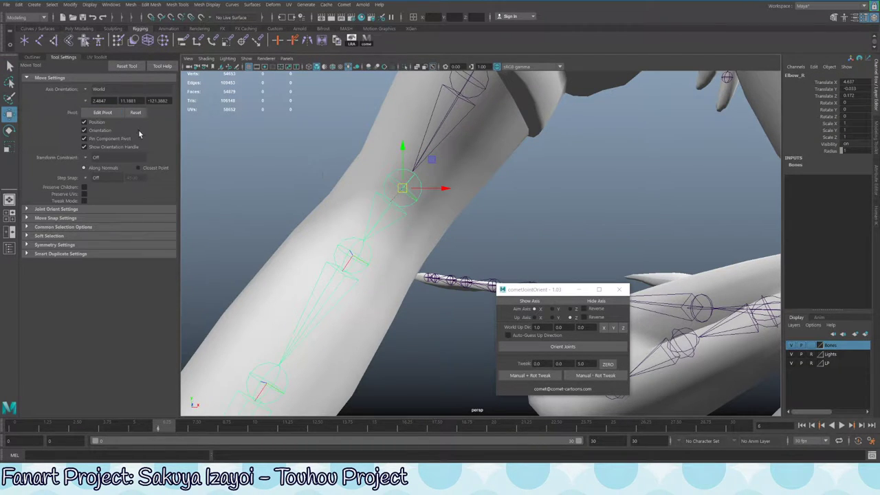
key(e)
key(d)
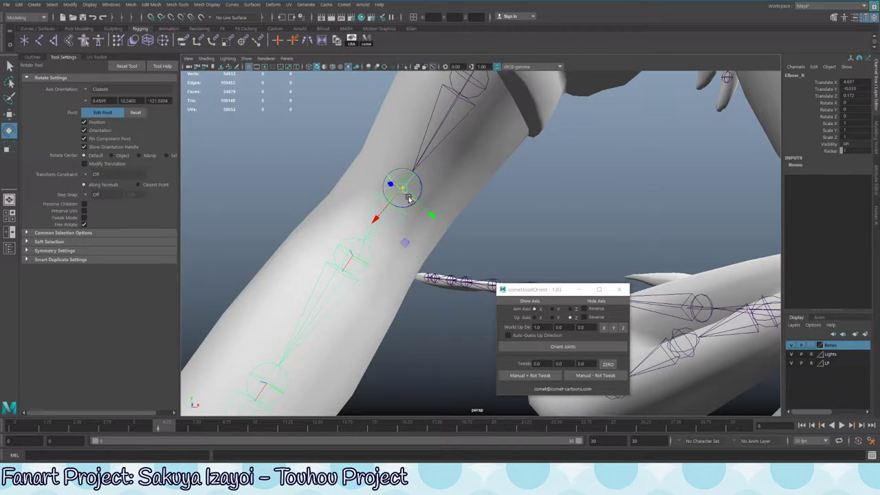
drag(409, 199, 407, 200)
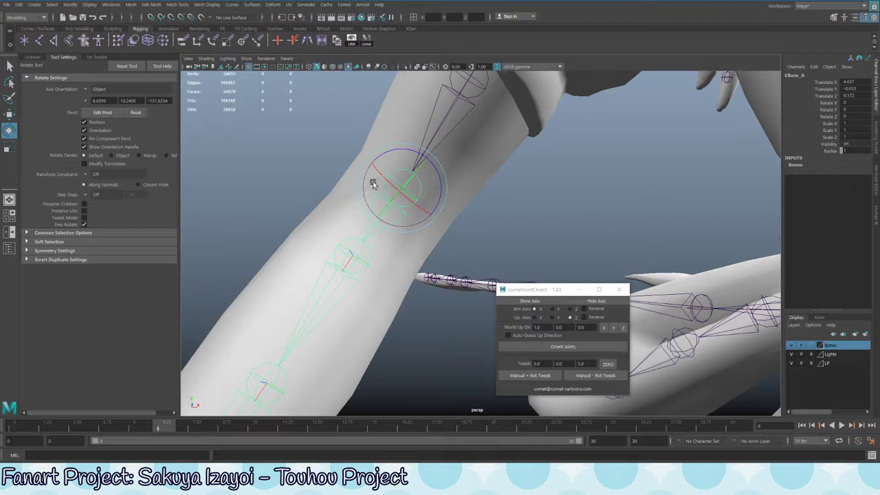
Apply a negative rotation tweak to the elbow in cometJointOrient
key(w)
alt+drag(402, 207, 501, 178)
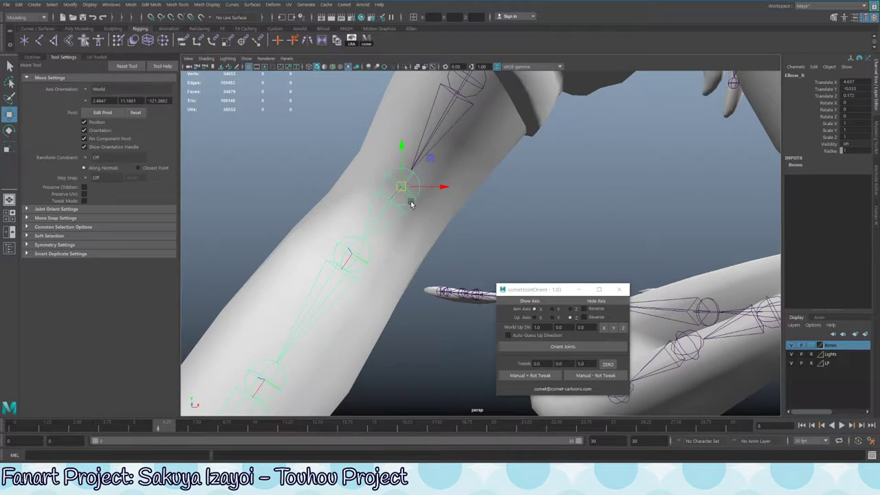
key(e)
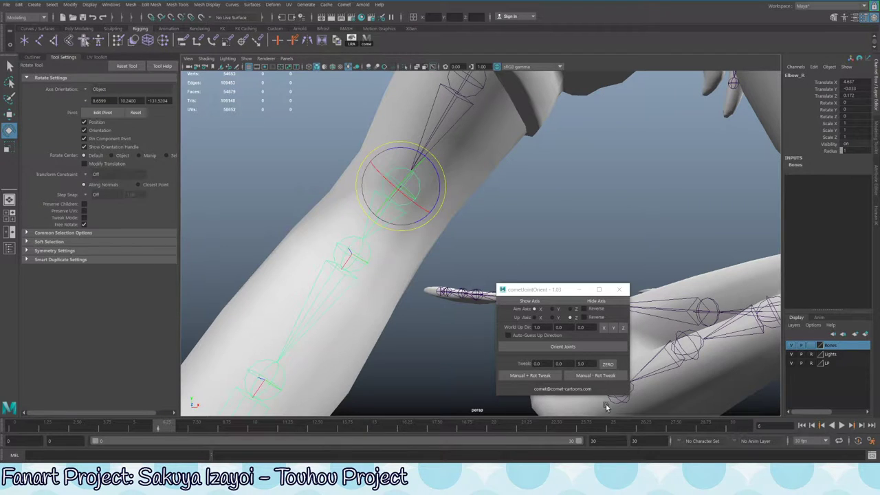
click(598, 377)
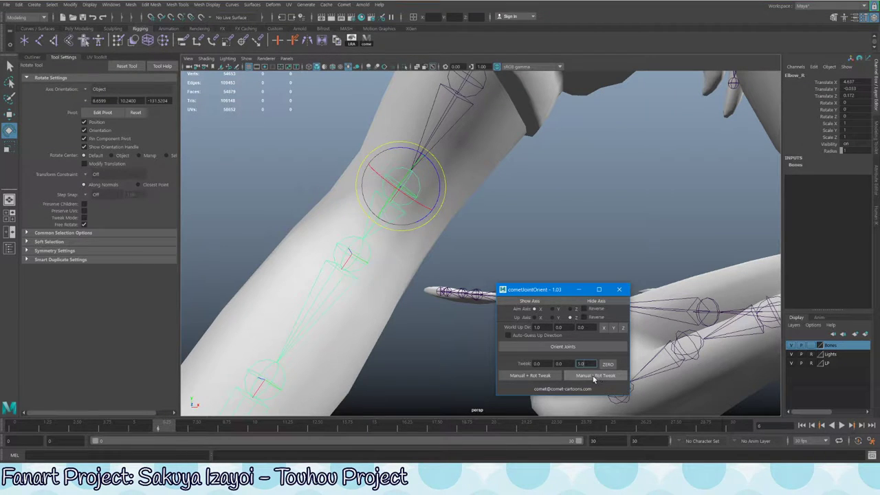
Swing the forearm to test the new elbow orientation
drag(416, 221, 357, 194)
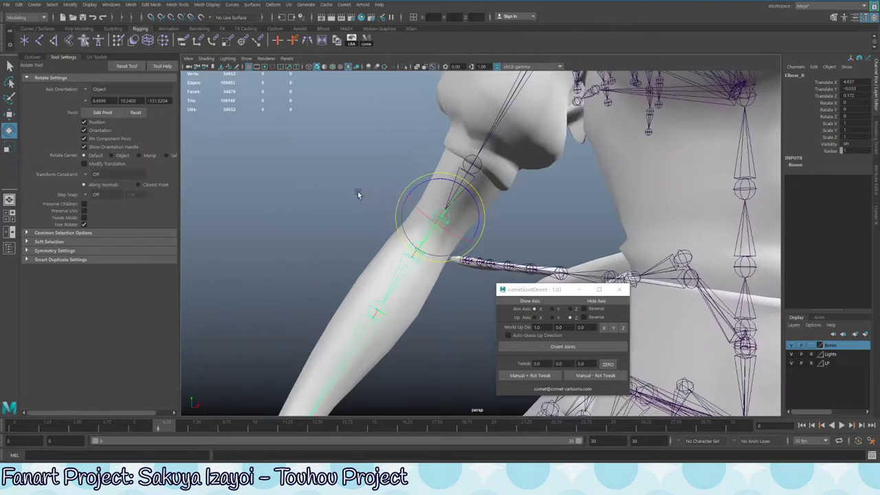
drag(445, 215, 466, 145)
alt+drag(480, 113, 537, 321)
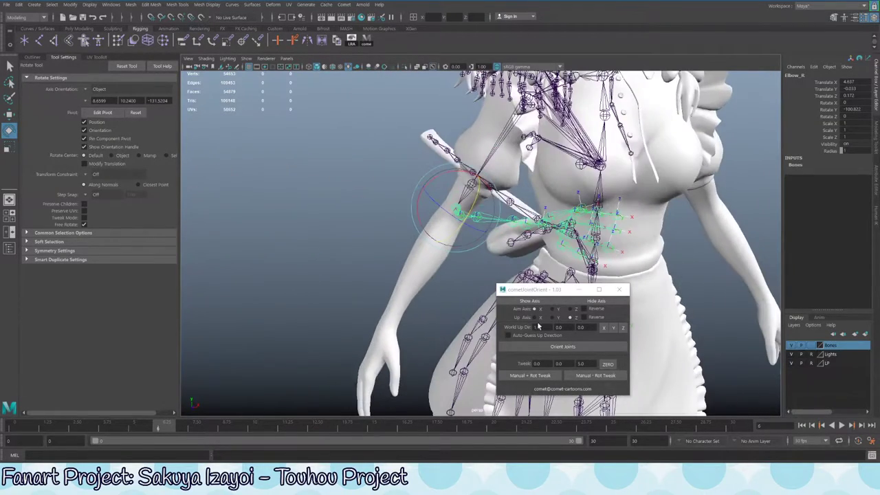
Re-orient the right elbow joint chain with Orient Joints, undoing earlier attempts
click(581, 348)
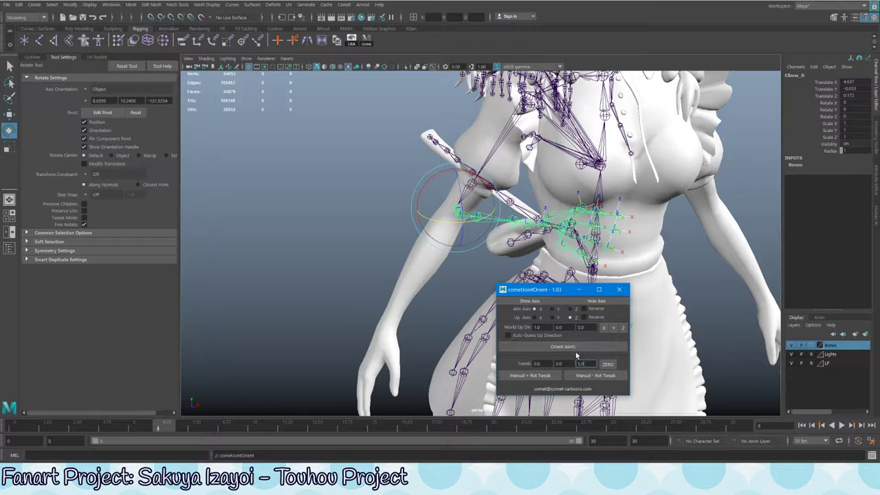
key(ctrl+z)
key(ctrl+z)
key(ctrl+z)
key(ctrl+z)
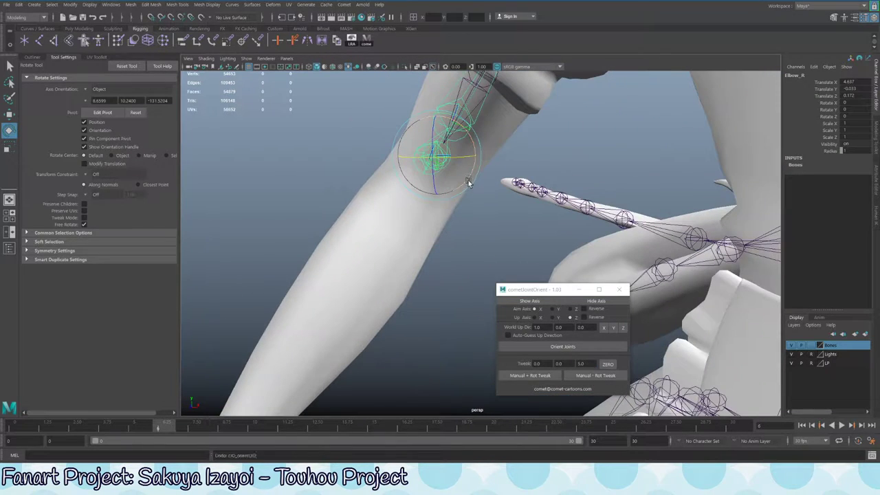
key(ctrl+z)
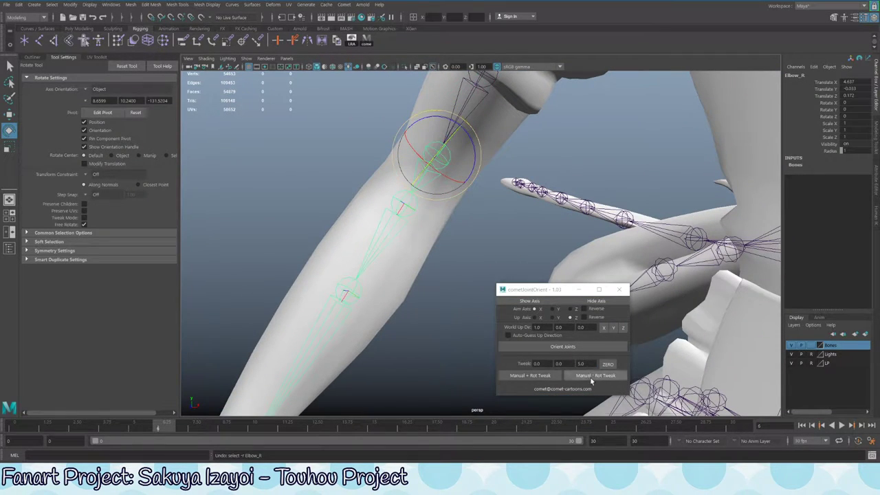
click(591, 350)
alt+drag(509, 275, 588, 406)
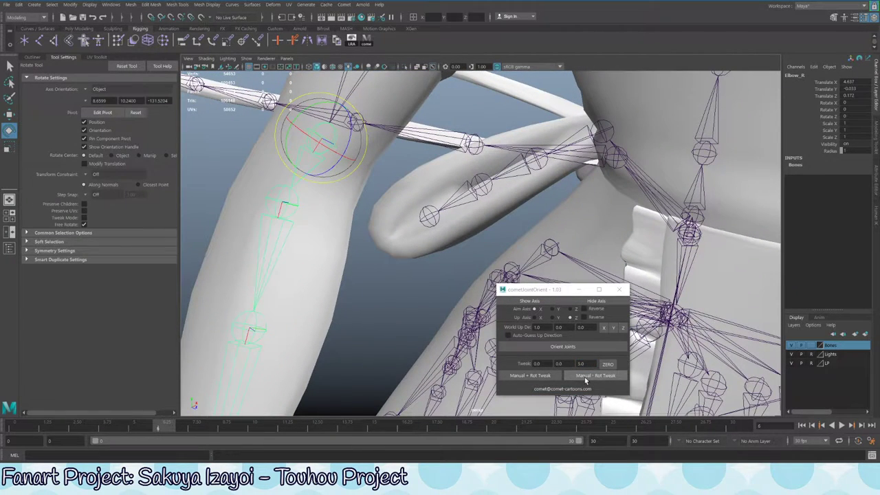
alt+drag(536, 330, 401, 275)
key(ctrl+z)
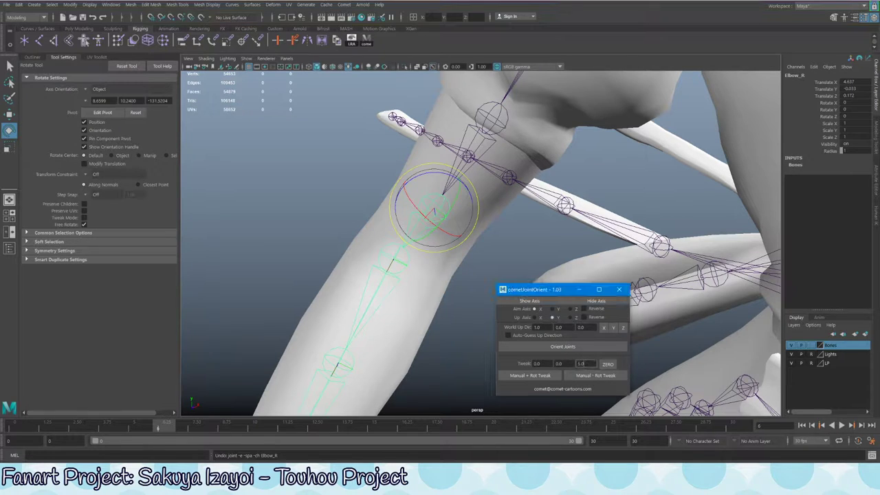
click(562, 347)
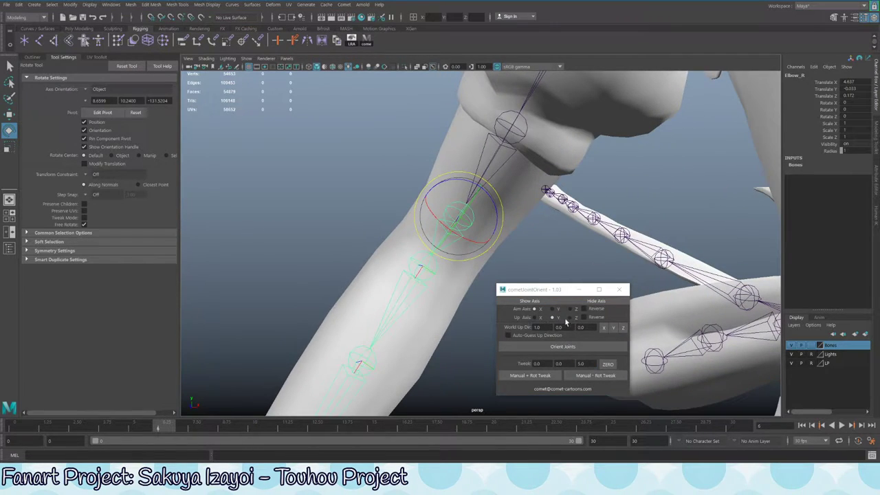
Set Tweak X to 5.0, apply Manual + and - Rot Tweaks, and select Elbow_LowerArm_R
click(596, 376)
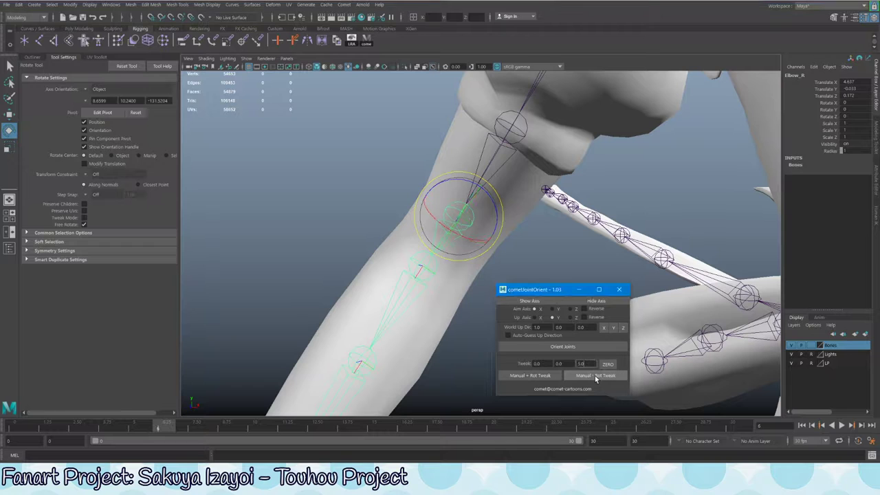
alt+drag(543, 244, 515, 233)
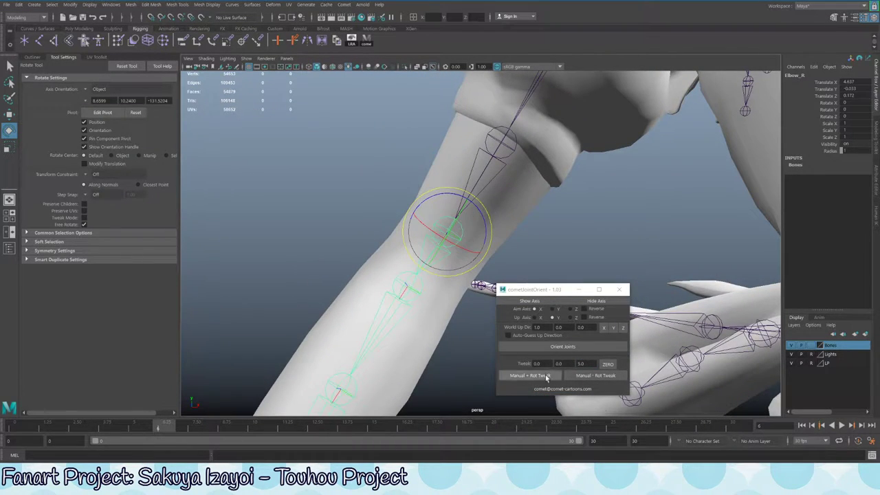
click(592, 373)
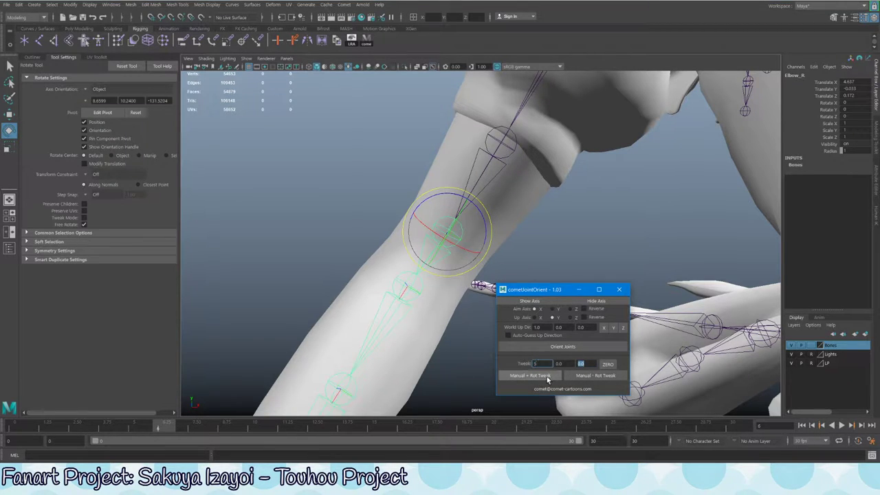
click(547, 376)
alt+drag(467, 275, 418, 251)
click(580, 376)
click(417, 251)
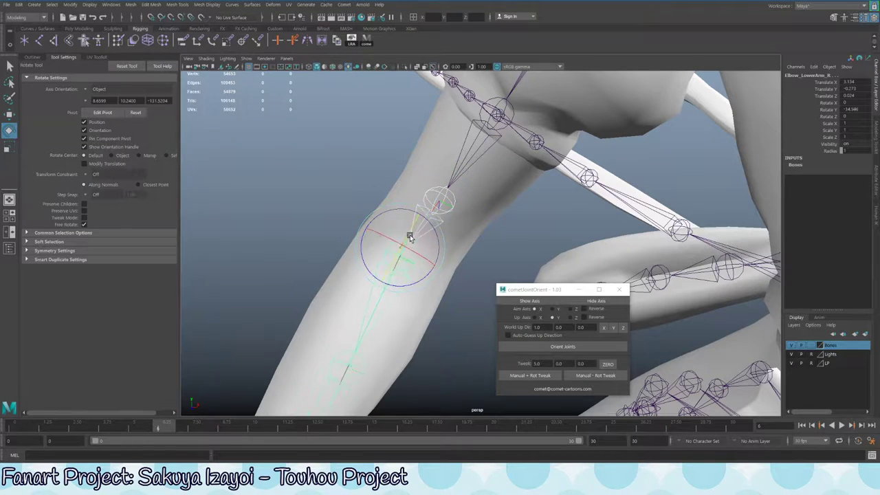
Test-bend the right lower-arm joint, undoing the first rotation and bending again
alt+drag(476, 225, 434, 221)
drag(411, 271, 389, 269)
key(ctrl+z)
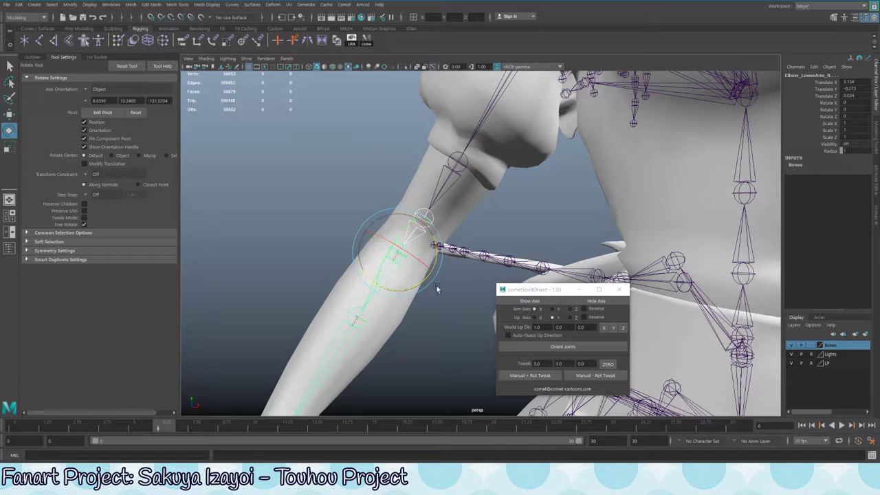
key(q)
key(w)
alt+drag(477, 303, 501, 265)
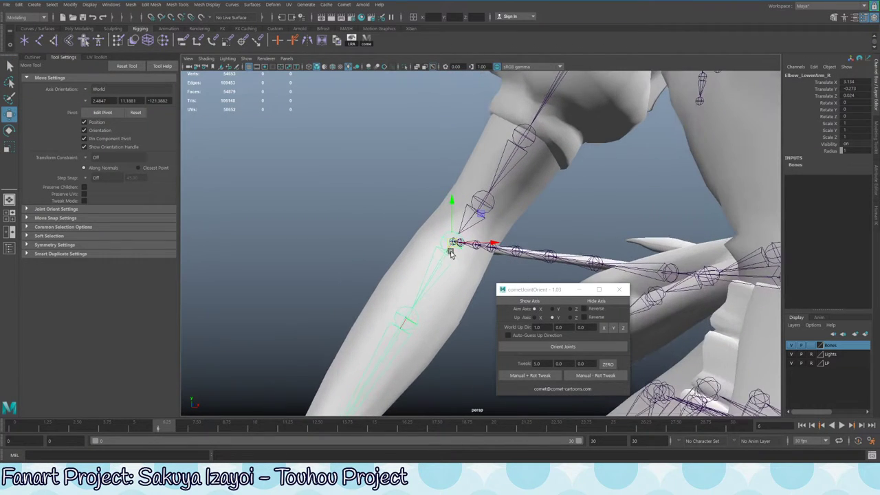
key(e)
drag(490, 234, 428, 186)
key(q)
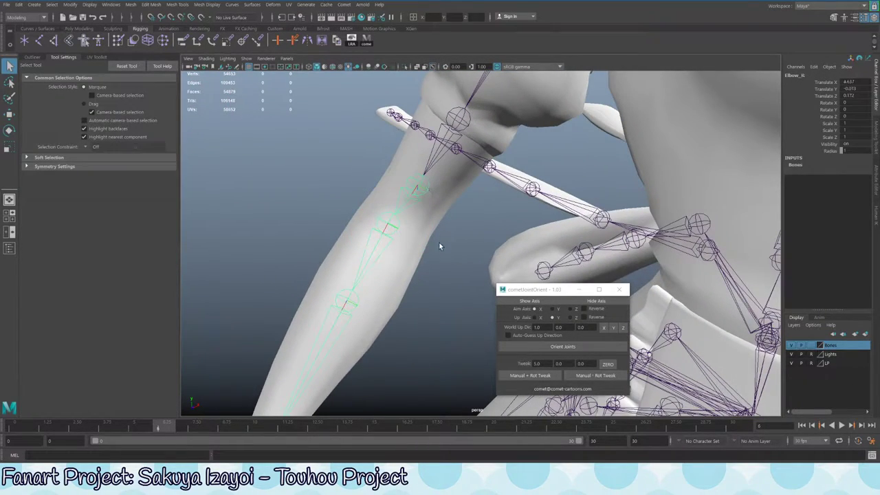
Rotate Elbow_LowerArm_R about -77.7° in Y, swinging the forearm toward the head
alt+drag(484, 206, 405, 209)
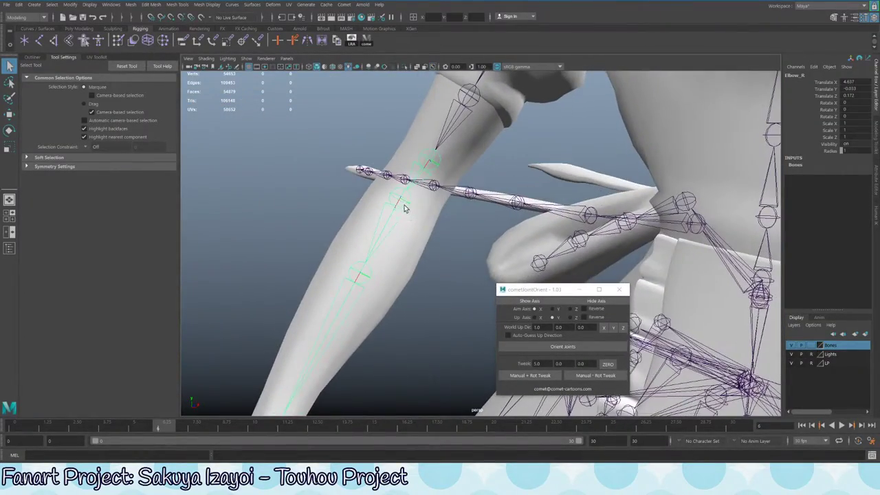
alt+drag(566, 273, 422, 210)
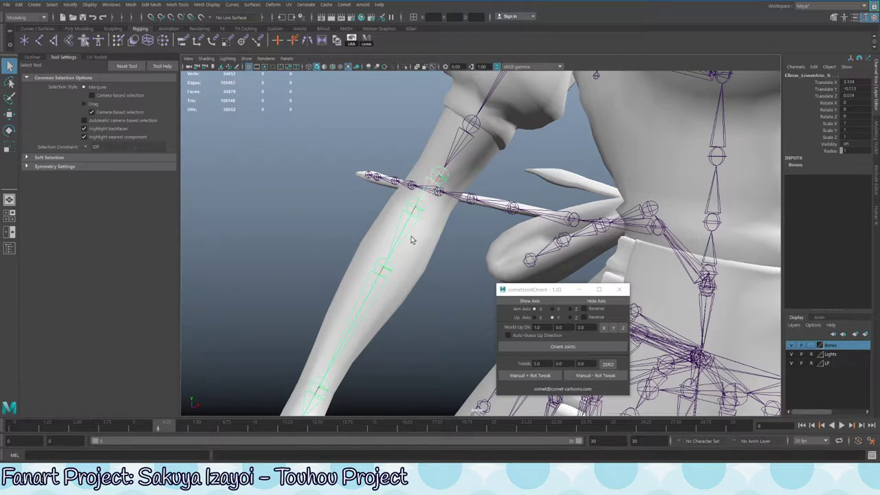
scroll(411, 239, down, 6)
key(e)
drag(370, 252, 380, 241)
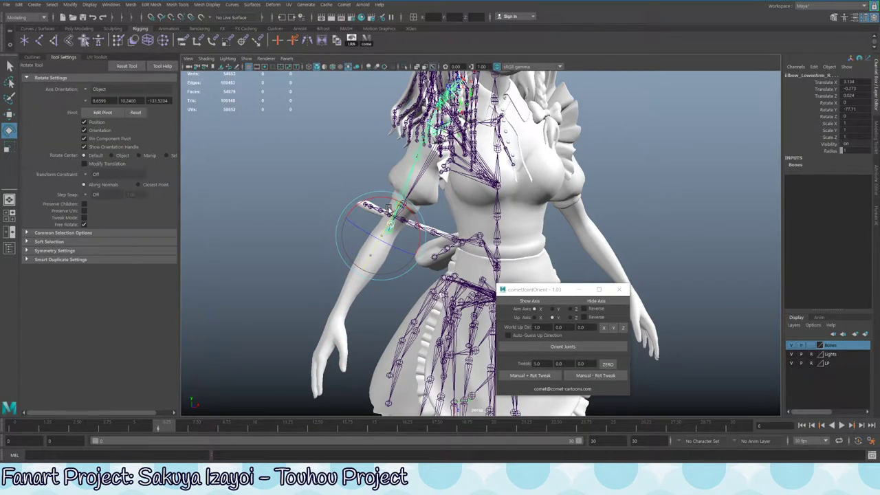
Undo the test rotation of the right arm
scroll(388, 210, up, 4)
alt+drag(388, 209, 329, 225)
key(q)
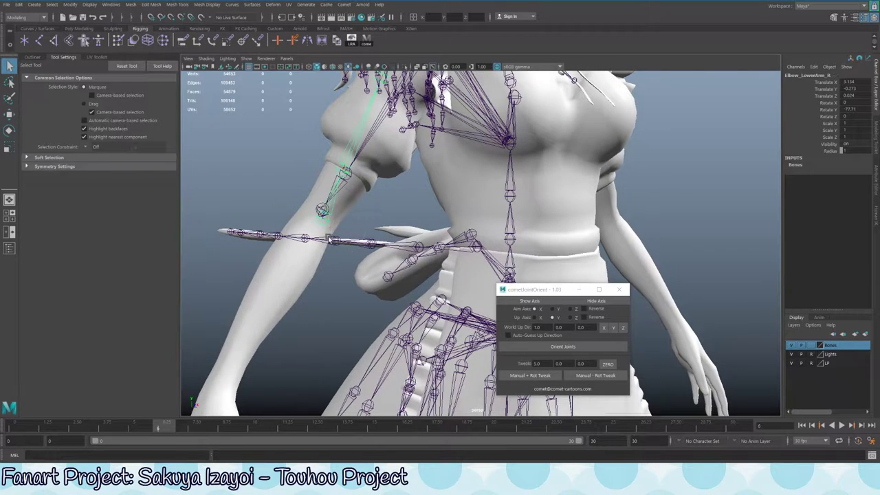
key(e)
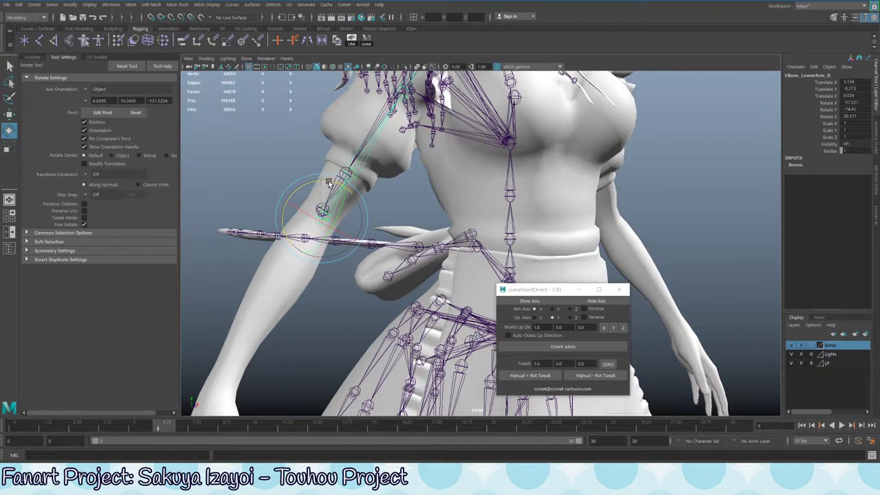
key(q)
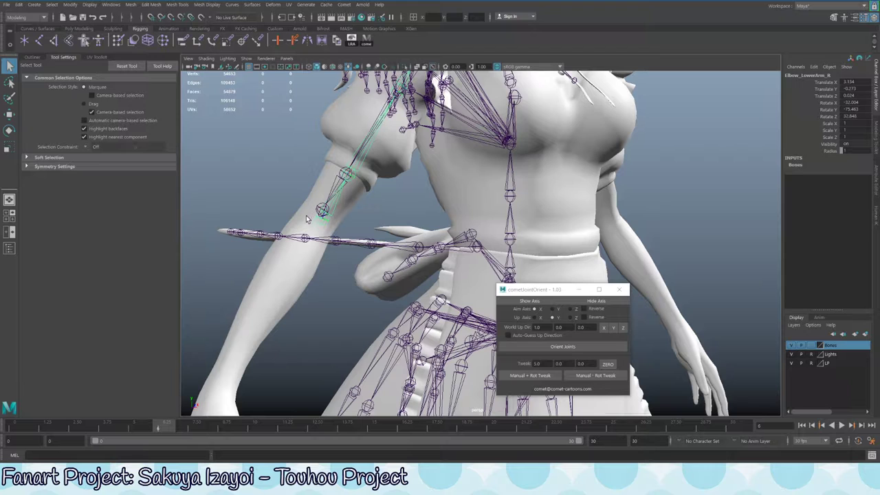
key(ctrl+z)
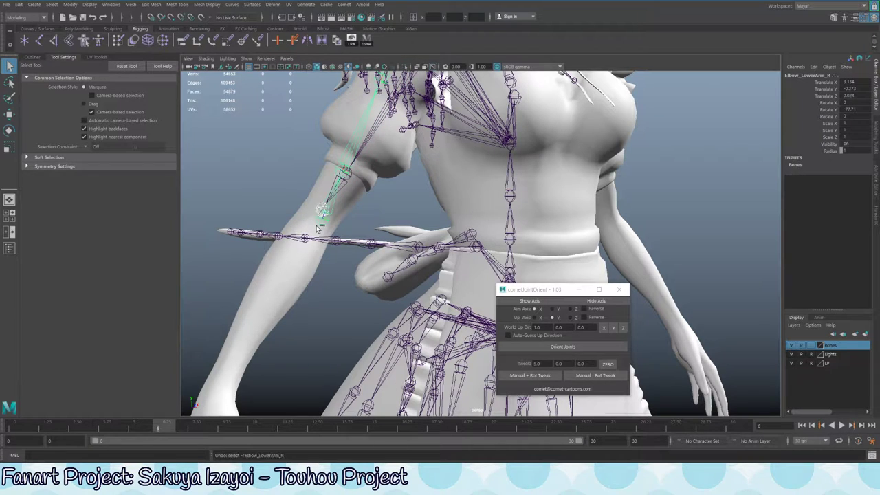
Reapply the 5.0 Manual + Rot Tweak to the forearm joint in cometJointOrient
scroll(316, 231, up, 6)
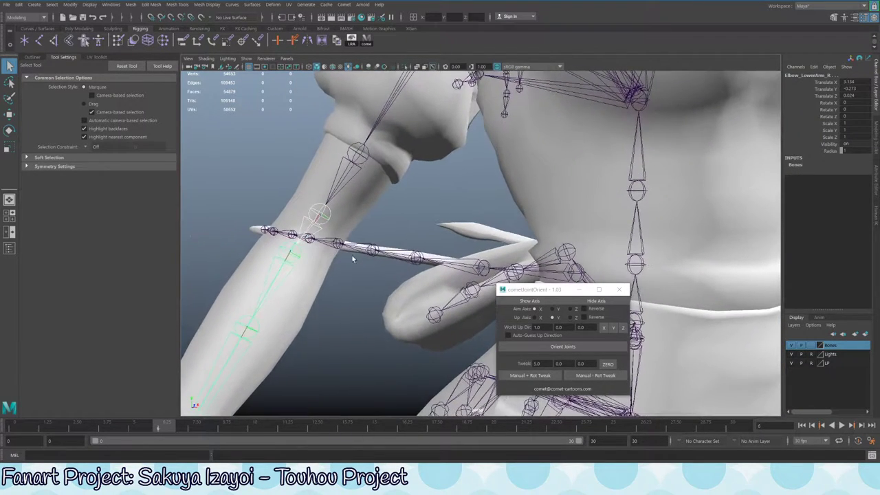
alt+drag(378, 270, 381, 240)
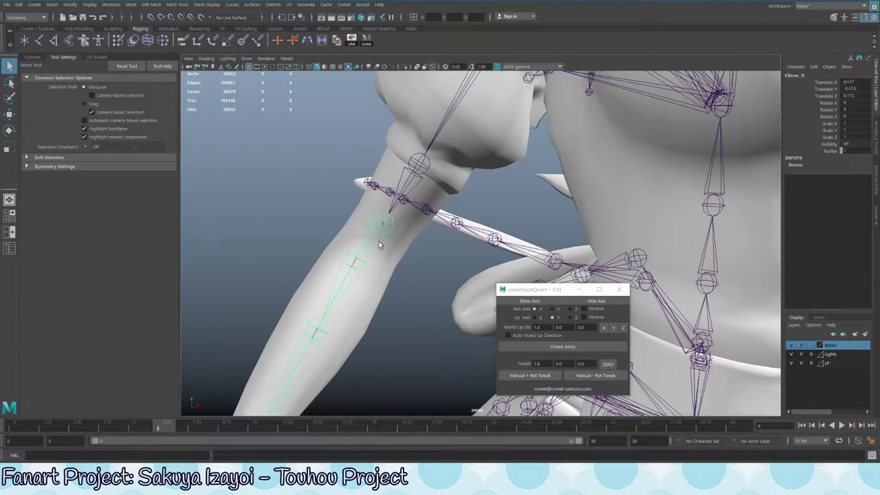
click(551, 377)
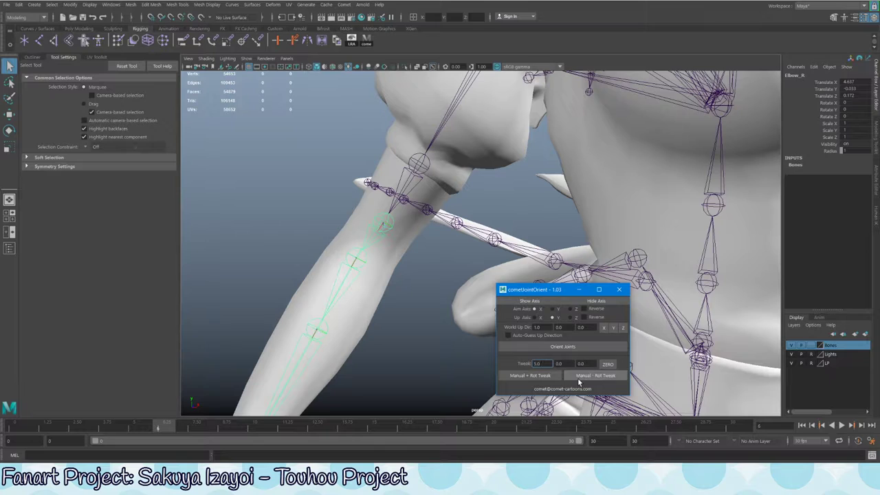
click(386, 227)
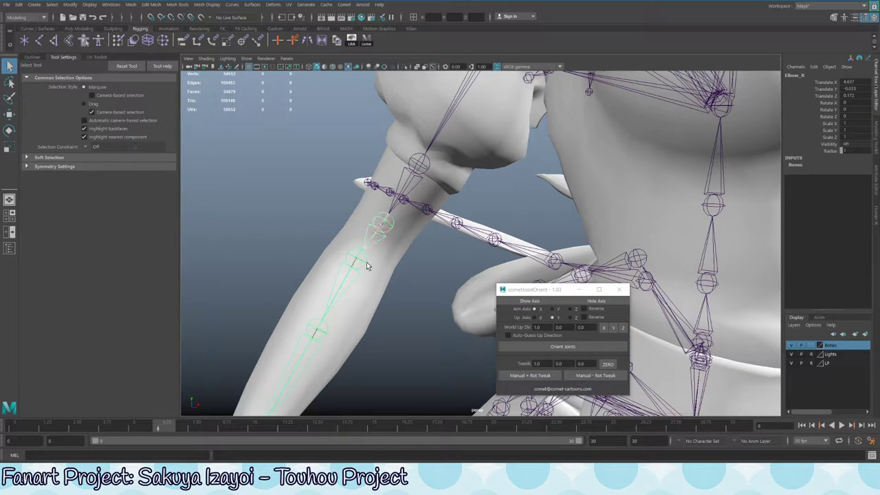
Select Elbow_LowerArm_R and test-rotate the forearm toward the head
scroll(367, 266, down, 5)
click(451, 271)
key(e)
drag(457, 249, 464, 231)
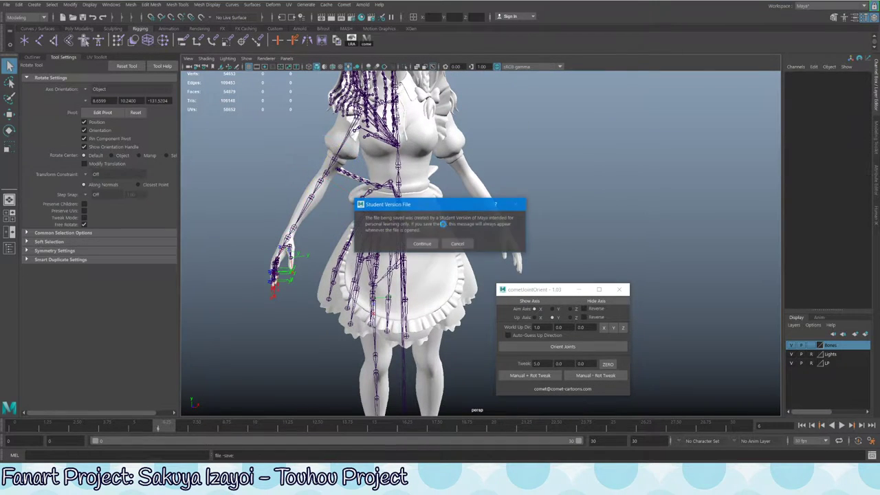
Continue saving past the Student Version File warning
click(423, 245)
scroll(461, 210, up, 4)
alt+drag(463, 205, 413, 220)
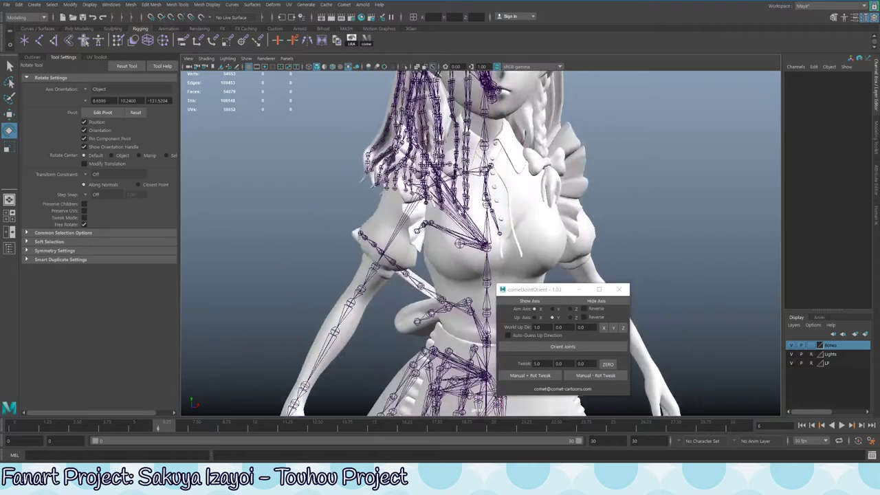
Select Spine2, then the right upper-arm joint UpperArm_R, for rotation testing
key(q)
click(440, 247)
alt+drag(440, 248, 401, 225)
key(e)
click(506, 180)
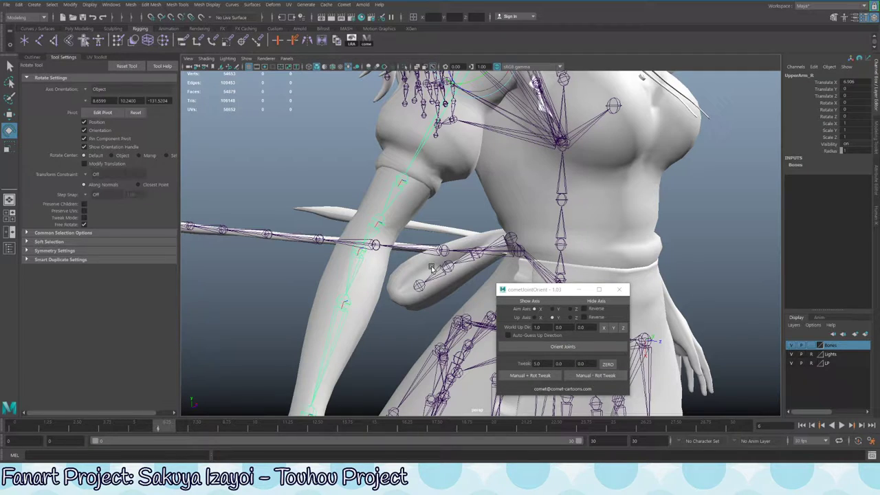
Select the forearm joint Elbow_LowerArm_R with the Rotate tool
alt+drag(447, 239, 431, 170)
alt+drag(409, 141, 467, 91)
click(449, 229)
alt+drag(449, 229, 421, 259)
key(q)
click(351, 242)
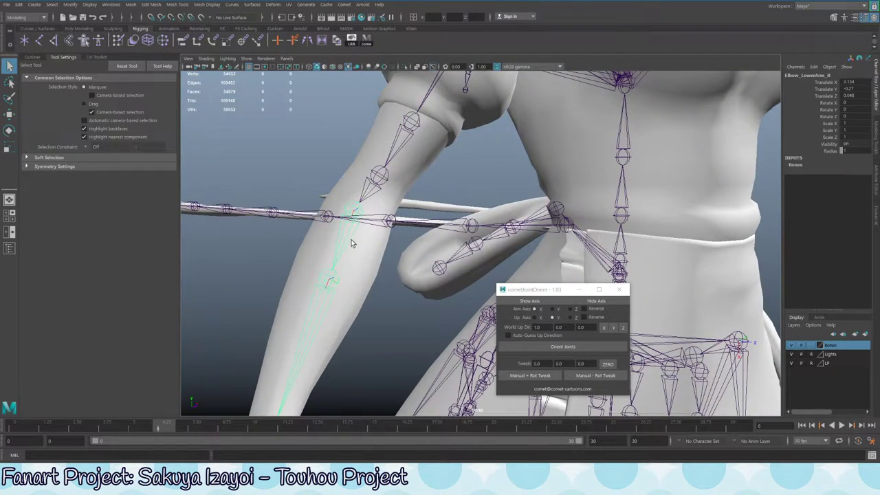
key(w)
key(e)
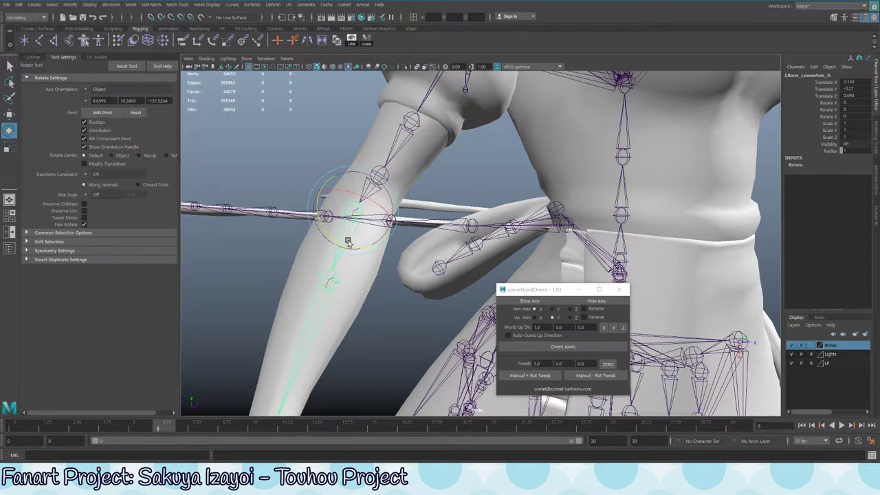
Swing the forearm chain down along the arm
alt+drag(361, 229, 453, 179)
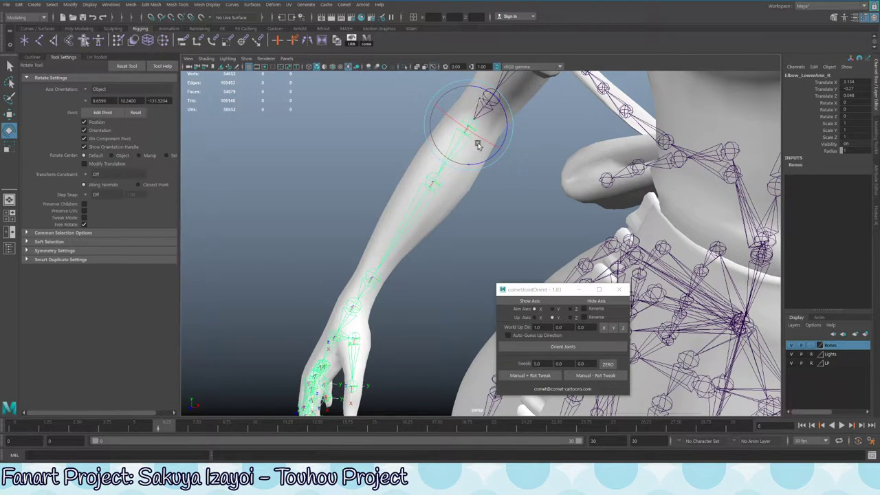
alt+drag(478, 145, 479, 210)
key(q)
alt+drag(521, 258, 372, 238)
key(e)
key(q)
key(e)
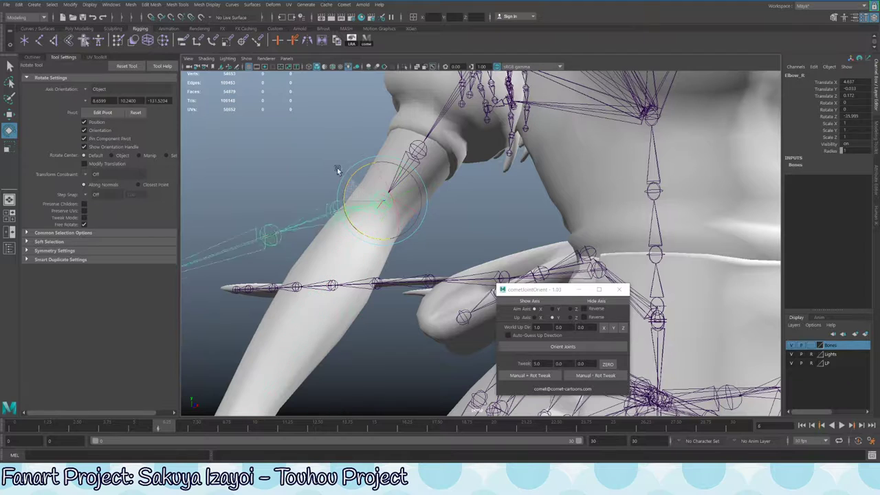
drag(337, 168, 417, 174)
key(q)
Reselect the right upper-arm joint chain for rotation
key(e)
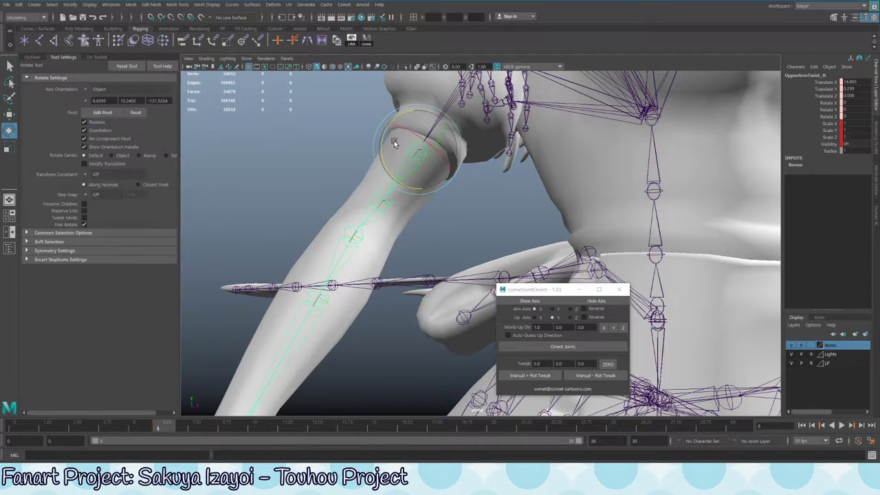
alt+drag(394, 140, 401, 145)
alt+drag(381, 105, 427, 209)
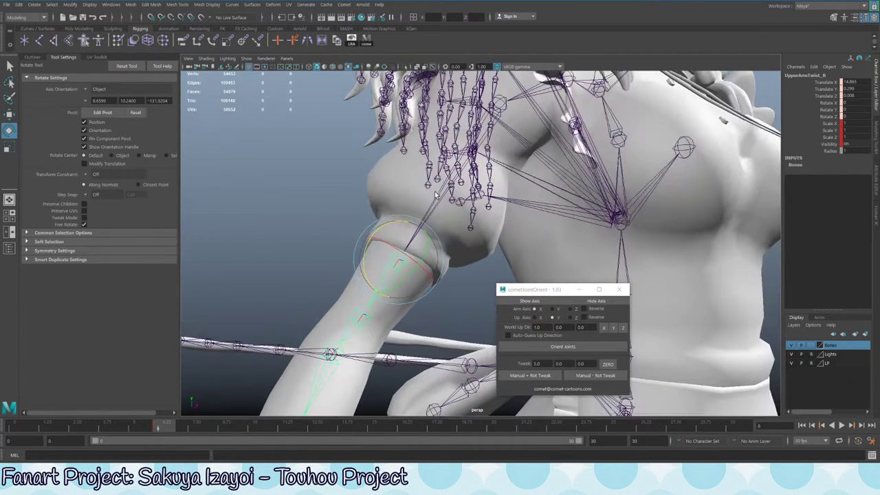
key(q)
click(427, 209)
click(436, 211)
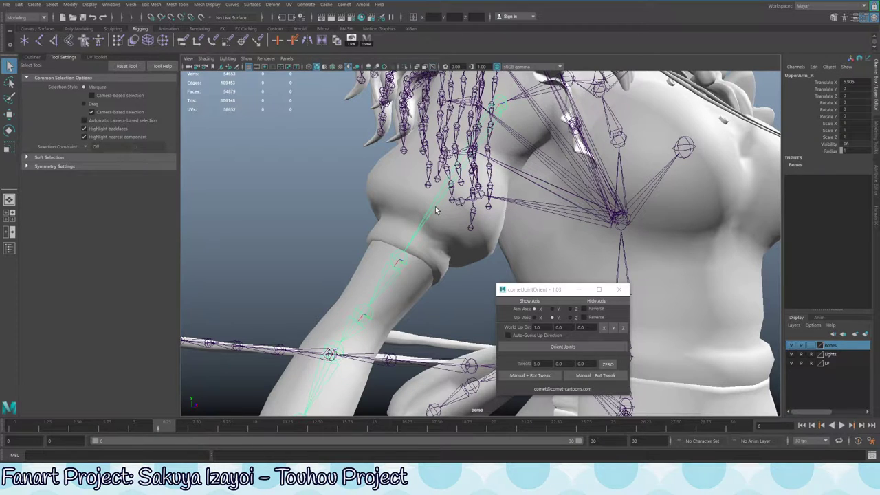
key(e)
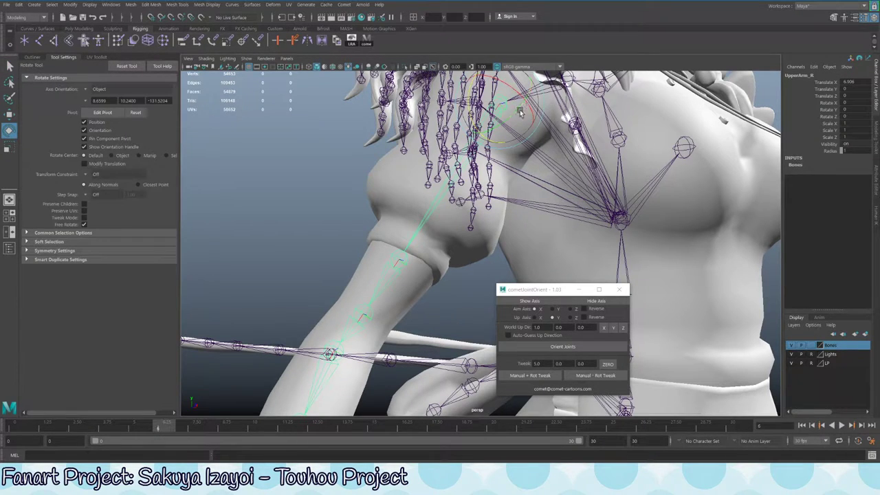
Bend the right elbow to about -49° on Rotate Y
alt+drag(520, 113, 403, 148)
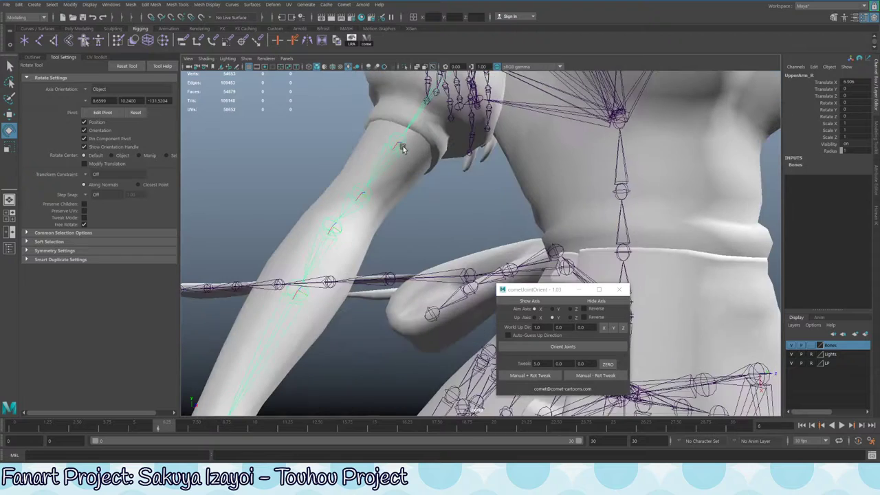
key(q)
alt+right_drag(403, 146, 435, 185)
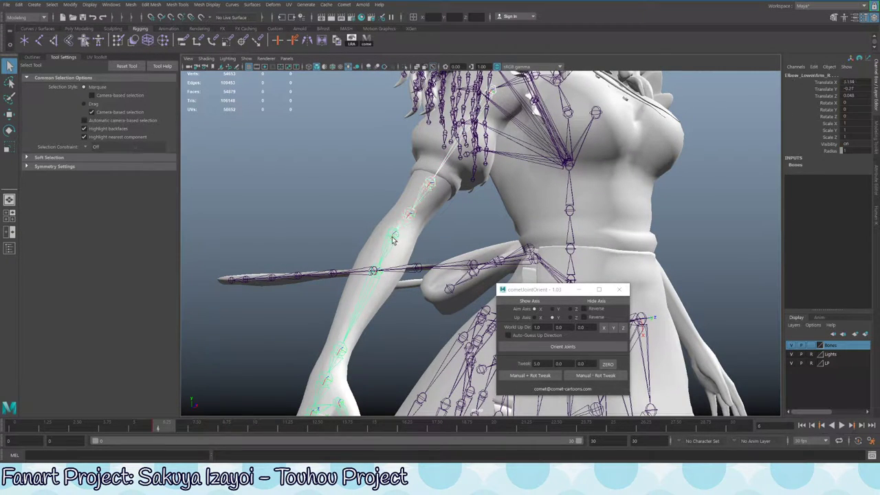
key(e)
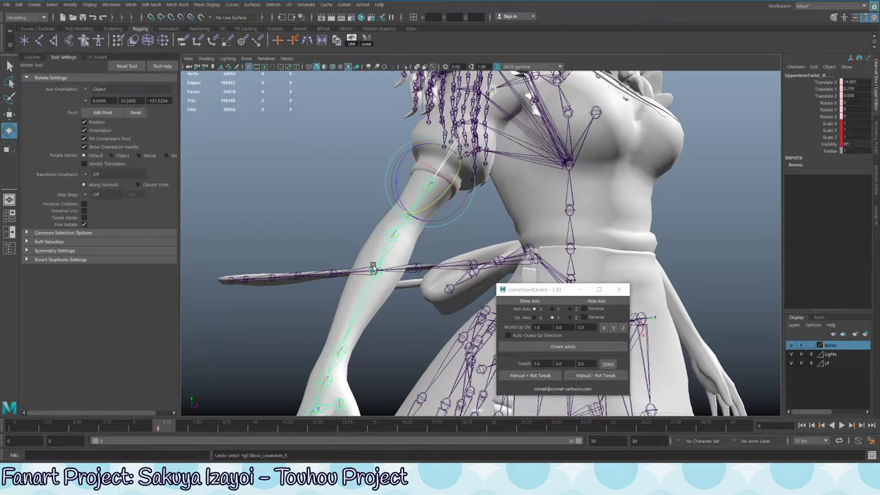
key(q)
alt+drag(390, 233, 446, 136)
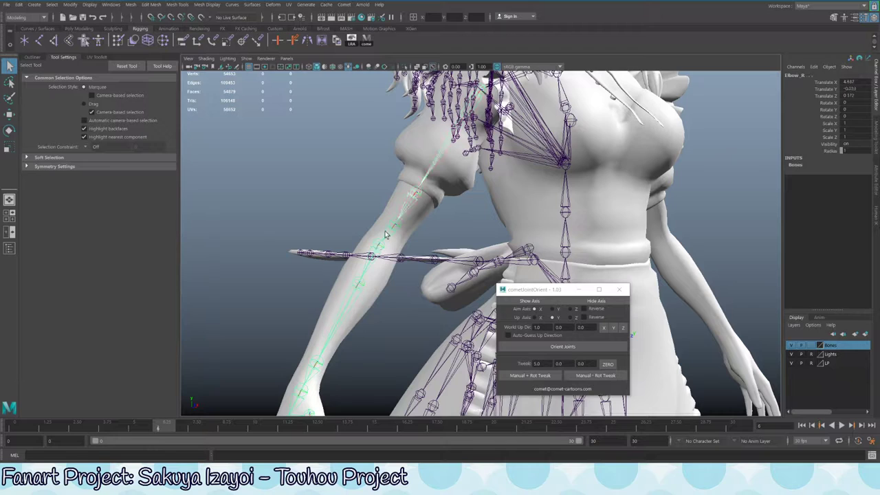
key(e)
drag(389, 246, 375, 229)
Swing the right arm down beside the body and select Finger_Index_1_R2
alt+right_drag(374, 229, 255, 208)
alt+drag(255, 209, 362, 202)
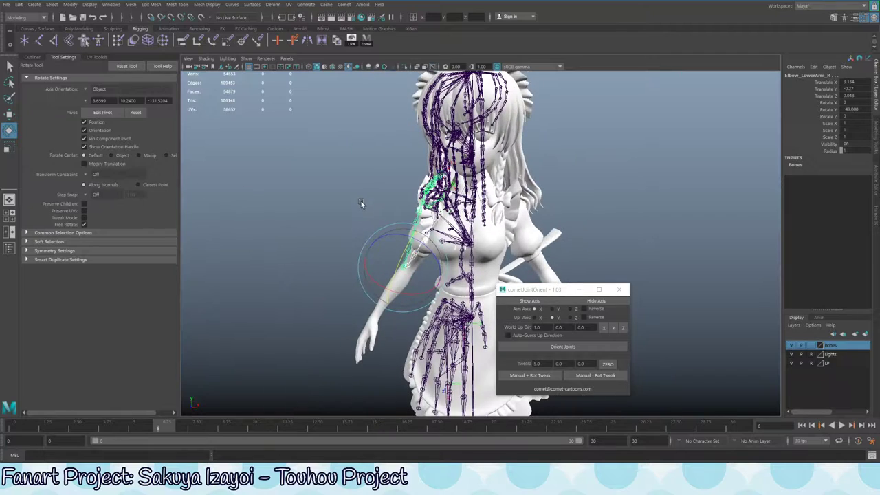
drag(384, 279, 387, 254)
alt+right_drag(399, 221, 429, 256)
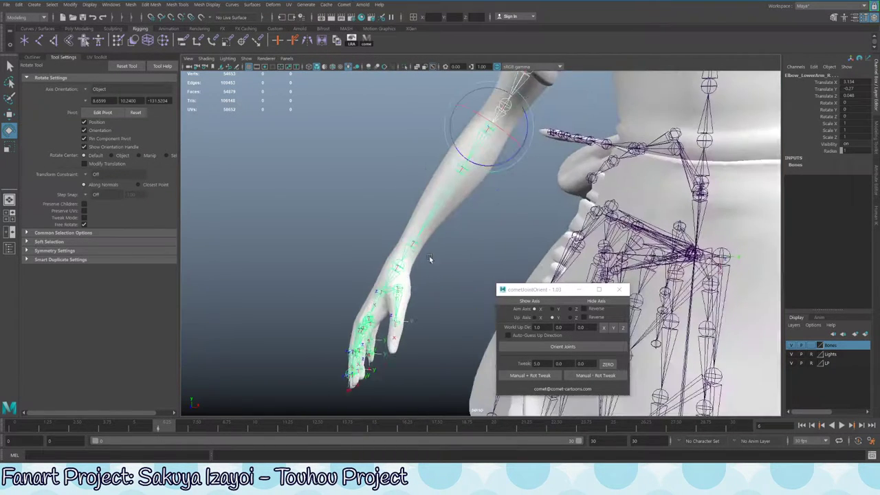
alt+drag(429, 256, 413, 241)
alt+right_drag(482, 207, 509, 175)
alt+drag(509, 175, 539, 197)
key(q)
click(531, 227)
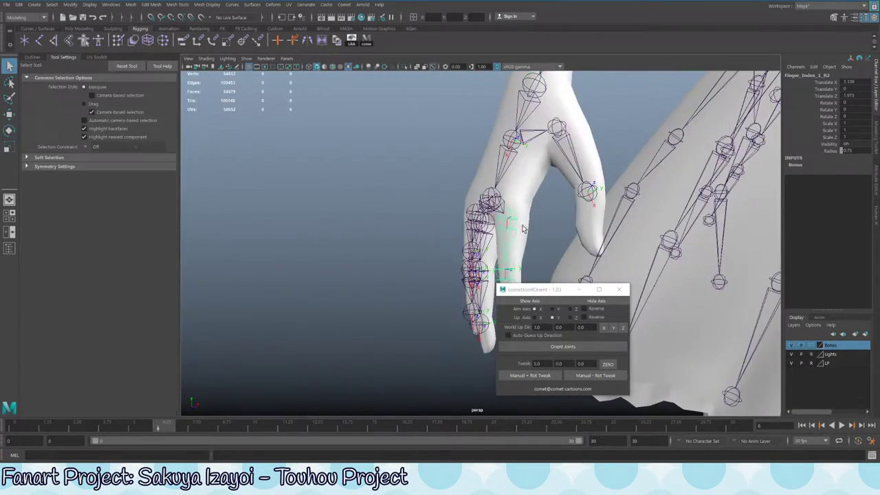
Test-bend Spine1 and undo it, then rotate the upper body from Spine2
alt+drag(531, 227, 423, 210)
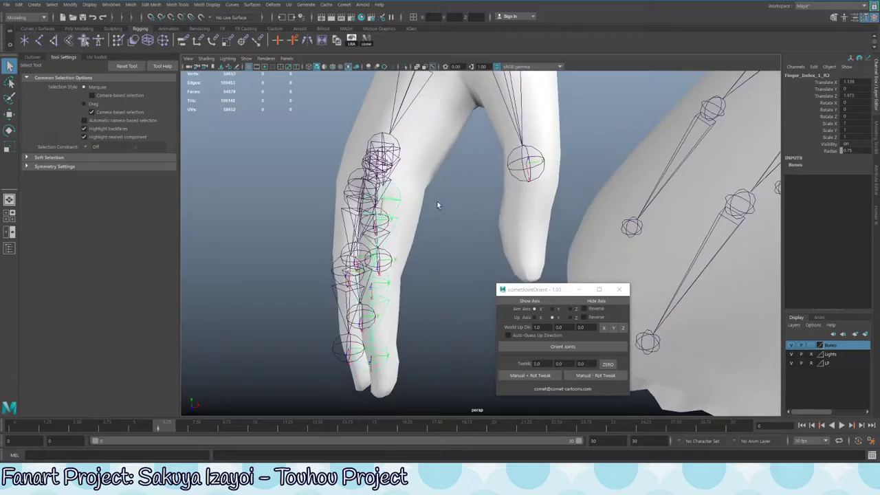
alt+right_drag(423, 210, 417, 211)
alt+middle_drag(417, 211, 357, 227)
alt+drag(357, 227, 481, 409)
alt+drag(427, 199, 411, 196)
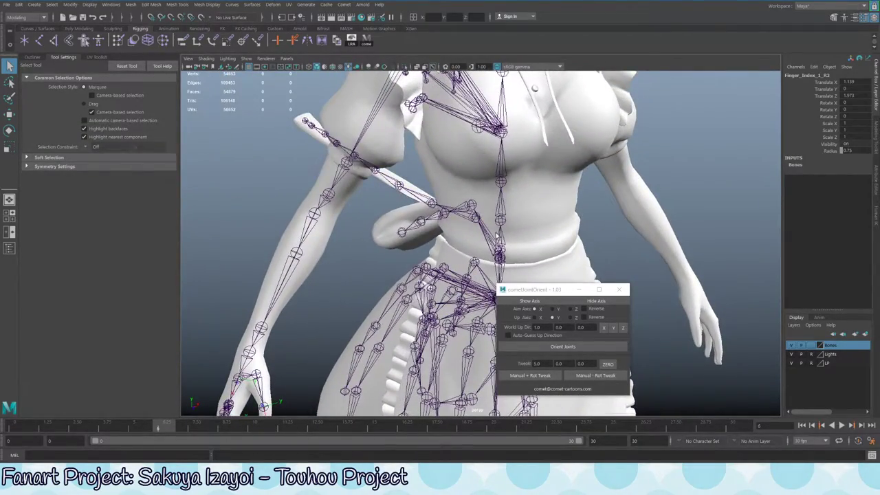
click(498, 238)
key(e)
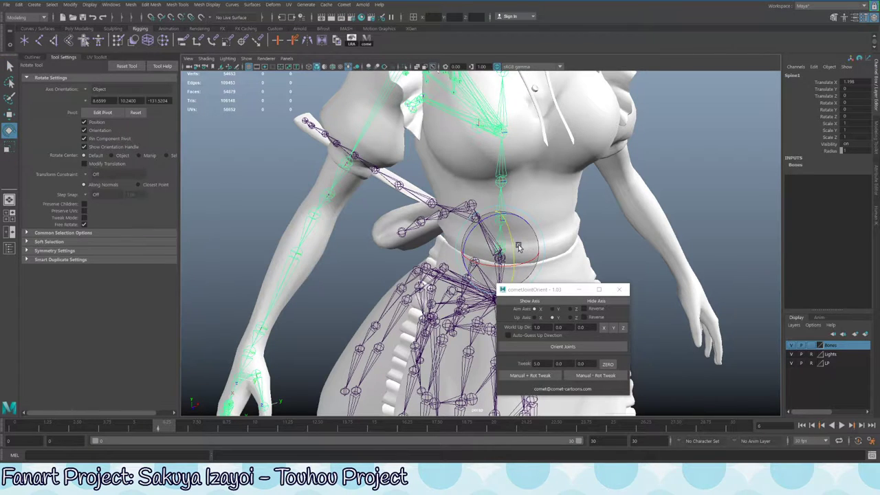
drag(518, 246, 522, 213)
key(ctrl+z)
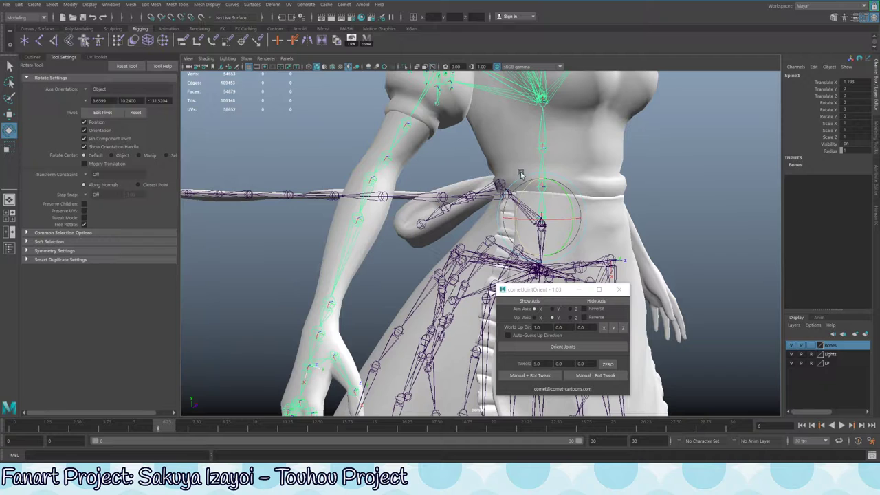
key(ctrl+z)
click(540, 187)
drag(541, 152, 421, 198)
Select the right thumb joints and test-bend the second thumb joint
click(440, 192)
click(423, 217)
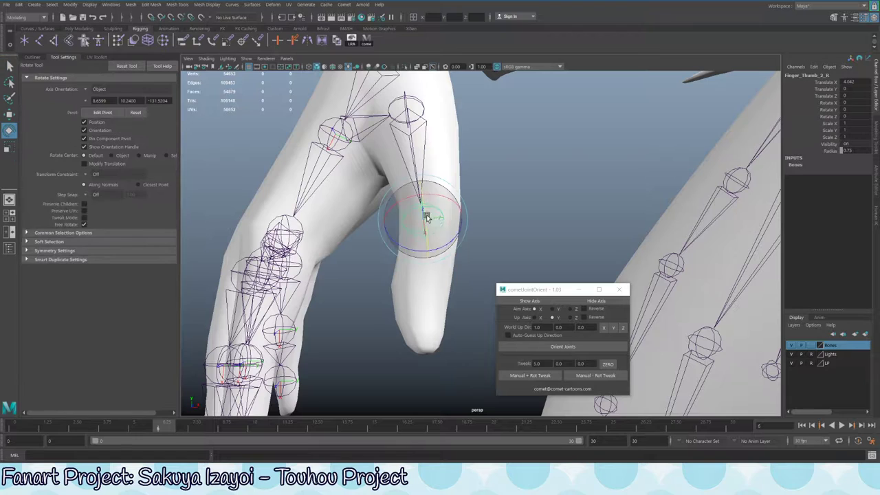
alt+drag(422, 246, 466, 177)
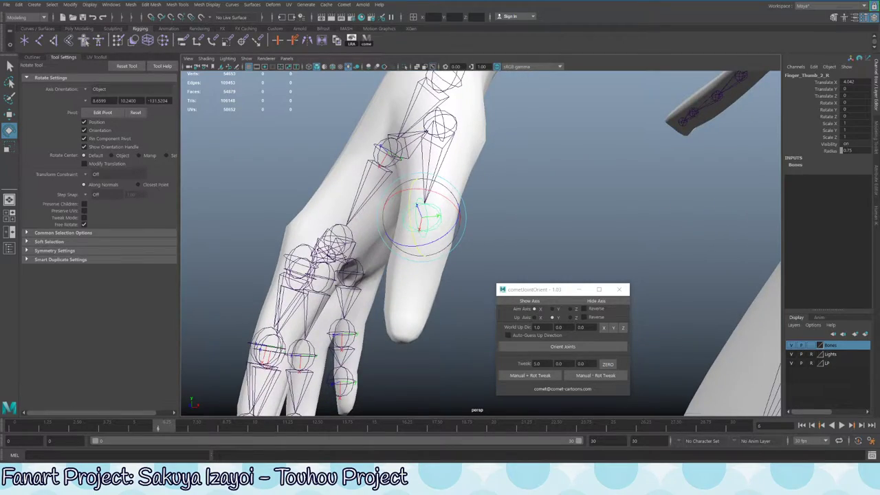
alt+drag(403, 170, 477, 226)
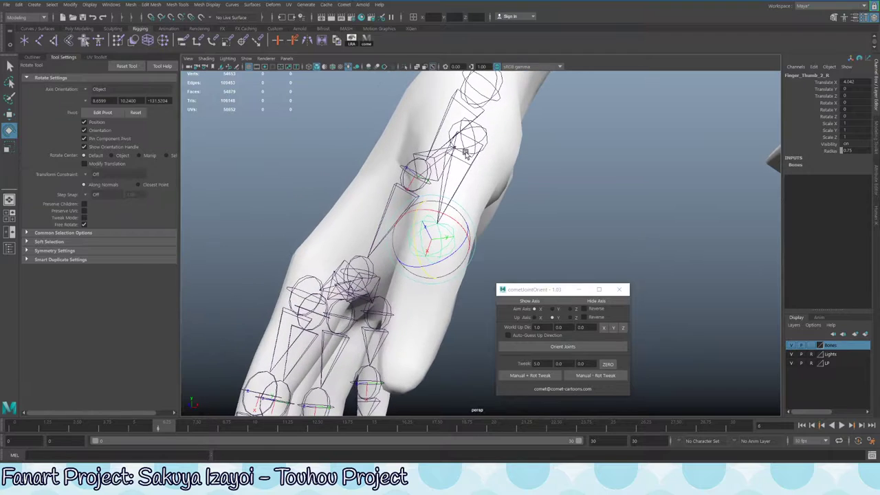
key(Up)
alt+drag(456, 128, 414, 301)
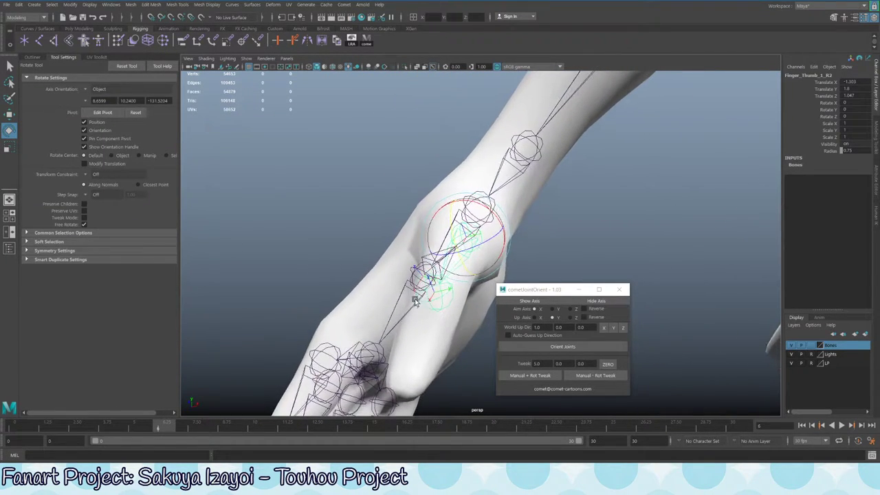
Test-rotate the thumb base joint twice, undoing each bend
key(q)
alt+drag(456, 281, 457, 301)
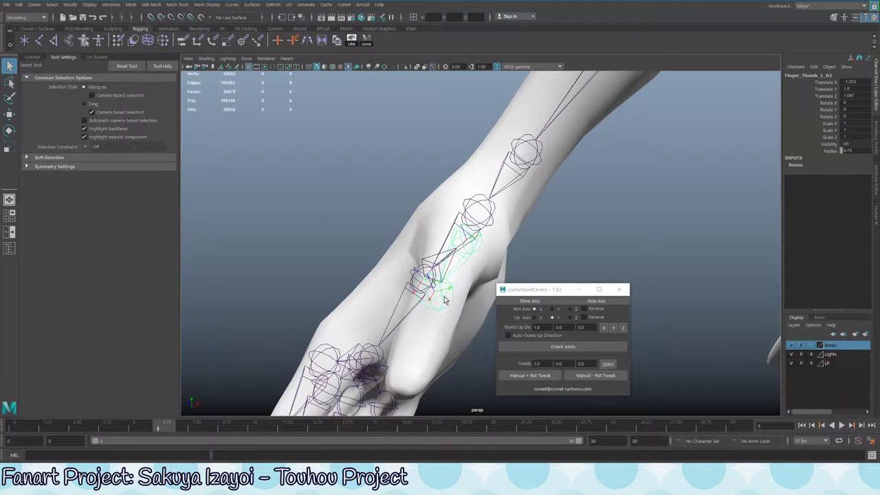
alt+drag(483, 246, 468, 295)
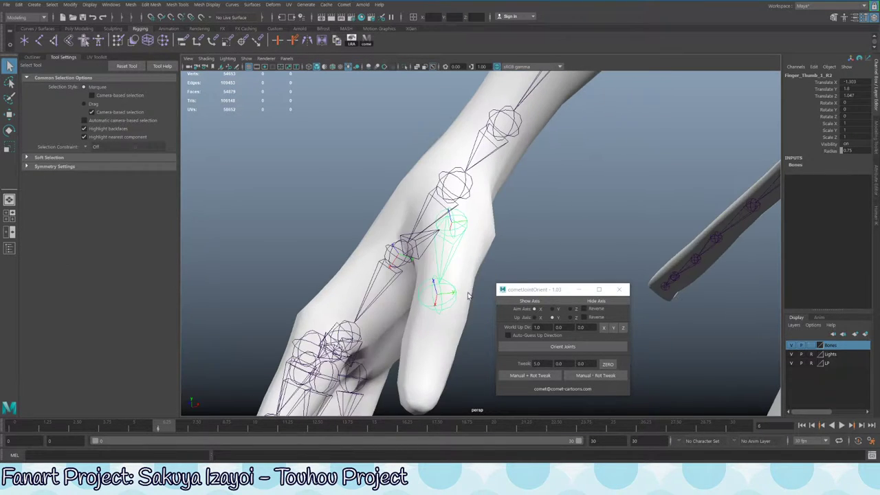
key(e)
mouse_move(445, 212)
mouse_down()
mouse_move(446, 234)
mouse_move(443, 210)
mouse_up()
key(ctrl+z)
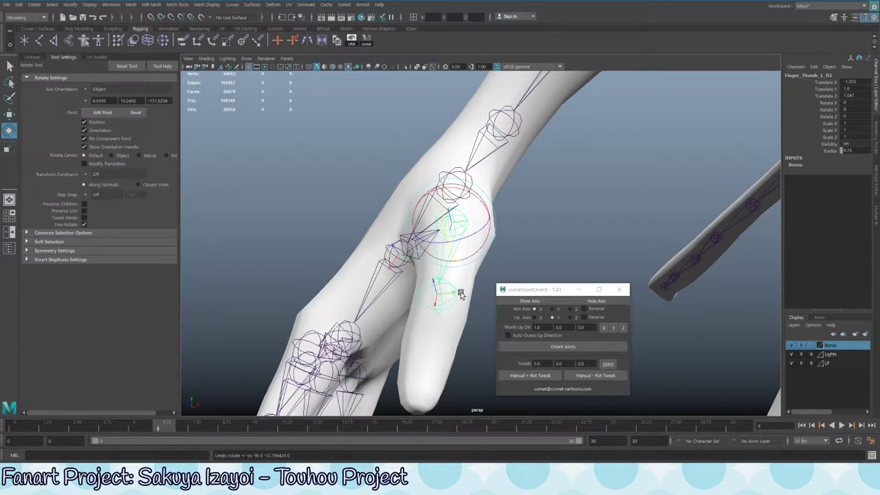
key(q)
key(e)
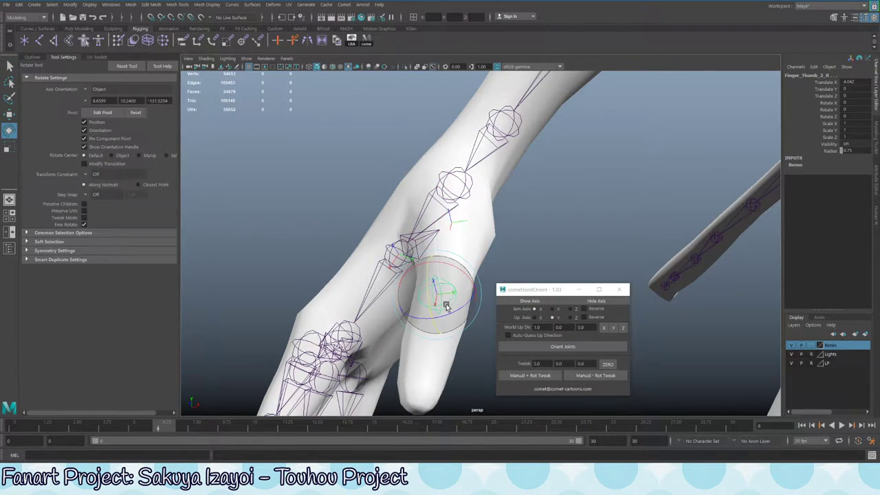
alt+drag(444, 280, 500, 268)
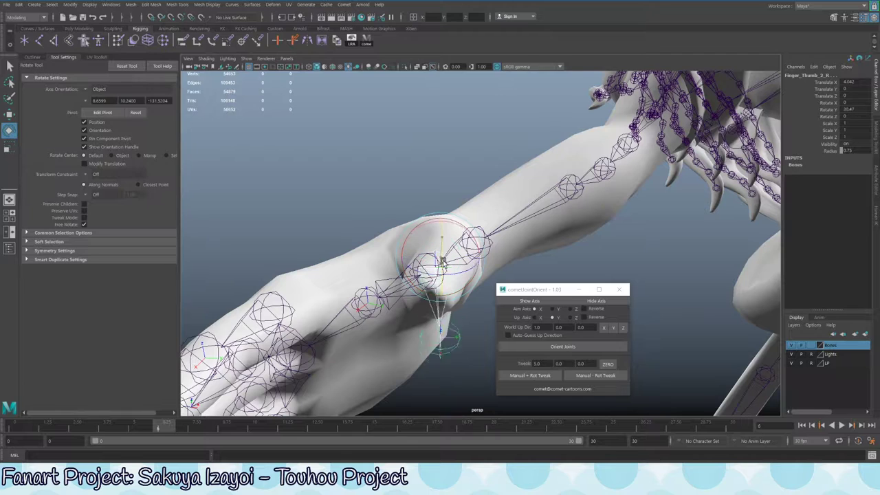
mouse_move(443, 262)
mouse_down()
mouse_move(439, 275)
mouse_move(441, 268)
mouse_up()
key(ctrl+z)
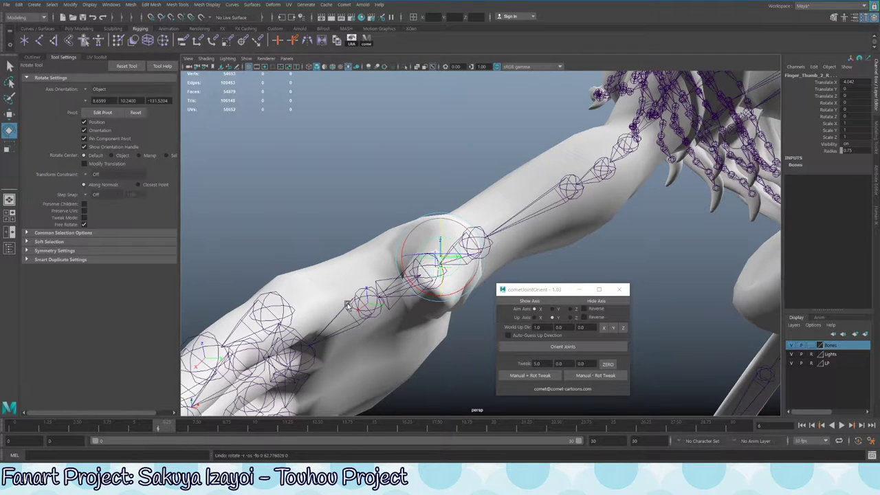
Apply a +5-degree orientation tweak to the thumb joint and recheck its rotation
alt+drag(438, 305, 419, 361)
alt+drag(466, 337, 445, 233)
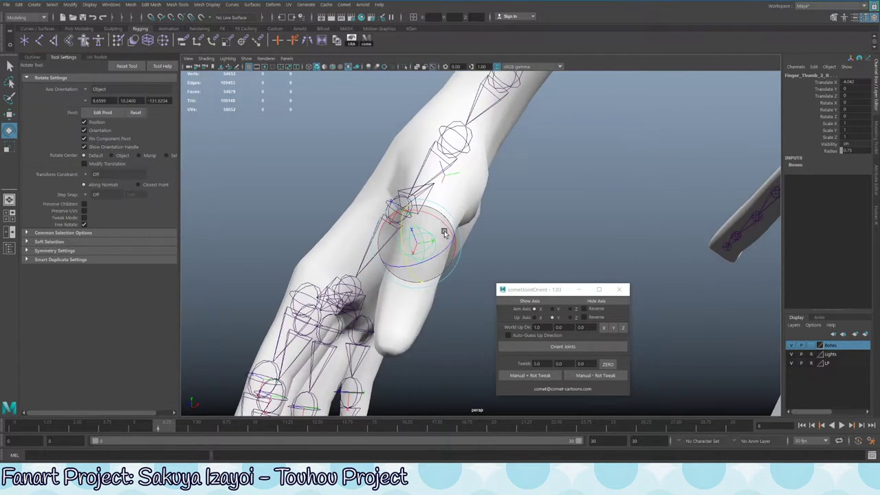
key(q)
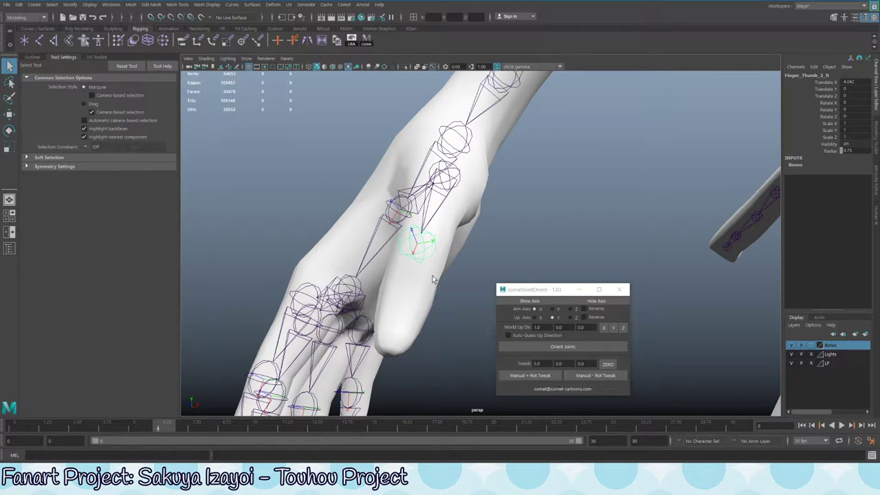
click(532, 375)
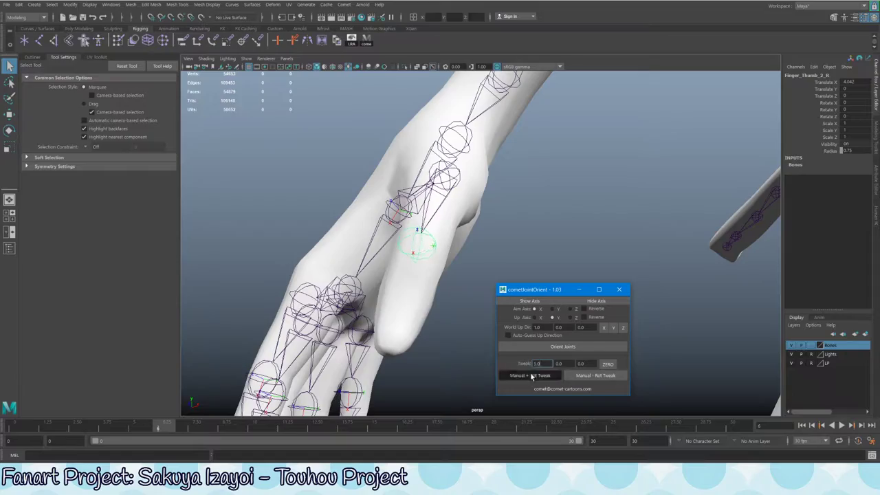
alt+drag(485, 268, 473, 233)
key(f)
alt+drag(429, 251, 415, 268)
key(e)
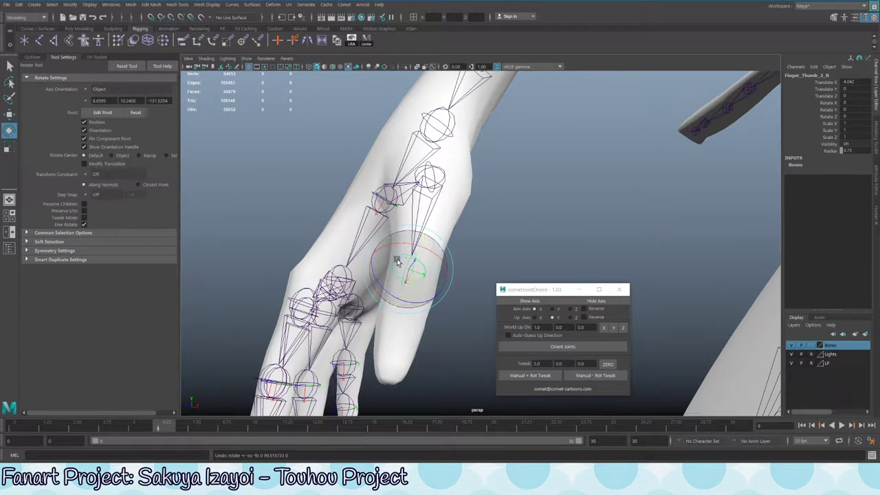
key(ctrl+z)
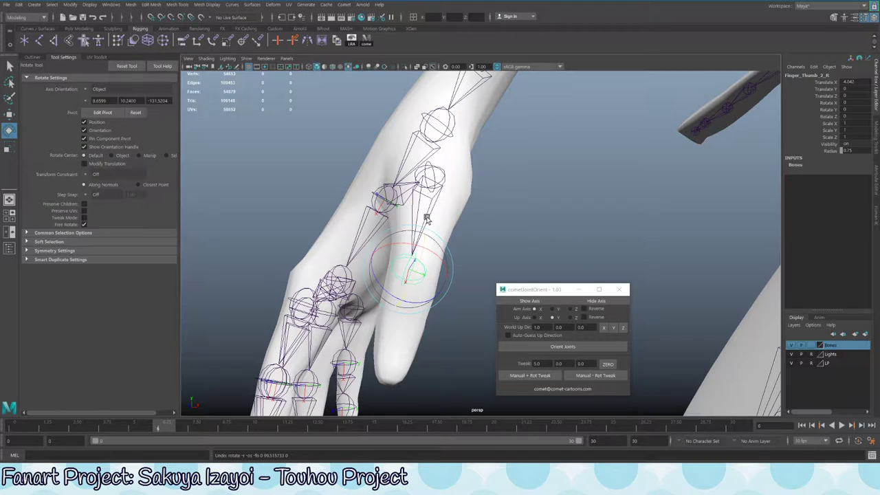
Tweak the parent thumb joint's orientation +5 degrees and save the scene past the warning
alt+drag(409, 280, 453, 186)
key(Up)
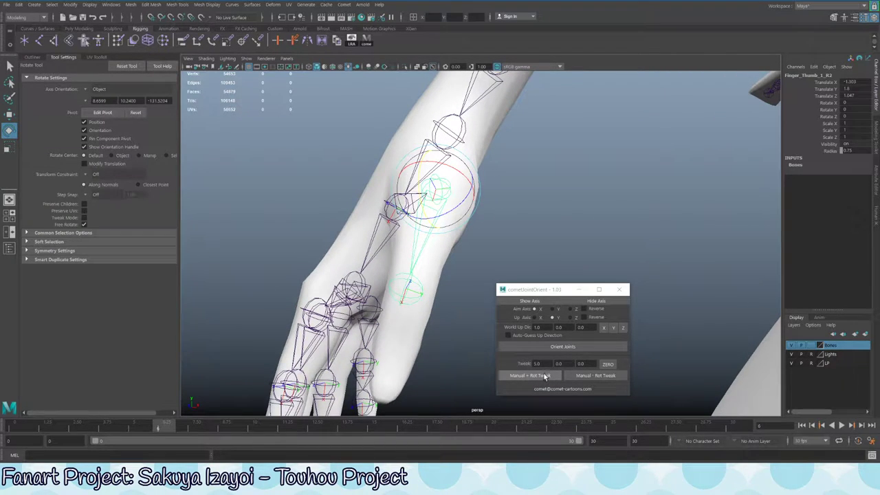
click(546, 376)
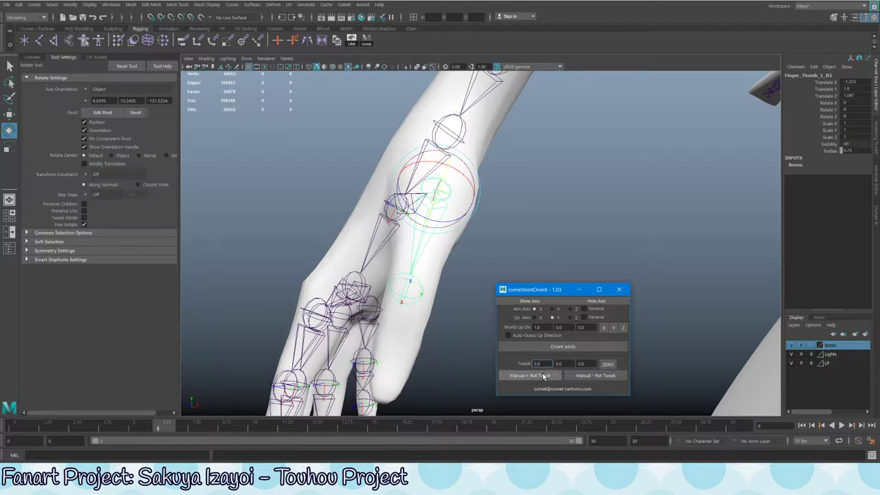
alt+drag(522, 275, 452, 188)
alt+drag(468, 129, 481, 240)
key(ctrl+s)
click(423, 242)
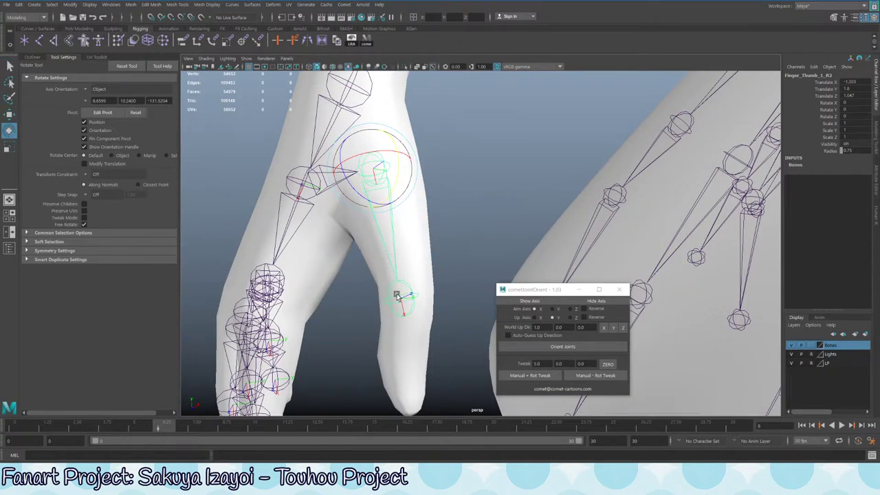
alt+drag(399, 297, 410, 257)
Select the index finger joints and give one a +5-degree orientation tweak
key(q)
click(434, 225)
click(448, 210)
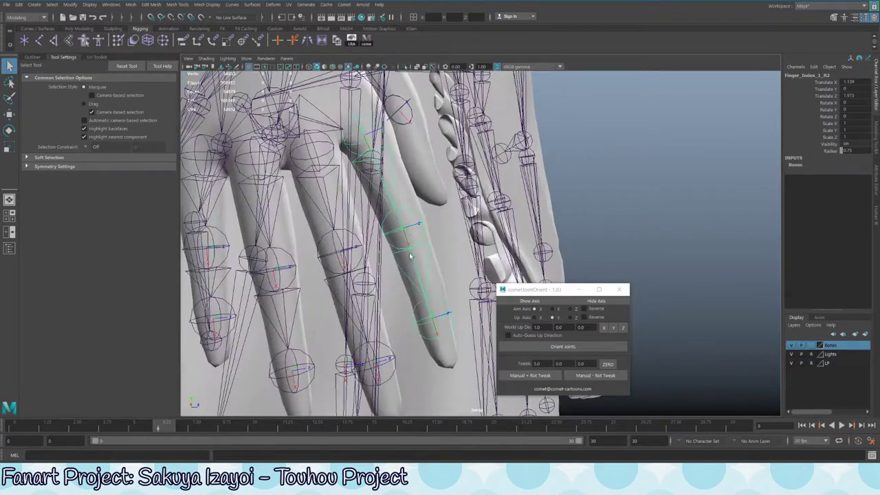
click(427, 317)
alt+drag(431, 317, 408, 207)
alt+drag(418, 305, 447, 266)
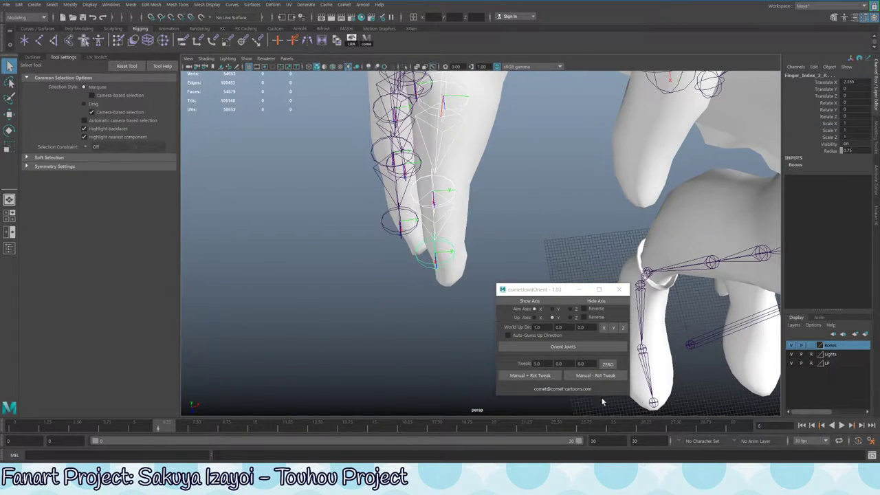
click(552, 377)
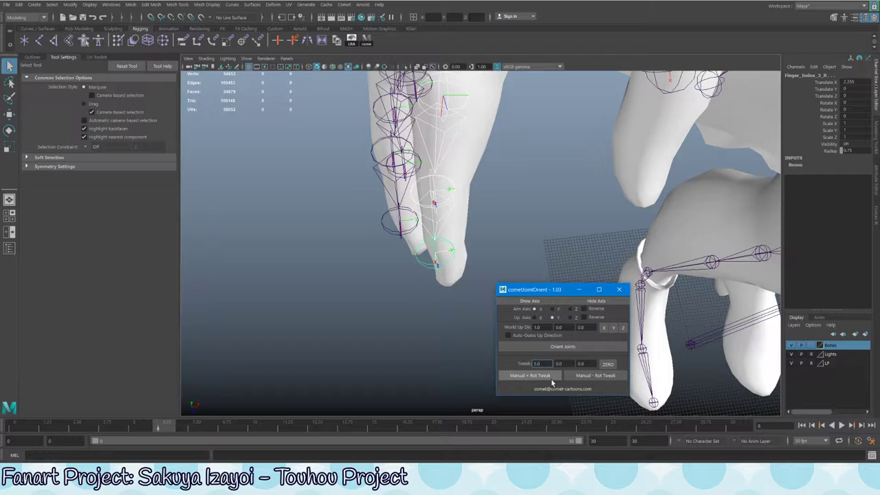
Apply three +5-degree orientation tweaks to the next index finger joint
alt+drag(441, 344, 428, 195)
click(425, 187)
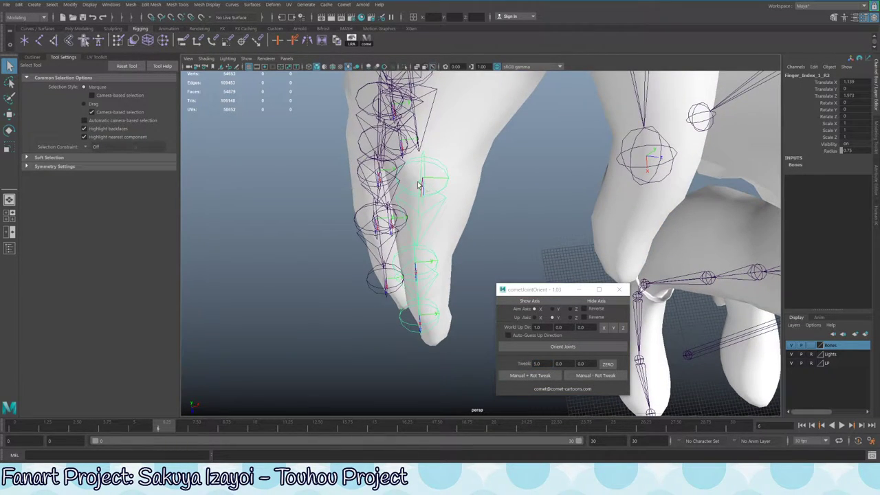
click(549, 376)
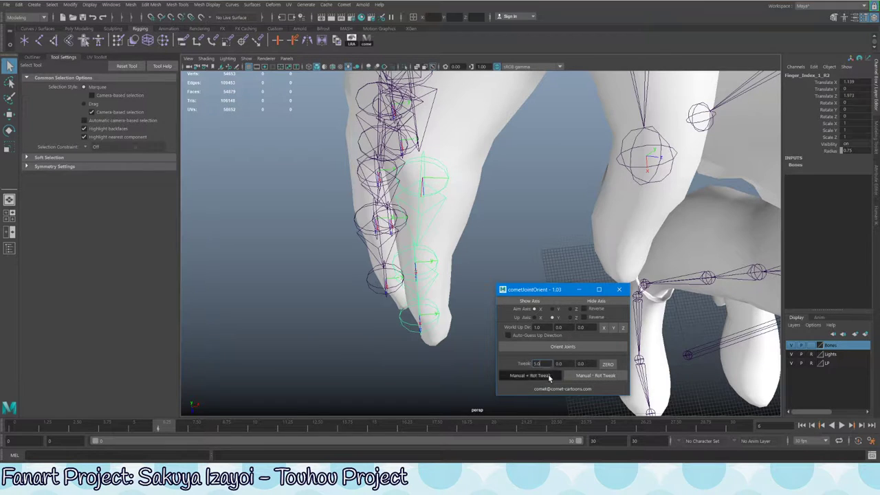
click(549, 375)
click(549, 376)
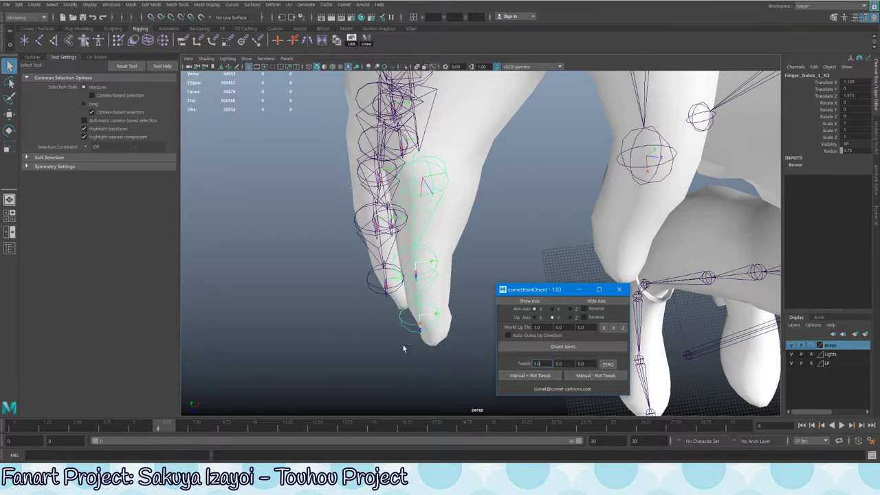
Tweak another index joint +5 degrees once, then -5 degrees five times
alt+drag(402, 344, 398, 308)
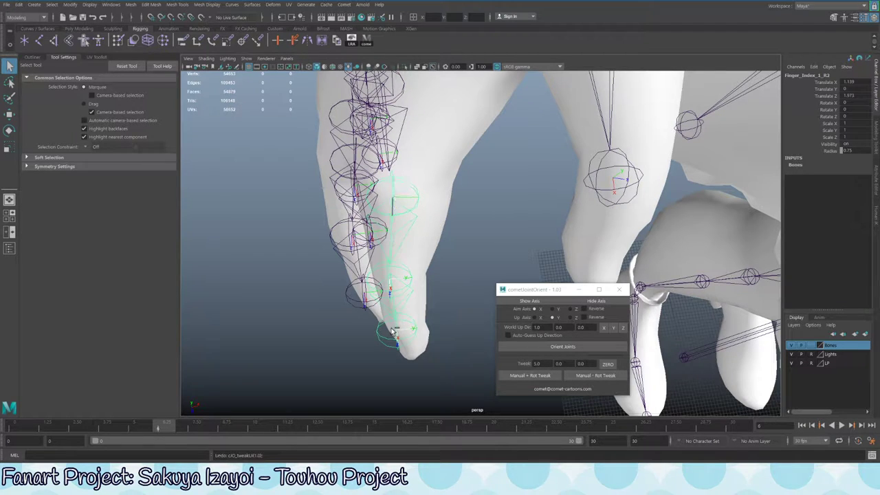
alt+drag(396, 307, 407, 225)
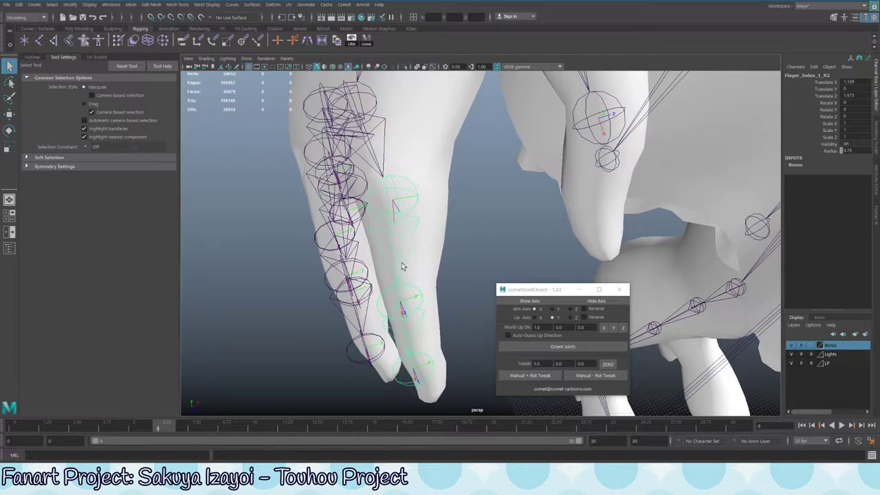
click(411, 309)
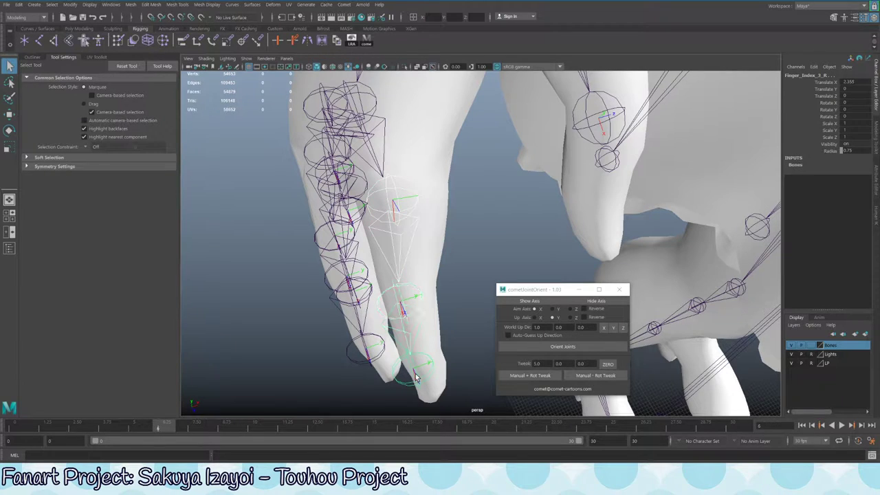
click(533, 375)
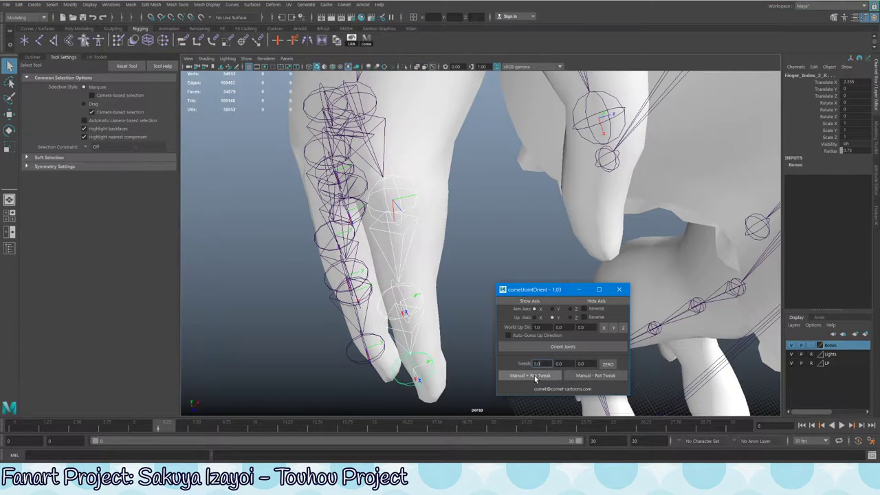
alt+drag(482, 330, 548, 323)
click(595, 376)
click(596, 375)
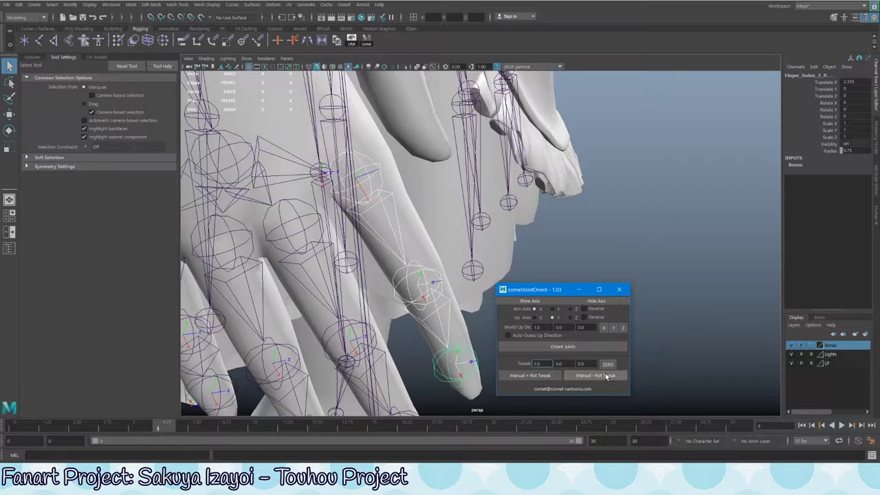
click(607, 377)
click(607, 376)
click(606, 376)
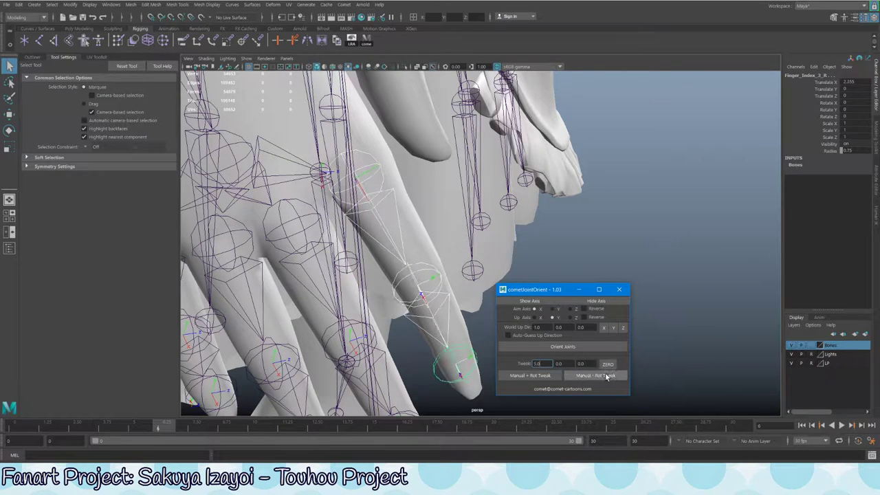
alt+drag(471, 294, 495, 197)
Tweak the arm joint's orientation twice positively and once negatively, then test-rotate the arm
key(e)
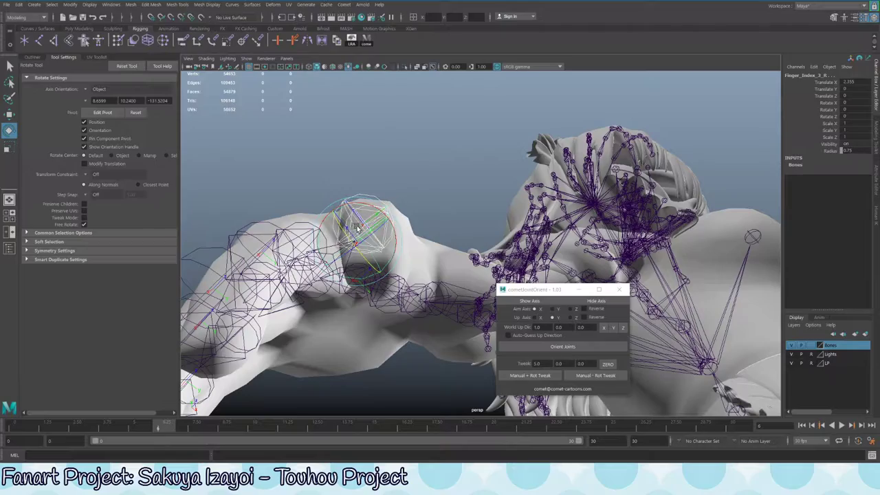
alt+drag(394, 204, 434, 214)
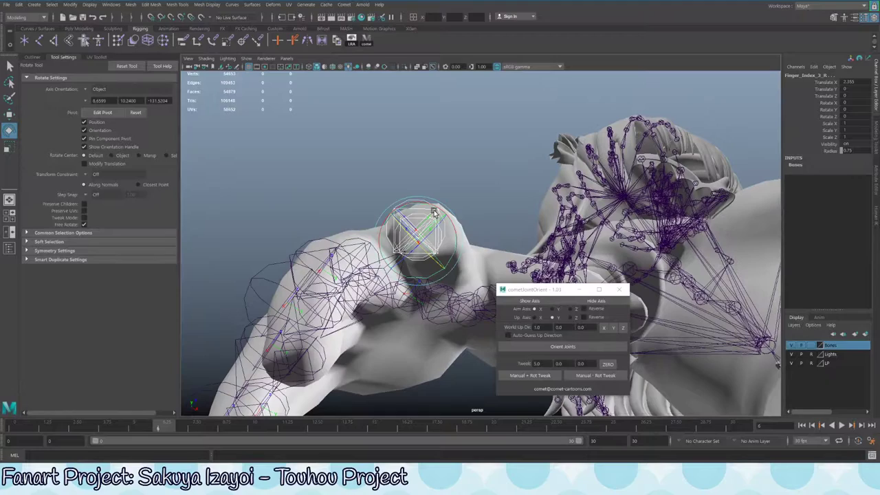
click(543, 376)
click(544, 376)
mouse_move(490, 245)
alt+mouse_down()
mouse_move(476, 222)
mouse_move(485, 237)
alt+mouse_up()
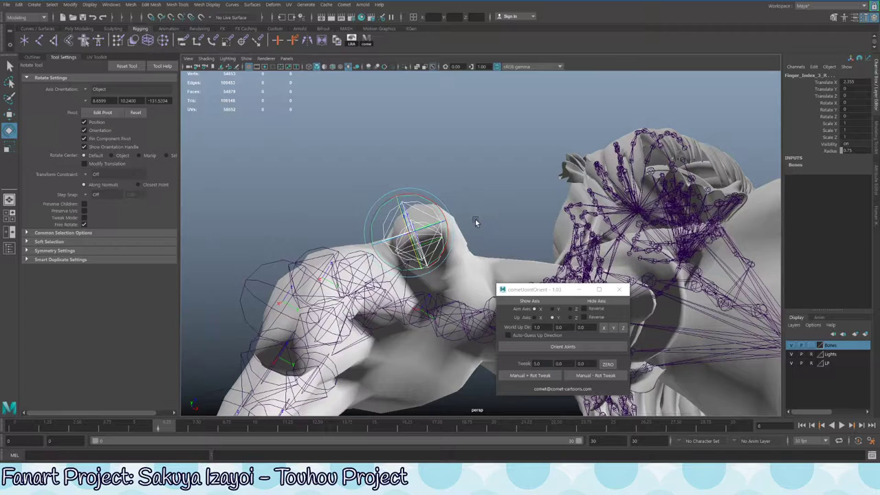
click(591, 376)
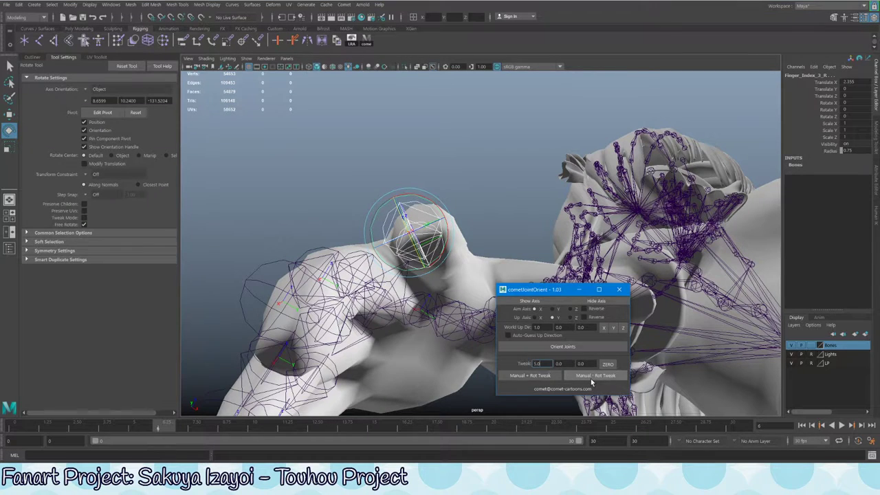
drag(404, 219, 442, 246)
Select the middle finger's base joint and tweak its orientation negatively, then positively
key(q)
click(398, 219)
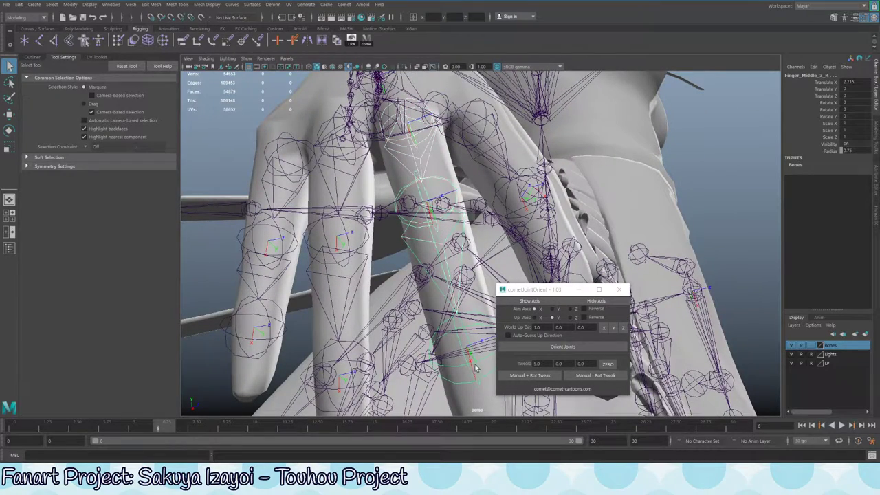
alt+drag(475, 368, 501, 325)
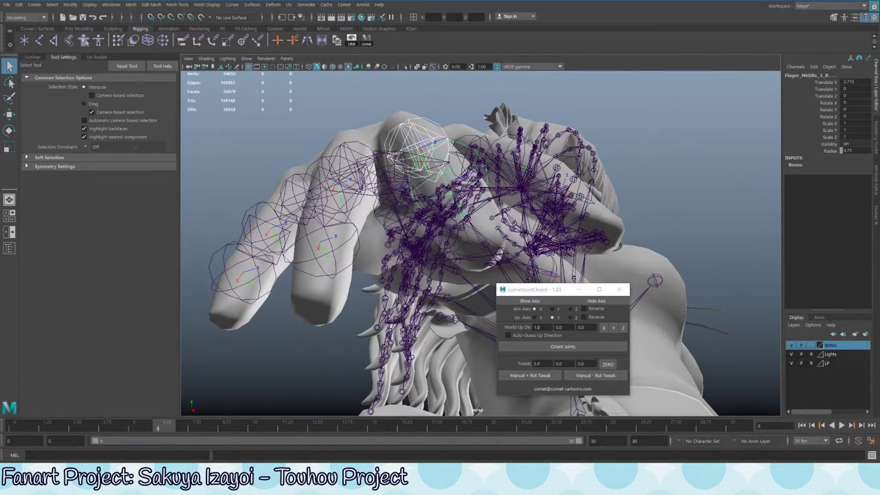
alt+drag(455, 177, 424, 270)
key(e)
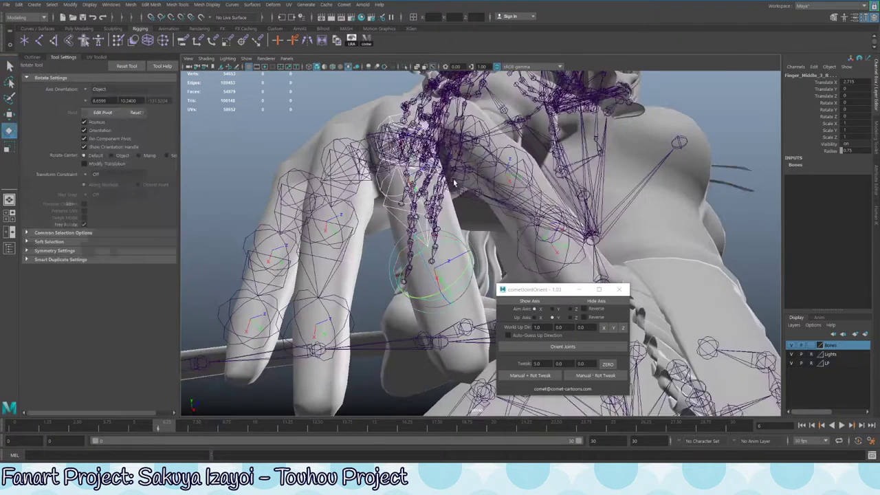
click(593, 376)
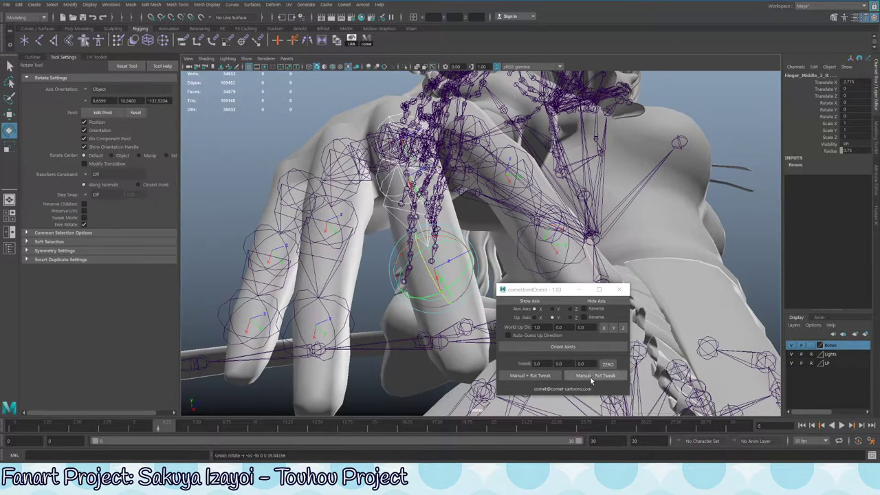
click(549, 376)
Select the ring finger's base, middle and tip joints, undoing a stray skirt pick and a test rotation
alt+drag(468, 323, 375, 158)
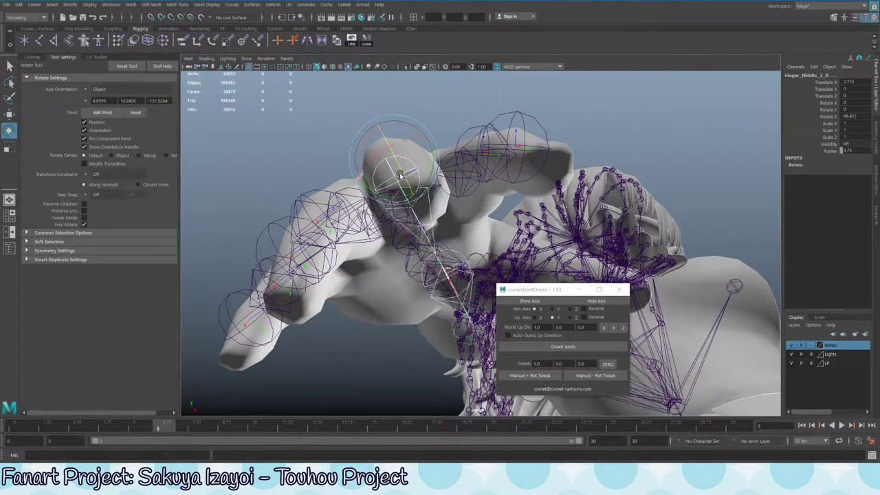
alt+drag(411, 200, 441, 191)
click(443, 193)
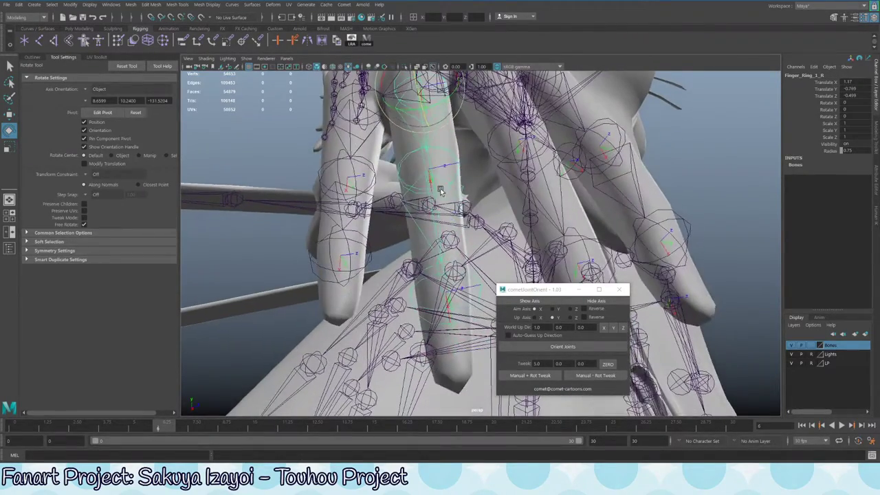
click(453, 232)
key(ctrl+z)
click(436, 149)
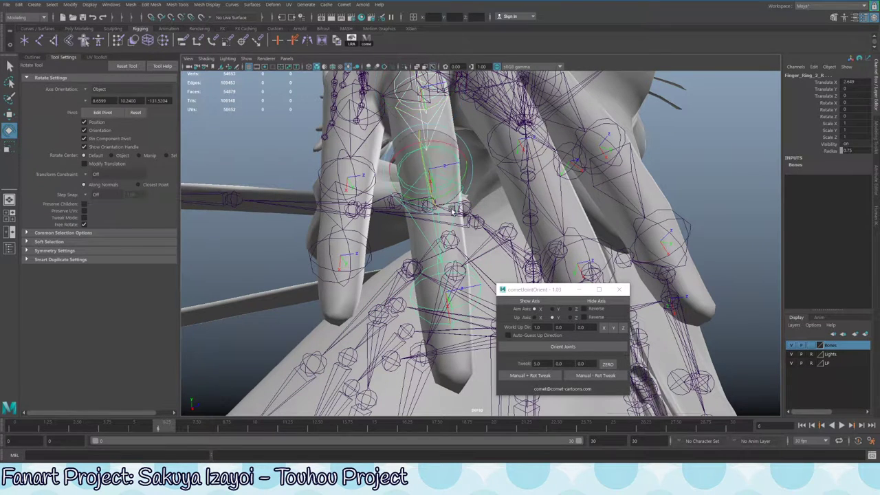
click(454, 274)
alt+drag(454, 274, 423, 152)
key(ctrl+z)
Select the pinky's joints, then step the selection back to the pinky base joint
click(421, 151)
click(423, 152)
alt+drag(408, 217, 427, 267)
click(427, 266)
click(426, 329)
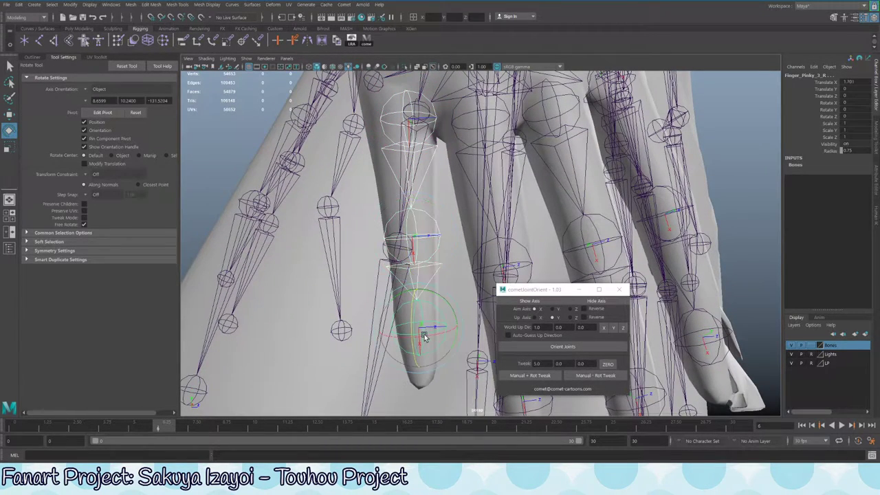
alt+drag(426, 329, 429, 152)
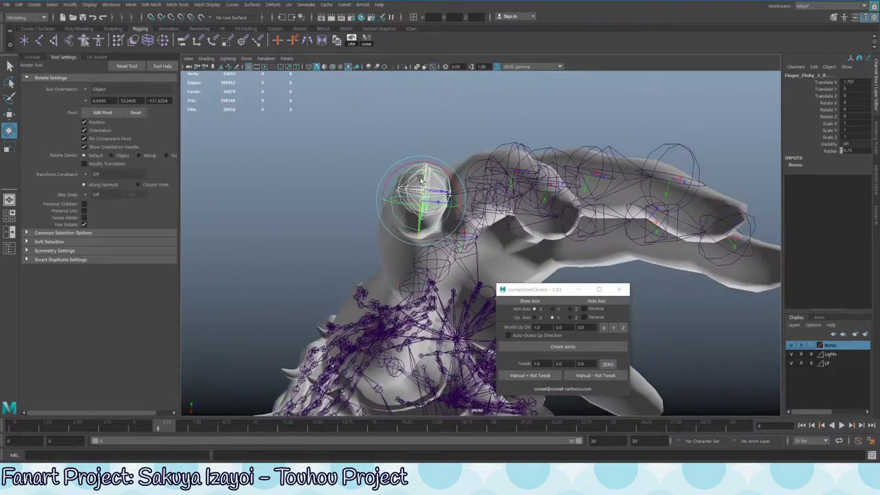
alt+drag(422, 191, 412, 251)
key(ctrl+z)
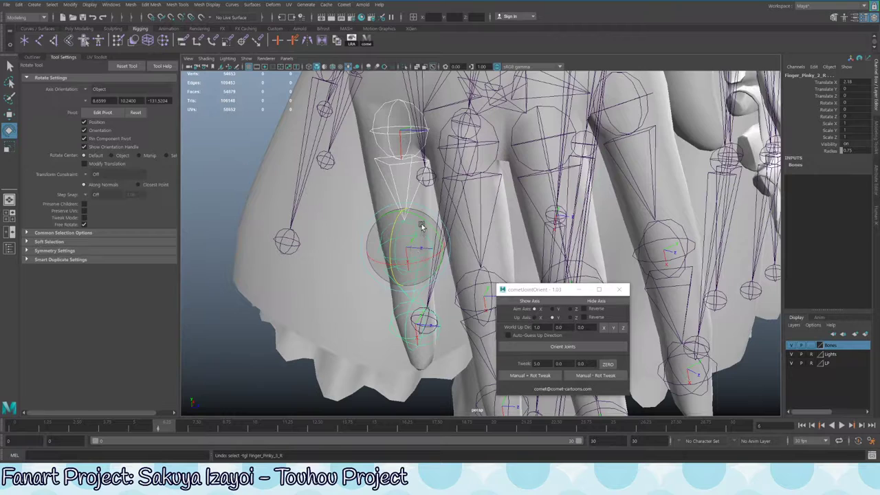
key(ctrl+z)
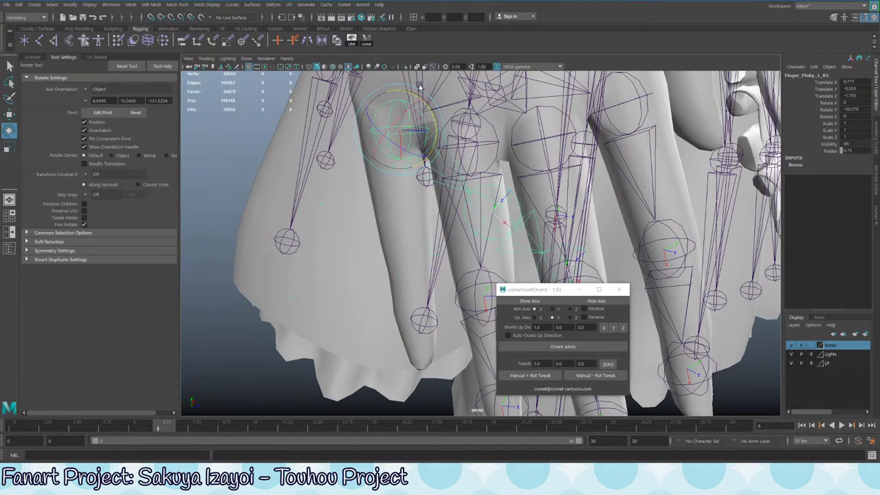
Select the middle finger's base joint again
alt+drag(244, 200, 535, 204)
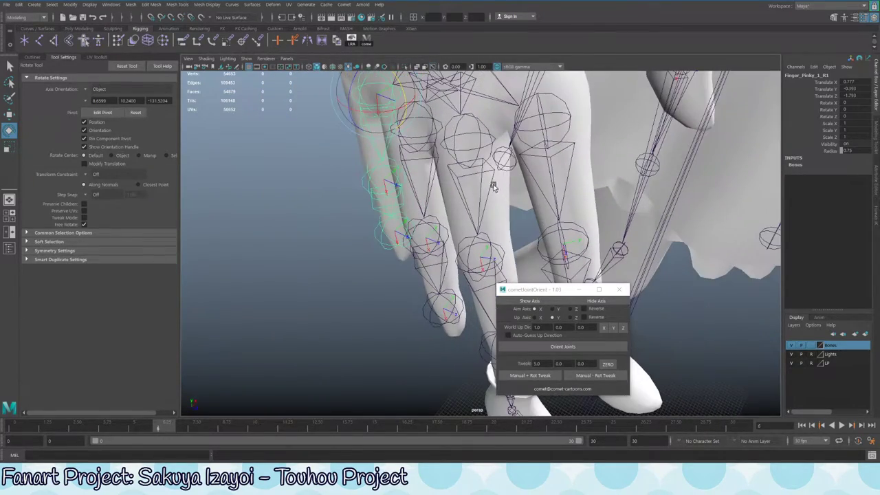
key(q)
click(493, 179)
alt+drag(493, 178, 432, 216)
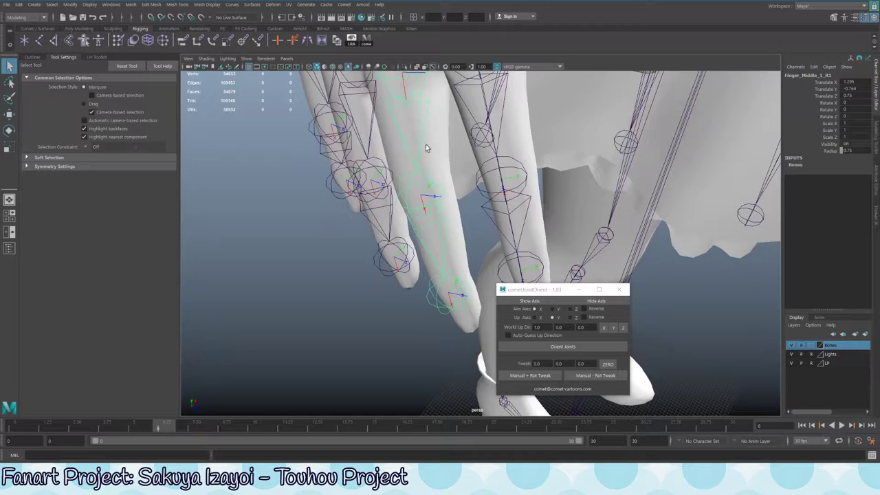
Set the cometJointOrient tweak amount to 90 degrees
alt+drag(426, 148, 428, 199)
click(594, 396)
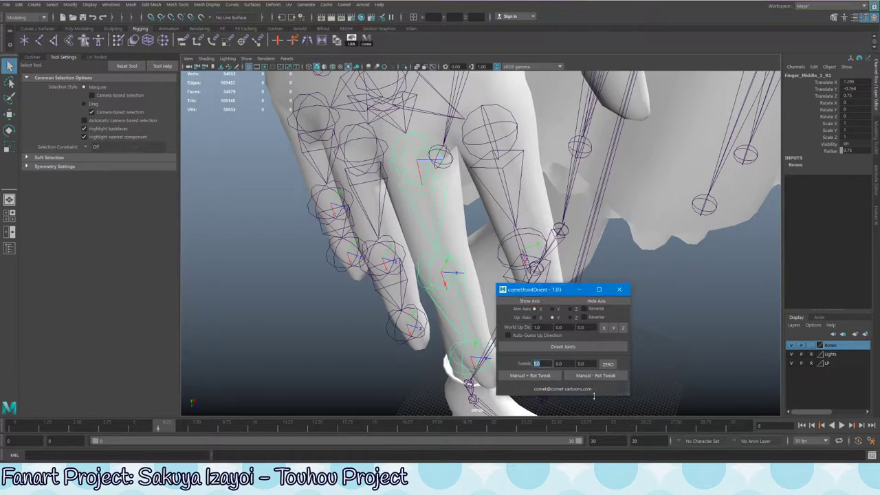
alt+drag(444, 282, 469, 252)
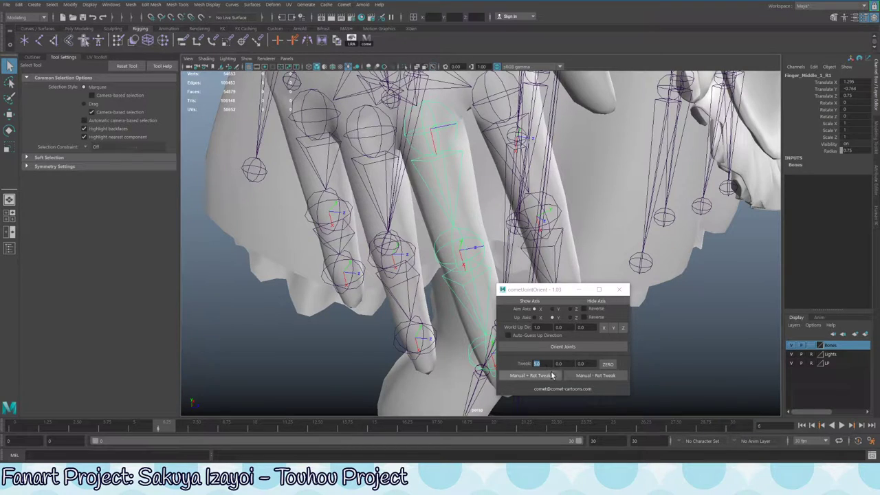
click(535, 365)
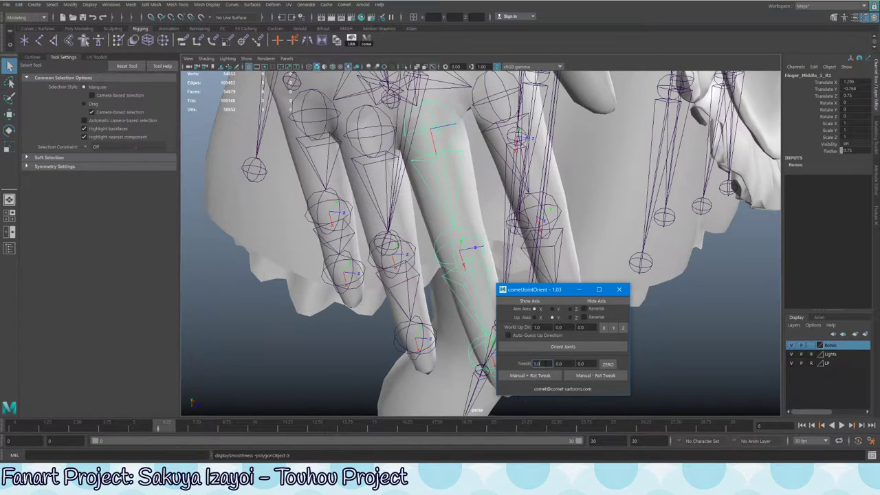
text(5)
key(Return)
click(454, 155)
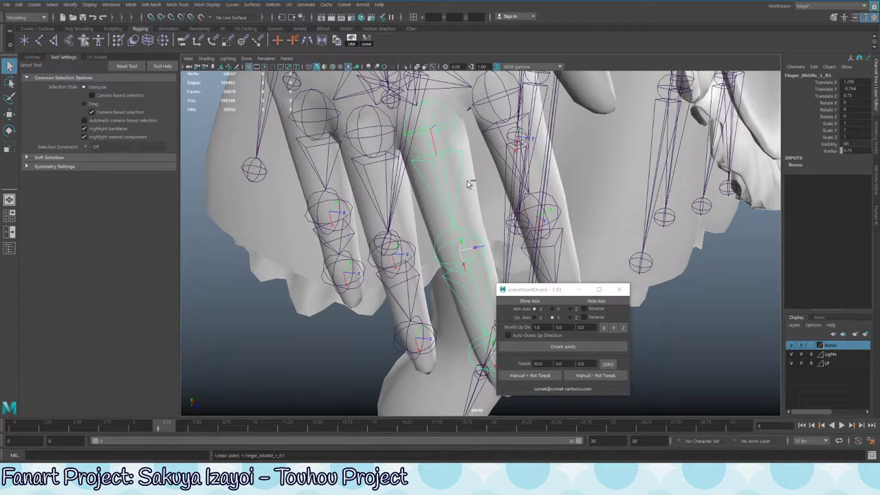
alt+drag(467, 181, 444, 200)
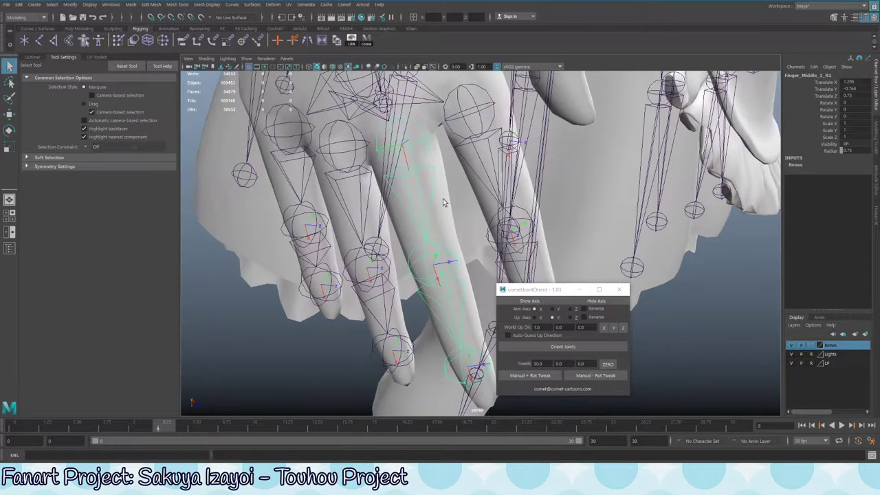
Select the next middle finger joint and apply four 90° Rot Tweaks to its orientation
click(432, 279)
click(542, 377)
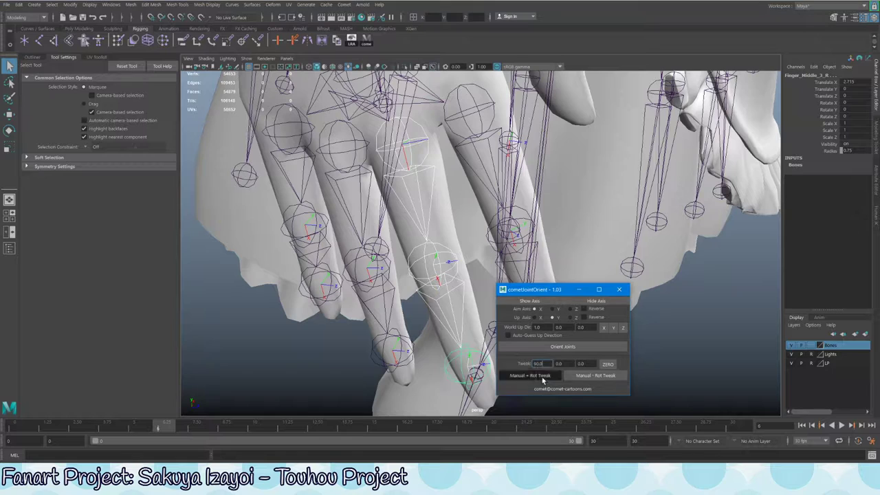
click(542, 376)
click(542, 375)
click(516, 377)
Select the ring finger joints from Finger_Ring_1_R and apply two 90° orientation tweaks
drag(541, 294, 596, 276)
alt+drag(522, 262, 482, 237)
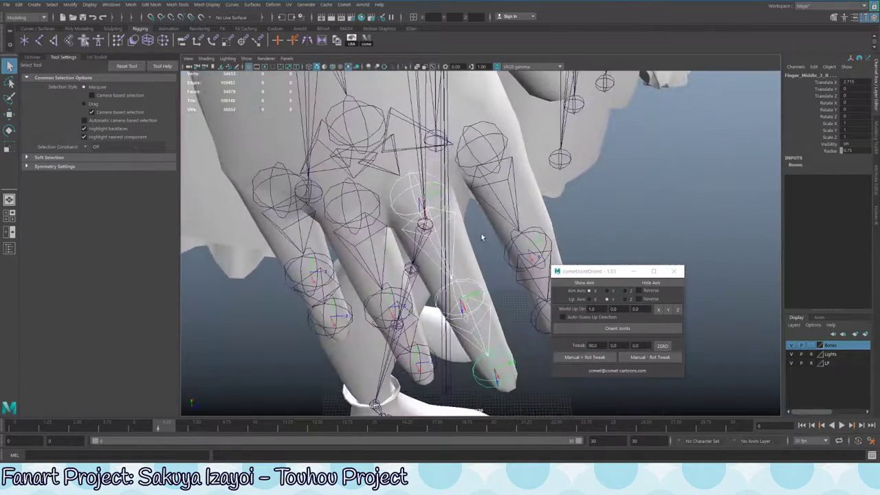
alt+drag(451, 312, 450, 192)
click(418, 303)
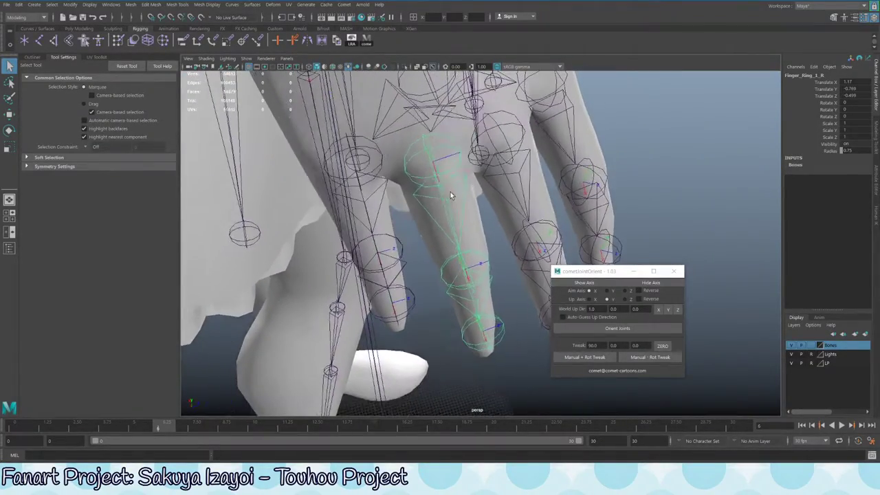
click(456, 234)
click(460, 234)
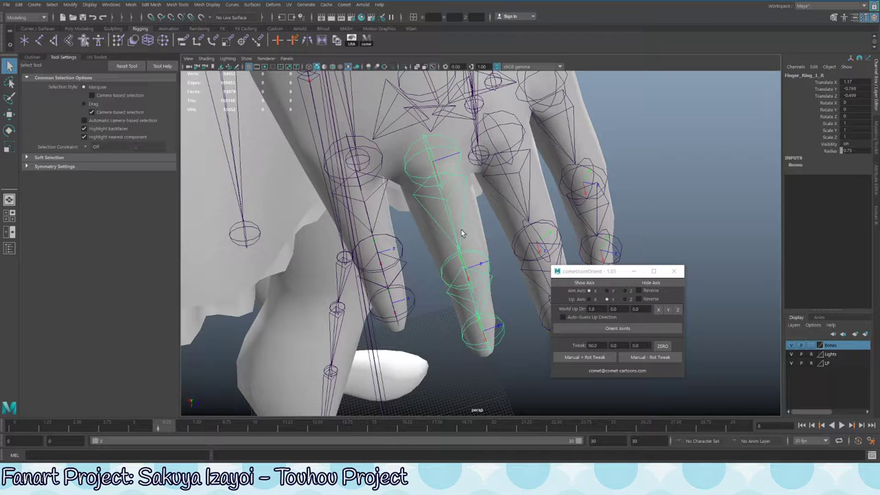
click(465, 278)
alt+drag(523, 303, 464, 181)
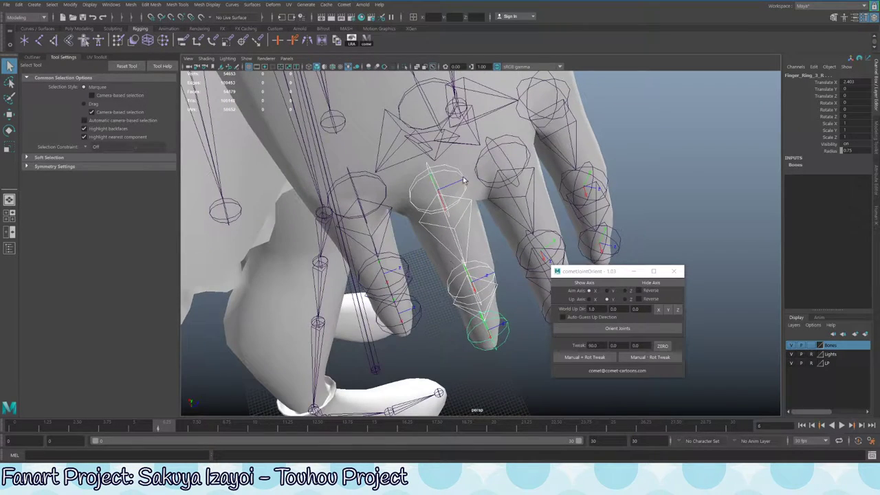
click(584, 358)
click(583, 358)
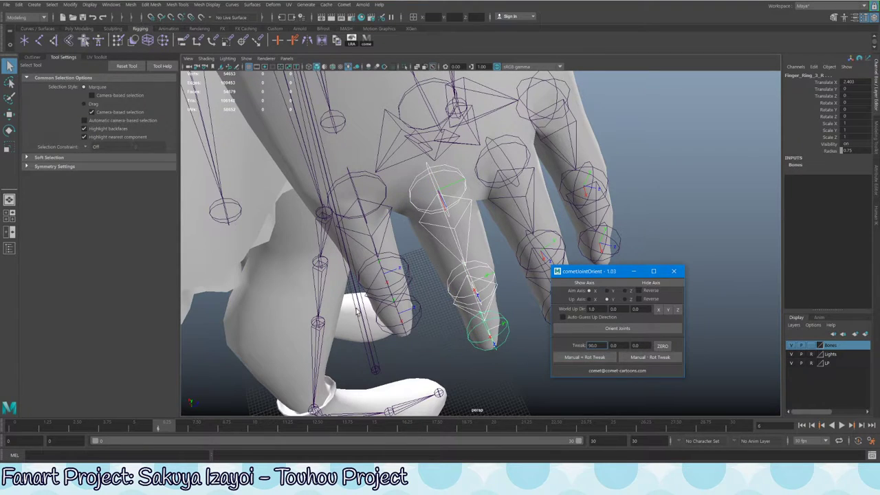
Select Finger_Pinky_3_R, _2_R and _1_R, apply a 90° tweak, then test-rotate and undo
alt+drag(522, 358, 452, 368)
click(452, 368)
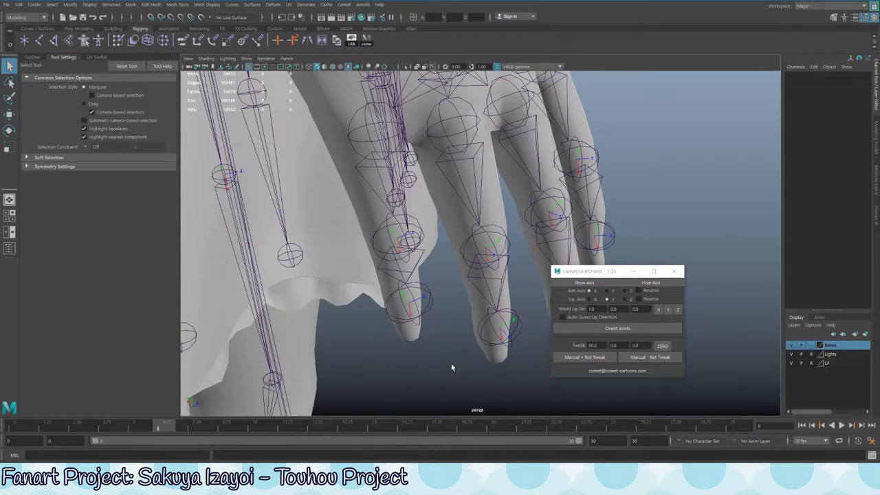
click(427, 311)
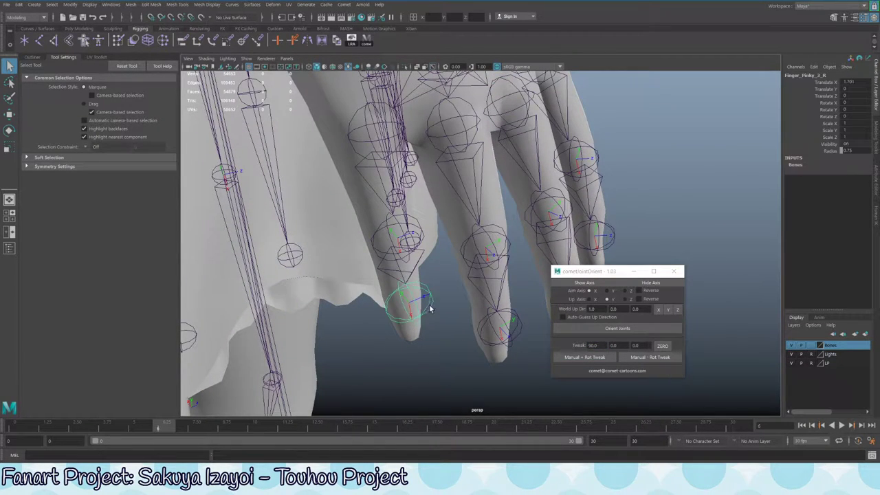
click(396, 263)
click(366, 170)
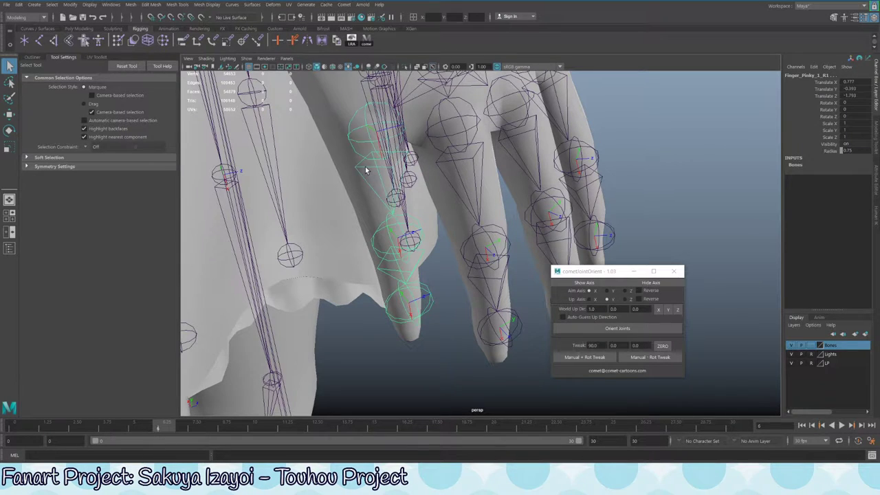
click(588, 359)
click(589, 359)
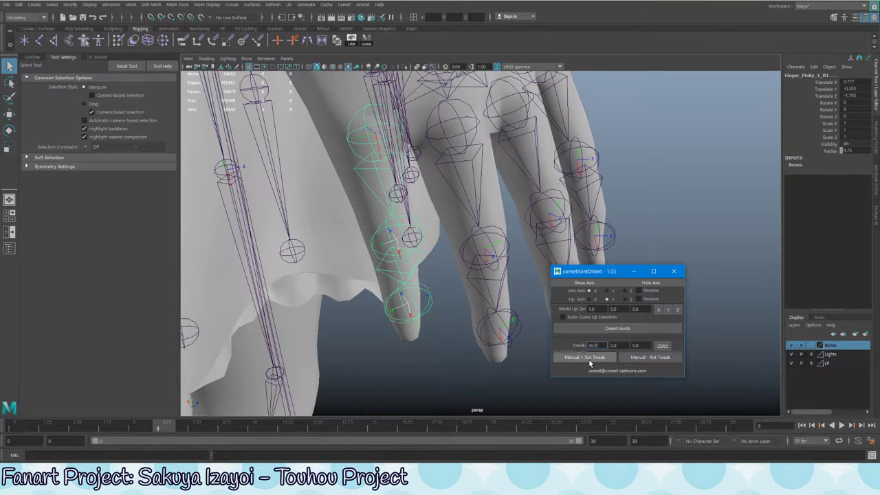
alt+drag(454, 310, 472, 245)
key(e)
key(ctrl+z)
alt+drag(288, 191, 358, 220)
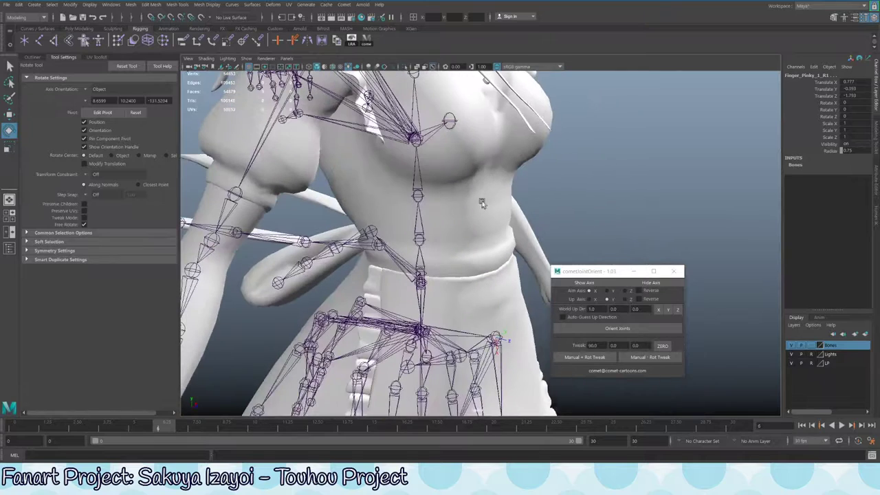
key(q)
click(421, 256)
key(e)
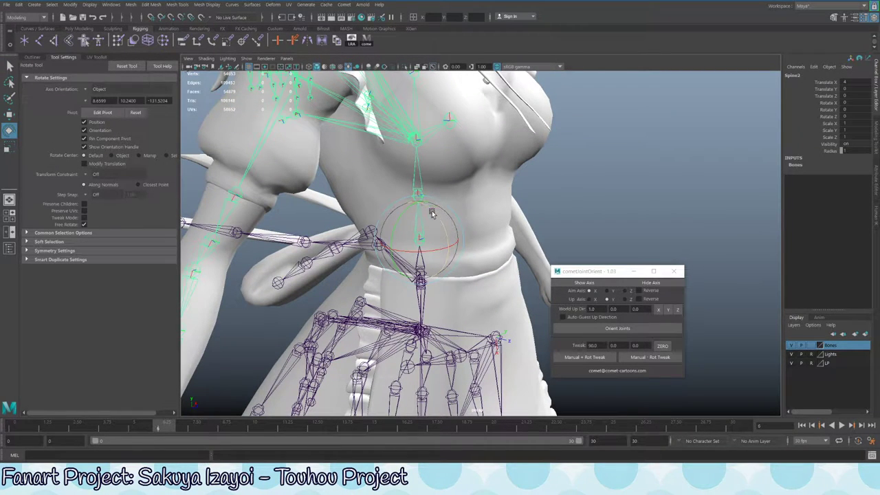
drag(432, 213, 392, 173)
key(ctrl+z)
click(393, 168)
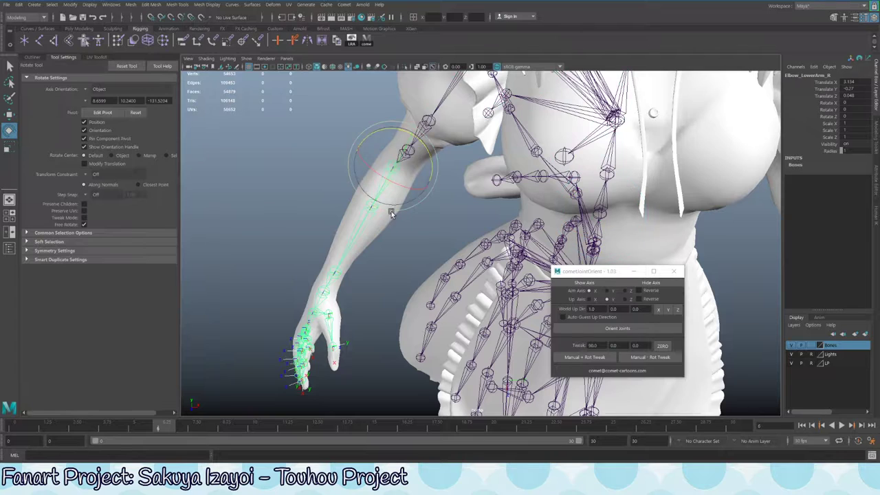
drag(400, 169, 447, 201)
key(ctrl+z)
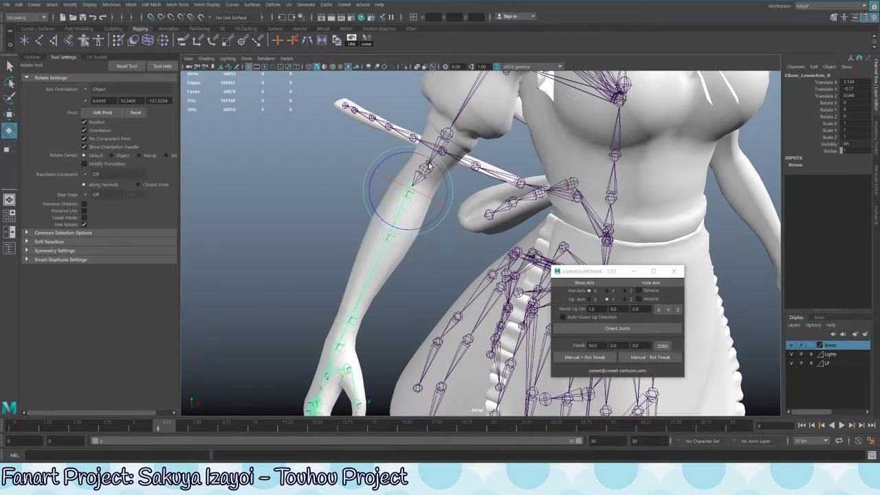
alt+drag(428, 166, 468, 176)
key(q)
click(368, 243)
click(366, 244)
key(e)
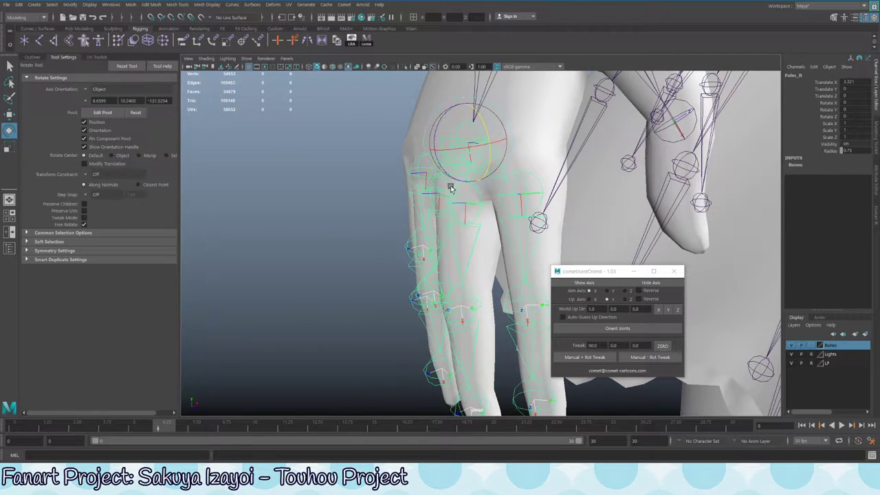
Apply three 90° tweaks to the first thumb joint and one to Finger_Thumb_2_R
alt+drag(690, 90, 481, 174)
click(487, 121)
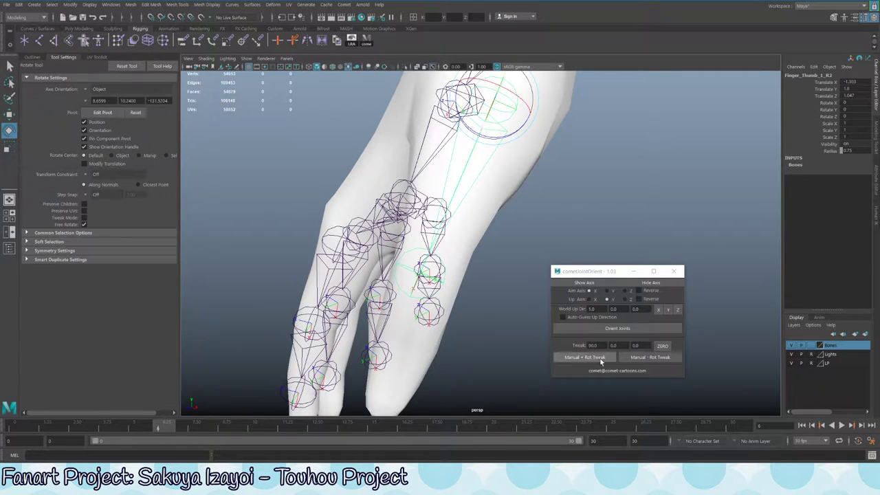
alt+drag(599, 357, 576, 278)
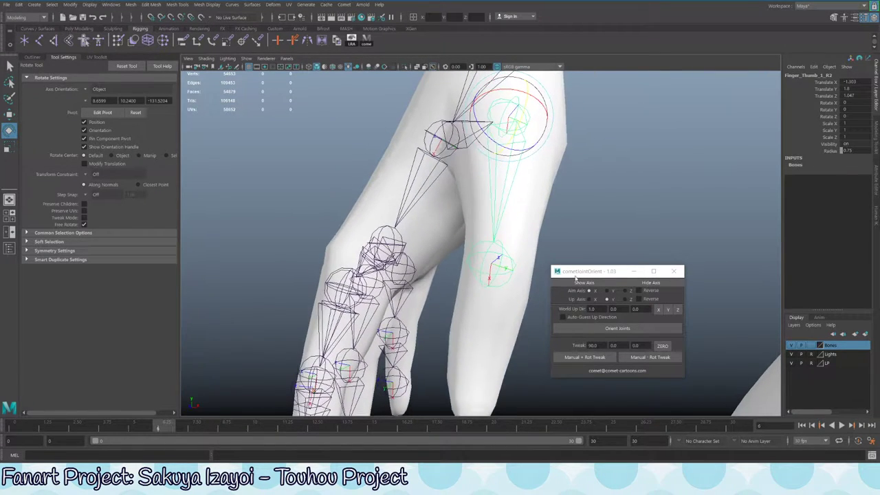
click(587, 358)
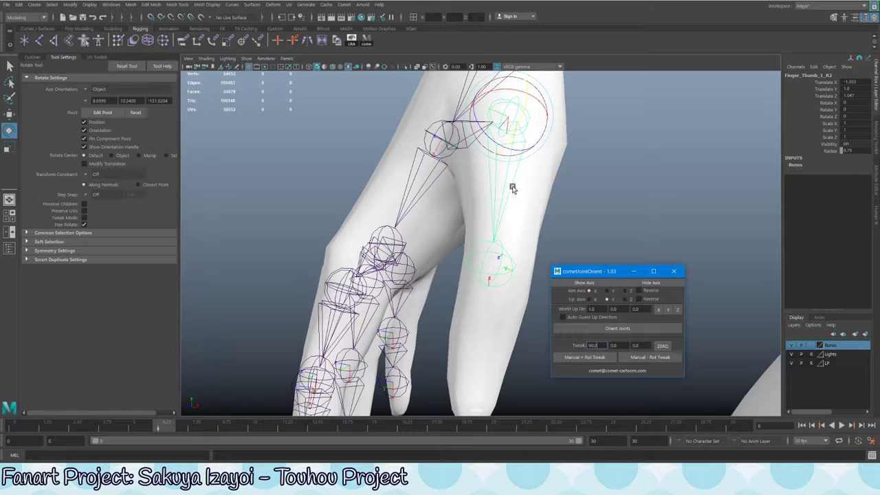
alt+drag(513, 187, 508, 265)
click(586, 358)
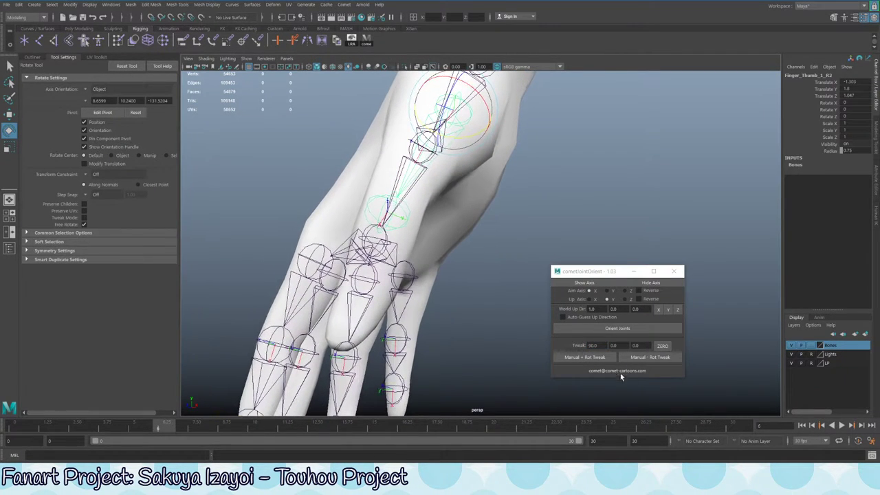
click(590, 358)
click(389, 209)
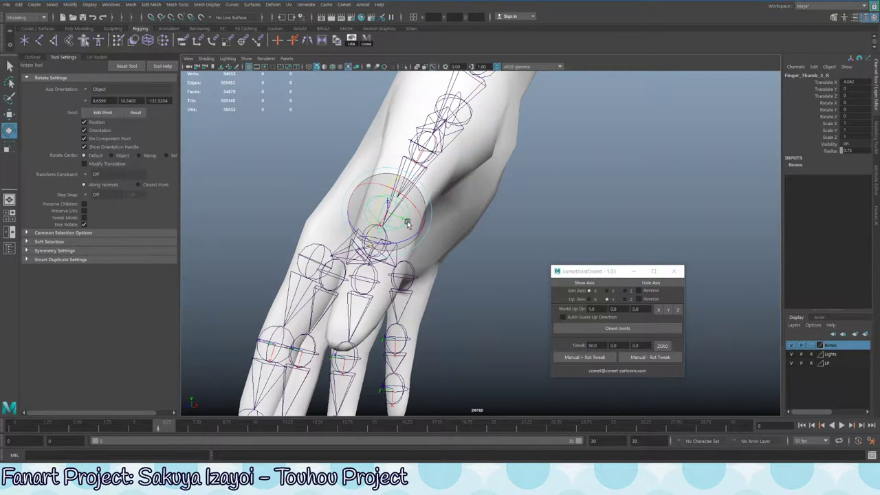
click(598, 359)
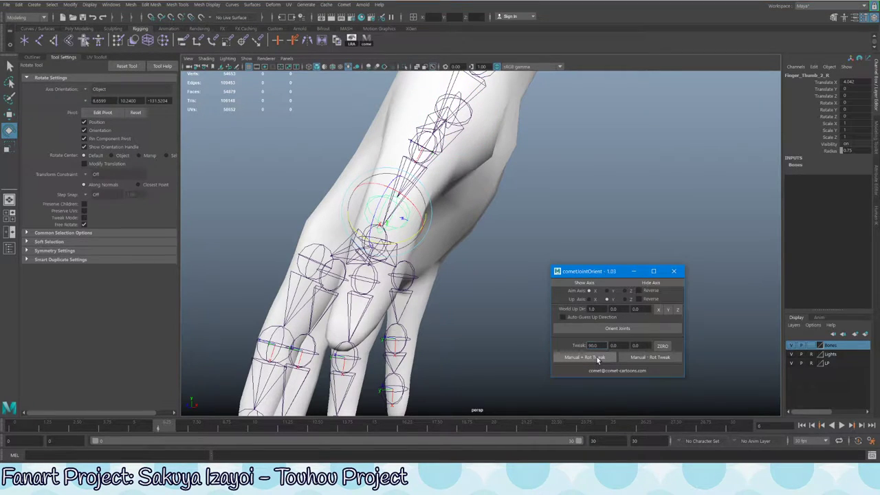
Select the index finger's base, middle and tip joints and apply three 90° orientation tweaks
alt+drag(481, 227, 522, 148)
click(525, 145)
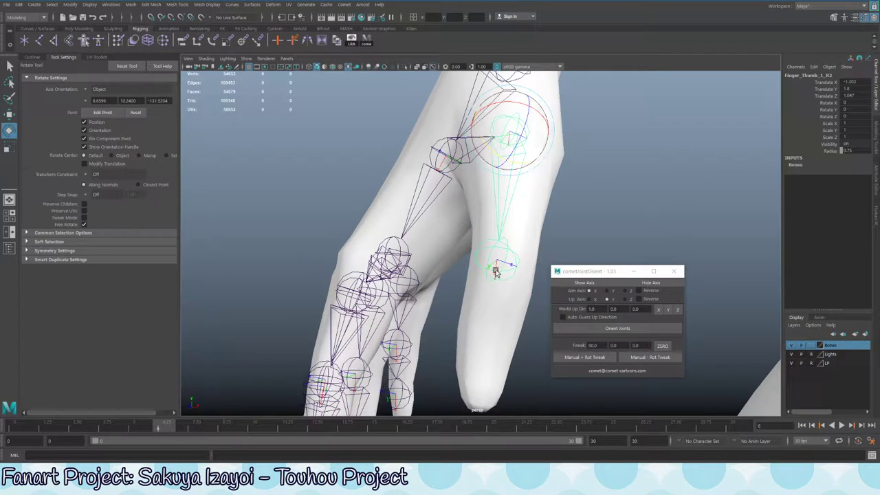
alt+drag(498, 271, 449, 158)
click(450, 158)
click(443, 234)
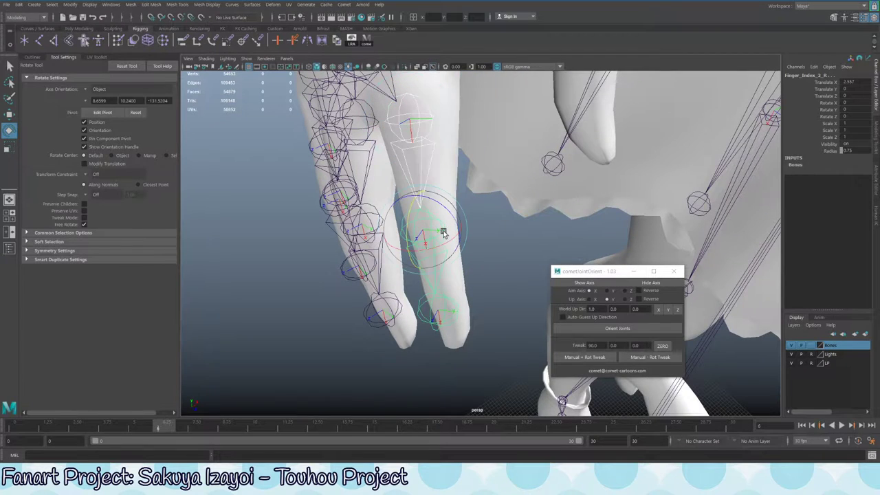
alt+drag(490, 209, 496, 297)
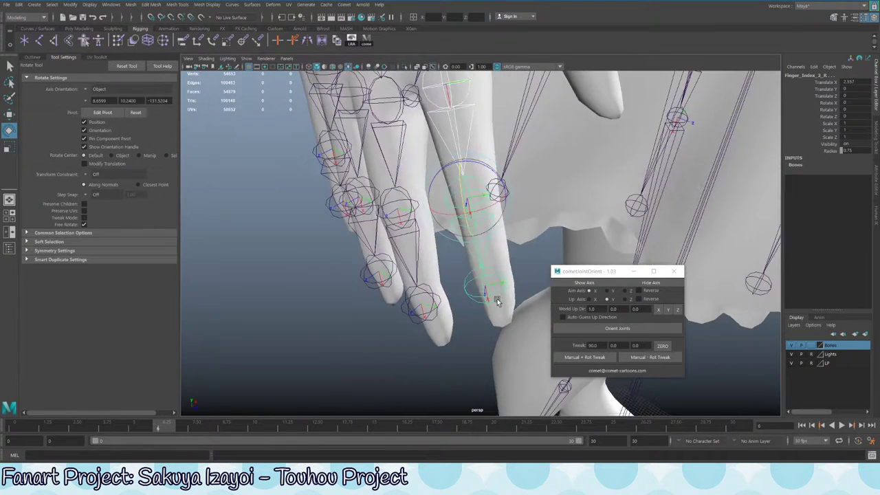
click(496, 293)
click(589, 357)
click(589, 357)
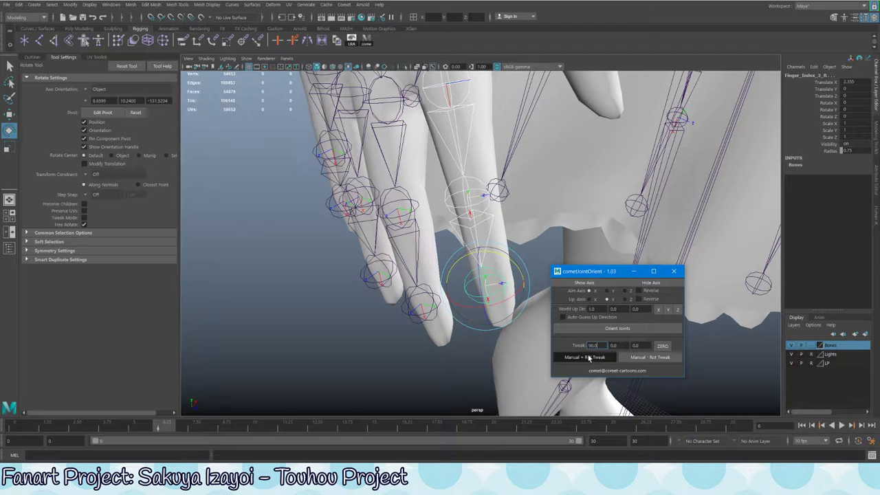
click(590, 358)
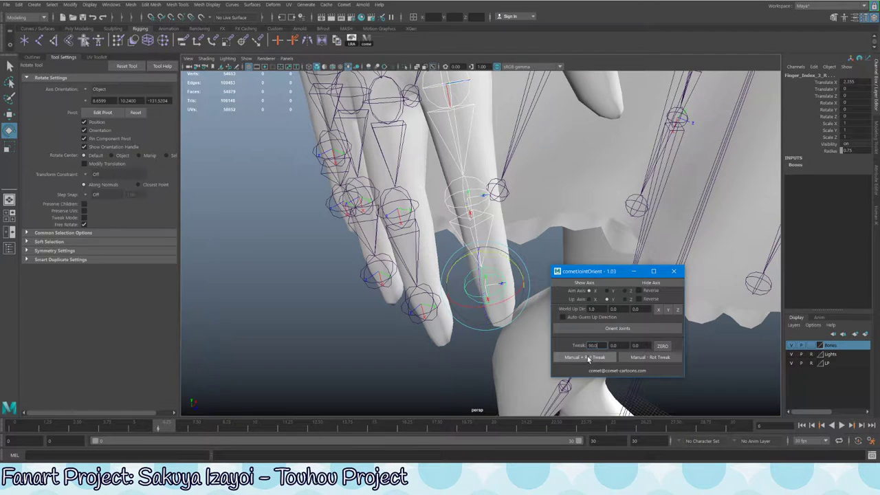
alt+drag(536, 323, 461, 246)
alt+drag(546, 214, 441, 318)
alt+drag(510, 283, 471, 188)
Select the middle finger joint chain down to its second joint
key(q)
click(440, 168)
click(434, 166)
alt+drag(452, 219, 525, 224)
click(461, 292)
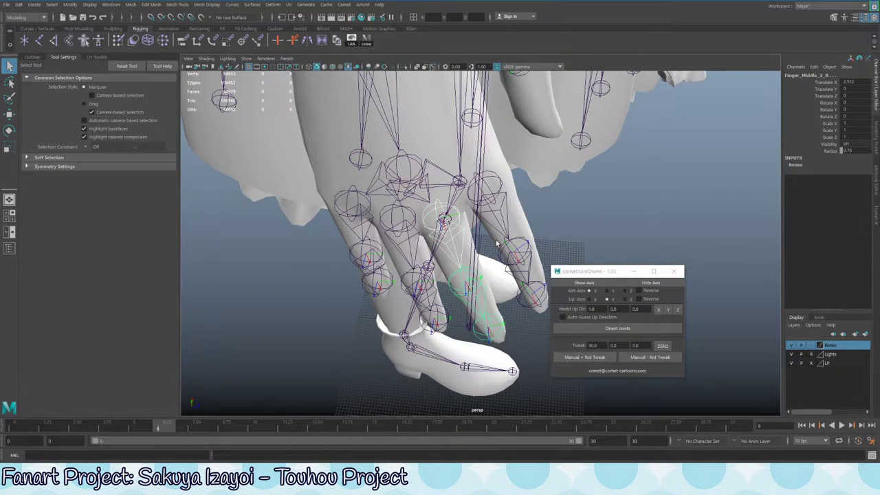
alt+drag(461, 292, 459, 214)
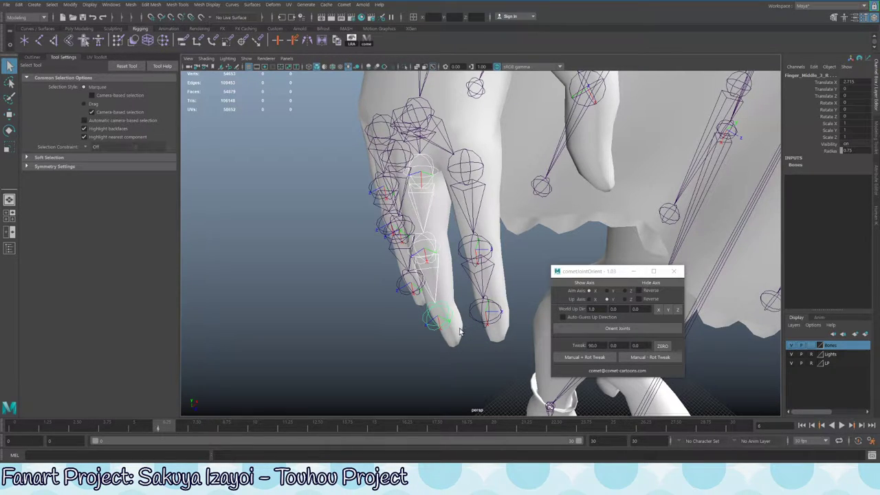
Bend-test the right index finger chain from its base joint, then undo it back to rest
click(495, 323)
alt+drag(484, 321, 448, 312)
key(e)
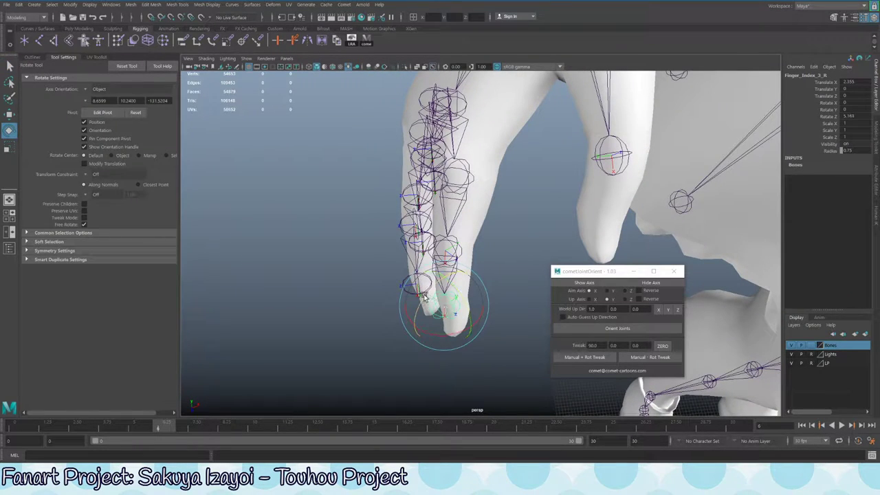
key(q)
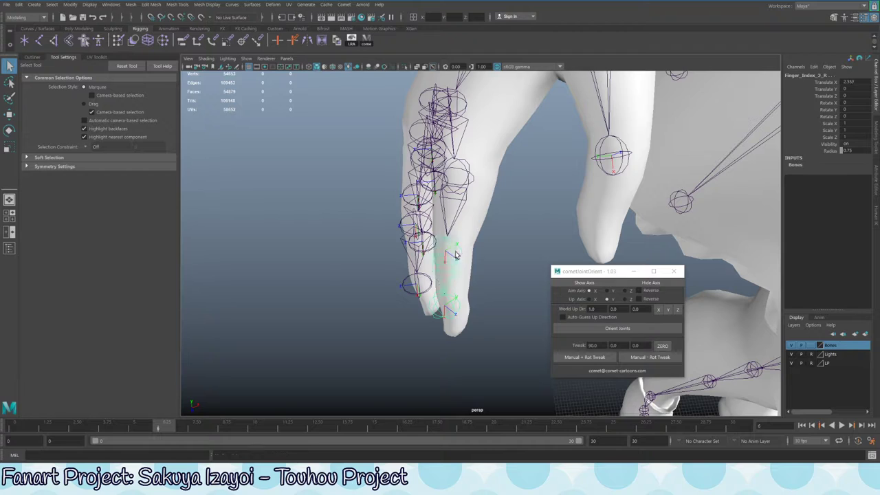
click(459, 180)
key(e)
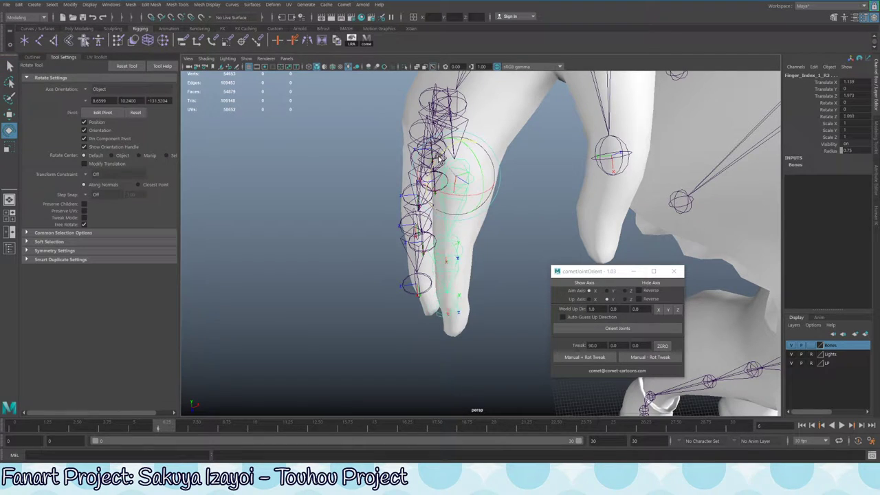
drag(439, 158, 471, 175)
key(ctrl+z)
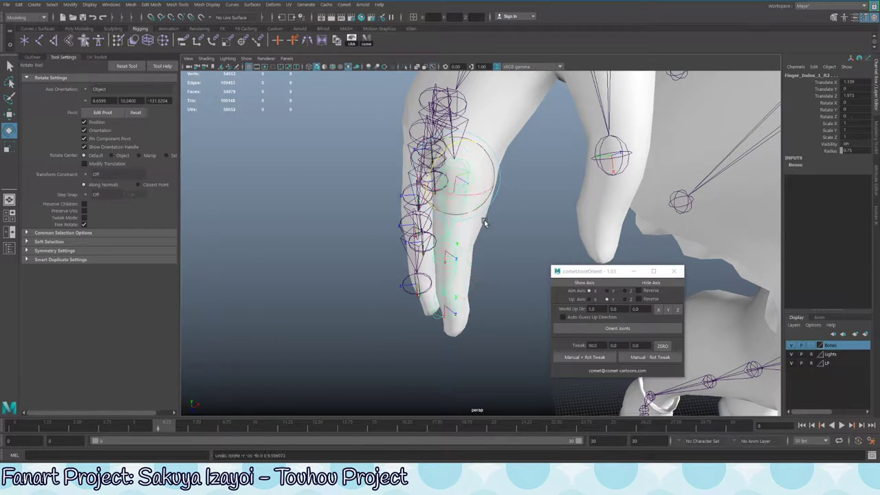
Apply the 90° Manual + Rot Tweak four times to the middle finger joint
alt+drag(484, 220, 554, 206)
key(q)
click(427, 192)
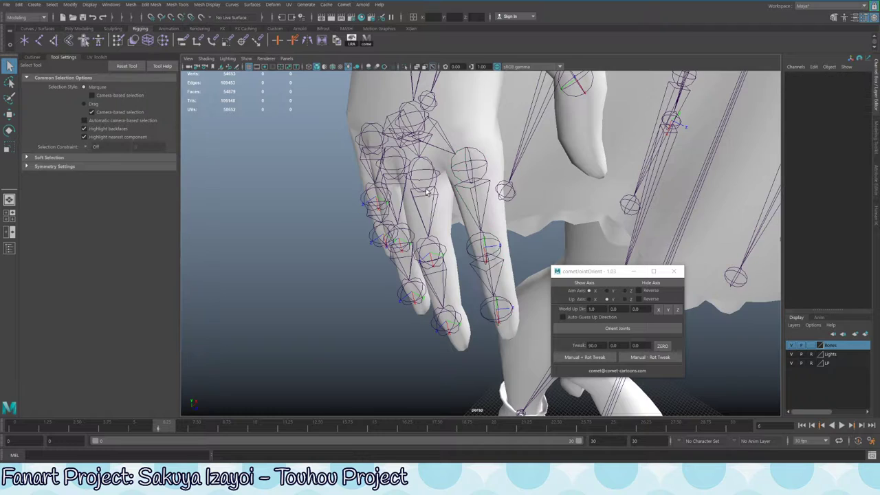
click(427, 180)
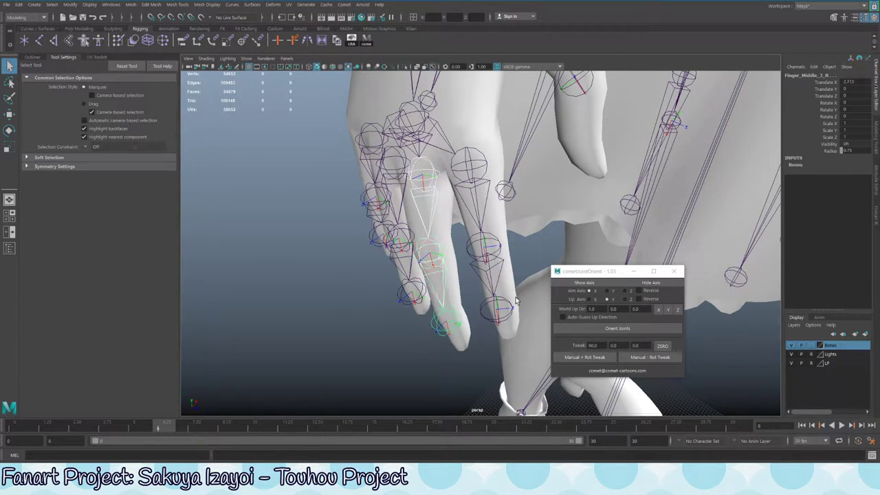
click(586, 357)
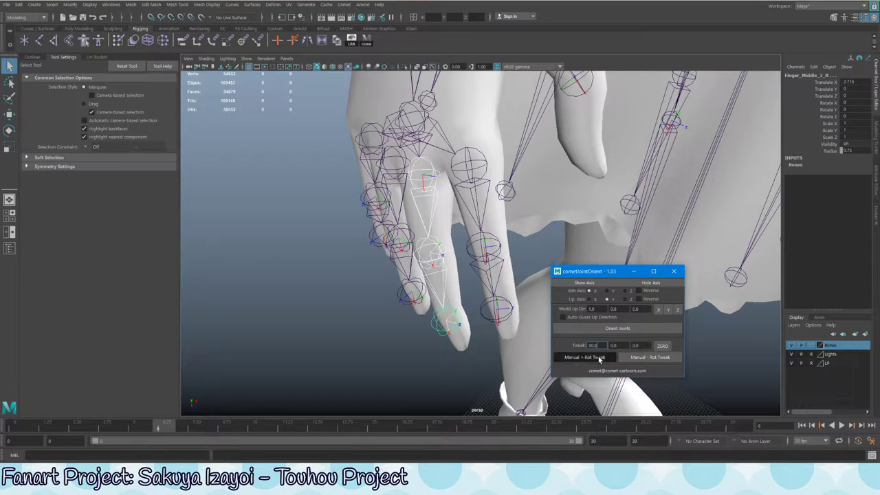
click(586, 357)
click(586, 358)
click(586, 357)
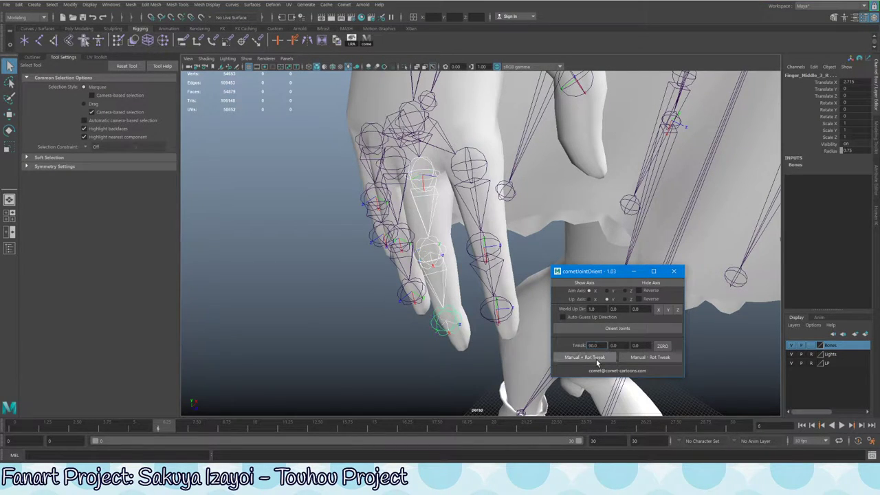
Apply the 90° rotation tweak to the Finger_Ring_2_R and pinky finger joints
alt+drag(523, 248, 432, 244)
click(413, 216)
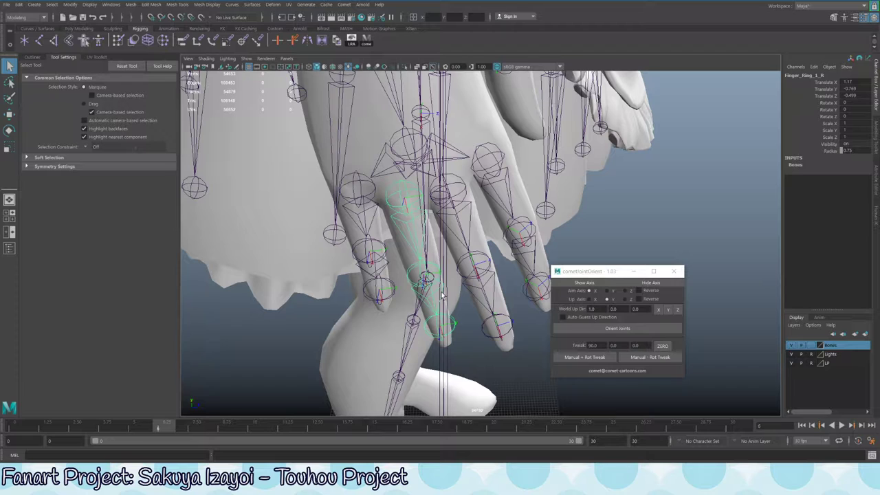
alt+drag(442, 295, 422, 274)
click(403, 268)
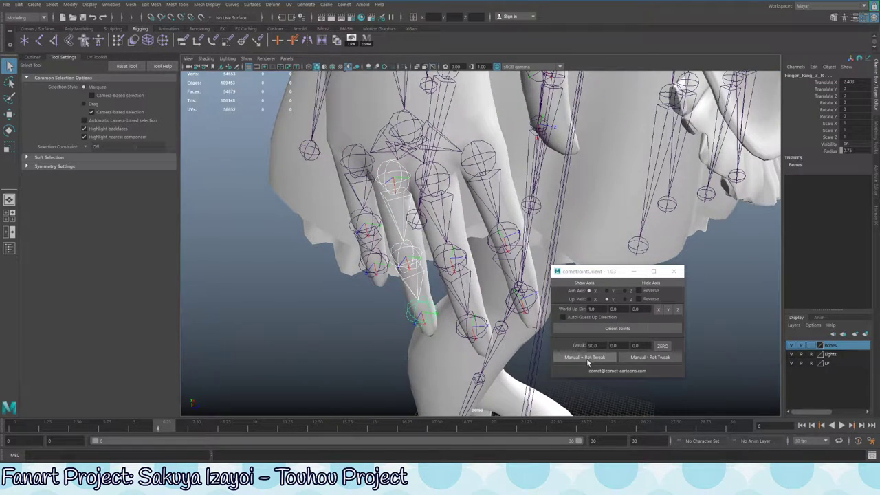
click(586, 358)
alt+drag(523, 323, 376, 204)
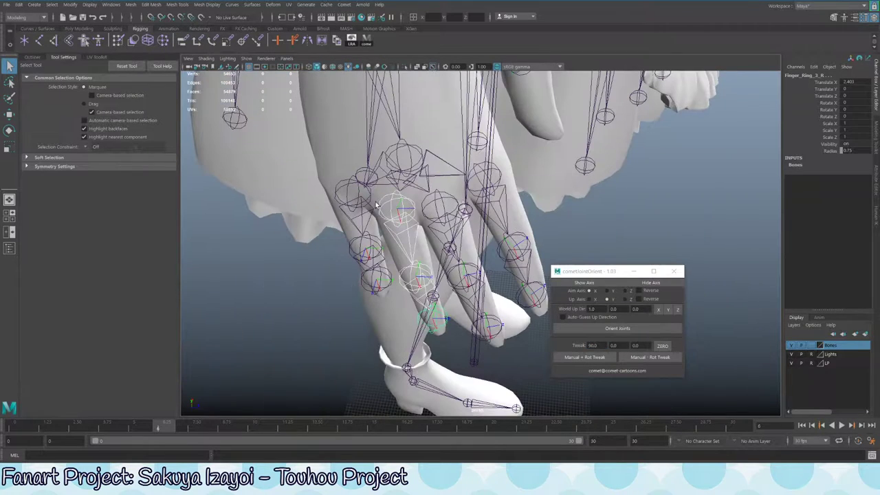
click(353, 213)
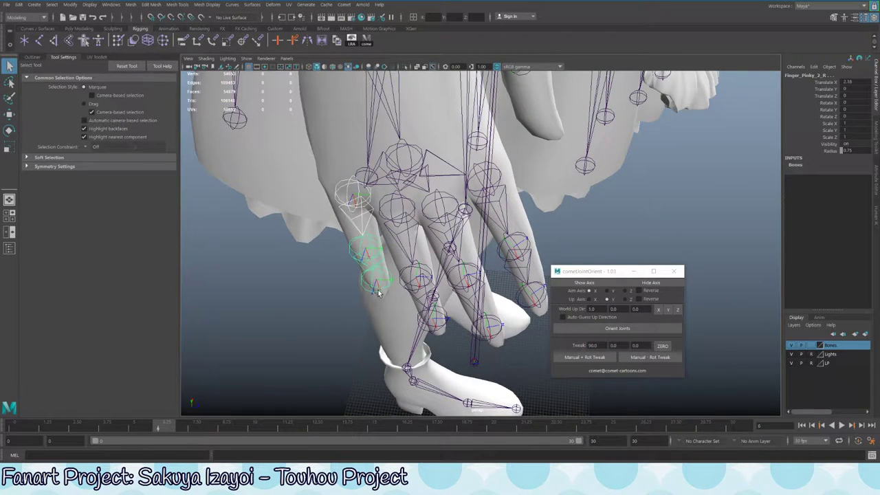
click(602, 357)
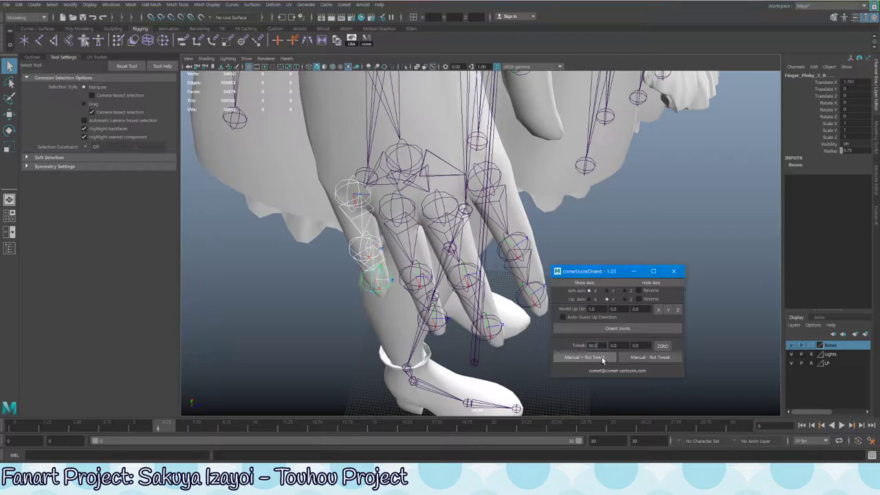
alt+drag(550, 331, 460, 265)
Select the Thigh_R joint and apply the Manual + Rot Tweak to it
click(458, 244)
alt+middle_drag(458, 244, 429, 259)
alt+drag(429, 259, 461, 236)
click(468, 212)
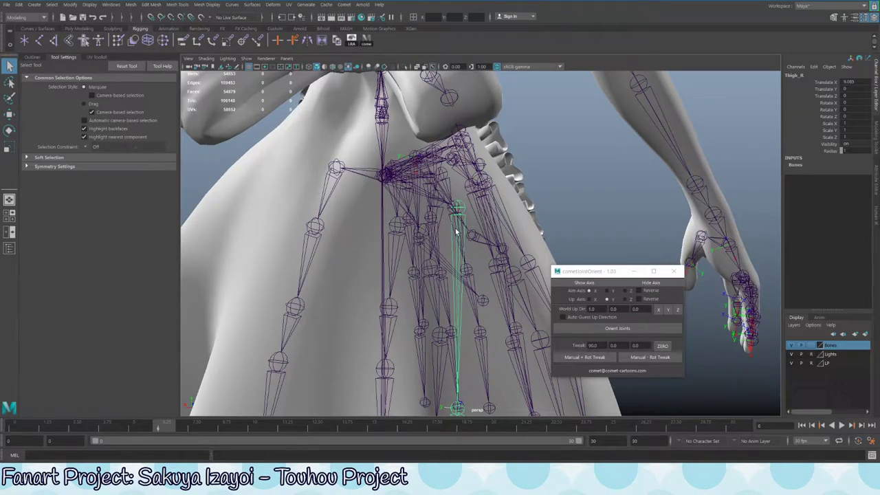
alt+drag(484, 279, 500, 249)
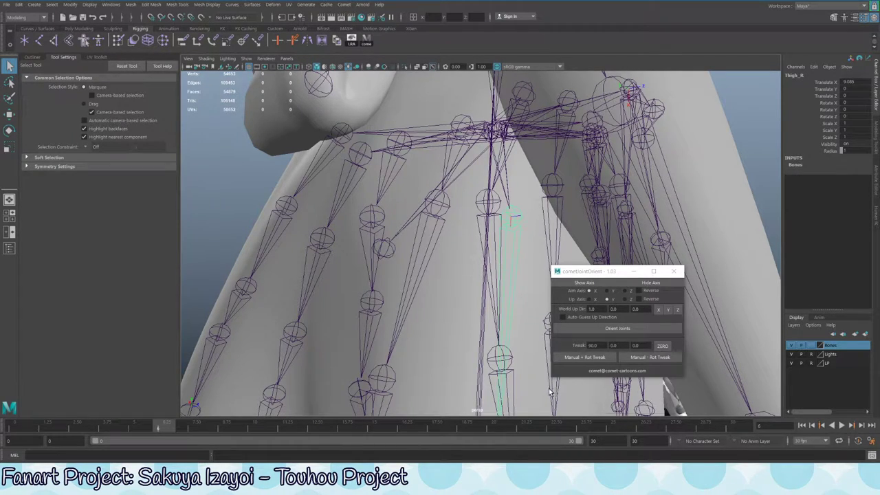
alt+drag(508, 280, 536, 237)
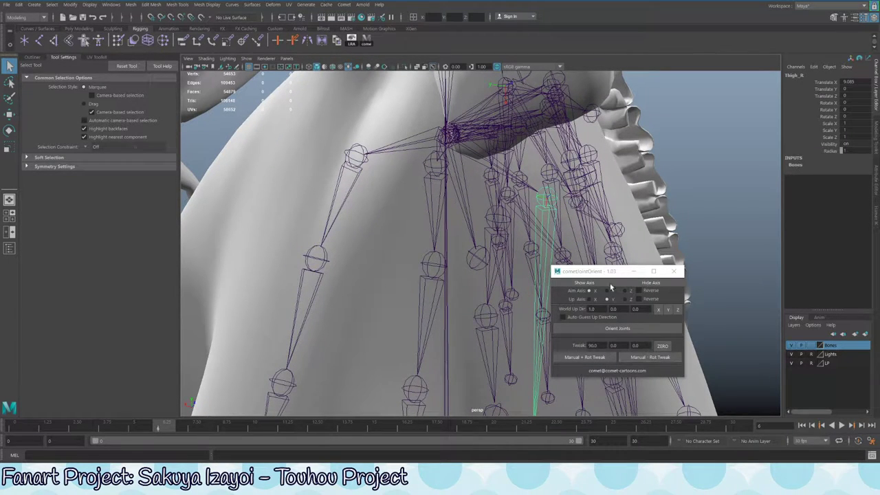
click(583, 357)
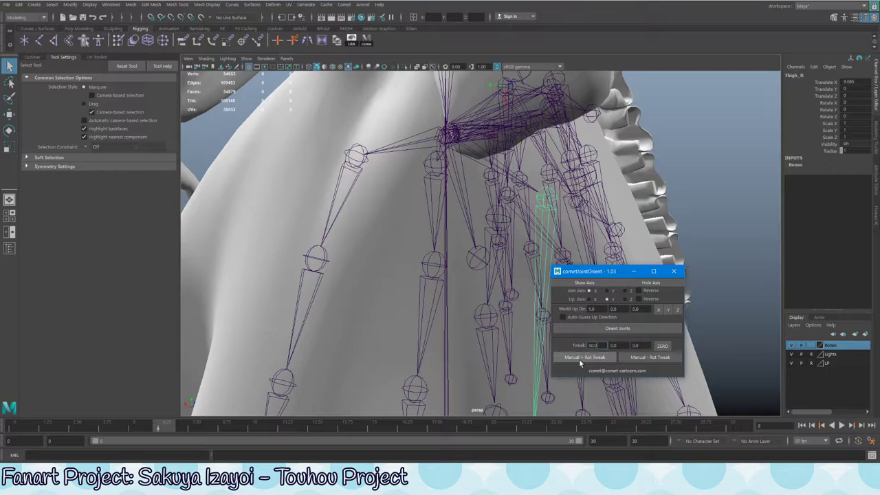
Rotate Thigh_R to about -97 on Z, swinging the right leg outward
alt+drag(542, 241, 518, 244)
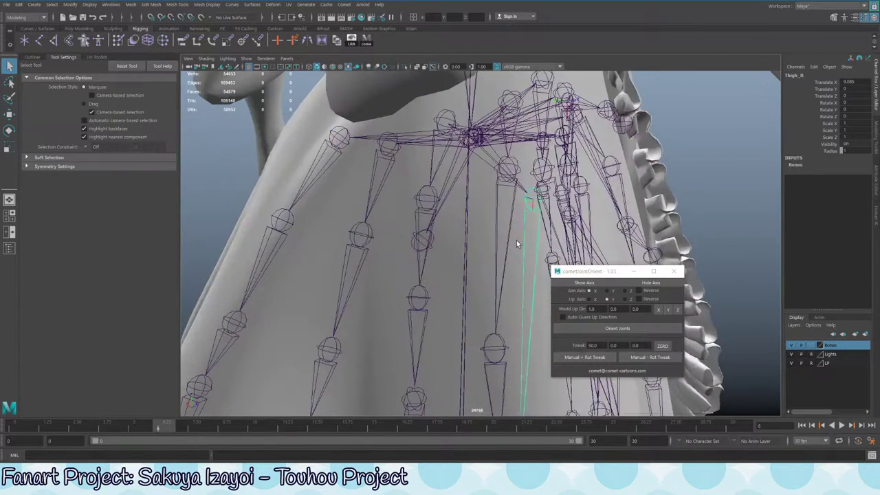
key(w)
alt+drag(476, 264, 462, 194)
key(e)
drag(450, 159, 402, 102)
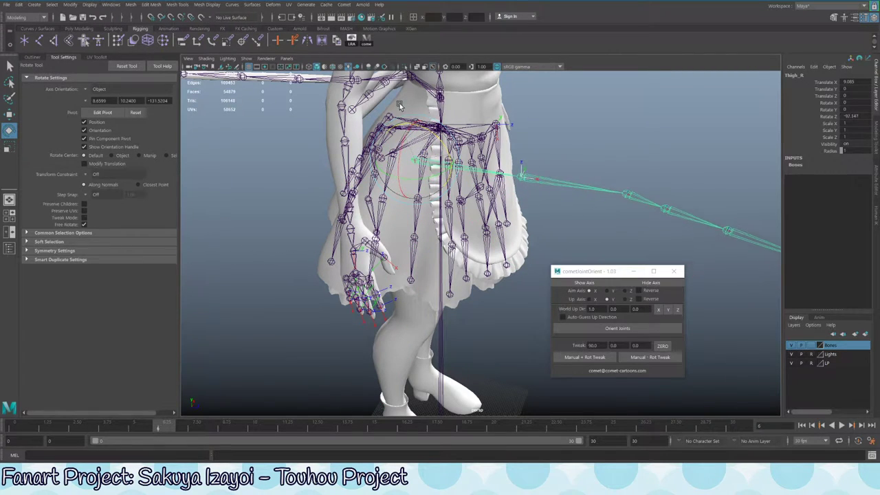
Undo the thigh swing tests so Thigh_R returns to 0 rotation
key(ctrl+z)
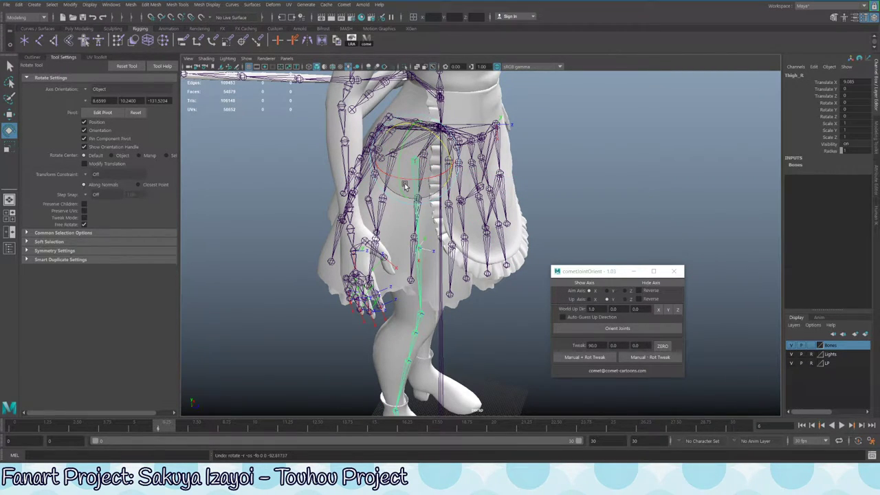
scroll(440, 275, up, 3)
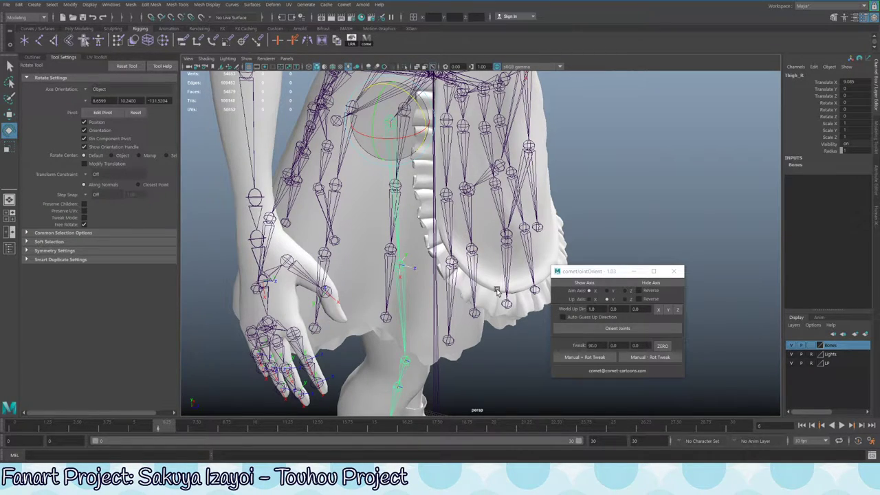
drag(413, 101, 440, 165)
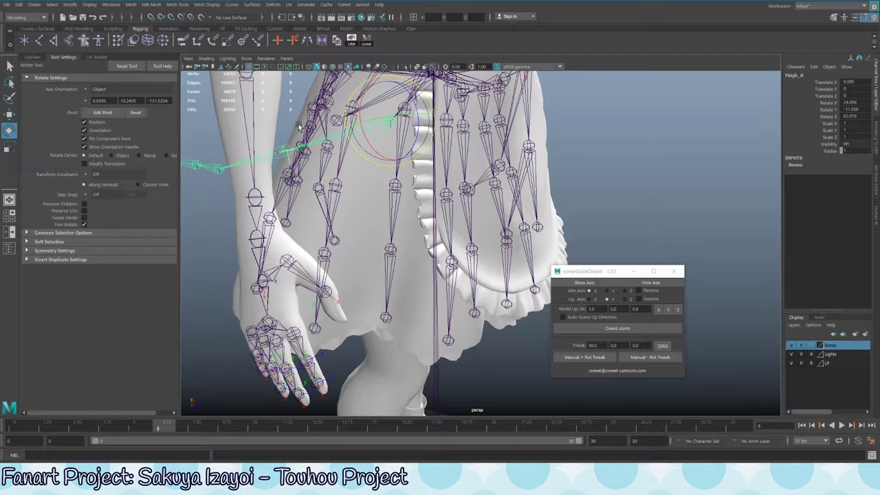
key(ctrl+z)
alt+drag(372, 196, 393, 173)
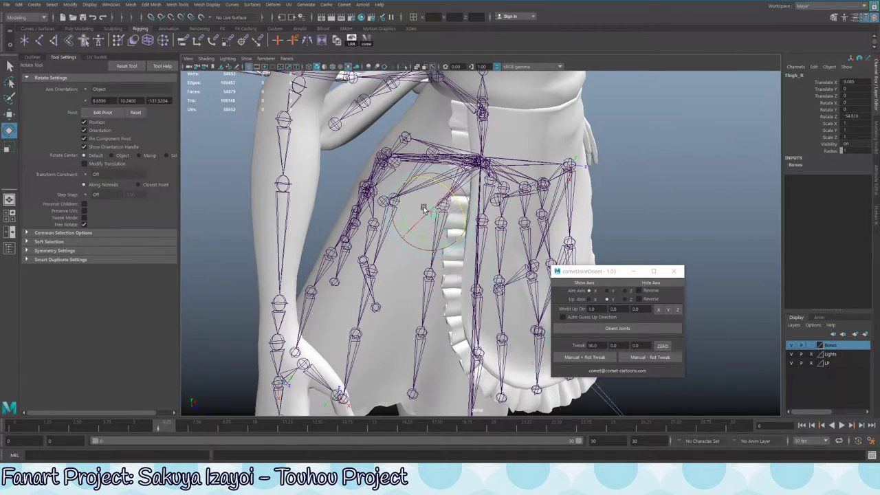
drag(421, 213, 425, 313)
Select the Thigh_Mid_R joint and apply the Manual + Rot Tweak
scroll(425, 313, up, 5)
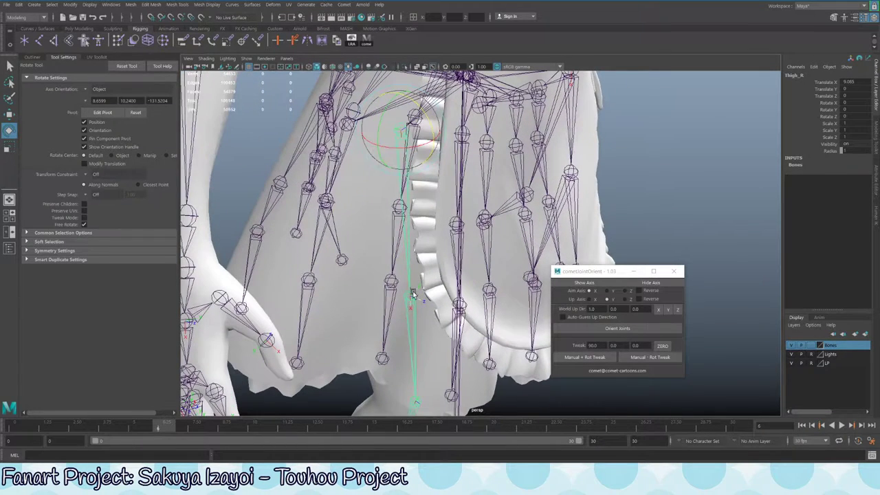
click(410, 295)
alt+drag(346, 357, 435, 326)
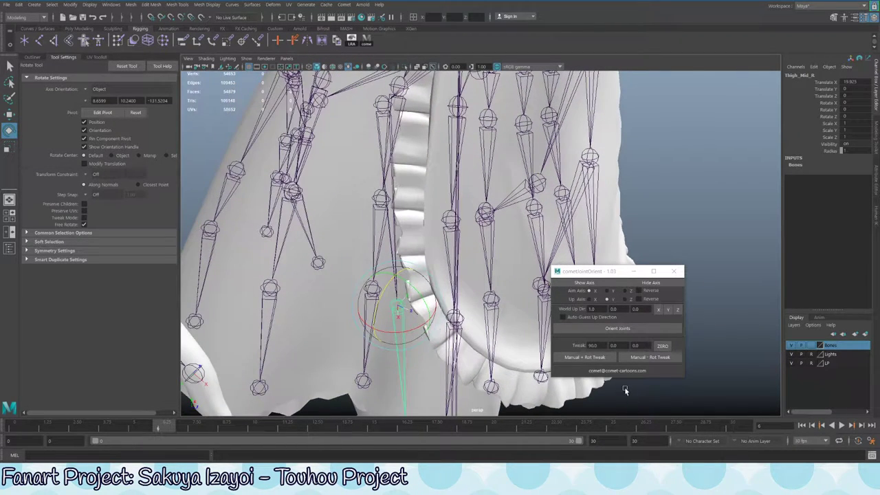
click(589, 358)
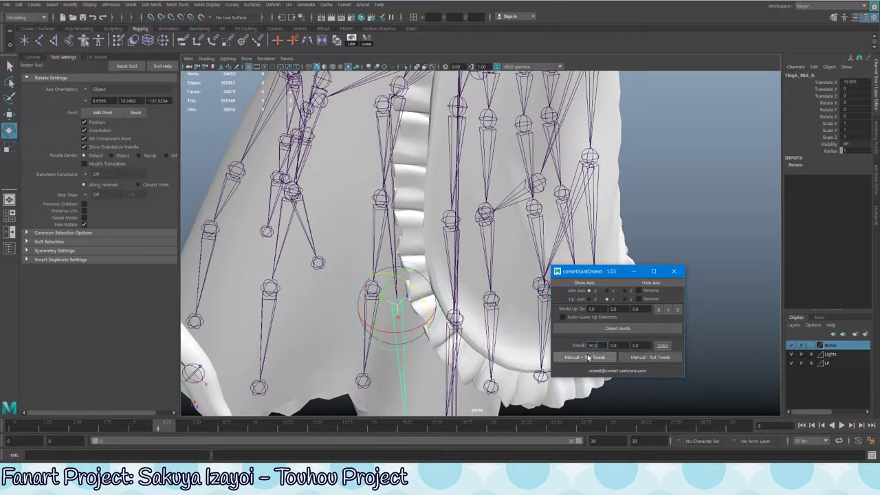
alt+drag(420, 330, 408, 257)
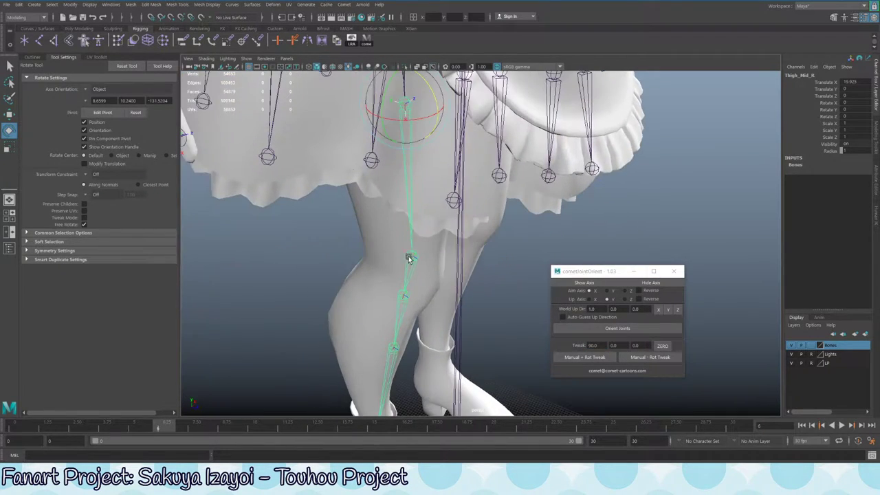
click(403, 273)
click(597, 359)
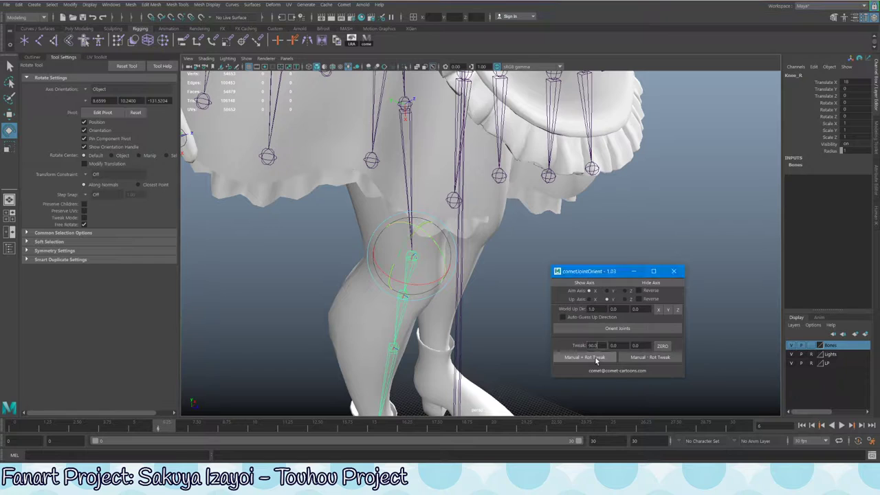
click(404, 303)
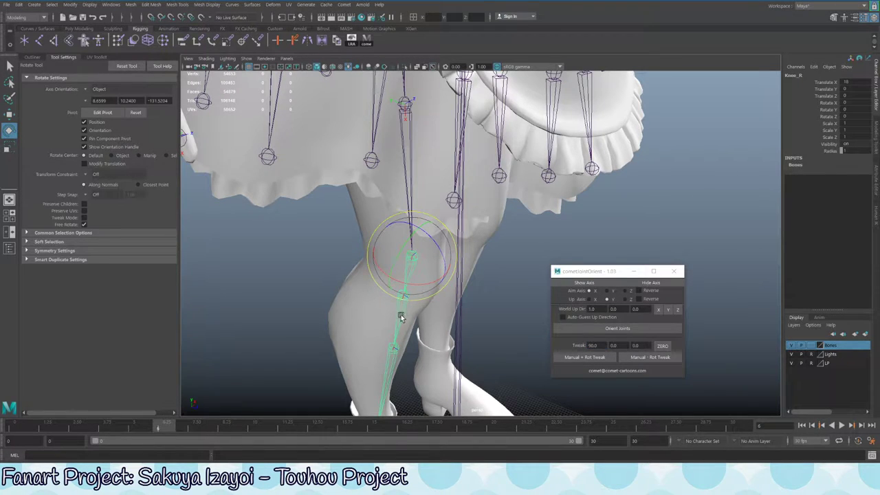
click(402, 317)
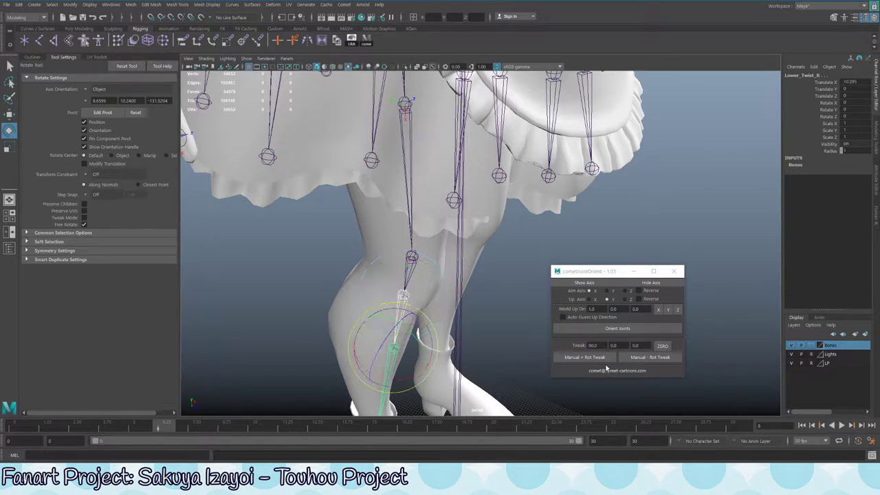
click(402, 292)
click(403, 292)
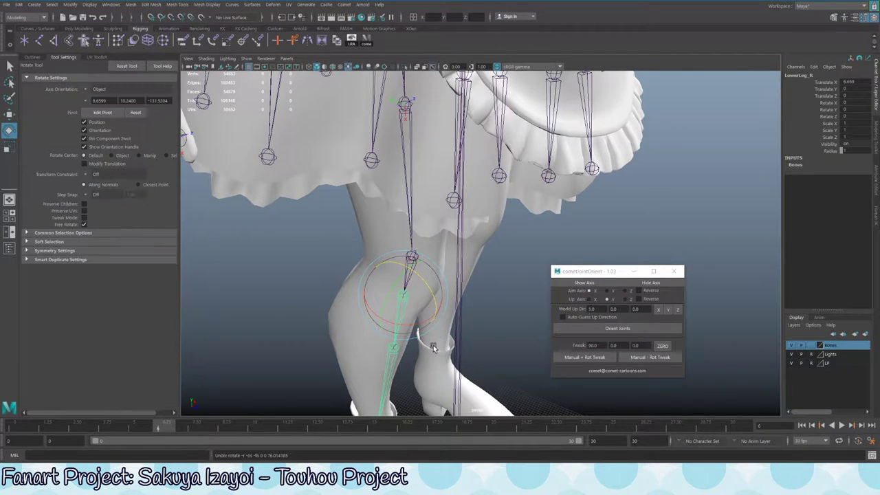
alt+middle_drag(434, 346, 392, 276)
key(q)
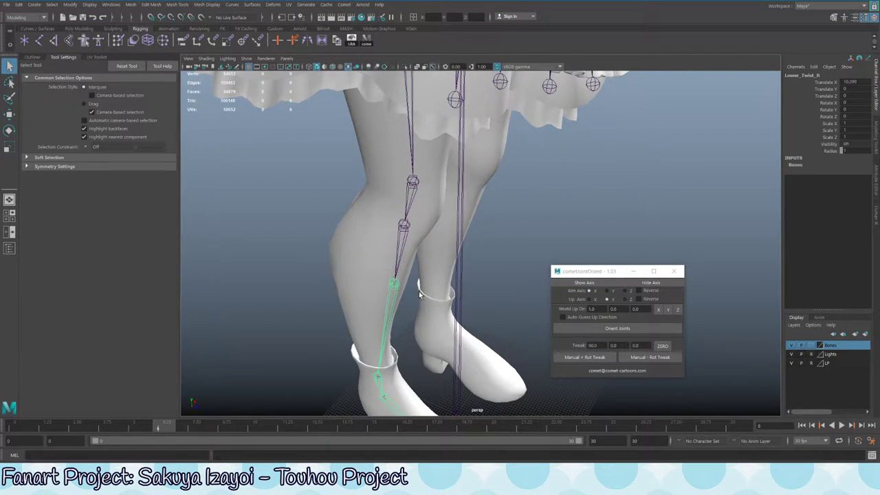
key(e)
drag(421, 275, 407, 242)
key(ctrl+z)
key(q)
click(368, 276)
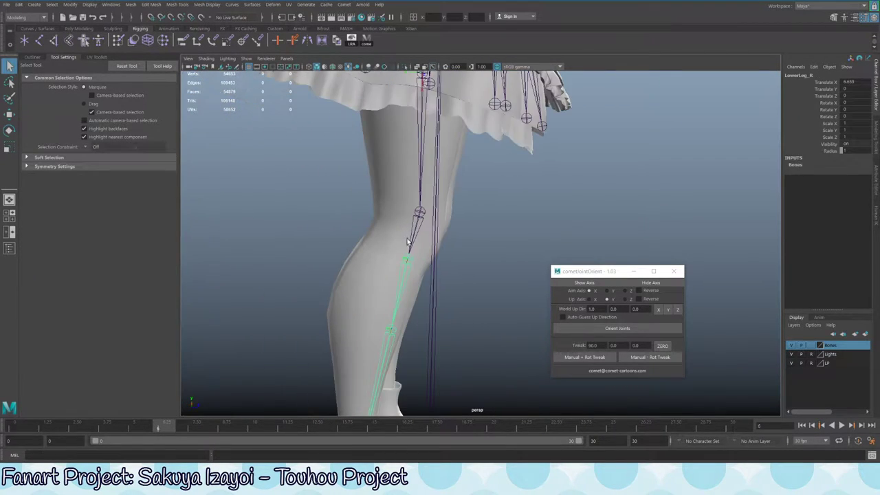
key(e)
drag(450, 185, 454, 237)
key(q)
click(430, 259)
key(e)
key(q)
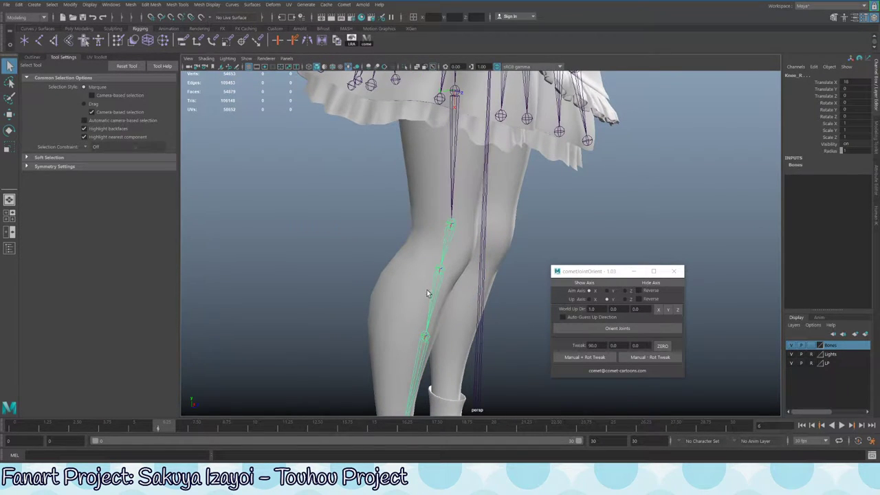
alt+drag(445, 270, 368, 213)
key(w)
key(d)
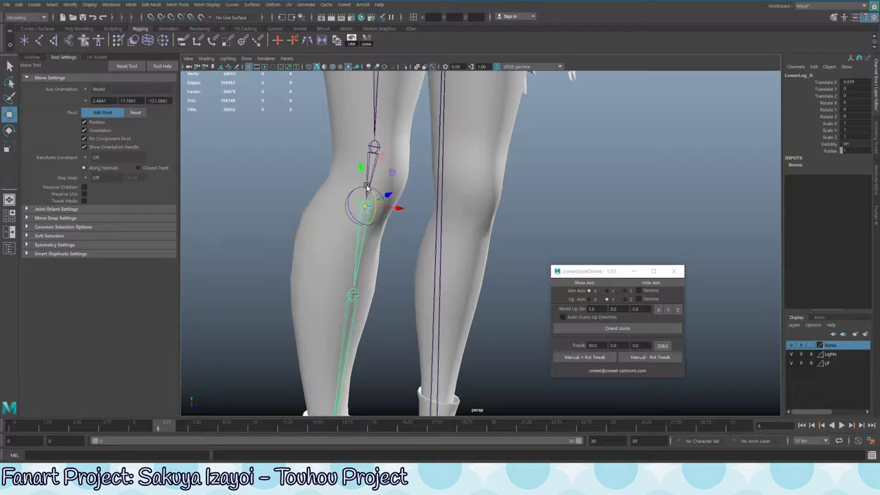
key(ctrl+z)
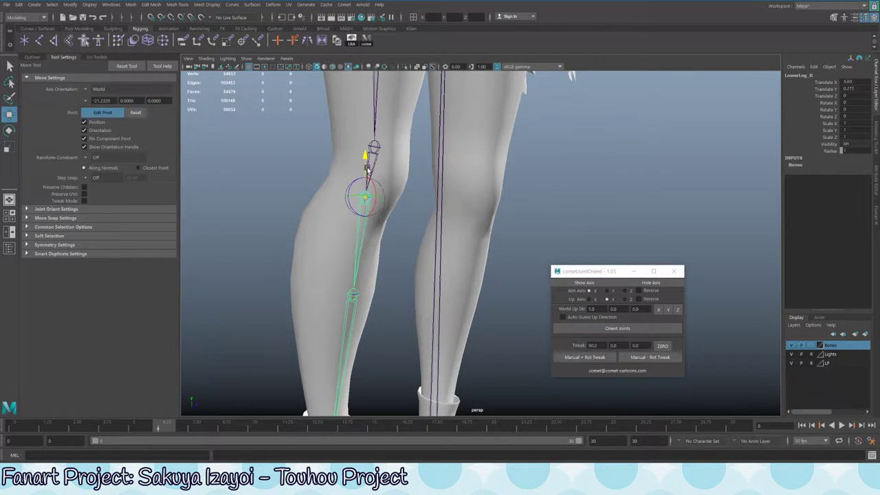
alt+drag(368, 168, 440, 179)
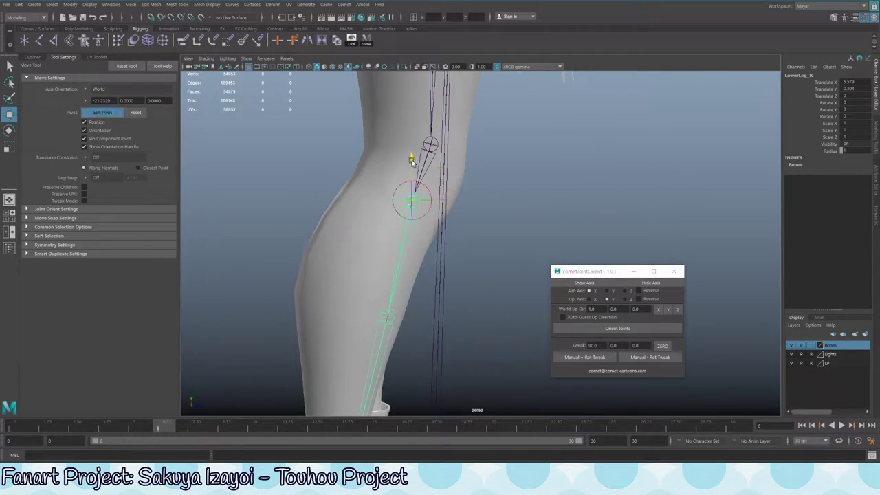
key(q)
click(421, 208)
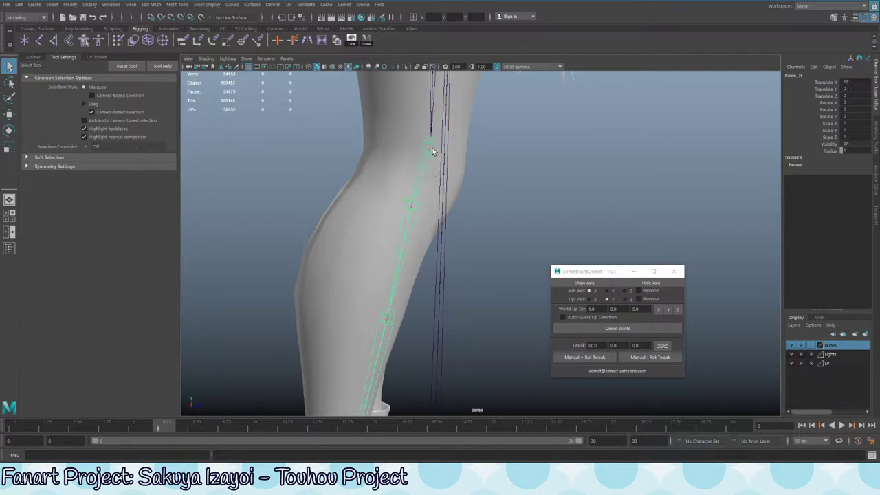
key(e)
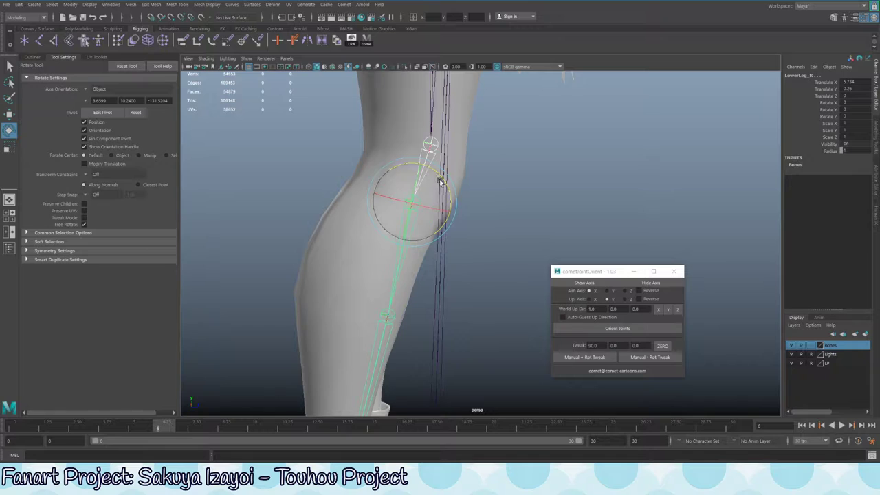
key(ctrl+z)
key(q)
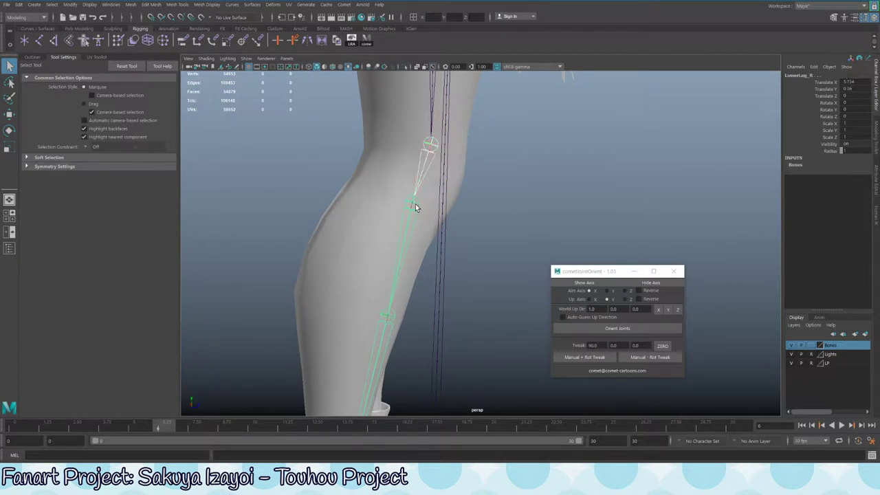
key(e)
drag(436, 168, 437, 214)
key(ctrl+z)
key(ctrl+z)
key(ctrl+z)
key(ctrl+z)
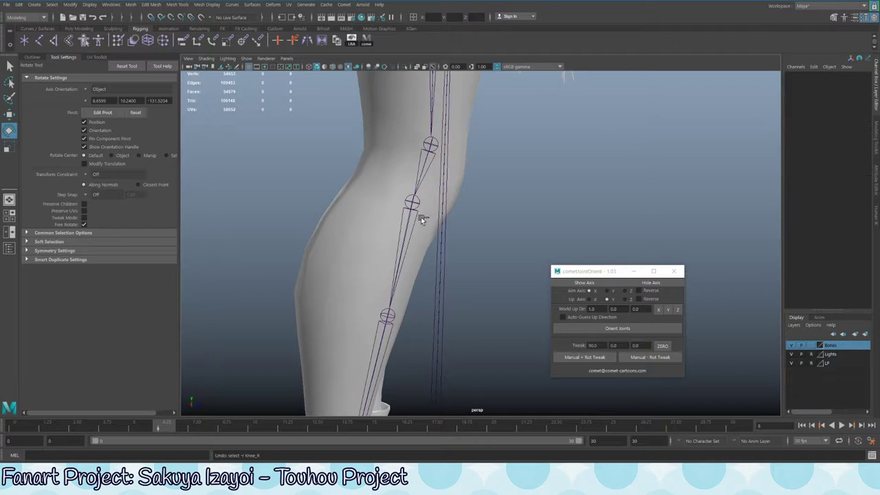
key(ctrl+z)
key(ctrl+z)
key(ctrl+z)
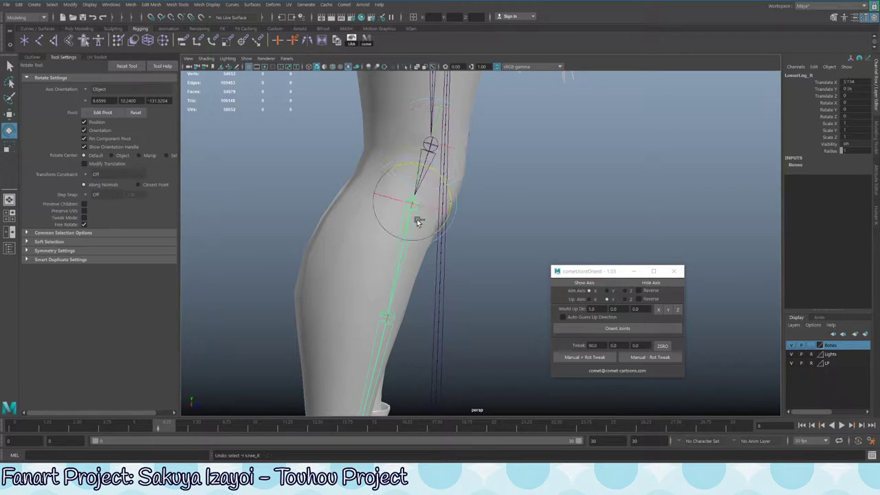
key(ctrl+z)
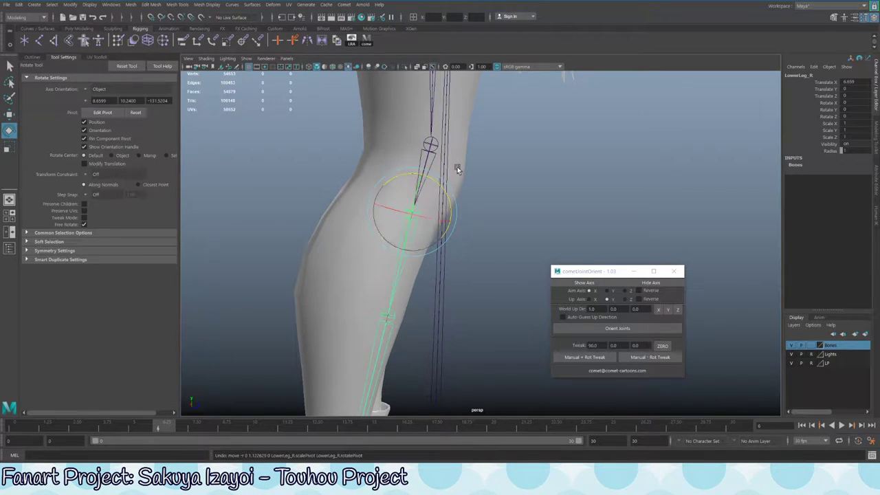
alt+drag(458, 166, 457, 273)
key(q)
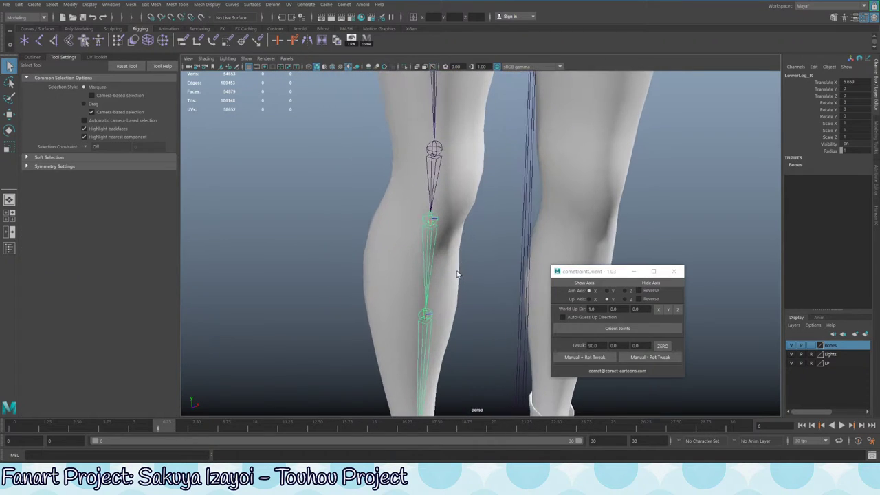
Select the LowerLeg_End_R ankle joint and apply the orientation tweak
click(426, 322)
alt+drag(426, 322, 486, 335)
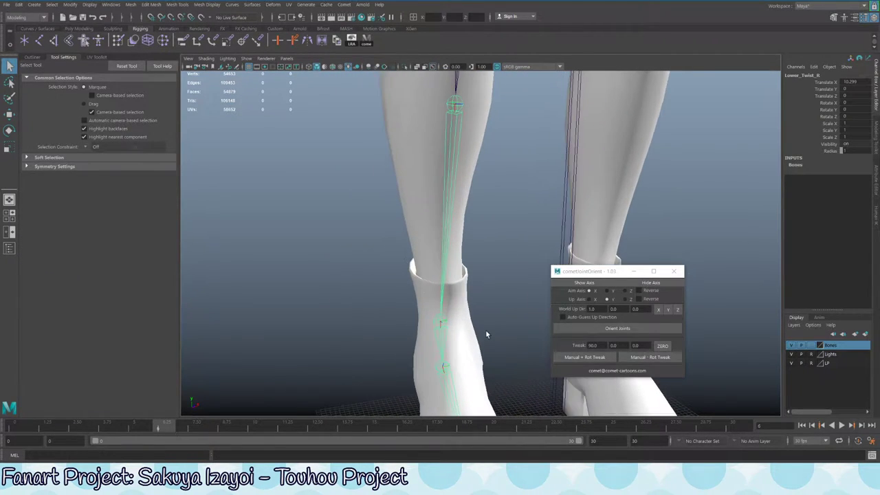
click(445, 316)
click(437, 324)
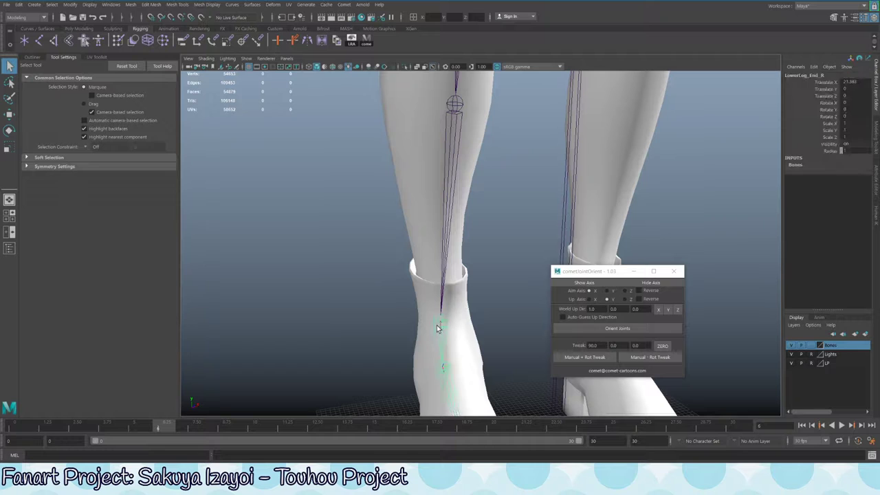
alt+drag(437, 324, 413, 224)
key(e)
click(585, 357)
key(q)
Apply the 90° rotation tweak to the Foot_Ankle joint
click(347, 304)
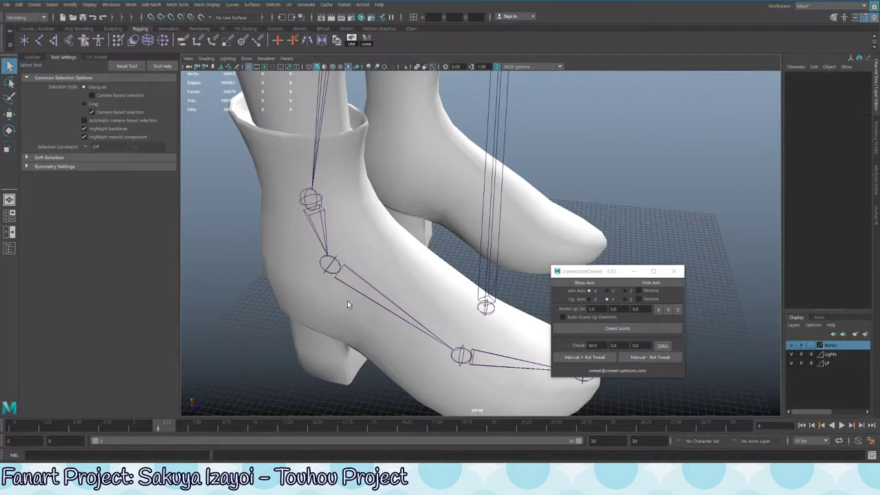
click(329, 274)
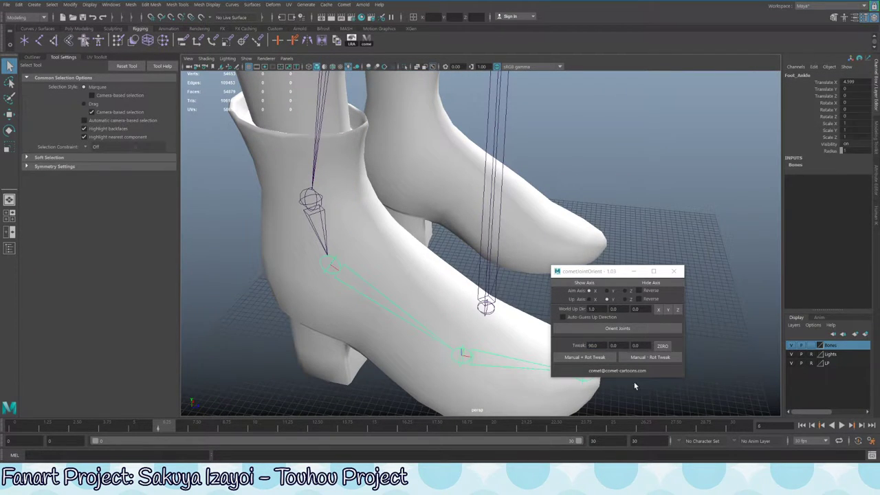
click(594, 357)
alt+drag(495, 227, 465, 227)
key(w)
key(e)
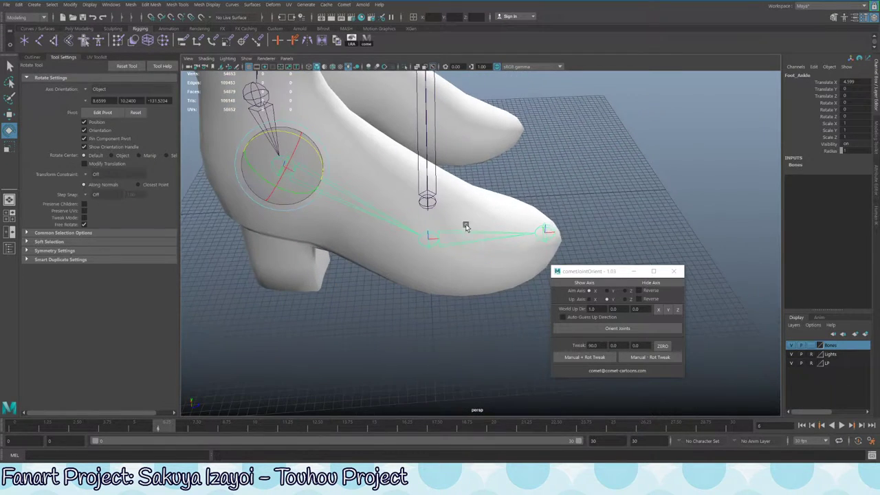
key(q)
Test-bend the Foot_Ball toe joint, undo it, and apply the 90° rotation tweak
click(431, 238)
alt+drag(422, 277, 402, 255)
alt+right_drag(402, 255, 500, 308)
alt+drag(501, 307, 410, 251)
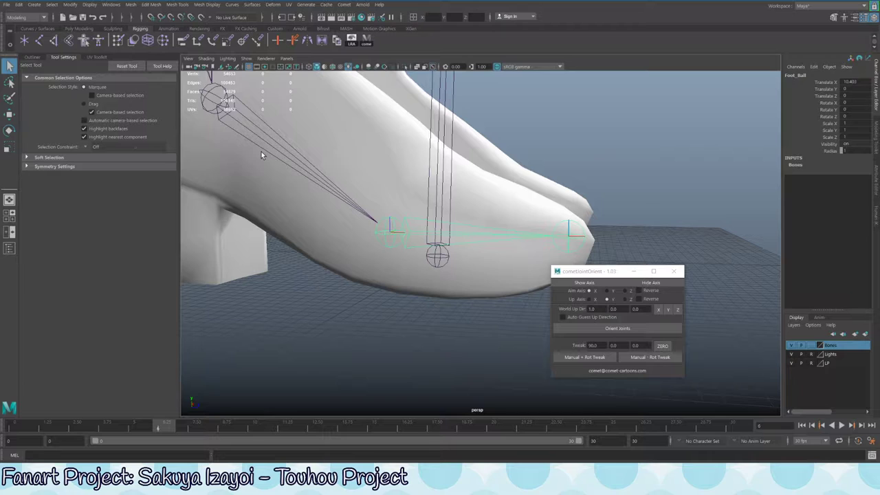
alt+drag(494, 245, 418, 230)
key(e)
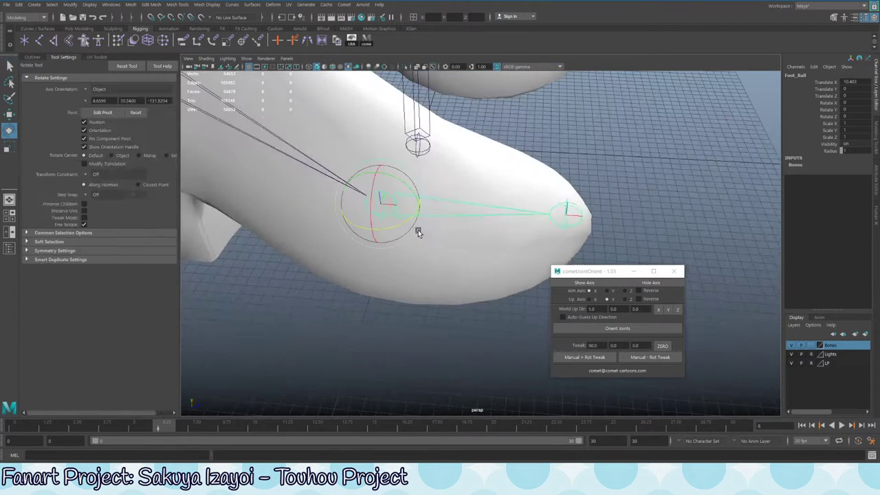
drag(403, 176, 441, 272)
key(ctrl+z)
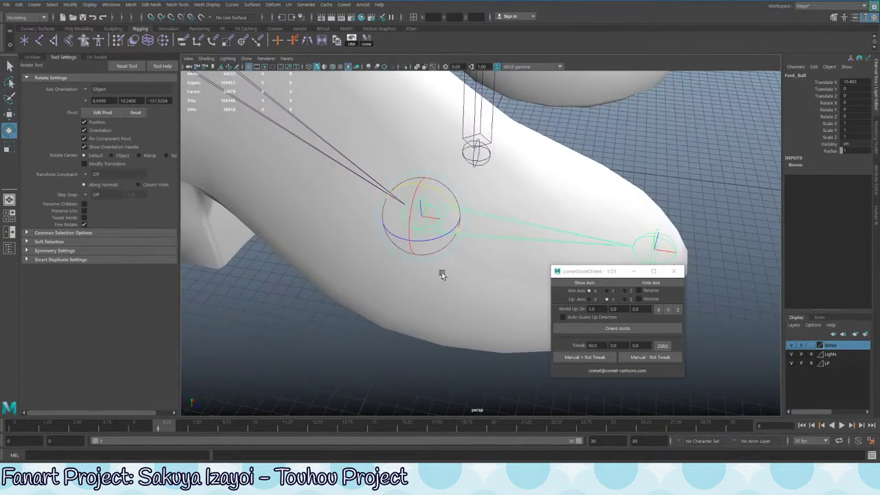
mouse_move(438, 199)
mouse_down()
mouse_move(421, 190)
mouse_move(425, 197)
mouse_up()
key(ctrl+z)
click(590, 357)
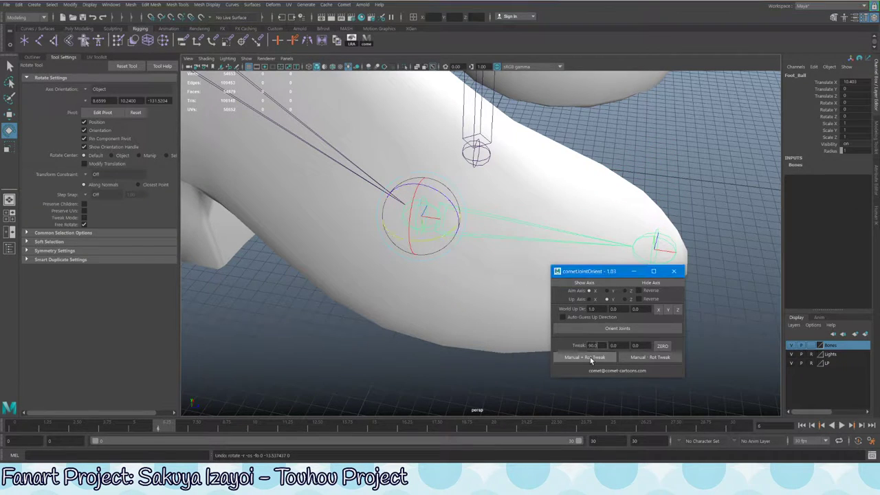
Apply the 90° rotation tweak to the Foot_End toe-tip joint
alt+drag(464, 240, 450, 157)
key(q)
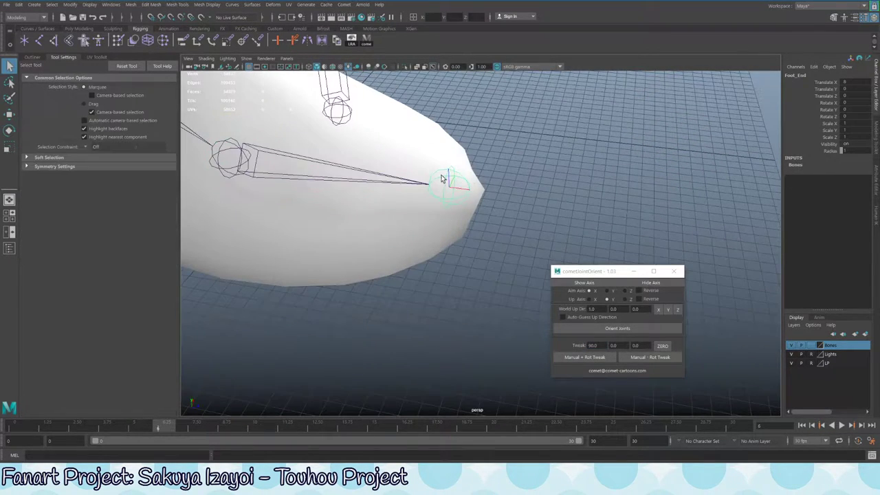
click(446, 183)
click(597, 358)
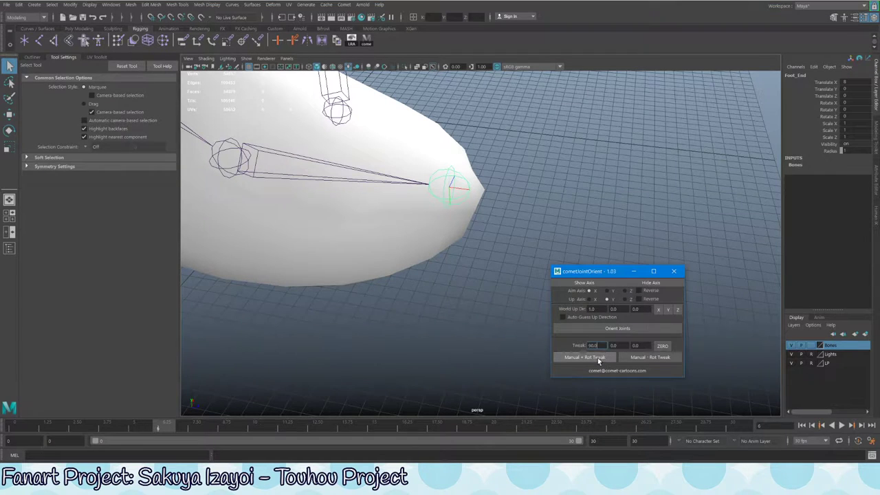
alt+right_drag(482, 206, 412, 234)
alt+drag(413, 234, 426, 240)
key(ctrl+s)
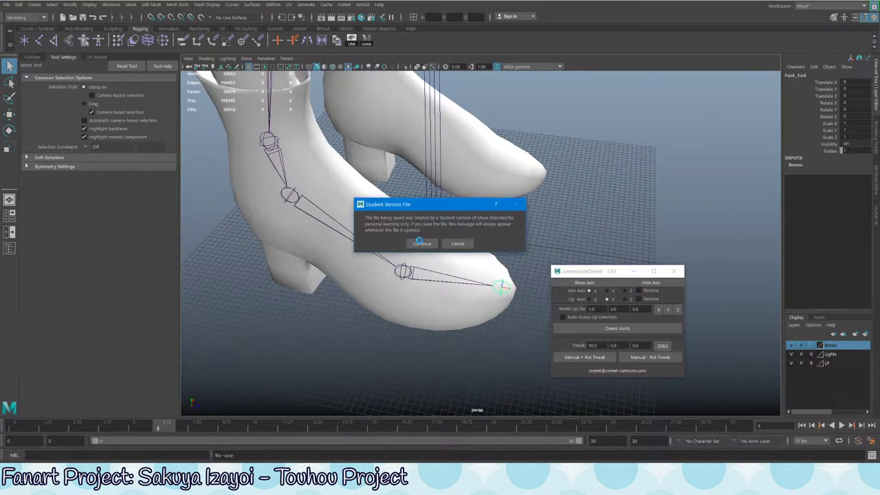
click(420, 243)
alt+drag(409, 279, 378, 288)
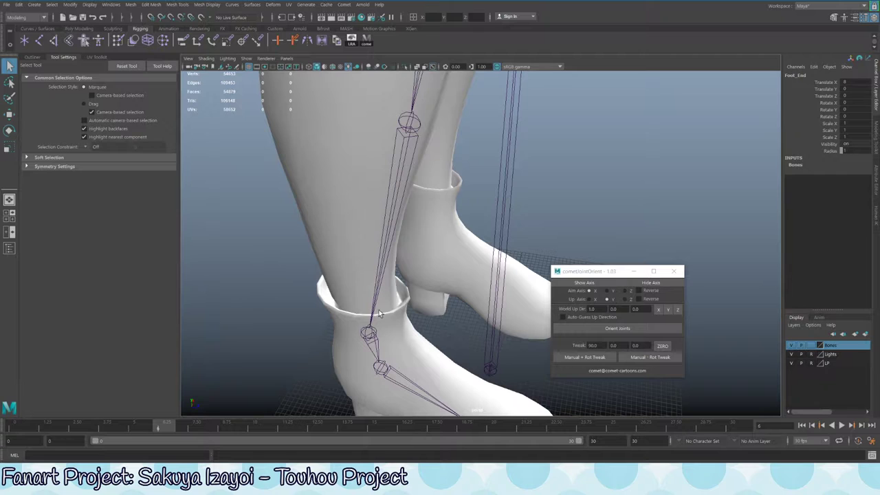
click(372, 335)
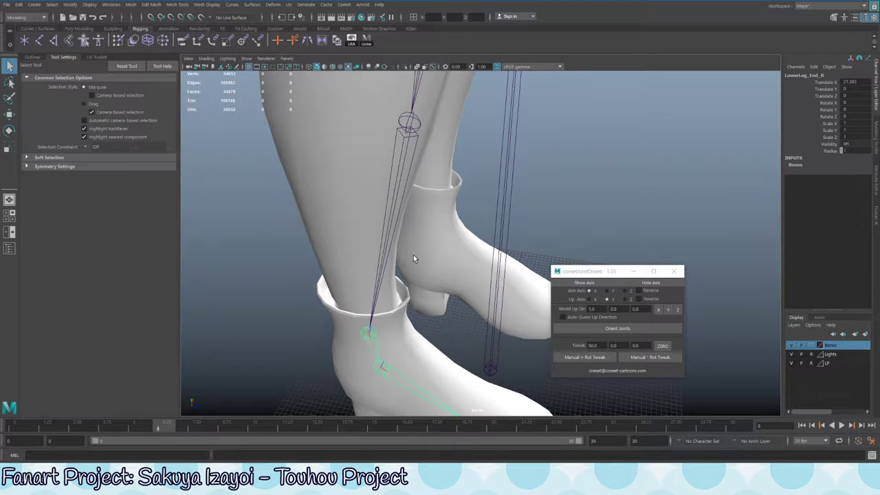
alt+drag(413, 259, 381, 249)
mouse_move(431, 222)
alt+mouse_down()
mouse_move(413, 230)
mouse_move(440, 227)
alt+mouse_up()
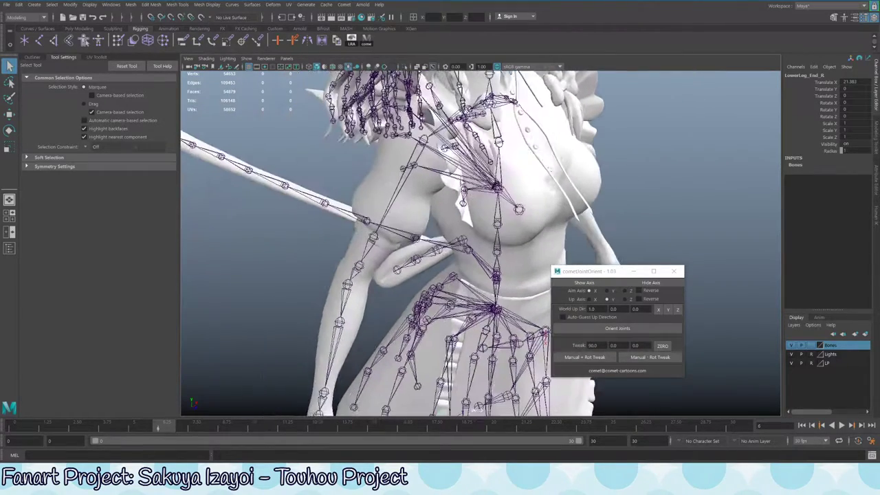
Select and frame two chest spine joints to inspect their orientation
click(498, 253)
key(f)
key(e)
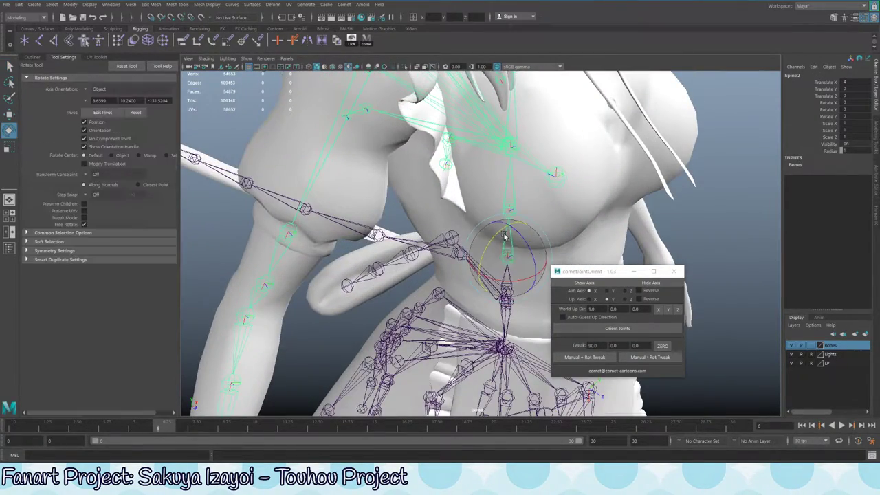
alt+drag(509, 237, 492, 250)
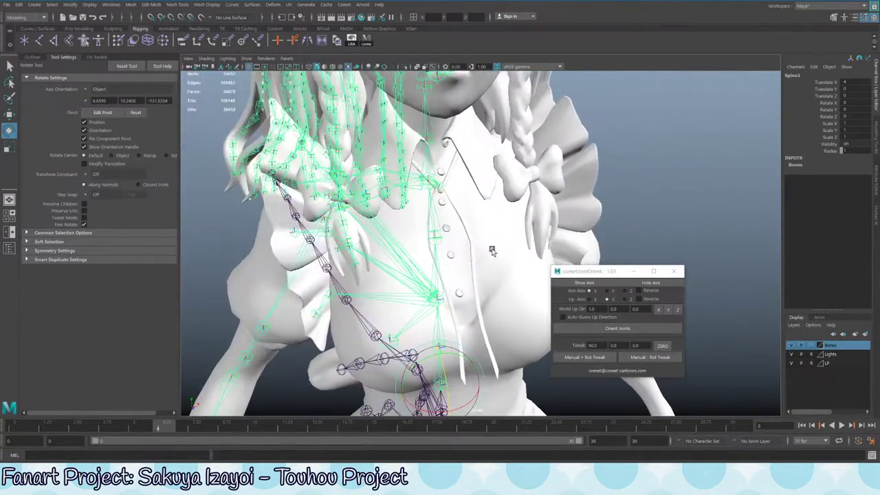
click(433, 210)
key(f)
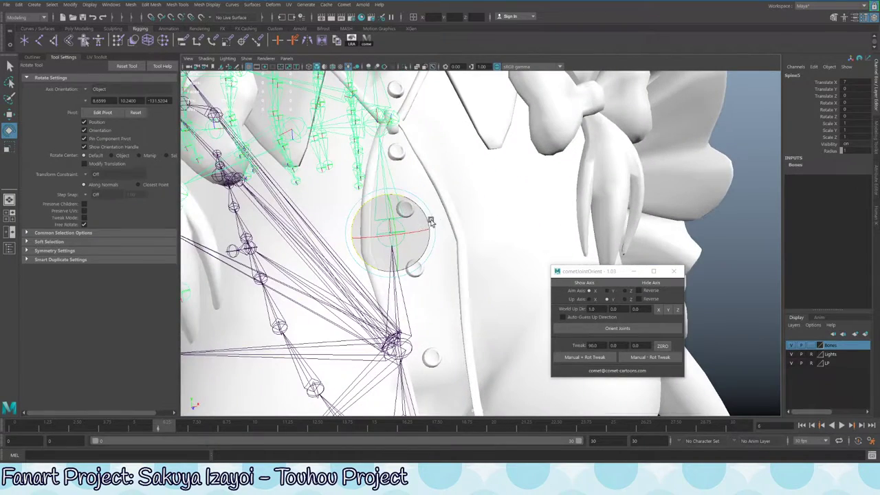
alt+drag(430, 221, 559, 211)
key(w)
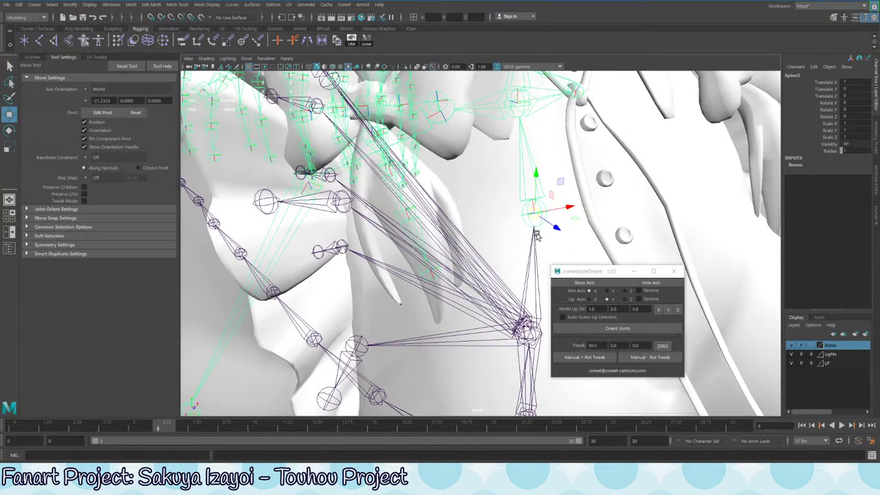
key(q)
Check Spine4 and Spine3, then select Spine5 and apply the Manual + Rot Tweak
click(528, 318)
key(f)
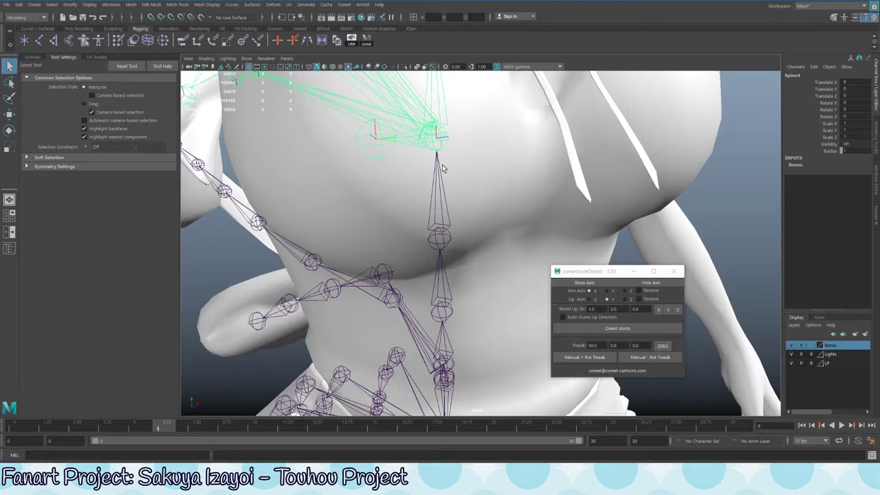
click(453, 240)
click(444, 242)
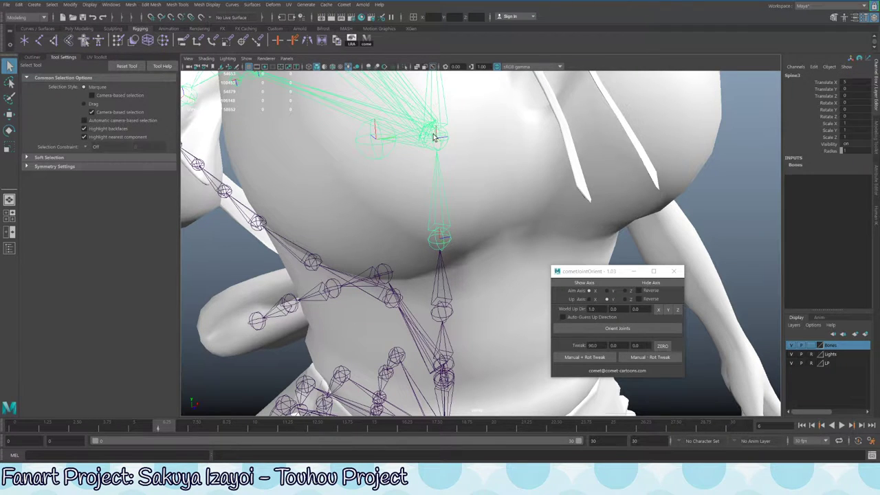
alt+drag(434, 136, 446, 227)
click(446, 227)
key(f)
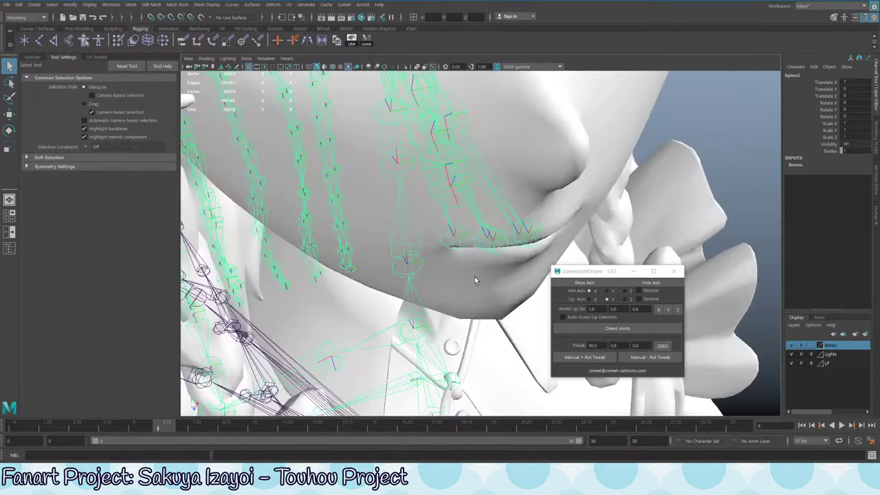
alt+drag(475, 276, 509, 310)
scroll(544, 330, up, 3)
click(585, 357)
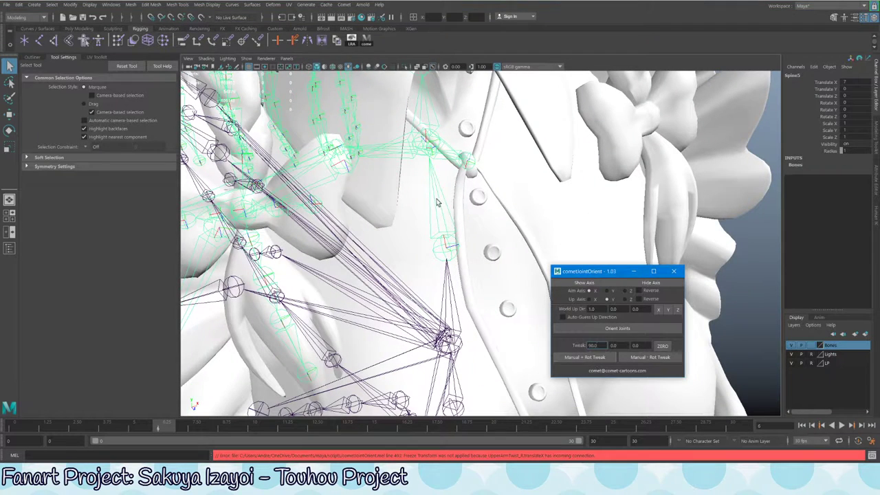
Rotate Spine5 to Rotate Y -0.474, undoing the extra skirt-deformation test rotation
alt+middle_drag(437, 202, 442, 196)
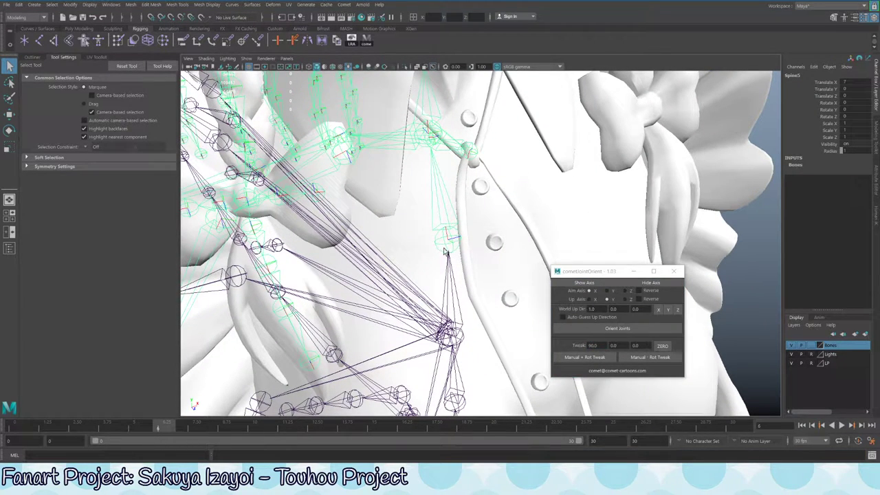
key(f)
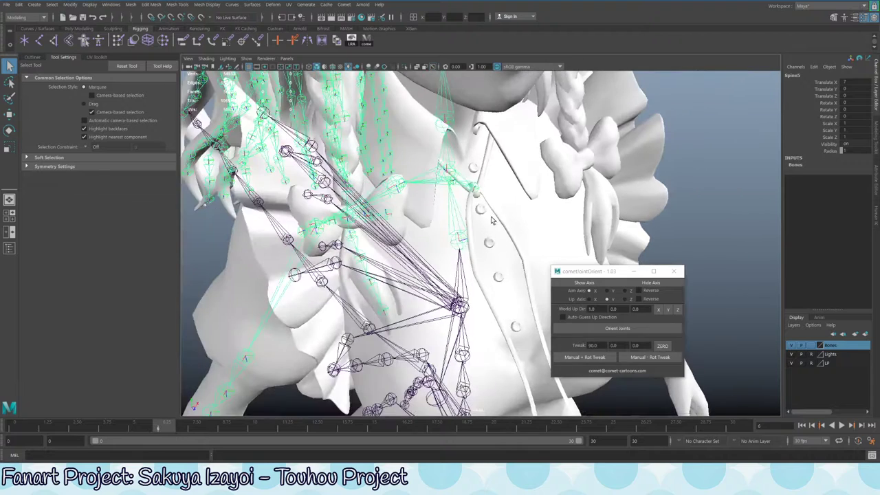
key(e)
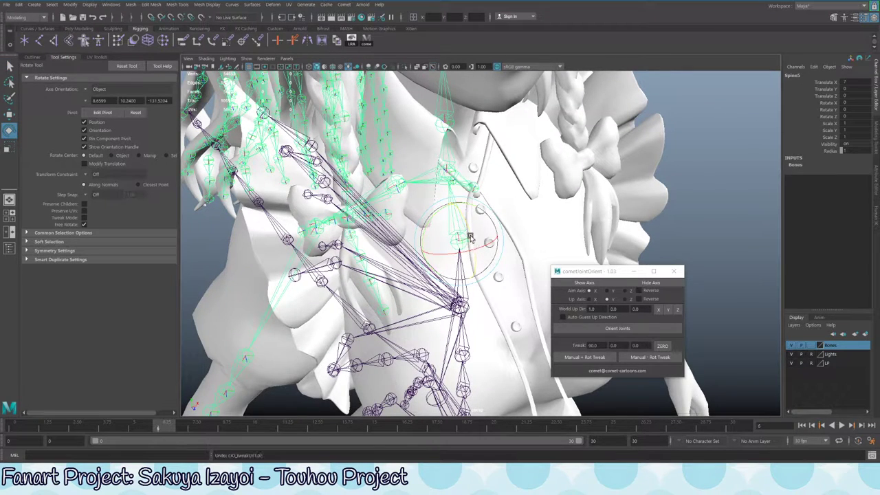
drag(471, 237, 470, 228)
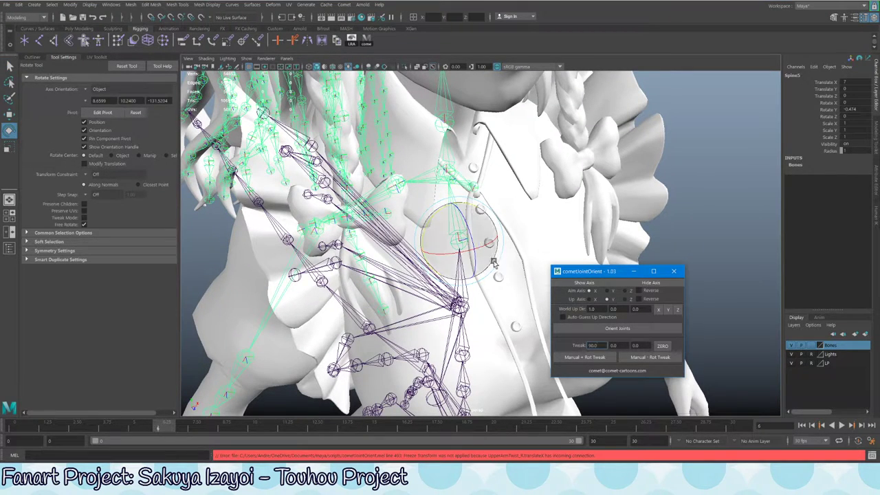
key(q)
alt+middle_drag(495, 278, 468, 259)
key(w)
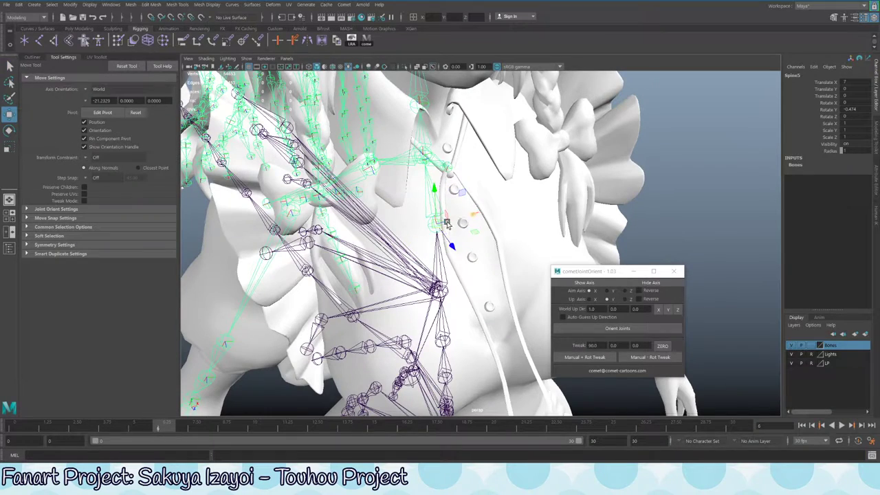
key(e)
drag(448, 222, 431, 192)
key(ctrl+z)
Retry the Manual + Rot Tweak on the collar joint
key(q)
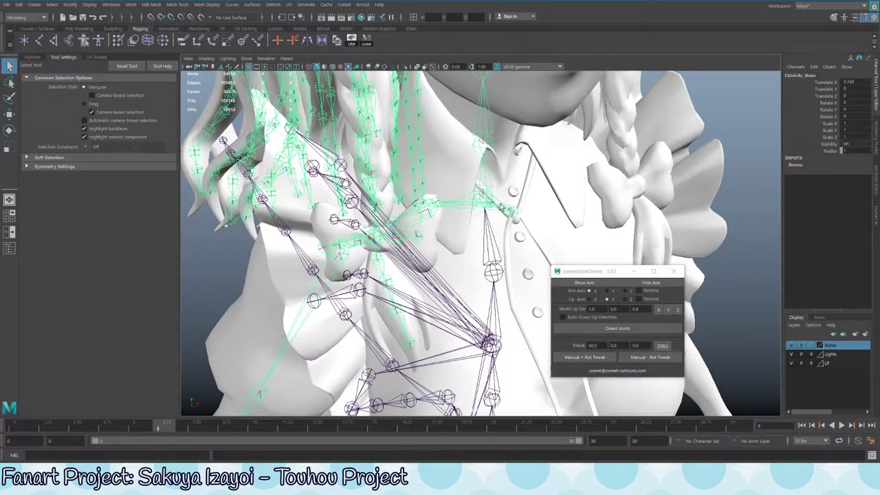
scroll(501, 207, down, 10)
scroll(516, 227, up, 10)
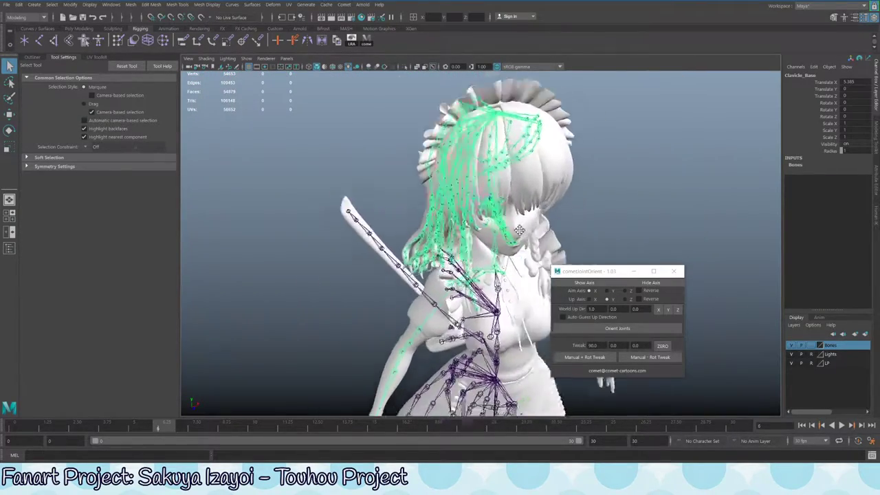
alt+drag(379, 177, 407, 210)
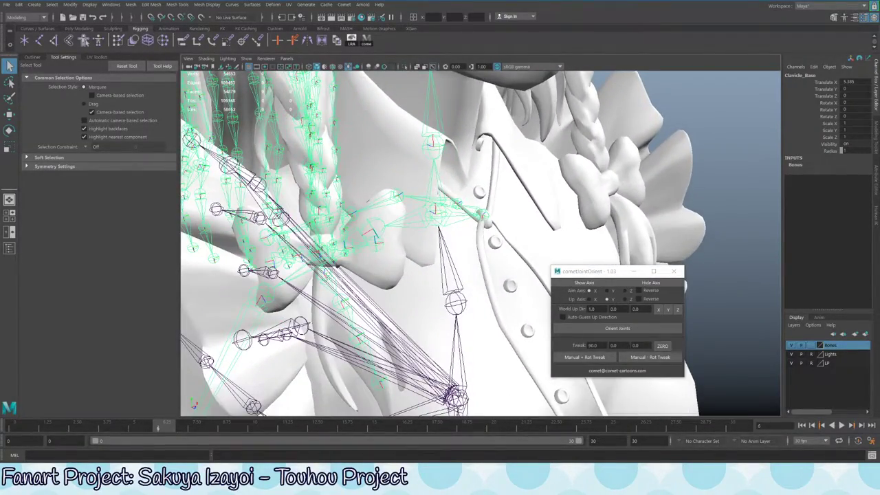
click(598, 358)
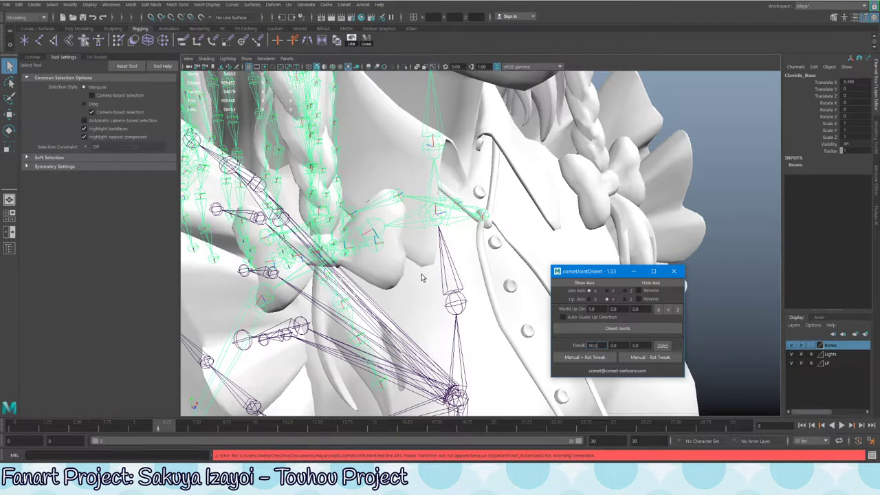
Select the entire skeleton from a full frontal view of the character
scroll(418, 274, down, 5)
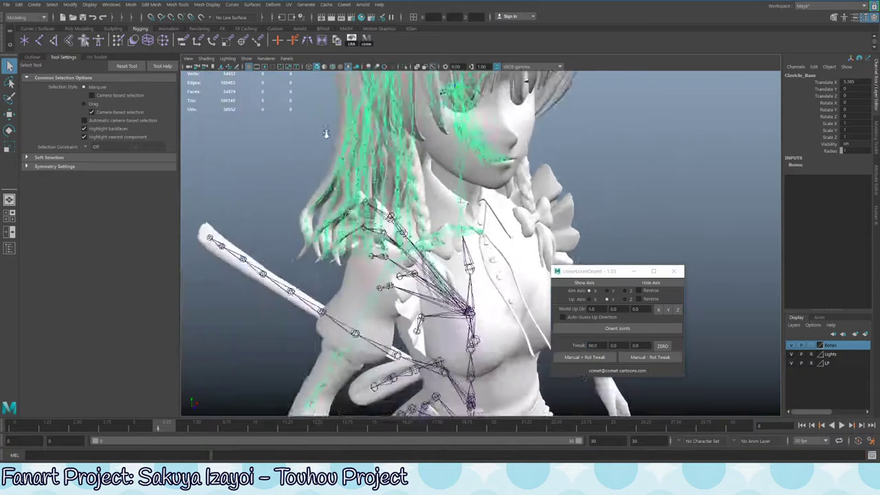
alt+drag(418, 275, 405, 174)
scroll(405, 174, down, 3)
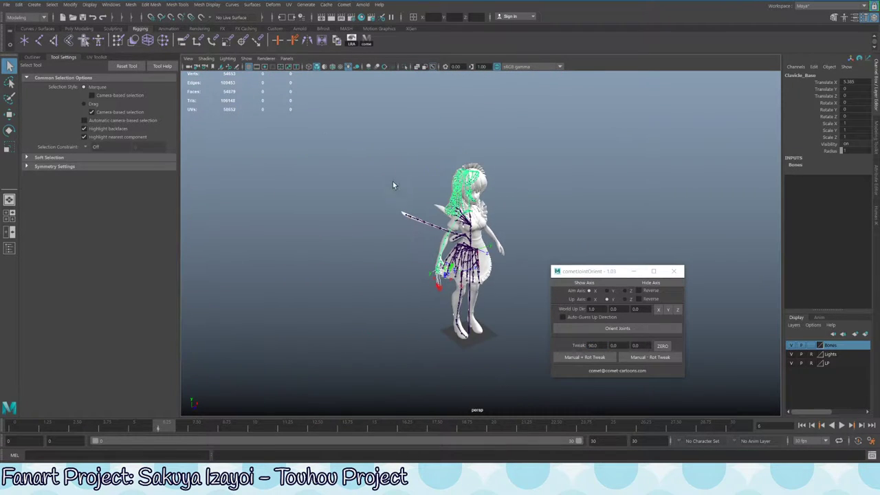
drag(335, 137, 546, 374)
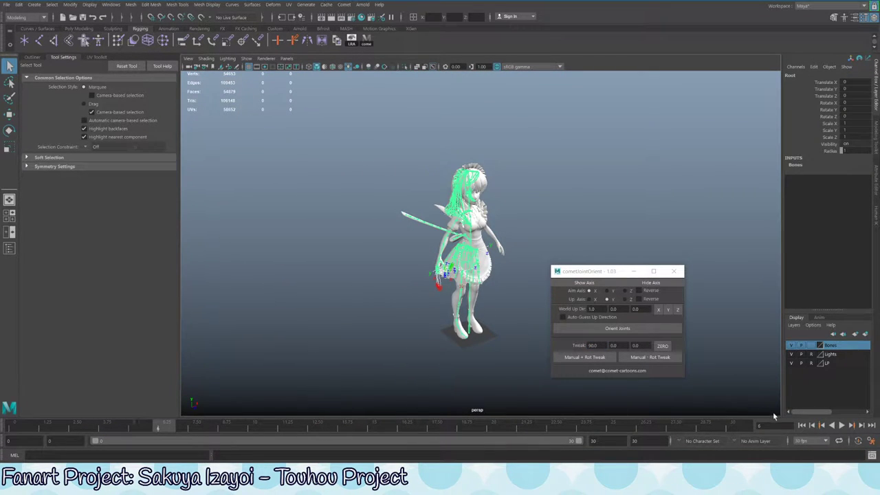
scroll(396, 277, up, 10)
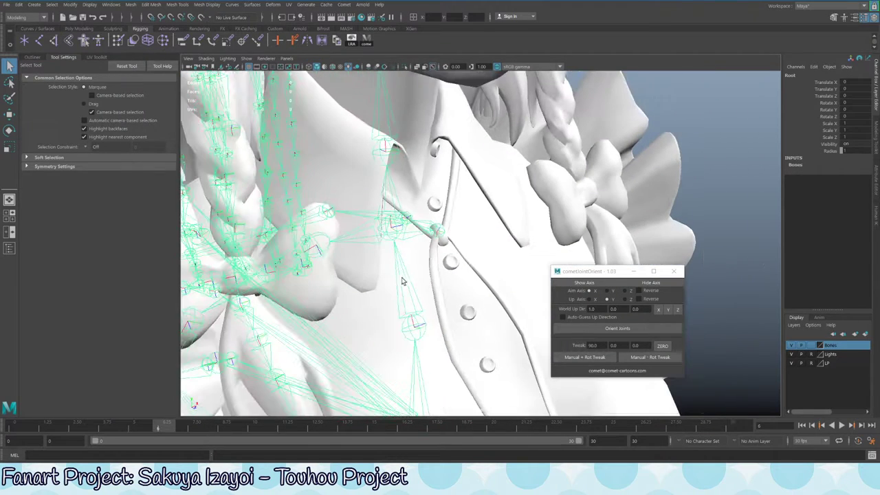
Inspect Clavicle_Base and NeckRibbon1, then display the Outliner's scene hierarchy
click(402, 240)
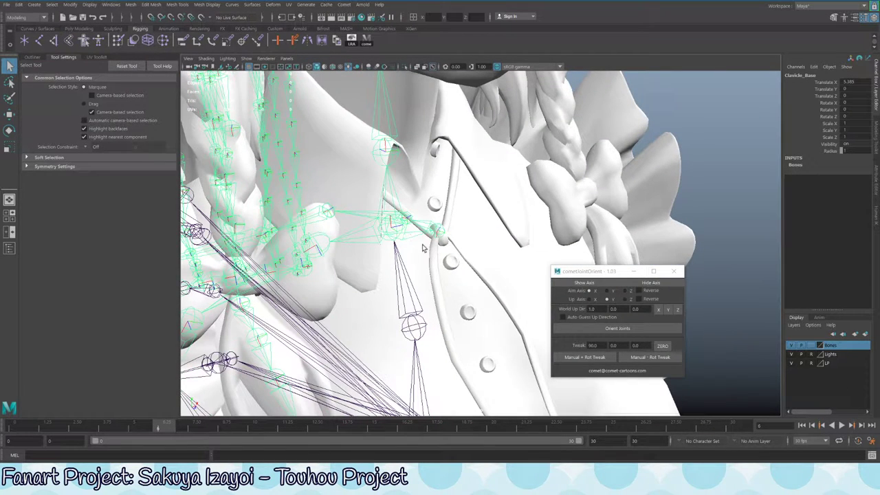
click(435, 234)
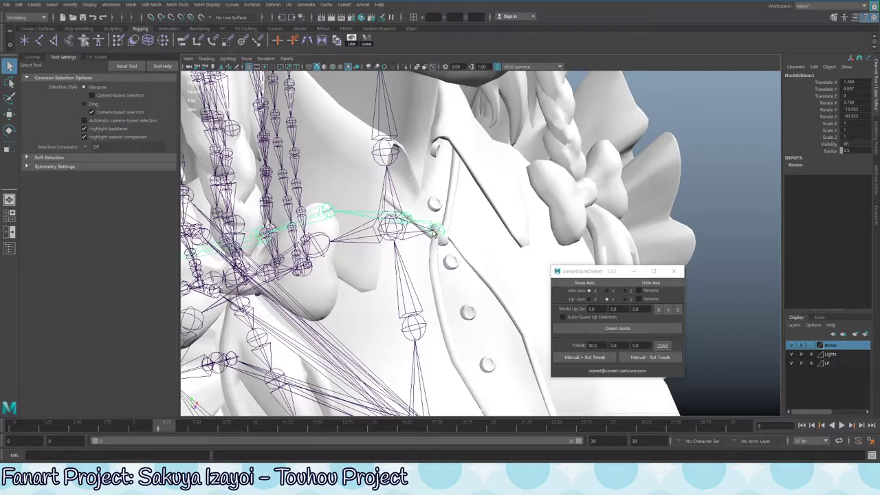
key(f)
scroll(427, 240, up, 4)
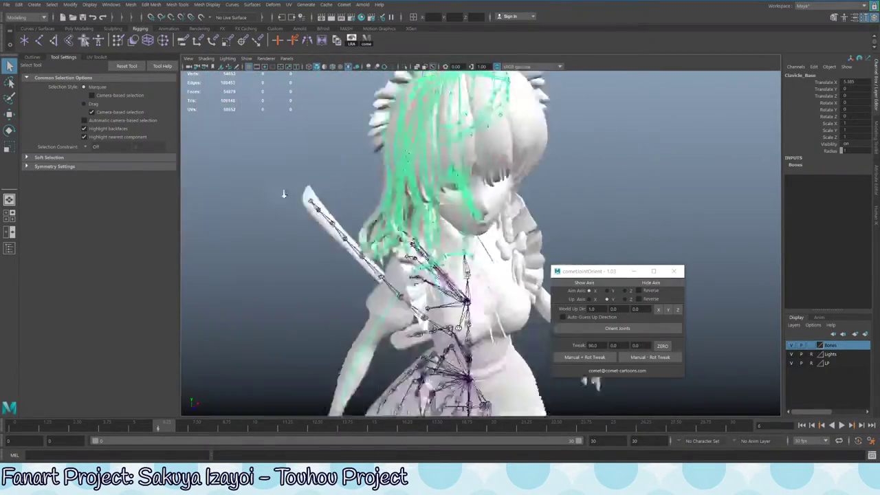
click(32, 57)
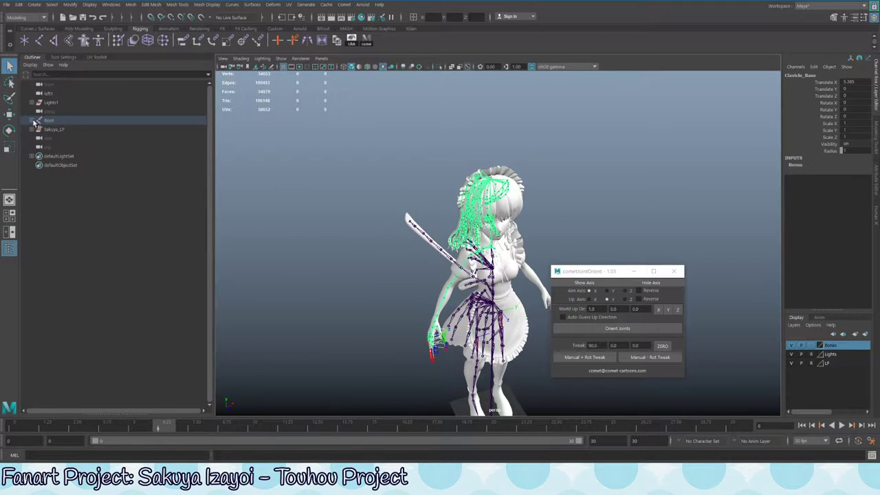
Delete the keys in a marked timeline range for the whole joint hierarchy
shift+click(34, 122)
scroll(103, 249, down, 10)
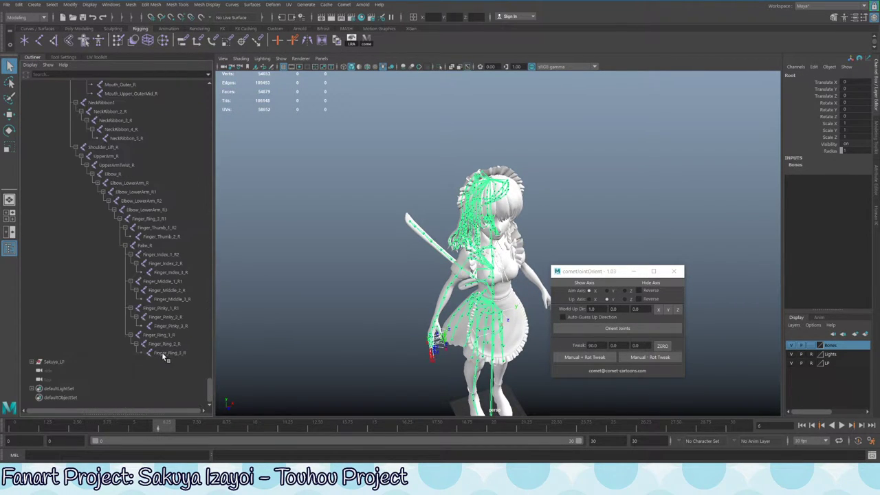
shift+click(169, 353)
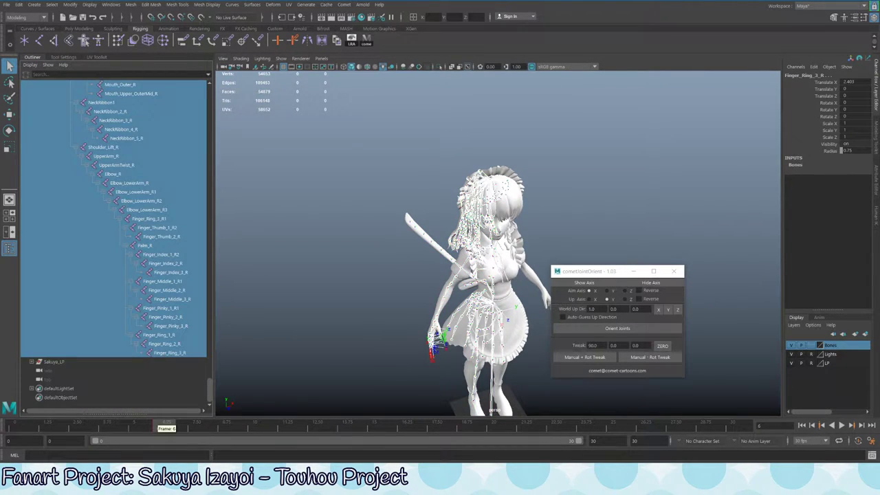
shift+drag(148, 430, 237, 428)
right_click(165, 428)
click(196, 321)
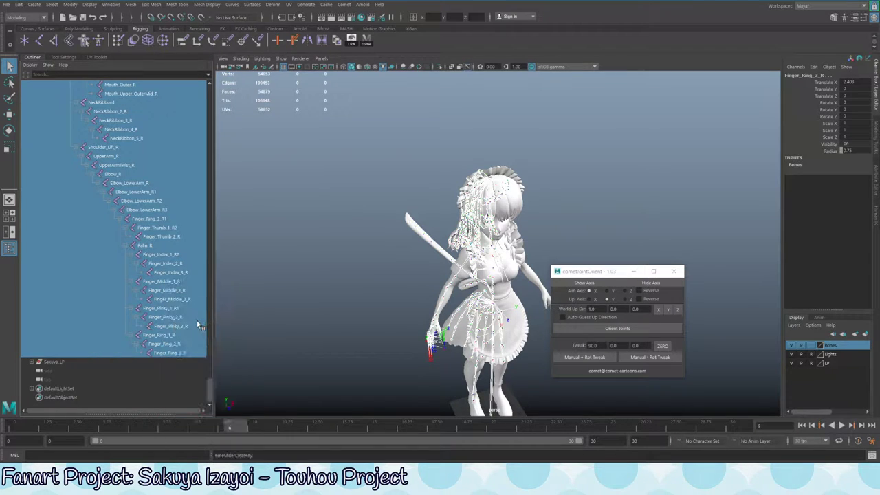
click(279, 339)
Return to the start frame and rotate the Spine5 joint chain at the chest
scroll(288, 276, up, 5)
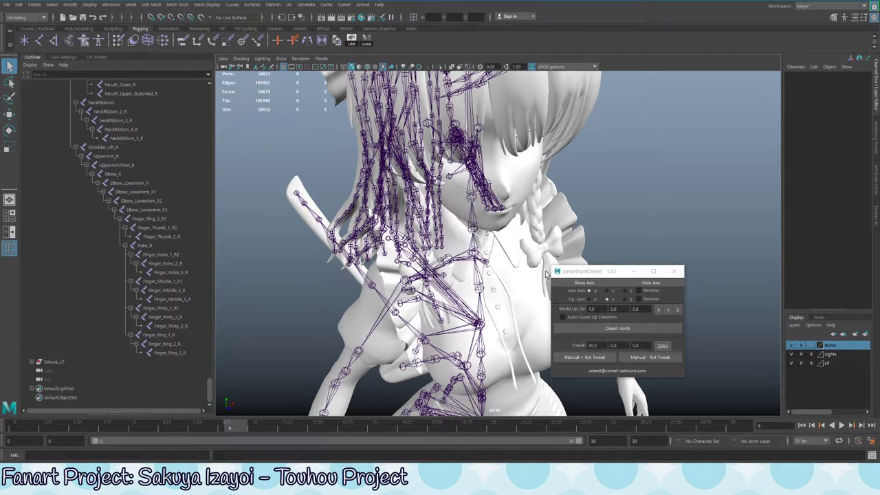
click(473, 260)
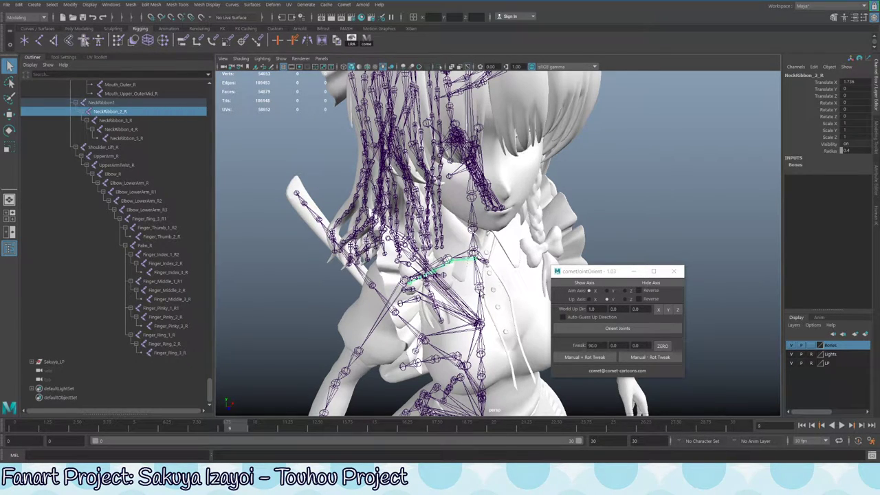
click(480, 284)
scroll(480, 284, up, 10)
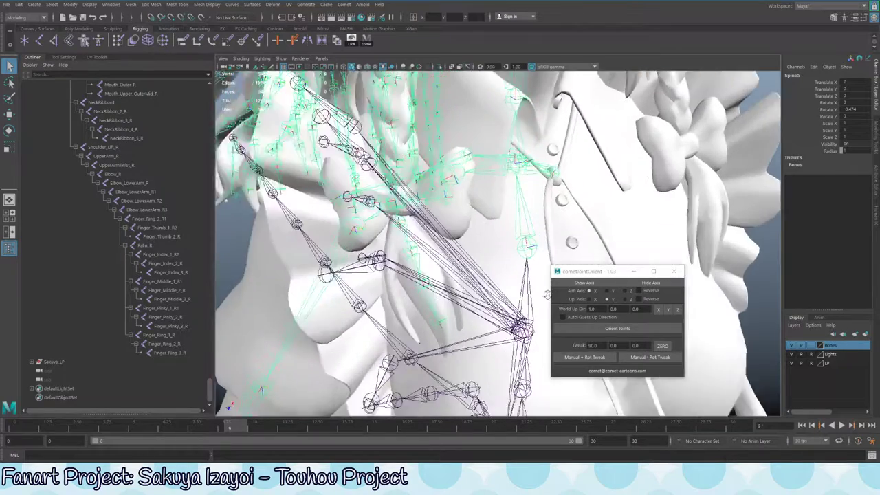
alt+drag(548, 294, 450, 235)
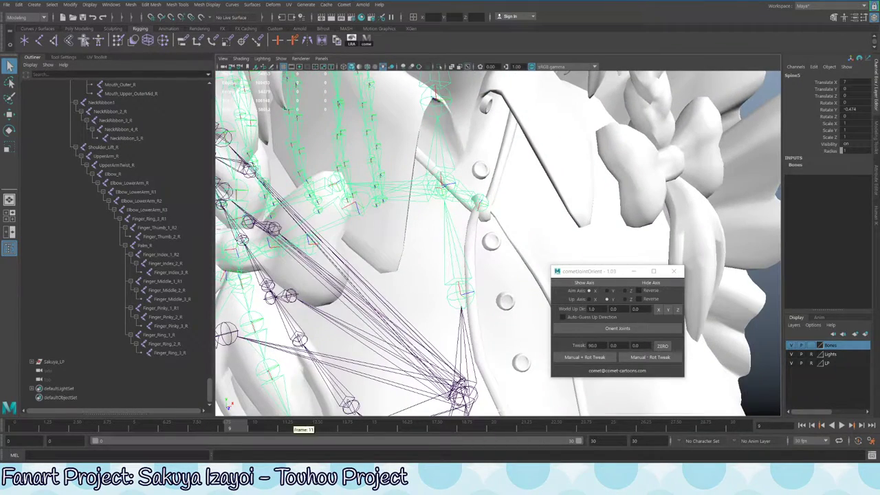
drag(305, 427, 14, 428)
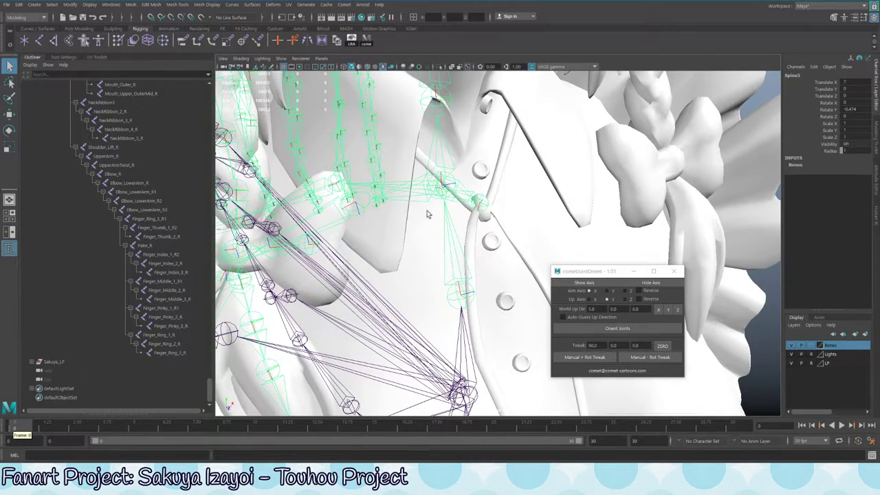
alt+drag(430, 214, 444, 260)
key(w)
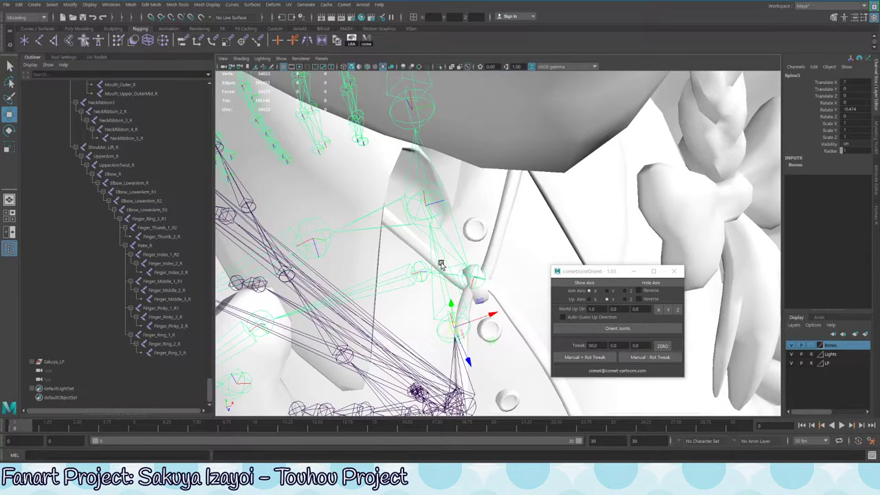
key(e)
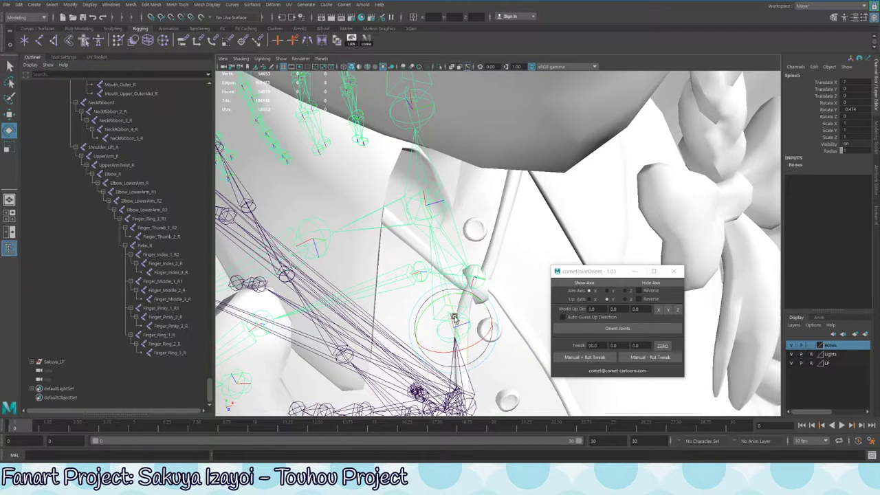
drag(454, 317, 443, 278)
key(q)
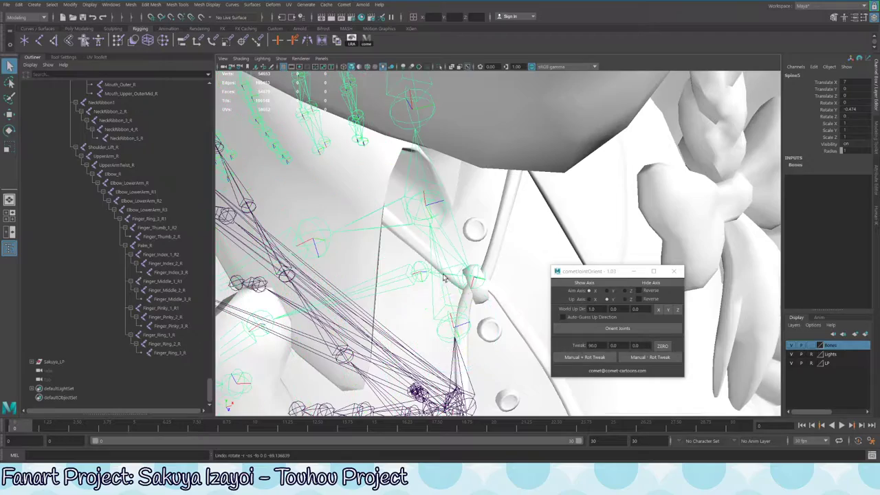
Select the Clavicle_Base and Neck1 joints around the collar
click(422, 210)
scroll(470, 161, down, 10)
scroll(470, 161, up, 15)
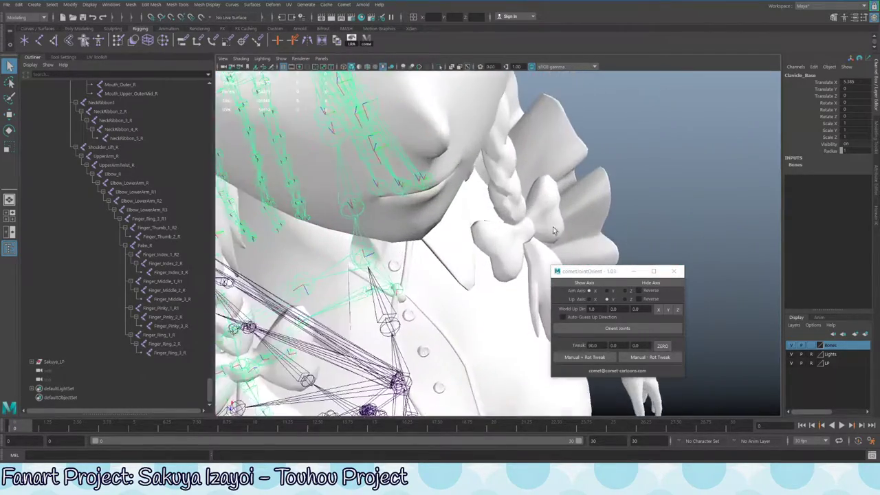
alt+drag(554, 231, 542, 183)
alt+drag(459, 207, 474, 204)
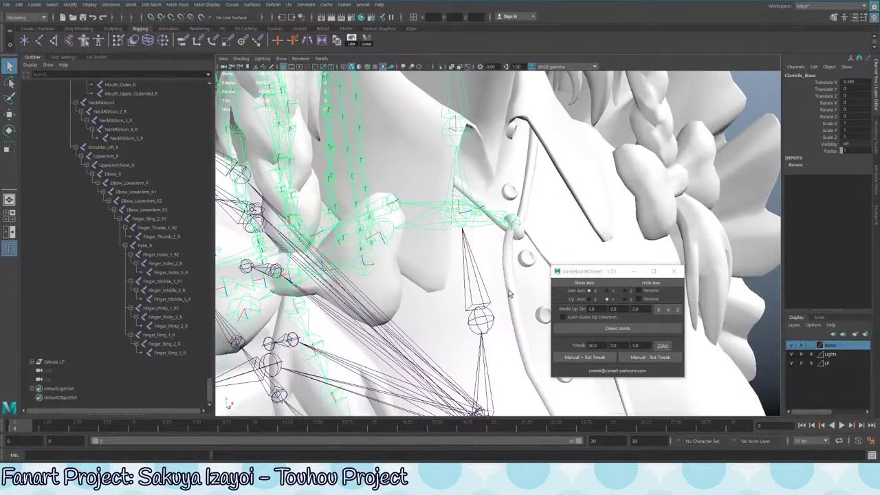
alt+drag(514, 320, 501, 328)
click(498, 329)
click(491, 328)
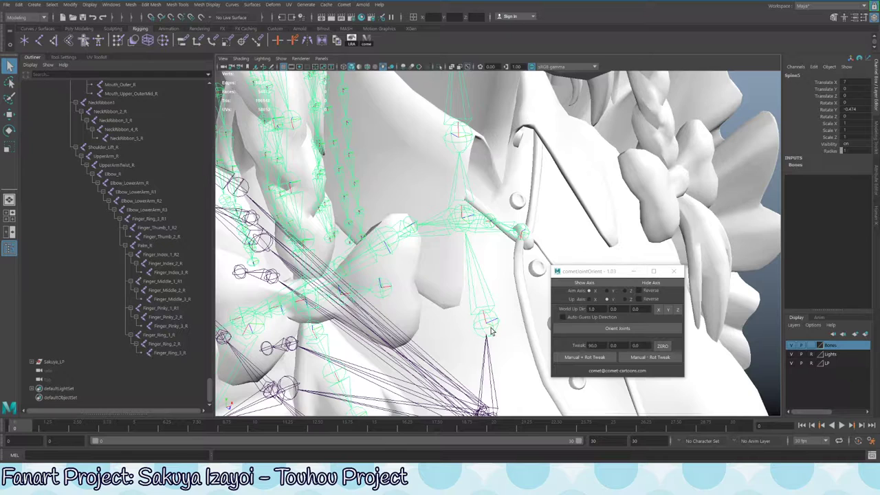
click(461, 175)
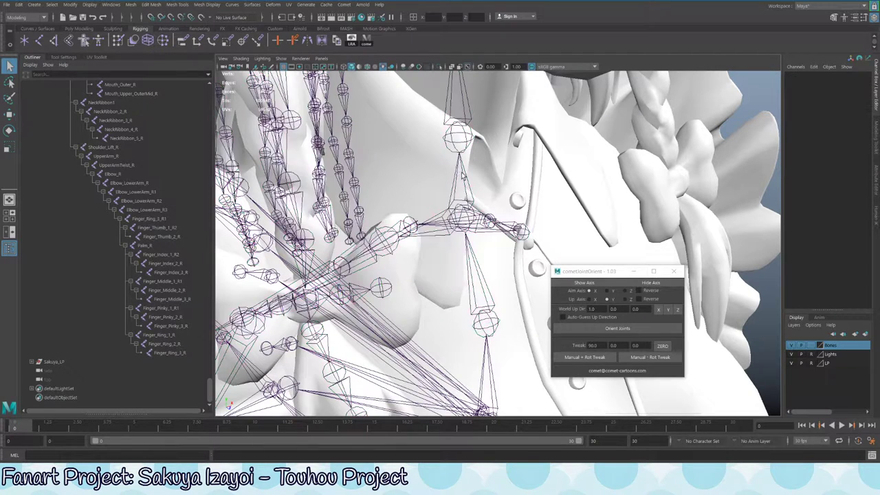
click(464, 176)
click(465, 132)
Apply a Manual + Rot Tweak to Neck1, then select the Tongue_1 joint
alt+drag(466, 132, 536, 234)
click(586, 357)
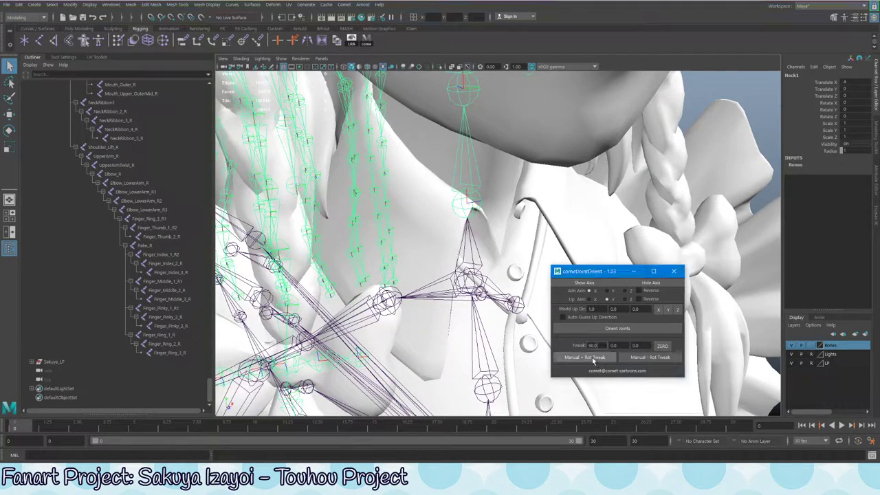
mouse_move(486, 158)
alt+mouse_down()
mouse_move(477, 206)
mouse_move(483, 234)
mouse_move(463, 214)
mouse_move(491, 229)
mouse_move(499, 164)
alt+mouse_up()
key(Down)
click(489, 229)
Isolate Tongue_1, add Tongue_2 to Tongue_4, apply Manual + Rot Tweak, then unisolate
key(ctrl+1)
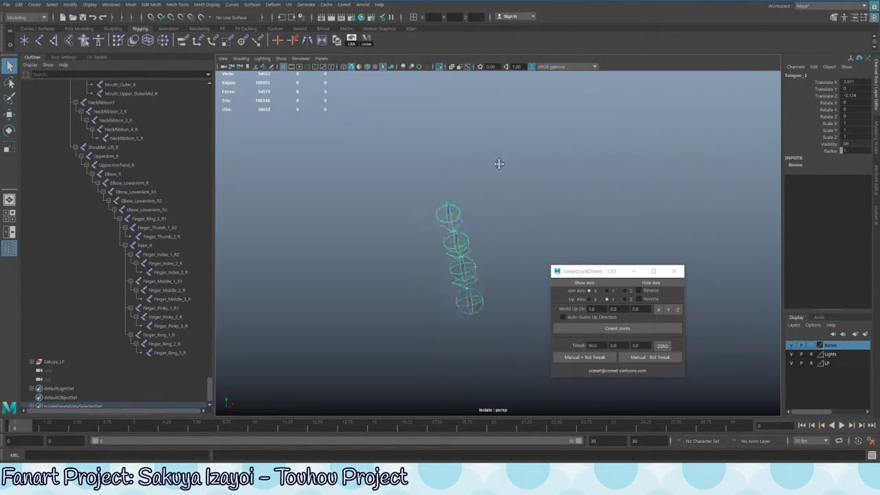
scroll(135, 333, up, 5)
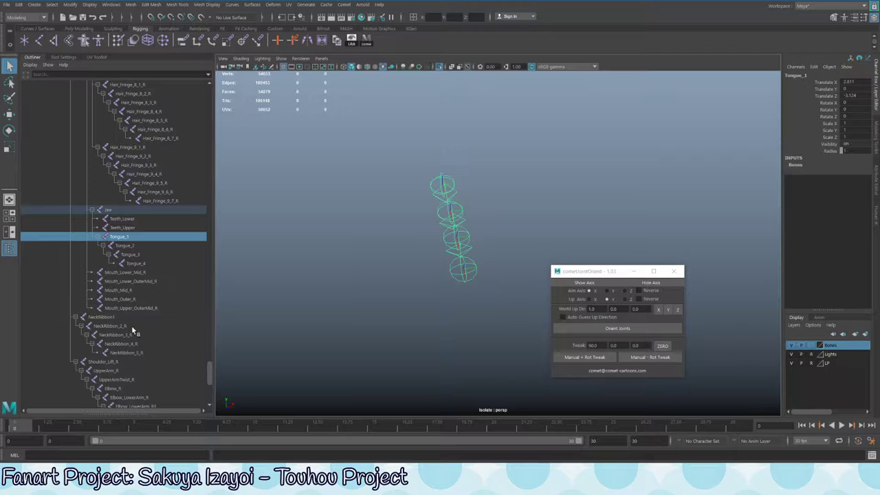
alt+drag(449, 178, 386, 165)
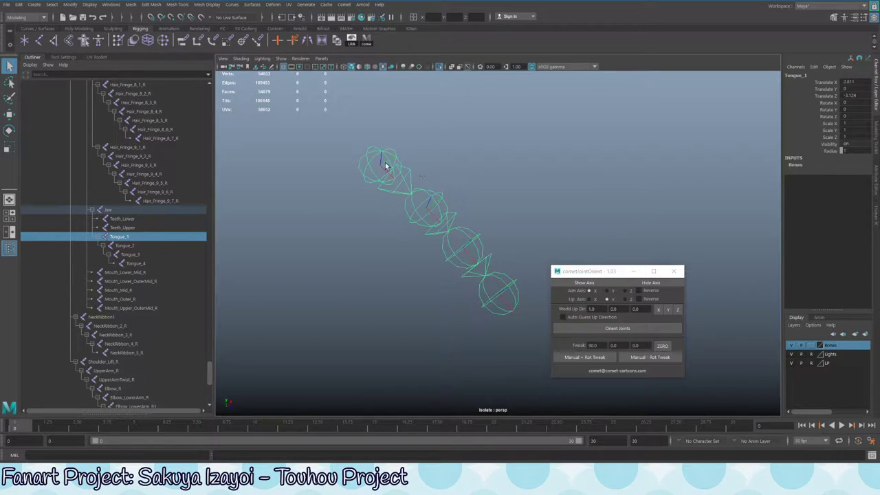
shift+click(433, 194)
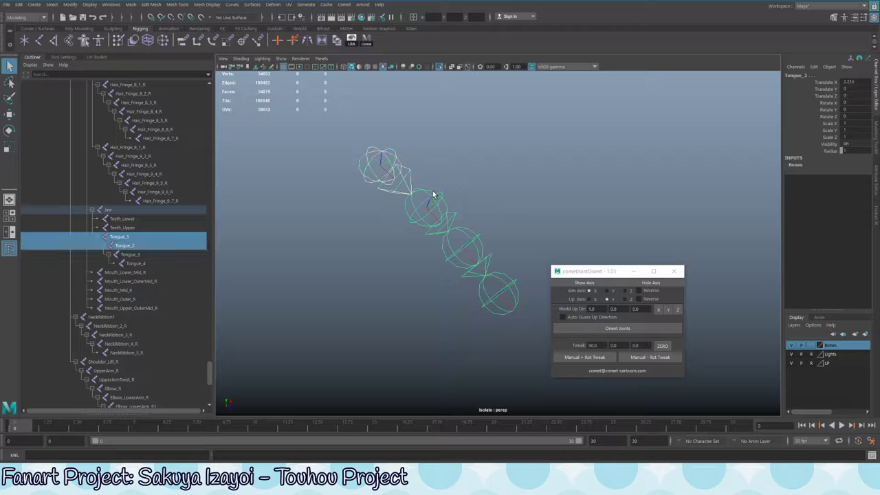
shift+click(467, 251)
shift+click(499, 282)
click(604, 358)
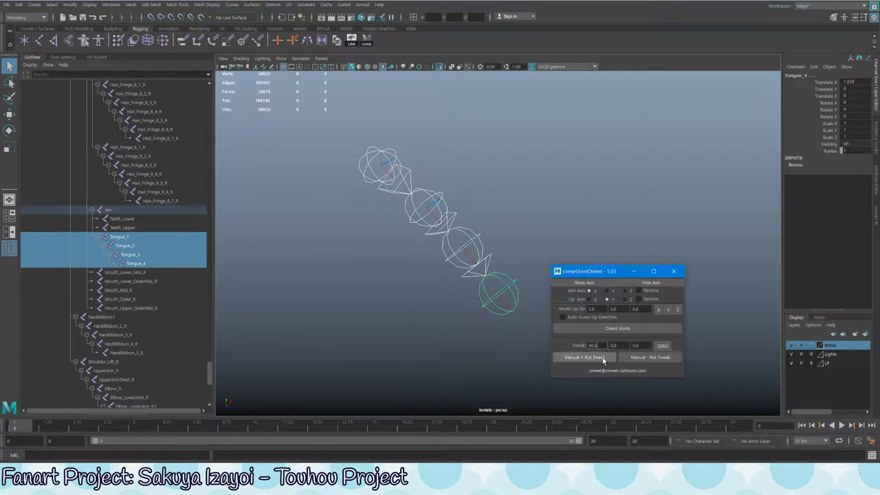
alt+drag(487, 286, 453, 239)
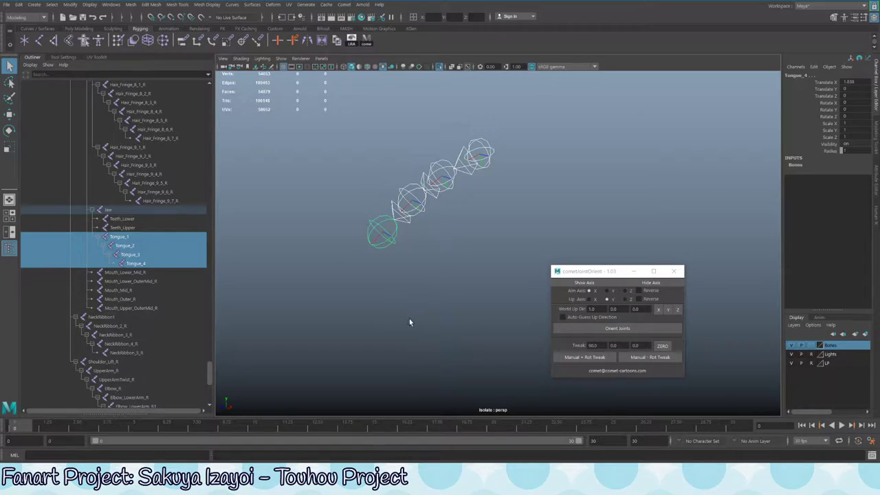
alt+drag(410, 320, 671, 148)
key(ctrl+1)
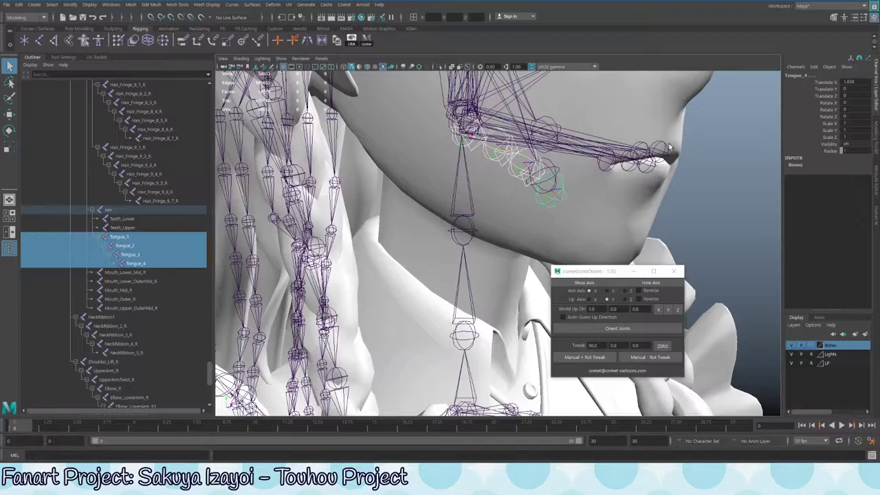
Select the five Mouth_*_R lip joints, from Mouth_Outer_R to Mouth_Lower_Mid_R
click(611, 161)
alt+drag(610, 161, 544, 170)
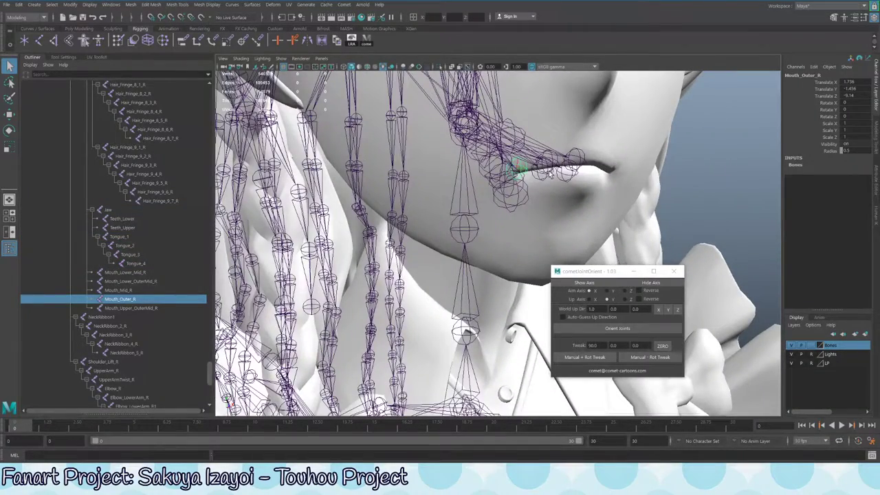
shift+click(554, 165)
shift+click(562, 177)
shift+click(580, 159)
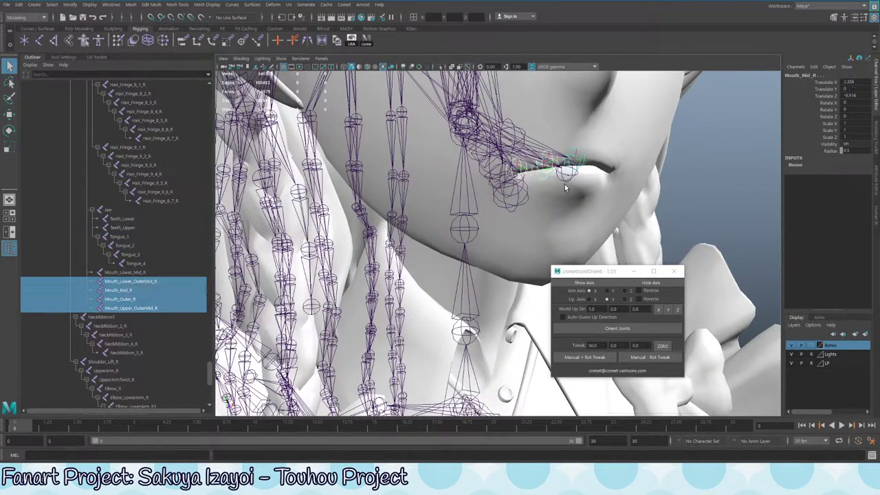
shift+click(567, 181)
key(ctrl+1)
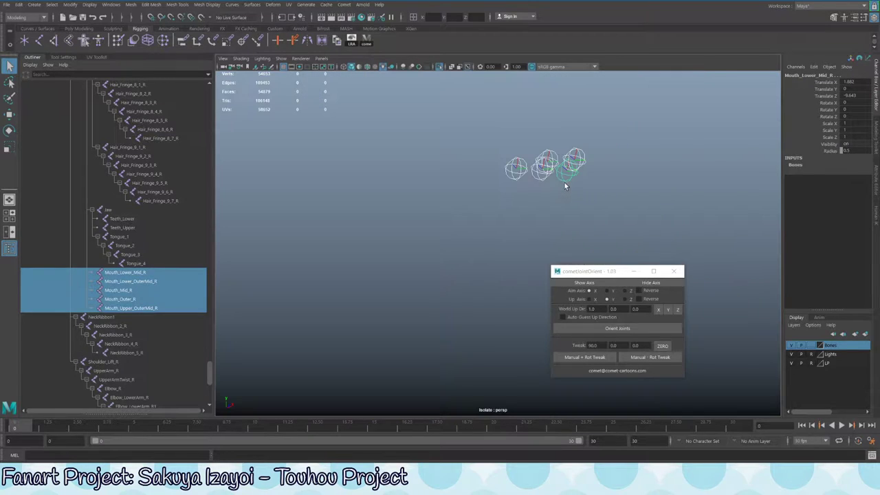
alt+drag(564, 182, 521, 201)
key(f)
key(ctrl+1)
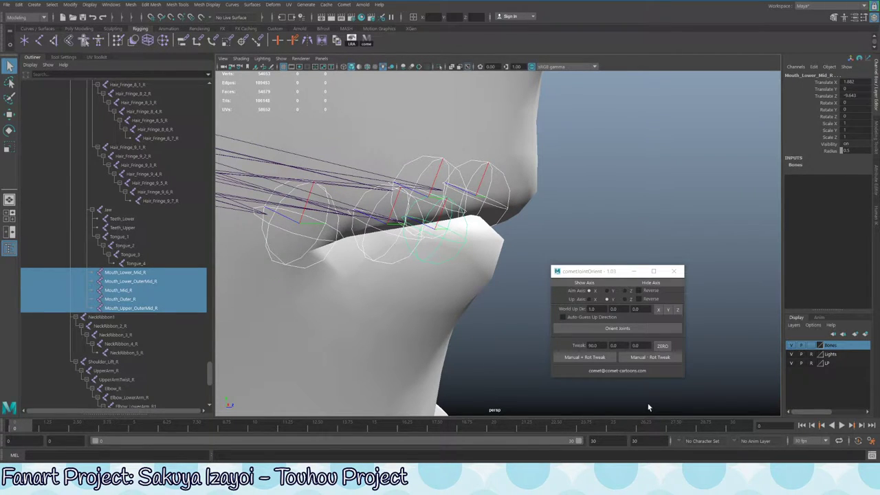
Apply the 90-degree X-axis rotation tweak to the lip joints three times
click(583, 359)
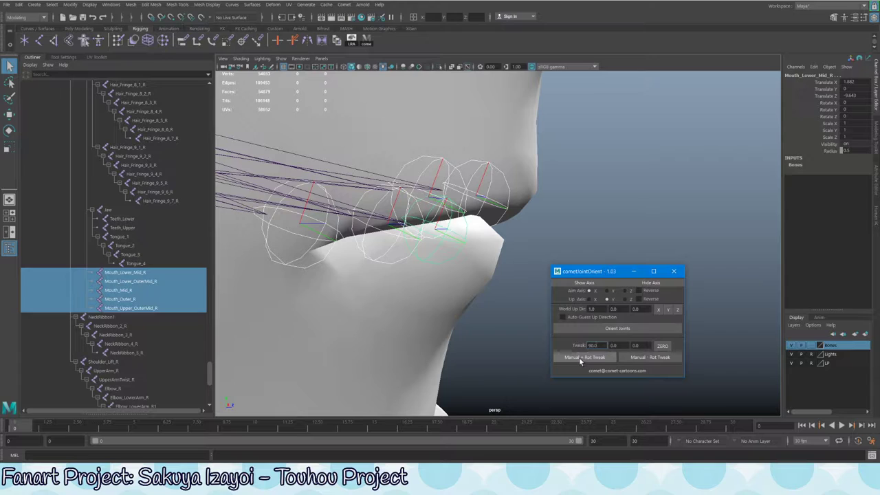
click(579, 361)
click(579, 358)
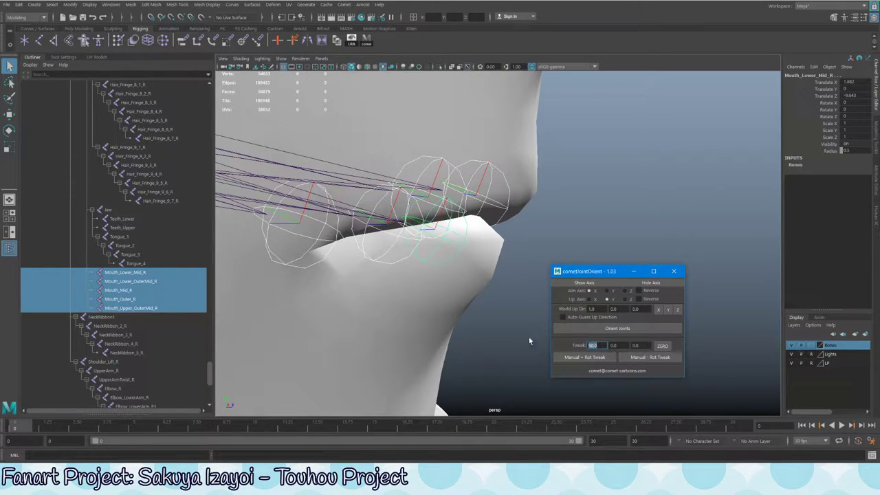
Set the tweak values to 0 and 90, and apply the Y-axis tweak three times
text(0)
key(Tab)
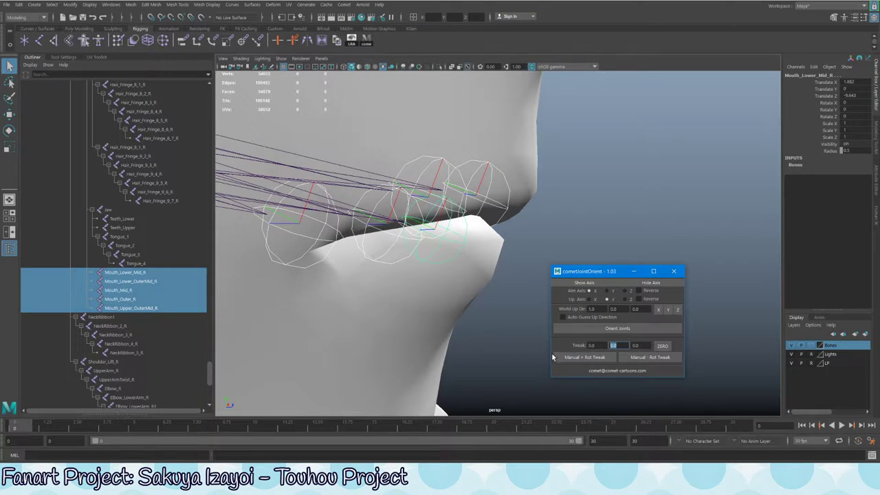
text(90)
click(600, 359)
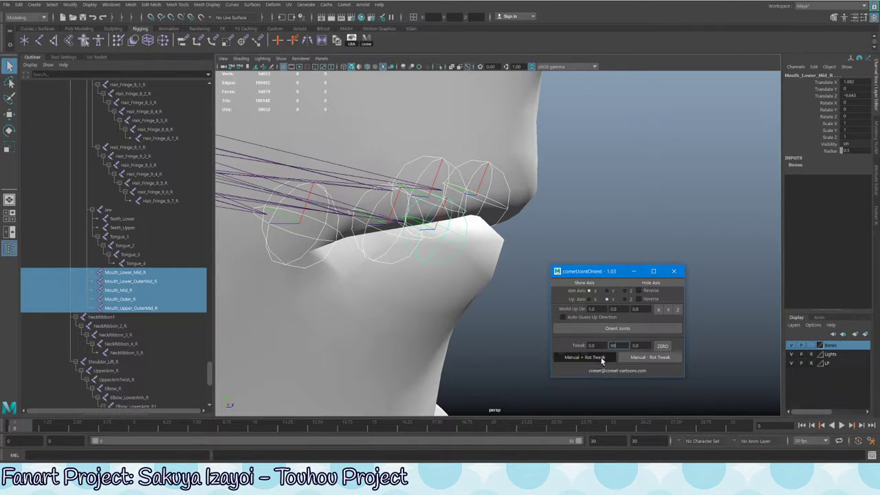
click(595, 359)
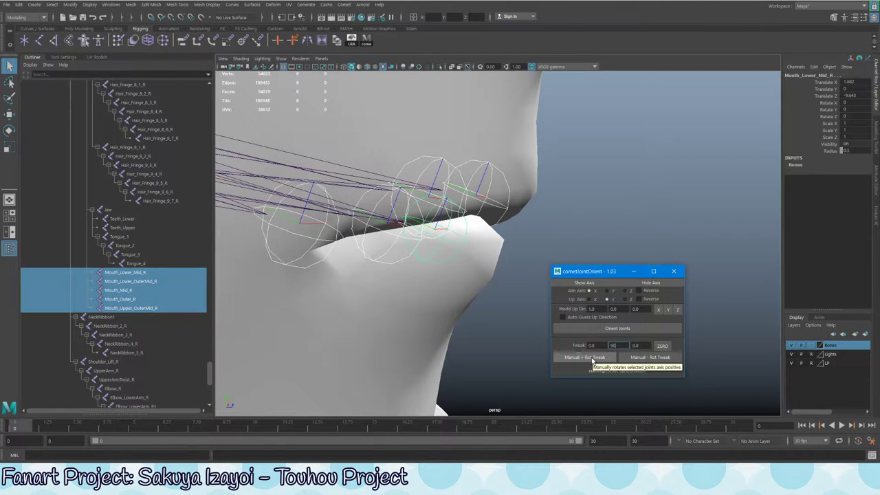
click(593, 359)
Set the Z tweak value to 90 and apply the Z-axis rotation tweak
key(Tab)
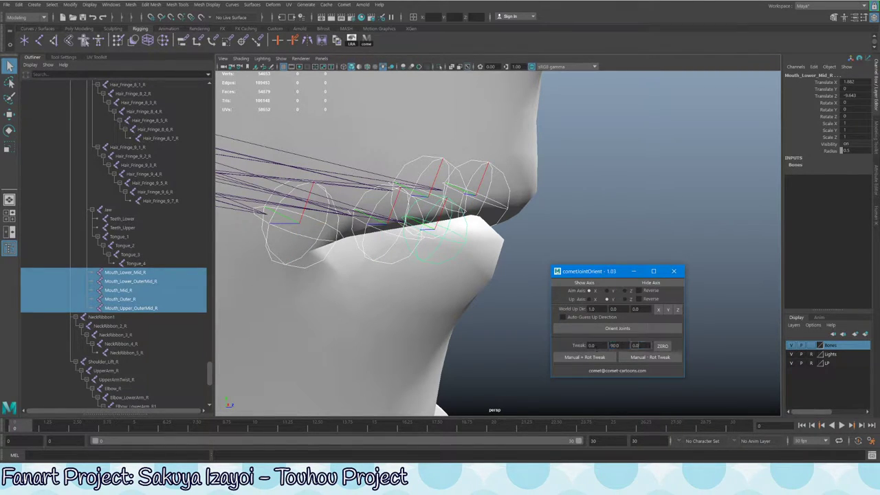
text(4)
click(594, 359)
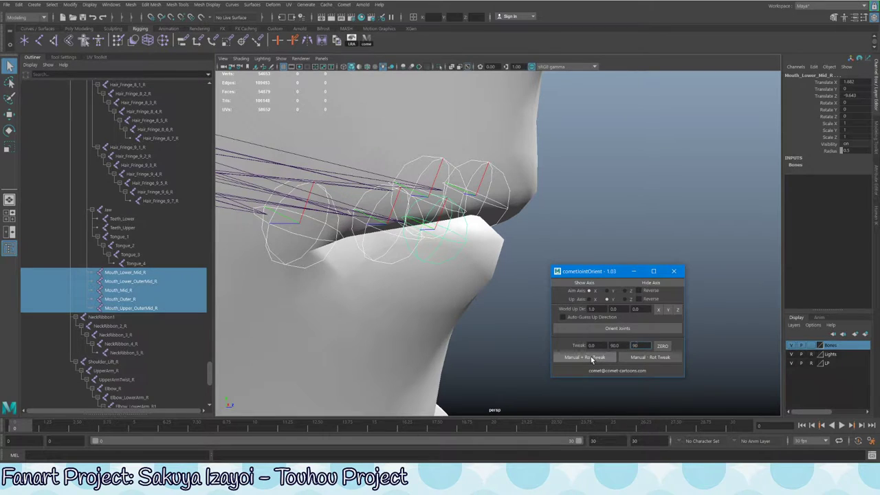
key(shift+Tab)
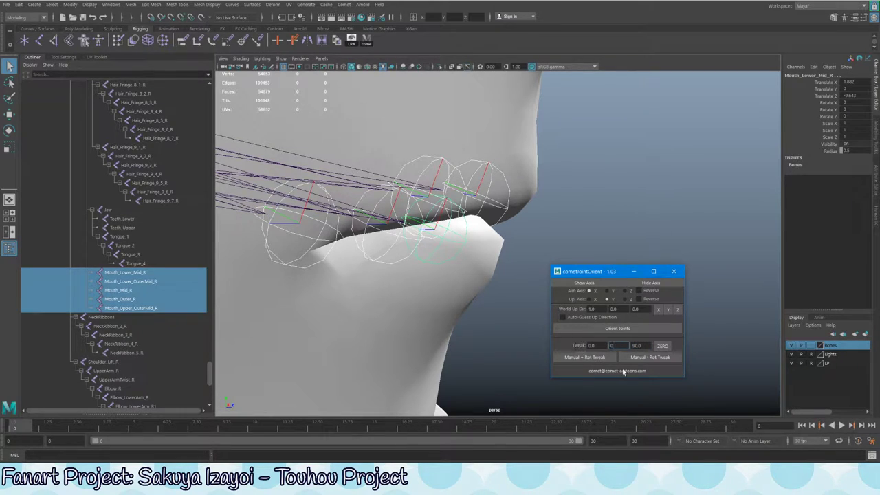
click(586, 358)
Reset the third tweak value to 0 while viewing the mouth joints from both sides
alt+drag(509, 234, 398, 196)
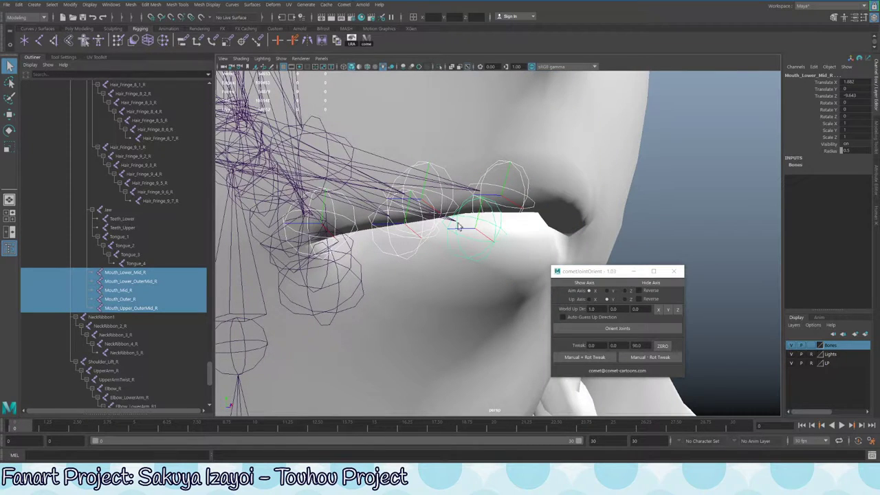
alt+drag(458, 227, 388, 250)
mouse_move(447, 213)
alt+mouse_down()
mouse_move(475, 206)
mouse_move(433, 209)
alt+mouse_up()
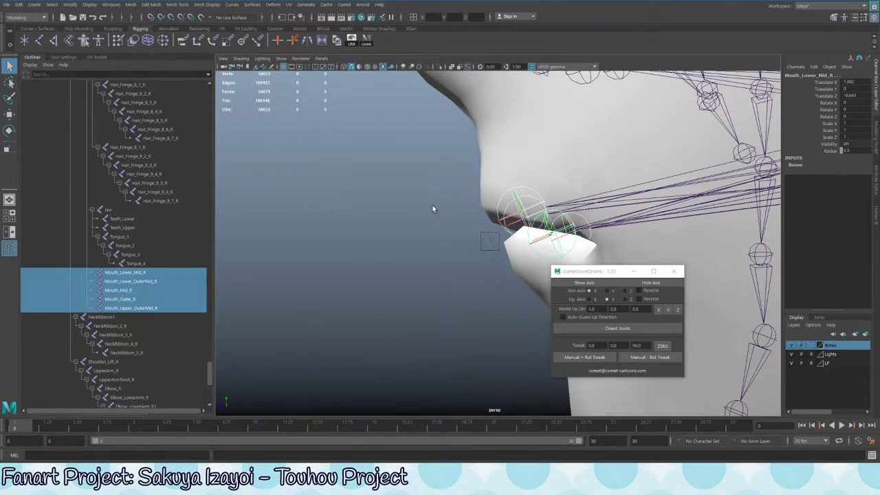
double_click(637, 346)
text(0)
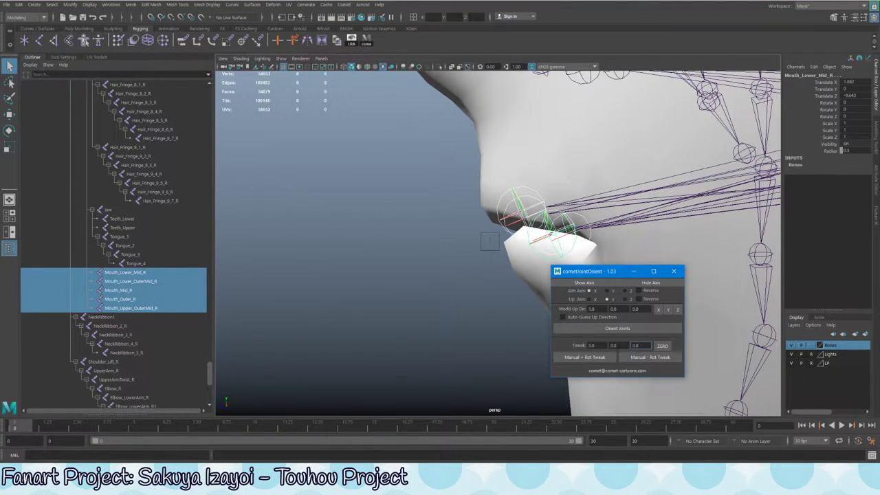
alt+drag(490, 241, 530, 227)
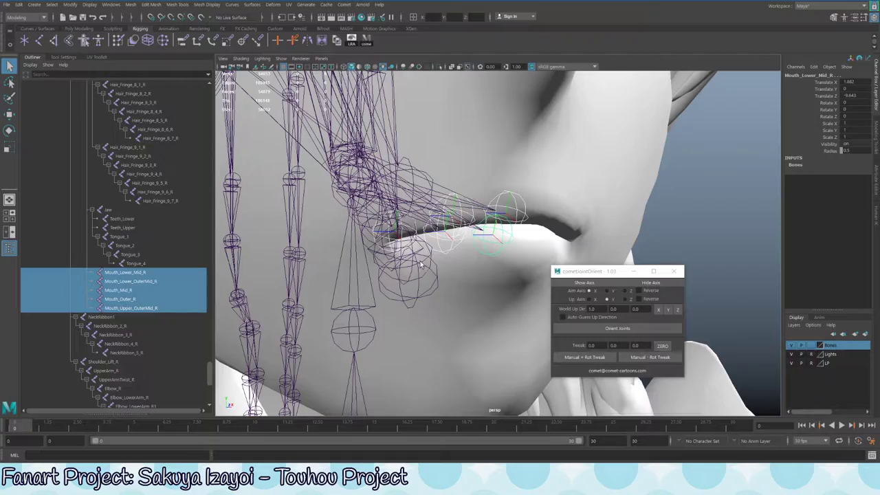
alt+drag(561, 222, 589, 230)
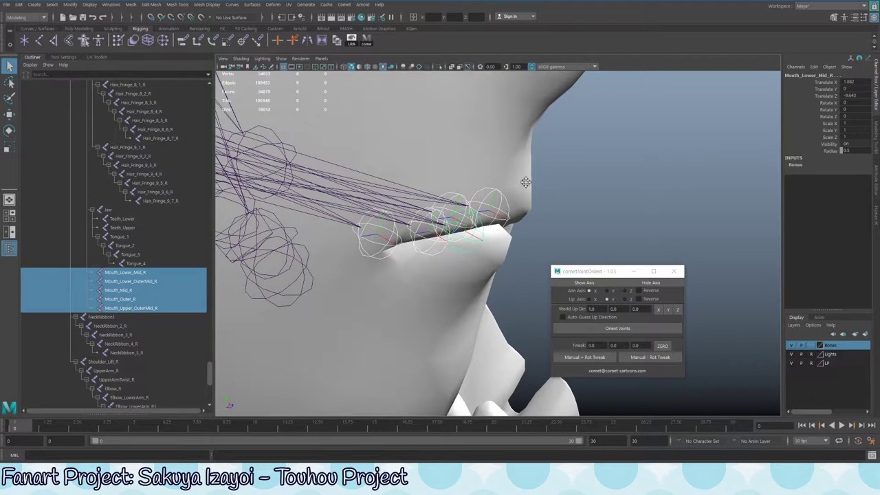
alt+drag(525, 183, 460, 217)
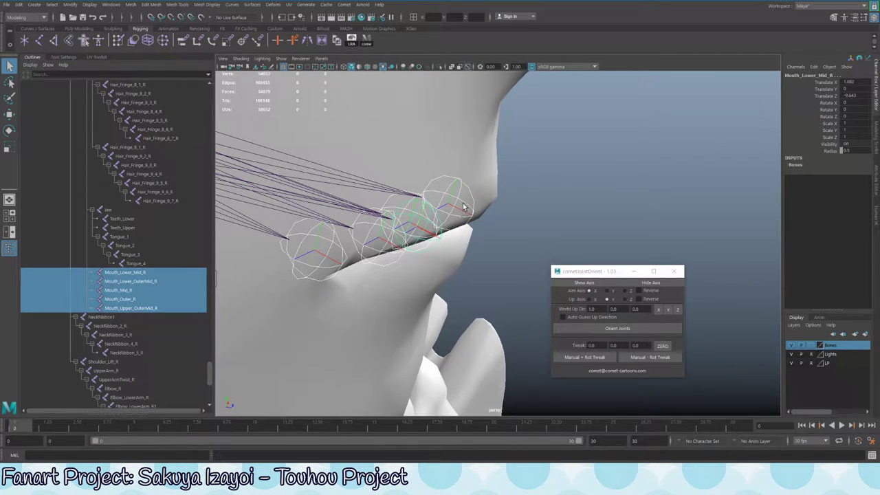
Set the Z tweak to 10 and nudge Mouth_Mid_R two steps negative, one positive
click(451, 200)
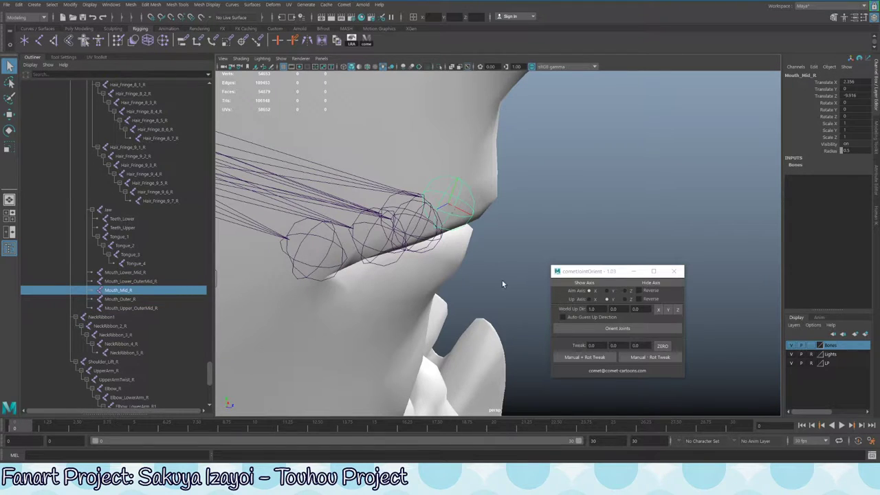
key(w)
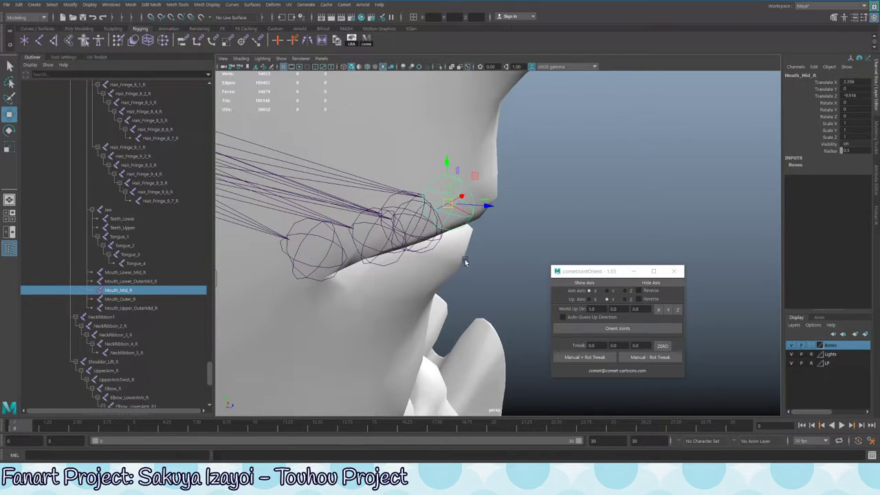
key(e)
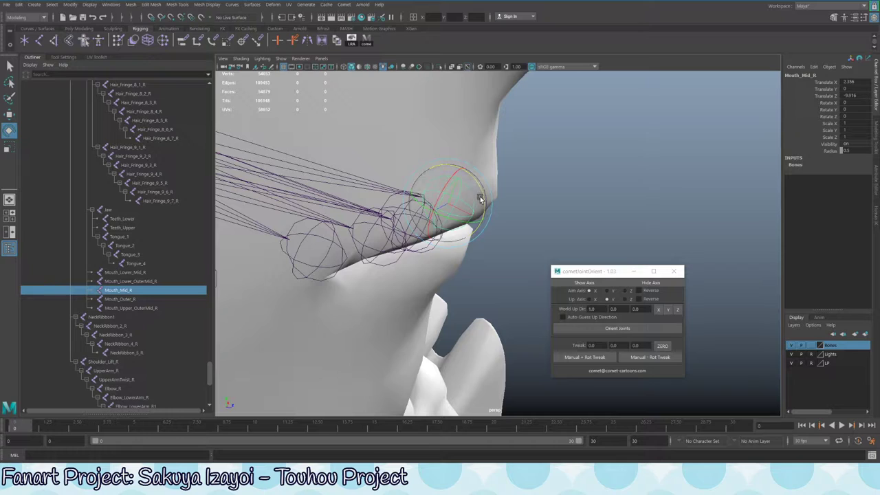
drag(481, 199, 470, 202)
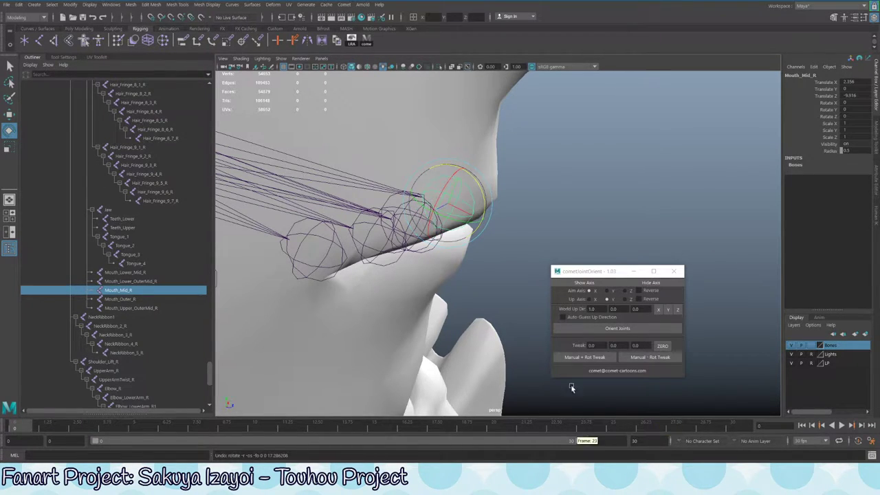
click(614, 345)
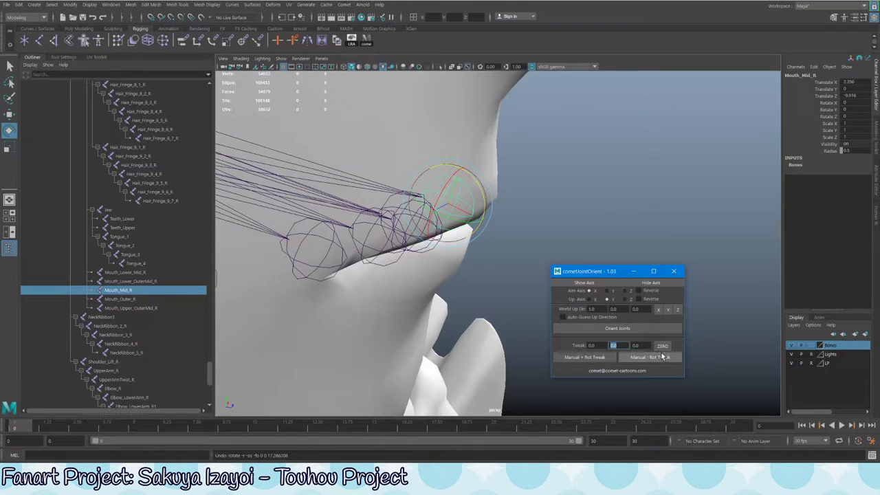
click(636, 345)
text(10)
click(638, 358)
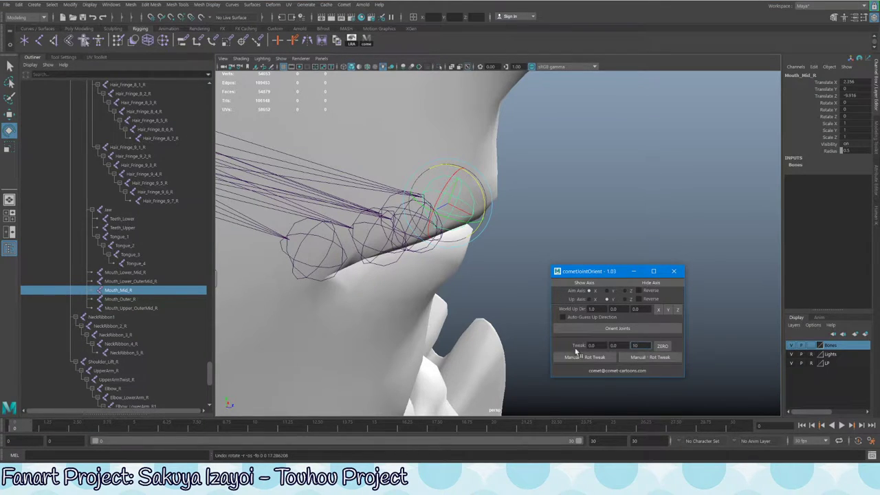
click(637, 357)
click(603, 358)
Nudge Mouth_Upper_OuterMid_R through three 10-degree Z tweak steps
alt+drag(536, 261, 454, 208)
click(413, 205)
click(609, 358)
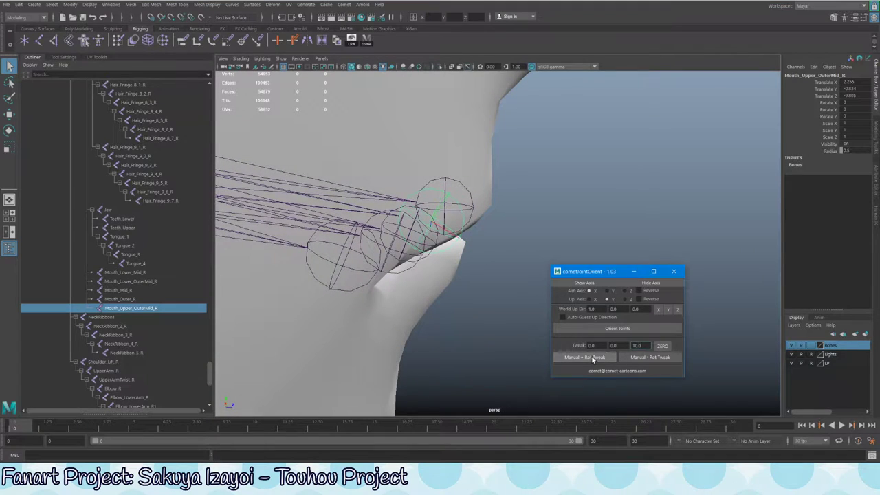
click(633, 358)
click(635, 359)
Rotate Mouth_Outer_R and Mouth_Lower_Mid_R one negative 10-degree step each
alt+drag(536, 309, 457, 229)
click(359, 257)
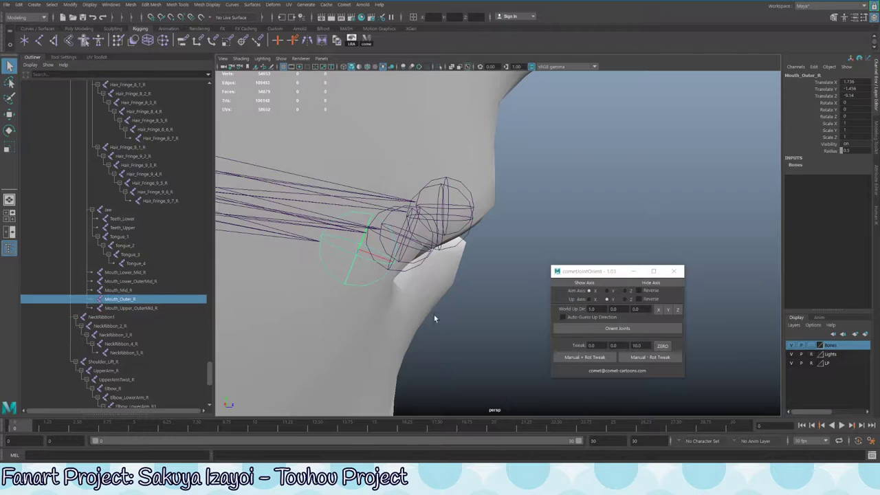
click(650, 358)
alt+drag(536, 310, 455, 274)
click(447, 265)
click(644, 358)
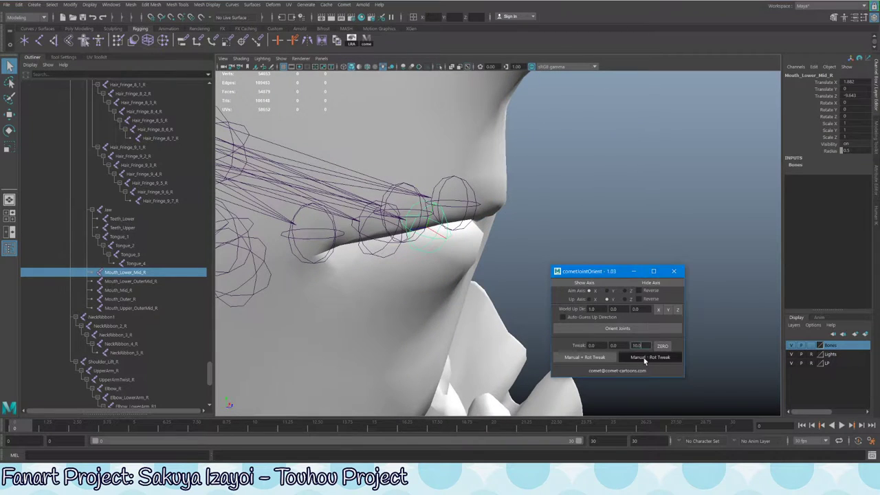
click(644, 358)
Rotate Mouth_Lower_OuterMid_R one negative 10-degree tweak step
alt+drag(523, 317, 482, 275)
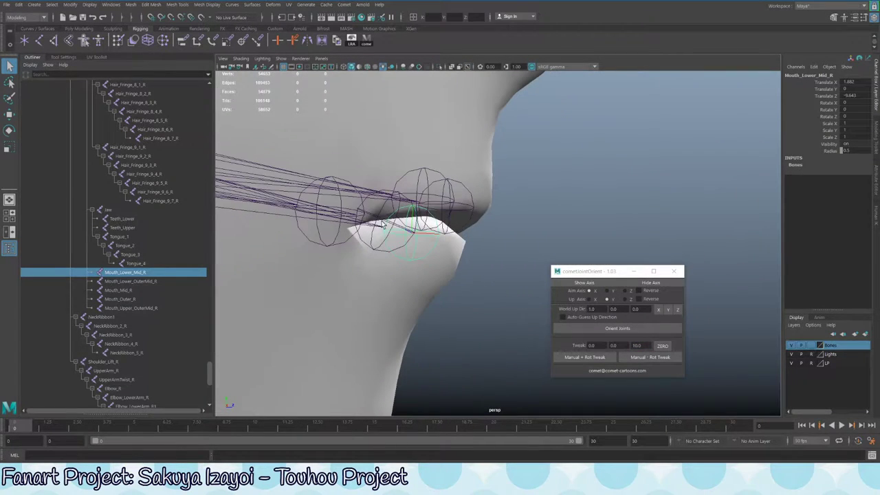
click(383, 256)
click(383, 256)
click(641, 358)
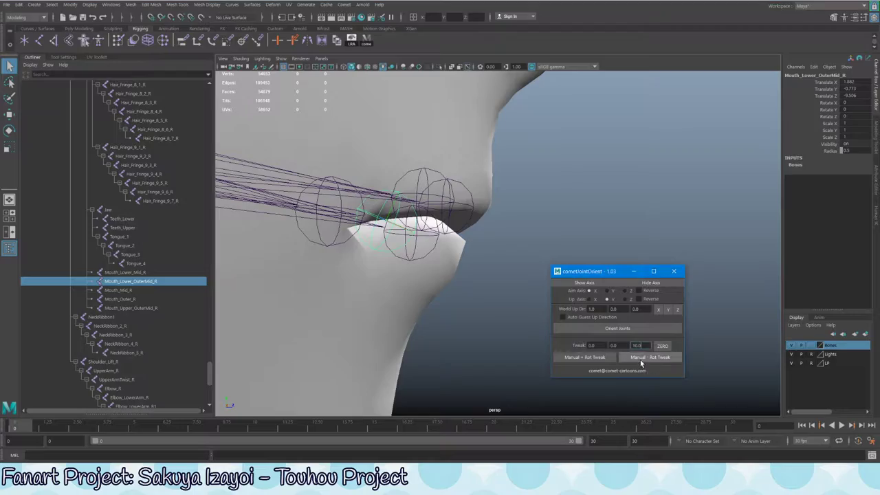
click(640, 358)
Check the lip joints from several angles and move the cometJointOrient window aside
alt+drag(476, 282, 475, 255)
key(w)
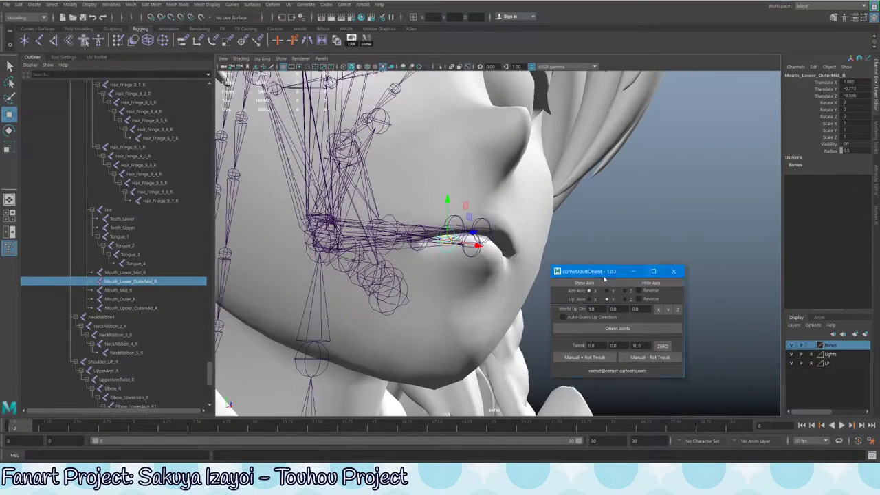
drag(601, 276, 697, 313)
alt+drag(619, 248, 483, 278)
alt+drag(427, 252, 440, 227)
Duplicate Cheek_Inner_1_R and Cheek_Outer_1_R and move the copies lower on the cheek
key(q)
click(498, 229)
shift+click(359, 167)
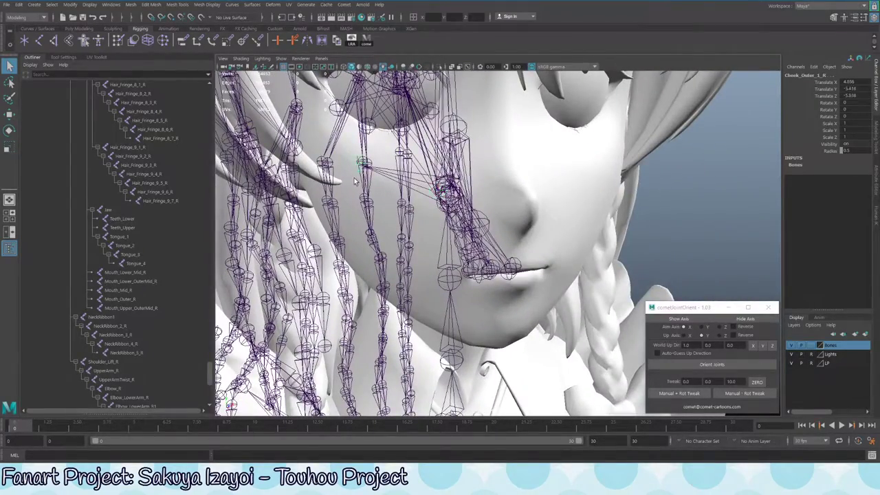
scroll(119, 303, up, 10)
scroll(121, 315, down, 4)
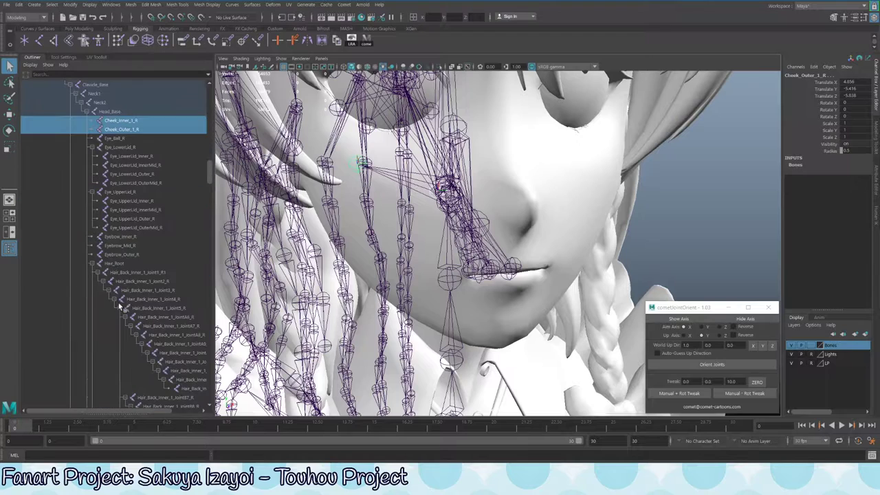
scroll(118, 308, up, 8)
alt+drag(399, 234, 383, 234)
key(ctrl+d)
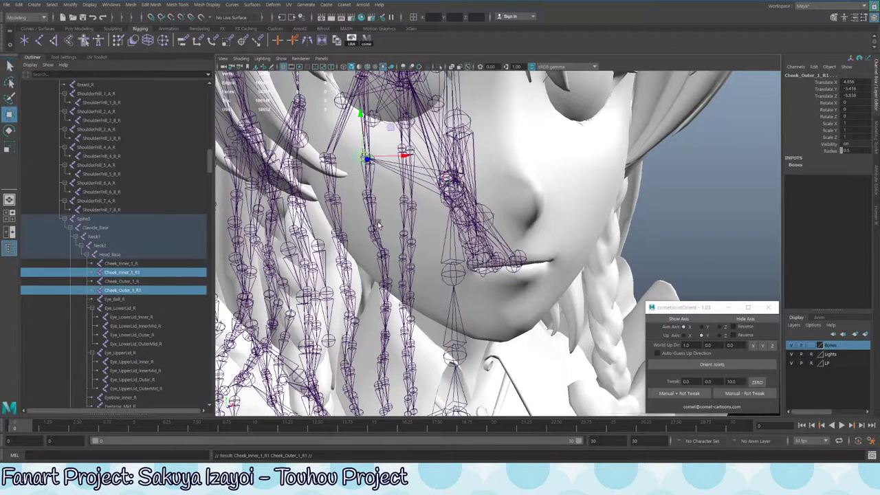
key(w)
drag(362, 119, 352, 165)
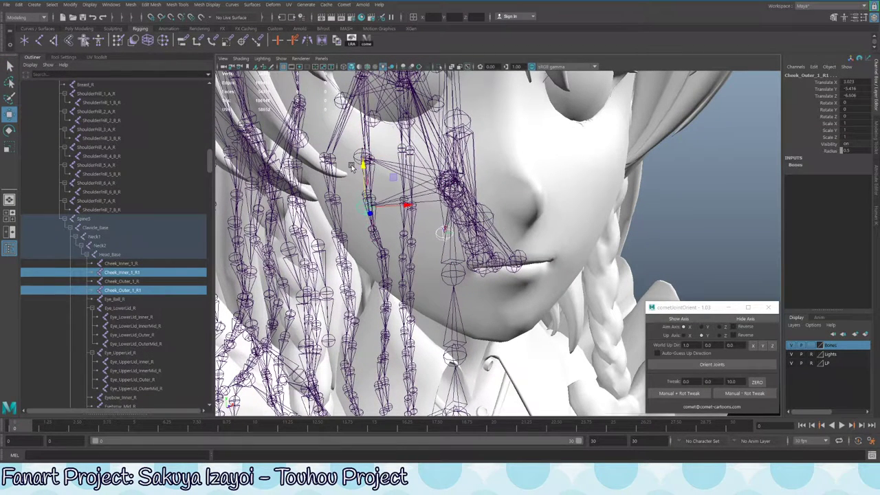
Fine-tune the positions of the duplicated cheek joints
click(145, 272)
alt+drag(413, 207, 369, 222)
shift+click(368, 219)
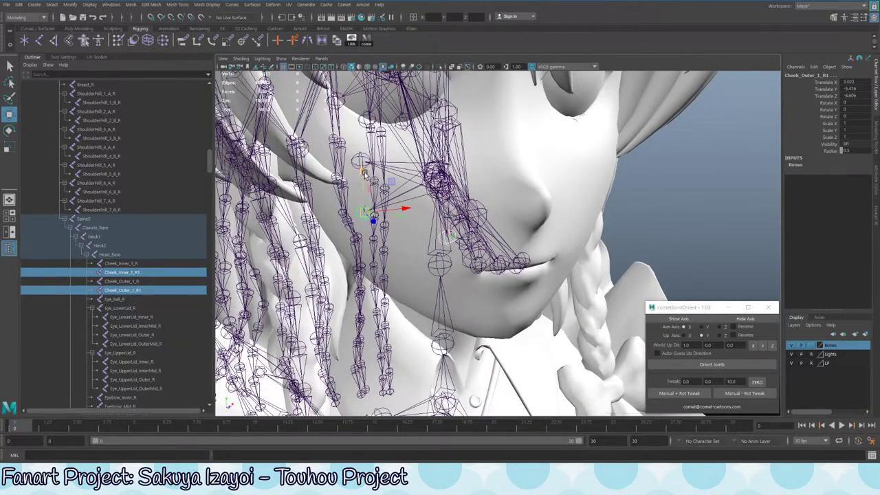
drag(364, 173, 364, 177)
alt+drag(385, 206, 337, 196)
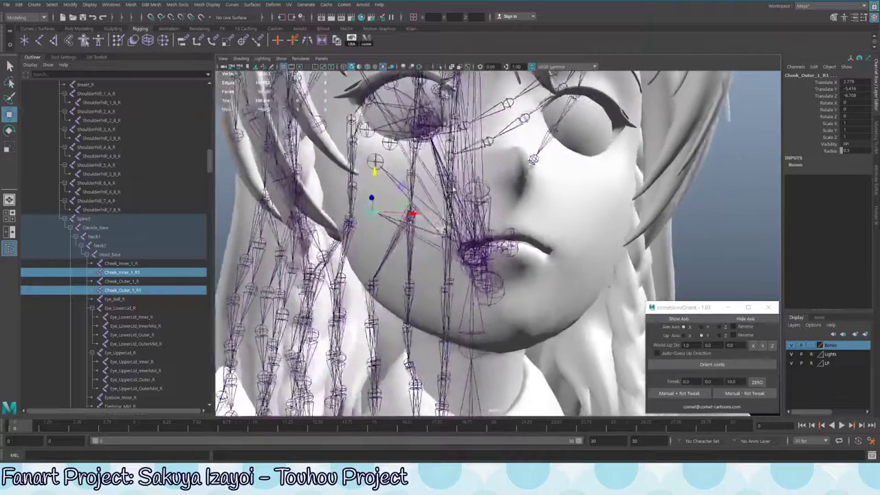
alt+drag(455, 189, 461, 194)
Rename the copies Cheek_Inner_2_R and Cheek_Outer_2_R
click(135, 274)
double_click(135, 274)
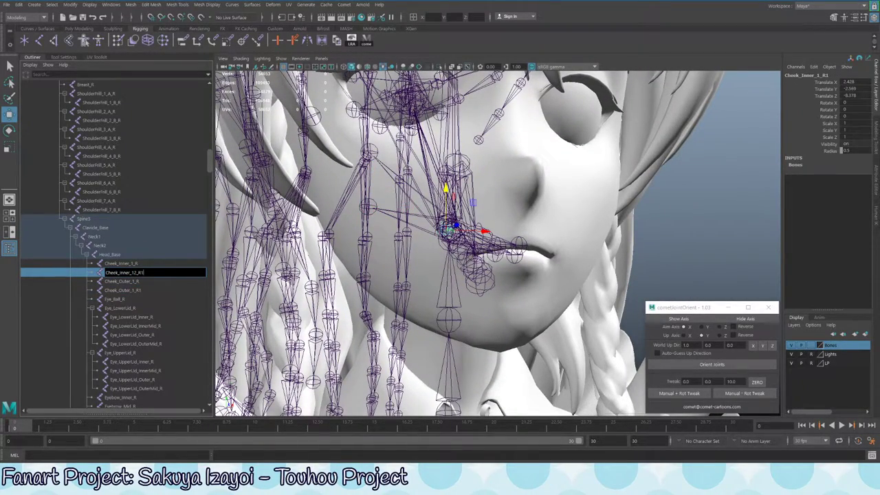
key(Return)
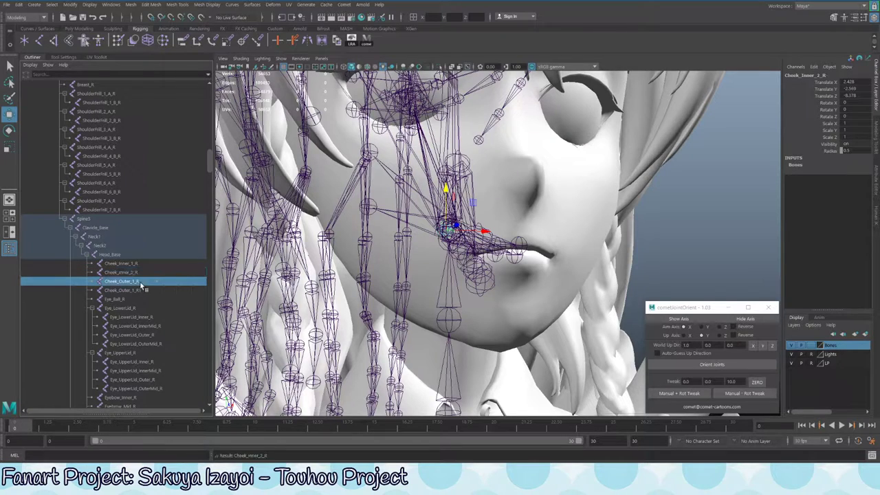
click(124, 290)
double_click(123, 291)
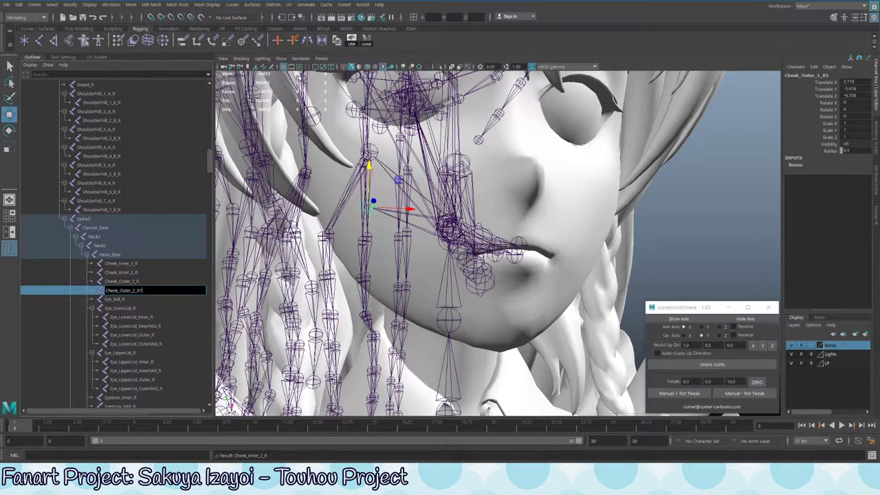
key(Return)
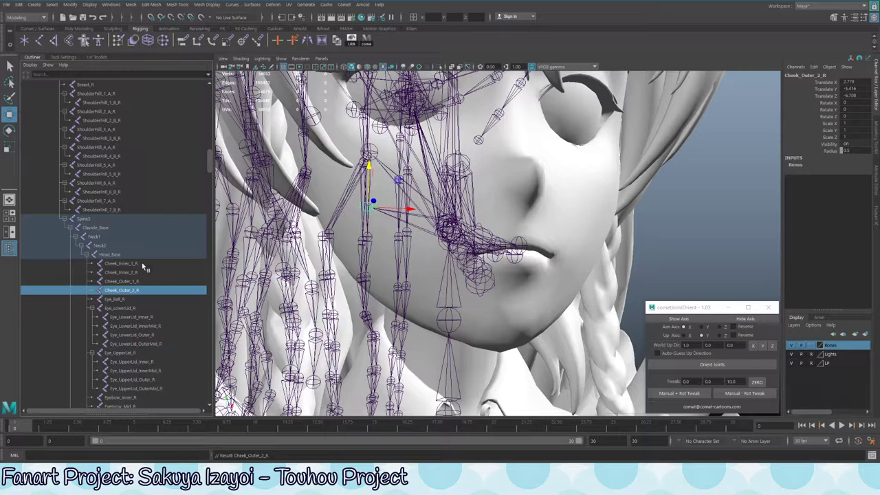
Check the placement of each of the four right cheek joints
click(145, 264)
click(142, 271)
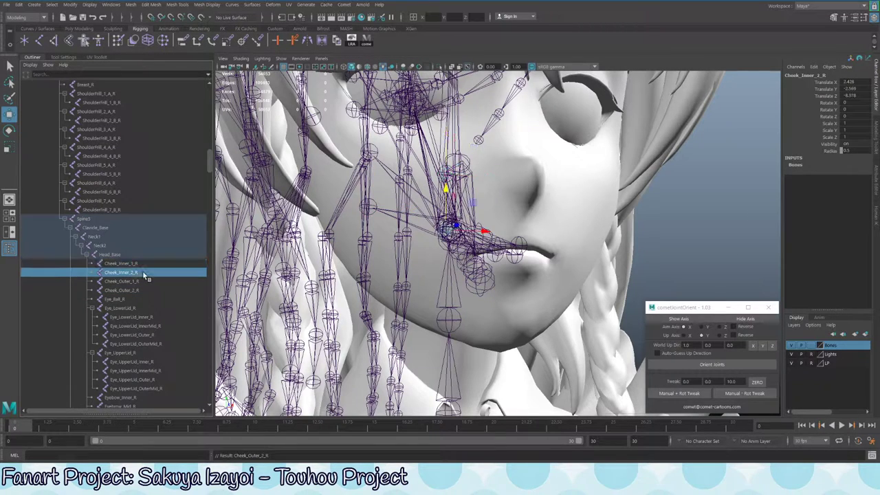
click(146, 281)
click(148, 290)
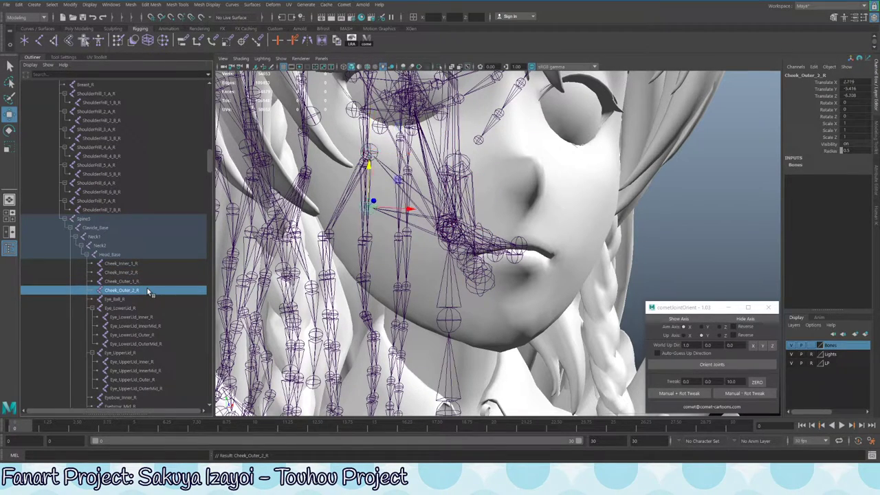
alt+drag(440, 206, 487, 199)
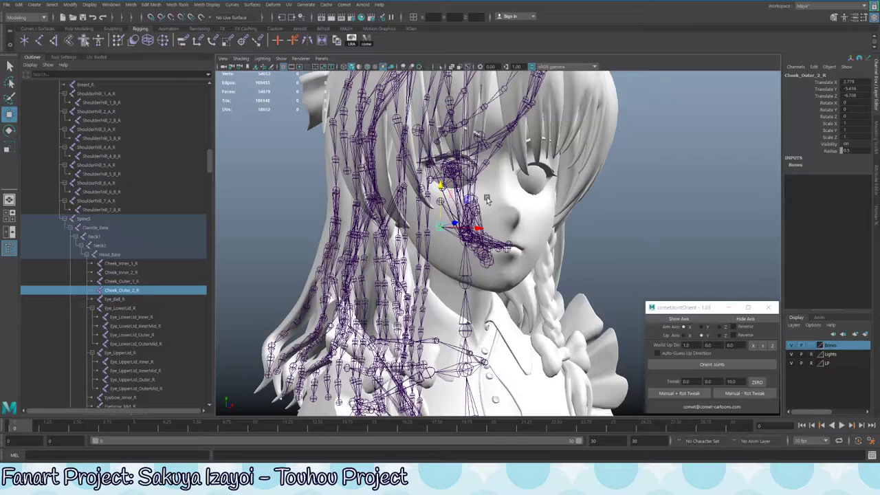
Save the rig scene and select the Teeth_Upper joint
scroll(444, 249, down, 4)
key(ctrl+s)
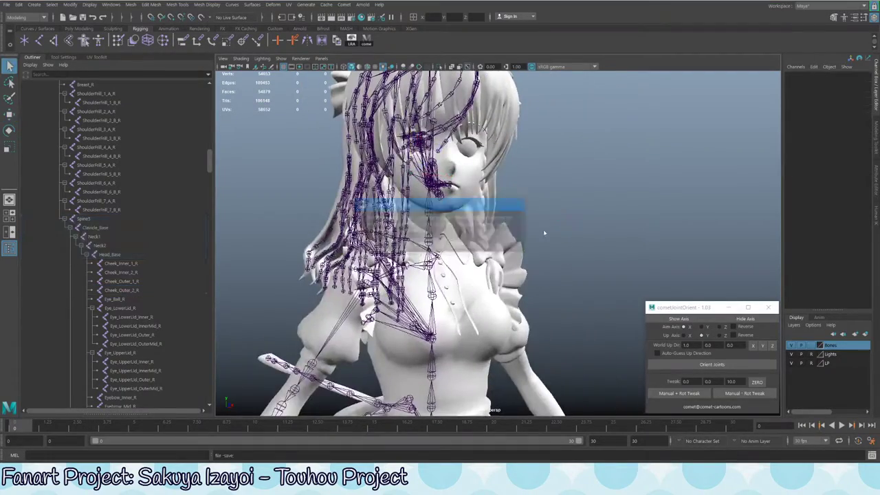
scroll(416, 185, up, 4)
alt+drag(454, 227, 483, 254)
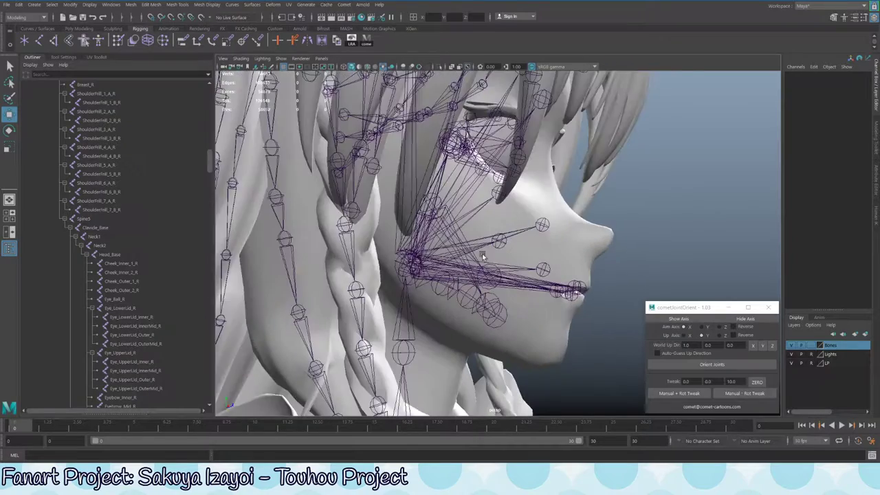
scroll(482, 254, up, 2)
click(494, 285)
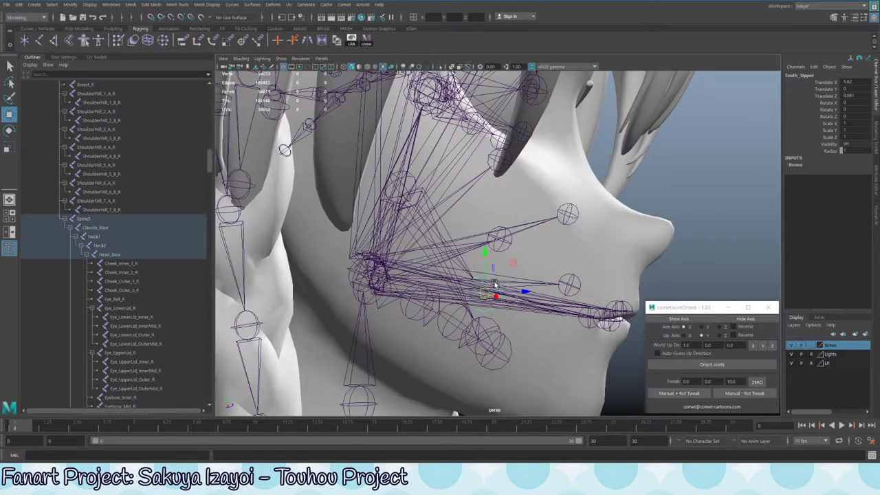
alt+drag(494, 285, 441, 276)
scroll(116, 259, down, 10)
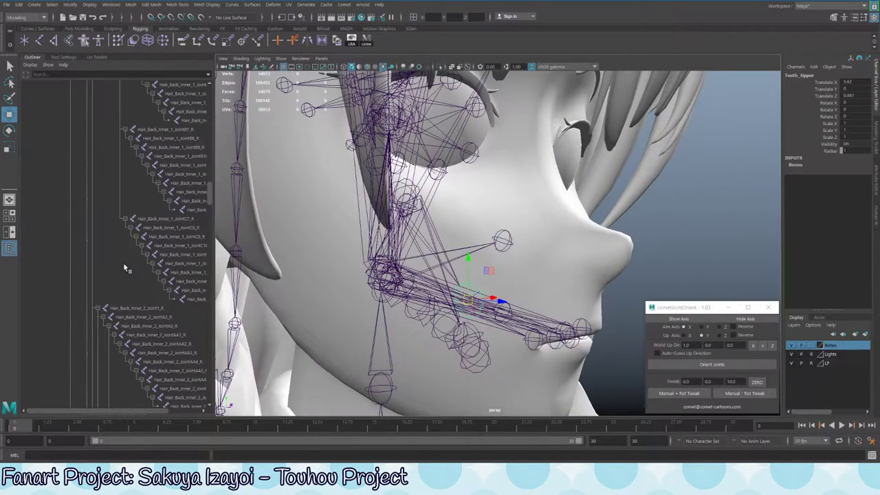
scroll(113, 256, up, 8)
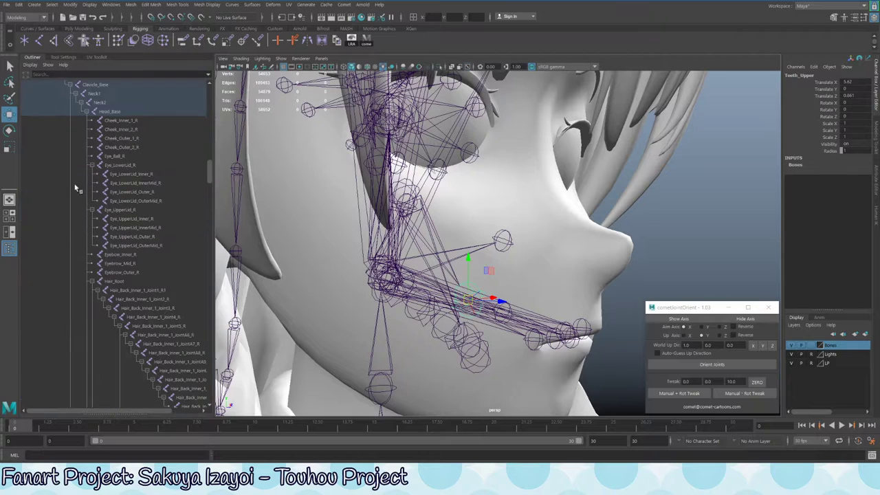
Expand the Head_Base joint hierarchy and add Teeth_Lower to the selection
click(87, 183)
scroll(123, 311, up, 3)
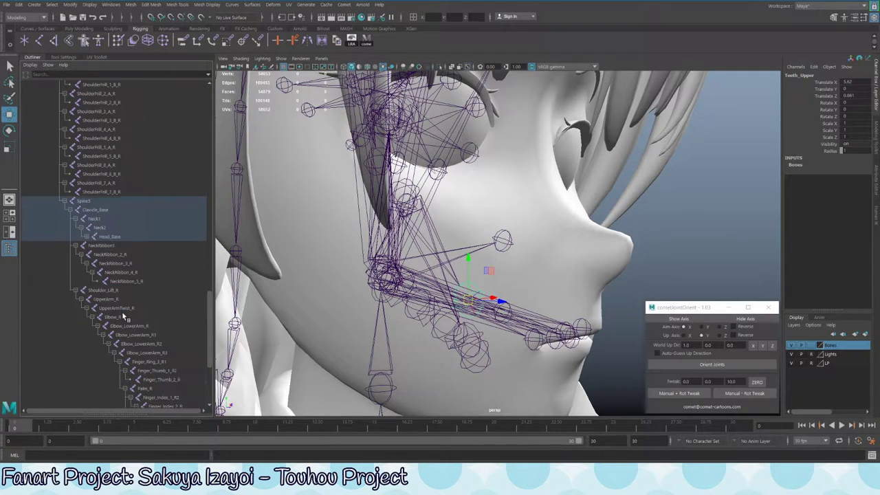
click(94, 237)
scroll(157, 277, down, 15)
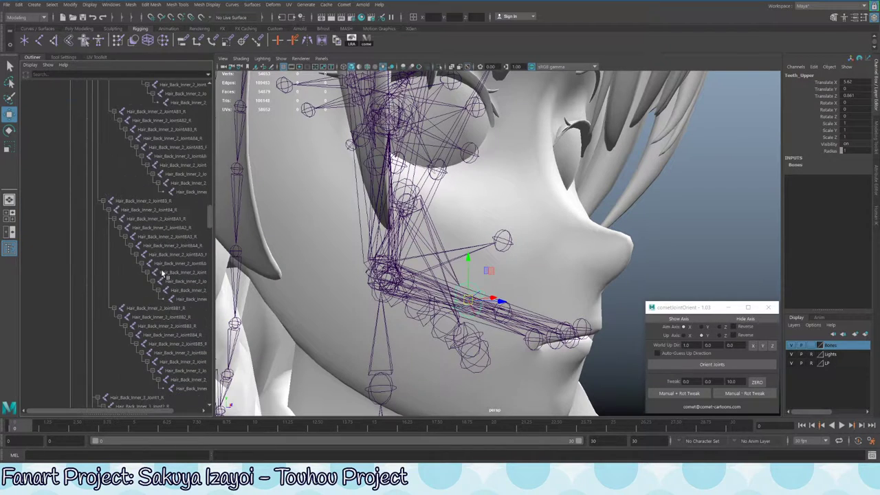
scroll(160, 276, down, 15)
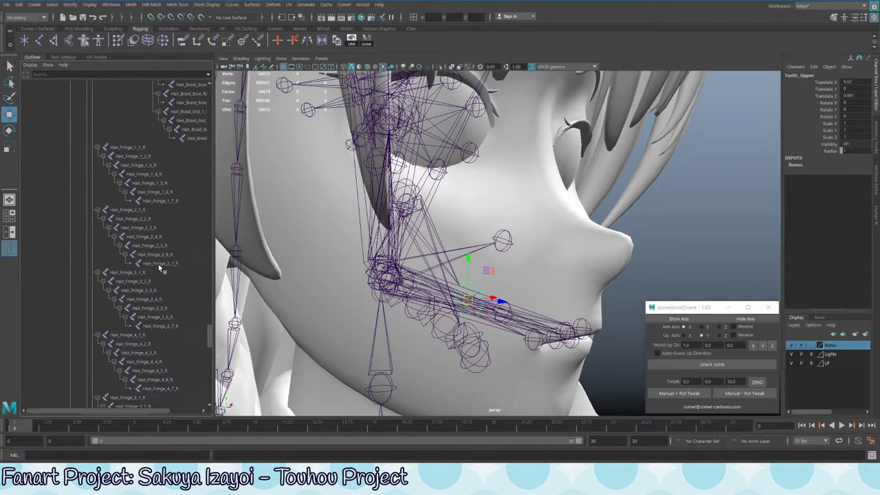
scroll(165, 256, up, 8)
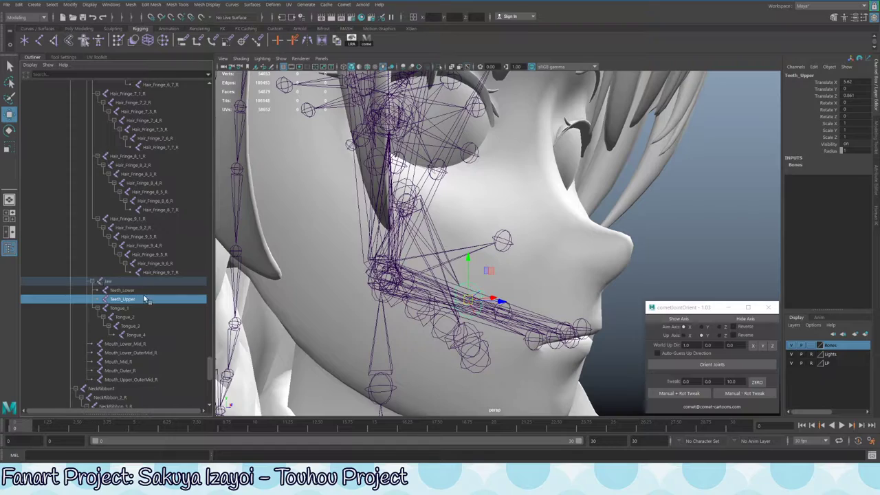
shift+click(124, 290)
alt+drag(385, 206, 509, 199)
scroll(145, 354, down, 10)
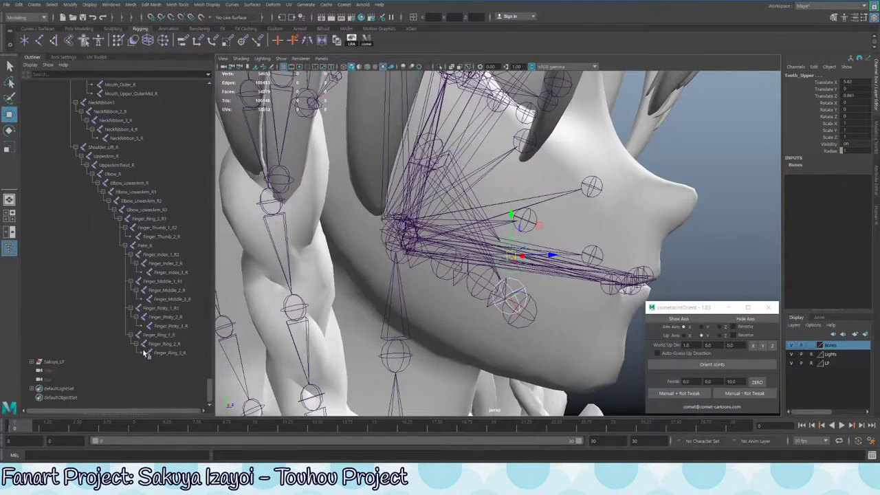
Isolate the LP_LowerTeeth and LP_UpperTeeth meshes from the Sakuya_LP group with Ctrl+1
click(33, 362)
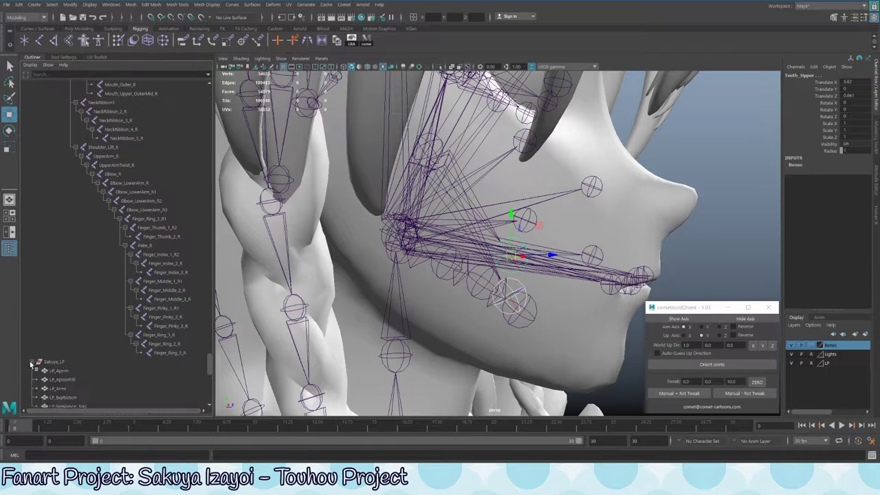
scroll(119, 358, down, 10)
scroll(121, 358, down, 2)
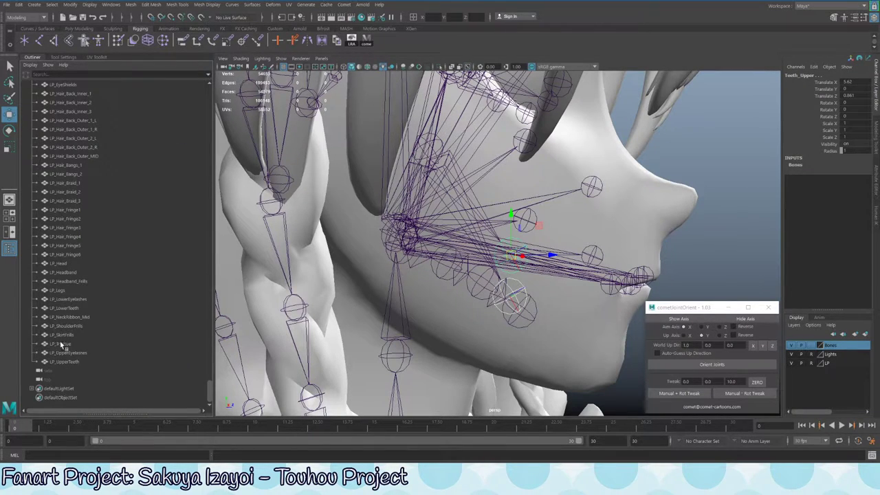
click(70, 308)
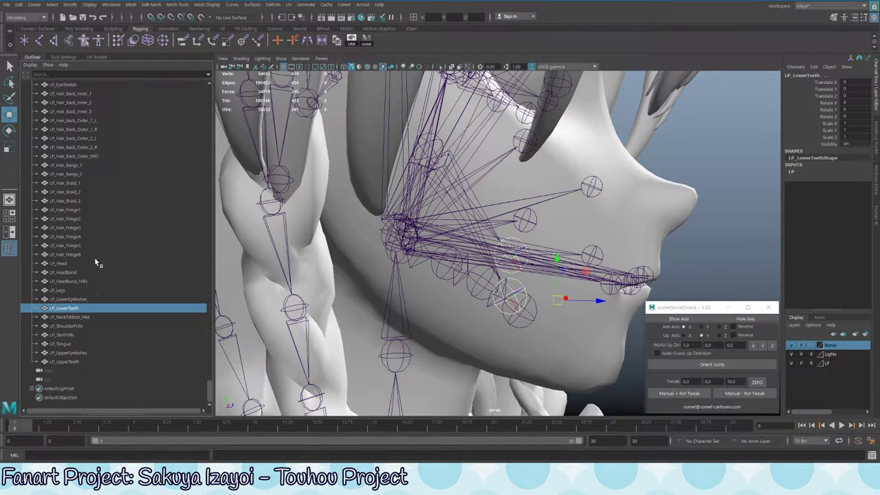
ctrl+click(76, 362)
alt+middle_drag(573, 227, 401, 216)
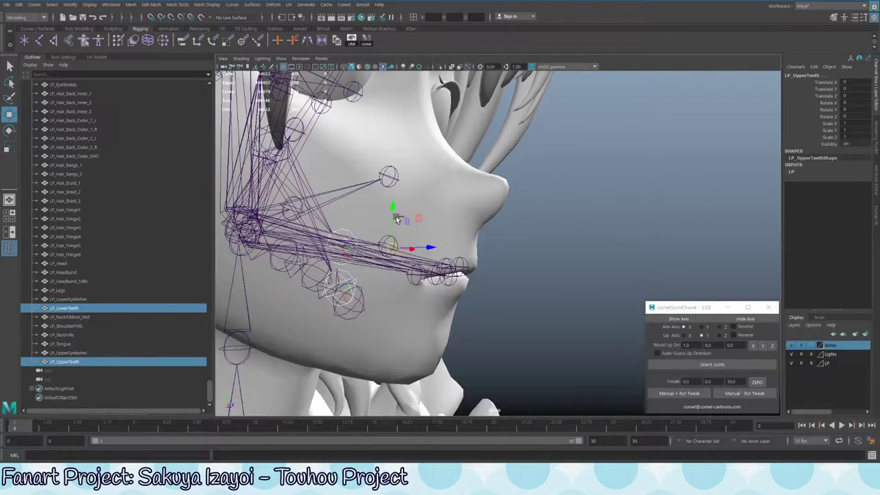
key(ctrl+1)
Apply a 10, 0, 0 rotation tweak to the Teeth_Upper joint, then undo it
click(351, 257)
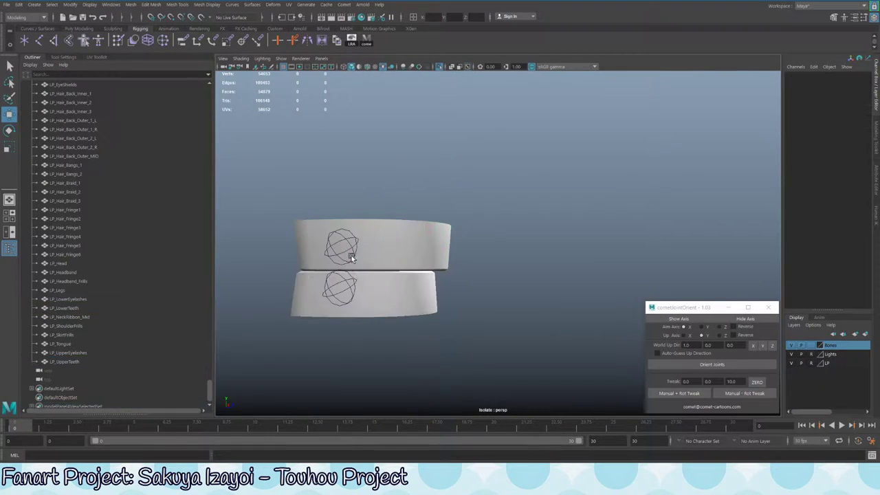
click(350, 247)
alt+drag(362, 253, 442, 262)
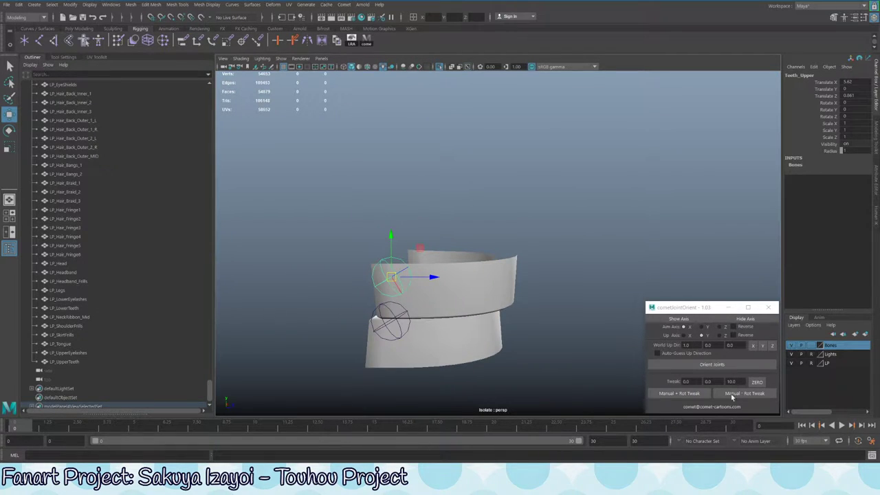
alt+drag(403, 353, 536, 220)
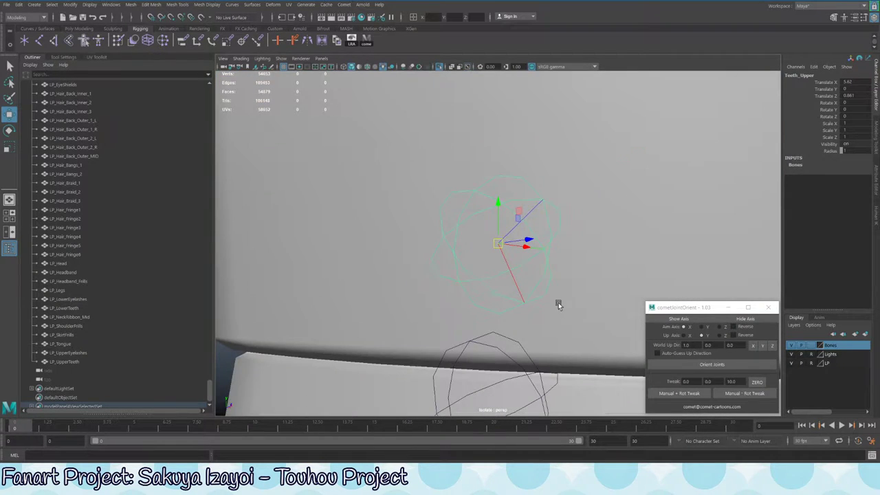
alt+drag(559, 305, 480, 233)
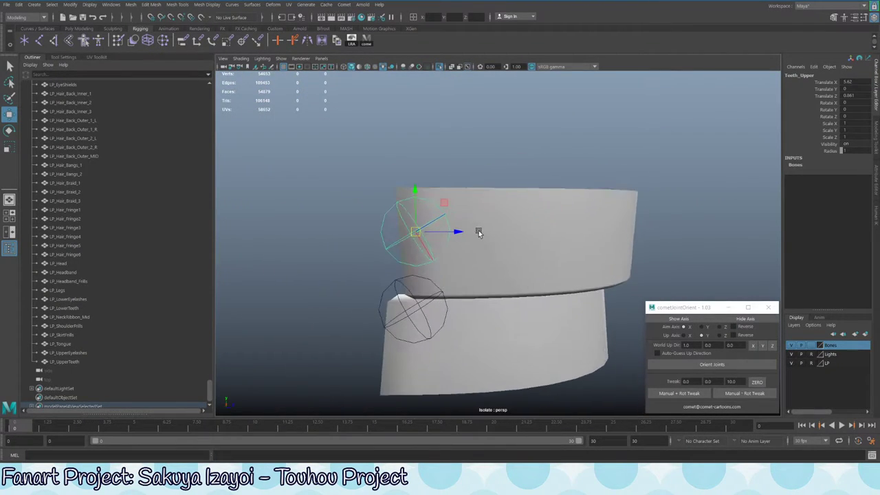
click(686, 382)
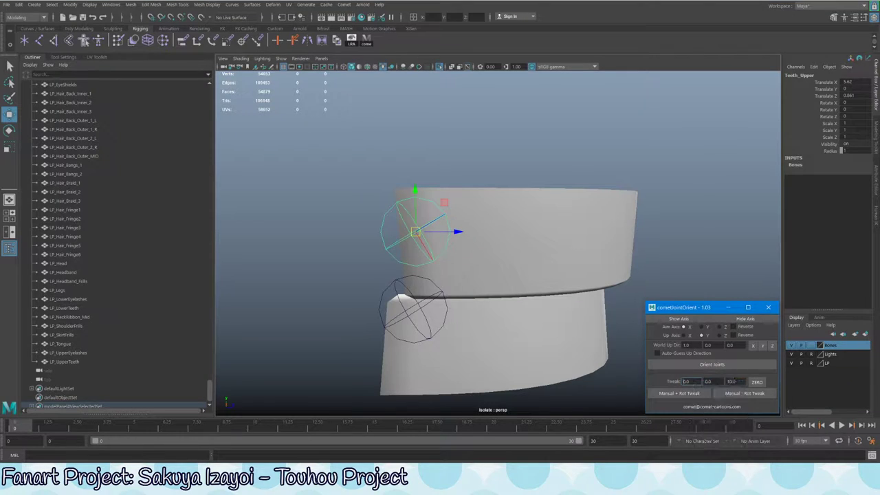
text(10)
key(Tab)
key(Tab)
click(678, 393)
key(ctrl+z)
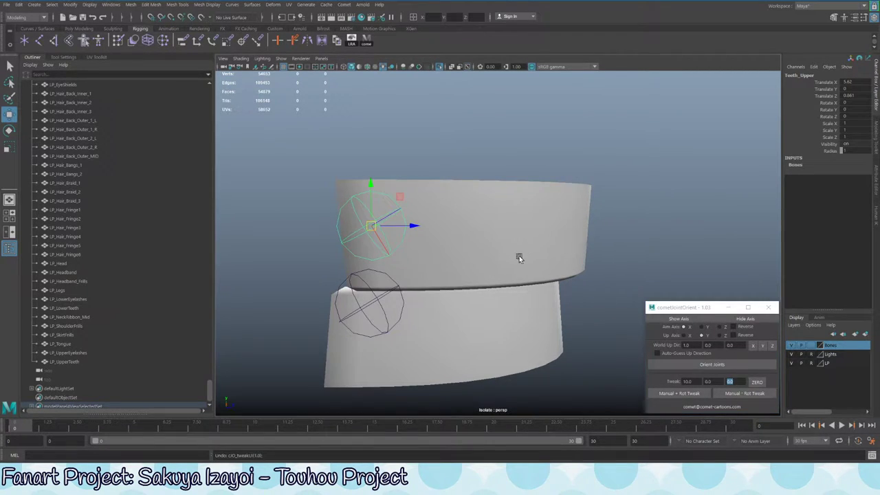
Set the tweak values to 0, 10, 0 and apply them to Teeth_Upper
click(643, 375)
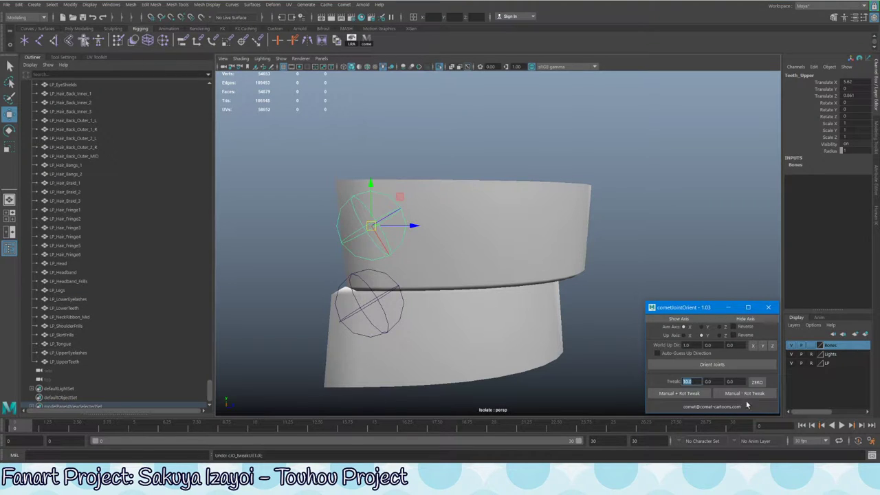
text(0)
key(Tab)
text(10)
alt+drag(639, 284, 585, 227)
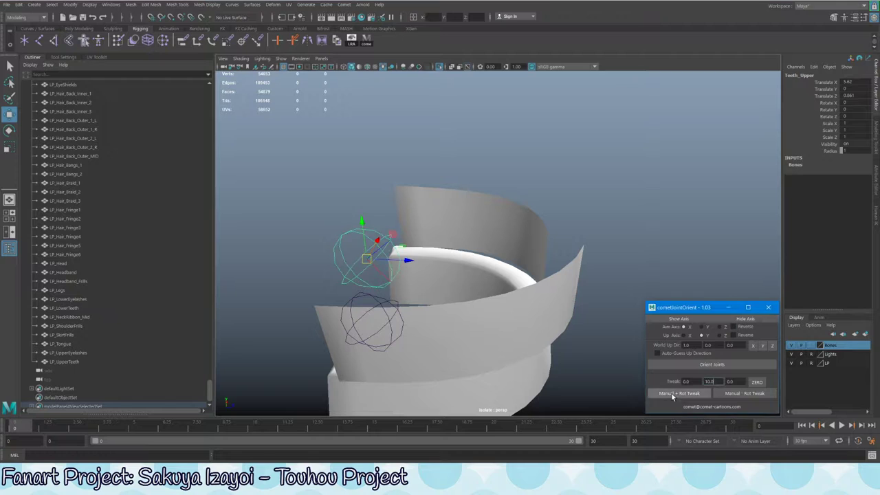
click(672, 394)
alt+drag(444, 335, 419, 337)
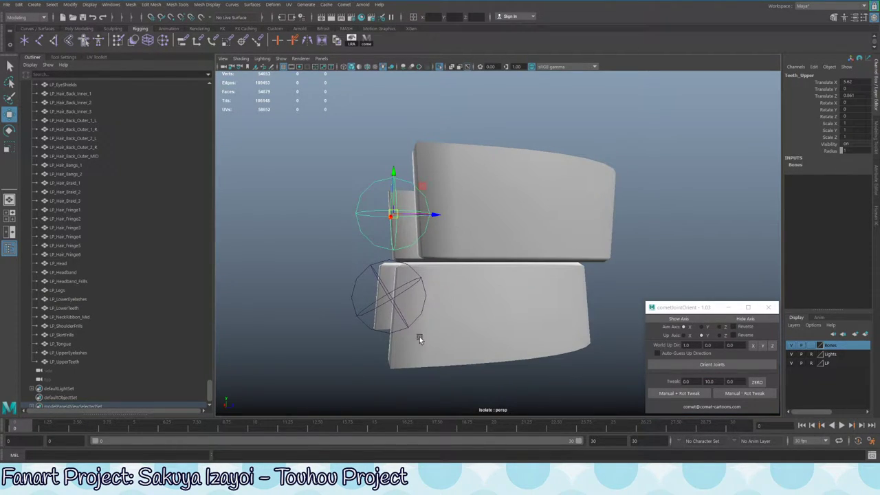
click(356, 319)
alt+drag(356, 318, 491, 295)
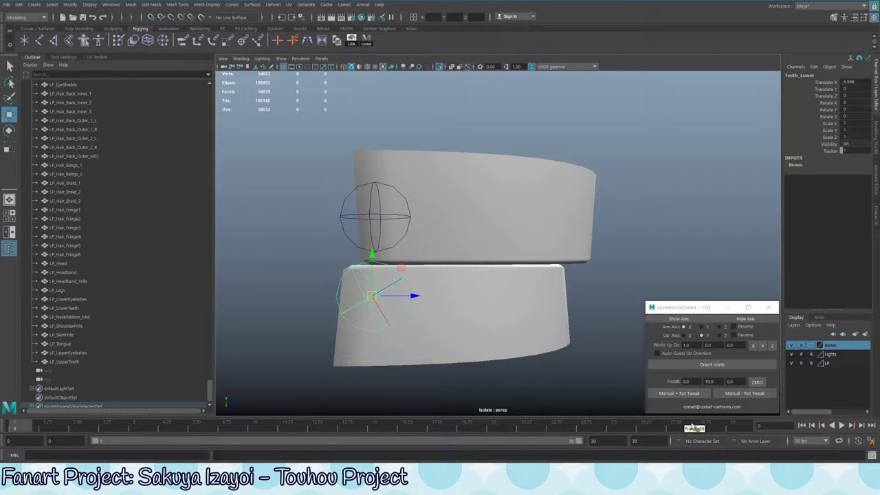
Apply the rotation tweak to Teeth_Lower, then test-rotate it and undo back to zero
click(688, 393)
click(688, 392)
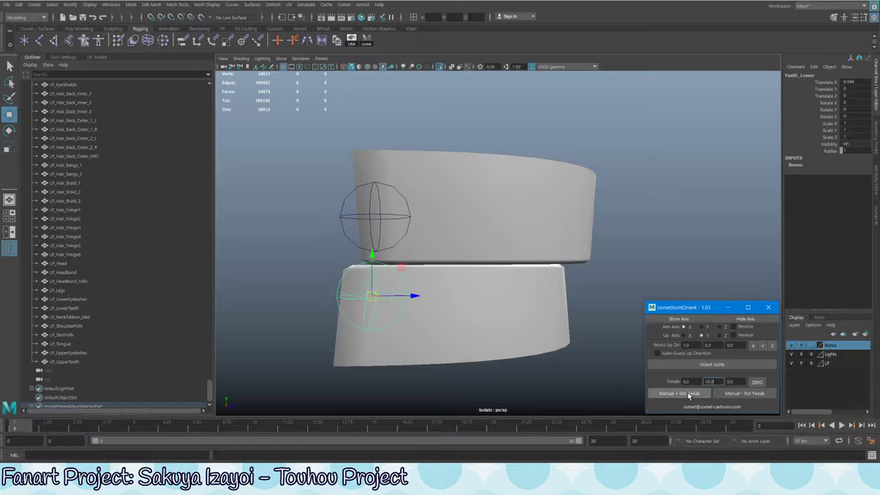
mouse_move(478, 326)
alt+mouse_down()
mouse_move(585, 323)
mouse_move(465, 319)
alt+mouse_up()
key(e)
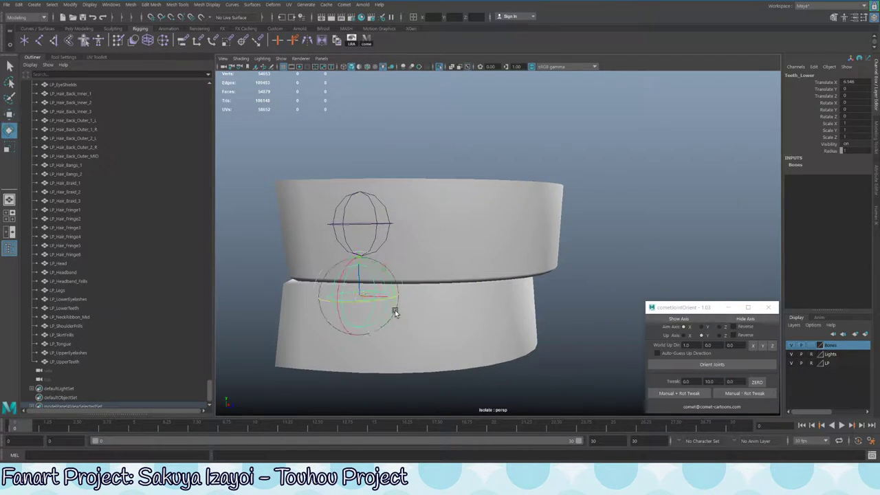
drag(395, 310, 397, 279)
key(ctrl+z)
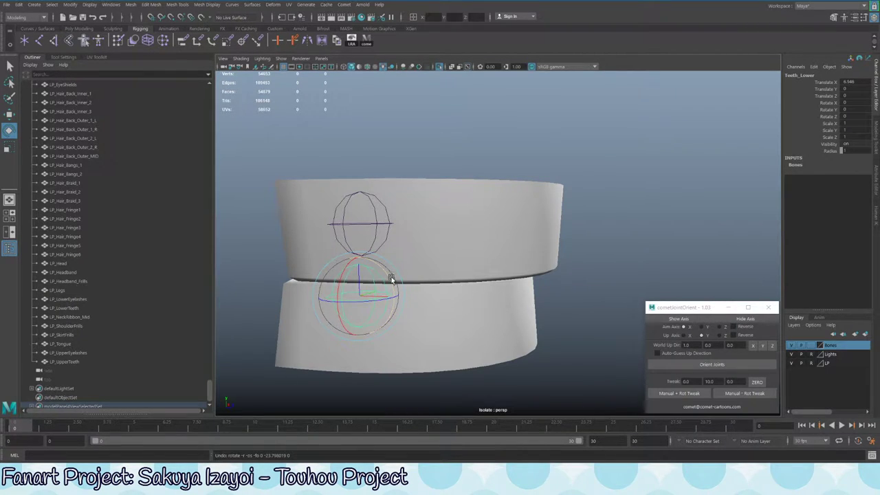
drag(390, 279, 458, 333)
key(ctrl+z)
key(q)
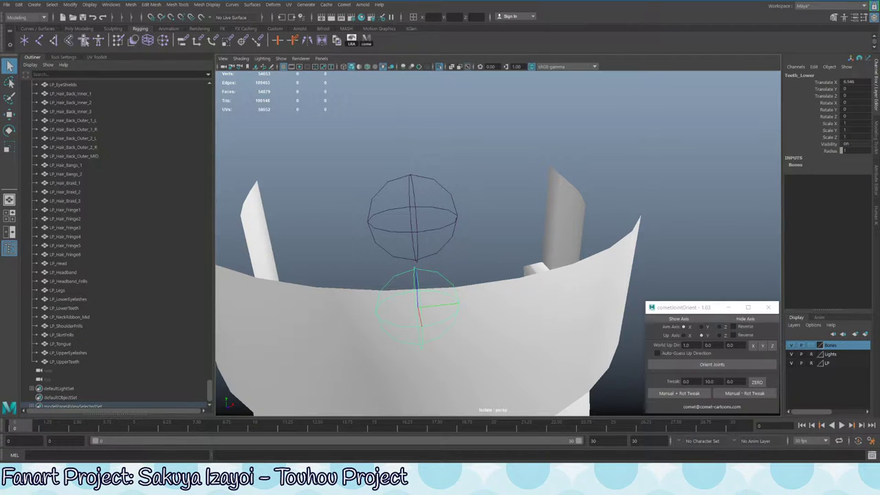
Set the tweak values to 90, 0, 0 and apply the 90° tweak to Teeth_Upper
click(709, 382)
text(0)
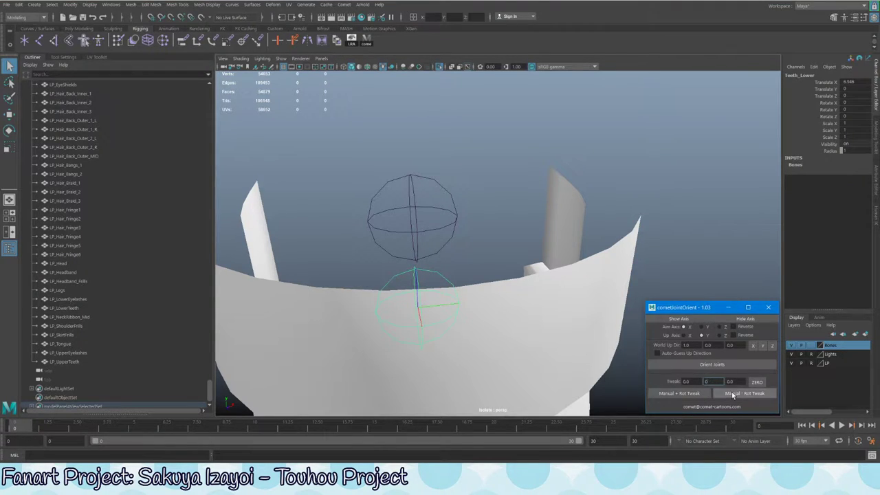
click(687, 383)
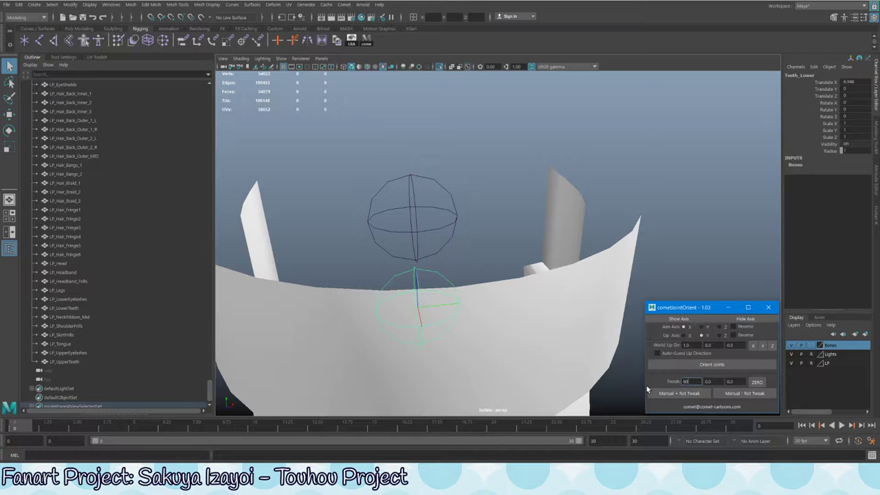
click(455, 224)
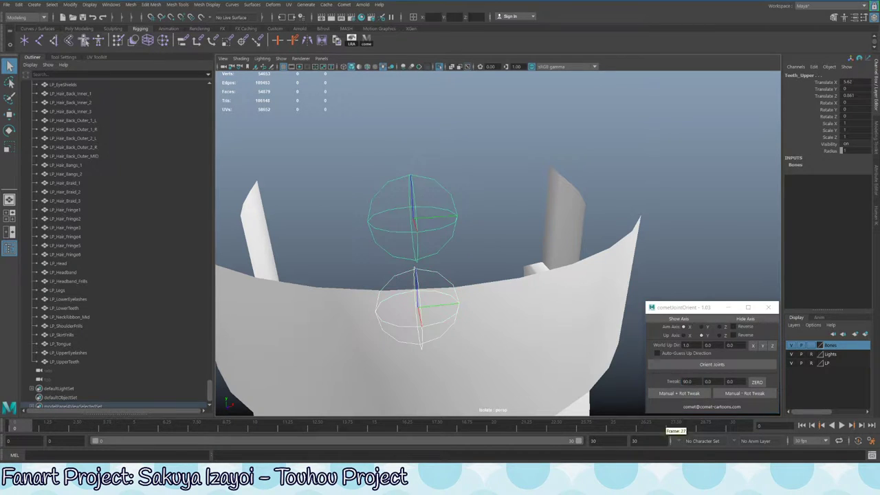
click(681, 393)
click(681, 393)
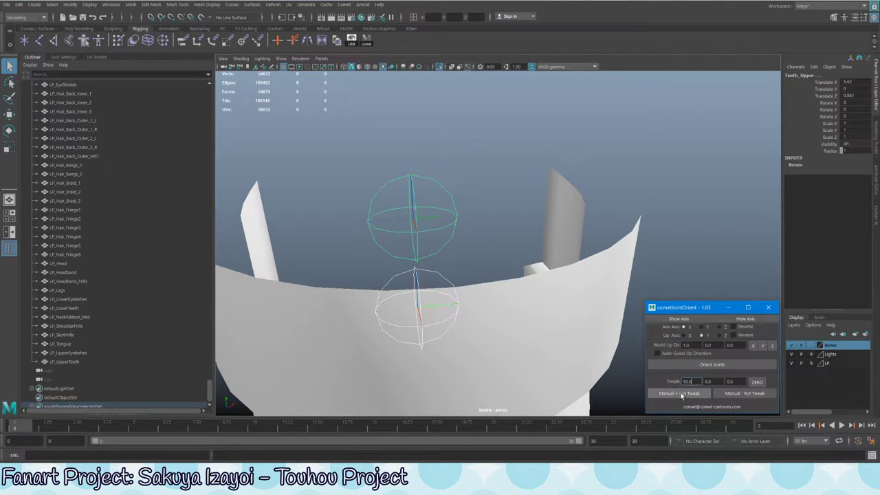
click(679, 393)
alt+drag(374, 259, 516, 147)
key(w)
click(425, 197)
scroll(424, 196, down, 3)
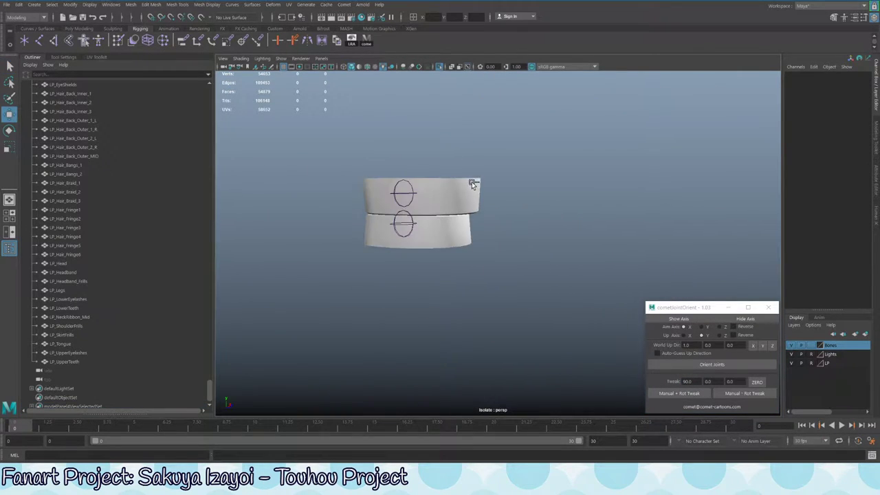
Exit isolation to show the whole character and save the scene
key(ctrl+1)
key(ctrl+s)
click(453, 246)
alt+drag(453, 251, 502, 259)
Isolate the Head_Base joint hierarchy in the viewport
scroll(557, 208, up, 10)
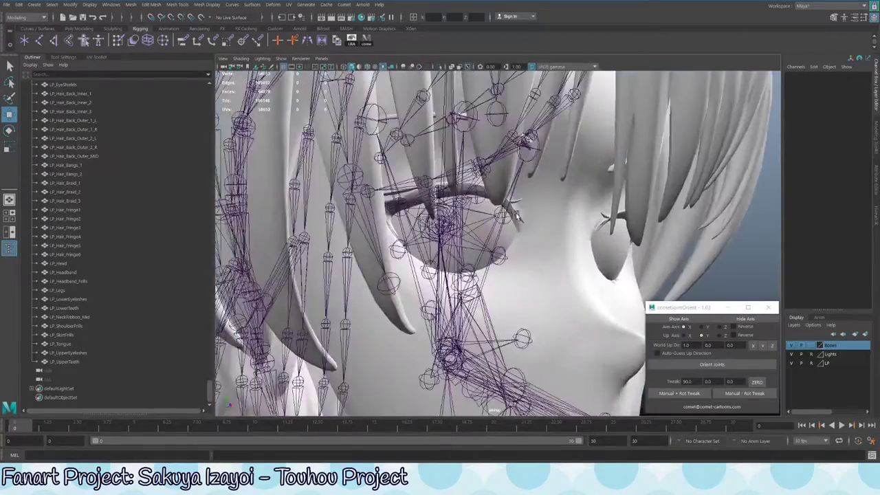
scroll(502, 156, down, 5)
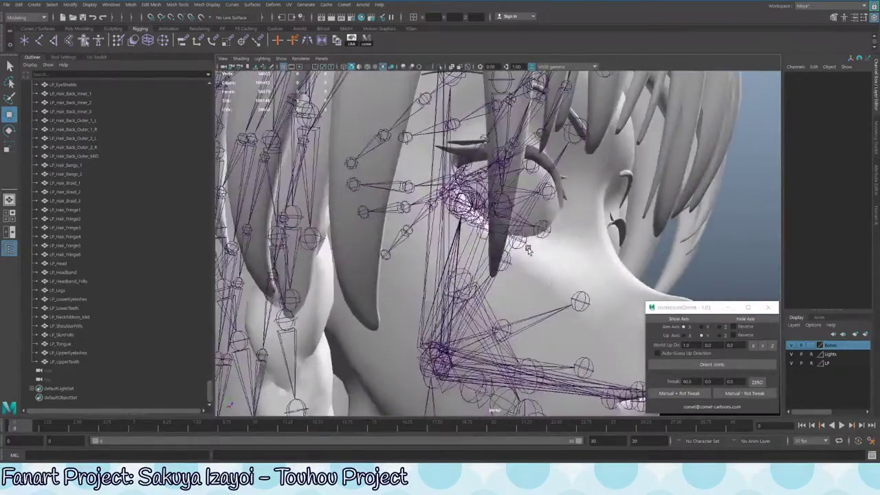
scroll(502, 156, up, 3)
click(453, 198)
mouse_move(453, 198)
alt+mouse_down()
mouse_move(464, 203)
mouse_move(445, 210)
alt+mouse_up()
key(q)
key(ctrl+1)
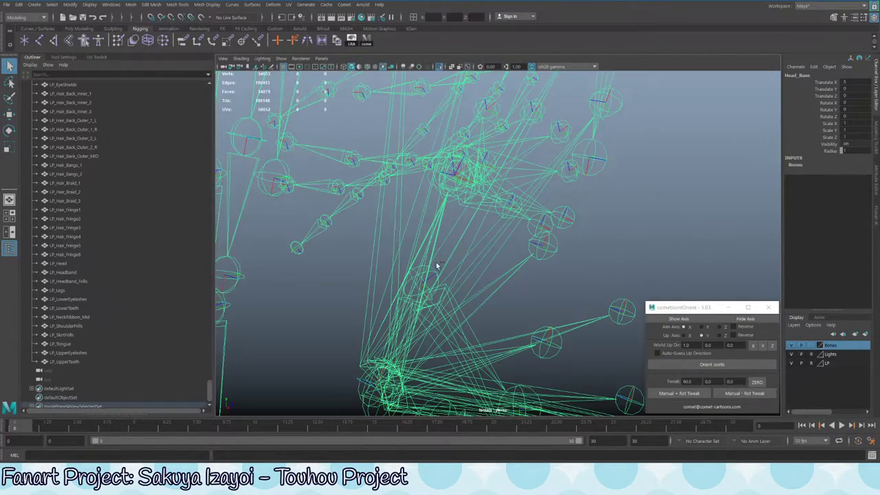
alt+drag(436, 265, 460, 195)
scroll(89, 308, up, 5)
scroll(96, 306, up, 10)
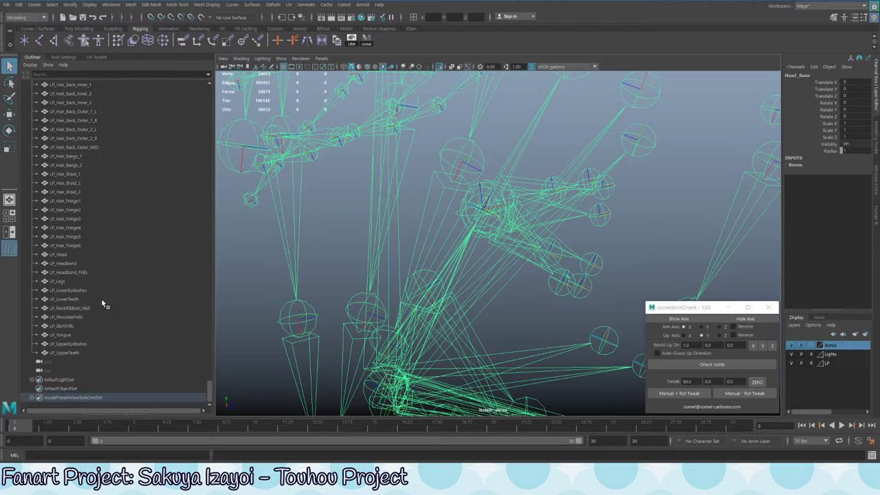
scroll(130, 335, up, 8)
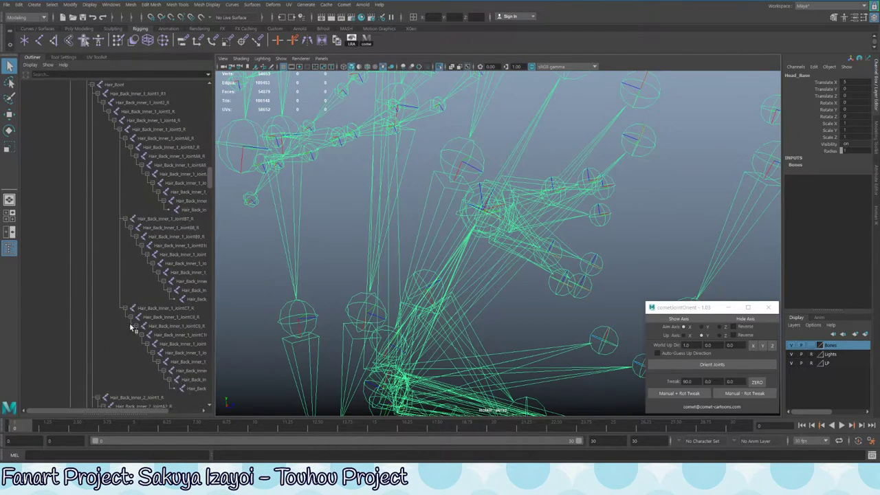
scroll(142, 343, down, 8)
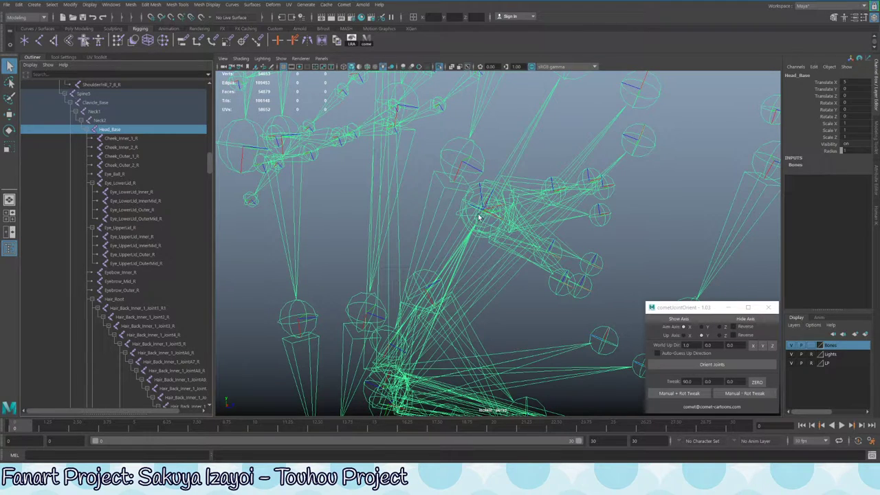
Select Eye_Ball_R through Eye_UpperLid_R in the Outliner and isolate them
click(485, 178)
click(485, 181)
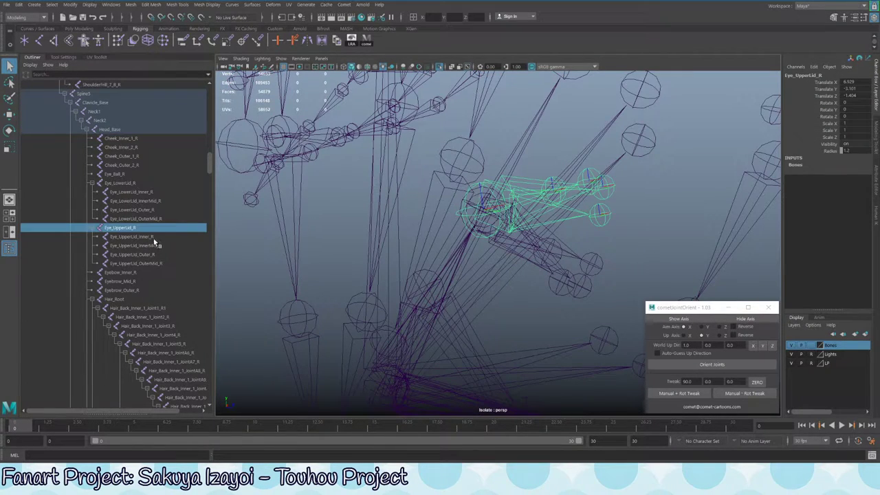
click(140, 183)
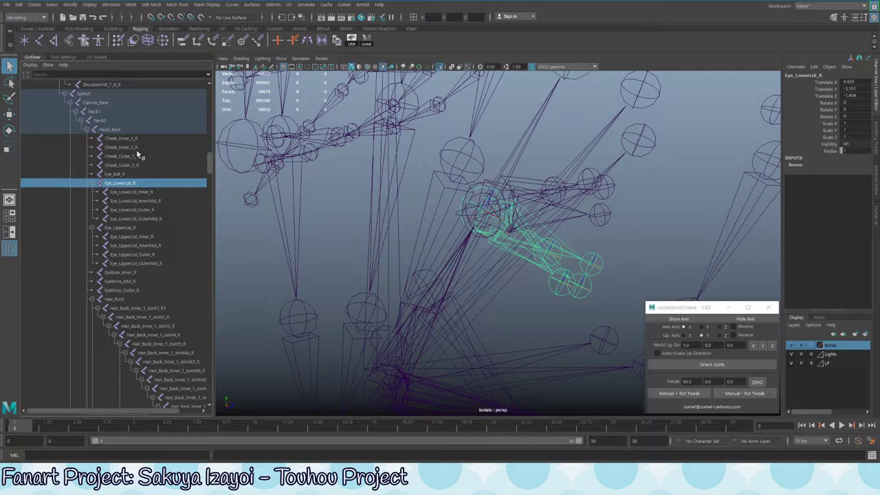
click(117, 174)
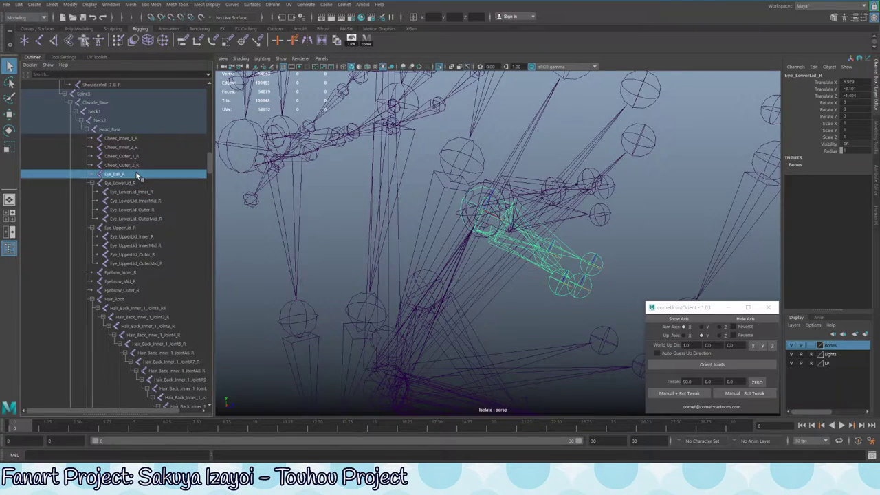
shift+click(144, 227)
alt+drag(330, 220, 394, 205)
key(ctrl+1)
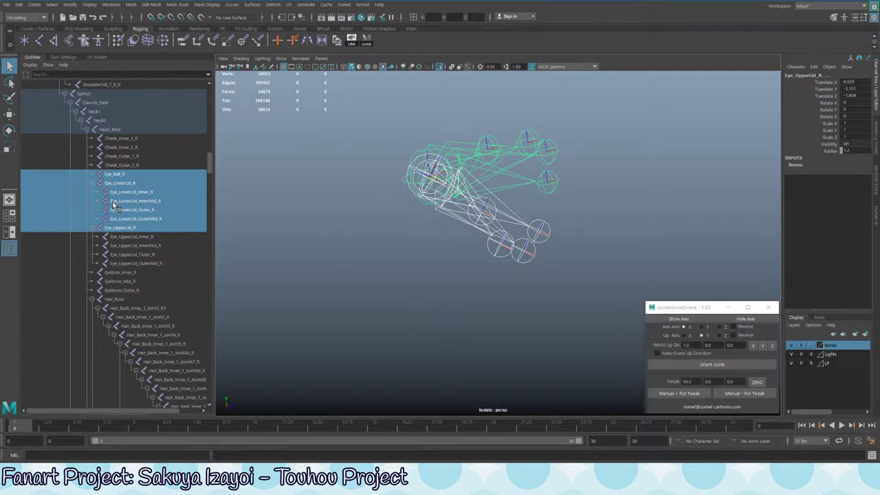
Select Eye_UpperLid_R and apply the 90° rotation tweak to it
click(459, 270)
click(415, 150)
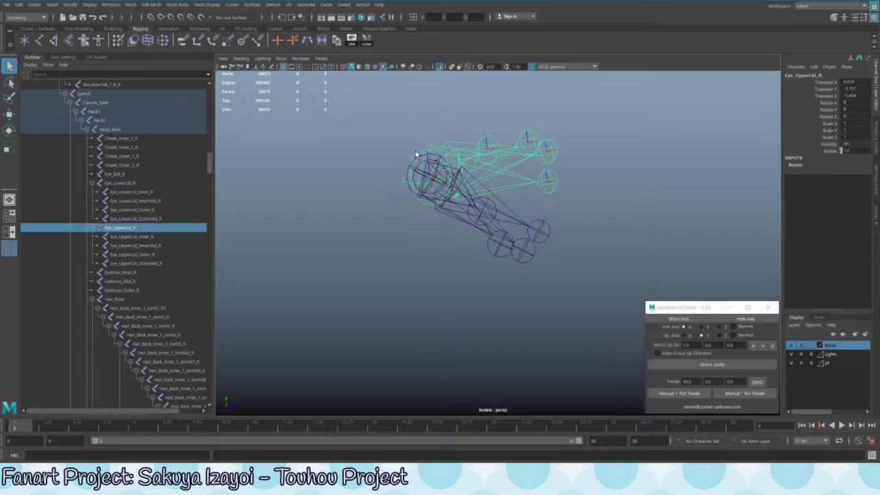
alt+drag(416, 156, 354, 222)
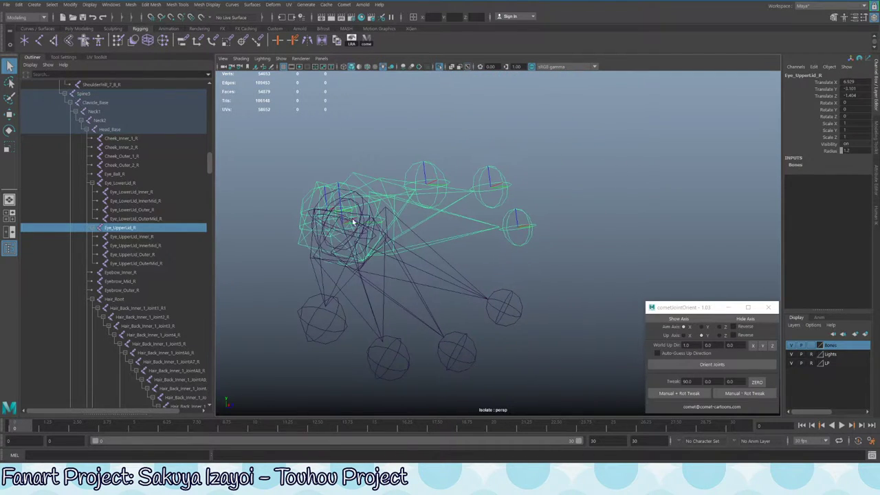
alt+drag(310, 251, 560, 172)
alt+drag(720, 126, 652, 149)
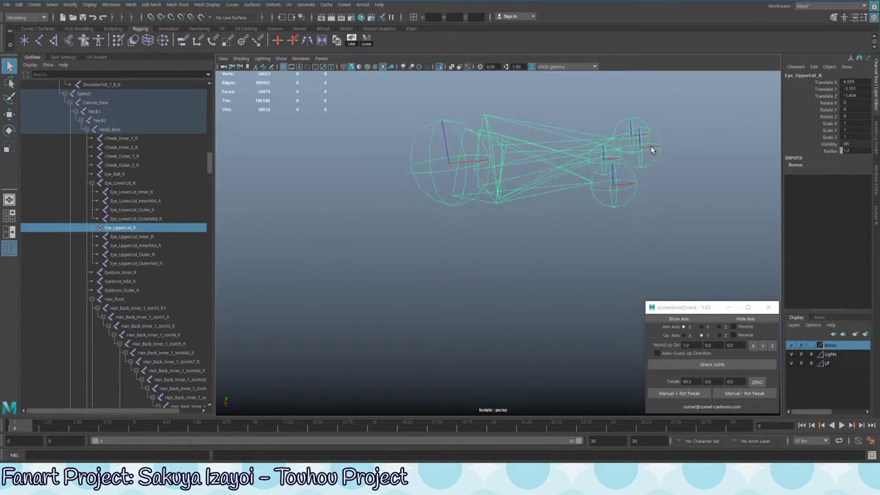
alt+drag(517, 175, 453, 203)
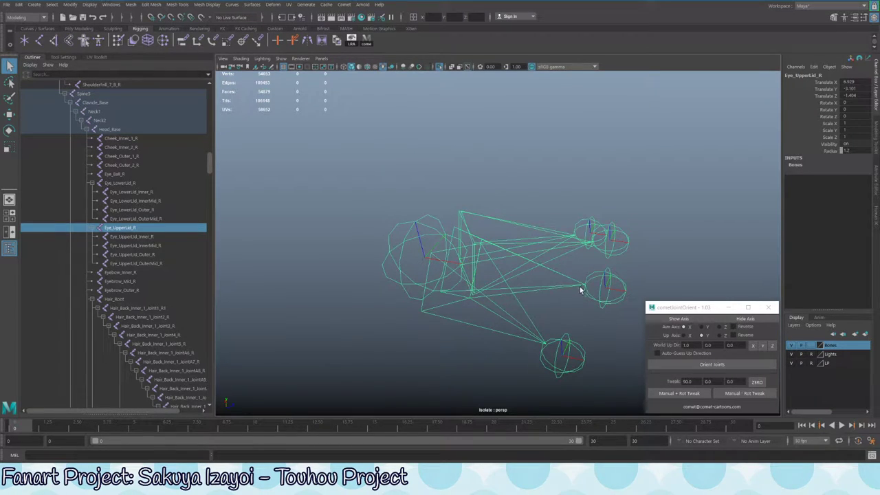
alt+drag(573, 289, 602, 282)
alt+drag(598, 276, 467, 219)
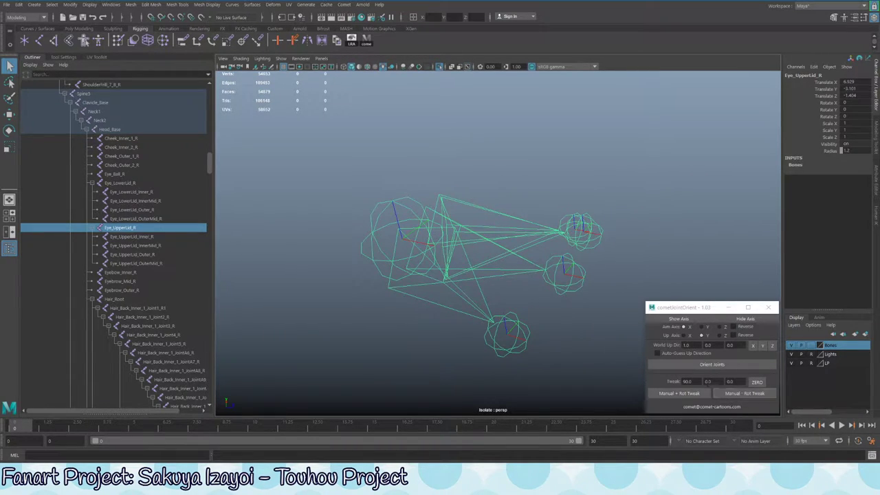
click(699, 394)
click(697, 394)
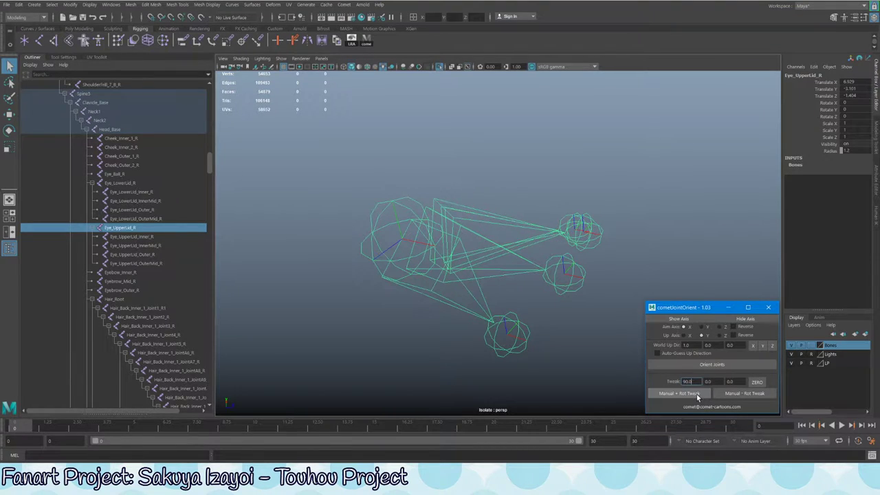
click(696, 395)
click(696, 397)
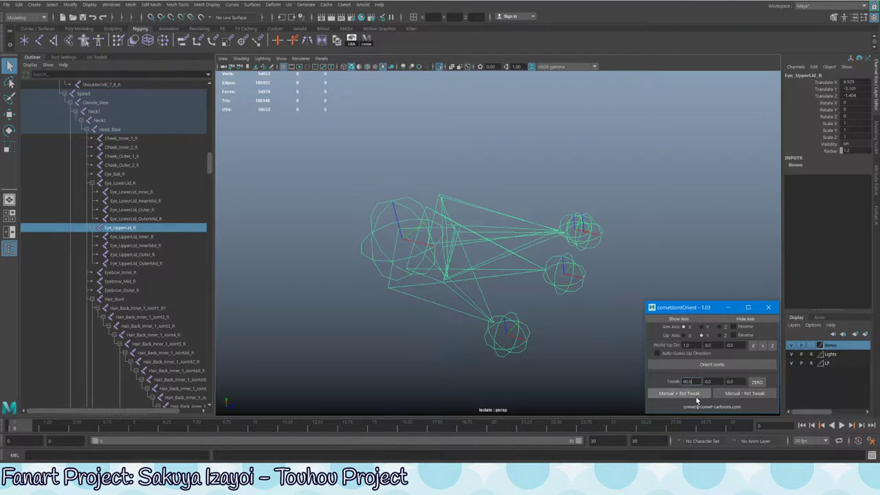
click(696, 397)
Select Eye_LowerLid_R and Eye_UpperLid_R and refresh the isolated view with Ctrl+1 twice
click(421, 359)
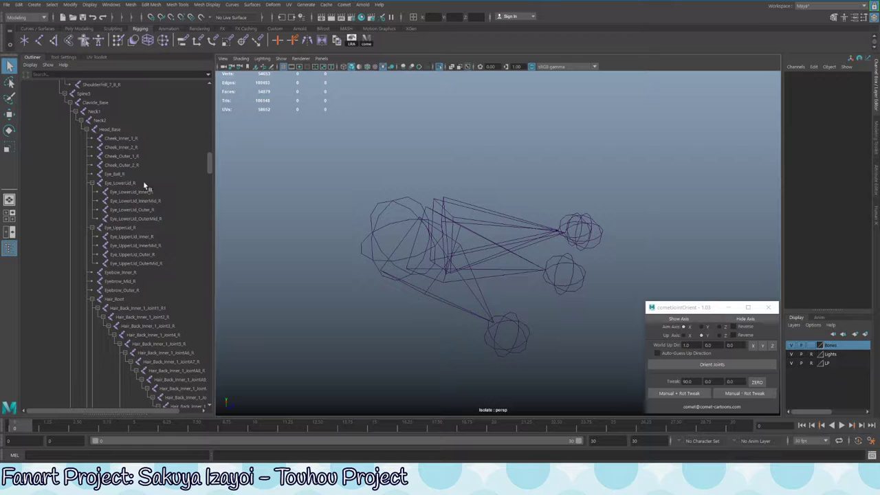
click(124, 183)
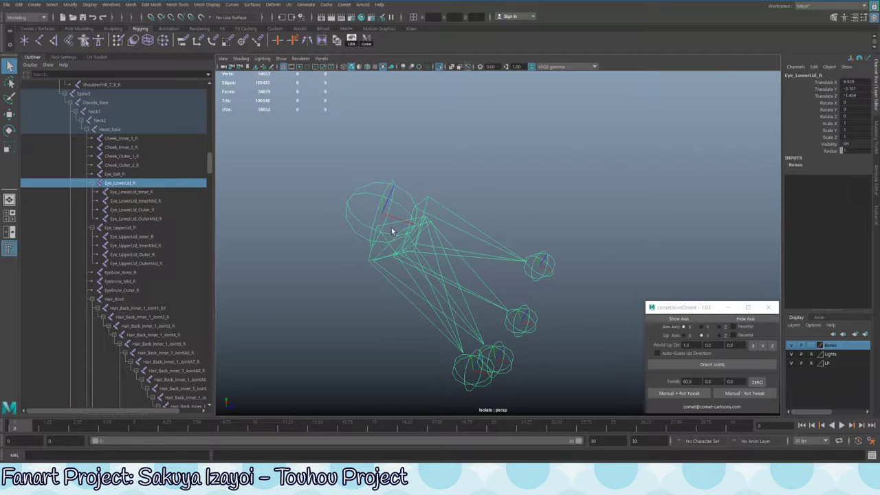
alt+drag(391, 227, 438, 183)
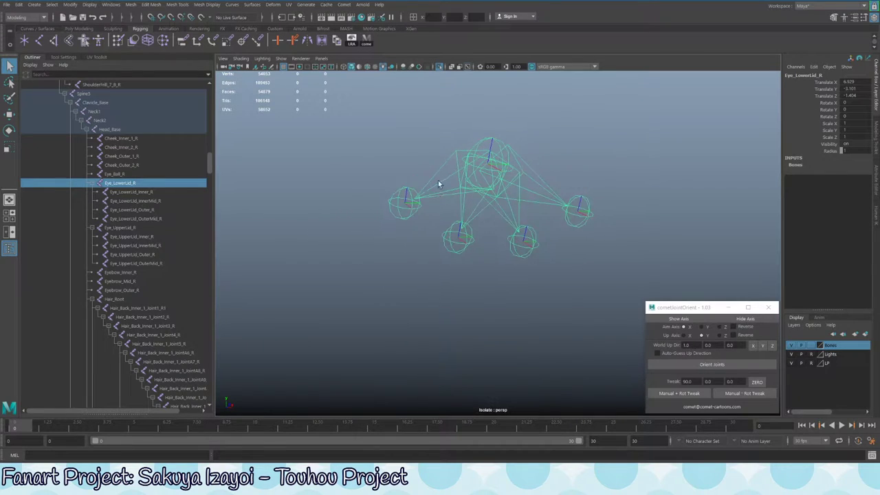
alt+right_drag(438, 183, 558, 240)
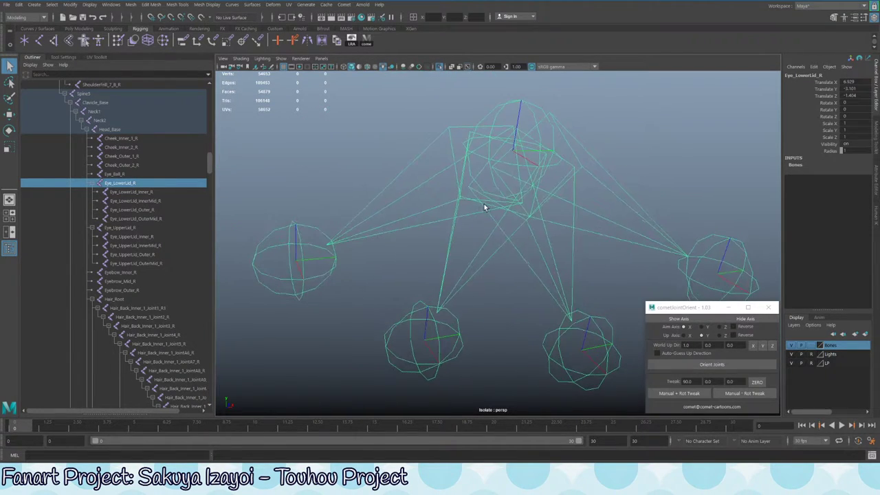
alt+drag(485, 207, 420, 204)
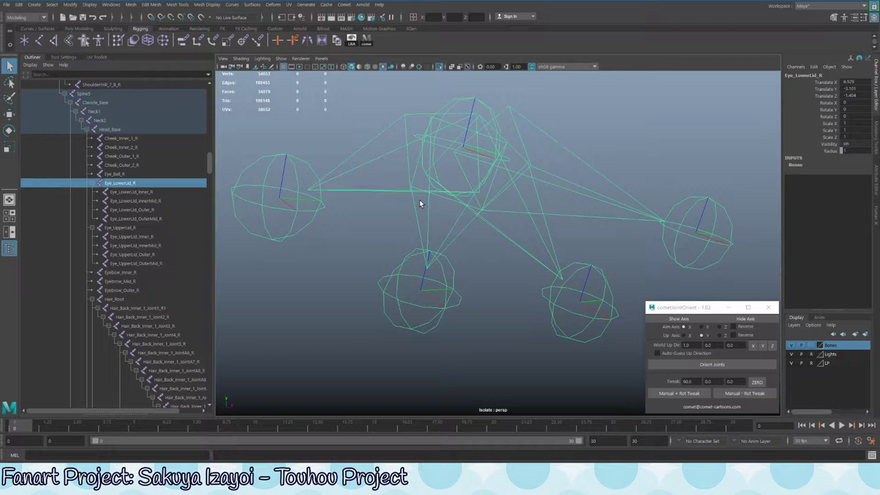
ctrl+click(130, 227)
alt+drag(499, 189, 474, 192)
key(ctrl+1)
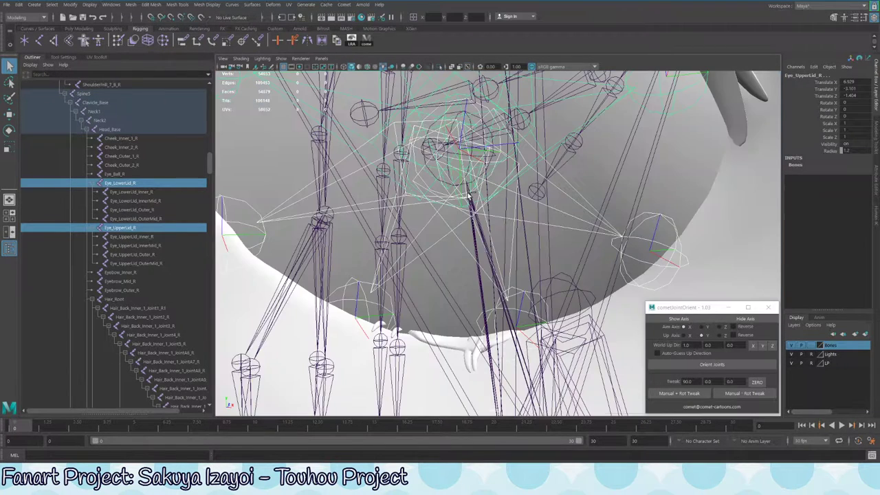
key(ctrl+1)
alt+drag(438, 207, 485, 192)
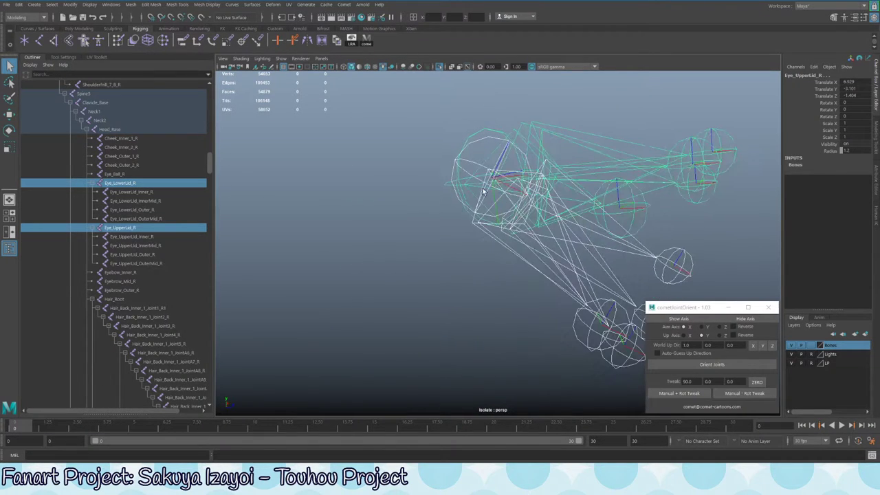
Run Orient Joints on the Eye_UpperLid_R joint chain
click(483, 130)
click(479, 135)
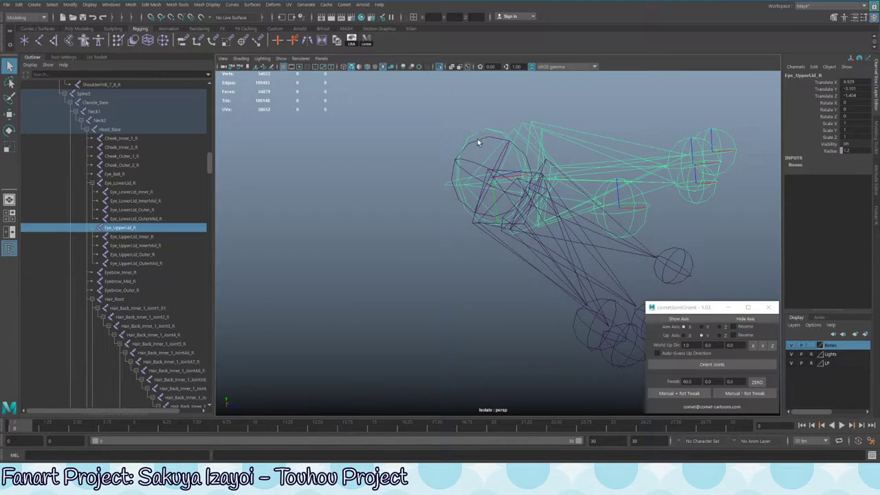
click(717, 365)
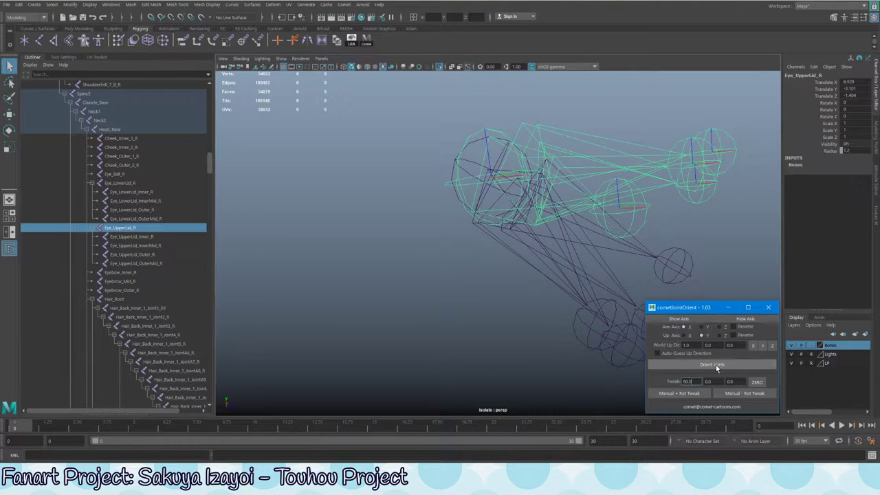
alt+drag(585, 277, 510, 306)
Apply a 90° rotation tweak to Eye_LowerLid_R, test-rotate it, and undo
click(507, 311)
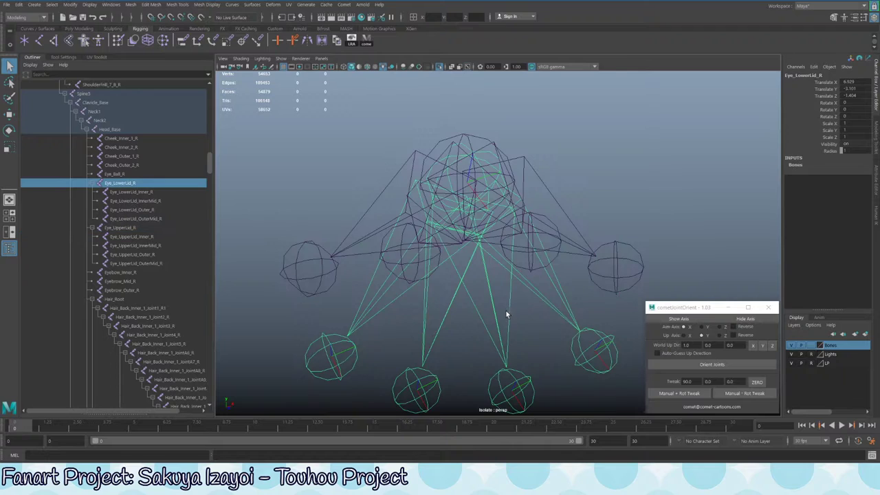
click(688, 380)
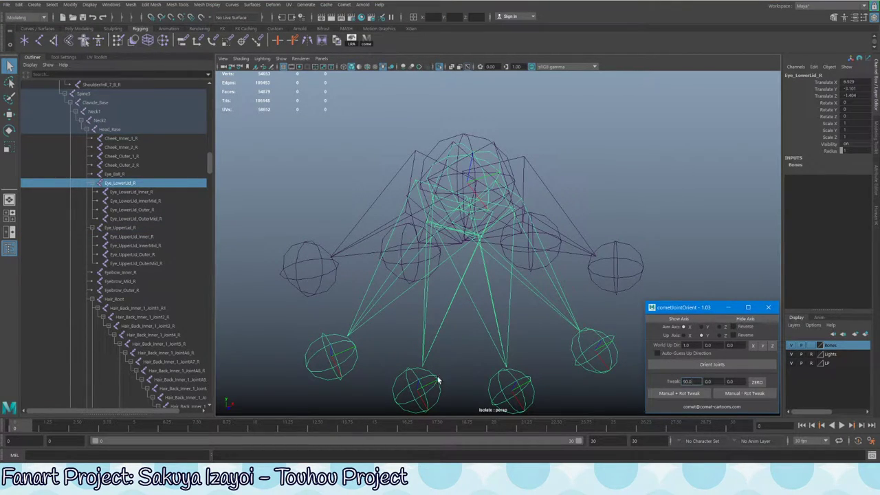
click(689, 394)
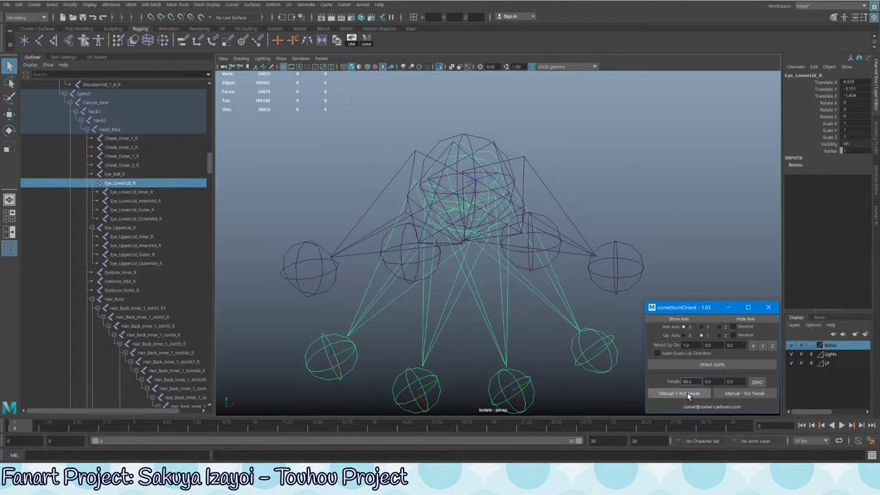
alt+drag(476, 256, 500, 149)
key(e)
key(ctrl+z)
key(ctrl+z)
key(ctrl+z)
key(ctrl+z)
key(ctrl+z)
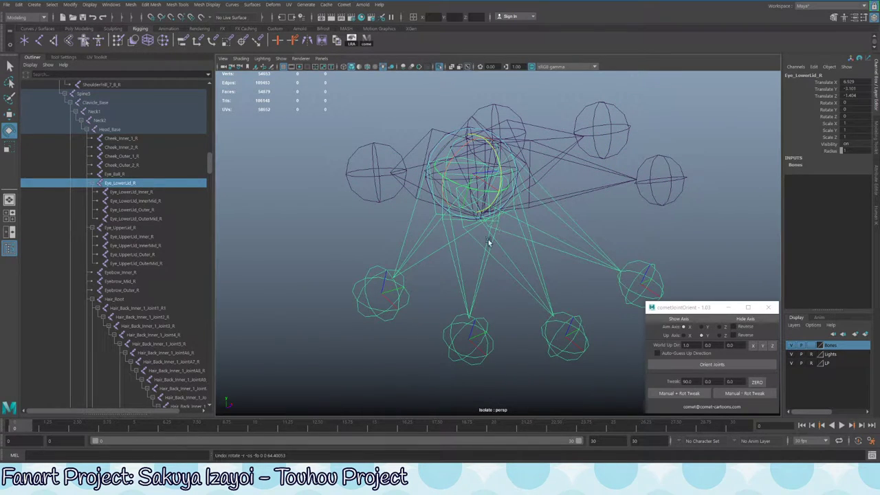
Reapply the lower lid rotation tweak, test a slight Z rotation, and select Eye_UpperLid_R
click(693, 397)
drag(534, 169, 496, 212)
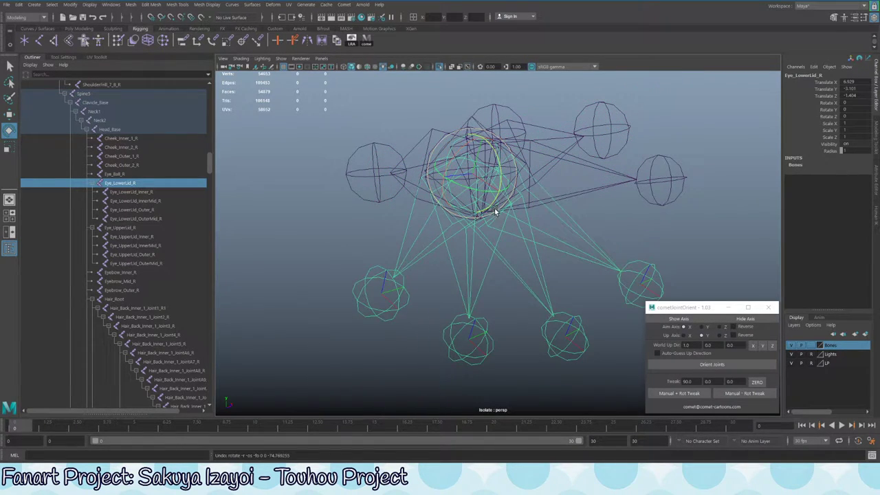
click(425, 139)
Apply Rot Tweaks to Eye_UpperLid_R in cometJointOrient, swing-test the lid, and undo the test rotation
click(692, 363)
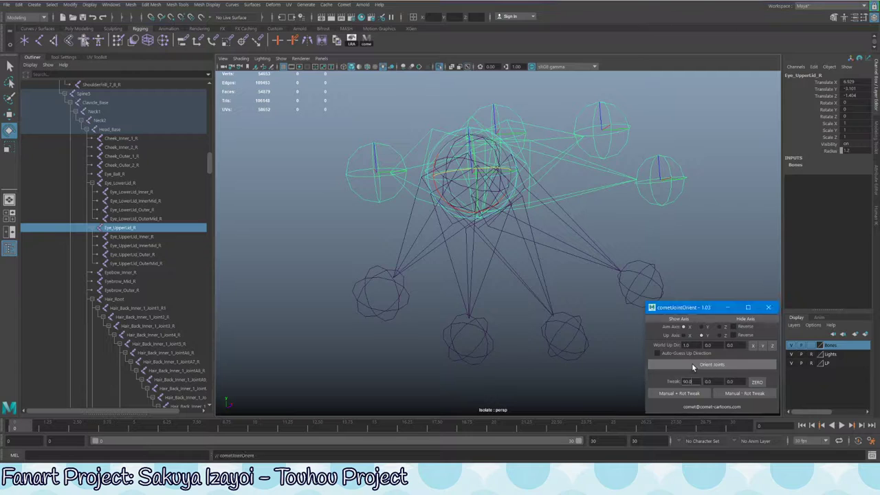
mouse_move(497, 185)
alt+mouse_down()
mouse_move(506, 210)
mouse_move(500, 181)
alt+mouse_up()
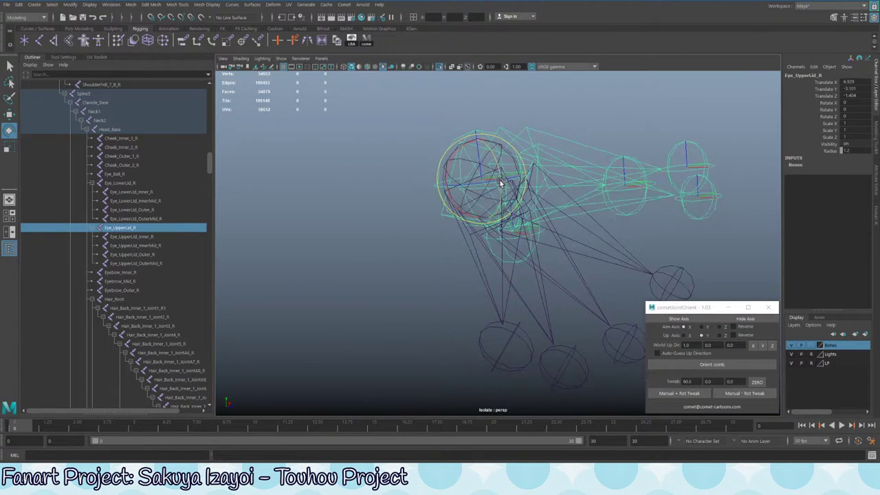
click(688, 363)
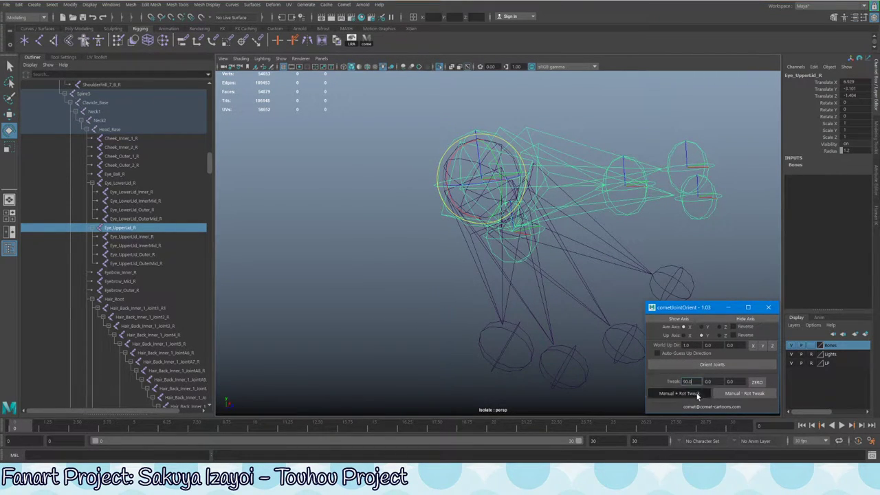
click(697, 393)
alt+drag(578, 207, 484, 192)
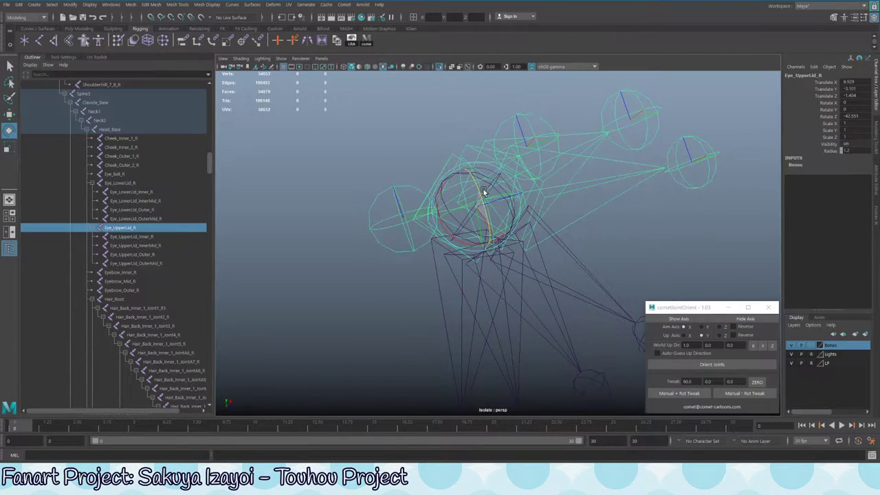
key(ctrl+z)
key(ctrl+z)
key(ctrl+z)
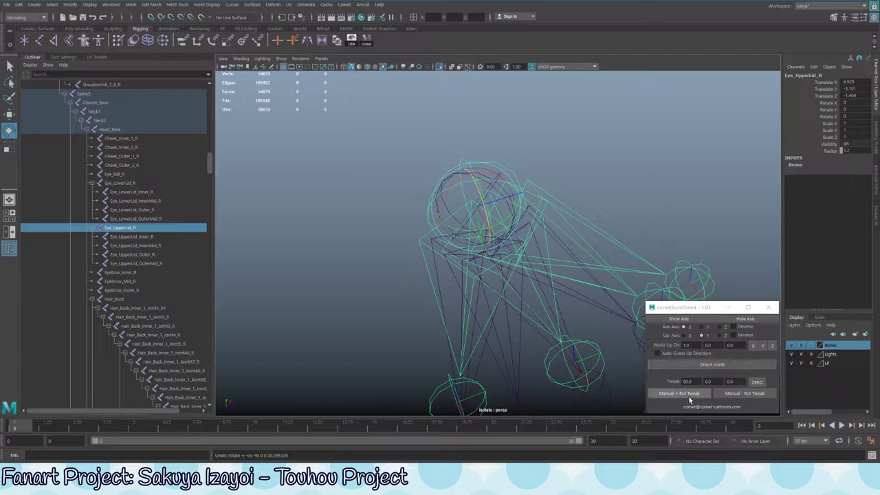
click(688, 395)
alt+drag(564, 310, 507, 269)
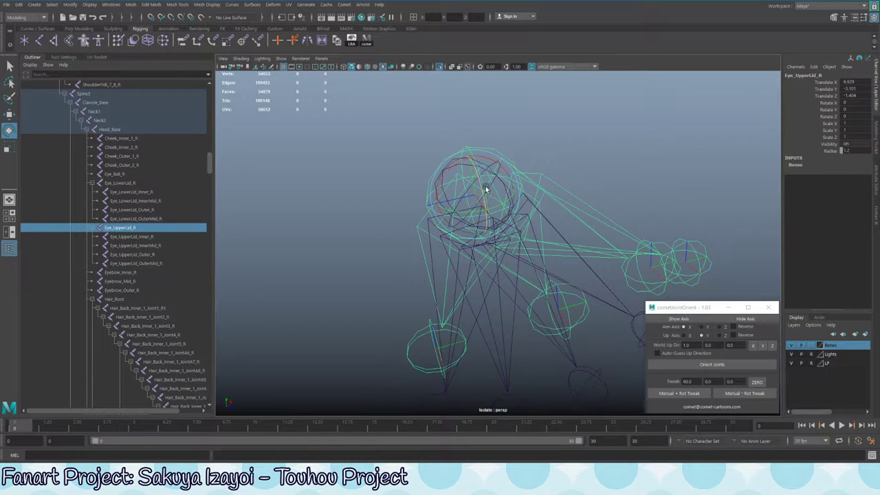
key(ctrl+z)
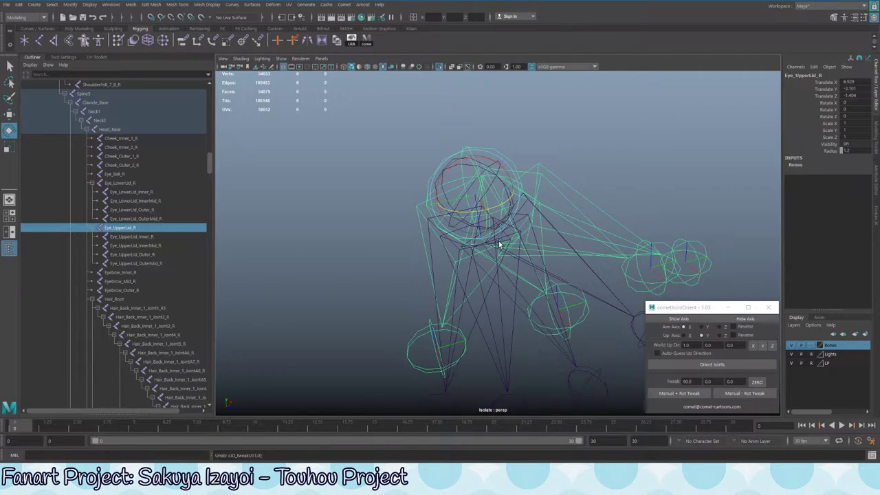
middle_drag(500, 245, 686, 396)
key(ctrl+z)
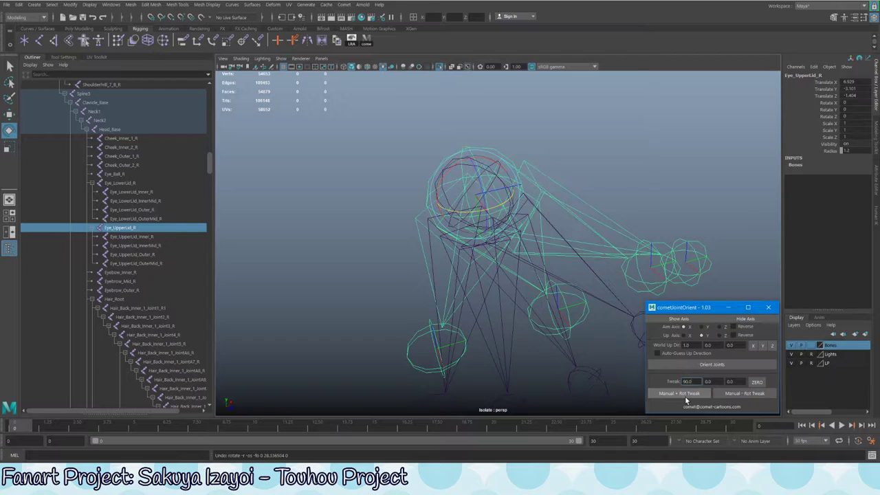
Add five more positive rotation tweaks to Eye_UpperLid_R, test-rotating the lid in between
click(680, 394)
click(680, 393)
click(684, 396)
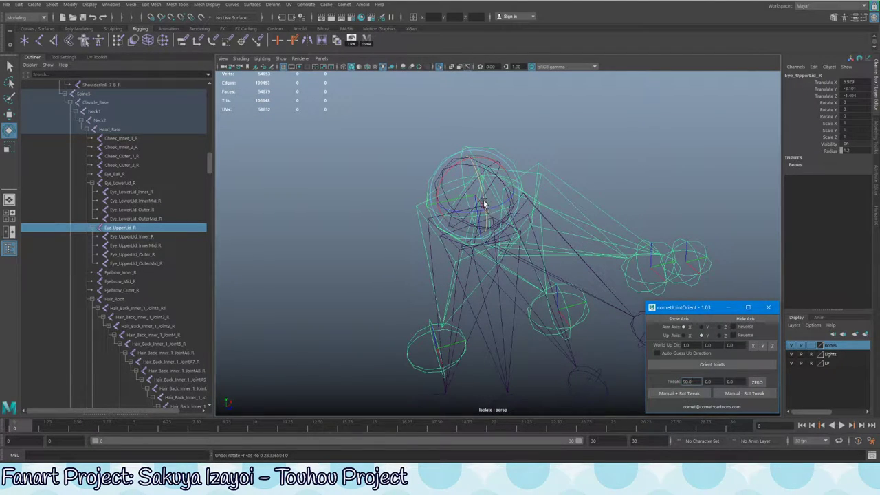
middle_drag(481, 202, 479, 231)
key(ctrl+z)
click(679, 393)
click(679, 393)
Undo the upper lid's test rotations back to zero and select Eye_LowerLid_R
key(ctrl+z)
key(shift+z)
key(ctrl+z)
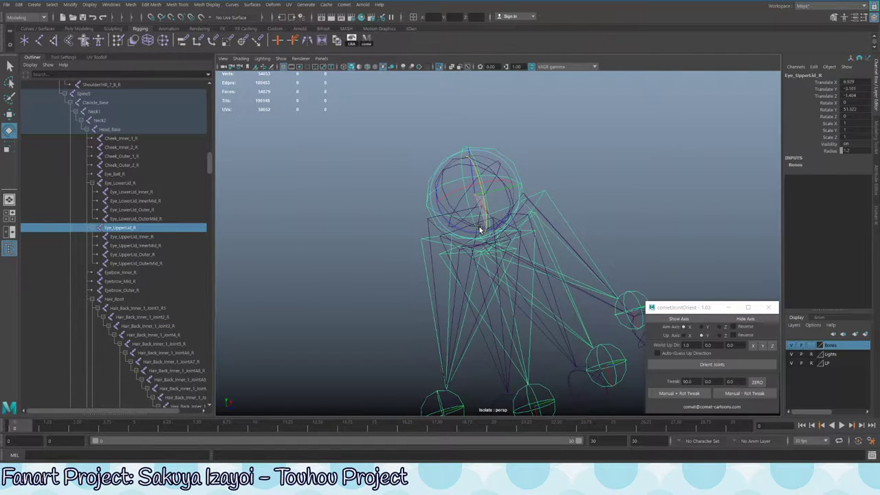
key(ctrl+z)
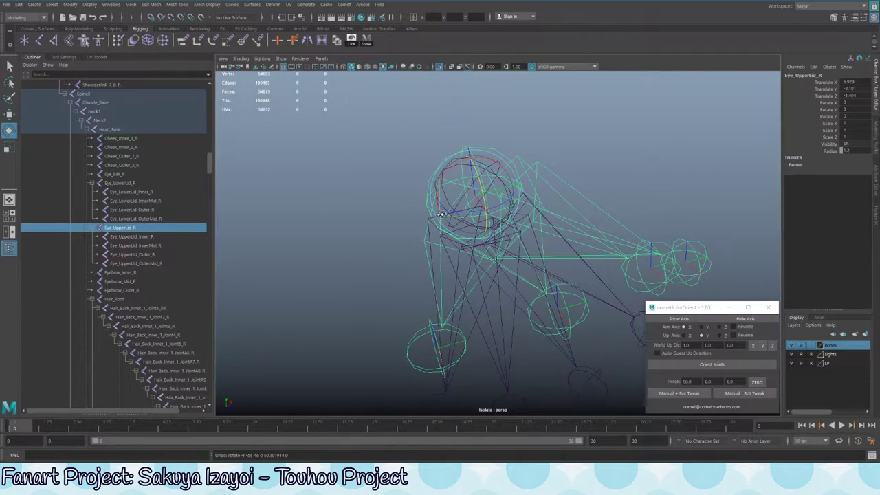
alt+drag(442, 214, 443, 206)
key(q)
click(444, 217)
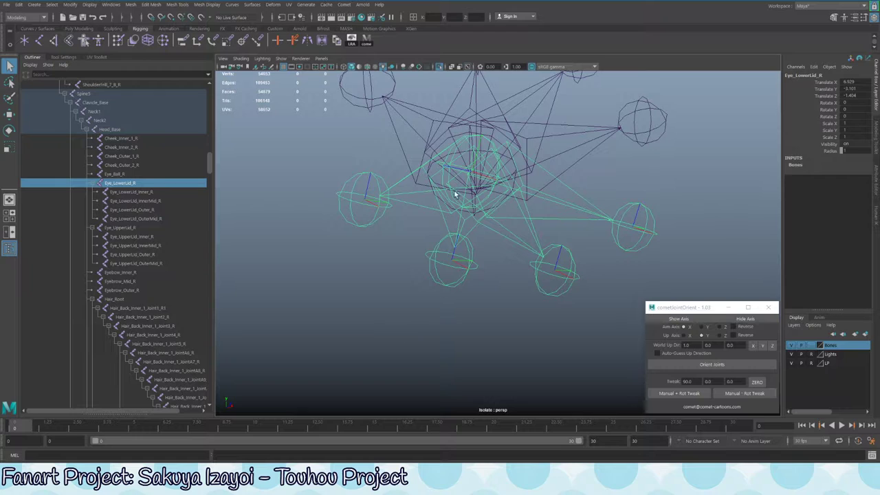
Edit the tweak angles and nudge Eye_LowerLid_R's orientation with negative and positive rotation tweaks
key(e)
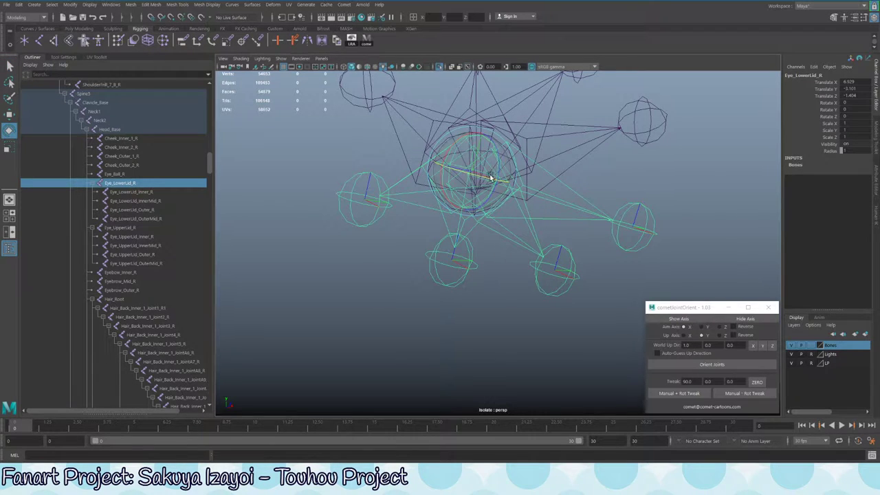
alt+drag(468, 181, 472, 199)
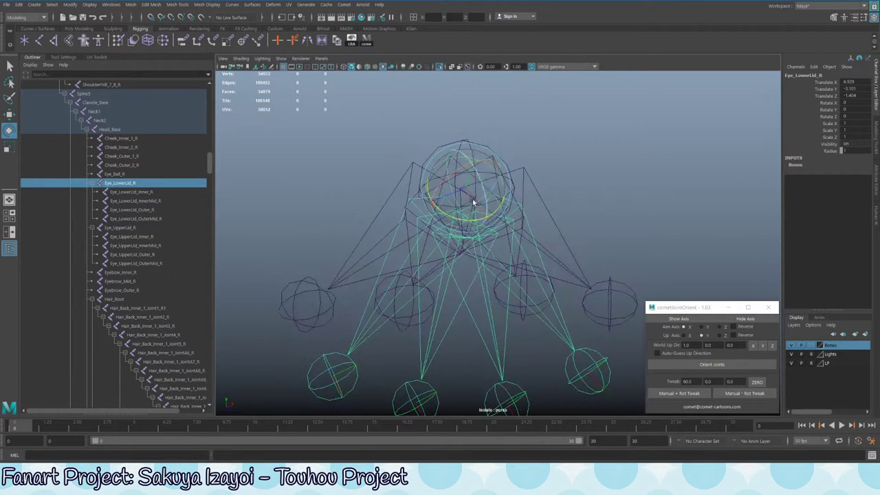
alt+drag(454, 160, 485, 289)
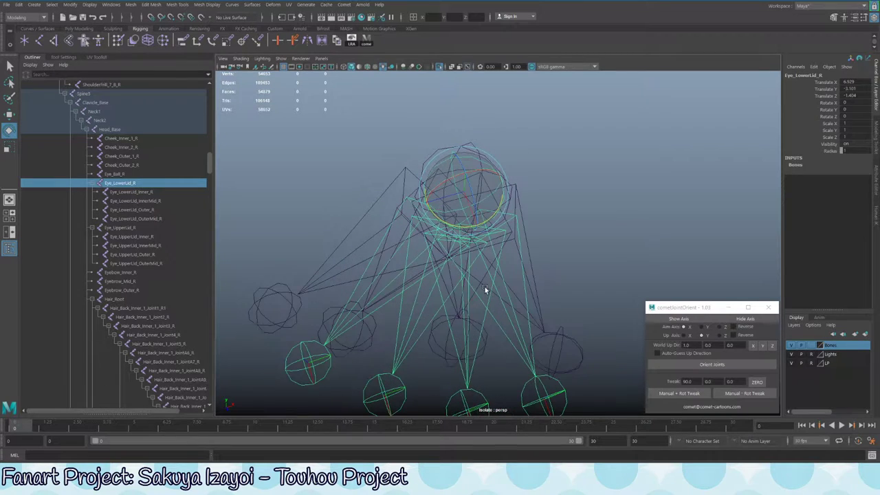
click(651, 389)
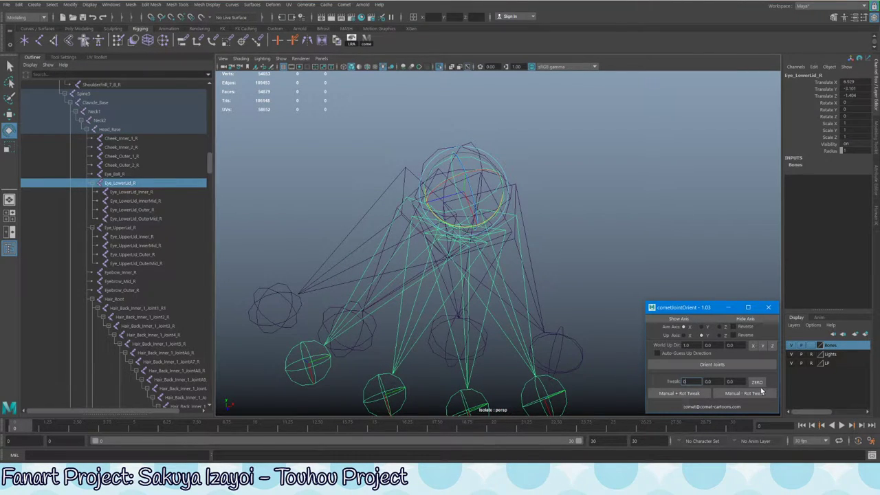
alt+drag(544, 223, 509, 228)
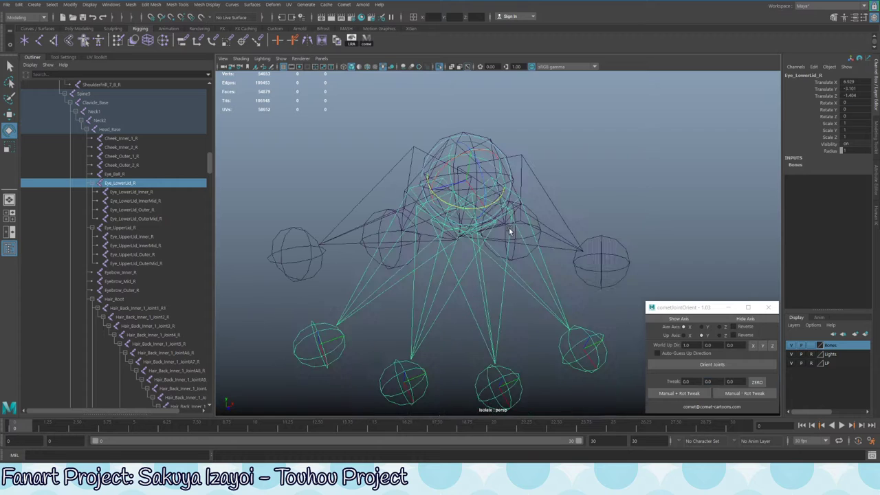
mouse_move(472, 199)
alt+mouse_down()
mouse_move(455, 183)
mouse_move(465, 194)
mouse_move(481, 193)
alt+mouse_up()
alt+drag(484, 297, 473, 216)
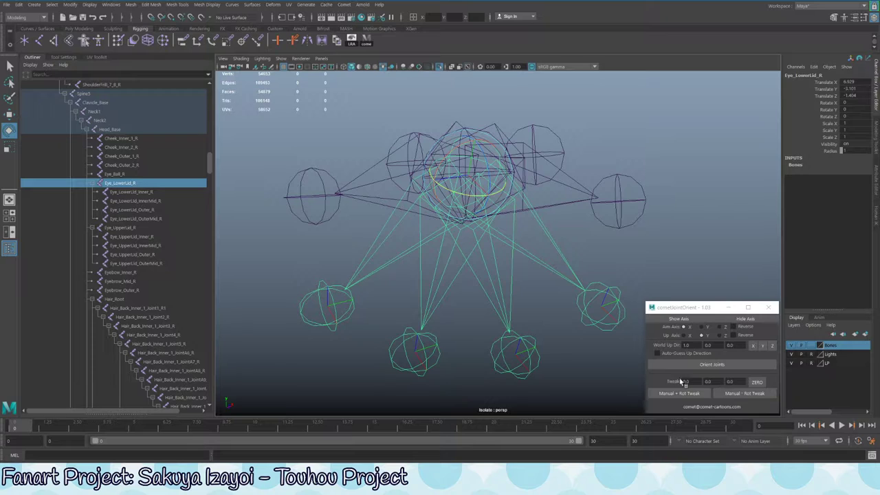
click(709, 381)
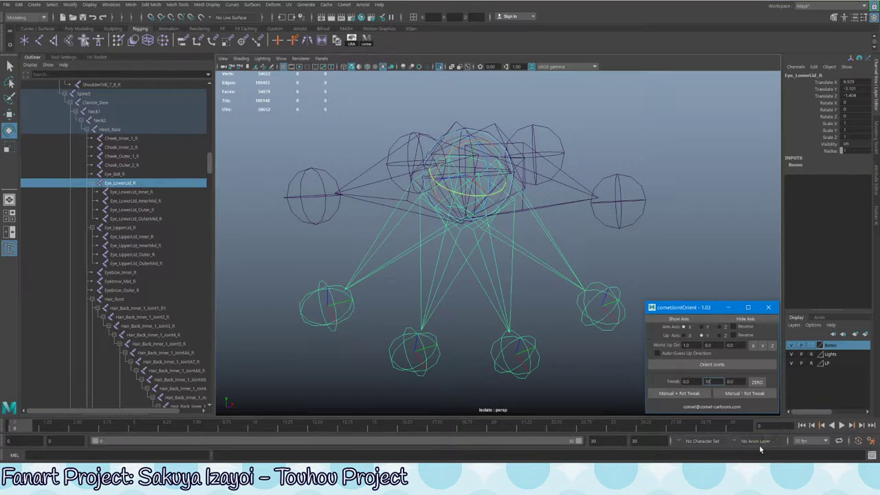
click(743, 393)
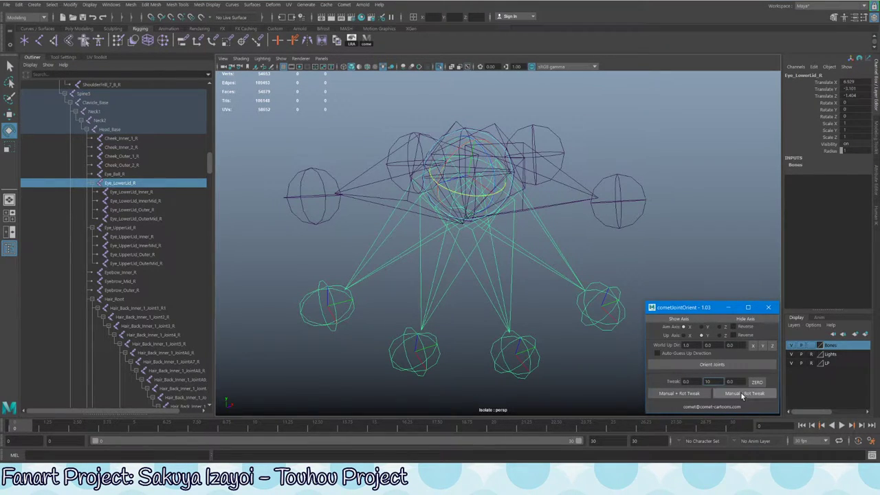
click(686, 393)
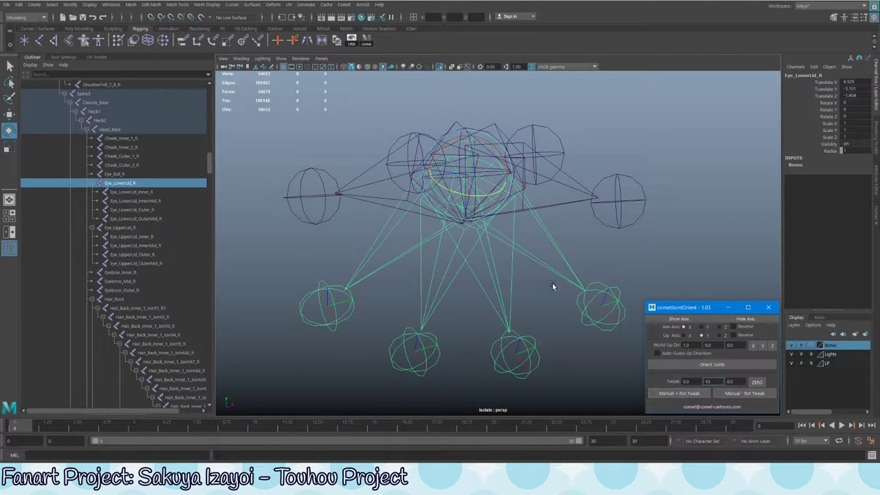
click(455, 186)
mouse_move(455, 187)
alt+mouse_down()
mouse_move(456, 167)
mouse_move(463, 205)
mouse_move(533, 177)
mouse_move(458, 183)
alt+mouse_up()
Select Eye_UpperLid_R, try a negative rotation tweak, and undo it
key(q)
click(474, 140)
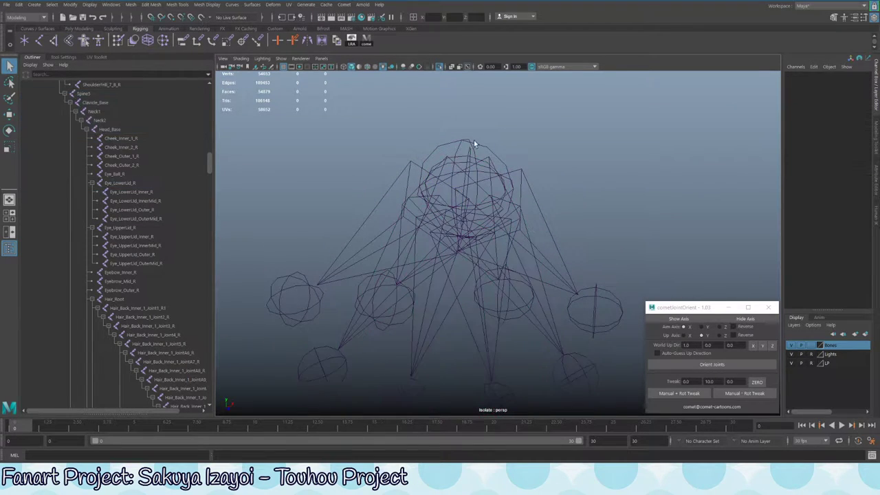
click(472, 146)
alt+drag(506, 282, 482, 294)
click(731, 393)
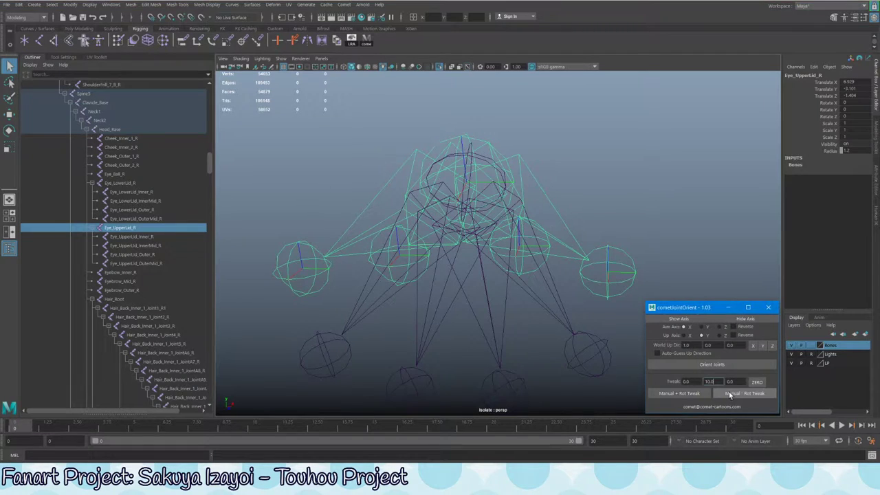
alt+drag(560, 283, 552, 289)
key(ctrl+z)
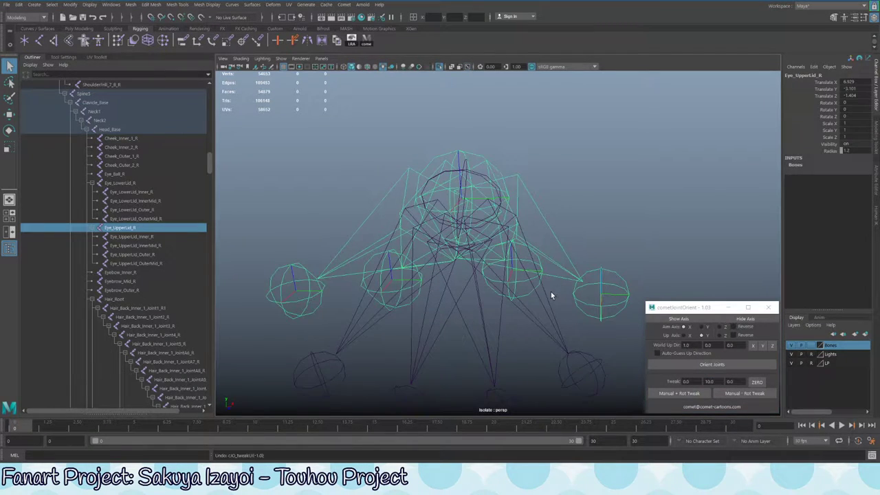
Set the Y tweak to 0 with a preset X increment, then apply negative and positive tweaks to the upper lid
click(728, 382)
text(0)
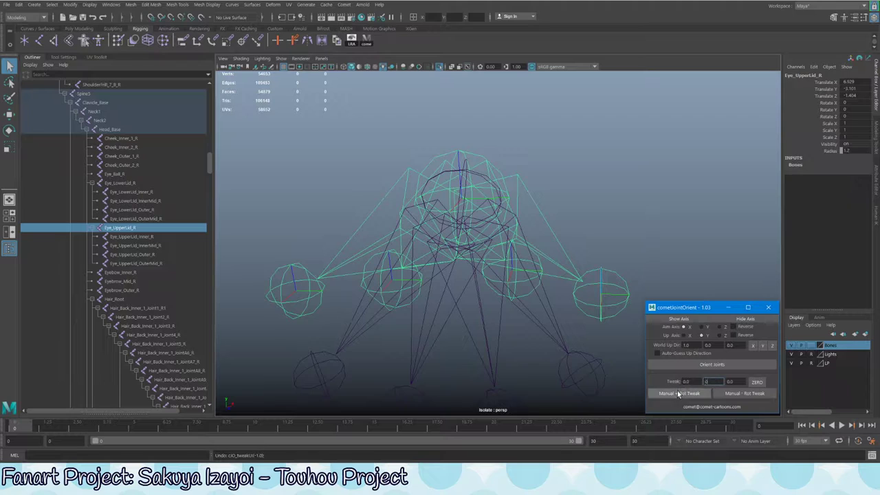
right_click(678, 388)
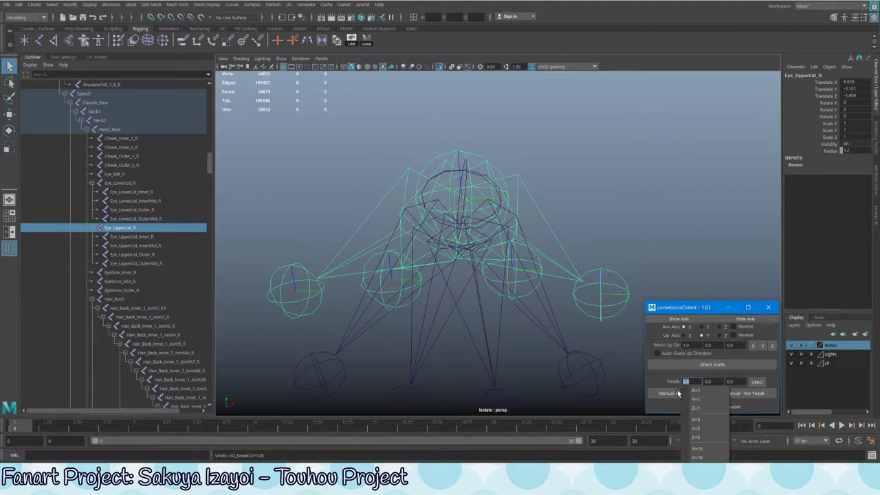
click(696, 390)
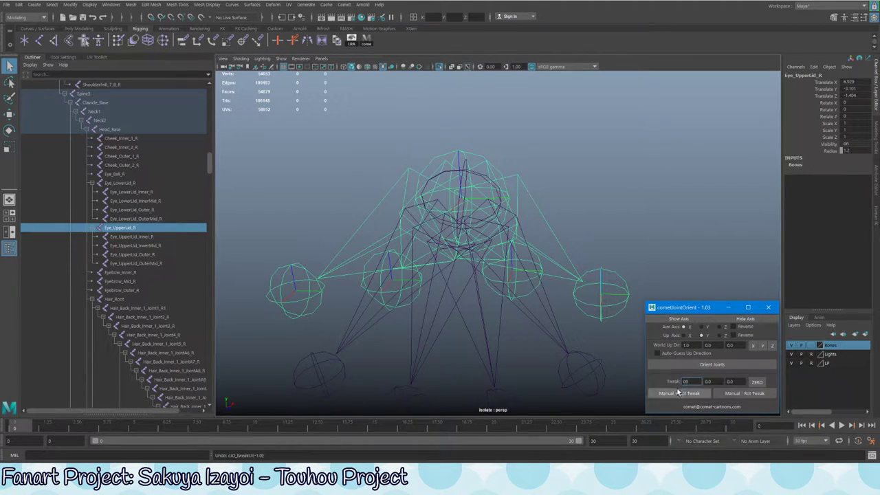
click(749, 395)
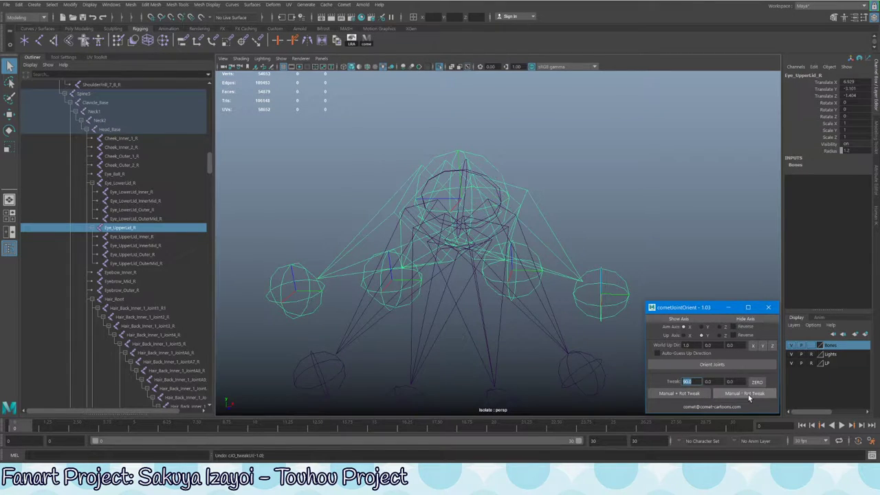
click(745, 395)
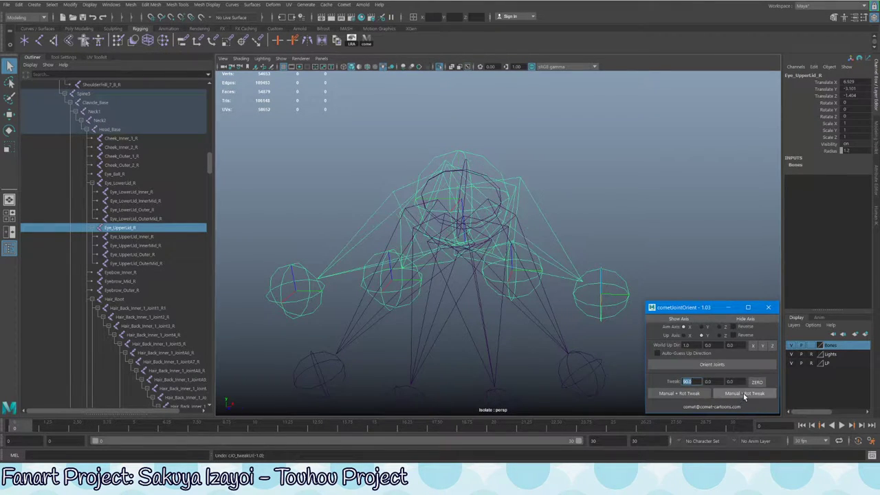
click(740, 394)
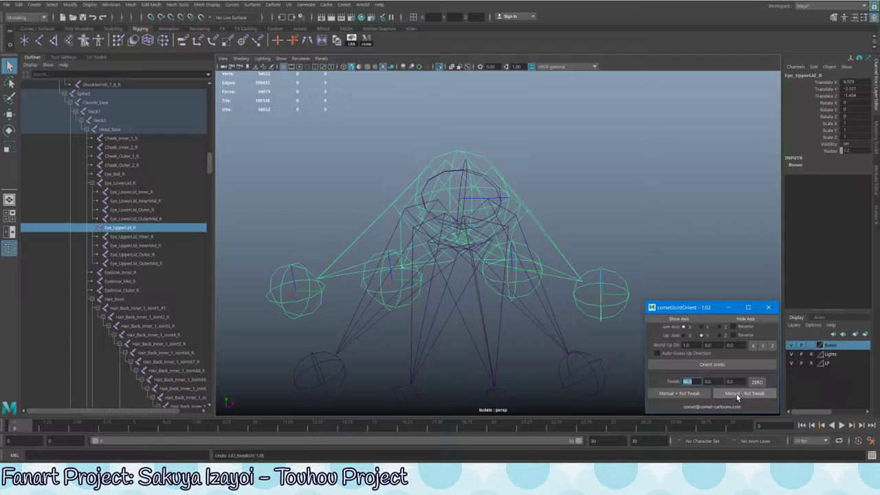
alt+drag(487, 290, 575, 341)
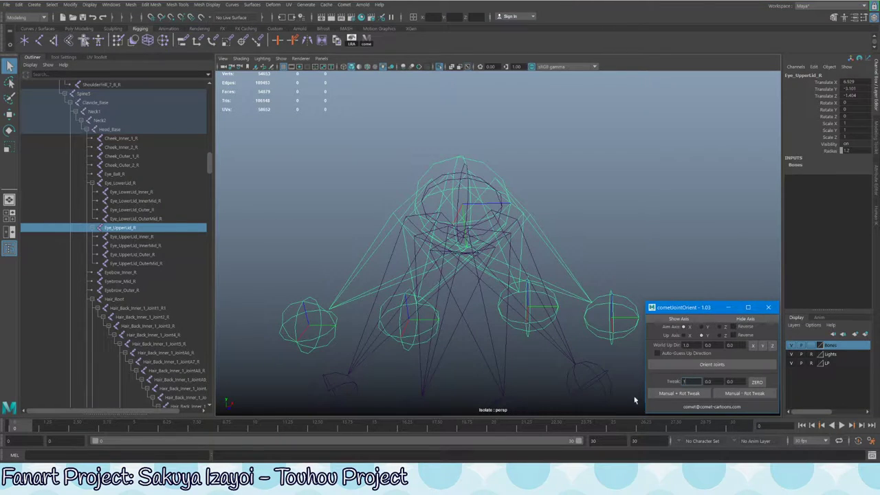
click(665, 394)
click(735, 394)
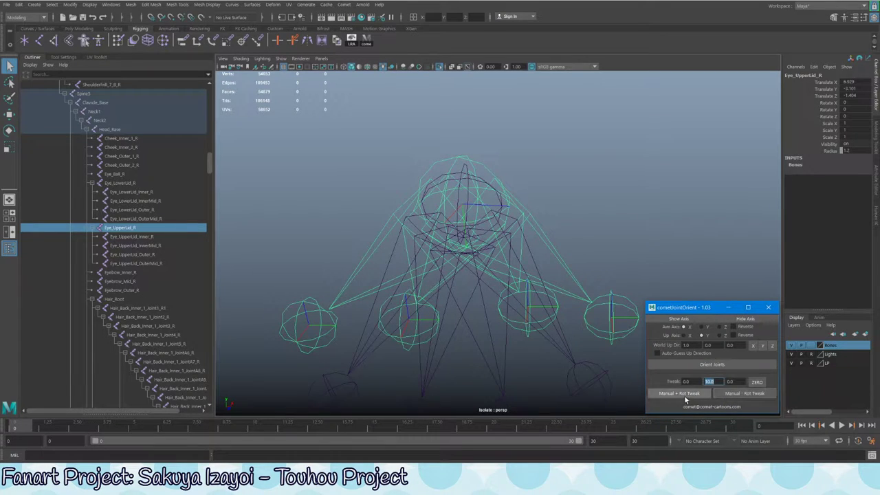
alt+drag(633, 350, 558, 286)
Select Eye_LowerLid_R and Eye_UpperLid_R, test-rotate them twice, and undo each rotation
key(w)
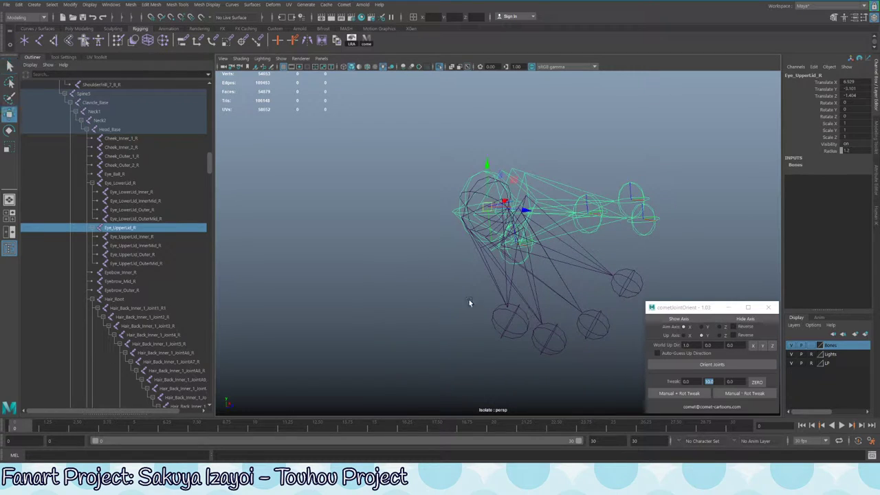
click(414, 299)
click(502, 270)
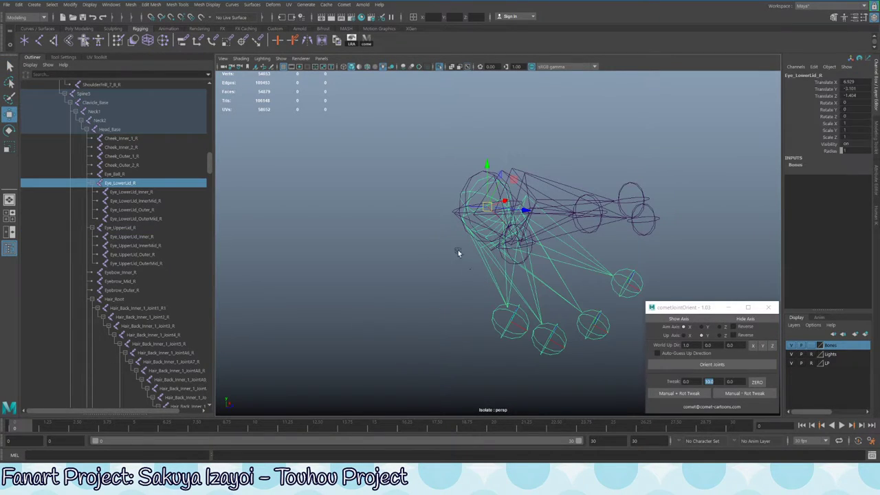
shift+click(470, 180)
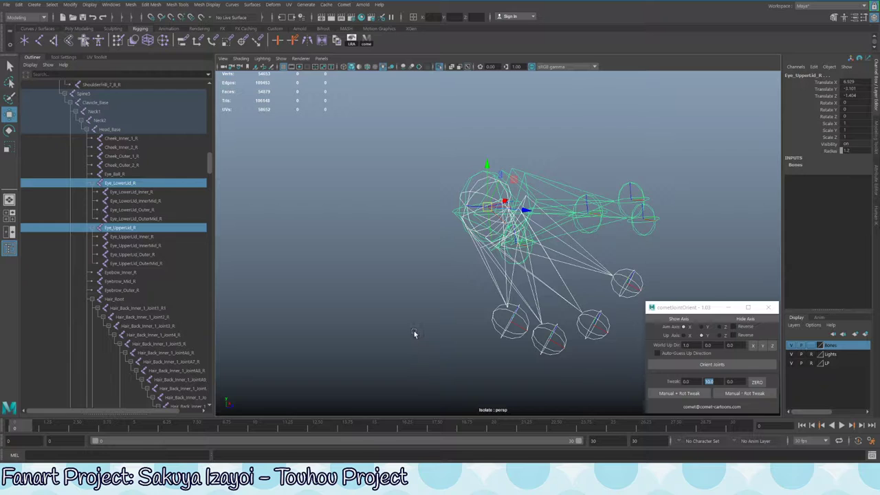
key(e)
drag(507, 181, 549, 174)
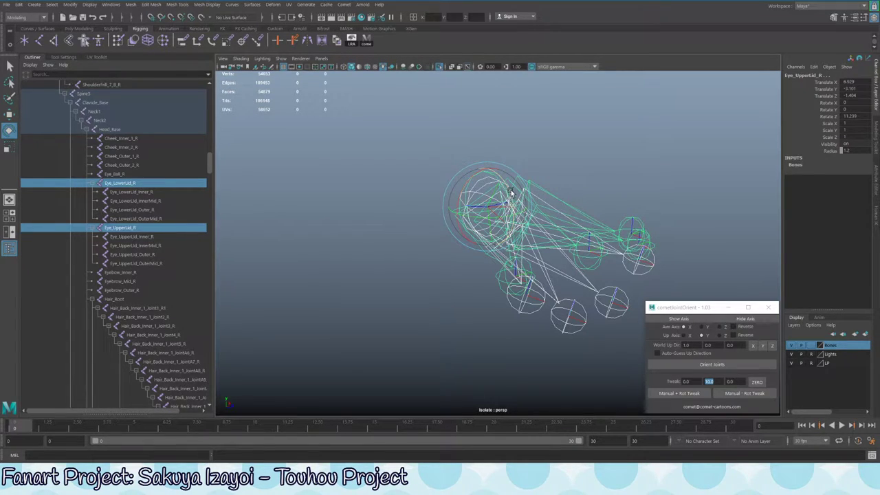
key(ctrl+z)
drag(500, 178, 476, 204)
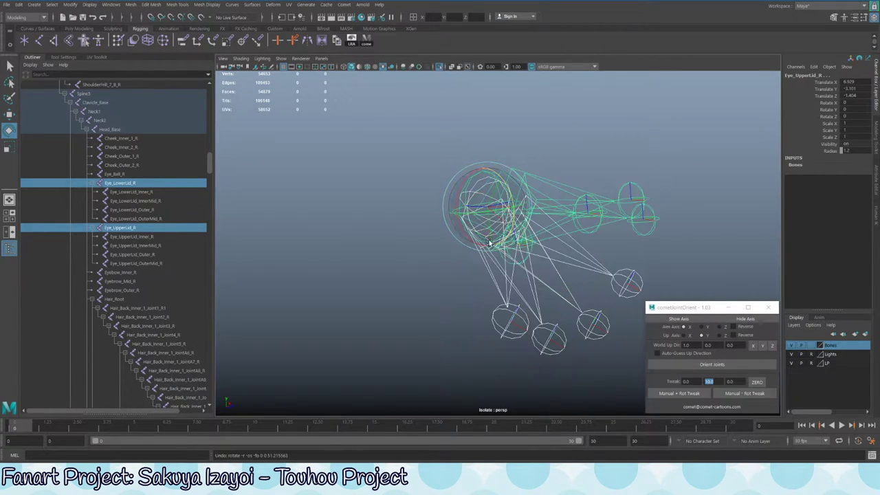
key(ctrl+z)
Apply the 90-degree rotation tweak twice to Eye_UpperLid_R
key(q)
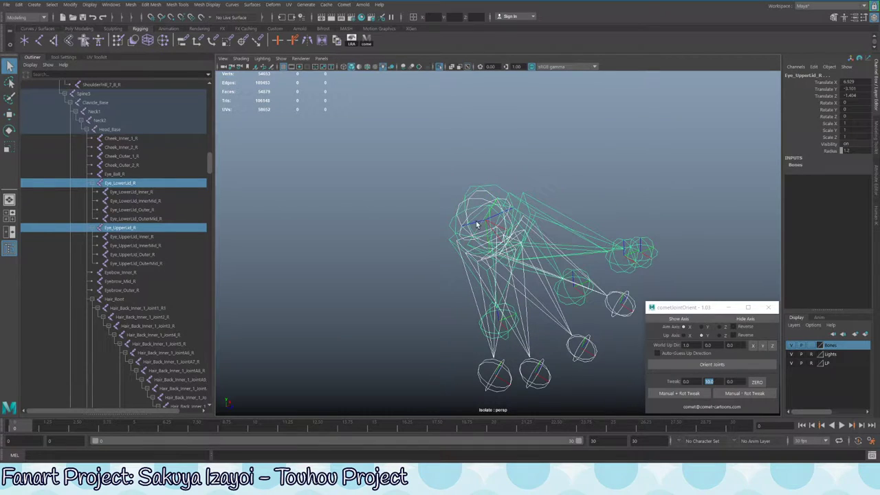
click(498, 190)
click(498, 184)
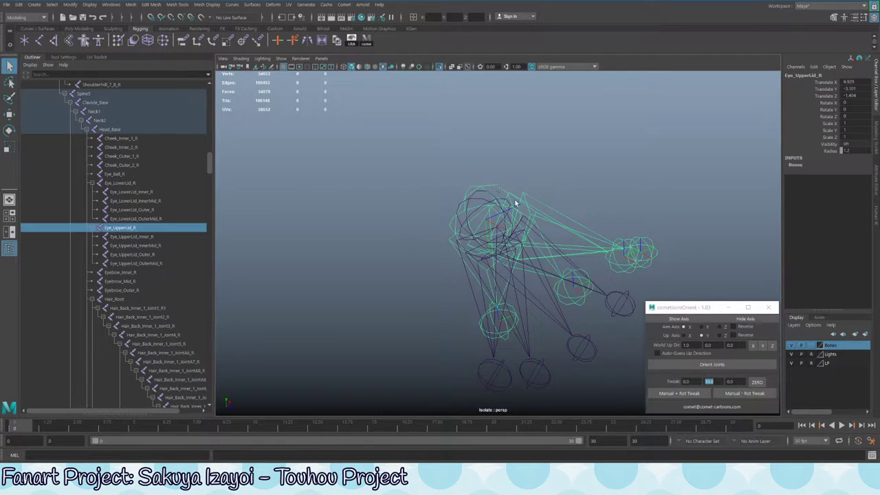
click(685, 384)
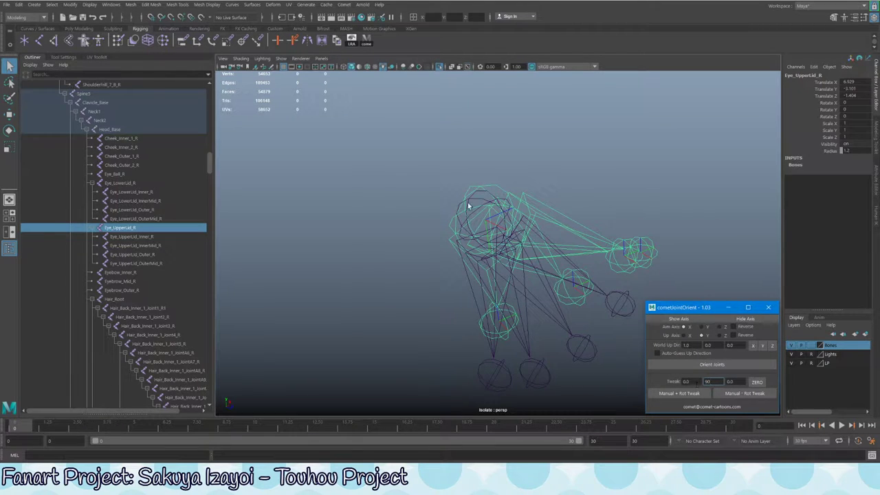
alt+drag(468, 205, 491, 237)
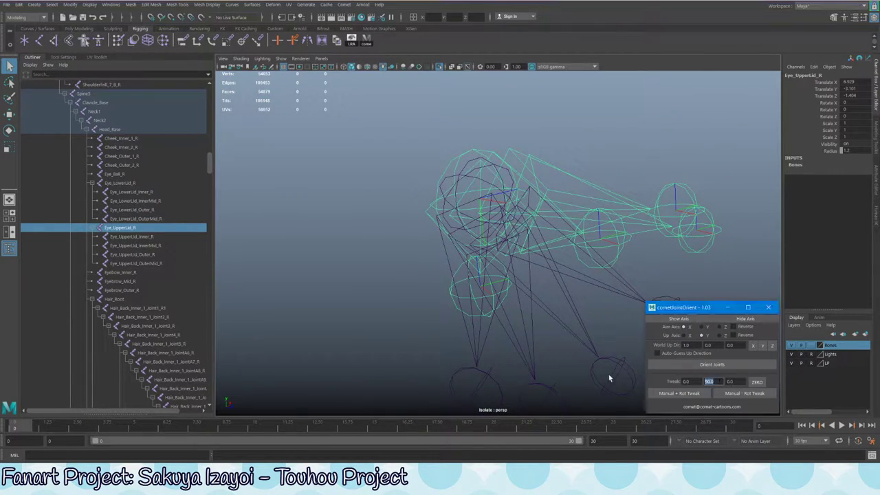
click(678, 393)
click(678, 394)
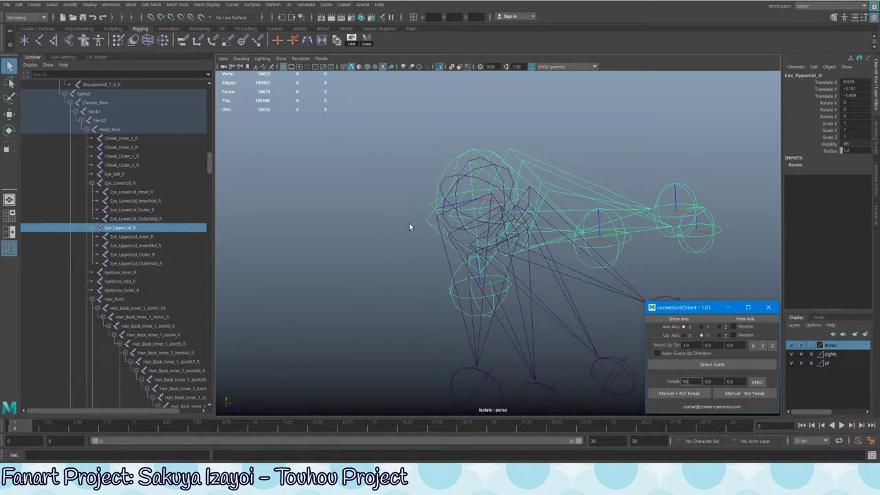
Test-rotate both lid joints, undo it, and undo then redo the orientation tweak
shift+click(449, 258)
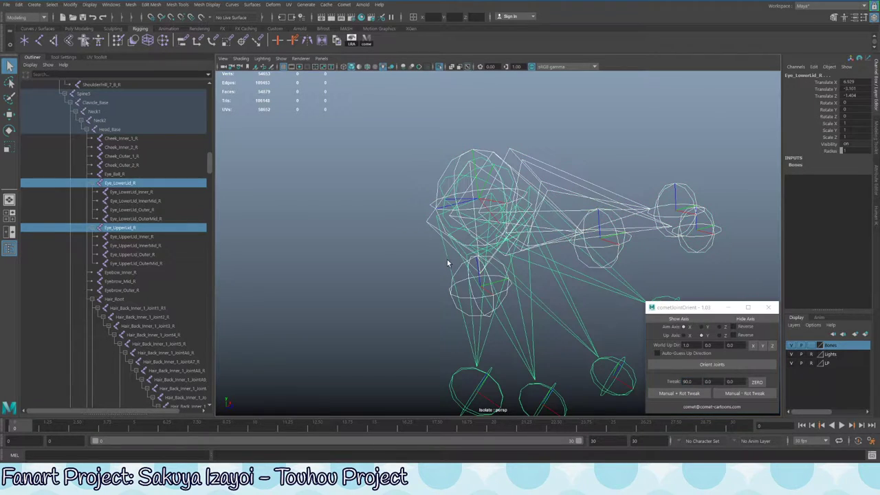
key(e)
drag(501, 179, 431, 103)
key(ctrl+z)
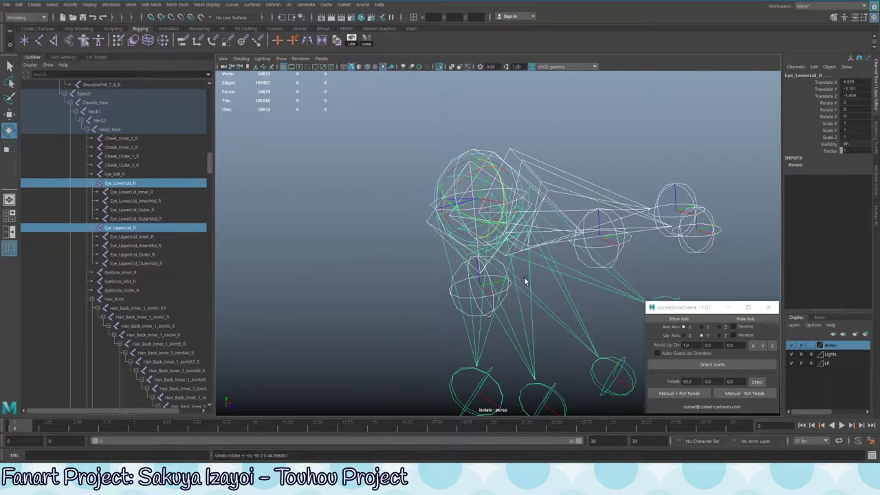
alt+drag(524, 281, 503, 180)
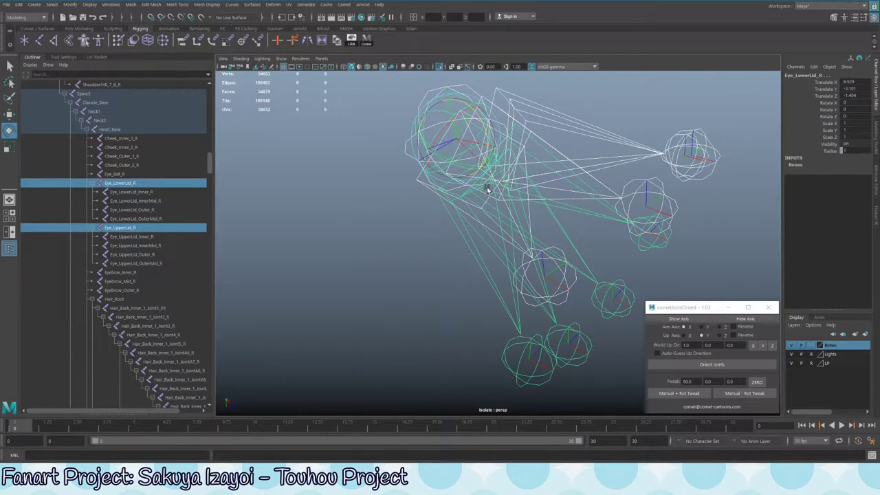
key(ctrl+z)
key(ctrl+z)
key(ctrl+z)
key(ctrl+z)
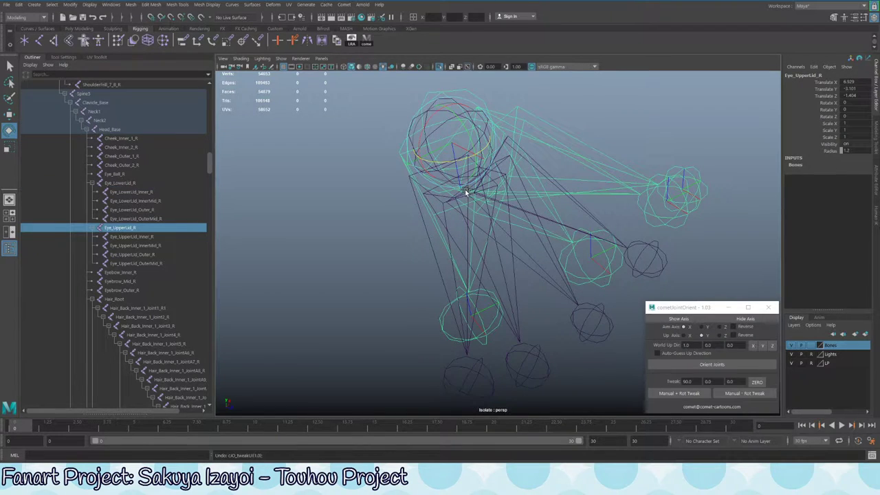
key(shift+z)
alt+drag(450, 197, 413, 123)
Reselect both right lid joints and undo back through the earlier rotation steps
key(q)
click(446, 103)
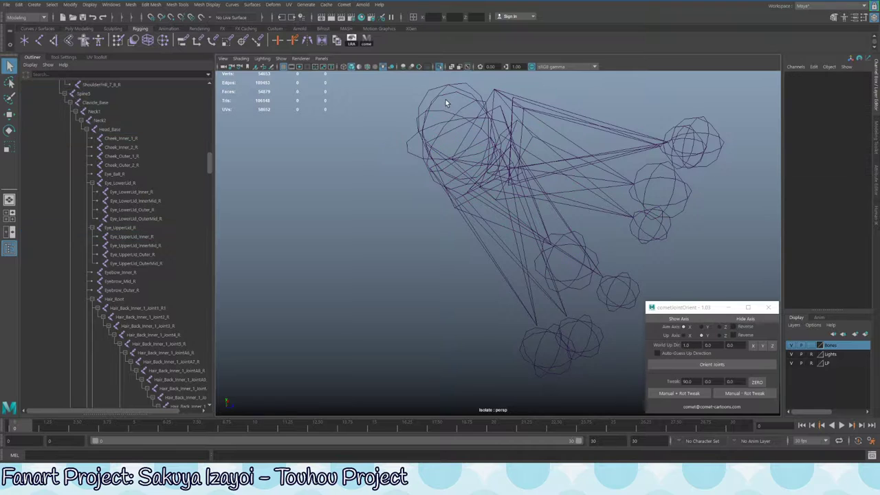
click(449, 94)
shift+click(451, 90)
key(e)
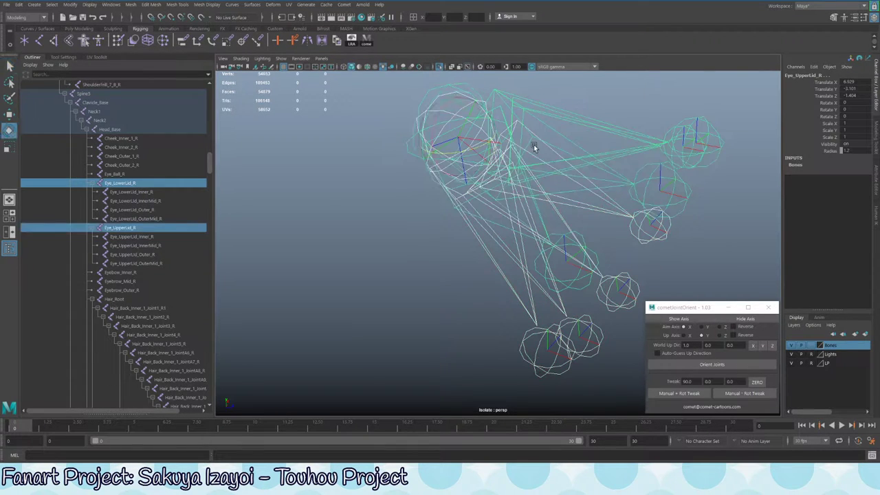
mouse_move(473, 112)
alt+mouse_down()
mouse_move(445, 152)
mouse_move(473, 121)
alt+mouse_up()
key(ctrl+z)
key(ctrl+z)
key(ctrl+z)
key(ctrl+z)
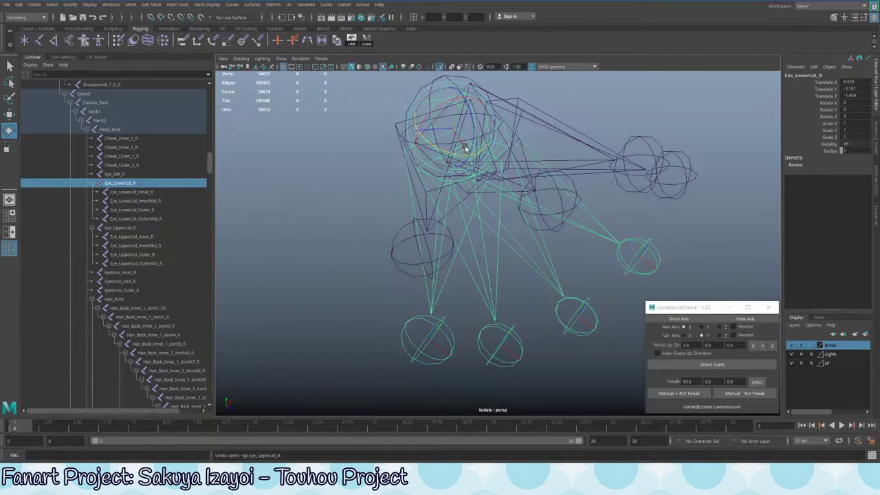
key(ctrl+z)
key(ctrl+z)
key(ctrl+z)
key(ctrl+z)
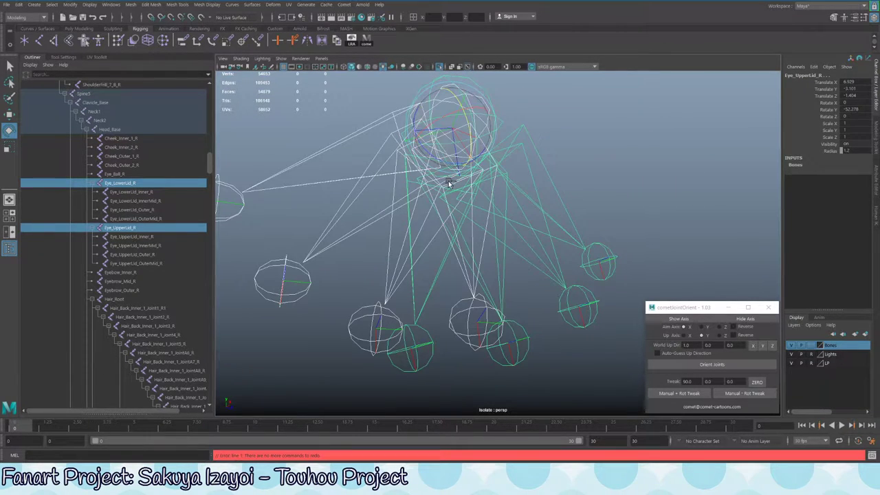
key(ctrl+z)
key(ctrl+z)
key(ctrl+z)
key(ctrl+z)
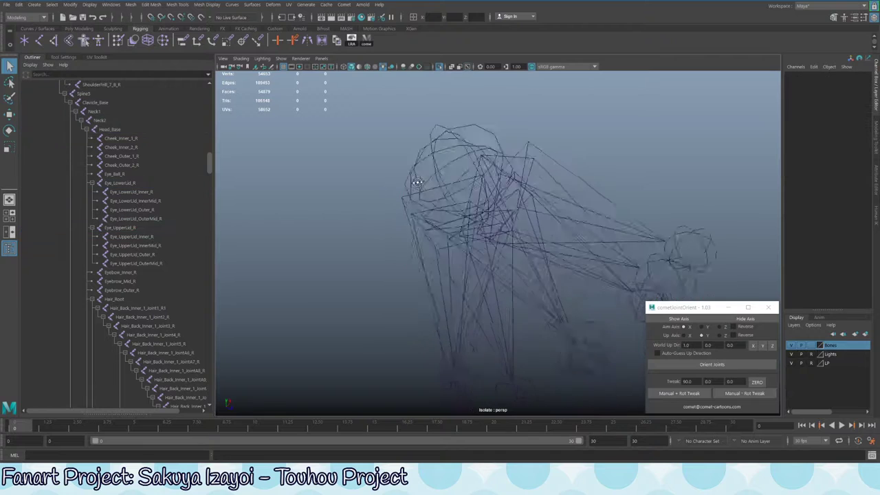
key(ctrl+z)
key(ctrl+z)
key(ctrl+z)
key(ctrl+z)
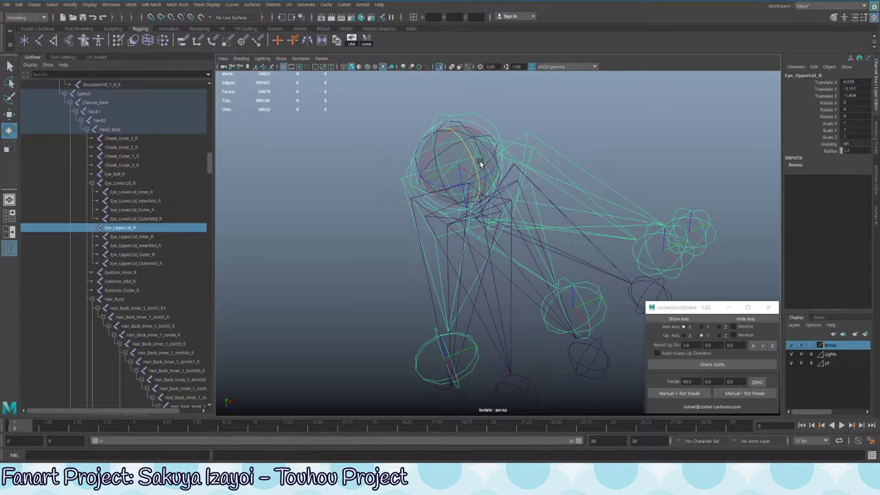
key(ctrl+z)
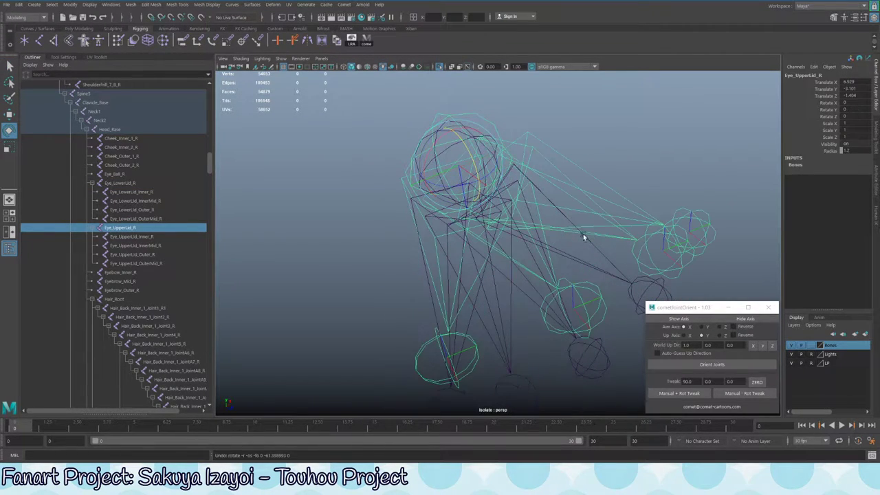
Give Eye_UpperLid_R another 90-degree tweak, then swing-test both lids and undo
click(696, 392)
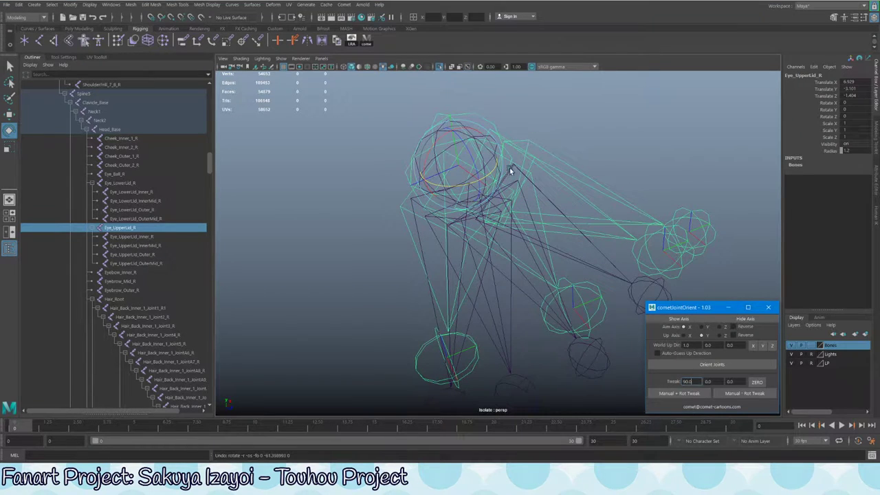
click(685, 394)
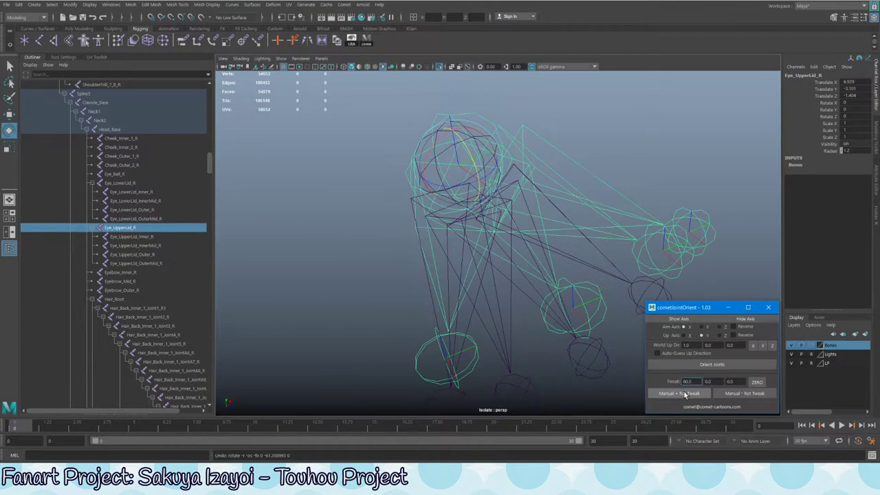
drag(484, 169, 447, 200)
key(q)
click(468, 215)
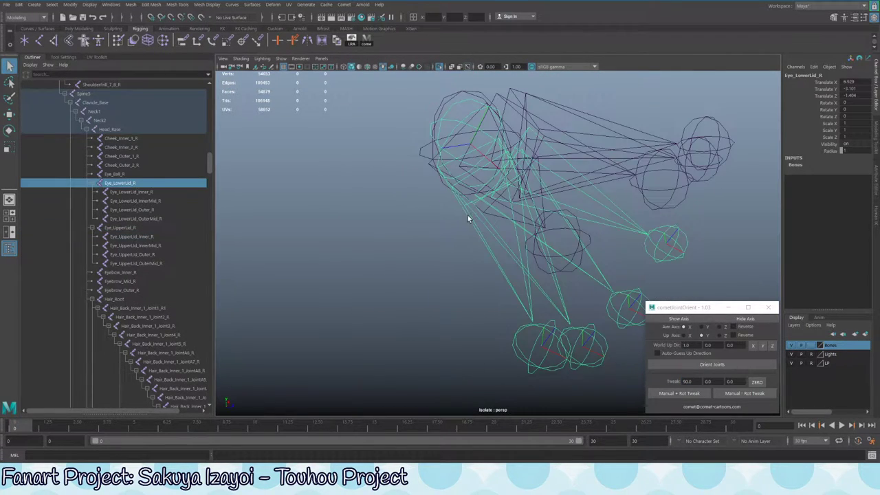
shift+click(444, 104)
key(e)
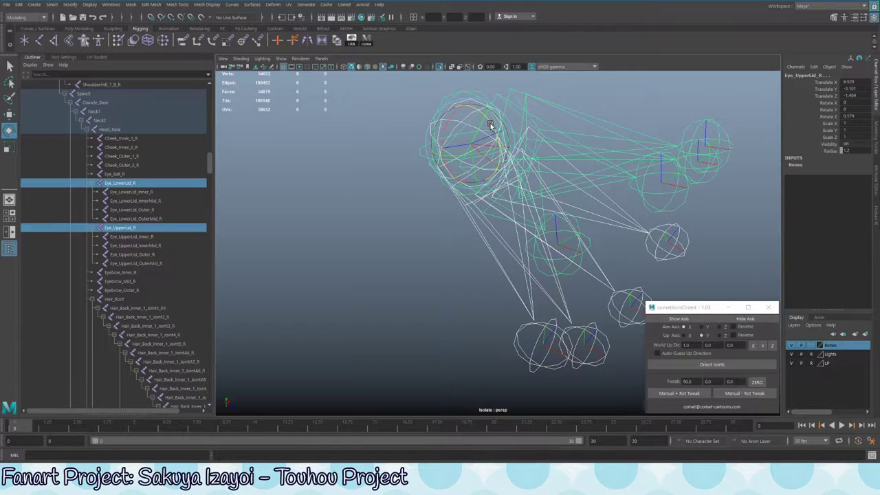
drag(495, 132, 494, 140)
key(ctrl+z)
key(ctrl+z)
key(ctrl+z)
key(ctrl+z)
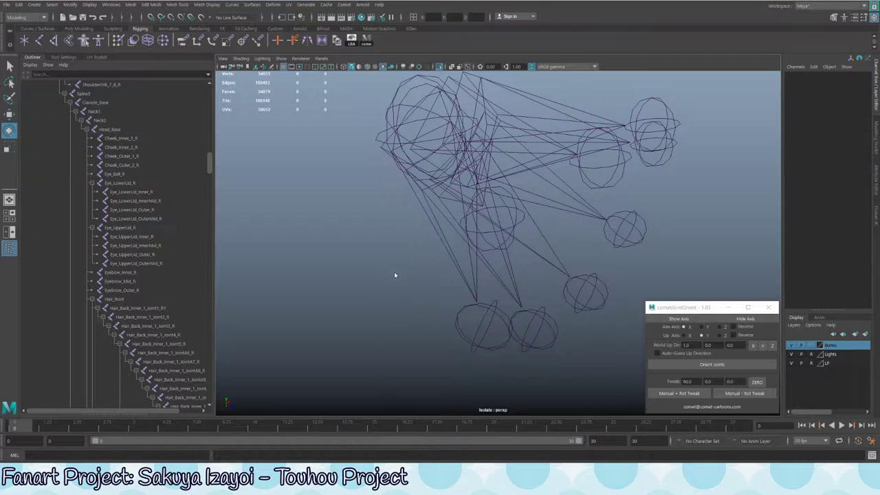
Save the scene and check the Eye_UpperLid_Outer_R, InnerMid_R and Inner_R joints individually
key(Return)
alt+drag(493, 314, 592, 178)
key(q)
click(334, 144)
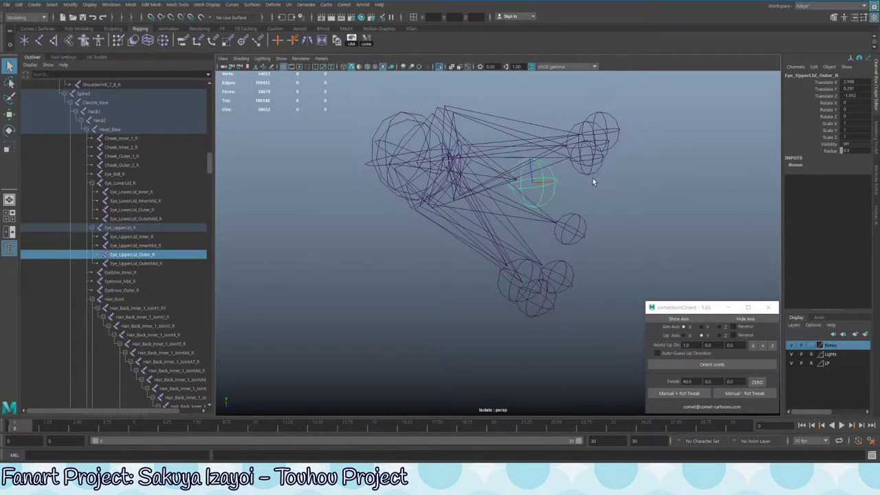
click(606, 144)
click(607, 139)
click(622, 124)
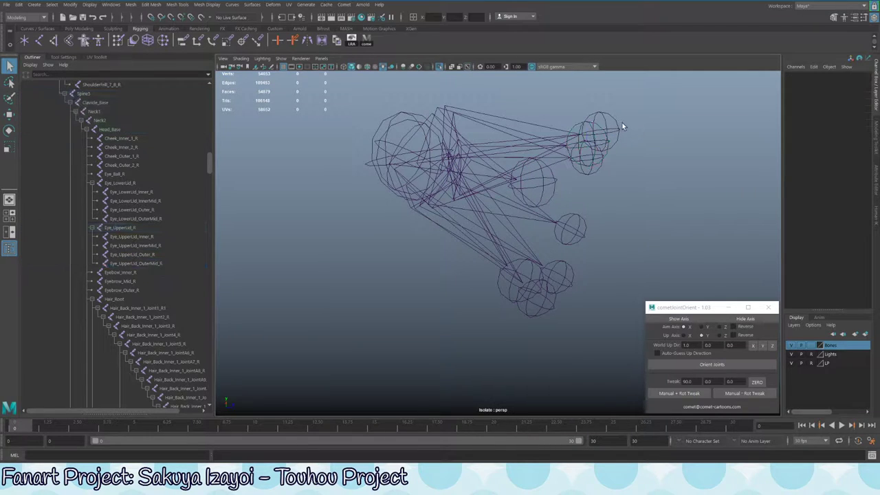
click(618, 128)
alt+drag(625, 166, 585, 230)
click(596, 157)
Check the Eye_LowerLid_InnerMid_R, OuterMid_R and Outer_R joints, viewing the lids from the front
click(581, 232)
click(569, 222)
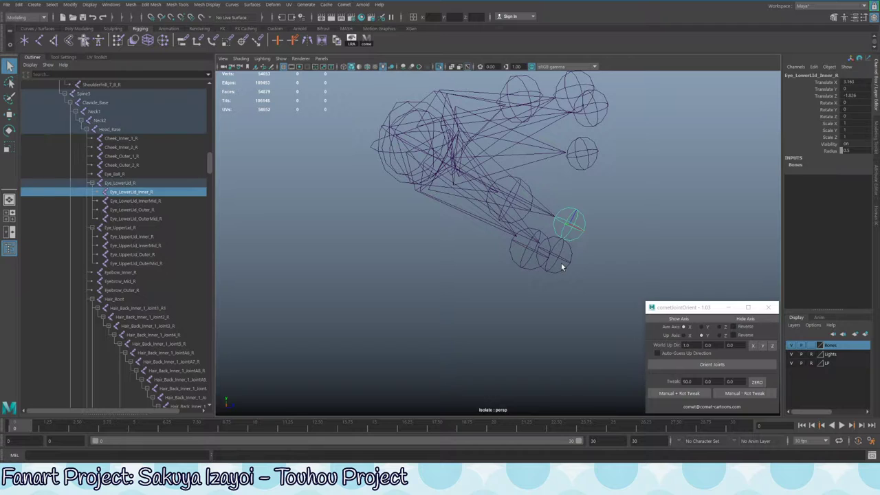
click(561, 262)
click(548, 258)
click(519, 255)
alt+drag(509, 248, 504, 246)
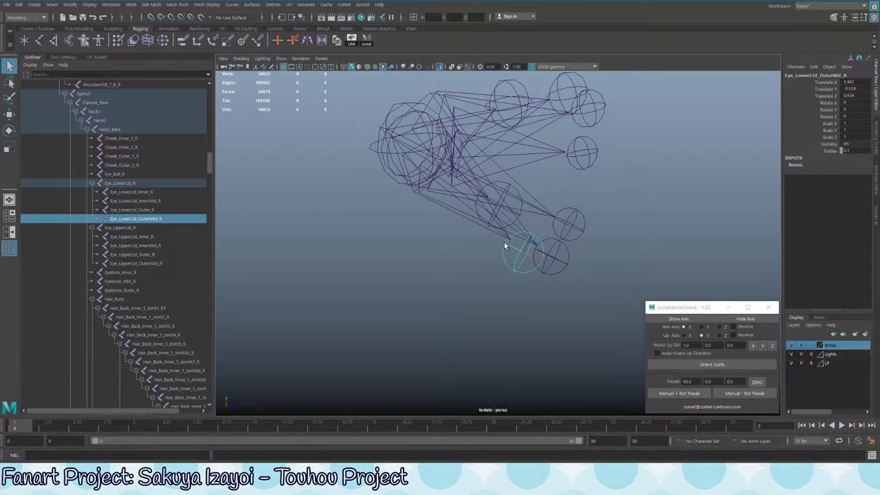
click(498, 205)
alt+drag(498, 205, 398, 236)
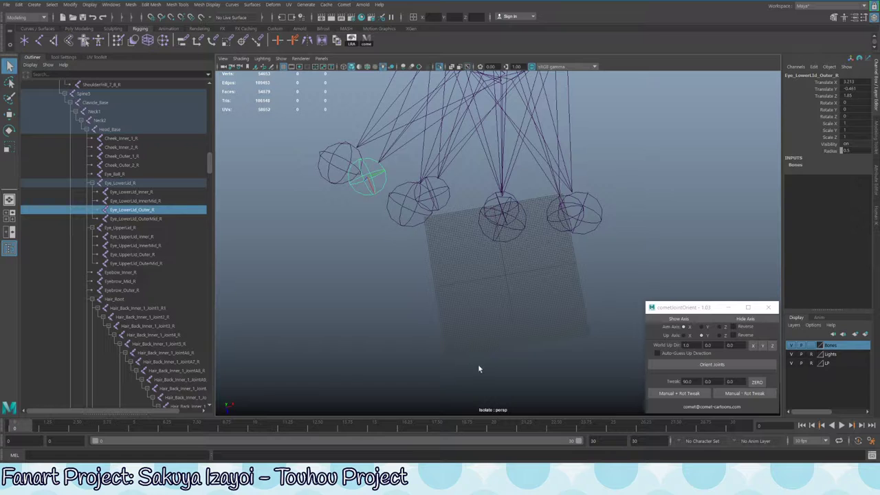
alt+drag(479, 370, 419, 222)
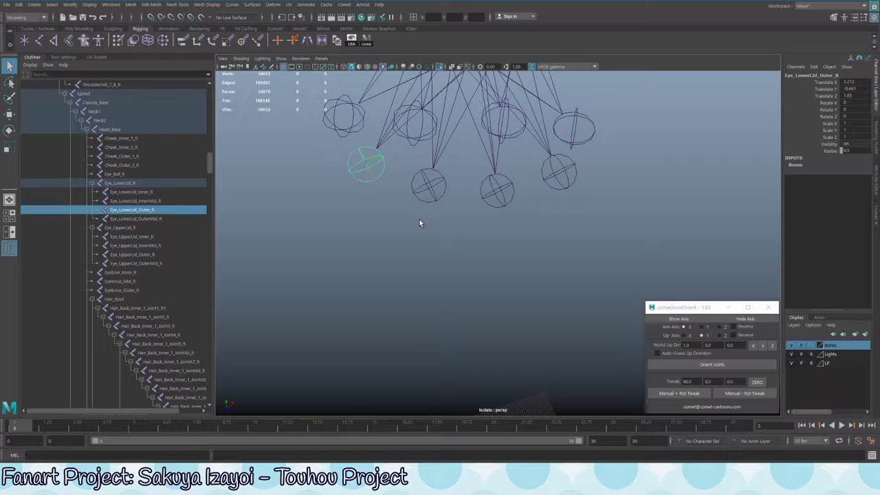
Orbit around the isolated right-eye joints, trying the Move and Rotate handles on the selected joint
alt+drag(420, 222, 427, 222)
key(w)
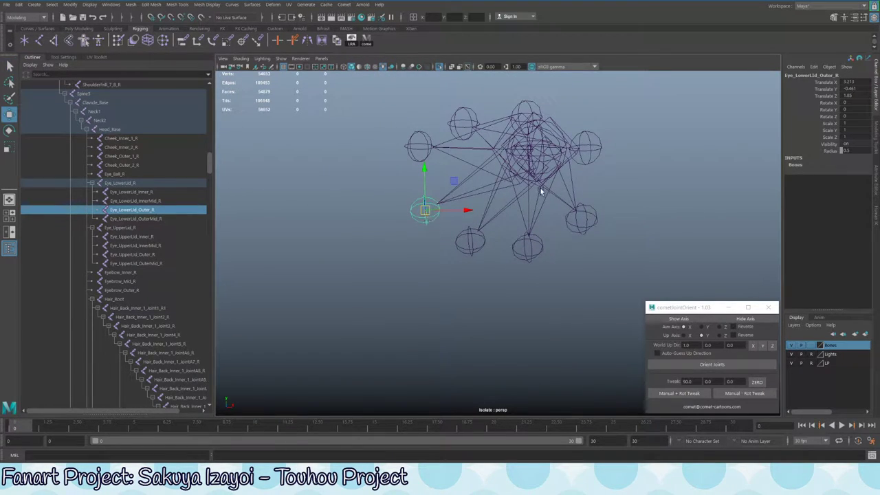
drag(426, 214, 448, 202)
key(e)
key(q)
key(e)
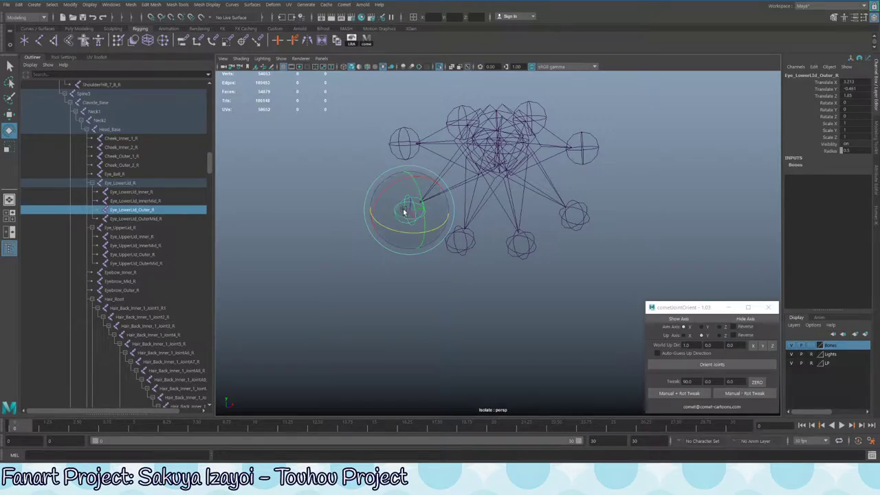
Turn off Isolate Select to show the whole character and zoom in on the right eye socket
alt+drag(413, 206, 563, 203)
key(ctrl+1)
alt+drag(483, 224, 446, 194)
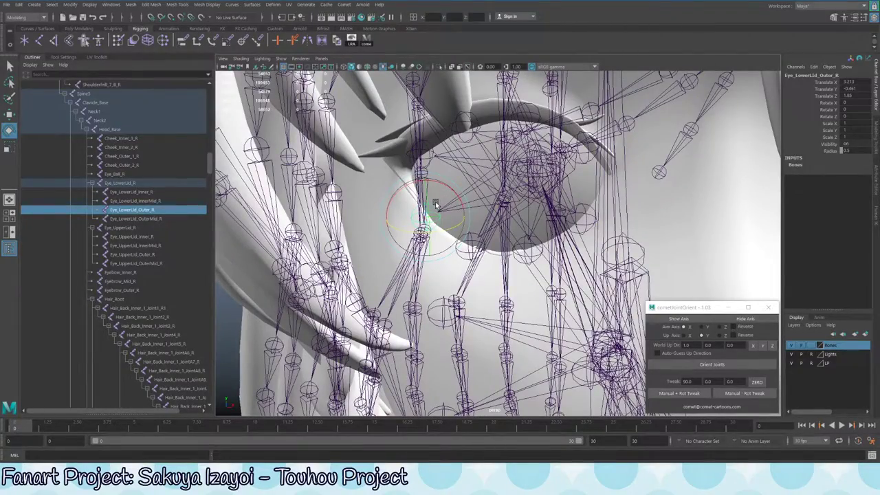
Zoom in on the right eye and select the Eye_UpperLid_OuterMid_R joint
mouse_move(436, 204)
alt+mouse_down()
mouse_move(500, 201)
mouse_move(500, 208)
mouse_move(440, 211)
alt+mouse_up()
key(w)
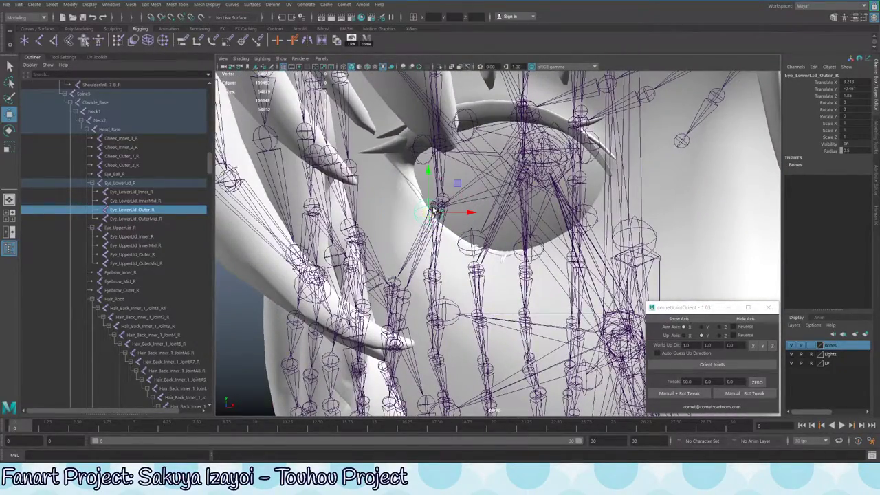
alt+drag(432, 210, 547, 159)
key(q)
click(463, 154)
alt+drag(714, 173, 489, 196)
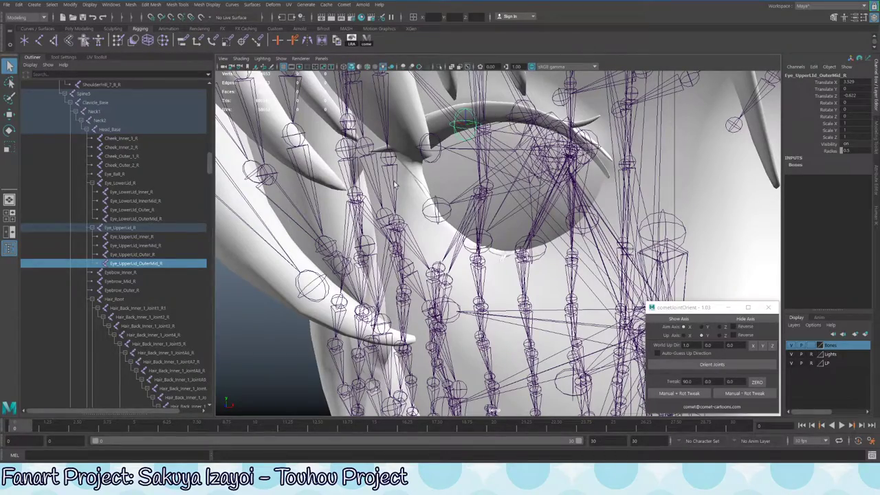
Frame the view close on the right eye's lid joints from the front
alt+drag(486, 239, 451, 211)
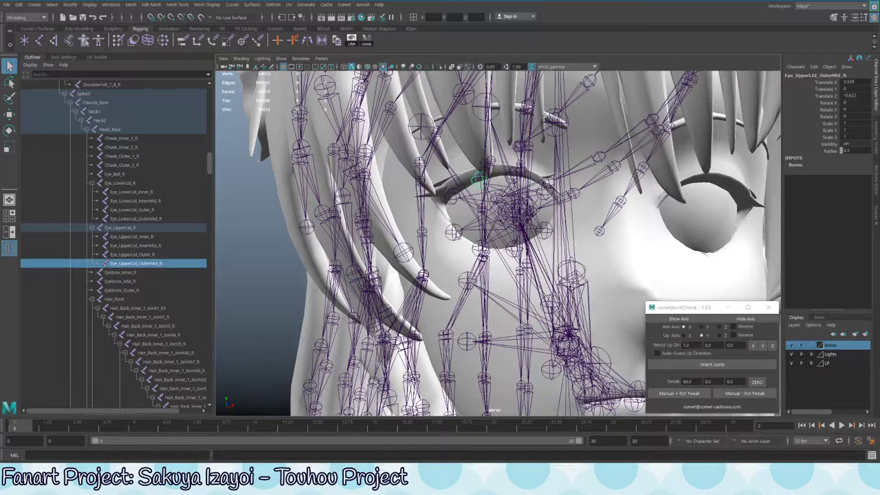
alt+right_drag(451, 210, 378, 280)
alt+right_drag(338, 238, 473, 184)
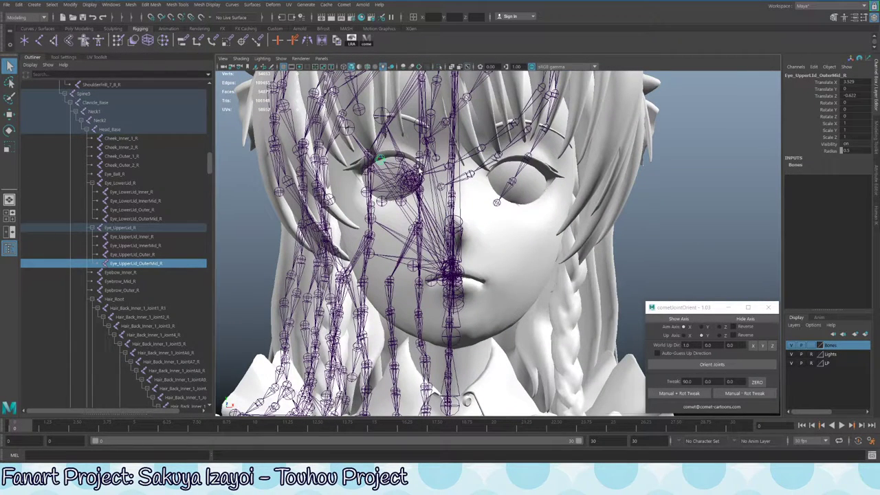
alt+right_drag(473, 184, 502, 172)
alt+drag(502, 172, 475, 206)
alt+right_drag(474, 206, 508, 193)
alt+drag(509, 193, 481, 172)
key(e)
key(q)
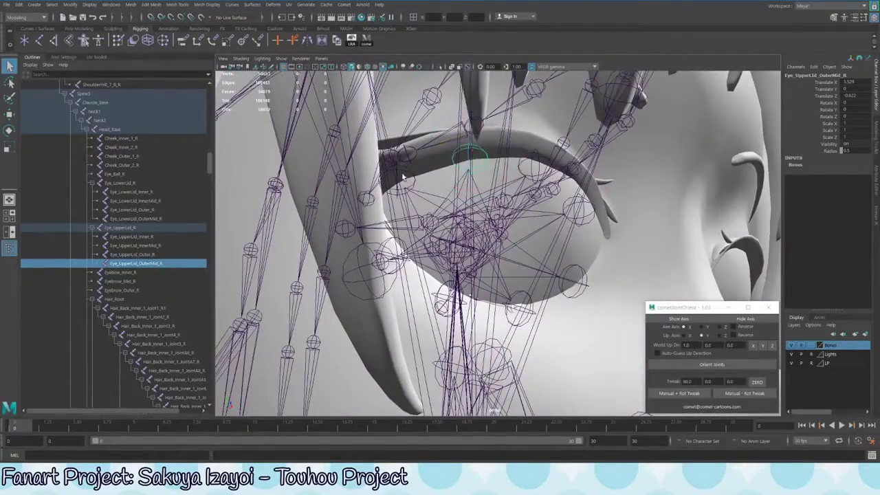
Check each upper-lid joint in turn: Outer, OuterMid, InnerMid and Inner
click(387, 185)
mouse_move(387, 185)
alt+mouse_down()
mouse_move(487, 169)
mouse_move(389, 194)
alt+mouse_up()
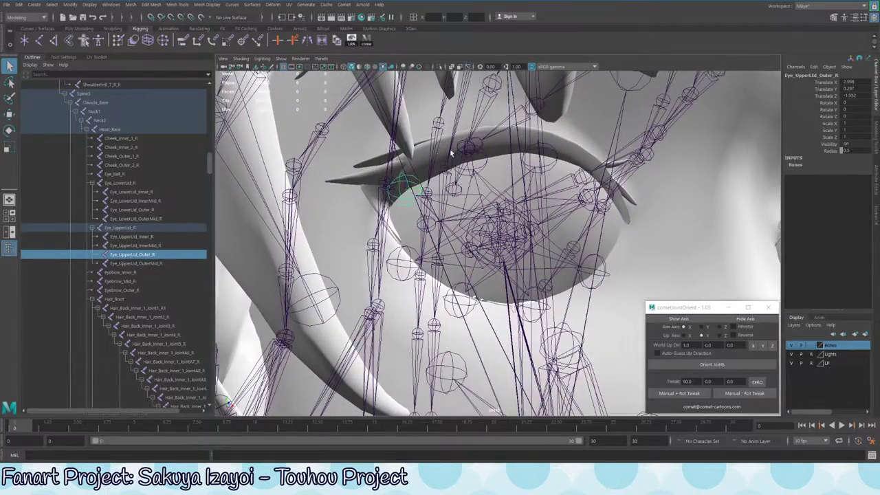
click(487, 158)
click(559, 159)
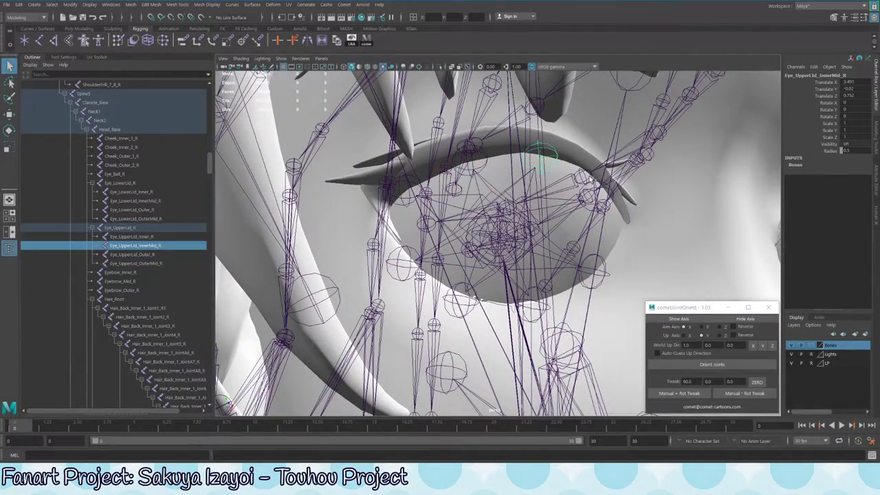
alt+drag(590, 179, 589, 209)
click(595, 190)
Select Eye_LowerLid_Inner_R, InnerMid_R and OuterMid_R together
click(595, 231)
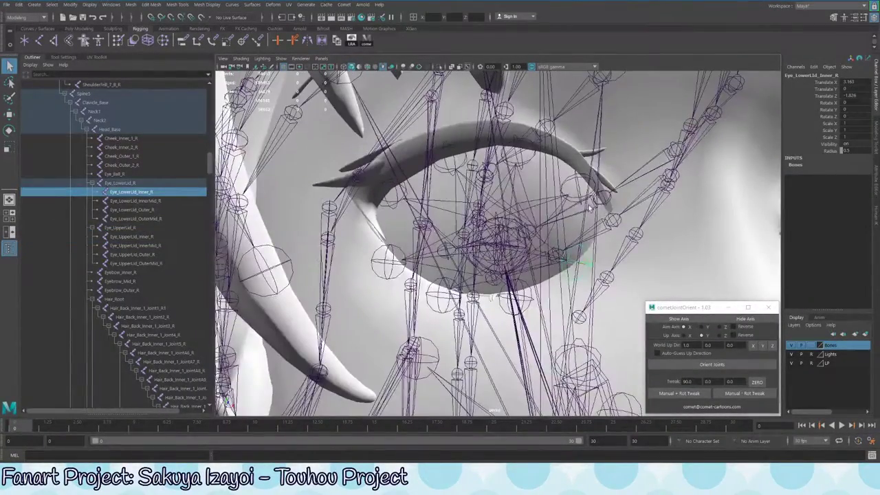
alt+drag(575, 196, 581, 253)
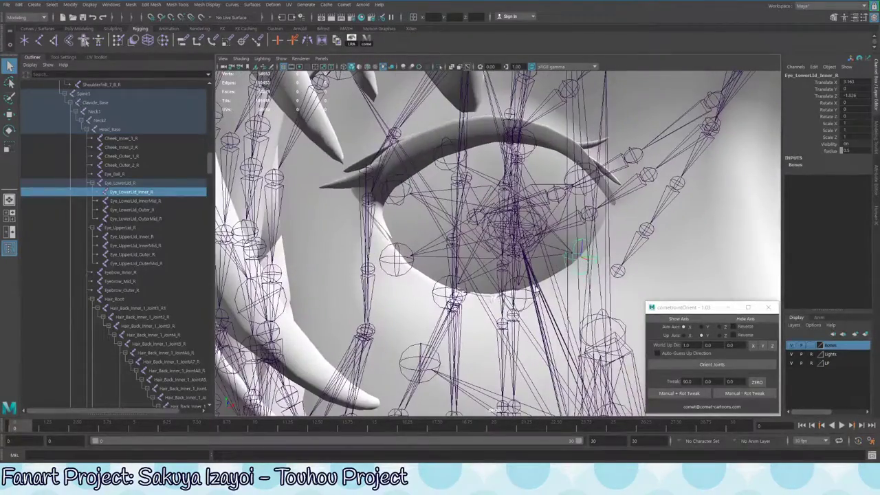
shift+click(526, 302)
alt+drag(526, 301, 448, 284)
shift+click(451, 279)
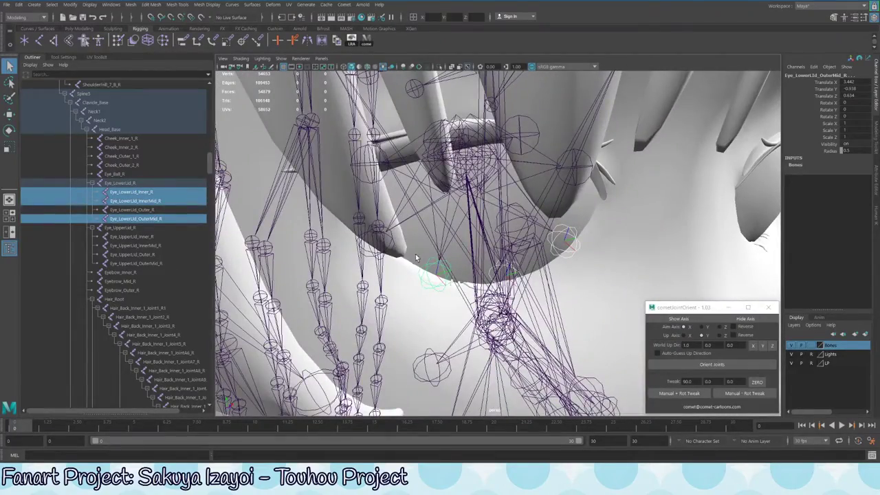
Add Eye_LowerLid_Outer_R to the selection and show the rotation handles
mouse_move(416, 258)
alt+mouse_down()
mouse_move(404, 253)
mouse_move(432, 249)
mouse_move(399, 268)
mouse_move(416, 260)
alt+mouse_up()
shift+click(389, 246)
key(e)
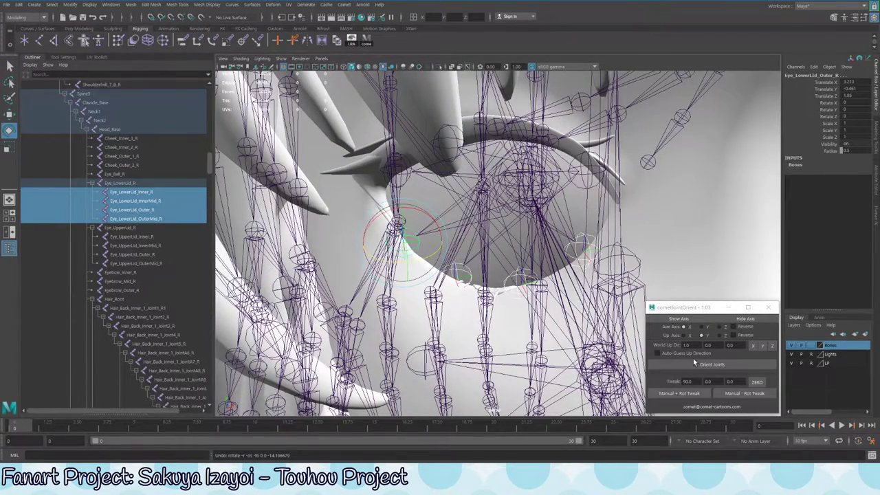
mouse_move(488, 270)
alt+mouse_down()
mouse_move(493, 302)
mouse_move(495, 276)
alt+mouse_up()
Apply cometJointOrient 0, 0, 2.5 rotation tweaks to the four lower-lid joints and inspect them
click(698, 393)
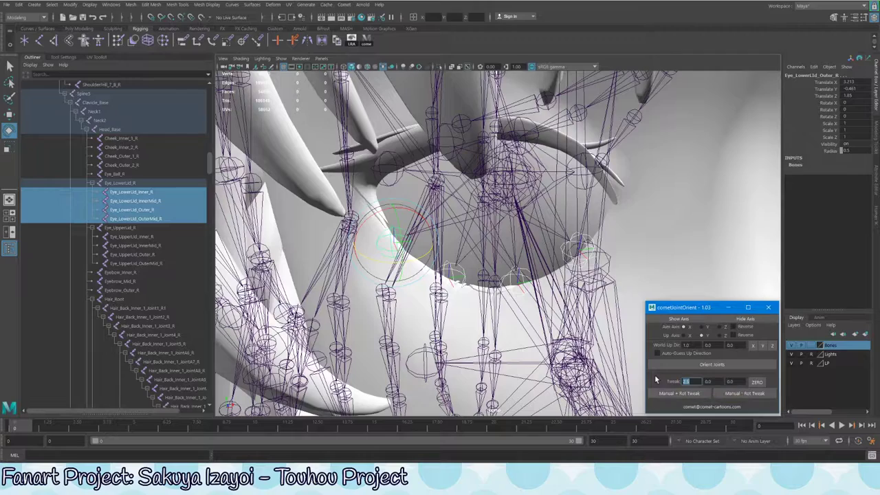
alt+drag(605, 317, 580, 256)
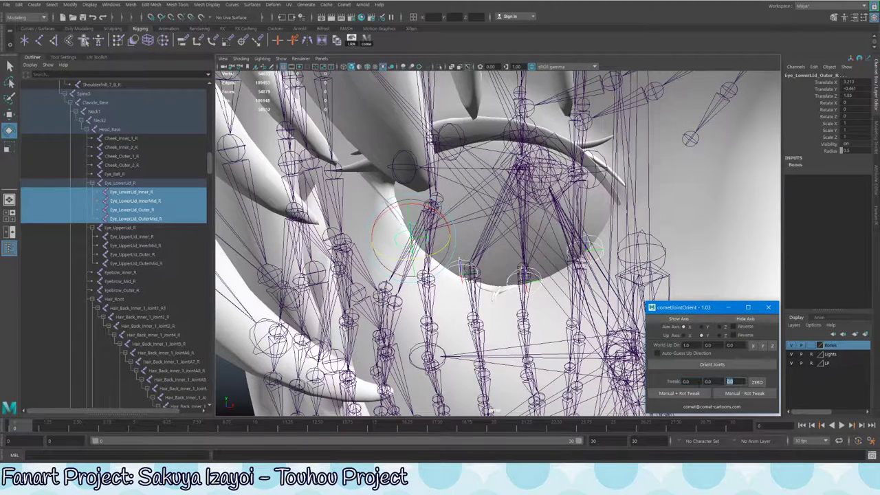
click(738, 393)
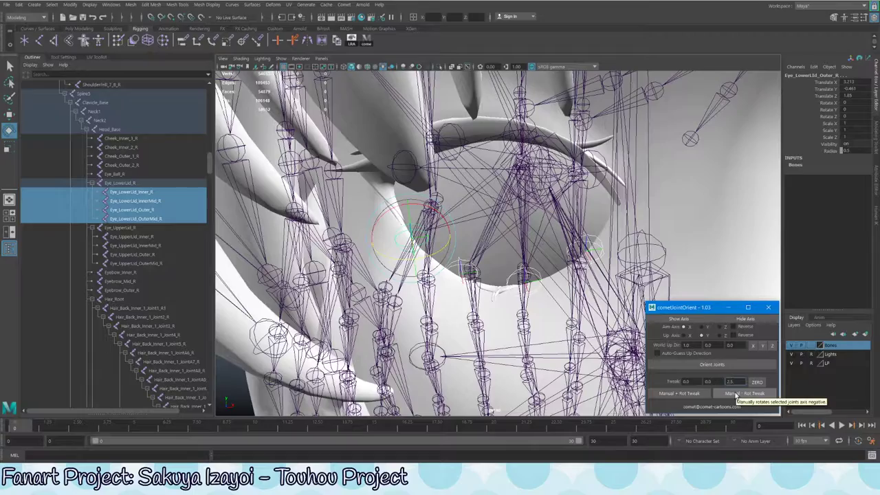
click(693, 393)
click(693, 394)
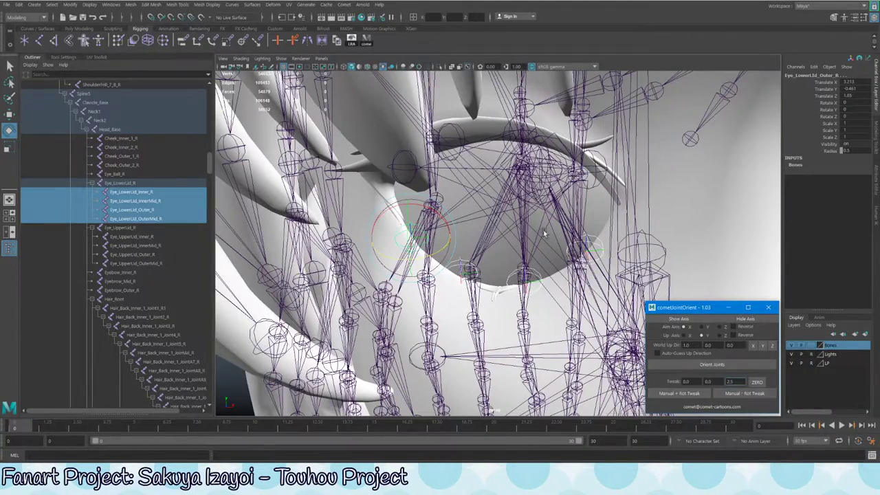
alt+drag(543, 230, 556, 244)
alt+drag(490, 190, 529, 203)
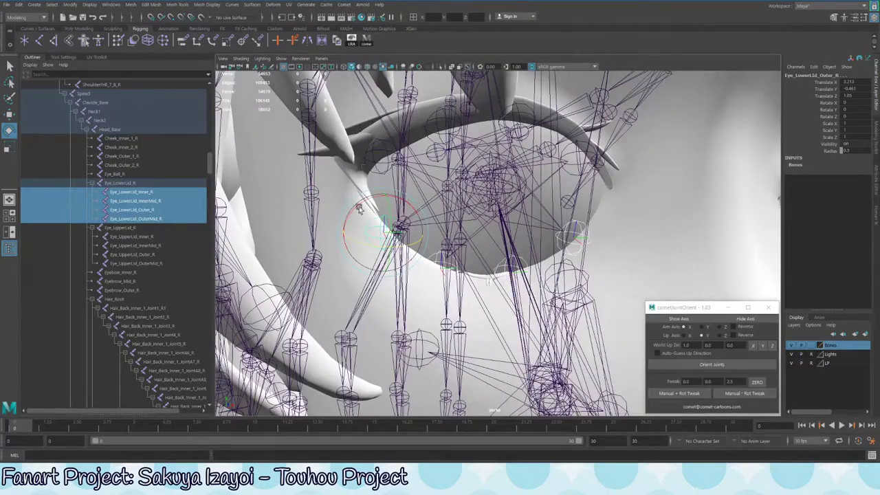
alt+drag(358, 209, 606, 241)
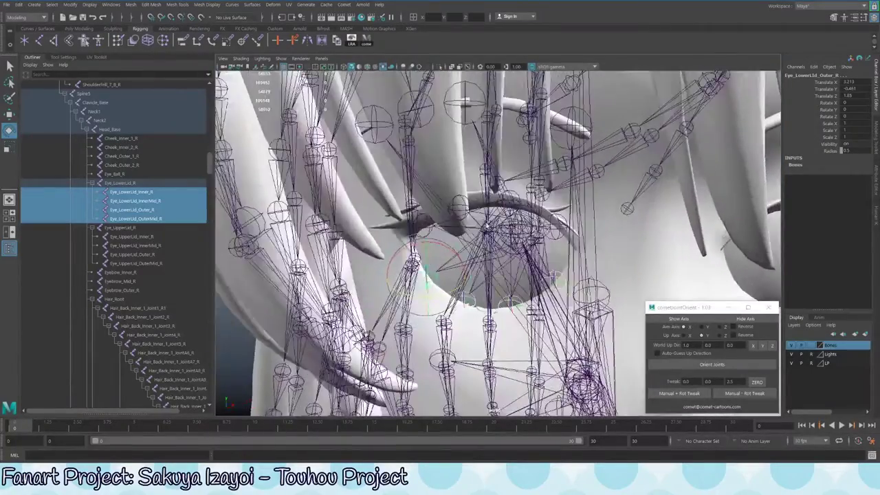
alt+drag(487, 227, 634, 261)
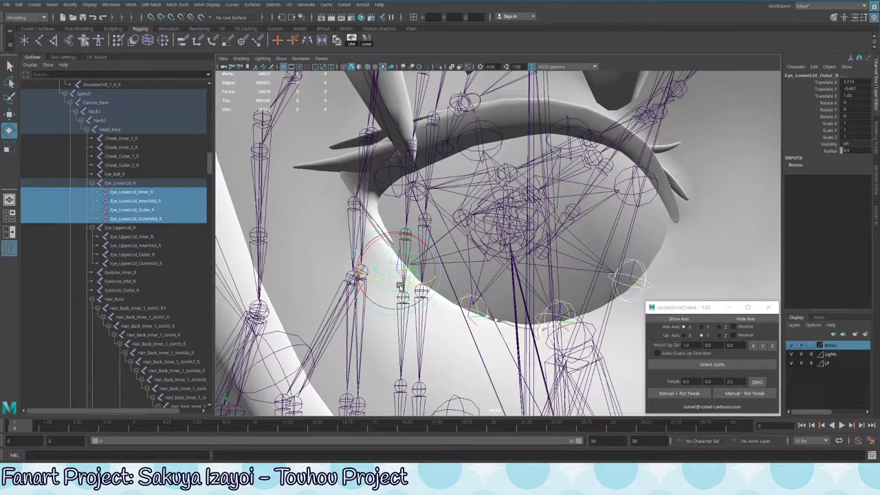
mouse_move(605, 246)
alt+mouse_down()
mouse_move(586, 238)
mouse_move(608, 249)
alt+mouse_up()
Apply repeated Manual +/- Rot Tweak steps to the four lower-lid joints
click(690, 397)
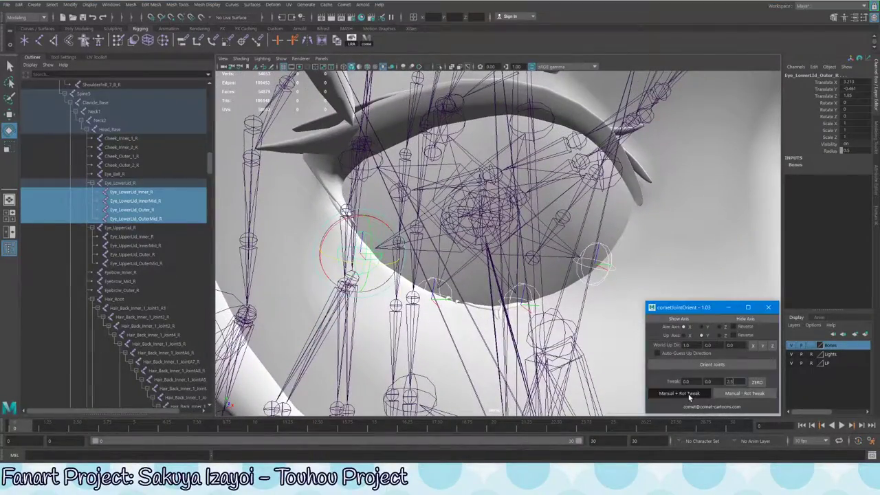
click(689, 394)
click(689, 395)
click(690, 394)
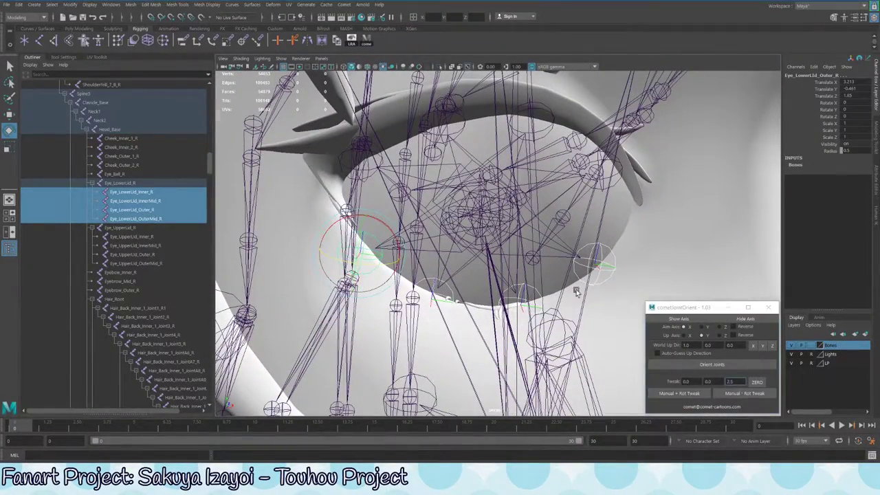
alt+drag(584, 275, 576, 290)
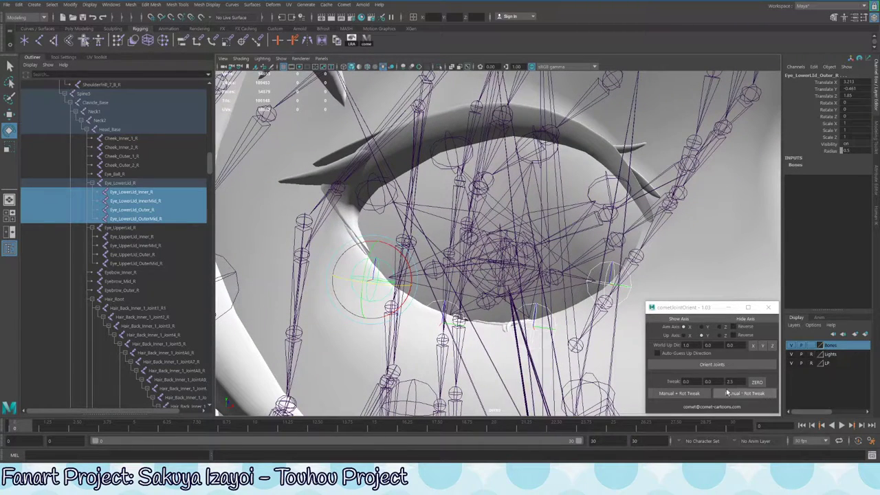
click(657, 390)
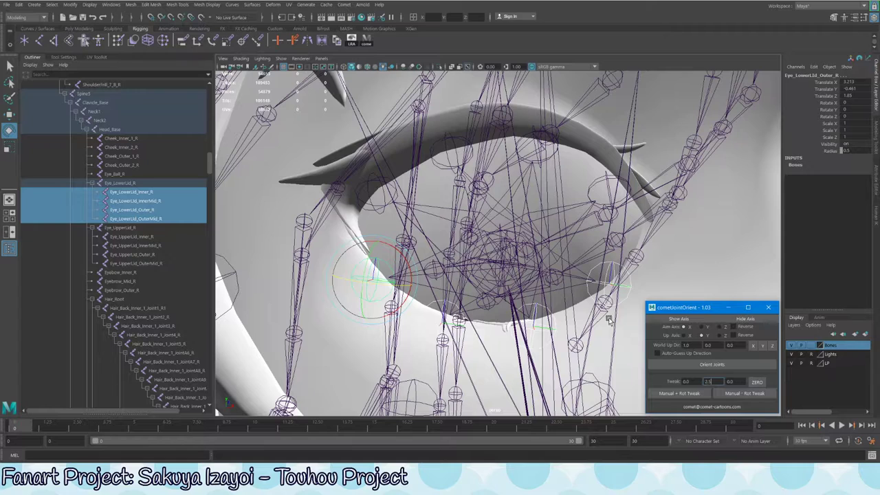
alt+drag(596, 271, 594, 275)
click(687, 393)
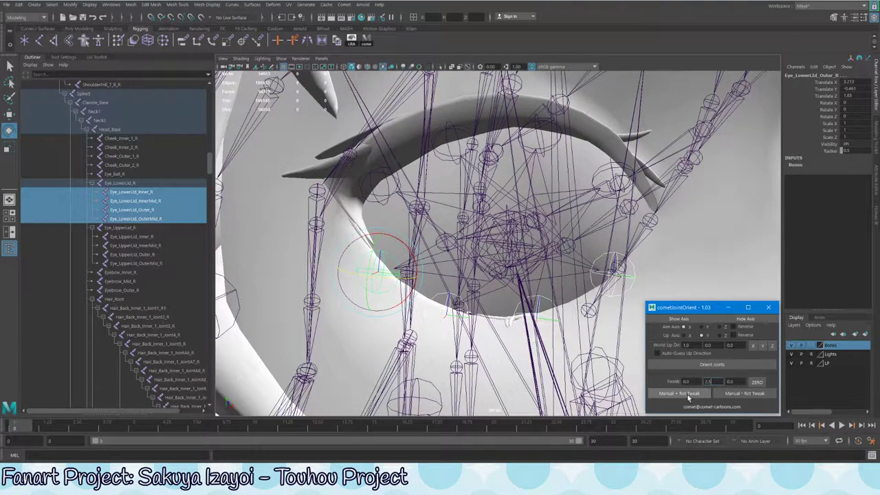
alt+drag(593, 318, 596, 320)
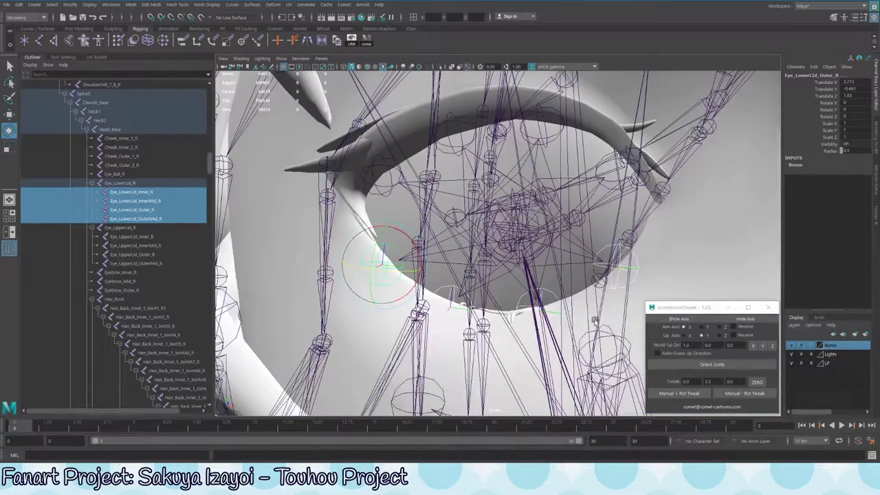
click(674, 395)
Set the tweak values to Y 0 and Z 2.5, then apply another positive rotation tweak
alt+drag(523, 261, 522, 264)
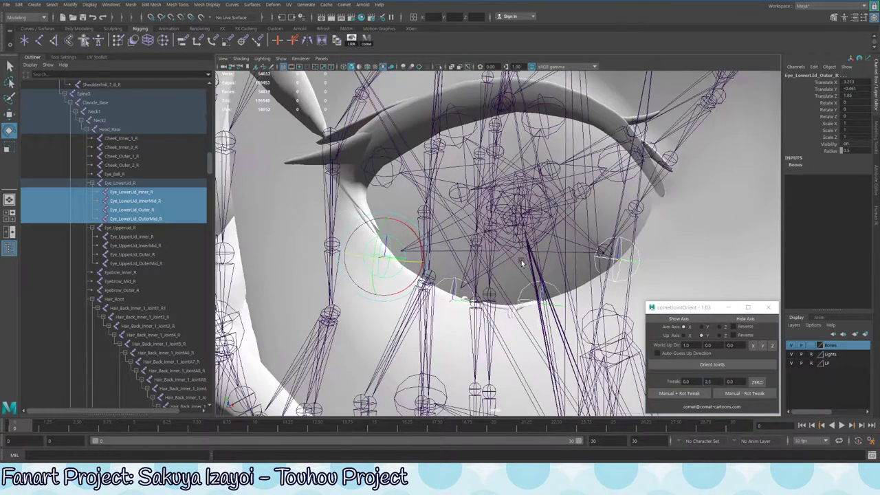
click(710, 381)
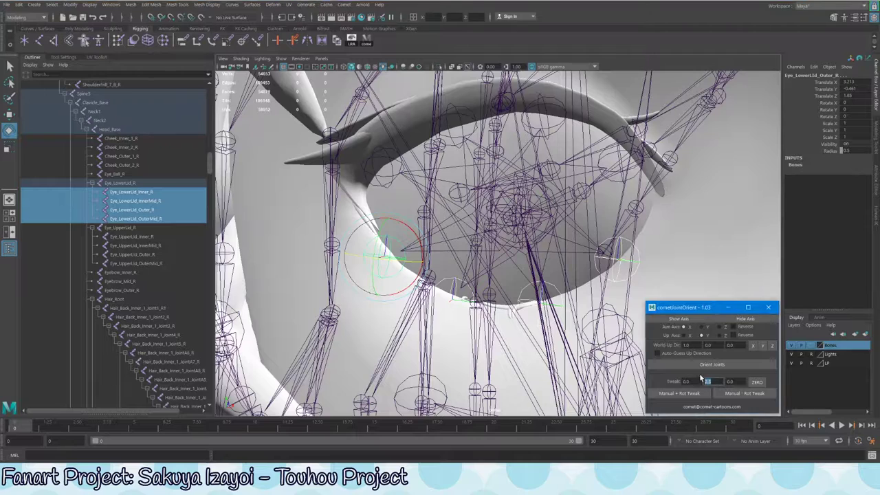
text(0)
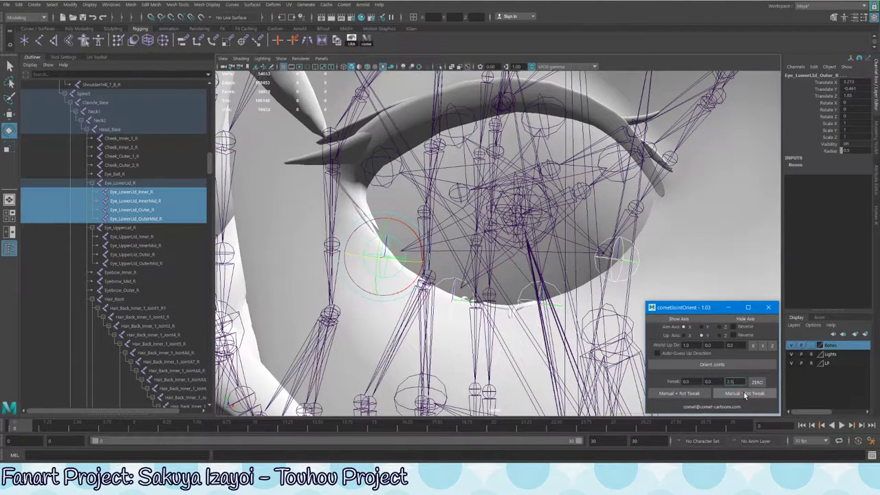
alt+drag(522, 333, 517, 335)
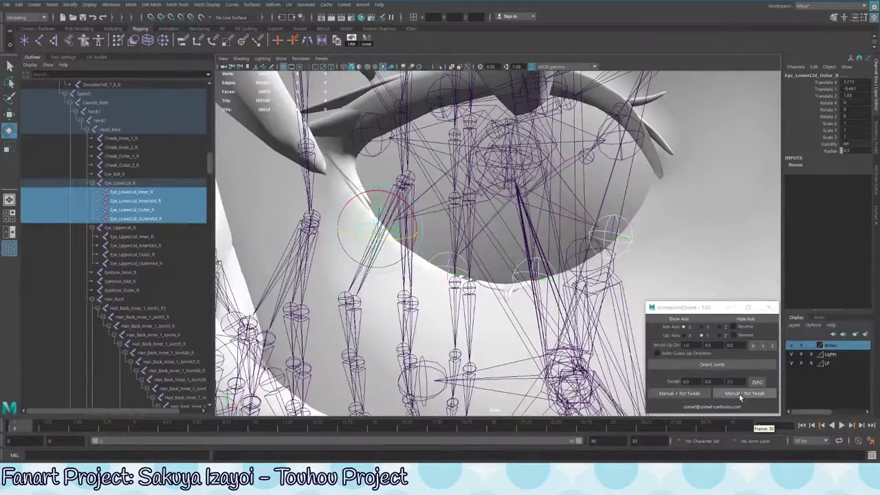
click(741, 396)
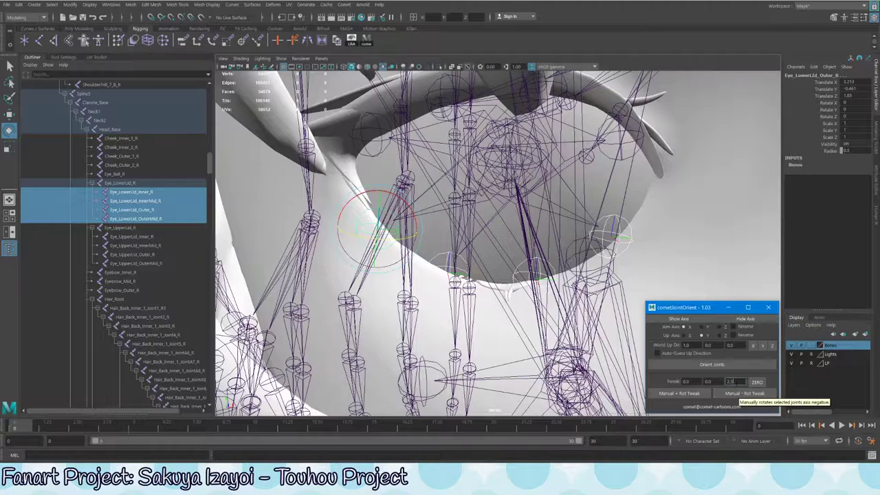
text(2.5)
click(694, 395)
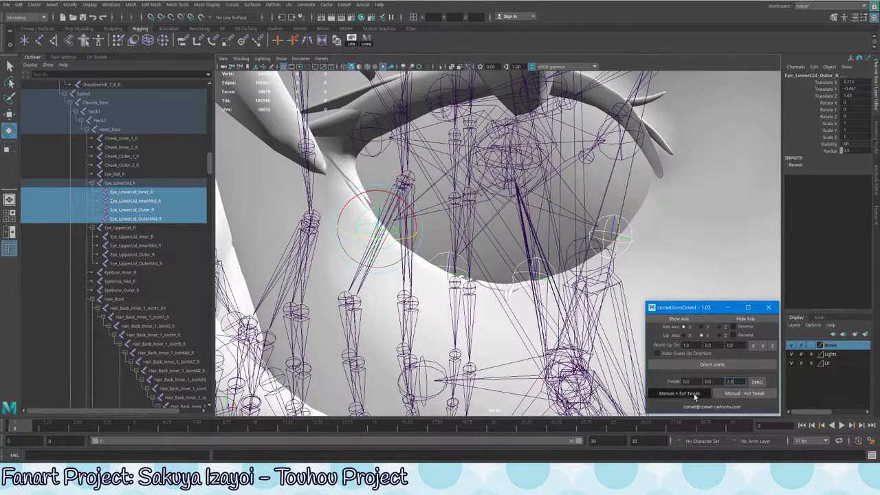
alt+drag(605, 323, 427, 237)
Enter 2.5 in another Tweak field and apply three positive rotation tweaks to the lower-lid joints
key(f)
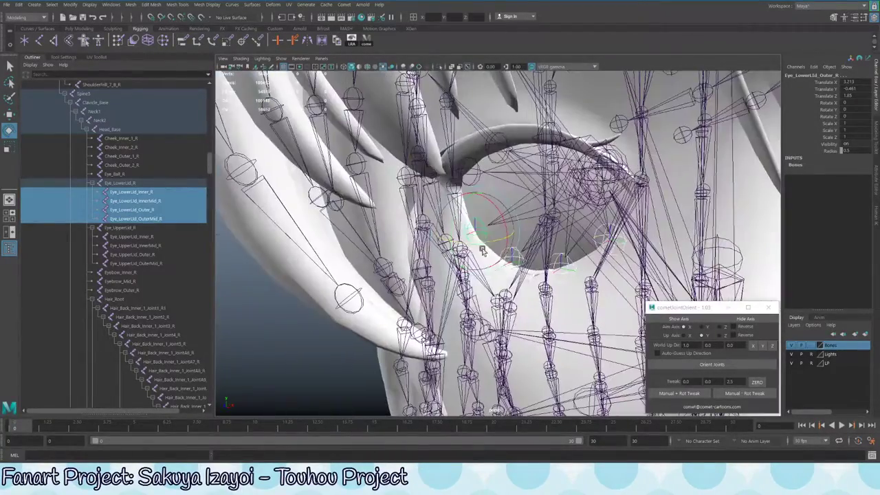
double_click(722, 381)
double_click(708, 381)
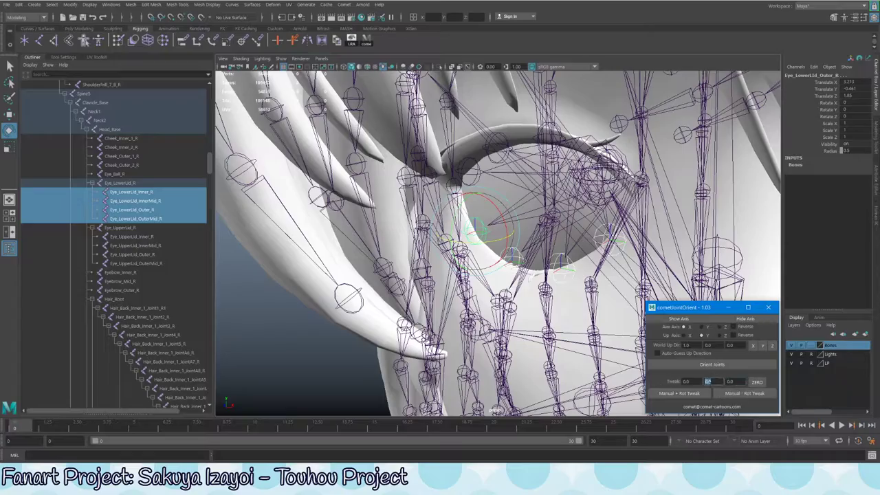
text(2.5)
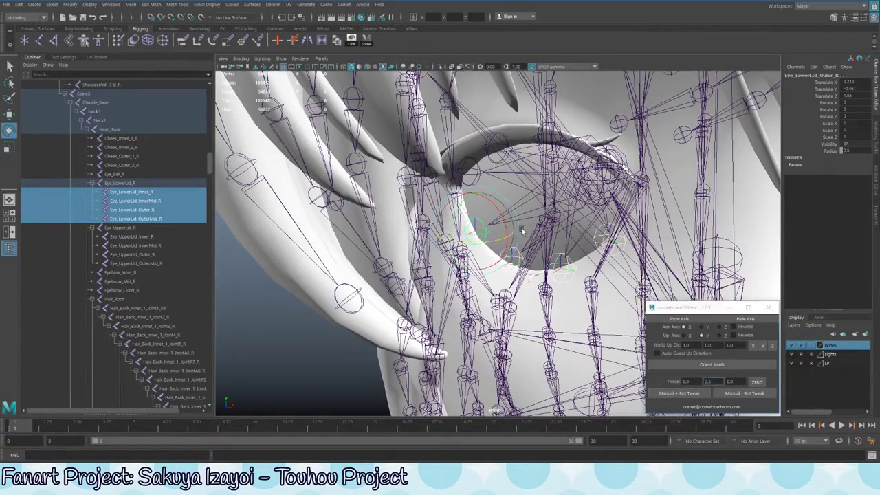
alt+drag(523, 295, 542, 262)
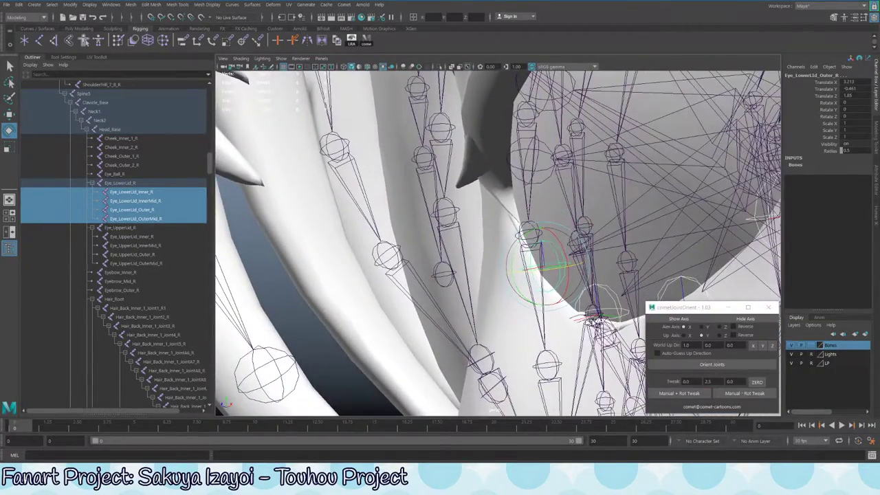
click(698, 397)
click(698, 396)
click(698, 396)
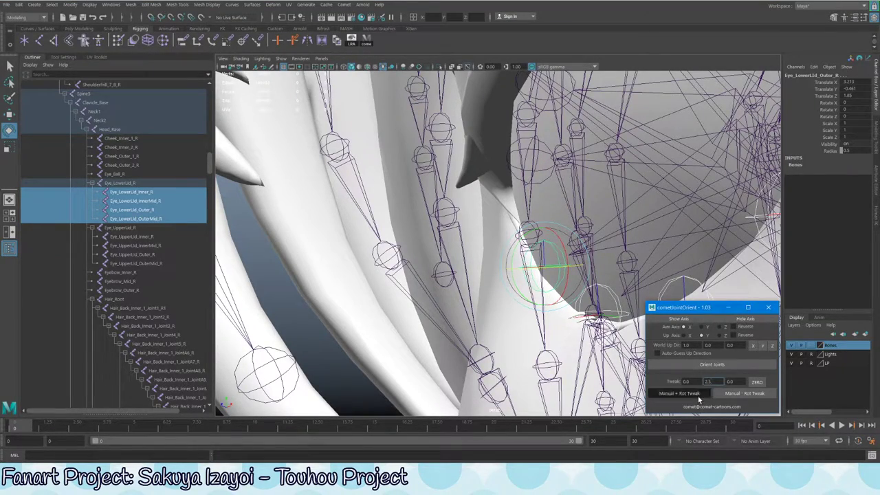
Fine-tune the lower-lid joints with alternating positive and negative rotation tweaks
alt+drag(592, 323, 475, 259)
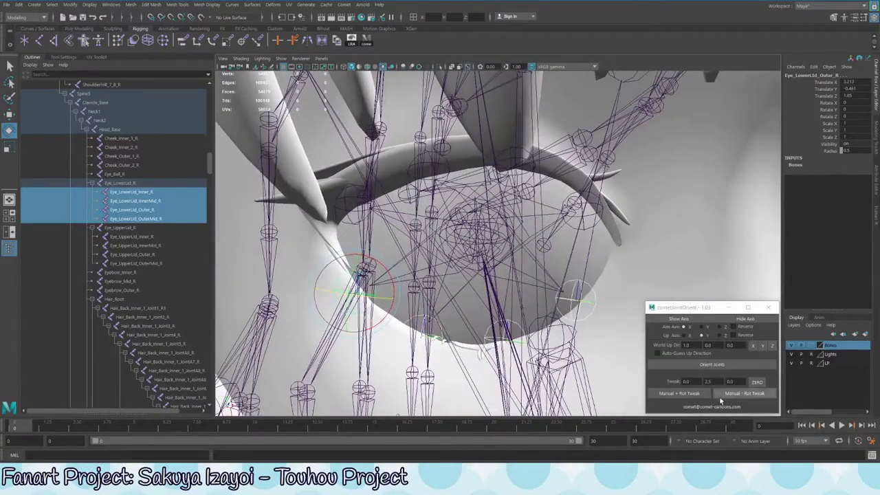
click(659, 385)
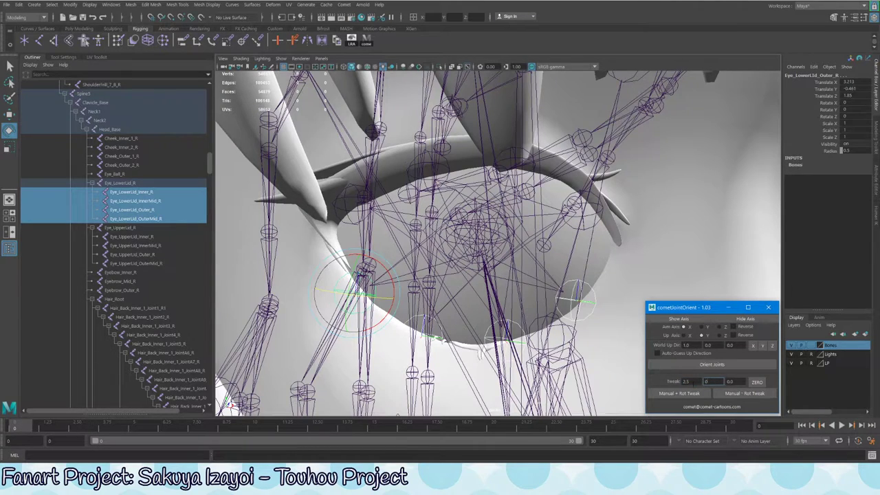
click(691, 395)
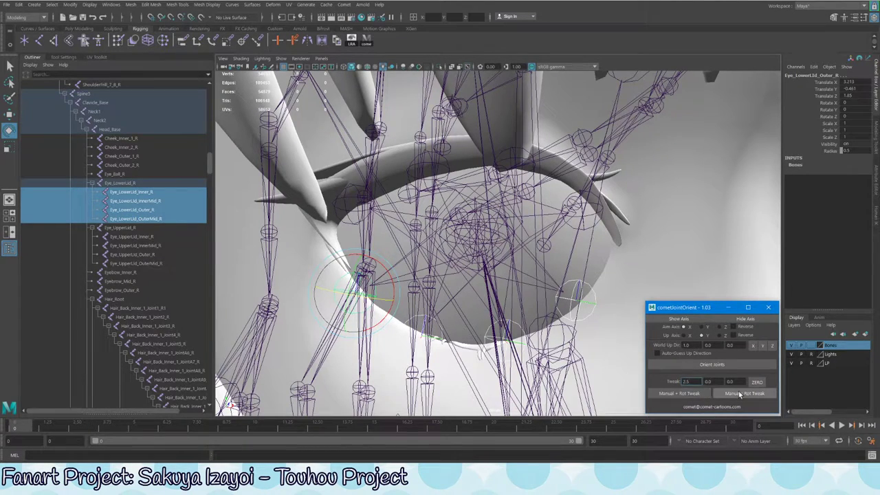
click(738, 396)
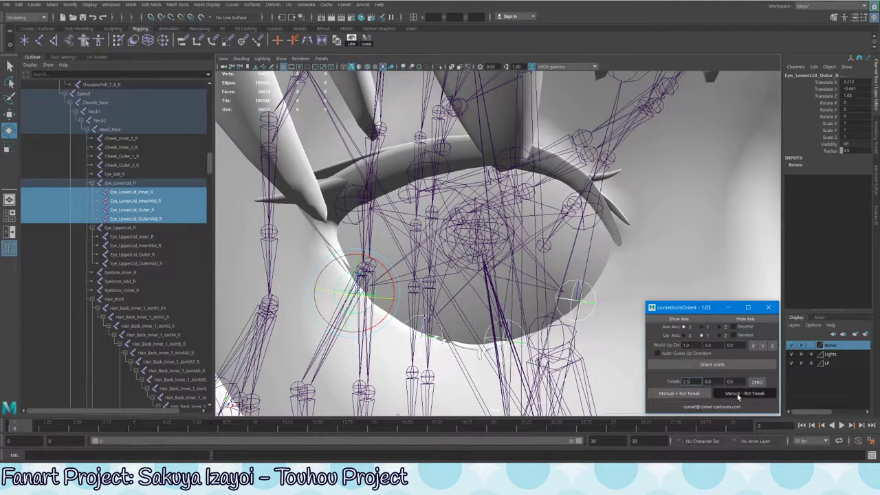
click(688, 394)
alt+drag(584, 330, 506, 244)
Clear the selection, then pick Eye_LowerLid_Inner_R with the Move tool active
key(q)
click(493, 261)
click(491, 242)
key(w)
Set the Move Tool axis orientation to Object
alt+drag(526, 304, 440, 255)
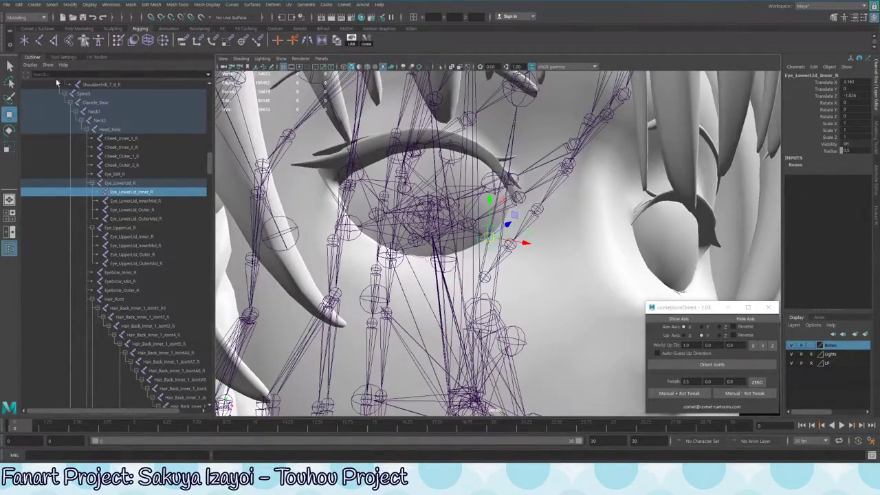
click(62, 56)
click(103, 90)
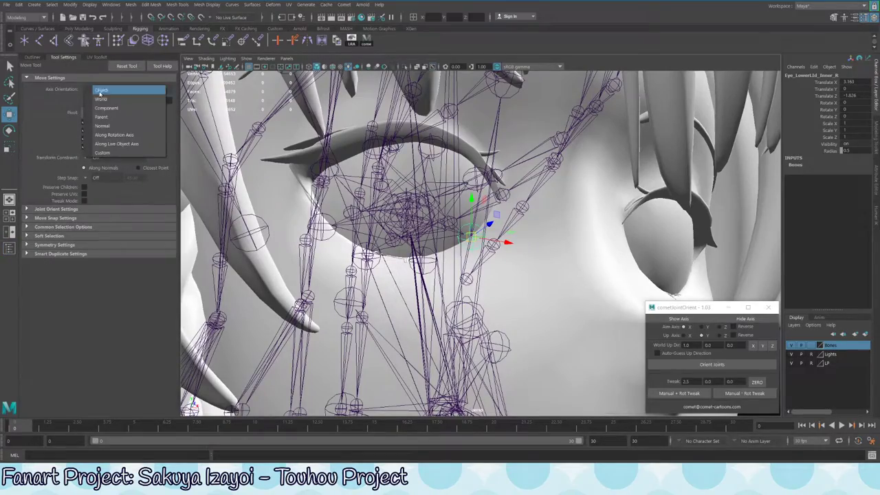
click(109, 93)
Drag Eye_LowerLid_Inner_R through test positions, up and left toward the upper rim
alt+drag(486, 231, 415, 187)
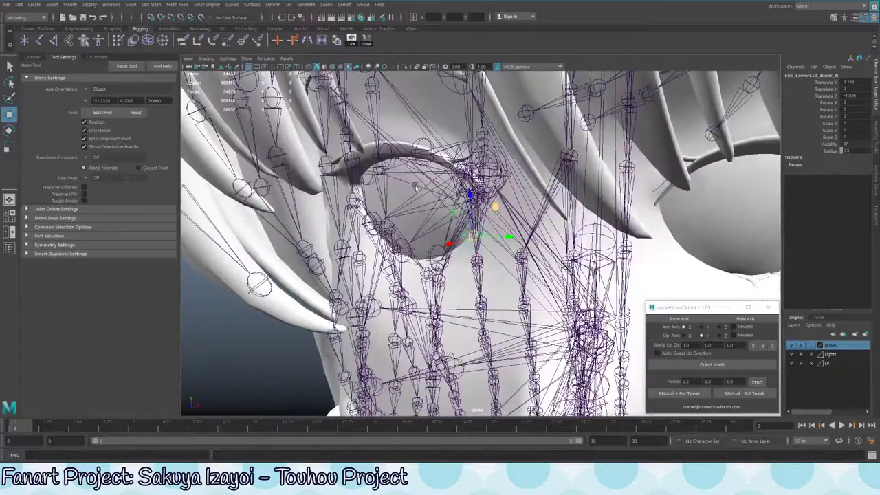
alt+drag(408, 152, 513, 181)
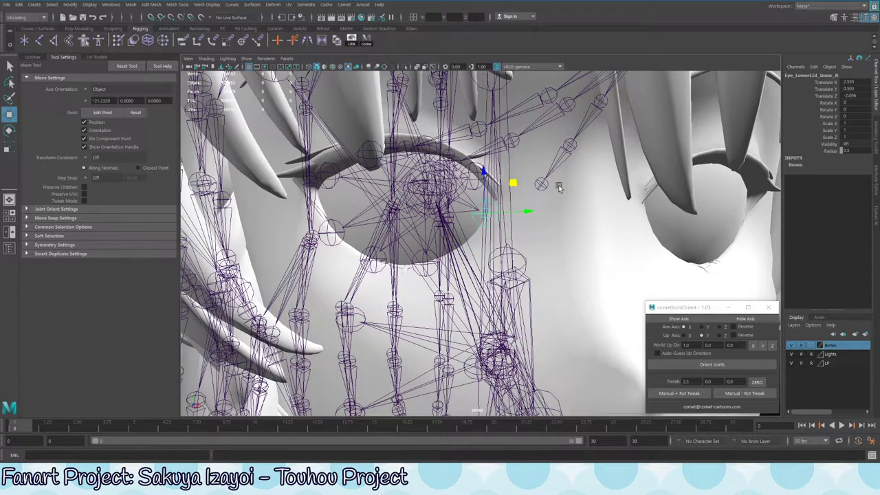
middle_drag(410, 238, 404, 241)
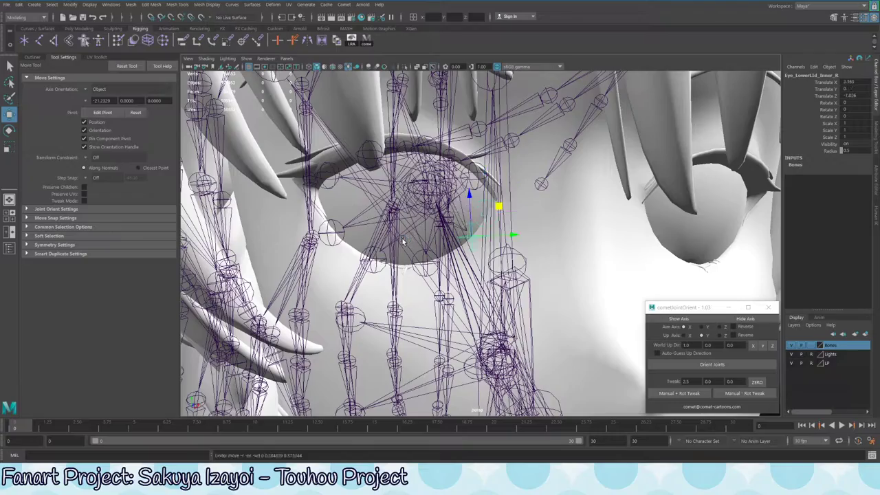
alt+drag(402, 216, 470, 220)
middle_drag(515, 209, 491, 151)
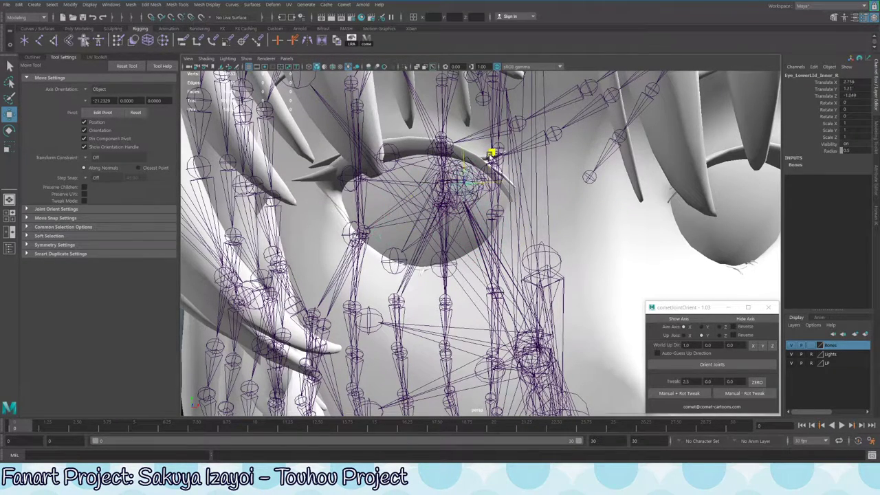
click(455, 148)
alt+drag(484, 187, 459, 196)
Reselect the inner lower-lid joint, try a small nudge, and undo it
key(q)
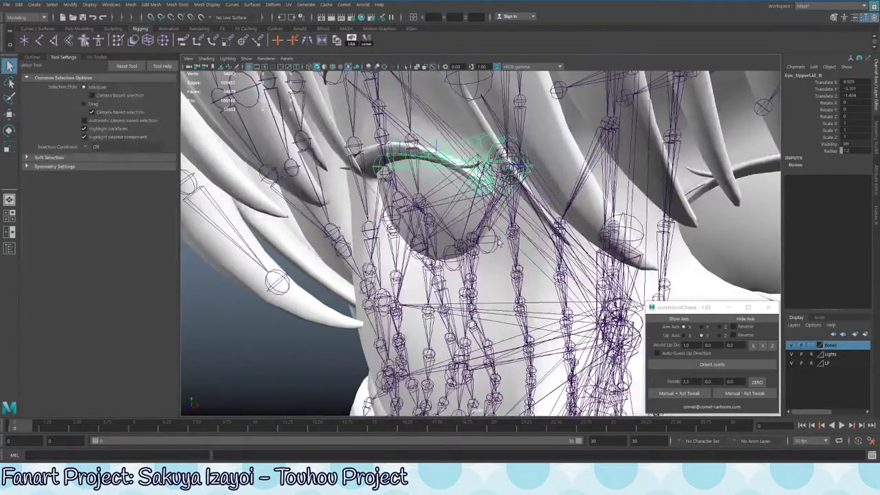
click(482, 206)
key(w)
click(447, 244)
middle_drag(447, 243, 449, 243)
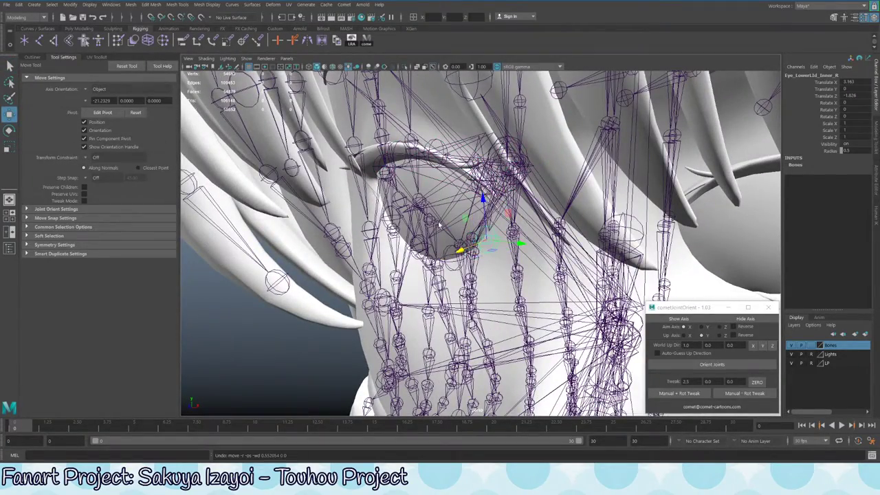
alt+drag(450, 243, 370, 235)
key(ctrl+z)
key(ctrl+z)
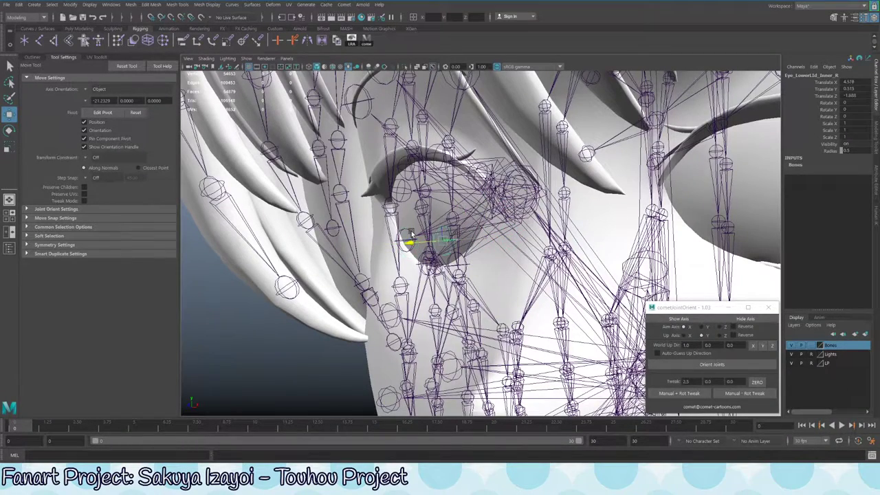
Return the Move Tool axis orientation to World and save the scene
alt+drag(406, 217, 517, 243)
click(458, 227)
key(q)
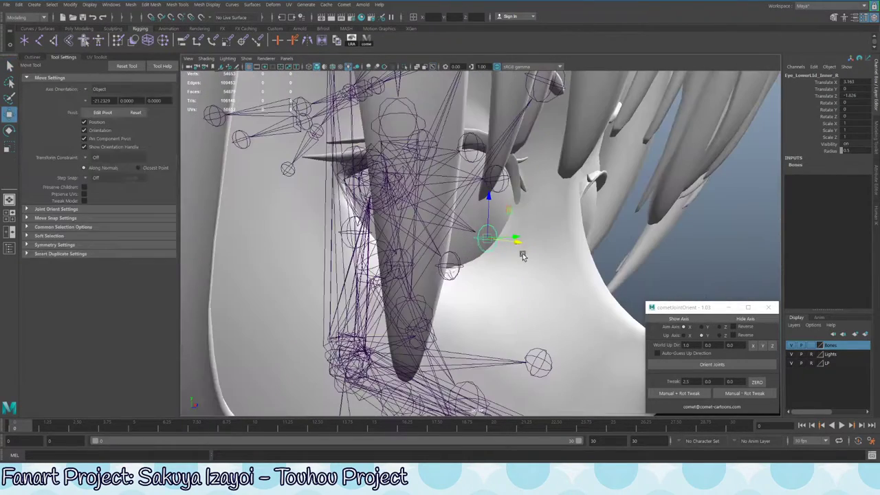
click(527, 248)
key(w)
click(100, 89)
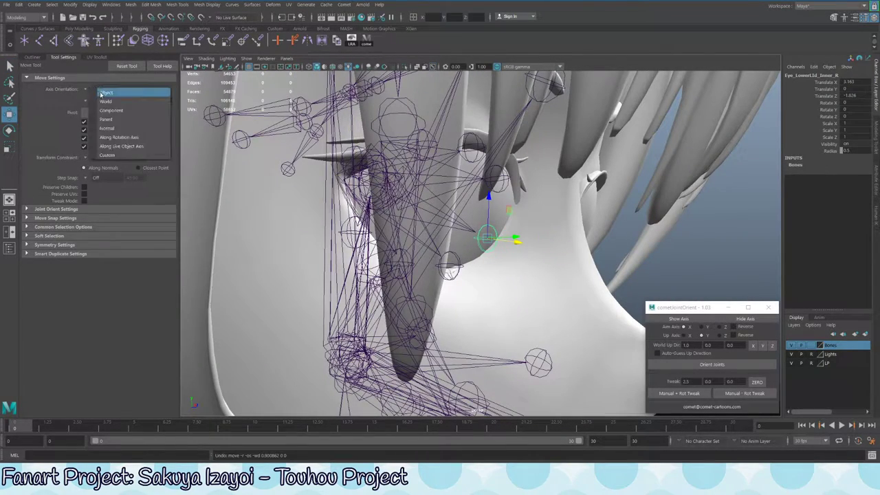
click(100, 89)
click(100, 89)
click(108, 100)
alt+drag(482, 206, 462, 213)
key(ctrl+z)
key(ctrl+s)
Inspect the Mouth_Mid_R joint from side and front, then select Eyebrow_Inner_R
alt+drag(471, 246, 522, 369)
key(q)
click(505, 244)
key(w)
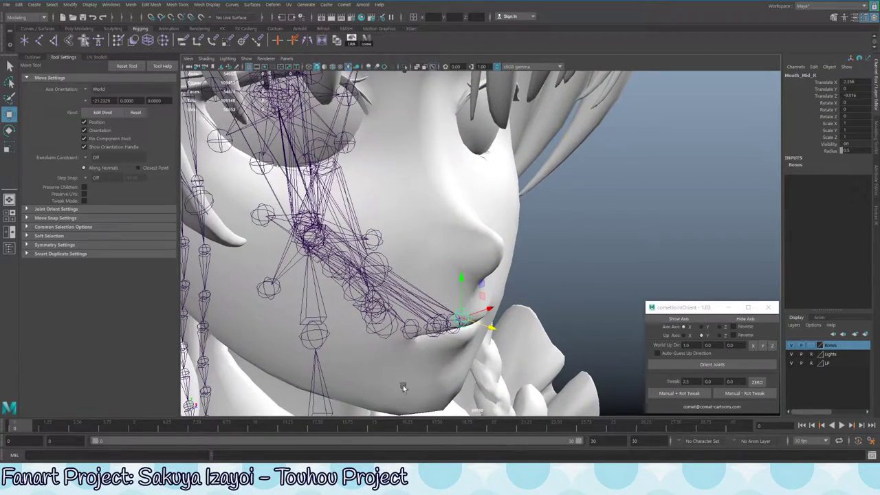
alt+drag(448, 229, 432, 246)
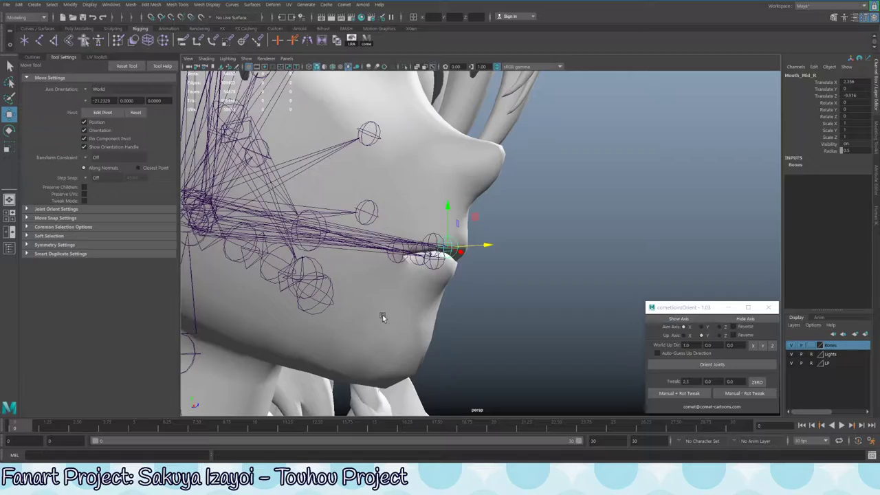
alt+drag(480, 290, 408, 170)
key(q)
click(476, 241)
click(476, 240)
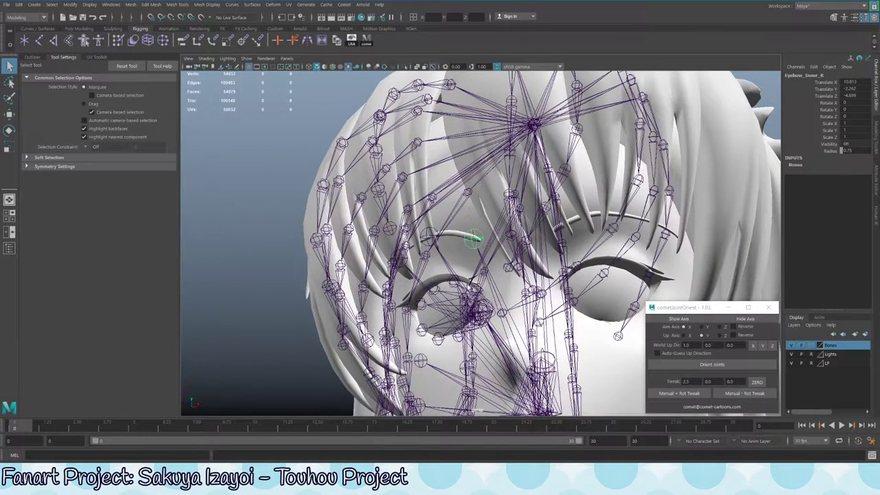
alt+drag(476, 241, 438, 258)
click(441, 257)
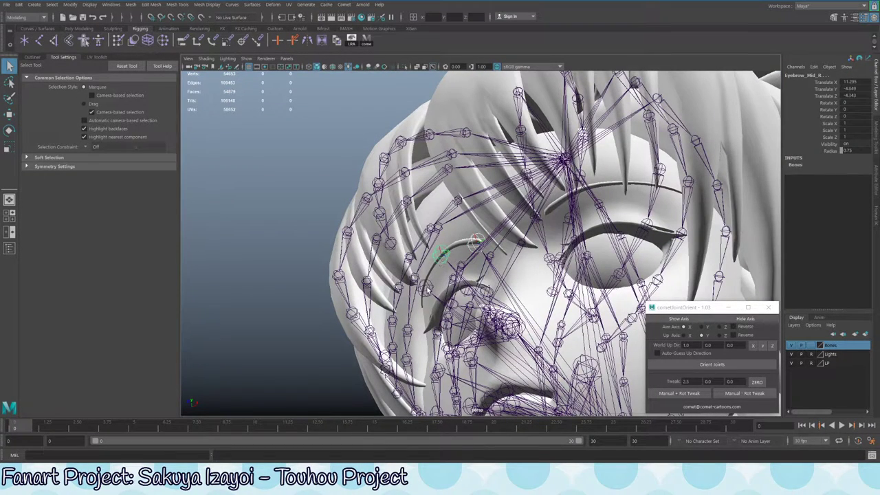
click(424, 288)
alt+drag(424, 287, 456, 253)
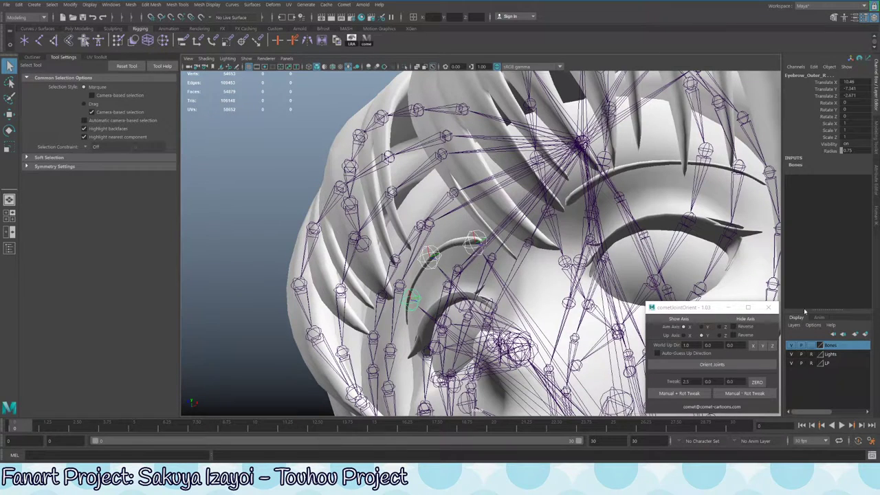
click(33, 57)
scroll(96, 225, up, 5)
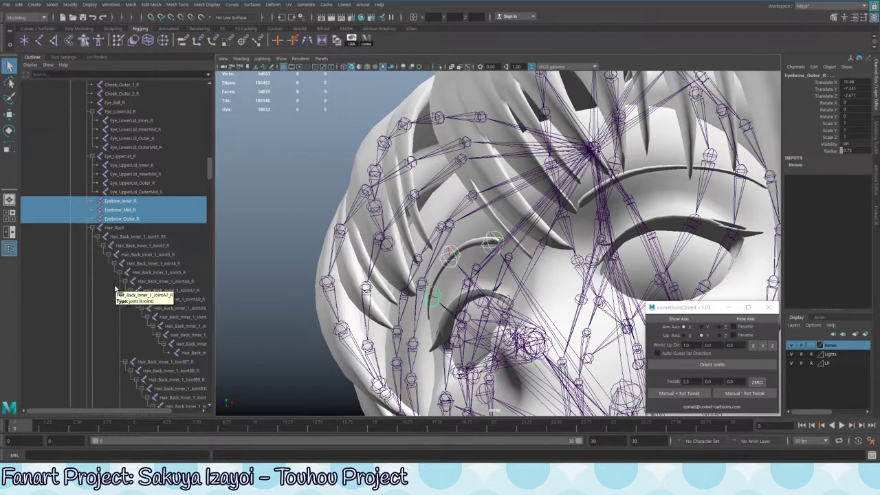
scroll(124, 282, down, 10)
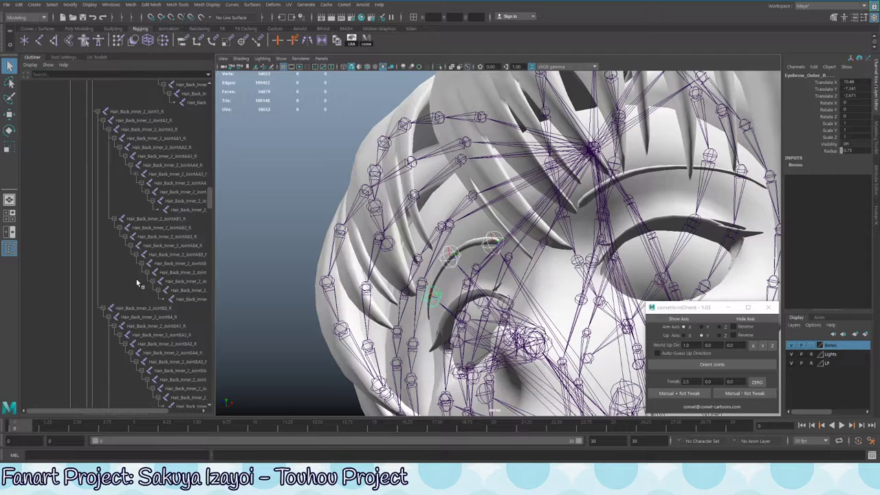
scroll(134, 282, down, 3)
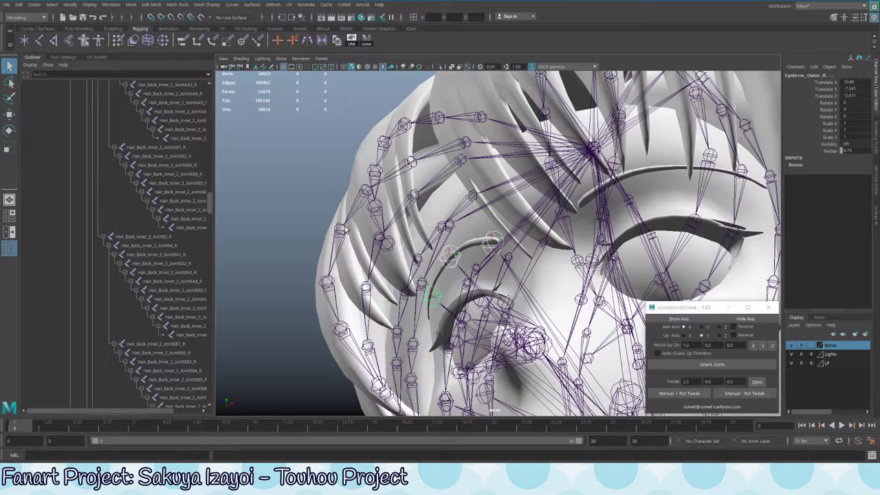
scroll(179, 268, up, 15)
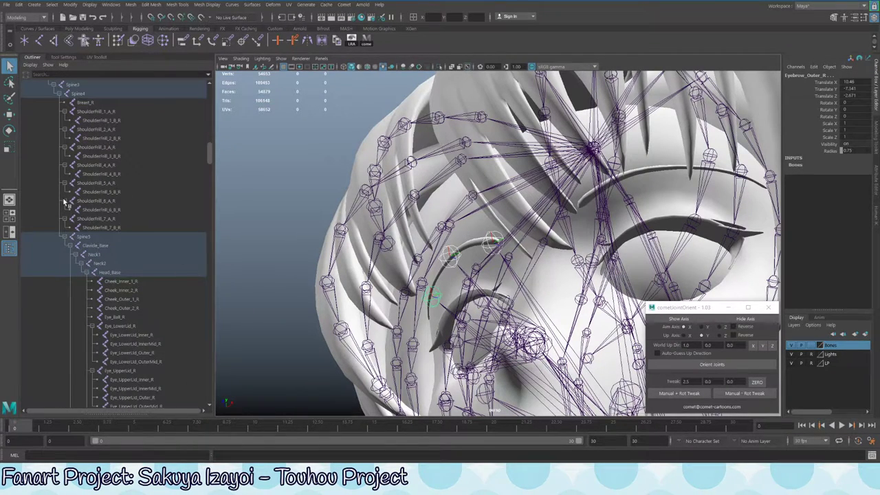
scroll(135, 306, down, 10)
scroll(136, 310, up, 10)
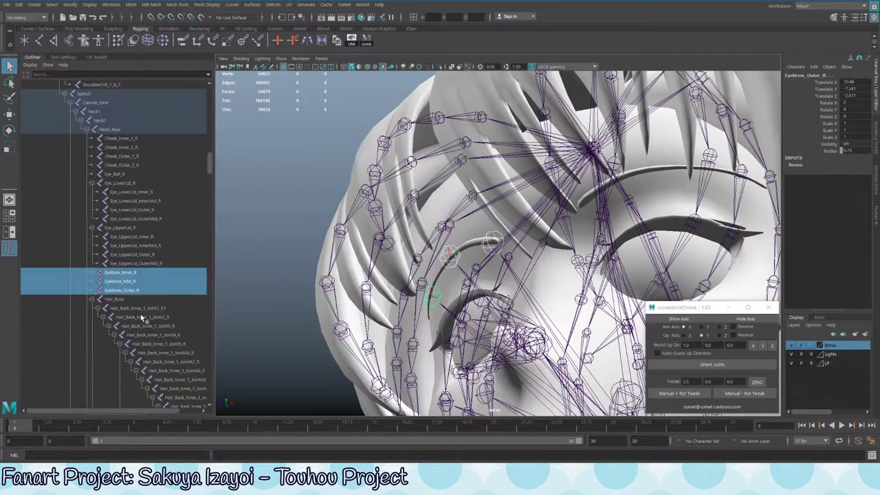
click(140, 273)
shift+click(196, 289)
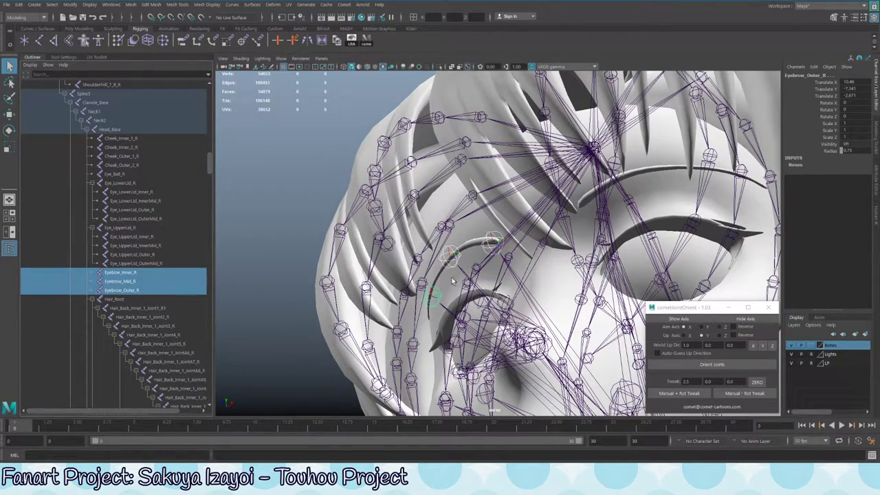
alt+drag(453, 281, 510, 281)
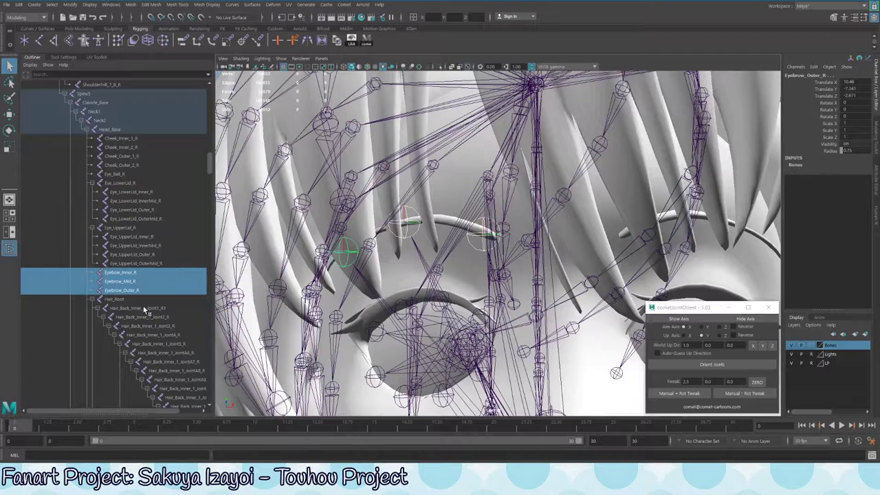
scroll(117, 293, down, 15)
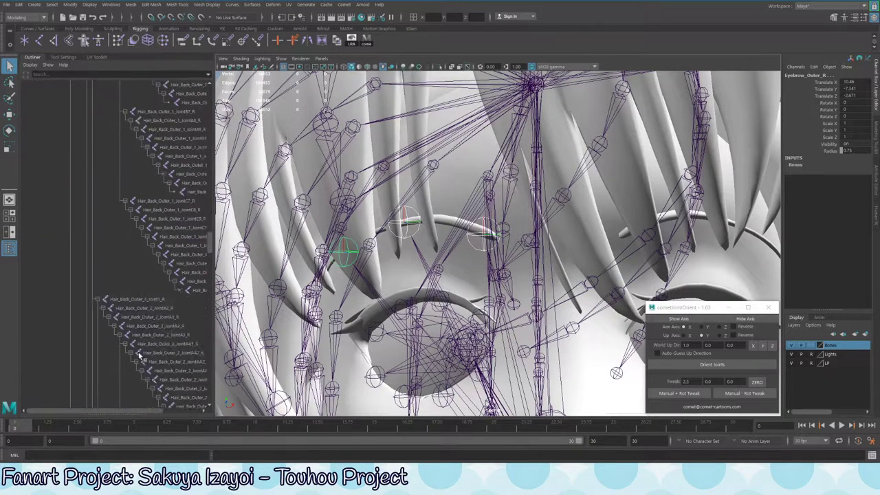
scroll(88, 321, up, 8)
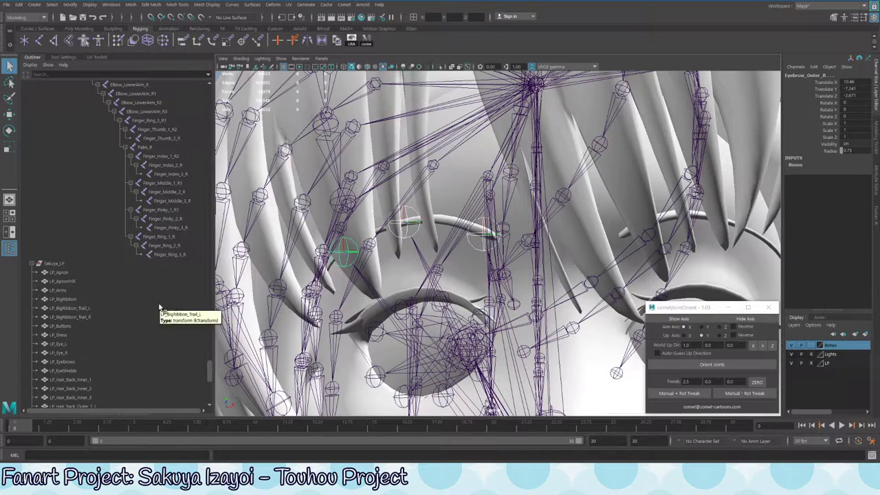
scroll(103, 268, down, 3)
scroll(90, 328, down, 6)
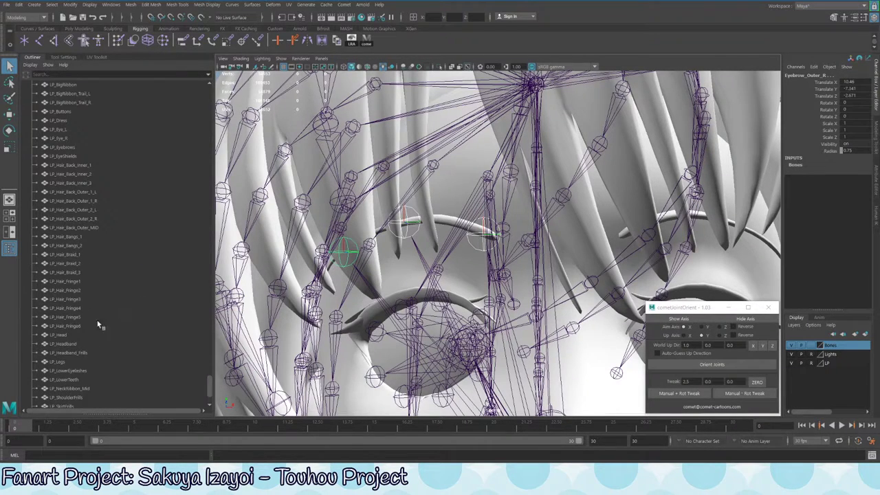
click(100, 334)
key(ctrl+1)
alt+drag(422, 209, 411, 216)
key(ctrl+z)
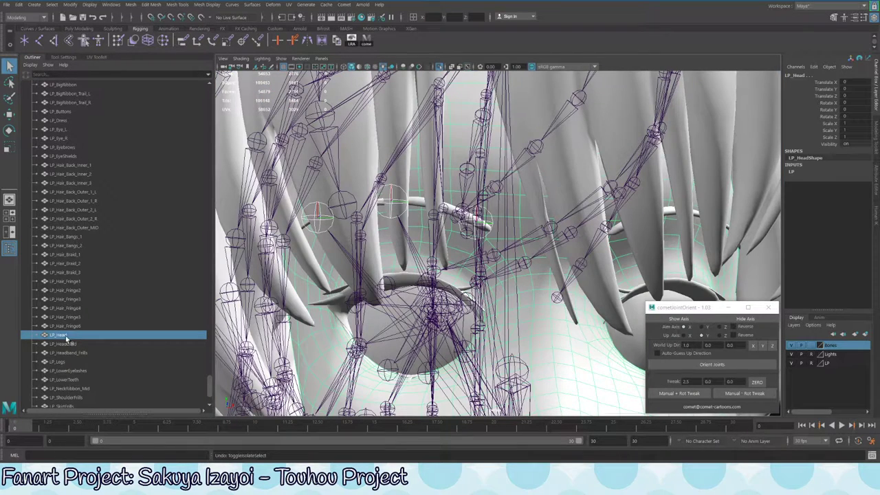
Isolate LP_Head with LP_Eyebrows and frame them in the view
ctrl+click(62, 148)
key(f)
key(ctrl+1)
alt+drag(385, 185, 442, 175)
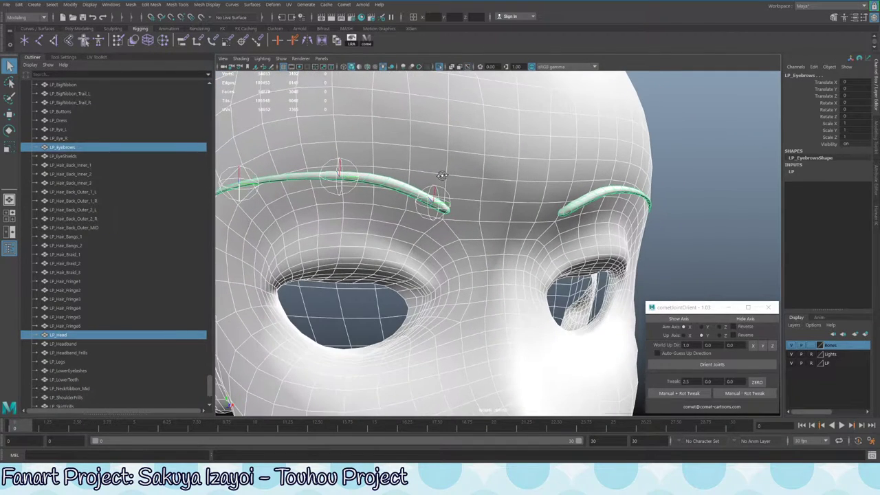
Select the inner, middle and outer right eyebrow joints in turn to check their axes
click(447, 207)
scroll(474, 205, up, 2)
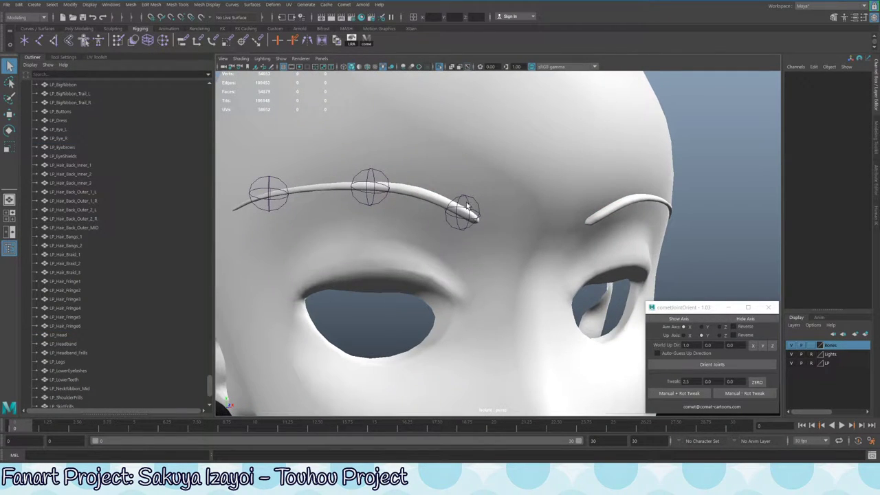
click(467, 203)
alt+drag(466, 204, 448, 172)
click(445, 169)
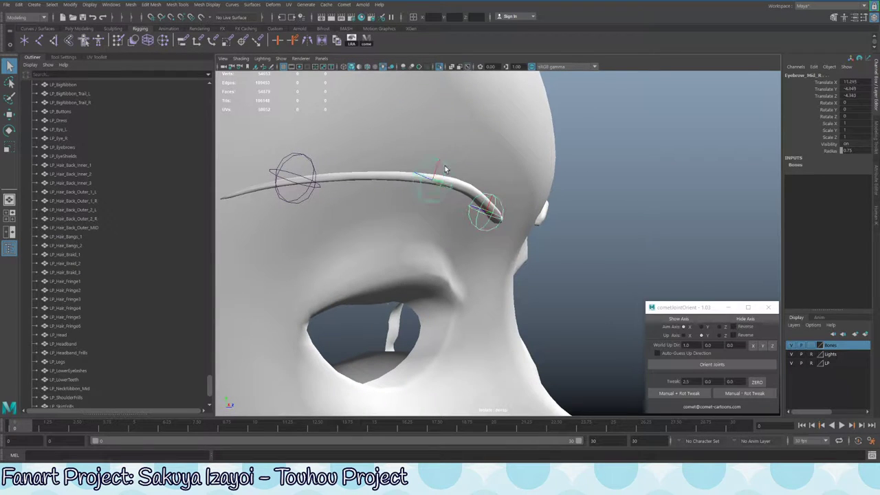
click(309, 159)
alt+drag(535, 219, 544, 222)
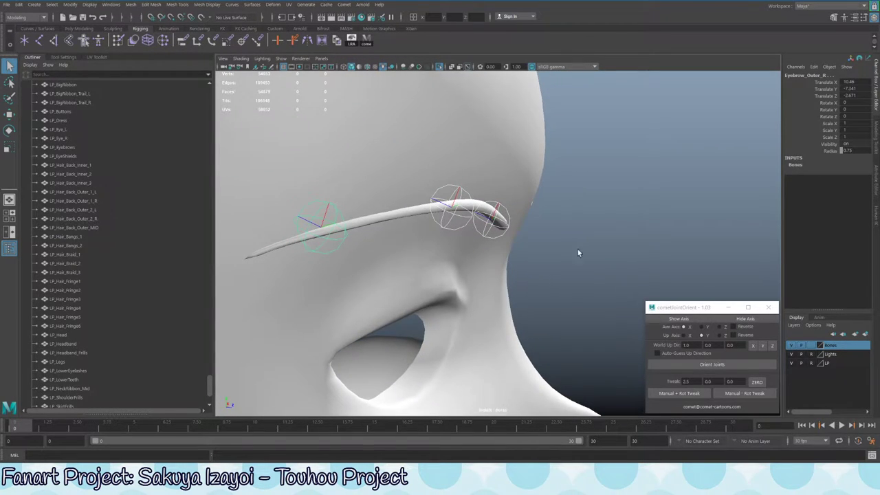
click(690, 381)
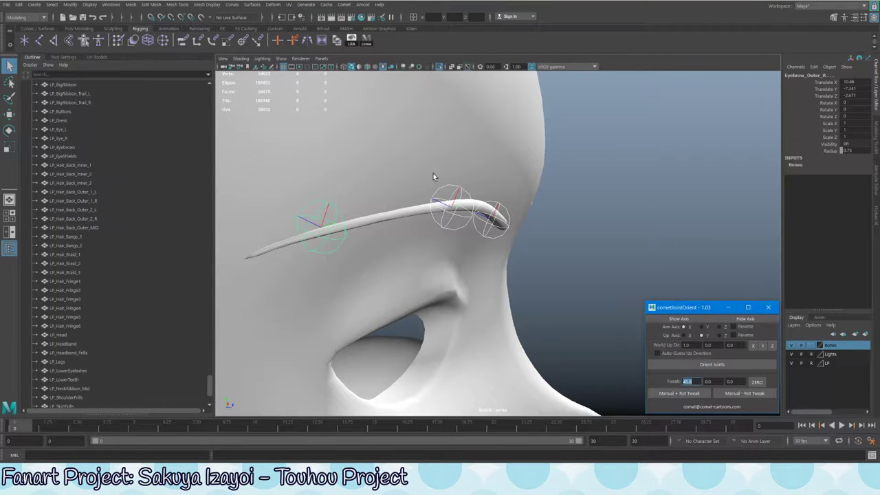
Apply a 0/10/0 Manual Rot Tweak to the right brow joints, undo it, then twist negatively
text(0)
key(Return)
key(Tab)
click(670, 395)
mouse_move(502, 302)
alt+mouse_down()
mouse_move(481, 291)
mouse_move(495, 288)
alt+mouse_up()
key(ctrl+z)
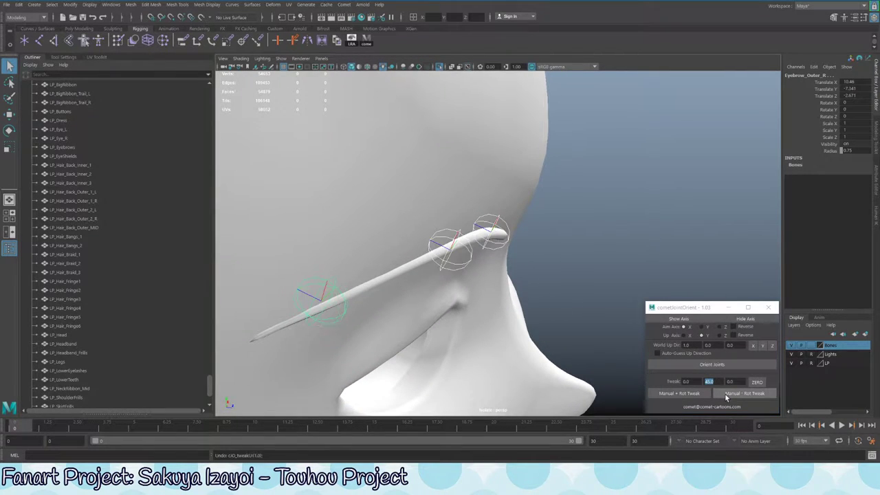
click(735, 396)
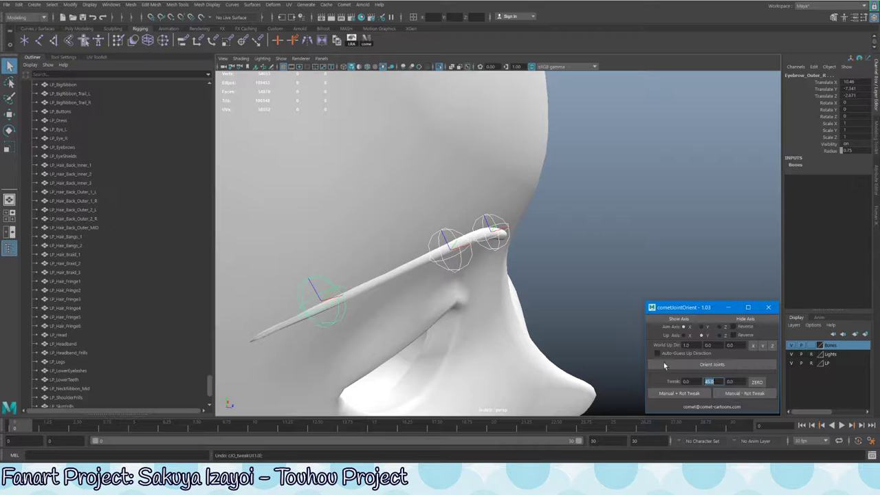
alt+drag(543, 261, 453, 174)
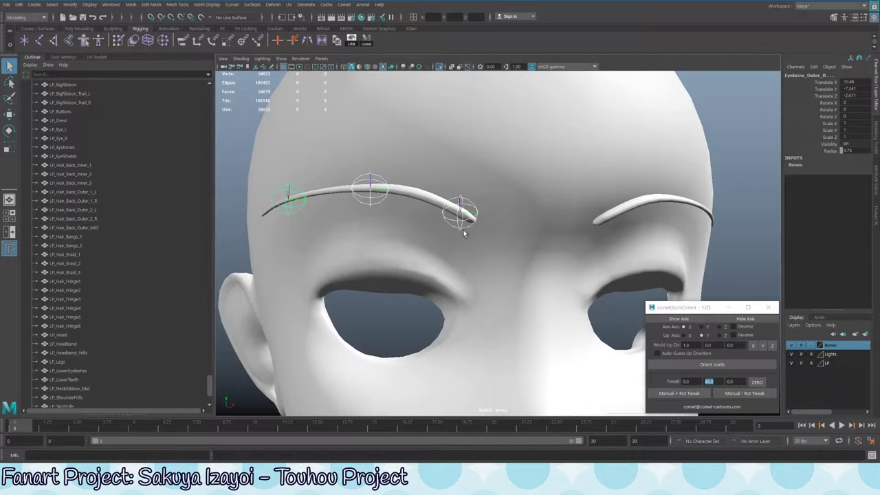
alt+drag(463, 234, 332, 215)
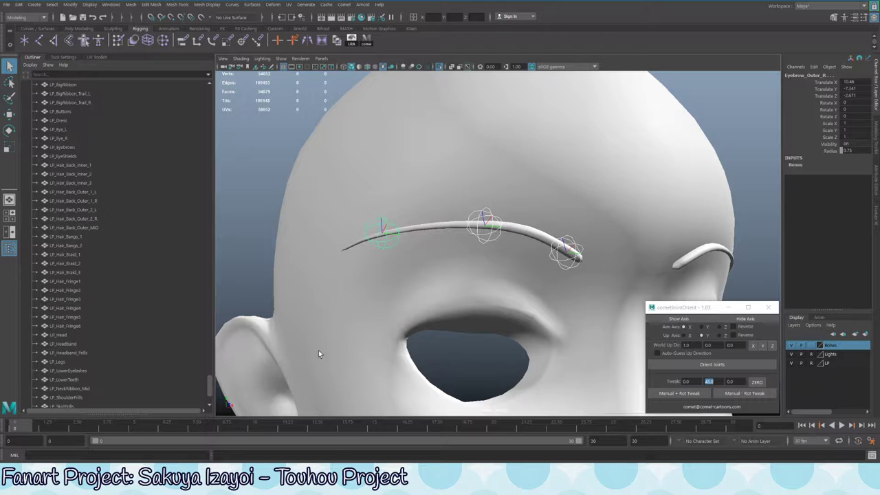
alt+drag(604, 398, 557, 287)
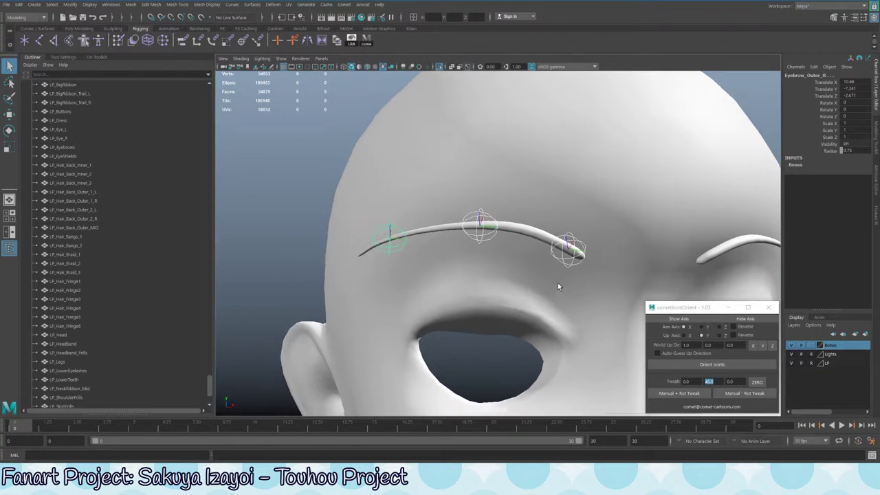
Repeat 10° positive and negative Rot Tweaks on the brow joints while checking the axes from several angles
click(693, 394)
click(647, 406)
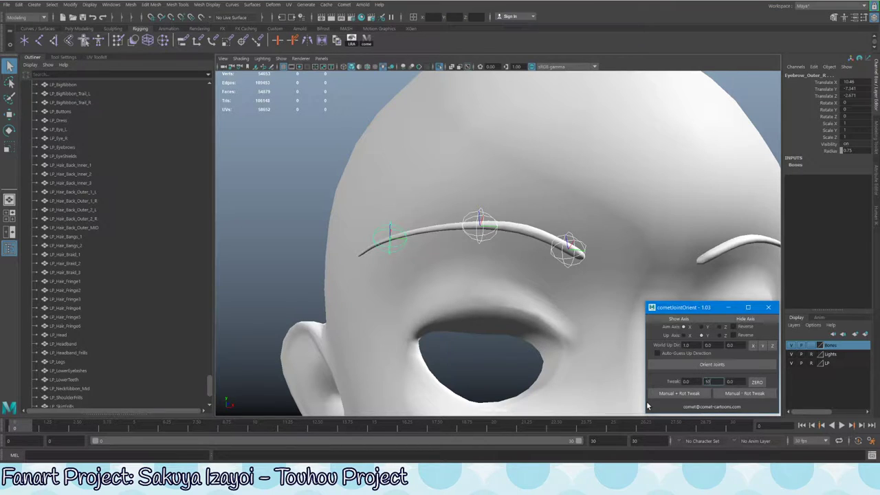
key(Return)
click(690, 393)
click(691, 394)
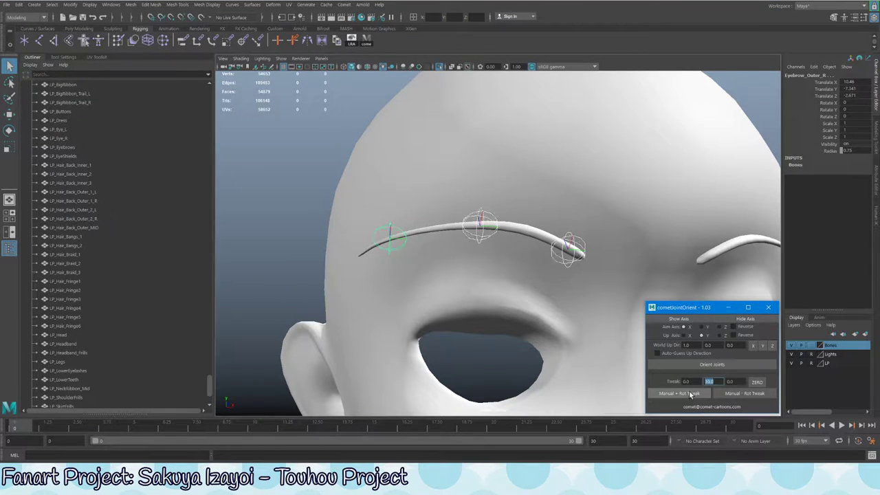
click(727, 393)
click(722, 394)
alt+drag(488, 303, 564, 304)
click(676, 393)
click(679, 393)
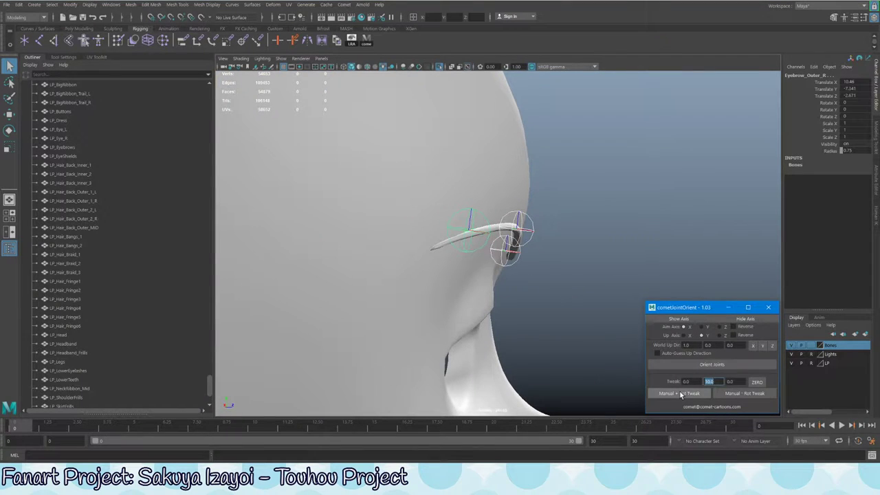
click(679, 394)
click(726, 395)
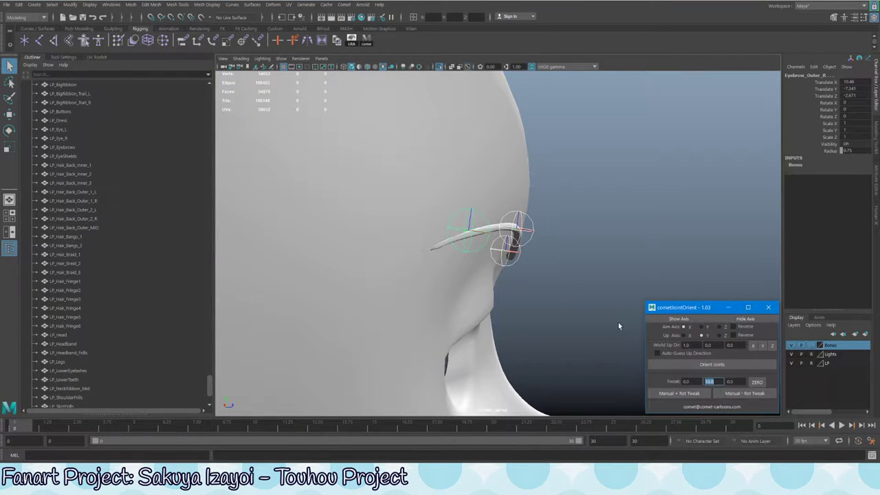
alt+drag(619, 326, 510, 211)
Set the tweak to 0/0/10 and twist the eyebrow joints around the third axis
click(730, 382)
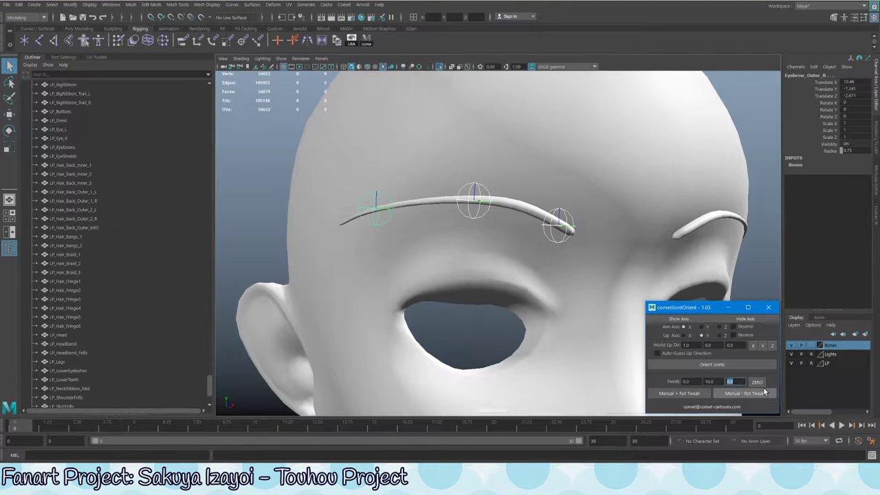
text(10)
key(shift+Tab)
text(0)
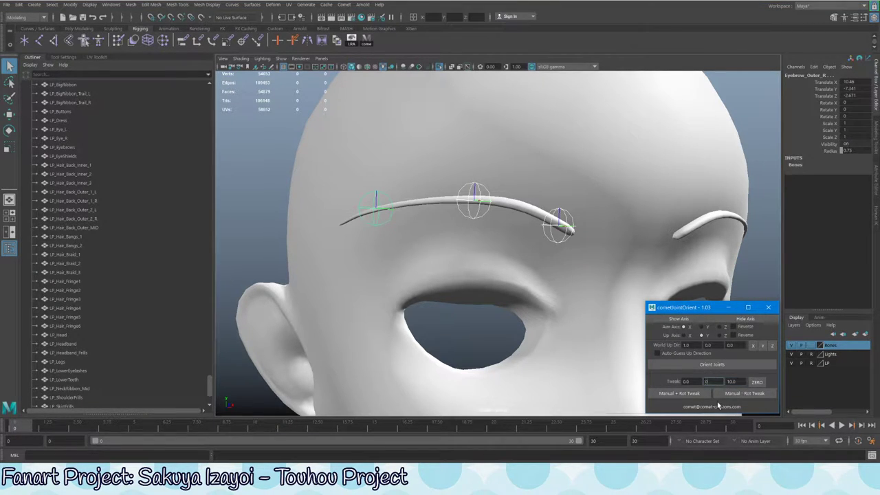
click(681, 394)
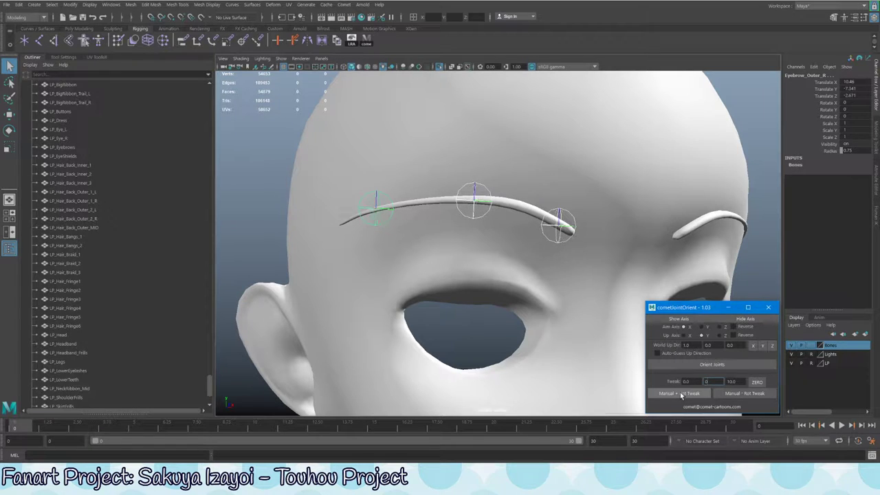
alt+drag(530, 303, 599, 322)
click(731, 395)
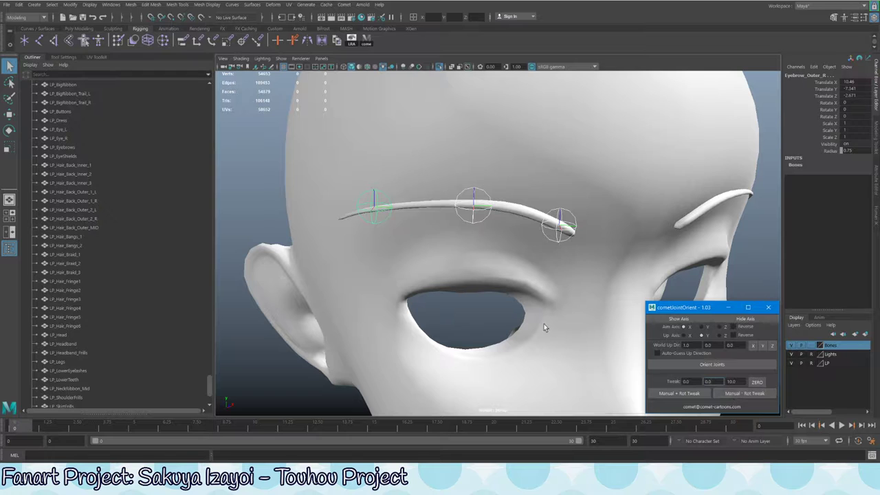
alt+drag(544, 328, 506, 203)
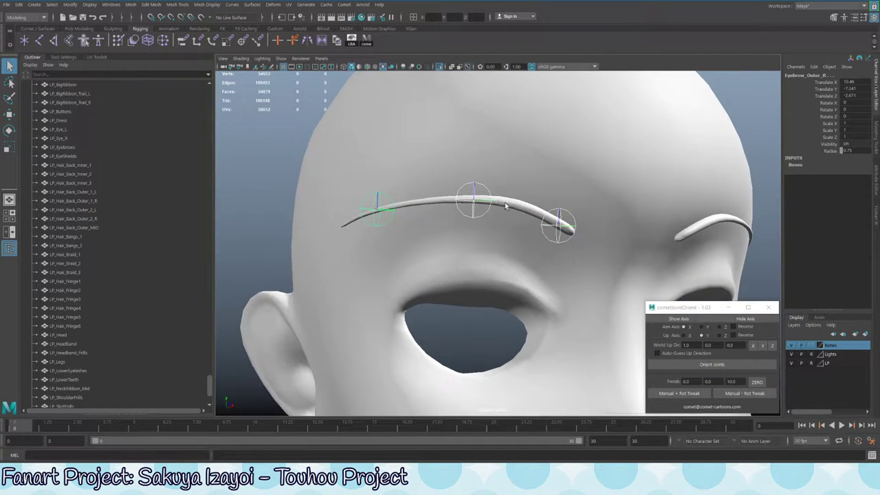
Reset the third tweak angle to 0, apply a slight negative twist, and check the brow frontally
double_click(731, 381)
text(0)
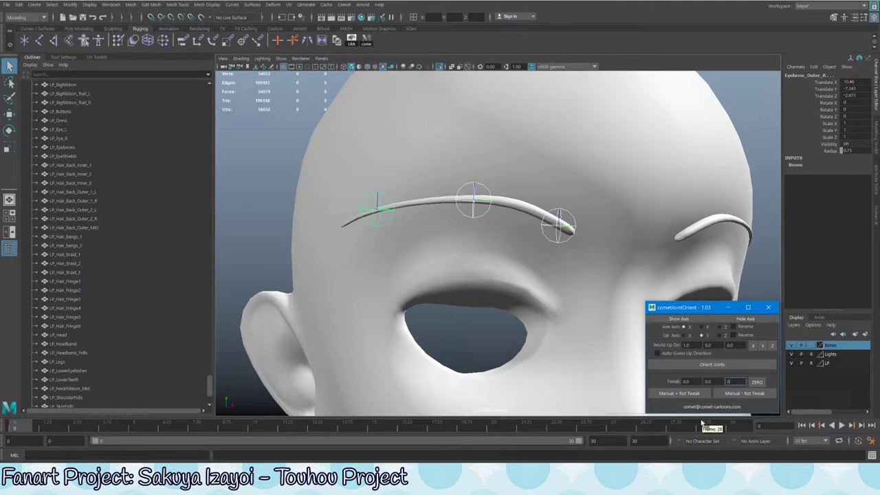
double_click(685, 382)
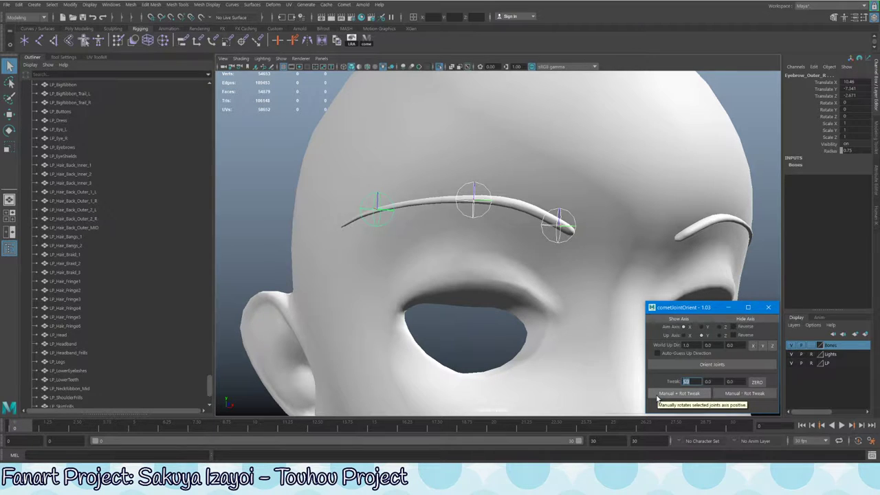
click(747, 394)
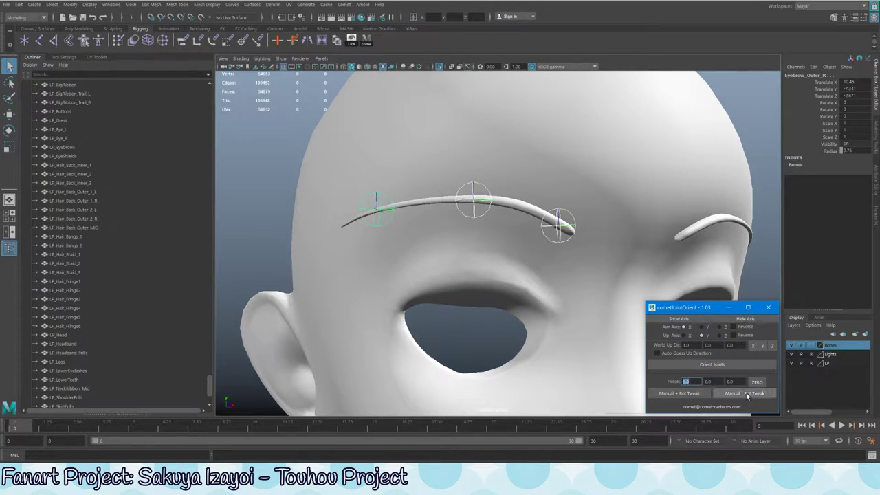
alt+drag(427, 174, 475, 200)
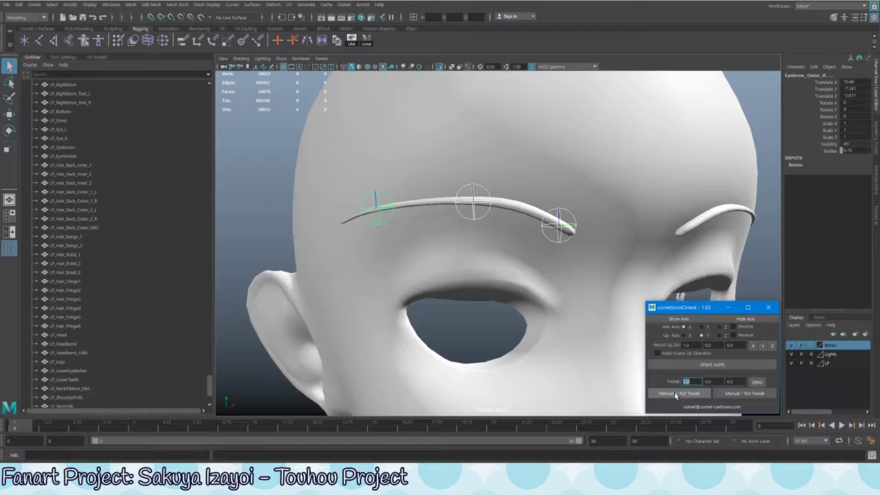
scroll(487, 262, down, 5)
alt+drag(487, 261, 594, 257)
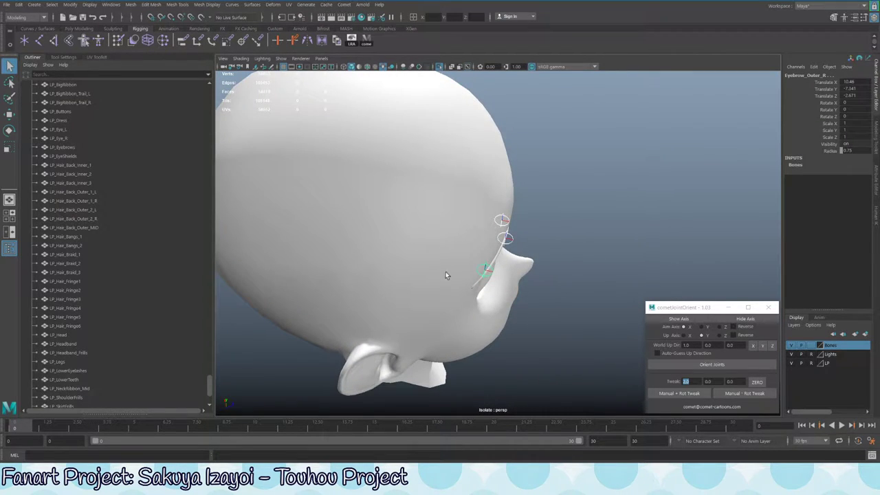
Deselect the eyebrow joint, save the scene past the Student Version notice, and exit Isolate Select
alt+drag(473, 248, 401, 242)
key(w)
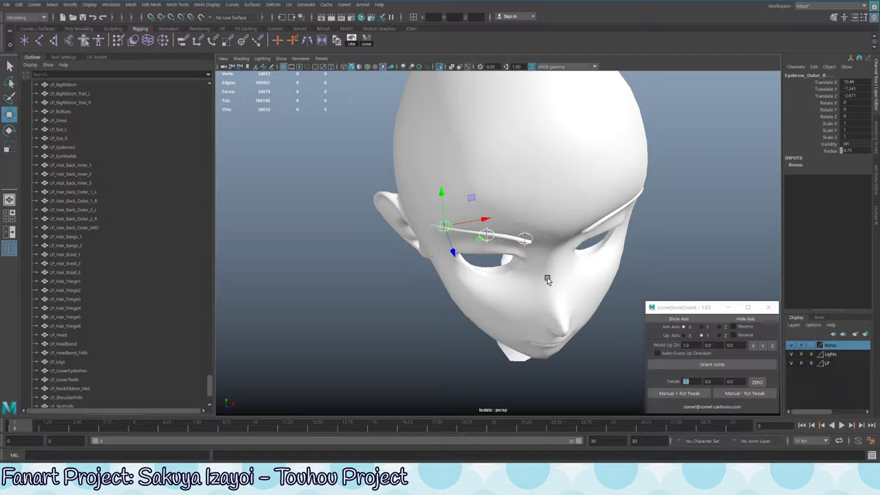
alt+drag(401, 332, 436, 312)
click(616, 221)
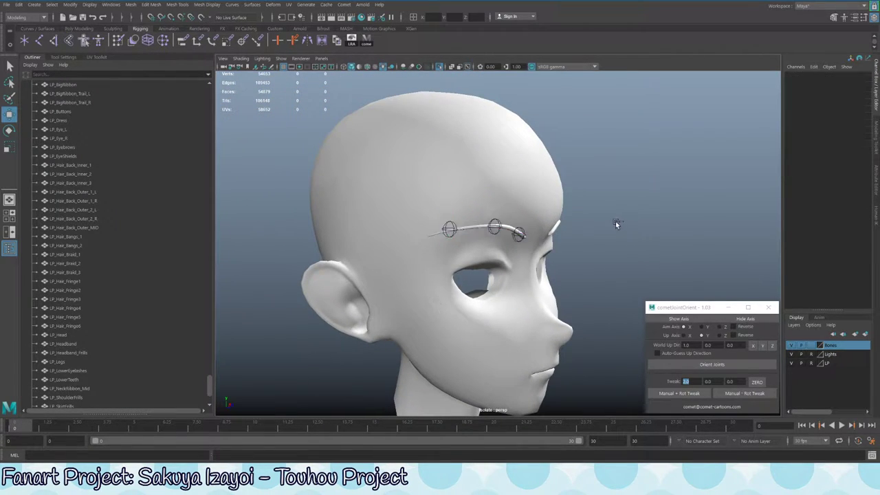
key(ctrl+s)
click(434, 244)
alt+drag(610, 223, 488, 238)
key(ctrl+1)
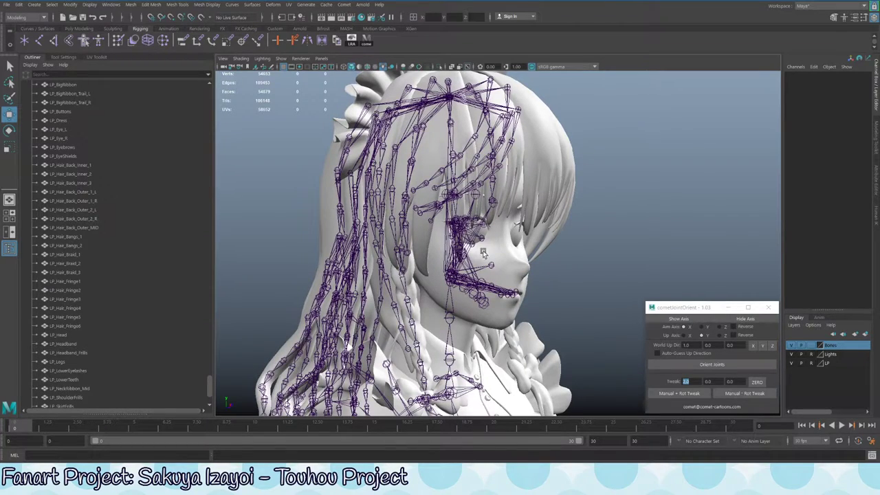
Select the Pelvic joint with its skirt hierarchy and isolate it, hiding the character mesh
alt+right_drag(484, 254, 375, 212)
alt+drag(374, 213, 484, 263)
scroll(484, 263, up, 5)
click(480, 244)
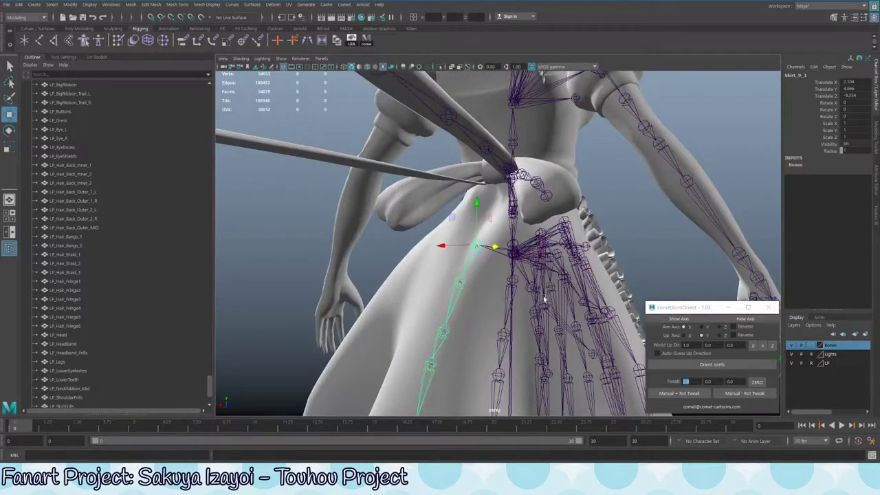
scroll(473, 227, down, 1)
alt+drag(474, 227, 423, 187)
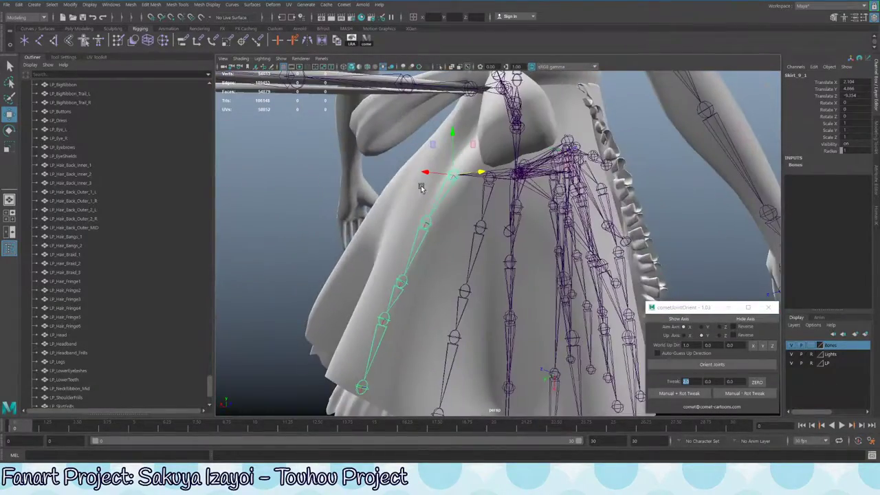
click(505, 180)
key(ctrl+1)
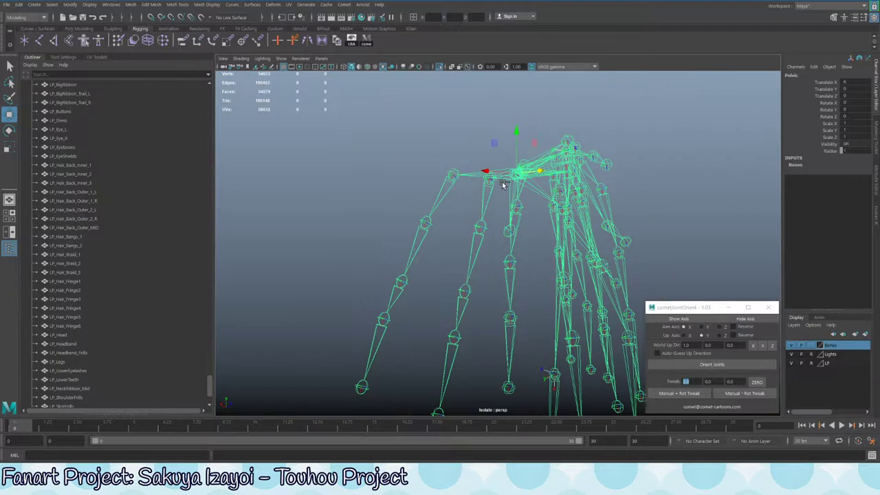
alt+drag(506, 181, 521, 201)
Click through the Skirt_9_1, Skirt_10_1 and neighbouring skirt chains to inspect them
click(509, 244)
scroll(509, 244, up, 6)
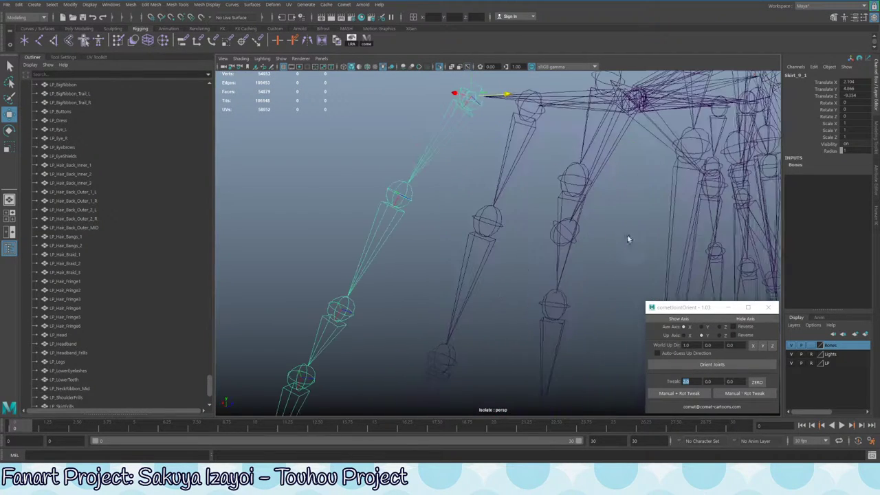
alt+drag(509, 155, 428, 192)
key(e)
key(q)
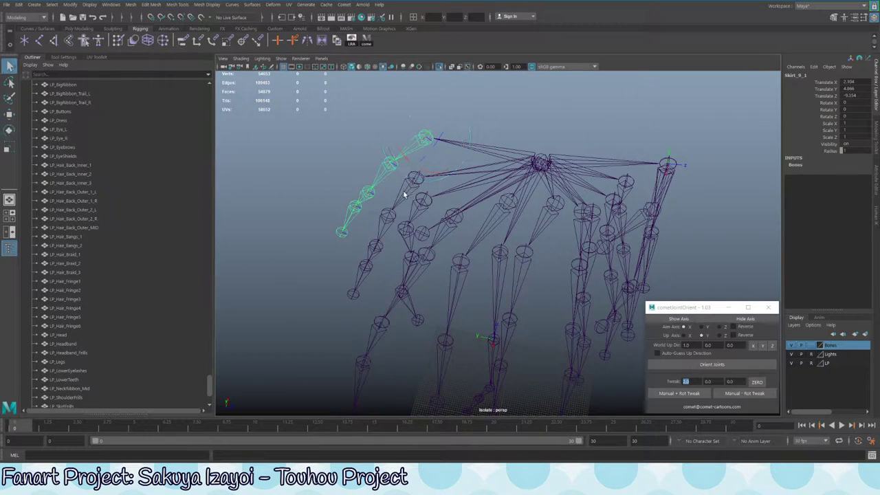
click(416, 195)
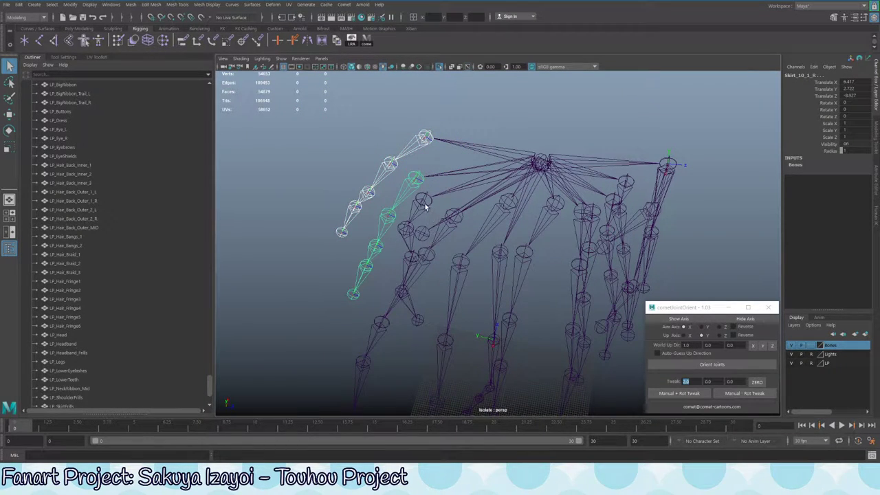
click(424, 202)
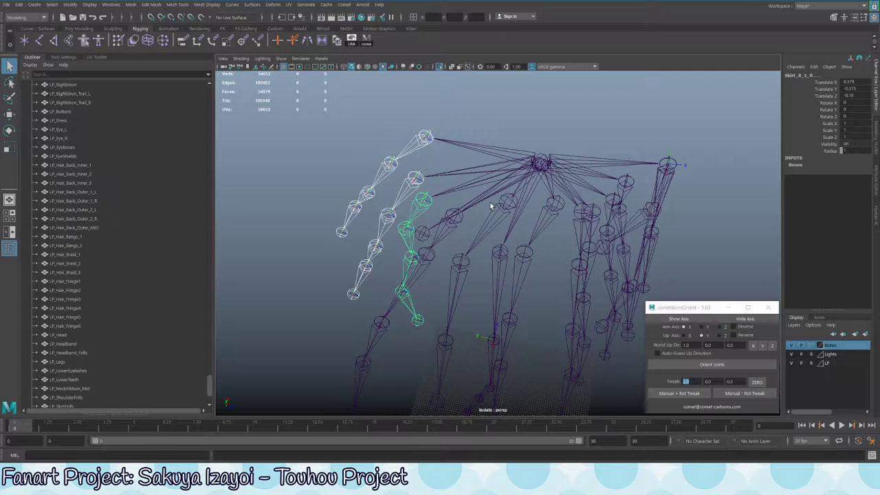
click(458, 217)
Orbit and zoom around the isolated skirt joint chains to examine their angles
alt+drag(456, 213, 480, 204)
alt+drag(470, 203, 451, 210)
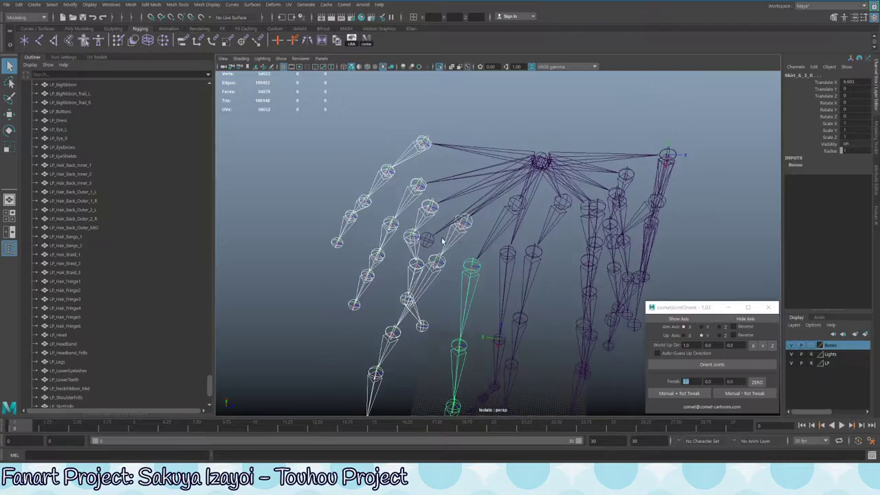
scroll(451, 210, up, 5)
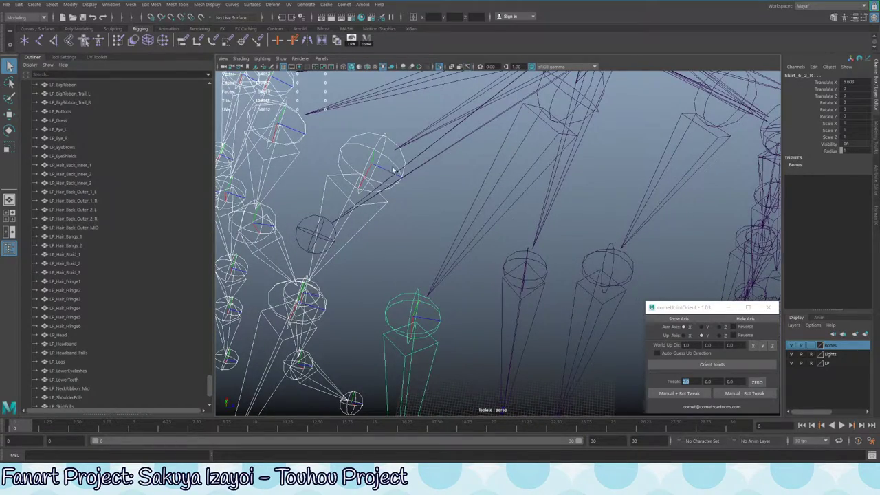
scroll(505, 204, down, 5)
alt+drag(505, 204, 454, 187)
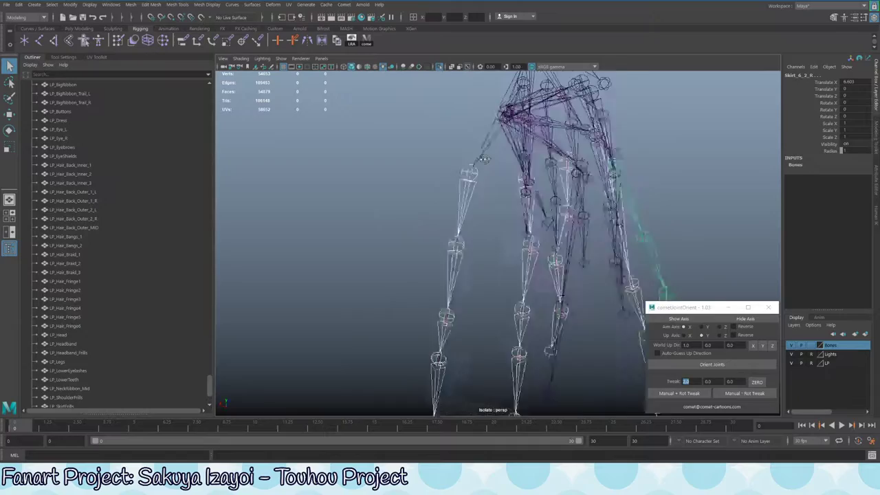
scroll(433, 186, up, 5)
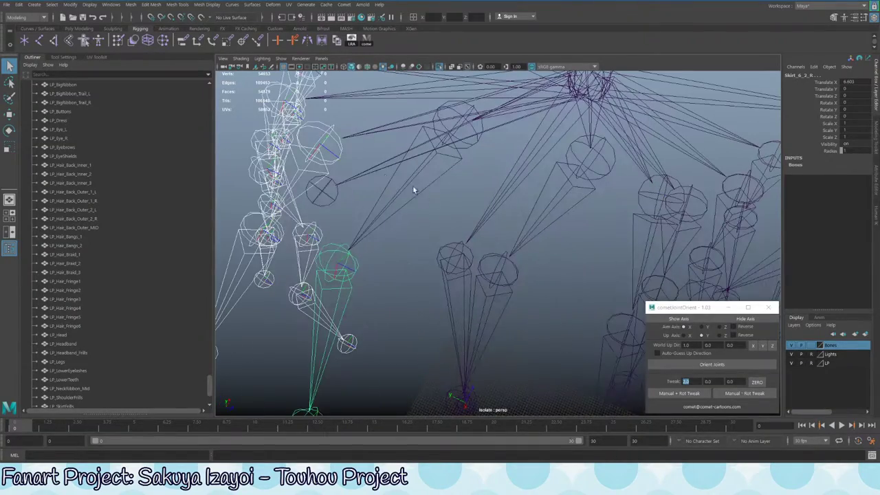
alt+drag(580, 89, 610, 146)
alt+drag(576, 173, 540, 215)
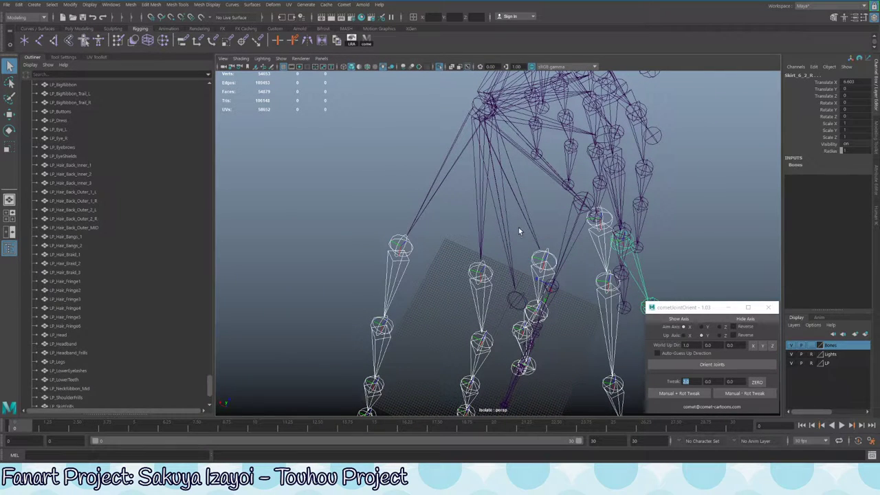
Re-orient the Skirt_10_1_R chain with Auto-Guess Up Direction enabled
click(485, 281)
alt+drag(486, 280, 512, 219)
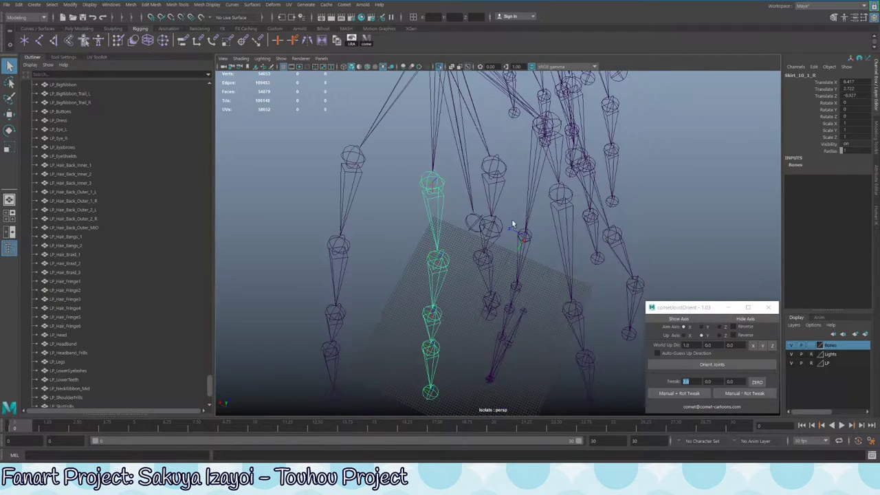
click(705, 359)
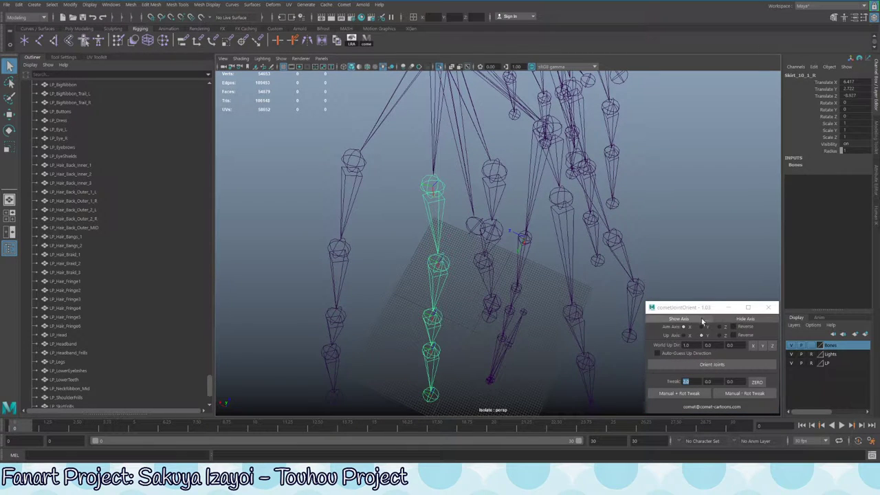
click(658, 353)
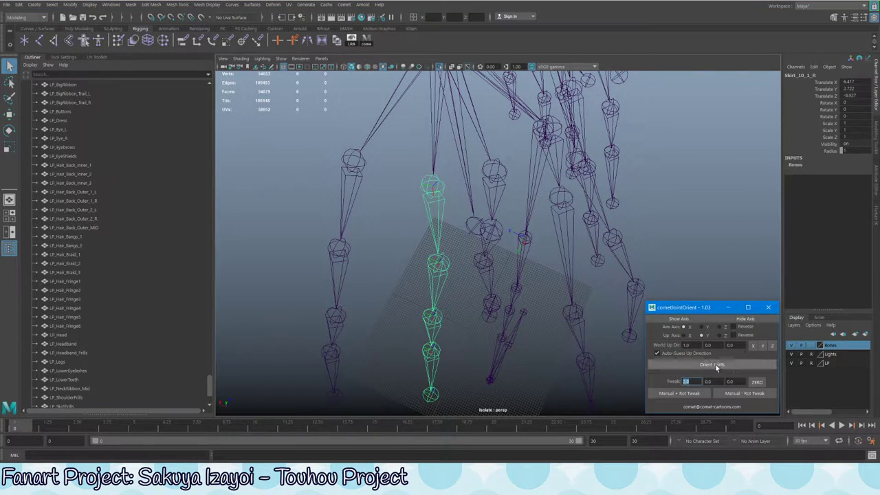
click(715, 365)
alt+drag(474, 246, 421, 218)
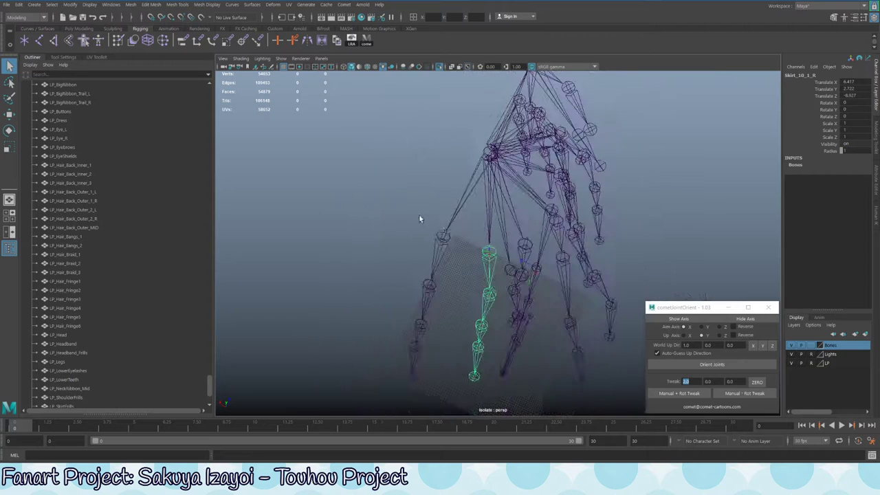
alt+drag(558, 274, 452, 229)
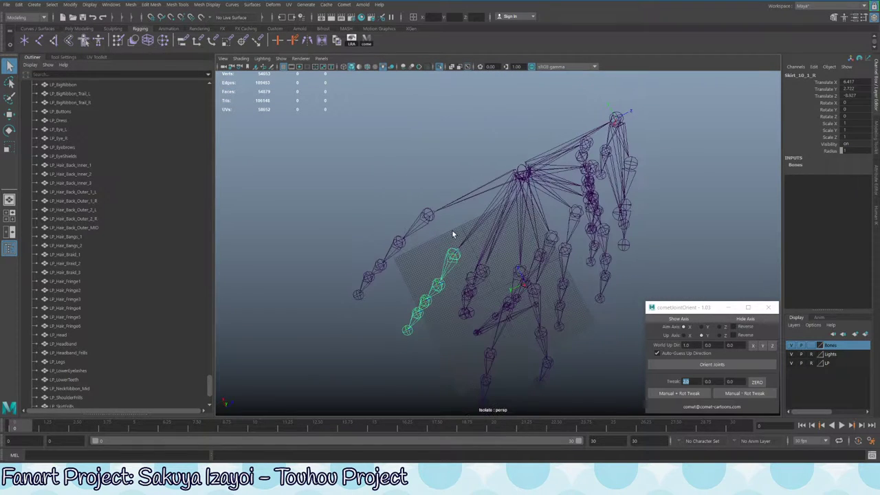
alt+drag(555, 136, 433, 184)
Select the Skirt_9_1_R chain's end joint Skirt_9_5_R and orient it
click(462, 189)
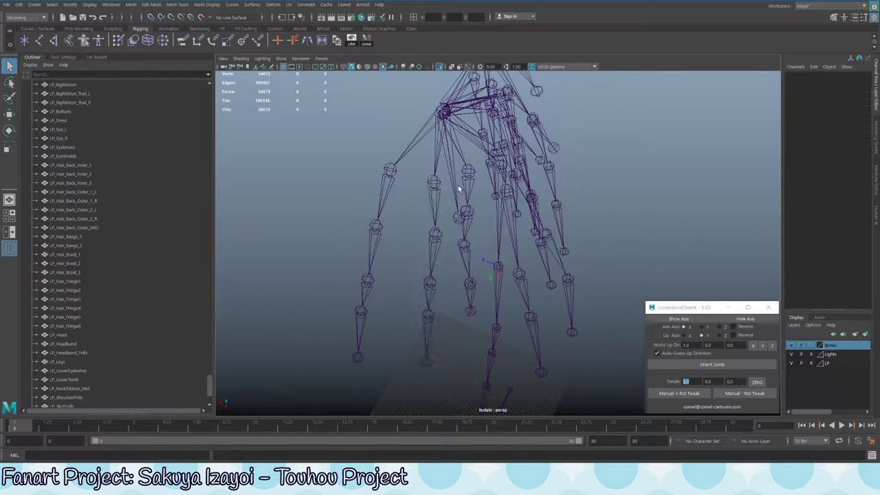
click(390, 171)
key(f)
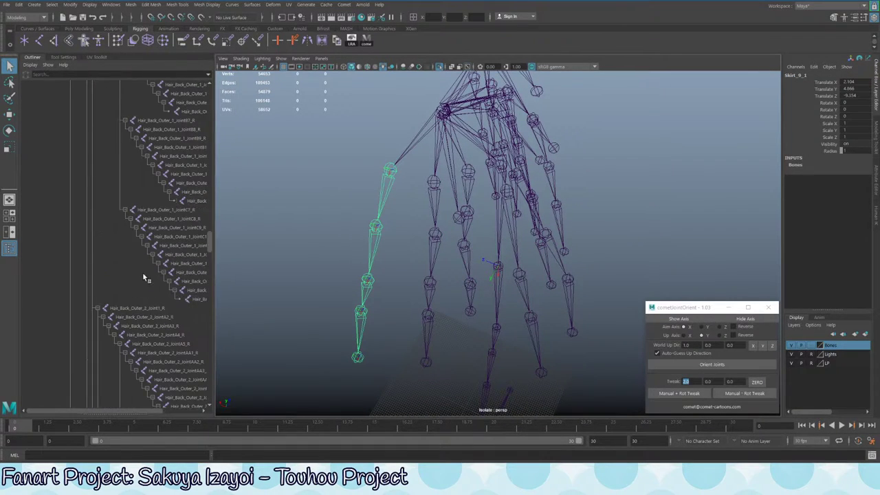
scroll(144, 282, down, 8)
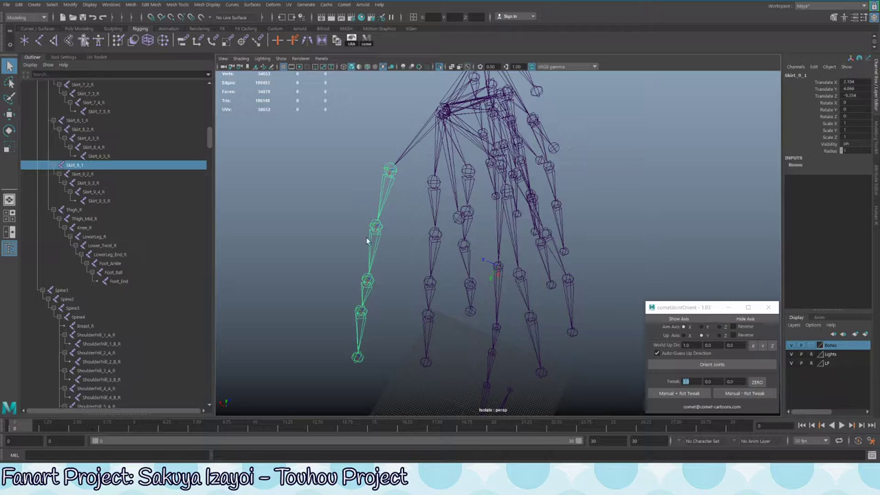
alt+drag(367, 241, 384, 294)
click(330, 303)
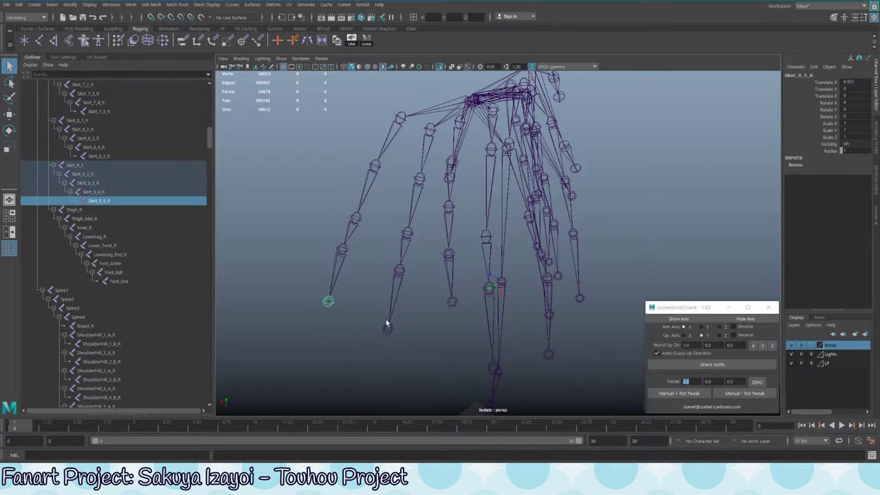
alt+middle_drag(387, 320, 476, 293)
click(724, 366)
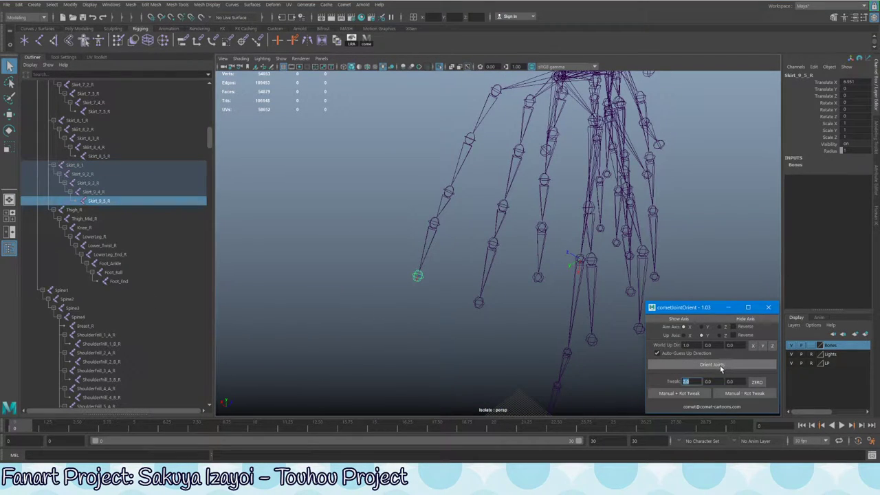
Orient the end joints Skirt_10_5_R and Skirt_8_5_R the same way
alt+drag(391, 294, 514, 337)
click(470, 329)
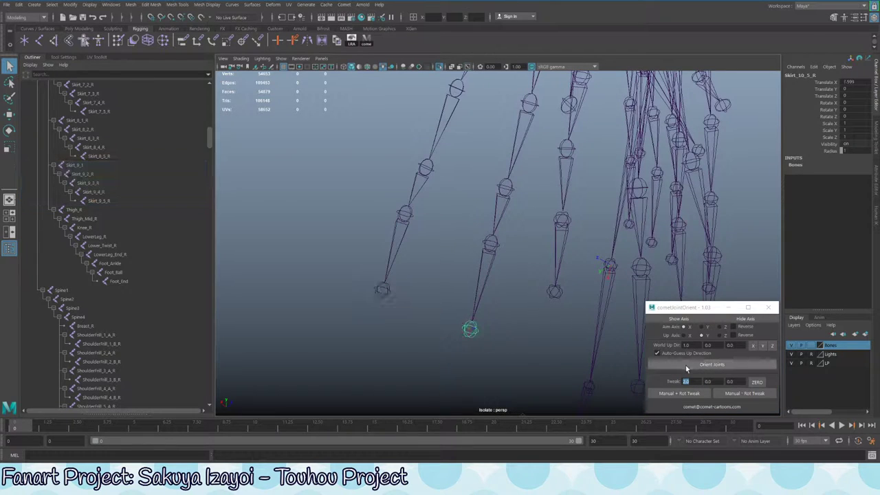
click(691, 367)
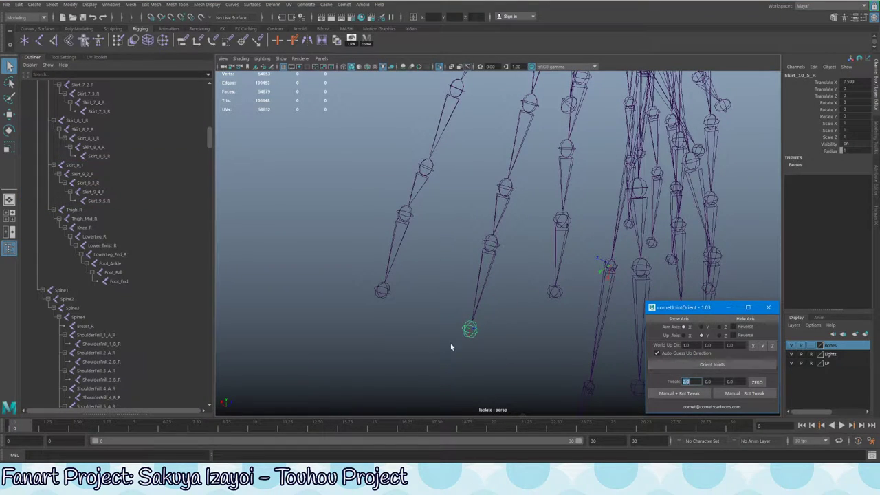
alt+drag(452, 346, 495, 251)
click(496, 252)
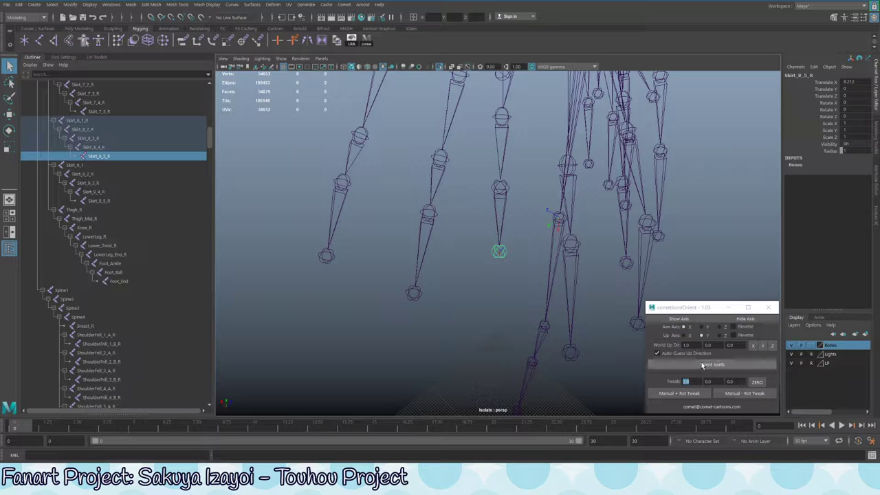
click(704, 366)
Select the Skirt_9_1 chain and its end joint Skirt_9_5_R in the hierarchy list
alt+drag(501, 198, 459, 195)
click(426, 190)
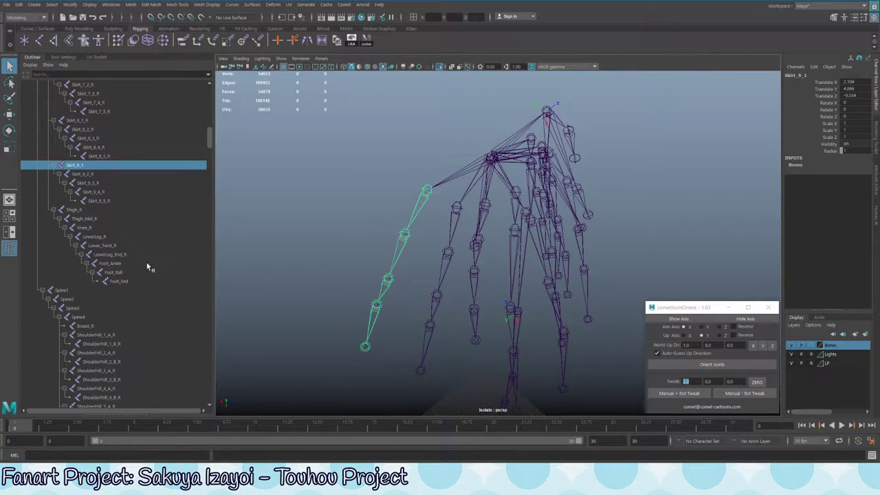
click(152, 280)
click(99, 200)
scroll(151, 158, up, 10)
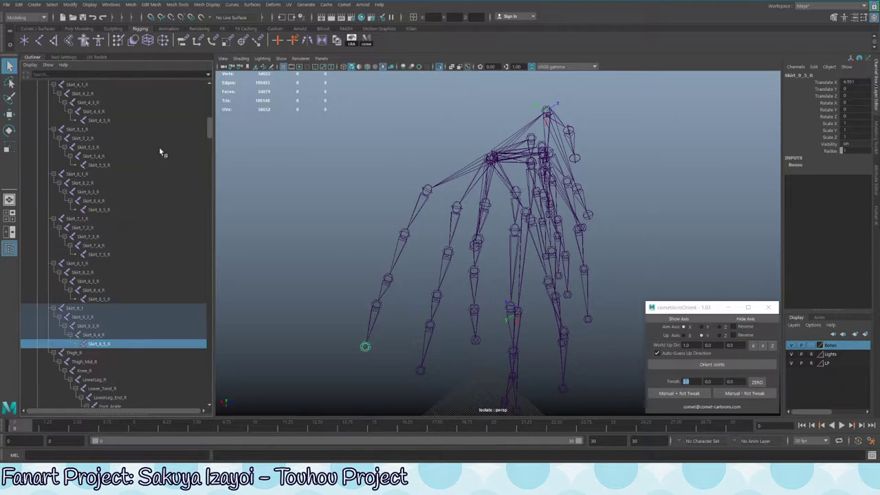
shift+click(94, 191)
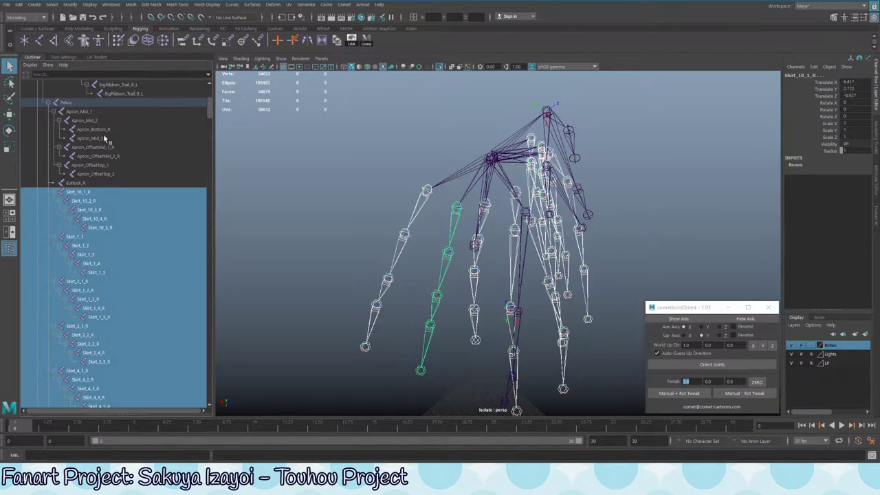
alt+drag(430, 169, 452, 297)
scroll(514, 172, up, 5)
scroll(514, 172, down, 3)
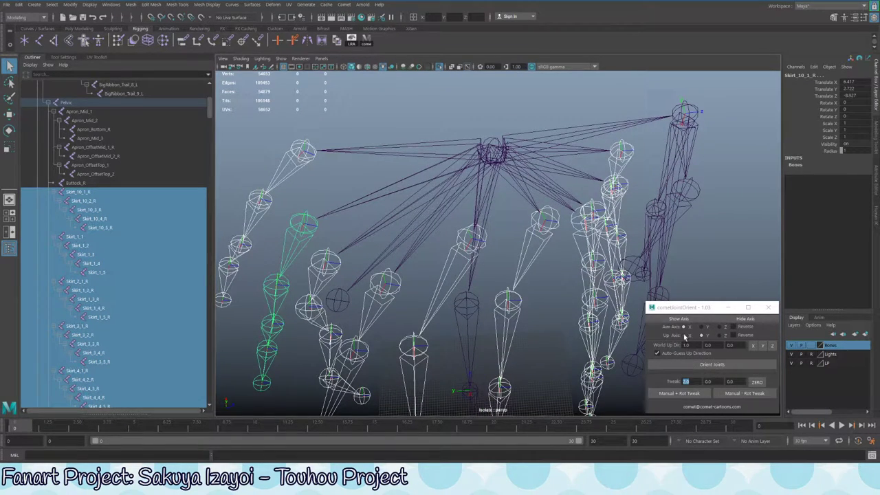
click(692, 371)
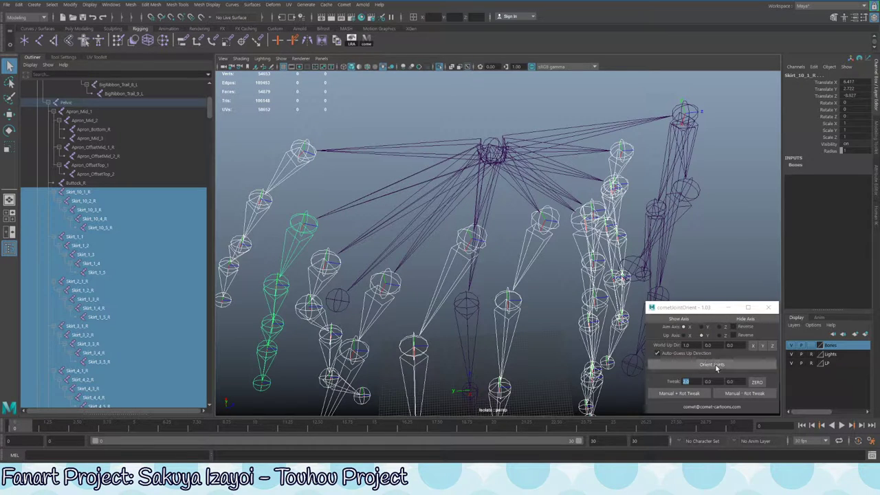
click(712, 364)
alt+drag(389, 313, 471, 220)
click(473, 232)
click(450, 210)
key(e)
key(ctrl+z)
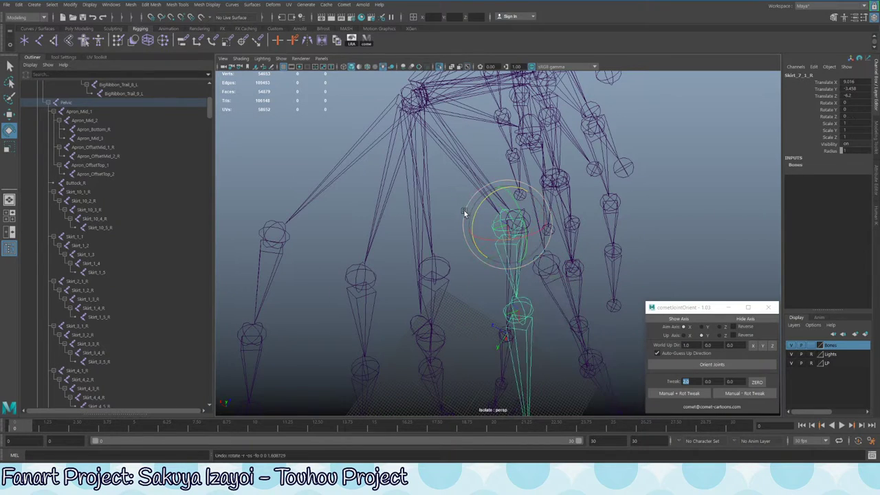
key(ctrl+z)
key(ctrl+z)
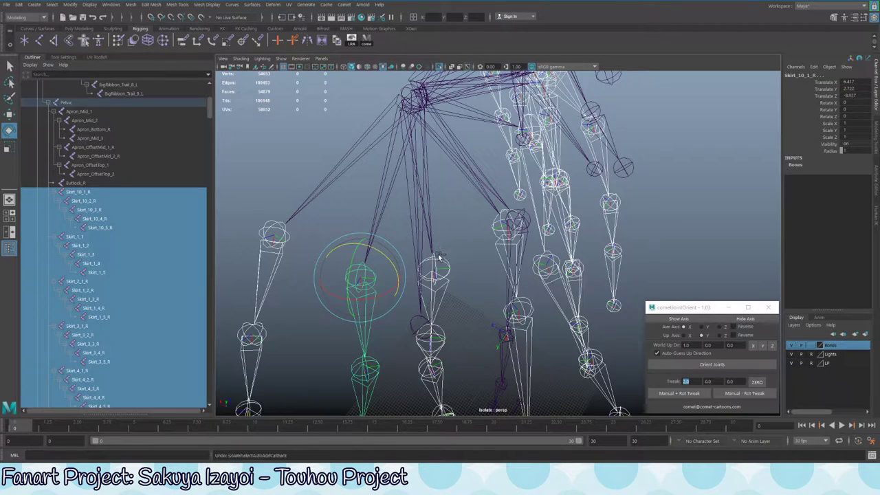
alt+drag(548, 251, 688, 323)
click(722, 340)
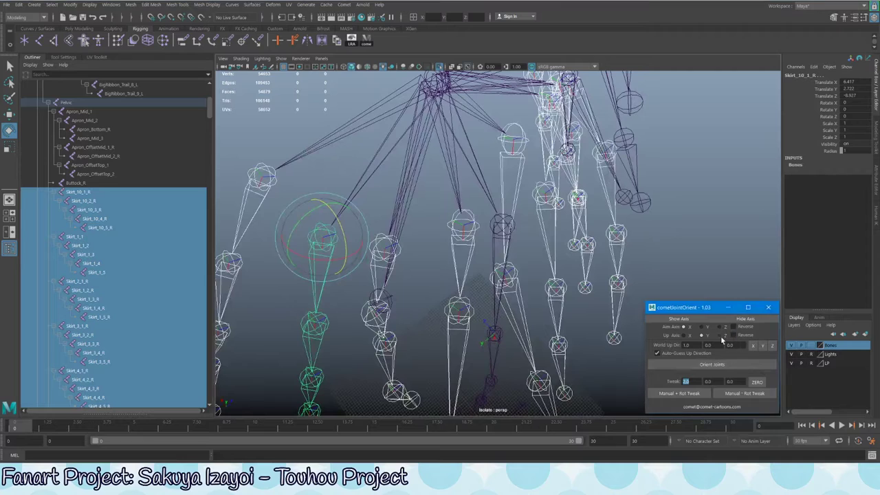
alt+drag(634, 362, 752, 307)
Re-orient the selected skirt joints, then test-rotate Skirt_10_1_R and undo it
click(713, 364)
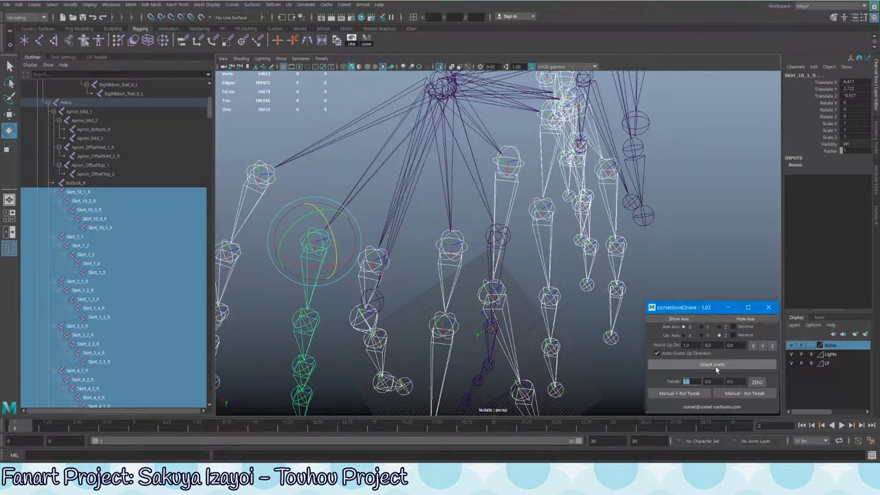
alt+drag(482, 262, 480, 252)
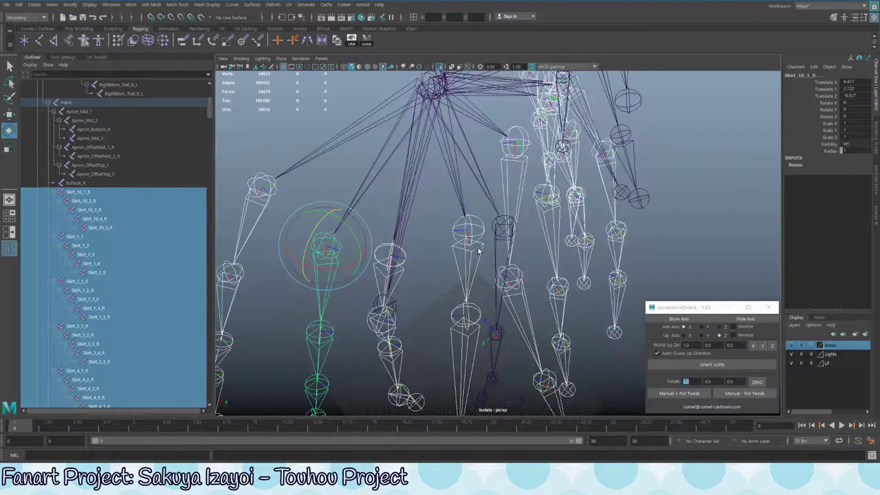
key(q)
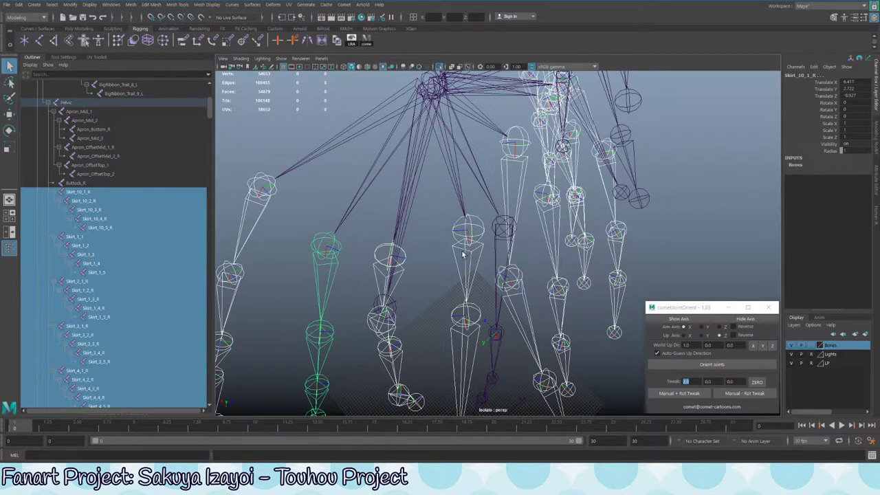
click(321, 253)
key(e)
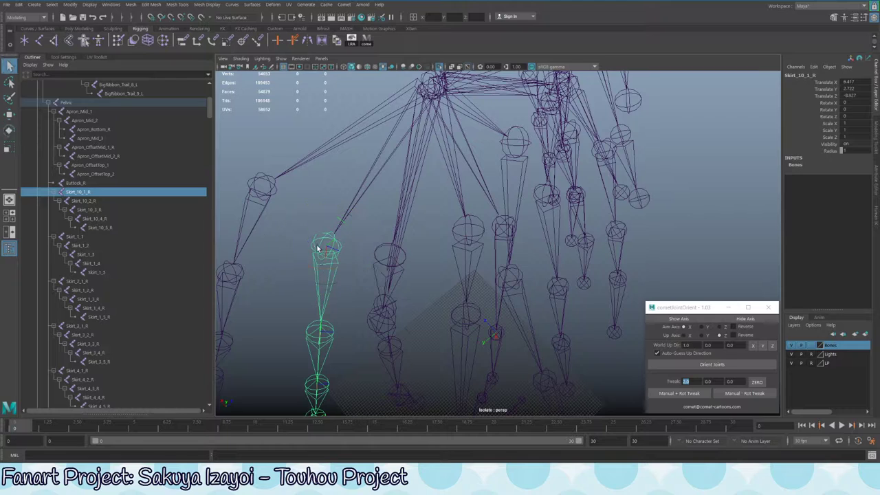
drag(309, 238, 341, 216)
key(ctrl+z)
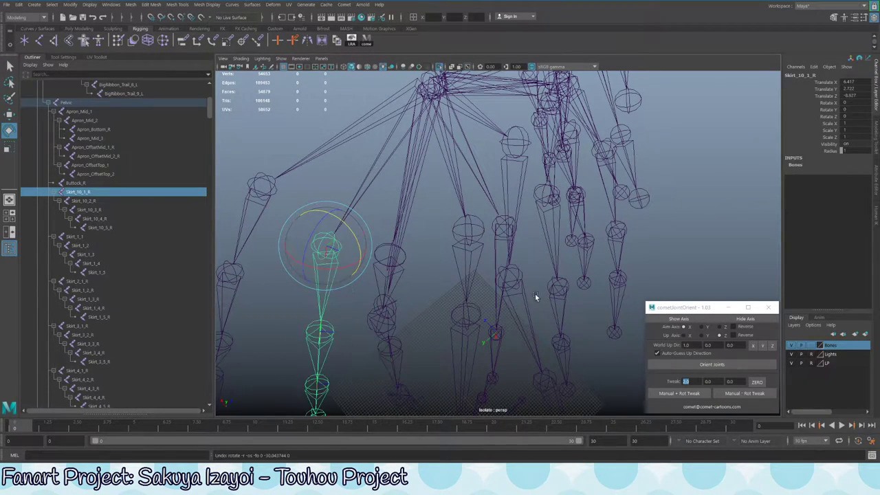
Inspect the skirt rig by selecting Skirt_7_5_R, Skirt_9_5_R, Skirt_10_5_R and Skirt_10_4_R
alt+drag(493, 201, 348, 342)
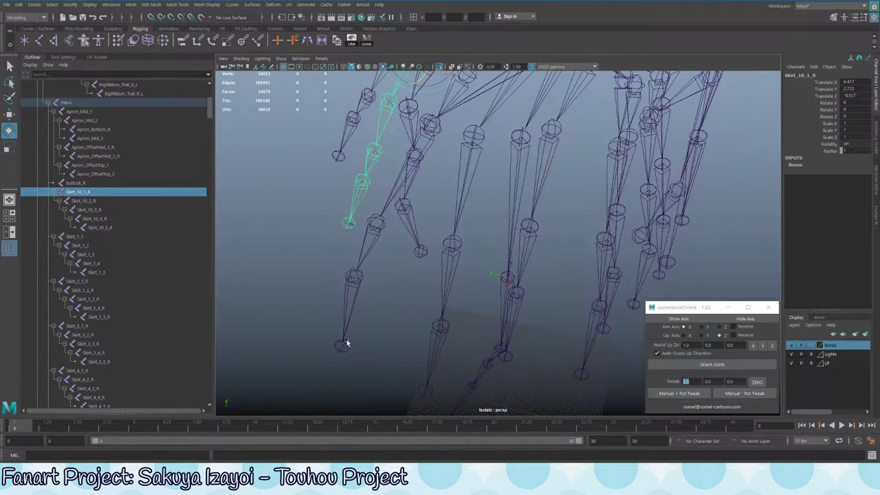
click(371, 368)
key(q)
click(343, 347)
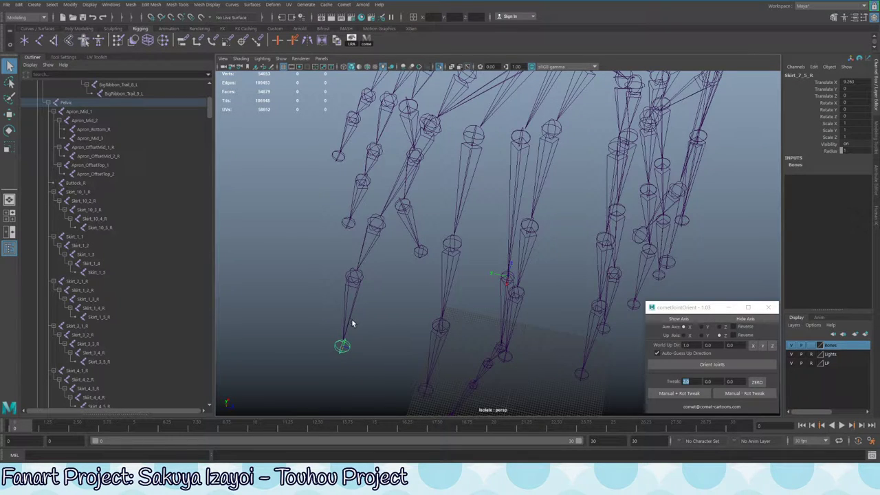
alt+drag(358, 275, 494, 261)
click(431, 350)
click(420, 343)
click(490, 306)
click(462, 191)
alt+drag(463, 190, 486, 254)
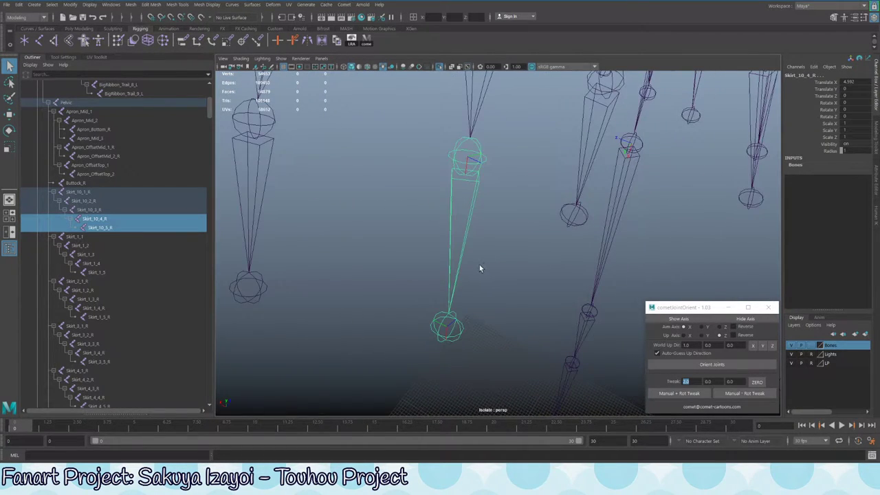
alt+drag(466, 292, 439, 242)
alt+drag(538, 227, 515, 258)
Check the Skirt_10_4_R, Skirt_10_3_R, Skirt_10_1_R and Skirt_10_2_R joints with the rotate tool
click(480, 219)
key(e)
click(505, 252)
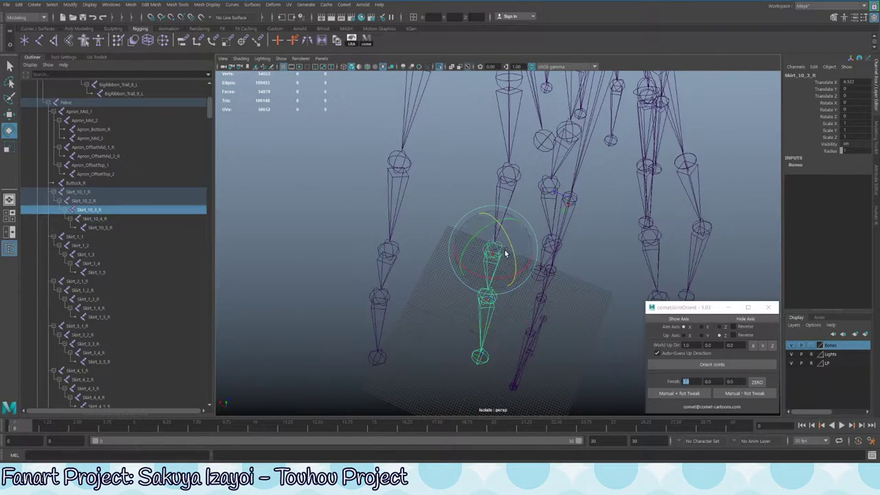
alt+drag(505, 291, 492, 310)
click(466, 207)
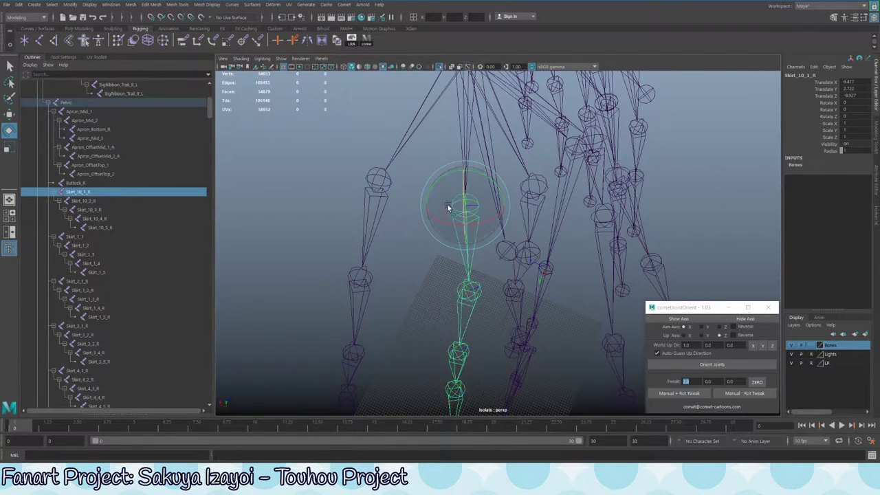
alt+drag(463, 202, 461, 236)
click(447, 196)
key(q)
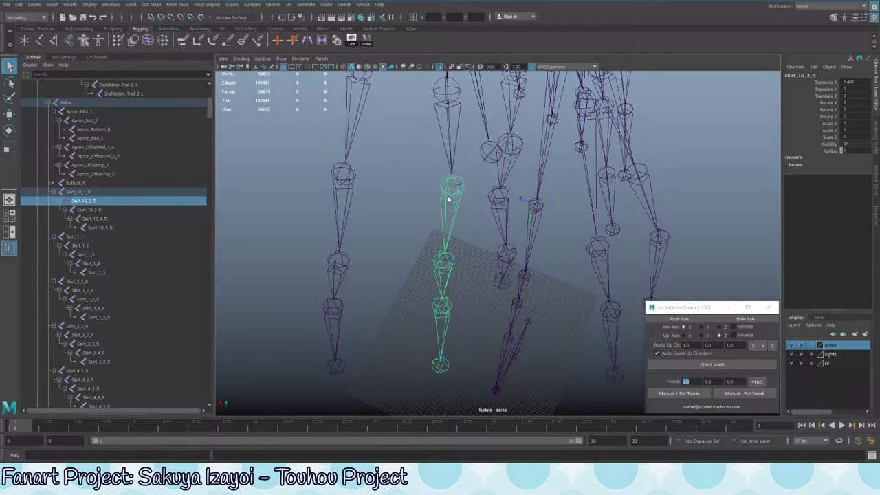
Shift-select Skirt_10_1_R through Skirt_10_5_R and re-orient them with Orient Joints twice
click(445, 105)
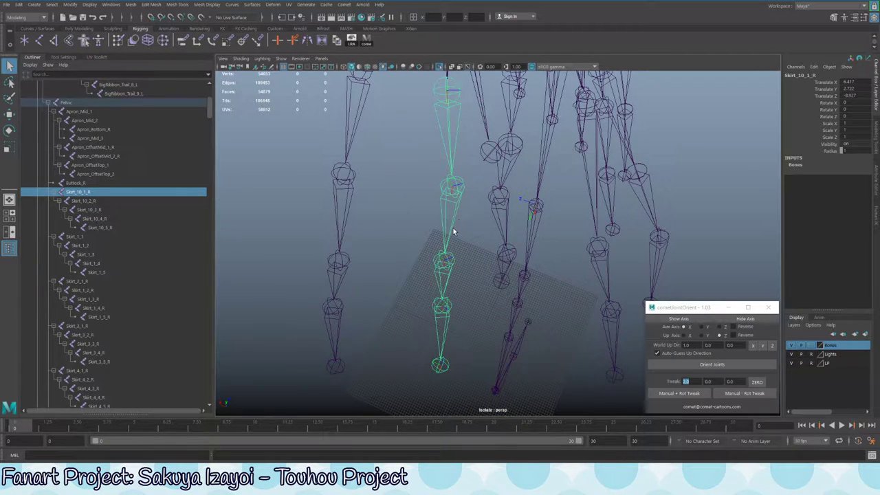
shift+click(447, 265)
shift+click(447, 307)
shift+click(445, 366)
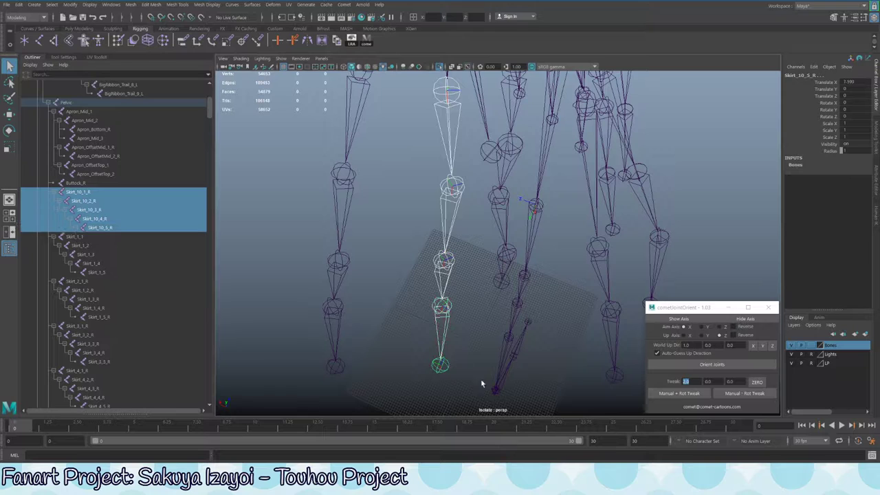
click(717, 370)
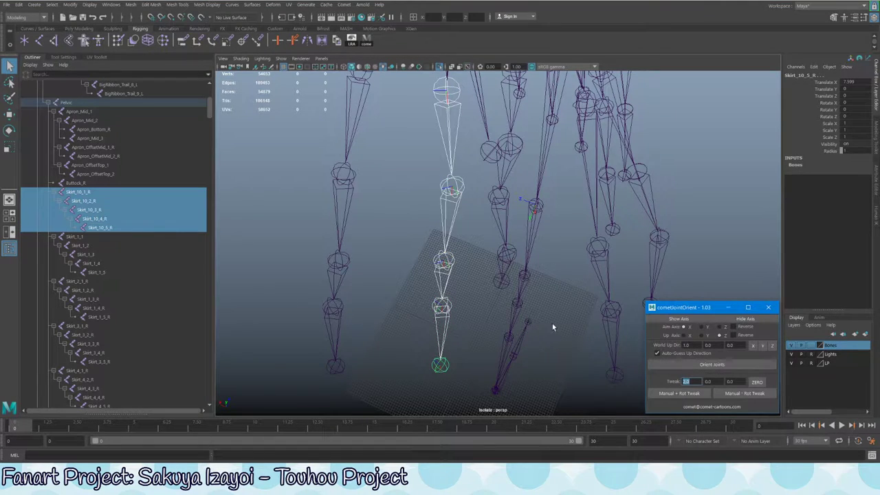
alt+drag(552, 326, 480, 242)
click(715, 369)
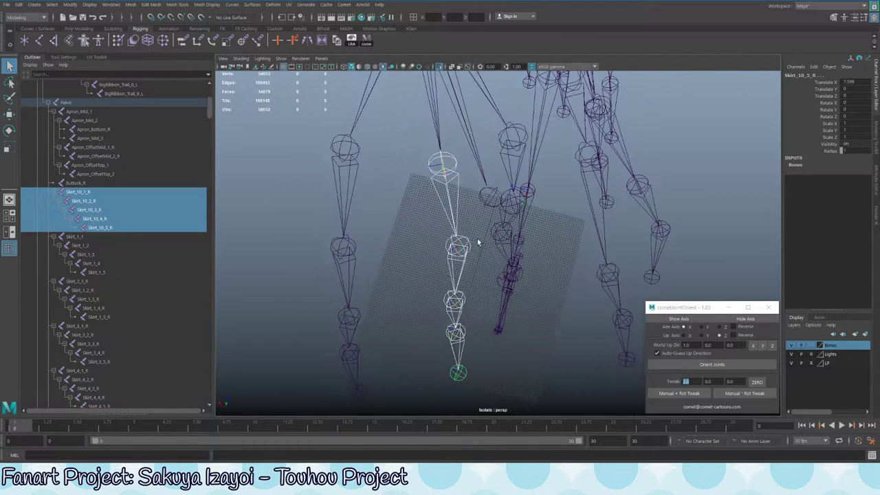
Test-rotate the Skirt_10_2_R joint
click(465, 246)
key(e)
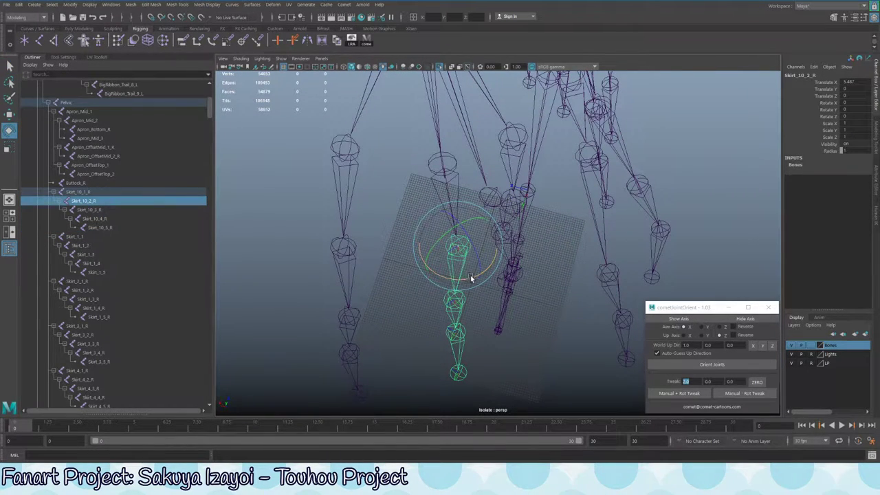
drag(467, 274, 667, 349)
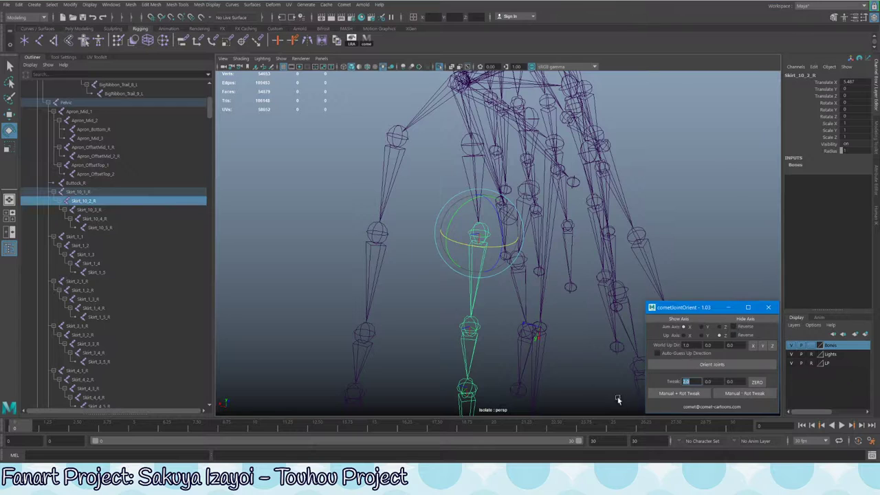
Test orienting the joint without auto-guessed up direction, undo it, and re-enable Auto-Guess Up Direction
alt+drag(619, 400, 501, 279)
click(685, 356)
click(688, 364)
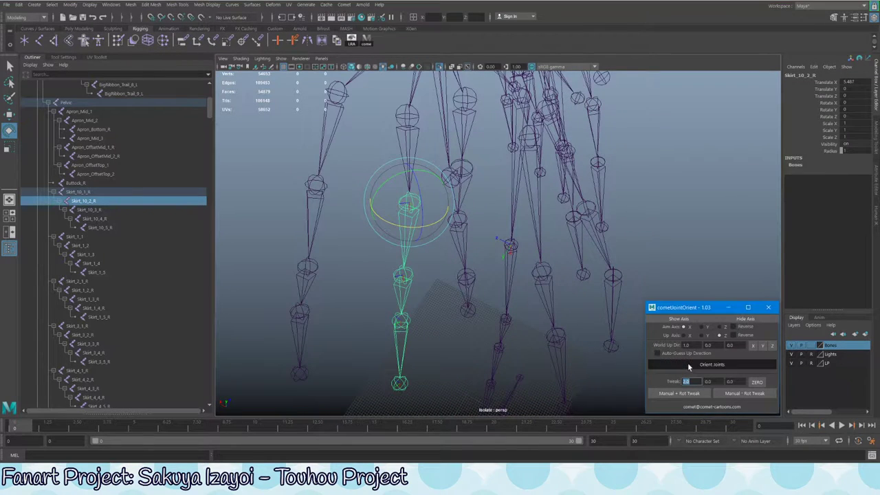
alt+drag(441, 269, 475, 266)
key(ctrl+z)
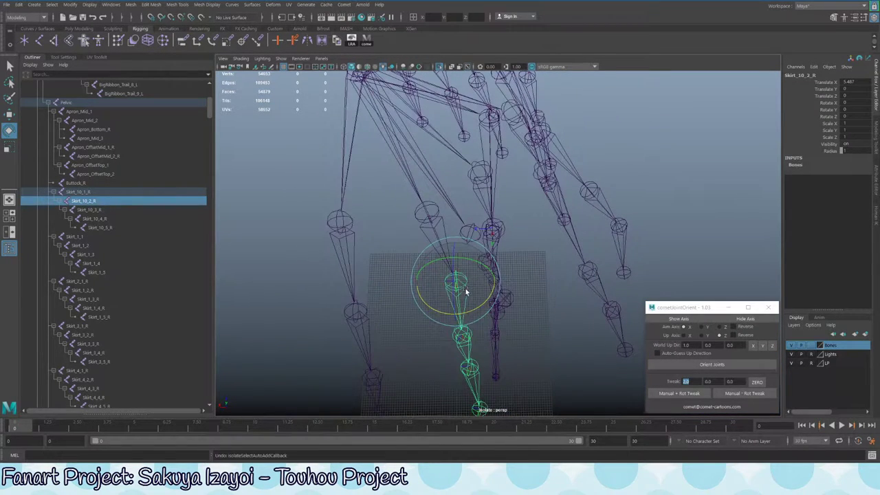
alt+drag(498, 307, 482, 284)
key(ctrl+z)
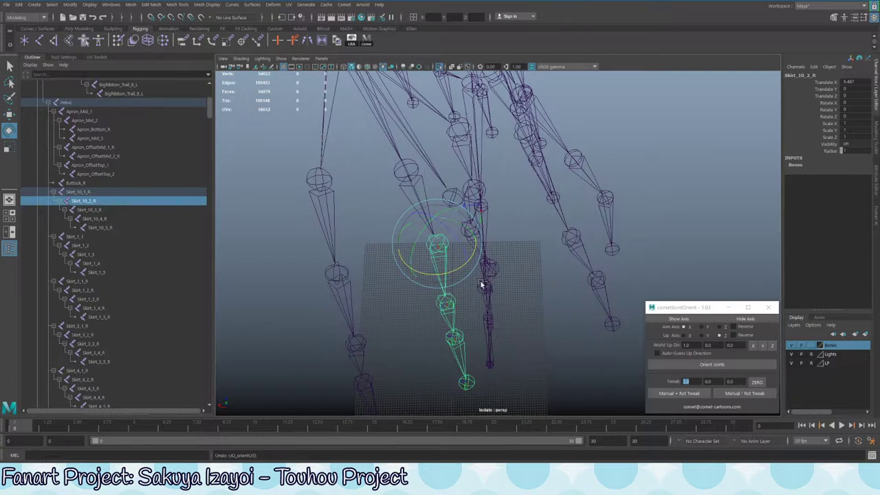
click(691, 354)
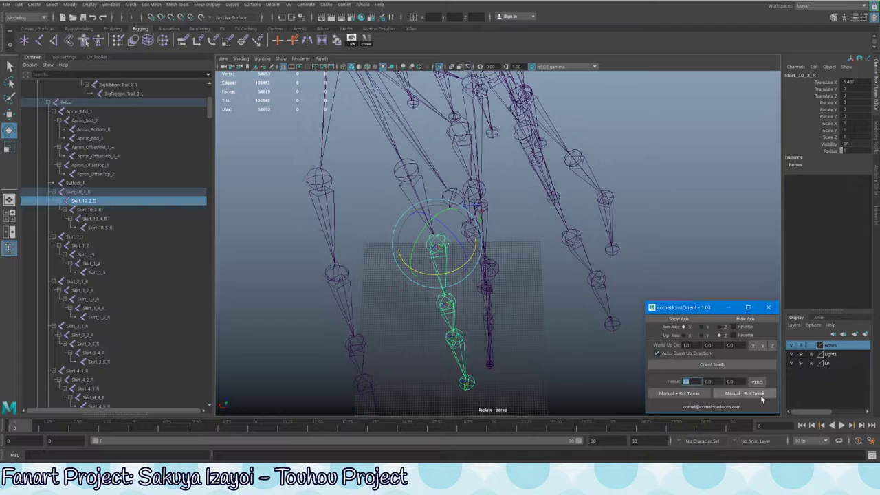
Set world up X to 0 and re-orient Skirt_10_1_R and Skirt_10_2_R
alt+drag(543, 316, 486, 292)
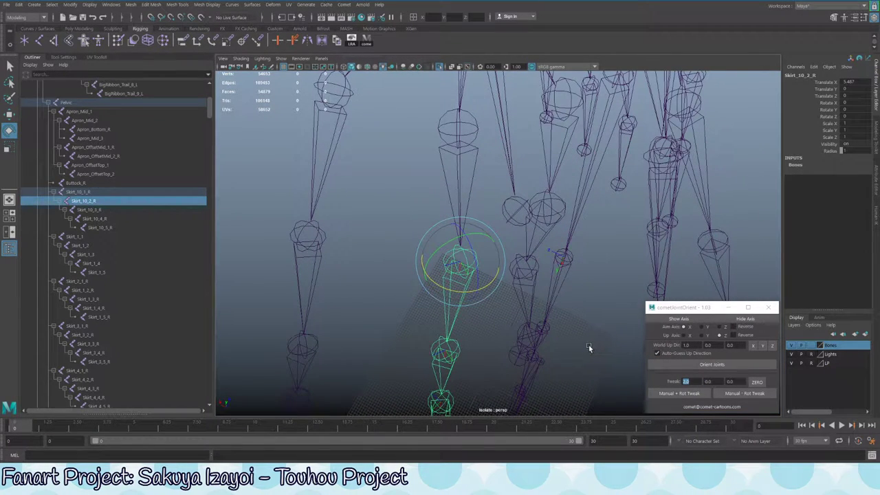
click(686, 345)
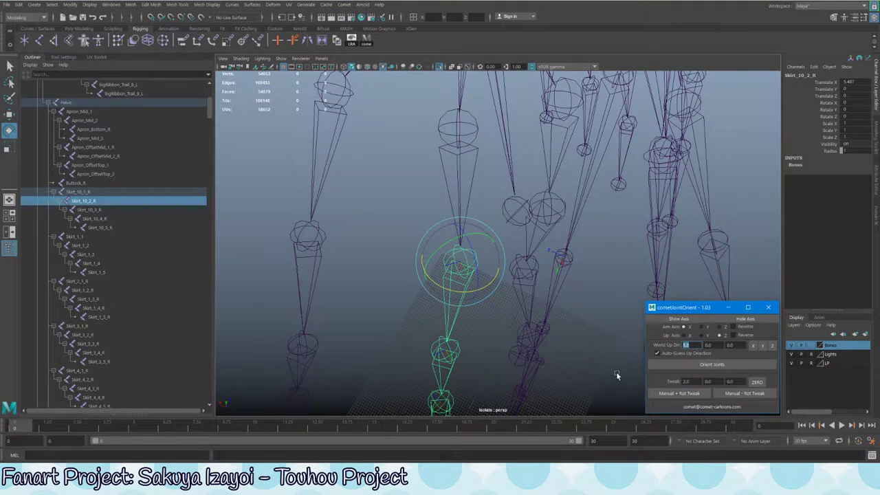
text(0)
click(731, 345)
alt+drag(526, 340, 473, 265)
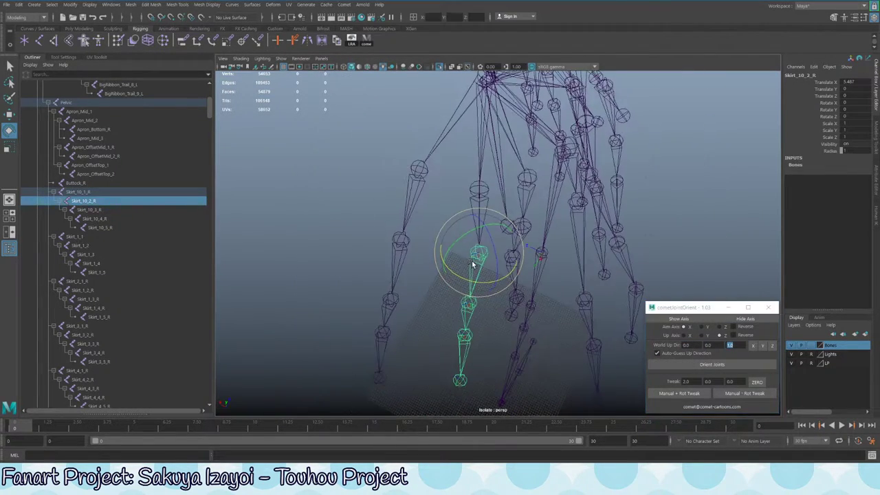
click(483, 184)
shift+click(489, 253)
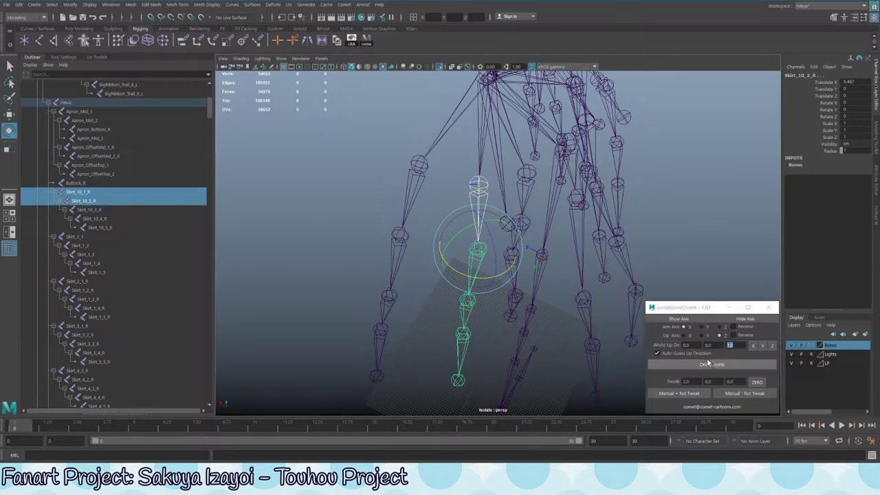
click(707, 364)
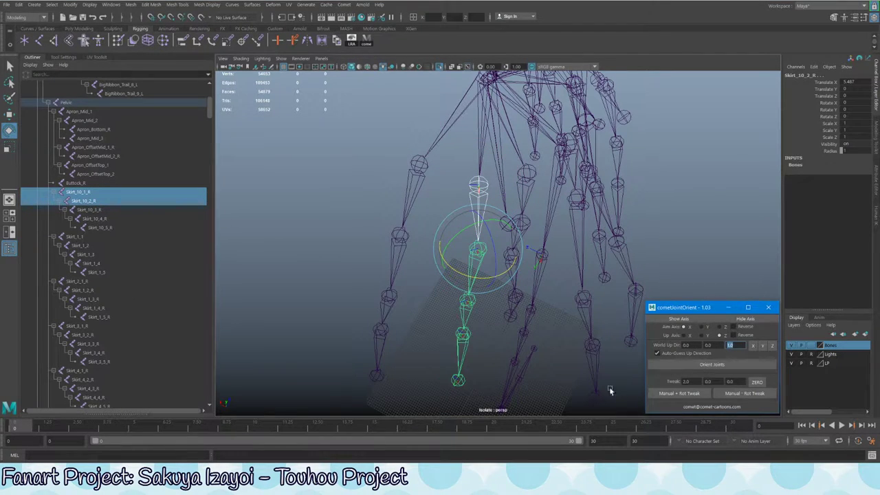
Reselect Skirt_10_1_R and Skirt_10_2_R, re-orient them, then undo the result
alt+right_drag(426, 273, 529, 366)
key(q)
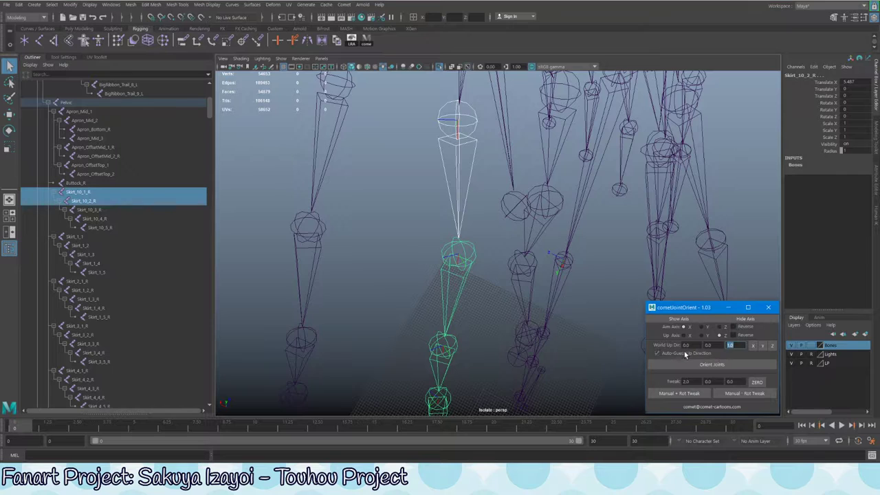
click(450, 142)
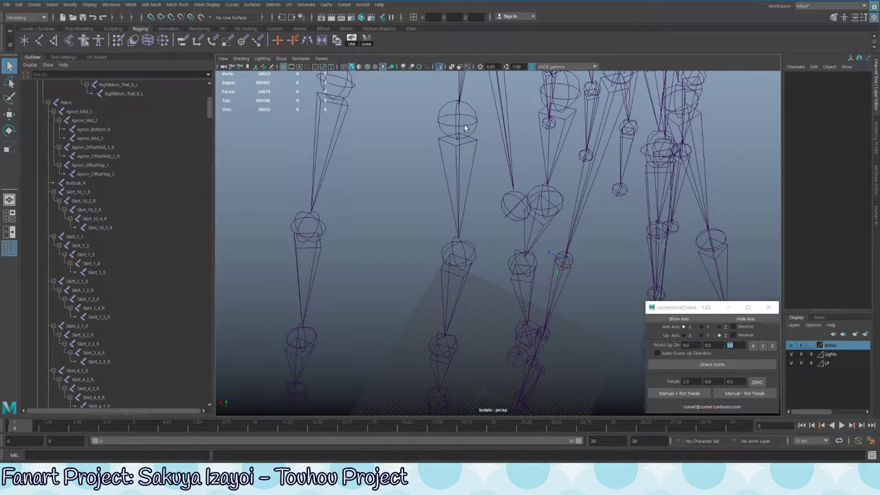
click(465, 128)
click(469, 272)
click(700, 365)
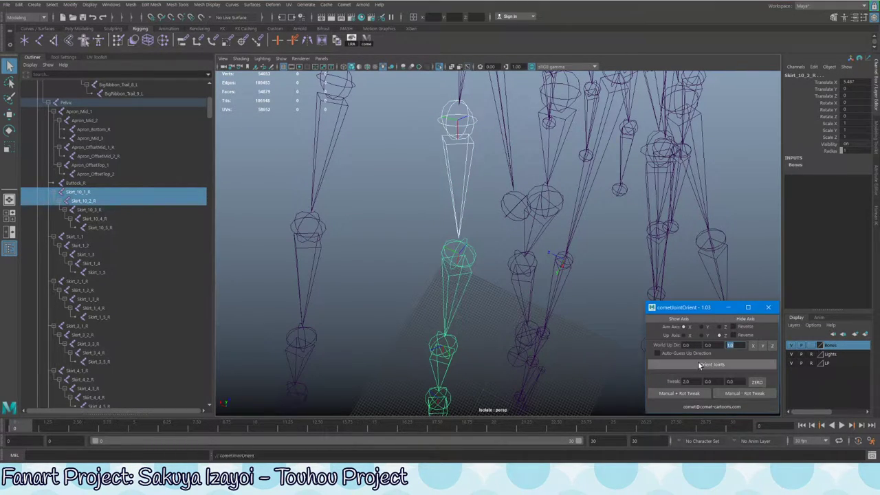
alt+drag(427, 221, 434, 258)
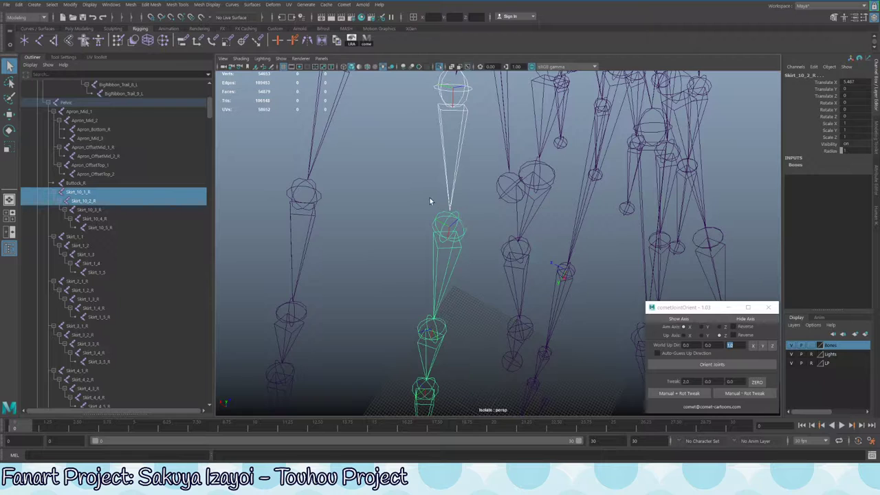
scroll(454, 251, down, 5)
key(ctrl+z)
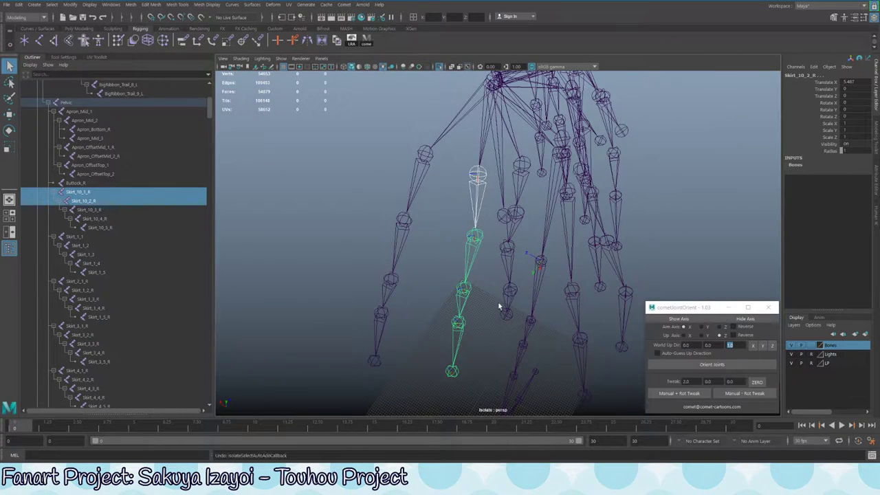
scroll(500, 307, up, 5)
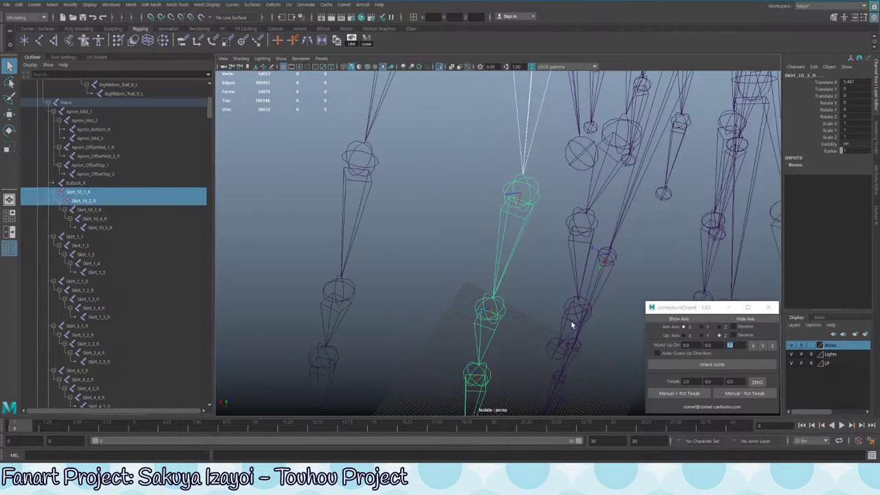
Set world up direction to 1, 0, 0, re-orient the Skirt_10 joints, and reselect the chain
click(687, 345)
text(1)
click(731, 345)
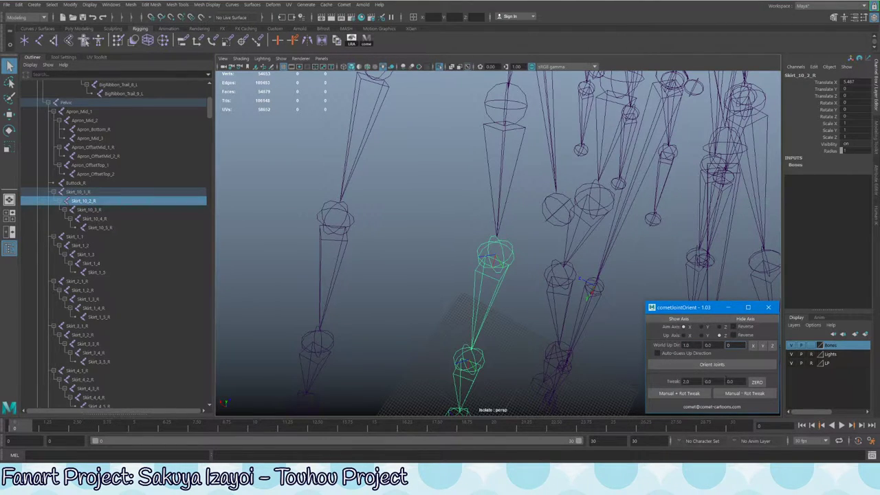
text(0)
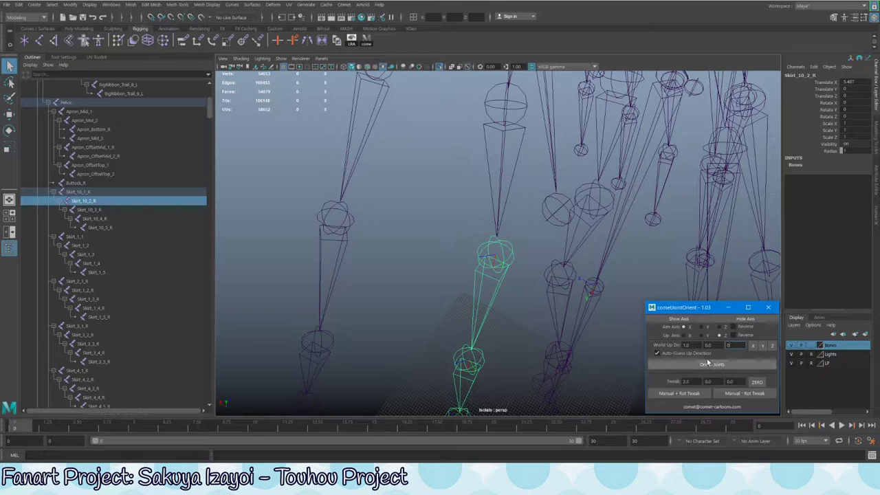
click(710, 365)
alt+drag(504, 357, 477, 262)
shift+click(472, 261)
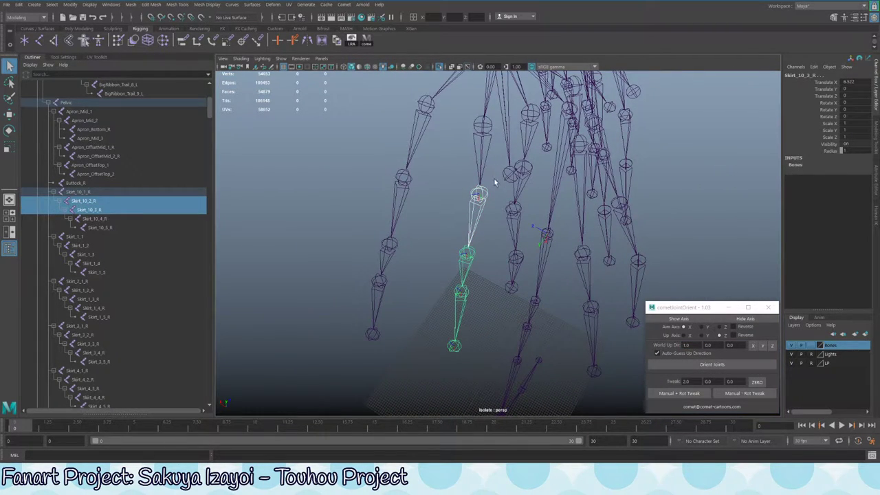
alt+drag(494, 182, 492, 199)
click(486, 202)
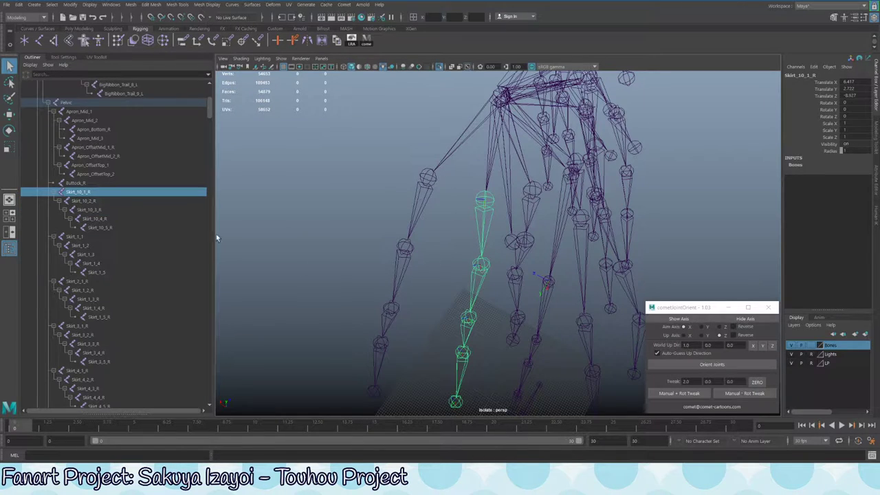
Select Skirt_7_2_R through Skirt_9_5_R in the Outliner and re-orient those chains
scroll(124, 272, down, 10)
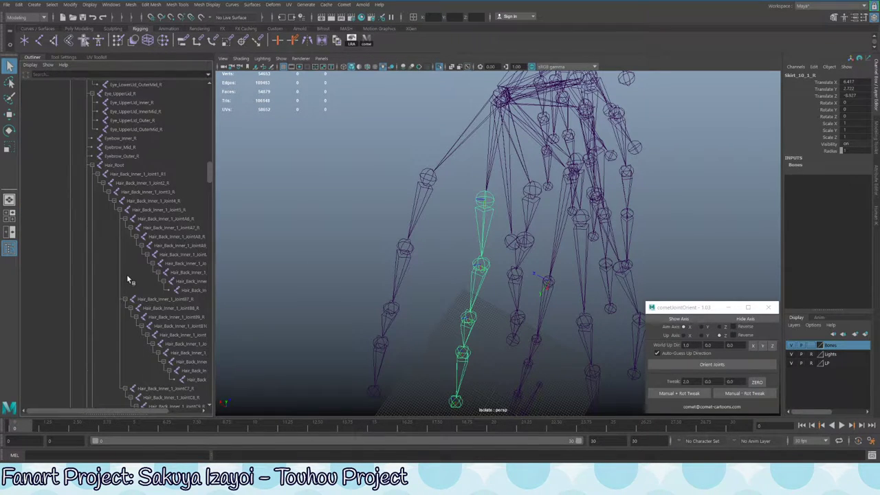
scroll(128, 279, up, 6)
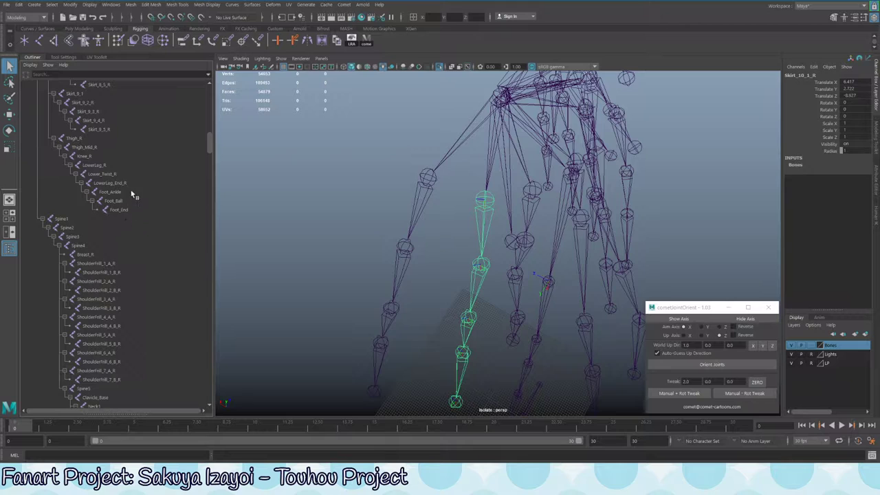
scroll(131, 195, up, 3)
shift+click(112, 200)
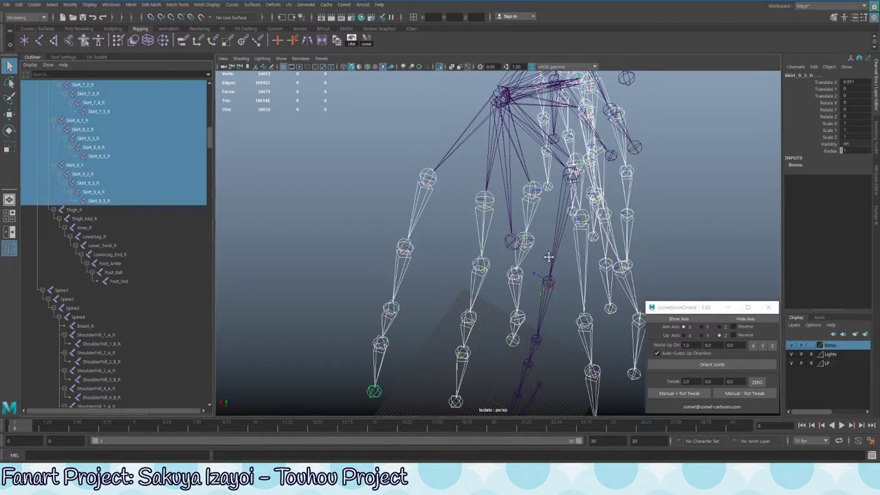
alt+drag(549, 257, 694, 337)
click(694, 367)
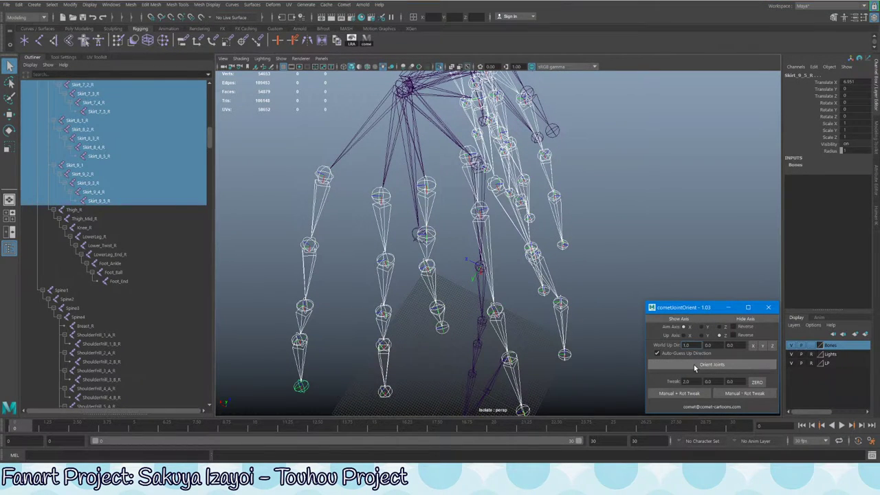
alt+drag(496, 269, 456, 292)
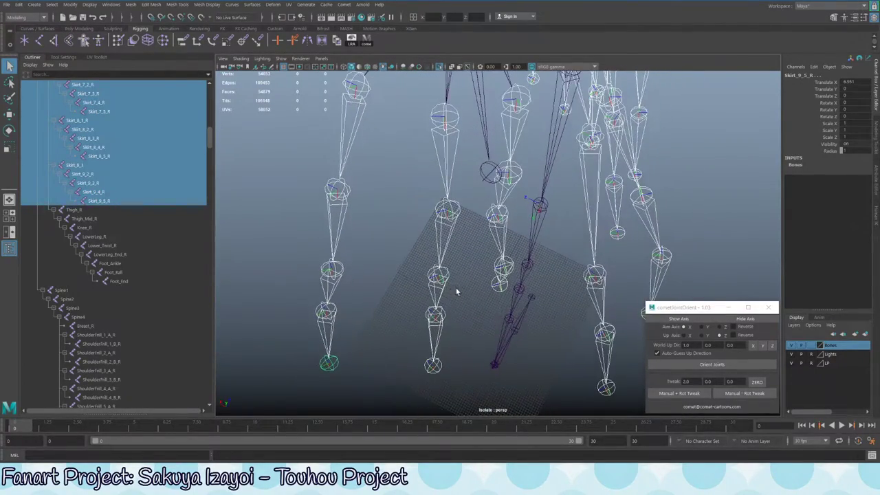
Test-bend the Skirt_10 chain sideways with the Rotate tool, undoing each bend
click(443, 154)
key(e)
key(q)
click(447, 153)
key(e)
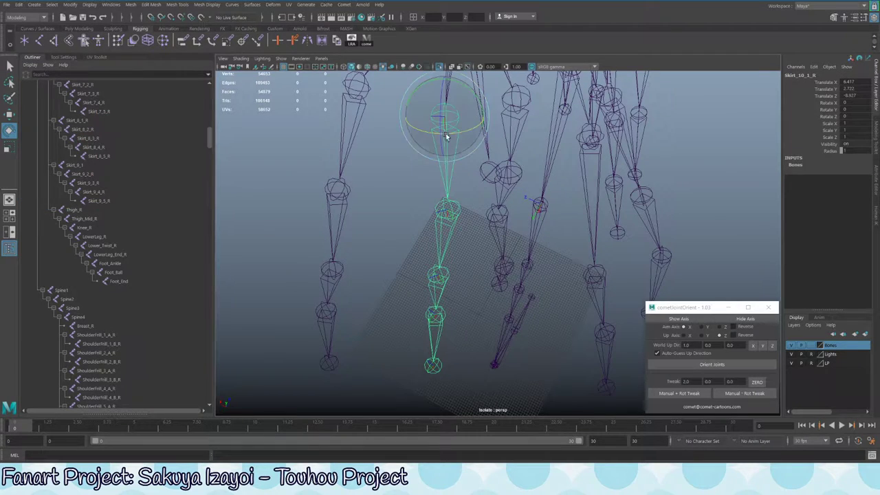
drag(446, 134, 451, 124)
key(ctrl+z)
key(q)
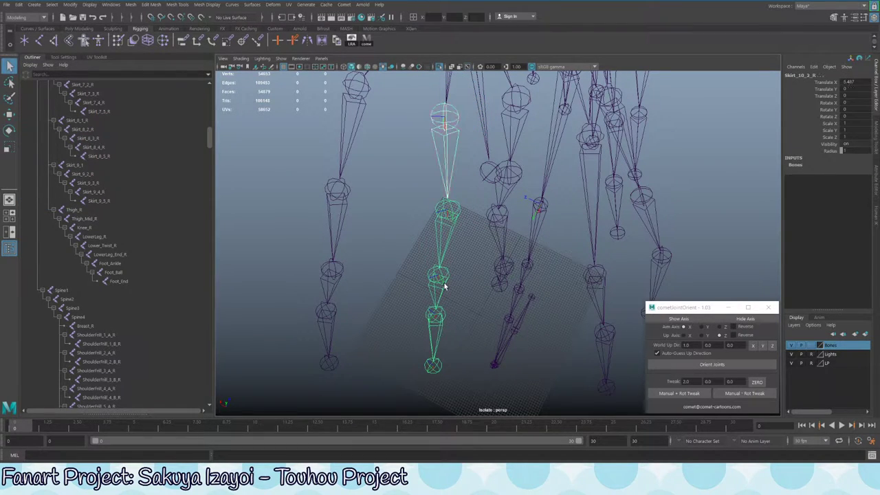
key(e)
drag(448, 325, 468, 215)
key(ctrl+z)
scroll(364, 236, down, 5)
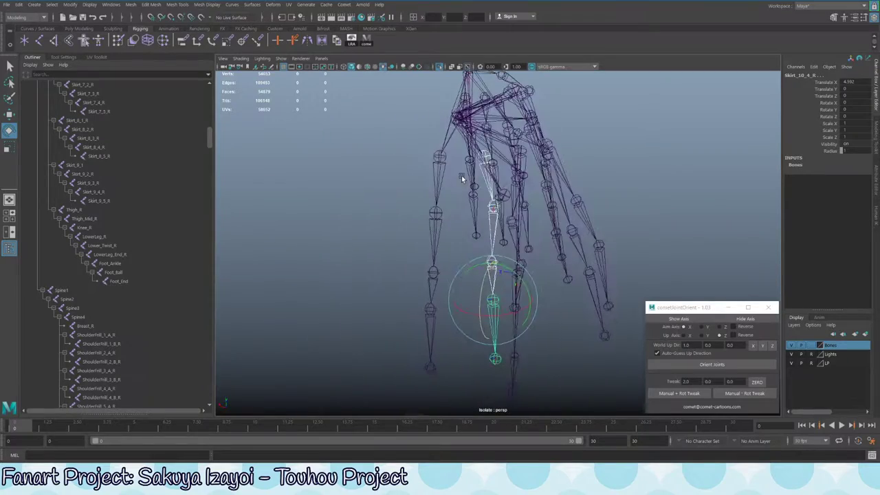
Test-rotate the lower Skirt_10 joint about 10 on Z, reframe the view, and select Skirt_10_2_R
scroll(540, 255, up, 3)
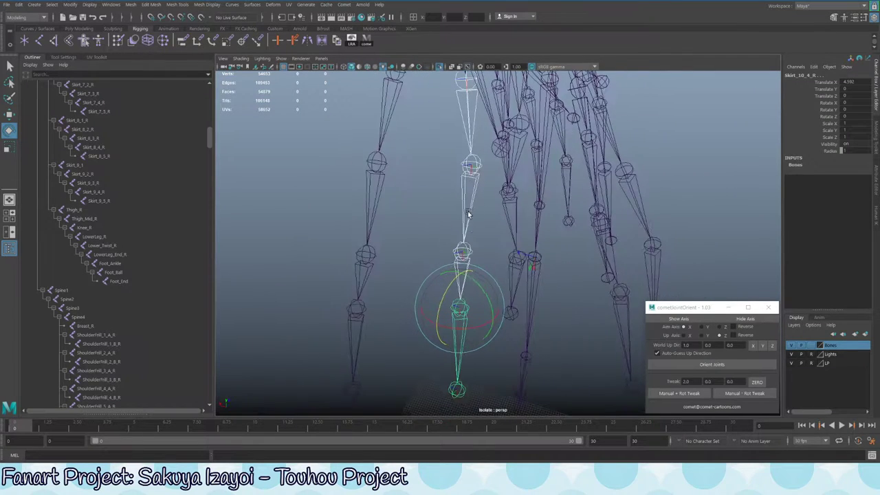
alt+drag(491, 301, 535, 113)
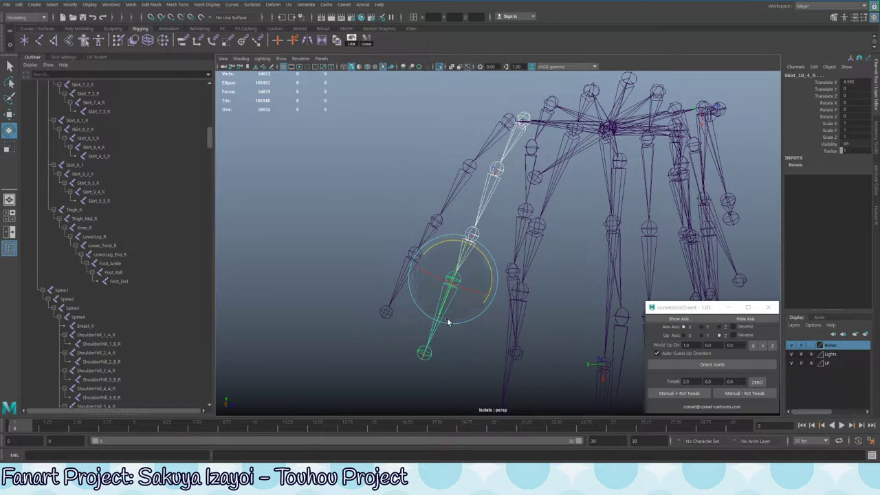
alt+drag(538, 167, 490, 156)
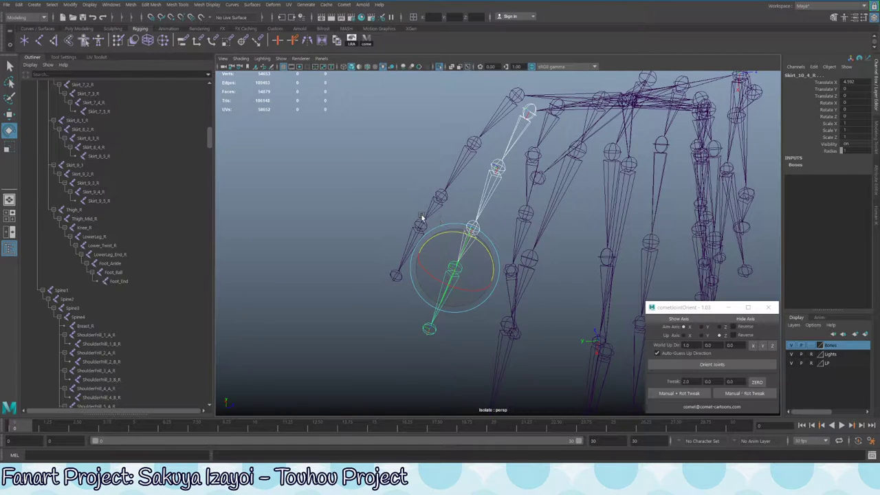
alt+drag(405, 198, 489, 259)
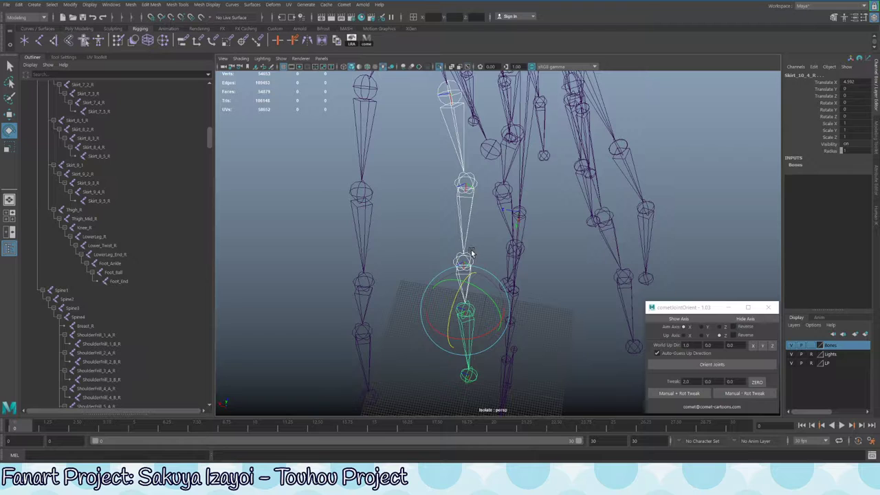
alt+drag(434, 188, 479, 265)
click(480, 265)
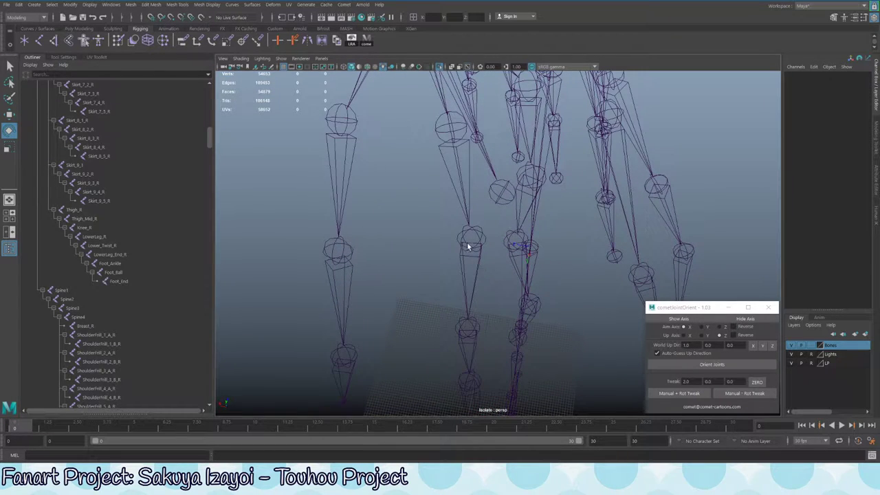
click(468, 244)
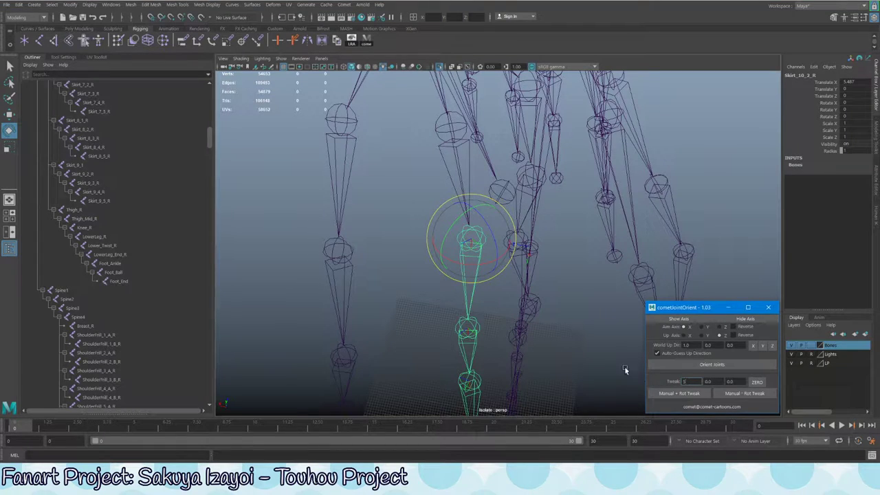
Twist Skirt_10_2_R and Skirt_10_3_R by minus 5 each
click(736, 395)
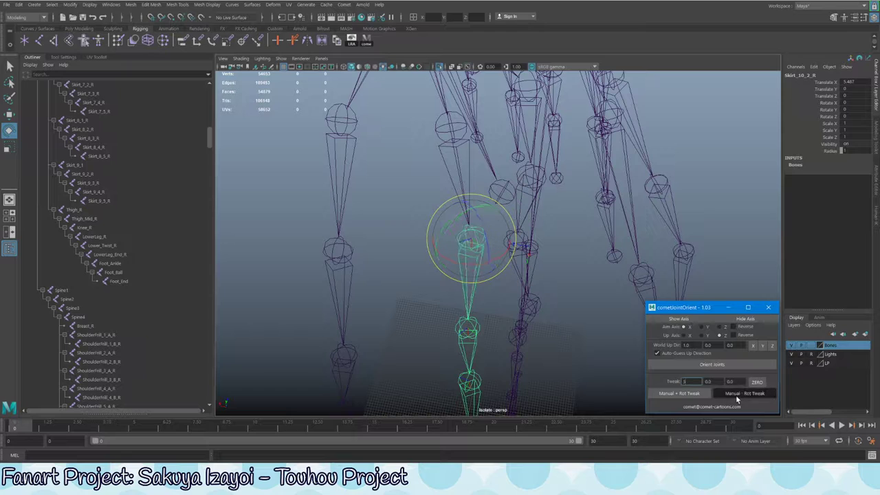
alt+drag(507, 249, 487, 223)
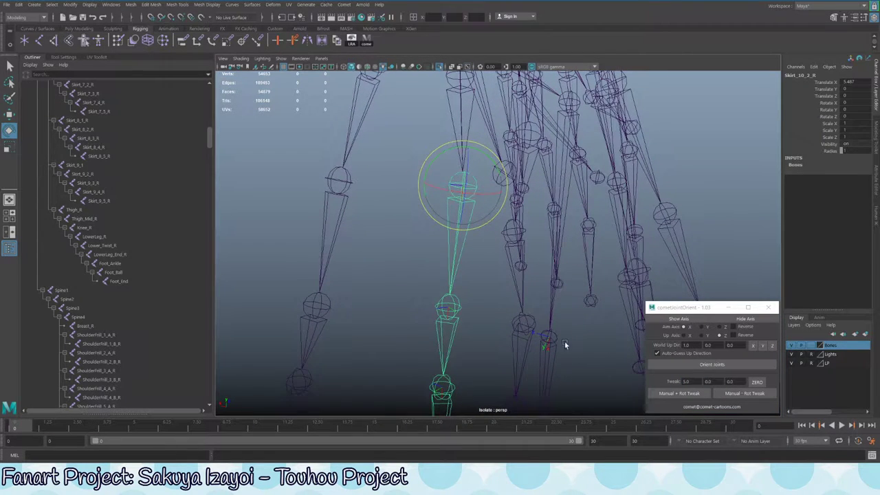
click(457, 313)
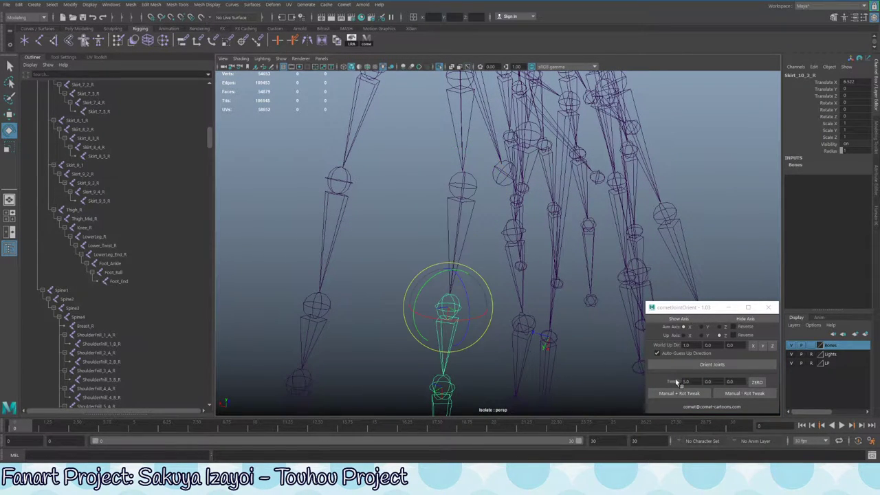
click(733, 393)
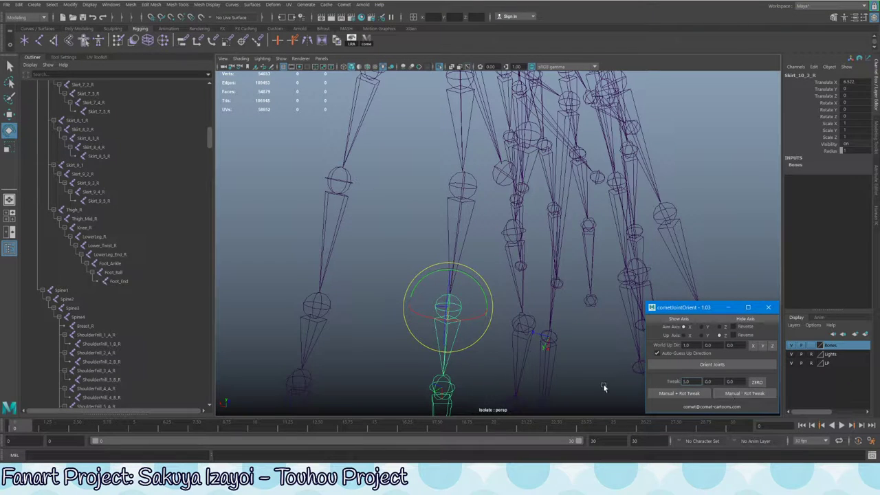
alt+drag(604, 389, 468, 270)
Twist Skirt_10_4_R three steps of minus 5, then five steps of plus 5
key(Down)
click(728, 392)
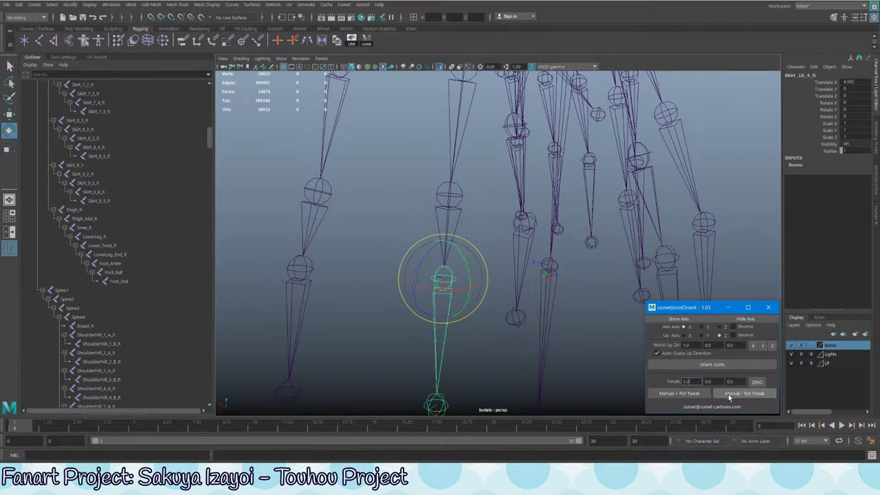
click(729, 392)
click(728, 392)
click(679, 393)
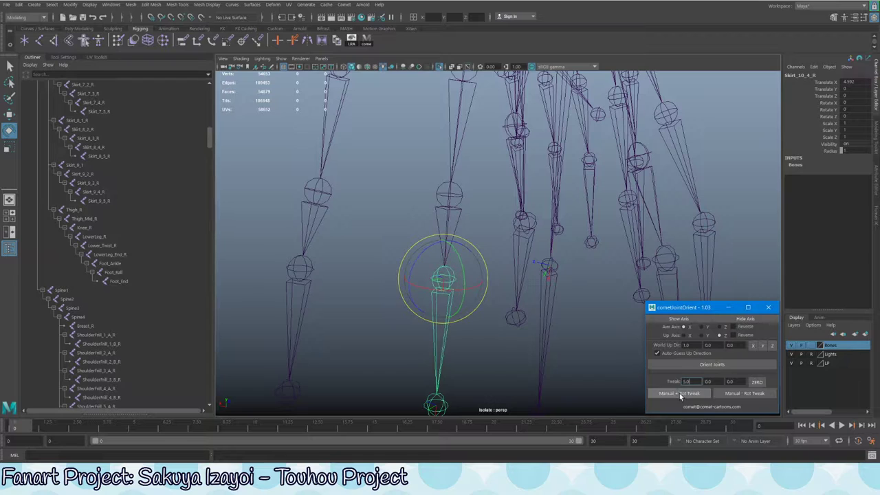
click(681, 393)
click(682, 391)
click(682, 393)
click(682, 394)
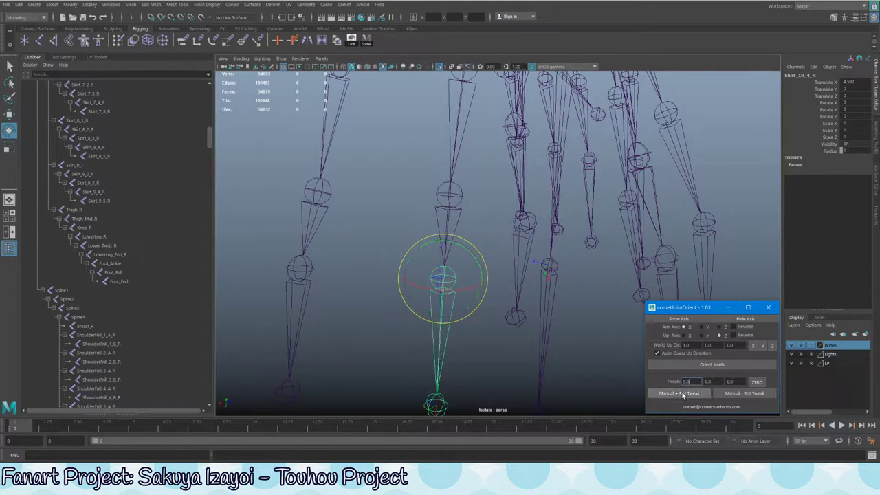
Twist the end joint Skirt_10_5_R by plus 5 four times
alt+drag(509, 349, 495, 291)
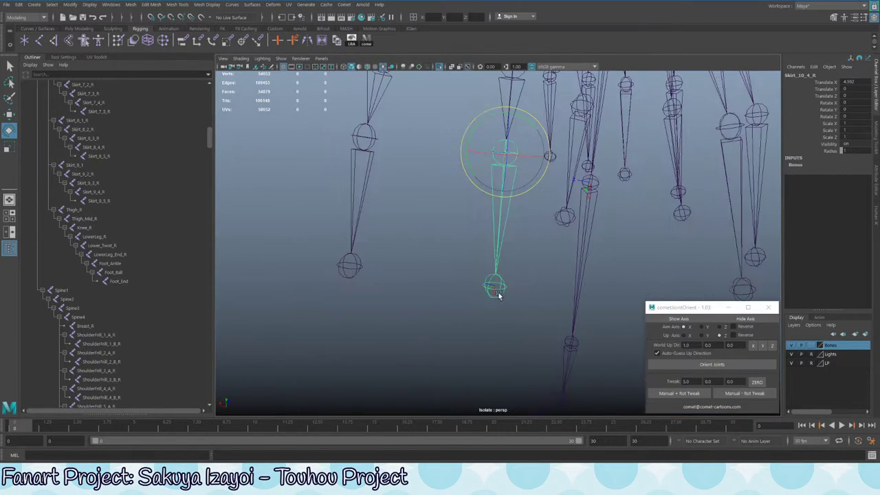
click(500, 294)
click(707, 394)
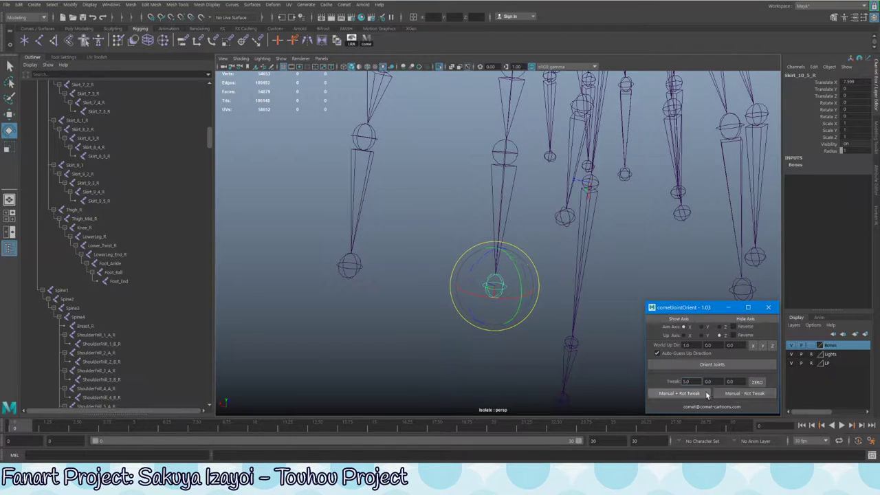
click(702, 392)
click(702, 392)
click(702, 393)
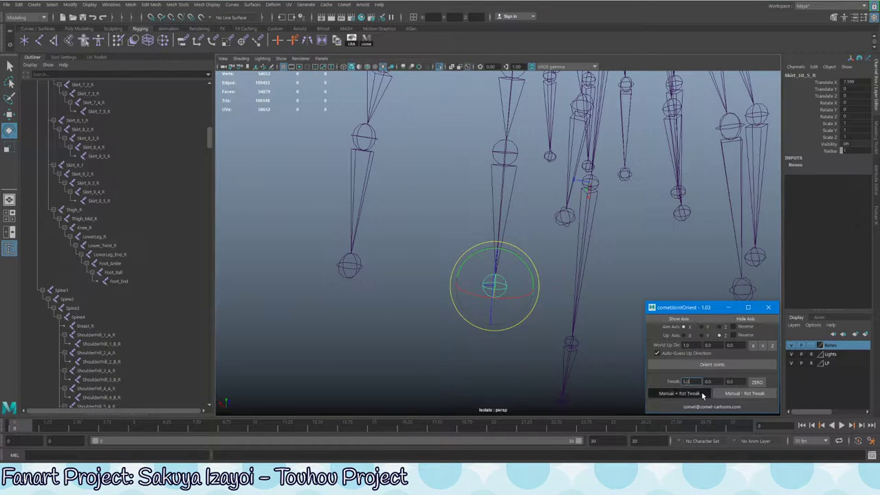
alt+drag(635, 381, 491, 311)
Twist Skirt_8_3_R by minus 5
click(533, 280)
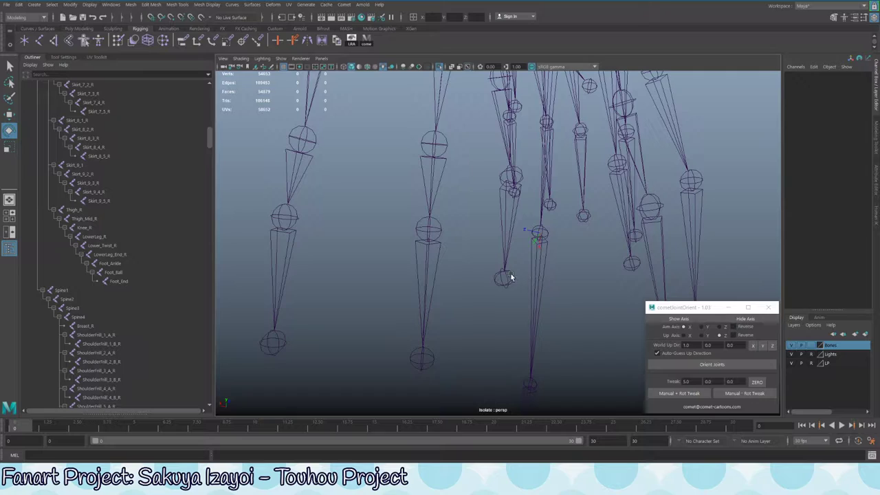
alt+drag(511, 278, 511, 198)
click(526, 283)
alt+drag(525, 285, 456, 315)
click(465, 284)
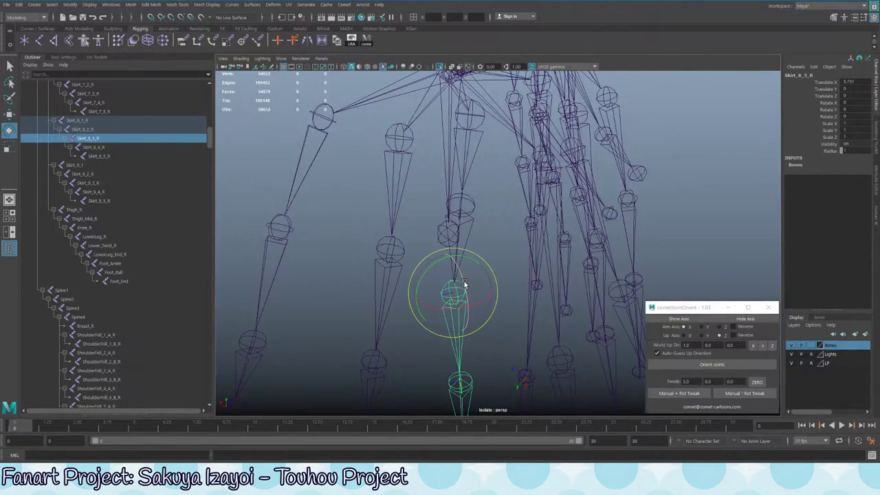
alt+drag(465, 284, 454, 268)
click(737, 395)
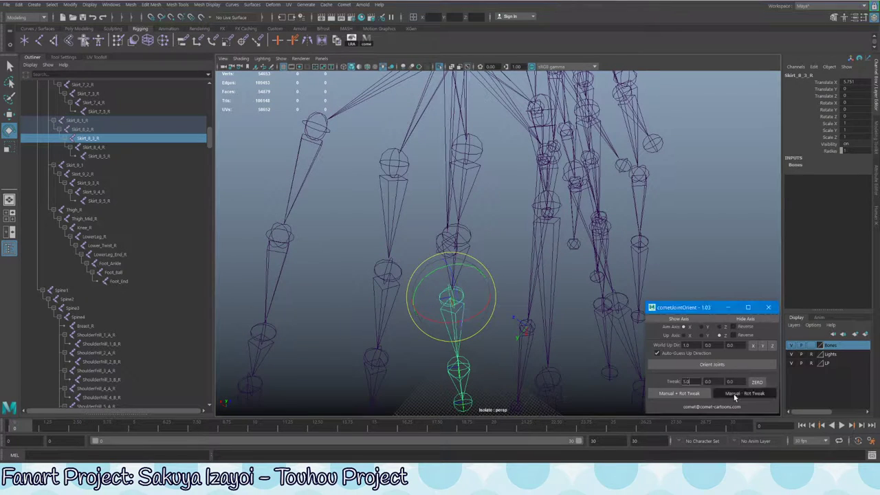
Twist Skirt_8_2_R twice by 5, then twist Skirt_8_1_R minus 5 and back plus 5
click(468, 241)
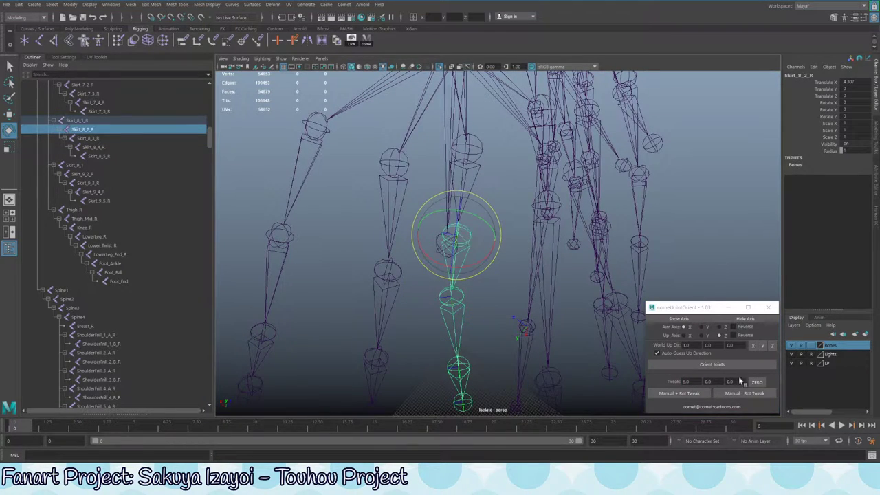
click(696, 393)
click(696, 394)
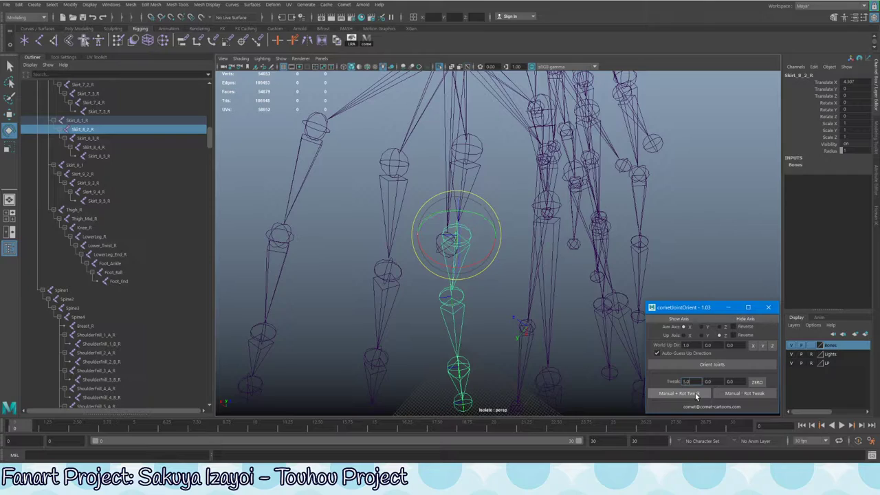
alt+drag(523, 296, 509, 244)
click(487, 260)
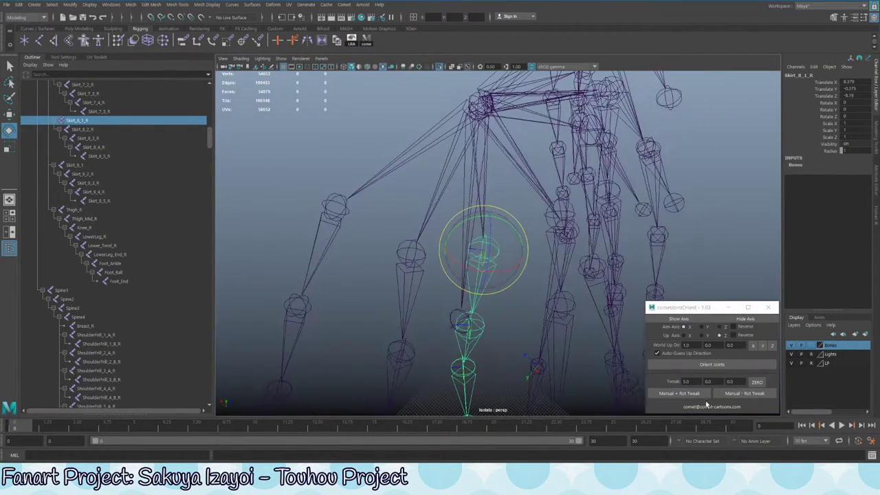
click(724, 393)
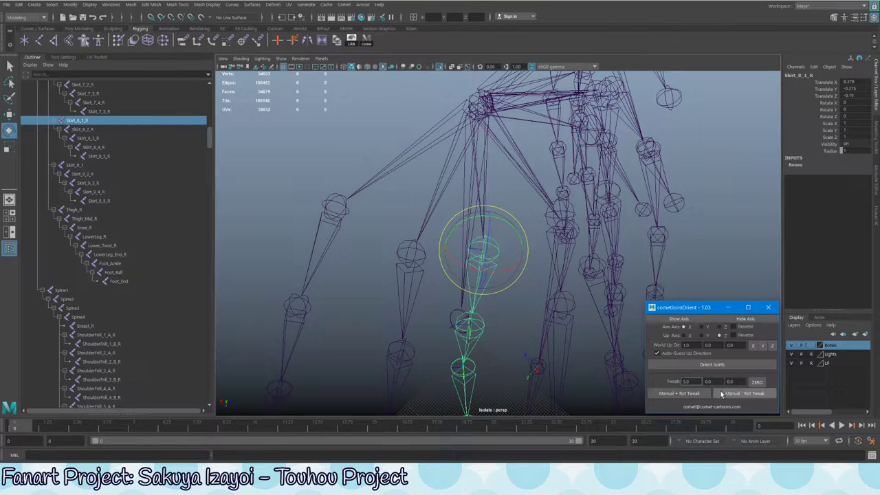
click(685, 393)
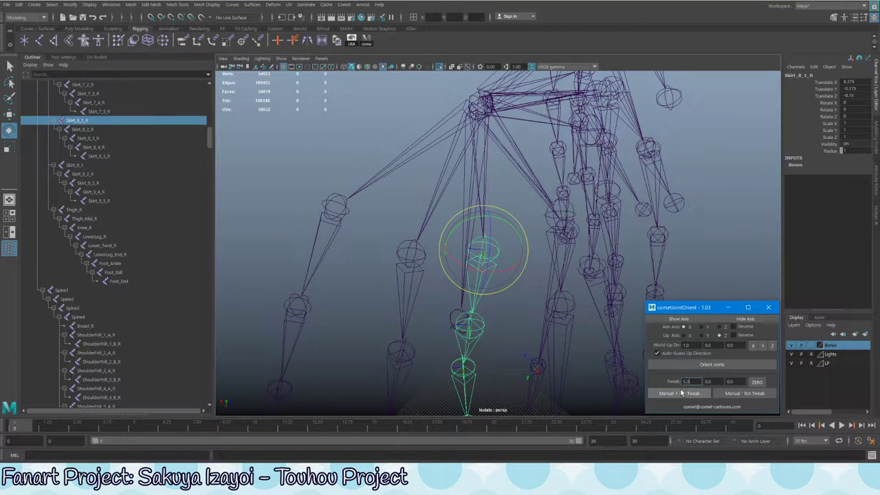
Select Skirt_7_3_R and twist it twice by the 5.0 tweak
alt+drag(550, 244, 549, 302)
click(481, 315)
click(472, 244)
key(q)
click(747, 396)
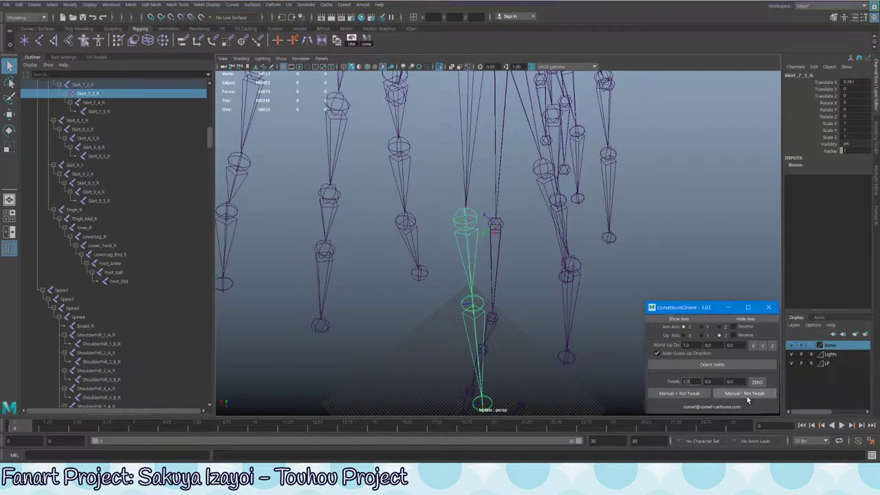
click(703, 393)
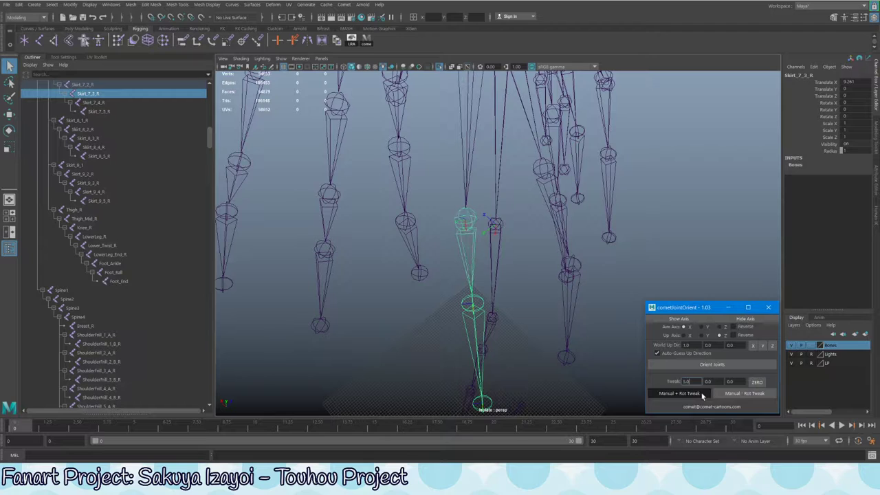
Nudge Skirt_7_3_R's twist back and forth several more times, then move up to Skirt_7_2_R
click(703, 393)
click(702, 393)
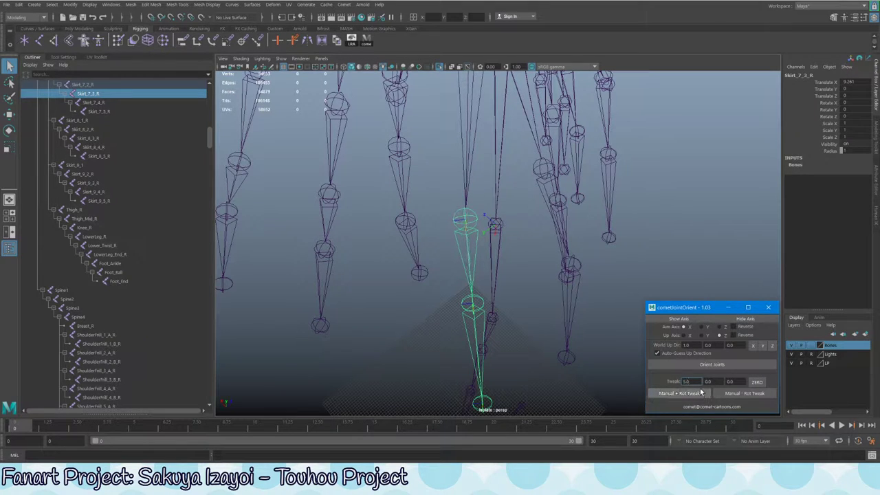
click(741, 396)
alt+drag(578, 385, 618, 344)
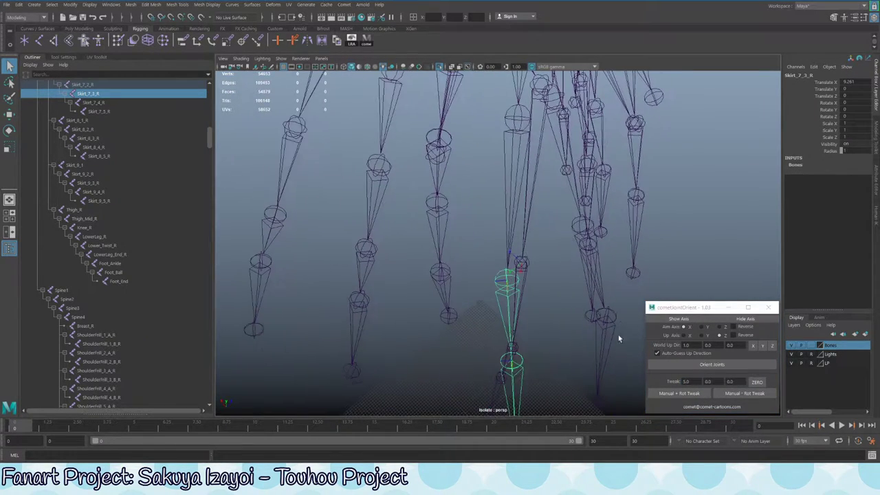
click(738, 397)
alt+drag(573, 285, 713, 391)
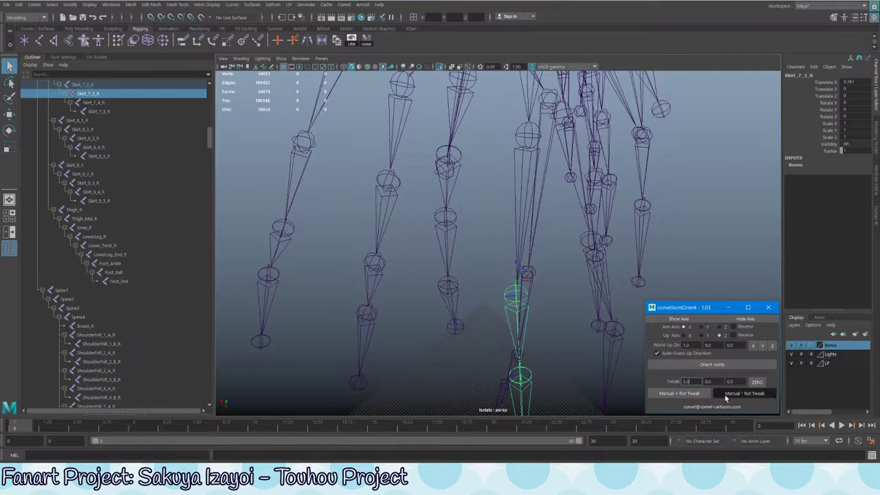
click(725, 395)
alt+drag(564, 330, 491, 285)
key(Up)
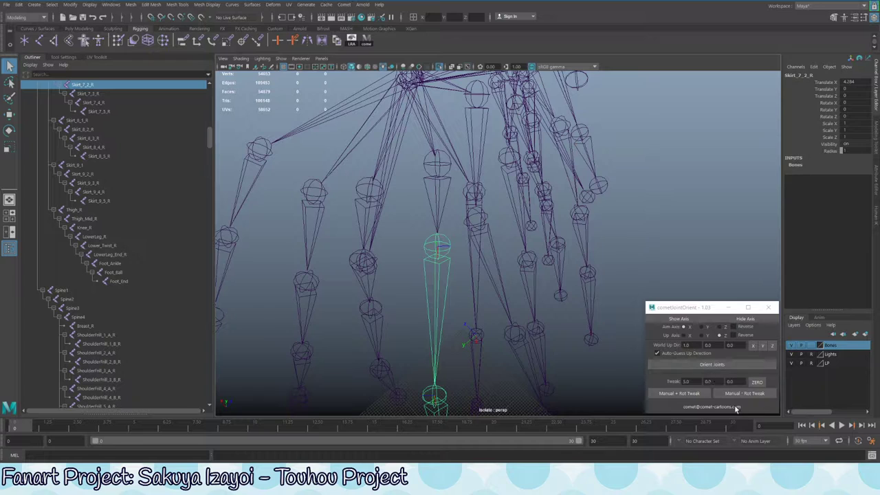
Set the tweak to 45 and twist Skirt_7_2_R minus 45 three times, then plus 45 once
click(686, 381)
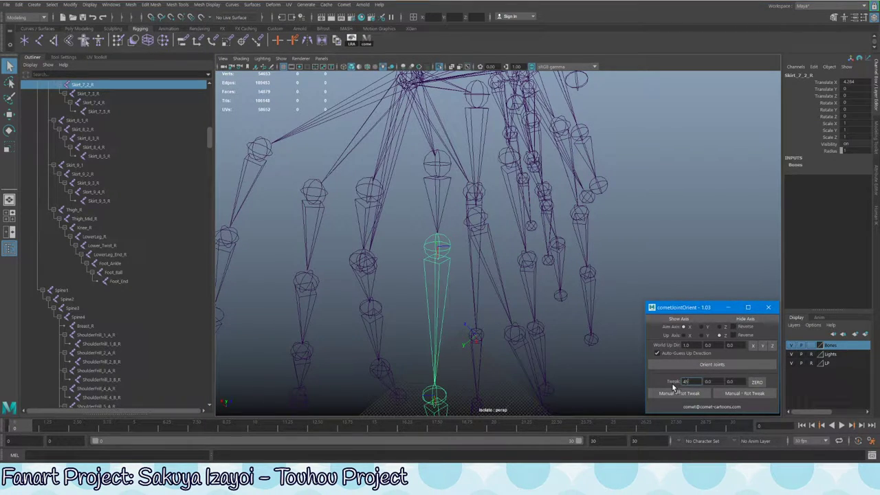
click(749, 393)
click(749, 393)
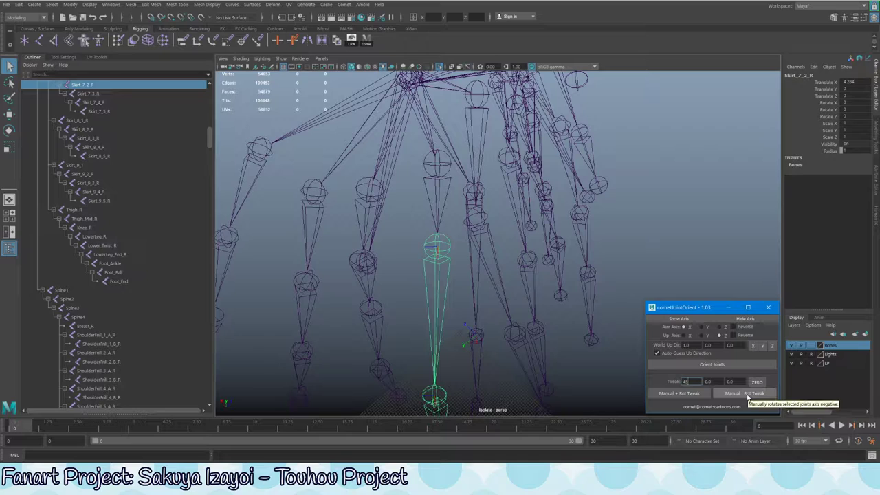
click(747, 394)
click(682, 394)
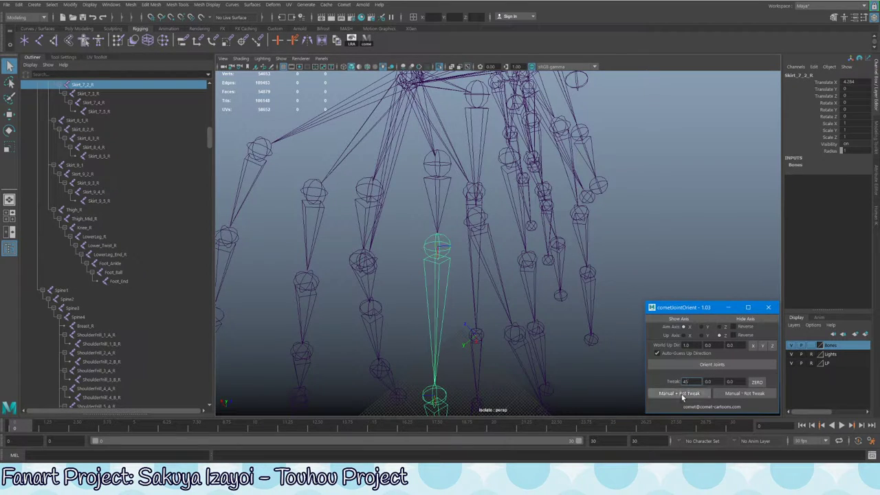
Select among the neighbouring skirt chains, settling on the Skirt_6_2_R joint
click(430, 197)
click(434, 181)
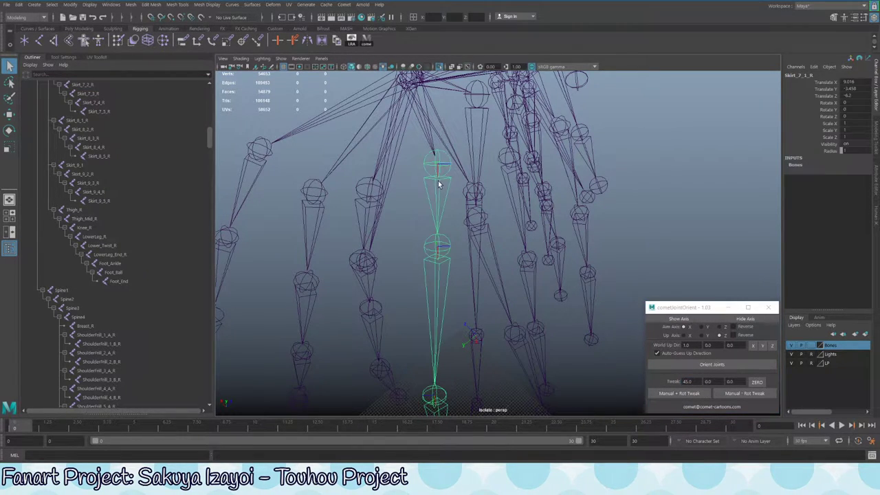
alt+drag(440, 184, 481, 201)
click(491, 216)
click(486, 234)
click(470, 196)
click(447, 204)
alt+drag(432, 234, 491, 359)
key(w)
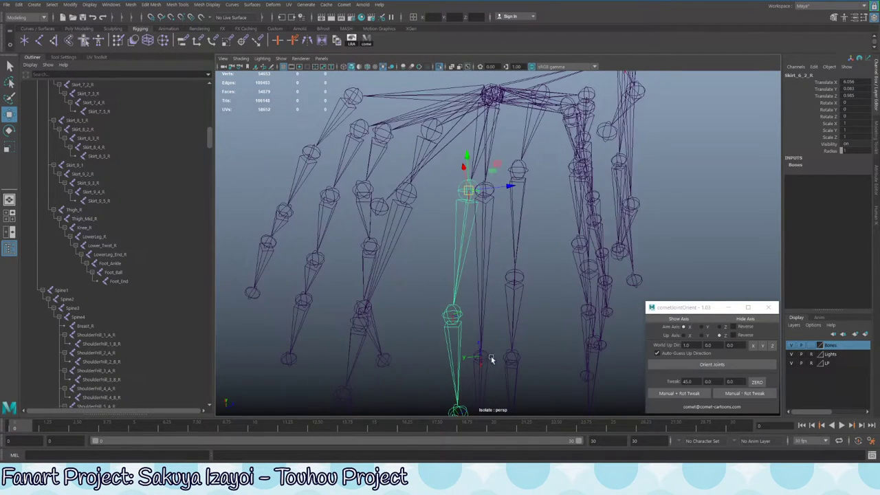
Twist Skirt_6_3_R by 45 degrees the negative way, then back the positive way
click(455, 320)
alt+drag(455, 319, 512, 334)
click(733, 396)
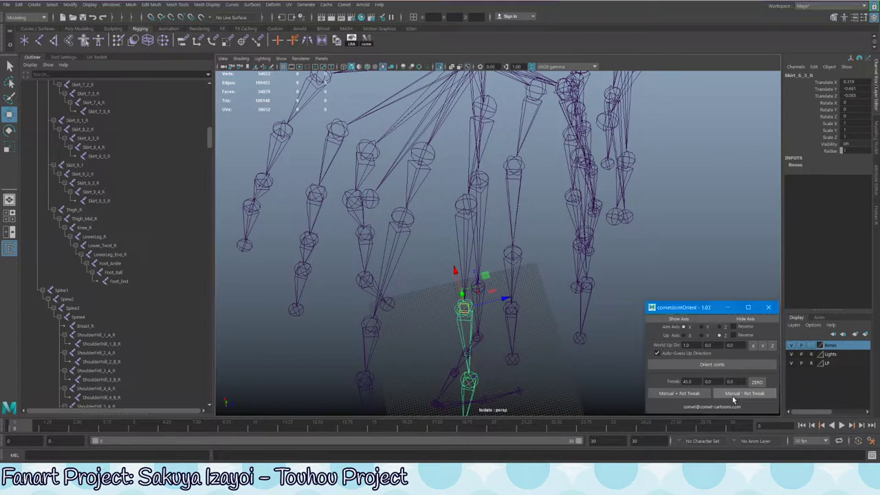
scroll(511, 320, up, 5)
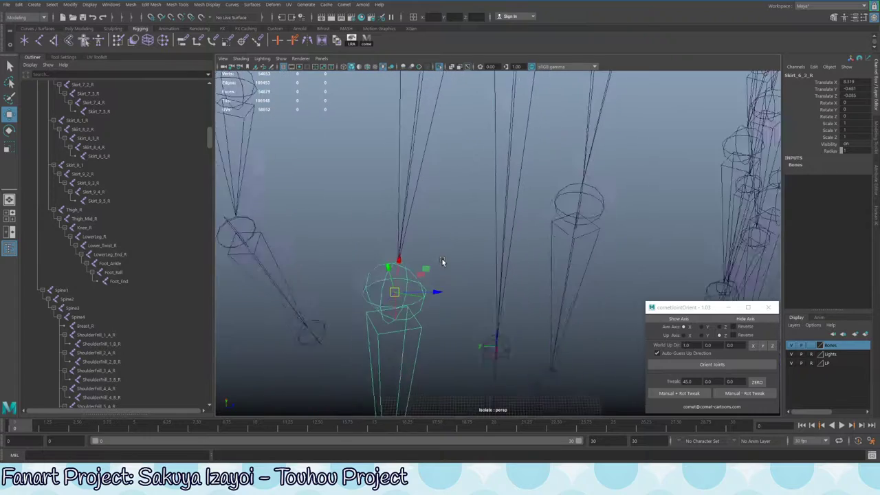
click(683, 395)
alt+drag(522, 289, 480, 304)
Select Skirt_6_2_R, set the tweak amount to 20, and twist it positively
click(450, 175)
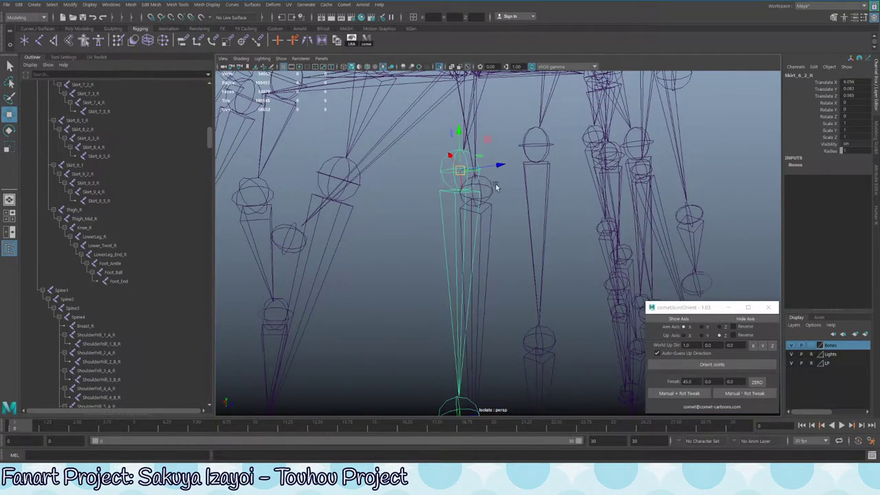
alt+drag(450, 175, 482, 199)
alt+drag(482, 199, 517, 222)
click(695, 394)
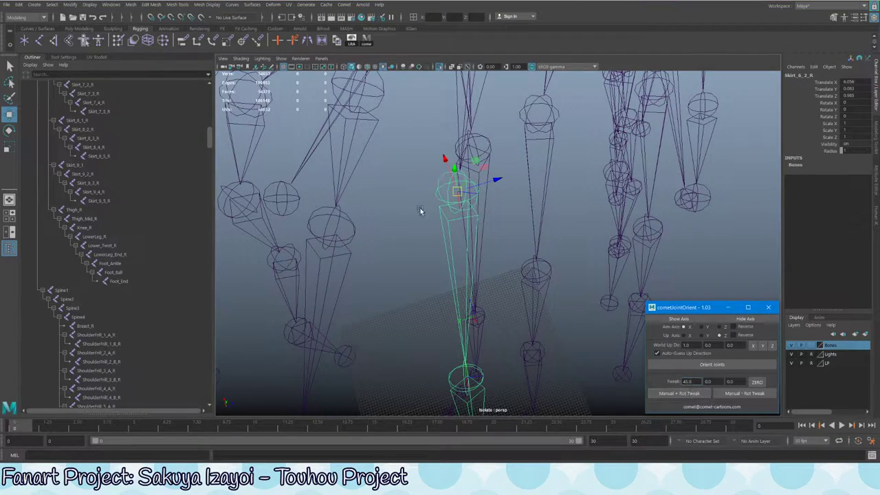
alt+drag(422, 211, 495, 229)
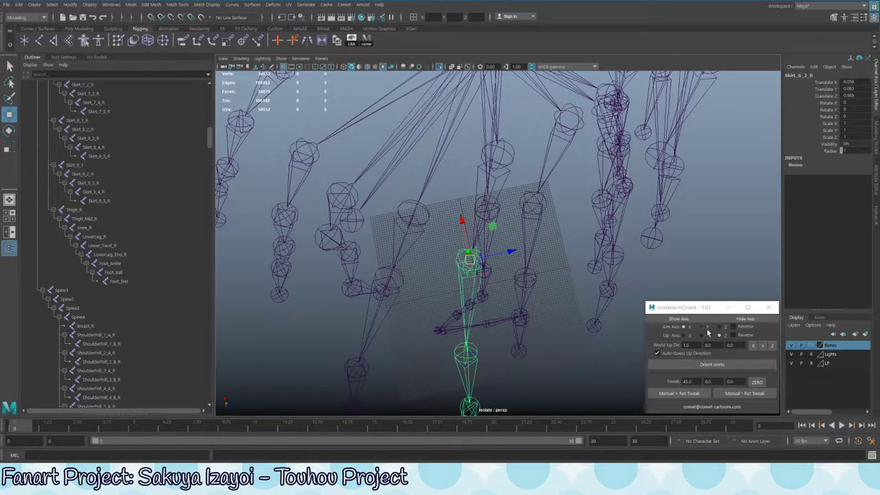
scroll(563, 328, up, 3)
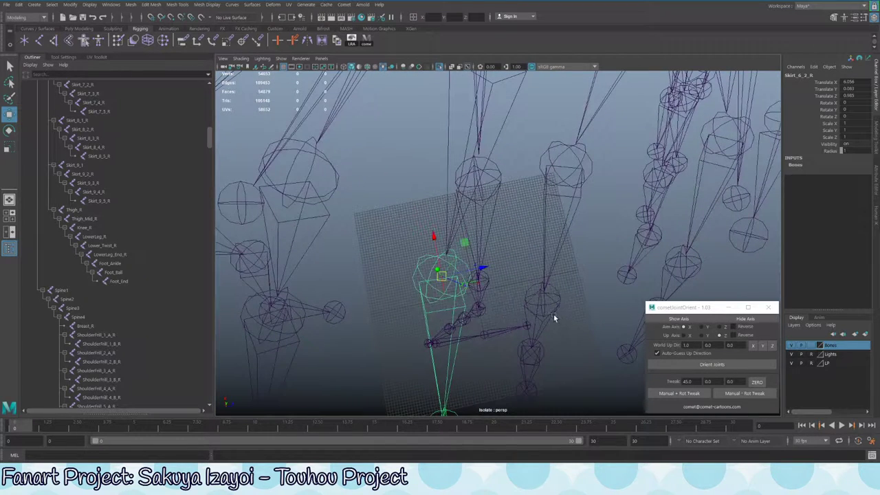
alt+drag(553, 315, 619, 333)
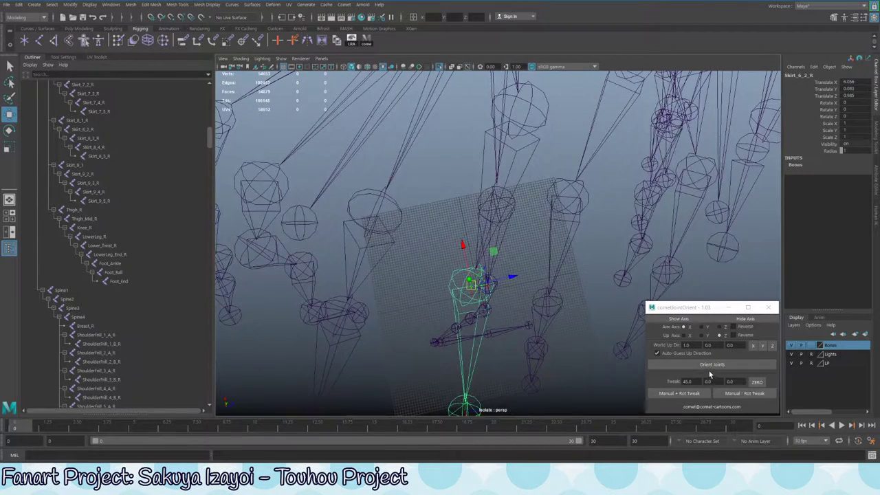
click(687, 382)
text(20)
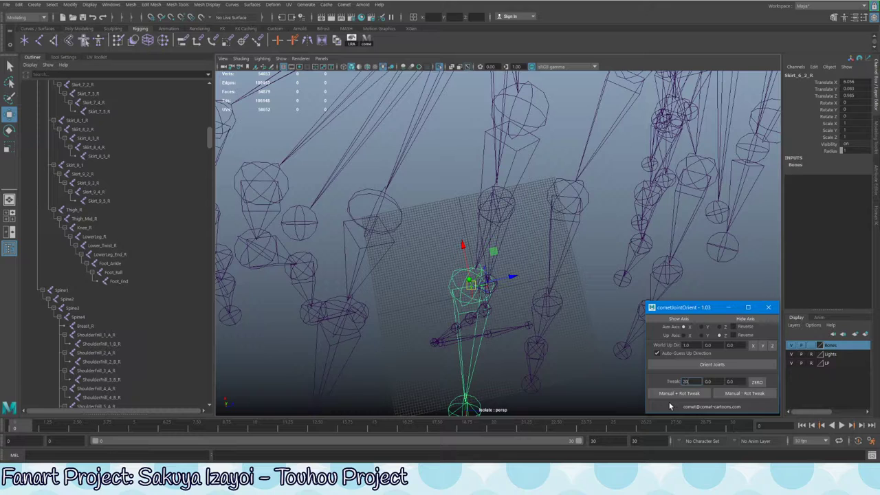
click(674, 396)
Select Skirt_6_1_R and twist it negatively, then back positively
alt+drag(592, 309, 477, 188)
click(489, 170)
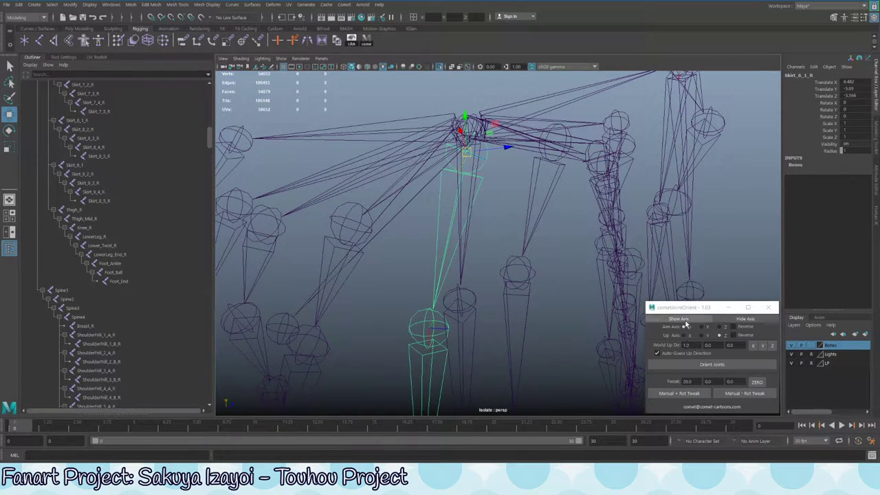
mouse_move(467, 142)
alt+mouse_down()
mouse_move(472, 180)
mouse_move(479, 149)
alt+mouse_up()
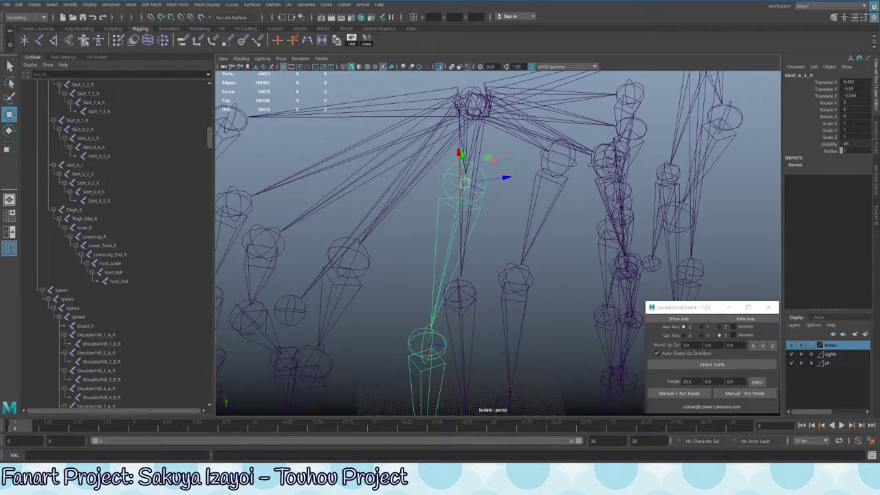
click(732, 409)
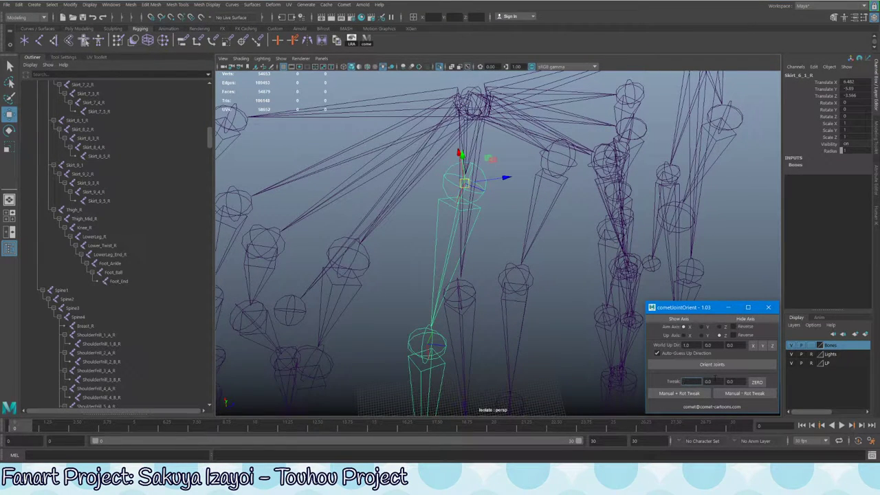
alt+drag(575, 324, 441, 250)
click(709, 381)
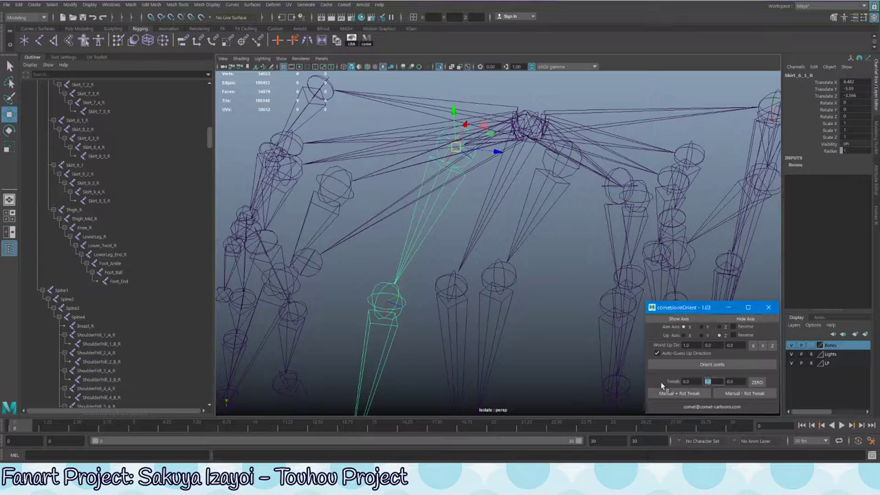
click(740, 395)
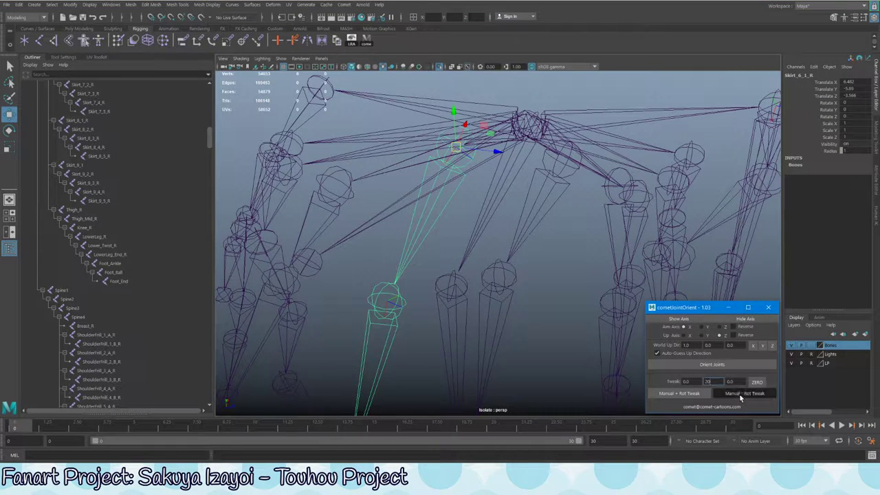
click(682, 393)
Set the second tweak field to 10, twist Skirt_6_1_R negatively, and frame the skirt rig
alt+drag(451, 237, 454, 263)
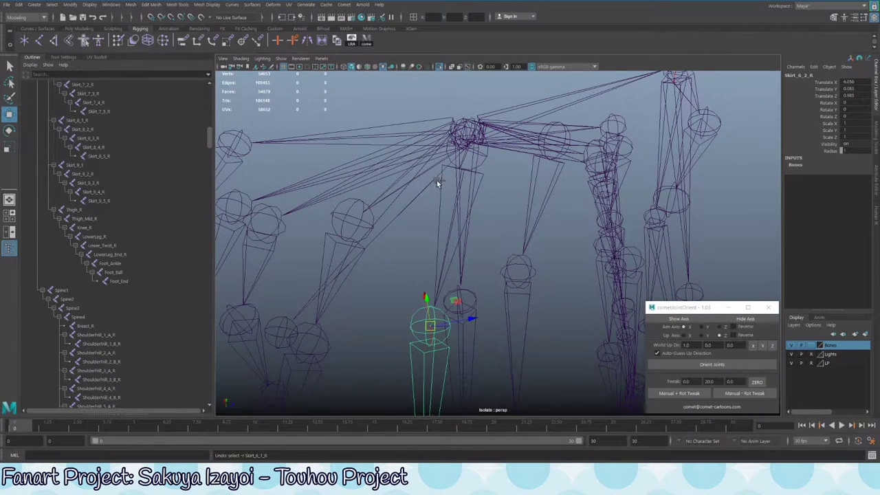
click(485, 159)
click(677, 394)
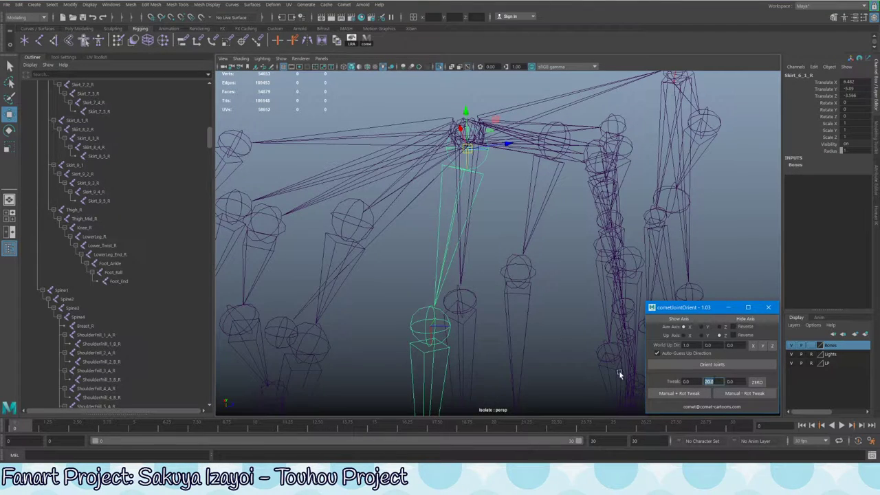
text(10)
click(743, 393)
key(f)
scroll(475, 127, up, 5)
Select the Skirt_6_4_R joint chain
click(474, 162)
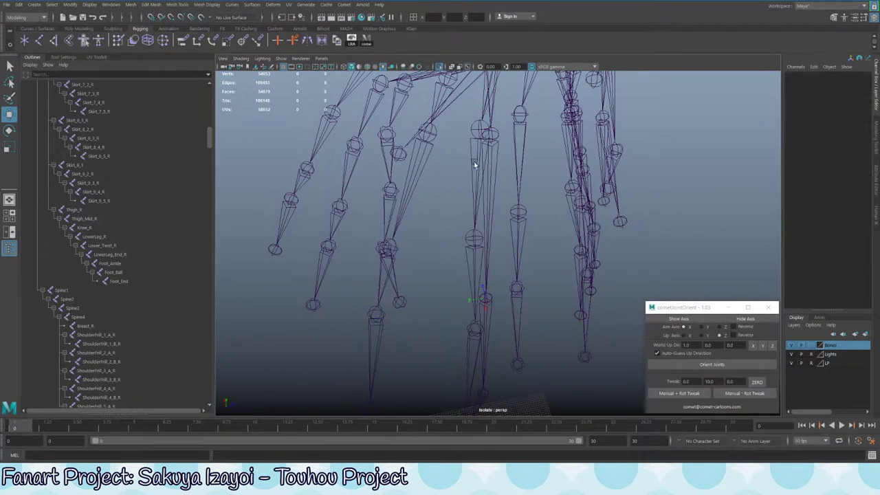
click(465, 144)
alt+drag(466, 143, 474, 172)
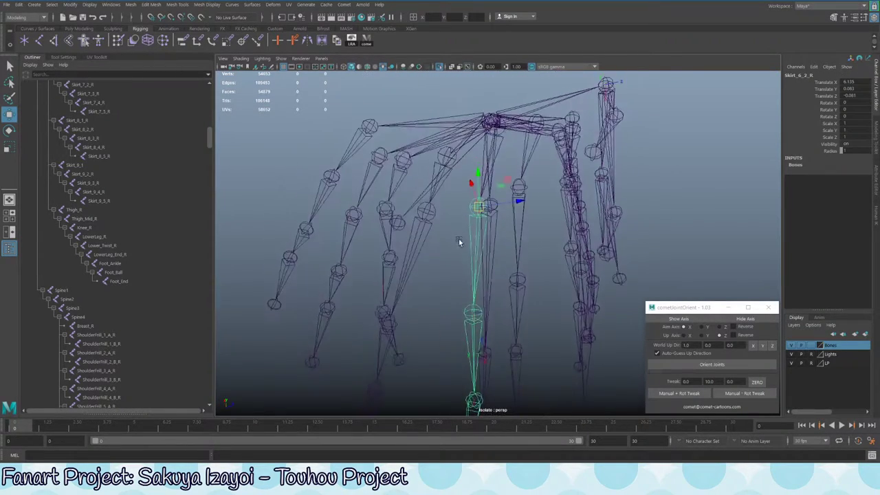
scroll(482, 204, up, 5)
alt+drag(489, 275, 503, 190)
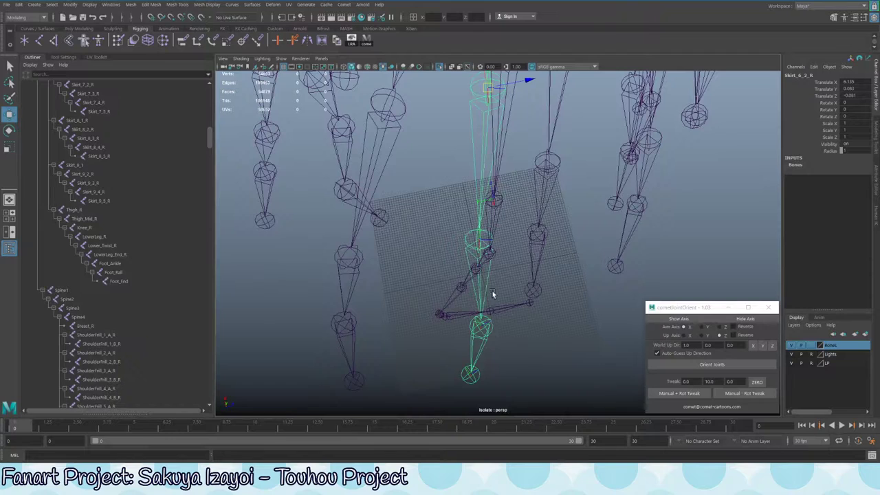
alt+drag(493, 295, 463, 239)
click(475, 270)
click(463, 239)
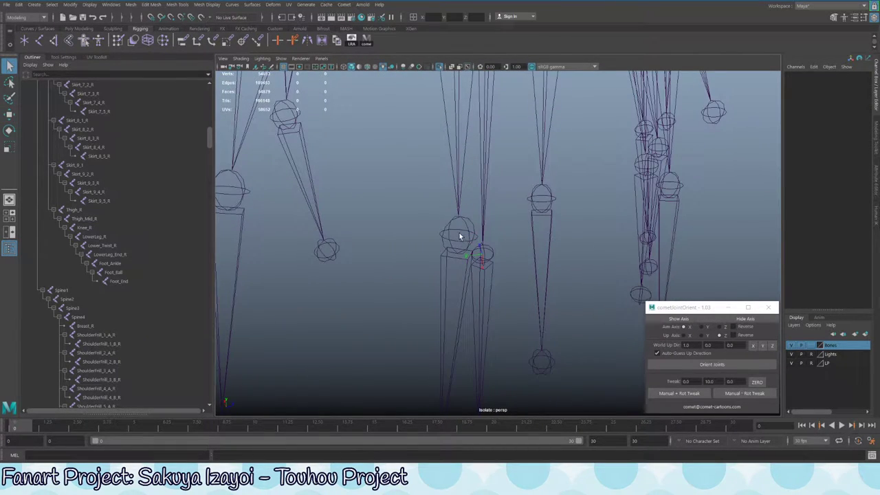
click(463, 235)
alt+drag(514, 255, 526, 248)
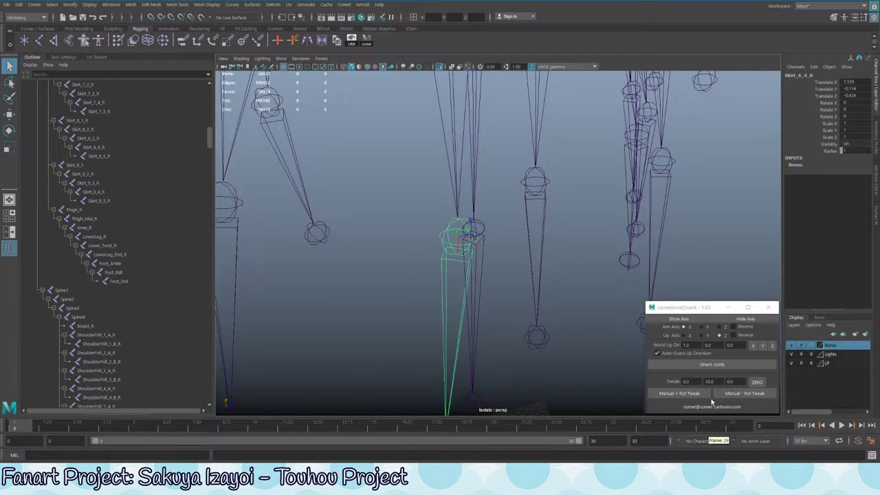
Re-orient the Skirt_6_4_R chain with Orient Joints, undoing back to the Skirt_6_4_R selection
click(717, 370)
alt+drag(557, 386, 469, 200)
click(468, 142)
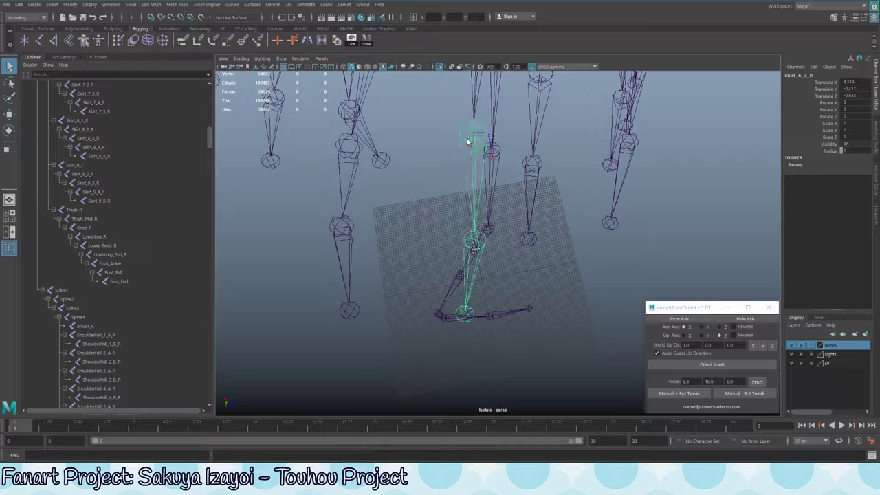
key(ctrl+z)
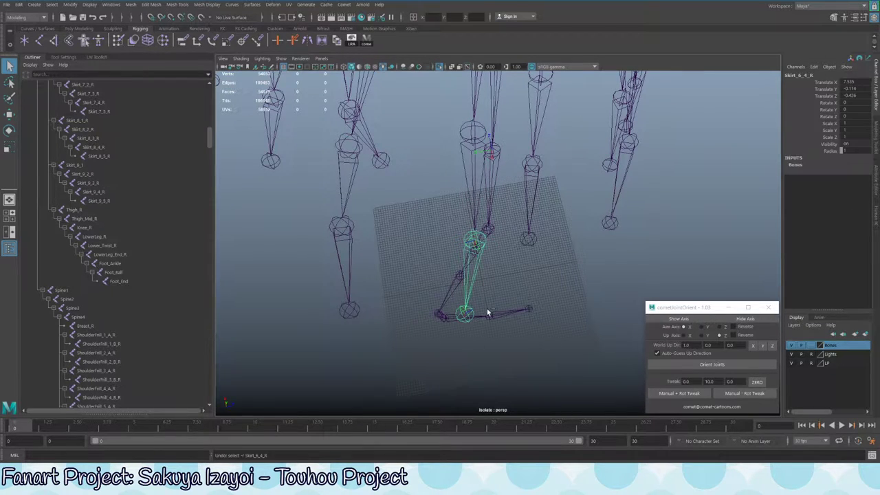
key(shift+z)
key(ctrl+z)
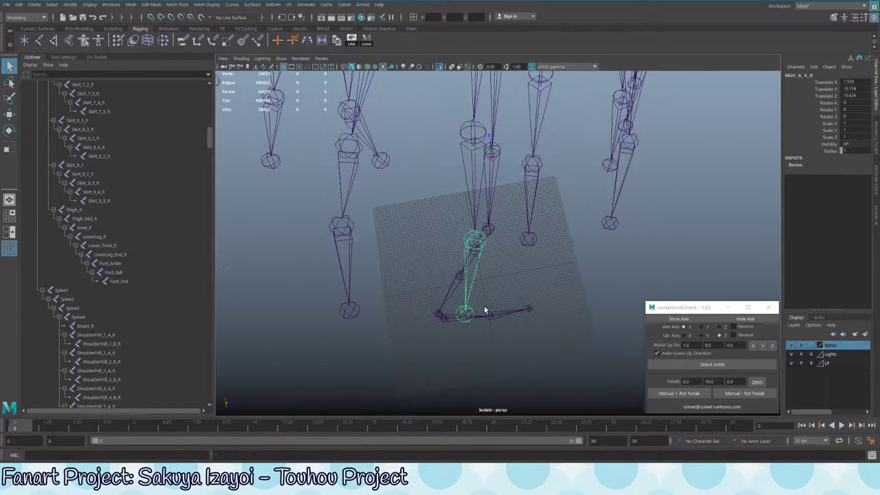
Twist Skirt_6_4_R and Skirt_6_5_R with 20-degree Manual Rot Tweaks, then clear the selection
click(686, 381)
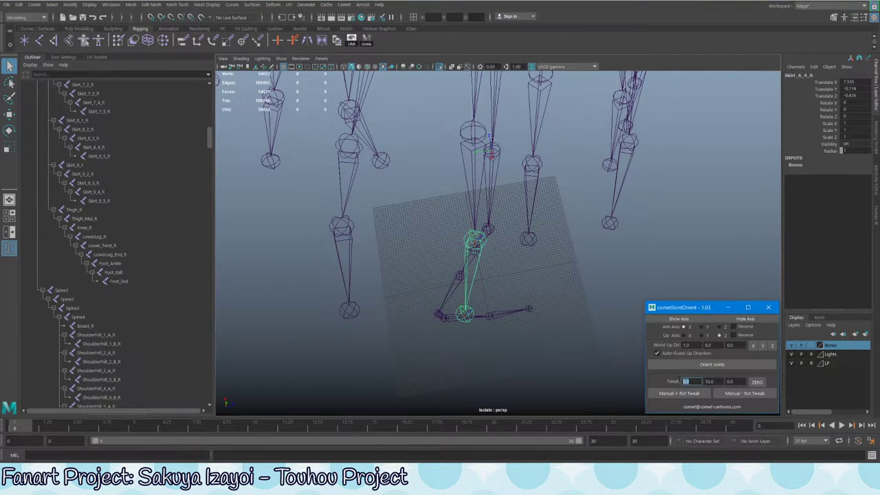
click(693, 395)
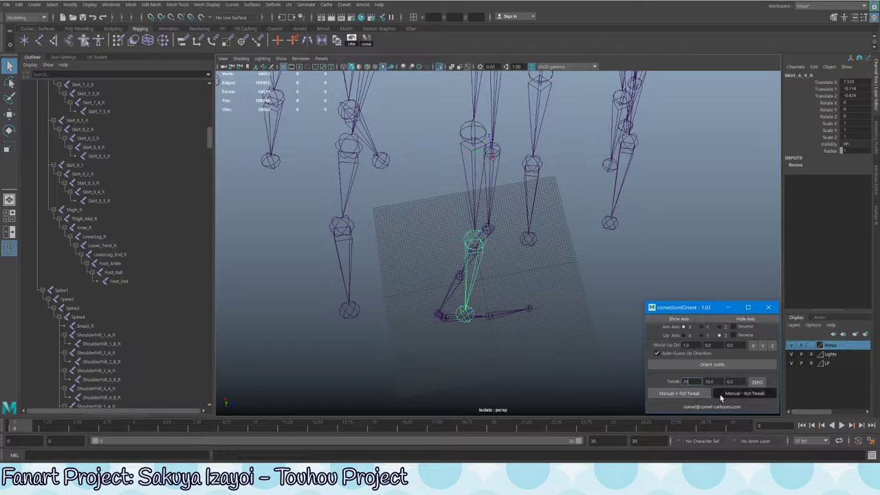
click(722, 394)
click(721, 394)
alt+drag(474, 220, 479, 282)
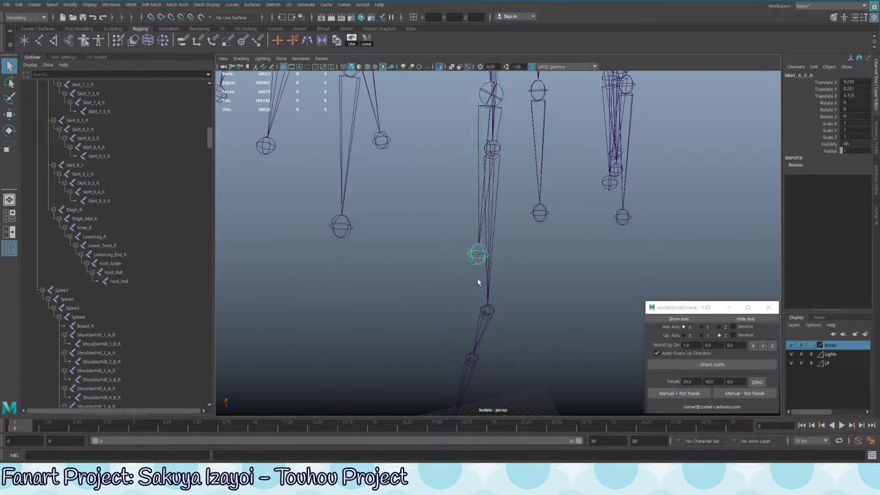
click(726, 393)
click(717, 393)
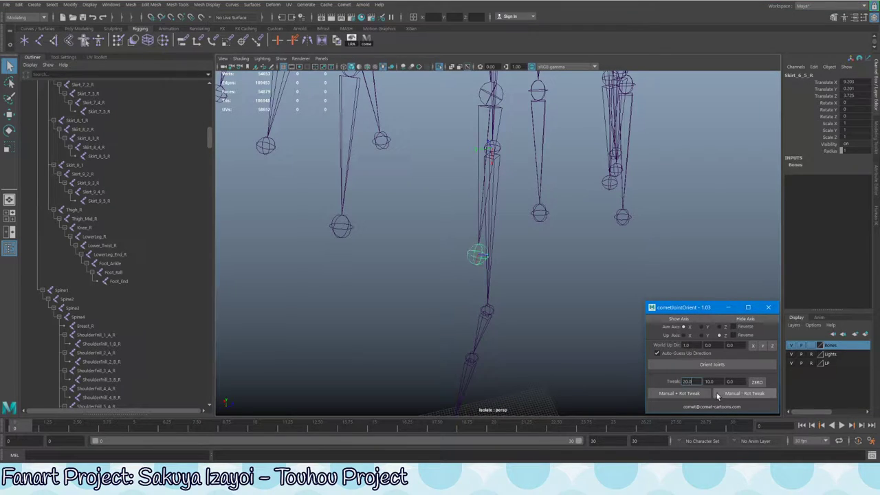
click(716, 392)
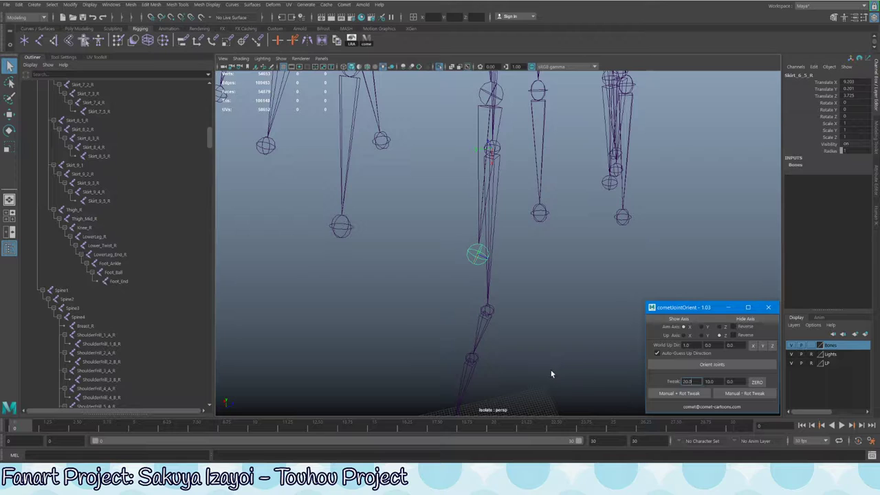
click(409, 257)
key(super)
key(super)
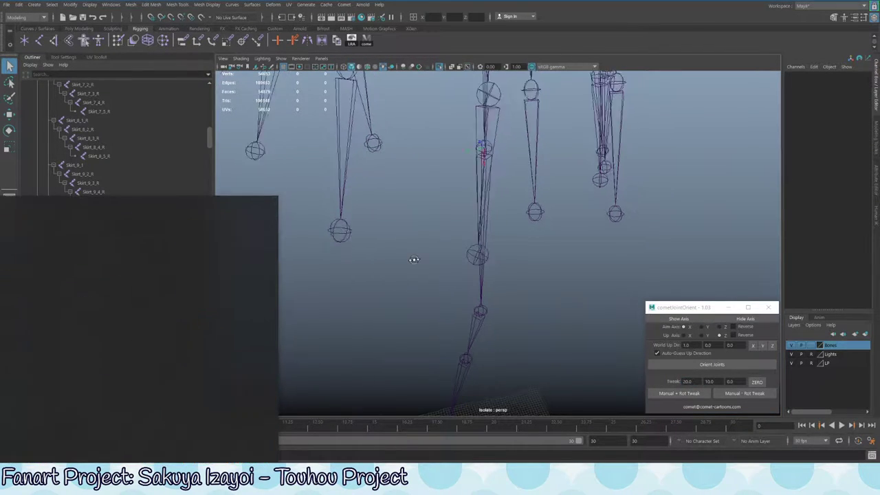
Inspect the Skirt_7 chain from Skirt_7_5_R up to Skirt_7_2_R
alt+drag(412, 259, 442, 252)
click(350, 286)
click(415, 233)
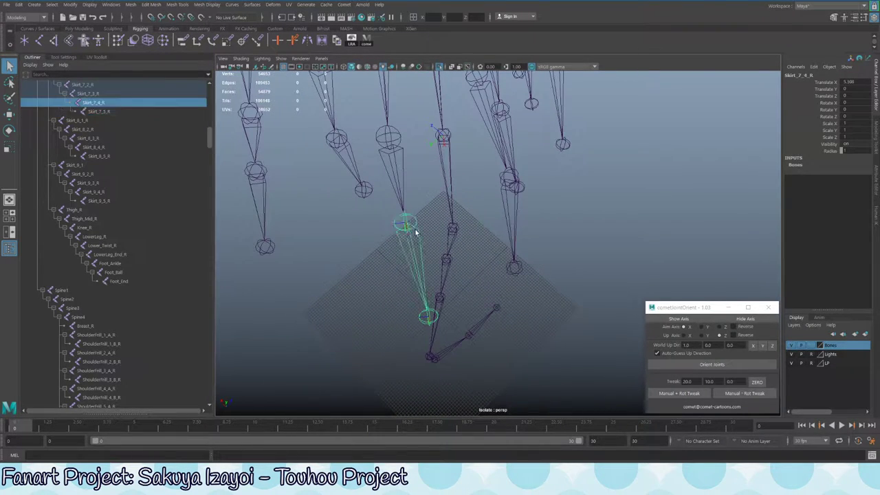
alt+drag(433, 354, 472, 254)
click(470, 255)
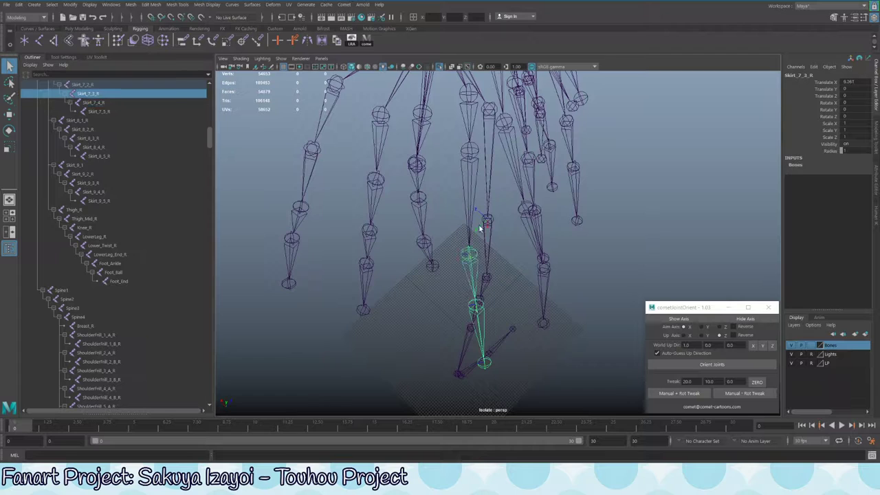
click(468, 158)
click(521, 212)
alt+drag(517, 232, 529, 229)
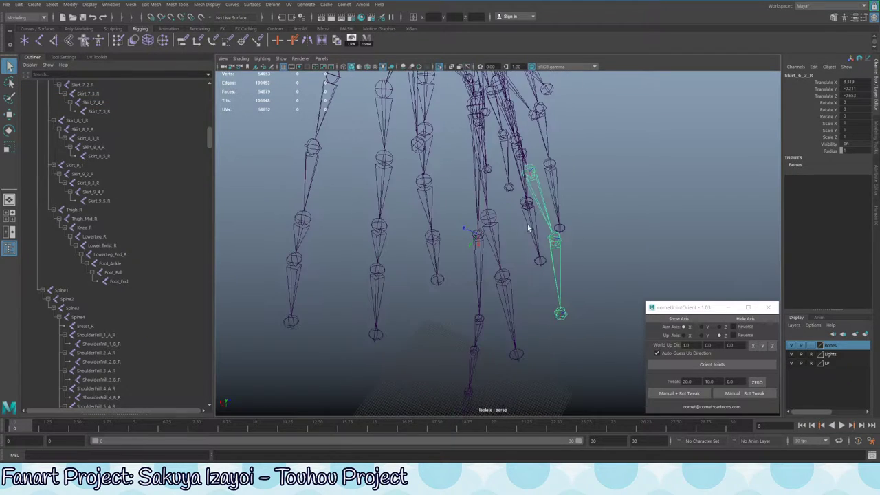
Inspect the leg chain up to Thigh_Mid_R, then Skirt_10_4_R and Skirt_7_3_R
click(375, 335)
click(377, 270)
click(379, 225)
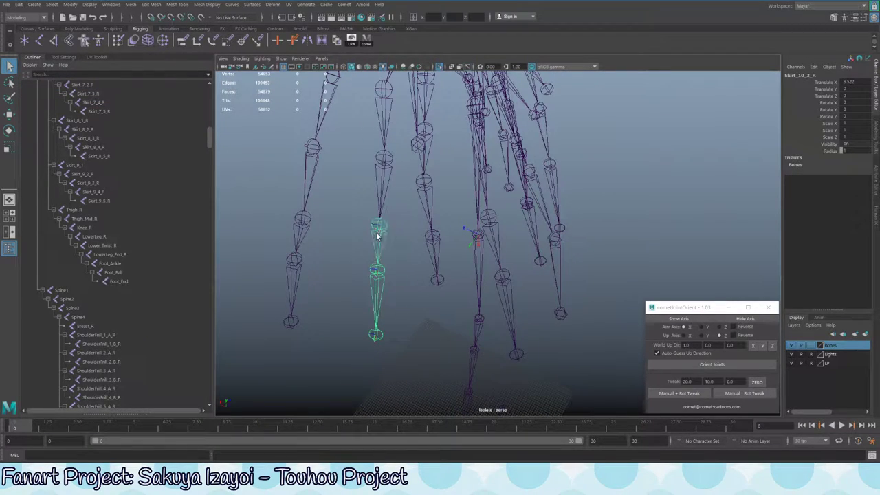
alt+drag(379, 225, 436, 186)
click(488, 232)
click(365, 231)
click(359, 240)
alt+drag(359, 241, 395, 218)
click(456, 269)
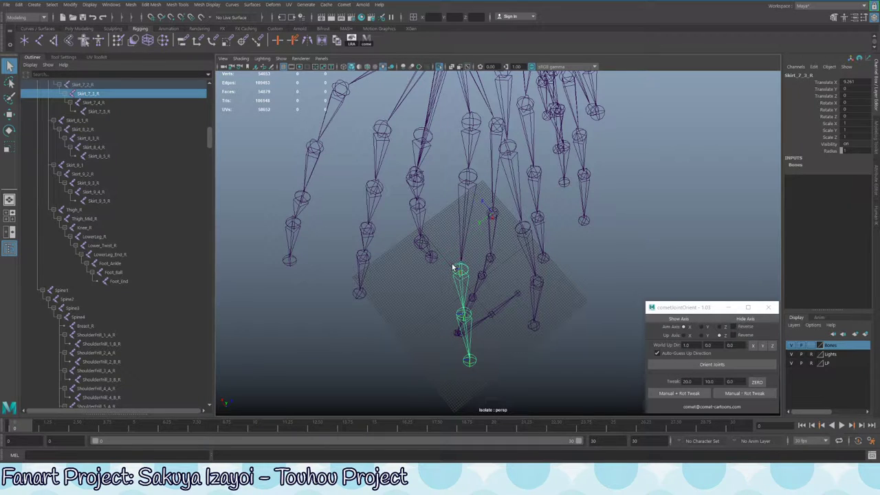
alt+drag(453, 269, 465, 178)
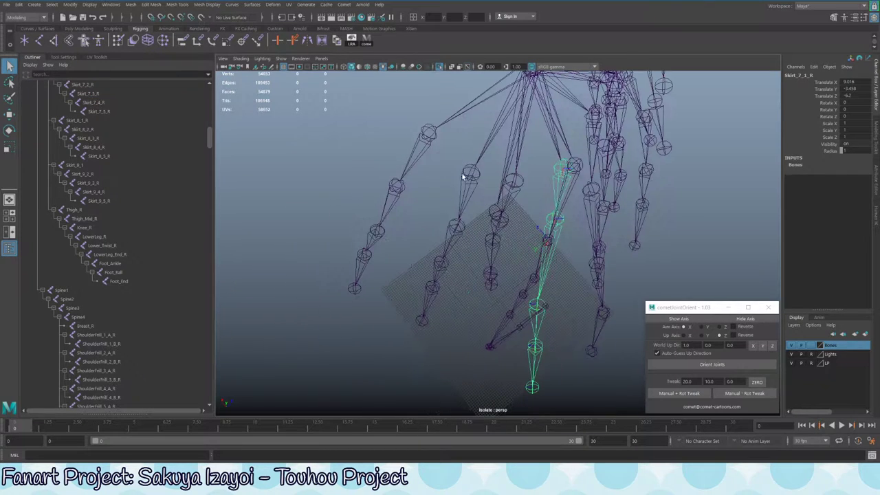
Select the Skirt_9_1 chain and switch to the Rotate tool
click(467, 197)
click(471, 180)
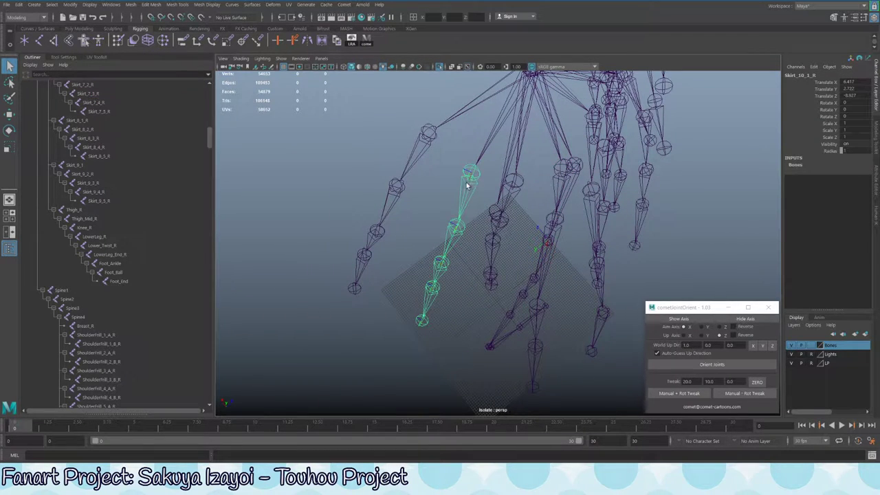
click(426, 131)
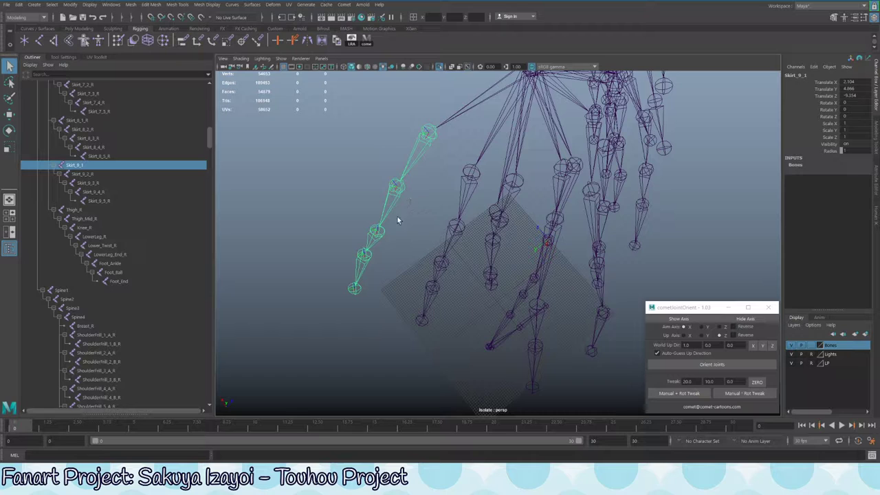
alt+drag(466, 154, 340, 184)
key(e)
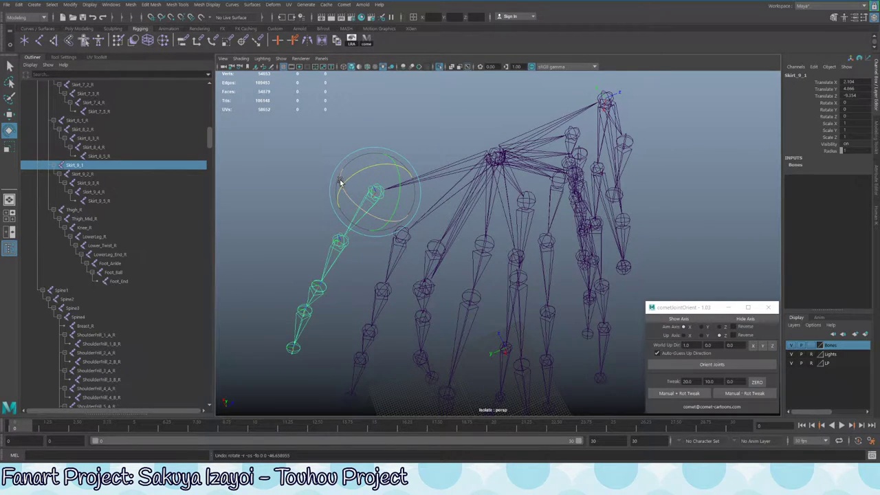
Select Skirt_9_2_R through Skirt_9_5_R and frame the chain
key(q)
shift+click(338, 240)
shift+click(317, 286)
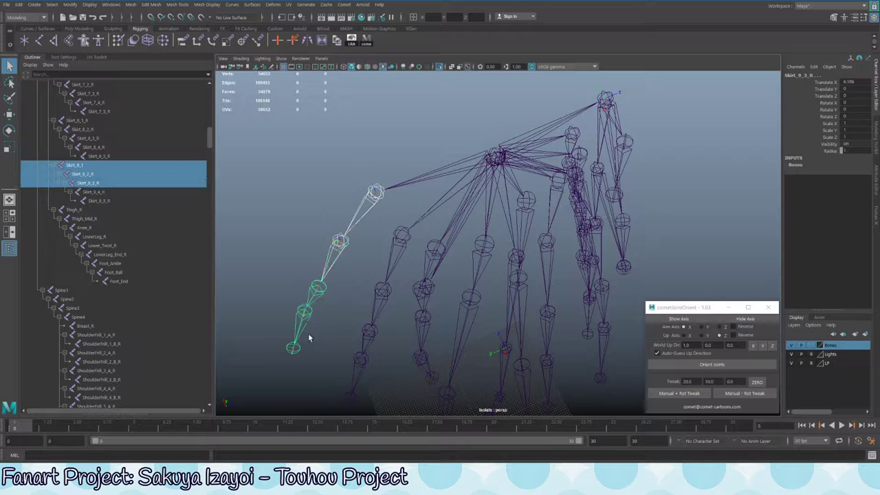
shift+click(309, 313)
alt+right_drag(364, 285, 431, 244)
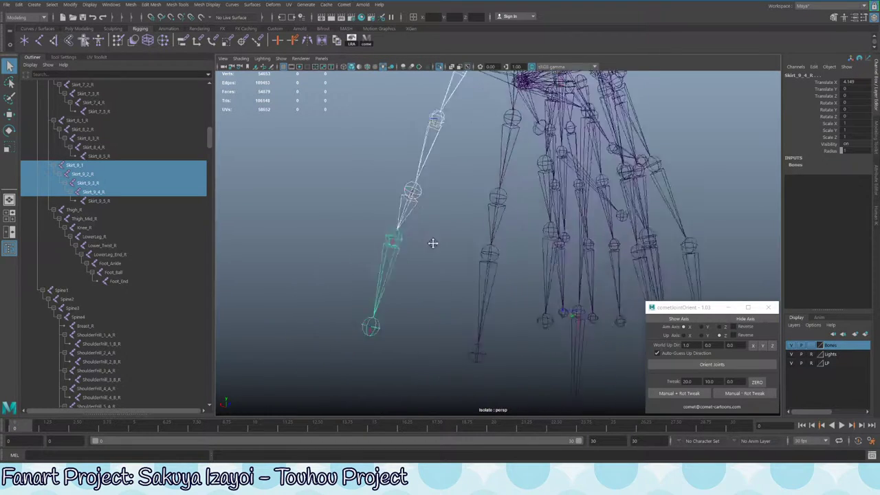
alt+middle_drag(430, 244, 309, 232)
shift+click(318, 197)
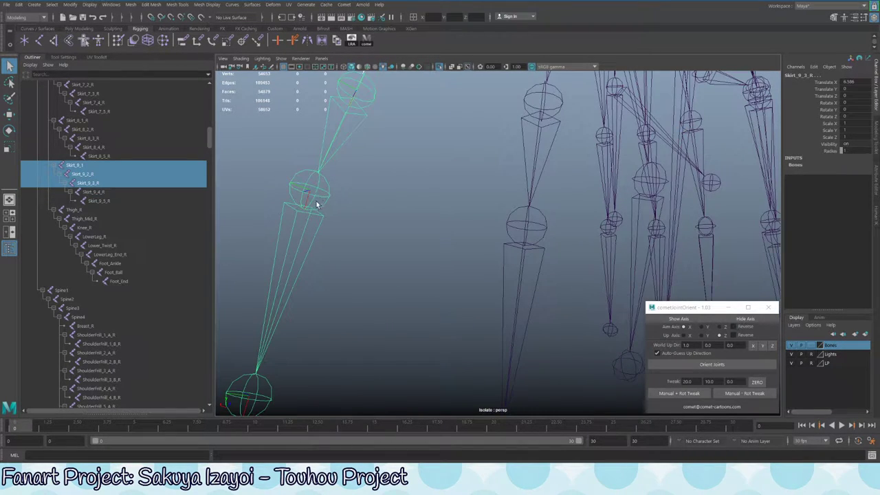
shift+click(319, 199)
alt+middle_drag(344, 173, 535, 245)
alt+drag(534, 244, 465, 278)
shift+click(467, 257)
key(f)
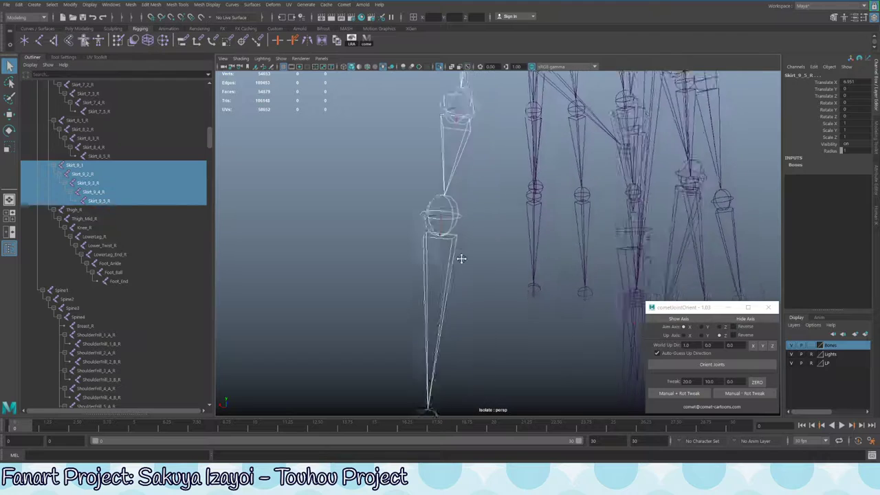
Set the tweak to 180, apply Manual - Rot Tweak, and test with the Rotate tool
click(687, 382)
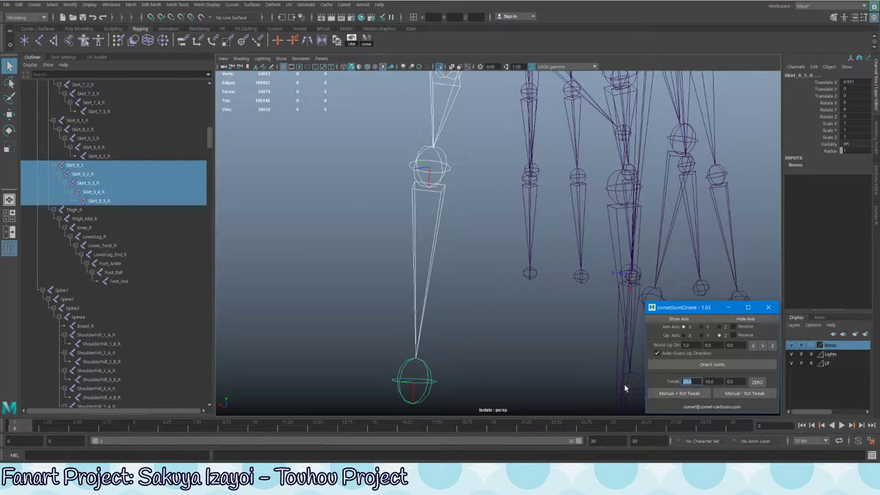
text(180)
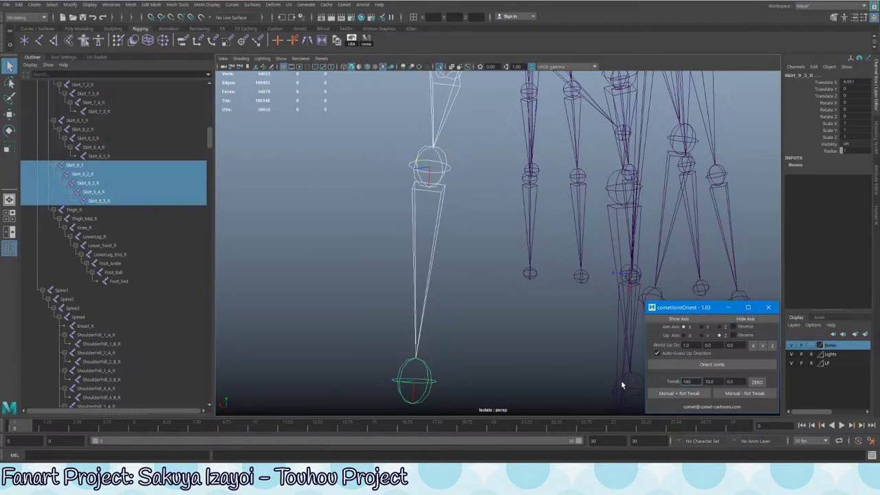
click(745, 393)
alt+drag(510, 97, 397, 349)
key(e)
key(q)
click(431, 178)
Swing Skirt_9_1 to 75.6 on Z, then undo back to zero
click(431, 178)
key(e)
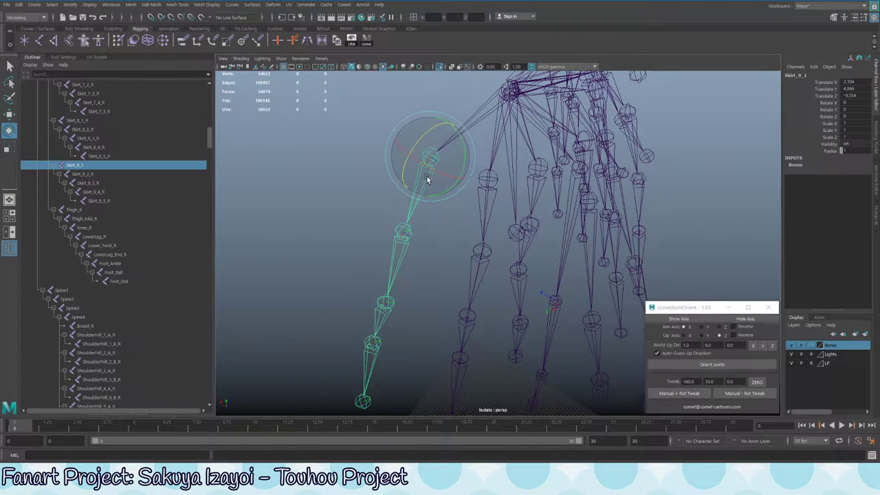
drag(418, 142, 471, 135)
key(ctrl+z)
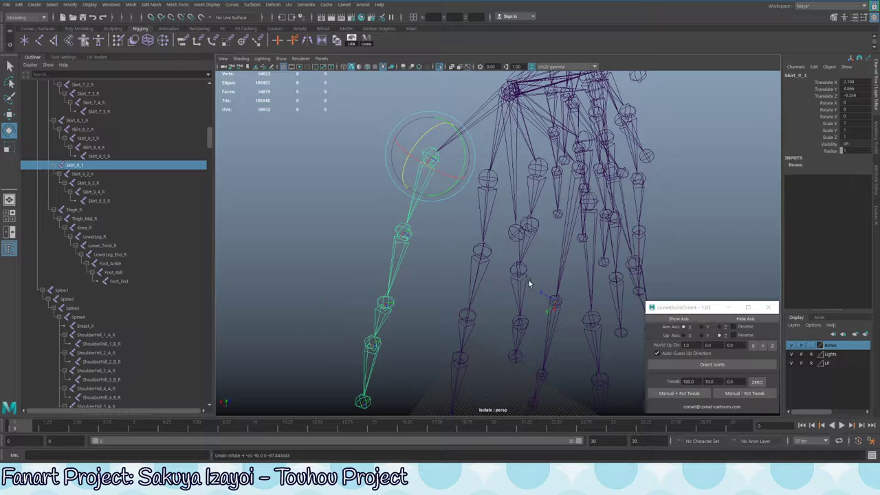
Select each Skirt_10 joint in turn from Skirt_10_1_R down to Skirt_10_5_R
click(490, 187)
alt+drag(564, 250, 518, 237)
key(q)
click(441, 240)
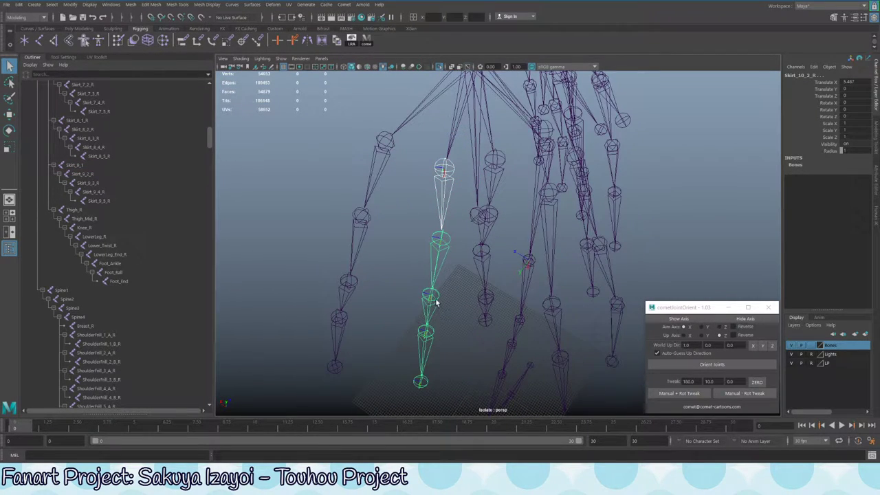
click(434, 300)
click(426, 335)
click(421, 382)
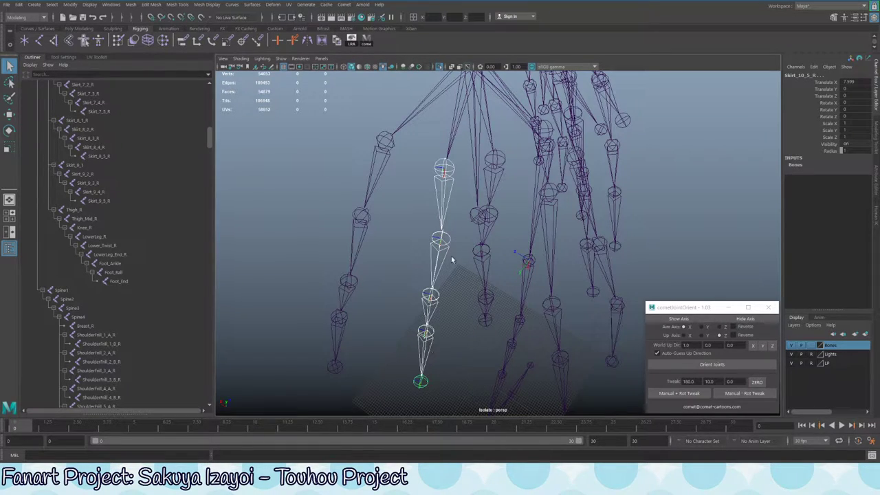
Undo an accidental rotation and try a positive rotation tweak on the current skirt joint, then clear the selection
alt+drag(452, 178, 413, 358)
key(e)
key(ctrl+z)
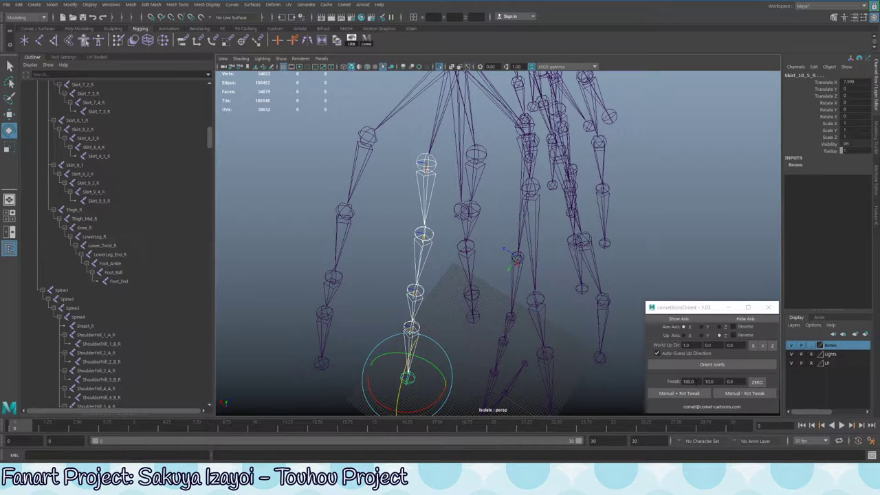
alt+drag(508, 268, 511, 271)
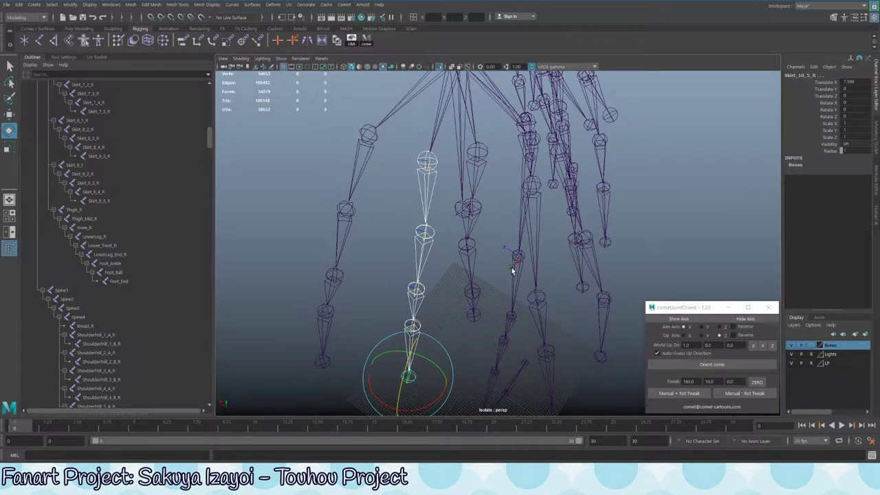
click(693, 398)
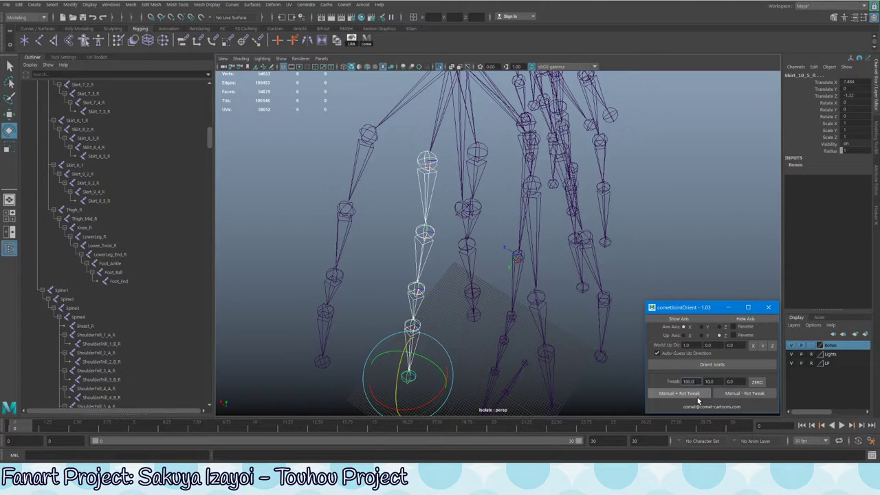
alt+drag(503, 191, 485, 234)
key(q)
click(484, 234)
Select Skirt_8_1_R through Skirt_8_5_R and apply Orient Joints to the whole chain
alt+drag(525, 272, 423, 157)
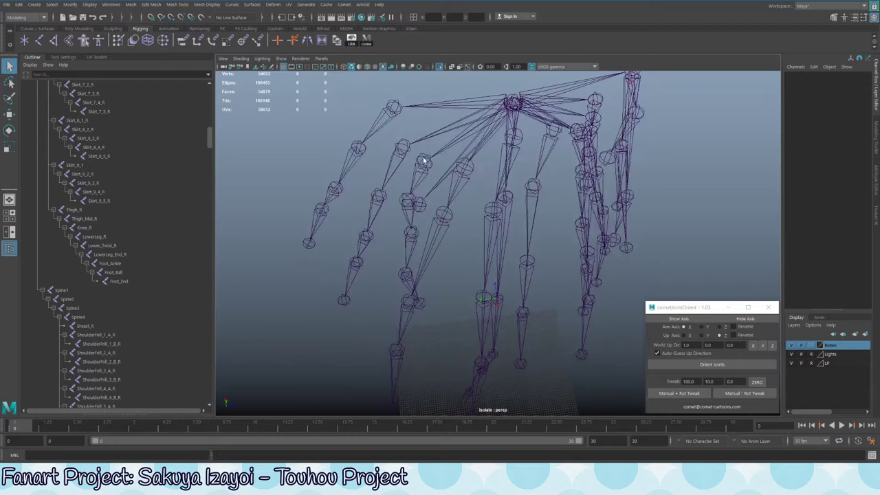
click(423, 158)
alt+drag(421, 207, 456, 211)
shift+click(472, 156)
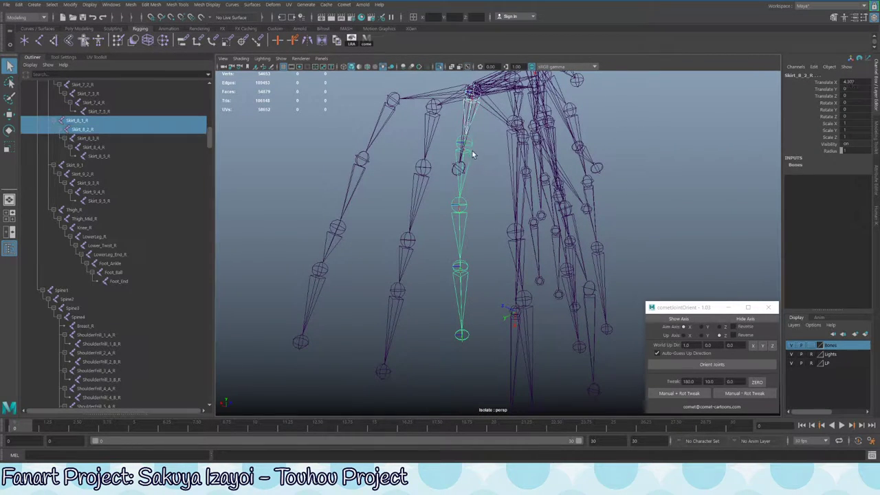
shift+click(460, 205)
click(422, 243)
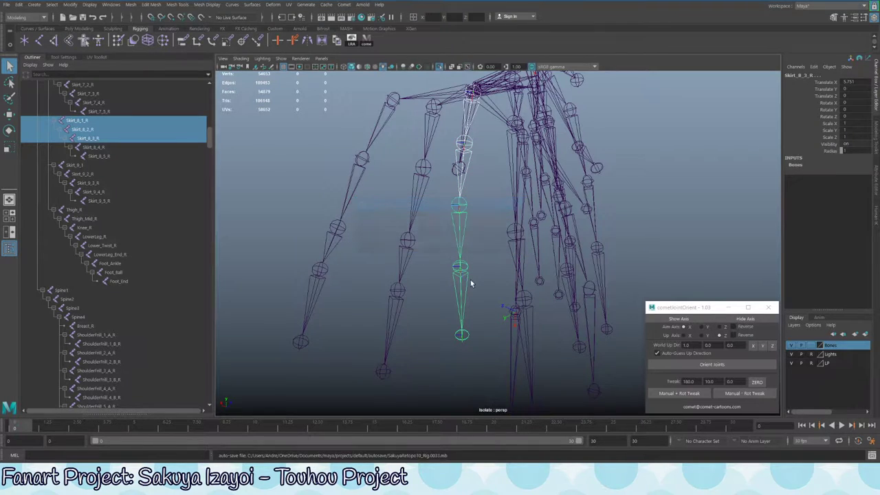
shift+click(465, 268)
shift+click(465, 337)
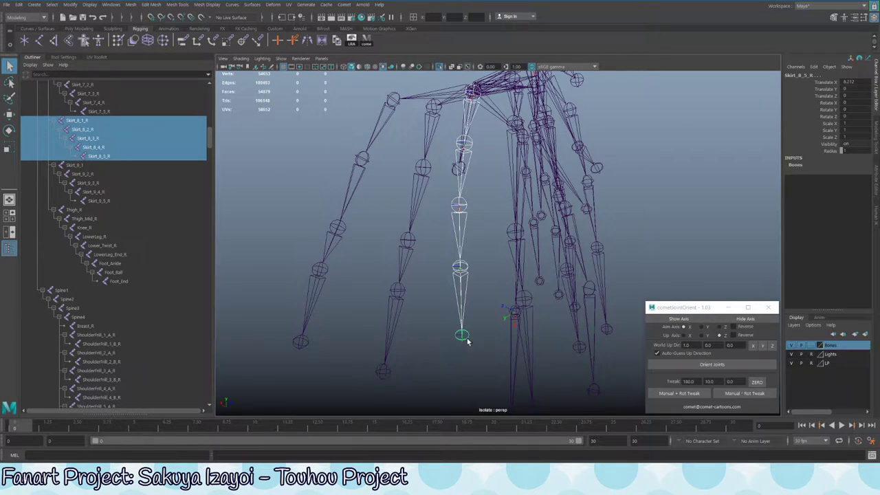
click(700, 370)
alt+drag(536, 269, 490, 203)
Select the lower Skirt_7 joints, Skirt_7_4_R and Skirt_7_5_R
click(488, 193)
click(496, 140)
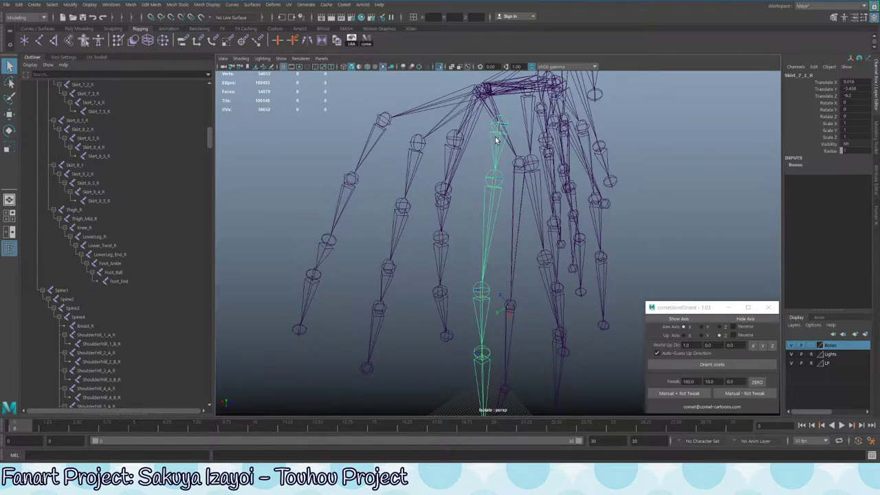
alt+drag(470, 163, 459, 196)
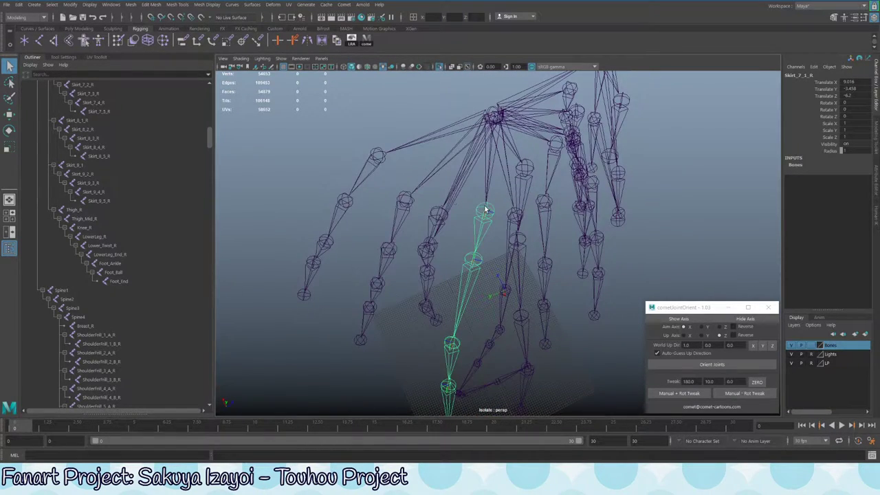
alt+drag(487, 307, 451, 249)
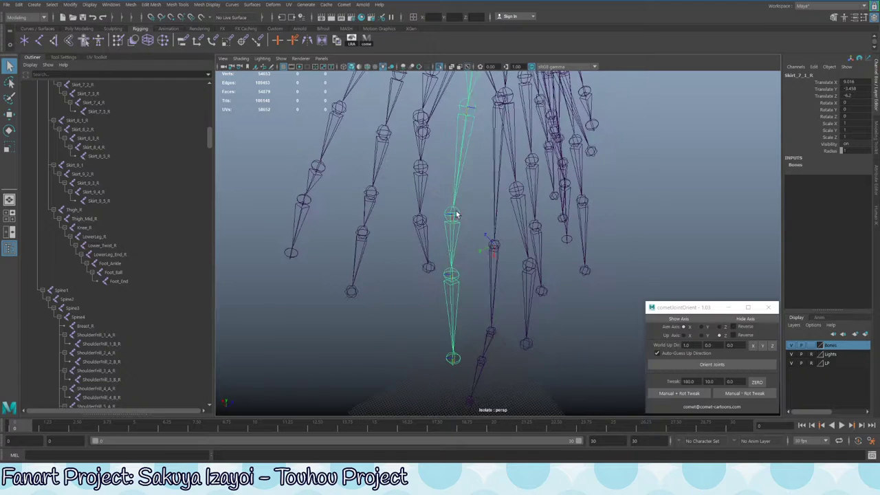
click(453, 242)
click(453, 242)
click(456, 280)
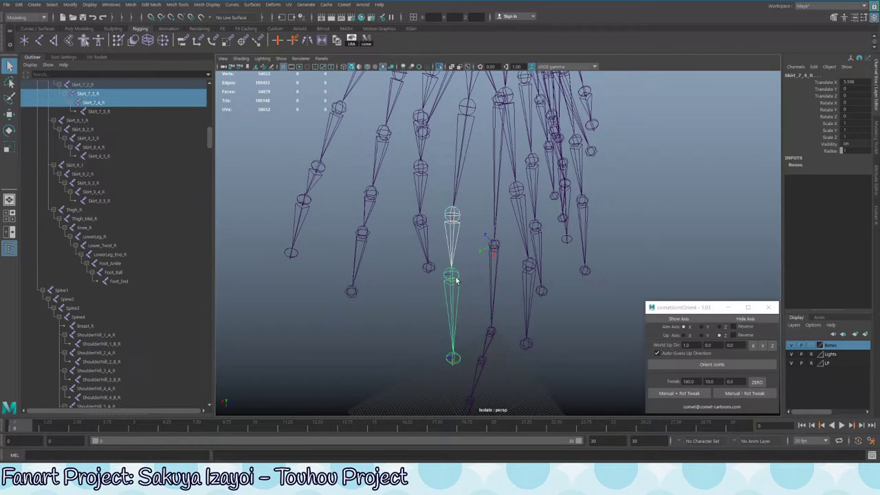
click(452, 359)
Zero the tweak values, set the second tweak to 2, and apply a positive 2.0 tweak
click(678, 393)
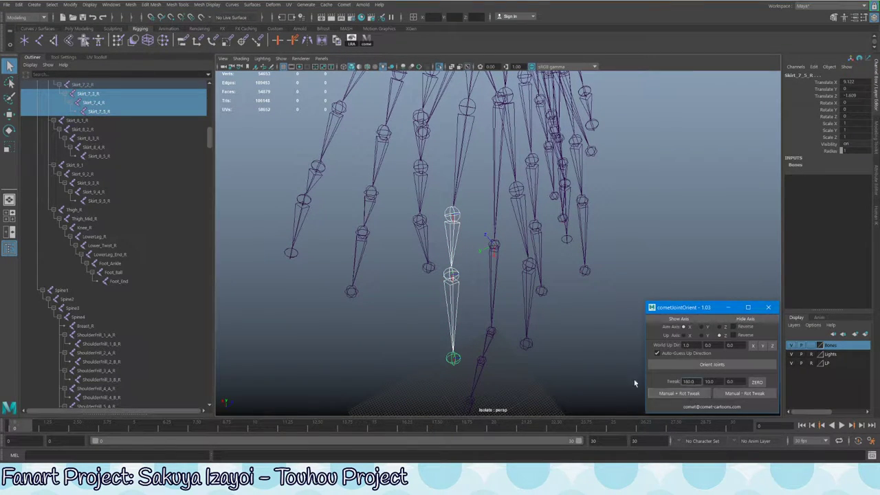
alt+drag(634, 383, 518, 324)
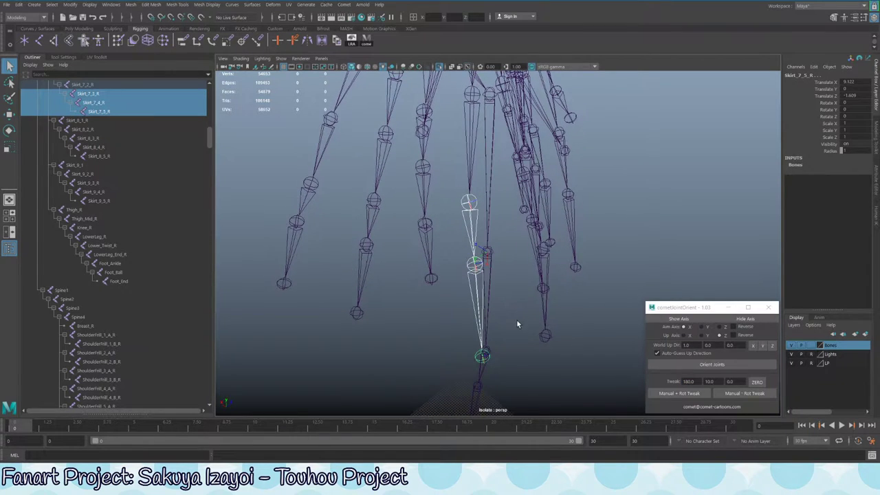
click(757, 381)
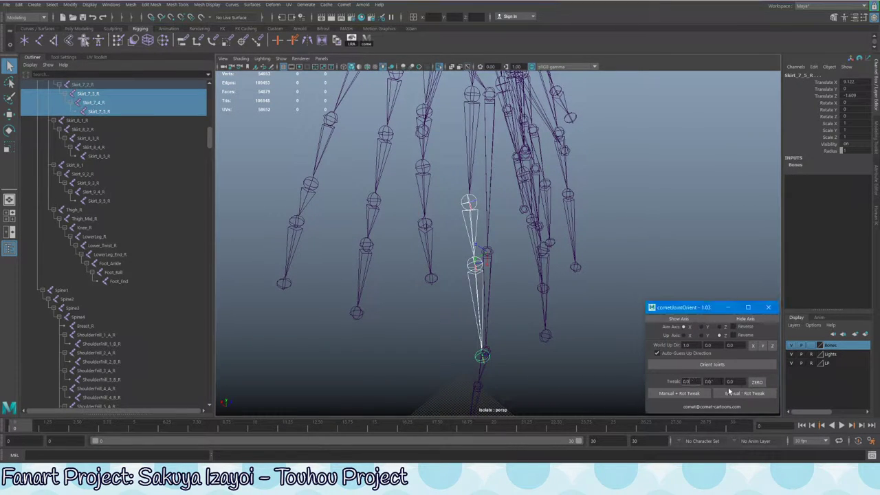
click(715, 382)
text(2)
click(692, 393)
Nudge the Skirt_7 joints back with five negative 2.0 rotation tweaks
click(735, 394)
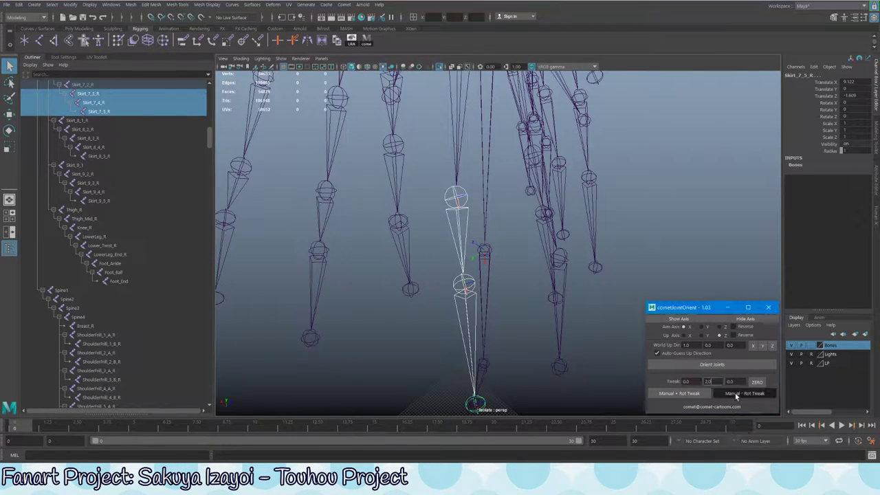
click(734, 394)
click(735, 395)
click(736, 395)
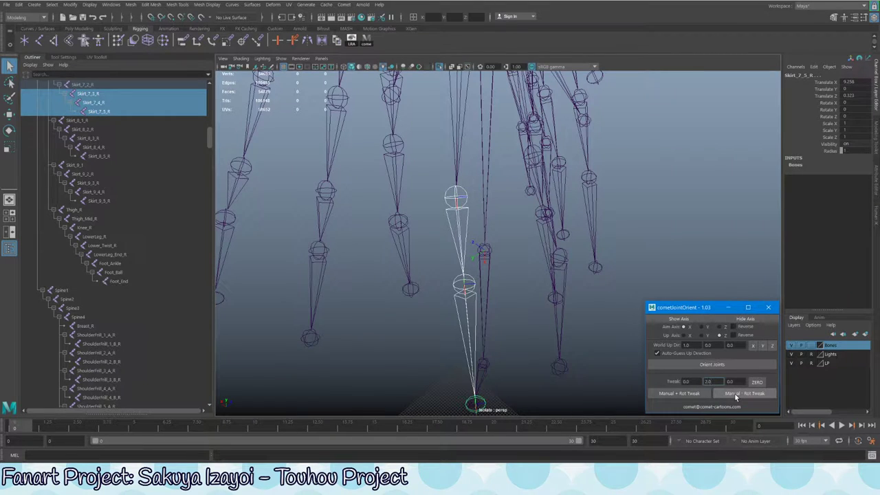
alt+drag(431, 308, 441, 205)
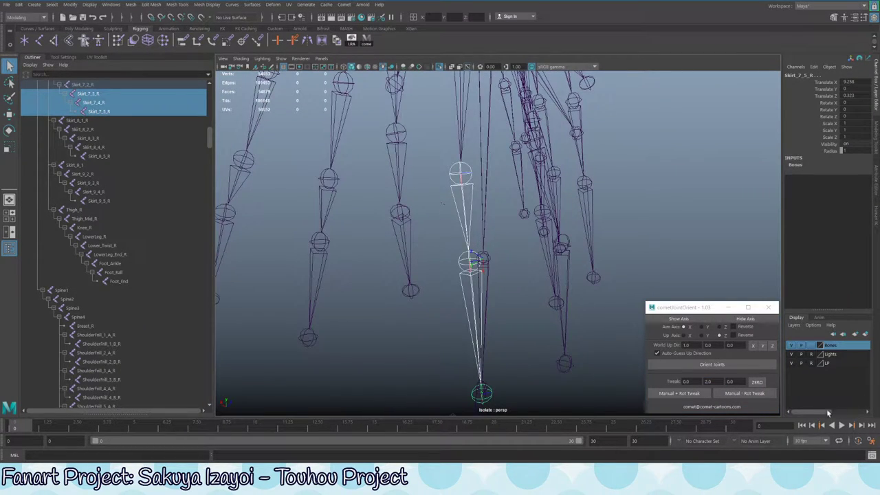
click(744, 395)
Select the Skirt_6_1_R joint chain and frame it in the viewport
alt+drag(550, 276, 469, 206)
click(495, 160)
mouse_move(517, 262)
alt+mouse_down()
mouse_move(531, 249)
mouse_move(514, 279)
mouse_move(530, 259)
alt+mouse_up()
scroll(525, 260, up, 3)
alt+middle_drag(510, 266, 540, 252)
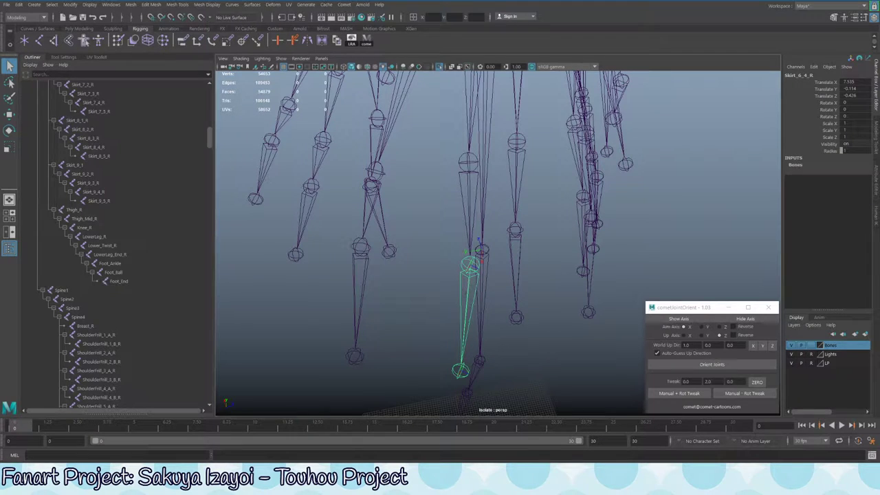
Set the first tweak value to 180 and flip Skirt_6_4_R with a negative rotation tweak
click(727, 366)
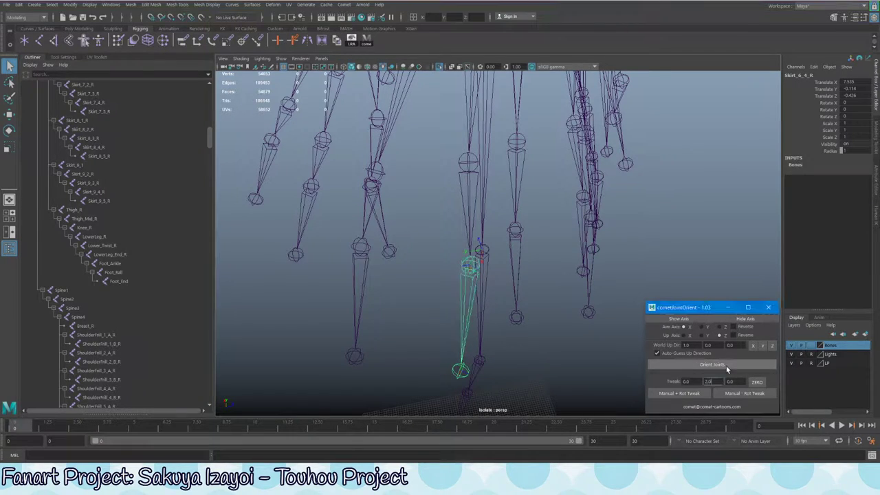
click(687, 382)
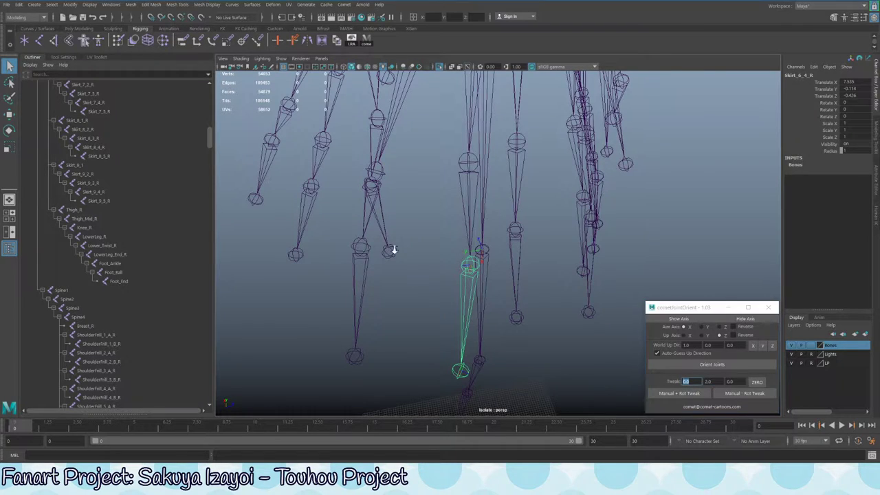
alt+drag(393, 250, 563, 275)
text(180)
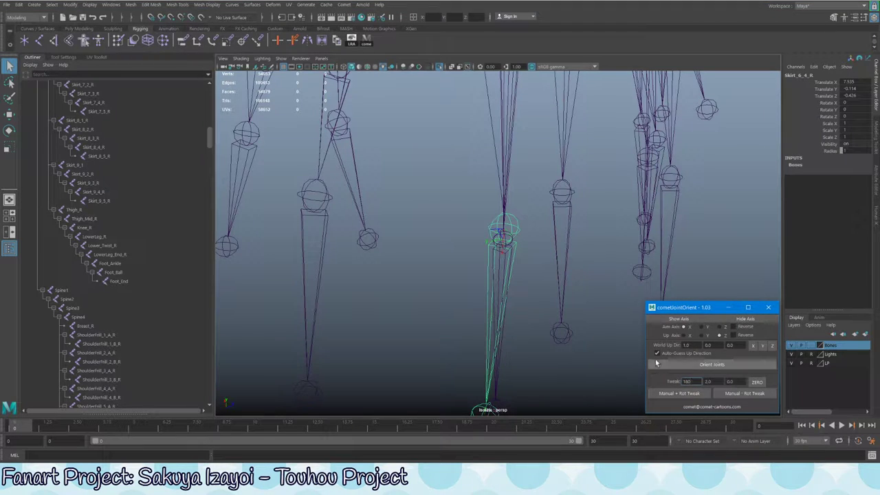
click(675, 394)
alt+drag(482, 261, 505, 154)
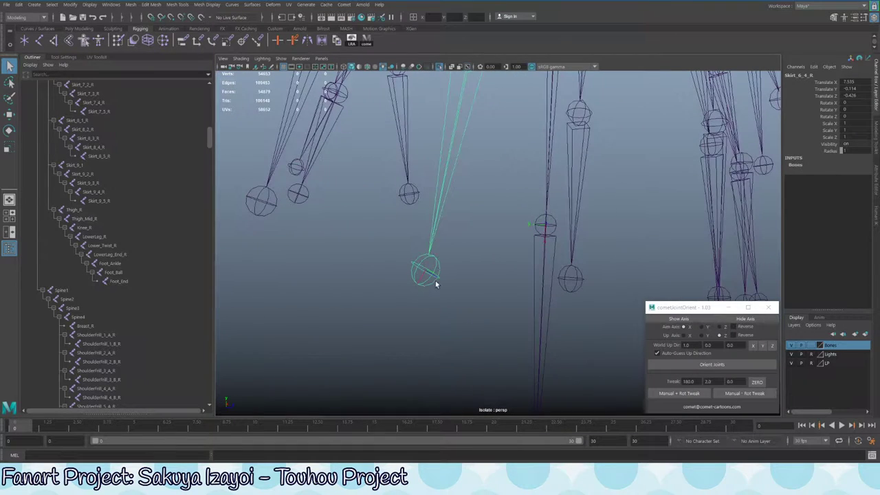
Move to the child joint Skirt_6_5_R and reorient it with Orient Joints
key(Down)
alt+drag(435, 284, 475, 289)
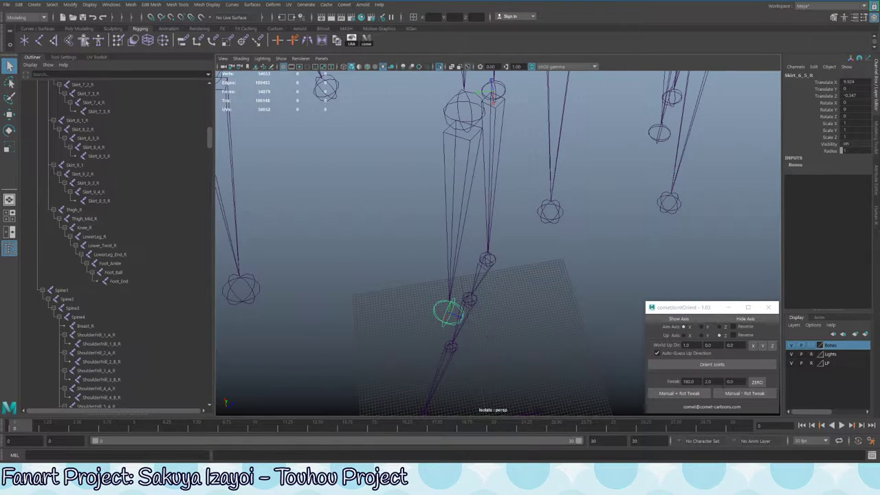
click(725, 364)
alt+drag(546, 337, 429, 329)
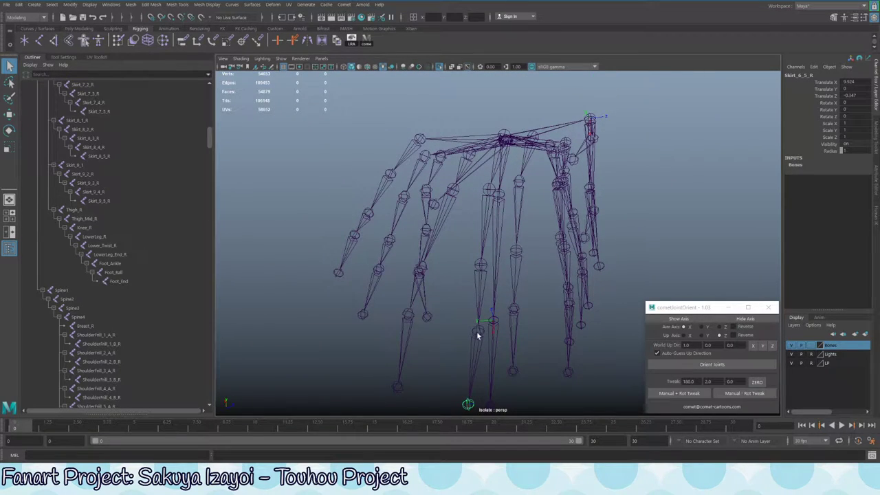
alt+right_drag(504, 309, 570, 308)
alt+drag(571, 307, 484, 356)
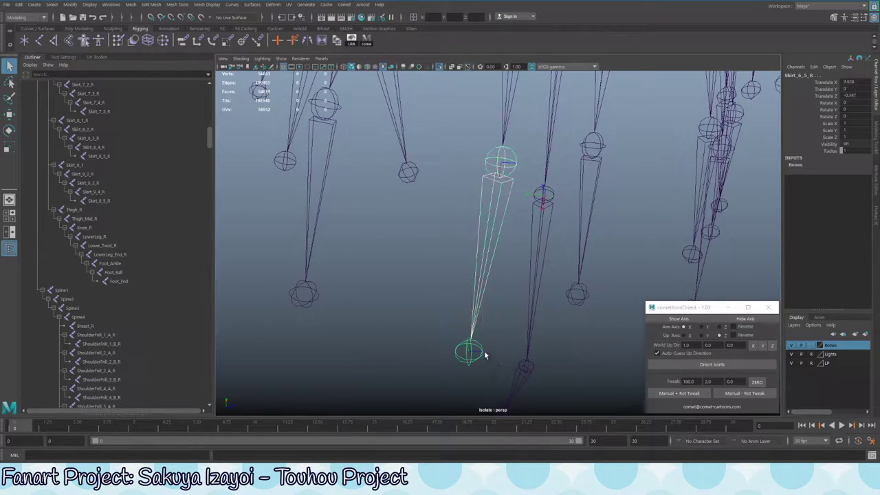
alt+right_drag(459, 361, 504, 215)
alt+drag(504, 215, 464, 216)
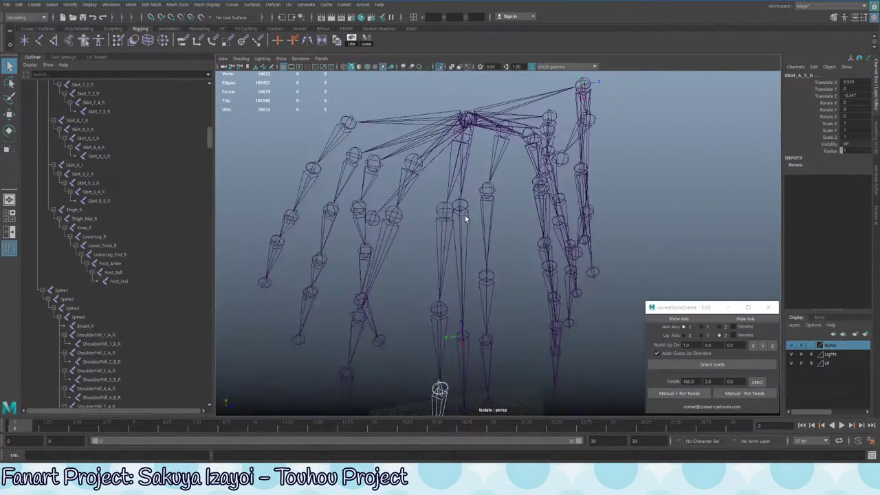
Select the Skirt_5_1_R chain and try a positive rotation tweak, then undo it
click(487, 189)
click(487, 189)
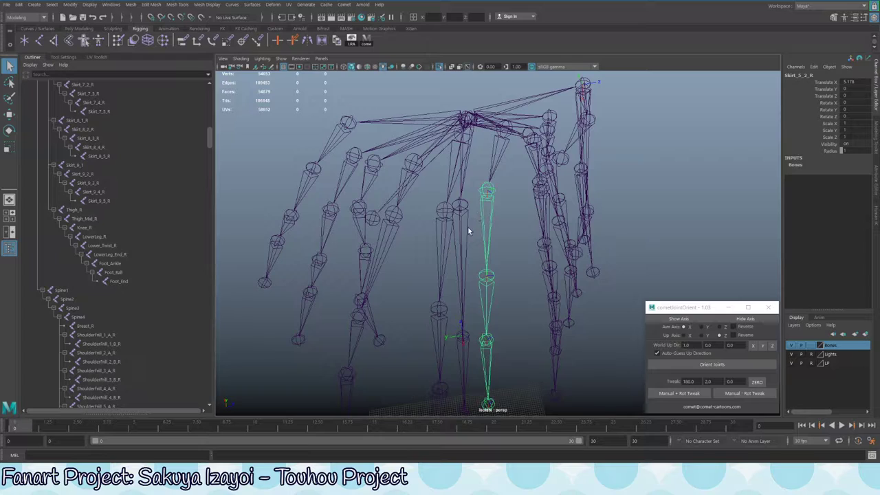
mouse_move(518, 247)
alt+mouse_down()
mouse_move(500, 243)
mouse_move(516, 242)
alt+mouse_up()
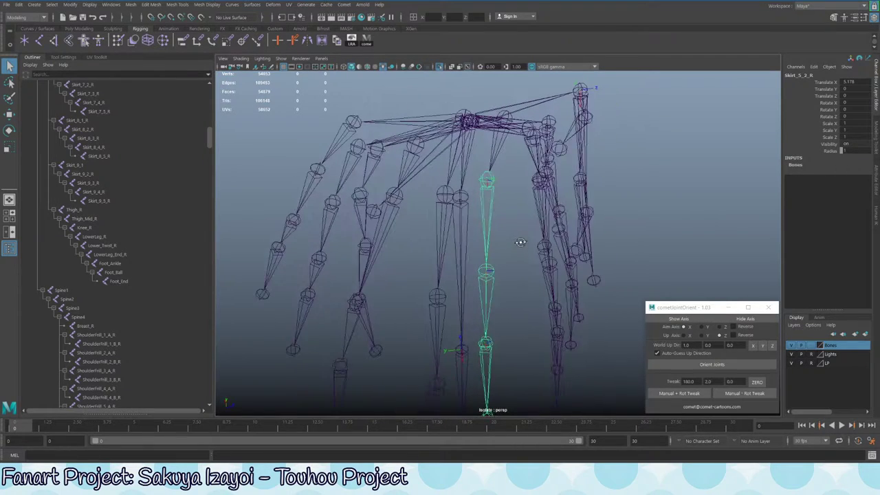
scroll(526, 195, up, 3)
alt+drag(526, 194, 464, 198)
click(498, 163)
click(496, 169)
click(668, 393)
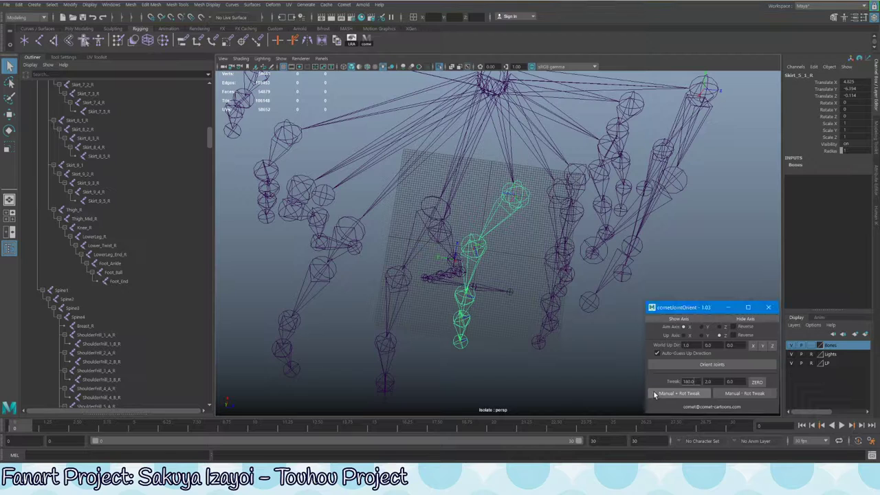
alt+drag(543, 324, 514, 307)
key(ctrl+z)
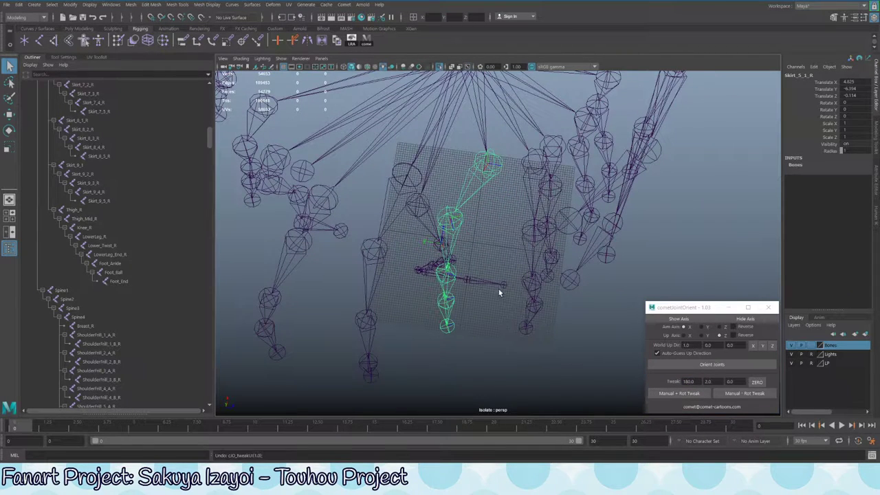
Select the Skirt_5 child joints down to the end joint Skirt_5_5_R
alt+drag(444, 241, 464, 267)
click(462, 211)
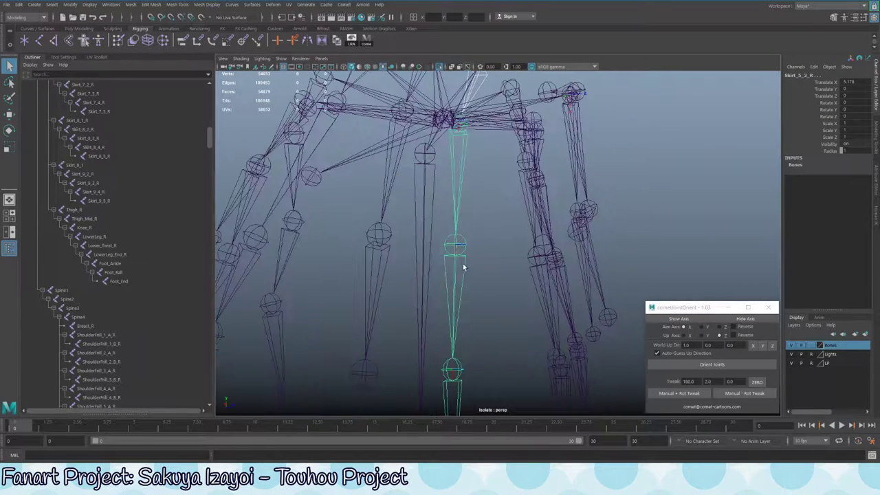
click(465, 248)
alt+drag(491, 366, 452, 308)
click(454, 281)
click(451, 312)
Set the tweak angle to 10 and twist the joint +10 then back -10 twice
double_click(689, 382)
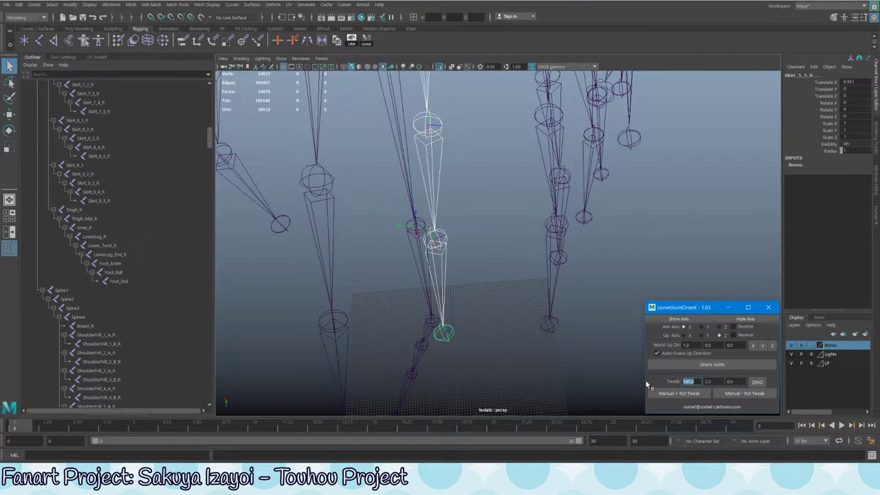
text(10)
click(665, 394)
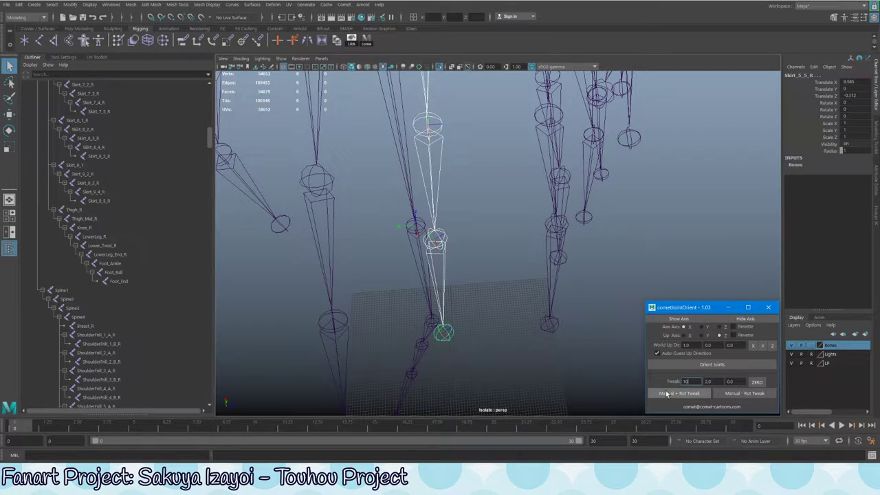
click(728, 397)
click(729, 397)
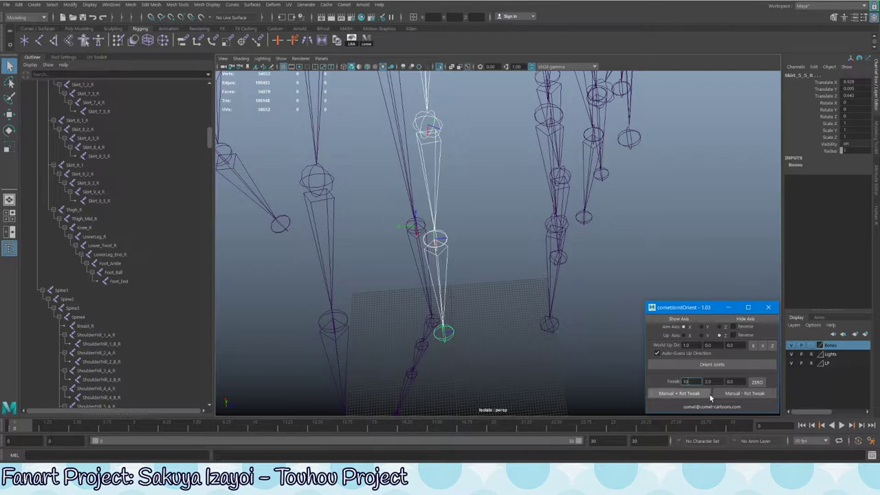
Twist the Skirt_5 chain from Skirt_5_3_R down by +10, then select Skirt_5_1_R
click(434, 137)
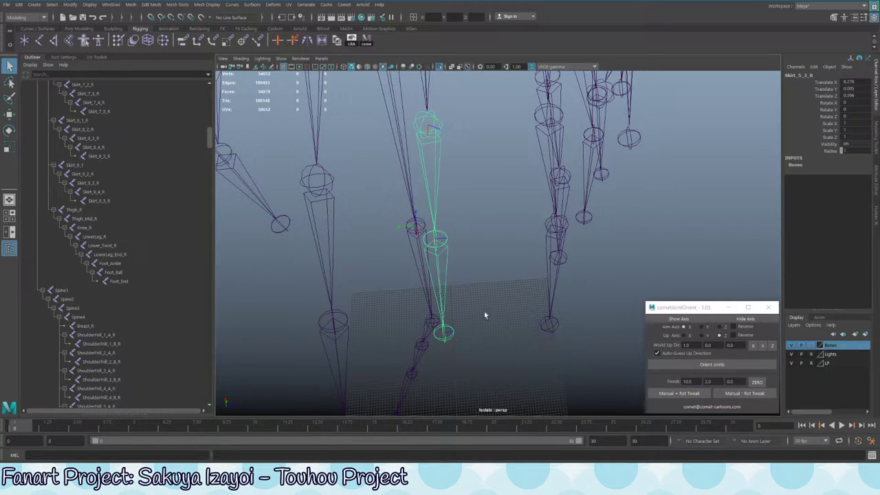
alt+drag(485, 316, 757, 425)
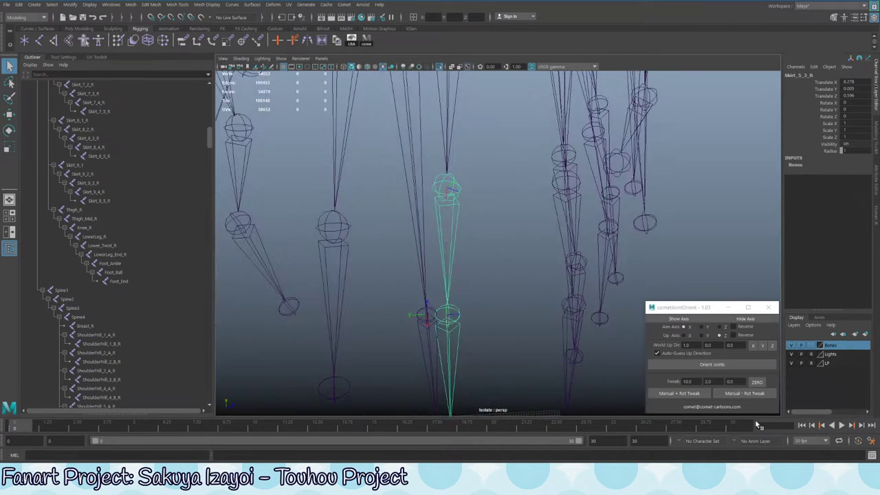
click(693, 395)
alt+drag(497, 154, 543, 303)
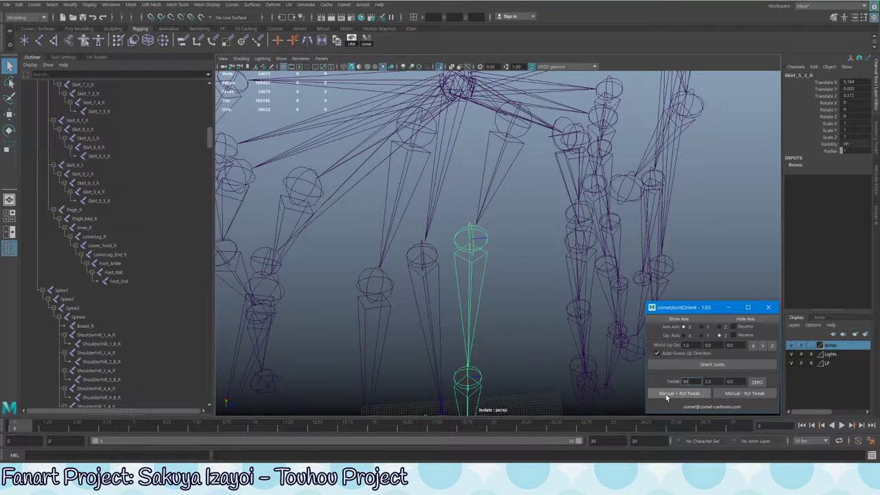
alt+drag(447, 296, 484, 294)
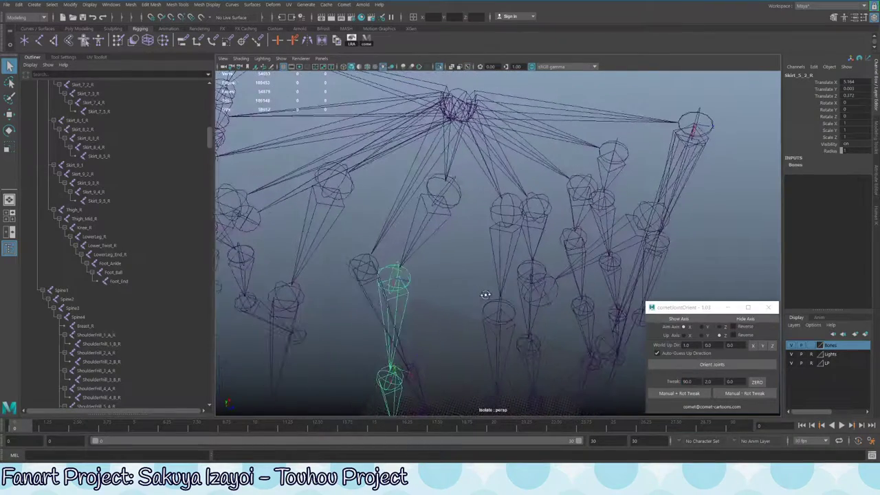
click(455, 191)
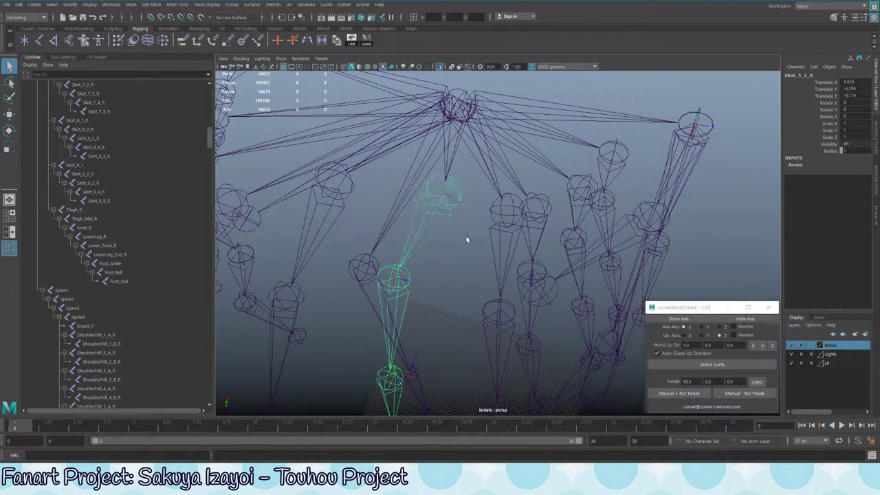
alt+drag(456, 178, 503, 221)
Select the Skirt_4_1_R chain and step down to Skirt_4_4_R and end joint Skirt_4_5_R
click(474, 205)
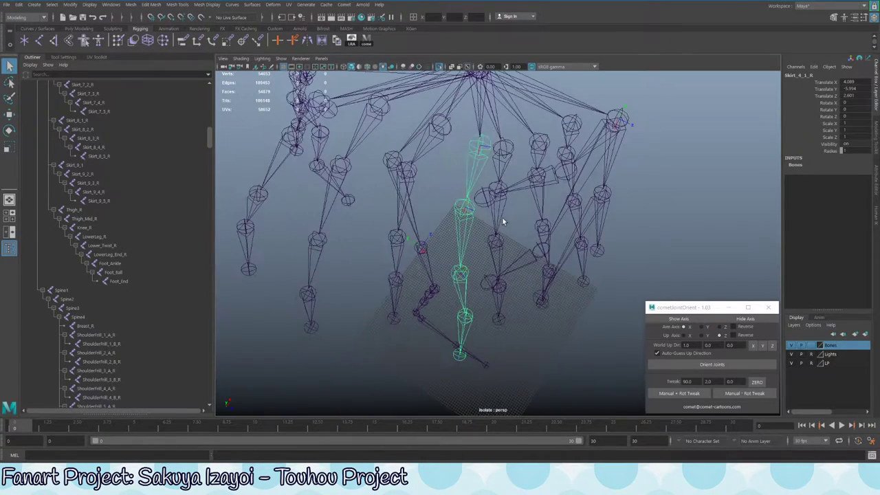
alt+drag(483, 273, 538, 257)
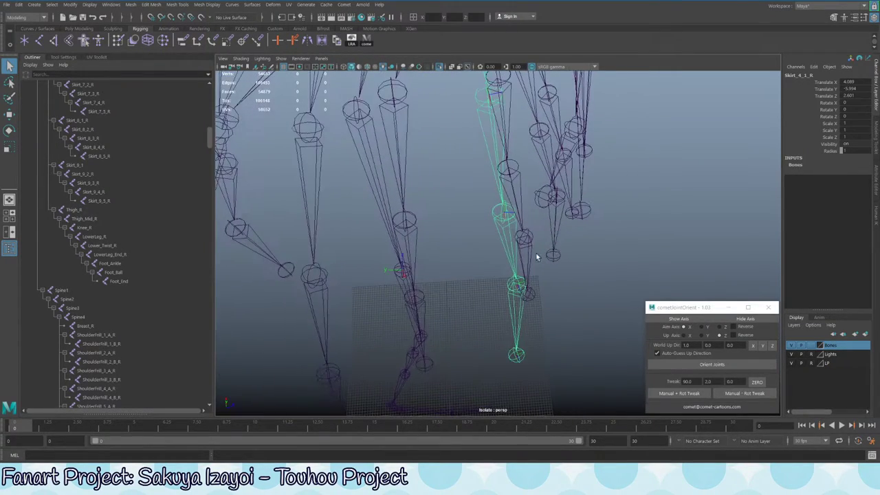
alt+drag(558, 294, 527, 279)
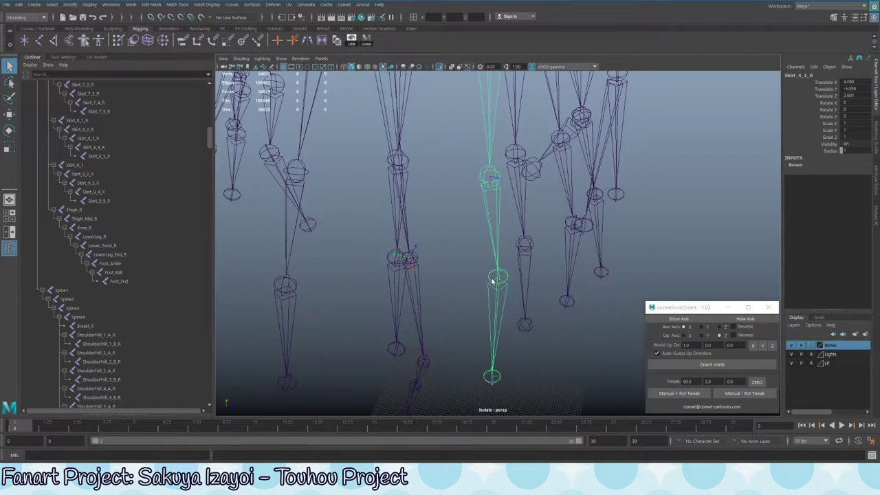
key(Down)
alt+drag(515, 346, 472, 318)
key(Down)
alt+drag(588, 362, 468, 216)
Select the Skirt_3_1_R chain and twist its top joint forward by 45 degrees
click(468, 207)
click(498, 189)
click(491, 183)
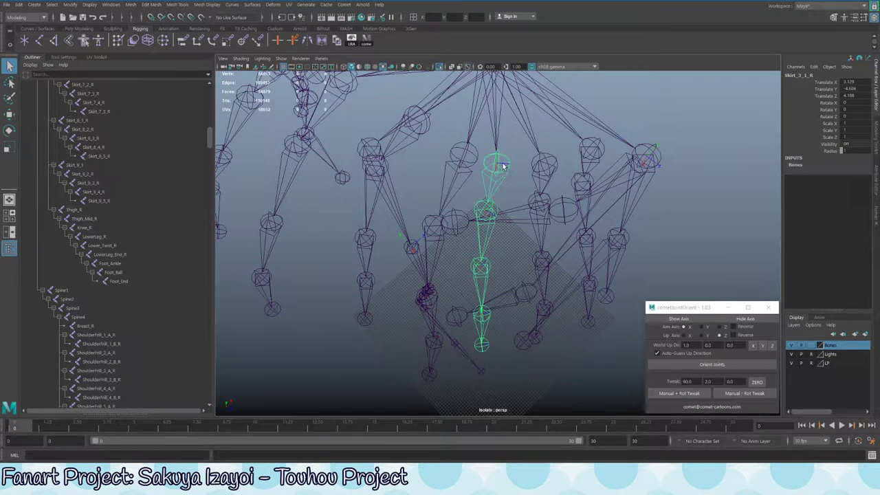
alt+drag(525, 209, 517, 242)
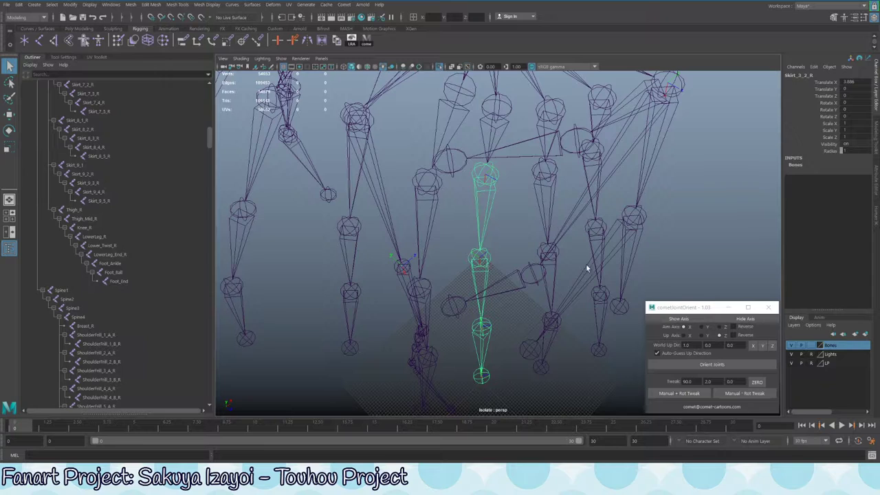
double_click(688, 381)
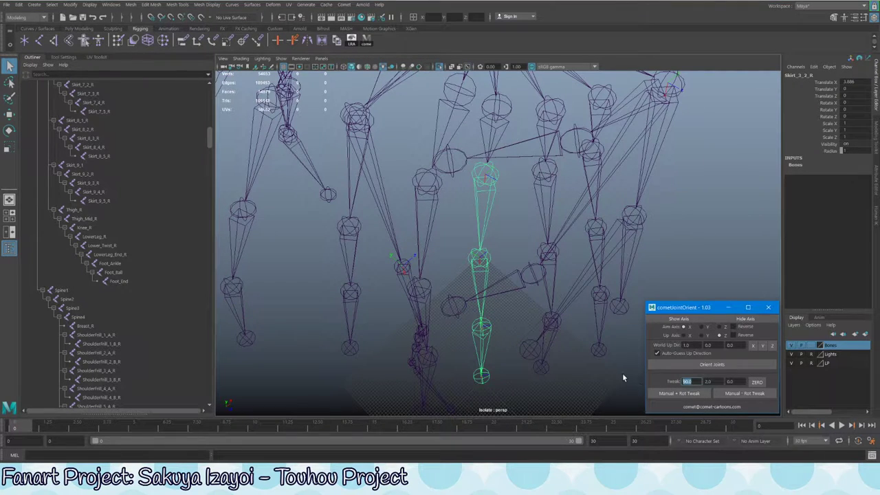
text(45)
click(696, 393)
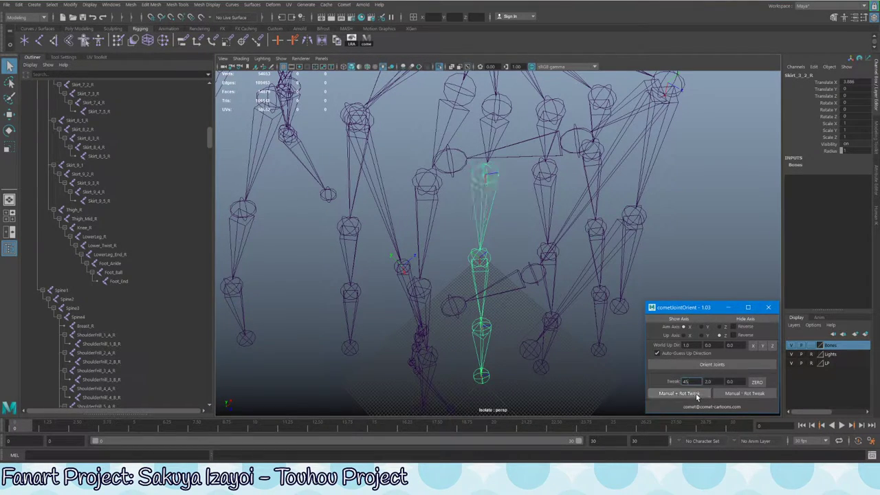
alt+drag(564, 247, 596, 262)
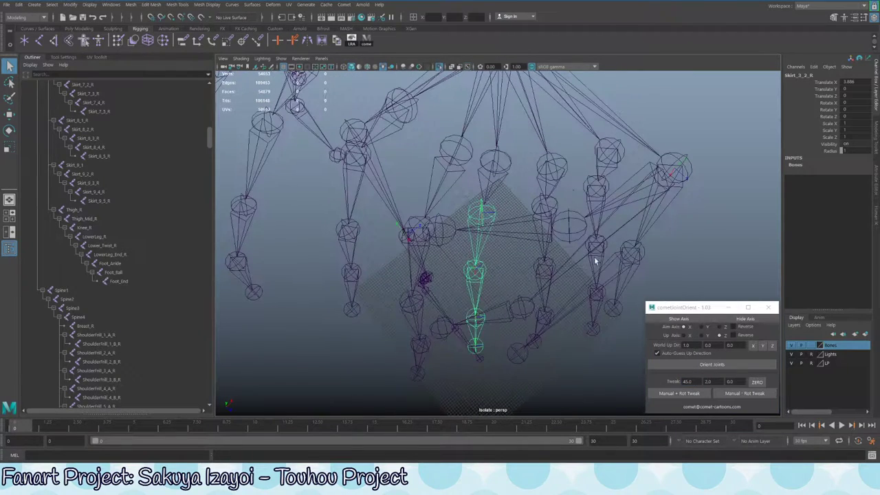
Change the tweak angle to 5 and twist the joint back twice by 5 degrees
double_click(688, 381)
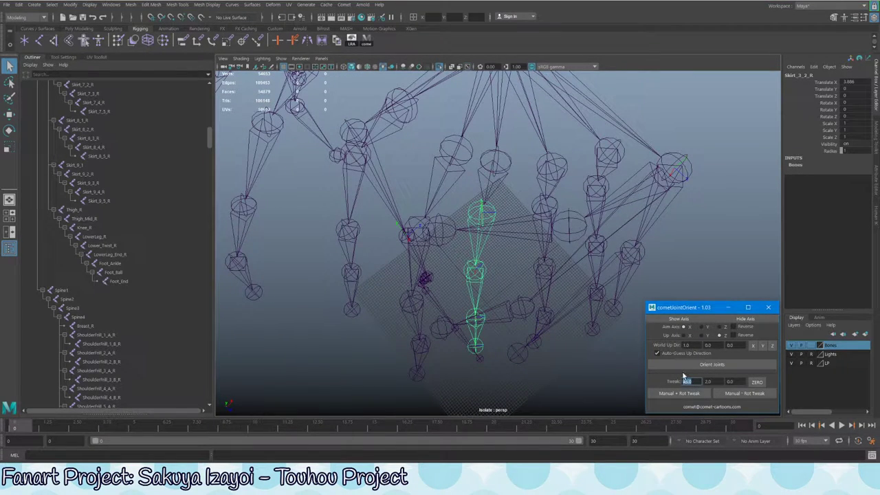
text(5)
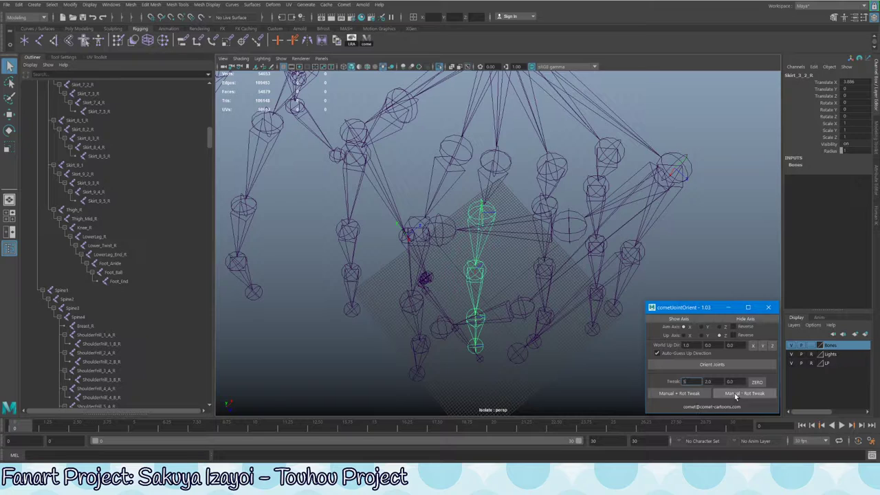
click(734, 396)
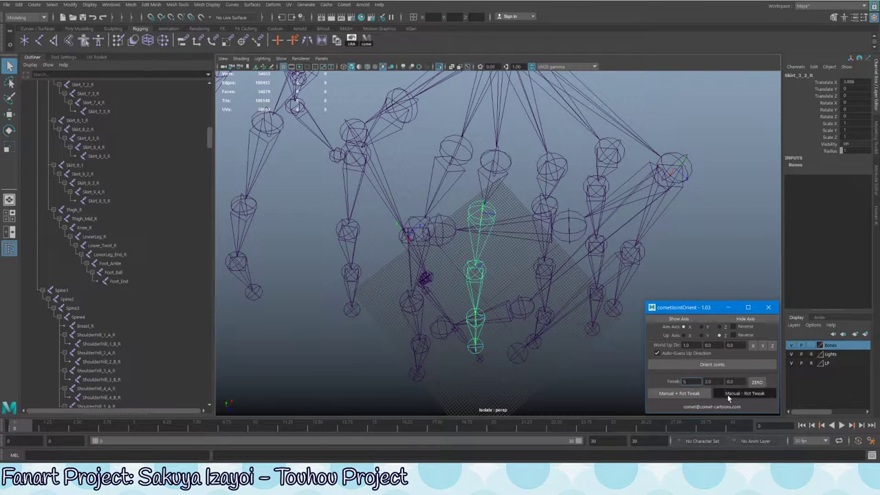
click(728, 395)
alt+drag(501, 281, 465, 208)
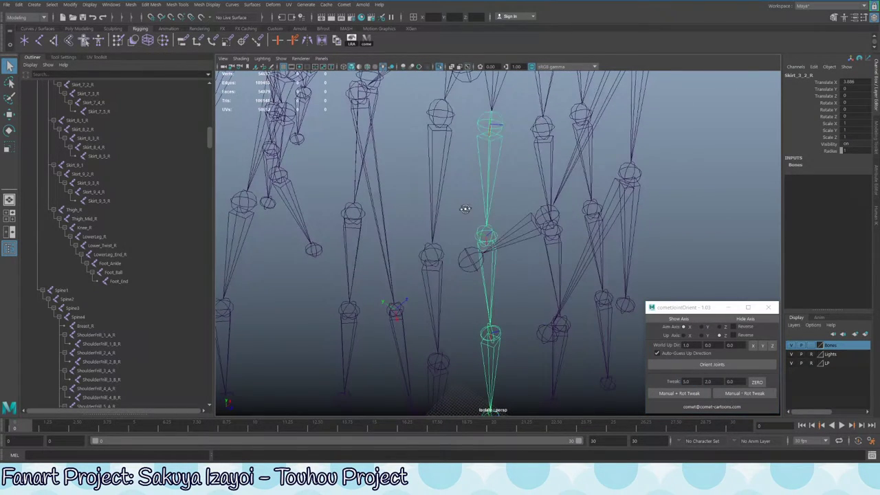
Select Skirt_3_4_R, set the tweak to 45, and twist it forward five times
click(492, 236)
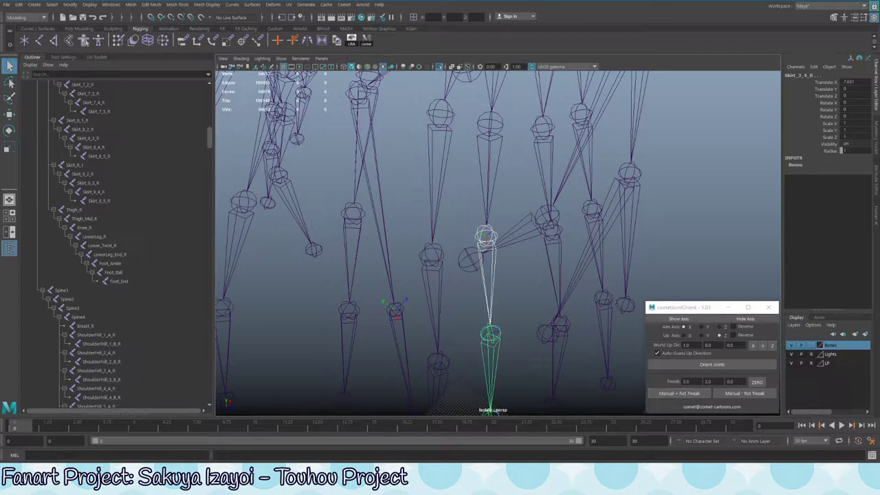
double_click(686, 381)
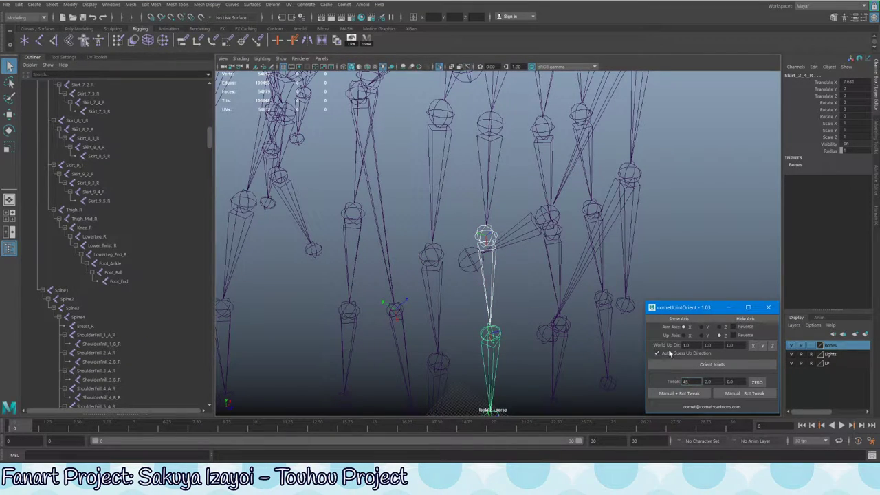
text(45)
click(671, 394)
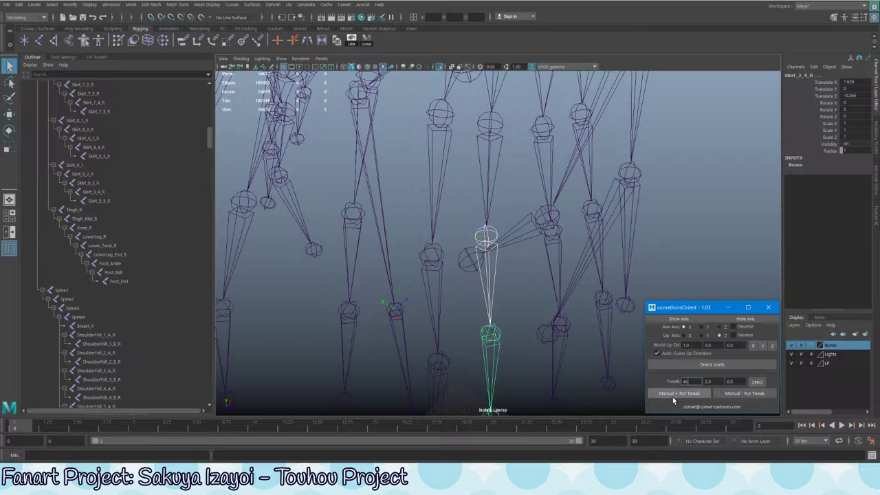
click(668, 394)
click(668, 394)
click(668, 394)
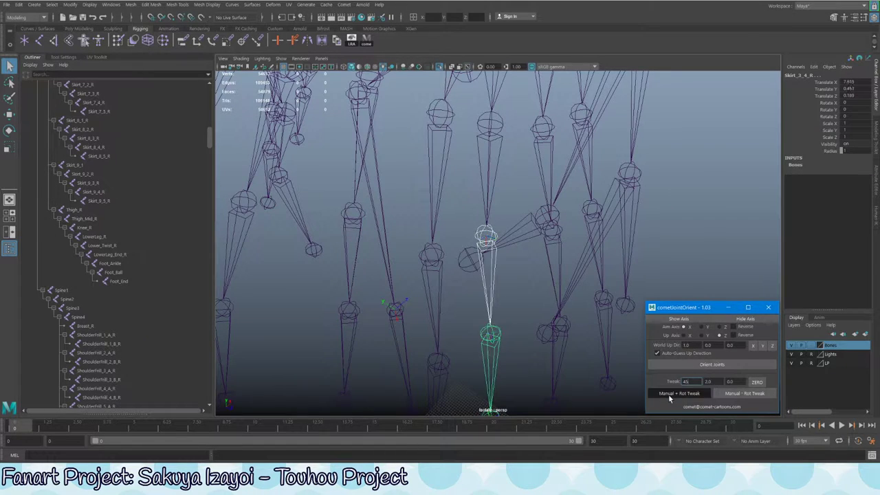
click(669, 394)
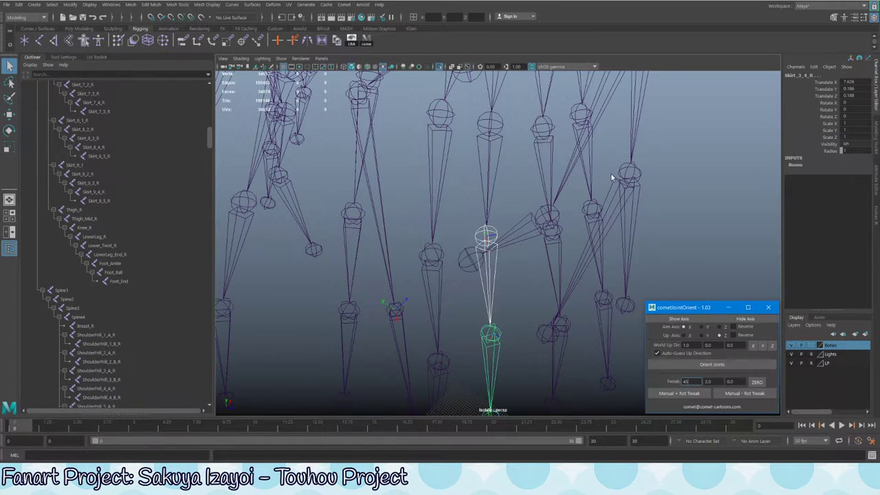
alt+drag(614, 177, 504, 329)
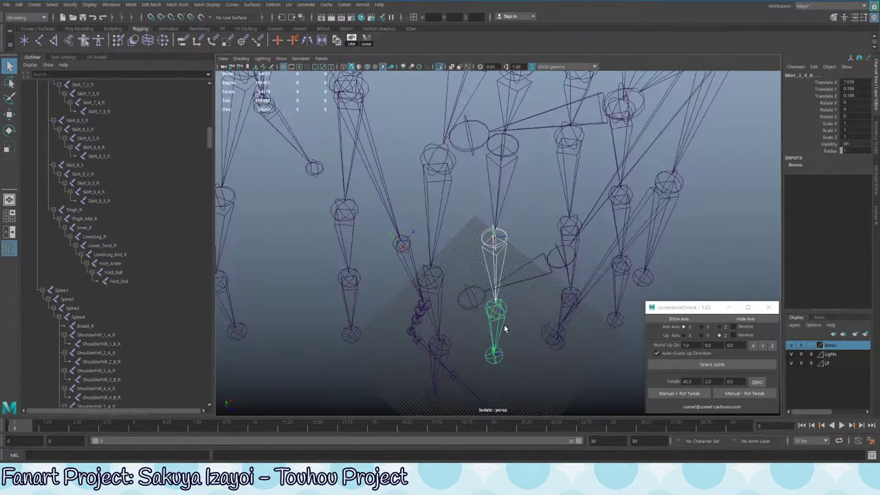
Twist the selected joint forward by 20 degrees, then select Skirt_3_3_R and the lower joint
double_click(687, 381)
text(20)
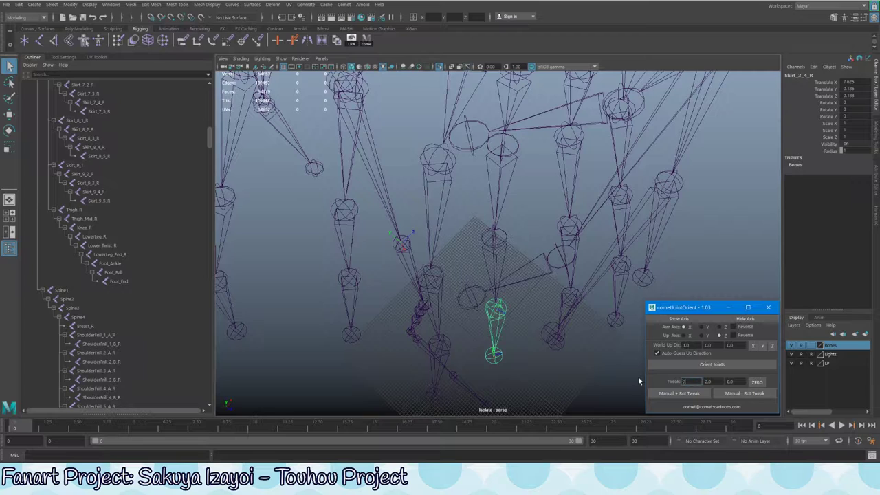
click(677, 395)
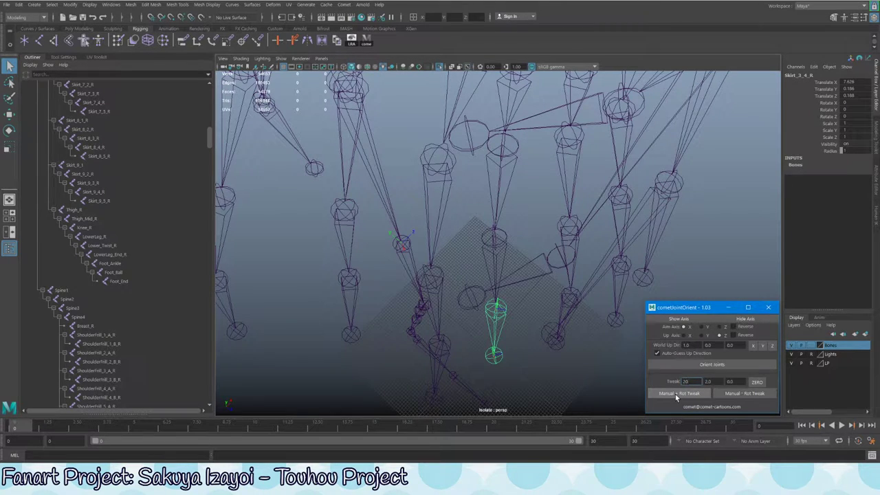
click(495, 239)
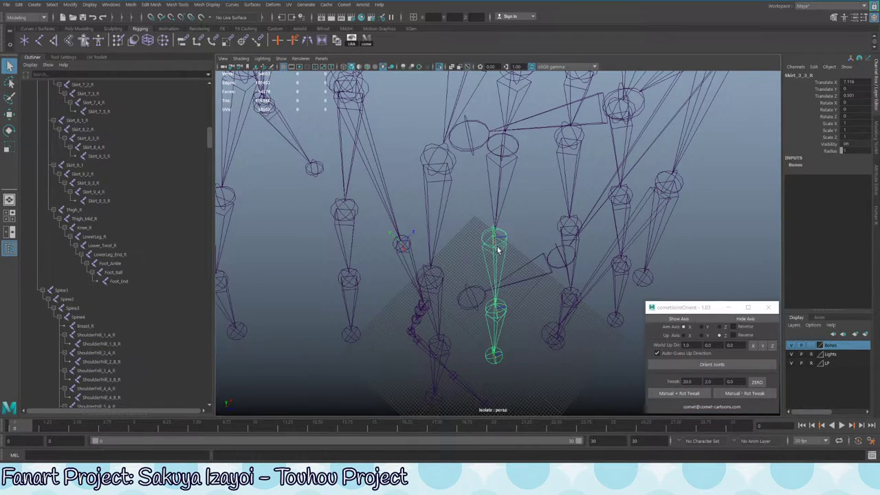
click(497, 356)
alt+drag(514, 368, 494, 232)
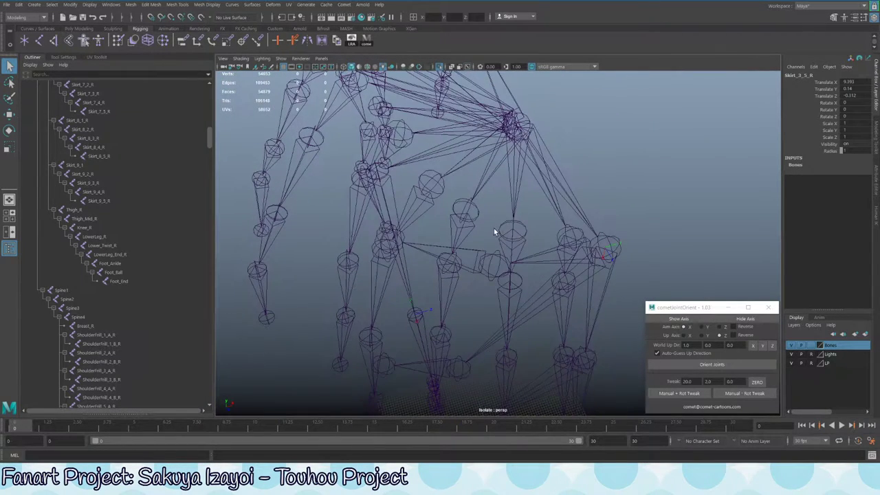
Select the Skirt_3_1_R chain and step down to its bottom joint
click(519, 236)
alt+drag(504, 264, 528, 220)
click(507, 289)
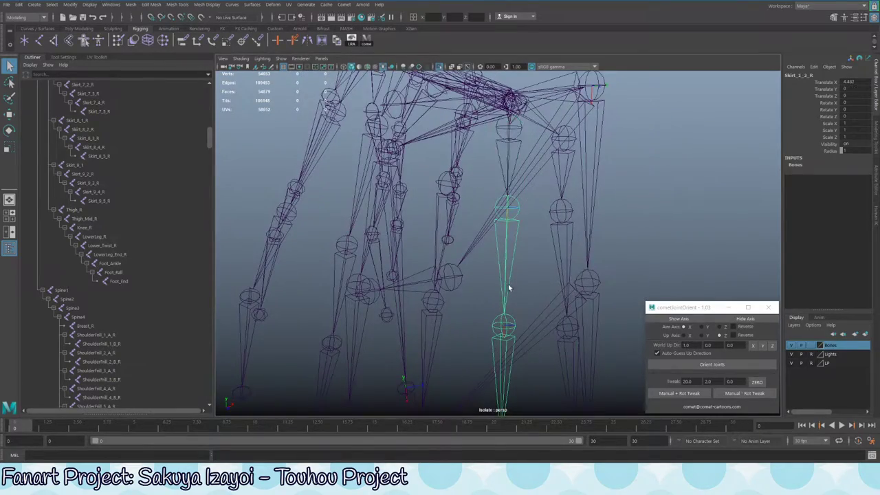
alt+drag(507, 289, 461, 256)
click(455, 308)
alt+drag(455, 307, 488, 295)
click(489, 293)
alt+drag(486, 180, 519, 193)
Return the Skirt_1_1_R chain to its preferred angles with Assume Preferred Angle
click(595, 142)
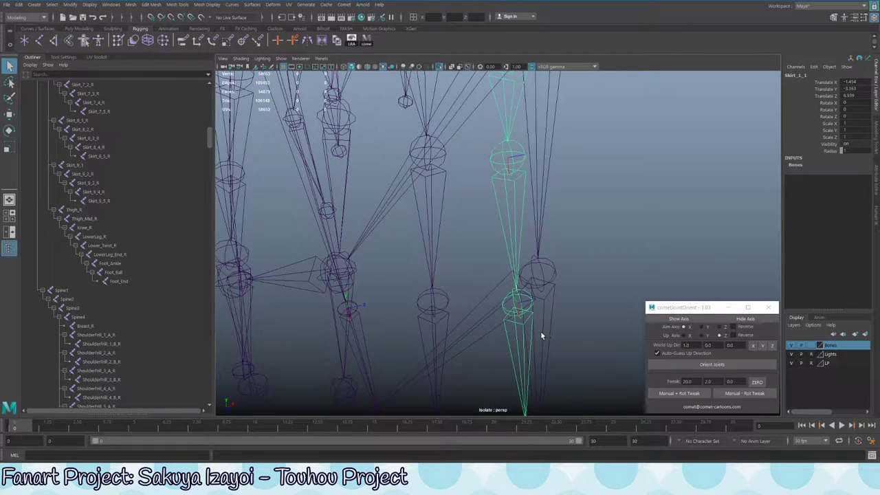
alt+drag(540, 330, 485, 206)
right_drag(484, 207, 500, 294)
right_drag(500, 194, 500, 194)
alt+drag(500, 195, 583, 232)
Select the Apron_Mid_1 joint and switch to the rotate tool
click(584, 233)
alt+drag(616, 267, 506, 246)
key(e)
Reorient the apron joint chain with cometJointOrient and isolate it on its own
click(711, 365)
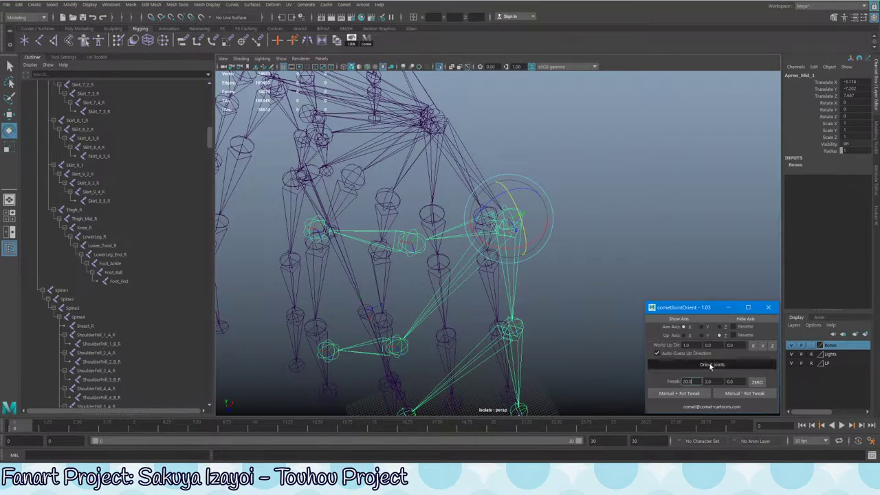
alt+drag(625, 369, 538, 236)
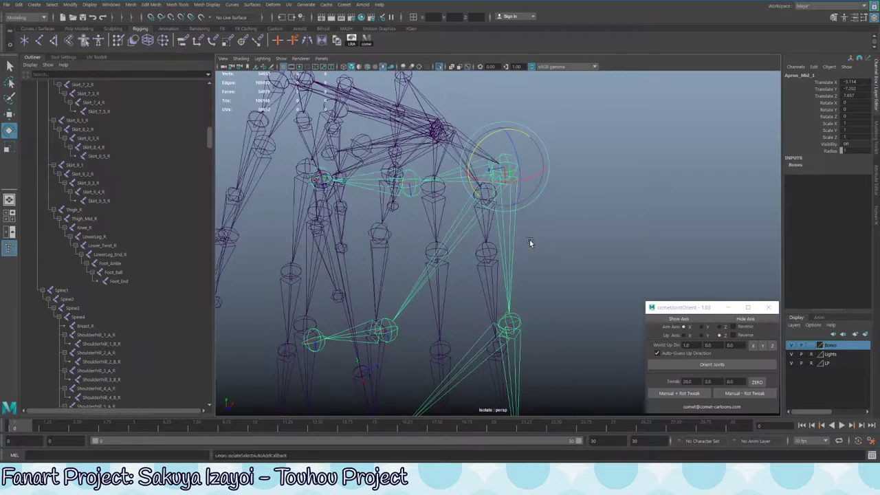
click(581, 236)
click(511, 172)
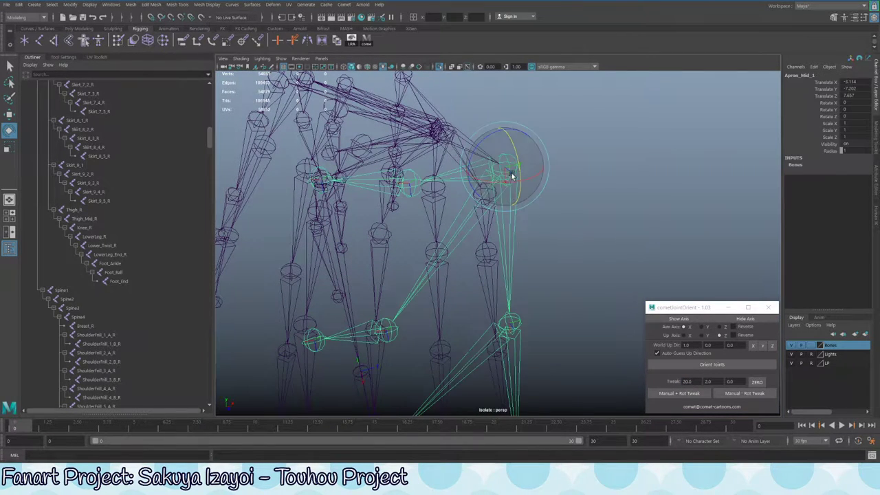
right_click(127, 209)
key(ctrl+1)
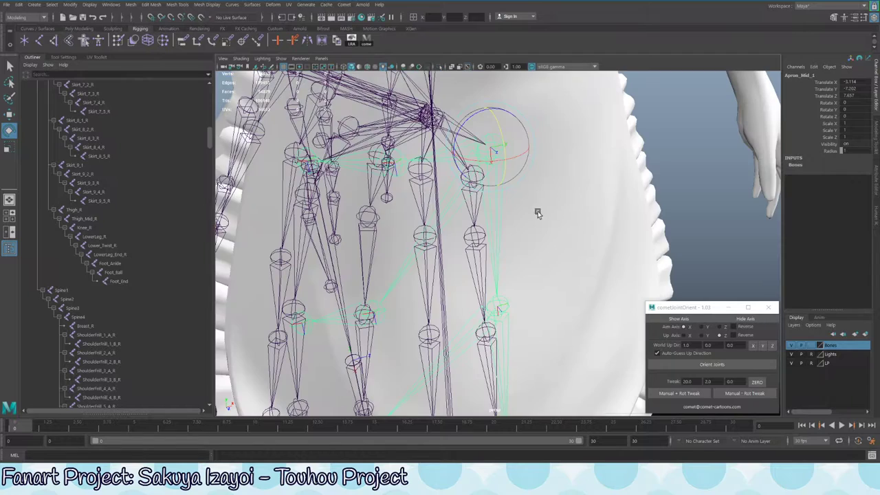
key(ctrl+1)
Select the apron joints from Apron_OffsetTop_1 down to the bottom end and reorient them again
click(516, 206)
click(474, 180)
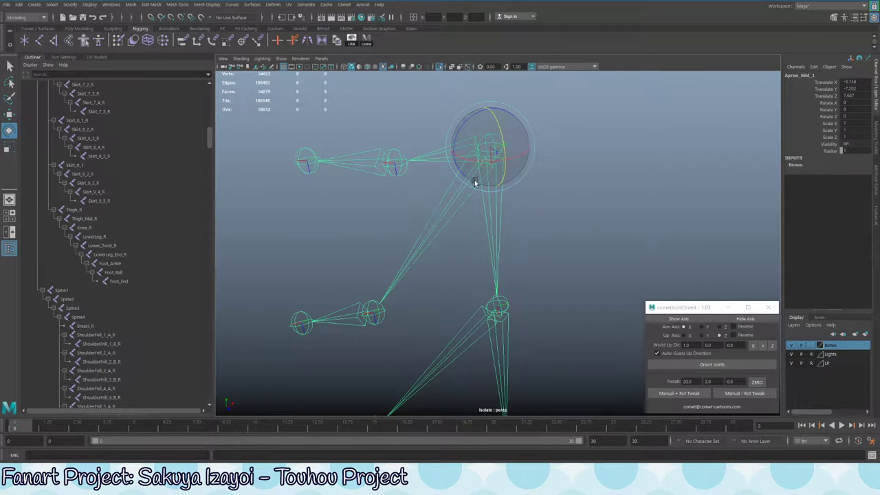
alt+drag(473, 181, 434, 190)
click(432, 192)
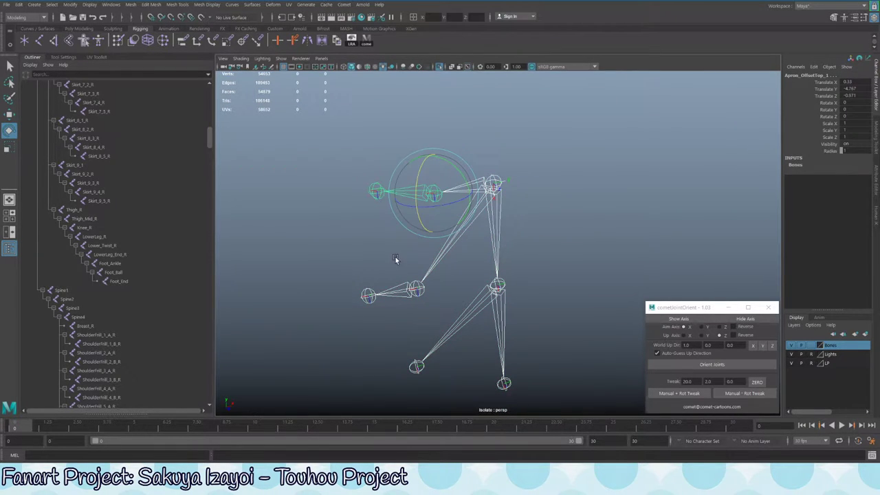
click(372, 188)
click(369, 297)
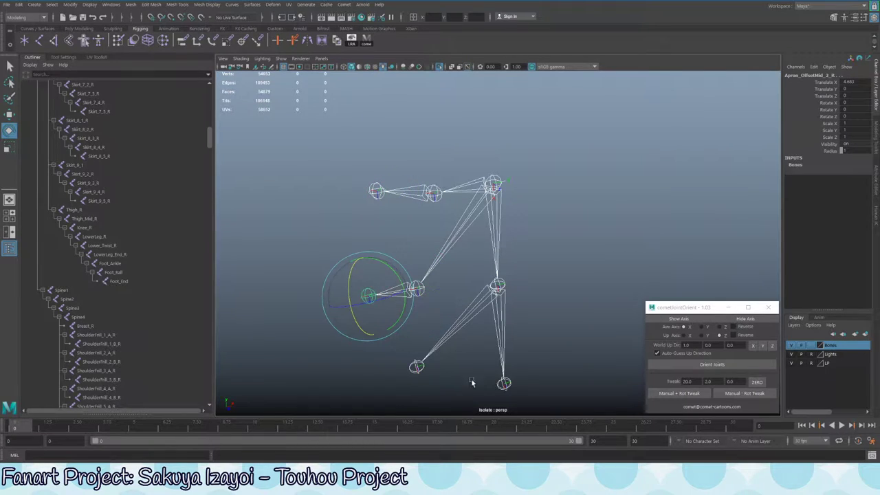
click(501, 282)
click(421, 367)
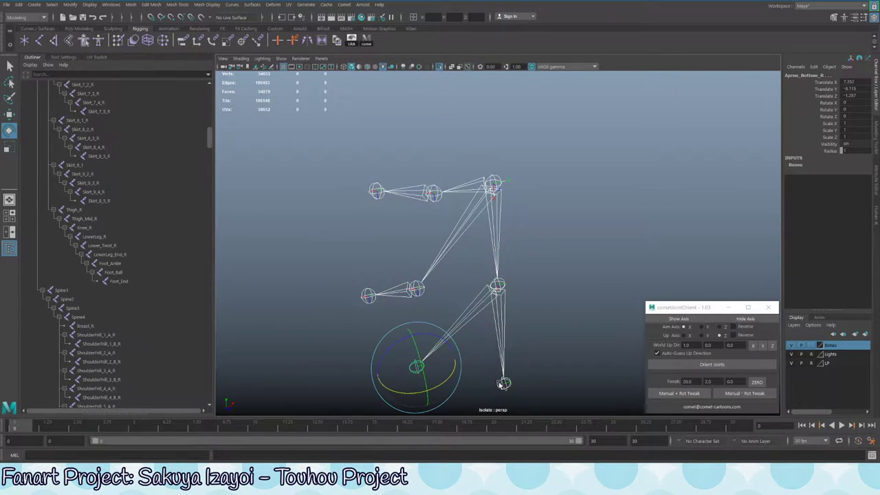
click(505, 383)
click(719, 364)
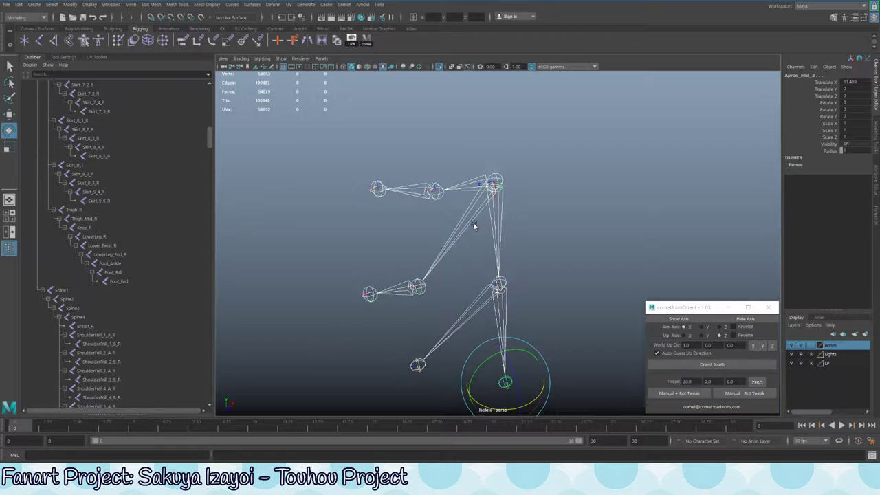
Check the axes of Apron_Mid_1 and the Apron_OffsetTop joints with a test rotation
scroll(528, 222, up, 5)
scroll(528, 221, down, 2)
key(q)
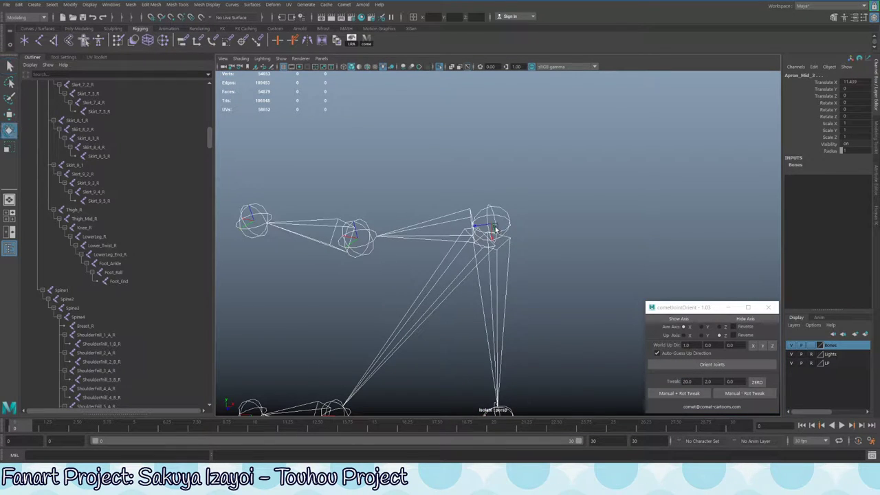
click(495, 237)
drag(497, 240, 497, 278)
key(f)
click(505, 175)
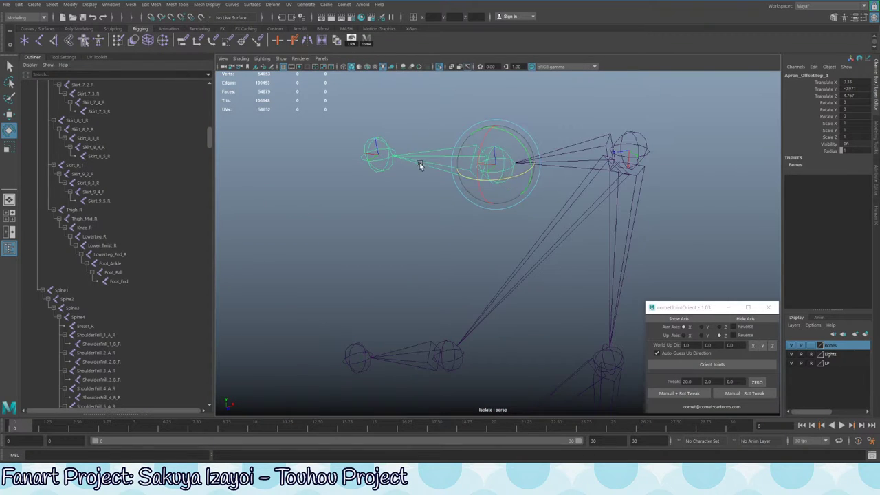
click(373, 167)
click(496, 166)
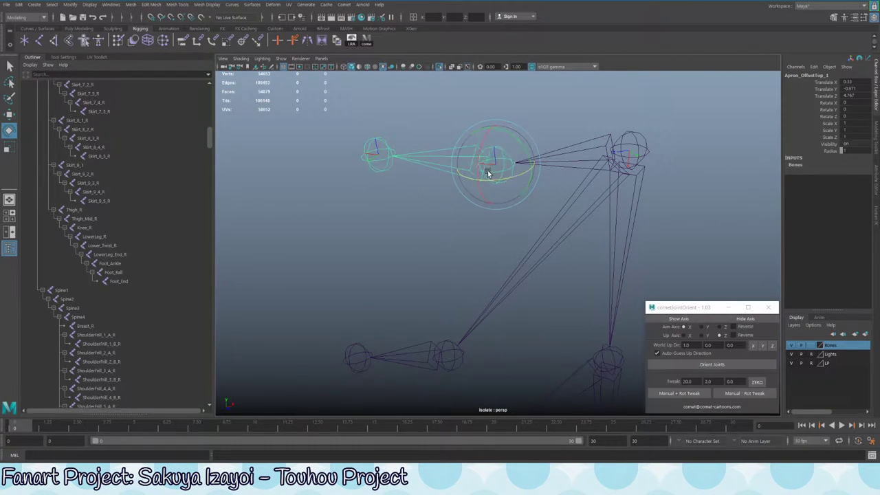
click(375, 162)
Test-rotate Apron_OffsetMid_1_R and its end joint to check their axes, undoing each rotation
alt+drag(386, 168, 393, 235)
click(372, 250)
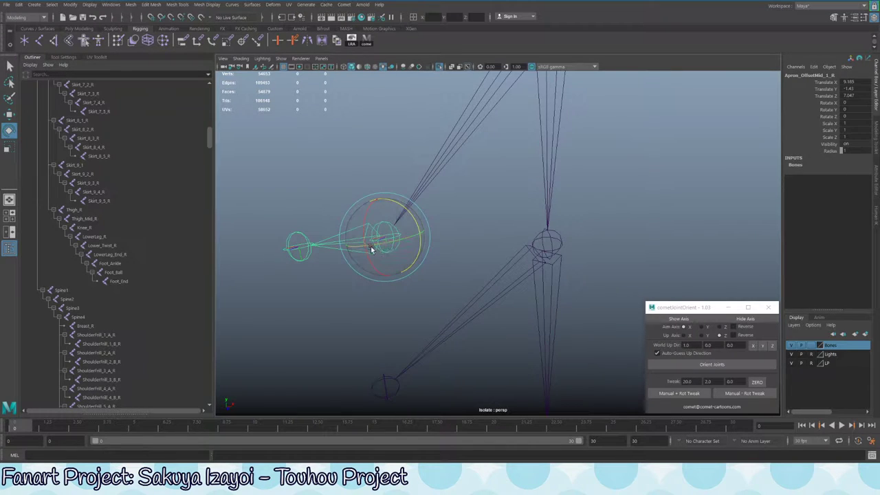
click(301, 250)
alt+drag(442, 222, 459, 322)
drag(352, 313, 343, 318)
key(ctrl+z)
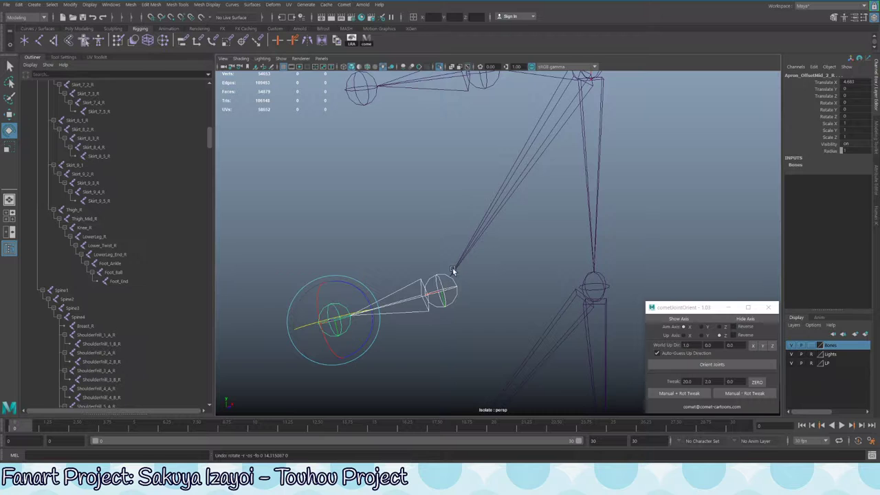
alt+drag(447, 258, 479, 224)
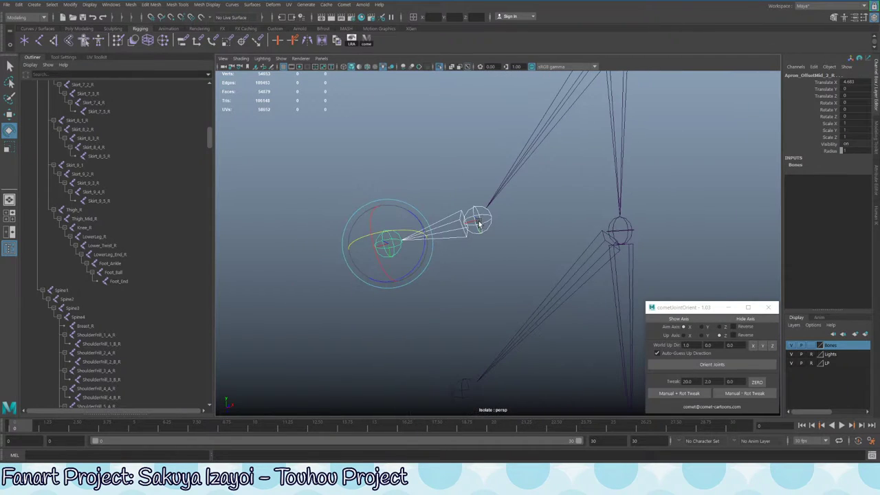
drag(421, 237, 514, 220)
key(ctrl+z)
Inspect Apron_OffsetMid_1_R in rotate mode, then select Apron_Bottom_R at zero rotation
key(q)
click(472, 219)
click(471, 219)
key(e)
alt+drag(592, 266, 493, 240)
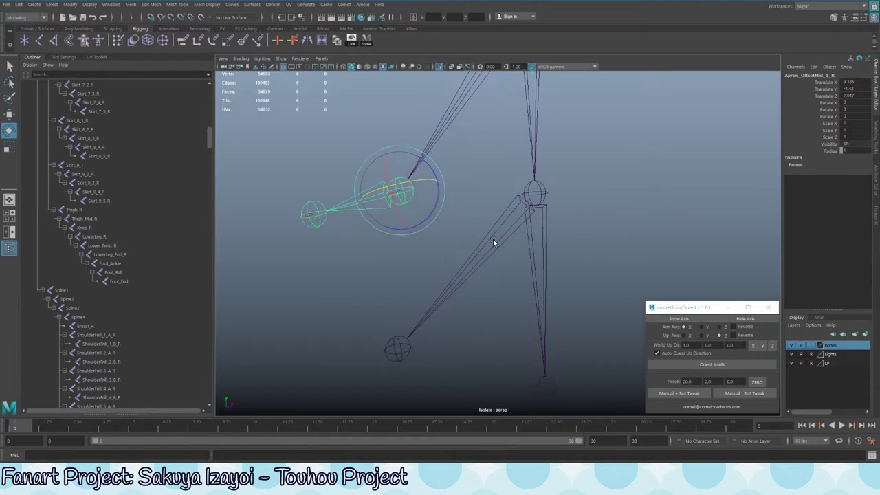
click(493, 239)
click(401, 354)
alt+drag(405, 359, 373, 311)
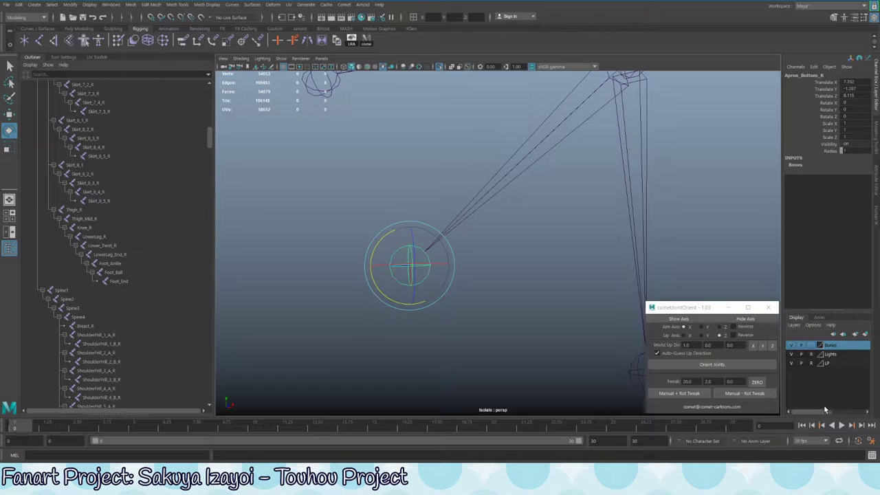
click(624, 413)
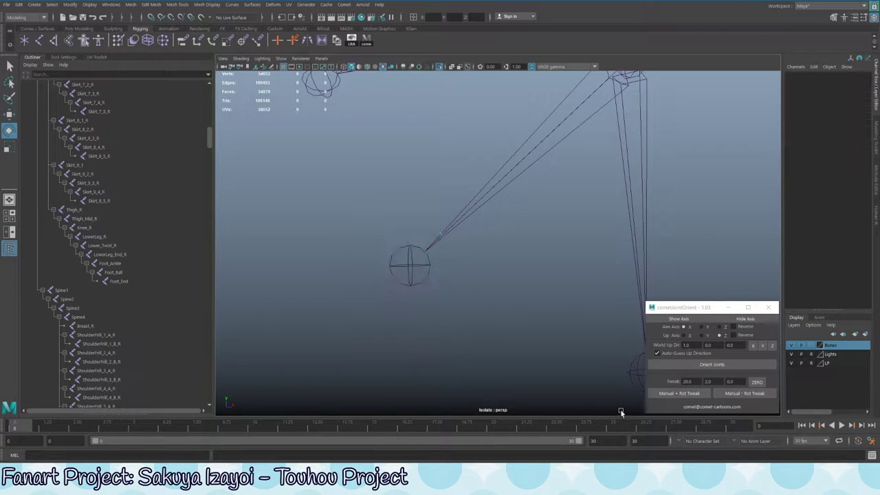
click(415, 286)
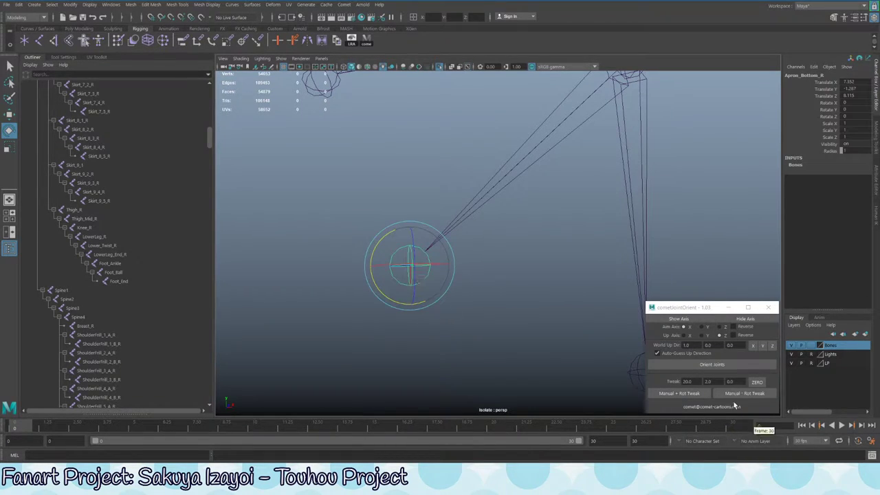
Set the Tweak values to 0, 20, 0 and apply Manual + Rot Tweak to Apron_Bottom_R
click(687, 396)
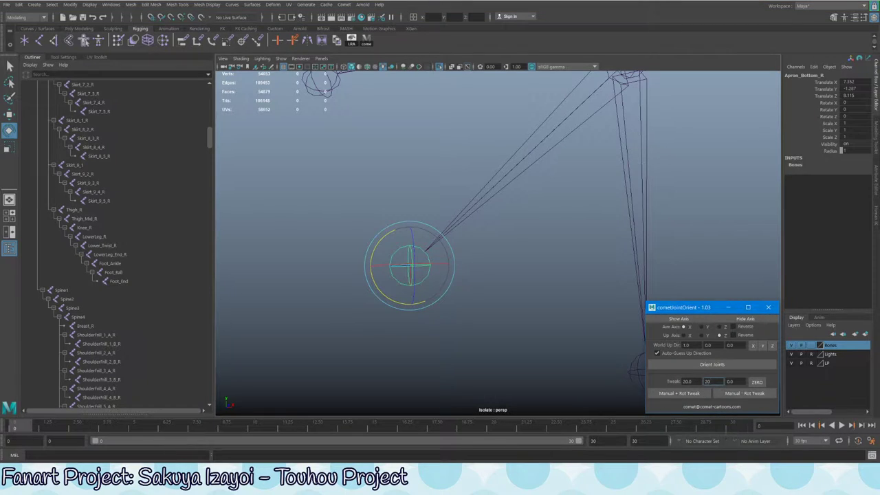
text(0)
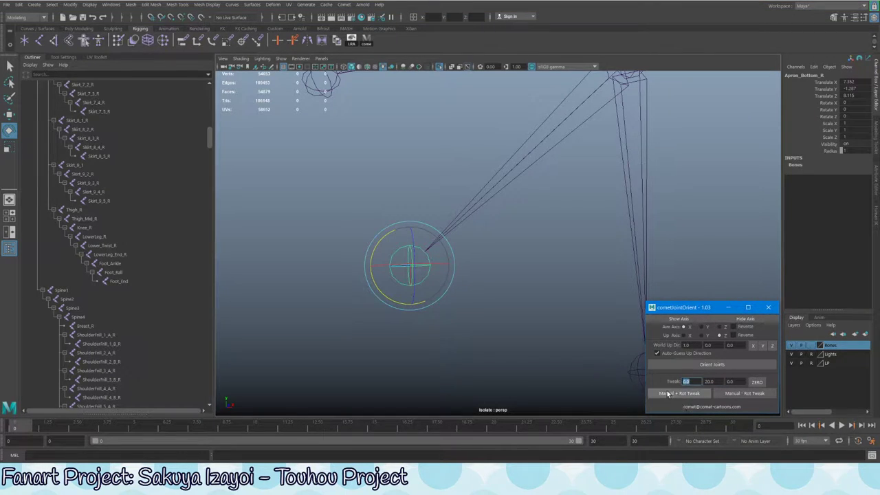
click(680, 393)
click(670, 393)
alt+drag(523, 275, 464, 132)
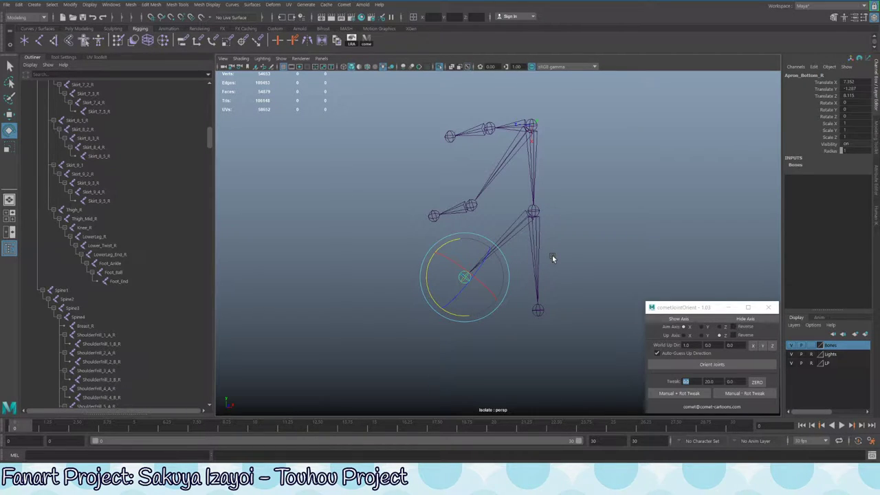
Check the axes on Apron_OffsetMid_1_R, Apron_OffsetTop_1, Apron_Mid_3 and Apron_Bottom_R
click(475, 203)
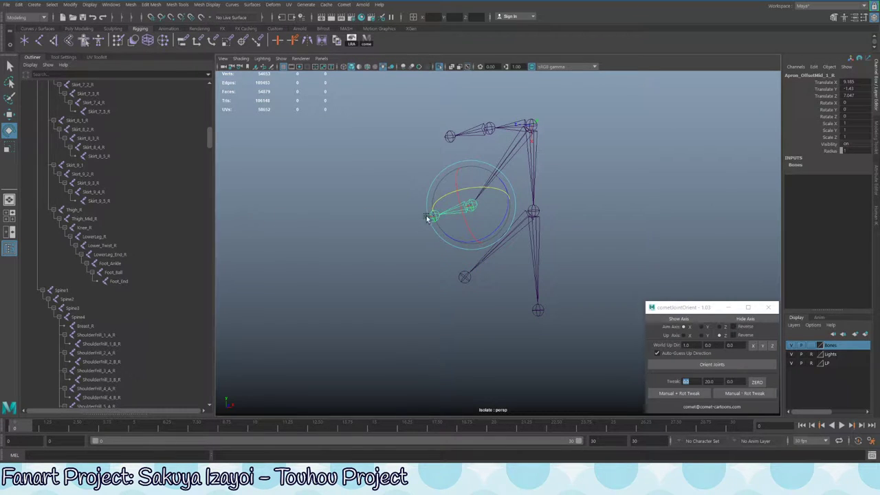
click(487, 128)
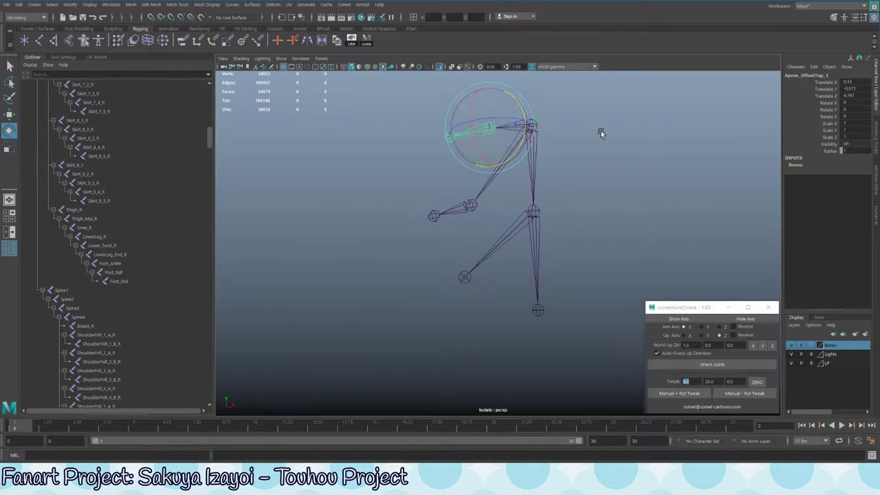
click(465, 279)
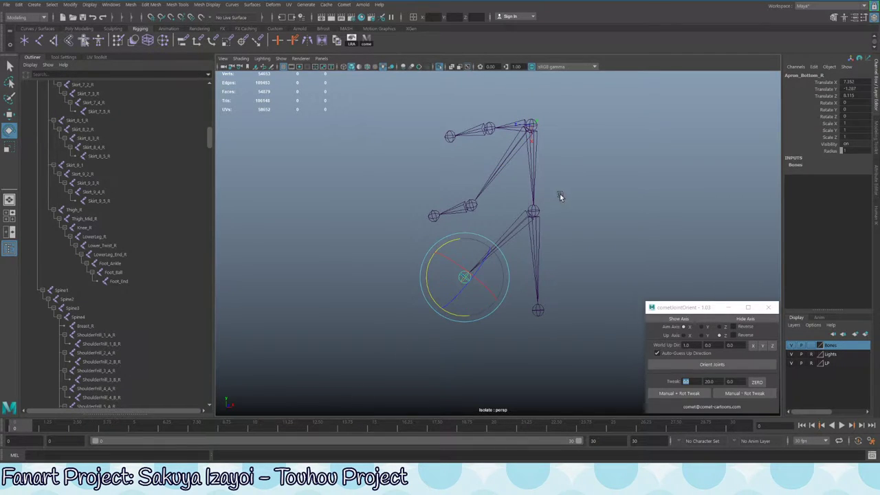
click(537, 315)
alt+drag(537, 315, 453, 273)
key(ctrl+z)
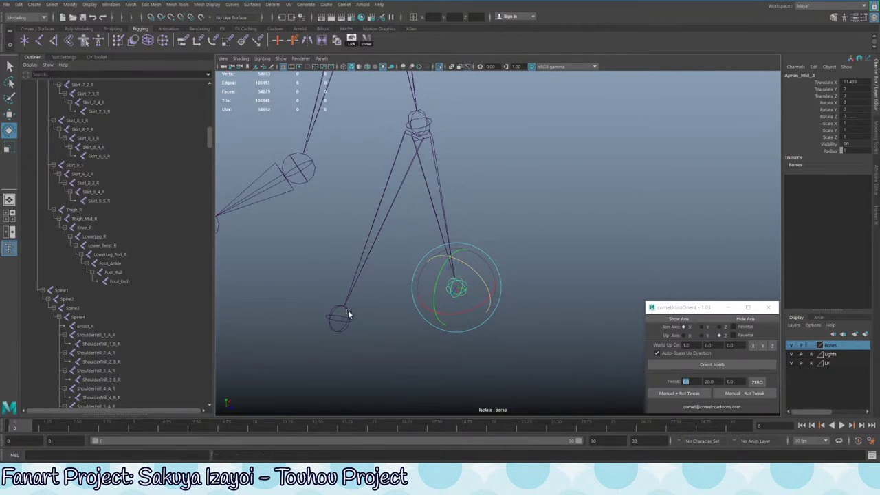
click(347, 315)
drag(363, 310, 397, 273)
Leave isolate view and save the scene as SakuyaRetopo10_Rig.mb, accepting the student-version warning
key(ctrl+1)
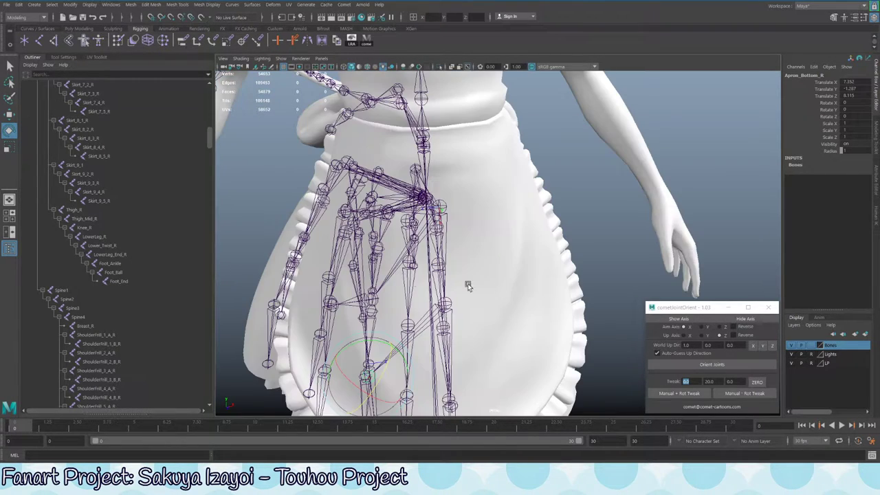
alt+drag(467, 283, 493, 251)
click(576, 205)
key(ctrl+s)
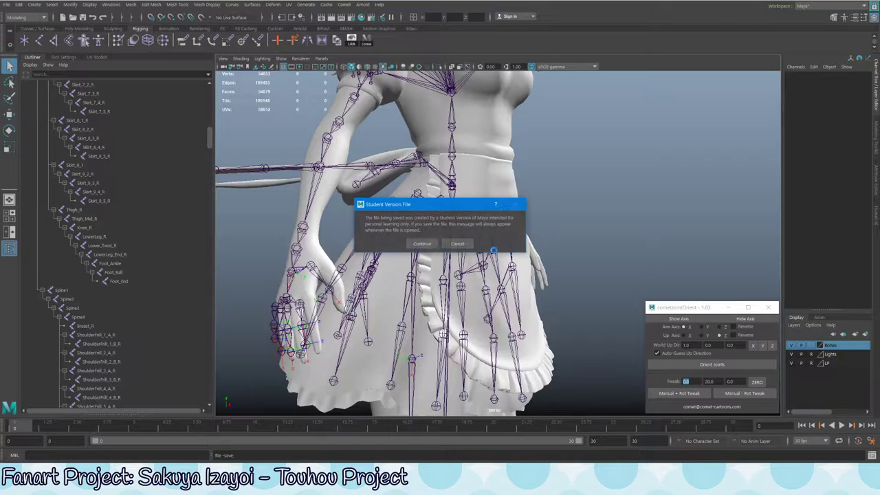
click(422, 243)
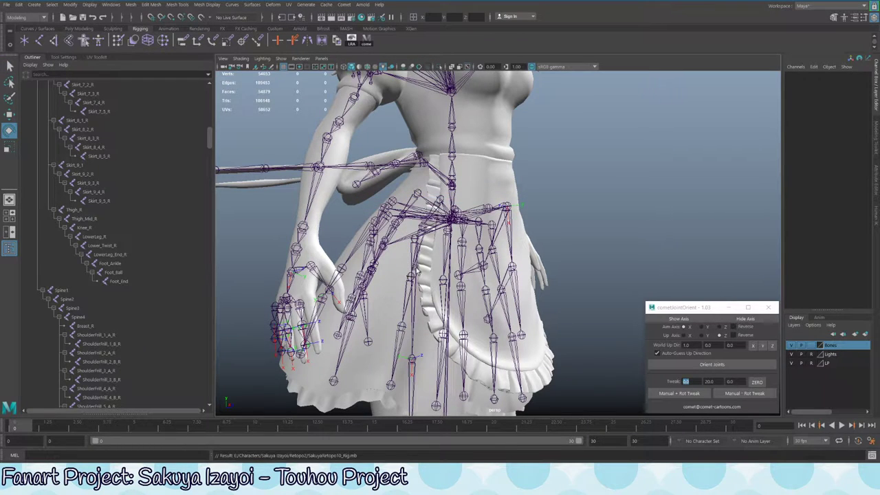
alt+drag(477, 225, 443, 245)
alt+right_drag(411, 181, 468, 245)
alt+drag(468, 245, 344, 241)
click(390, 239)
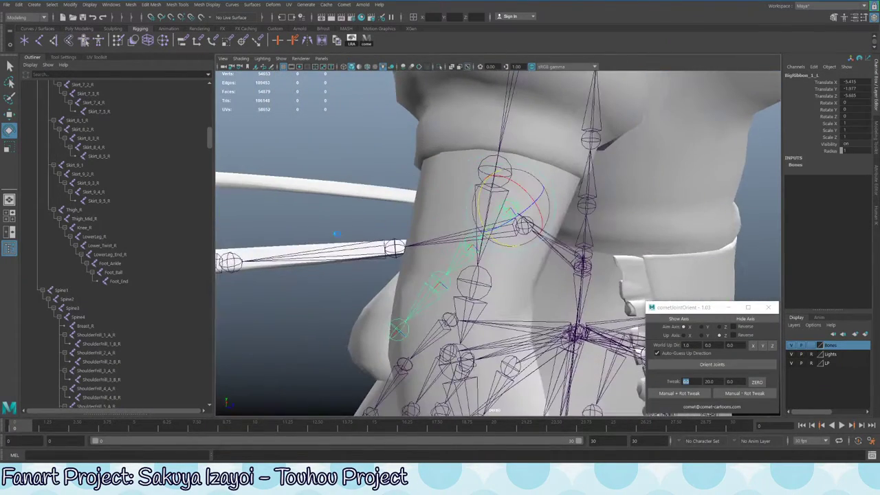
key(ctrl+1)
alt+drag(413, 234, 461, 222)
key(e)
key(q)
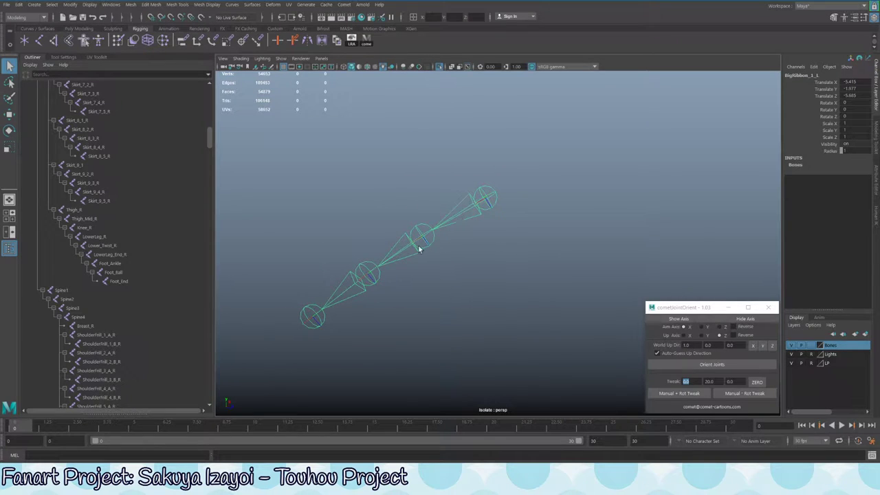
click(315, 321)
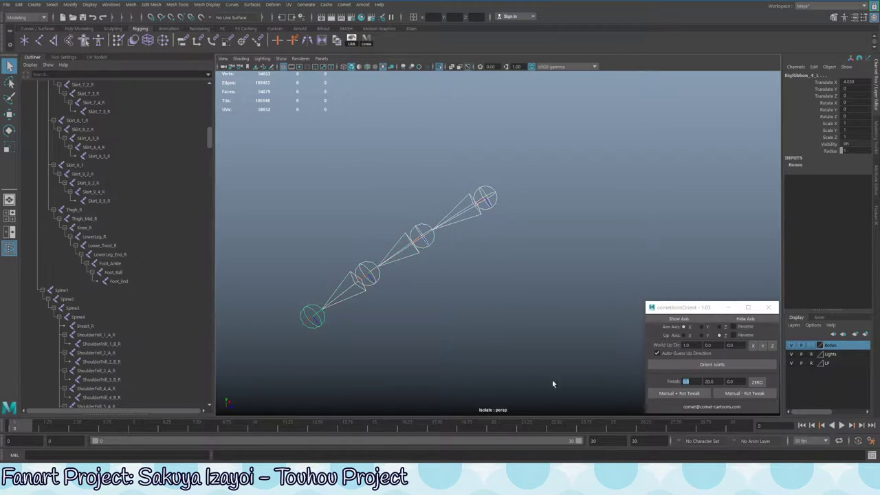
alt+drag(576, 397, 352, 228)
key(ctrl+1)
key(e)
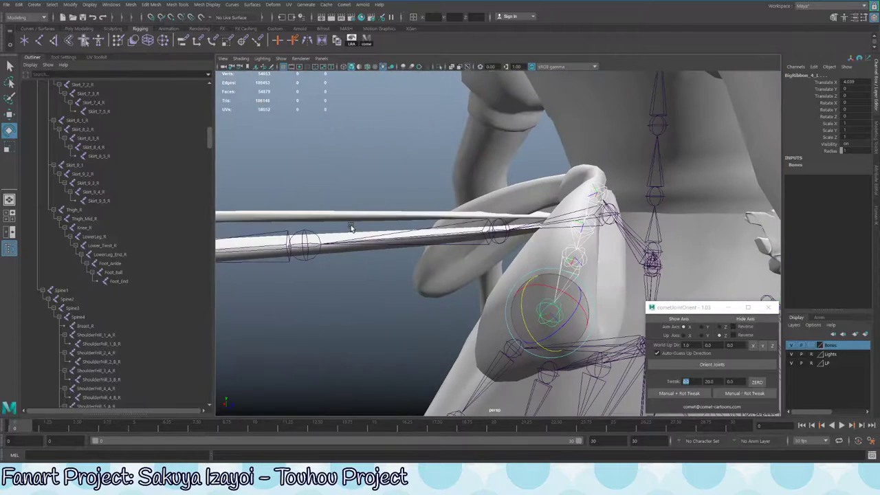
key(ctrl+1)
alt+drag(513, 243, 583, 171)
key(q)
click(531, 197)
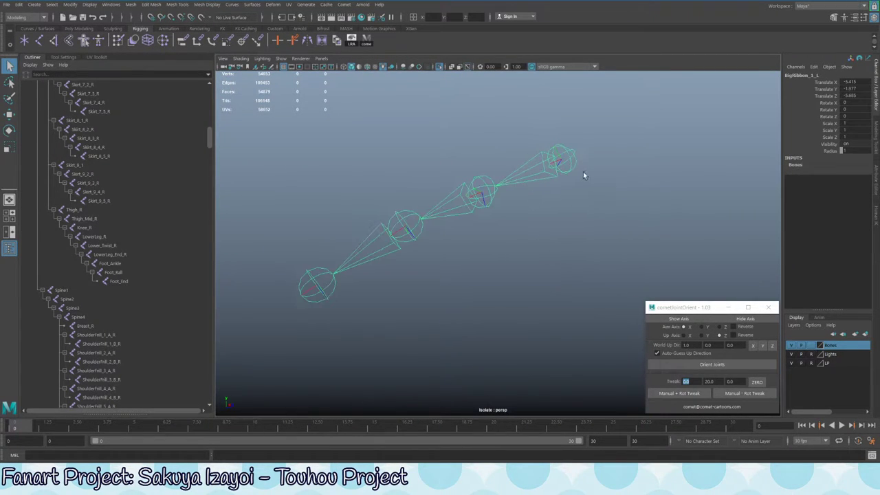
click(492, 192)
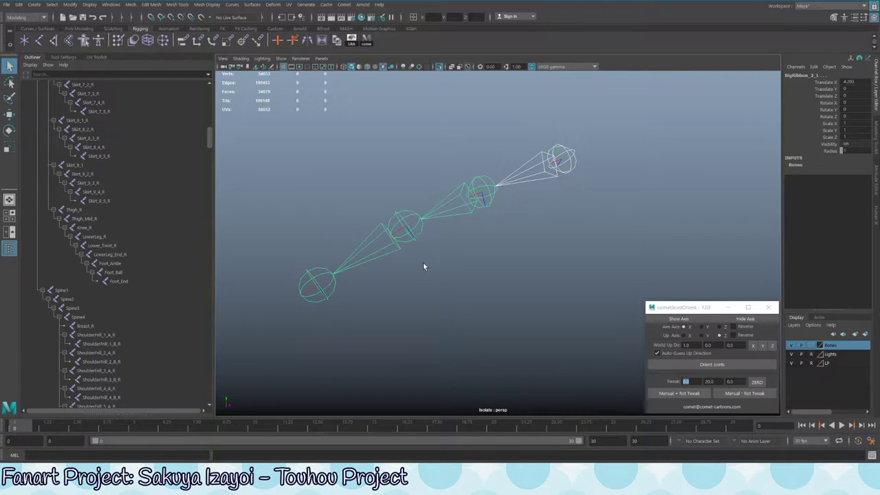
alt+drag(410, 234, 462, 182)
key(e)
key(ctrl+1)
scroll(615, 177, up, 5)
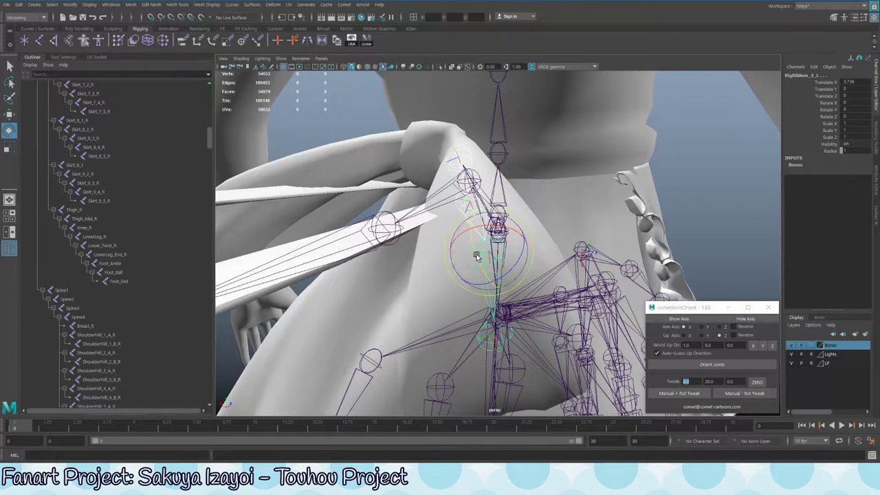
drag(472, 228, 436, 184)
key(ctrl+z)
key(ctrl+1)
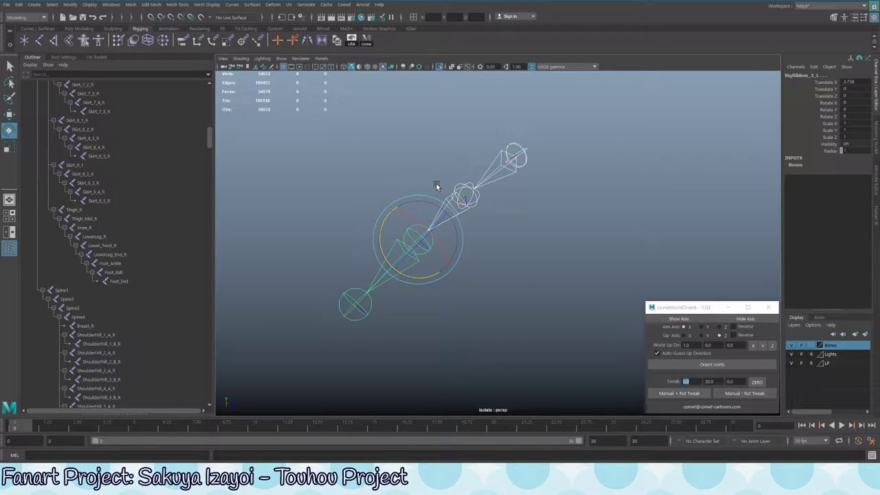
drag(392, 240, 495, 171)
click(515, 238)
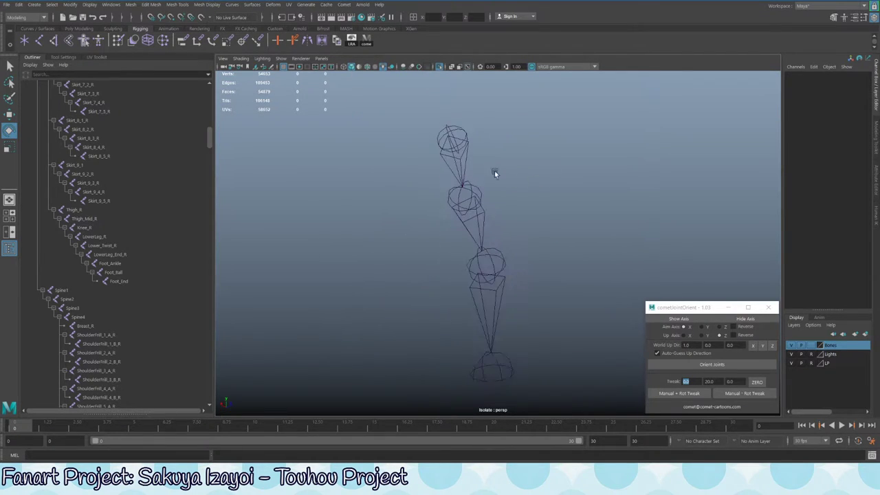
Select a single BigRibbon joint and apply positive rotation tweaks to its orientation
click(454, 146)
alt+drag(454, 146, 545, 139)
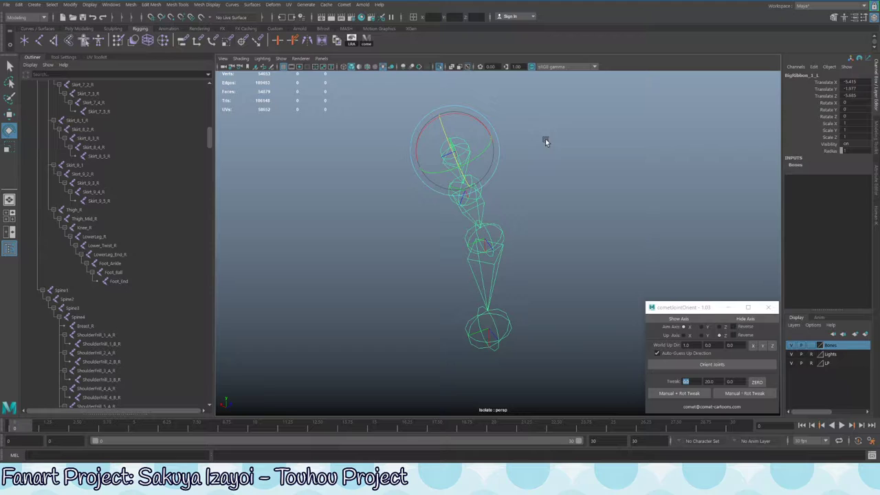
click(484, 207)
click(463, 214)
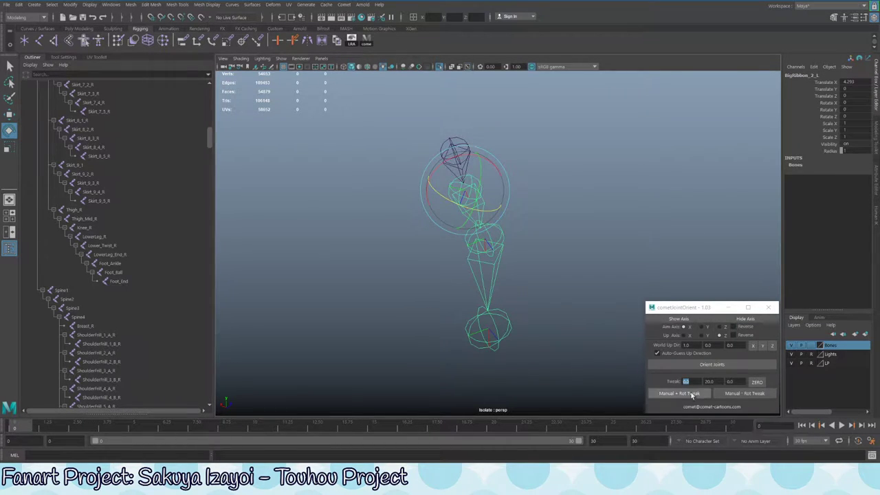
click(680, 393)
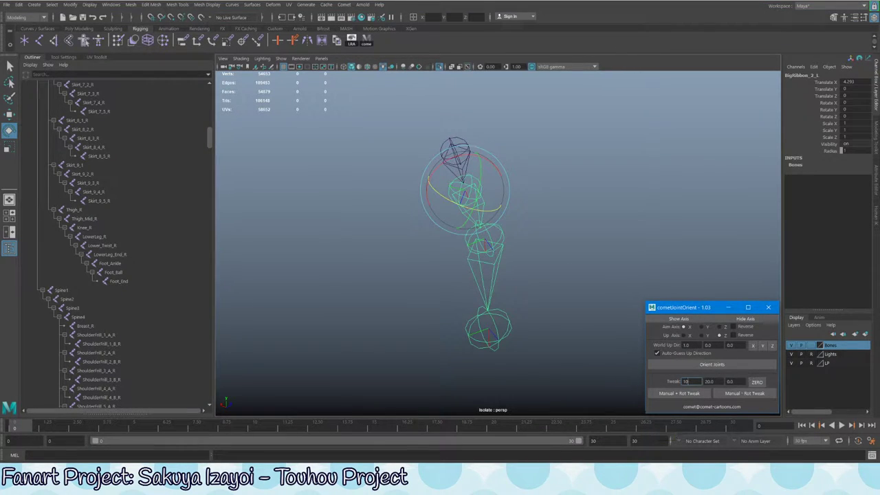
click(685, 394)
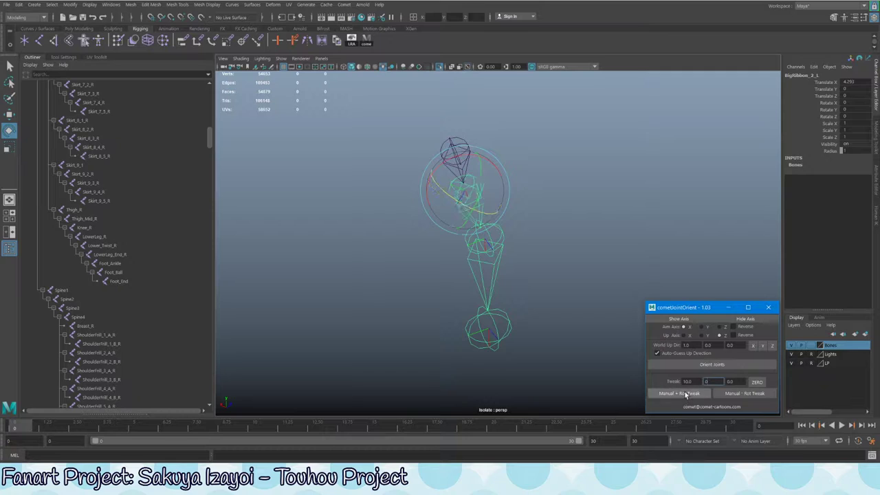
click(669, 396)
click(671, 395)
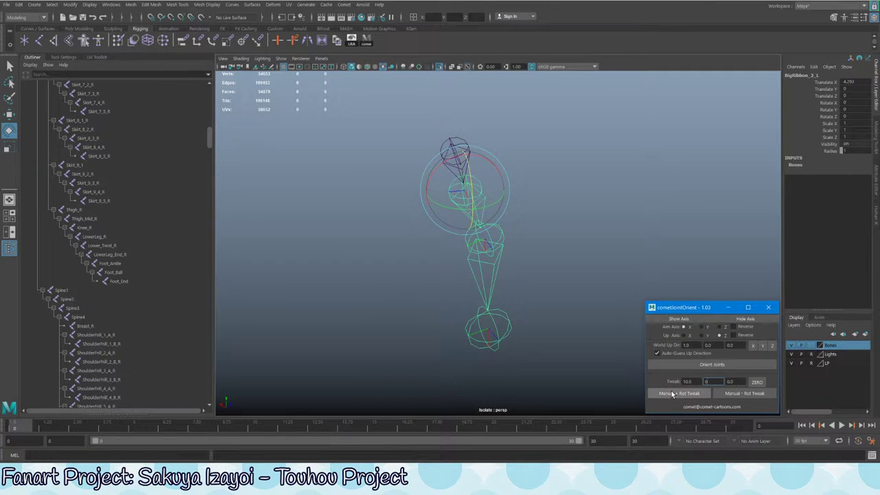
Tweak the orientation of the lower BigRibbon joint
click(460, 167)
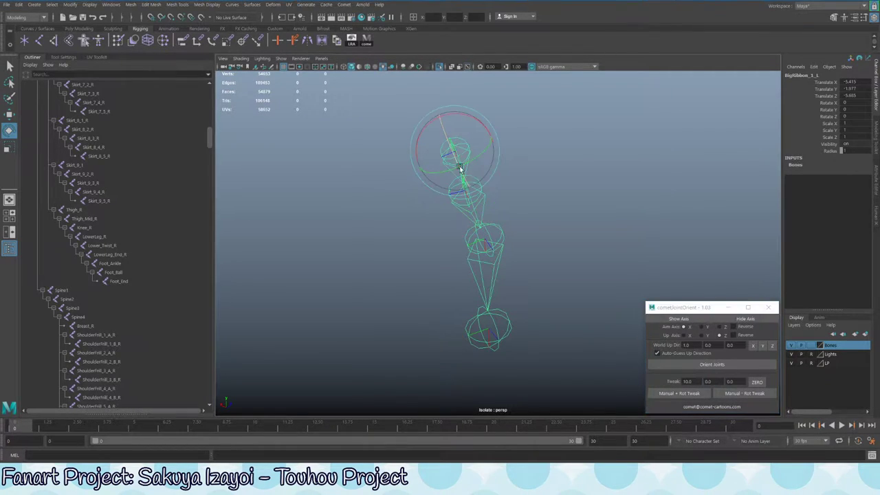
click(468, 214)
click(726, 394)
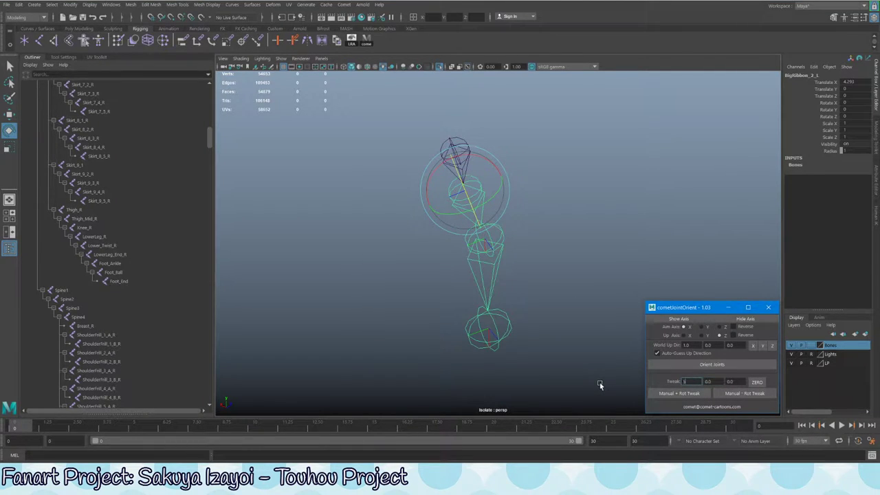
click(475, 292)
alt+drag(469, 305, 573, 227)
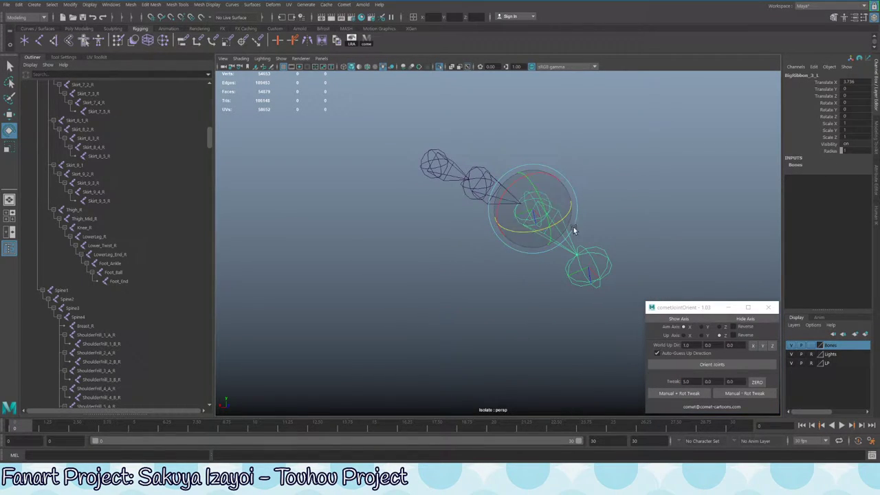
Set the tweak angle to 45 and apply it to the next joint and BigRibbon_3_L
click(694, 382)
text(45)
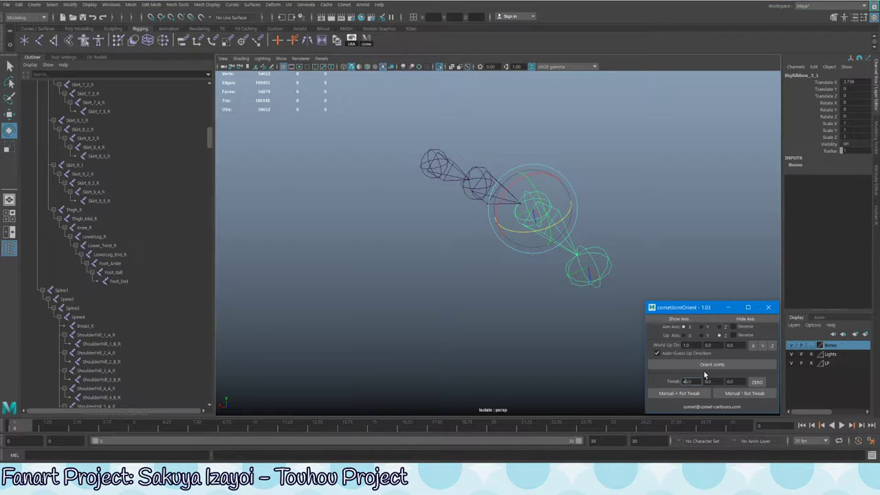
click(679, 394)
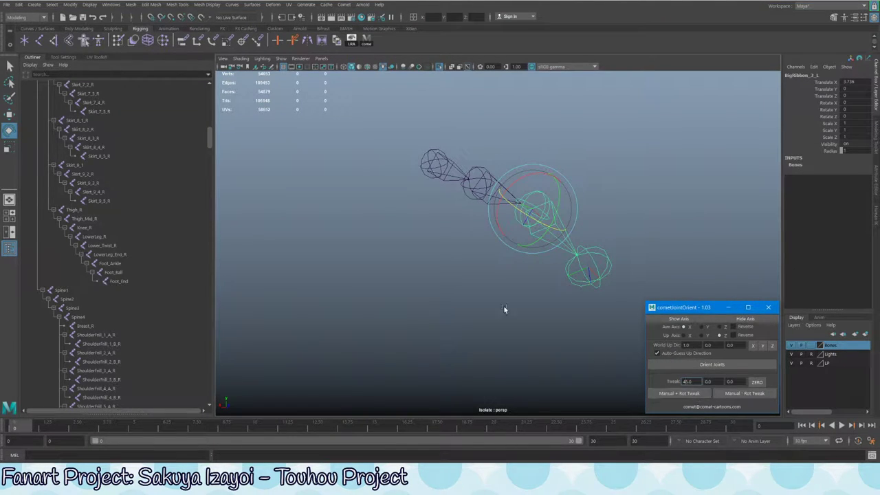
alt+drag(504, 309, 460, 277)
click(453, 194)
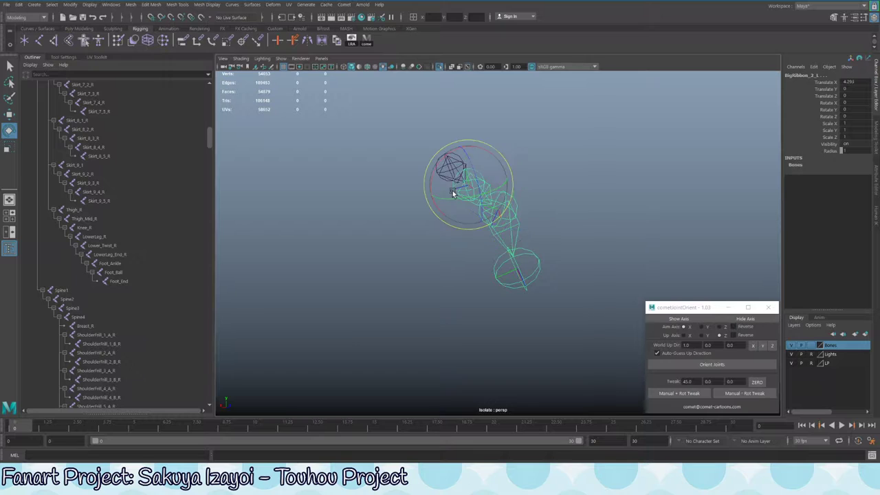
click(505, 221)
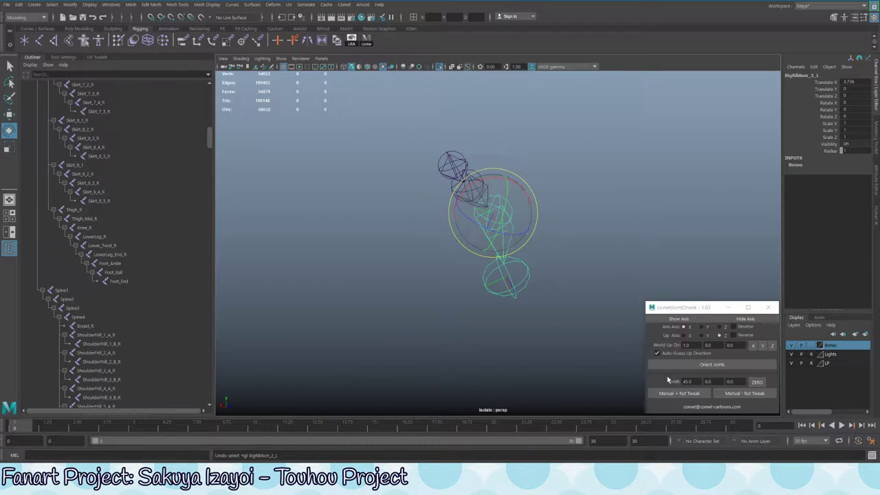
click(683, 393)
Apply the 45-degree tweak to BigRibbon_4_L, then show the whole rigged model again
alt+drag(560, 329, 520, 258)
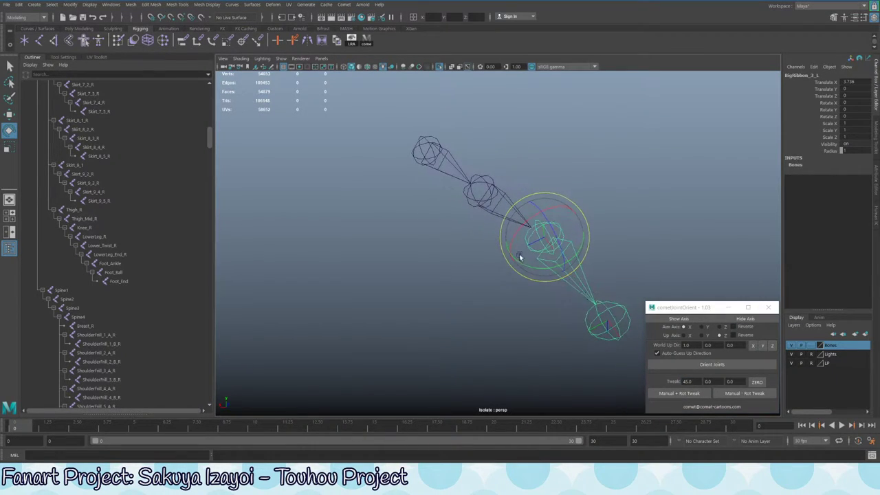
click(608, 335)
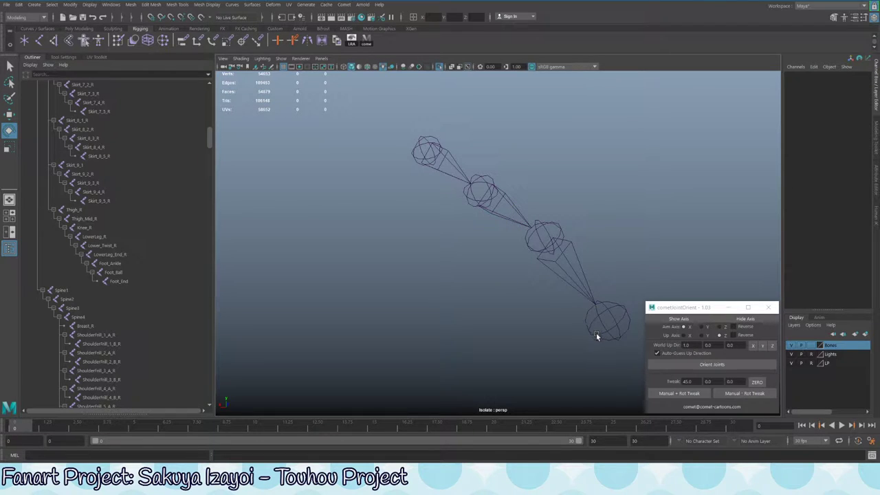
click(597, 334)
alt+drag(600, 372, 574, 367)
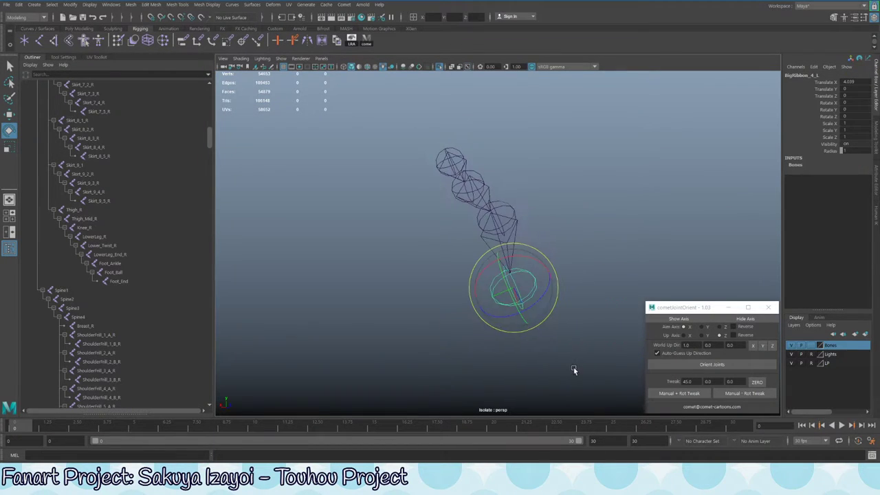
click(671, 393)
alt+drag(530, 309, 366, 253)
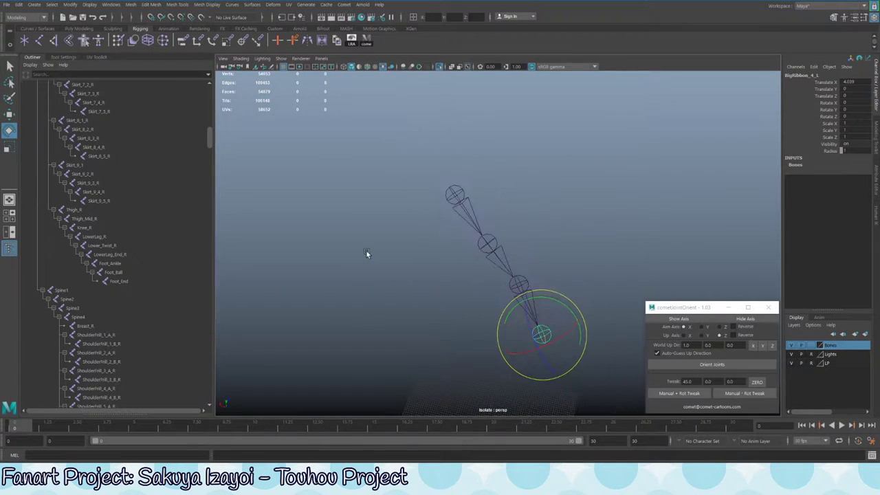
right_drag(486, 243, 557, 189)
click(524, 210)
key(ctrl+1)
Save the scene, then isolate the BigRibbon_Trail joint chain
scroll(468, 245, down, 3)
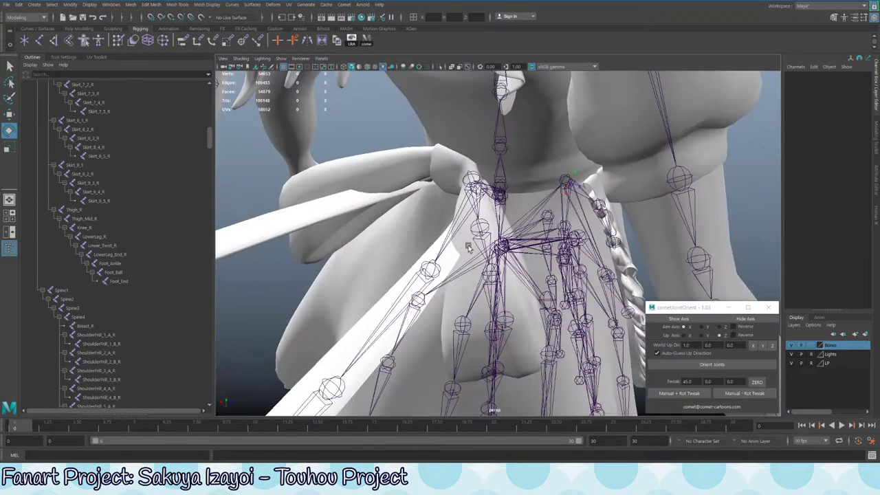
key(ctrl+s)
click(458, 245)
alt+drag(459, 247, 454, 237)
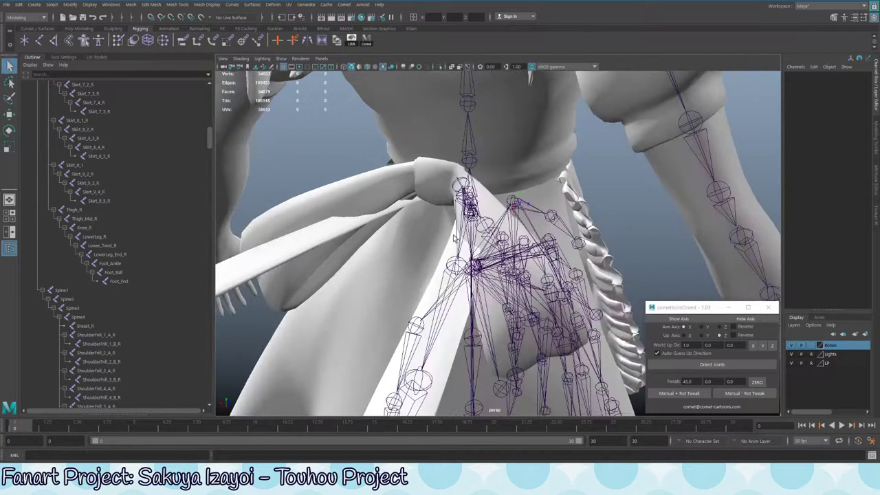
click(456, 235)
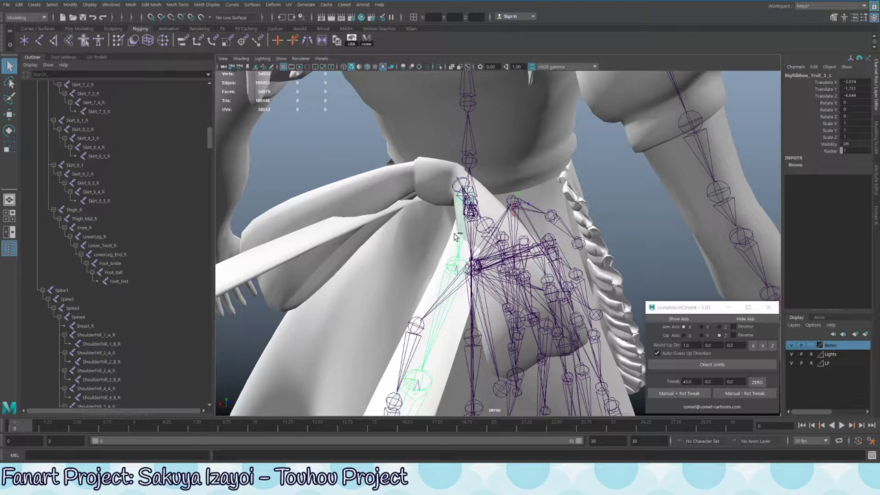
key(ctrl+1)
Select BigRibbon_Trail_1_L through BigRibbon_Trail_9_L and apply orientation tweaks to them
alt+drag(478, 229, 478, 211)
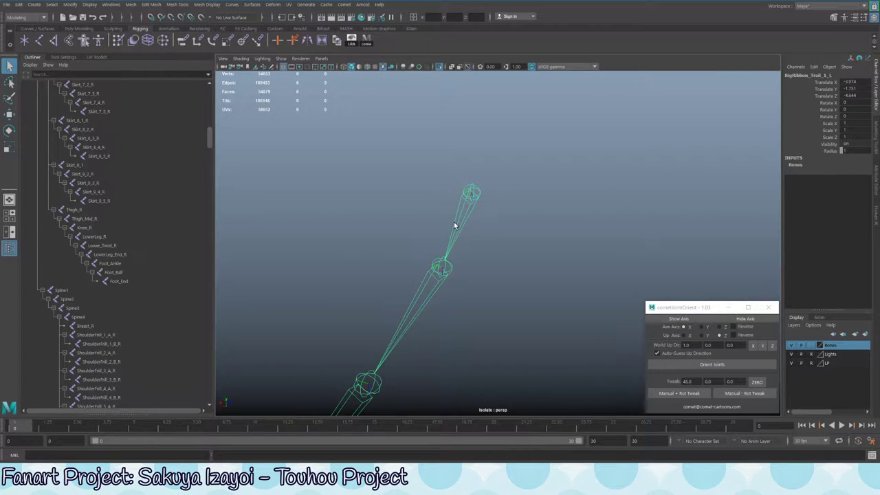
alt+drag(433, 263, 197, 258)
scroll(115, 300, up, 15)
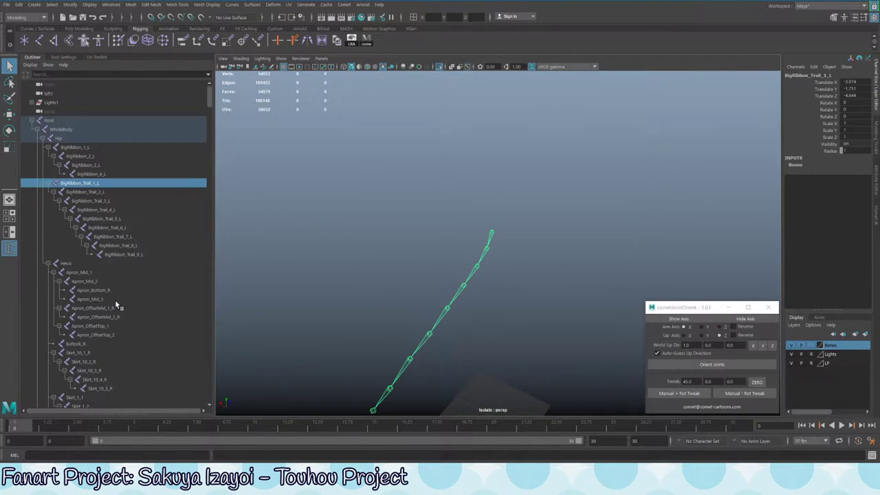
shift+click(124, 254)
alt+right_drag(481, 229, 385, 159)
click(691, 395)
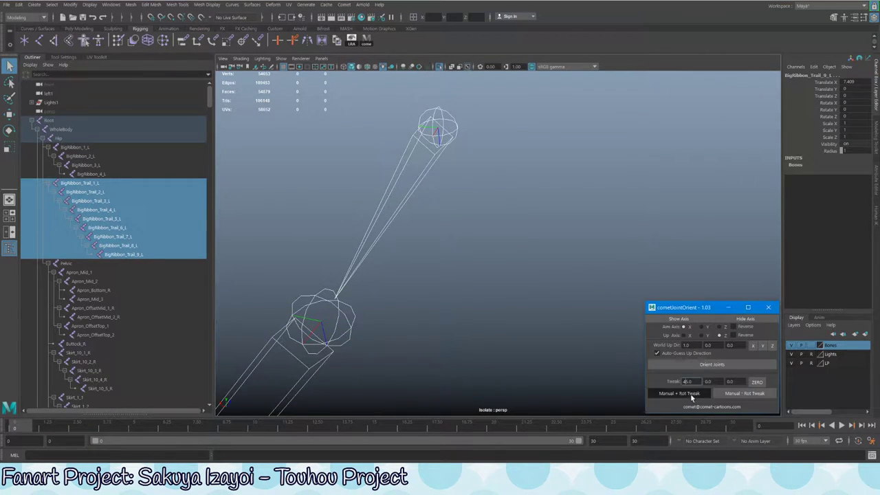
click(692, 395)
Inspect the trail chain until it runs horizontally, undoing test rotations
alt+drag(386, 219, 513, 161)
alt+right_drag(513, 161, 544, 164)
alt+drag(543, 164, 564, 167)
alt+middle_drag(564, 167, 430, 169)
alt+drag(548, 170, 367, 218)
key(e)
key(ctrl+z)
key(ctrl+z)
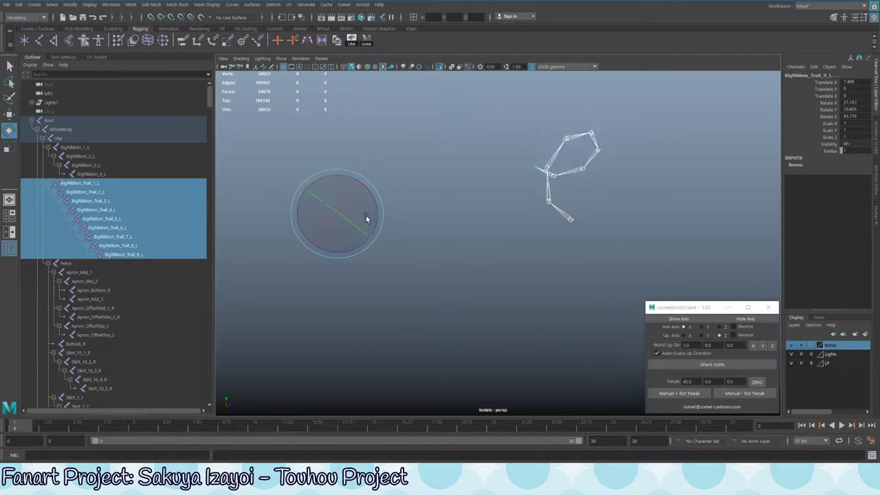
key(ctrl+z)
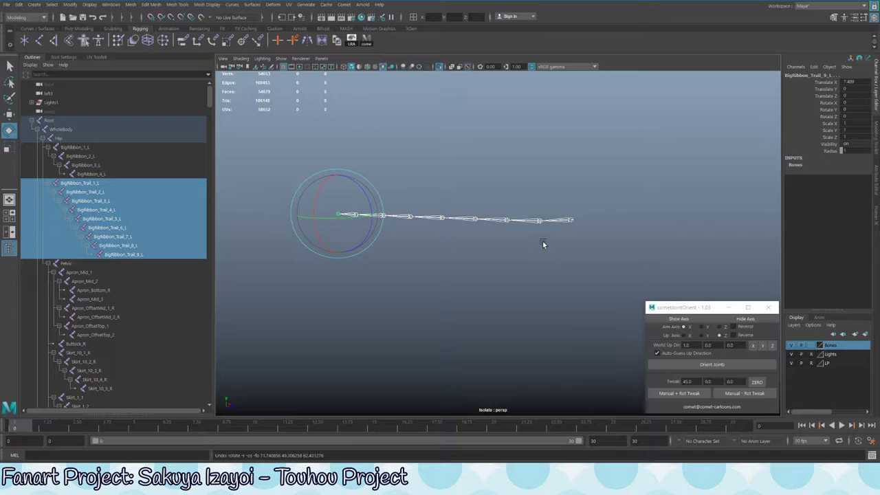
Exit isolate view to show the full character and frame the right hand's finger joints
click(477, 259)
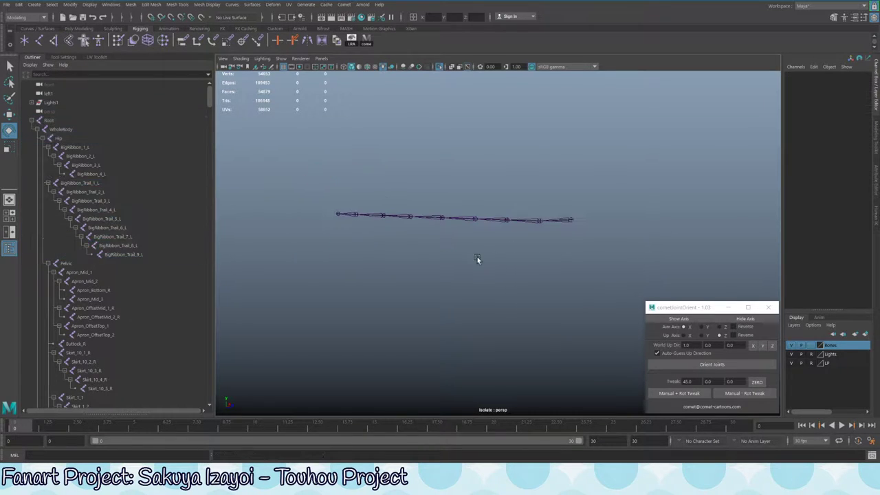
alt+drag(478, 260, 472, 242)
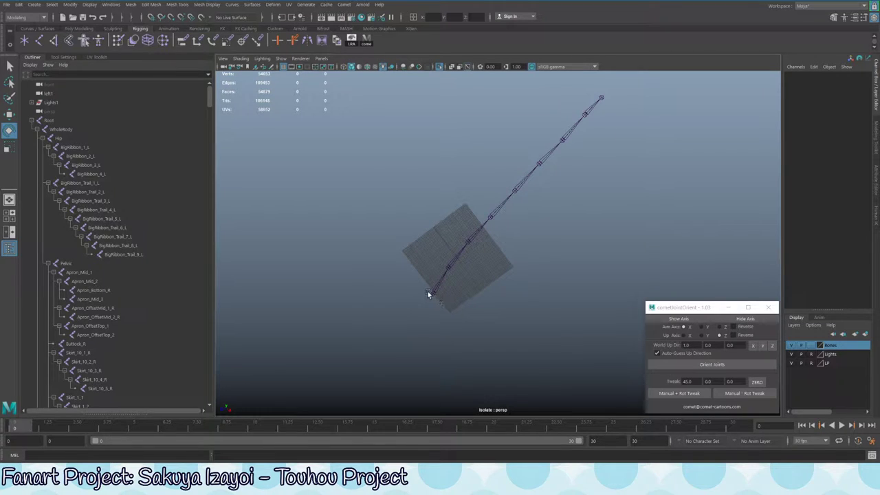
alt+drag(372, 307, 405, 279)
key(ctrl+1)
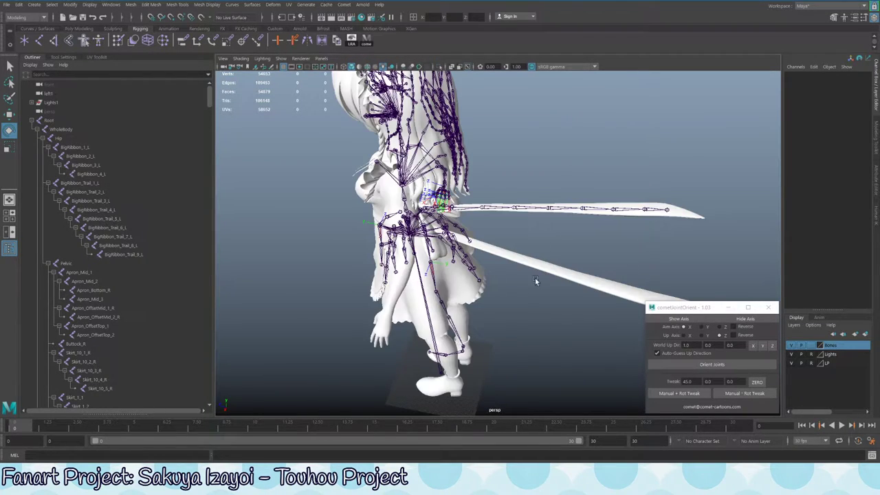
alt+drag(535, 278, 605, 242)
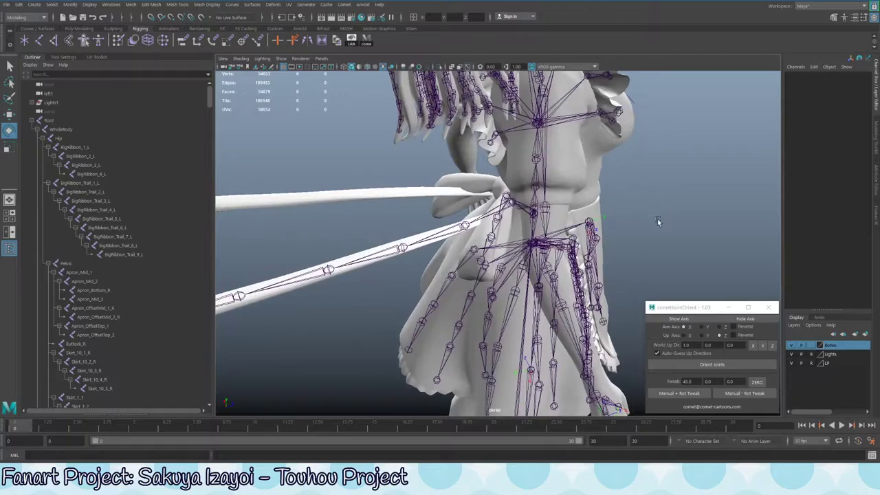
alt+drag(657, 218, 435, 204)
click(419, 243)
alt+right_drag(434, 205, 496, 241)
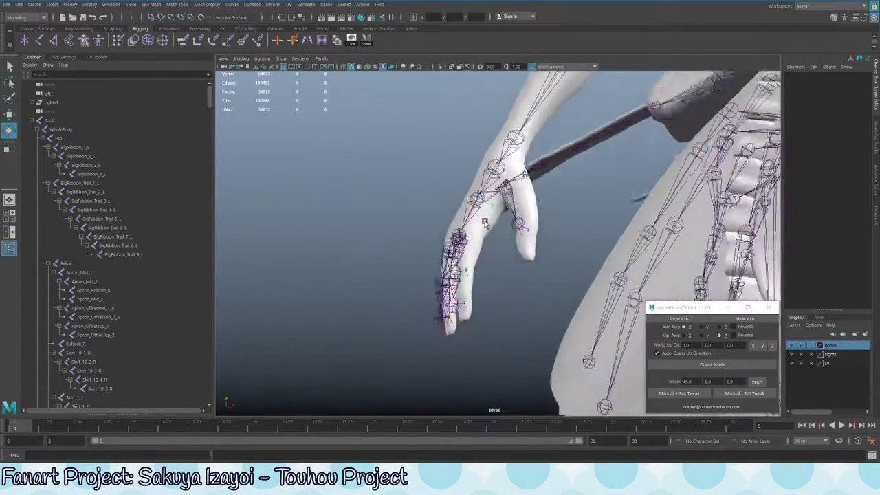
alt+drag(495, 241, 595, 181)
Move the Elbow_LowerArm_R2 joint inside the right forearm mesh
click(542, 230)
click(507, 201)
key(w)
drag(555, 157, 510, 287)
scroll(474, 201, up, 5)
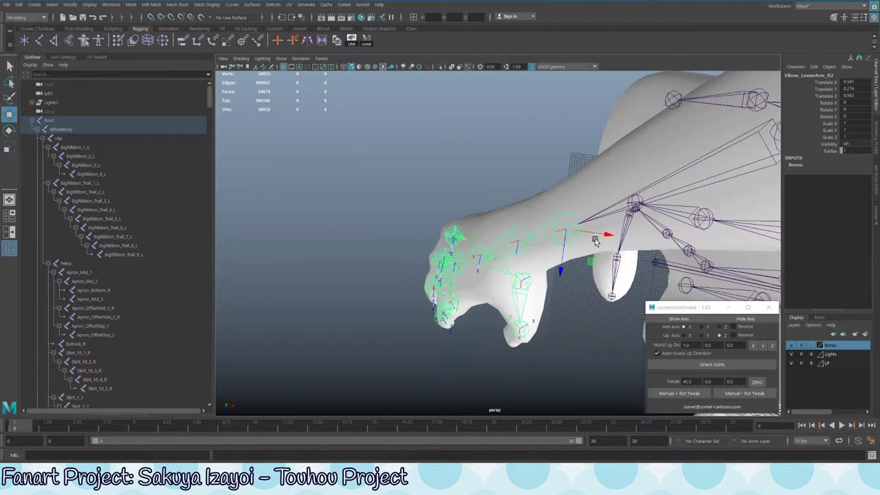
Nudge the forearm joint along X to sit inside the right arm
drag(596, 240, 598, 236)
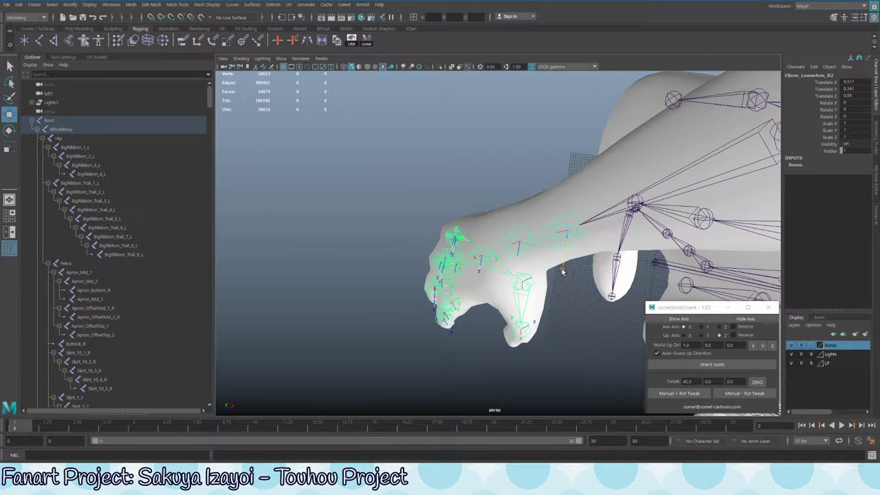
drag(562, 272, 421, 267)
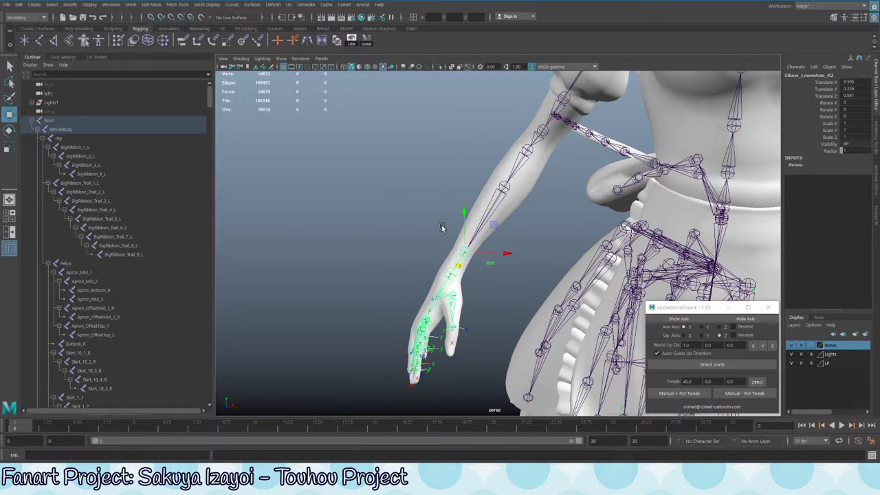
alt+drag(442, 228, 468, 180)
Save the rig scene, continuing past the Student Version notice
click(382, 197)
alt+right_drag(382, 198, 528, 256)
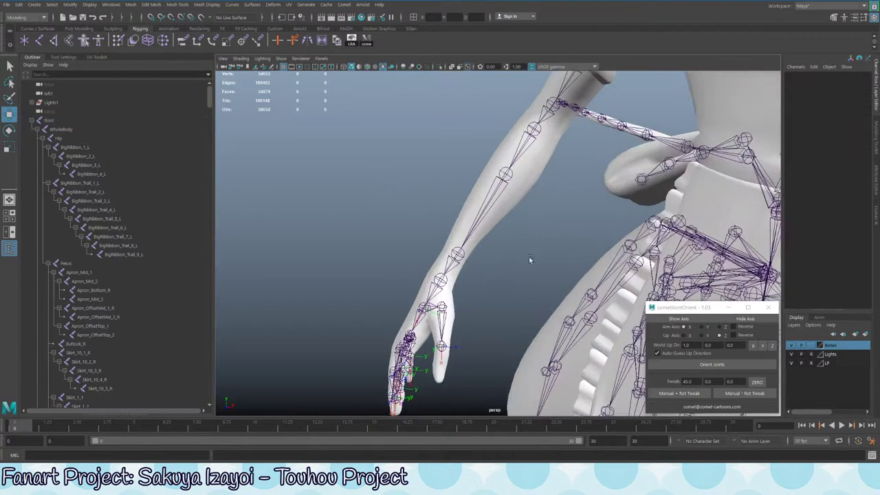
key(ctrl+s)
click(420, 243)
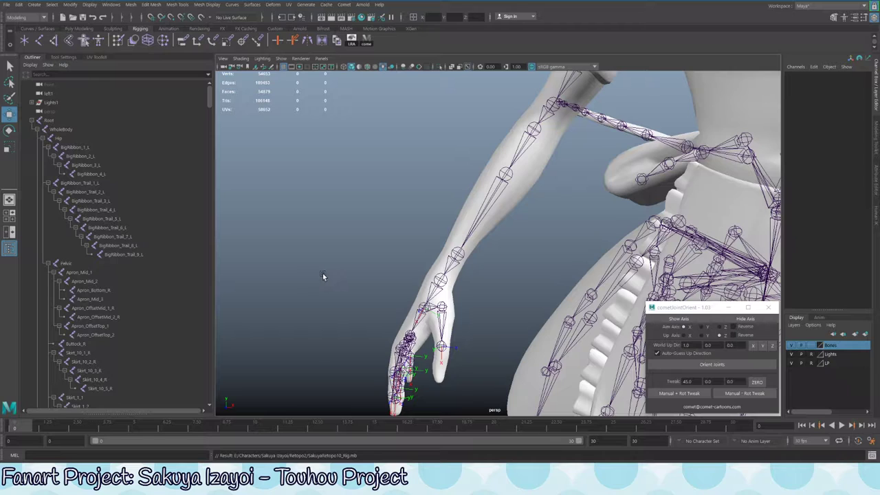
Select the Elbow_LowerArm_R joint and inspect the arm toward the hand
scroll(277, 266, down, 3)
alt+drag(478, 238, 441, 160)
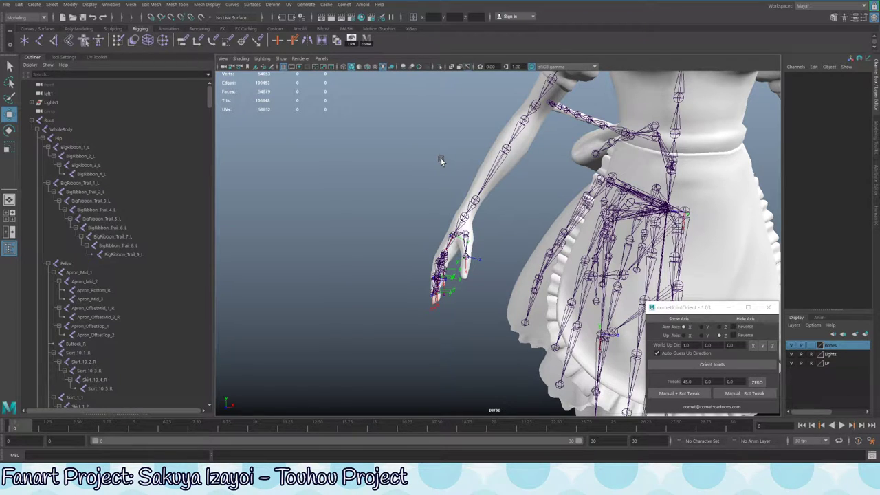
scroll(441, 160, up, 5)
mouse_move(549, 214)
alt+mouse_down()
mouse_move(599, 214)
mouse_move(555, 225)
alt+mouse_up()
click(525, 204)
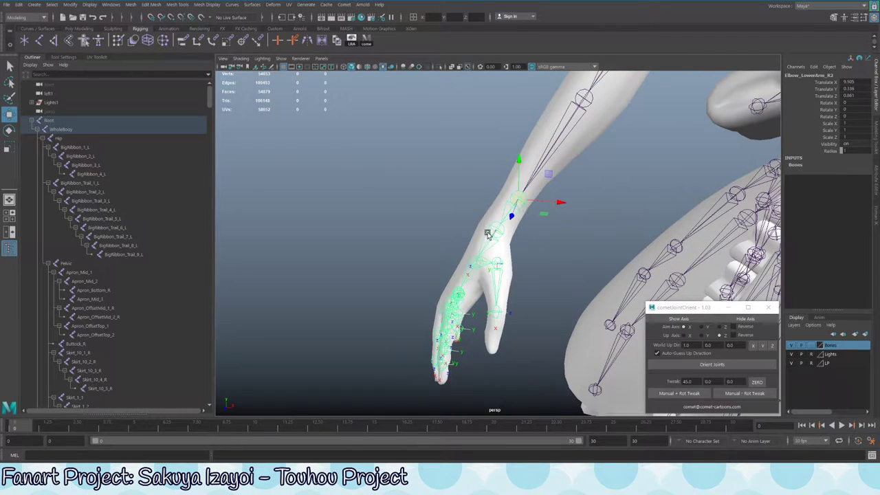
alt+drag(488, 234, 426, 245)
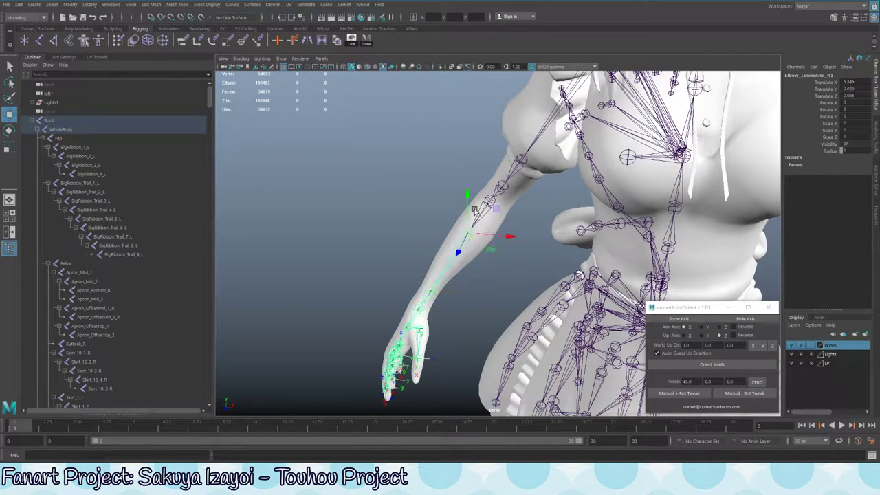
alt+drag(477, 208, 502, 227)
Select Elbow_R through Finger_Ring_3_R in the Outliner and apply Modify > Freeze Transformations
scroll(522, 240, up, 4)
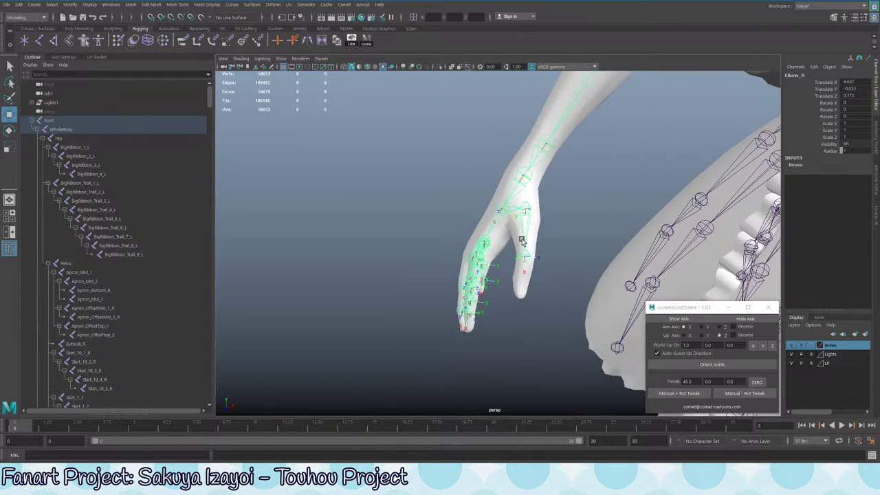
scroll(472, 161, down, 4)
scroll(521, 246, up, 4)
scroll(403, 159, down, 4)
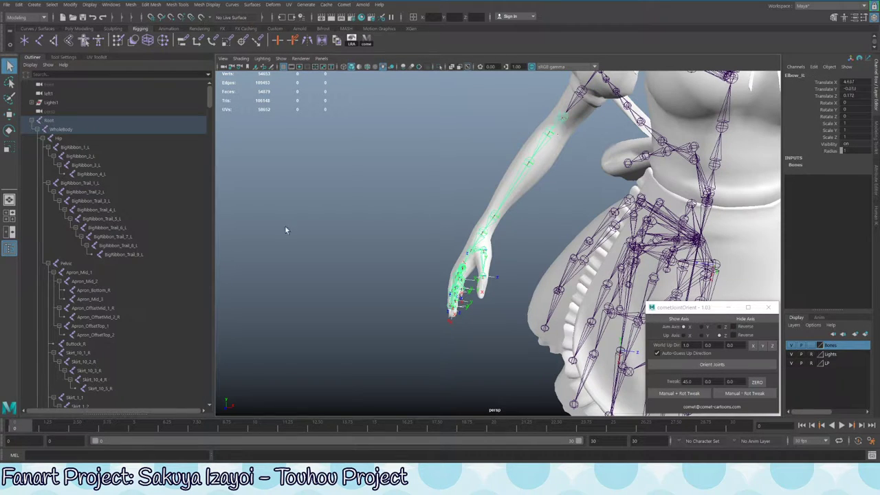
scroll(138, 261, down, 10)
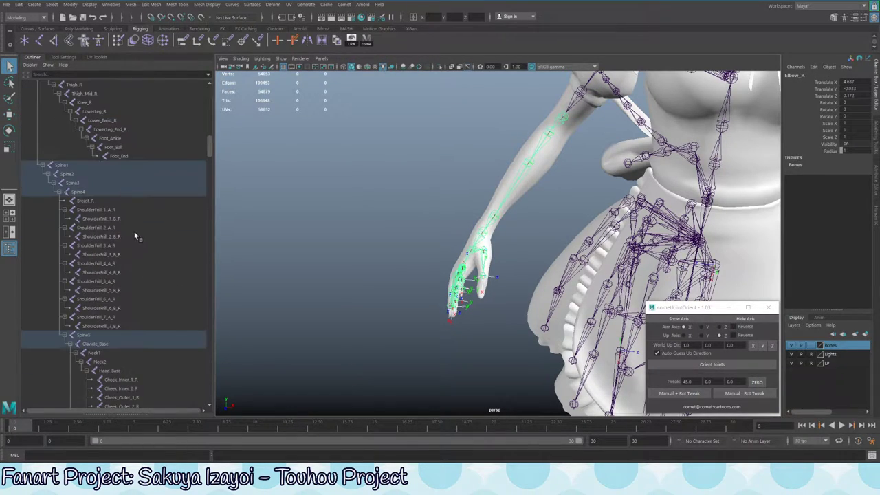
scroll(135, 331, down, 15)
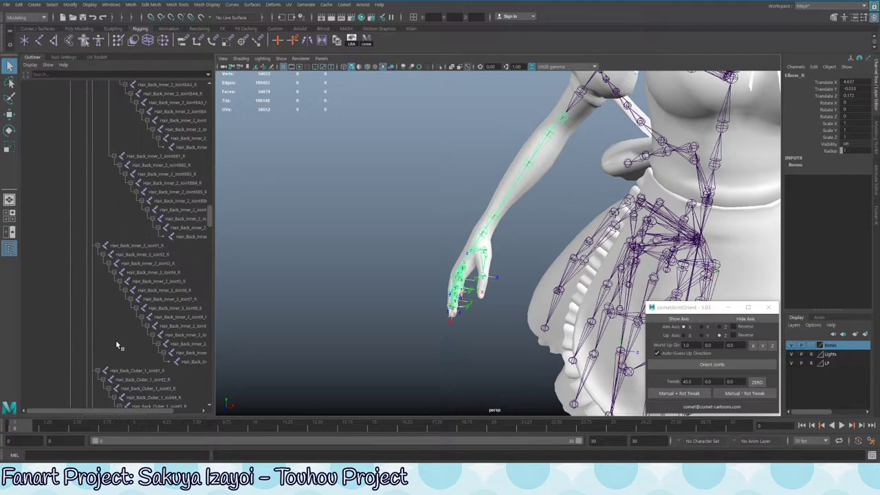
scroll(116, 338, down, 15)
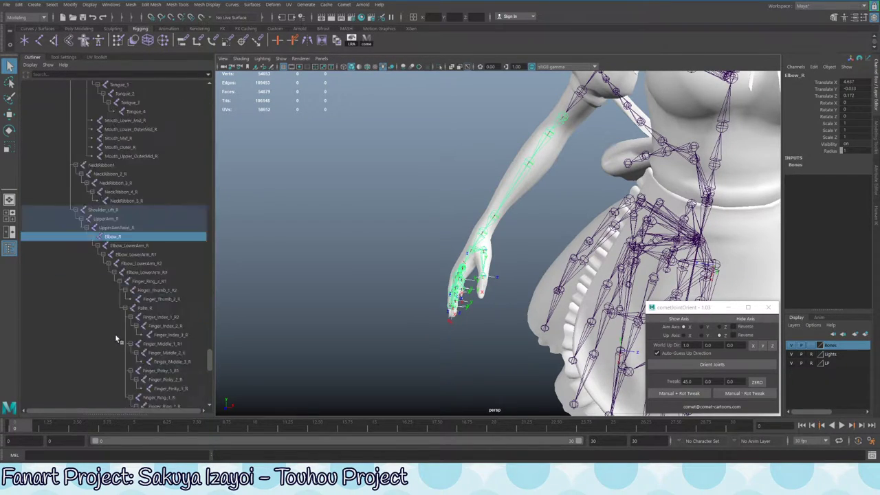
scroll(163, 355, down, 8)
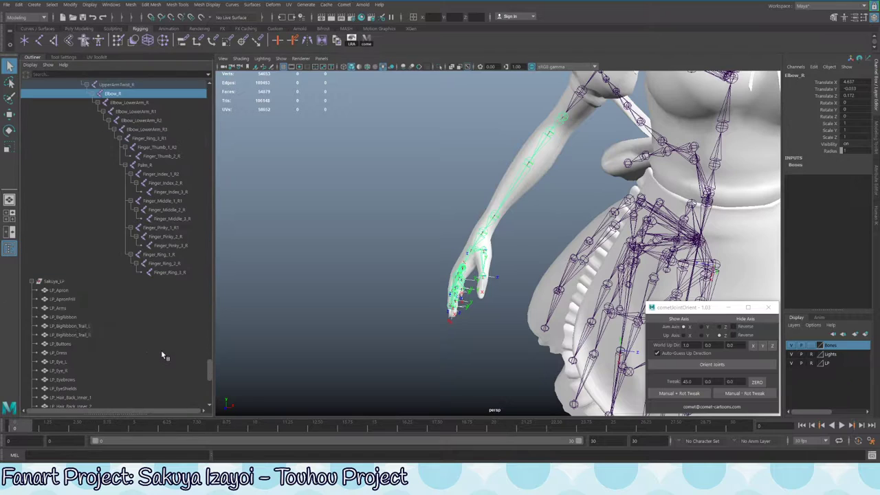
shift+click(169, 273)
click(109, 6)
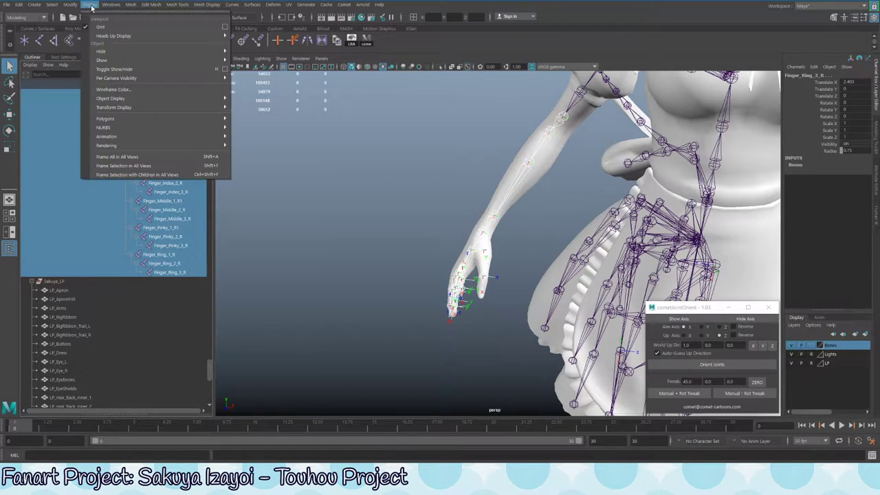
mouse_move(73, 5)
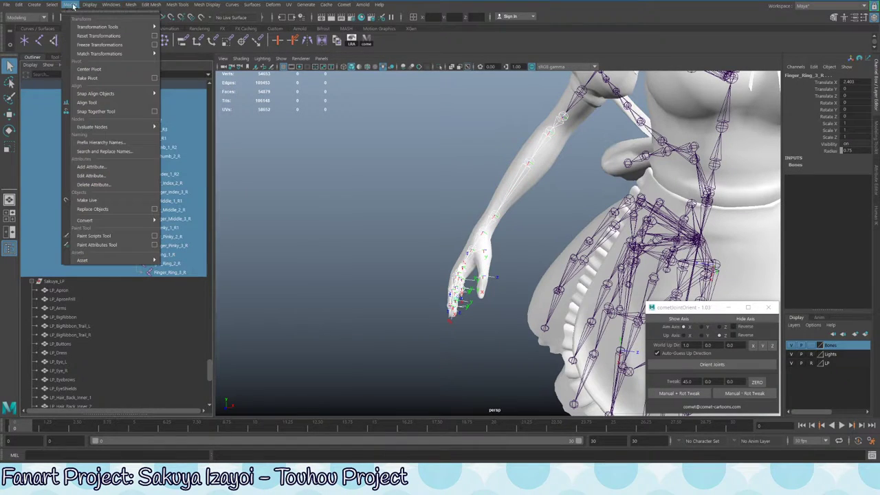
click(80, 46)
scroll(453, 229, up, 5)
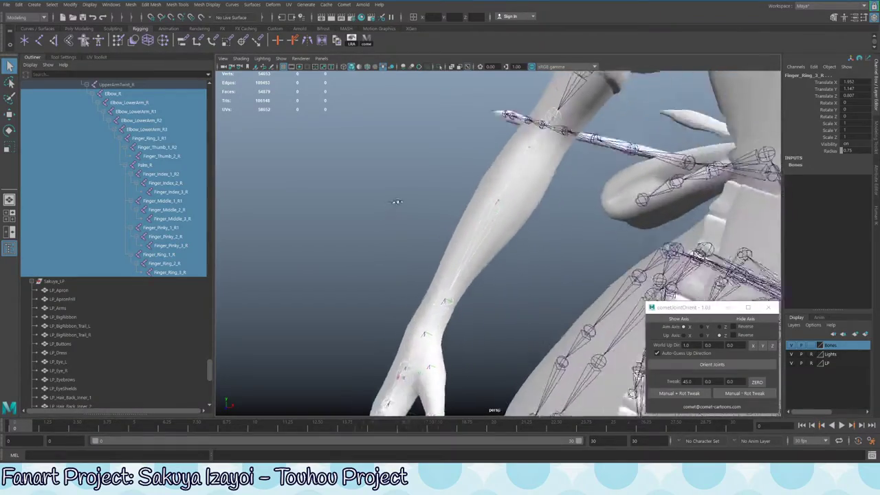
Run cometJointOrient's Orient Joints on the selected arm and finger joints and inspect the axes
alt+drag(397, 201, 382, 180)
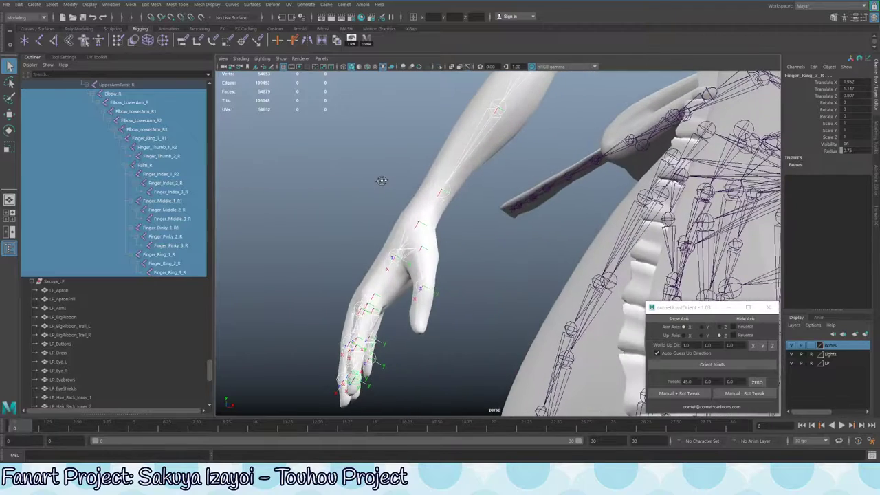
alt+drag(550, 330, 494, 257)
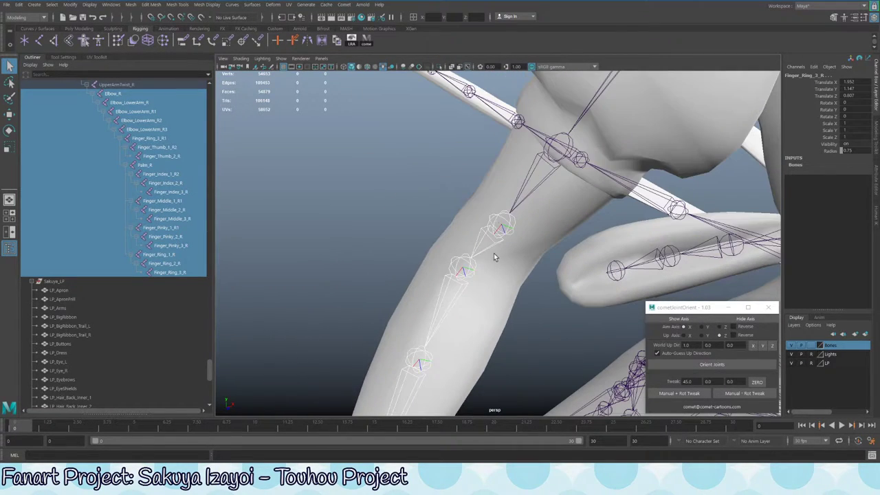
click(702, 366)
alt+drag(595, 361, 450, 275)
alt+drag(562, 186, 332, 366)
alt+drag(349, 315, 412, 286)
Select Finger_Thumb_2_R in rotate mode and set the rotation Tweak amount to 10
click(413, 286)
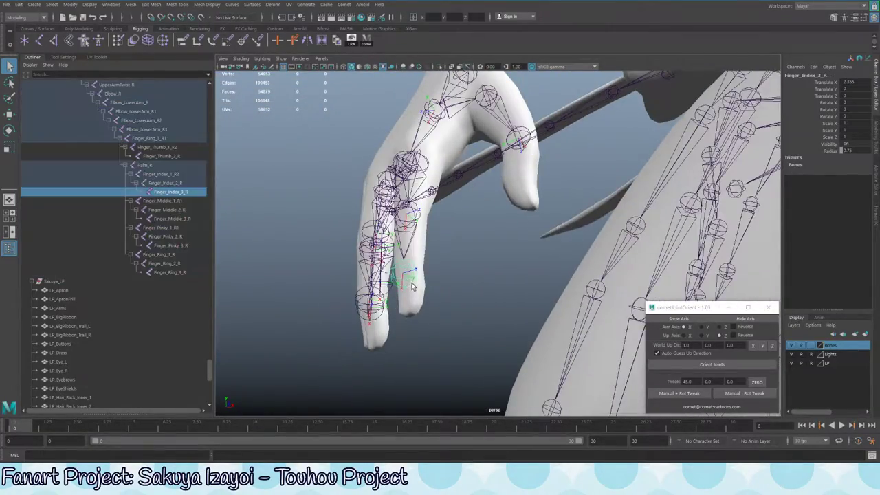
alt+drag(495, 179, 436, 252)
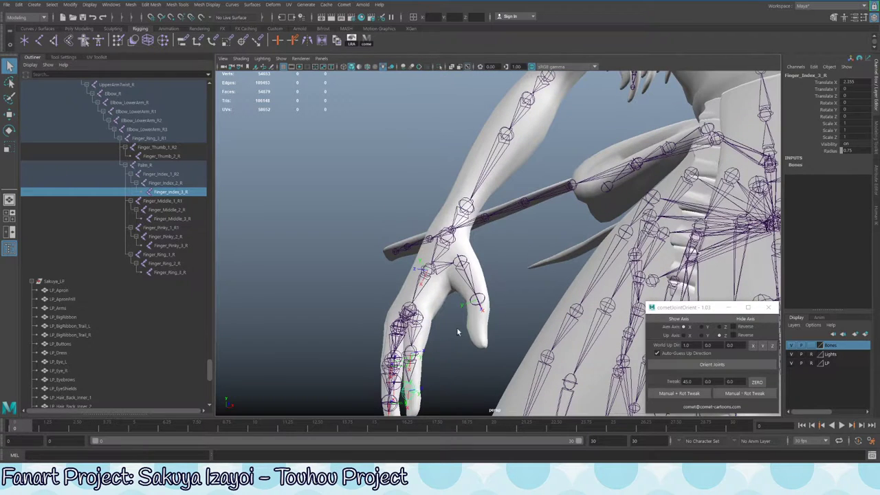
alt+drag(457, 332, 483, 188)
click(483, 188)
key(e)
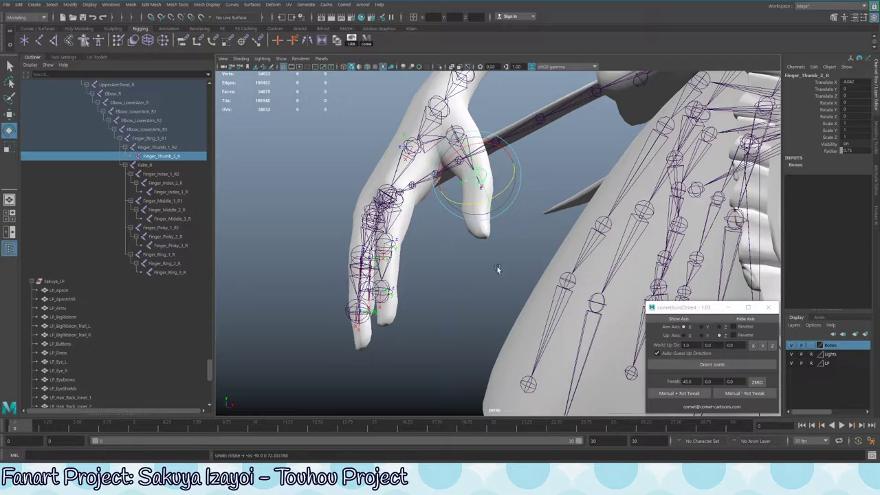
alt+drag(498, 270, 475, 283)
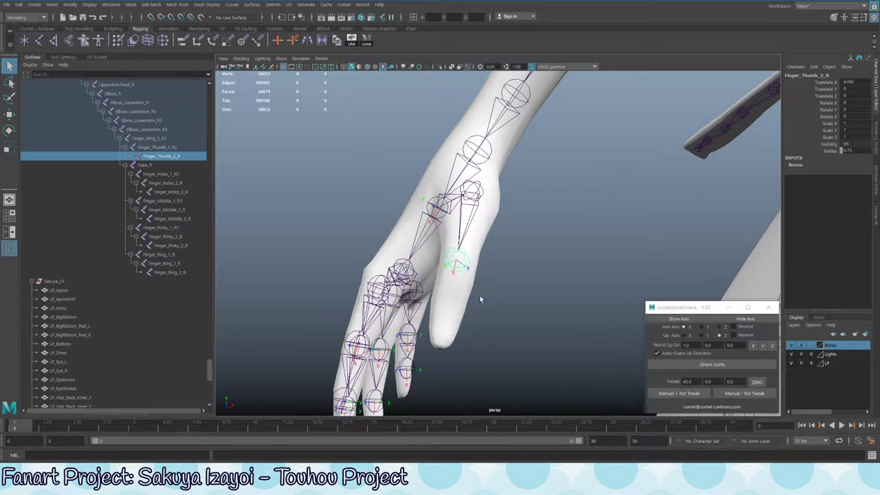
click(687, 382)
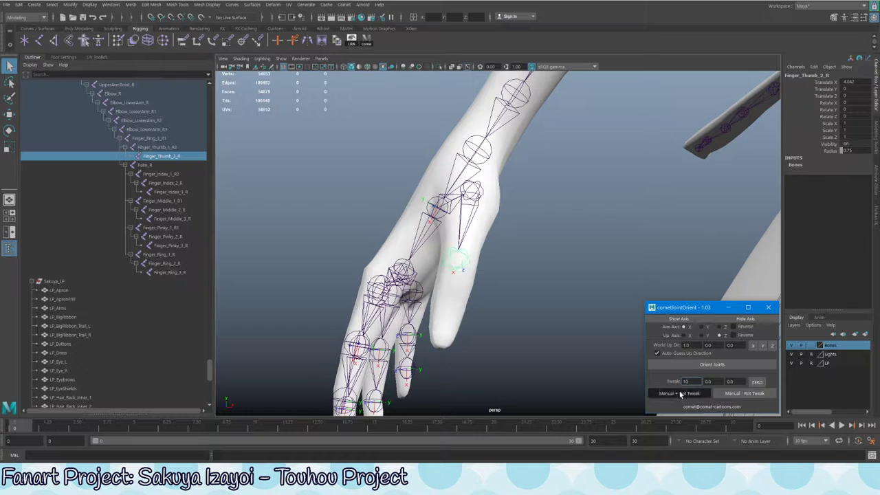
Tweak the thumb joint's orientation with three Manual Rot Tweak steps
click(725, 394)
click(725, 394)
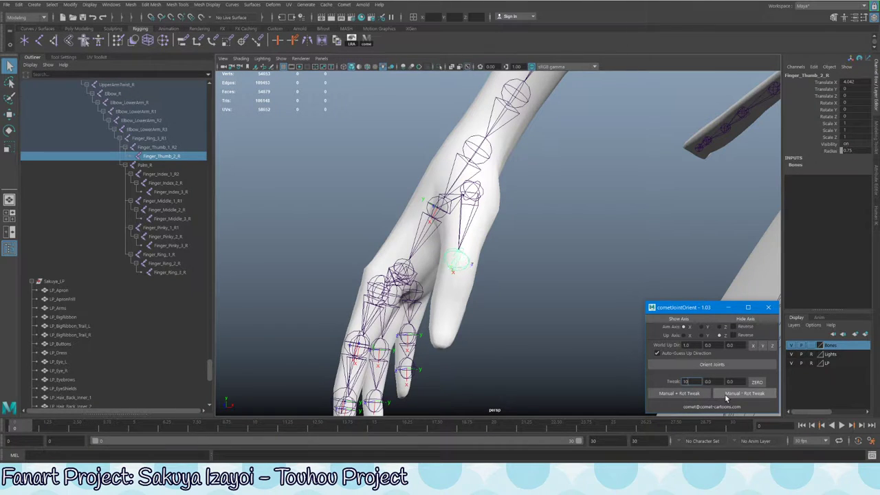
click(725, 394)
alt+drag(503, 326, 495, 298)
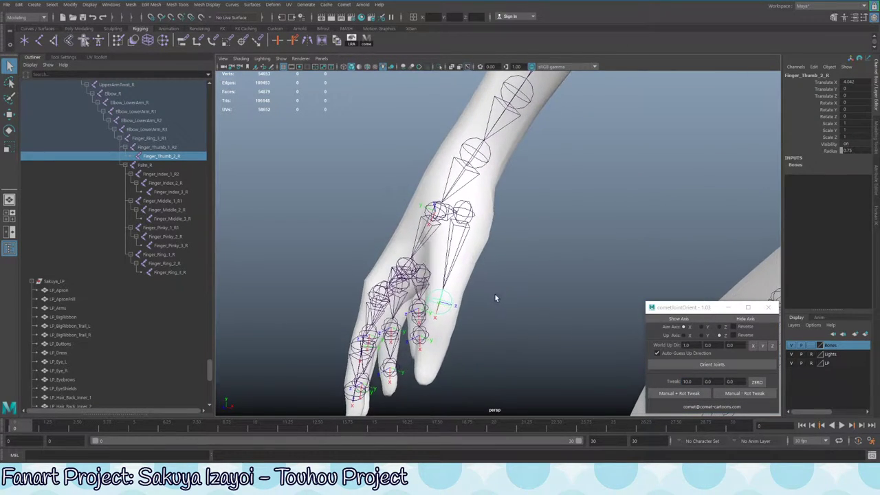
click(462, 239)
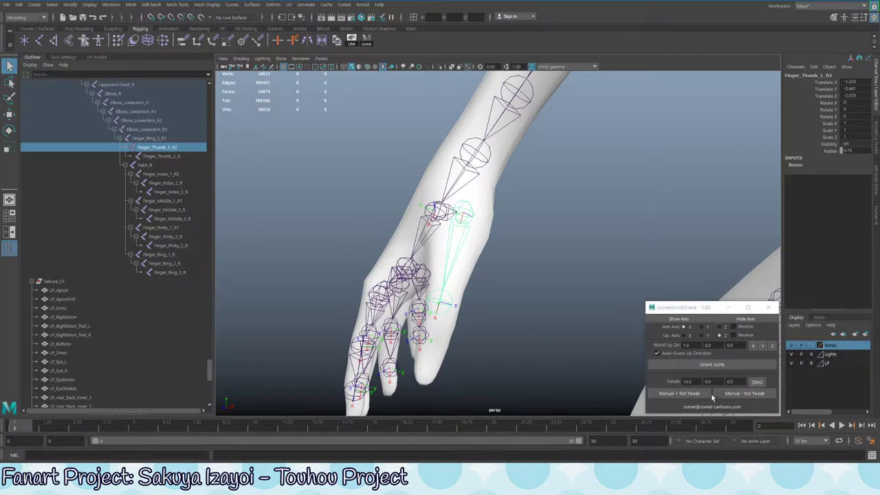
alt+drag(509, 275, 370, 307)
key(e)
Move Palm_R inside the hand mesh to translate 3.329, 0.038, -0.07
click(492, 231)
click(427, 242)
alt+drag(428, 243, 501, 193)
alt+drag(500, 193, 580, 205)
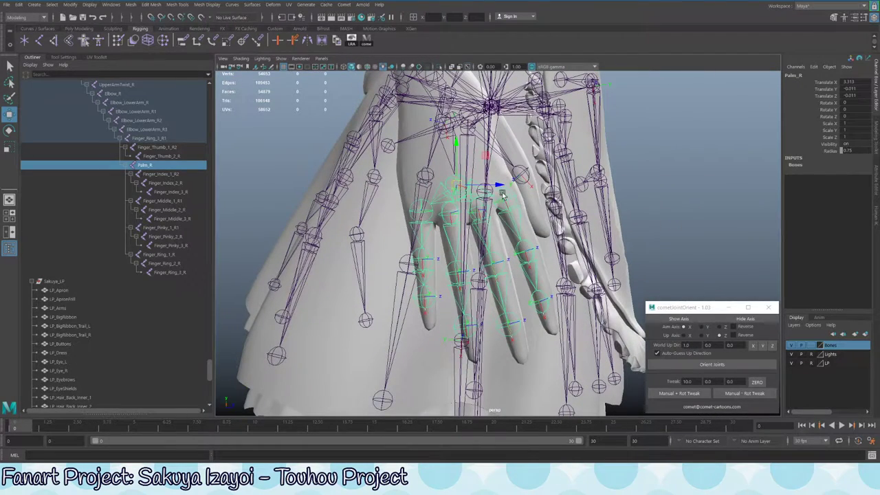
drag(500, 187, 500, 199)
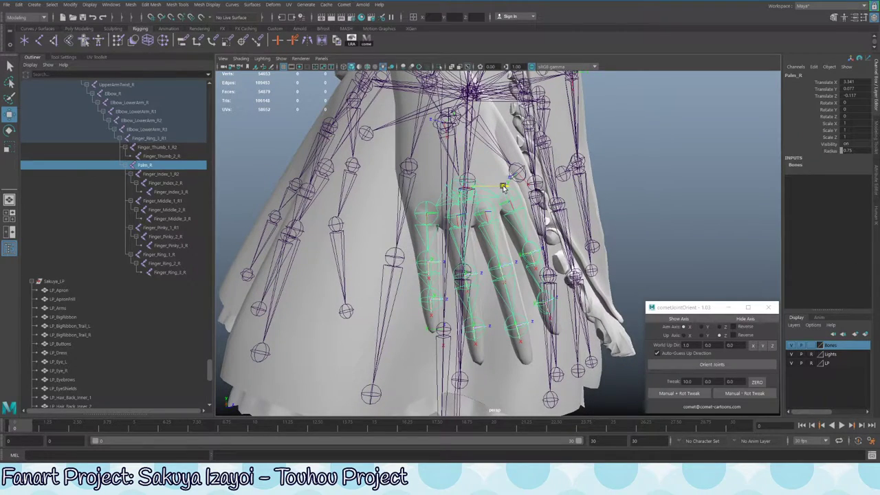
alt+right_drag(503, 186, 607, 184)
alt+drag(607, 184, 465, 207)
Select Palm_R through Finger_Ring_3_R and freeze their transformations
key(q)
click(467, 204)
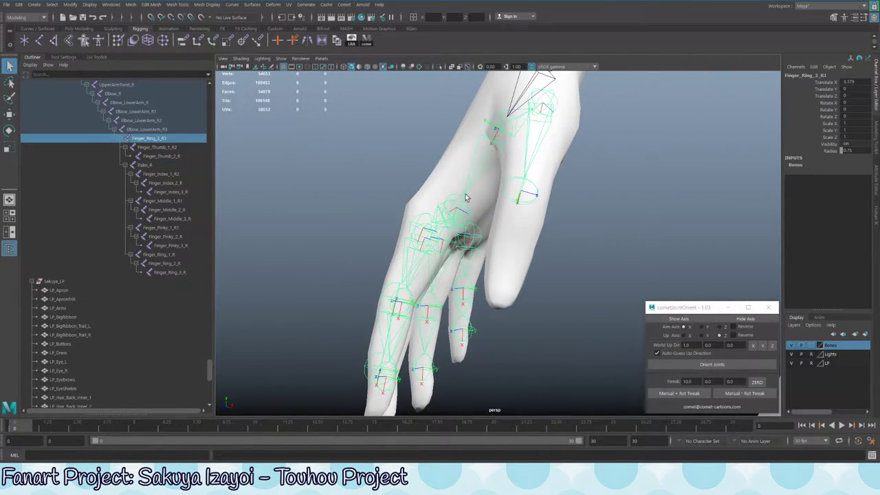
click(464, 205)
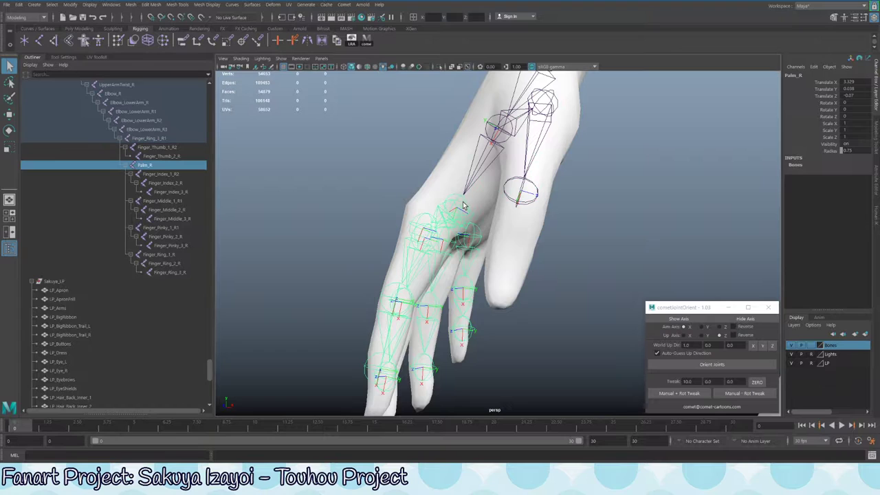
shift+click(185, 272)
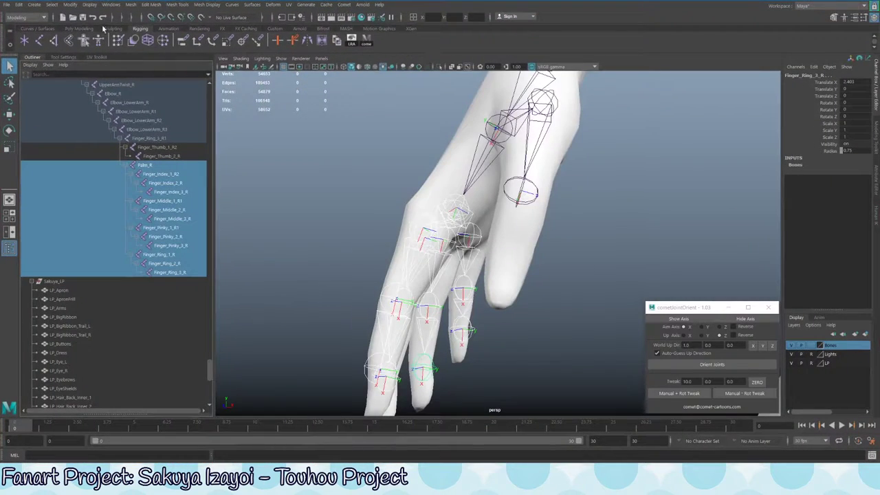
click(111, 4)
click(109, 4)
click(70, 4)
mouse_move(88, 6)
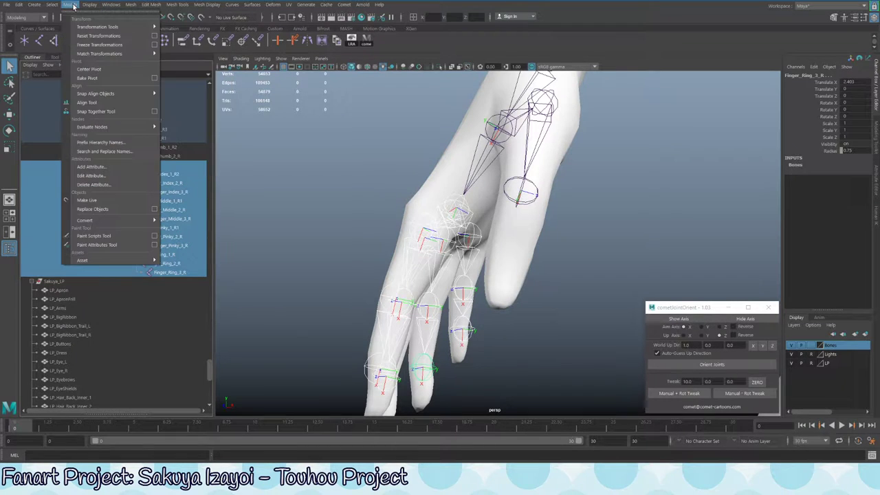
click(99, 44)
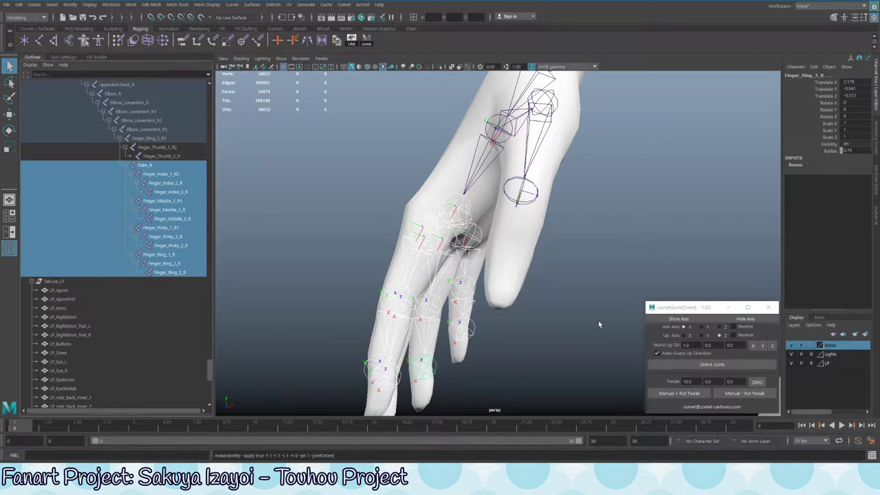
Reorient the palm and finger joints with Orient Joints, then select Palm_R and edit its tweak angle
alt+drag(598, 324, 600, 267)
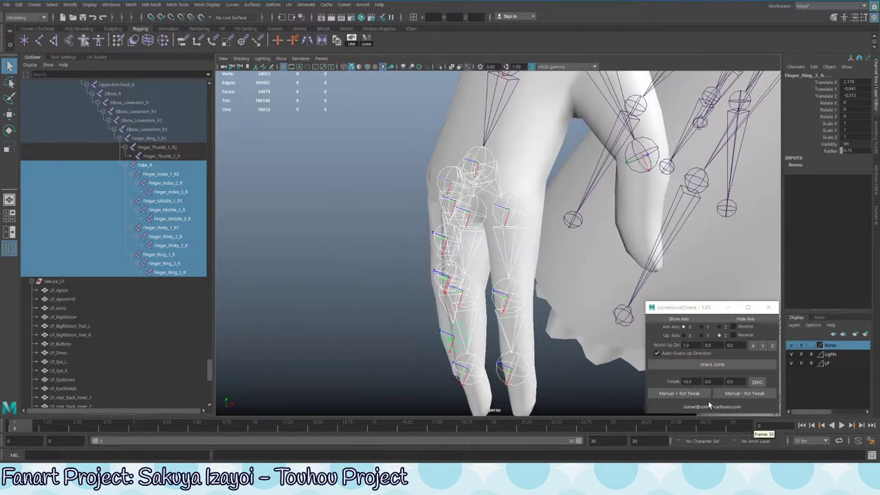
click(693, 370)
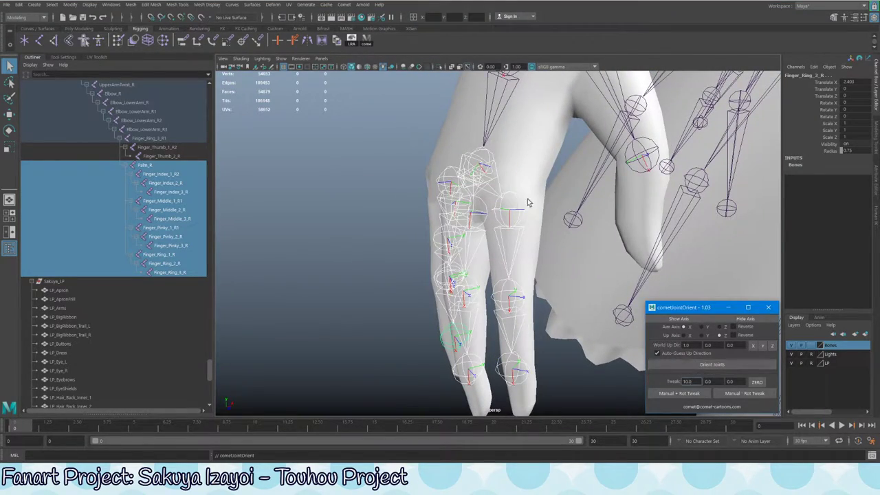
alt+drag(527, 203, 492, 205)
click(470, 198)
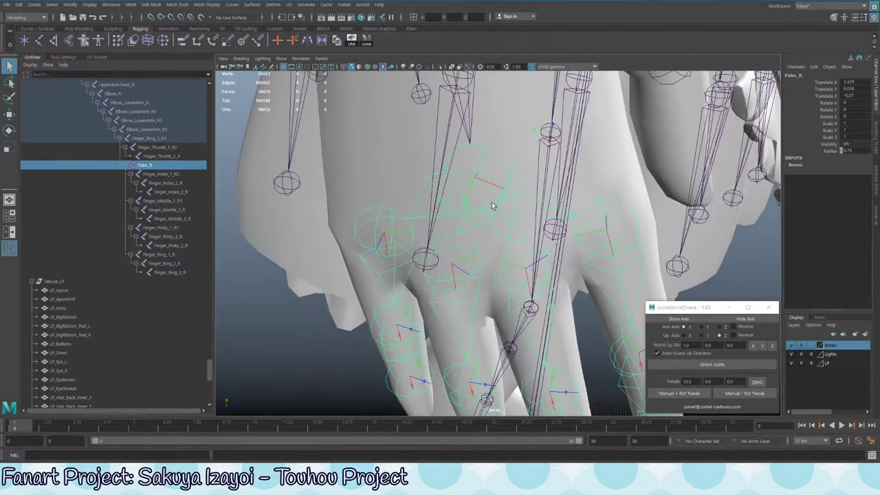
alt+drag(491, 260, 600, 291)
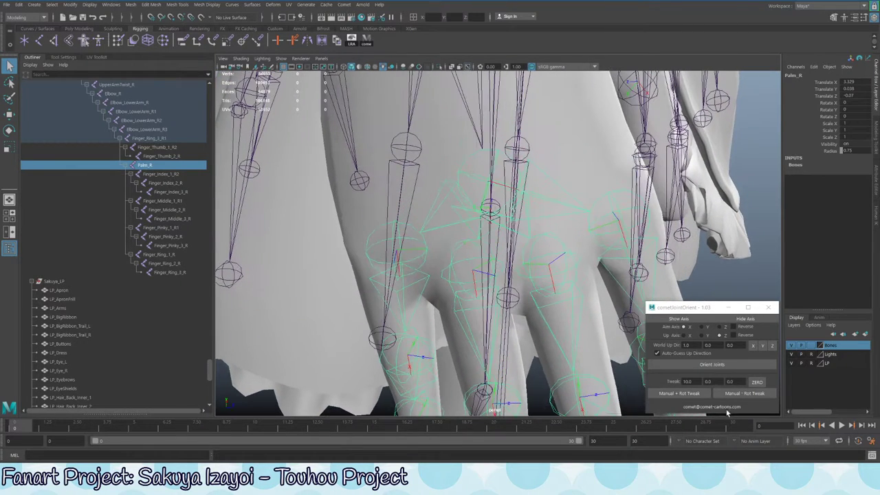
click(708, 381)
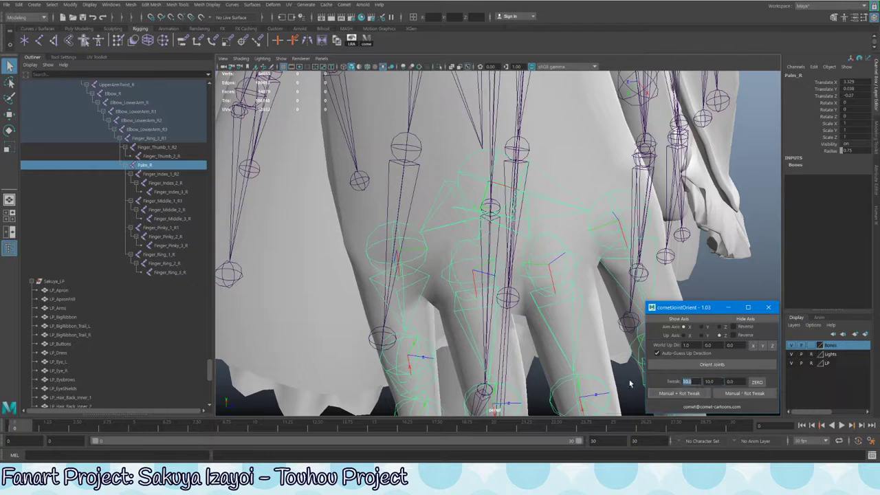
Adjust Palm_R's orientation with positive and negative rotation tweaks, checking with an undone test rotation
click(689, 394)
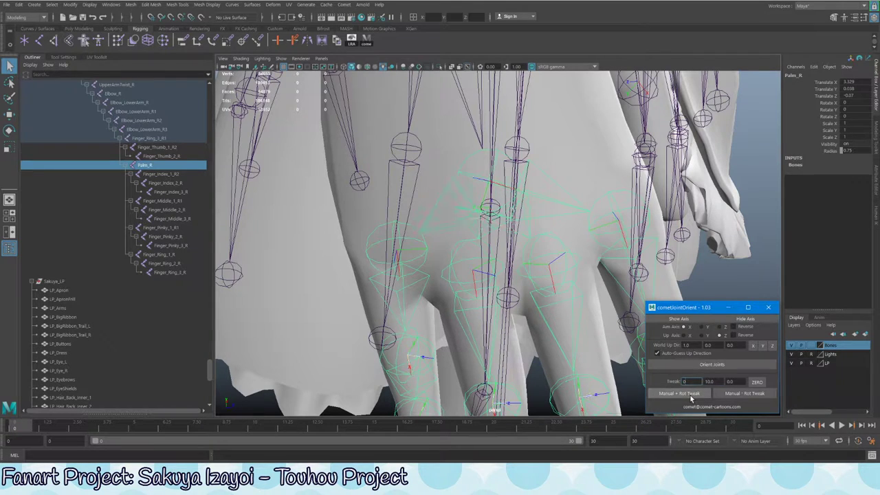
click(691, 395)
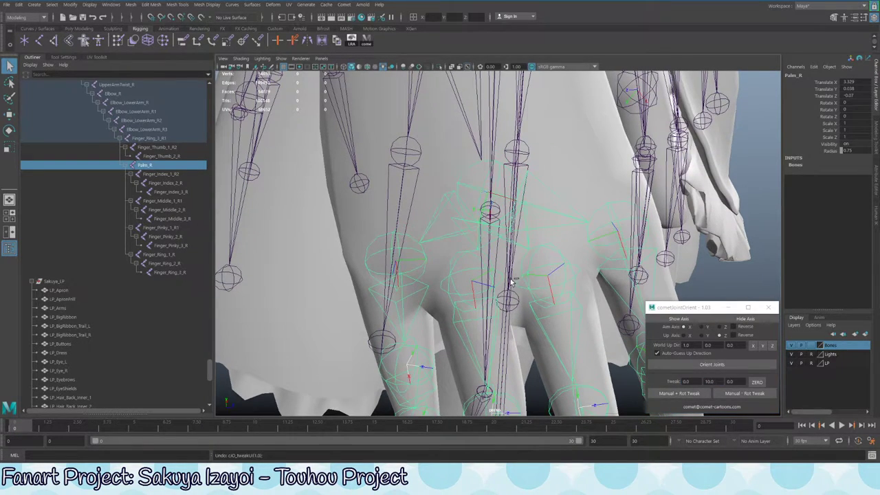
click(685, 383)
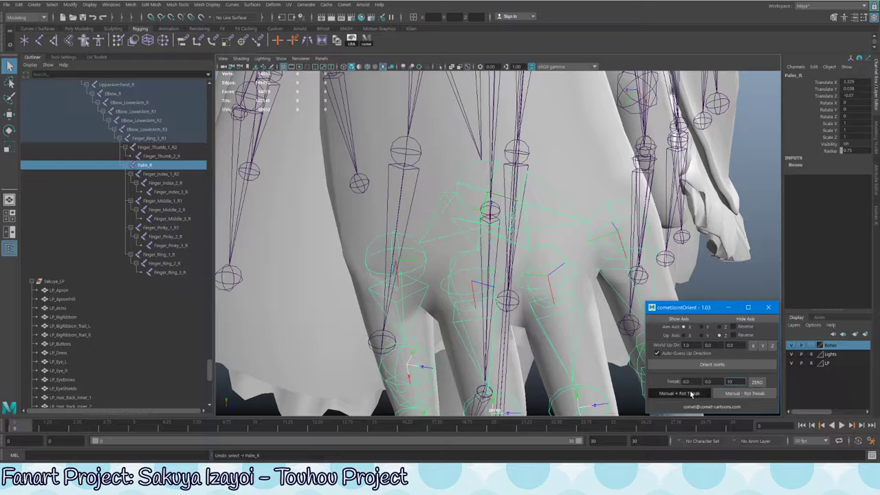
click(736, 397)
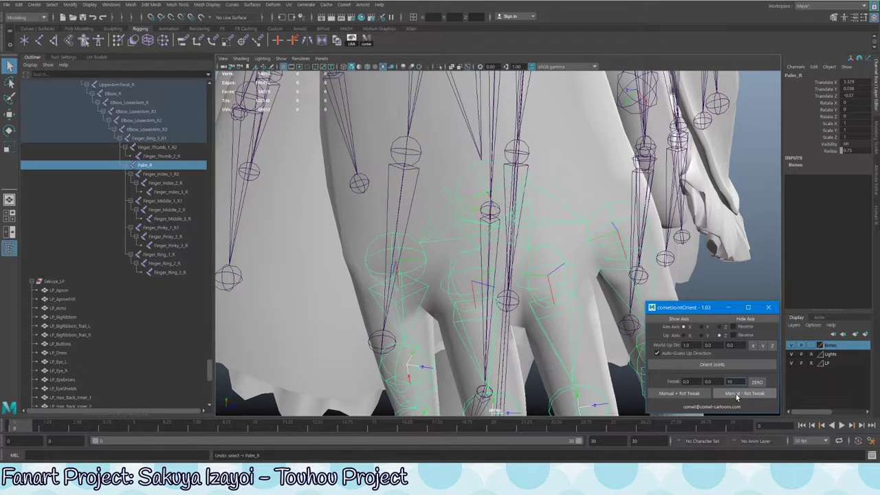
click(678, 394)
key(f)
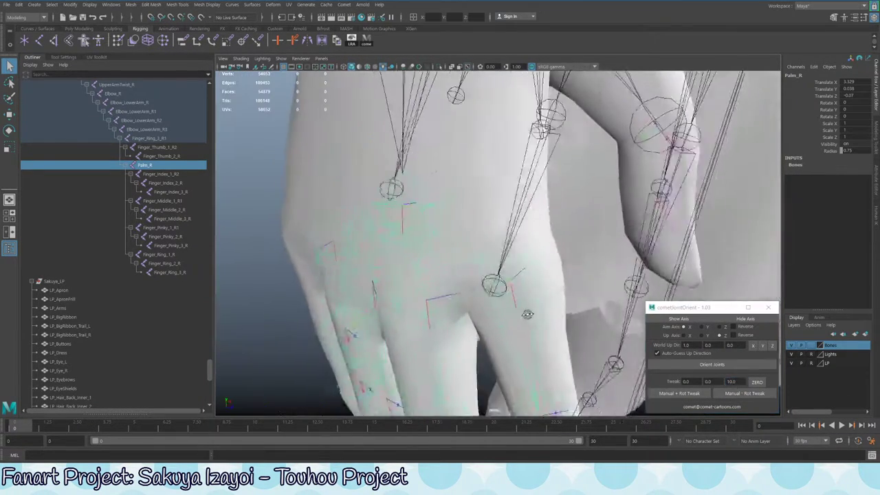
key(e)
middle_drag(475, 227, 495, 207)
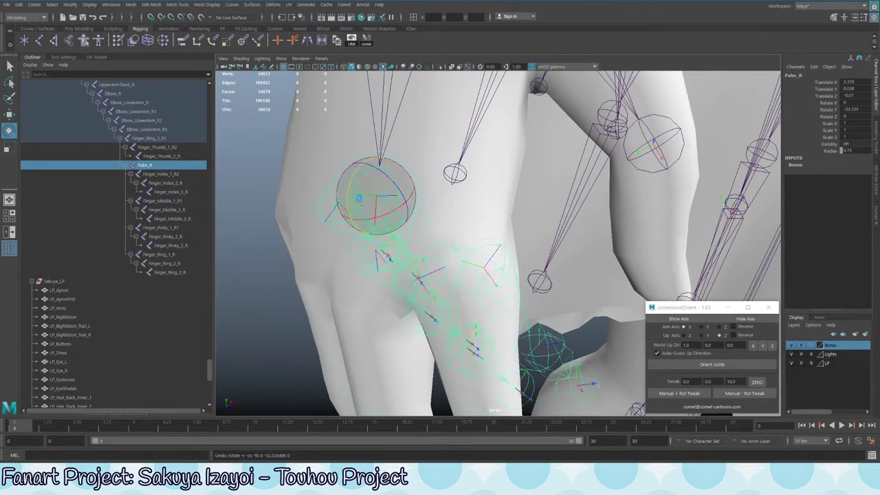
key(ctrl+z)
Shift the index, middle and ring finger chains slightly so they sit inside the fingers
alt+drag(496, 204, 558, 153)
scroll(540, 182, up, 3)
click(539, 182)
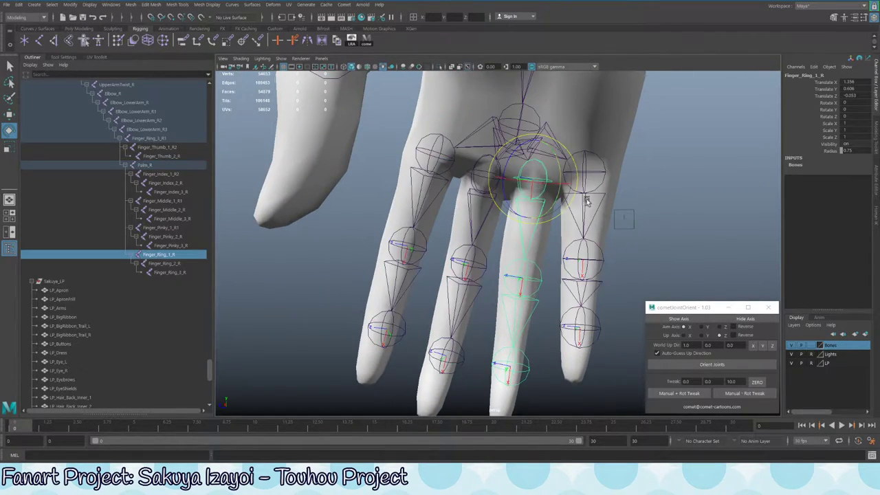
alt+drag(540, 182, 575, 168)
key(q)
click(487, 130)
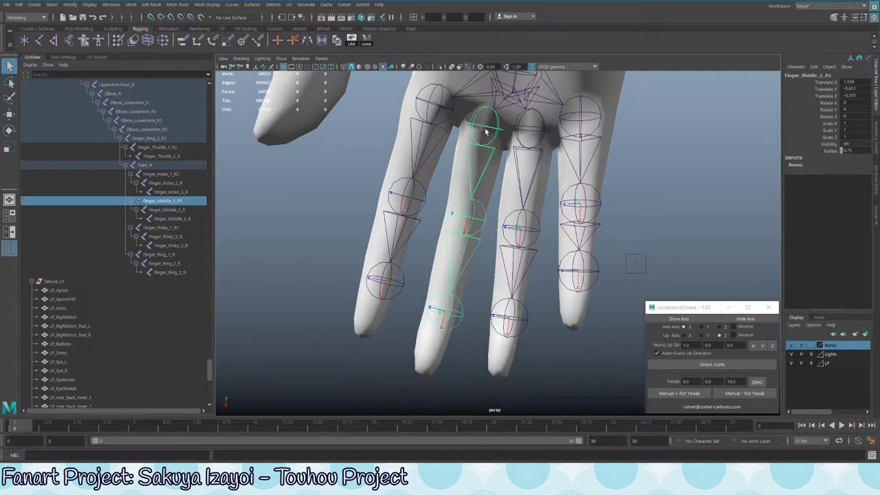
shift+click(444, 108)
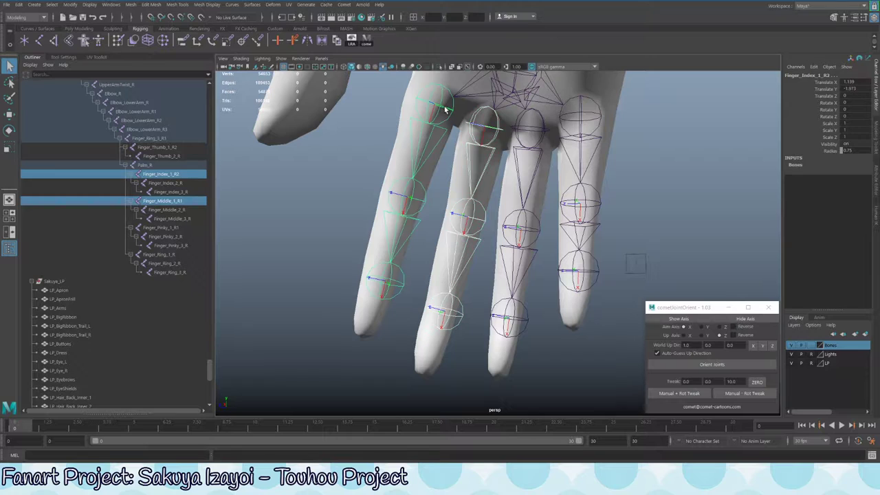
drag(435, 104, 429, 104)
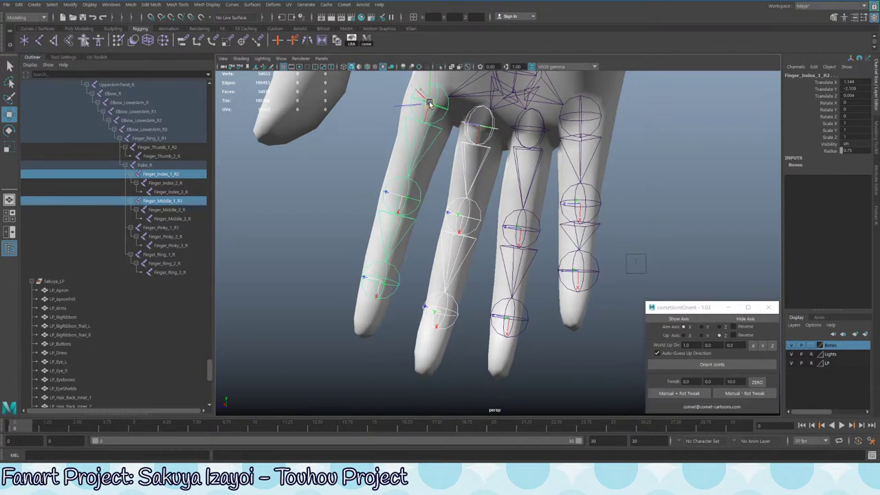
click(532, 132)
drag(526, 129, 527, 130)
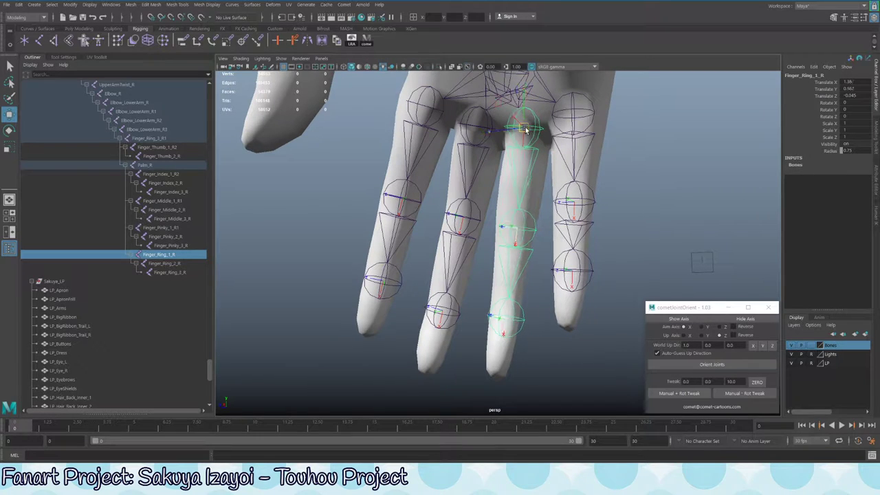
click(576, 115)
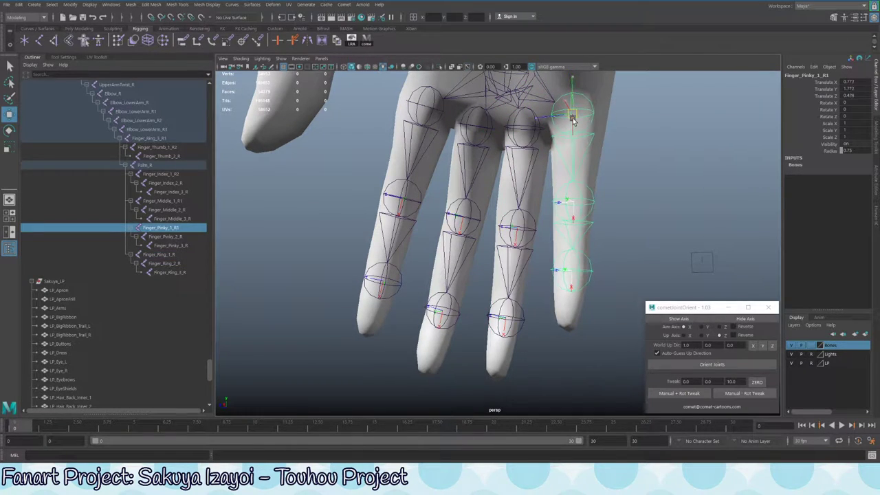
Freeze transformations on Finger_Index_1_R2 through Finger_Ring_3_R, then undo the freeze
click(173, 273)
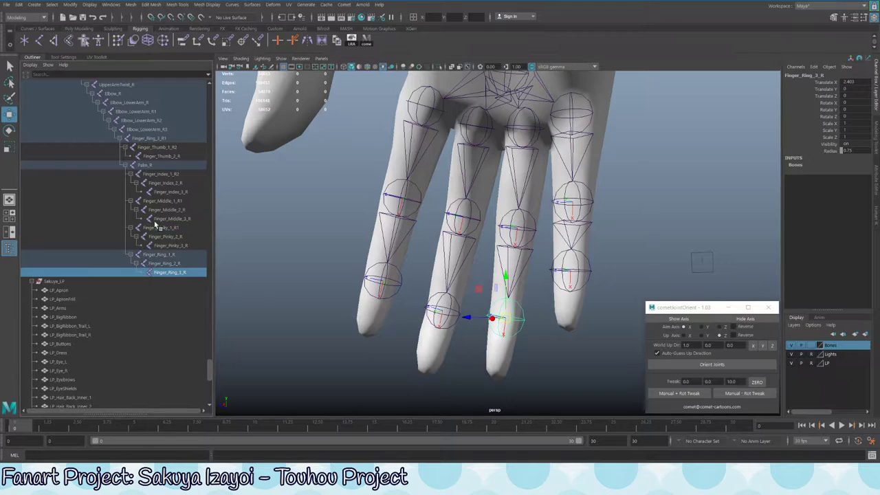
shift+click(165, 175)
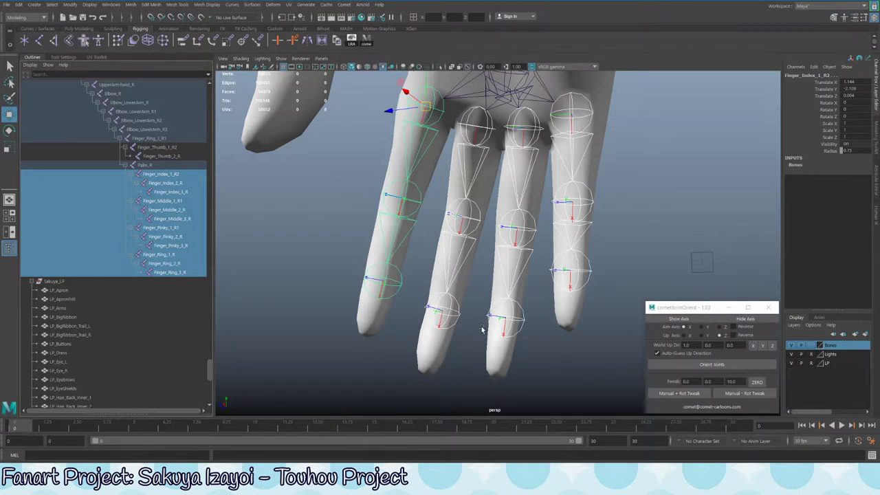
click(75, 5)
click(103, 53)
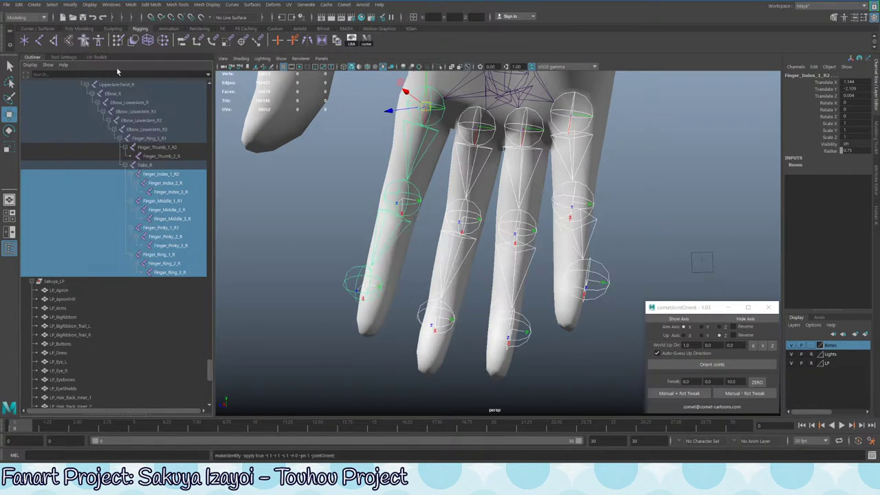
alt+drag(488, 255, 555, 256)
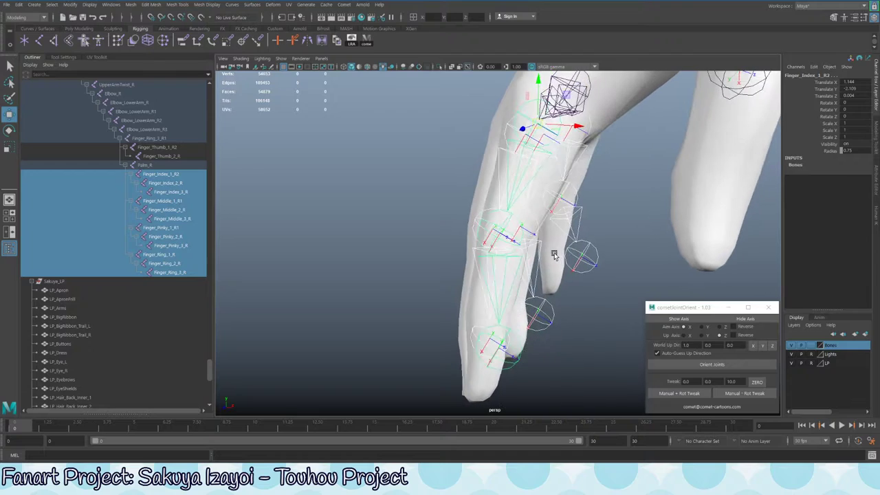
click(503, 290)
alt+drag(539, 289, 426, 296)
key(ctrl+z)
Select the index, middle, ring and pinky fingertip joints for freezing
click(423, 337)
alt+drag(423, 337, 466, 319)
key(q)
shift+click(447, 320)
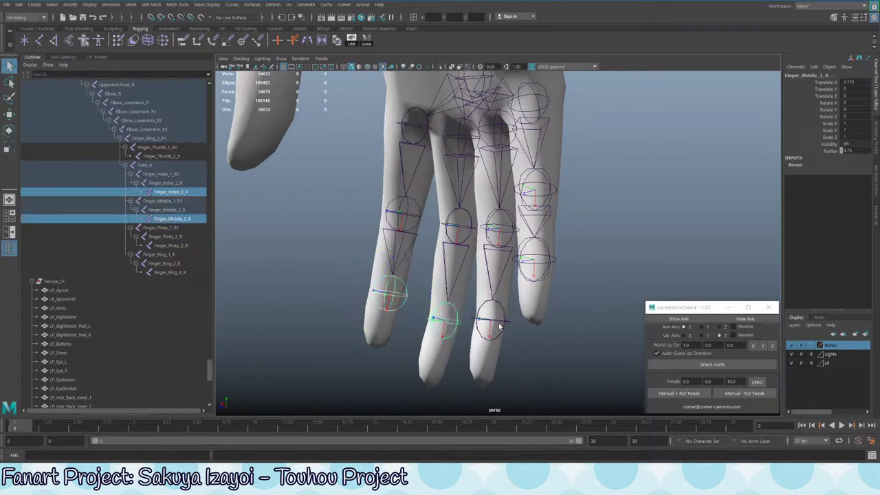
shift+click(506, 325)
shift+click(531, 269)
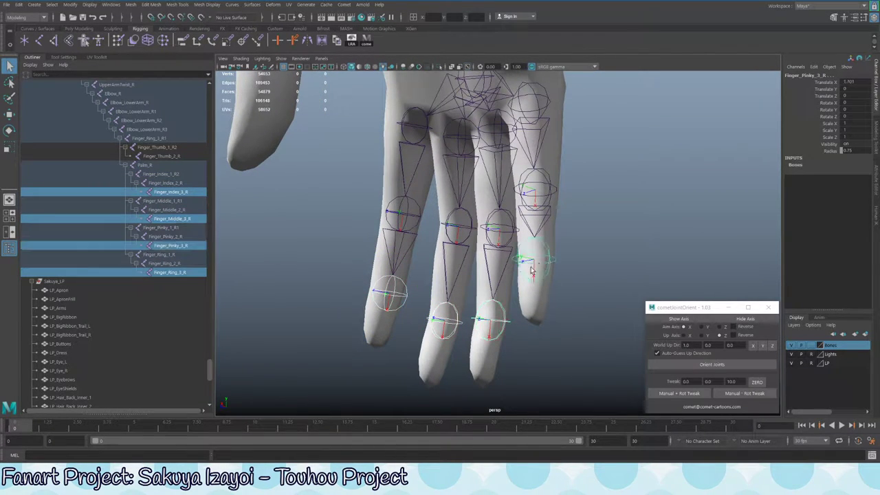
click(70, 4)
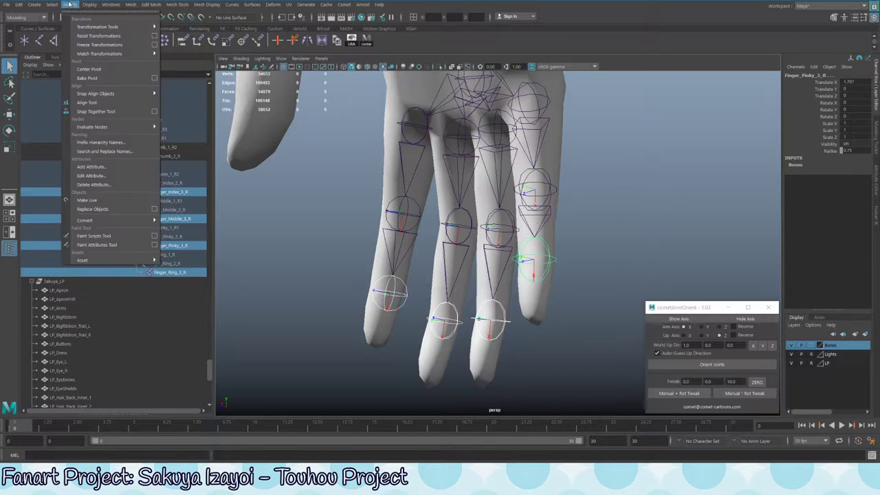
Freeze transformations on the fingertip joints and the four second finger joints
click(103, 38)
alt+drag(408, 268, 397, 252)
click(421, 223)
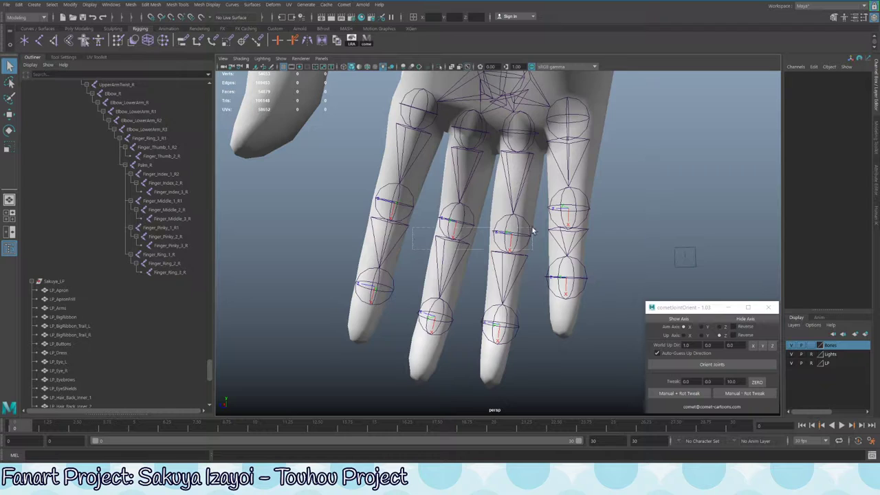
drag(570, 223, 571, 223)
right_drag(474, 231, 392, 234)
shift+click(405, 225)
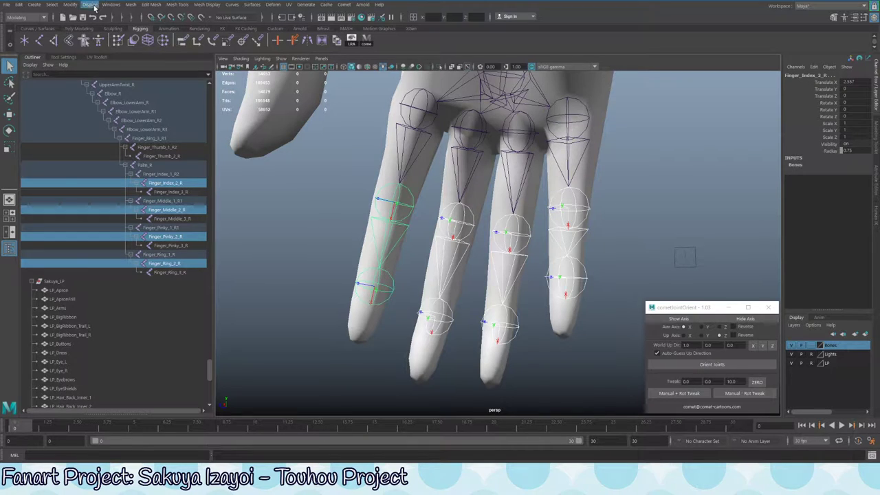
click(70, 5)
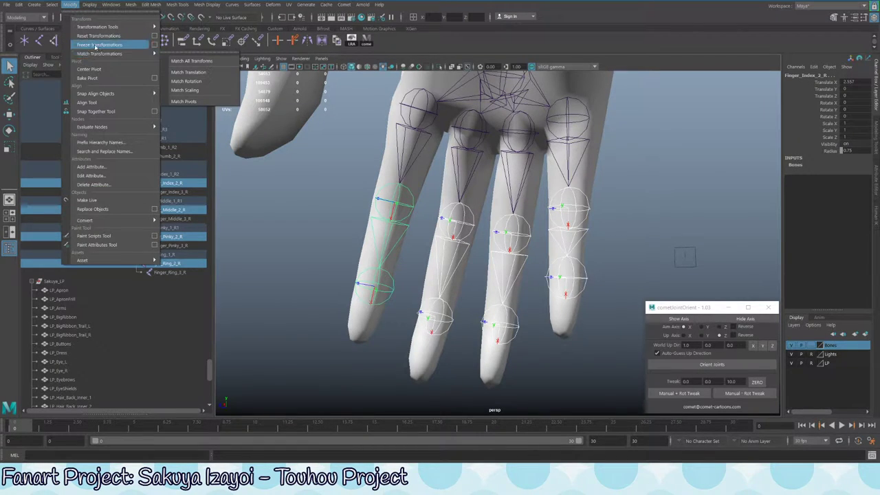
click(97, 45)
Freeze transformations on the four base finger joints, starting with Finger_Index_1_R2
alt+drag(492, 234, 438, 248)
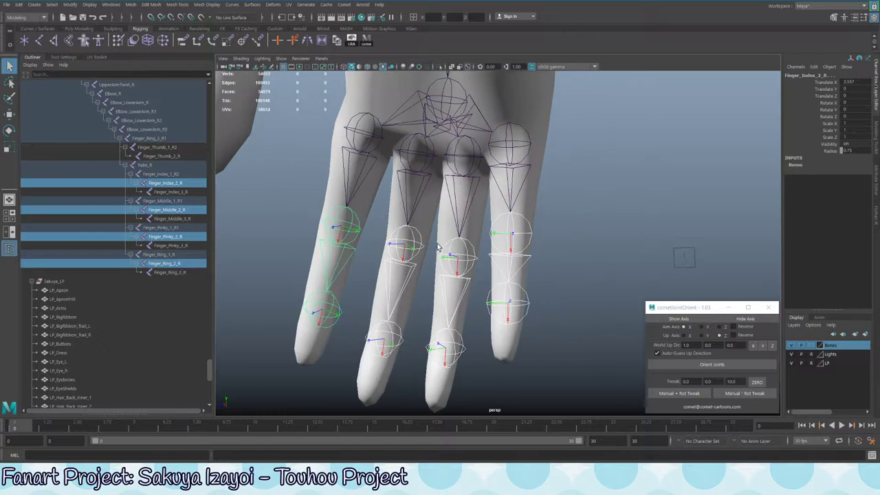
click(365, 166)
shift+click(415, 178)
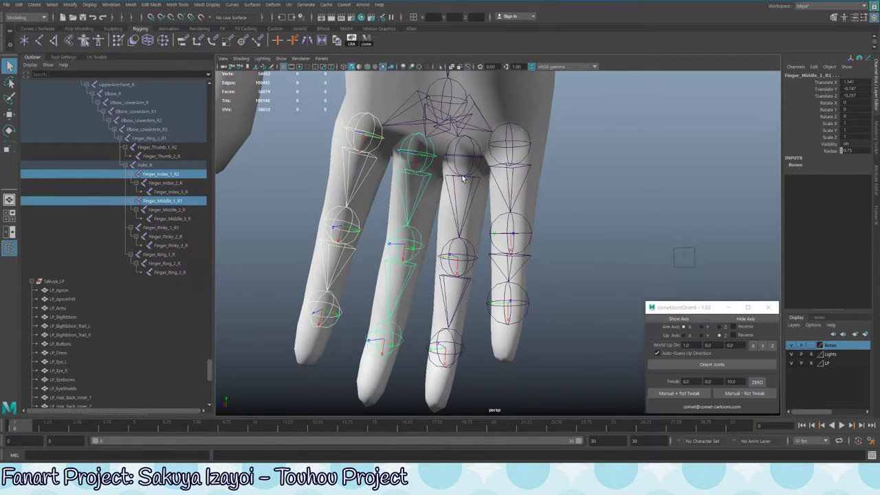
shift+click(464, 179)
shift+click(519, 174)
key(g)
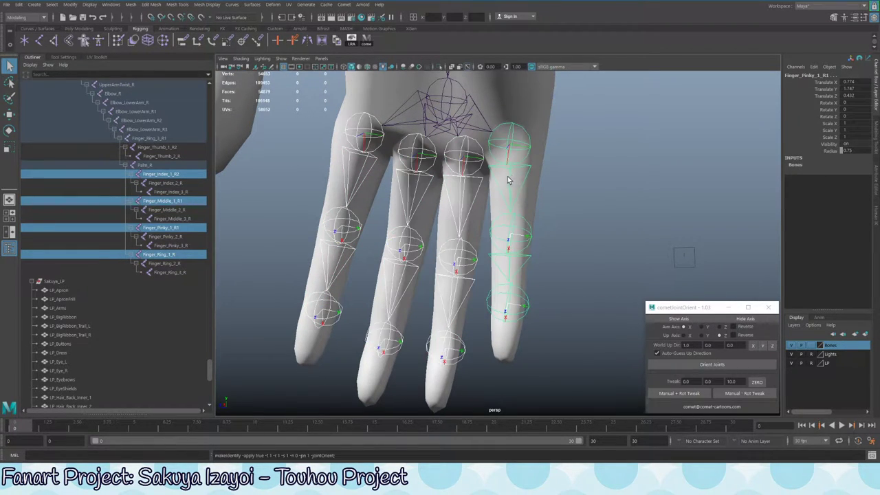
key(ctrl+z)
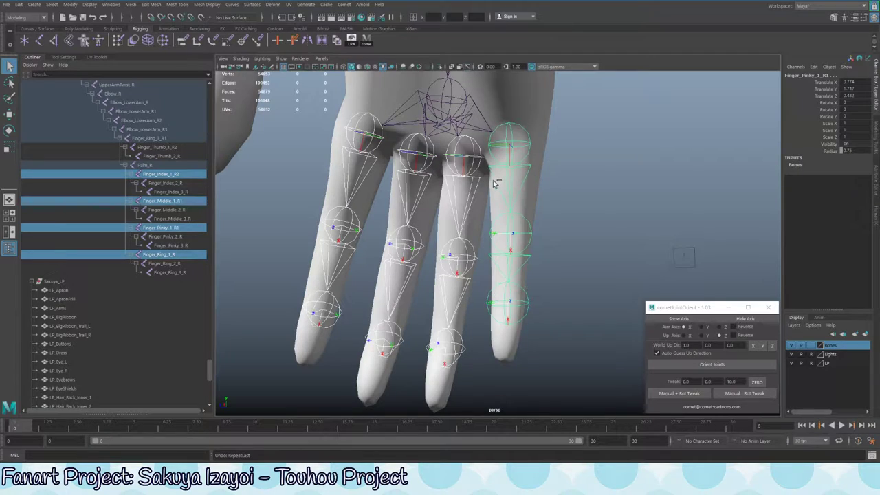
key(shift+z)
Select all twelve finger joints and reorient them with cometJointOrient's Orient Joints
alt+drag(449, 198, 357, 154)
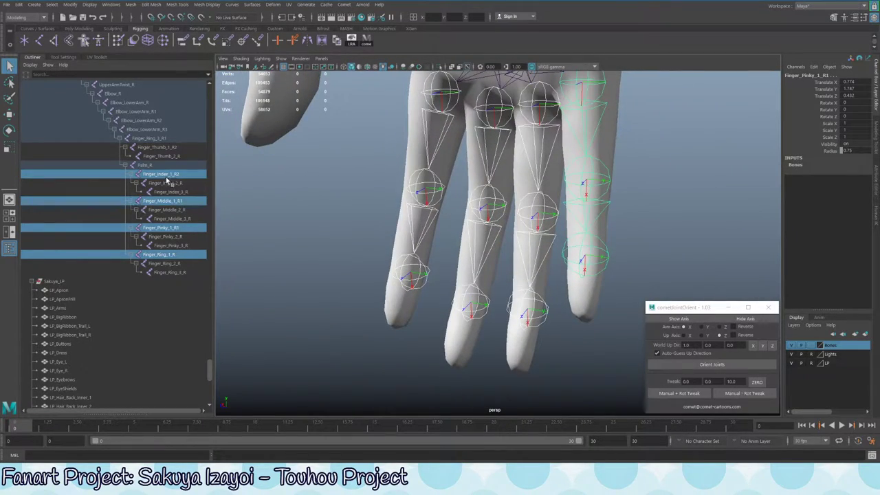
drag(168, 181, 172, 277)
click(708, 365)
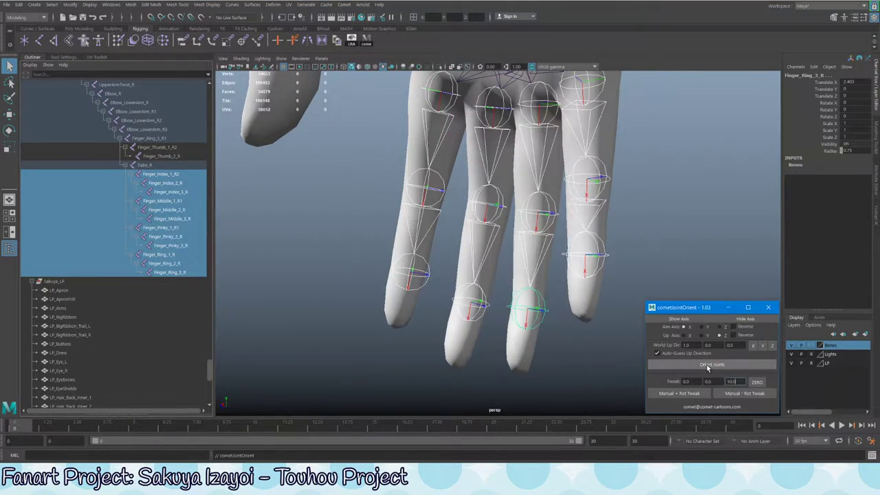
alt+drag(522, 227, 466, 240)
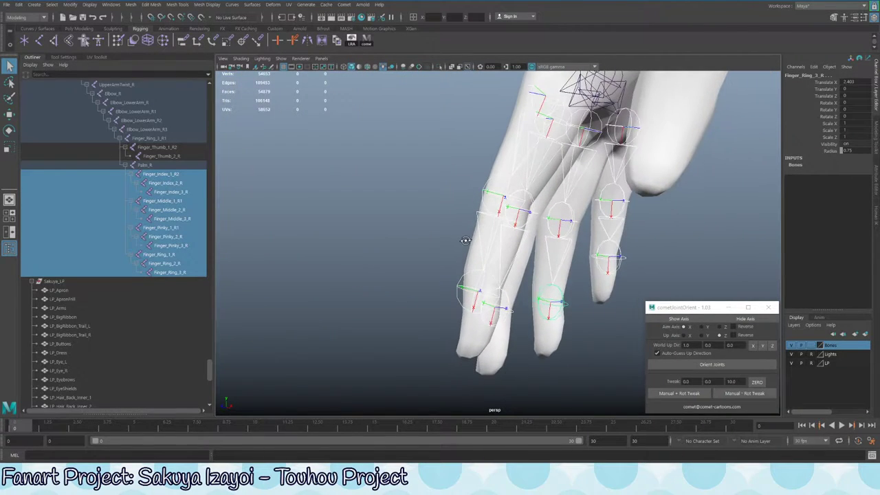
alt+right_drag(466, 241, 485, 294)
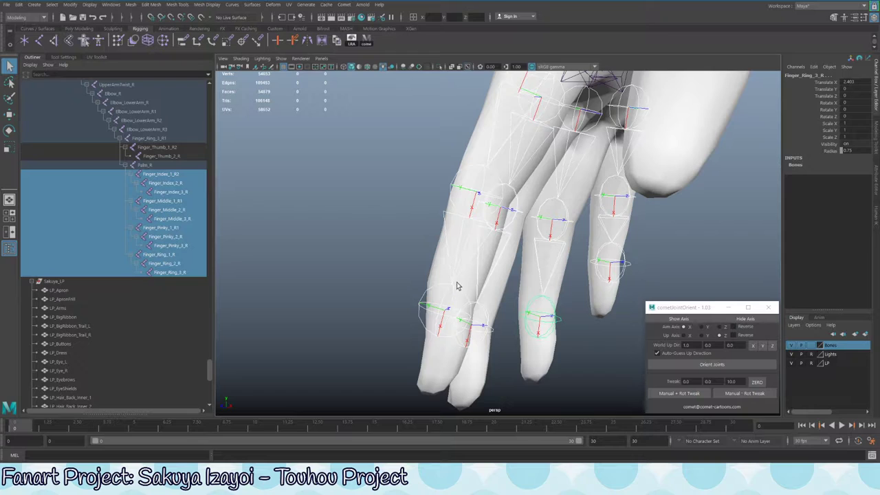
click(456, 296)
click(456, 296)
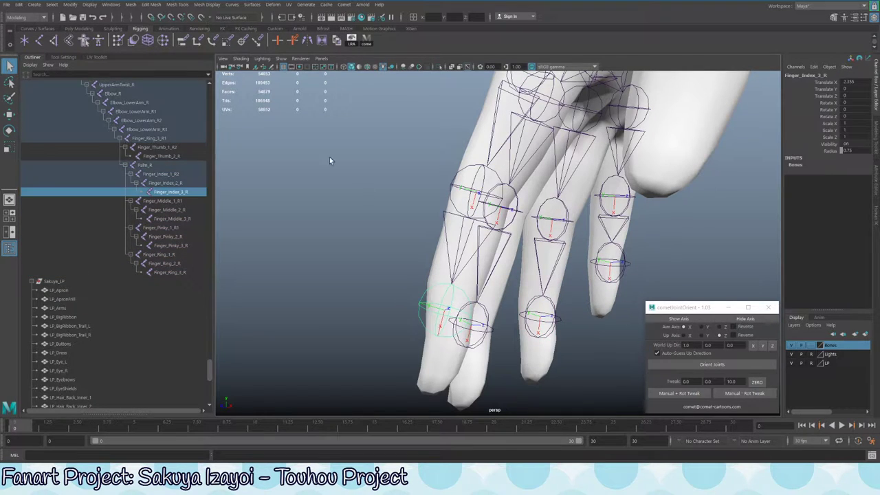
click(228, 63)
Show the mesh as wireframe over shading and raise the hand into view
click(241, 59)
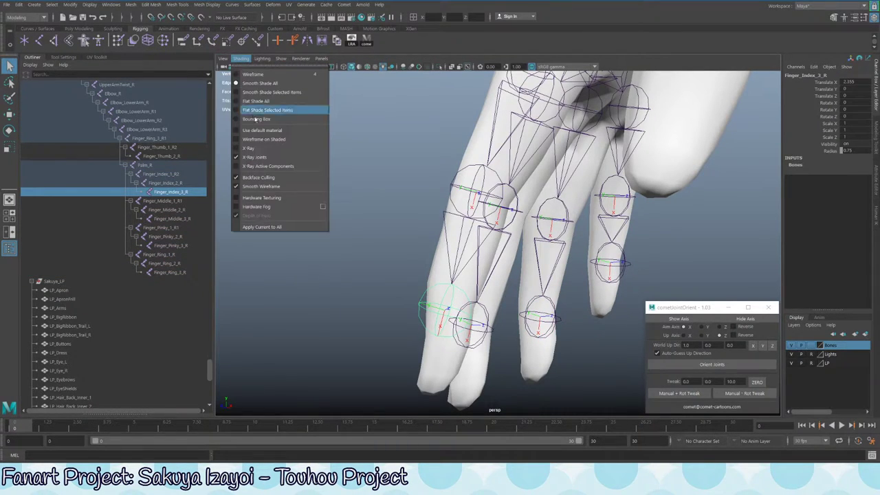
click(263, 139)
alt+middle_drag(494, 254, 494, 212)
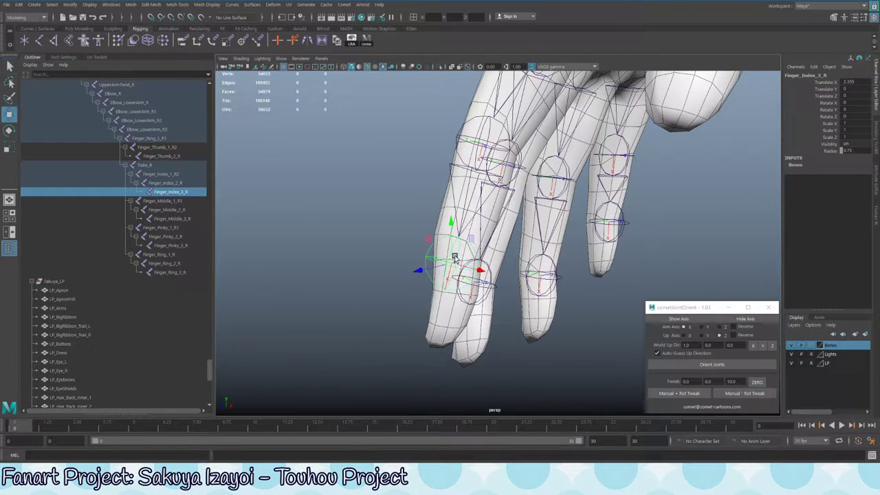
Move the index and pinky fingertip joints up inside their finger meshes
drag(455, 258, 487, 280)
key(q)
click(486, 271)
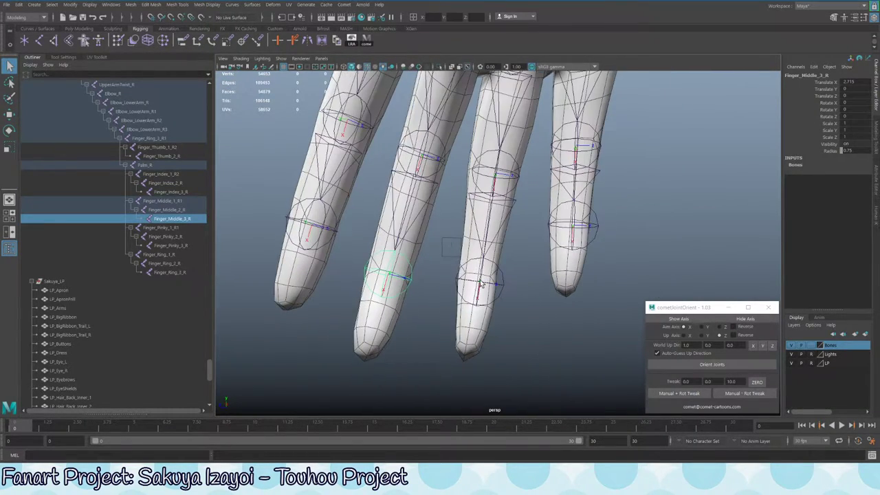
click(487, 280)
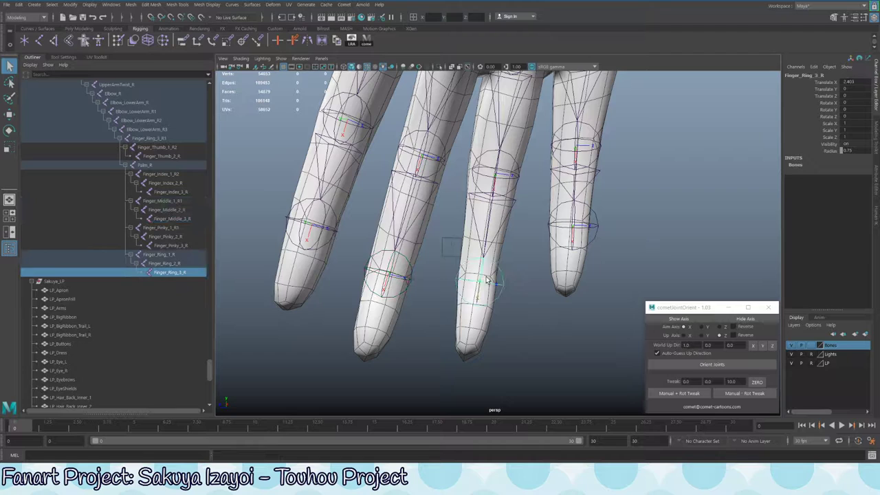
click(573, 234)
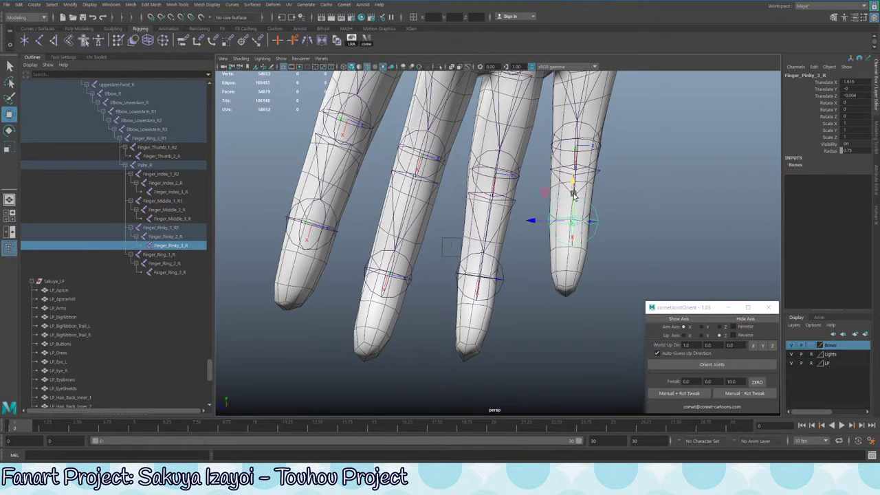
alt+drag(575, 196, 447, 201)
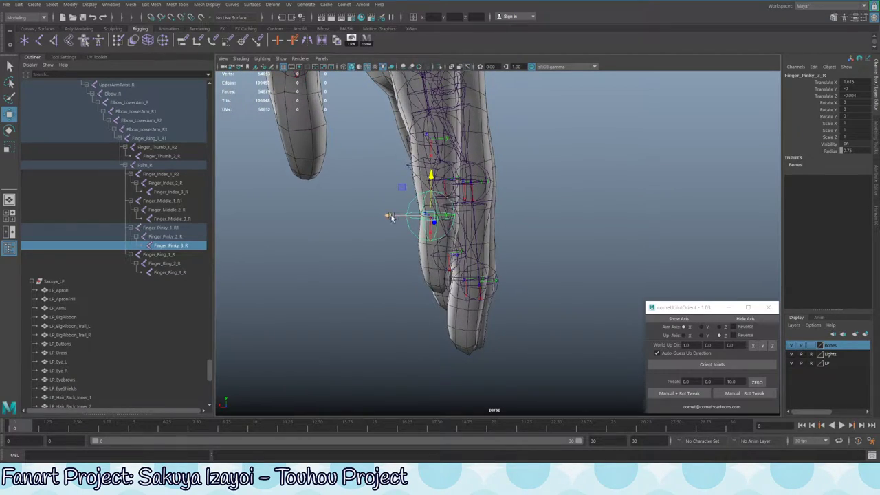
drag(390, 217, 495, 257)
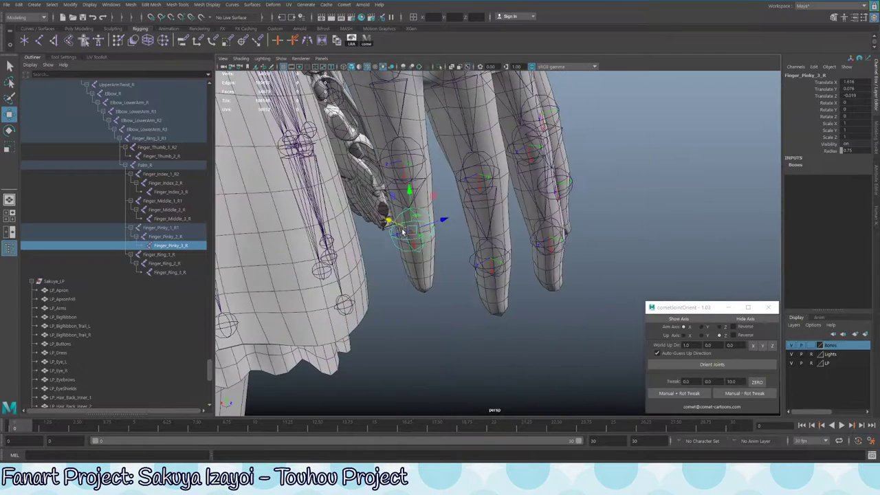
Freeze transformations on the four fingertip joints and orient them
key(q)
shift+click(500, 255)
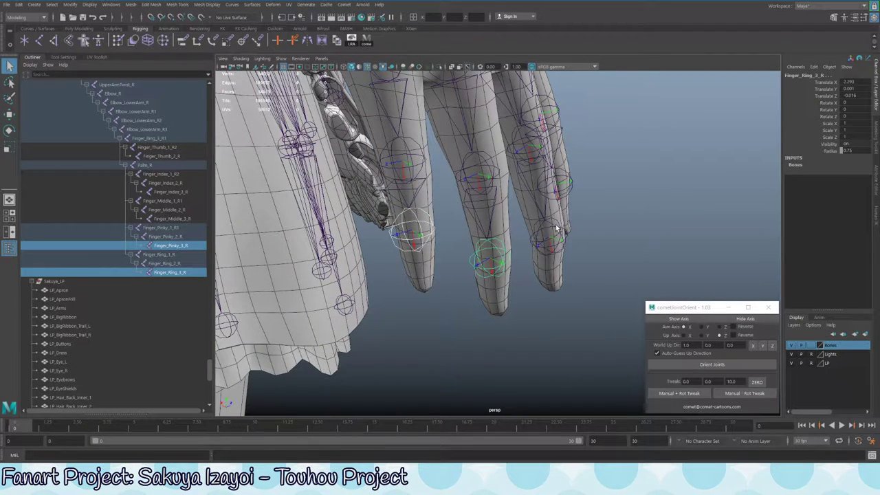
shift+click(557, 231)
shift+click(567, 192)
click(70, 4)
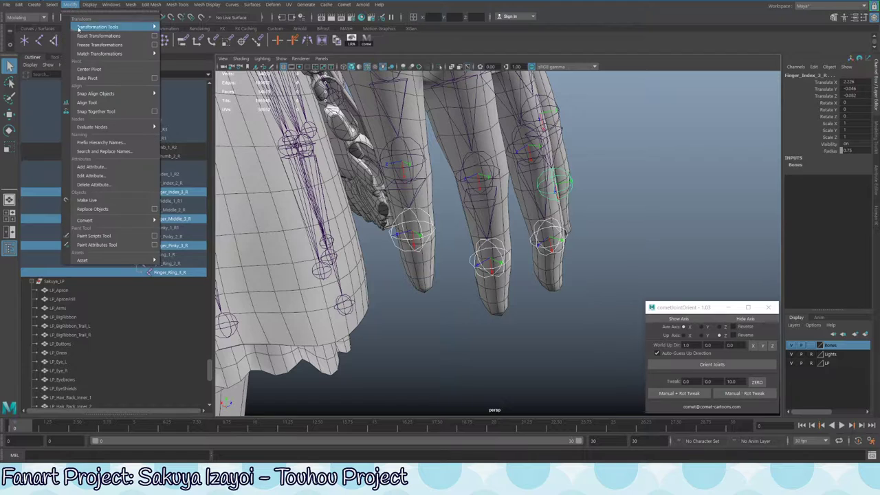
click(103, 40)
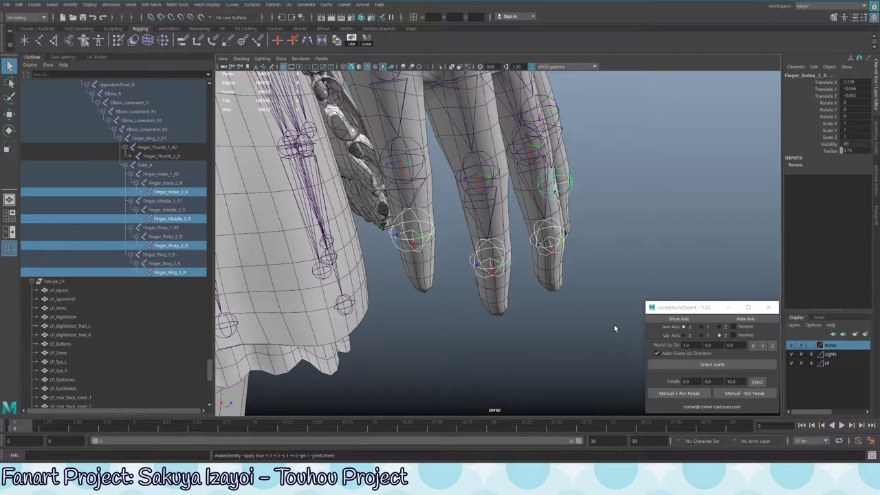
click(684, 363)
Orient the Index, Middle, Ring and Pinky _2_R joints, then undo that orientation
alt+drag(495, 275, 559, 264)
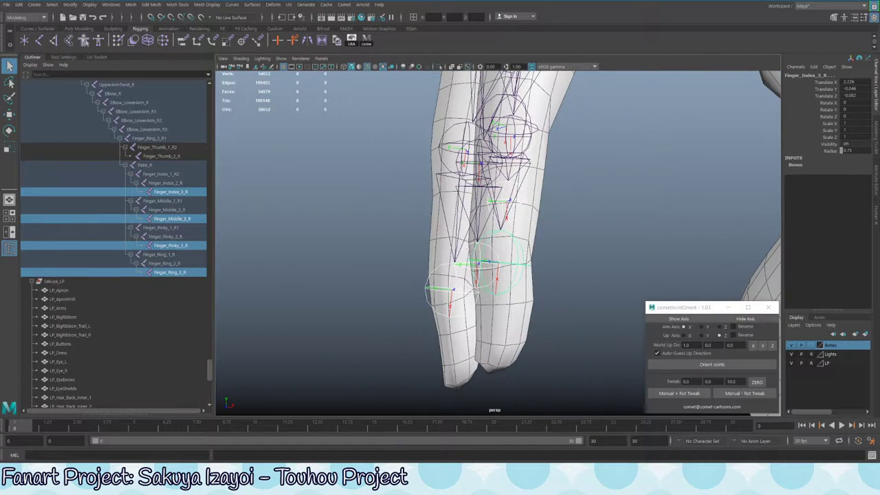
alt+drag(414, 275, 574, 209)
shift+click(578, 188)
shift+click(592, 183)
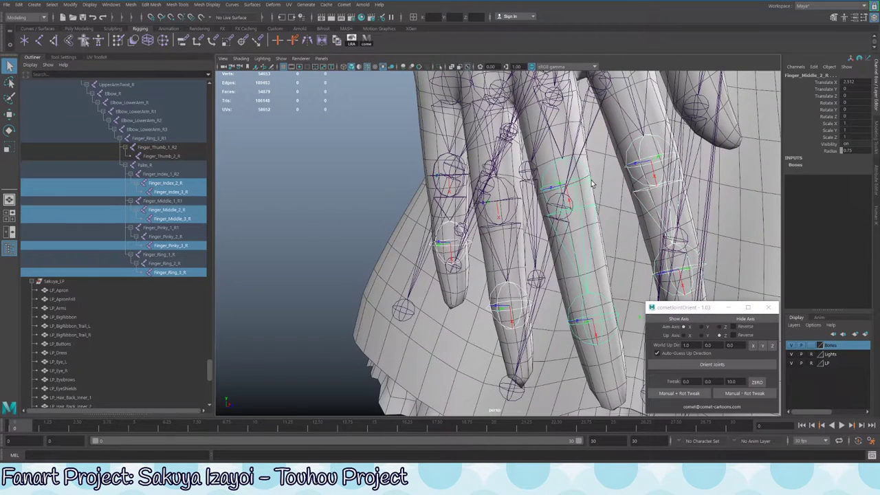
shift+click(510, 203)
alt+drag(510, 203, 462, 204)
shift+click(448, 200)
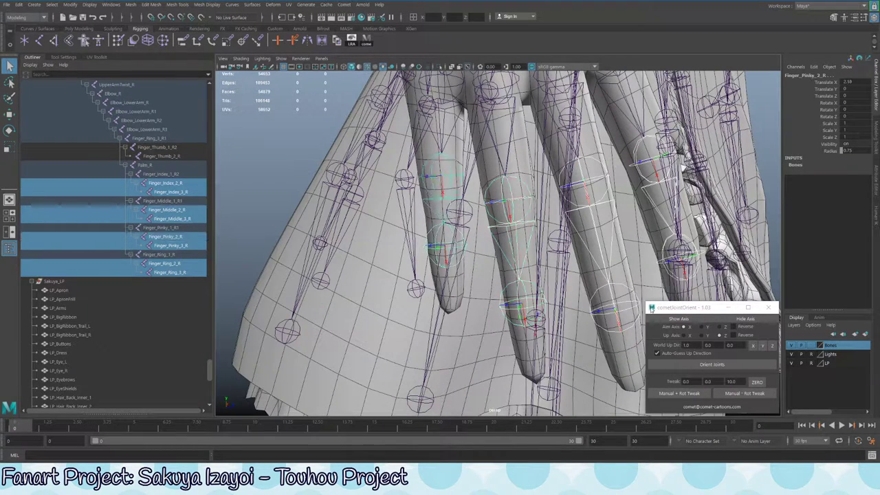
click(714, 368)
alt+drag(481, 275, 445, 286)
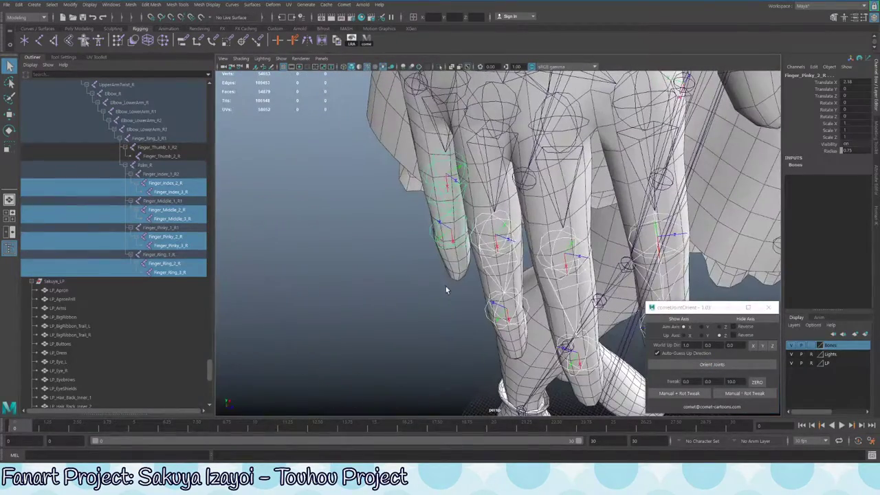
key(ctrl+z)
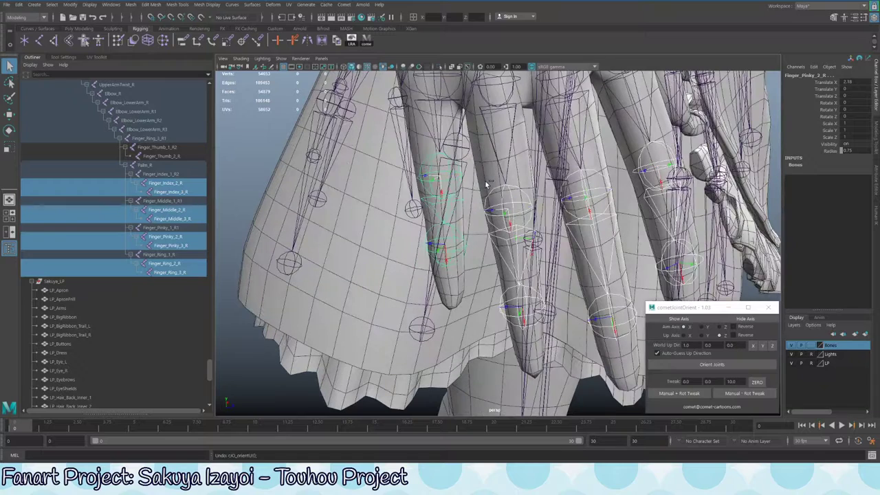
Select the finger joints from Finger_Index_1_R2 through Finger_Ring_3_R
alt+drag(530, 185, 460, 194)
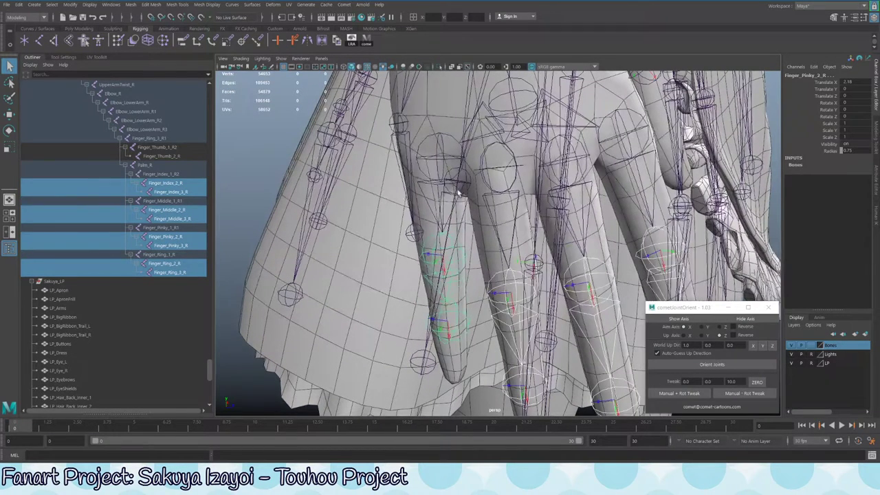
click(158, 175)
shift+click(177, 274)
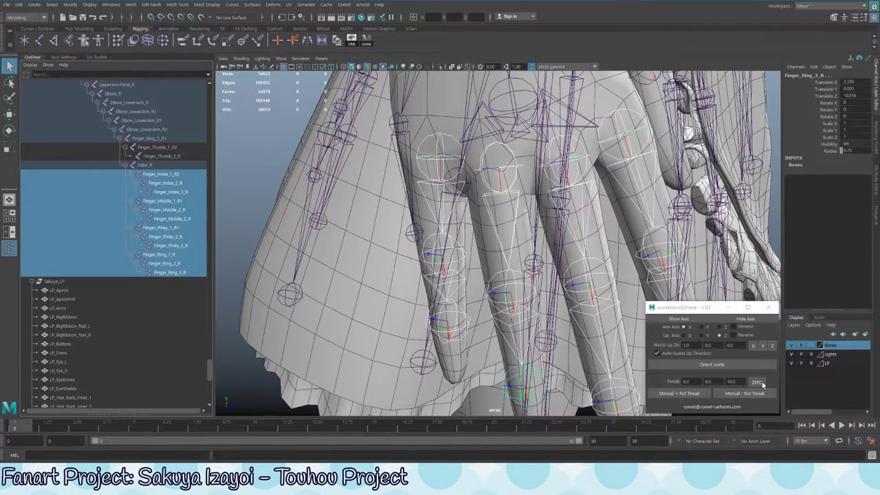
Reorient the selected finger joints, then redo it with the up axis reversed
click(742, 363)
alt+drag(647, 268, 420, 261)
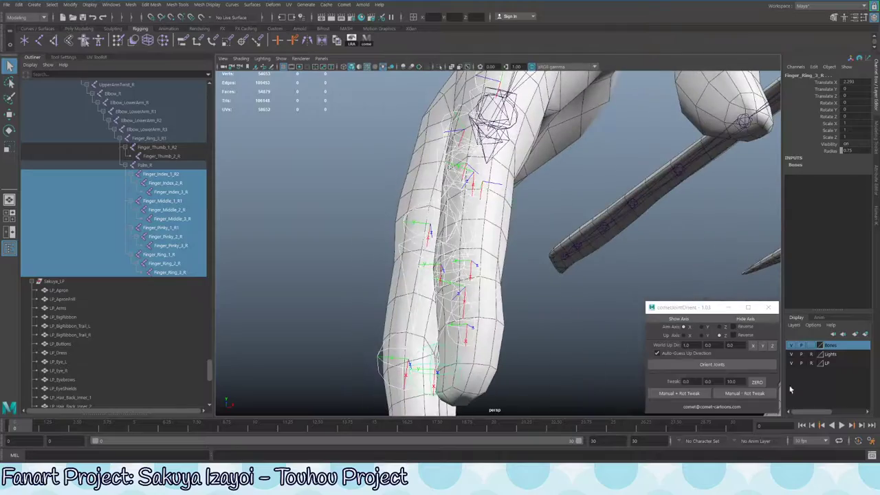
click(733, 335)
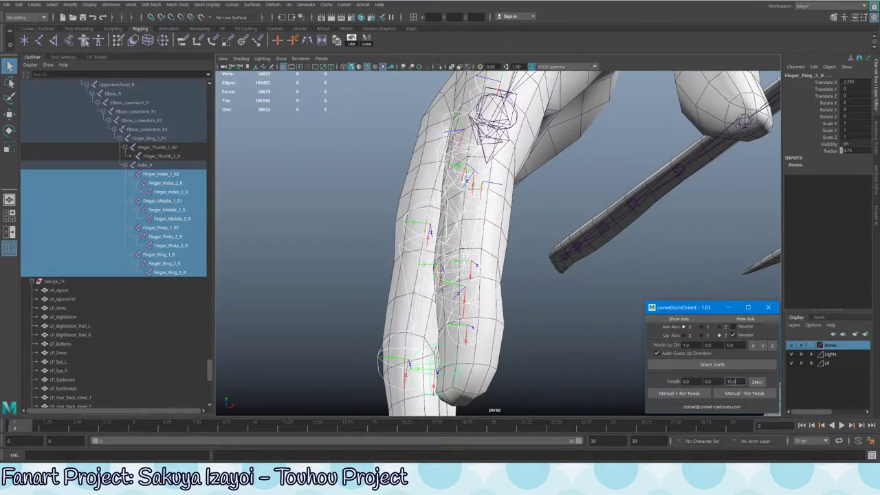
click(701, 368)
alt+drag(612, 268, 540, 260)
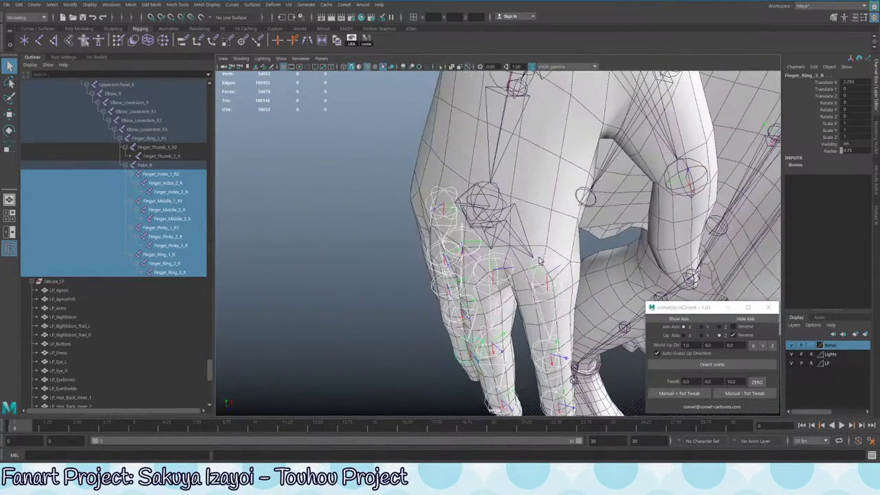
Set the cometJointOrient up axis to Y and reorient the finger joints
click(702, 339)
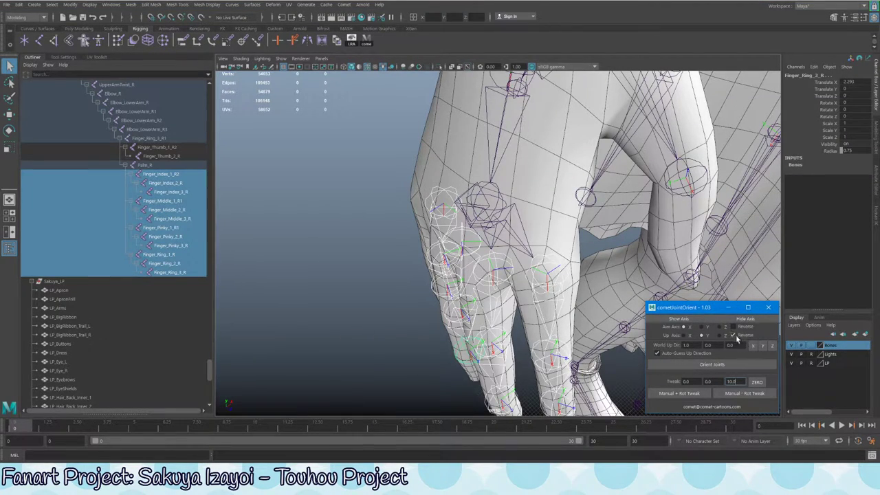
click(720, 370)
alt+drag(580, 333, 525, 222)
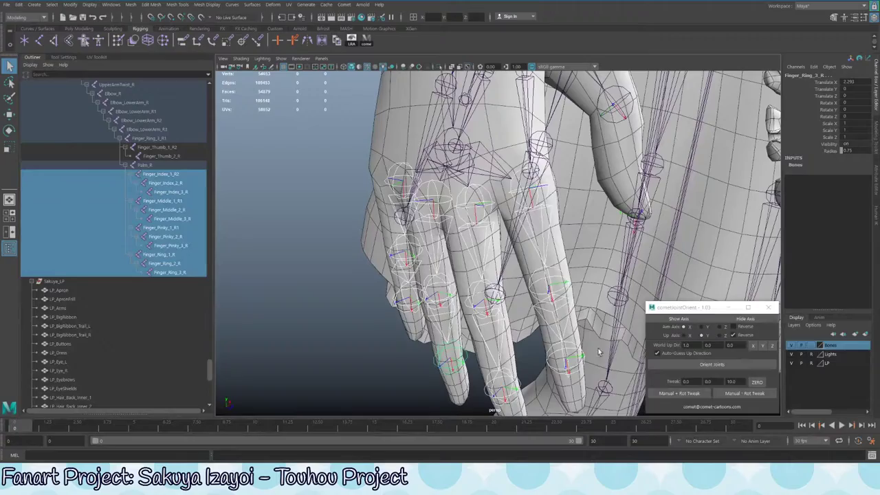
alt+drag(598, 352, 511, 236)
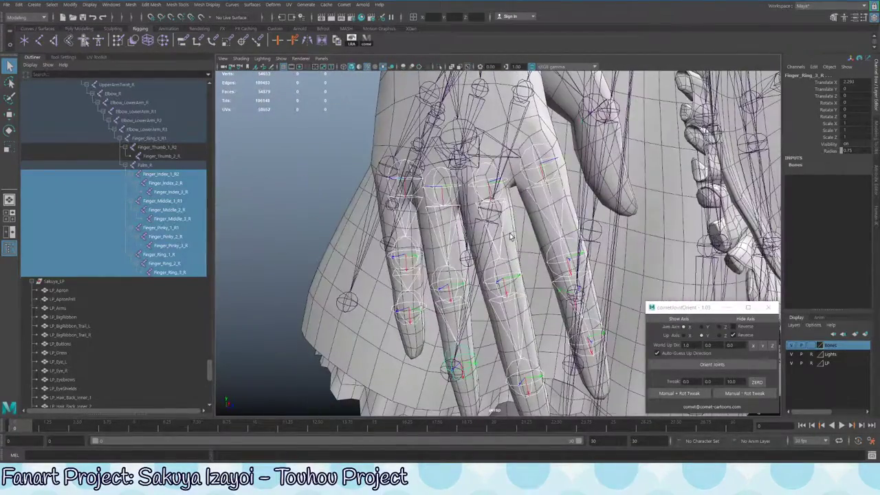
alt+drag(487, 200, 485, 242)
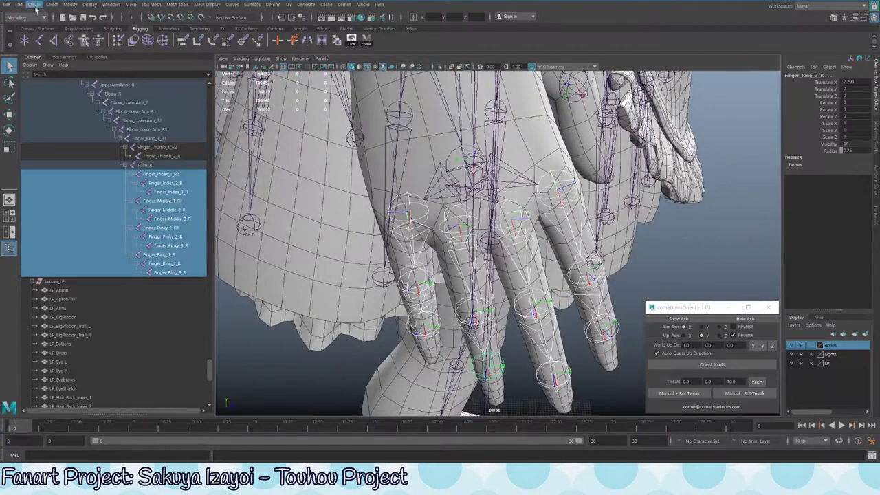
click(33, 4)
alt+drag(543, 242, 528, 227)
click(735, 368)
Reselect the finger joint range and reorient it with Auto-Guess Up Direction off
click(526, 253)
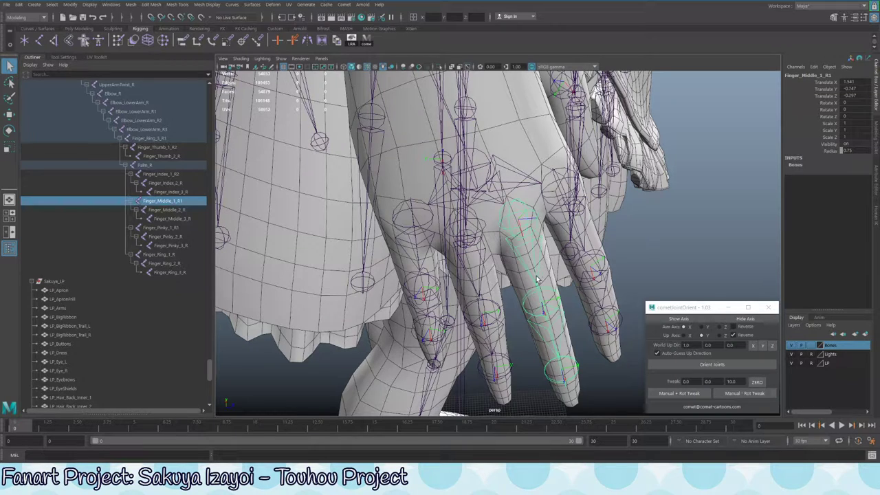
alt+drag(418, 277, 454, 230)
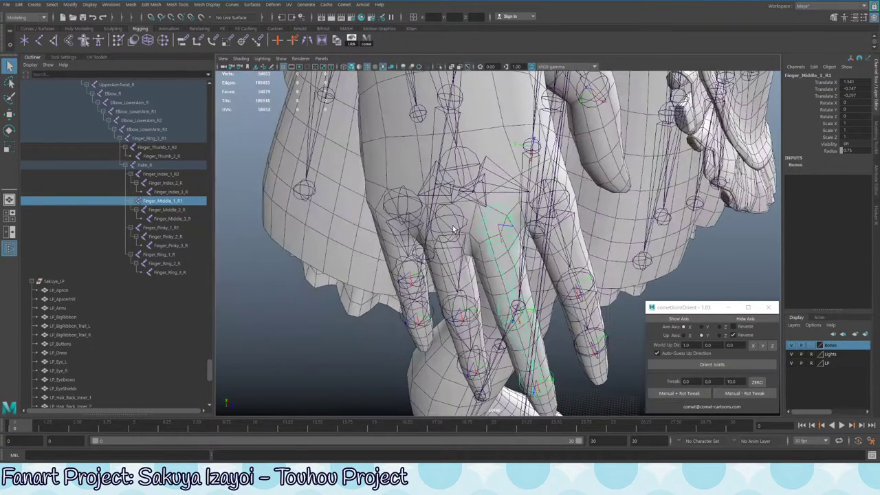
click(165, 174)
shift+click(174, 273)
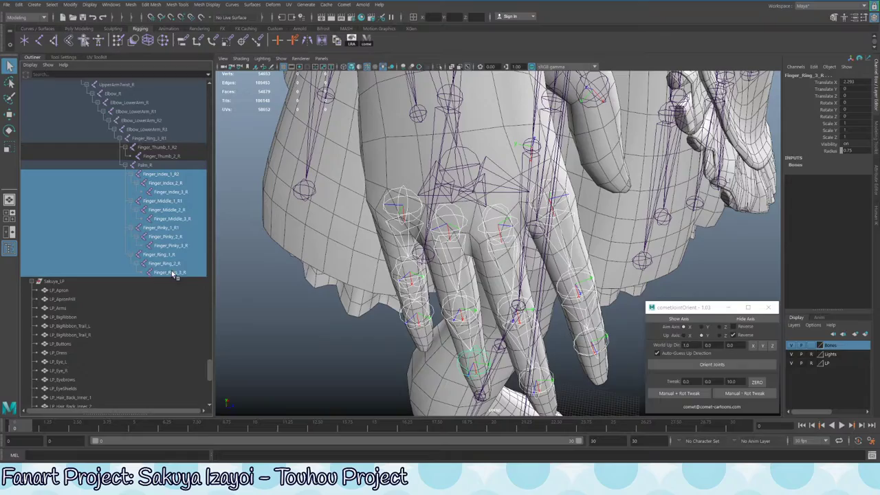
click(690, 355)
alt+drag(564, 294, 599, 275)
click(713, 364)
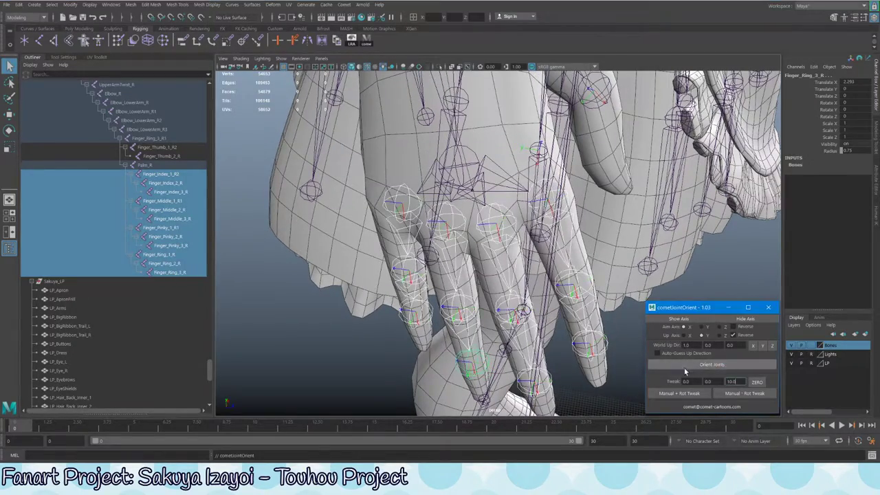
alt+drag(522, 275, 495, 212)
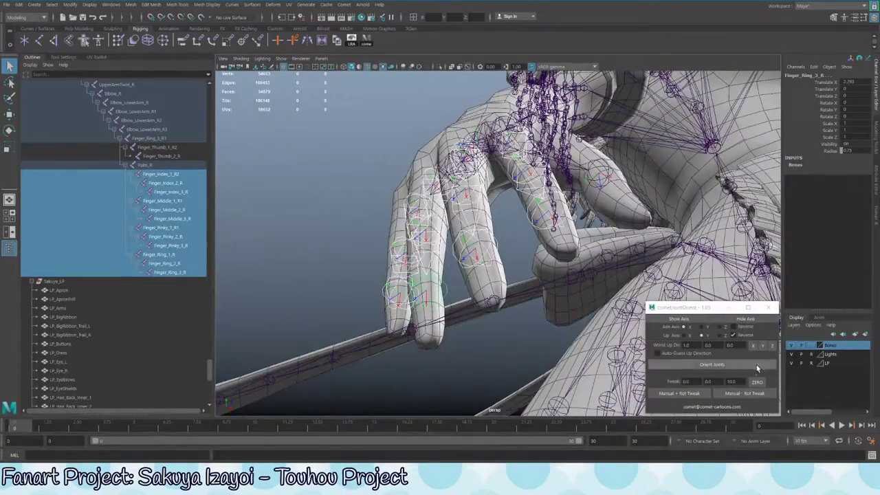
Clear the reversed up axis and rotate the index finger chain by a 10-degree tweak
click(733, 335)
alt+drag(571, 302, 513, 243)
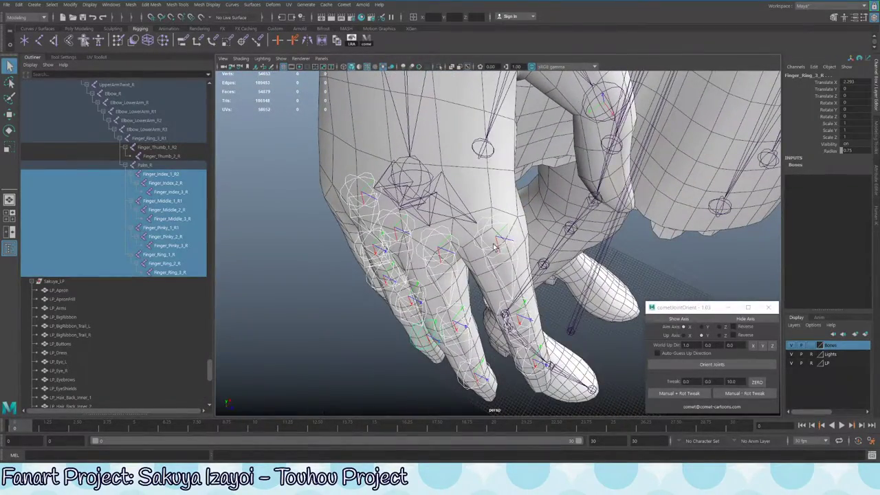
click(162, 174)
shift+click(170, 192)
key(f)
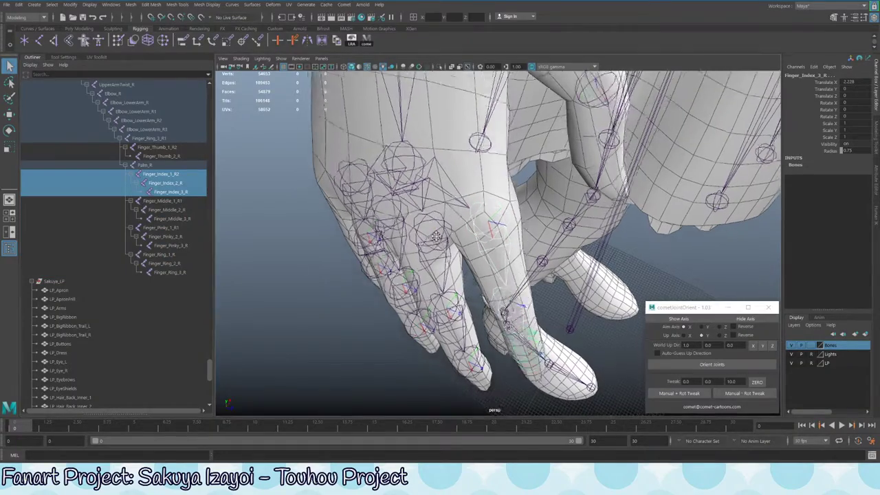
alt+drag(398, 175, 416, 197)
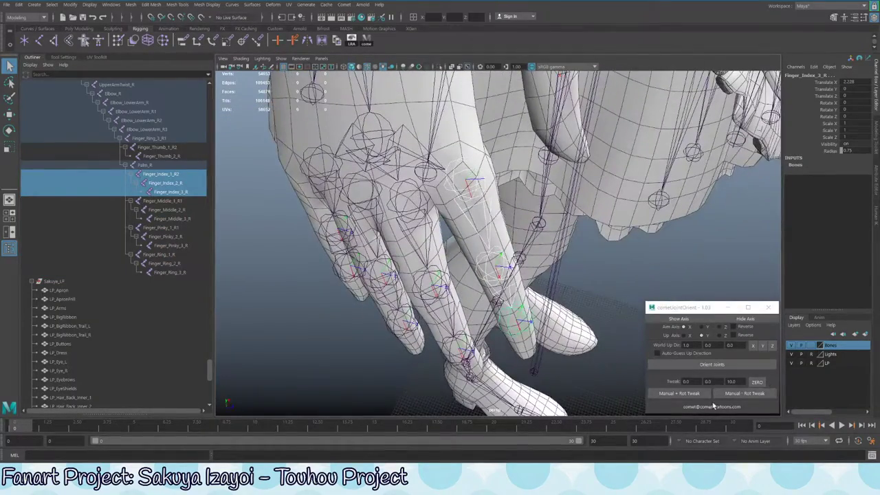
click(765, 409)
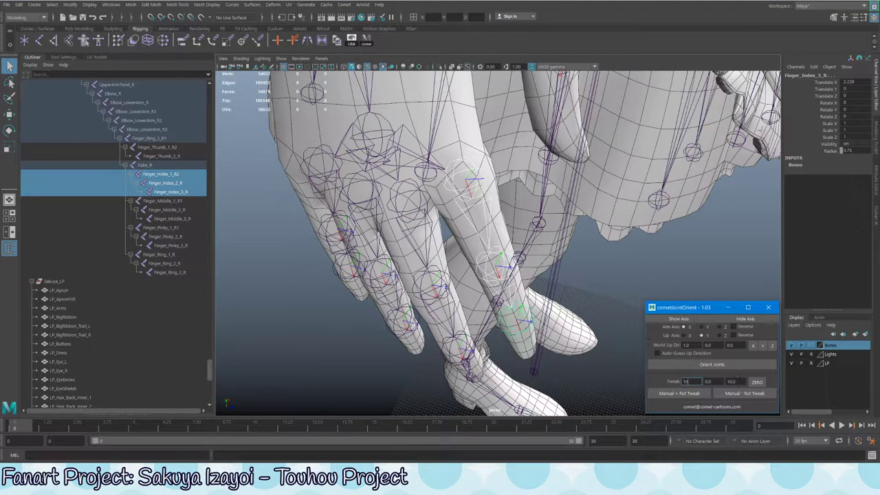
click(696, 395)
alt+drag(454, 227, 493, 291)
Check the middle and ring finger joints' axes one by one, then pull back to the arm
click(535, 377)
click(500, 296)
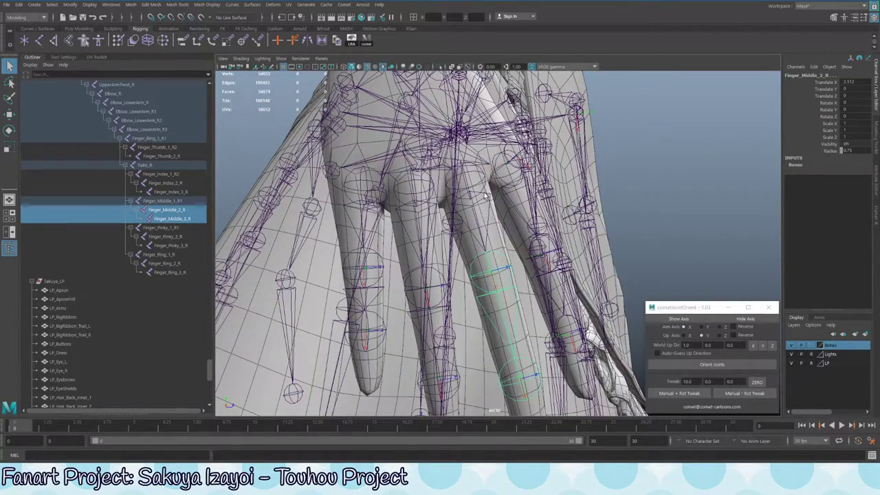
click(487, 195)
alt+drag(487, 196, 510, 335)
click(450, 335)
click(450, 261)
click(435, 236)
alt+right_drag(510, 336, 389, 314)
Select the NeckRibbon1 joint and isolate it in the viewport
click(381, 248)
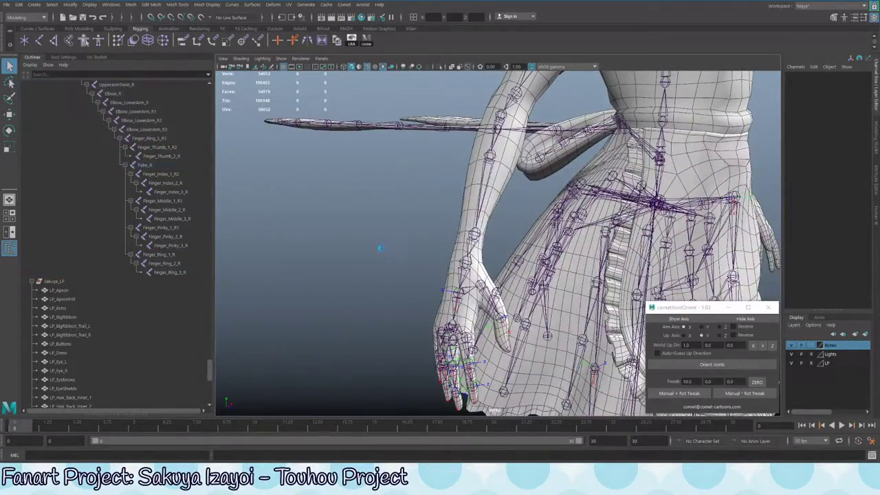
alt+drag(446, 275, 476, 312)
click(255, 235)
alt+drag(275, 241, 413, 296)
key(ctrl+1)
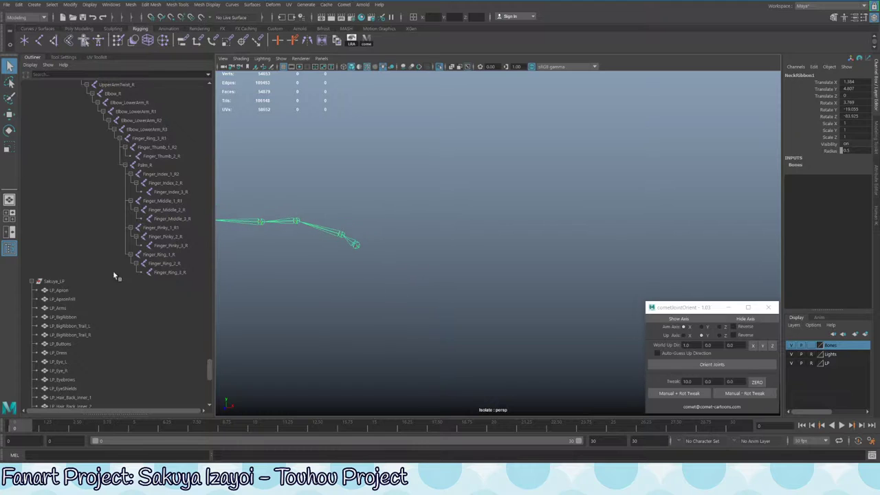
scroll(113, 271, up, 5)
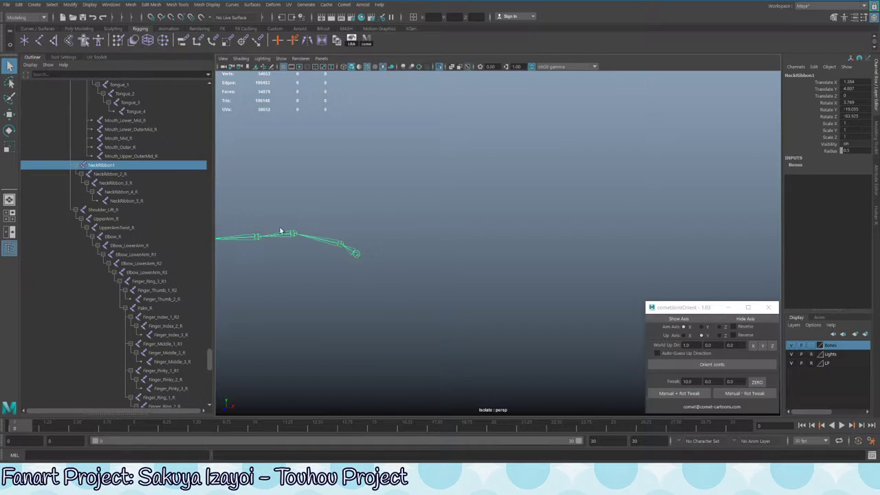
Select NeckRibbon1 through NeckRibbon_5_R, exit isolation, and frame the chain
shift+click(131, 201)
key(ctrl+1)
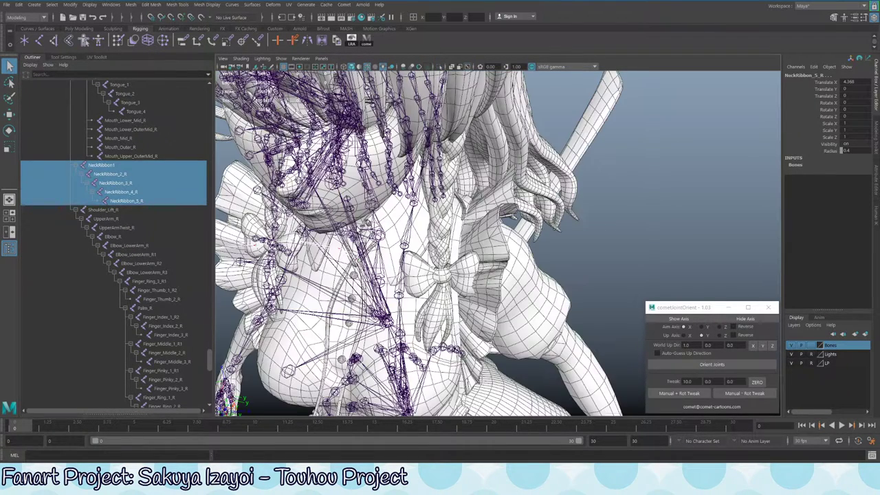
key(f)
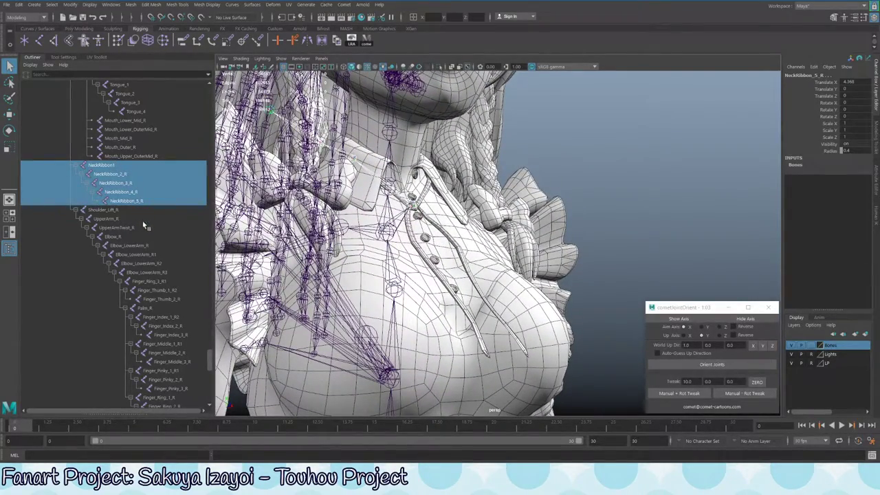
alt+drag(412, 227, 437, 209)
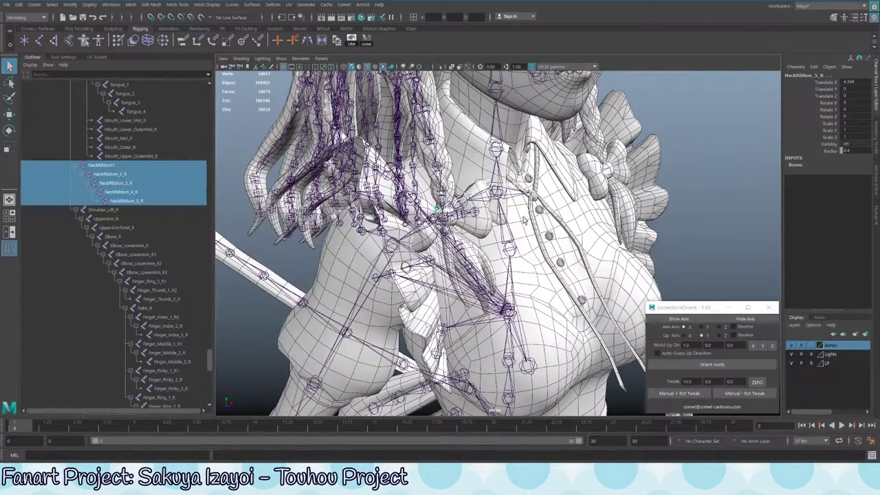
scroll(135, 304, down, 15)
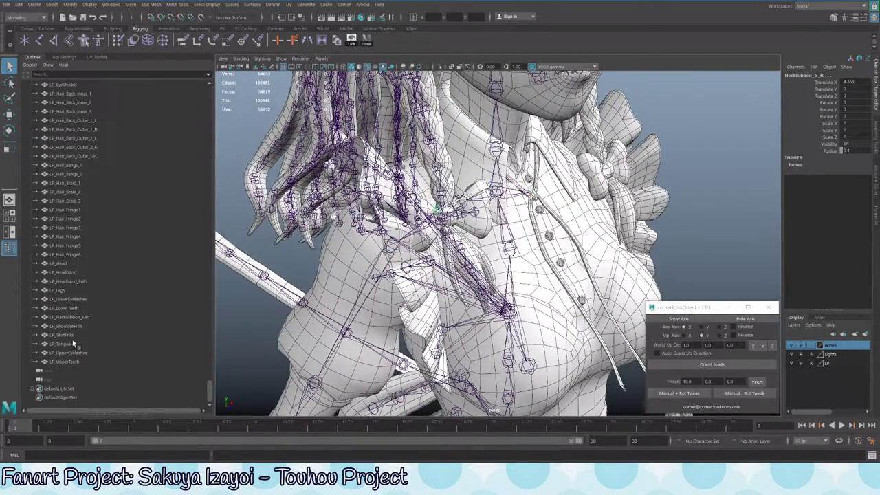
scroll(76, 339, up, 5)
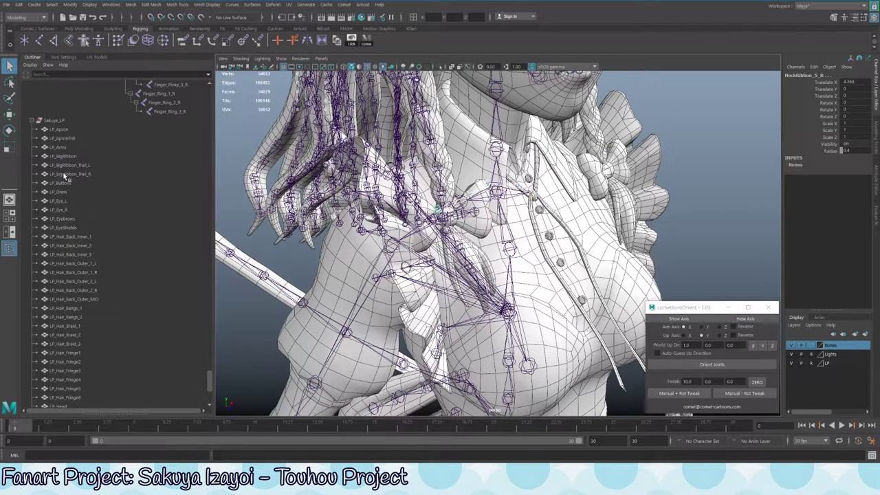
scroll(72, 240, down, 5)
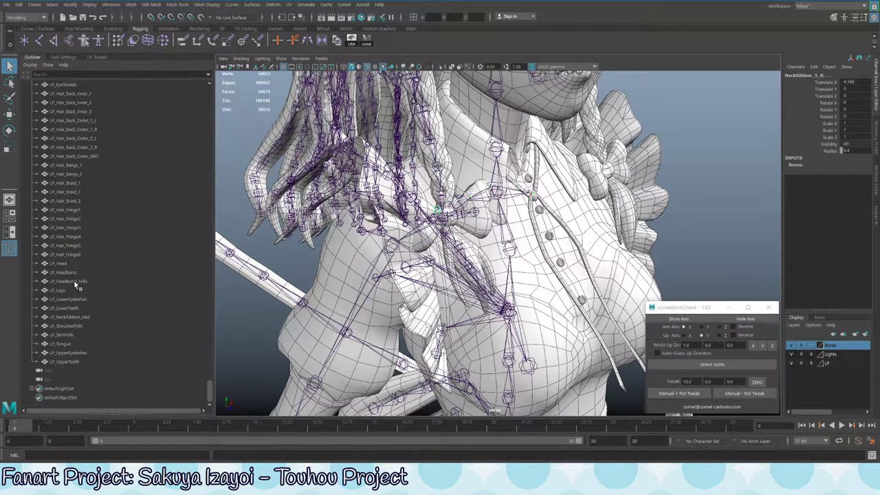
Isolate the LP_NeckRibbon_Mid mesh and select the root neck ribbon joint
click(84, 317)
key(ctrl+1)
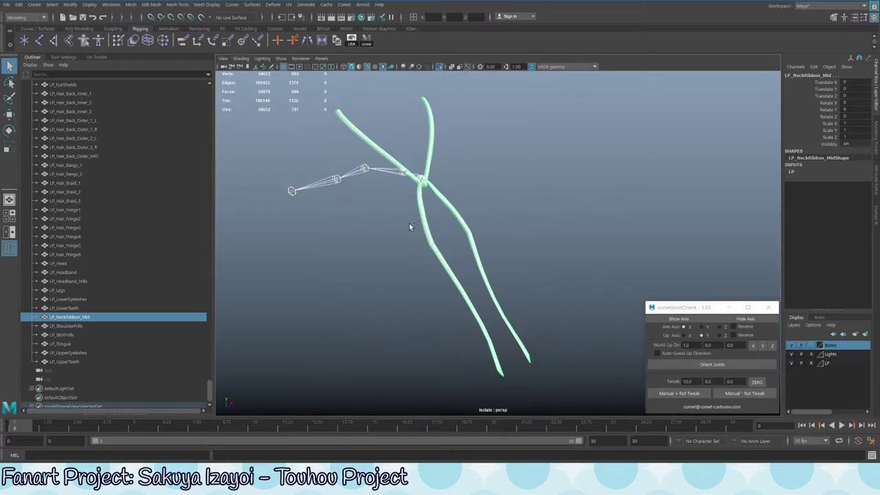
scroll(363, 176, up, 5)
click(365, 169)
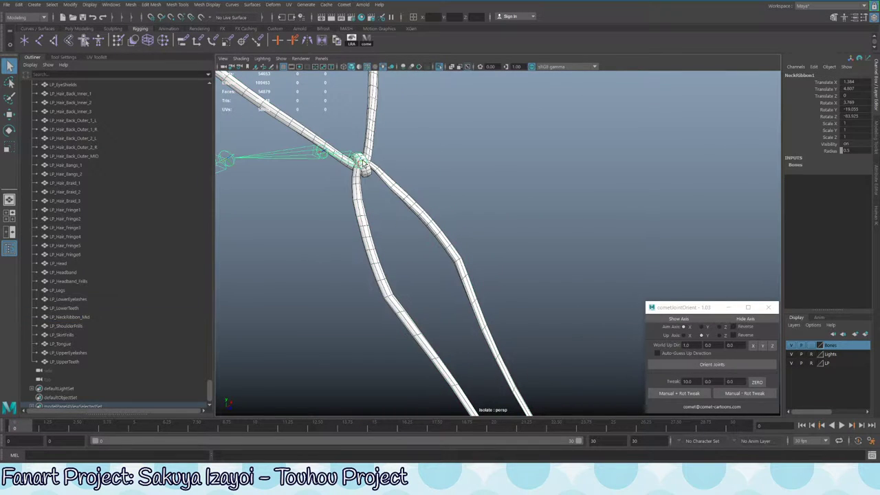
alt+drag(365, 169, 418, 209)
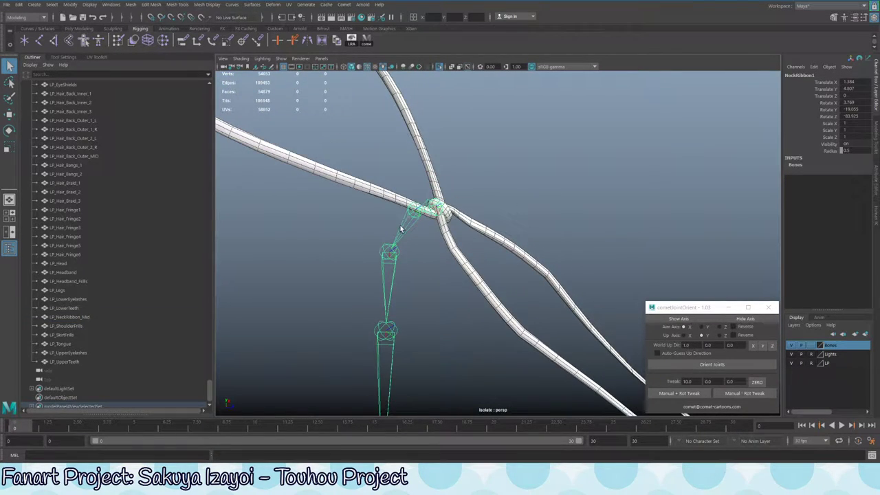
Freeze the root neck joint's rotations to zero
click(81, 8)
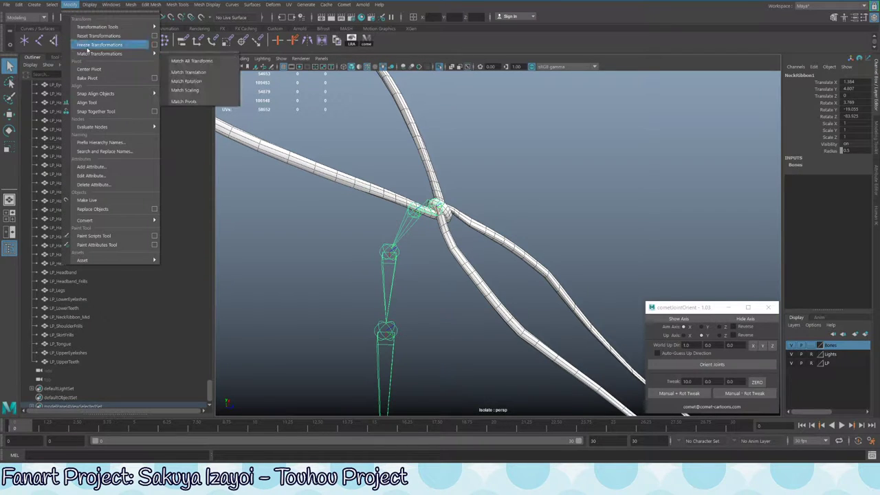
click(96, 35)
alt+drag(518, 253, 442, 254)
key(e)
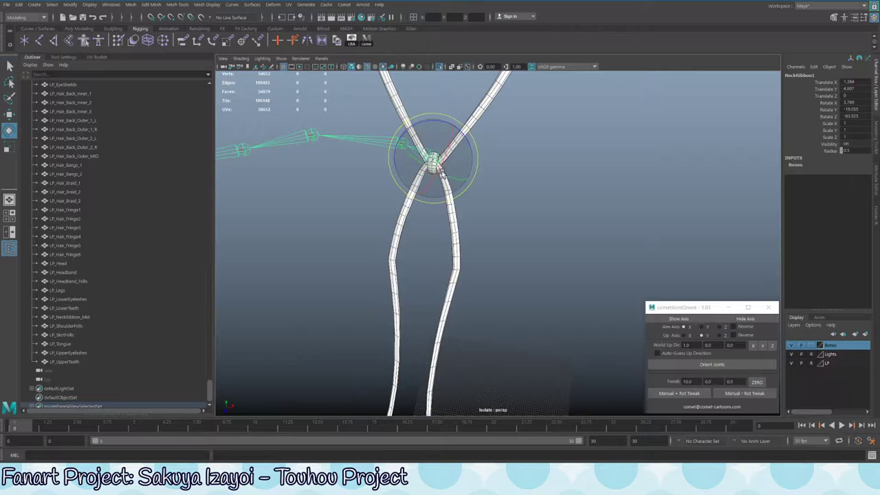
alt+drag(444, 171, 397, 181)
alt+drag(486, 177, 495, 206)
Move NeckRibbon_2_R and NeckRibbon_4_R into the centre of the ribbon mesh
click(522, 210)
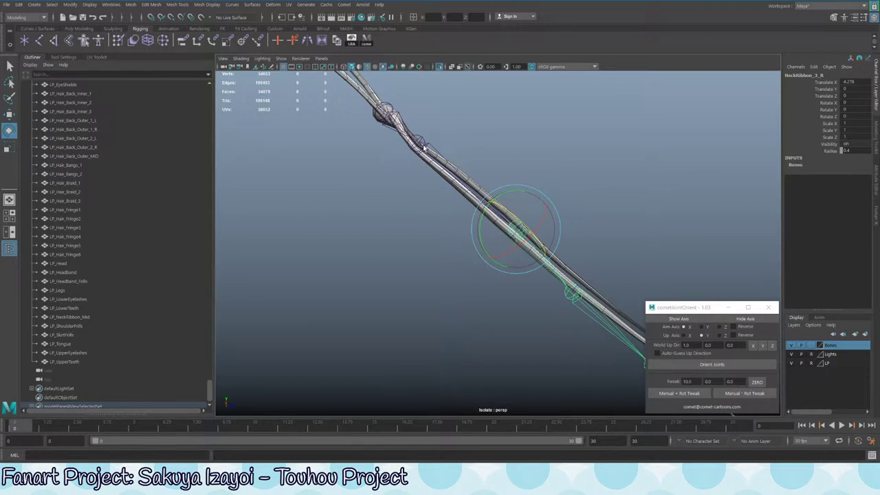
click(426, 160)
click(418, 145)
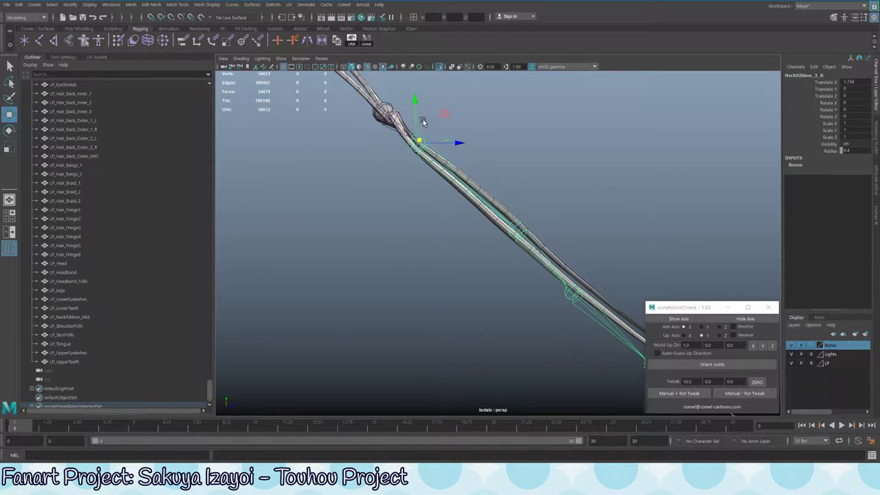
middle_drag(444, 113, 443, 115)
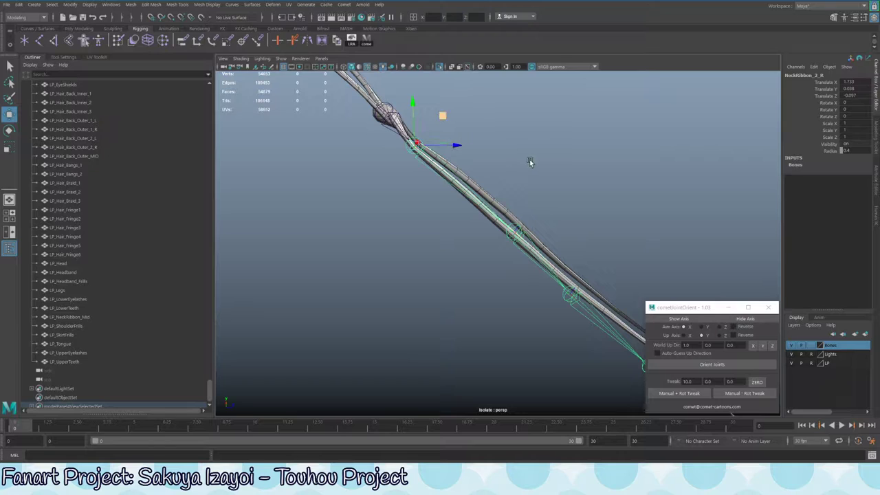
alt+drag(530, 162, 455, 103)
click(482, 219)
middle_drag(503, 190, 509, 182)
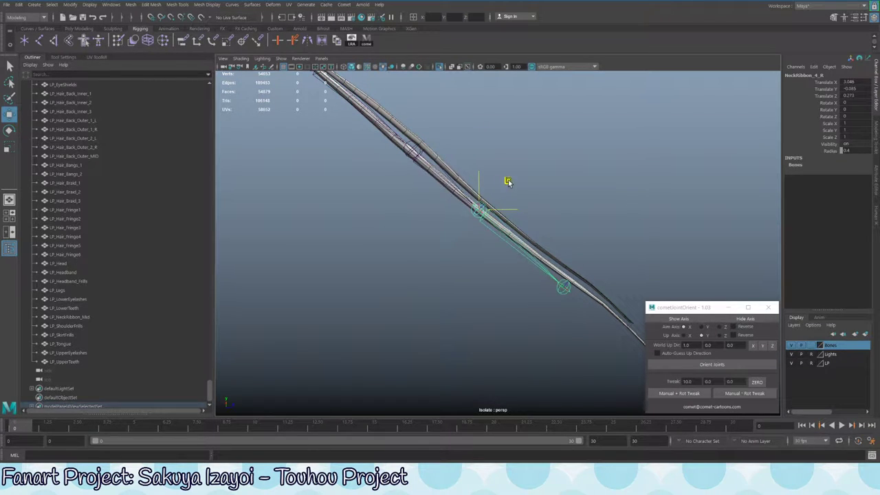
Select NeckRibbon_5_R and reframe to see the full ribbon lengths
click(571, 288)
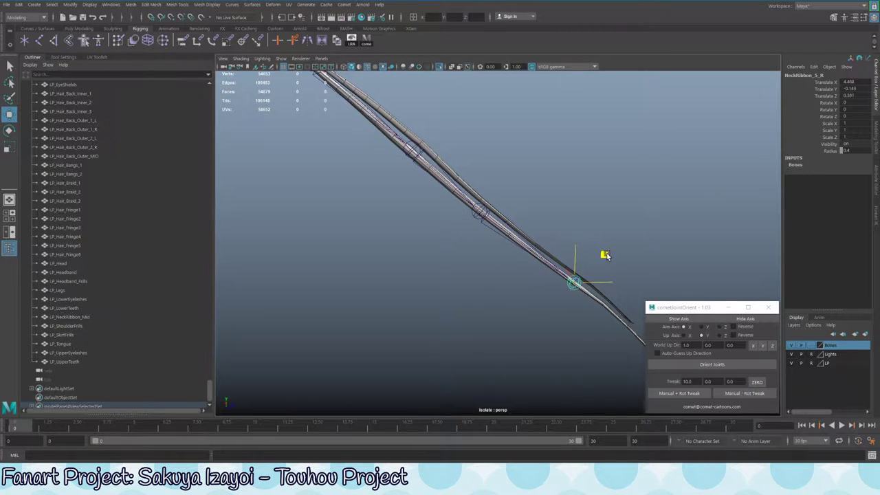
alt+drag(569, 235, 471, 264)
alt+drag(346, 321, 432, 344)
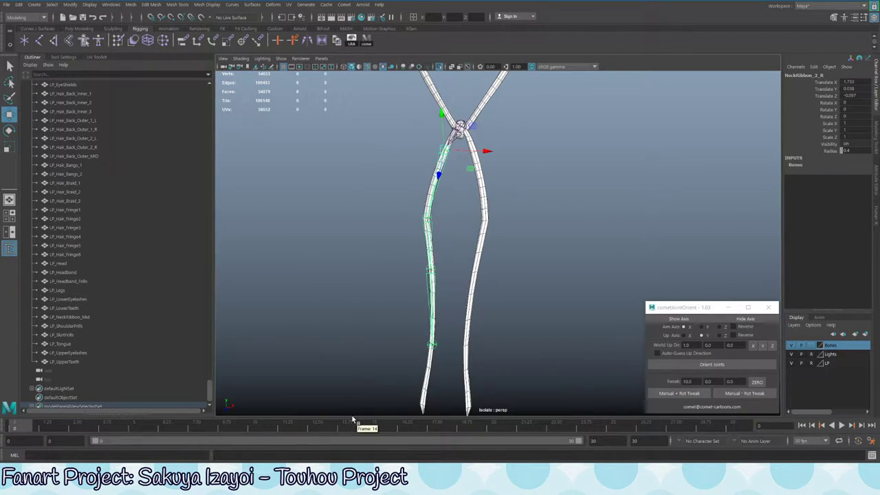
alt+drag(483, 150, 277, 252)
scroll(138, 265, down, 1)
Freeze transformations on NeckRibbon1 through NeckRibbon_5_R
key(f)
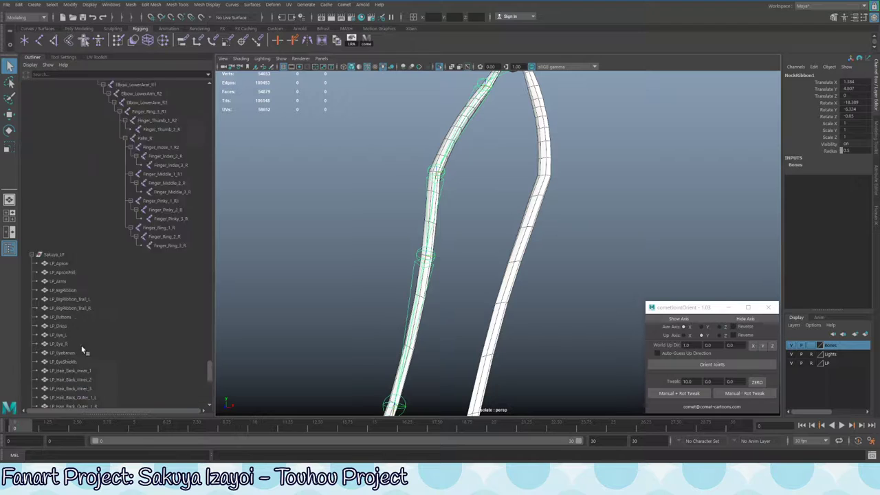
scroll(79, 359, up, 6)
drag(129, 140, 136, 176)
click(89, 5)
mouse_move(69, 6)
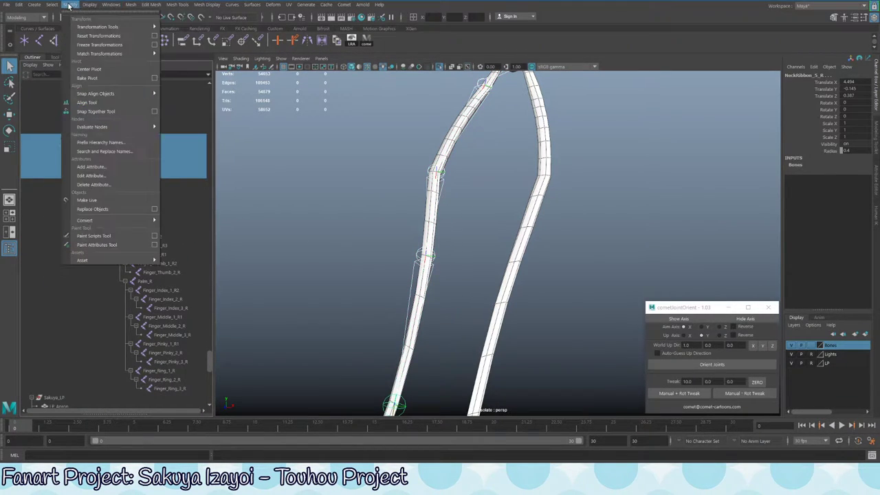
click(97, 46)
Orient the neck ribbon joints, then reorient them with Z as the up axis
alt+drag(313, 245, 422, 247)
alt+drag(354, 280, 318, 275)
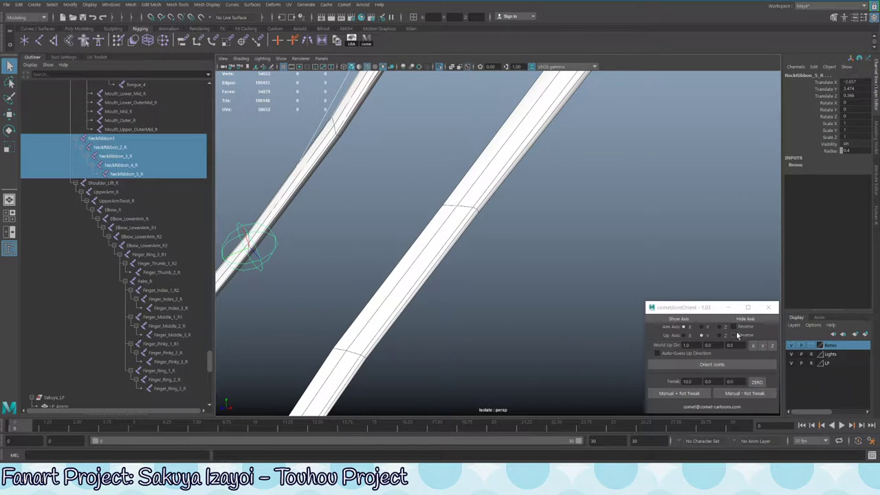
click(722, 365)
alt+drag(475, 296, 436, 292)
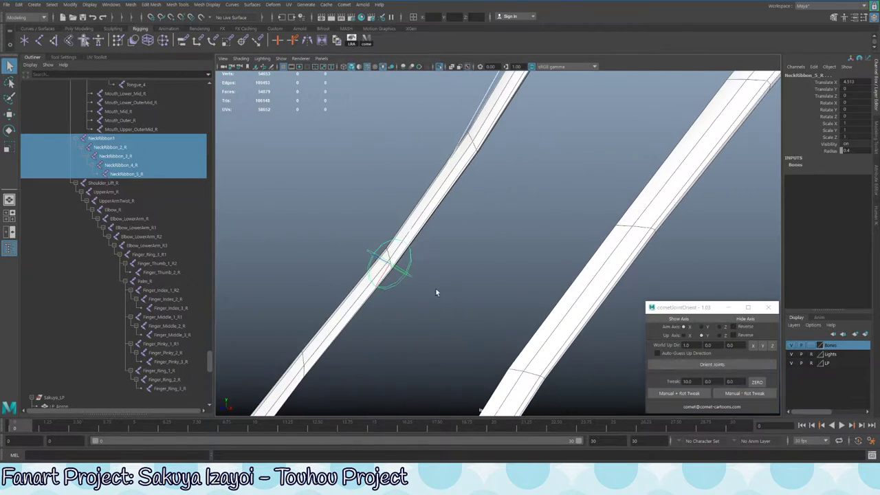
alt+drag(438, 242, 426, 243)
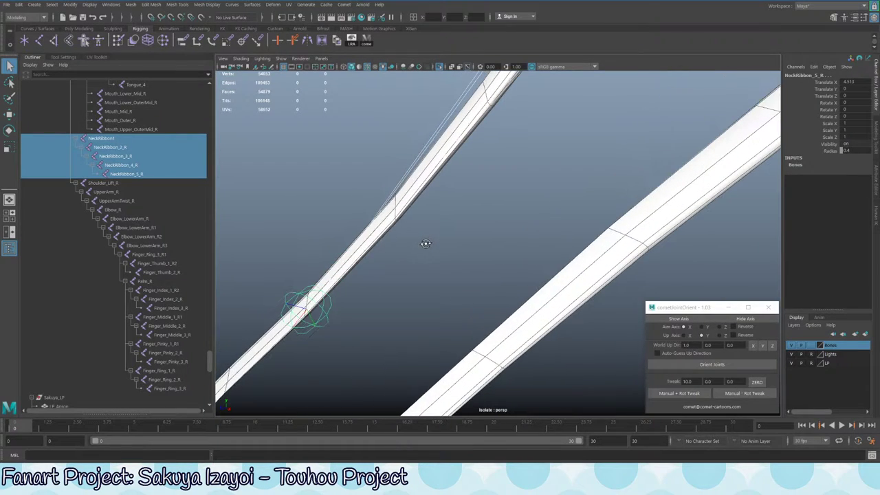
click(724, 335)
click(713, 365)
alt+drag(426, 330, 605, 233)
Reorient the neck ribbon joints with an auto-guessed up direction and a negative manual rotation tweak
click(699, 355)
click(712, 365)
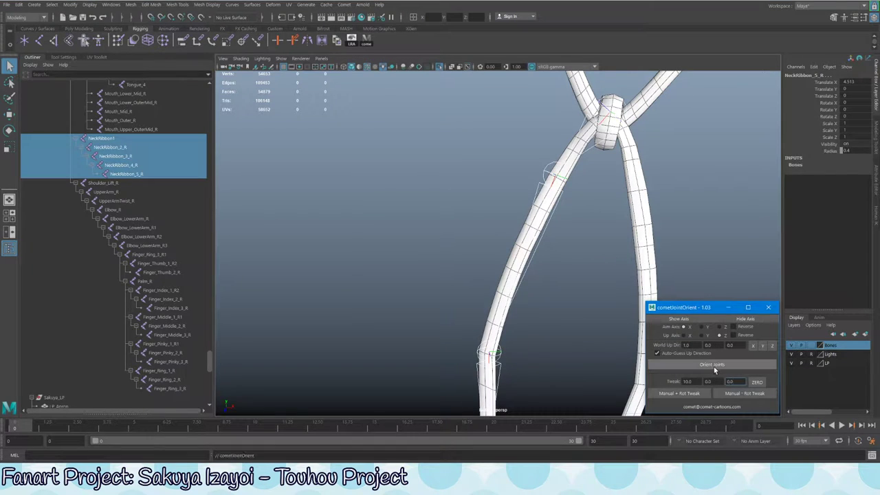
alt+drag(564, 275, 740, 368)
click(710, 336)
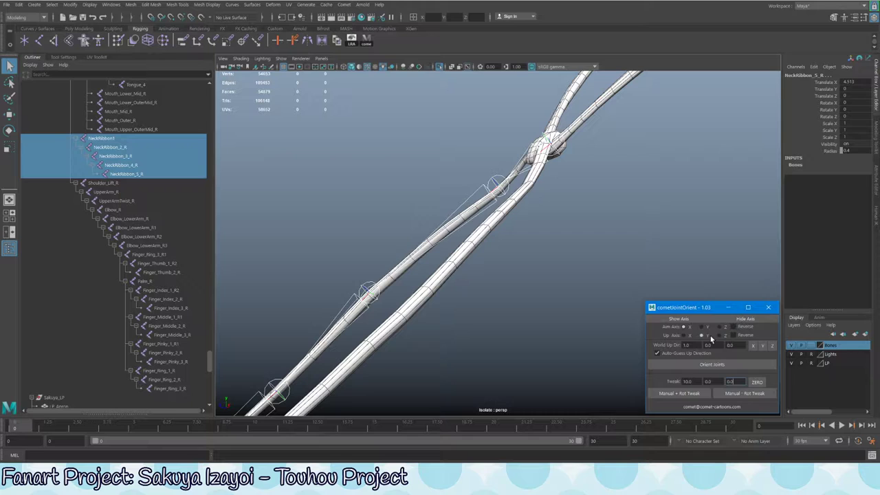
click(732, 393)
alt+drag(623, 330, 640, 302)
Reverse the up axis and reorient the neck ribbon joints again
click(752, 337)
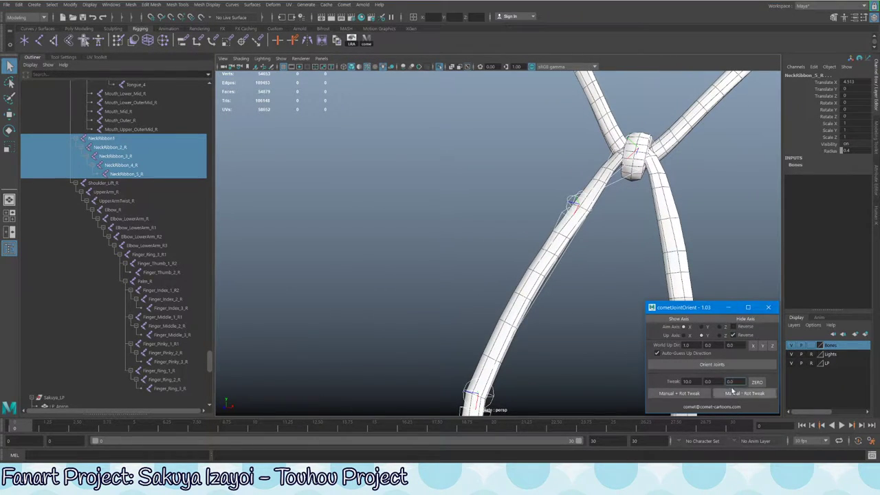
click(732, 365)
alt+drag(580, 287, 558, 189)
scroll(551, 179, up, 8)
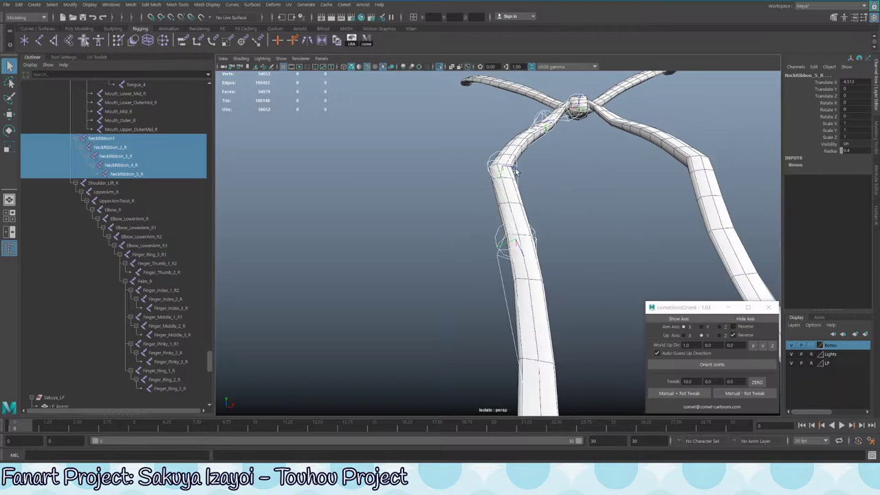
scroll(505, 140, down, 6)
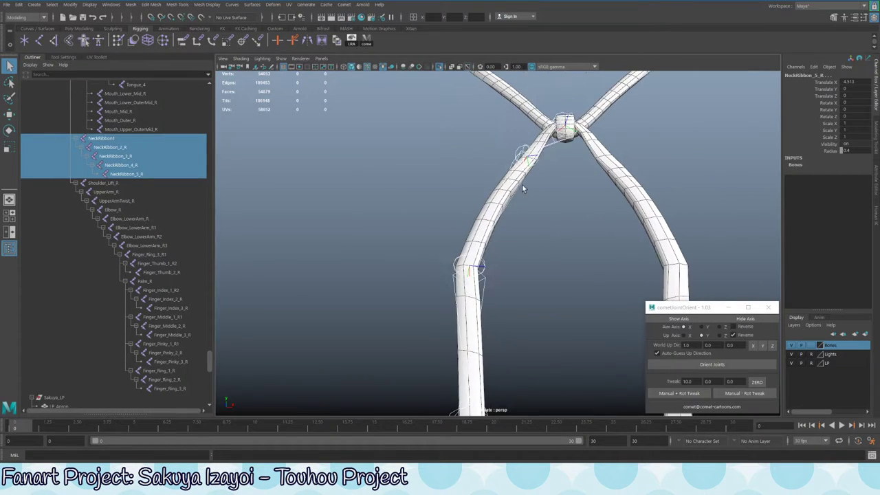
Inspect the crossing neck ribbon strands from several angles and select the NeckRibbon_5_R joint
alt+drag(473, 267, 452, 229)
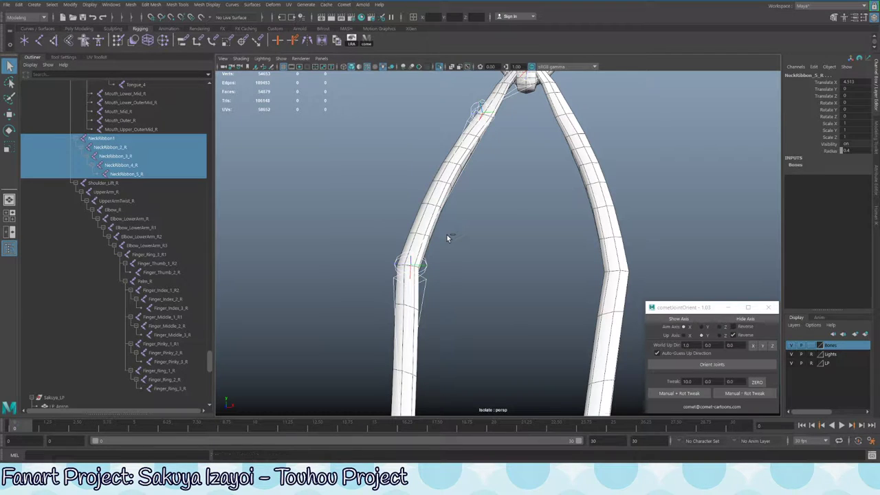
alt+drag(482, 209, 487, 153)
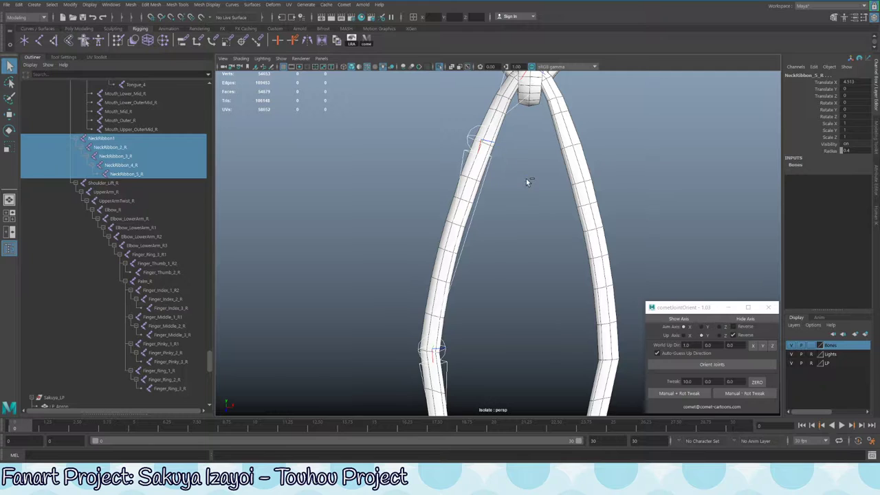
alt+drag(526, 186, 482, 193)
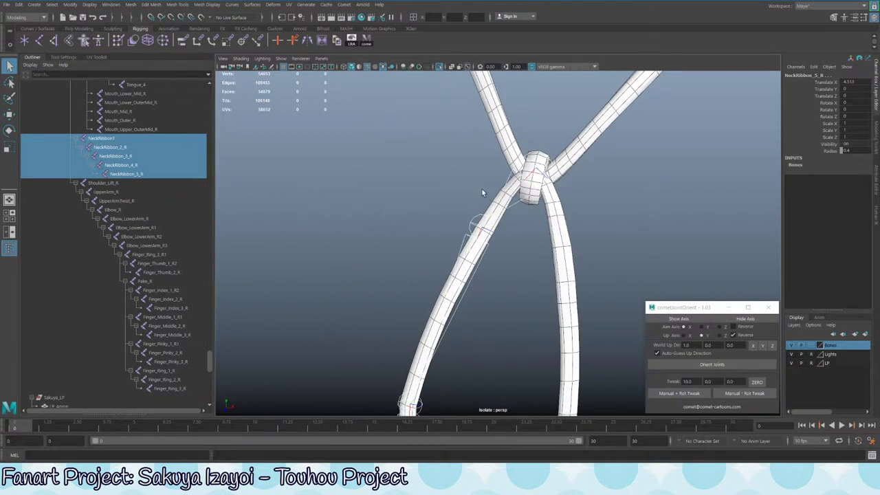
alt+drag(441, 349, 482, 264)
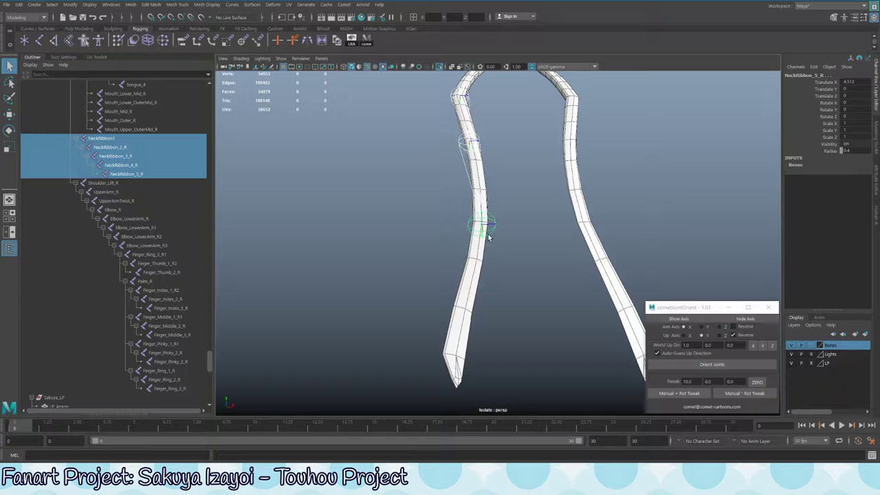
click(492, 234)
click(496, 223)
alt+drag(496, 223, 425, 228)
Exit Isolate Select to show the whole character, then save the scene past the student version notice
scroll(521, 262, up, 5)
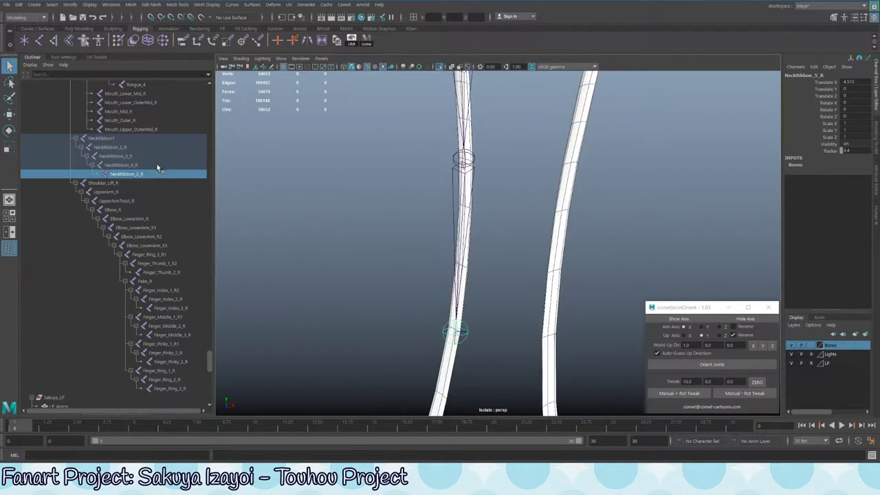
key(ctrl+1)
scroll(488, 231, down, 3)
key(ctrl+s)
alt+drag(488, 231, 471, 217)
click(422, 244)
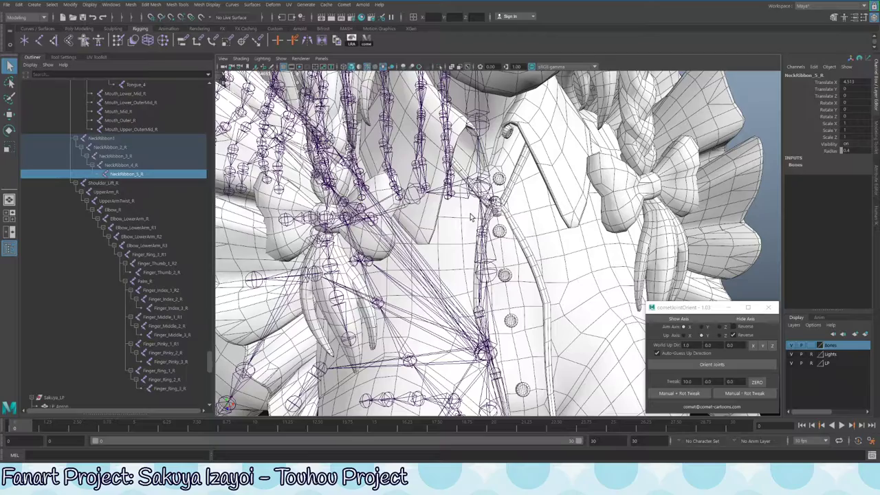
Select the NeckRibbon1 root and freeze transformations on the neck ribbon chain
scroll(496, 241, up, 3)
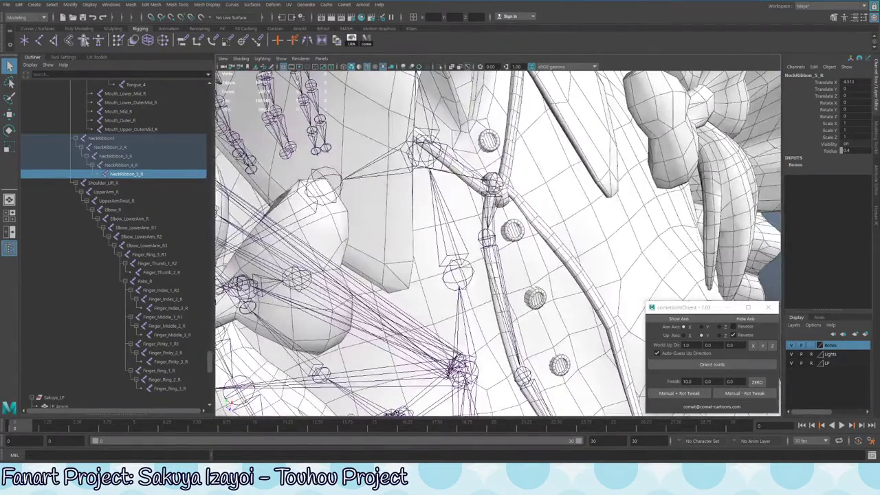
key(Up)
key(Up)
key(Up)
key(Up)
alt+drag(495, 241, 523, 227)
alt+drag(538, 186, 507, 176)
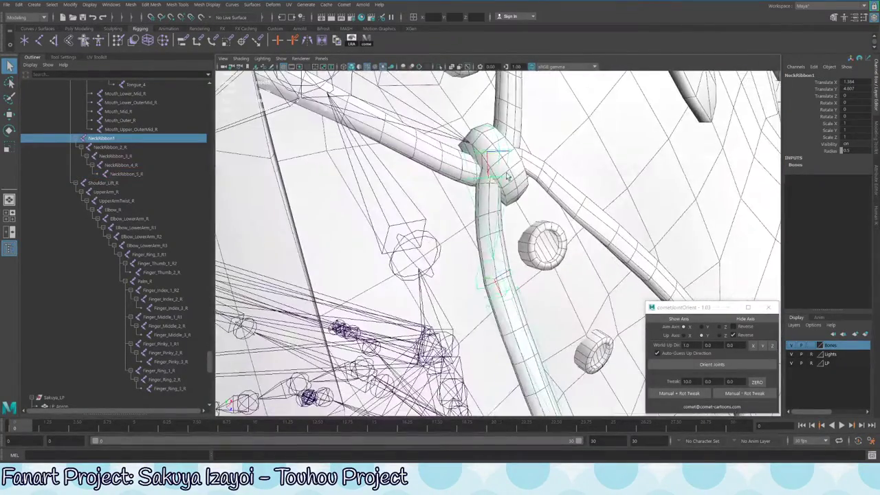
click(72, 5)
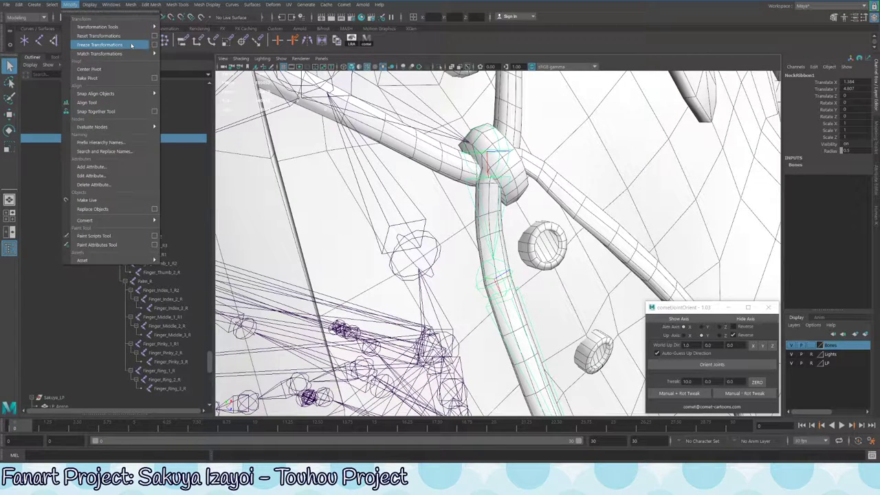
click(128, 45)
key(ctrl+z)
alt+drag(556, 141, 540, 160)
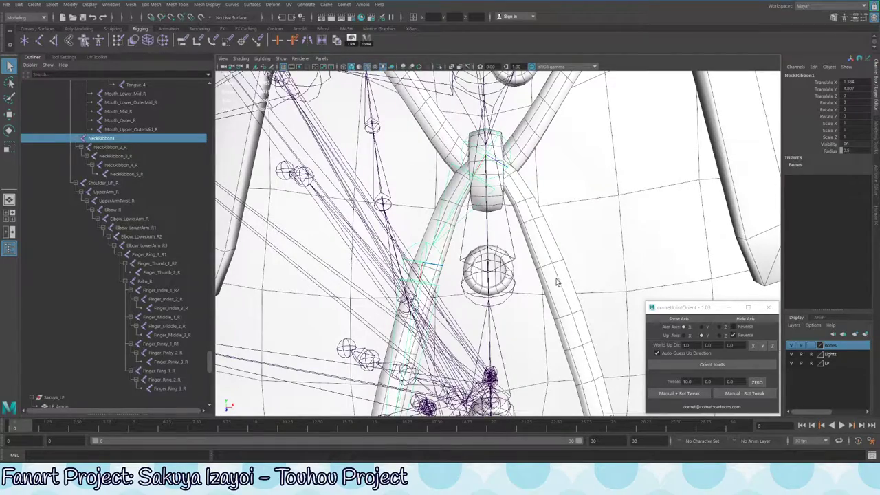
alt+drag(532, 245, 469, 242)
Apply a 0/10/0 Manual + Rot Tweak to NeckRibbon1's joint orientation and frame it
key(e)
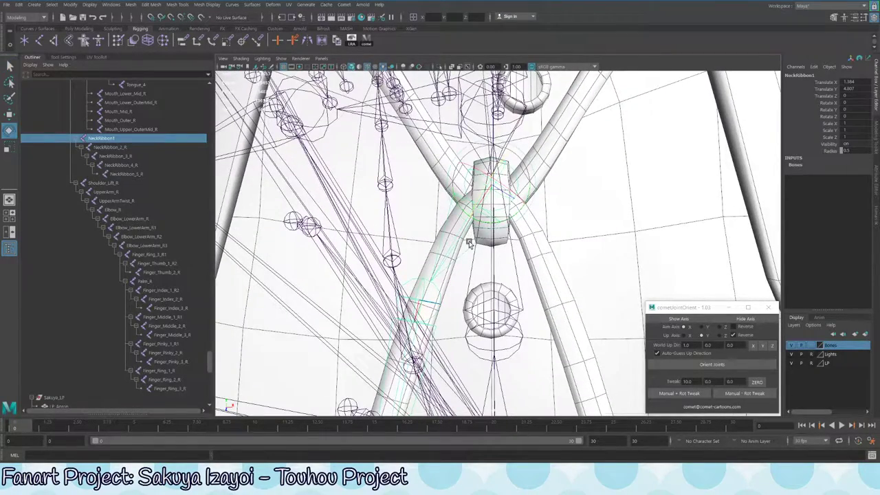
click(694, 394)
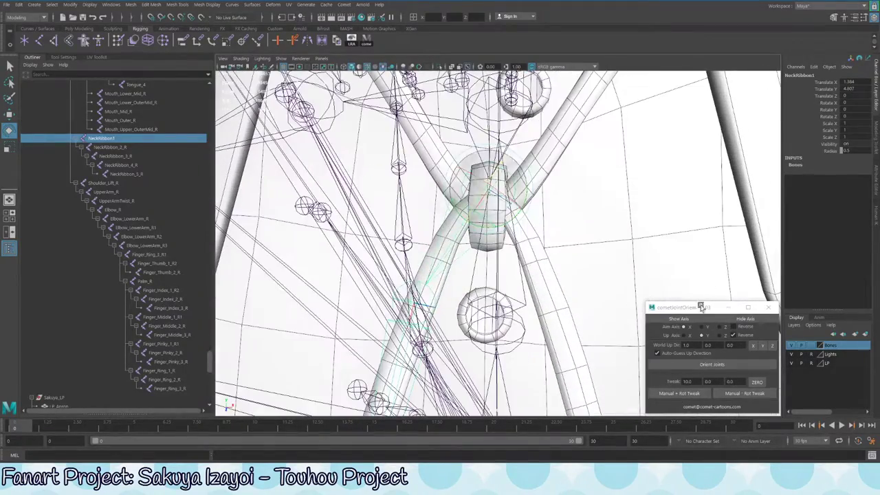
click(708, 381)
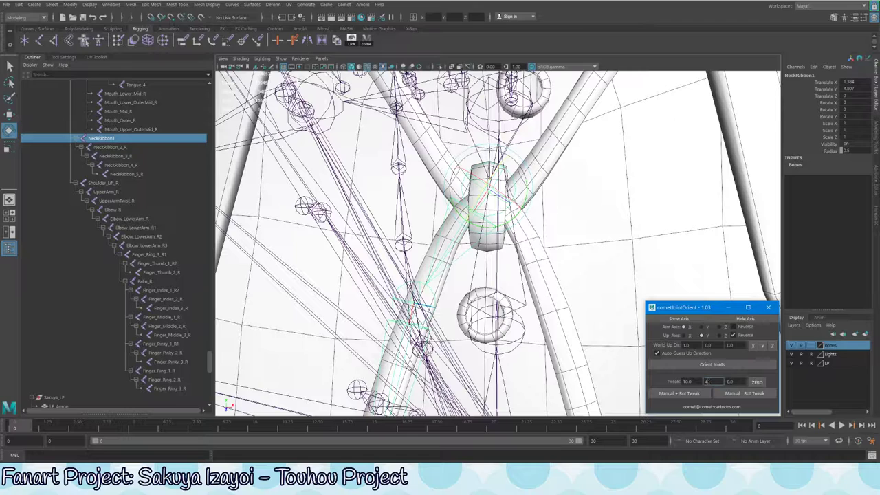
text(10)
click(679, 393)
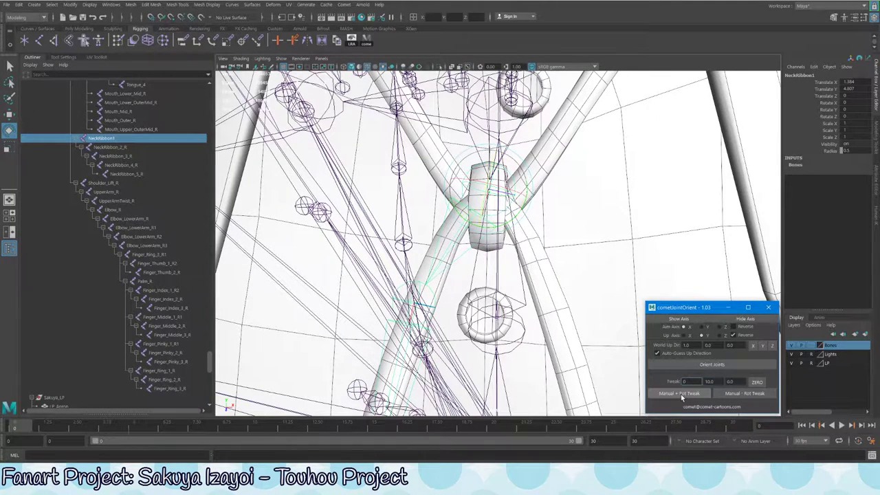
alt+drag(619, 275, 548, 230)
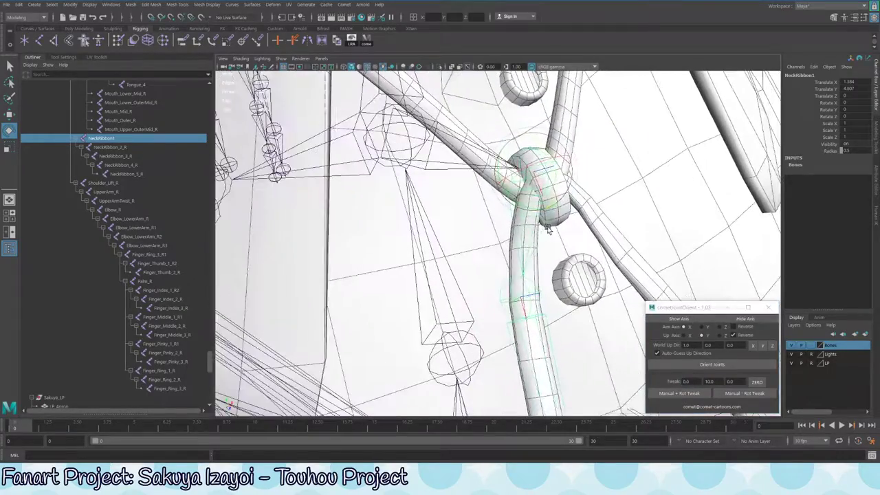
key(f)
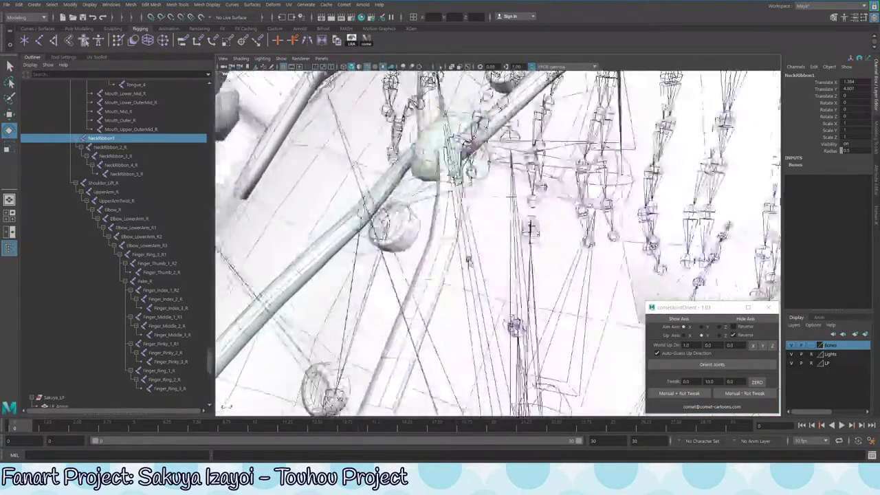
scroll(575, 294, down, 5)
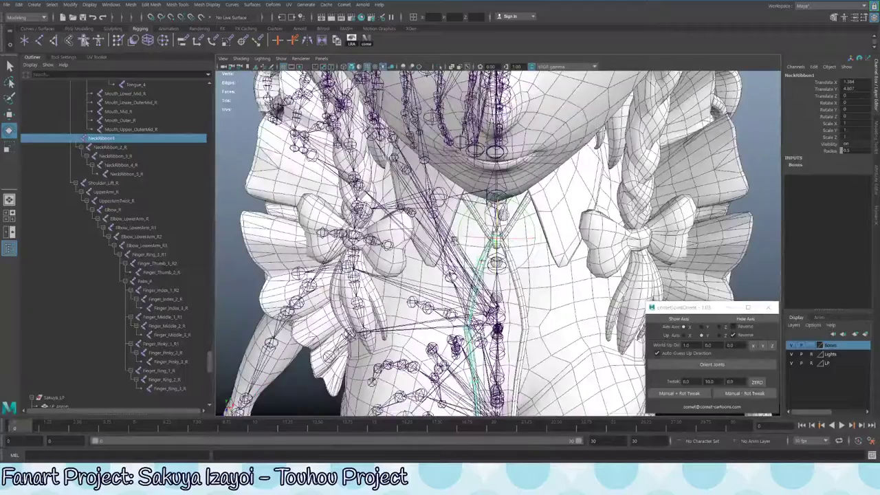
Clear the joint selection in a front three-quarter view and save the scene
scroll(660, 270, down, 5)
alt+drag(659, 269, 566, 153)
scroll(566, 153, up, 4)
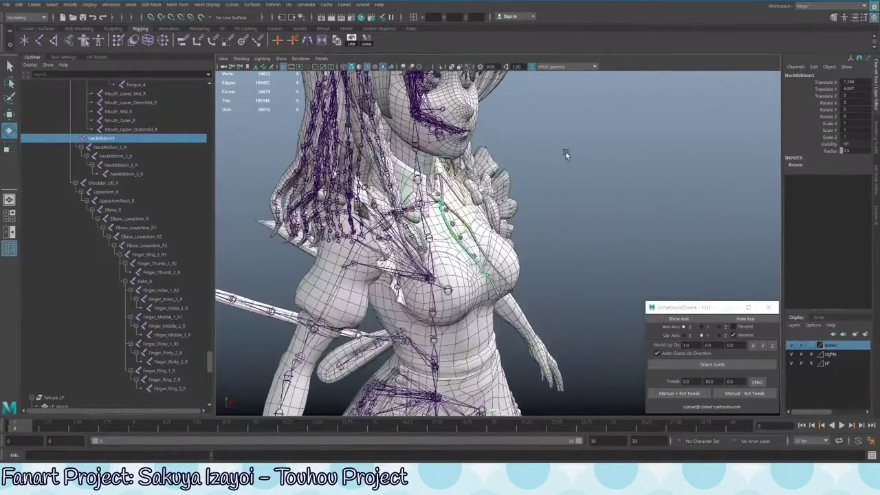
right_click(451, 213)
right_click(445, 208)
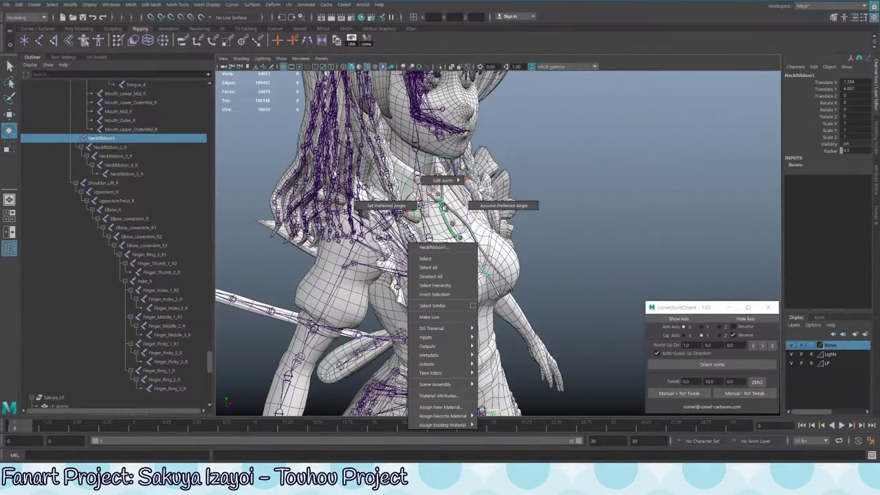
right_click(620, 179)
key(w)
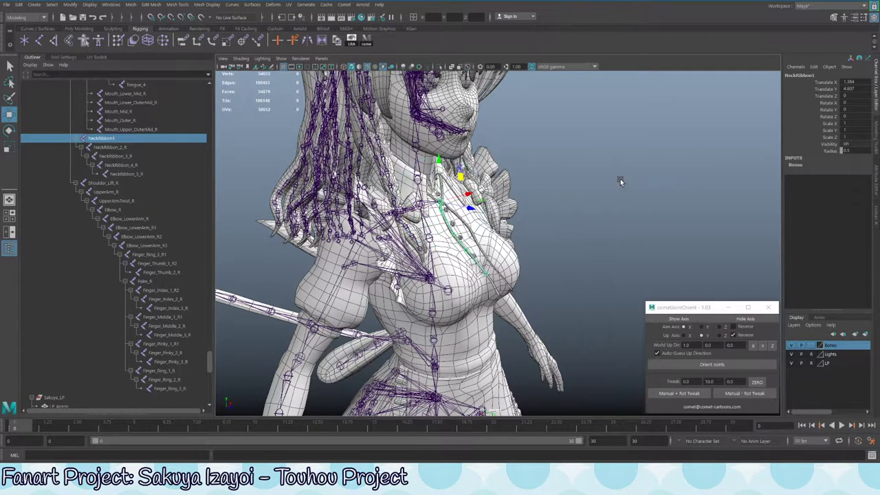
click(579, 188)
alt+drag(578, 187, 538, 190)
key(ctrl+s)
Turn the view to the torso and select the Breast_R joint under Spine4
alt+drag(565, 152, 630, 249)
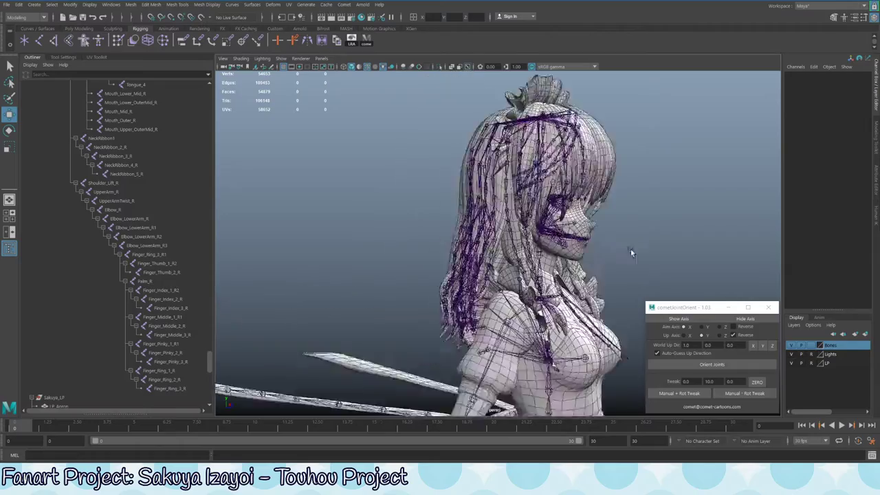
scroll(631, 249, up, 3)
alt+drag(564, 251, 544, 175)
scroll(541, 170, down, 3)
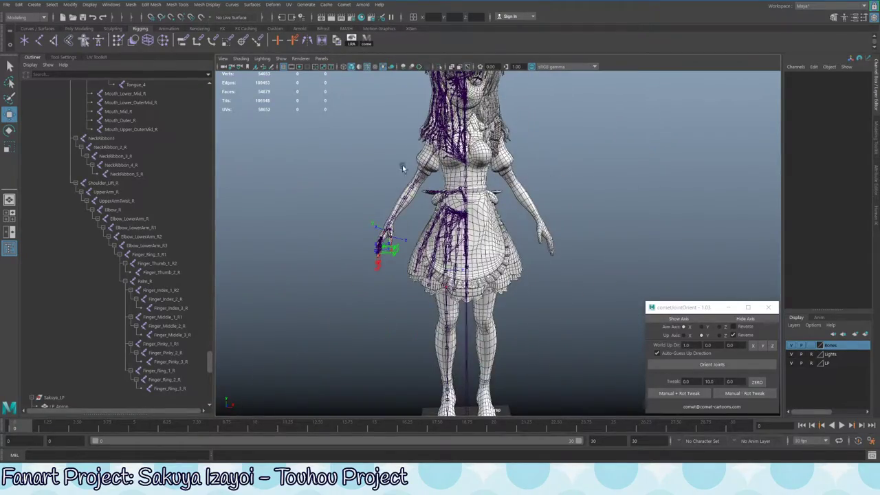
scroll(402, 165, up, 5)
alt+drag(402, 165, 447, 179)
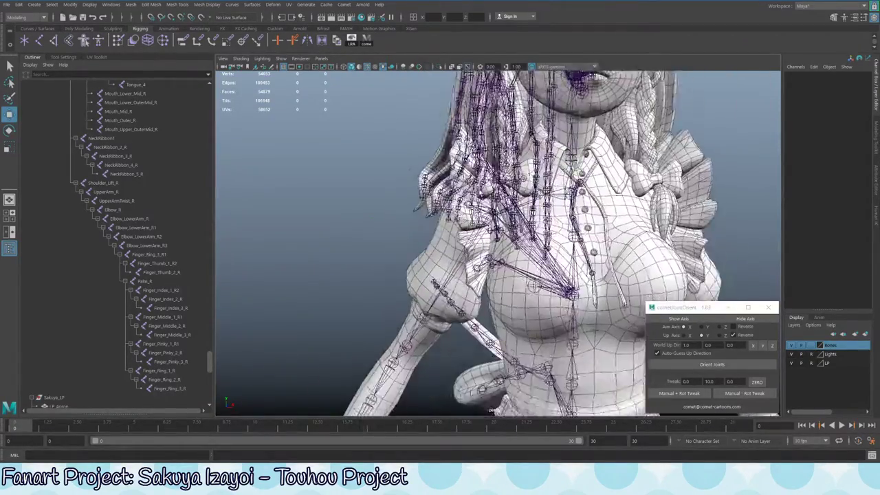
alt+drag(530, 275, 501, 282)
click(485, 270)
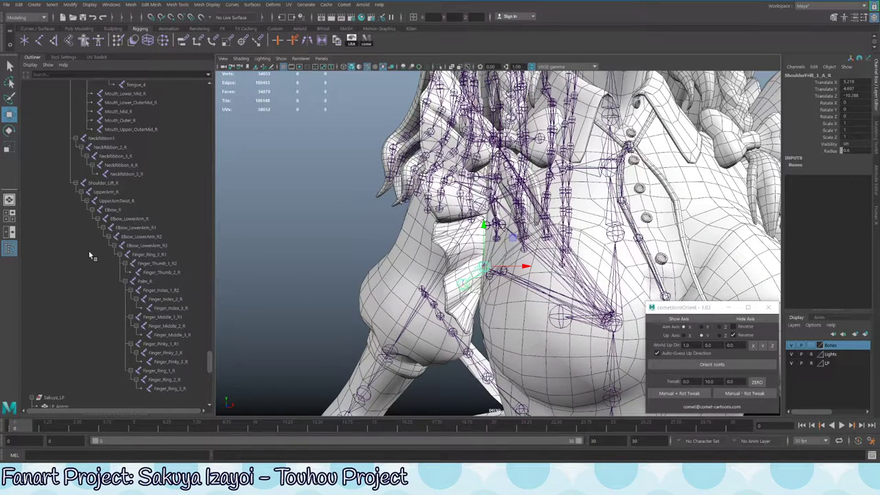
scroll(117, 285, up, 15)
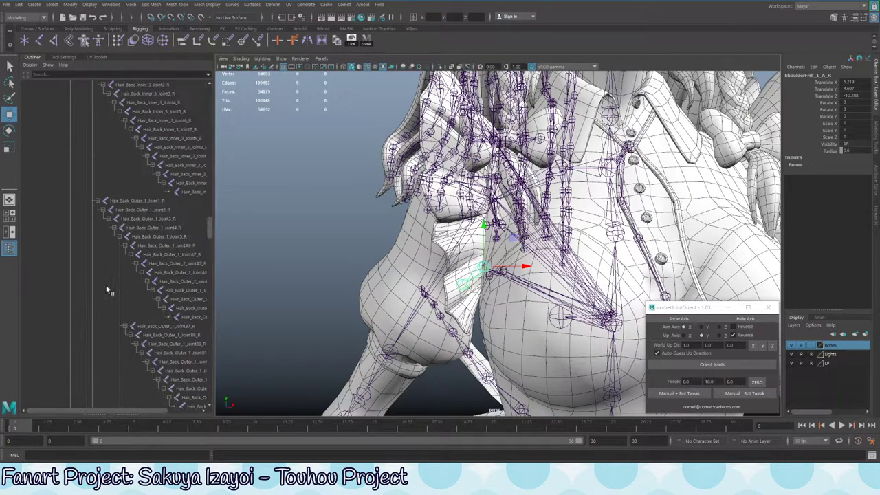
scroll(108, 287, down, 10)
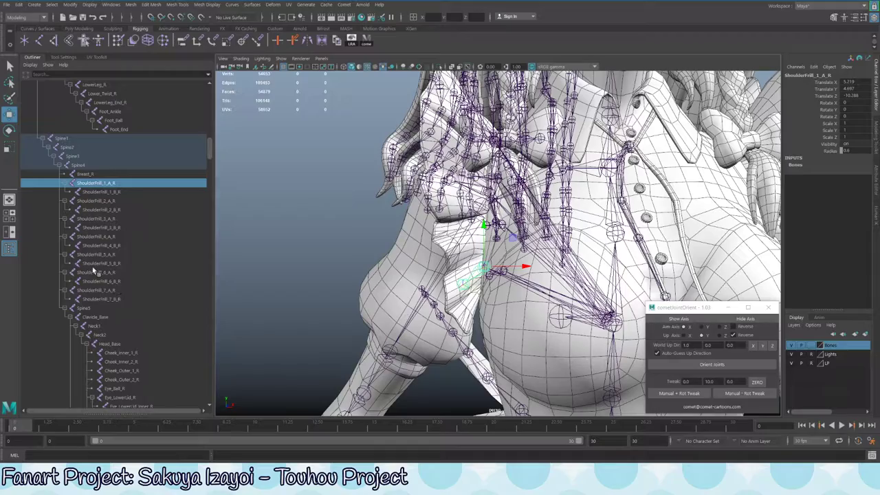
click(93, 174)
alt+drag(482, 220, 500, 280)
scroll(480, 264, up, 4)
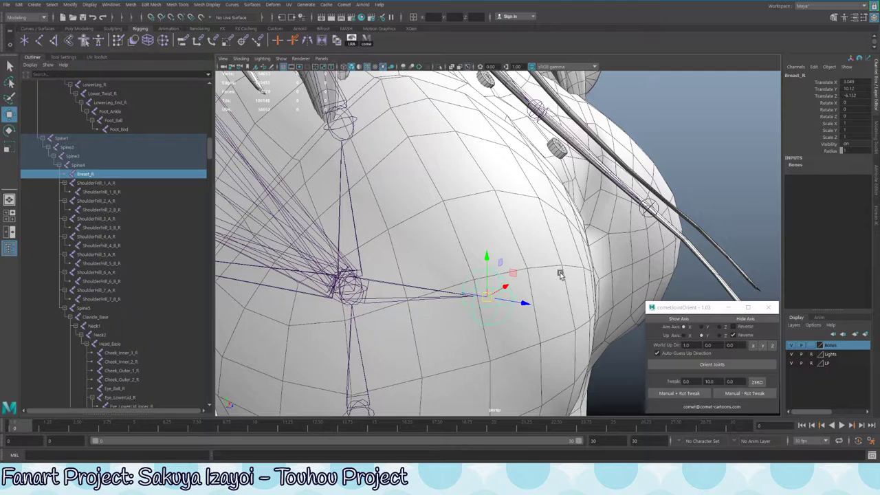
Apply a 0/90/0 Manual + Rot Tweak to Breast_R, then deselect it and view the chest
click(679, 393)
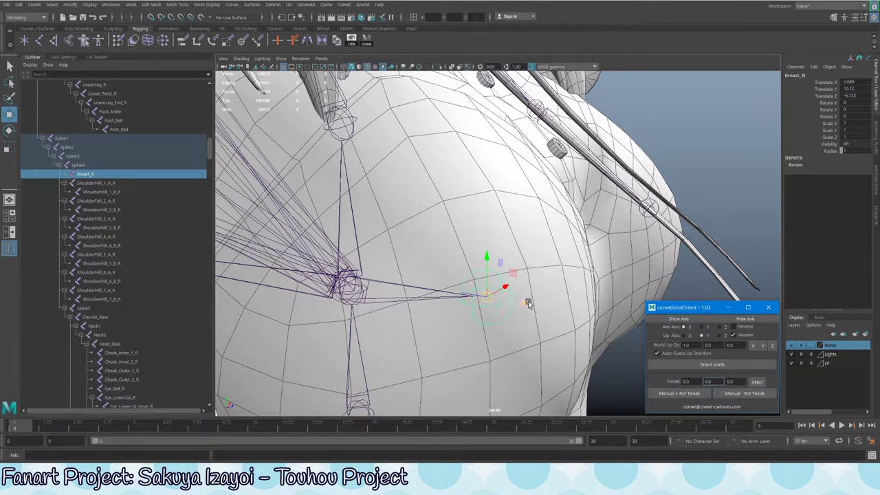
click(601, 370)
click(510, 295)
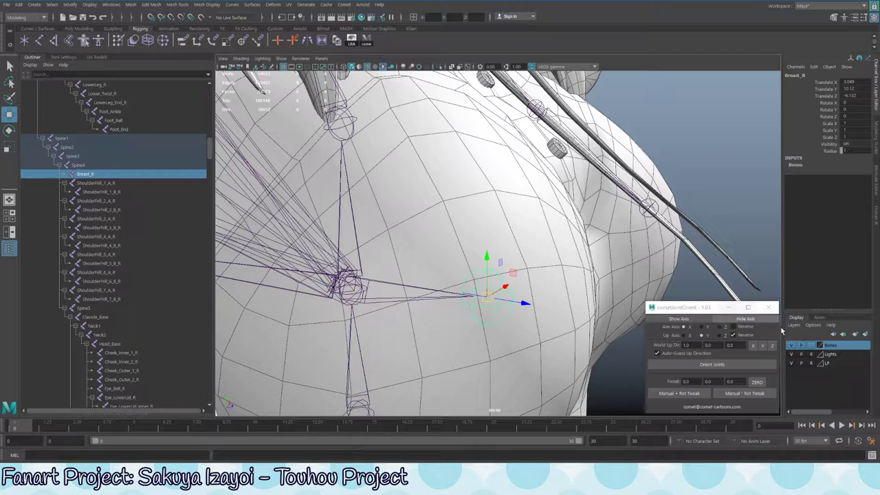
click(708, 381)
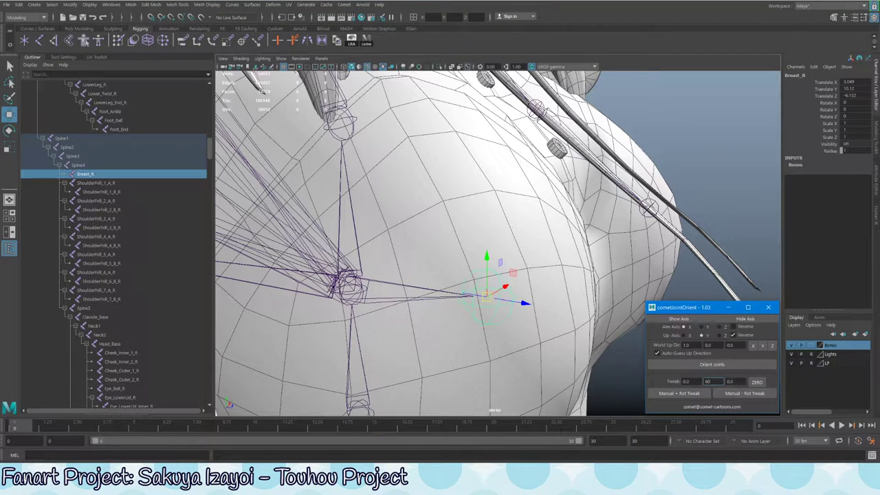
click(693, 395)
scroll(509, 236, down, 5)
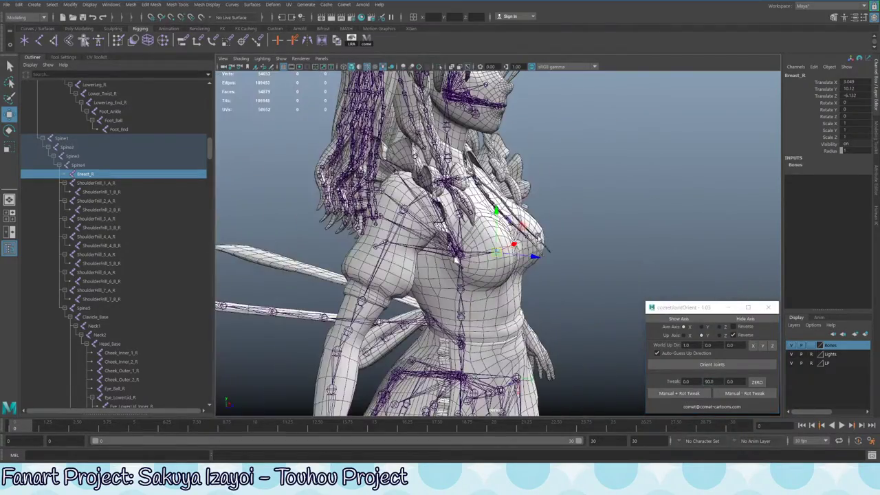
alt+drag(510, 237, 599, 258)
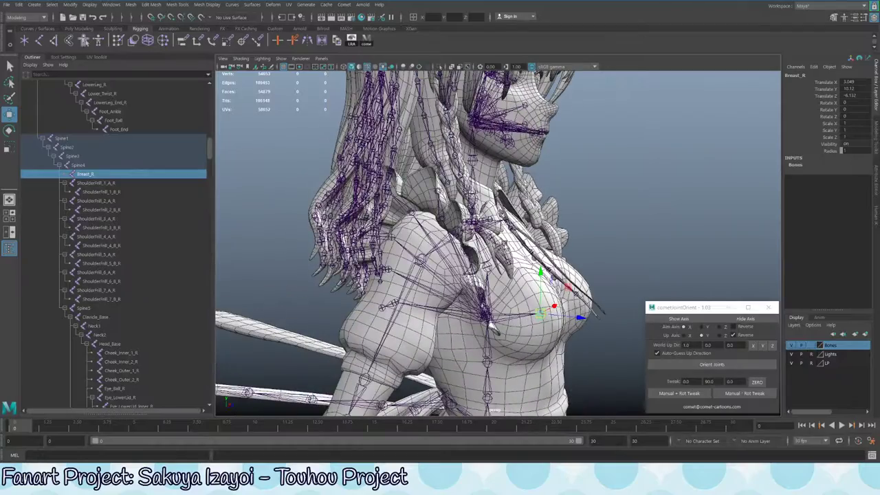
click(620, 248)
alt+drag(632, 224, 703, 240)
scroll(112, 233, up, 10)
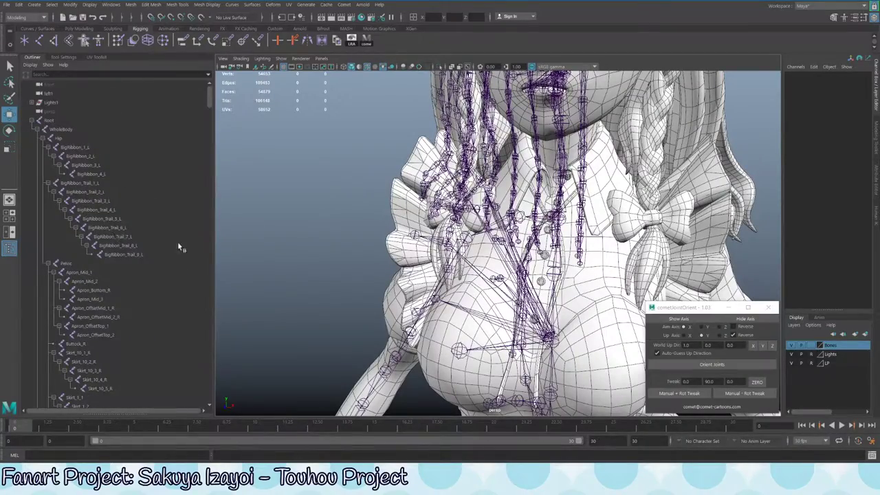
click(456, 300)
alt+drag(480, 304, 406, 395)
scroll(482, 302, up, 5)
alt+drag(481, 302, 486, 297)
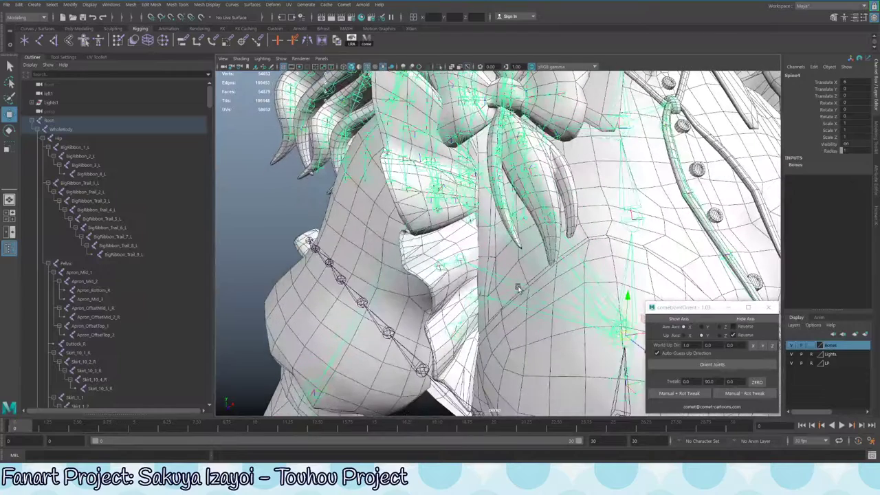
key(q)
click(486, 297)
scroll(116, 230, down, 10)
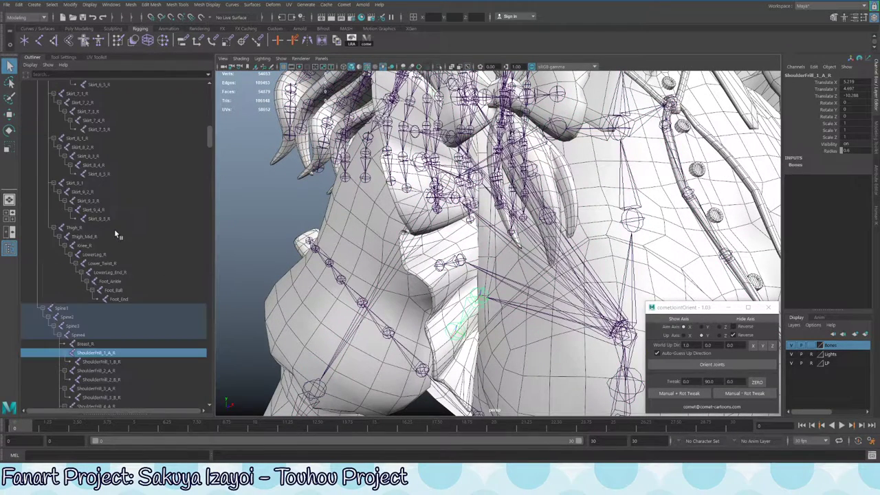
scroll(92, 279, down, 3)
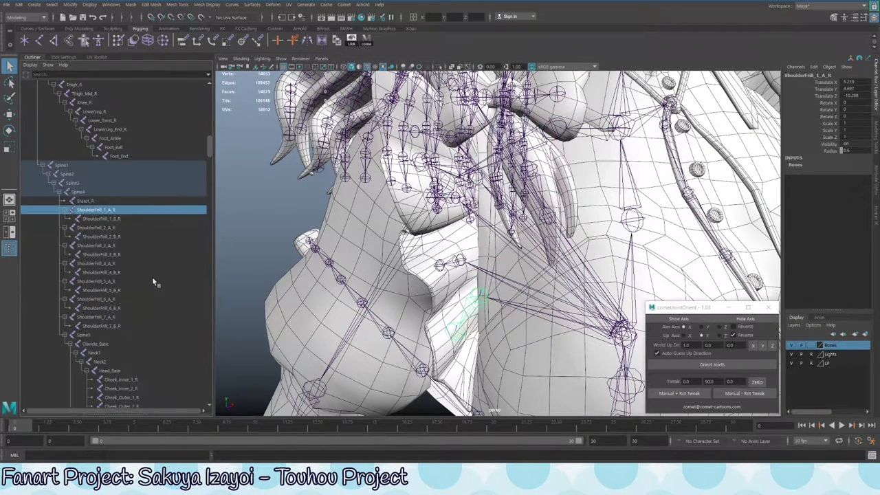
shift+click(105, 335)
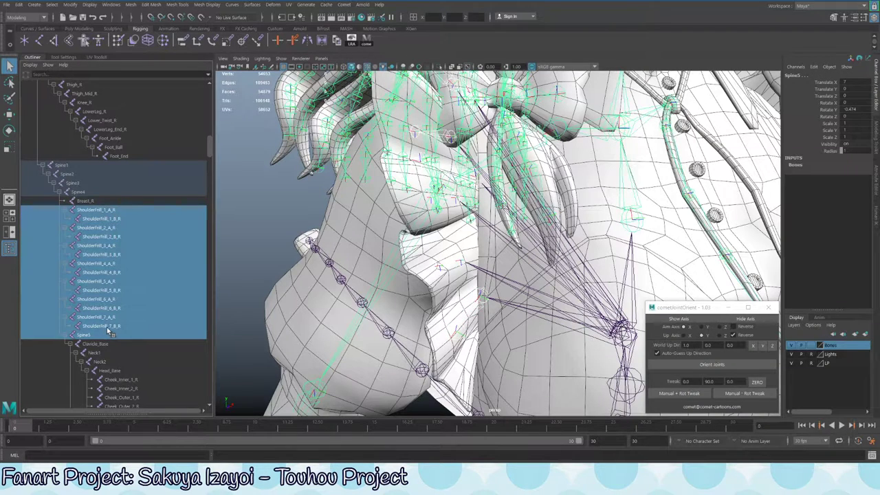
click(107, 209)
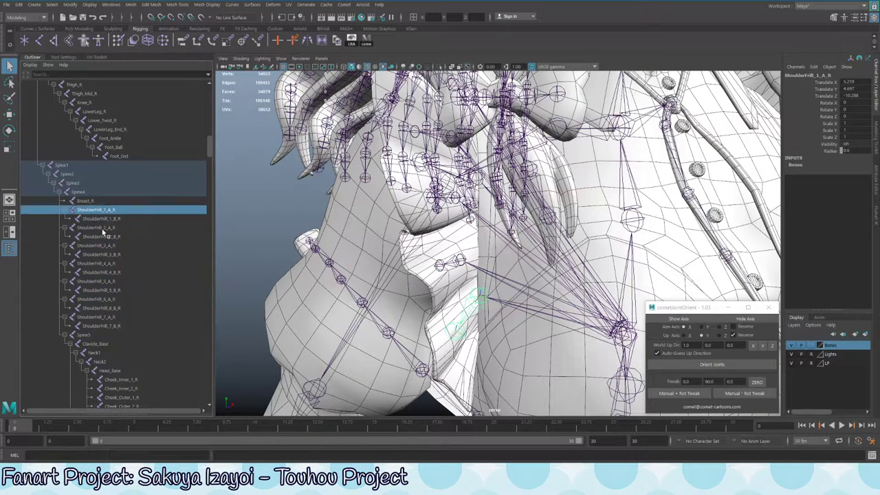
shift+click(100, 326)
key(f)
key(ctrl+1)
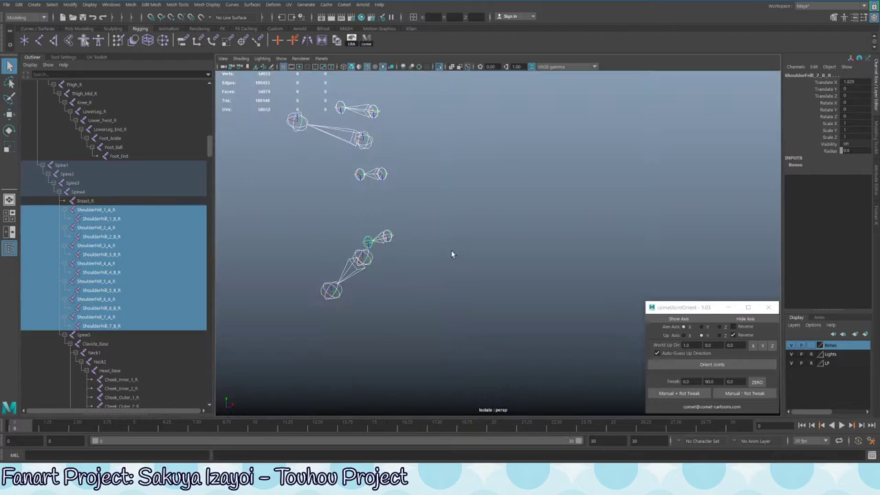
alt+drag(403, 223, 478, 252)
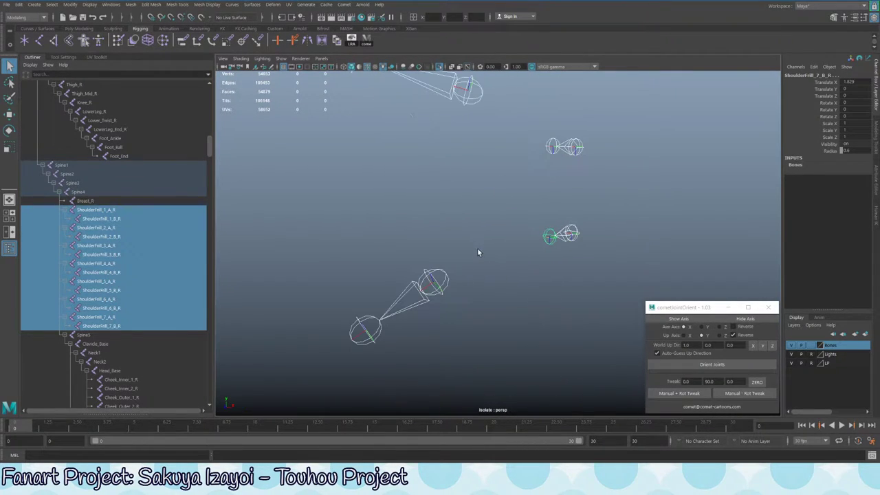
alt+drag(396, 154, 559, 195)
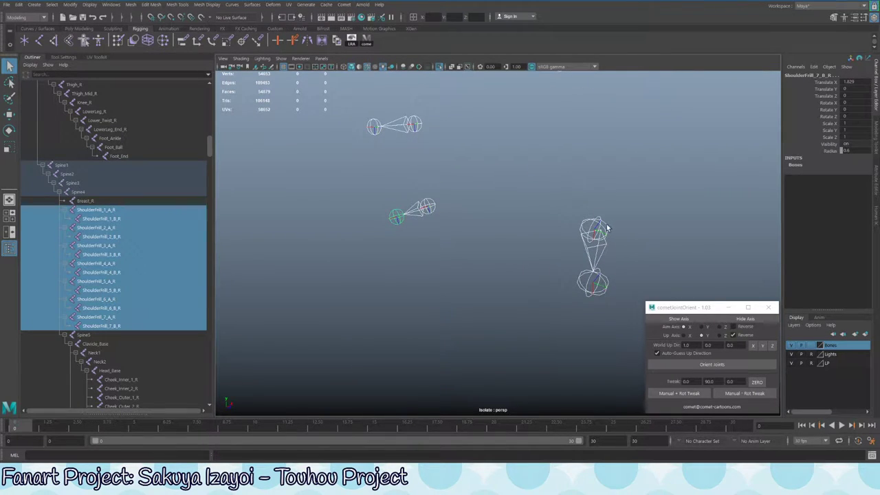
key(e)
key(q)
click(598, 256)
key(e)
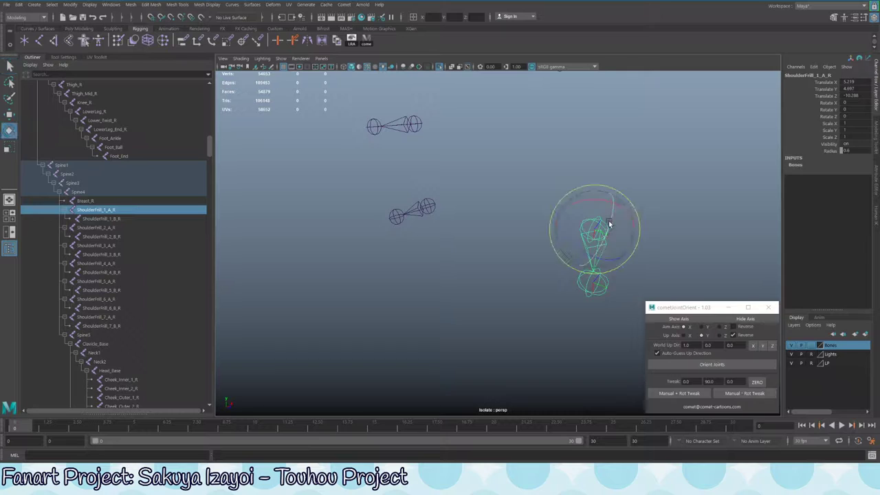
drag(606, 220, 507, 210)
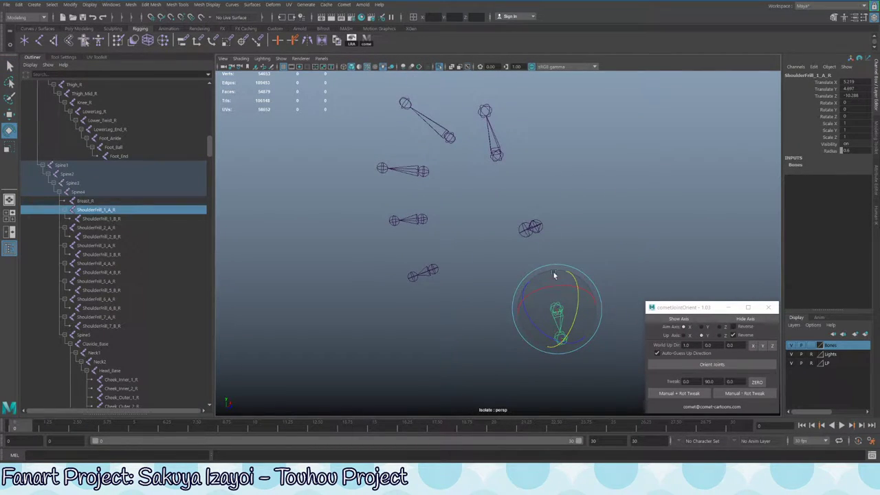
alt+drag(556, 276, 515, 341)
Test-rotate the ShoulderFrill_1_A_R joint and undo each rotation back to zero
key(ctrl+1)
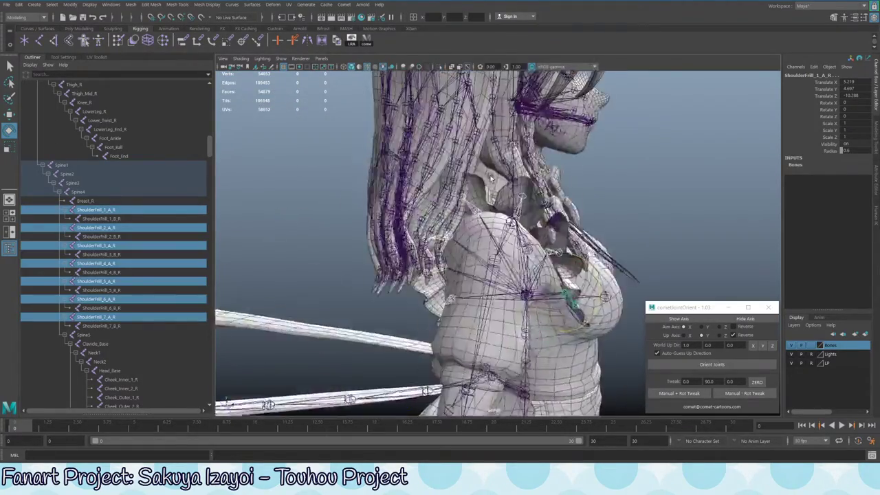
alt+drag(477, 315, 426, 329)
alt+drag(513, 253, 443, 208)
key(f)
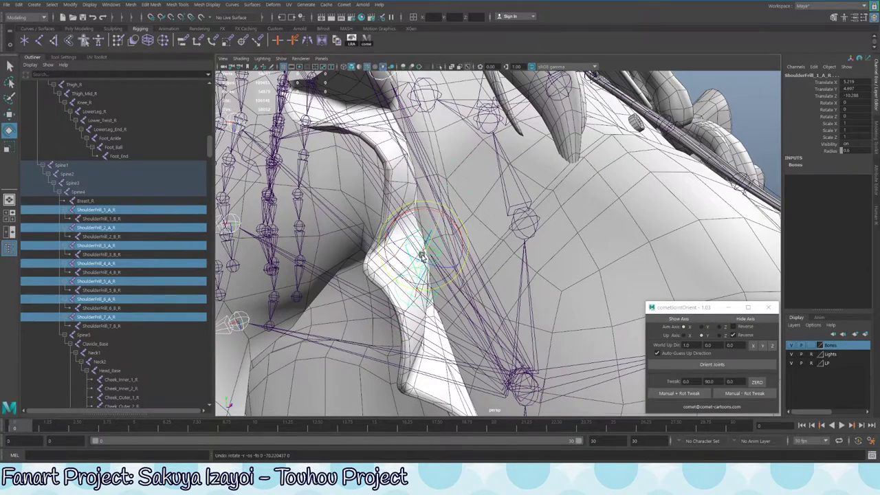
alt+drag(424, 259, 478, 255)
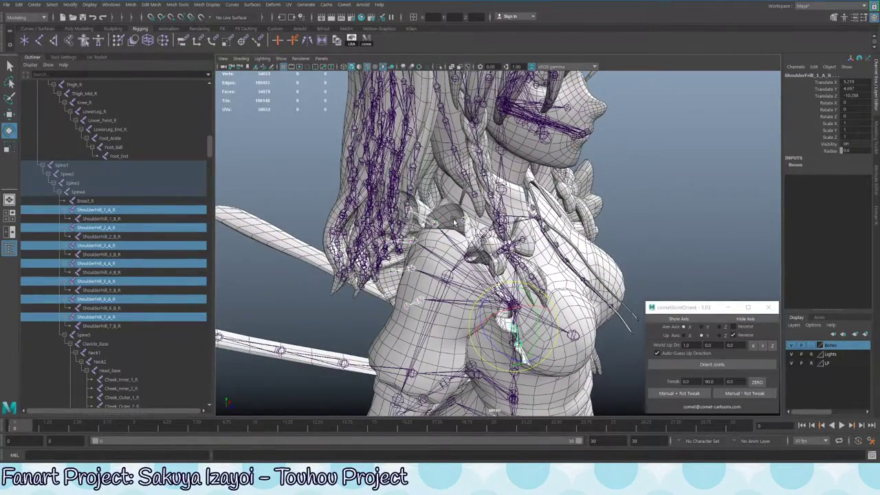
alt+drag(454, 221, 459, 212)
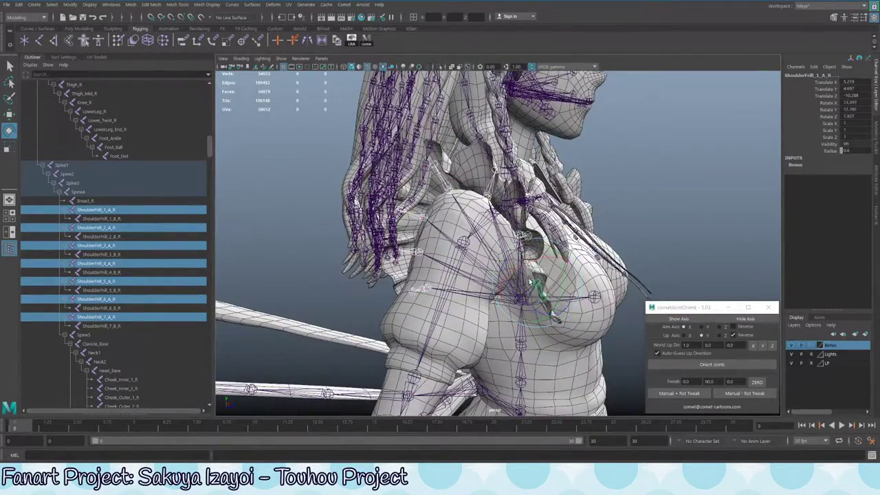
drag(530, 283, 467, 210)
key(ctrl+z)
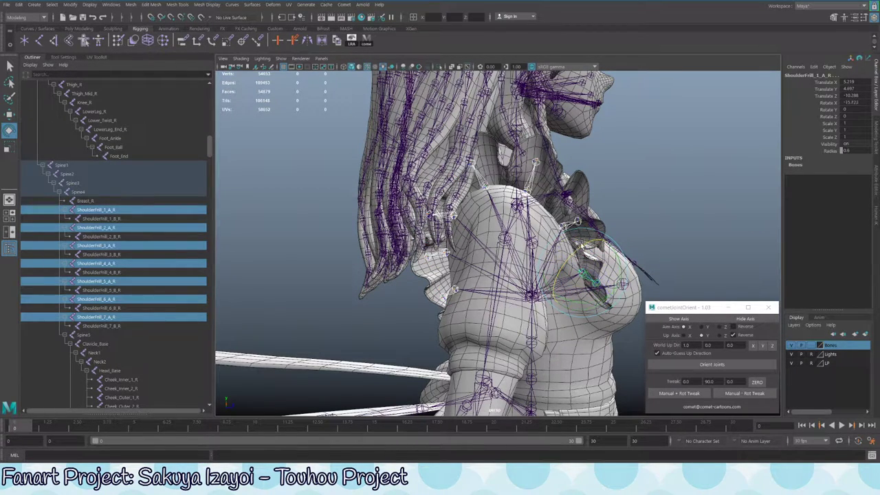
drag(597, 281, 615, 279)
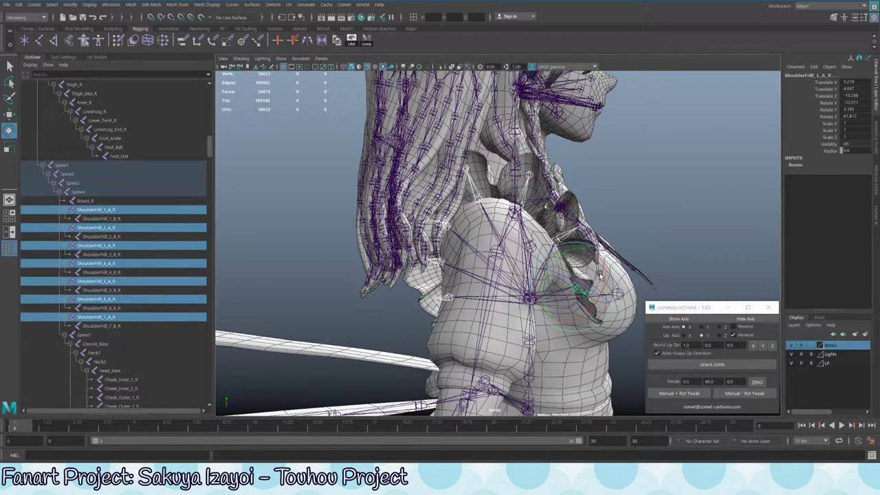
key(ctrl+z)
key(ctrl+z)
key(ctrl+z)
key(ctrl+z)
key(ctrl+z)
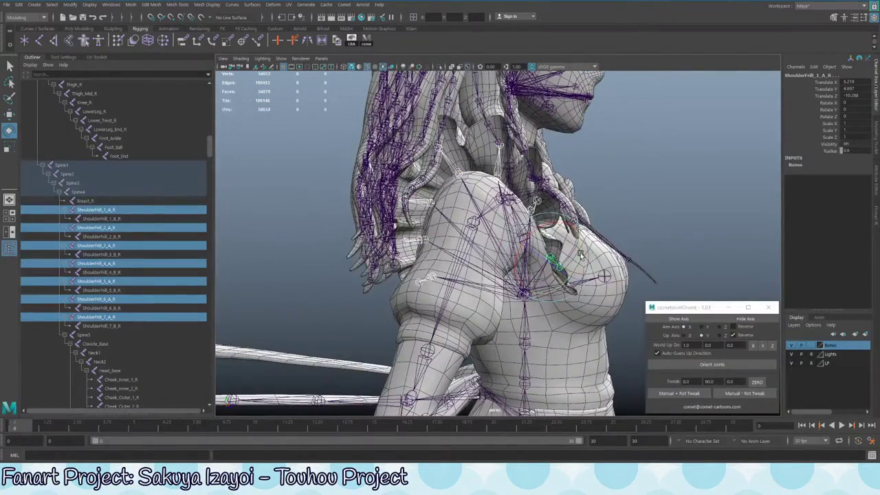
Set the Rotate Tool axis orientation to World, test-rotate the frill joint, and undo
click(64, 57)
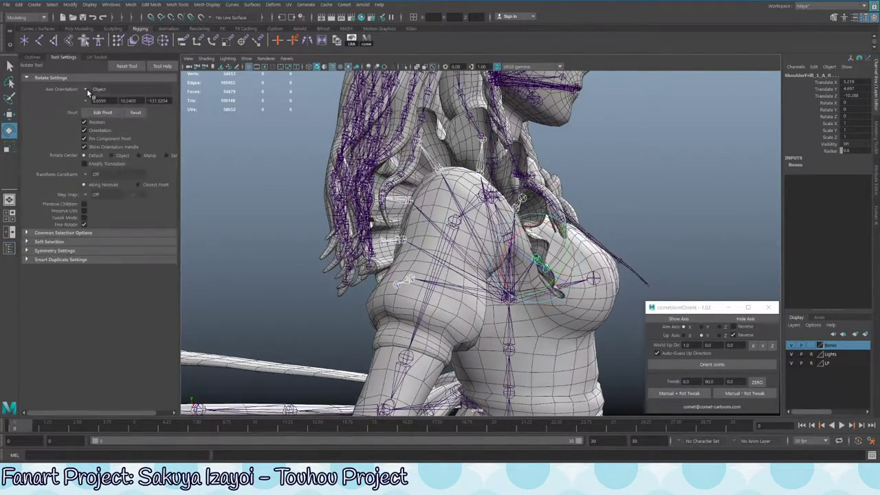
click(96, 89)
click(103, 106)
drag(523, 242, 412, 239)
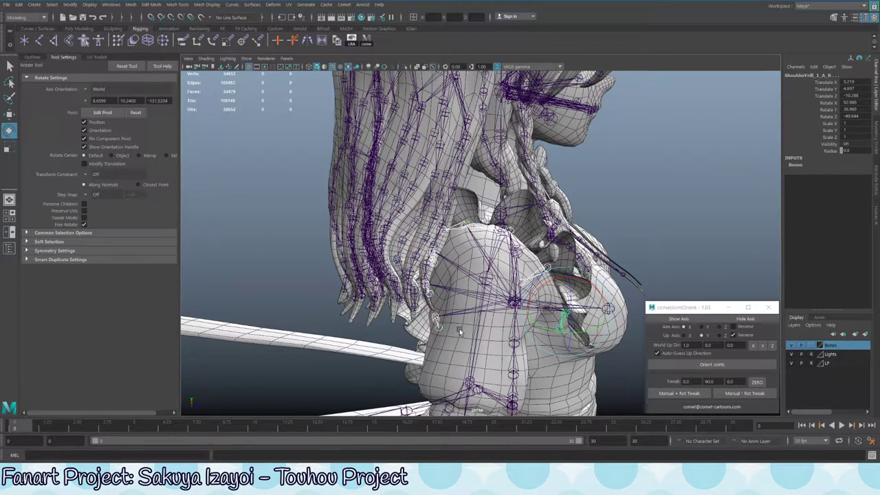
key(ctrl+z)
key(ctrl+z)
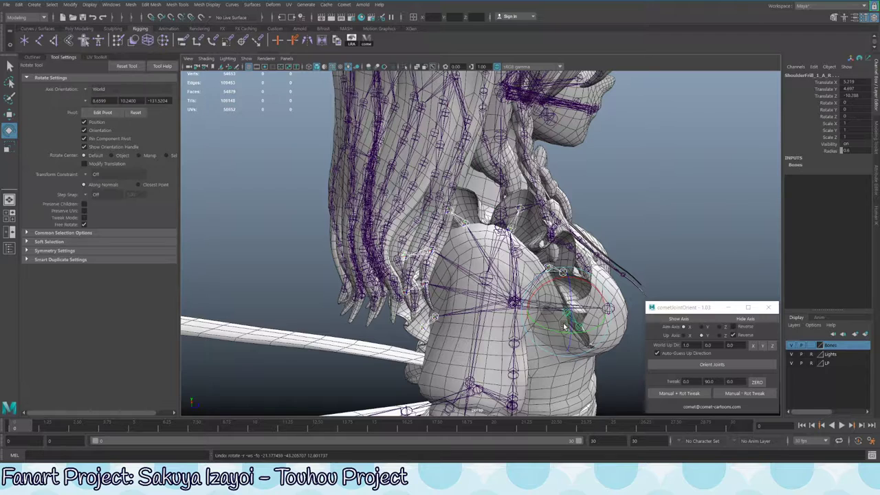
drag(564, 327, 468, 341)
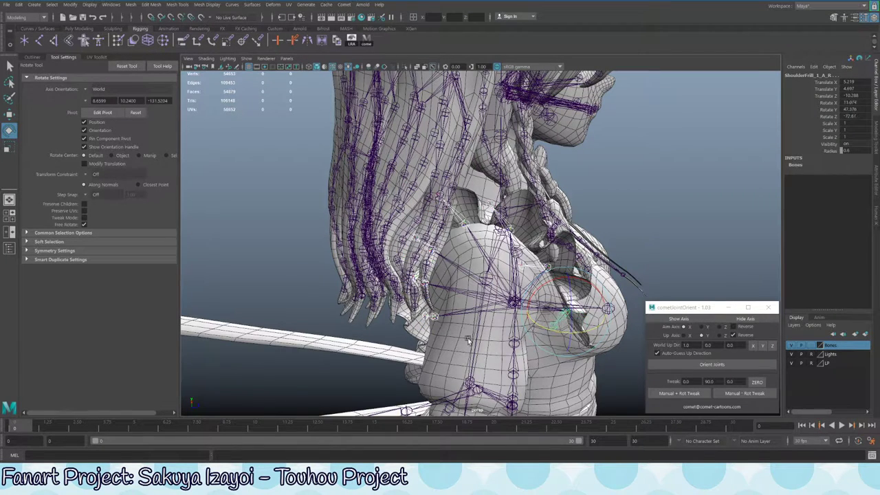
key(ctrl+z)
key(ctrl+z)
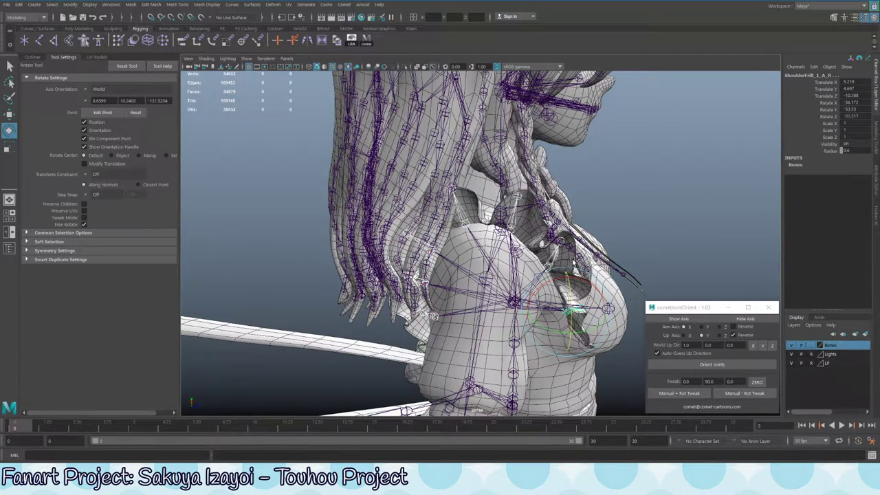
alt+drag(481, 275, 344, 275)
drag(544, 302, 539, 273)
key(ctrl+z)
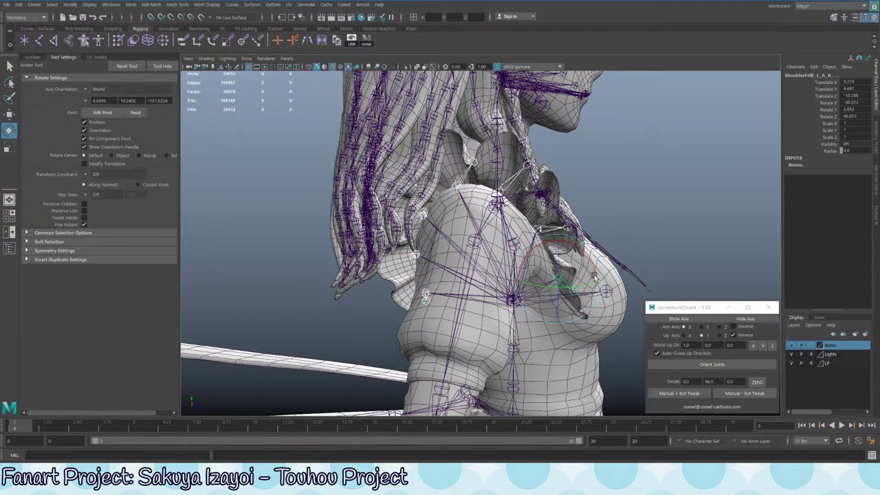
key(ctrl+z)
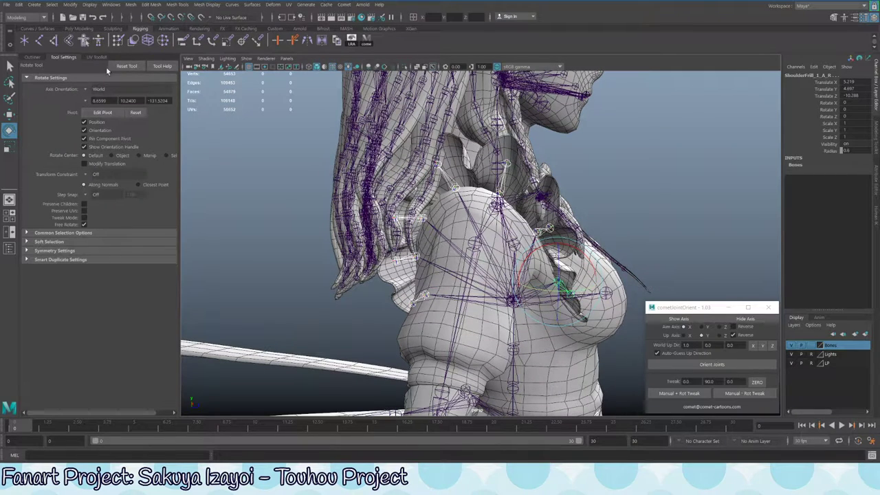
Set the rotate axis orientation back to Object and activate the Joint Tool
click(96, 89)
click(98, 98)
alt+drag(649, 231, 619, 220)
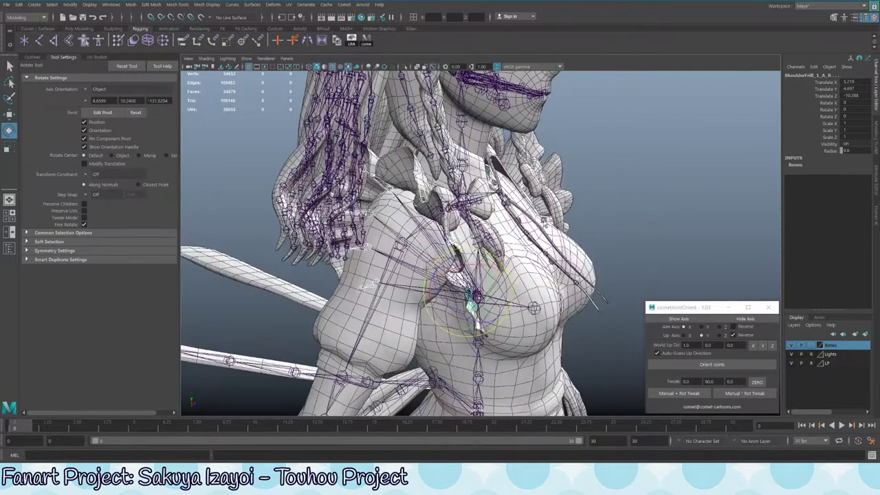
key(j)
alt+drag(490, 305, 550, 300)
alt+drag(376, 309, 316, 307)
alt+drag(265, 277, 584, 203)
Save the scene, continuing past the Student Version File notice
click(635, 187)
key(ctrl+z)
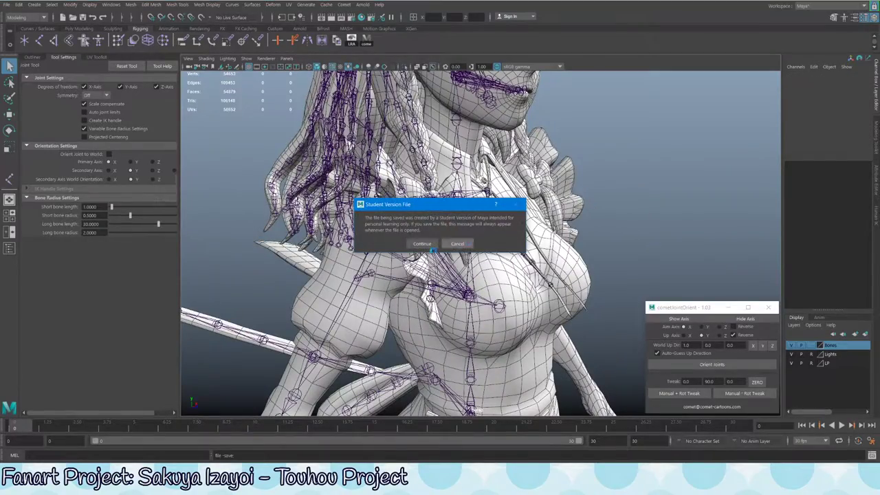
click(418, 243)
alt+drag(419, 243, 492, 234)
Select Neck1, Clavicle_Base and Shoulder_Lift_R and switch to rotating to inspect them
key(q)
click(494, 248)
alt+right_drag(492, 233, 487, 169)
alt+drag(487, 169, 388, 220)
click(454, 235)
click(389, 222)
key(e)
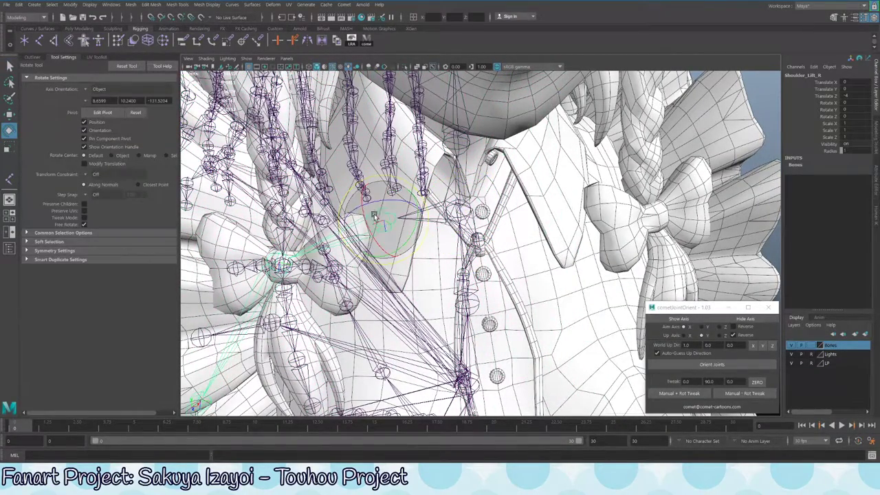
Select UpperArm_R and inspect its zero rotation and Translate X 6.906
alt+drag(376, 219, 376, 264)
key(q)
click(375, 265)
key(w)
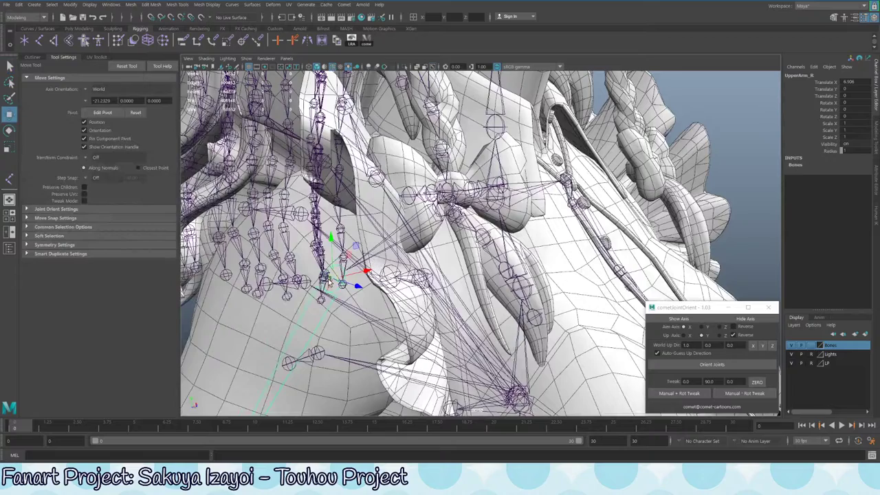
key(e)
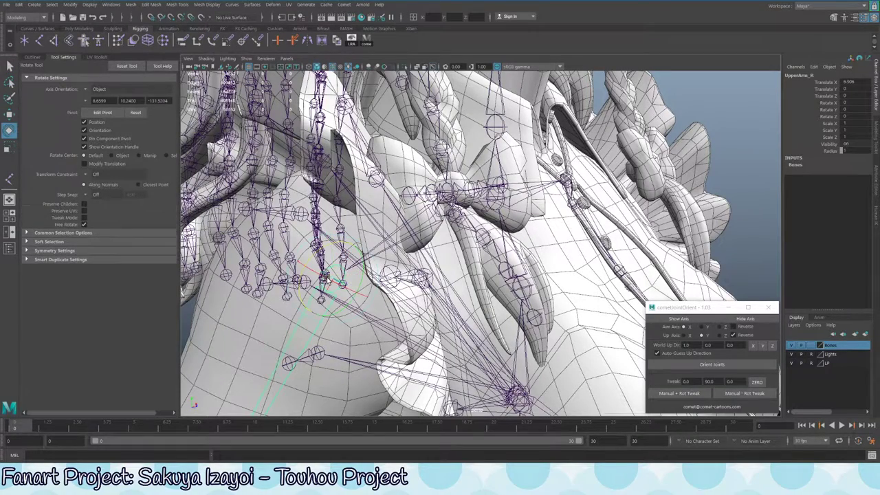
alt+drag(300, 274, 323, 323)
Test-rotate Neck1 against the hair chains and briefly isolate the Tongue_1 joints
key(Escape)
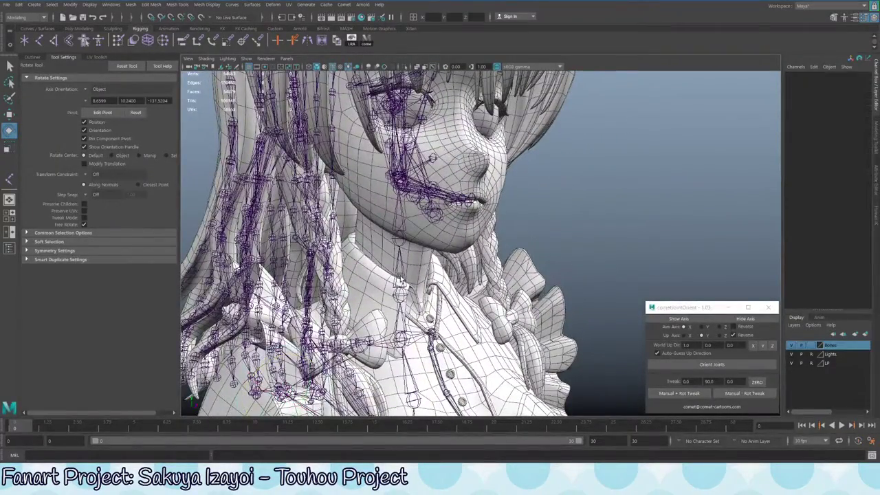
click(401, 267)
drag(402, 267, 397, 292)
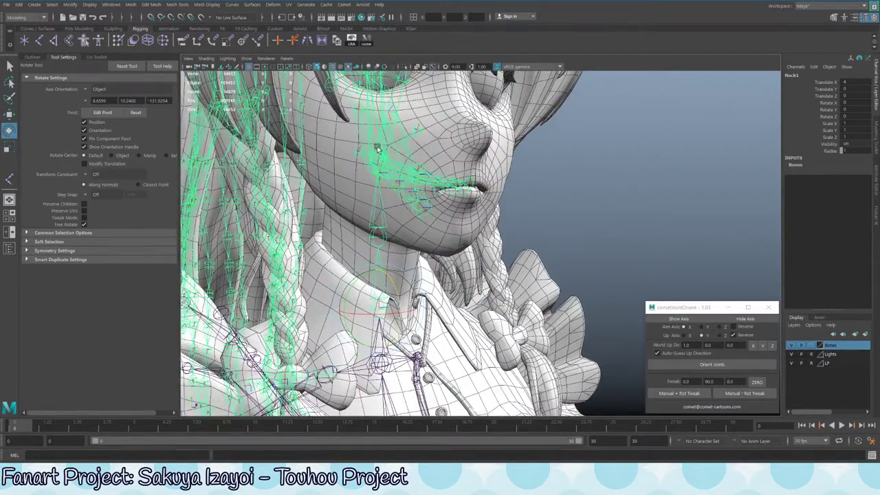
alt+drag(397, 222, 411, 234)
click(397, 237)
key(ctrl+1)
key(ctrl+z)
Select the Head_Base joint chain and isolate it with the Rotate tool active
key(q)
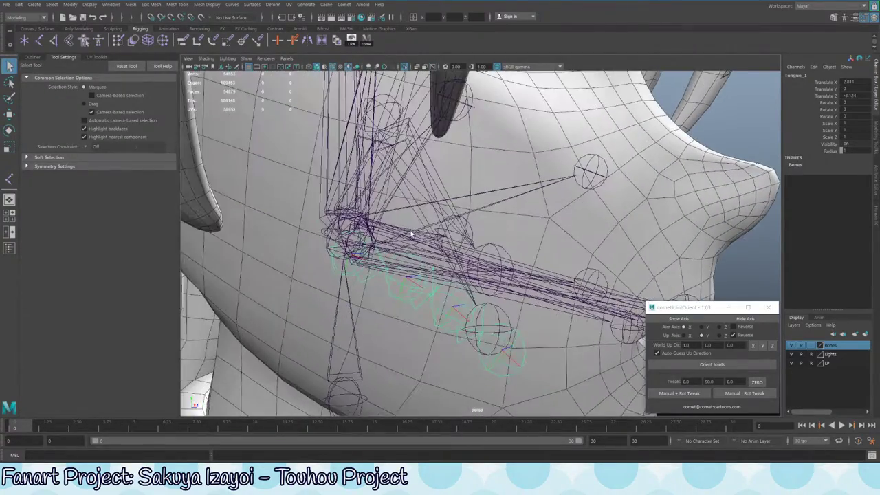
click(362, 203)
alt+drag(393, 206, 430, 266)
key(e)
key(ctrl+1)
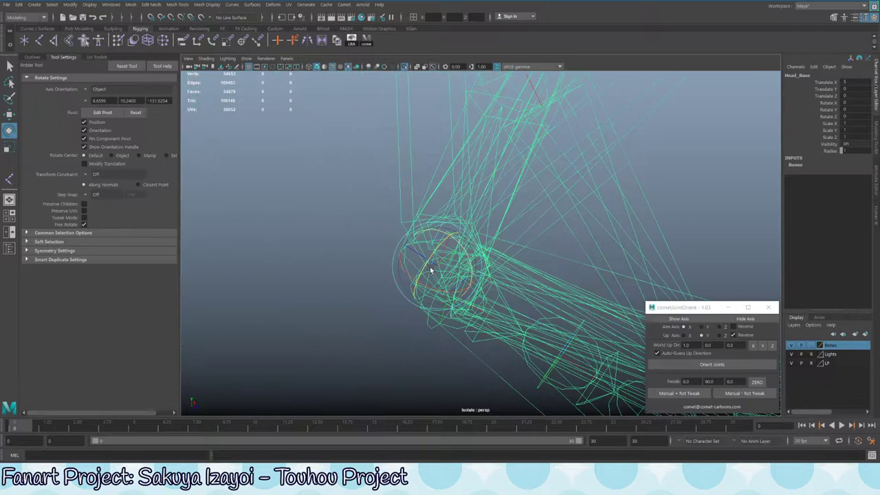
Apply a 90, 0, 0 Manual + Rot Tweak to the head joint's axes, then orbit and clear the selection
click(701, 391)
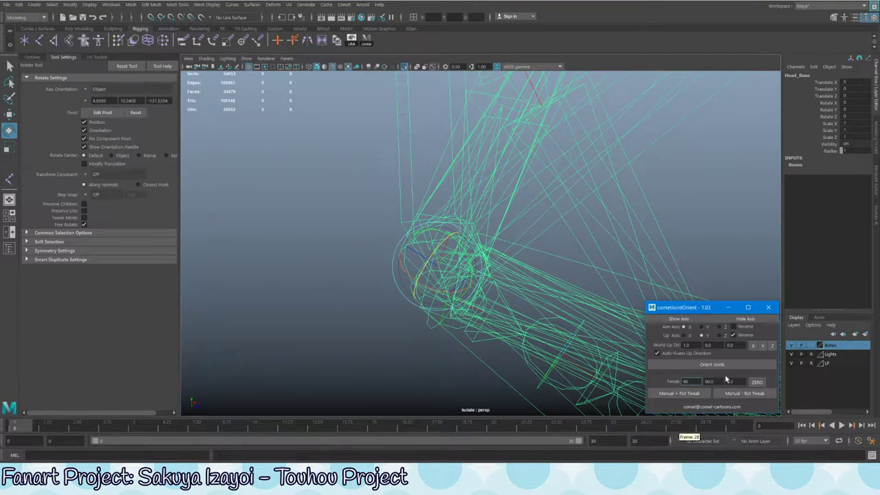
click(680, 393)
alt+drag(491, 330, 408, 219)
click(419, 241)
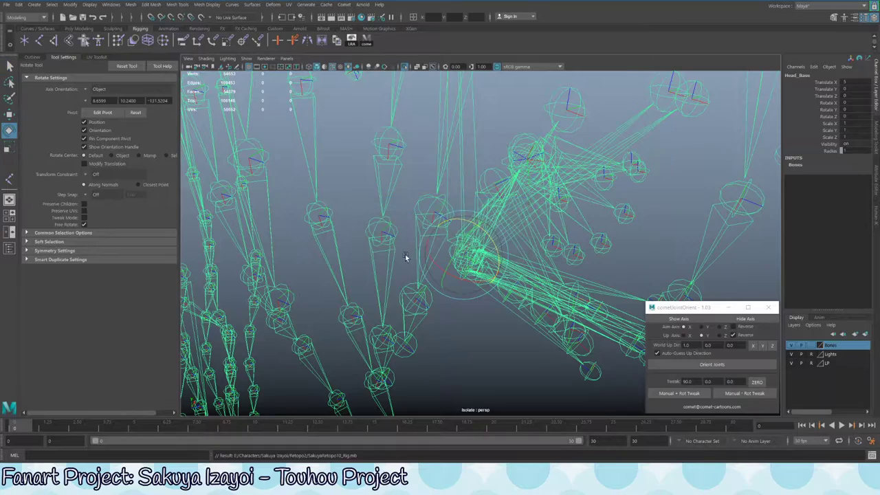
alt+drag(407, 255, 385, 240)
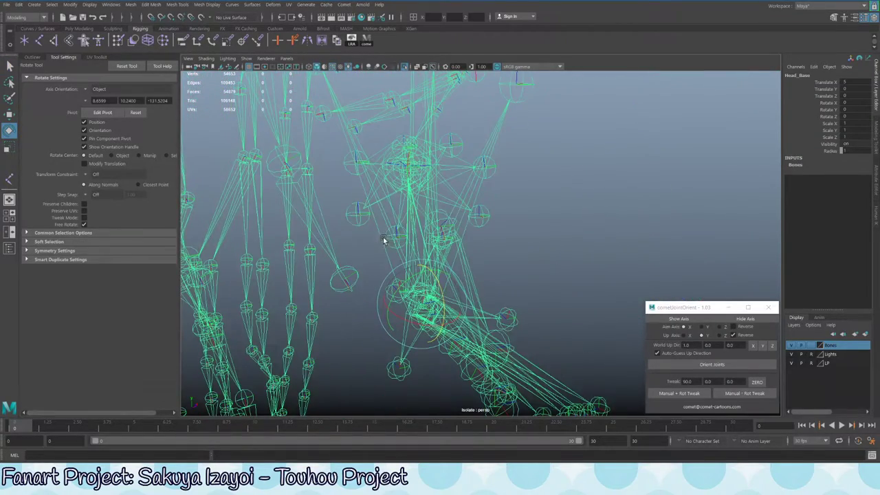
alt+drag(483, 204, 474, 260)
key(q)
click(485, 206)
Use the Outliner to browse the eyelid joints and select only Eye_Ball_R
click(419, 191)
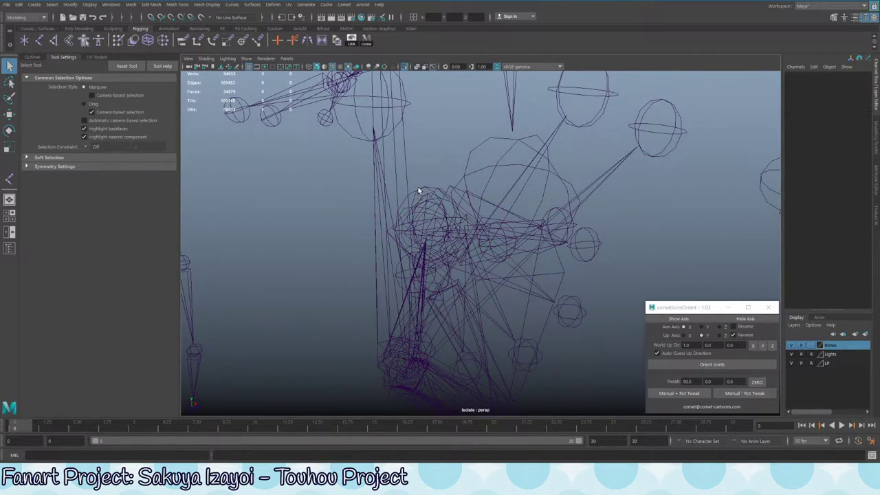
click(416, 192)
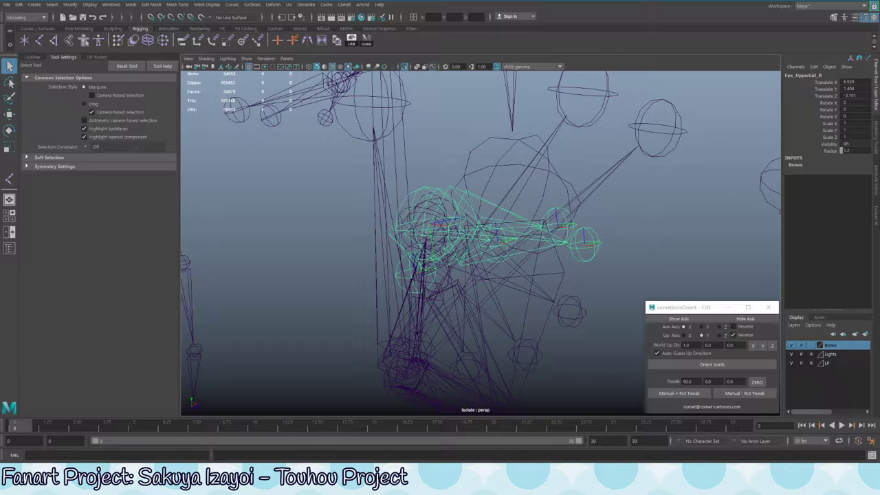
click(31, 57)
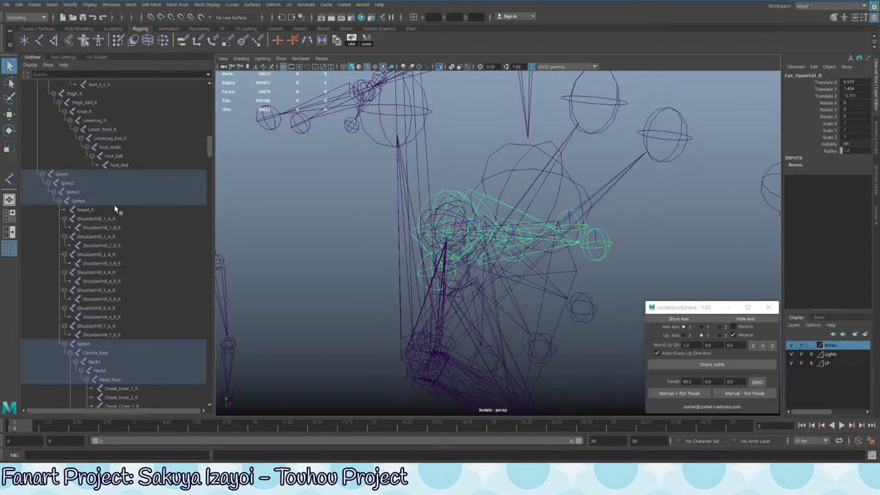
click(131, 201)
click(120, 147)
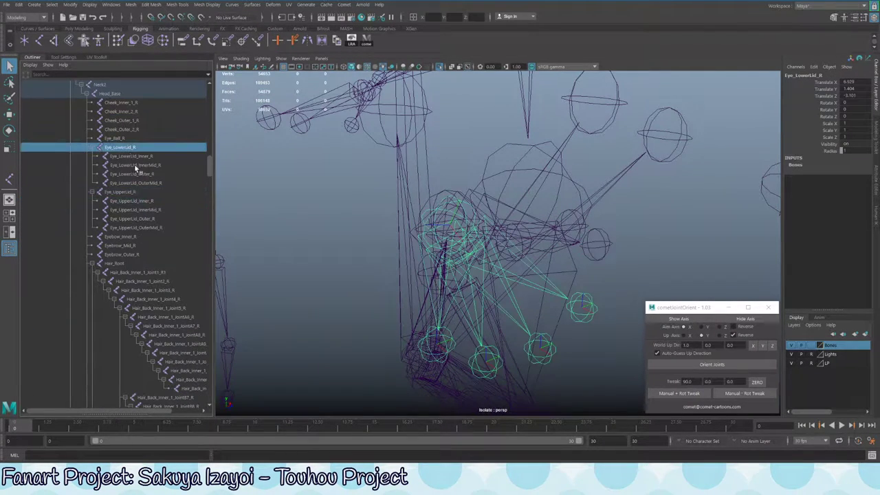
ctrl+click(120, 192)
key(w)
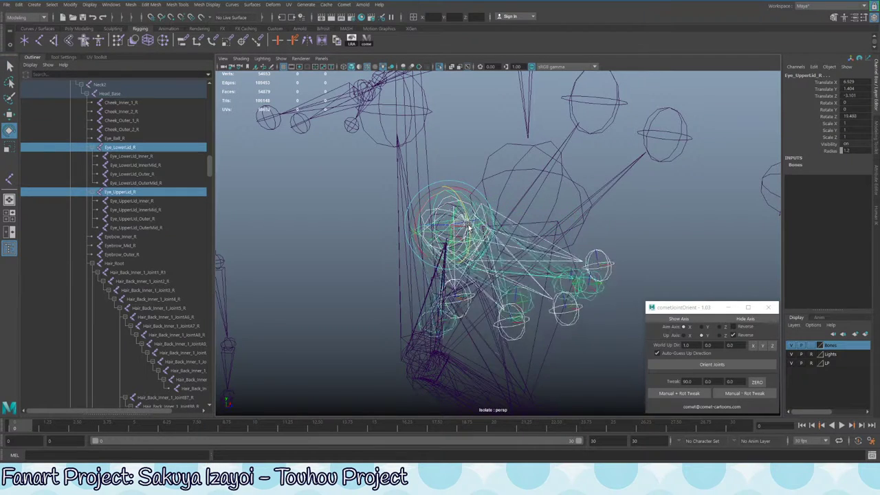
alt+drag(466, 212, 333, 218)
scroll(139, 204, up, 3)
click(134, 209)
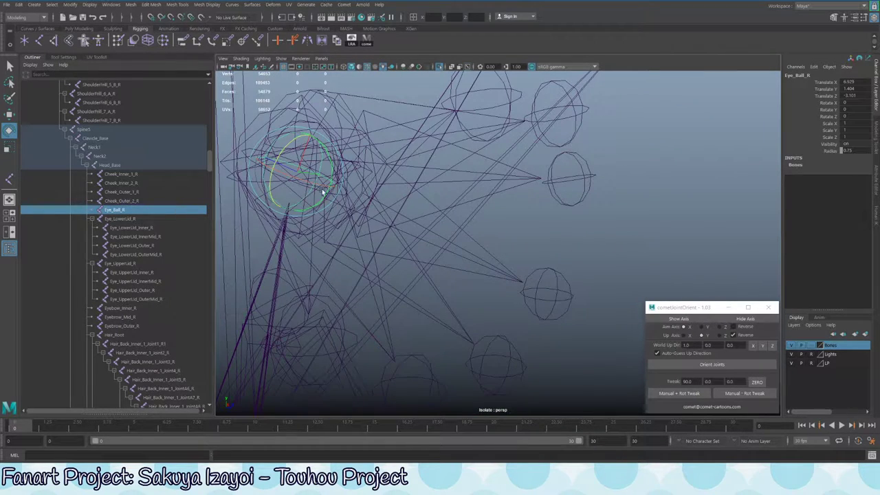
alt+drag(322, 188, 545, 281)
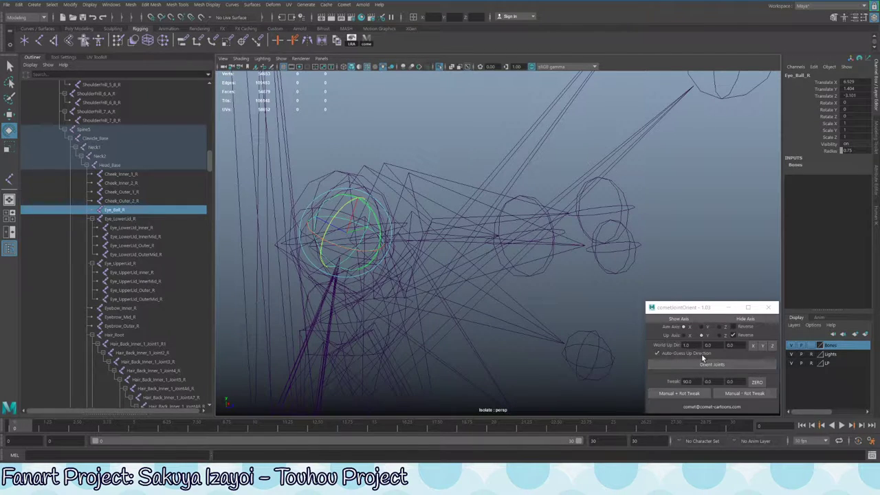
Uncheck Auto-Guess Up Direction, set World Up Dir, and frame the Eye_Ball_R manipulator
click(657, 353)
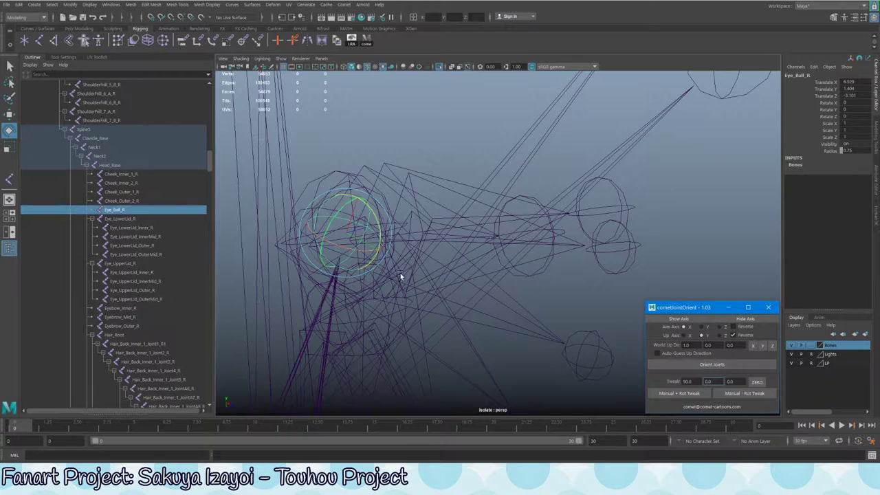
alt+drag(401, 276, 648, 329)
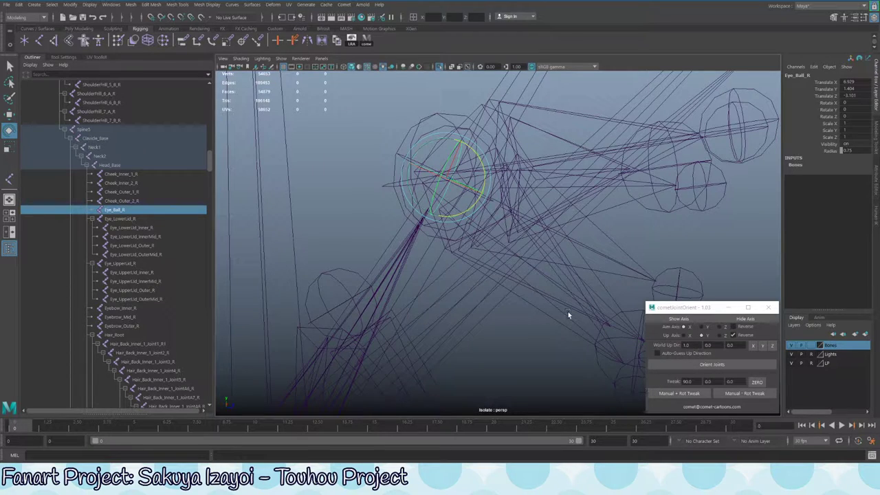
click(686, 344)
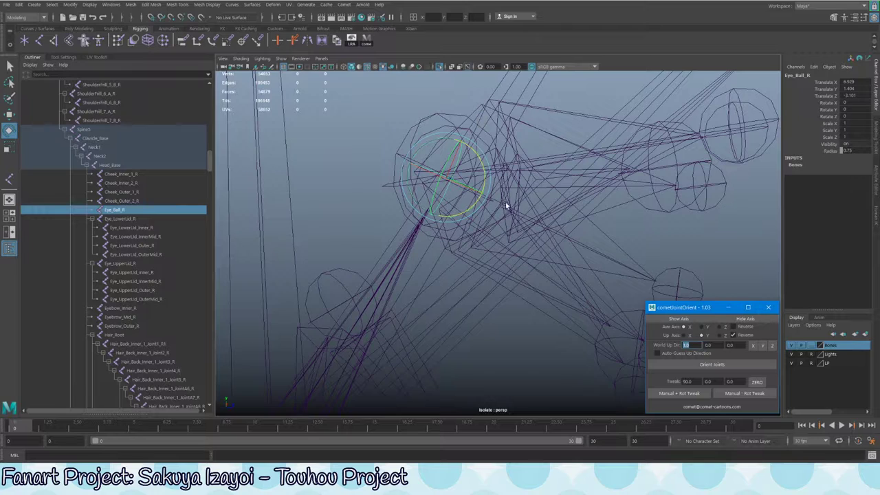
alt+drag(507, 207, 492, 213)
key(w)
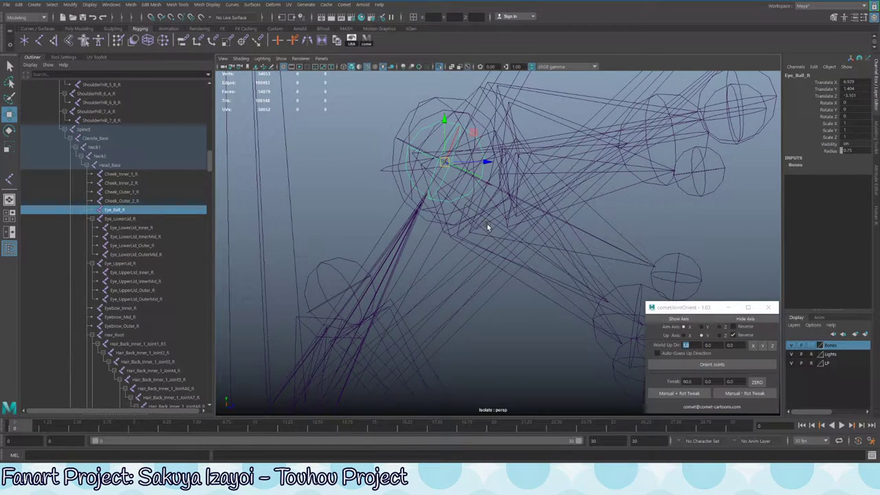
key(f)
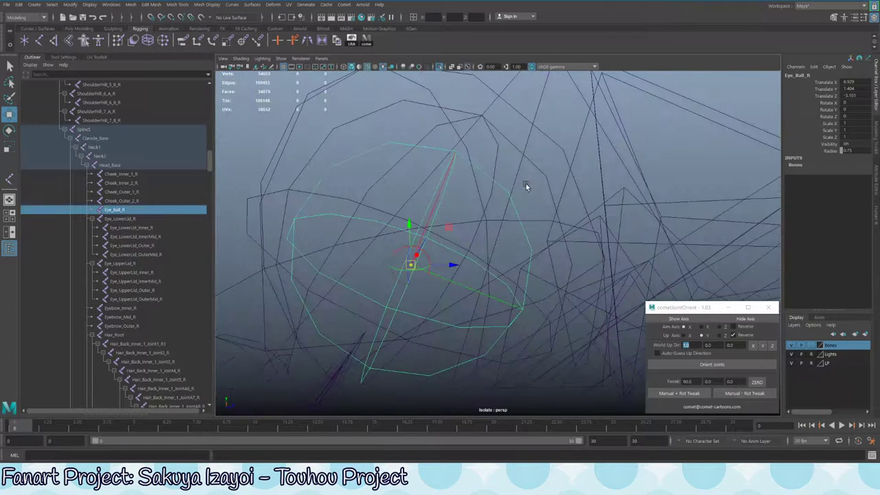
drag(435, 262, 446, 279)
Re-orient Eye_Ball_R with cometJointOrient's Orient Joints and test-rotate it up close
click(700, 366)
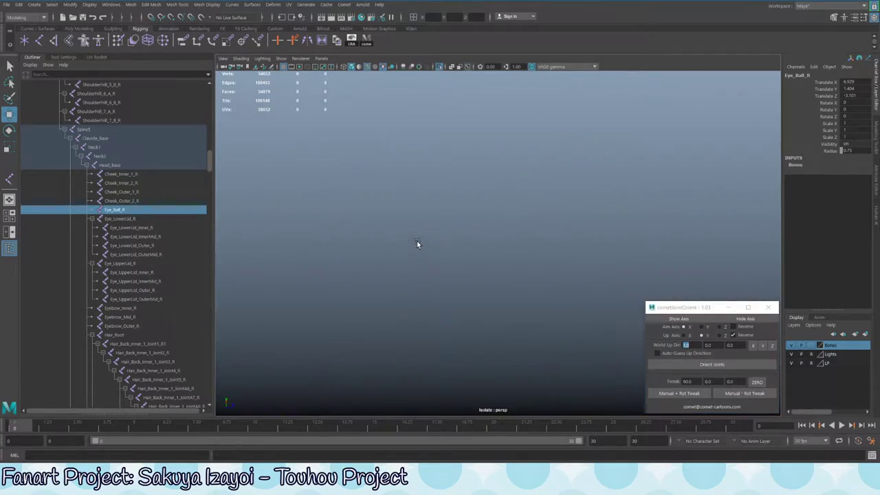
scroll(417, 243, down, 10)
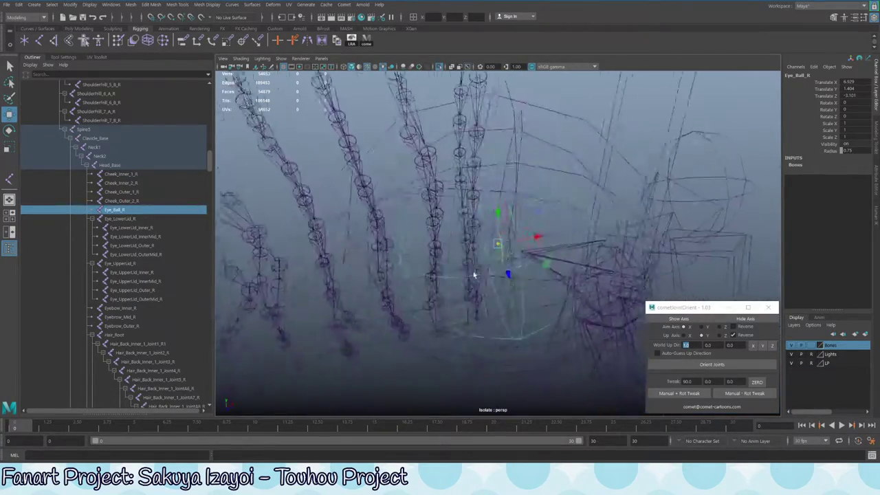
alt+drag(474, 275, 369, 255)
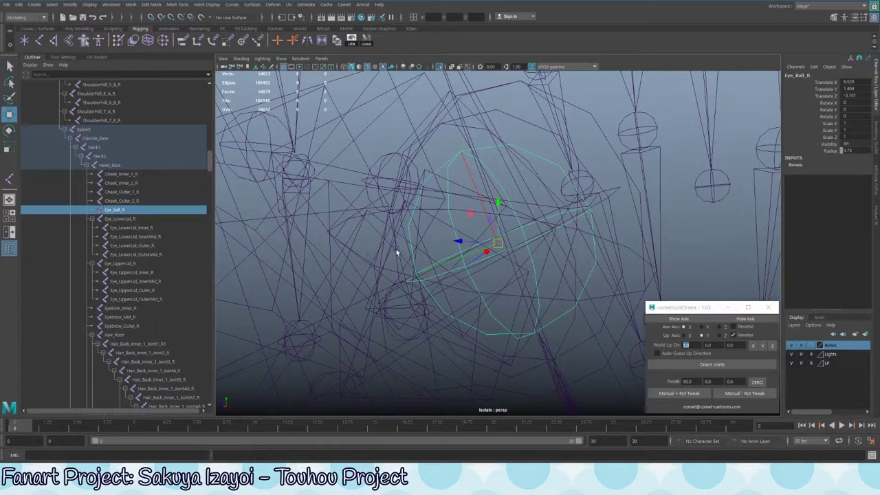
key(e)
drag(500, 224, 530, 196)
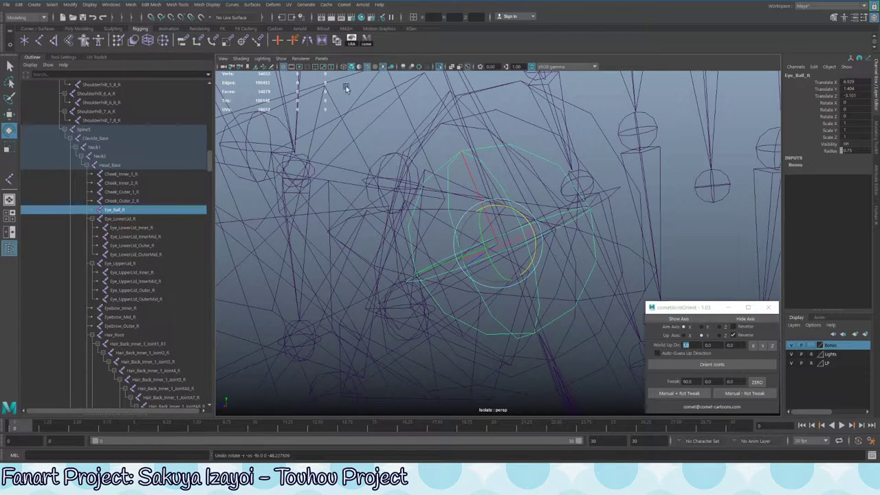
Freeze Eye_Ball_R's transformations after another test rotation, returning its rotation to zero
click(70, 5)
click(103, 44)
click(70, 4)
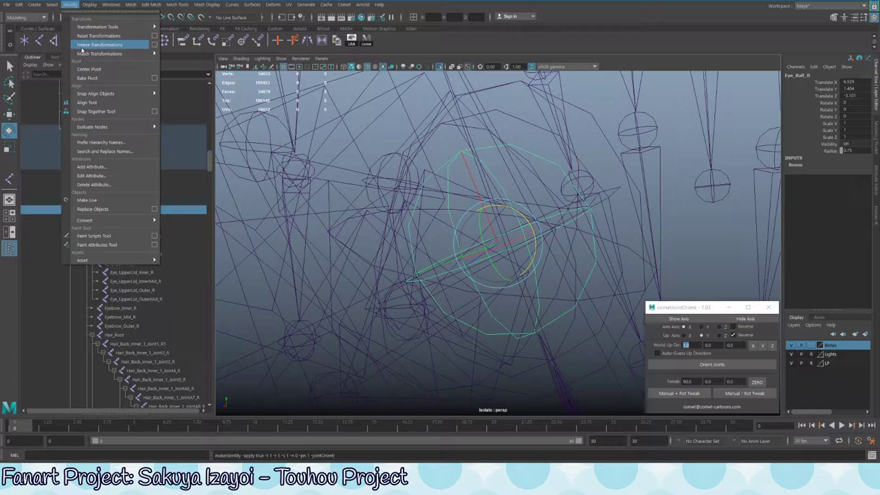
click(103, 44)
alt+drag(522, 210, 562, 260)
click(70, 4)
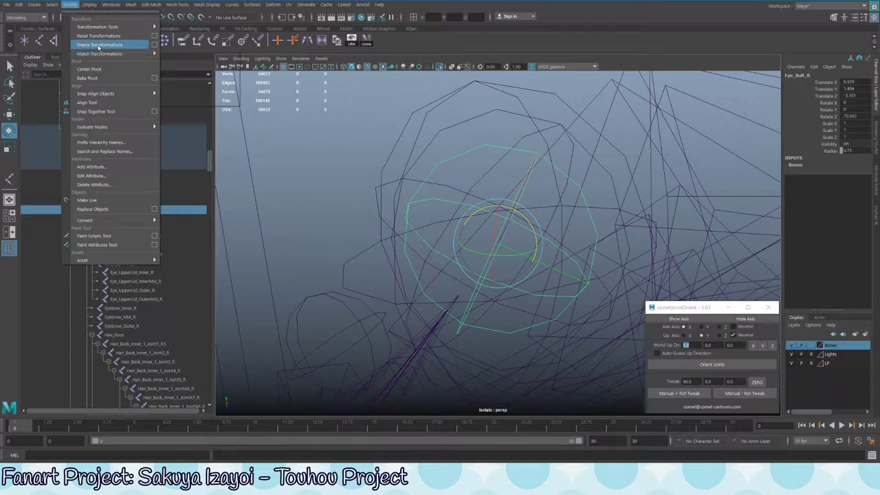
click(100, 45)
alt+drag(412, 179, 513, 190)
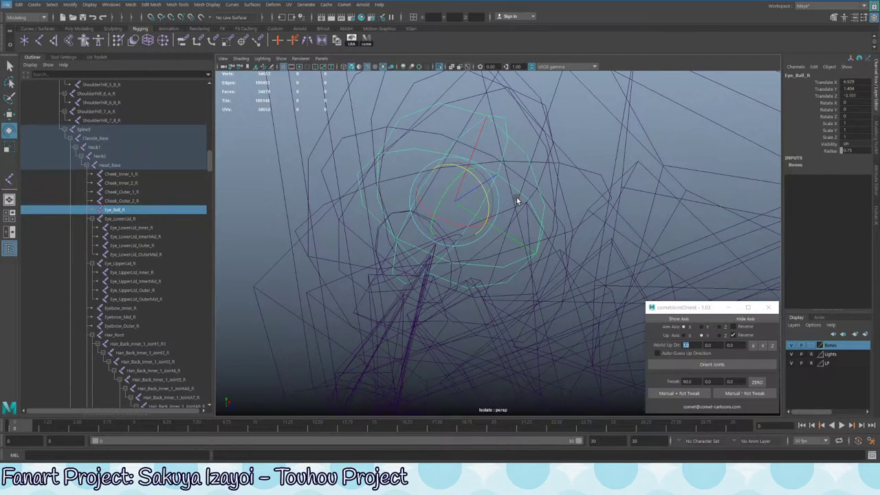
Select the Eye_Ball_R joint, recentre the view on it and bring up its context options
key(F8)
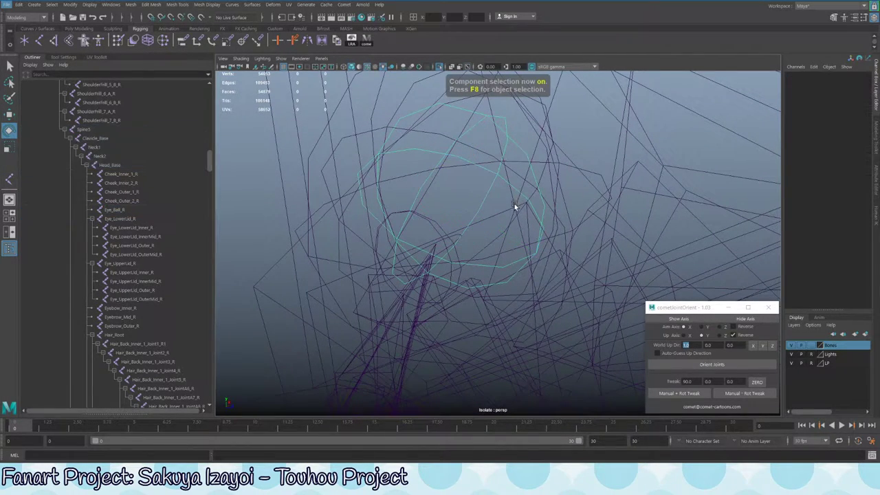
key(F8)
click(492, 177)
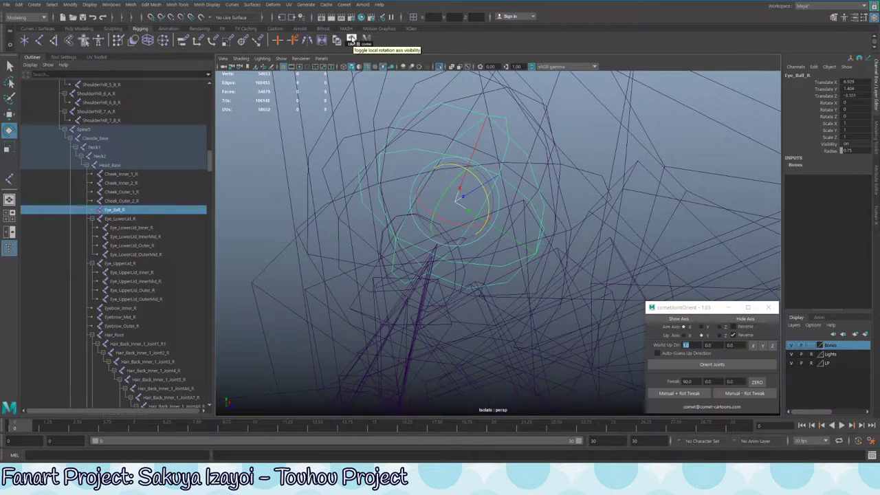
alt+middle_drag(495, 226, 494, 208)
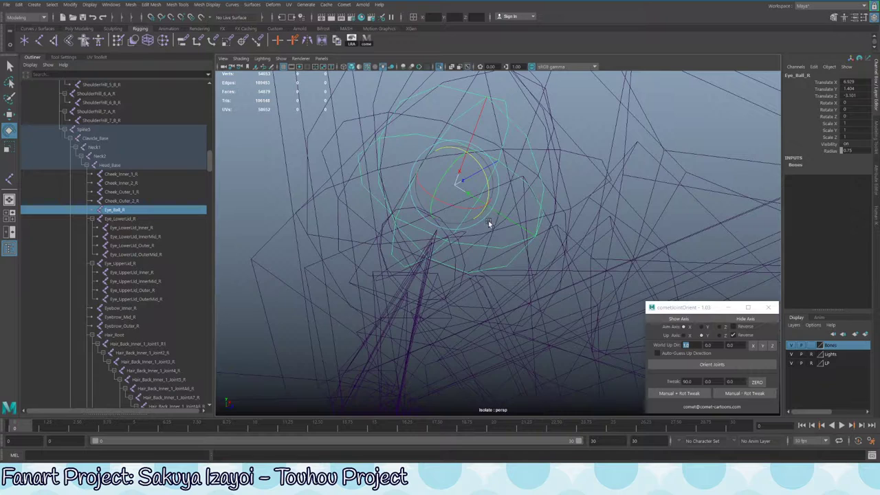
key(F8)
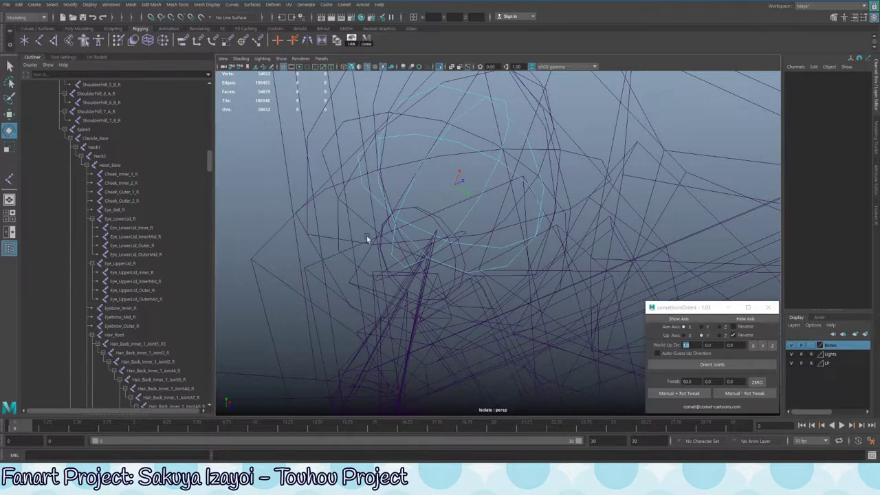
right_click(458, 186)
Adjust the symmetry and selection mask settings, reselect Eye_Ball_R and examine its axes from several angles
click(262, 18)
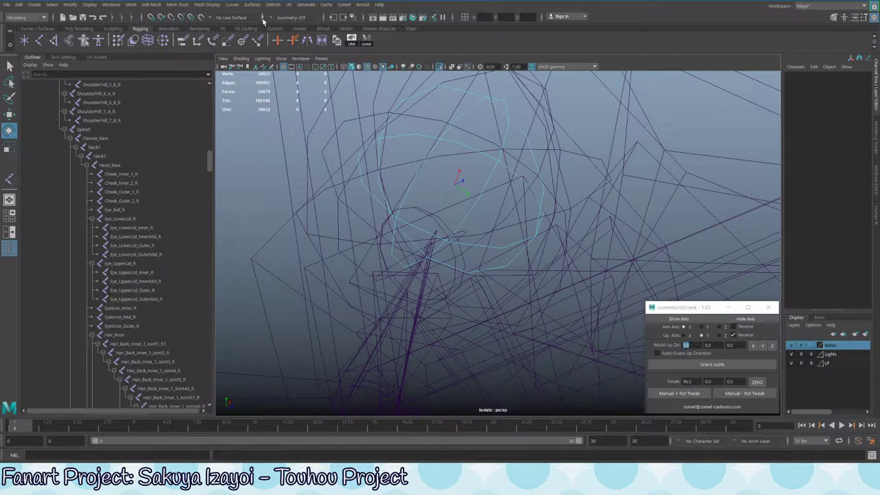
click(261, 19)
click(132, 18)
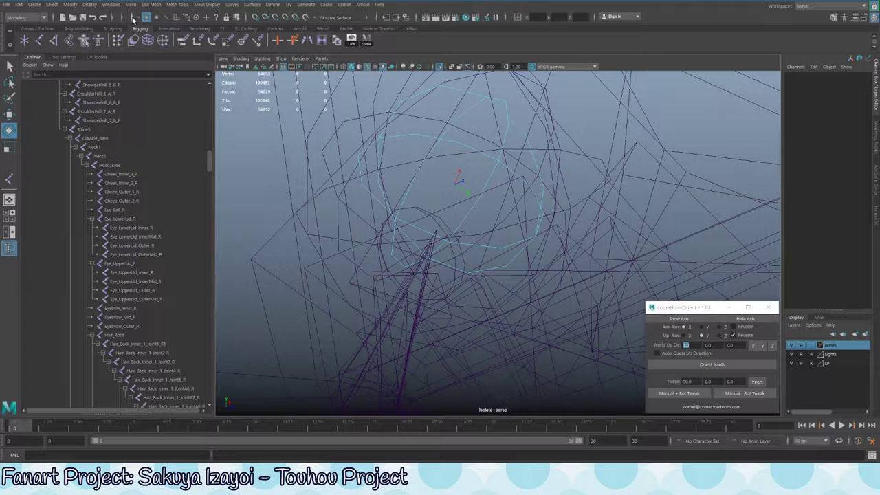
click(217, 17)
click(456, 184)
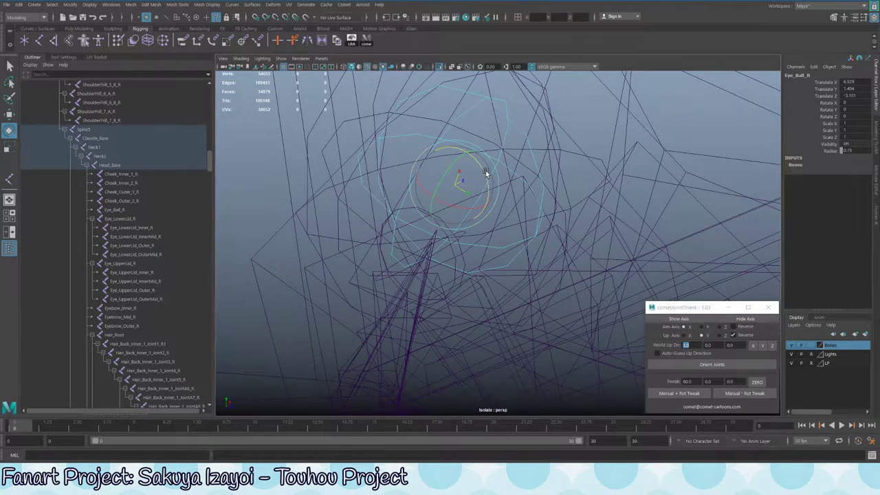
alt+drag(520, 190, 474, 191)
alt+drag(482, 162, 449, 164)
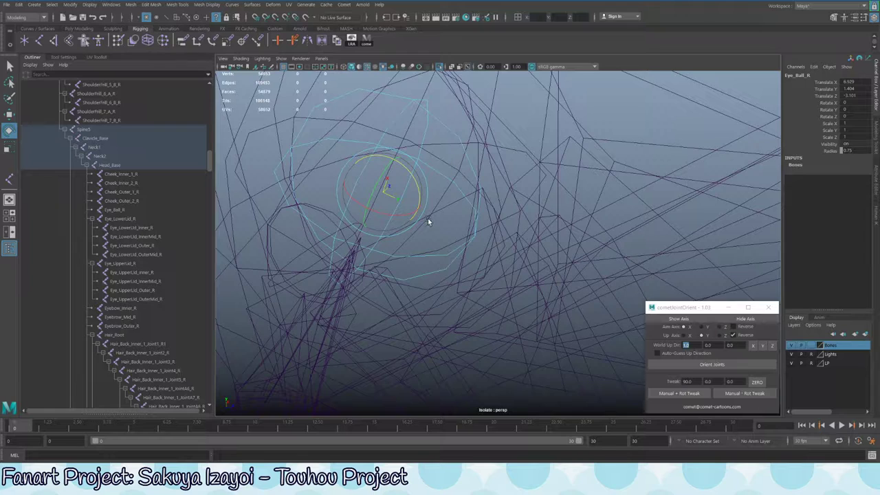
alt+drag(350, 204, 388, 201)
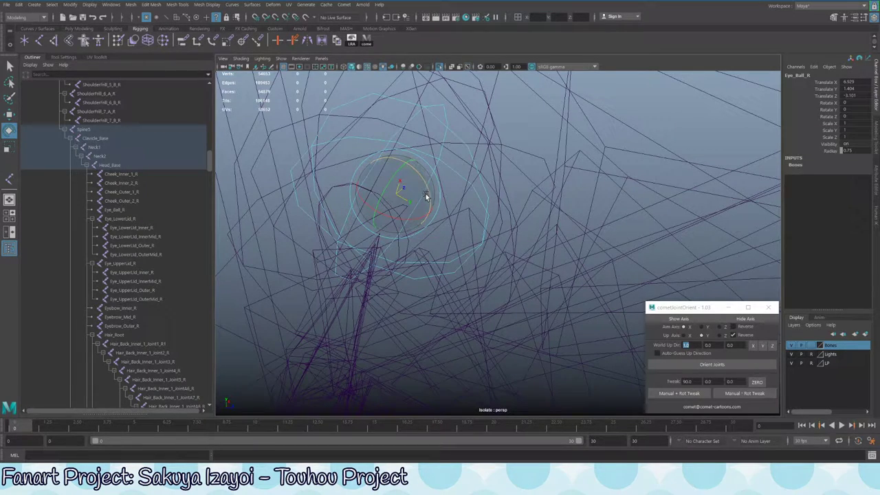
mouse_move(516, 242)
right_down()
mouse_move(512, 218)
mouse_move(470, 223)
mouse_move(512, 239)
right_up()
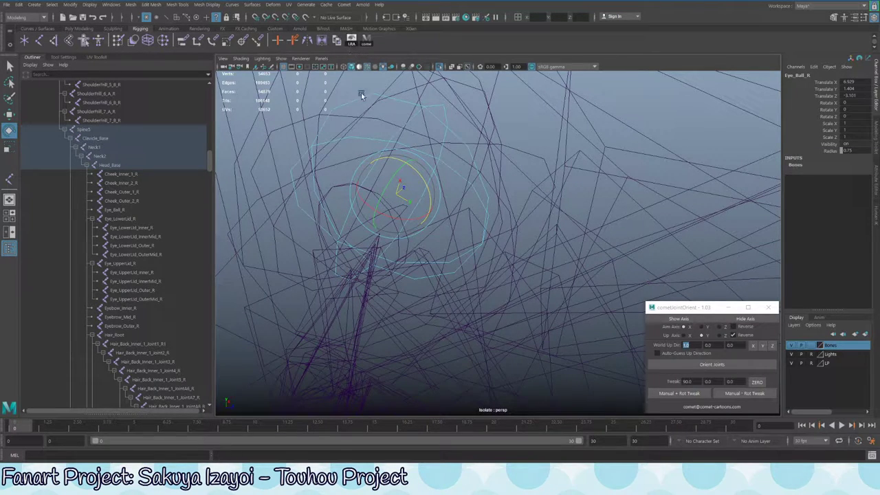
click(110, 5)
click(110, 5)
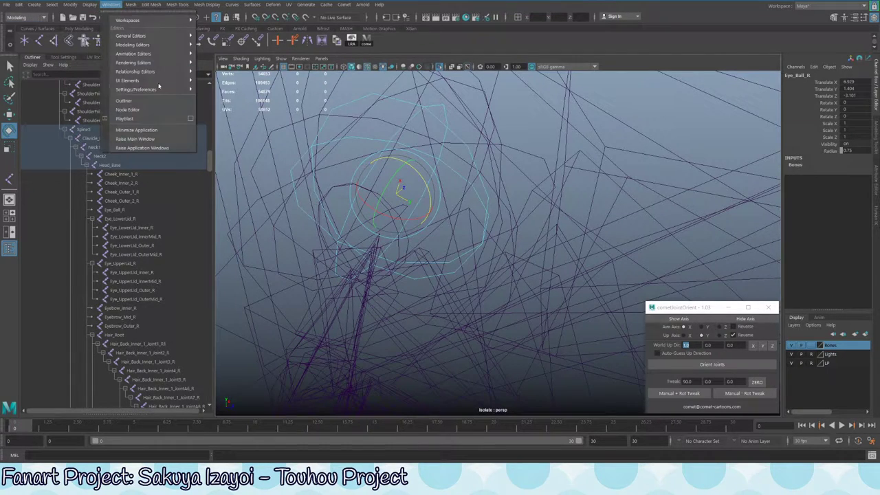
click(90, 5)
mouse_move(197, 98)
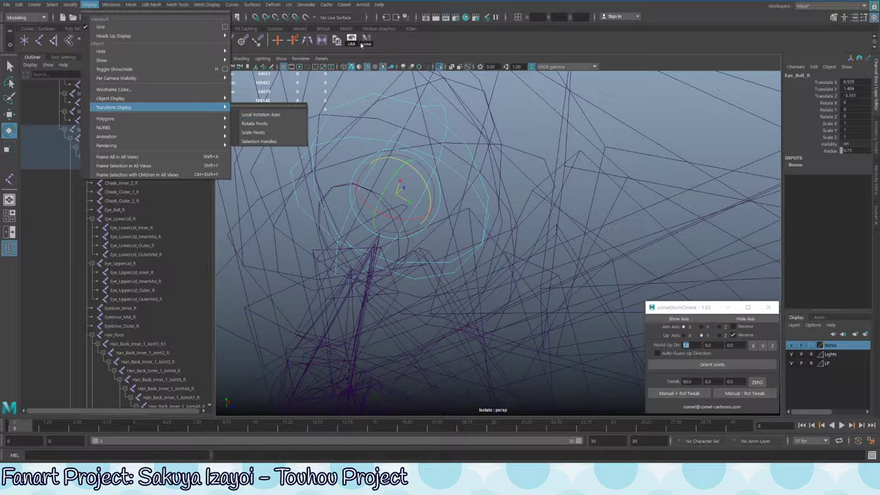
click(435, 42)
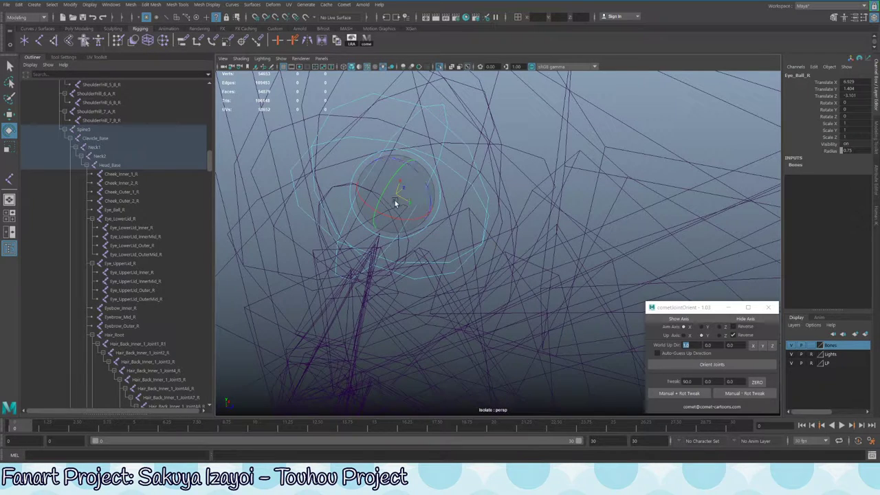
Zero Eye_Ball_R's Translate X, Y and Z in the Channel Box
alt+drag(392, 199, 481, 131)
click(853, 82)
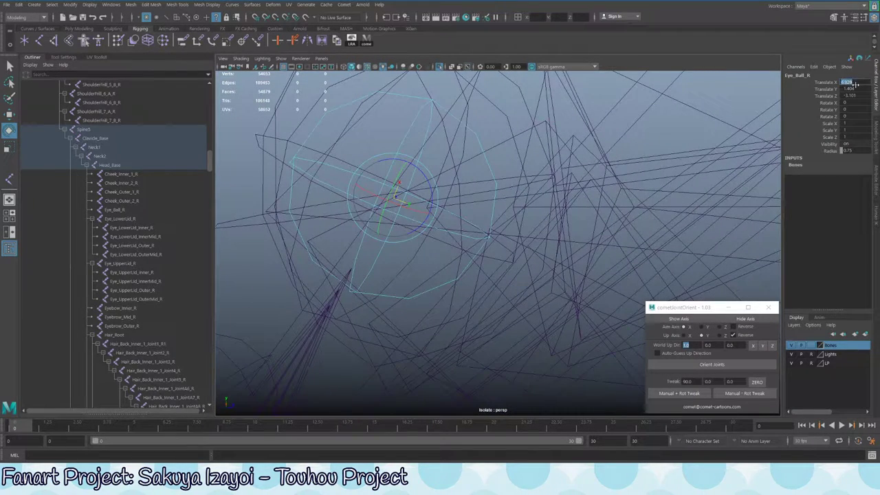
text(0)
key(Tab)
text(0)
key(Tab)
text(0)
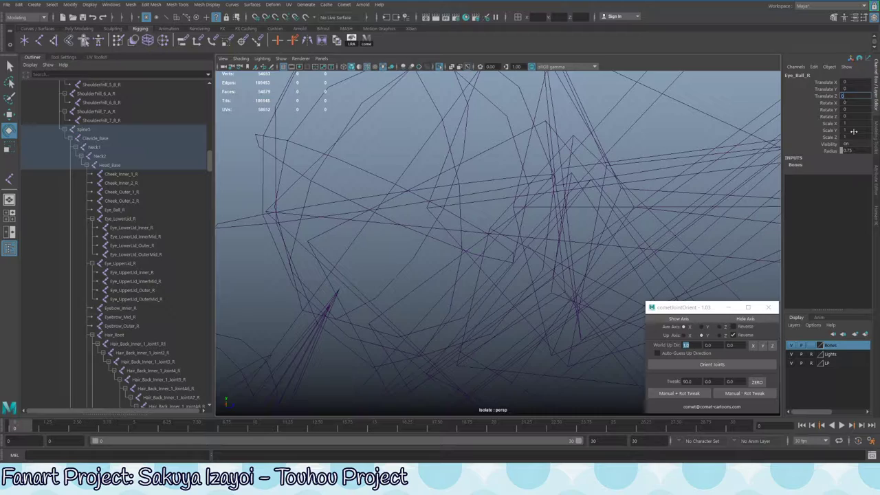
key(Return)
Undo the translate zeroing, restoring Eye_Ball_R to 6.929, 1.404, -3.101
alt+drag(592, 185, 501, 187)
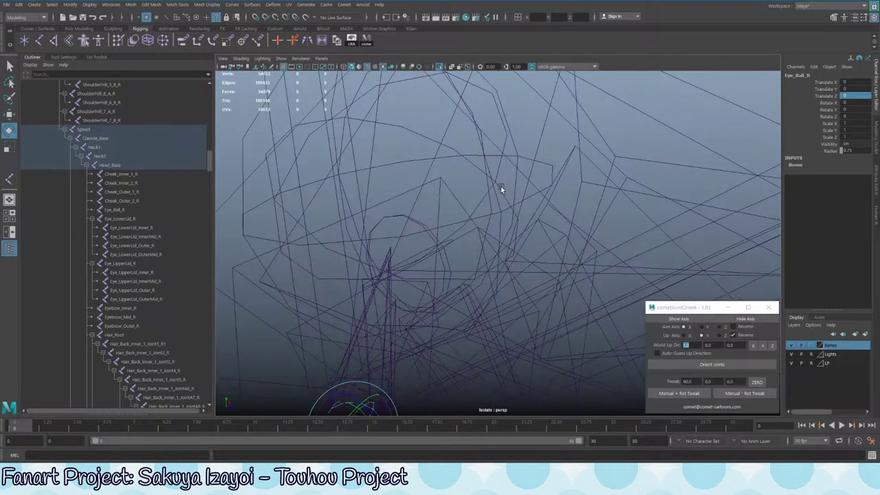
key(q)
alt+drag(568, 267, 470, 188)
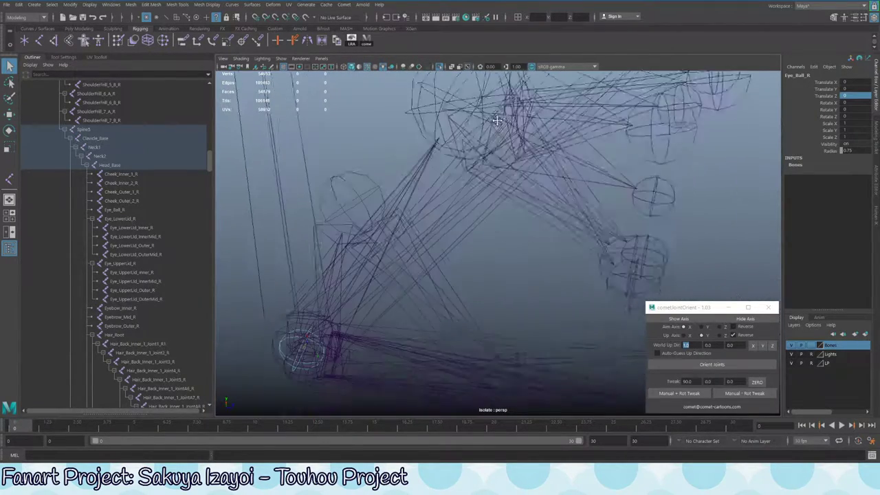
key(ctrl+z)
key(ctrl+z)
alt+drag(505, 277, 429, 236)
key(ctrl+z)
Test-rotate Eye_Ball_R up close to check its axes
alt+drag(486, 192, 547, 207)
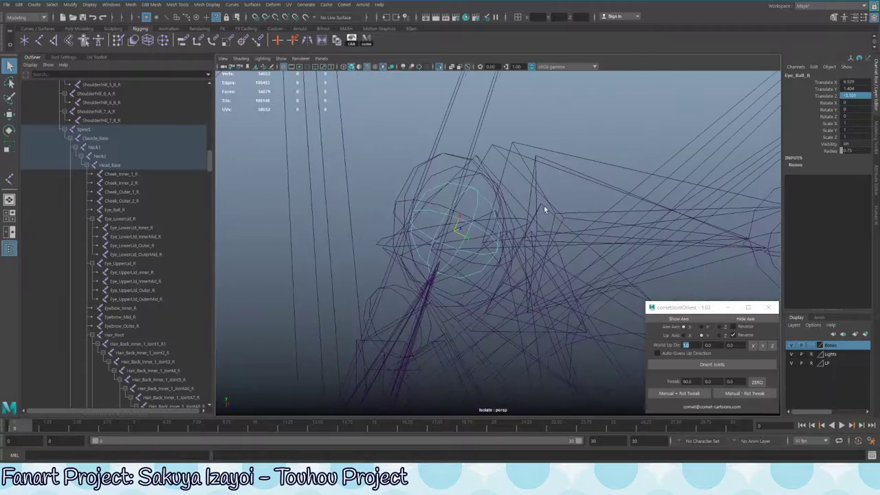
key(e)
drag(491, 216, 491, 273)
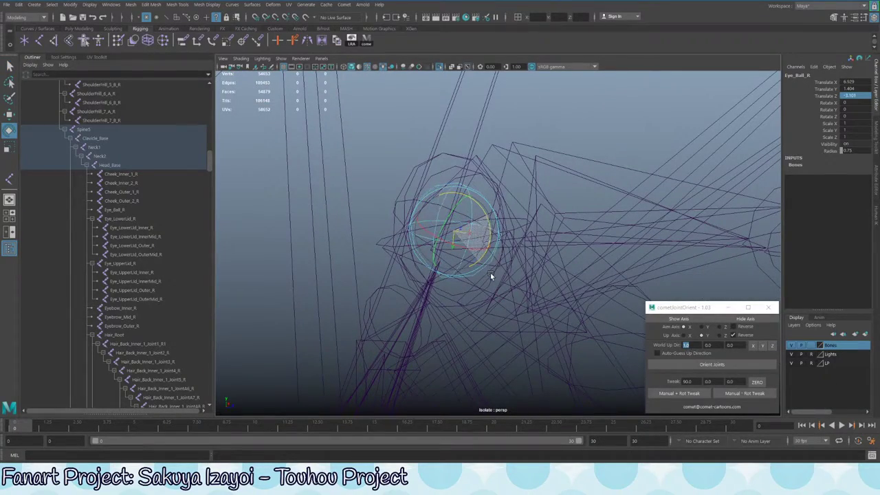
alt+drag(499, 223, 458, 250)
click(526, 307)
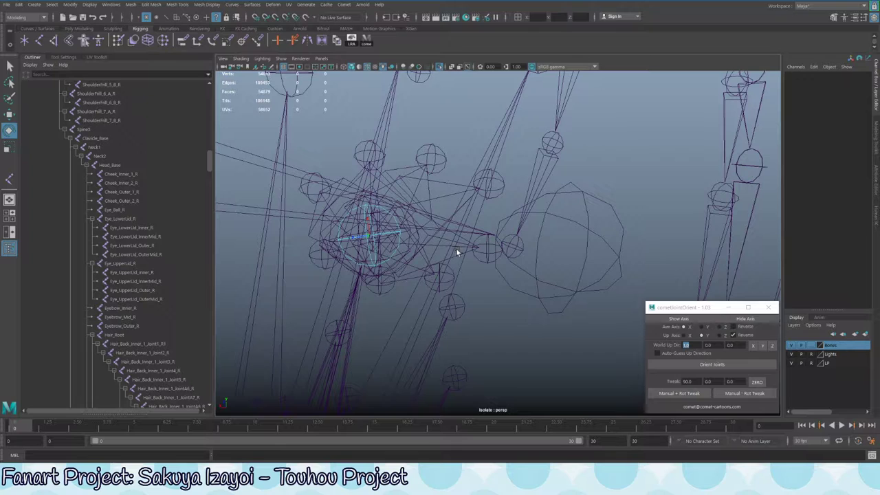
key(q)
alt+drag(383, 241, 376, 258)
click(376, 258)
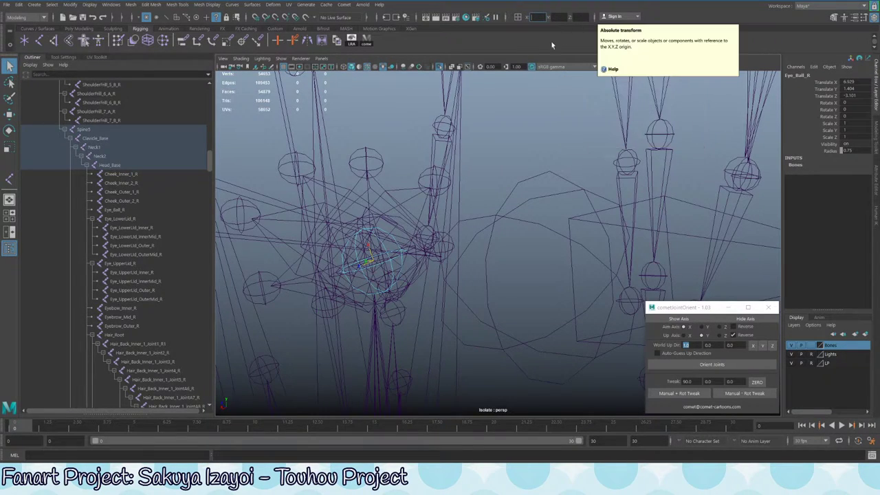
alt+drag(433, 163, 440, 174)
key(e)
scroll(394, 247, up, 3)
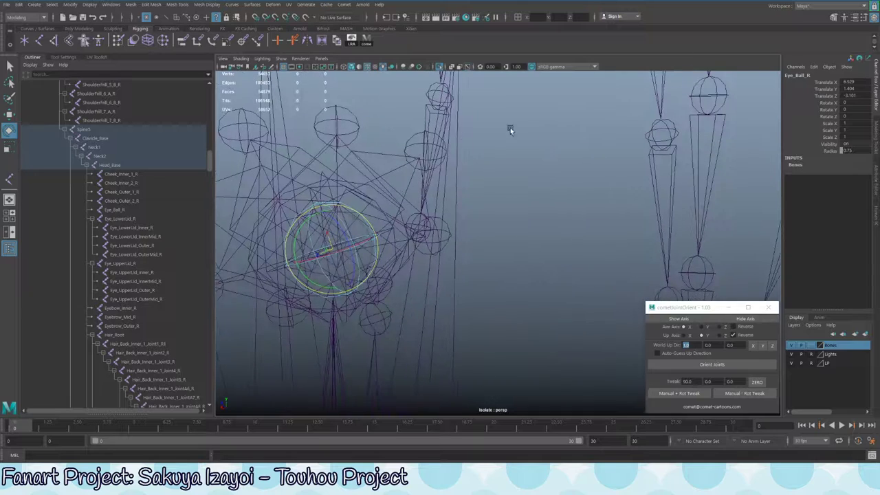
click(538, 17)
key(Tab)
click(71, 4)
click(96, 79)
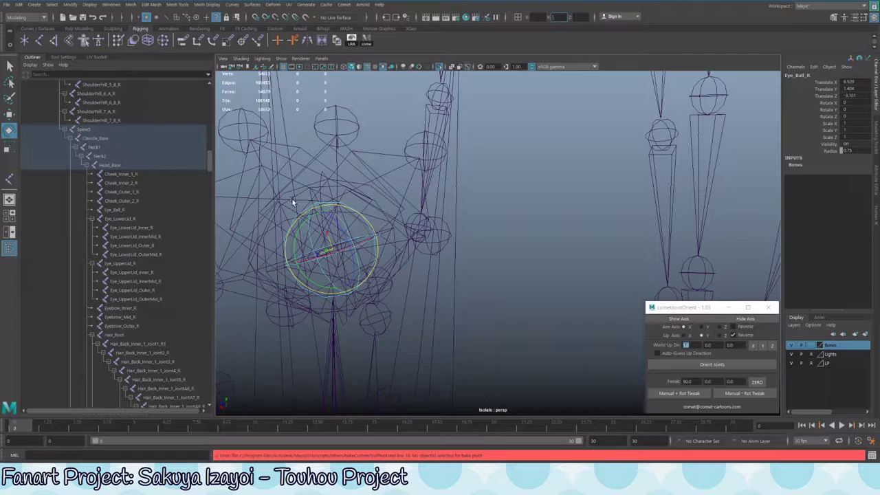
click(328, 258)
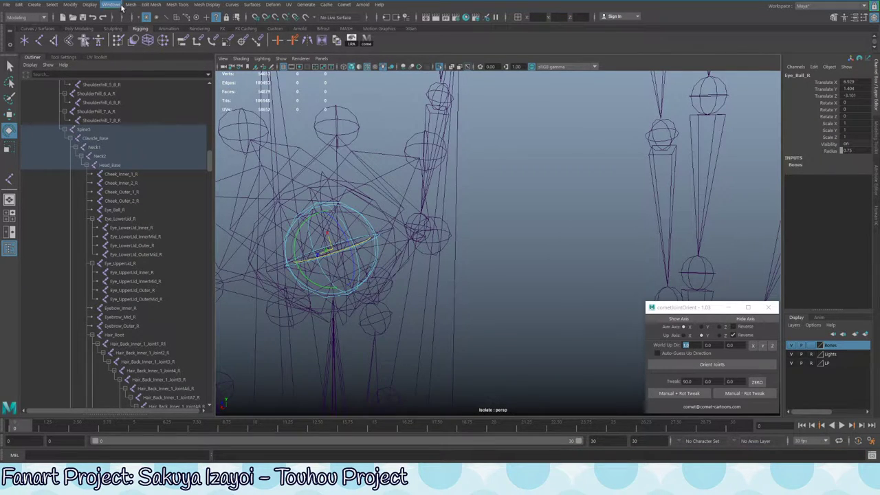
Freeze Eye_Ball_R's transformations into its joint orient from the Modify menu
click(90, 5)
mouse_move(120, 5)
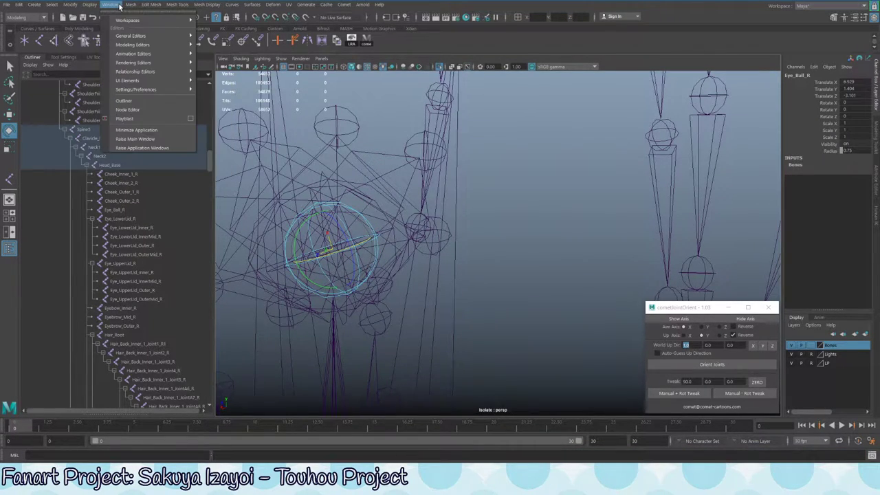
mouse_move(70, 4)
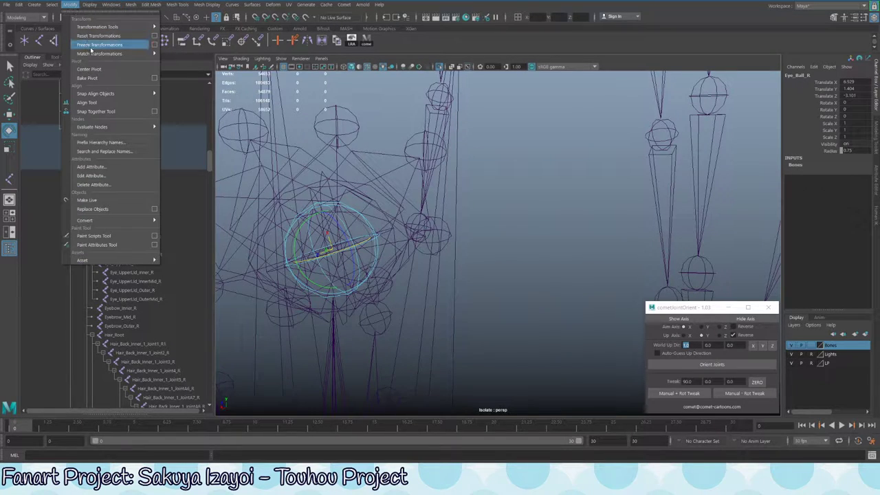
mouse_move(110, 53)
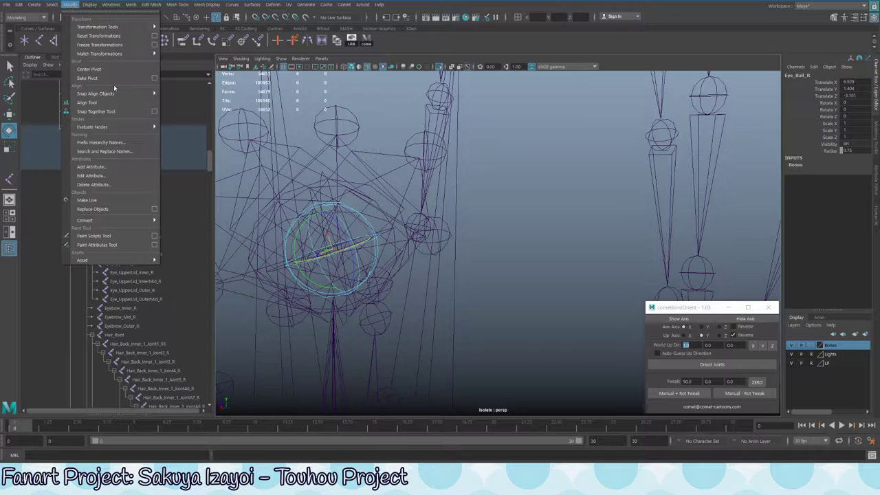
click(109, 46)
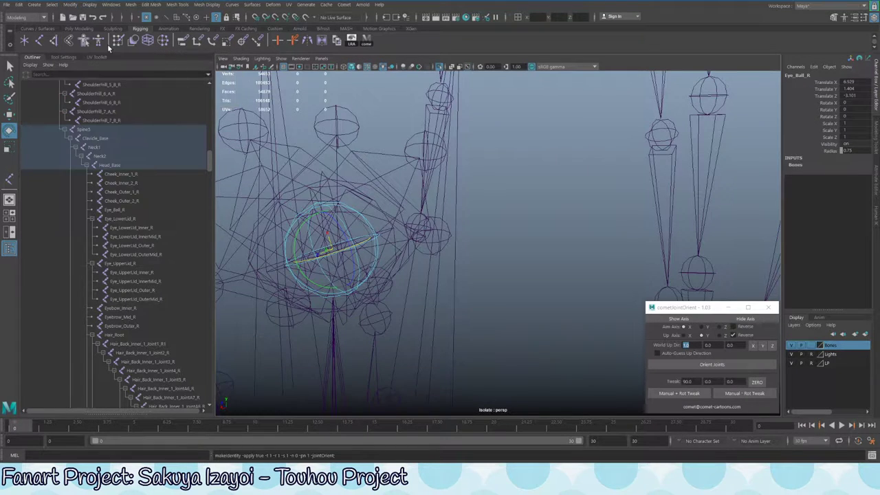
Show the Rotate Tool settings with axis orientation set to Object
click(89, 4)
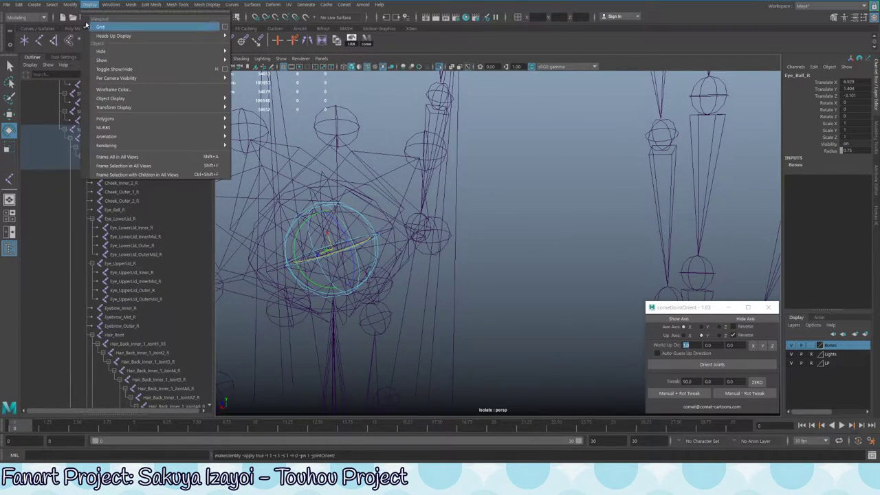
click(100, 36)
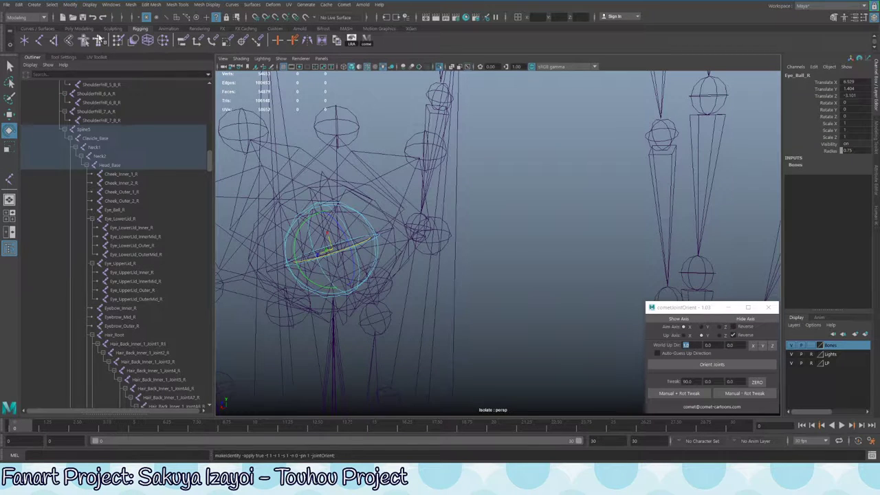
click(109, 4)
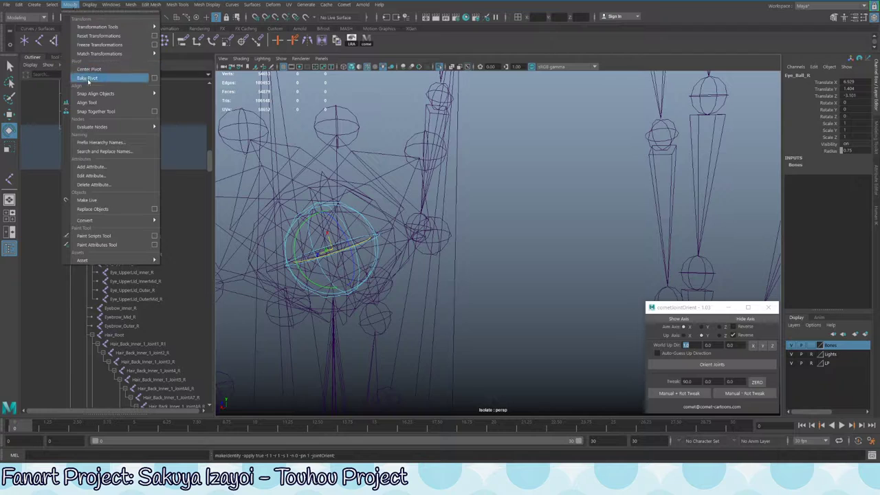
mouse_move(124, 28)
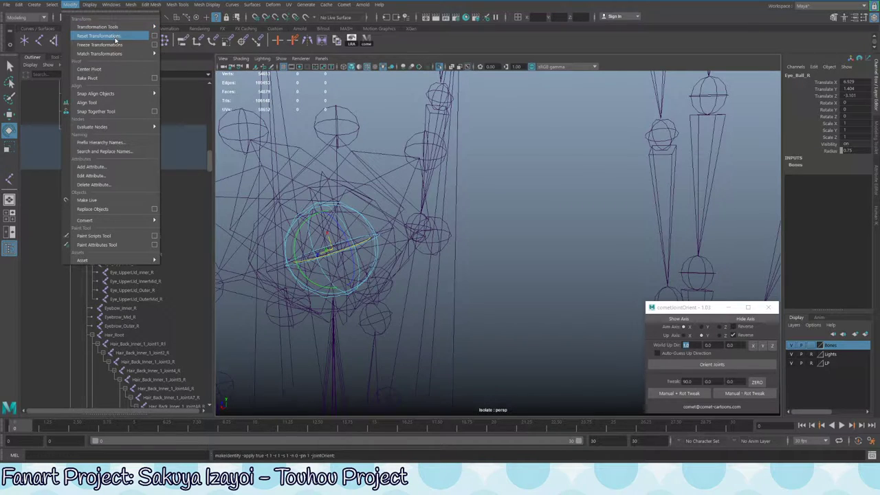
click(204, 45)
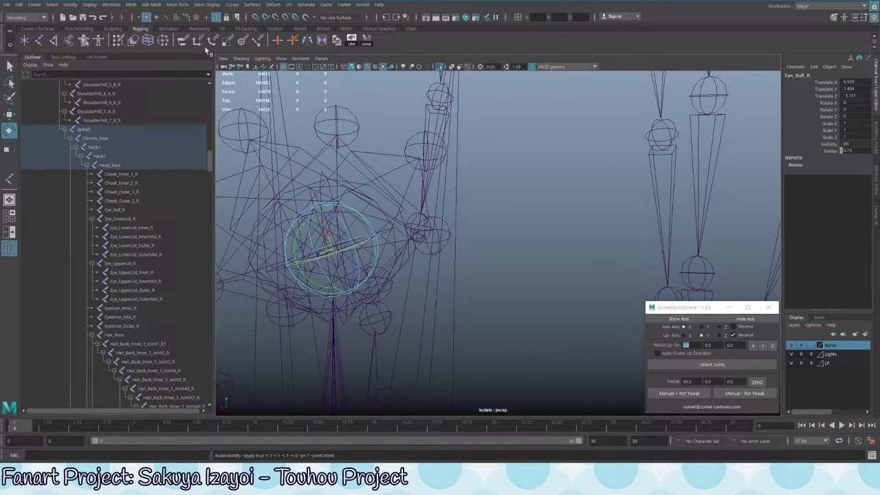
click(64, 57)
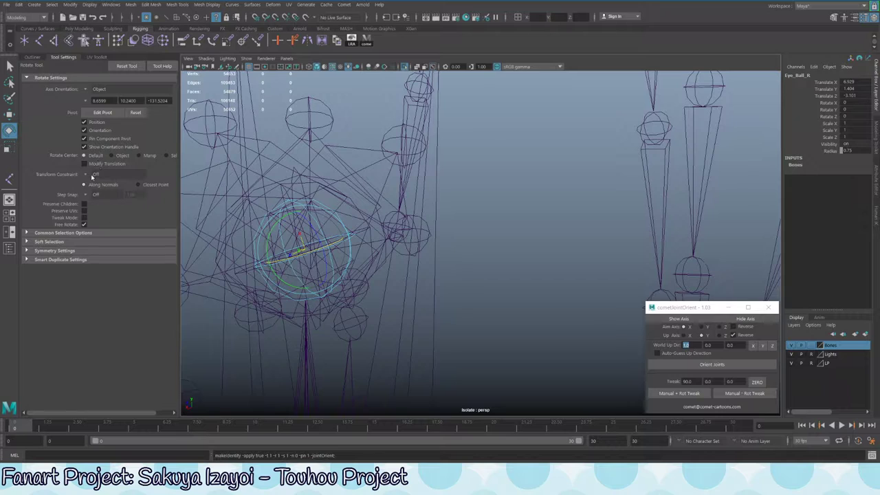
click(95, 195)
click(137, 213)
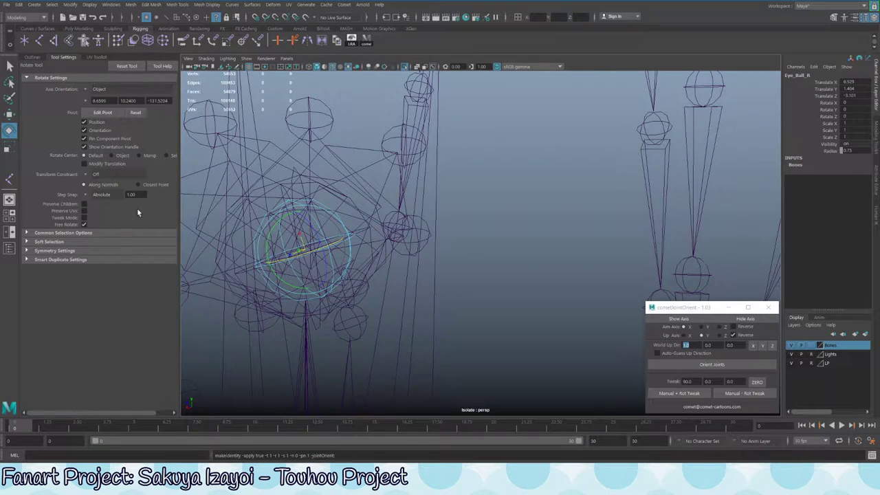
click(101, 194)
click(103, 198)
alt+drag(358, 172, 380, 197)
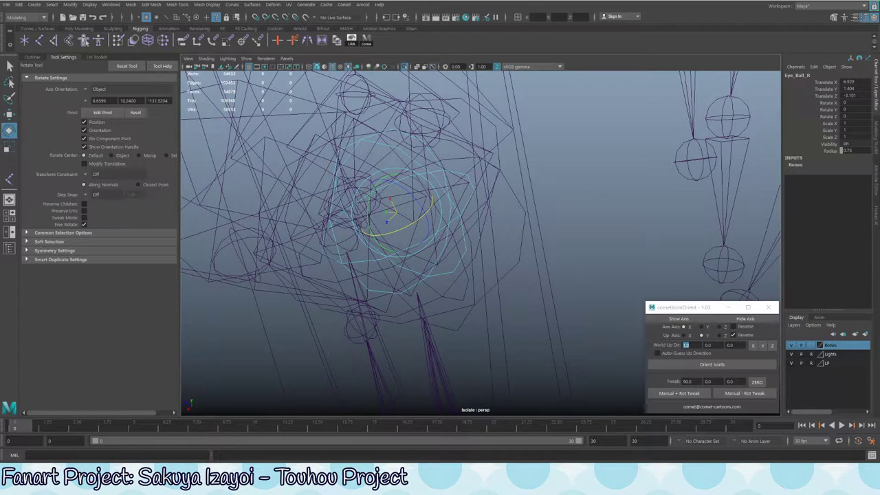
key(f)
key(q)
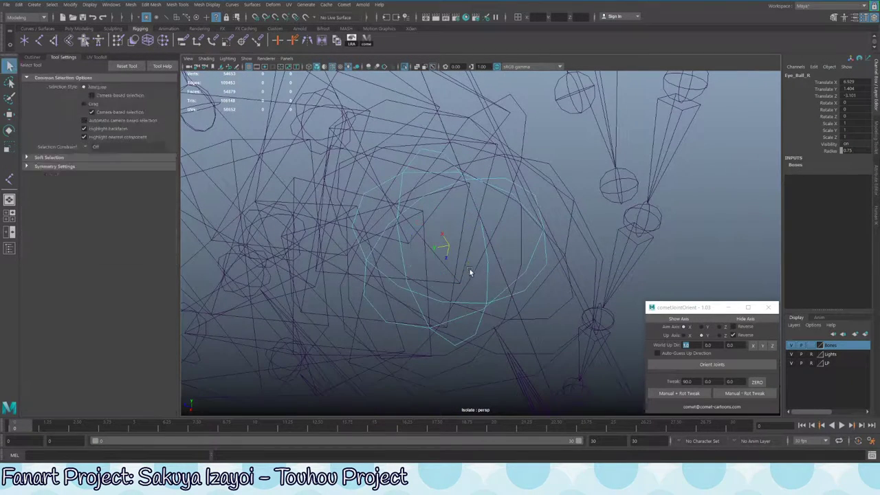
key(w)
key(e)
drag(471, 270, 507, 243)
alt+drag(621, 271, 466, 251)
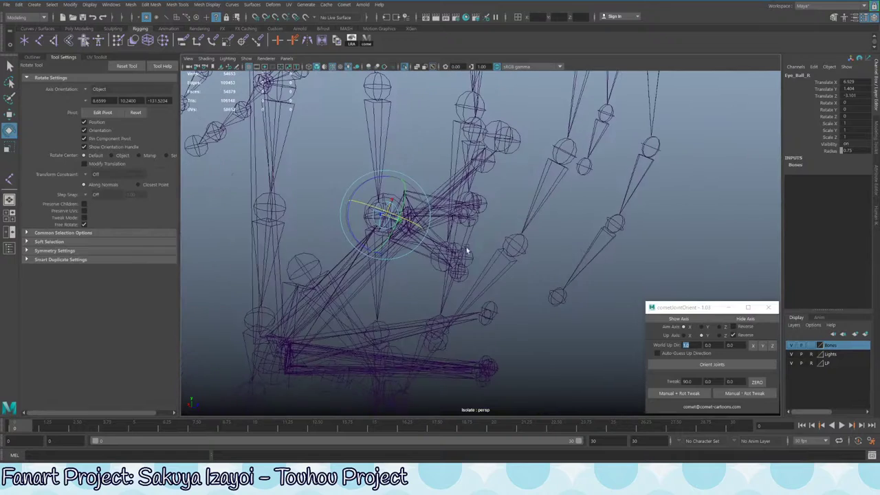
scroll(456, 206, up, 5)
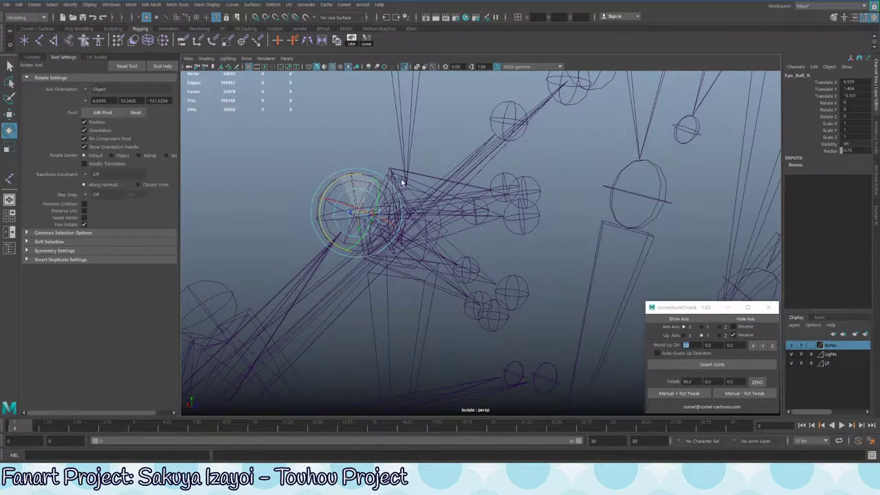
drag(403, 181, 327, 192)
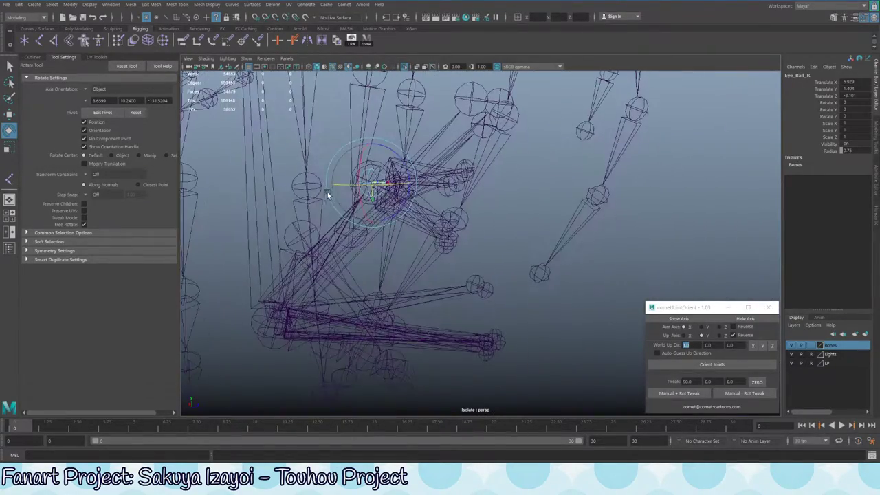
alt+right_drag(400, 185, 736, 192)
alt+drag(534, 206, 403, 175)
alt+drag(434, 216, 379, 258)
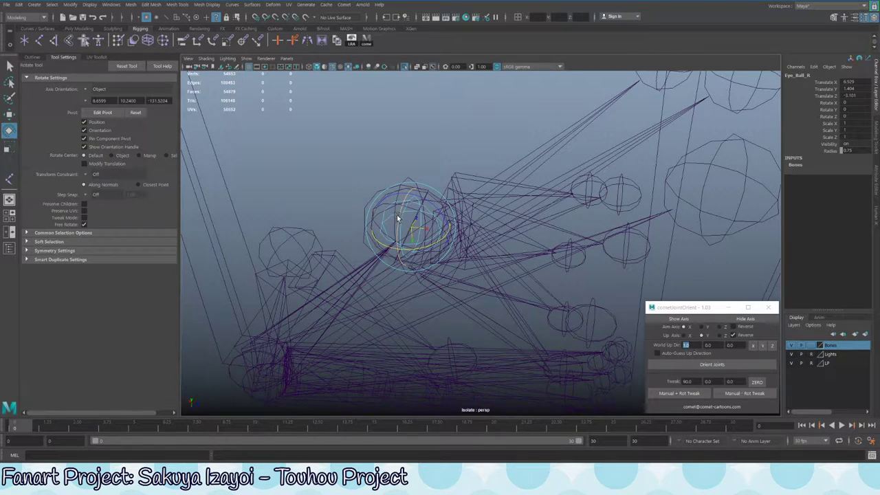
drag(385, 216, 367, 218)
alt+drag(386, 237, 534, 239)
alt+drag(747, 251, 501, 222)
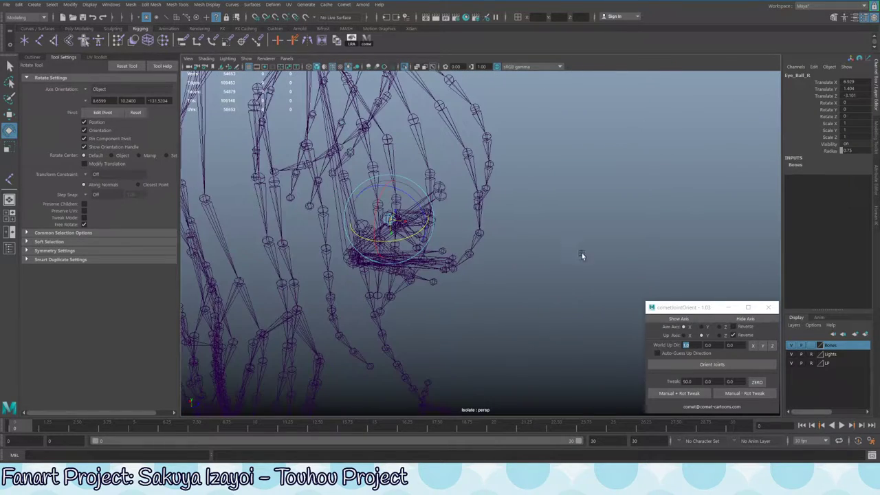
scroll(422, 234, up, 6)
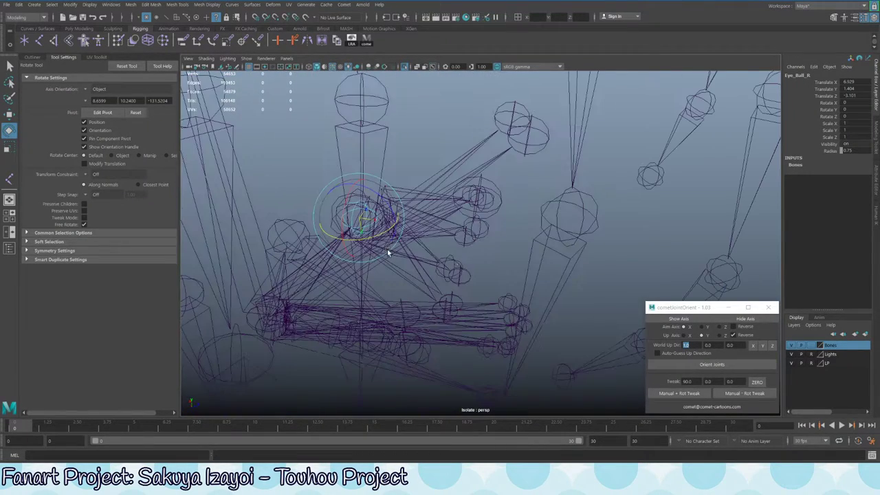
alt+drag(422, 241, 546, 249)
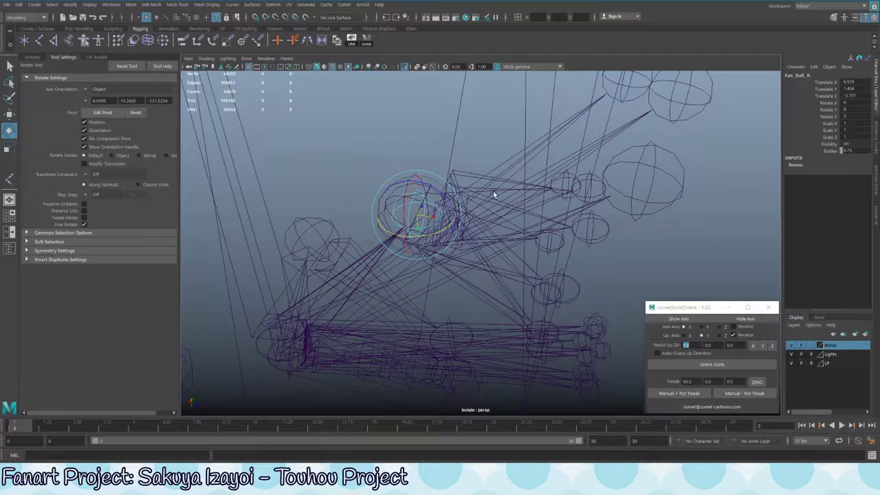
mouse_move(445, 226)
alt+mouse_down()
mouse_move(473, 206)
mouse_move(482, 253)
mouse_move(503, 262)
mouse_move(504, 279)
mouse_move(443, 265)
mouse_move(386, 271)
mouse_move(449, 244)
mouse_move(550, 241)
mouse_move(427, 210)
alt+mouse_up()
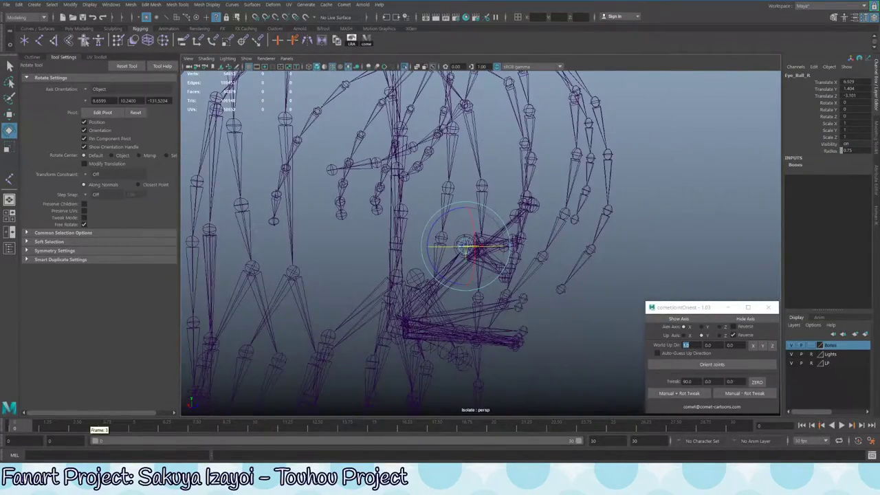
scroll(555, 286, up, 5)
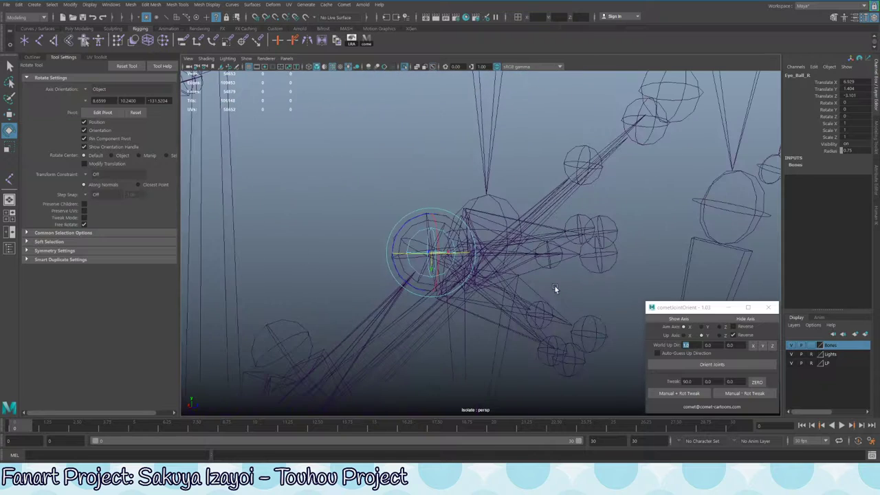
alt+drag(549, 289, 475, 278)
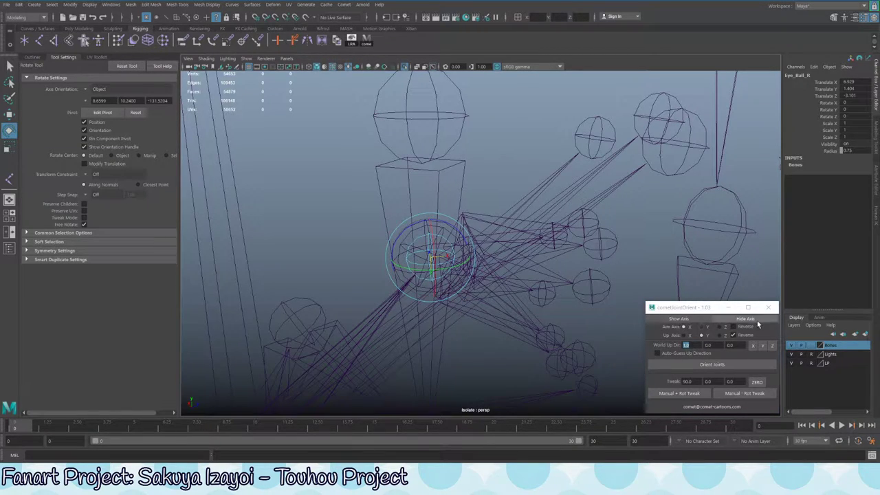
Apply cometJointOrient's Orient Joints to the eye joint
click(712, 365)
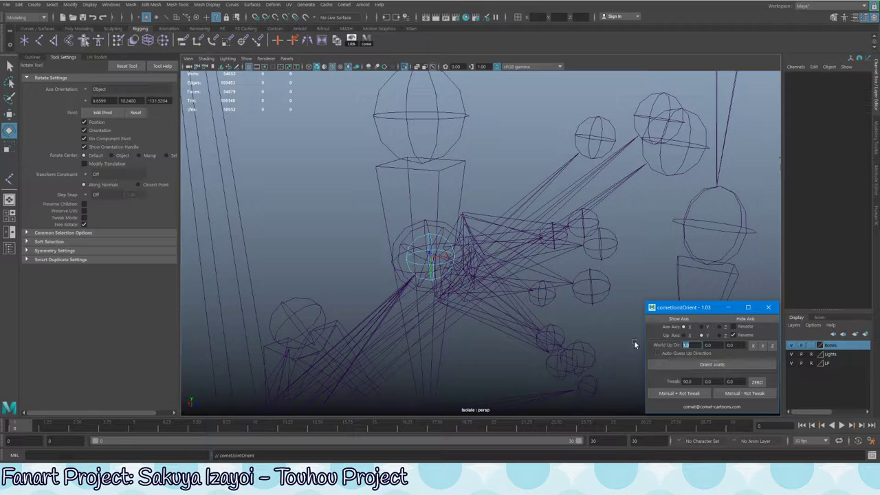
click(431, 259)
click(712, 365)
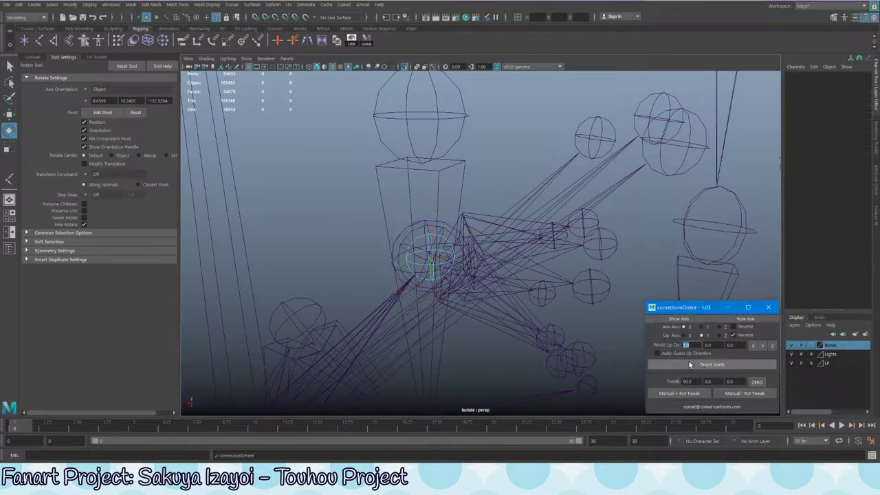
right_click(441, 238)
Switch to the Move tool, reselect Eye_Ball_R and re-orient it again
key(w)
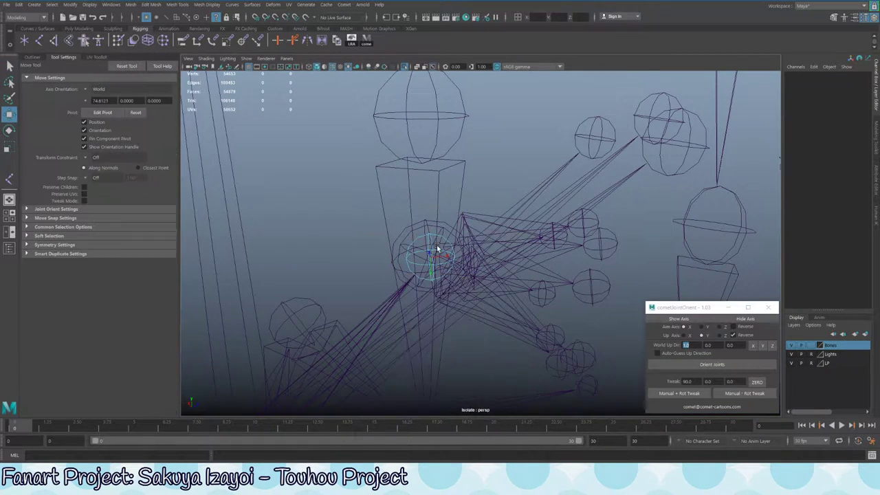
key(F8)
click(453, 275)
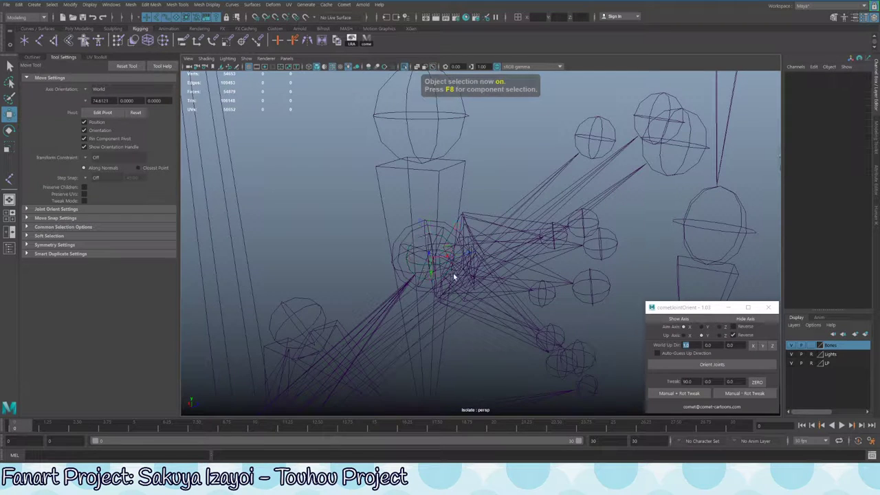
click(444, 266)
alt+drag(409, 255, 445, 284)
click(709, 366)
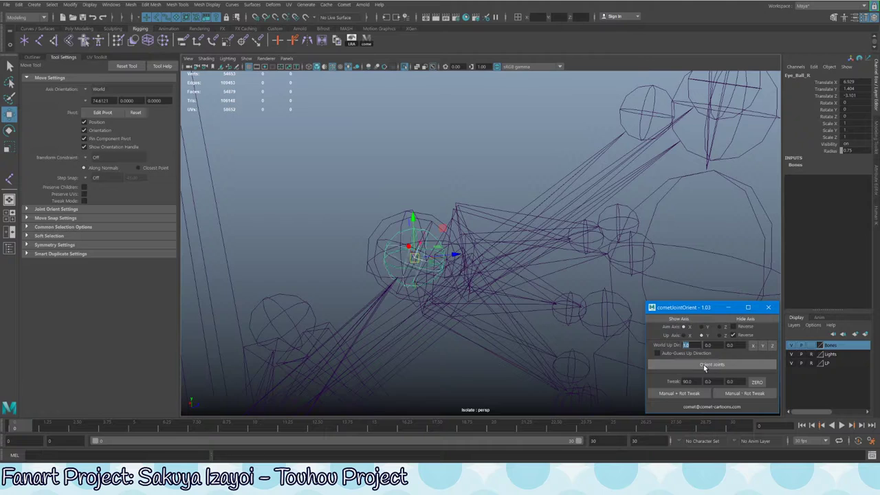
alt+drag(580, 360, 411, 316)
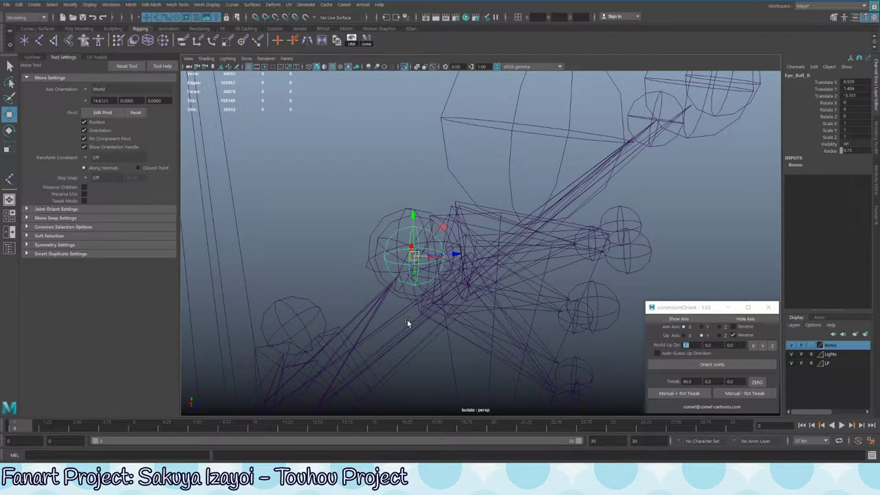
Enable Auto-Guess Up Direction, re-orient Eye_Ball_R so its axes stand upright, then reselect it
click(681, 356)
click(683, 355)
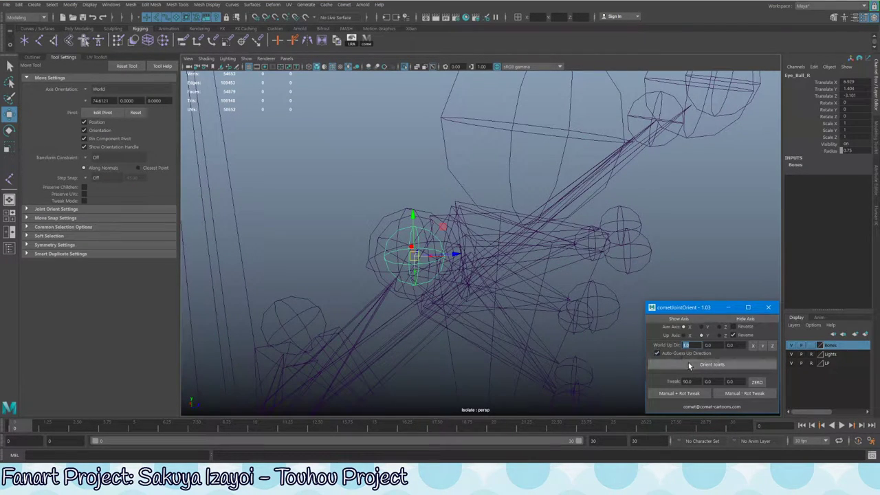
click(689, 363)
alt+drag(495, 330, 444, 325)
key(ctrl+z)
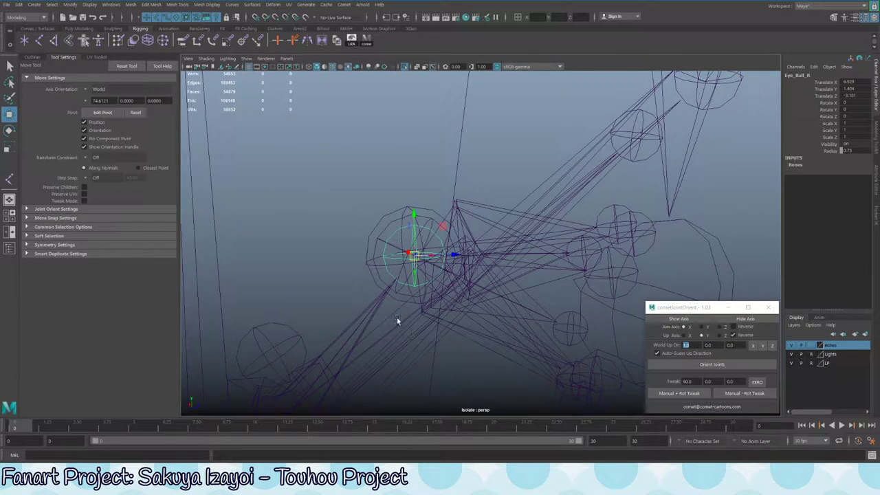
alt+drag(397, 317, 378, 276)
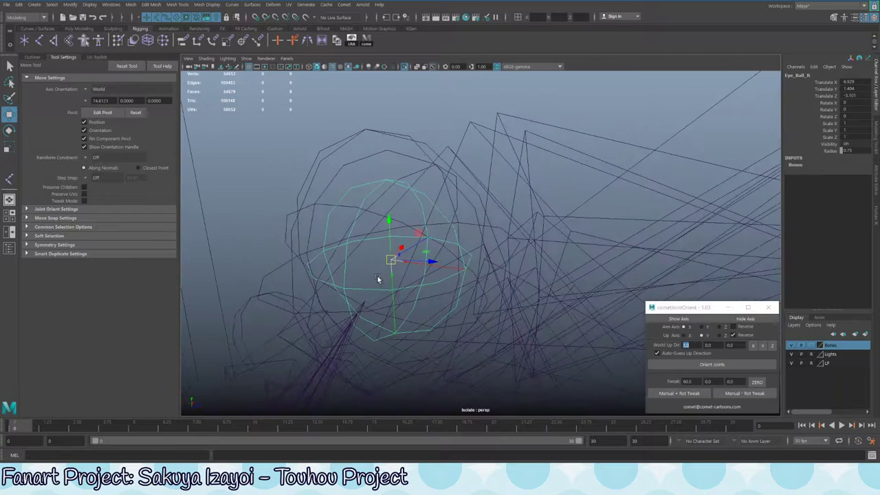
right_click(392, 263)
key(F8)
click(398, 261)
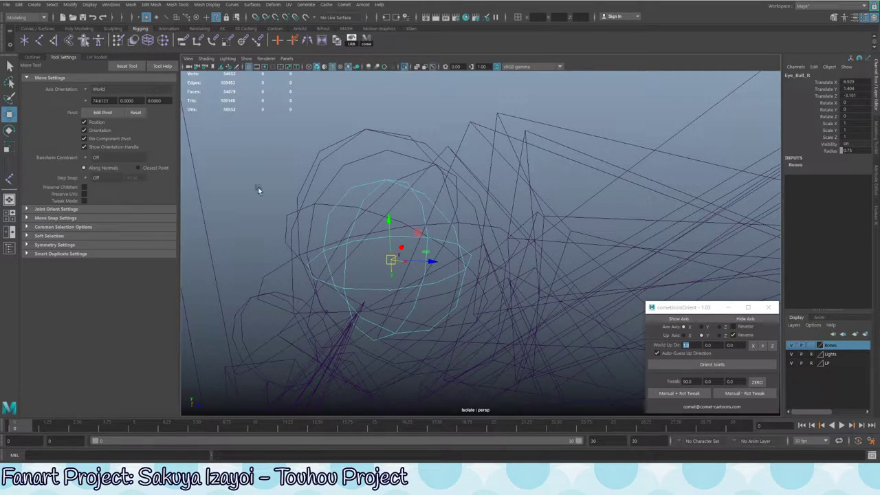
Orbit around the eye and hair joints, then display the Outliner's Spine3-to-Head_Base joint hierarchy
alt+drag(408, 186, 440, 187)
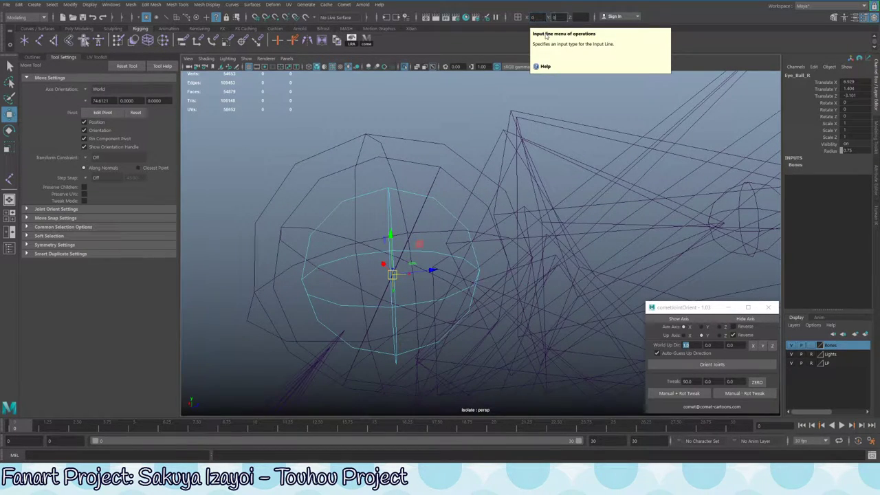
key(Tab)
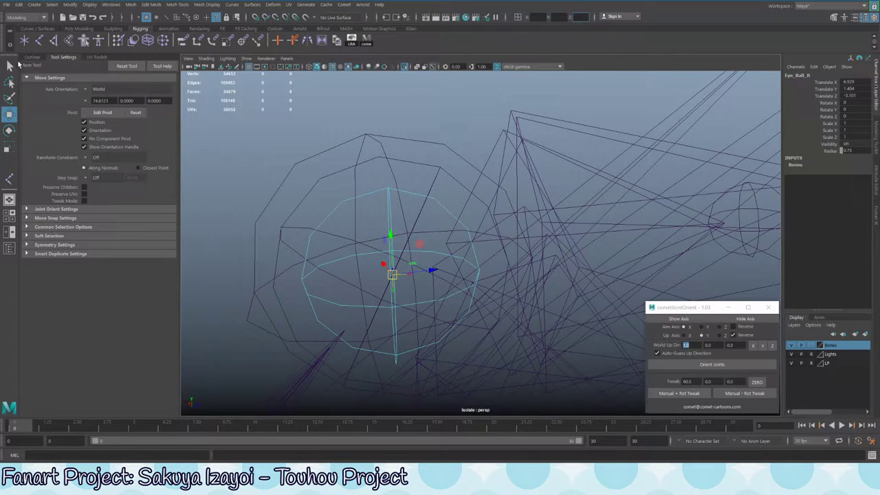
scroll(348, 226, down, 5)
alt+drag(348, 226, 284, 321)
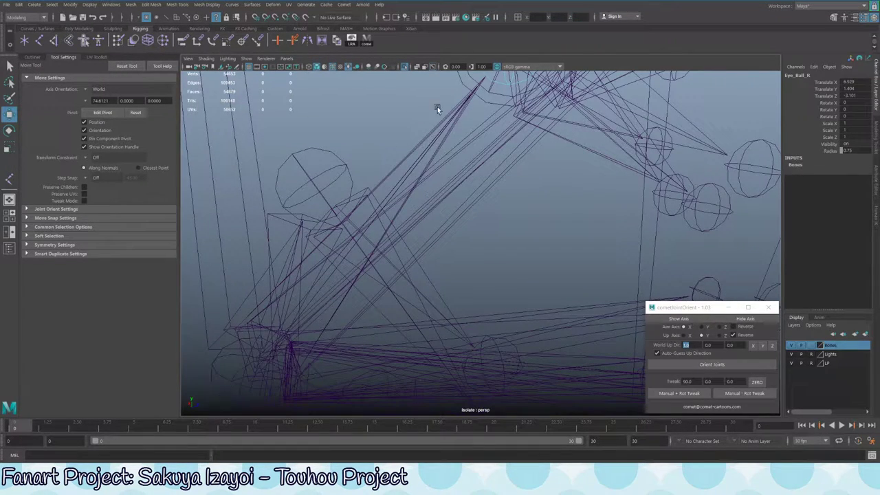
alt+drag(436, 108, 405, 302)
alt+drag(477, 143, 458, 172)
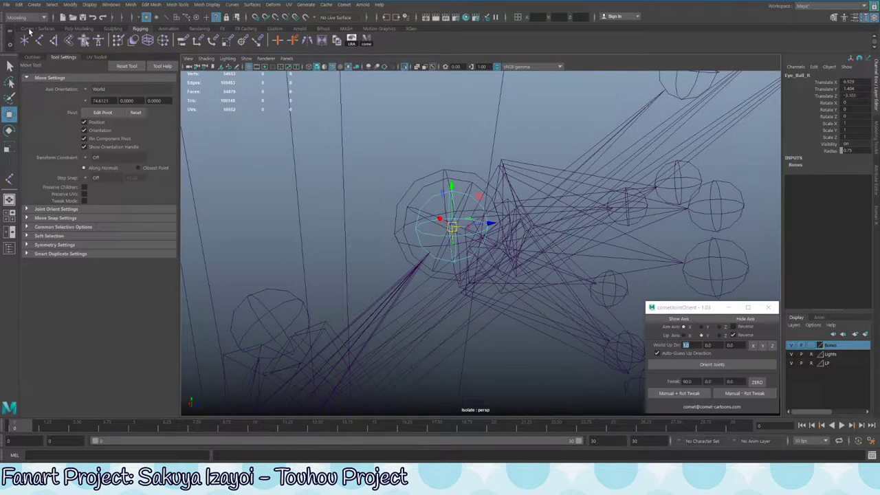
alt+drag(385, 179, 354, 212)
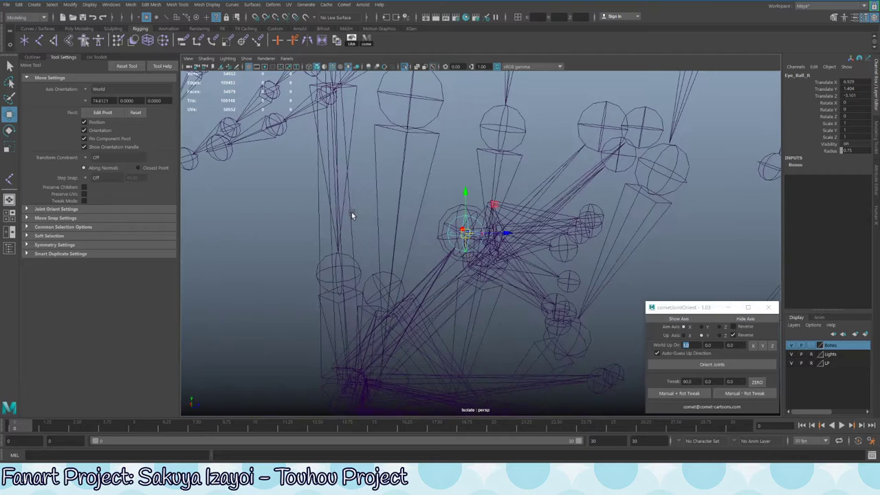
click(31, 58)
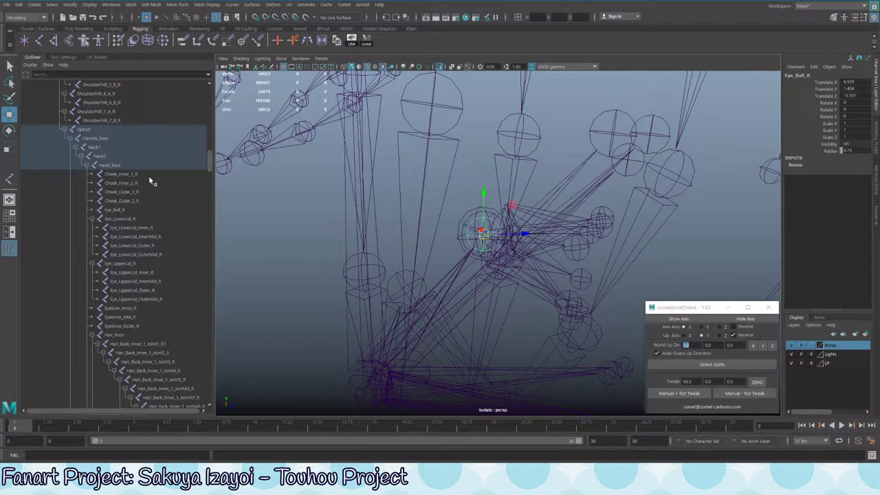
Frame the hair joint chain and switch to the two-pane UV/Persp layout
scroll(481, 233, down, 5)
alt+drag(482, 234, 550, 222)
scroll(552, 221, up, 3)
alt+middle_drag(552, 221, 528, 214)
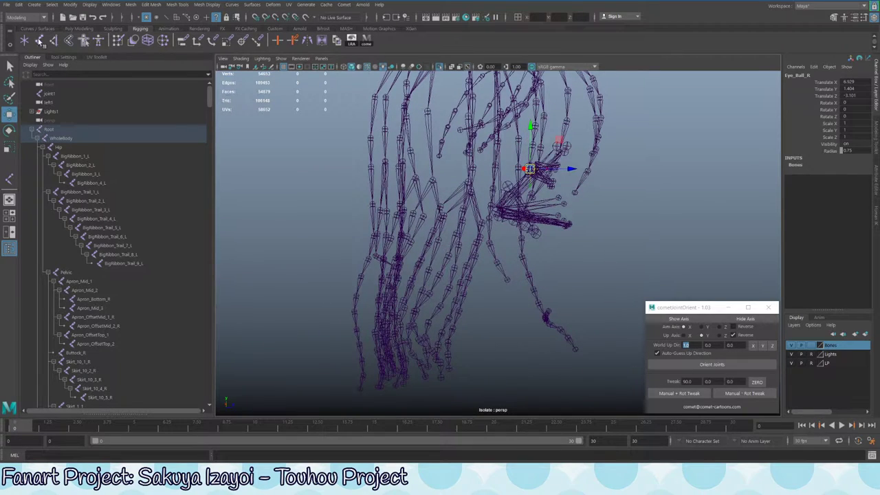
key(space)
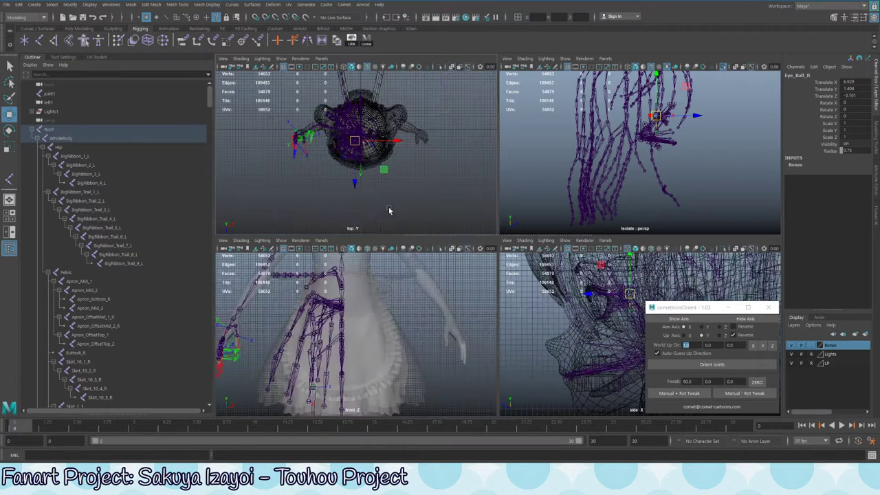
click(321, 59)
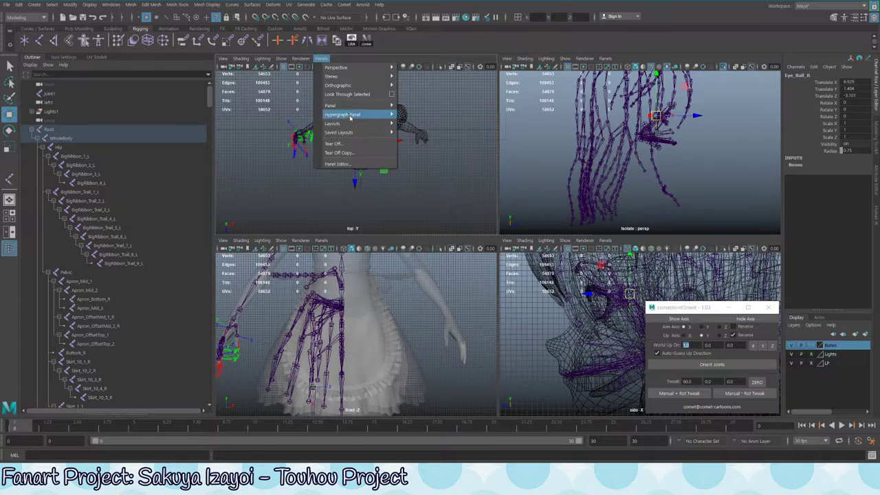
mouse_move(371, 132)
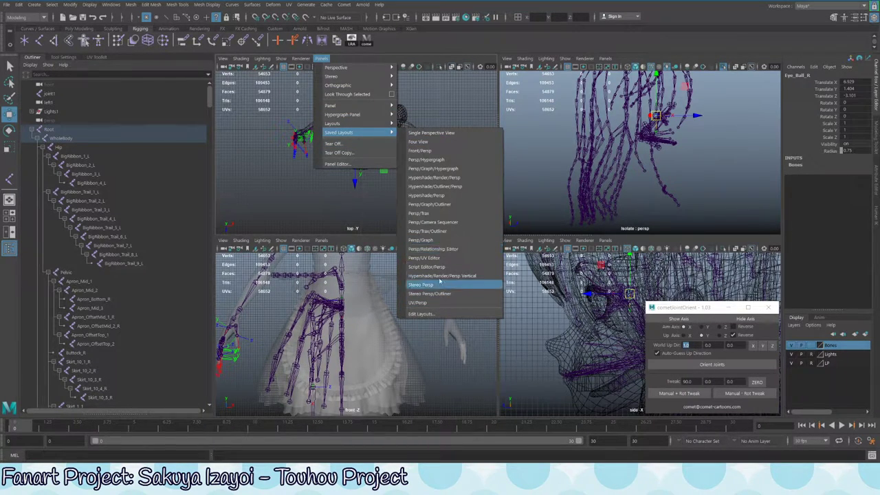
click(443, 303)
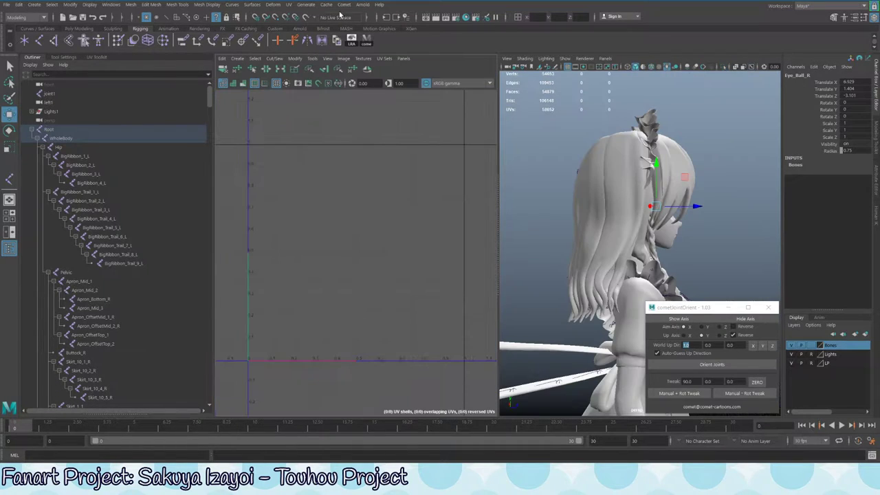
Set the left pane to the front orthographic view and zoom in on the head
click(399, 59)
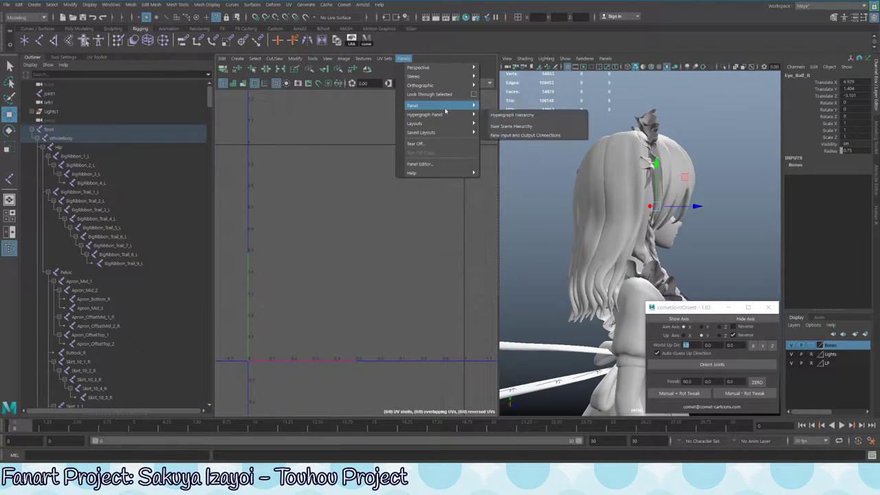
mouse_move(452, 84)
mouse_move(454, 69)
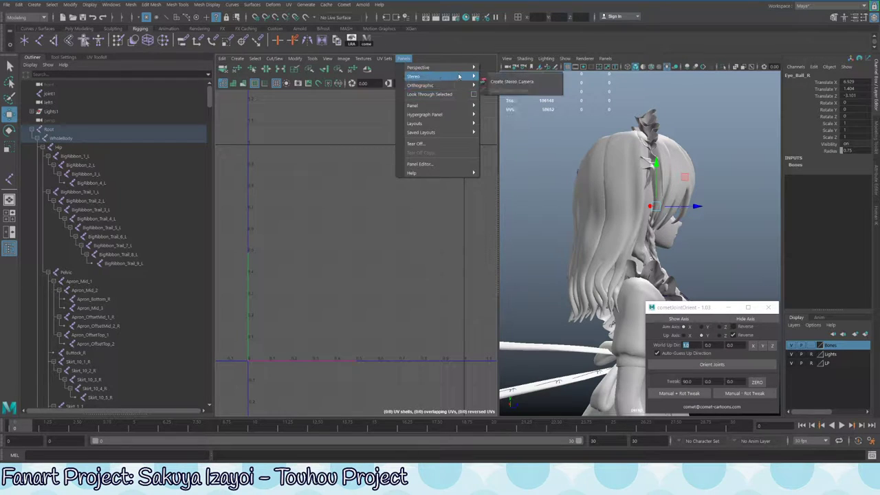
mouse_move(455, 109)
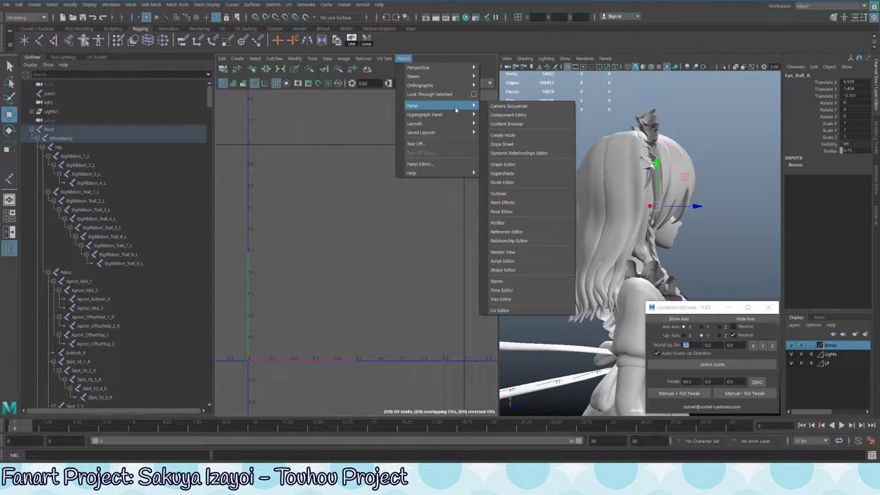
click(499, 80)
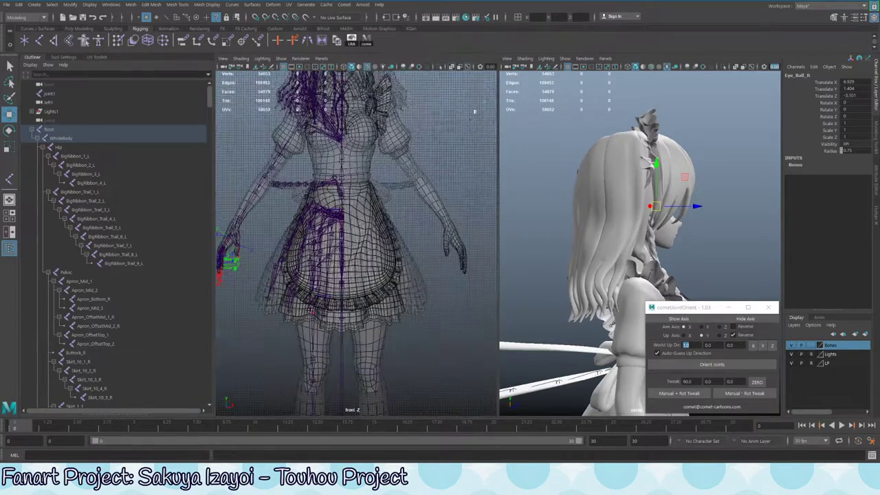
scroll(350, 206, up, 10)
scroll(350, 212, down, 2)
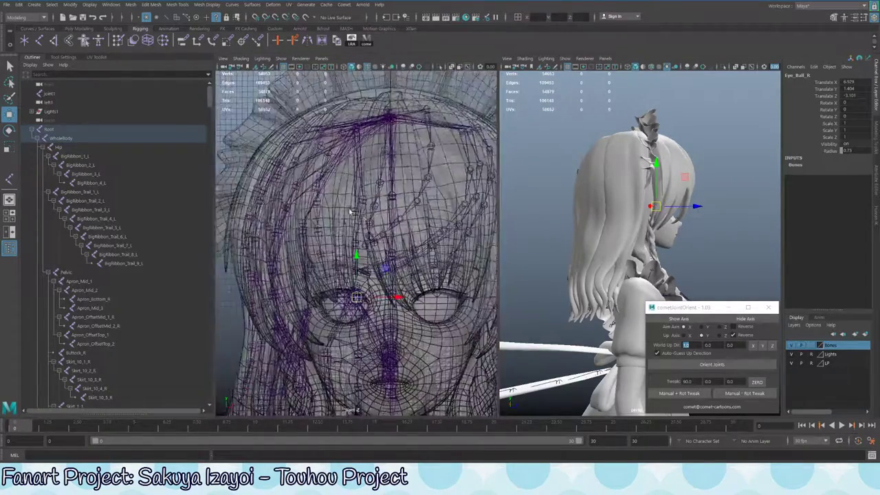
scroll(350, 212, down, 5)
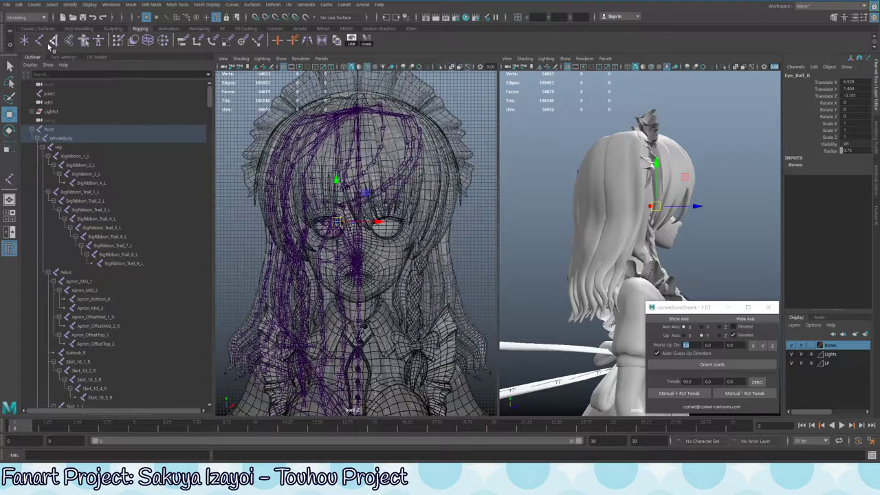
Create and undo a locator, then place joint2 beside the hair's left side in front view
click(53, 41)
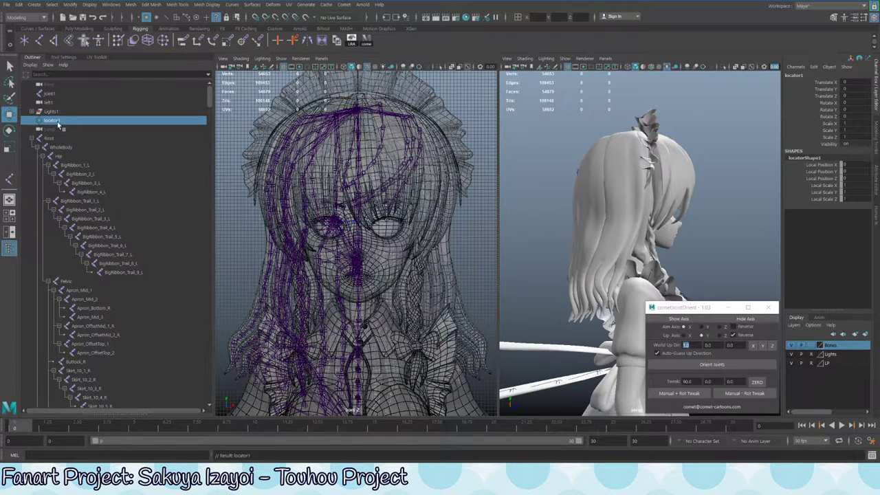
key(ctrl+z)
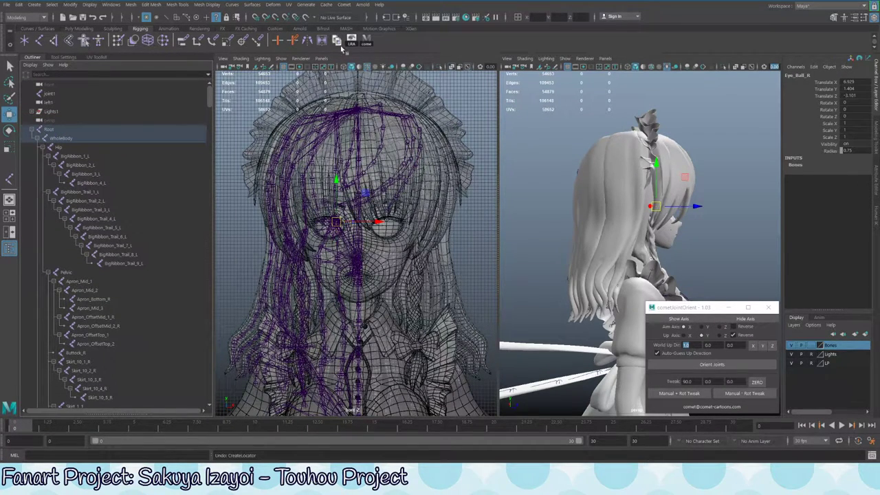
click(40, 41)
scroll(293, 175, up, 3)
click(294, 175)
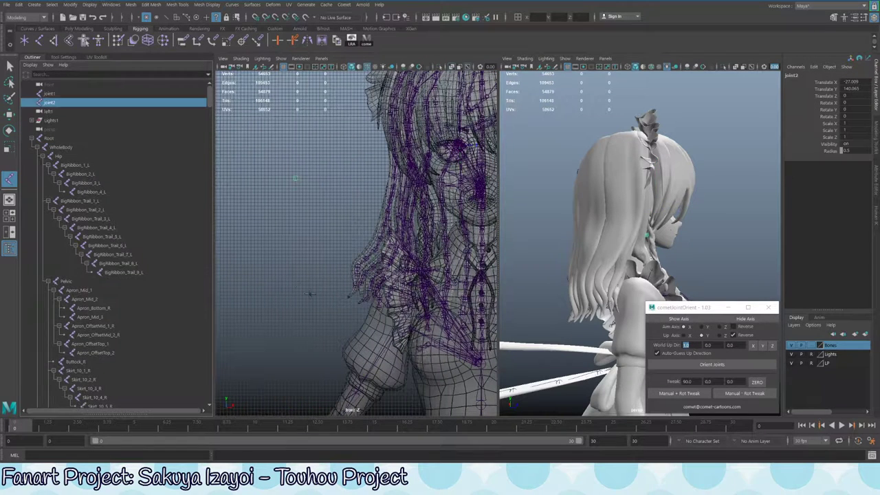
scroll(330, 206, up, 3)
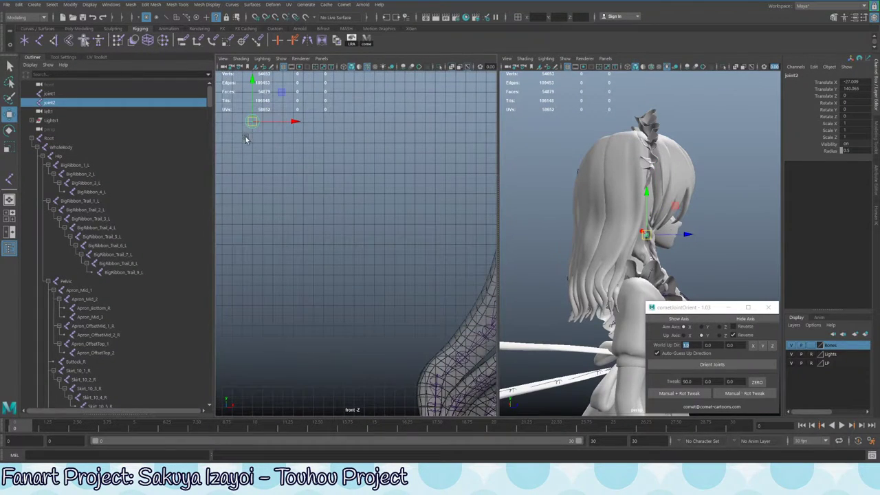
alt+middle_drag(268, 121, 386, 201)
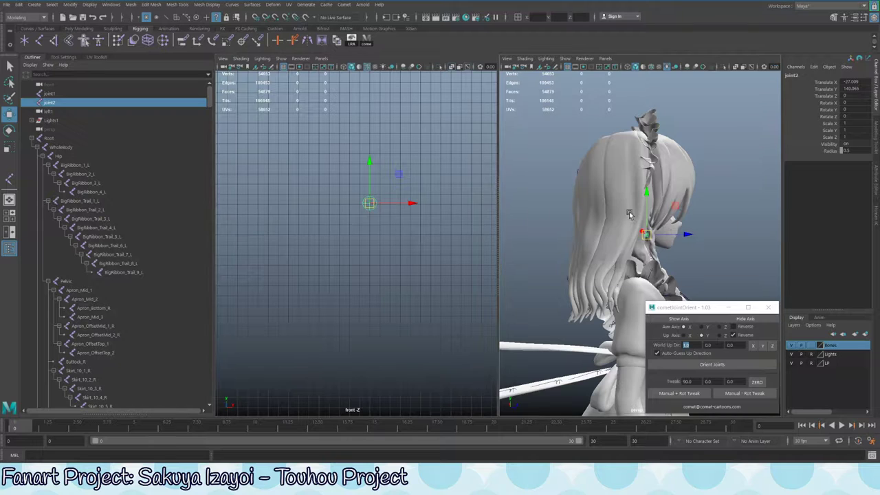
Maximize the perspective view and orbit around joint2 and the hair
key(space)
scroll(425, 202, up, 6)
alt+drag(612, 257, 472, 283)
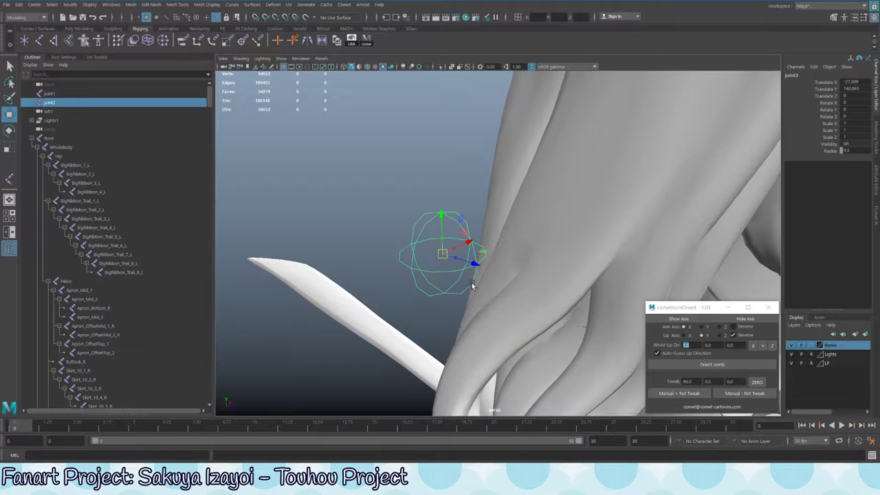
Set joint2's cometJointOrient tweak to 0, 90, 0, apply Manual + Rot Tweak and inspect it
double_click(685, 344)
double_click(708, 381)
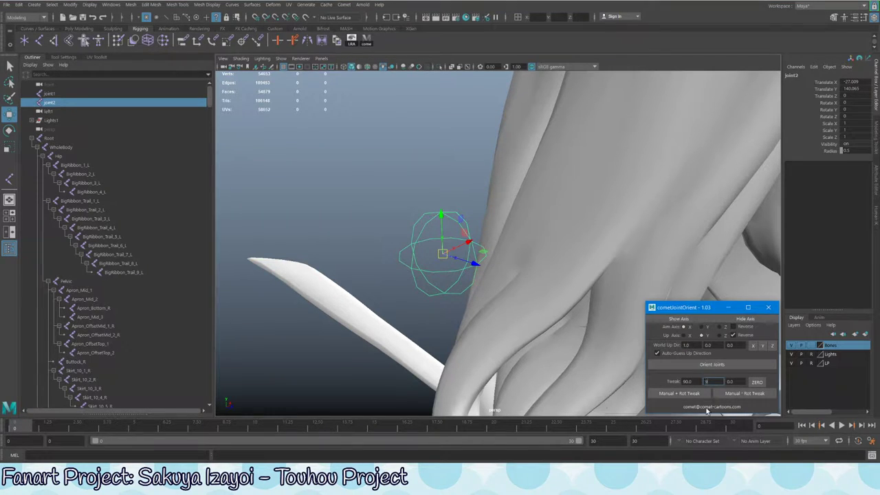
text(90)
double_click(686, 382)
text(0)
key(Return)
click(670, 397)
alt+drag(482, 242, 463, 239)
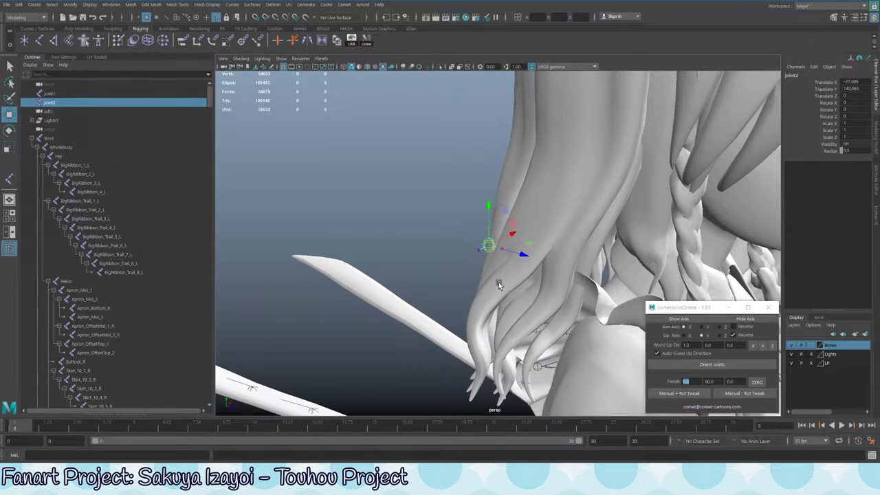
alt+drag(498, 282, 502, 213)
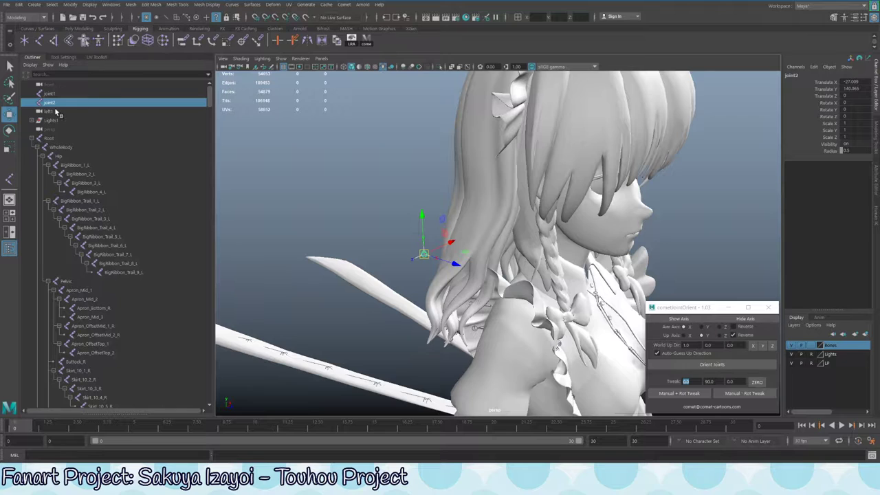
alt+drag(232, 135, 469, 63)
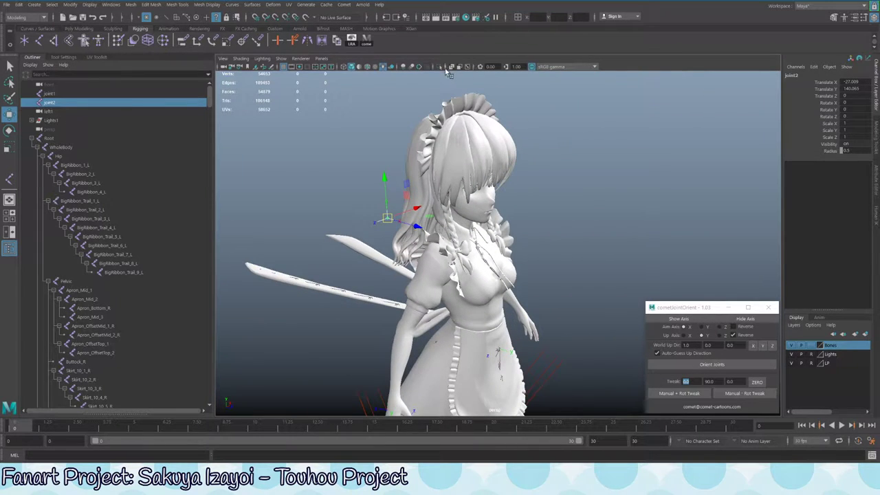
Turn on X-ray joints and select joint1, then joint2, in the Outliner
click(467, 67)
scroll(294, 221, up, 3)
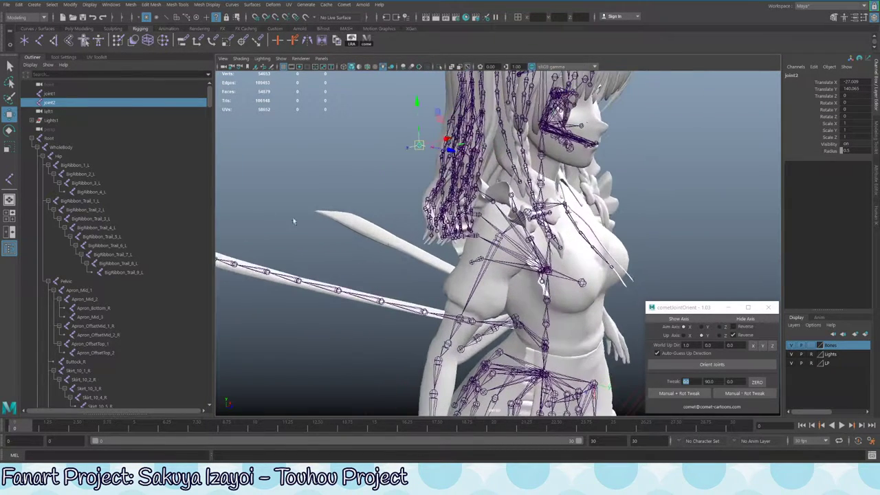
click(67, 94)
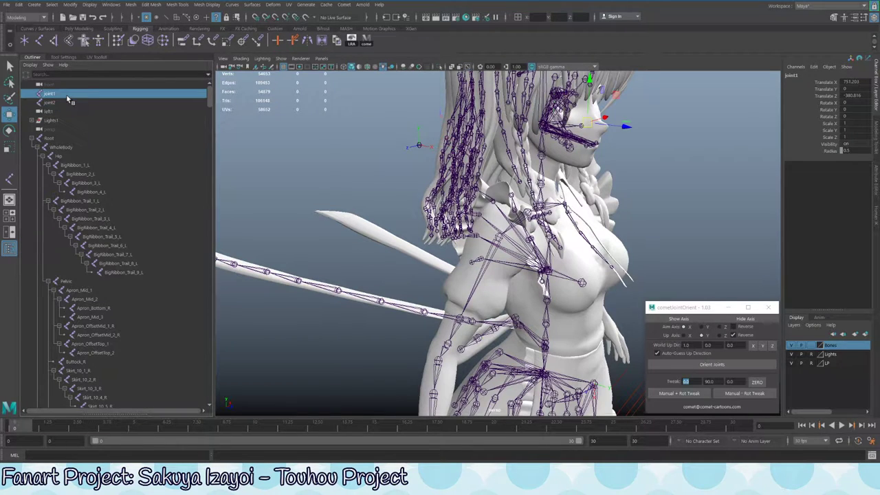
alt+drag(441, 129, 494, 128)
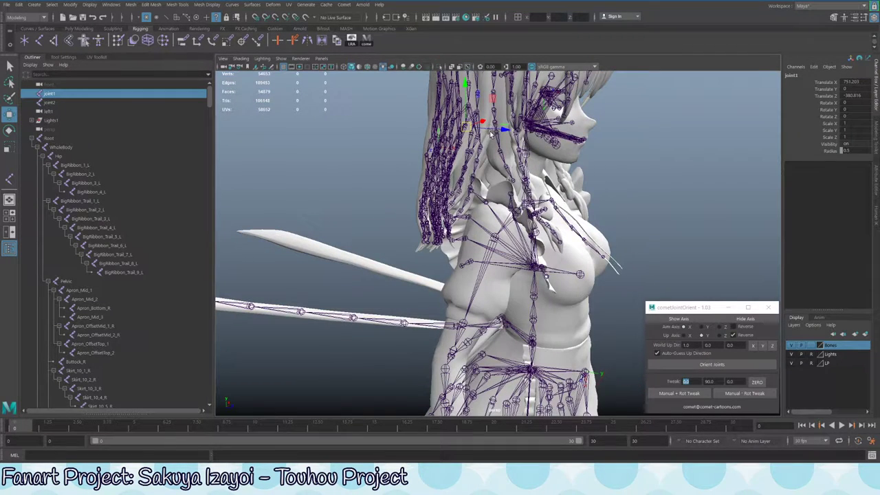
click(239, 193)
click(49, 95)
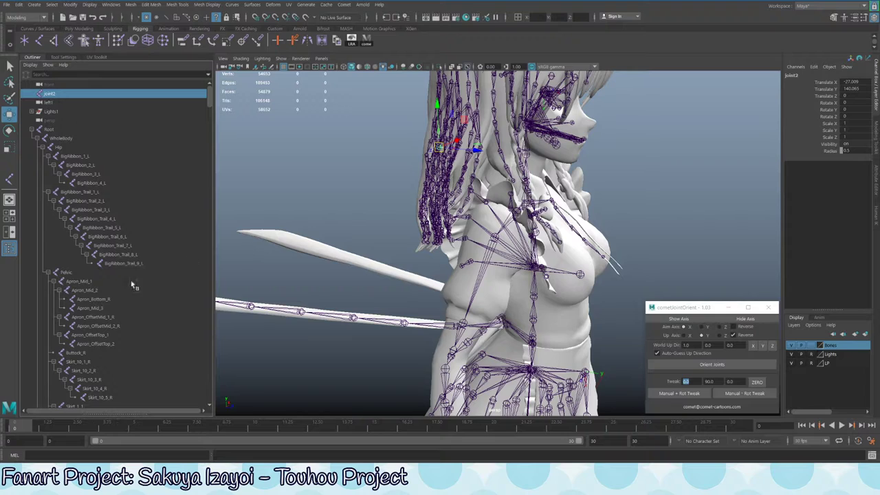
Select Eye_Ball_R, frame it and isolate it in the perspective view
scroll(152, 271, down, 15)
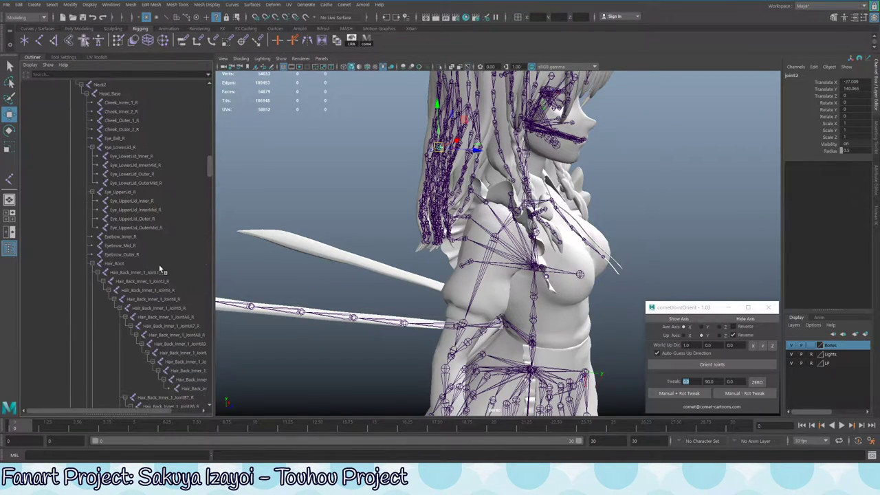
scroll(160, 268, up, 3)
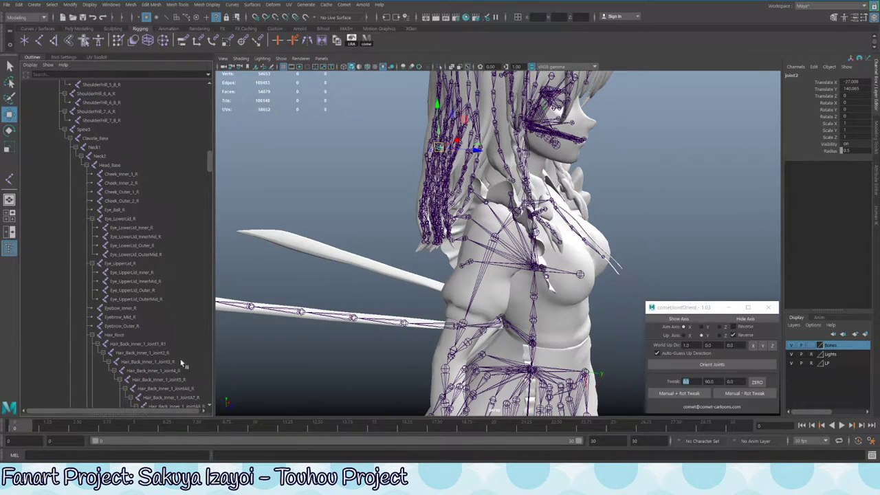
click(113, 210)
key(f)
key(ctrl+1)
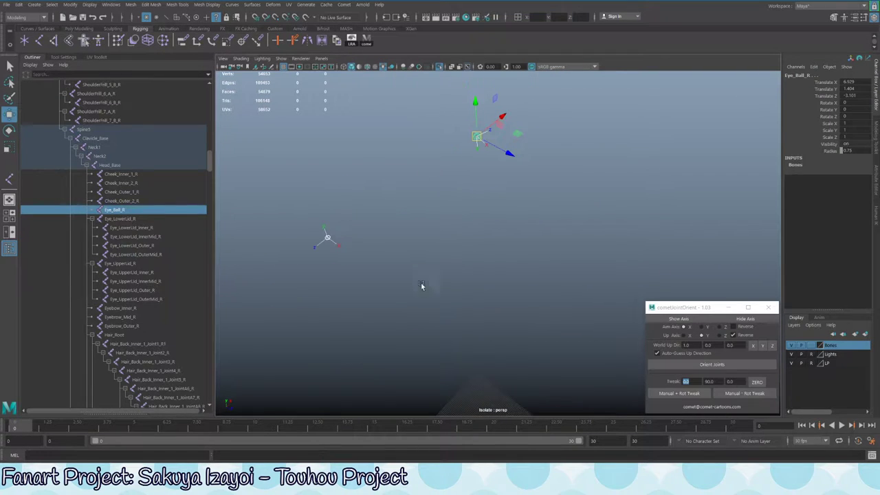
click(326, 238)
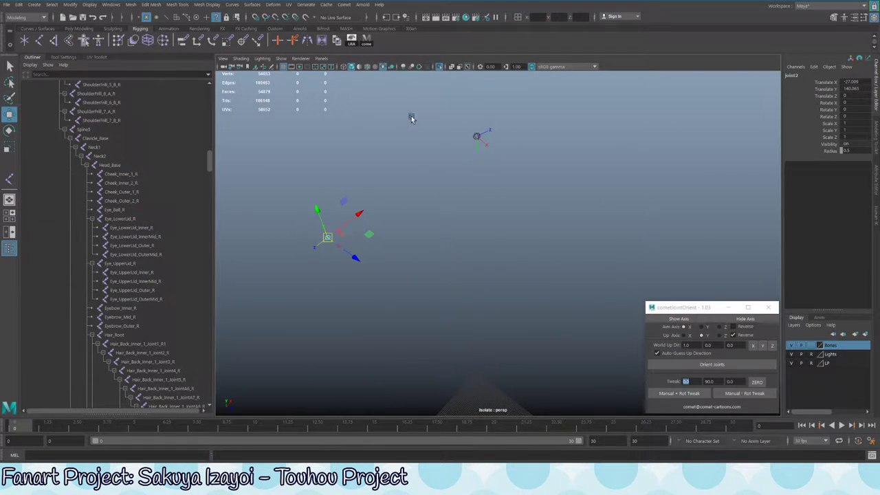
click(110, 5)
mouse_move(90, 8)
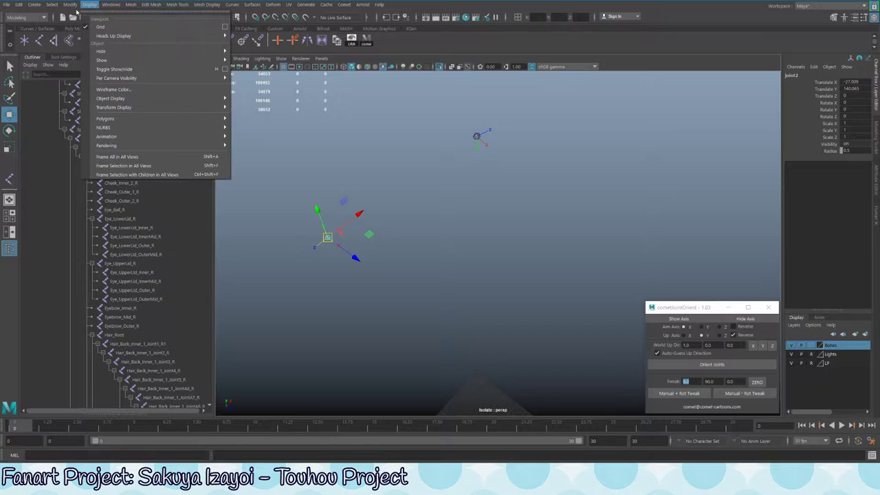
click(554, 171)
click(327, 238)
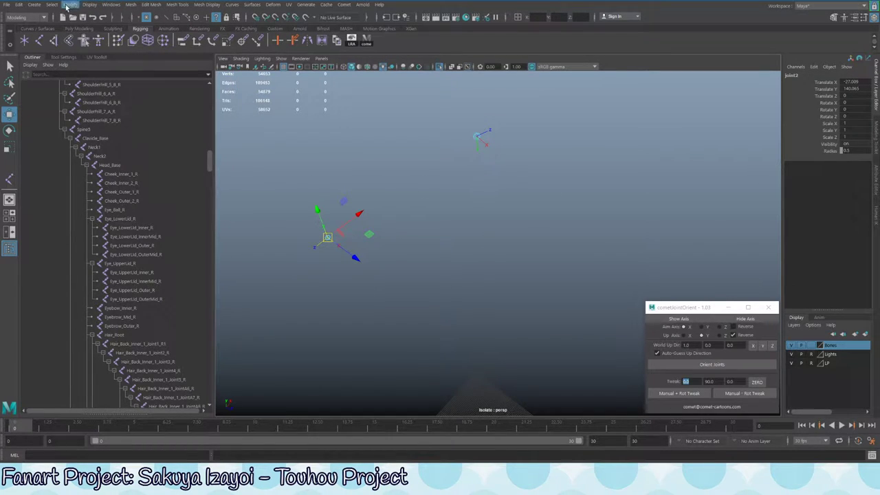
key(F8)
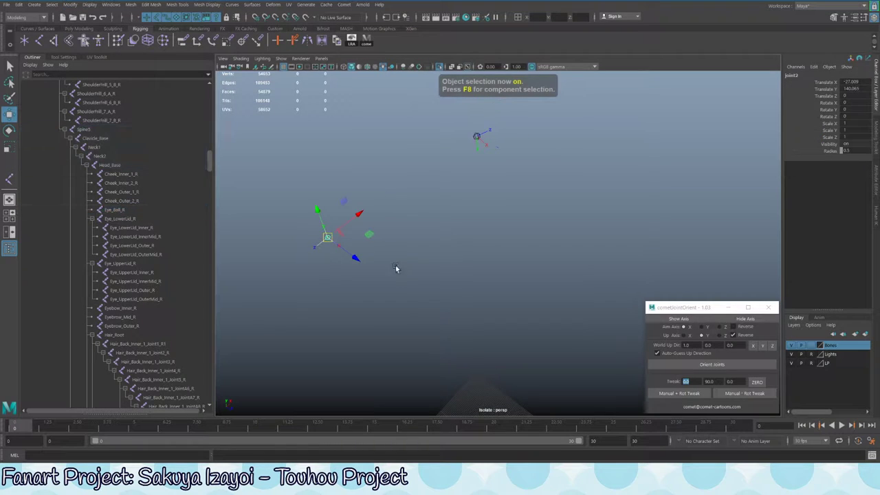
click(478, 137)
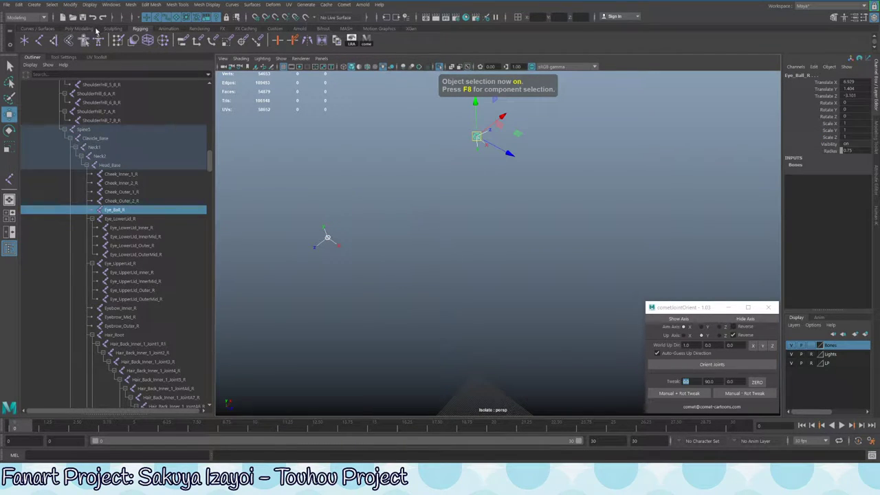
click(70, 4)
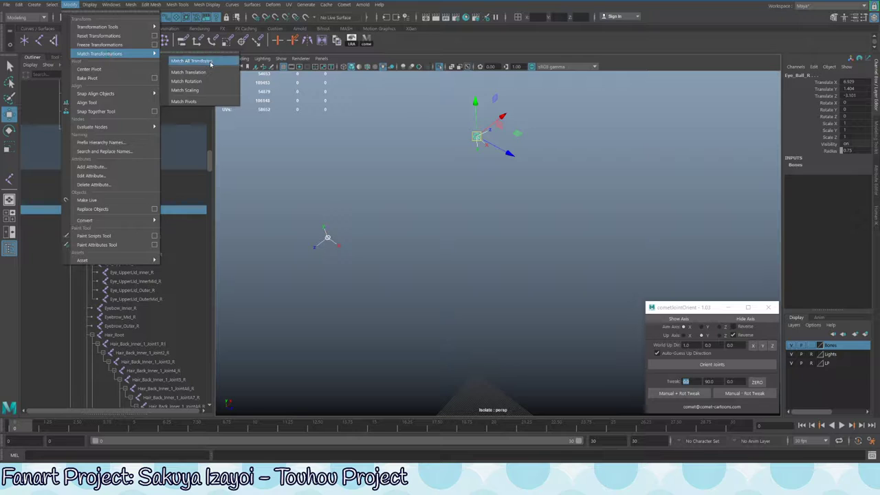
mouse_move(103, 94)
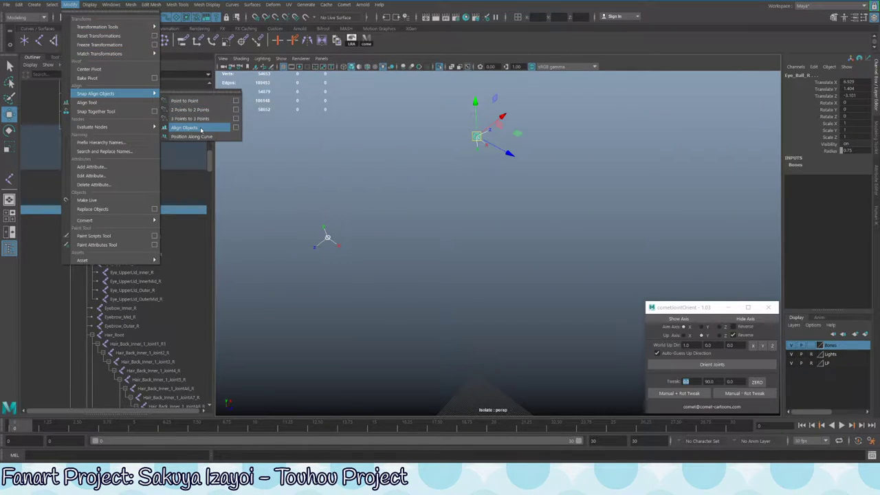
mouse_move(148, 54)
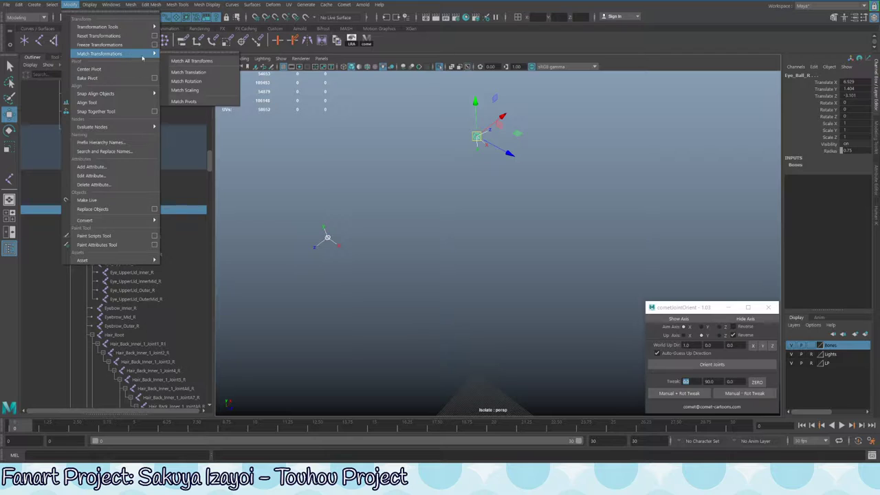
click(195, 102)
key(ctrl+z)
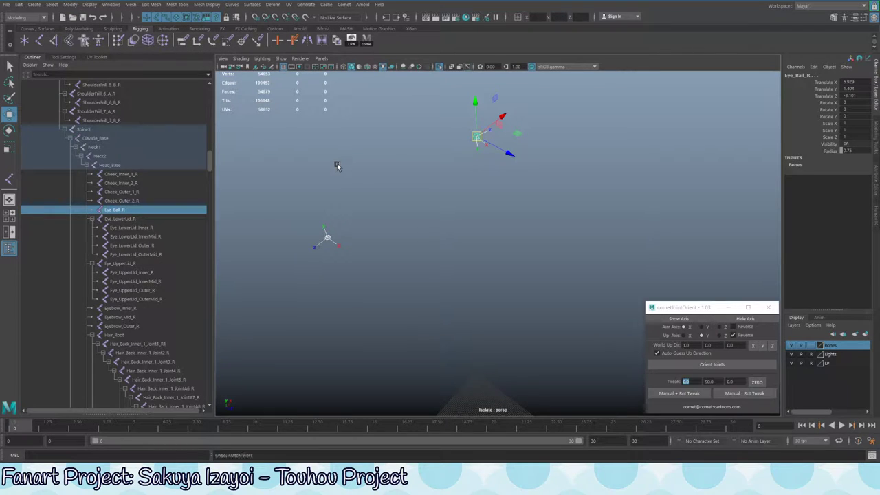
click(90, 4)
mouse_move(70, 5)
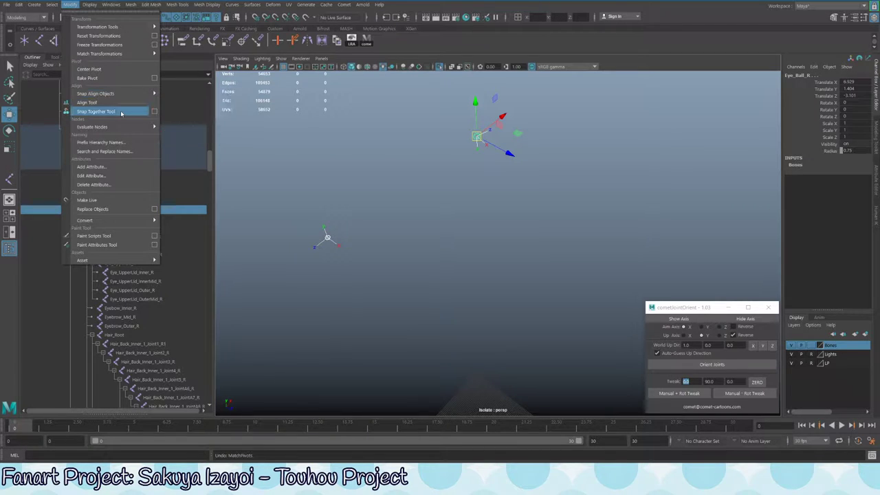
click(121, 111)
key(ctrl+z)
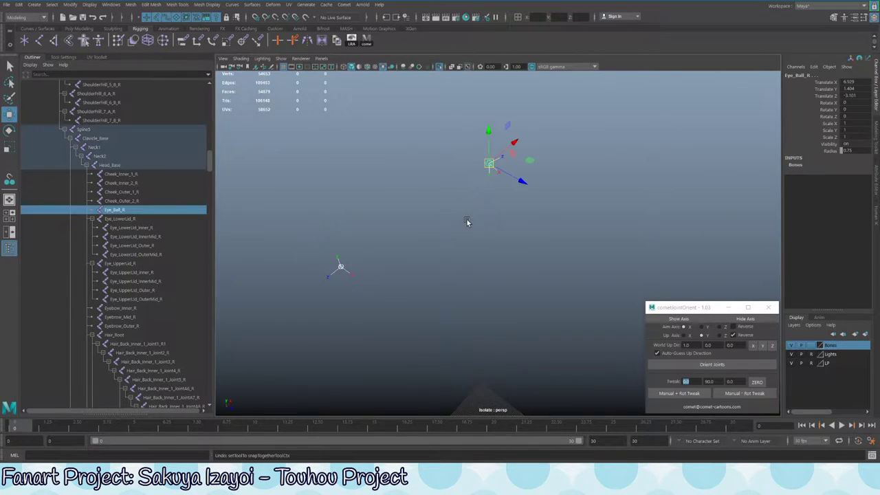
click(70, 4)
mouse_move(89, 5)
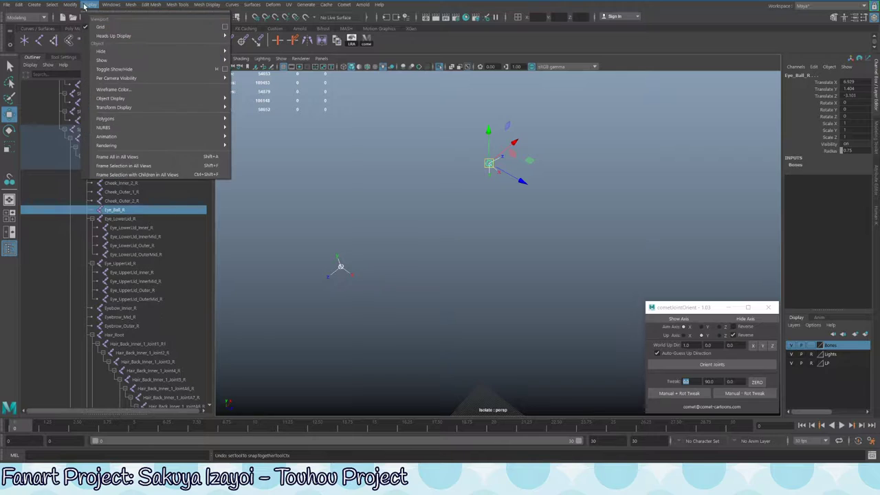
mouse_move(110, 99)
click(182, 99)
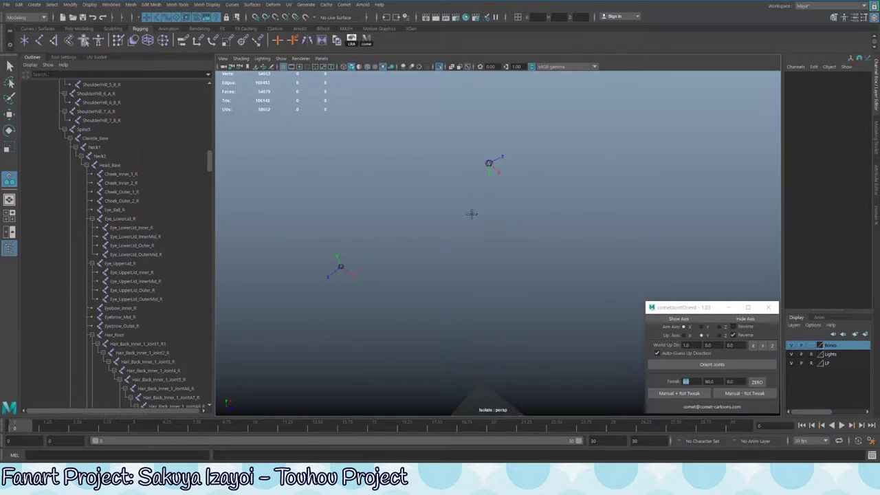
key(q)
key(w)
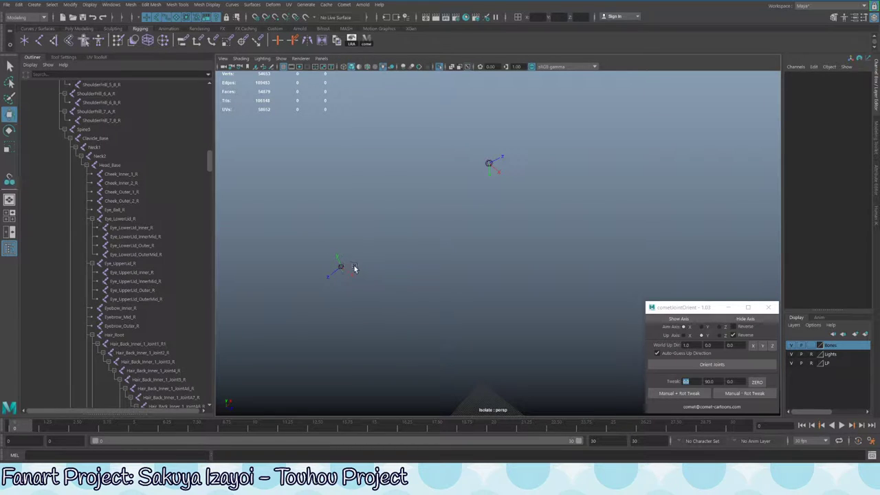
click(340, 266)
drag(465, 151, 543, 198)
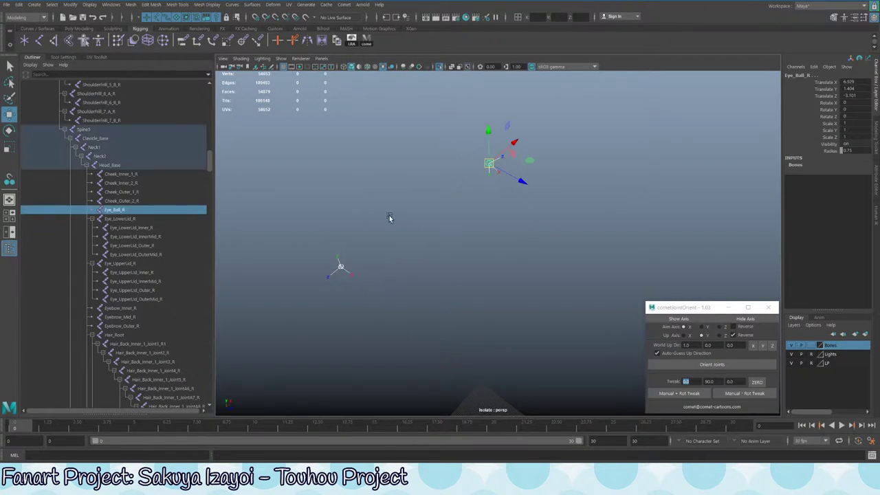
click(70, 4)
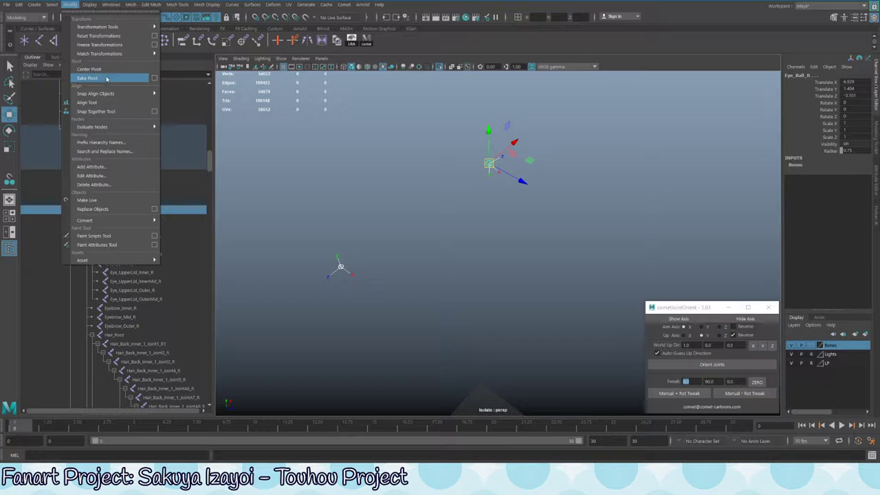
key(q)
drag(324, 255, 373, 305)
key(w)
Frame joint2 and set its display radius to 2
click(489, 166)
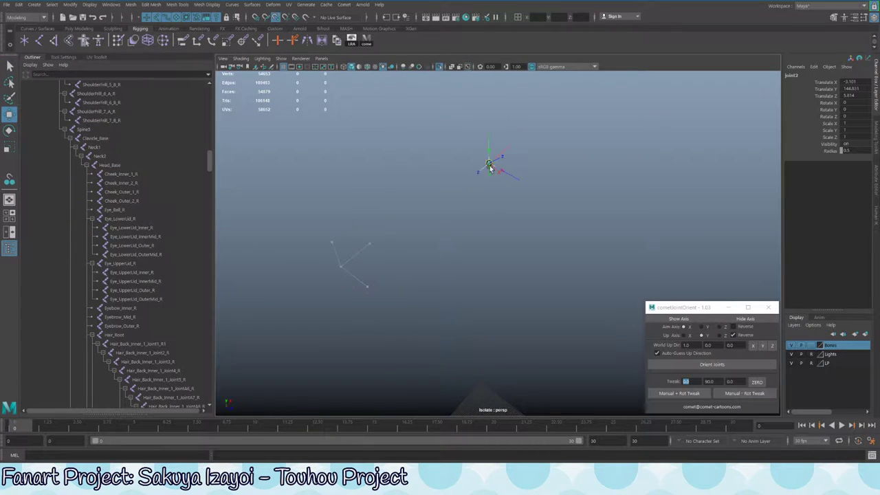
key(f)
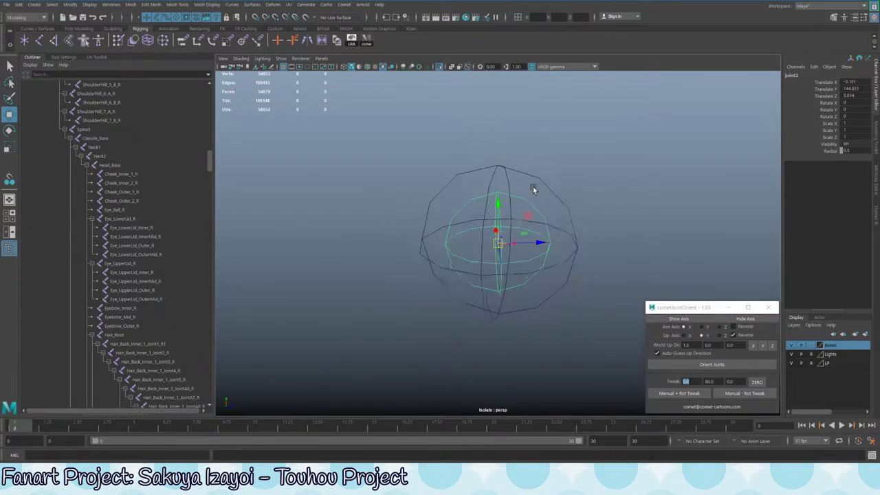
alt+drag(533, 191, 503, 185)
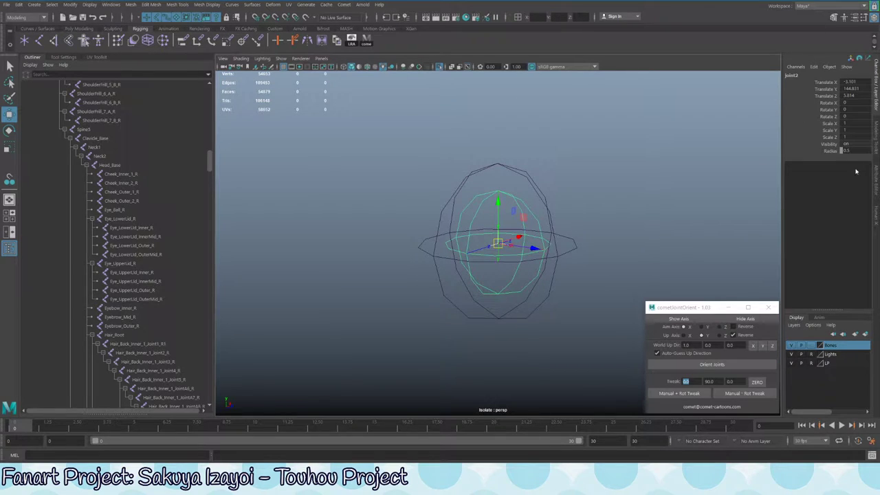
middle_drag(495, 168, 589, 167)
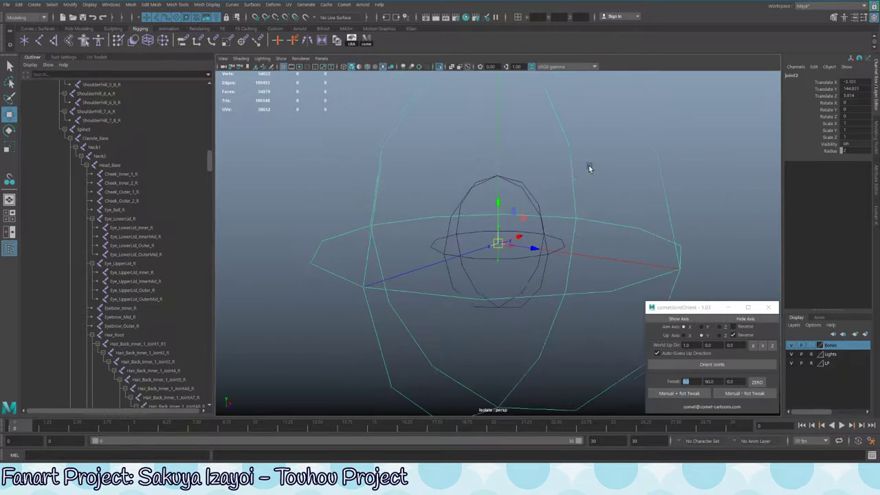
click(563, 186)
alt+right_drag(564, 186, 450, 204)
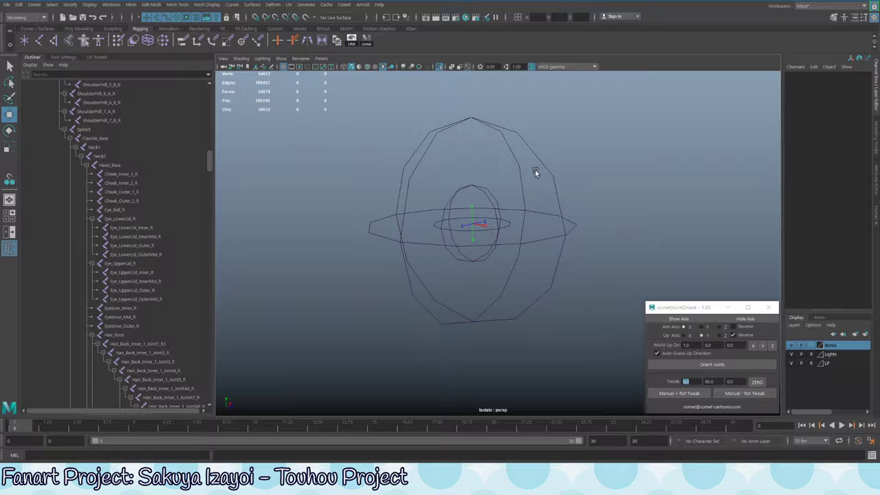
alt+drag(535, 170, 454, 204)
Parent the Eye_Ball_R joint under joint2 with Shift+P
click(443, 245)
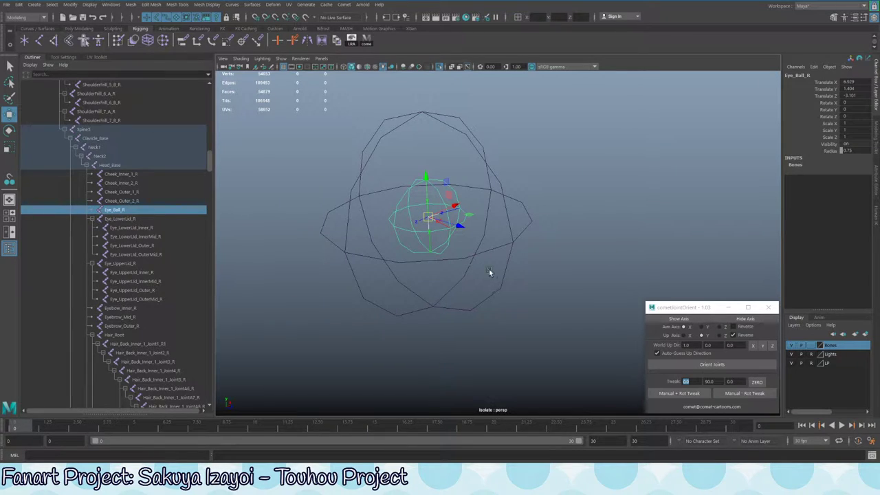
click(512, 242)
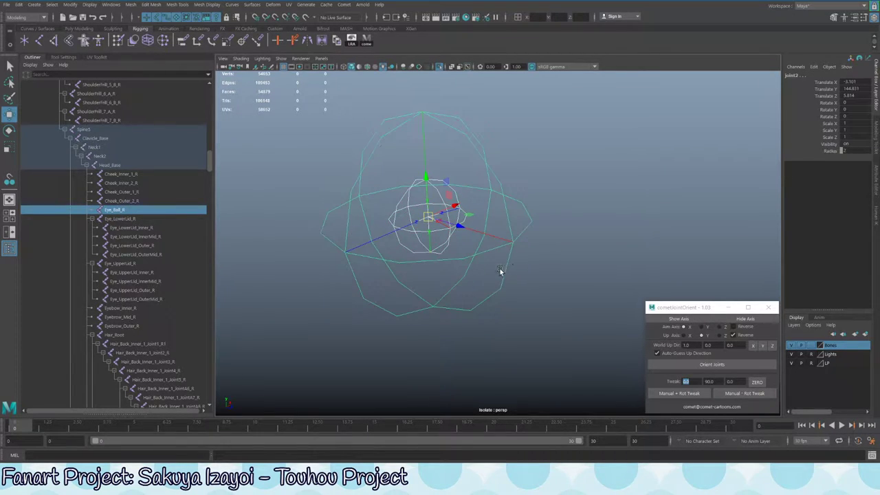
key(Up)
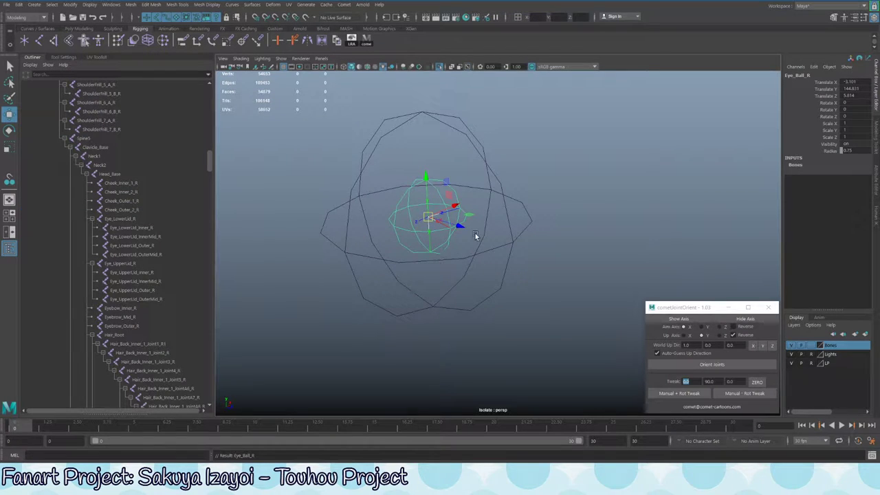
key(ctrl+z)
click(453, 239)
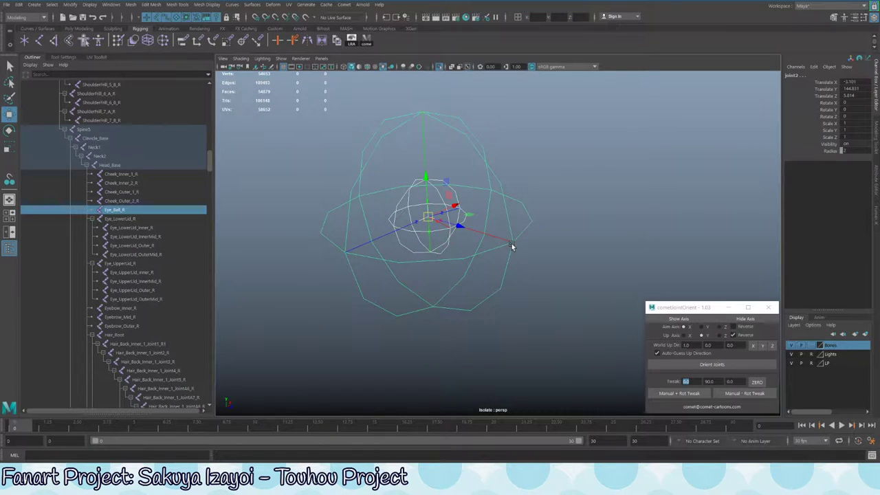
key(shift+p)
Reselect joint2, try moving it, and undo the move
key(q)
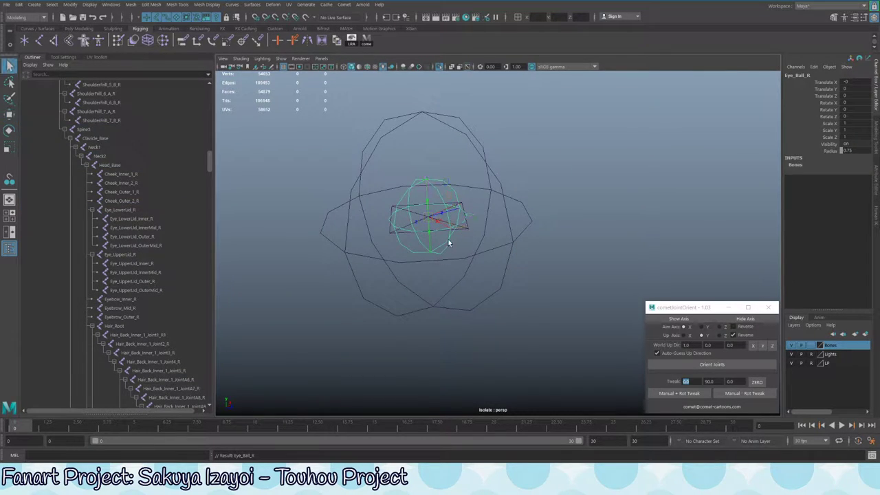
alt+drag(433, 260, 479, 248)
click(478, 248)
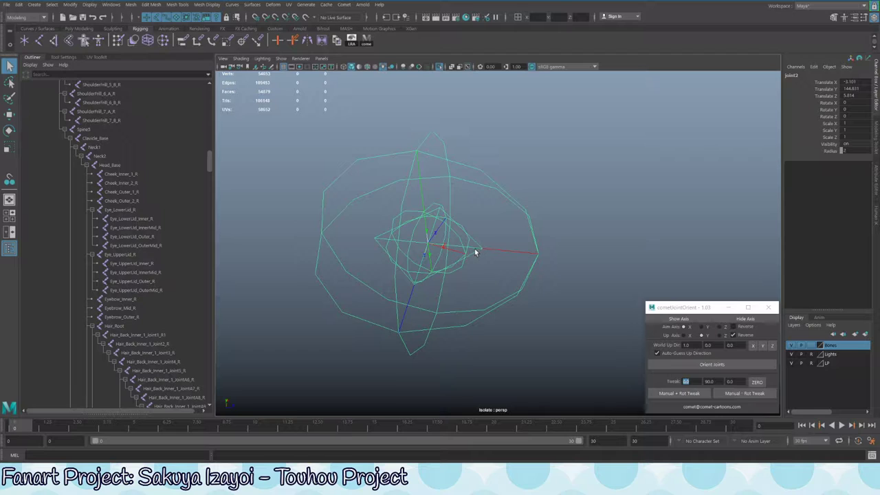
click(508, 287)
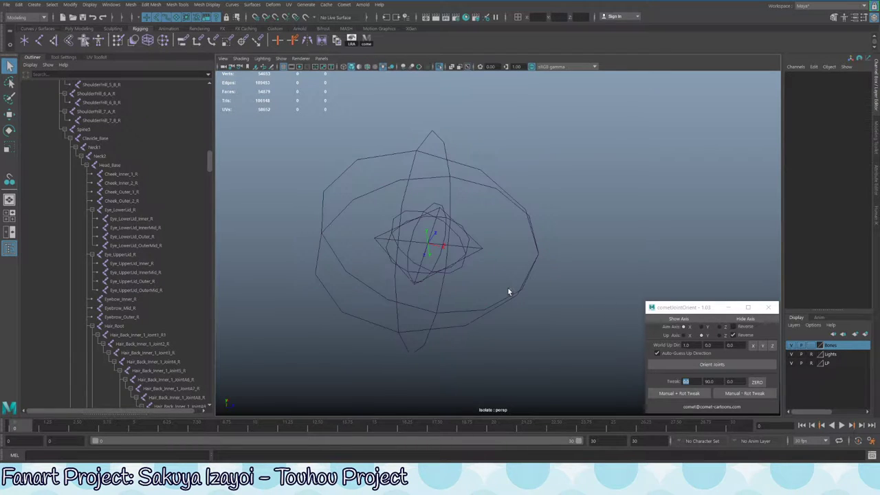
click(508, 307)
key(w)
drag(431, 249, 387, 190)
key(ctrl+z)
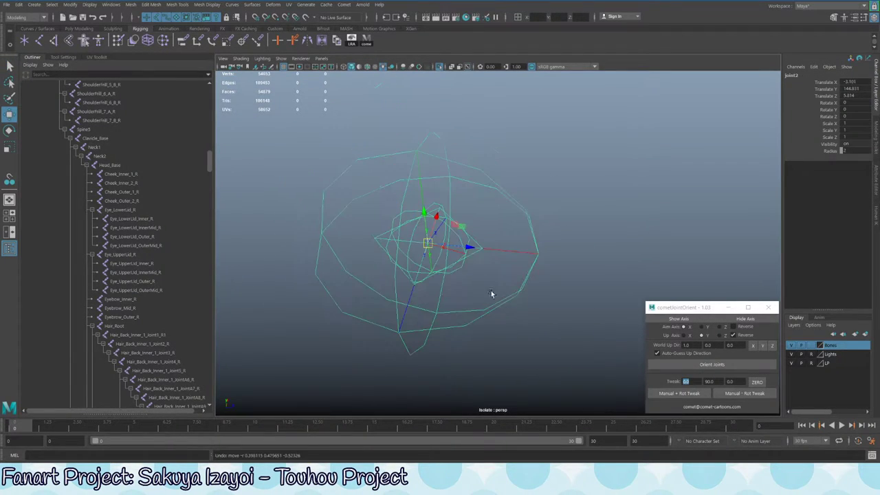
key(q)
click(465, 264)
click(460, 279)
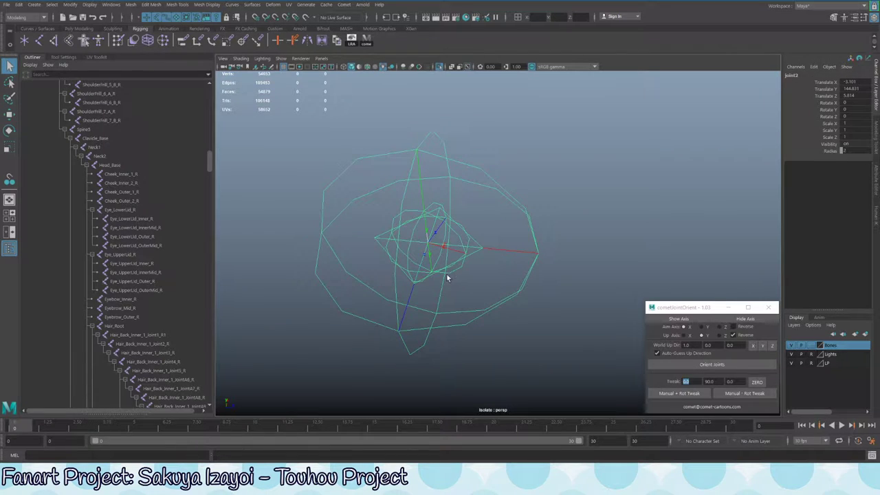
scroll(154, 270, up, 15)
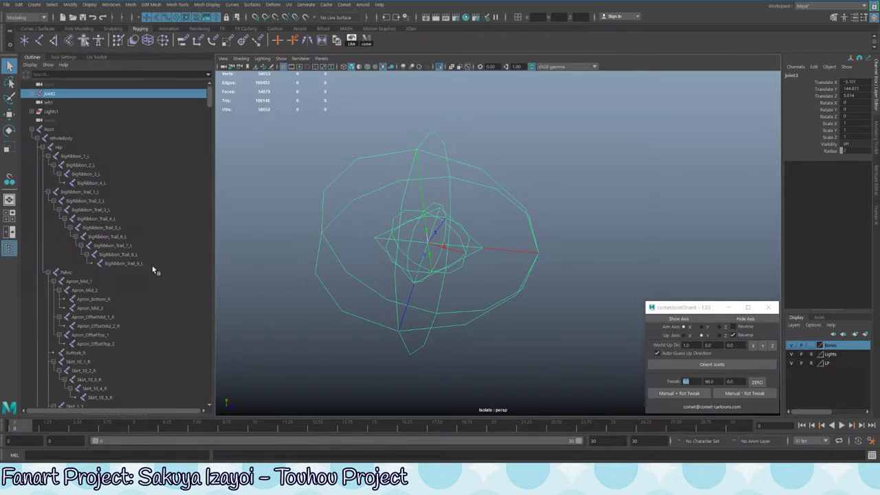
Select Eye_Ball_R under joint2 in the Outliner and re-orient it with cometJointOrient's Orient Joints
click(30, 94)
click(62, 102)
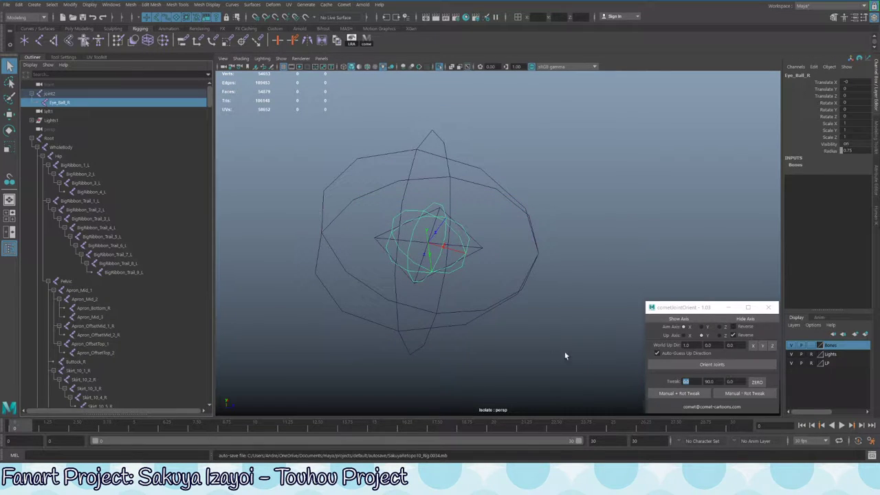
alt+drag(565, 356, 627, 327)
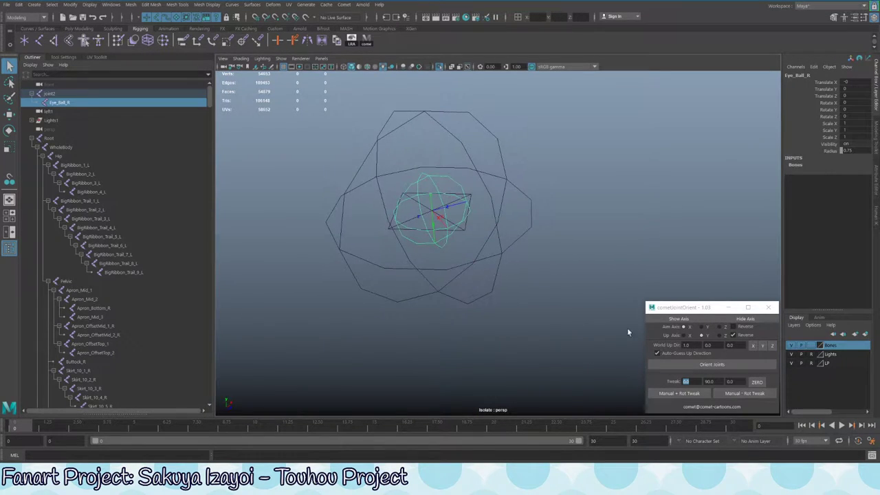
click(712, 365)
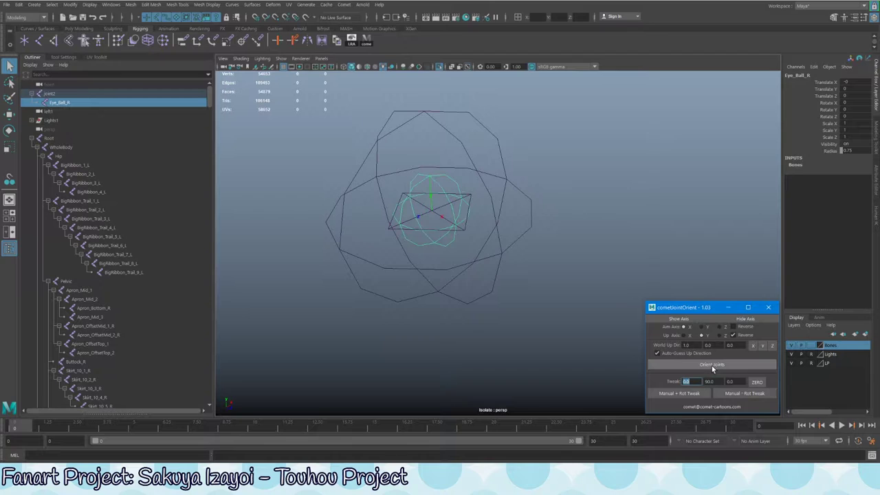
Isolate the view to the eye joint and orbit above it to check its axes
alt+drag(439, 244, 377, 210)
key(ctrl+1)
key(ctrl+1)
click(459, 249)
alt+drag(475, 243, 543, 285)
Exit isolate select and pick Eye_Ball_R under Head_Base in the Outliner
scroll(527, 238, down, 5)
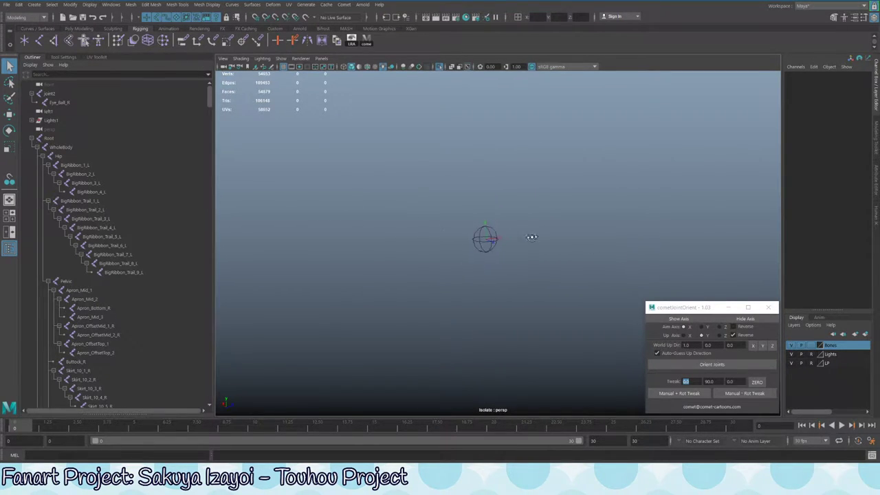
key(ctrl+1)
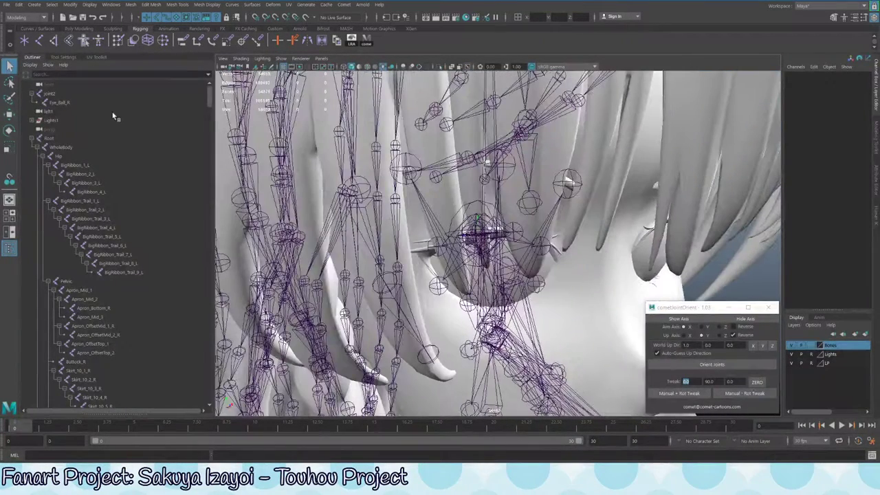
click(63, 102)
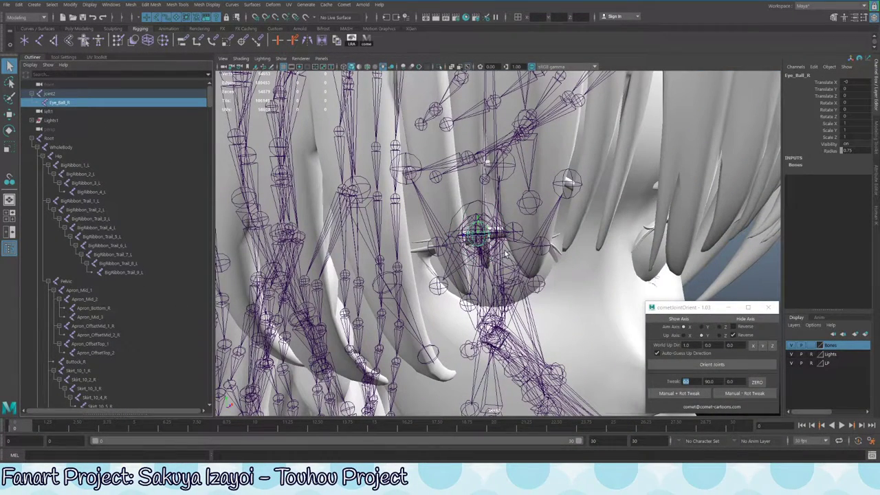
scroll(115, 283, down, 10)
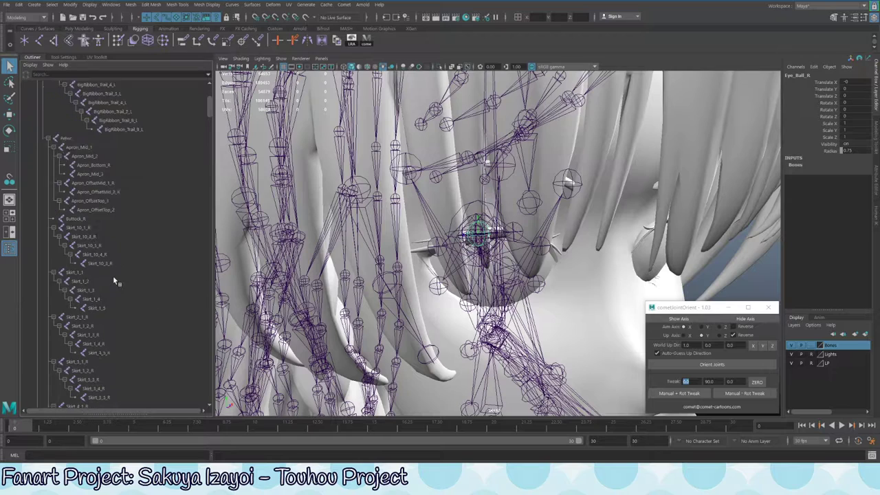
scroll(113, 276, down, 10)
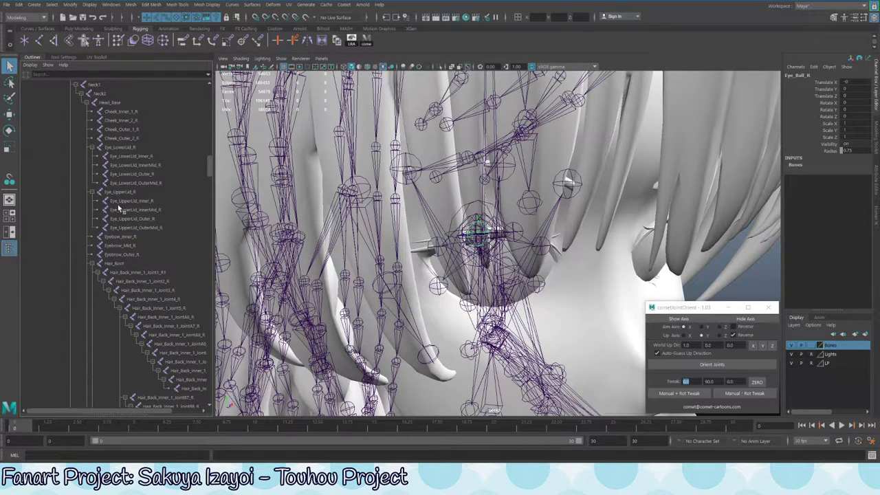
click(110, 103)
key(Right)
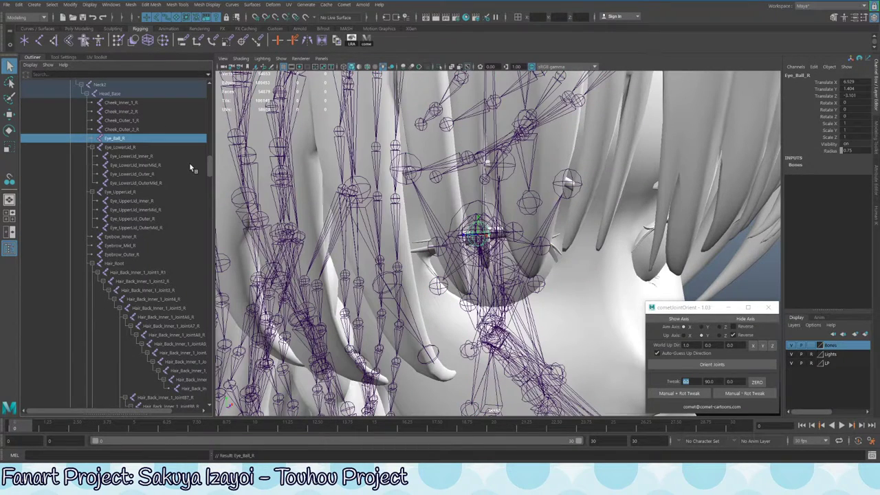
scroll(116, 203, up, 10)
scroll(123, 203, up, 5)
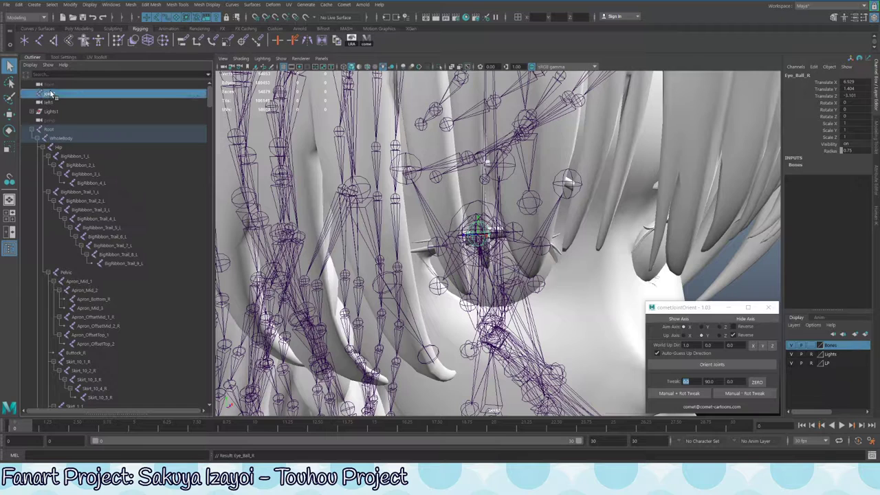
scroll(509, 260, up, 3)
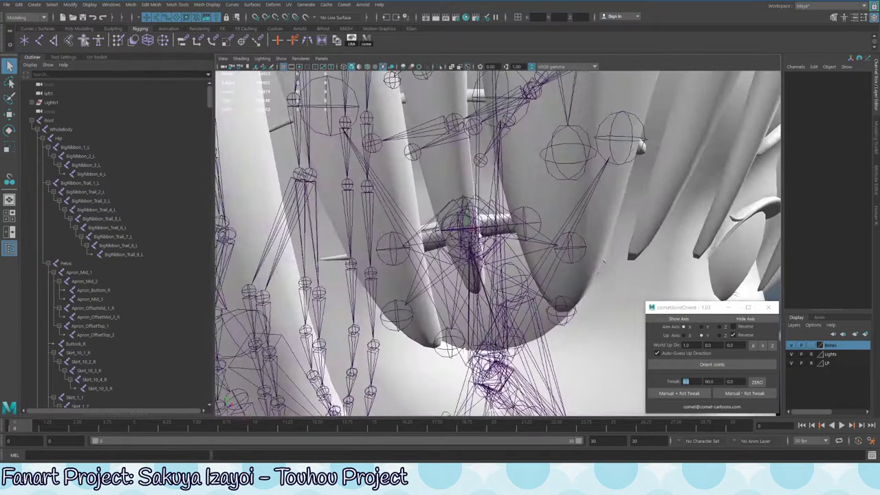
scroll(131, 265, down, 15)
scroll(135, 261, up, 10)
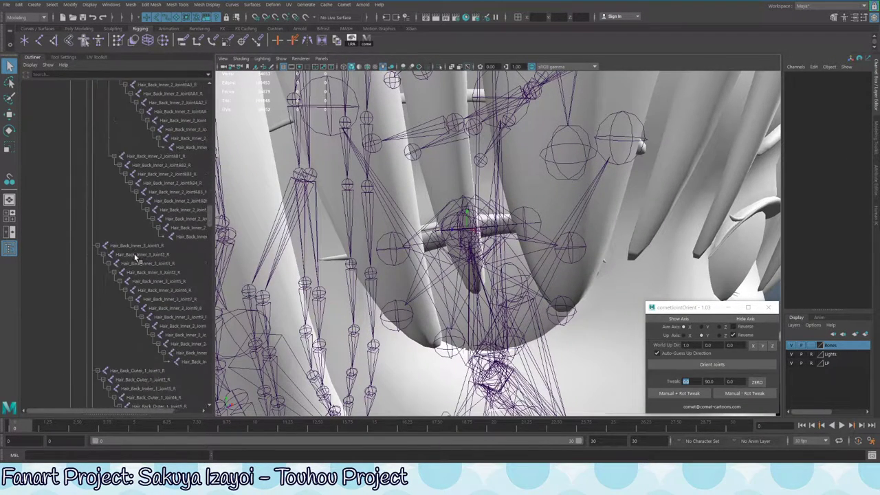
Rotate the Eye_Ball_R joint to test its orientation, checking it from around the face
click(129, 272)
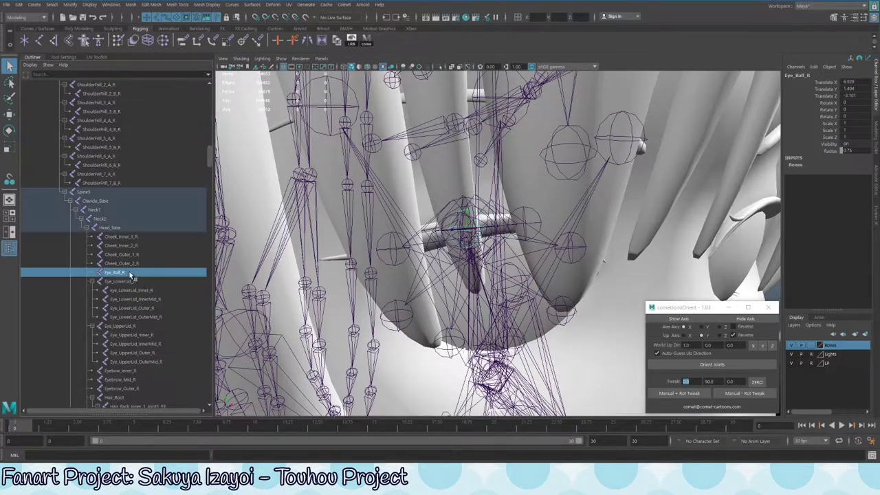
alt+drag(486, 241, 368, 205)
scroll(482, 206, down, 5)
key(e)
drag(302, 200, 338, 213)
scroll(562, 259, up, 3)
alt+drag(563, 259, 612, 223)
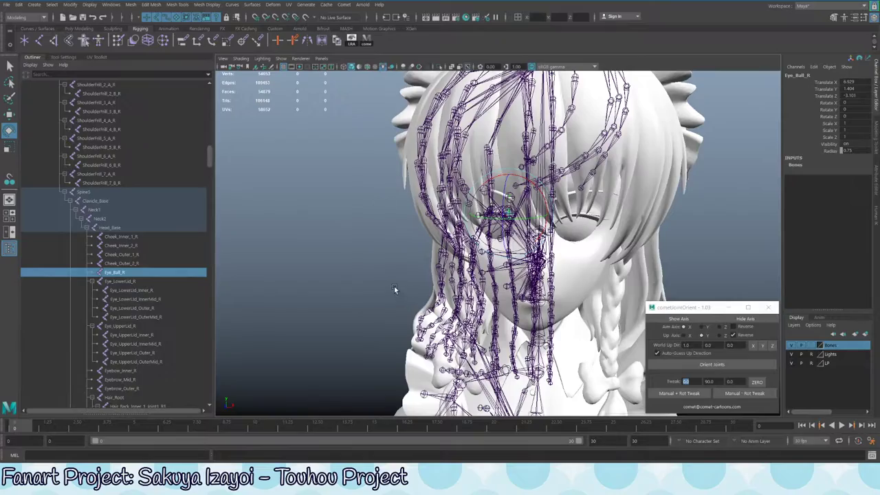
scroll(383, 278, up, 5)
alt+drag(415, 183, 504, 181)
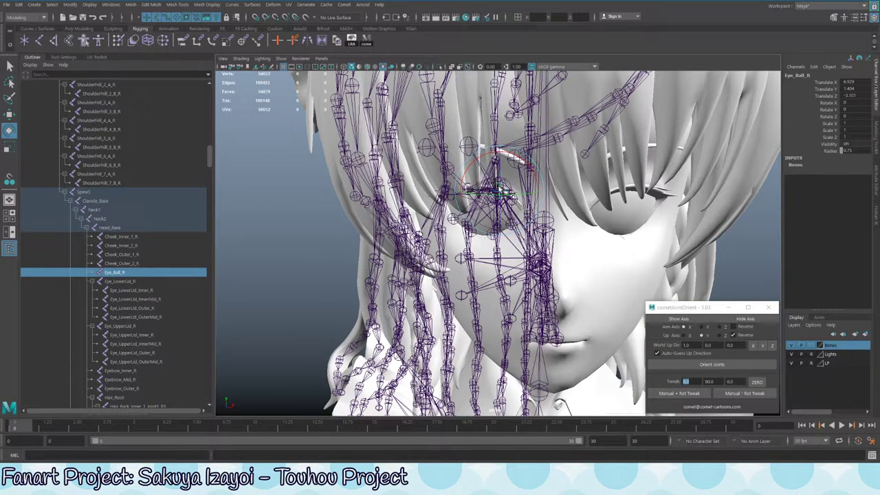
alt+drag(500, 186, 490, 211)
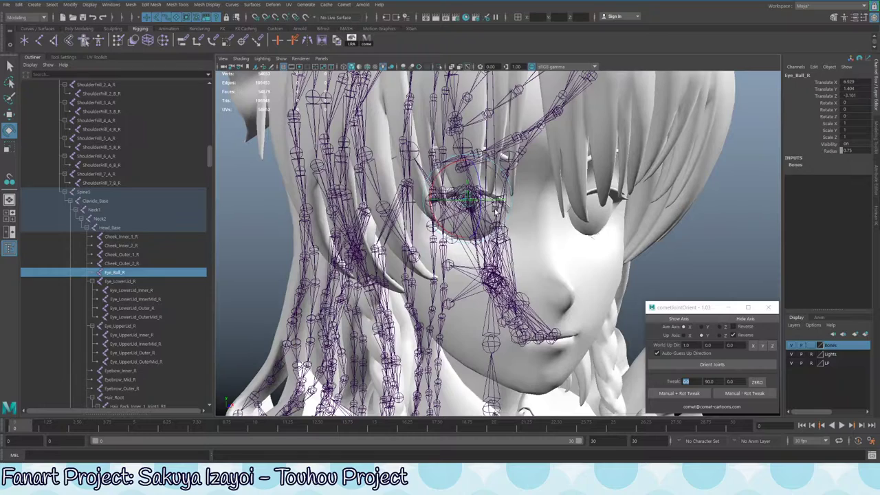
alt+drag(540, 252, 420, 245)
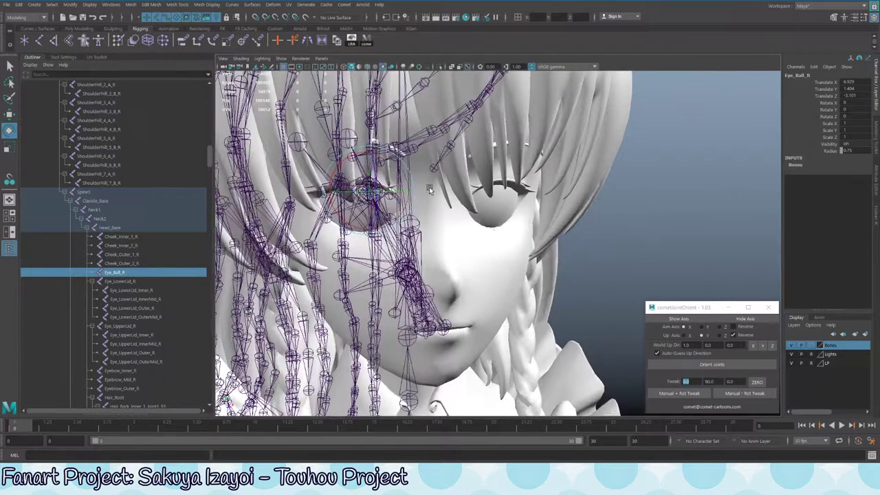
alt+drag(334, 235, 422, 200)
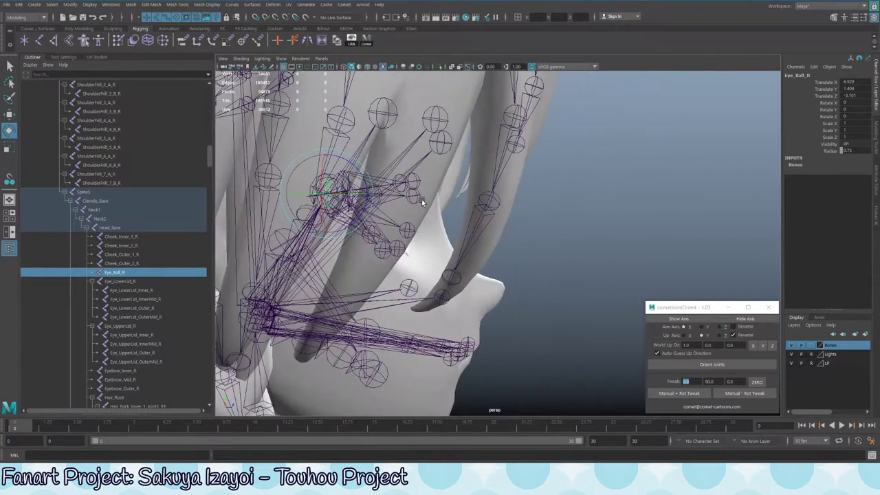
Clear the selection and save the scene
alt+right_drag(688, 192, 328, 160)
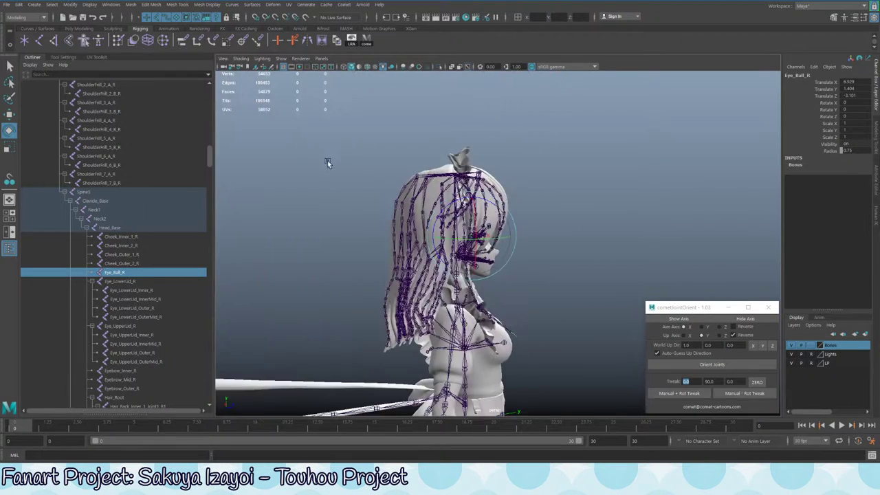
alt+drag(327, 160, 265, 211)
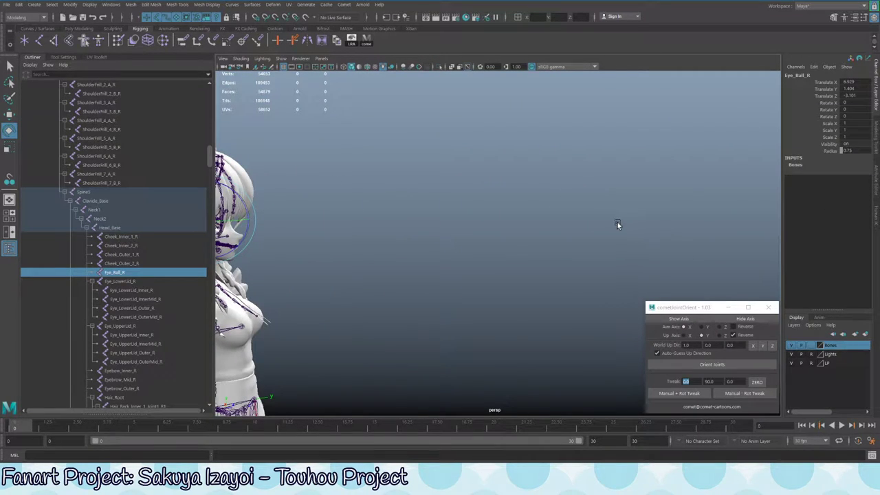
alt+drag(618, 222, 531, 220)
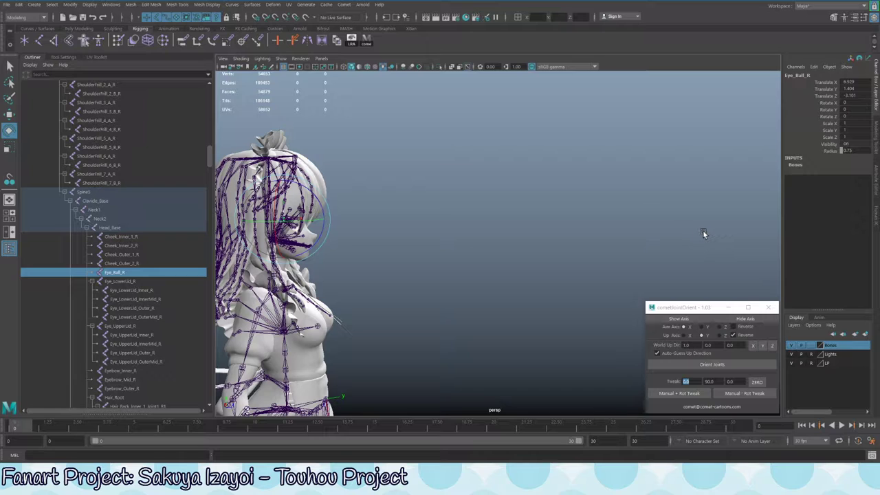
alt+drag(383, 259, 495, 254)
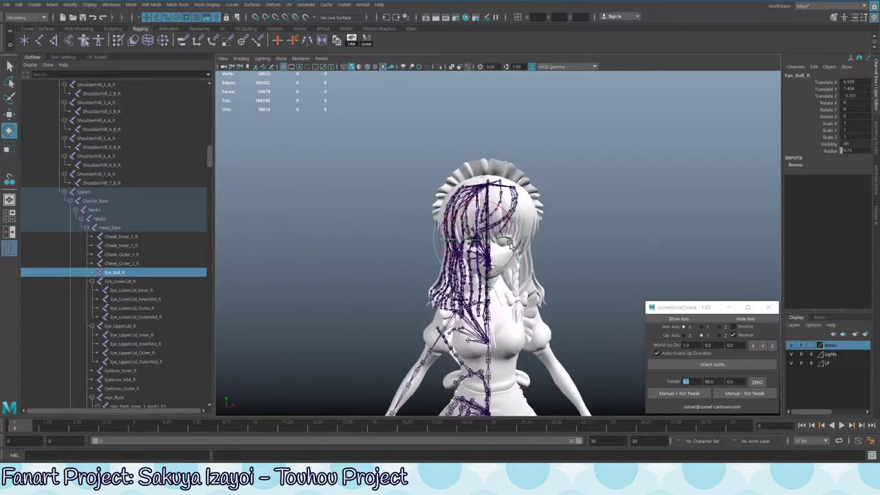
alt+right_drag(495, 254, 621, 222)
click(621, 222)
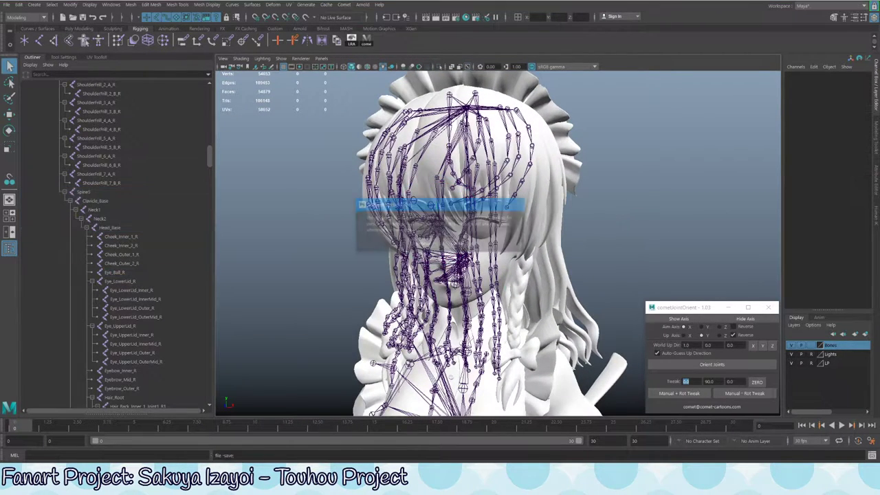
key(Return)
alt+drag(679, 255, 549, 211)
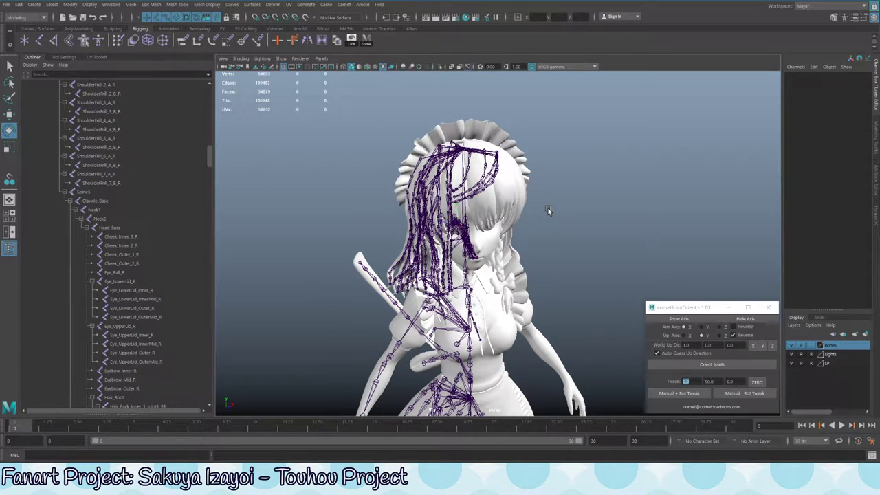
alt+drag(603, 234, 530, 177)
Swing-test the Hair_Back_Outer_3_Joint1_R chain and undo the rotations back to 0
click(413, 150)
alt+drag(413, 150, 456, 209)
key(ctrl+z)
key(ctrl+z)
key(ctrl+z)
key(ctrl+z)
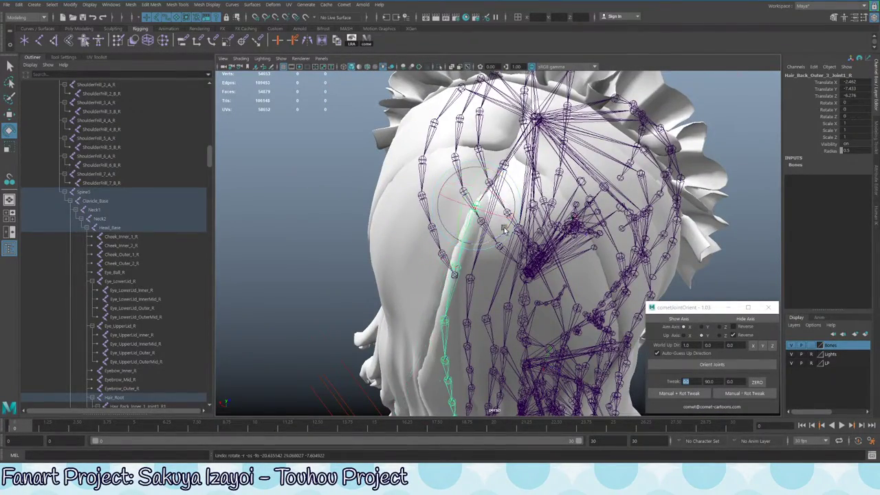
alt+drag(555, 209, 473, 84)
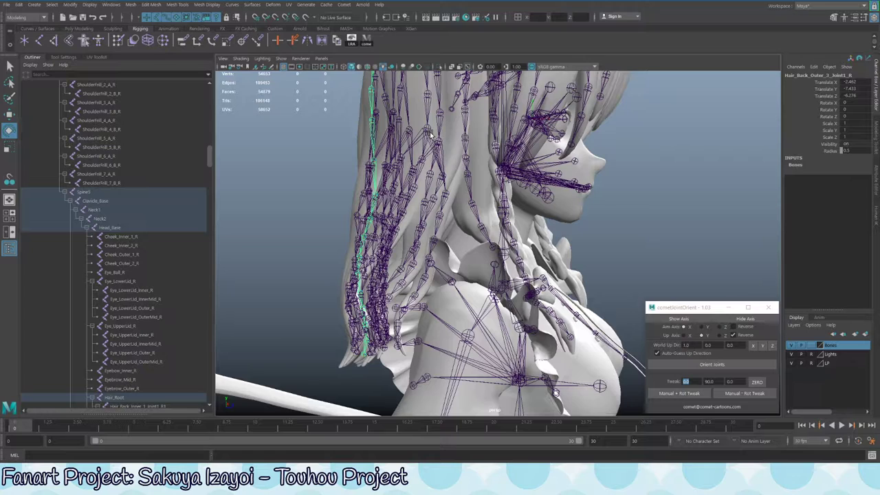
alt+drag(427, 138, 445, 189)
key(ctrl+z)
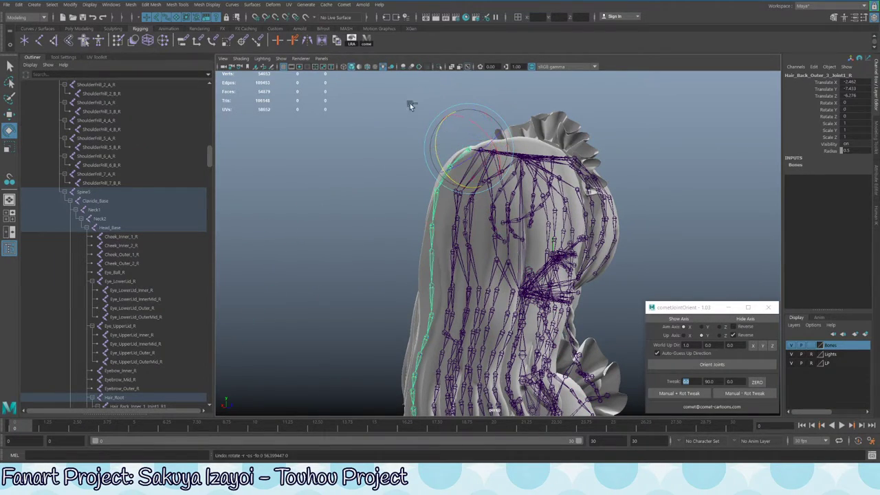
alt+drag(409, 104, 488, 177)
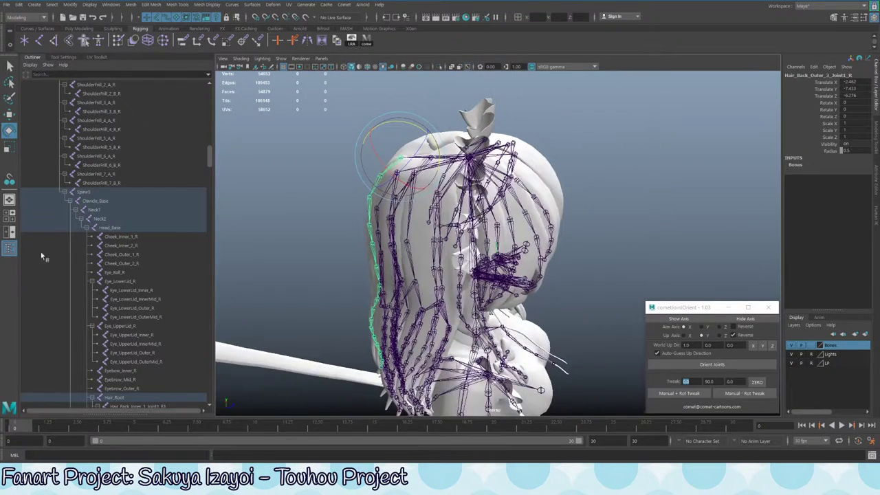
scroll(122, 307, down, 10)
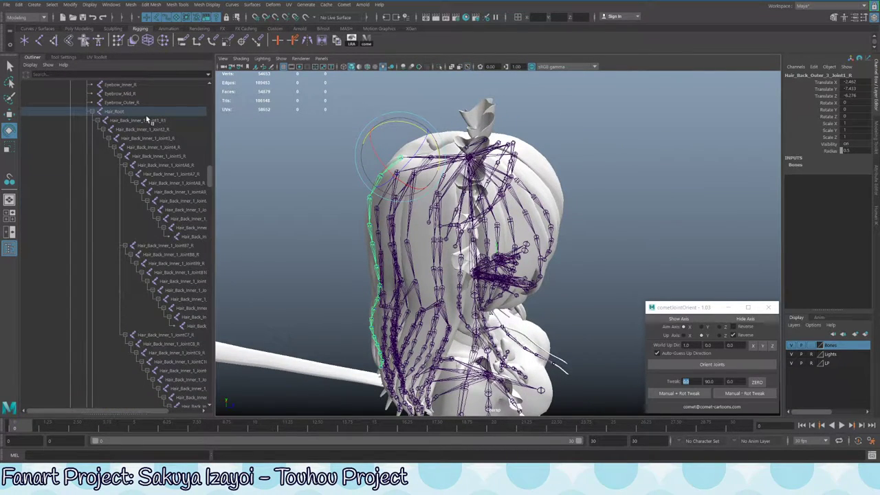
Select Hair_Root and save the scene, continuing past the Student Version notice
click(134, 112)
alt+drag(393, 203, 351, 185)
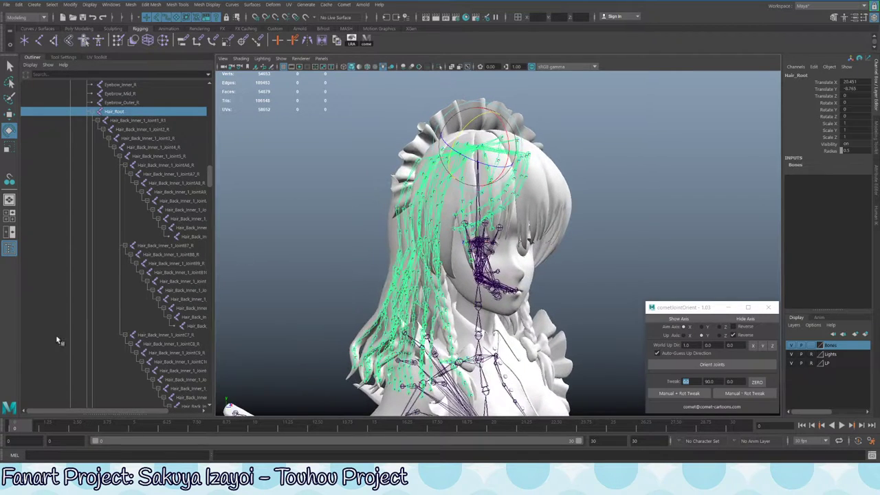
scroll(81, 306, down, 15)
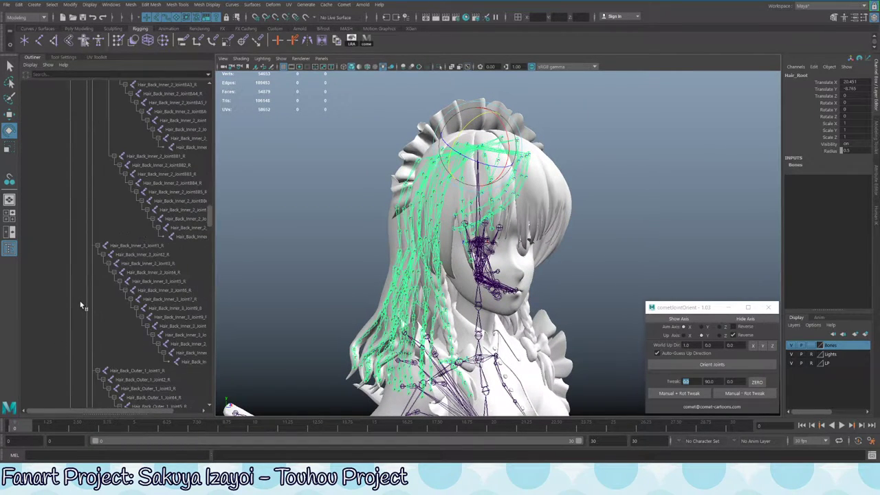
scroll(81, 307, down, 15)
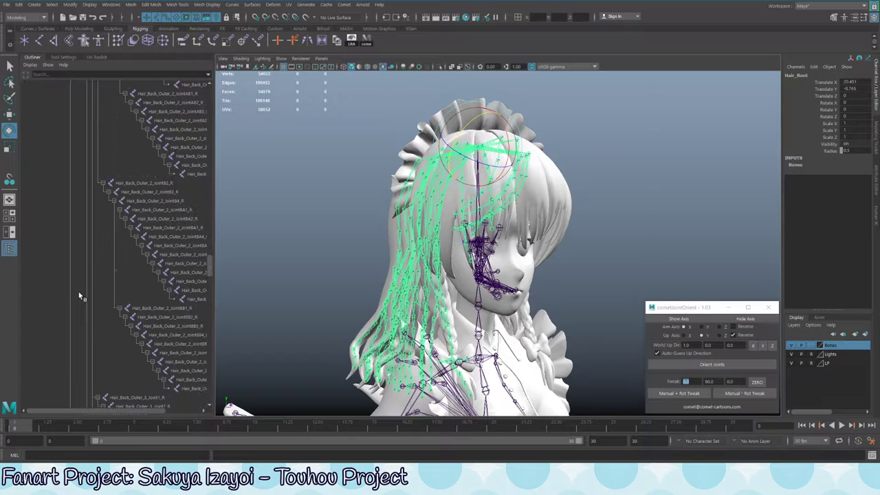
scroll(80, 296, down, 12)
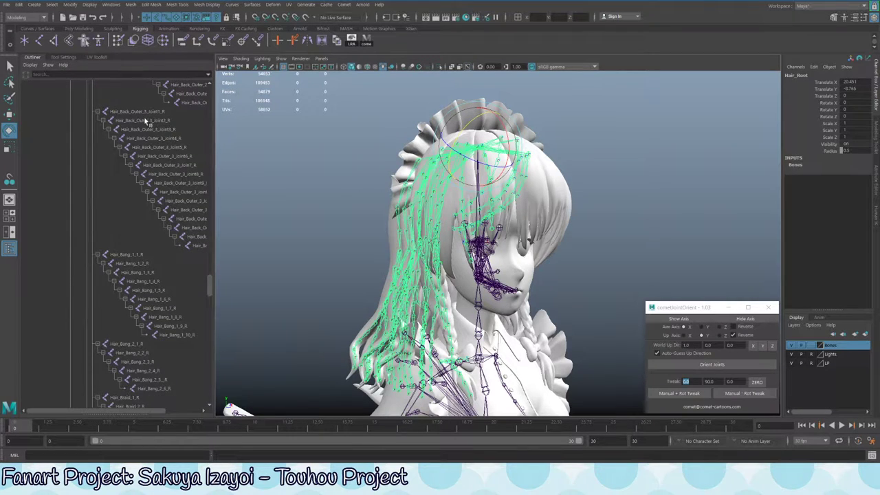
scroll(130, 303, down, 4)
mouse_move(399, 232)
alt+mouse_down()
mouse_move(344, 235)
mouse_move(405, 238)
alt+mouse_up()
scroll(96, 272, down, 15)
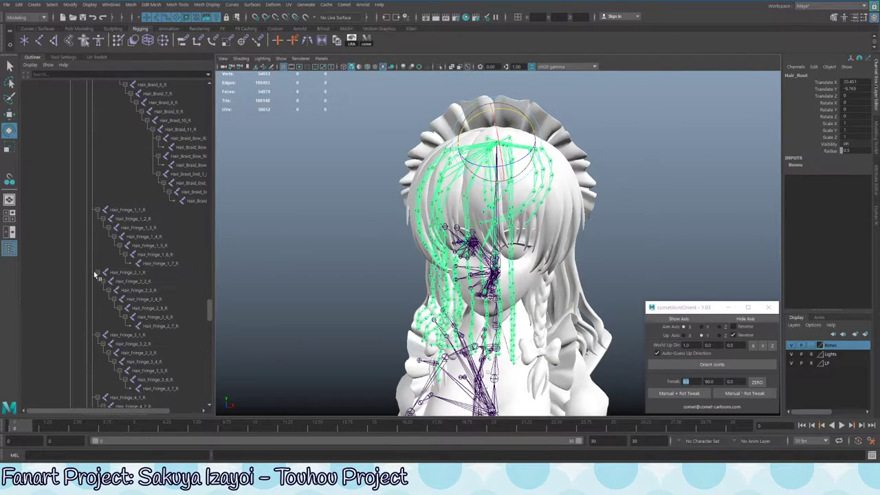
scroll(100, 273, down, 8)
alt+middle_drag(453, 247, 428, 242)
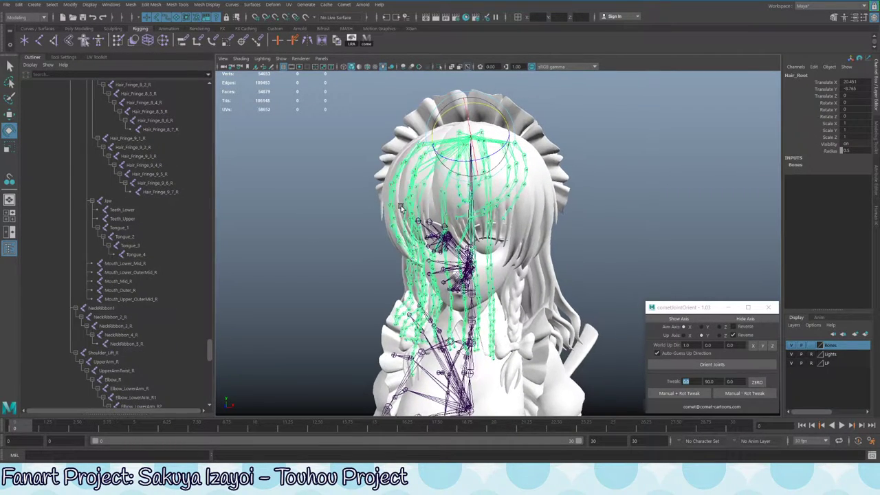
key(ctrl+s)
click(419, 244)
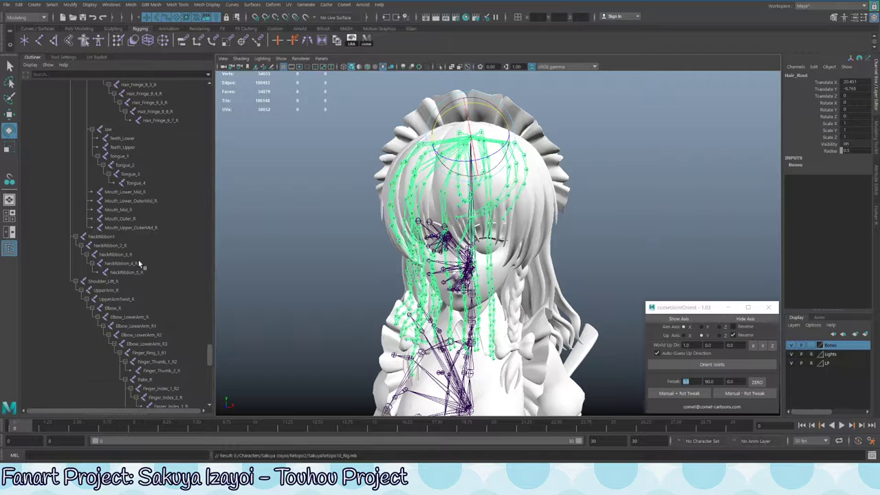
Shift-select the fringe joints in the Outliner down to Hair_Fringe_9_7_R
shift+click(158, 192)
alt+drag(518, 192, 618, 343)
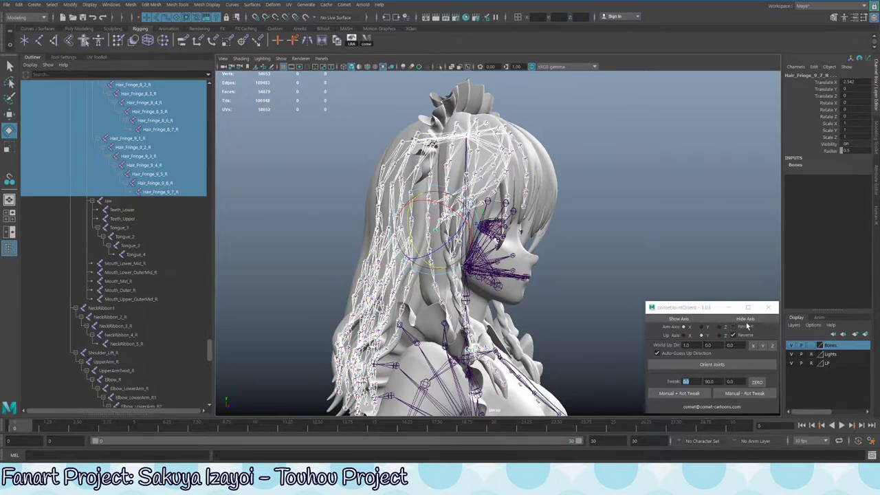
scroll(481, 227, up, 5)
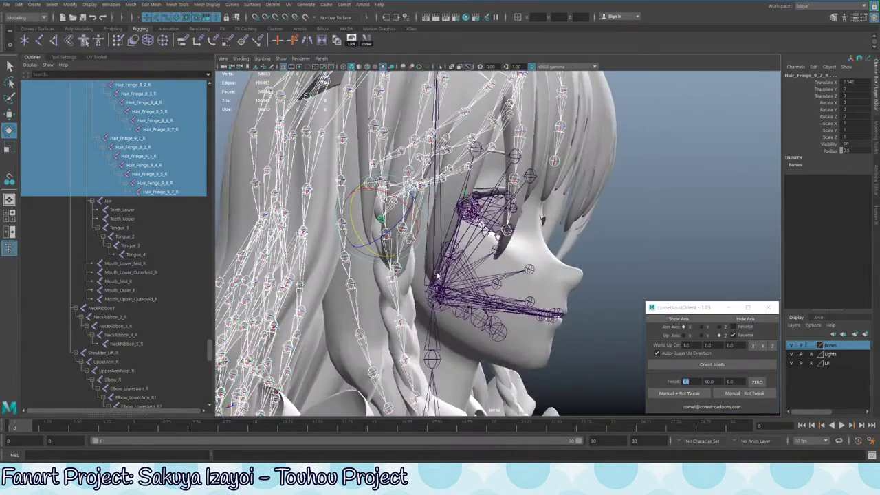
alt+drag(482, 227, 502, 240)
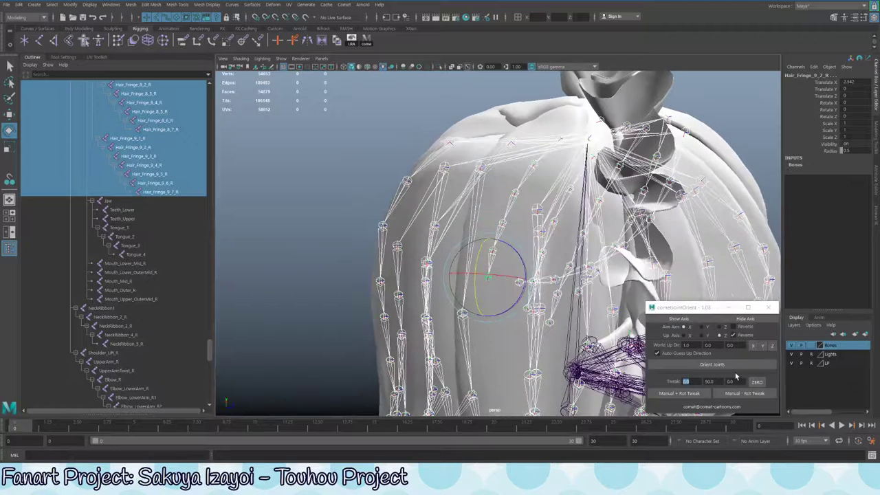
Re-orient the selected fringe joints with Auto-Guess Up Direction turned on
click(701, 354)
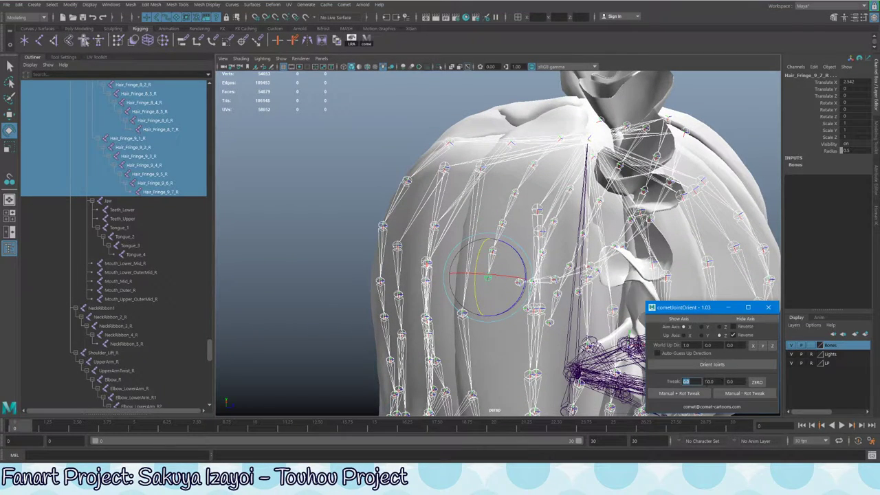
click(669, 355)
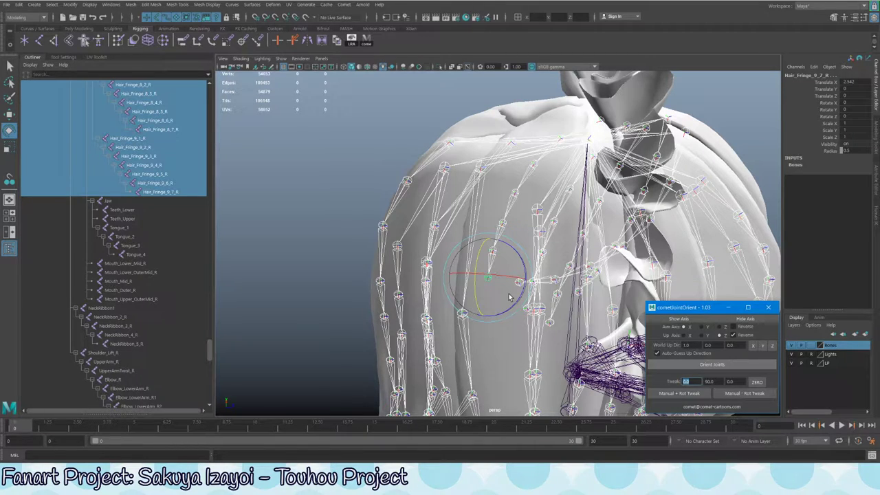
key(g)
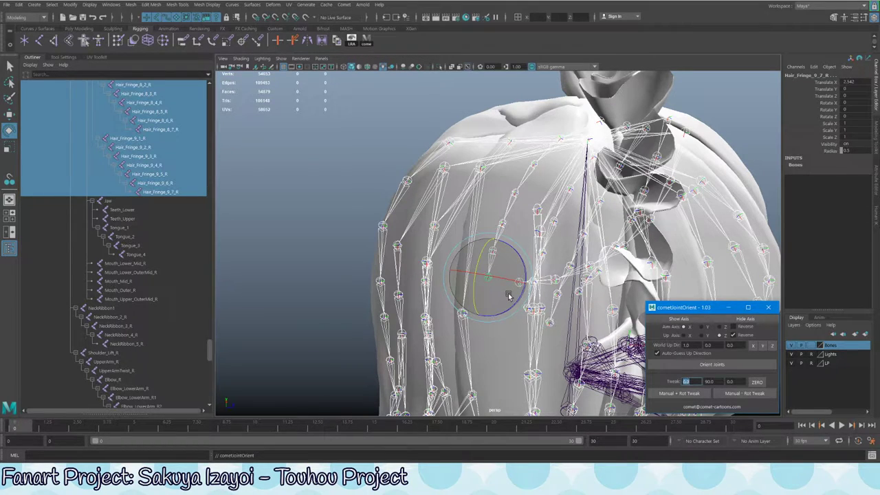
alt+drag(509, 190, 482, 186)
scroll(462, 173, up, 5)
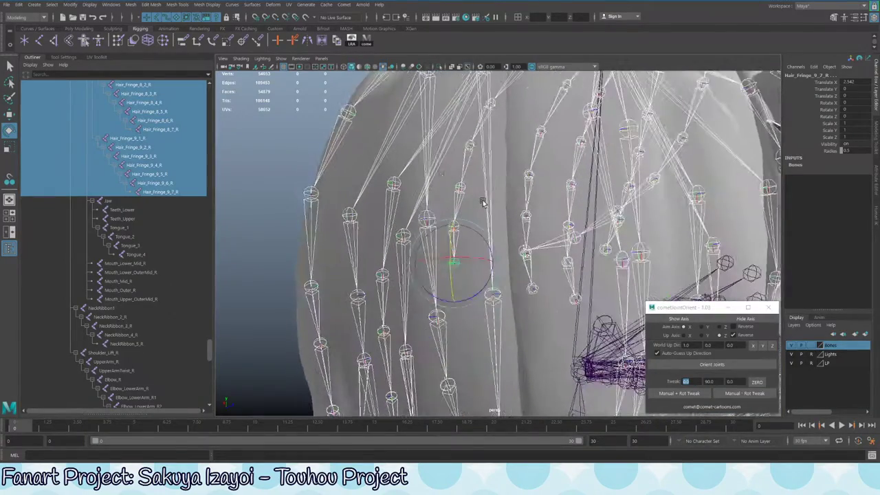
Display the joints' local rotation axes and orbit around to inspect them
click(351, 40)
alt+drag(423, 110, 426, 174)
alt+drag(467, 287, 506, 298)
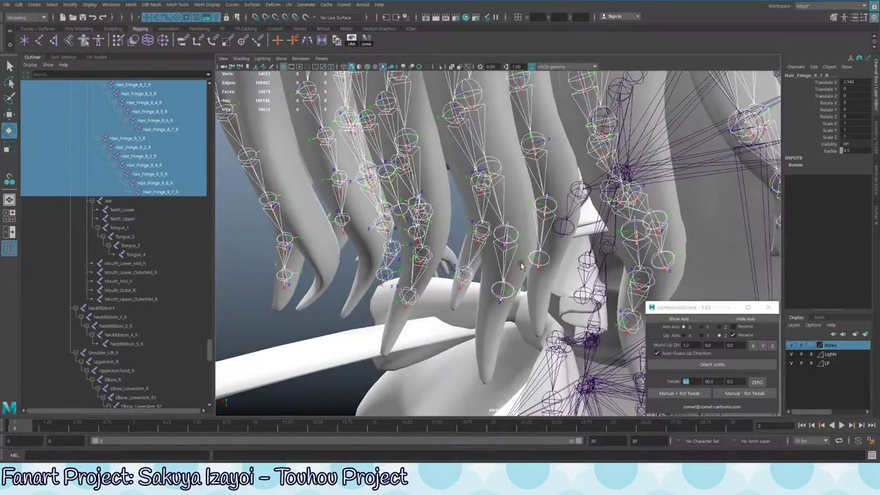
alt+drag(498, 193, 507, 182)
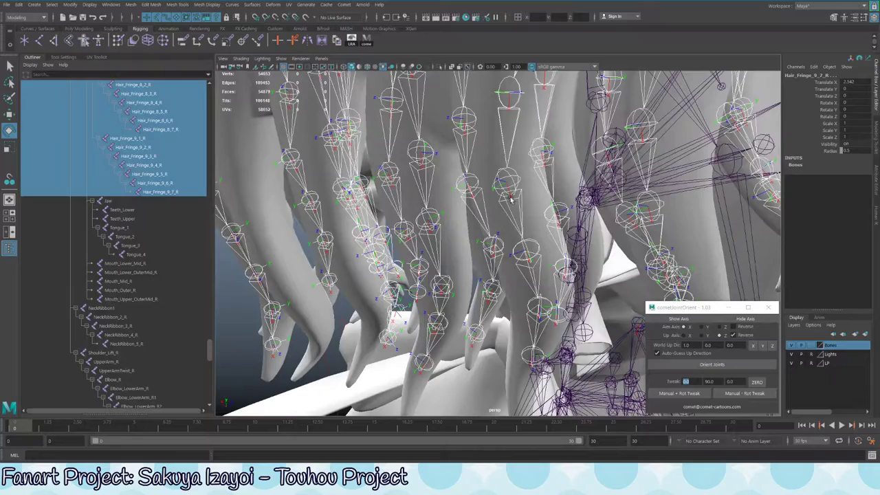
alt+drag(545, 282, 414, 216)
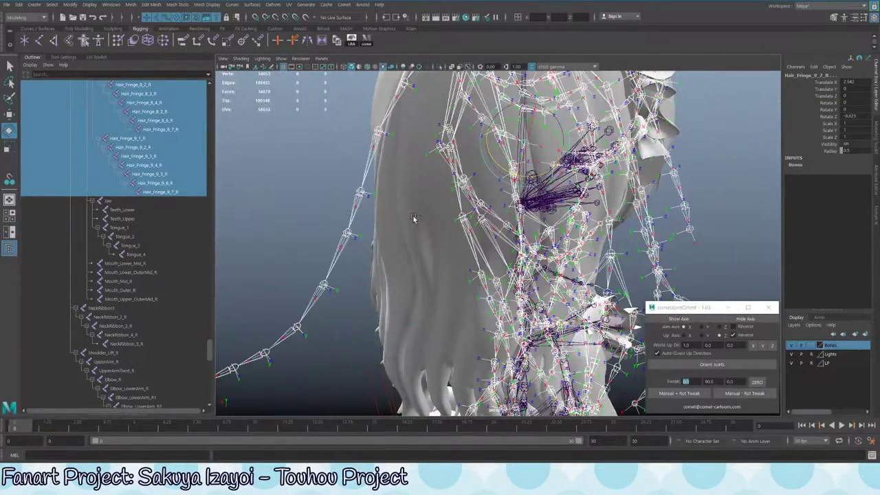
Undo the fringe test rotation so Hair_Fringe_9_7_R reads 0, then uncheck Auto-Guess Up Direction
key(ctrl+z)
alt+drag(505, 230, 512, 250)
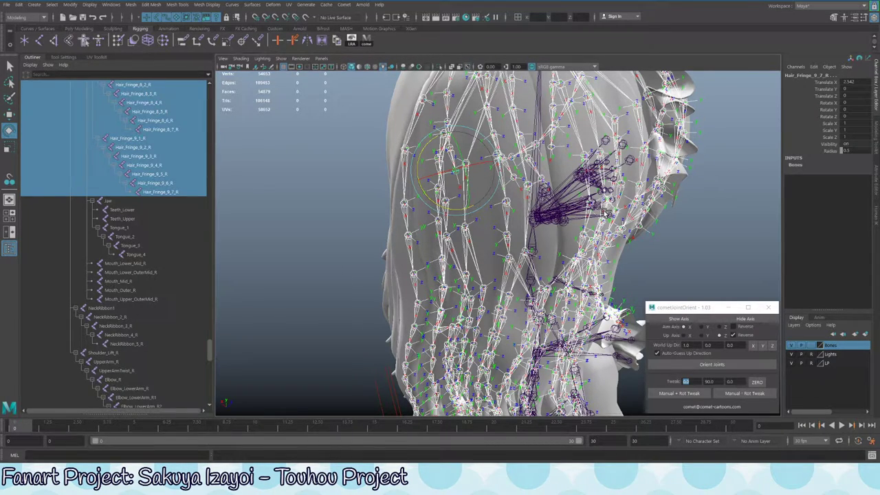
alt+drag(606, 214, 468, 236)
scroll(344, 210, up, 3)
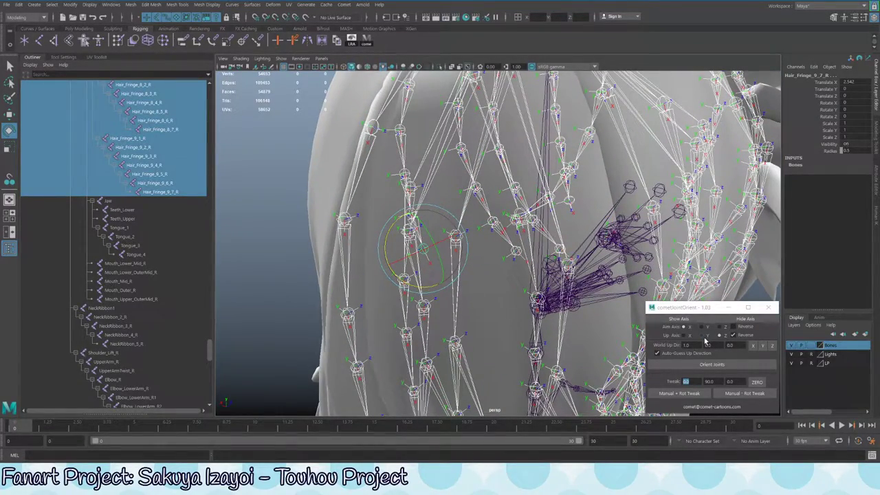
click(657, 353)
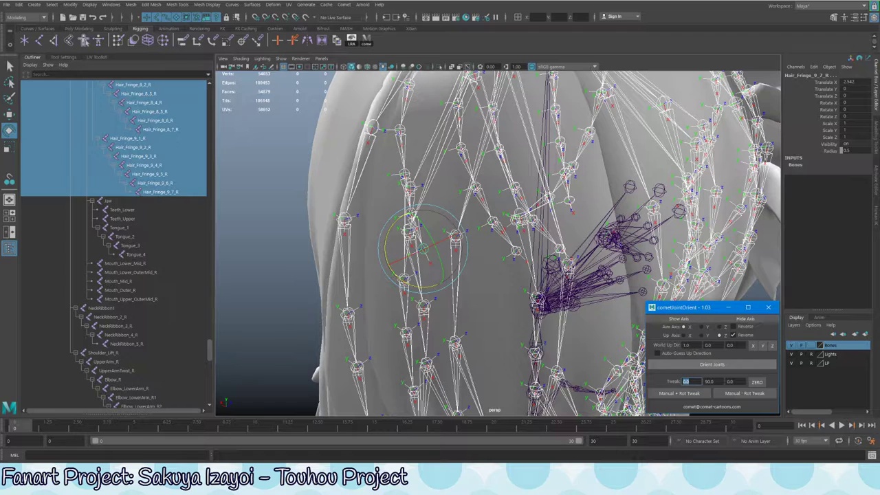
Re-orient the fringe joints with a fixed up axis, then swing them outward to Rotate -8.29, -5.027, -6.484
click(713, 365)
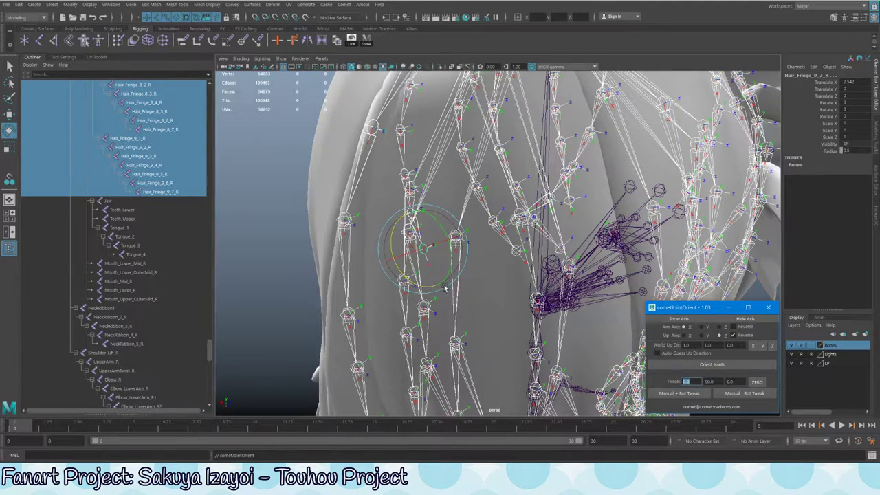
alt+drag(478, 303, 338, 216)
alt+drag(509, 222, 391, 151)
key(ctrl+z)
alt+drag(399, 186, 462, 223)
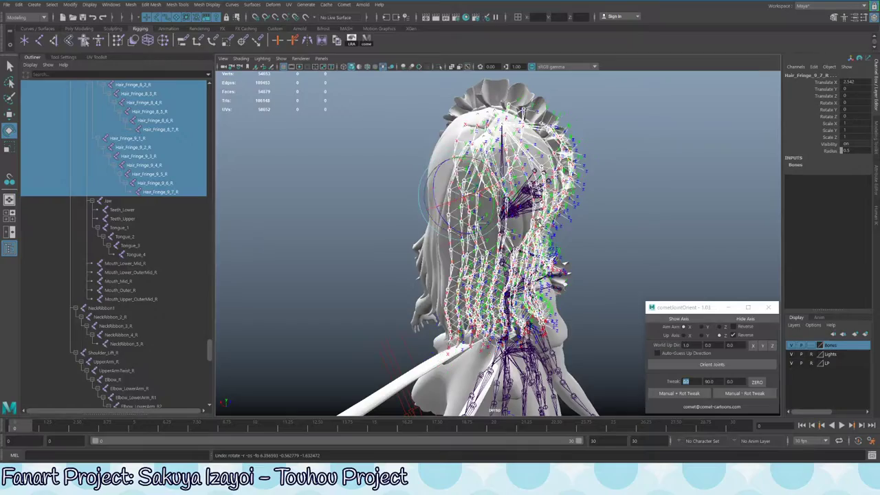
alt+drag(482, 226, 535, 256)
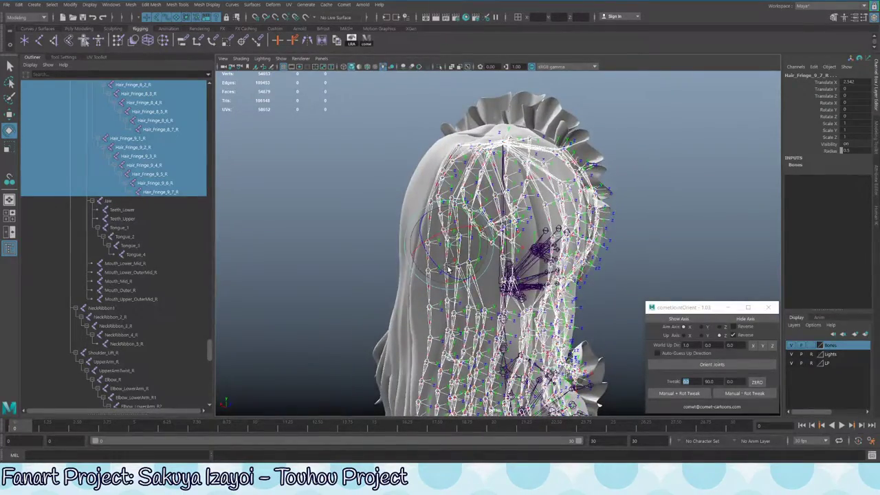
drag(460, 260, 437, 209)
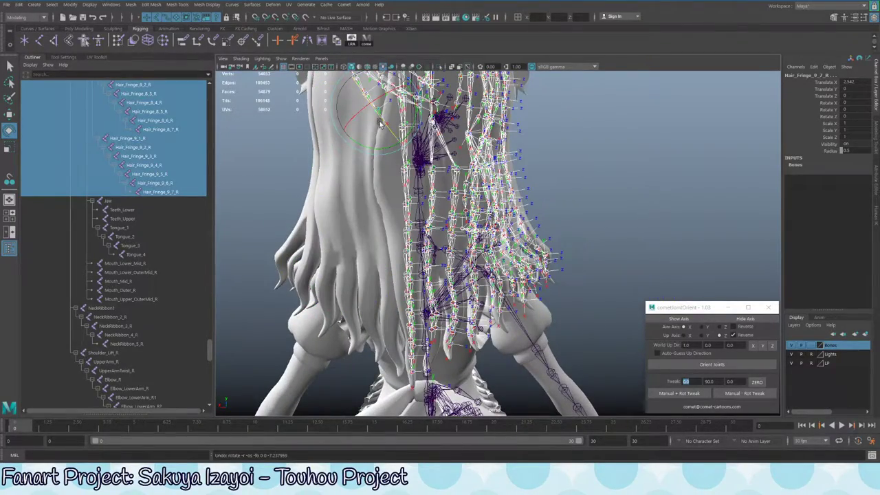
alt+drag(379, 124, 392, 193)
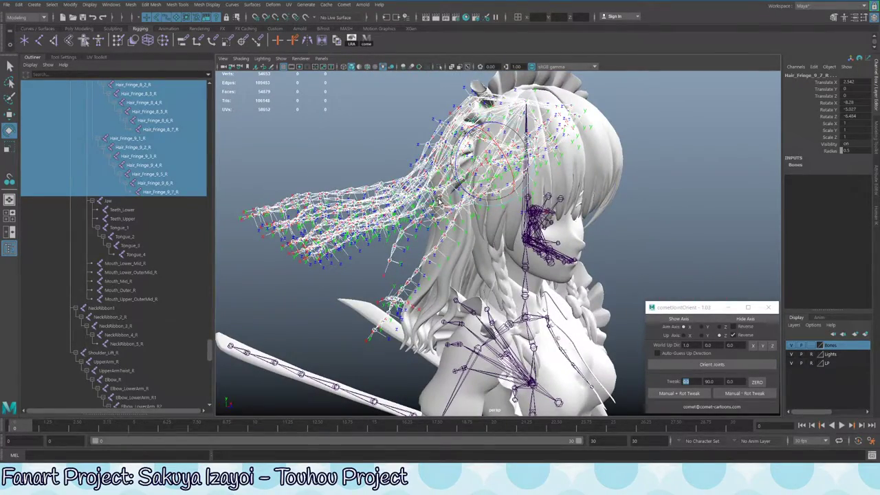
Undo the fringe swing to zero and restore the Hair_Fringe_9_1_R to Hair_Fringe_9_7_R selection
key(ctrl+z)
mouse_move(392, 194)
alt+mouse_down()
mouse_move(444, 196)
mouse_move(299, 292)
alt+mouse_up()
click(154, 141)
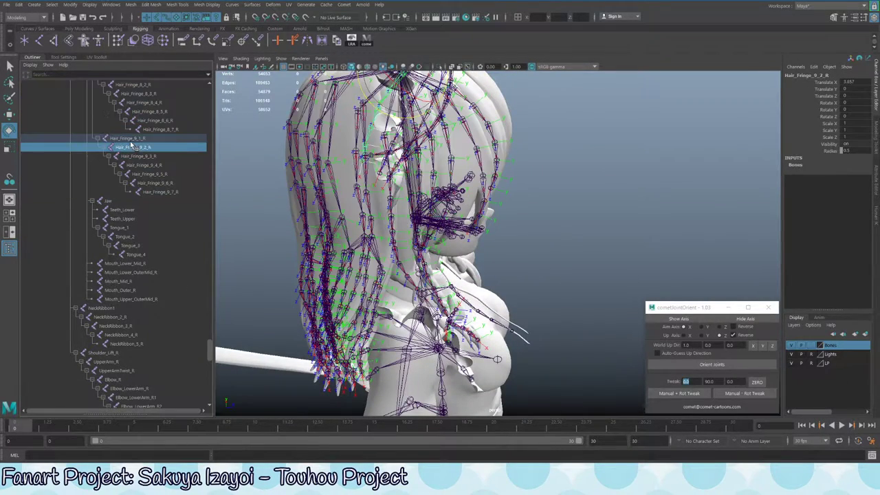
scroll(164, 215, up, 5)
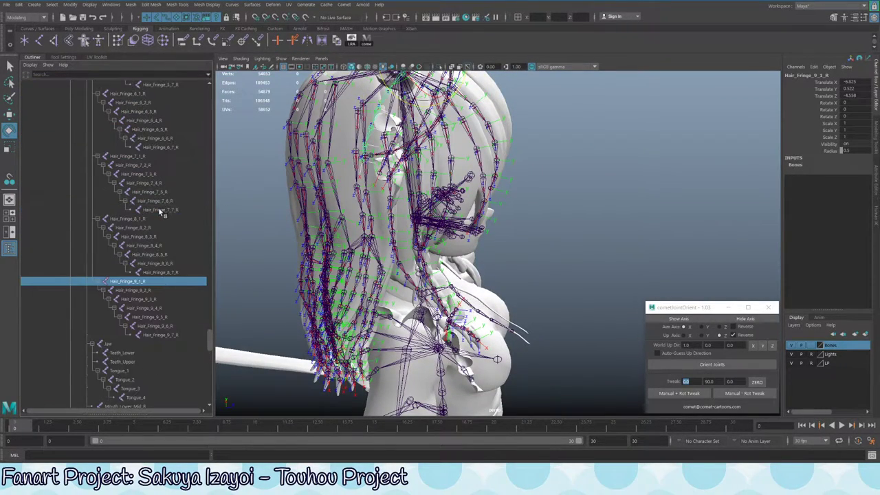
click(162, 335)
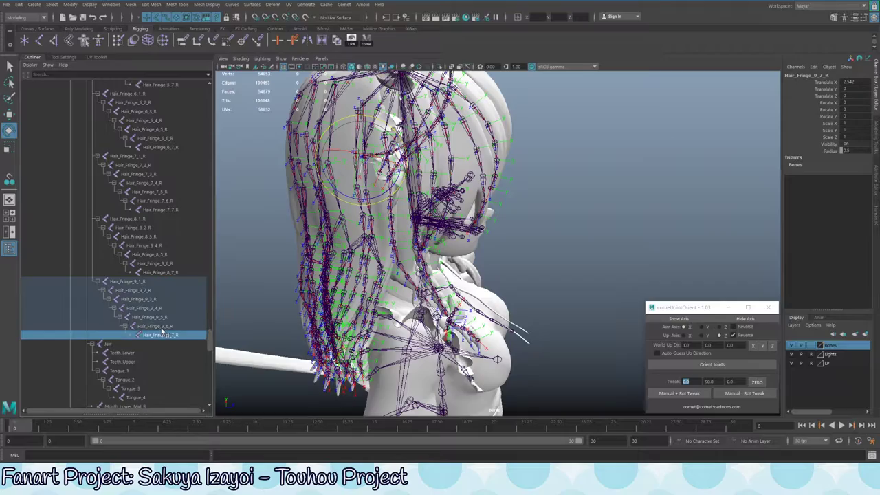
shift+click(137, 284)
alt+drag(392, 235, 502, 200)
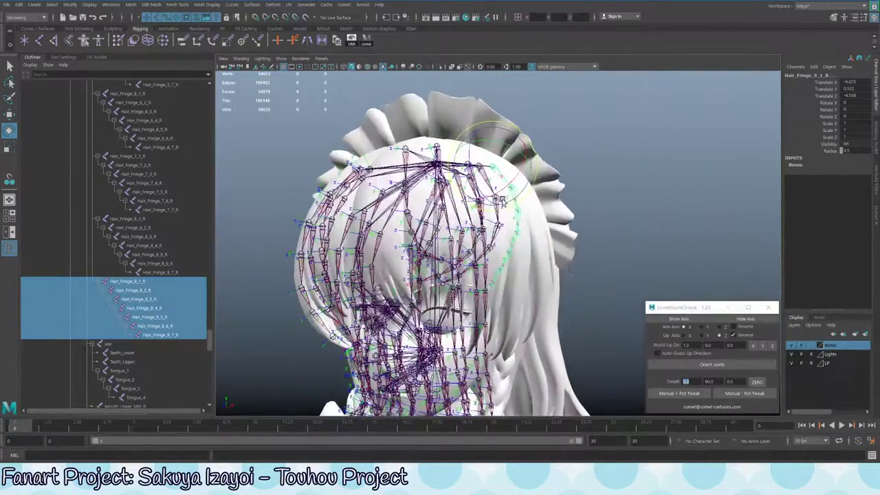
key(ctrl+z)
key(ctrl+z)
key(ctrl+z)
key(ctrl+z)
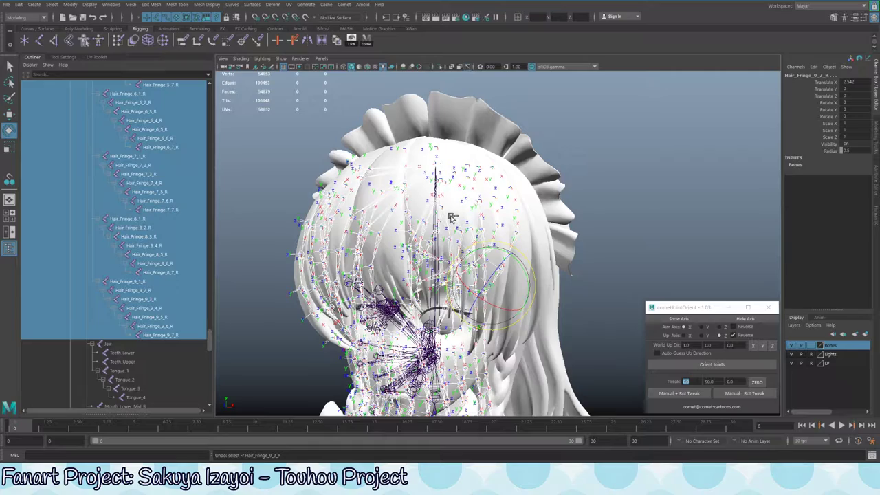
Deselect the hair joints and frame the character, zoomed in on a side view of the head
alt+drag(452, 217, 381, 214)
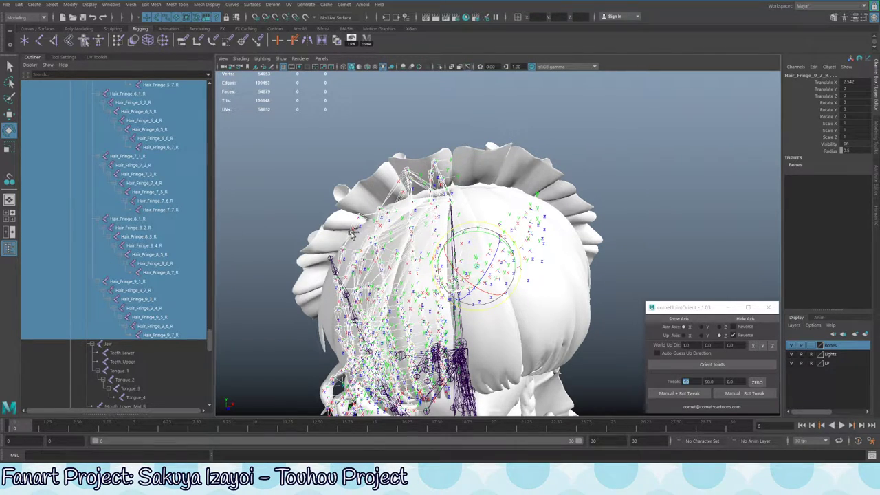
click(324, 237)
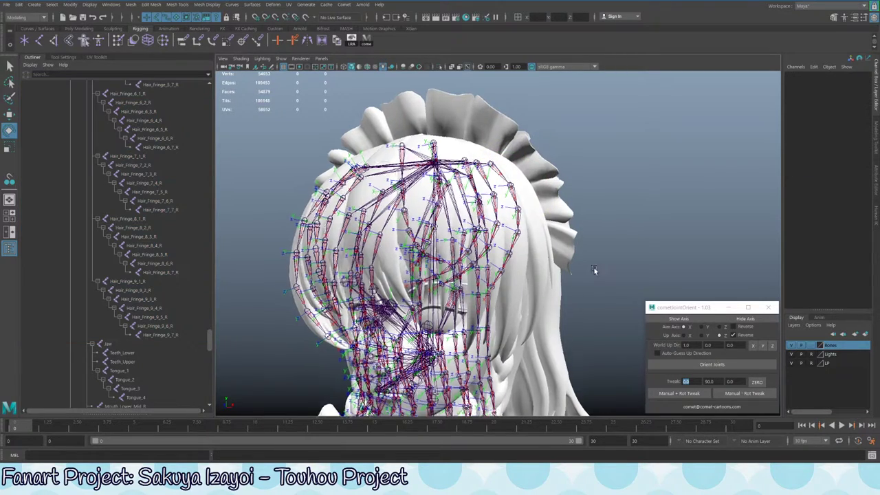
key(a)
alt+drag(564, 288, 602, 289)
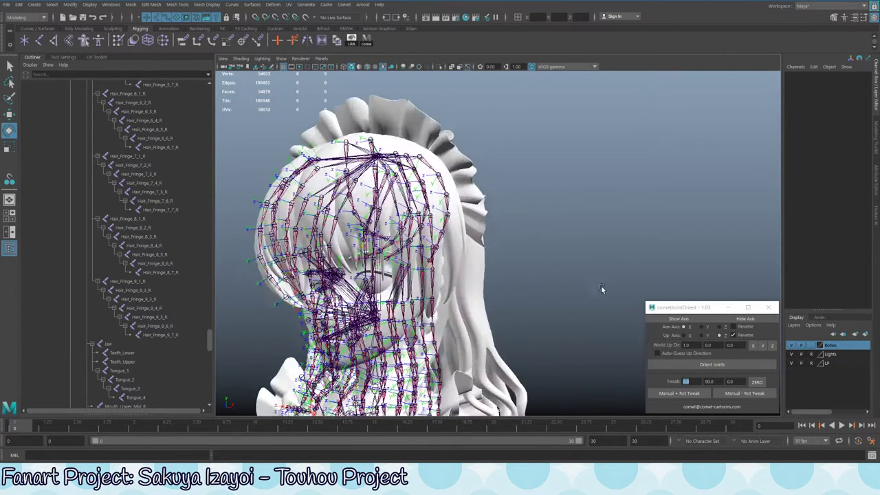
Browse the Outliner through Finger_Ring_3_R and Hair_Fringe_9_7_R up toward Hair_Root
scroll(121, 357, down, 10)
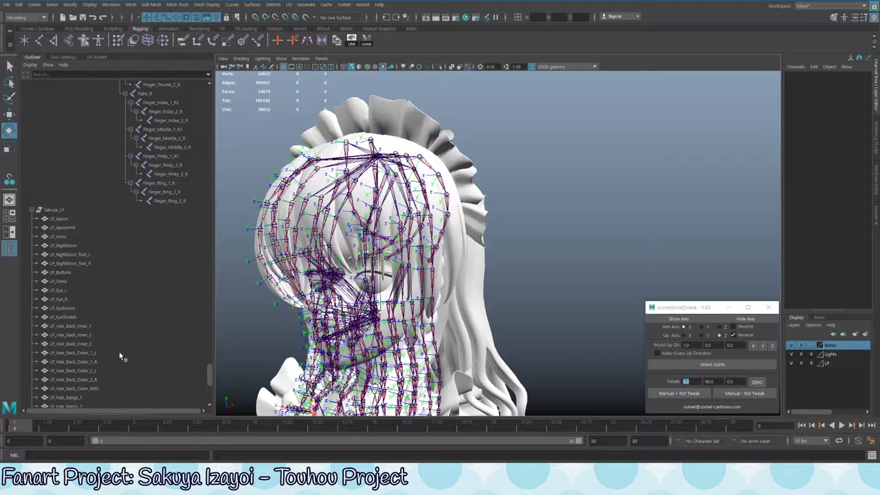
click(183, 202)
scroll(171, 206, up, 10)
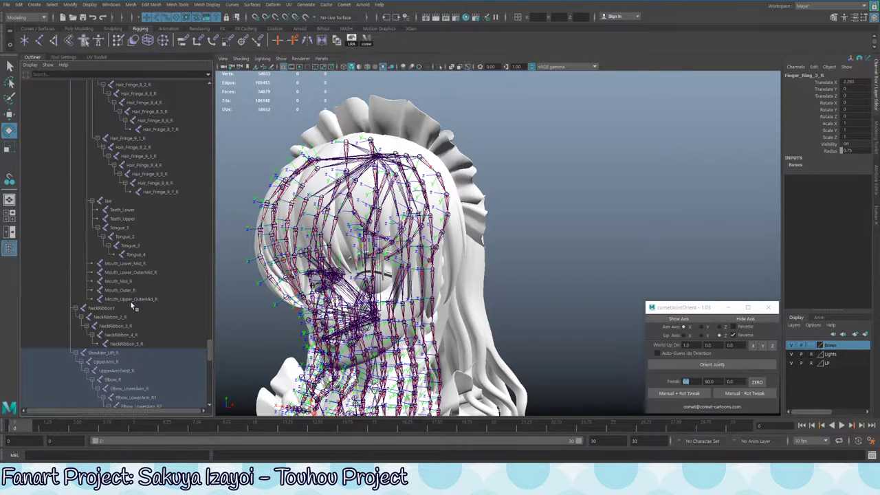
scroll(137, 311, up, 8)
click(160, 335)
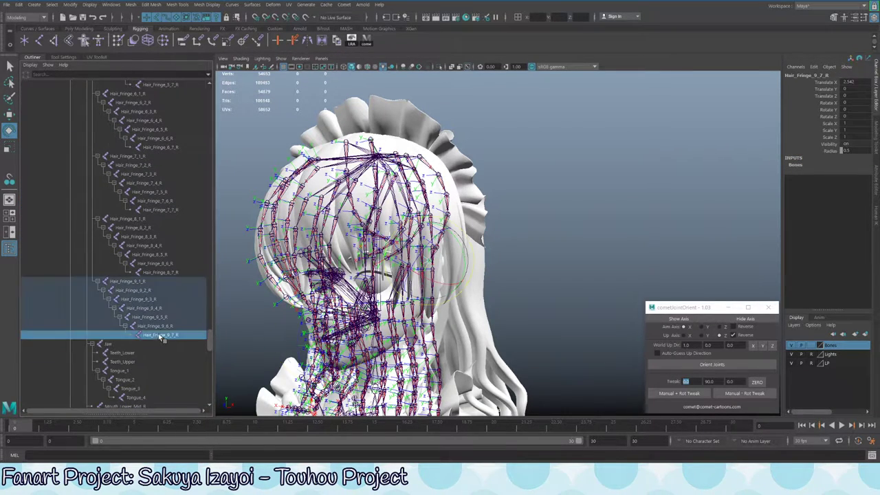
scroll(157, 310, up, 15)
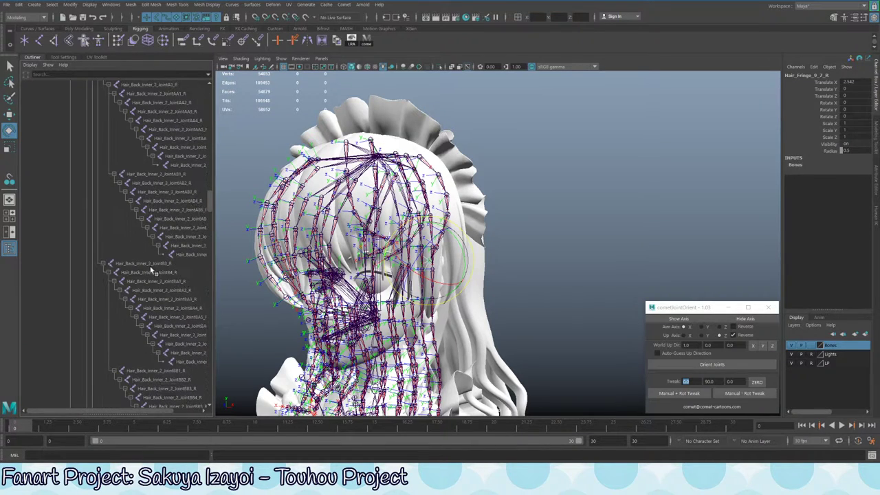
scroll(151, 270, up, 5)
Select the Hair_Fringe_5 joint chain from a side-back view of the head
click(135, 257)
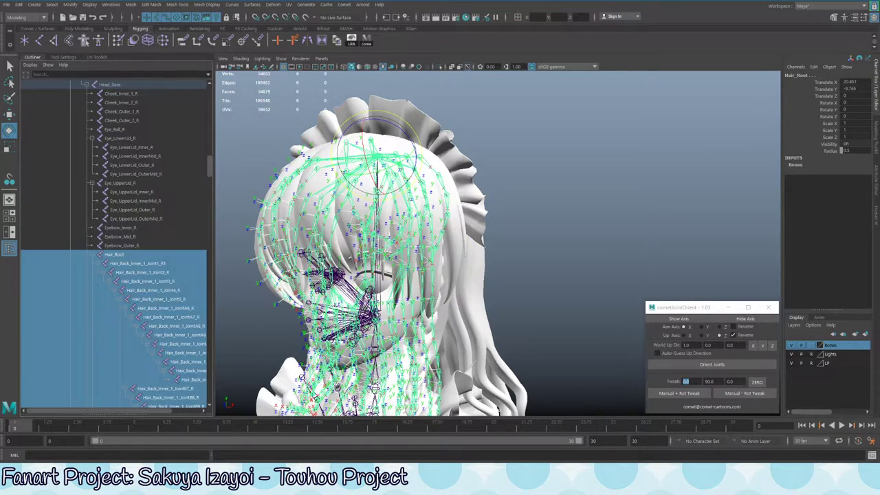
alt+drag(385, 206, 530, 233)
click(134, 264)
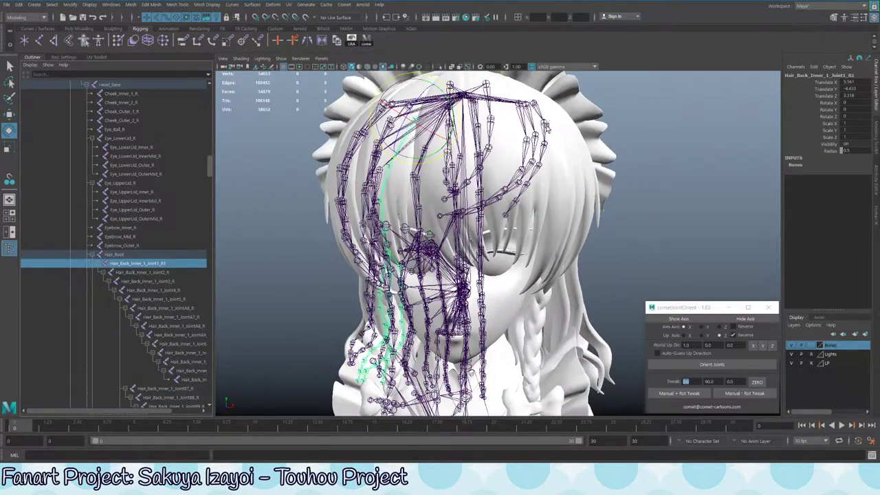
alt+drag(546, 126, 479, 205)
key(q)
click(492, 200)
Rotate Hair_Fringe_5_1_R to -17.15, 60.339, -7.119, swinging its chain across the head
key(e)
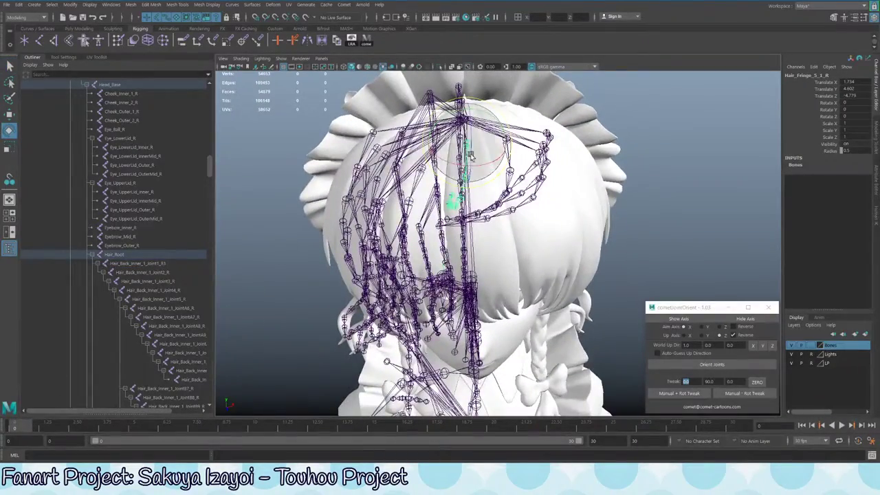
alt+drag(481, 138, 528, 178)
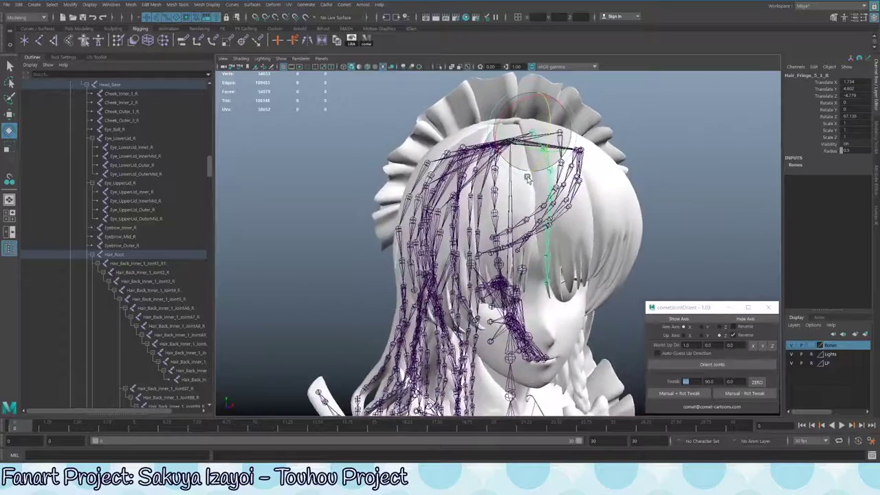
alt+drag(547, 133, 518, 130)
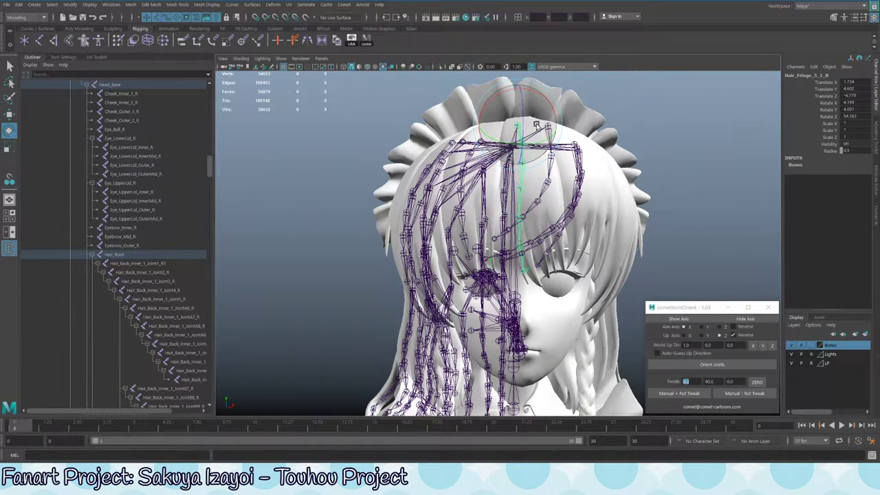
alt+drag(486, 118, 550, 123)
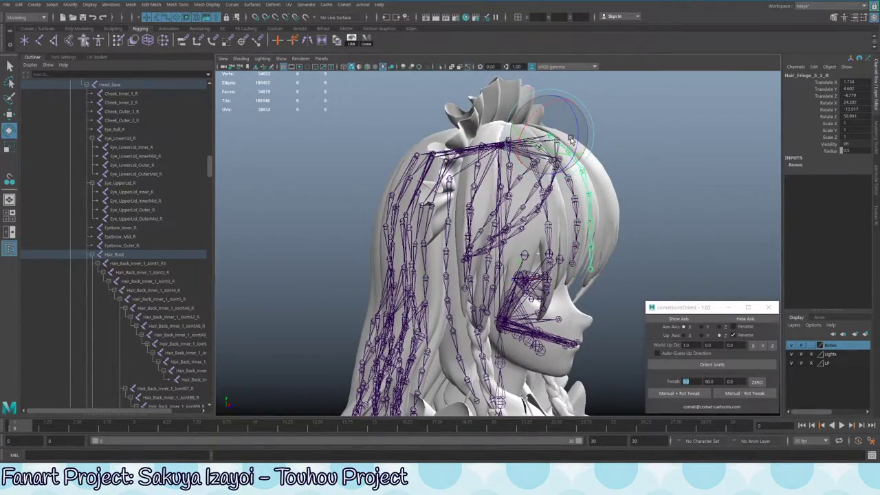
alt+drag(568, 134, 636, 158)
alt+drag(599, 103, 548, 159)
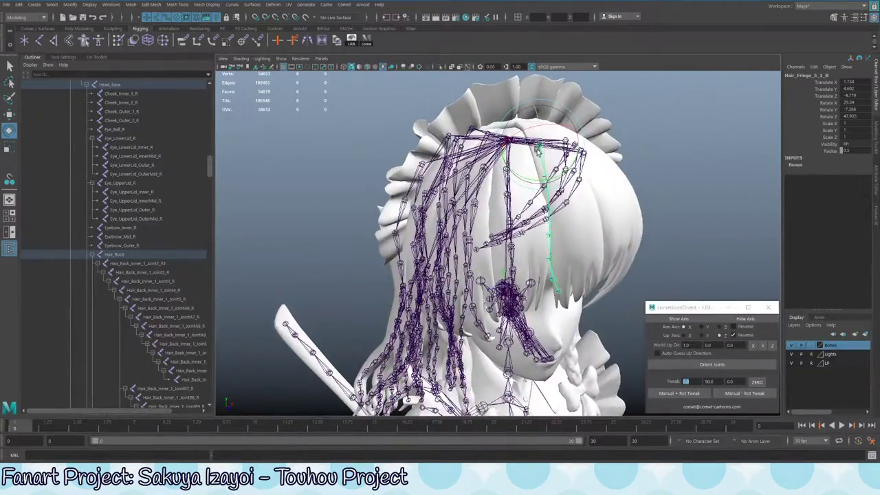
right_click(541, 147)
Try Assume Preferred Angle on the hair joints, then undo it
click(614, 143)
alt+drag(614, 143, 406, 153)
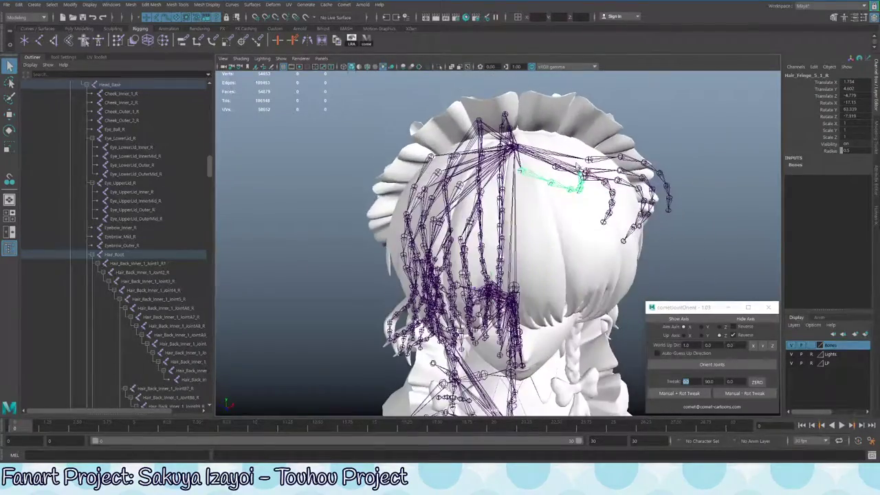
key(ctrl+z)
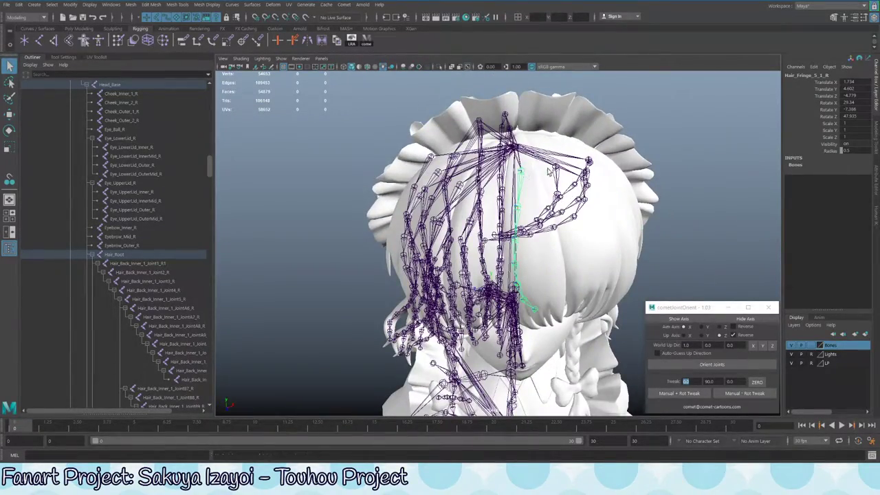
Reselect Hair_Fringe_5_1_R and set its Rotate X, Y and Z to 0
right_click(557, 168)
click(550, 189)
alt+drag(550, 189, 476, 180)
click(531, 149)
click(455, 123)
click(490, 176)
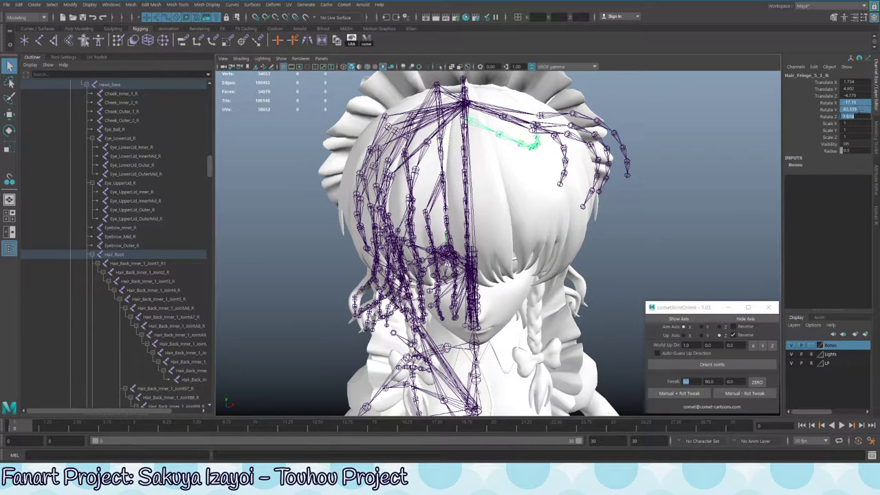
text(0)
key(Return)
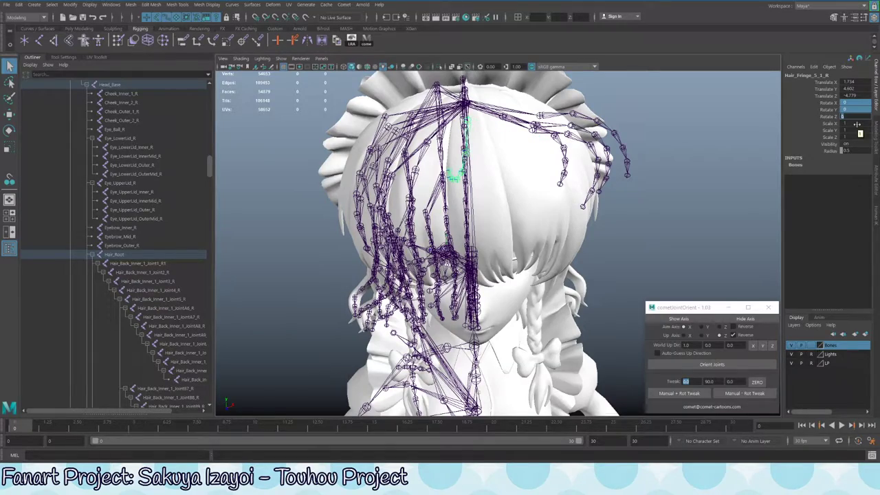
Shift-select the whole Hair_Fringe_5 chain in the Outliner
alt+drag(447, 241, 476, 149)
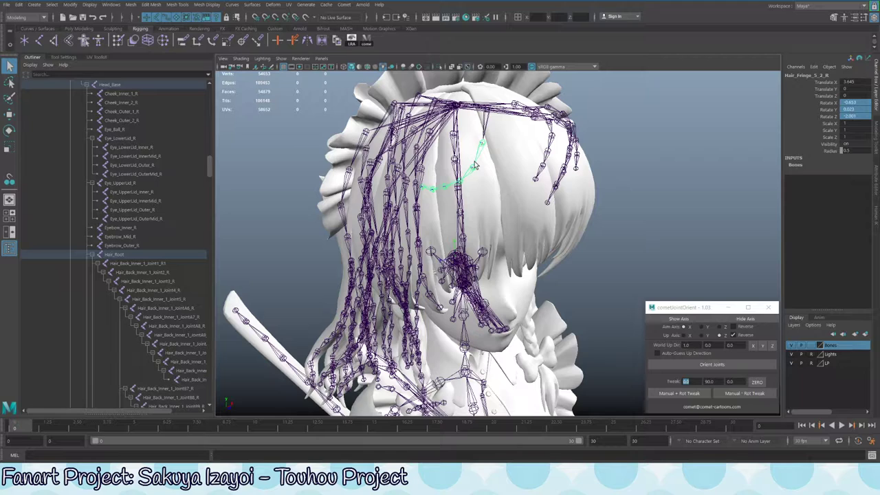
scroll(133, 269, down, 20)
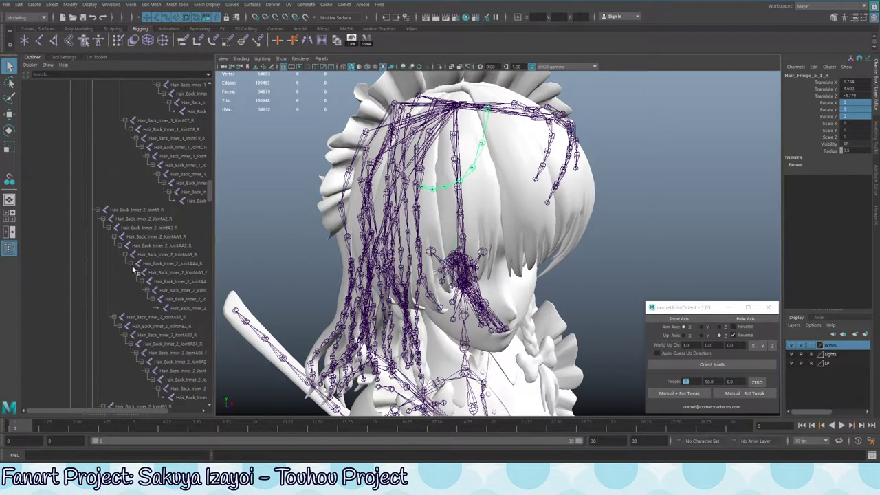
scroll(129, 267, down, 15)
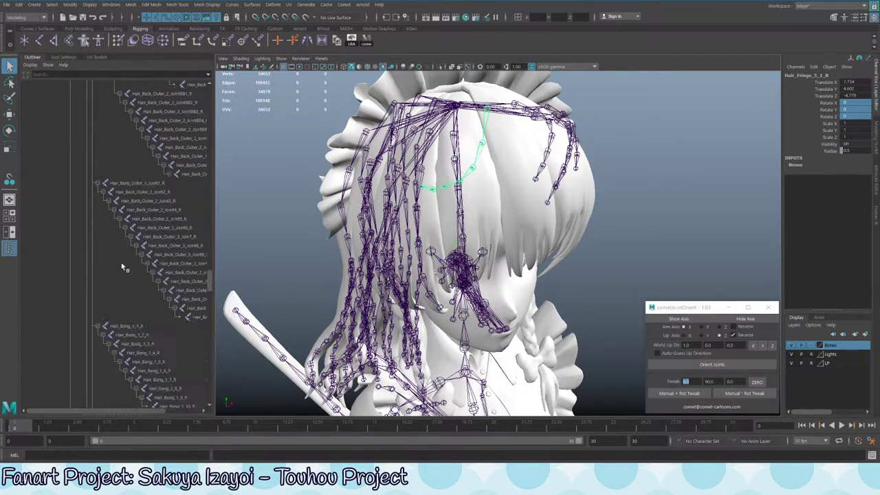
shift+click(160, 228)
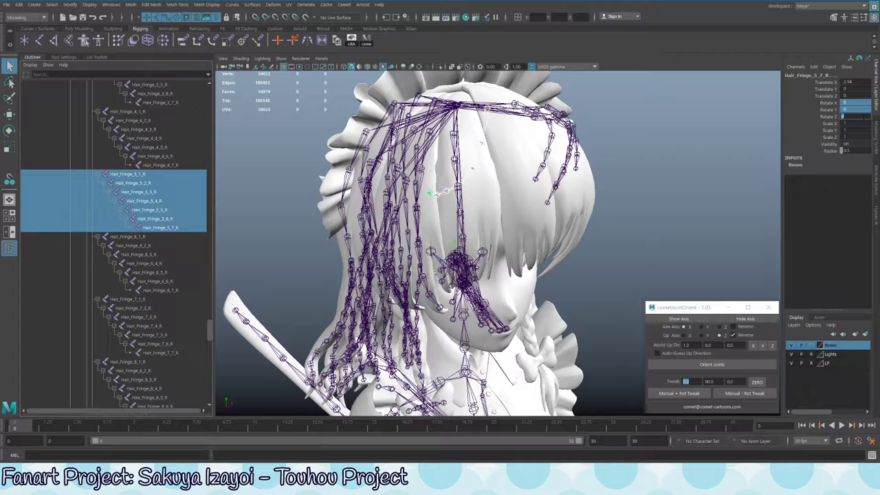
Rotate Hair_Fringe_5_1_R to about 24.582, -9.29, 64.157 so its chain follows the hair strand
alt+drag(426, 158, 548, 100)
click(473, 130)
key(e)
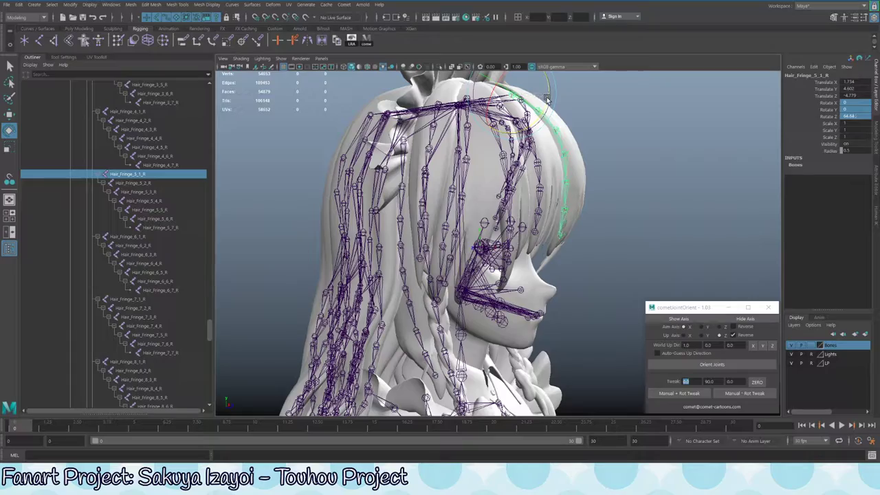
alt+drag(548, 101, 660, 169)
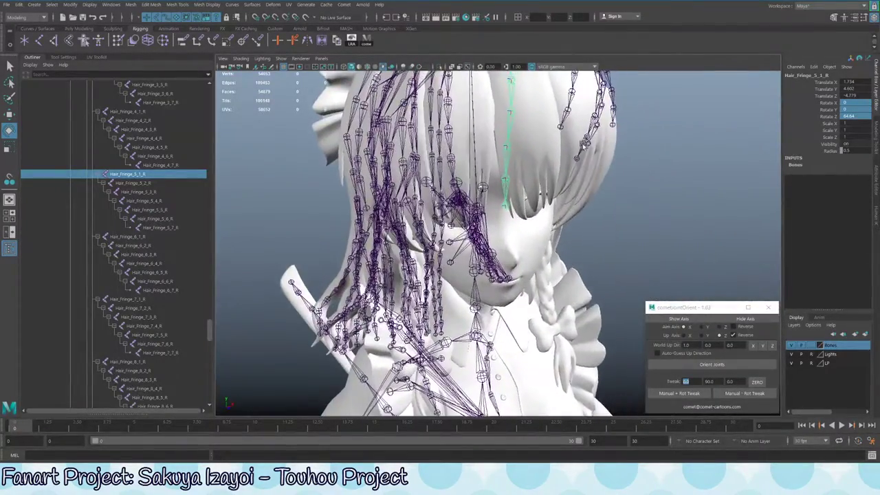
alt+drag(583, 145, 573, 197)
click(558, 172)
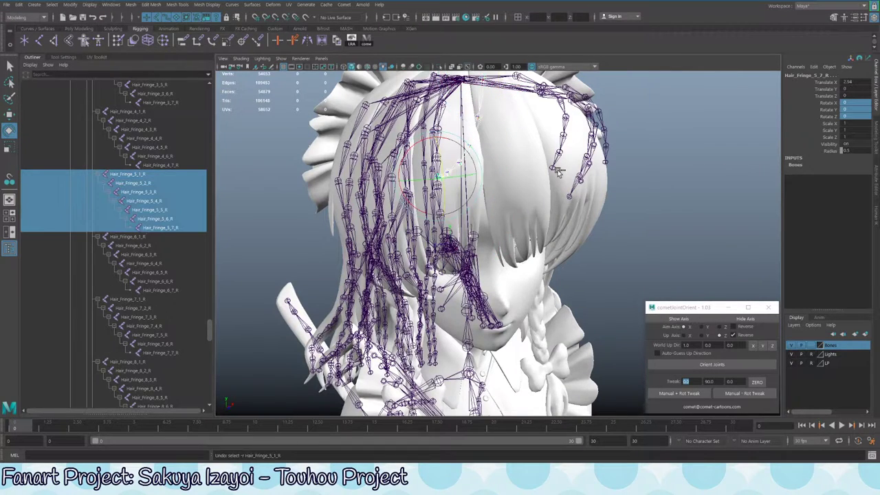
alt+drag(557, 171, 500, 236)
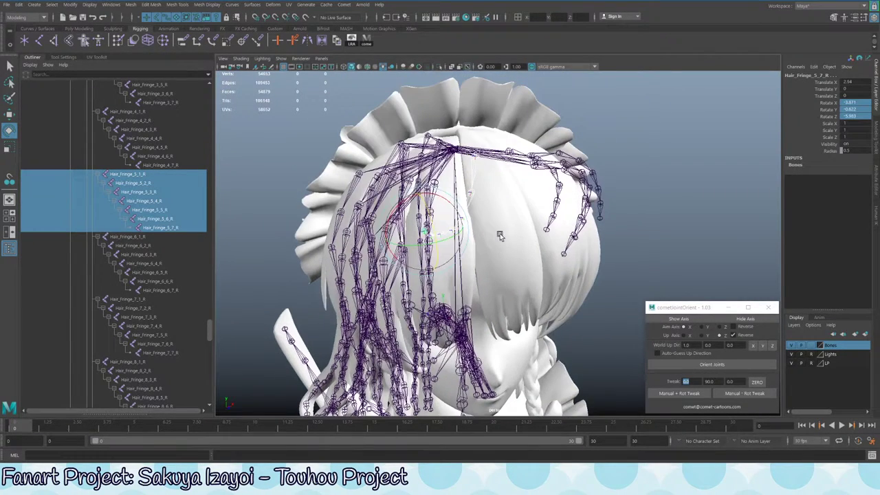
click(481, 164)
key(e)
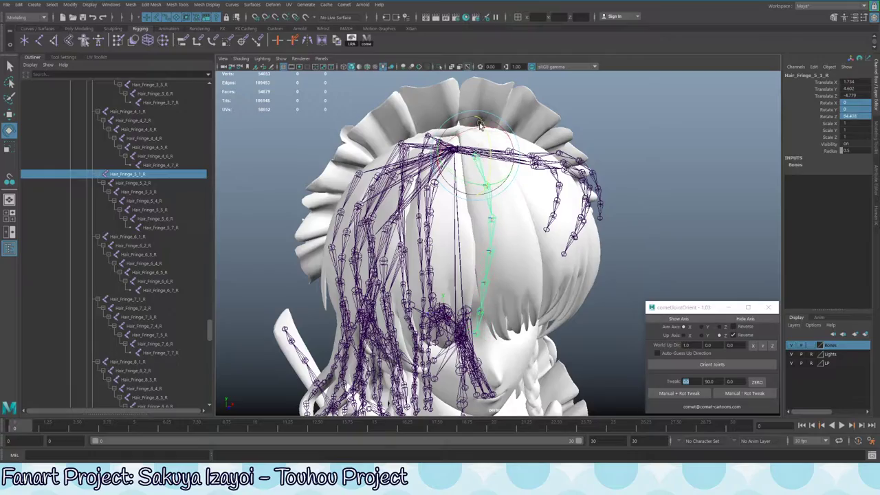
alt+drag(480, 124, 521, 155)
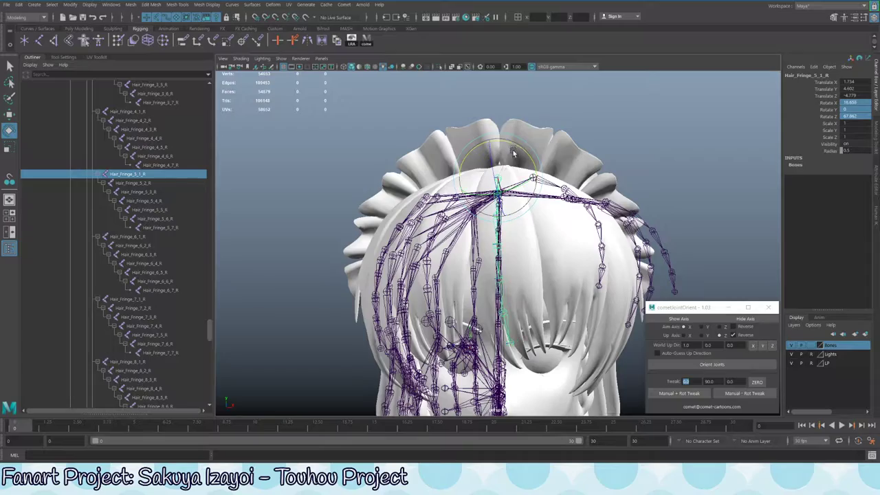
alt+drag(512, 184, 523, 169)
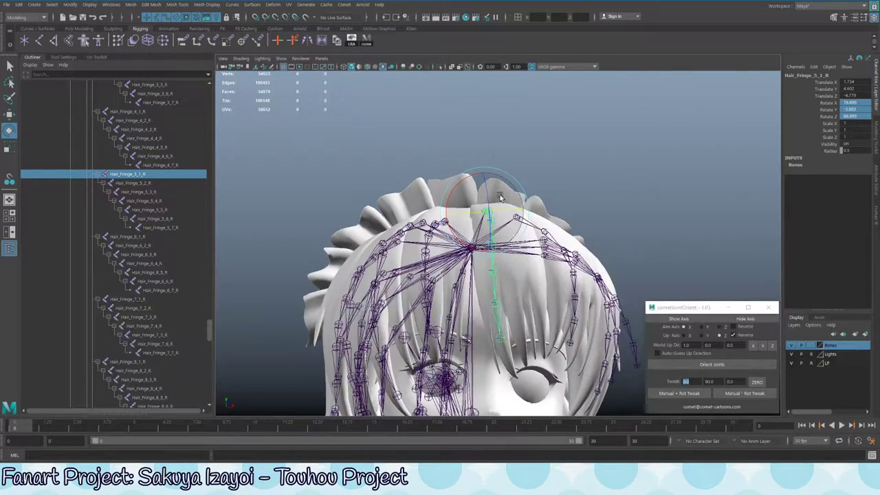
drag(501, 198, 478, 168)
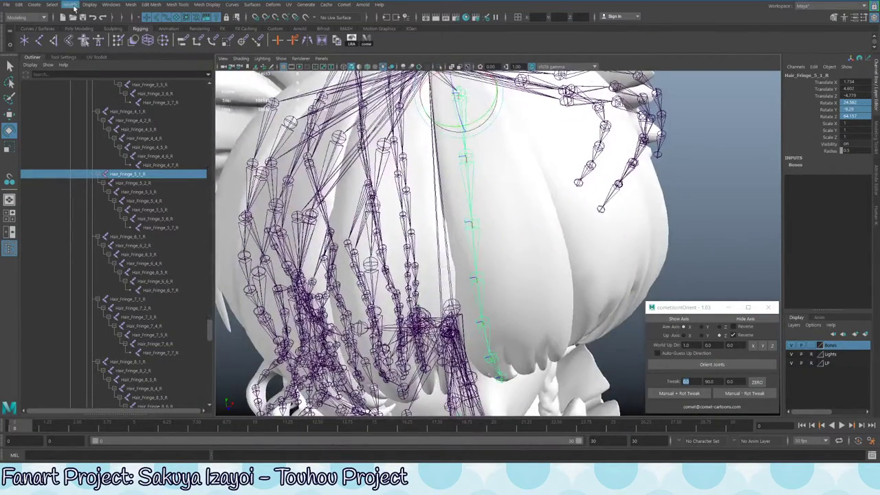
Freeze Hair_Fringe_5_1_R's rotations to zero with Modify > Freeze Transformations
click(70, 5)
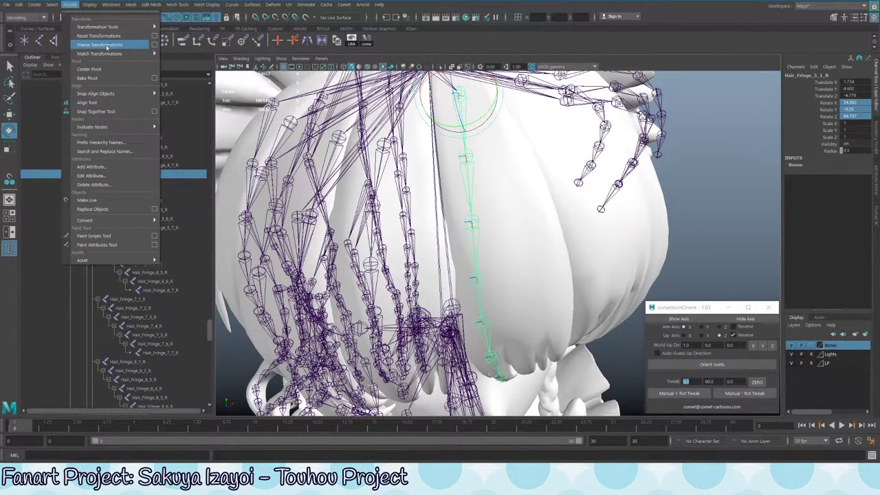
click(107, 45)
alt+drag(507, 187, 597, 275)
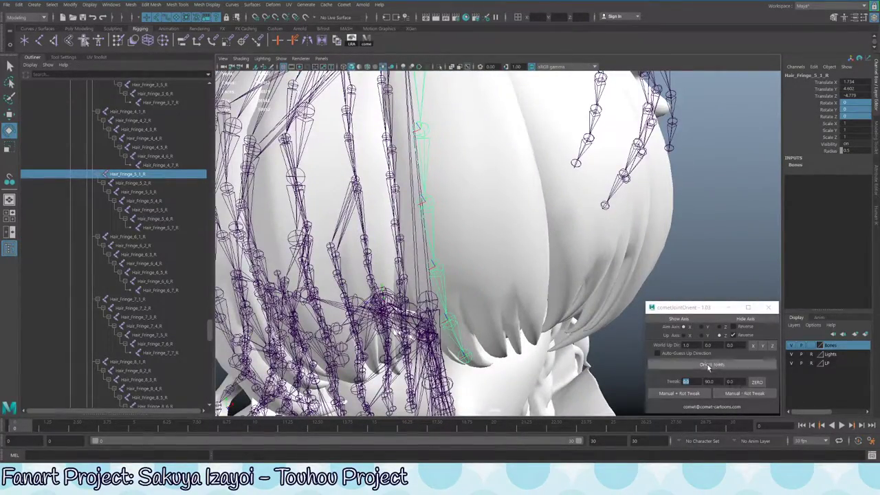
Reorient the Hair_Fringe_5 chain with cometJointOrient and save as SakuyaRetopo10_Rig.mb
shift+click(170, 229)
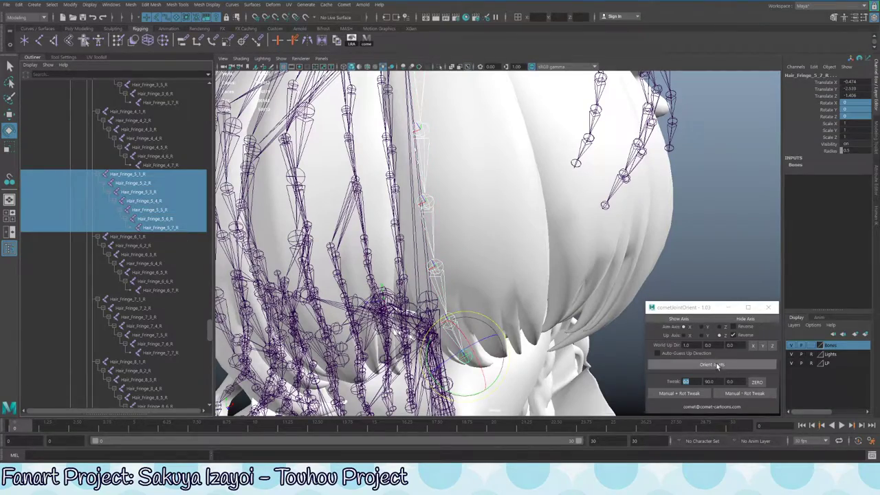
click(716, 366)
mouse_move(485, 257)
alt+mouse_down()
mouse_move(513, 244)
mouse_move(475, 244)
alt+mouse_up()
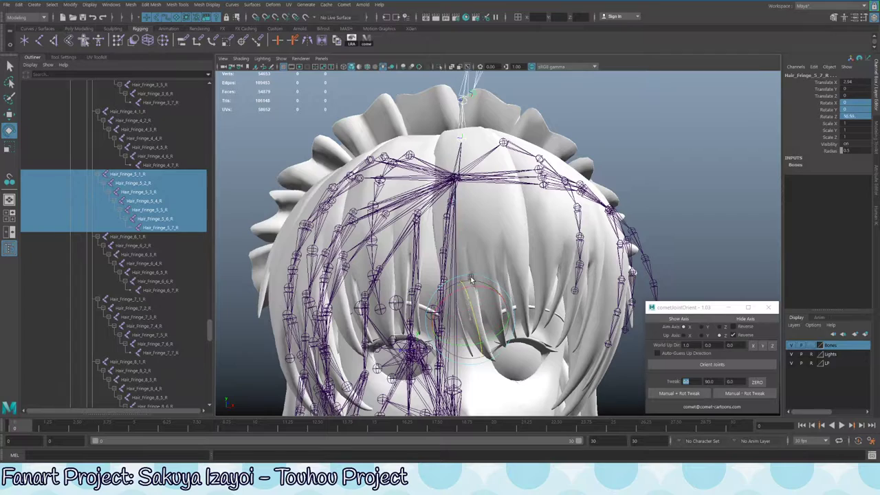
alt+drag(584, 295, 492, 247)
key(ctrl+s)
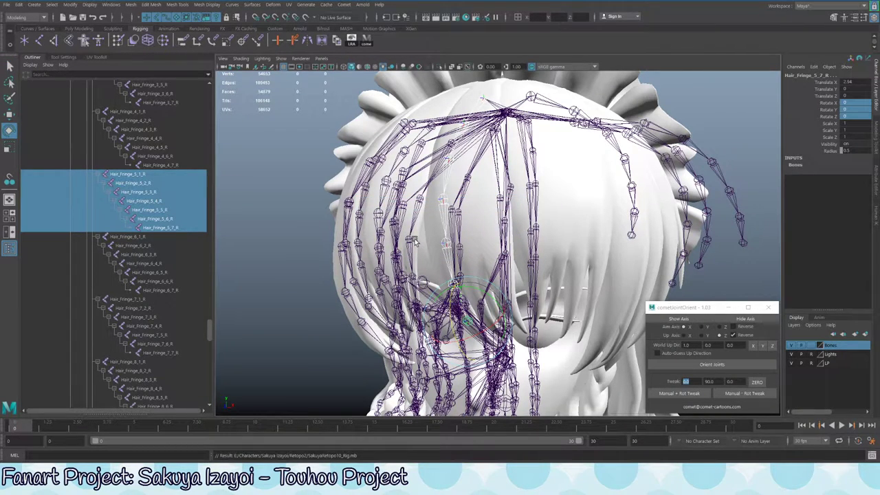
alt+drag(662, 190, 544, 222)
Select Hair_Fringe_6_1_R and orbit around the head to inspect the hair joints
alt+drag(560, 182, 501, 189)
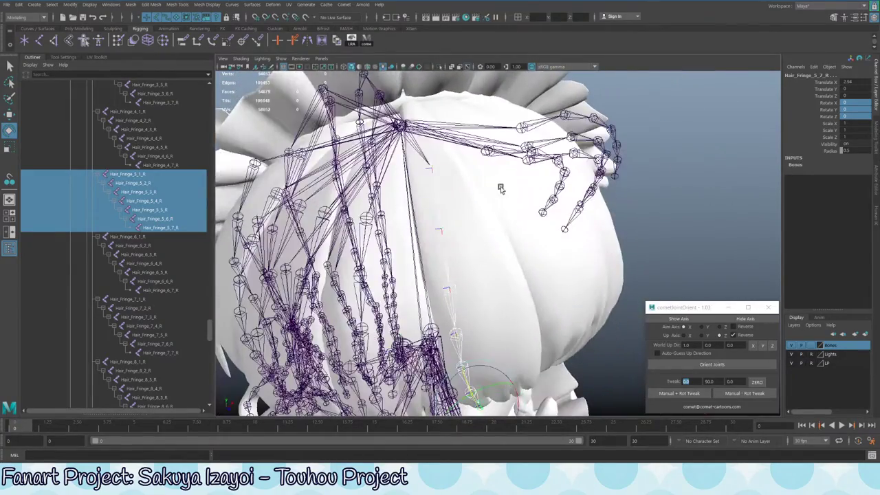
click(488, 156)
alt+drag(489, 157, 536, 284)
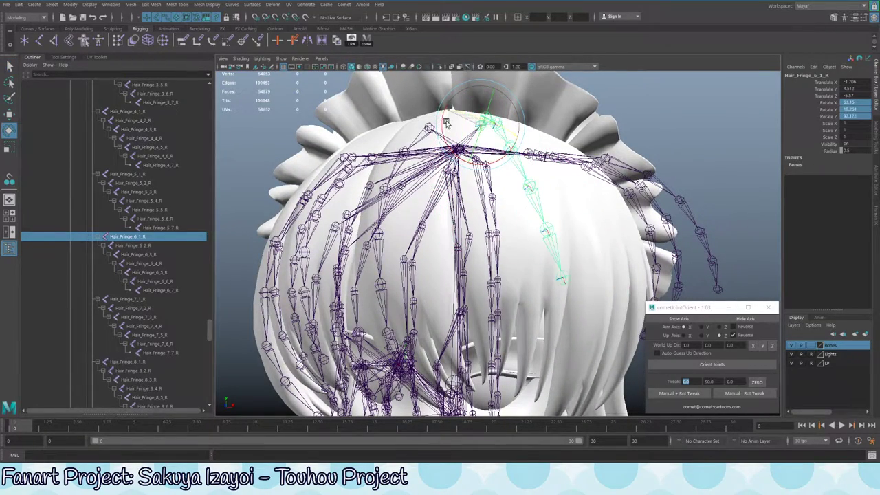
alt+drag(497, 131, 495, 168)
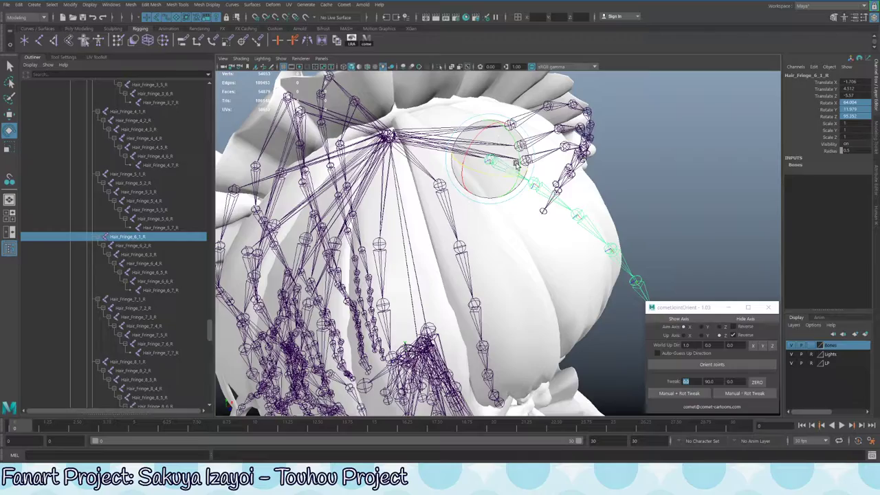
alt+drag(552, 182, 489, 207)
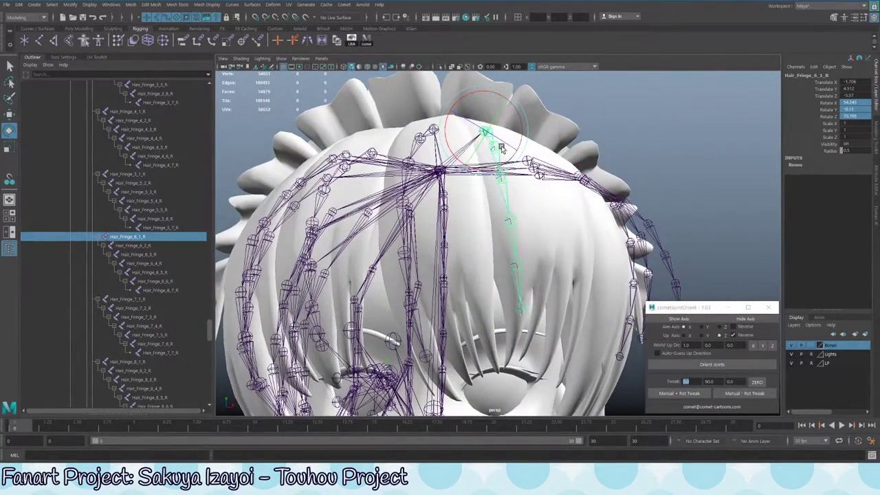
alt+drag(501, 147, 457, 158)
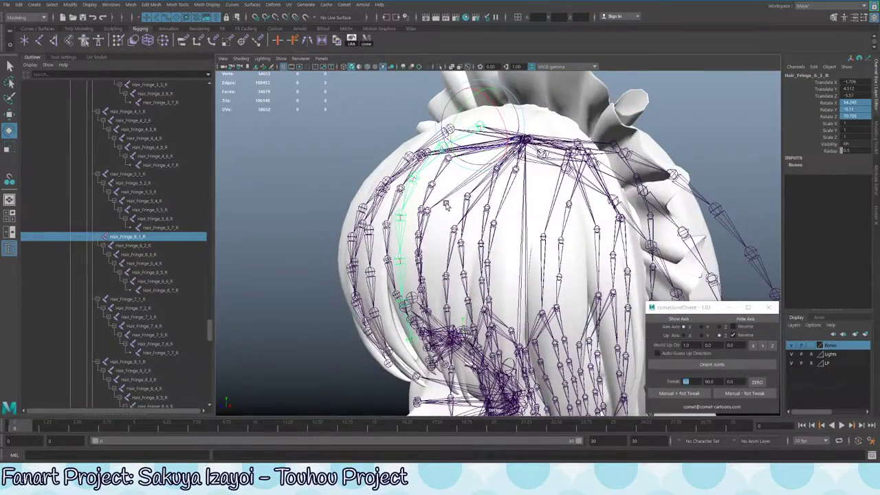
alt+drag(484, 180, 537, 151)
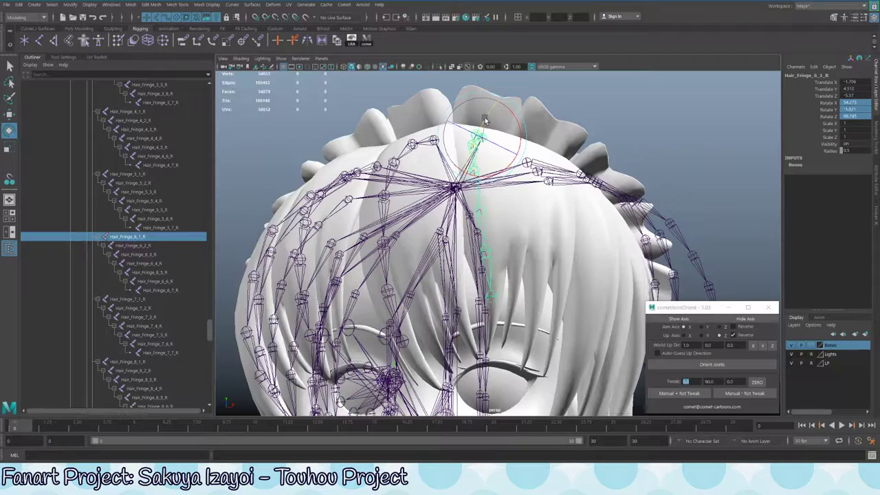
alt+drag(485, 121, 495, 211)
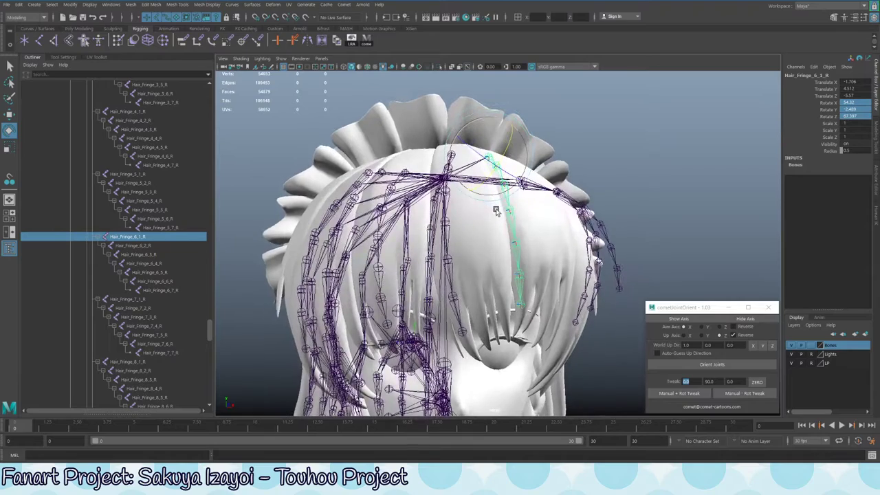
Tweak Hair_Fringe_5_1_R's rotation so the chain sits closer to its strand
click(465, 167)
key(e)
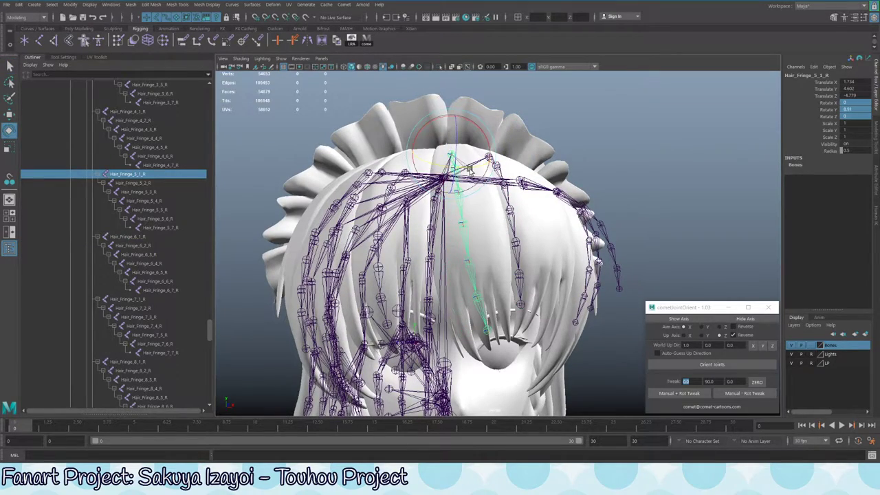
alt+drag(468, 169, 462, 123)
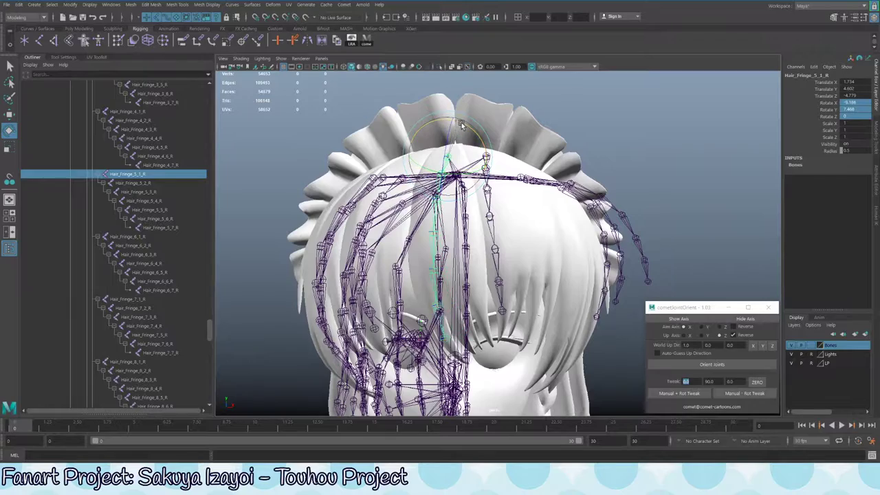
alt+drag(454, 168, 529, 146)
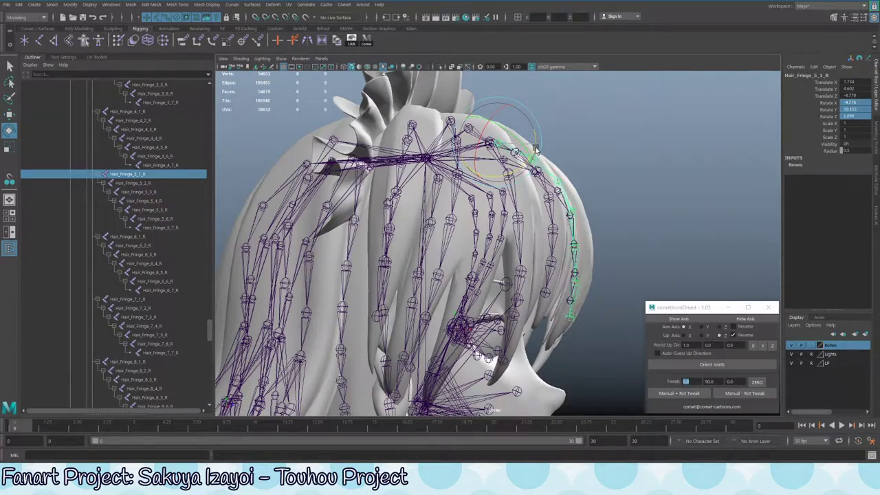
alt+drag(535, 149, 447, 178)
alt+right_drag(447, 179, 503, 251)
alt+drag(503, 251, 557, 212)
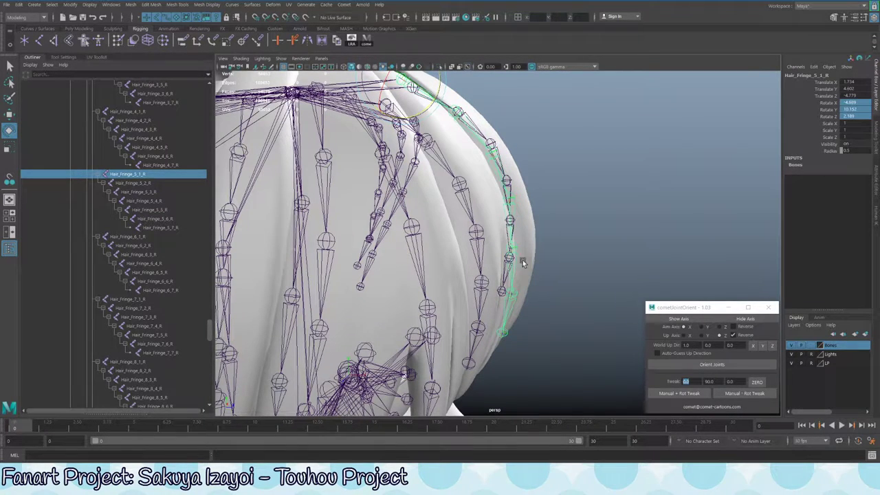
alt+drag(522, 209, 523, 223)
Make small Rotate Z tweaks to the lower joints Hair_Fringe_5_4_R and 5_5_R
click(523, 227)
key(e)
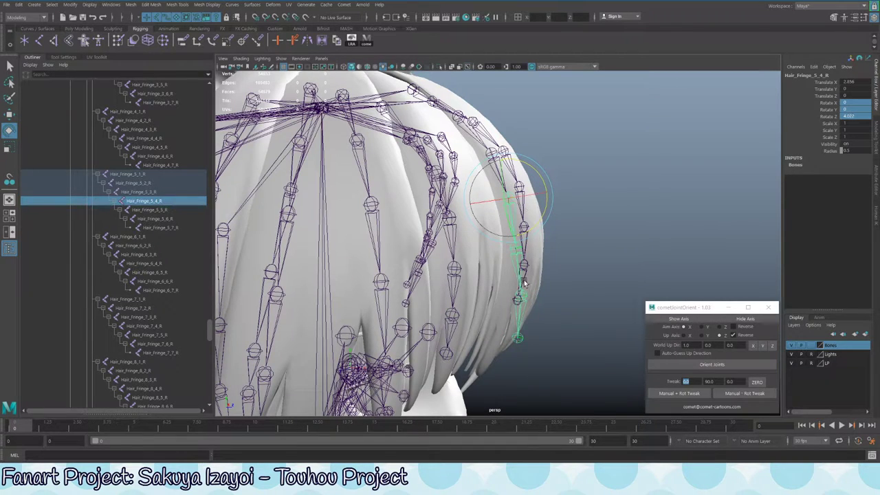
click(528, 254)
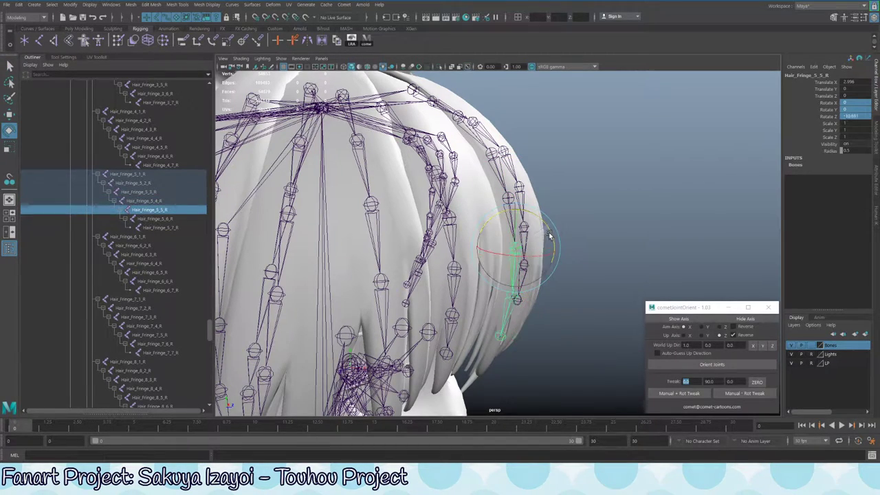
alt+drag(550, 231, 519, 177)
click(521, 147)
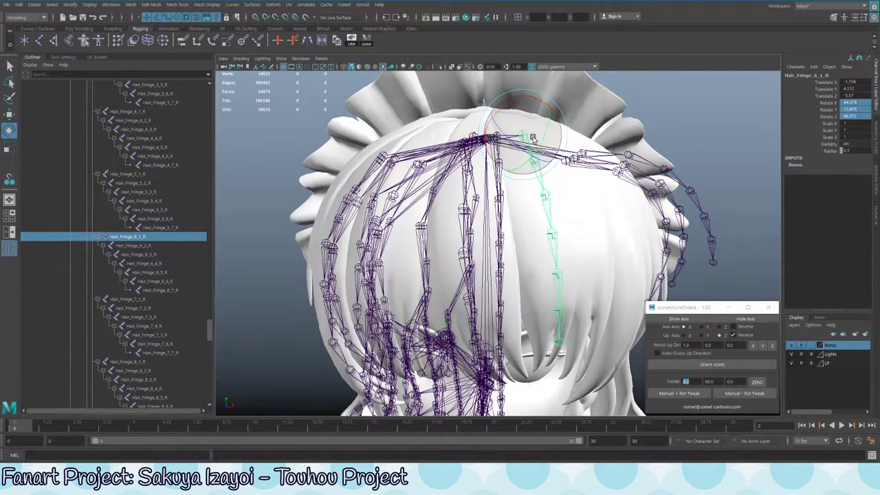
Freeze Hair_Fringe_6_1_R's rotations to zero via Modify > Freeze Transformations
alt+drag(533, 138, 547, 344)
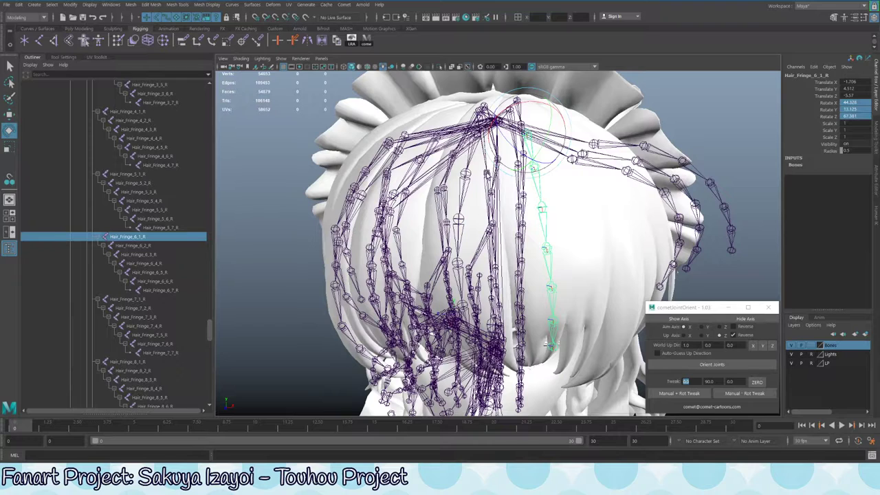
alt+drag(576, 181, 500, 145)
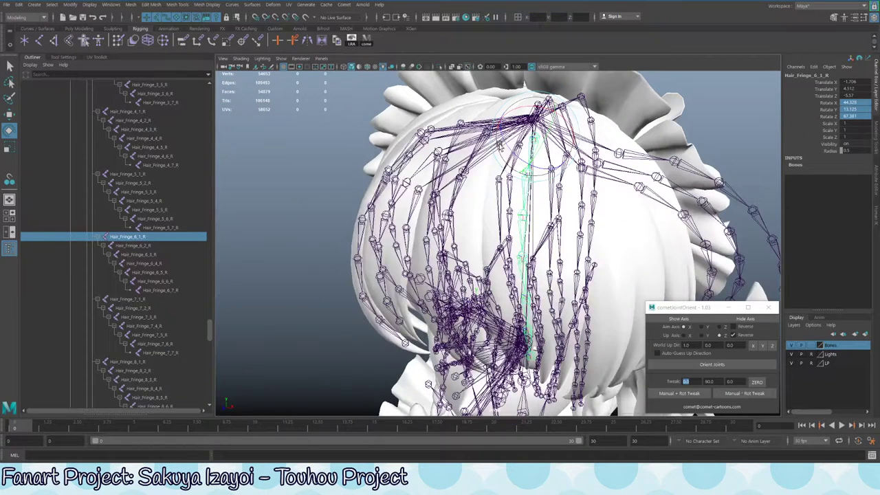
click(89, 4)
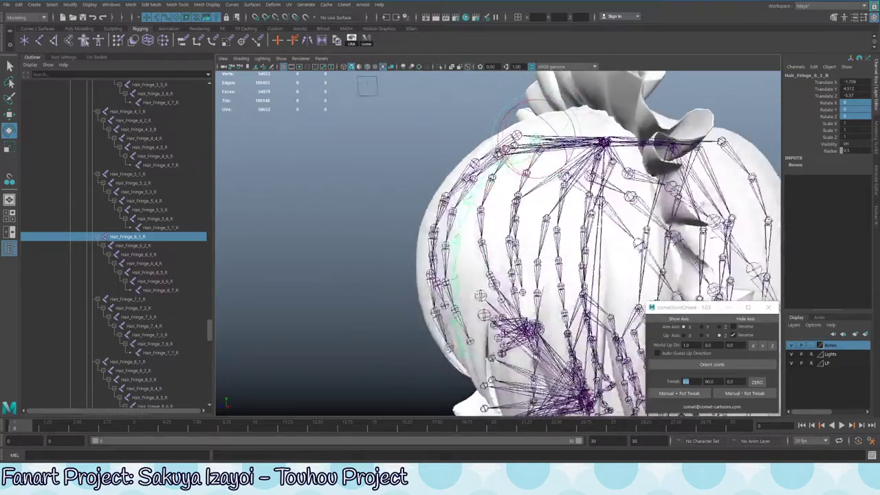
alt+drag(660, 296, 605, 303)
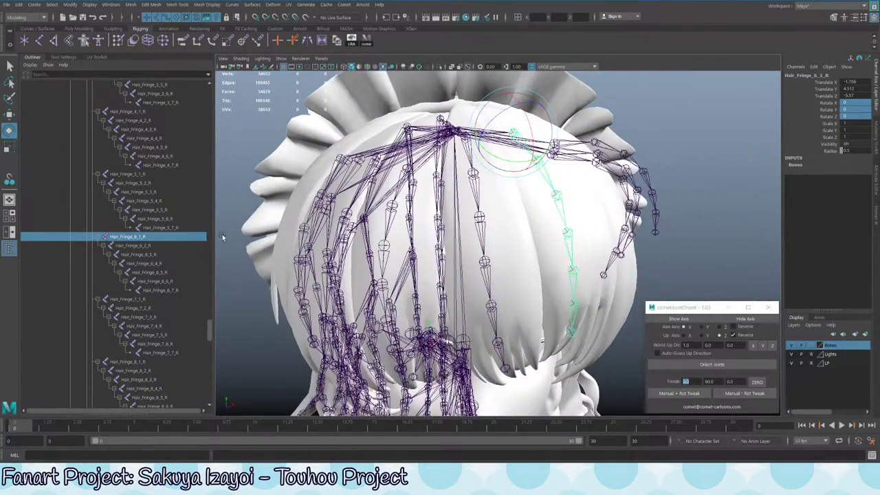
Select Hair_Fringe_6_1_R through 6_7 and reorient them with cometJointOrient's Orient Joints
shift+click(167, 290)
click(733, 369)
alt+drag(592, 330, 570, 211)
alt+right_drag(570, 211, 505, 195)
alt+drag(506, 195, 564, 117)
click(447, 235)
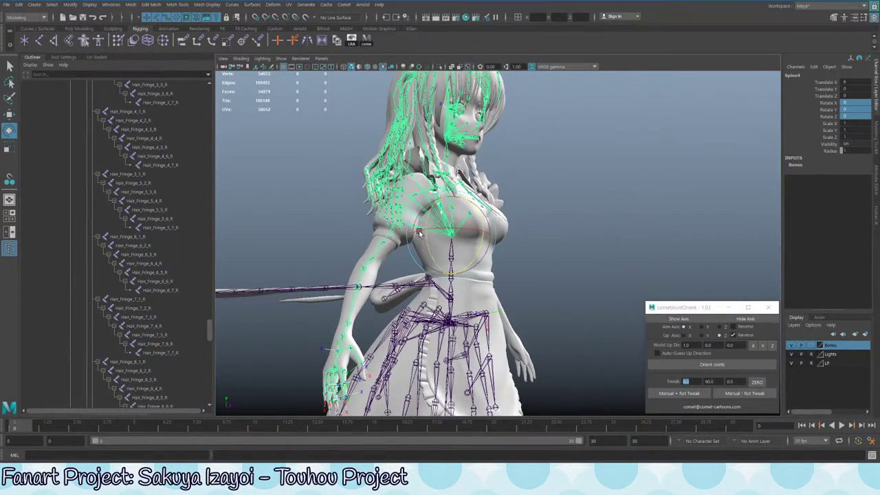
Hide the right arm, skirt chain and Hair_Root joints with Ctrl+H, then select Hair_Fringe_7_1_R
click(411, 190)
alt+drag(502, 210, 486, 220)
key(ctrl+h)
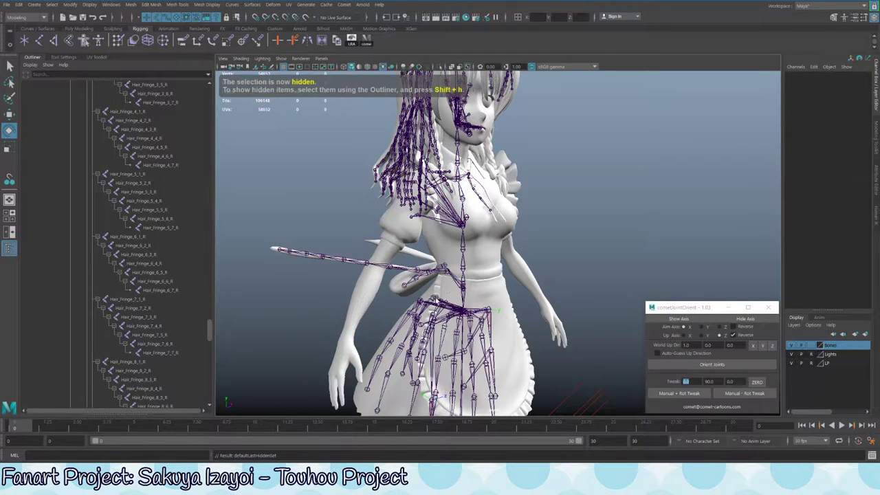
click(446, 277)
alt+drag(493, 269, 427, 169)
click(489, 290)
key(ctrl+h)
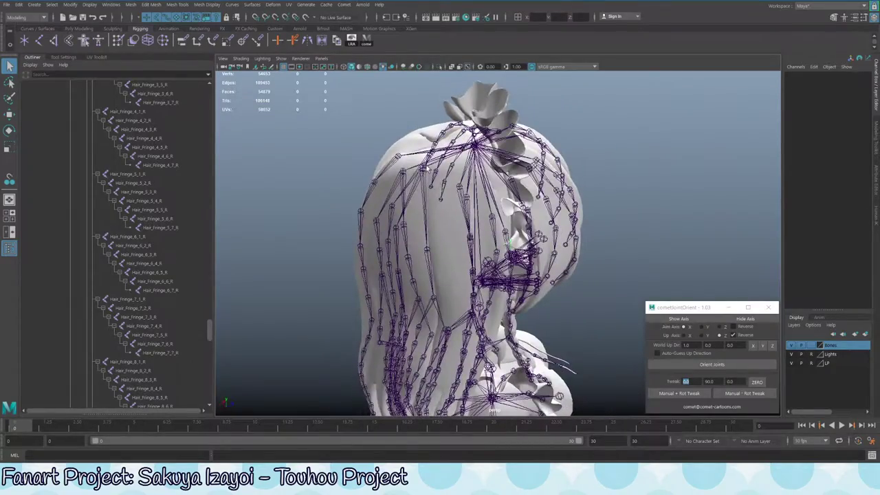
click(475, 145)
alt+drag(475, 144, 482, 220)
key(ctrl+h)
click(484, 217)
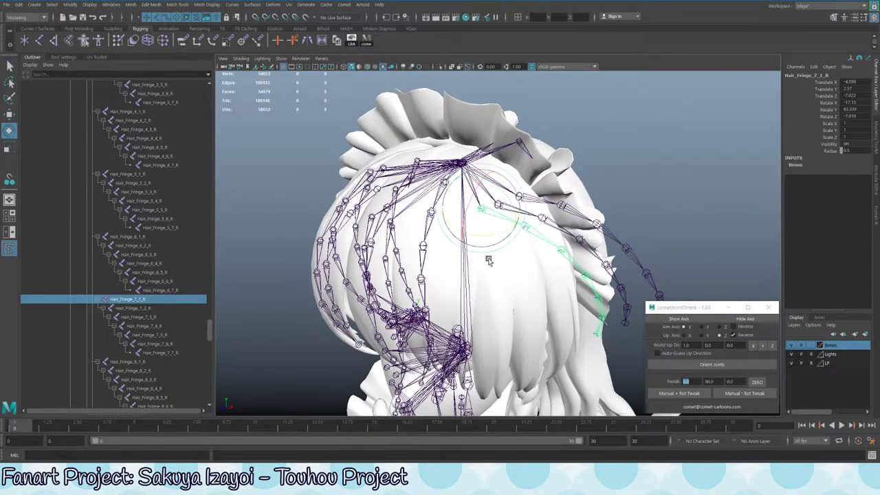
Rotate Hair_Fringe_7_1_R to about 48.9, 23.7, 71.0 along its strand and save the scene
alt+drag(456, 251, 474, 227)
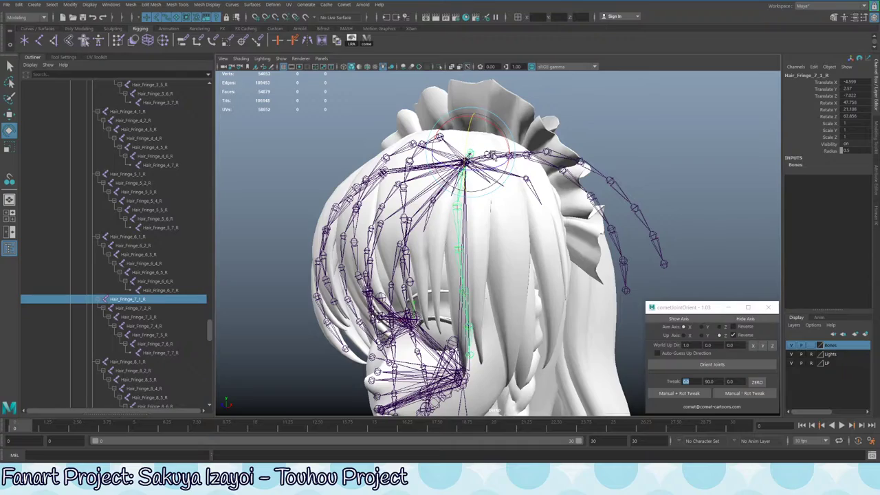
alt+drag(598, 209, 489, 178)
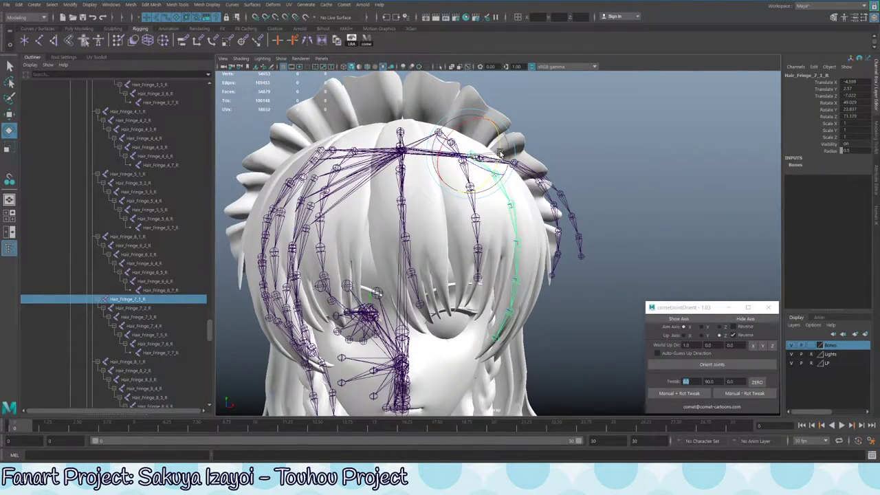
alt+drag(498, 154, 330, 165)
key(ctrl+s)
key(Return)
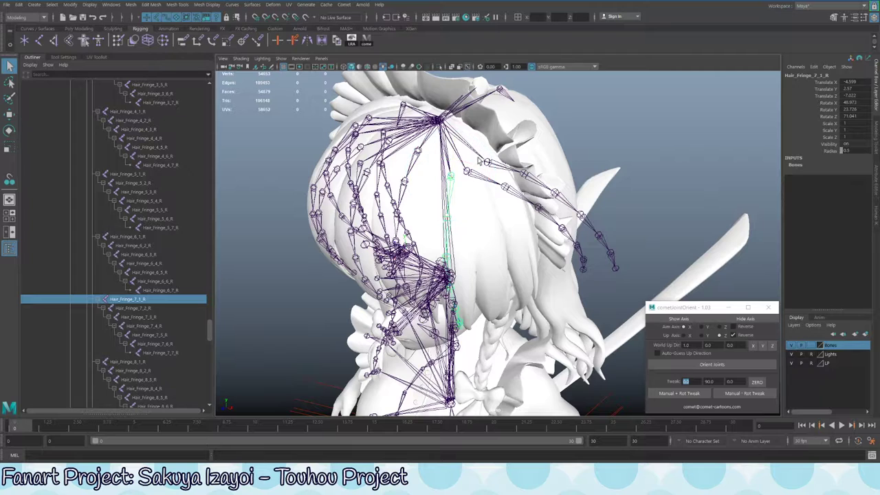
click(95, 4)
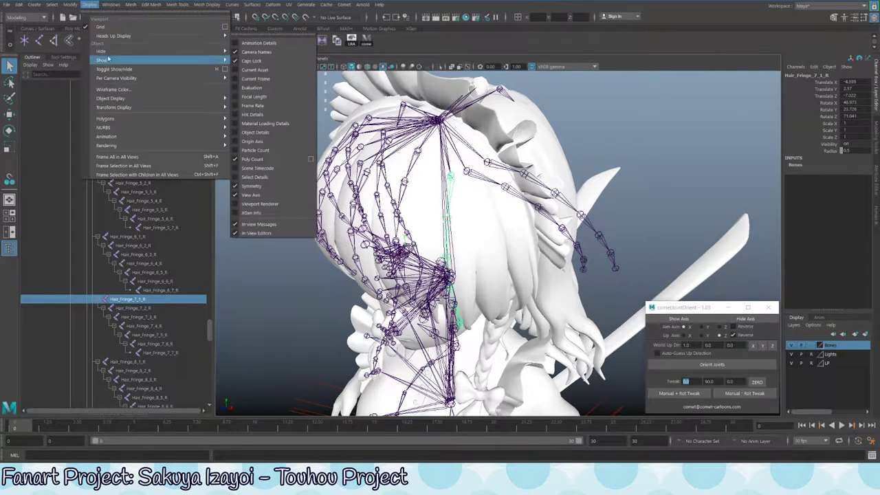
Freeze Hair_Fringe_7_1_R's rotations and try Orient Joints on it
click(100, 45)
mouse_move(467, 184)
alt+mouse_down()
mouse_move(490, 185)
mouse_move(452, 178)
mouse_move(452, 187)
alt+mouse_up()
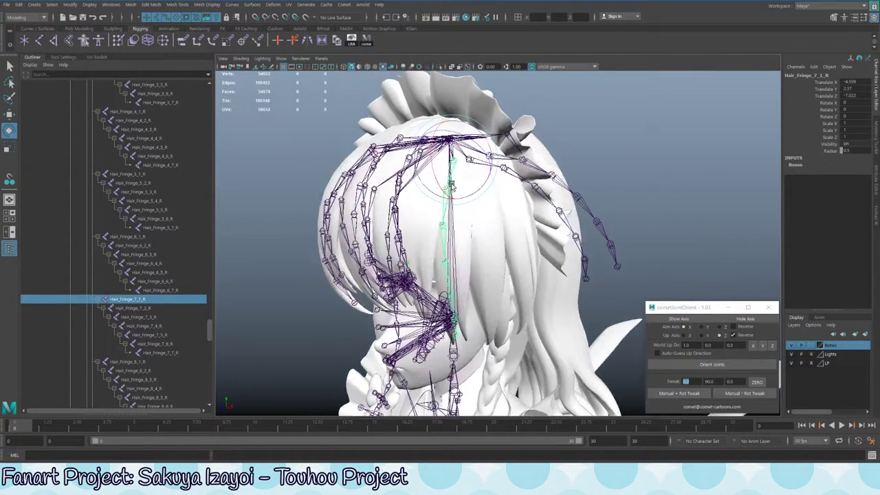
click(721, 369)
drag(467, 187, 458, 131)
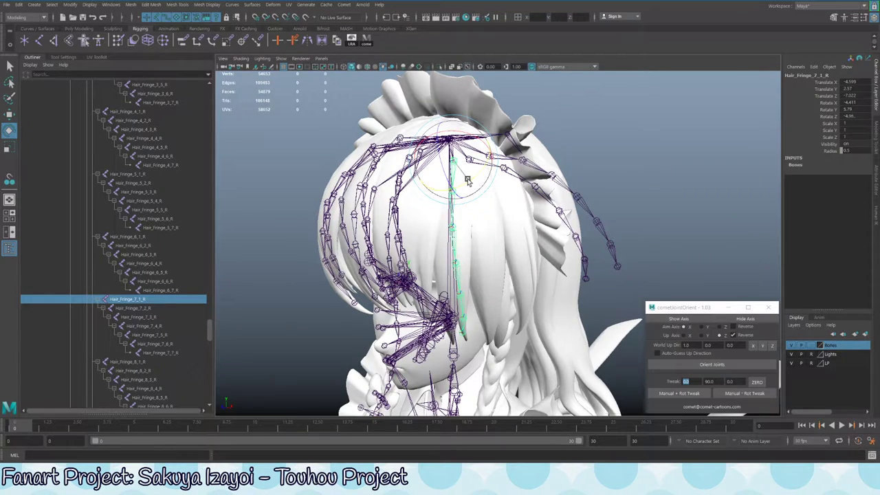
alt+drag(467, 180, 385, 187)
Freeze rotations again, then select the whole Hair_Fringe_7 chain and run Orient Joints
click(70, 5)
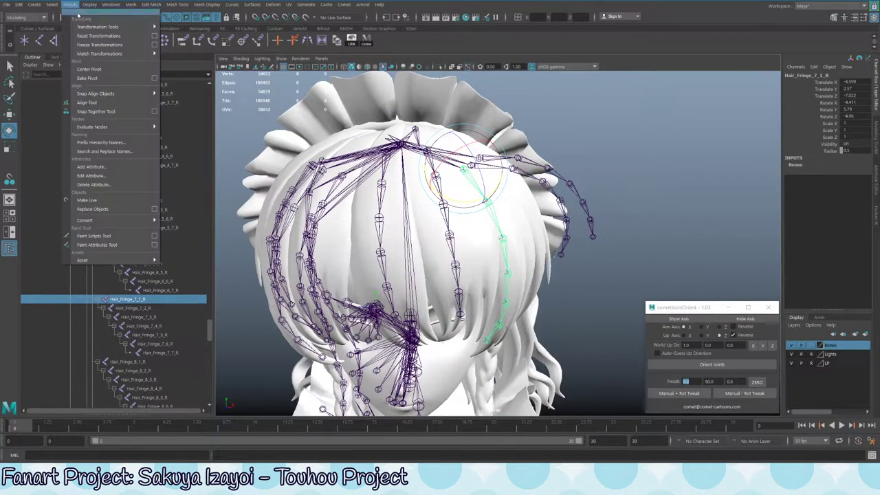
click(100, 45)
alt+drag(535, 251, 495, 228)
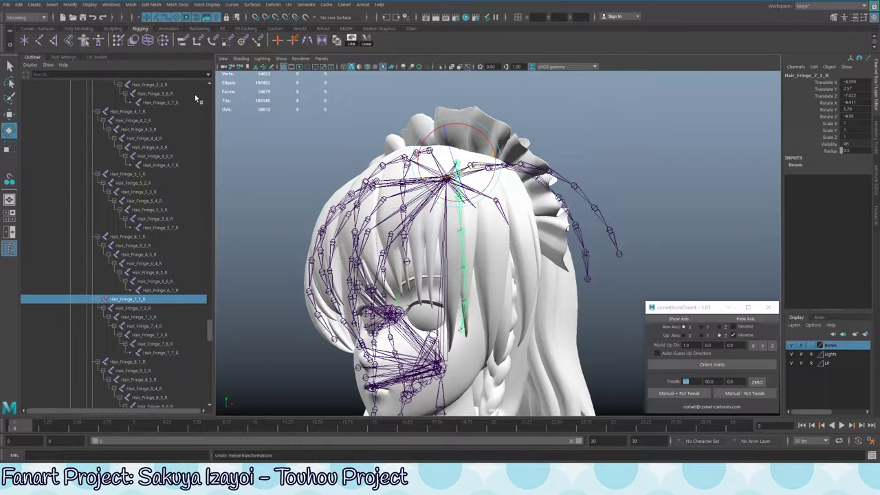
key(shift+z)
click(693, 363)
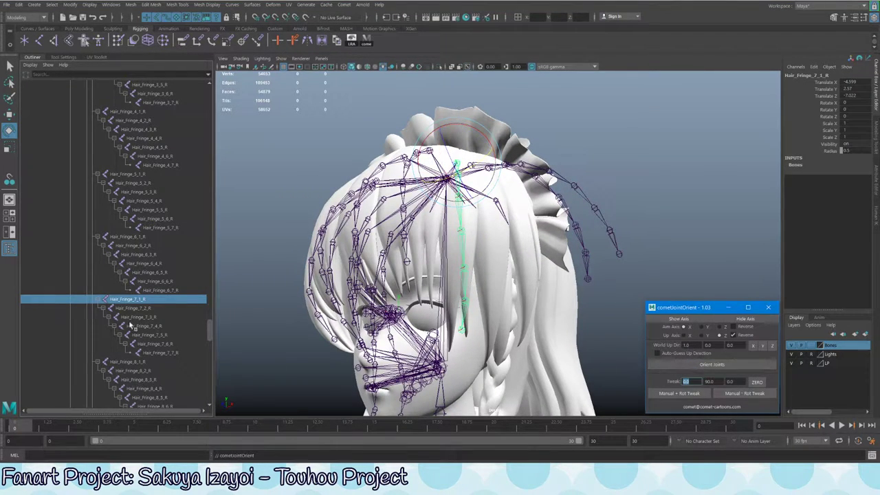
shift+click(169, 352)
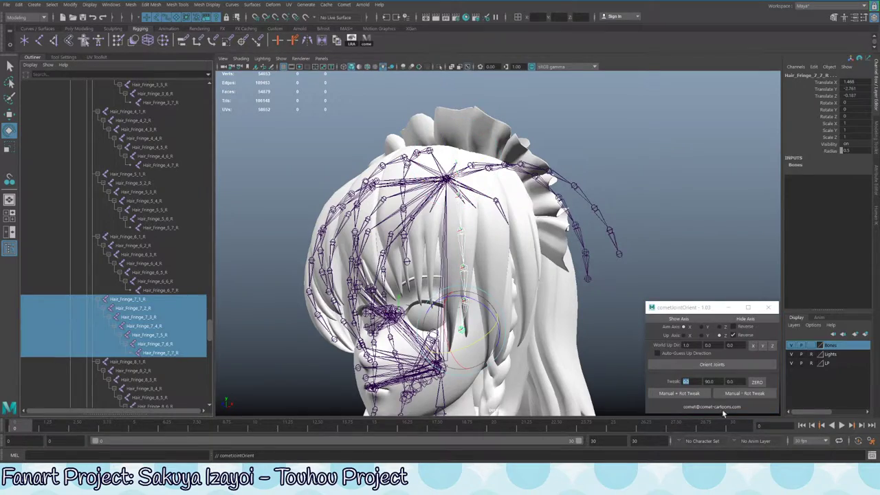
click(717, 364)
alt+drag(550, 241, 481, 275)
Reselect the Hair_Fringe_7_1_R root joint and freeze its rotations to zero
click(468, 162)
alt+drag(468, 162, 517, 229)
click(455, 186)
key(e)
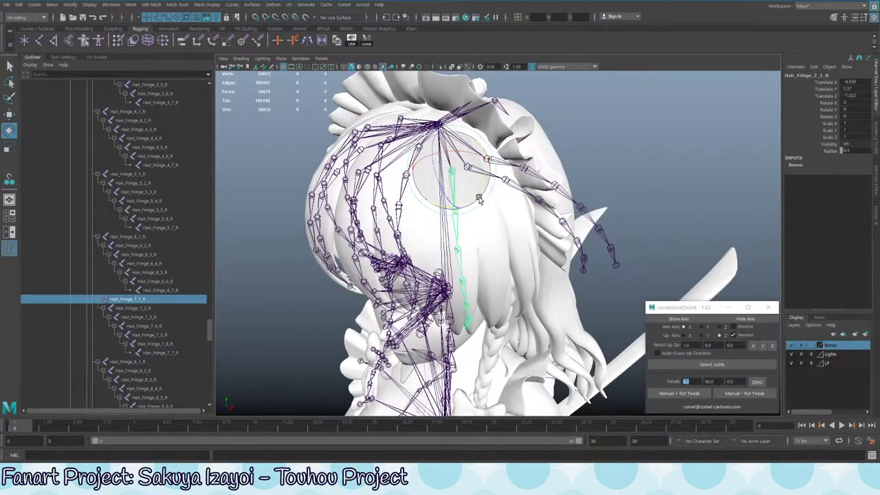
alt+drag(454, 208, 460, 161)
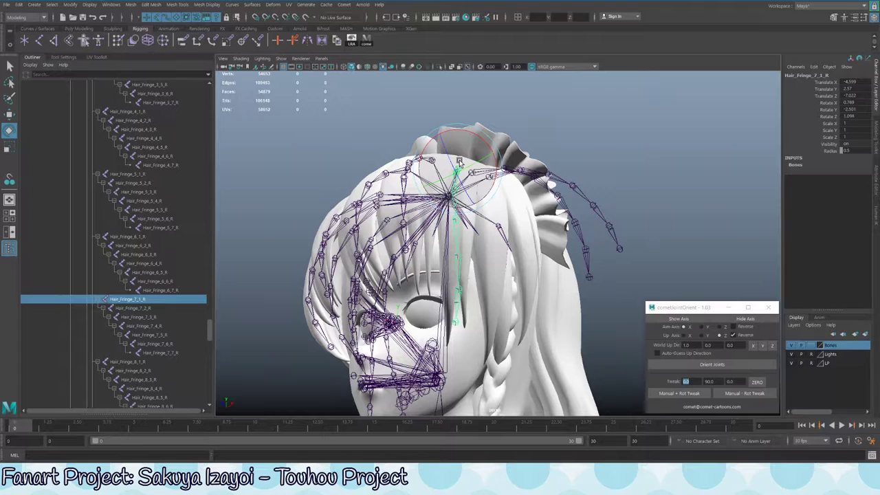
click(70, 4)
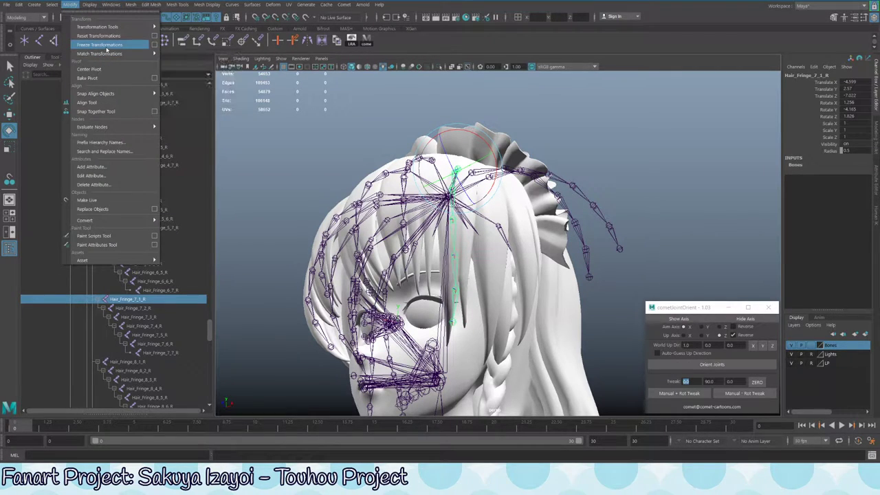
click(102, 44)
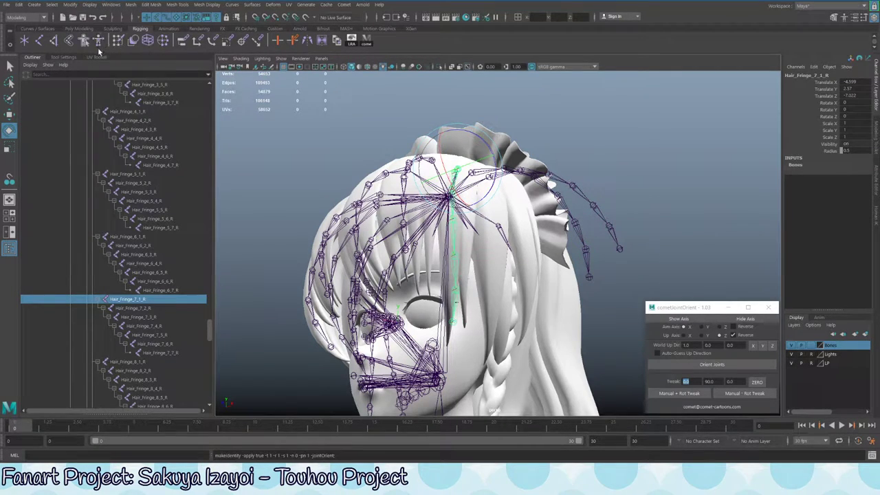
Extend the selection over the Hair_Fringe_7 chain and freeze all its rotations
shift+click(169, 352)
click(70, 4)
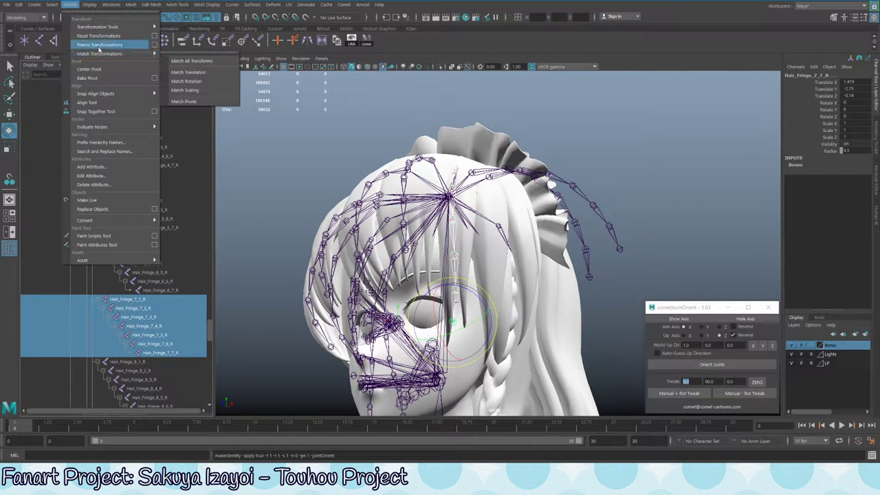
click(100, 46)
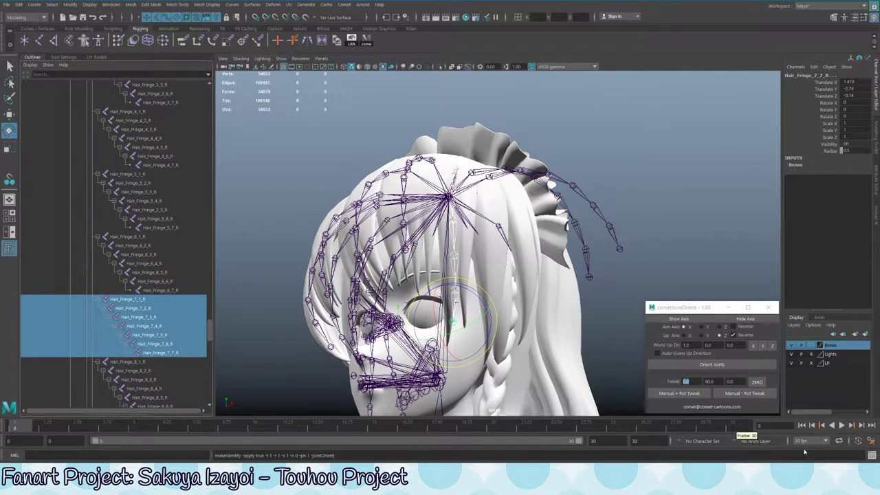
alt+drag(423, 190, 434, 354)
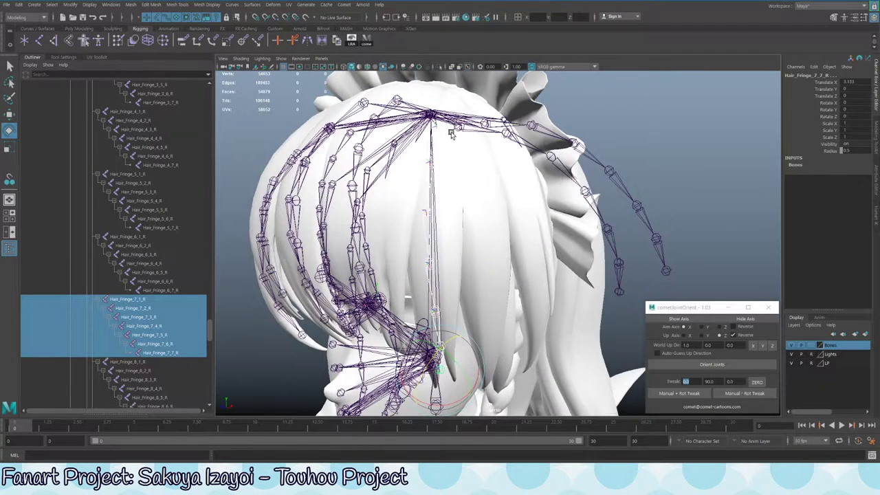
Enable Auto-Guess Up Direction in cometJointOrient and reorient the Hair_Fringe_7 joints
click(657, 353)
click(712, 364)
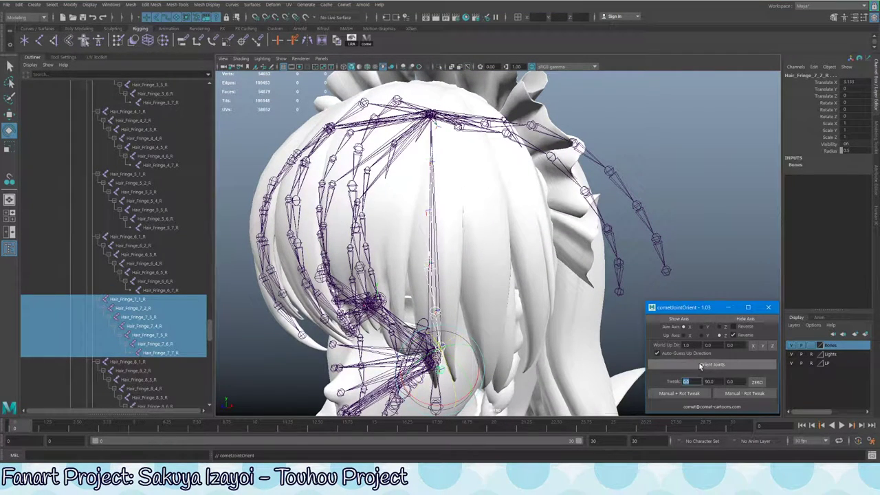
alt+drag(479, 306, 415, 158)
click(421, 122)
alt+drag(459, 243, 371, 234)
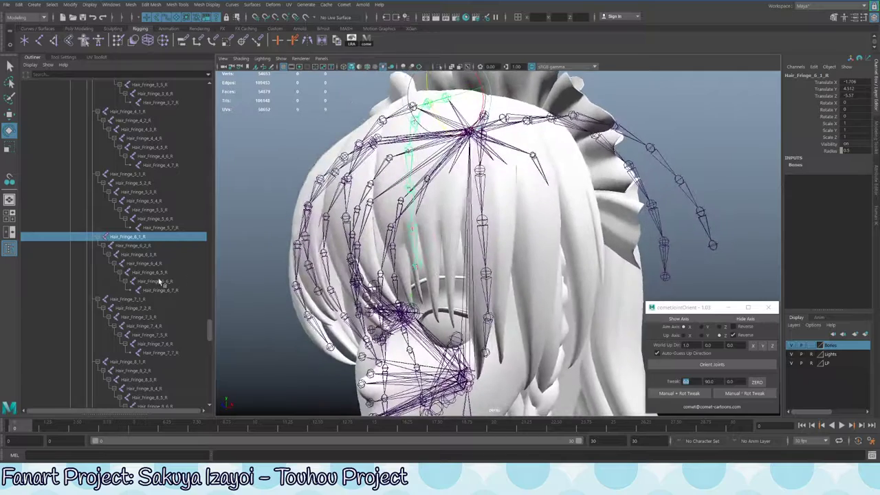
Select the whole Hair_Fringe_6_R chain and rotate it to a new angle along its strand
shift+click(160, 290)
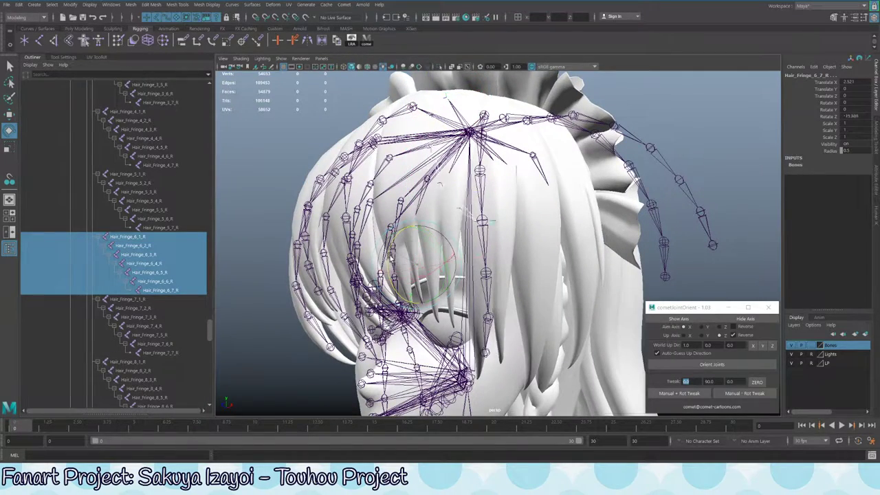
alt+drag(433, 256, 498, 231)
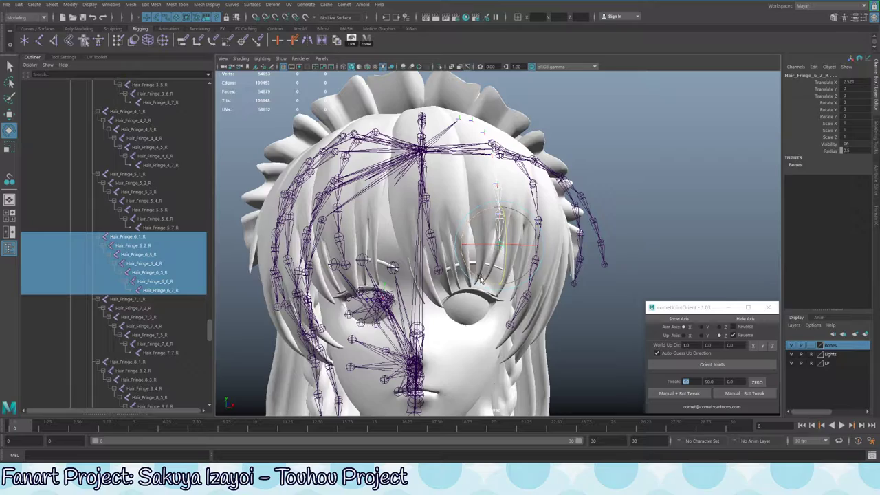
alt+drag(480, 277, 519, 223)
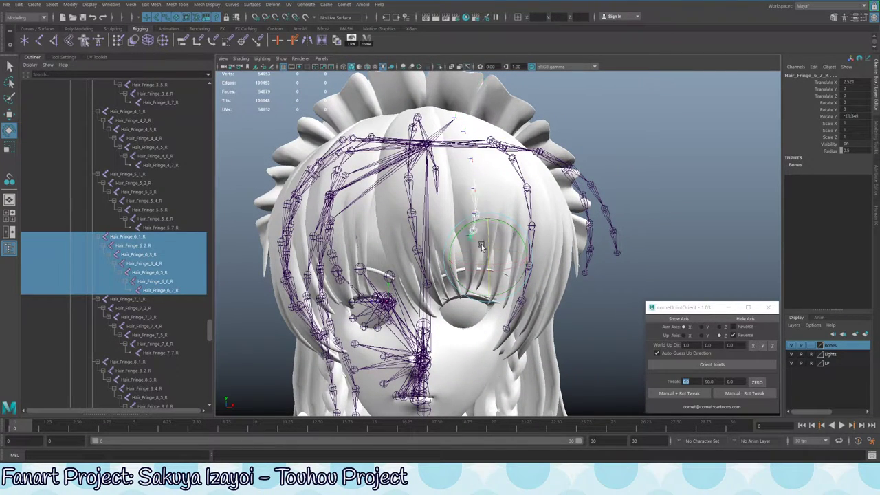
drag(482, 248, 503, 257)
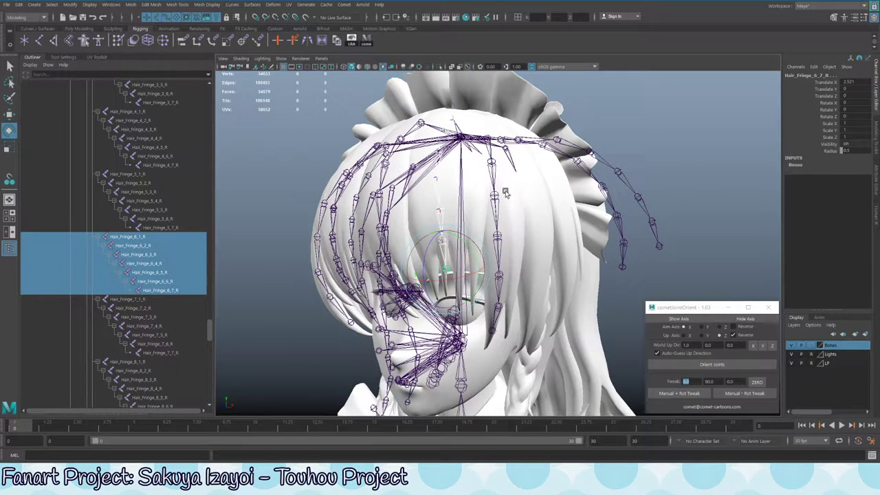
click(490, 146)
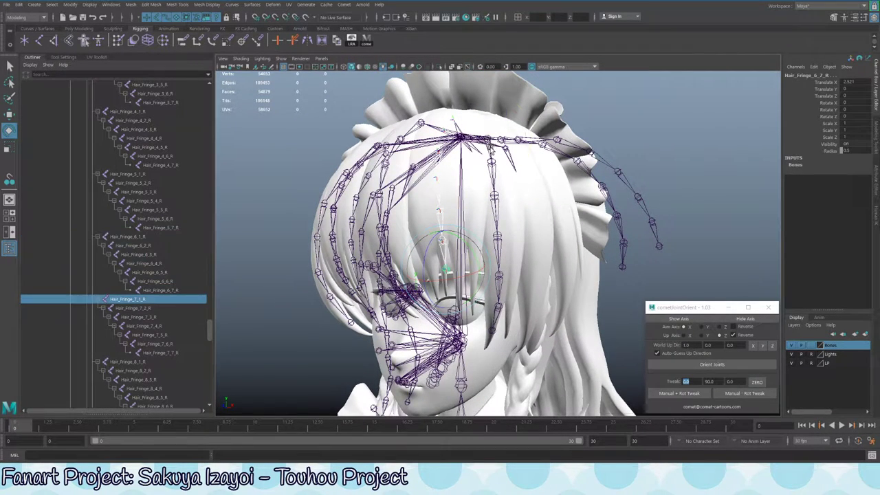
alt+drag(490, 146, 525, 147)
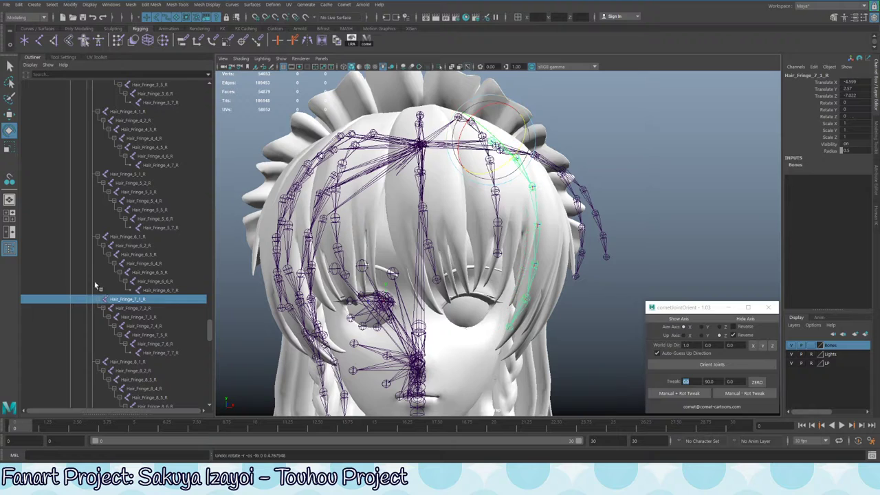
Select Hair_Fringe_7_1_R through 7_7_R and rotate the chain inward to Rotate Z about 3.177
shift+click(168, 353)
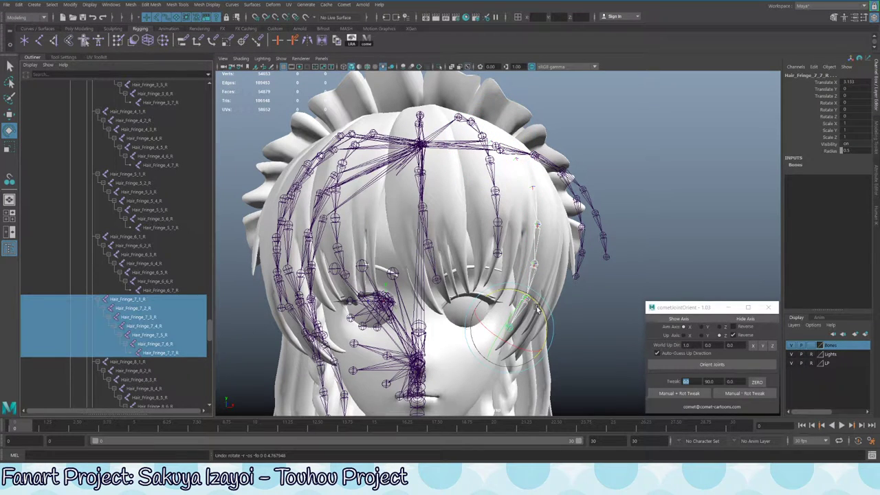
drag(538, 310, 497, 337)
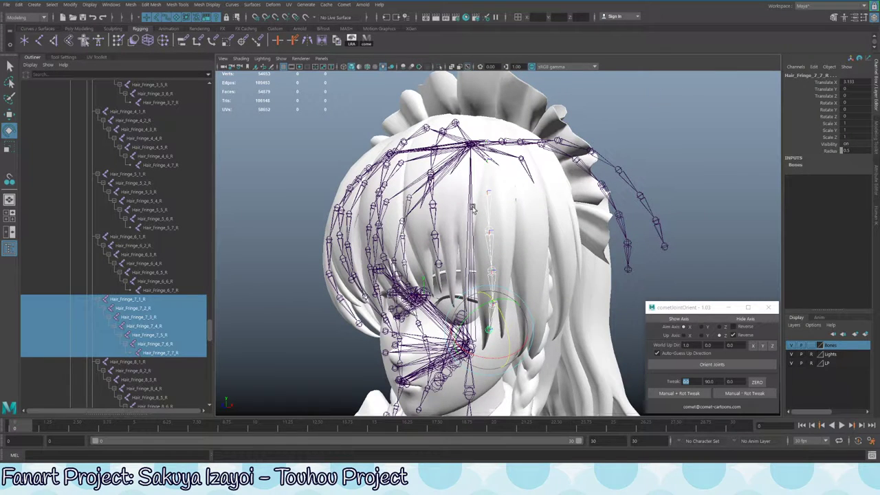
alt+drag(472, 208, 497, 181)
drag(485, 294, 555, 295)
click(511, 145)
alt+drag(511, 145, 533, 121)
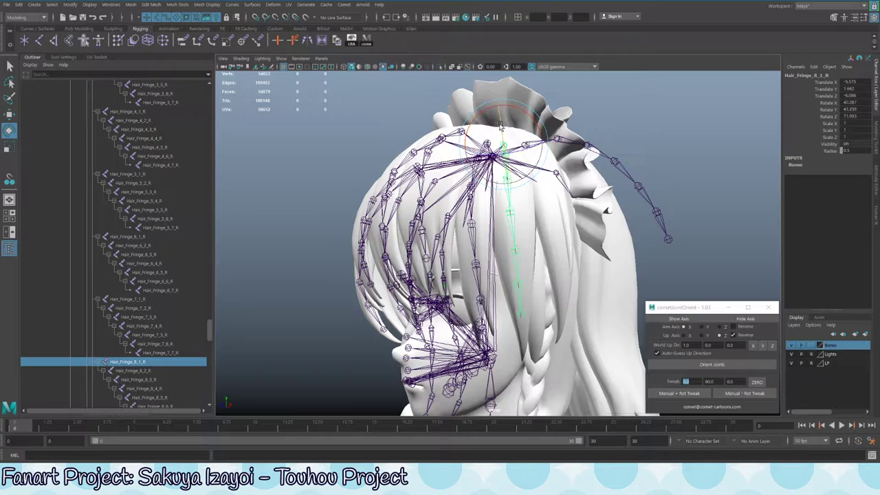
Rotate the Hair_Fringe_8 chain outward and check its 8_2, 8_3 and 8_4 joints
alt+drag(503, 136, 584, 152)
mouse_move(529, 150)
mouse_down()
mouse_move(423, 155)
mouse_move(522, 149)
mouse_up()
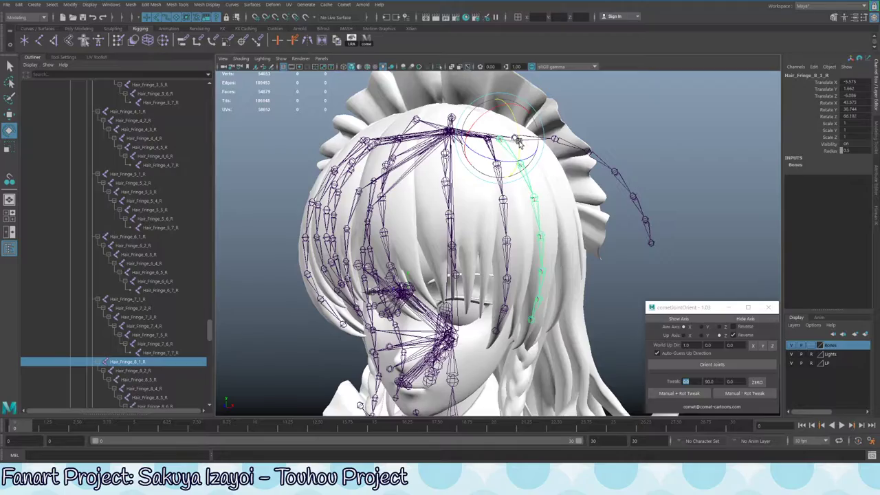
alt+drag(519, 142, 506, 169)
click(495, 185)
click(508, 169)
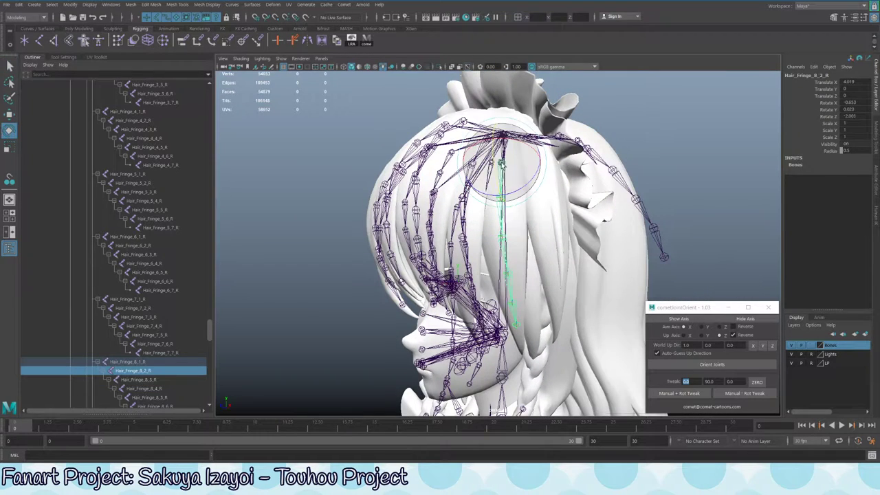
click(504, 238)
key(e)
alt+drag(495, 232, 394, 171)
key(q)
Freeze the rotations of the Hair_Fringe_8_1_R root joint
key(Up)
key(Up)
key(Up)
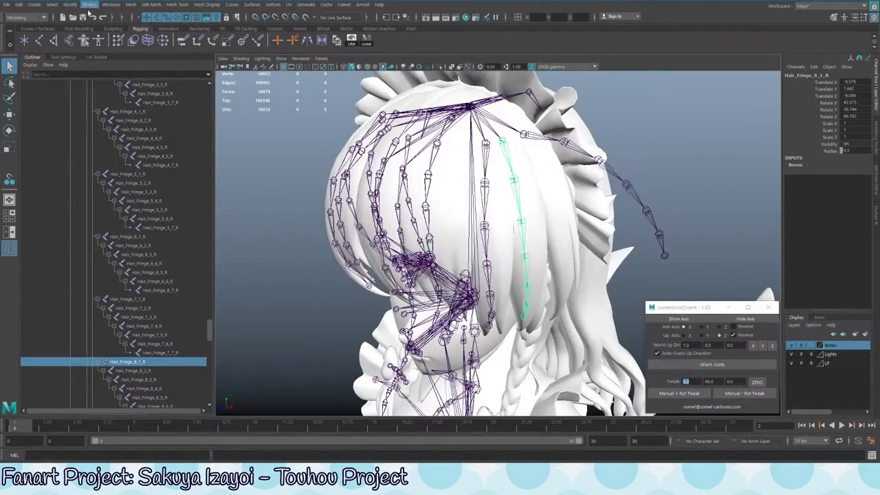
click(90, 4)
mouse_move(71, 4)
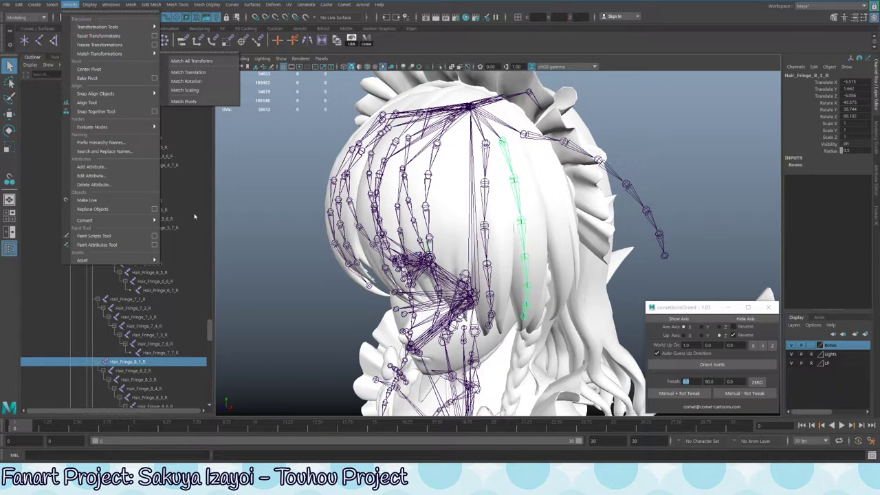
click(98, 44)
Freeze rotations on the whole Hair_Fringe_8_1_R–8_7_R chain and reorient it with cometJointOrient
alt+drag(450, 226, 454, 258)
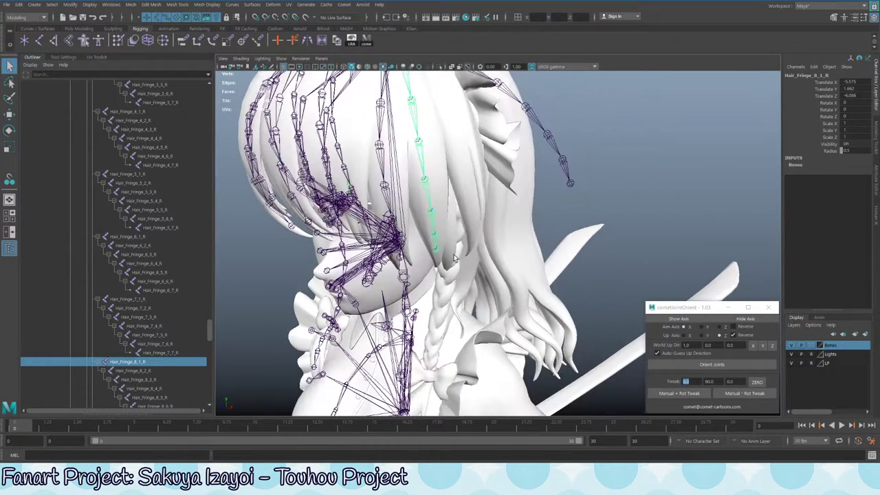
key(Down)
key(Down)
key(Down)
key(Down)
key(Down)
key(Down)
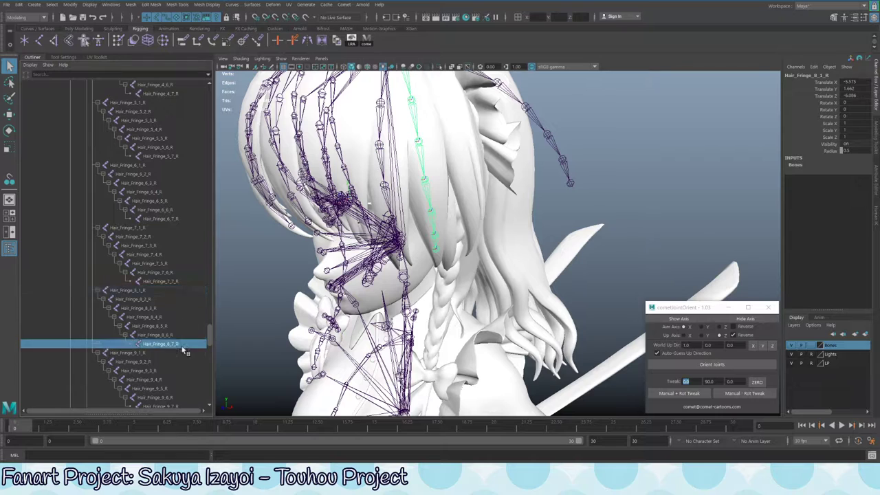
shift+click(172, 292)
alt+drag(412, 241, 458, 234)
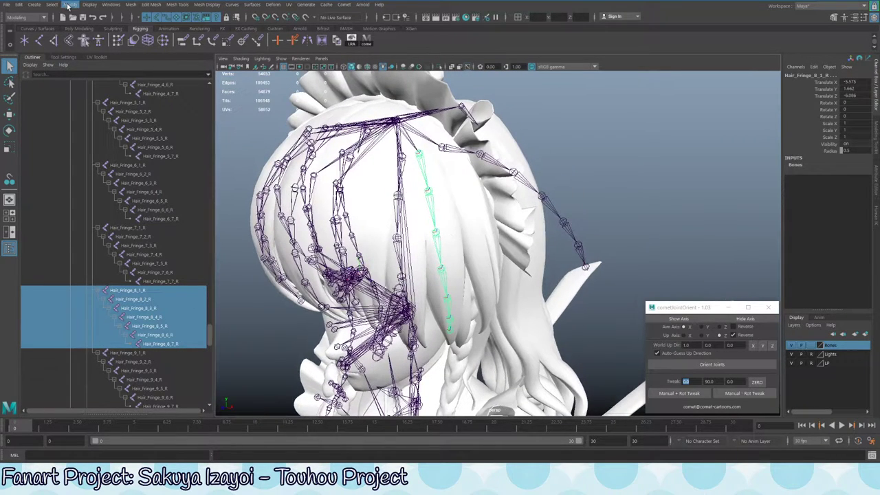
click(70, 4)
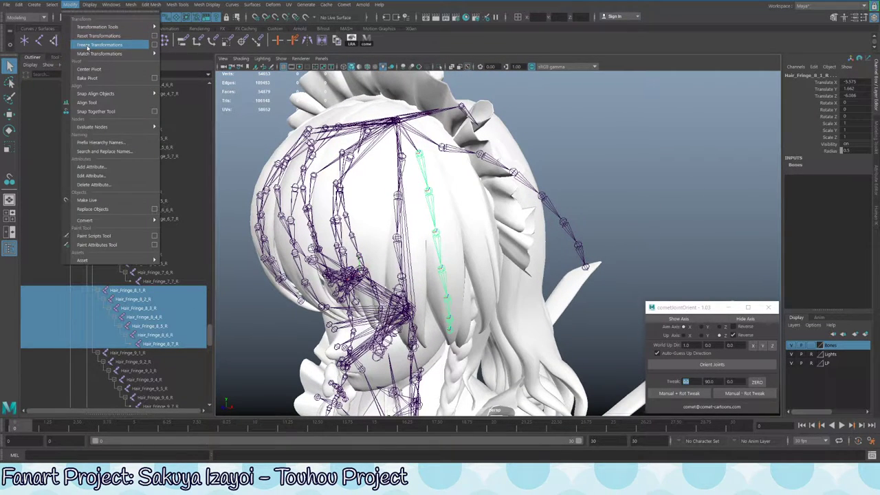
click(87, 46)
click(712, 365)
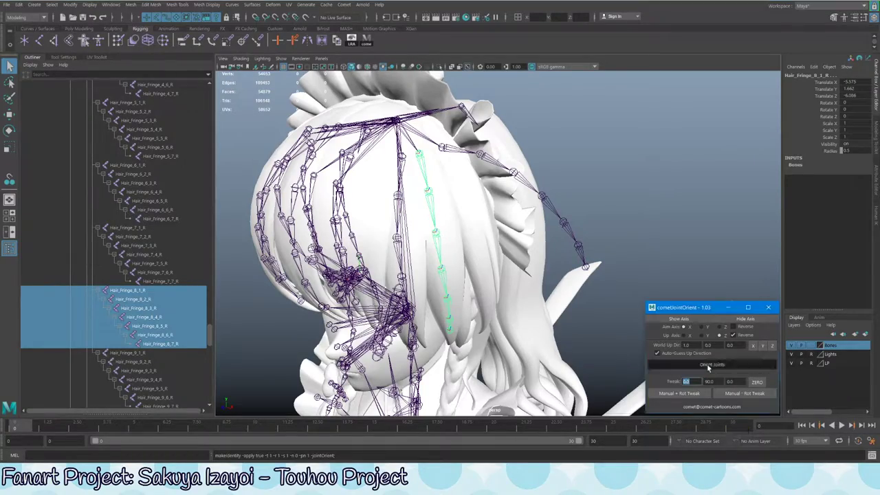
Set the cometJointOrient tweak to 90 and reorient Hair_Fringe_8_6_R with it
alt+drag(441, 241, 385, 244)
alt+drag(468, 295, 401, 346)
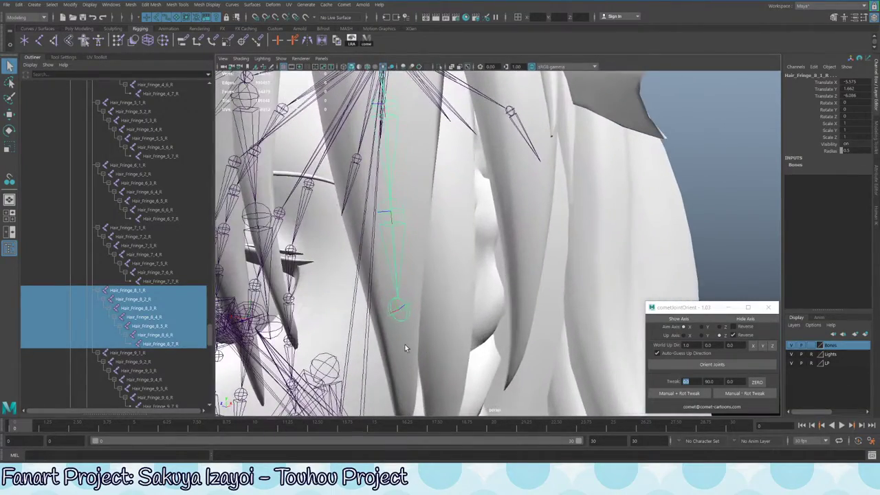
alt+drag(385, 295, 468, 295)
click(451, 281)
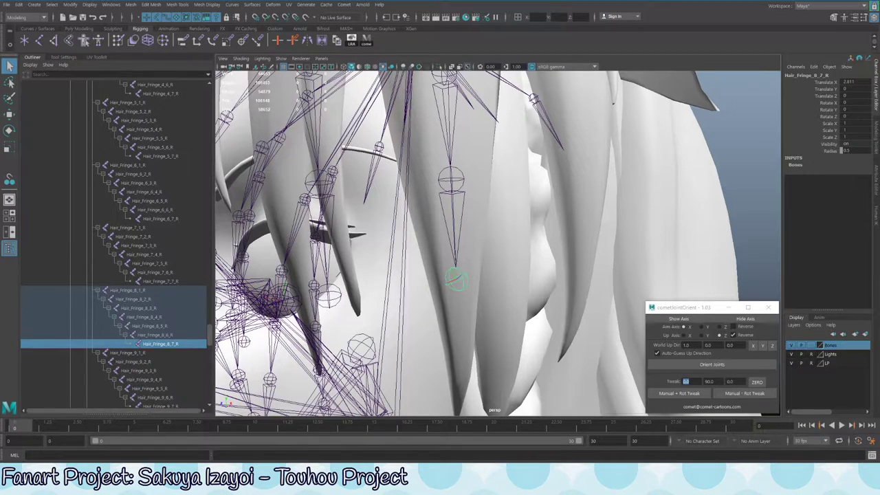
key(Tab)
alt+drag(503, 277, 534, 284)
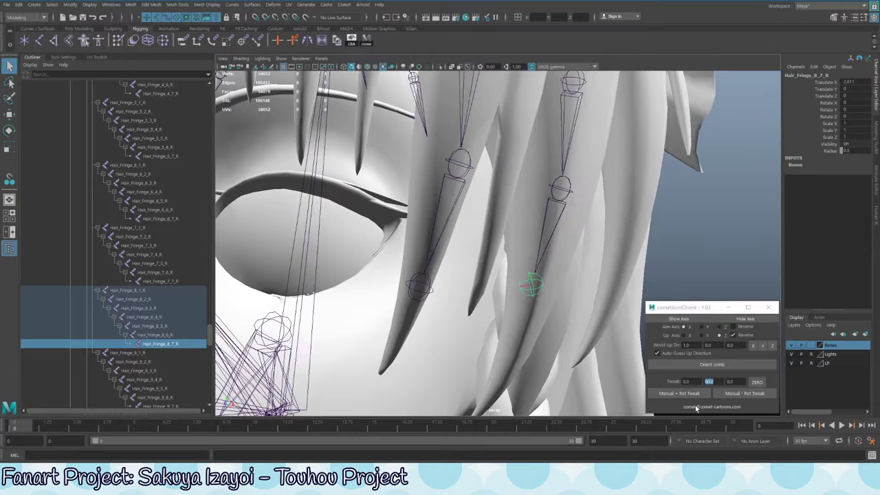
click(428, 295)
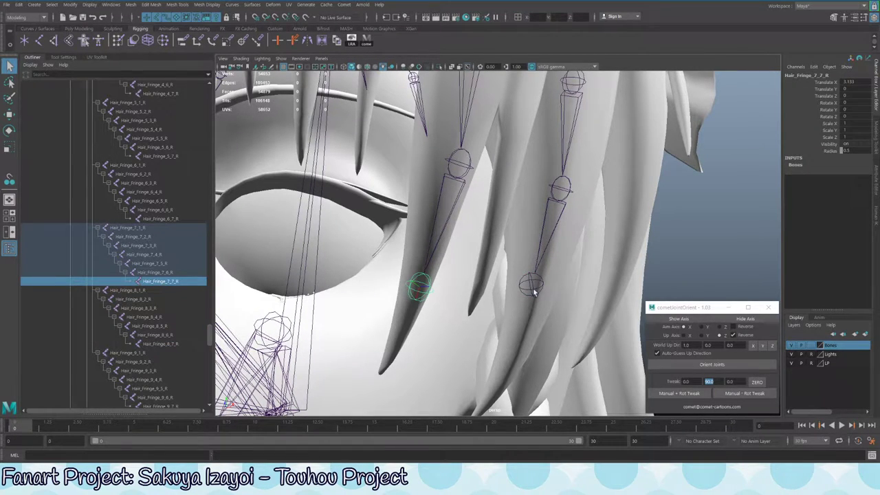
click(533, 287)
click(561, 191)
click(704, 368)
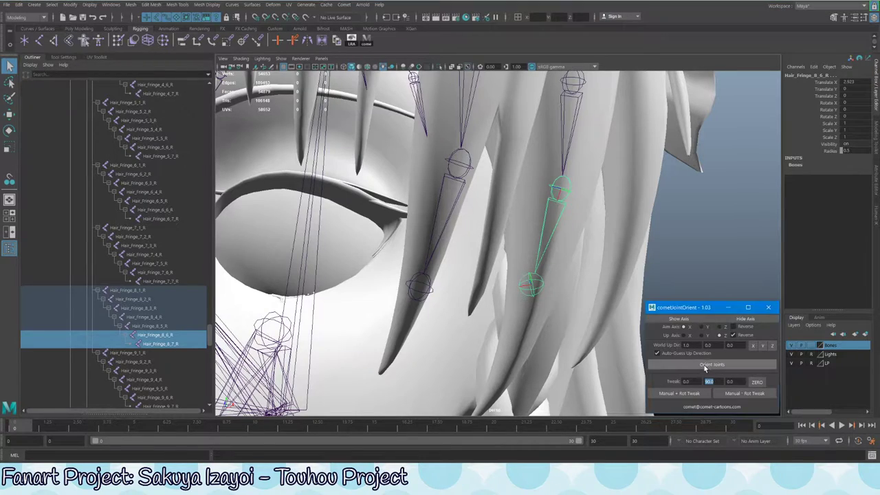
Select Hair_Fringe_8_1_R through 8_7_R and switch to the Rotate tool
alt+drag(575, 220, 492, 172)
click(499, 317)
click(491, 171)
shift+click(177, 343)
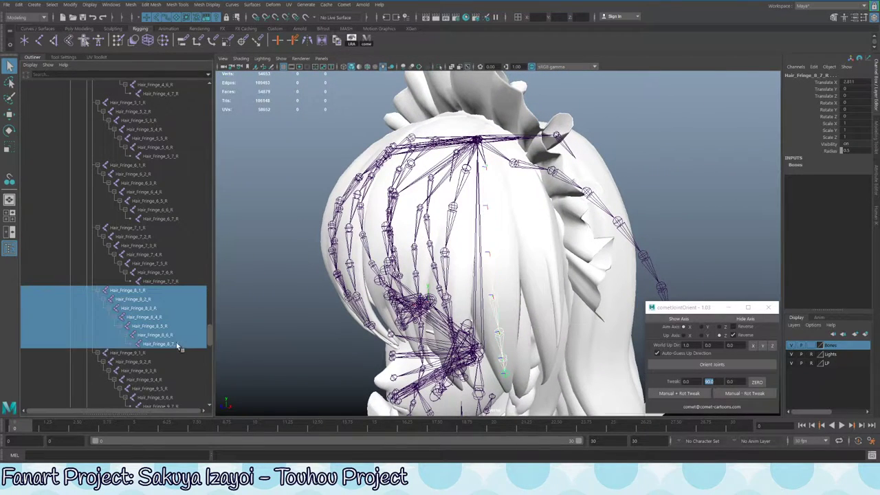
key(e)
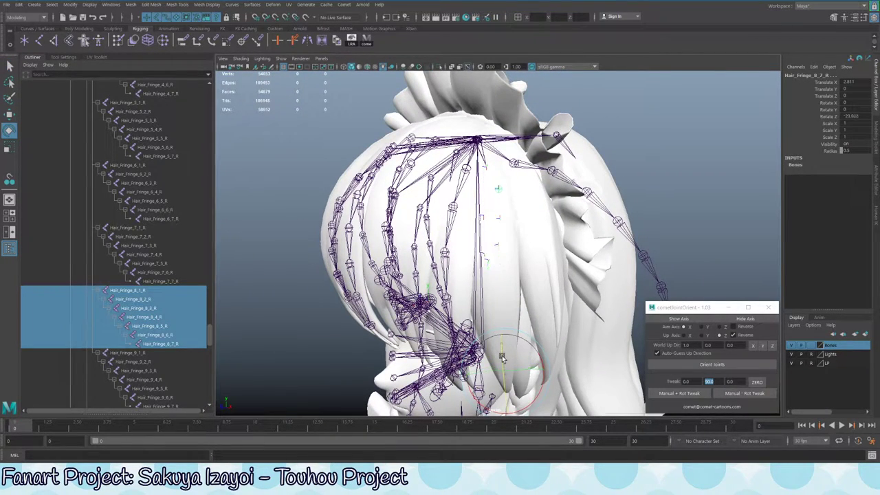
Select the Hair_Fringe_9_1_R root and view its hair joints from the rear top
alt+drag(515, 323, 527, 197)
key(q)
click(522, 195)
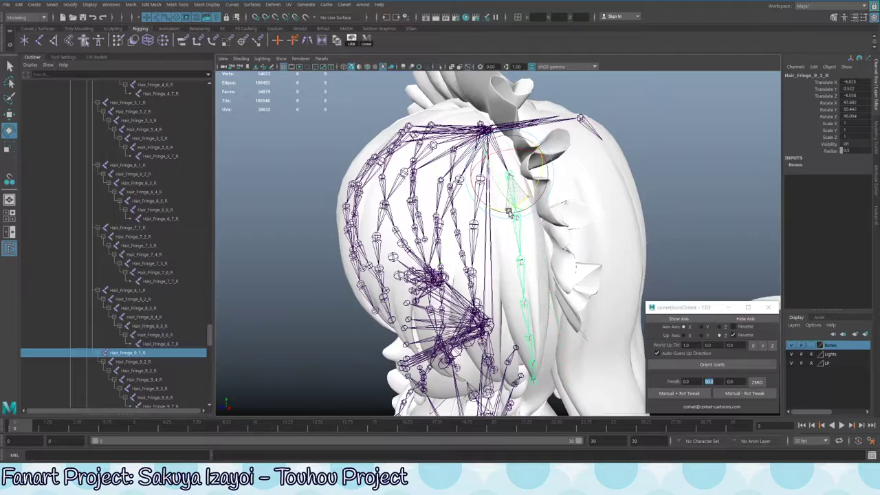
alt+drag(510, 213, 568, 228)
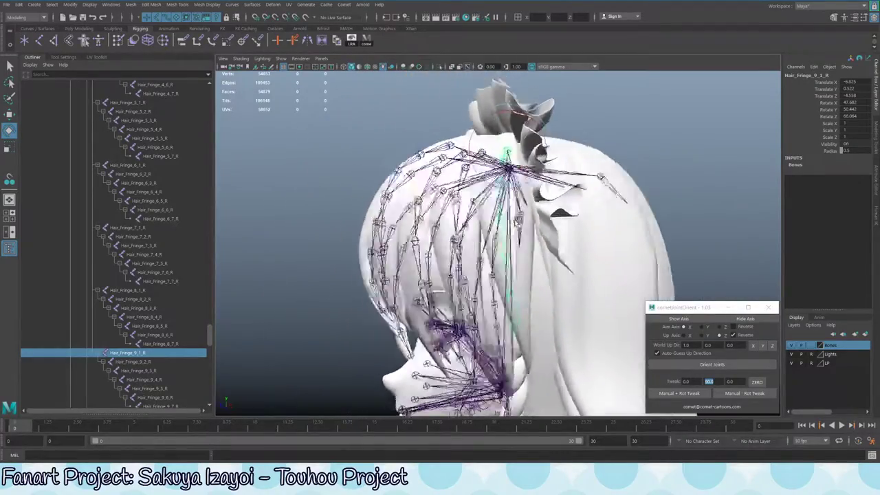
alt+drag(435, 292, 476, 225)
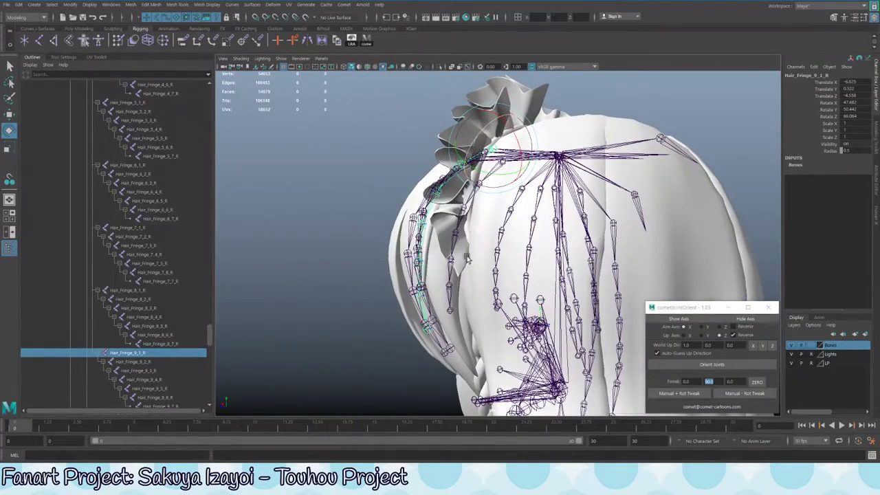
alt+drag(467, 258, 440, 248)
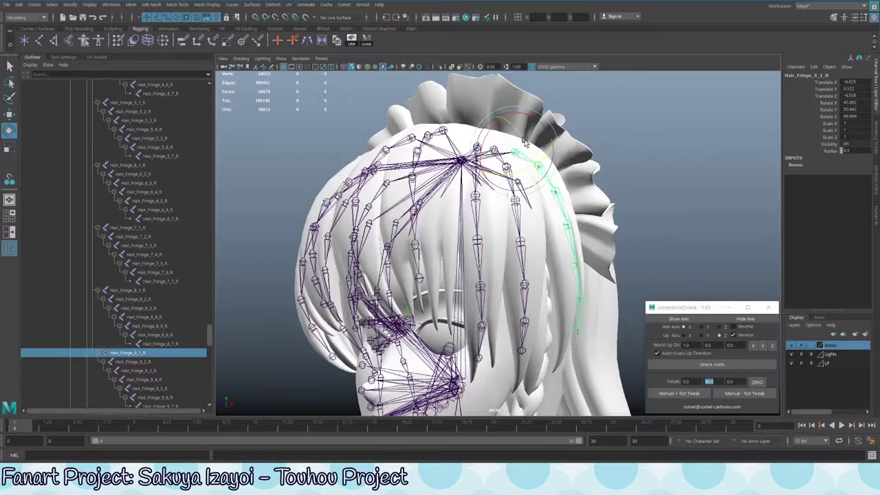
Swing the Hair_Fringe_9 chain onto its strand, to about 39.4, 41.7, 56.9 rotation
alt+drag(547, 171, 554, 180)
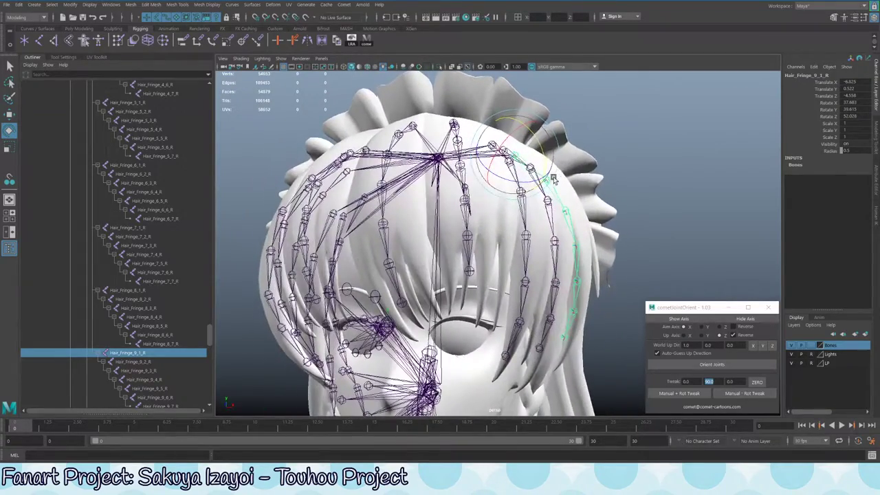
alt+drag(576, 240, 489, 231)
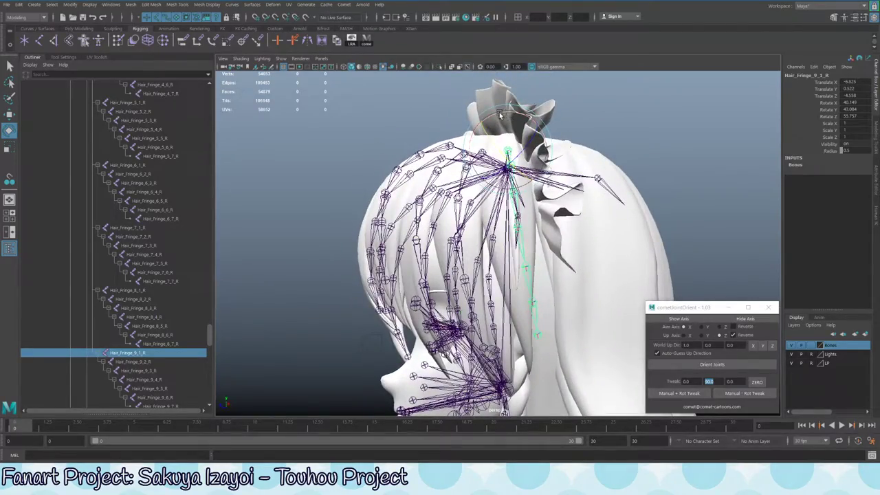
alt+drag(503, 118, 505, 236)
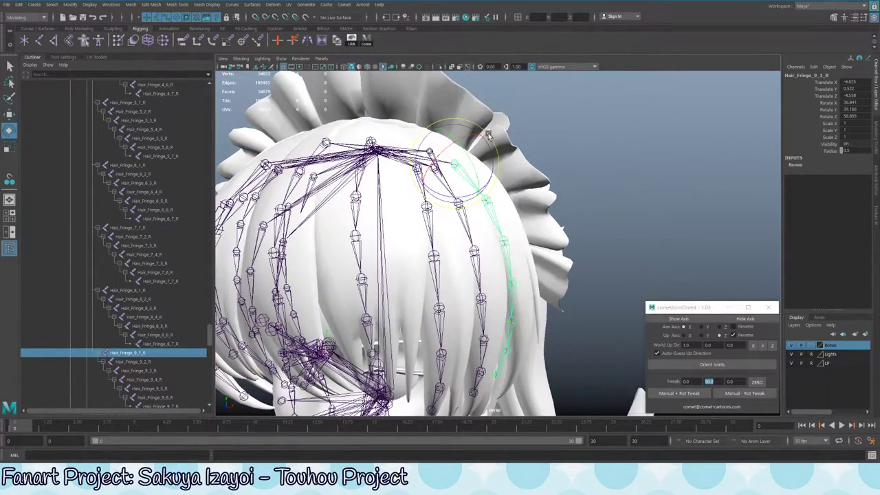
click(528, 355)
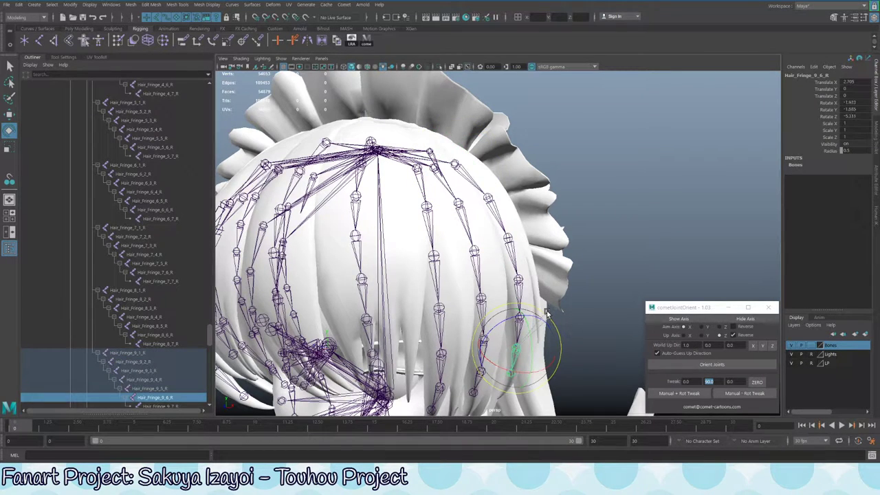
alt+drag(533, 196, 471, 167)
click(443, 156)
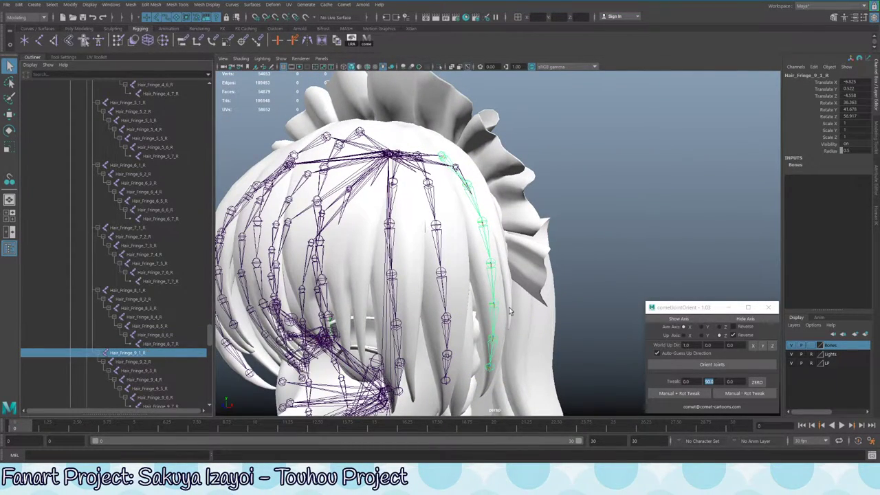
alt+drag(516, 180, 461, 172)
scroll(168, 364, down, 3)
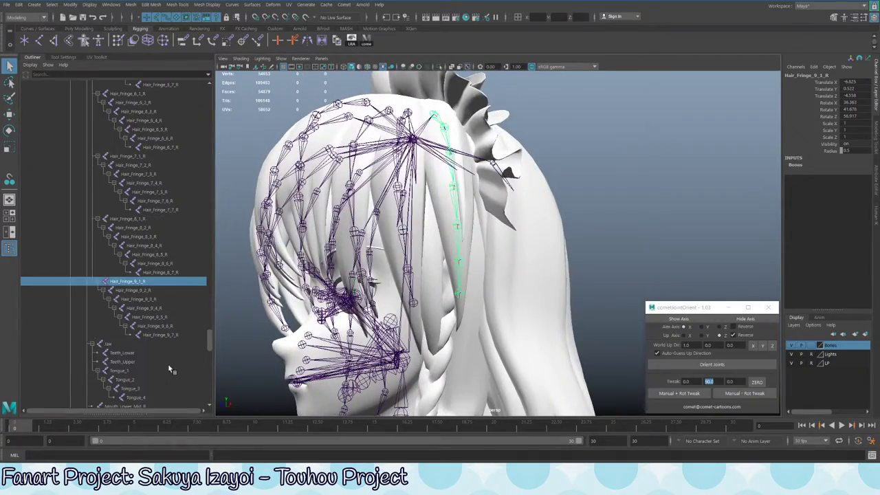
Select Hair_Fringe_9_1_R through 9_7_R and freeze their transformations
shift+click(174, 334)
alt+drag(412, 206, 478, 200)
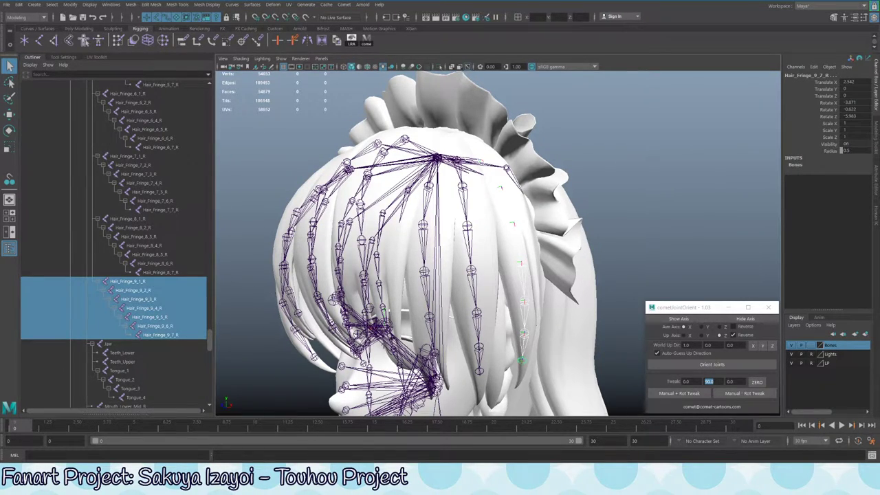
alt+drag(566, 171, 561, 216)
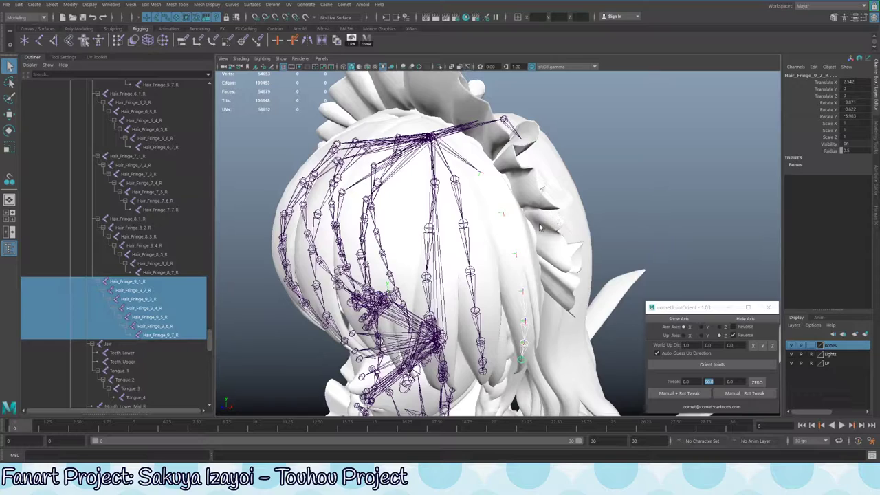
click(142, 4)
mouse_move(128, 6)
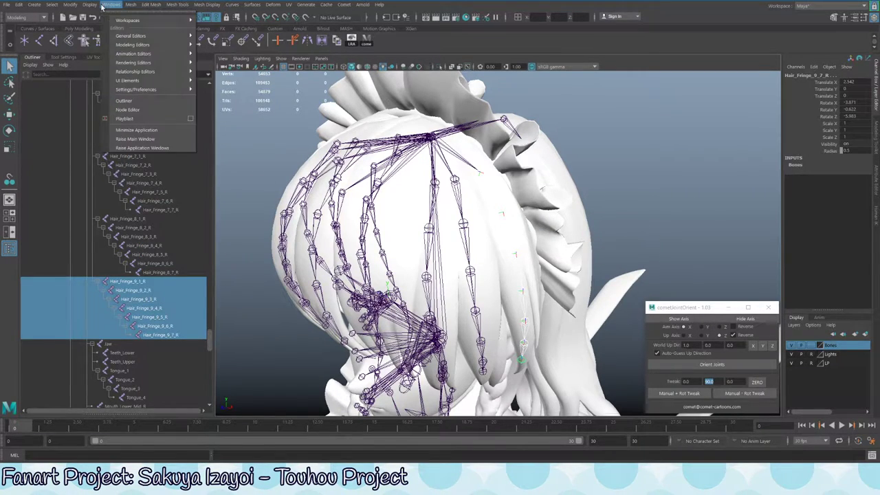
click(90, 4)
click(110, 4)
click(546, 216)
alt+drag(546, 216, 481, 145)
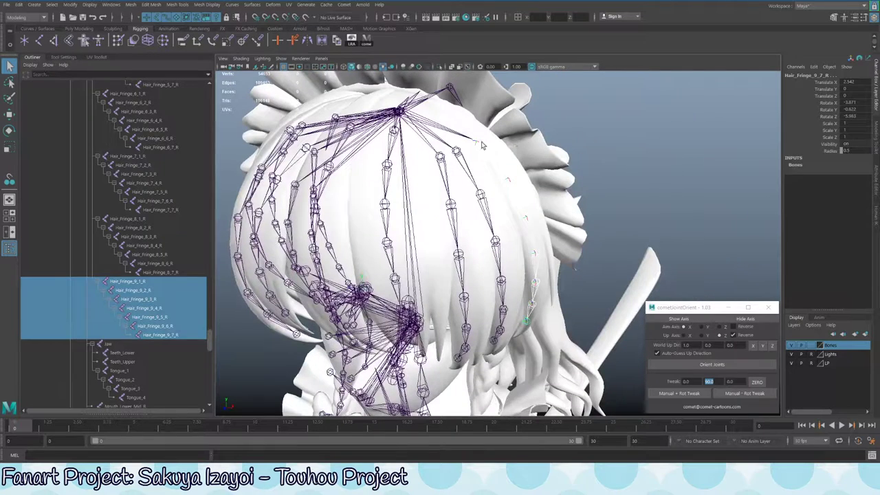
click(90, 4)
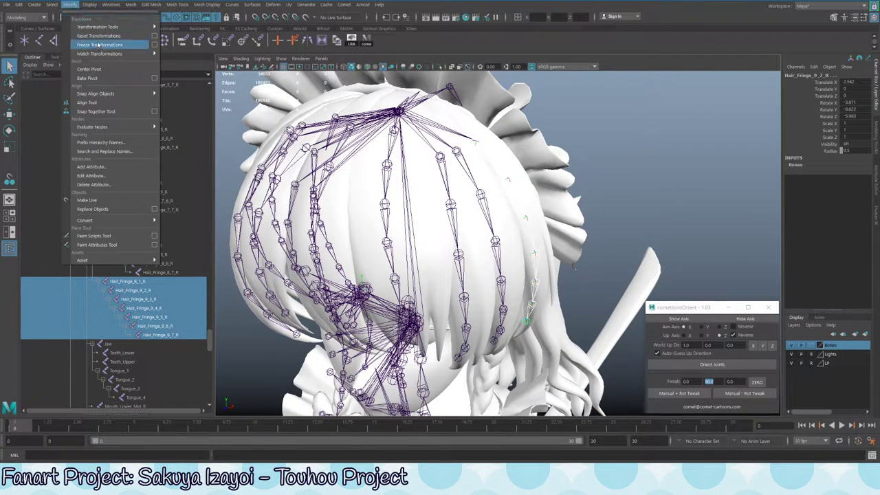
click(98, 45)
Reorient the frozen Hair_Fringe_9 joints with cometJointOrient
alt+drag(544, 261, 576, 264)
scroll(522, 244, up, 5)
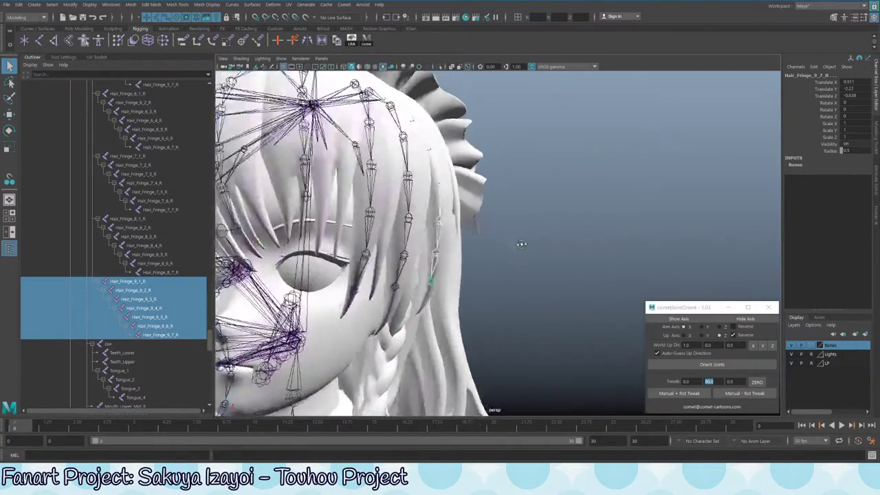
alt+drag(522, 244, 403, 224)
click(707, 366)
scroll(426, 220, down, 5)
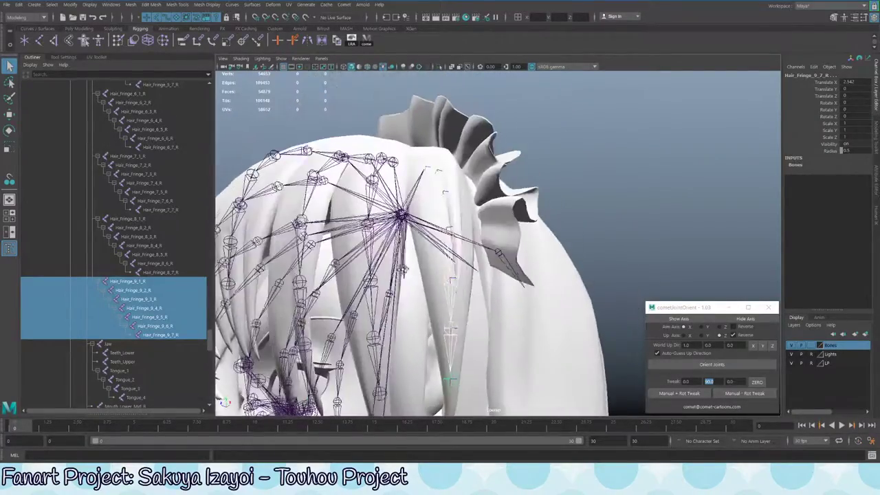
alt+drag(444, 193, 279, 260)
key(e)
scroll(156, 318, down, 10)
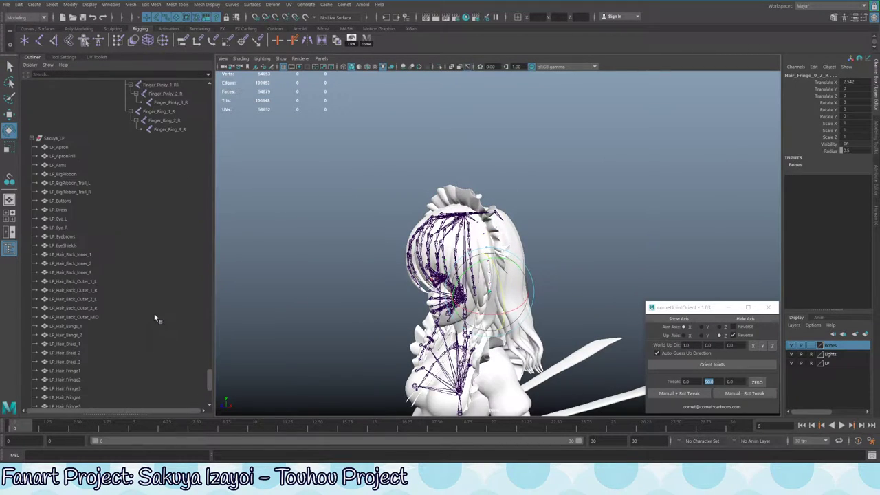
scroll(130, 234, up, 15)
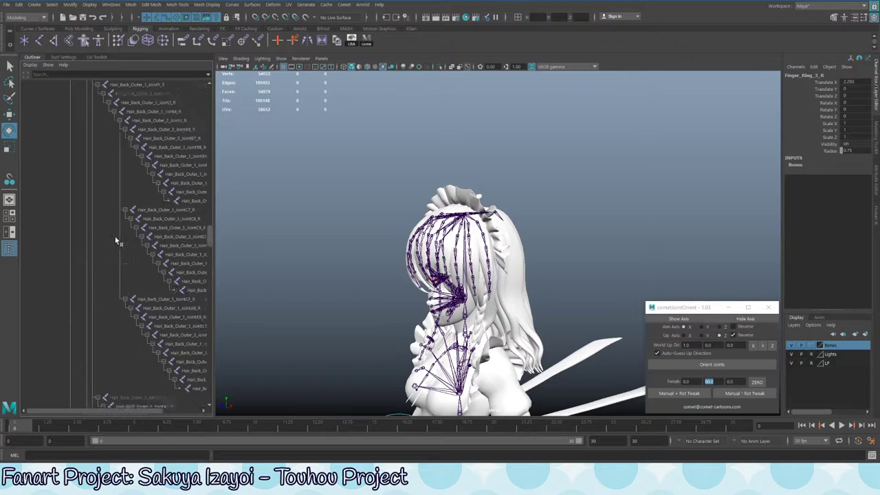
scroll(143, 263, up, 8)
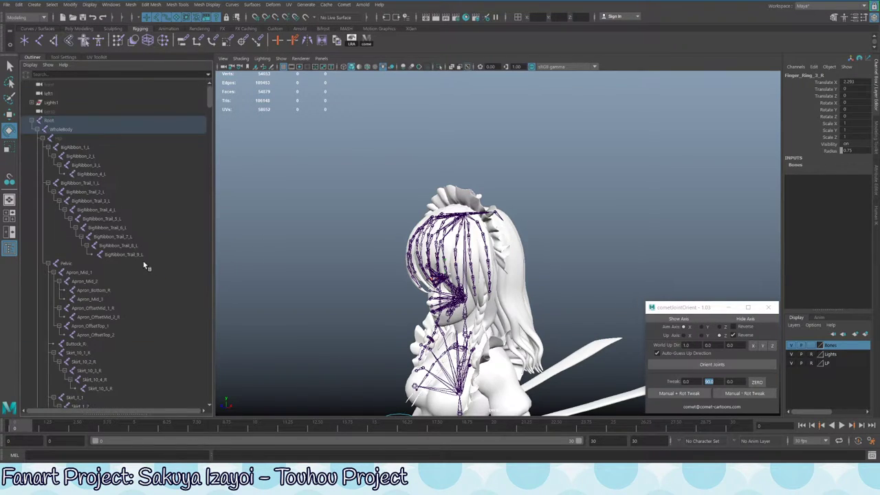
click(81, 122)
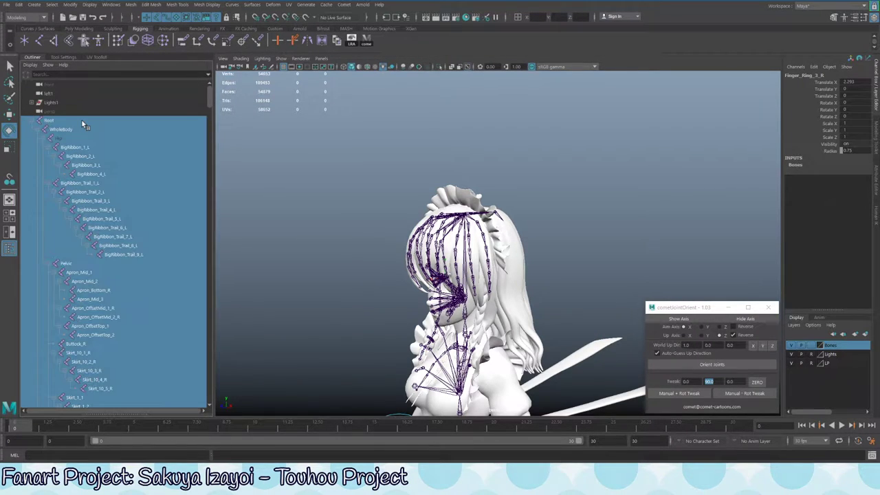
alt+drag(454, 207, 584, 151)
click(523, 167)
alt+drag(559, 232, 515, 190)
Look through the back hair joint chains and select a joint in Hair_Back_Outer_2
key(q)
click(468, 196)
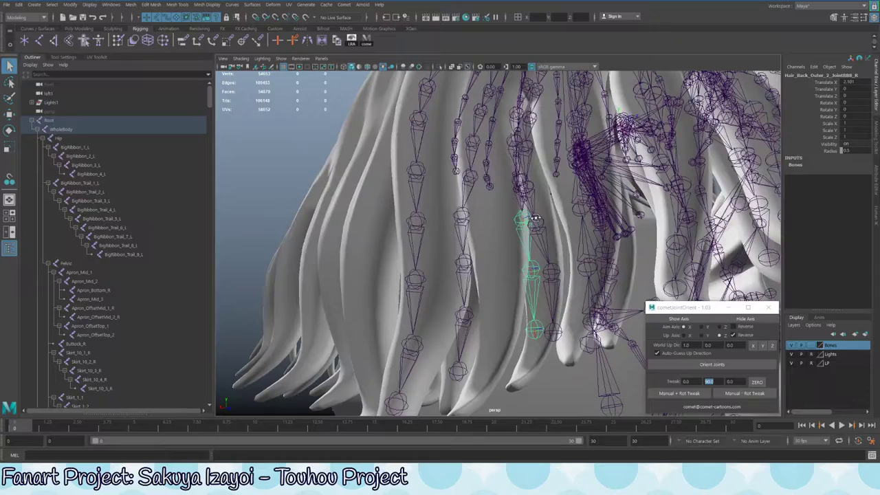
alt+drag(536, 219, 491, 213)
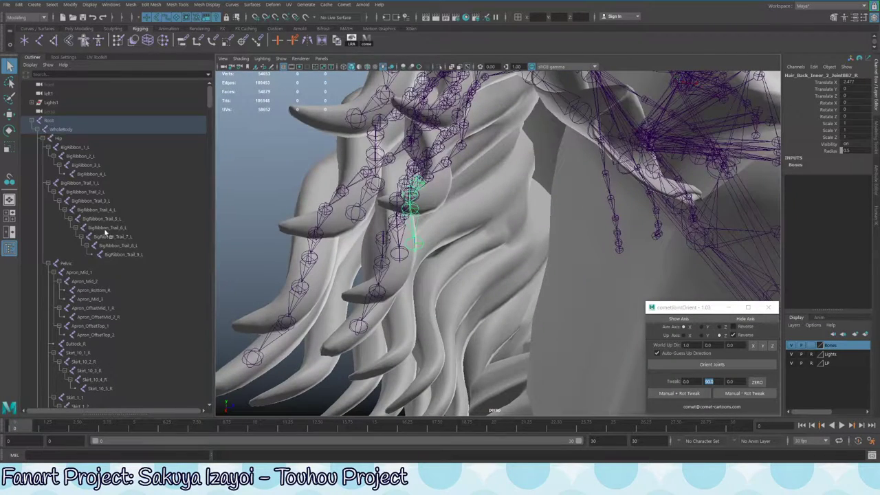
scroll(122, 258, down, 15)
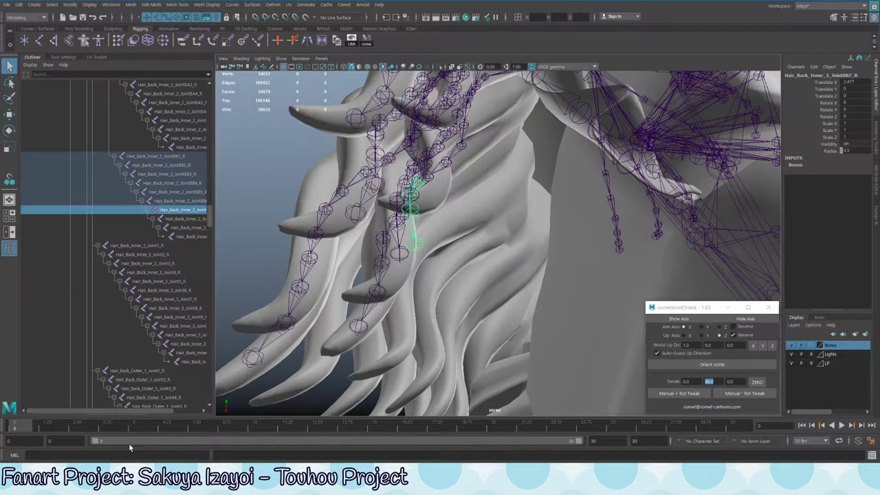
scroll(159, 411, right, 3)
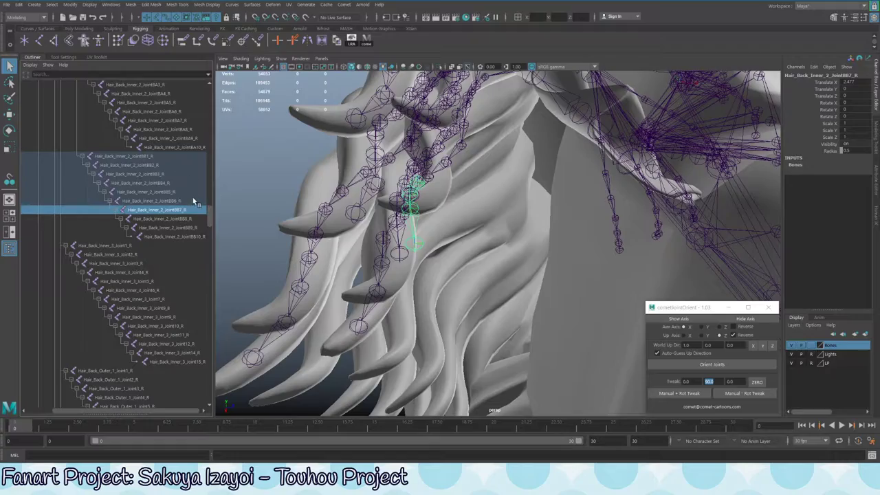
alt+drag(394, 187, 548, 193)
click(422, 173)
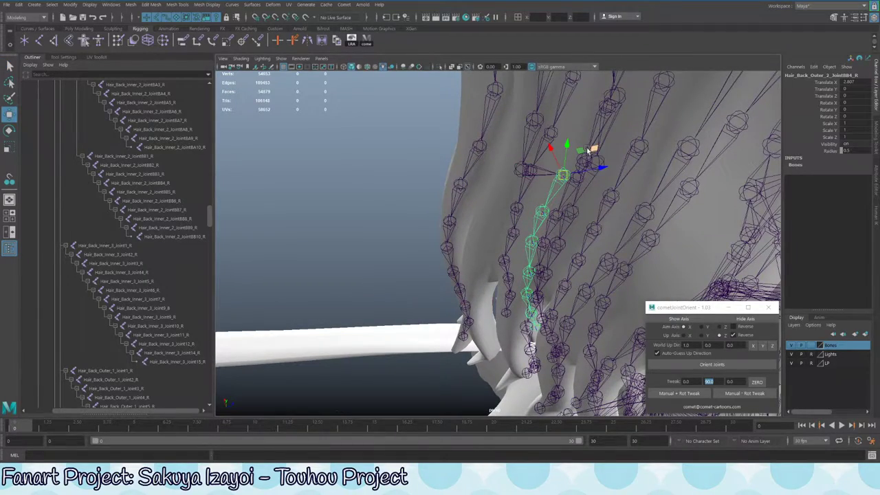
Move the Hair_Back_Outer_2 joints into their hanging hair strands, checking placement from several angles
click(522, 173)
alt+drag(523, 173, 534, 130)
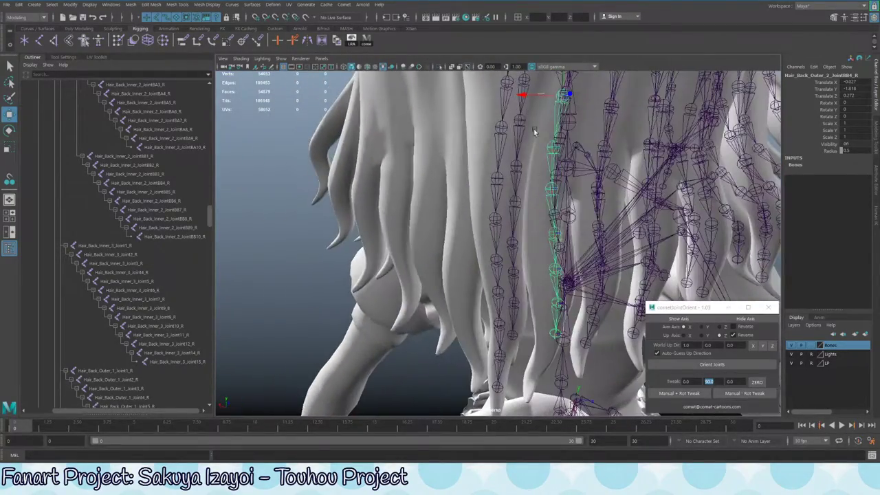
alt+drag(575, 108, 556, 113)
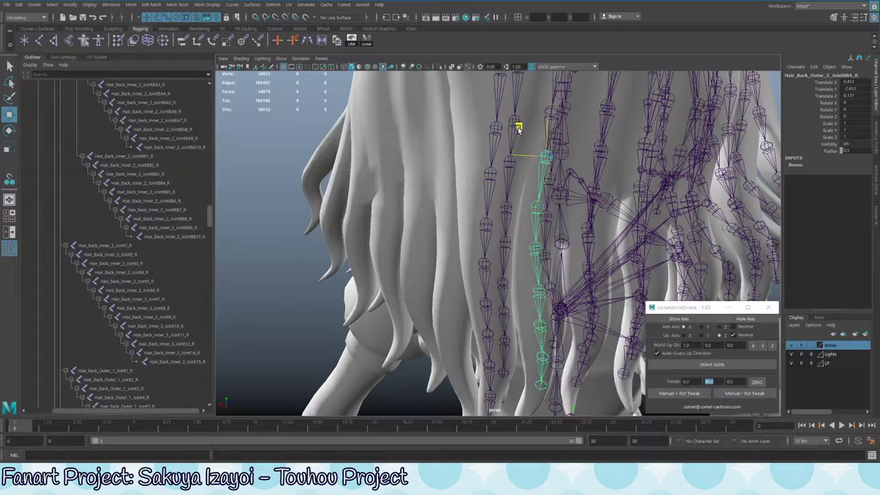
alt+drag(522, 135, 565, 159)
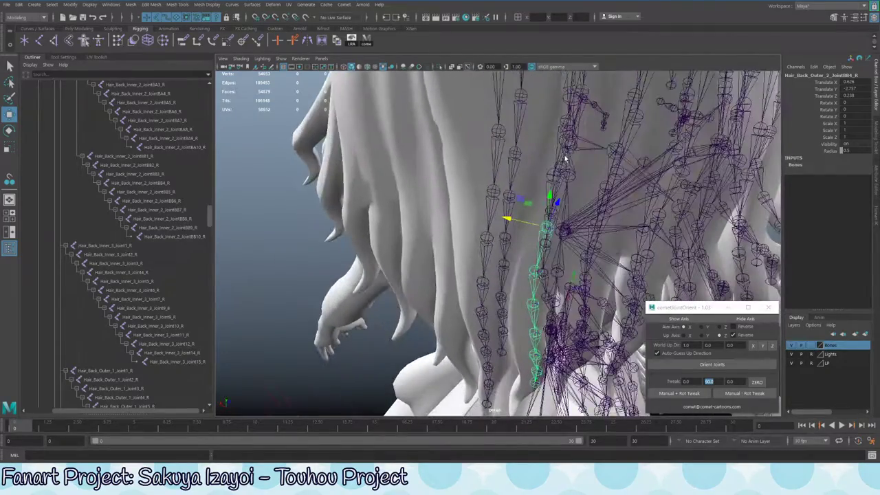
alt+drag(569, 199, 524, 248)
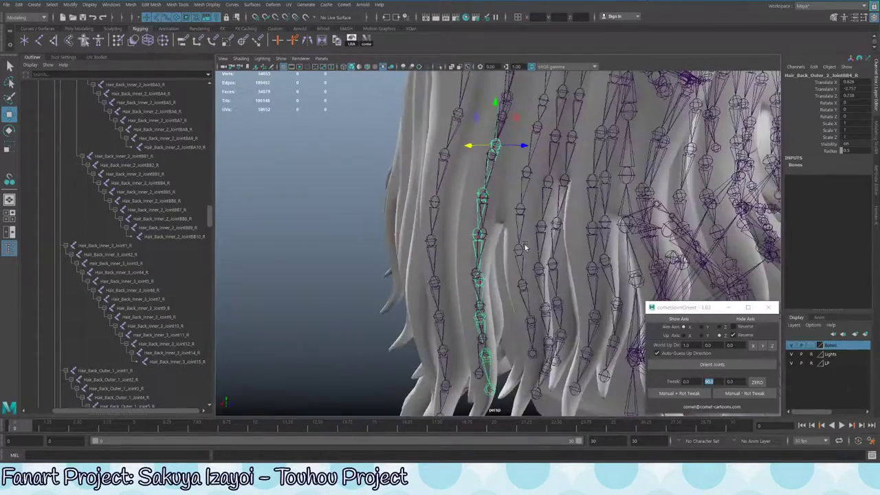
alt+drag(504, 277, 499, 184)
key(q)
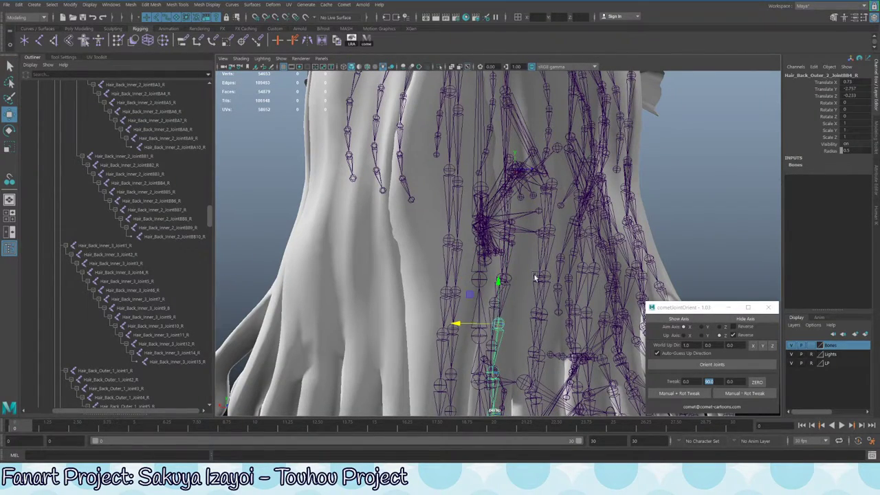
alt+drag(535, 278, 501, 206)
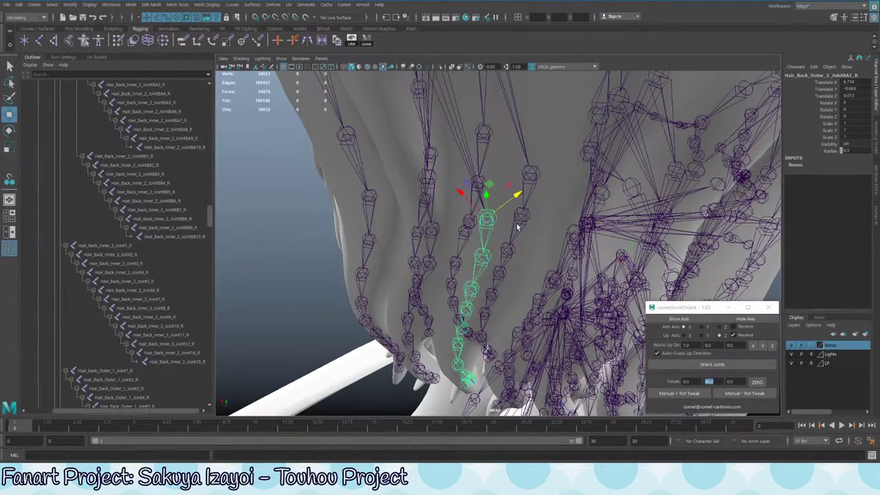
alt+drag(518, 227, 433, 156)
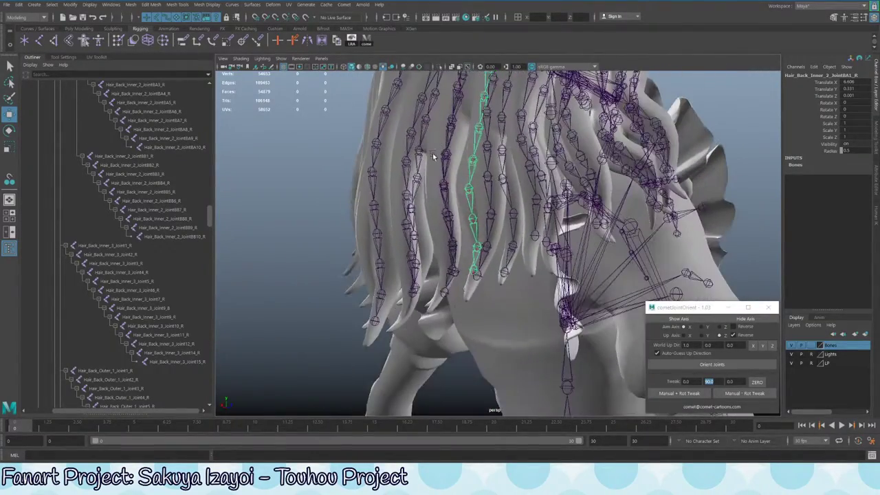
scroll(166, 319, up, 10)
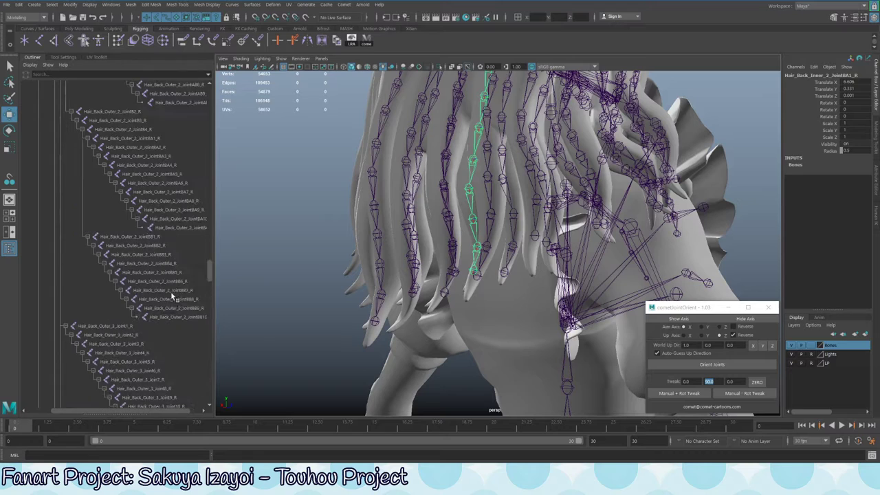
Select the Hair_Back_Inner_2_JointB3_R chain to its tip and freeze its transforms
scroll(165, 319, down, 5)
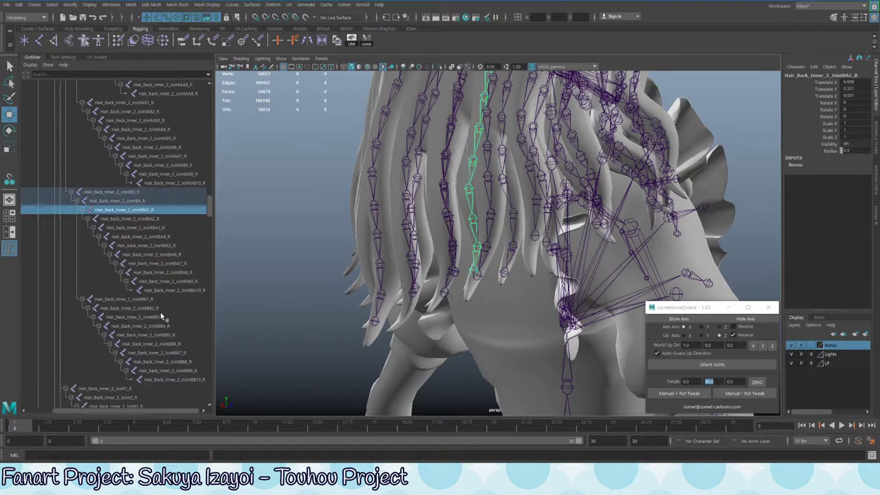
click(142, 193)
shift+click(183, 282)
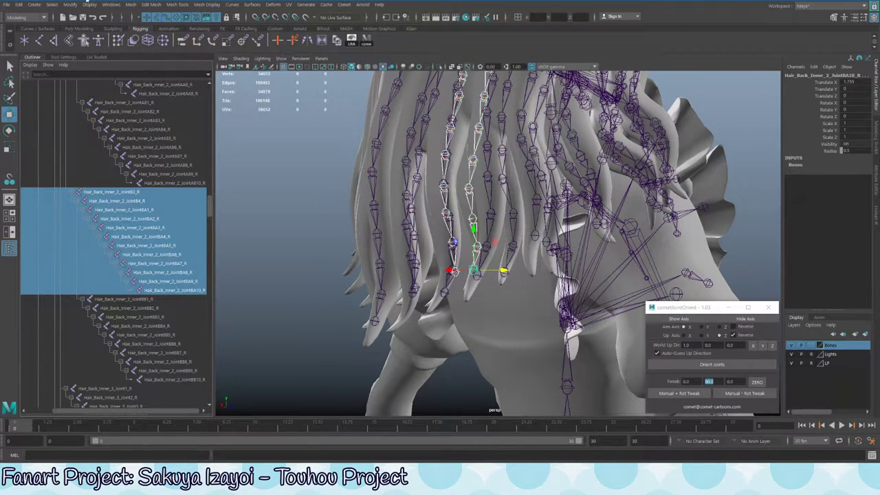
click(69, 5)
click(98, 45)
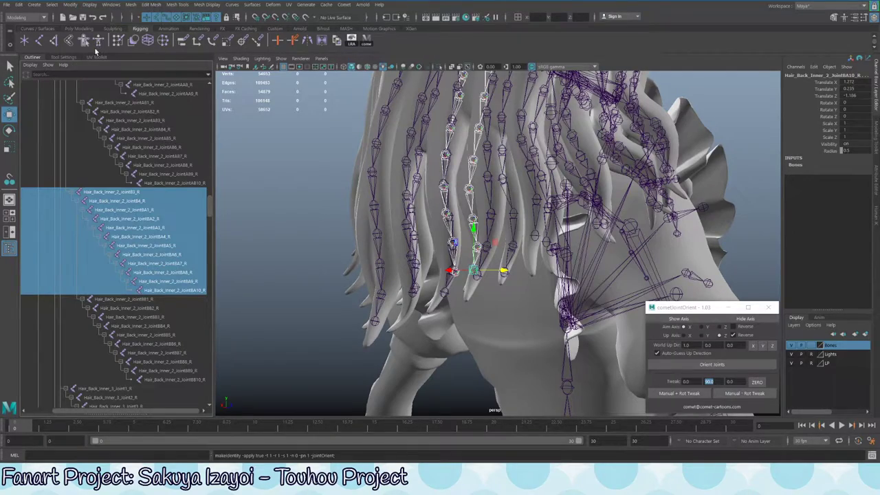
Select JointBB8_R through JointBB10_R and freeze their transforms
alt+drag(470, 337, 505, 291)
alt+drag(502, 286, 468, 237)
key(q)
click(470, 225)
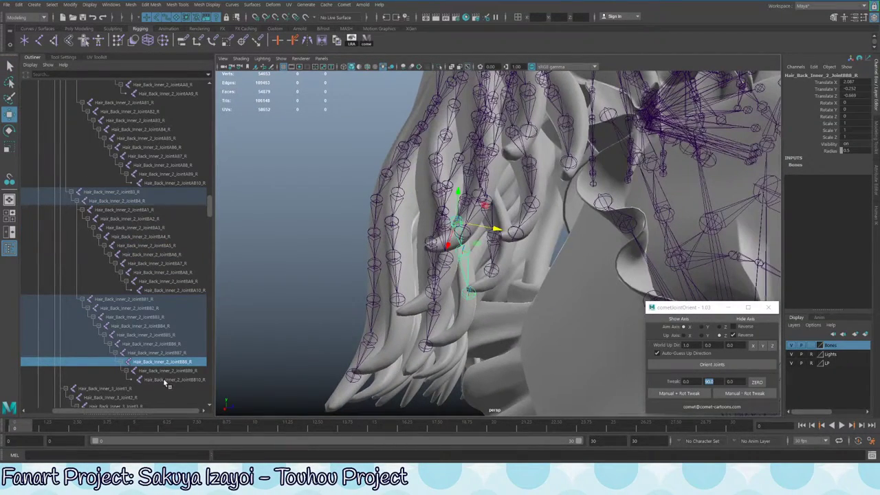
shift+click(128, 192)
click(93, 4)
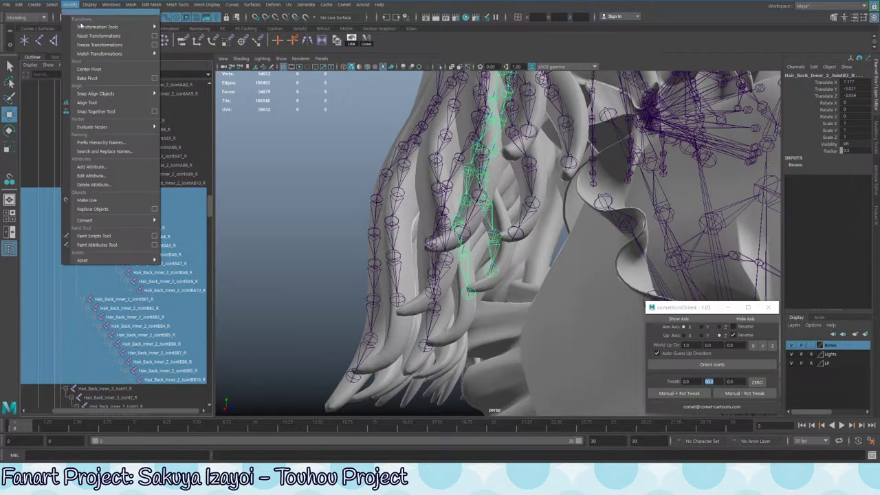
click(104, 46)
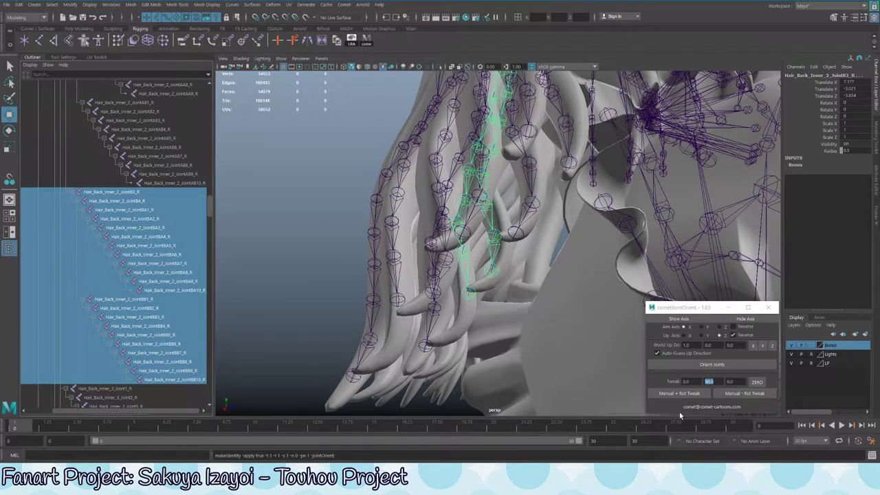
Reorient the selected joints with Auto-Guess Up Direction turned off
click(712, 364)
alt+drag(564, 261, 558, 225)
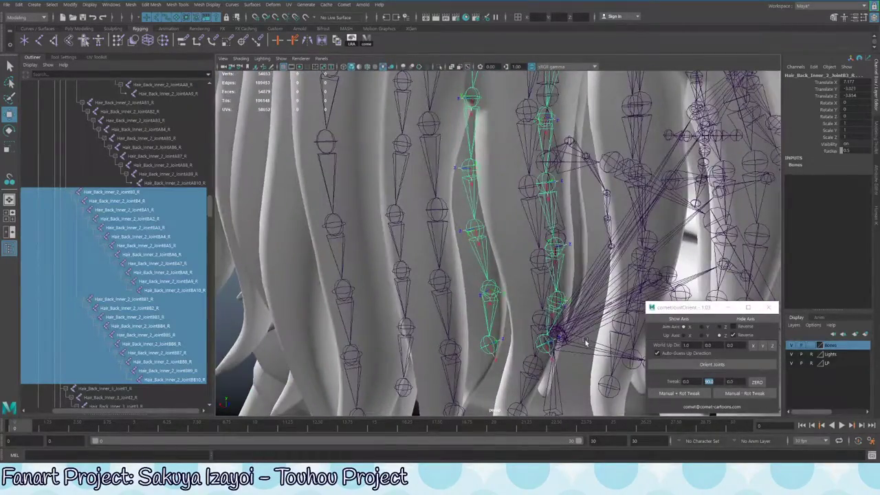
click(656, 353)
click(713, 365)
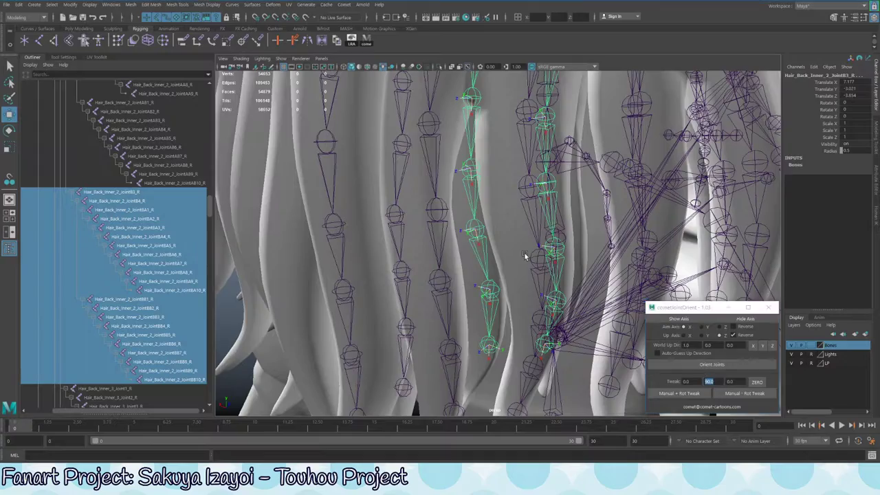
alt+drag(525, 257, 508, 239)
Test-rotate the reoriented chain, undo it, and select the next hair joint chain
key(e)
key(q)
key(w)
key(e)
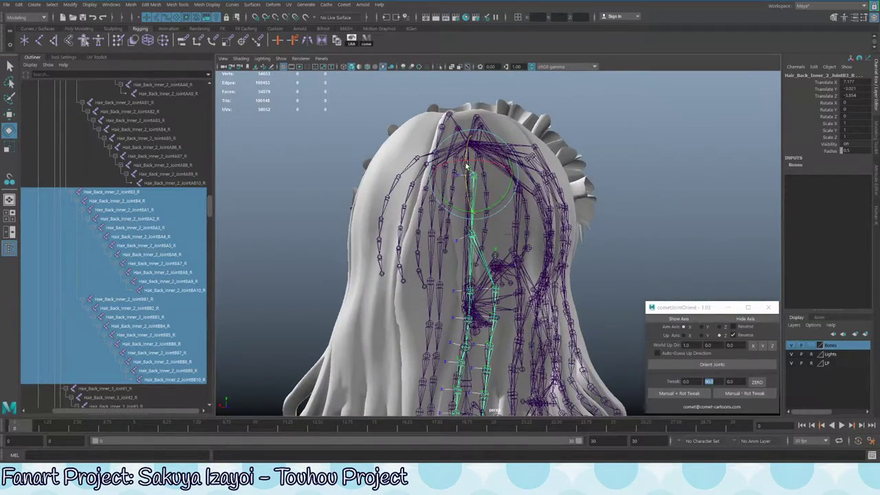
drag(467, 166, 522, 292)
key(ctrl+z)
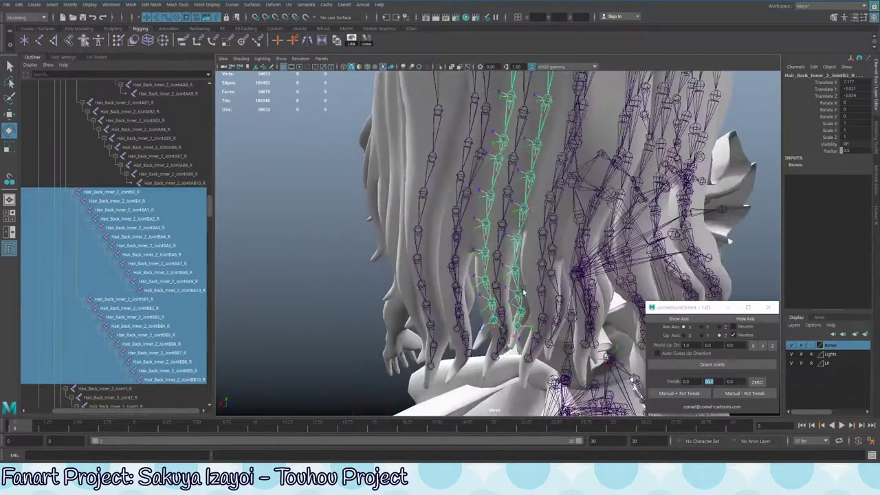
click(491, 260)
alt+drag(491, 260, 527, 187)
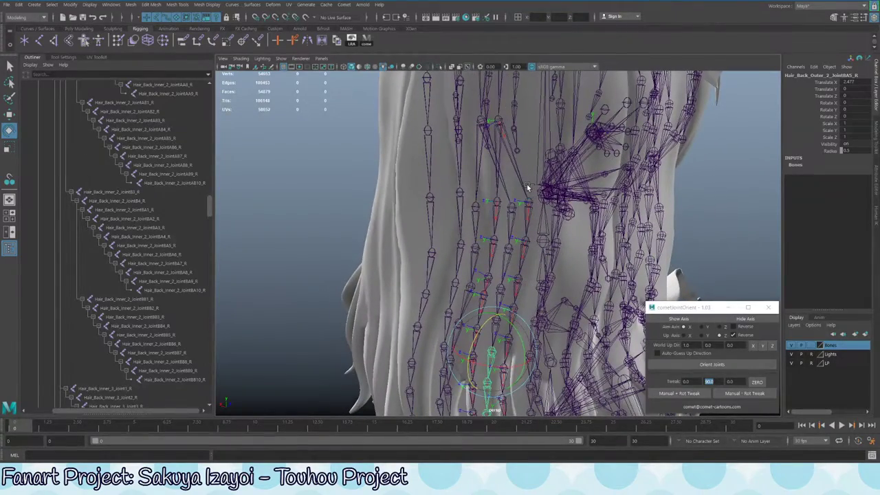
key(ctrl+z)
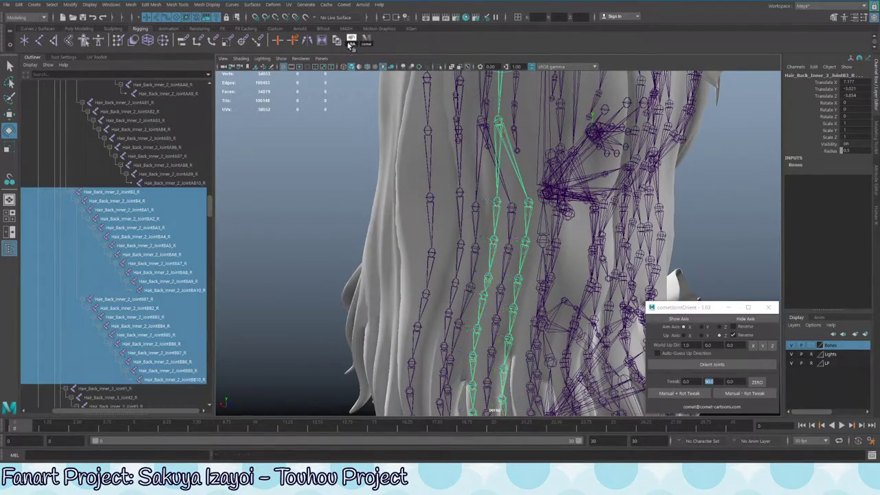
alt+drag(481, 227, 504, 234)
click(501, 176)
Select the Hair_Back_Outer_2_JointB2_R hierarchy in the Outliner, undoing an accidental rotation
scroll(134, 299, up, 10)
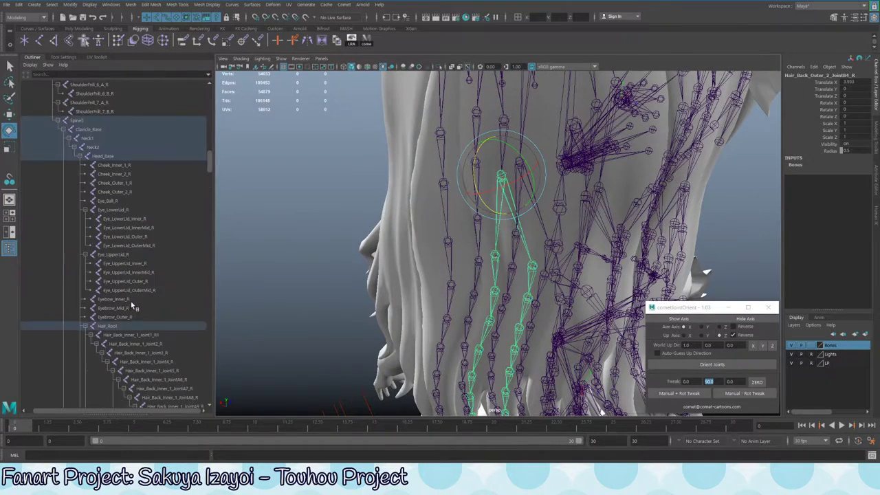
click(151, 184)
scroll(158, 227, down, 8)
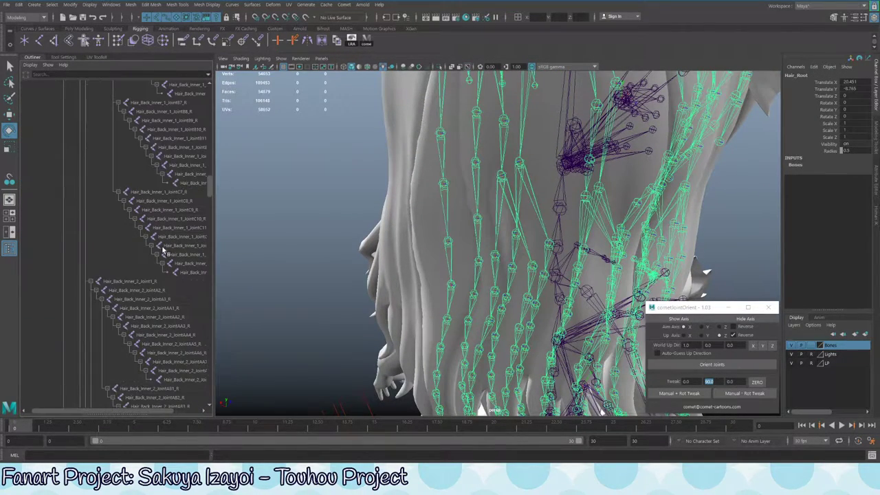
click(517, 128)
alt+drag(517, 128, 423, 147)
scroll(132, 273, down, 15)
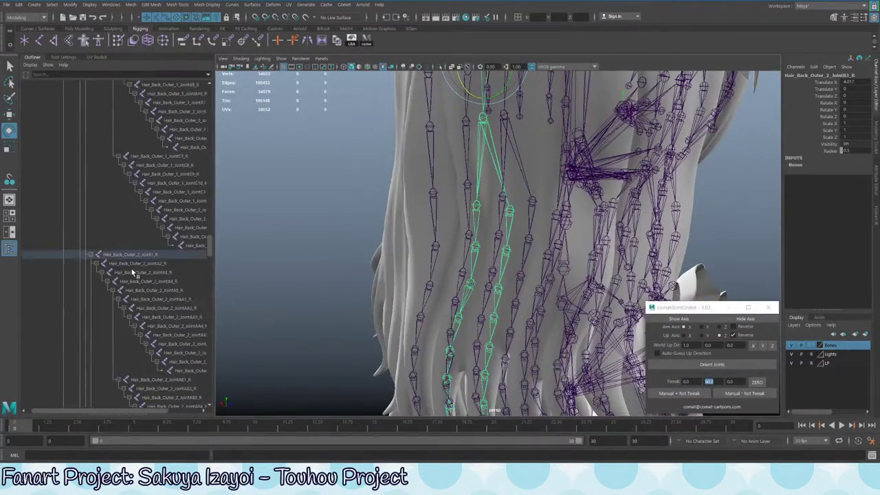
scroll(134, 273, down, 3)
scroll(157, 277, down, 5)
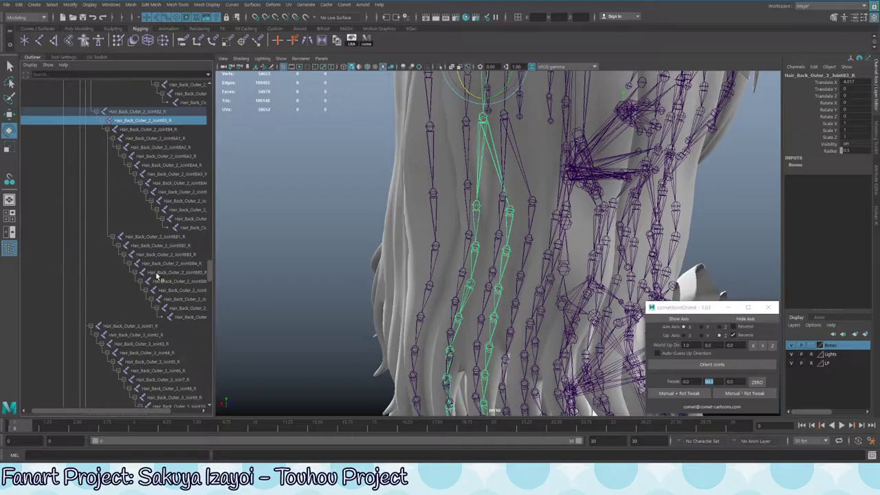
click(157, 113)
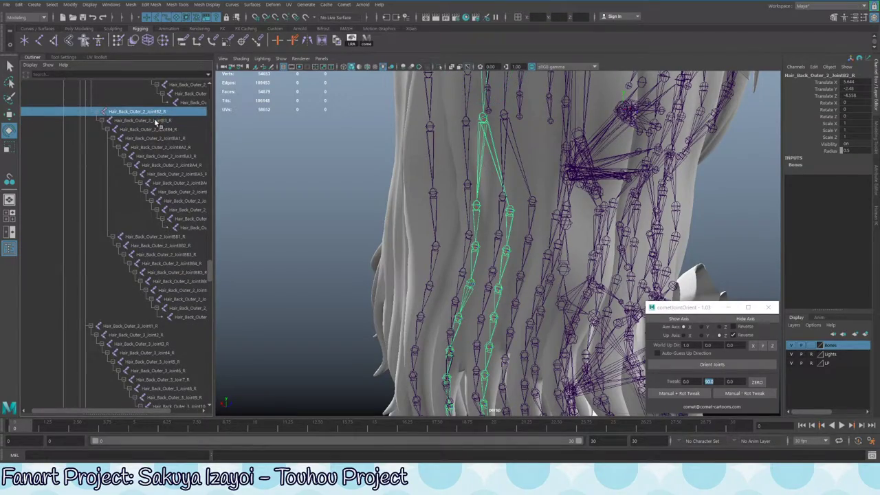
shift+click(189, 317)
alt+drag(426, 234, 407, 262)
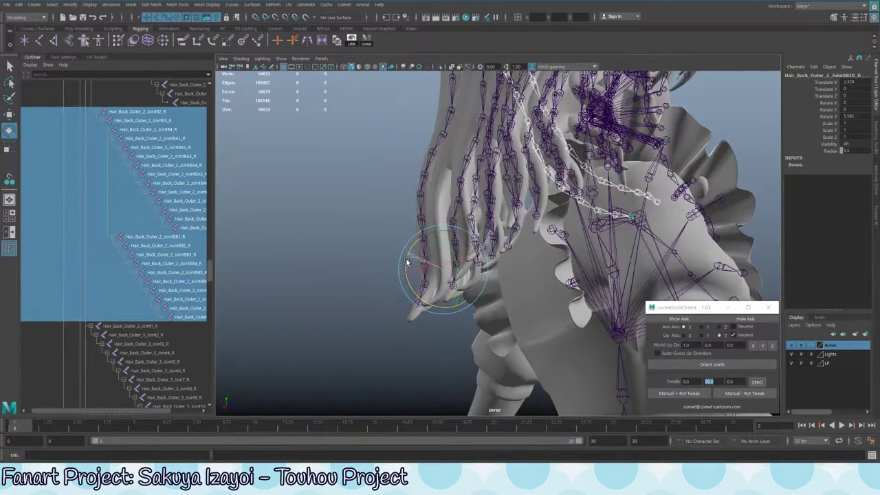
key(ctrl+z)
Apply the Modify transform command and reorient the JointB2_R chains with Orient Joints
click(71, 5)
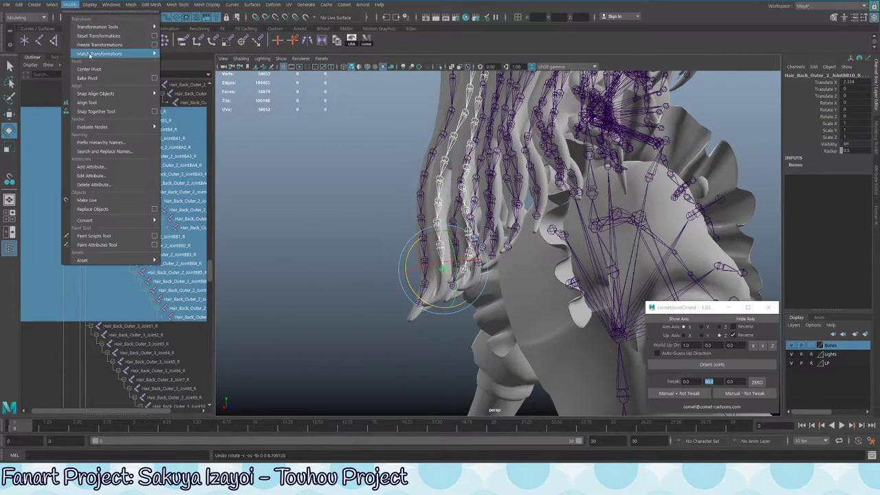
click(100, 61)
alt+drag(340, 195, 440, 227)
click(729, 390)
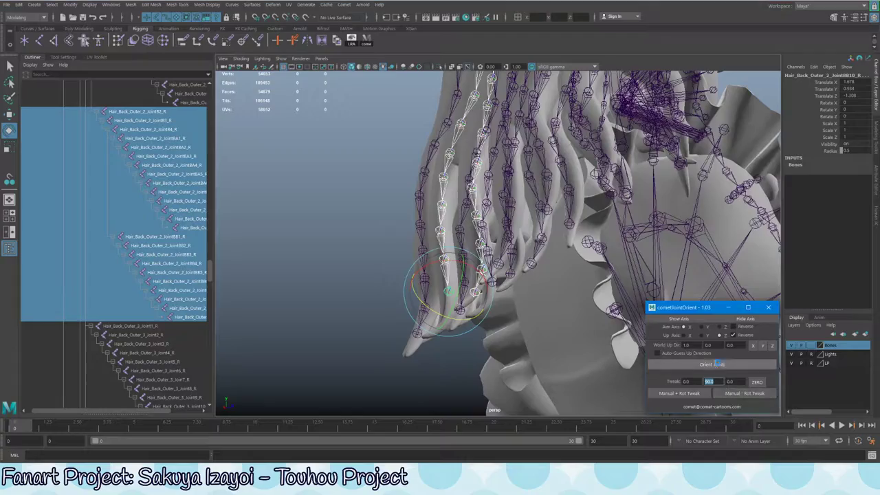
alt+drag(426, 289, 447, 181)
Reposition the Hair_Back_Outer_3 chain, nudging Joint1 to Joint3 up toward the scalp
click(447, 197)
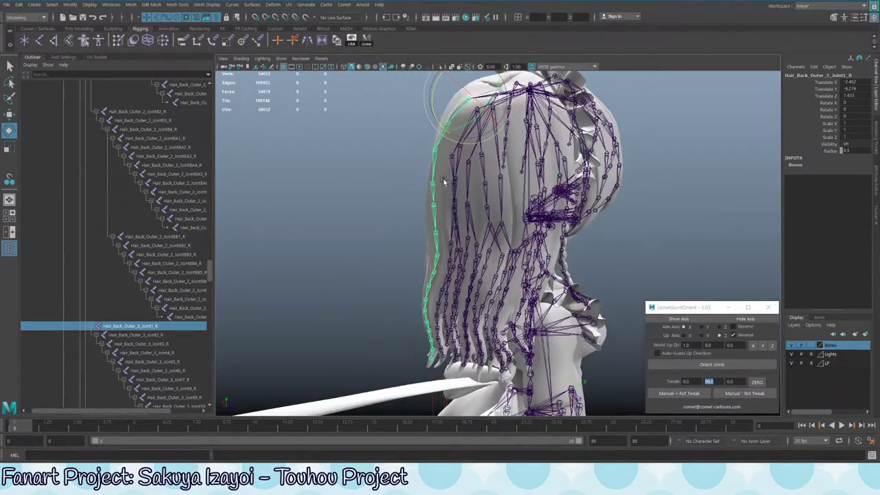
drag(506, 92, 442, 117)
key(q)
click(452, 119)
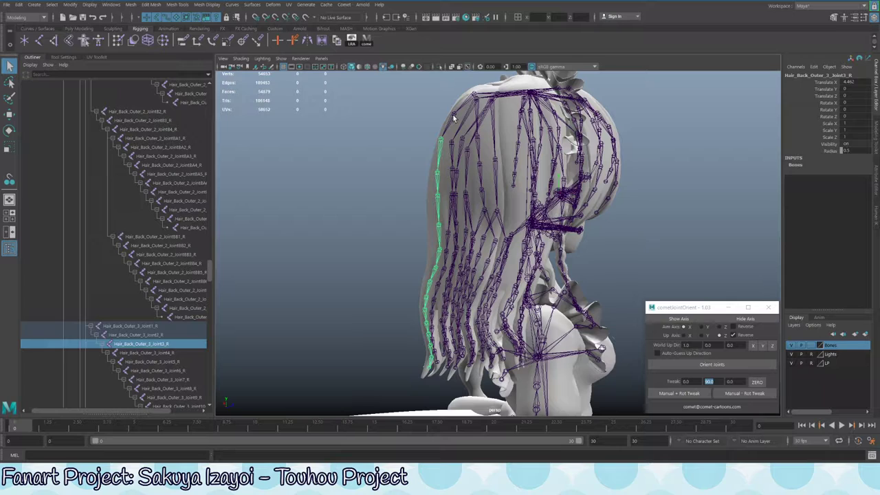
shift+click(459, 110)
shift+click(472, 101)
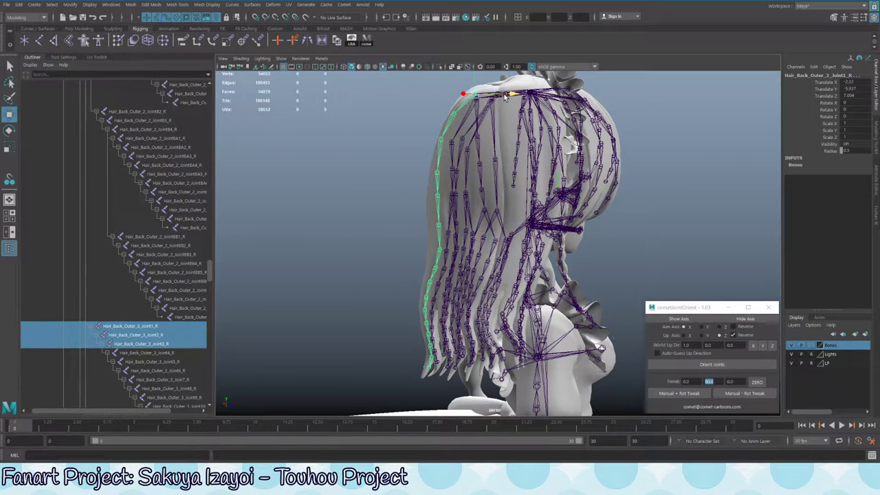
drag(509, 92, 515, 94)
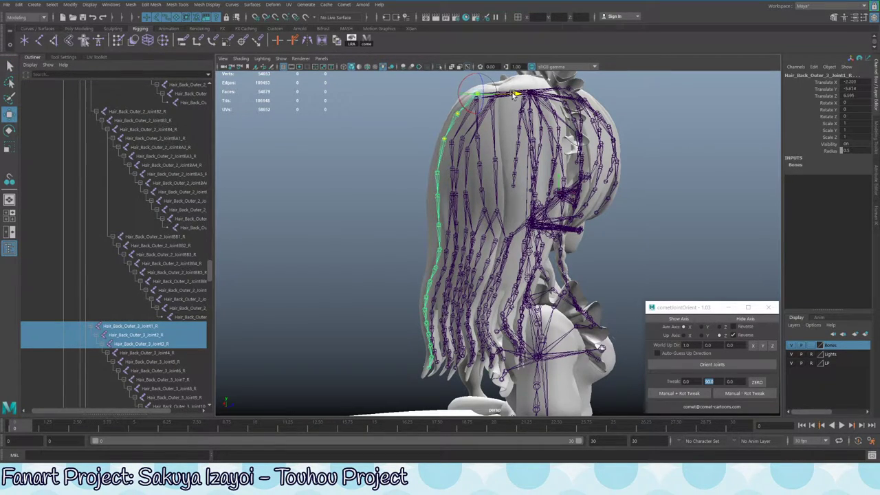
Select the whole Hair_Back_Outer_3 chain and freeze its transformations
alt+drag(423, 198, 388, 210)
key(q)
click(459, 187)
click(475, 188)
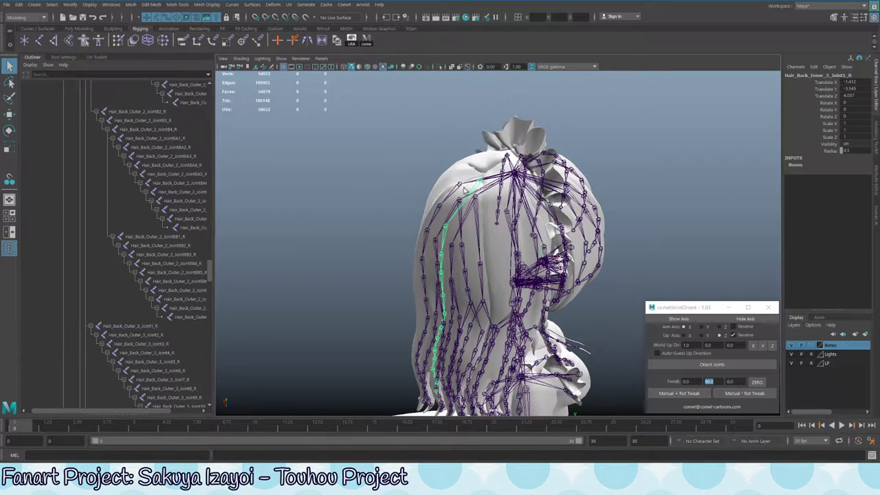
click(460, 188)
alt+drag(455, 234, 440, 206)
scroll(84, 305, down, 15)
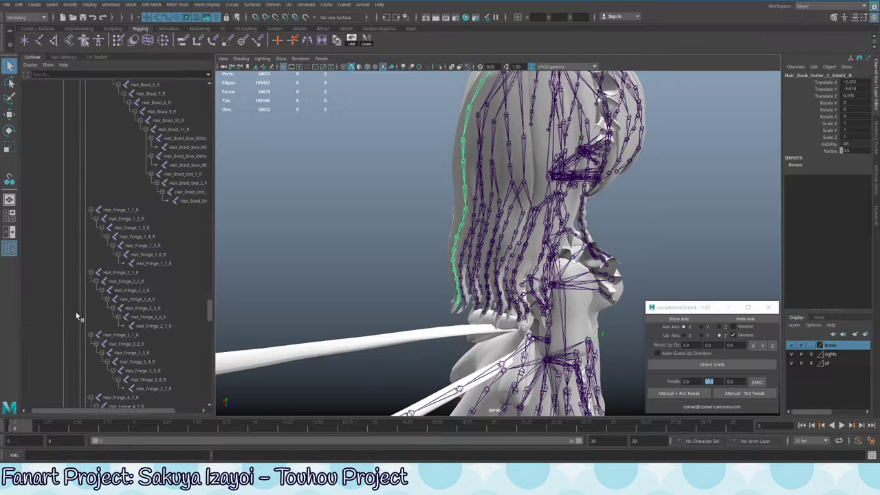
scroll(141, 320, up, 15)
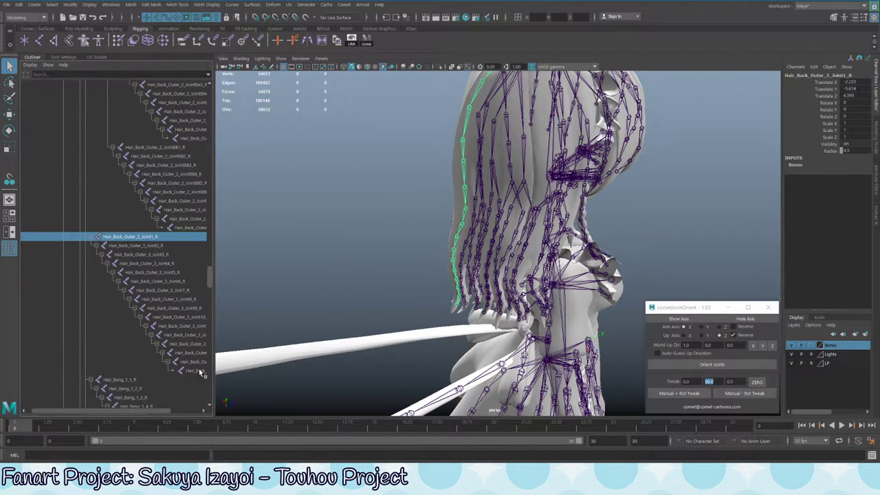
shift+click(198, 371)
click(111, 4)
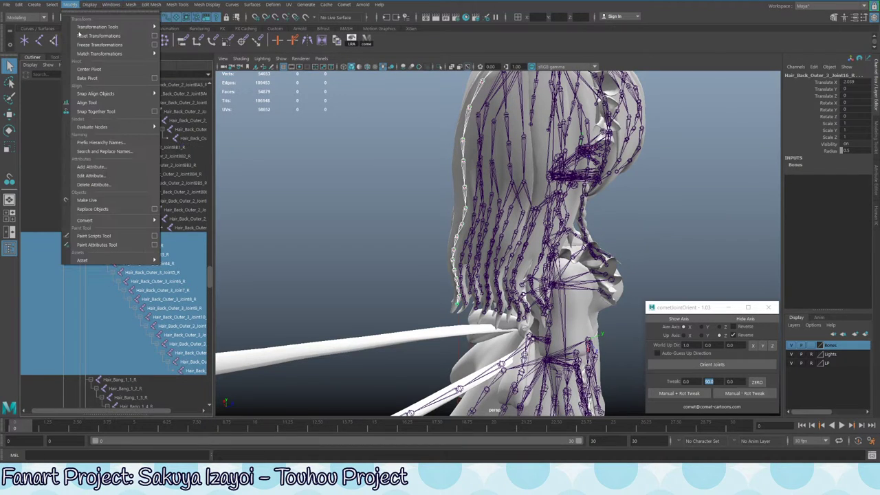
click(97, 46)
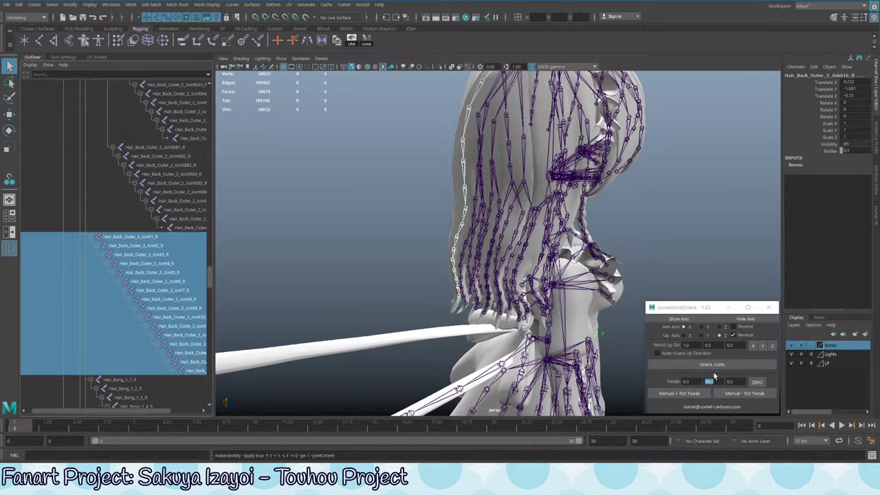
Reorient the chain with Orient Joints, test-rotate it, then swing it back into place
click(713, 365)
alt+drag(585, 289, 454, 276)
key(e)
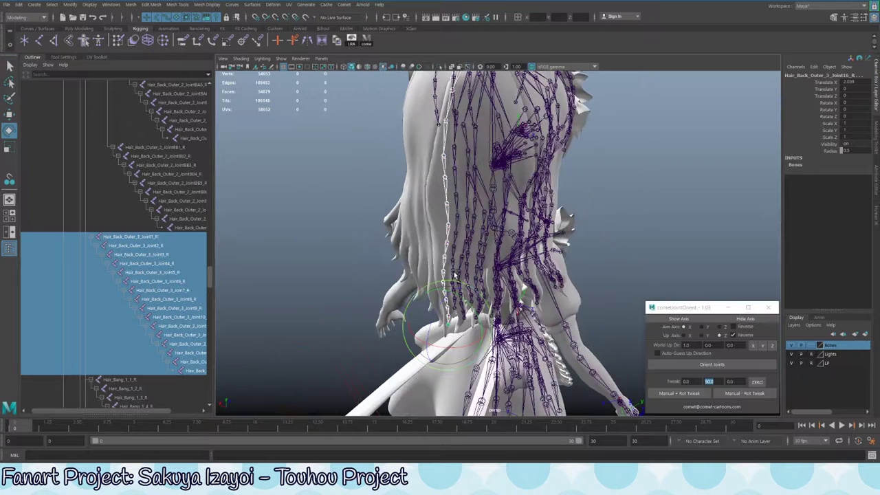
mouse_move(432, 311)
mouse_down()
mouse_move(440, 306)
mouse_move(425, 297)
mouse_move(433, 302)
mouse_up()
alt+drag(606, 248, 588, 222)
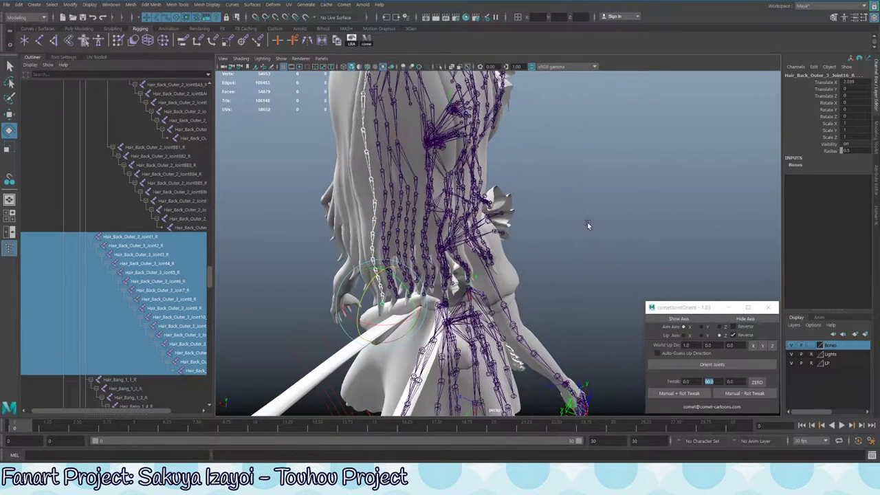
click(571, 229)
alt+drag(571, 255, 367, 186)
alt+drag(662, 221, 407, 292)
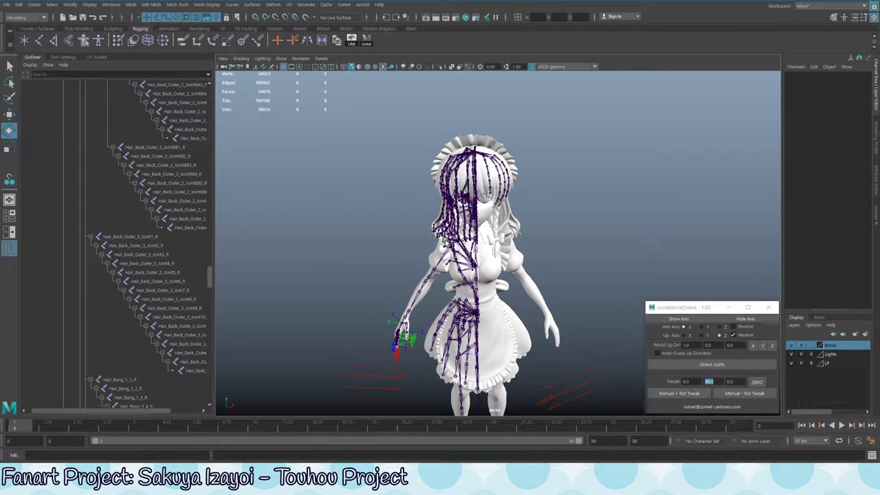
Scroll up to the Root/WholeBody/Hip hierarchy and pick the BigRibbon_1_L skirt joint
scroll(170, 183, up, 5)
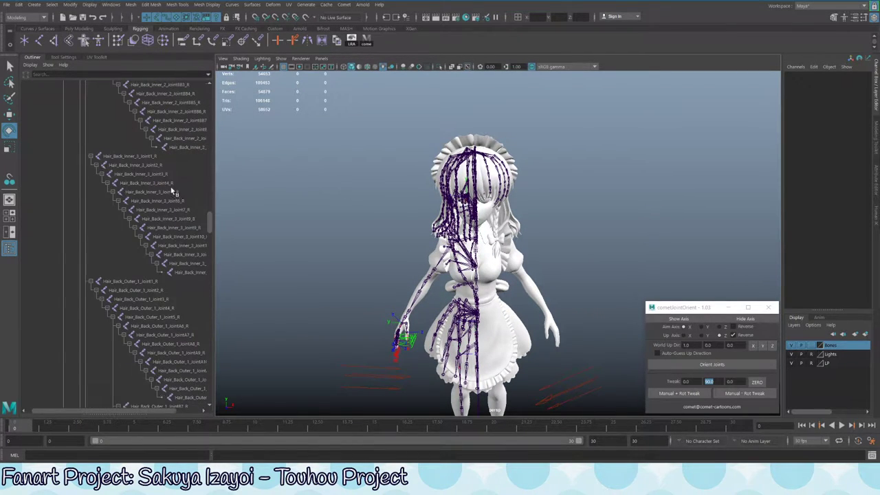
alt+right_drag(219, 158, 440, 180)
scroll(185, 247, up, 10)
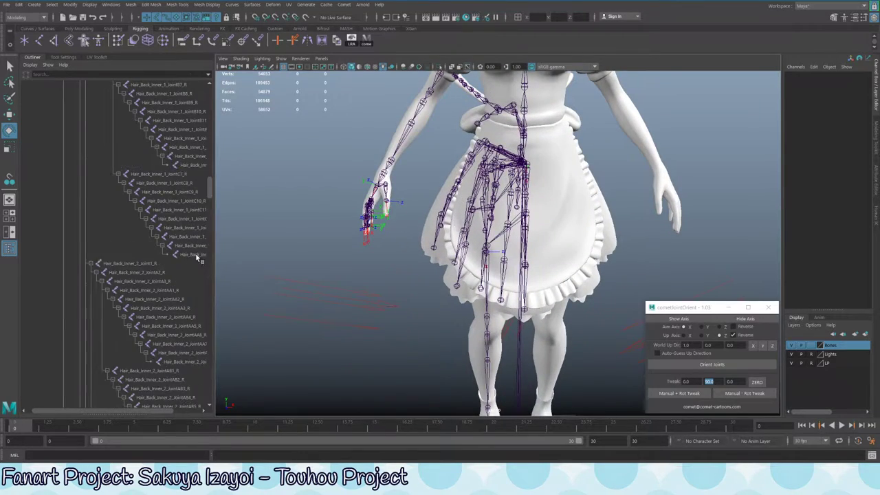
alt+drag(564, 206, 550, 220)
alt+drag(411, 193, 416, 143)
click(465, 135)
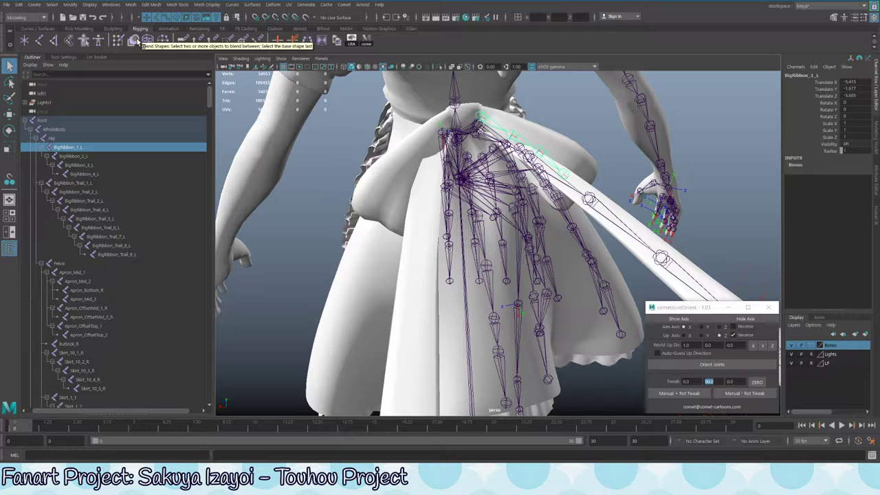
Switch to the Rigging menu set and open the Skeleton > Mirror Joints options
click(89, 4)
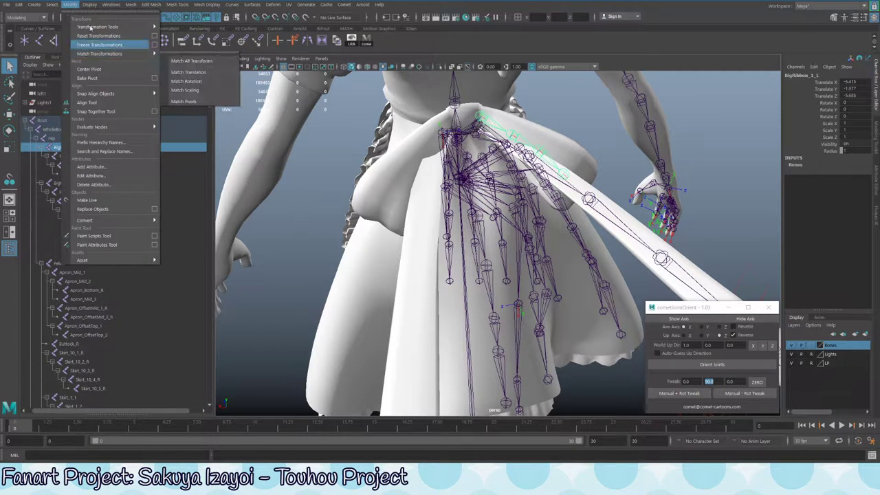
key(F3)
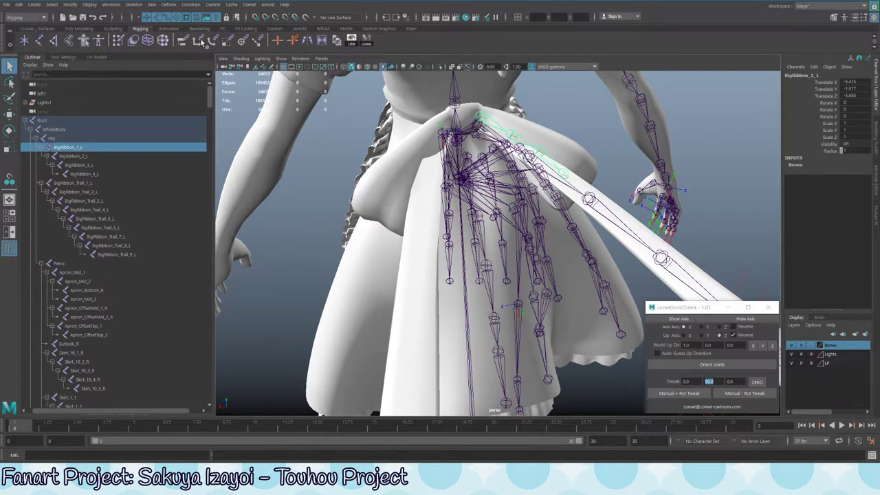
click(138, 5)
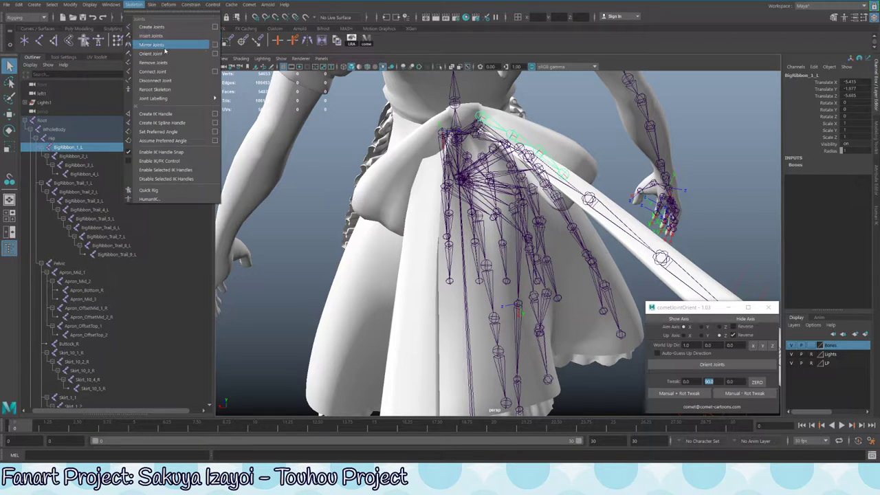
click(329, 51)
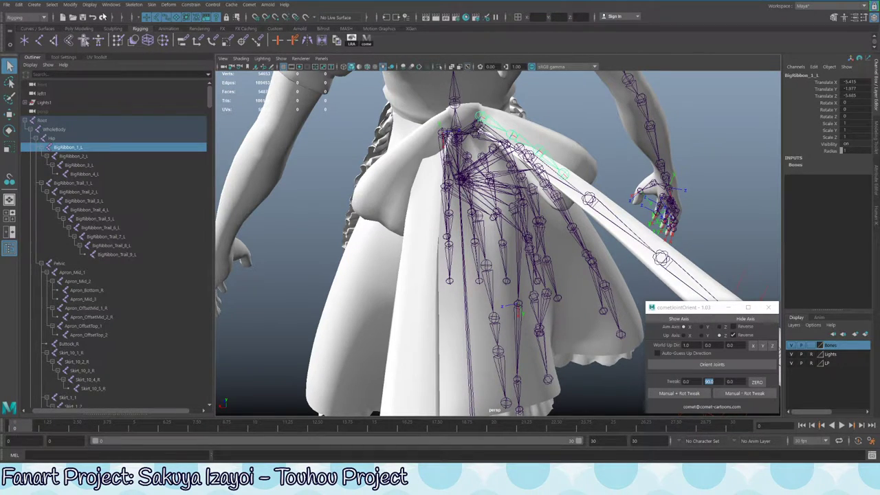
click(133, 5)
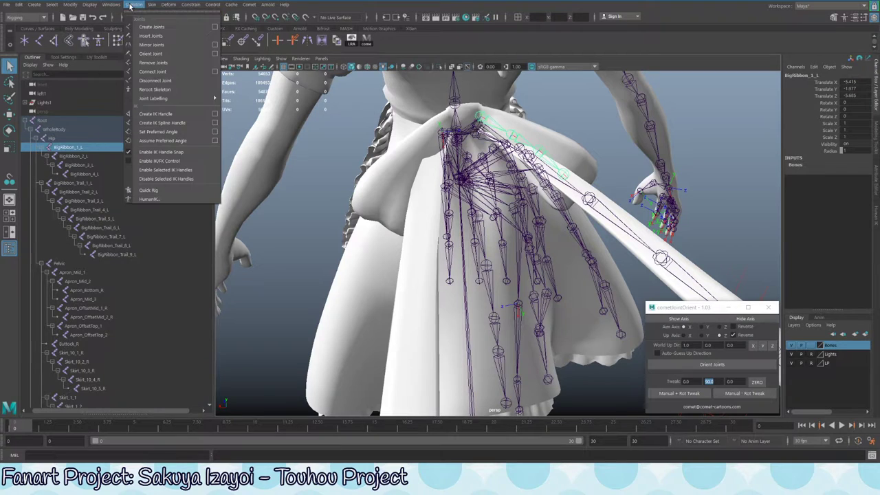
click(214, 45)
drag(166, 112, 198, 146)
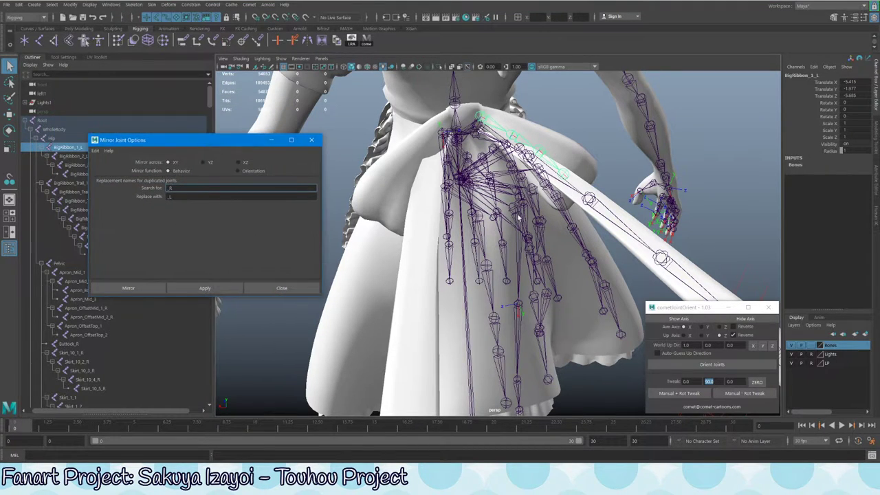
Set Mirror across to YZ and apply it to the BigRibbon_1_L chain
alt+drag(520, 219, 592, 172)
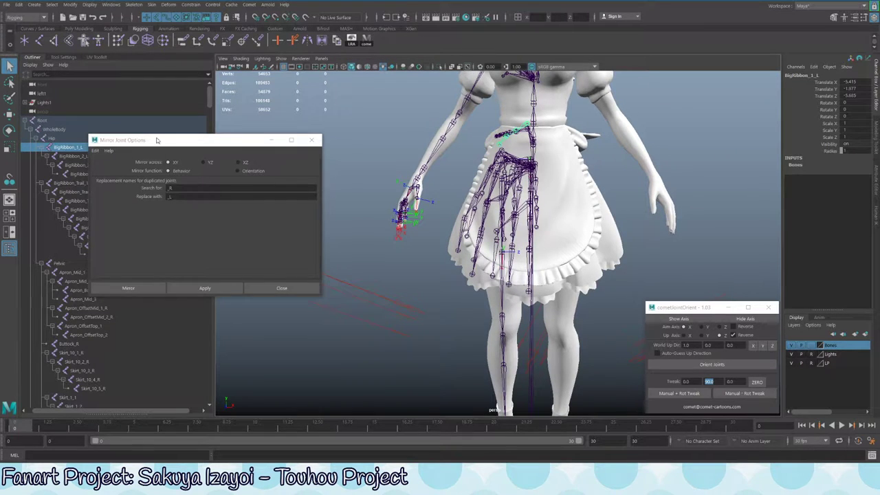
alt+drag(441, 201, 471, 198)
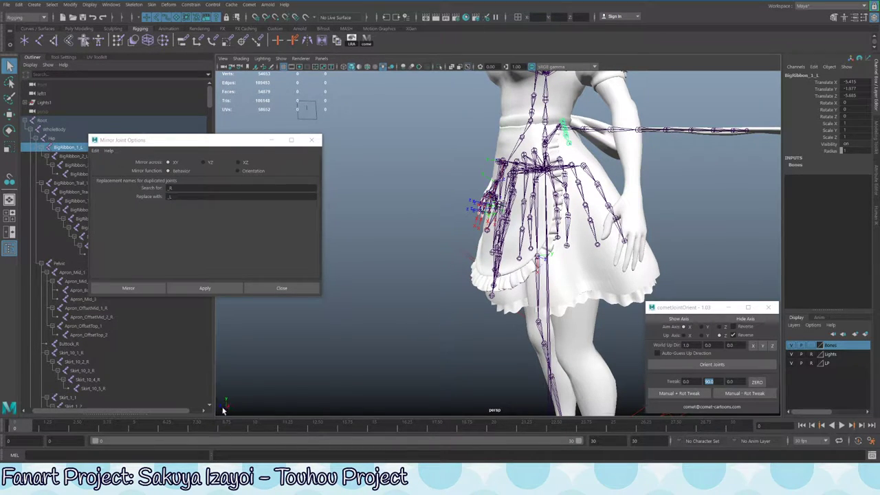
mouse_move(227, 412)
alt+mouse_down()
mouse_move(205, 399)
mouse_move(223, 420)
mouse_move(220, 414)
alt+mouse_up()
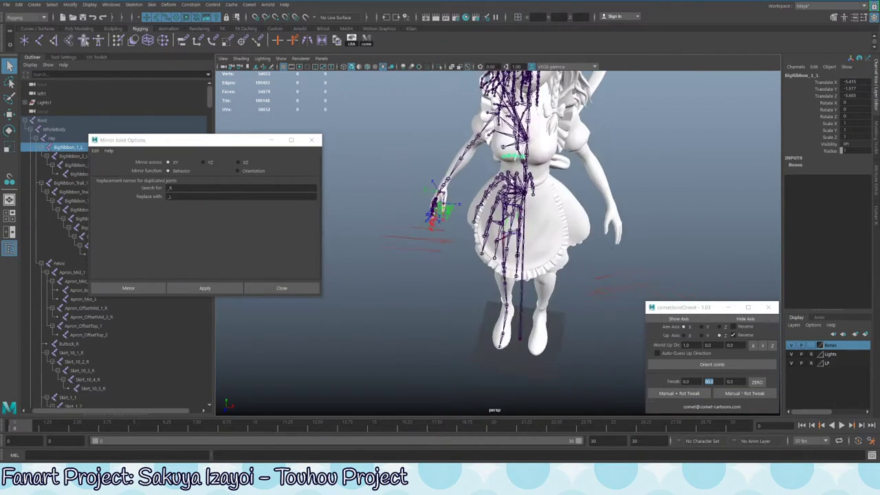
alt+drag(737, 203, 300, 205)
click(204, 163)
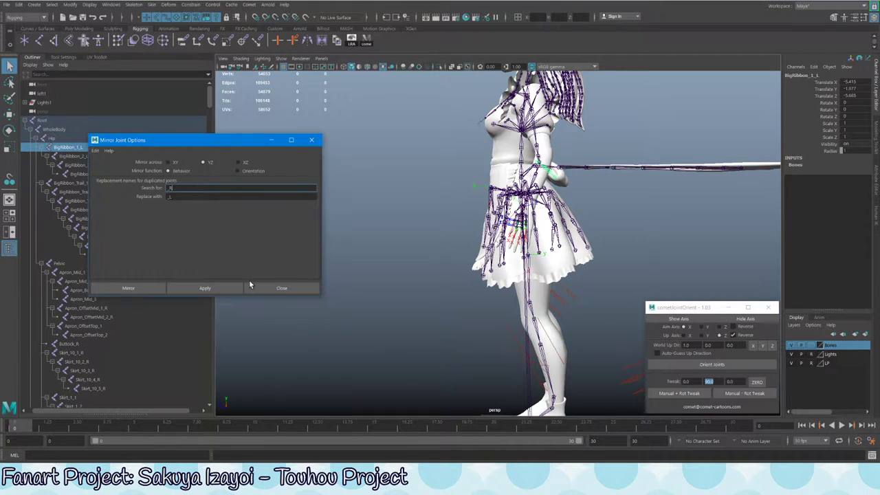
alt+drag(330, 261, 446, 240)
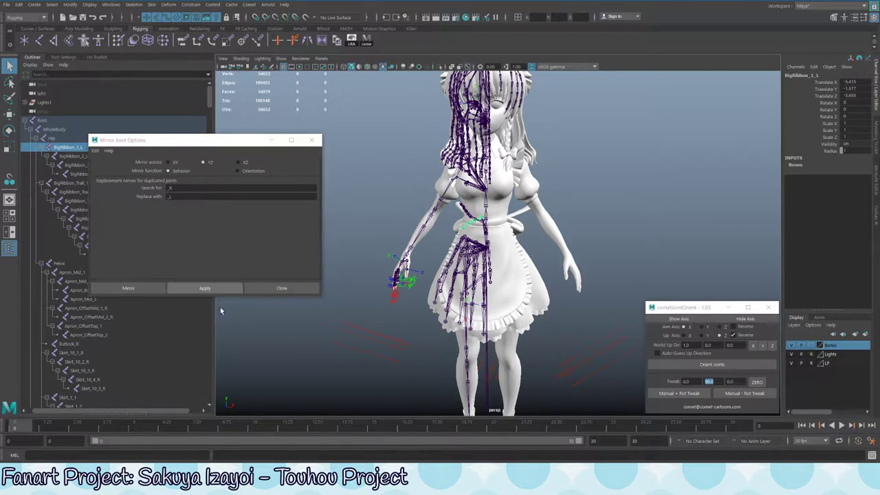
click(196, 288)
Inspect the mirrored ribbon and select both BigRibbon chains together
alt+drag(428, 255, 617, 240)
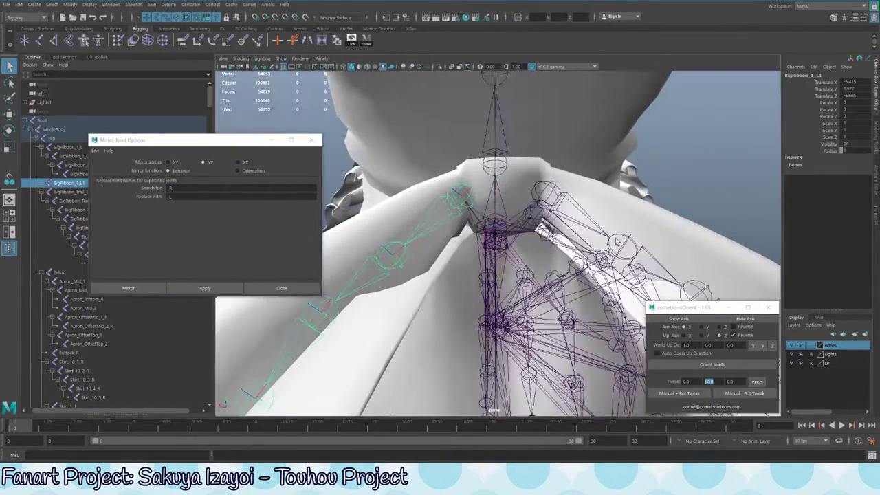
alt+drag(464, 205, 424, 182)
alt+drag(401, 220, 467, 181)
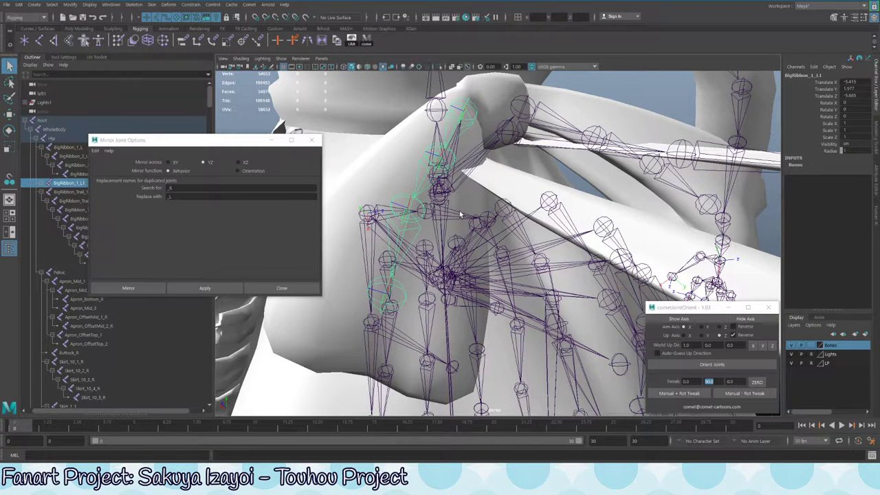
alt+drag(461, 215, 491, 191)
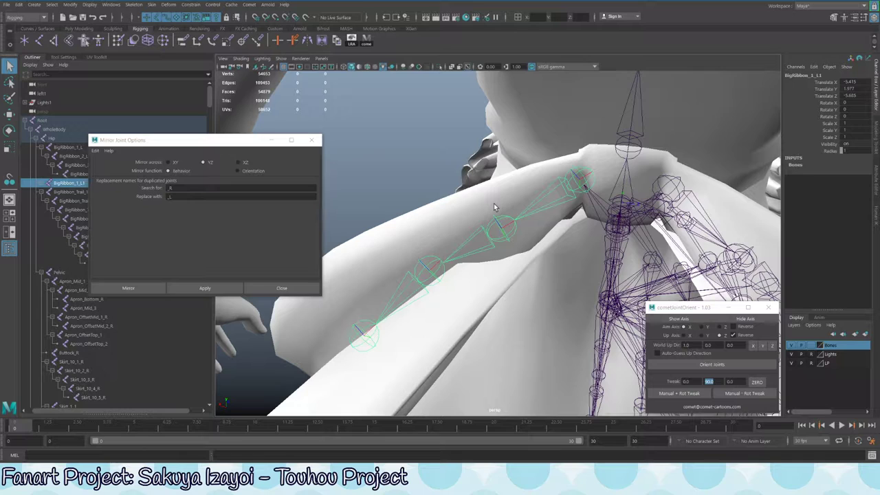
alt+drag(643, 189, 643, 180)
shift+click(653, 171)
Isolate the two ribbon chains and switch to the Rotate tool
key(ctrl+1)
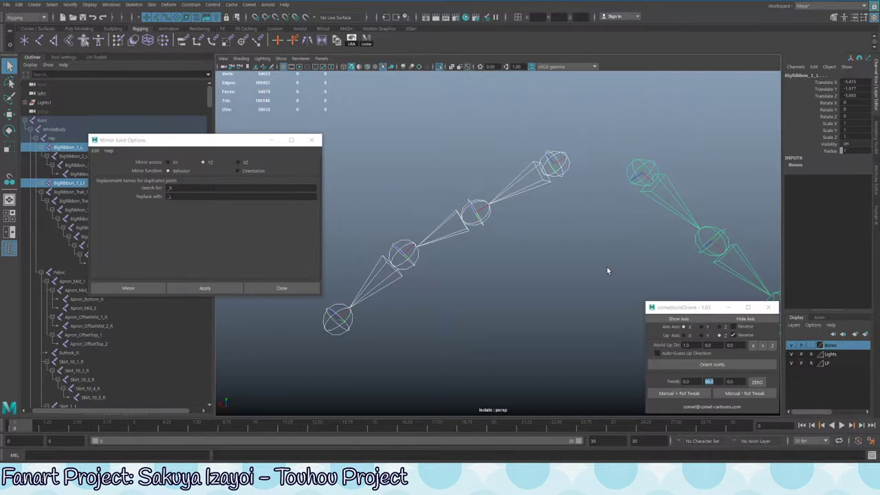
alt+drag(606, 267, 511, 147)
key(e)
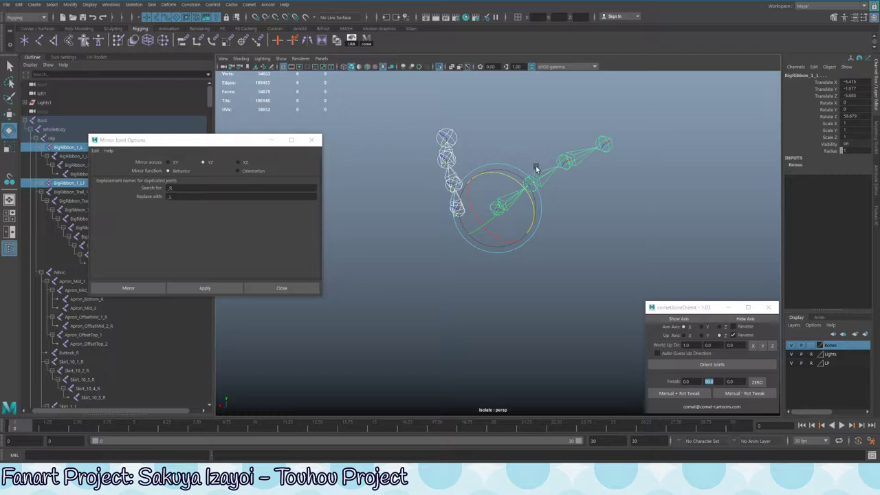
alt+drag(537, 169, 348, 201)
click(65, 57)
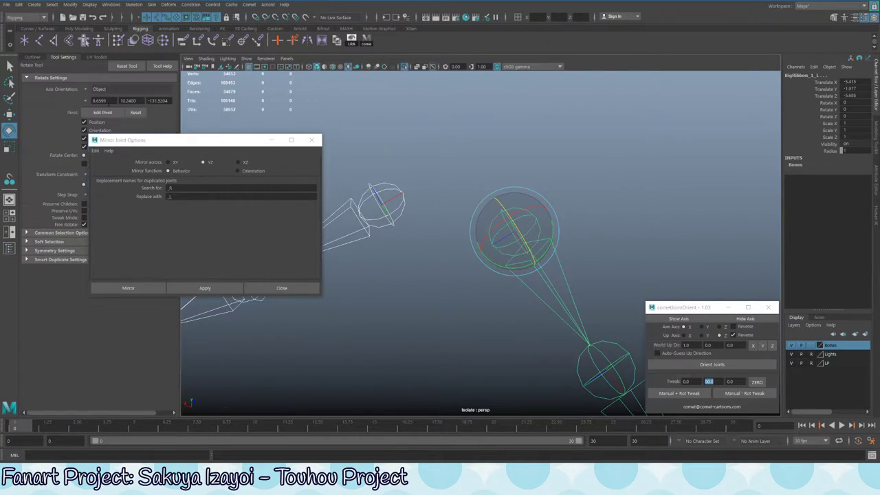
click(32, 57)
click(62, 57)
click(9, 247)
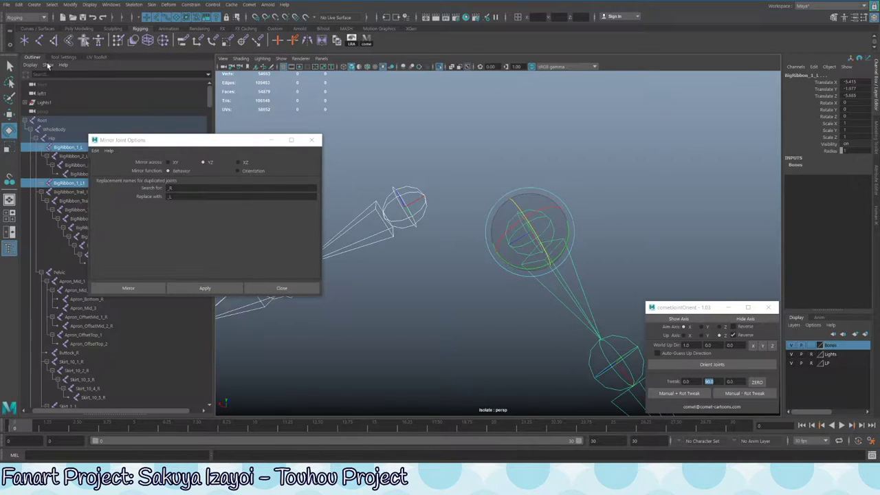
Test-rotate the ribbon root joints, undoing the first swing
alt+drag(456, 204, 405, 250)
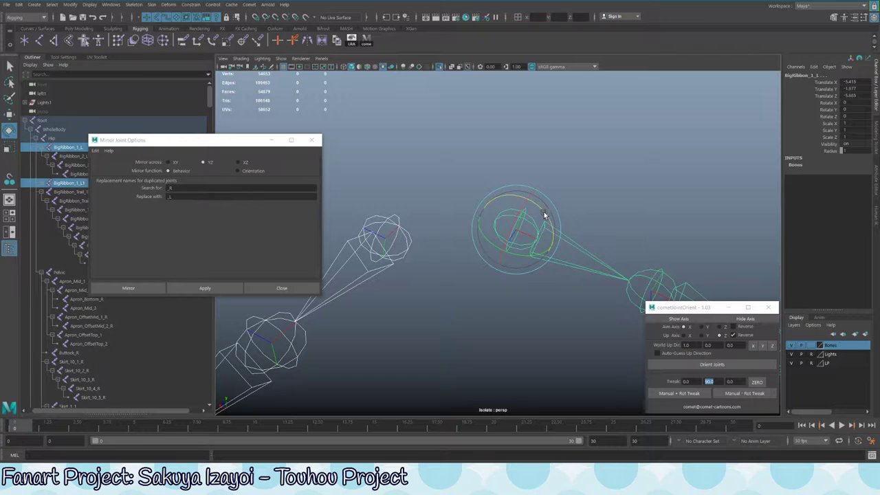
drag(550, 215, 482, 277)
key(ctrl+z)
key(ctrl+z)
key(ctrl+z)
key(ctrl+z)
key(ctrl+z)
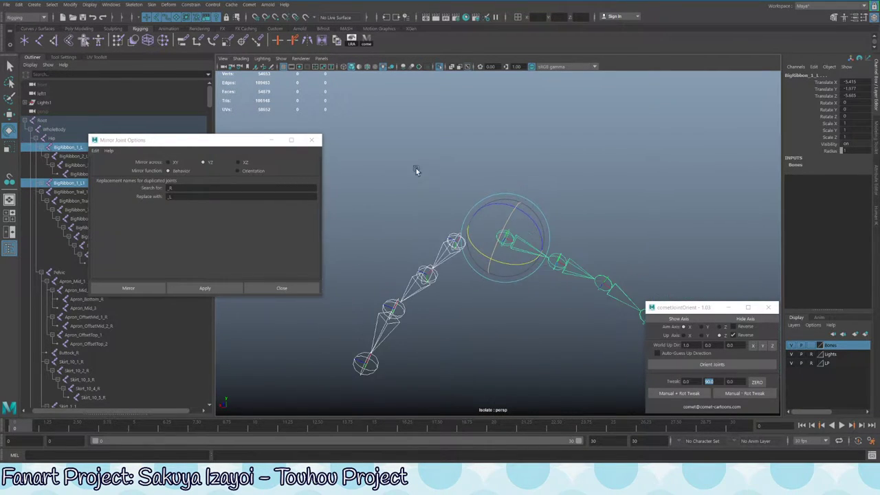
drag(465, 205, 527, 299)
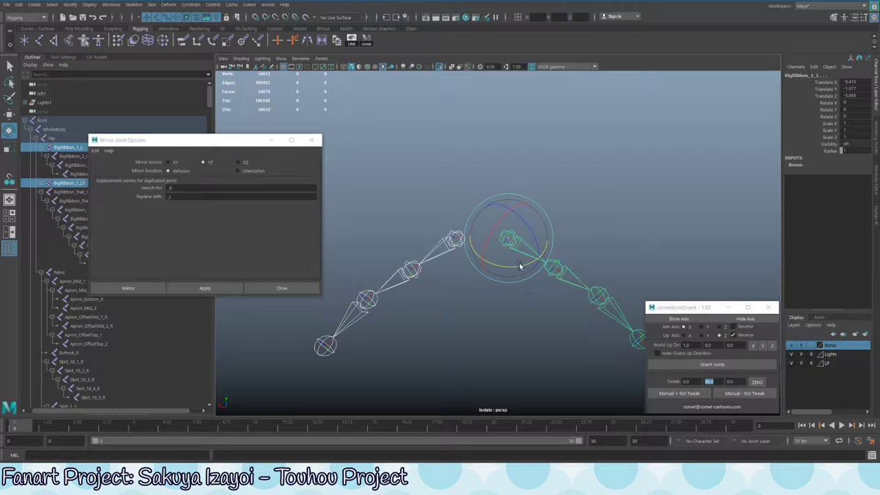
drag(515, 266, 389, 224)
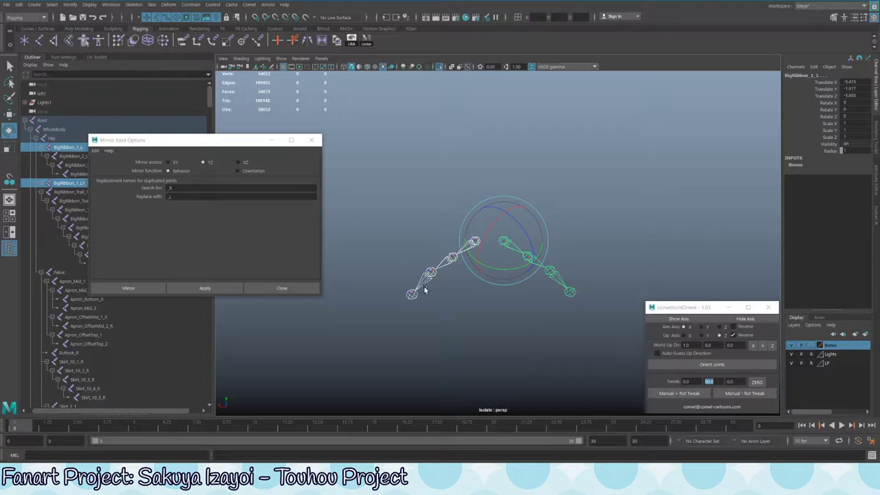
alt+drag(424, 287, 571, 255)
click(515, 180)
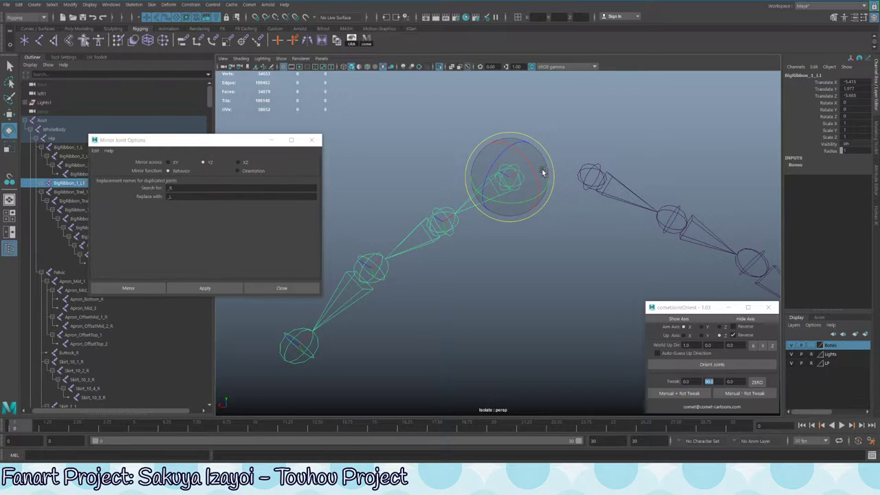
drag(544, 170, 489, 214)
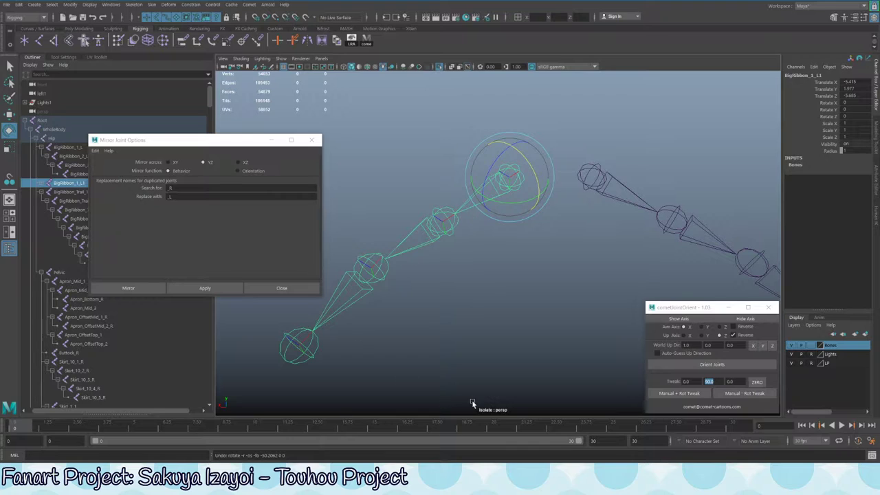
Return to selection mode and turn off Isolate Select to show the full character
alt+right_drag(472, 403, 411, 310)
key(q)
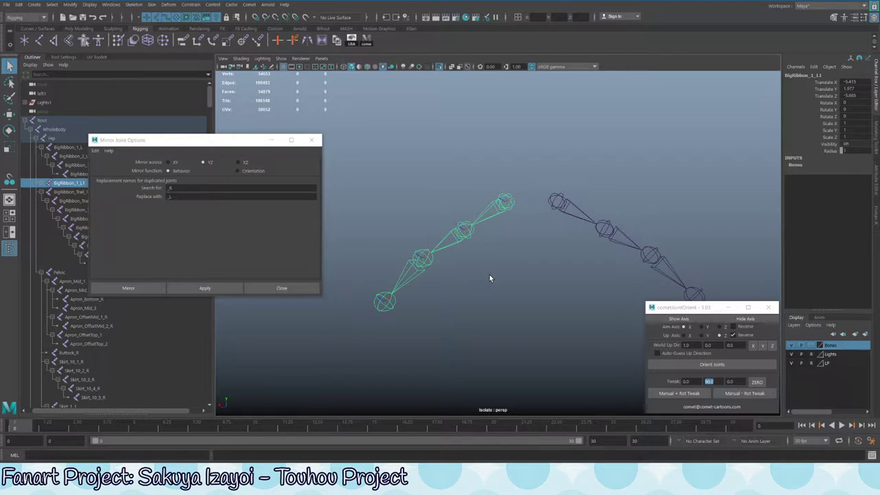
key(ctrl+1)
alt+drag(493, 265, 551, 212)
Frame the ribbon joints and filter the Outliner down to the eye joints
key(f)
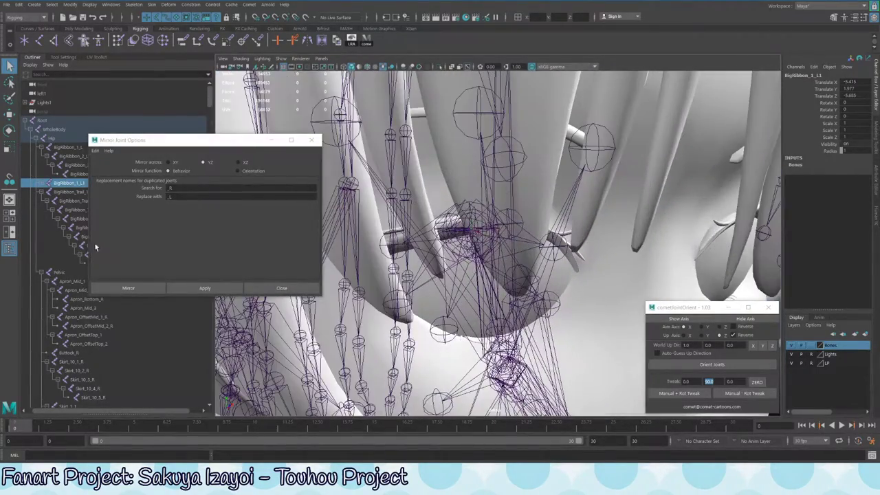
drag(124, 140, 273, 259)
scroll(148, 237, down, 20)
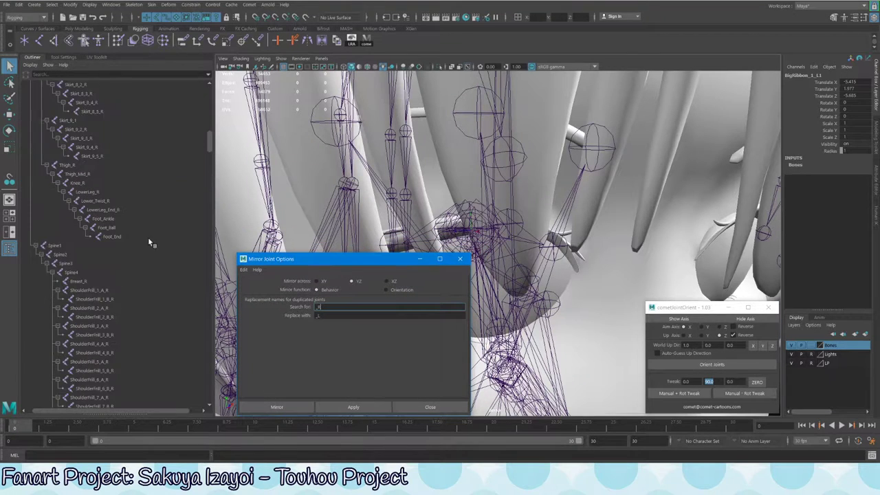
scroll(141, 227, down, 15)
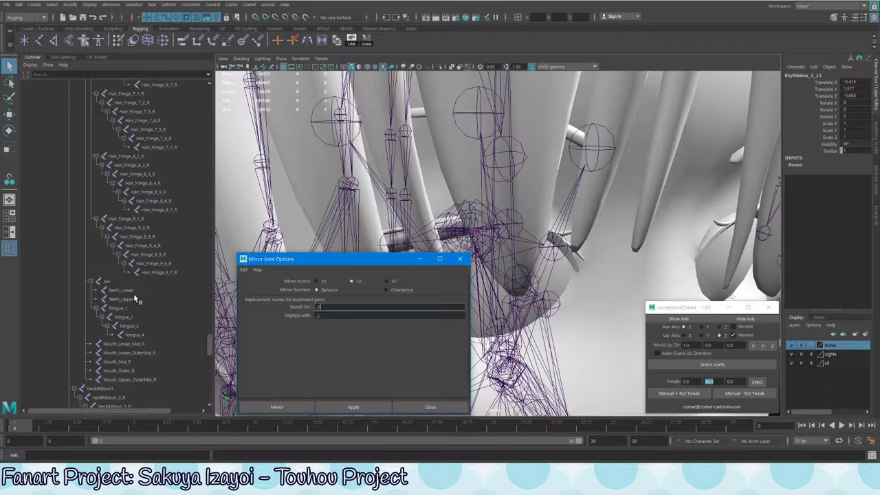
scroll(47, 126, up, 12)
click(83, 87)
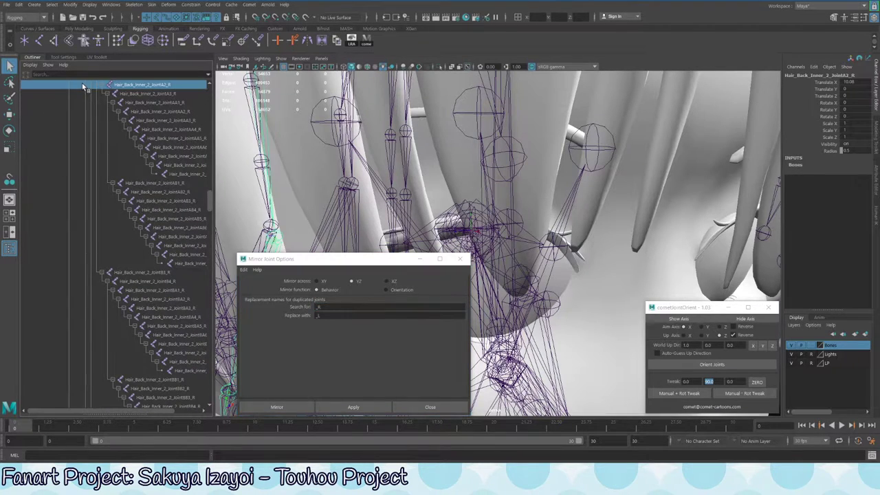
text(d)
key(Return)
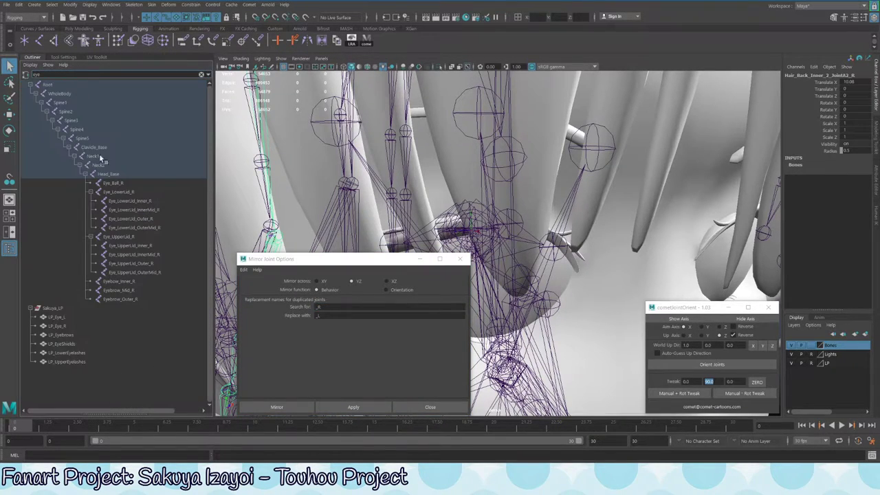
Select Eye_Ball_R and mirror it to create Eye_Ball_L
click(118, 237)
click(112, 183)
alt+drag(372, 200, 366, 298)
click(351, 408)
Select both eyeball joints, isolate them, and reselect Eye_Ball_R
alt+drag(572, 265, 499, 220)
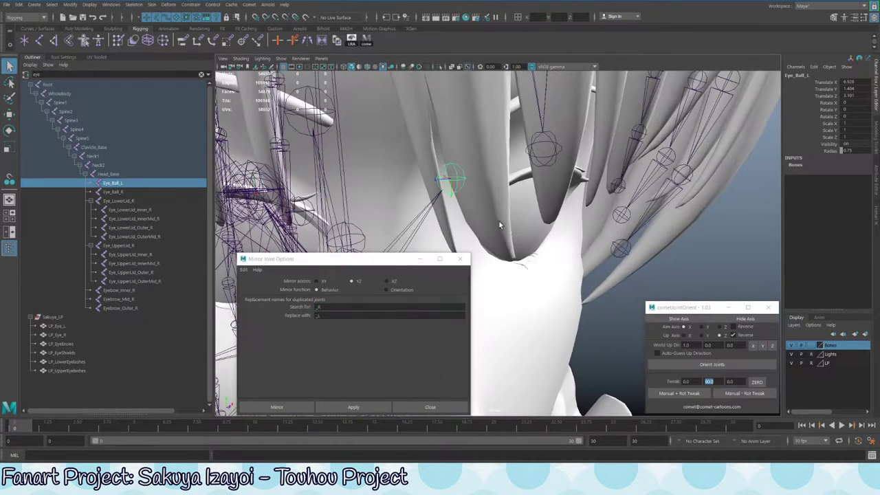
ctrl+click(131, 193)
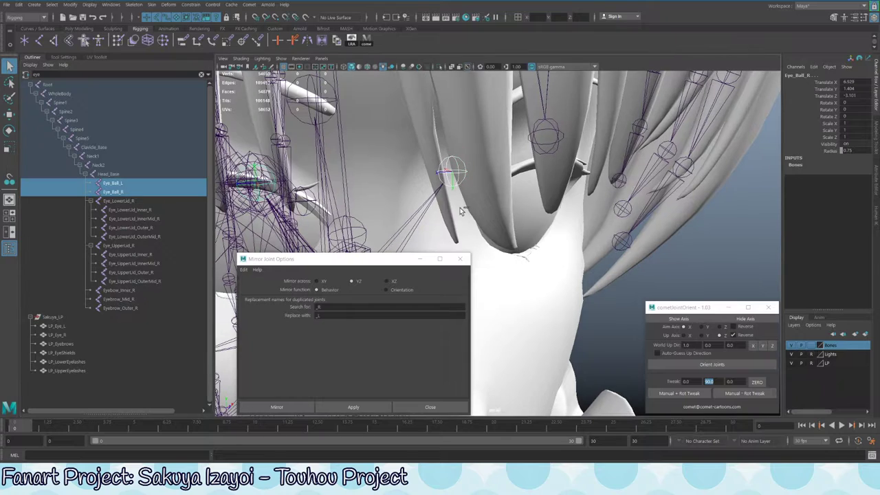
key(ctrl+1)
click(306, 201)
alt+drag(306, 201, 337, 204)
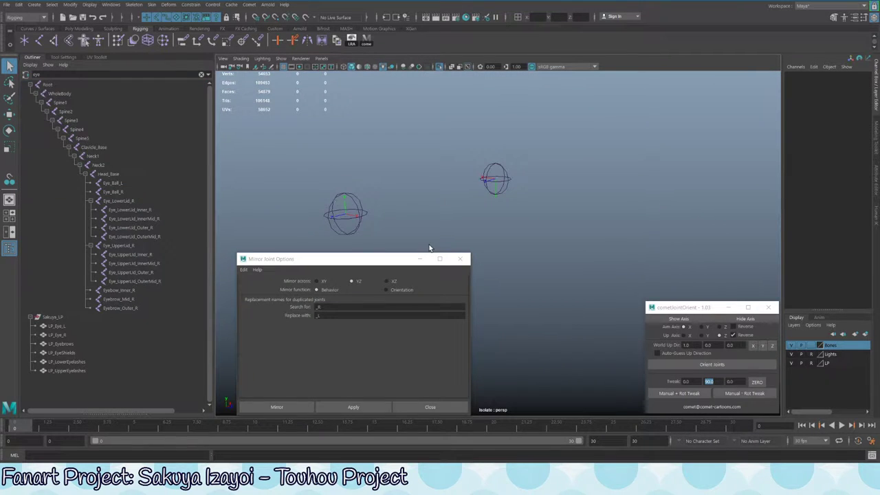
alt+drag(362, 155, 444, 128)
alt+drag(392, 150, 601, 230)
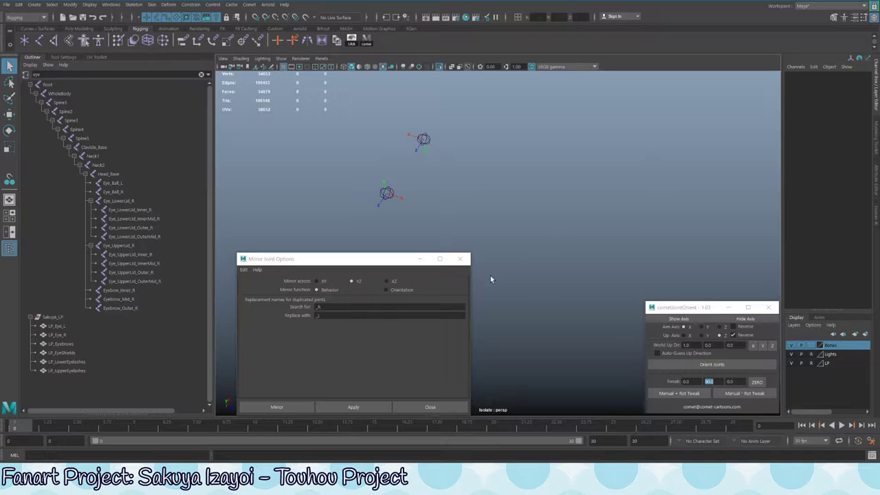
click(392, 194)
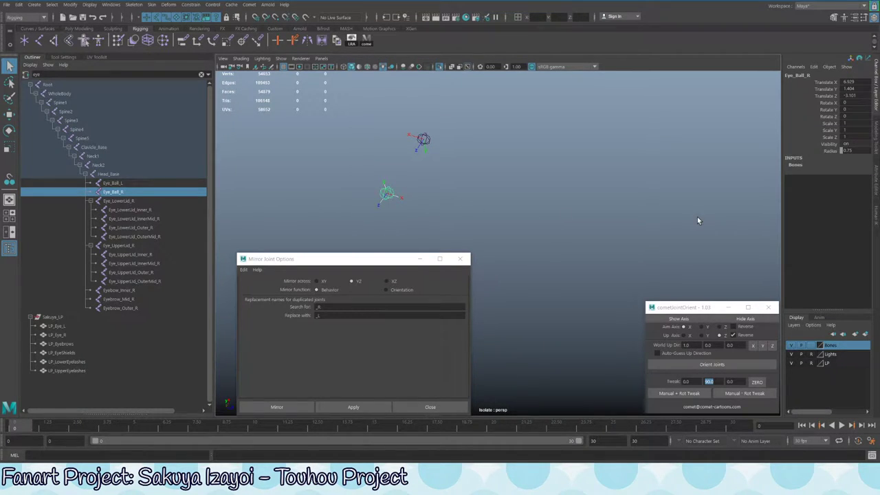
Select Eye_Ball_L and apply a 90-degree Manual + Rot Tweak to its orientation
click(422, 141)
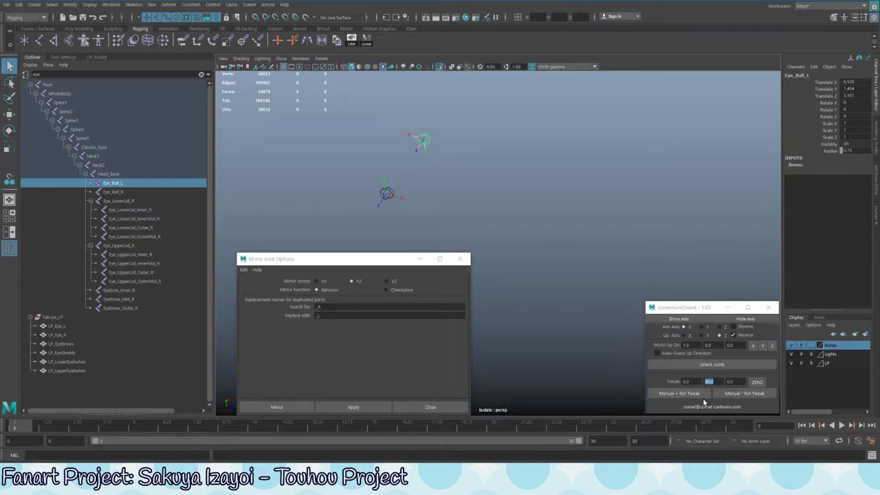
click(710, 382)
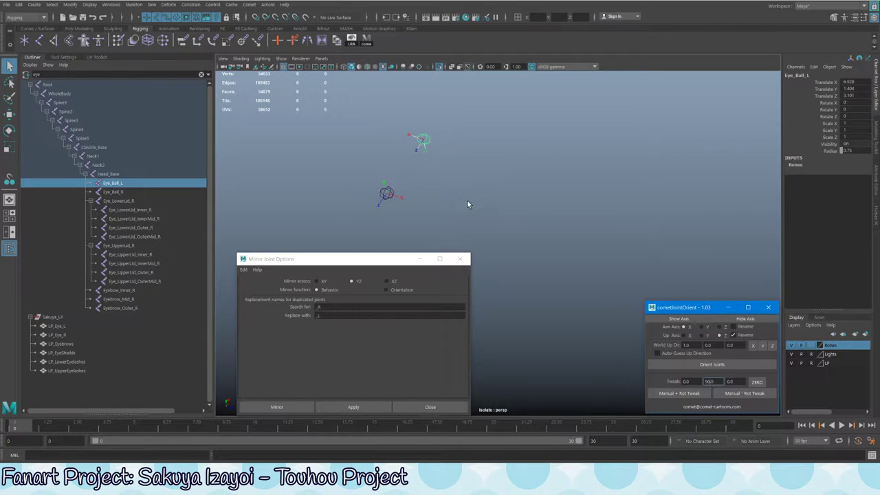
click(688, 395)
alt+drag(522, 192, 510, 156)
alt+drag(537, 198, 522, 213)
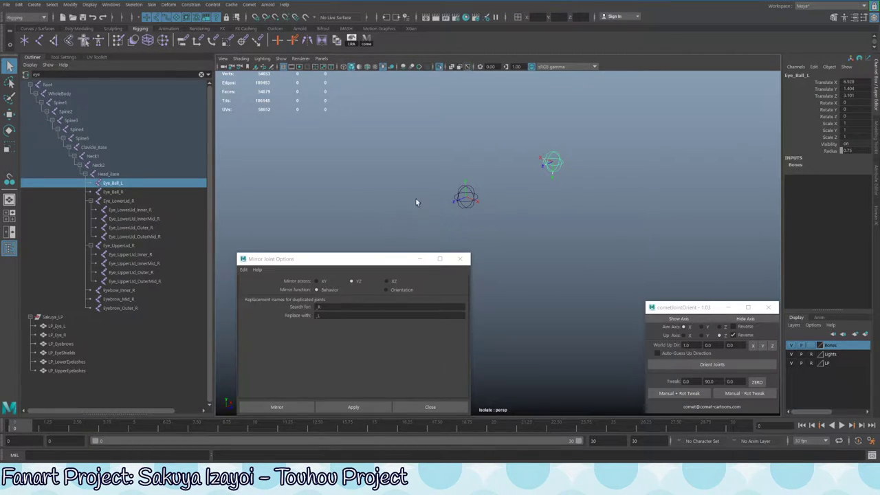
alt+drag(417, 199, 407, 236)
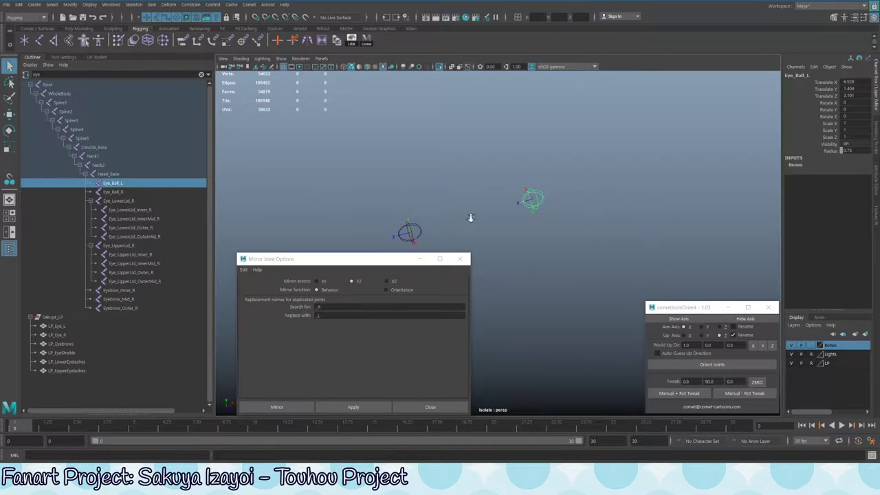
alt+drag(470, 218, 547, 171)
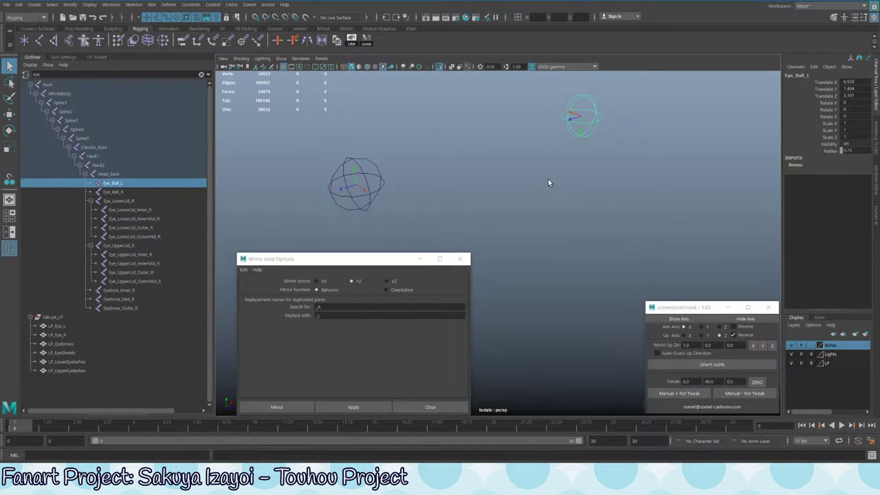
key(e)
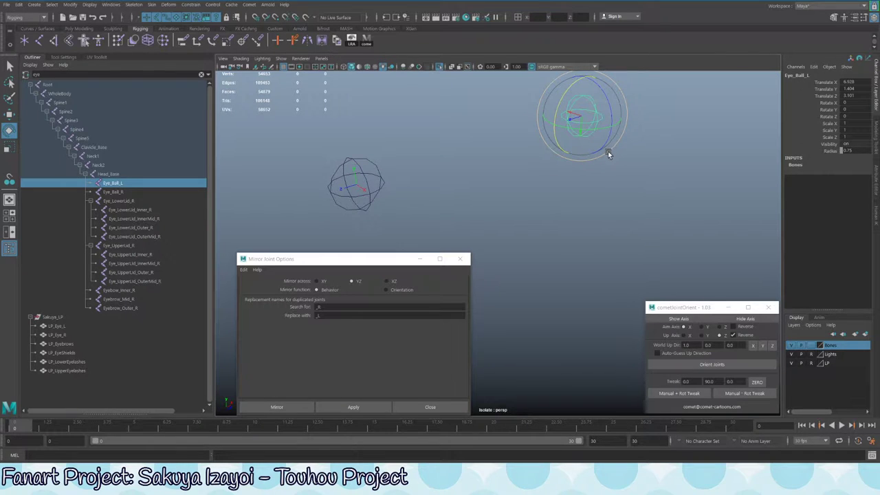
click(689, 395)
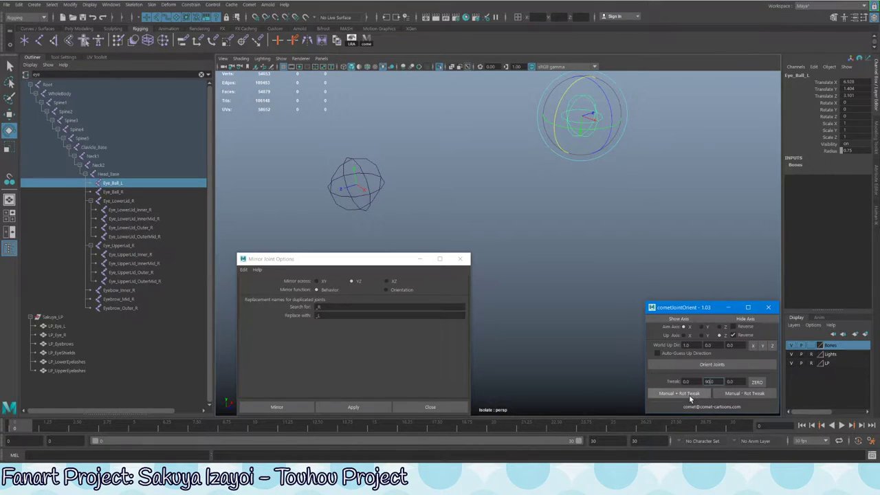
Test-rotate both eyeball joints around Z, then undo it
alt+drag(544, 124, 576, 160)
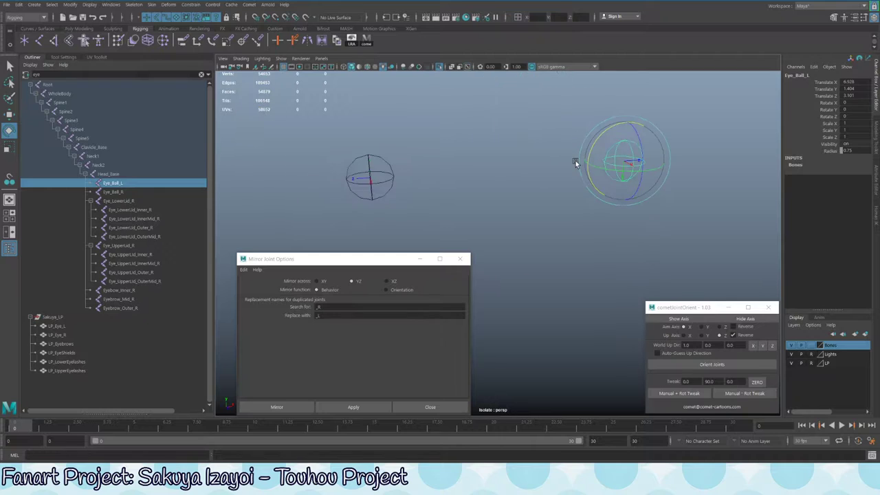
key(w)
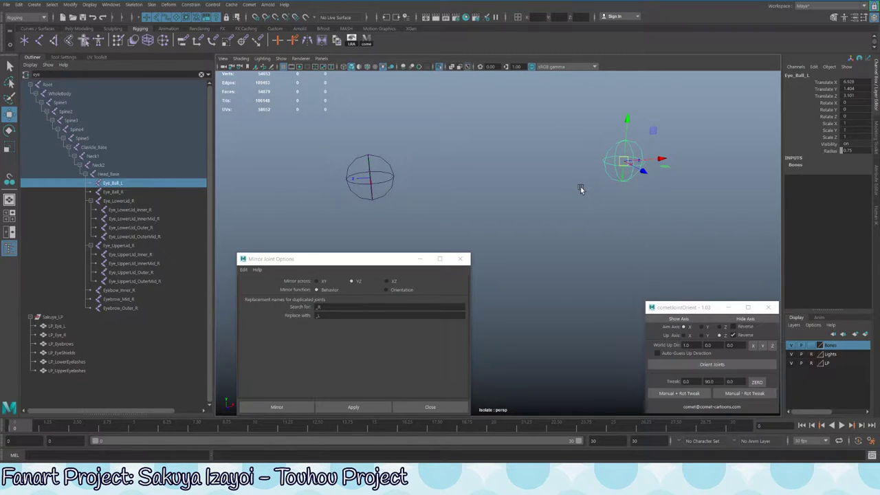
shift+click(386, 181)
alt+drag(374, 222, 562, 195)
key(e)
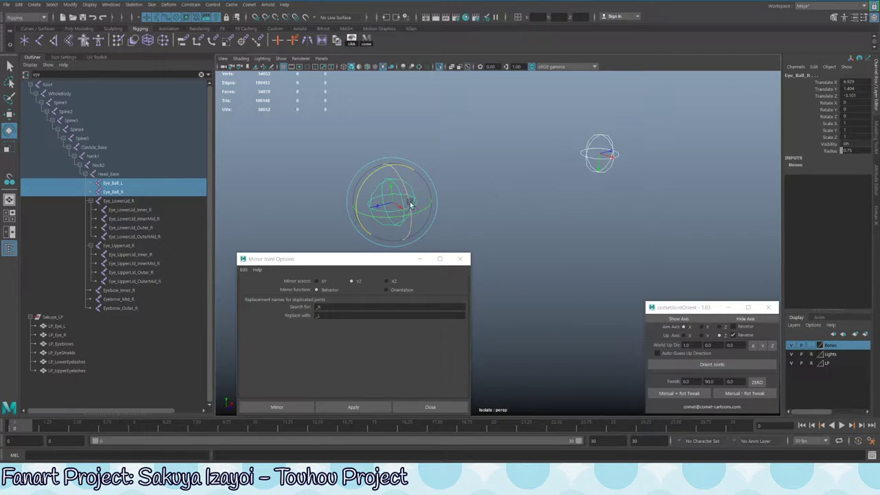
drag(407, 200, 405, 170)
key(ctrl+z)
Reselect Eye_Ball_L and edit the 90.0 tweak values in cometJointOrient again
click(617, 154)
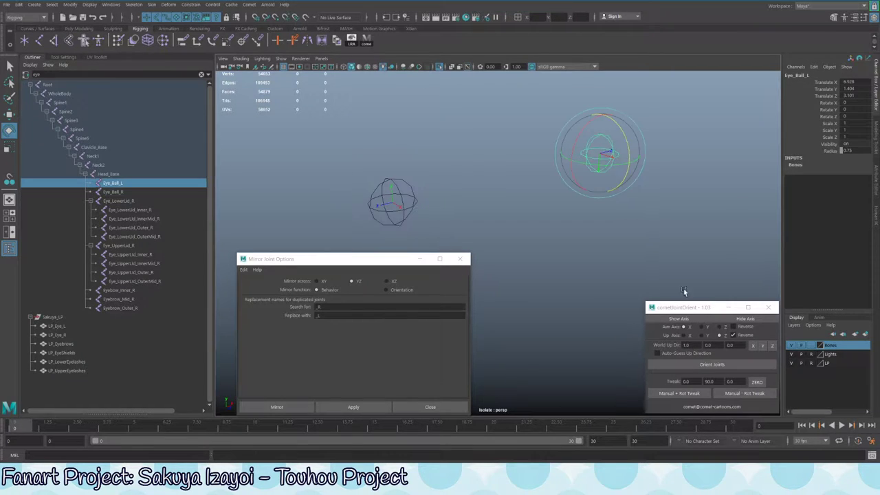
double_click(709, 381)
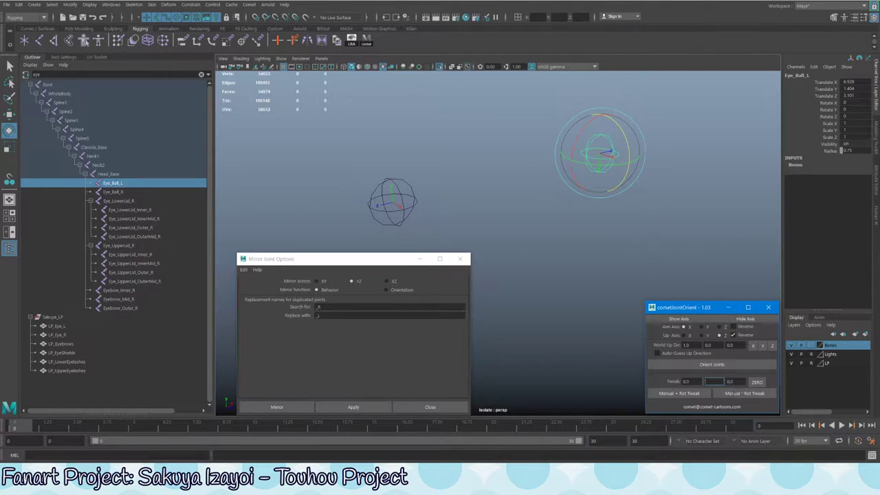
alt+drag(479, 235, 521, 217)
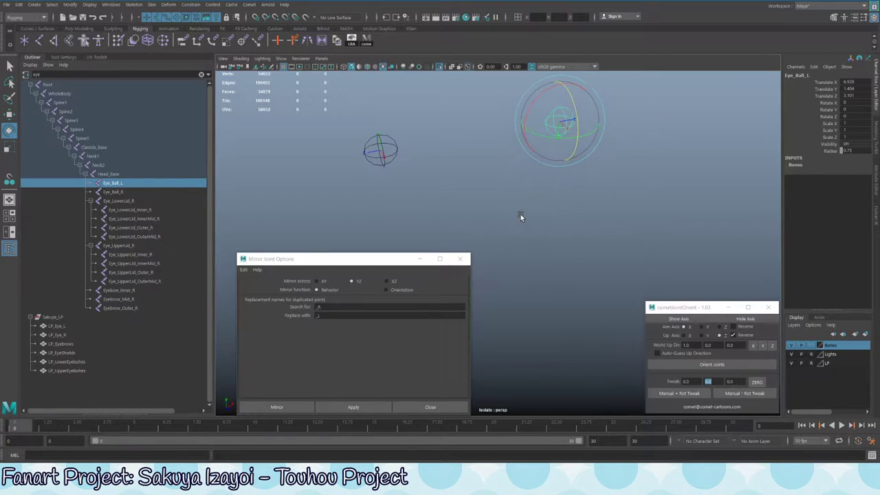
key(w)
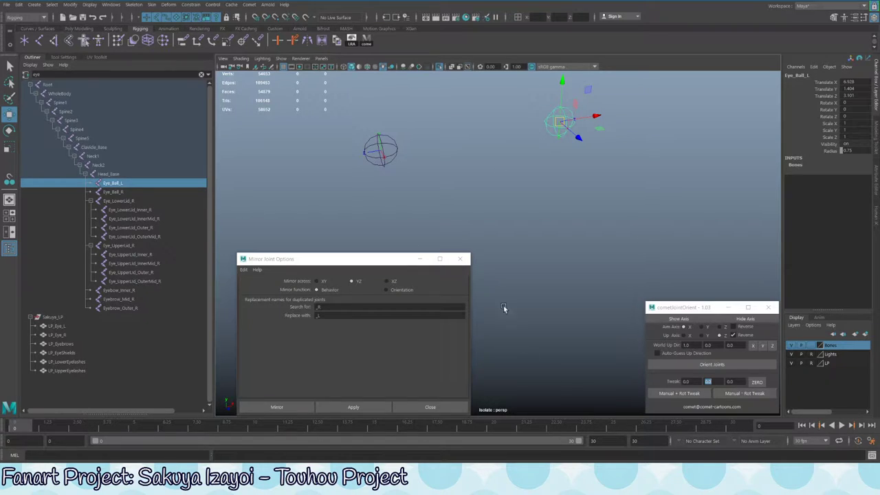
click(714, 389)
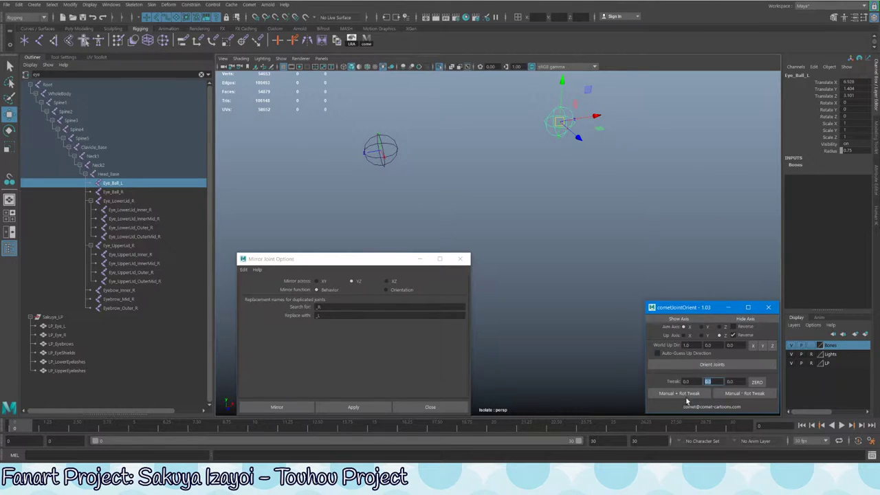
key(Tab)
alt+drag(570, 131, 535, 152)
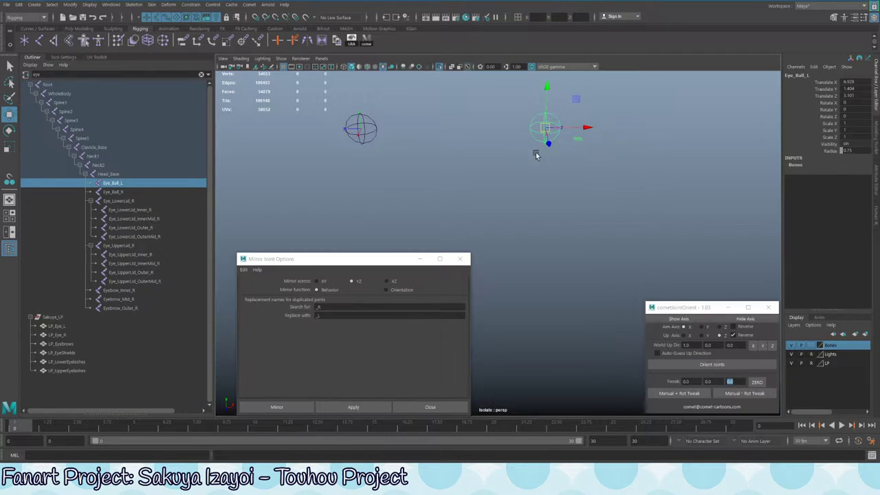
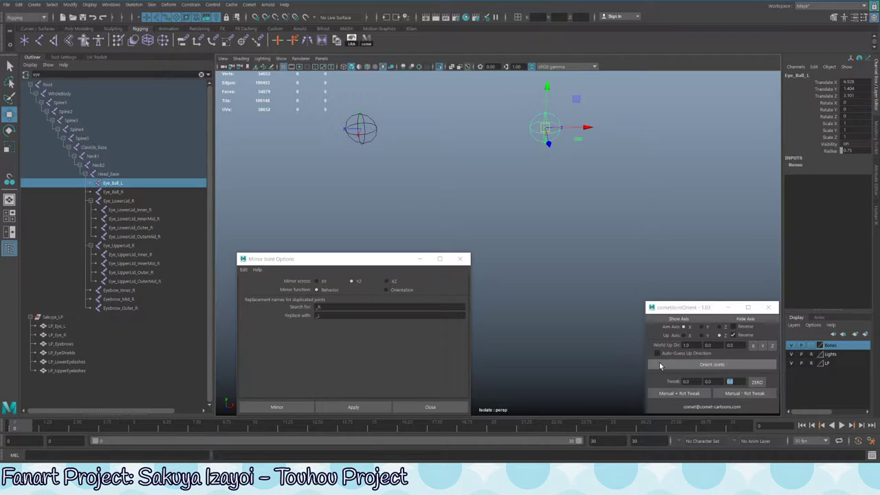
Tweak Eye_Ball_L's joint orientation by 90 in the first cometJointOrient Tweak field
click(659, 367)
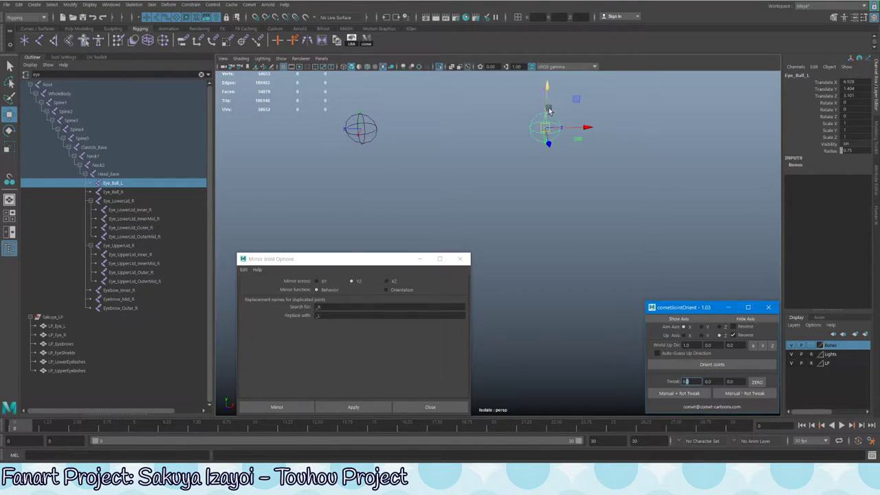
alt+drag(551, 125, 571, 130)
click(666, 386)
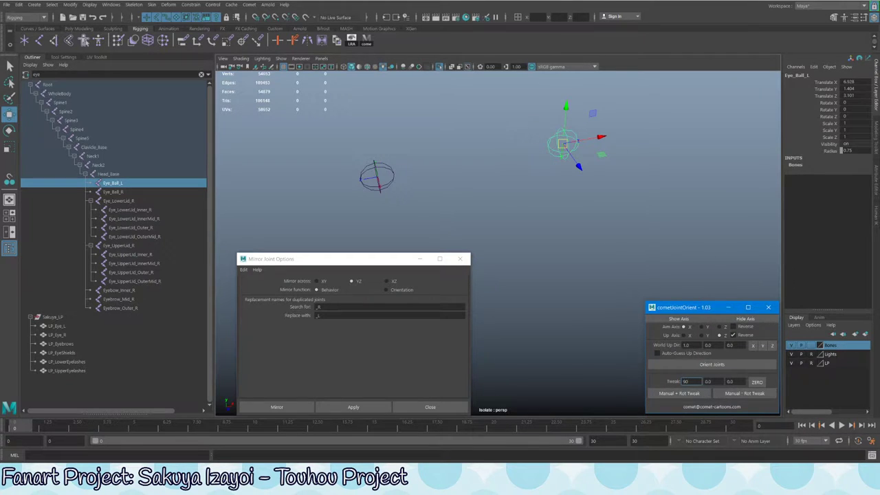
text(90)
click(679, 393)
alt+drag(596, 110, 500, 268)
Select both eyeball joints, test-rotate Eye_Ball_R about X, and undo the rotations
key(q)
click(417, 187)
alt+drag(417, 188, 342, 171)
click(567, 219)
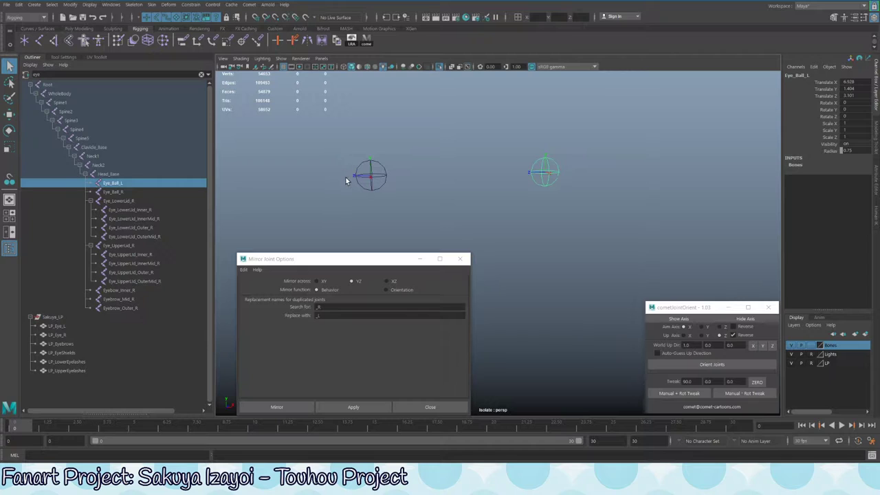
alt+drag(436, 217, 442, 180)
shift+click(441, 215)
key(e)
key(ctrl+z)
drag(423, 198, 425, 171)
key(ctrl+z)
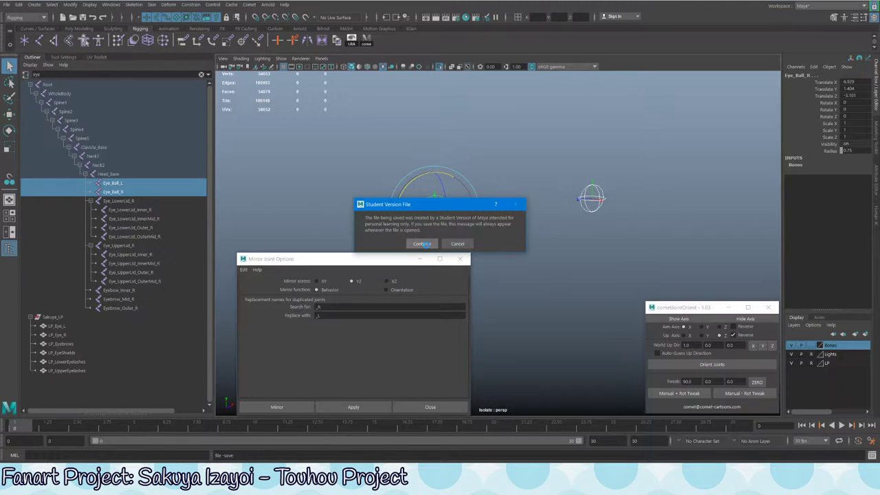
Save the scene, show the full rig, and try mirroring both right eyelid chains together
key(Return)
alt+drag(633, 222, 505, 169)
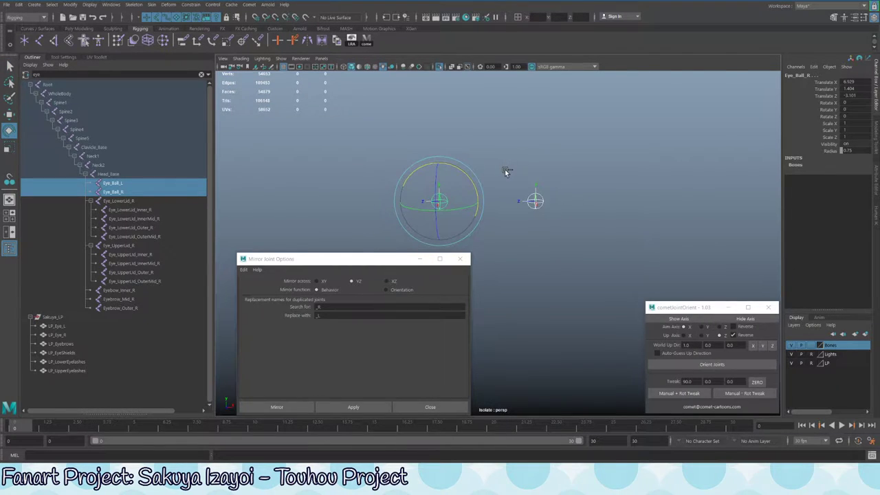
key(ctrl+1)
click(118, 200)
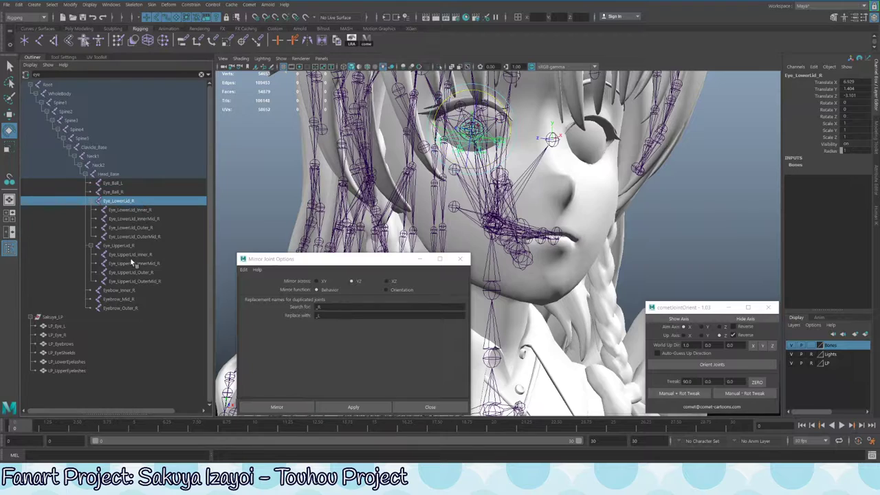
ctrl+click(118, 246)
alt+drag(227, 358, 224, 386)
click(352, 407)
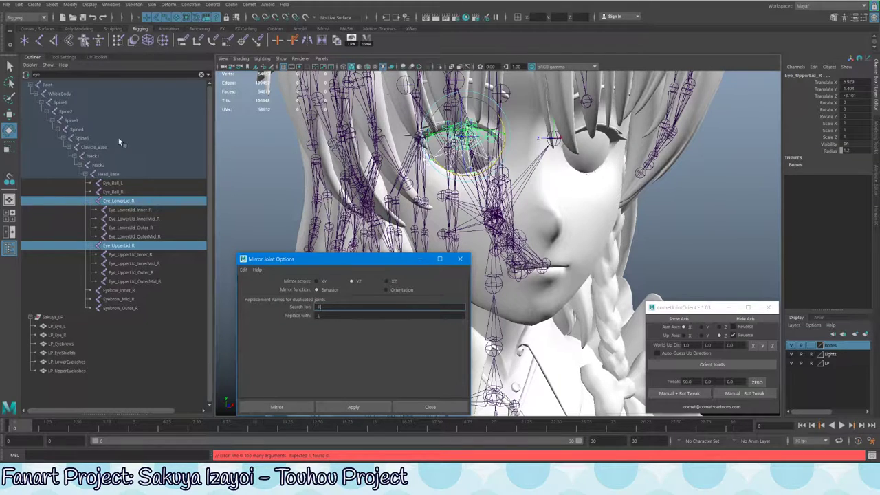
Mirror Eye_LowerLid_R and Eye_UpperLid_R separately to create Eye_LowerLid_L and Eye_UpperLid_L
click(150, 203)
alt+drag(223, 331, 230, 385)
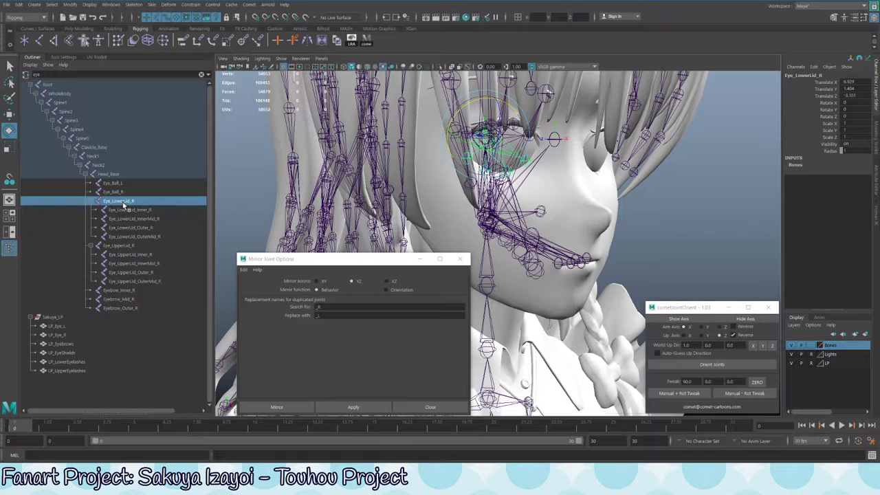
click(353, 407)
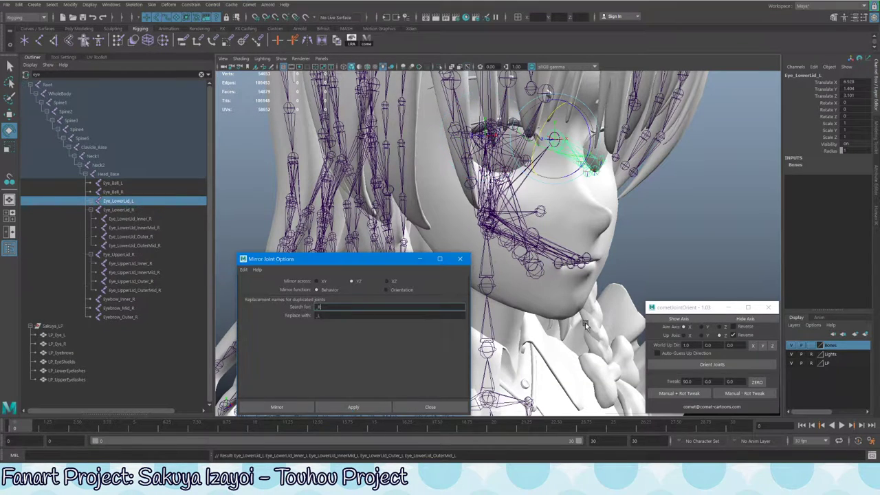
alt+drag(585, 323, 552, 234)
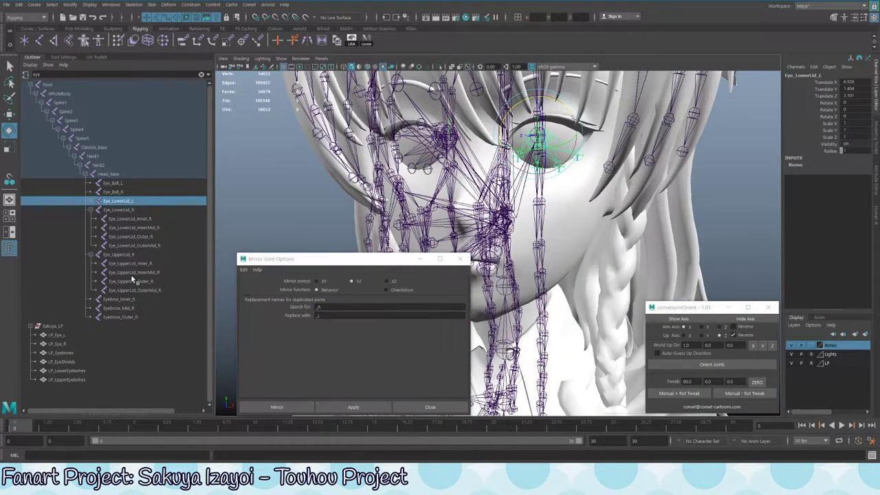
click(149, 255)
click(354, 407)
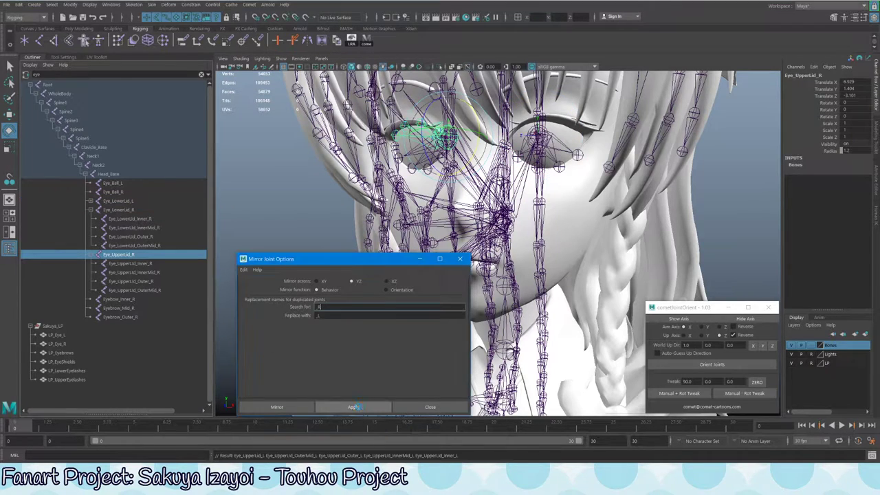
Isolate Eye_LowerLid_R and Eye_LowerLid_L together and zoom in on them
alt+drag(455, 185, 405, 196)
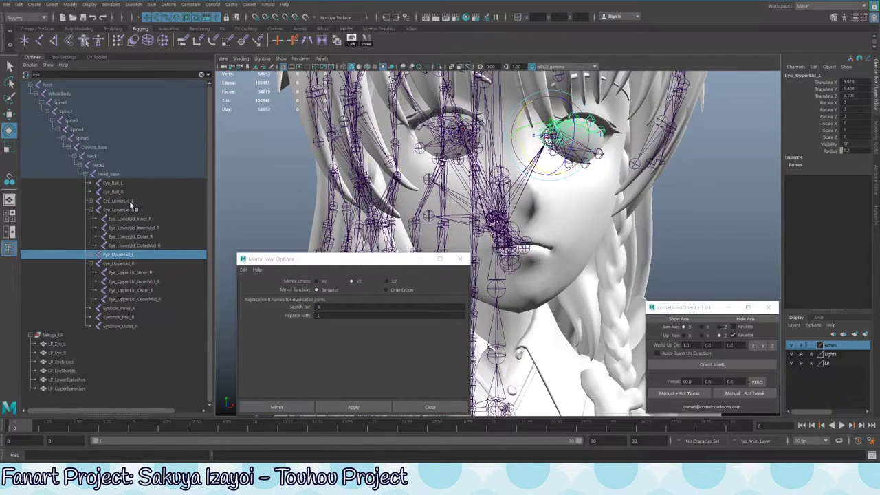
click(145, 209)
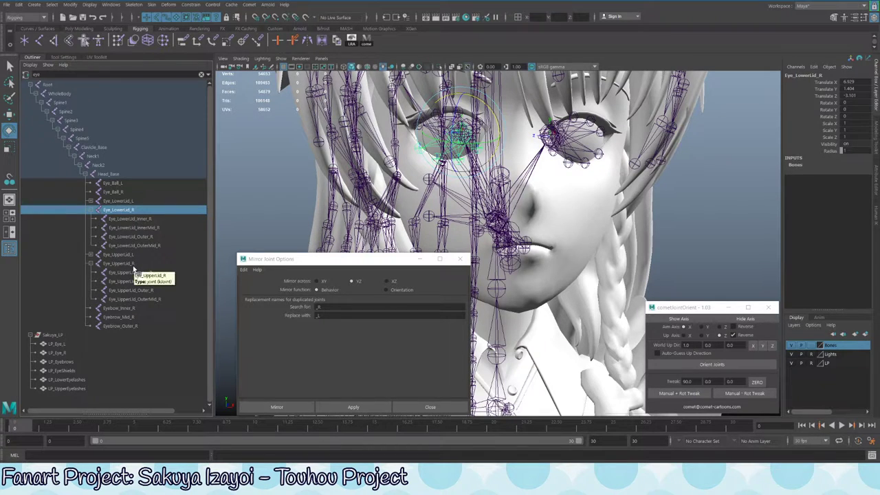
ctrl+click(117, 201)
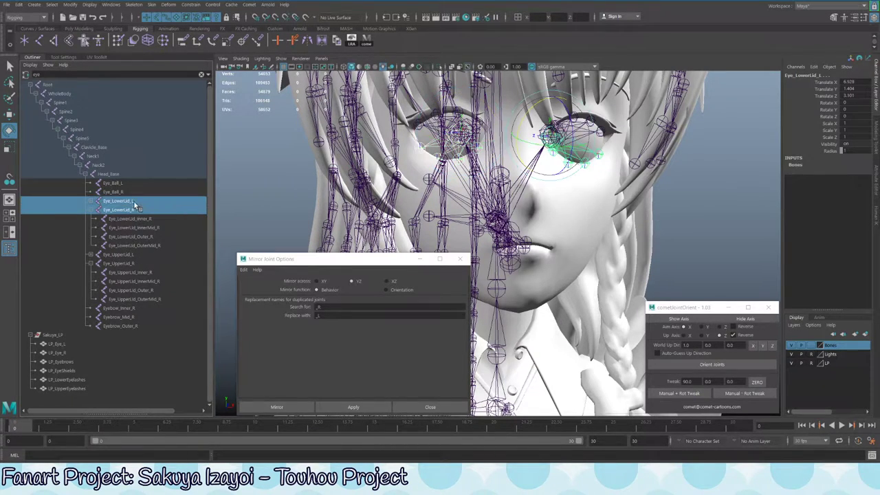
key(ctrl+1)
alt+right_drag(486, 229, 543, 169)
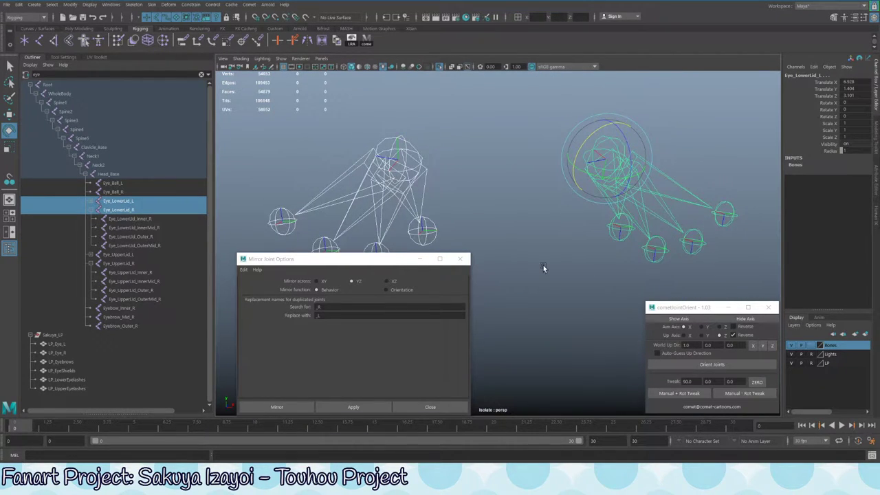
Select both lower eyelid joints and rotate them to compare their axes
alt+middle_drag(555, 232, 321, 139)
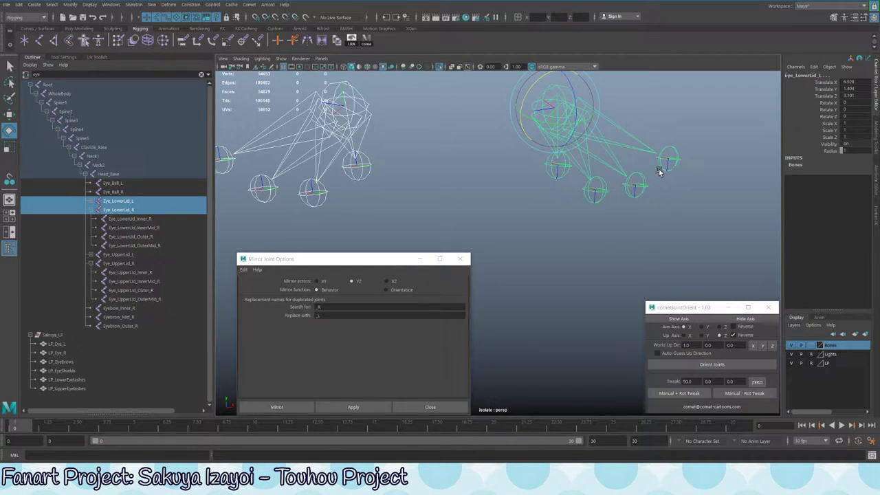
alt+drag(418, 203, 537, 136)
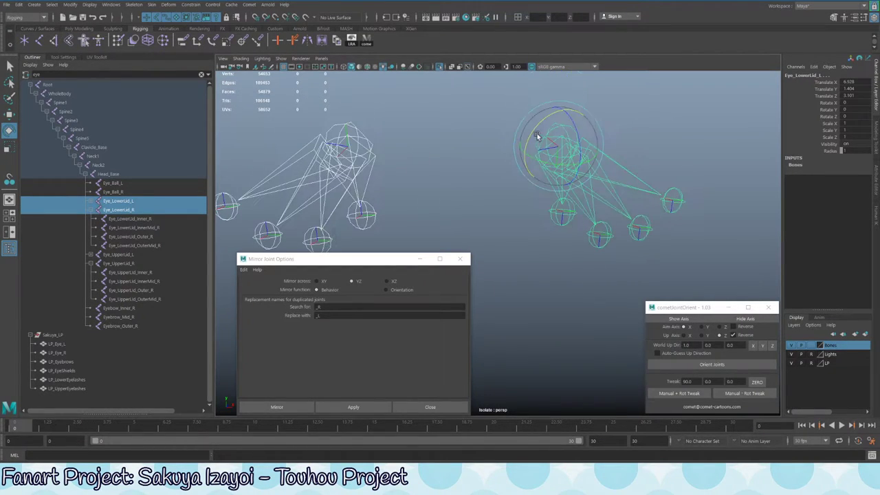
click(361, 141)
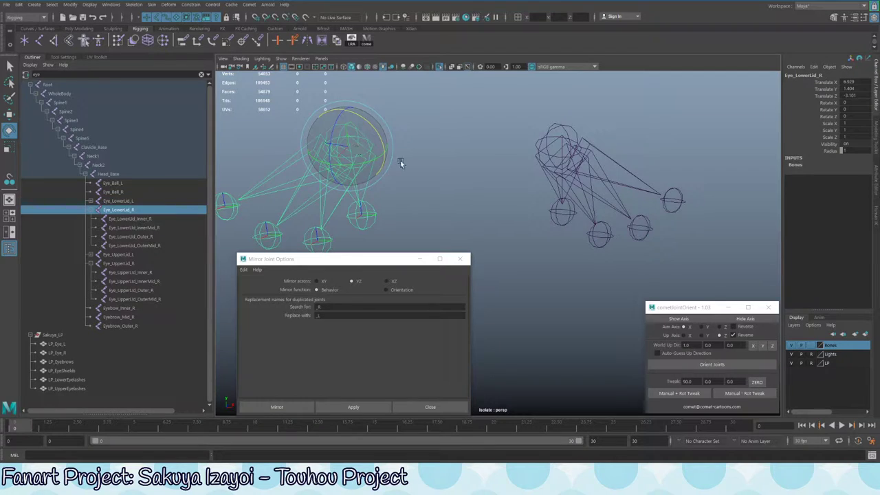
shift+click(550, 143)
drag(589, 158, 569, 160)
Apply a 0, 0, 180 Rot Tweak to Eye_LowerLid_L to flip its orientation
key(q)
click(557, 148)
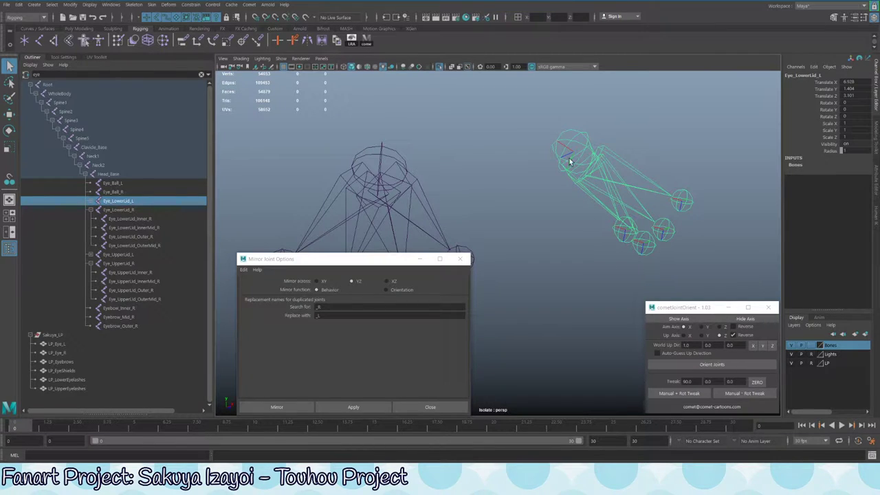
alt+drag(572, 150, 566, 163)
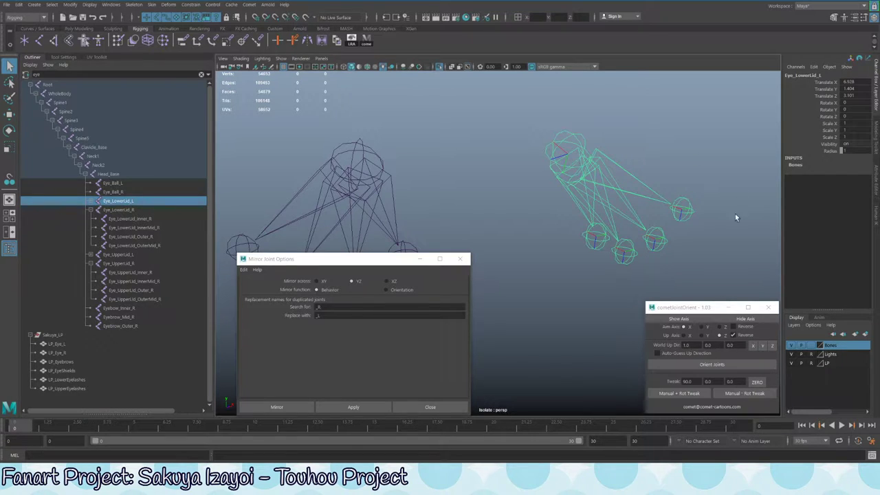
click(730, 382)
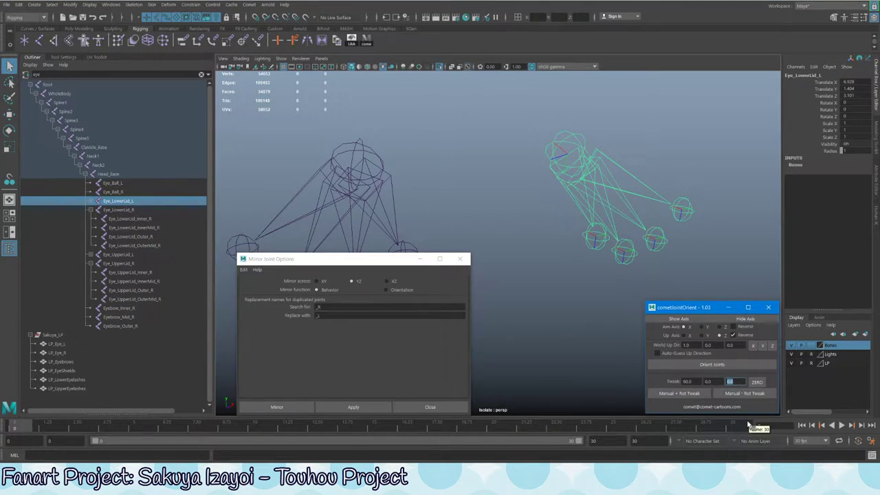
text(180)
click(685, 381)
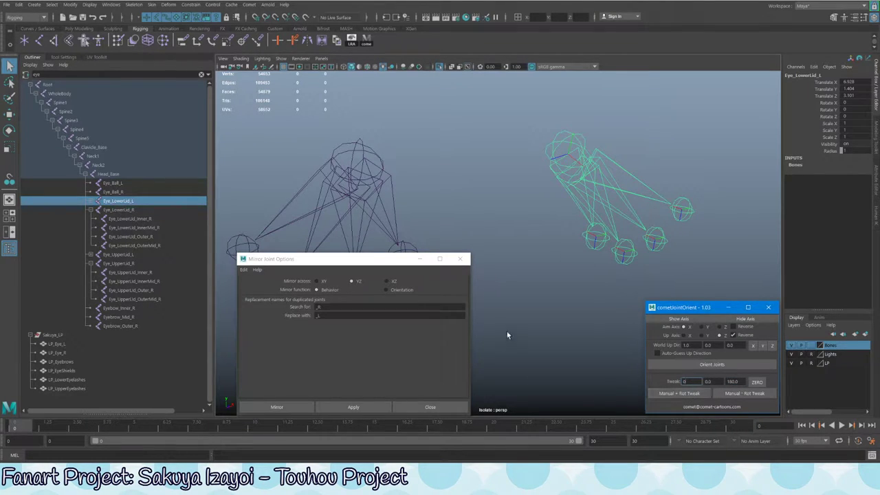
click(664, 393)
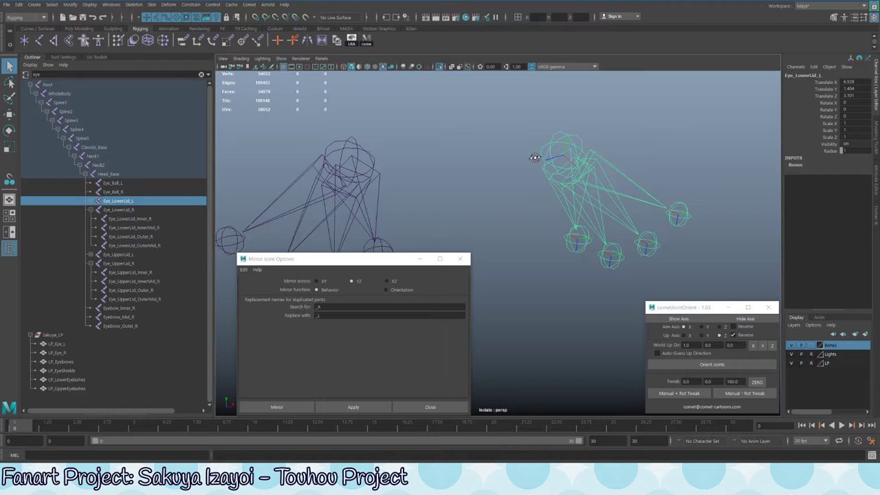
click(353, 153)
Rotate both lower eyelid chains together so they swing downward for comparison
key(e)
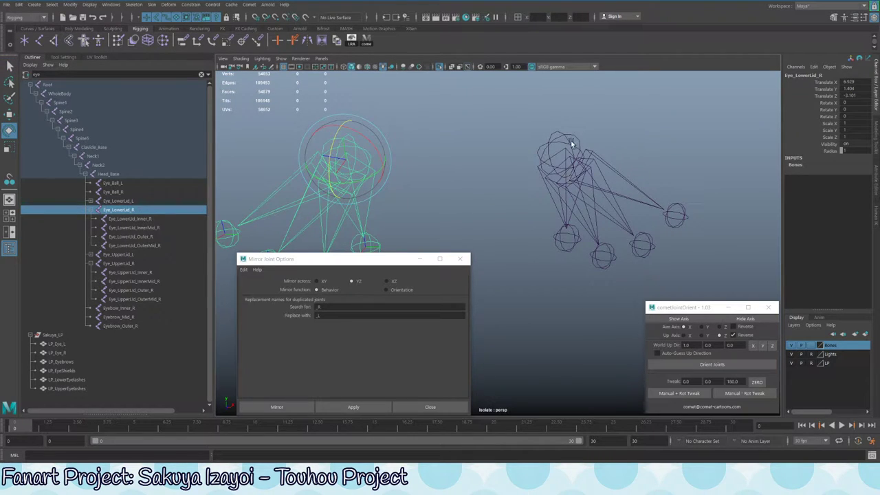
shift+click(570, 141)
alt+drag(571, 141, 576, 222)
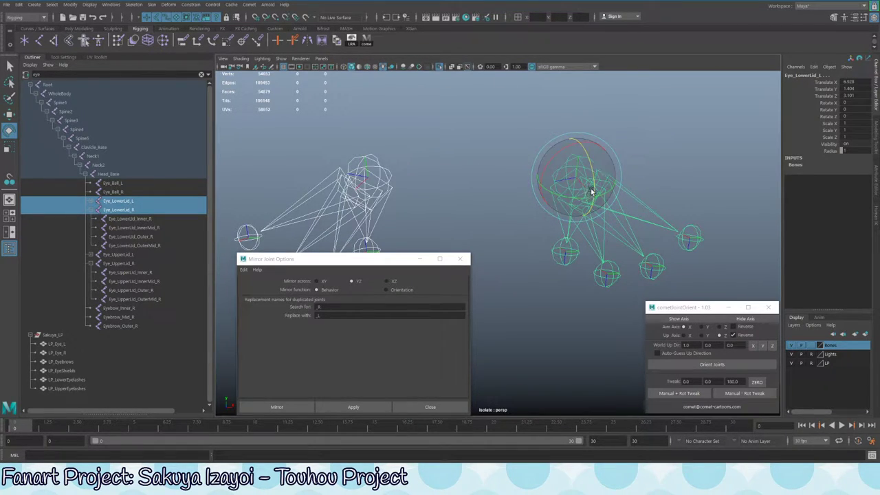
drag(591, 192, 655, 201)
drag(574, 196, 423, 205)
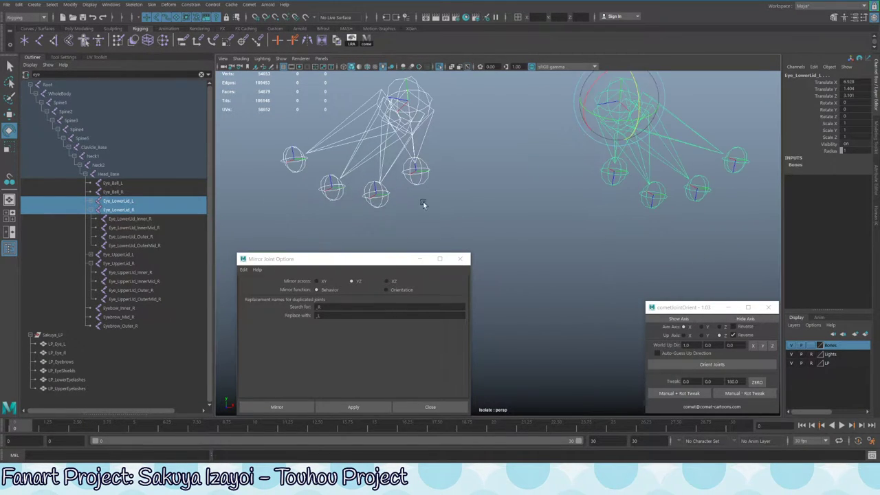
alt+drag(311, 188, 489, 170)
Reselect both lower lid joints, test another rotation, and undo all trial rotations to 0
click(489, 218)
click(498, 184)
click(568, 184)
alt+drag(567, 185, 548, 163)
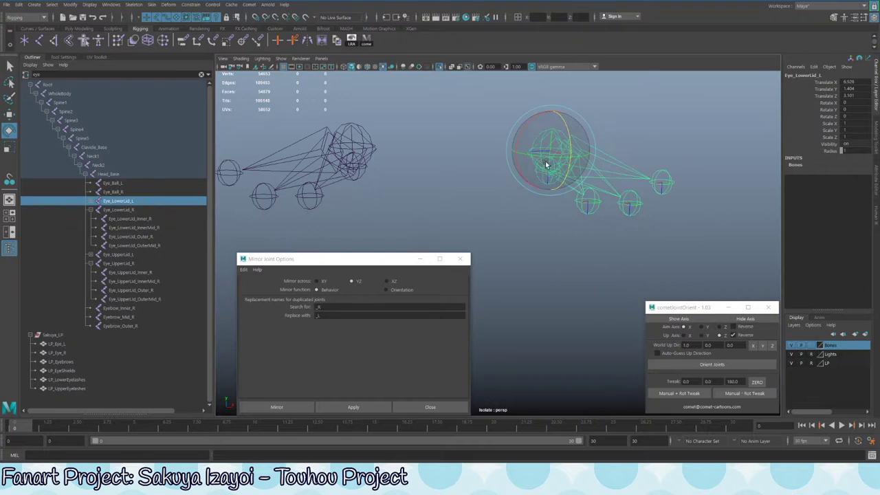
key(ctrl+z)
key(ctrl+z)
key(ctrl+z)
key(ctrl+z)
key(ctrl+z)
key(ctrl+z)
key(ctrl+z)
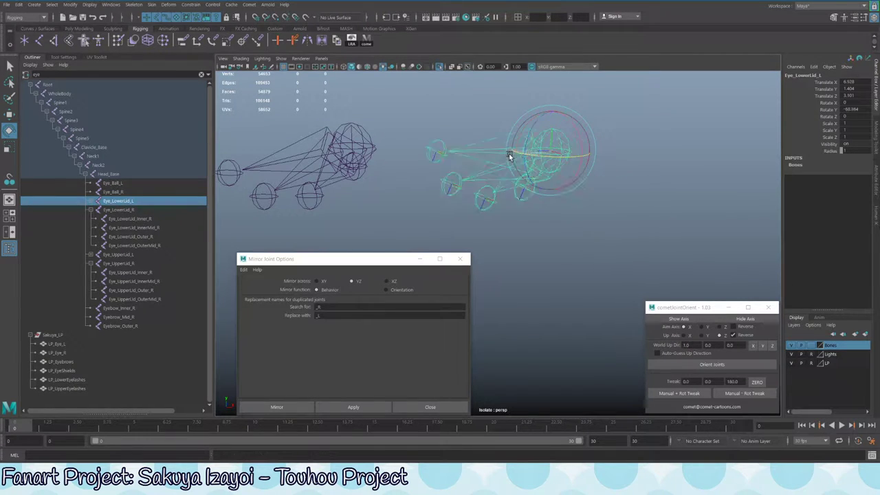
alt+drag(357, 158, 637, 169)
shift+click(377, 184)
key(ctrl+z)
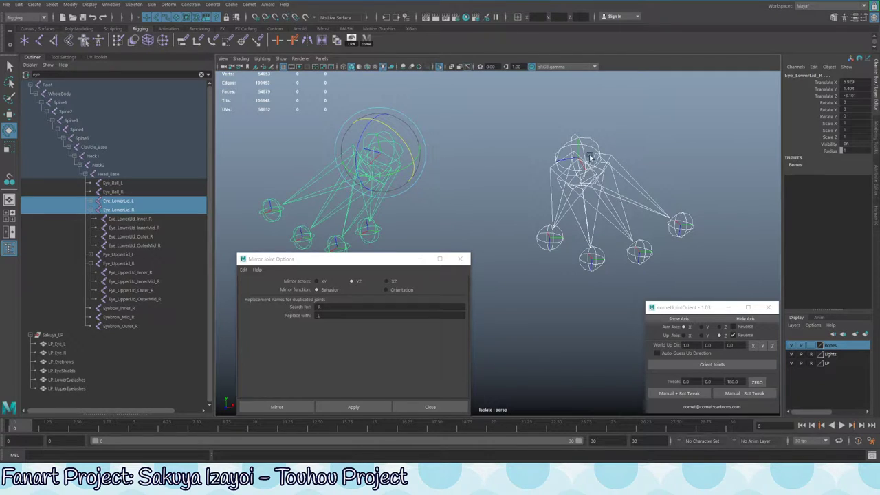
alt+drag(519, 182, 537, 178)
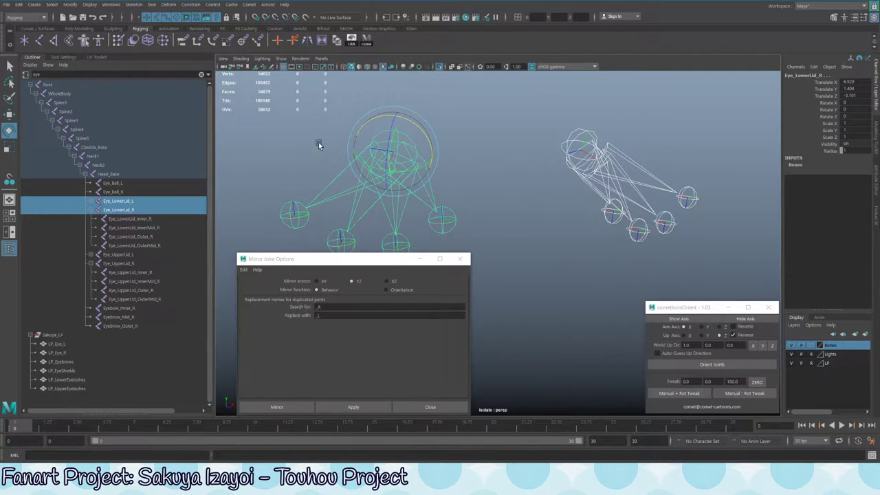
drag(361, 180, 412, 165)
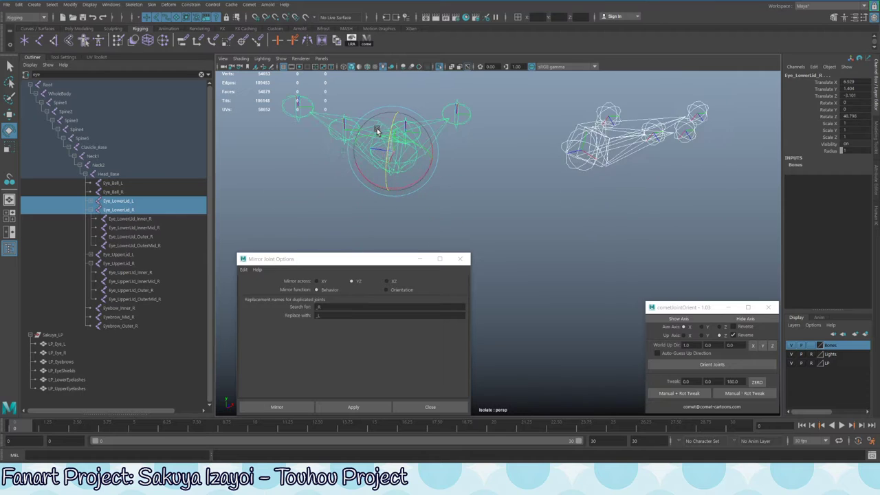
key(ctrl+z)
alt+drag(517, 169, 518, 188)
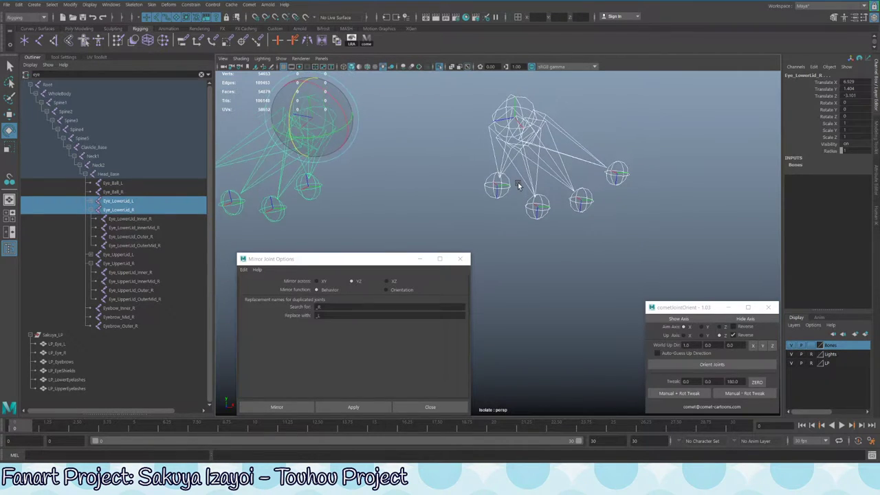
Select the left lower-lid joints, starting from Eye_LowerLid_Inner_L
key(q)
click(498, 184)
alt+drag(521, 220, 380, 210)
click(389, 191)
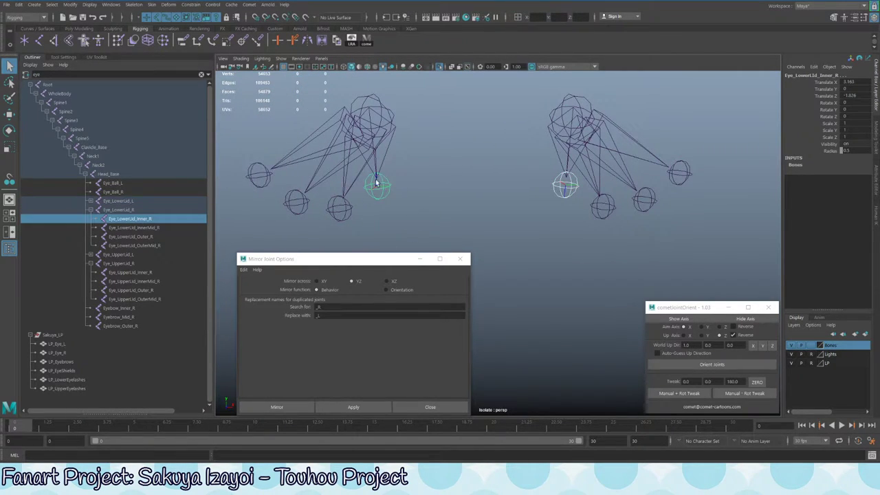
click(343, 209)
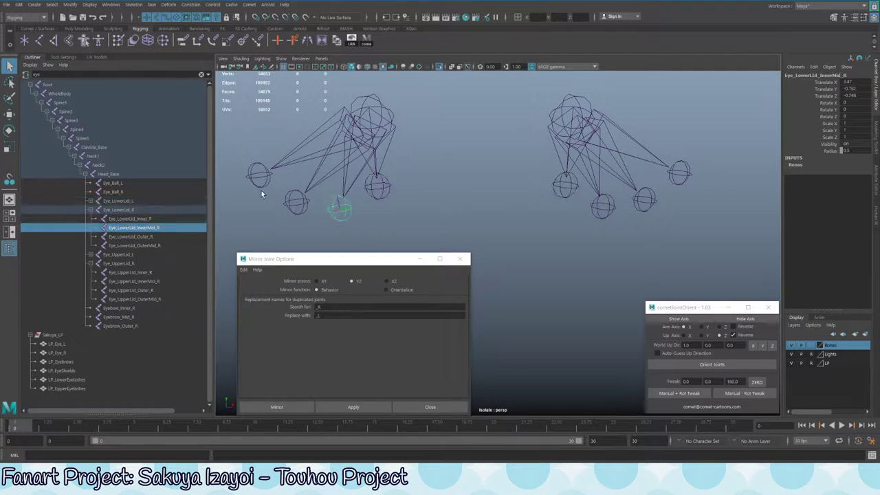
click(369, 184)
click(389, 189)
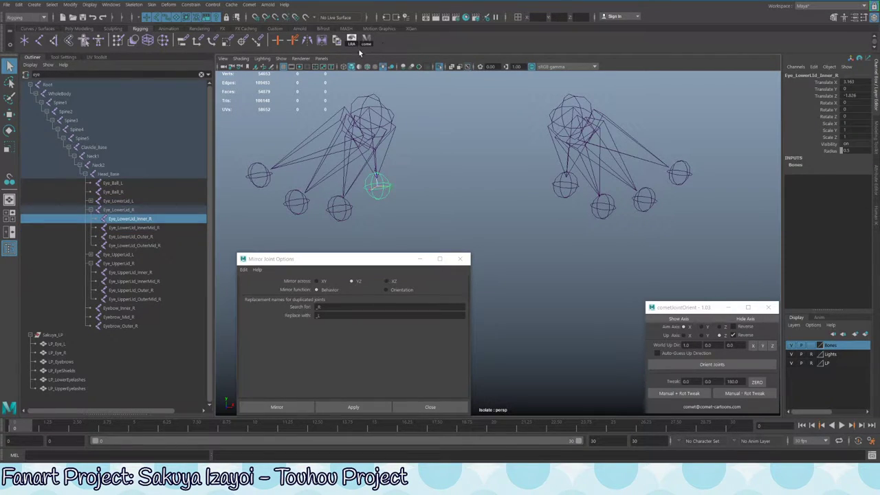
alt+drag(365, 76, 516, 166)
click(495, 152)
shift+click(536, 173)
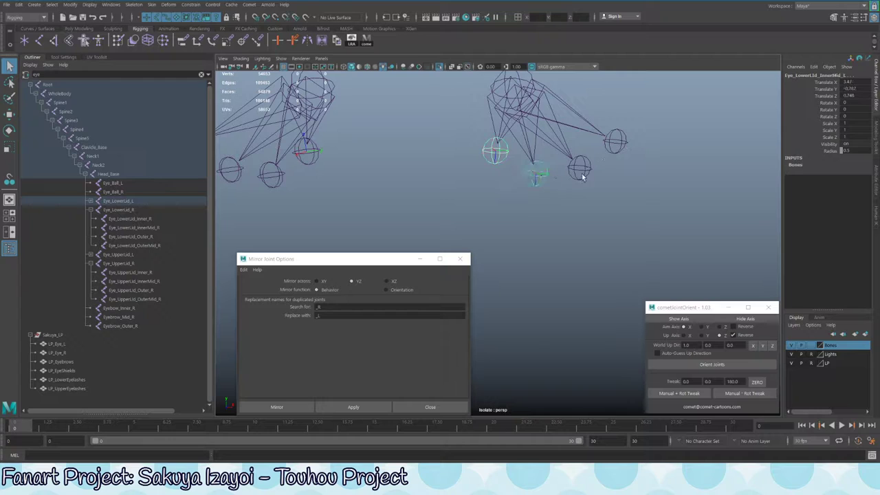
shift+click(579, 168)
shift+click(616, 141)
alt+middle_drag(326, 135, 329, 181)
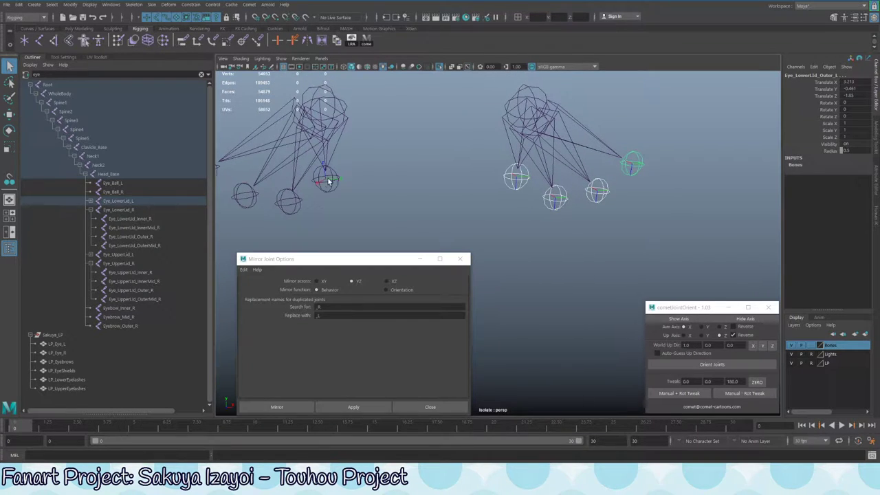
alt+drag(667, 205, 495, 152)
alt+drag(398, 205, 544, 219)
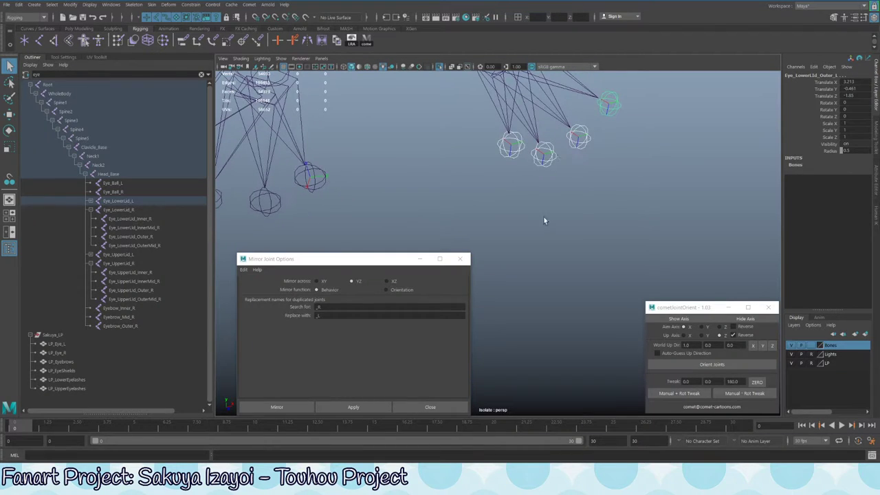
alt+drag(619, 234, 597, 219)
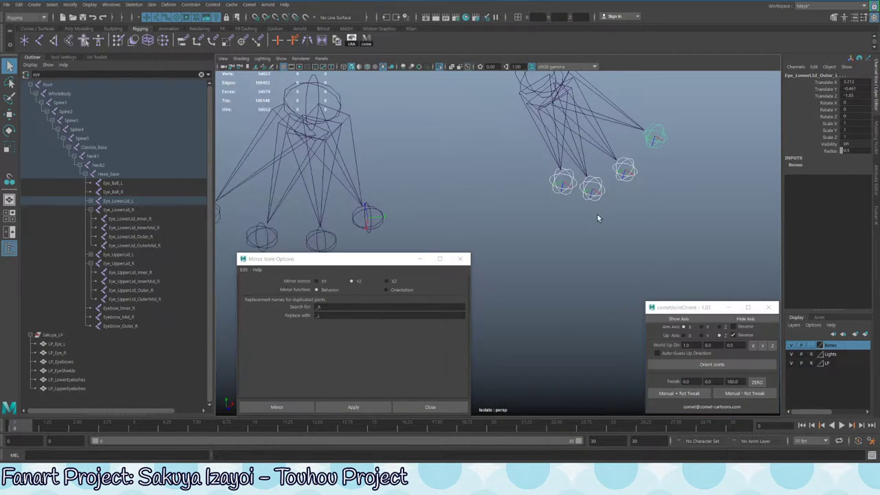
alt+middle_drag(575, 230, 583, 200)
alt+drag(375, 177, 370, 175)
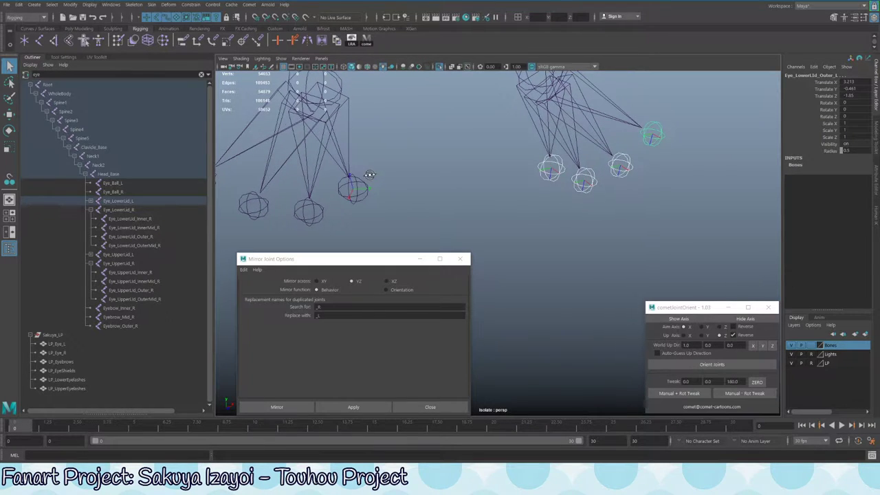
alt+drag(623, 216, 571, 180)
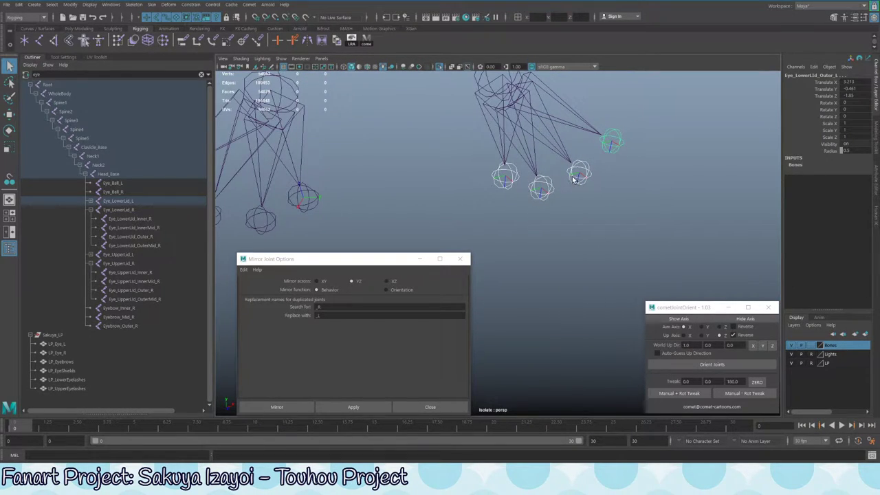
In cometJointOrient, reset the rotation tweak and apply a 180° tweak to the selected joints
click(732, 382)
click(757, 381)
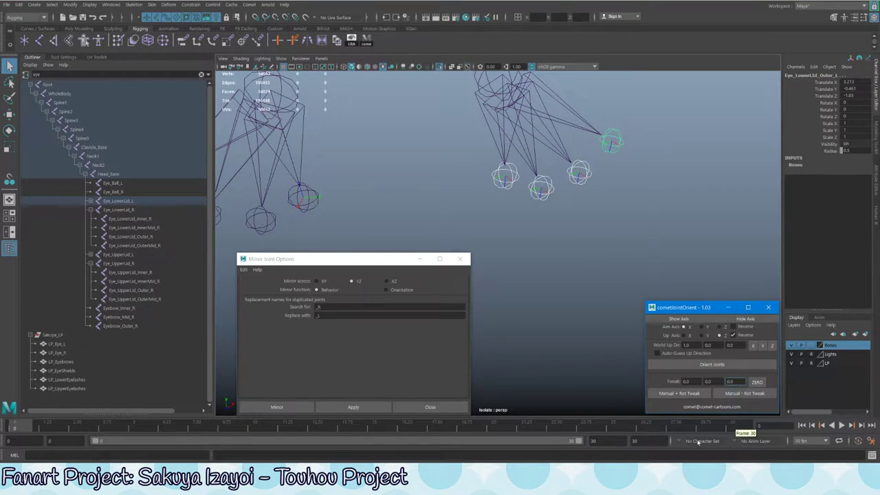
double_click(686, 381)
text(180)
click(680, 396)
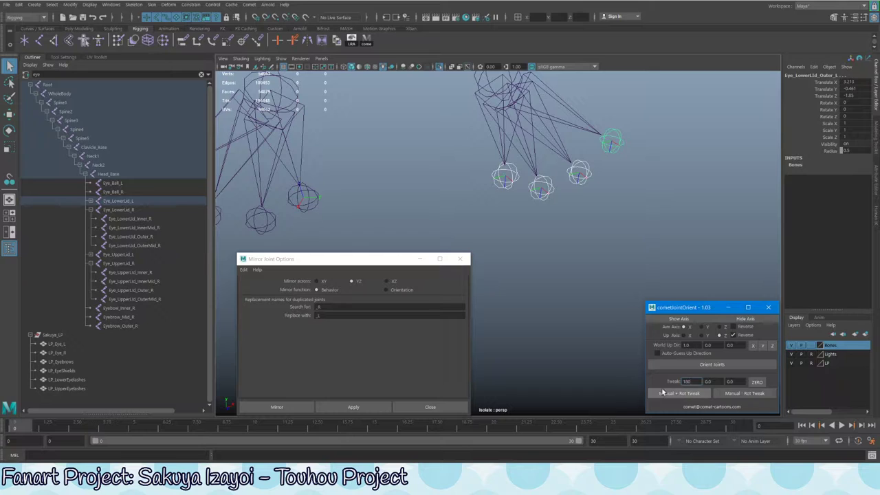
click(691, 398)
Check the tweaked orientations and reposition the selected lid joint
alt+drag(496, 234, 580, 150)
alt+drag(526, 181, 526, 203)
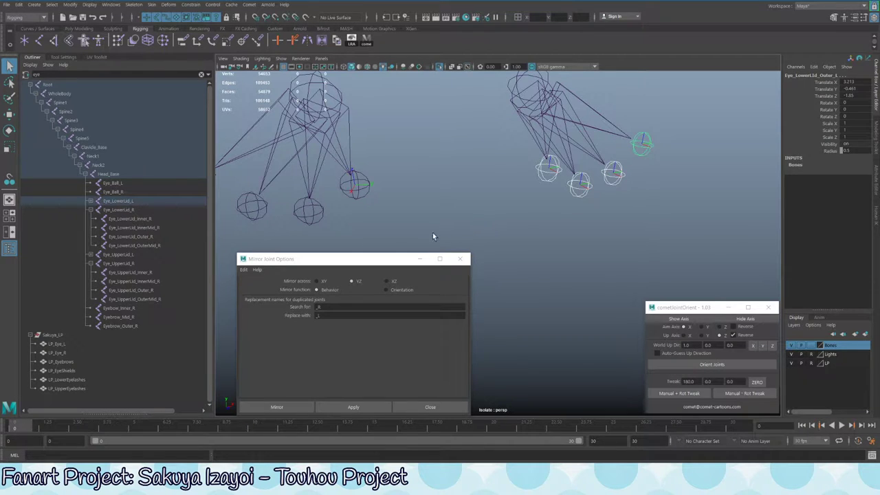
key(w)
middle_drag(654, 181, 598, 152)
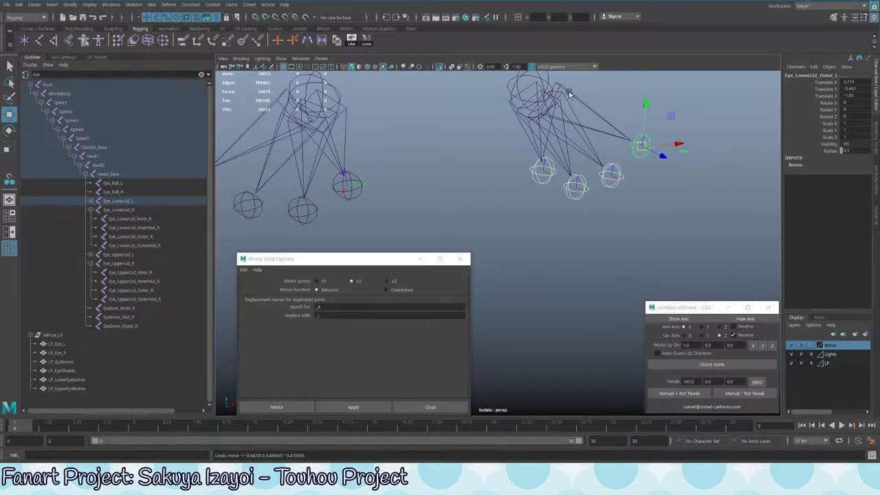
Clear the selection and select Eye_LowerLid_Inner_R for comparison
alt+drag(569, 94, 547, 207)
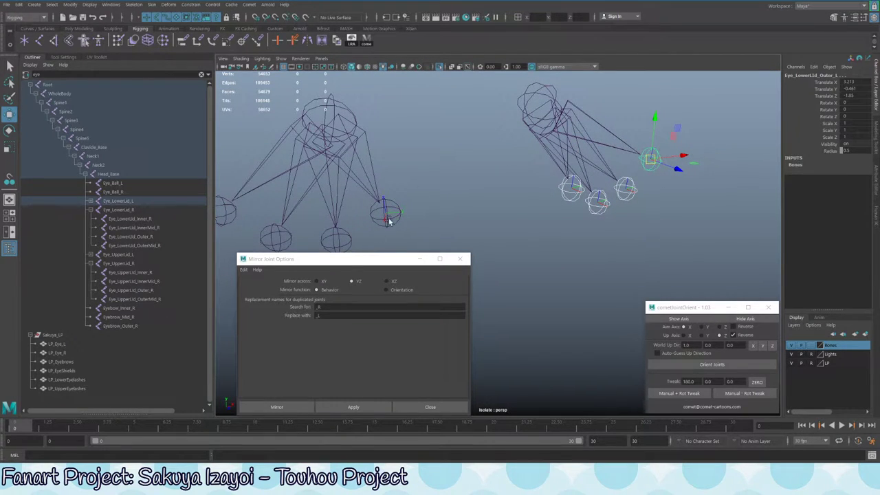
alt+drag(408, 165, 359, 124)
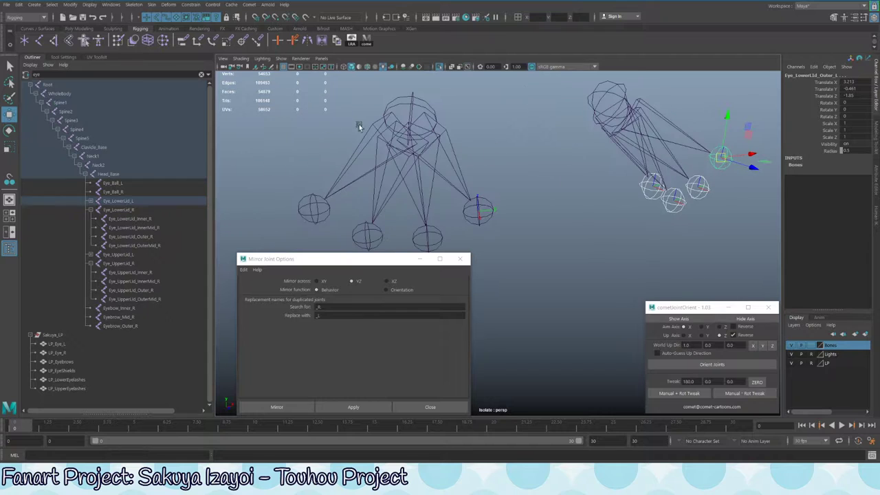
alt+drag(590, 245, 679, 221)
click(607, 288)
alt+drag(607, 287, 545, 193)
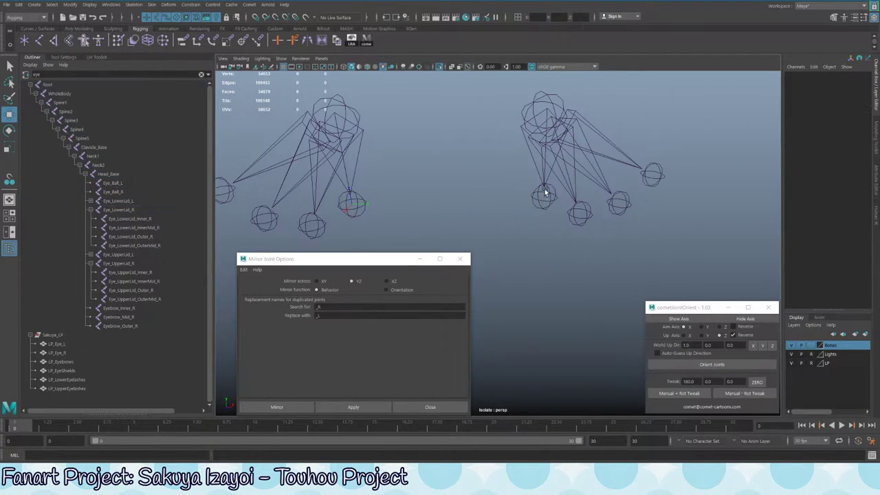
click(354, 211)
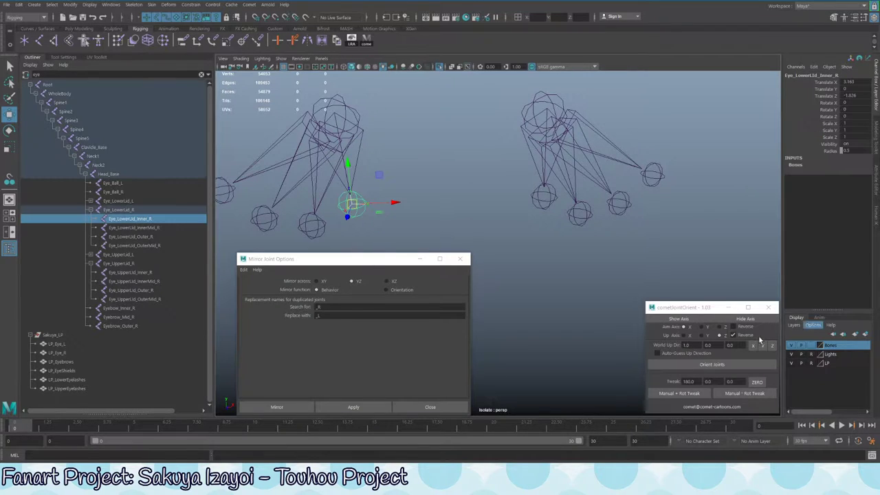
alt+drag(607, 249, 557, 197)
Trial-move Eye_LowerLid_Outer_R and Eye_LowerLid_OuterMid_R, then undo the move
key(q)
key(Up)
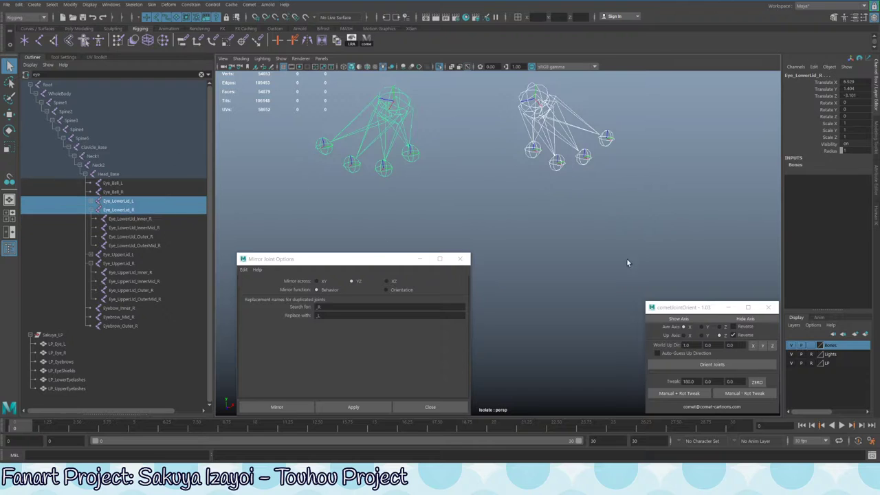
alt+drag(628, 259, 590, 257)
key(w)
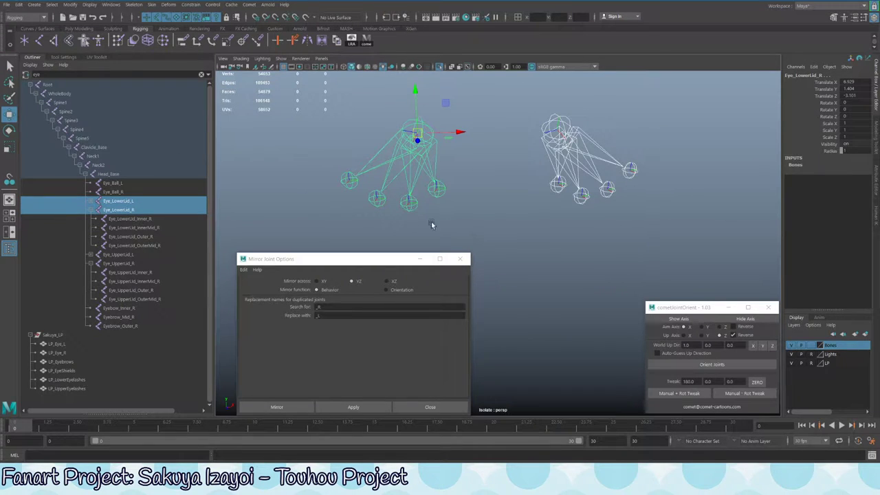
click(349, 180)
shift+click(377, 198)
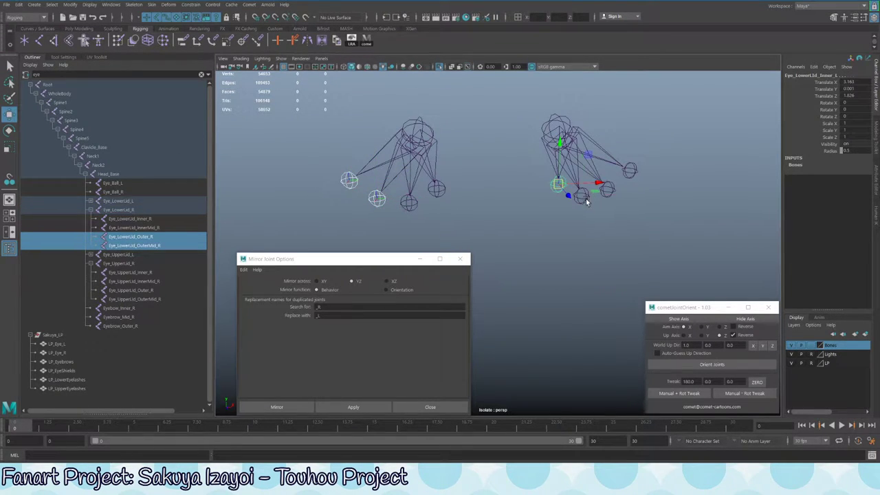
drag(605, 187, 577, 150)
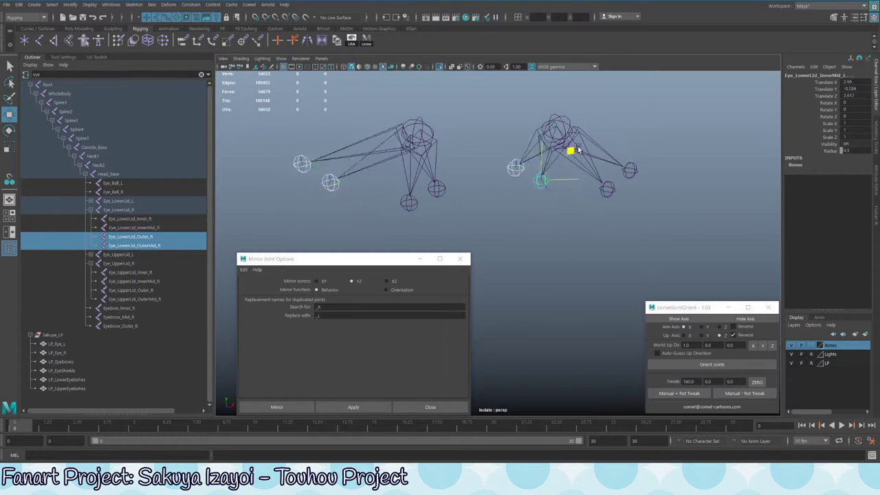
key(ctrl+z)
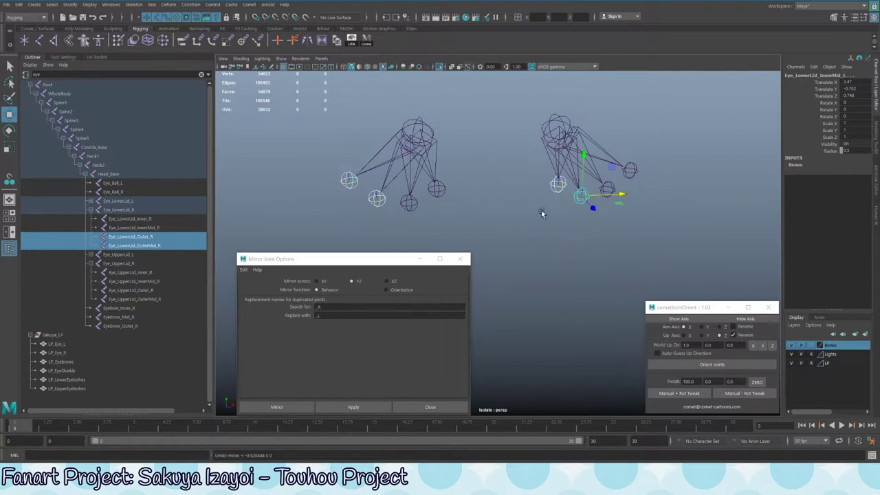
Compare orientations by selecting Eye_LowerLid_L and Eye_LowerLid_Inner_R in turn
alt+drag(542, 214, 374, 191)
key(q)
click(518, 205)
key(w)
click(352, 172)
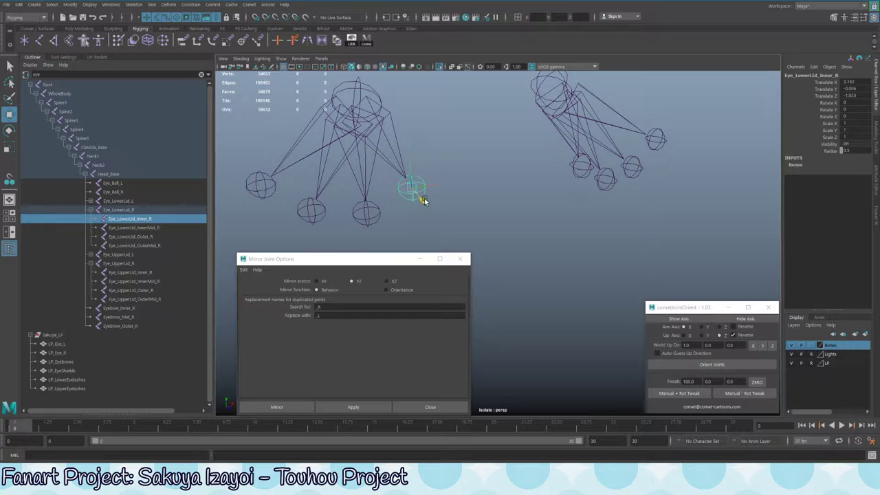
alt+drag(419, 186, 440, 196)
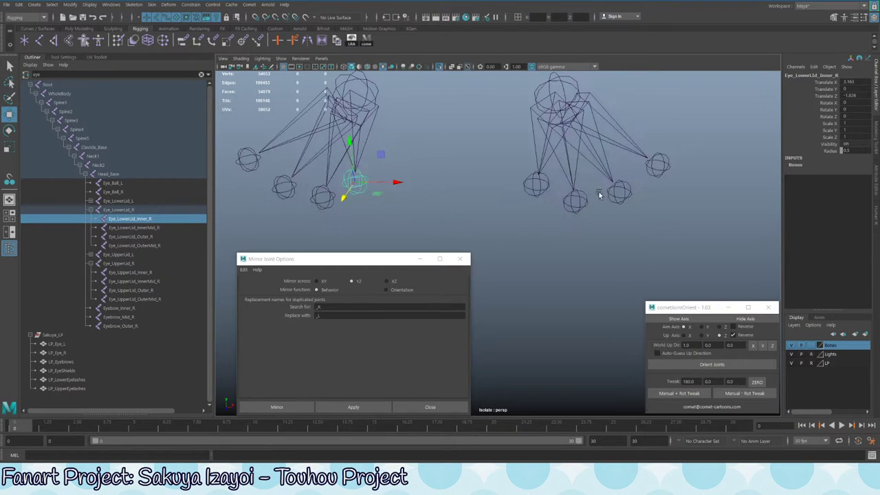
key(q)
click(543, 187)
Inspect Eye_LowerLid_InnerMid_R and another right-rig lid joint from closer angles
alt+drag(558, 236, 459, 220)
alt+right_drag(459, 220, 487, 188)
alt+right_drag(460, 147, 440, 143)
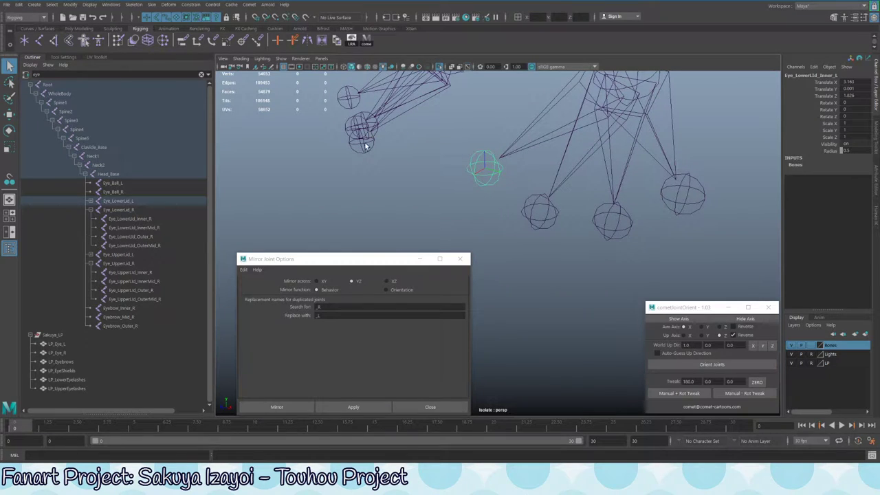
click(367, 146)
alt+drag(367, 147, 509, 140)
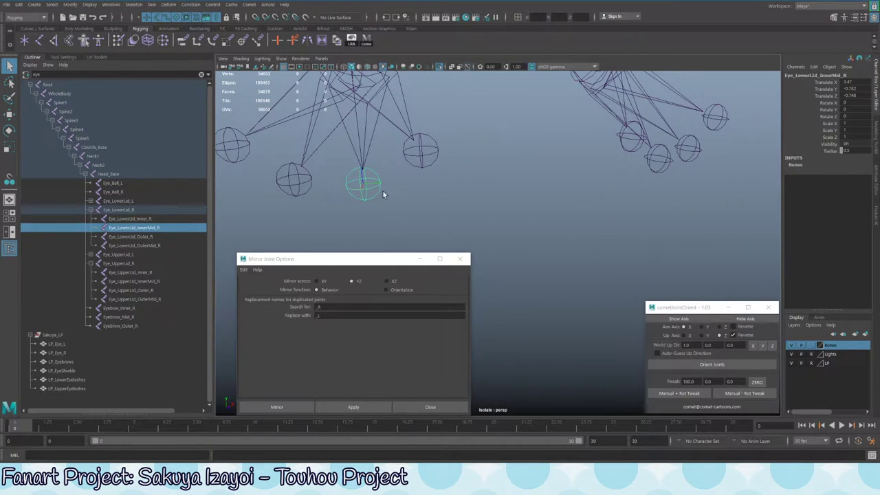
key(w)
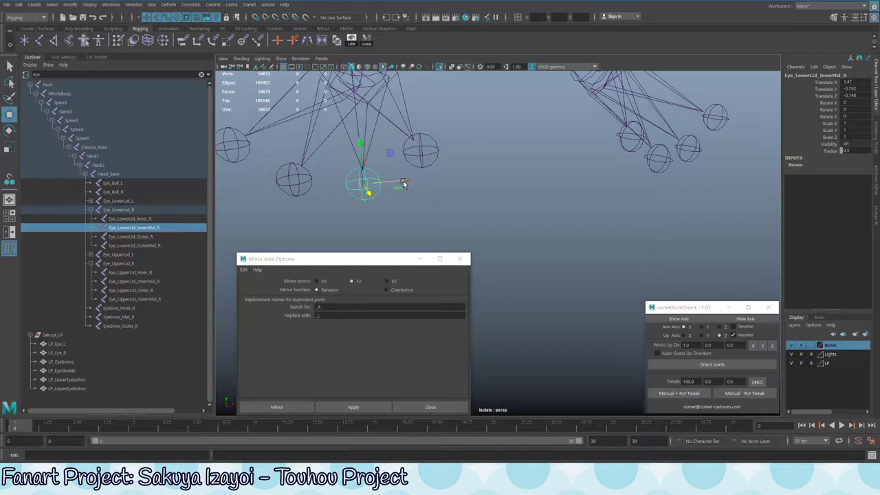
click(627, 141)
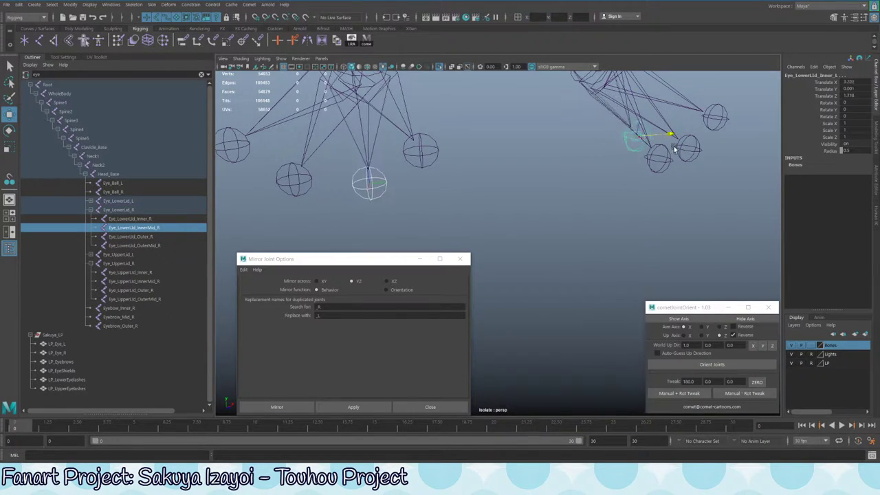
alt+drag(676, 150, 554, 216)
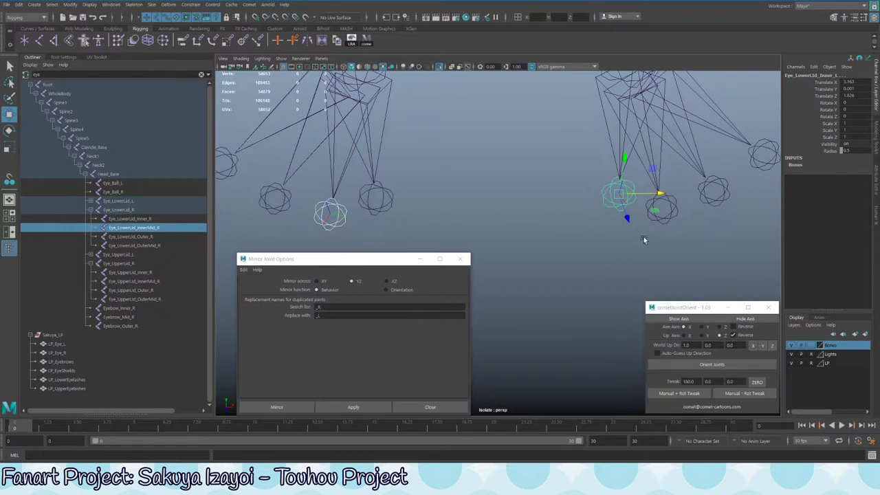
alt+drag(644, 240, 523, 207)
Apply the 180° orientation tweak to three left lower-lid joints, including Eye_LowerLid_Outer_L
key(q)
click(495, 194)
click(537, 182)
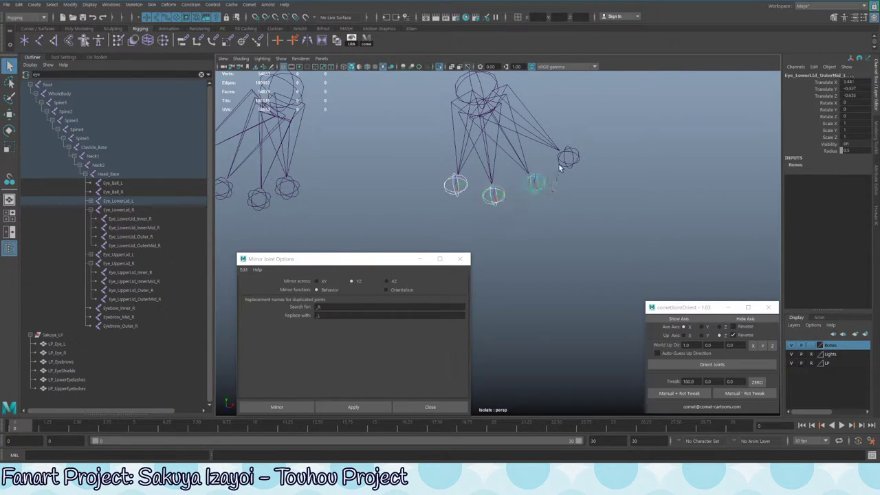
shift+click(575, 162)
alt+drag(575, 289, 566, 271)
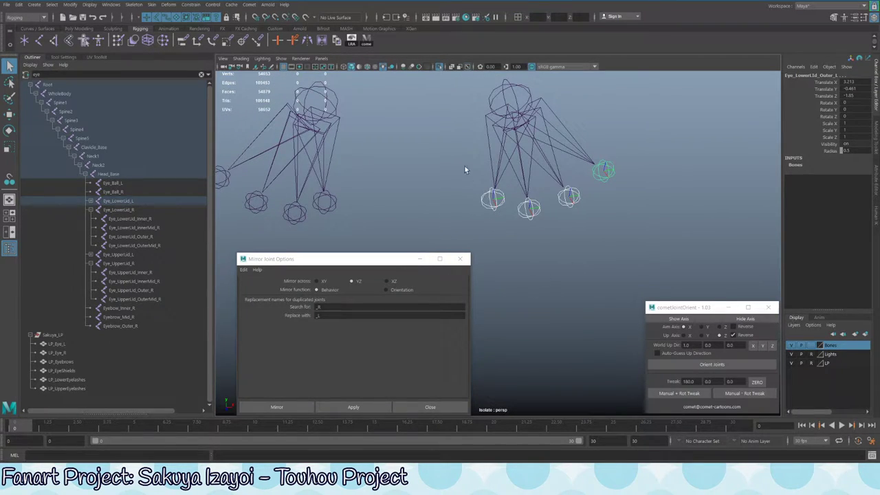
click(691, 395)
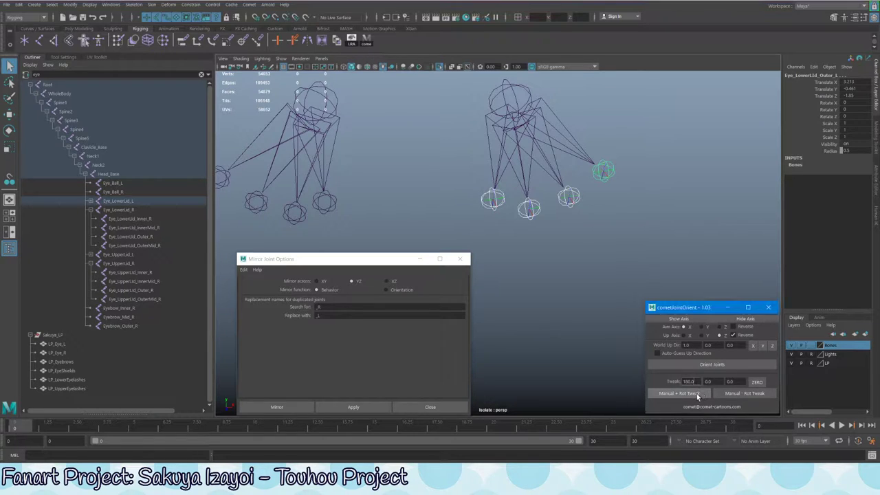
Test-move Eye_LowerLid_Inner_R to check its orientation, then undo
alt+drag(592, 227, 608, 191)
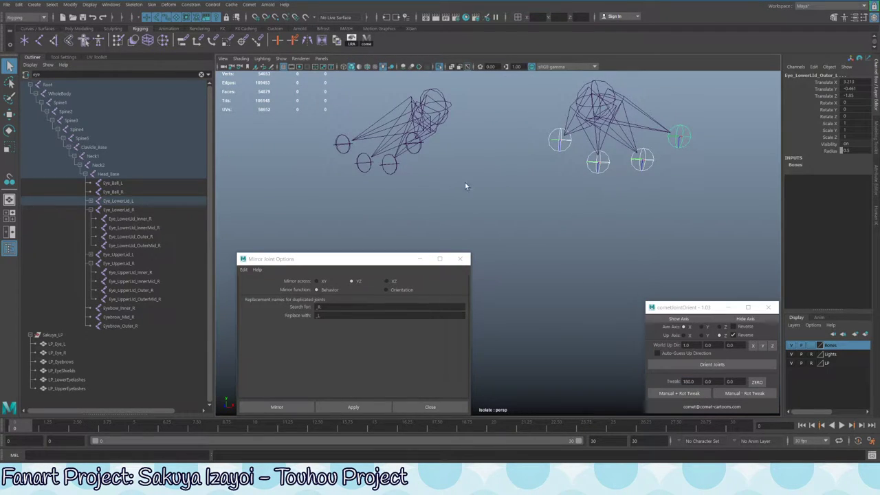
click(421, 143)
alt+drag(480, 176, 506, 186)
key(w)
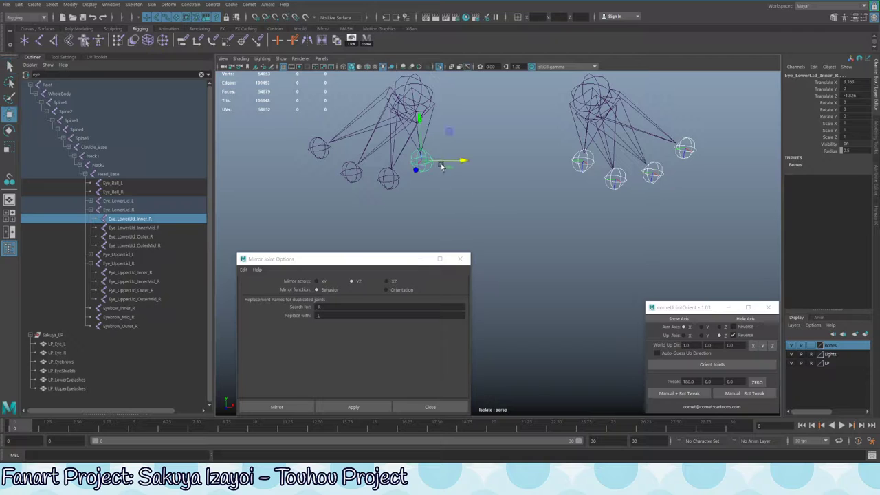
alt+drag(462, 159, 372, 176)
key(ctrl+z)
Set the Move Tool axis orientation to Object
click(64, 57)
click(97, 89)
click(100, 98)
Test-move a left lower-lid joint along its axes to check mirroring, undoing each move
key(ctrl+z)
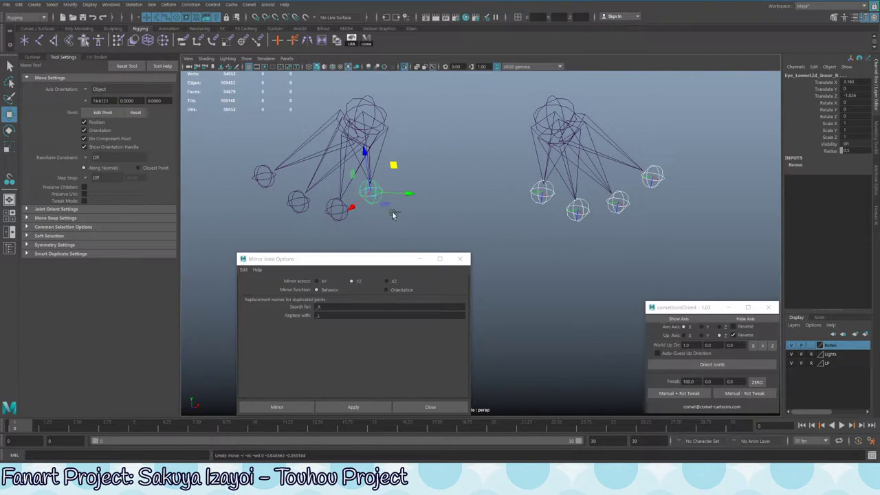
key(ctrl+z)
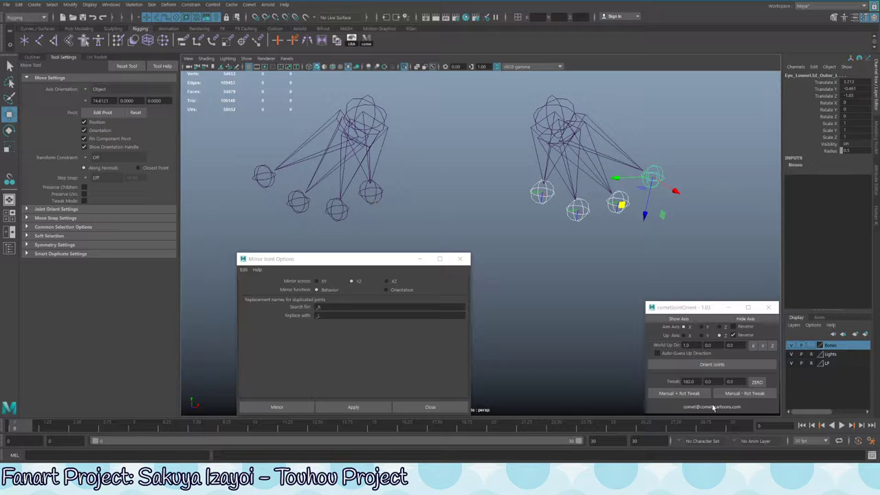
click(691, 393)
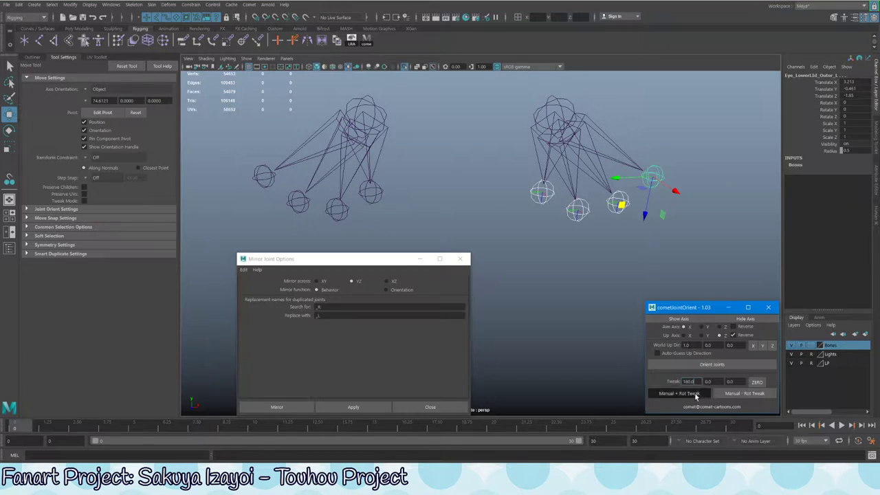
click(375, 195)
drag(394, 167, 403, 115)
key(ctrl+z)
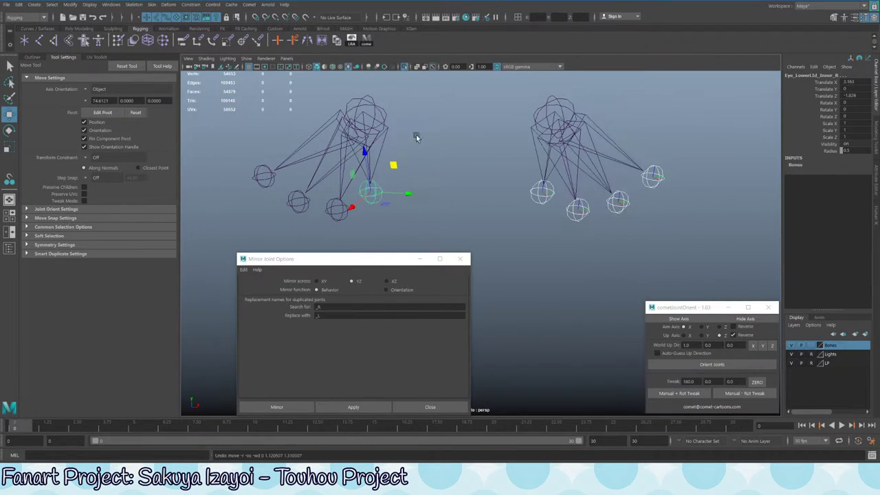
drag(391, 194, 507, 167)
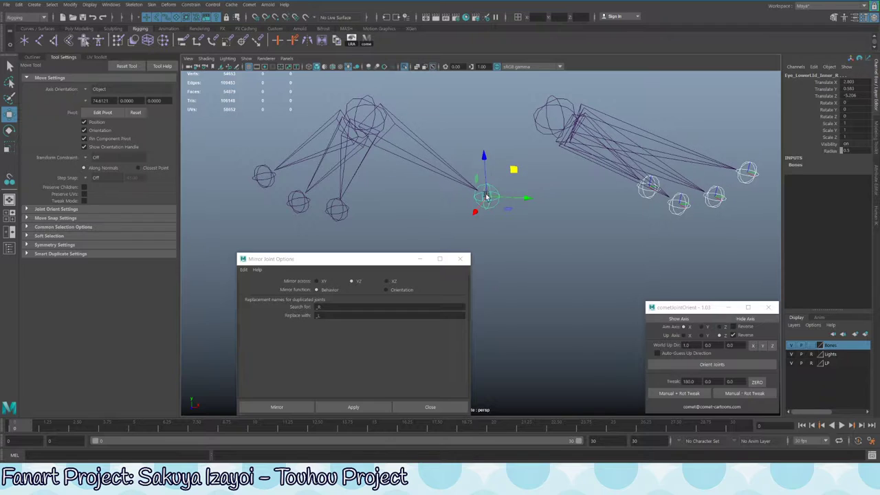
key(ctrl+z)
drag(433, 201, 464, 204)
Test-move the outer joint of the left lid chain, then undo it
key(q)
click(430, 204)
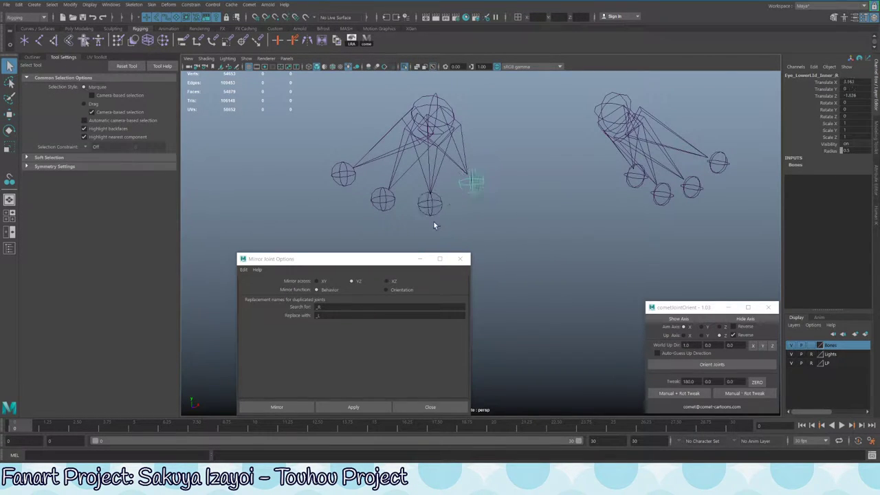
click(343, 175)
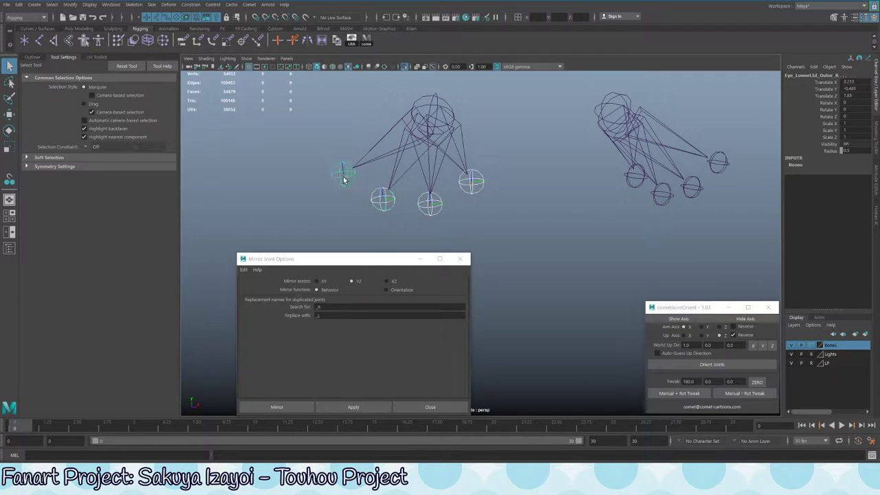
key(w)
drag(368, 144, 622, 210)
click(467, 207)
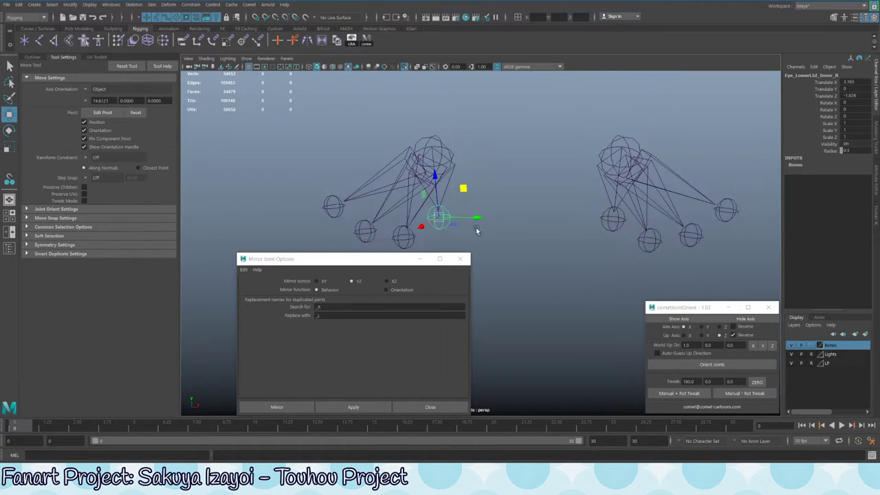
key(ctrl+z)
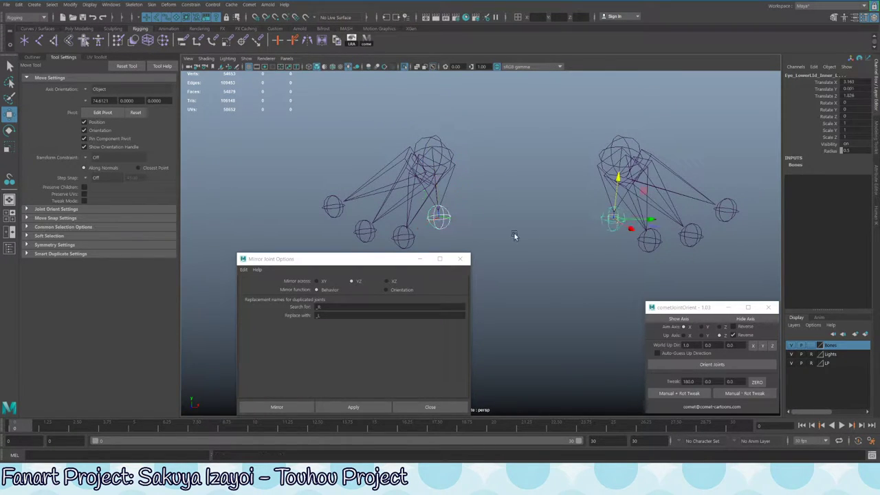
Lower the inner lid joint slightly along its Z axis
alt+drag(636, 219, 598, 207)
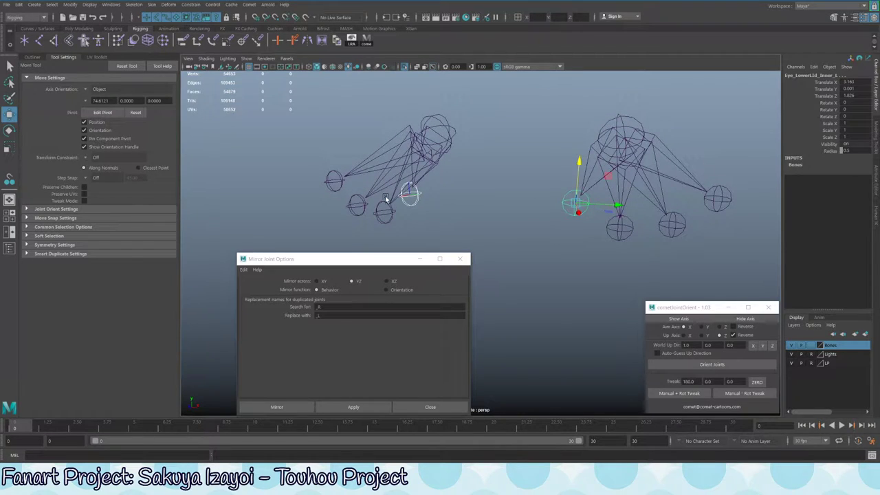
alt+drag(386, 199, 584, 163)
scroll(600, 172, up, 5)
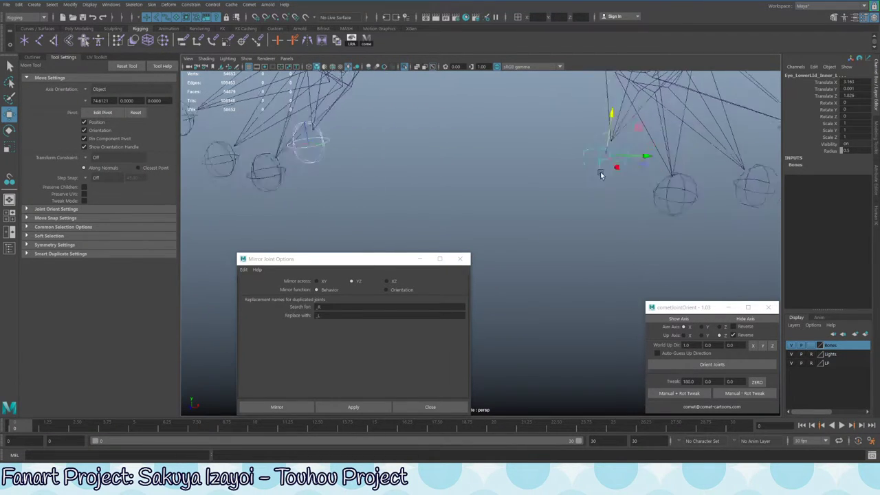
scroll(524, 215, down, 3)
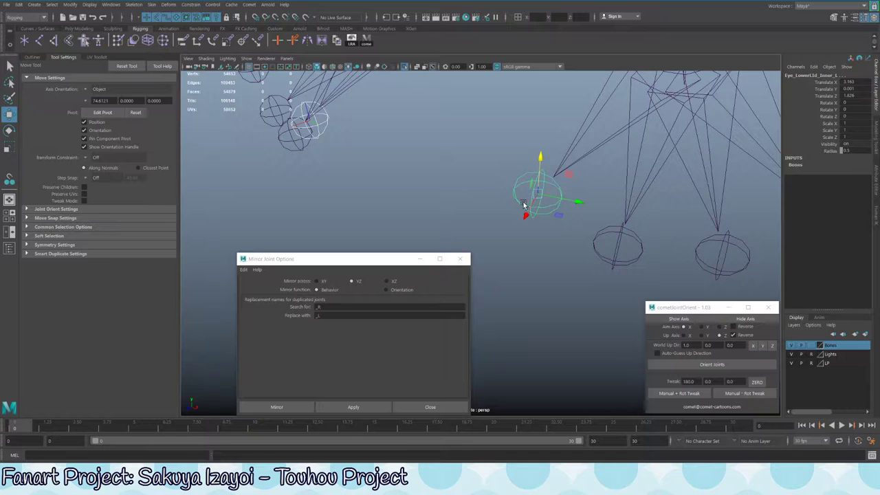
alt+drag(527, 206, 599, 222)
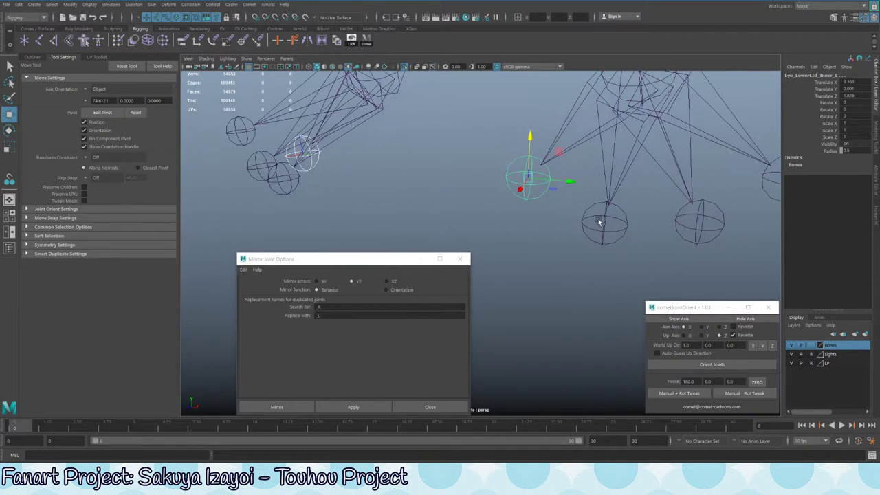
alt+drag(653, 199, 680, 187)
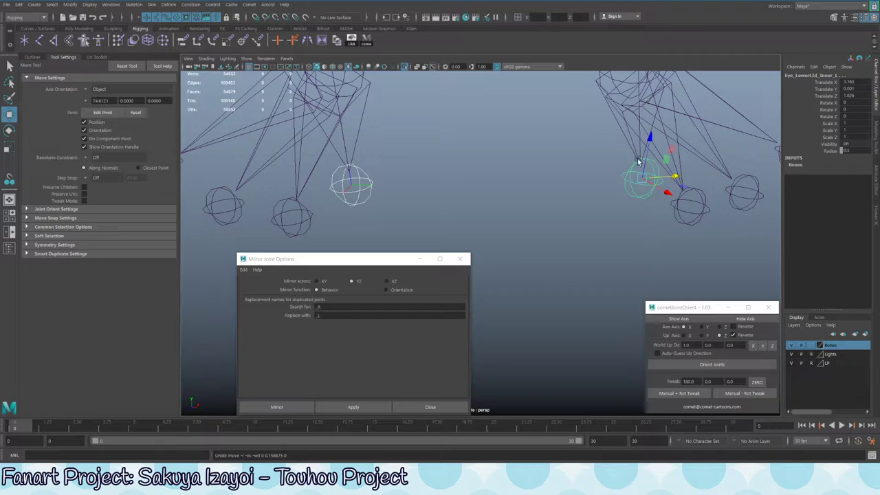
mouse_move(647, 126)
mouse_down()
mouse_move(646, 149)
mouse_move(647, 124)
mouse_move(648, 140)
mouse_up()
alt+drag(670, 211, 639, 204)
key(q)
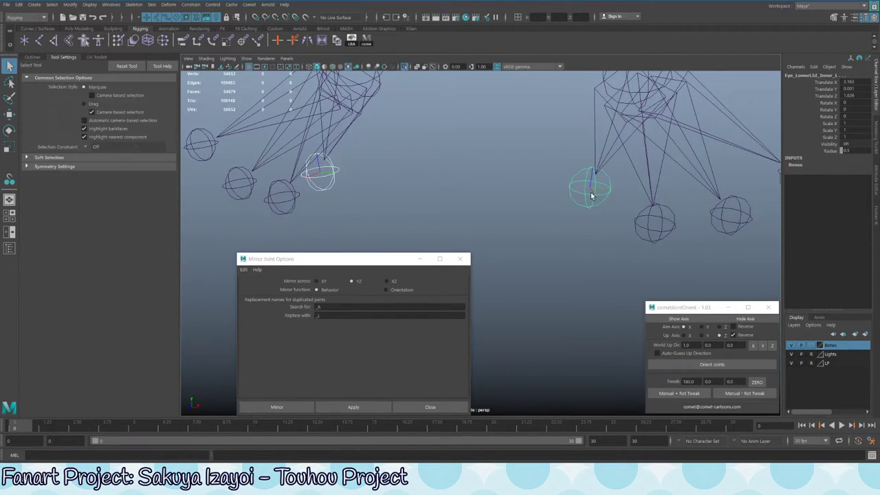
click(621, 195)
alt+middle_drag(622, 196, 440, 176)
click(440, 176)
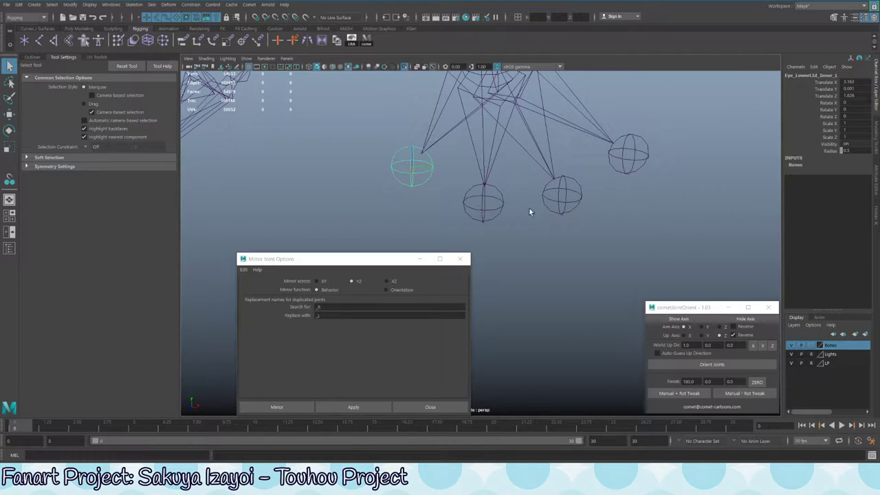
shift+click(483, 203)
shift+click(563, 201)
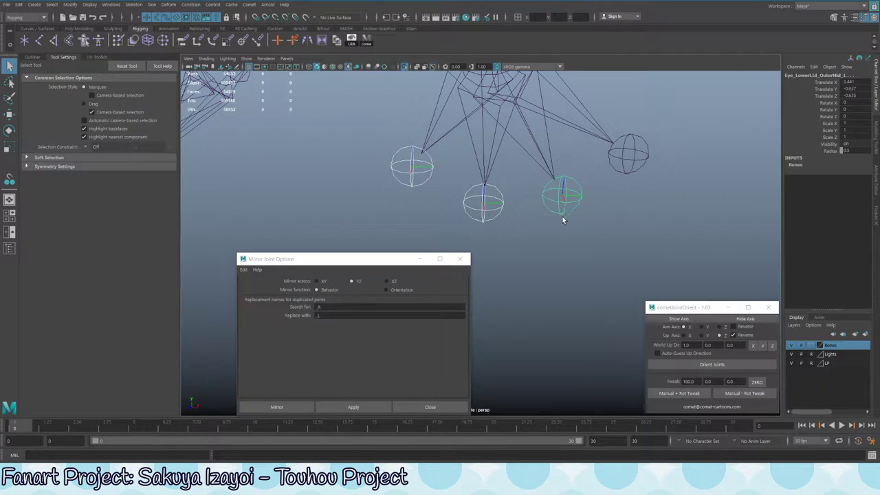
shift+click(628, 162)
scroll(457, 198, down, 5)
mouse_move(472, 176)
alt+mouse_down()
mouse_move(445, 165)
mouse_move(480, 182)
mouse_move(471, 170)
alt+mouse_up()
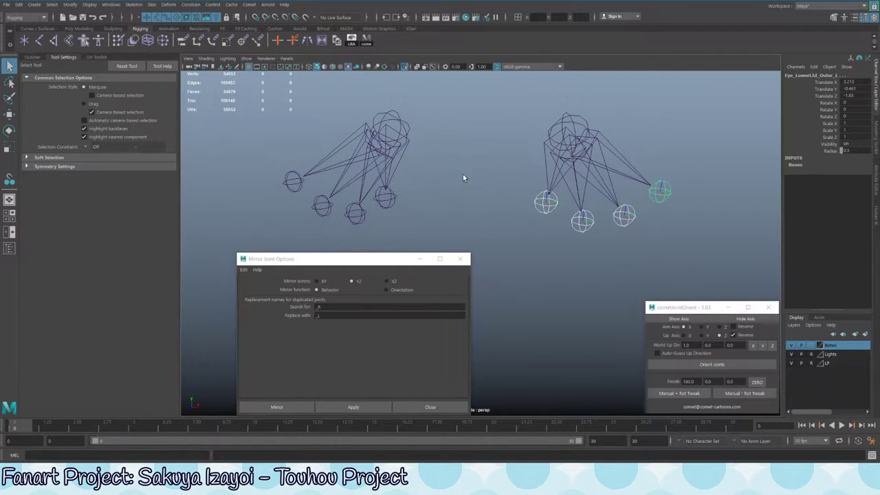
alt+middle_drag(455, 184, 379, 175)
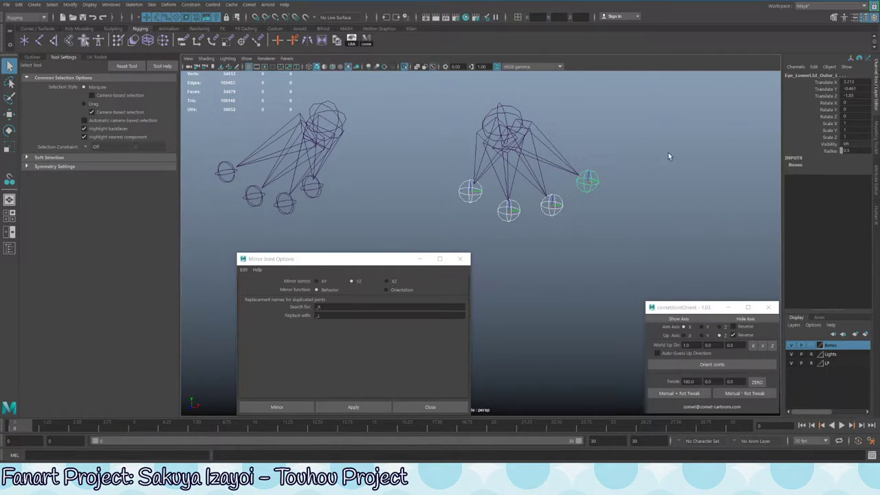
click(471, 196)
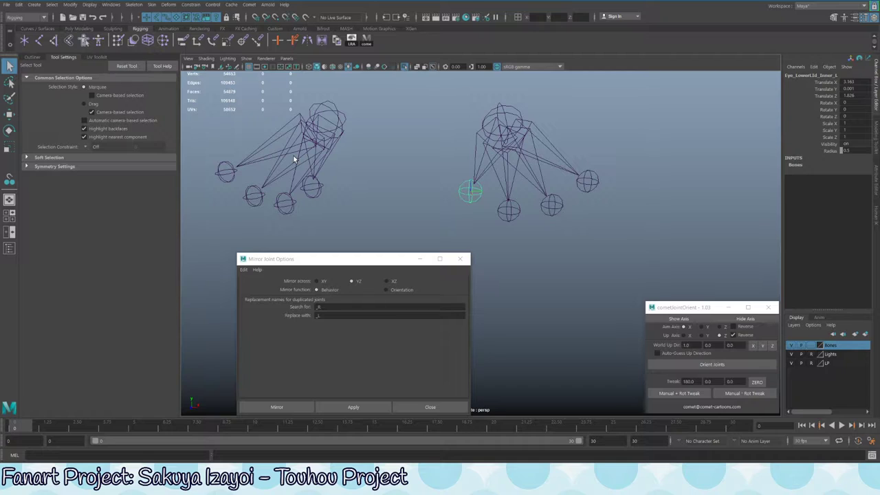
alt+middle_drag(373, 198, 428, 198)
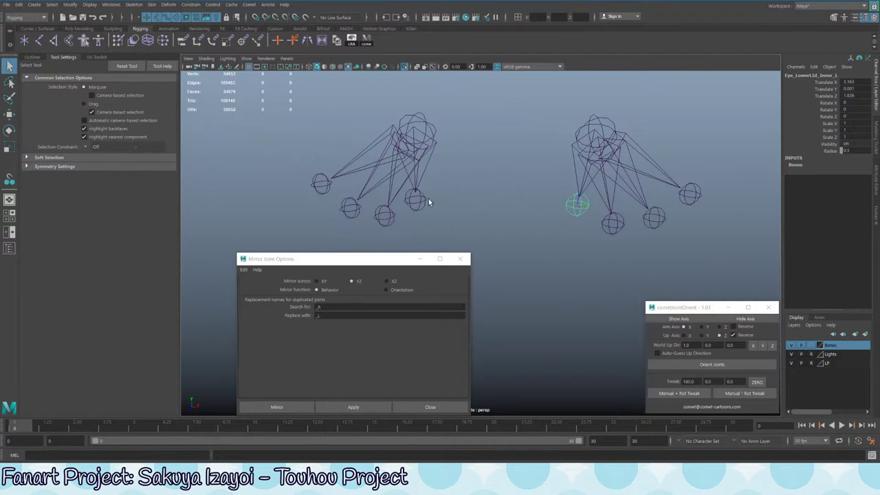
click(404, 198)
key(w)
drag(425, 171, 440, 138)
click(584, 215)
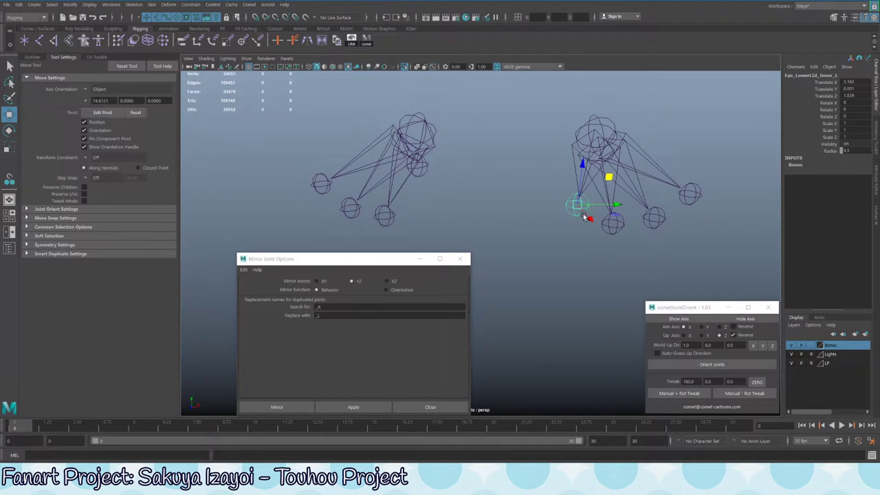
click(429, 167)
drag(857, 82, 856, 96)
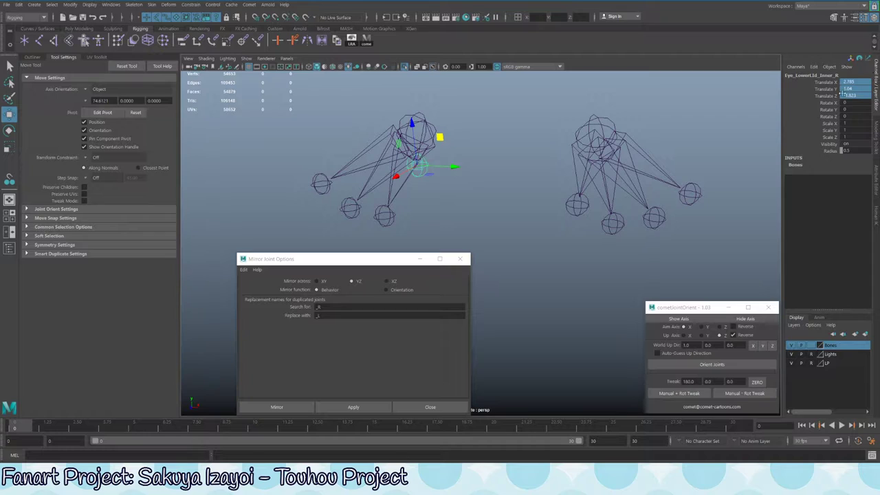
click(583, 210)
double_click(853, 82)
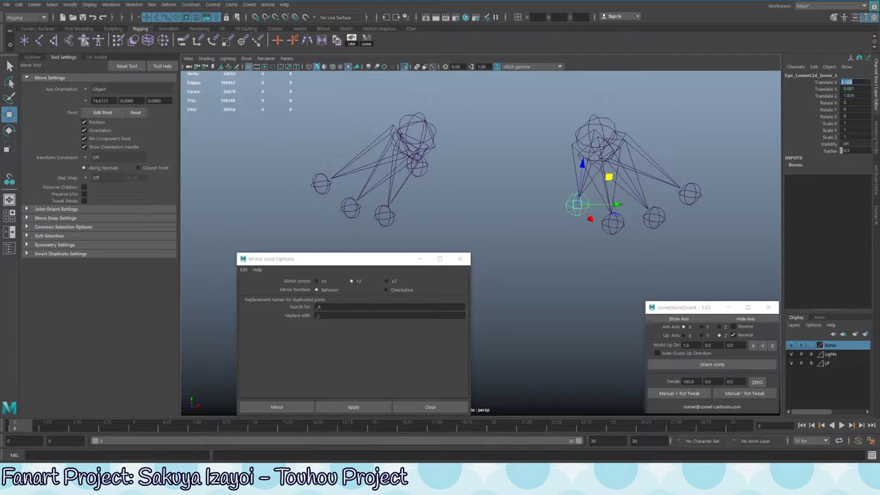
drag(856, 82, 858, 96)
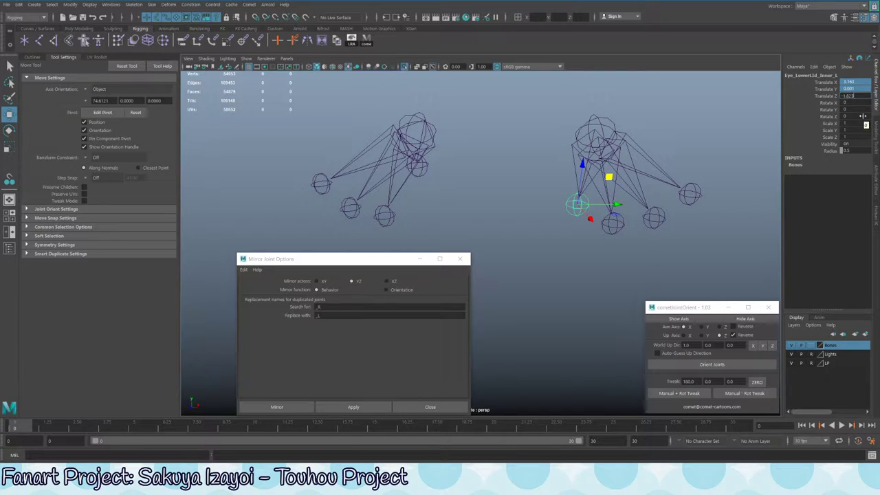
key(Return)
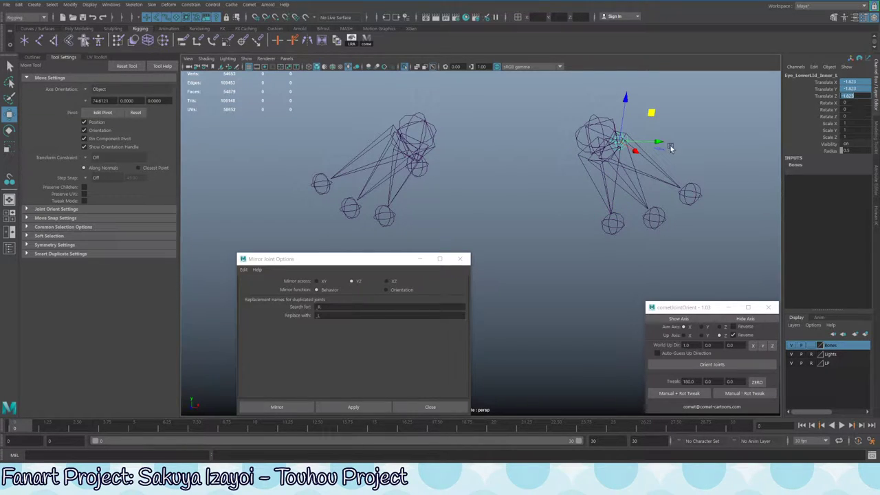
alt+drag(672, 149, 588, 155)
key(ctrl+z)
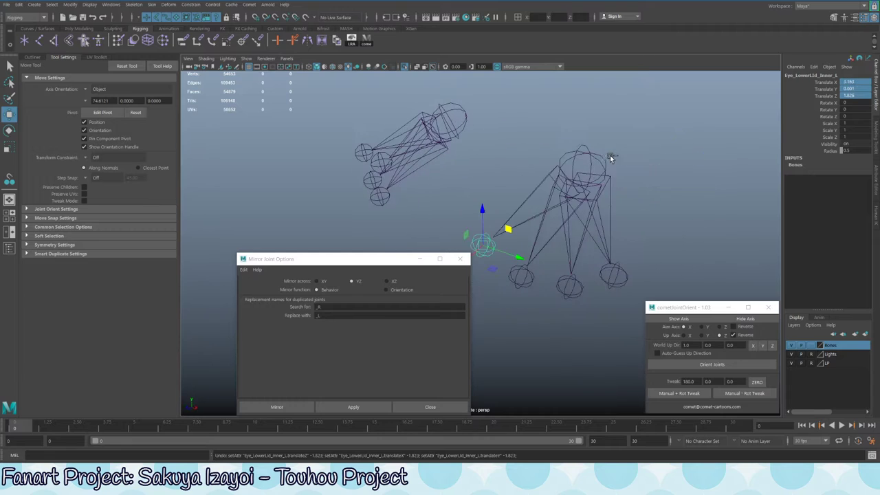
alt+drag(480, 206, 465, 239)
key(q)
click(465, 239)
click(447, 239)
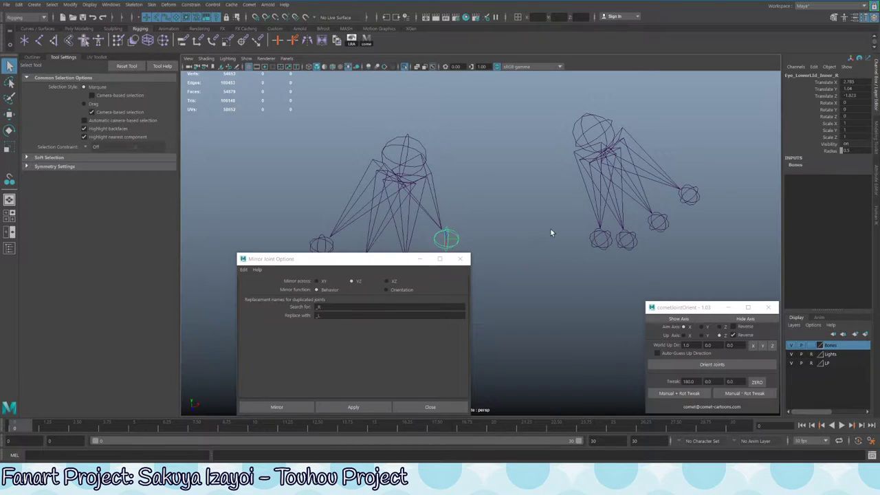
alt+drag(553, 234, 535, 178)
key(ctrl+z)
key(ctrl+z)
key(shift+z)
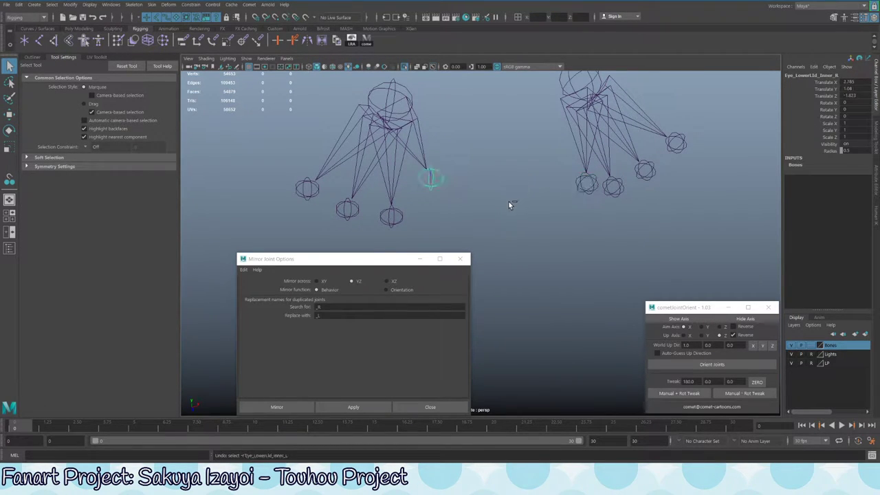
key(ctrl+z)
key(shift+z)
key(shift+z)
alt+drag(496, 212, 357, 150)
drag(853, 82, 854, 96)
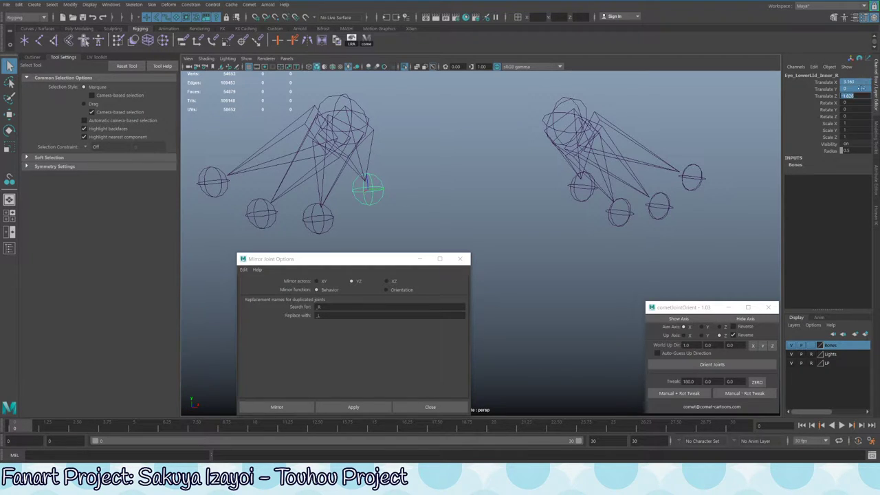
click(588, 193)
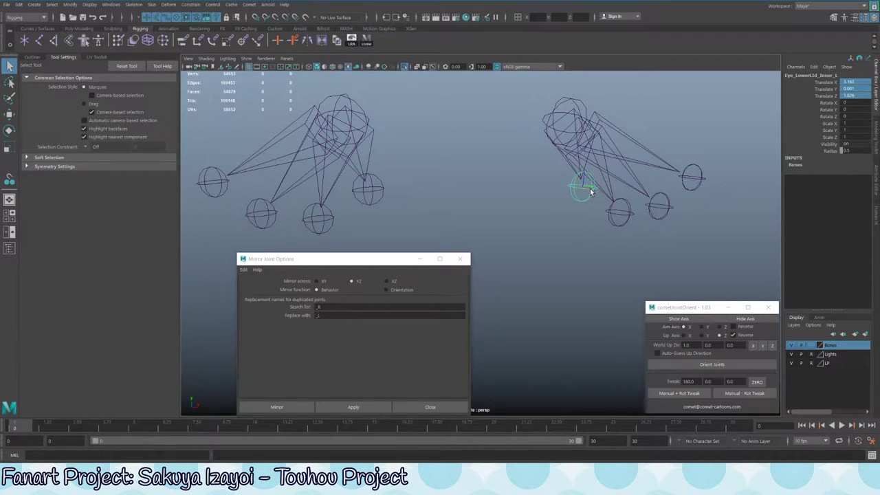
alt+drag(589, 192, 581, 278)
click(581, 278)
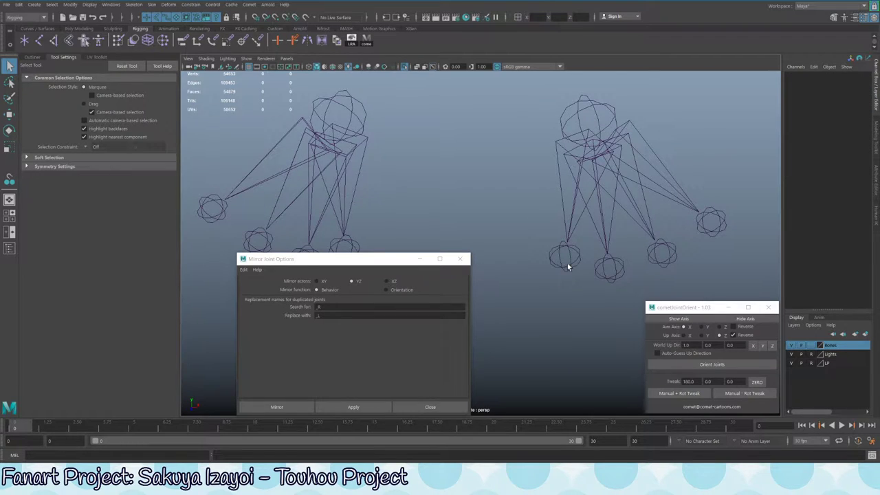
click(567, 265)
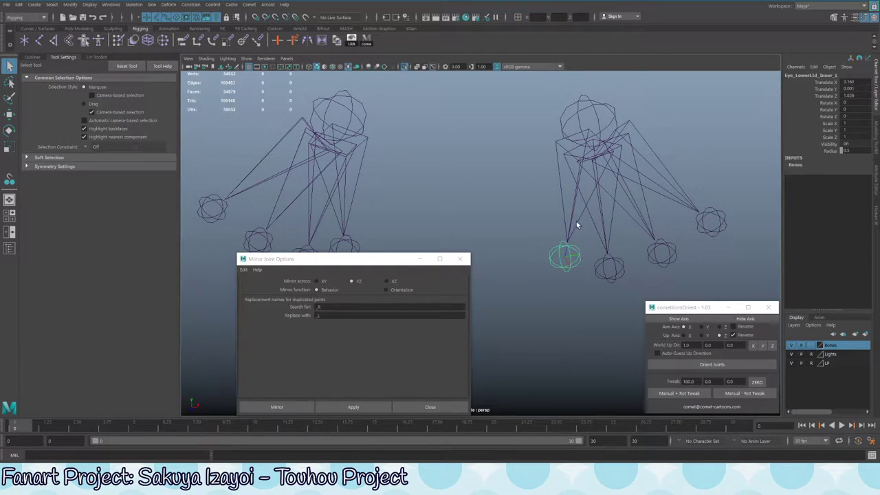
alt+middle_drag(578, 225, 747, 110)
alt+drag(613, 162, 453, 191)
click(405, 194)
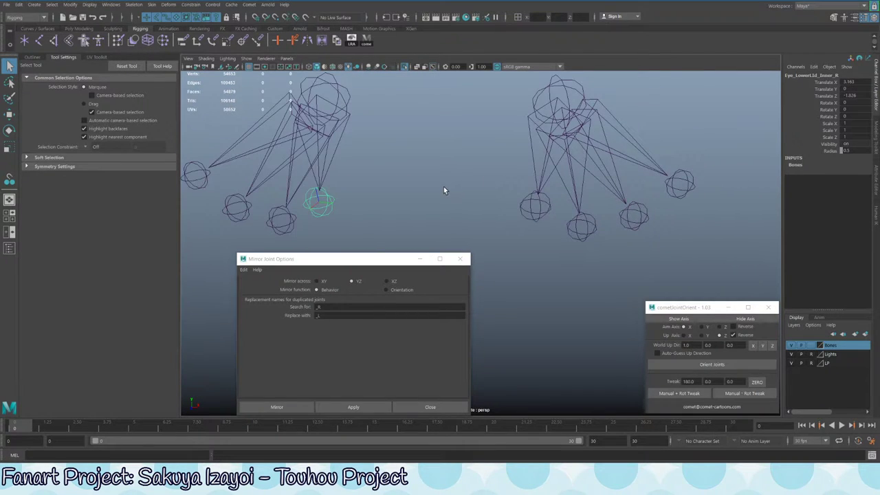
drag(864, 78, 854, 100)
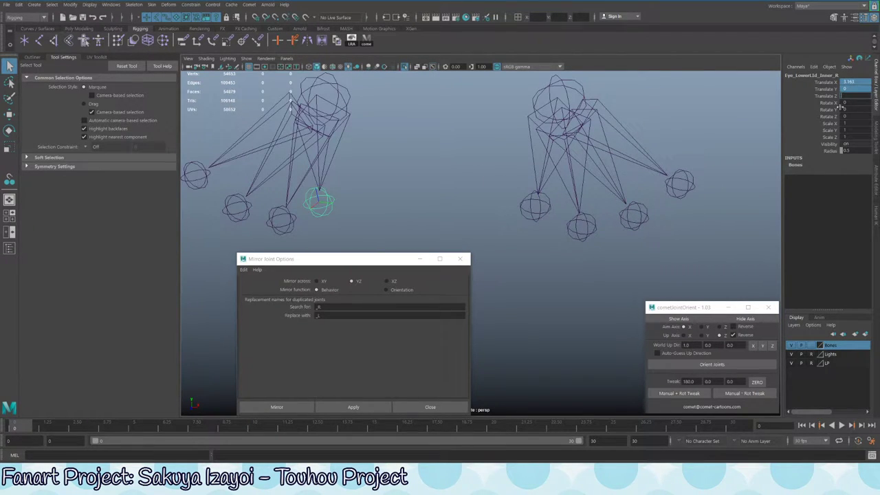
click(539, 217)
click(541, 217)
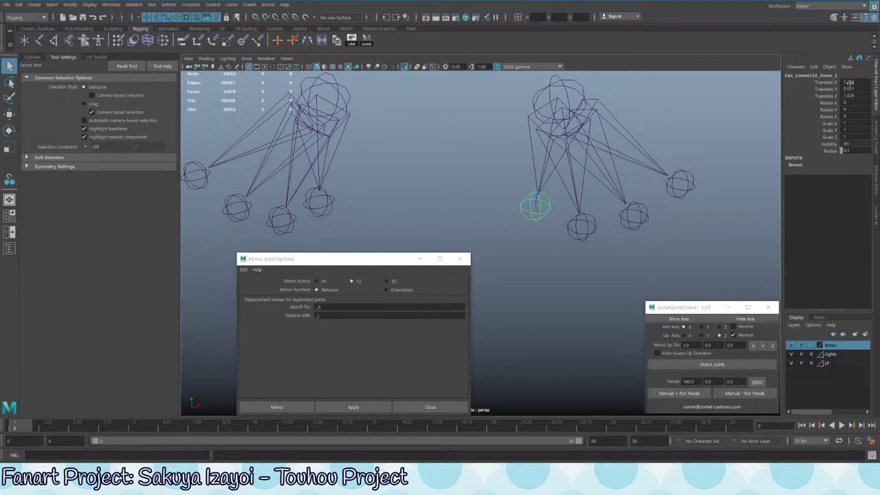
drag(853, 82, 853, 97)
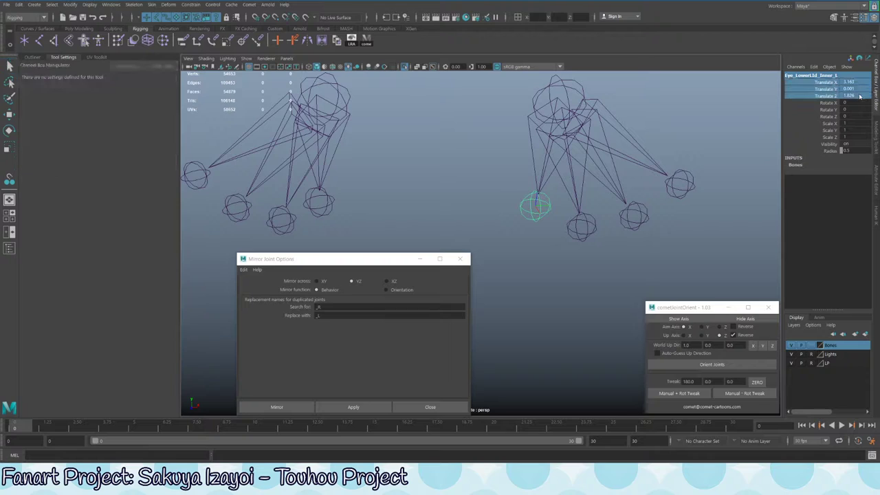
Set Eye_LowerLid_Inner_L Translate Y to 0 in the Channel Box
double_click(847, 82)
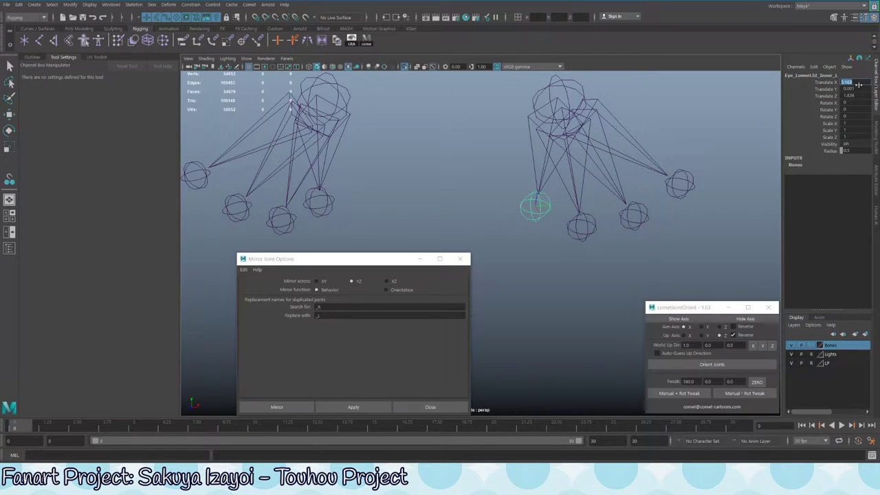
key(Tab)
text(0)
key(Return)
Step through the selection history comparing Eye_LowerLid_Inner_R with the mirrored joint
click(330, 200)
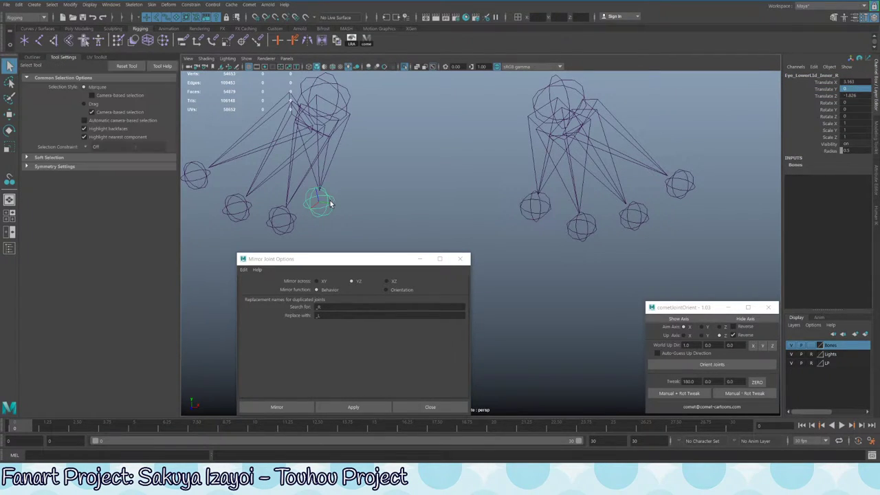
key(ctrl+z)
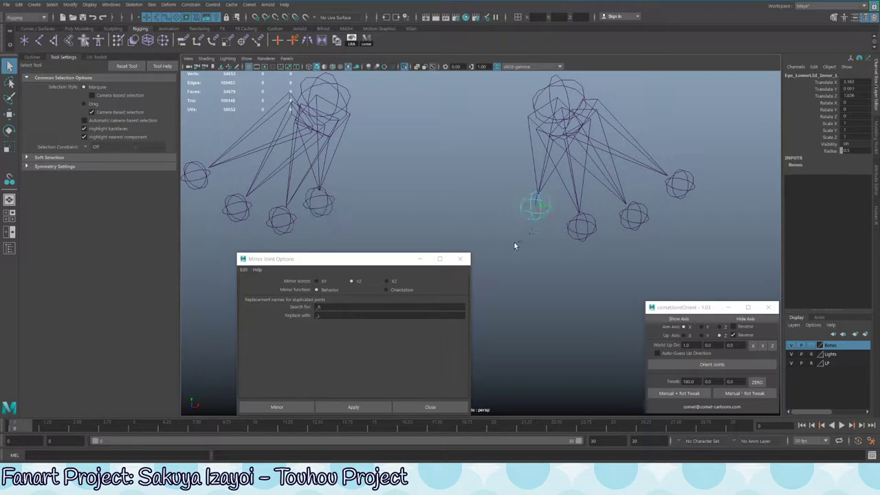
key(ctrl+z)
key(shift+z)
key(ctrl+z)
key(shift+z)
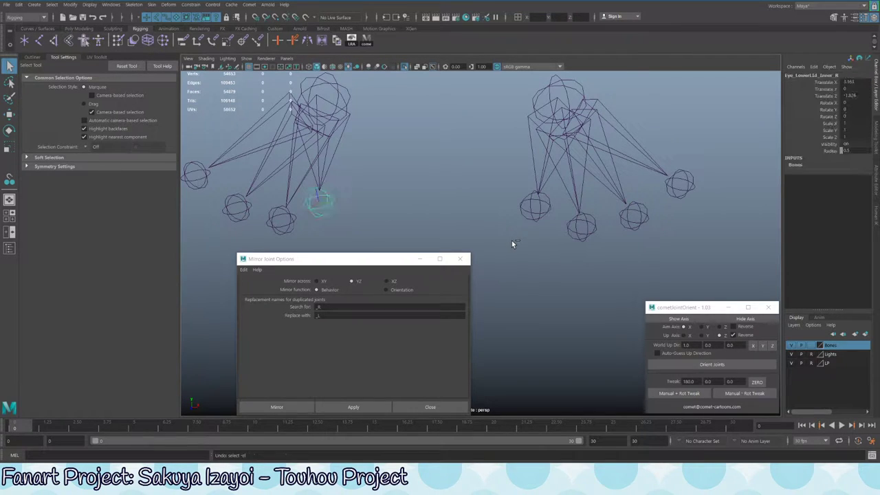
key(ctrl+z)
click(546, 201)
alt+drag(547, 201, 440, 175)
key(ctrl+z)
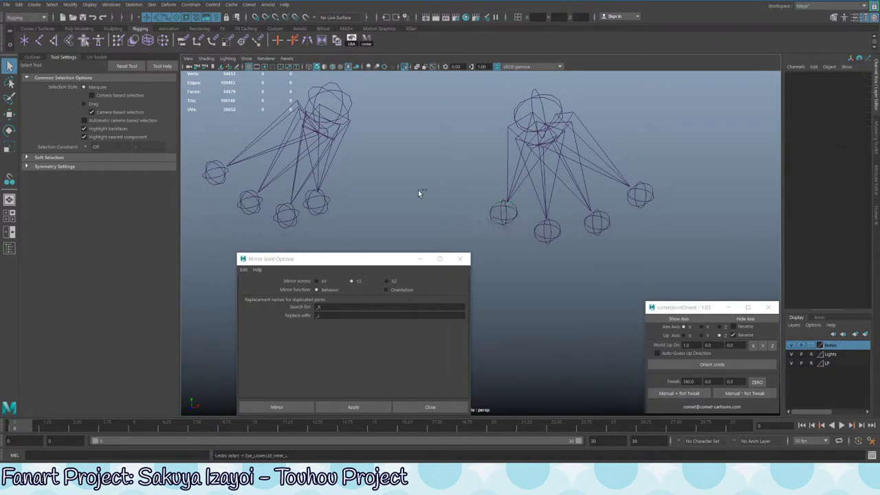
key(ctrl+z)
key(ctrl+z)
key(ctrl+z)
key(shift+z)
key(shift+z)
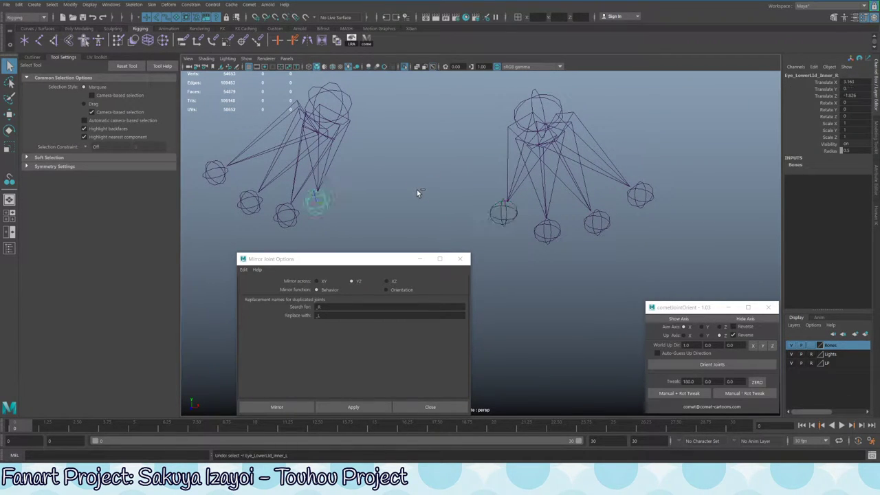
Delete the mirrored left lower-lid chain and re-mirror Eye_LowerLid_R via Mirror Joint Options
click(533, 123)
key(Delete)
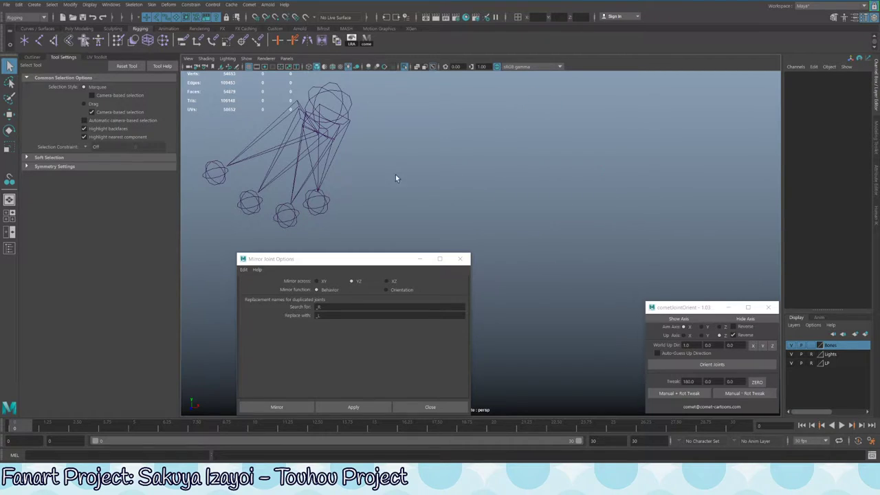
click(351, 102)
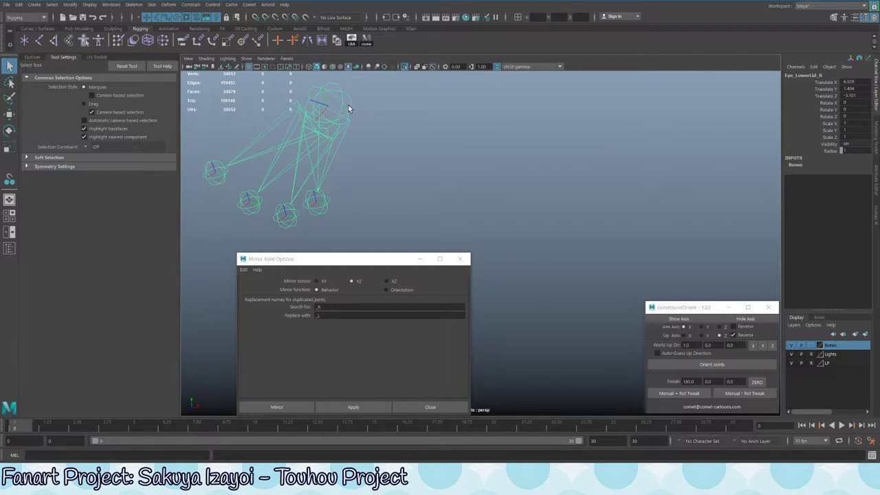
click(365, 409)
Compare the new Eye_LowerLid_Inner_L with Inner_R, then delete the new left chain
click(525, 200)
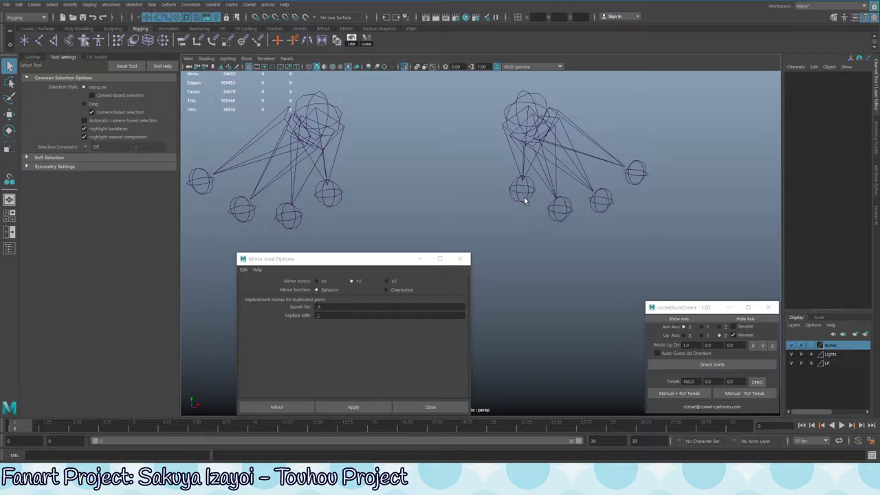
click(524, 195)
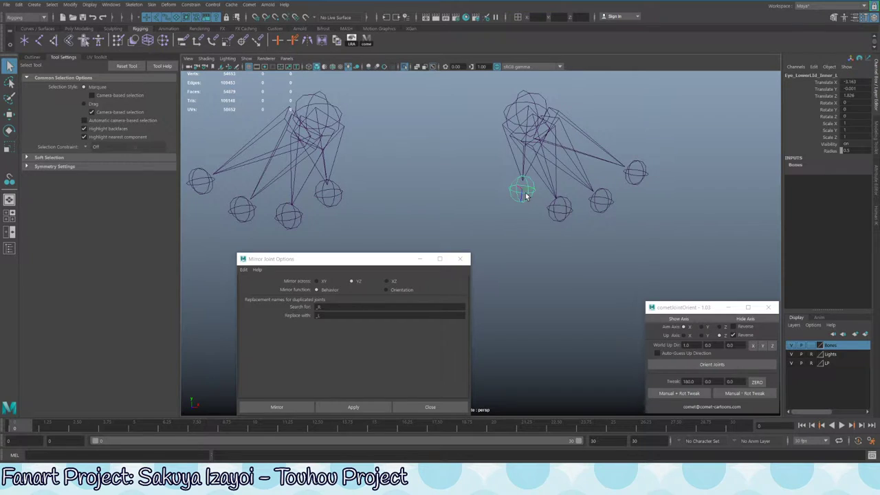
click(340, 195)
alt+drag(340, 194, 483, 191)
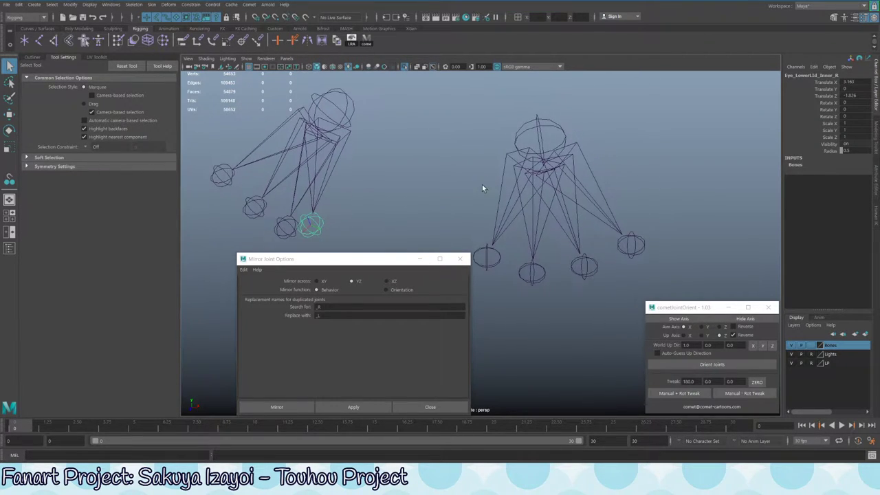
click(540, 125)
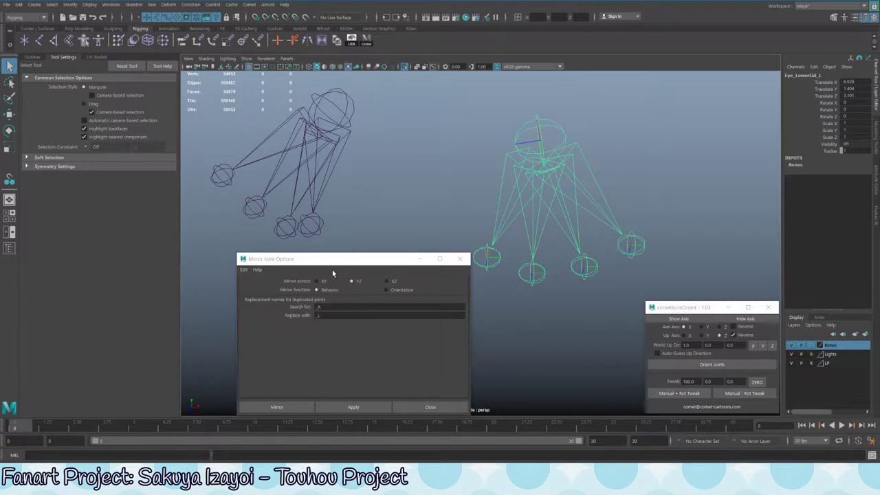
drag(398, 262, 239, 264)
alt+drag(483, 221, 553, 141)
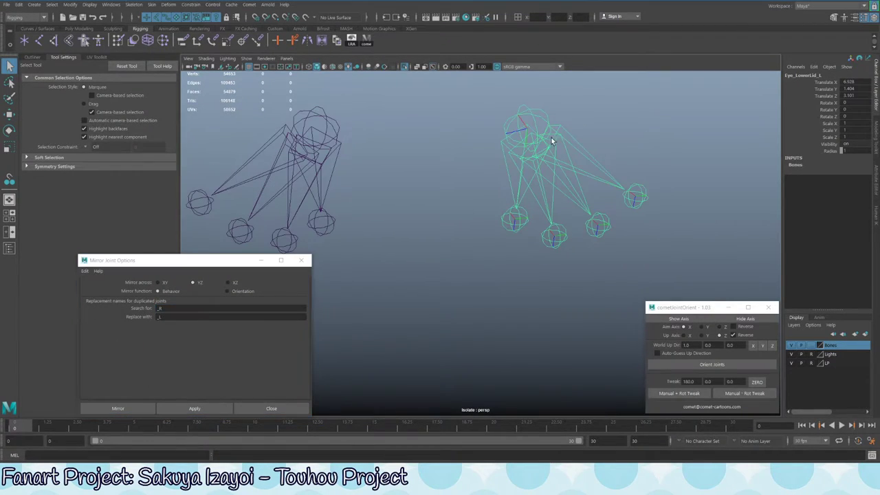
key(Delete)
Select the Eye_LowerLid_R rig and view its hierarchy in the Outliner
click(318, 144)
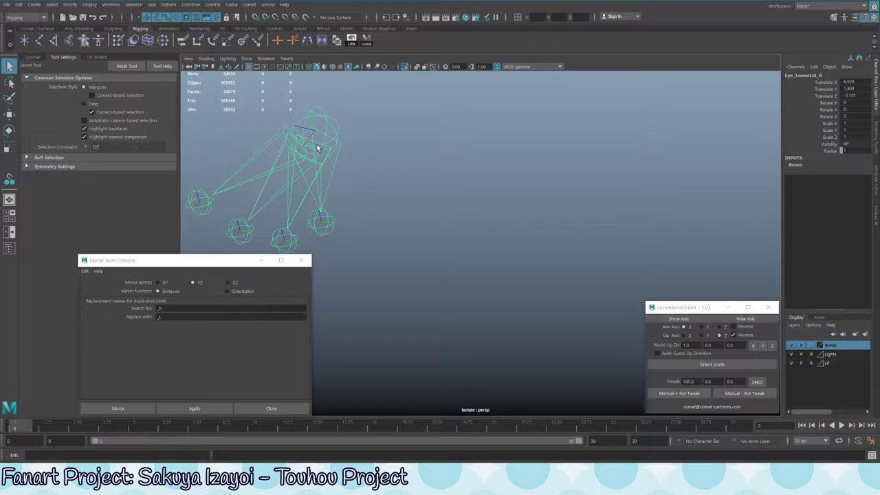
alt+drag(318, 143, 443, 275)
drag(442, 275, 239, 117)
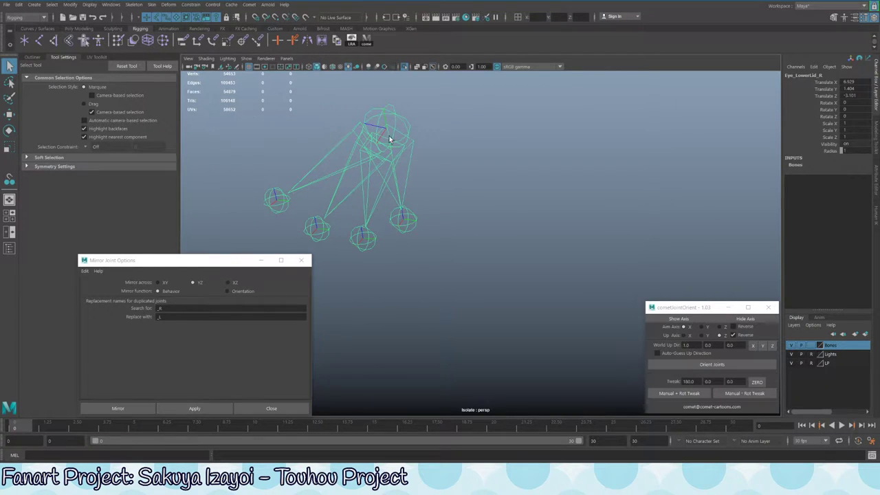
click(34, 57)
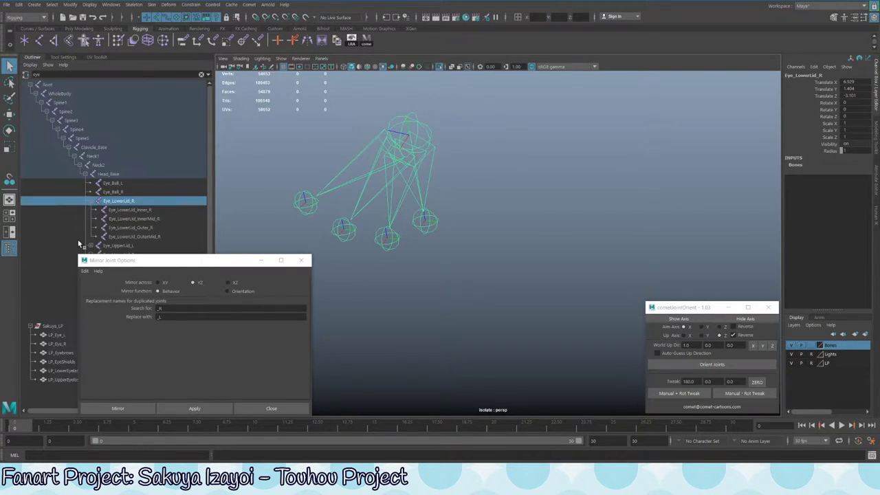
Freeze transformations on the right lower-lid joints from Eye_LowerLid_R to OuterMid_R
shift+click(141, 237)
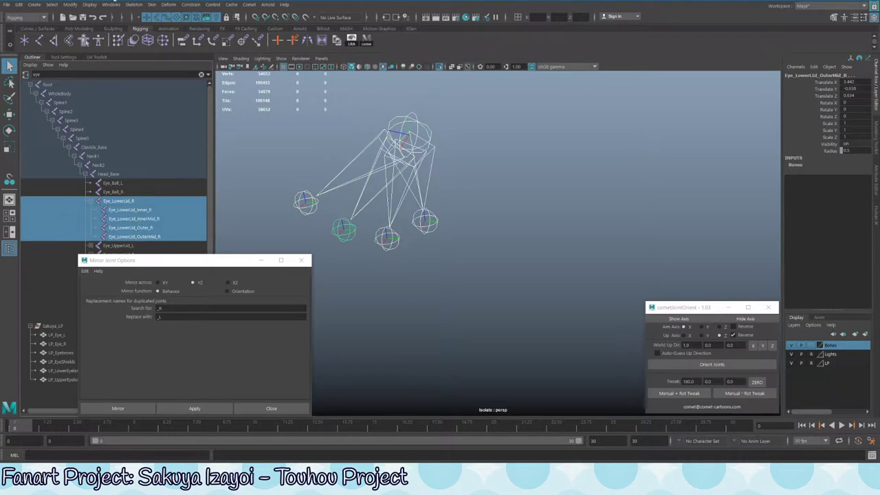
click(89, 4)
mouse_move(70, 5)
click(90, 46)
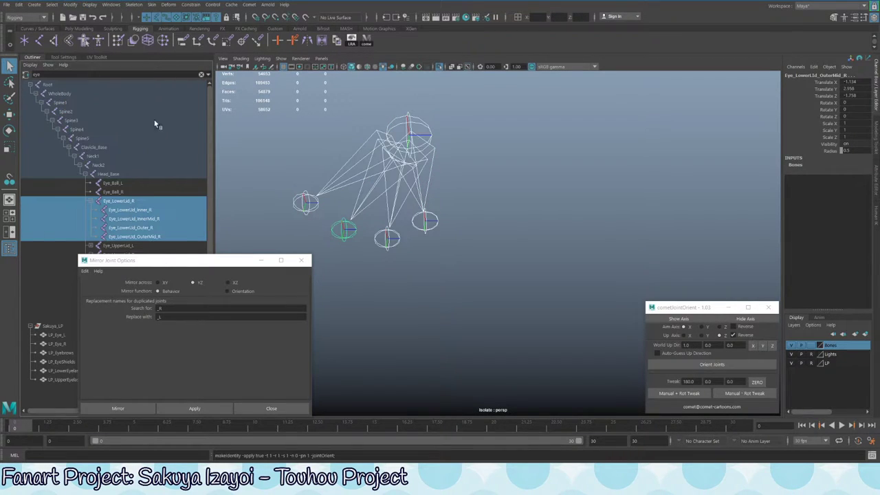
Re-orient the selected lid joints' axes with Orient Joints, then freeze their transformations again
alt+drag(409, 205, 433, 220)
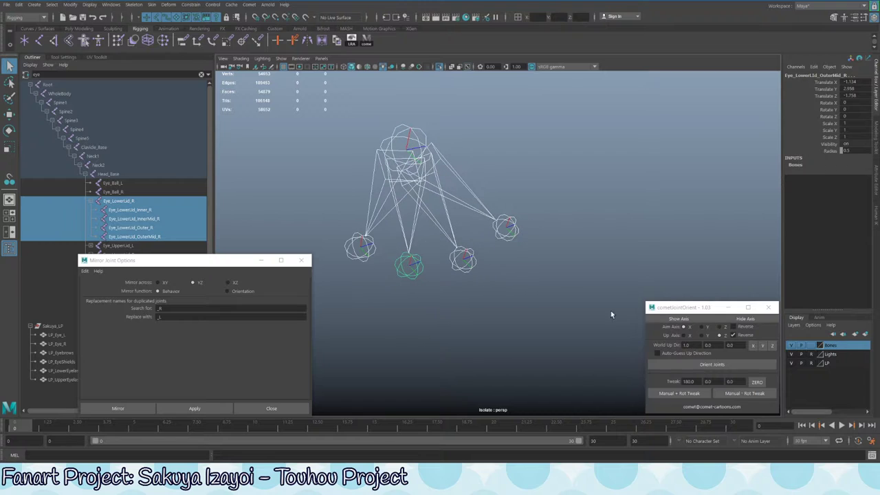
click(739, 366)
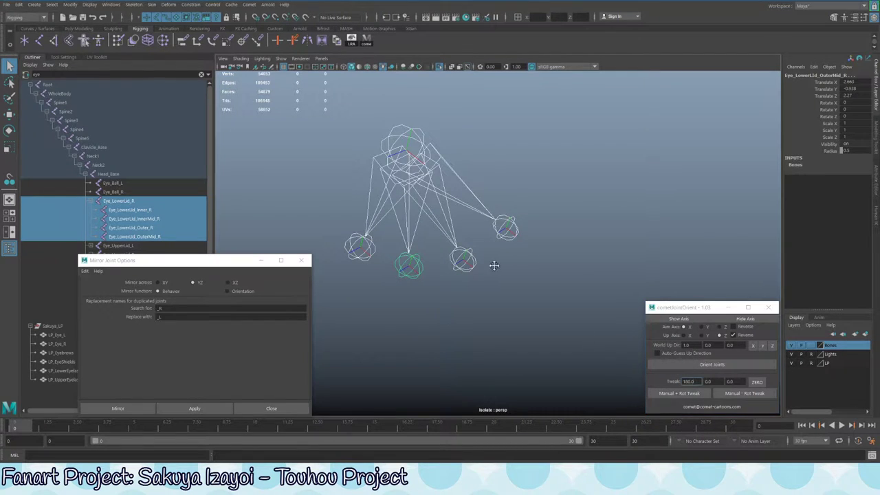
alt+drag(495, 266, 554, 242)
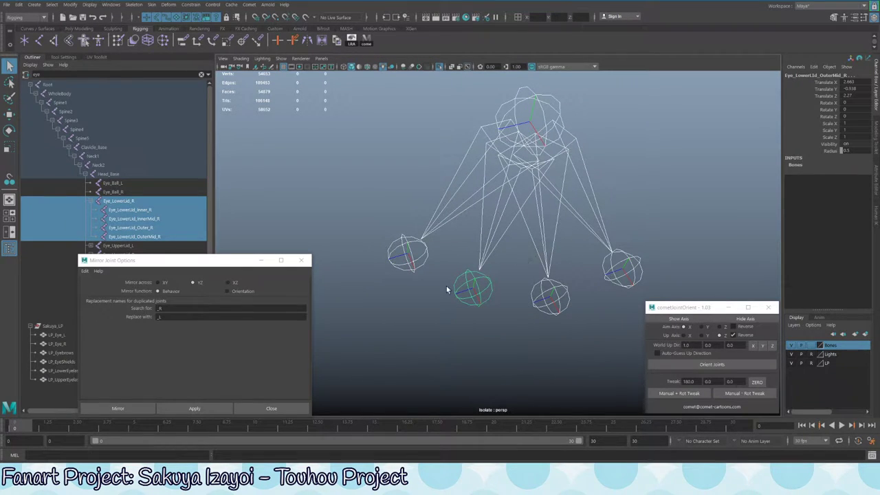
alt+drag(515, 291, 507, 262)
right_click(502, 270)
click(487, 283)
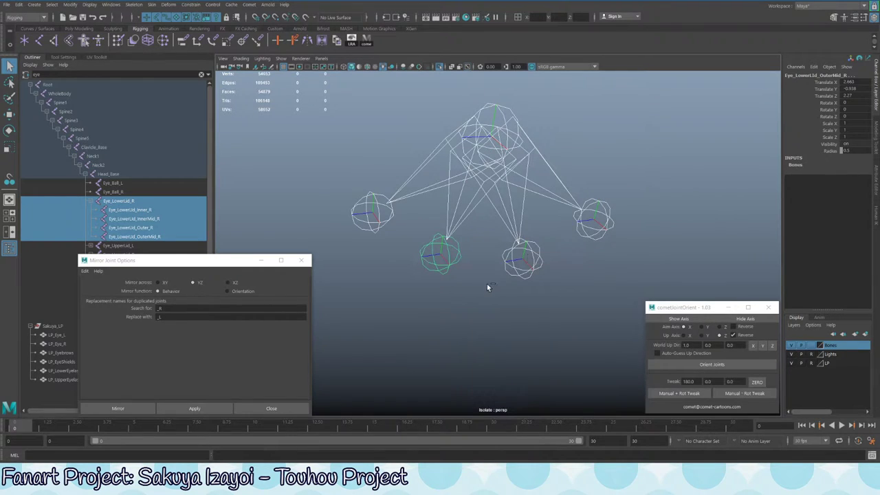
key(ctrl+shift+f)
Select the Eye_LowerLid_Inner_R joint
click(481, 289)
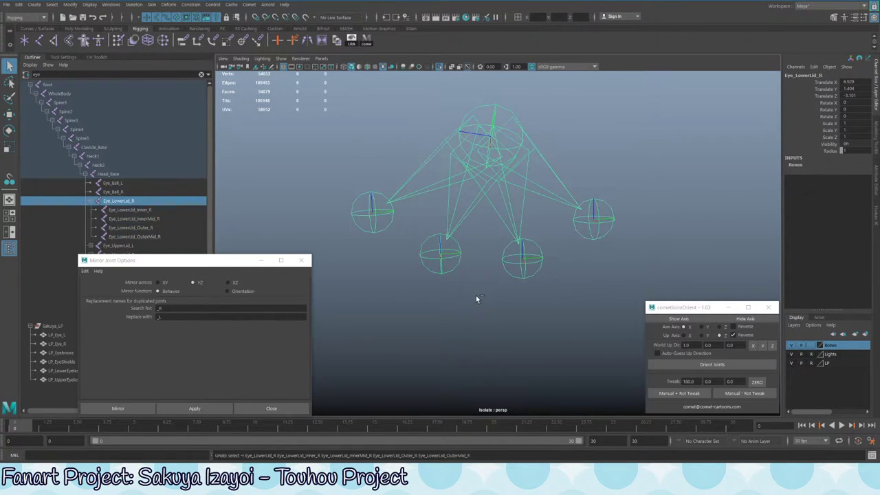
alt+drag(476, 295, 497, 271)
alt+drag(487, 220, 511, 270)
click(505, 282)
Apply Orient Joints to Eye_LowerLid_Inner_R
click(705, 366)
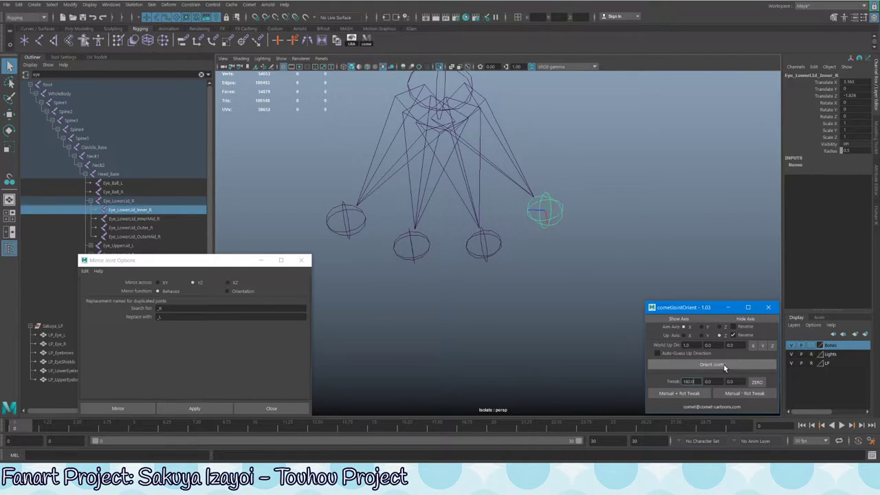
alt+middle_drag(511, 304, 506, 310)
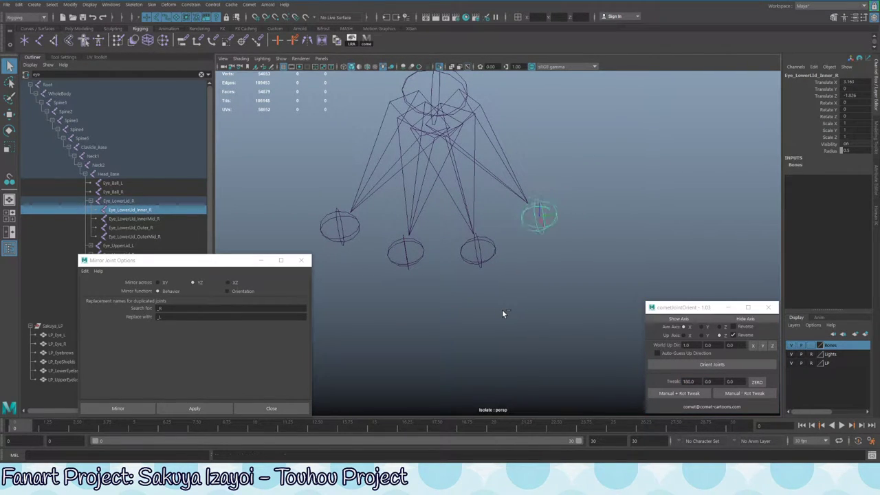
alt+drag(512, 293, 501, 275)
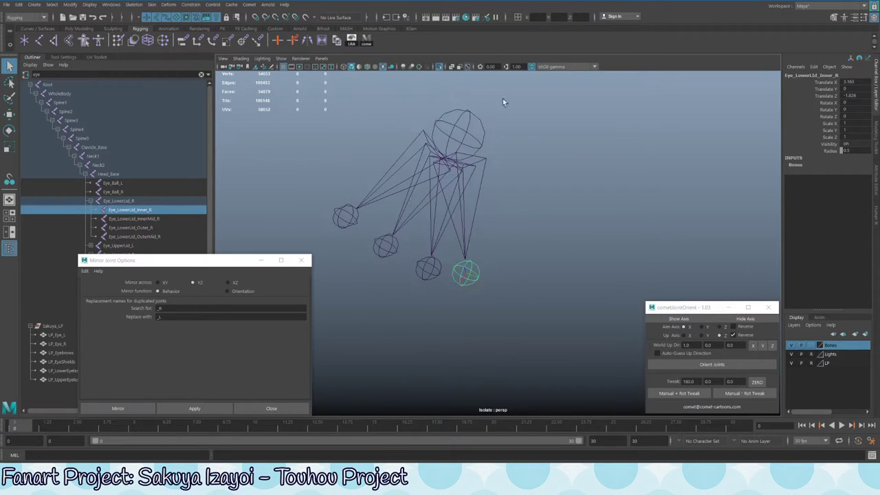
Inspect the axes of Eye_LowerLid_R, Inner_R, InnerMid_R and OuterMid_R by selecting each
click(471, 151)
key(w)
alt+drag(470, 140, 471, 105)
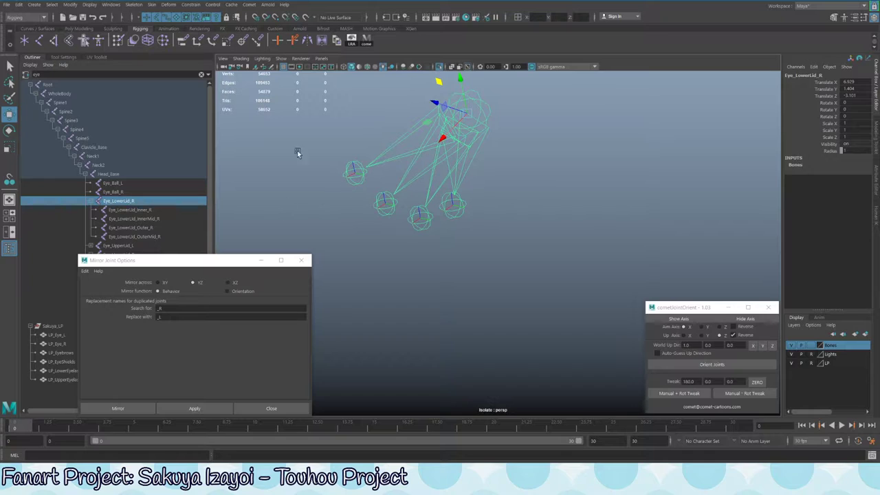
click(461, 214)
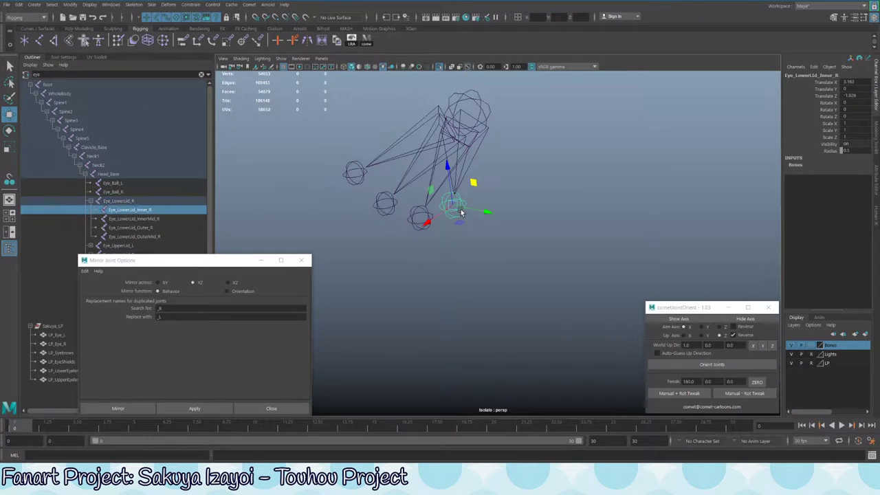
click(414, 227)
alt+drag(411, 219, 449, 233)
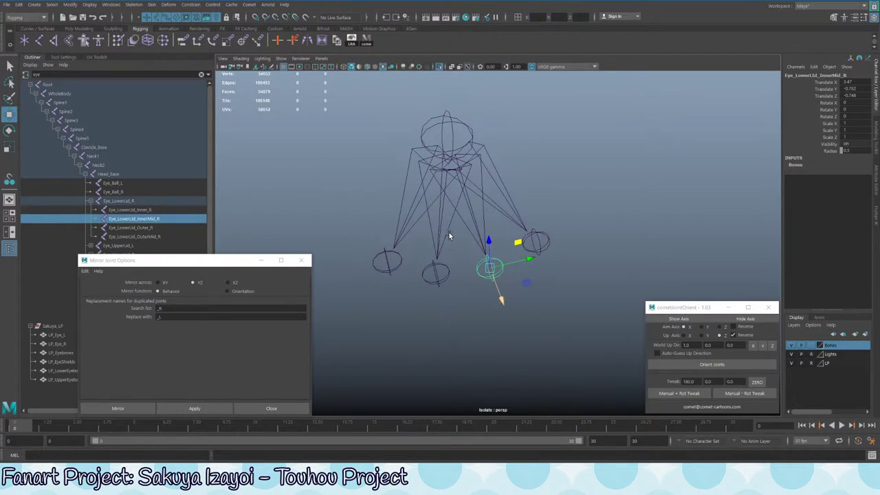
click(438, 277)
alt+middle_drag(437, 277, 420, 167)
alt+drag(420, 167, 461, 249)
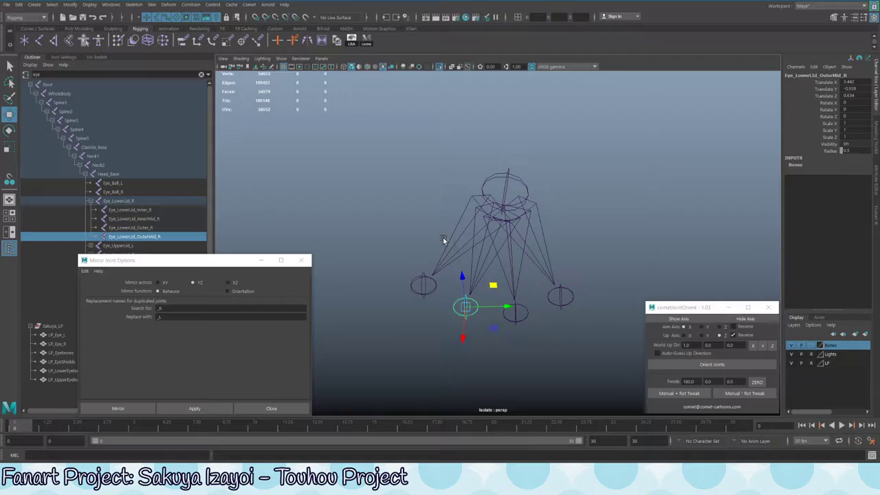
Toggle Isolate Select to check the joints against the character, then select Eye_LowerLid_R
key(ctrl+1)
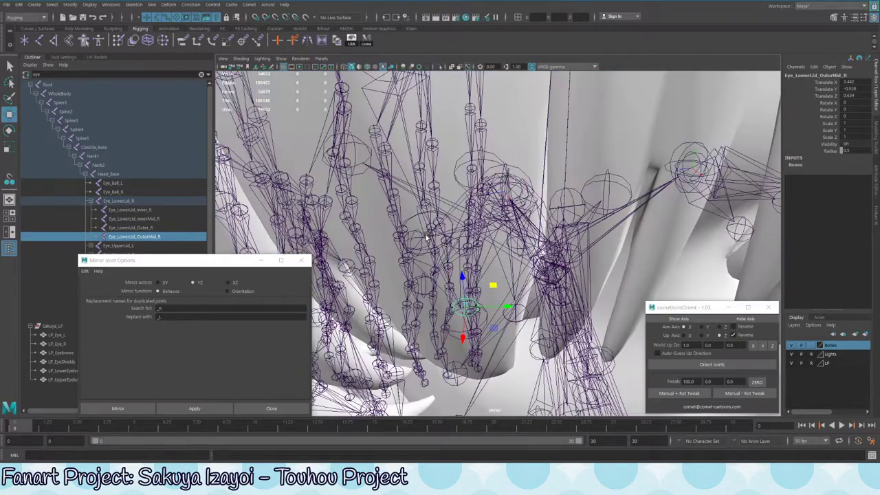
alt+drag(433, 240, 427, 171)
key(ctrl+z)
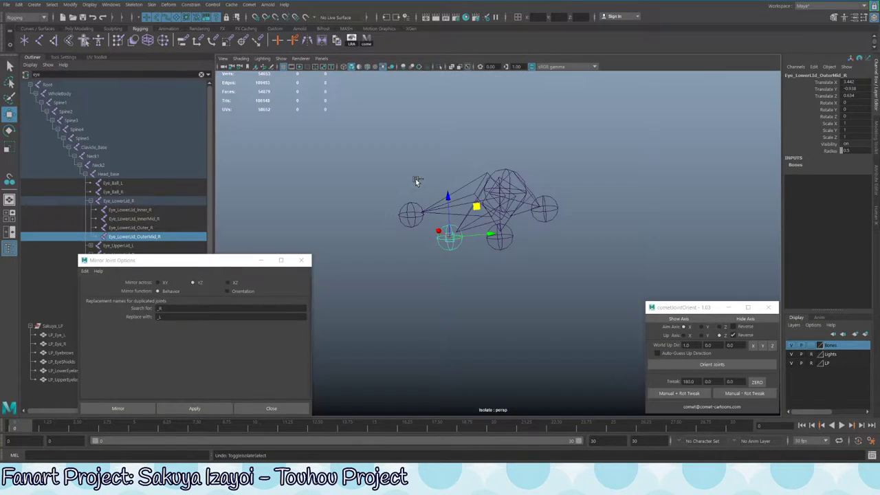
alt+drag(568, 193, 447, 143)
key(q)
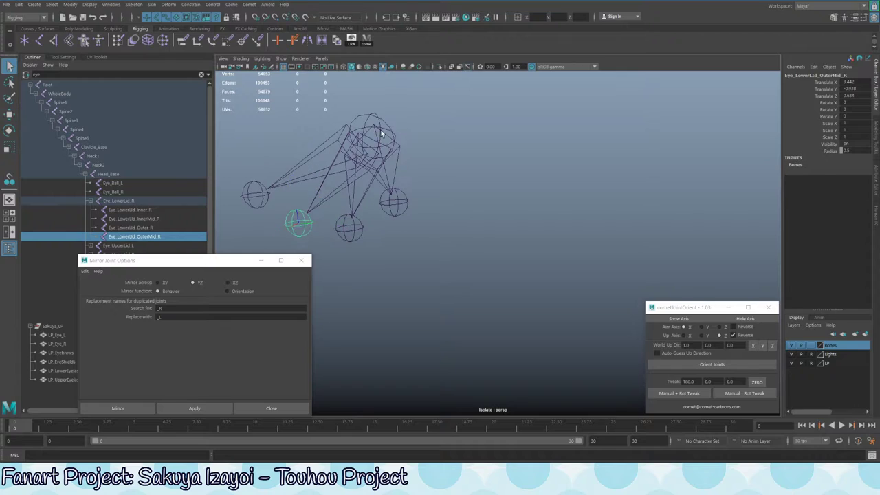
click(390, 119)
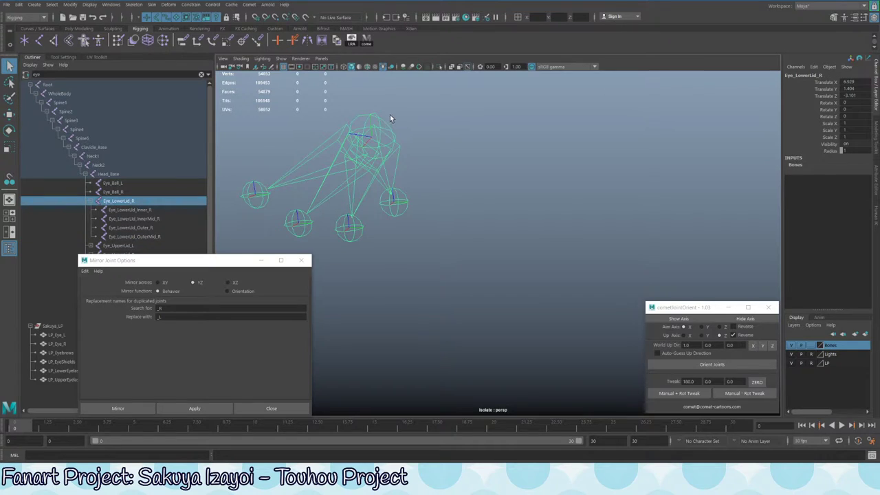
Set Eye_LowerLid_Inner_R's Translate Y to 0
click(403, 205)
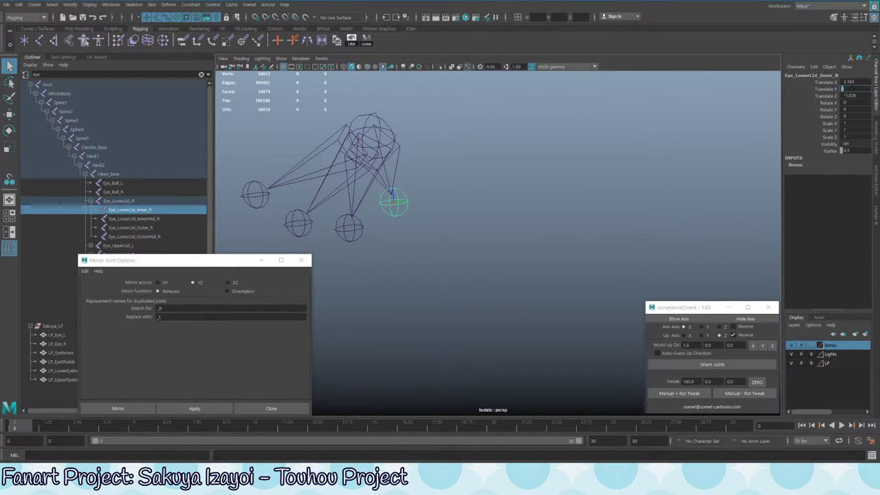
key(Return)
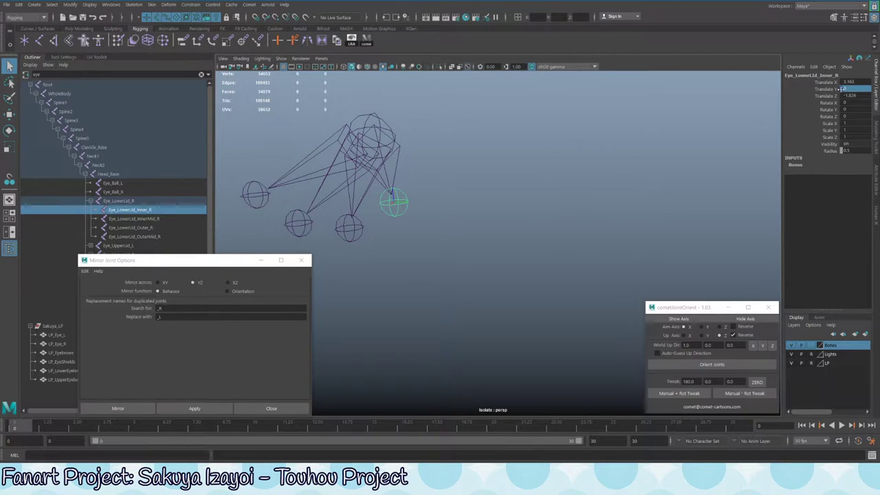
click(639, 154)
click(396, 207)
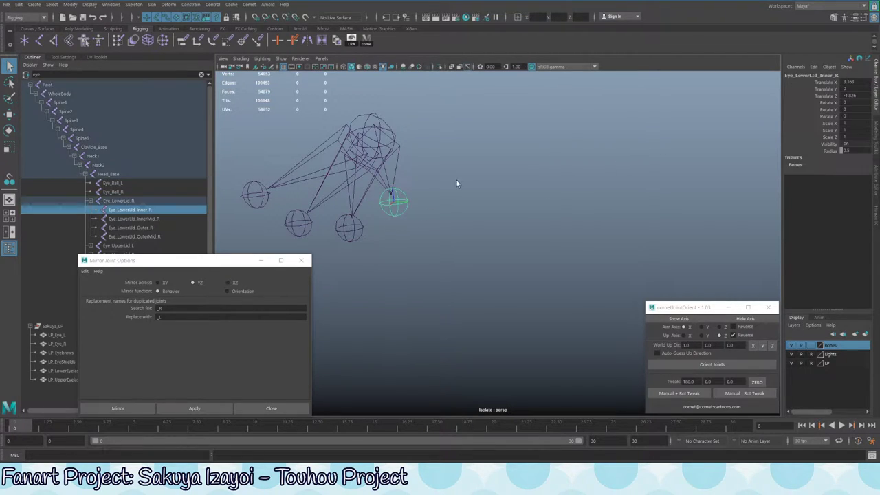
alt+drag(456, 180, 445, 173)
Freeze transformations on the Inner, InnerMid, OuterMid and Outer right lower-lid joints
click(367, 146)
alt+drag(371, 141, 473, 159)
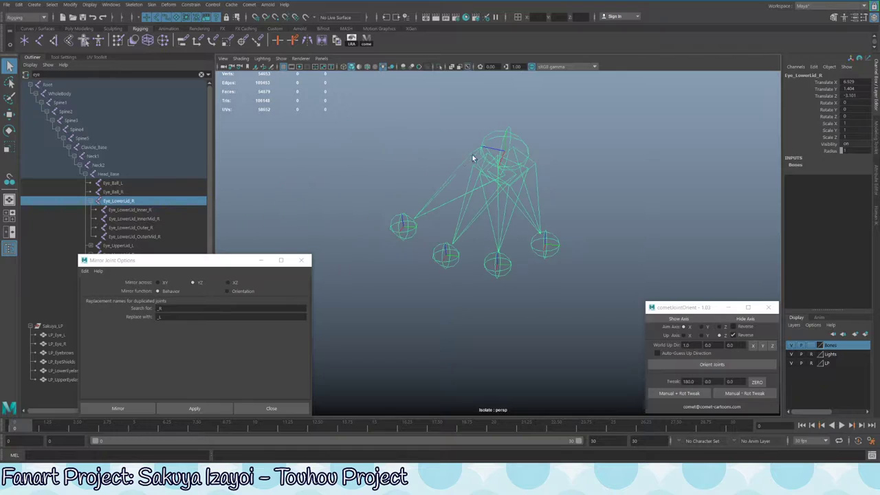
click(547, 244)
shift+click(498, 264)
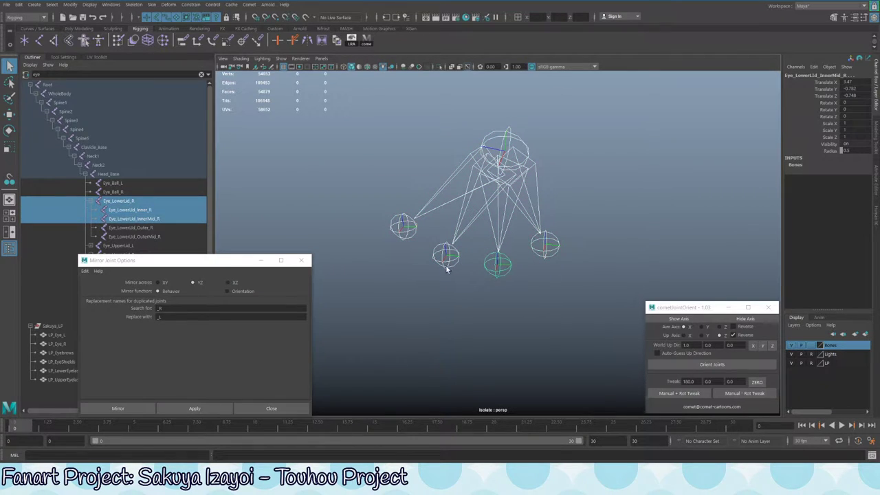
shift+click(443, 260)
shift+click(405, 234)
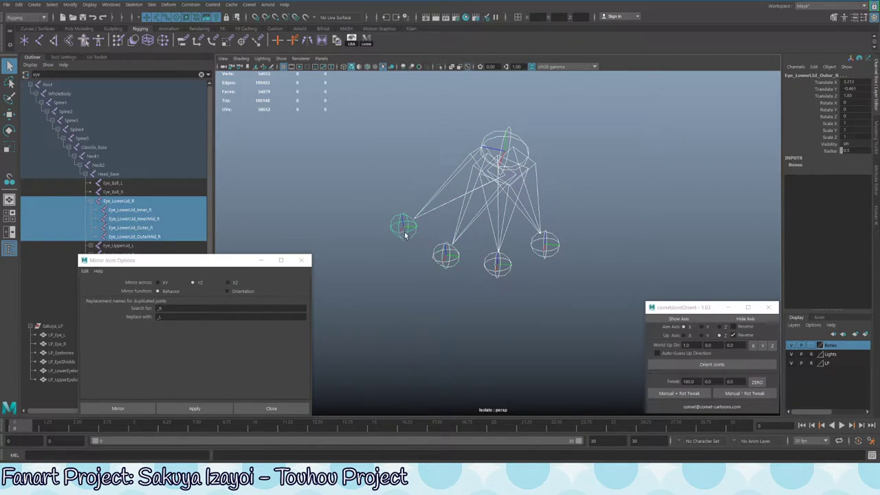
click(70, 4)
click(103, 45)
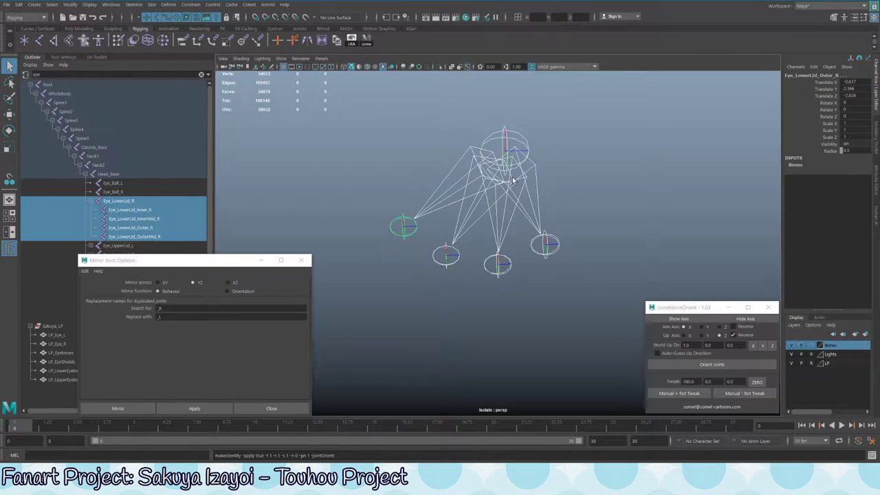
Mirror the Eye_LowerLid_R chain to the left side and marquee-select the mirrored copy
click(402, 139)
click(397, 118)
click(201, 409)
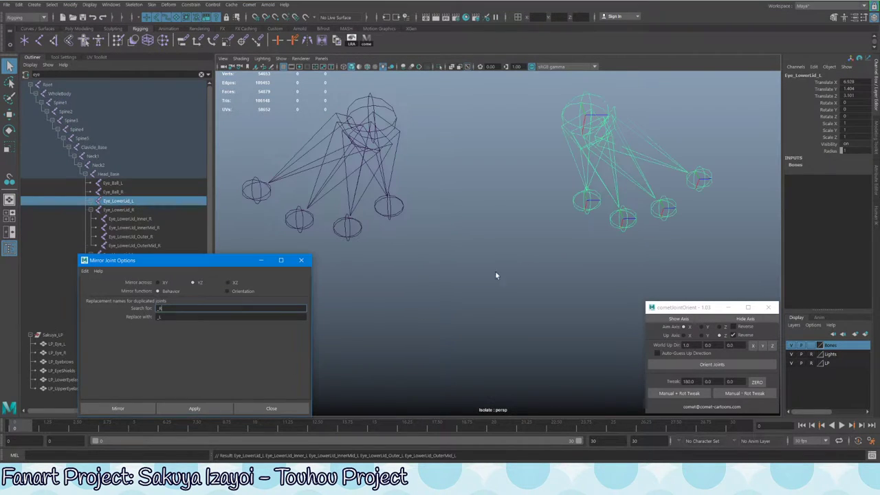
click(574, 201)
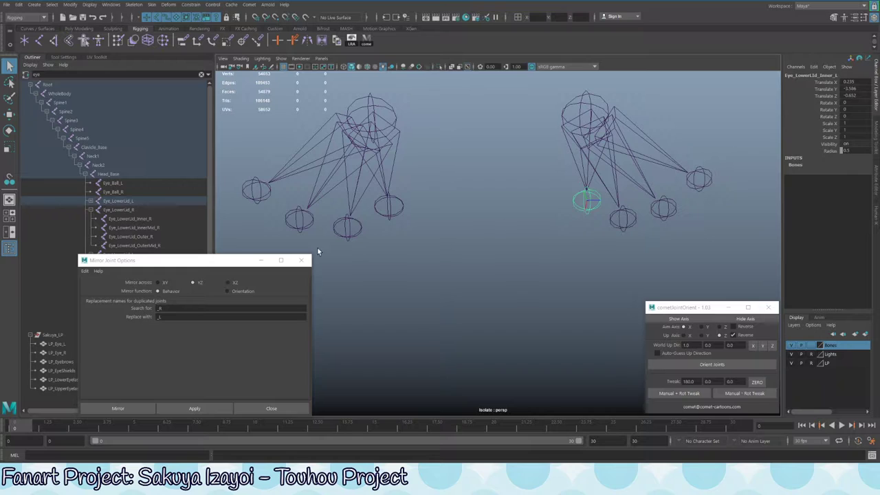
click(401, 204)
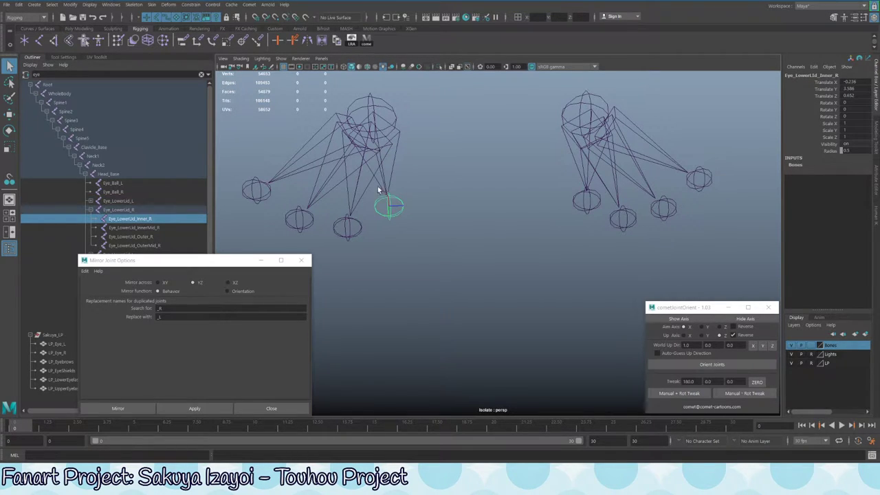
drag(519, 97, 722, 237)
Delete the mirrored left-side chain and select Eye_LowerLid_R
key(Delete)
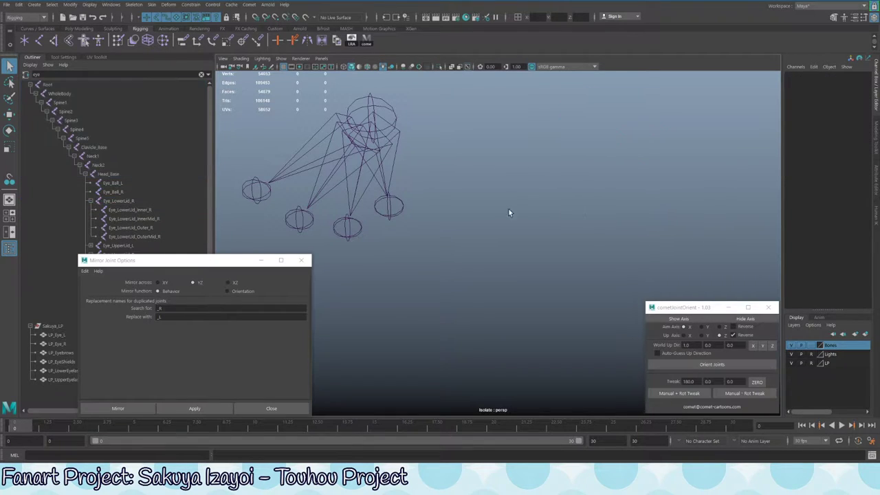
alt+middle_drag(420, 163, 426, 165)
click(430, 164)
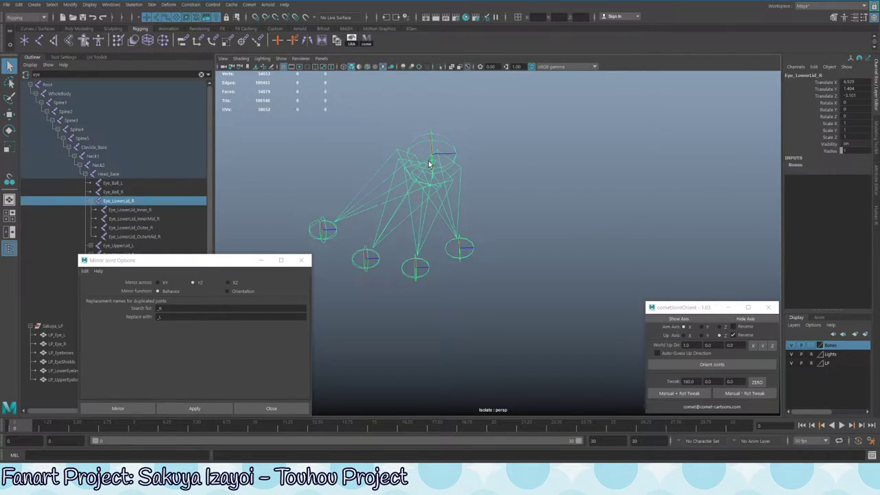
alt+drag(453, 165, 516, 348)
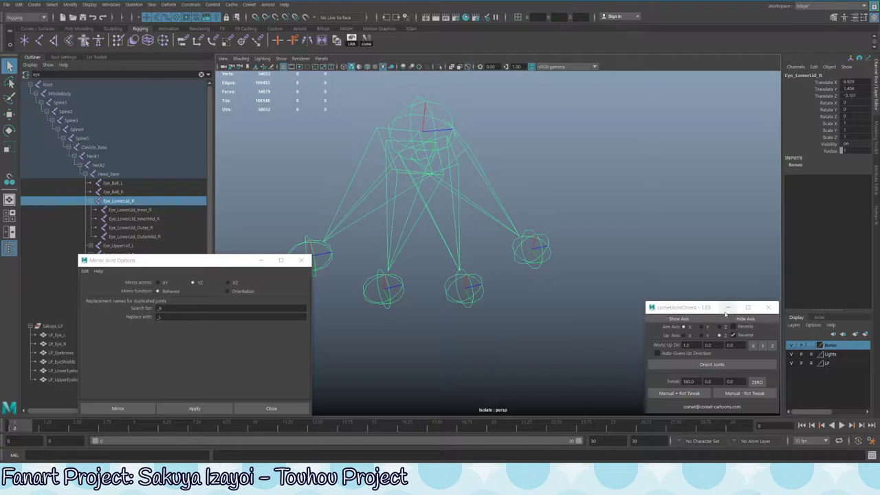
Re-orient the lower-lid joints, try a first-axis tweak of 10, then undo it
click(702, 365)
alt+drag(605, 295, 481, 281)
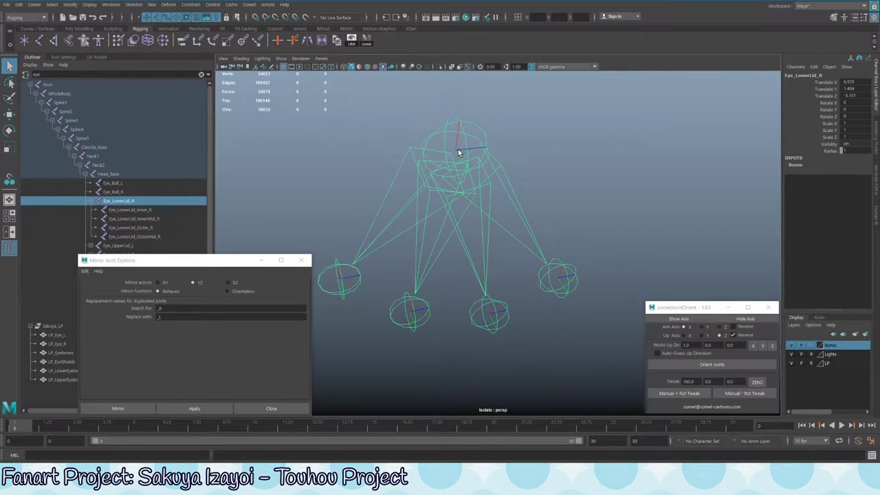
alt+drag(455, 155, 510, 172)
click(727, 364)
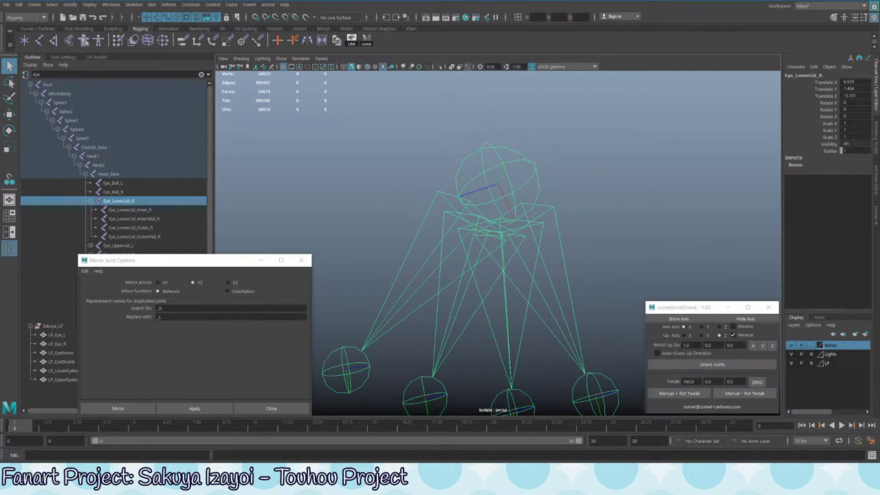
double_click(688, 382)
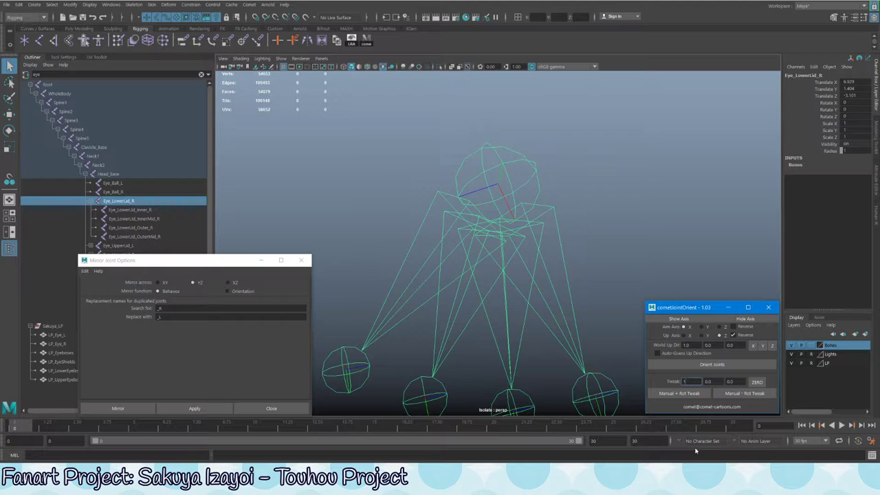
text(10)
alt+drag(569, 309, 535, 273)
click(692, 395)
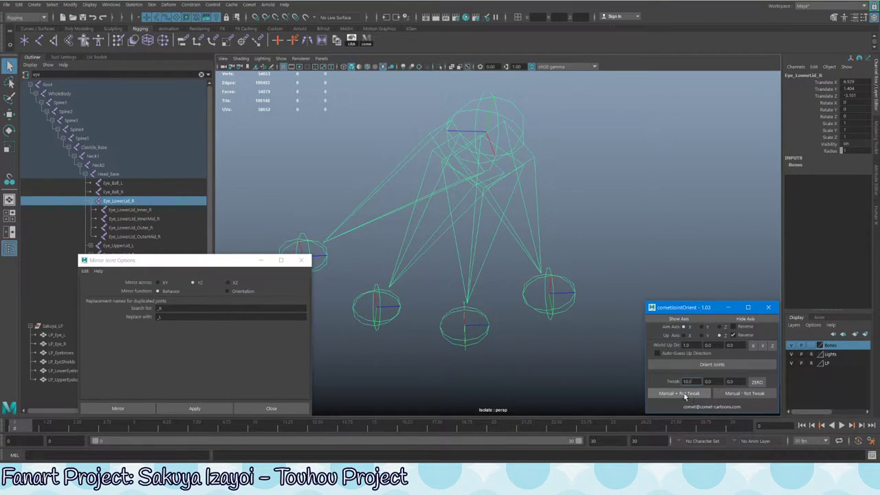
key(ctrl+z)
Set the tweak to 0, 10, 0 and apply Manual + Rot Tweak to Eye_LowerLid_R
click(661, 396)
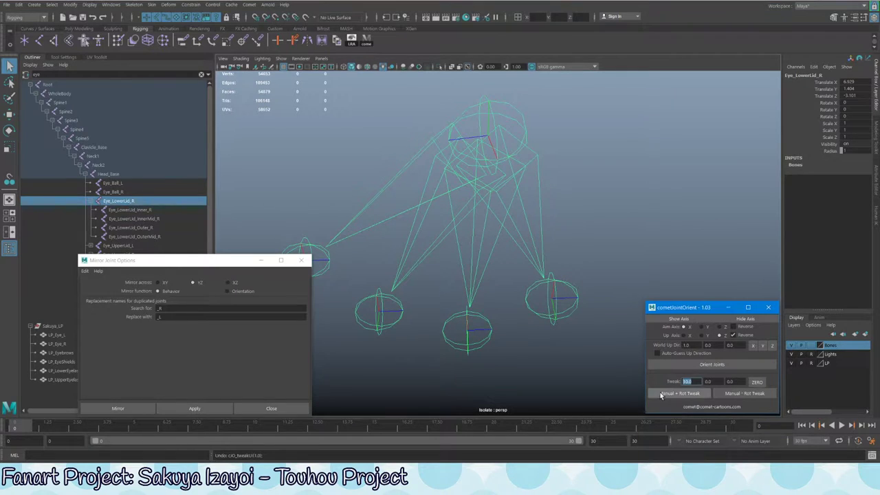
text(0)
click(714, 381)
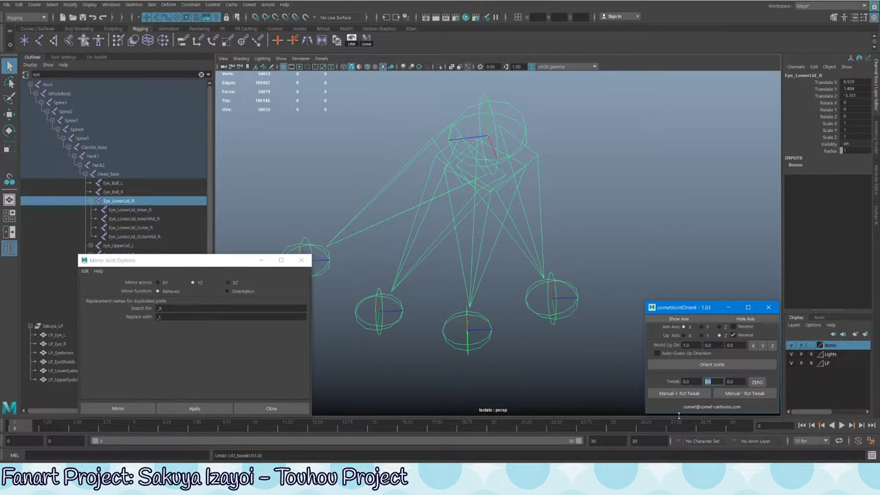
click(695, 396)
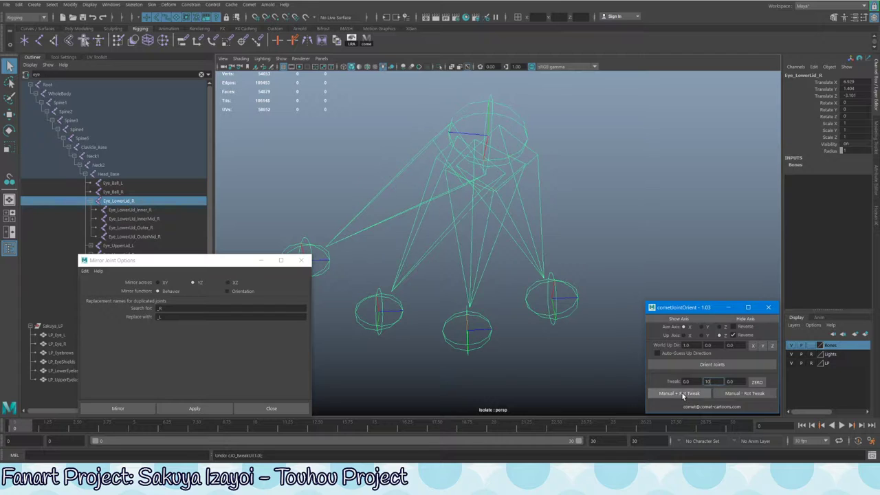
mouse_move(482, 261)
alt+mouse_down()
mouse_move(478, 255)
mouse_move(485, 262)
alt+mouse_up()
click(676, 394)
alt+drag(564, 275, 522, 174)
Toggle Isolate Select to view the full character, then isolate the eye joints again
key(ctrl+1)
alt+drag(525, 104, 526, 180)
shift+click(482, 132)
key(ctrl+1)
click(470, 188)
Select Eye_UpperLid_R and close the Mirror Joint Options window
click(557, 258)
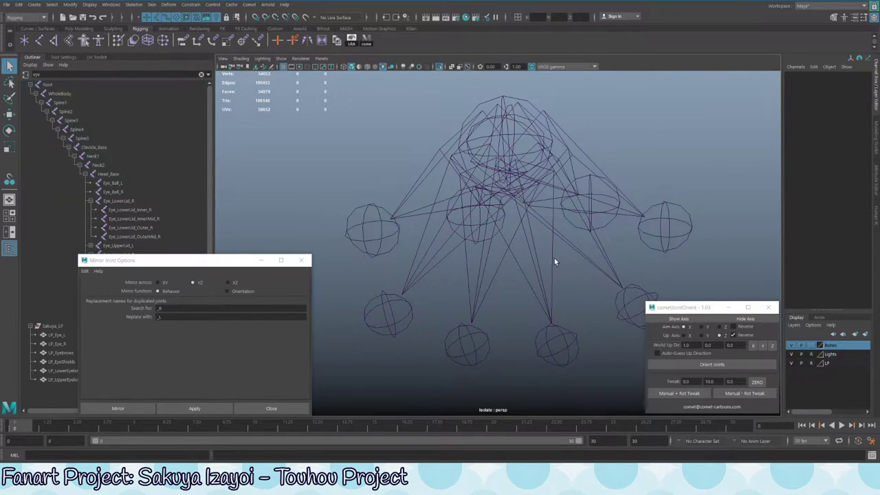
click(540, 233)
alt+drag(533, 242, 521, 247)
scroll(521, 247, down, 3)
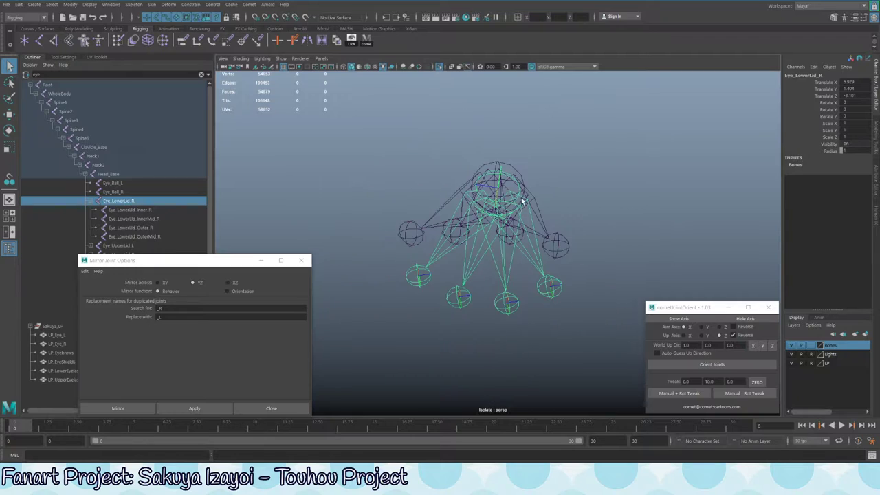
click(393, 150)
click(542, 267)
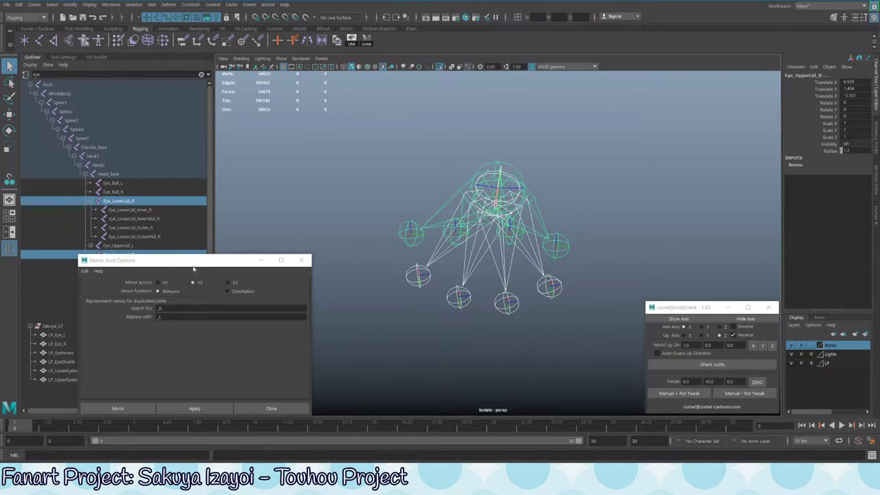
drag(193, 269, 189, 323)
click(296, 316)
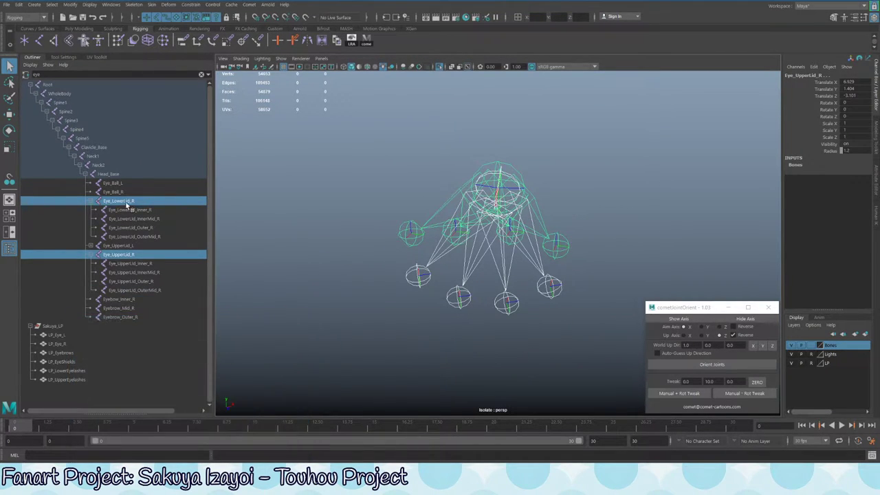
Delete the Eye_UpperLid_L joint from the Outliner
click(127, 204)
shift+click(141, 290)
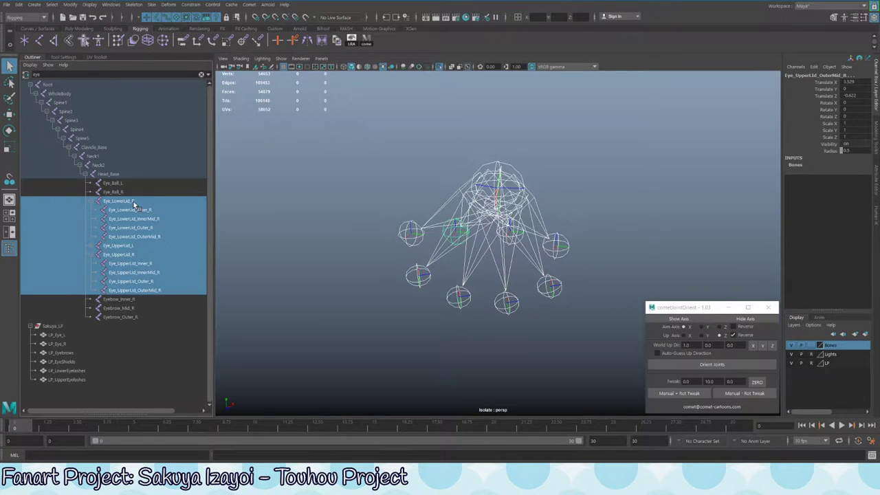
click(172, 238)
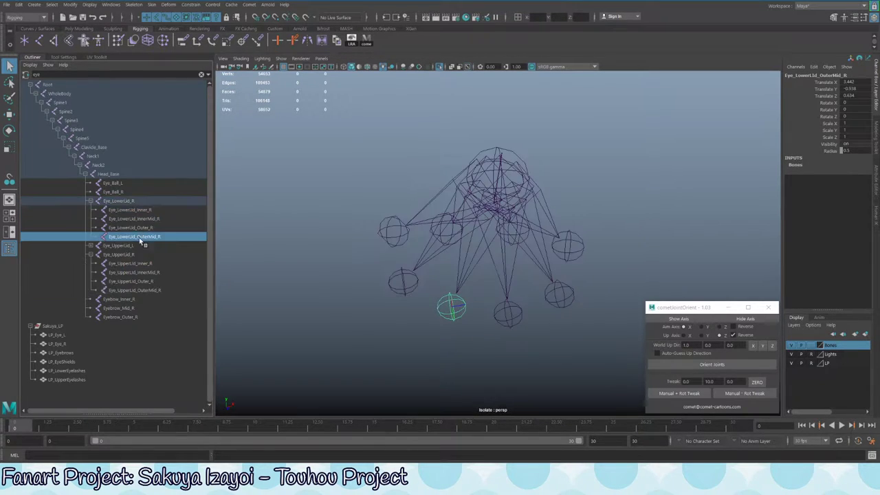
click(132, 256)
click(136, 247)
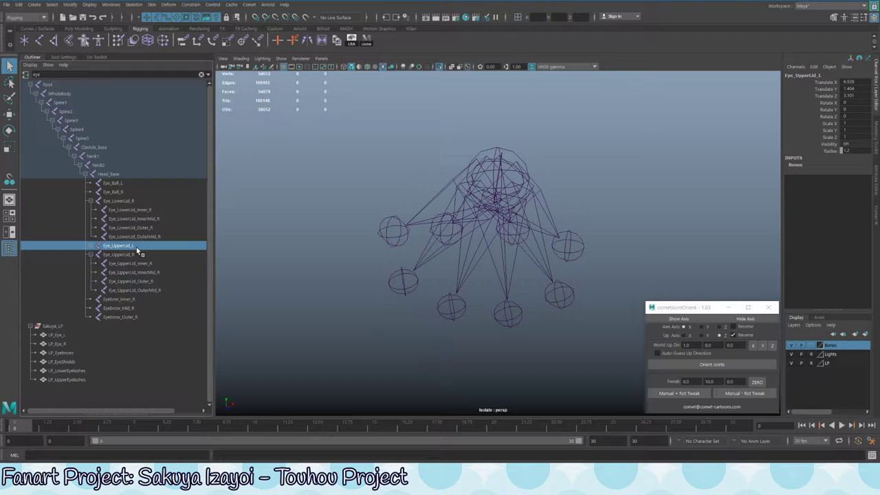
key(Delete)
Freeze transformations on the joints from Eye_LowerLid_R through Eye_UpperLid_OuterMid_R
click(140, 200)
shift+click(172, 282)
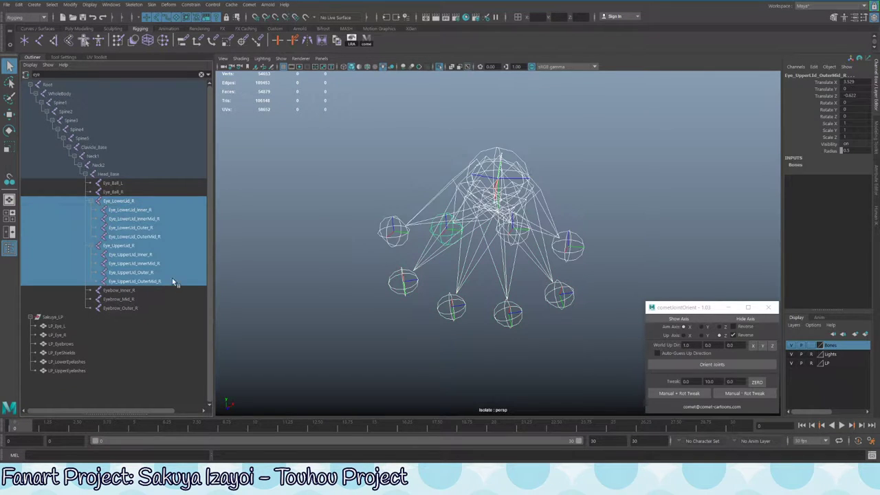
click(90, 4)
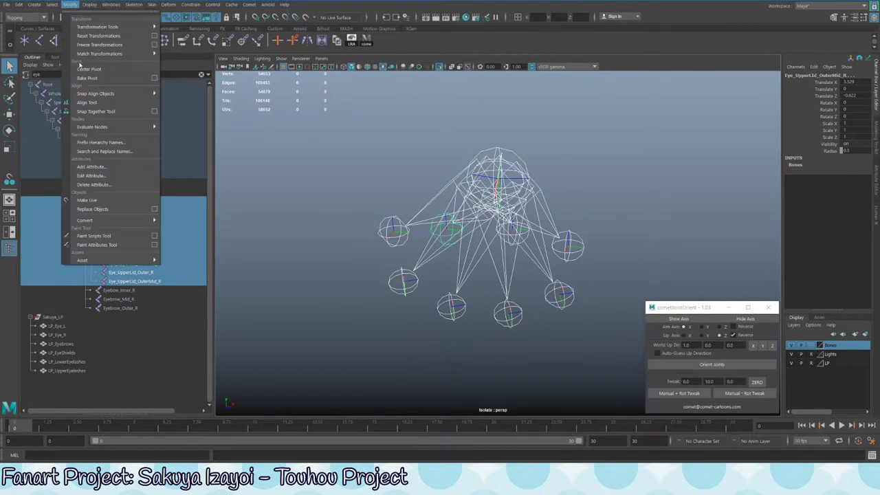
click(97, 47)
scroll(456, 176, up, 4)
alt+drag(456, 176, 453, 216)
Apply the Manual + Rot Tweak to both Eye_LowerLid_R and Eye_UpperLid_R
click(119, 200)
ctrl+click(157, 246)
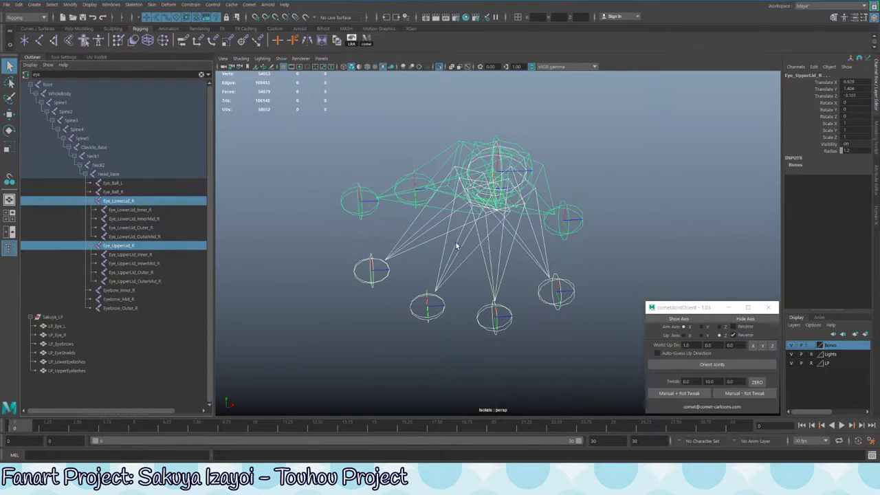
alt+drag(558, 198, 535, 344)
click(688, 394)
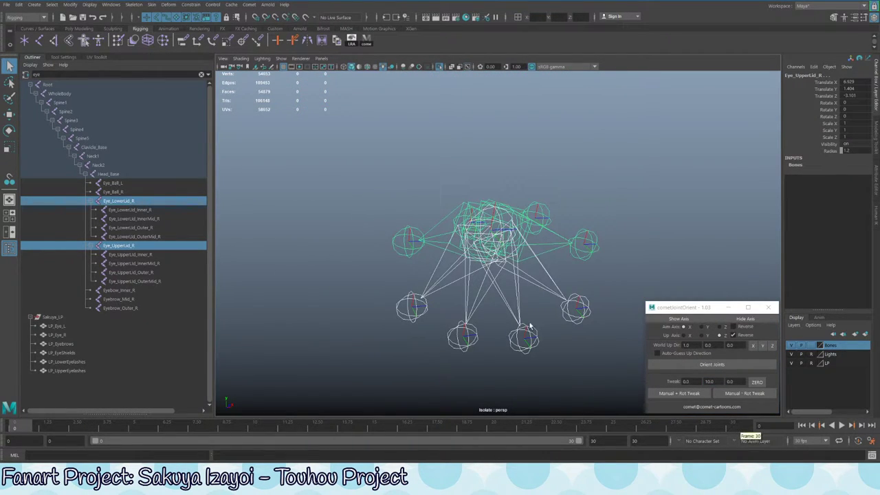
drag(354, 157, 584, 357)
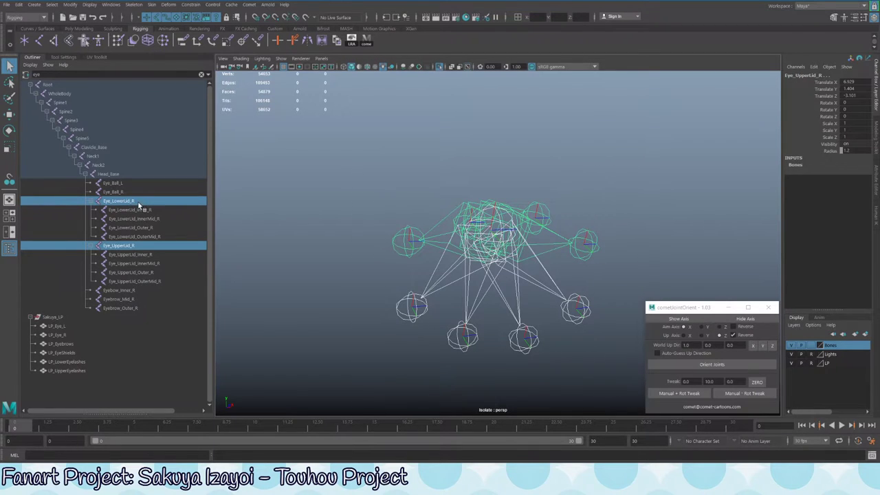
Select Eye_LowerLid_R and Eye_UpperLid_R, then try reorienting their axes and undo it
shift+click(160, 281)
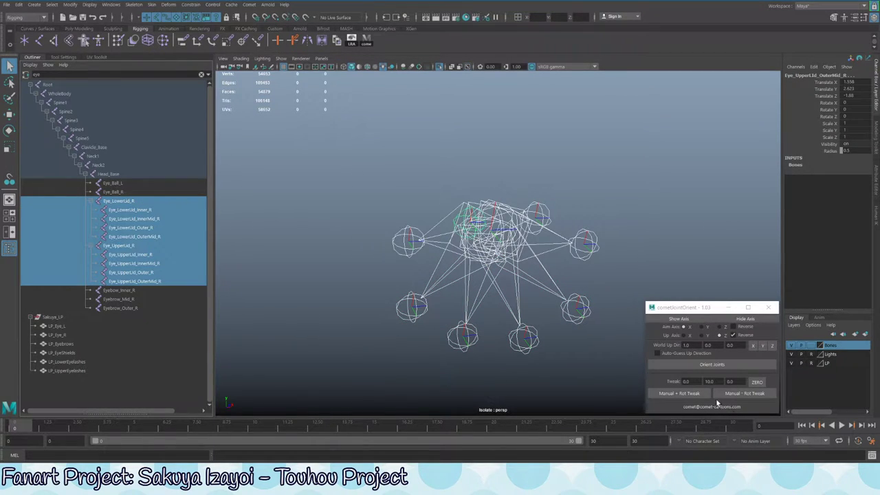
click(137, 200)
ctrl+click(148, 246)
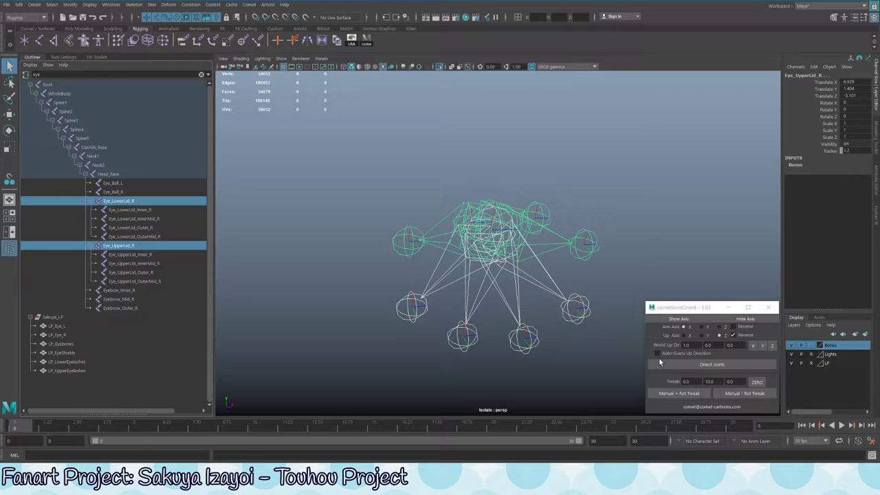
click(712, 365)
alt+drag(495, 282, 775, 378)
key(ctrl+z)
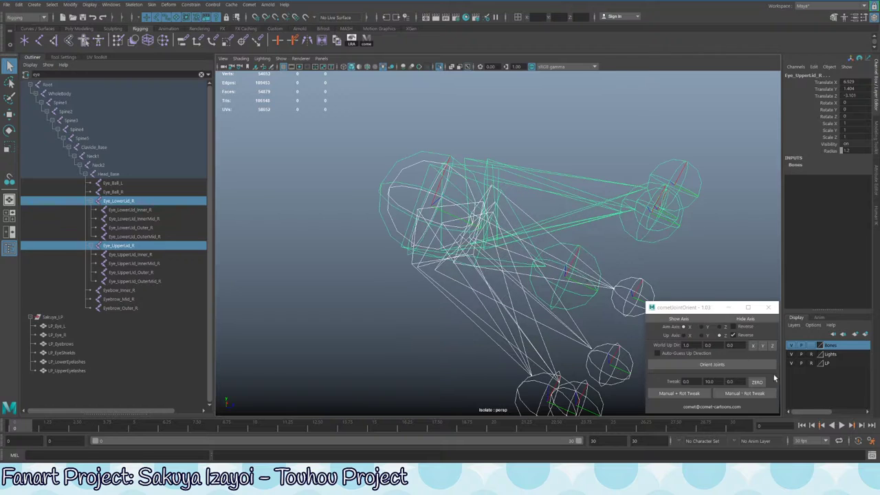
Apply the positive rotation tweak four times to the lid joints, then undo it
alt+drag(736, 327, 688, 371)
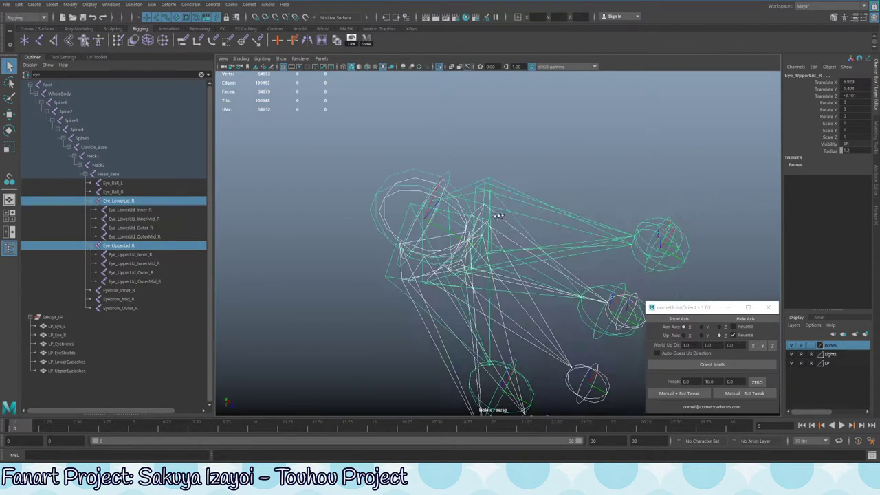
click(674, 395)
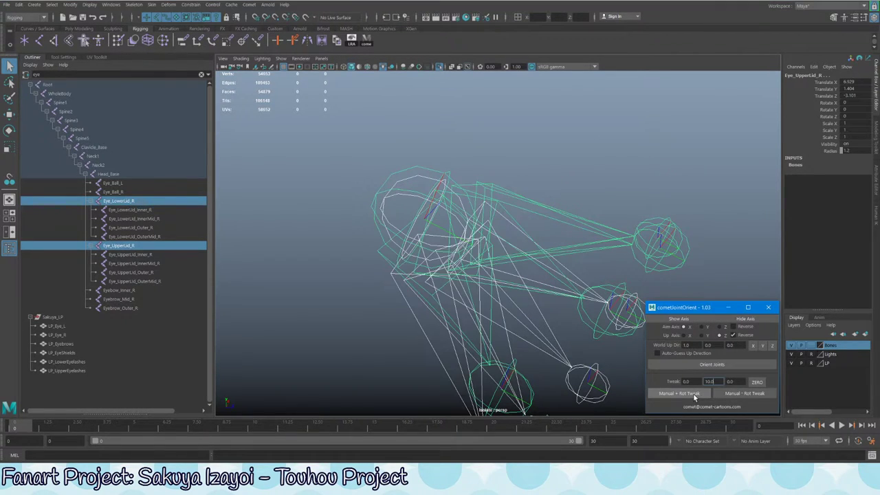
click(682, 395)
click(693, 397)
click(694, 397)
alt+drag(633, 344, 509, 278)
key(ctrl+z)
key(ctrl+z)
key(ctrl+z)
key(ctrl+z)
key(ctrl+z)
key(ctrl+z)
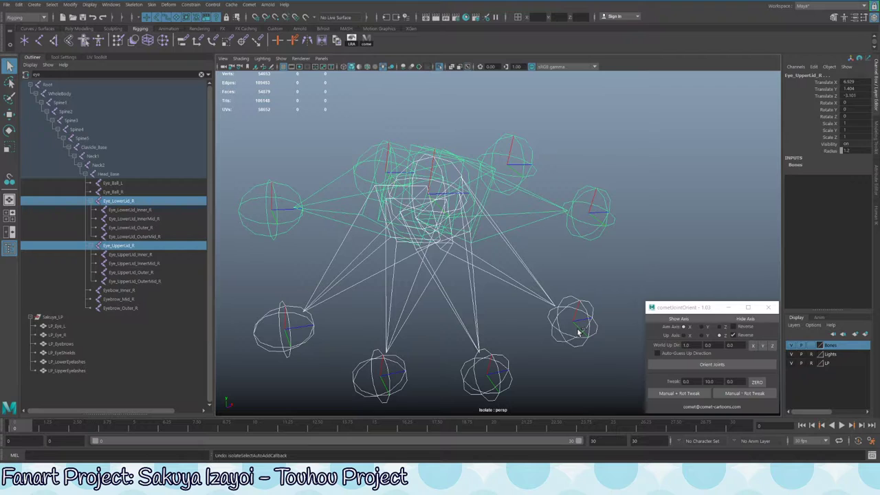
Change a tweak amount and apply the negative rotation tweak seven times, then undo it
double_click(710, 382)
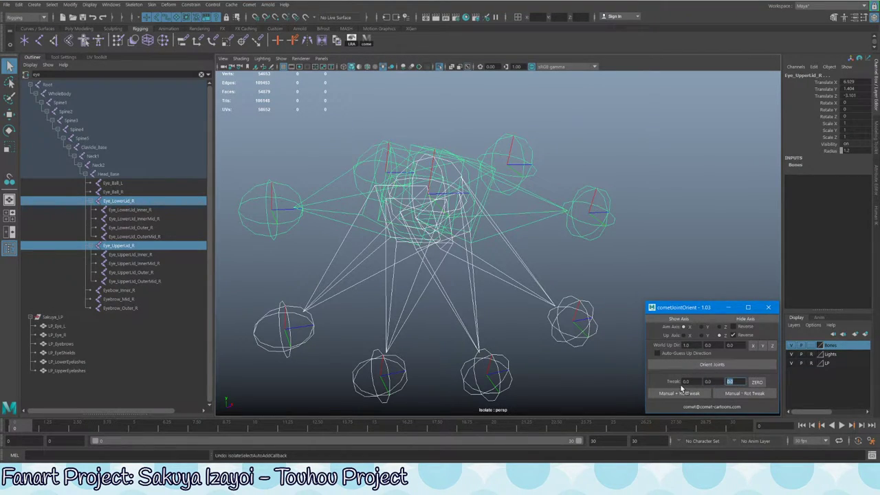
click(736, 395)
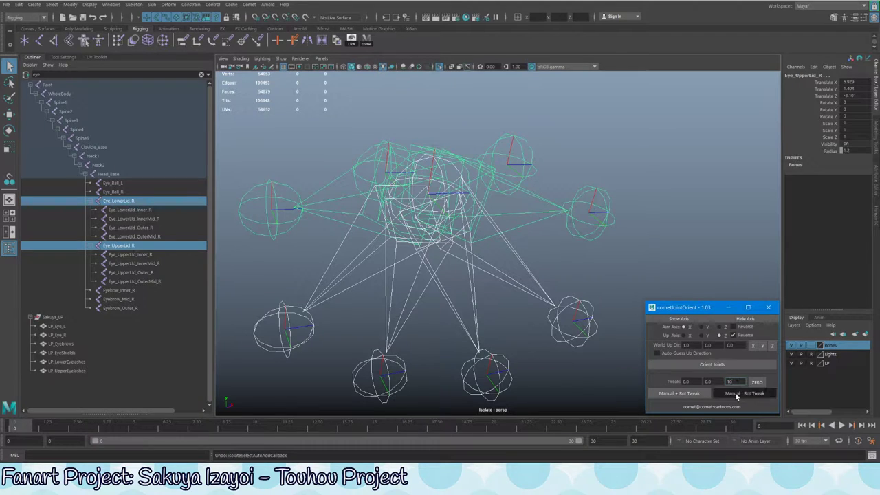
click(736, 396)
click(737, 395)
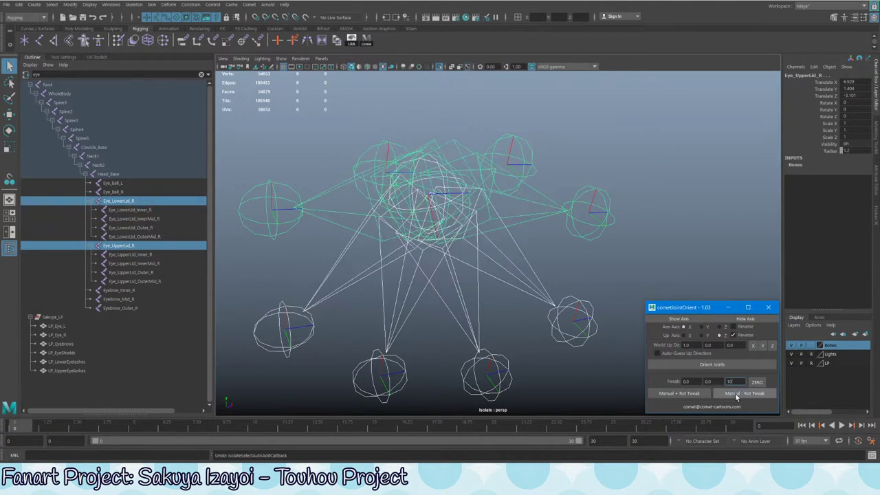
click(737, 395)
click(736, 395)
click(736, 395)
click(737, 396)
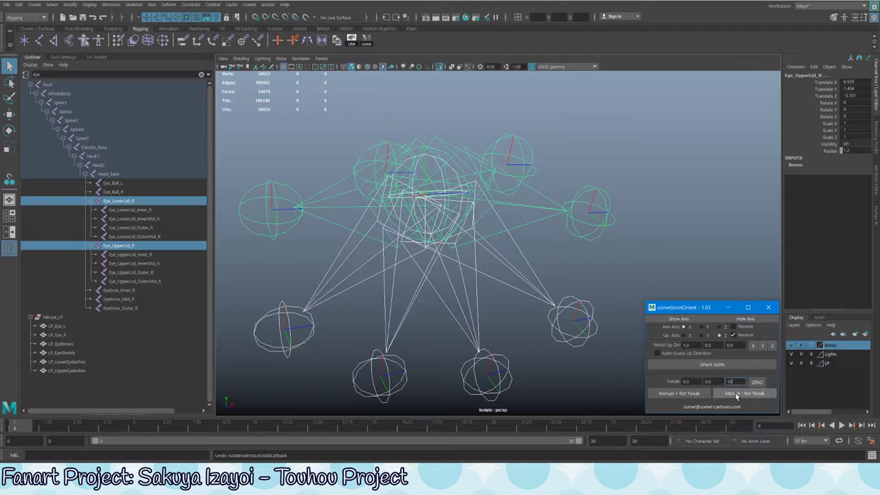
alt+drag(506, 265, 541, 255)
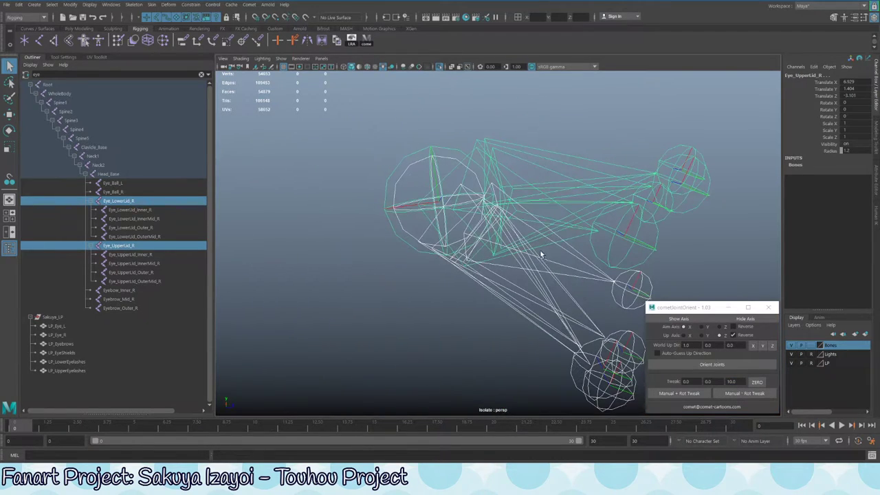
key(ctrl+z)
key(ctrl+z)
key(ctrl+z)
key(ctrl+z)
key(ctrl+z)
key(ctrl+z)
key(ctrl+z)
key(ctrl+z)
key(ctrl+z)
key(ctrl+z)
key(ctrl+z)
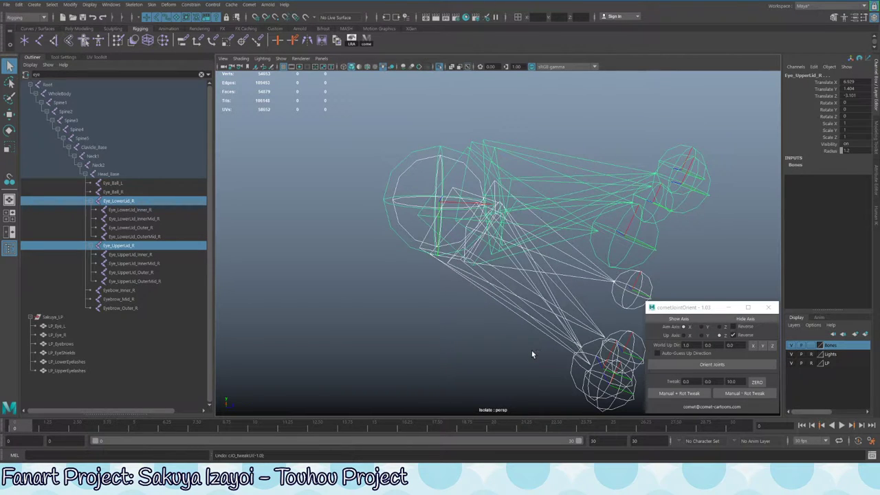
Apply the positive rotation tweak to the lid joints again, checking alignment from the front
alt+drag(485, 299, 496, 282)
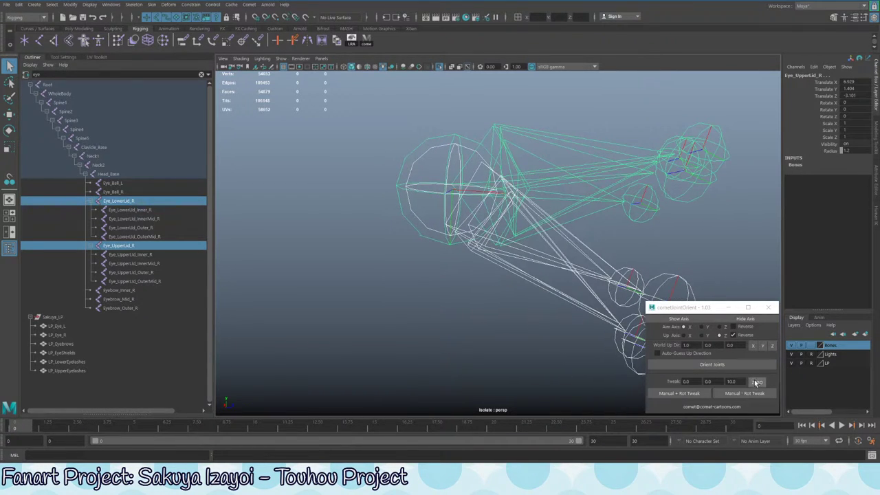
click(745, 394)
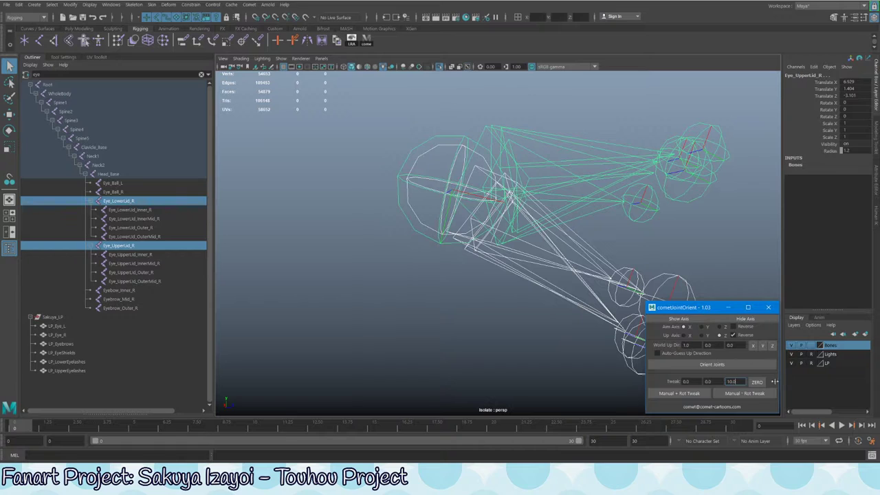
click(680, 393)
alt+drag(474, 207, 441, 199)
scroll(483, 244, down, 3)
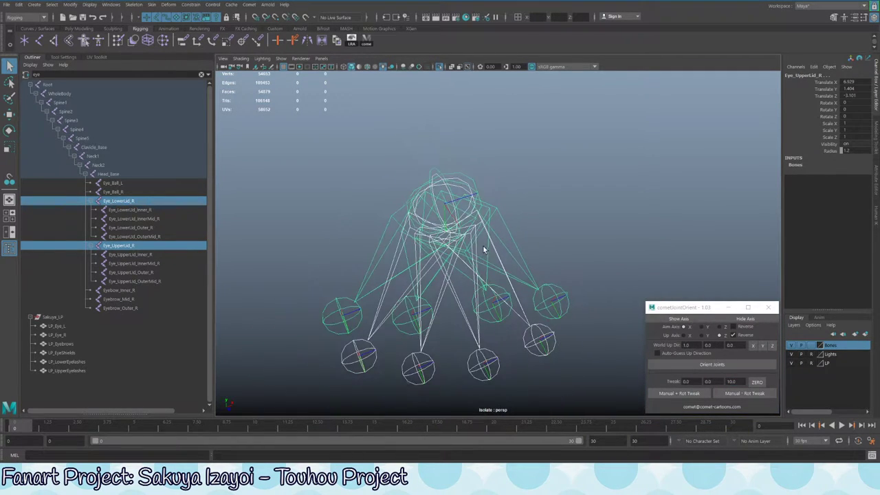
alt+drag(483, 245, 481, 254)
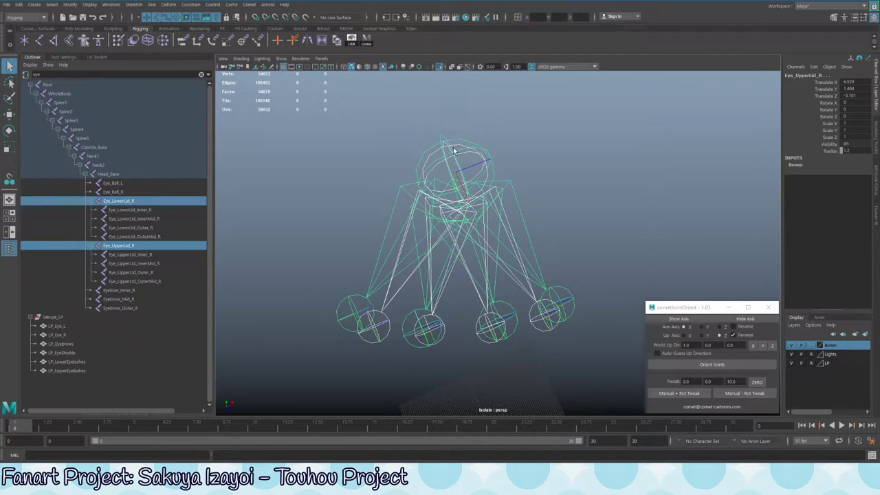
click(745, 393)
Set the second tweak amount to 0 and apply a negative rotation tweak to the lids
click(708, 381)
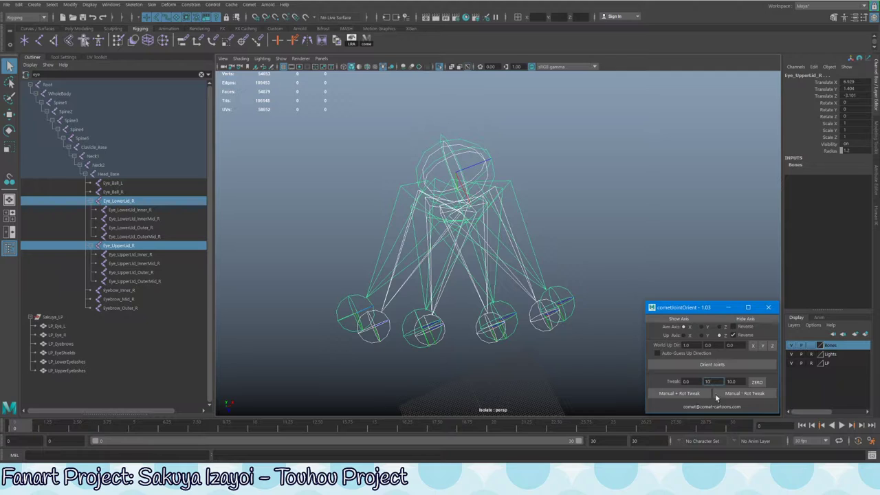
key(Tab)
text(0)
click(730, 396)
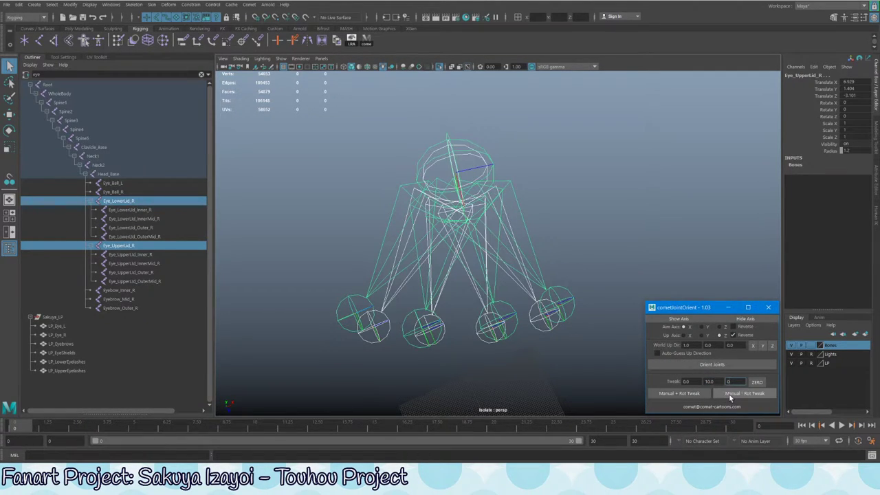
alt+drag(554, 295, 533, 267)
alt+drag(531, 274, 549, 308)
Change the third tweak amount and apply it, dismissing the student-version warning
click(732, 382)
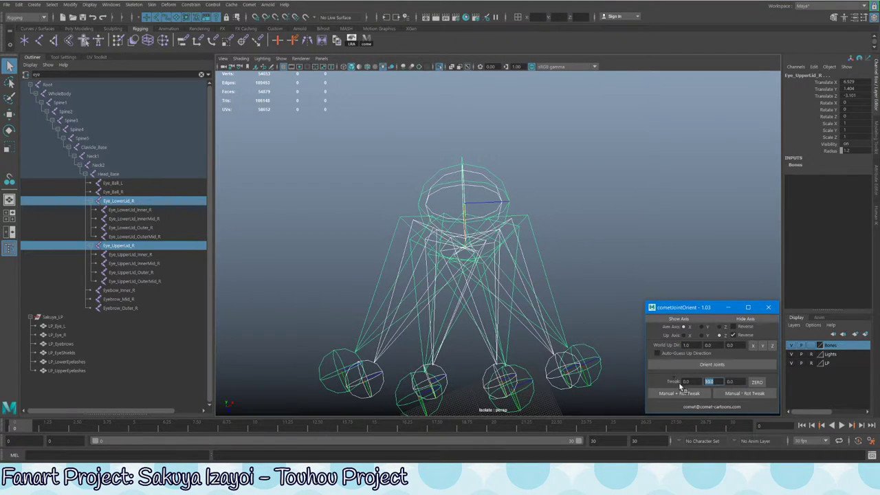
click(736, 394)
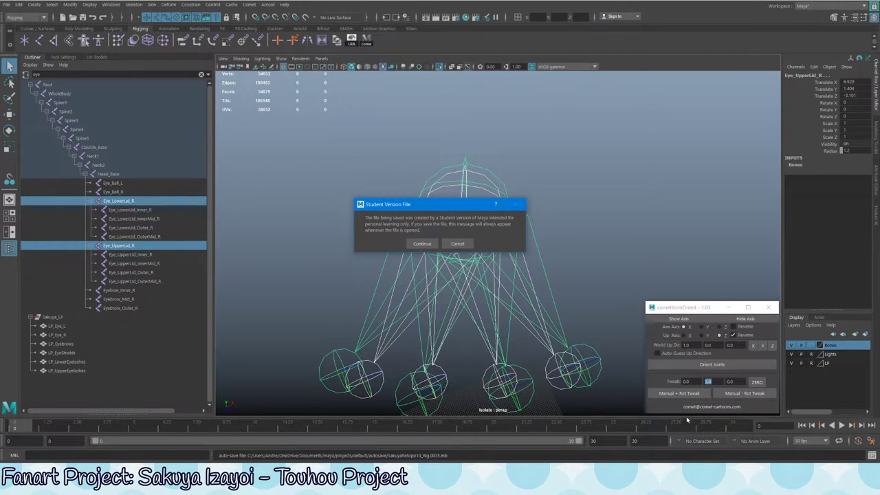
click(422, 244)
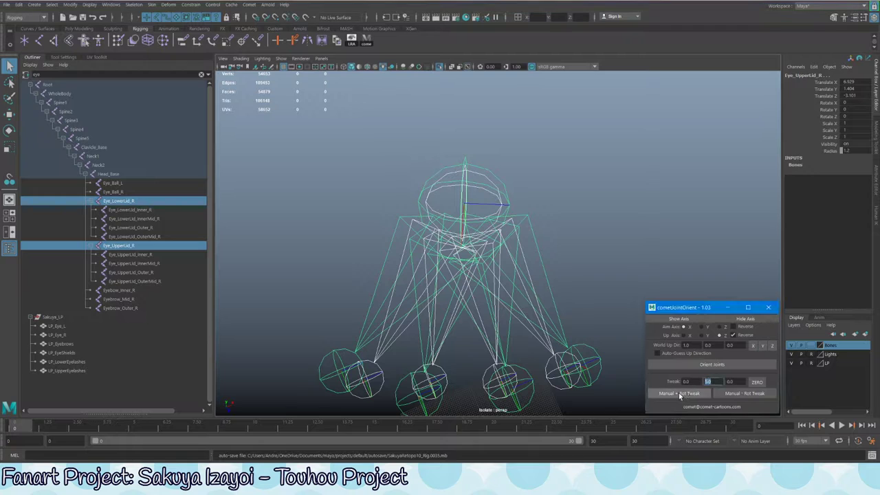
click(687, 393)
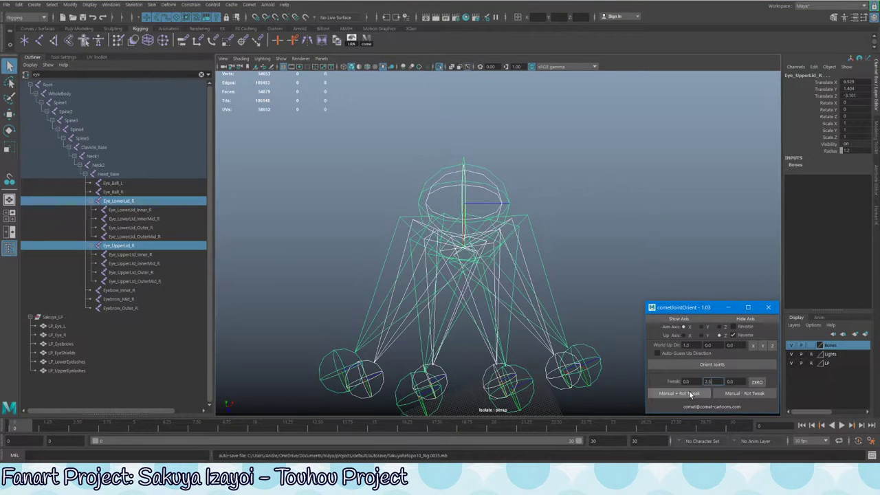
Inspect the lid joints with the rotate tool, then select only Eye_UpperLid_R
alt+drag(564, 323, 482, 218)
key(e)
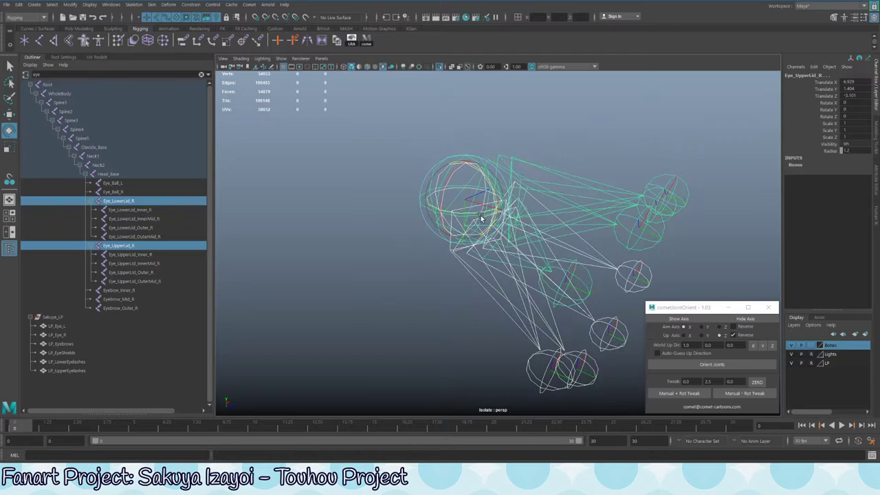
alt+drag(423, 232, 439, 184)
key(q)
click(467, 206)
mouse_move(607, 222)
alt+mouse_down()
mouse_move(603, 193)
mouse_move(603, 206)
alt+mouse_up()
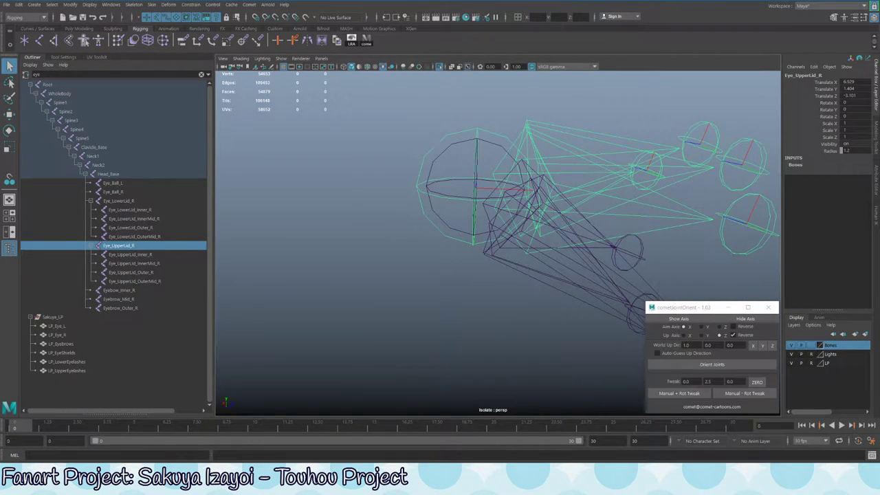
Select Eye_LowerLid_R and undo a trial rotation on it
click(708, 382)
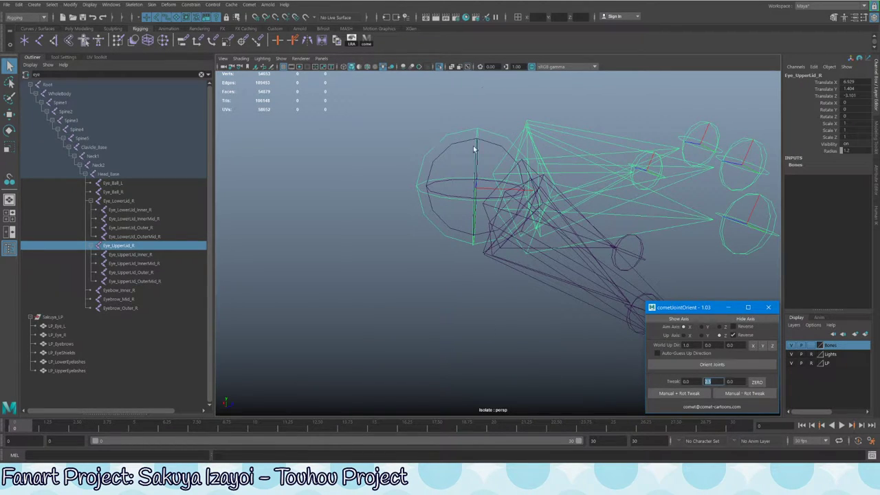
alt+drag(474, 149, 470, 196)
click(429, 186)
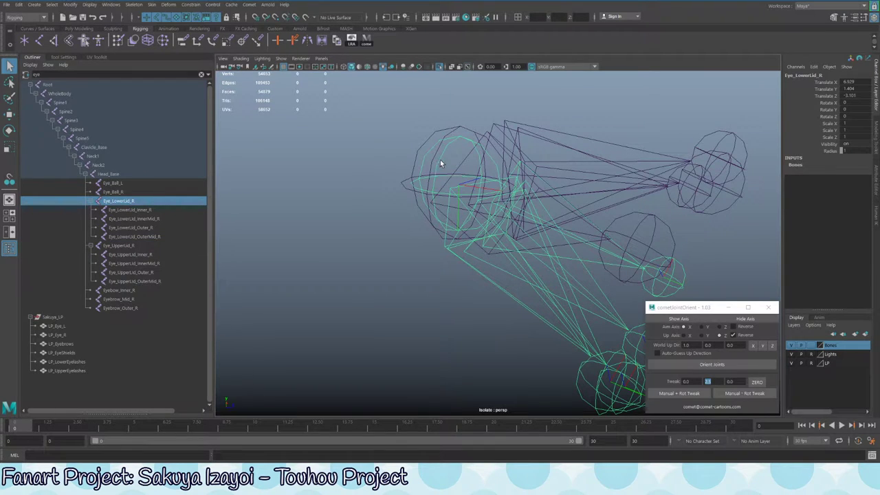
alt+drag(438, 163, 482, 197)
key(e)
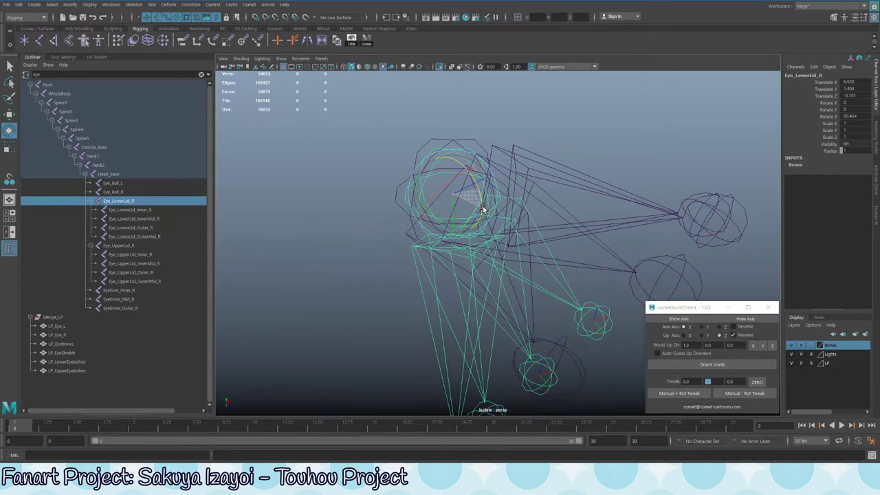
key(ctrl+z)
alt+drag(527, 314, 637, 341)
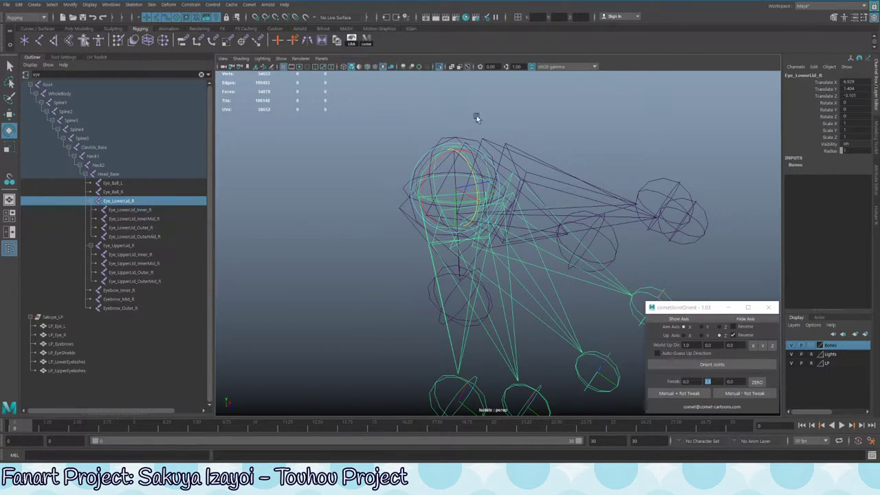
Enter 90 in the first Tweak field and apply Manual + Rot Tweak to Eye_LowerLid_R
click(709, 381)
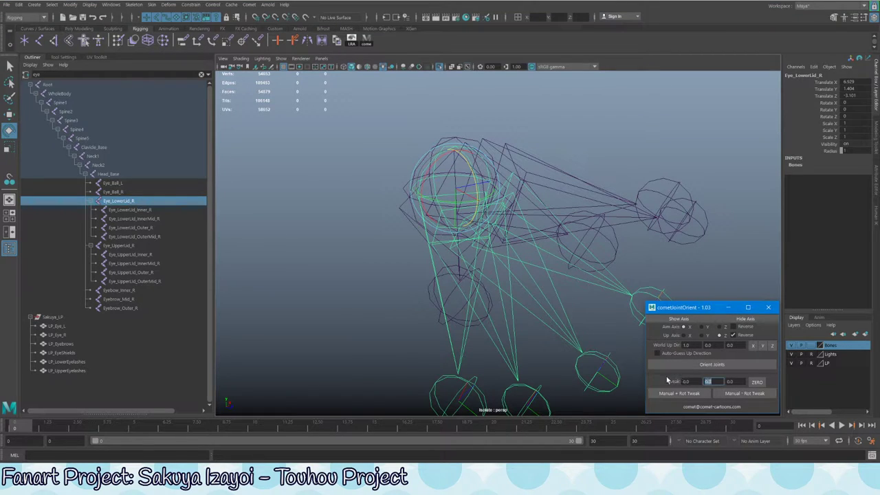
click(690, 382)
alt+drag(543, 289, 479, 149)
key(w)
key(e)
click(686, 392)
Select Eye_UpperLid_R with Eye_LowerLid_R and test-rotate them together around Z
click(483, 141)
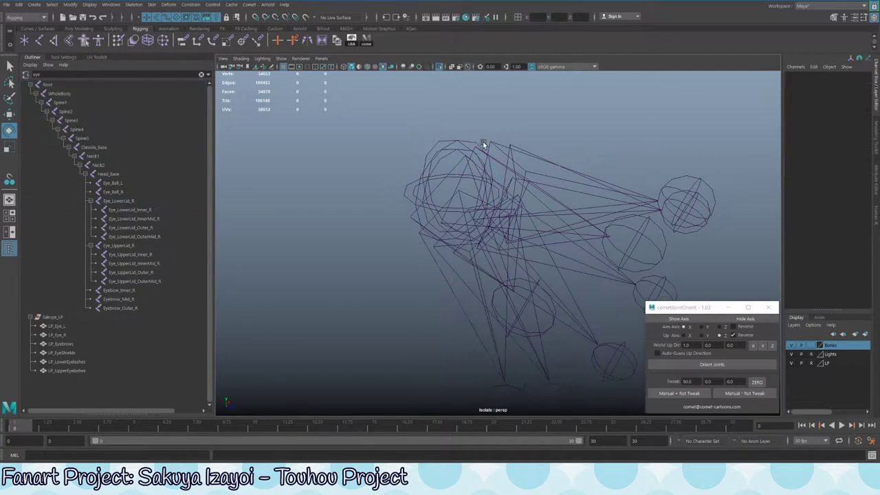
click(478, 142)
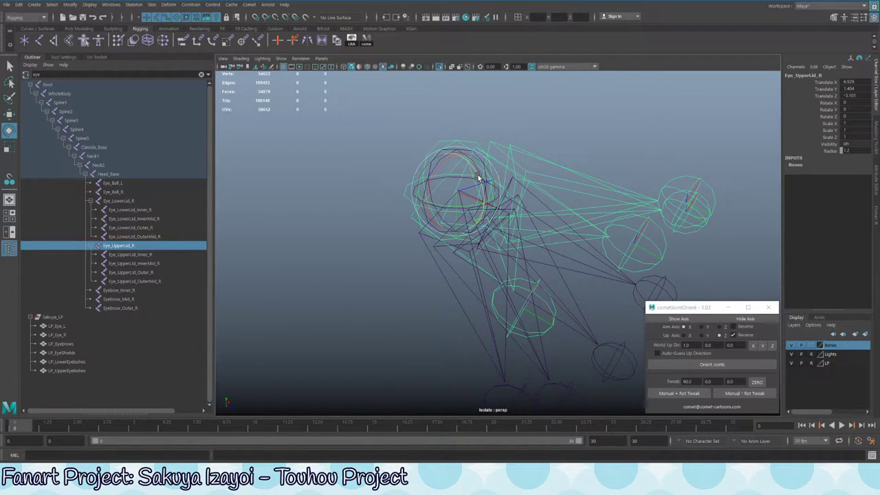
drag(479, 177, 447, 239)
key(ctrl+z)
ctrl+click(130, 200)
drag(477, 172, 546, 265)
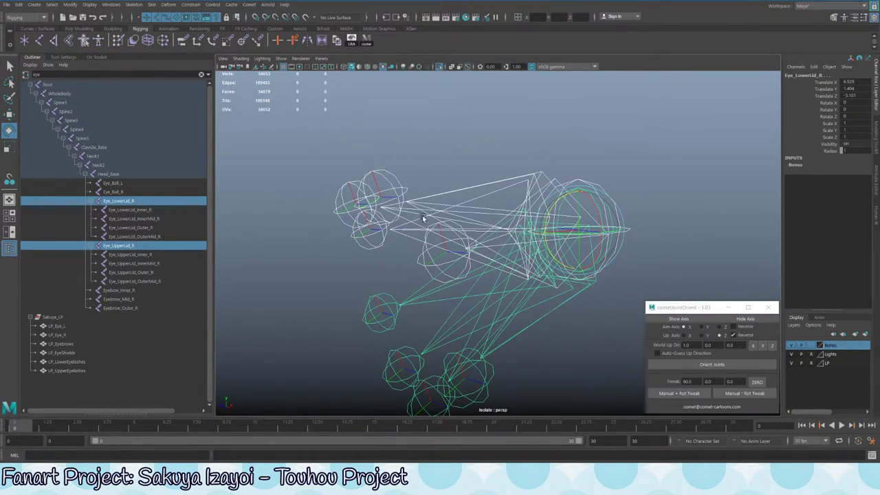
alt+drag(423, 218, 452, 235)
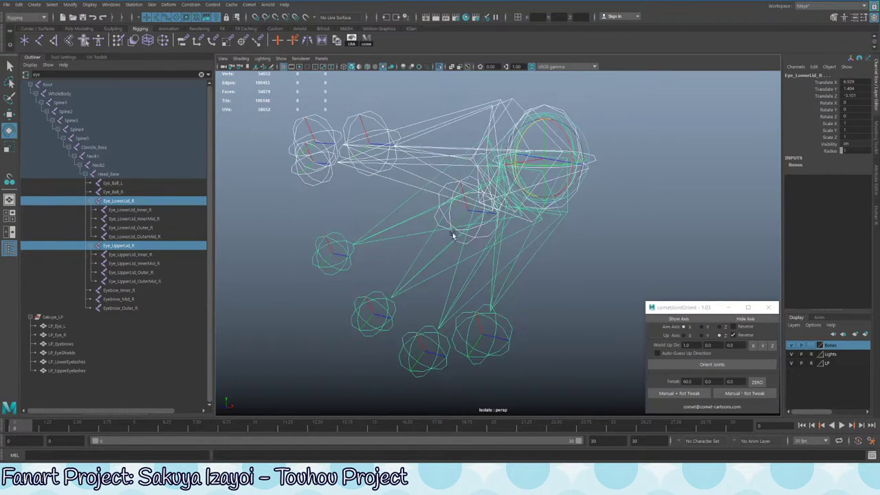
Select the eight lower- and upper-lid child joints and freeze their transformations
click(145, 209)
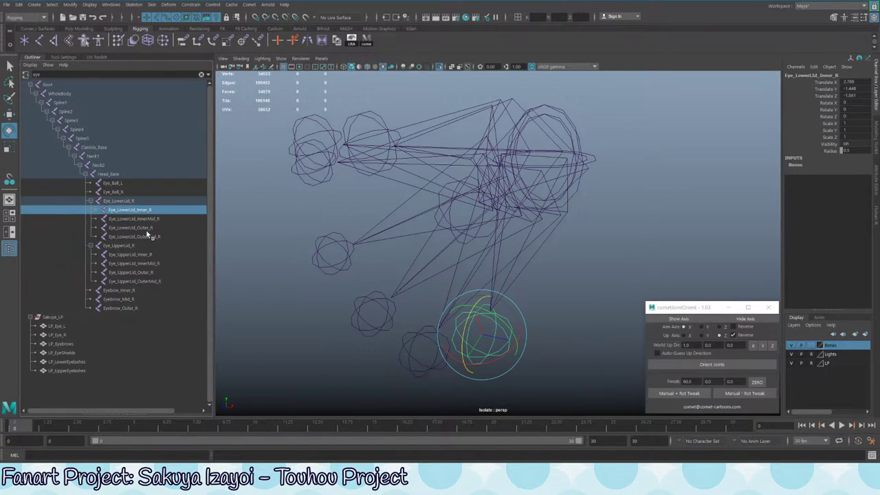
shift+click(141, 236)
ctrl+click(141, 255)
ctrl+shift+click(154, 282)
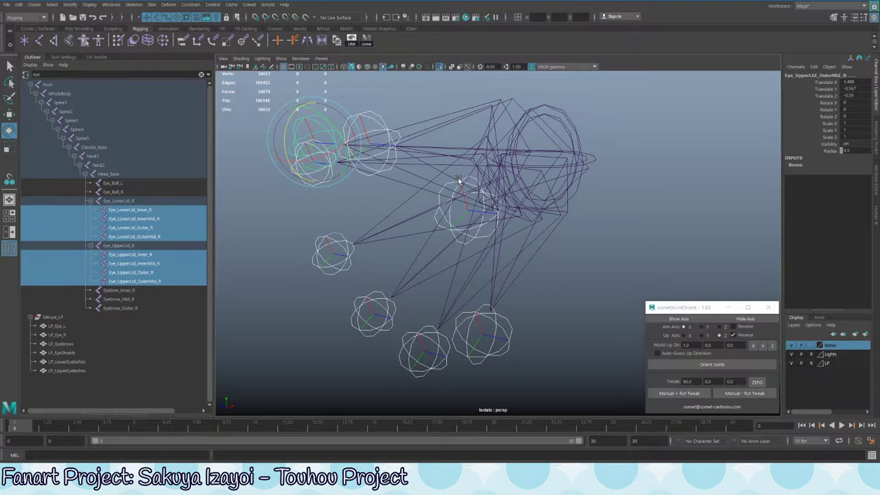
mouse_move(406, 180)
alt+mouse_down()
mouse_move(424, 169)
mouse_move(401, 174)
alt+mouse_up()
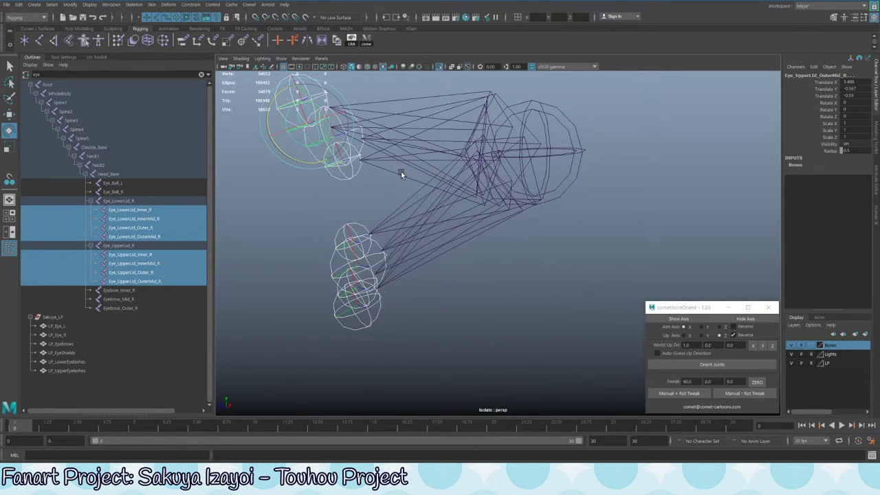
click(70, 4)
click(89, 45)
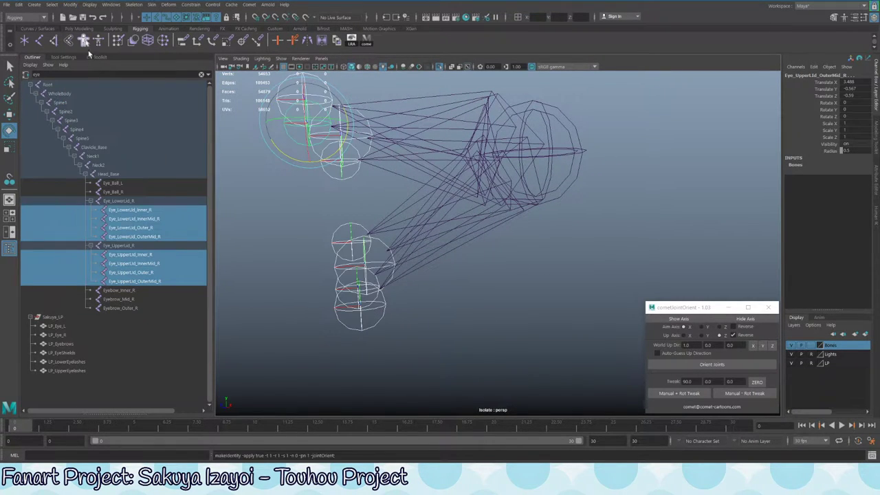
Test-rotate an eye joint, then frame and isolate the eye joints
alt+drag(427, 206, 441, 156)
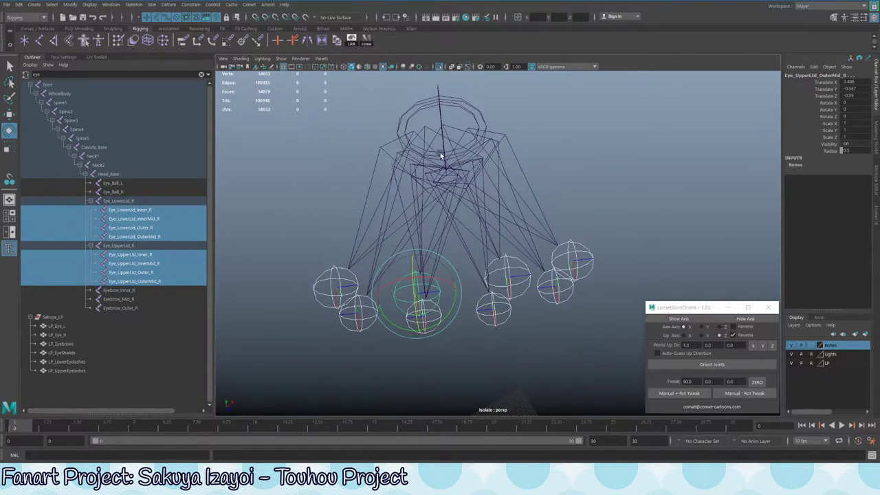
alt+drag(420, 120, 480, 181)
key(ctrl+1)
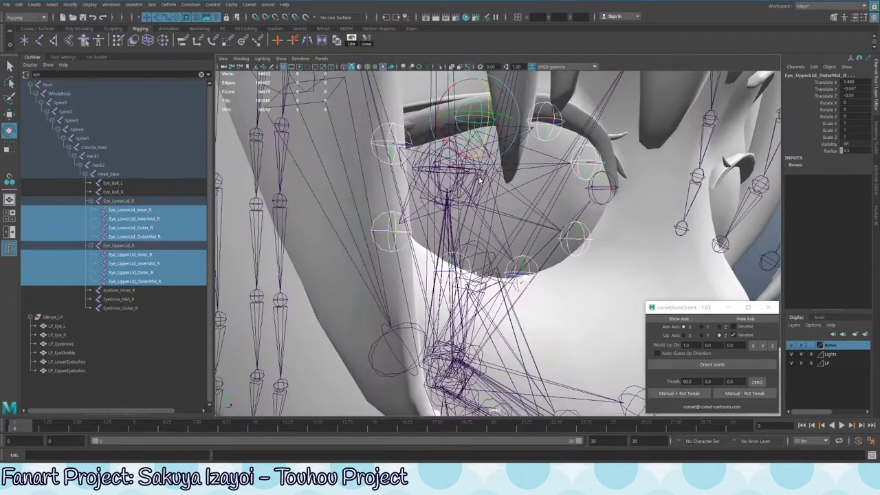
mouse_move(486, 147)
mouse_down()
mouse_move(481, 131)
mouse_move(477, 147)
mouse_up()
key(f)
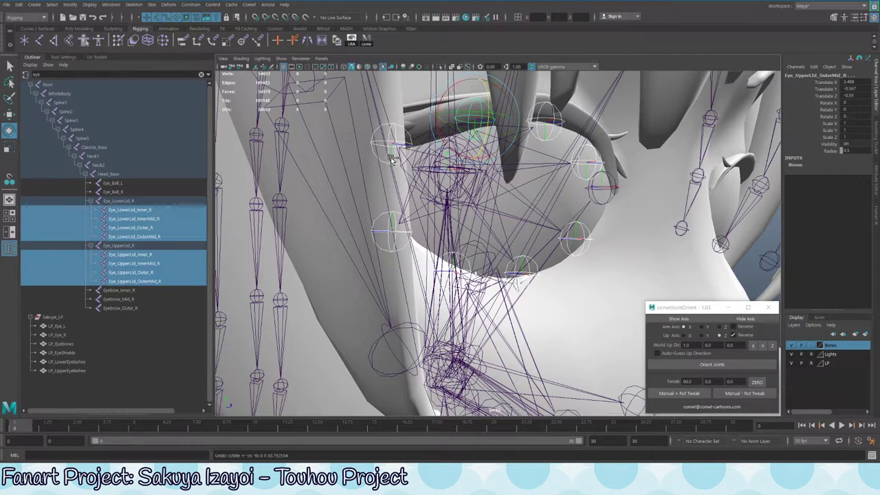
key(q)
key(ctrl+1)
alt+drag(482, 177, 474, 179)
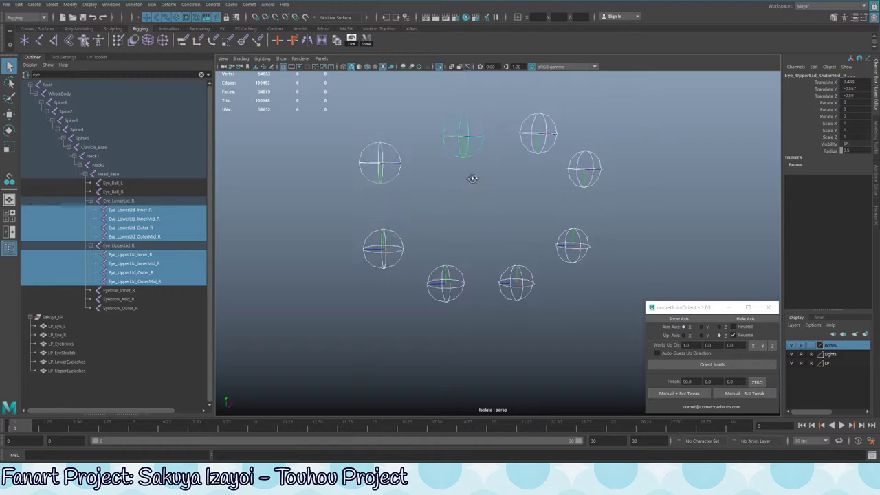
Select the four upper-lid joints: Outer, InnerMid, OuterMid and Inner
click(394, 180)
shift+click(467, 154)
shift+click(548, 146)
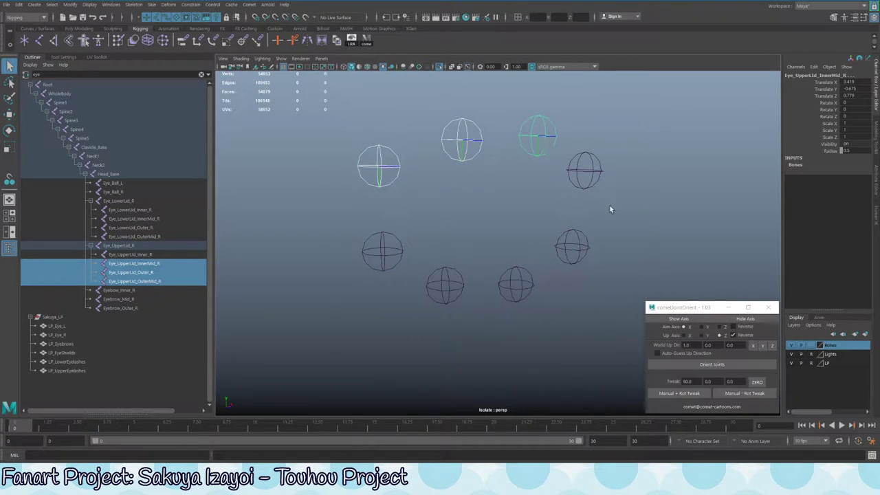
shift+click(592, 178)
alt+drag(611, 218, 511, 171)
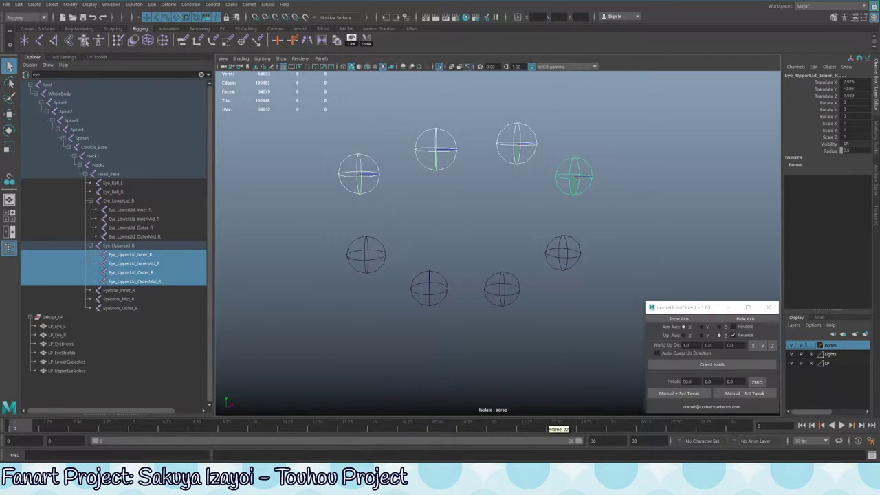
Set the tweak angle to 90 and apply Manual + Rot Tweak to the upper-lid joints
double_click(688, 381)
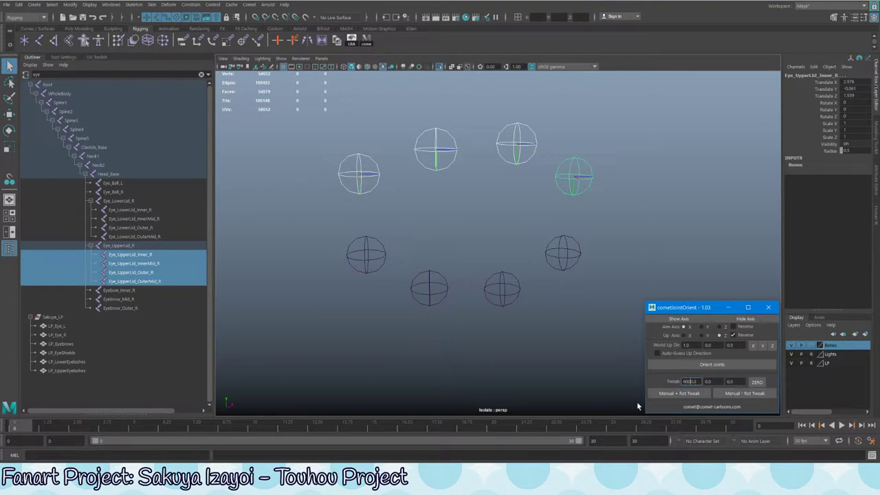
text(0)
click(729, 394)
text(90)
click(678, 394)
alt+drag(486, 197, 345, 113)
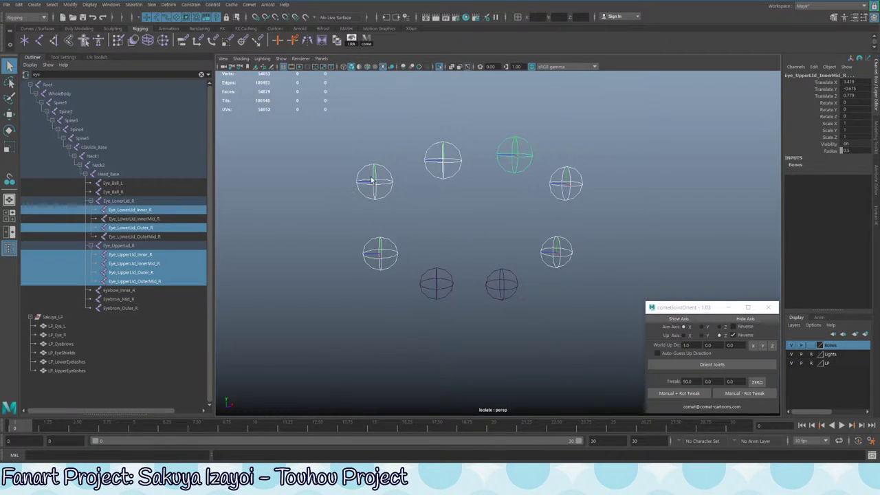
click(475, 263)
key(ctrl+s)
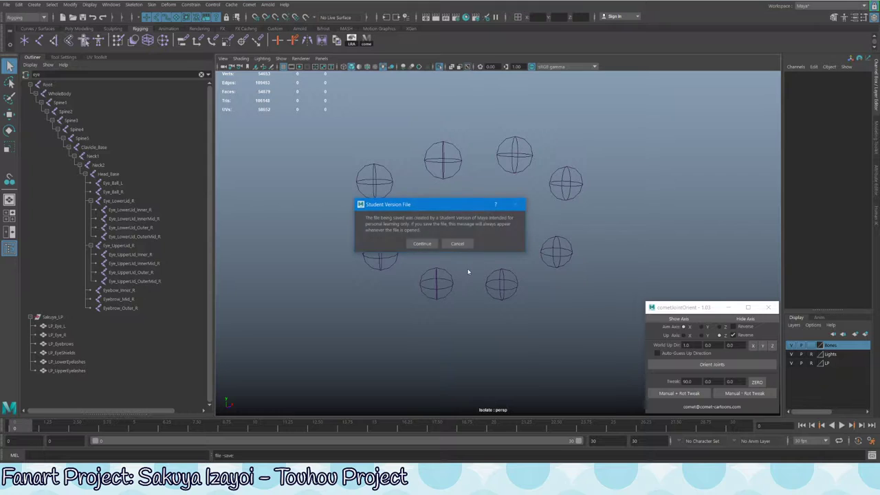
click(422, 243)
click(119, 201)
shift+click(135, 245)
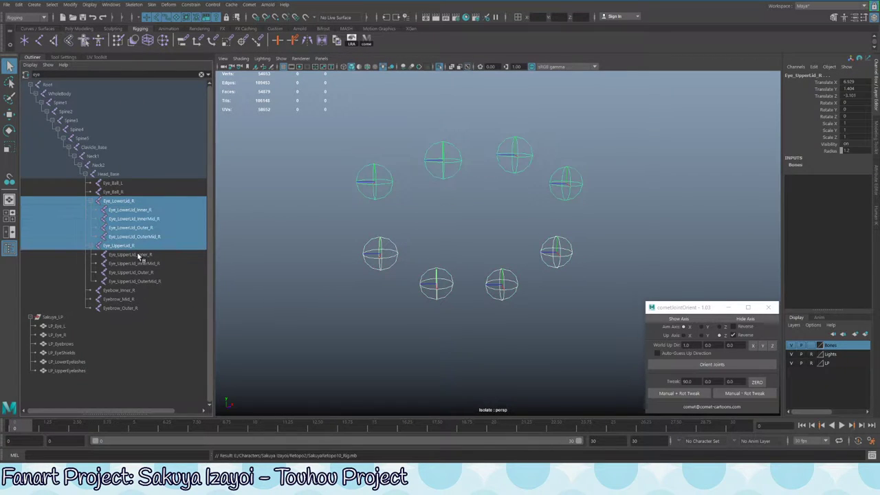
scroll(454, 248, down, 2)
click(454, 247)
key(ctrl+1)
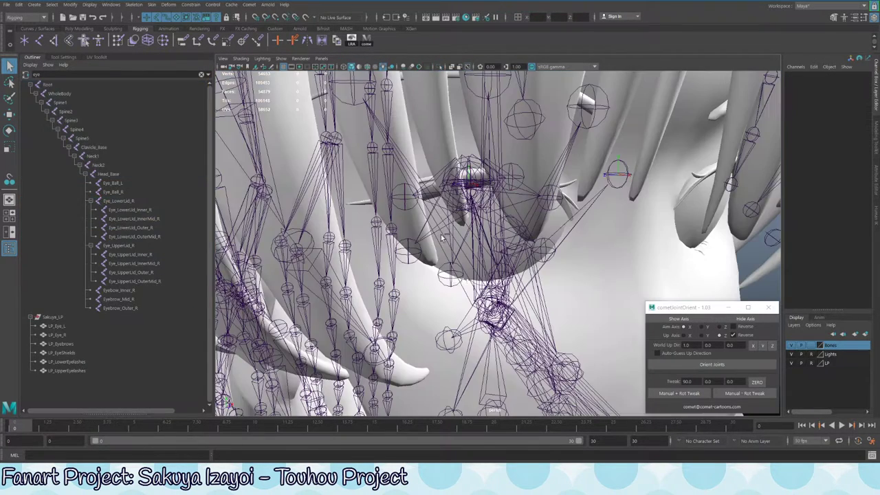
alt+drag(454, 247, 412, 234)
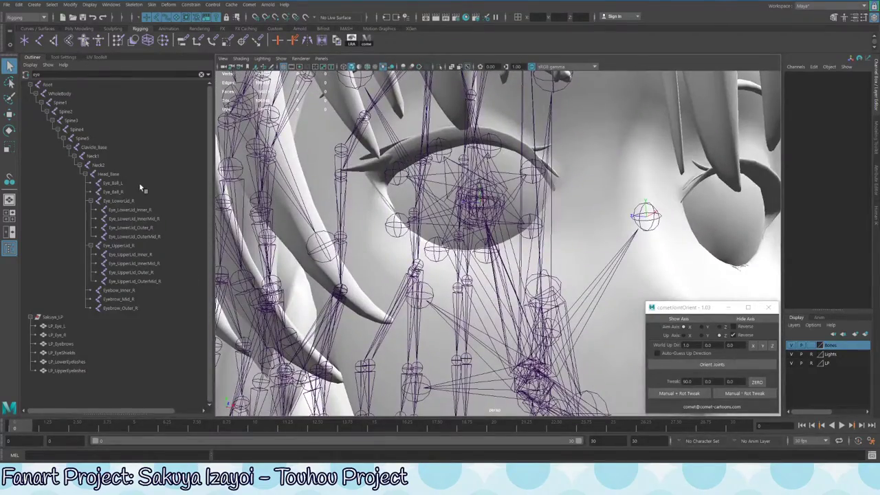
click(112, 175)
click(122, 184)
click(120, 201)
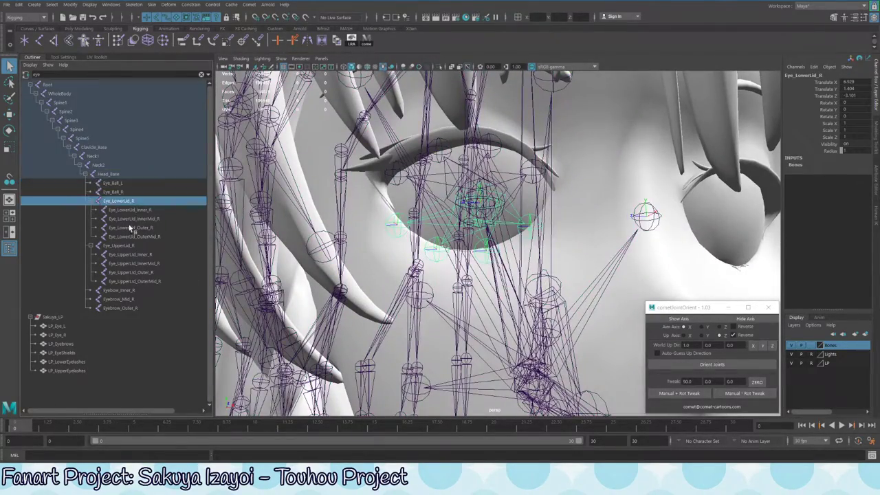
ctrl+click(126, 245)
key(f)
key(ctrl+1)
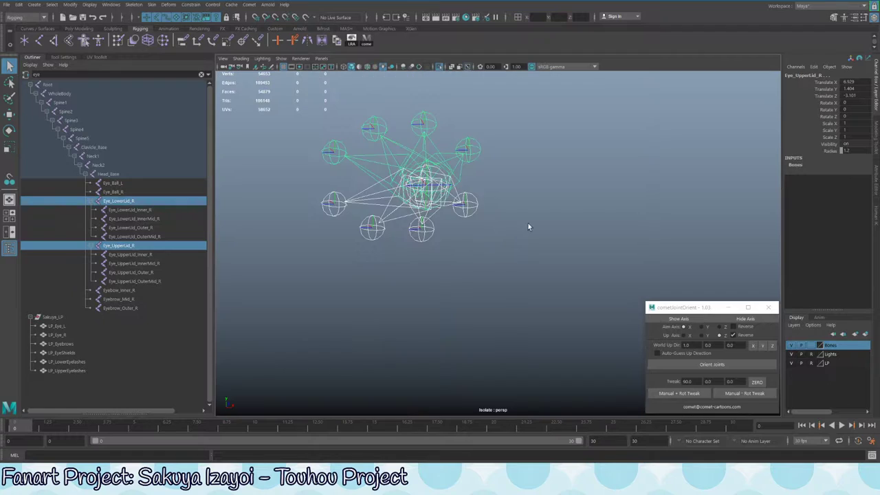
mouse_move(553, 191)
alt+mouse_down()
mouse_move(641, 224)
mouse_move(545, 207)
alt+mouse_up()
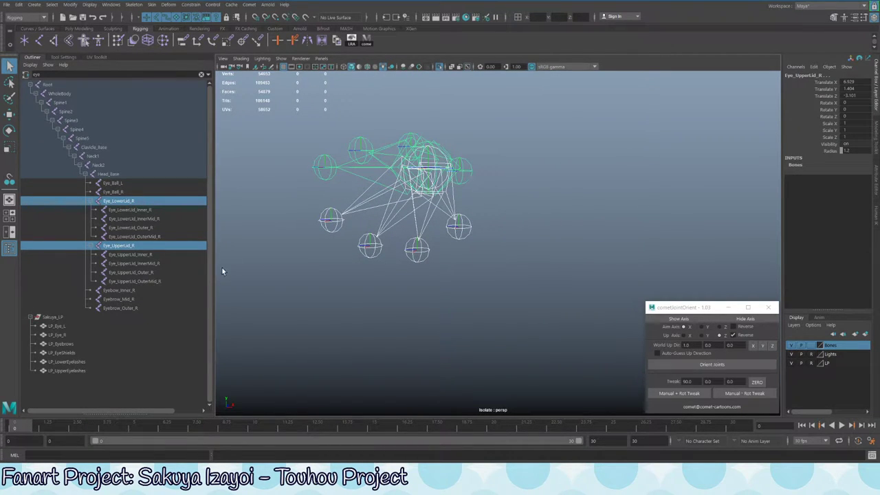
click(145, 202)
ctrl+click(143, 246)
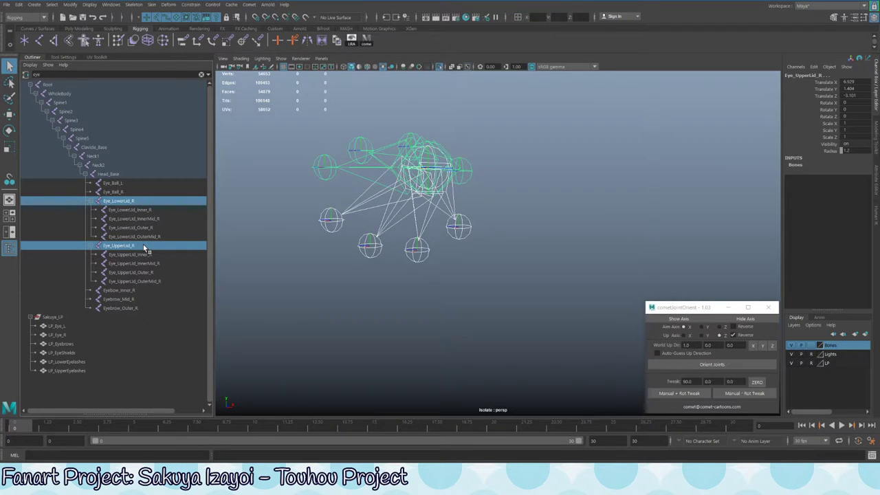
alt+drag(441, 223, 456, 236)
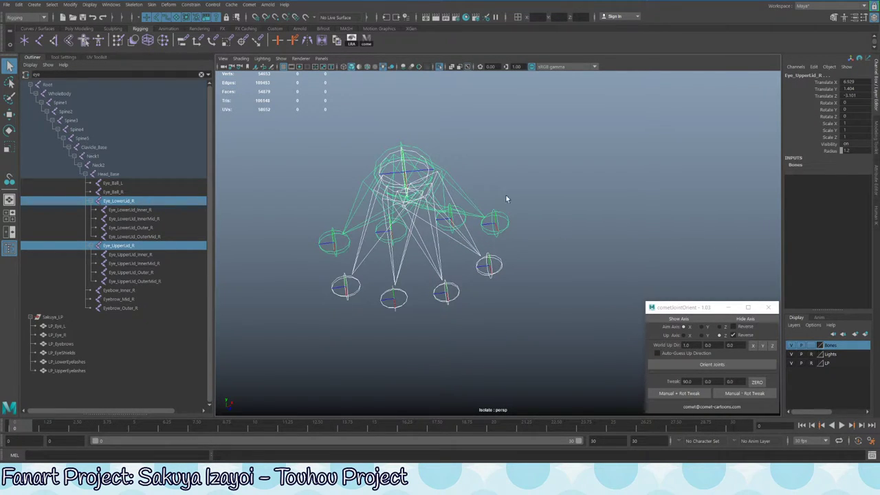
alt+drag(506, 199, 485, 209)
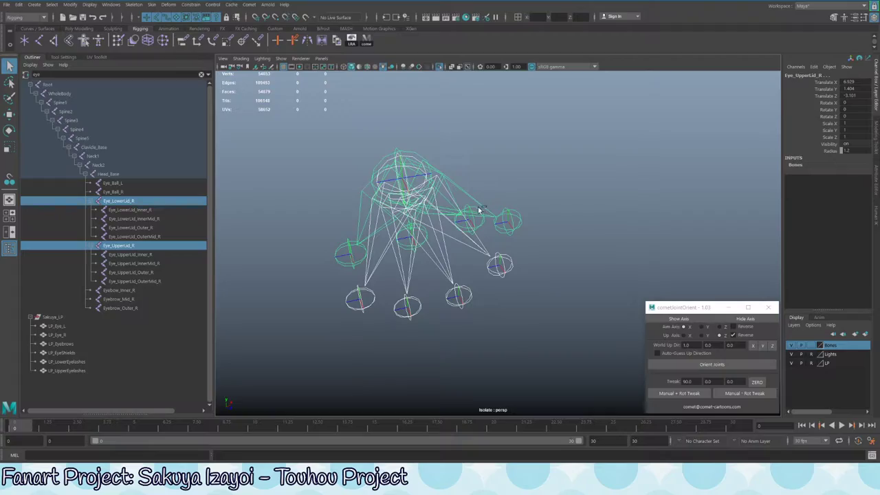
key(ctrl+1)
scroll(469, 215, up, 6)
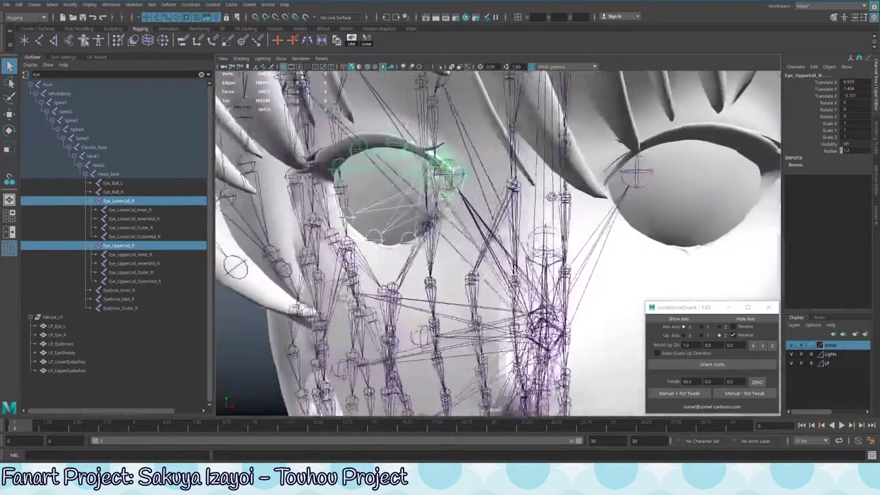
alt+drag(469, 215, 474, 183)
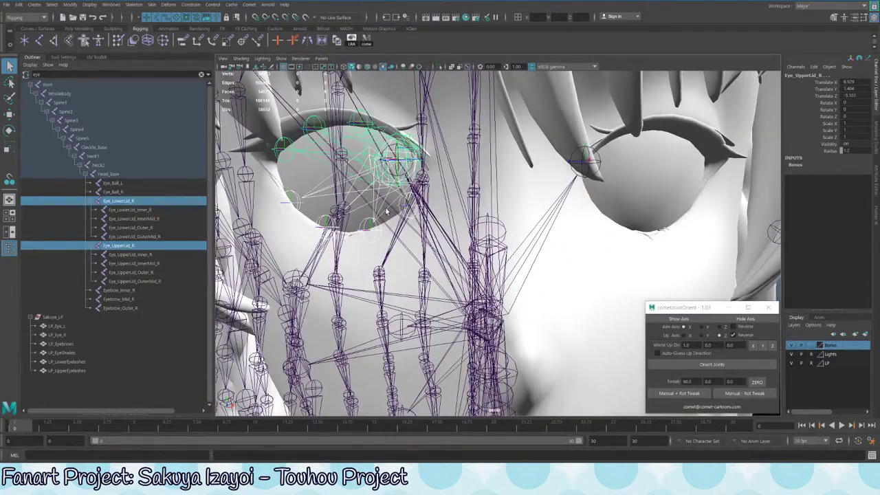
alt+drag(640, 152, 640, 162)
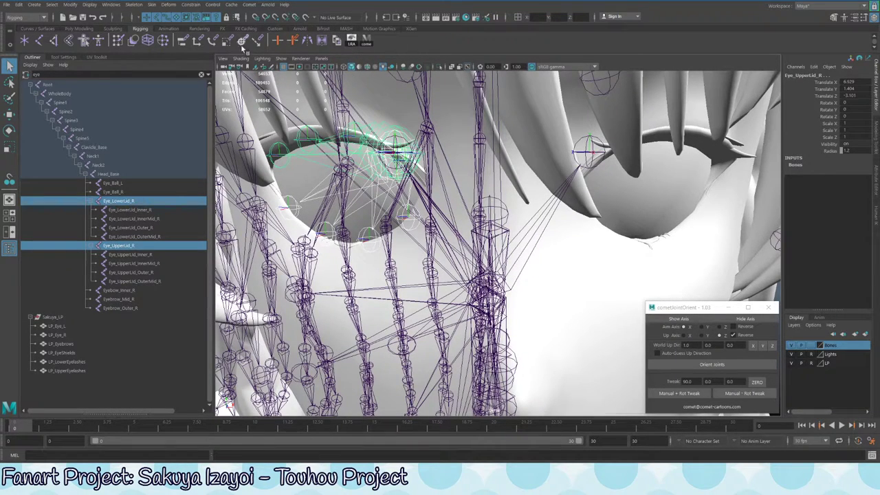
click(308, 40)
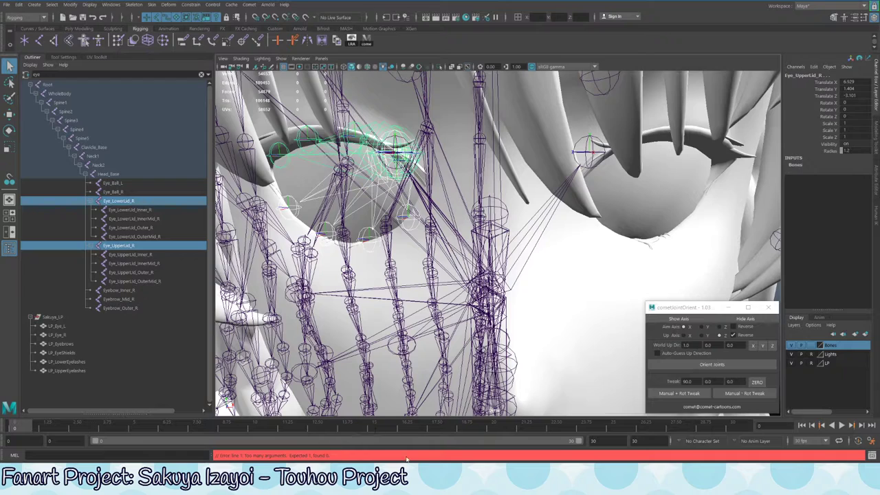
click(131, 209)
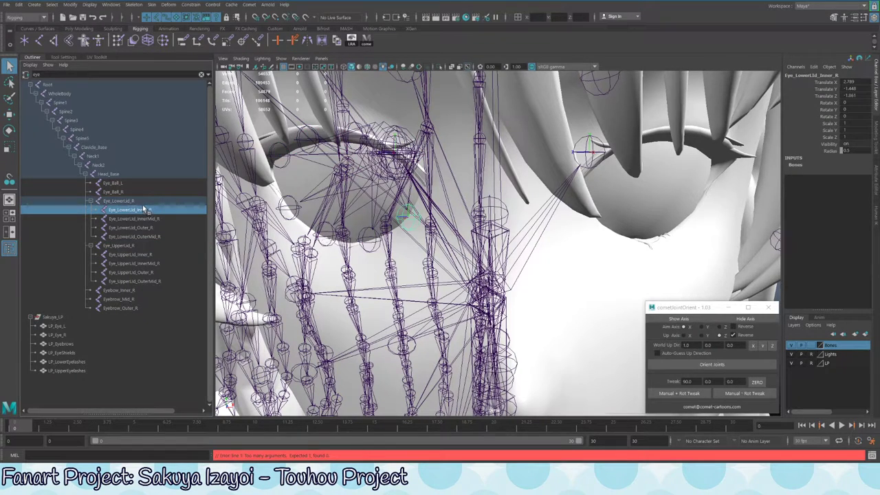
click(127, 200)
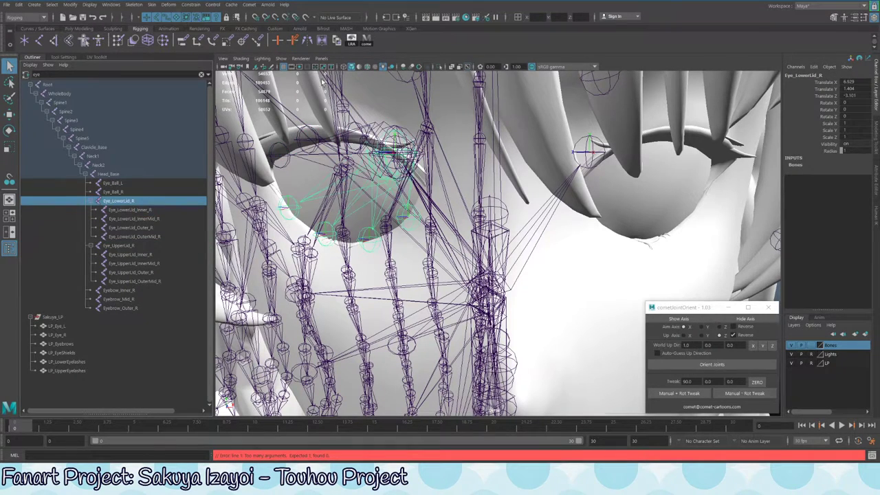
click(310, 40)
alt+drag(358, 137, 407, 165)
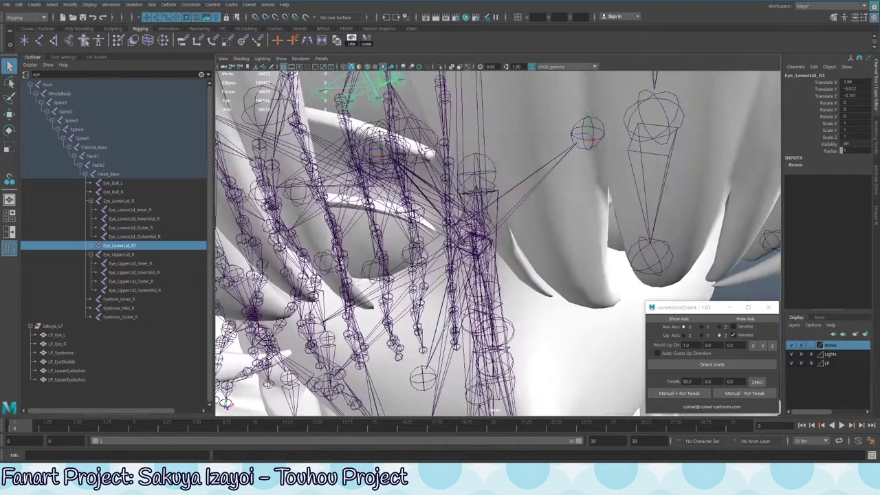
key(ctrl+z)
double_click(308, 39)
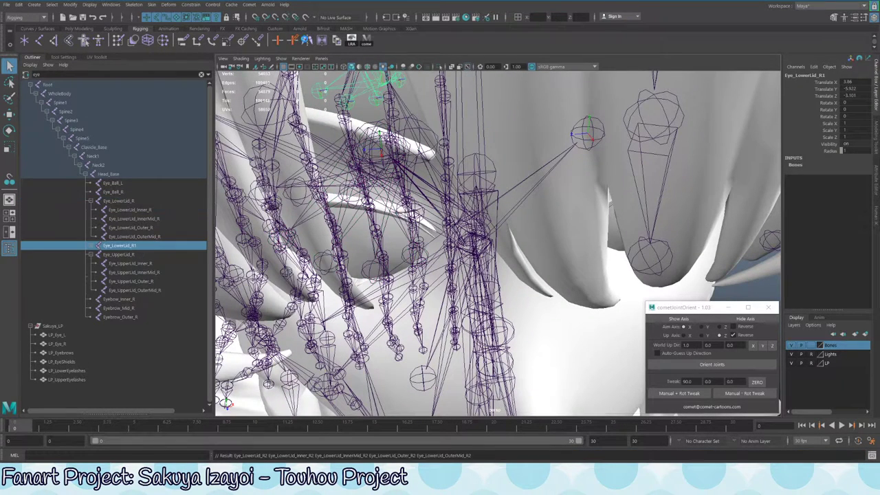
key(ctrl+z)
key(ctrl+z)
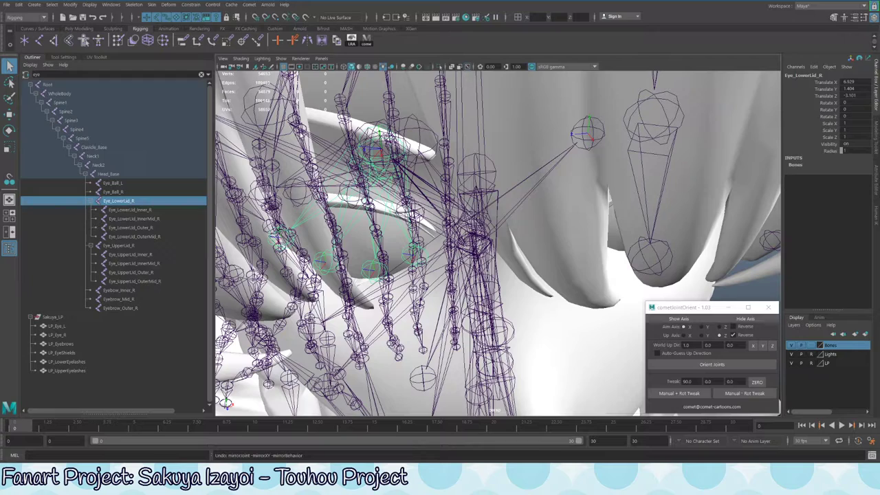
click(134, 4)
alt+drag(406, 179, 446, 141)
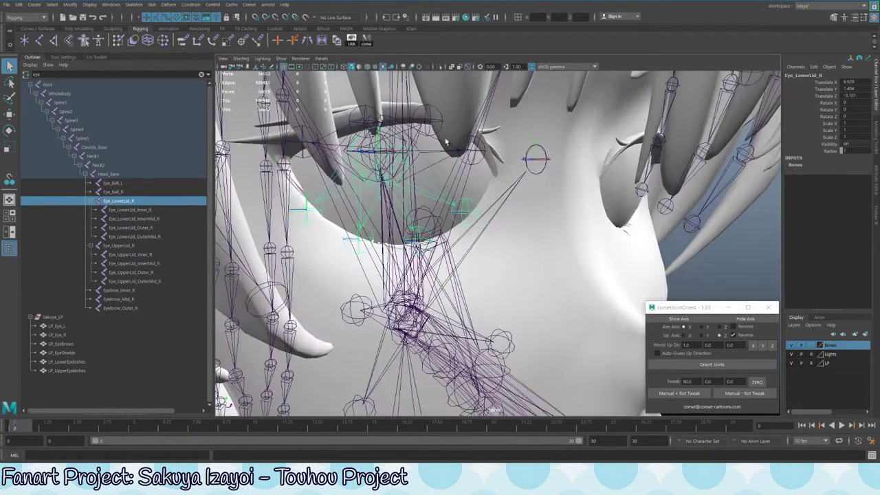
click(191, 4)
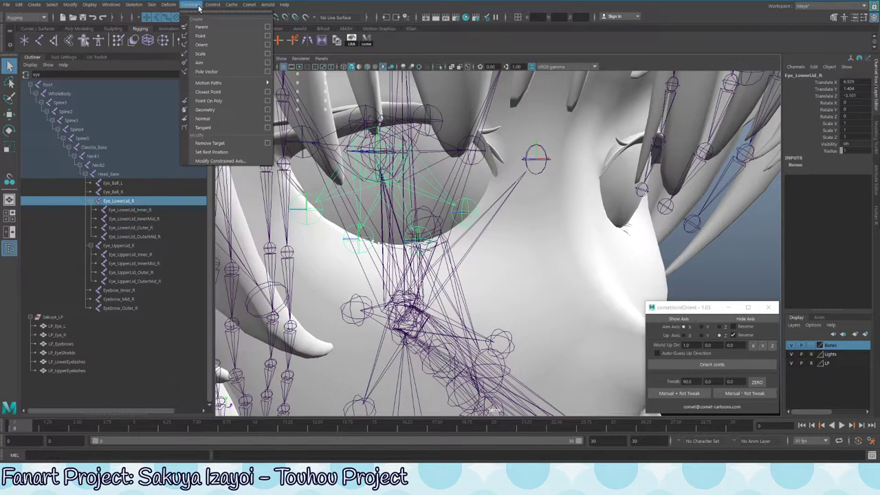
click(193, 5)
Mirror the lower-lid joint chain to the left side with Mirror Joint options
click(161, 5)
click(215, 45)
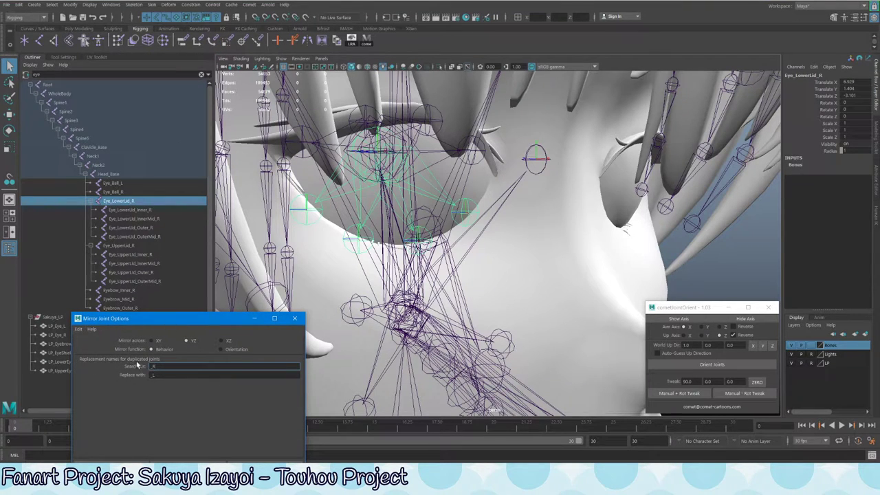
alt+drag(482, 240, 522, 227)
drag(224, 320, 193, 212)
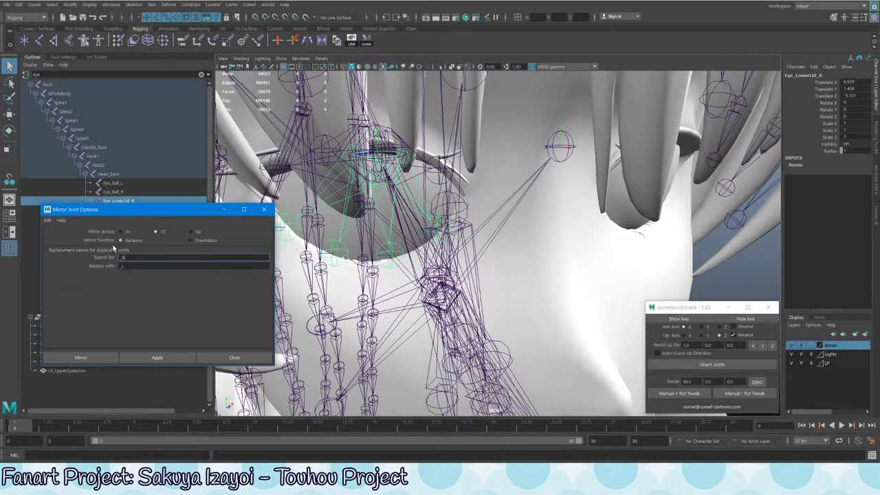
click(81, 357)
Select the Eye_UpperLid_R joint under Head_Base
alt+drag(323, 262, 393, 181)
click(376, 123)
scroll(376, 141, up, 2)
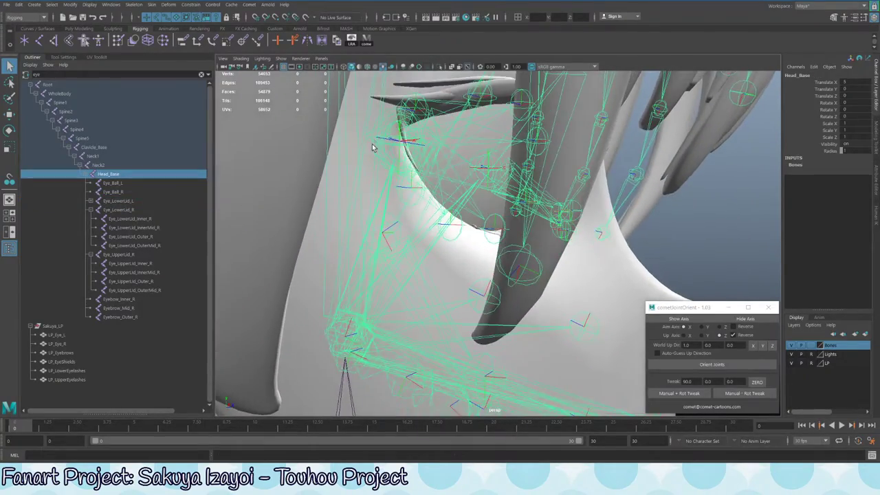
click(376, 143)
alt+drag(376, 143, 303, 141)
click(306, 42)
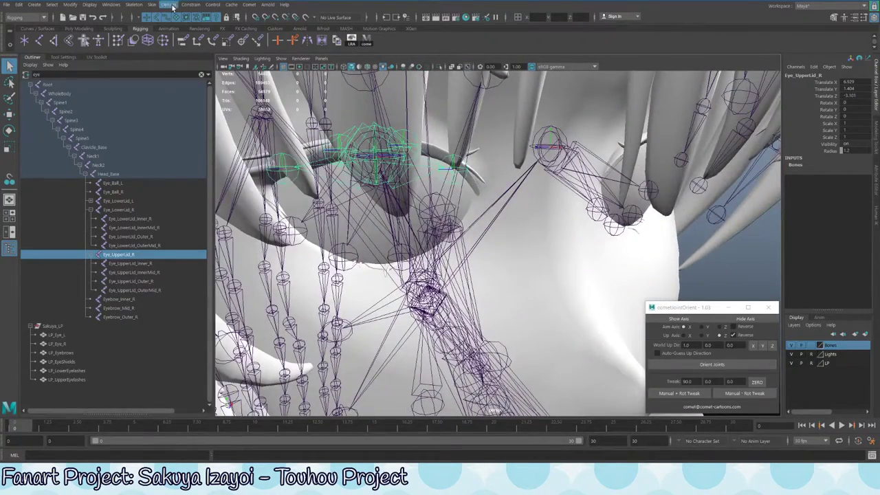
Mirror Eye_UpperLid_R across YZ with Behavior, replacing _R with _L
click(136, 8)
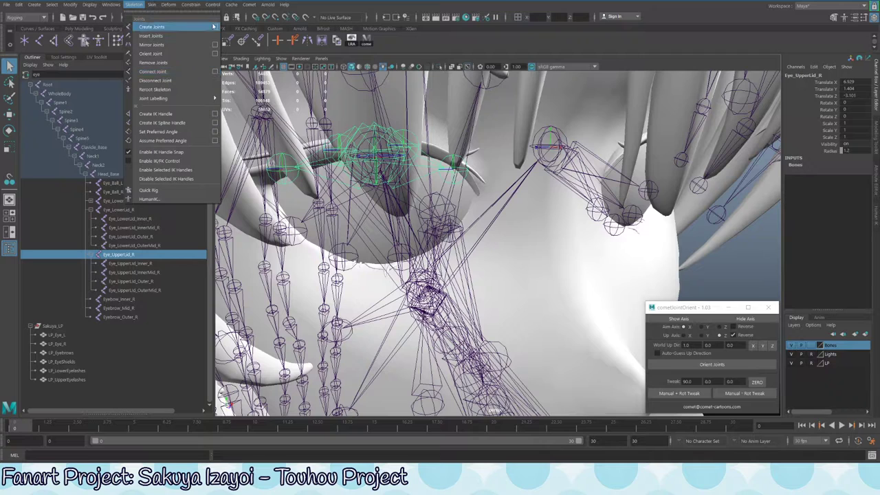
click(216, 45)
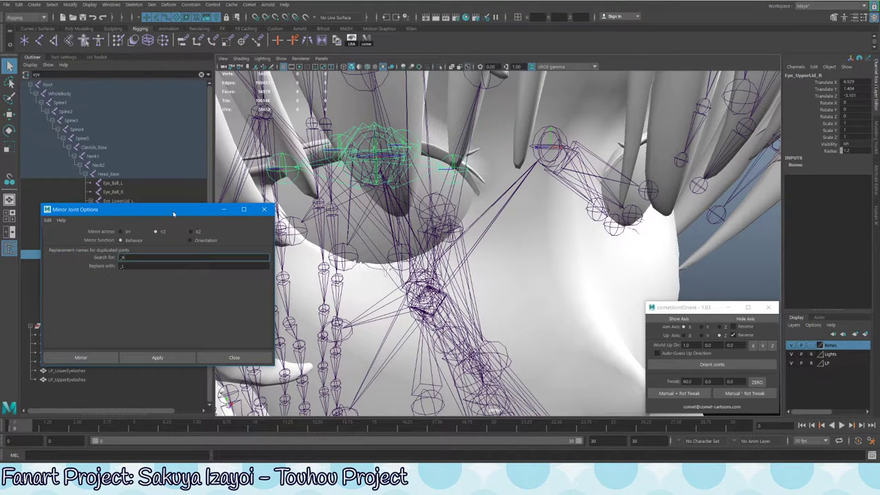
drag(173, 214, 355, 302)
alt+drag(482, 261, 320, 376)
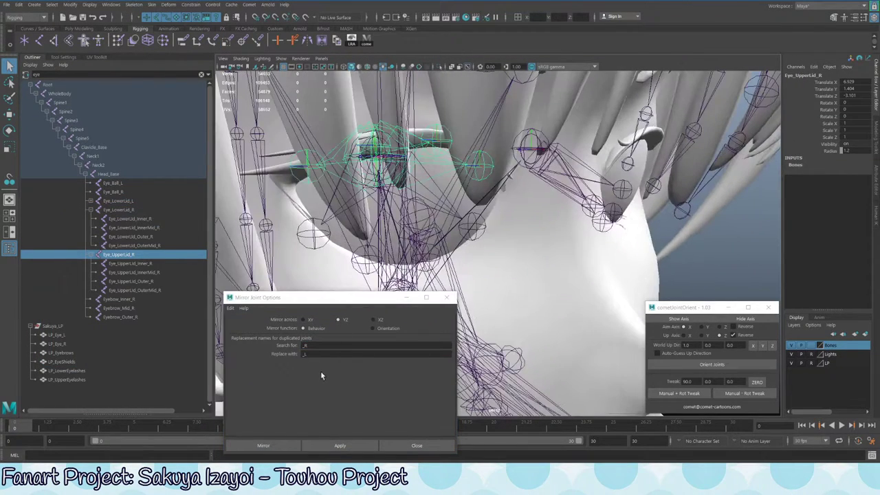
alt+drag(287, 403, 327, 382)
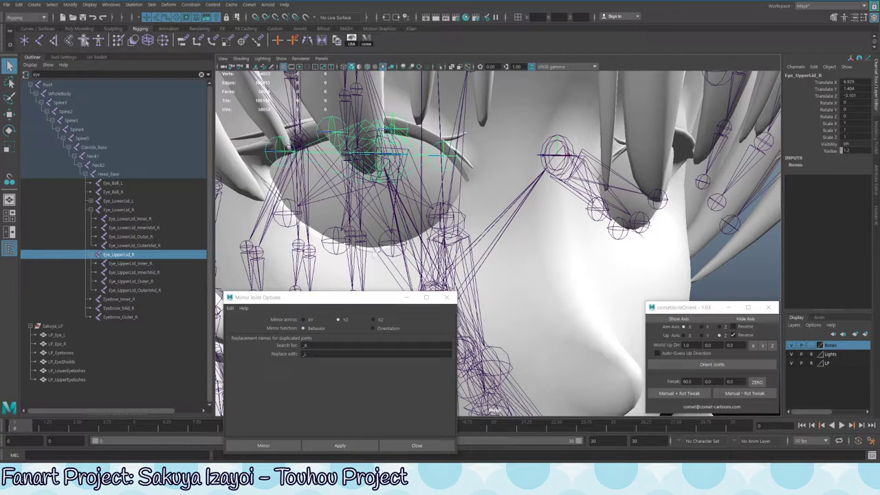
click(337, 448)
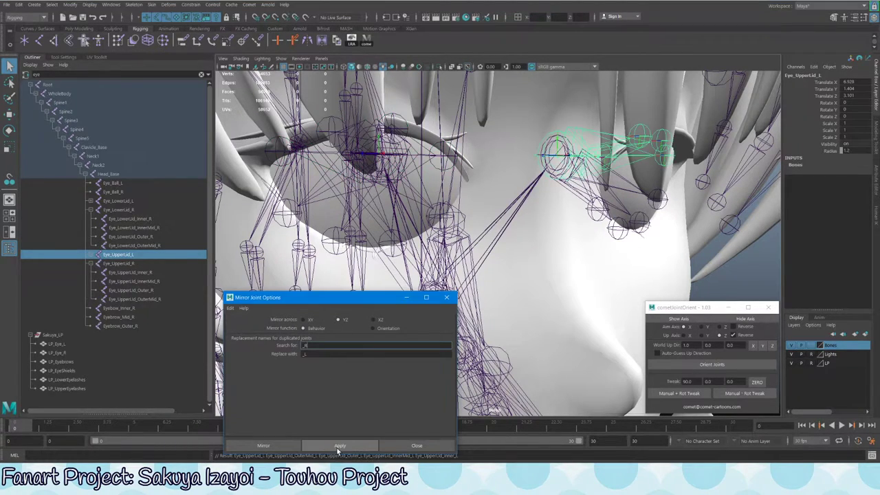
alt+drag(495, 323, 415, 201)
Select the four lid root joints (Eye_LowerLid_L/R, Eye_UpperLid_L/R), frame them and isolate them
shift+click(422, 199)
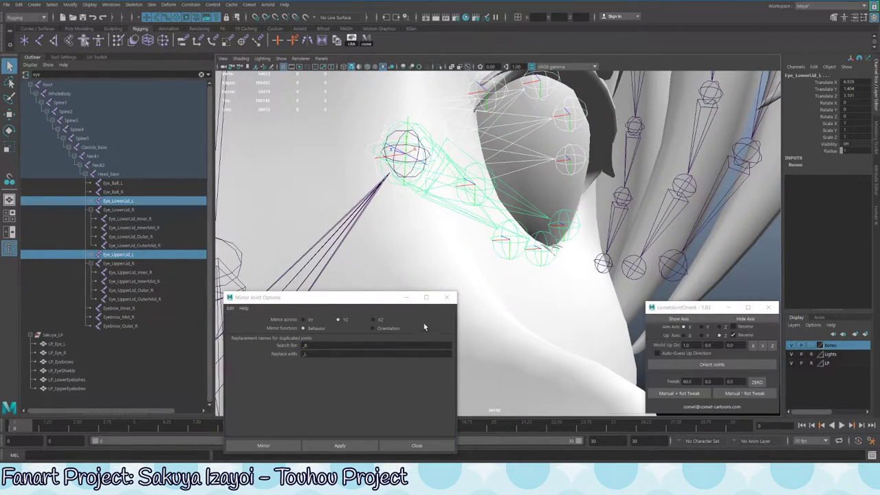
key(ctrl+1)
key(ctrl+1)
click(134, 201)
click(131, 209)
click(137, 200)
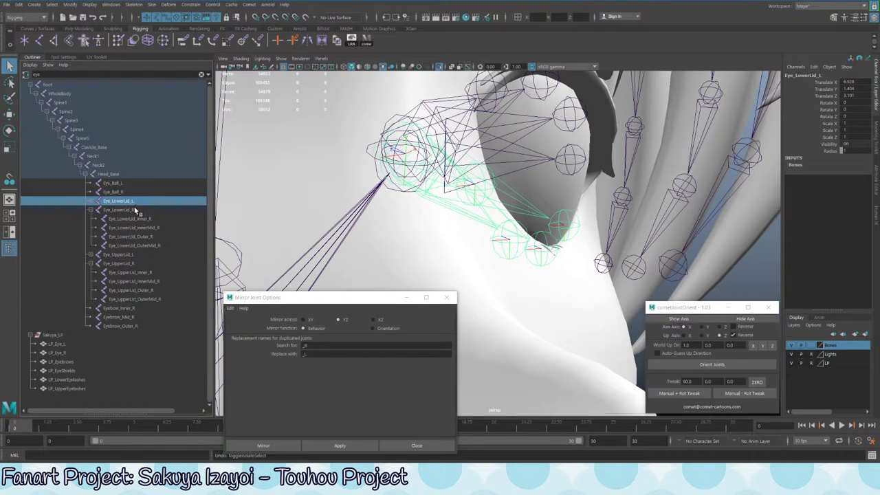
shift+click(136, 210)
ctrl+click(118, 254)
ctrl+click(123, 263)
key(f)
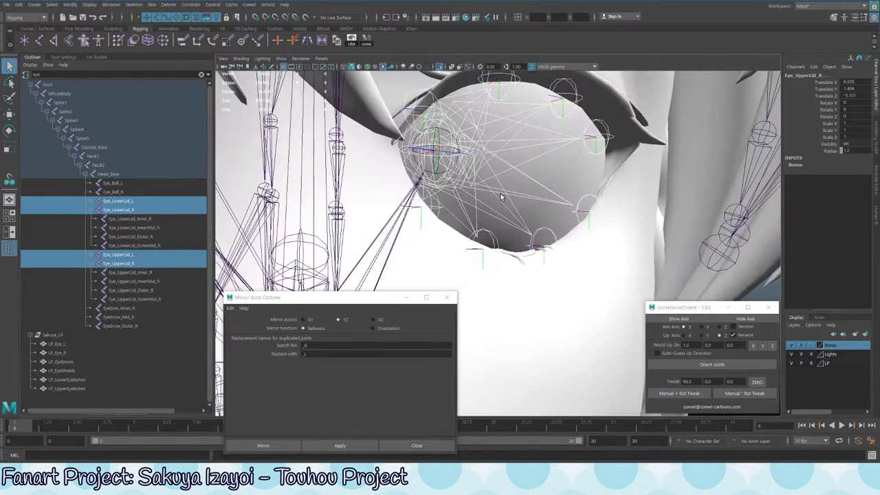
key(ctrl+1)
Apply a 0/0/90 cometJointOrient rotation tweak to Eye_UpperLid_L and Eye_LowerLid_L
alt+drag(342, 174, 575, 206)
click(476, 219)
click(575, 207)
alt+drag(624, 141, 398, 158)
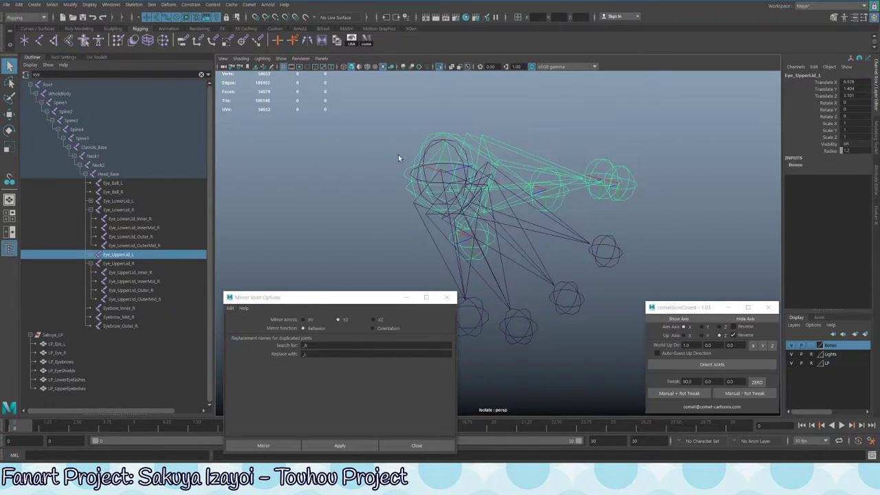
mouse_move(510, 225)
alt+mouse_down()
mouse_move(400, 227)
mouse_move(531, 204)
mouse_move(482, 219)
mouse_move(447, 208)
mouse_move(512, 208)
alt+mouse_up()
shift+click(403, 227)
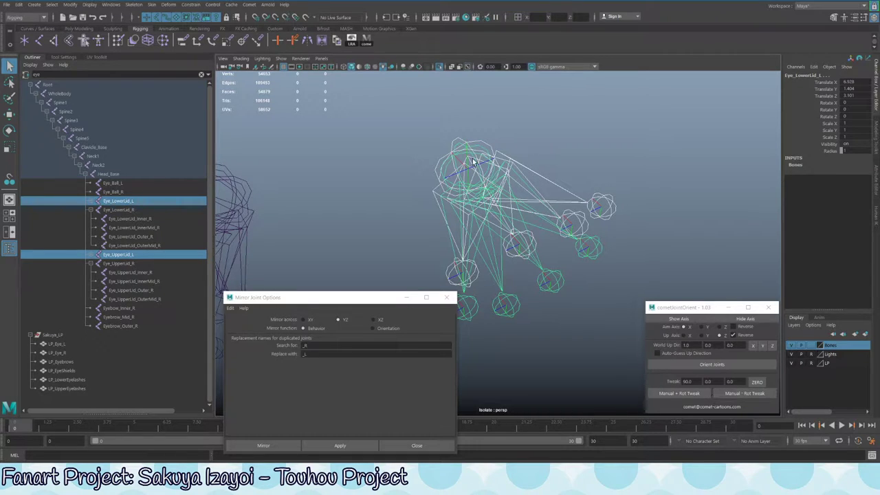
click(679, 393)
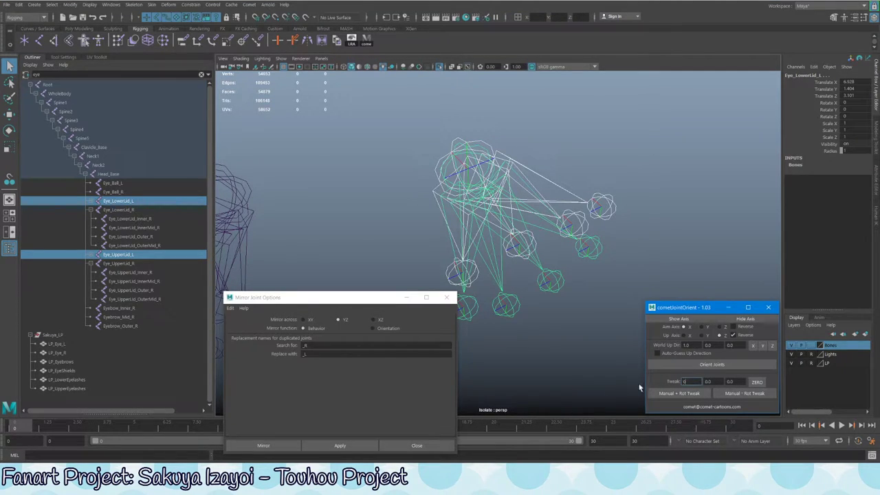
text(0)
key(Tab)
key(Tab)
click(729, 393)
Reselect the left lid joints, test-rotate them around Z, and undo the rotation
mouse_move(522, 186)
alt+mouse_down()
mouse_move(553, 168)
mouse_move(509, 181)
alt+mouse_up()
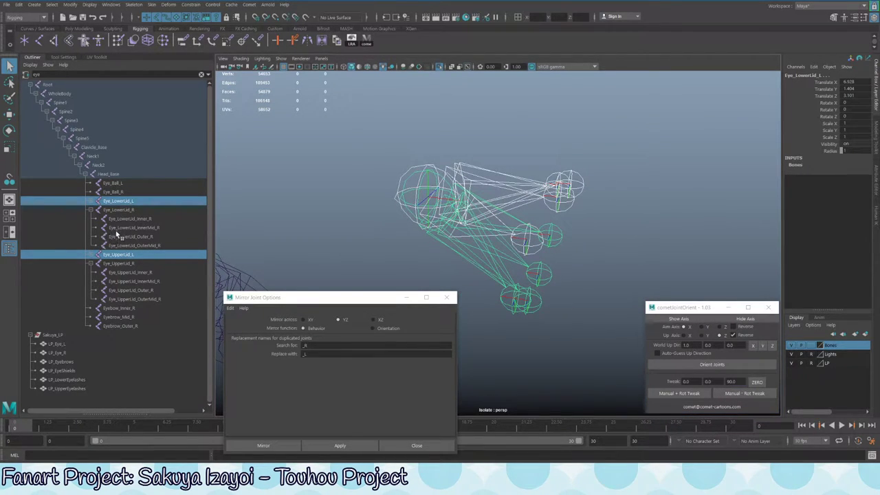
alt+drag(412, 206, 403, 131)
click(403, 132)
click(432, 180)
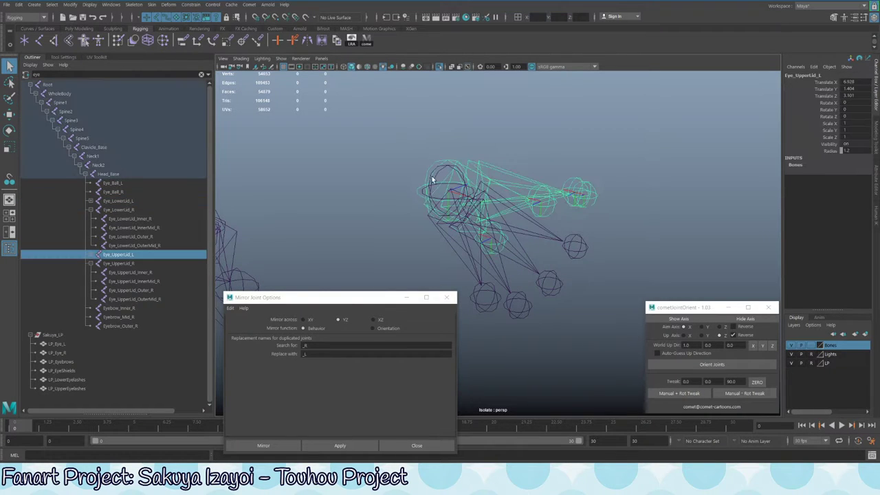
shift+click(427, 231)
key(e)
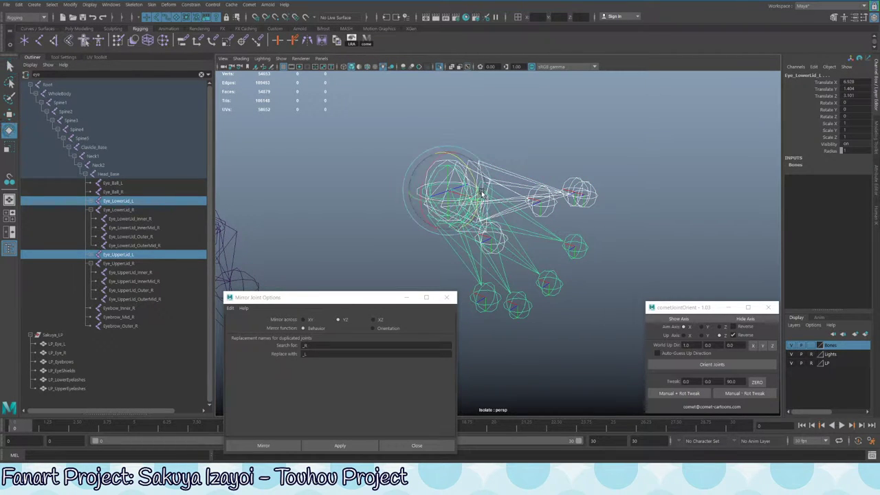
drag(481, 191, 471, 172)
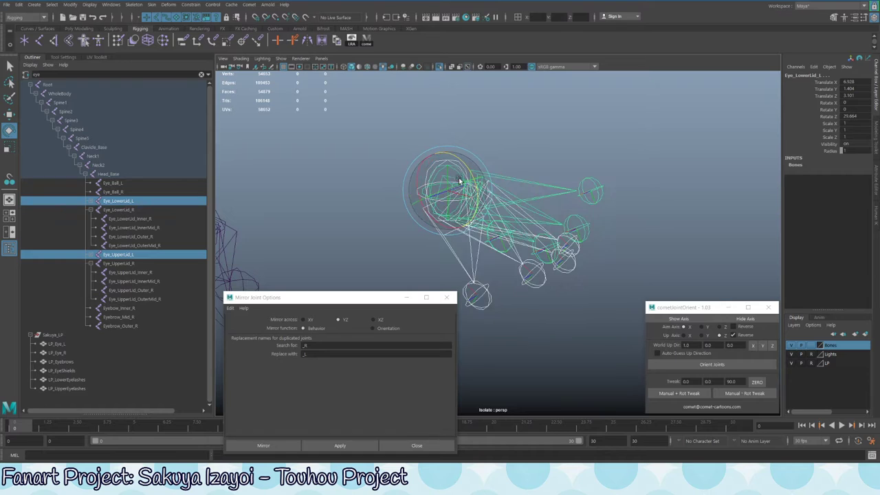
key(ctrl+z)
Select all four lid root joints, undo their rotation, and zoom toward the right-side rig
click(139, 201)
ctrl+click(137, 210)
ctrl+click(127, 255)
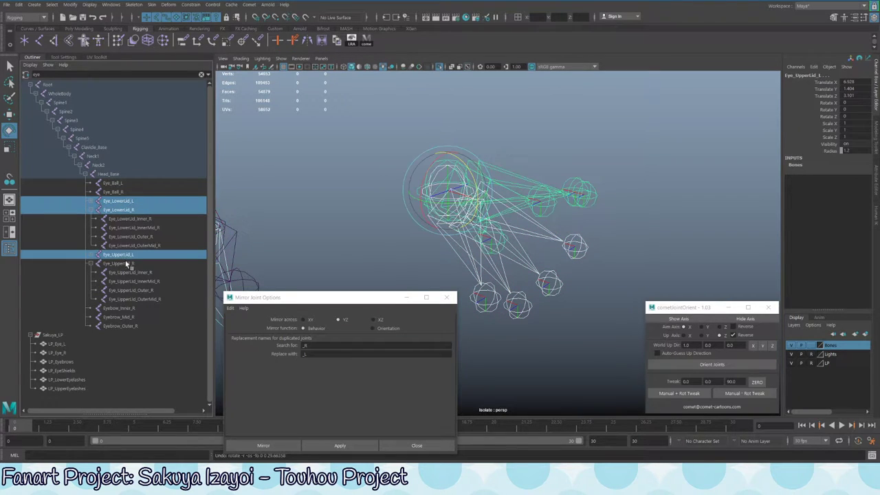
ctrl+click(129, 264)
alt+drag(509, 249, 372, 141)
key(ctrl+z)
key(ctrl+z)
key(ctrl+z)
key(ctrl+z)
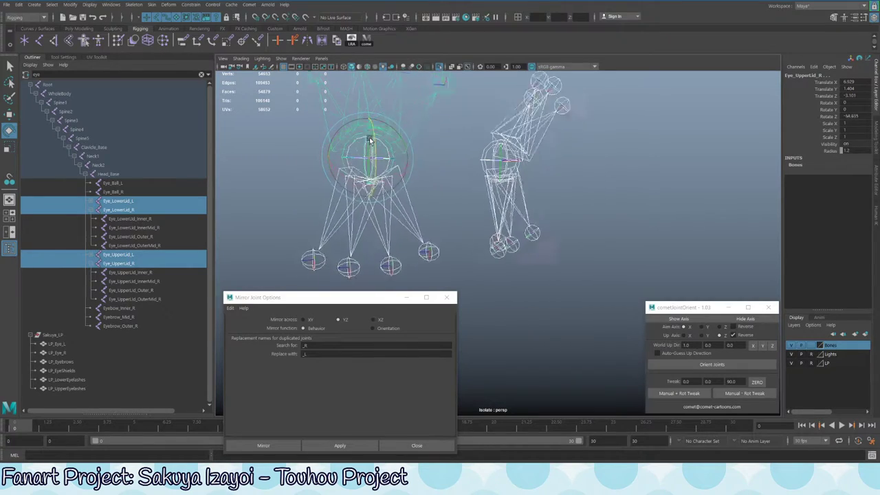
alt+drag(584, 181, 567, 163)
scroll(567, 163, down, 5)
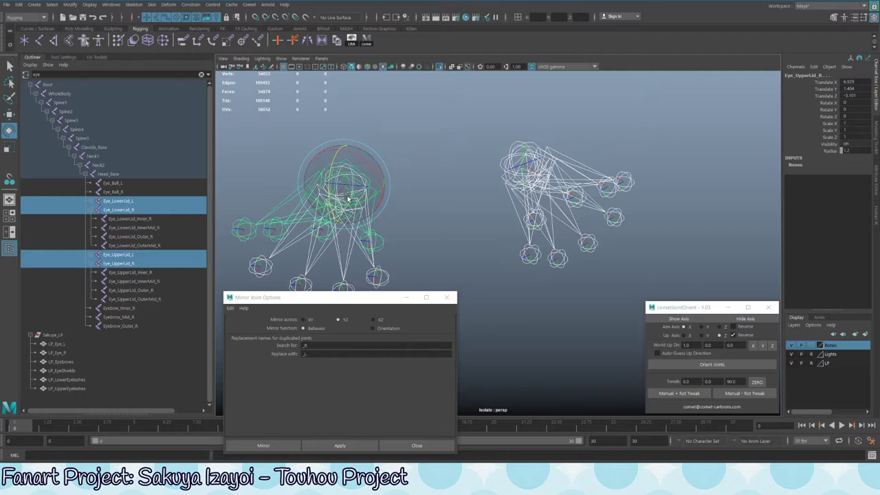
Test-rotate the selected lid joints, undo it, and select Eye_LowerLid_L
drag(348, 189, 491, 255)
key(ctrl+z)
alt+drag(527, 207, 506, 232)
key(q)
click(444, 224)
Nudge Eye_LowerLid_Inner_R slightly into a new position with the Move tool
click(375, 201)
click(538, 202)
key(w)
mouse_move(506, 232)
middle_down()
mouse_move(426, 238)
mouse_move(587, 227)
mouse_move(414, 234)
mouse_move(526, 230)
mouse_move(520, 240)
middle_up()
mouse_move(520, 240)
alt+mouse_down()
mouse_move(483, 262)
mouse_move(530, 236)
alt+mouse_up()
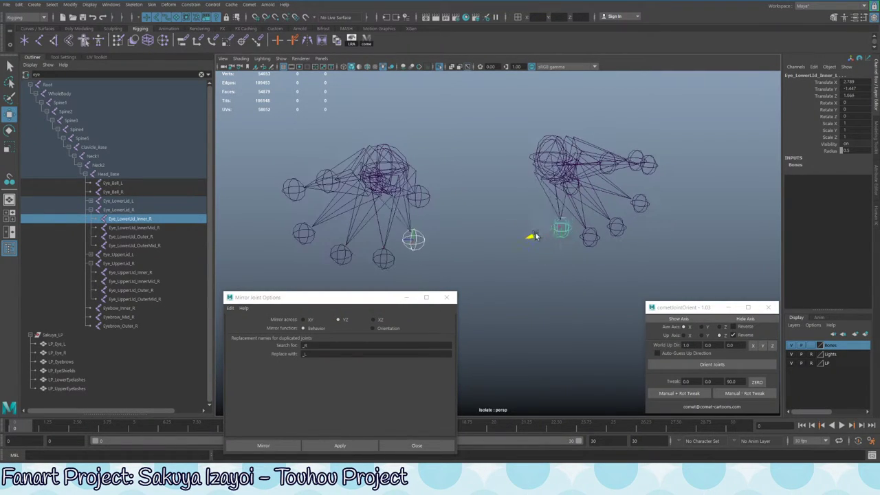
middle_drag(530, 236, 519, 240)
alt+drag(520, 240, 481, 234)
alt+right_drag(481, 234, 457, 213)
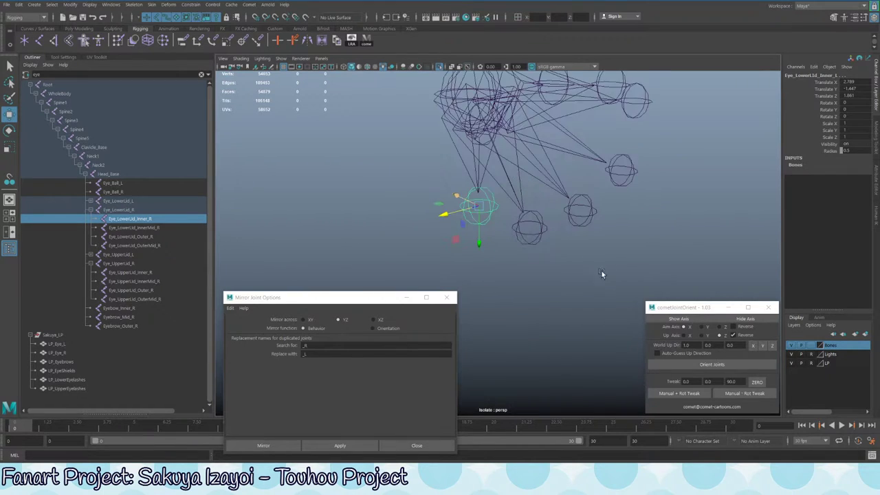
alt+drag(457, 213, 453, 207)
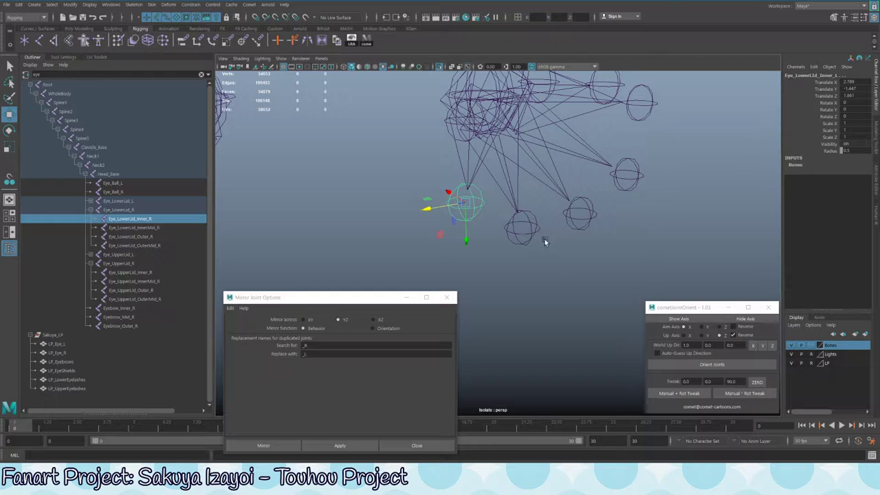
key(q)
Select the left lid joints, including Eye_UpperLid_Inner_L and Eye_LowerLid_OuterMid_L
alt+drag(529, 232, 526, 188)
shift+click(522, 184)
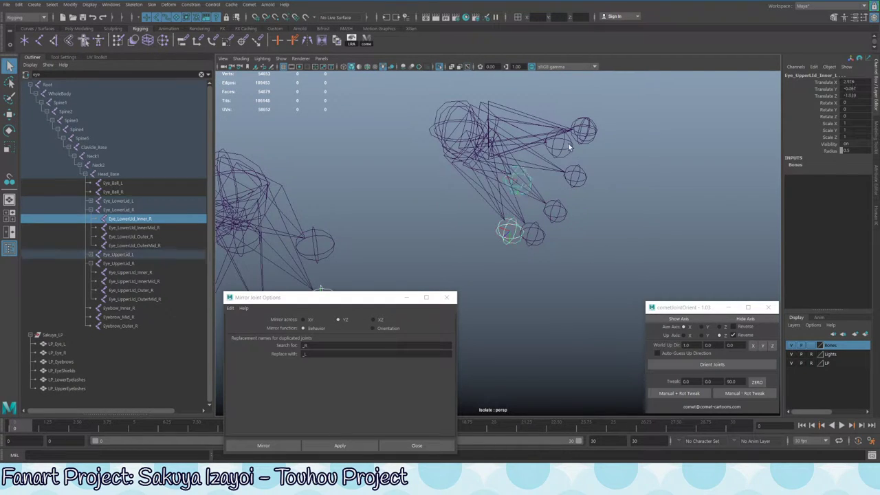
shift+click(595, 141)
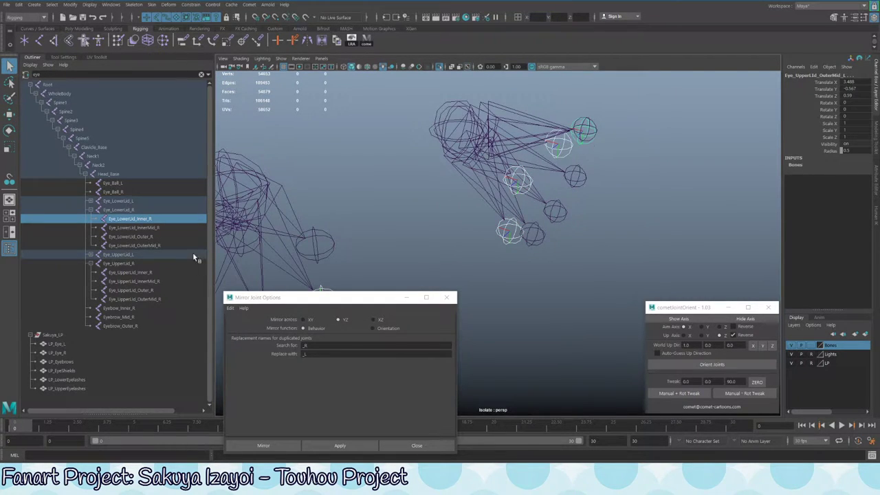
alt+drag(616, 144, 608, 137)
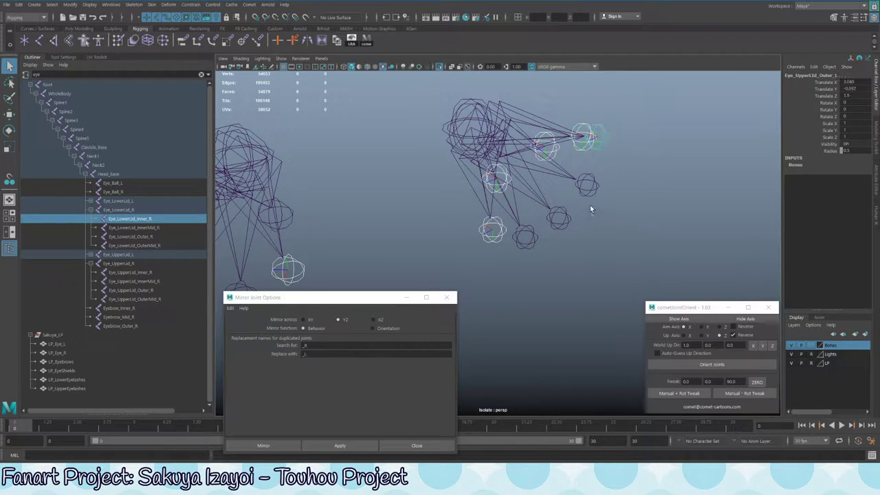
shift+click(586, 184)
shift+click(558, 219)
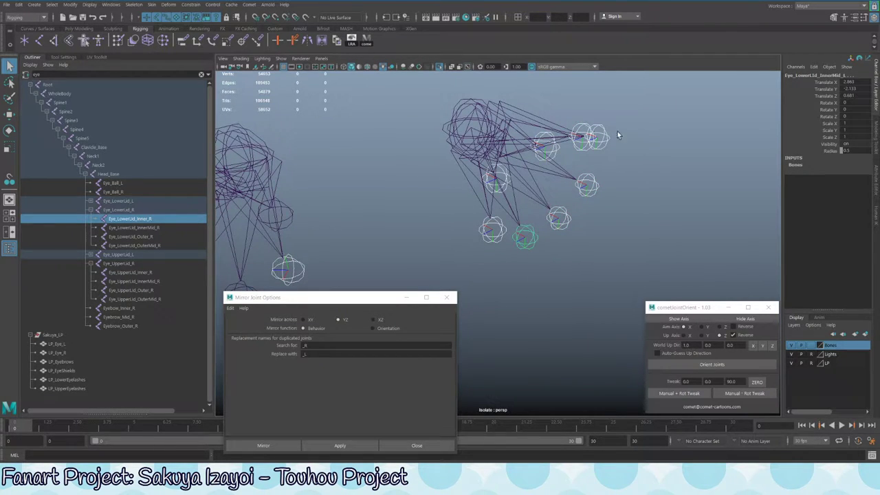
alt+drag(617, 135, 702, 303)
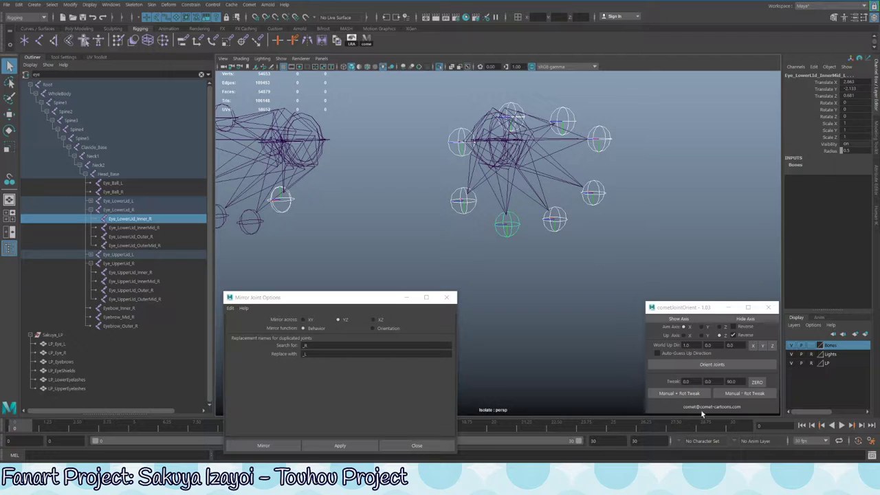
Apply a 180/0/0 cometJointOrient rotation tweak to the selected left lid joints
double_click(686, 381)
text(180)
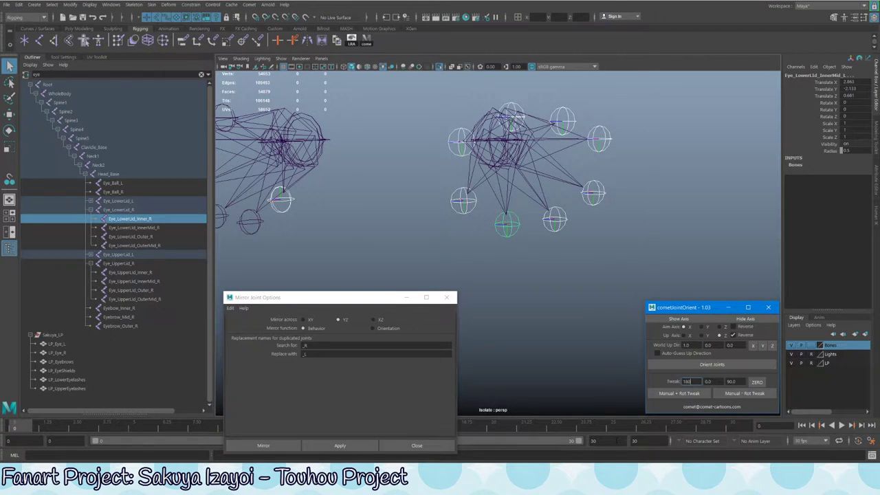
double_click(739, 381)
text(0)
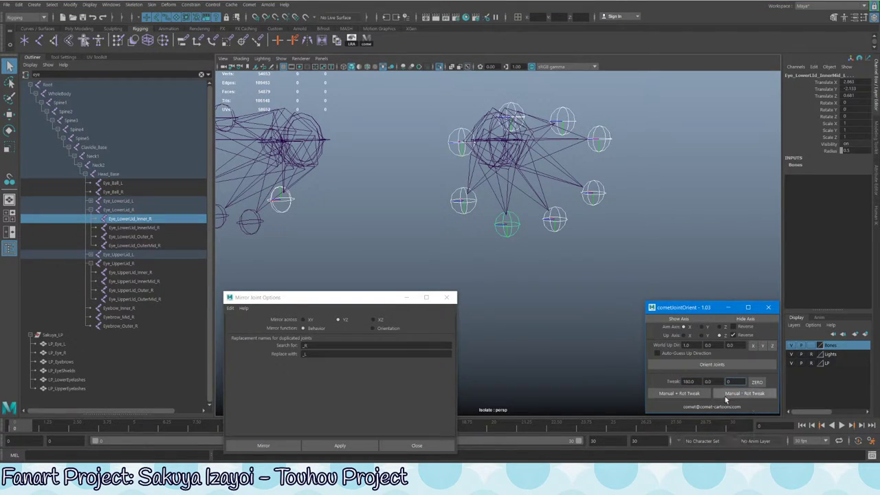
click(679, 393)
alt+drag(494, 171, 407, 208)
key(w)
alt+drag(621, 228, 521, 215)
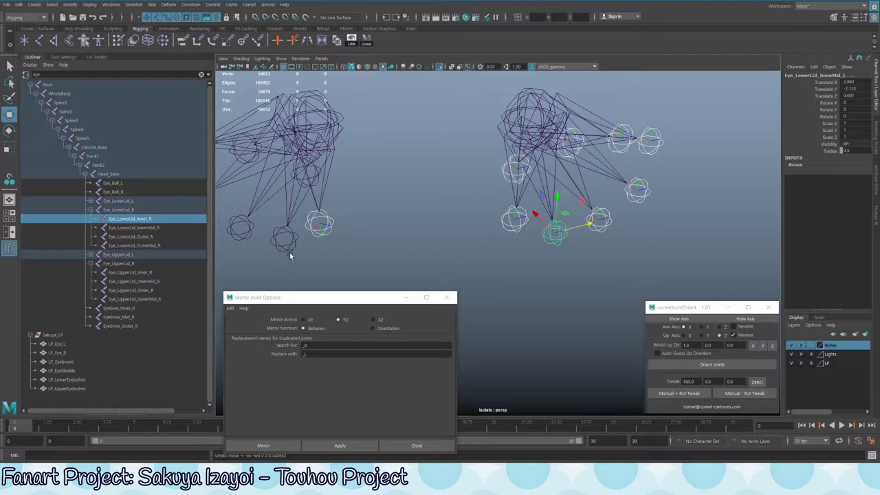
Apply a trial rotation tweak to the lower-lid eye joint, undo it, and orbit to check
click(691, 395)
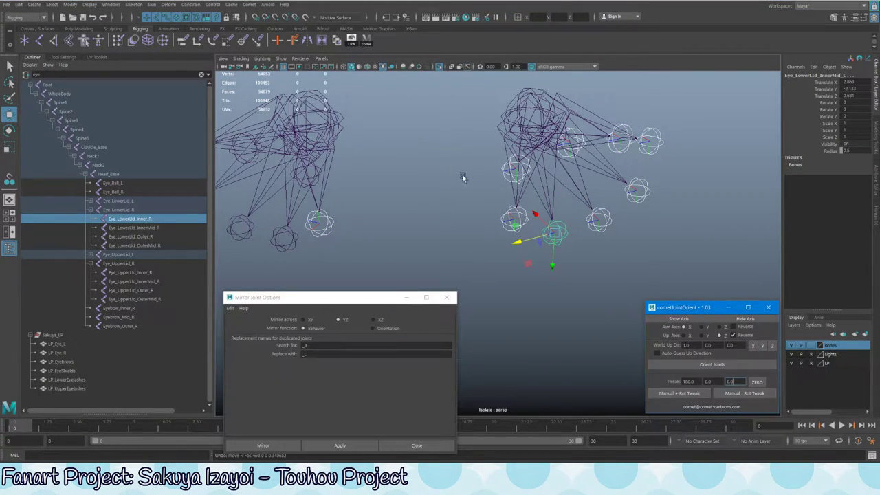
key(shift+Tab)
key(shift+Tab)
click(706, 380)
key(Tab)
key(Tab)
click(683, 394)
alt+drag(525, 247, 499, 280)
key(ctrl+z)
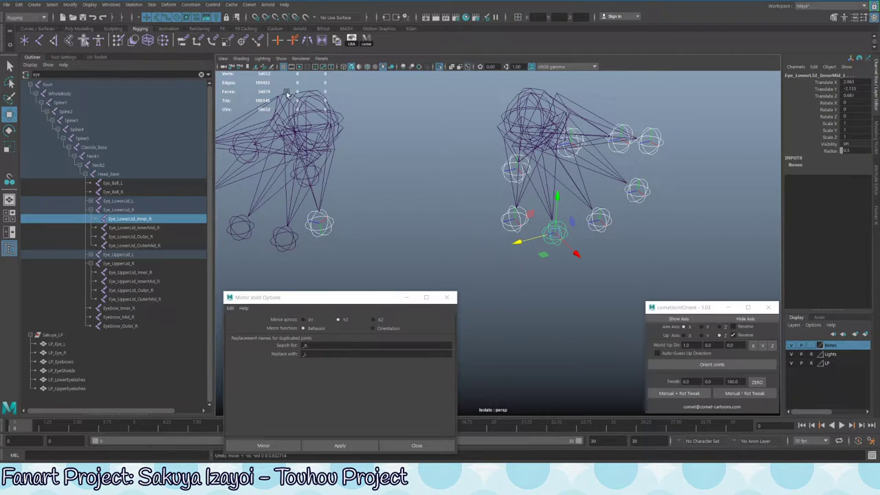
alt+drag(482, 197, 619, 289)
Set Tweak to 180, 0, 0 and flip Eye_LowerLid_Inner_R with Manual + Rot Tweak
double_click(732, 381)
text(0)
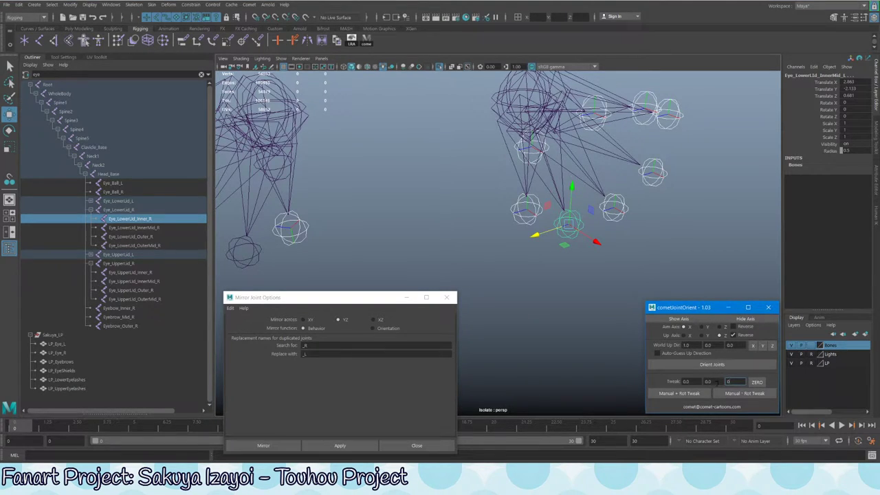
double_click(685, 381)
text(180)
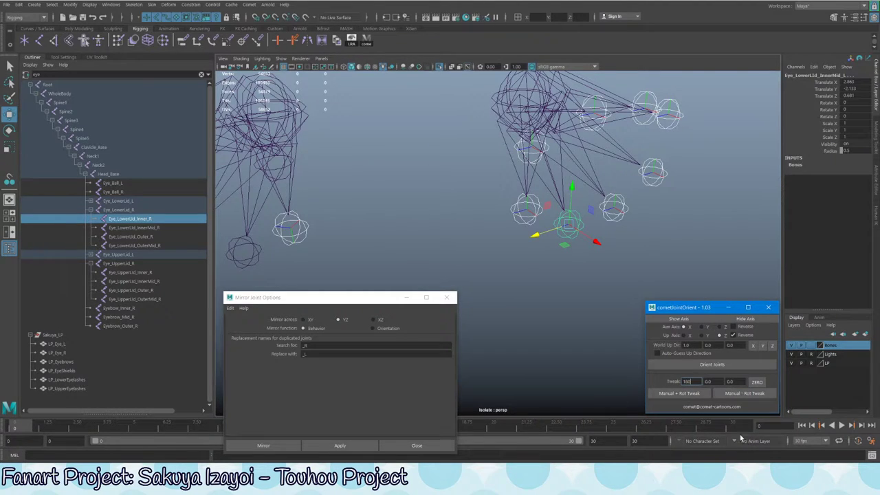
click(693, 394)
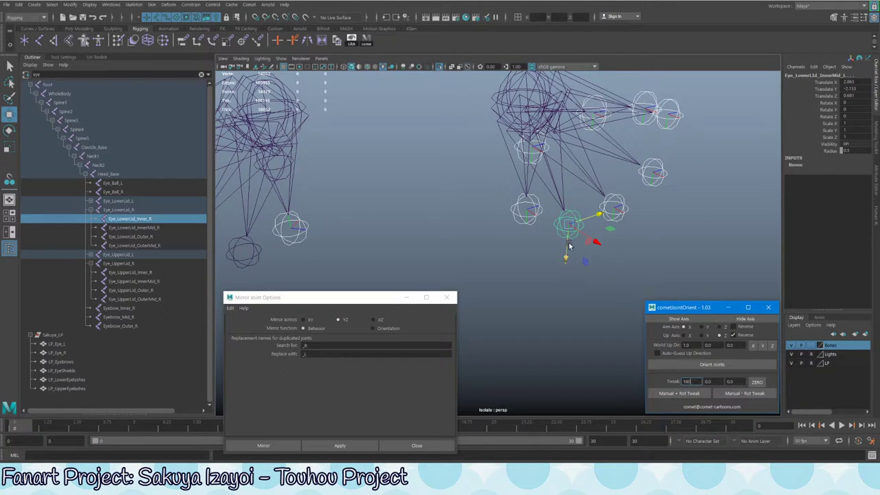
alt+drag(586, 219, 551, 248)
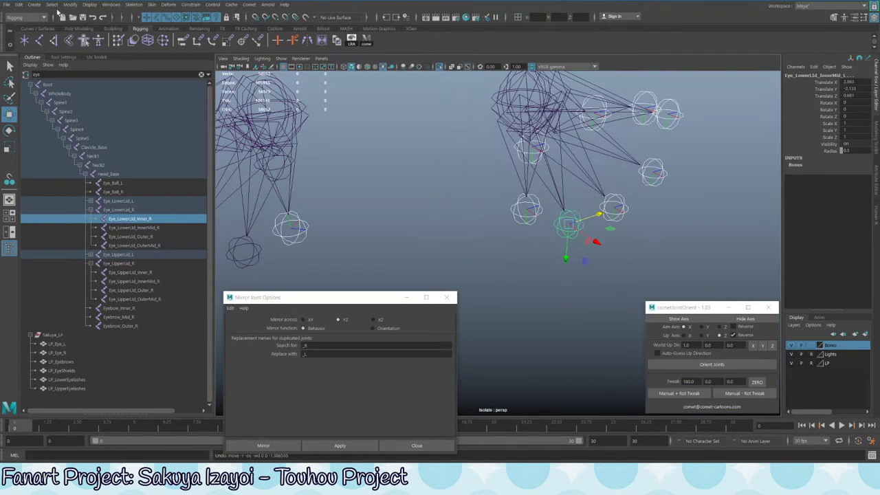
click(66, 57)
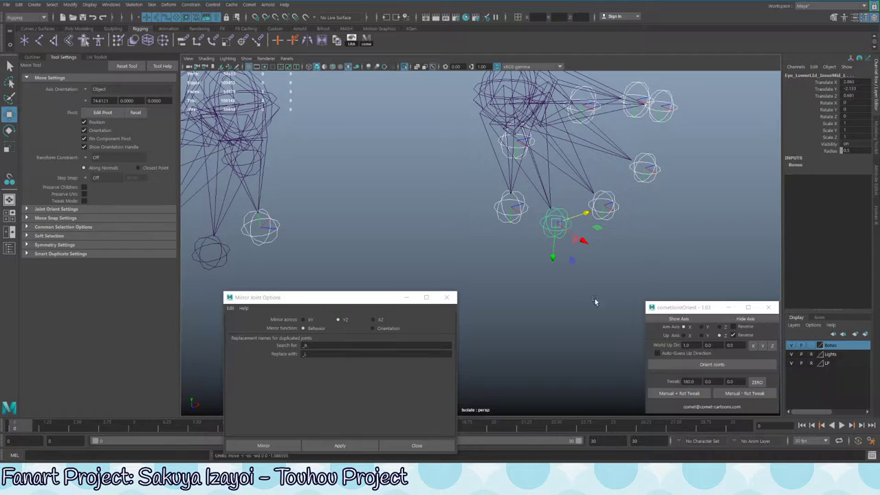
Try selecting lower eyelid joints on both rigs, undoing the stray selections
key(q)
click(513, 261)
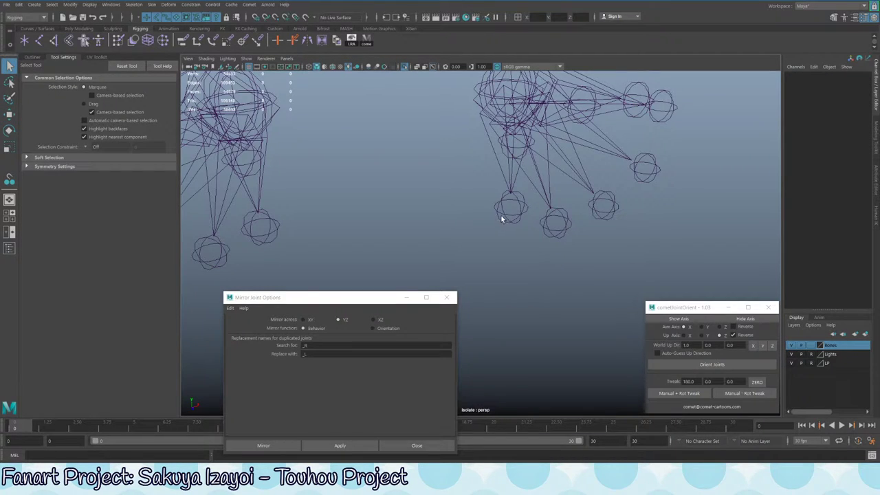
click(502, 218)
click(275, 234)
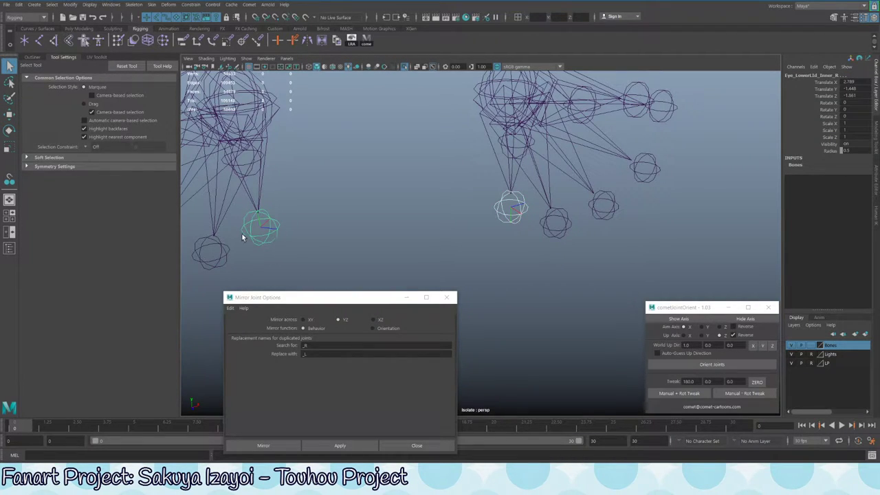
alt+drag(564, 229, 521, 235)
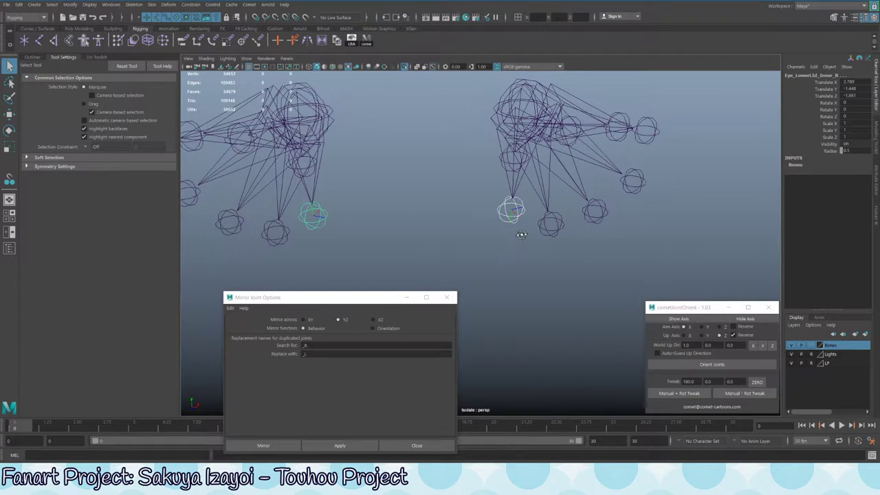
key(ctrl+z)
key(ctrl+z)
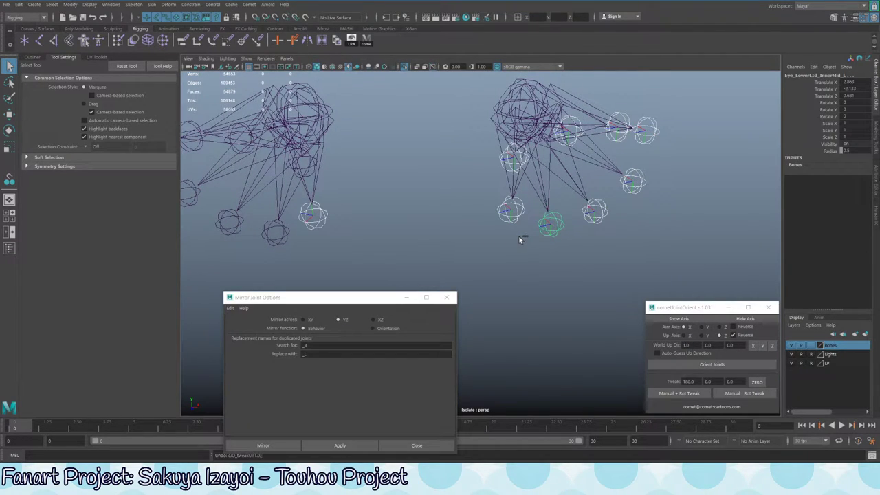
click(293, 234)
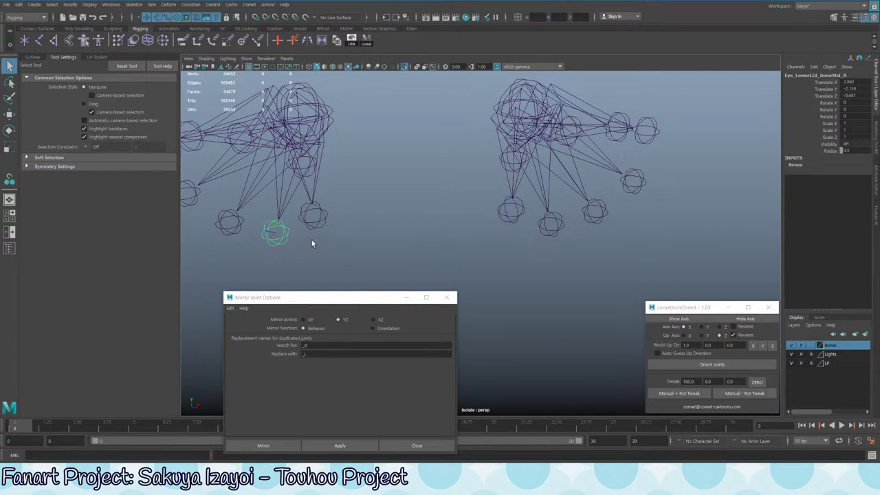
key(ctrl+z)
key(ctrl+z)
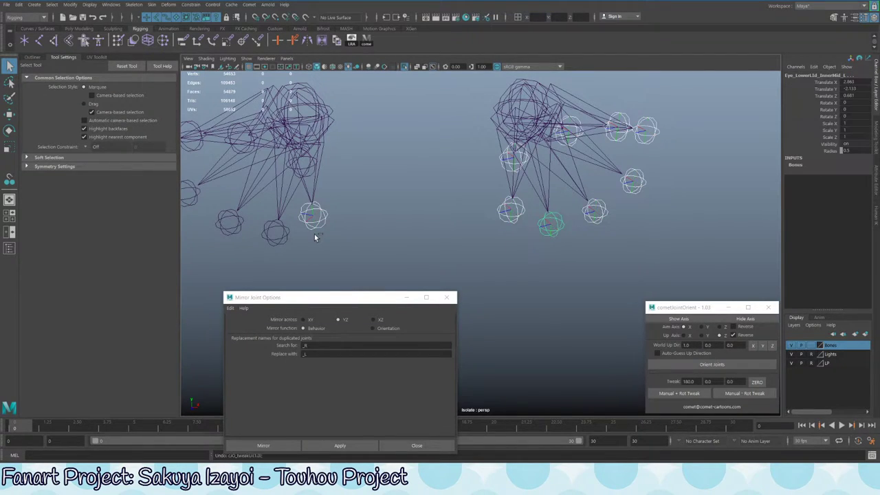
click(285, 243)
click(284, 235)
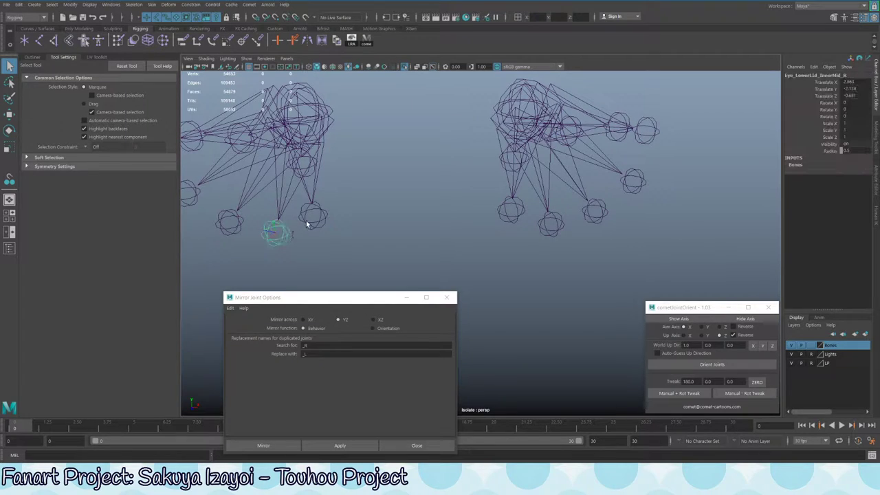
shift+click(308, 228)
click(515, 215)
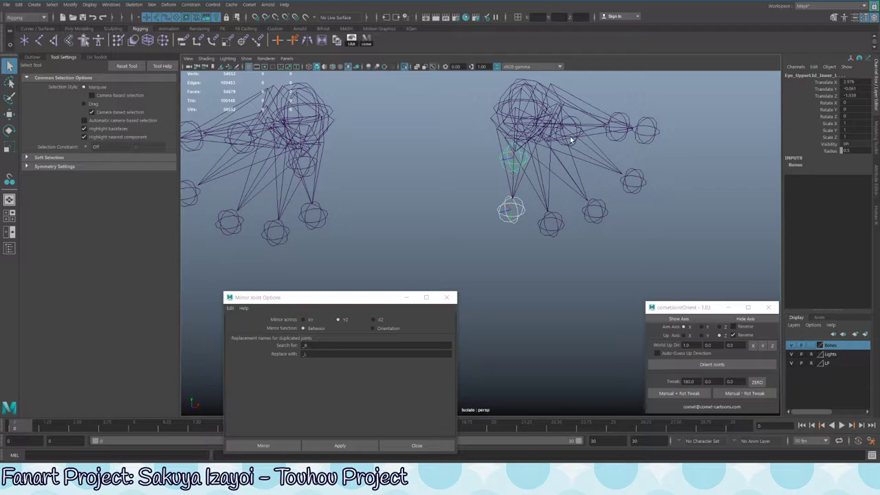
Select the left eyelid joints, from Eye_UpperLid_InnerMid_L through Eye_LowerLid_Outer_L
click(575, 136)
click(549, 233)
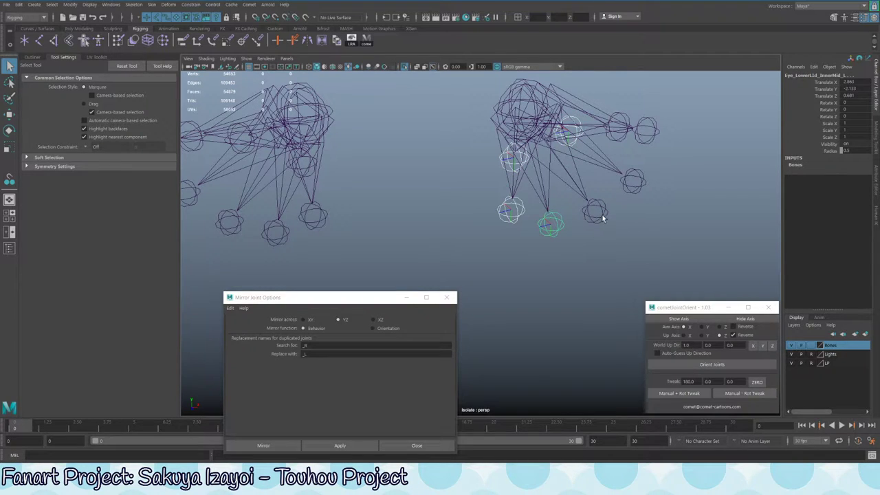
click(603, 219)
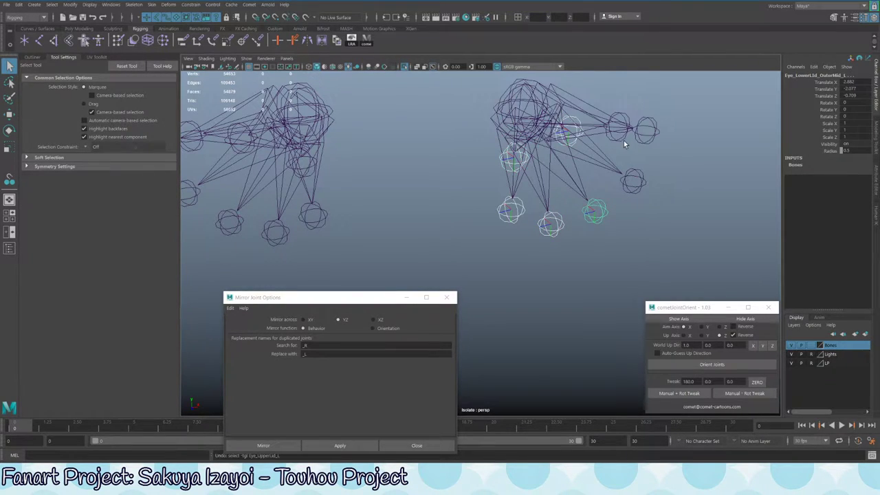
shift+click(618, 128)
shift+click(647, 131)
shift+click(634, 181)
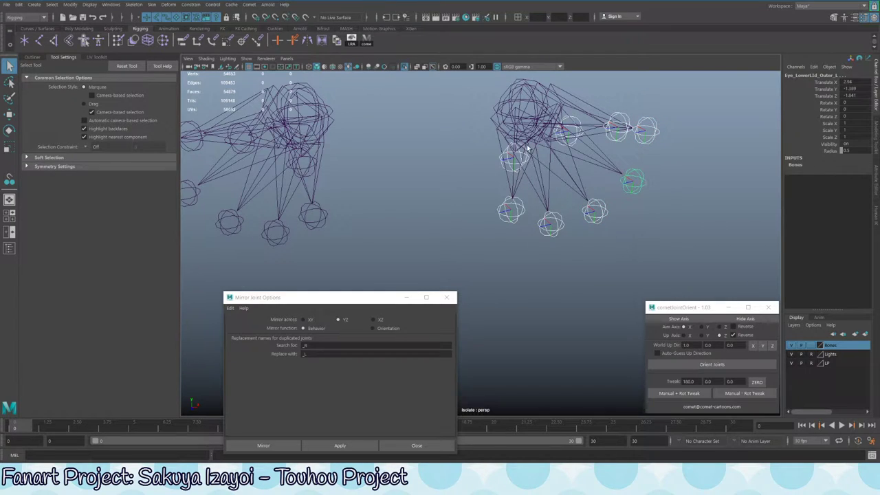
Undo the X tweak, set Tweak to 0, 180, 0 and rotate the selected joints about Y
click(679, 392)
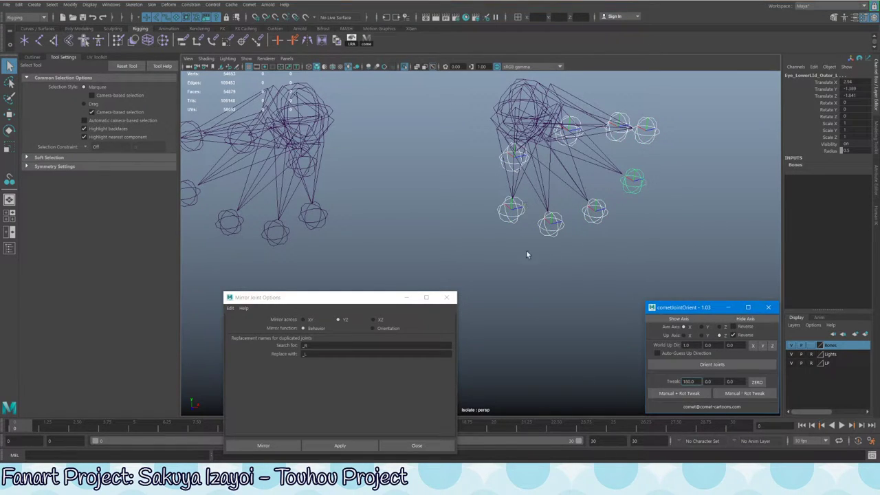
key(ctrl+z)
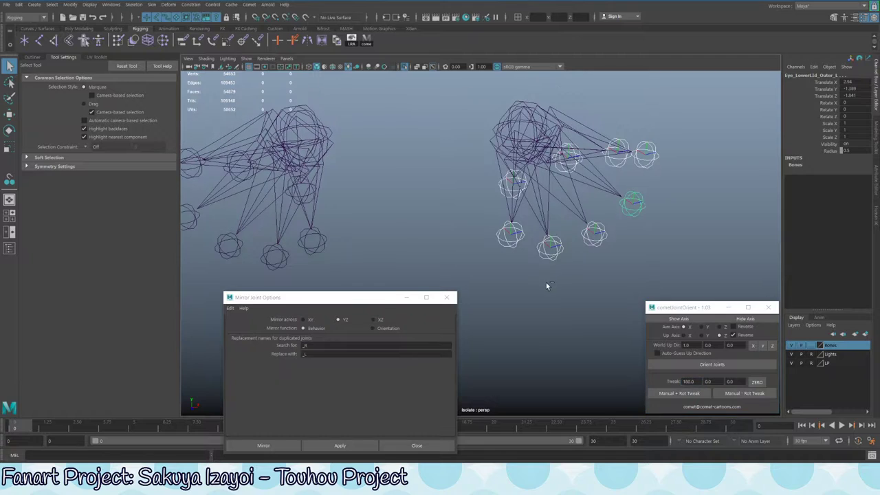
double_click(685, 382)
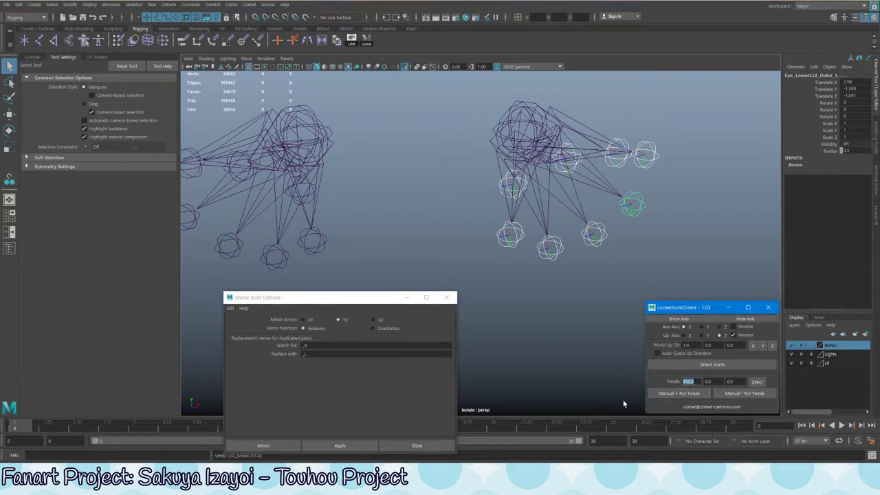
text(0)
key(Tab)
text(180)
click(679, 394)
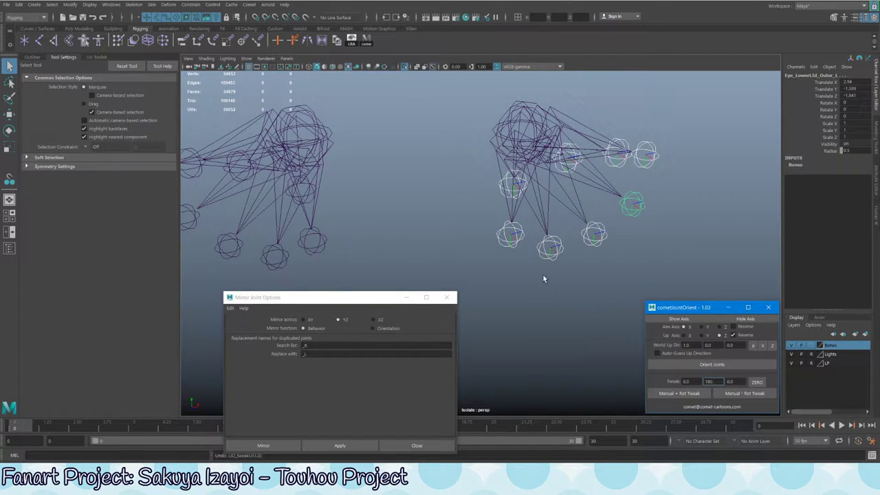
alt+drag(543, 274, 526, 229)
click(321, 236)
click(520, 222)
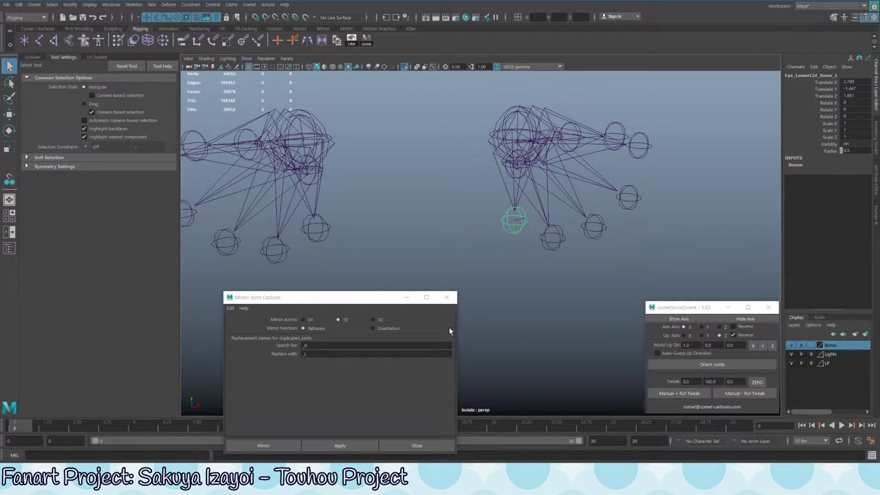
Select the inner eyelid joints on both eye rigs, orbiting around them
alt+drag(450, 328, 484, 286)
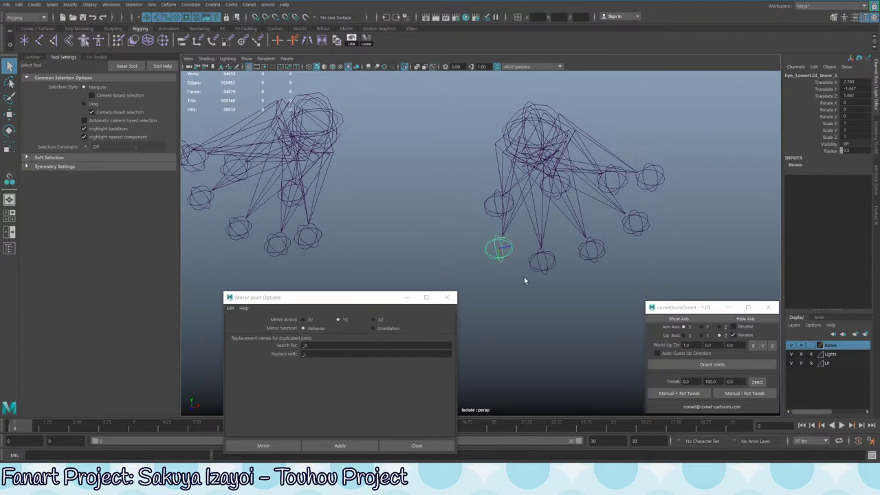
shift+click(498, 205)
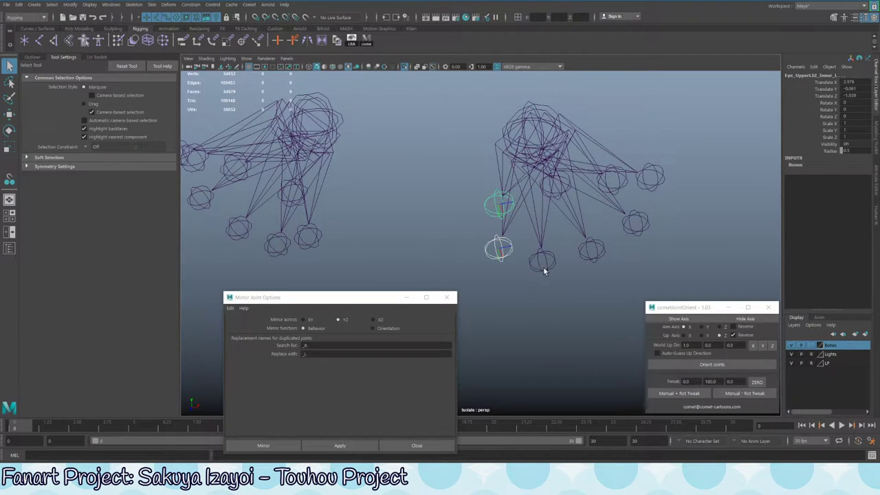
alt+drag(389, 163, 352, 134)
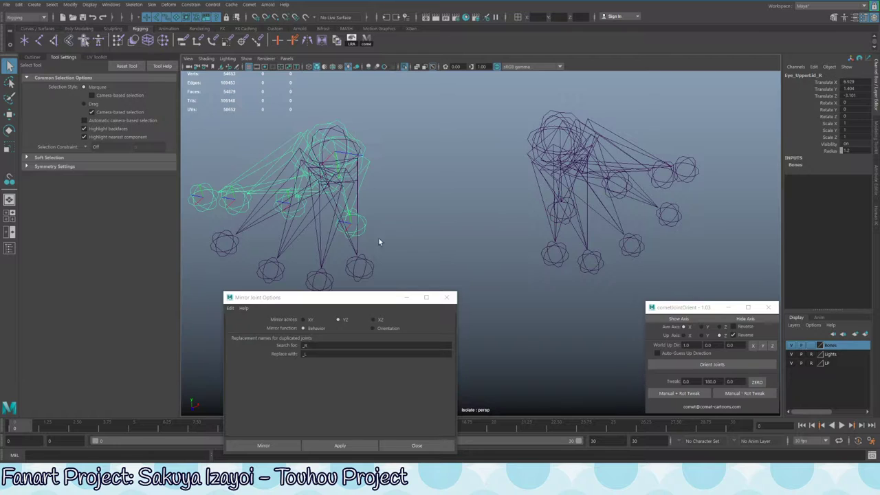
click(360, 271)
alt+drag(561, 240, 556, 227)
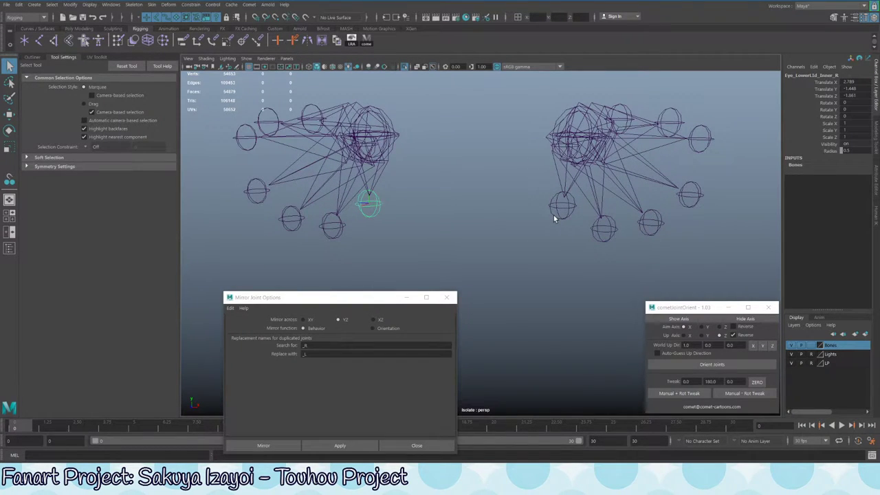
click(554, 215)
alt+drag(531, 228, 419, 202)
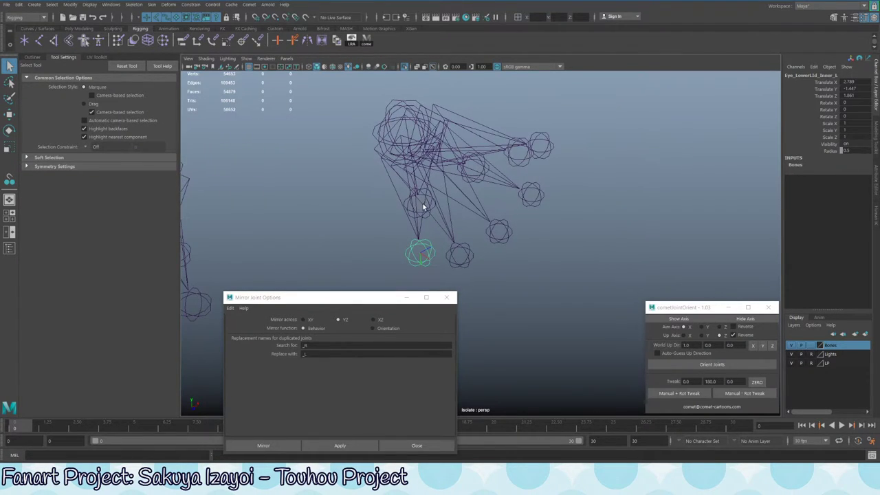
Add the remaining upper and lower eyelid joints to the selection
shift+click(425, 210)
shift+click(467, 258)
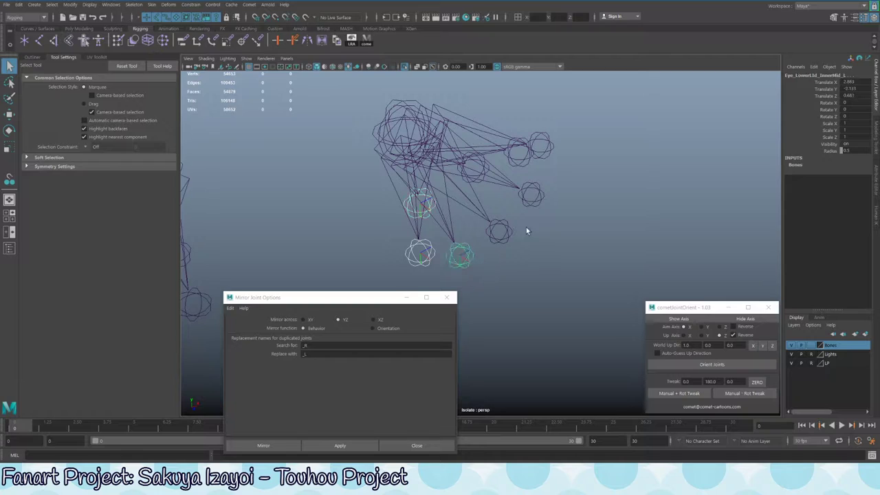
shift+click(509, 232)
shift+click(476, 169)
shift+click(520, 152)
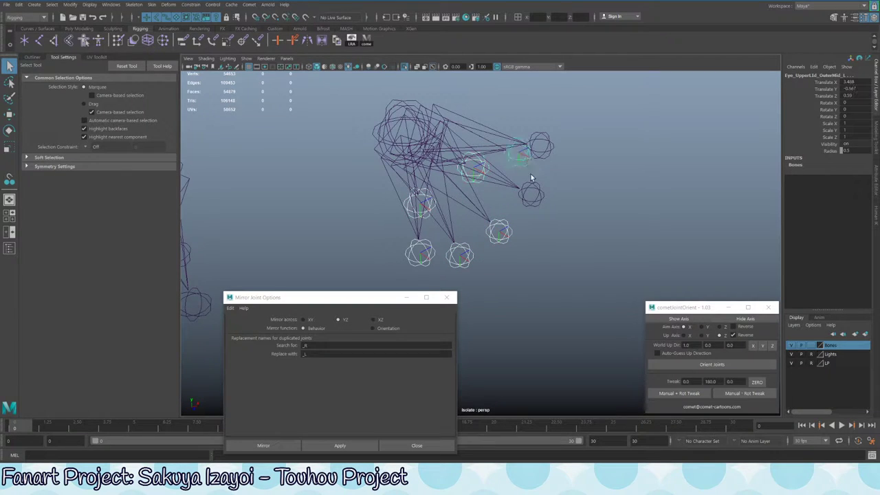
shift+click(530, 195)
shift+click(541, 146)
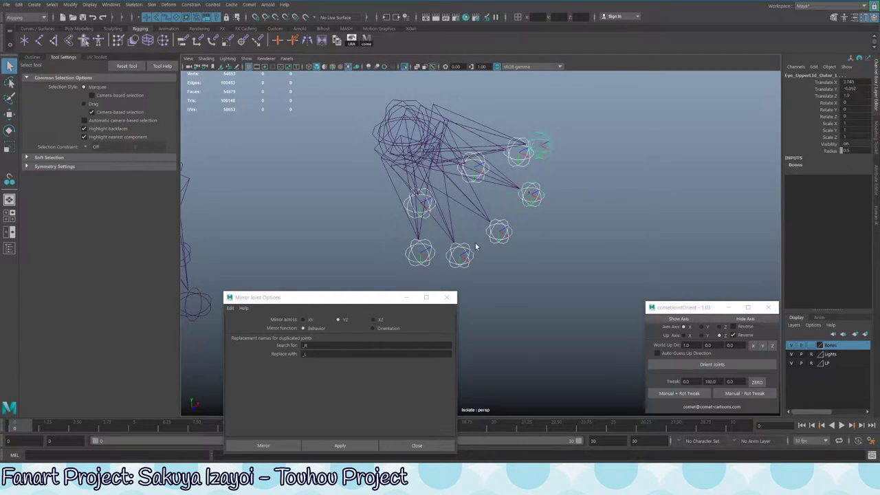
alt+drag(542, 172, 513, 229)
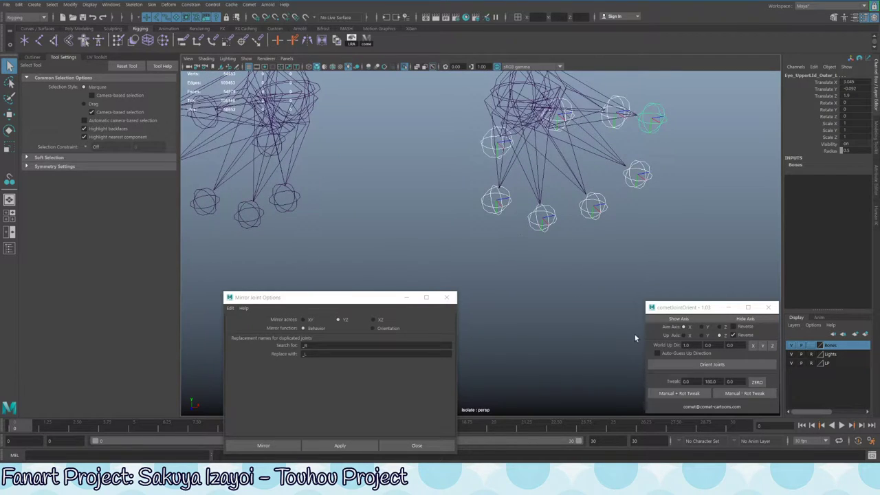
Orient the selected eyelid joints and apply a 180, 0, 0 rotation tweak
click(730, 364)
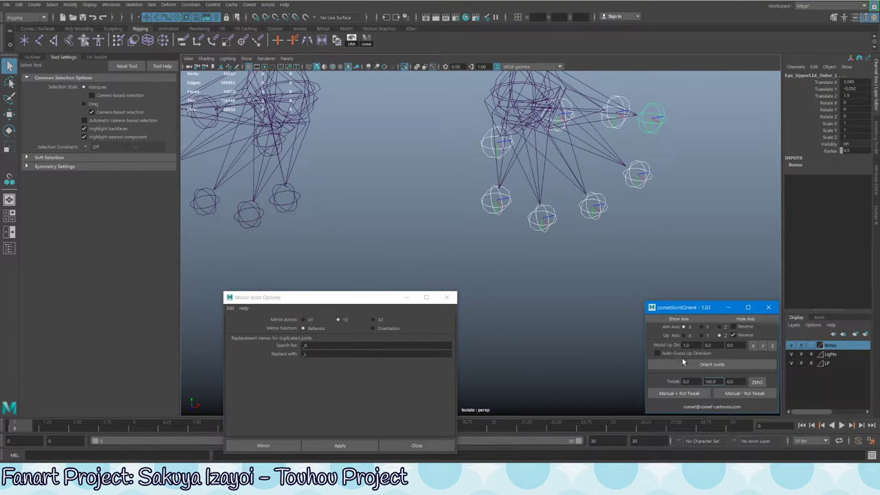
click(681, 394)
key(ctrl+z)
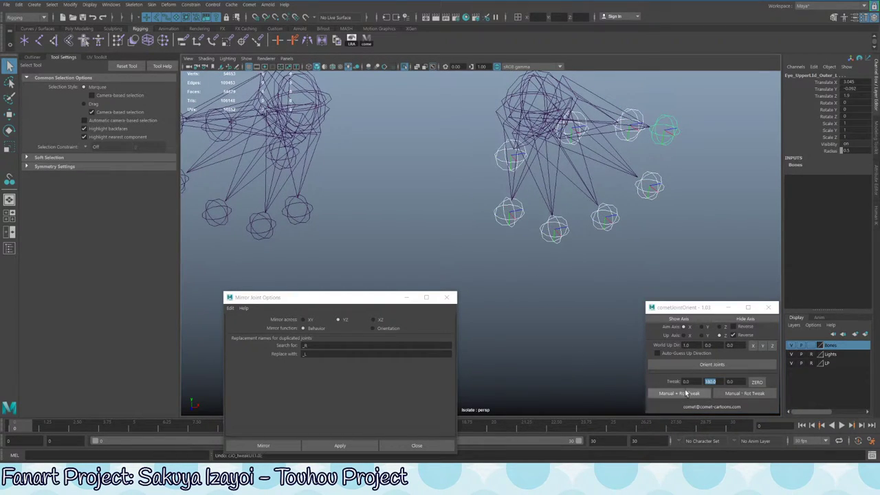
text(180)
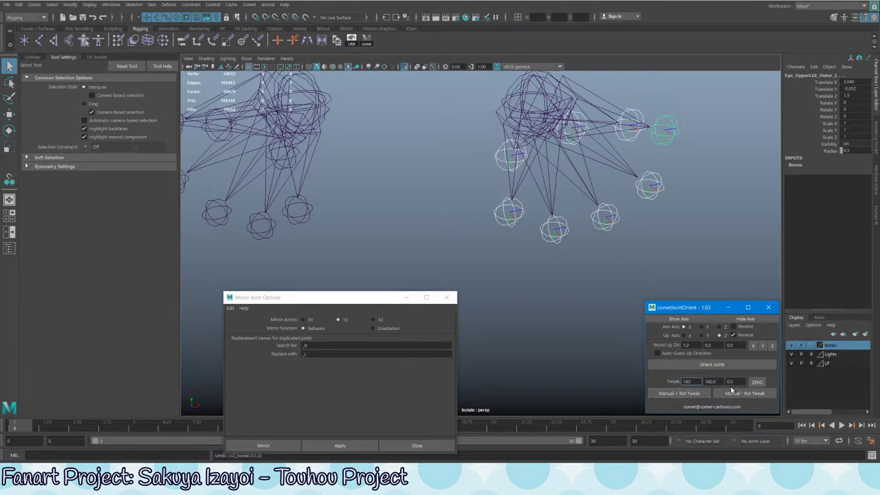
key(Tab)
text(0)
key(Return)
click(682, 400)
alt+drag(619, 289, 498, 240)
click(498, 240)
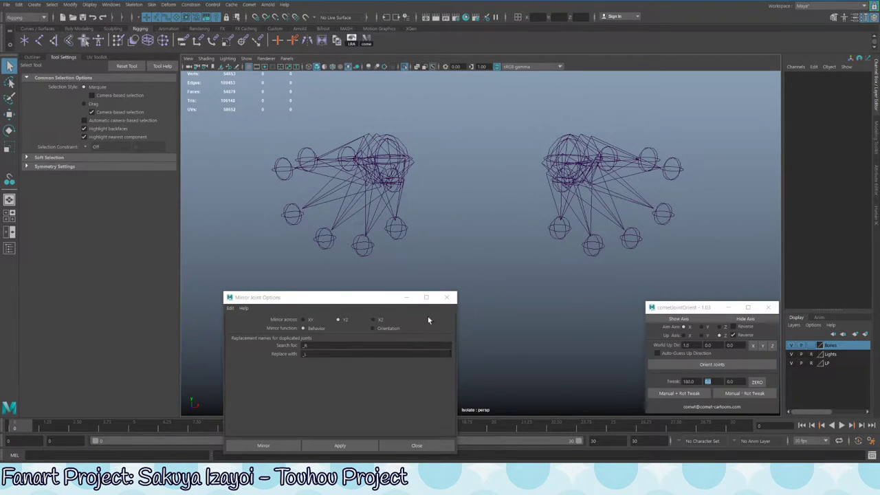
Select the Eye_LowerLid_Inner joints on both eye rigs
click(412, 233)
shift+click(556, 229)
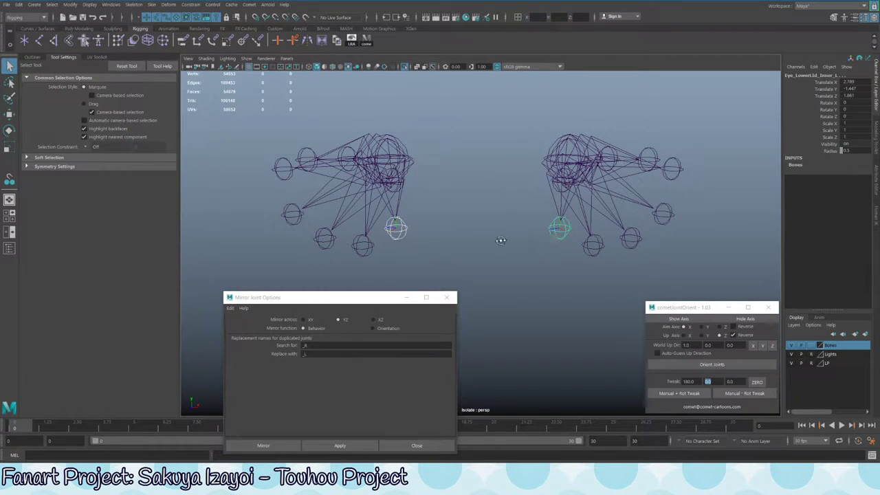
alt+drag(500, 242, 500, 238)
click(501, 238)
click(554, 243)
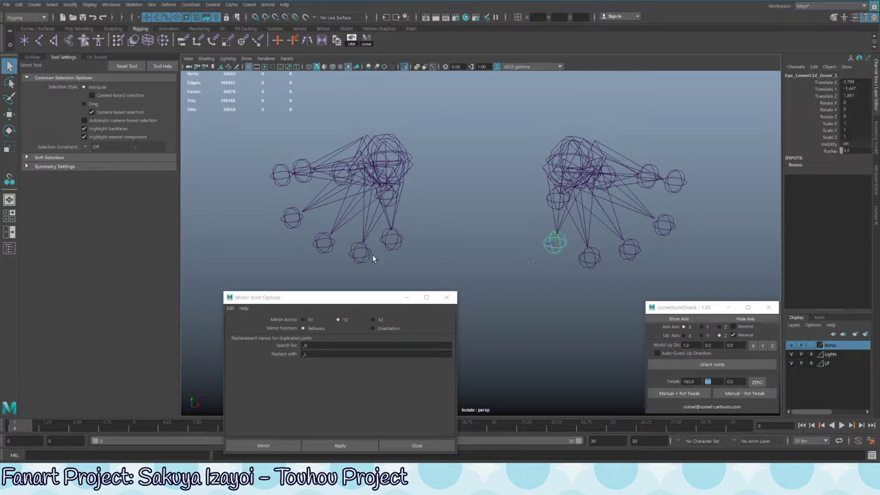
shift+click(390, 239)
Test-move the inner lower-lid joints with the Move tool, undoing the trial moves
key(w)
drag(379, 238, 334, 231)
key(ctrl+z)
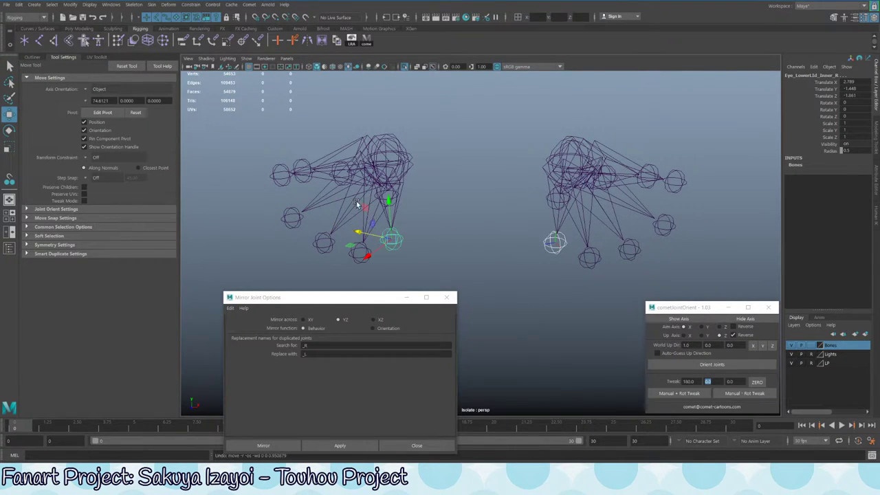
drag(387, 229, 387, 186)
key(ctrl+z)
drag(365, 254, 522, 168)
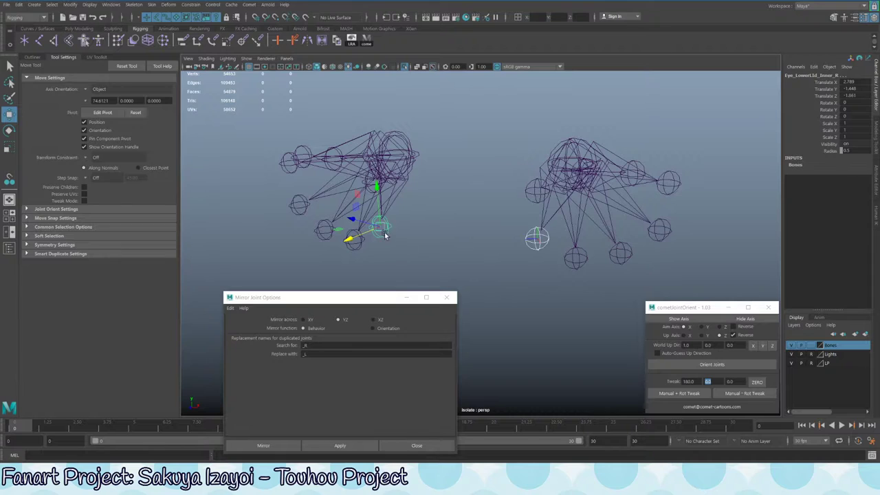
key(q)
alt+drag(342, 295, 355, 163)
key(w)
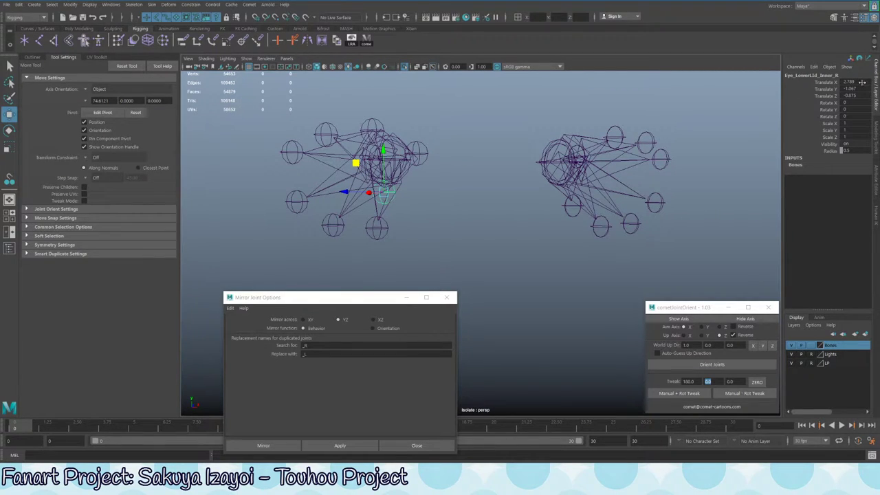
alt+drag(619, 148, 632, 158)
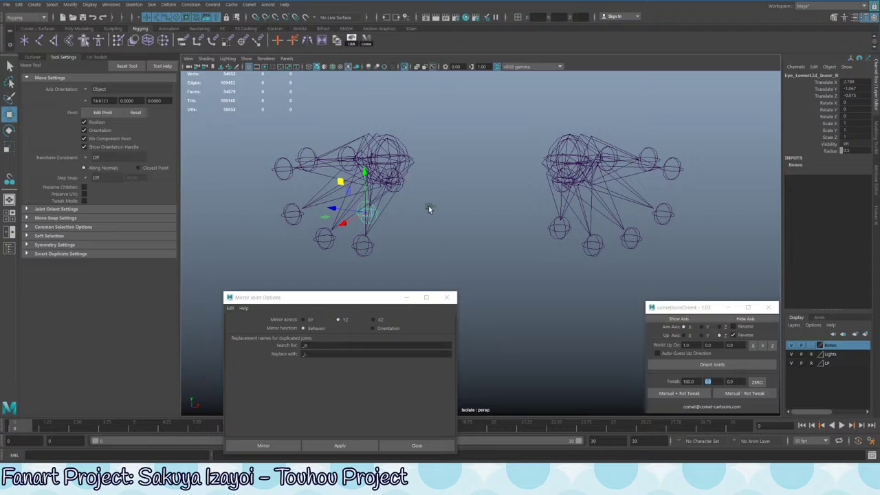
middle_drag(429, 206, 429, 209)
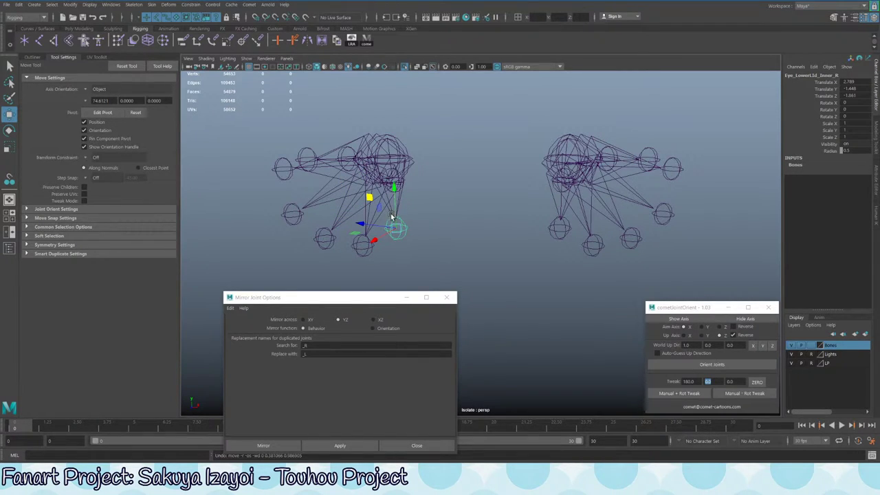
Select the eyelid joint hierarchies and run Modify > Freeze Transformations
click(405, 229)
click(404, 230)
right_drag(375, 264, 379, 259)
drag(537, 170, 543, 167)
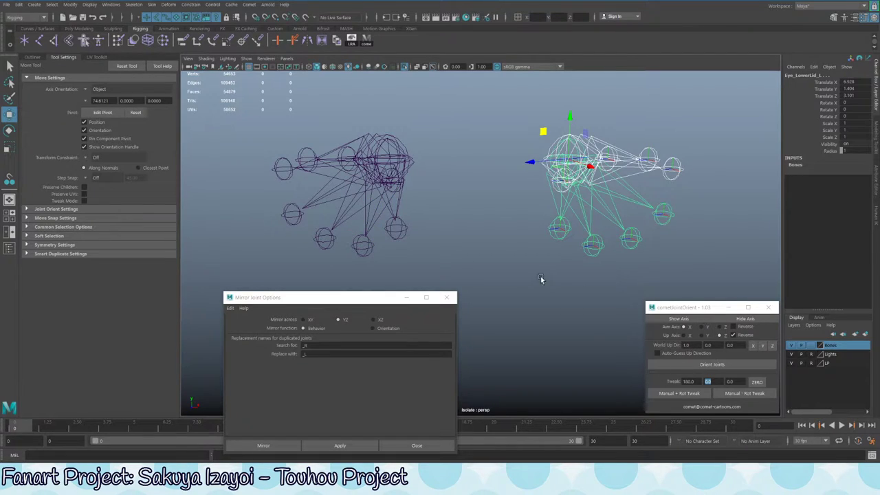
click(401, 229)
click(70, 4)
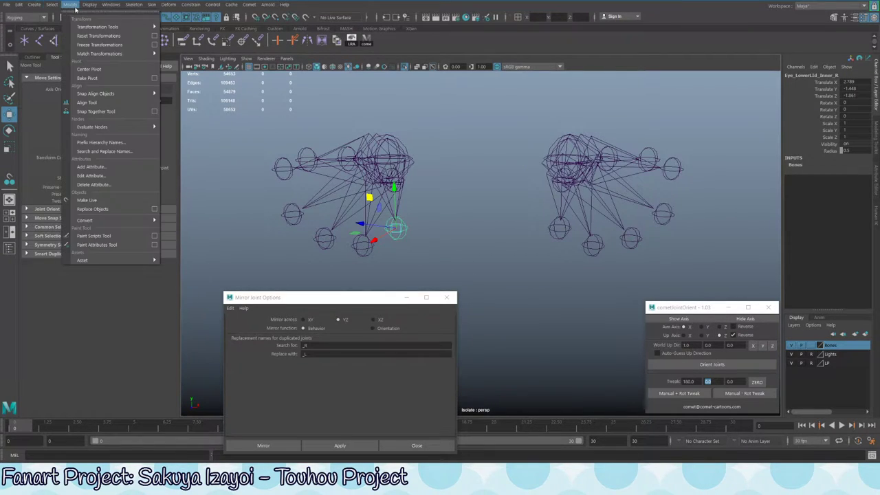
click(100, 45)
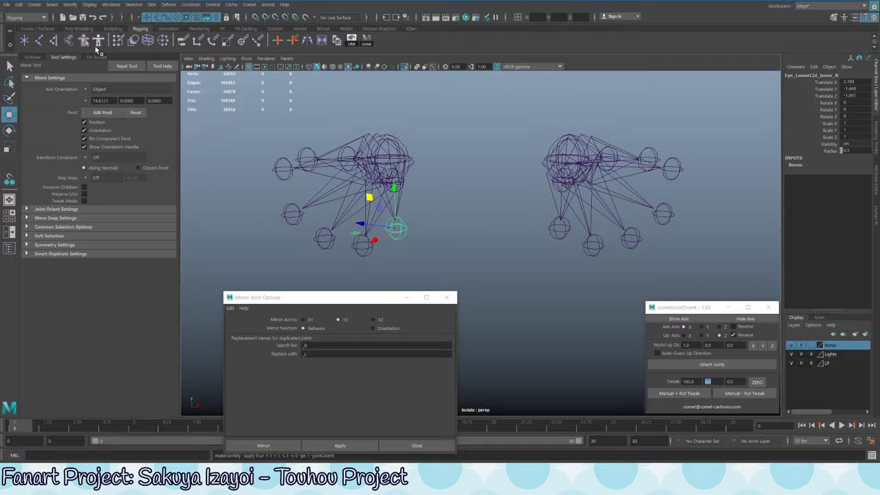
Move the Mirror Joint Options window left, freeze transformations again, then undo
alt+drag(413, 275, 454, 254)
drag(330, 297, 152, 264)
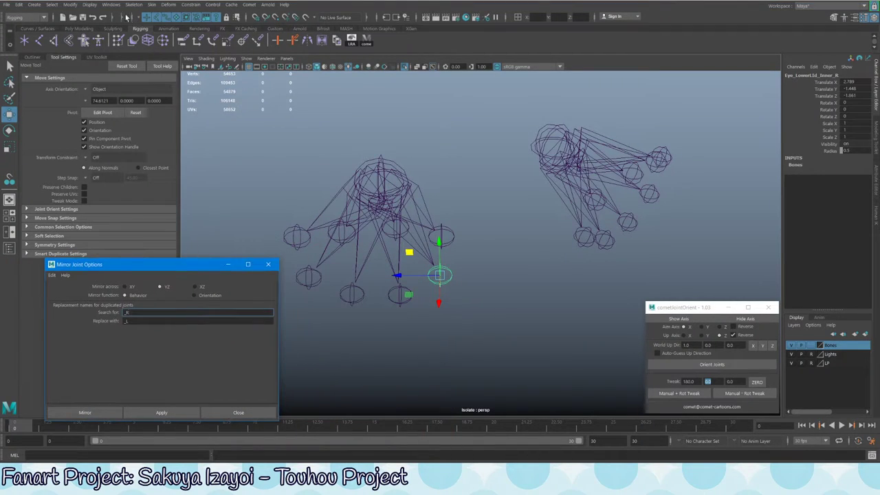
click(89, 5)
click(89, 4)
click(70, 4)
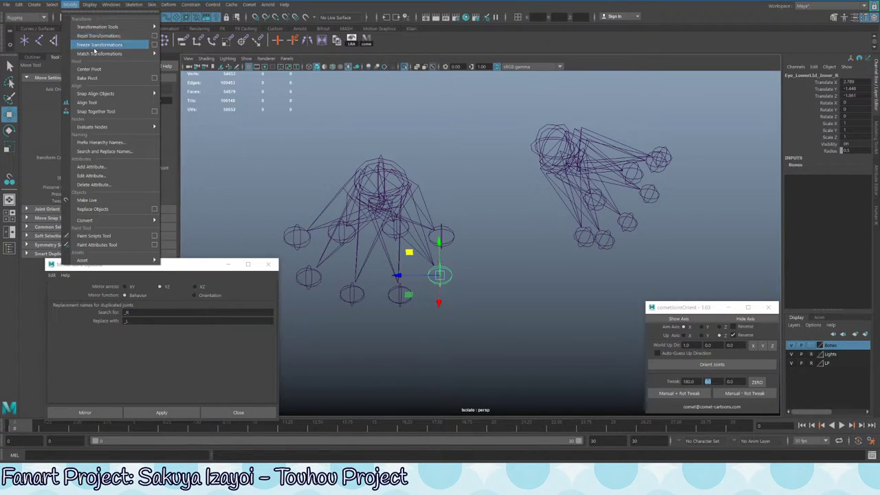
click(96, 45)
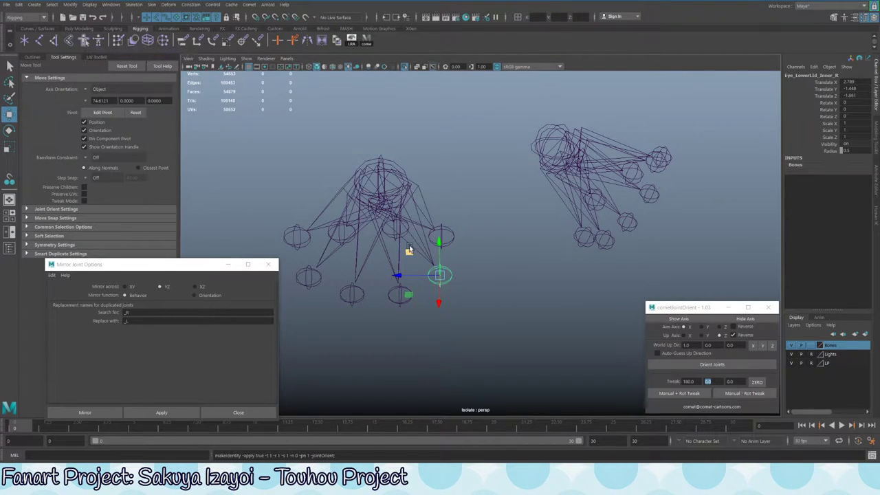
alt+middle_drag(495, 240, 500, 219)
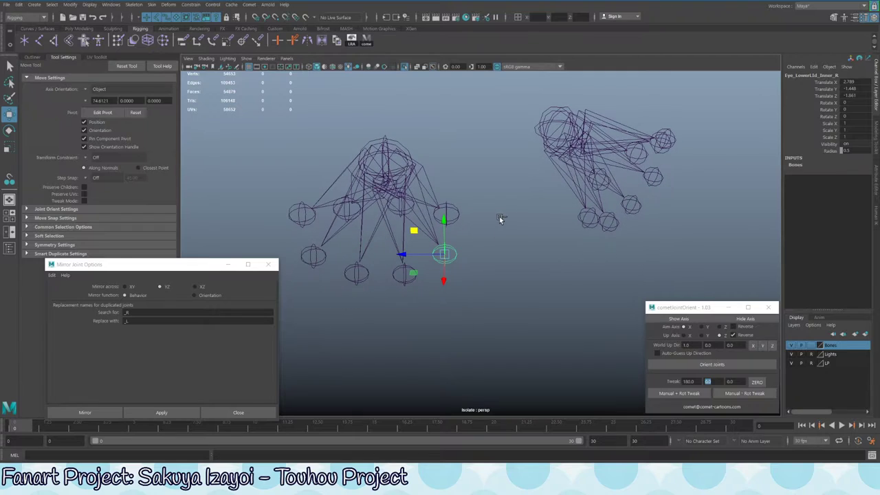
key(ctrl+z)
alt+drag(443, 270, 404, 242)
key(q)
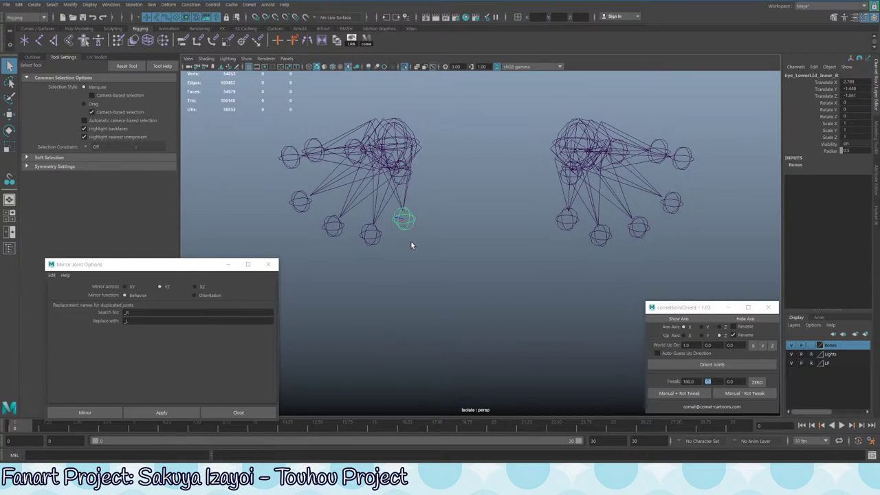
right_click(841, 89)
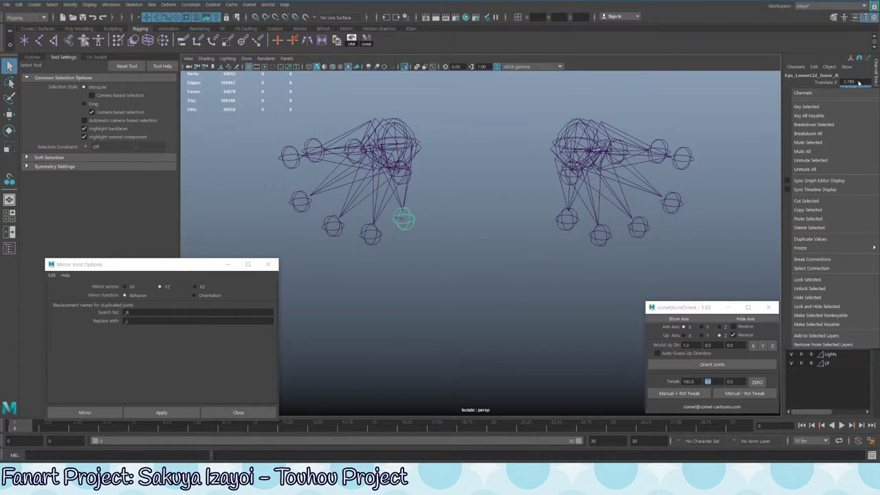
drag(859, 83, 855, 96)
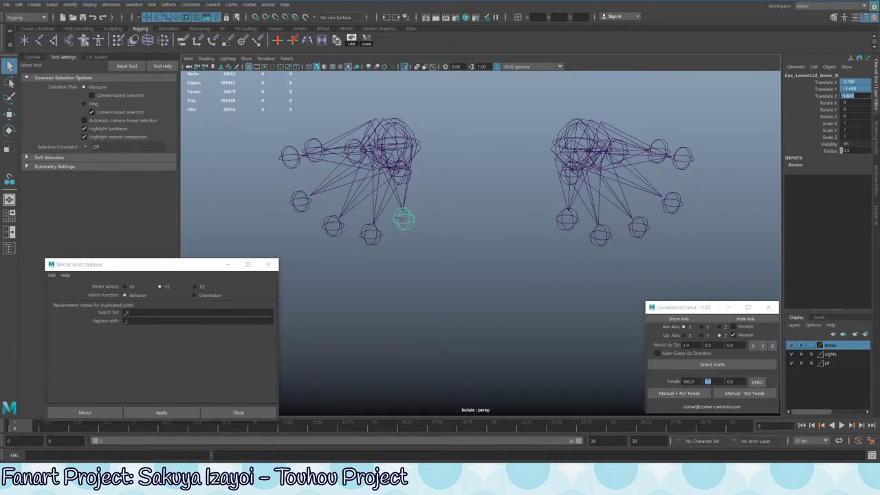
click(567, 221)
click(849, 82)
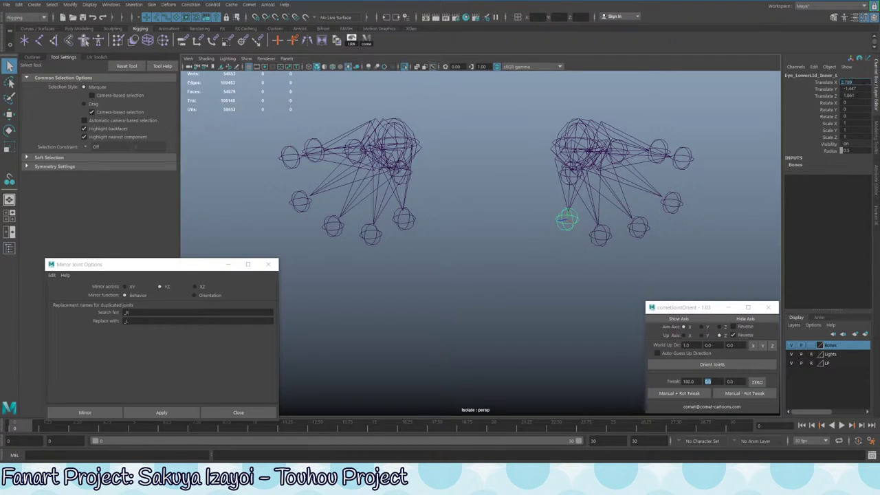
drag(850, 82, 859, 99)
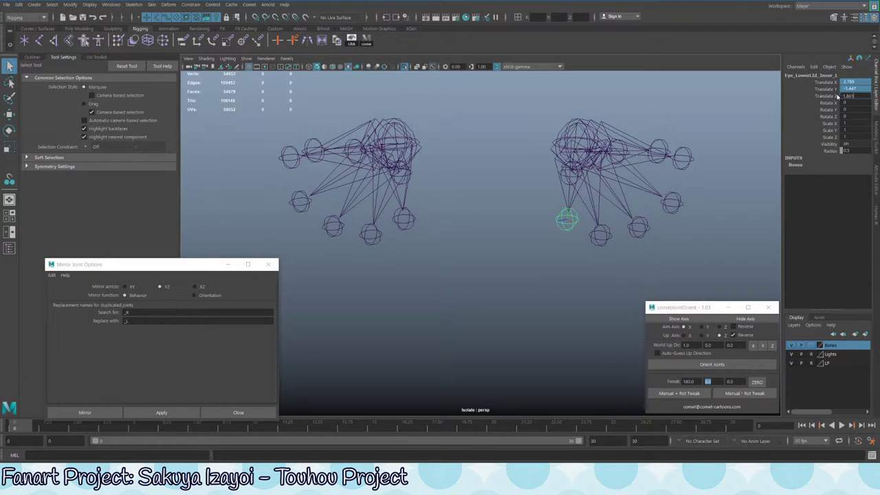
key(Return)
alt+drag(612, 174, 769, 117)
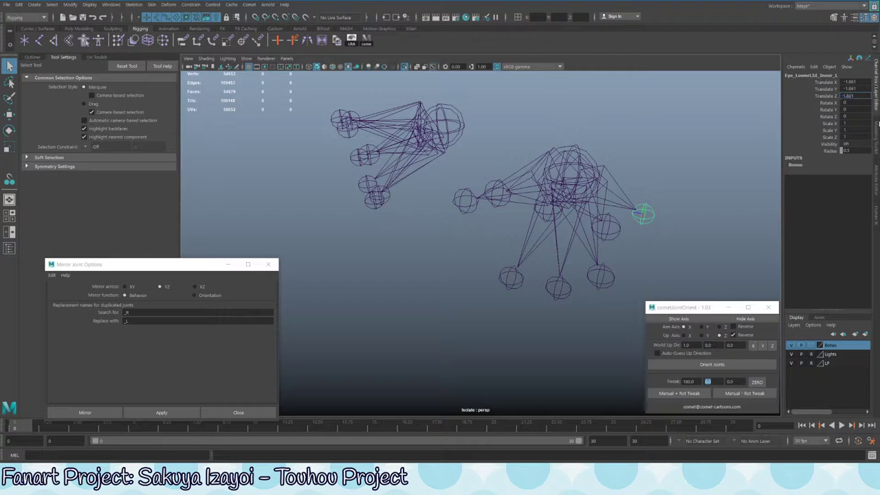
key(Return)
alt+drag(568, 172, 621, 174)
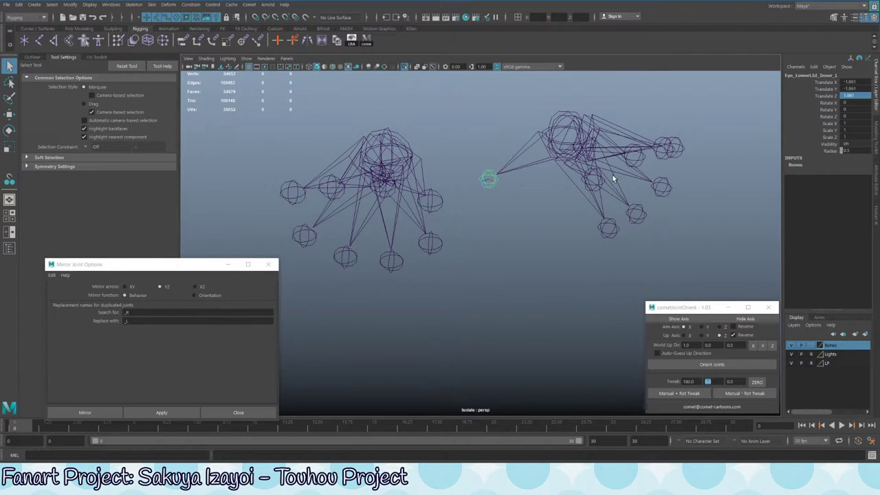
click(850, 88)
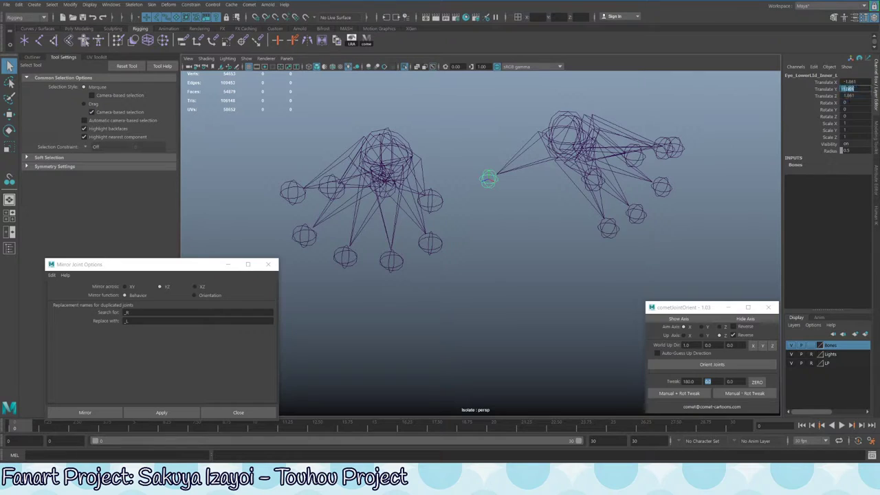
click(440, 244)
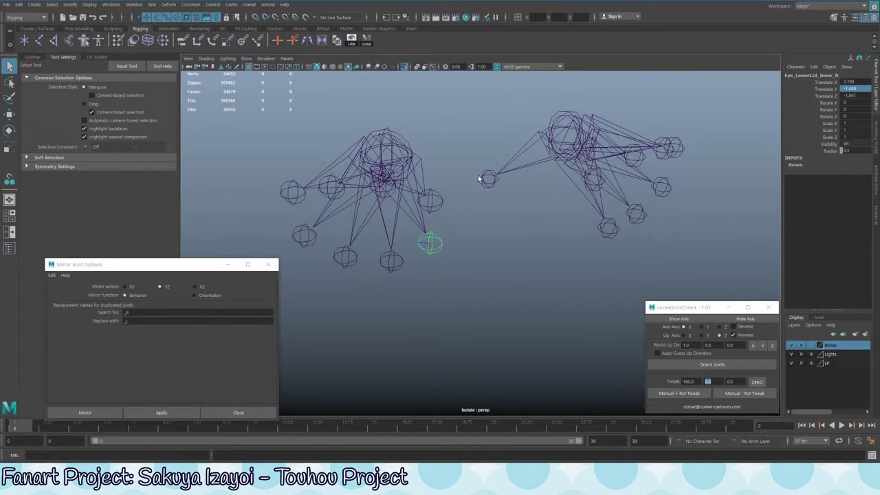
click(609, 157)
click(489, 179)
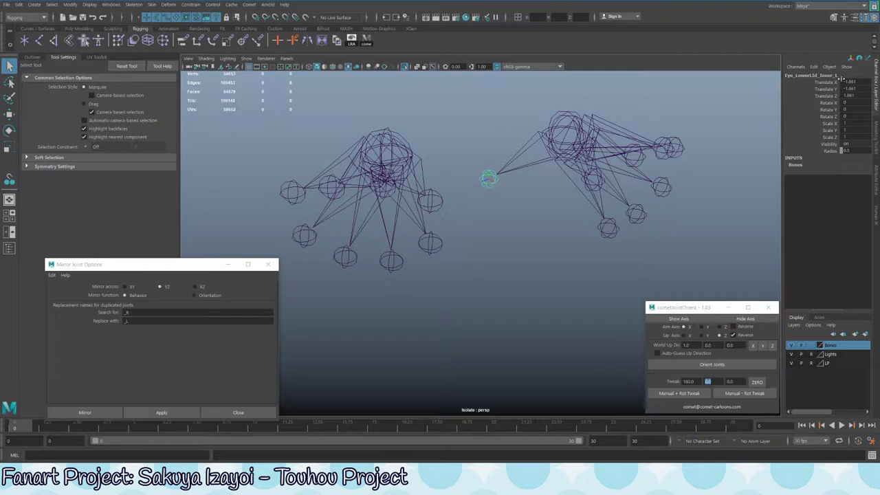
alt+drag(653, 156, 556, 164)
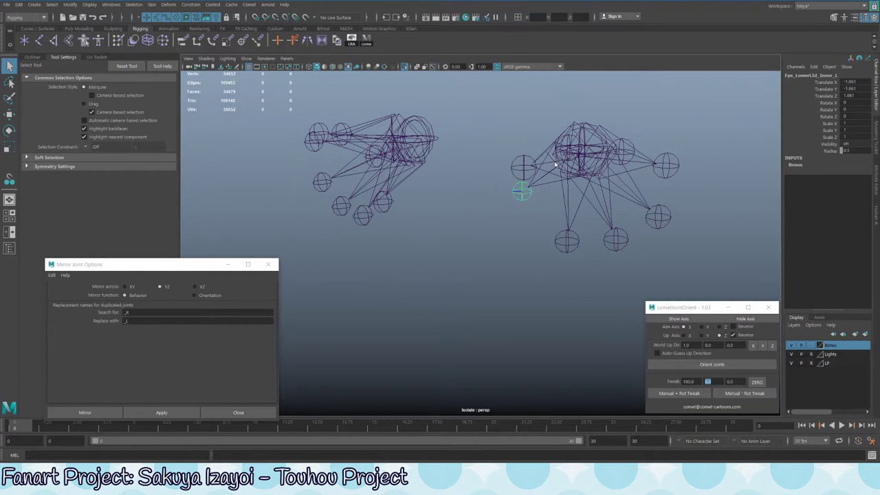
key(ctrl+z)
key(ctrl+z)
key(ctrl+z)
key(ctrl+z)
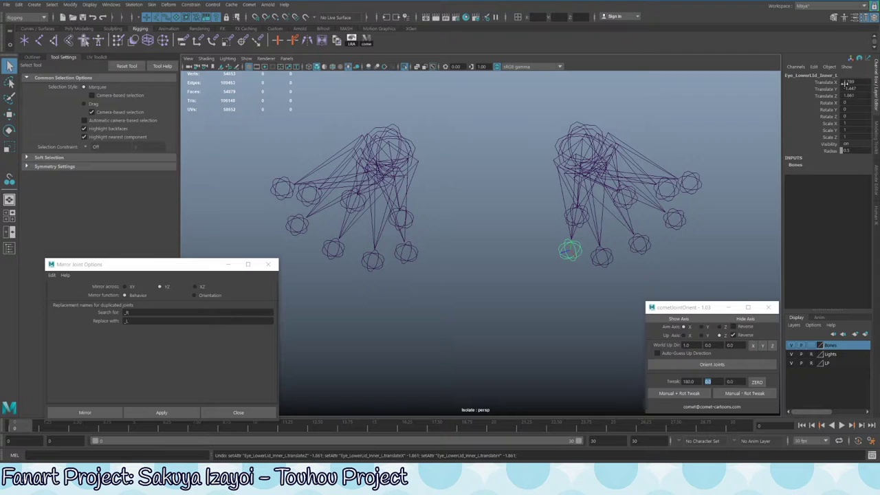
drag(570, 247, 576, 222)
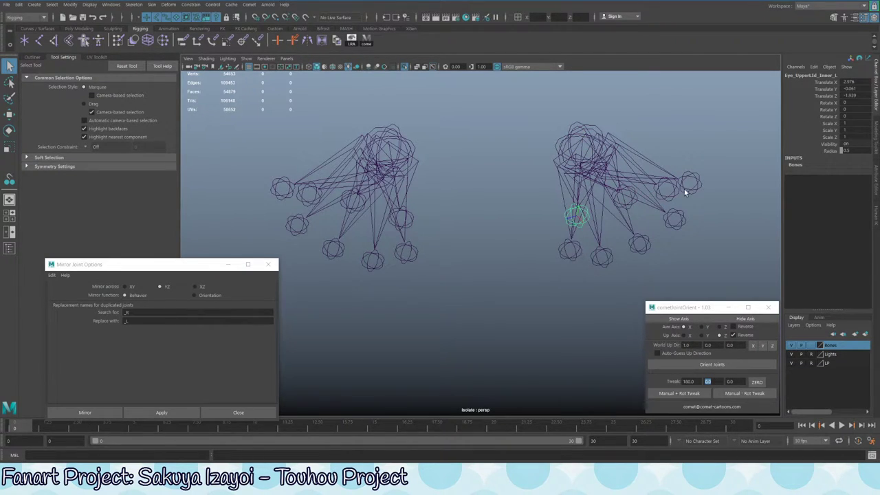
alt+drag(650, 150, 481, 219)
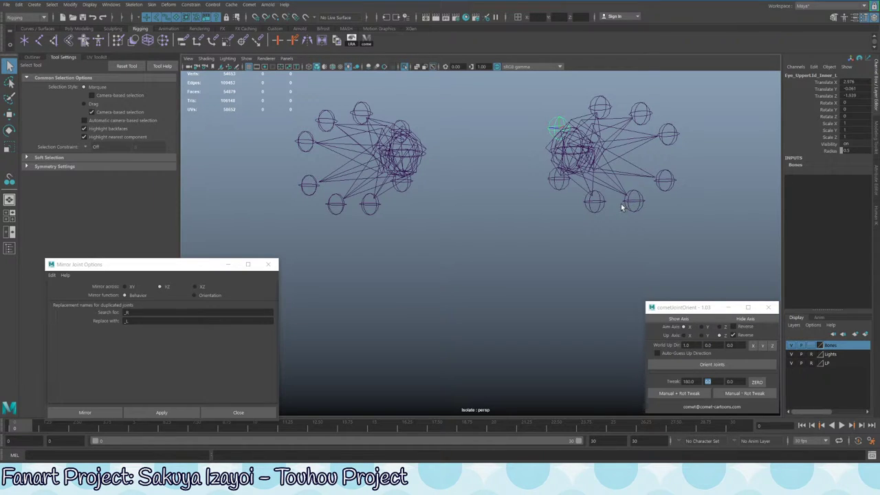
alt+drag(557, 196, 549, 200)
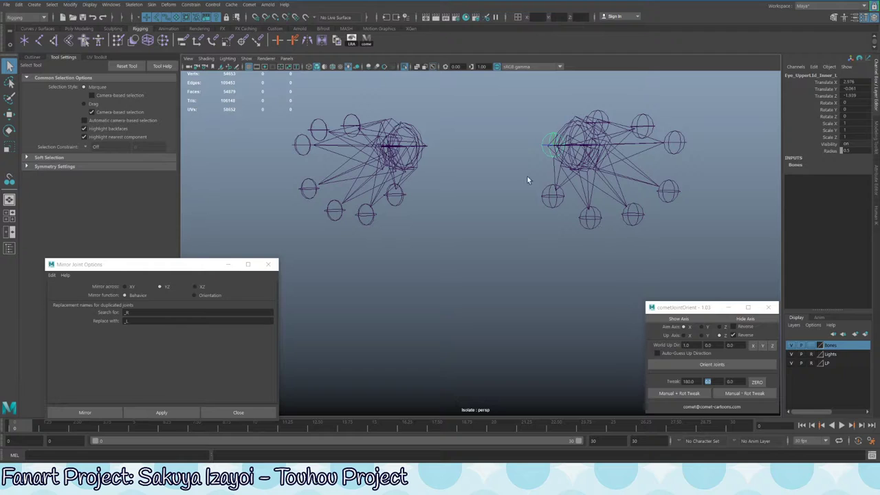
alt+drag(501, 214, 531, 221)
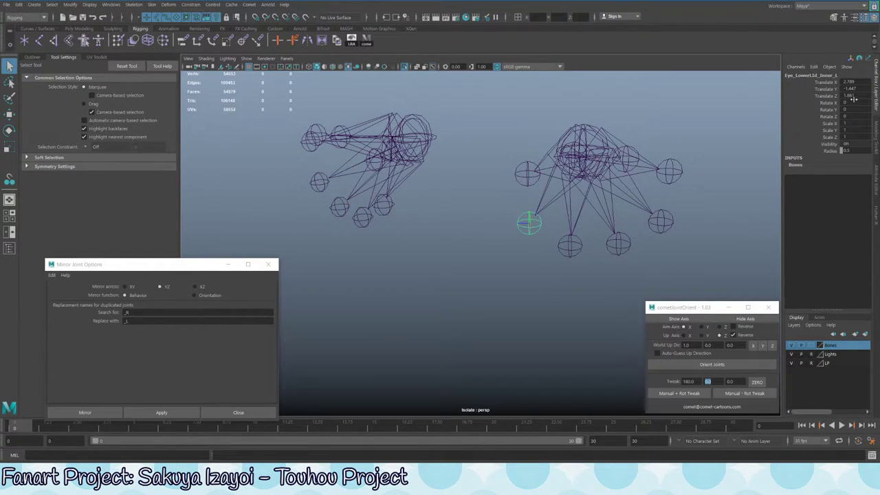
mouse_move(440, 229)
alt+mouse_down()
mouse_move(530, 193)
mouse_move(428, 232)
alt+mouse_up()
click(436, 230)
click(427, 231)
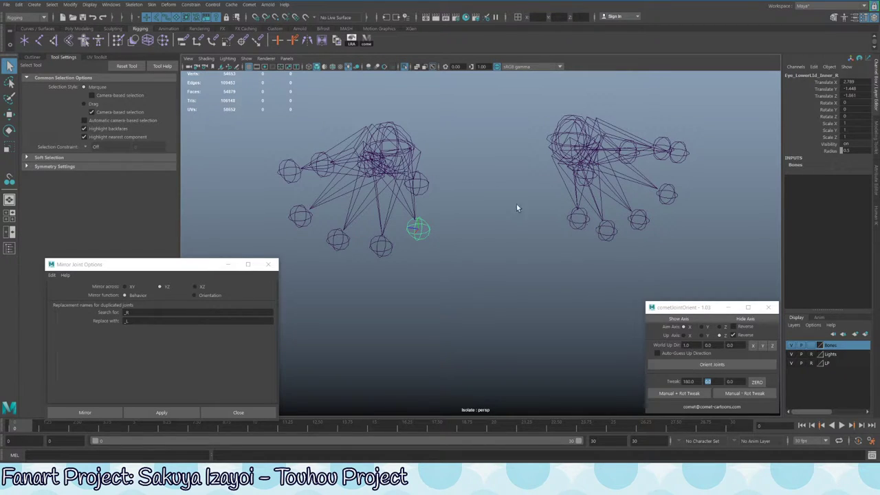
click(578, 220)
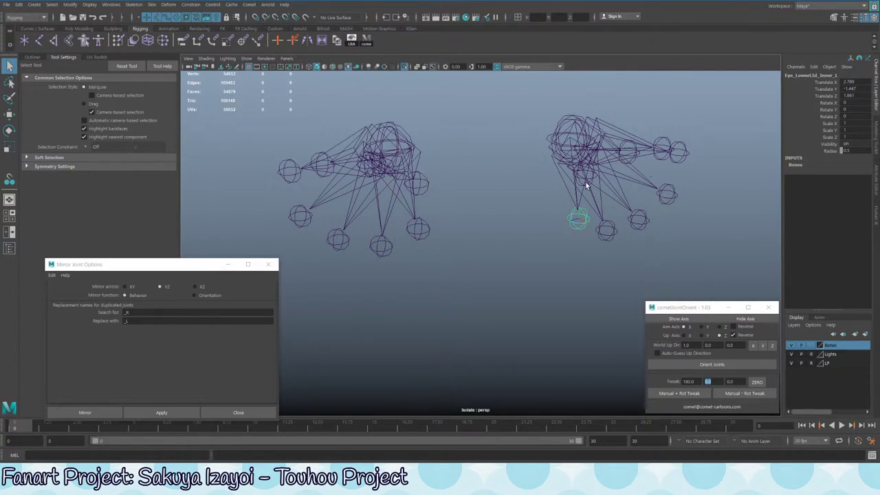
click(419, 228)
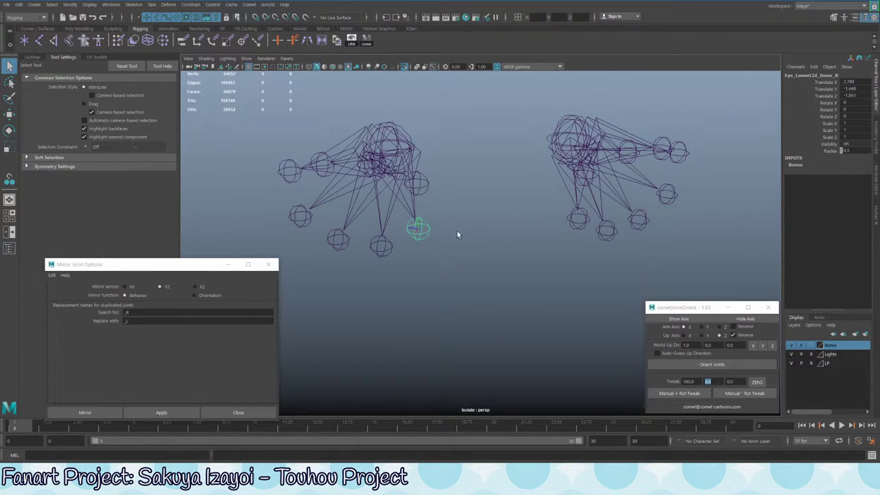
click(580, 220)
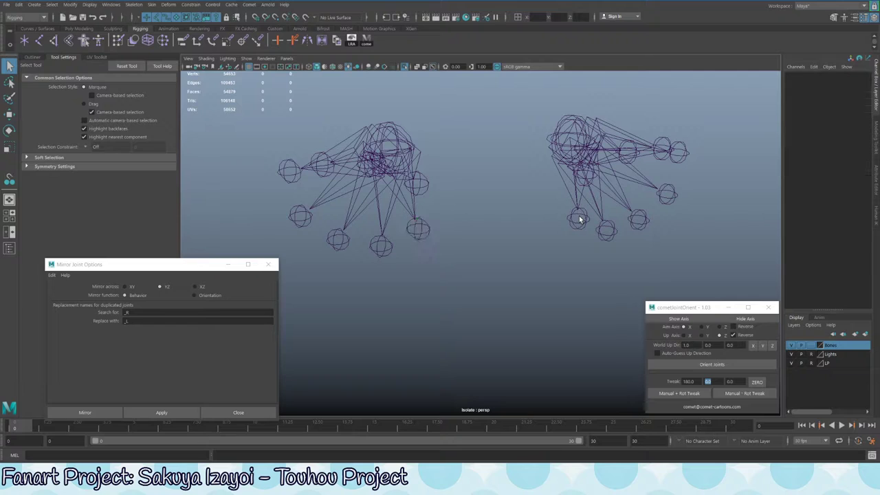
click(580, 224)
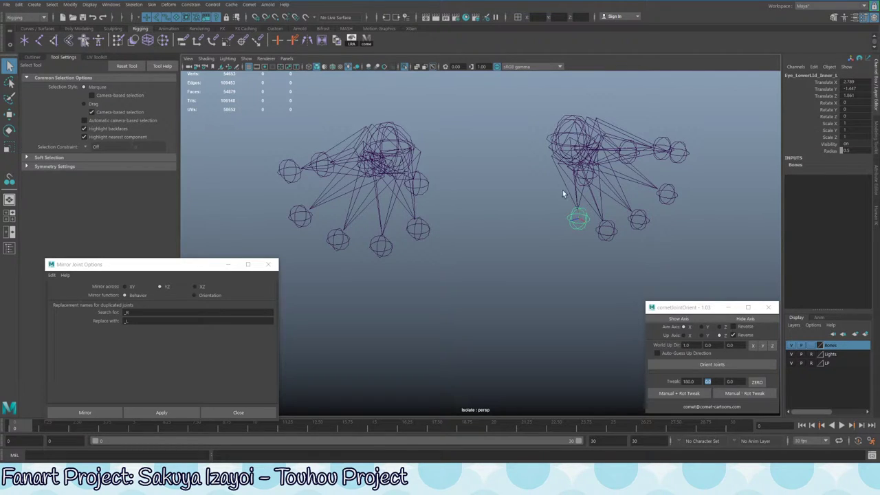
alt+drag(564, 190, 571, 153)
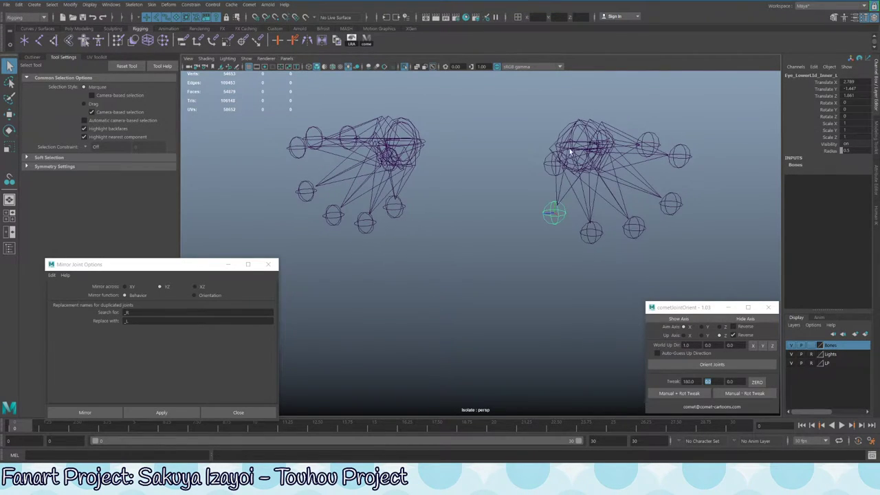
Select the mirrored joint and edit its Translate X, Y, Z in the Channel Box
click(401, 208)
drag(858, 82, 856, 96)
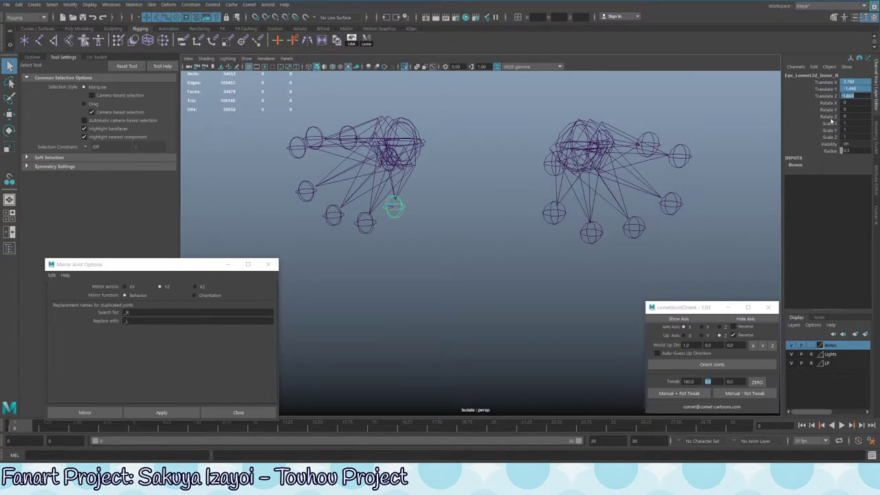
click(548, 216)
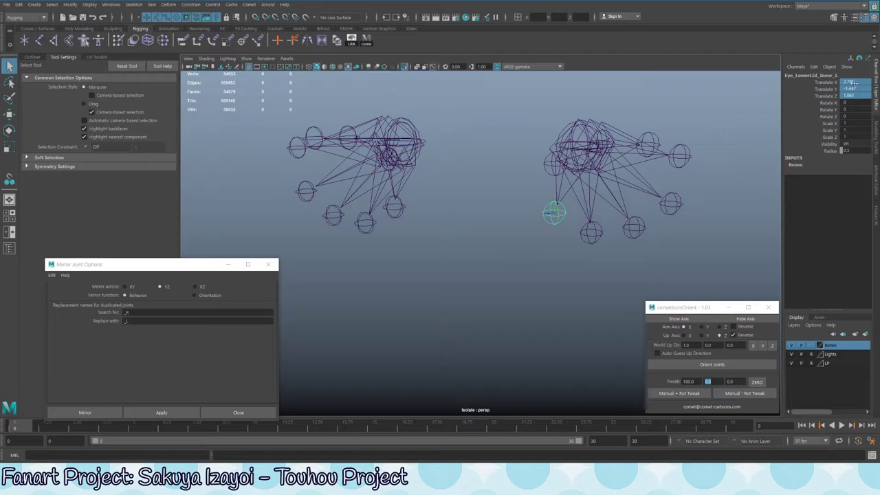
double_click(859, 84)
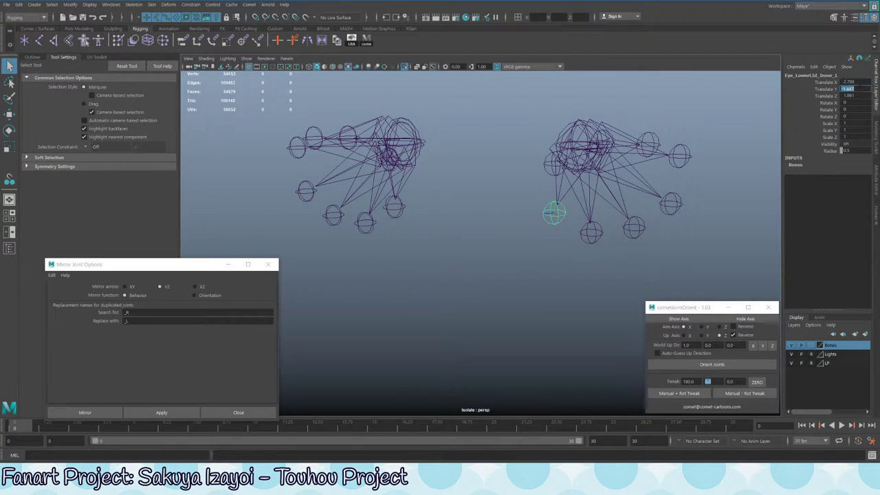
drag(858, 83, 855, 96)
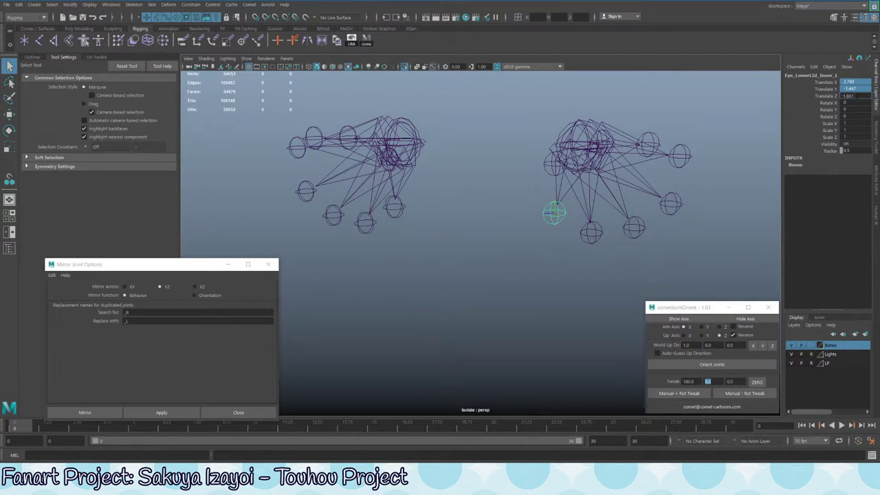
key(Return)
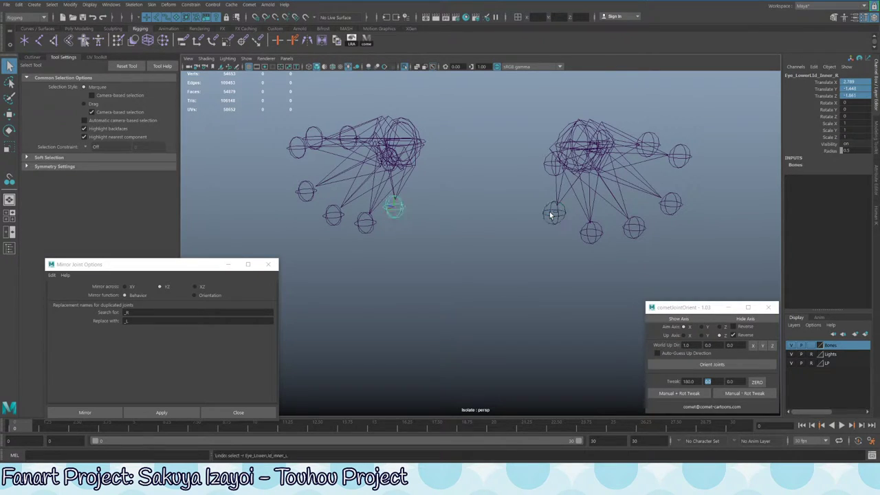
Negate Eye_LowerLid_Inner_L's translate values, undo the change, and open the Attribute Editor
click(491, 224)
click(554, 212)
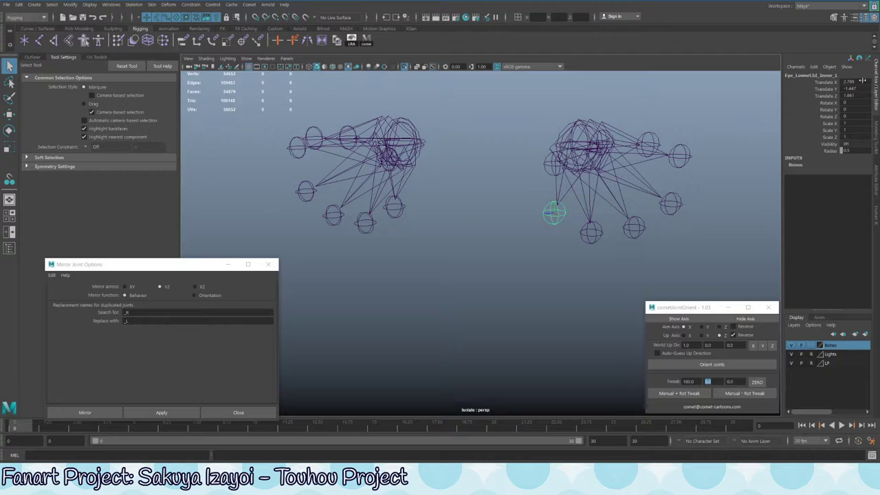
drag(863, 80, 860, 95)
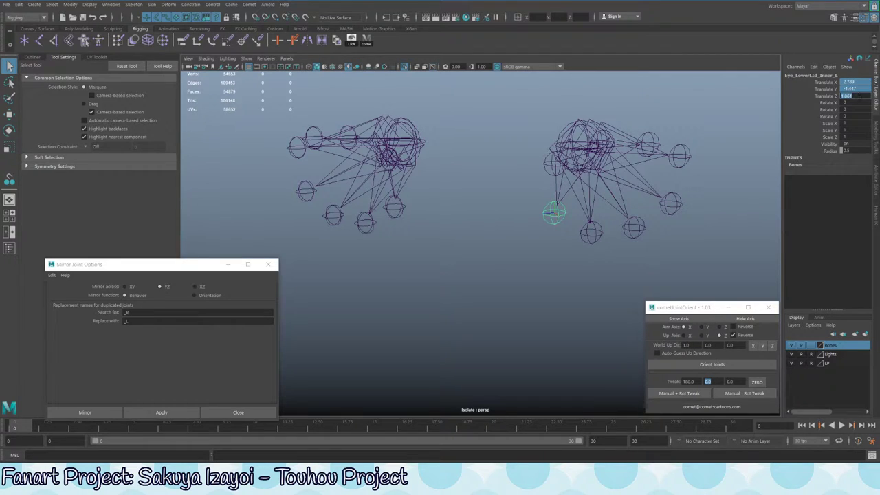
key(Home)
text(-)
key(Return)
alt+drag(670, 126, 481, 155)
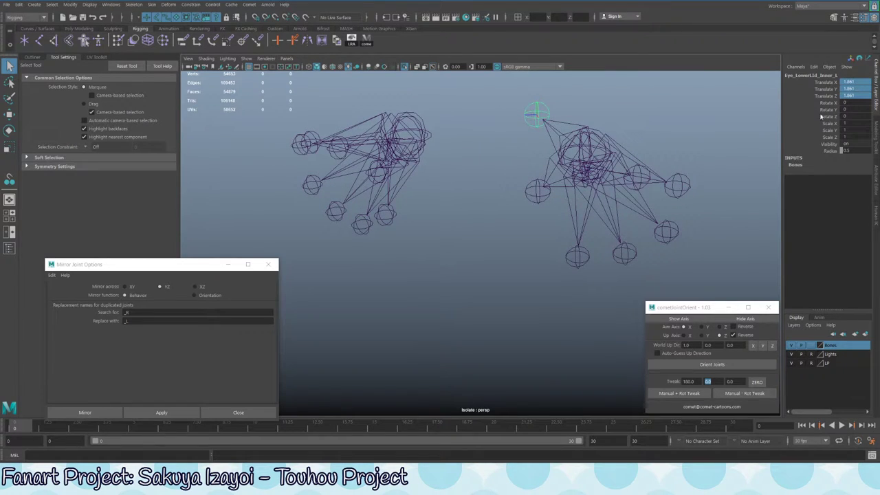
key(ctrl+z)
key(ctrl+z)
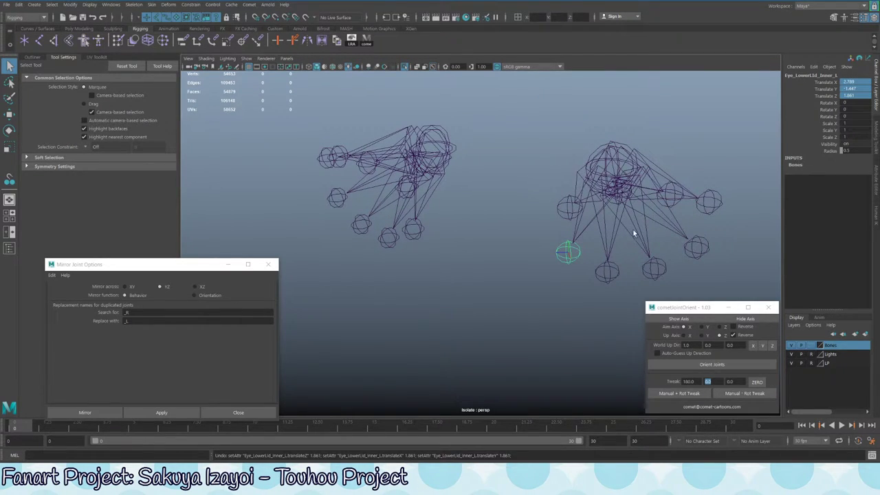
click(877, 175)
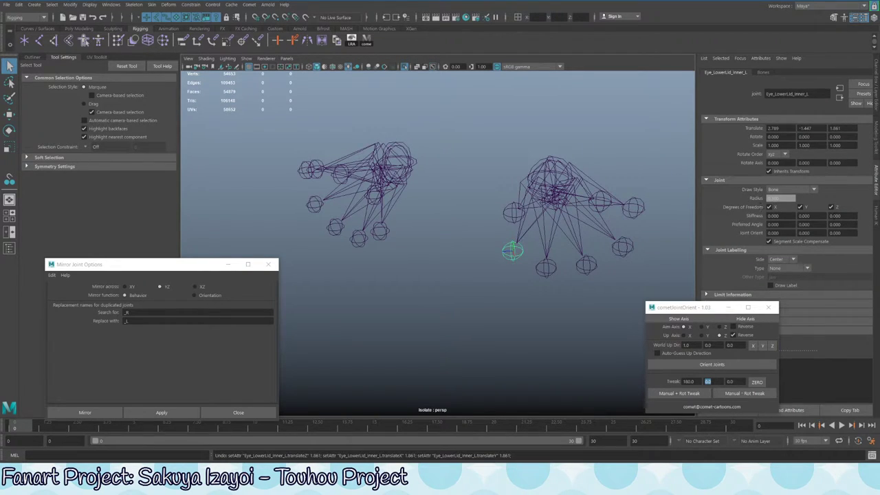
Move the cometJointOrient window left and check the joint's Limit Information section
click(688, 307)
click(606, 323)
drag(688, 308, 589, 311)
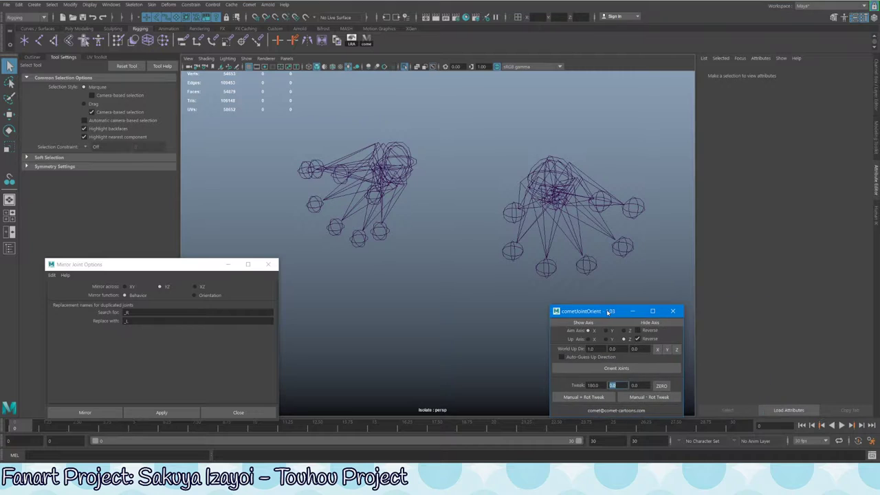
alt+drag(541, 159, 529, 220)
key(ctrl+z)
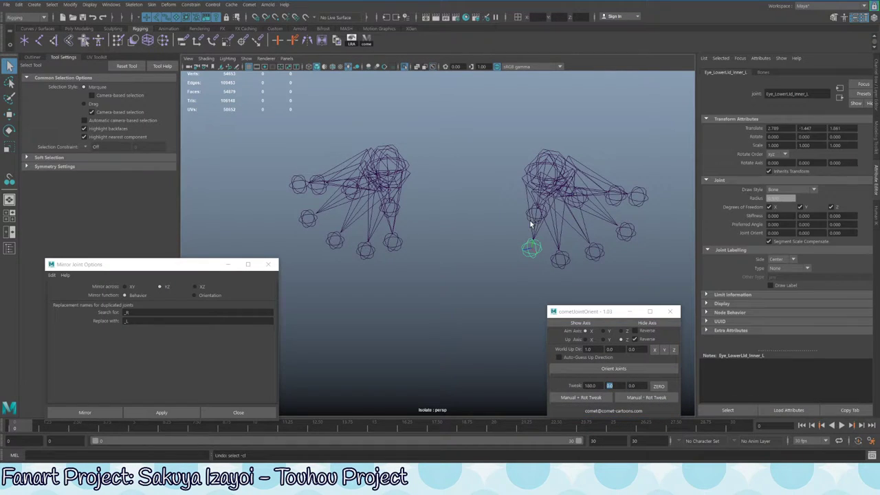
click(718, 294)
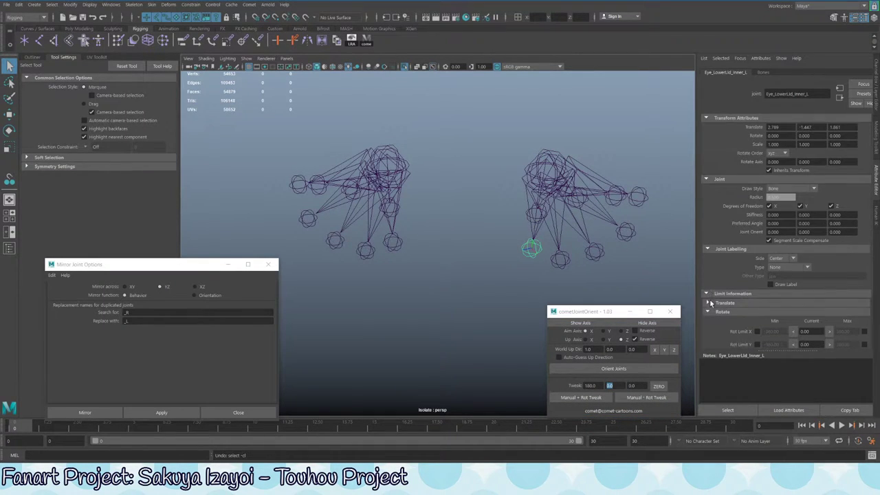
click(707, 295)
alt+drag(448, 252, 441, 255)
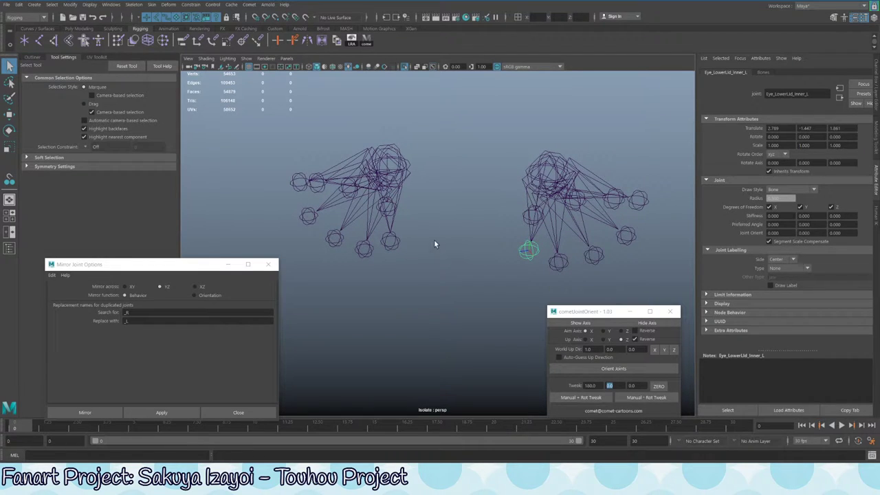
Reselect Eye_LowerLid_Inner_L and nudge it to translate 2.714, -1.514, 2.062
click(435, 240)
alt+drag(417, 151, 727, 163)
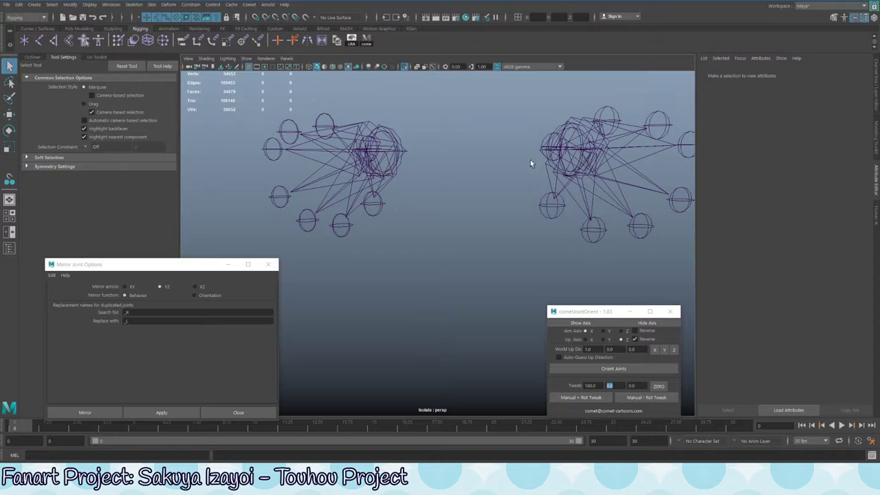
click(557, 206)
alt+drag(556, 206, 557, 219)
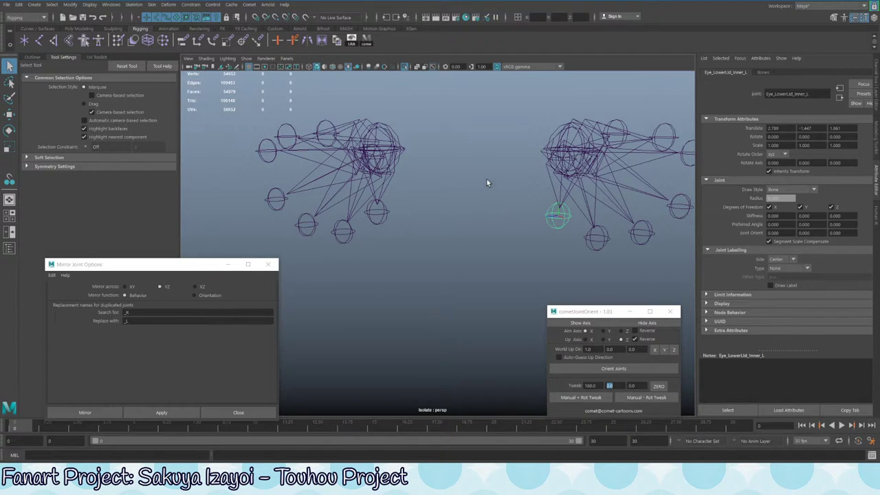
scroll(534, 224, down, 2)
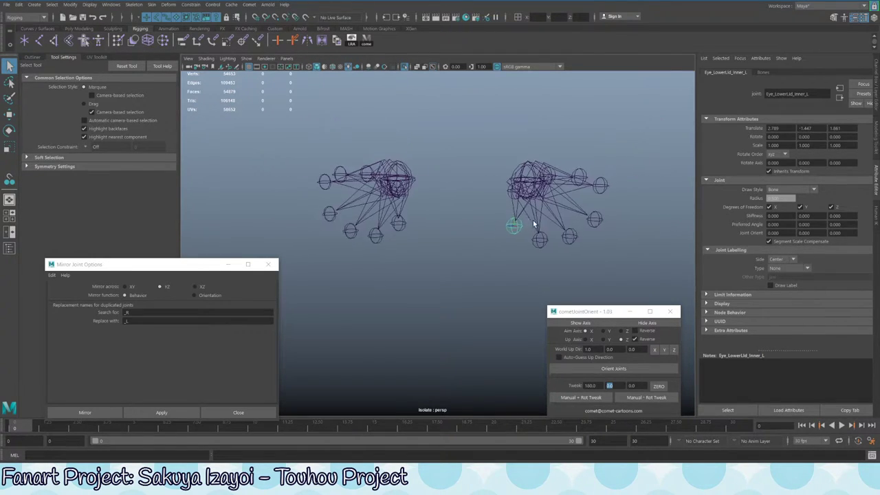
alt+middle_drag(533, 220, 474, 179)
Test-move a lid joint, undo it, and pick upper-lid joints in the viewport
key(w)
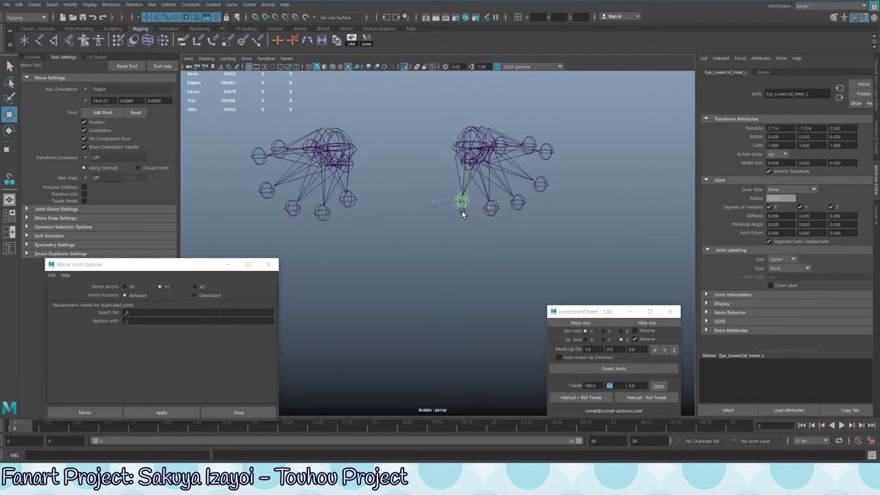
key(ctrl+z)
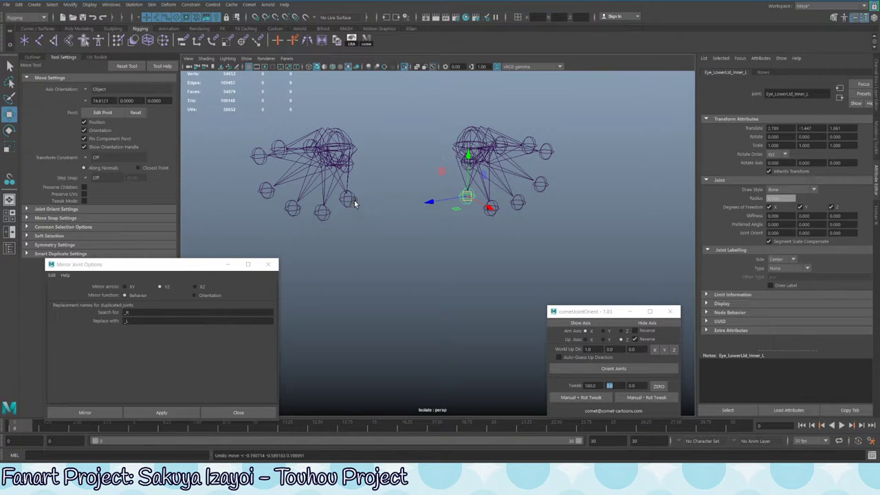
alt+drag(354, 200, 374, 196)
key(q)
click(374, 198)
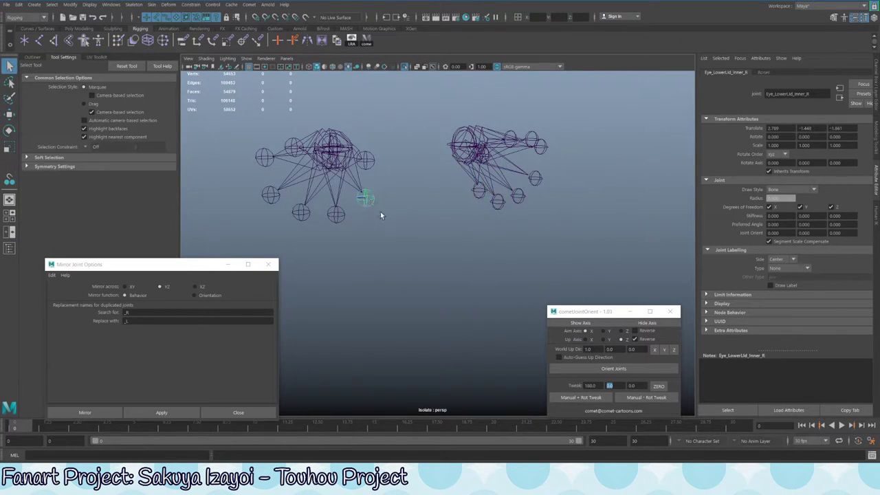
click(364, 163)
alt+drag(365, 163, 433, 180)
scroll(470, 206, up, 3)
click(431, 164)
In the Outliner, expand Eye_UpperLid_R and select it through Eye_UpperLid_OuterMid_R
click(31, 57)
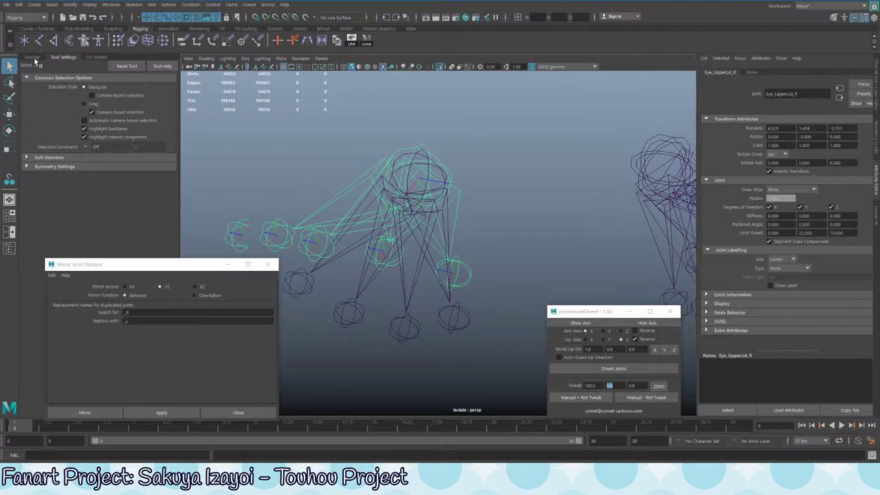
click(205, 275)
drag(205, 268, 392, 300)
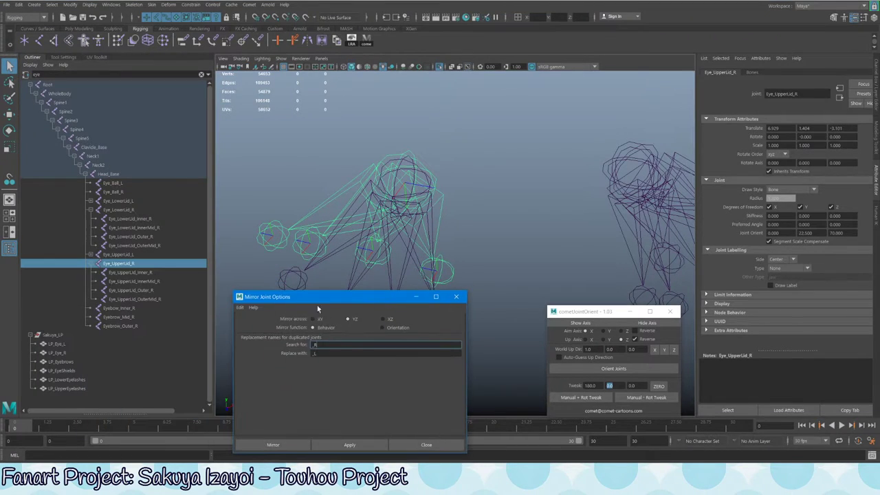
click(143, 272)
click(90, 263)
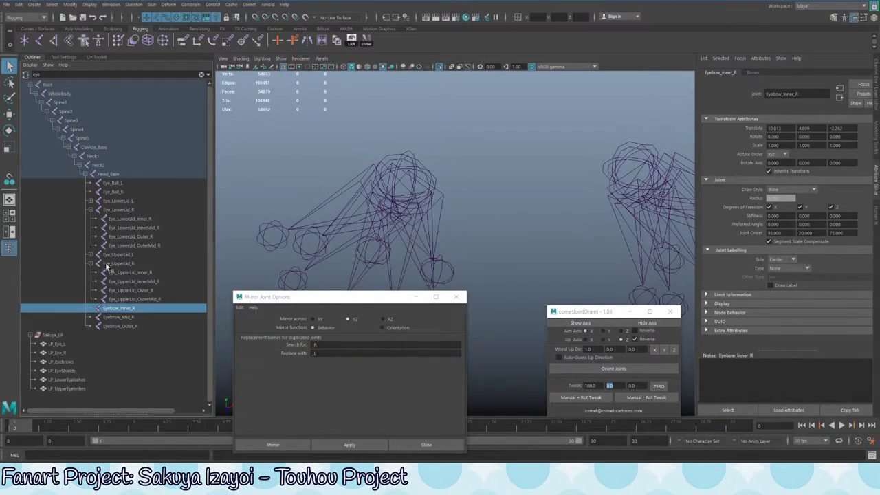
click(138, 264)
shift+click(142, 299)
Check Eye_UpperLid_Inner_R and Eye_LowerLid_Inner_R from a front-on view
alt+drag(452, 207, 405, 207)
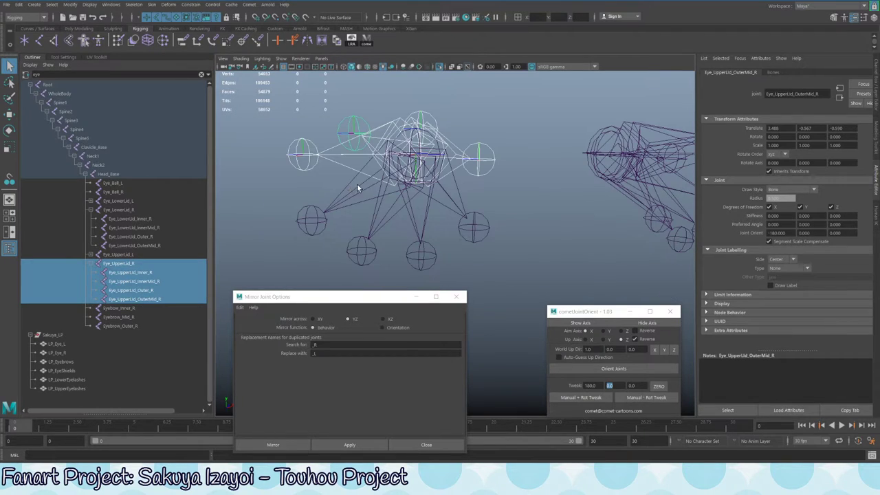
click(494, 162)
key(ctrl+a)
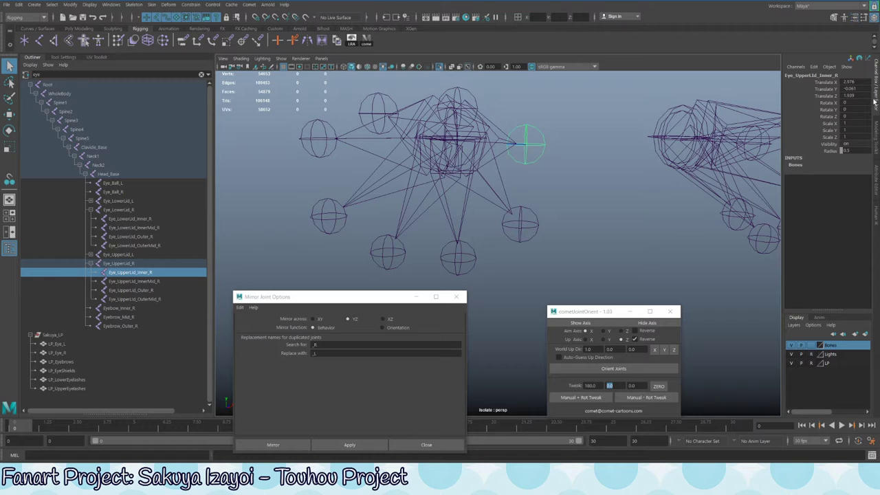
alt+drag(508, 148, 489, 158)
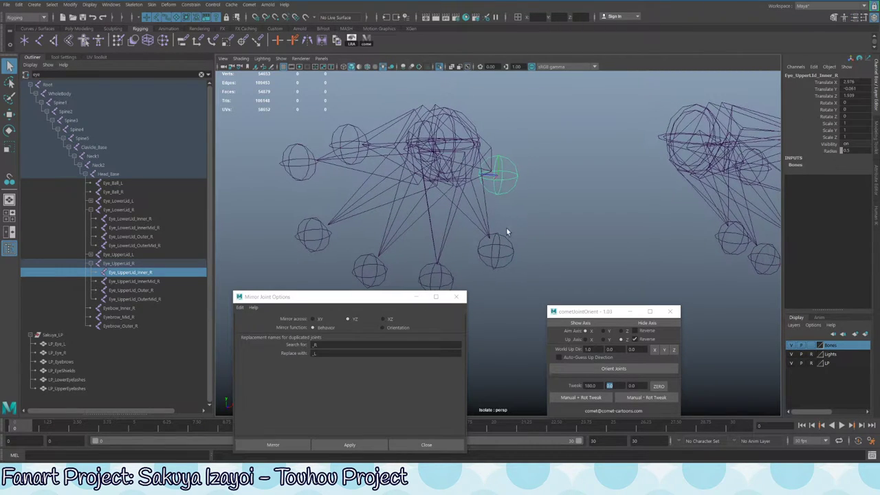
click(507, 249)
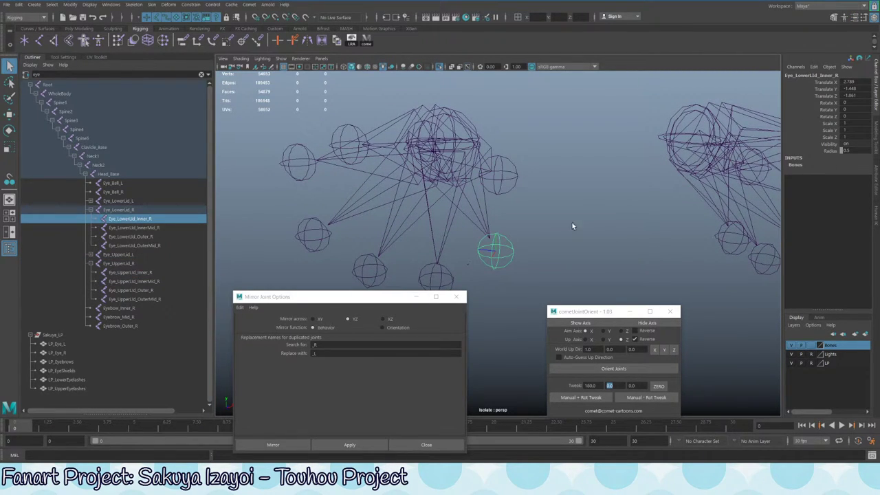
alt+drag(536, 216, 498, 174)
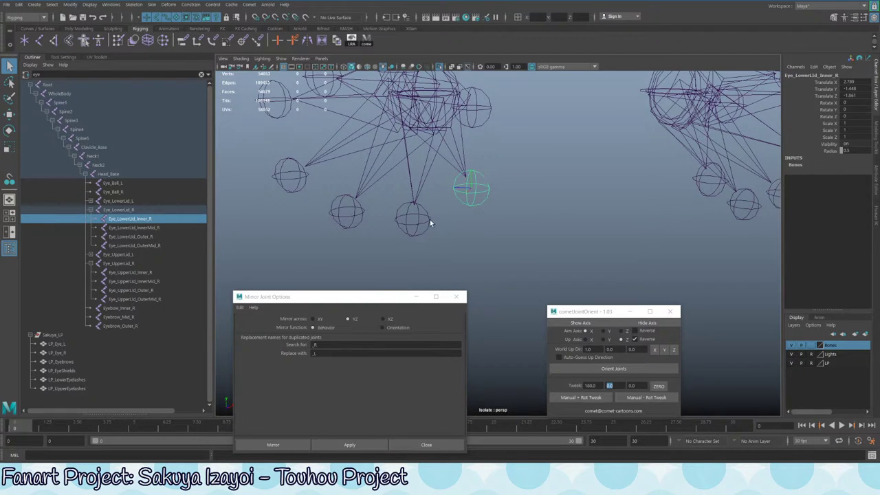
Select Eye_LowerLid_R through Eye_LowerLid_OuterMid_R and apply Modify > Freeze Transformations
click(135, 211)
shift+click(139, 246)
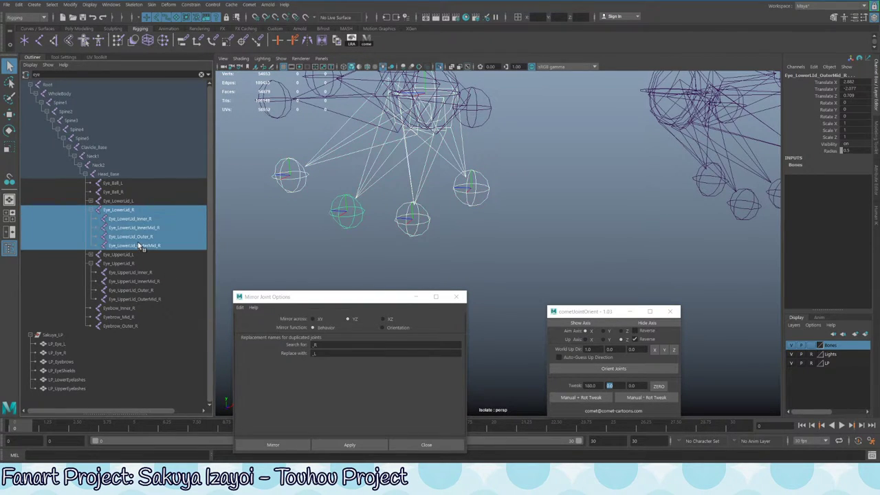
key(bracketleft)
click(71, 5)
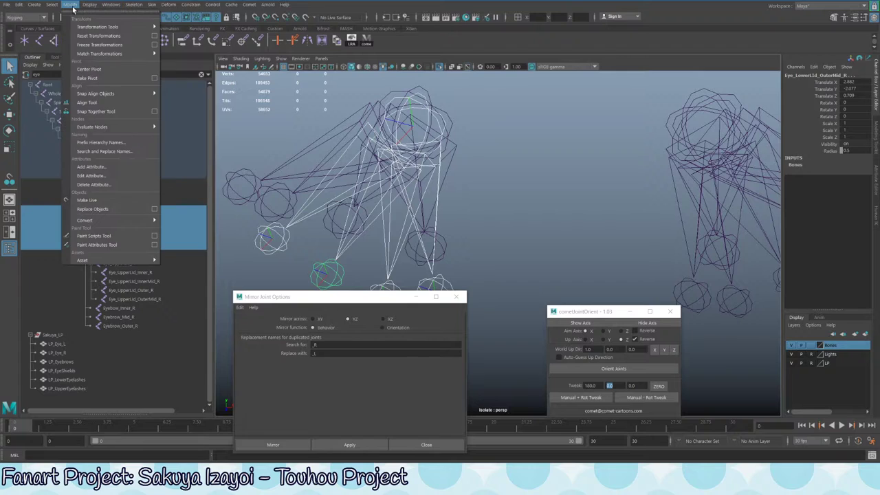
mouse_move(97, 54)
click(193, 102)
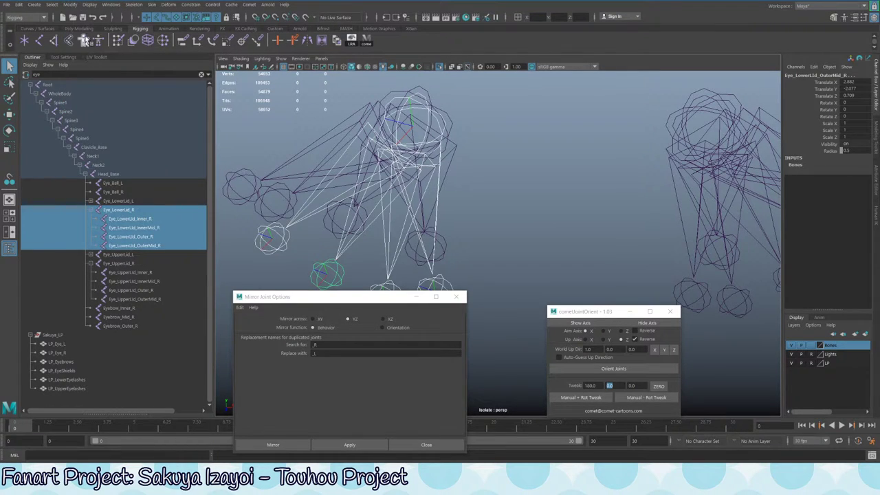
click(69, 5)
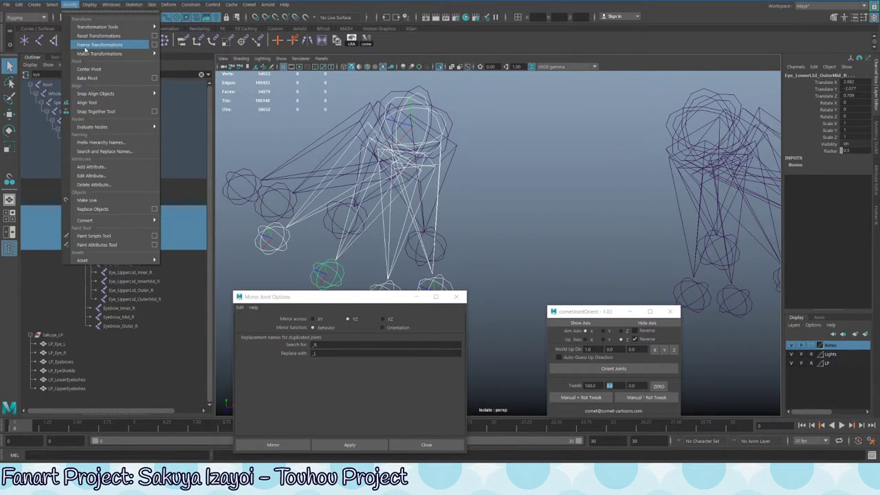
click(86, 45)
Zoom in on the lower lid, selecting Eye_LowerLid_Inner_R and then its parent Eye_LowerLid_R
scroll(413, 171, up, 2)
alt+middle_drag(472, 227, 472, 167)
click(451, 180)
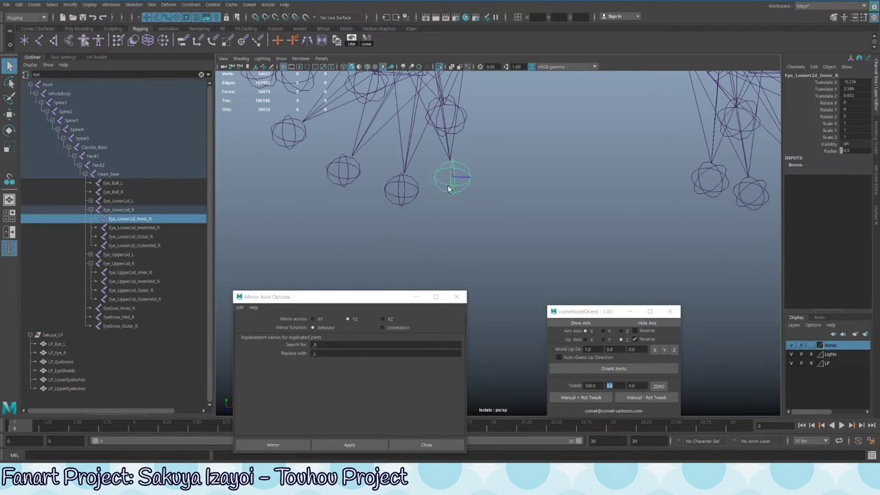
alt+middle_drag(377, 165, 385, 200)
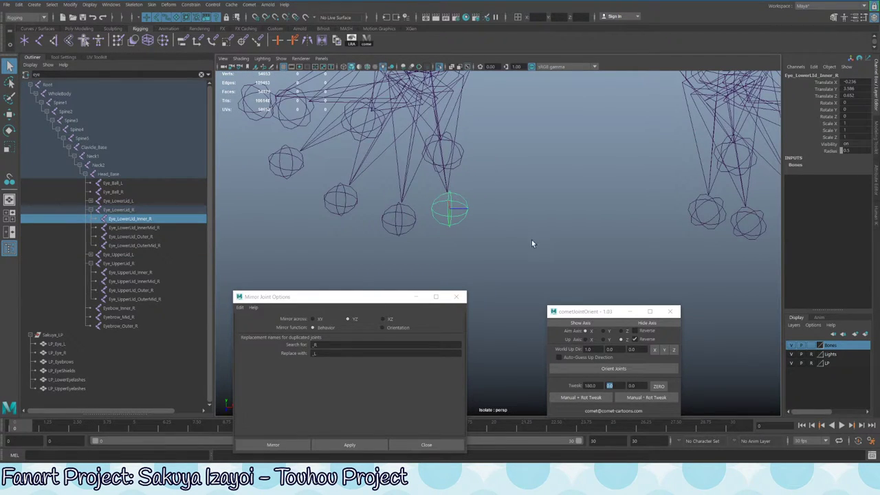
alt+drag(474, 231, 465, 176)
key(Up)
Frame the lower-lid joints and turn off isolation so the full character mesh shows
key(f)
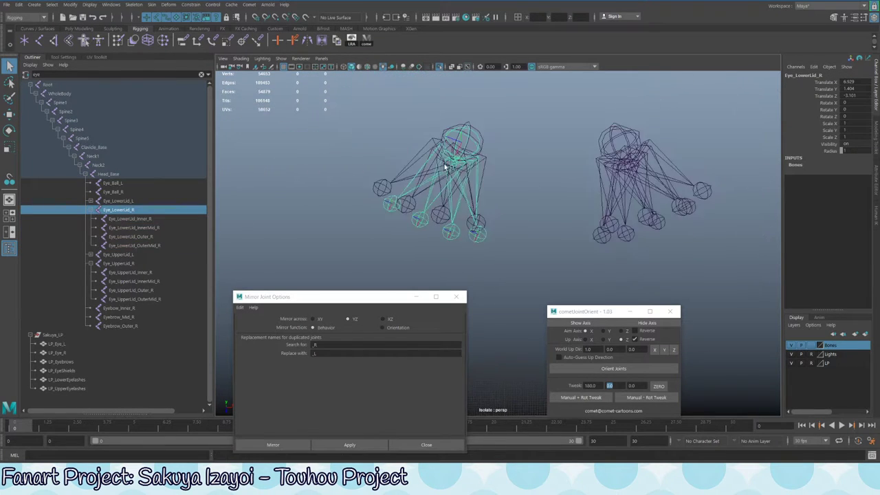
drag(410, 296, 338, 293)
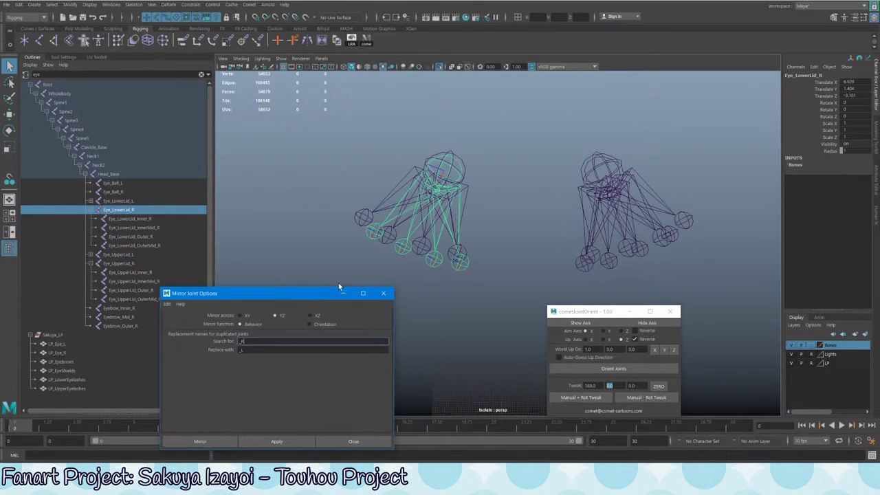
mouse_move(474, 214)
alt+mouse_down()
mouse_move(492, 192)
mouse_move(475, 206)
mouse_move(450, 203)
mouse_move(523, 209)
mouse_move(468, 203)
alt+mouse_up()
key(ctrl+1)
alt+drag(523, 181, 513, 186)
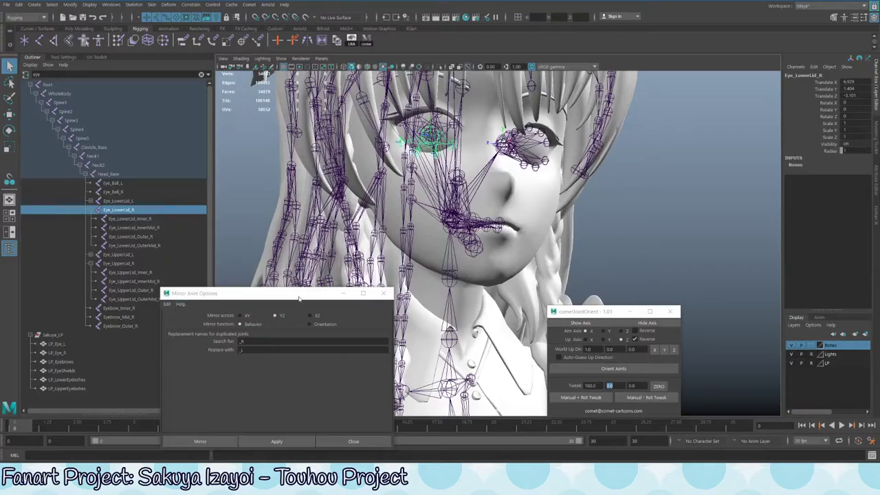
drag(299, 298, 370, 342)
alt+drag(454, 203, 426, 174)
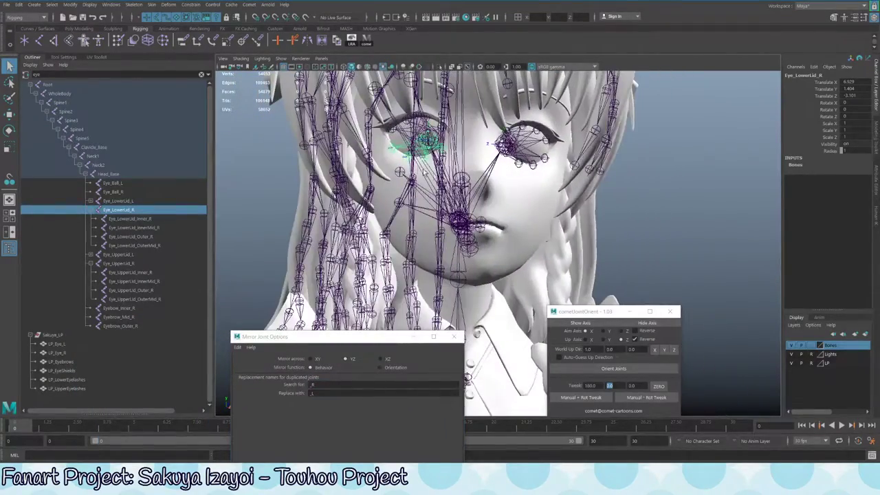
Select the Head_Base hierarchy and tumble around the head and hair joints
click(424, 172)
click(420, 211)
alt+drag(420, 211, 691, 406)
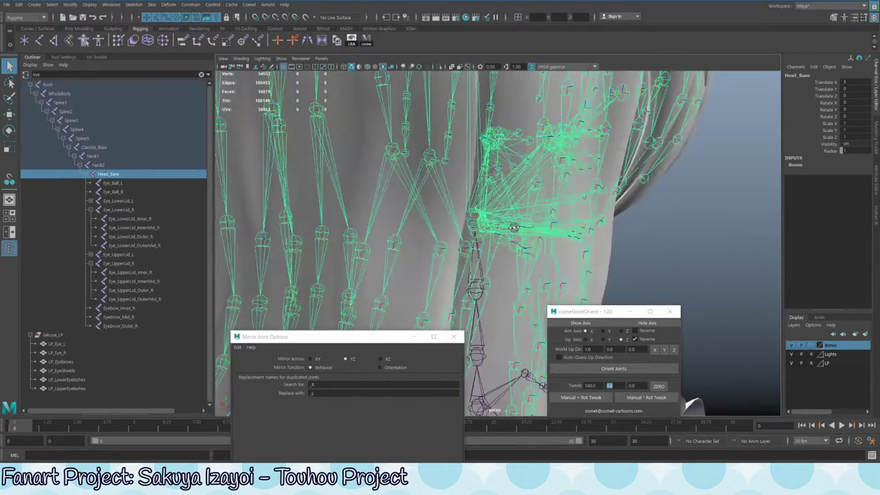
alt+drag(514, 227, 575, 191)
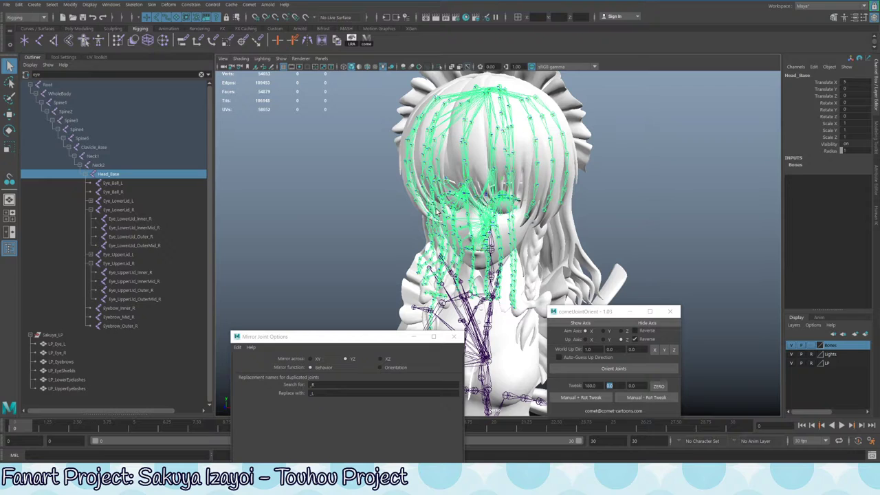
alt+drag(441, 213, 461, 186)
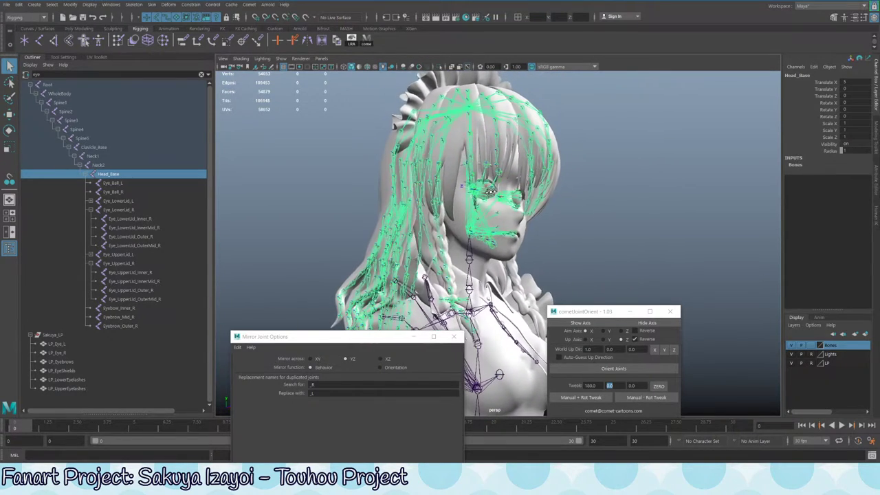
click(421, 243)
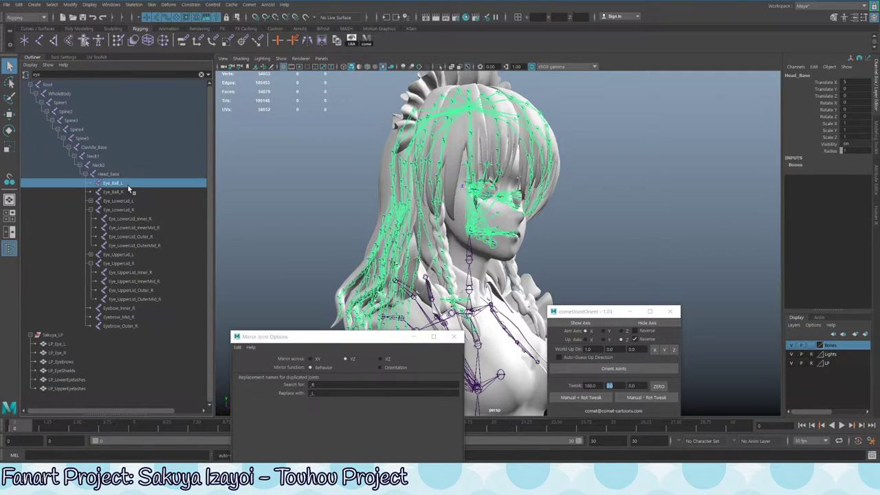
Pick Eye_UpperLid_L, Head_Base and Eye_Ball_R, then inspect the Skirt_10_1_R joint chain
click(131, 227)
click(133, 256)
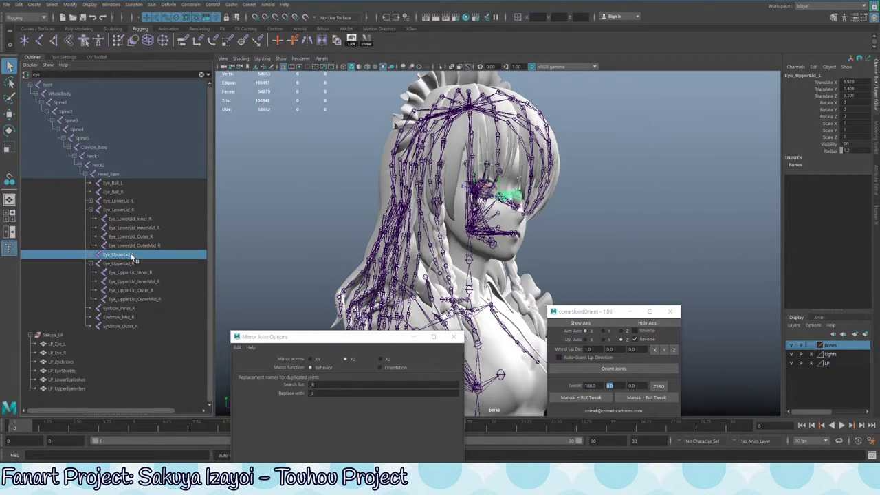
click(119, 175)
click(117, 192)
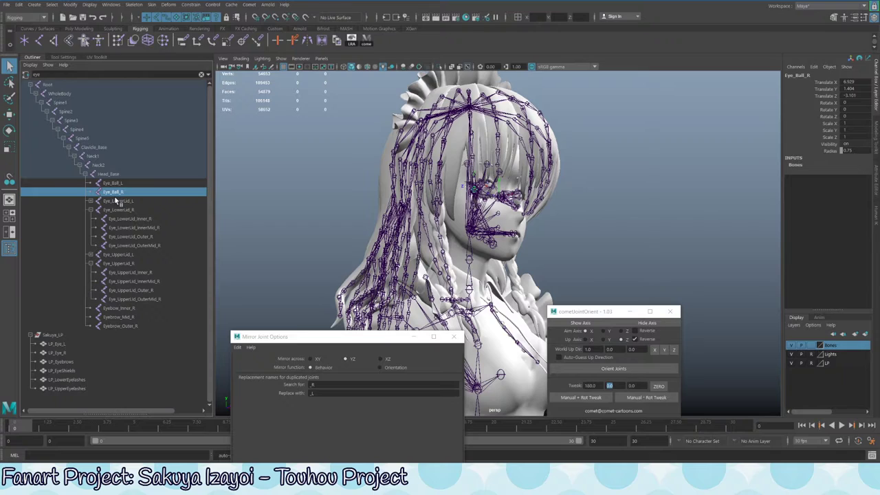
alt+drag(413, 206, 547, 182)
click(480, 202)
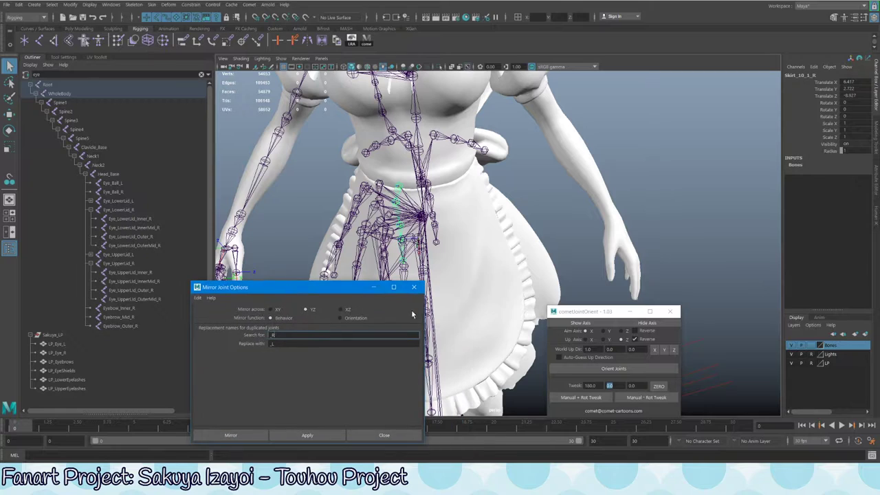
Reposition and resize the Mirror Joint Options window, then orbit up to the head joints
drag(340, 282, 298, 372)
drag(392, 429, 346, 429)
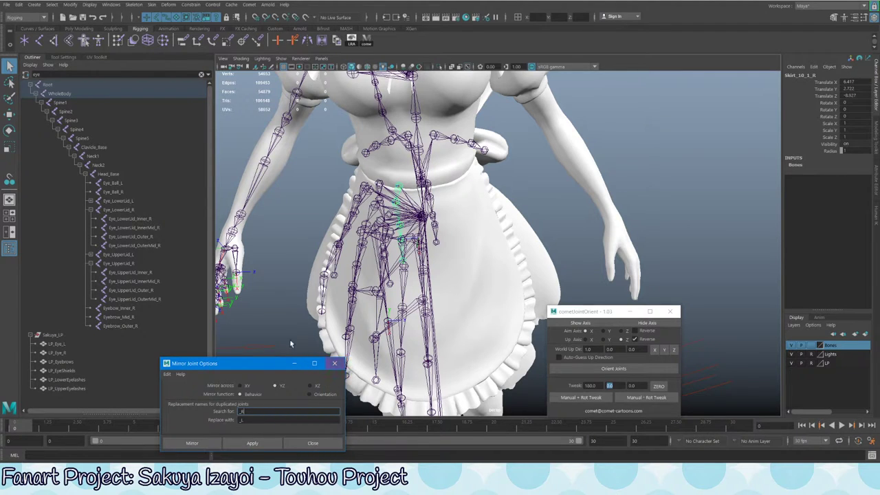
drag(233, 366, 240, 374)
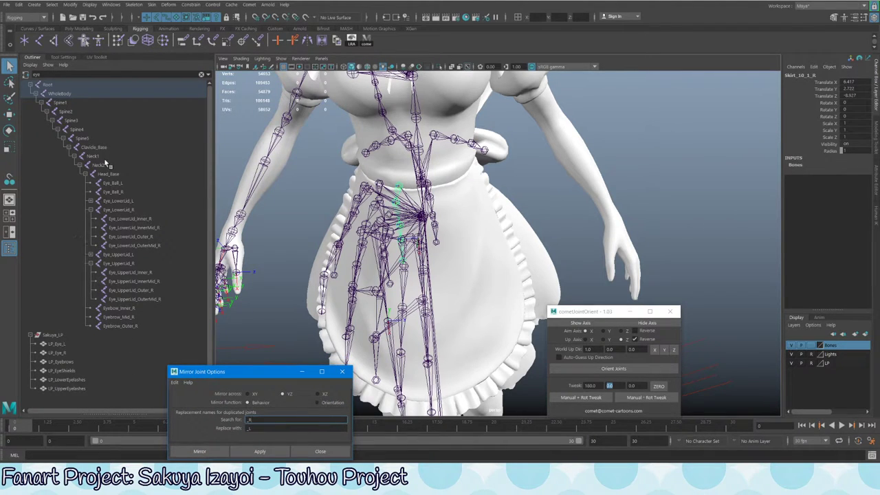
alt+drag(675, 264, 646, 299)
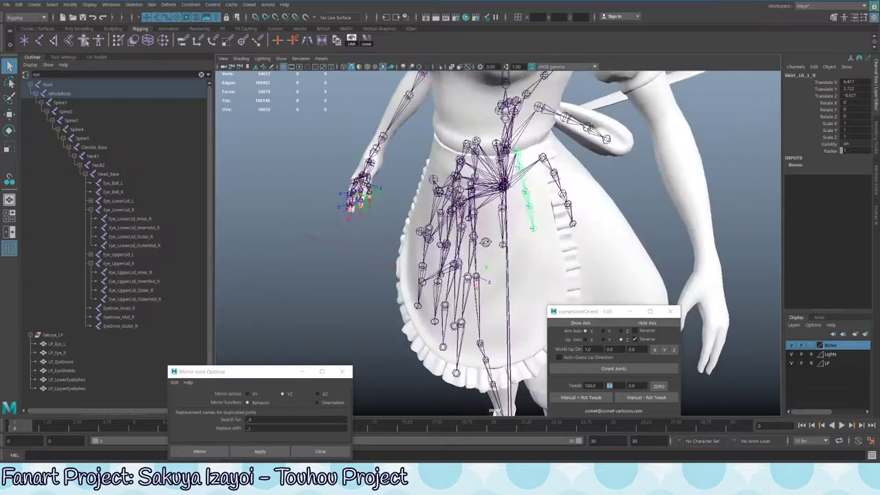
alt+drag(486, 242, 550, 189)
Select and frame Mouth_Outer_R, Teeth_Upper and Head_Base to inspect the face, then clear selection
click(667, 150)
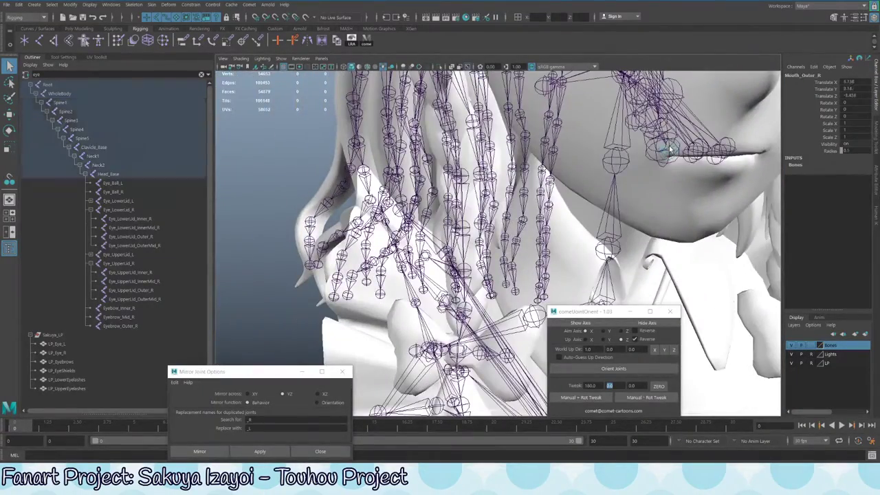
key(f)
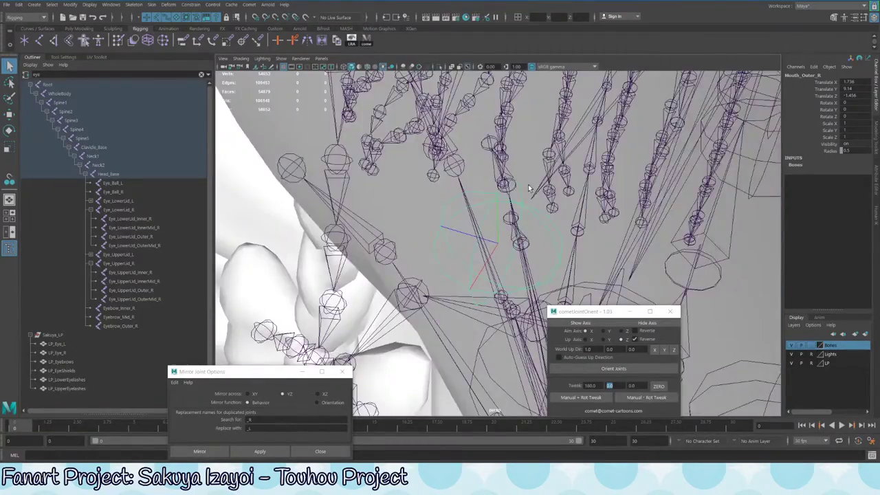
alt+drag(684, 140, 561, 121)
click(436, 196)
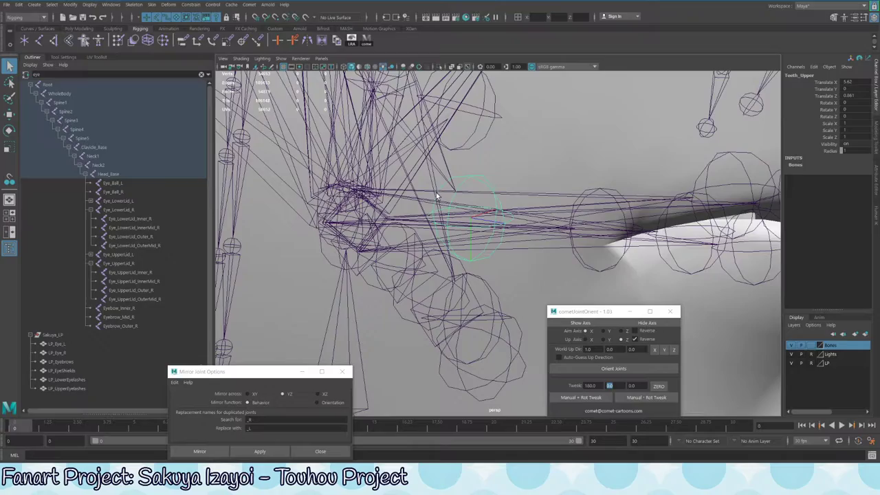
click(387, 190)
key(f)
alt+drag(413, 227, 509, 242)
click(414, 246)
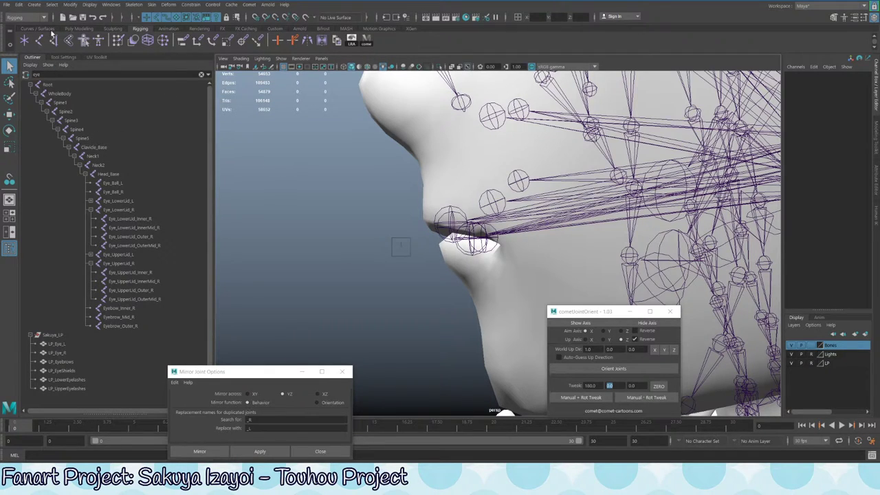
Toggle between the Poly Modeling and Rigging tool sets, ending on the Move tool
click(78, 29)
click(139, 29)
click(37, 42)
scroll(262, 167, down, 8)
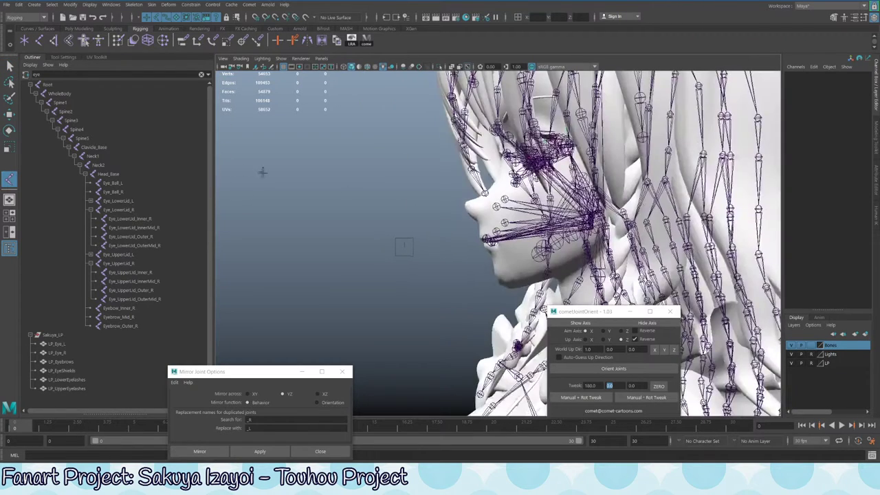
key(w)
scroll(316, 234, down, 6)
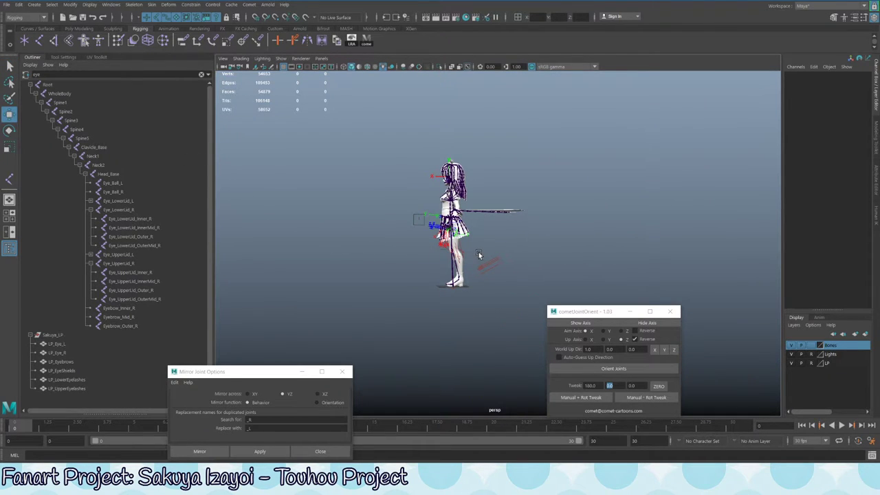
Maximise the front view, frame the whole character, and zoom in on the upper body
alt+drag(444, 249, 431, 253)
key(space)
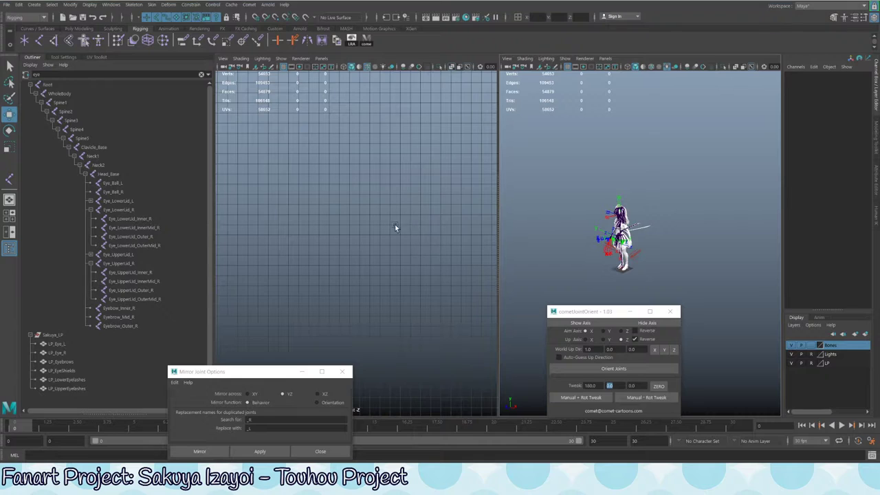
key(space)
key(a)
scroll(435, 192, up, 5)
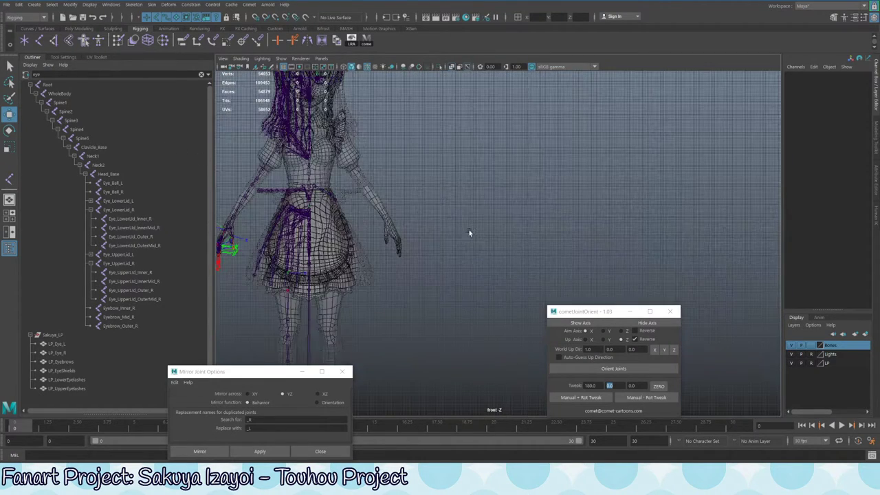
Create joint1 beside the torso and set its radius to 15
click(39, 39)
click(282, 183)
key(w)
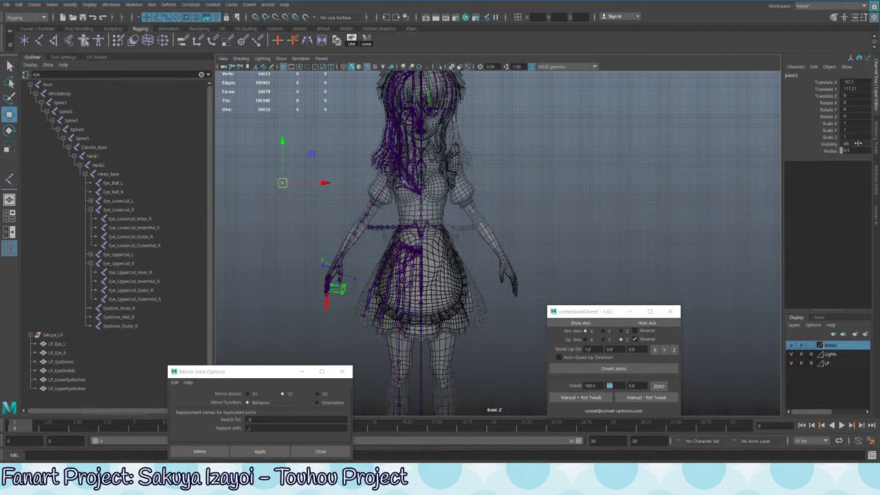
double_click(849, 150)
text(1)
key(Return)
middle_drag(841, 150, 868, 150)
Set joint1's Translate X to 0 and raise it from the chest to face height
click(301, 225)
click(284, 190)
text(0)
key(Return)
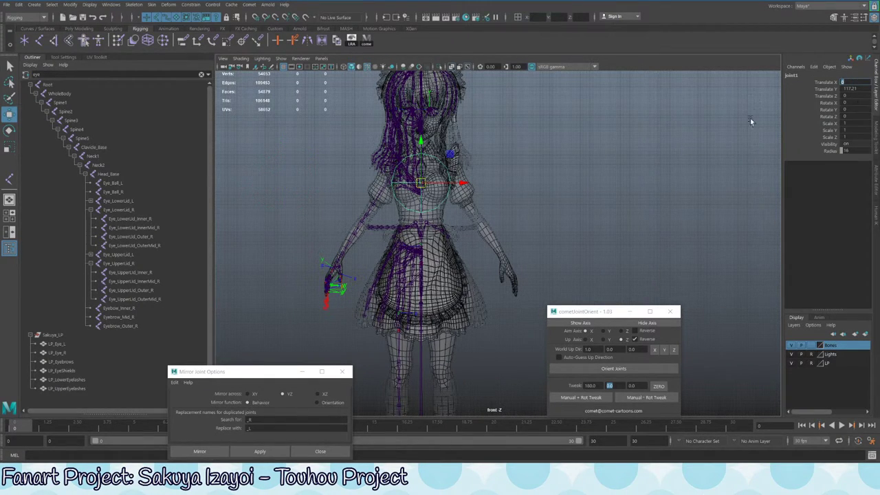
scroll(445, 211, up, 5)
scroll(445, 211, down, 1)
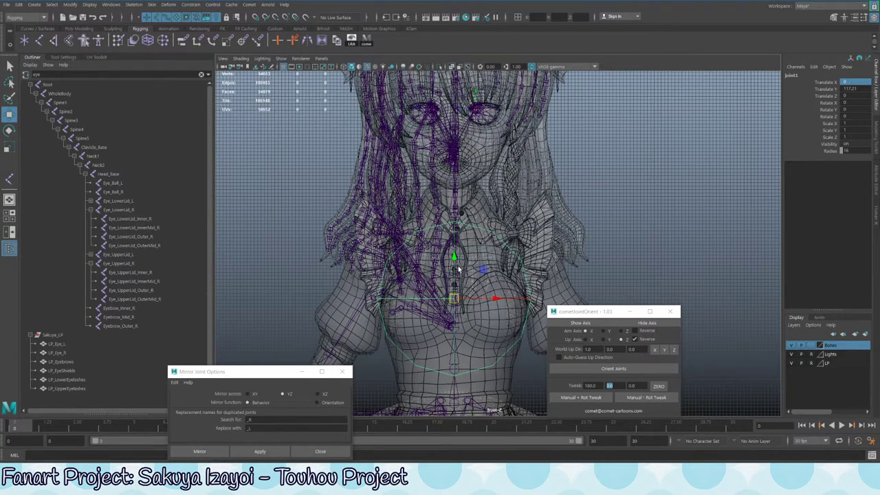
drag(459, 270, 460, 145)
scroll(687, 237, up, 5)
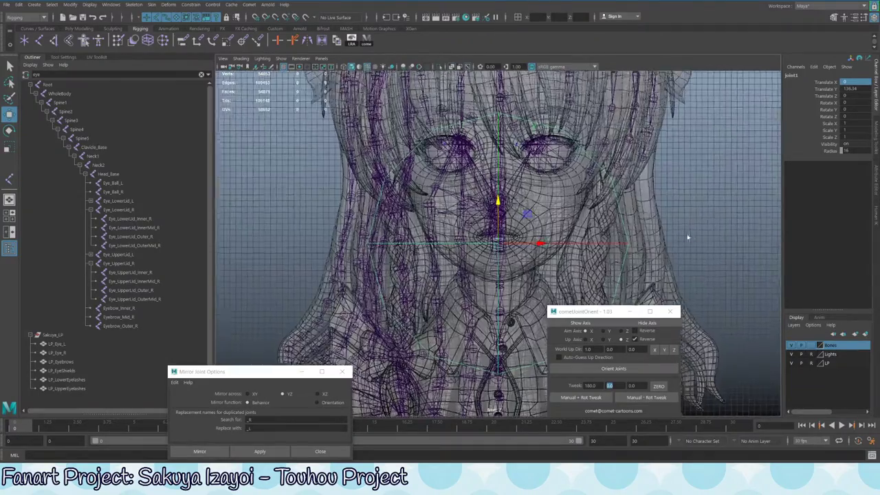
scroll(688, 237, up, 3)
Switch to a full perspective view framed on the head joints
key(space)
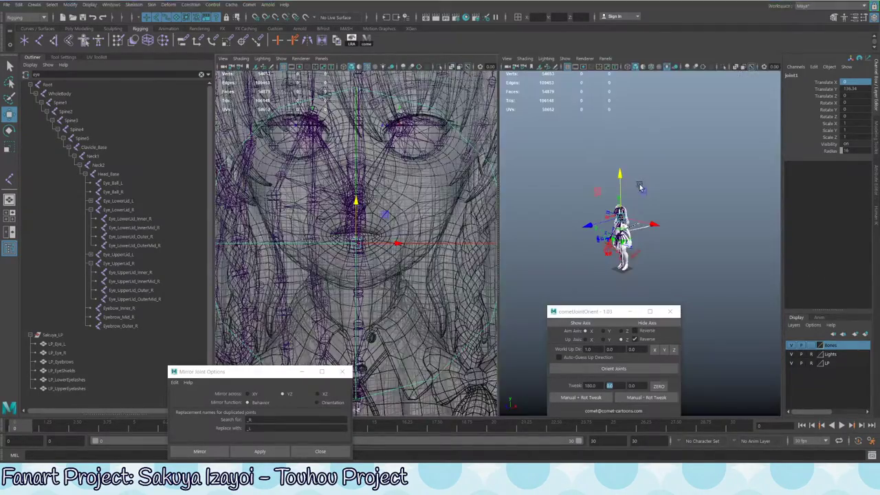
key(space)
key(f)
scroll(591, 211, up, 4)
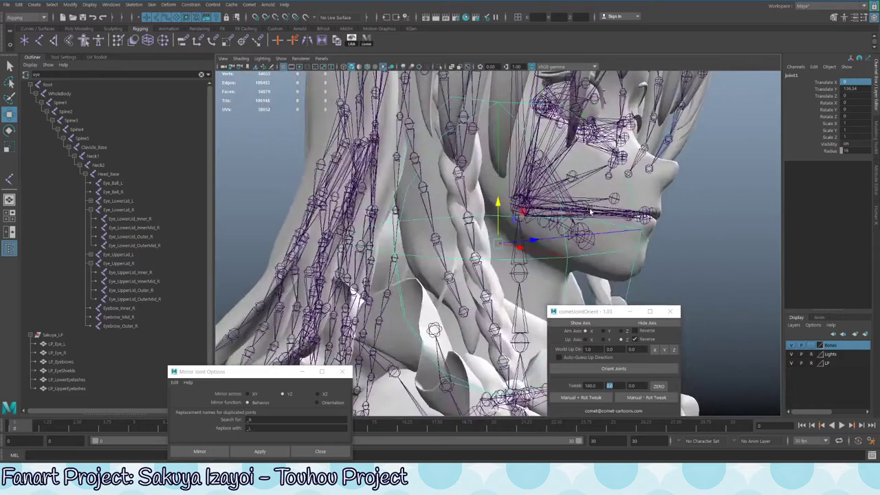
scroll(590, 211, up, 4)
key(q)
Select the right mouth joints plus the centre joint last, then mirror them into joint2
click(511, 210)
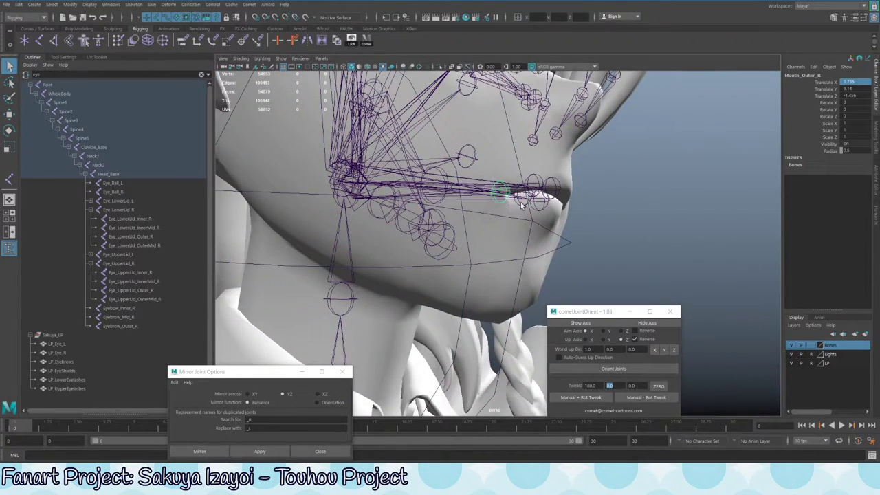
shift+click(525, 194)
shift+click(534, 180)
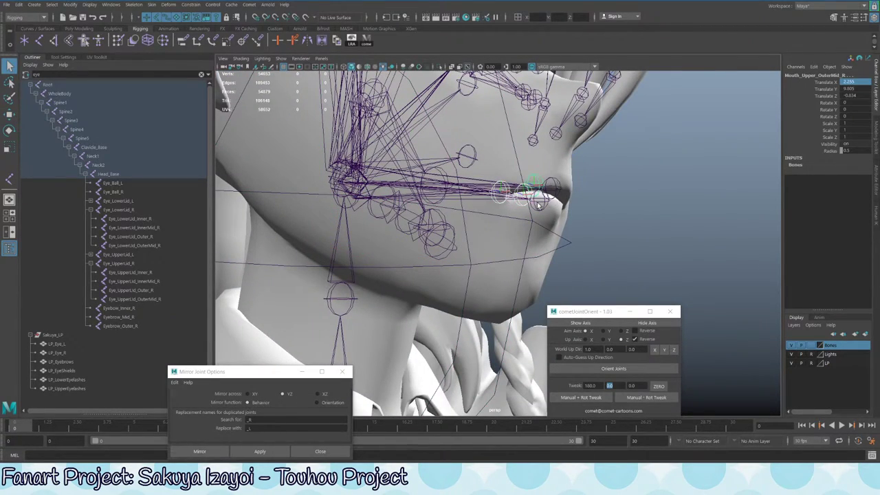
alt+drag(540, 203, 379, 194)
alt+drag(451, 147, 482, 206)
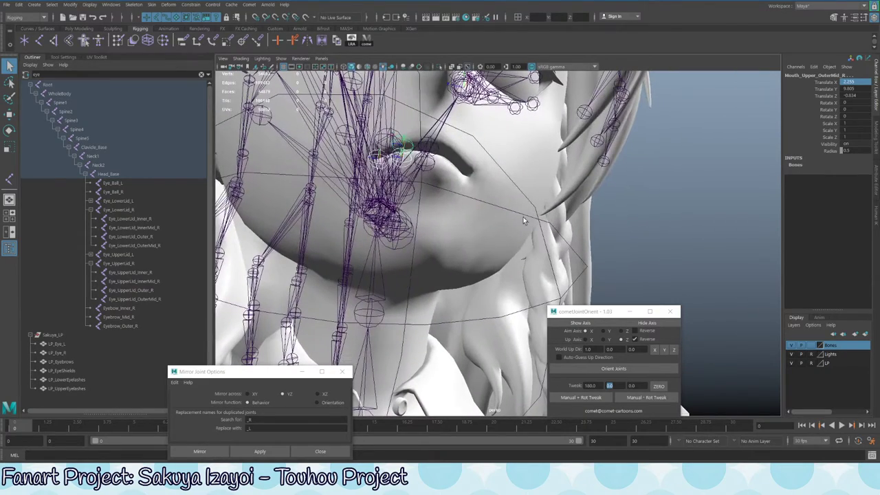
click(528, 218)
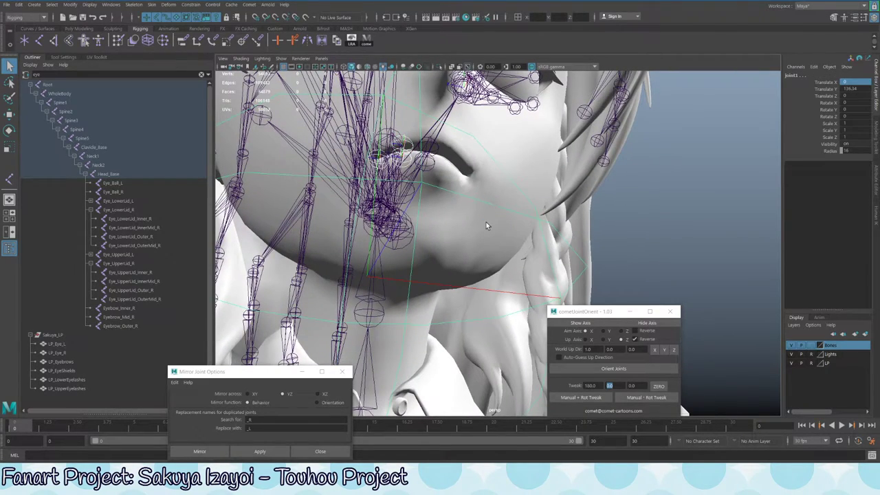
click(489, 224)
alt+drag(402, 209, 629, 268)
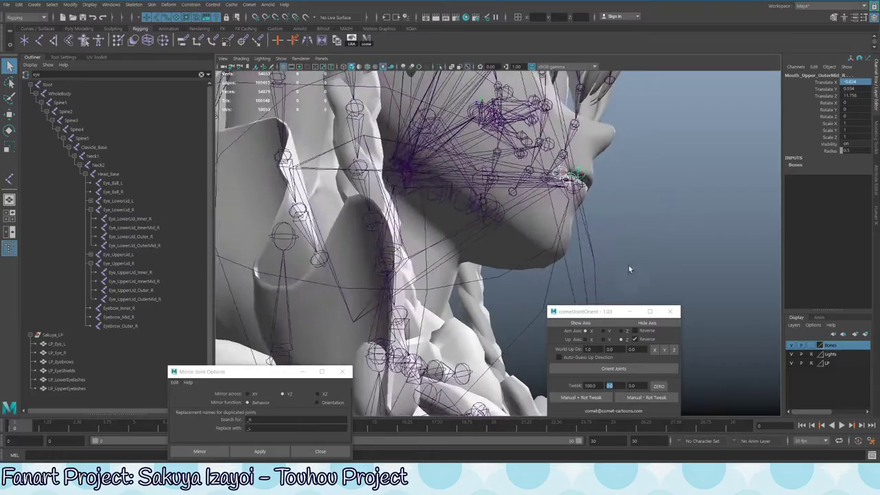
click(583, 217)
alt+drag(583, 218, 426, 252)
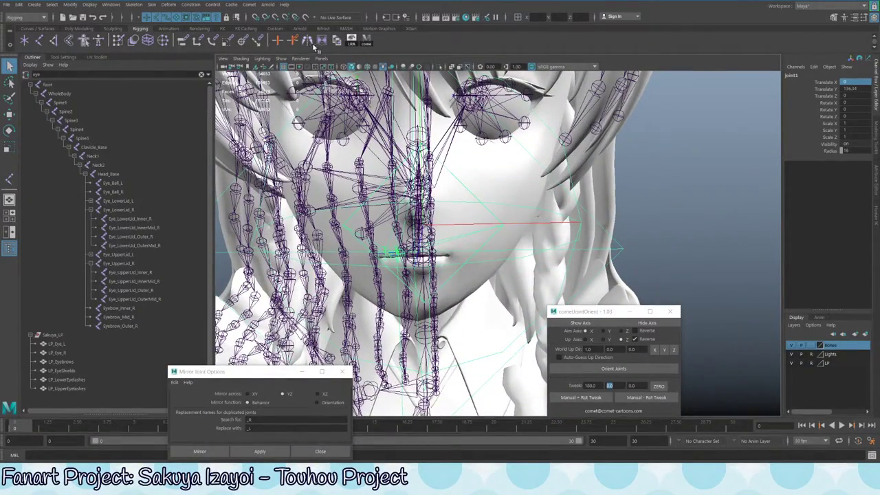
click(268, 453)
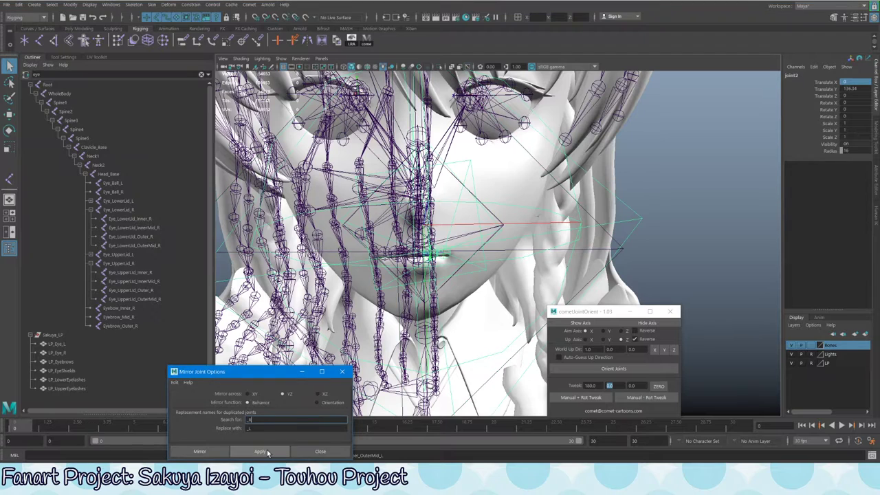
alt+drag(474, 260, 489, 257)
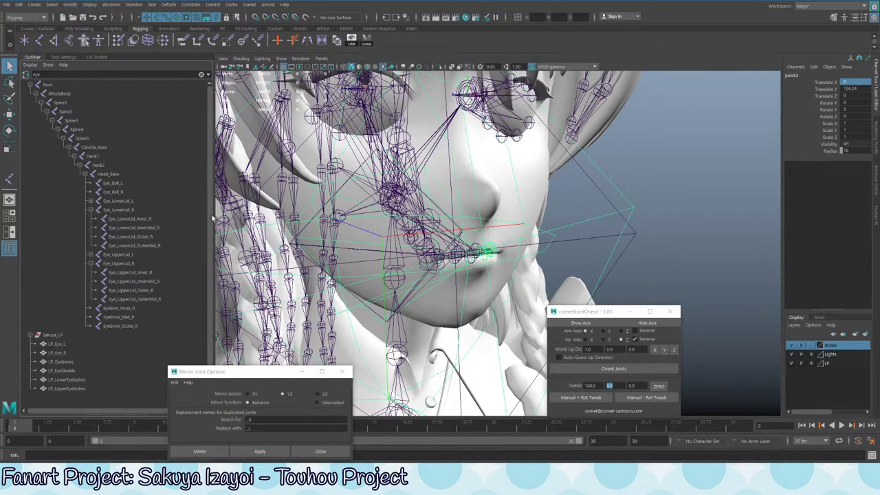
click(61, 94)
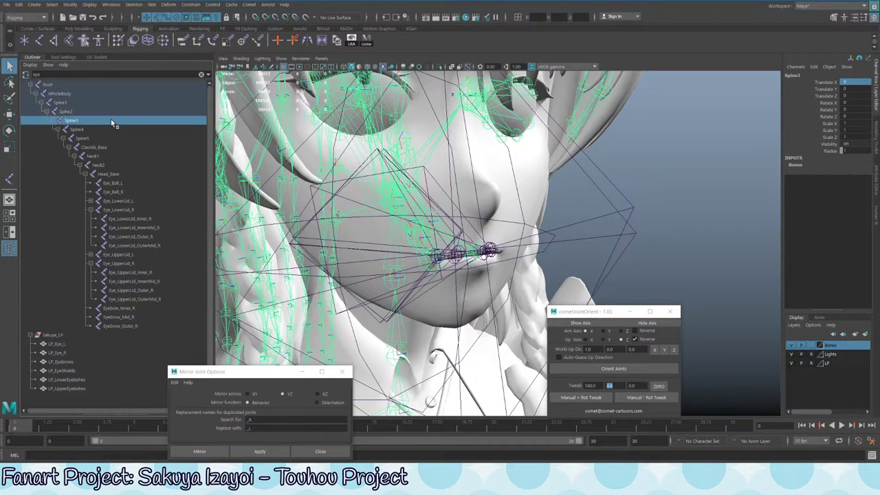
click(202, 74)
click(56, 102)
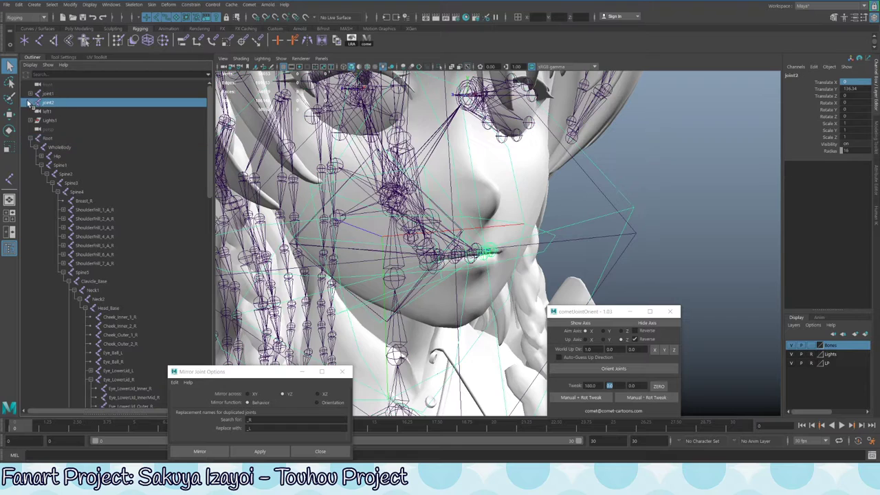
click(29, 102)
click(76, 103)
ctrl+click(77, 121)
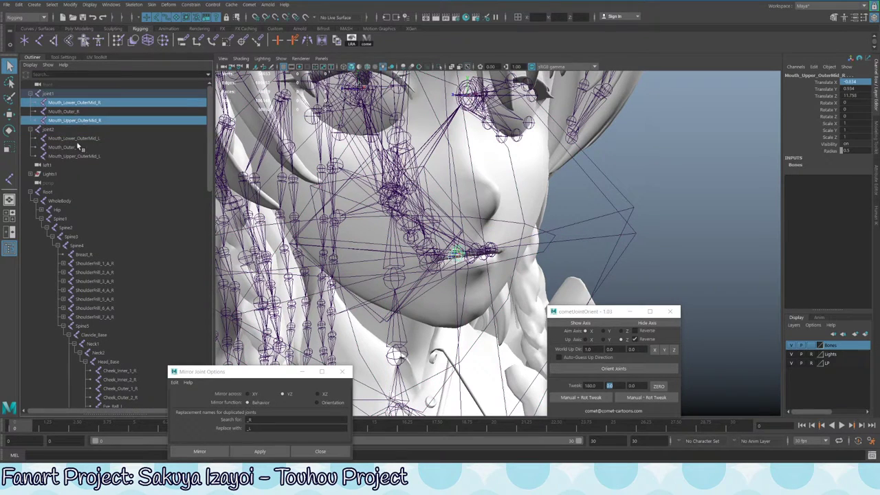
ctrl+click(75, 112)
ctrl+click(92, 139)
ctrl+click(88, 148)
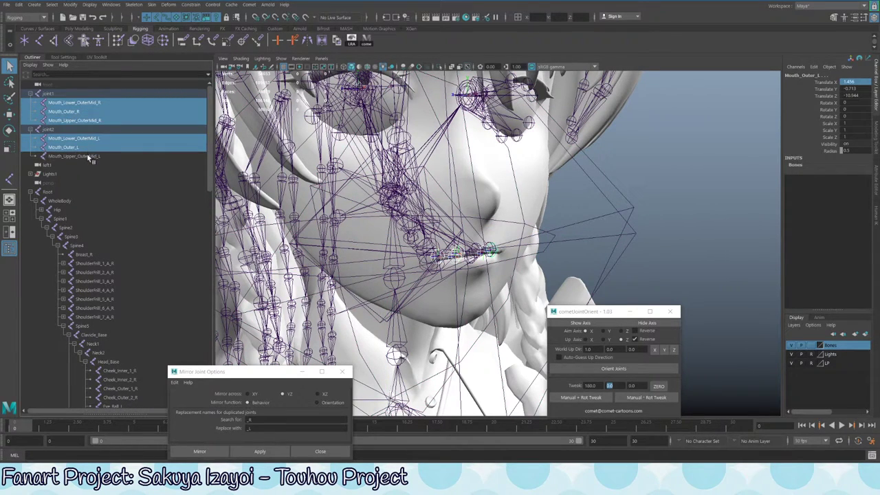
ctrl+click(87, 155)
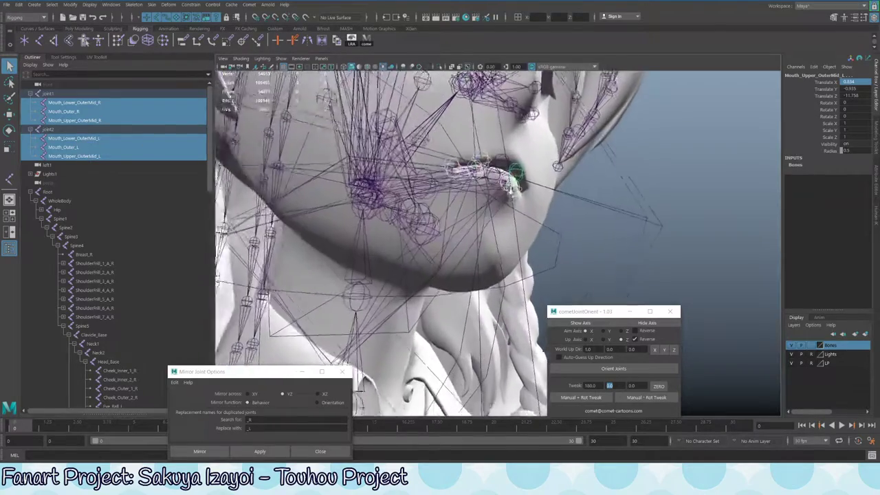
alt+drag(385, 206, 326, 202)
shift+click(326, 178)
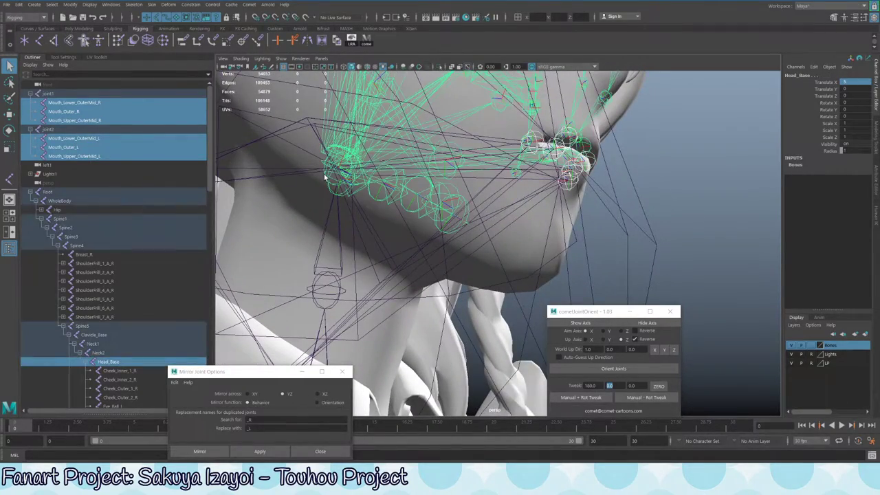
scroll(133, 324, down, 8)
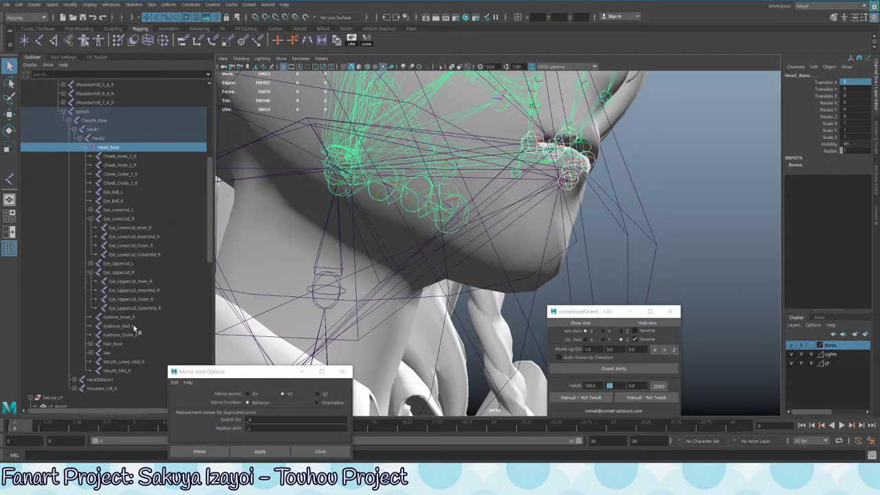
scroll(134, 328, up, 3)
scroll(133, 324, up, 3)
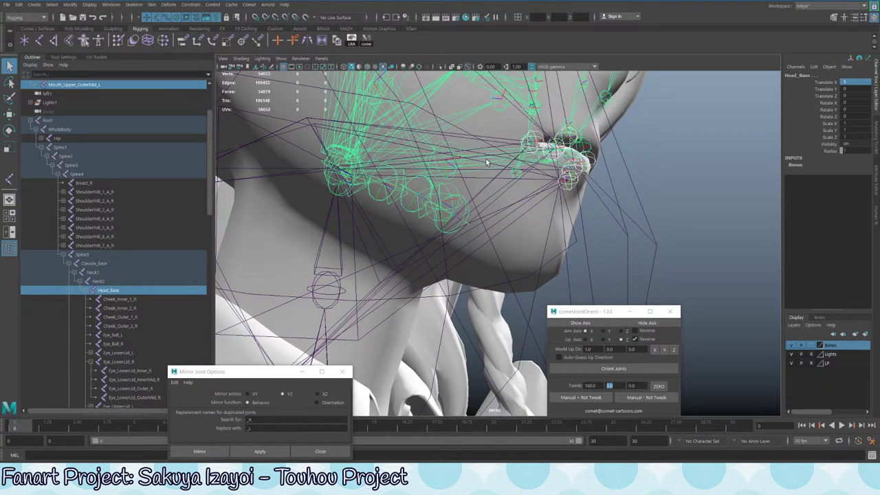
scroll(83, 158, up, 3)
click(82, 102)
click(88, 112)
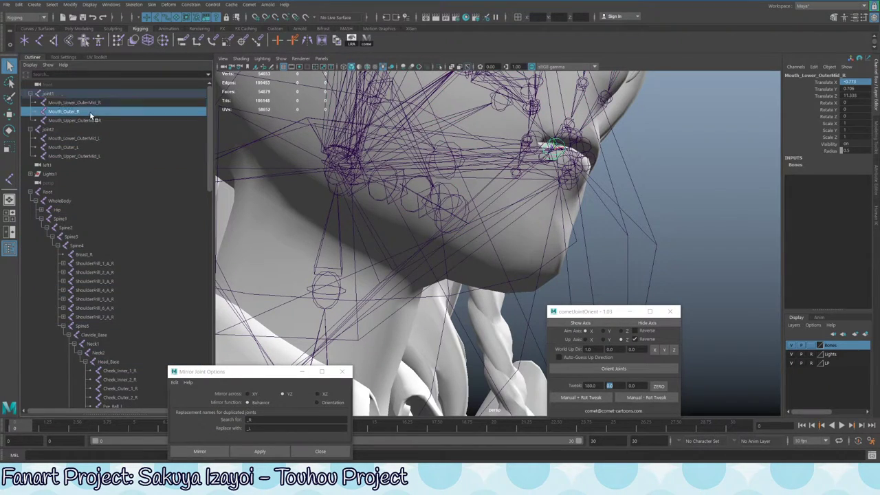
click(93, 102)
shift+click(93, 121)
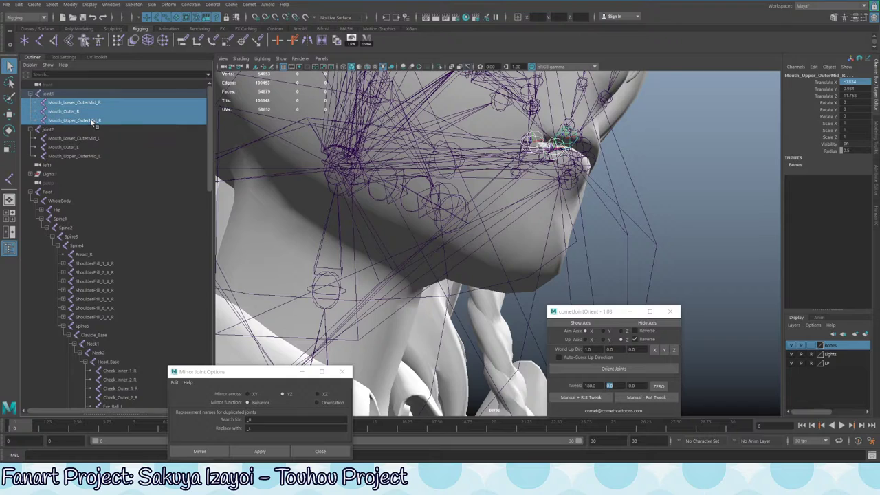
click(88, 103)
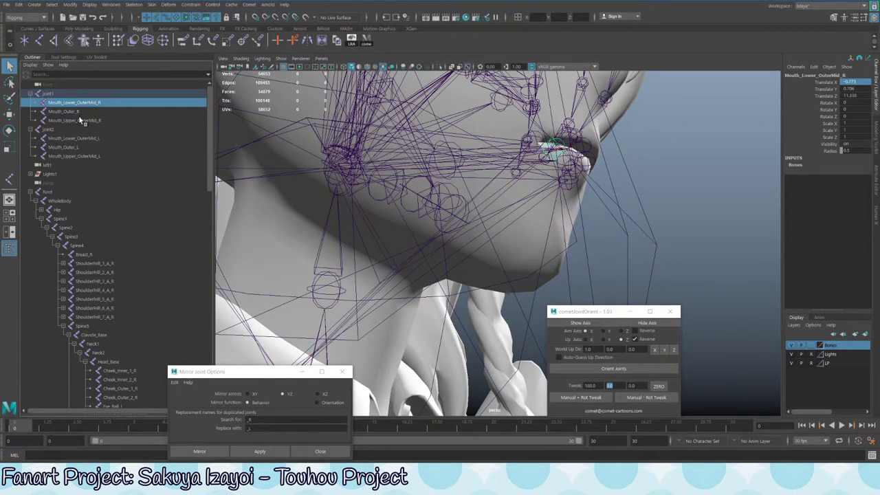
shift+click(78, 112)
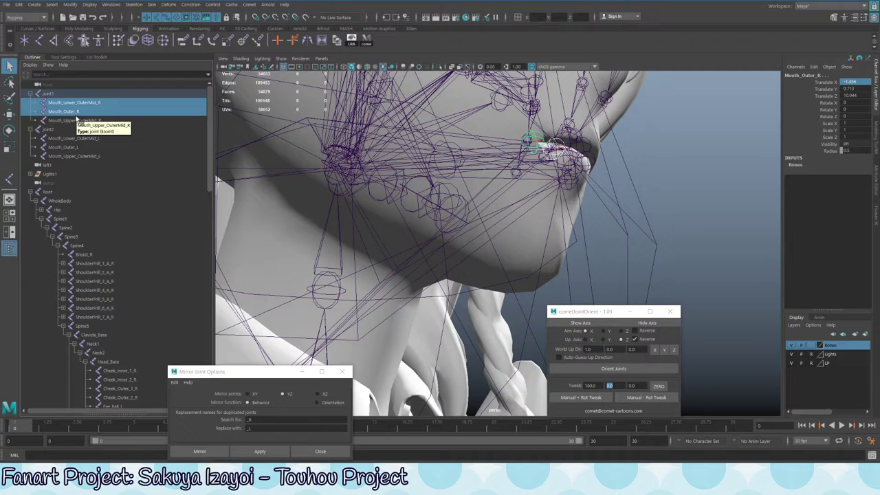
ctrl+click(97, 111)
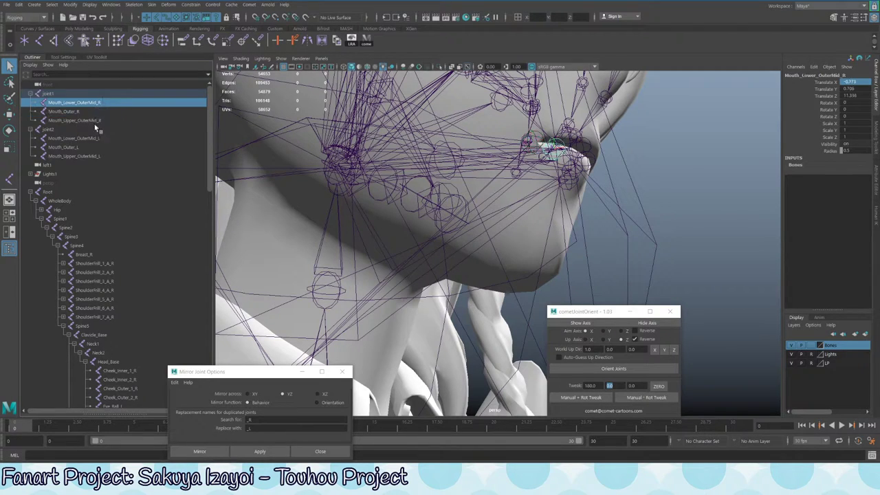
ctrl+click(108, 138)
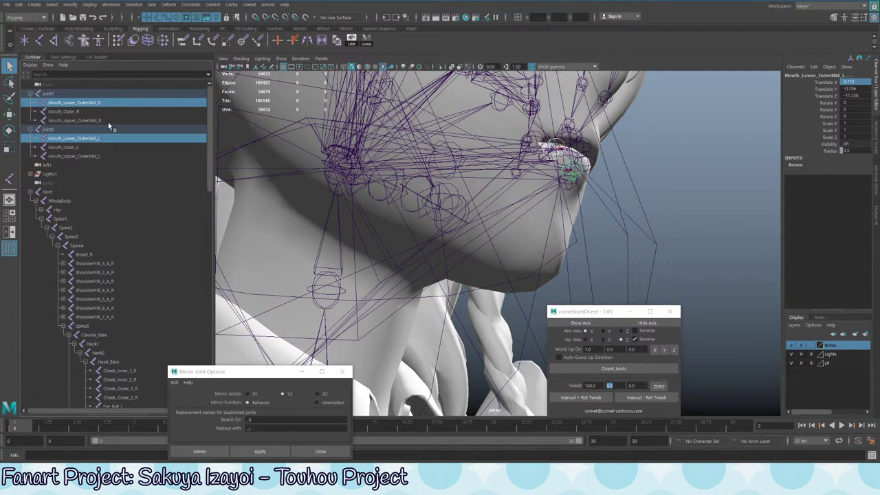
alt+drag(481, 206, 451, 190)
scroll(92, 166, down, 10)
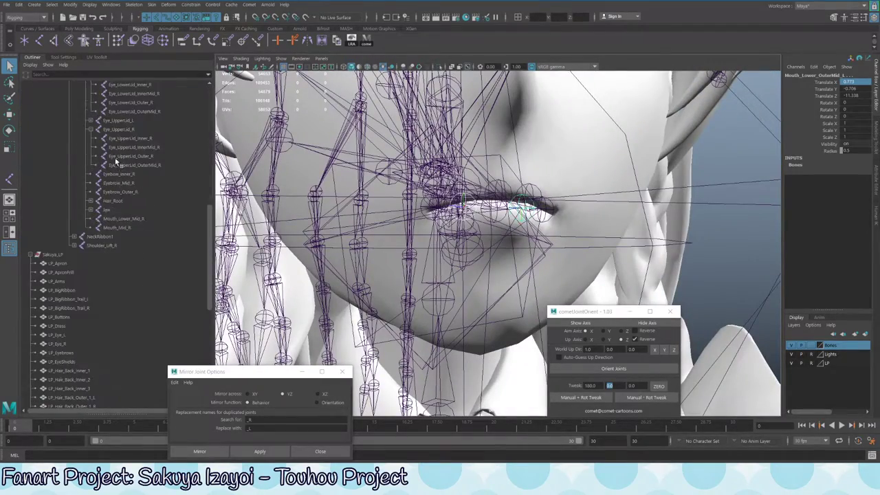
scroll(113, 154, up, 5)
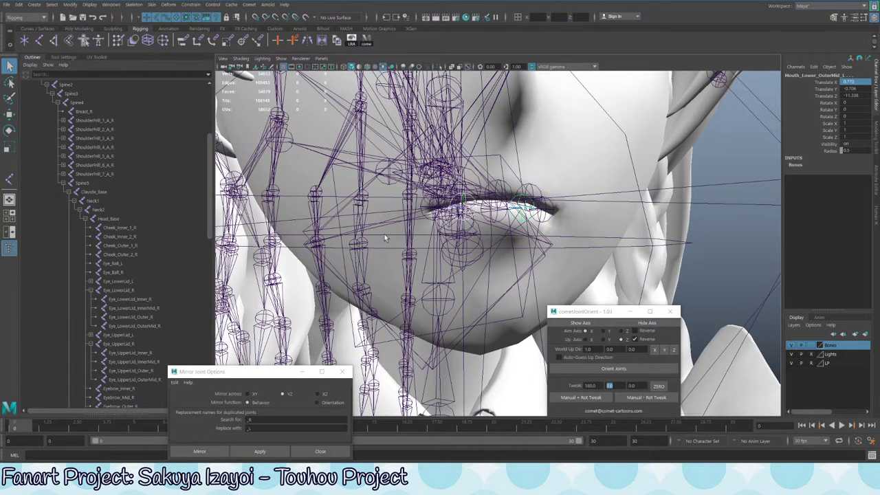
scroll(109, 189, up, 5)
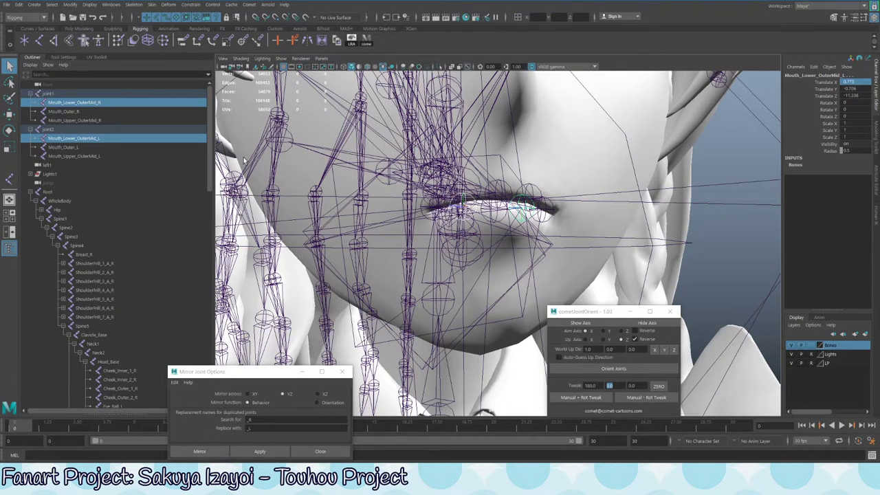
scroll(97, 182, down, 10)
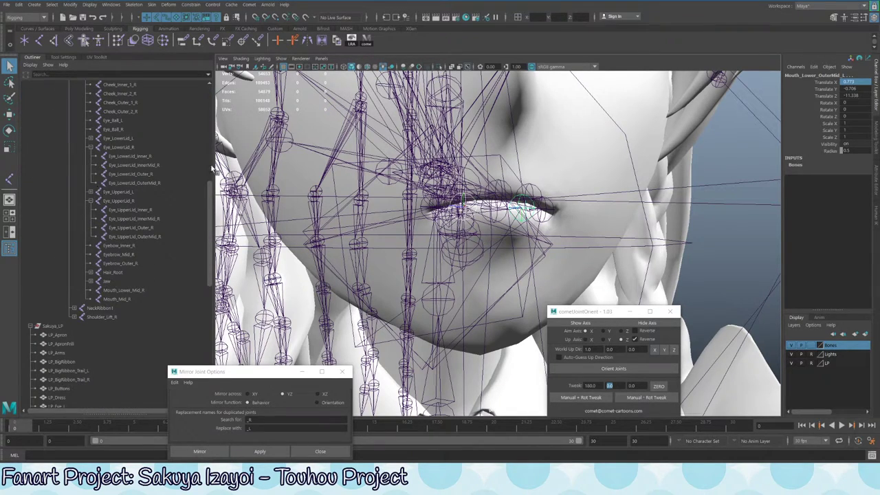
Select Mouth_Outer_R and the other outer mouth joints
click(113, 282)
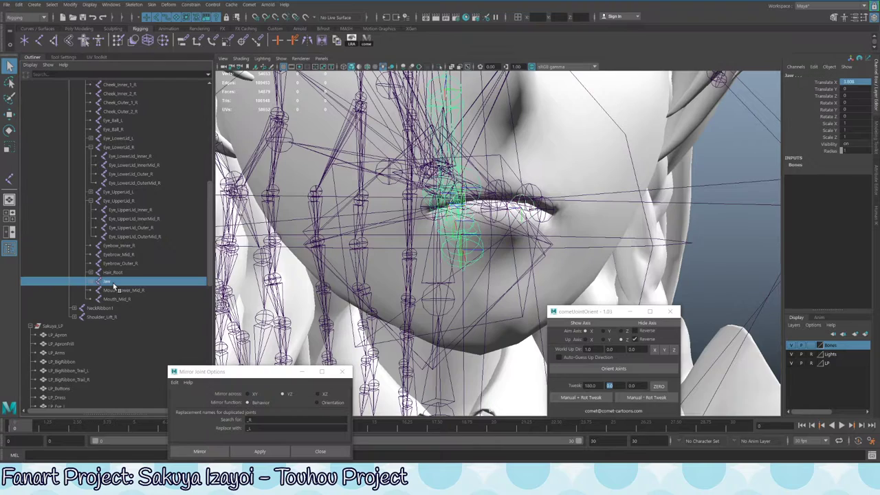
alt+drag(494, 178, 404, 177)
click(391, 190)
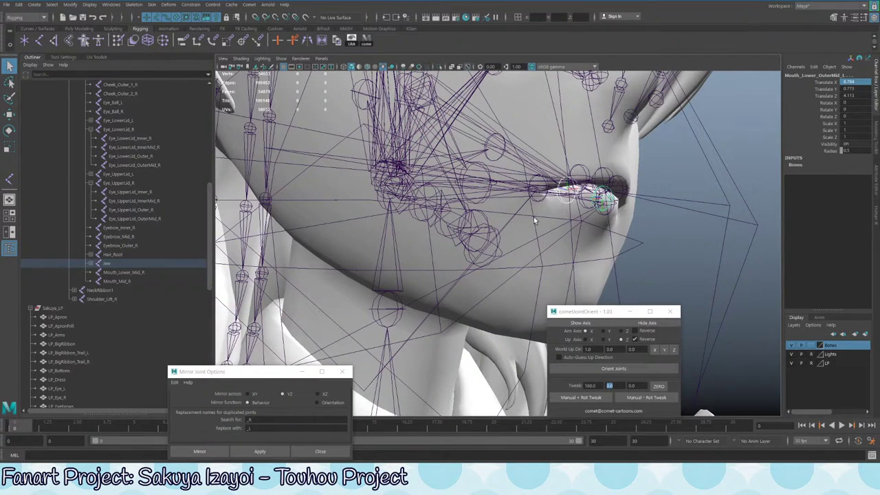
alt+drag(535, 220, 529, 215)
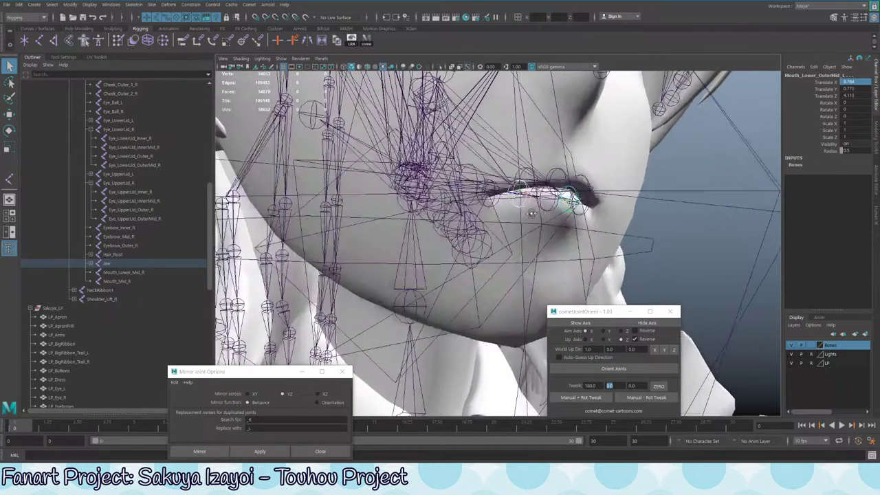
click(464, 212)
click(486, 194)
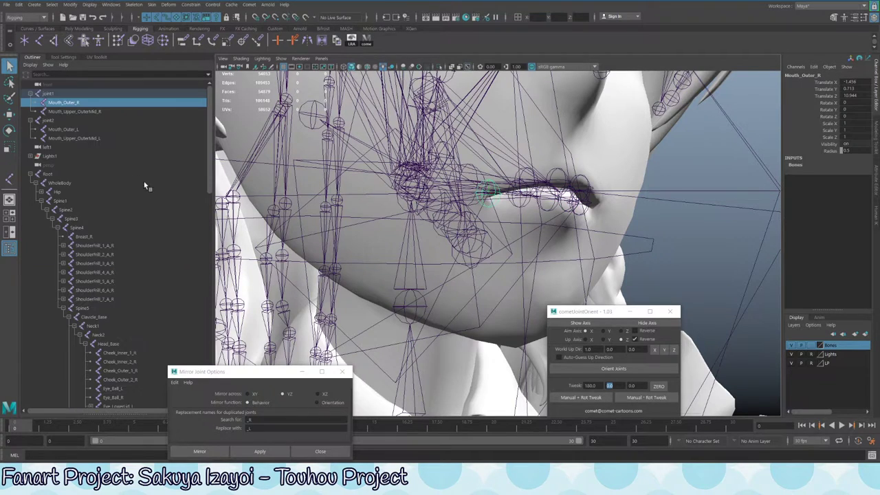
ctrl+click(76, 111)
ctrl+click(66, 130)
ctrl+click(75, 139)
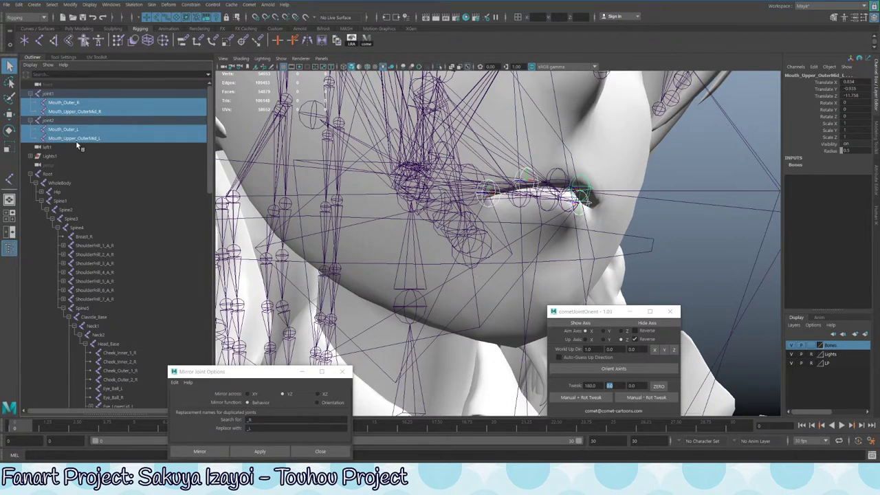
Move the left mouth joints such as Mouth_Outer_L out of joint2 to sit under Head_Base
scroll(138, 273, down, 5)
scroll(95, 255, up, 5)
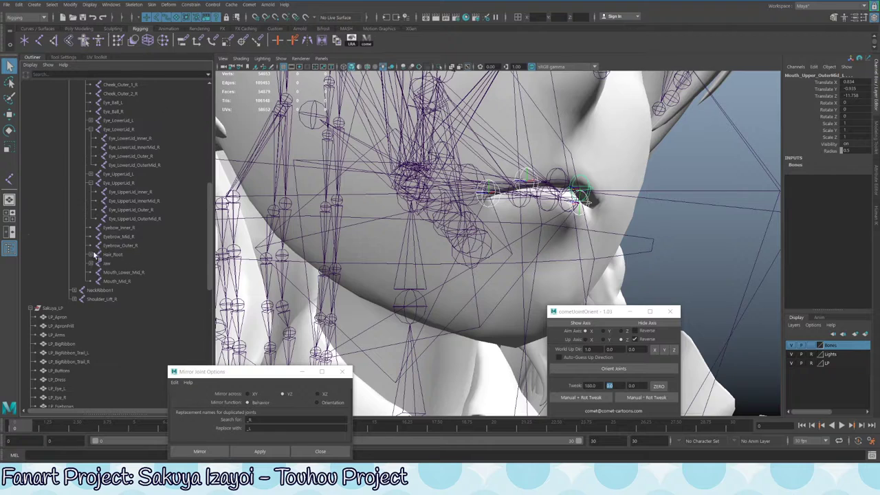
scroll(94, 255, down, 5)
click(108, 201)
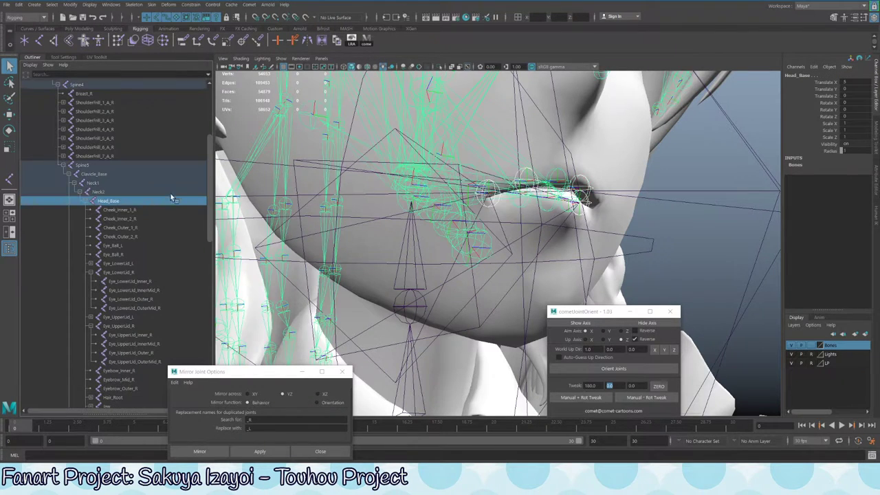
alt+drag(385, 172, 405, 184)
click(572, 221)
alt+drag(572, 222, 523, 192)
scroll(165, 200, up, 5)
drag(62, 94, 60, 102)
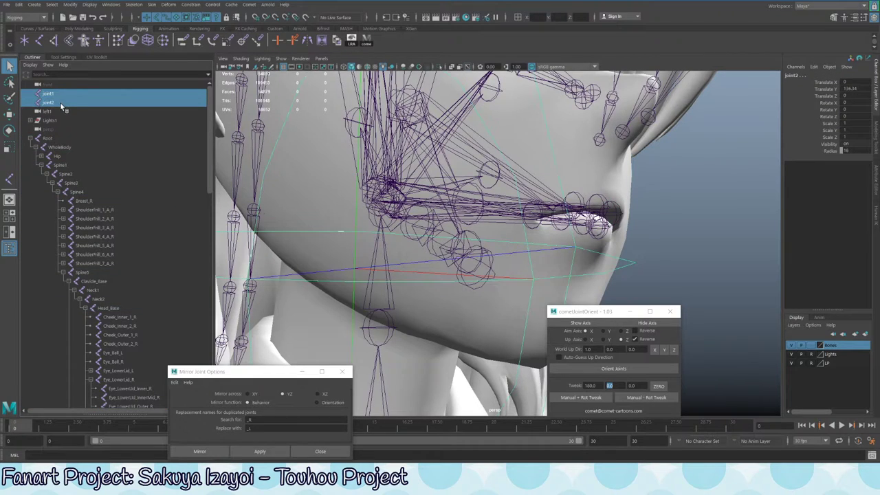
Delete the emptied joint2, keep joint1, and review the jaw from lower angles
key(ctrl+z)
key(ctrl+z)
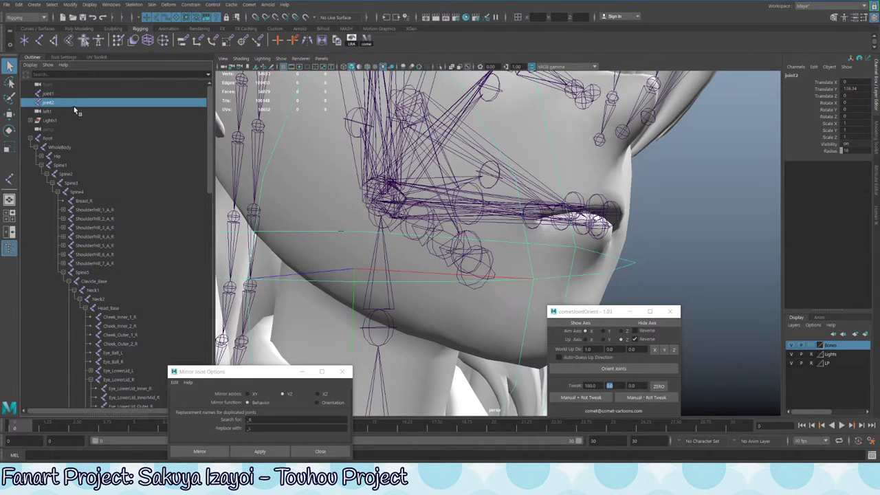
click(48, 92)
alt+drag(474, 193, 520, 174)
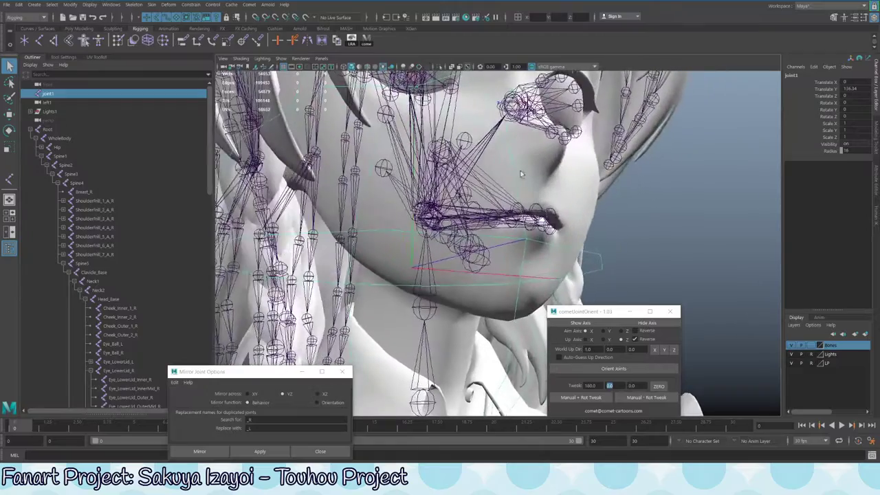
alt+drag(502, 231, 433, 168)
alt+drag(526, 170, 521, 190)
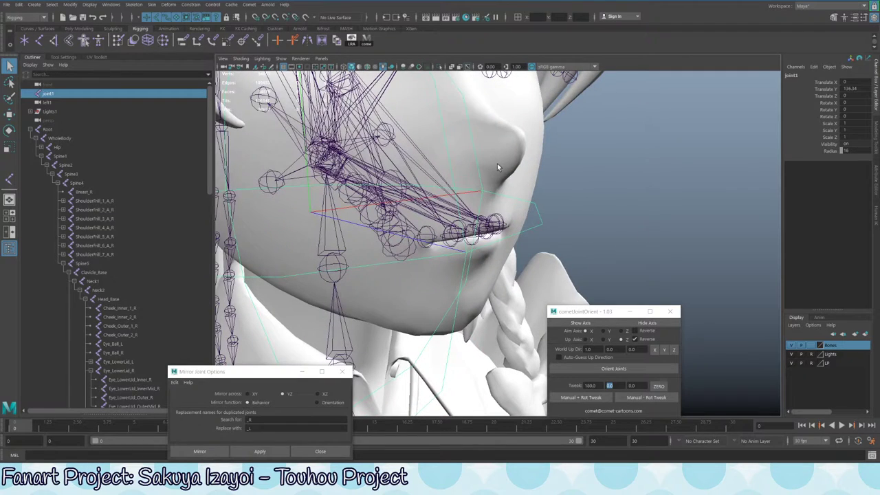
Select and inspect the right lip joints Mouth_Mid_R, Mouth_Outer_R and Mouth_Lower_OuterMid_R
click(507, 196)
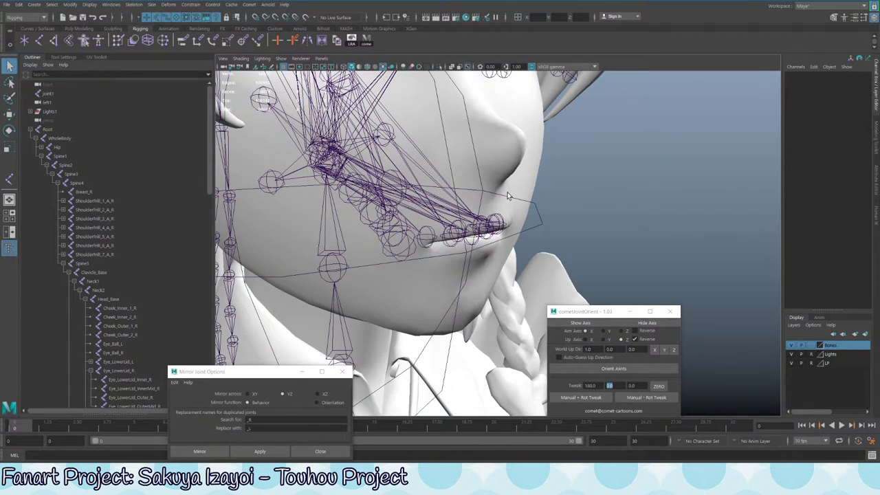
click(484, 228)
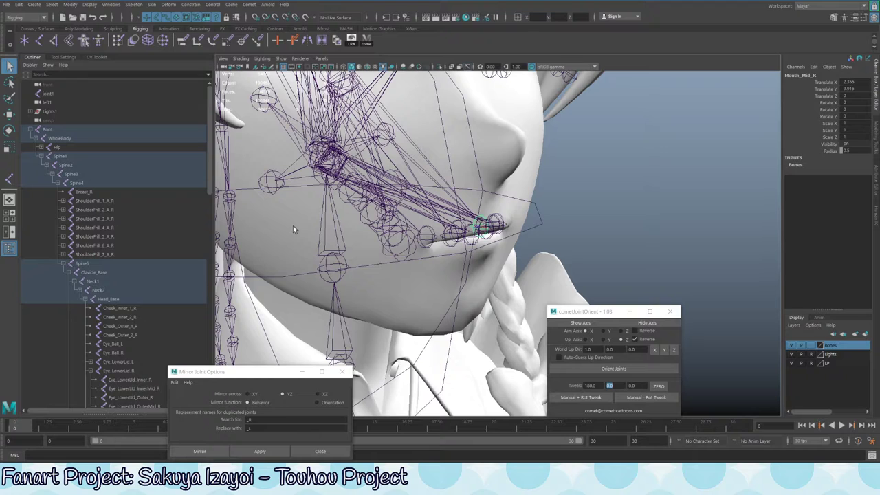
alt+drag(293, 226, 323, 230)
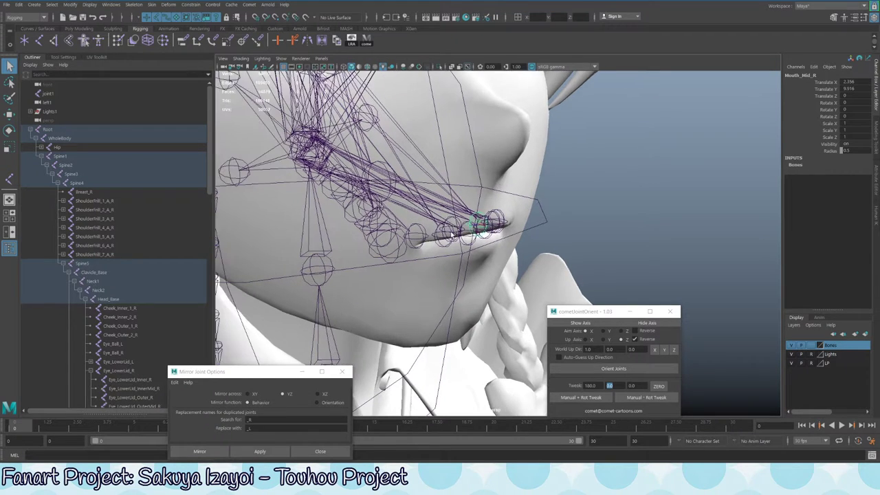
alt+drag(452, 236, 358, 260)
click(485, 235)
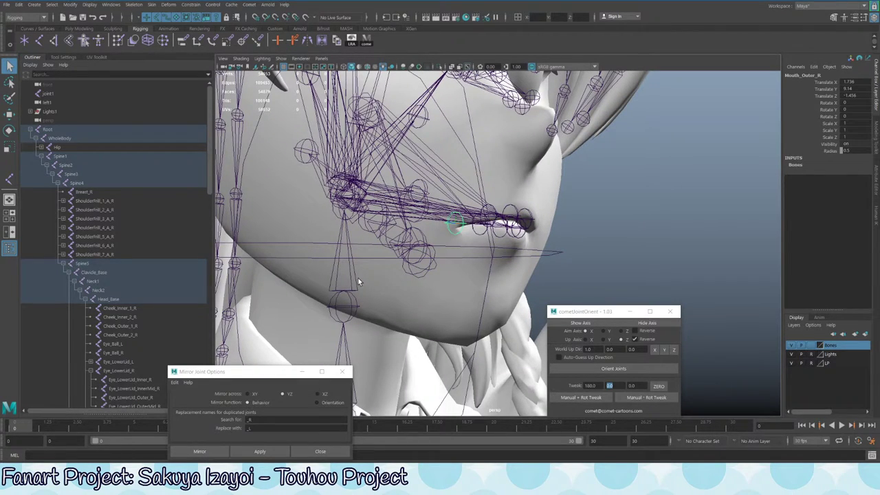
alt+drag(354, 328, 493, 290)
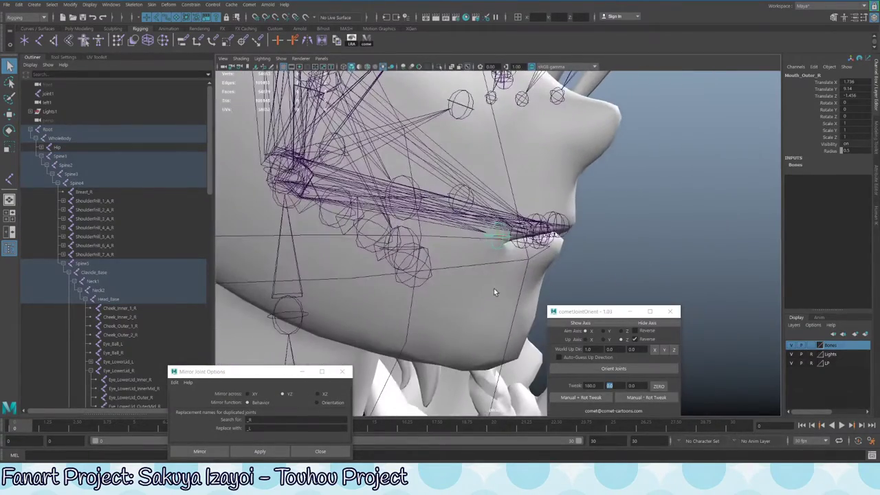
click(521, 252)
alt+drag(521, 253, 502, 270)
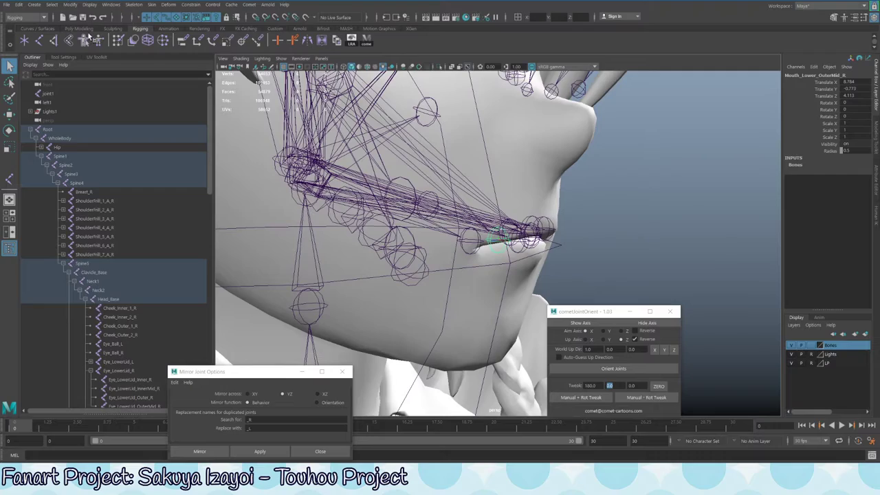
alt+drag(475, 206, 533, 179)
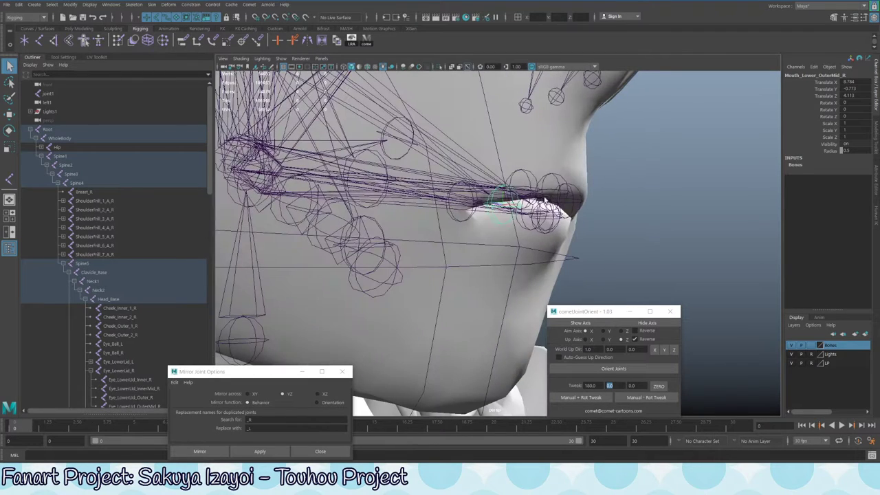
Select the lower mouth joints, then pick only the Jaw joint in the Outliner
click(530, 176)
click(501, 220)
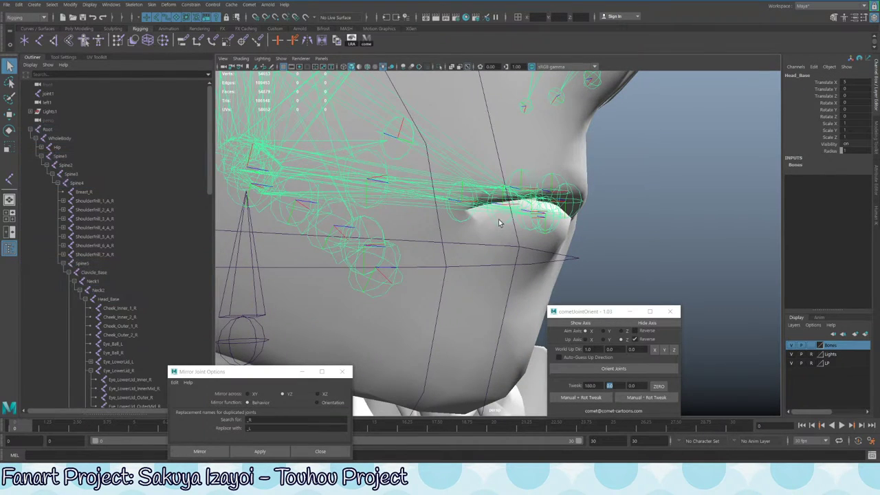
click(465, 219)
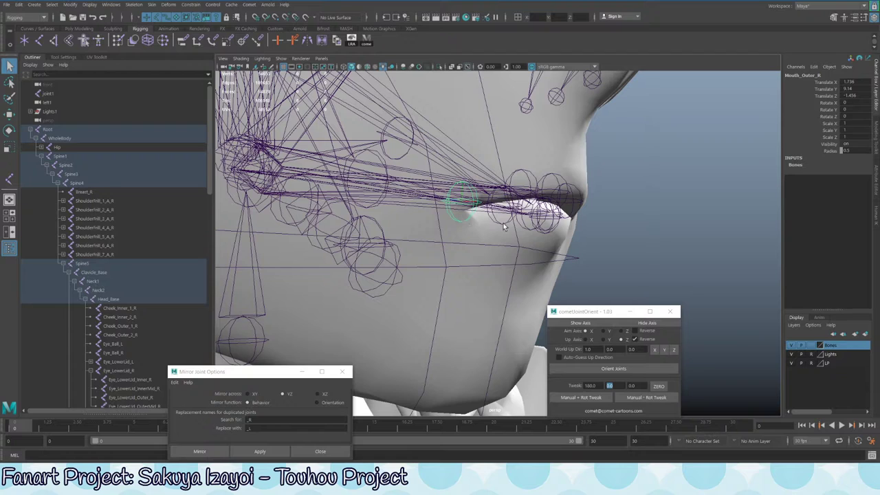
click(536, 232)
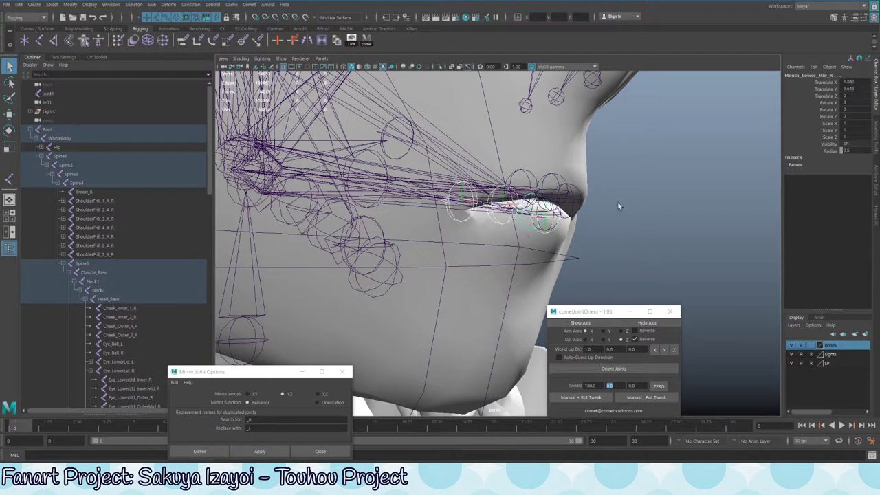
alt+drag(528, 232, 464, 237)
shift+click(465, 238)
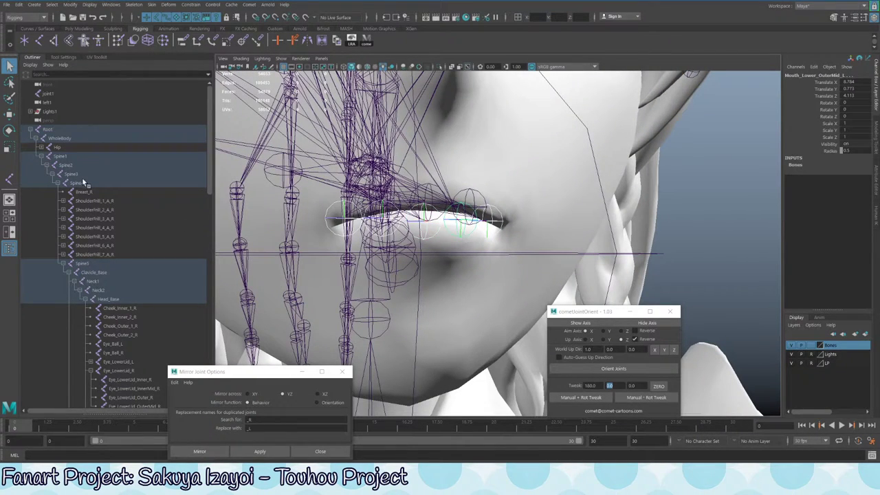
scroll(148, 284, down, 10)
scroll(148, 283, up, 3)
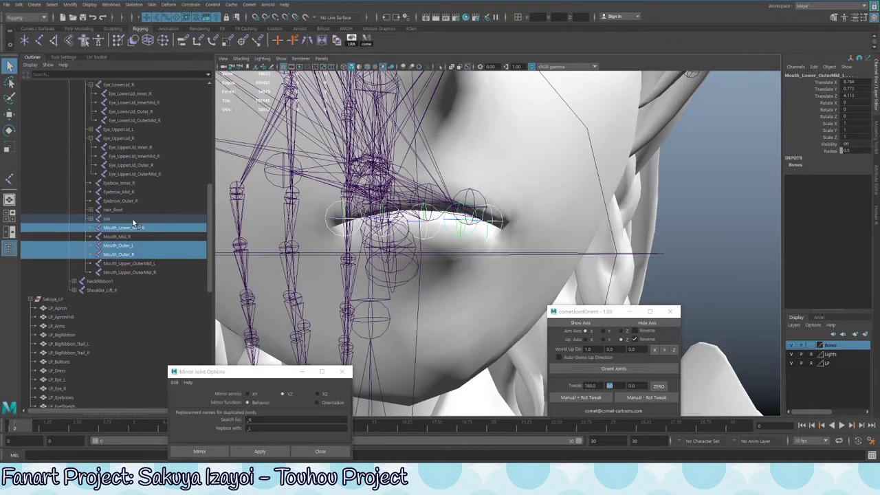
click(135, 220)
alt+drag(523, 207, 494, 233)
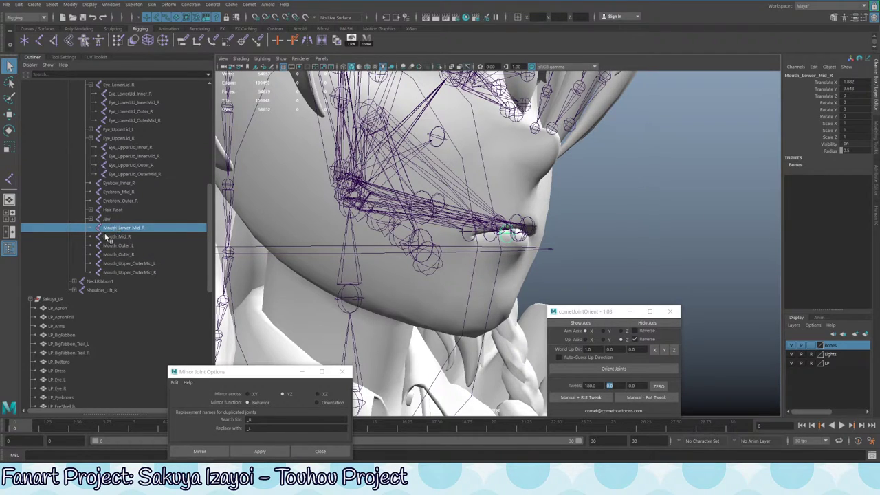
Drag Mouth_Lower_Mid_R under the Jaw joint in the Outliner and expand Jaw to confirm
middle_drag(125, 233, 107, 219)
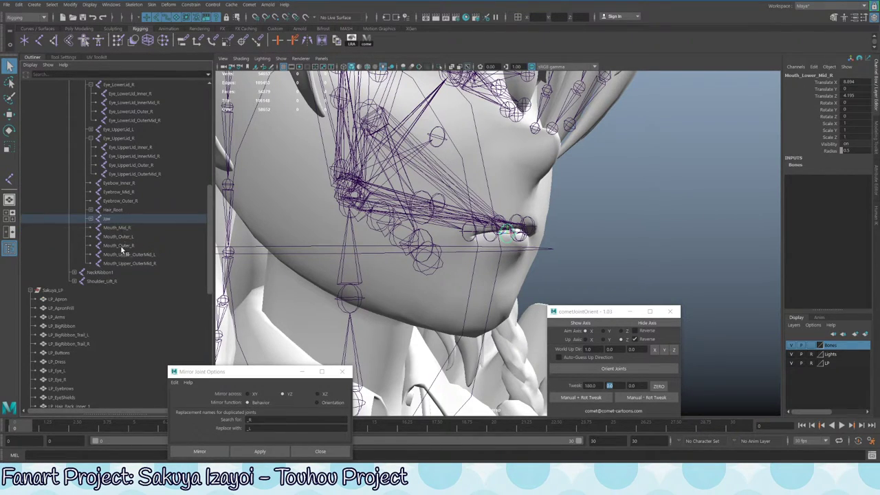
key(ctrl+z)
click(131, 237)
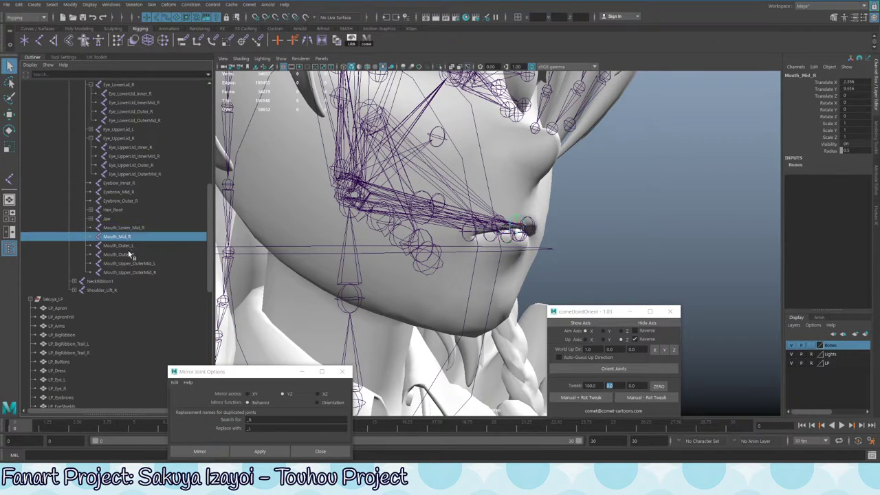
click(128, 256)
click(112, 218)
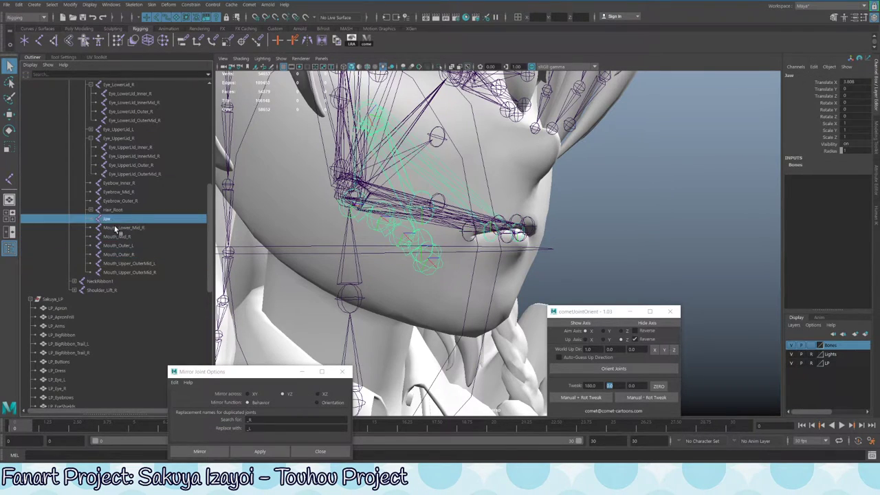
click(119, 228)
shift+click(131, 255)
key(f)
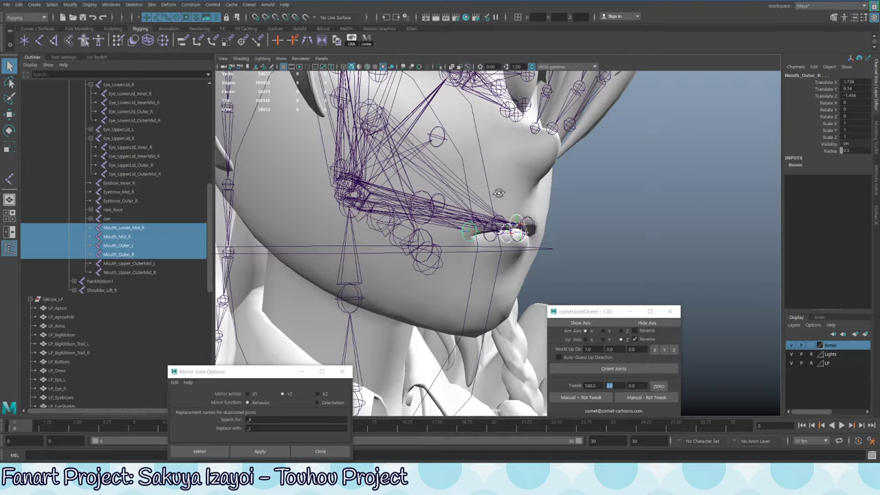
click(147, 236)
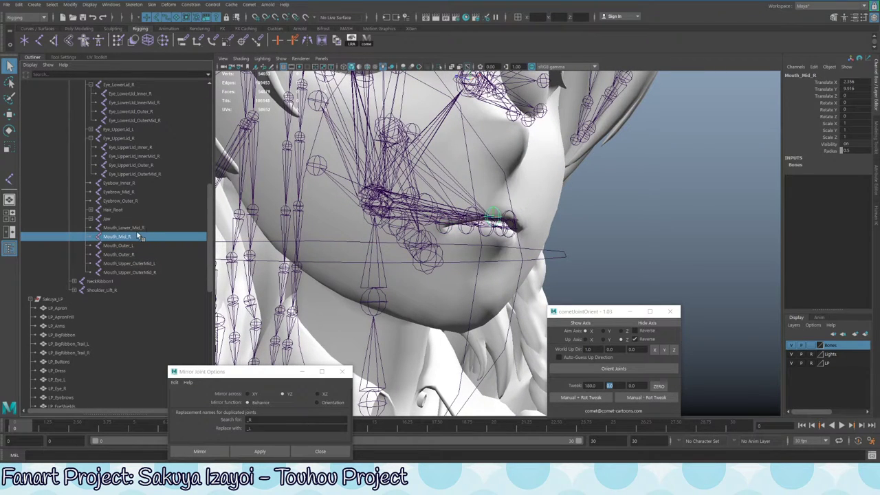
double_click(134, 228)
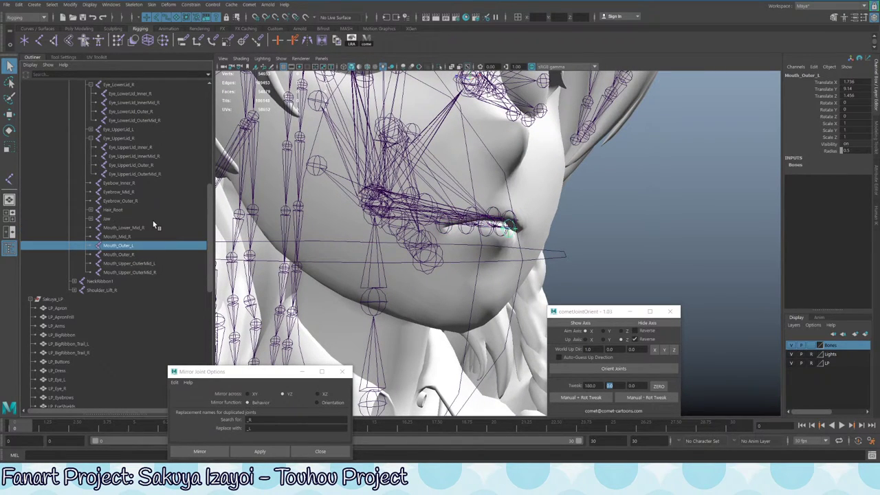
middle_drag(126, 230, 95, 220)
click(91, 219)
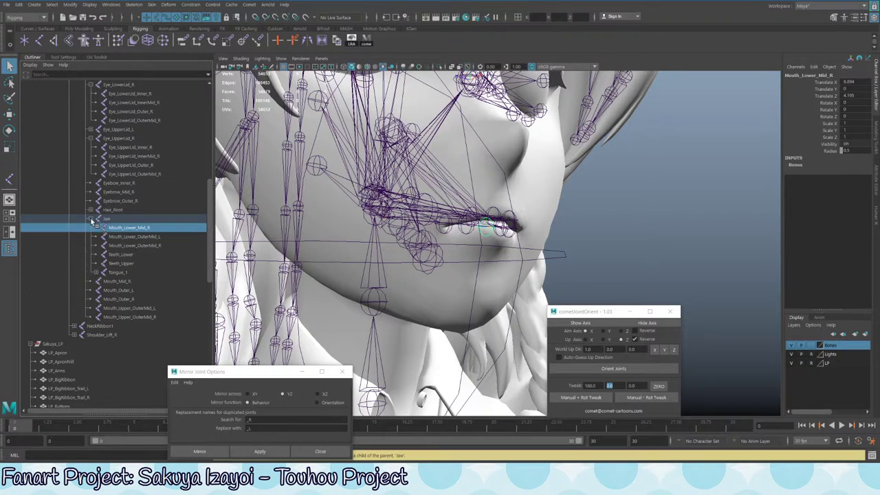
Test-rotate the Jaw, then isolate the joints so the face mesh is hidden
click(131, 219)
key(e)
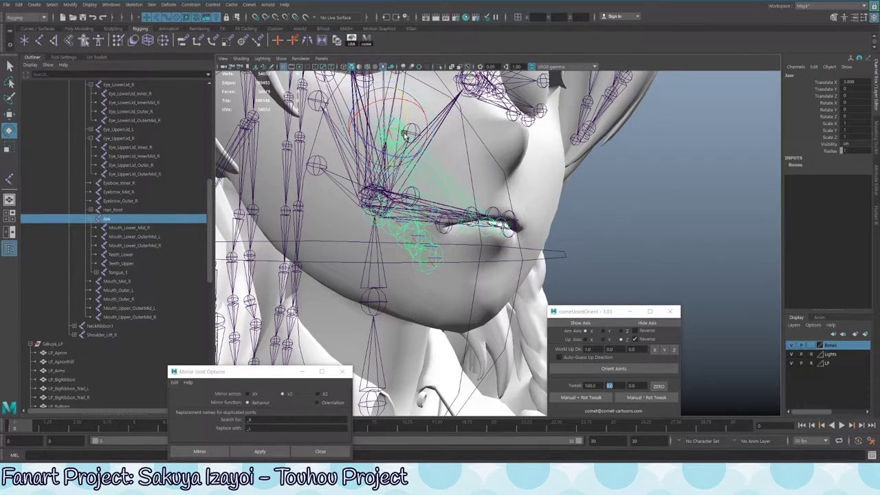
drag(413, 155, 500, 199)
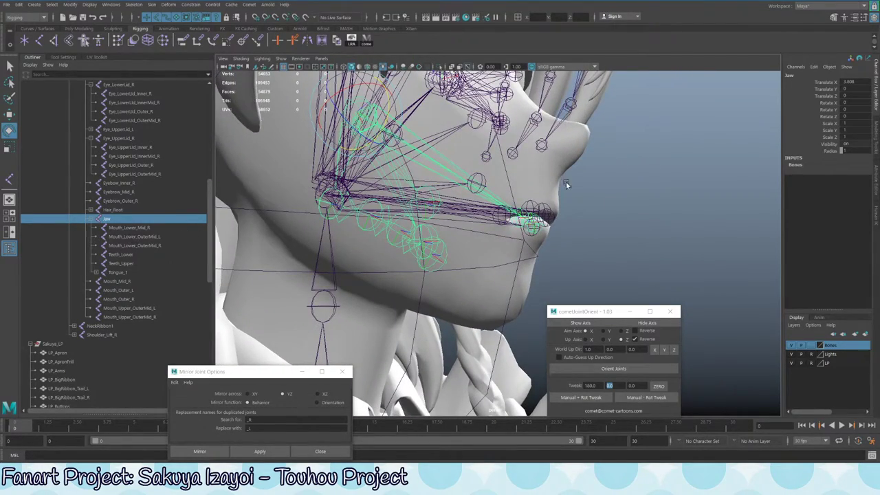
alt+drag(566, 182, 482, 206)
key(ctrl+1)
click(530, 243)
Give Mouth_Lower_OuterMid_L a 180 rotation tweak in cometJointOrient
click(537, 239)
shift+click(416, 272)
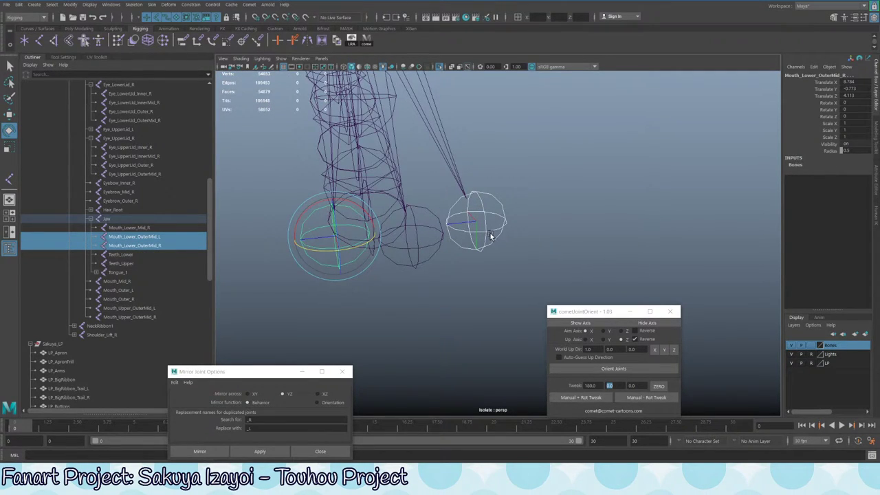
click(530, 282)
click(486, 238)
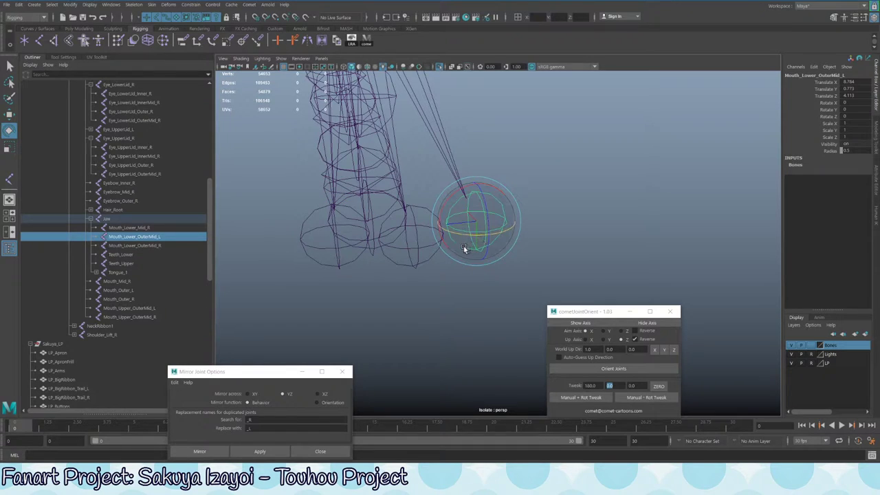
alt+drag(485, 239, 459, 241)
click(600, 397)
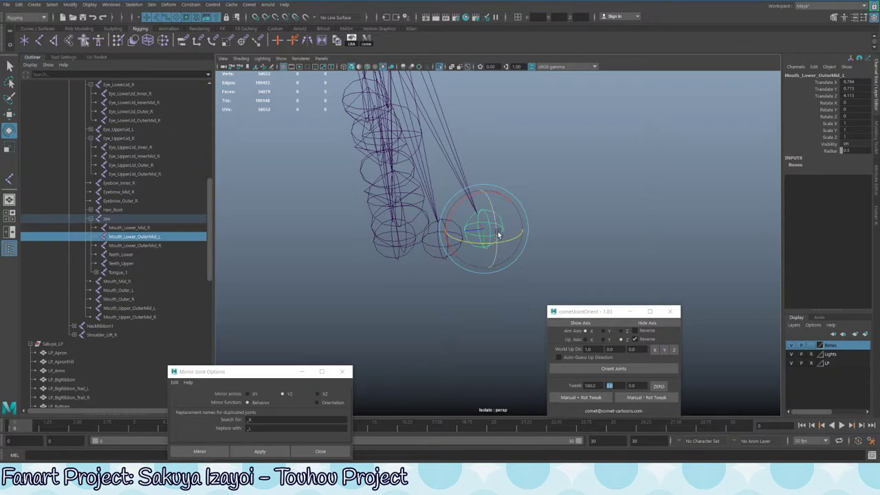
click(561, 380)
text(180)
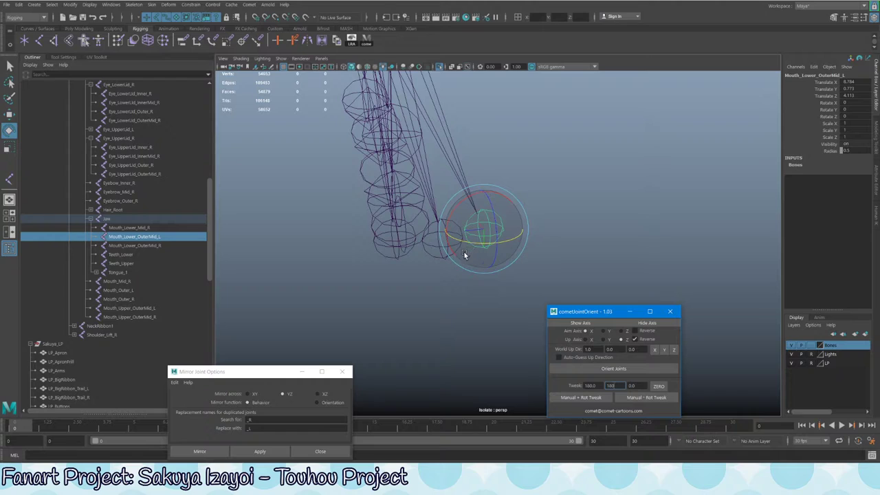
click(593, 385)
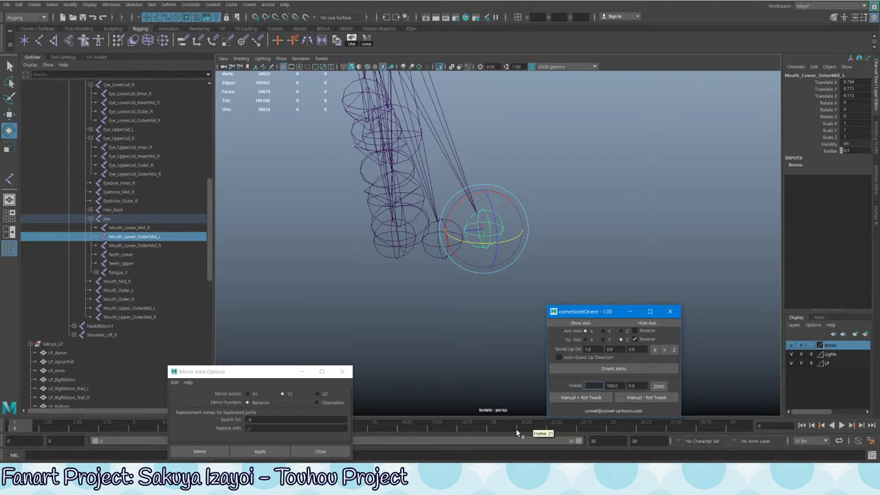
Select both lower outer-mid joints and apply the 180, 0, 0 Manual + Rot Tweak
click(387, 259)
click(377, 245)
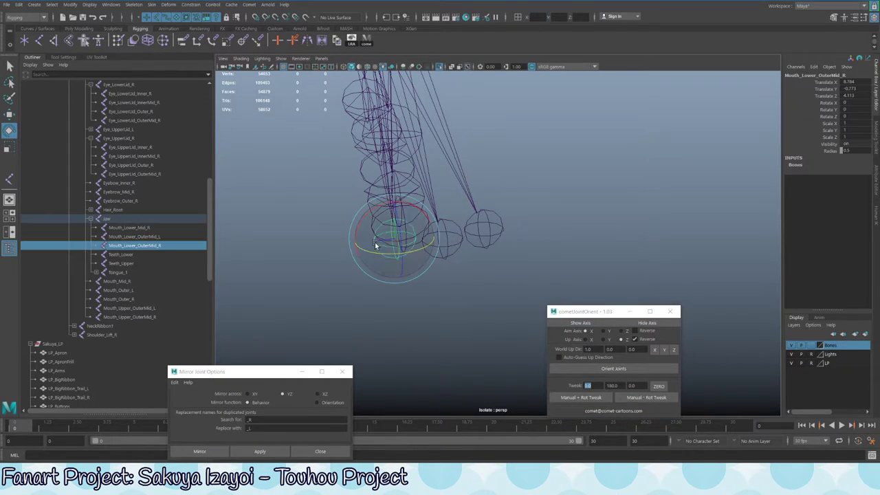
click(484, 244)
click(587, 399)
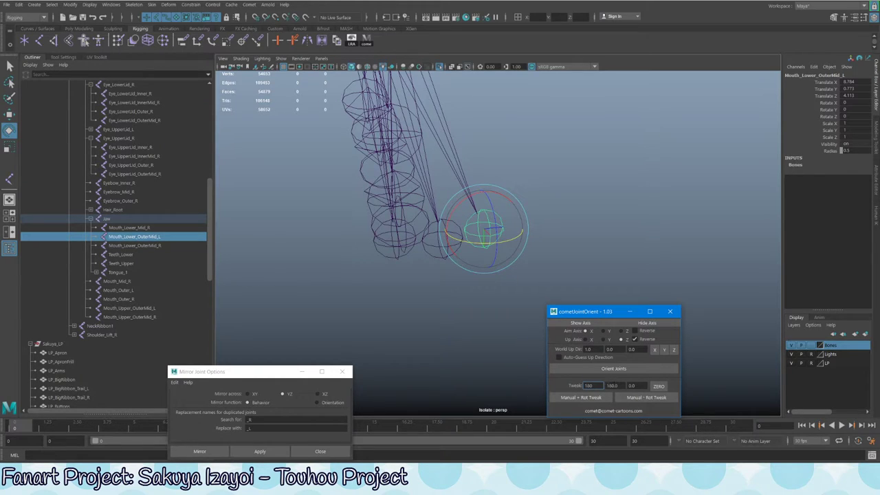
key(Tab)
text(0)
click(591, 398)
Reselect both lower outer-mid joints and turn off isolation to show the face mesh
click(393, 251)
alt+drag(393, 251, 505, 216)
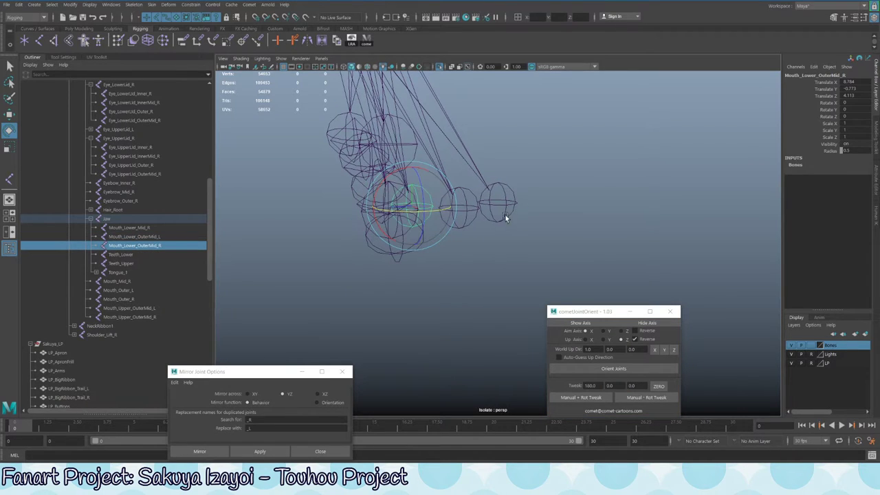
shift+click(505, 217)
alt+drag(448, 249, 415, 238)
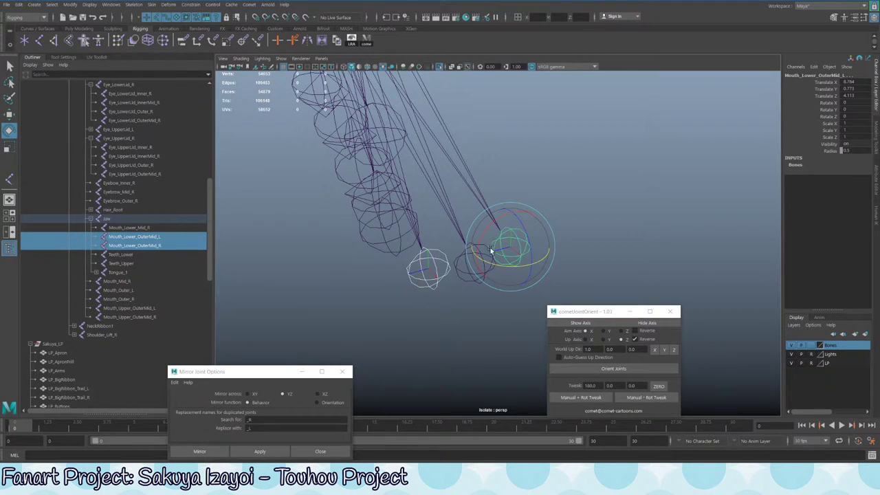
key(ctrl+1)
alt+drag(483, 278, 502, 184)
Isolate the four outer mouth joints: Mouth_Outer_L/R and Mouth_Upper_OuterMid_L/R
click(506, 190)
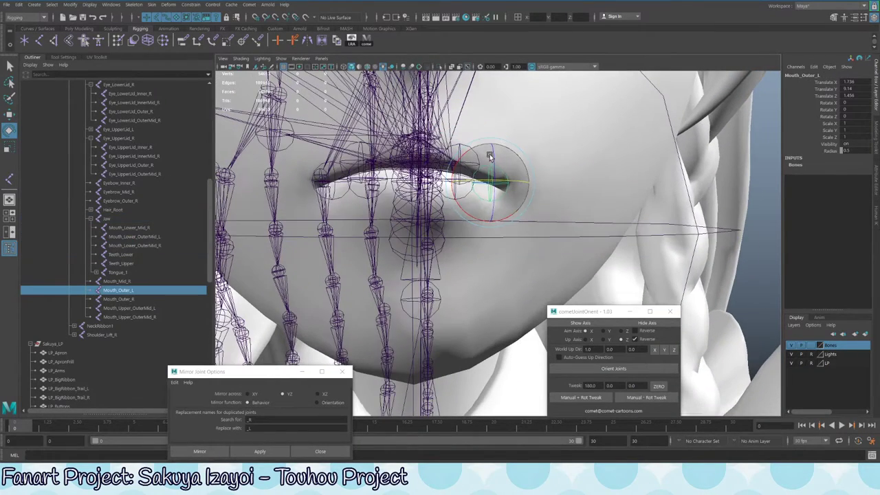
key(q)
shift+click(461, 149)
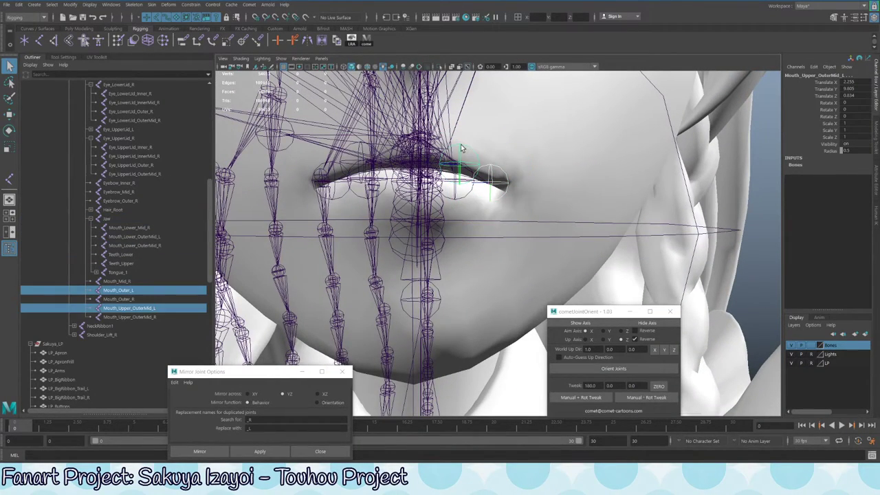
ctrl+click(147, 300)
ctrl+click(151, 317)
mouse_move(421, 235)
alt+mouse_down()
mouse_move(456, 212)
mouse_move(448, 216)
mouse_move(466, 232)
mouse_move(427, 221)
mouse_move(418, 239)
alt+mouse_up()
key(ctrl+1)
click(472, 237)
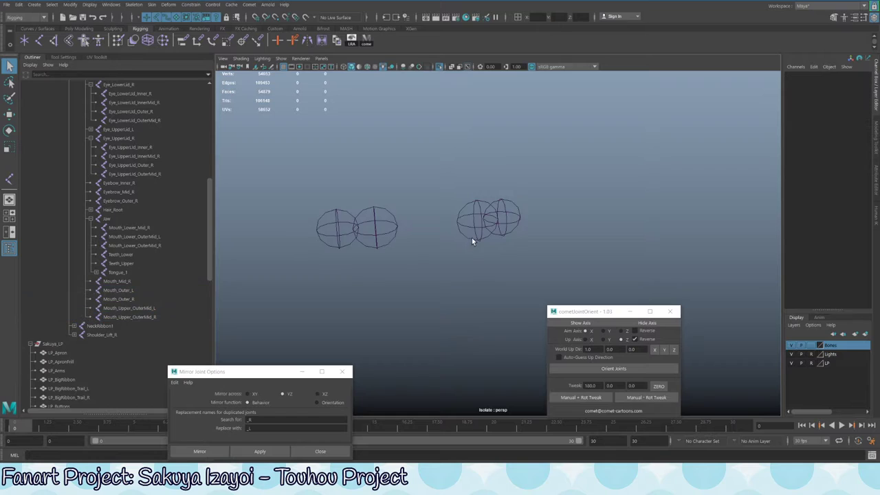
Apply a 0, 180, 0 rotation tweak to Mouth_Upper_OuterMid_L and Mouth_Outer_L
click(514, 222)
shift+click(457, 227)
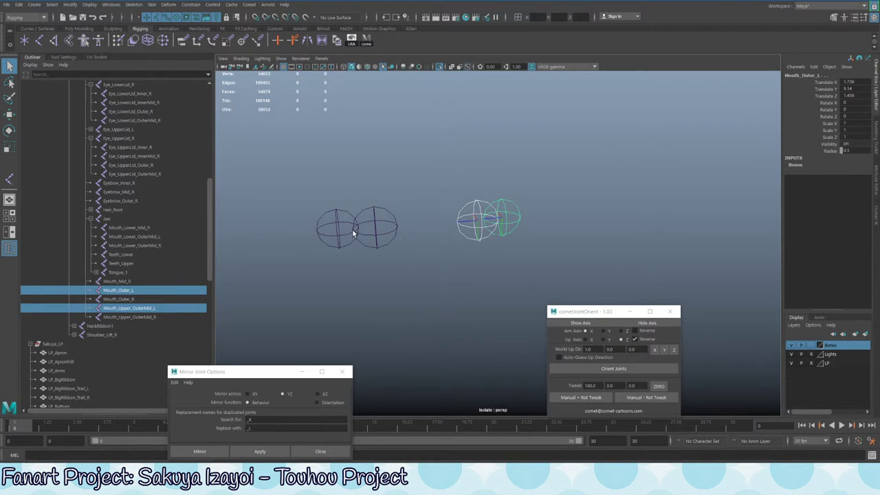
click(577, 399)
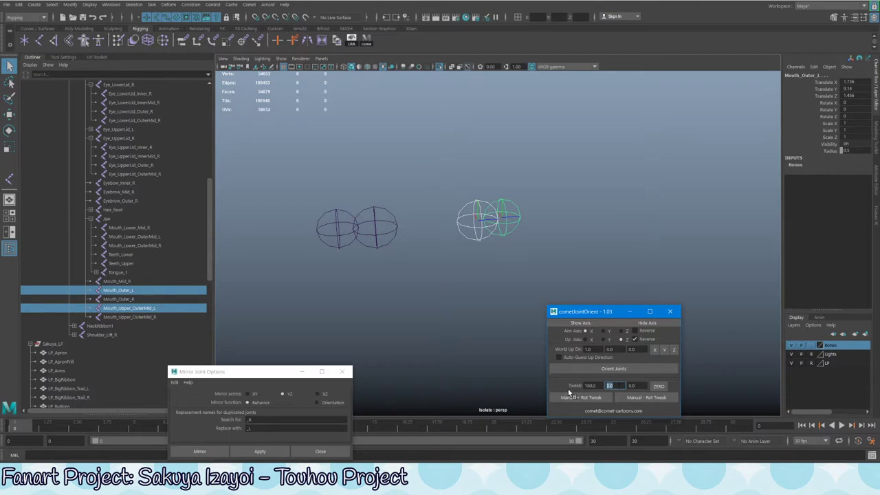
double_click(590, 386)
text(0)
click(577, 399)
Box-select the four mouth joints, test-move them upward, and undo
click(374, 268)
drag(326, 180, 540, 315)
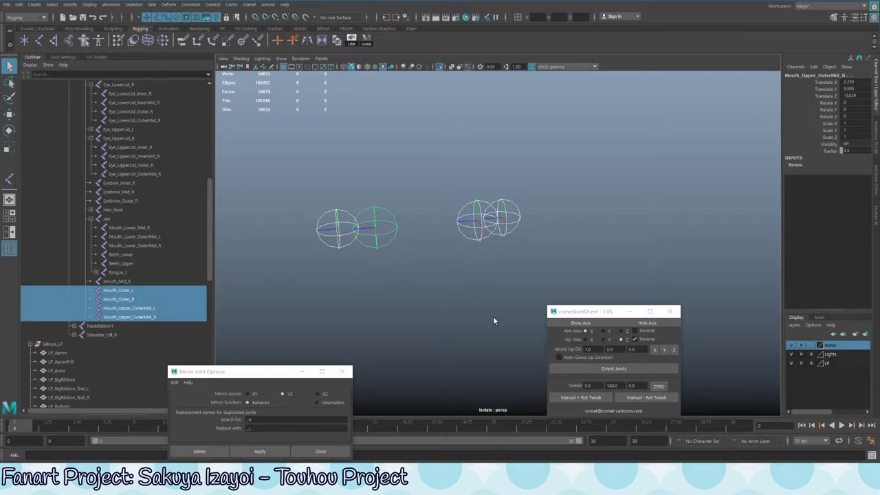
alt+drag(503, 214, 578, 264)
key(w)
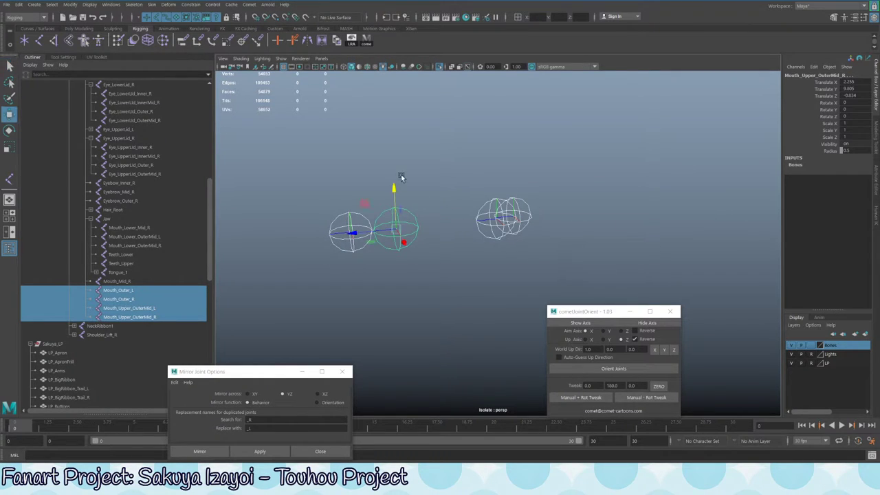
drag(394, 193, 391, 198)
key(ctrl+z)
key(q)
Check the upper outer-mid joints, then turn off isolation to show the full mesh
click(411, 240)
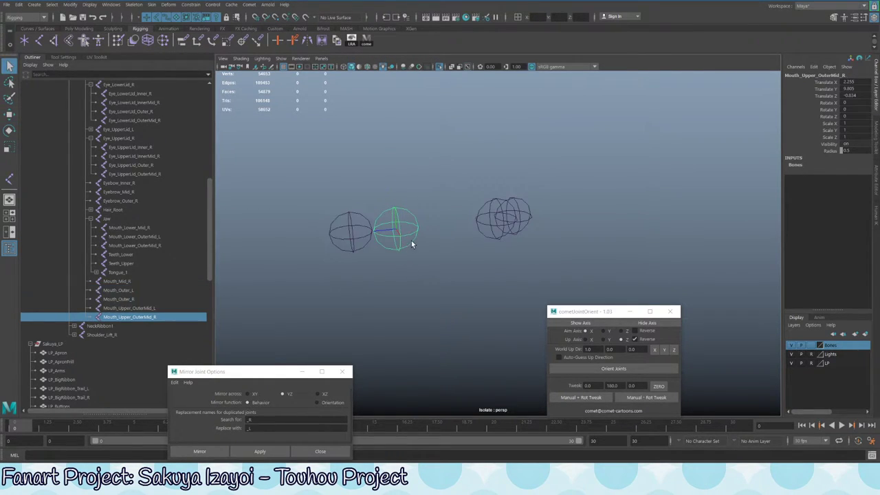
click(480, 229)
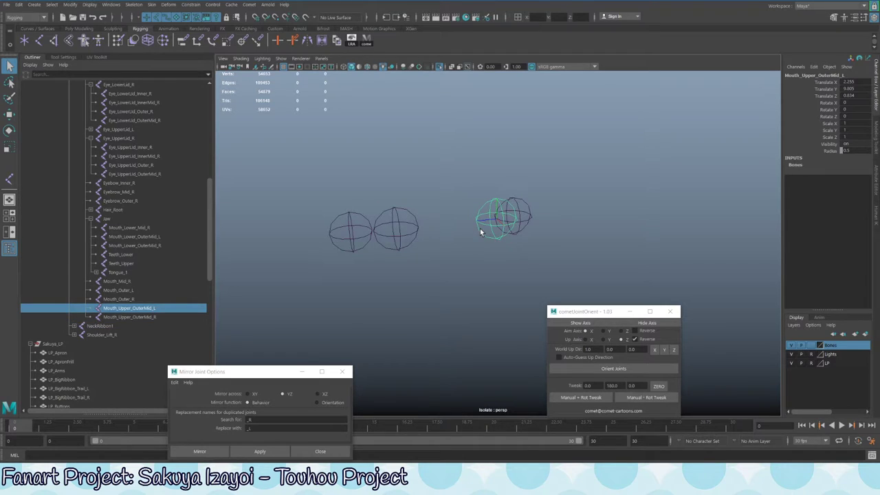
click(411, 238)
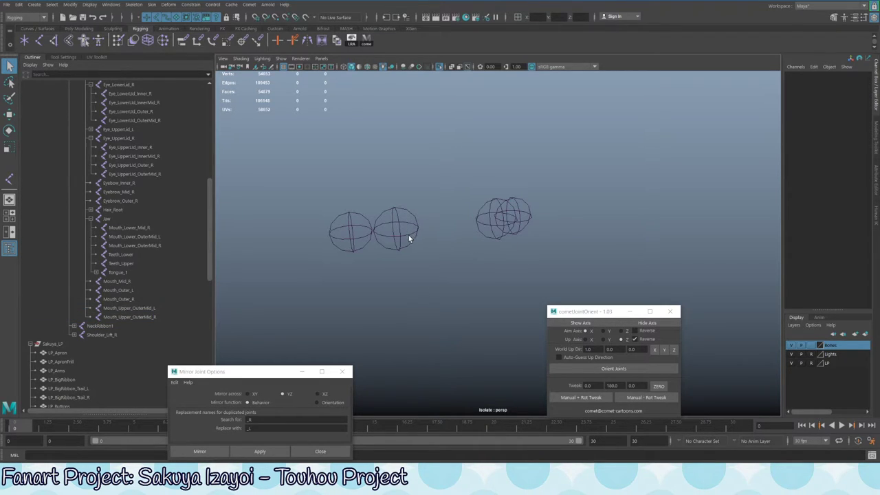
click(405, 240)
alt+drag(403, 239, 467, 232)
key(ctrl+1)
alt+drag(441, 295, 482, 259)
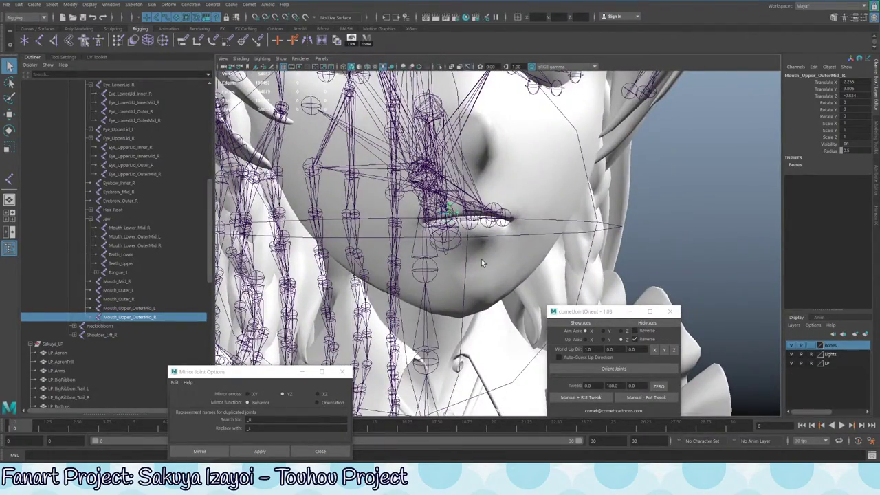
alt+right_drag(482, 258, 382, 73)
alt+right_drag(451, 165, 512, 251)
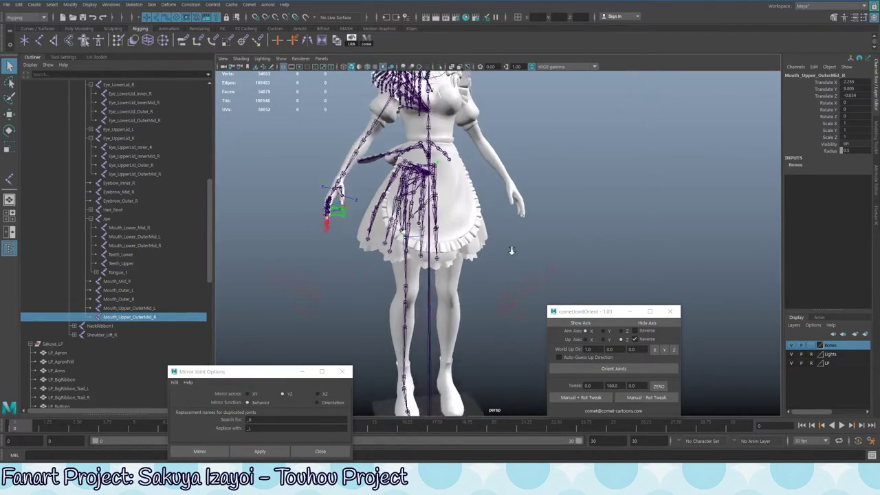
alt+drag(512, 251, 445, 194)
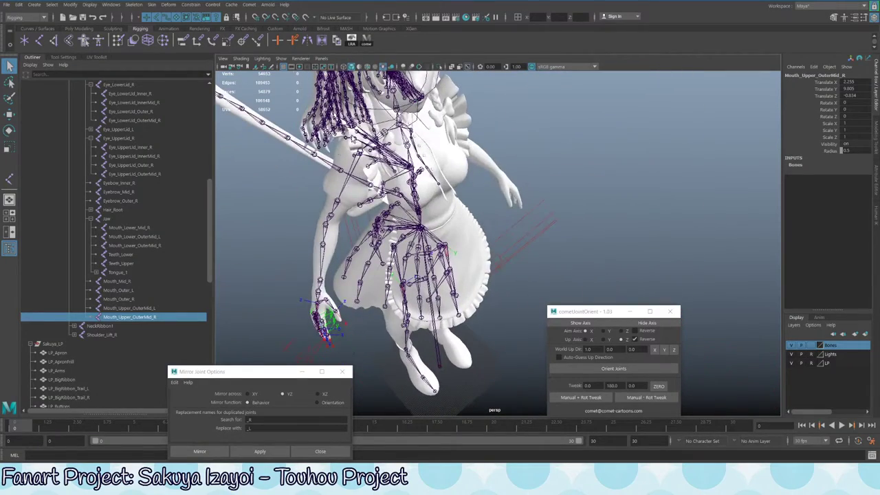
alt+drag(337, 304, 440, 186)
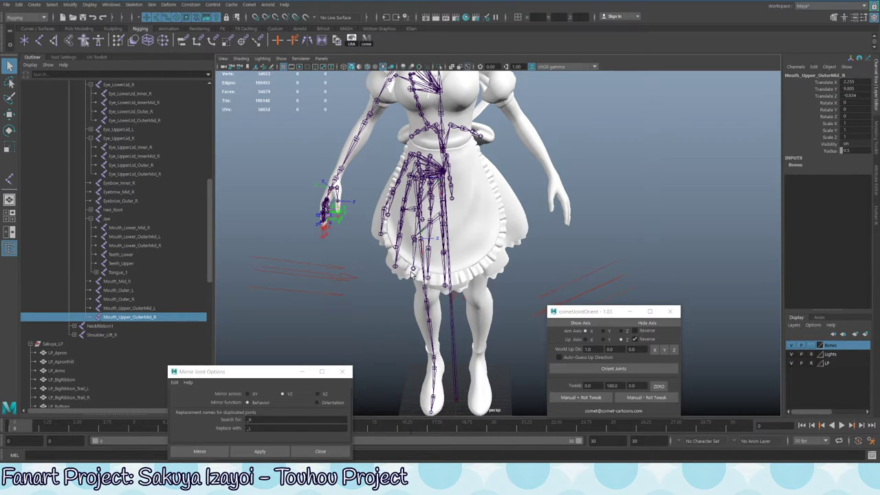
scroll(384, 191, up, 10)
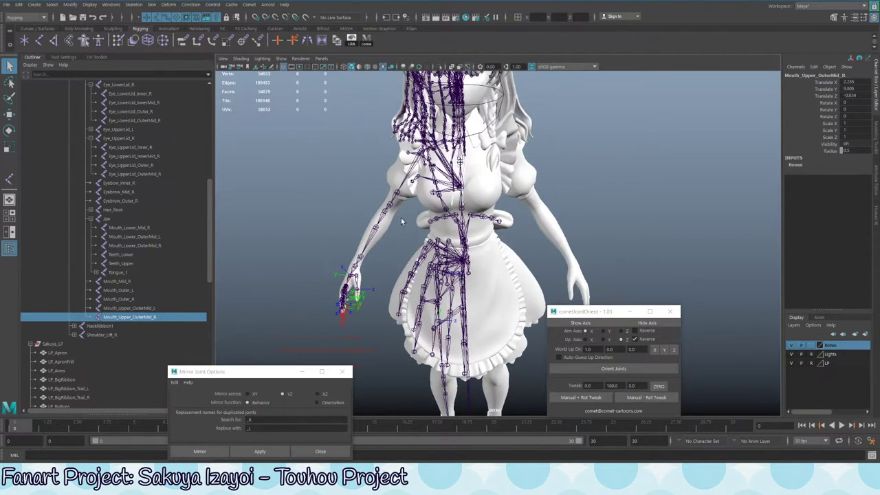
alt+drag(511, 189, 511, 237)
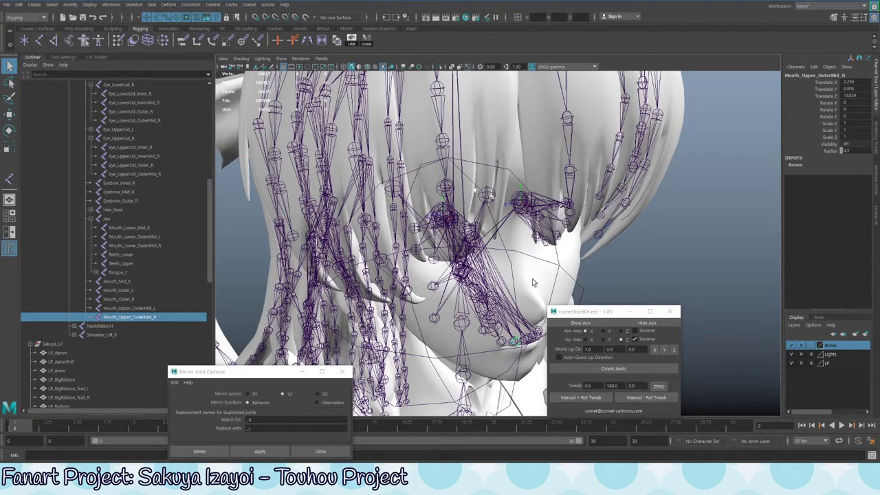
alt+drag(533, 282, 447, 234)
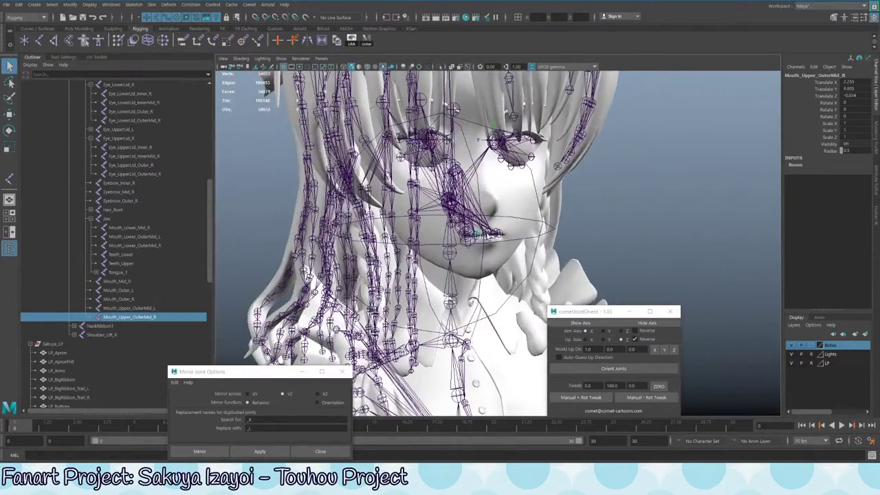
alt+drag(481, 255, 505, 267)
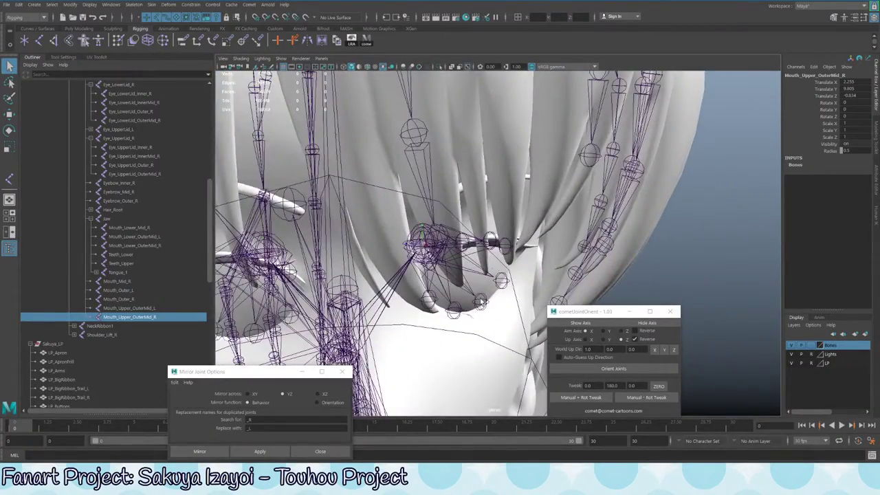
alt+drag(470, 331, 477, 355)
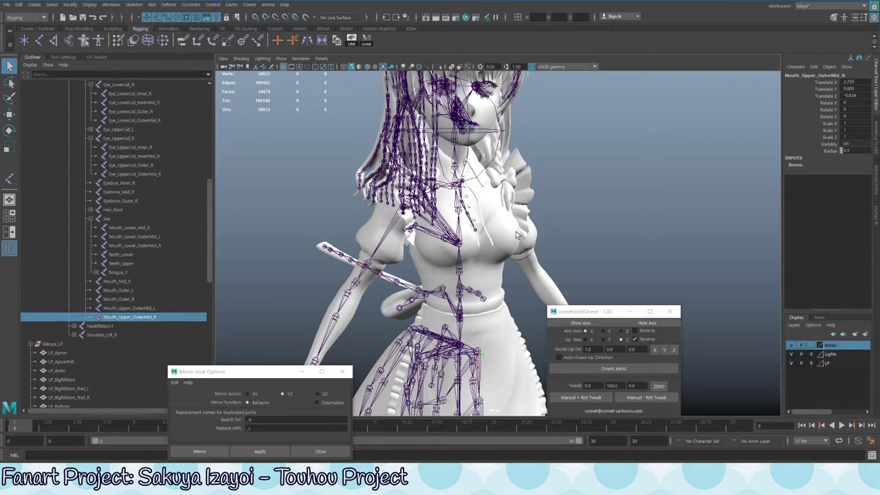
alt+right_drag(394, 312, 427, 282)
alt+drag(426, 282, 456, 254)
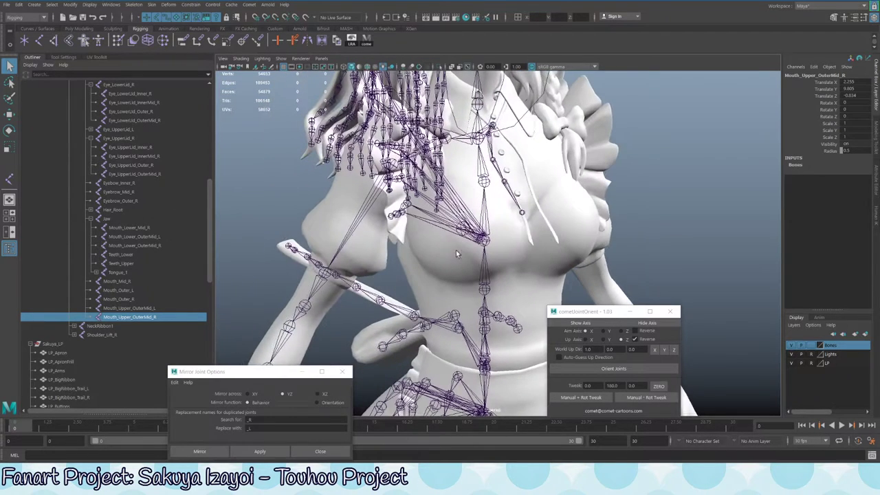
click(326, 276)
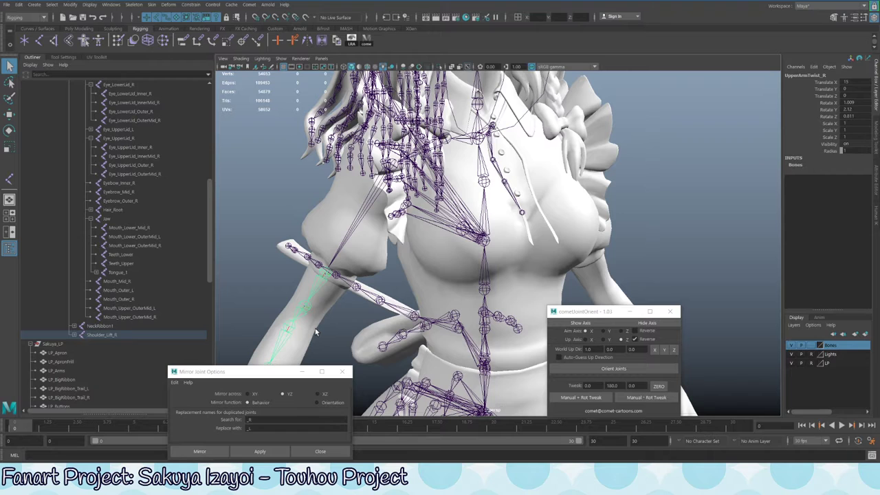
alt+drag(436, 251, 576, 210)
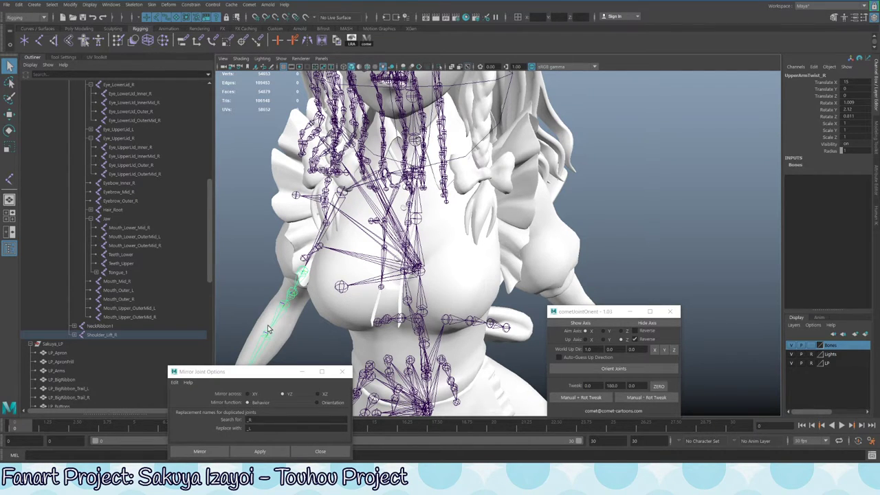
alt+drag(267, 325, 516, 311)
alt+drag(575, 170, 520, 237)
Mirror the Thigh_R leg chain across YZ with Mirror Joint Options Apply
click(565, 177)
scroll(520, 237, down, 5)
alt+middle_drag(520, 238, 516, 256)
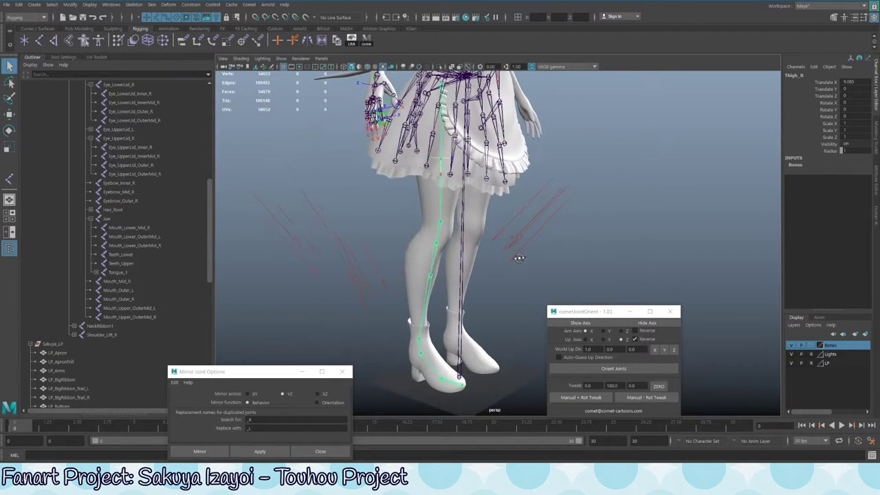
alt+drag(516, 256, 505, 240)
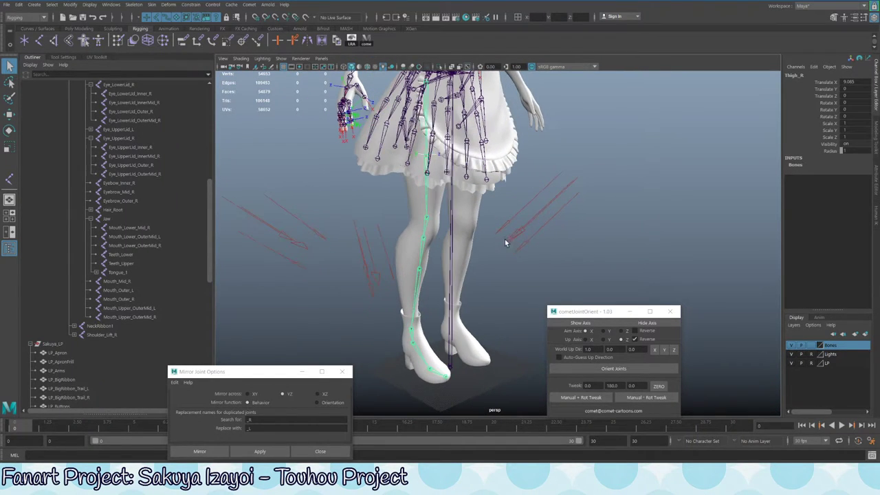
click(268, 452)
alt+drag(385, 261, 386, 227)
scroll(368, 267, up, 3)
scroll(385, 227, down, 2)
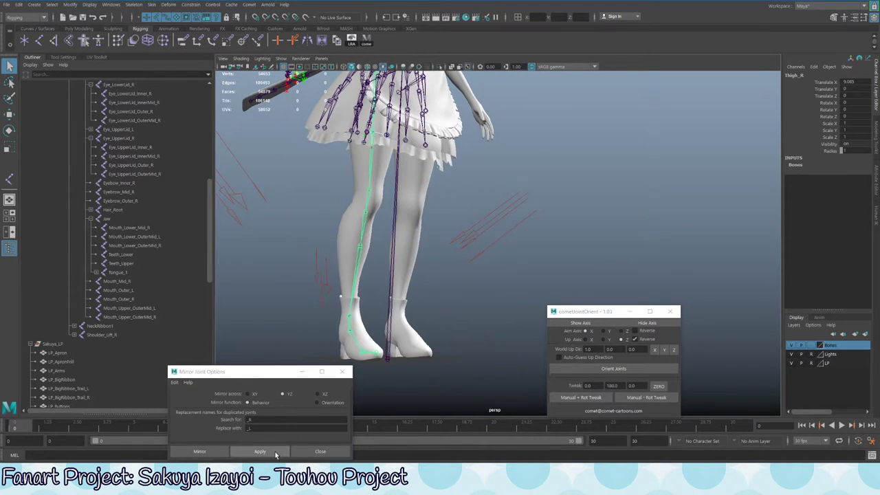
click(260, 452)
alt+drag(385, 275, 430, 206)
alt+drag(404, 236, 418, 186)
Isolate the two leg chains, select both, test-rotate the thigh and undo
key(ctrl+1)
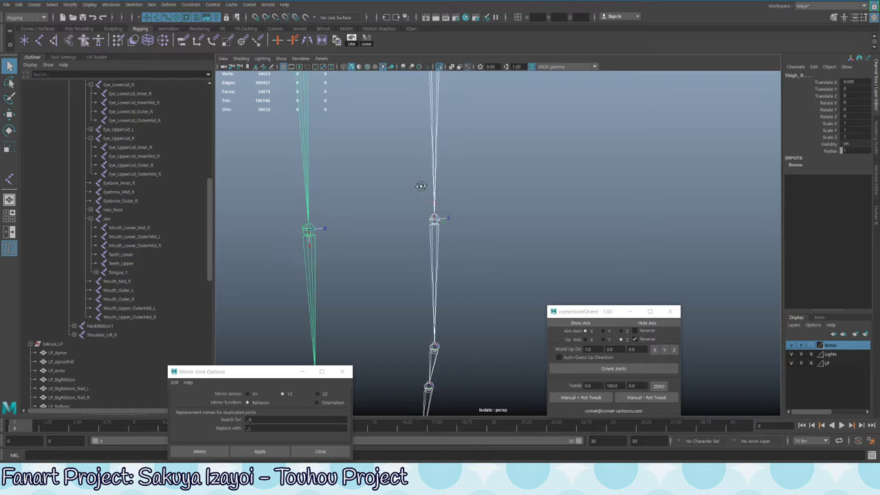
click(452, 163)
alt+drag(452, 163, 443, 201)
click(500, 181)
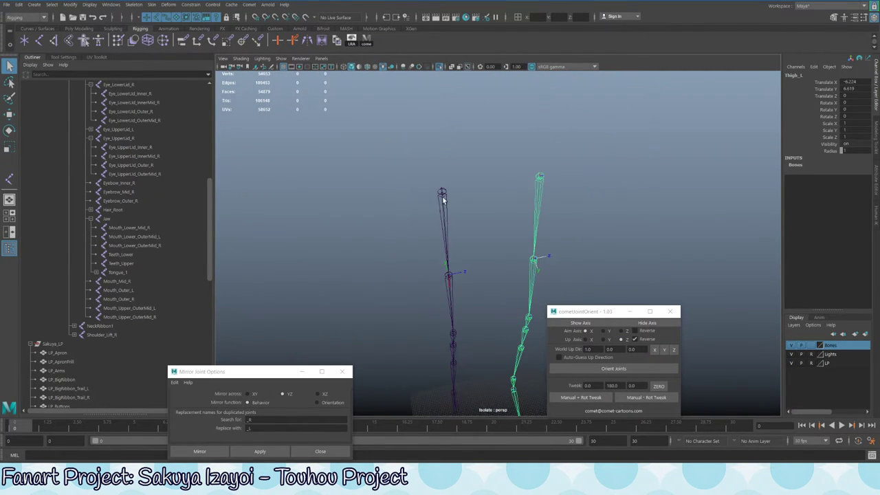
shift+click(444, 202)
key(e)
alt+drag(546, 276, 468, 200)
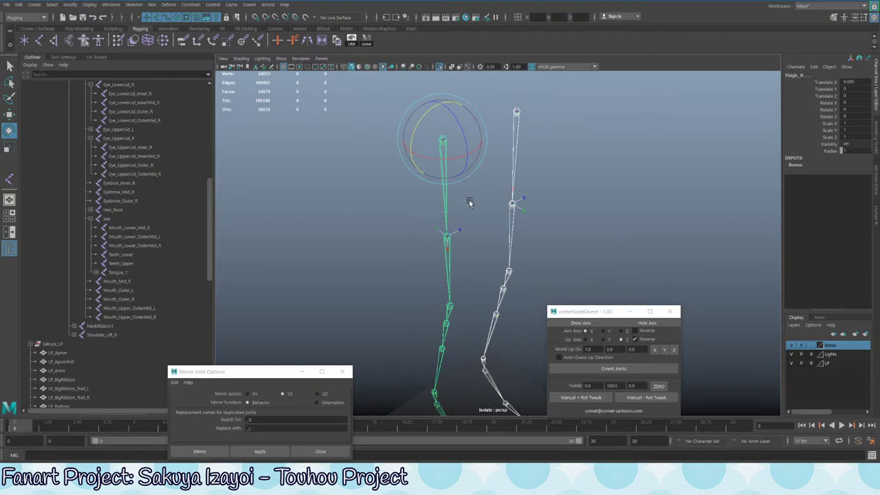
drag(463, 138, 453, 123)
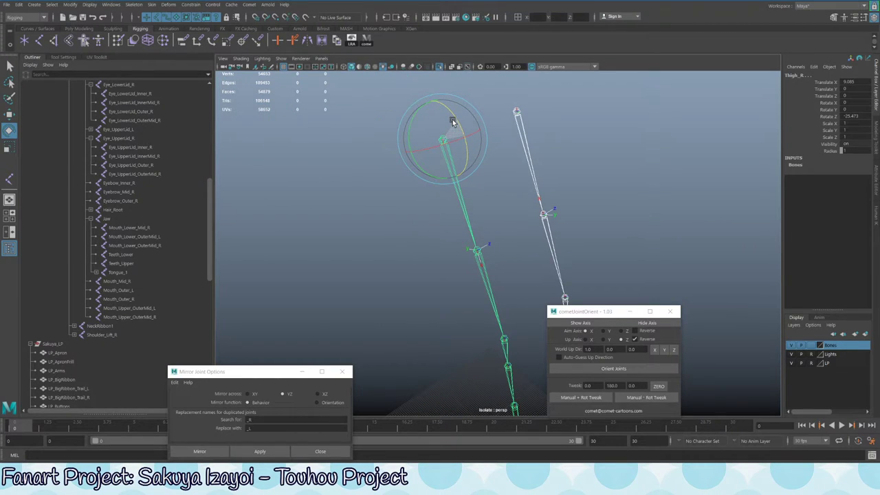
key(ctrl+z)
Swing the thigh joint again to test it, undo, and select the right thigh
double_click(9, 131)
alt+drag(377, 151, 355, 186)
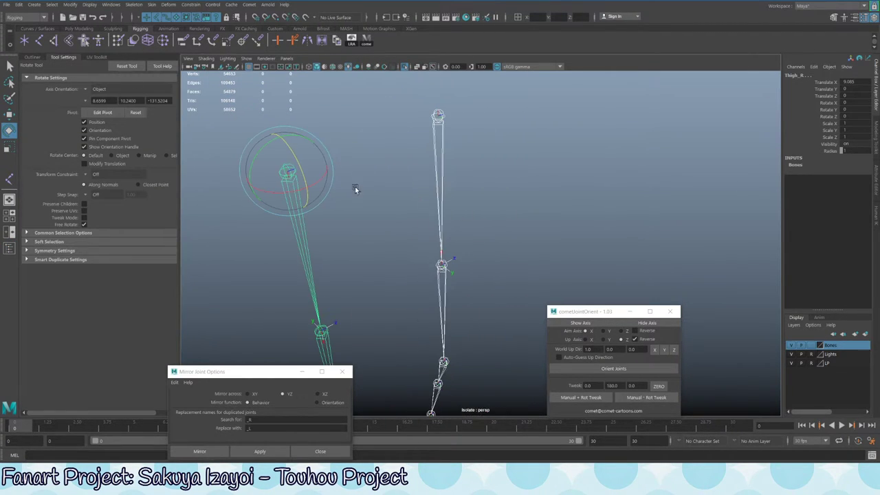
drag(267, 160, 265, 181)
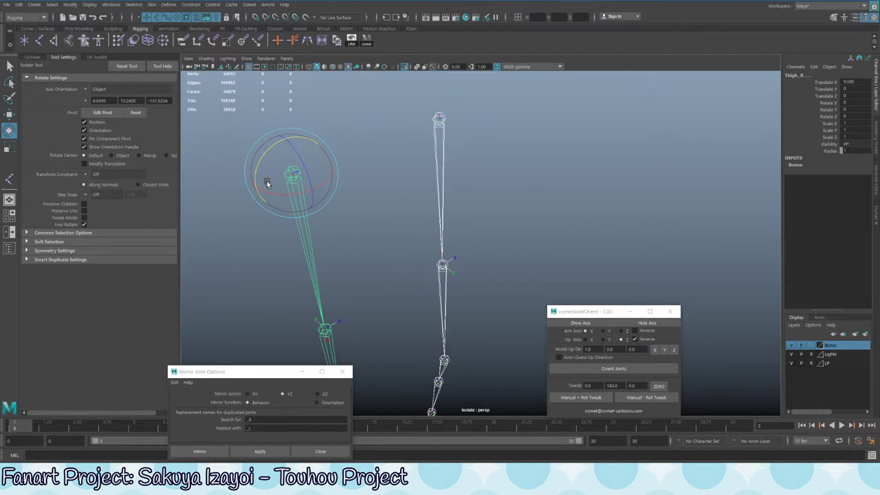
alt+middle_drag(265, 181, 595, 217)
alt+drag(594, 217, 584, 185)
scroll(417, 153, down, 3)
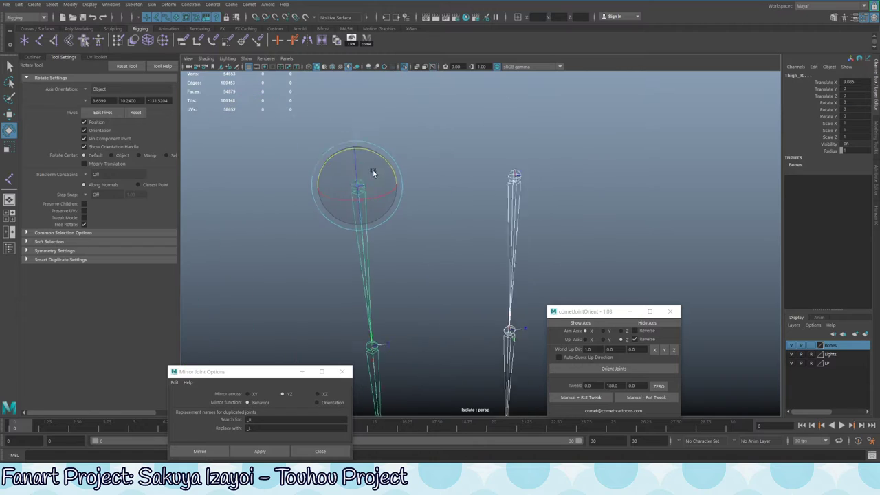
drag(373, 173, 397, 201)
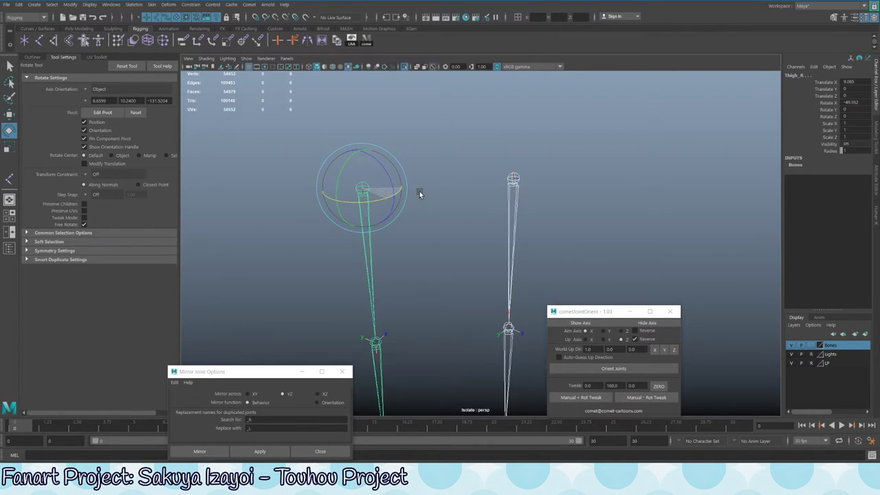
key(ctrl+z)
alt+drag(550, 222, 357, 181)
key(q)
click(471, 210)
Bring back the Outliner and select the LowerLeg_R joint
click(40, 58)
alt+drag(454, 227, 494, 193)
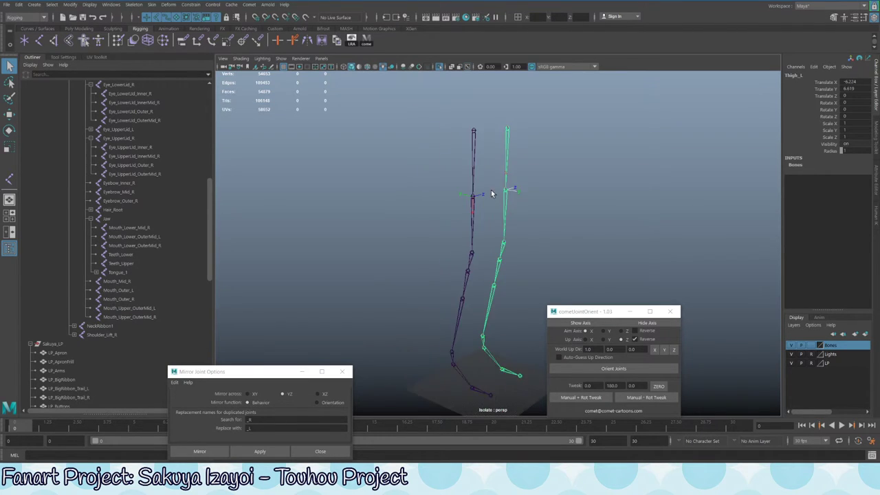
scroll(492, 235, up, 3)
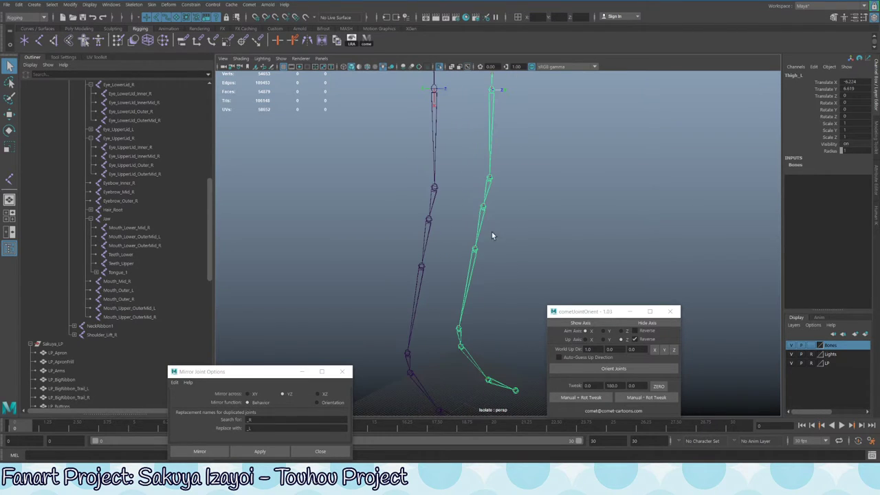
click(439, 140)
click(429, 222)
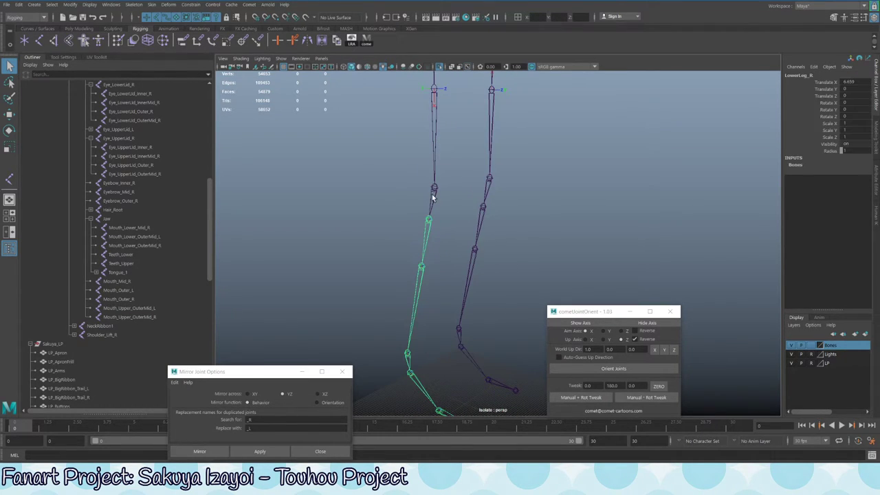
scroll(516, 201, down, 5)
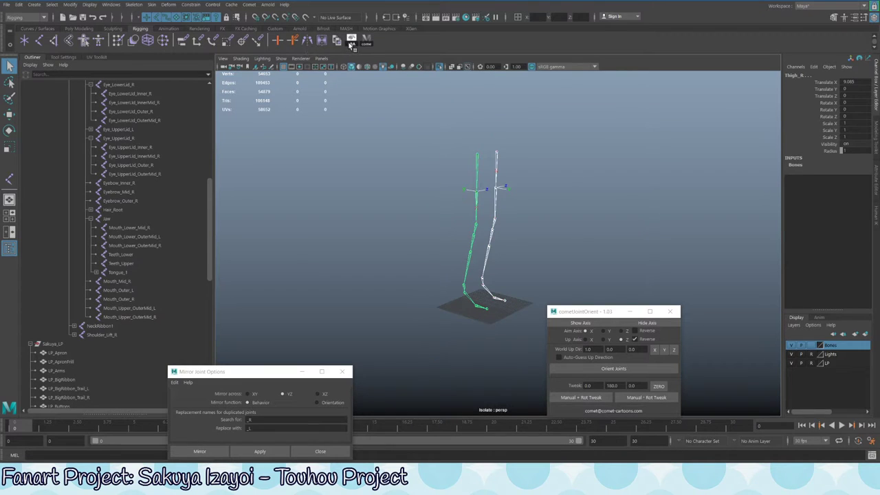
scroll(598, 274, up, 5)
scroll(462, 144, down, 1)
scroll(464, 161, up, 1)
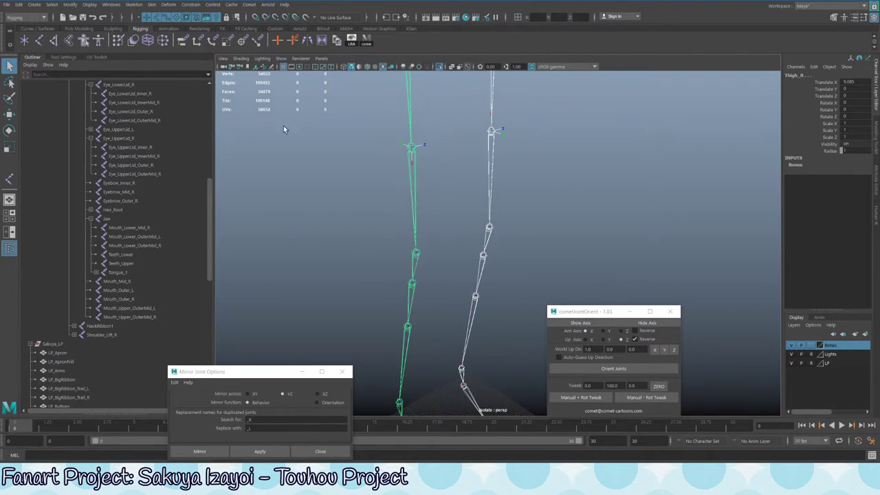
scroll(135, 245, up, 10)
scroll(106, 205, down, 5)
scroll(69, 178, up, 5)
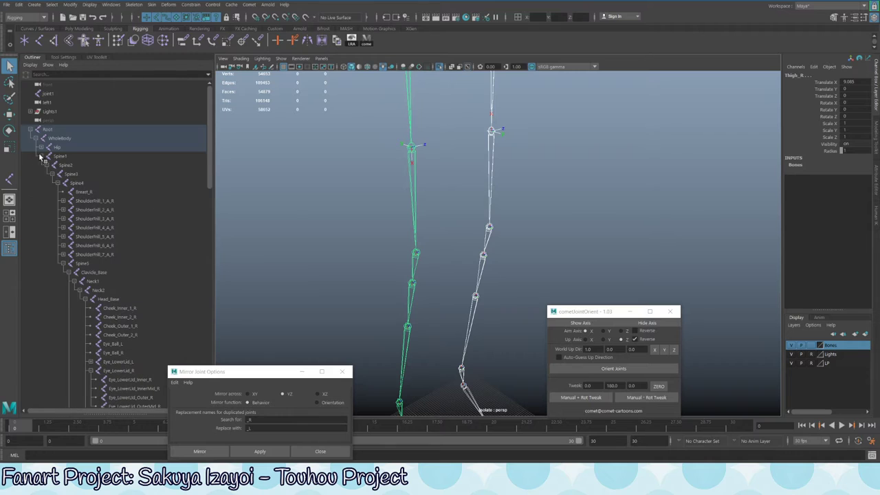
Expand Hip in the Outliner and select both leg chains starting from Thigh_L
click(41, 147)
scroll(133, 197, down, 10)
scroll(141, 246, down, 10)
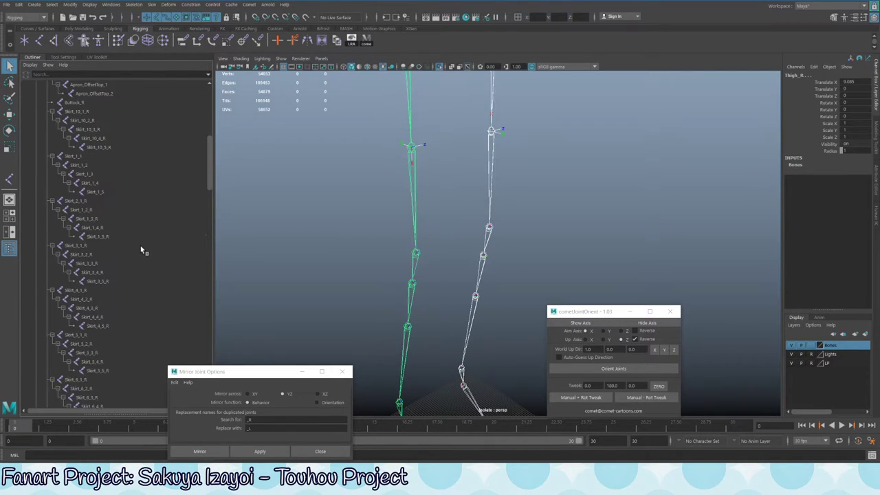
click(109, 131)
shift+click(118, 281)
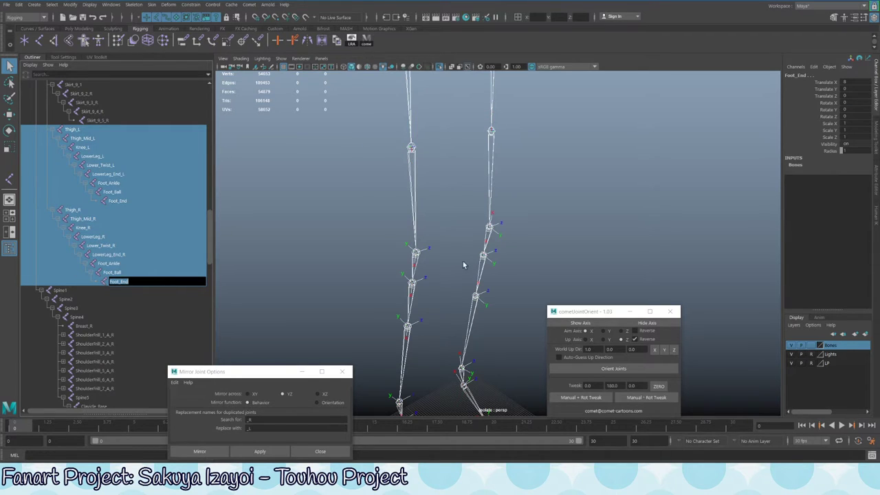
alt+drag(463, 264, 464, 290)
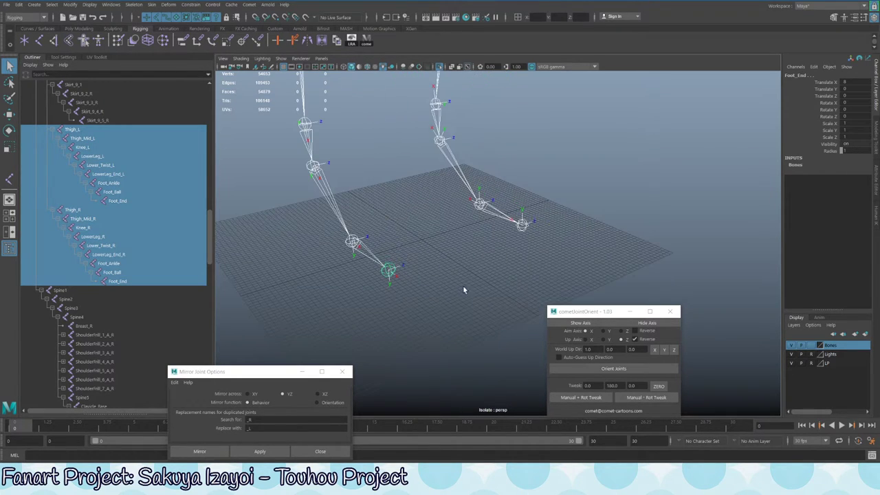
alt+drag(363, 222, 480, 148)
click(504, 132)
alt+drag(519, 191, 478, 241)
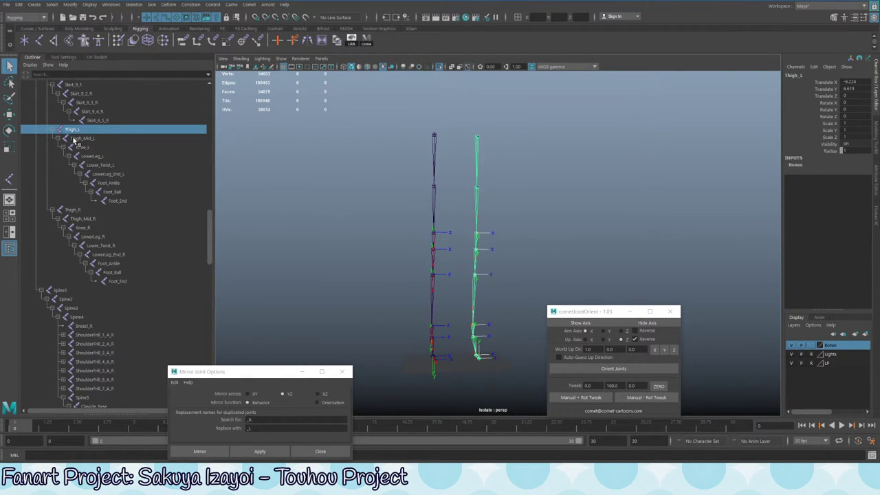
Select both leg chains and the Thigh_Mid and Thigh joints, then clear the selection
shift+click(134, 282)
scroll(425, 184, up, 5)
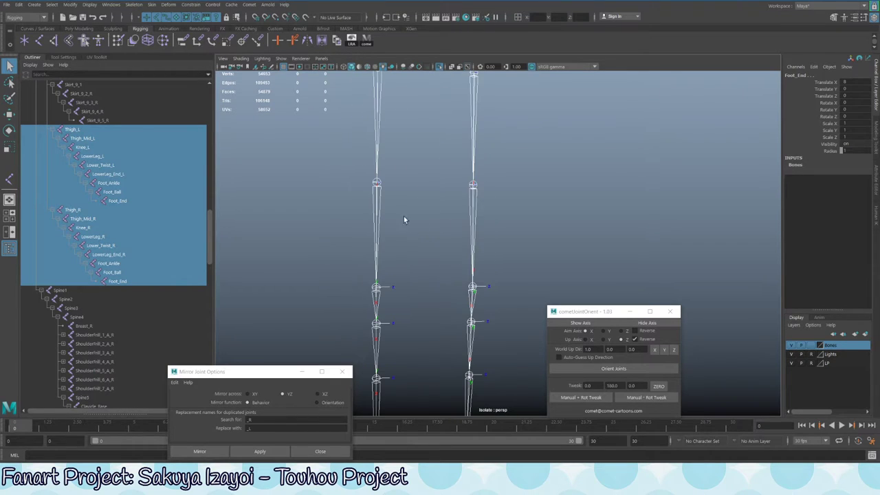
click(377, 184)
shift+click(473, 184)
alt+middle_drag(461, 124, 445, 241)
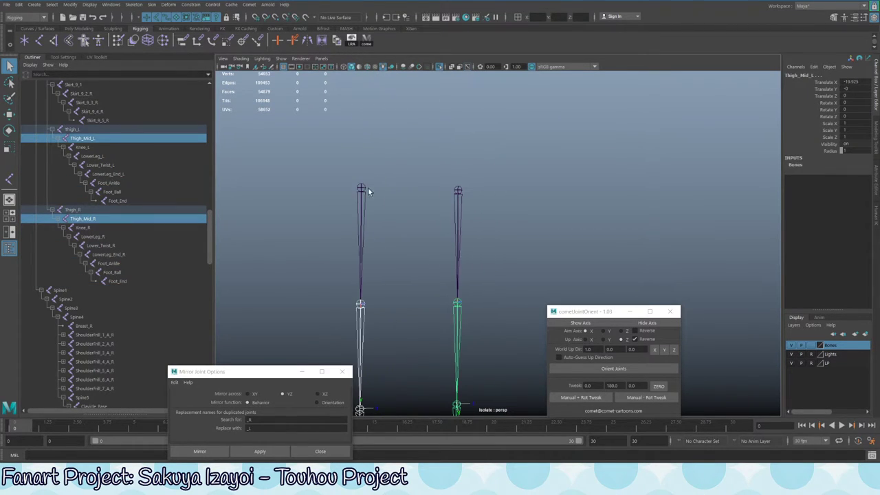
shift+click(360, 187)
shift+click(457, 192)
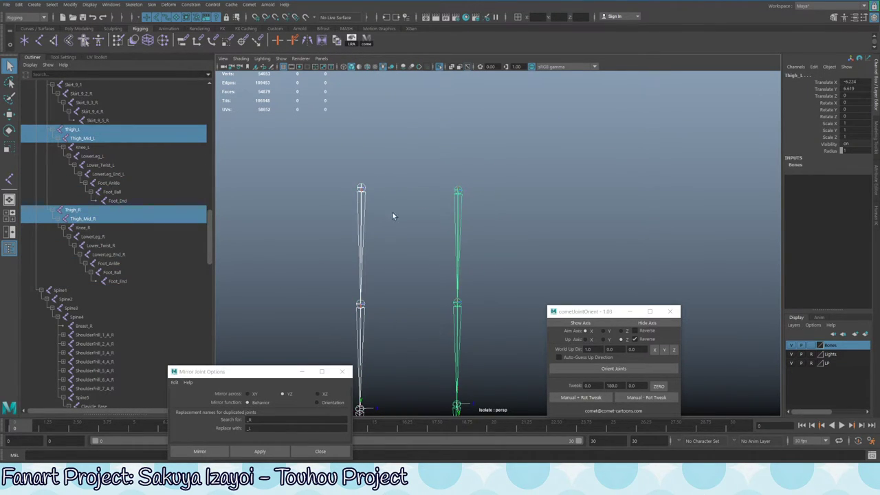
click(515, 168)
alt+drag(515, 168, 475, 251)
Flip Thigh_L with a 180-degree cometJointOrient rotation tweak via Manual + Rot Tweak
click(473, 143)
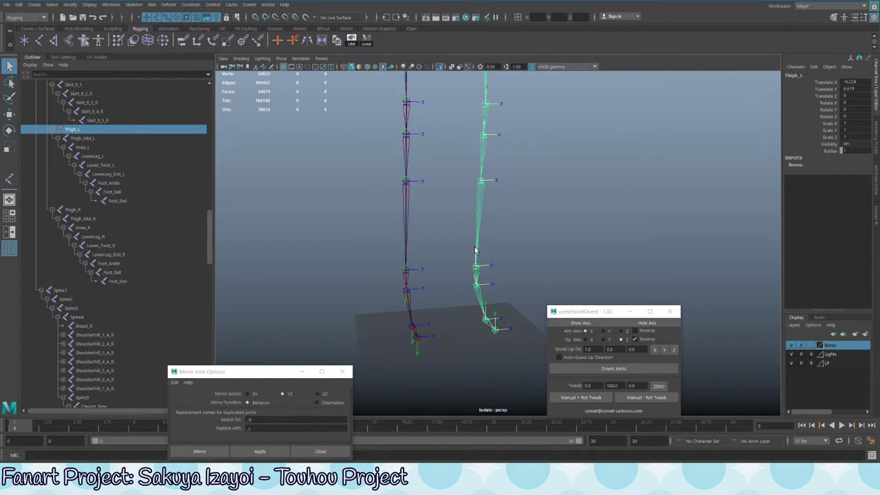
click(588, 386)
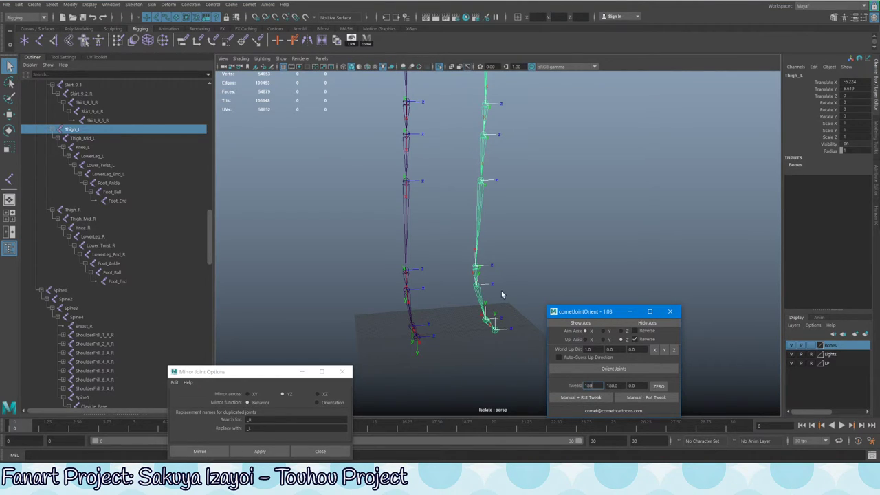
alt+drag(502, 294, 456, 324)
click(594, 399)
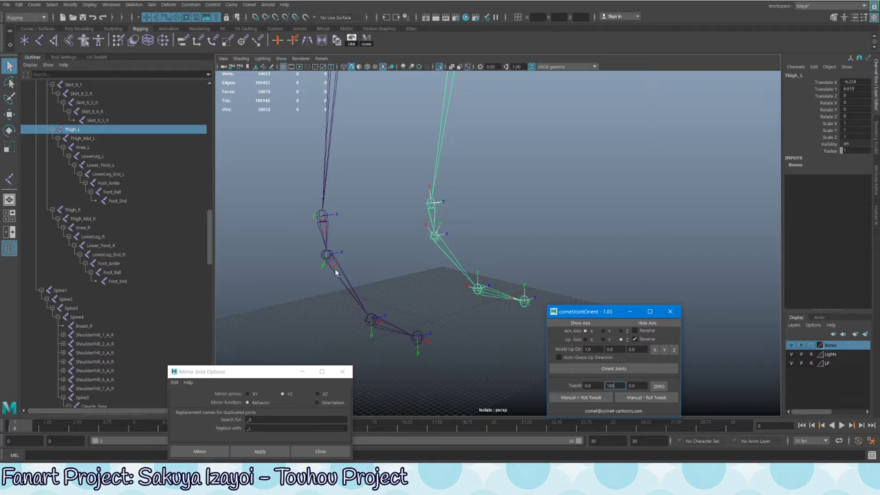
Save the leg-rig scene with Ctrl+S
alt+drag(336, 273, 418, 236)
scroll(416, 320, down, 3)
key(ctrl+s)
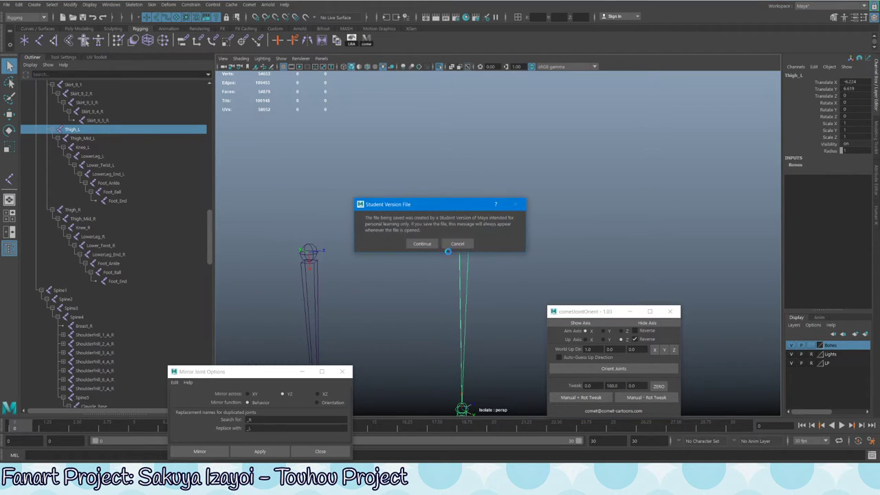
Continue past the Student Version save warning and dismiss the follow-up info message
click(423, 243)
click(440, 238)
alt+drag(509, 257, 463, 270)
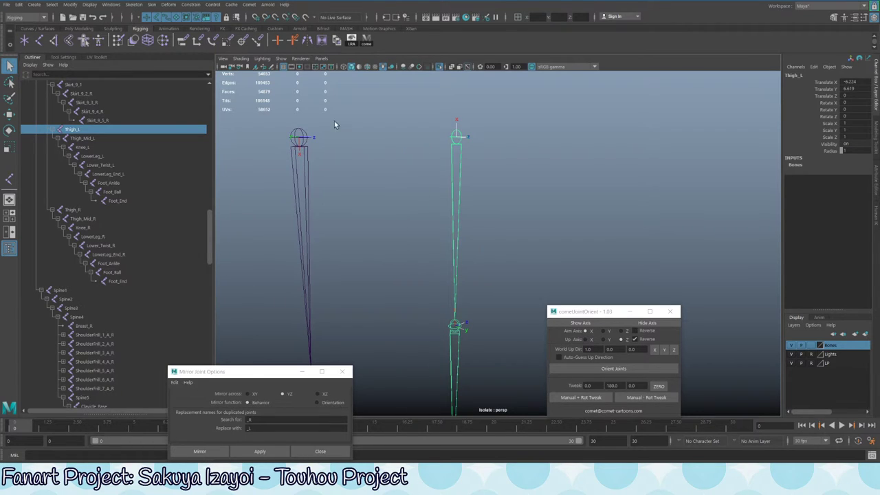
mouse_move(477, 233)
alt+mouse_down()
mouse_move(422, 252)
mouse_move(422, 225)
mouse_move(442, 223)
alt+mouse_up()
Reorient the Thigh_L-to-Foot_End chain with Tweak X 180 and Manual + Rot Tweak
shift+click(153, 204)
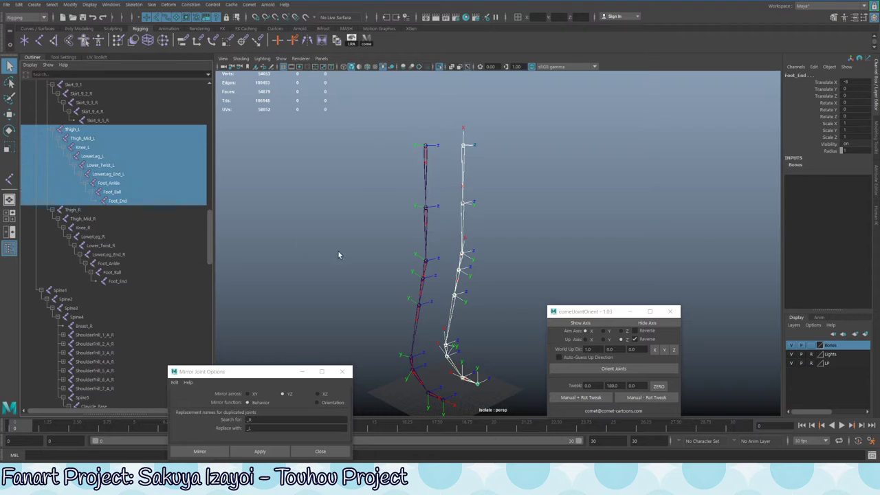
click(588, 385)
text(180)
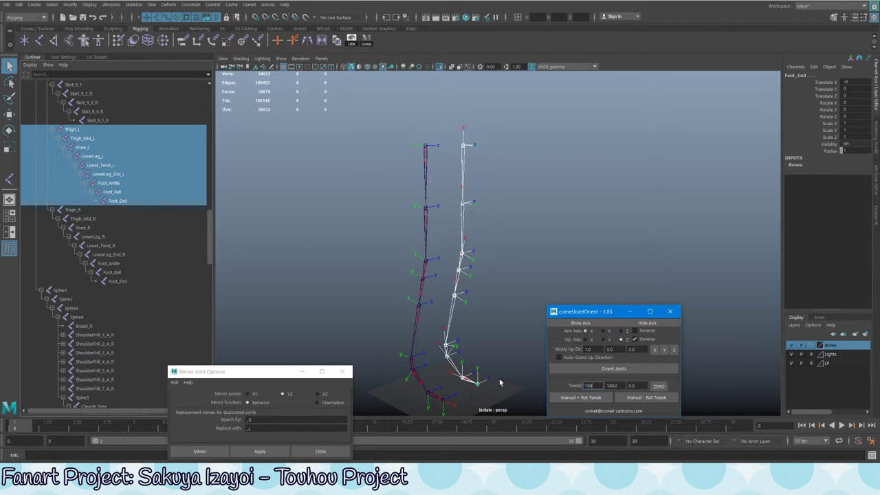
click(575, 398)
alt+drag(440, 220, 438, 298)
Select both thighs, test-rotate them, then undo so the legs hang straight
click(482, 169)
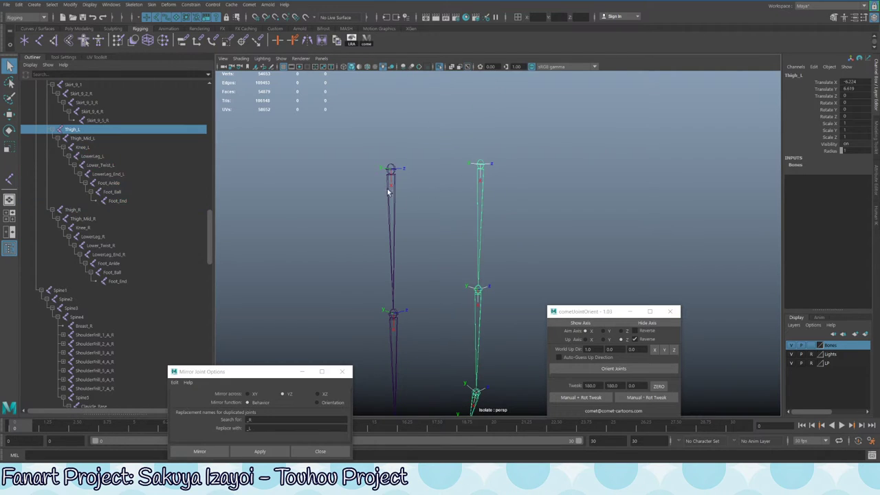
click(390, 170)
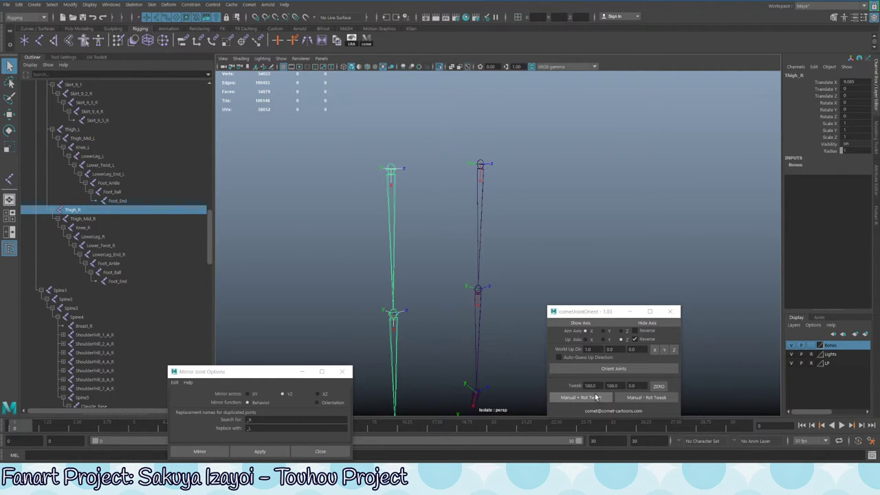
alt+drag(523, 289, 399, 133)
shift+click(473, 107)
key(e)
key(ctrl+z)
key(ctrl+z)
key(ctrl+z)
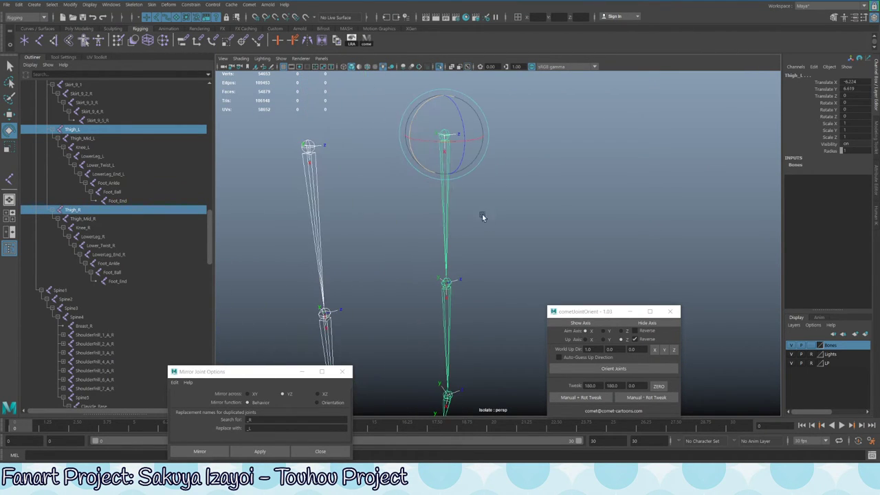
Test-rotate the thighs in X and undo the rotation
mouse_move(422, 141)
mouse_down()
mouse_move(454, 143)
mouse_move(439, 137)
mouse_move(422, 153)
mouse_move(452, 195)
mouse_move(380, 185)
mouse_move(468, 175)
mouse_move(459, 135)
mouse_move(448, 161)
mouse_move(456, 102)
mouse_move(499, 157)
mouse_move(499, 114)
mouse_move(503, 152)
mouse_up()
key(ctrl+z)
key(ctrl+z)
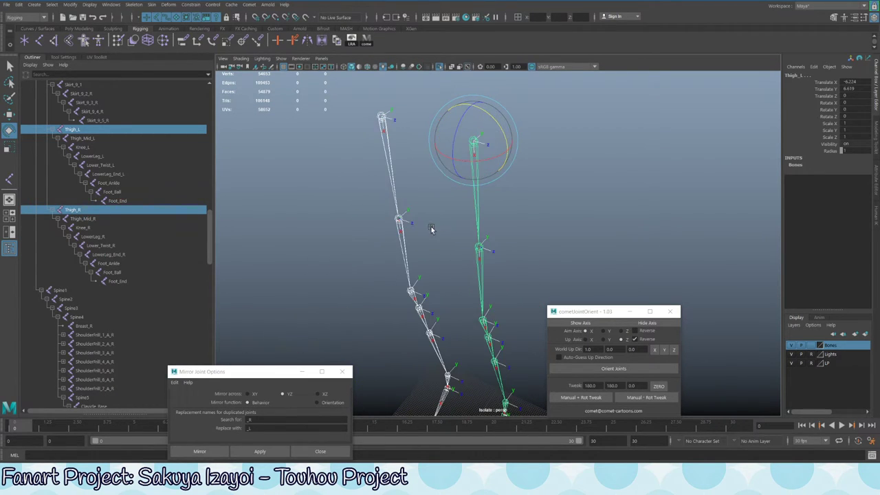
alt+drag(431, 229, 496, 181)
alt+drag(498, 259, 479, 228)
Swing Thigh_L around Z to test its bend, then undo
click(324, 199)
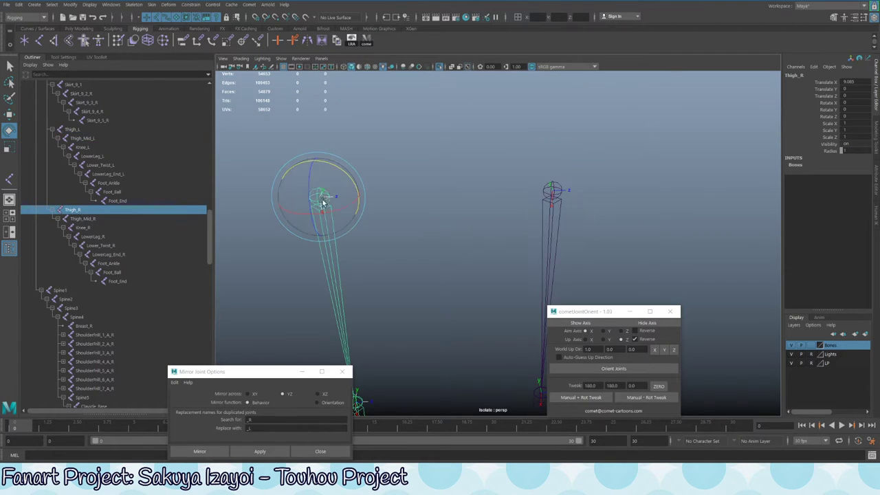
click(553, 193)
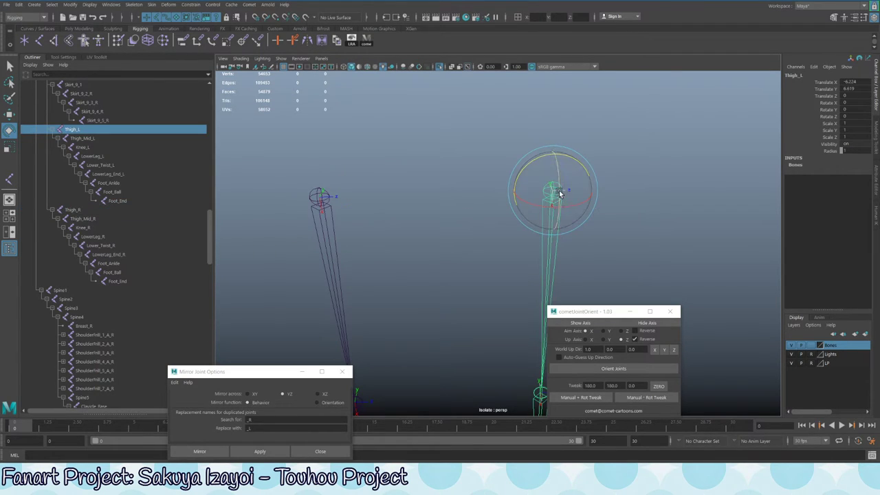
drag(581, 208, 559, 225)
drag(557, 177, 555, 221)
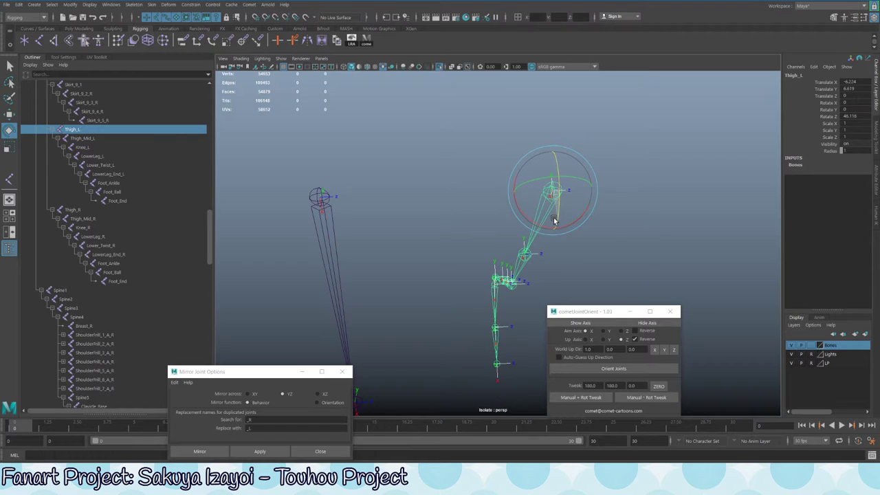
key(ctrl+z)
key(ctrl+z)
key(ctrl+z)
Test-swing Thigh_R up and outward in Y, then undo the rotation
click(323, 198)
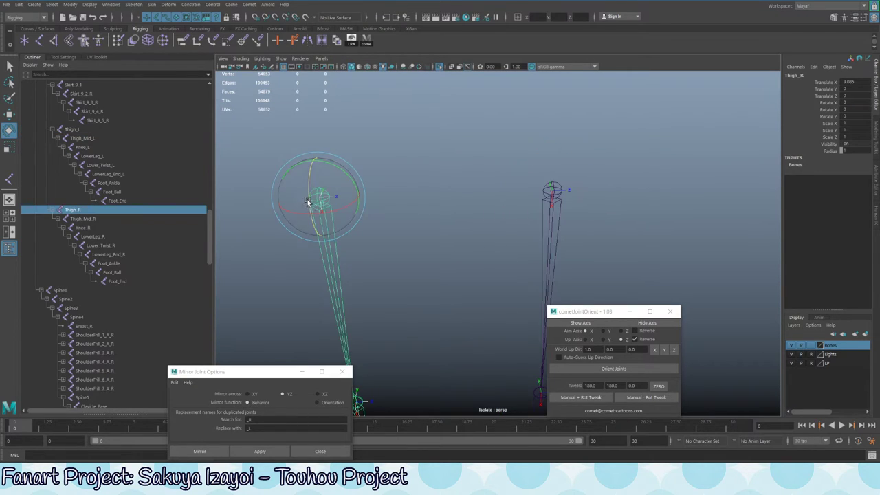
drag(311, 201, 311, 240)
alt+drag(465, 201, 550, 230)
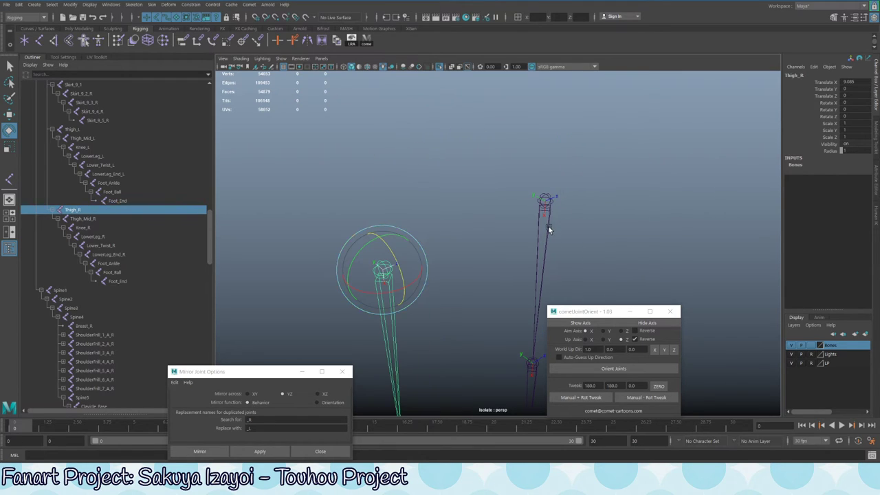
click(550, 230)
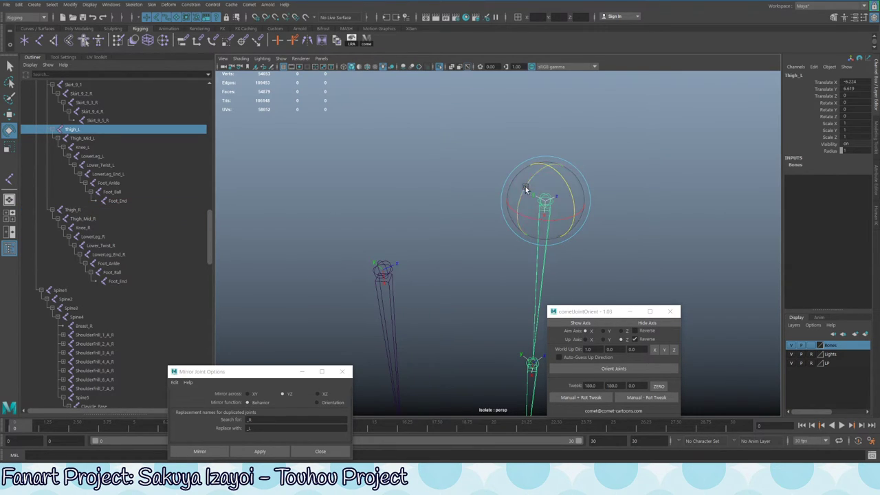
alt+drag(475, 198, 448, 200)
shift+click(249, 152)
alt+drag(275, 187, 373, 219)
click(372, 219)
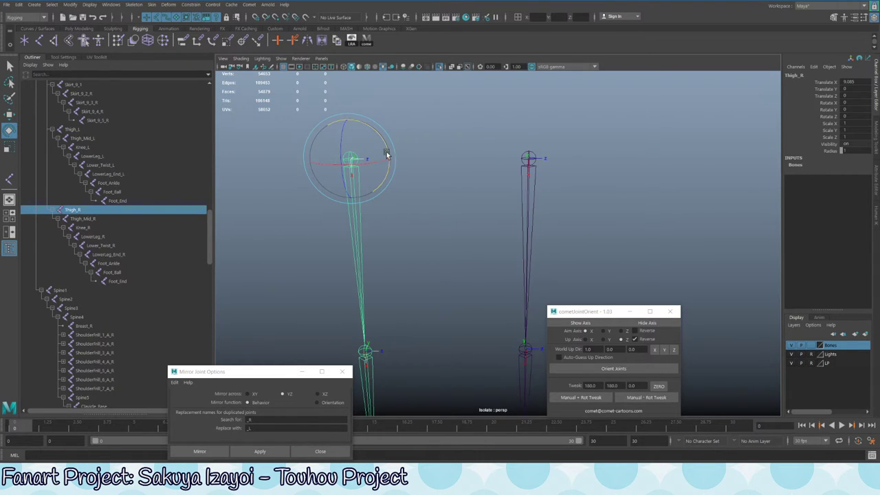
drag(389, 175, 397, 150)
key(ctrl+z)
Rotate Thigh_L inward as a test and undo it
click(532, 210)
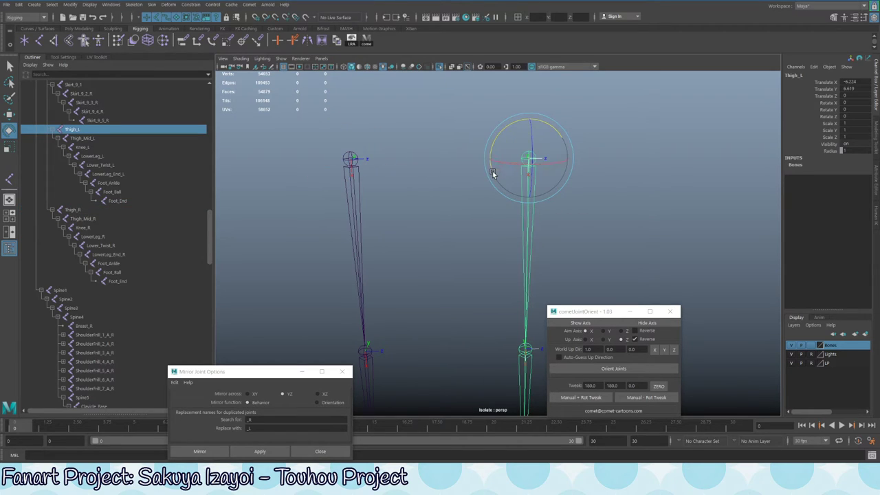
drag(491, 173, 480, 143)
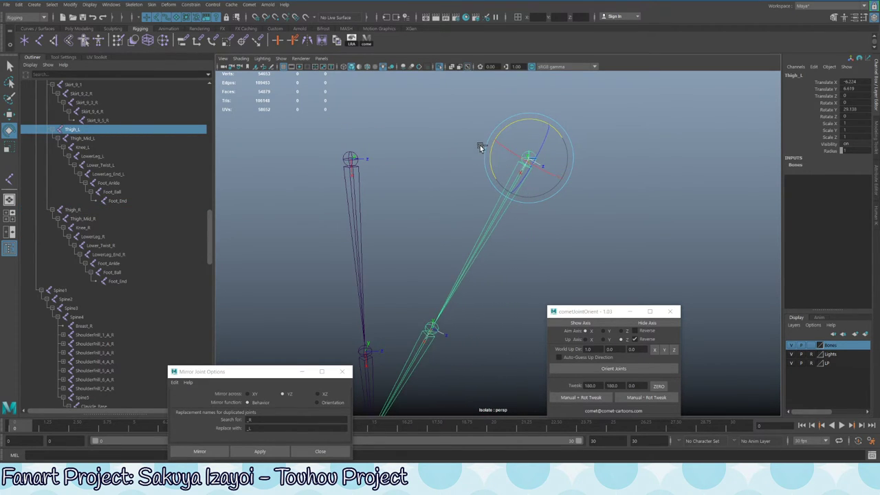
key(ctrl+z)
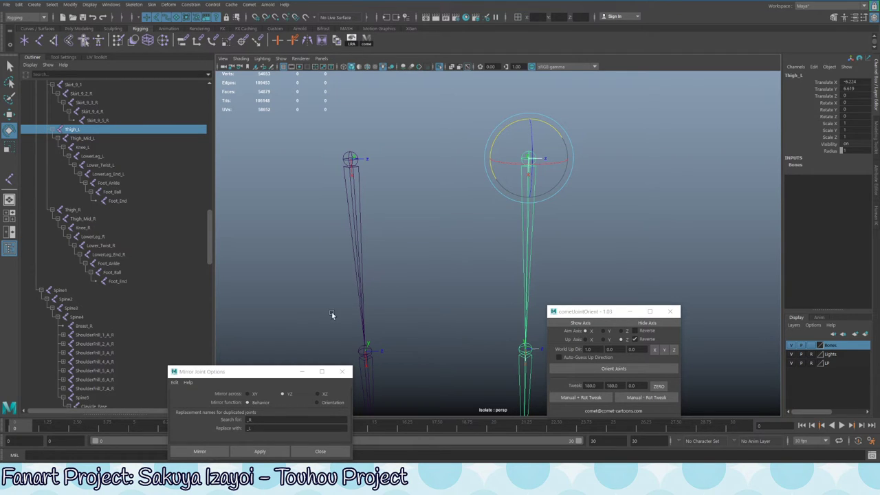
Continue the save prompt, then rotate both thighs together about 63° in Z
alt+drag(332, 314, 410, 211)
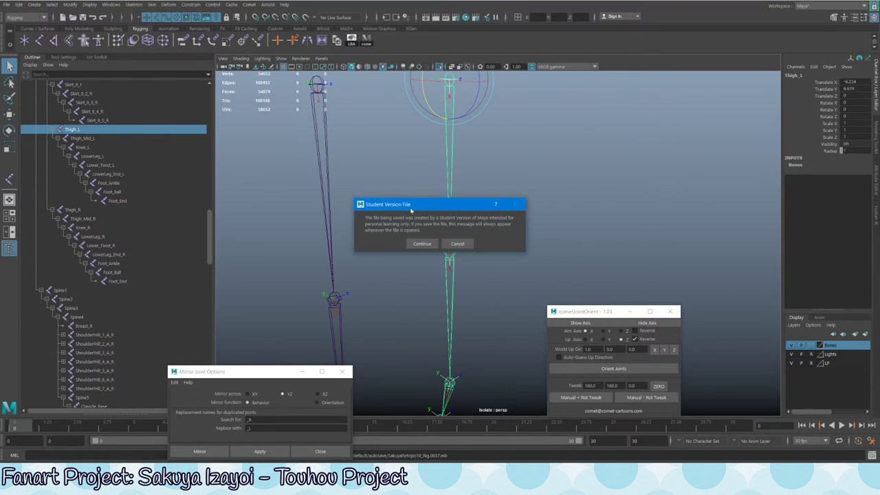
click(421, 243)
shift+click(328, 180)
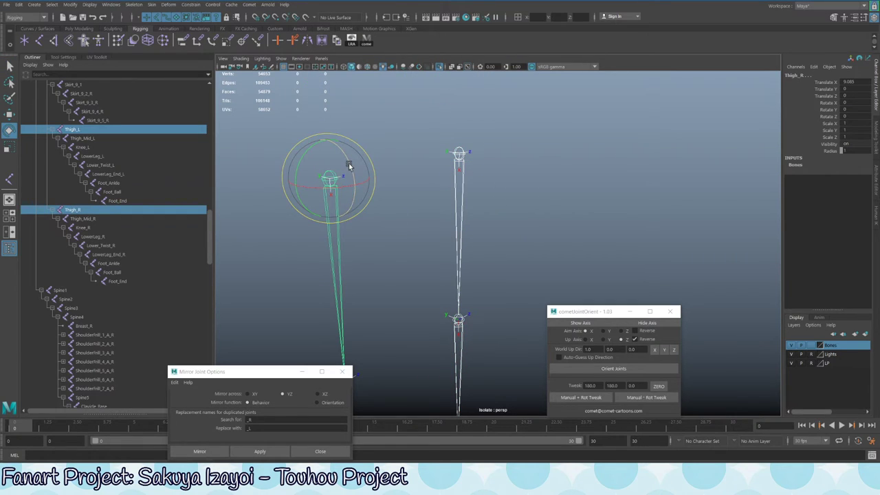
drag(348, 163, 355, 205)
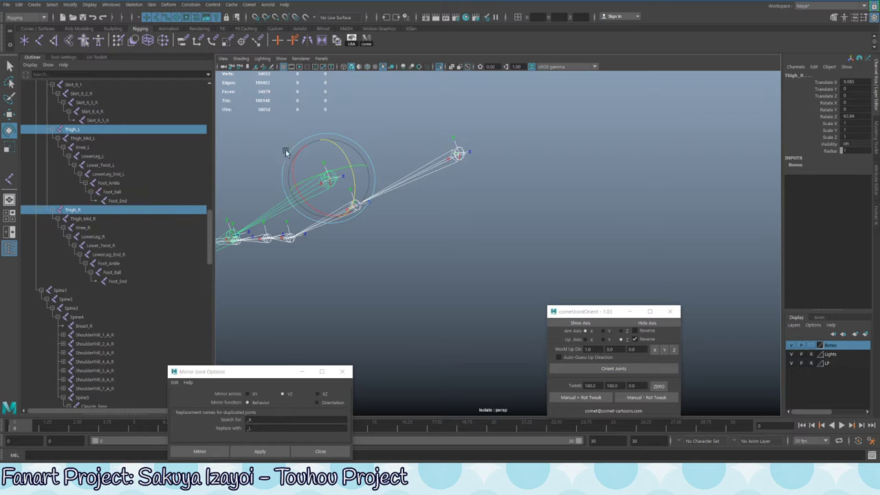
alt+drag(454, 266, 452, 211)
Test-bend both Knee joints, then swing both LowerLeg_End joints up and back
click(471, 207)
shift+click(375, 234)
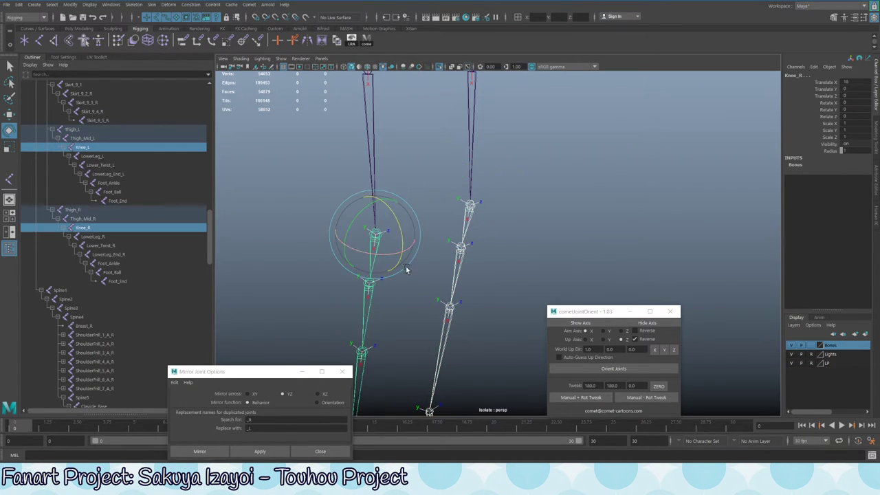
mouse_move(408, 269)
alt+mouse_down()
mouse_move(403, 153)
mouse_move(394, 172)
mouse_move(400, 124)
mouse_move(415, 258)
mouse_move(397, 229)
mouse_move(400, 255)
alt+mouse_up()
click(379, 292)
shift+click(463, 272)
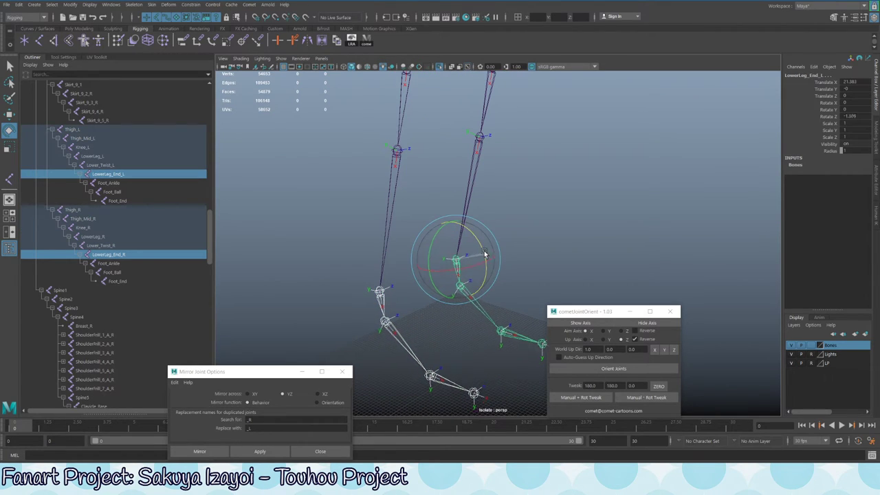
drag(485, 254, 477, 309)
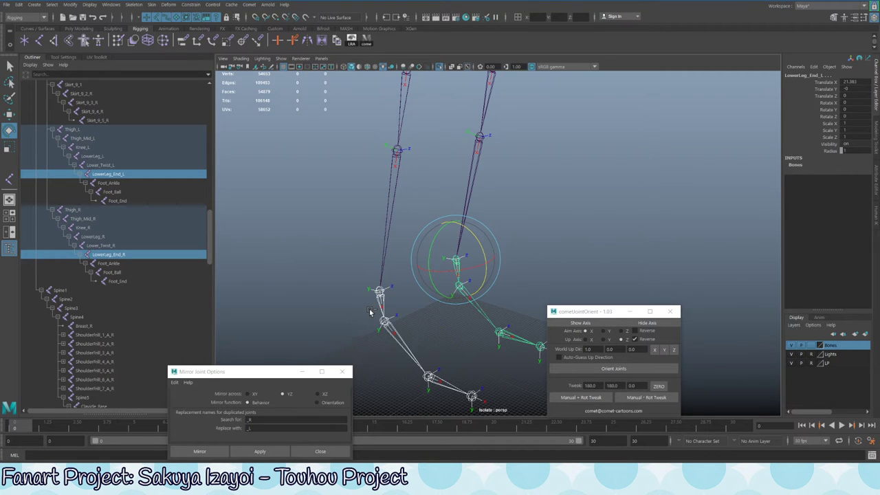
Select the right Foot_Ball joint, then deselect and tumble to an upright front view
alt+drag(372, 312, 445, 315)
click(438, 291)
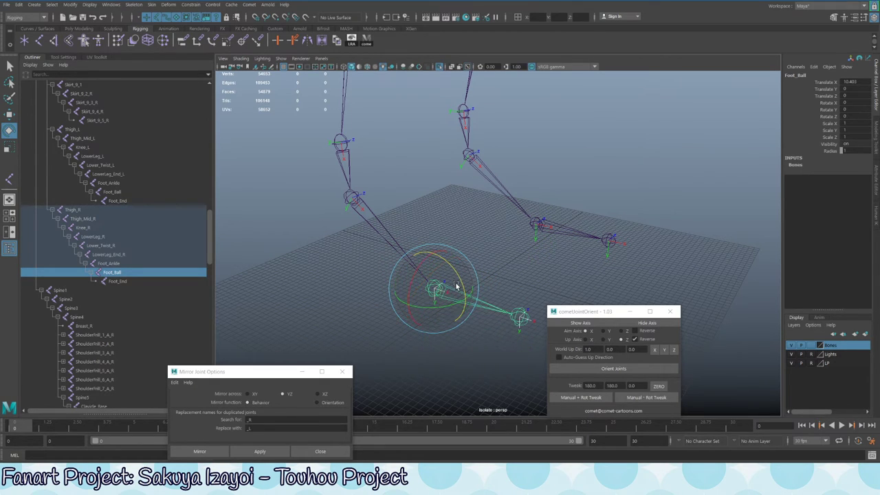
alt+drag(530, 223, 497, 216)
click(518, 198)
alt+drag(460, 262, 416, 197)
Exit Isolate Select with Ctrl+1, review the full rigged character, and continue the save warning
key(ctrl+1)
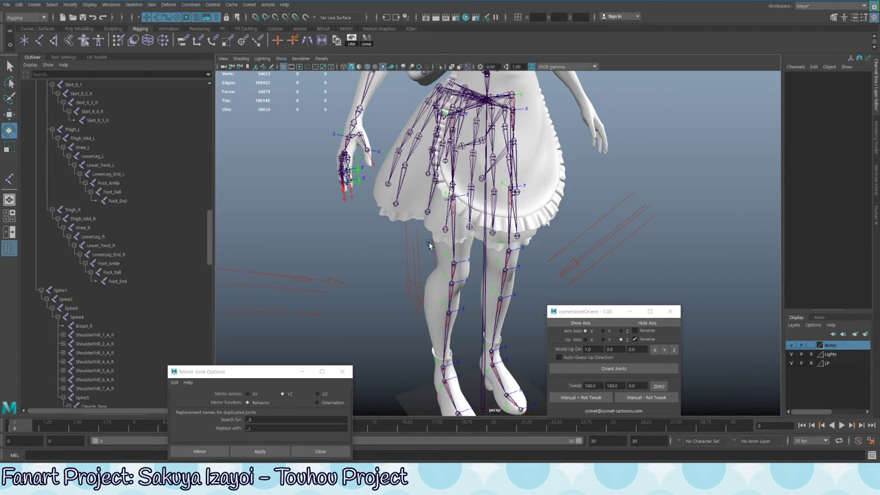
alt+middle_drag(416, 198, 416, 138)
alt+right_drag(416, 137, 357, 148)
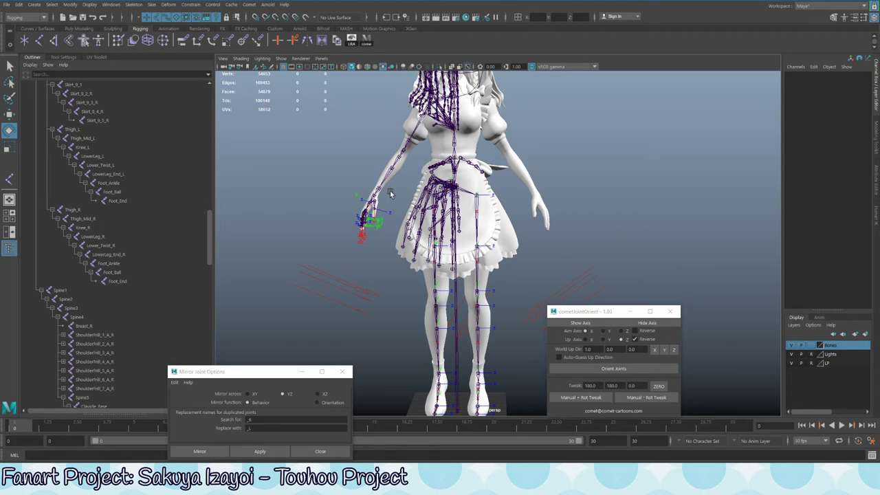
alt+drag(390, 194, 400, 251)
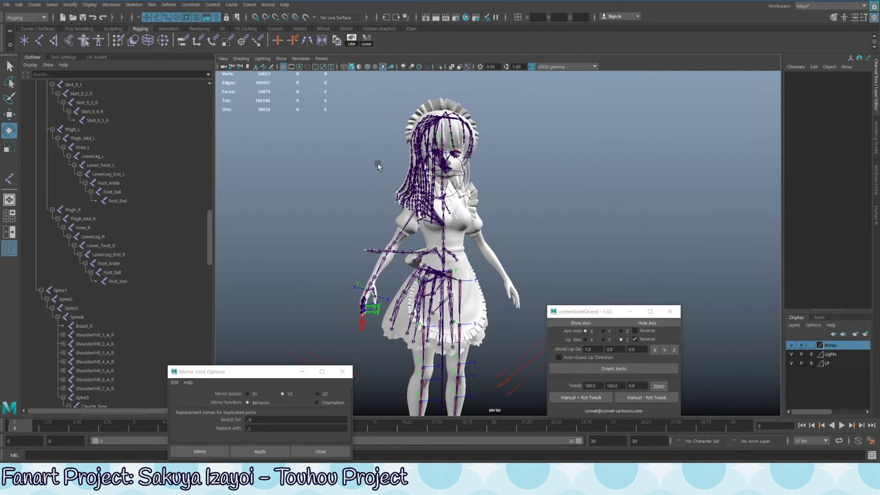
alt+drag(505, 269, 499, 213)
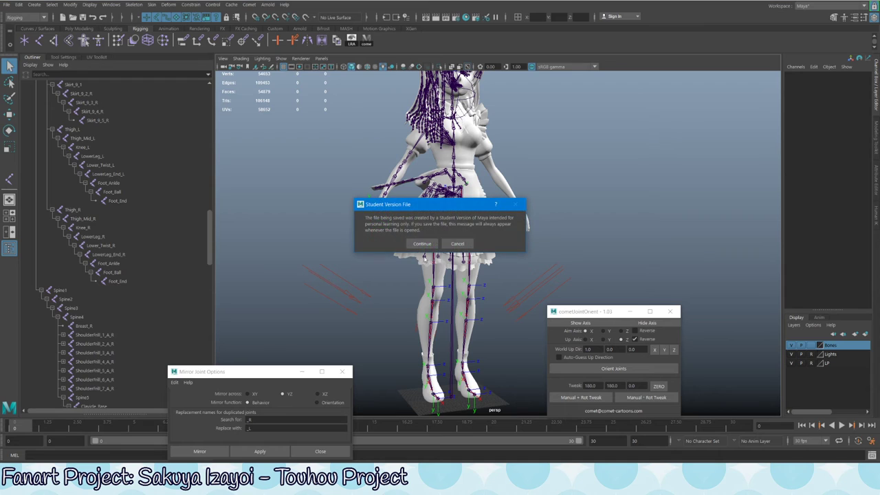
click(422, 244)
alt+drag(537, 243, 486, 211)
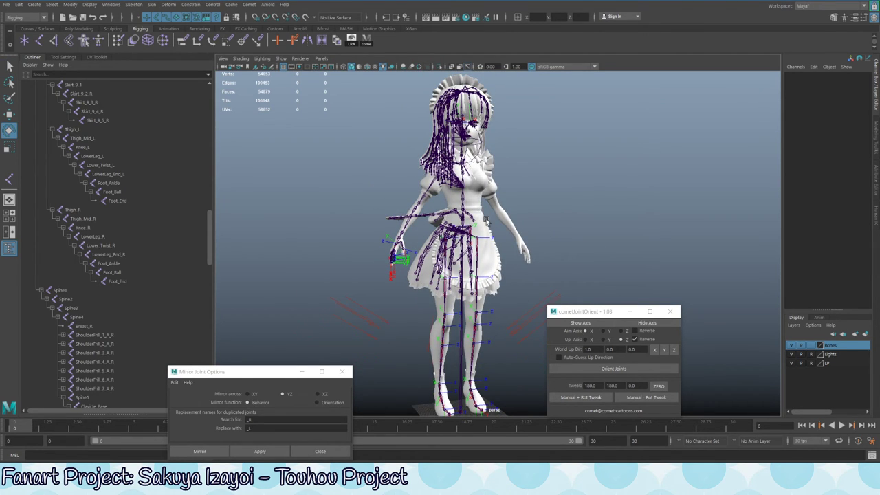